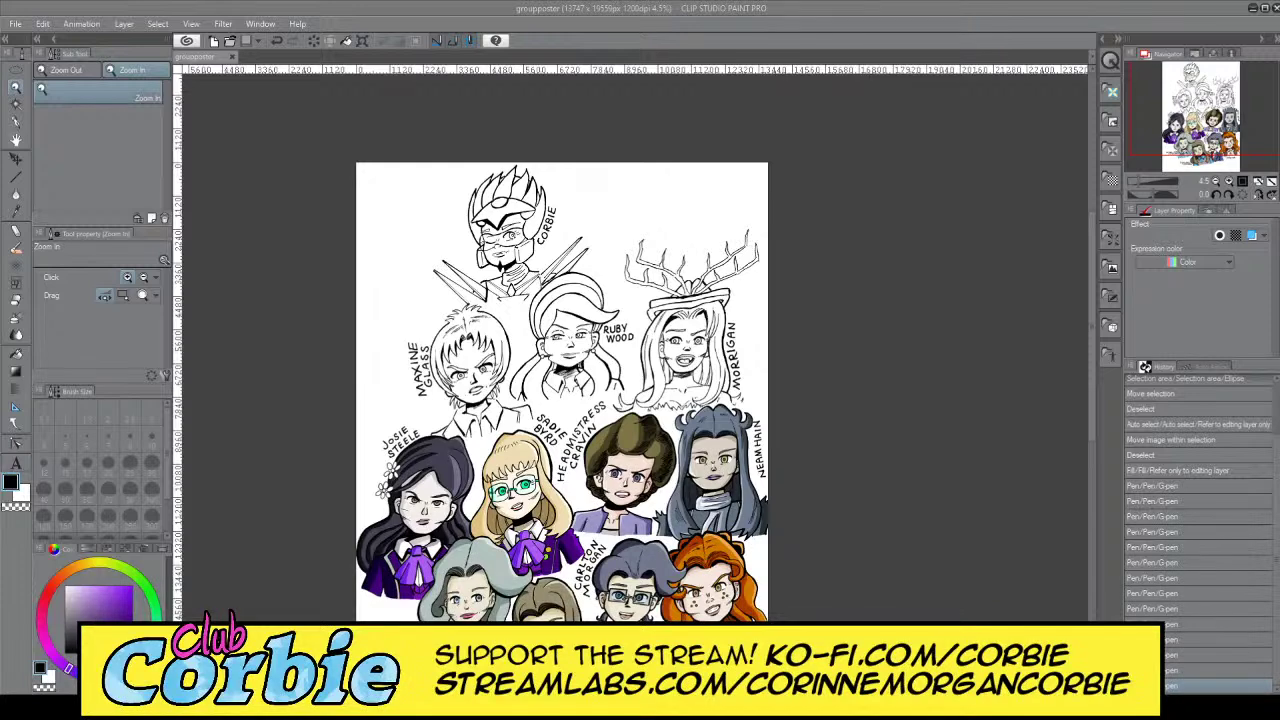
click(16, 70)
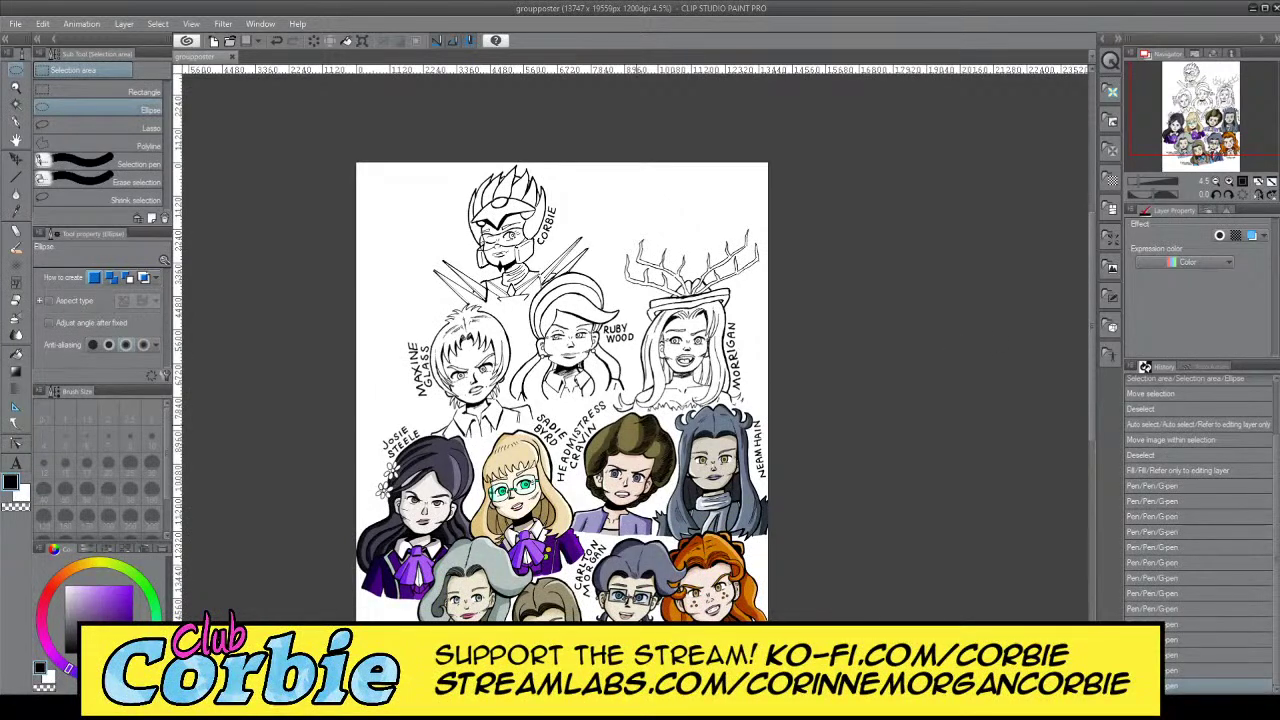
drag(404, 452, 418, 468)
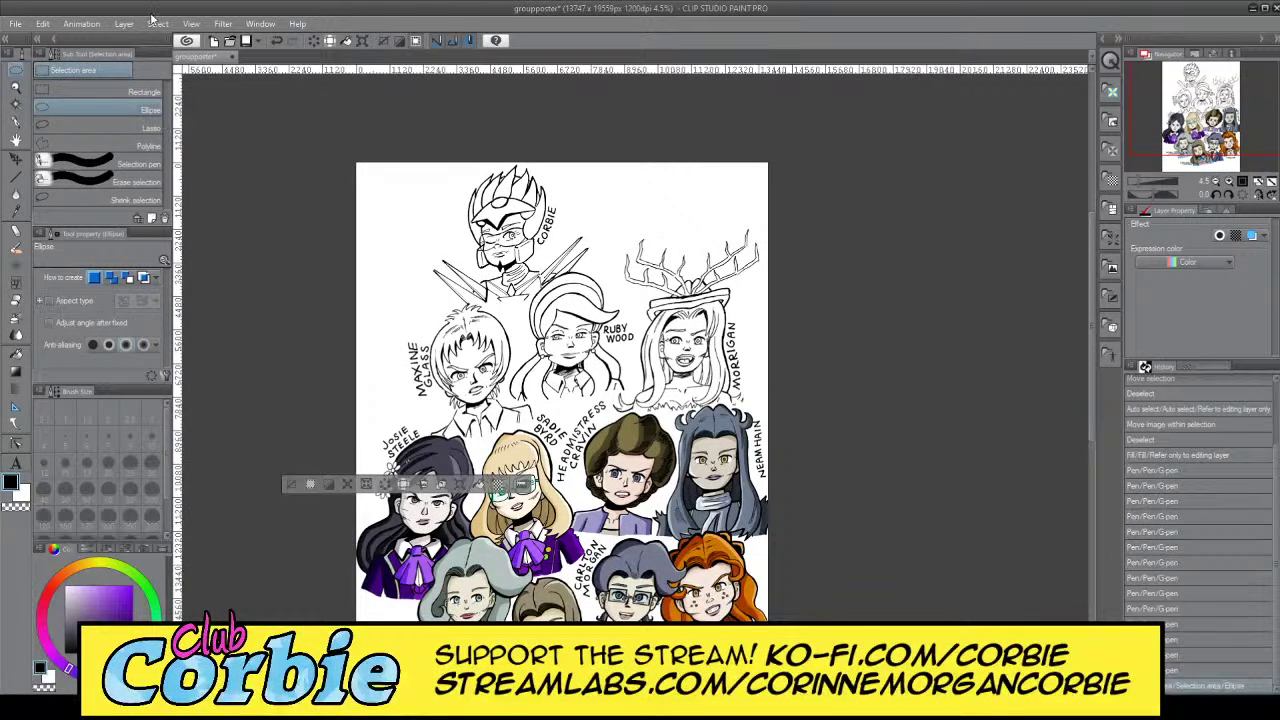
key(ctrl+d)
Examine the Maxine Glass line art and its name lettering on the group poster, up close and in the whole composition
click(17, 90)
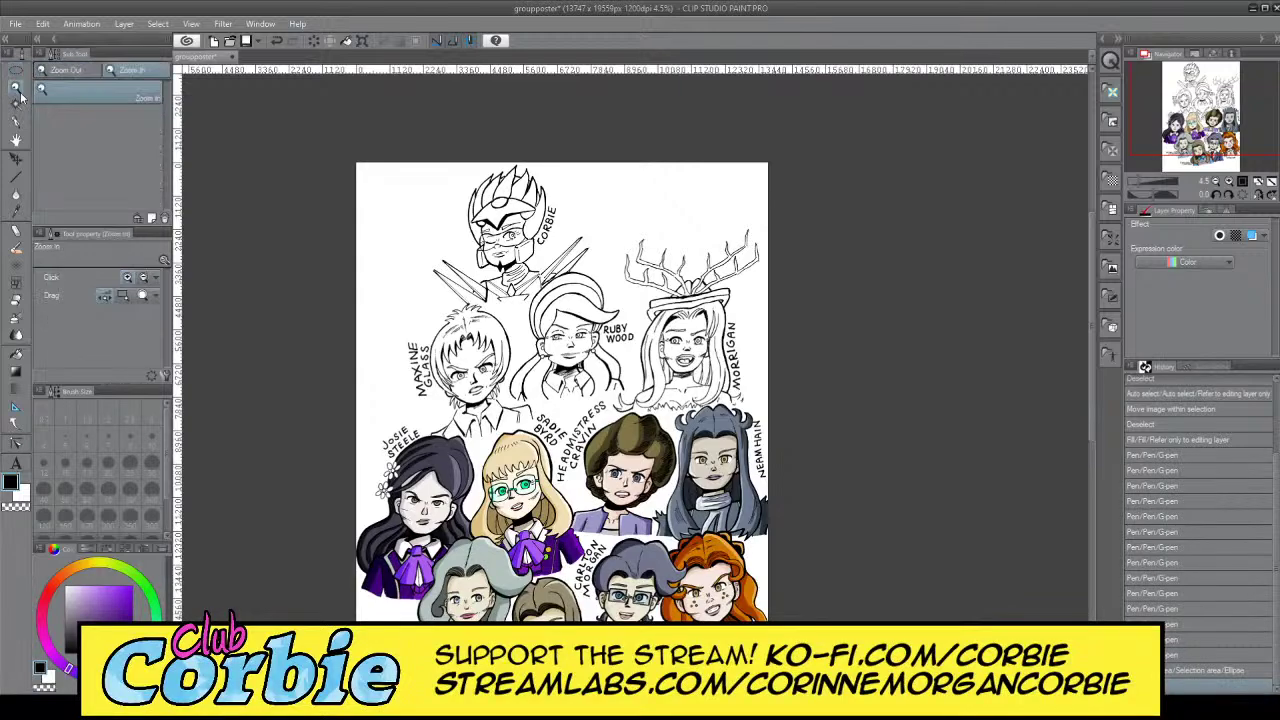
click(443, 381)
click(457, 360)
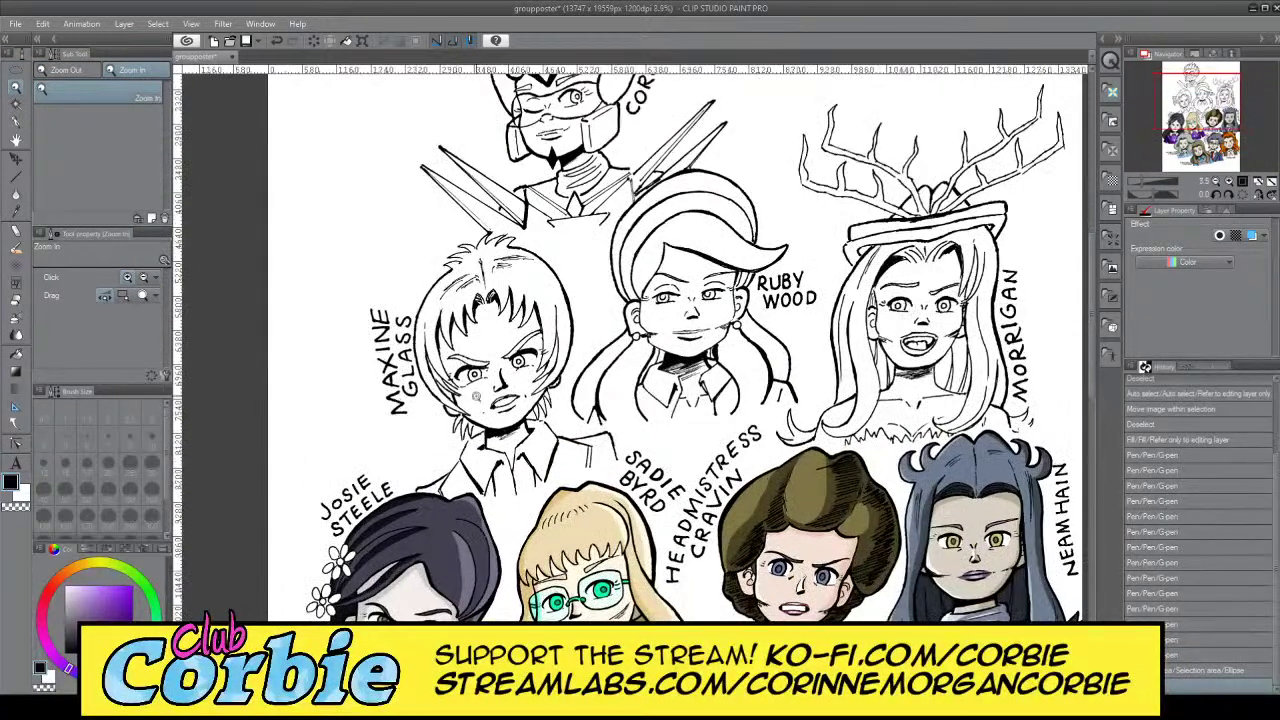
drag(516, 390, 488, 404)
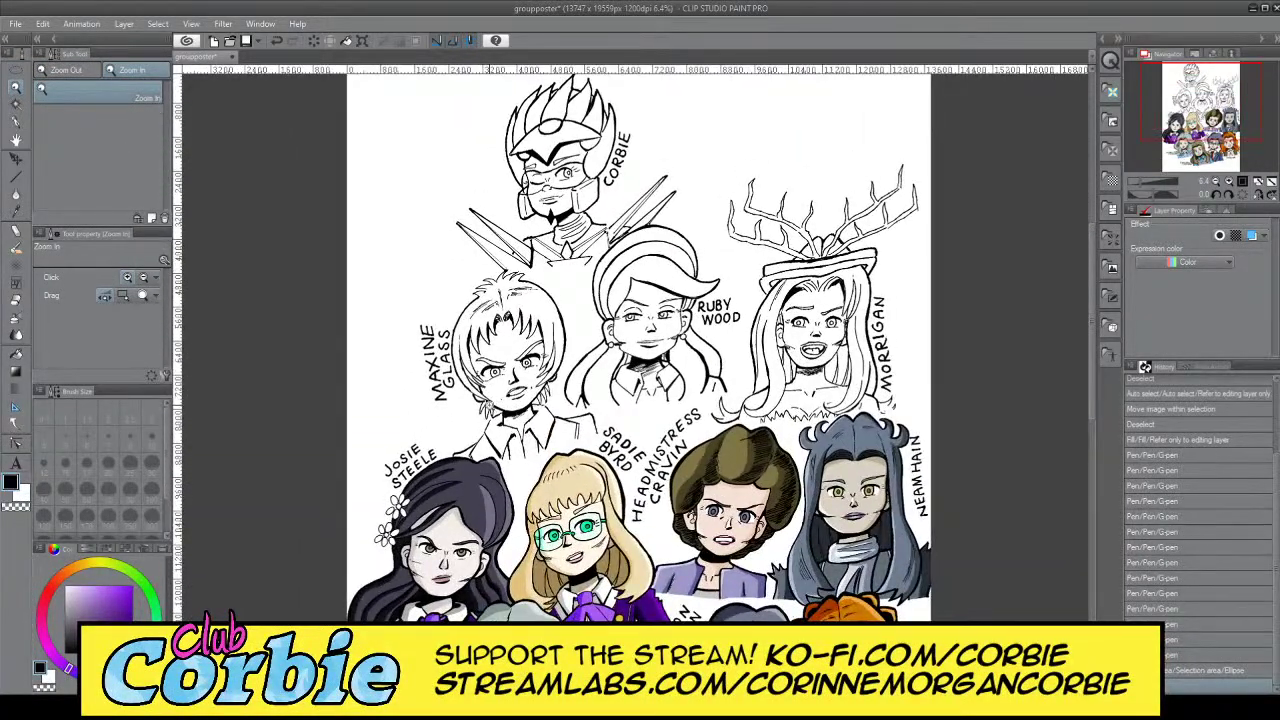
click(470, 400)
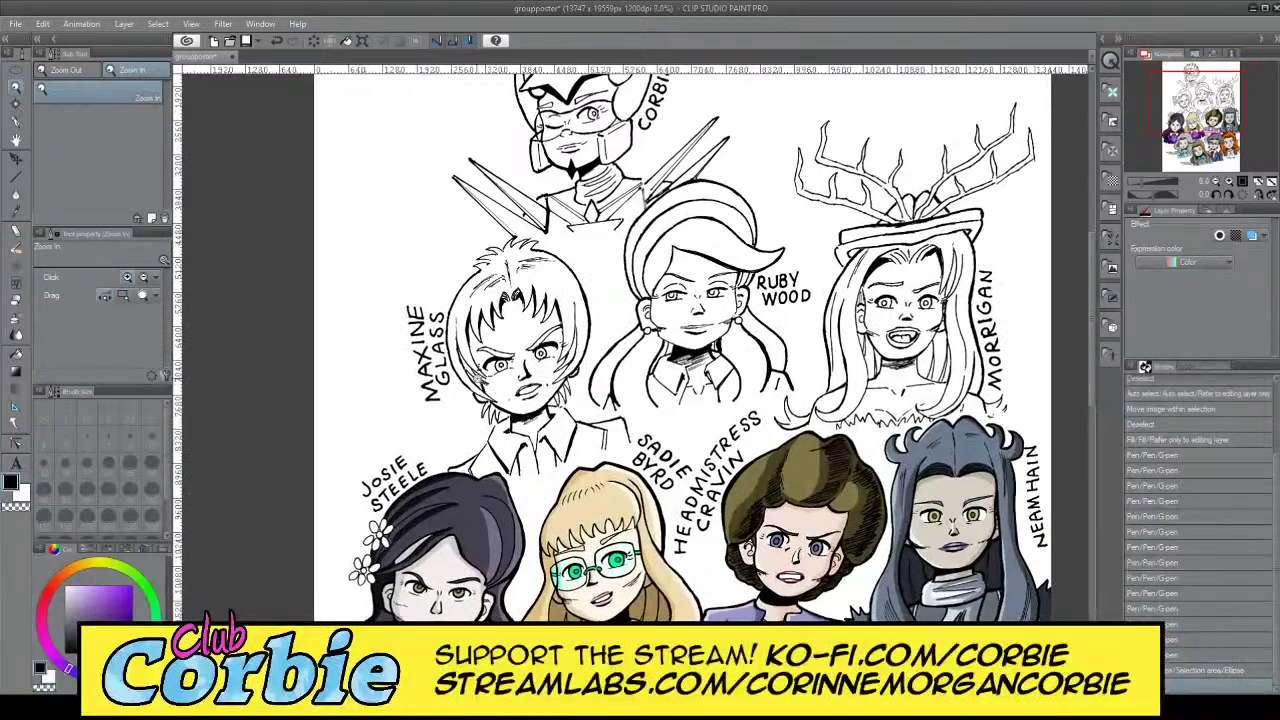
click(474, 368)
click(478, 364)
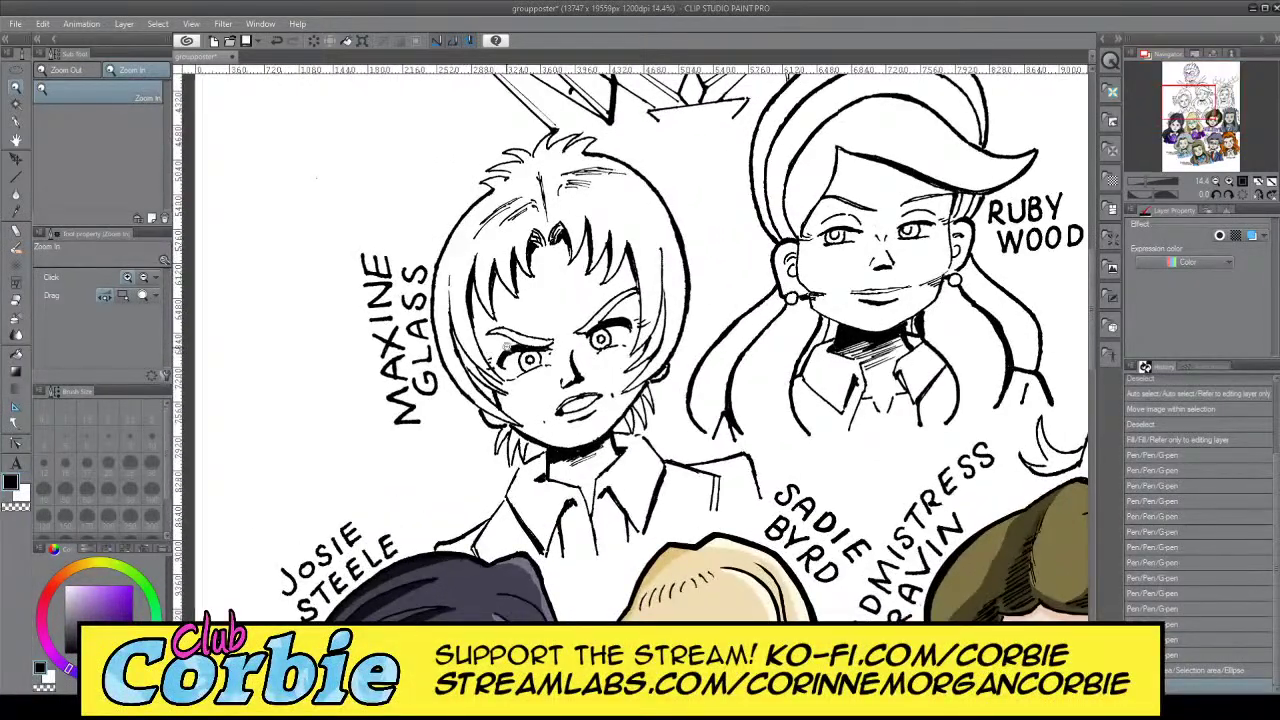
drag(507, 346, 573, 370)
drag(475, 358, 384, 351)
click(482, 348)
click(440, 362)
drag(378, 307, 344, 268)
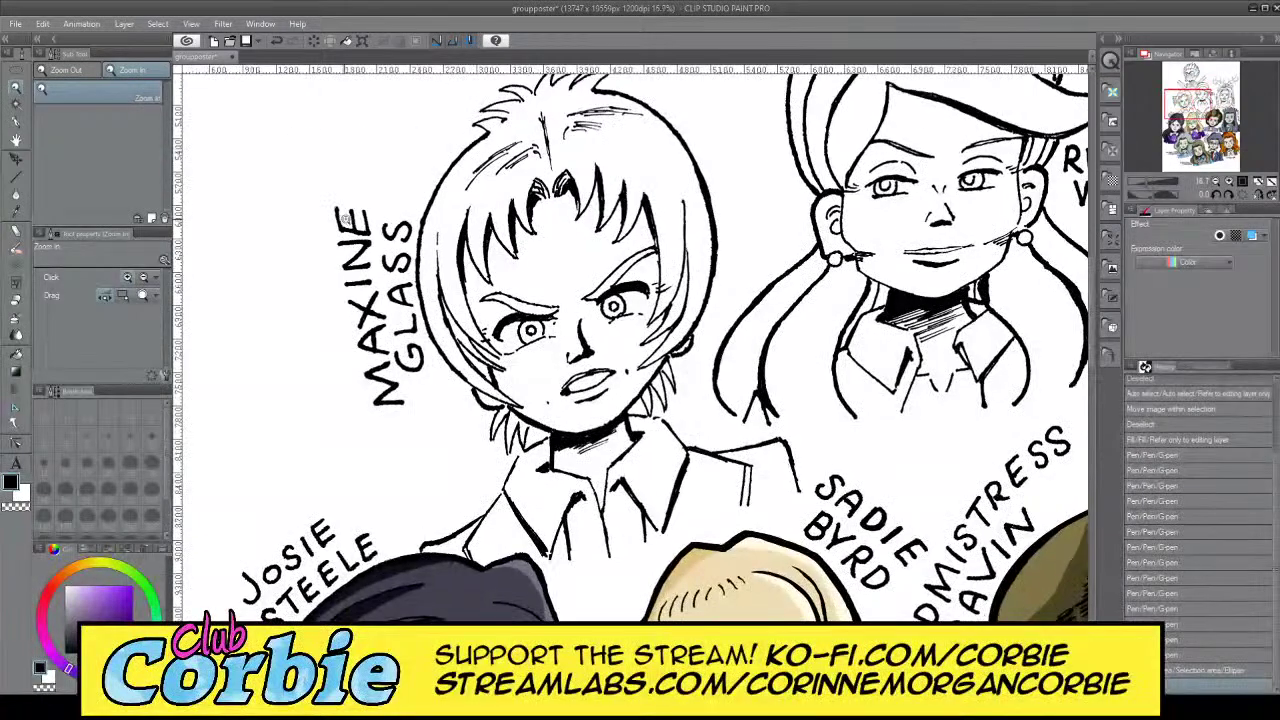
drag(344, 218, 360, 225)
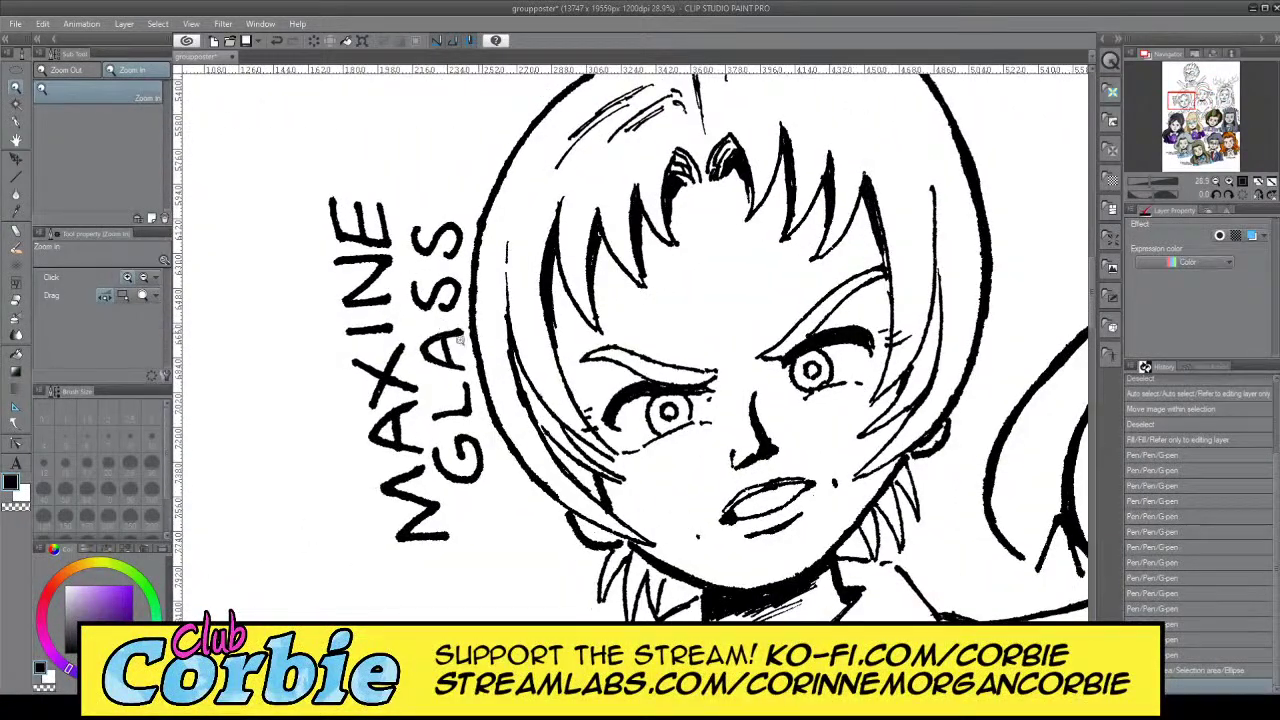
drag(479, 336, 436, 334)
click(546, 322)
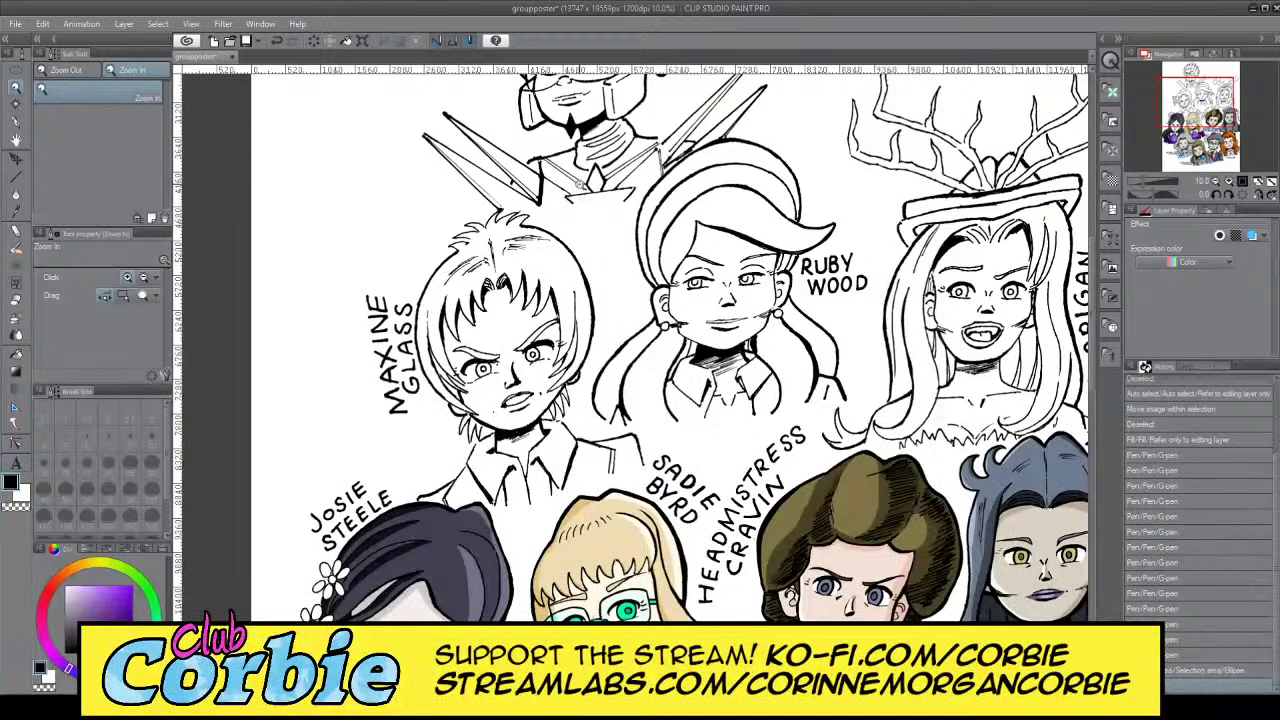
drag(410, 348, 359, 366)
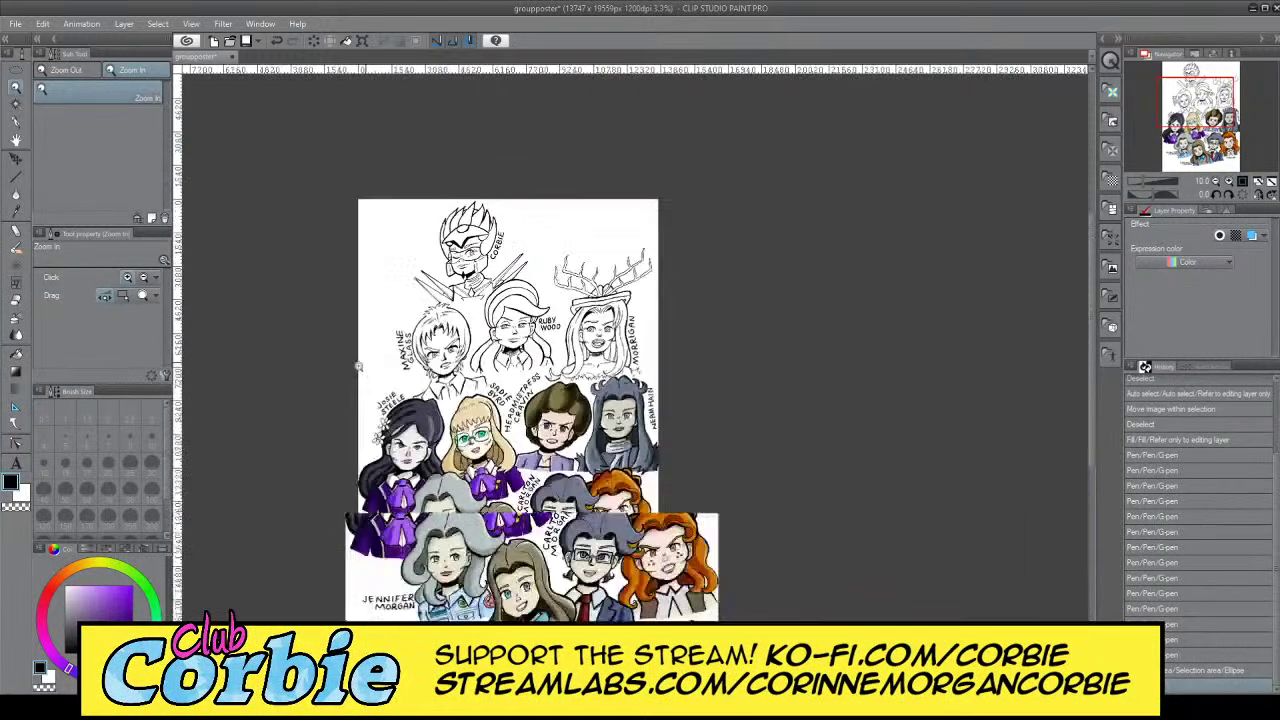
scroll(358, 366, up, 1)
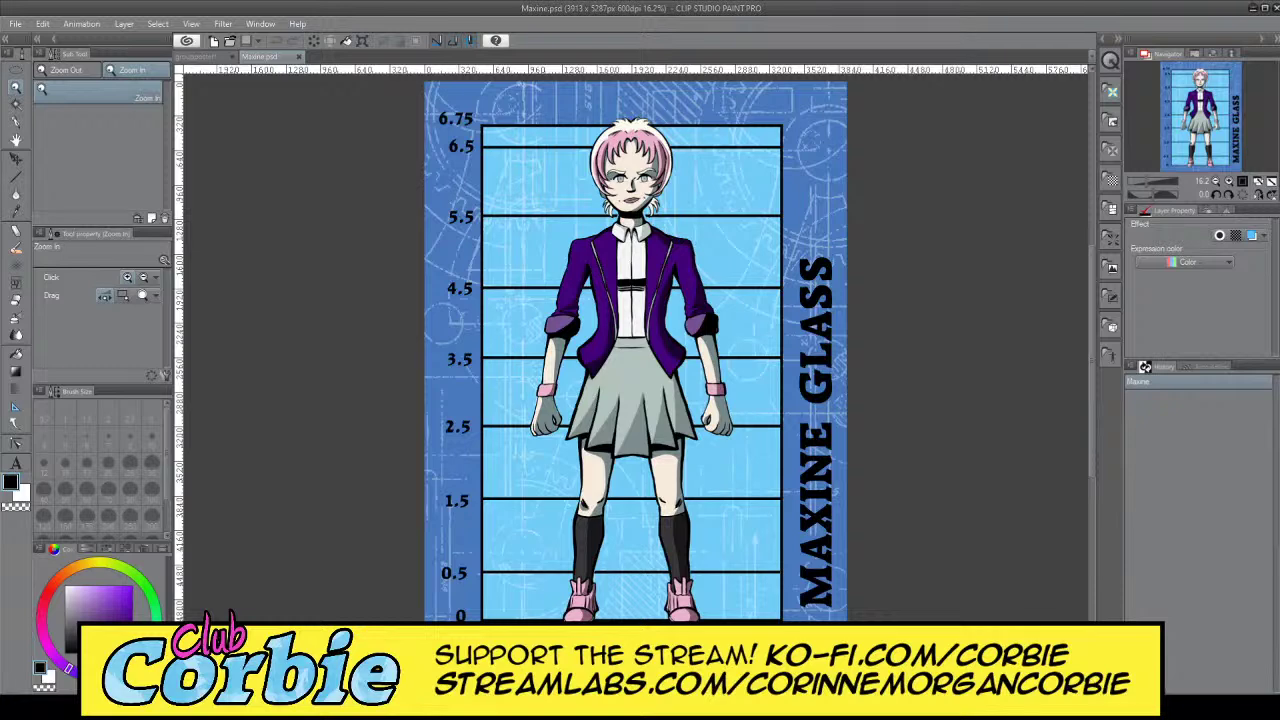
Check the Maxine Glass portrait on the poster against the Maxine.psd character reference and close the reference file
key(ctrl+w)
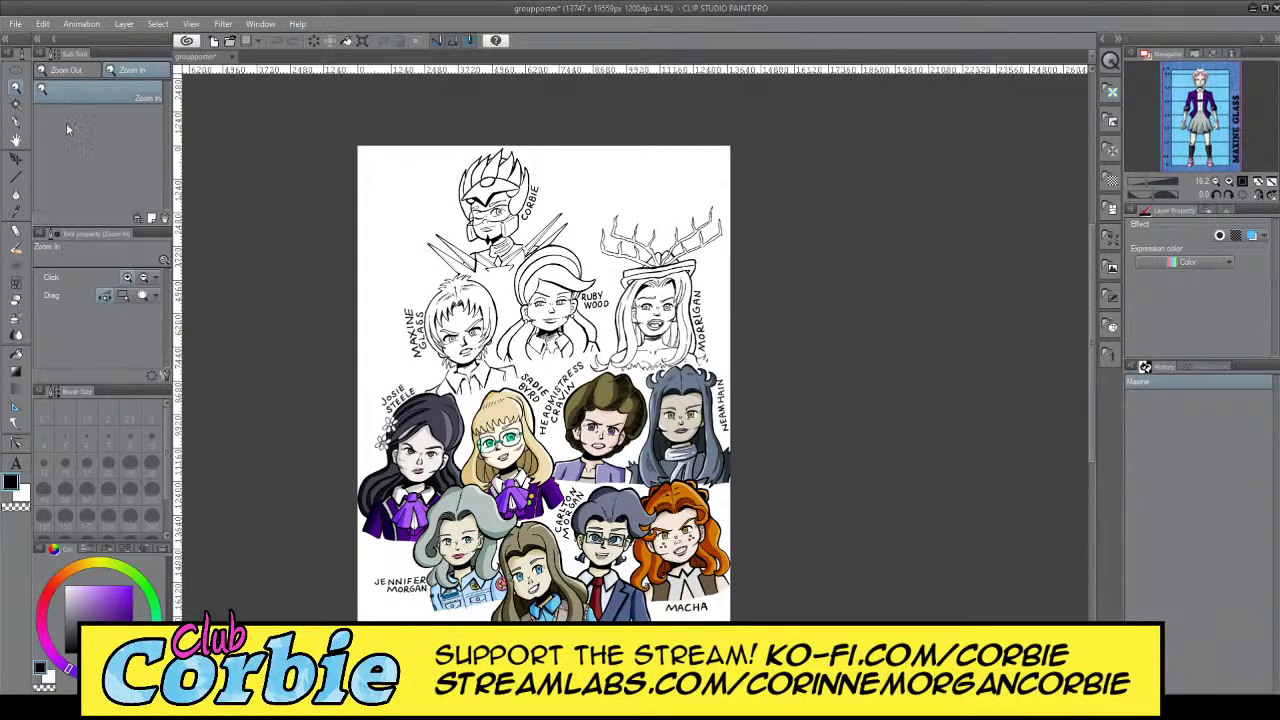
scroll(445, 318, up, 7)
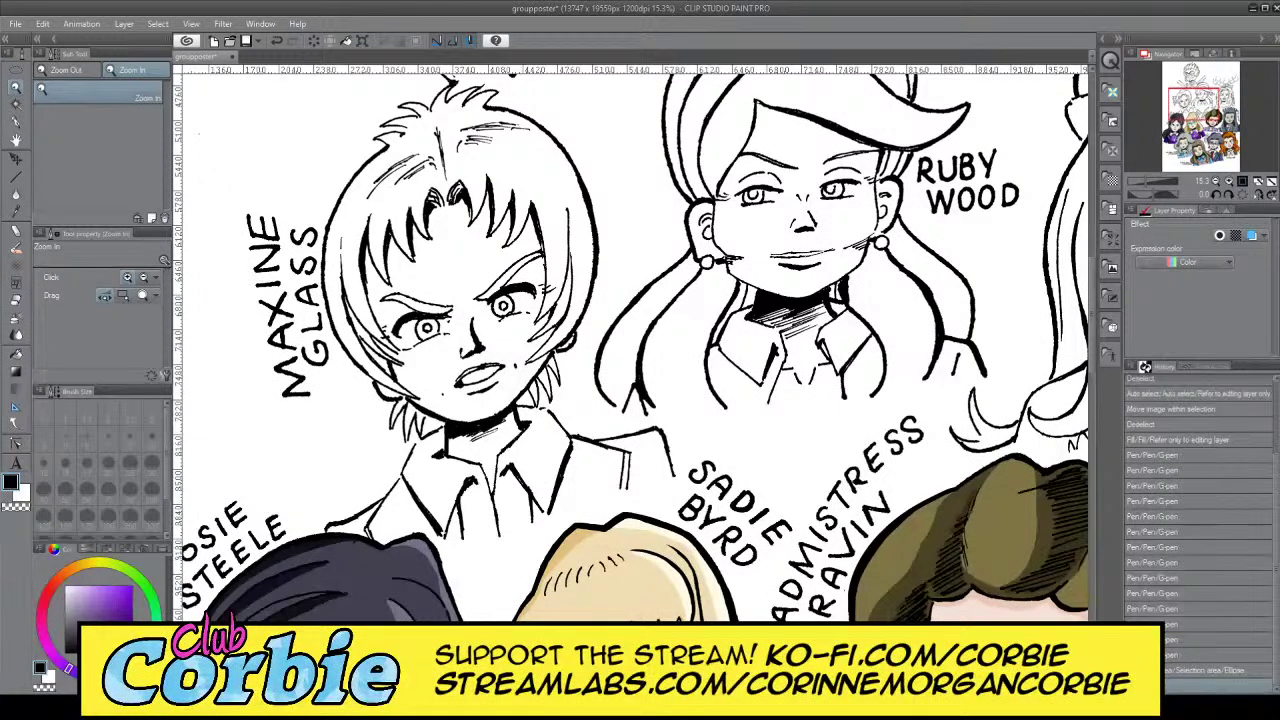
scroll(1200, 116, up, 6)
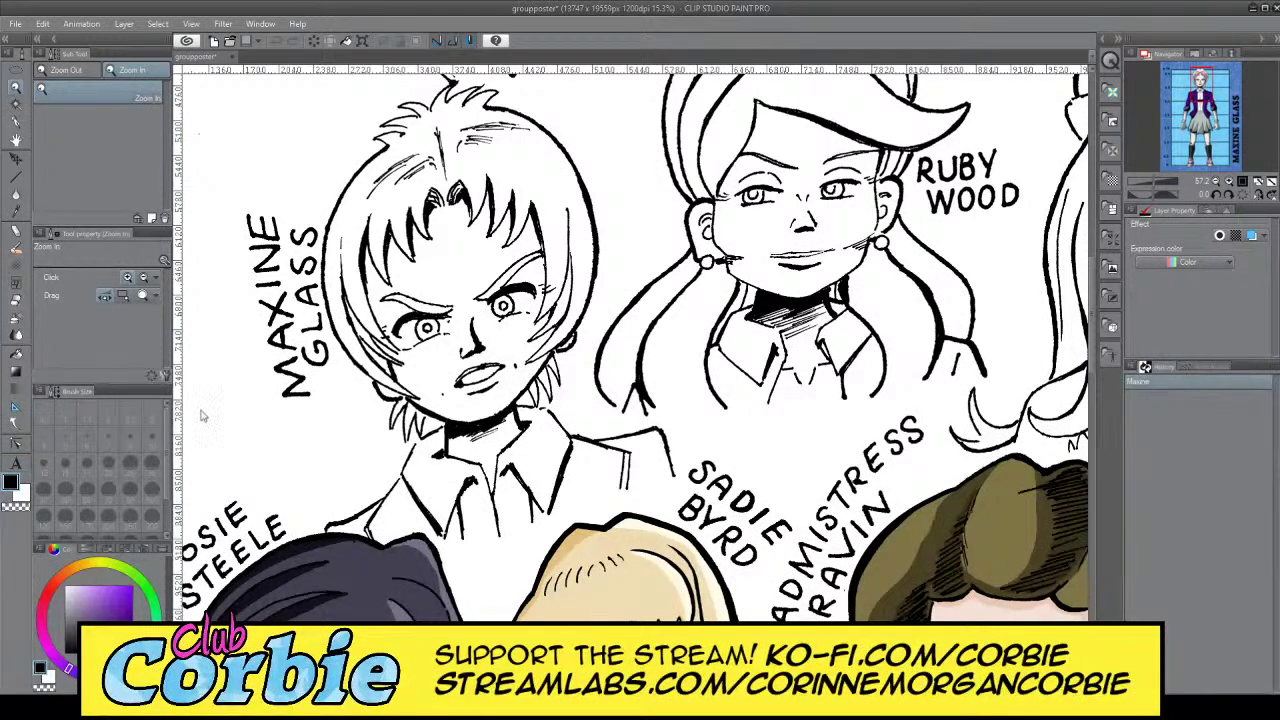
drag(364, 358, 413, 184)
scroll(413, 184, down, 2)
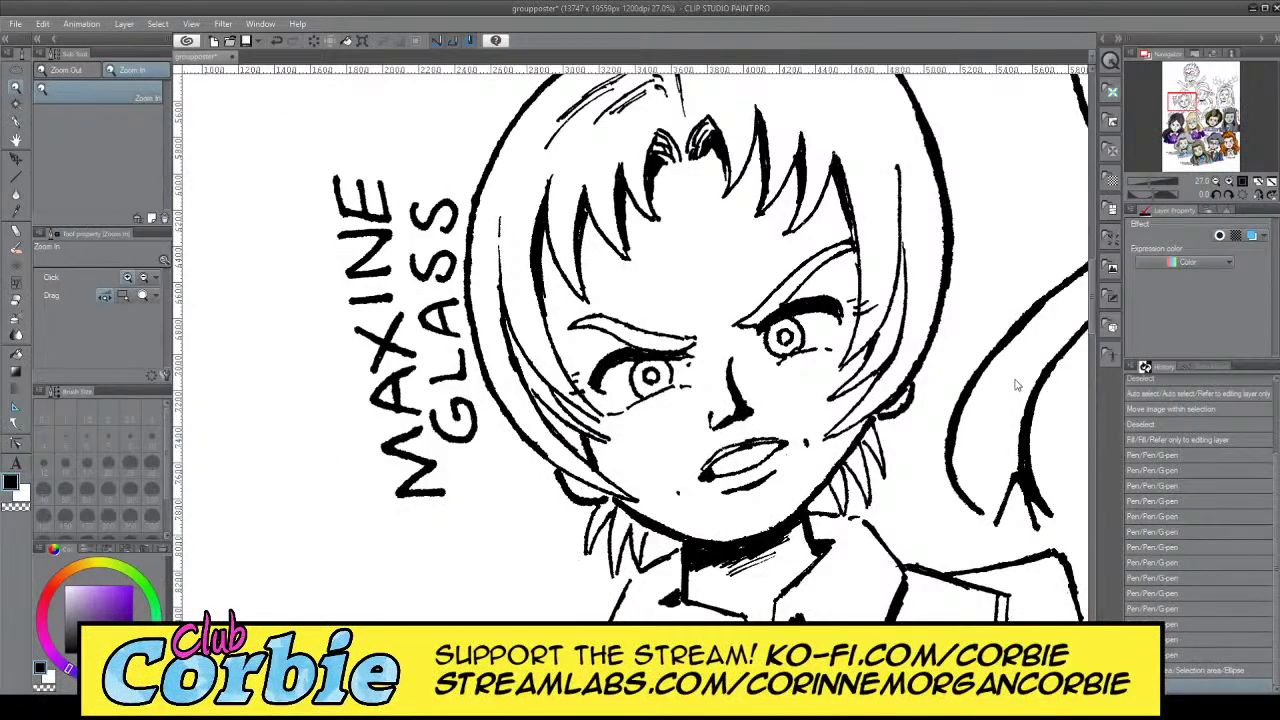
Add a new raster layer to the group poster for the Maxine Glass portrait
click(131, 46)
drag(461, 211, 368, 243)
scroll(472, 180, up, 5)
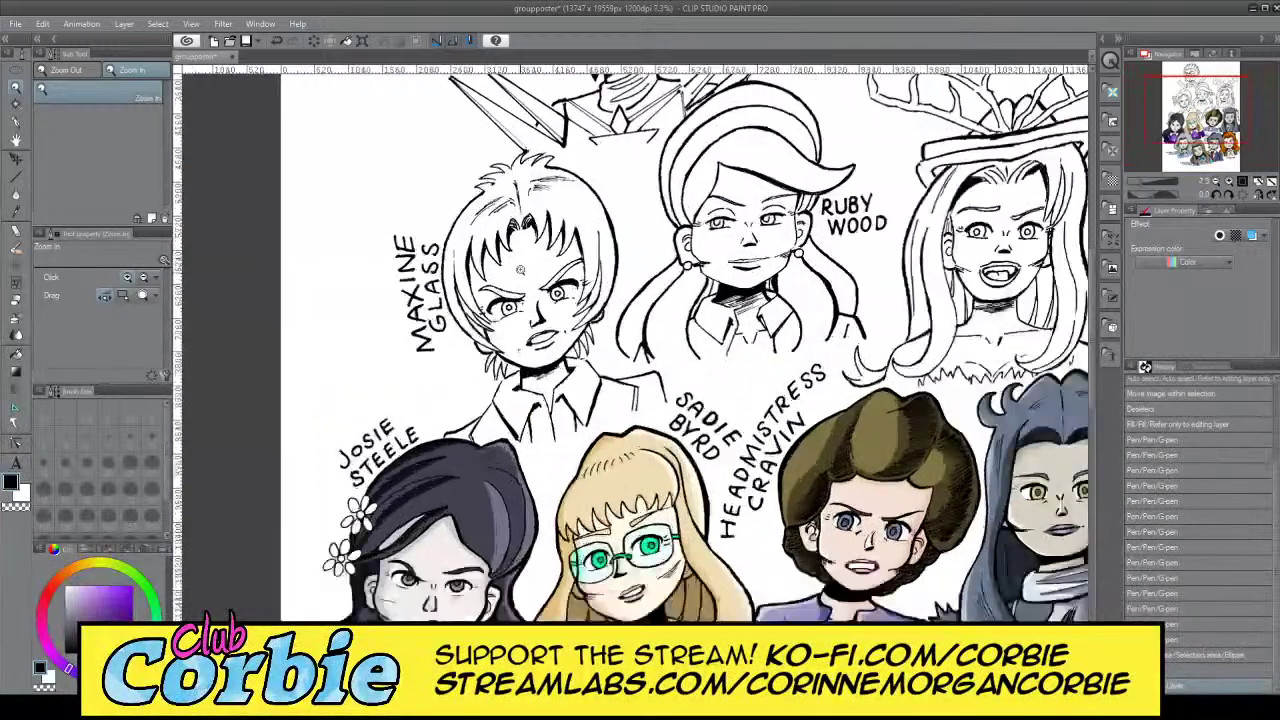
Select a rectangular area around the Maxine Glass portrait and its name, and fill it with black
click(16, 72)
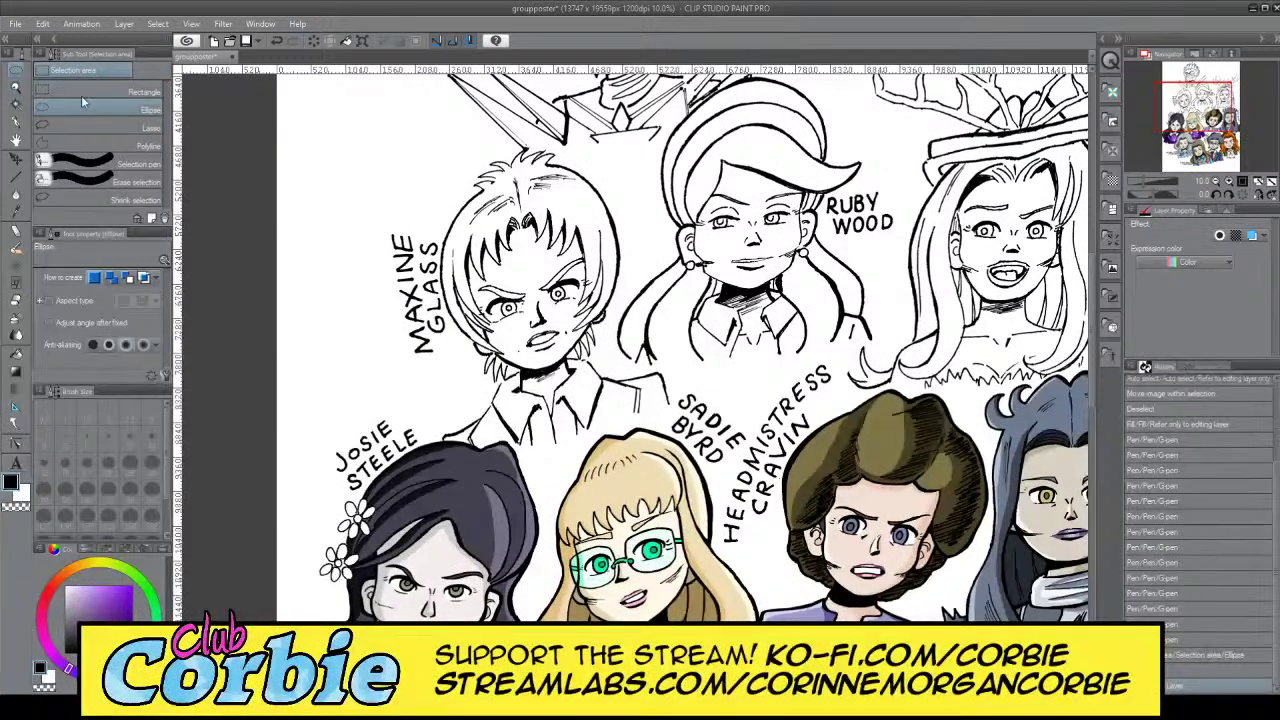
drag(381, 119, 722, 470)
drag(316, 110, 733, 468)
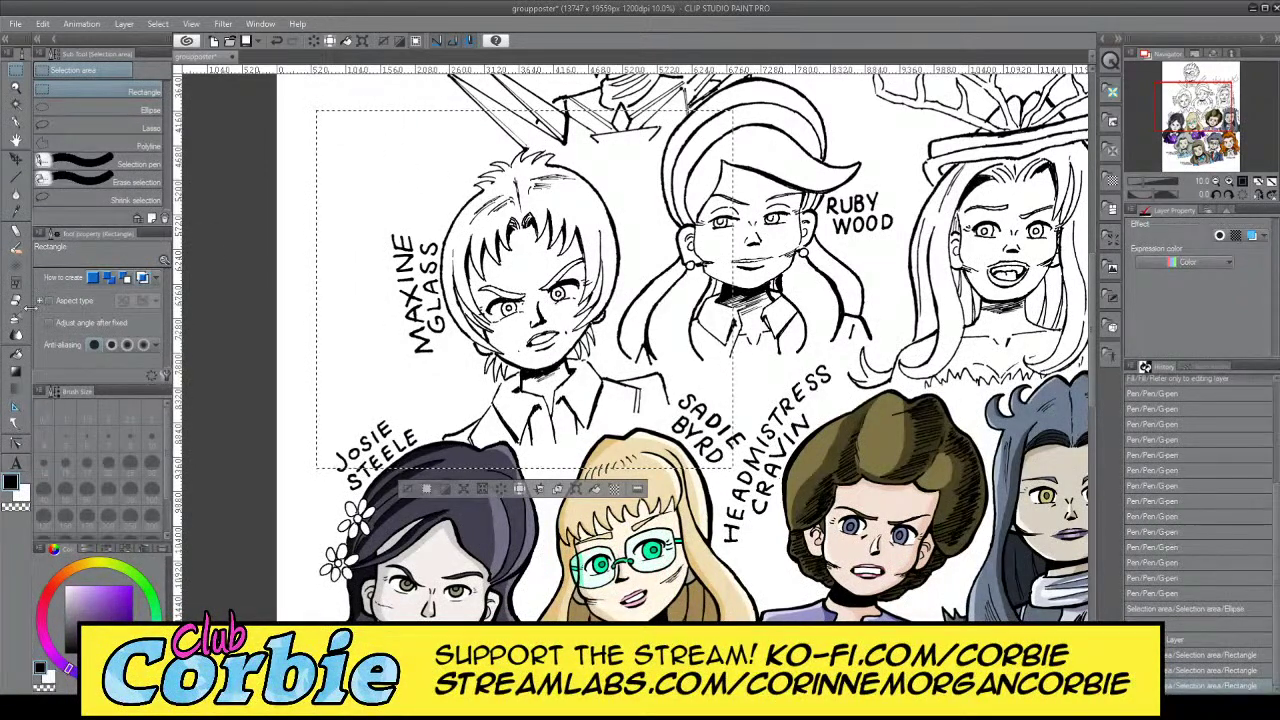
click(16, 352)
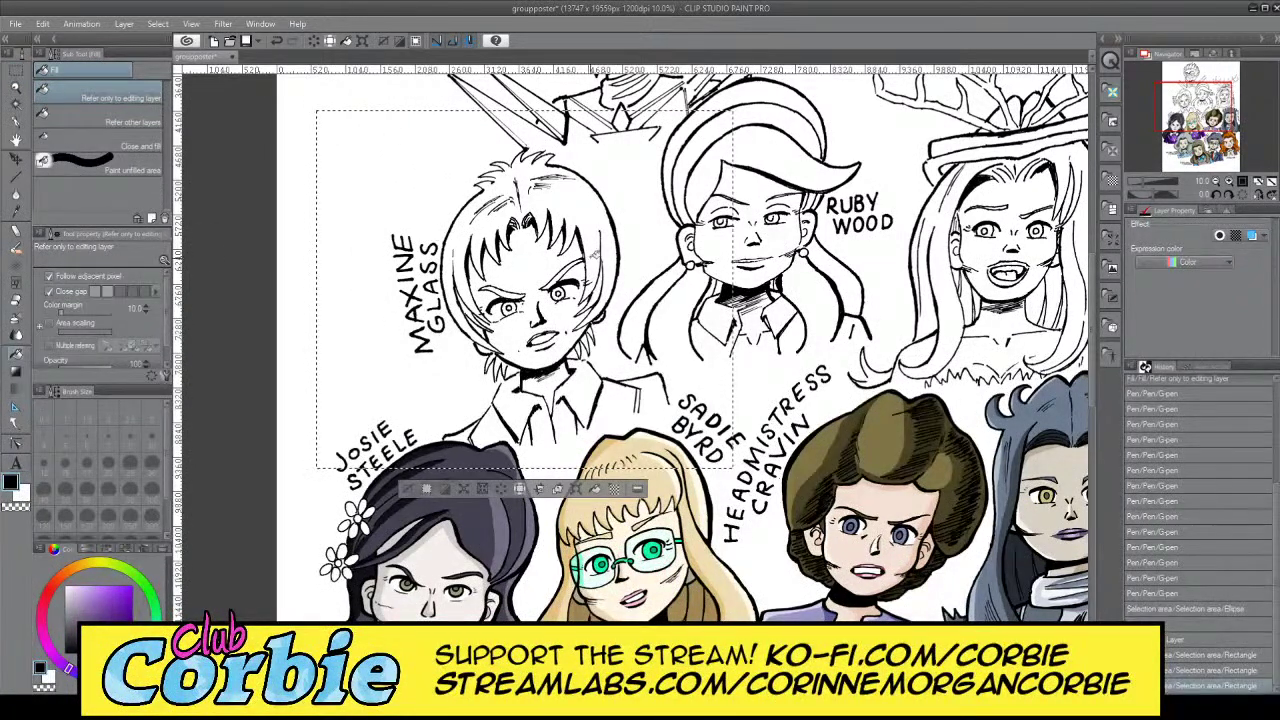
click(538, 266)
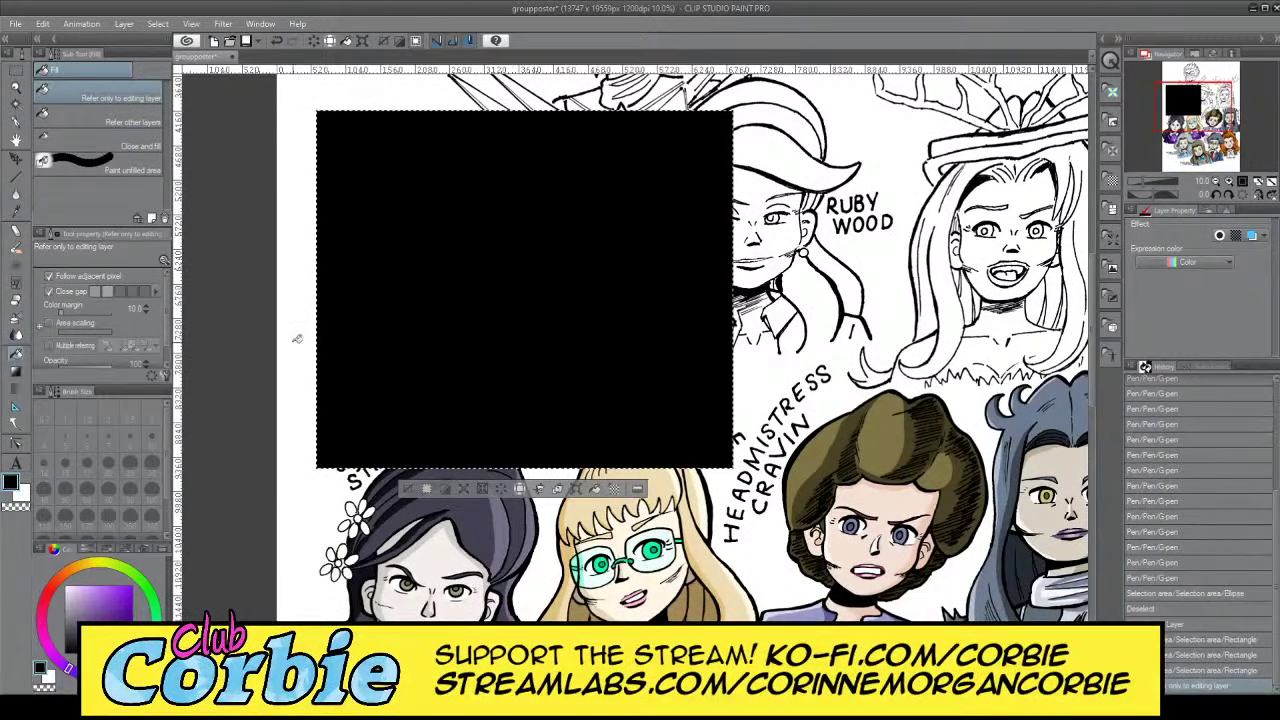
click(18, 490)
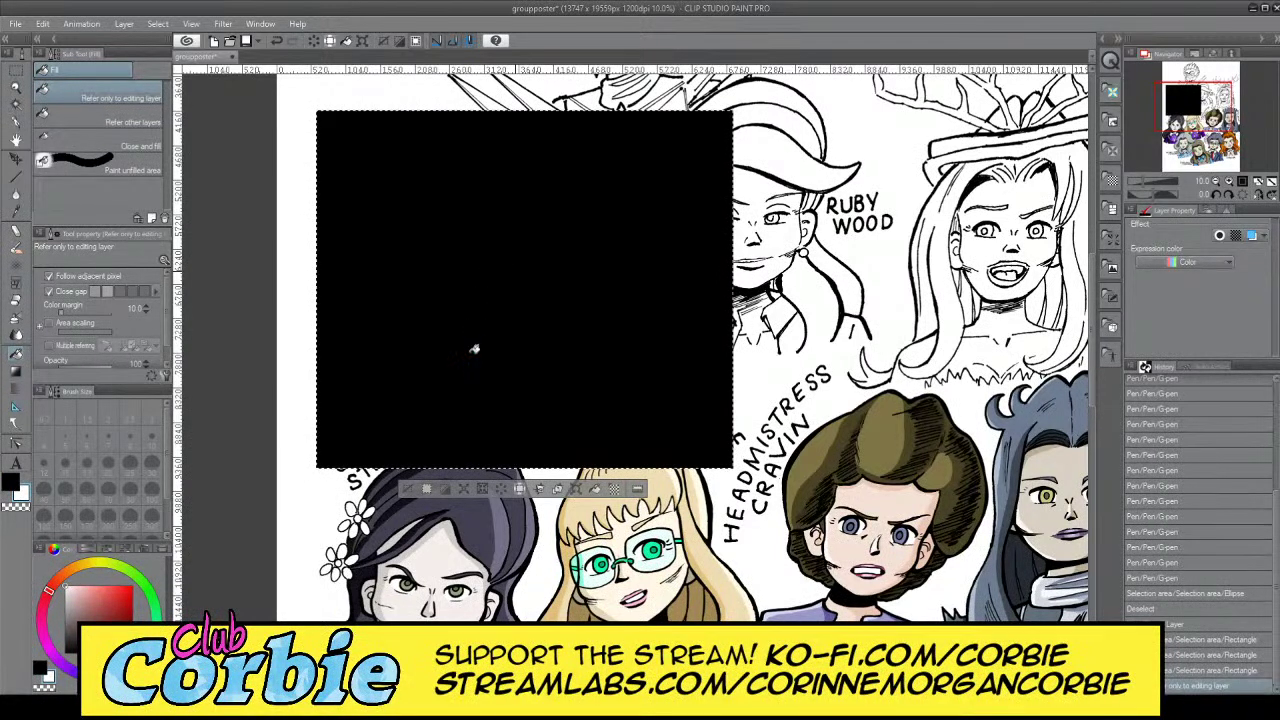
click(473, 341)
click(158, 24)
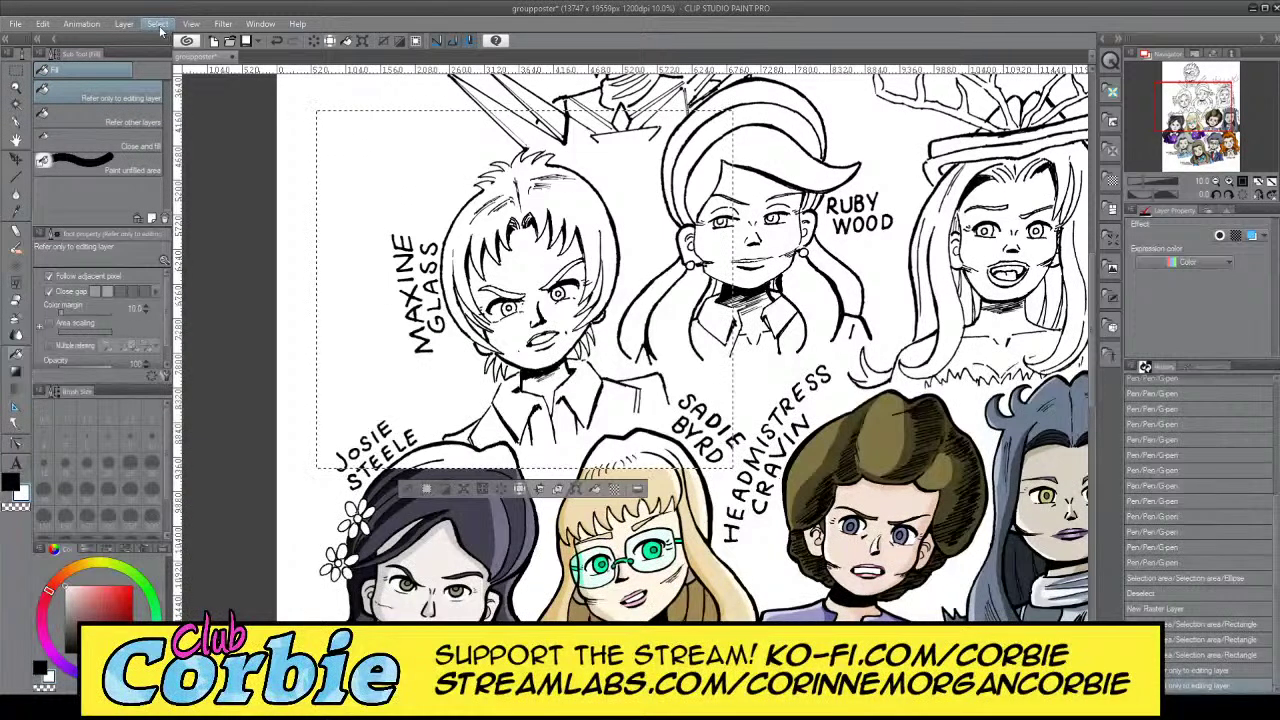
key(ctrl+d)
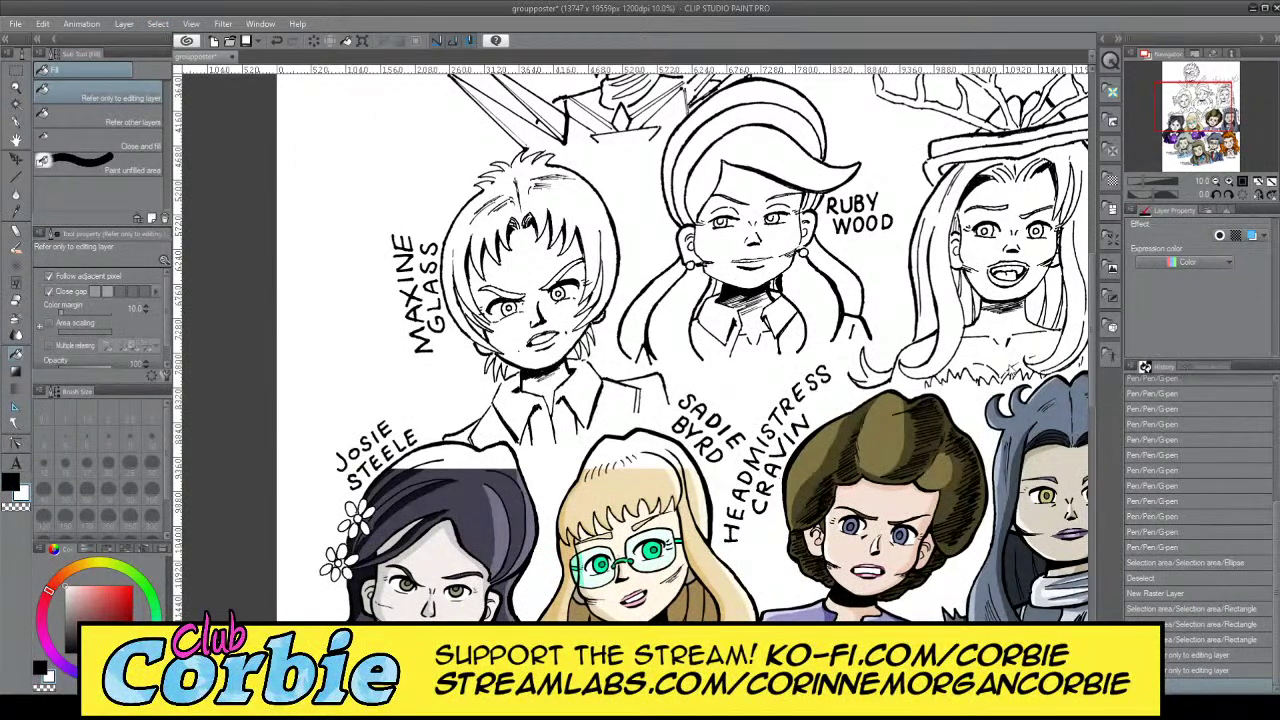
Enclose the "MAXINE GLASS" lettering beside the portrait in a closed Polyline selection, keeping the hair outline outside it
click(18, 90)
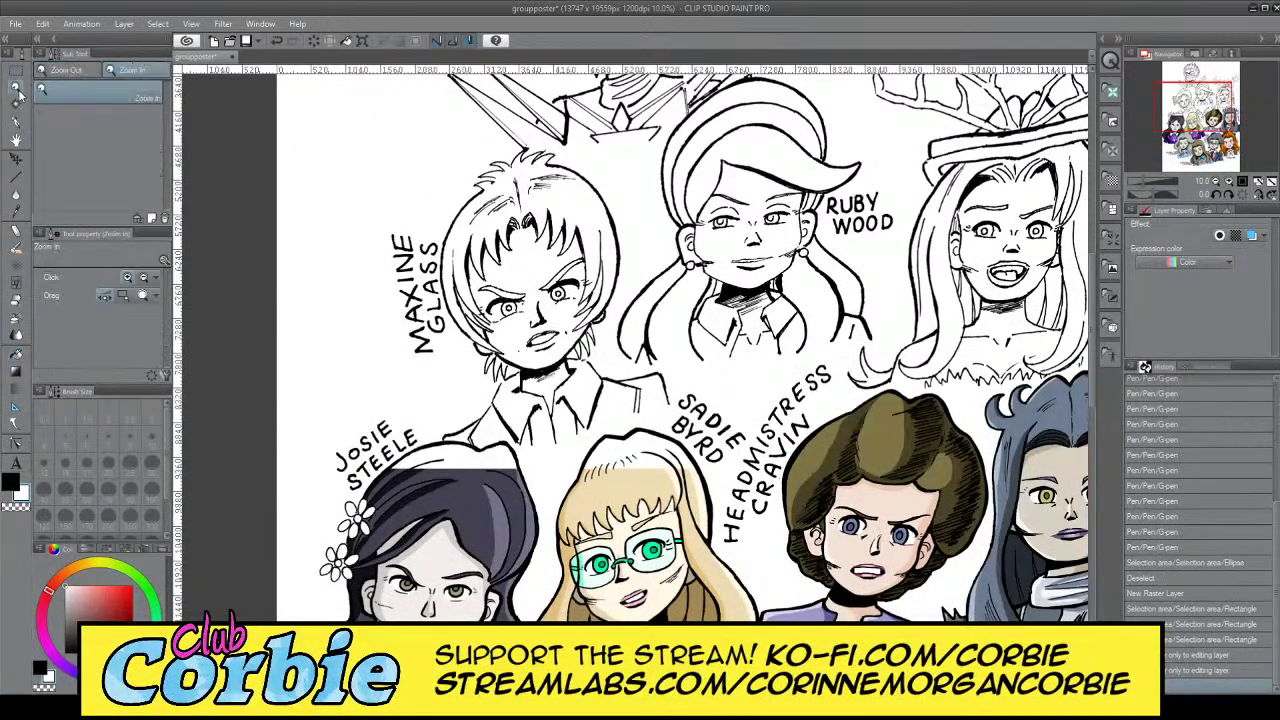
drag(388, 277, 445, 262)
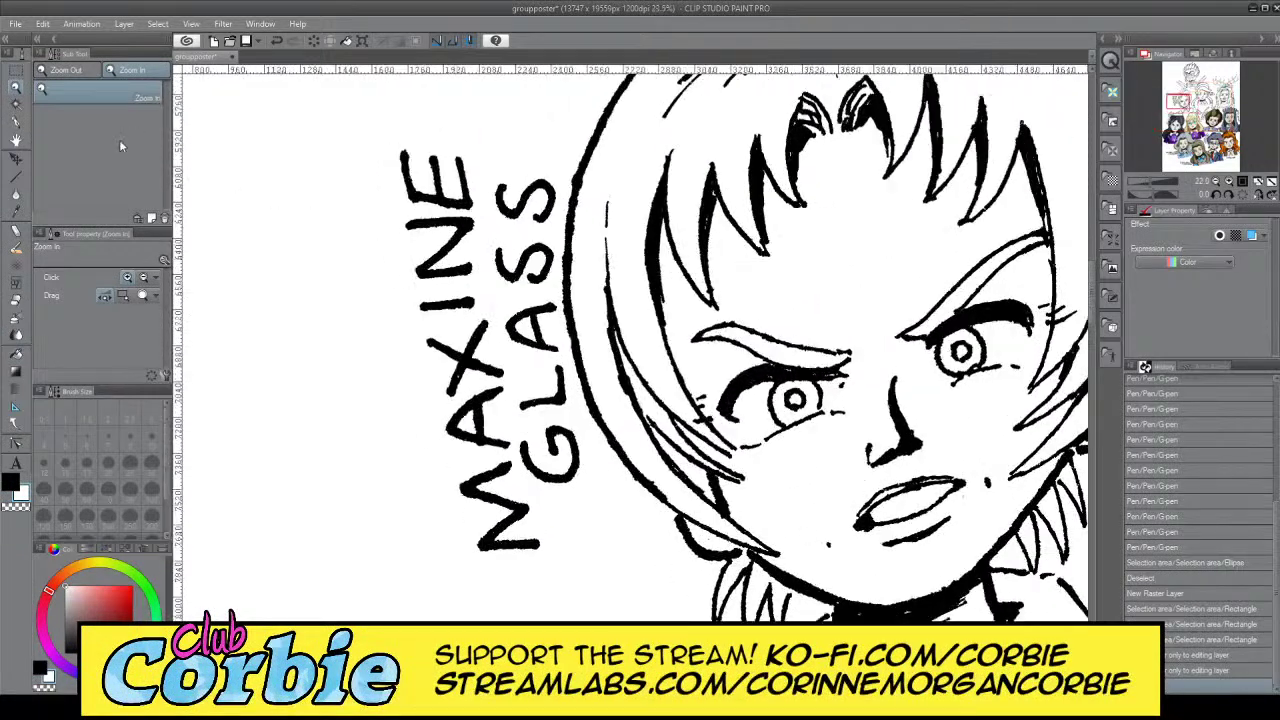
click(20, 74)
click(55, 124)
click(55, 145)
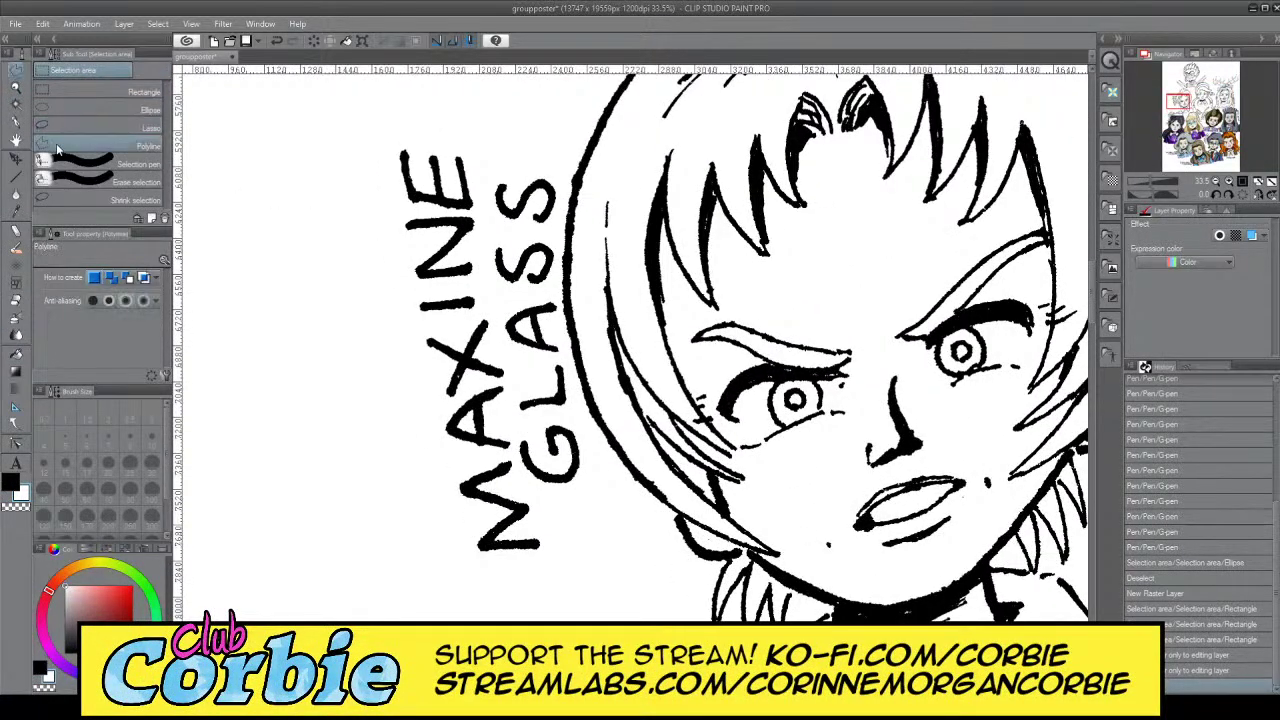
click(600, 474)
click(557, 318)
click(553, 128)
click(452, 104)
click(344, 138)
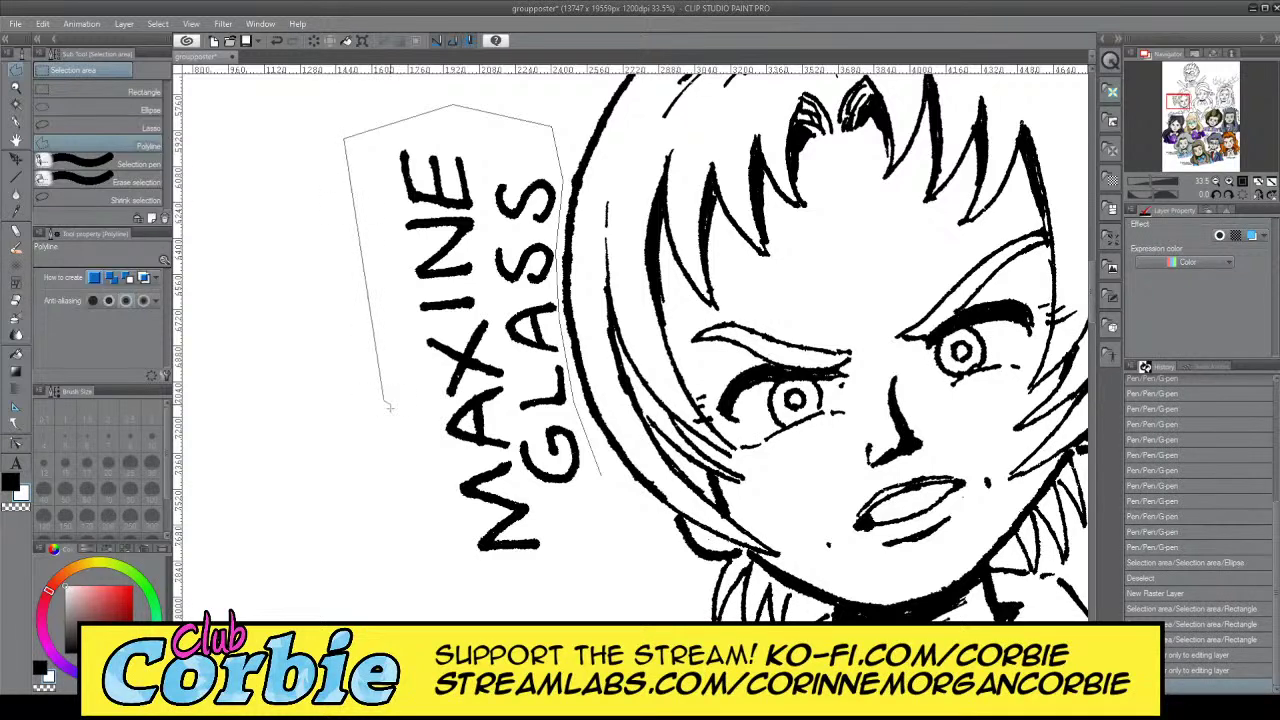
click(416, 530)
click(466, 610)
double_click(589, 596)
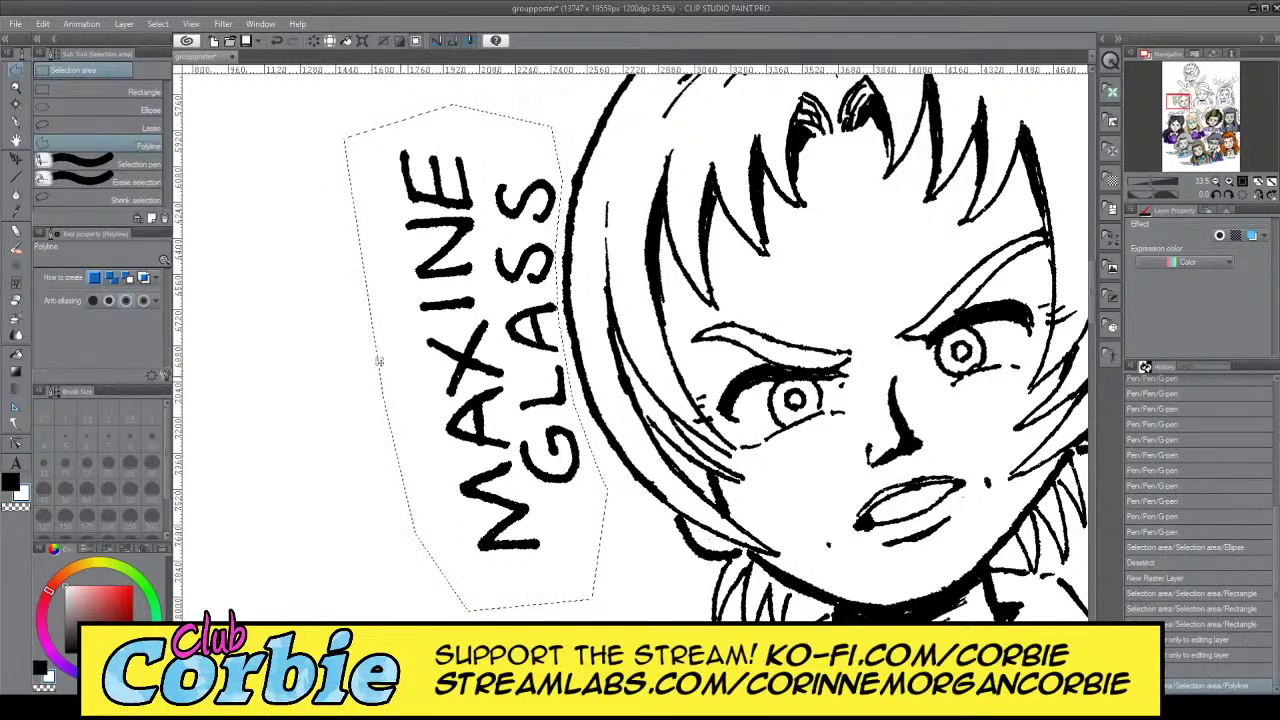
click(17, 160)
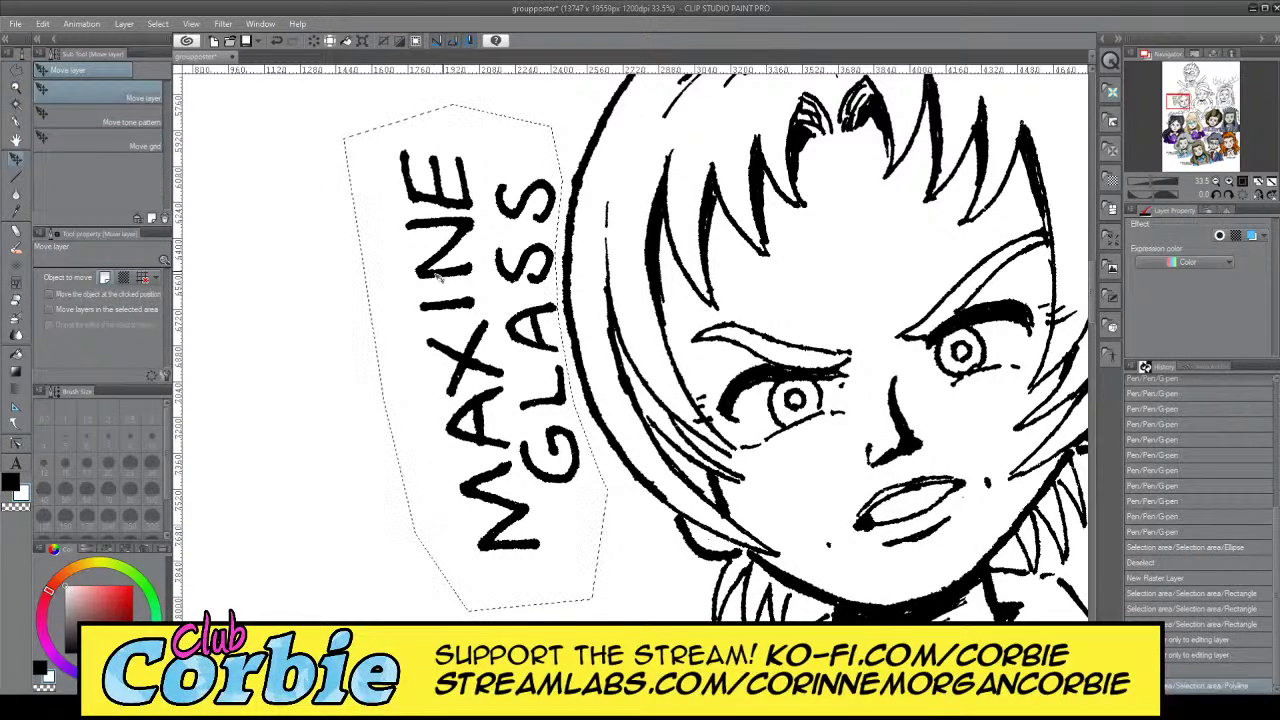
drag(448, 276, 424, 282)
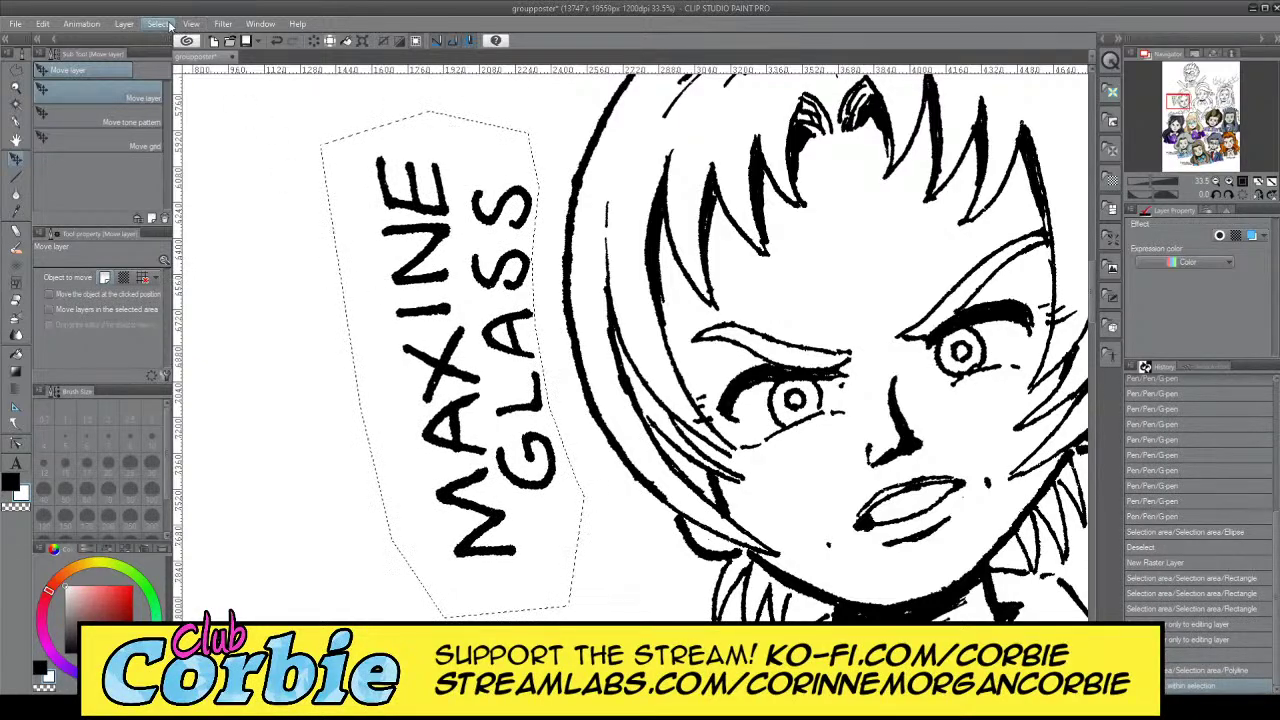
key(ctrl+d)
click(17, 88)
drag(304, 235, 222, 237)
drag(343, 219, 392, 240)
click(370, 230)
click(387, 286)
drag(342, 281, 451, 285)
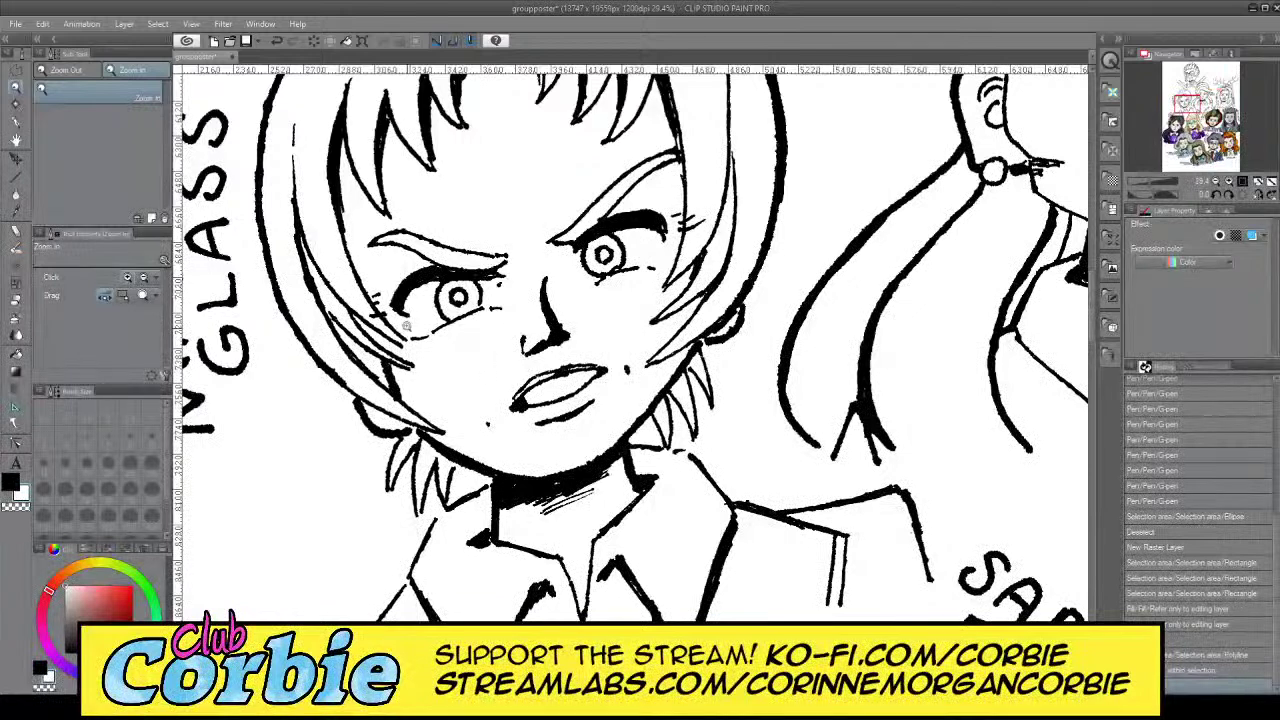
drag(407, 303, 457, 218)
click(456, 217)
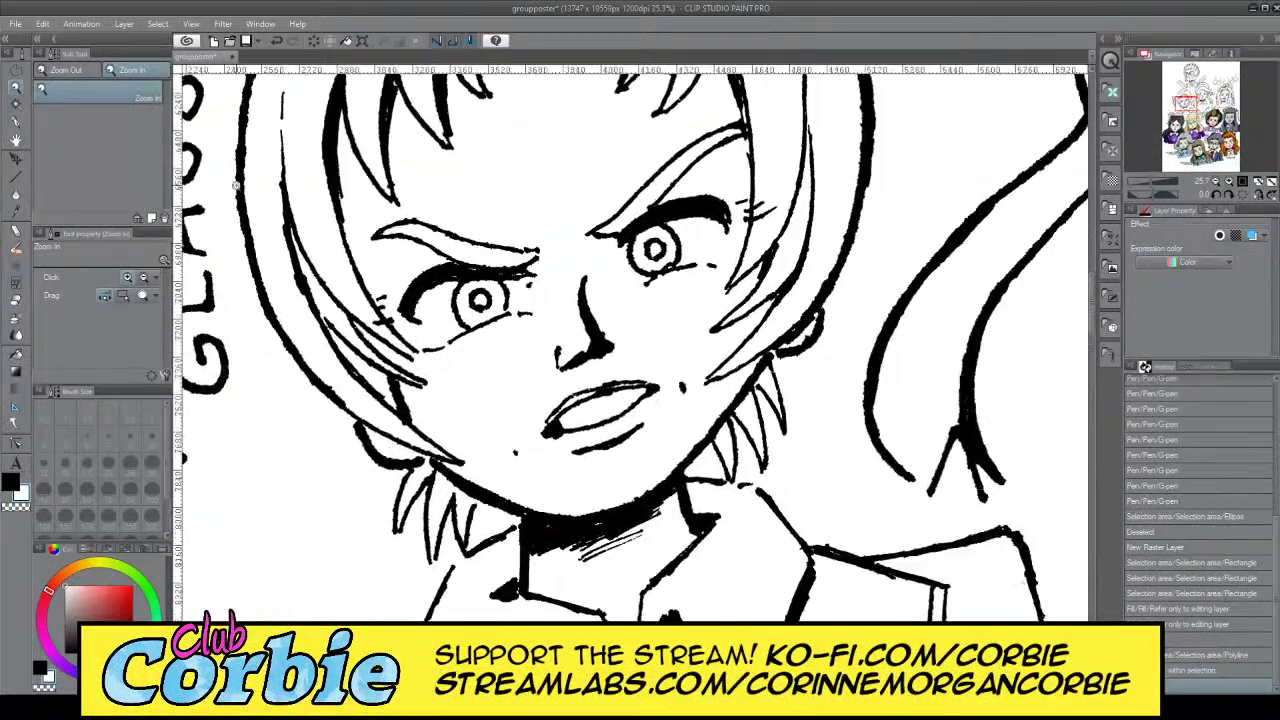
click(16, 85)
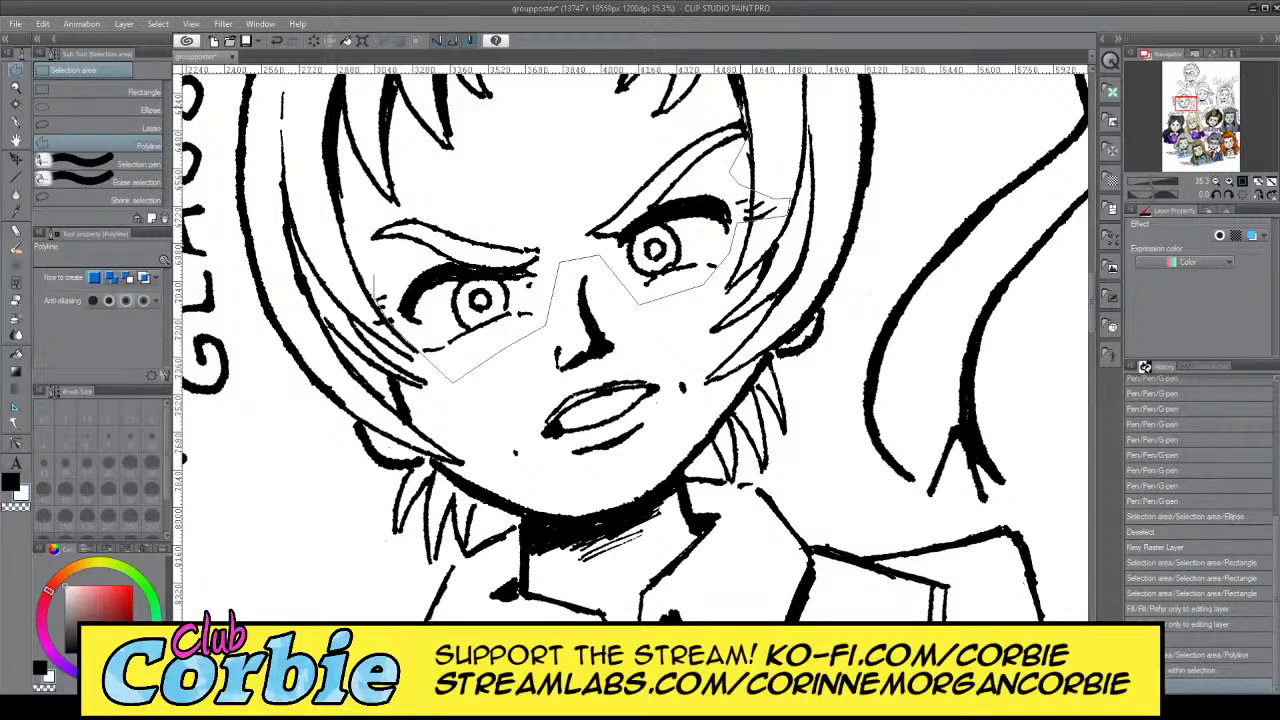
click(746, 131)
click(732, 105)
click(624, 180)
click(502, 208)
click(400, 209)
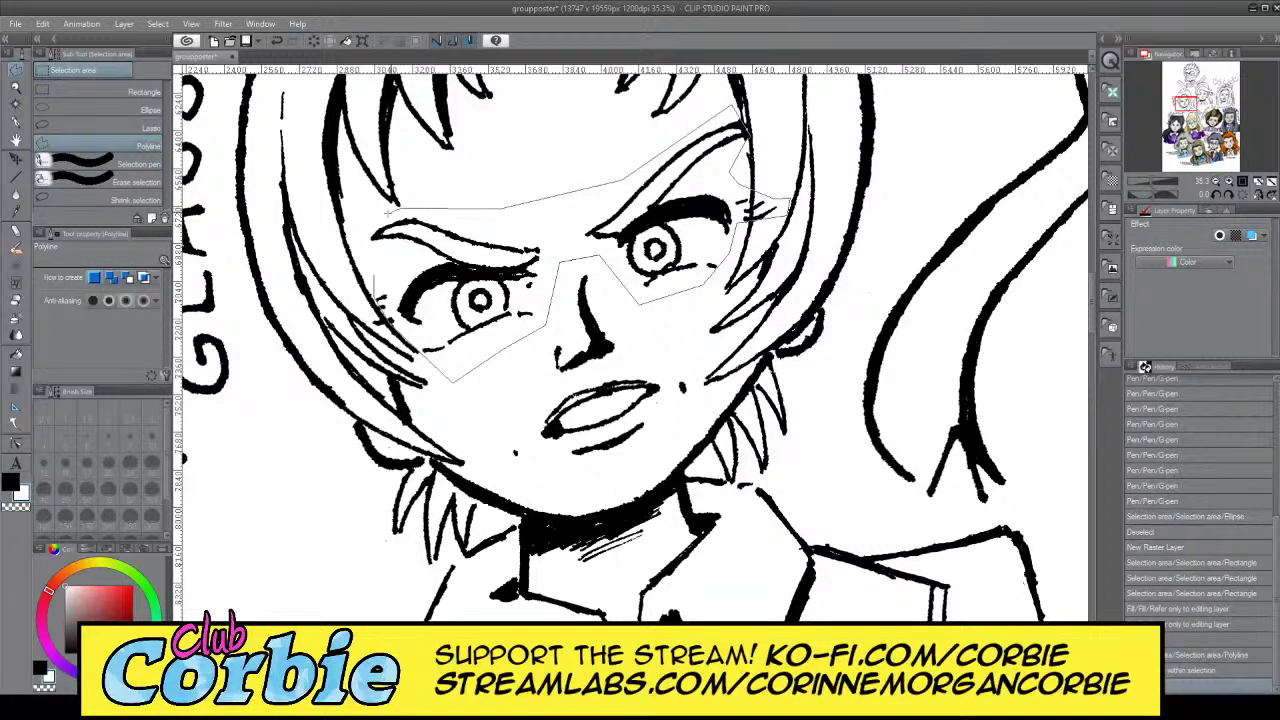
click(360, 240)
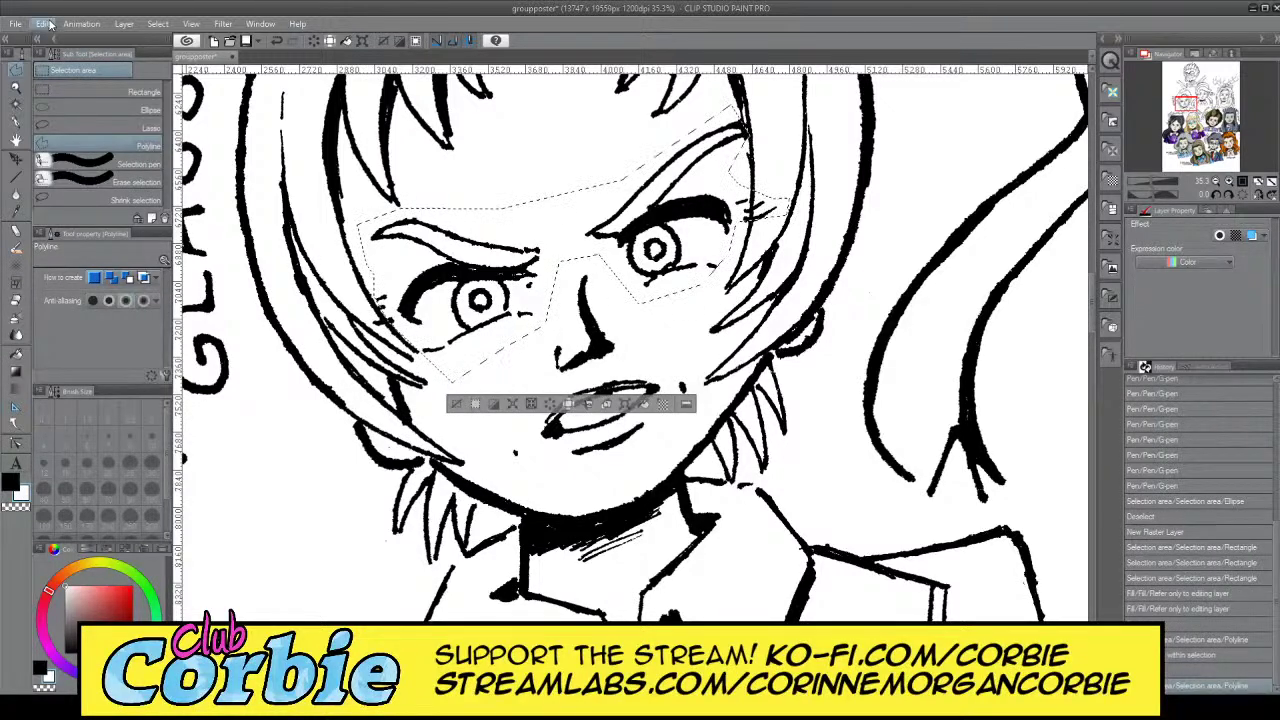
Scale the selected eyes and eyebrows down slightly, reposition them on the face, and clear the selection
mouse_move(43, 22)
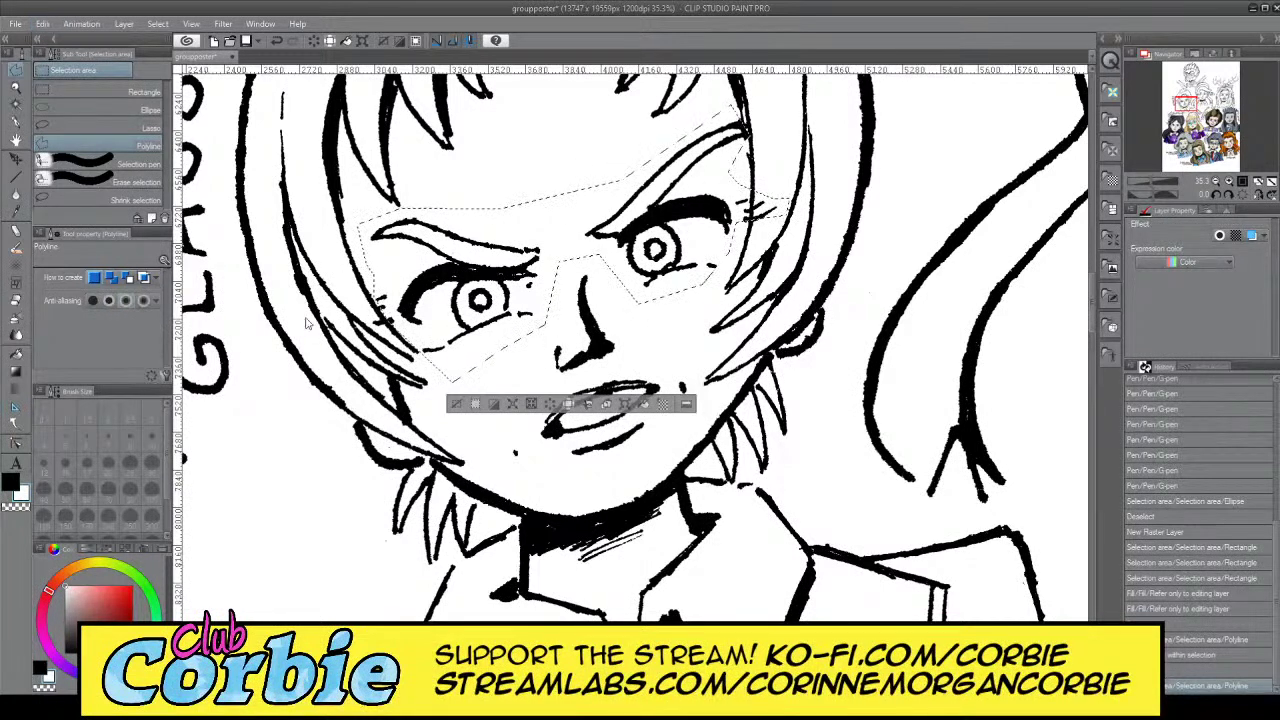
key(ctrl+t)
drag(790, 383, 725, 341)
drag(667, 275, 690, 289)
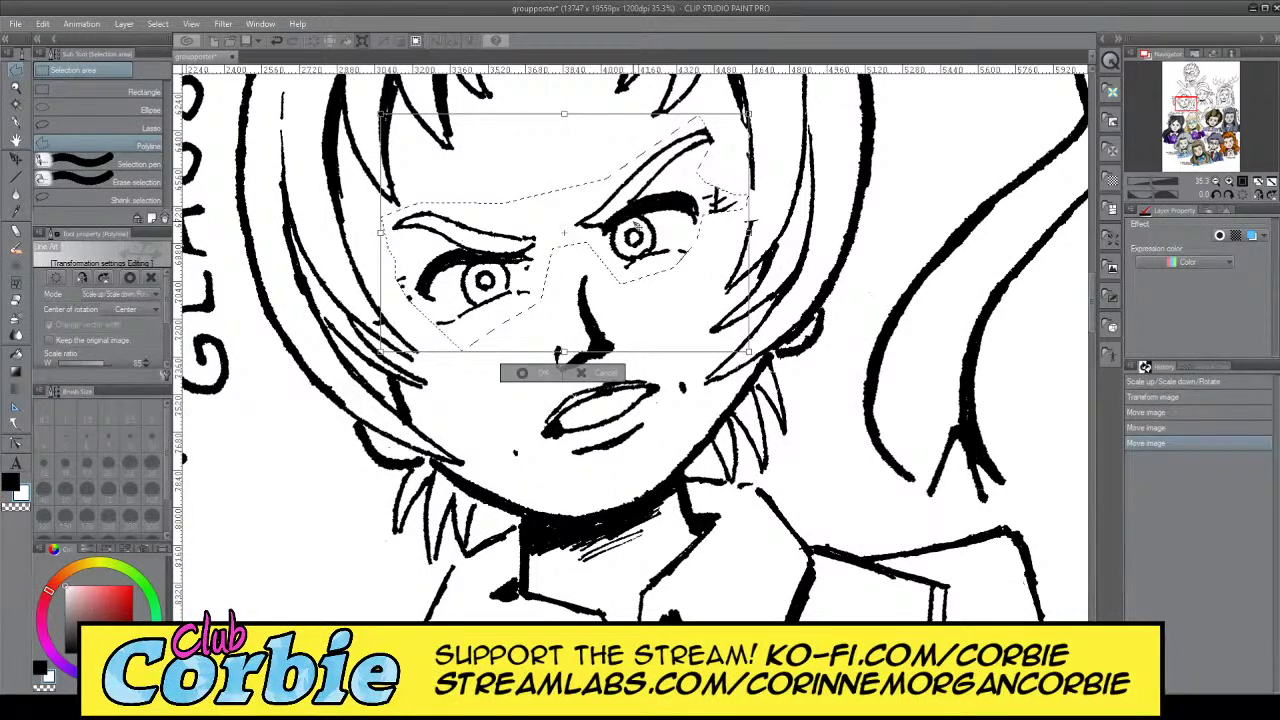
key(Return)
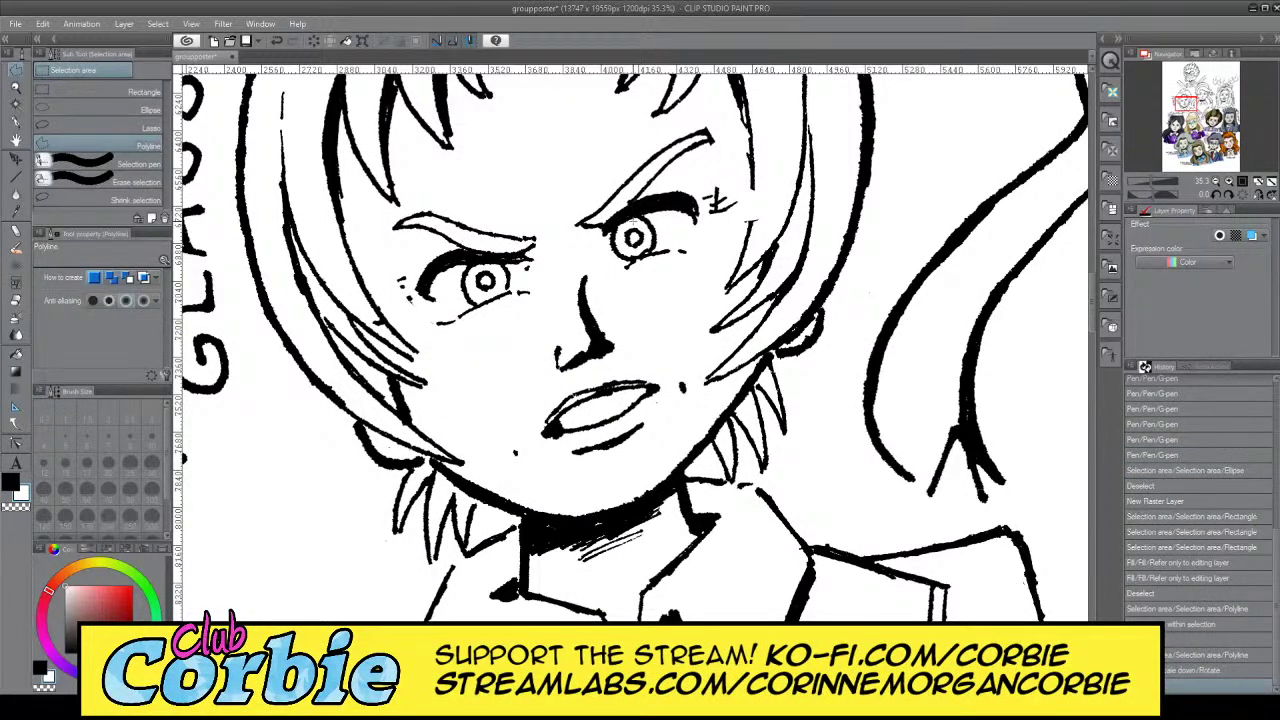
Enclose only Maxine's left eye, its lashes and its eyebrow in a closed Polyline selection
click(15, 88)
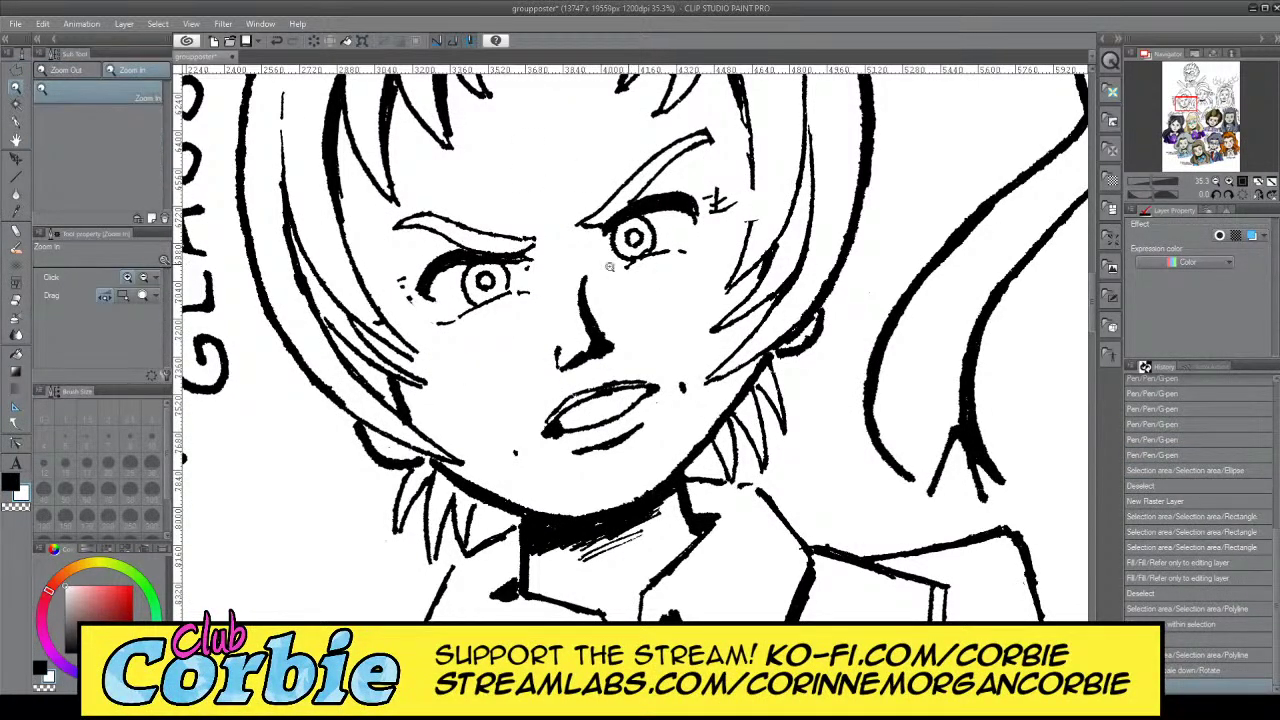
drag(610, 267, 667, 236)
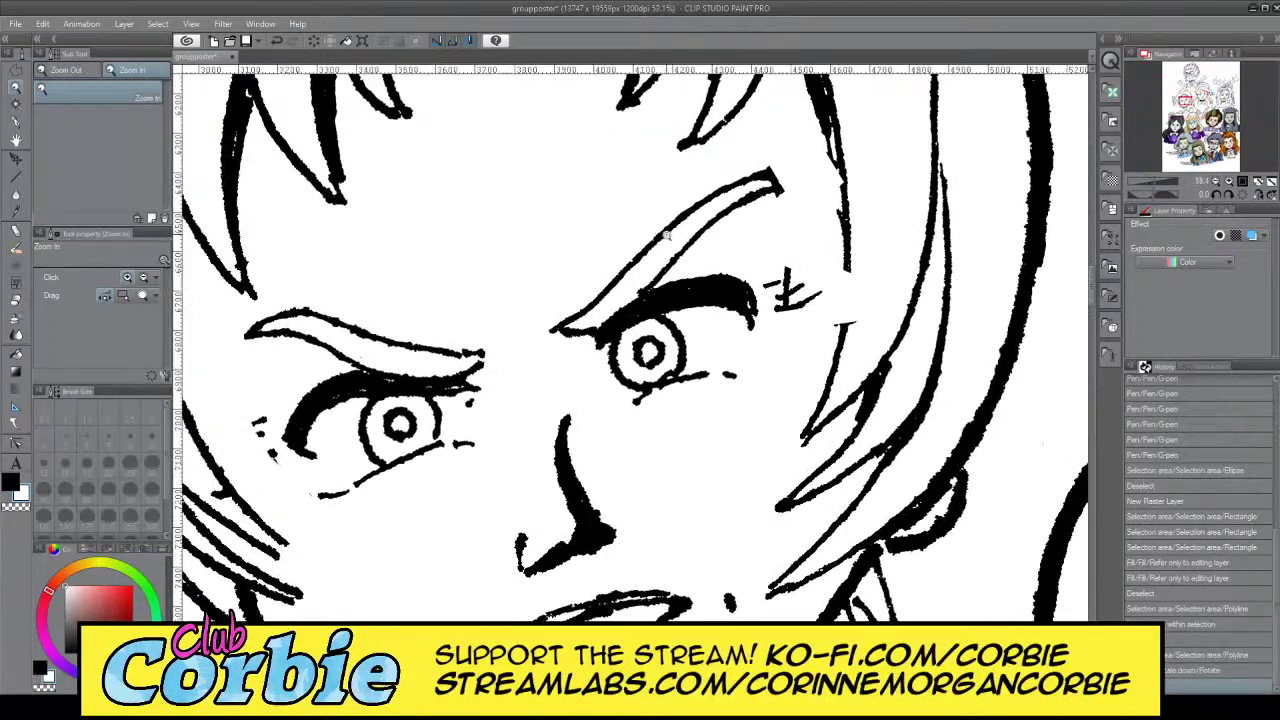
scroll(665, 234, down, 1)
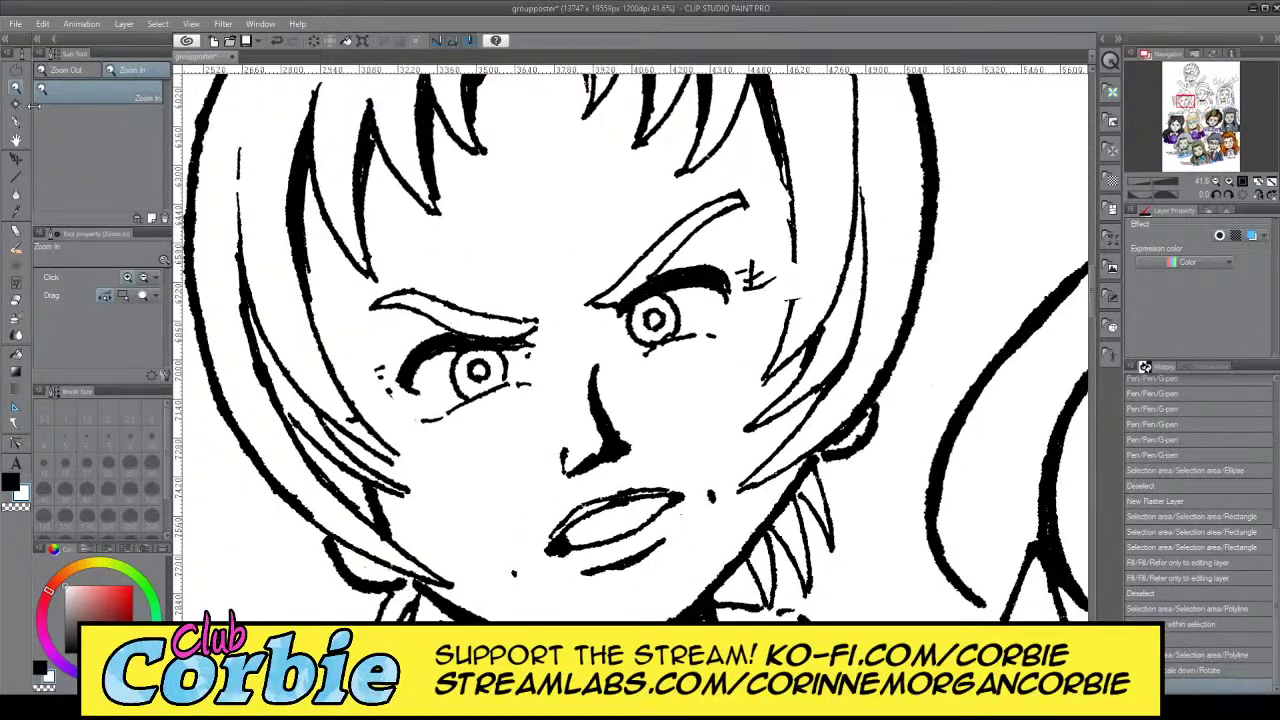
click(19, 73)
click(560, 311)
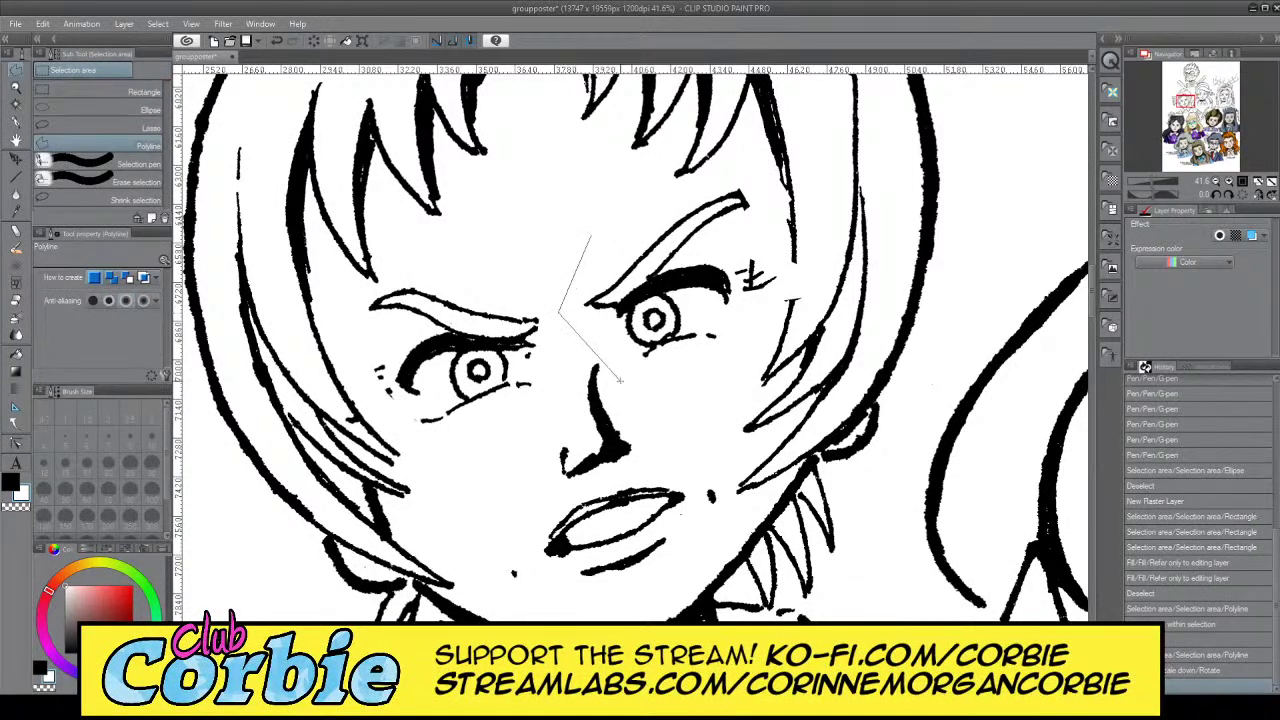
click(624, 383)
click(779, 245)
click(741, 163)
click(600, 216)
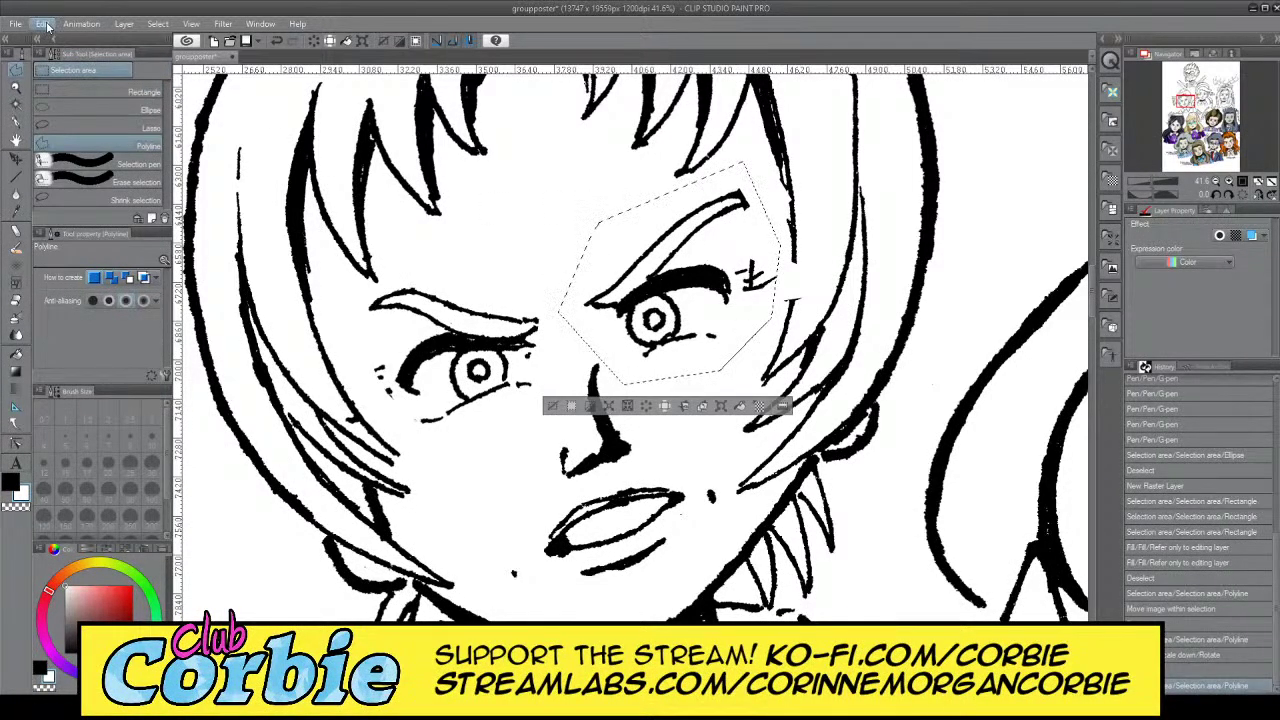
Scale the selected left eye and eyebrow up to 105%, adjust their position slightly, and clear the selection
key(ctrl+t)
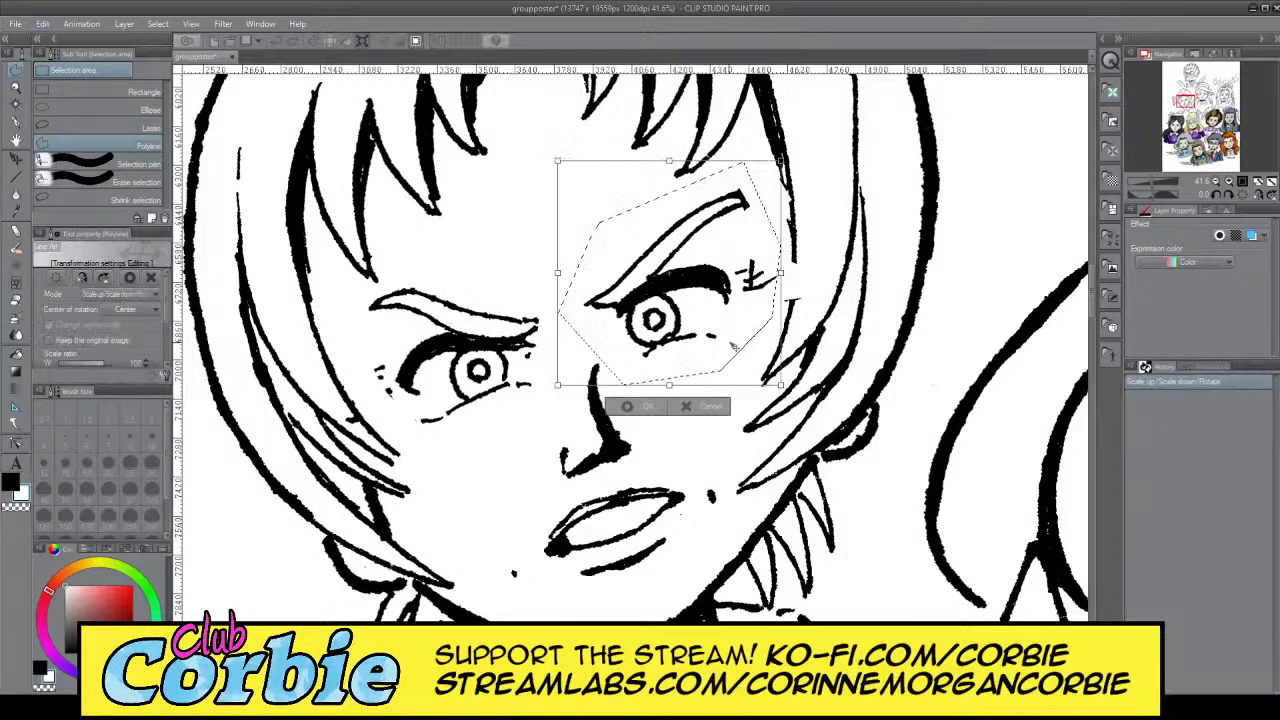
drag(796, 399, 795, 398)
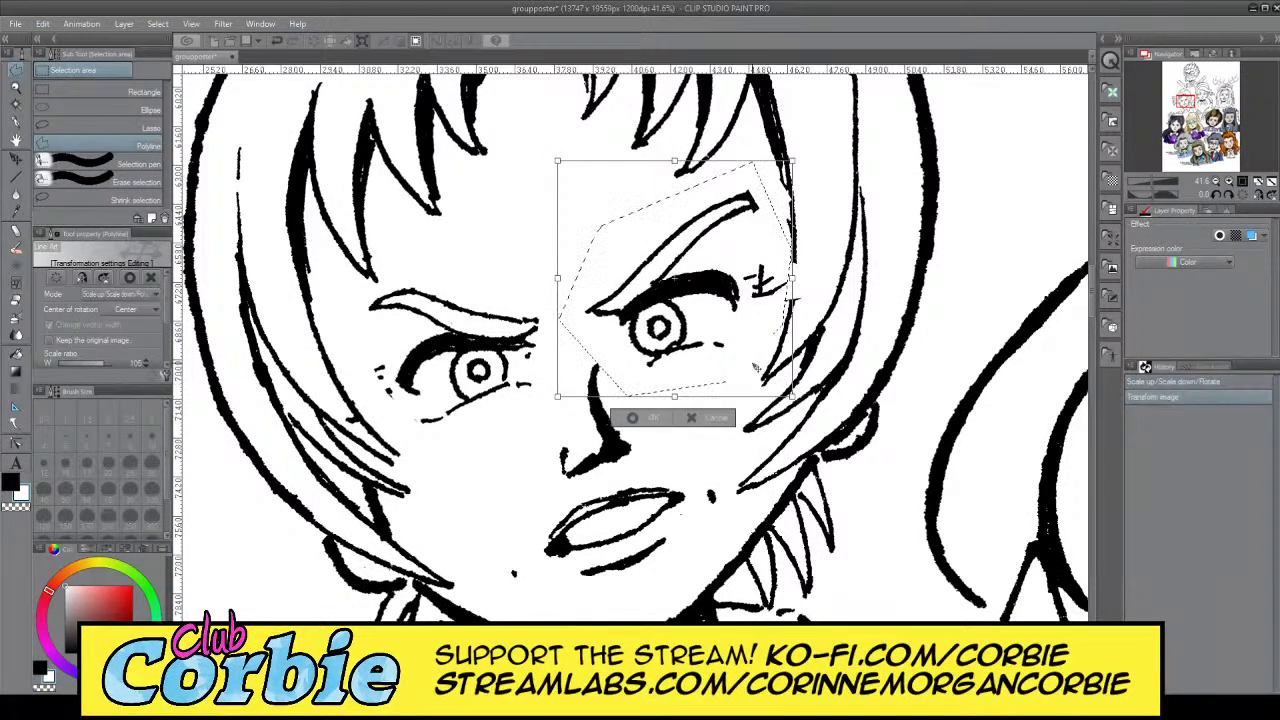
drag(731, 365, 729, 365)
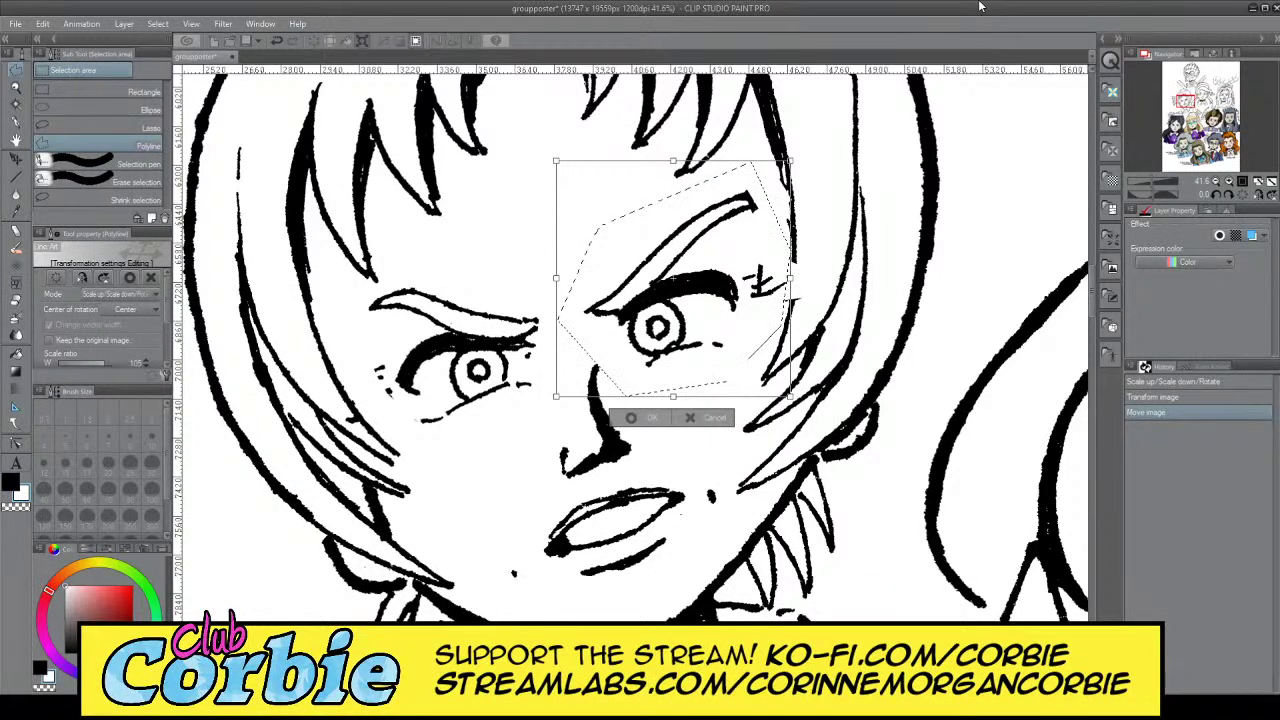
key(Return)
key(ctrl+d)
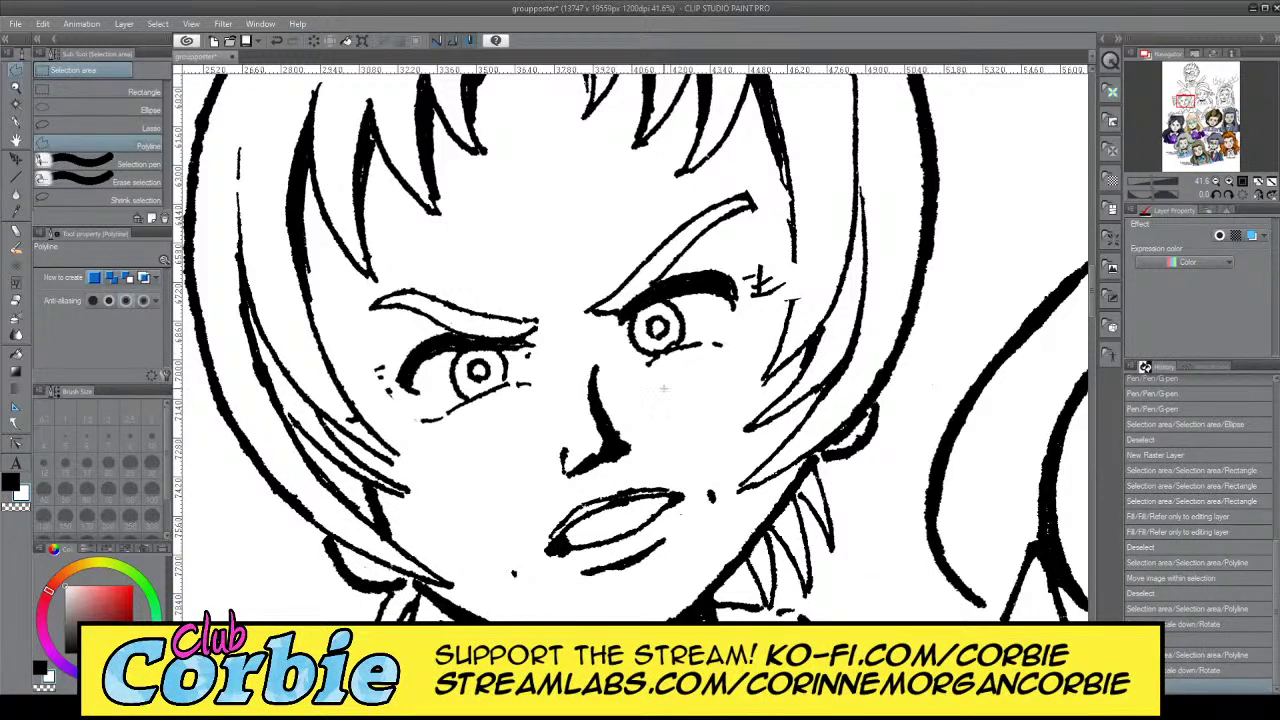
Enclose the nose in a Polyline selection, scale it down slightly, and clear the selection
click(575, 352)
click(533, 445)
click(597, 328)
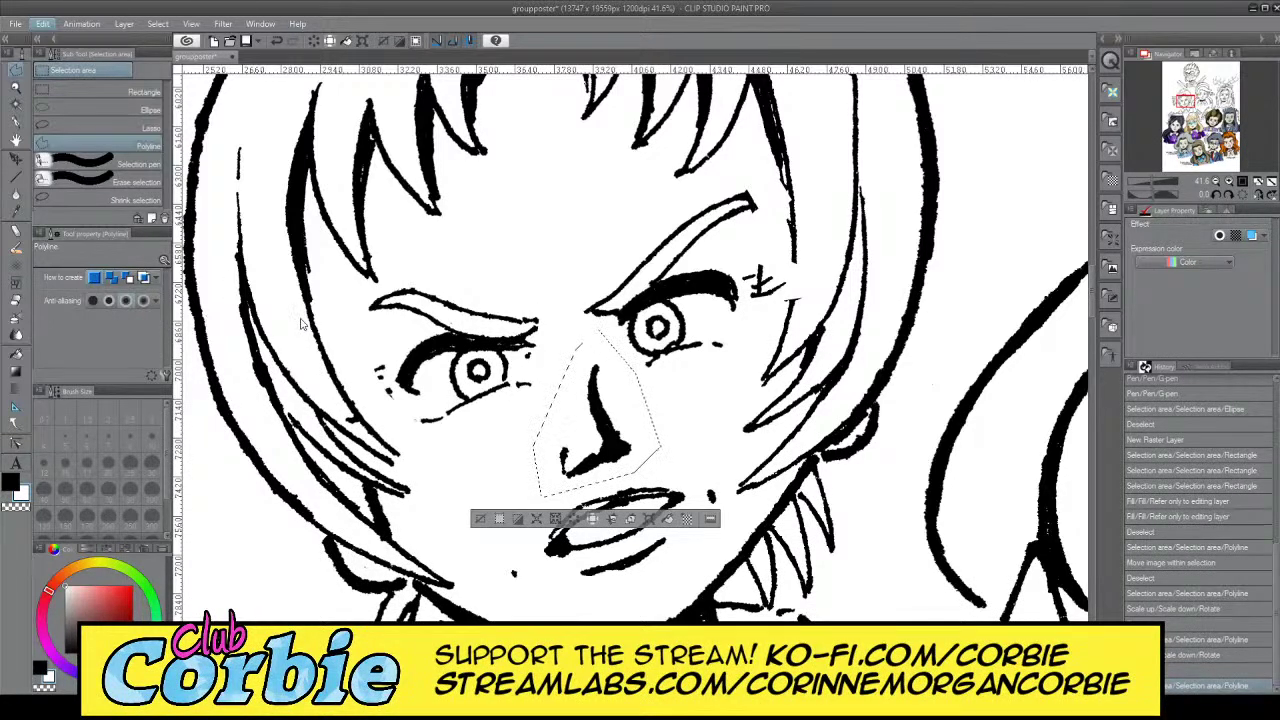
key(ctrl+t)
mouse_move(660, 495)
mouse_down()
mouse_move(639, 483)
mouse_move(640, 463)
mouse_move(653, 483)
mouse_up()
key(Return)
key(ctrl+d)
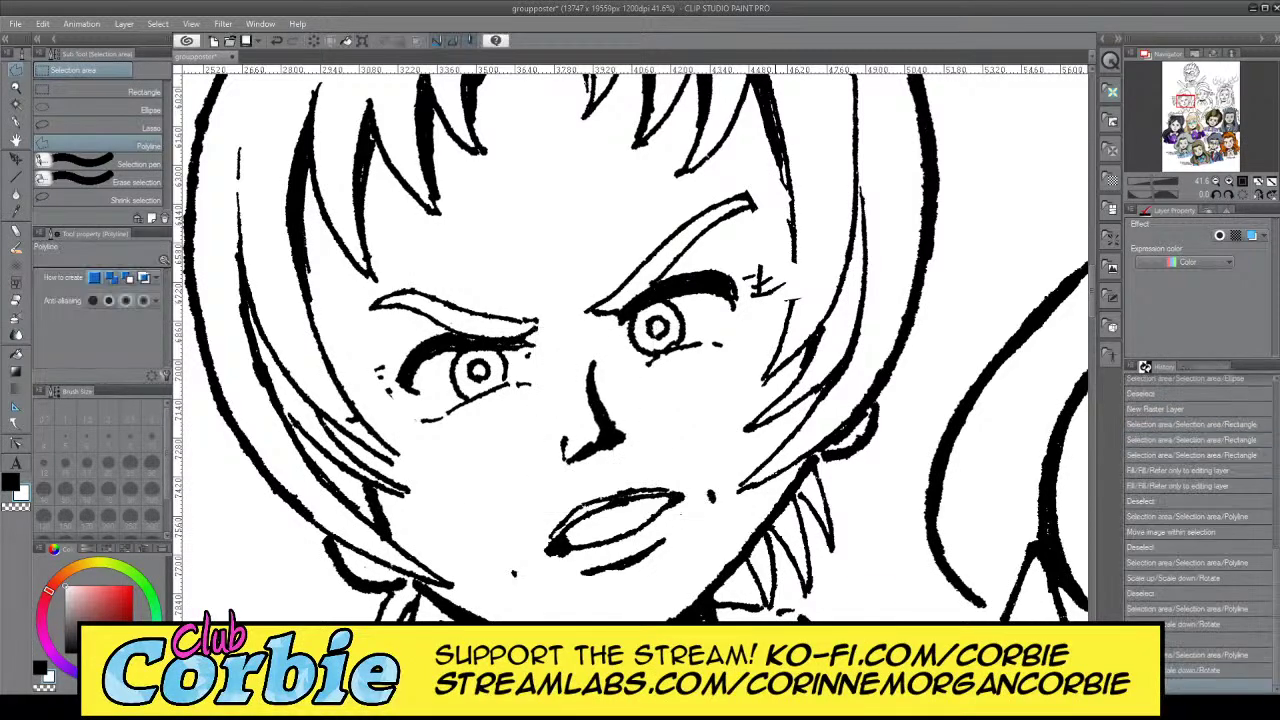
Extend the nose bridge line upward between the eyes in black, using the G-pen at brush size 30
click(15, 87)
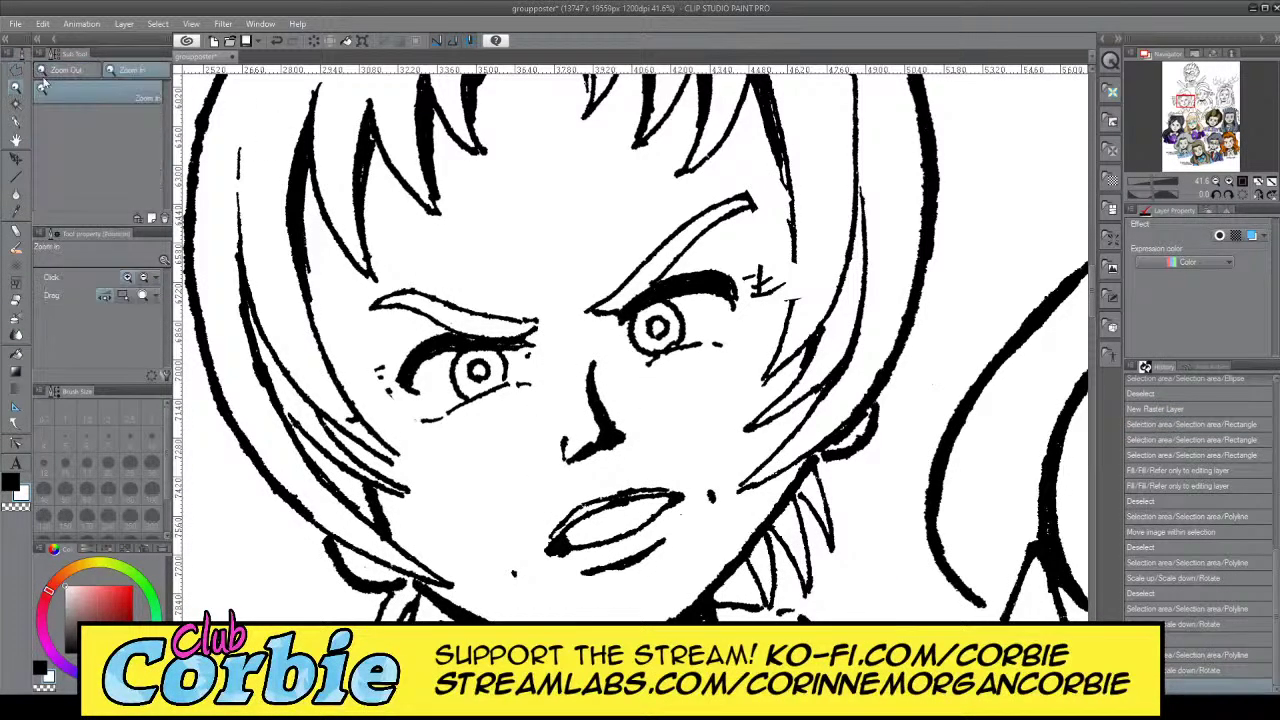
drag(443, 260, 340, 263)
scroll(495, 280, up, 5)
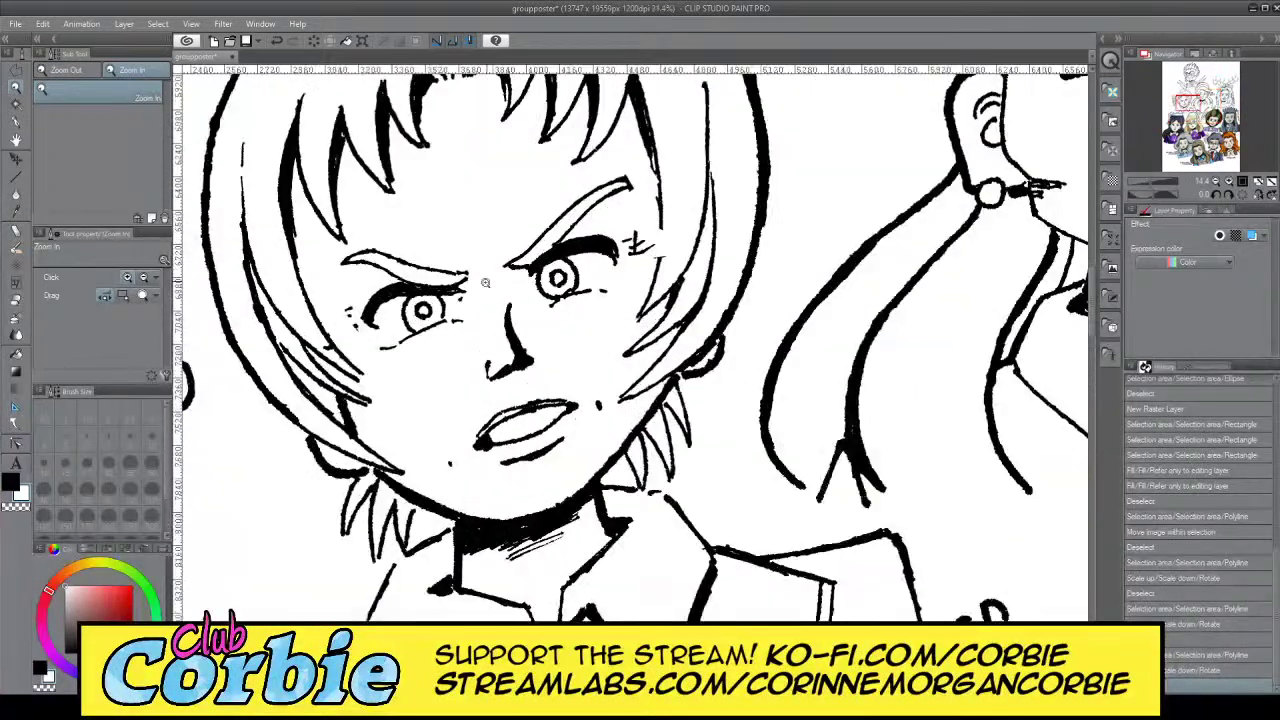
scroll(523, 302, up, 3)
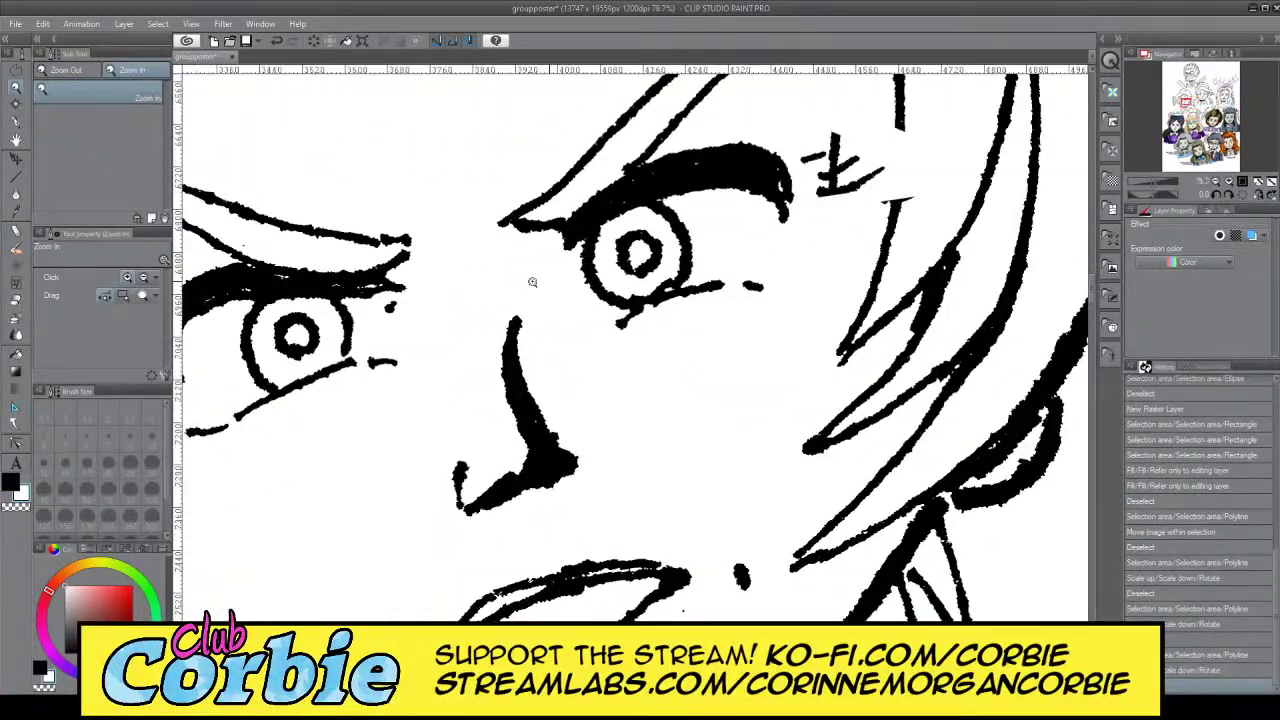
click(16, 104)
click(16, 122)
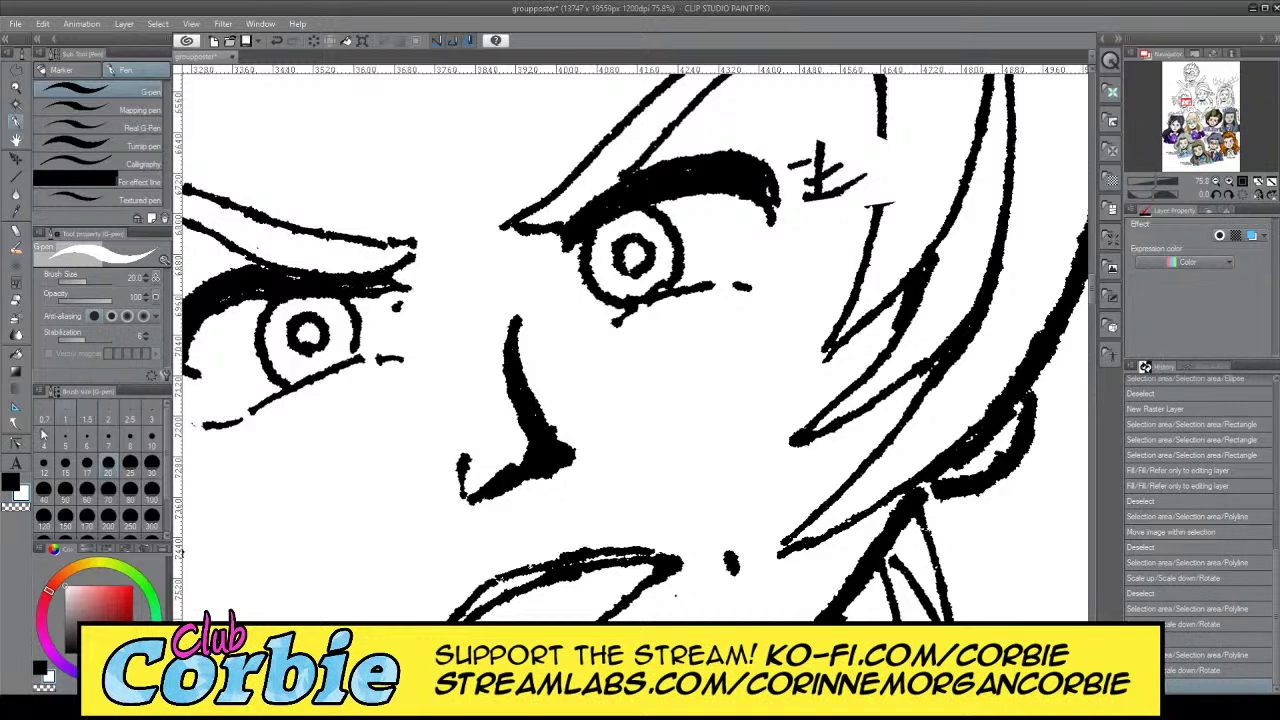
click(11, 481)
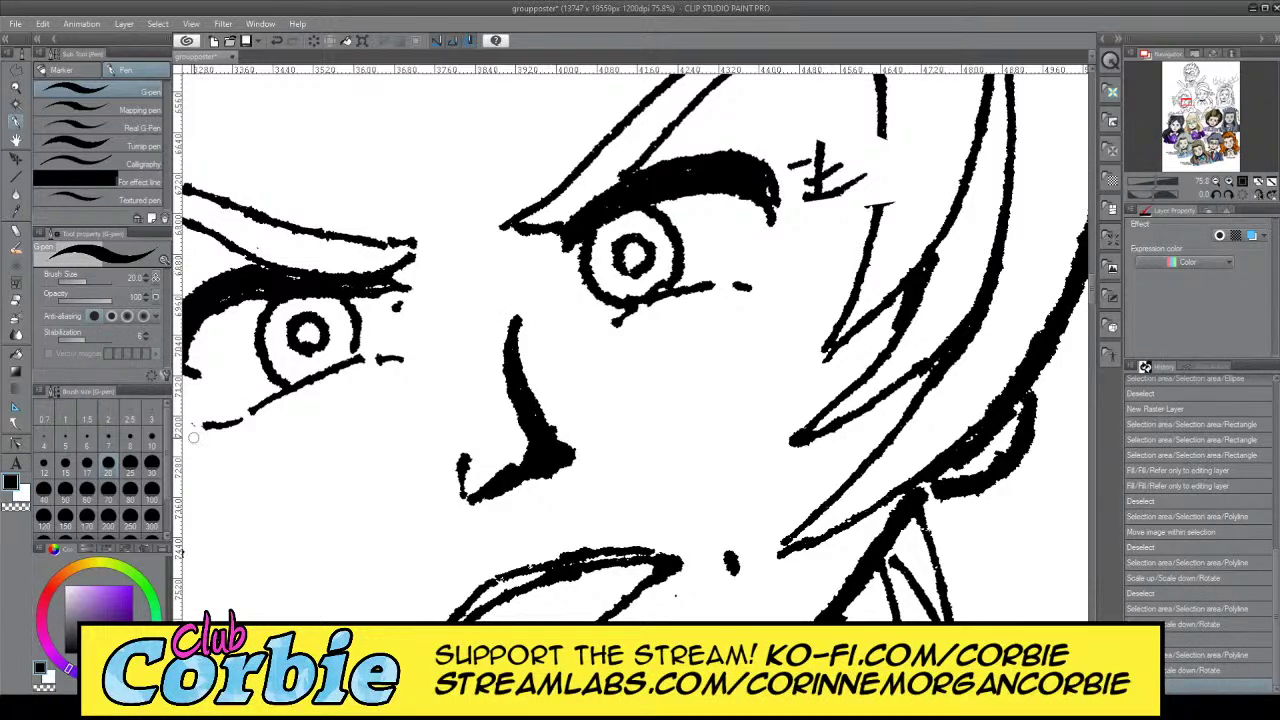
click(151, 462)
drag(507, 288, 514, 350)
drag(507, 304, 524, 402)
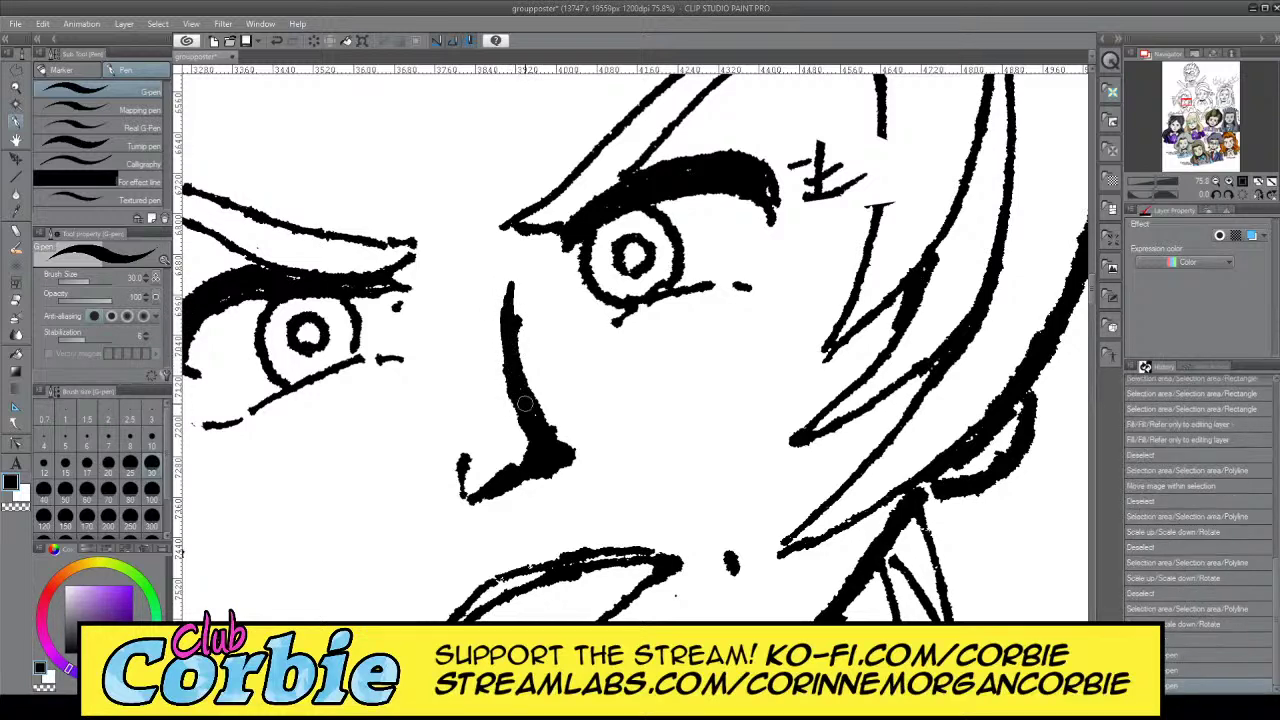
Trim the nose bridge, tip and underside with white G-pen strokes to make the outline thinner and smoother
click(15, 493)
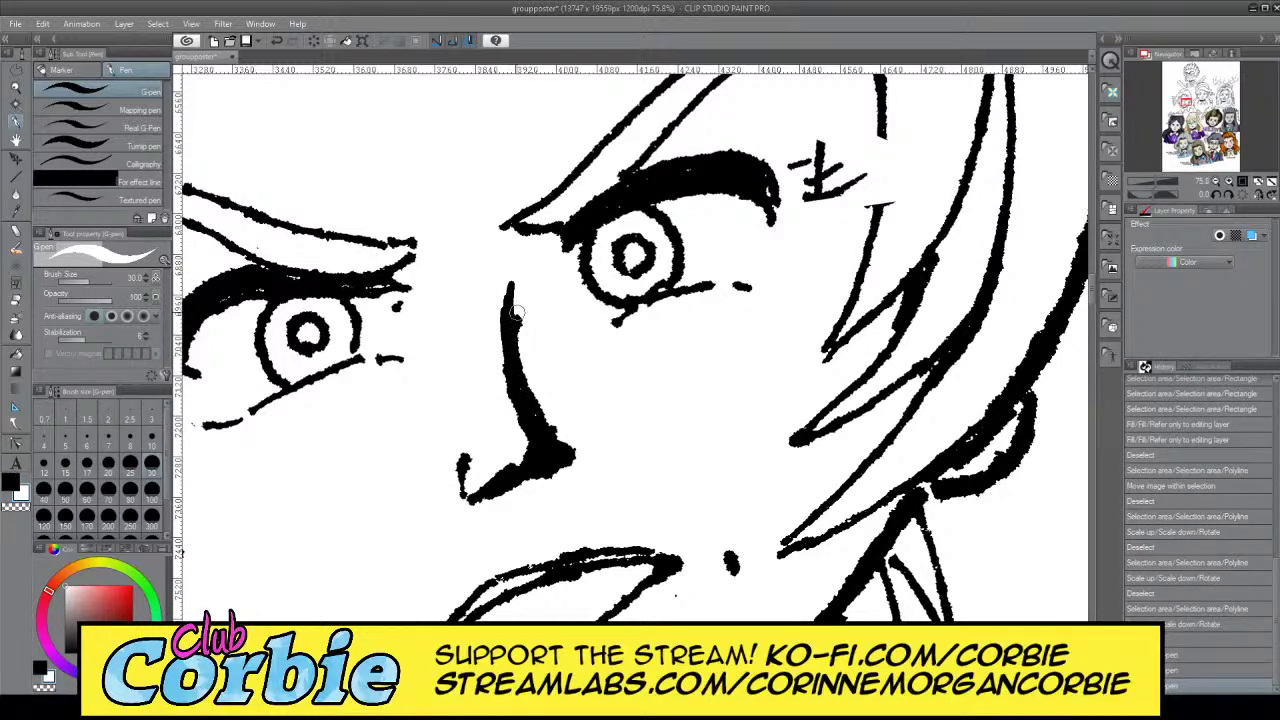
mouse_move(511, 278)
mouse_down()
mouse_move(543, 396)
mouse_move(527, 360)
mouse_move(515, 281)
mouse_move(560, 415)
mouse_move(530, 356)
mouse_move(574, 442)
mouse_move(529, 377)
mouse_move(585, 476)
mouse_move(570, 439)
mouse_move(565, 483)
mouse_up()
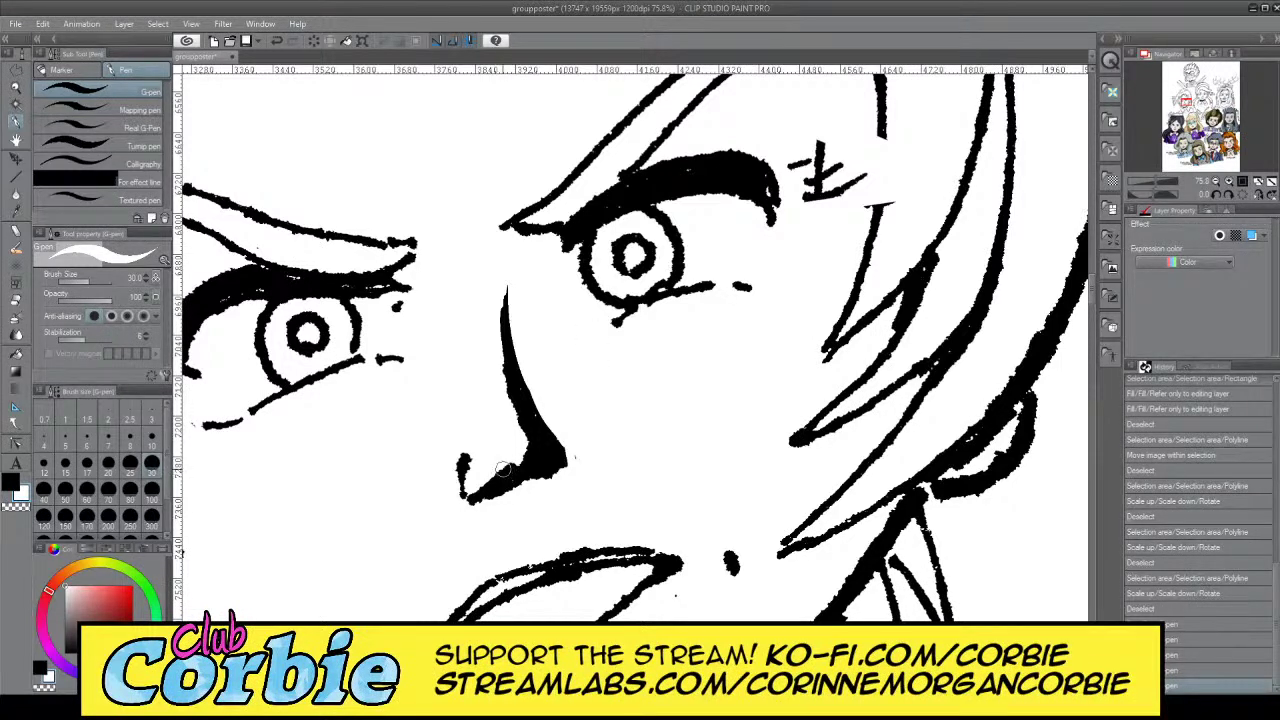
mouse_move(466, 490)
mouse_down()
mouse_move(477, 460)
mouse_move(511, 462)
mouse_move(476, 483)
mouse_move(513, 459)
mouse_move(488, 483)
mouse_move(519, 450)
mouse_move(582, 439)
mouse_move(568, 437)
mouse_move(545, 486)
mouse_move(562, 433)
mouse_move(562, 472)
mouse_up()
Enclose Maxine's right eye, its lashes and its eyebrow in a closed Polyline selection
click(16, 87)
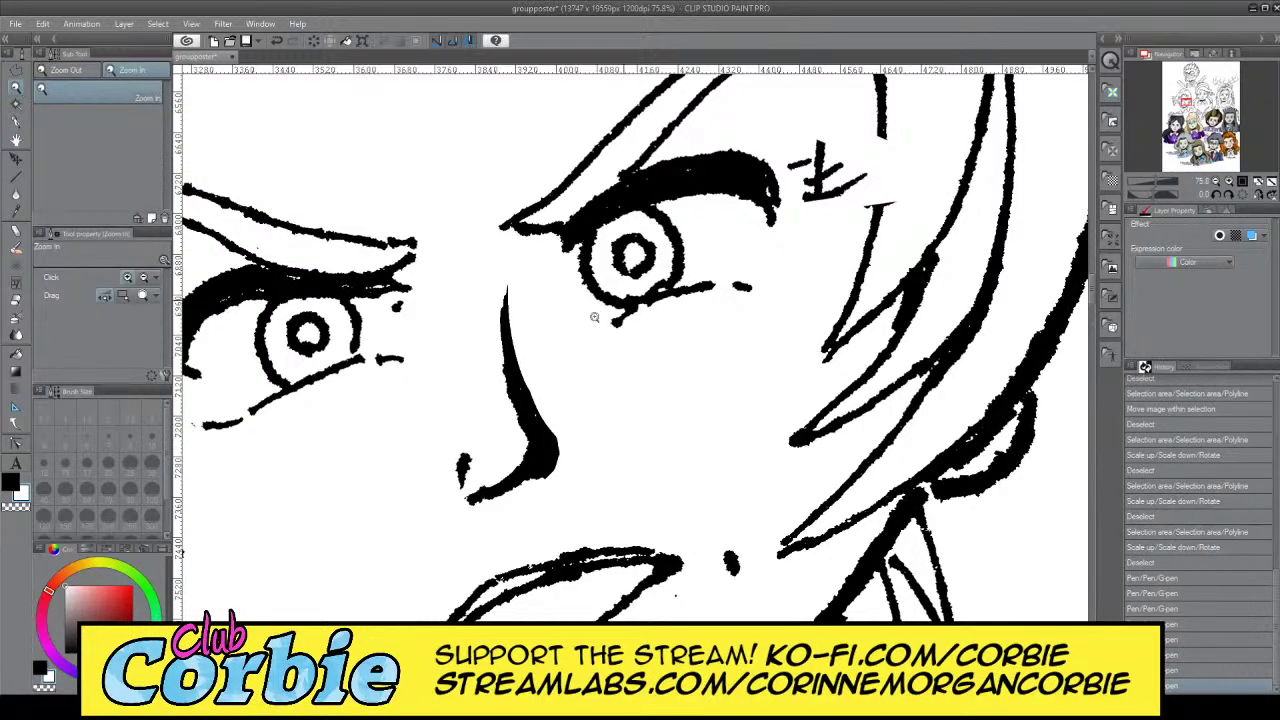
scroll(594, 317, down, 8)
scroll(686, 337, up, 2)
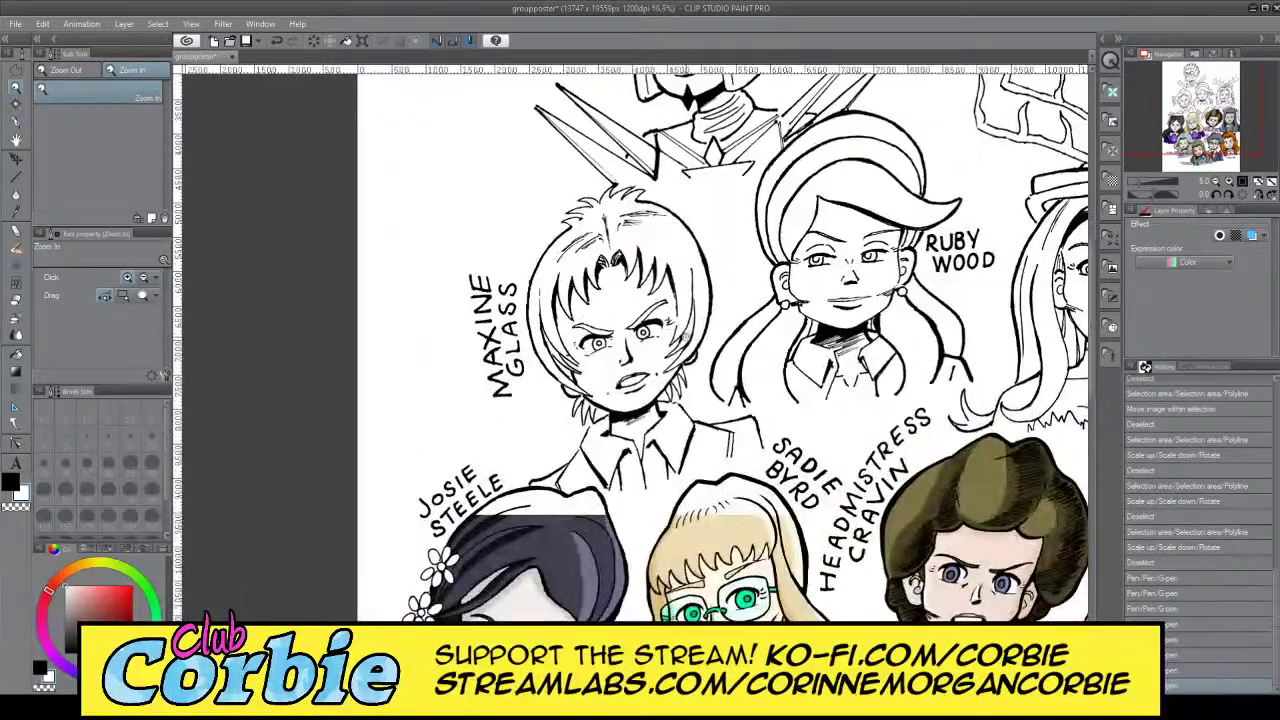
drag(520, 365, 650, 387)
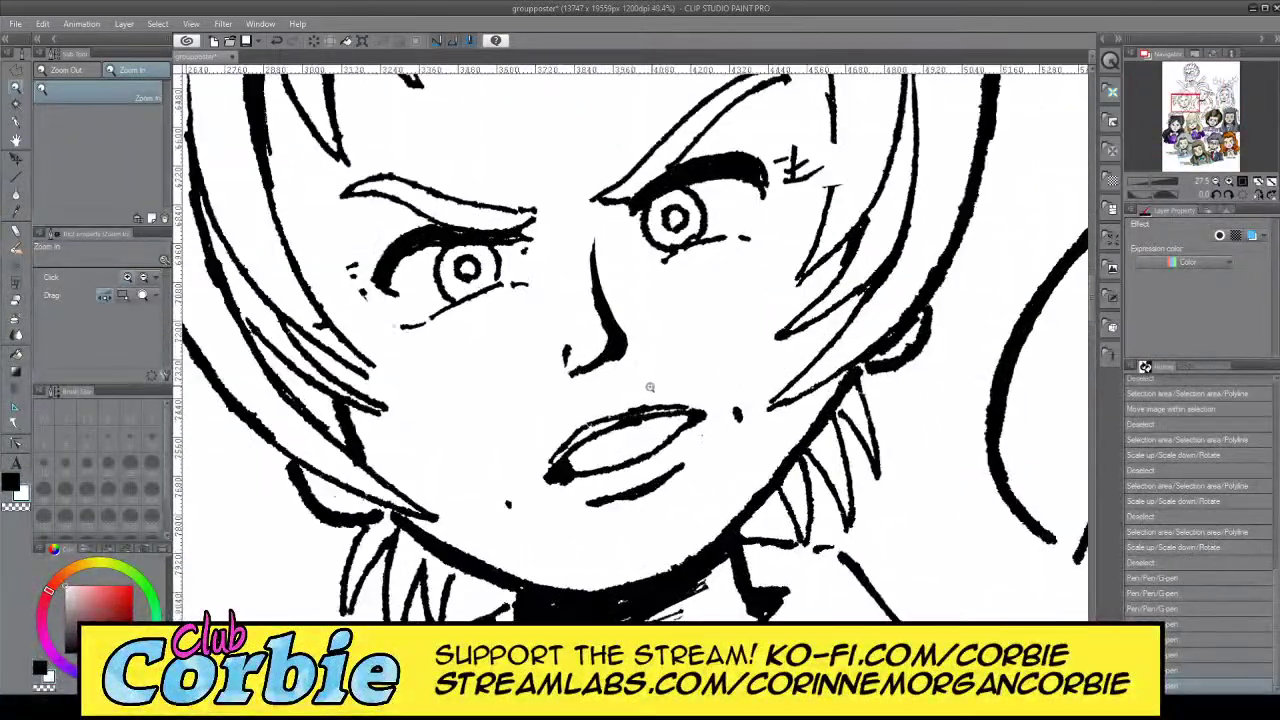
scroll(648, 390, down, 4)
scroll(477, 267, up, 5)
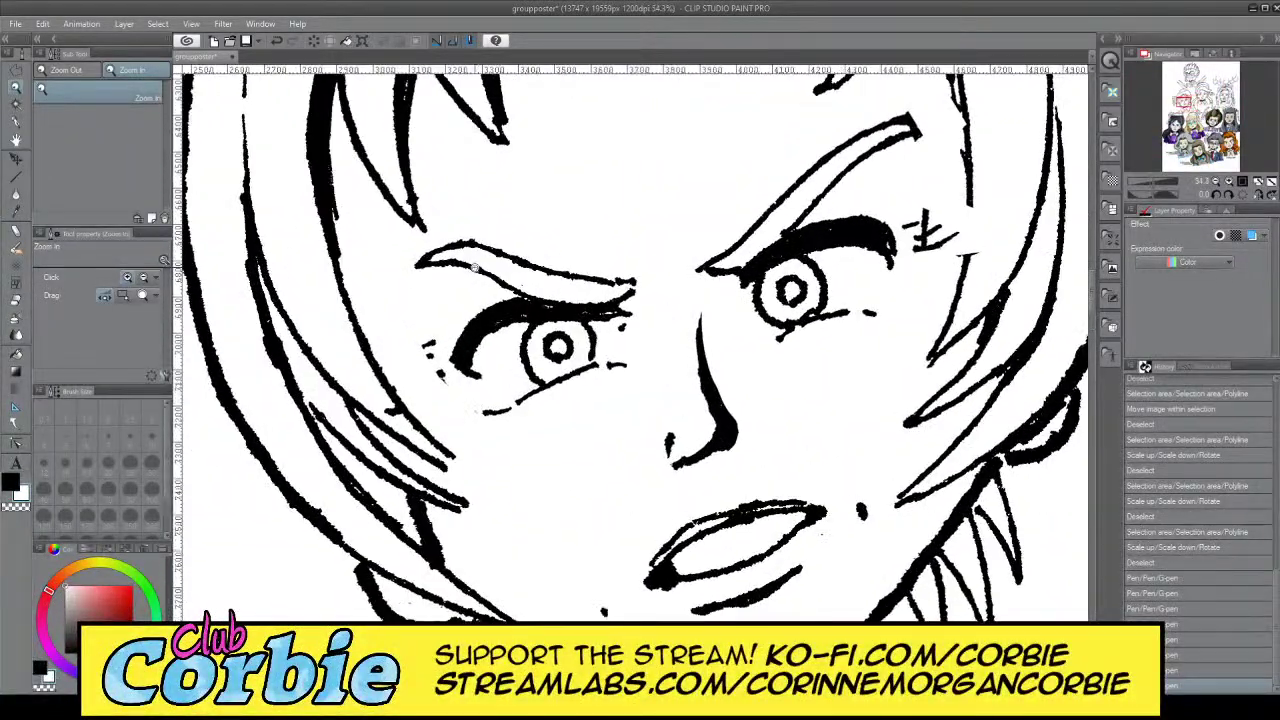
click(17, 74)
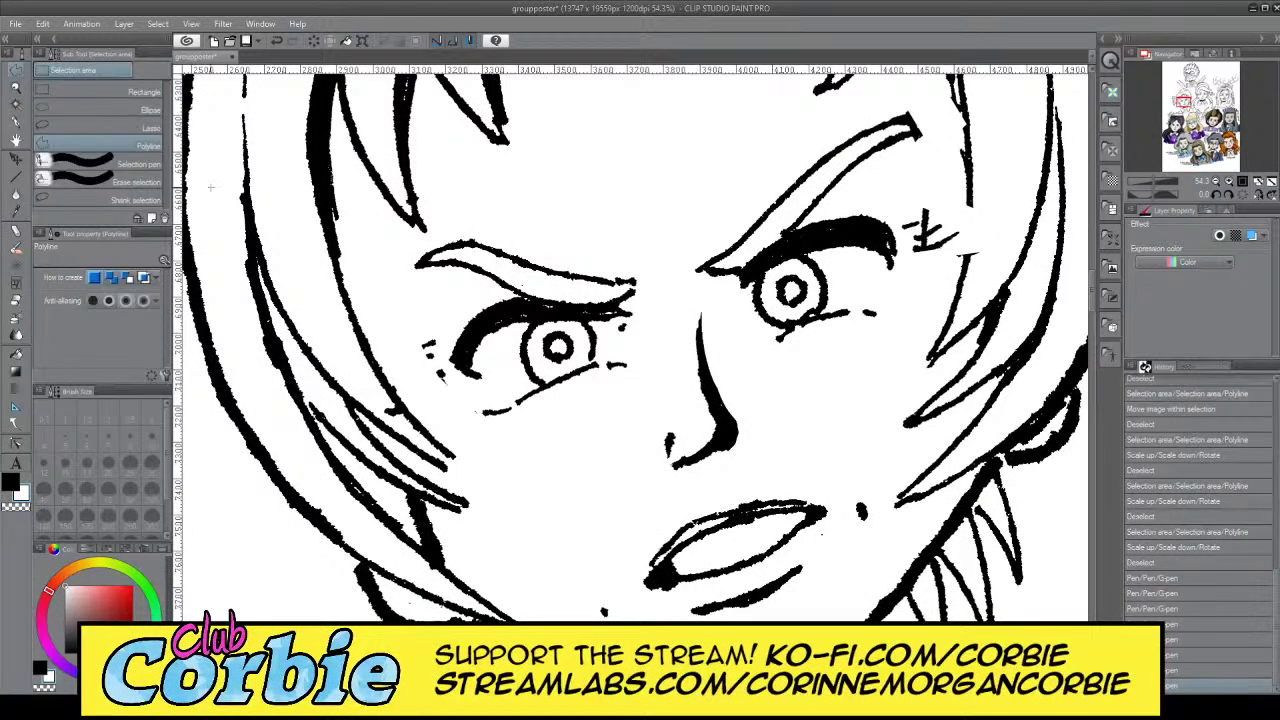
click(587, 190)
click(667, 290)
click(655, 395)
click(490, 460)
click(414, 393)
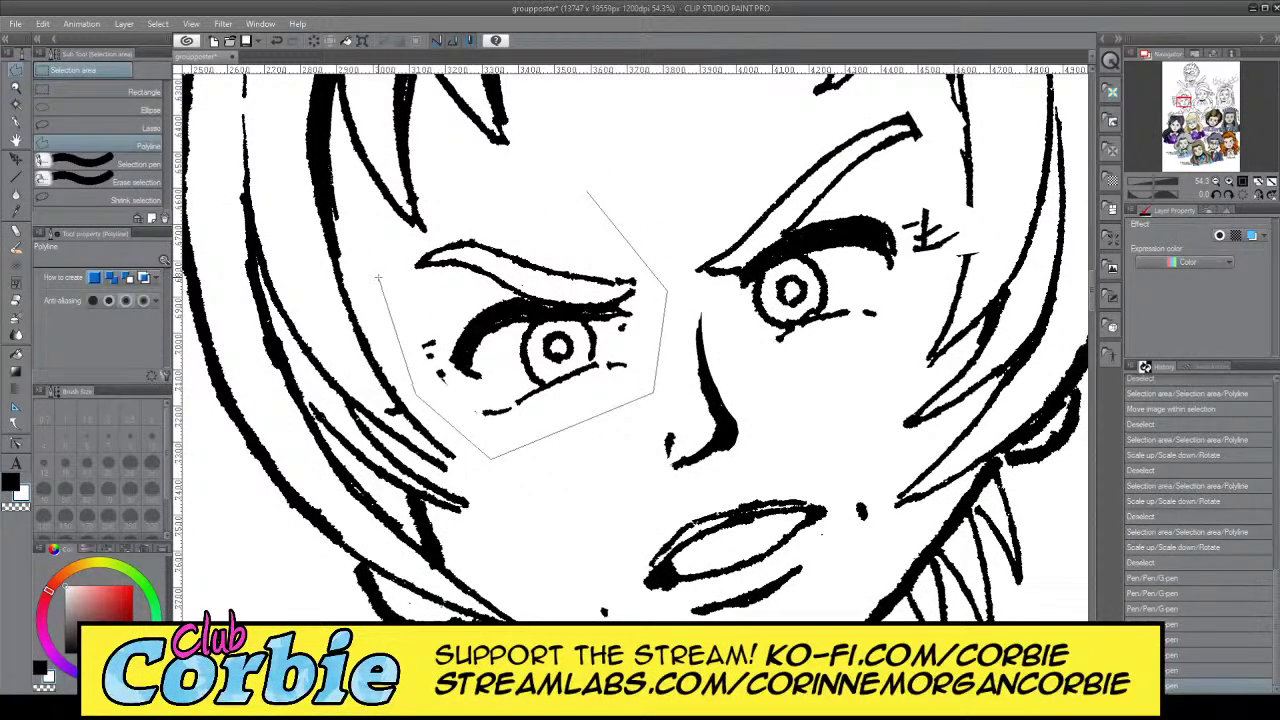
double_click(528, 208)
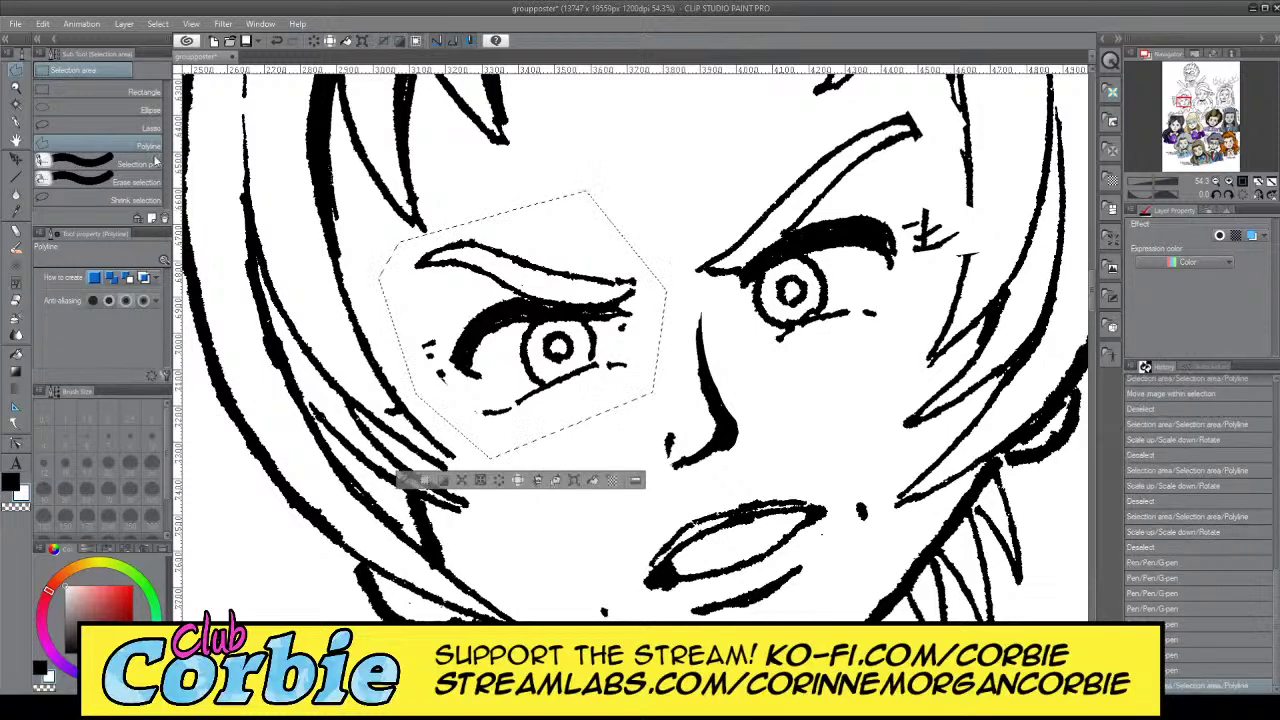
Move the selected right eye and eyebrow slightly outward and down, away from the nose, and clear the selection
click(17, 159)
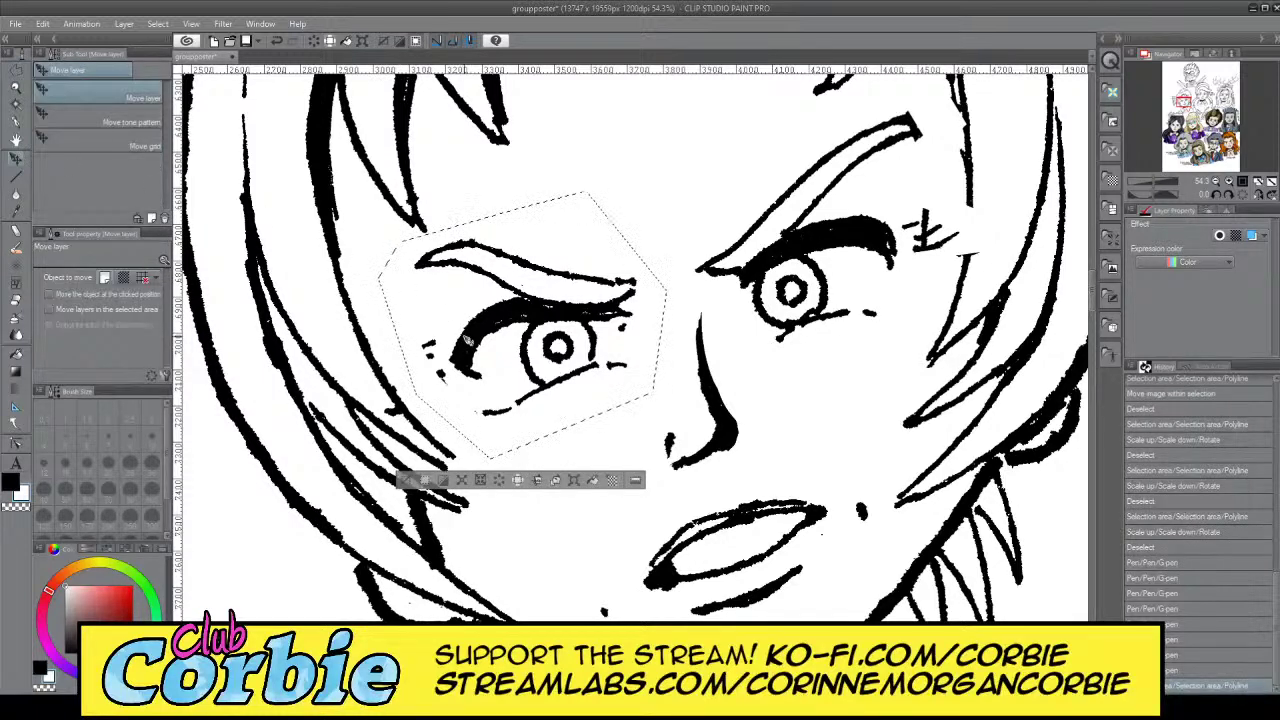
drag(458, 349, 449, 352)
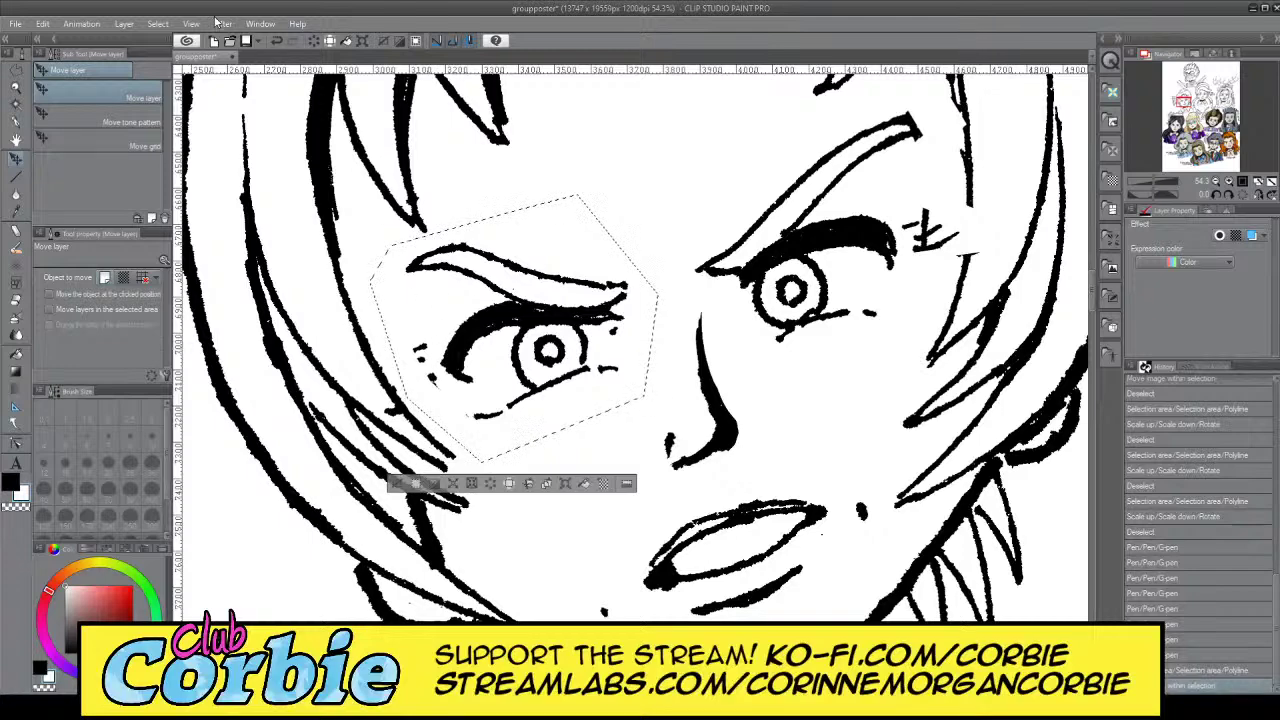
key(ctrl+d)
Enclose Maxine's left eye, its lashes and its eyebrow in a closed Polyline selection
click(16, 88)
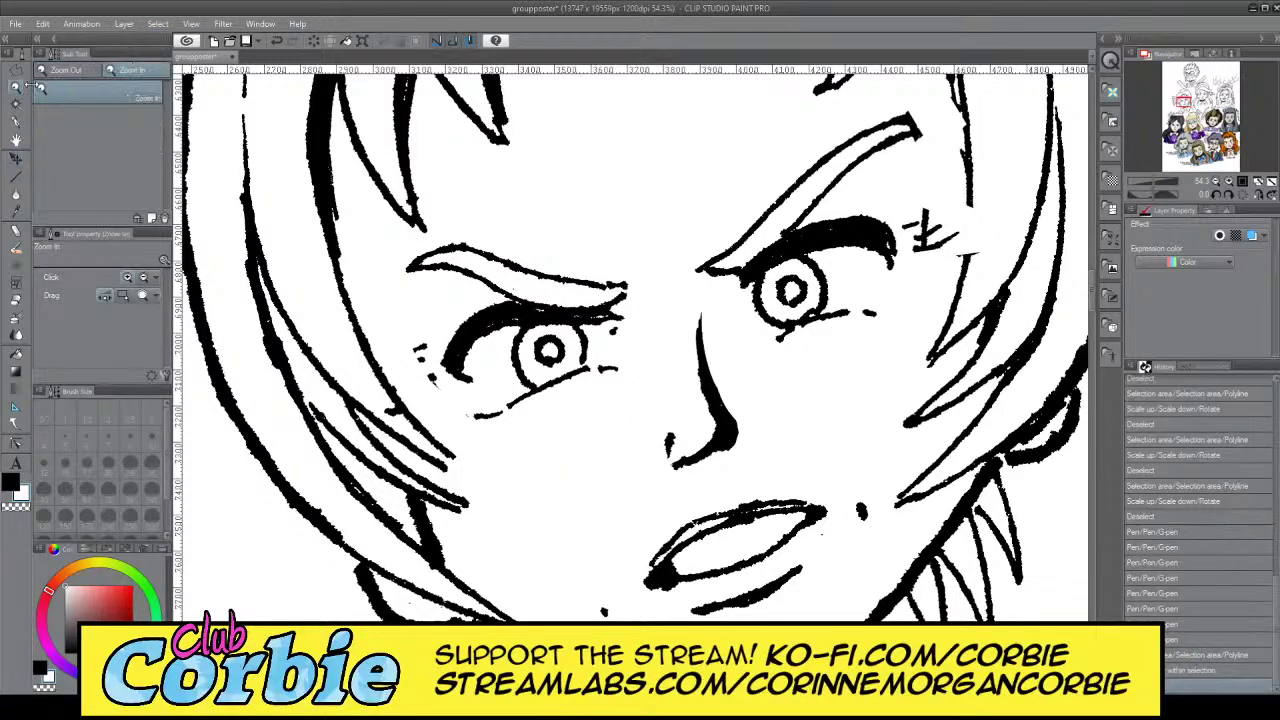
drag(562, 317, 512, 322)
drag(710, 312, 730, 283)
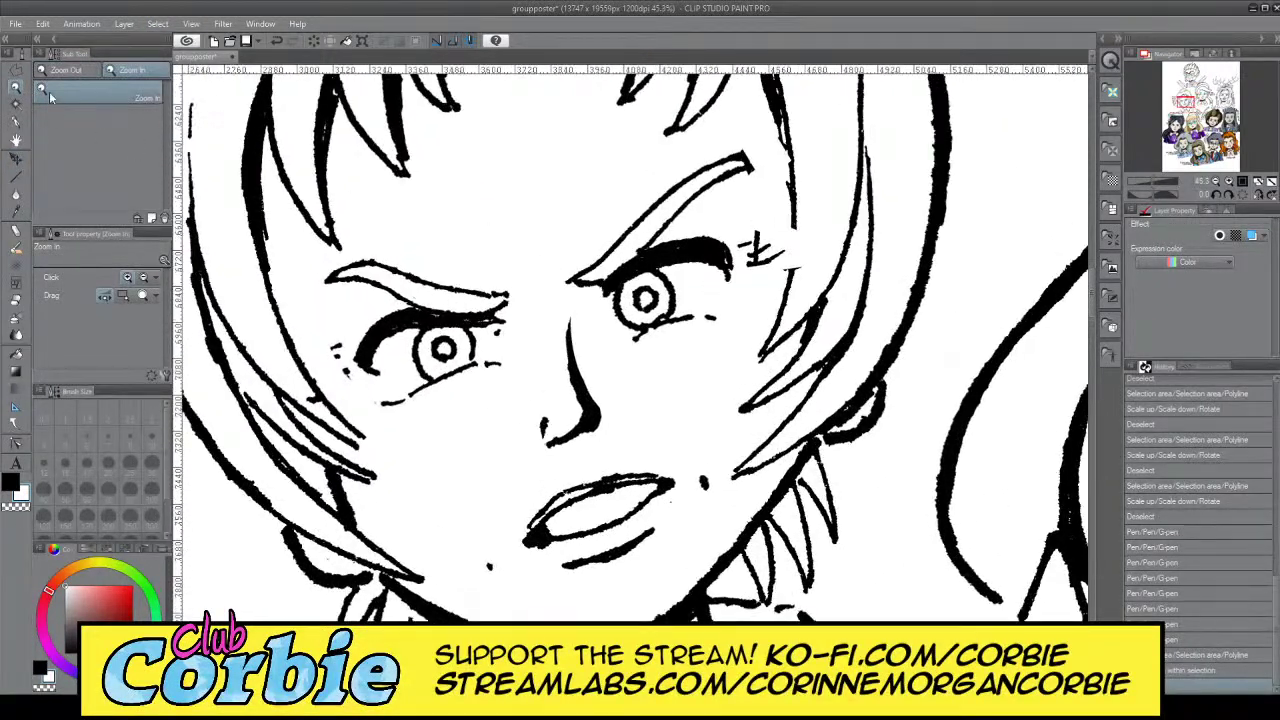
click(16, 71)
click(567, 196)
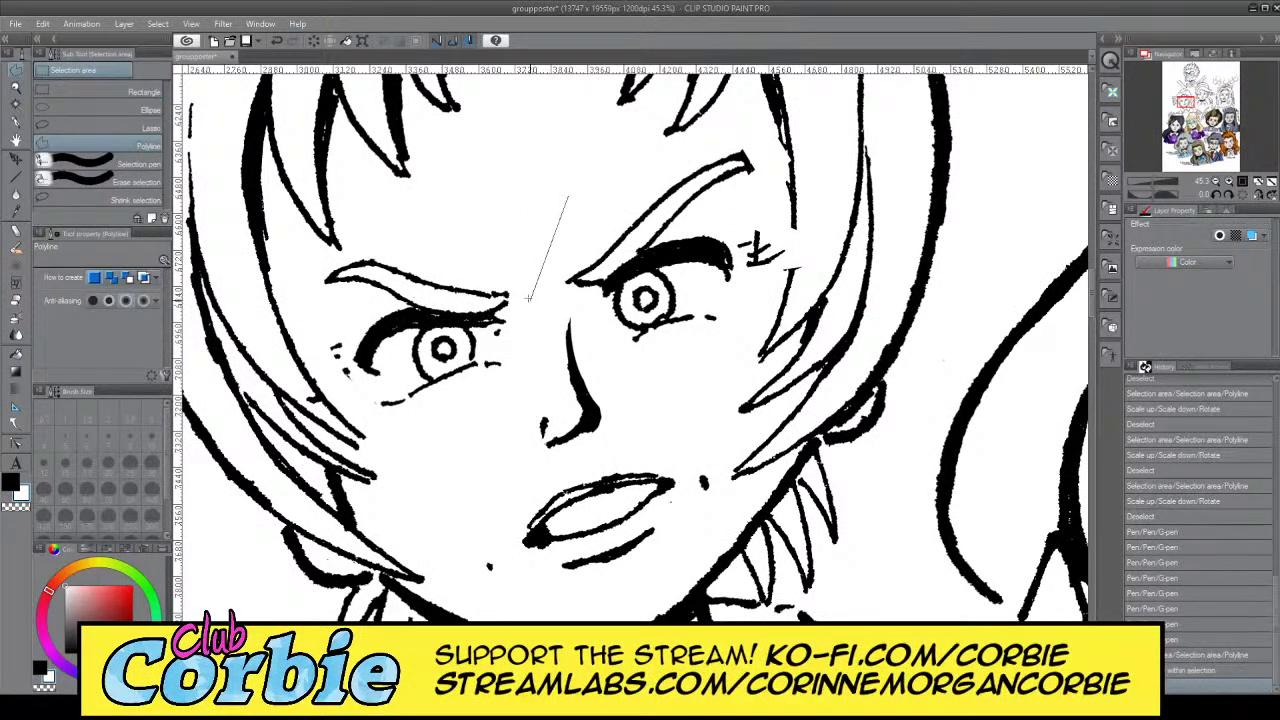
click(530, 295)
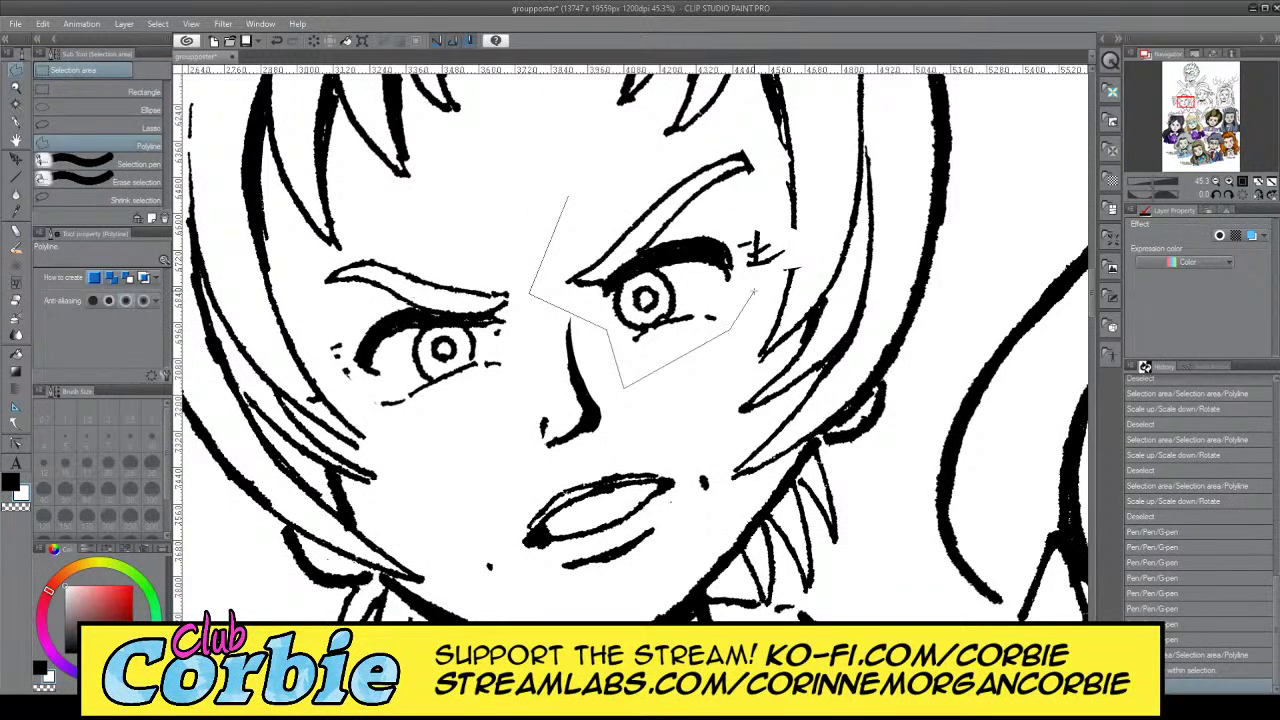
click(762, 135)
click(510, 194)
click(567, 196)
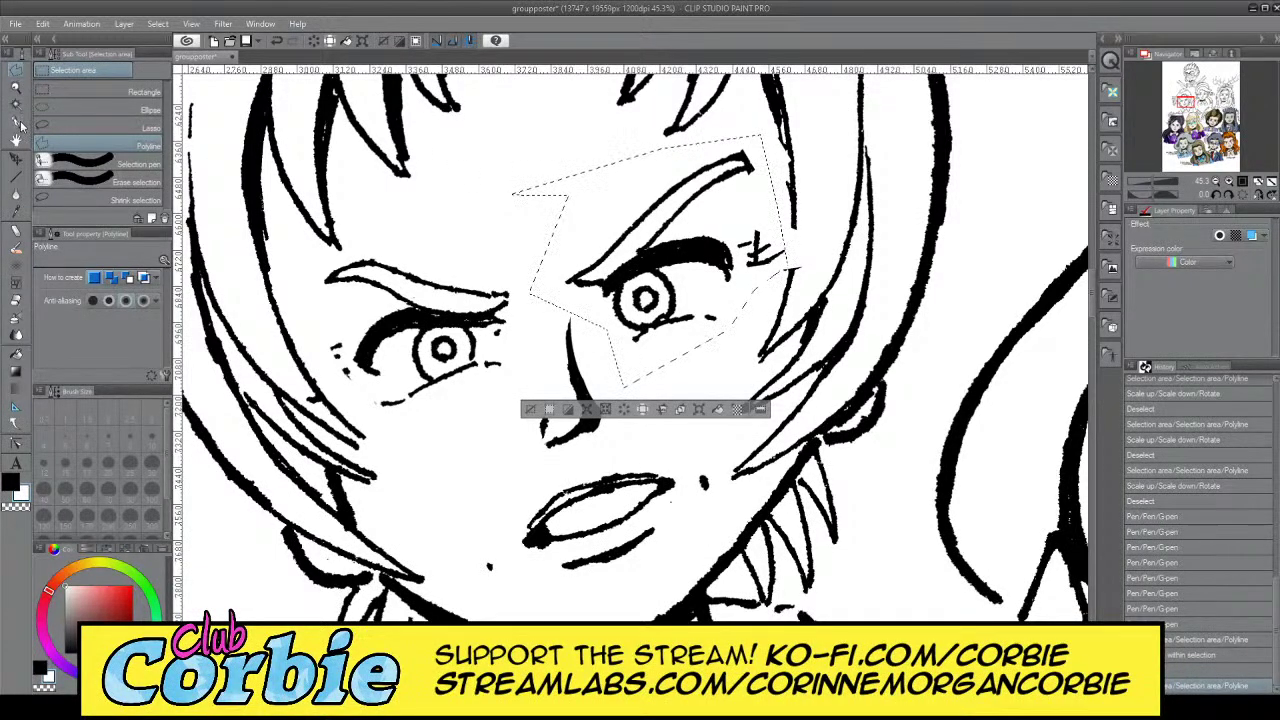
Move the selected left eye and eyebrow slightly outward from the nose and clear the selection
click(15, 158)
drag(648, 285, 656, 283)
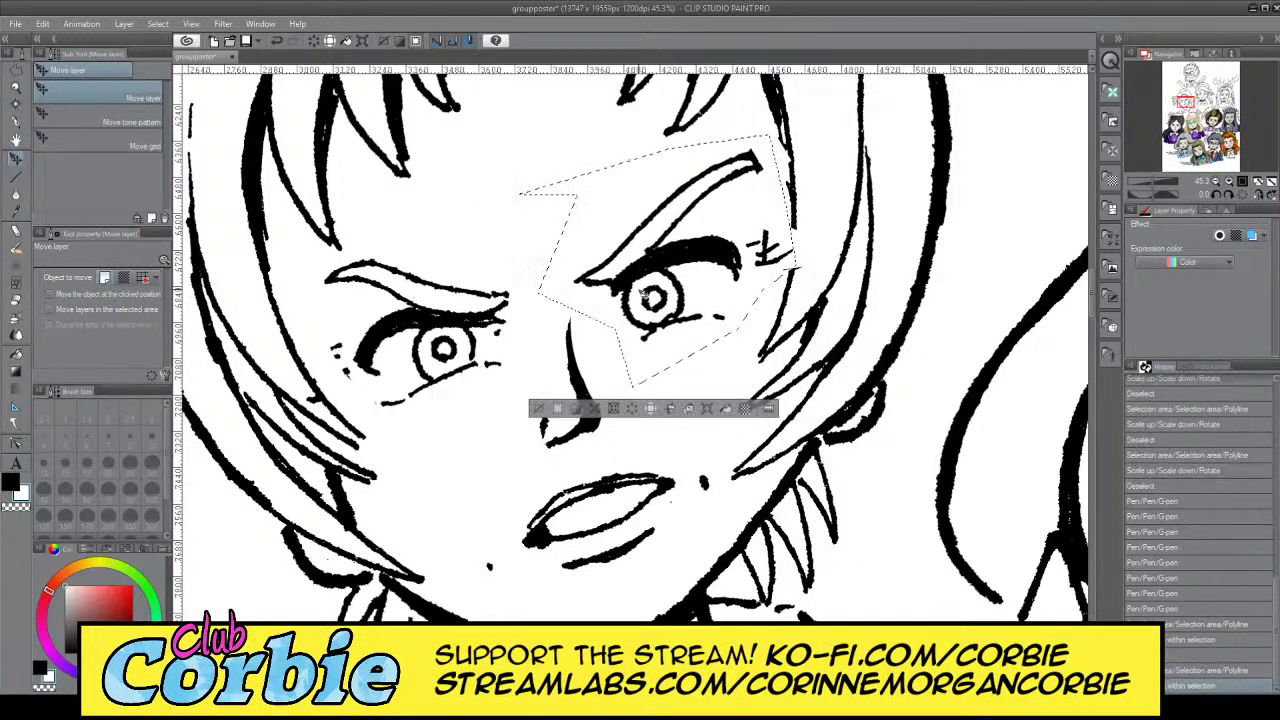
click(158, 25)
click(166, 62)
Examine the spacing of Maxine's facial features at poster scale alongside the neighbouring characters
click(16, 87)
scroll(624, 298, down, 10)
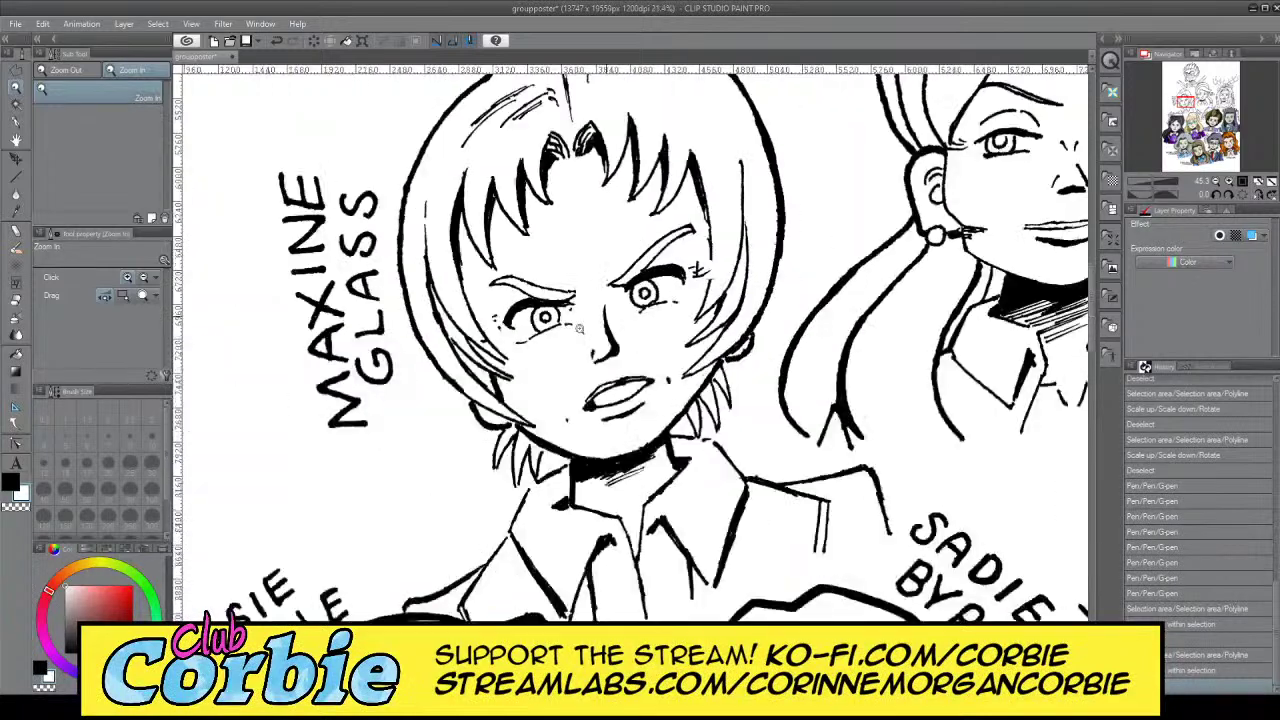
scroll(665, 337, up, 5)
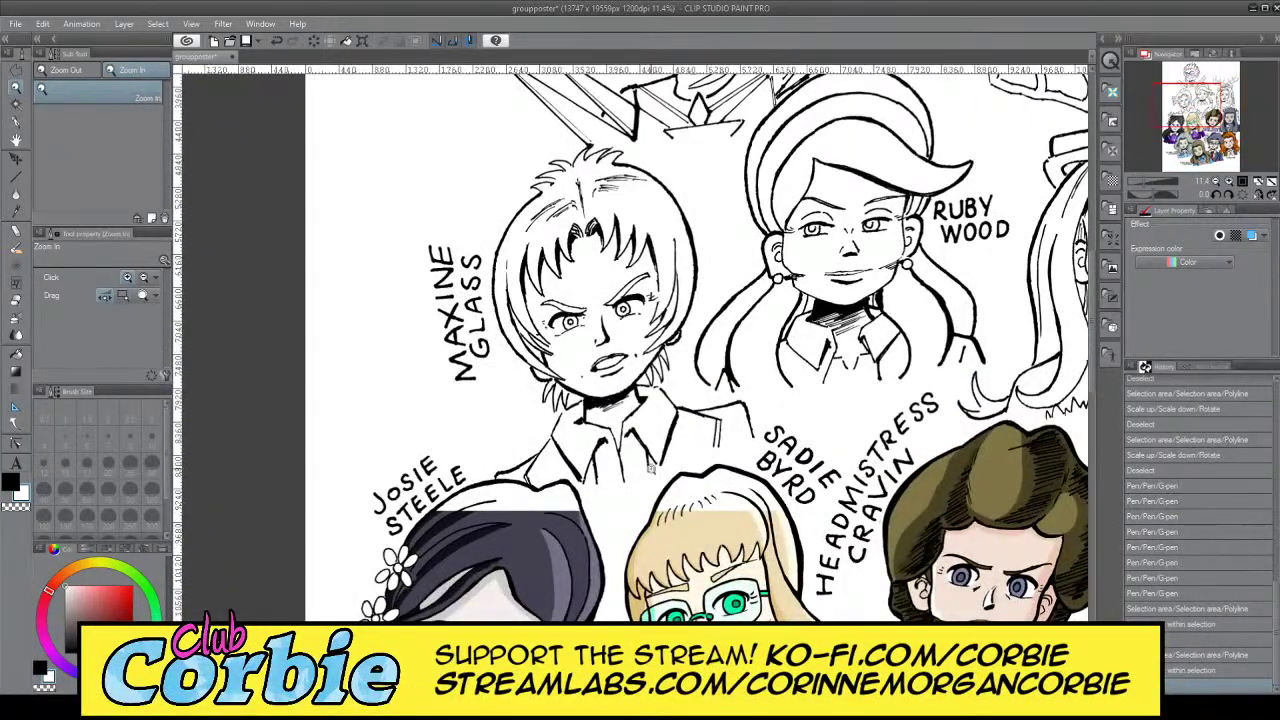
scroll(622, 310, down, 2)
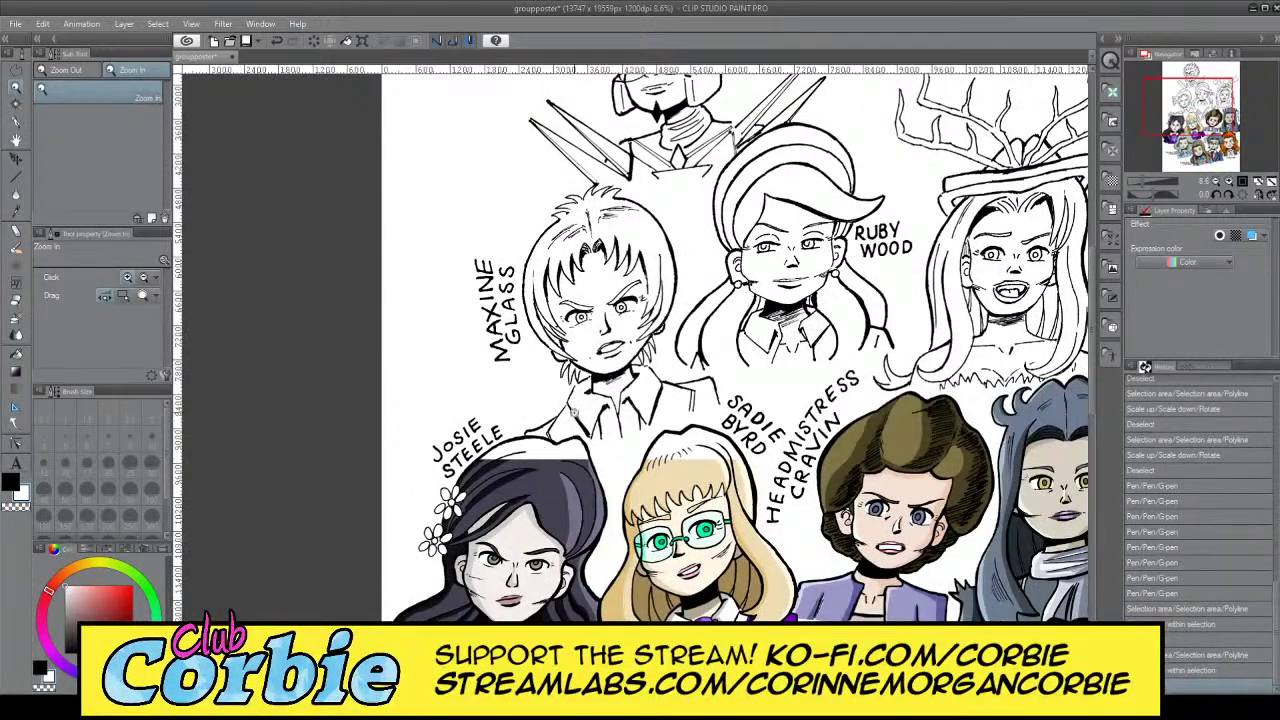
scroll(578, 410, up, 2)
scroll(660, 352, down, 1)
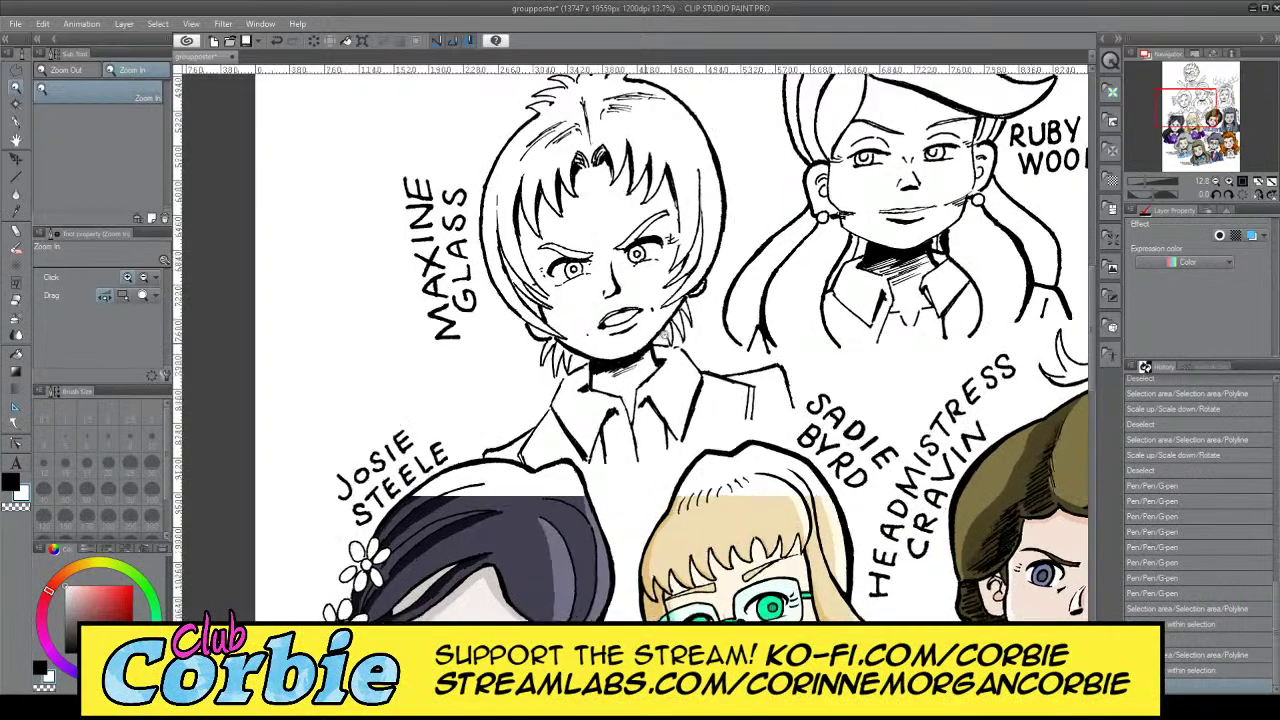
scroll(650, 350, up, 4)
scroll(630, 360, down, 4)
scroll(660, 250, down, 1)
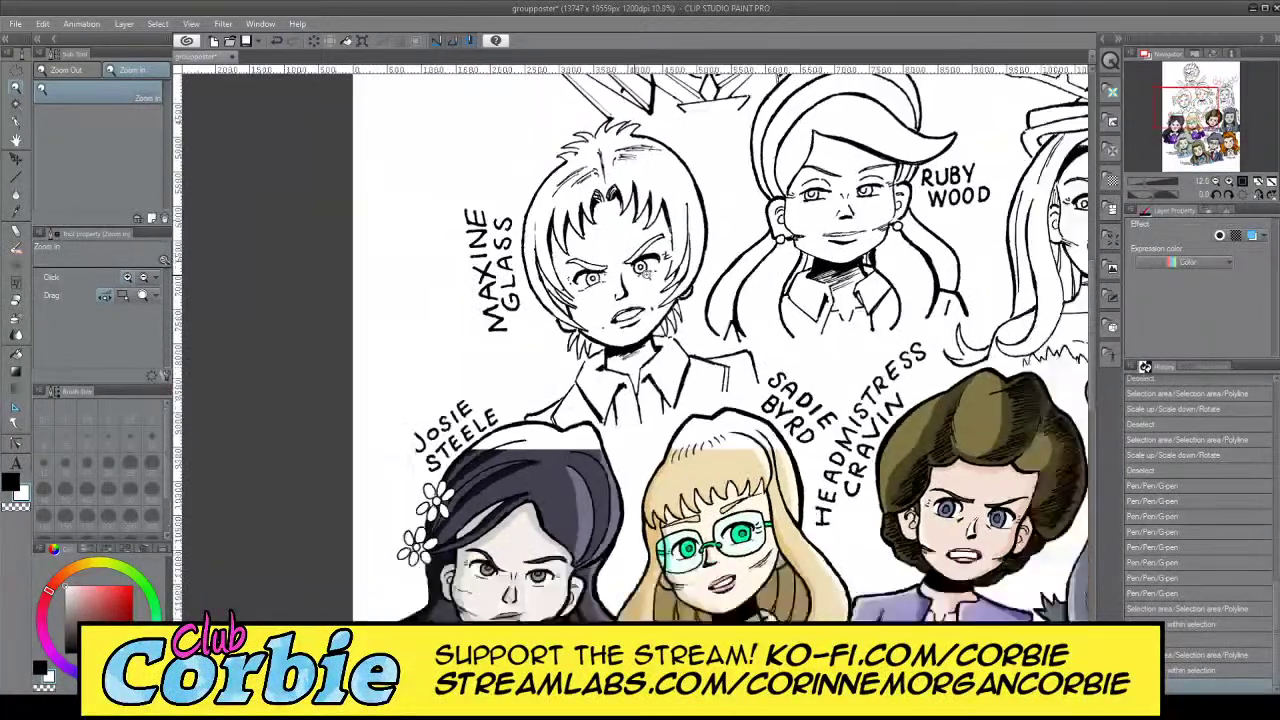
Paint out the lash marks beside Maxine's left eye in white with the G-pen at size 30, and trim the adjacent hair strand's end
scroll(660, 250, up, 6)
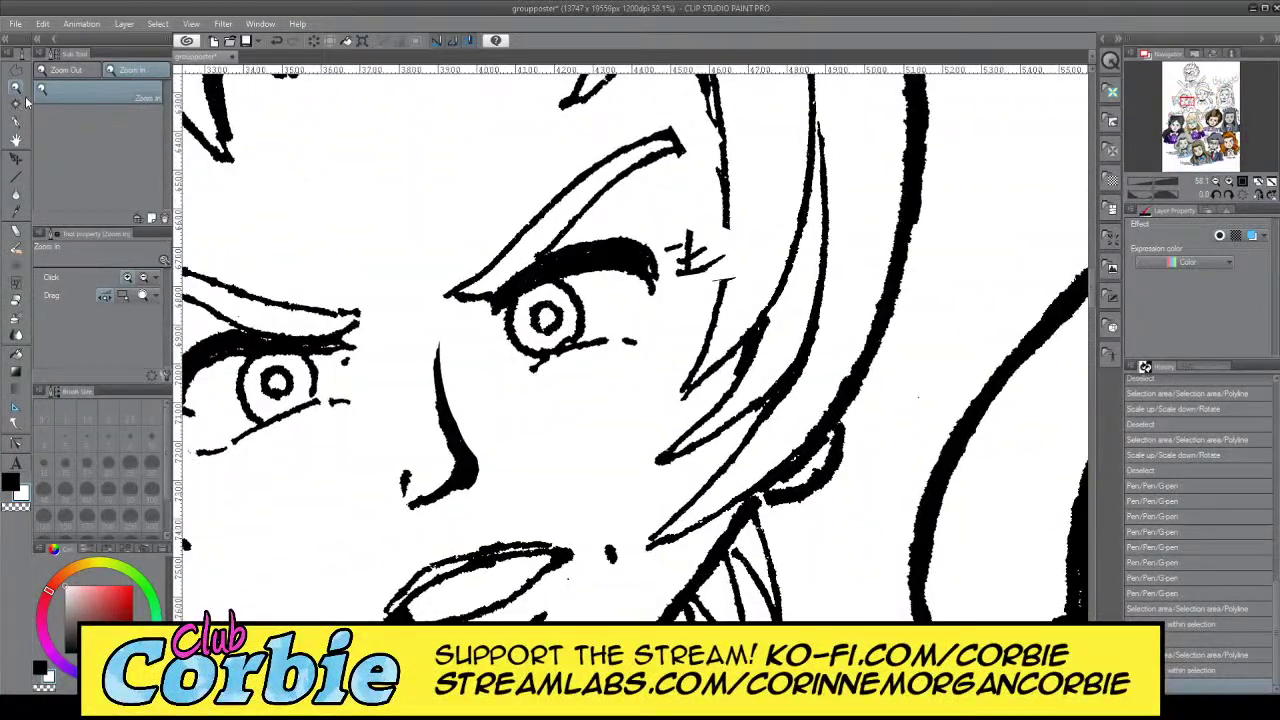
key(p)
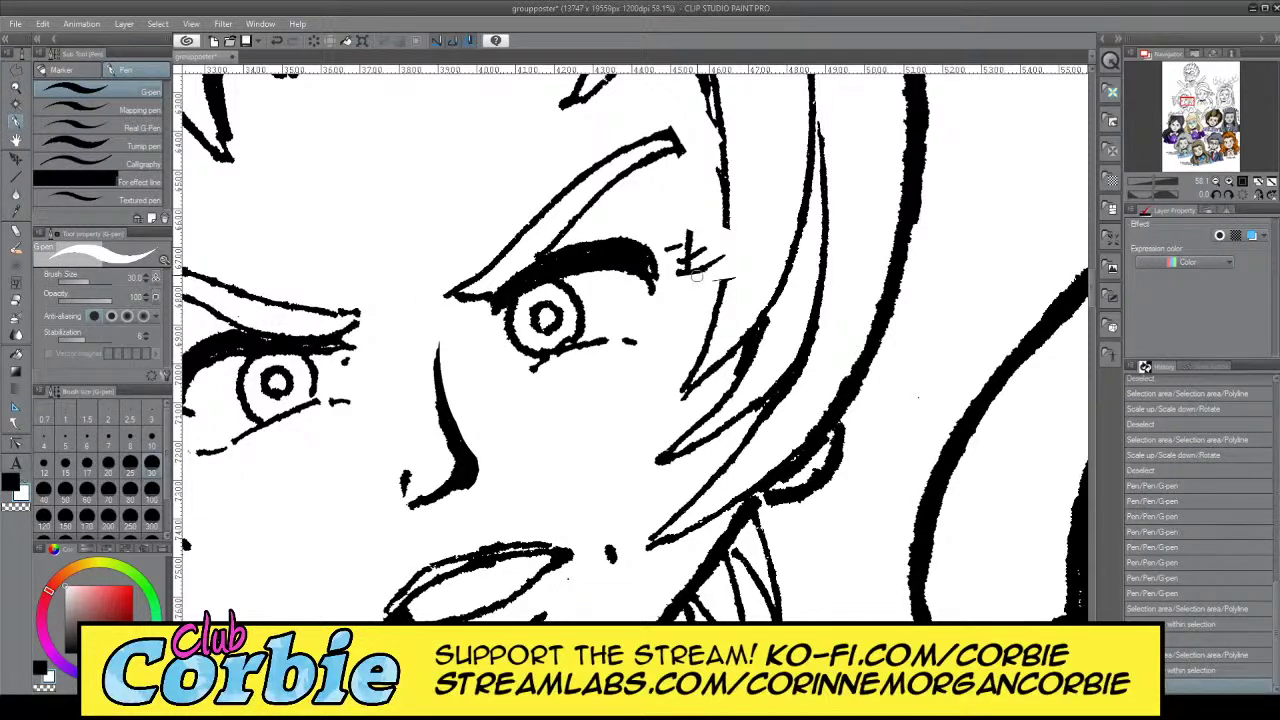
mouse_move(678, 240)
mouse_down()
mouse_move(684, 262)
mouse_move(714, 258)
mouse_move(712, 275)
mouse_up()
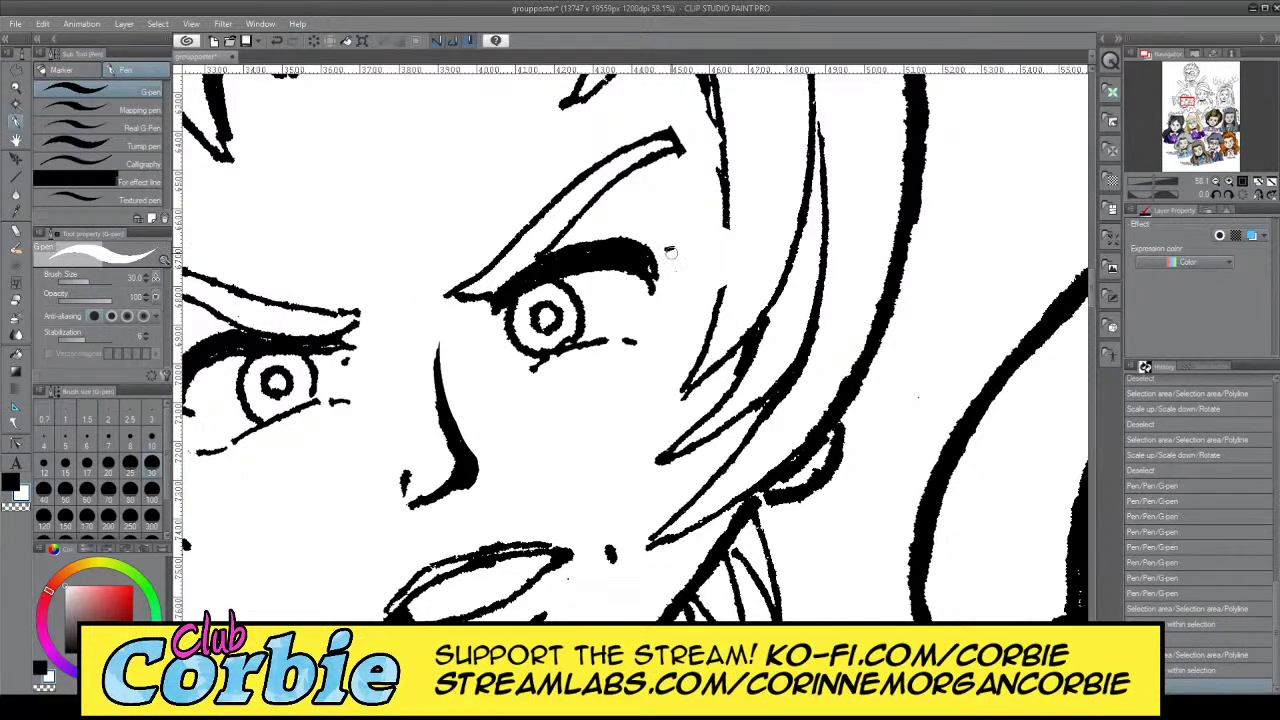
mouse_move(643, 301)
mouse_down()
mouse_move(583, 273)
mouse_move(633, 270)
mouse_move(583, 274)
mouse_up()
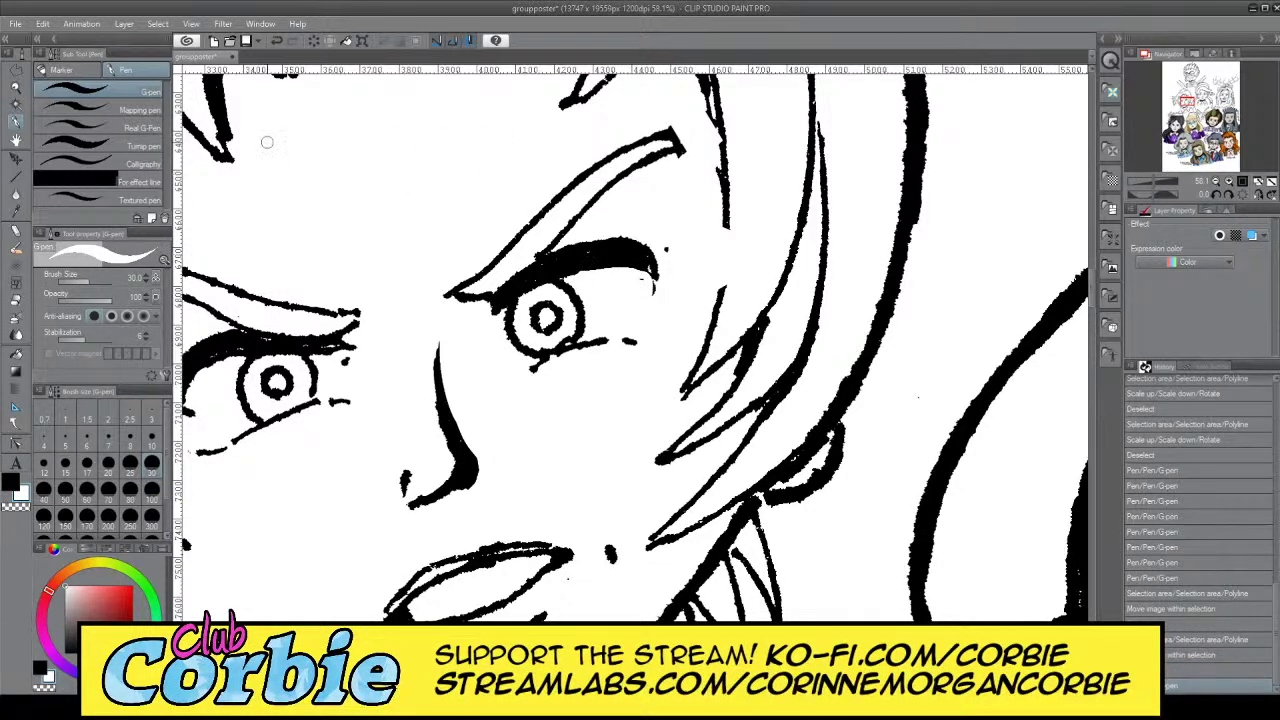
key(ctrl+z)
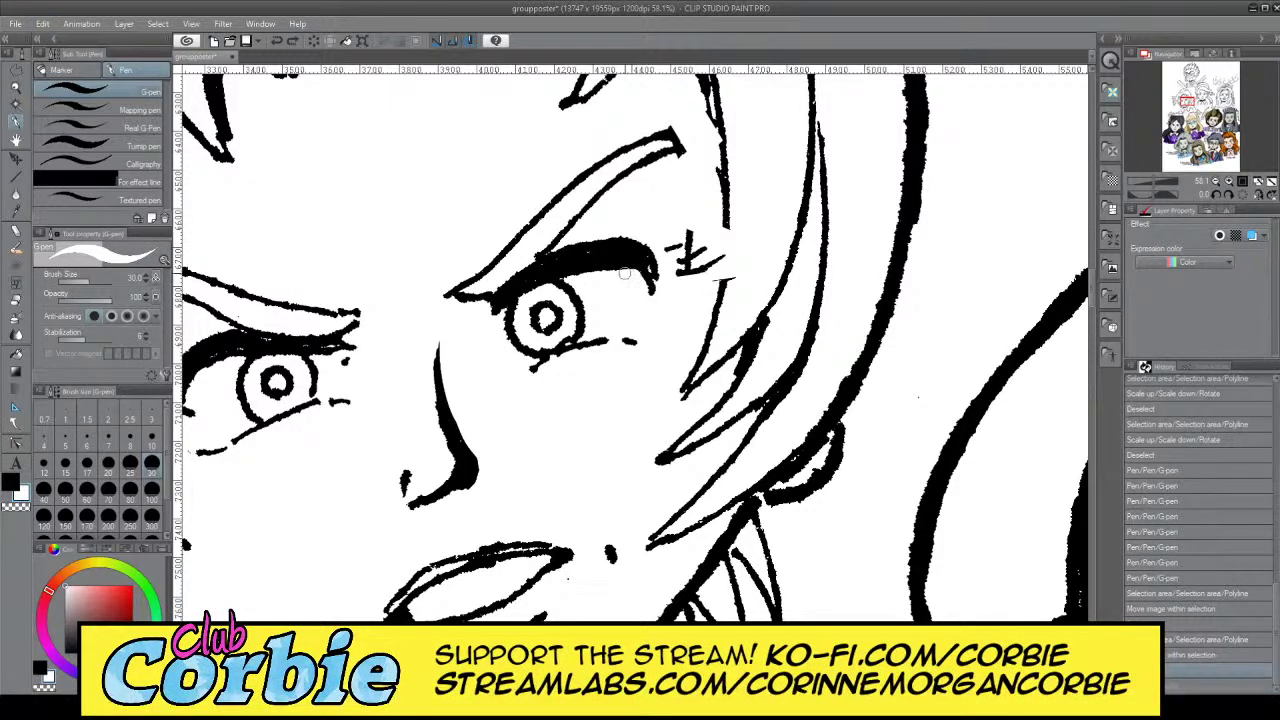
mouse_move(690, 244)
mouse_down()
mouse_move(680, 276)
mouse_move(700, 266)
mouse_move(694, 275)
mouse_up()
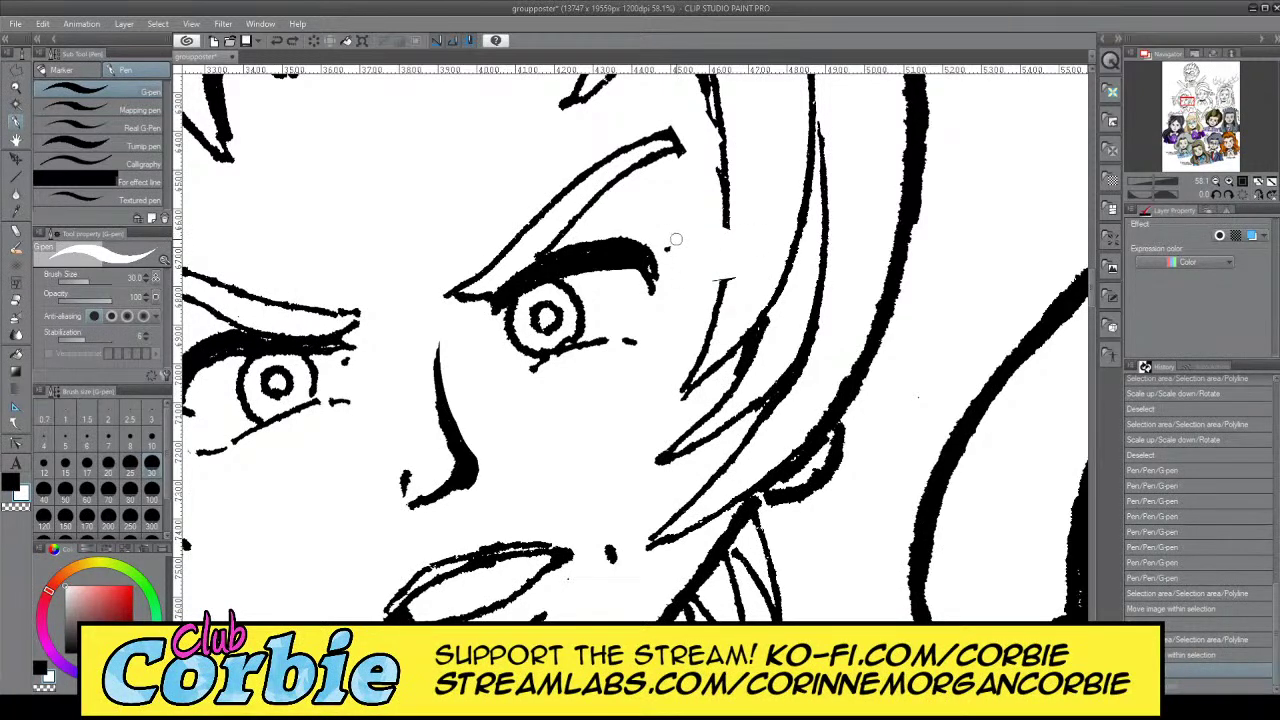
drag(666, 248, 655, 292)
mouse_move(723, 269)
mouse_down()
mouse_move(745, 275)
mouse_move(715, 278)
mouse_up()
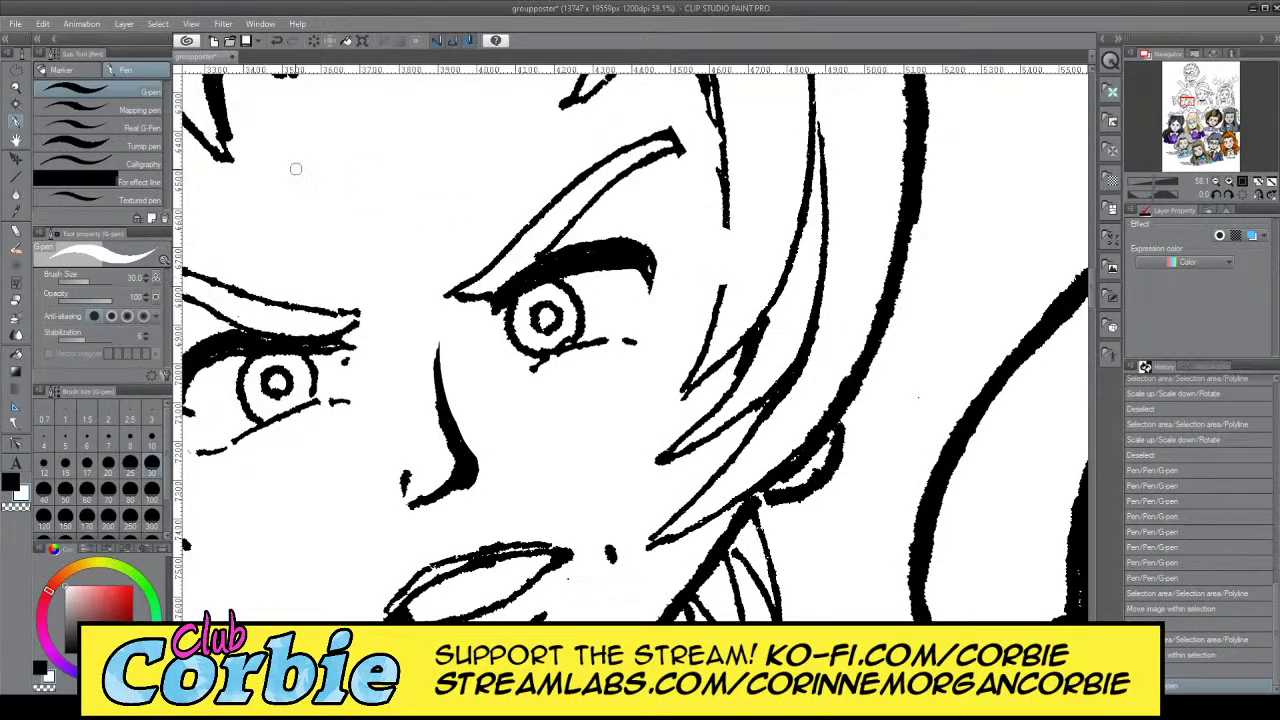
Paint out the small lash marks beside the outer corner of Maxine's right eye with white G-pen strokes
click(17, 90)
drag(570, 266, 517, 350)
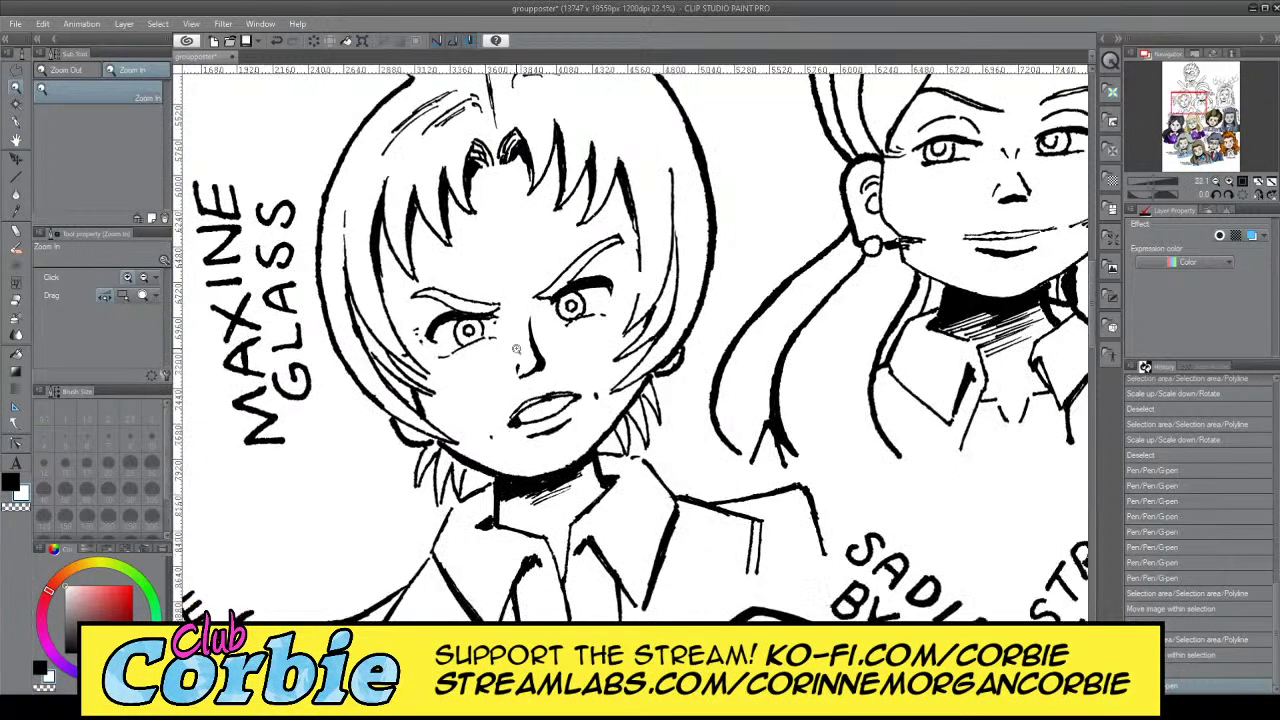
drag(409, 325, 485, 325)
scroll(408, 325, up, 2)
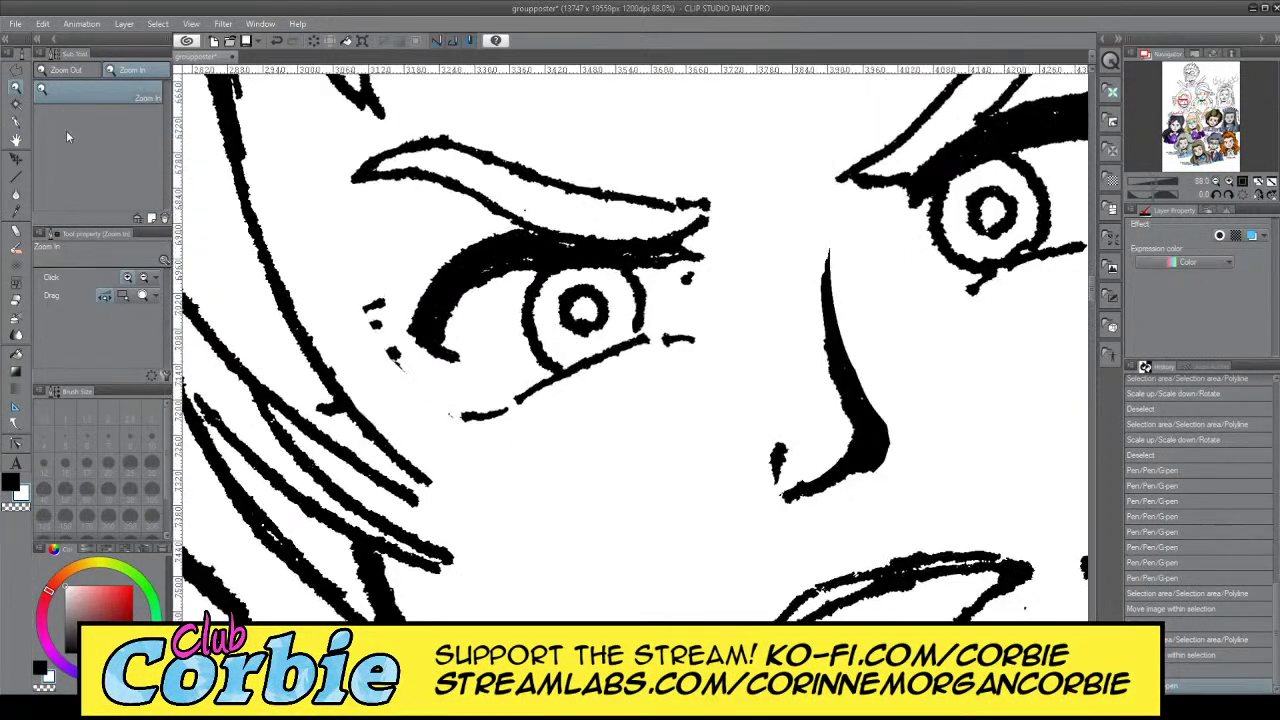
click(16, 123)
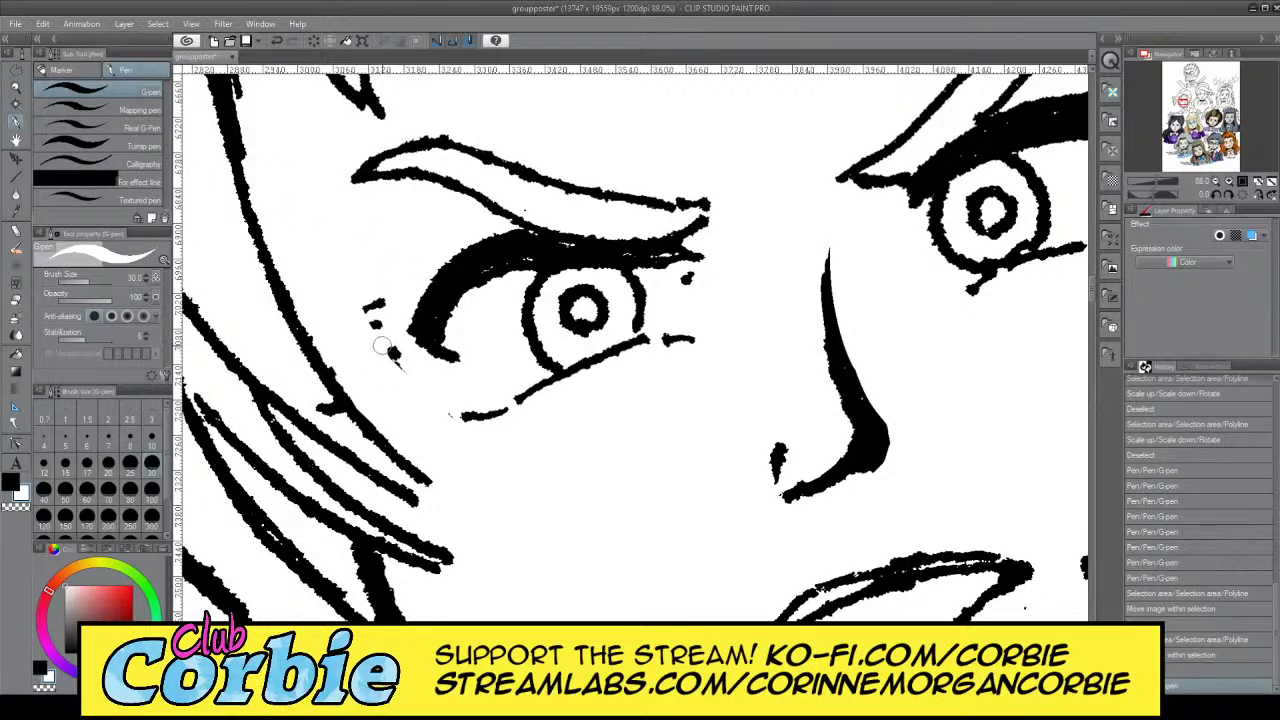
drag(383, 346, 362, 310)
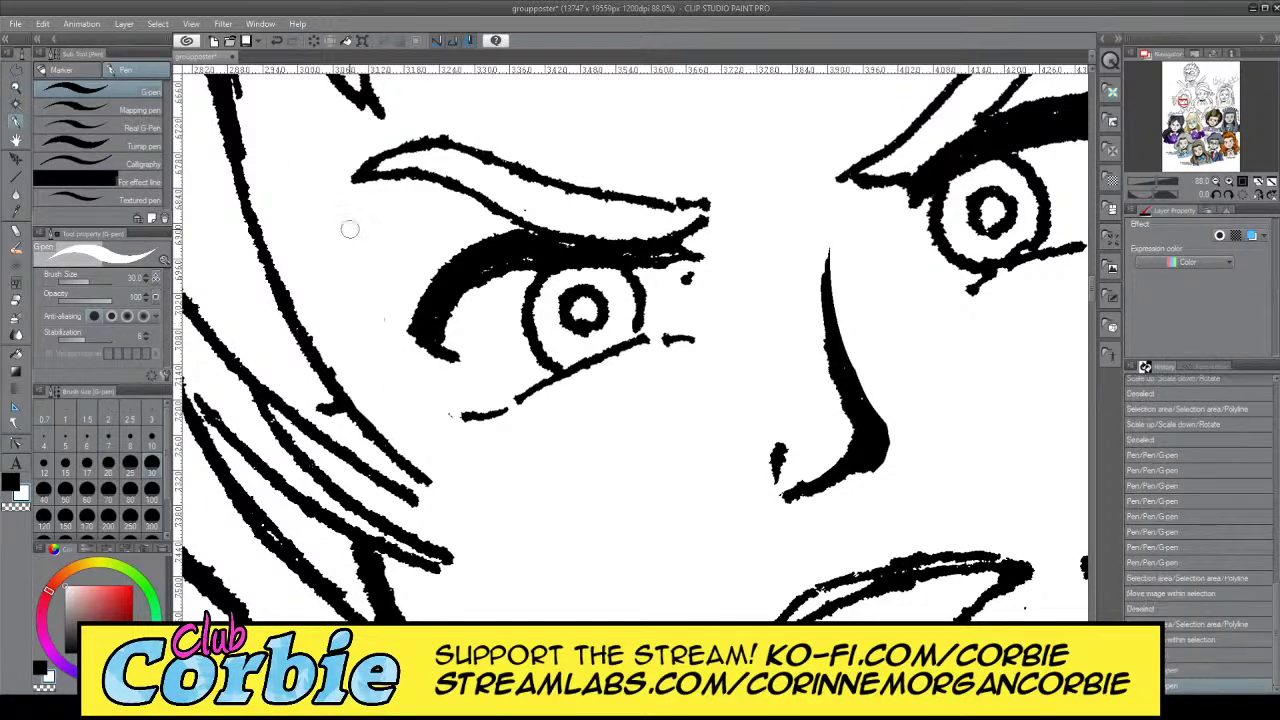
Check the cleaned-up eyes and eyebrows within the whole of Maxine's face
key(ctrl+space)
drag(566, 256, 450, 256)
drag(640, 232, 667, 221)
click(527, 273)
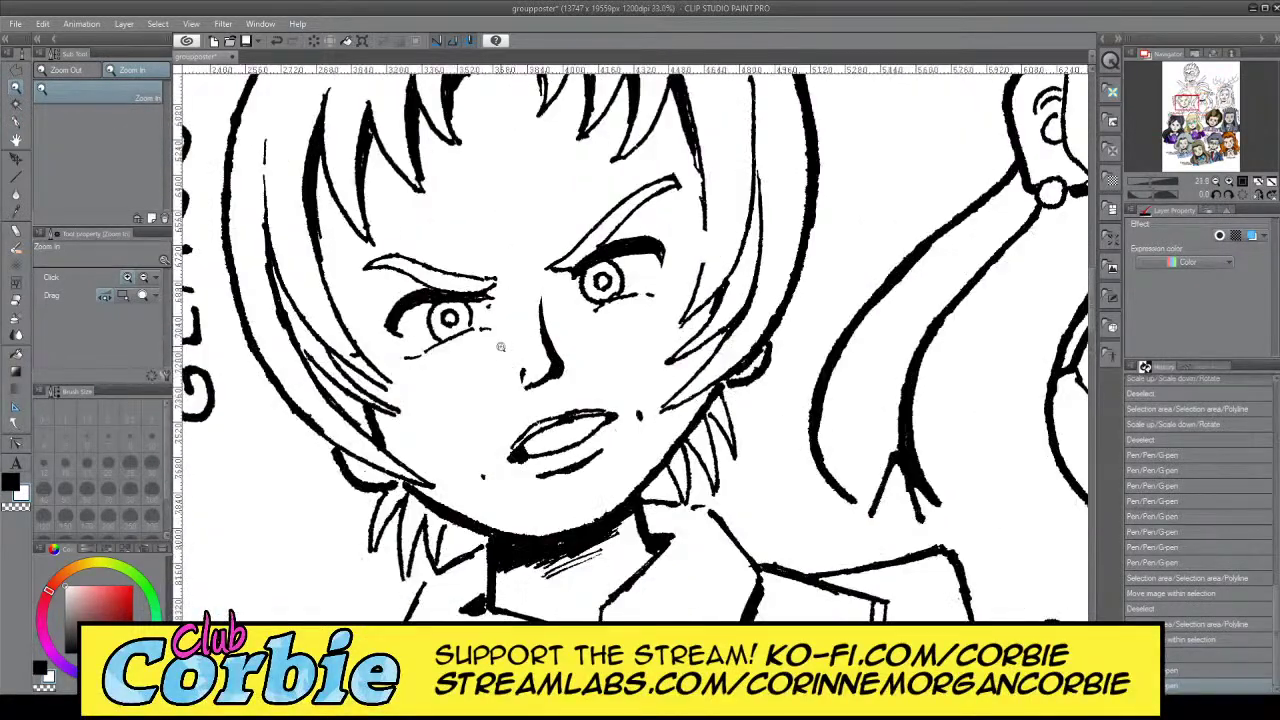
drag(538, 408, 430, 400)
drag(534, 356, 618, 362)
scroll(404, 342, down, 3)
Lengthen the outer end of Maxine's right eyebrow into a tapered point in black, using the G-pen at brush size 30
scroll(410, 345, up, 8)
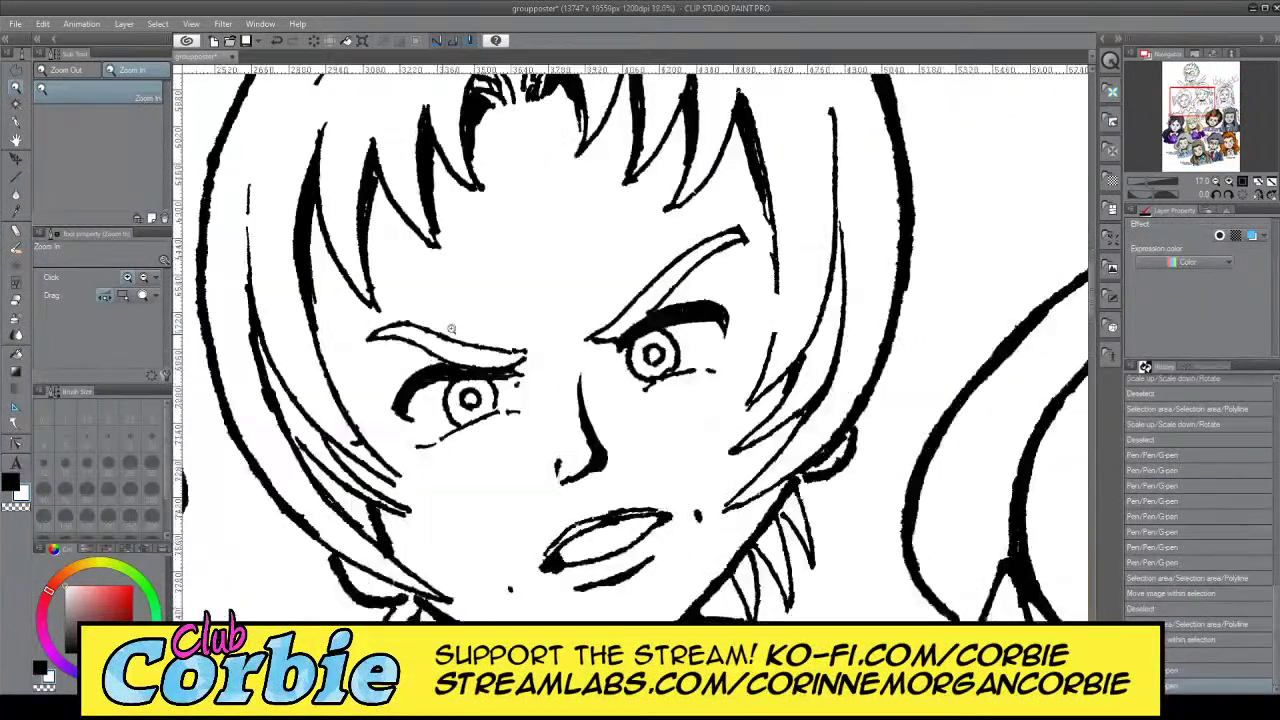
click(16, 121)
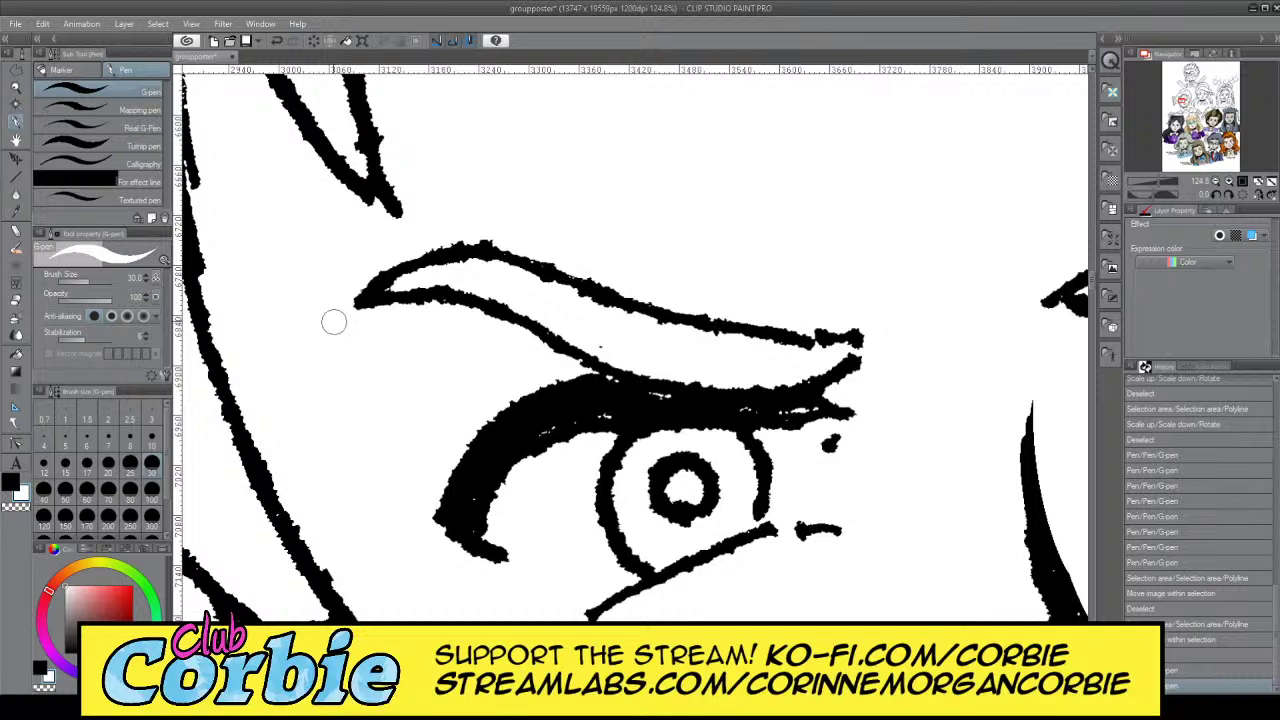
drag(358, 302, 428, 293)
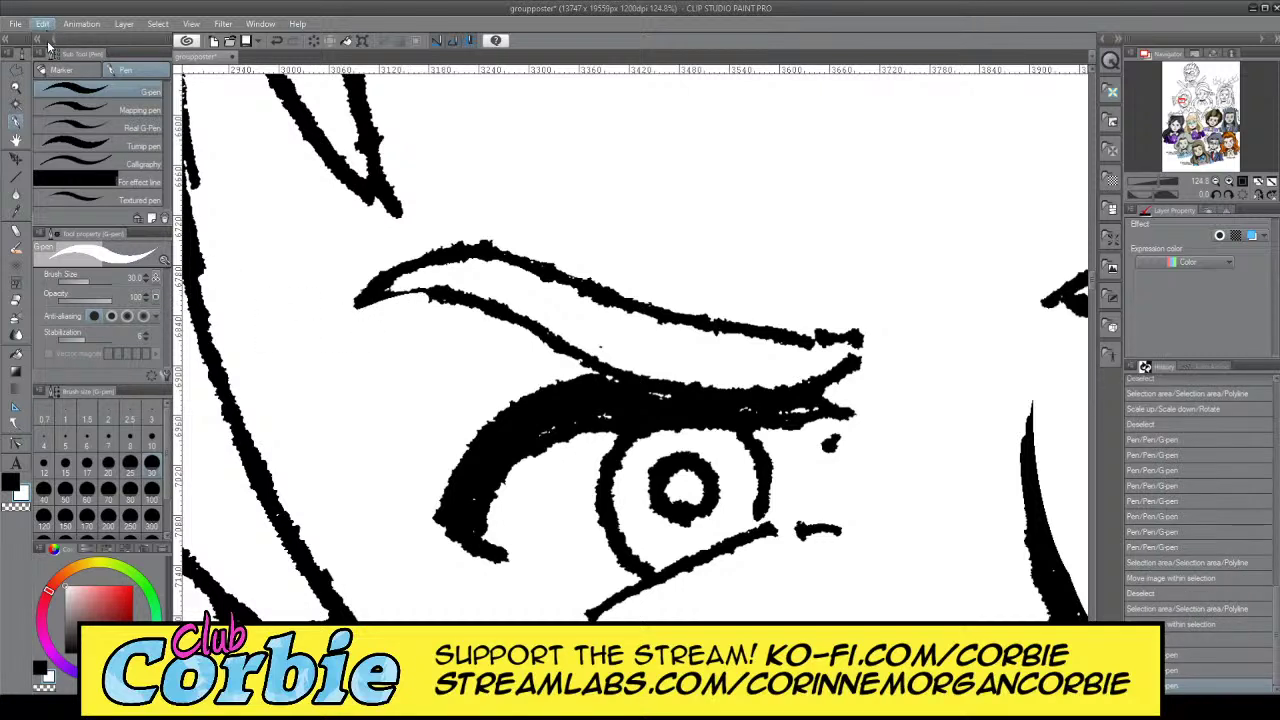
key(ctrl+z)
click(10, 484)
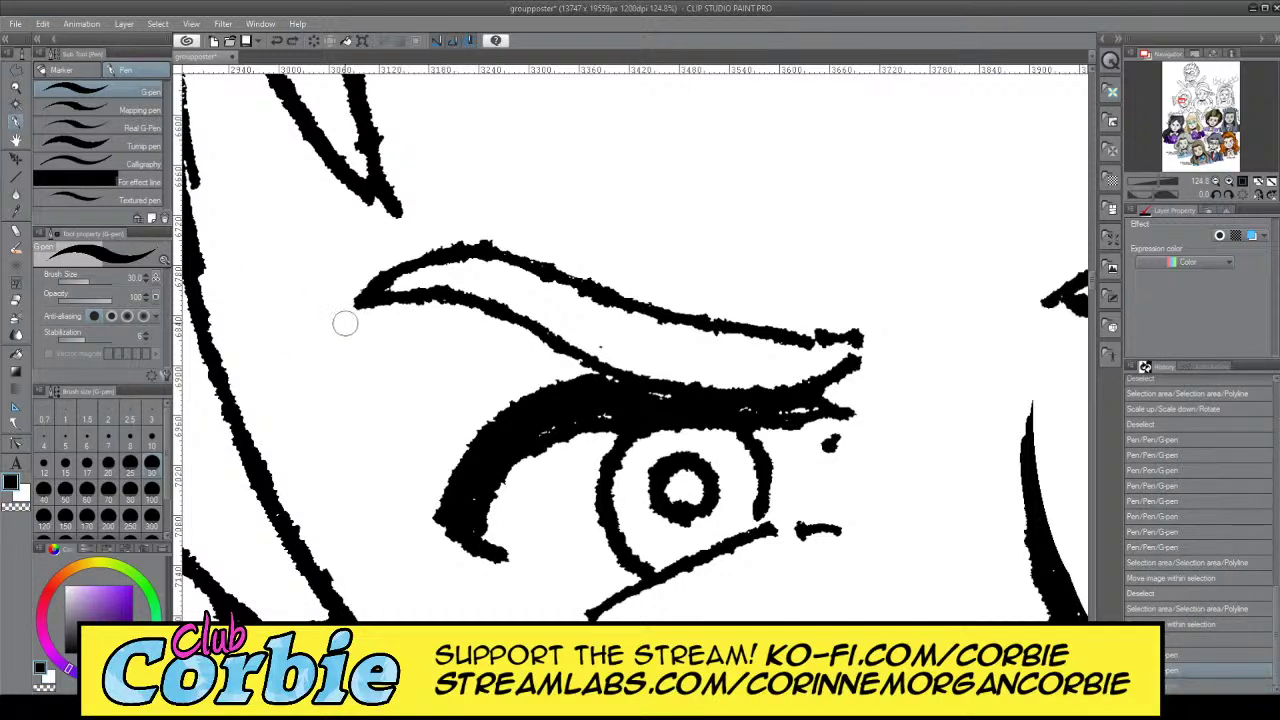
drag(305, 342, 455, 288)
mouse_move(300, 342)
mouse_down()
mouse_move(391, 268)
mouse_move(524, 253)
mouse_up()
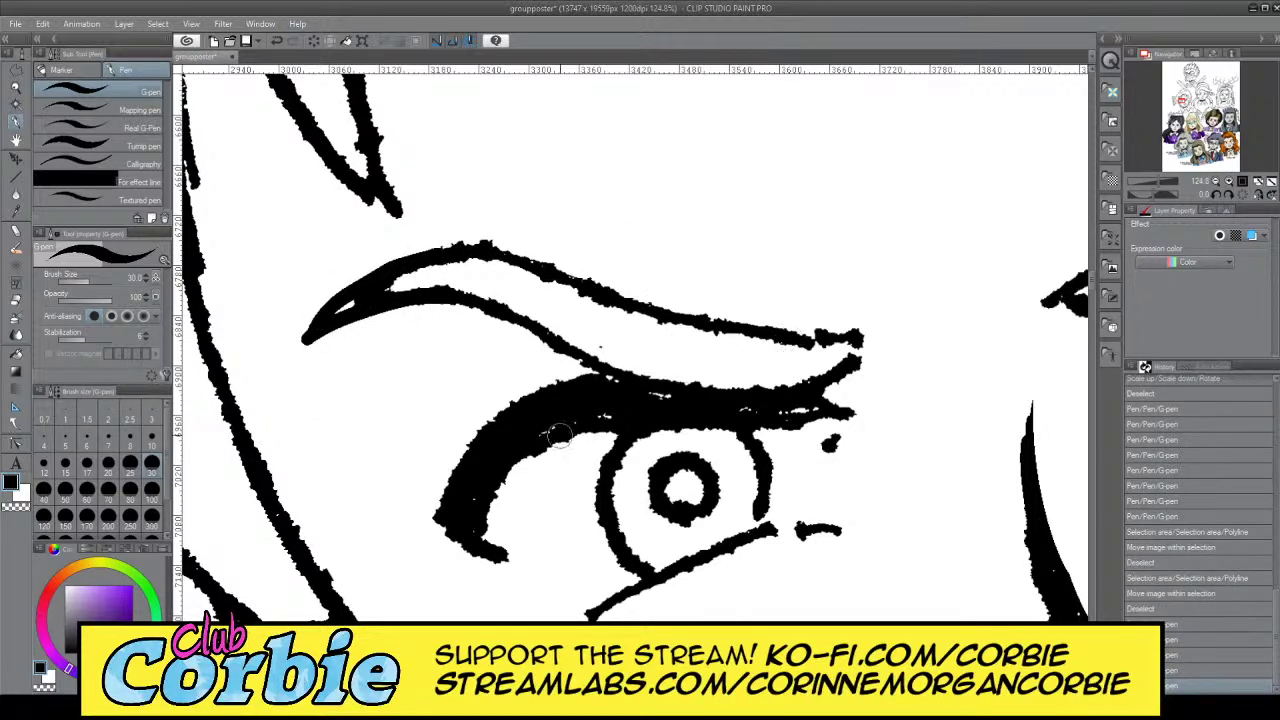
Fill and smooth the right eye's upper lash line in black, curl its inner corner downward, and switch the pen to white
mouse_move(559, 433)
mouse_down()
mouse_move(637, 396)
mouse_move(597, 385)
mouse_move(669, 399)
mouse_move(607, 380)
mouse_move(630, 388)
mouse_move(596, 403)
mouse_move(609, 410)
mouse_move(815, 407)
mouse_move(859, 434)
mouse_move(842, 441)
mouse_move(842, 409)
mouse_move(801, 409)
mouse_move(843, 427)
mouse_move(787, 411)
mouse_up()
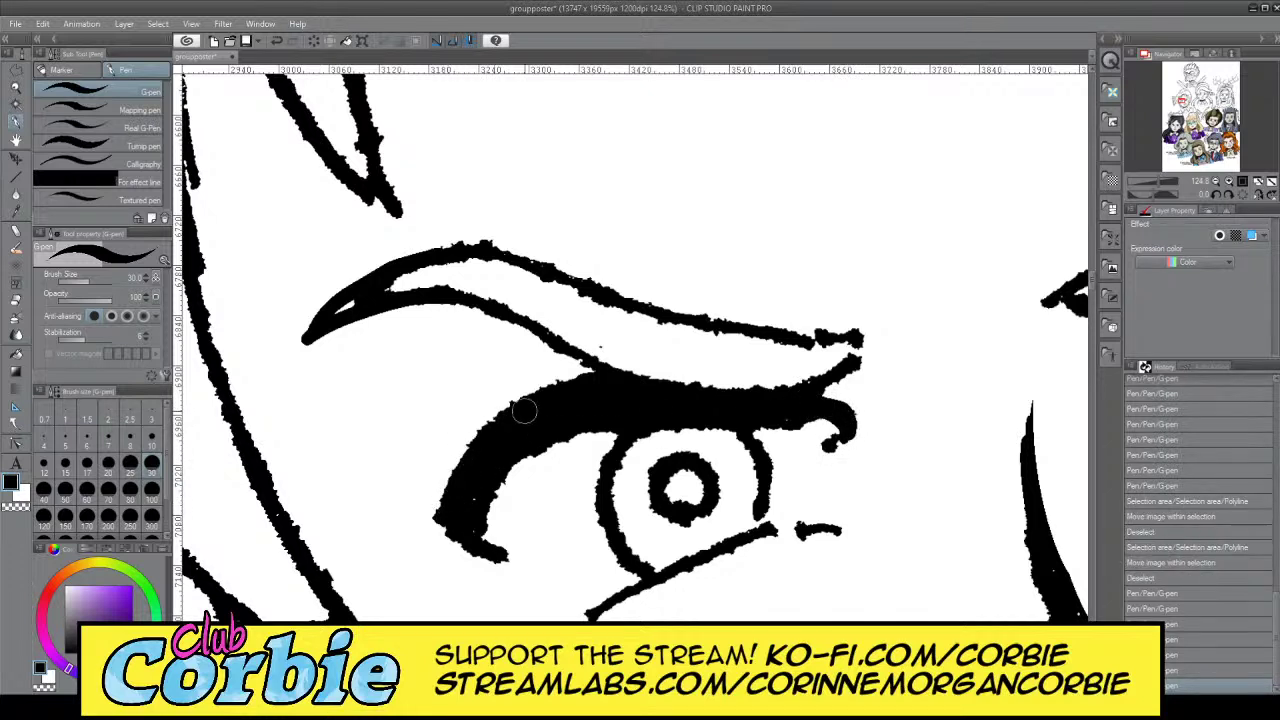
mouse_move(588, 384)
mouse_down()
mouse_move(497, 419)
mouse_move(435, 523)
mouse_move(519, 407)
mouse_up()
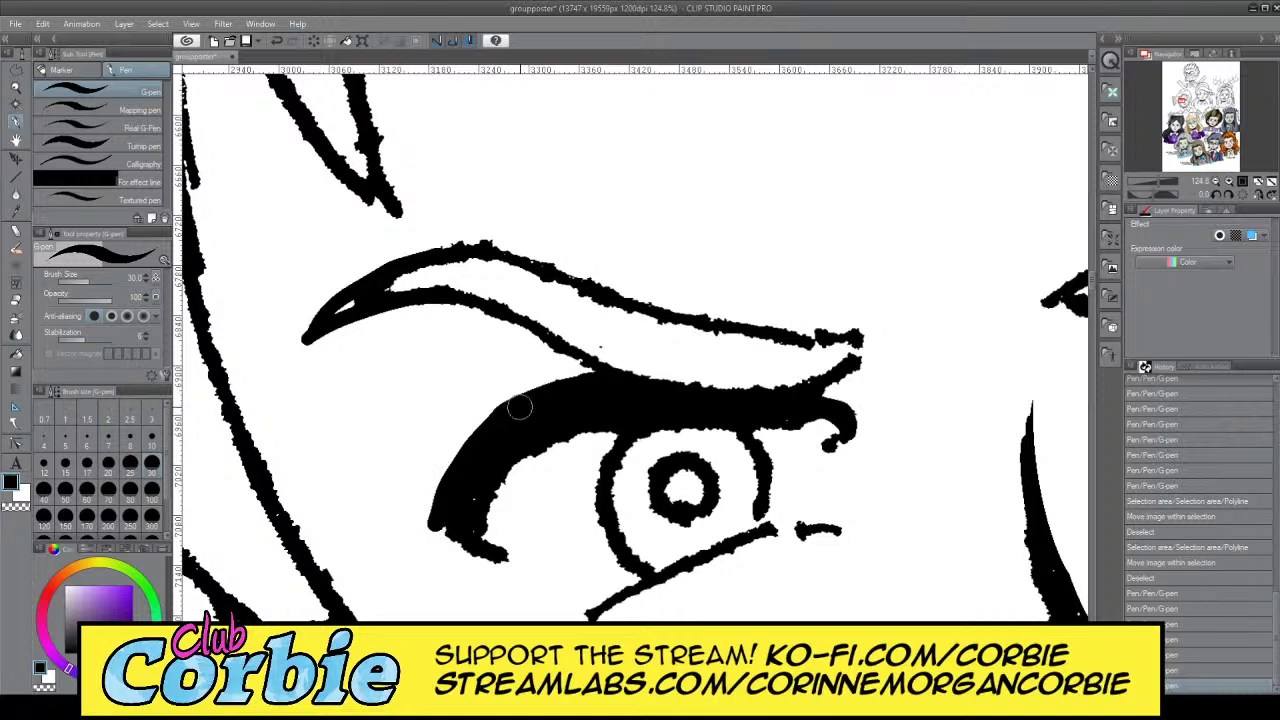
key(ctrl+z)
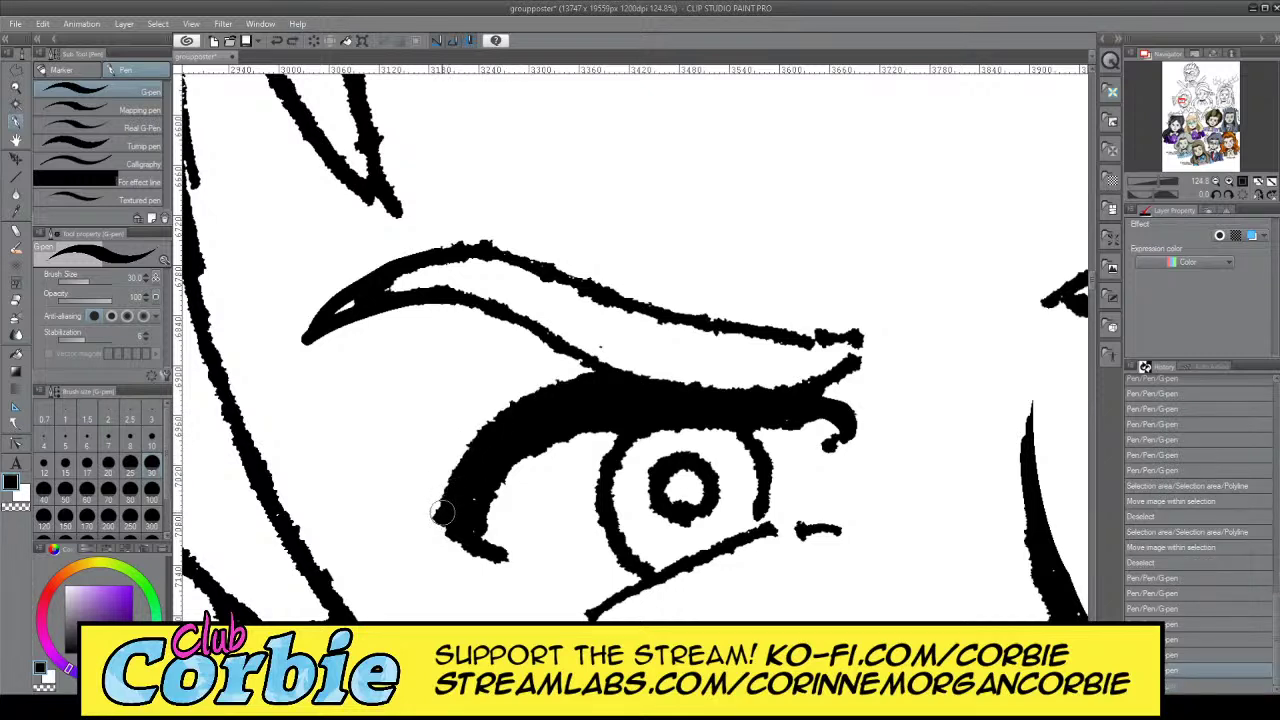
mouse_move(441, 513)
mouse_down()
mouse_move(463, 457)
mouse_move(518, 408)
mouse_up()
drag(589, 386, 614, 380)
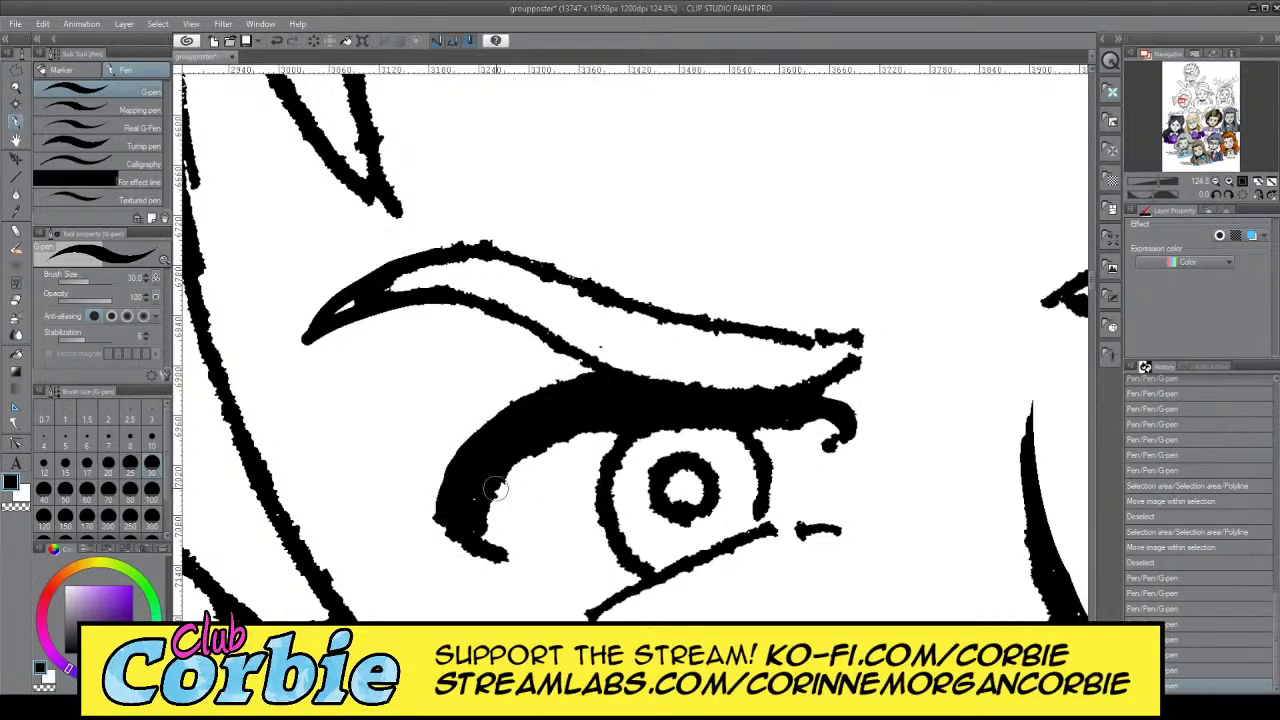
key(x)
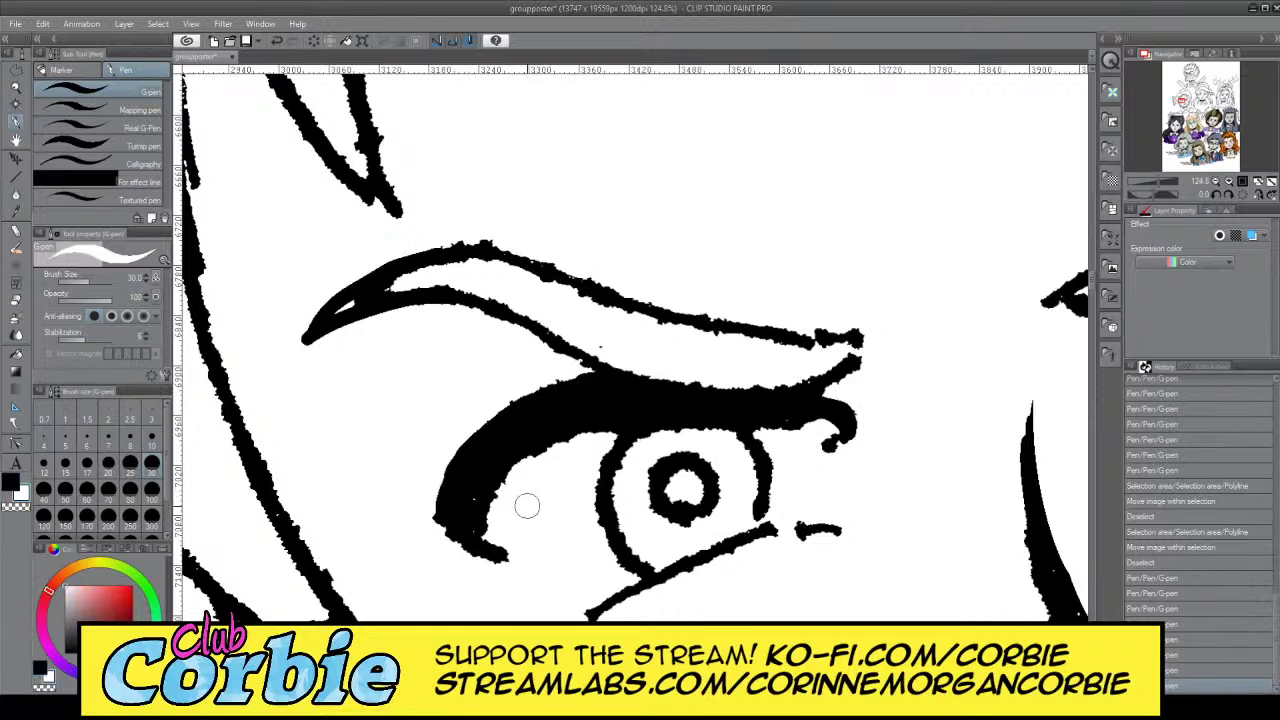
Trim the stray hook inside the outer corner of Maxine's right upper lash with white G-pen strokes
mouse_move(494, 527)
mouse_down()
mouse_move(515, 470)
mouse_move(598, 443)
mouse_move(543, 459)
mouse_move(491, 498)
mouse_move(485, 526)
mouse_move(514, 565)
mouse_move(479, 525)
mouse_up()
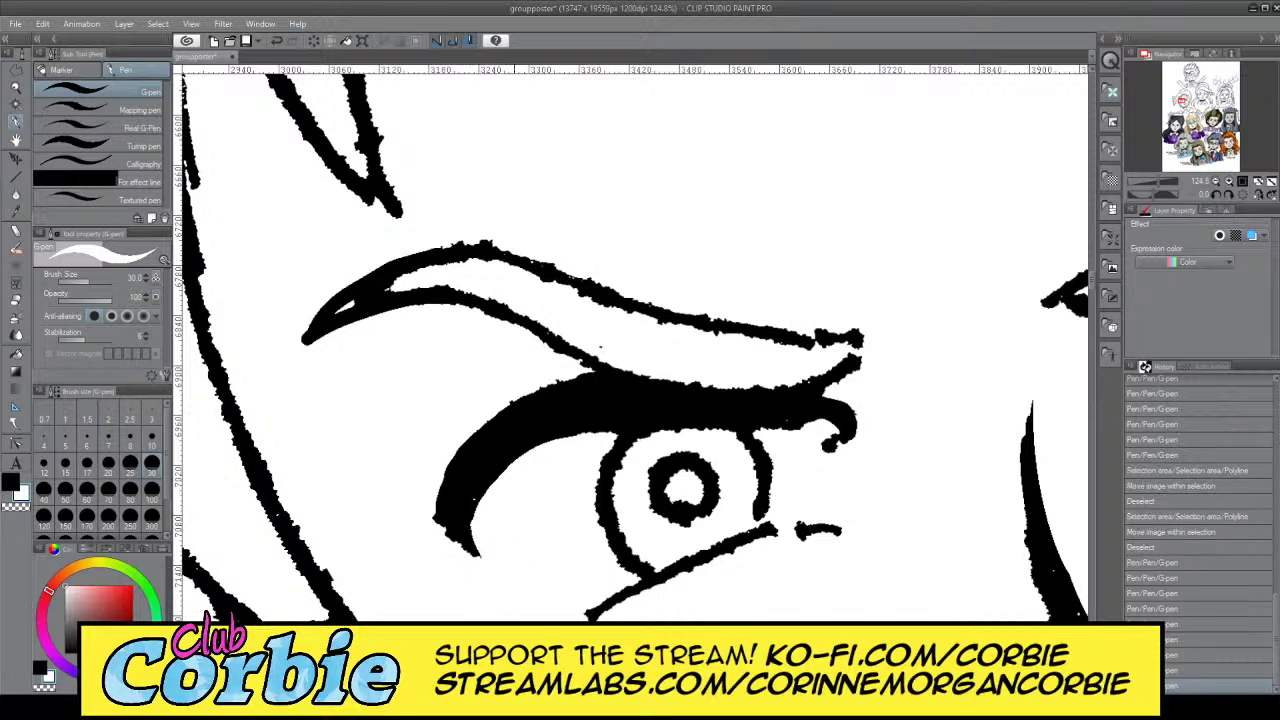
drag(489, 623, 481, 626)
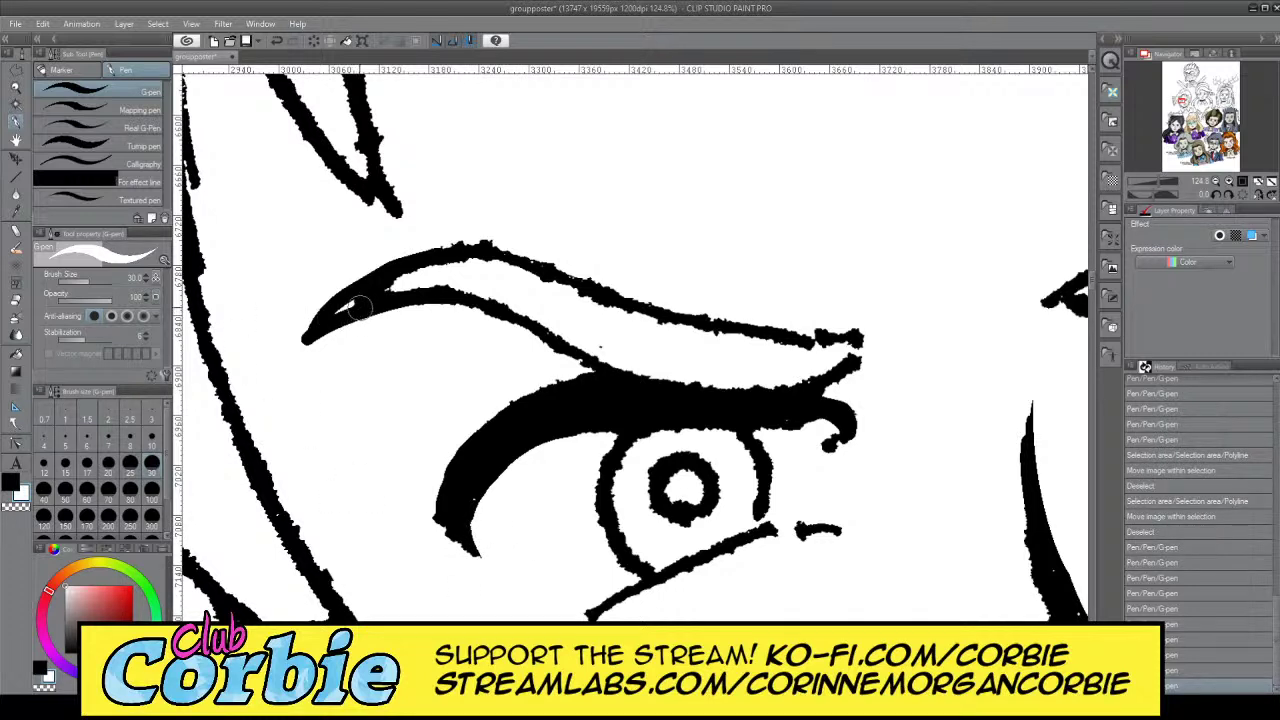
Smooth and thicken the right eyebrow's upper and lower outlines in black, extending their inner ends into a joined point
mouse_move(352, 303)
mouse_down()
mouse_move(465, 276)
mouse_move(422, 282)
mouse_move(489, 257)
mouse_move(436, 241)
mouse_move(461, 233)
mouse_move(654, 314)
mouse_up()
key(ctrl+z)
key(ctrl+z)
key(x)
key(ctrl+z)
mouse_move(450, 250)
mouse_down()
mouse_move(705, 320)
mouse_move(828, 336)
mouse_up()
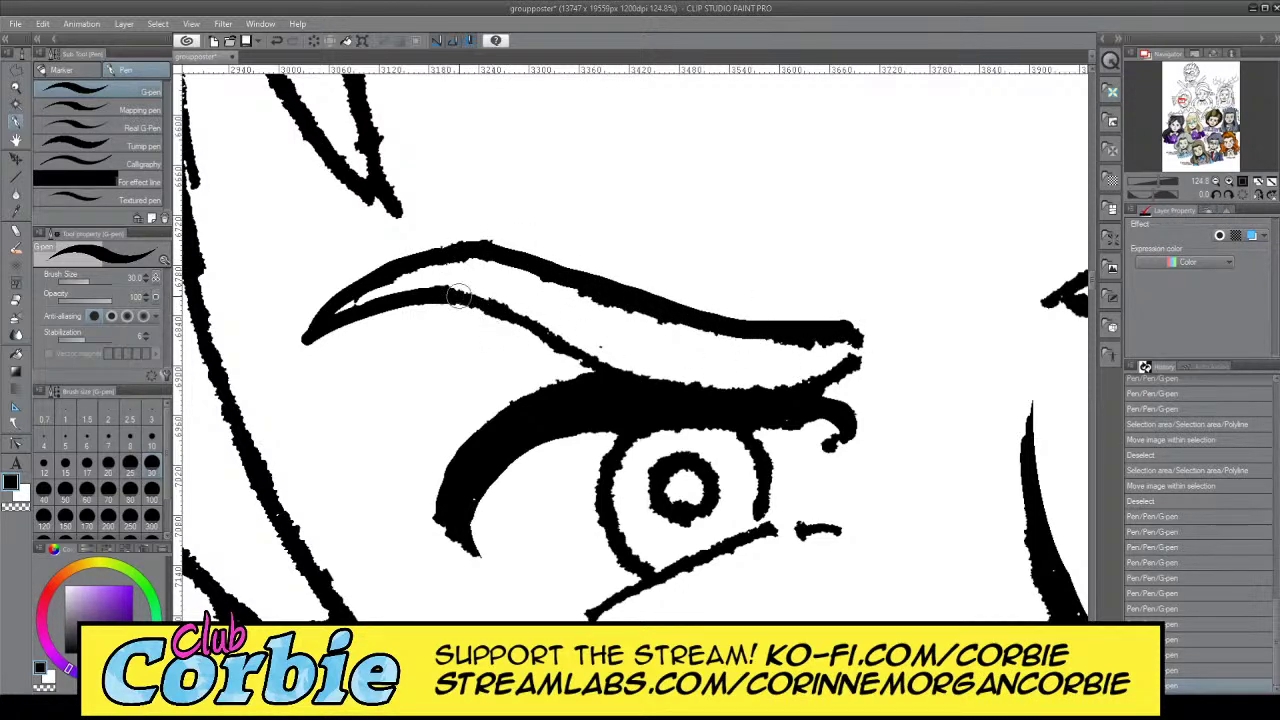
mouse_move(457, 294)
mouse_down()
mouse_move(575, 352)
mouse_move(695, 382)
mouse_move(812, 382)
mouse_move(874, 333)
mouse_up()
key(x)
mouse_move(507, 278)
mouse_down()
mouse_move(752, 341)
mouse_move(841, 336)
mouse_move(876, 315)
mouse_move(824, 320)
mouse_move(879, 315)
mouse_move(850, 353)
mouse_move(887, 322)
mouse_move(808, 393)
mouse_move(894, 314)
mouse_up()
key(c)
drag(818, 330, 893, 313)
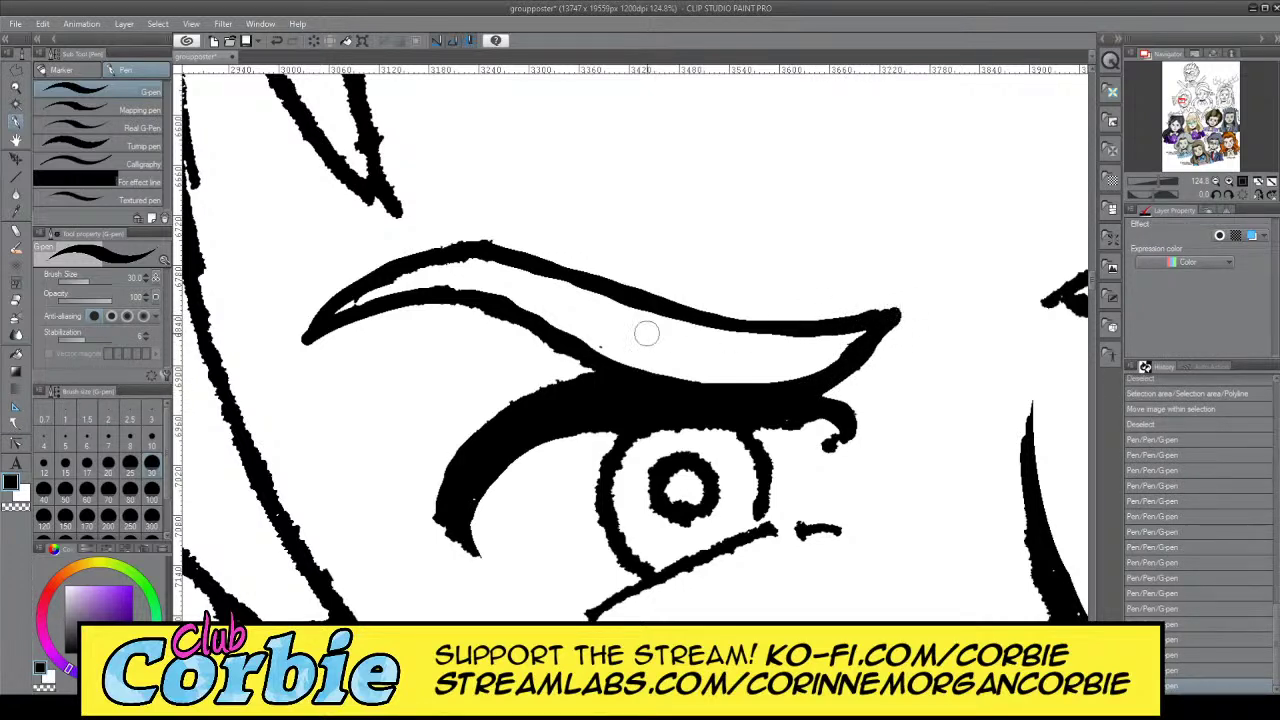
Clean the right eyebrow's outline edges in white and sharpen its inner tip
key(c)
mouse_move(390, 300)
mouse_down()
mouse_move(507, 291)
mouse_move(580, 309)
mouse_up()
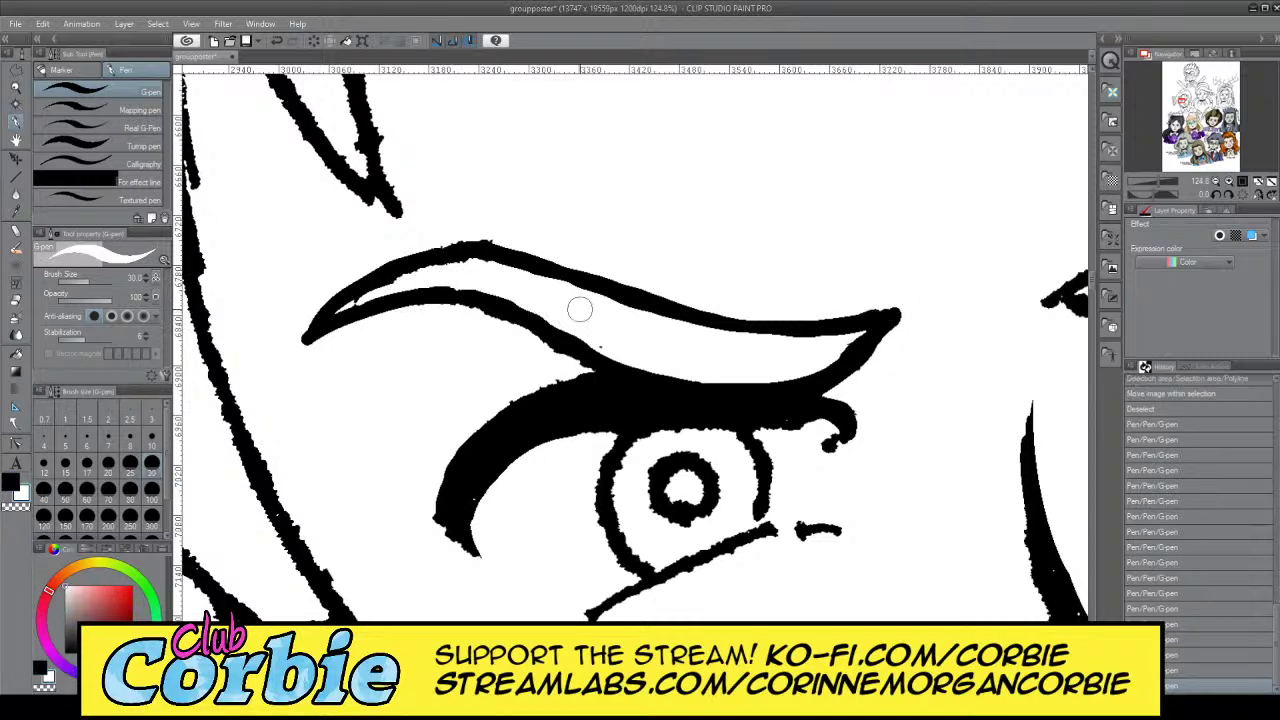
mouse_move(555, 235)
mouse_down()
mouse_move(403, 251)
mouse_move(574, 248)
mouse_up()
key(ctrl+z)
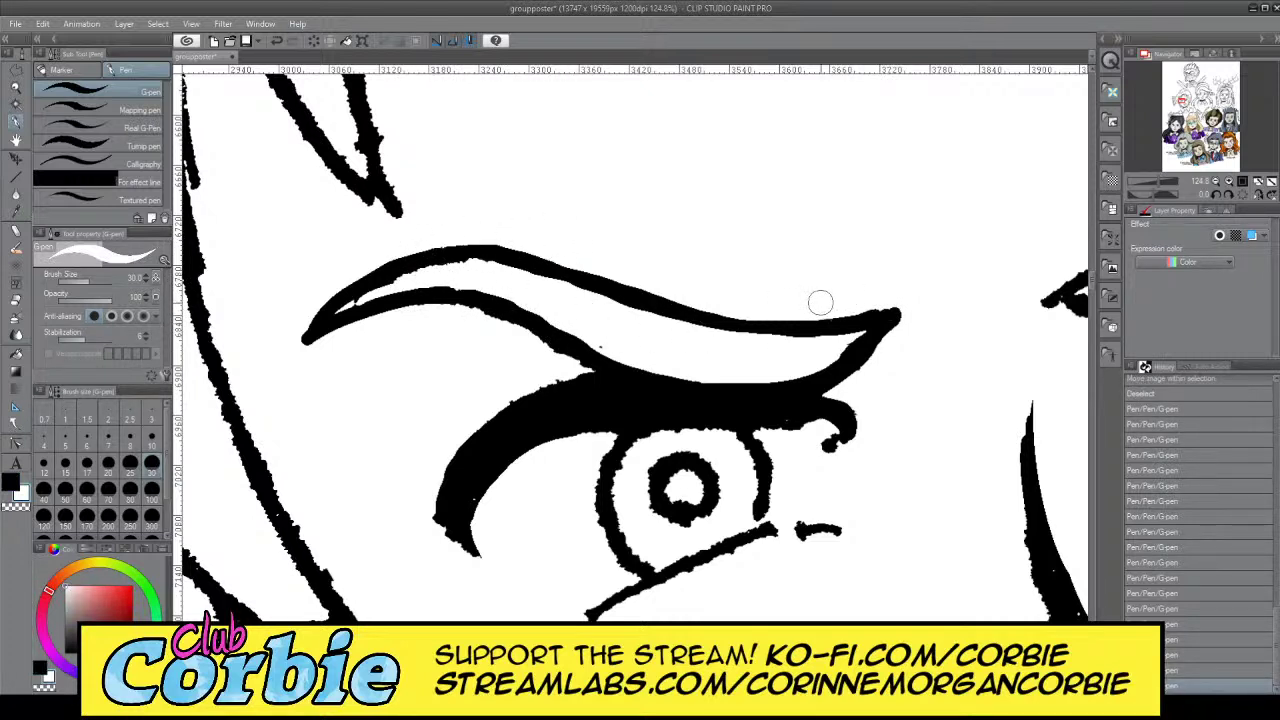
drag(820, 302, 900, 316)
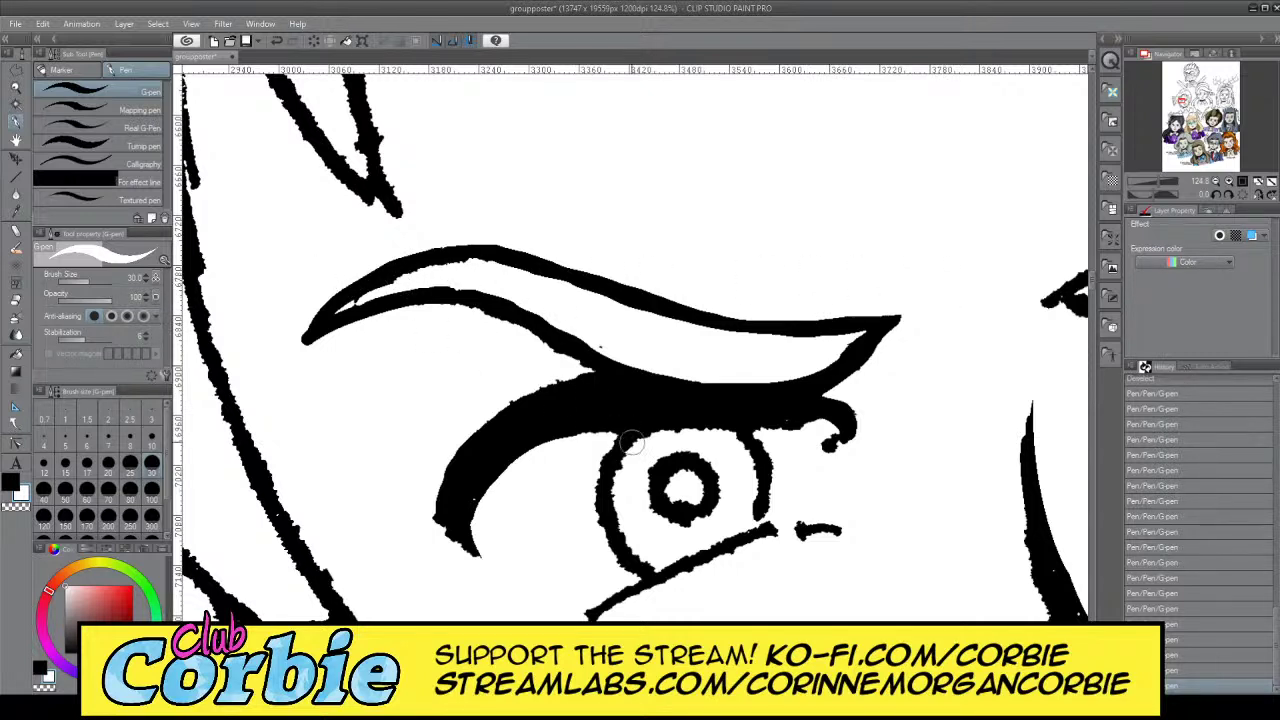
Thicken and smooth both sides of the right eye's iris outline in black, and thin the pupil ring in white
key(c)
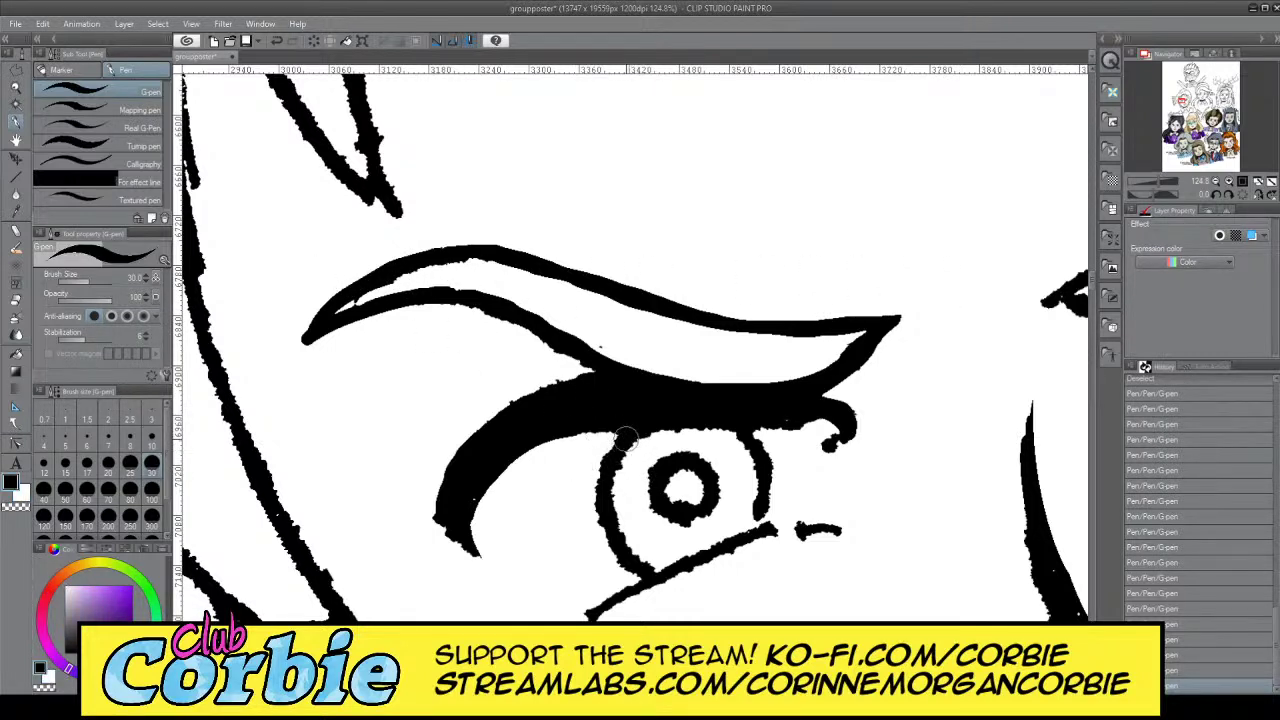
mouse_move(640, 428)
mouse_down()
mouse_move(598, 468)
mouse_move(592, 525)
mouse_move(626, 568)
mouse_move(642, 570)
mouse_move(604, 543)
mouse_move(590, 496)
mouse_move(622, 438)
mouse_move(686, 440)
mouse_up()
key(c)
mouse_move(678, 484)
mouse_down()
mouse_move(647, 489)
mouse_move(652, 512)
mouse_move(705, 521)
mouse_move(721, 499)
mouse_move(721, 466)
mouse_move(647, 456)
mouse_move(624, 514)
mouse_move(649, 556)
mouse_move(619, 499)
mouse_move(641, 454)
mouse_move(620, 481)
mouse_up()
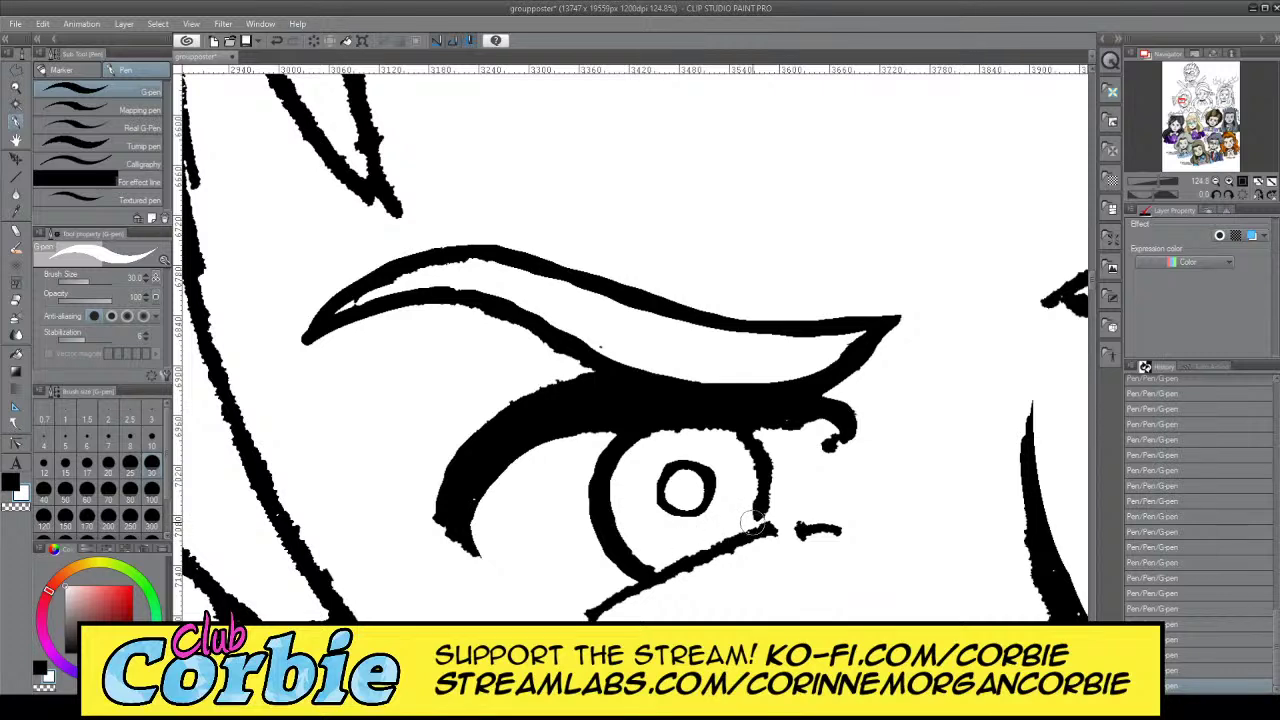
key(x)
mouse_move(745, 520)
mouse_down()
mouse_move(753, 469)
mouse_move(726, 423)
mouse_move(752, 459)
mouse_move(755, 500)
mouse_move(738, 530)
mouse_move(755, 528)
mouse_move(760, 463)
mouse_move(702, 422)
mouse_up()
key(ctrl+z)
key(ctrl+z)
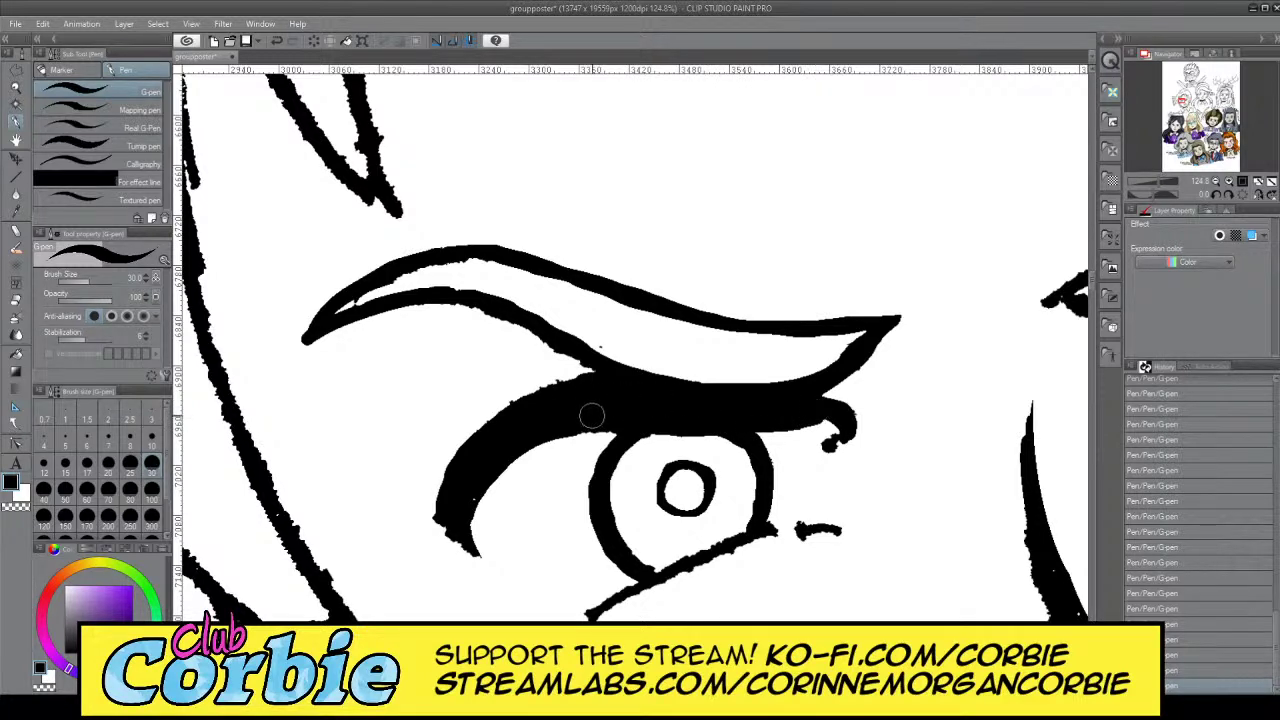
Try to reshape the right eyebrow's lower outline with white and black strokes from its arch to the lash line
key(c)
mouse_move(440, 305)
mouse_down()
mouse_move(409, 289)
mouse_move(565, 348)
mouse_up()
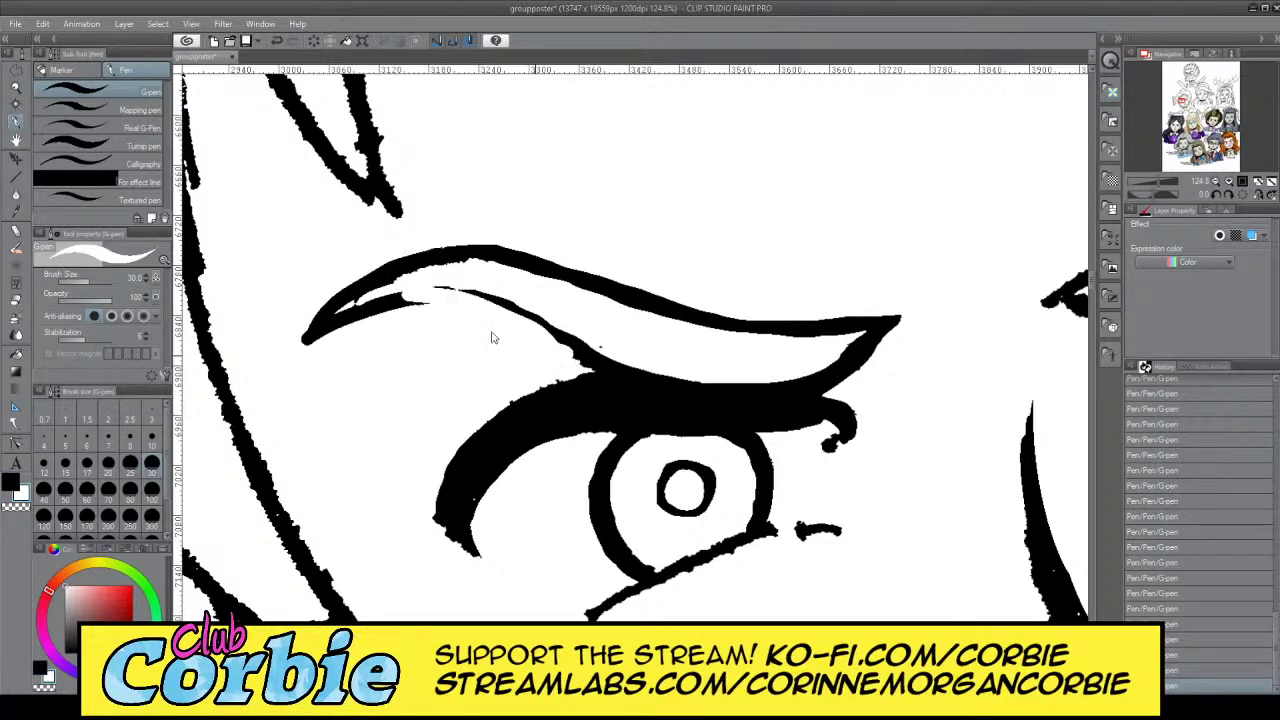
key(ctrl+z)
key(c)
mouse_move(431, 302)
mouse_down()
mouse_move(523, 327)
mouse_move(607, 374)
mouse_move(449, 295)
mouse_move(628, 367)
mouse_up()
key(ctrl+z)
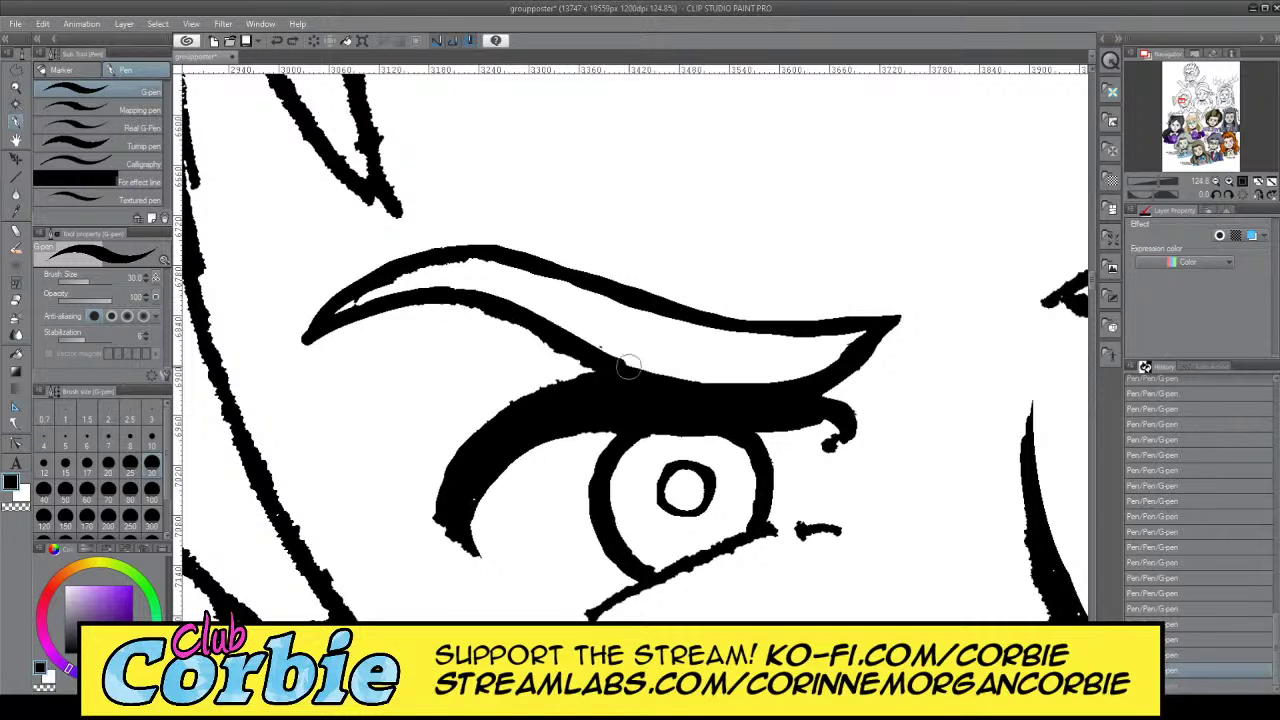
key(ctrl+z)
mouse_move(431, 297)
mouse_down()
mouse_move(626, 371)
mouse_move(462, 296)
mouse_move(604, 384)
mouse_up()
key(ctrl+z)
key(ctrl+z)
drag(452, 298, 636, 371)
key(ctrl+z)
drag(459, 296, 624, 384)
key(ctrl+z)
mouse_move(449, 297)
mouse_down()
mouse_move(635, 391)
mouse_move(507, 337)
mouse_move(462, 304)
mouse_move(471, 296)
mouse_move(638, 386)
mouse_up()
key(ctrl+z)
key(ctrl+z)
Thicken and smooth the right eyebrow's lower outline in black between its arch and the lash line
drag(468, 294, 632, 380)
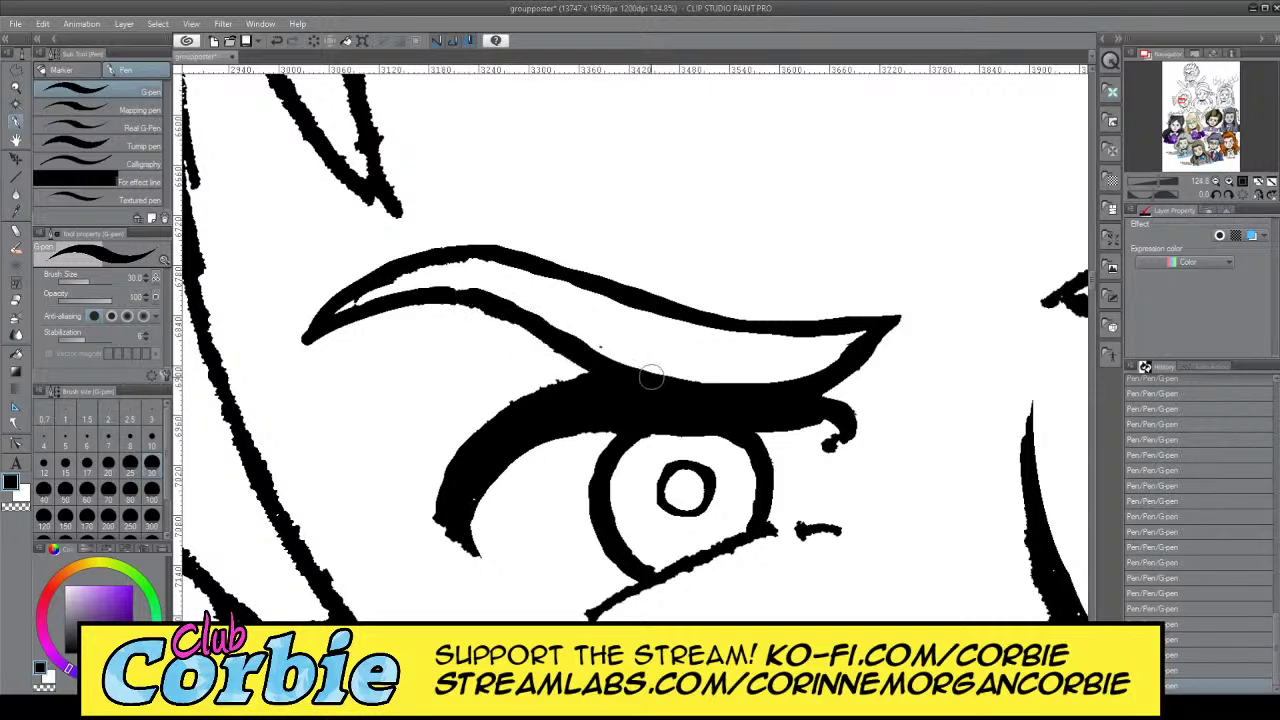
key(x)
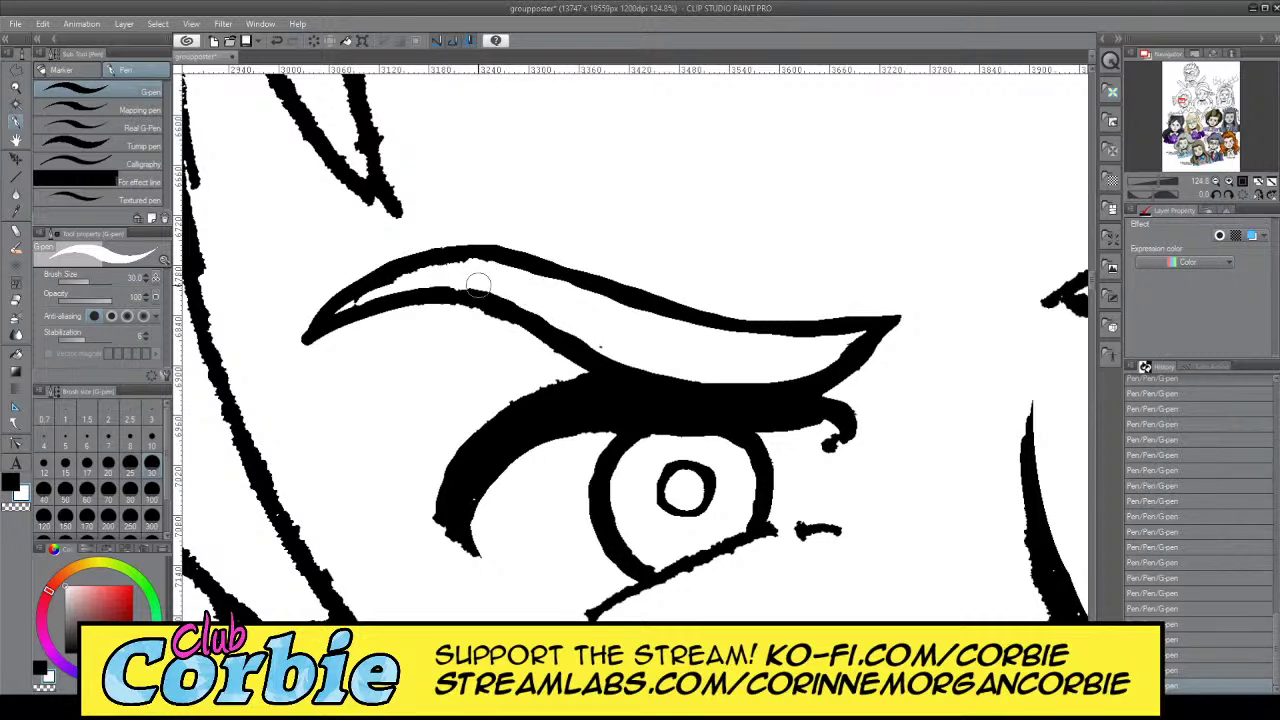
mouse_move(464, 265)
mouse_down()
mouse_move(363, 295)
mouse_move(474, 268)
mouse_move(368, 300)
mouse_move(459, 272)
mouse_move(379, 288)
mouse_move(450, 268)
mouse_up()
key(ctrl+z)
key(ctrl+z)
key(ctrl+z)
key(ctrl+z)
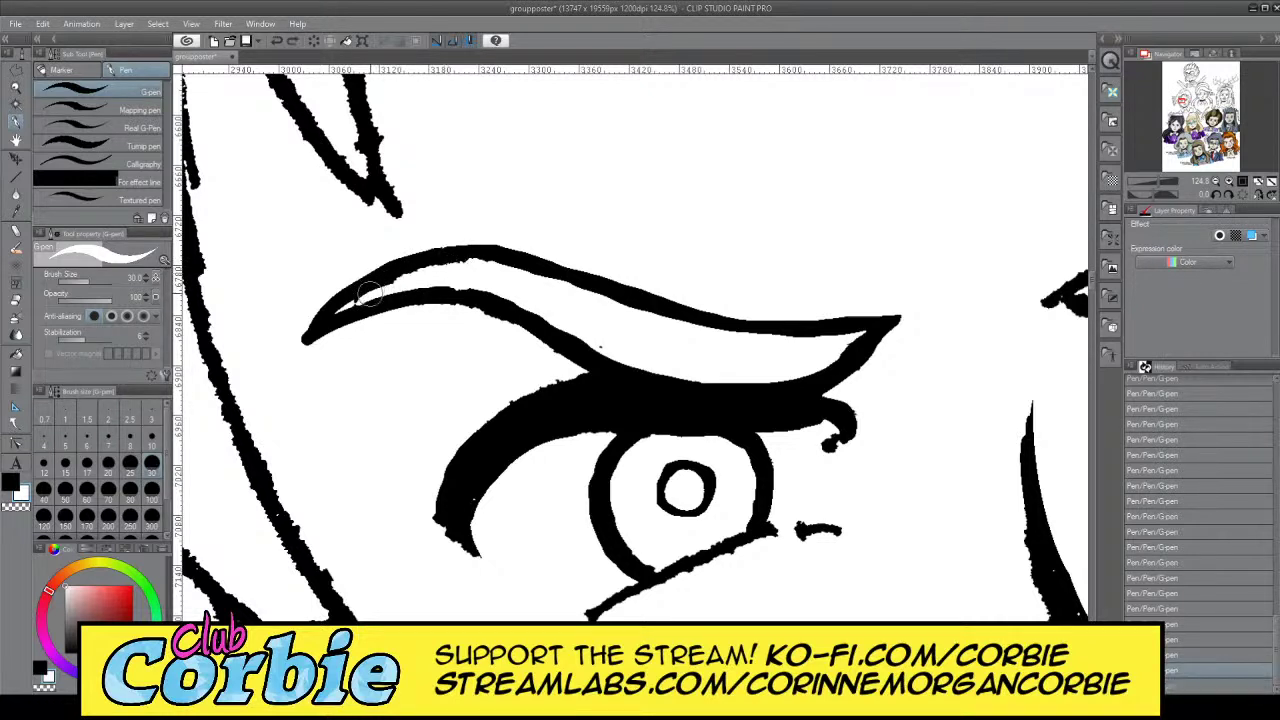
mouse_move(370, 295)
mouse_down()
mouse_move(467, 268)
mouse_move(414, 280)
mouse_move(466, 277)
mouse_move(516, 316)
mouse_move(447, 310)
mouse_move(427, 301)
mouse_move(481, 303)
mouse_move(421, 293)
mouse_move(525, 321)
mouse_up()
key(x)
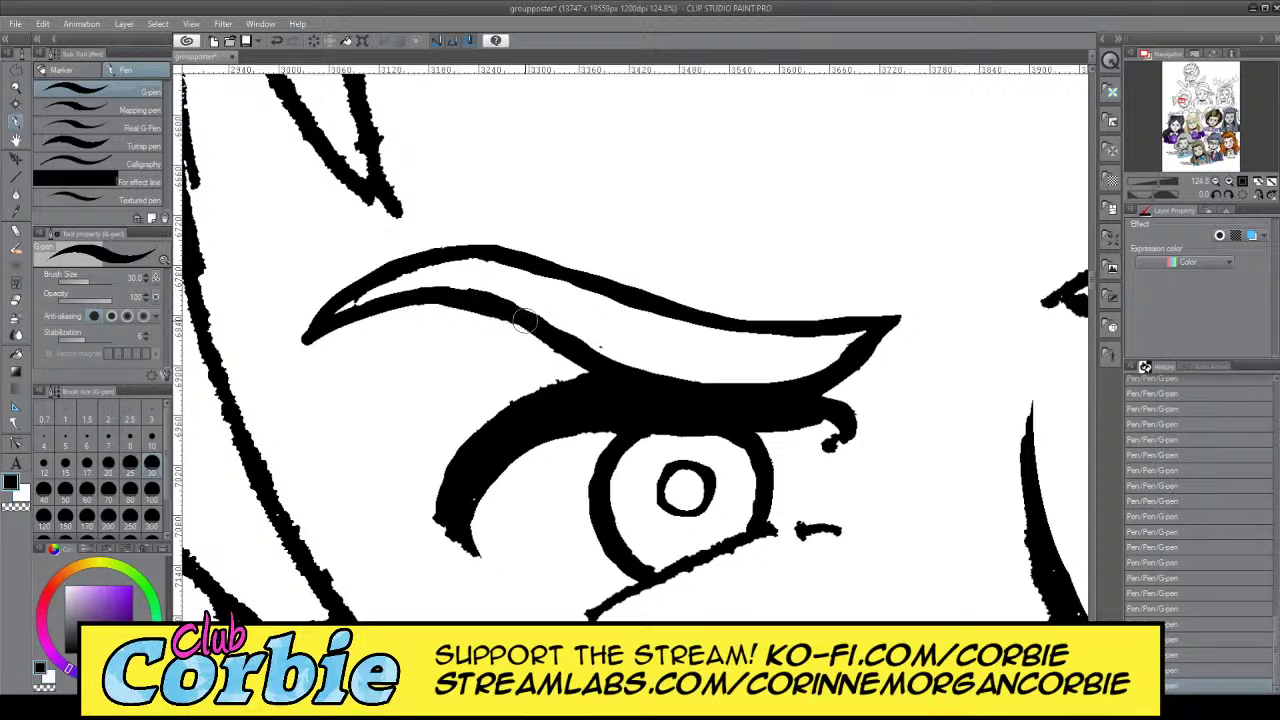
Smooth the upper edge of the right eye's lash line with white strokes
key(x)
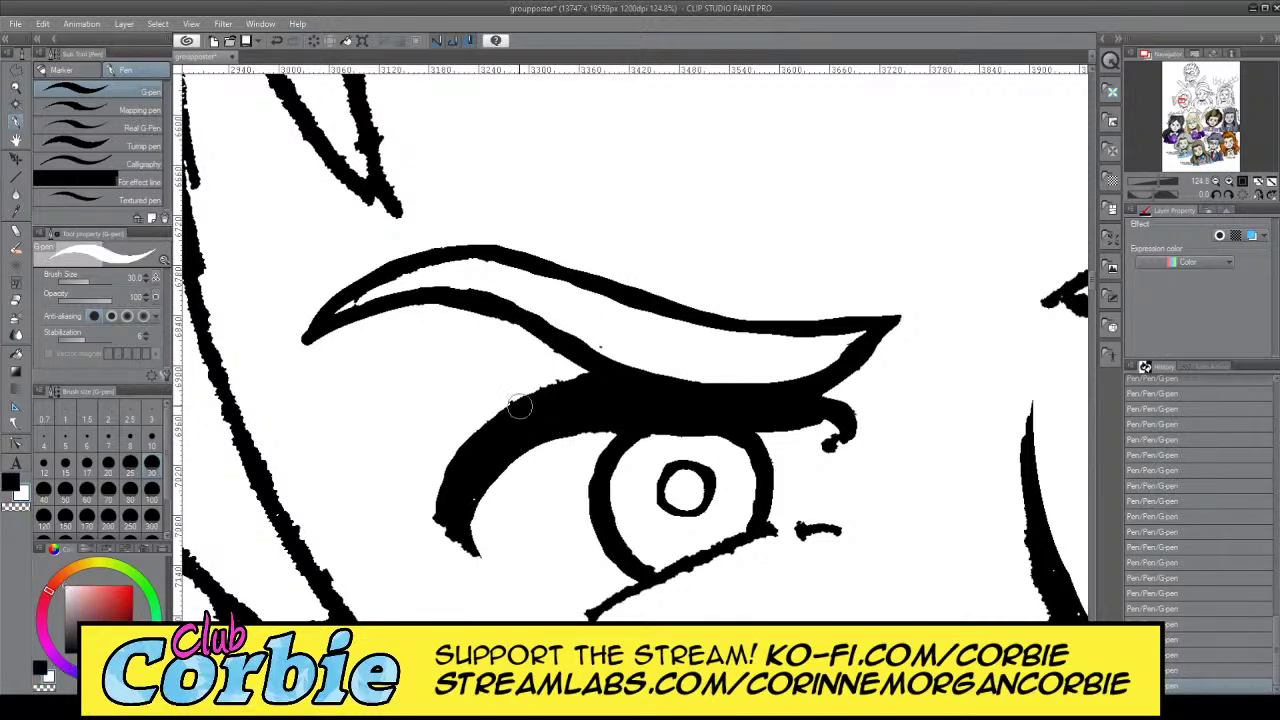
drag(490, 404, 540, 380)
drag(662, 560, 758, 520)
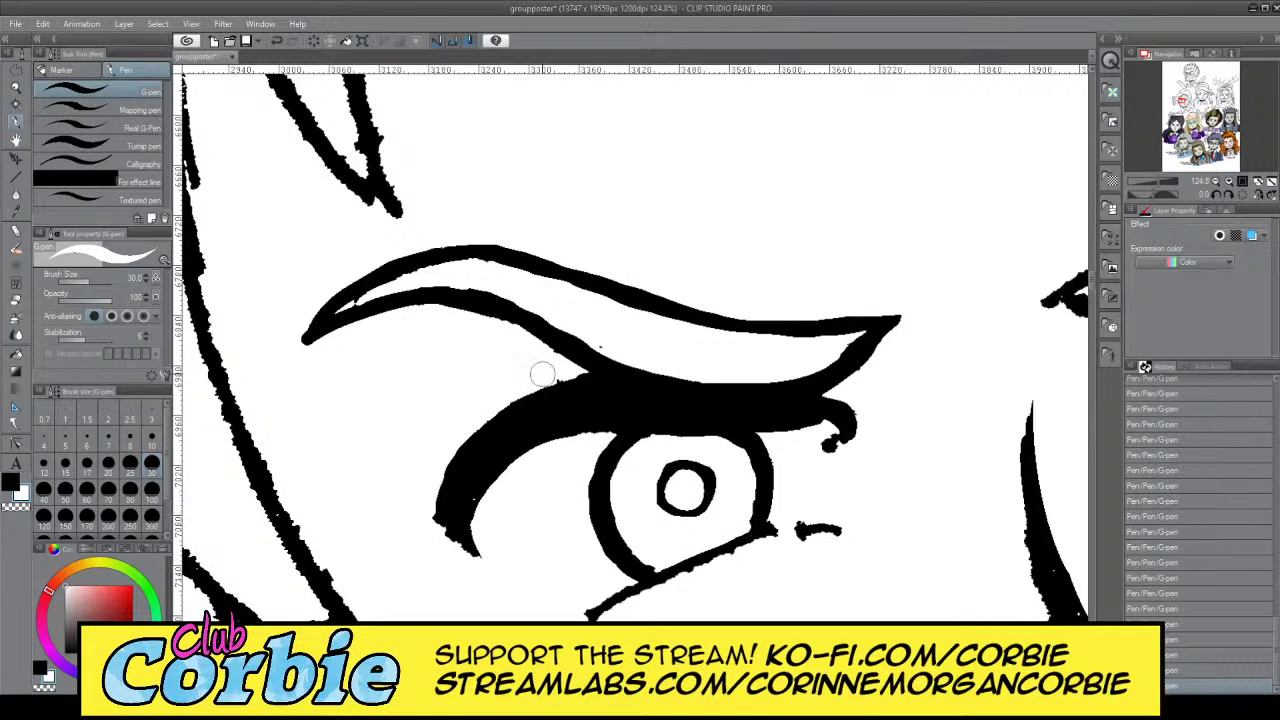
Check the reworked right eye and eyebrow against the left eye and the whole of Maxine's face
click(17, 88)
drag(457, 334, 395, 336)
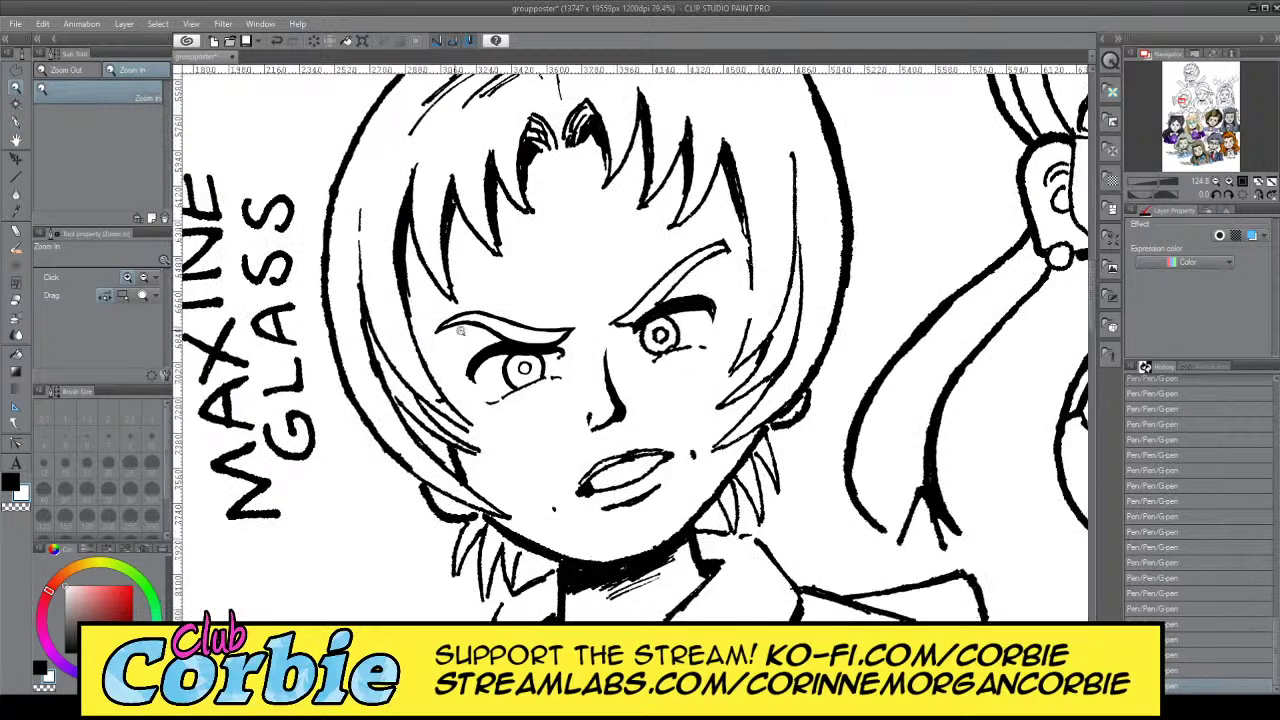
drag(522, 371, 588, 372)
drag(556, 434, 506, 449)
alt+click(560, 445)
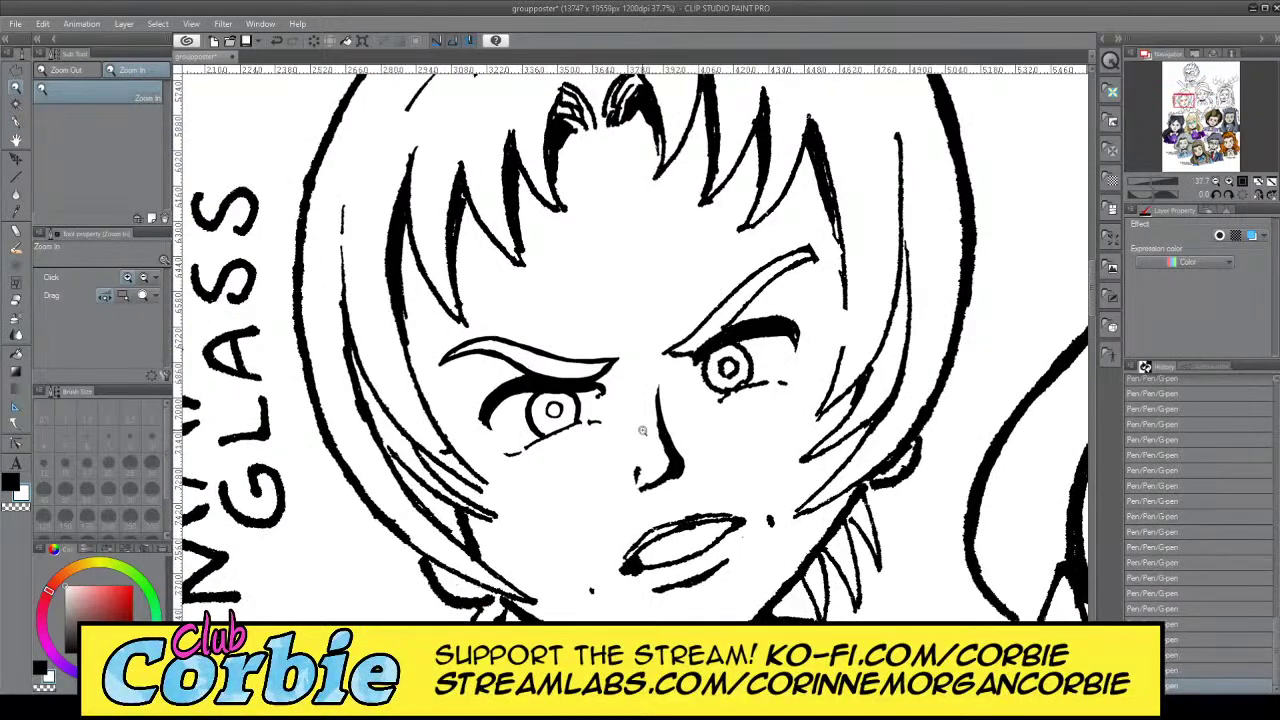
click(642, 427)
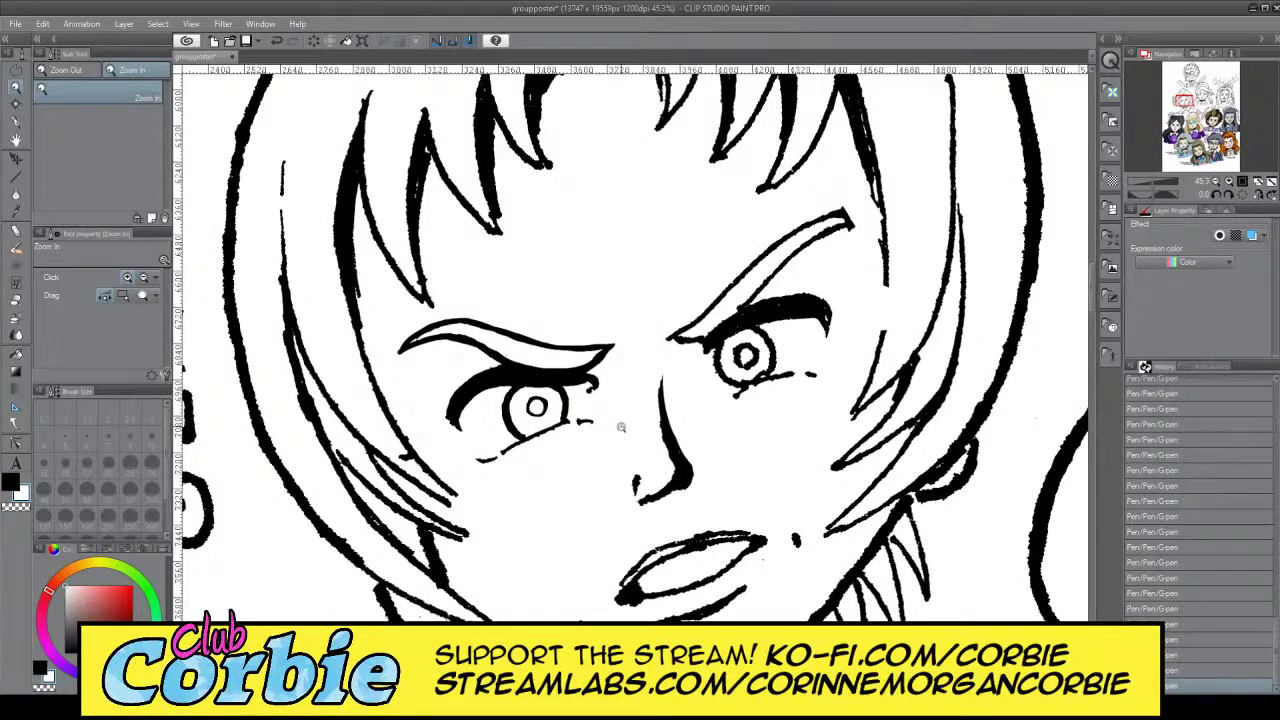
drag(541, 438, 518, 440)
drag(645, 428, 688, 407)
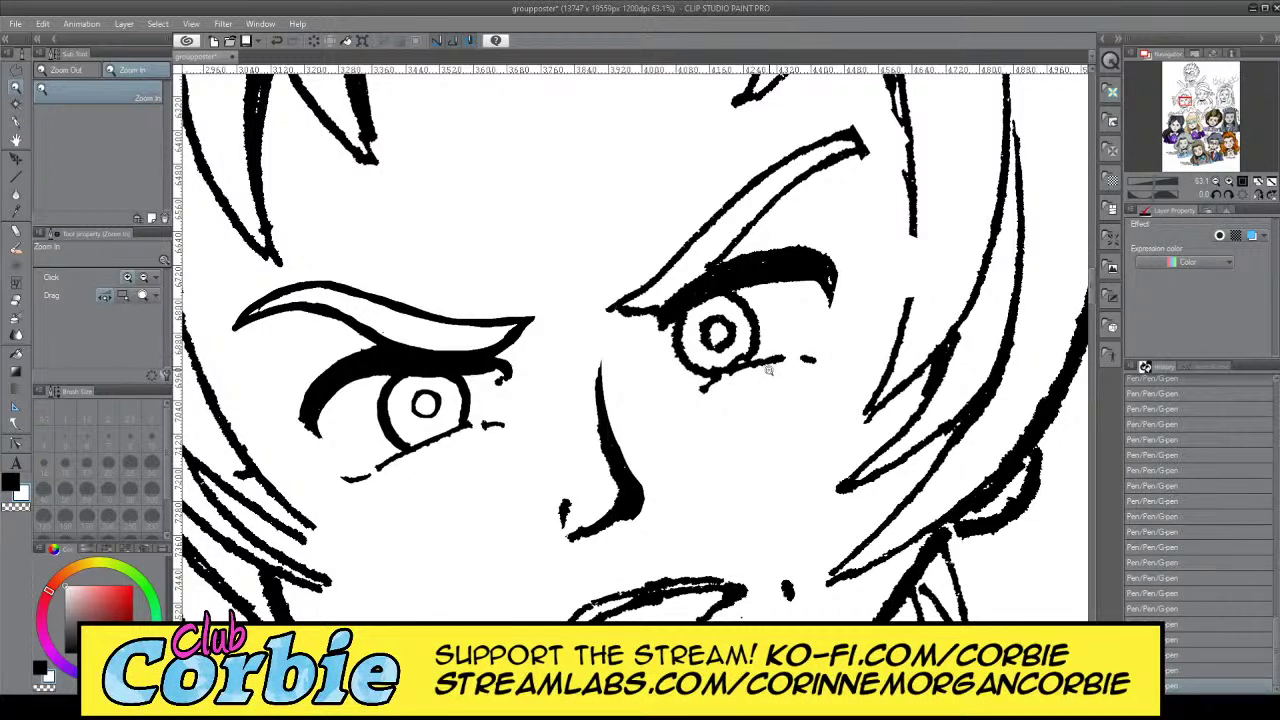
scroll(357, 459, down, 4)
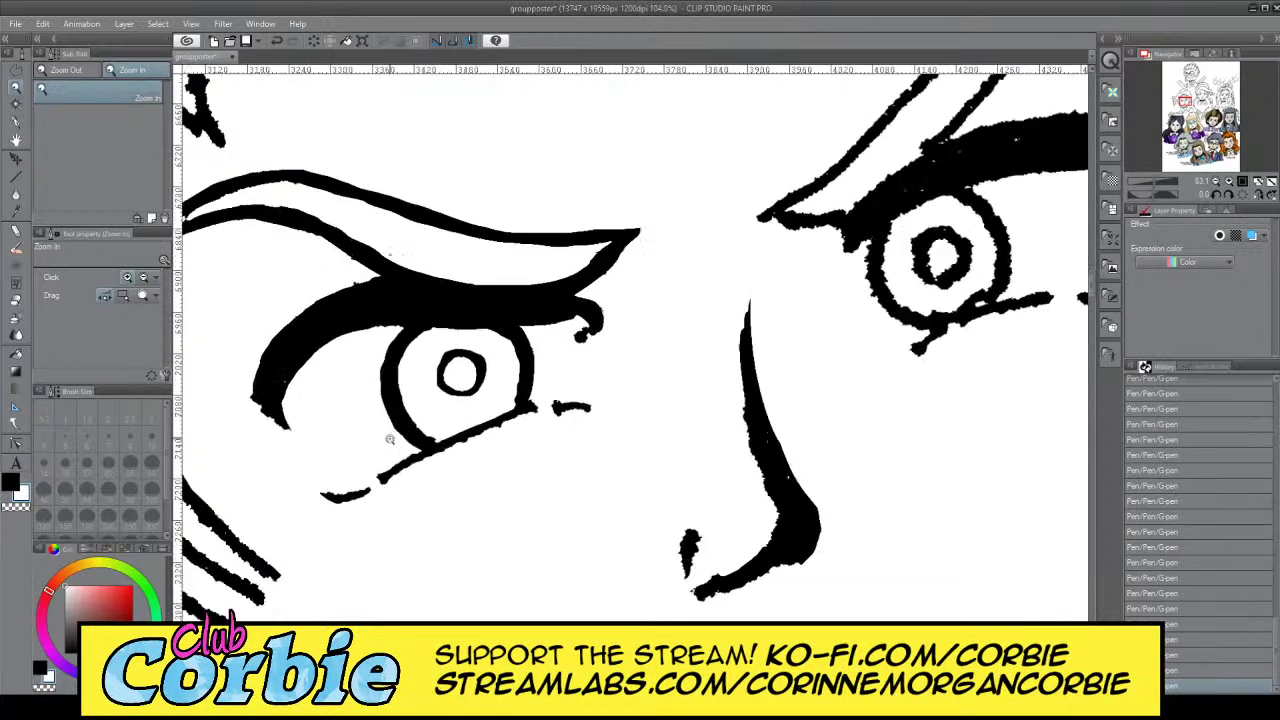
scroll(499, 422, down, 3)
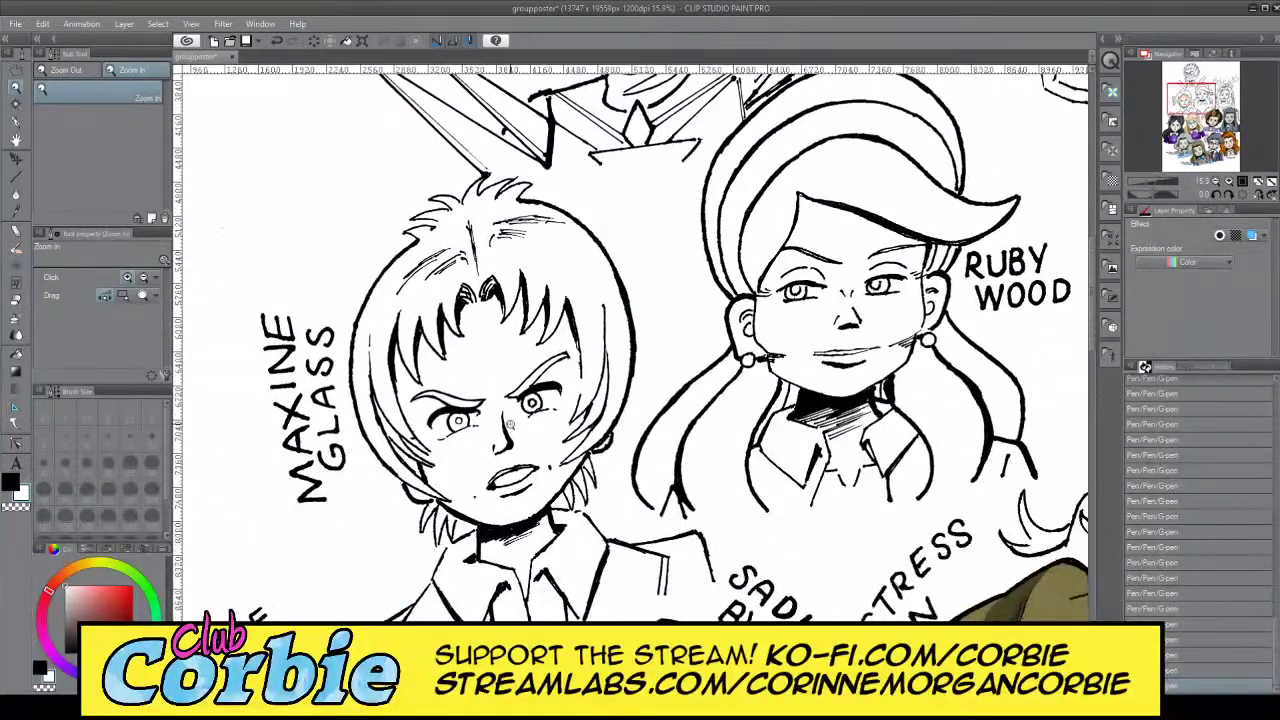
scroll(521, 416, up, 4)
scroll(449, 418, up, 8)
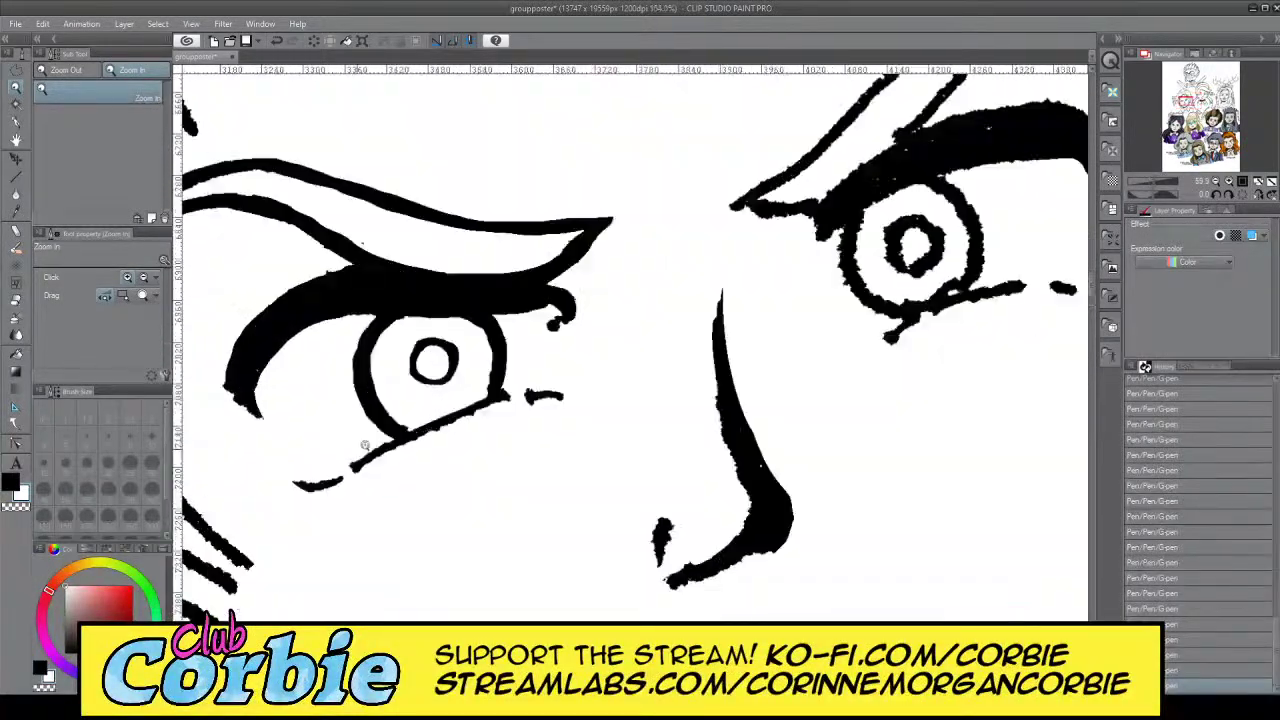
Smooth the right eye's lower lid line in white with the G-pen at size 30, and straighten its inner-corner dash in black
click(16, 119)
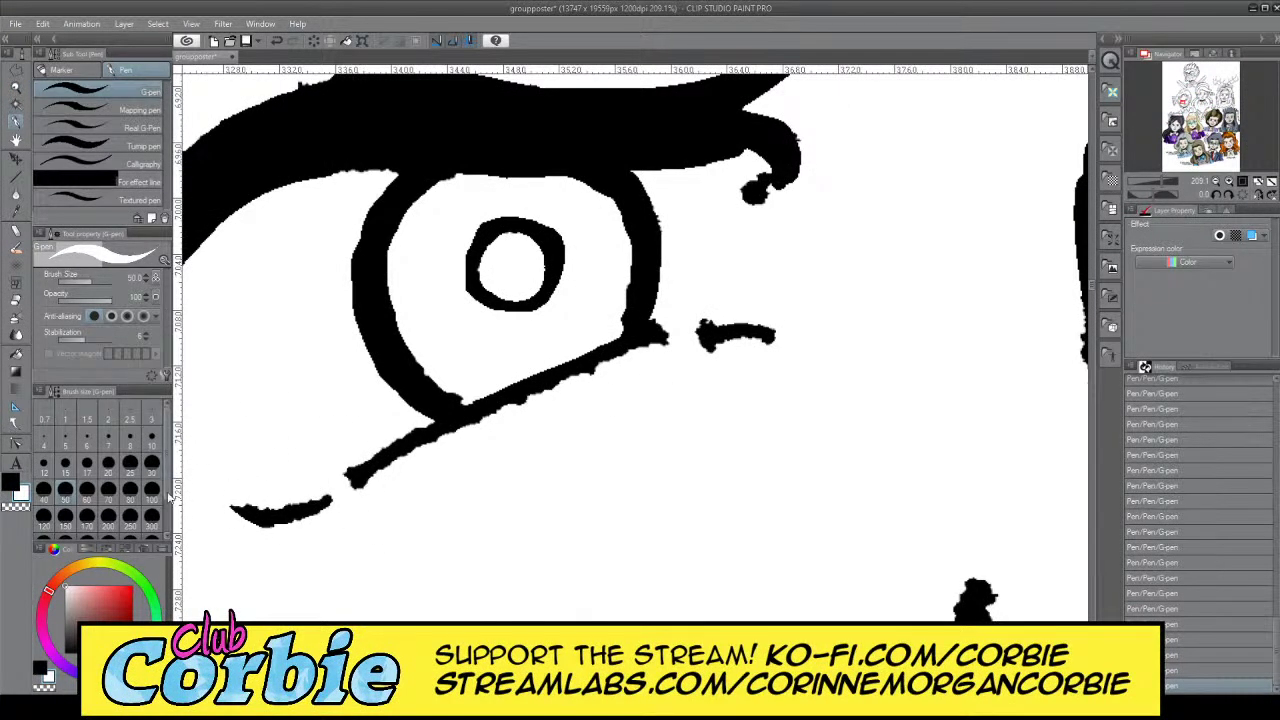
click(150, 464)
mouse_move(334, 498)
mouse_down()
mouse_move(542, 394)
mouse_move(578, 410)
mouse_up()
key(ctrl+z)
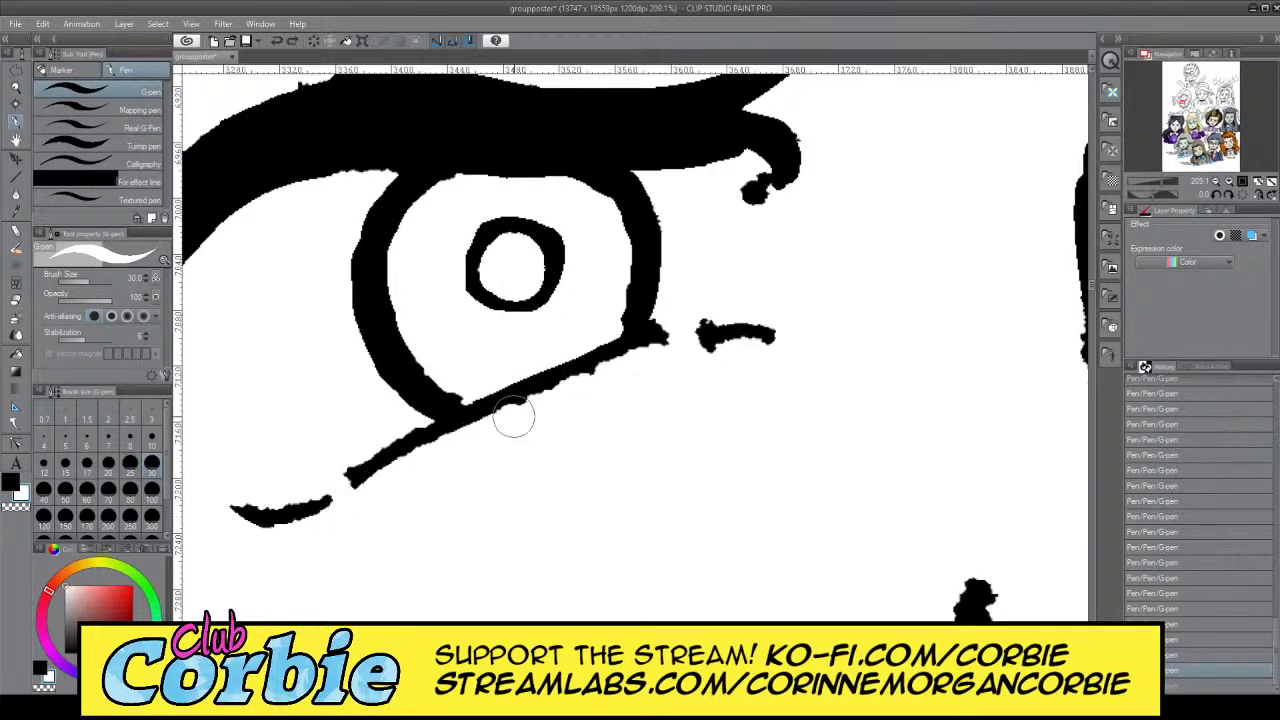
mouse_move(348, 508)
mouse_down()
mouse_move(654, 362)
mouse_move(625, 371)
mouse_move(785, 343)
mouse_up()
key(x)
mouse_move(704, 326)
mouse_down()
mouse_move(766, 326)
mouse_move(778, 340)
mouse_move(778, 323)
mouse_up()
key(ctrl+z)
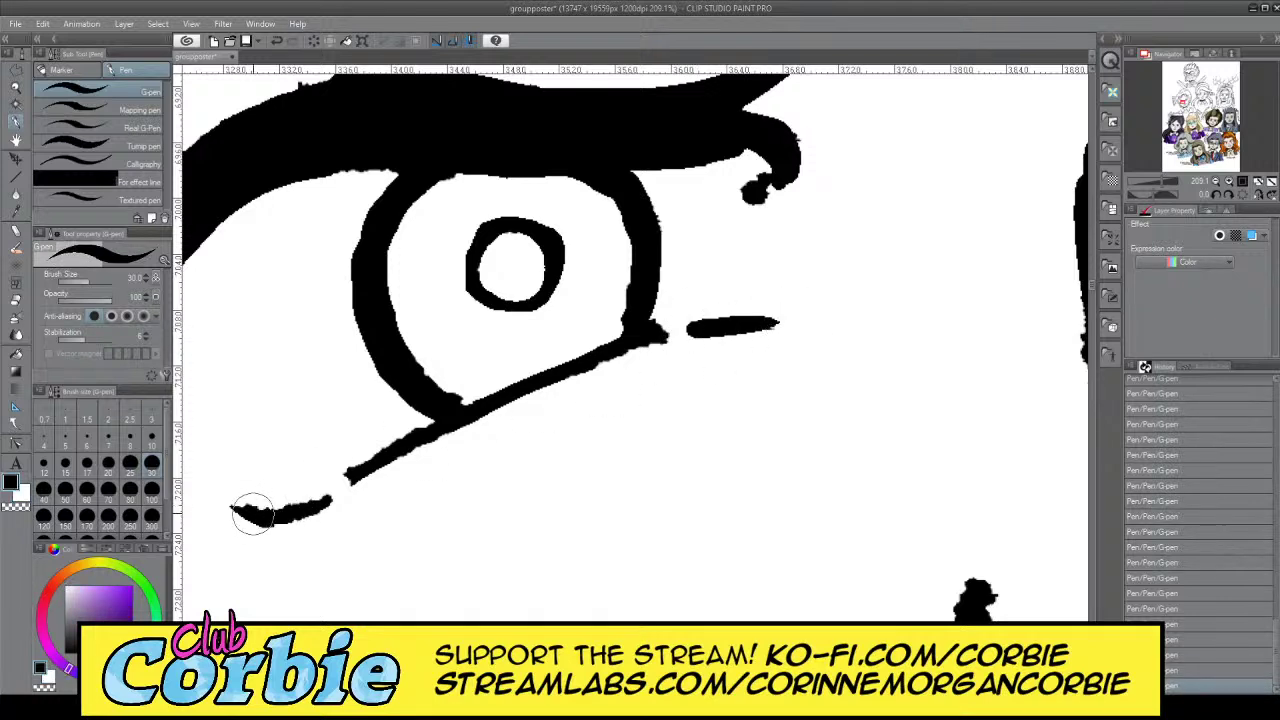
Reshape the short dash at the outer end of the right eye's lower lid into a smooth tapered curve using black and white
key(x)
key(x)
drag(252, 512, 332, 491)
key(x)
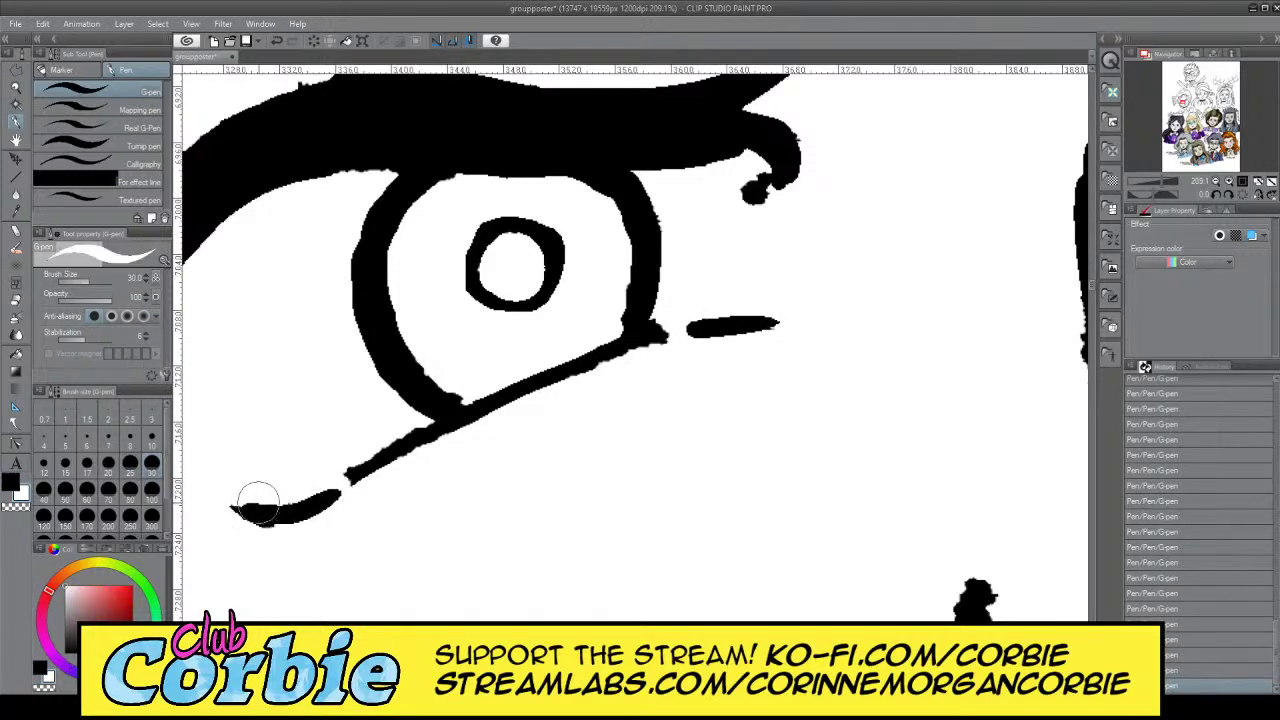
mouse_move(247, 499)
mouse_down()
mouse_move(312, 495)
mouse_move(321, 481)
mouse_up()
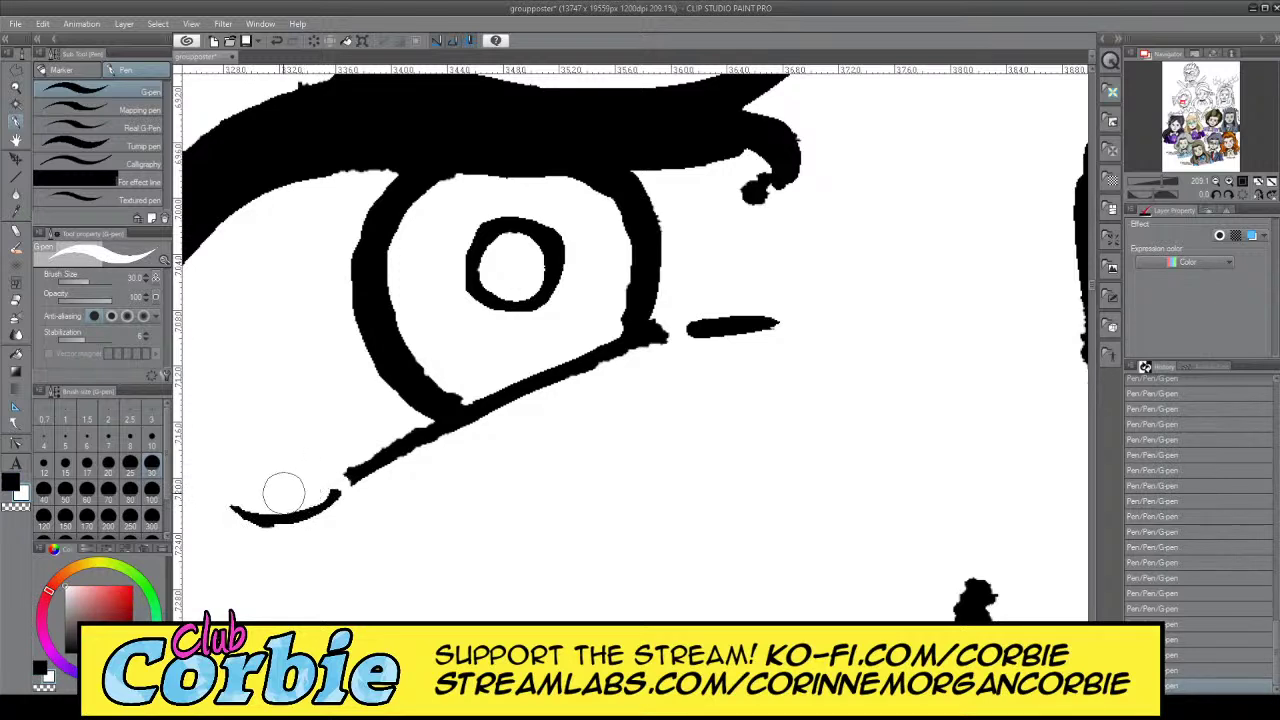
key(ctrl+z)
key(x)
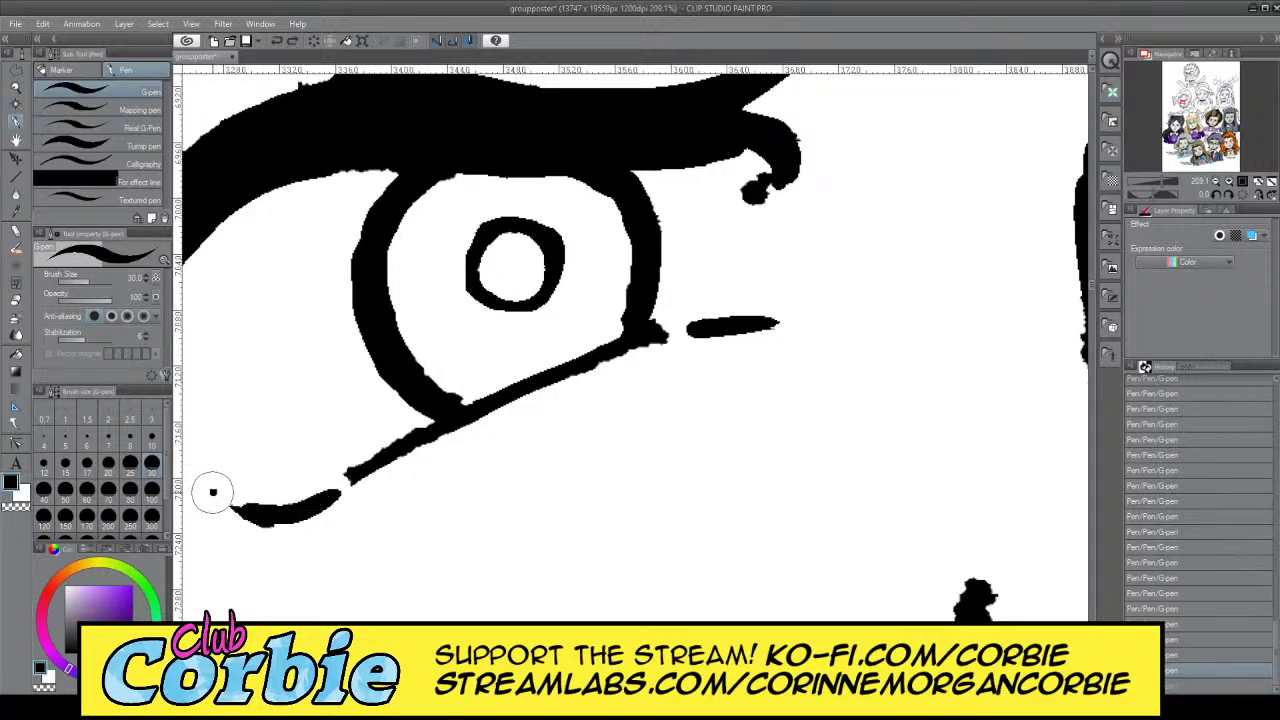
mouse_move(209, 491)
mouse_down()
mouse_move(309, 486)
mouse_move(320, 468)
mouse_up()
key(x)
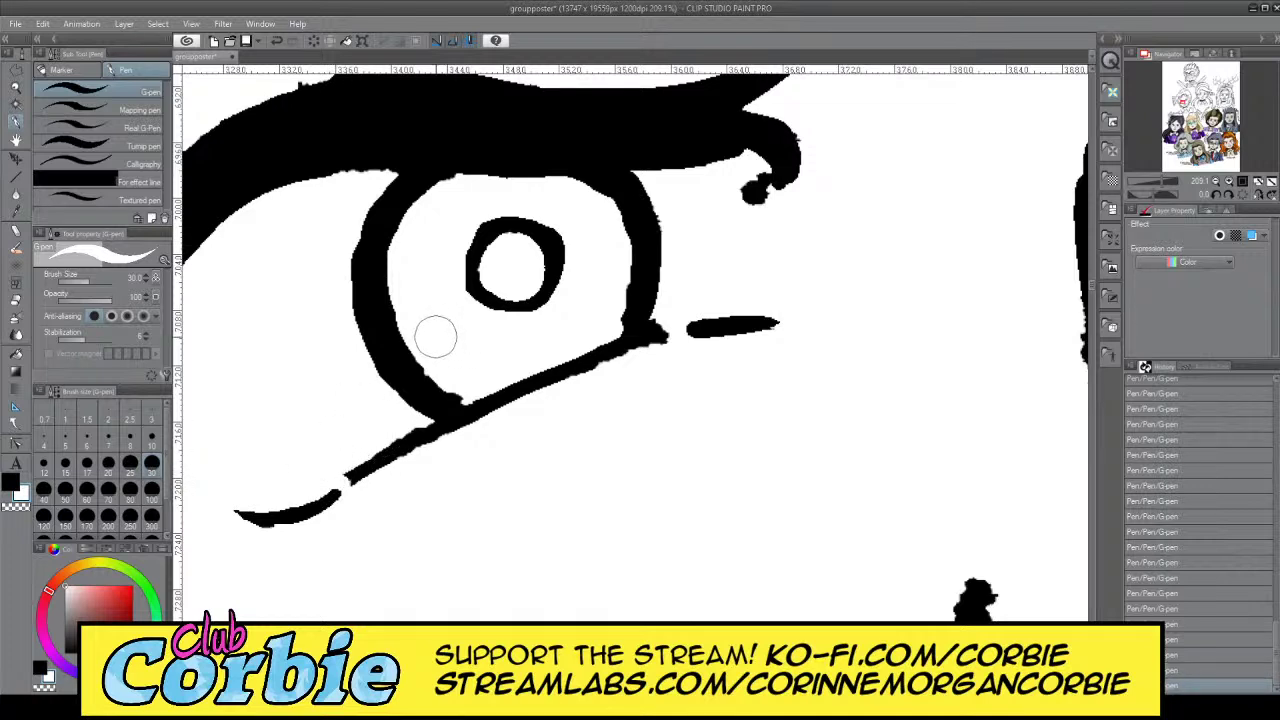
Round off the outer and lower edges of the right pupil ring in black with the G-pen at brush size 17
key(x)
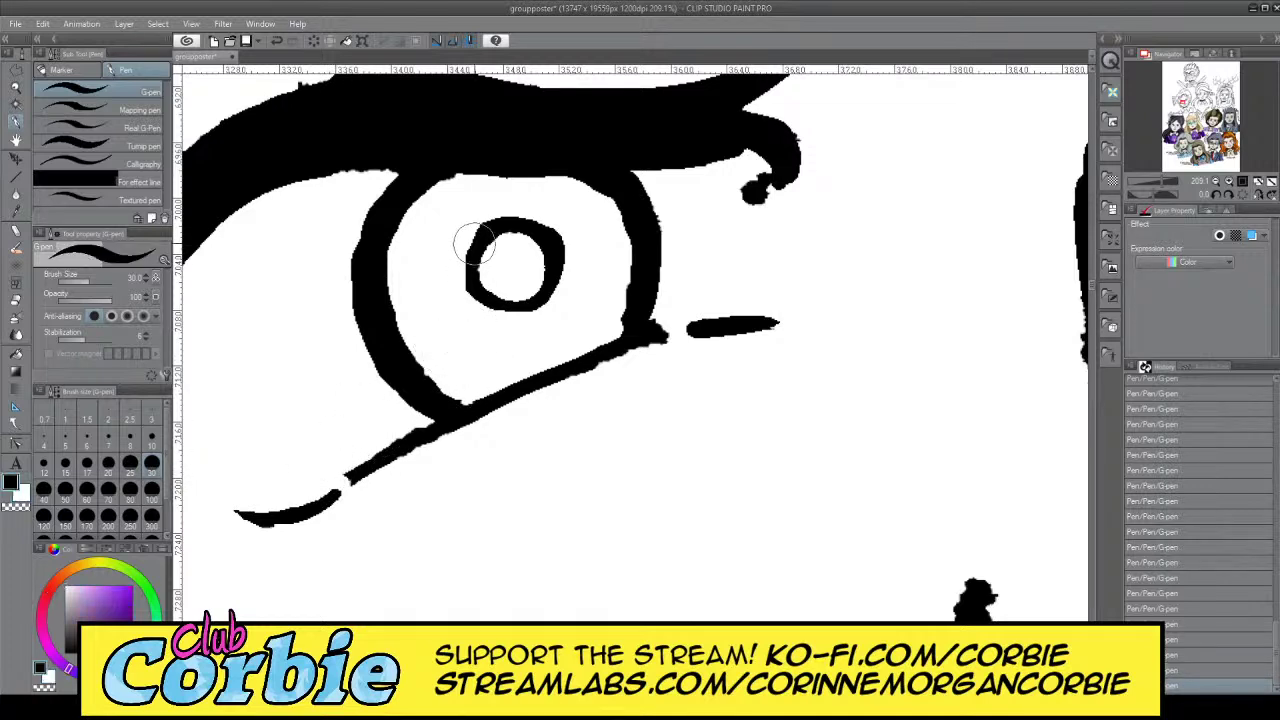
key(bracketleft)
key(bracketleft)
key(bracketleft)
key(ctrl+z)
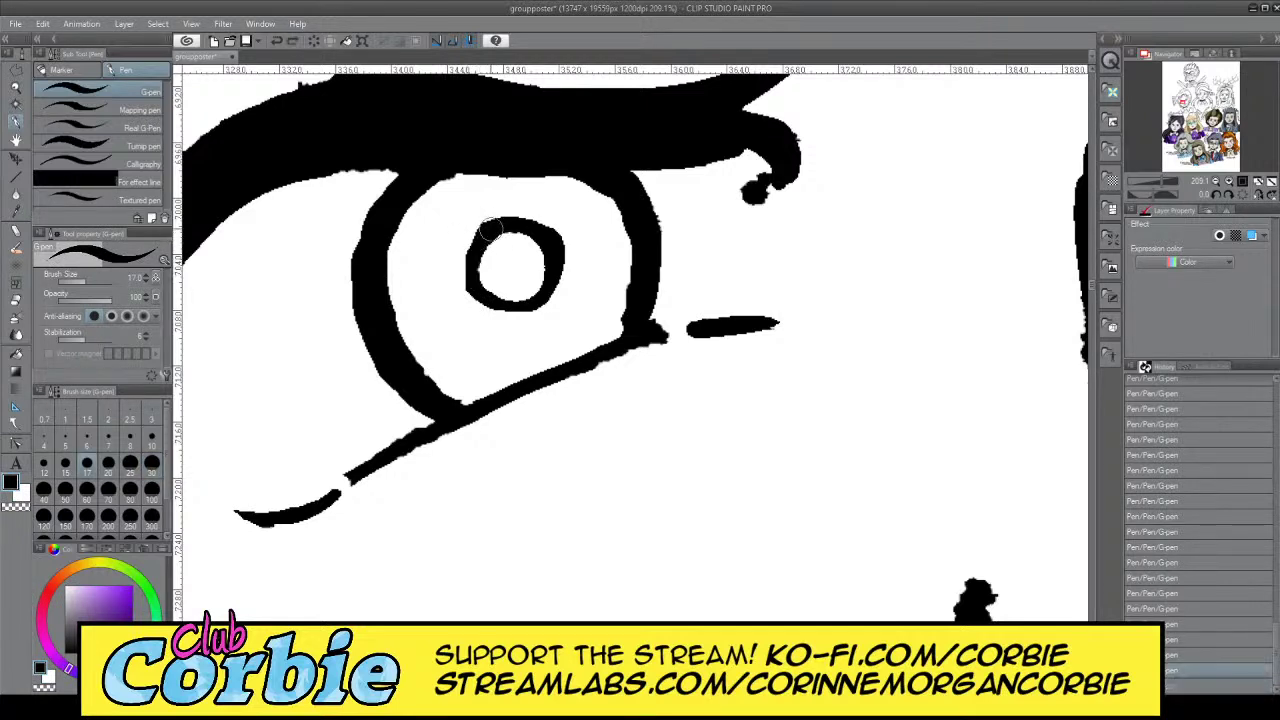
mouse_move(474, 241)
mouse_down()
mouse_move(463, 283)
mouse_move(512, 313)
mouse_move(541, 291)
mouse_up()
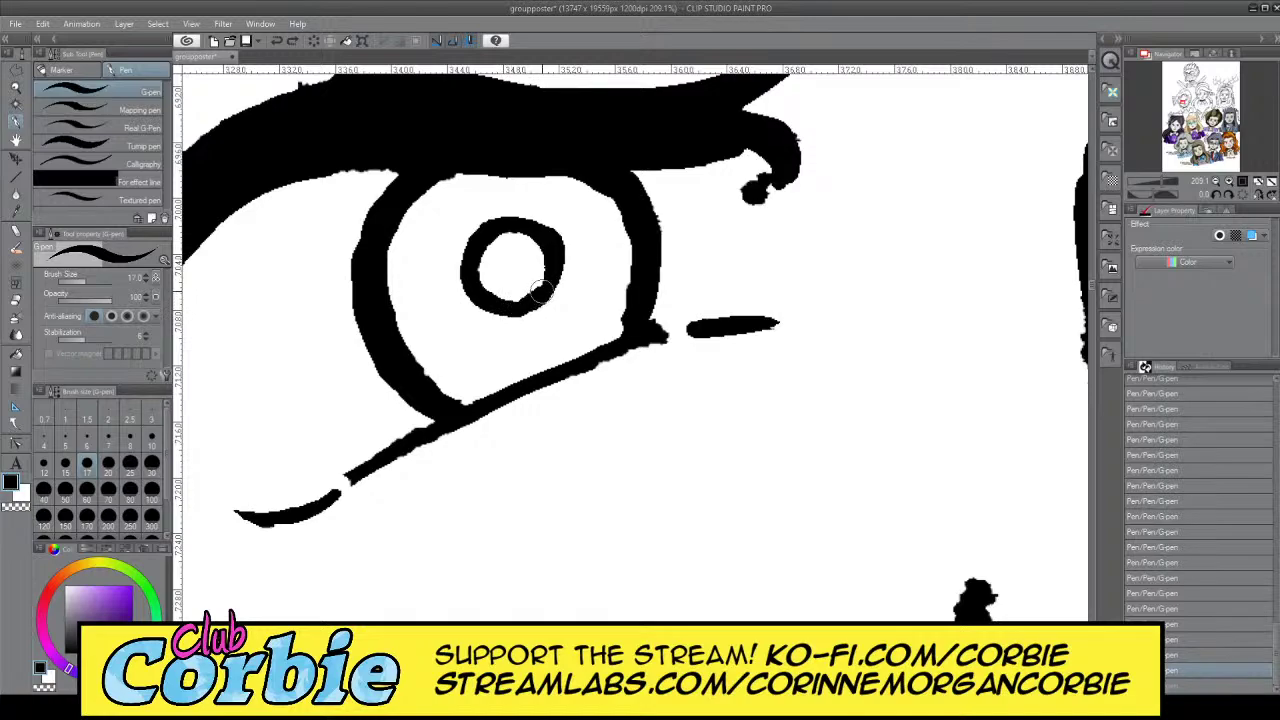
Touch up the upper edge of the right pupil ring in black and check it against Maxine's whole face
drag(555, 245, 545, 228)
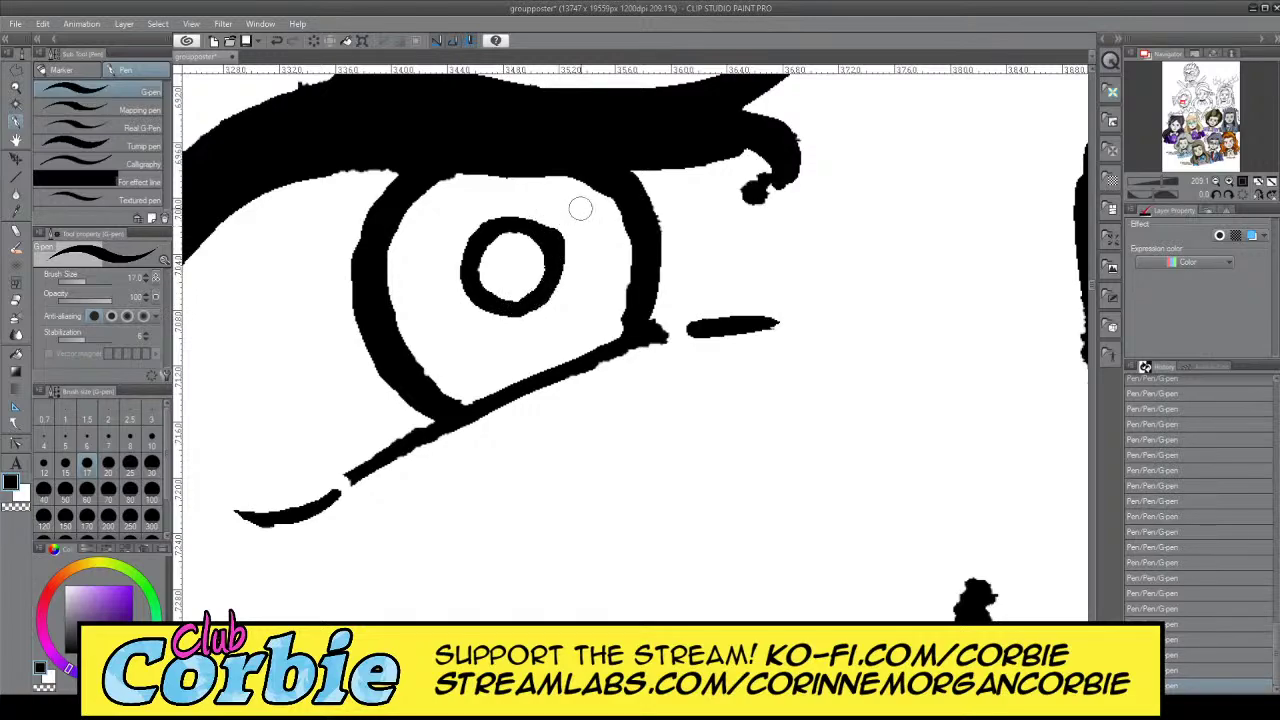
click(20, 86)
drag(454, 264, 178, 262)
drag(568, 264, 473, 264)
drag(677, 207, 669, 206)
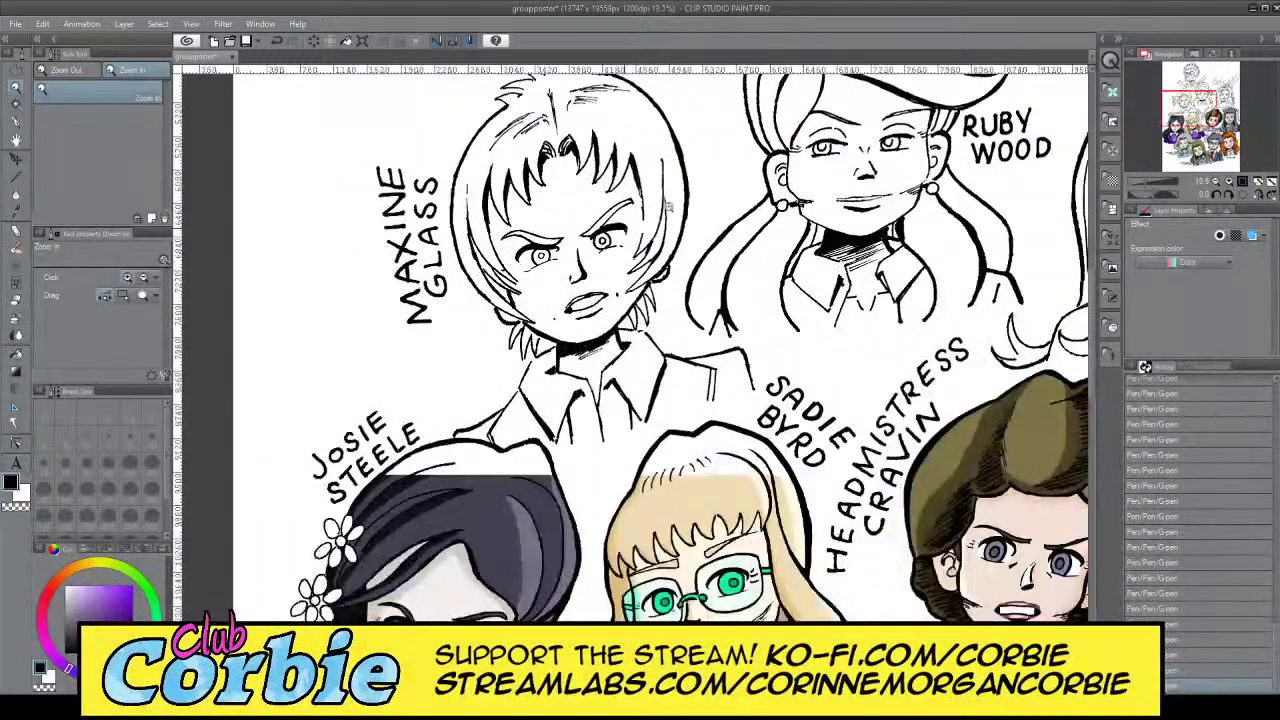
Draw a short hooked lash at the left eye's inner corner in black with the G-pen at size 17
click(640, 222)
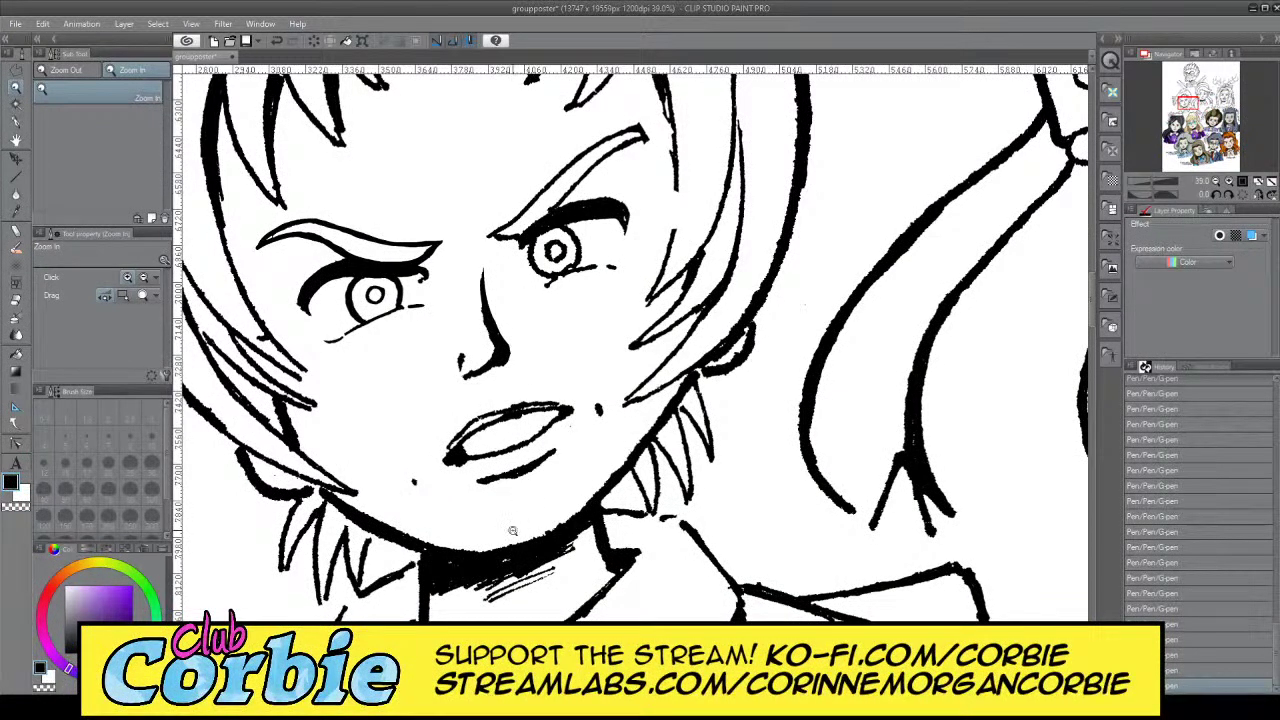
click(557, 208)
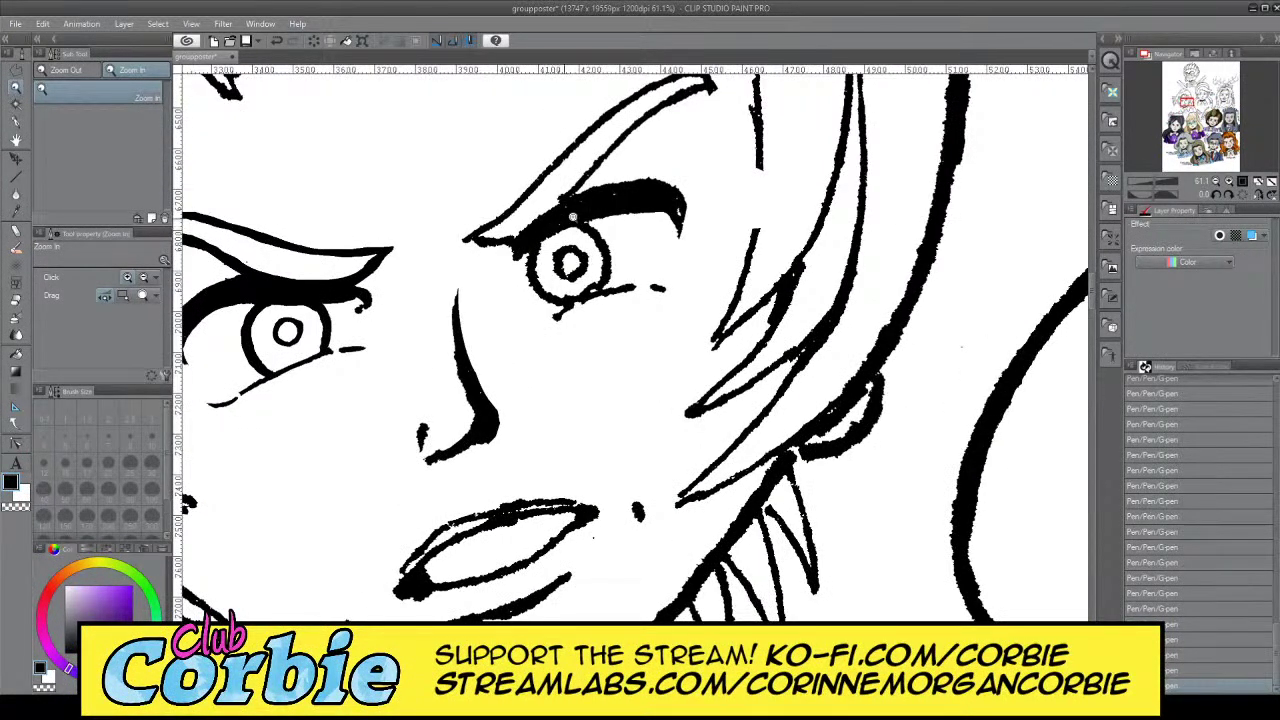
click(572, 215)
click(572, 215)
click(16, 121)
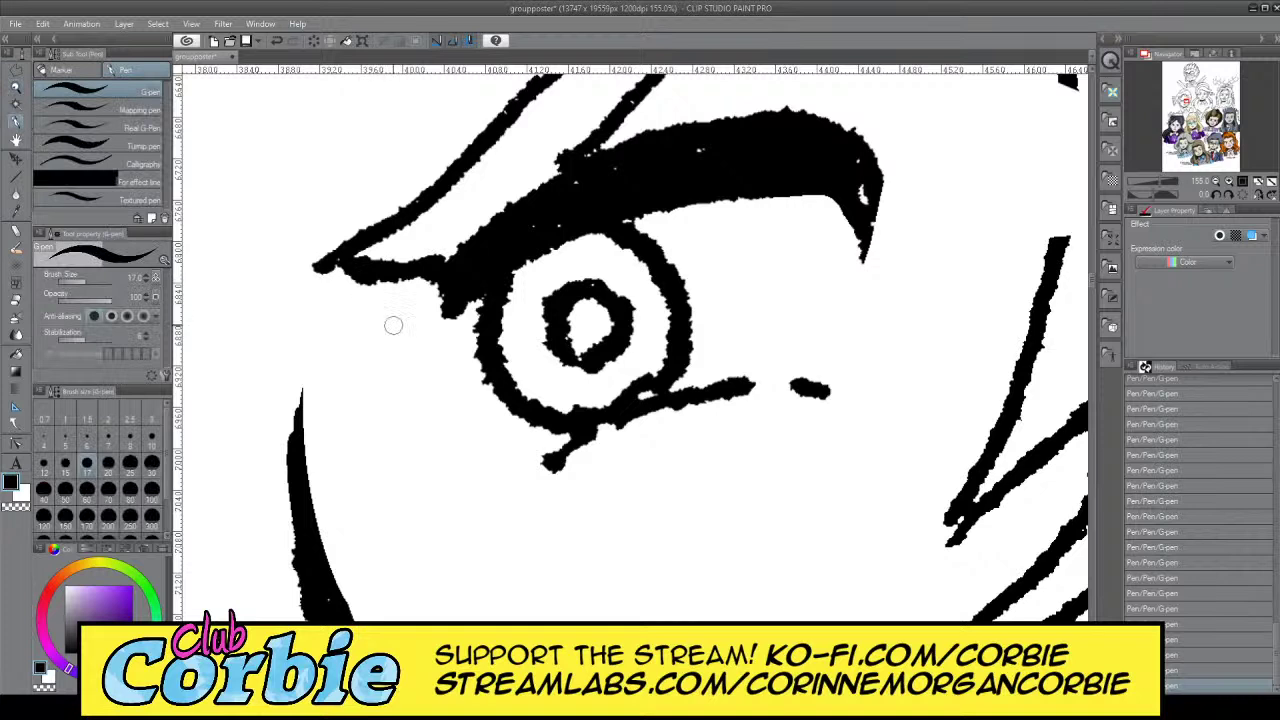
mouse_move(419, 345)
mouse_down()
mouse_move(406, 309)
mouse_move(476, 258)
mouse_up()
key(ctrl+z)
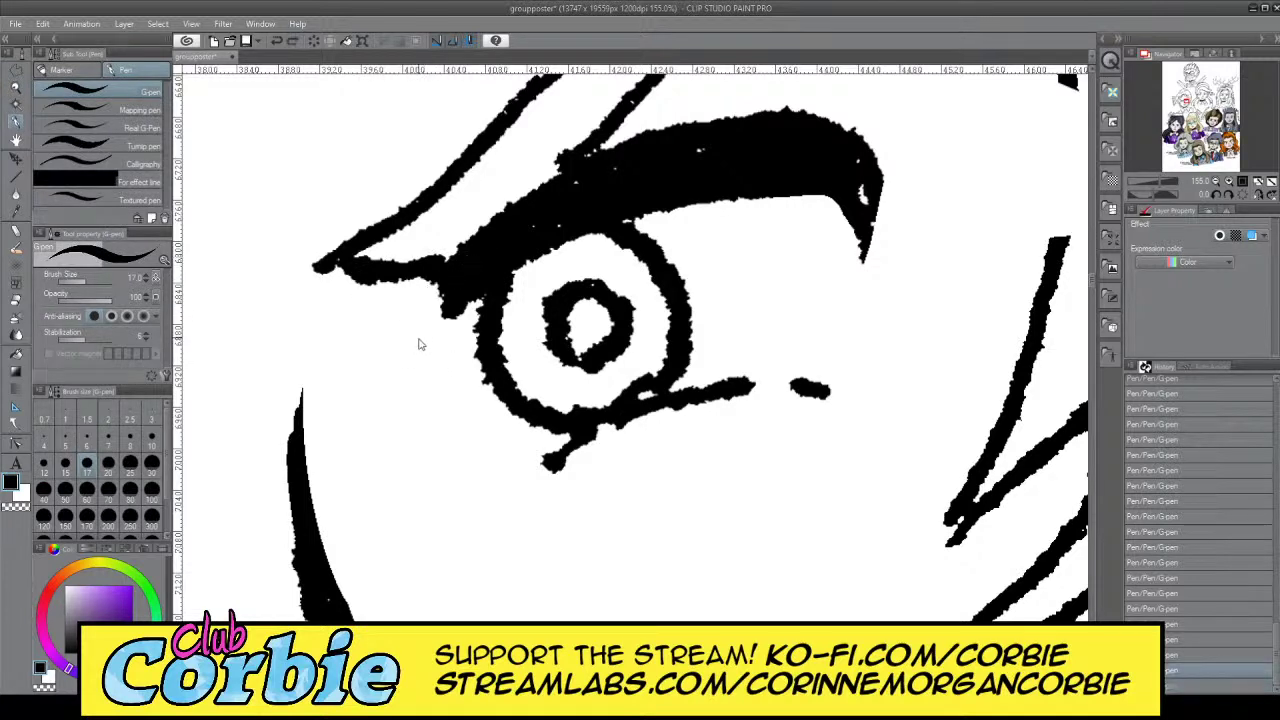
mouse_move(420, 352)
mouse_down()
mouse_move(423, 300)
mouse_move(421, 340)
mouse_up()
drag(578, 209, 579, 220)
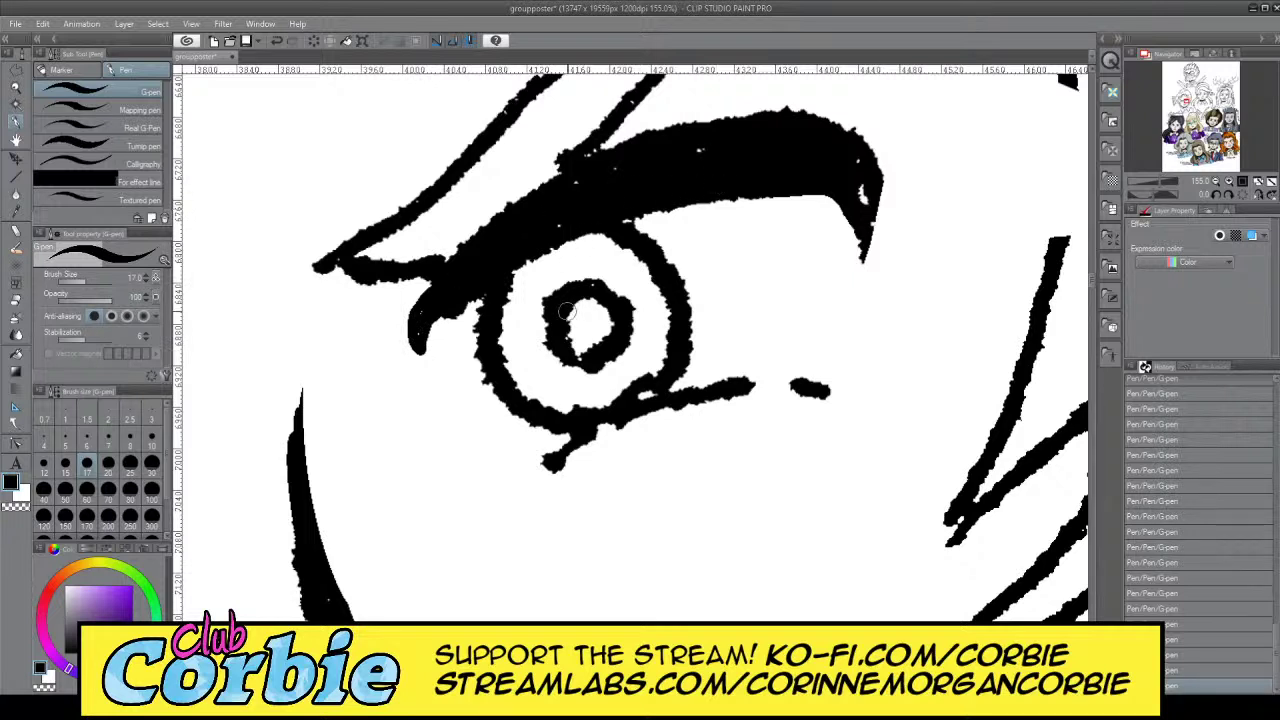
Reshape the left pupil ring into a thicker, smooth circle with a rounded white centre, using black and white
mouse_move(584, 320)
mouse_down()
mouse_move(572, 338)
mouse_move(594, 331)
mouse_up()
key(x)
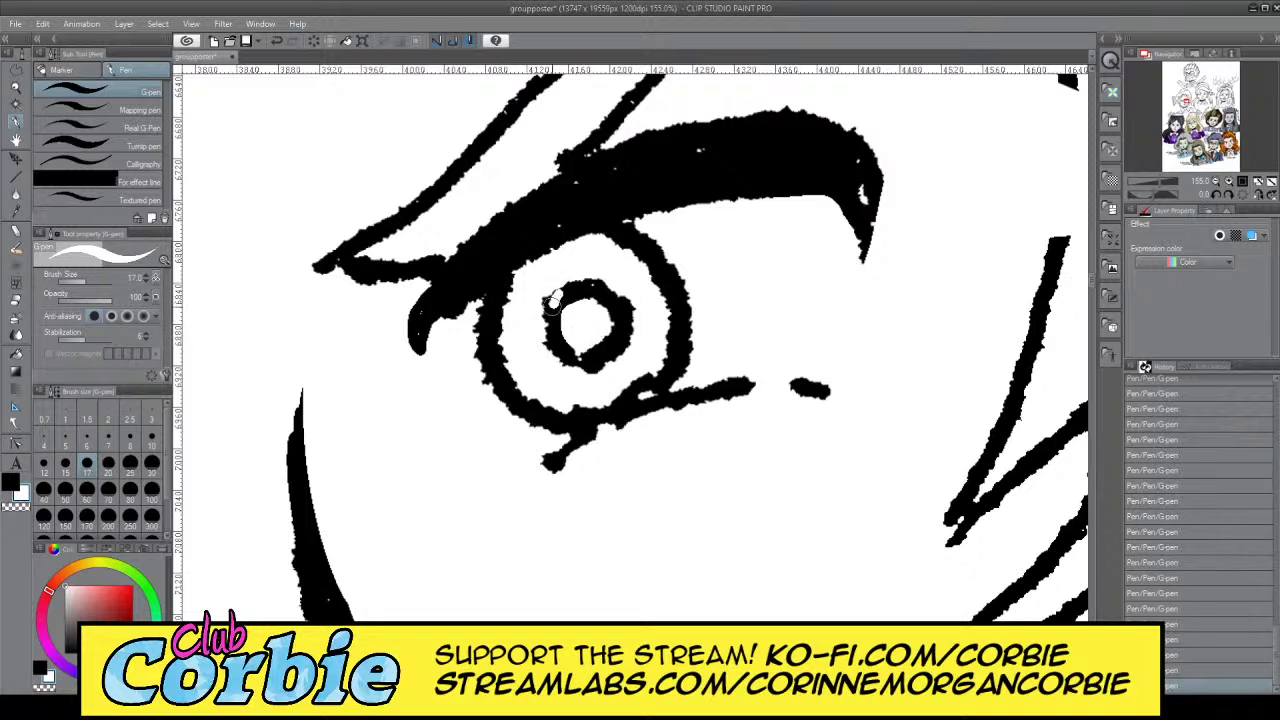
mouse_move(552, 338)
mouse_down()
mouse_move(550, 304)
mouse_move(556, 344)
mouse_up()
click(12, 484)
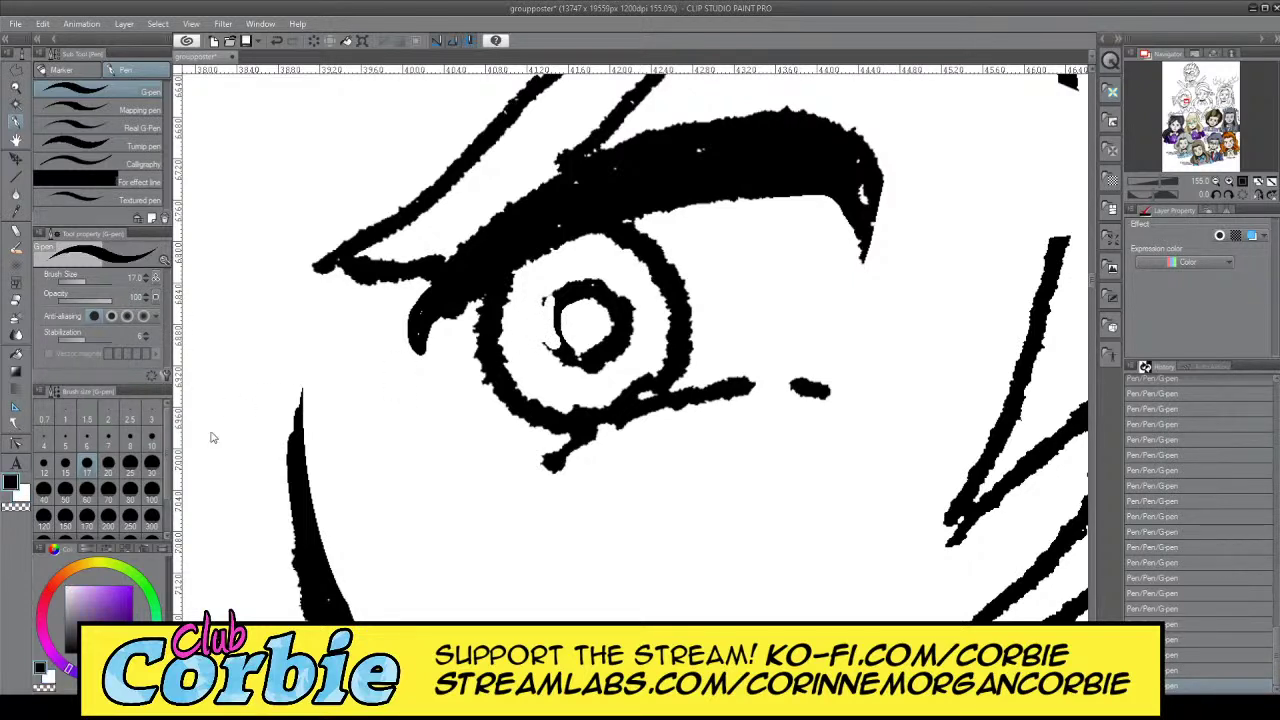
key(x)
key(x)
drag(548, 312, 560, 357)
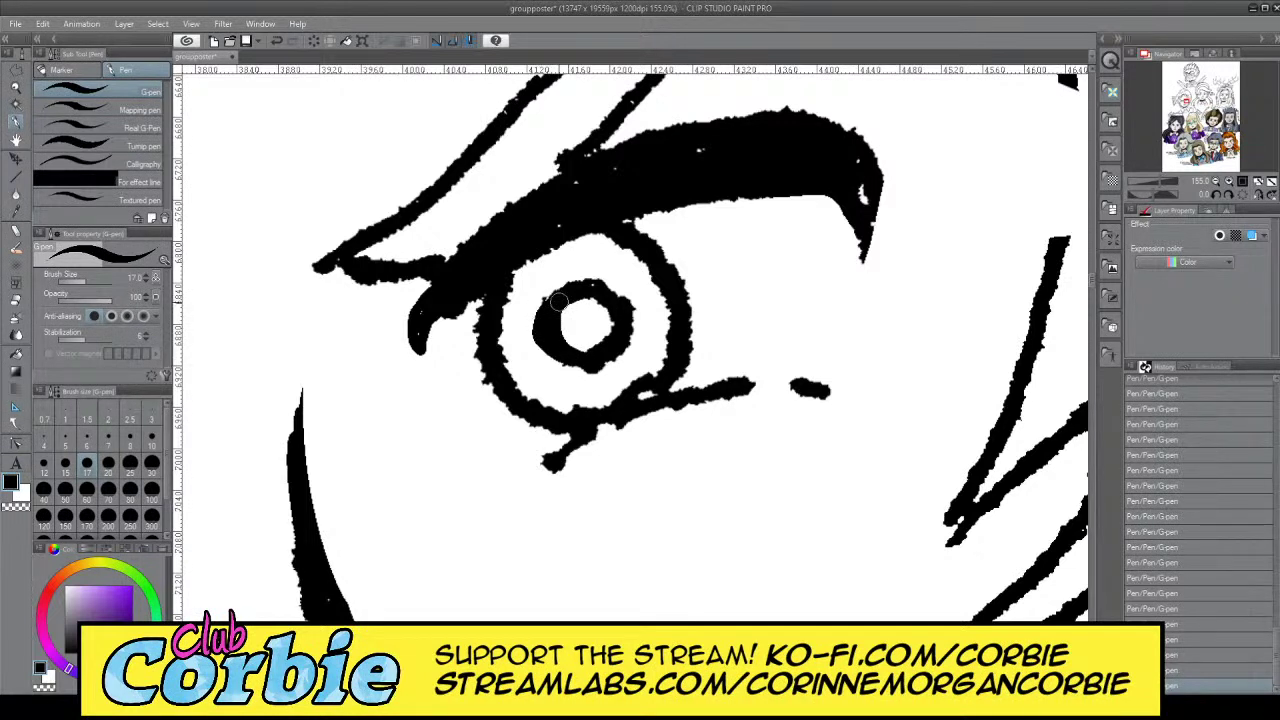
key(ctrl+z)
mouse_move(562, 296)
mouse_down()
mouse_move(562, 347)
mouse_move(545, 321)
mouse_move(554, 294)
mouse_move(538, 318)
mouse_move(559, 355)
mouse_move(611, 362)
mouse_move(625, 348)
mouse_move(623, 304)
mouse_move(582, 290)
mouse_move(554, 298)
mouse_move(605, 295)
mouse_move(620, 326)
mouse_move(607, 288)
mouse_move(546, 304)
mouse_move(571, 288)
mouse_move(616, 302)
mouse_move(594, 335)
mouse_move(551, 355)
mouse_move(600, 357)
mouse_move(549, 351)
mouse_move(547, 317)
mouse_up()
mouse_move(578, 358)
mouse_down()
mouse_move(608, 366)
mouse_move(556, 364)
mouse_move(622, 352)
mouse_move(603, 317)
mouse_up()
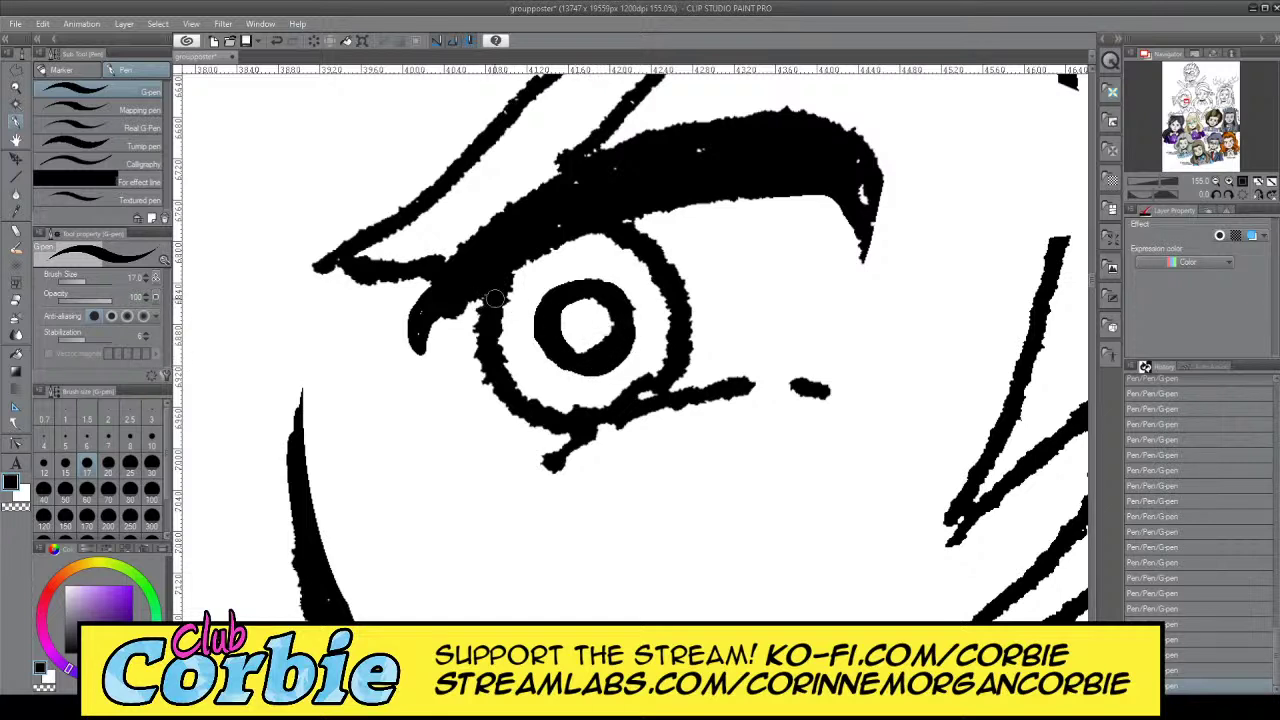
Thicken and smooth the left iris outline in black along its inner and outer edges
mouse_move(512, 281)
mouse_down()
mouse_move(535, 255)
mouse_move(505, 290)
mouse_move(498, 360)
mouse_move(500, 334)
mouse_move(520, 398)
mouse_move(580, 412)
mouse_move(650, 390)
mouse_move(668, 295)
mouse_move(642, 250)
mouse_move(591, 224)
mouse_up()
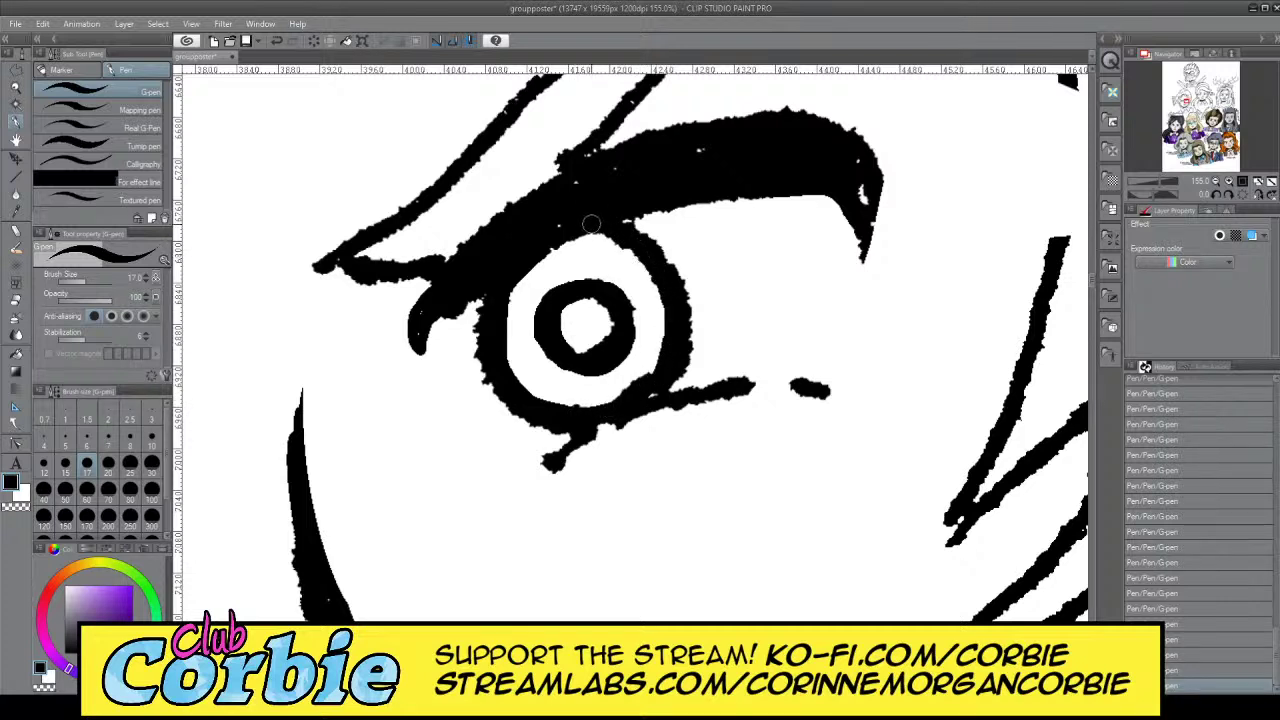
mouse_move(676, 368)
mouse_down()
mouse_move(688, 337)
mouse_move(676, 275)
mouse_move(620, 220)
mouse_up()
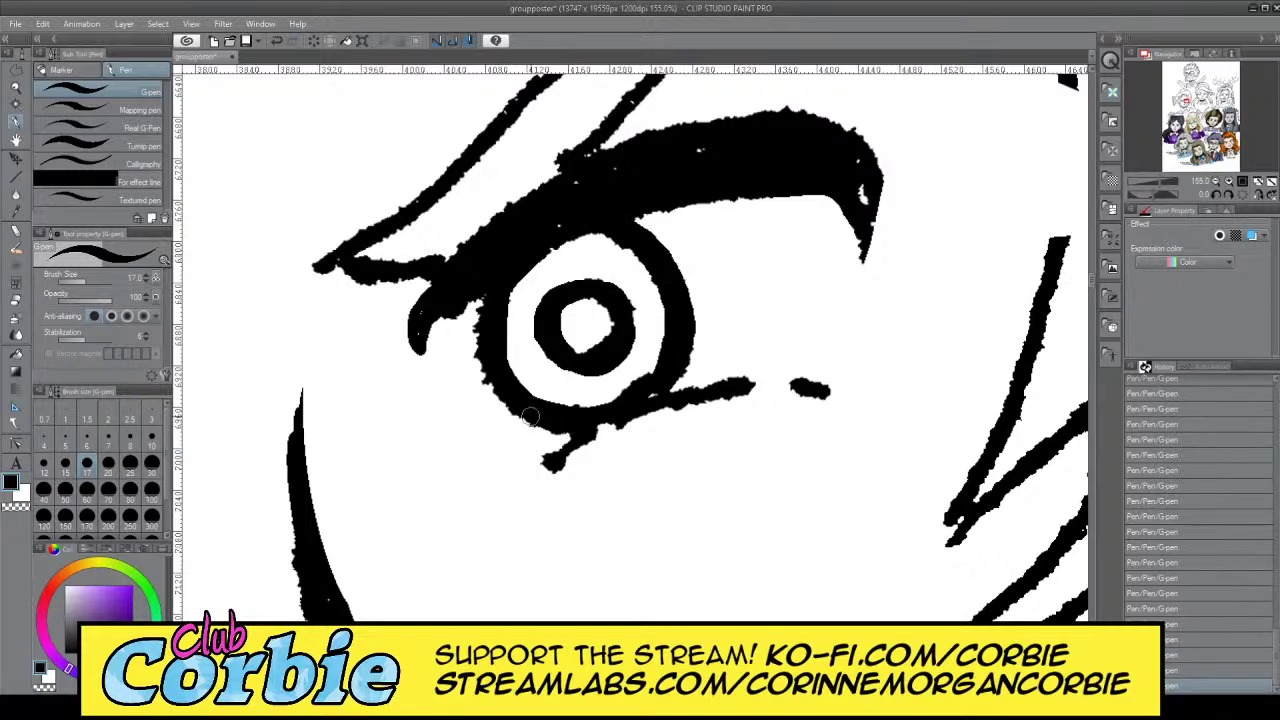
mouse_move(493, 376)
mouse_down()
mouse_move(482, 299)
mouse_move(480, 373)
mouse_move(516, 409)
mouse_move(568, 427)
mouse_move(606, 411)
mouse_move(559, 392)
mouse_move(567, 383)
mouse_move(564, 395)
mouse_move(602, 400)
mouse_move(645, 378)
mouse_up()
key(x)
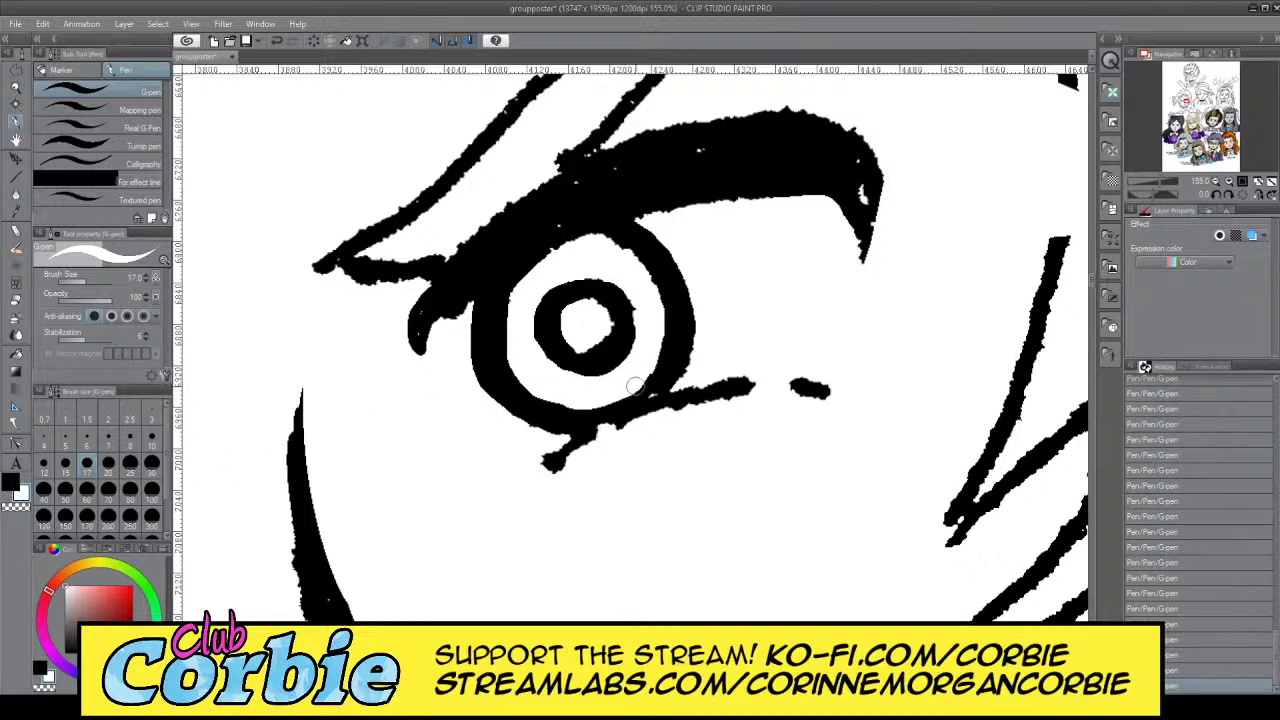
key(x)
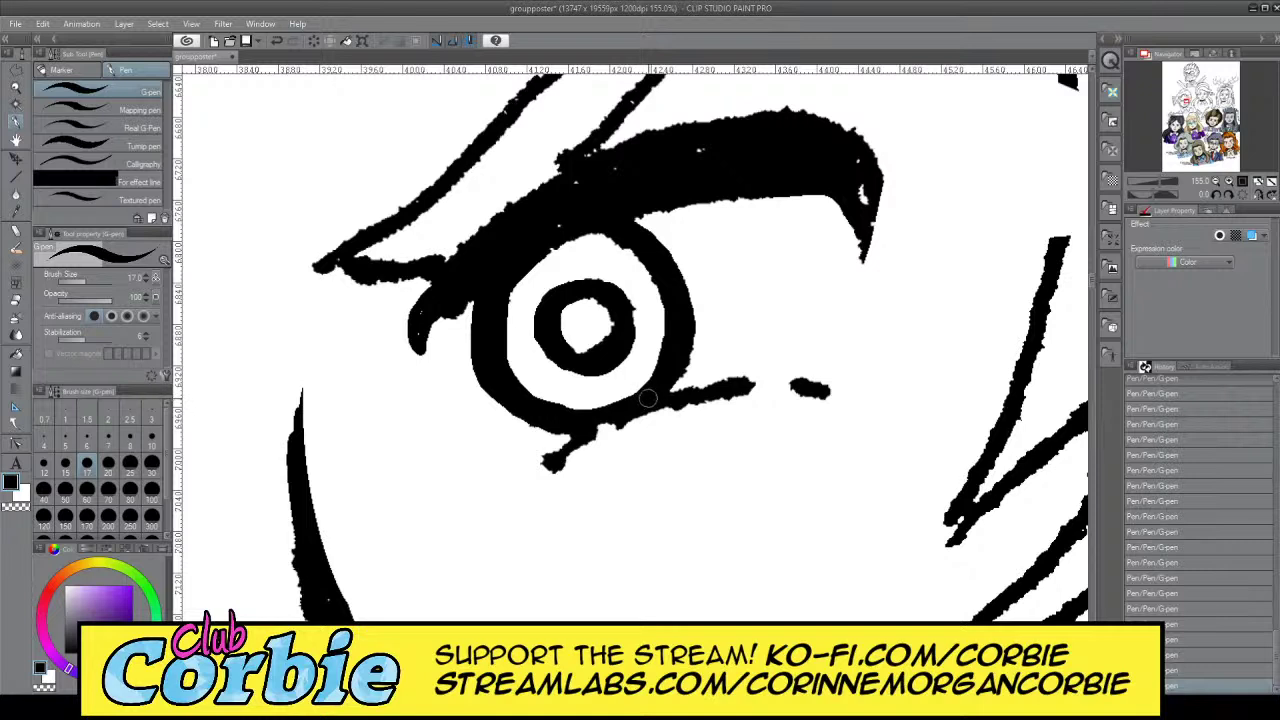
Smooth the left eye's lower lid line with white and black, tapering its inner tip and extending it slightly outward
key(x)
mouse_move(549, 449)
mouse_down()
mouse_move(612, 442)
mouse_move(557, 466)
mouse_move(656, 416)
mouse_move(604, 439)
mouse_move(732, 404)
mouse_move(582, 440)
mouse_move(652, 411)
mouse_move(619, 416)
mouse_move(775, 380)
mouse_up()
key(x)
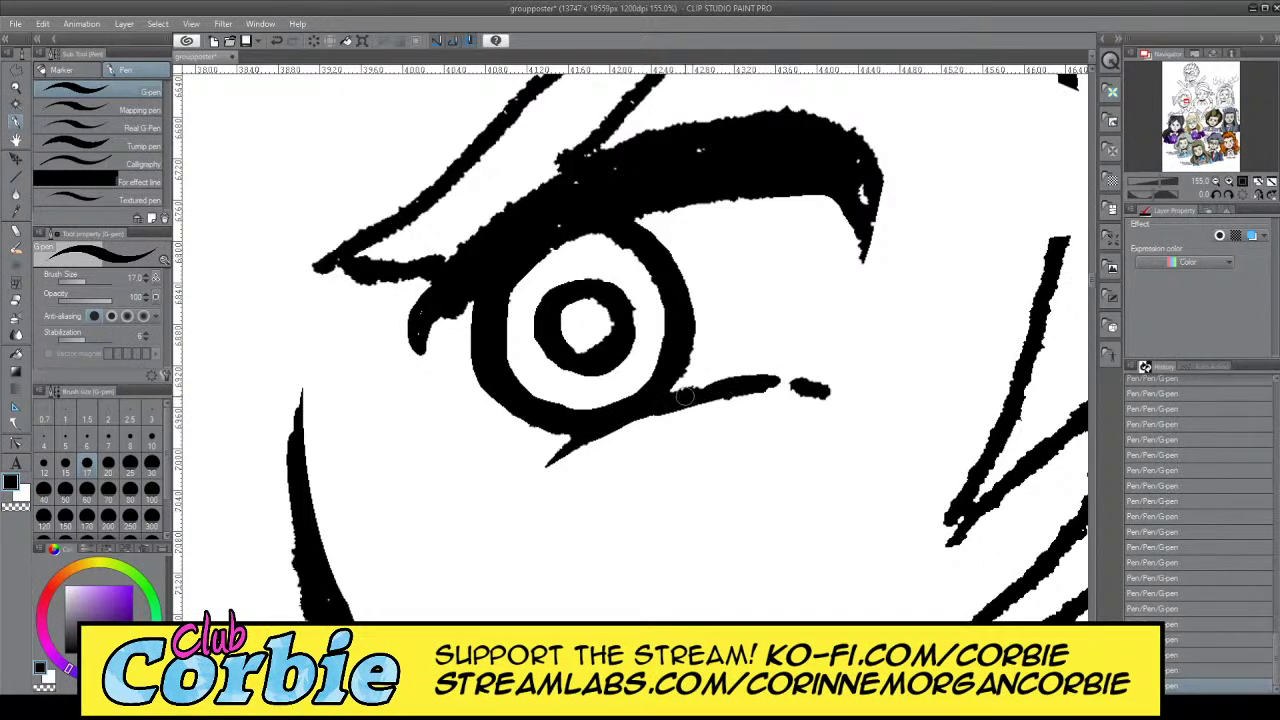
drag(685, 398, 721, 383)
Smooth the top edge of the left upper lash line in white and fill the gap at its outer end in black
key(x)
mouse_move(545, 172)
mouse_down()
mouse_move(470, 235)
mouse_move(588, 136)
mouse_up()
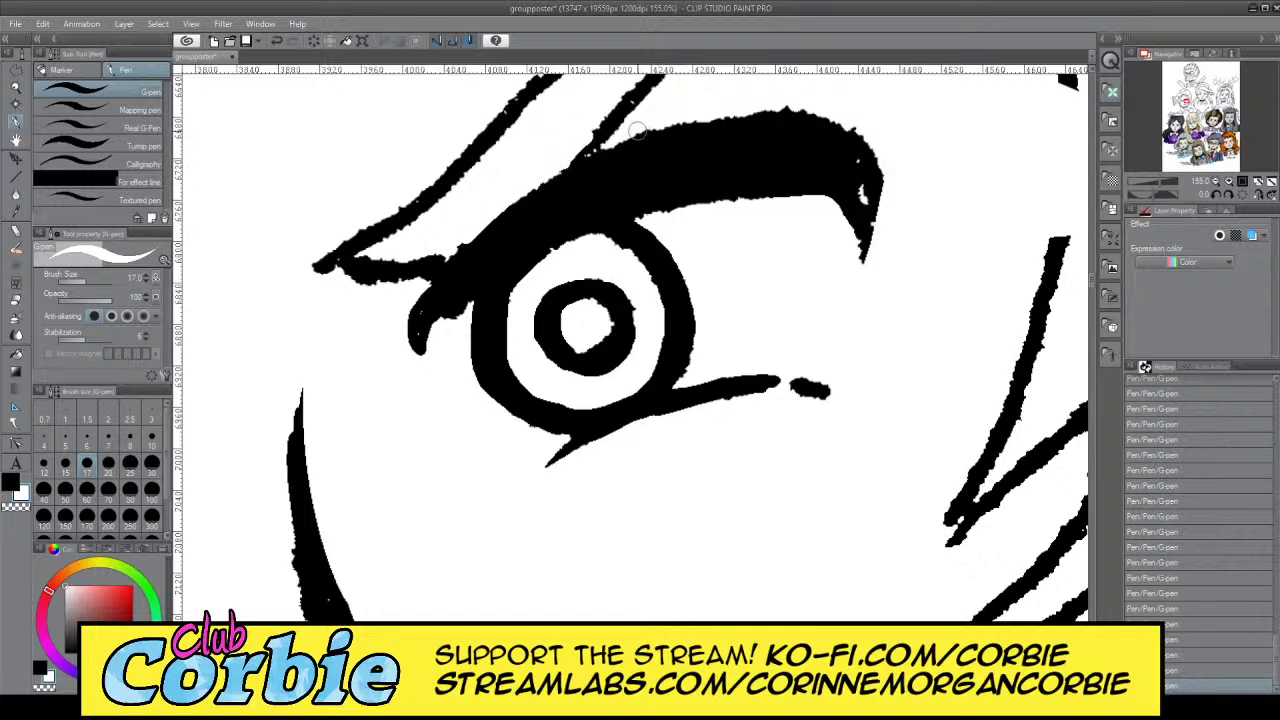
drag(671, 116, 796, 107)
mouse_move(628, 131)
mouse_down()
mouse_move(841, 122)
mouse_move(763, 104)
mouse_up()
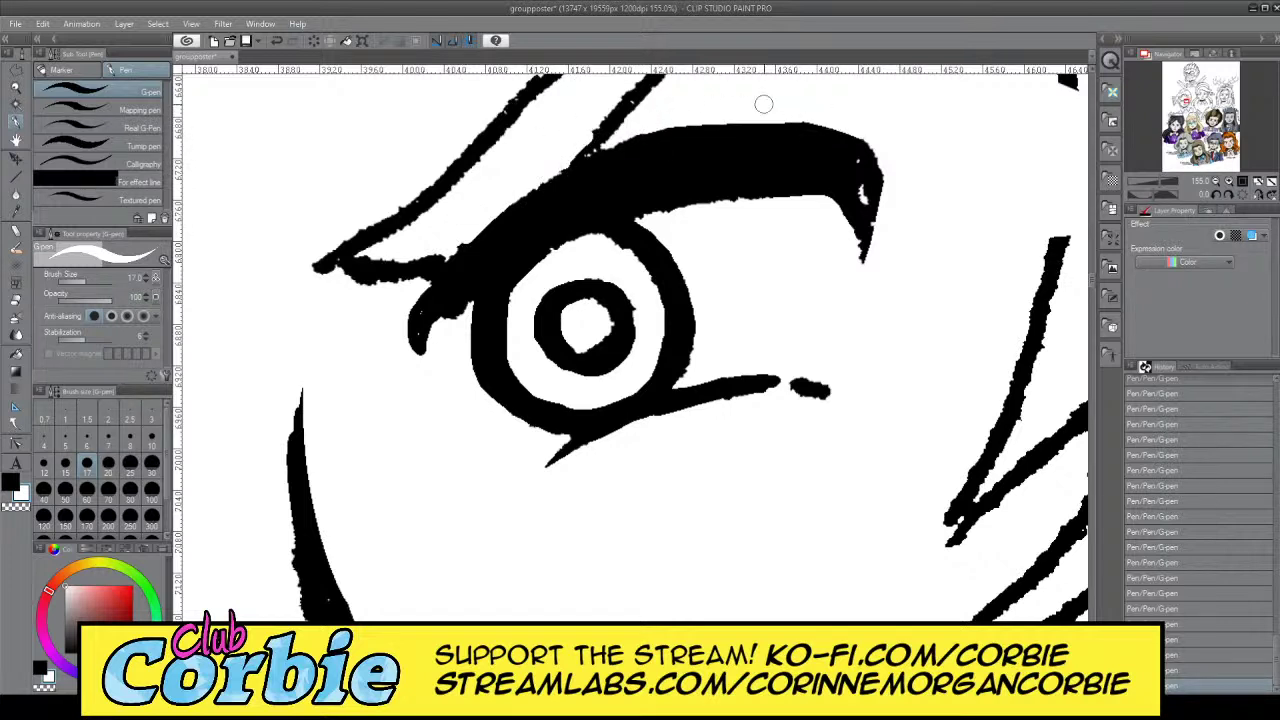
key(x)
mouse_move(850, 182)
mouse_down()
mouse_move(868, 196)
mouse_move(863, 171)
mouse_up()
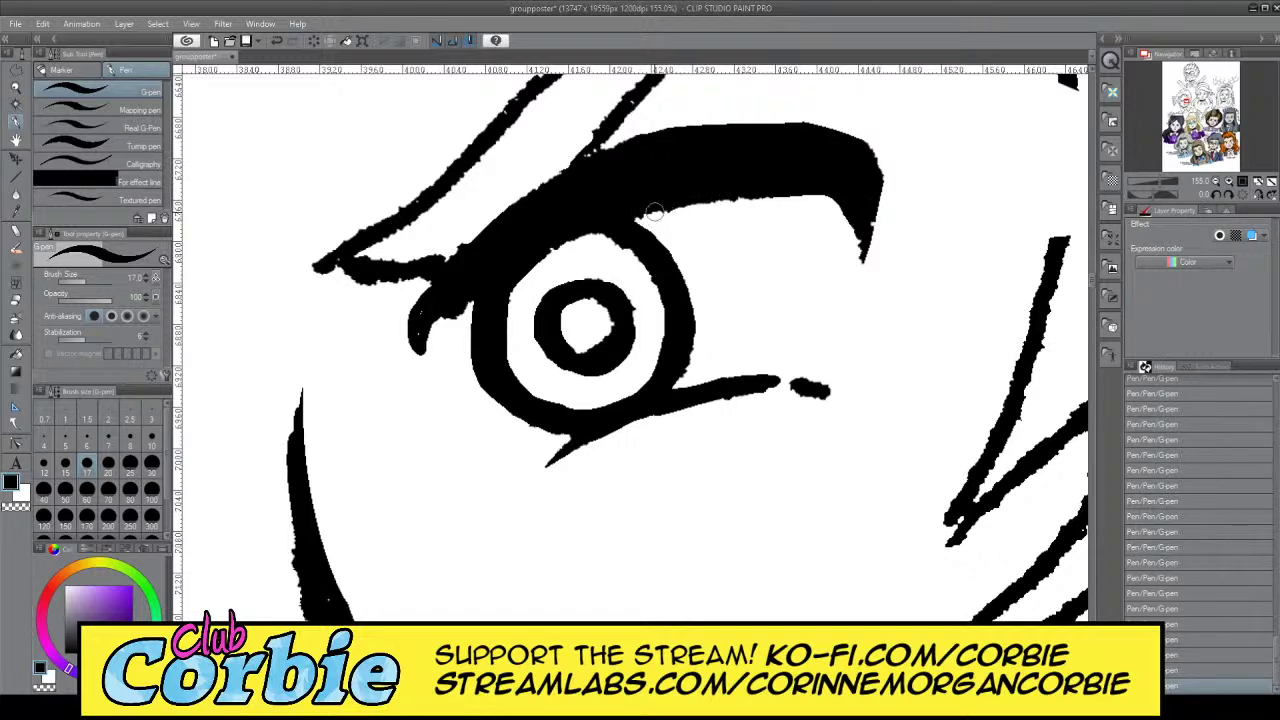
Clean up the underside of the left upper lash line and its inner-corner lash in white
key(x)
drag(648, 218, 789, 203)
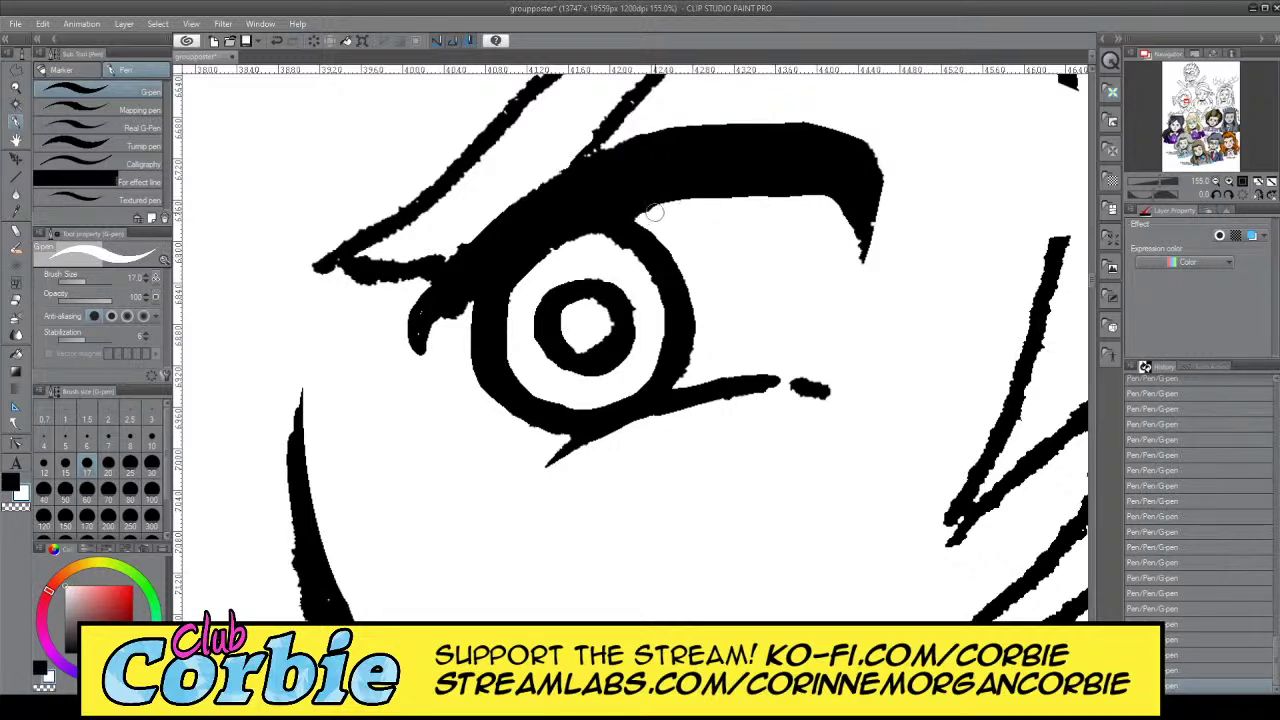
drag(637, 217, 683, 206)
key(x)
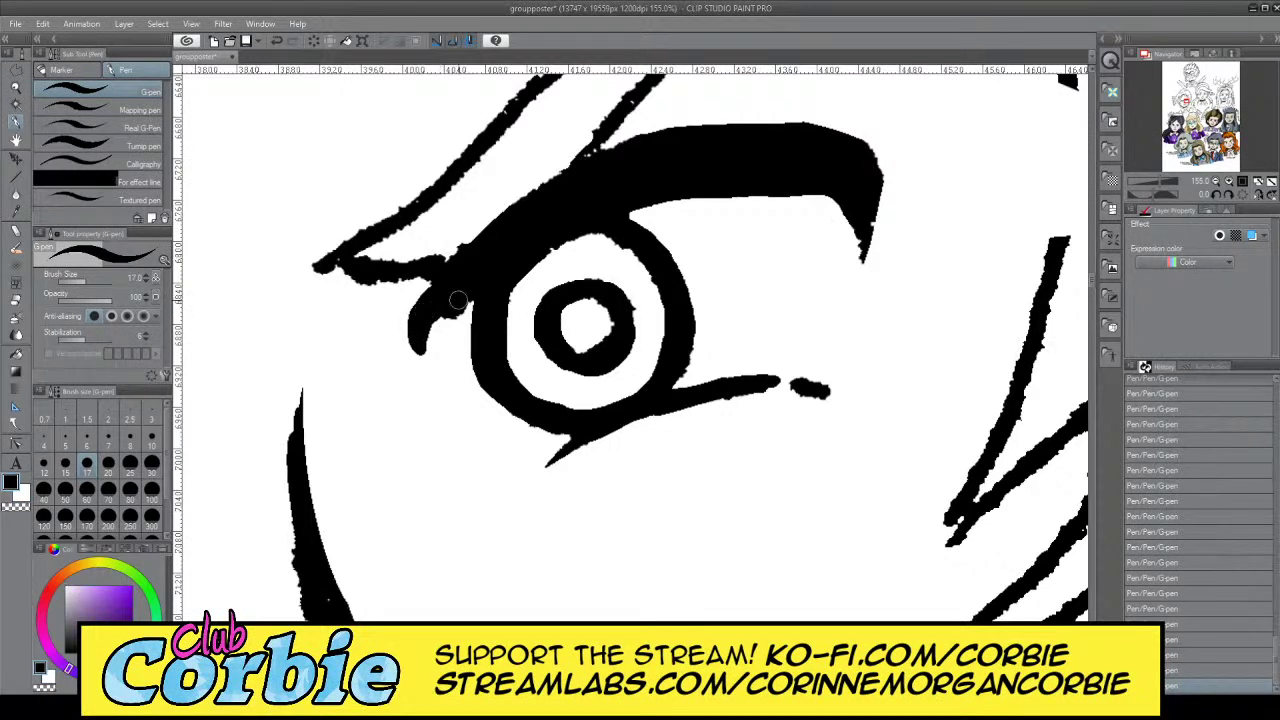
key(x)
drag(463, 312, 440, 329)
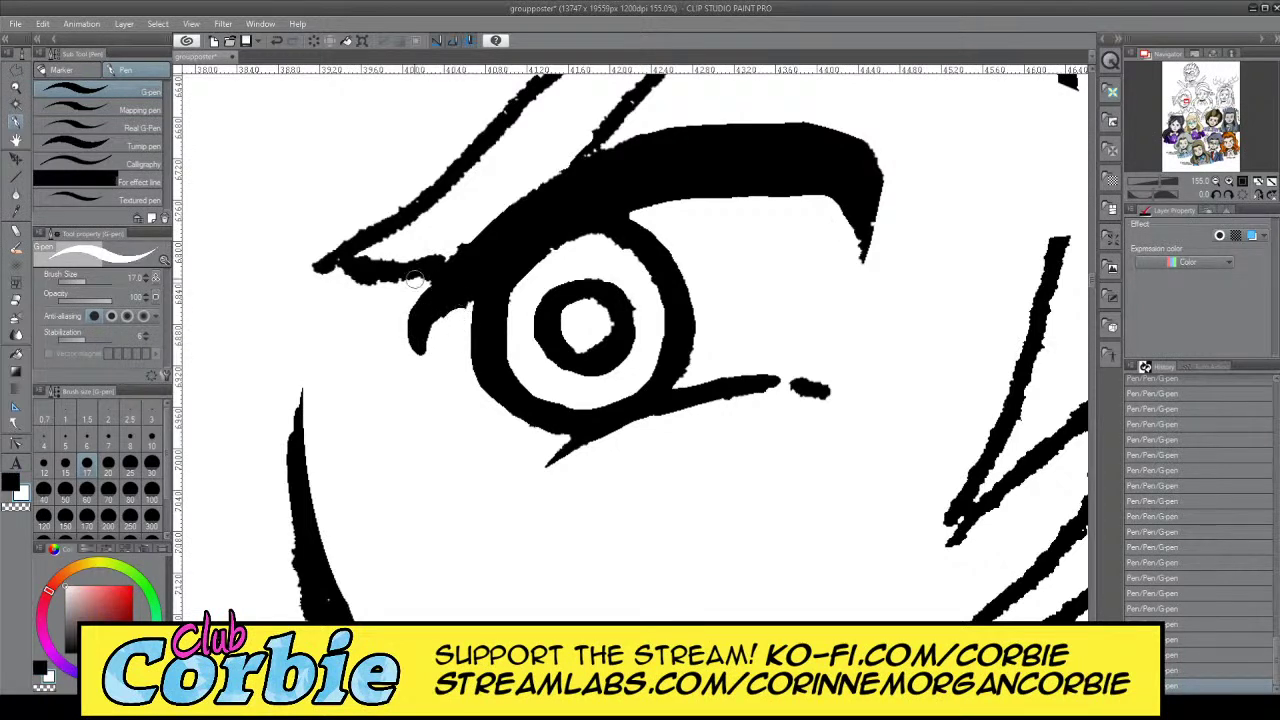
Smooth the lower line at the inner end of the left eyebrow with black and white, and touch up the left pupil in black
key(x)
drag(326, 270, 440, 271)
key(x)
drag(348, 258, 447, 246)
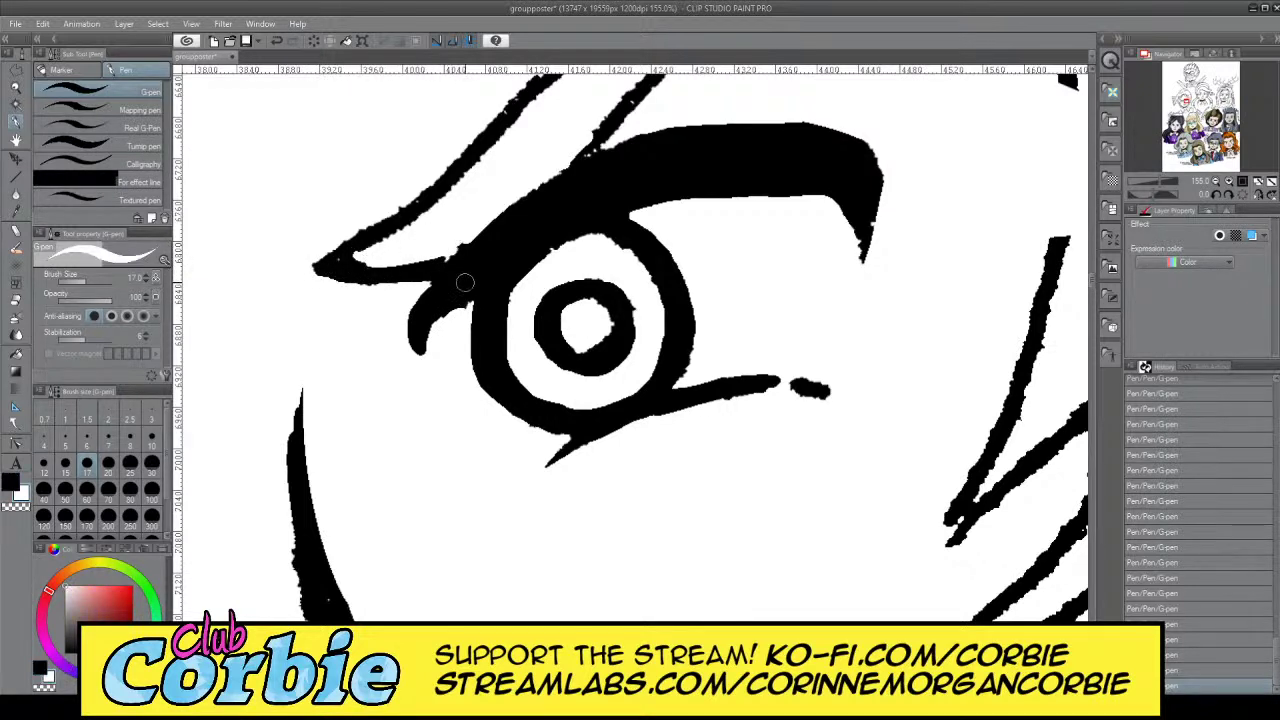
key(x)
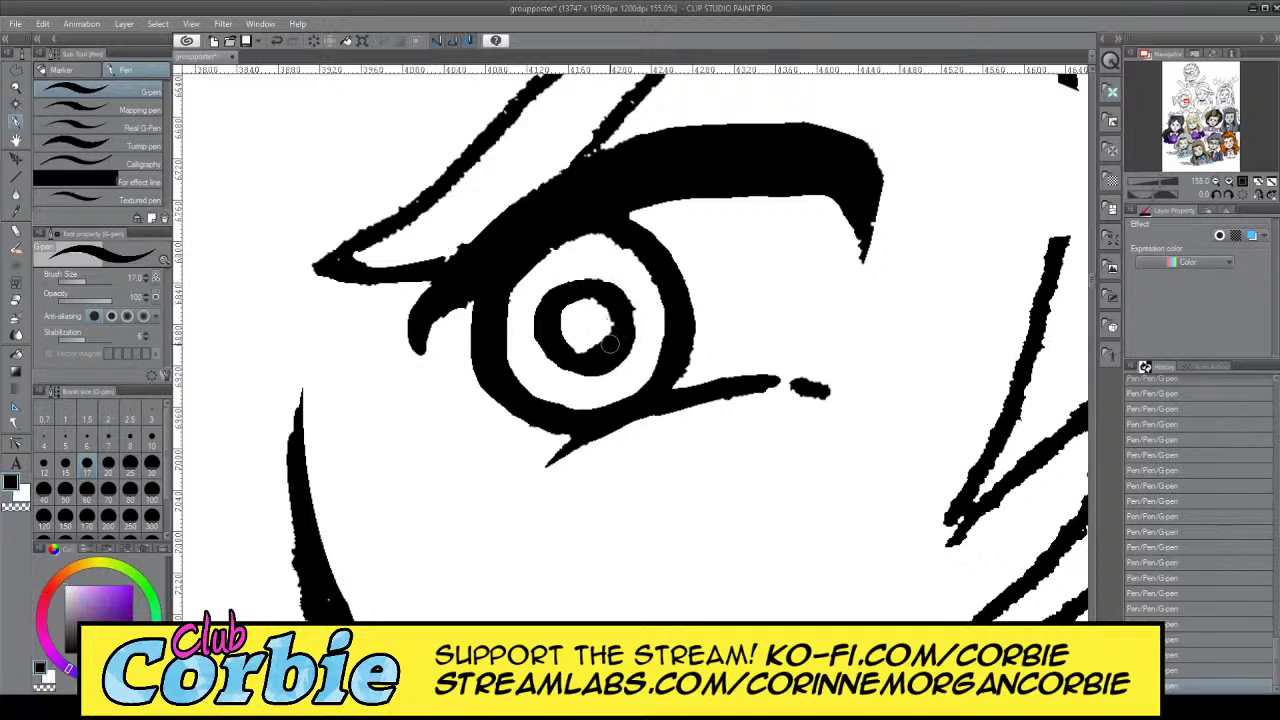
mouse_move(612, 350)
mouse_down()
mouse_move(578, 288)
mouse_move(597, 290)
mouse_move(622, 242)
mouse_move(560, 234)
mouse_move(430, 300)
mouse_up()
Examine the reworked left eye against the right eye and the whole of Maxine's face
click(16, 89)
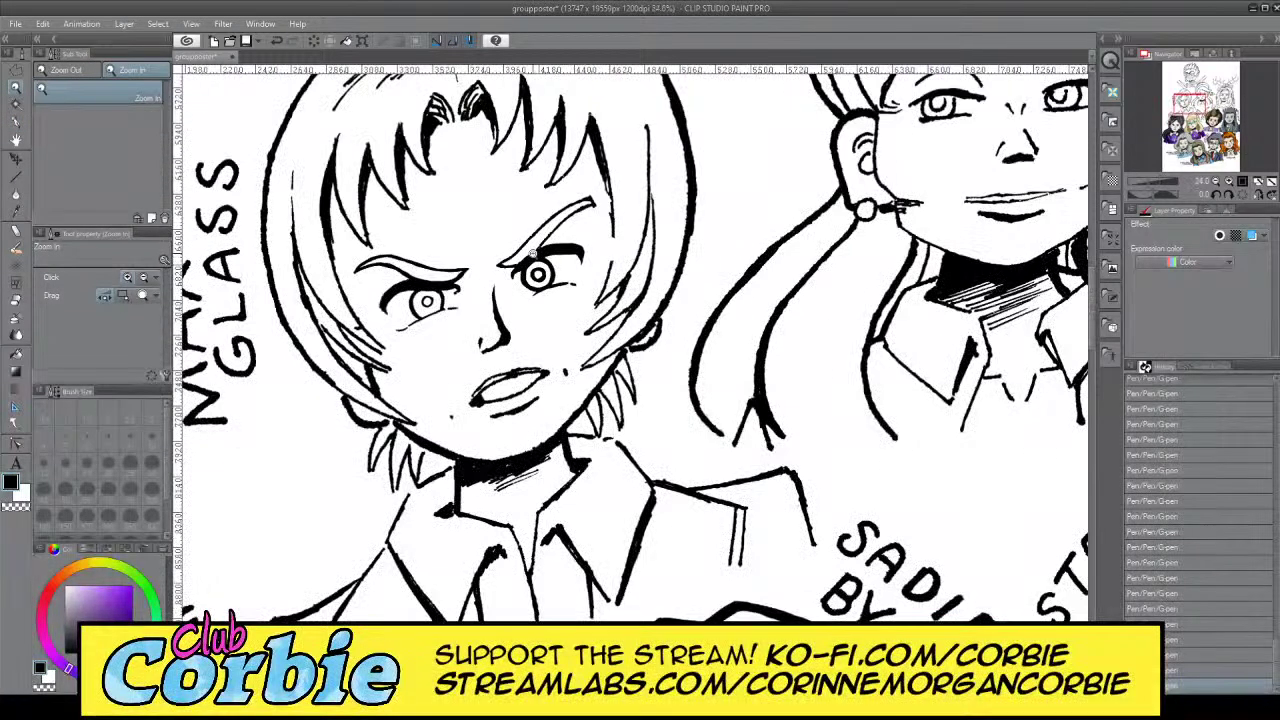
drag(585, 250, 547, 279)
scroll(548, 280, up, 5)
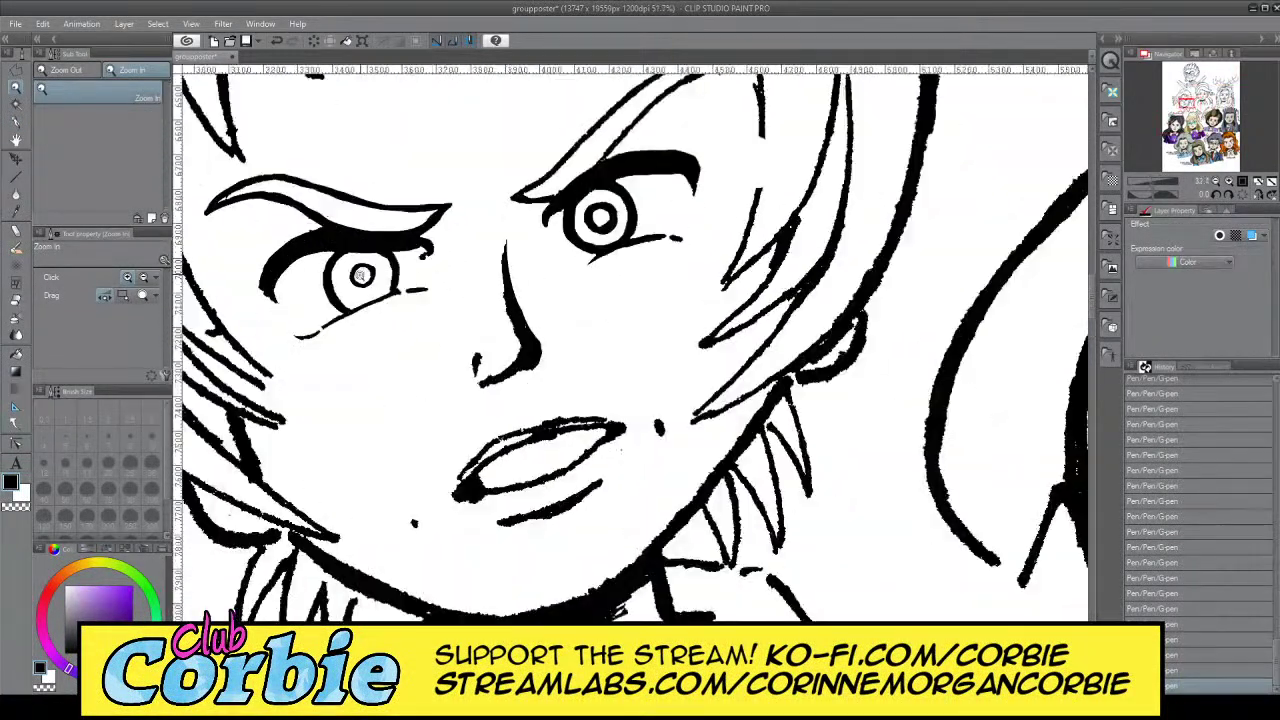
scroll(370, 265, down, 5)
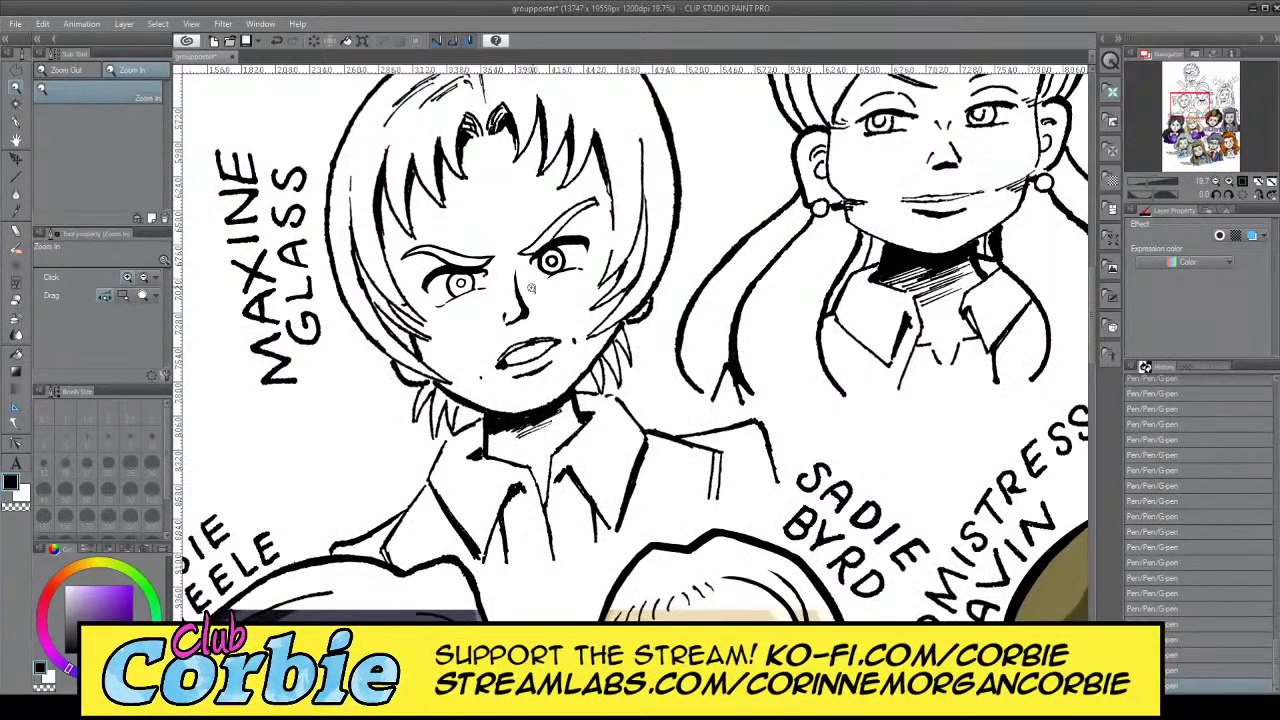
scroll(516, 288, up, 4)
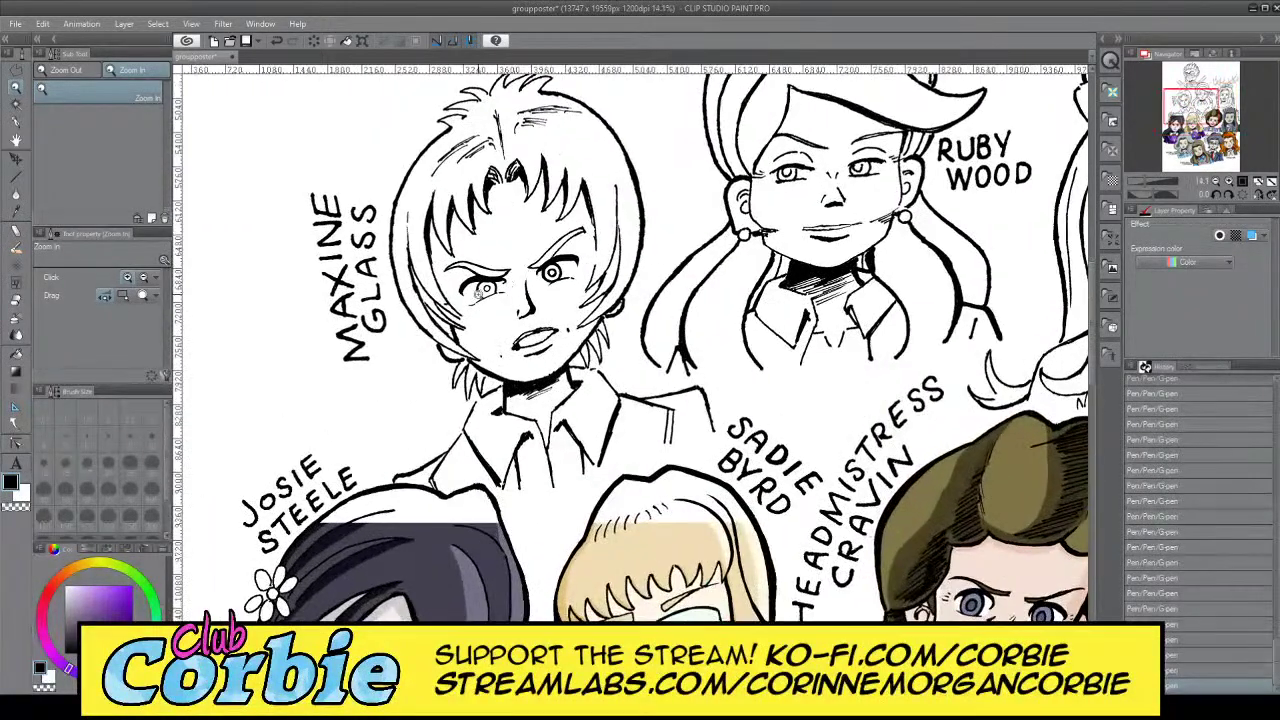
scroll(624, 237, up, 3)
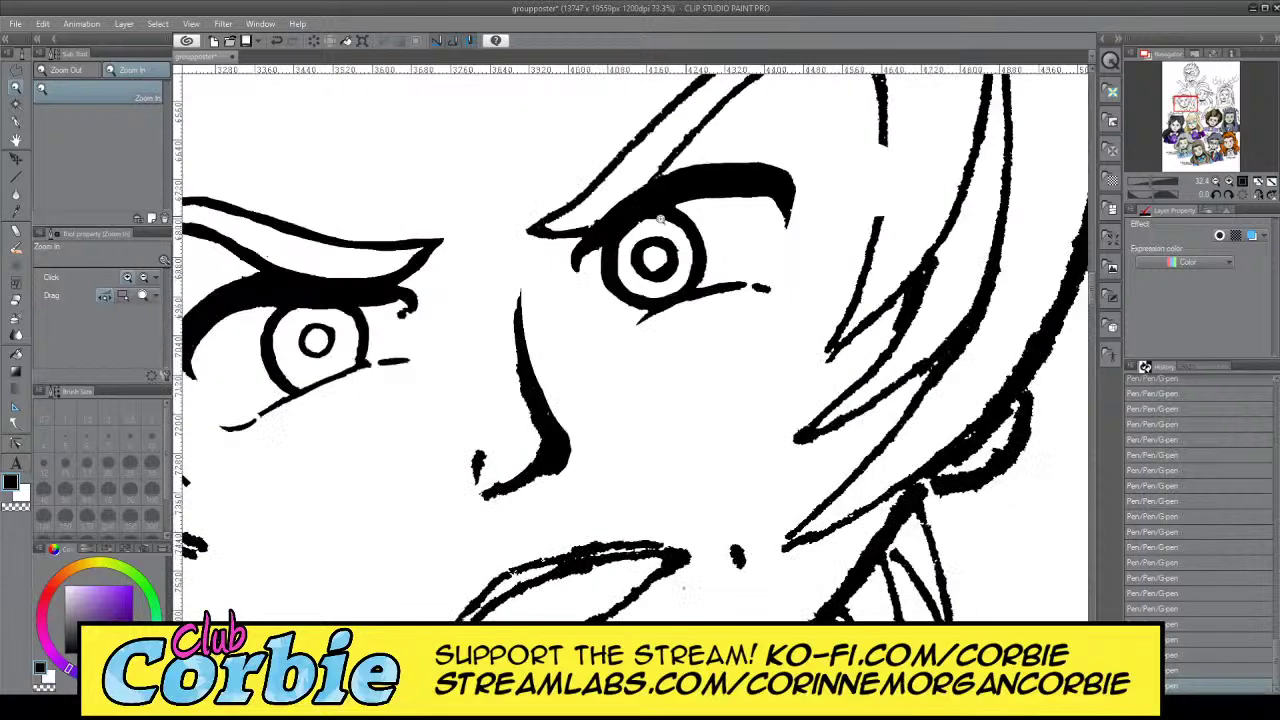
scroll(537, 286, down, 1)
scroll(475, 277, up, 5)
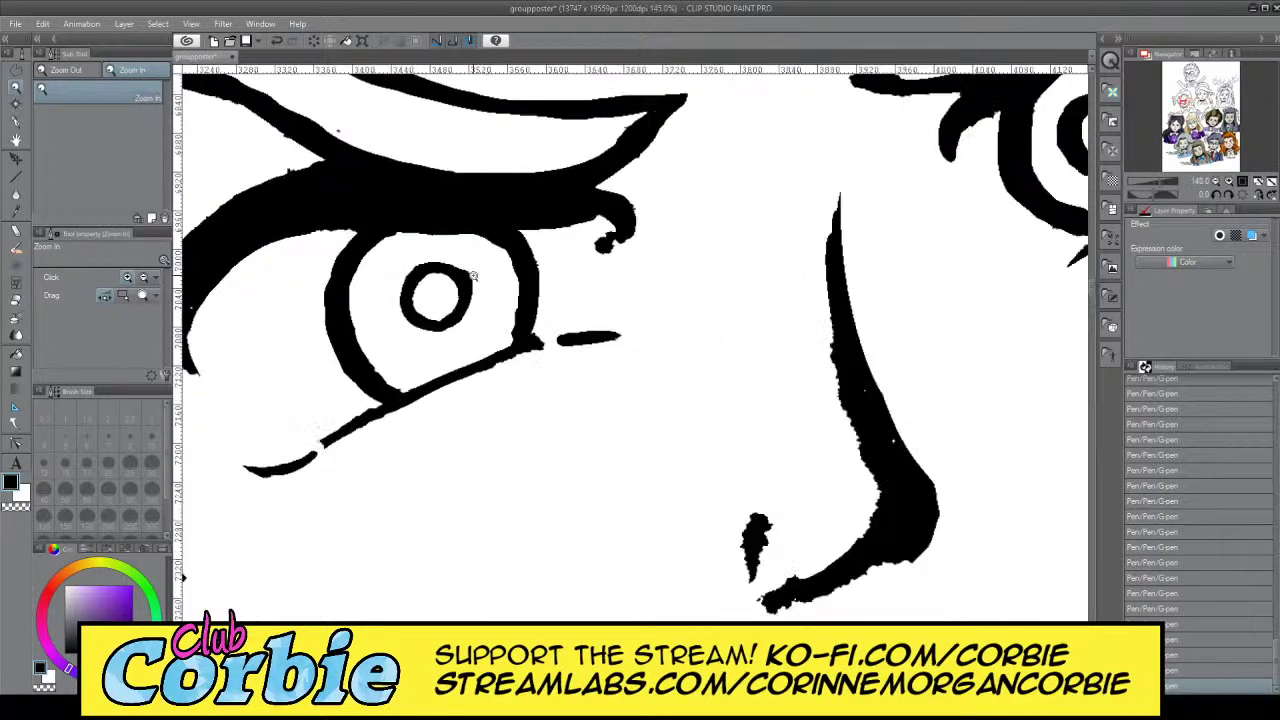
Thicken the right pupil ring evenly outward in black with the G-pen at size 17 to match the left pupil
click(15, 121)
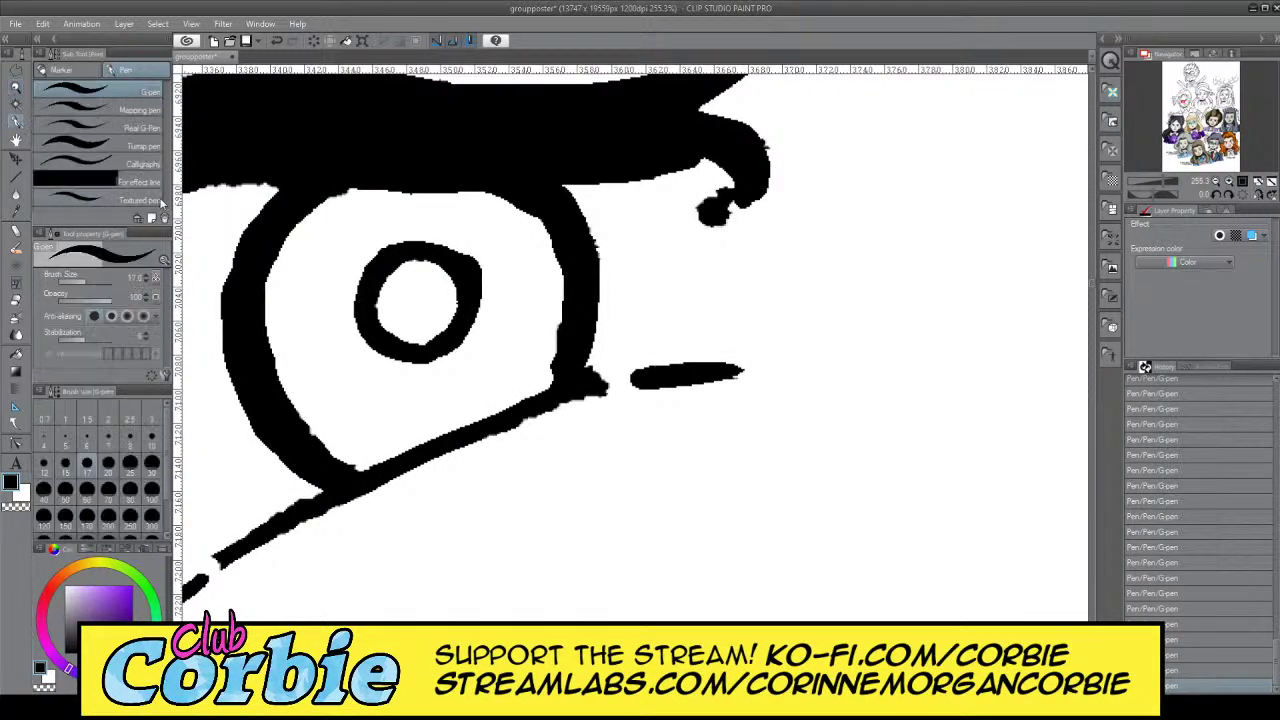
mouse_move(366, 256)
mouse_down()
mouse_move(353, 327)
mouse_move(377, 353)
mouse_move(413, 362)
mouse_move(471, 352)
mouse_move(495, 303)
mouse_move(482, 258)
mouse_up()
key(ctrl+z)
key(ctrl+z)
mouse_move(352, 288)
mouse_down()
mouse_move(357, 346)
mouse_move(389, 370)
mouse_move(453, 364)
mouse_move(479, 324)
mouse_move(481, 284)
mouse_move(455, 254)
mouse_move(413, 243)
mouse_move(371, 258)
mouse_move(349, 313)
mouse_move(377, 358)
mouse_move(462, 340)
mouse_up()
Extend the right eye's lower lid line to join its inner-corner dash, and round off the inner-corner lash in black
mouse_move(340, 460)
mouse_down()
mouse_move(372, 467)
mouse_move(525, 417)
mouse_move(592, 369)
mouse_move(575, 384)
mouse_move(651, 373)
mouse_move(600, 382)
mouse_move(645, 376)
mouse_up()
mouse_move(726, 214)
mouse_down()
mouse_move(757, 180)
mouse_move(725, 207)
mouse_move(733, 175)
mouse_move(693, 155)
mouse_up()
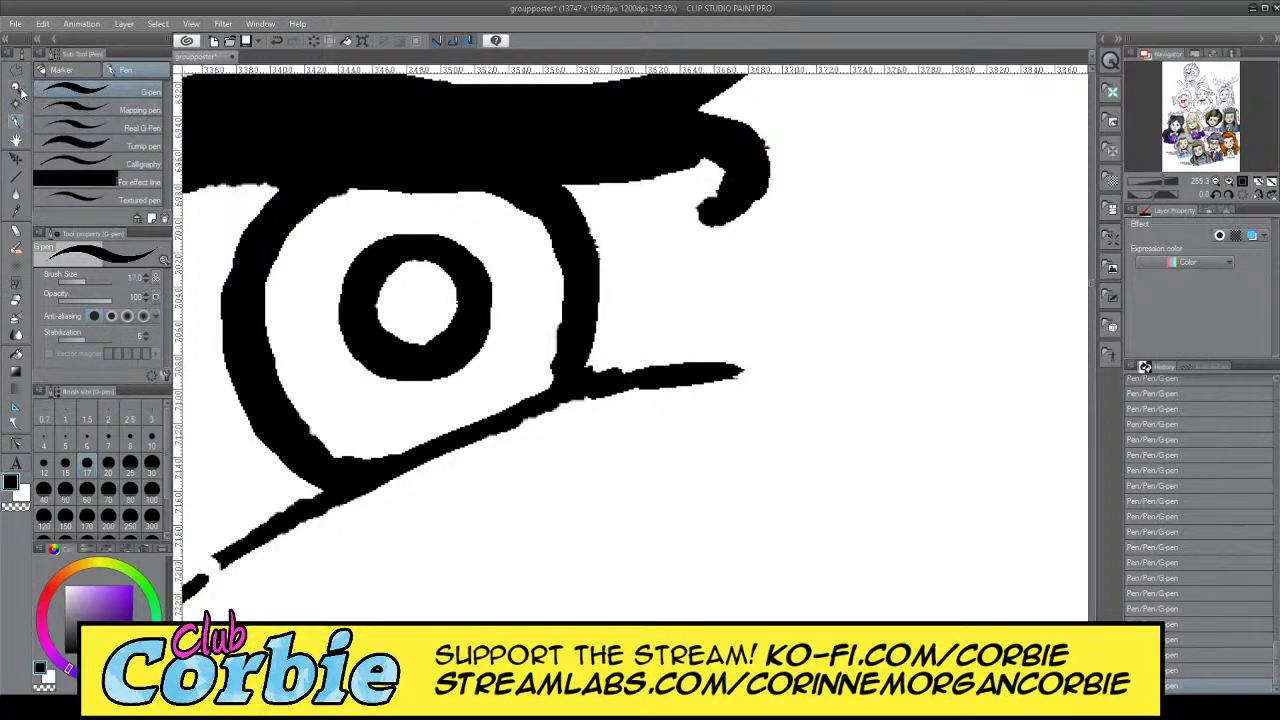
Trim the curled tip of the right eye's inner-corner lash in white with the G-pen at size 17
click(18, 89)
drag(458, 302, 285, 300)
drag(543, 288, 592, 267)
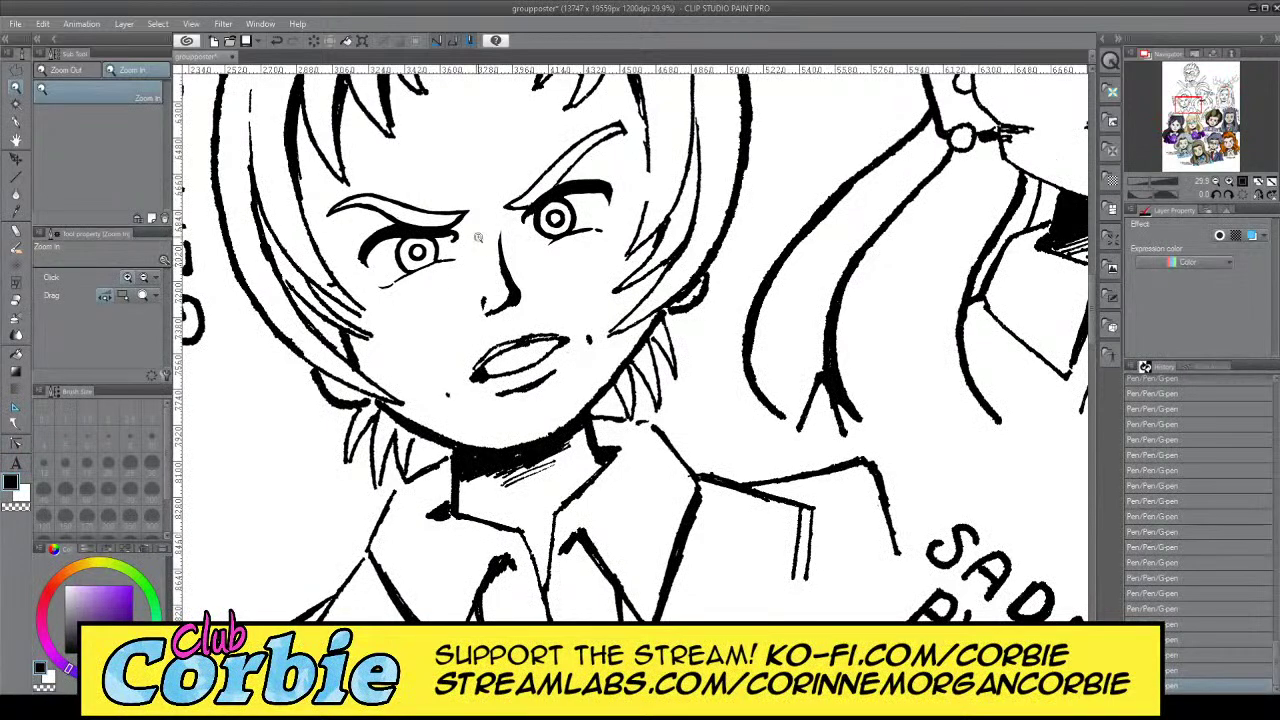
scroll(455, 230, up, 4)
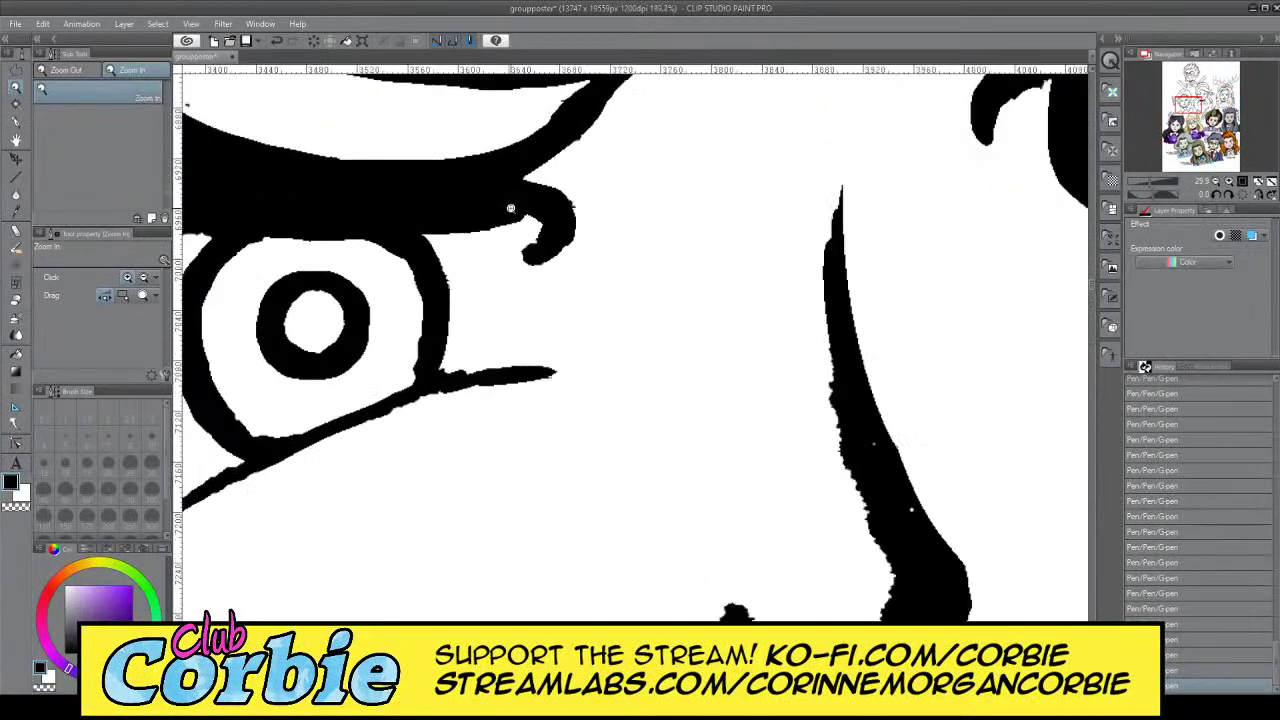
click(15, 122)
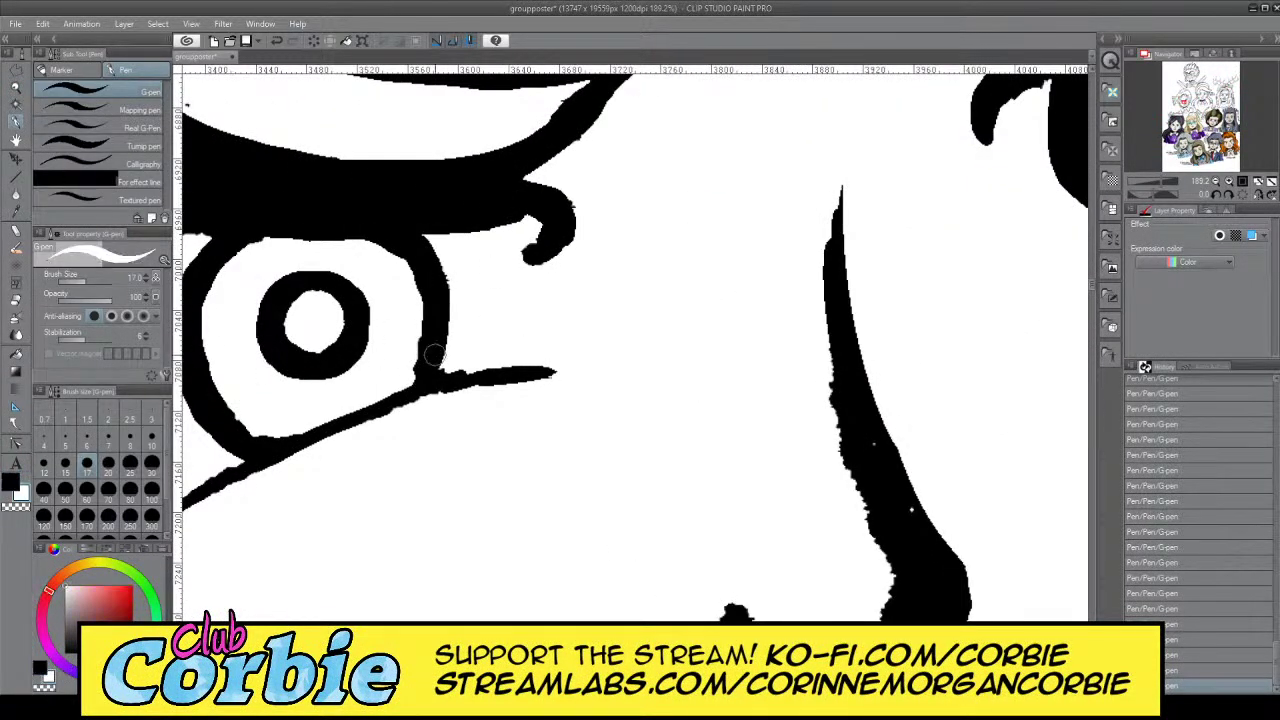
drag(527, 272, 530, 224)
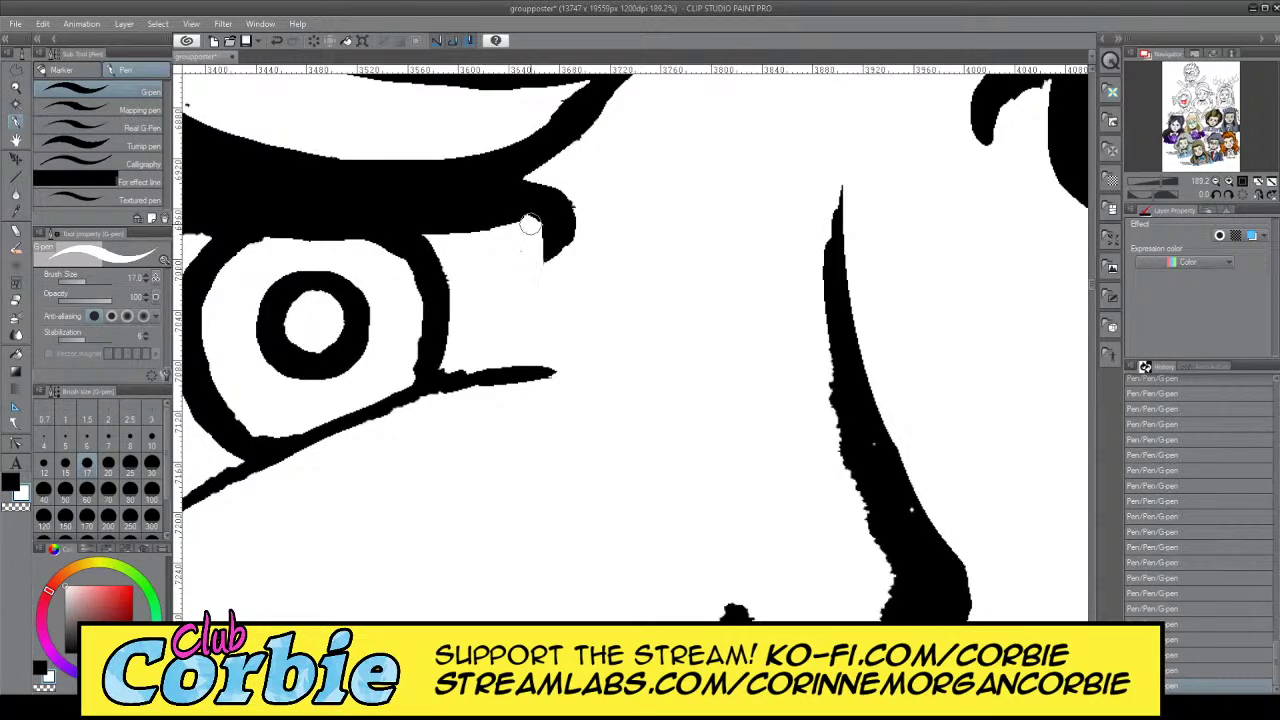
Examine both of Maxine's eyes against each other and within the whole face and neighbouring characters
click(16, 88)
scroll(421, 306, down, 5)
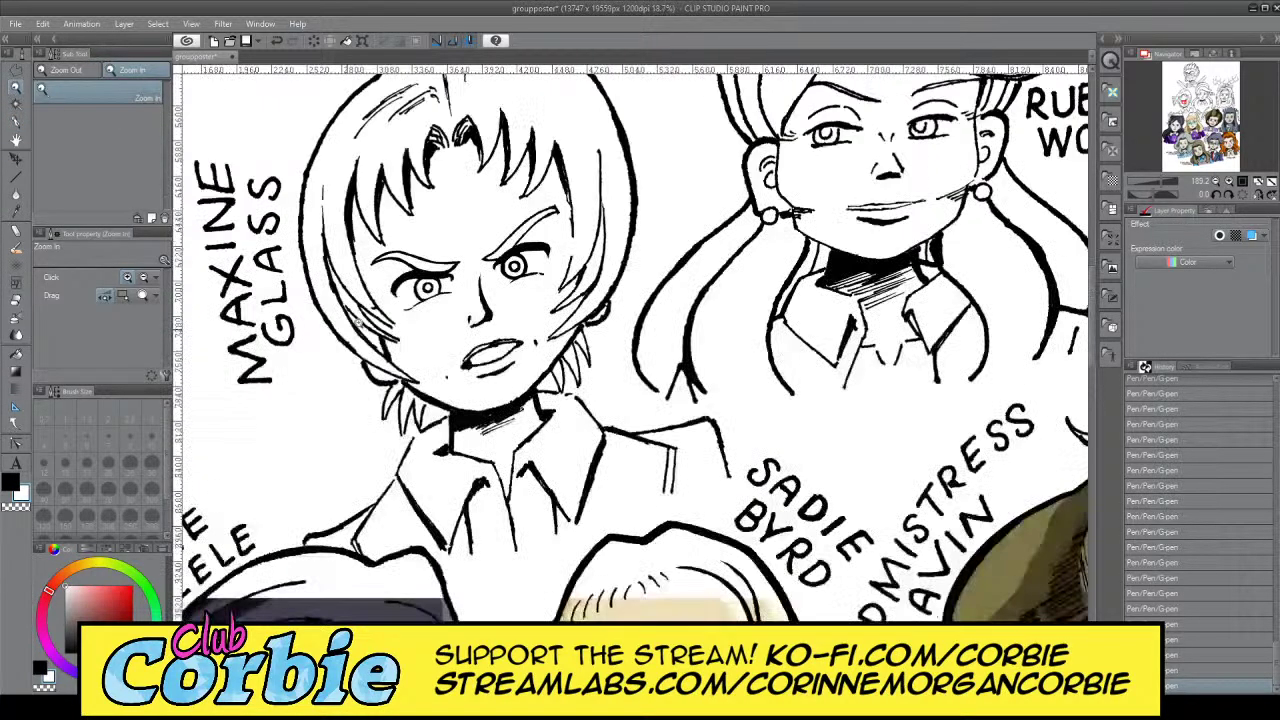
scroll(540, 295, up, 2)
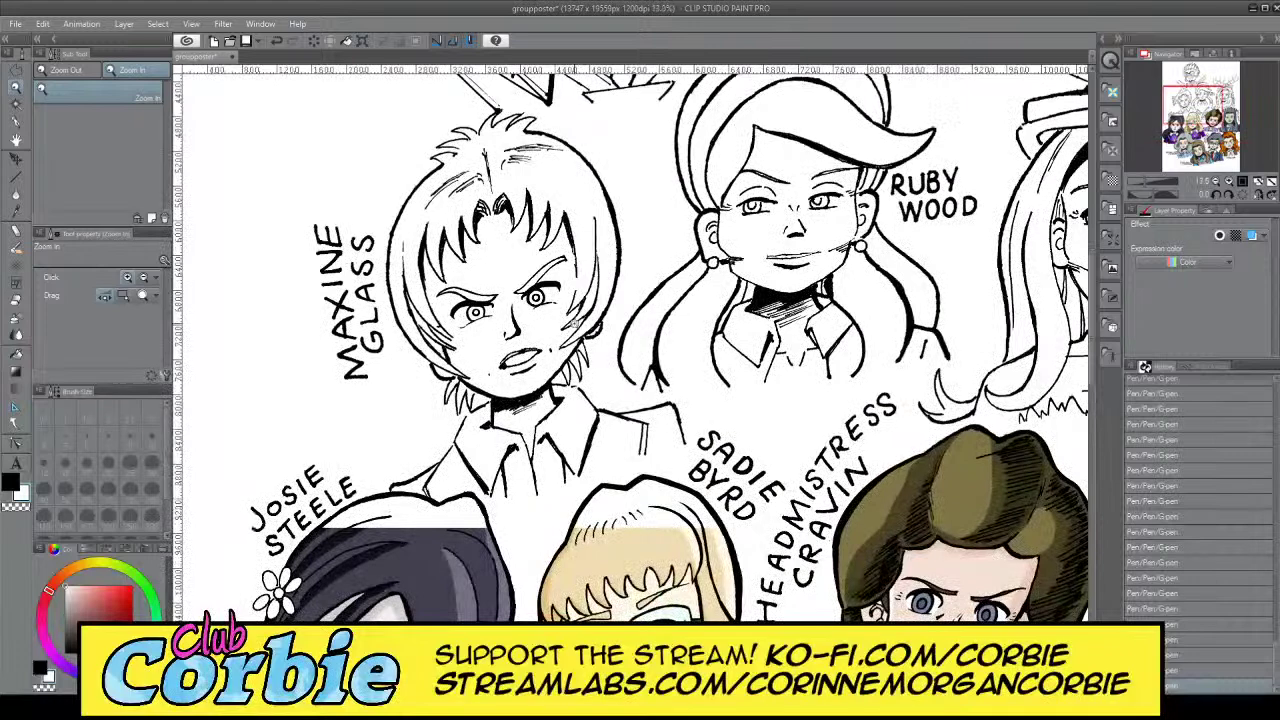
scroll(521, 250, up, 1)
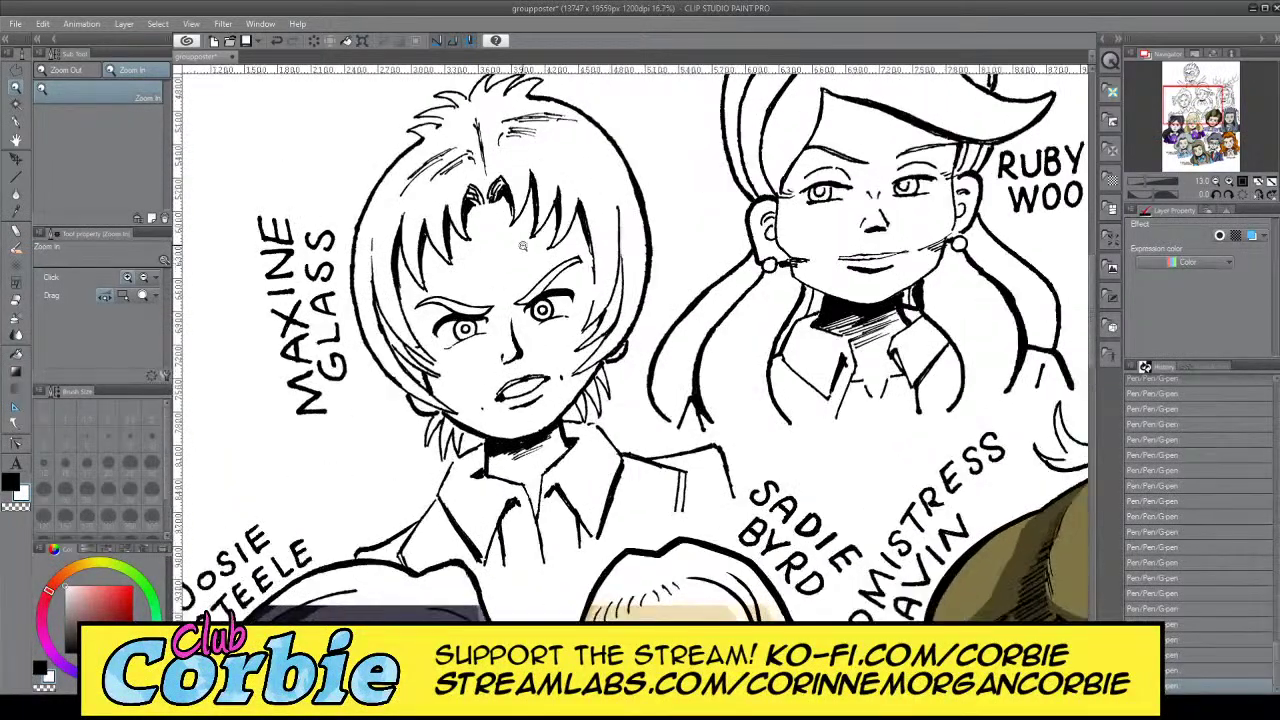
scroll(521, 322, up, 2)
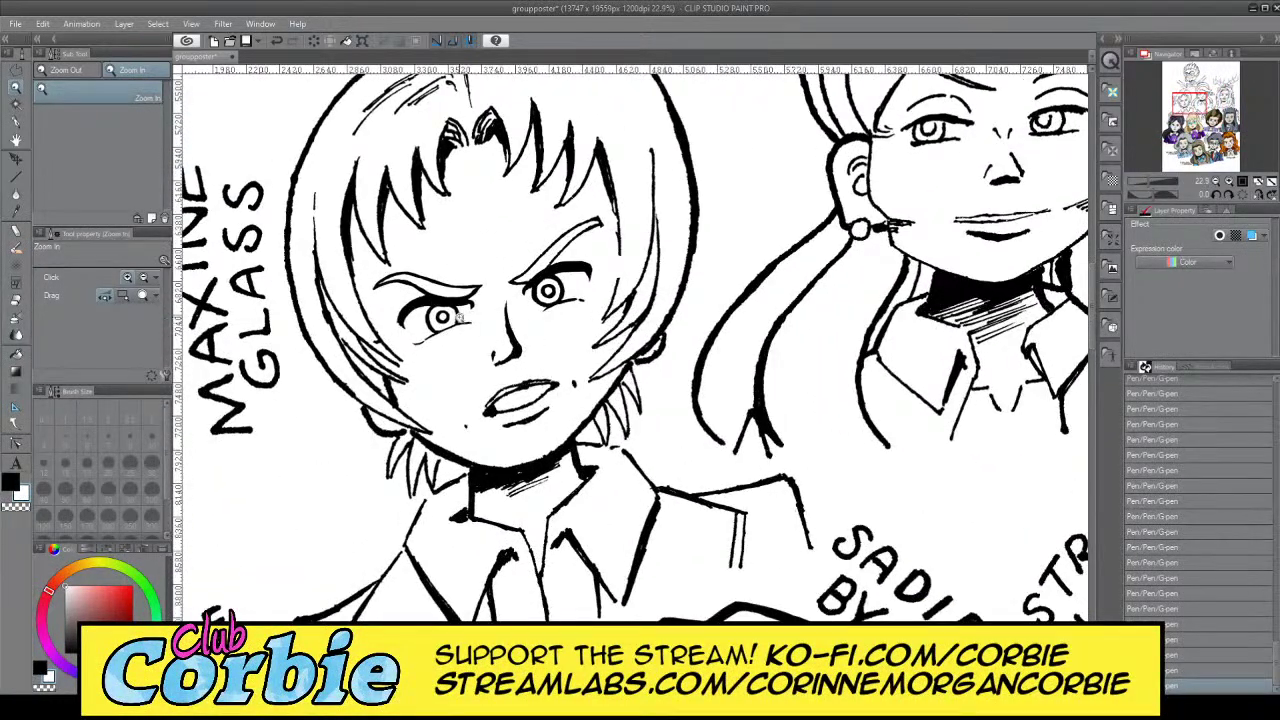
scroll(459, 316, up, 2)
scroll(445, 314, up, 2)
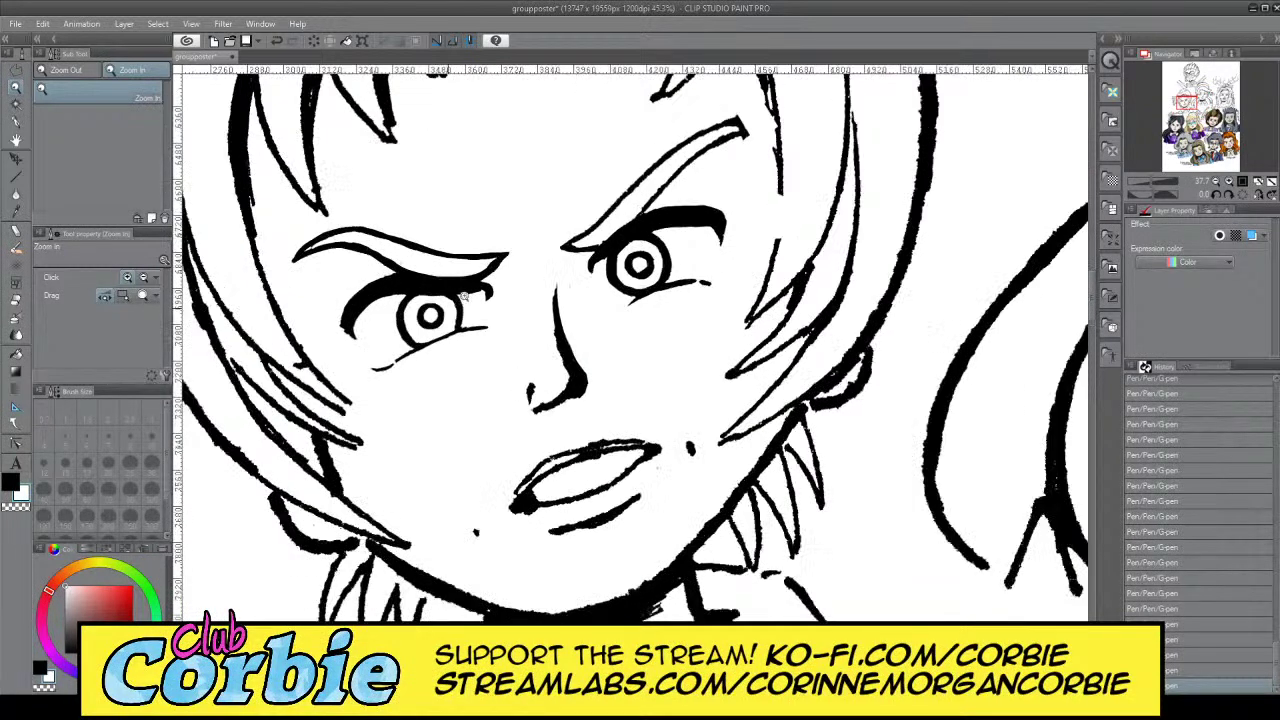
Slim the left pupil ring from its outer edge in white, and smooth the lower and outer edges of the left iris outline in black
scroll(740, 237, up, 6)
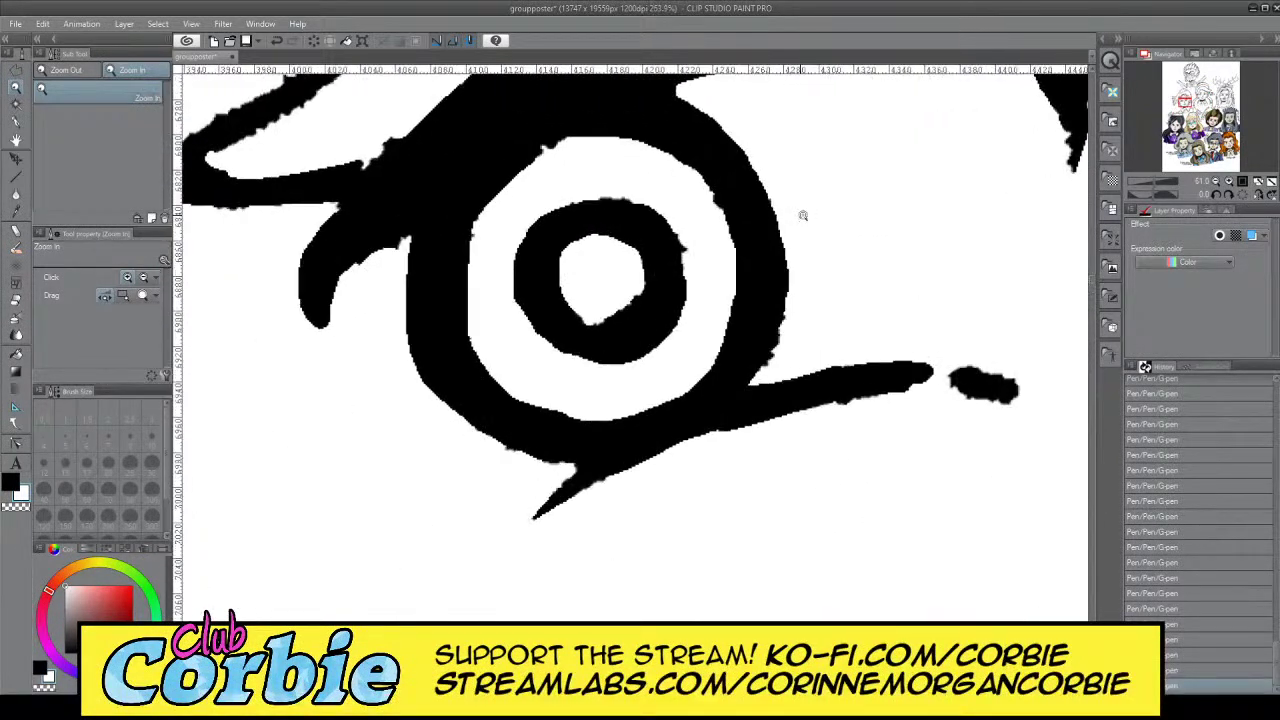
click(18, 122)
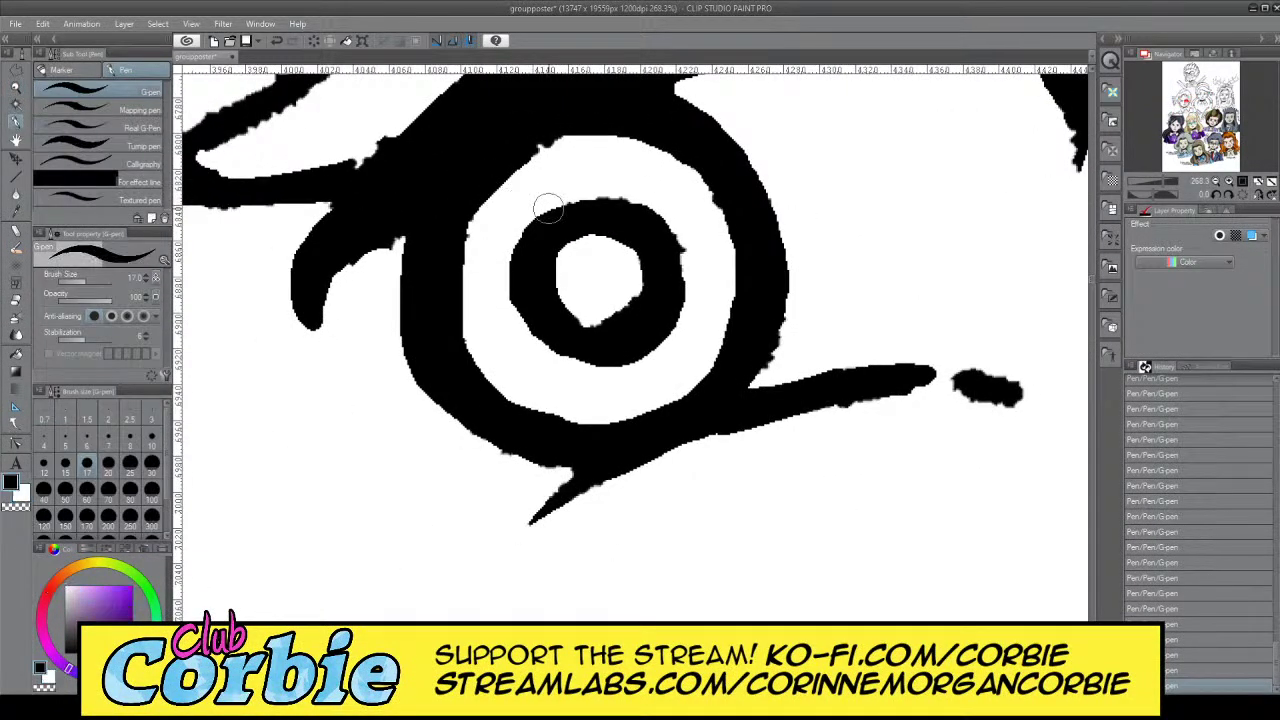
mouse_move(560, 200)
mouse_down()
mouse_move(518, 276)
mouse_move(524, 314)
mouse_move(554, 346)
mouse_move(649, 351)
mouse_move(677, 325)
mouse_move(683, 245)
mouse_move(622, 201)
mouse_move(531, 221)
mouse_move(506, 302)
mouse_move(555, 326)
mouse_move(605, 311)
mouse_move(627, 268)
mouse_up()
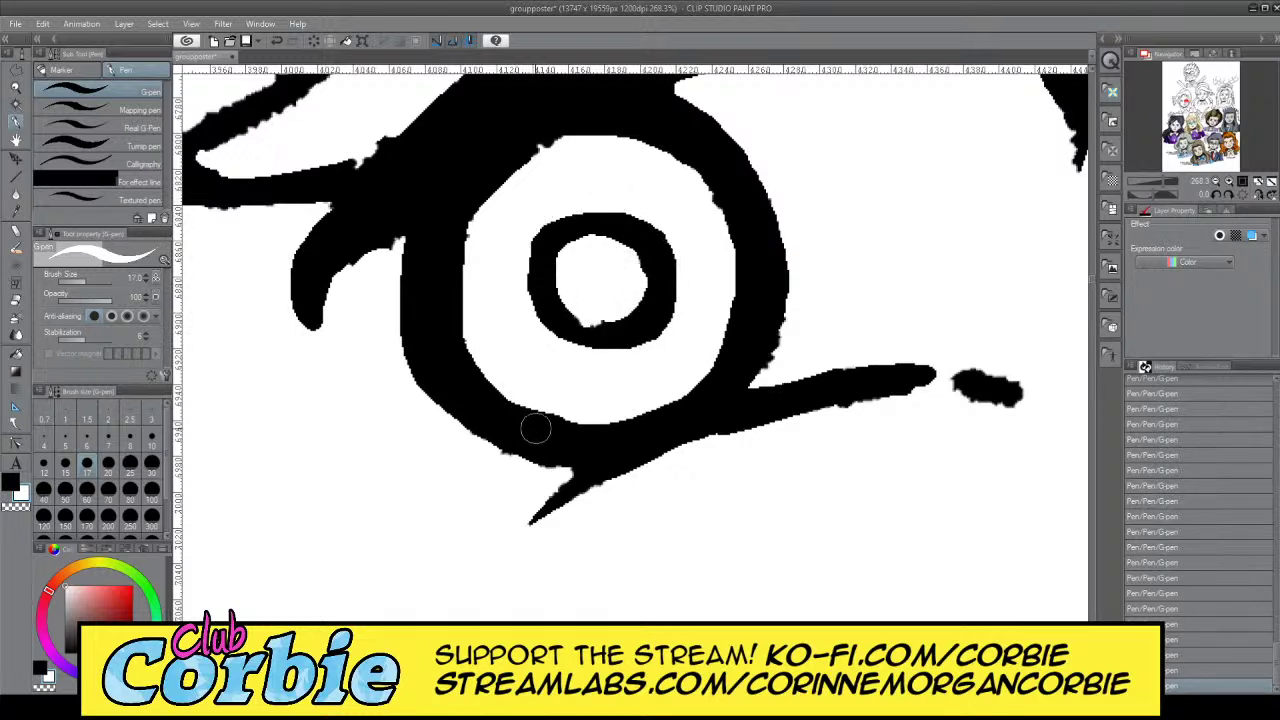
key(x)
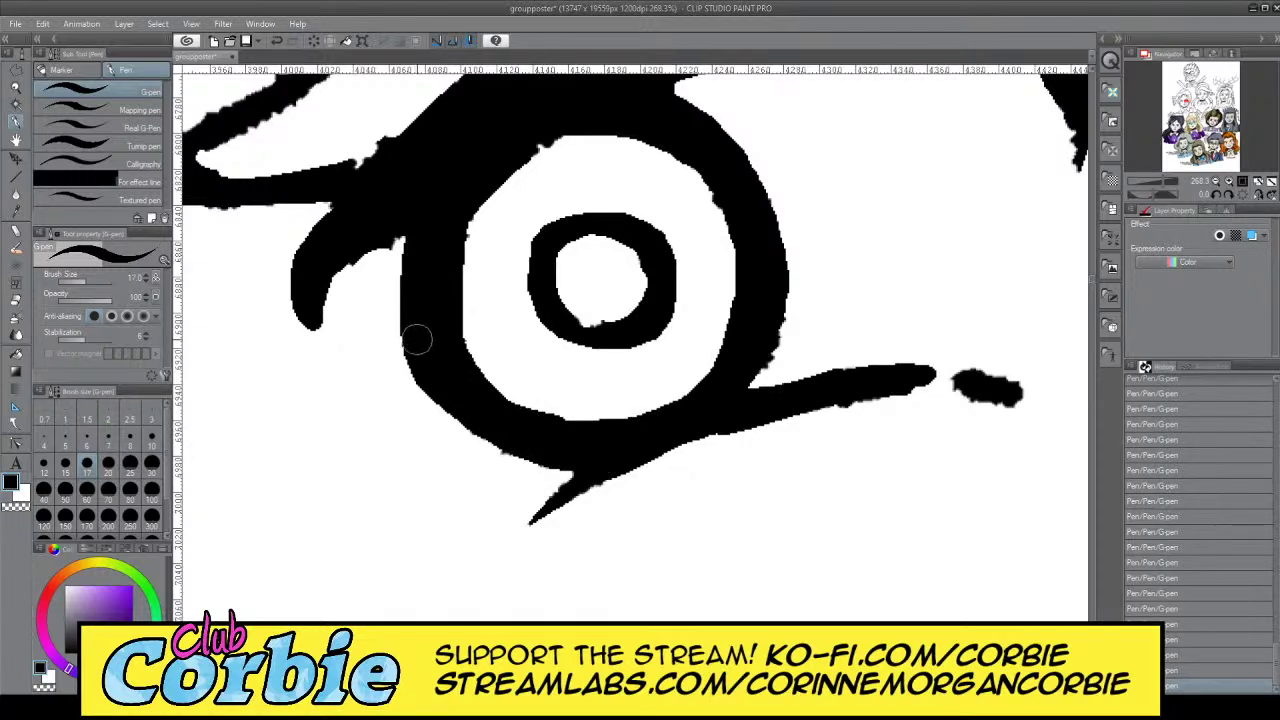
drag(524, 453, 568, 461)
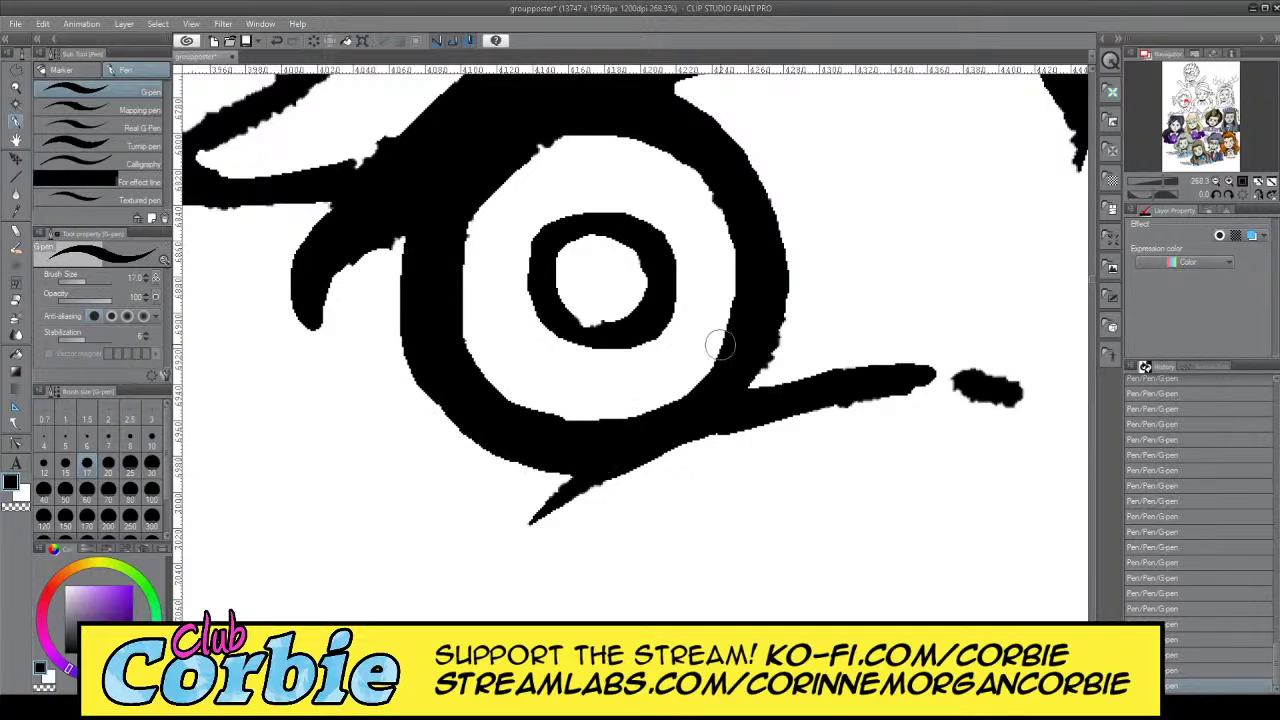
drag(750, 383, 757, 374)
drag(774, 280, 718, 405)
Fill in the underside of the left eye's upper lash where it meets the iris in black, and undo the surplus stroke
click(17, 87)
mouse_move(555, 300)
mouse_down()
mouse_move(520, 320)
mouse_move(560, 348)
mouse_move(555, 298)
mouse_up()
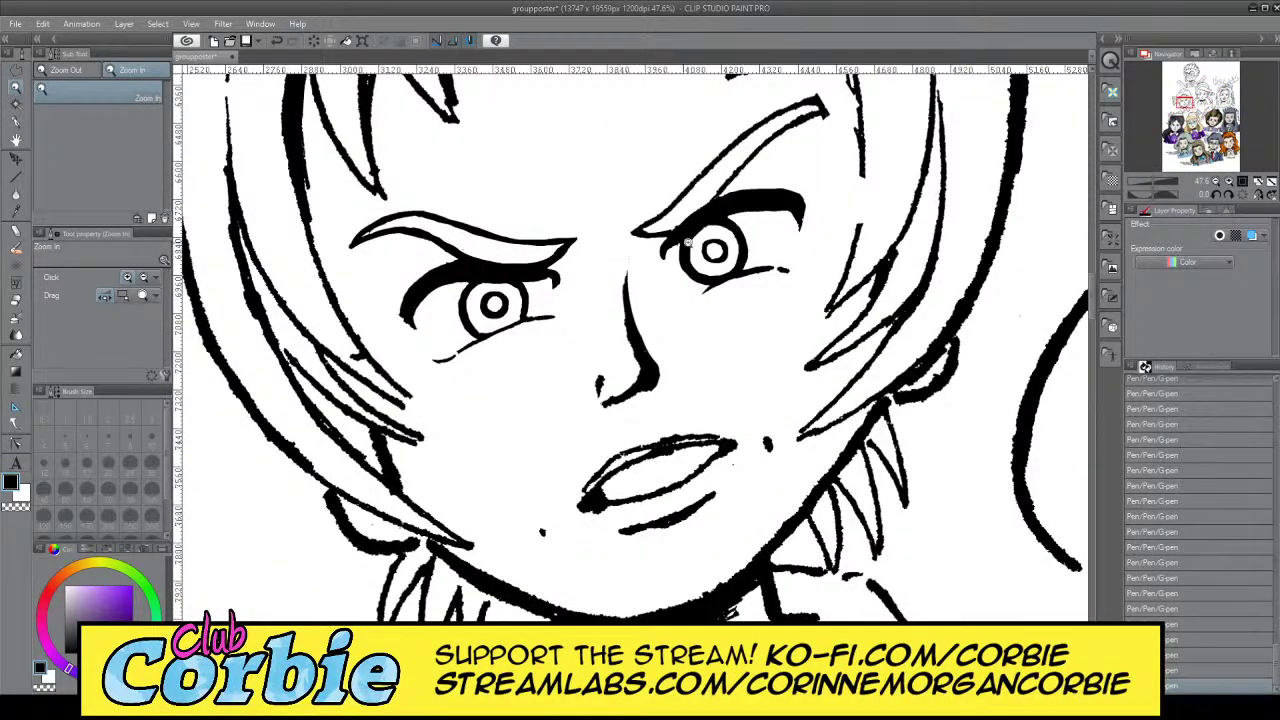
drag(688, 242, 324, 169)
click(20, 122)
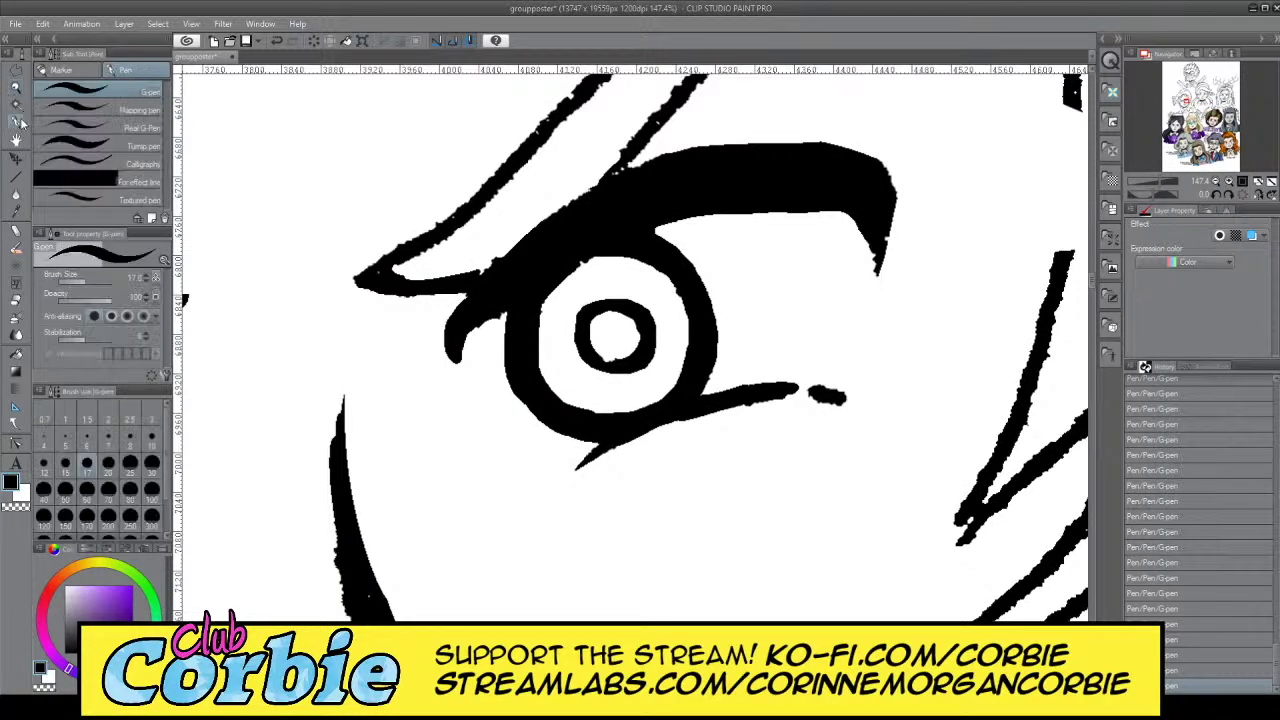
mouse_move(524, 299)
mouse_down()
mouse_move(684, 211)
mouse_move(516, 297)
mouse_move(708, 214)
mouse_move(666, 224)
mouse_move(803, 203)
mouse_move(709, 213)
mouse_up()
key(ctrl+z)
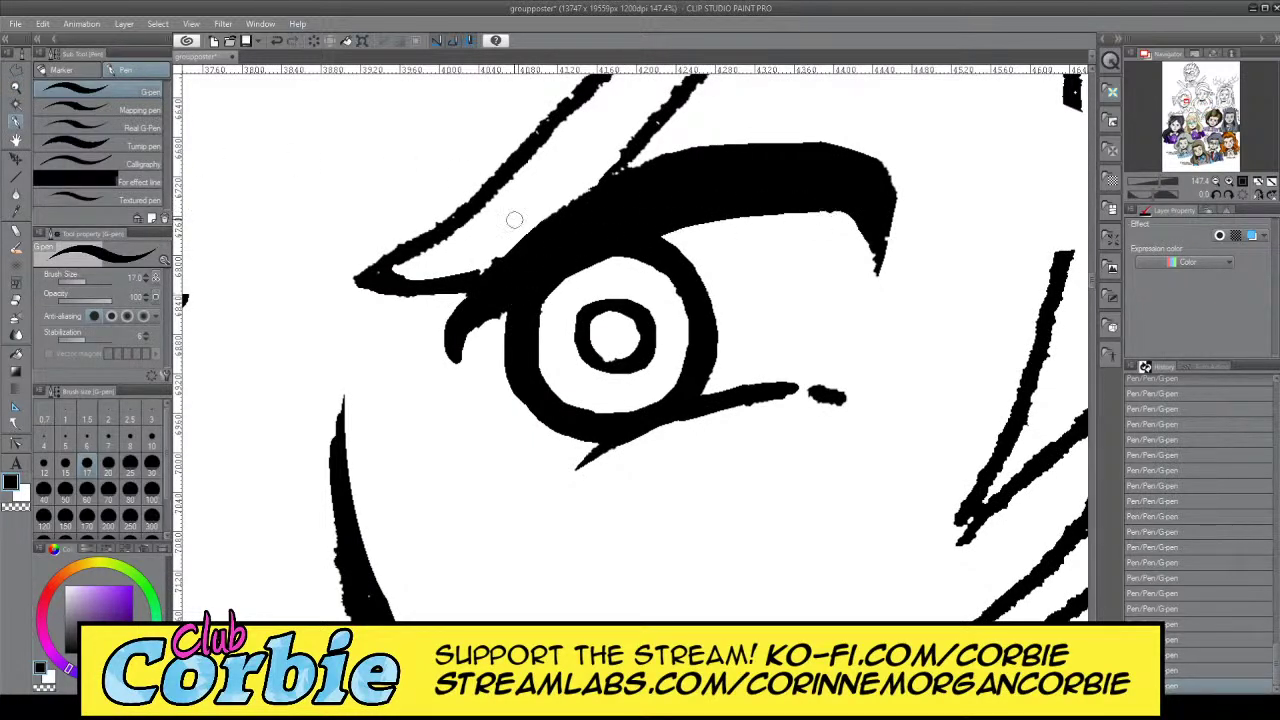
Compare the left eye's lash and lower lid with the right eye across Maxine's whole face
click(16, 89)
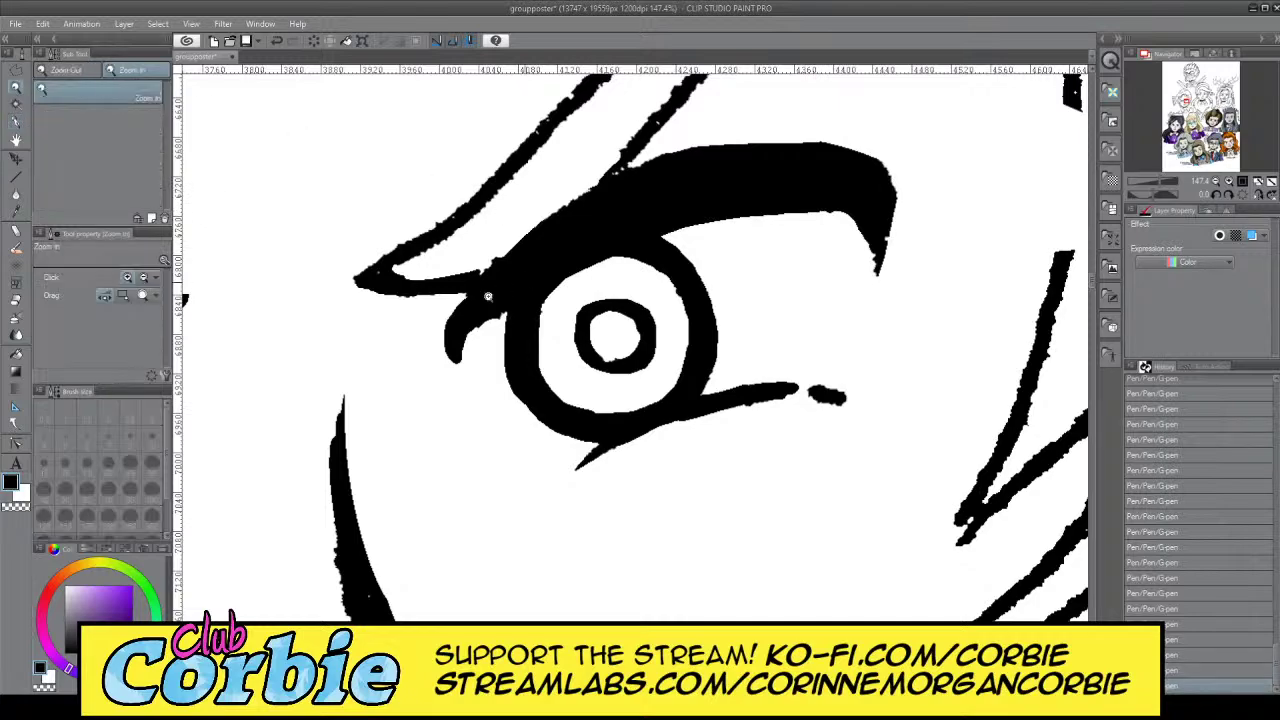
scroll(489, 298, down, 5)
scroll(449, 364, down, 2)
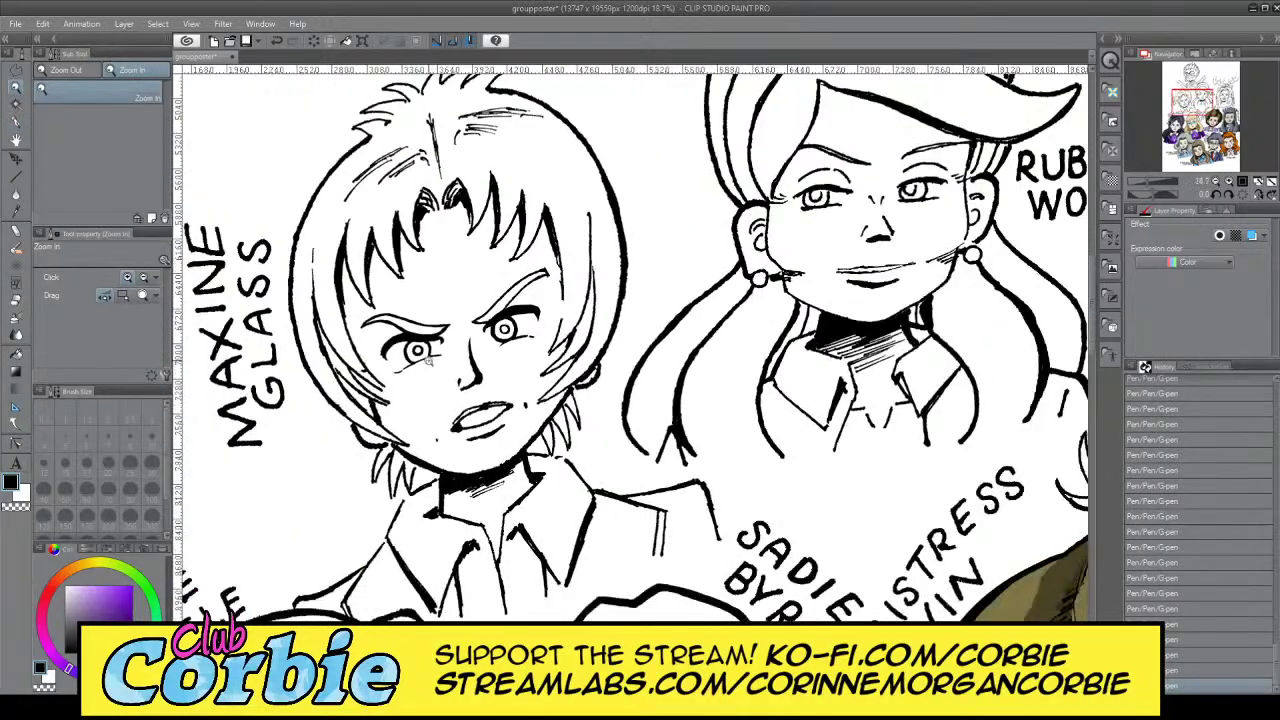
scroll(445, 350, up, 4)
scroll(532, 311, down, 2)
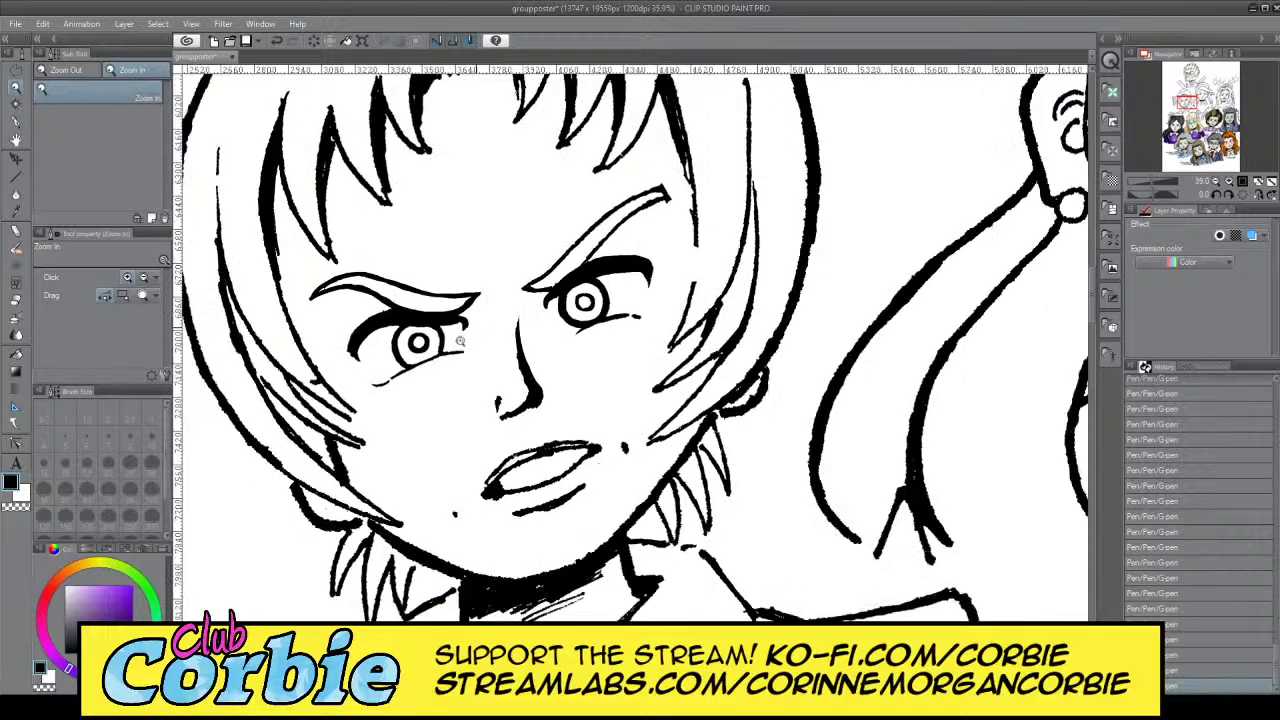
scroll(486, 336, up, 3)
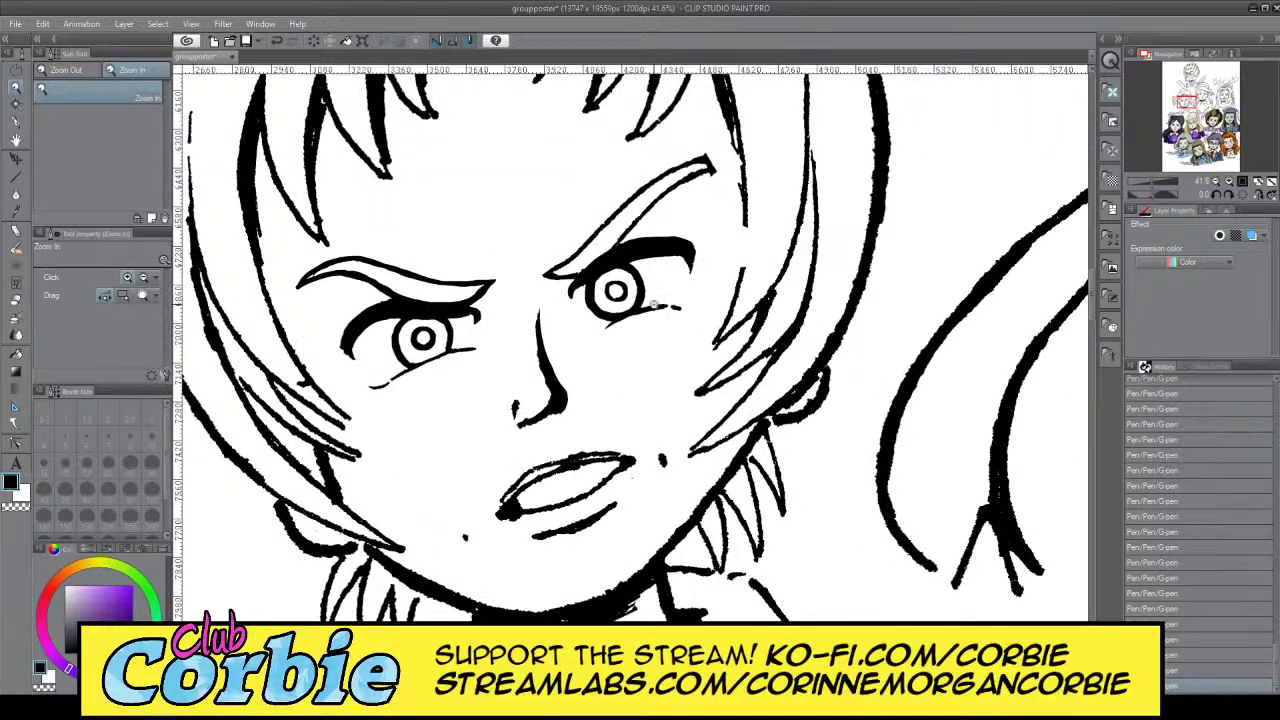
scroll(686, 268, up, 5)
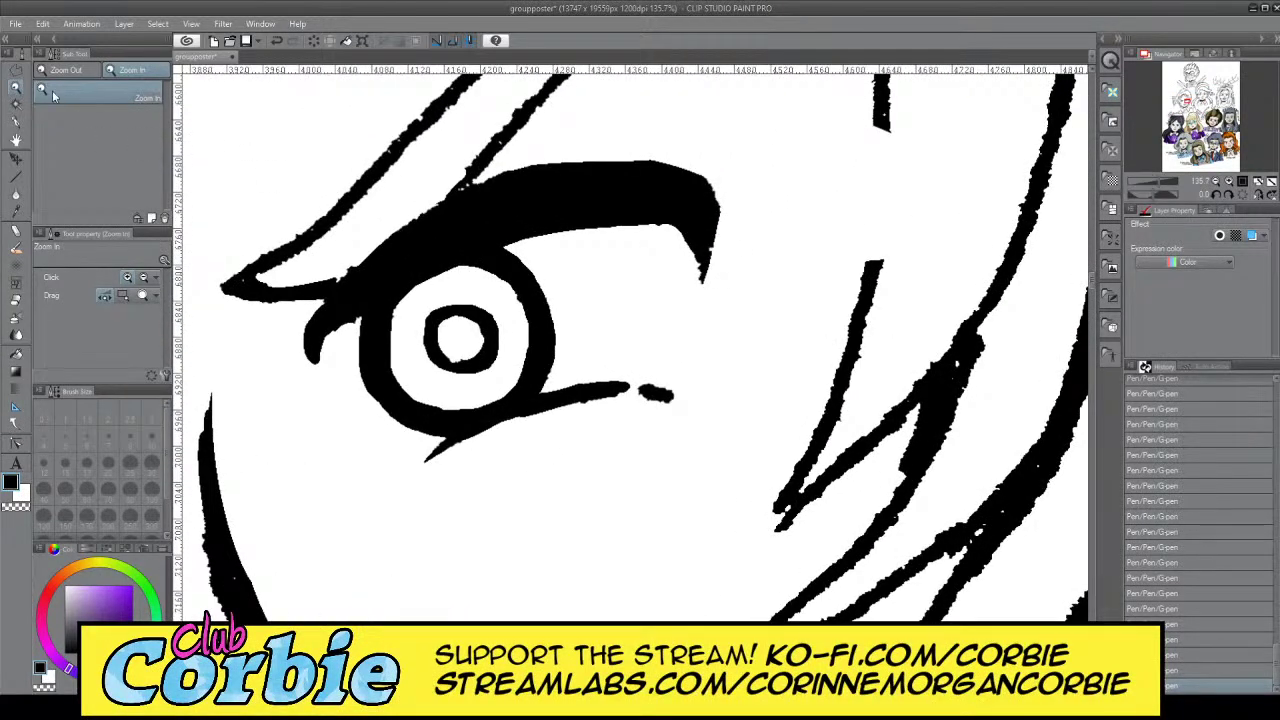
click(17, 121)
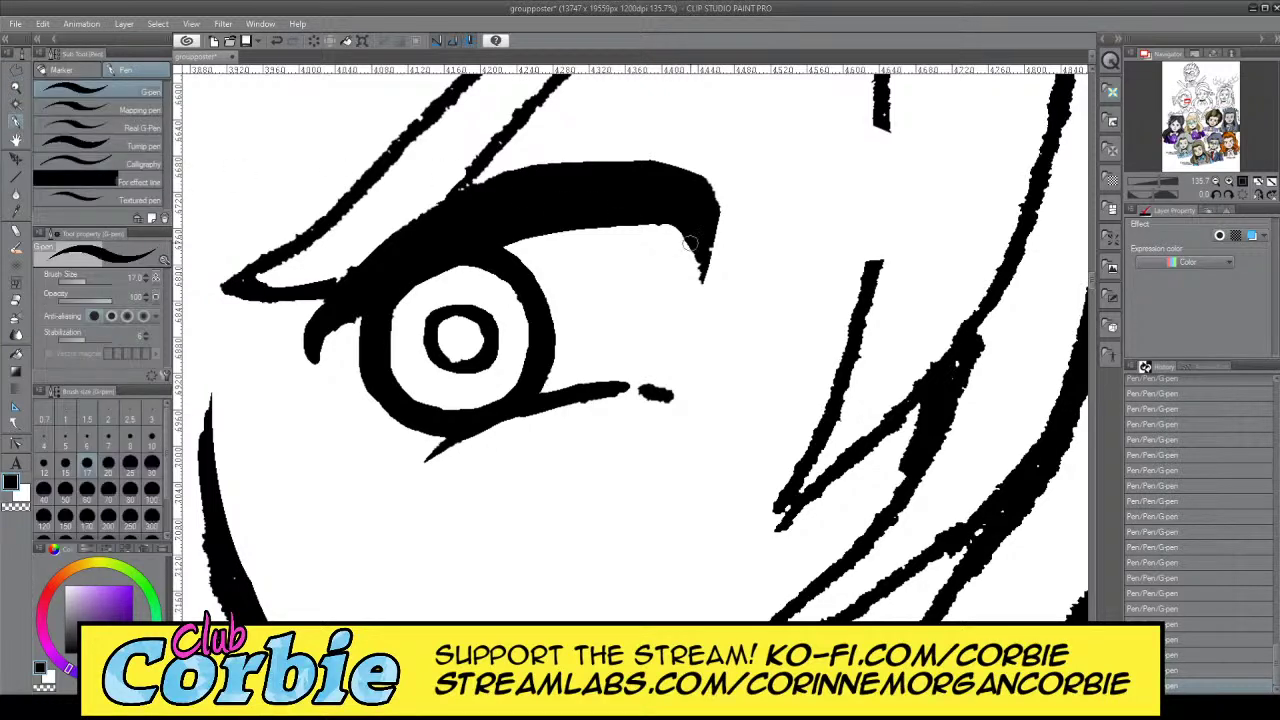
mouse_move(712, 232)
mouse_down()
mouse_move(762, 250)
mouse_move(770, 222)
mouse_up()
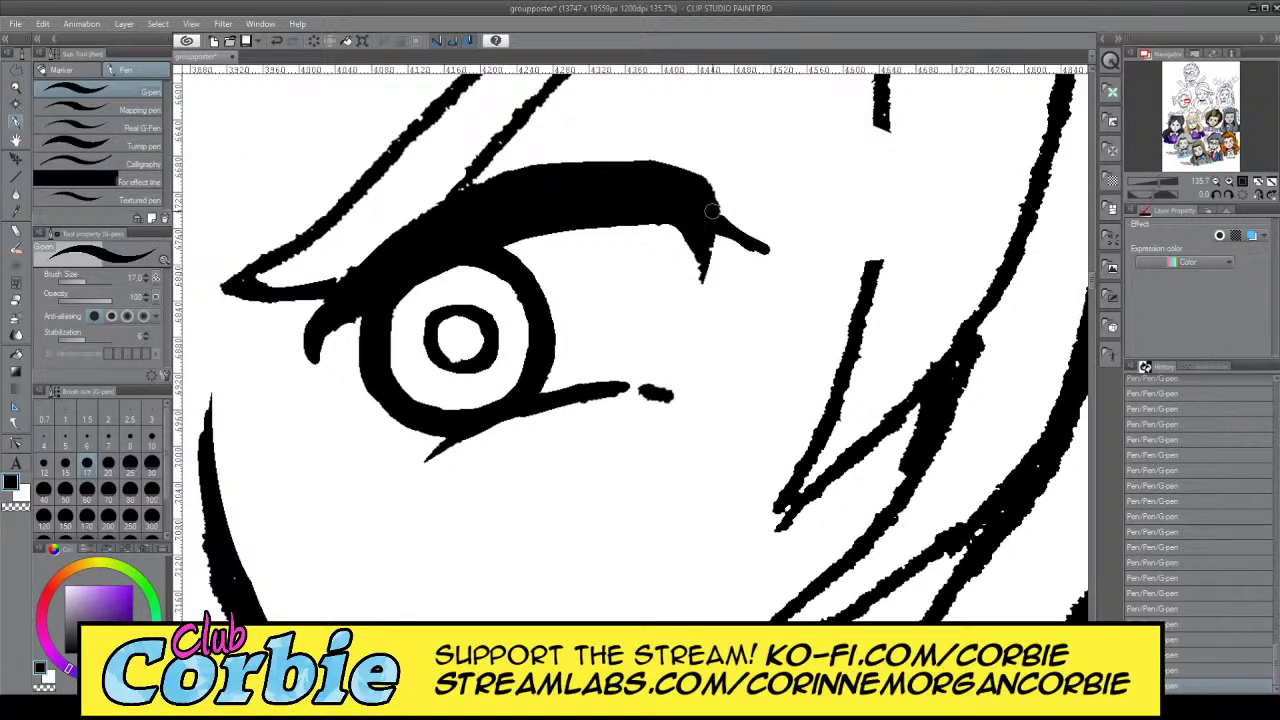
mouse_move(702, 192)
mouse_down()
mouse_move(758, 195)
mouse_move(665, 170)
mouse_up()
key(ctrl+z)
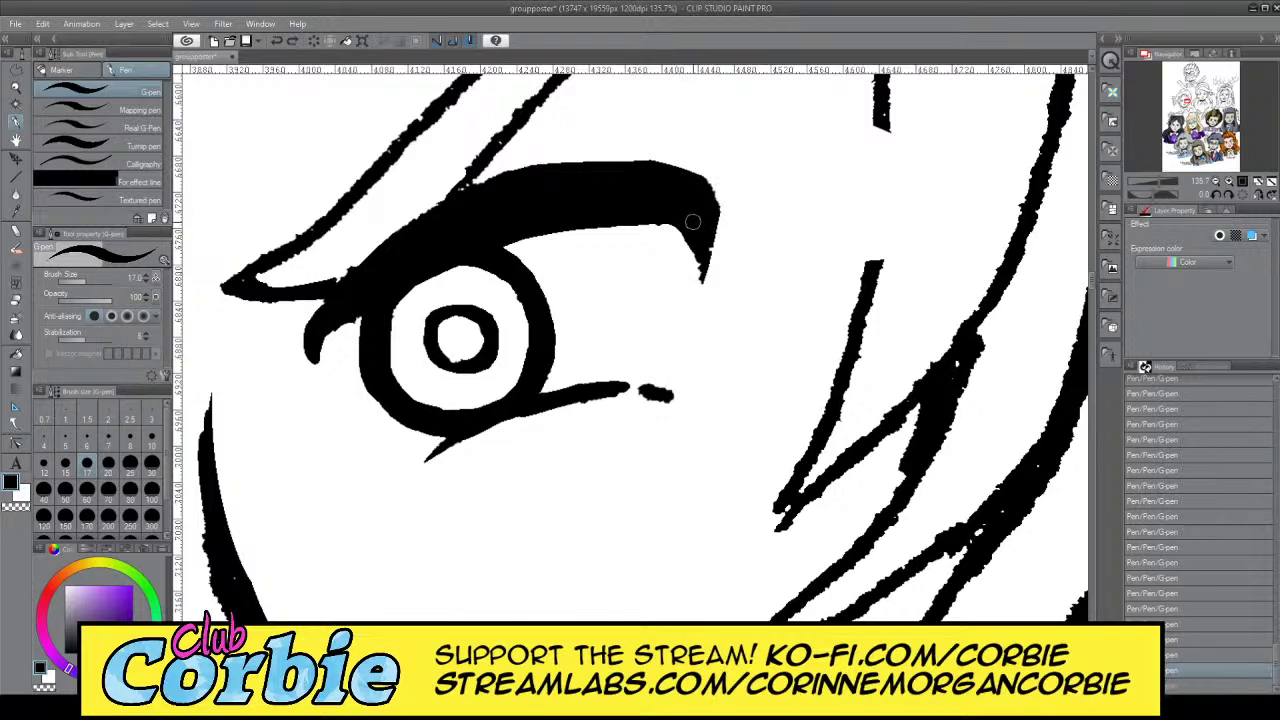
Extend the left upper lash's outer end in black into a downward hook, and paint out the old lash tip in white
mouse_move(692, 222)
mouse_down()
mouse_move(744, 211)
mouse_move(661, 173)
mouse_up()
drag(722, 215, 742, 229)
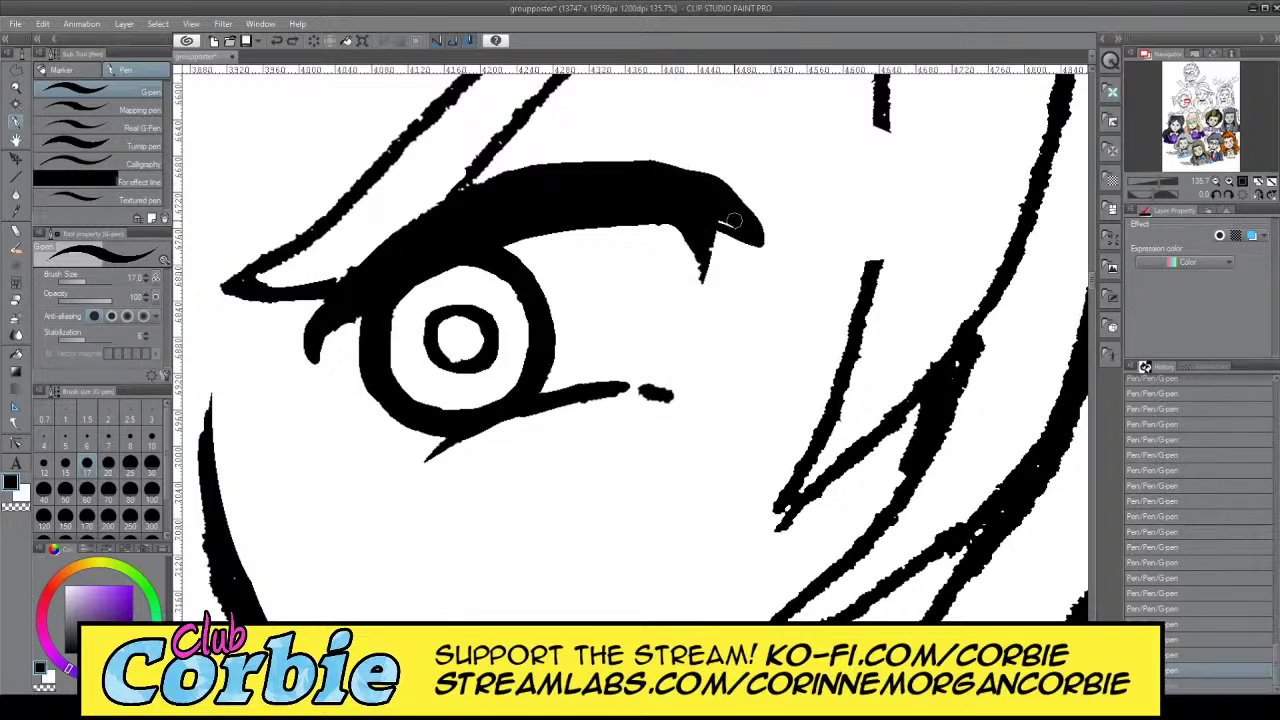
mouse_move(735, 228)
mouse_down()
mouse_move(744, 284)
mouse_move(741, 220)
mouse_up()
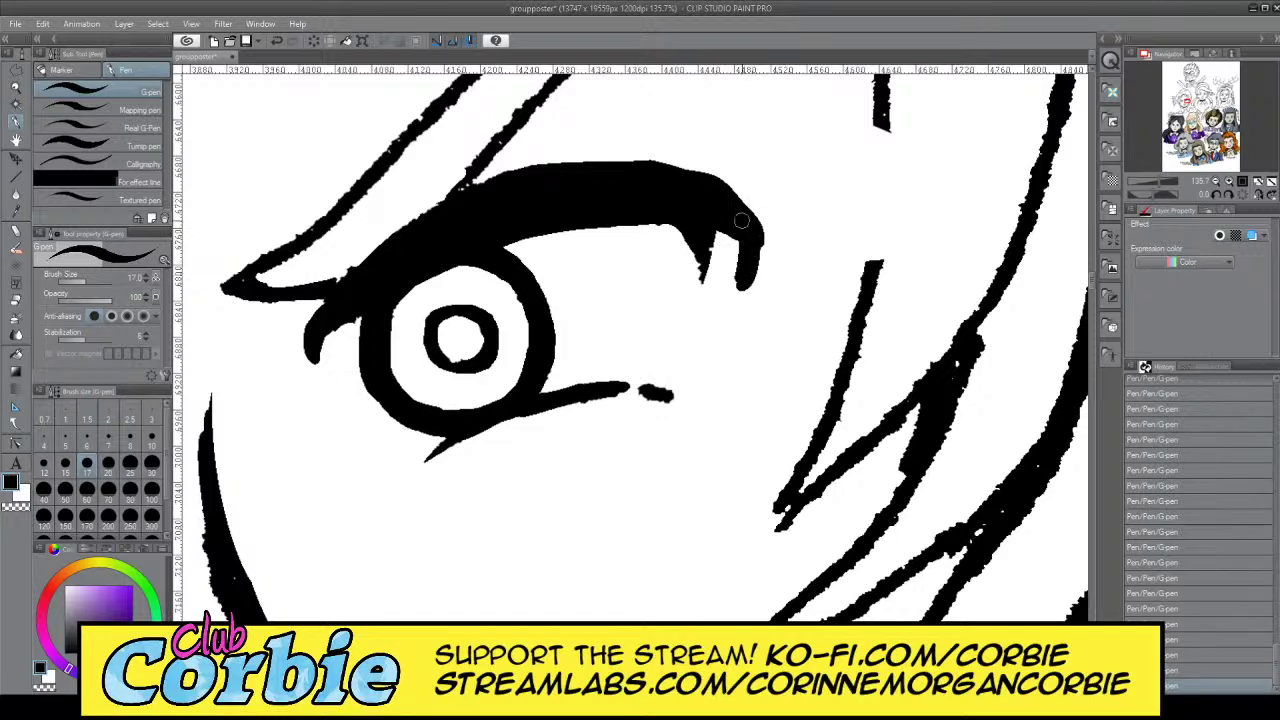
key(x)
mouse_move(721, 265)
mouse_down()
mouse_move(706, 277)
mouse_move(712, 258)
mouse_move(657, 240)
mouse_move(666, 230)
mouse_move(725, 260)
mouse_up()
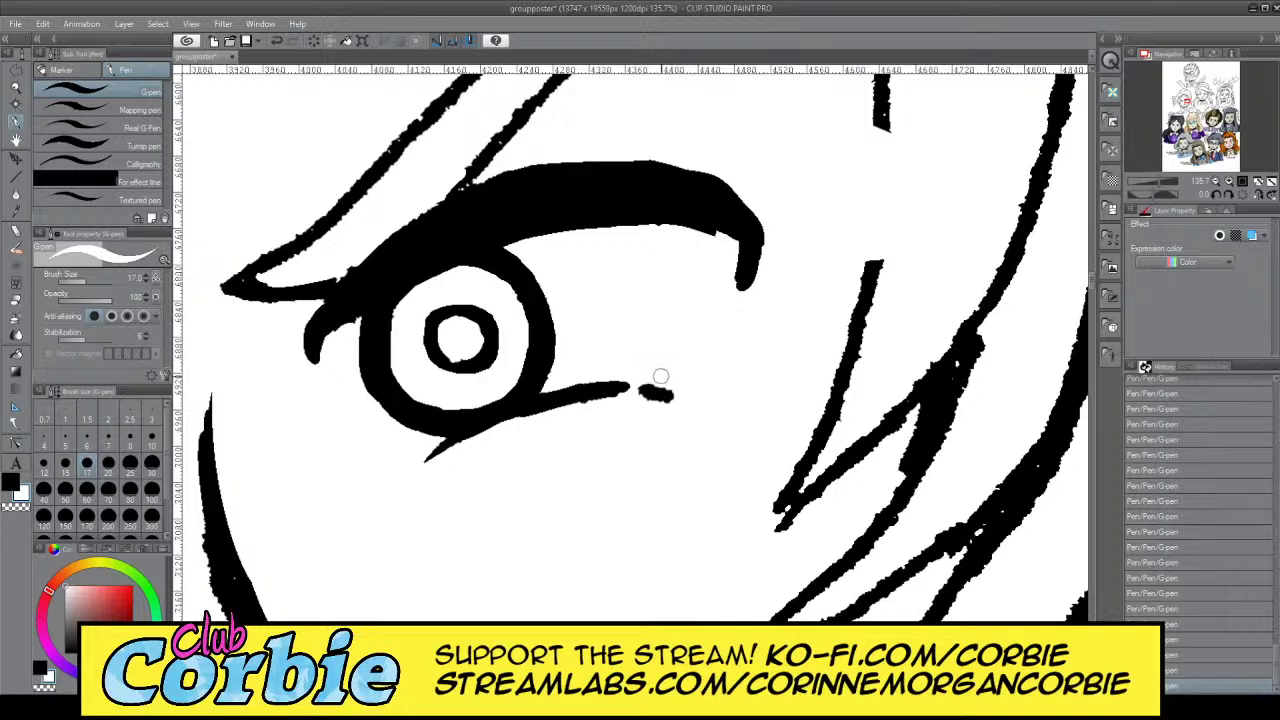
Extend the left eye's lower lid line outward through the separate dash in black, and thin it to a smooth taper in white
key(x)
drag(714, 391, 576, 384)
mouse_move(700, 394)
mouse_down()
mouse_move(572, 387)
mouse_move(700, 391)
mouse_up()
drag(599, 387, 720, 391)
key(x)
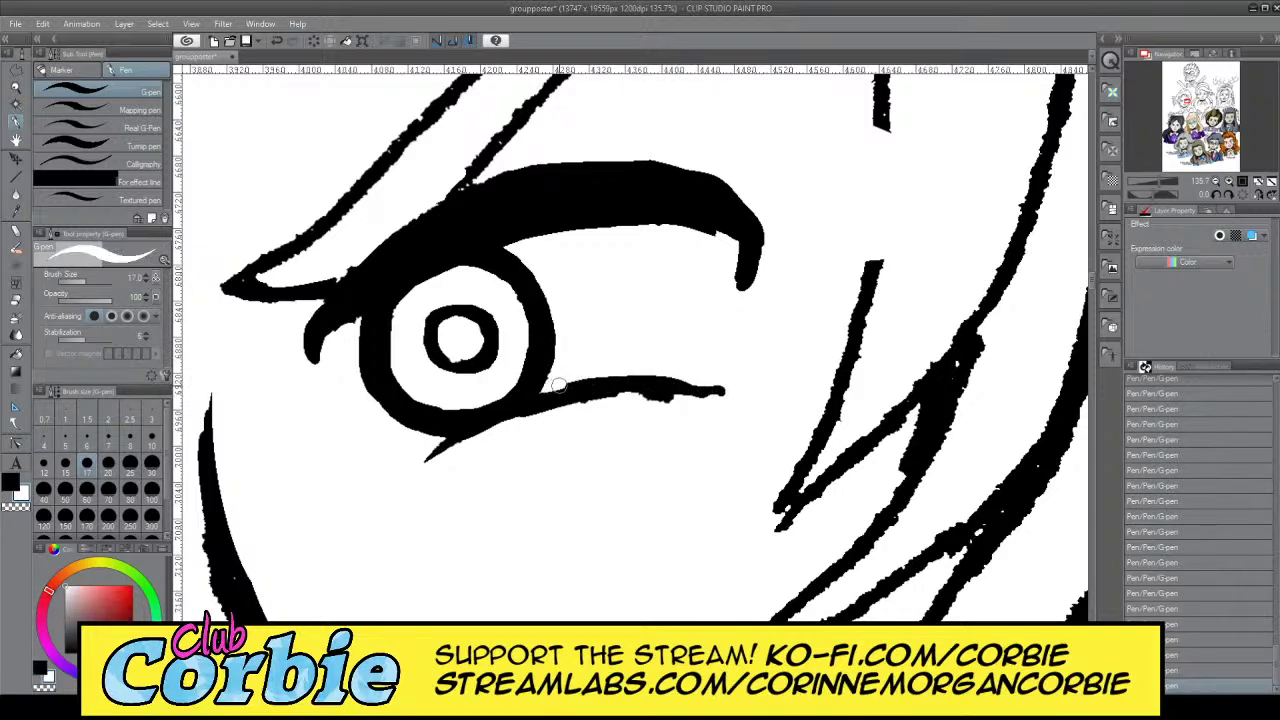
drag(558, 383, 748, 385)
drag(545, 414, 707, 402)
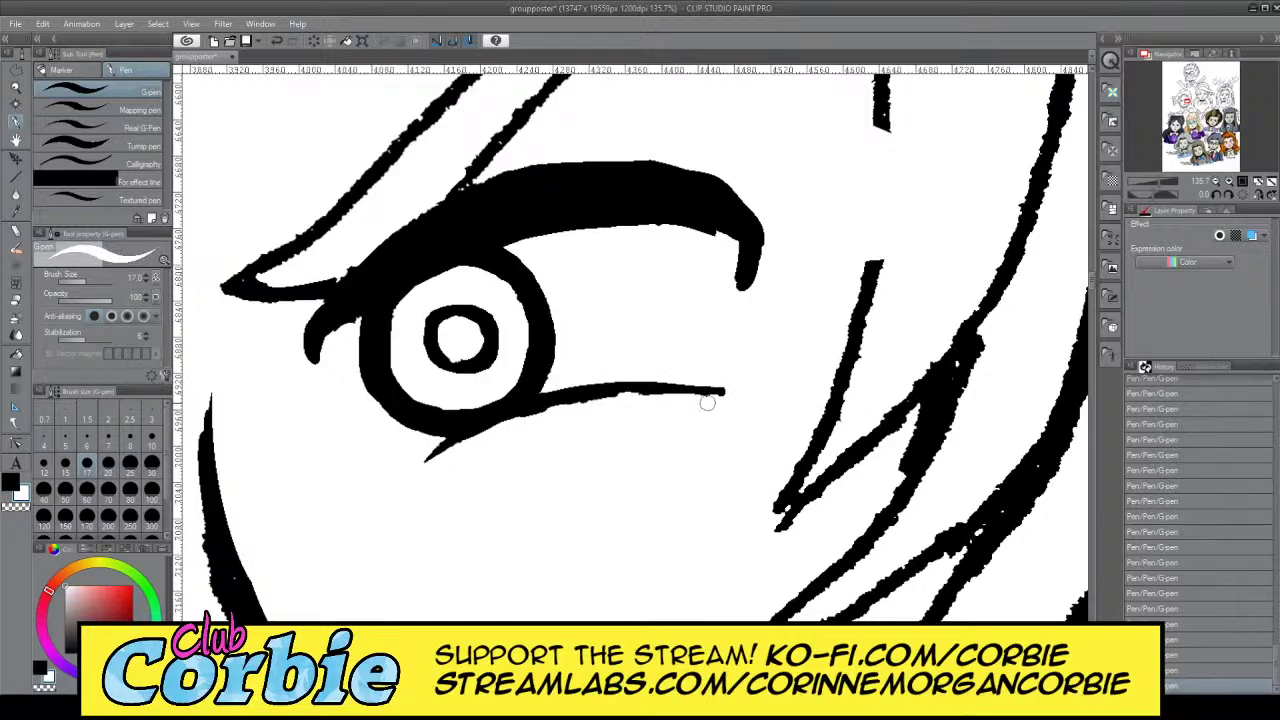
Examine the reshaped left lash and lower lid line against the right eye and the whole face
click(15, 88)
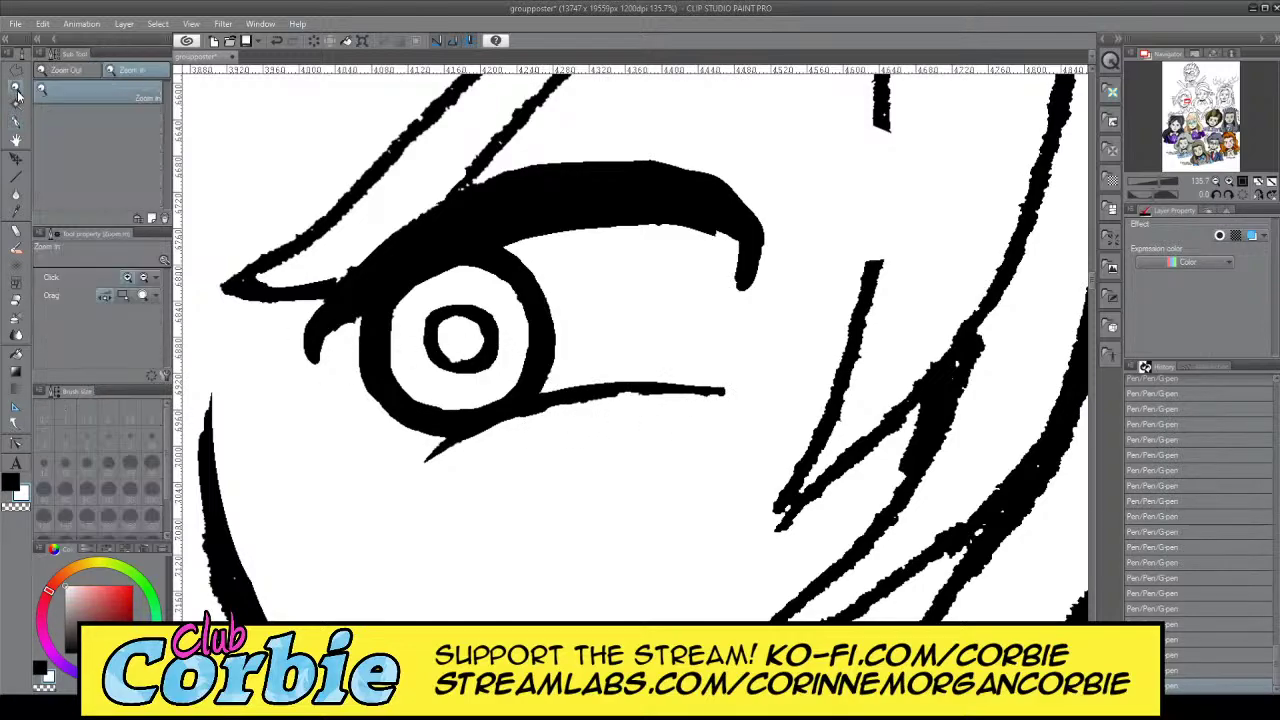
scroll(508, 240, down, 10)
scroll(497, 322, up, 3)
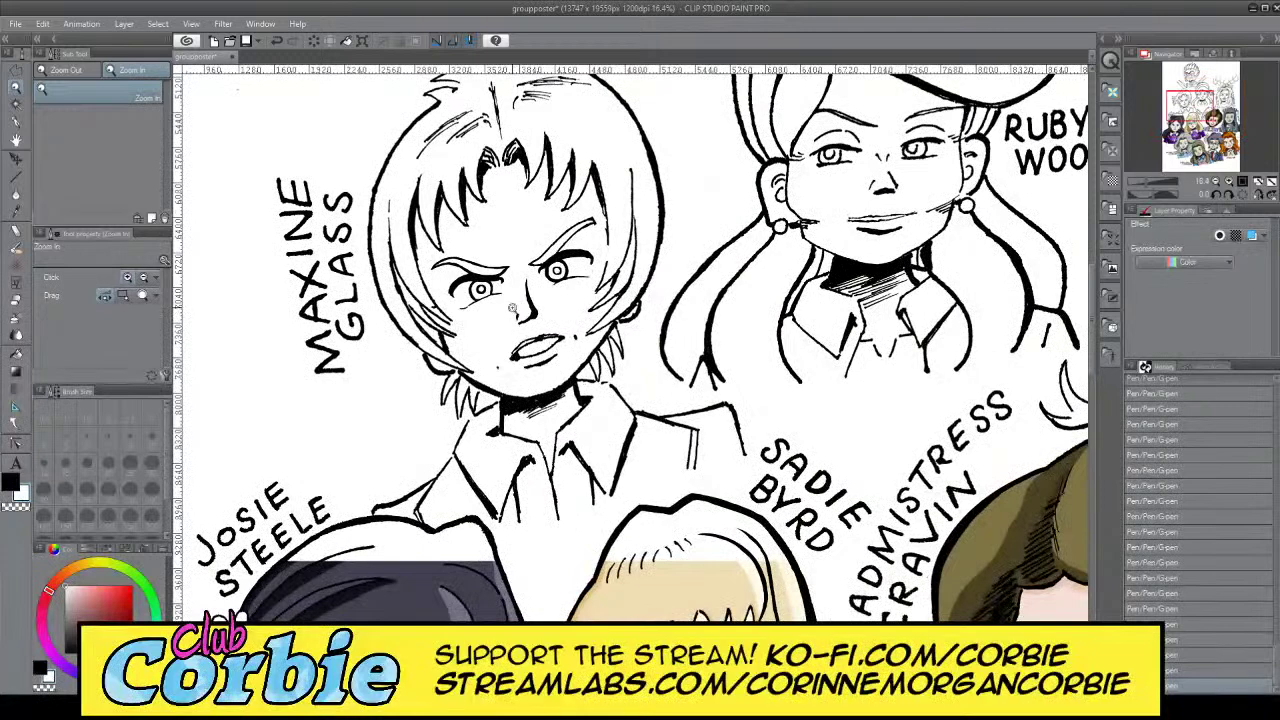
scroll(515, 302, up, 1)
scroll(501, 276, up, 3)
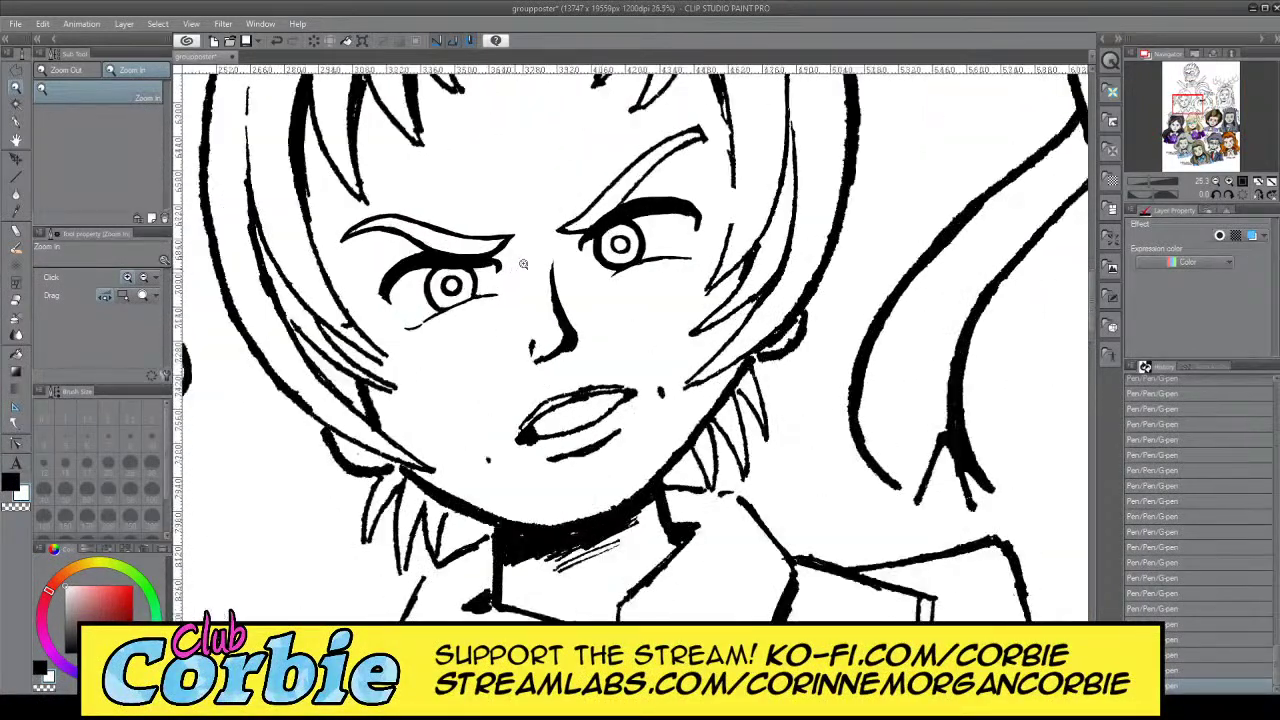
scroll(705, 248, up, 5)
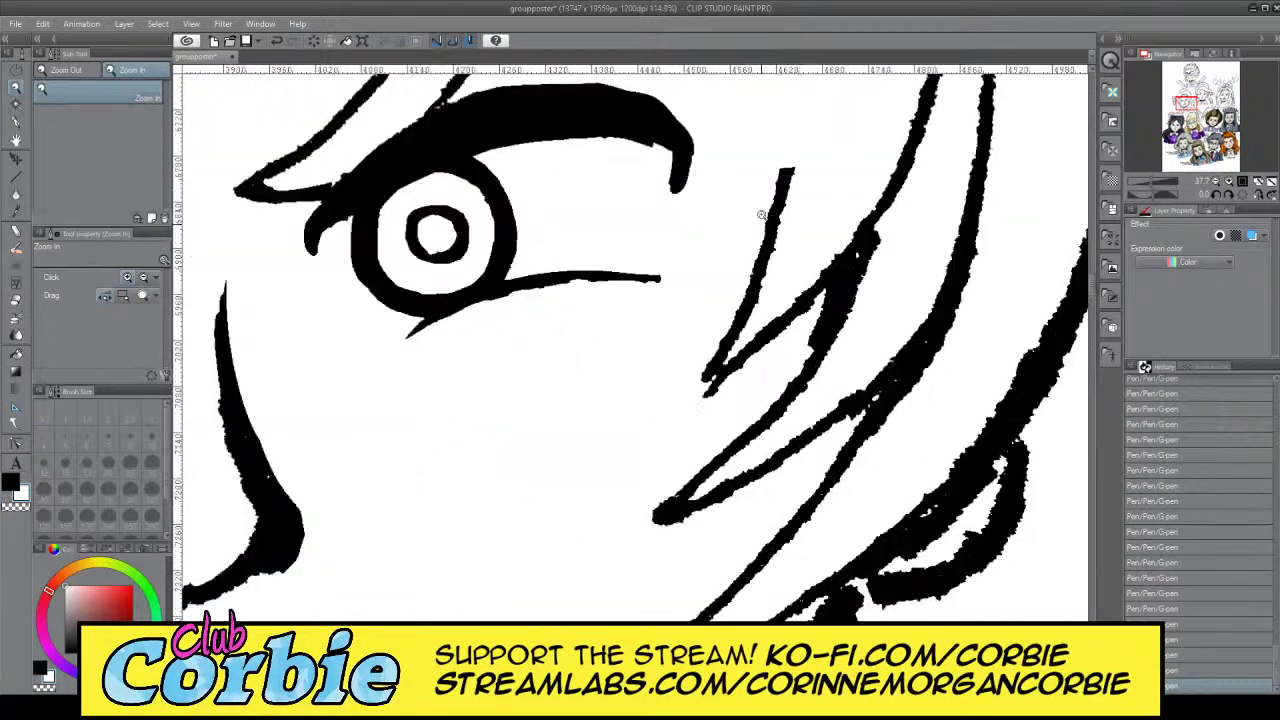
click(18, 121)
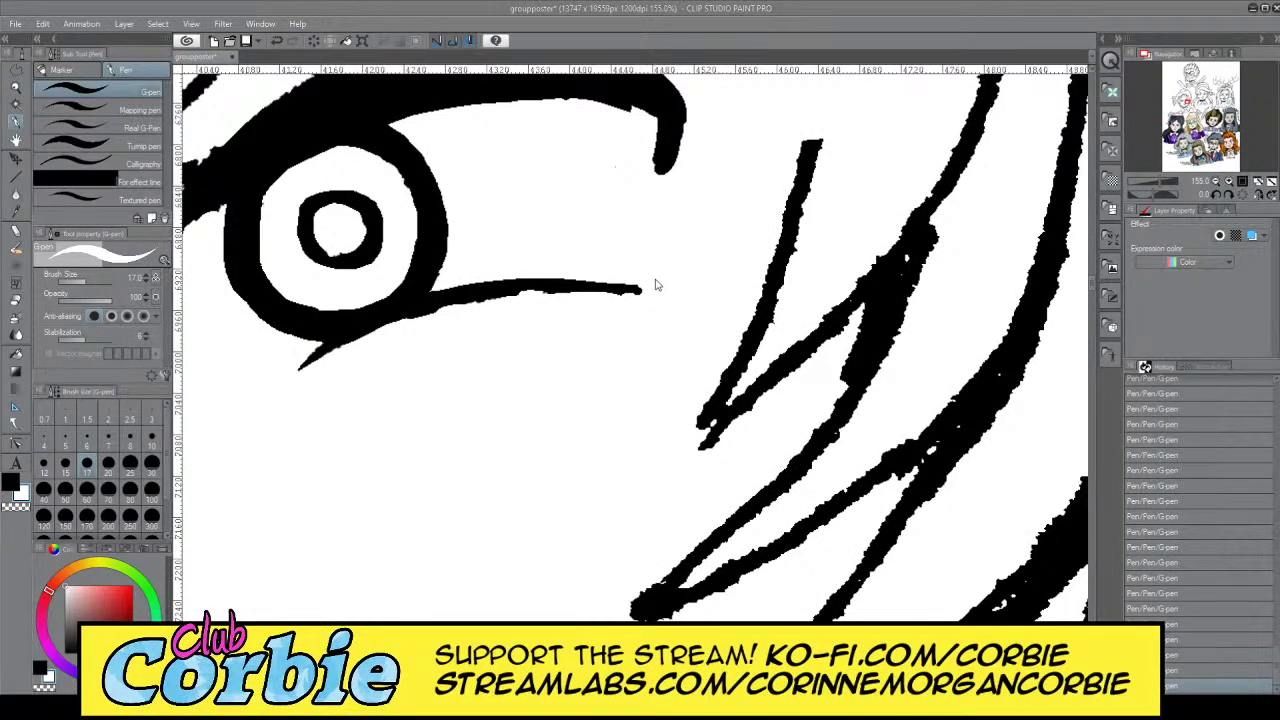
Extend the outer end of the left eye's lower lid line in black with a short upward flick
drag(642, 288, 671, 274)
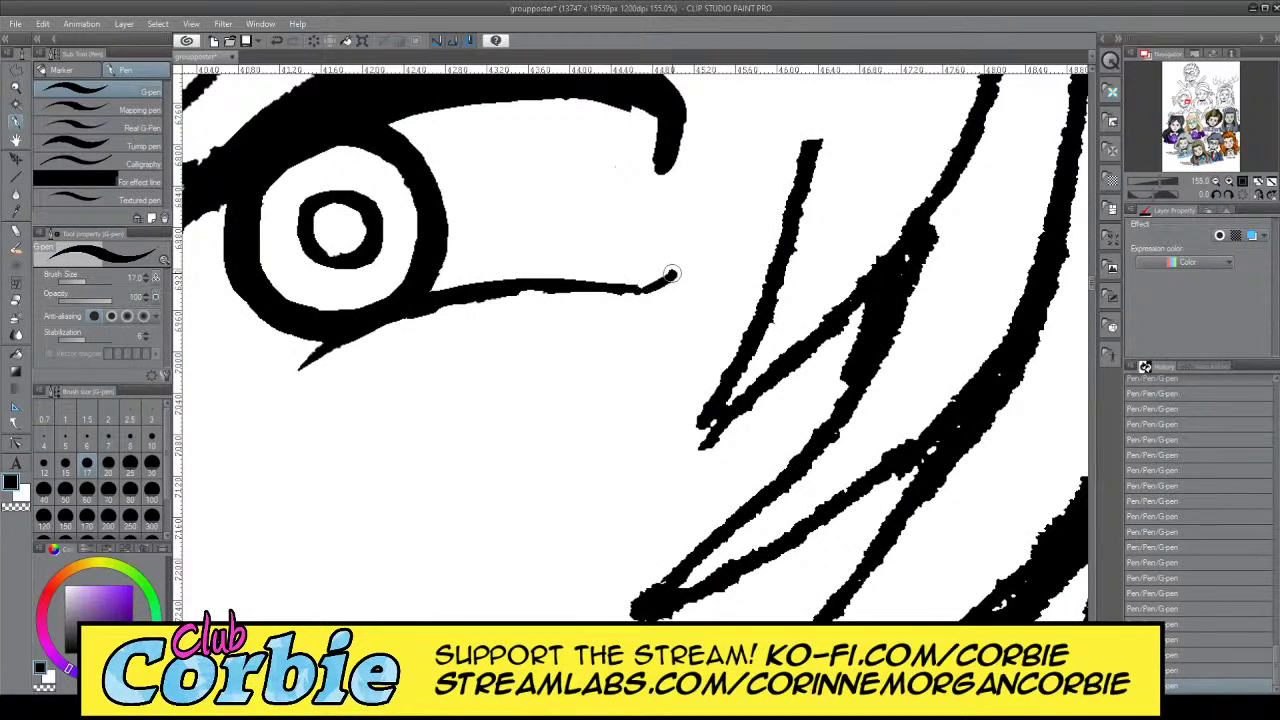
key(x)
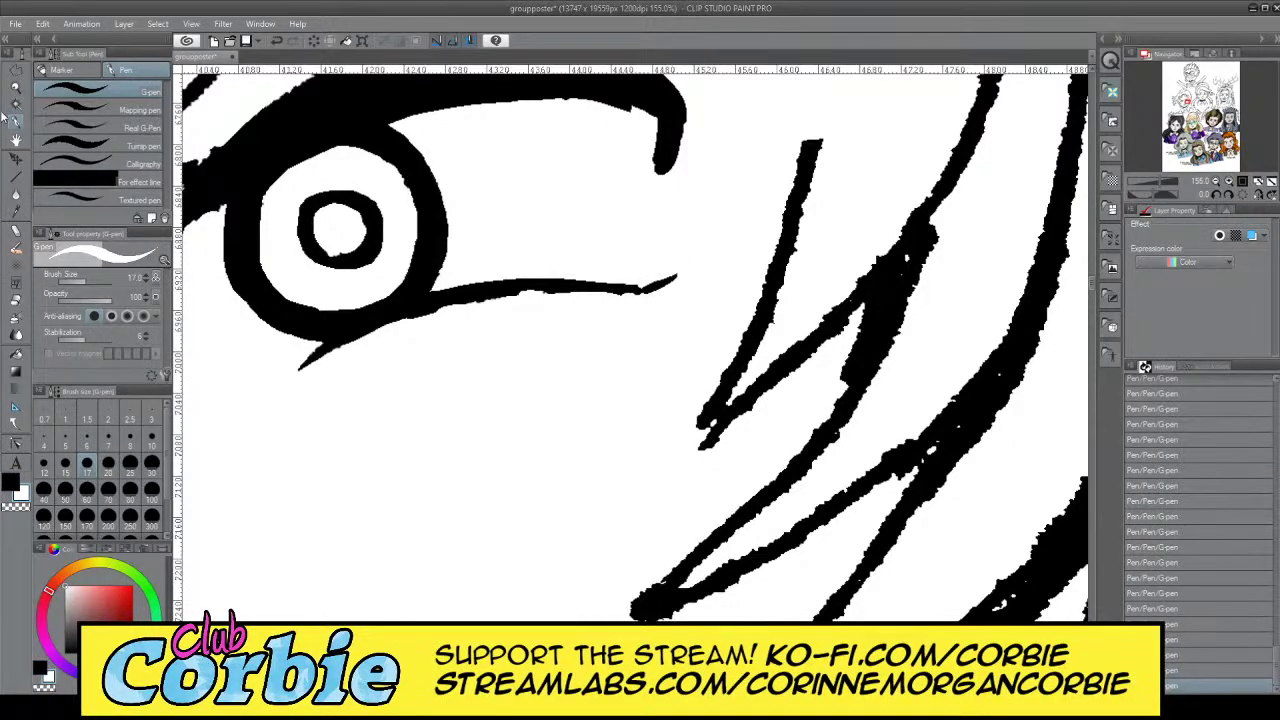
click(18, 90)
mouse_move(622, 290)
mouse_down()
mouse_move(582, 236)
mouse_move(567, 298)
mouse_move(626, 287)
mouse_move(608, 283)
mouse_up()
drag(550, 214, 602, 216)
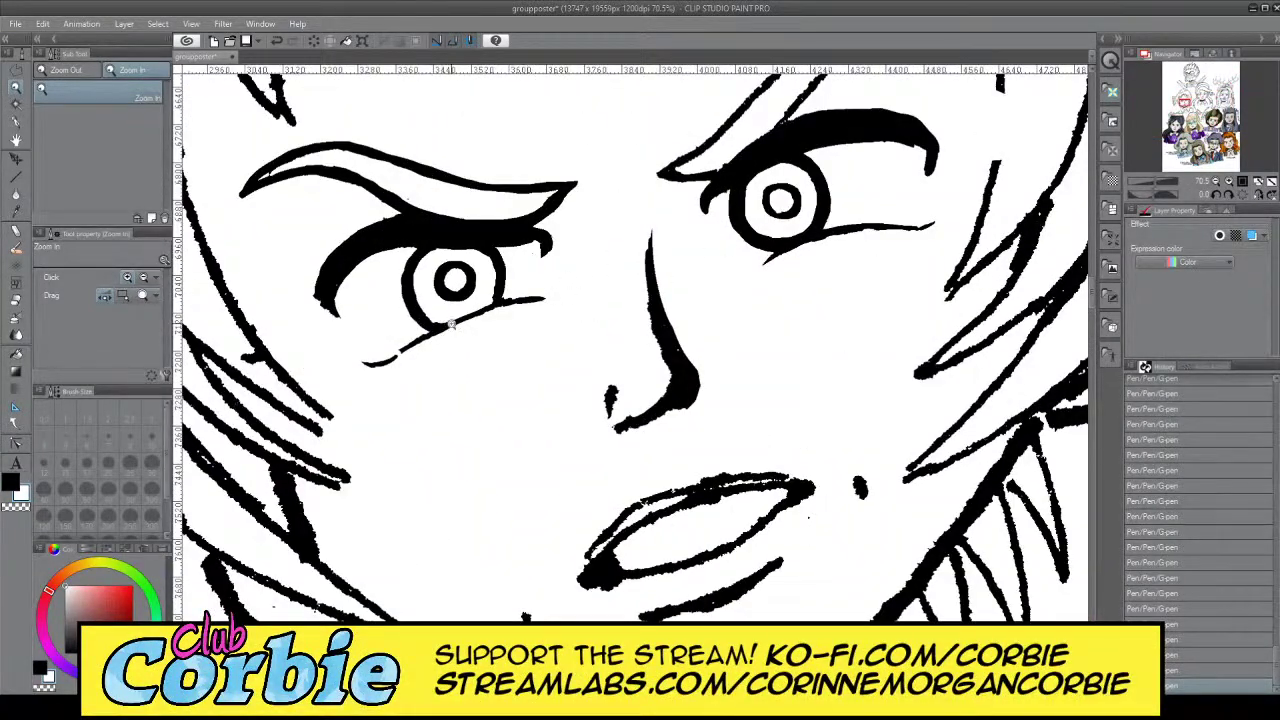
scroll(651, 226, down, 3)
scroll(623, 211, up, 3)
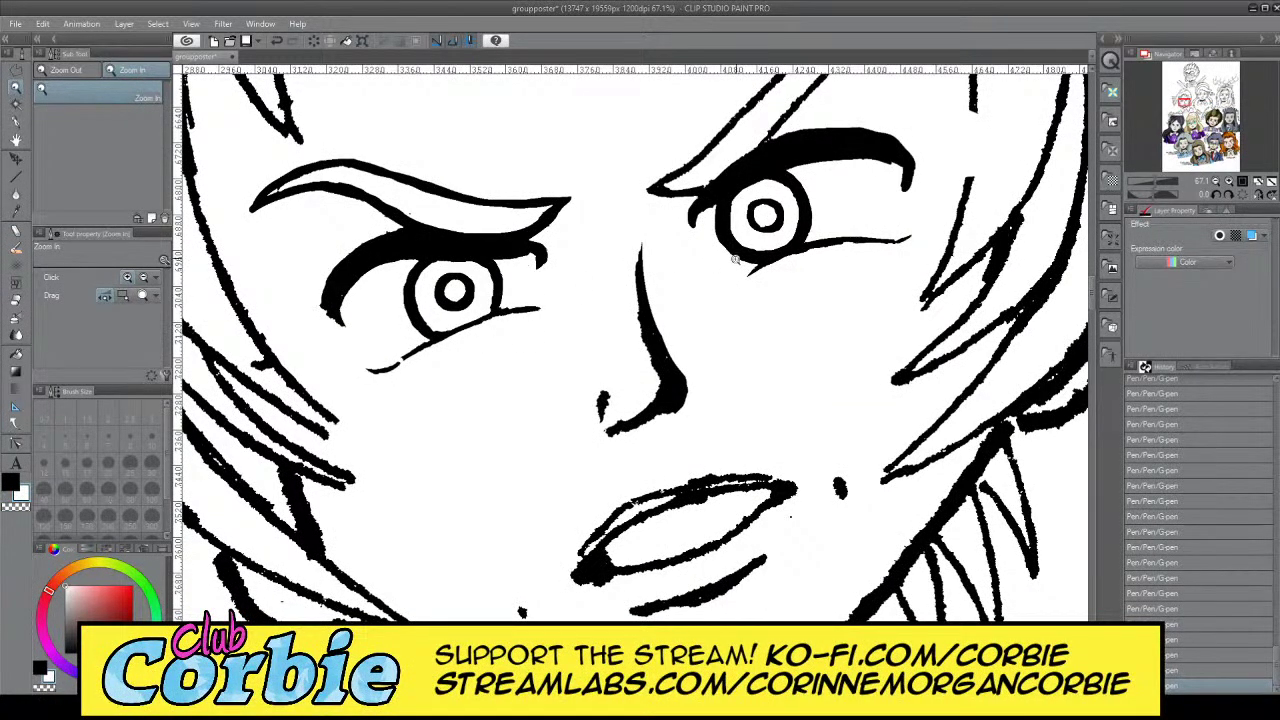
scroll(808, 243, up, 5)
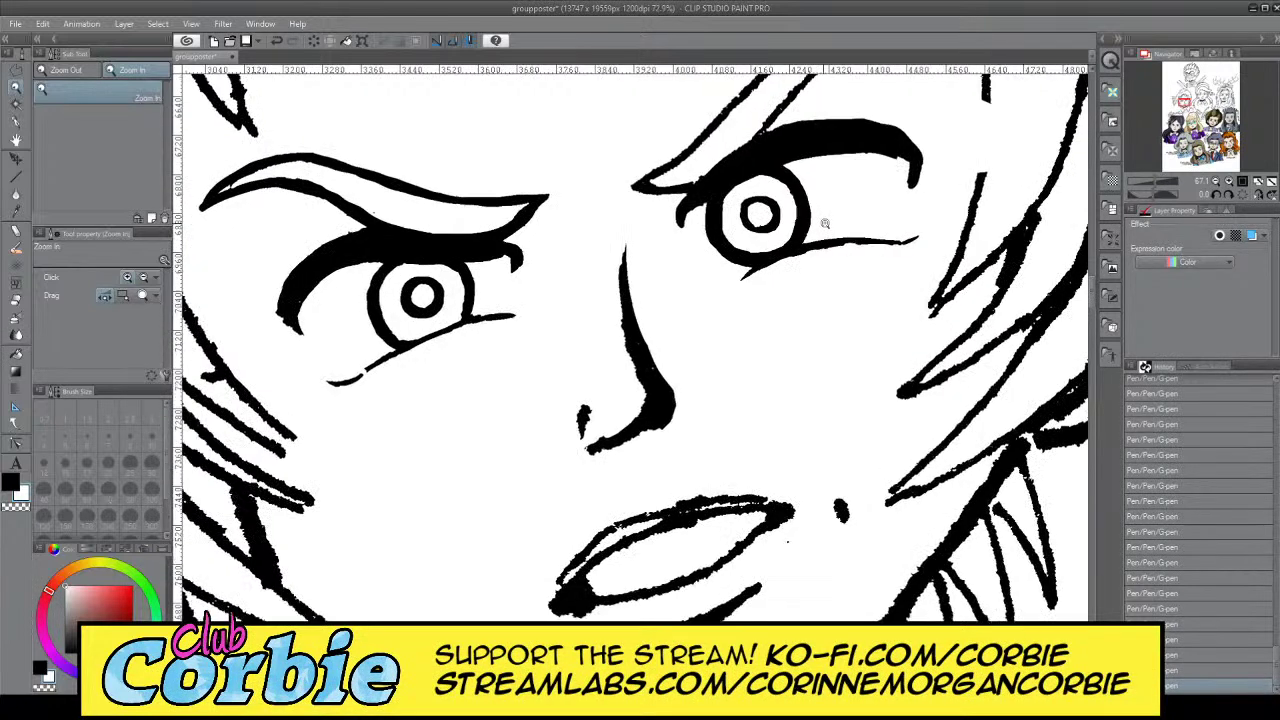
Paint out in white the lower lid line's inner tip and the stretch running under the left iris
click(18, 121)
drag(632, 319, 767, 265)
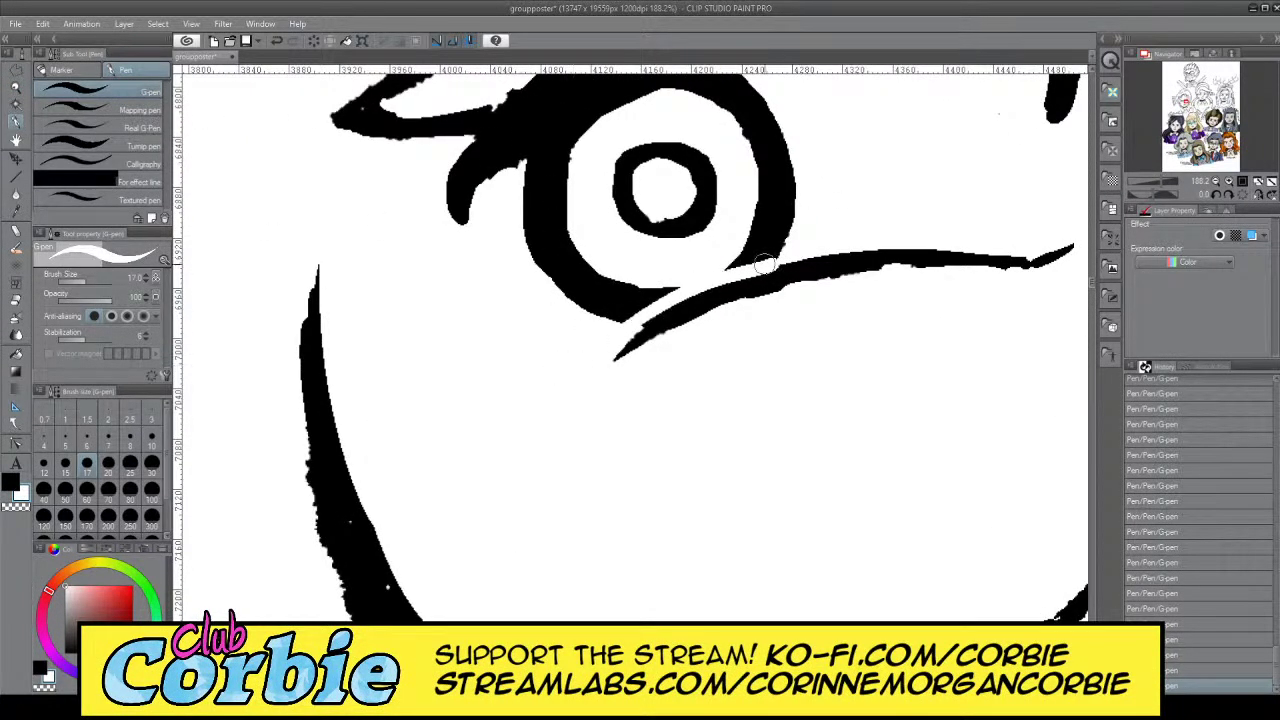
key(ctrl+z)
mouse_move(637, 320)
mouse_down()
mouse_move(846, 241)
mouse_move(623, 352)
mouse_move(787, 293)
mouse_up()
key(ctrl+y)
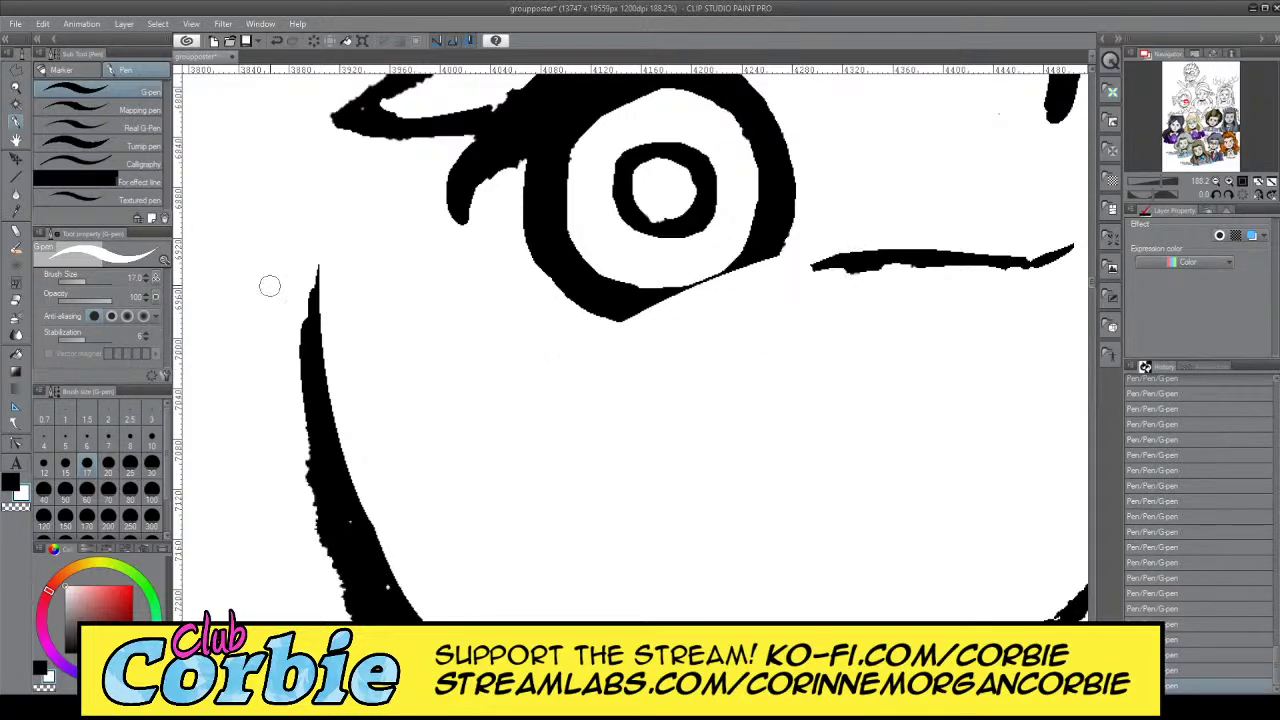
Cut away the bottom of the left iris outline in white along the slant of the lower lid
click(18, 89)
drag(542, 307, 424, 341)
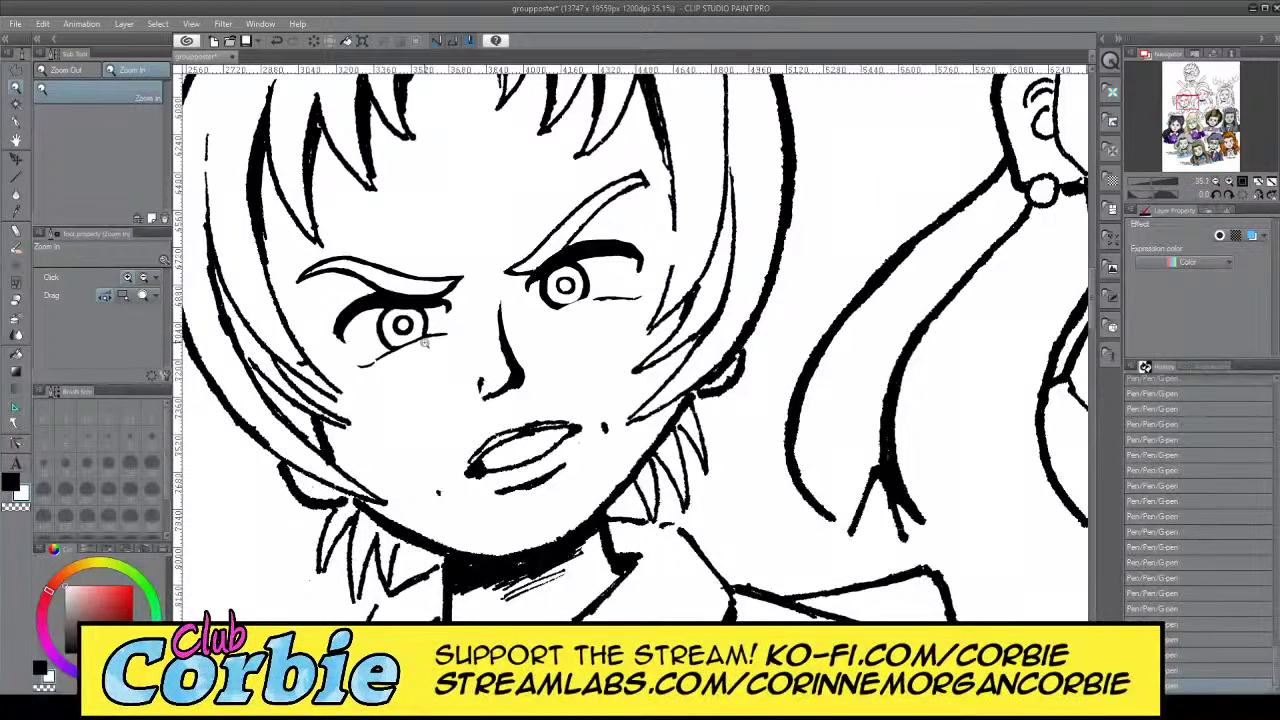
click(506, 318)
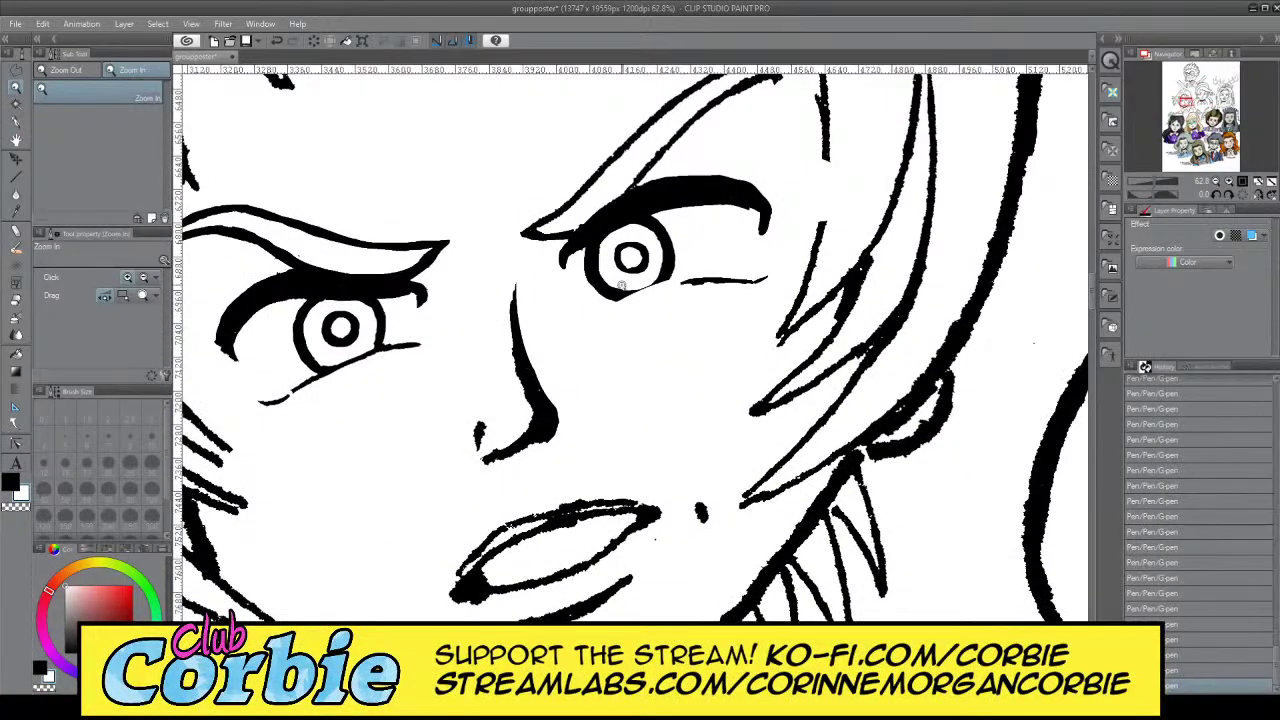
click(625, 249)
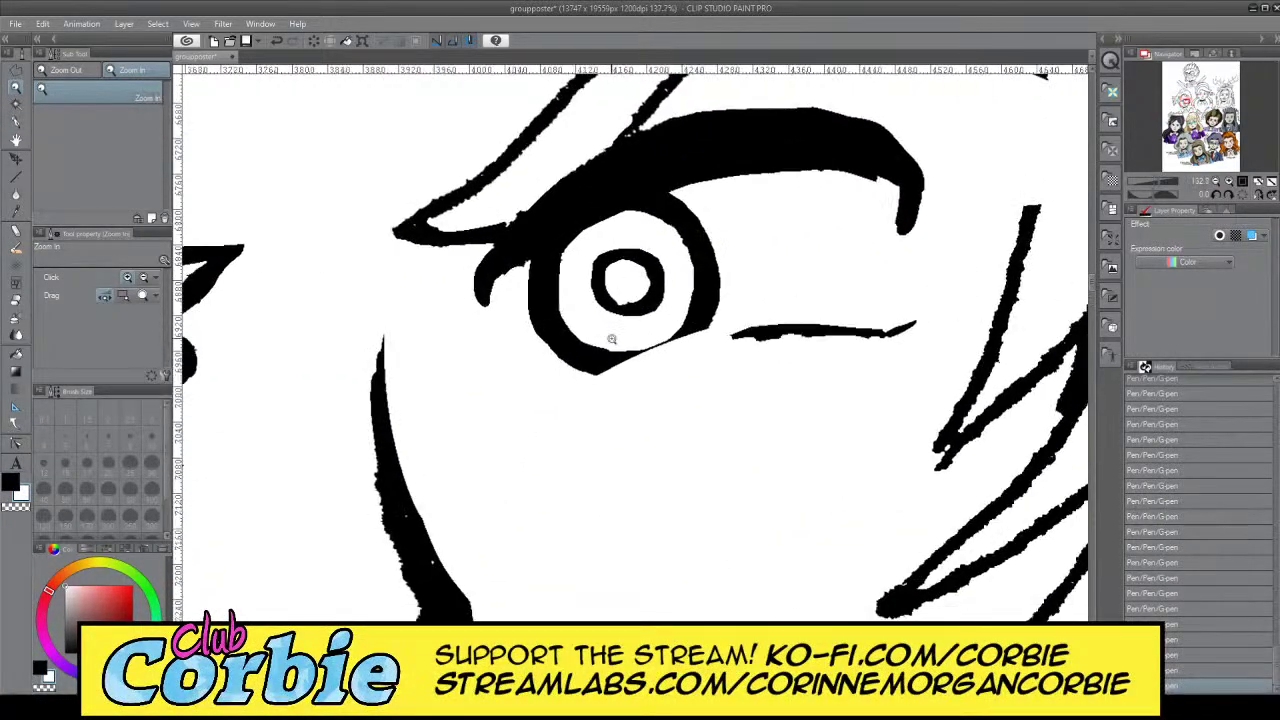
click(646, 318)
click(17, 120)
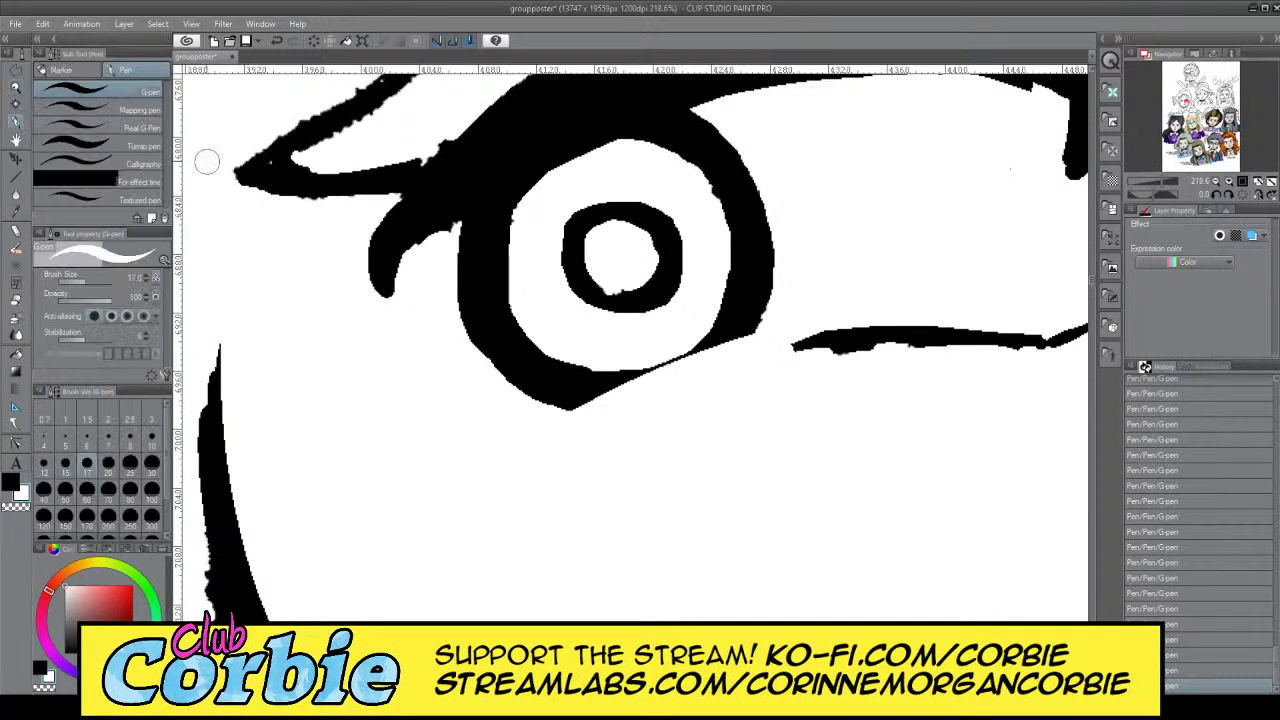
drag(515, 424, 760, 318)
key(ctrl+z)
mouse_move(534, 423)
mouse_down()
mouse_move(676, 372)
mouse_move(601, 366)
mouse_move(651, 380)
mouse_move(554, 351)
mouse_move(630, 387)
mouse_move(672, 371)
mouse_move(708, 329)
mouse_move(713, 280)
mouse_move(686, 363)
mouse_move(714, 264)
mouse_move(700, 341)
mouse_up()
key(x)
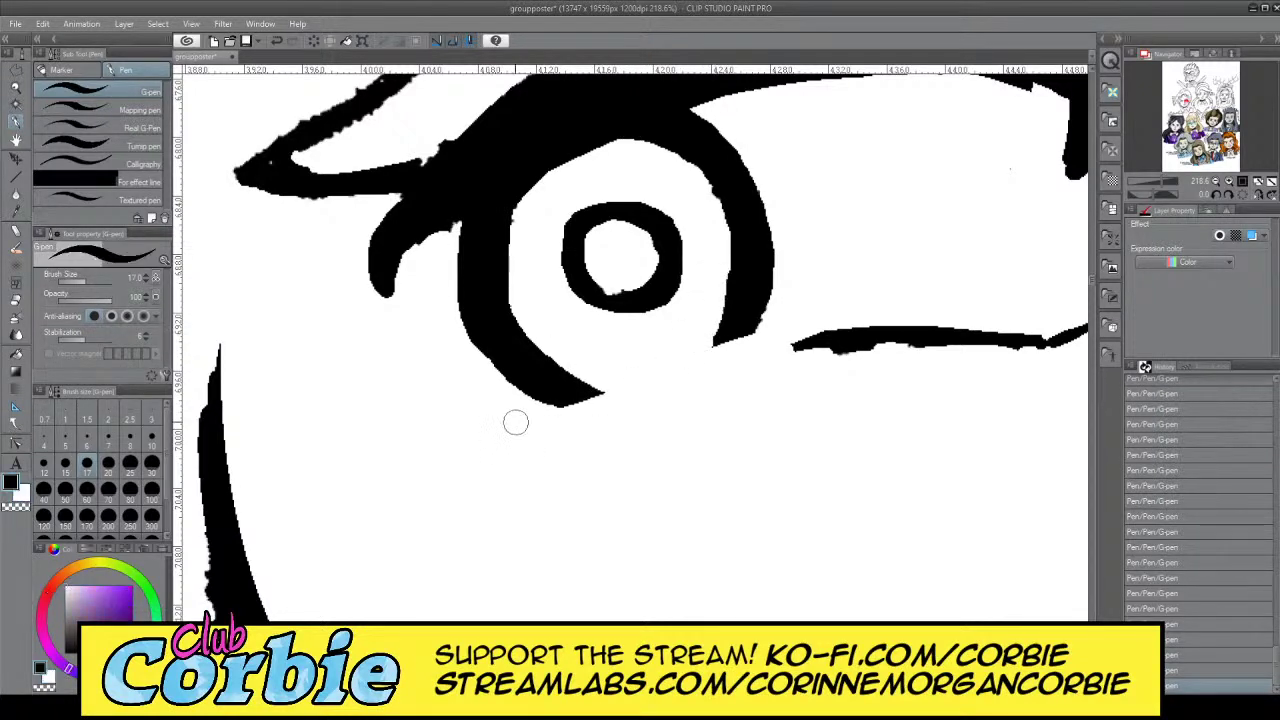
Redraw the left lower lid line in black beneath the iris, joining it to the outer line and the iris outline
drag(500, 430, 851, 320)
key(ctrl+z)
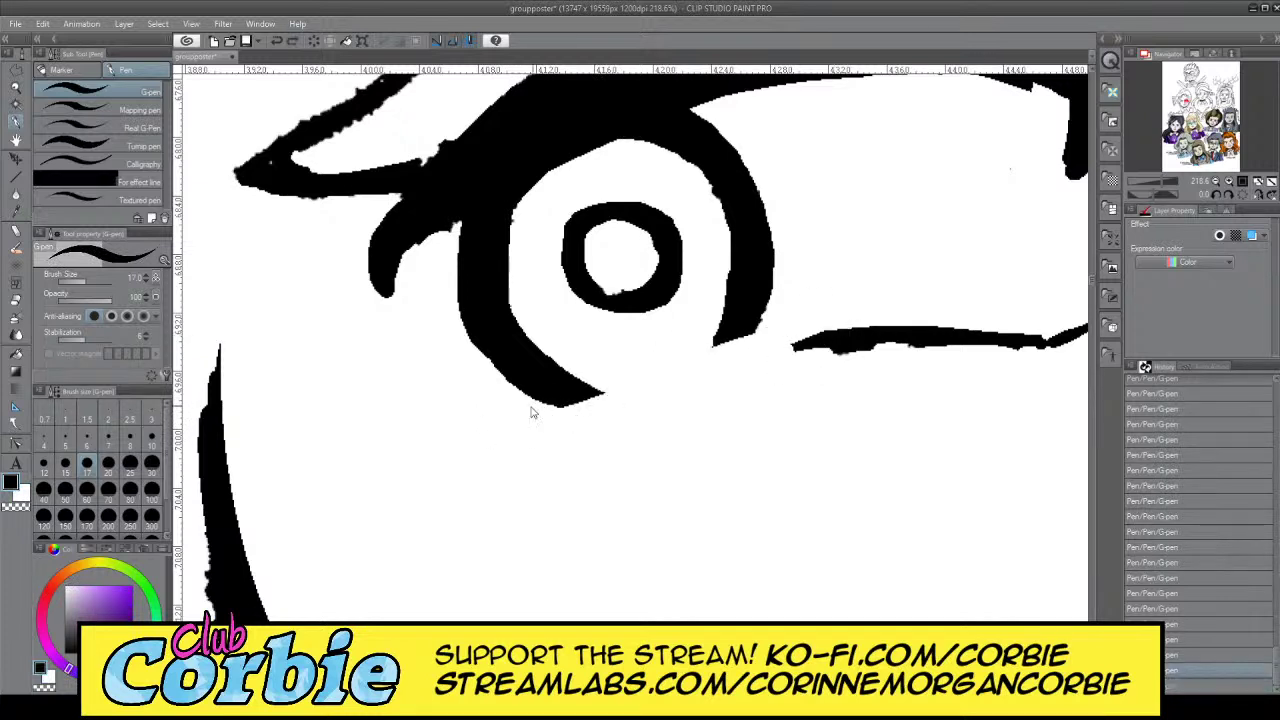
mouse_move(486, 433)
mouse_down()
mouse_move(697, 357)
mouse_move(853, 335)
mouse_up()
drag(506, 433, 854, 334)
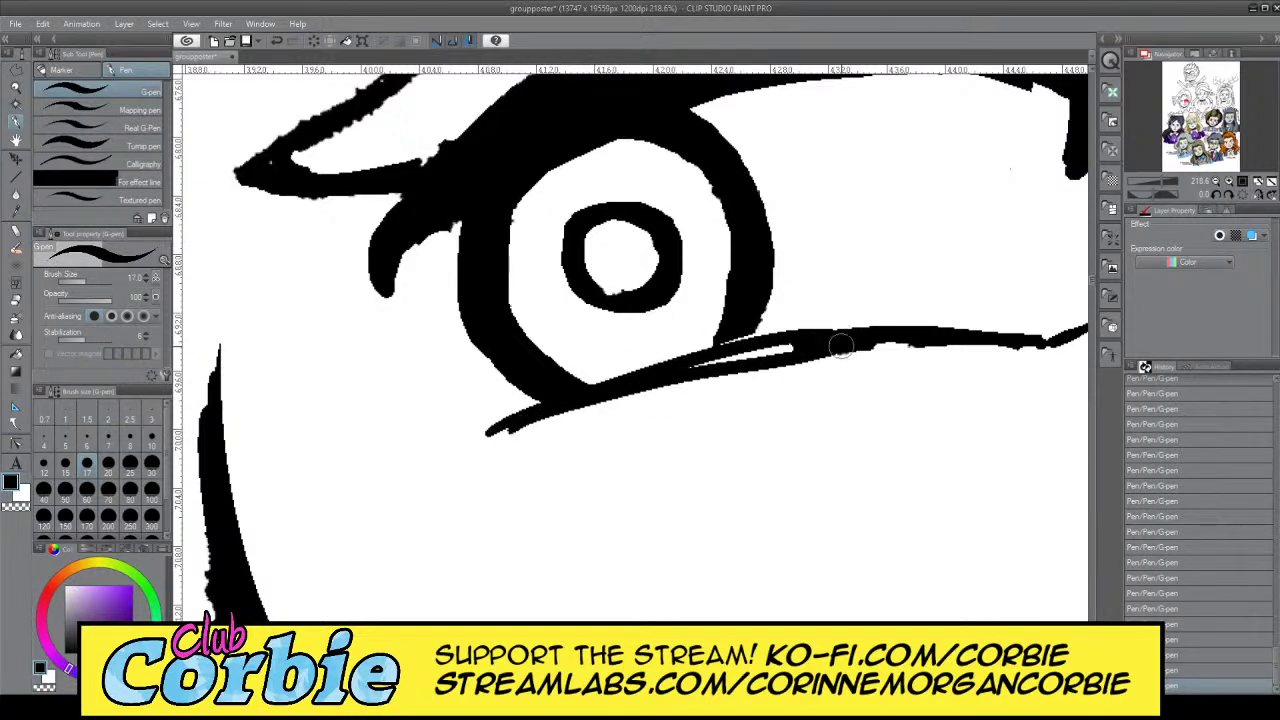
key(ctrl+z)
drag(517, 424, 830, 338)
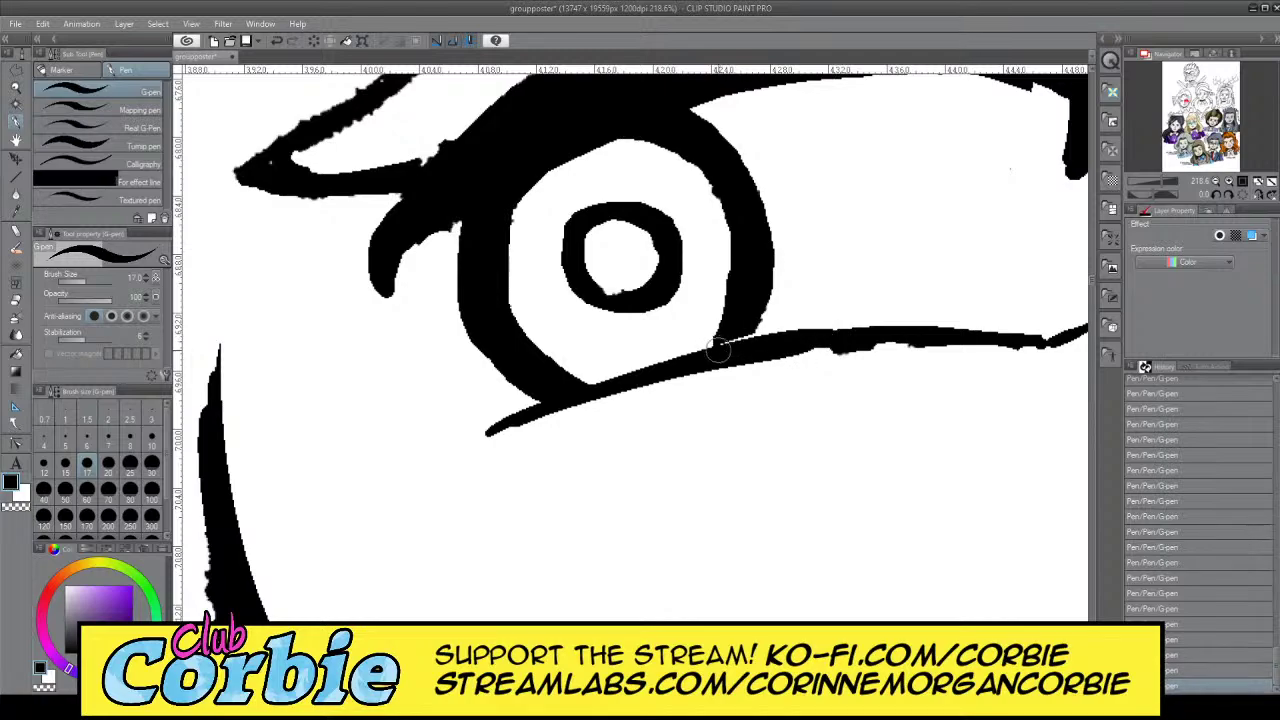
drag(750, 316, 723, 343)
Examine the redrawn left lower lid line against Maxine's whole face and the rest of the poster
click(15, 88)
drag(565, 311, 486, 320)
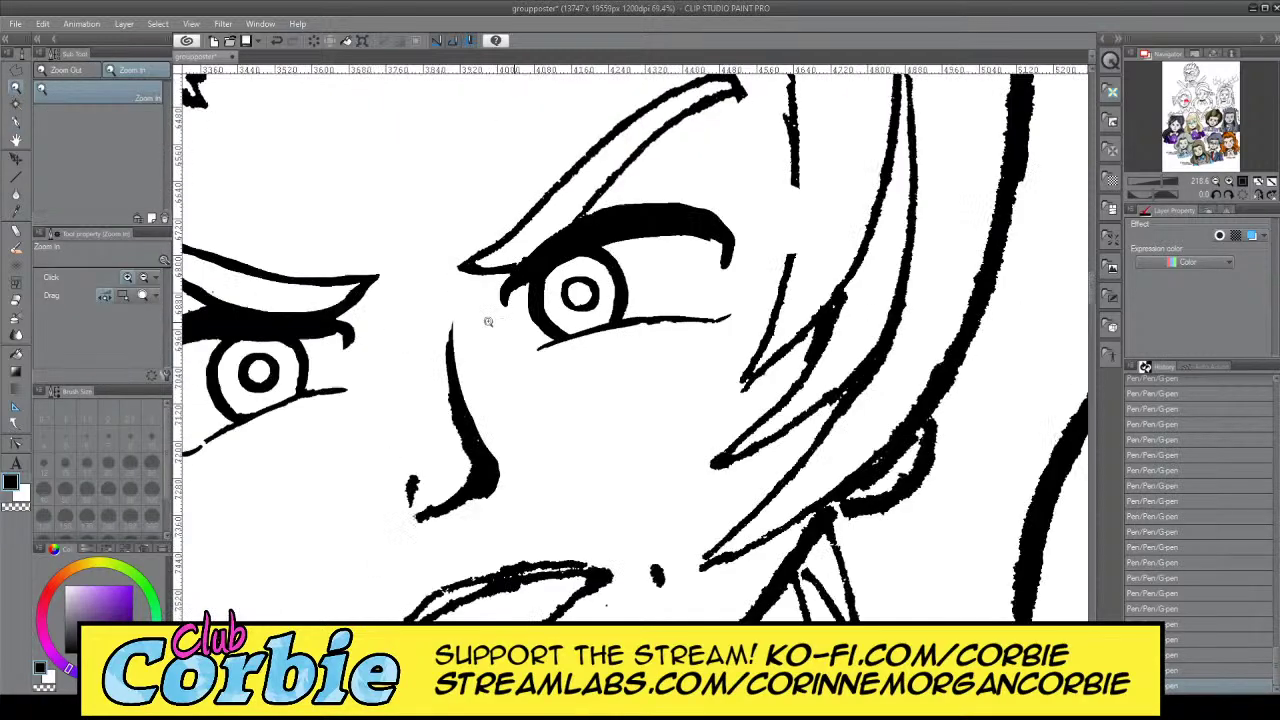
drag(568, 355, 465, 388)
scroll(550, 395, up, 3)
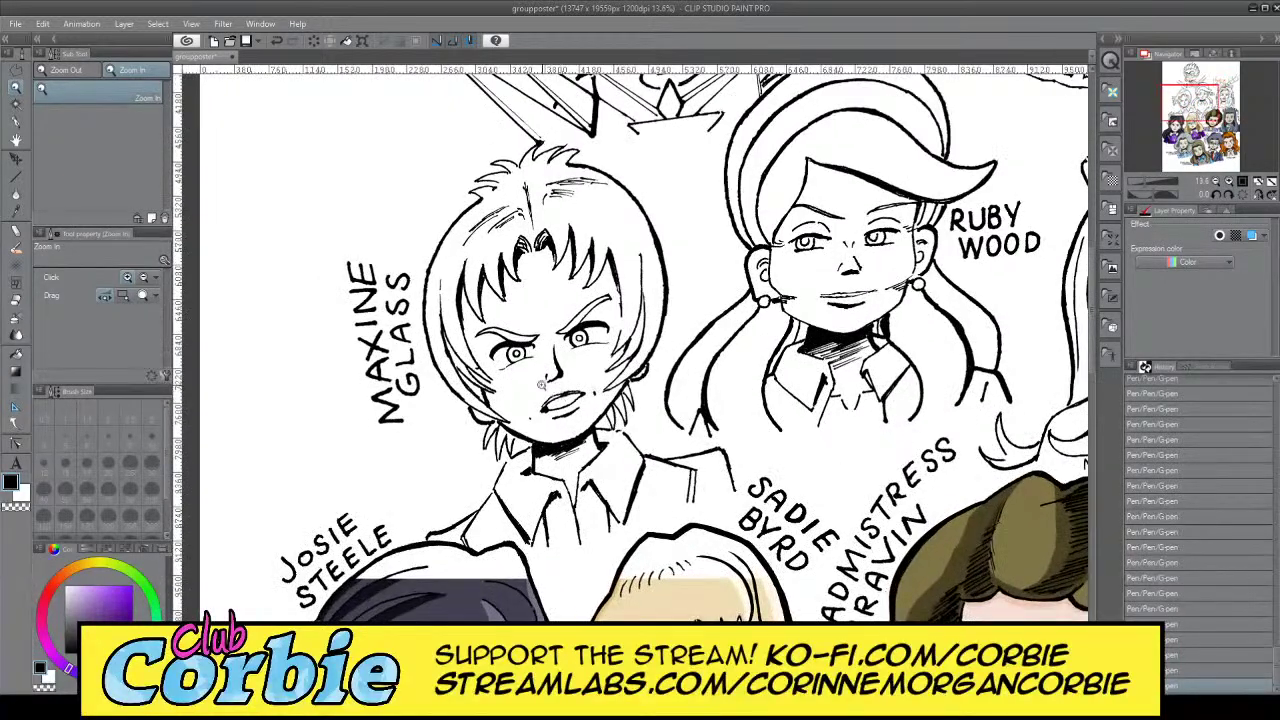
scroll(562, 386, up, 2)
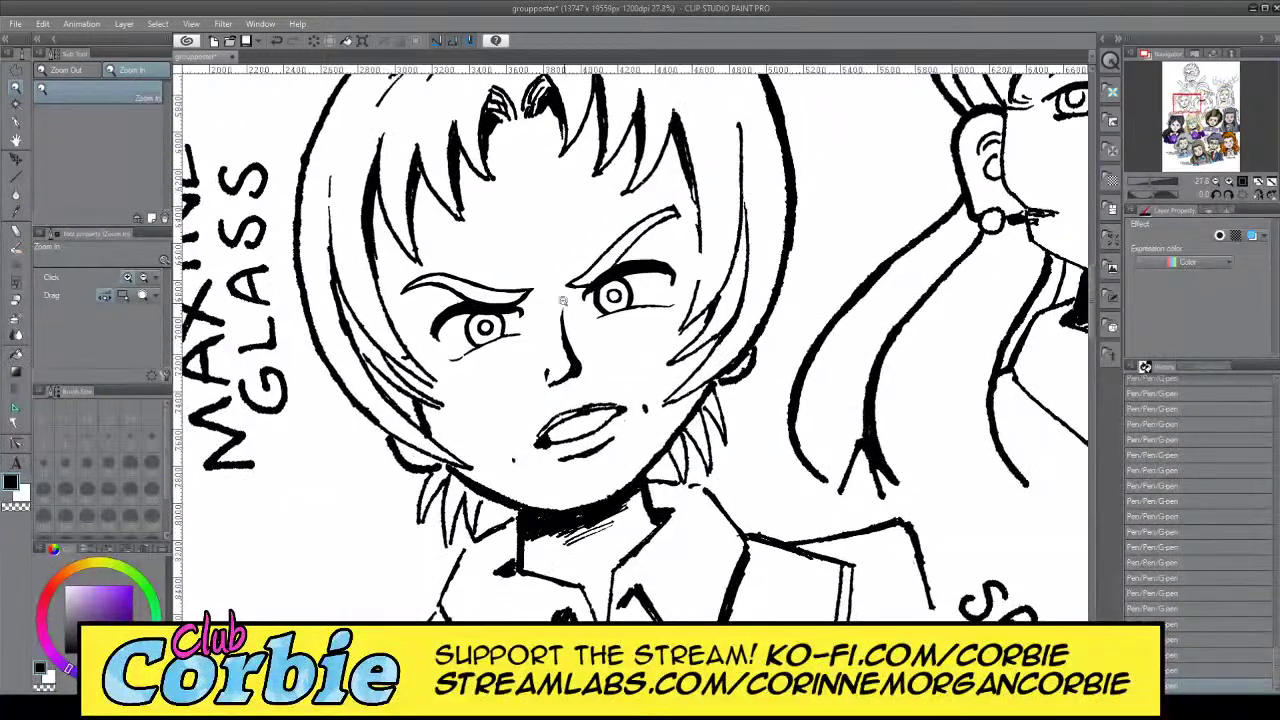
scroll(576, 378, down, 7)
scroll(580, 388, up, 7)
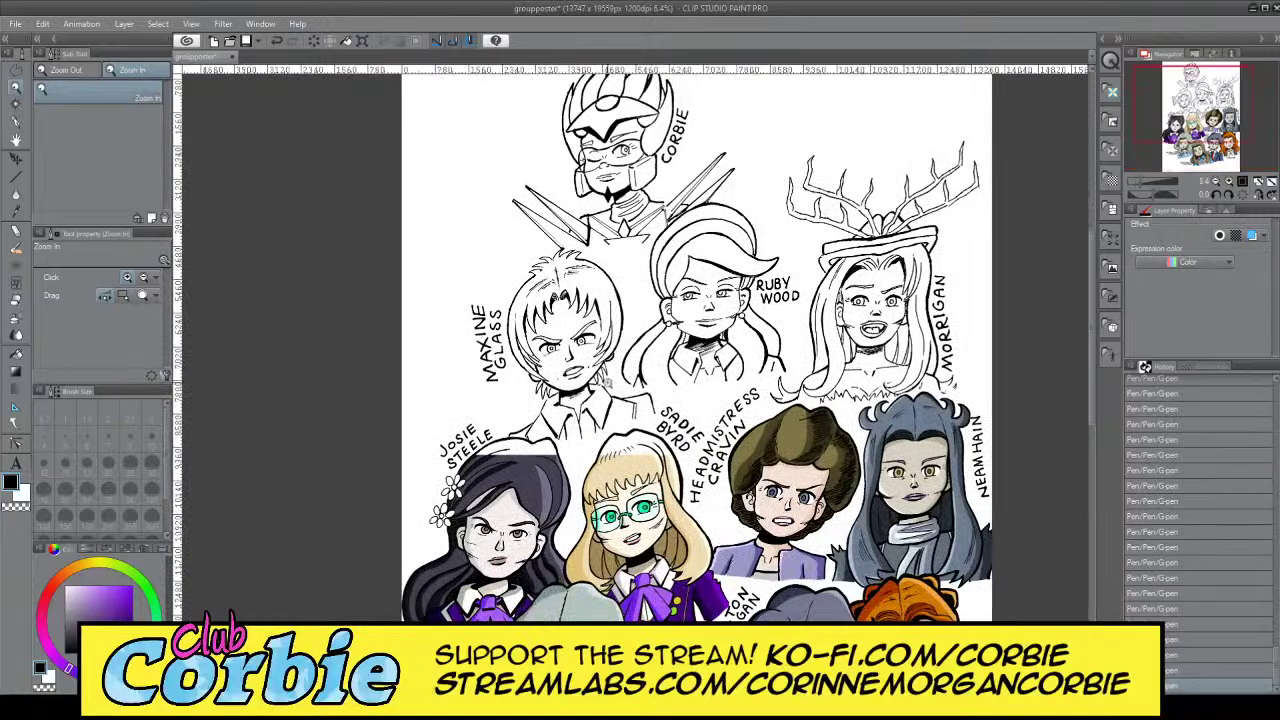
Trim the heavy lower corner of Maxine's mouth in white, and clear a gap between the upper lip line and the mouth opening
scroll(560, 380, up, 2)
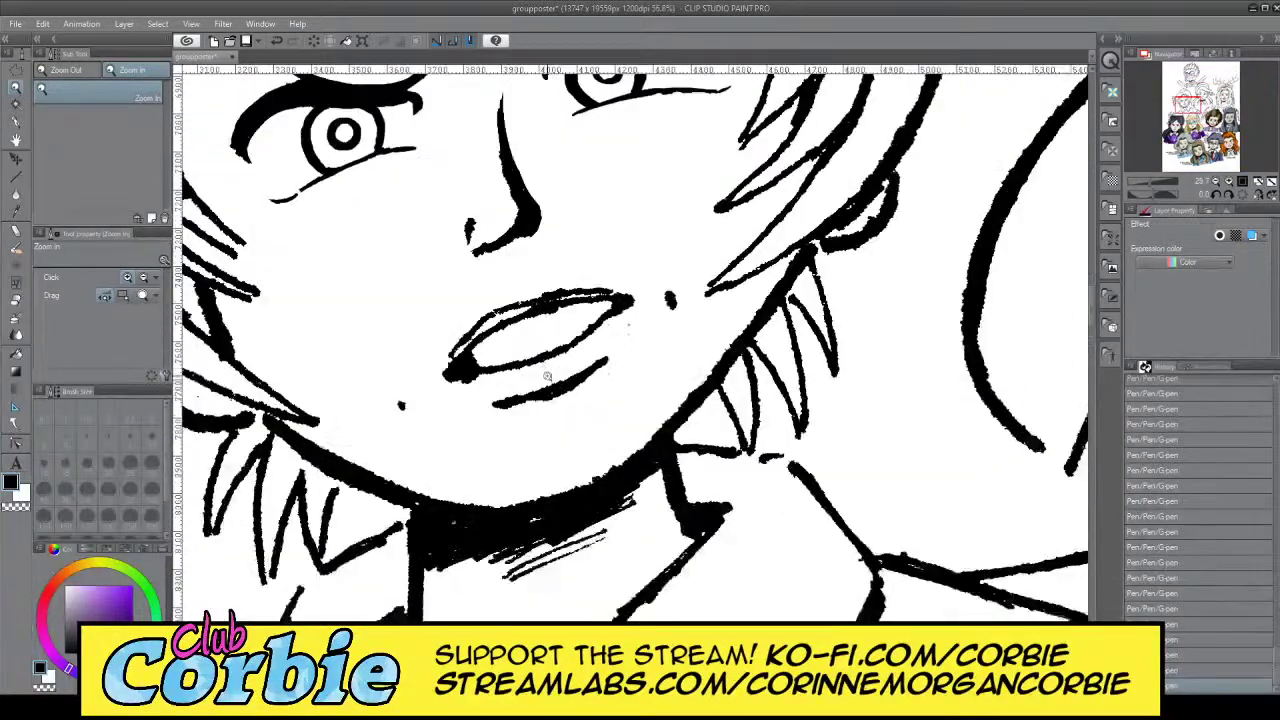
scroll(485, 346, up, 2)
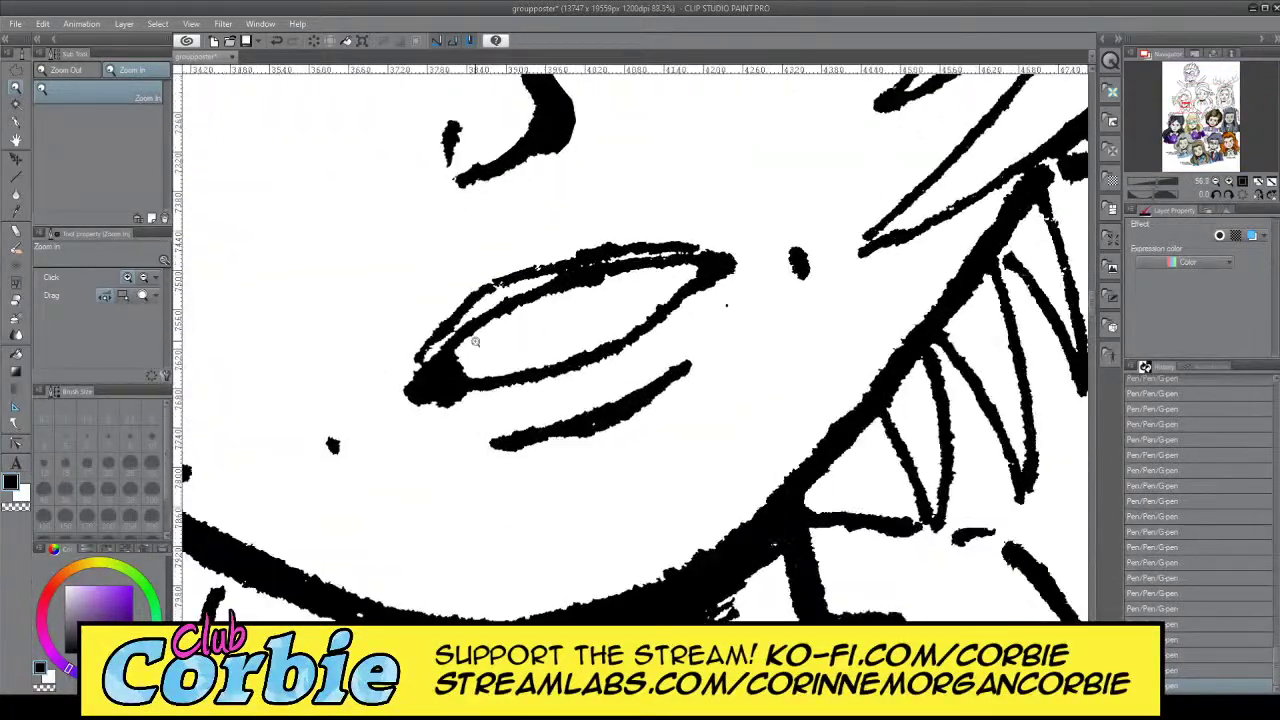
click(18, 120)
key(x)
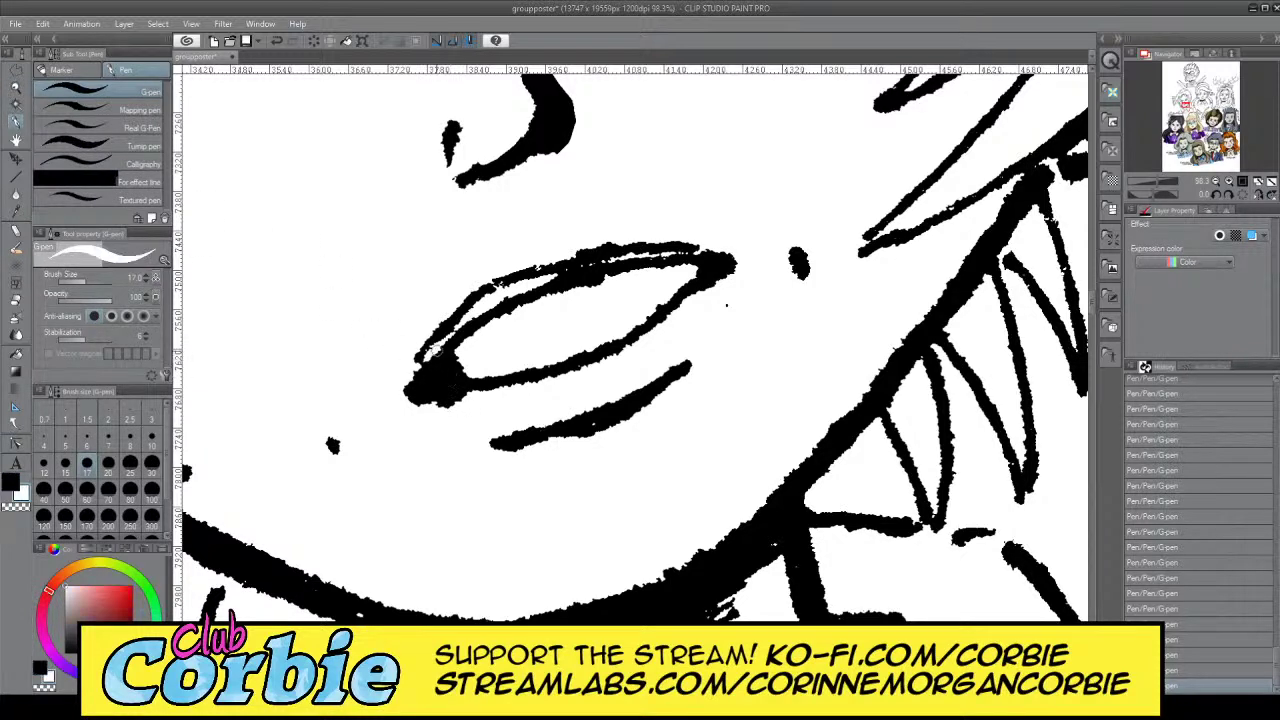
drag(427, 357, 420, 356)
drag(436, 401, 432, 392)
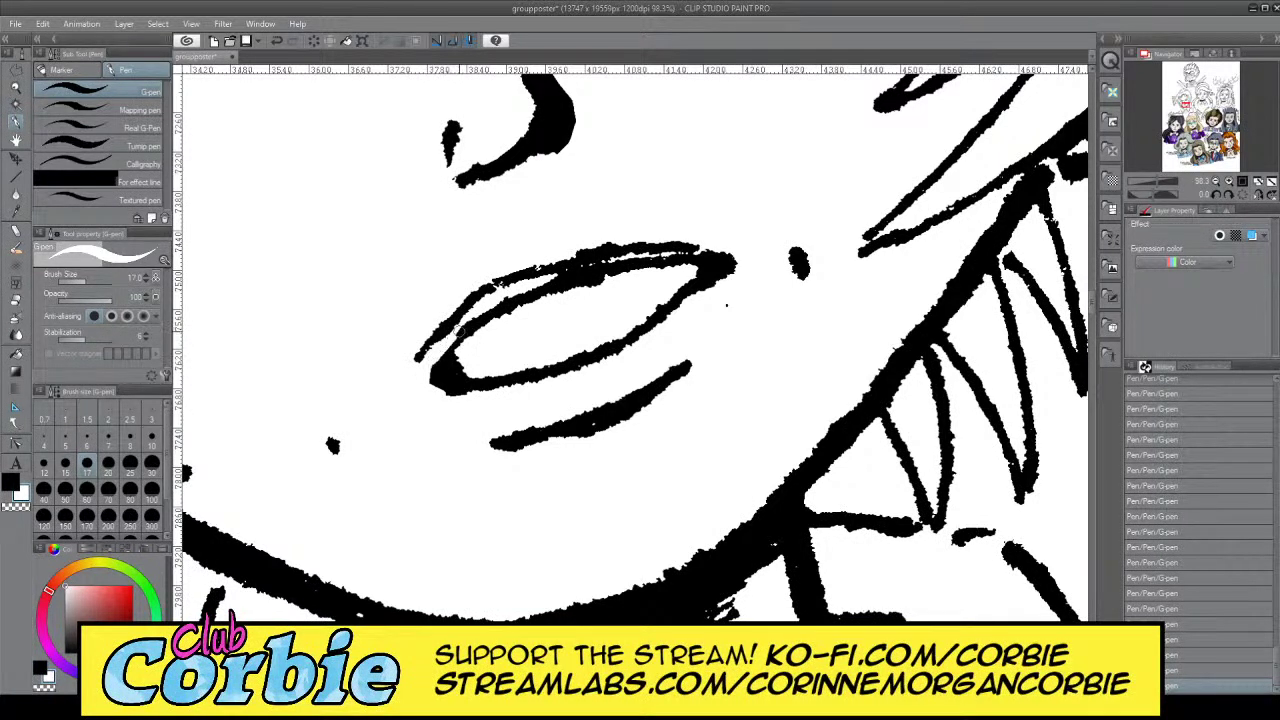
drag(529, 283, 700, 247)
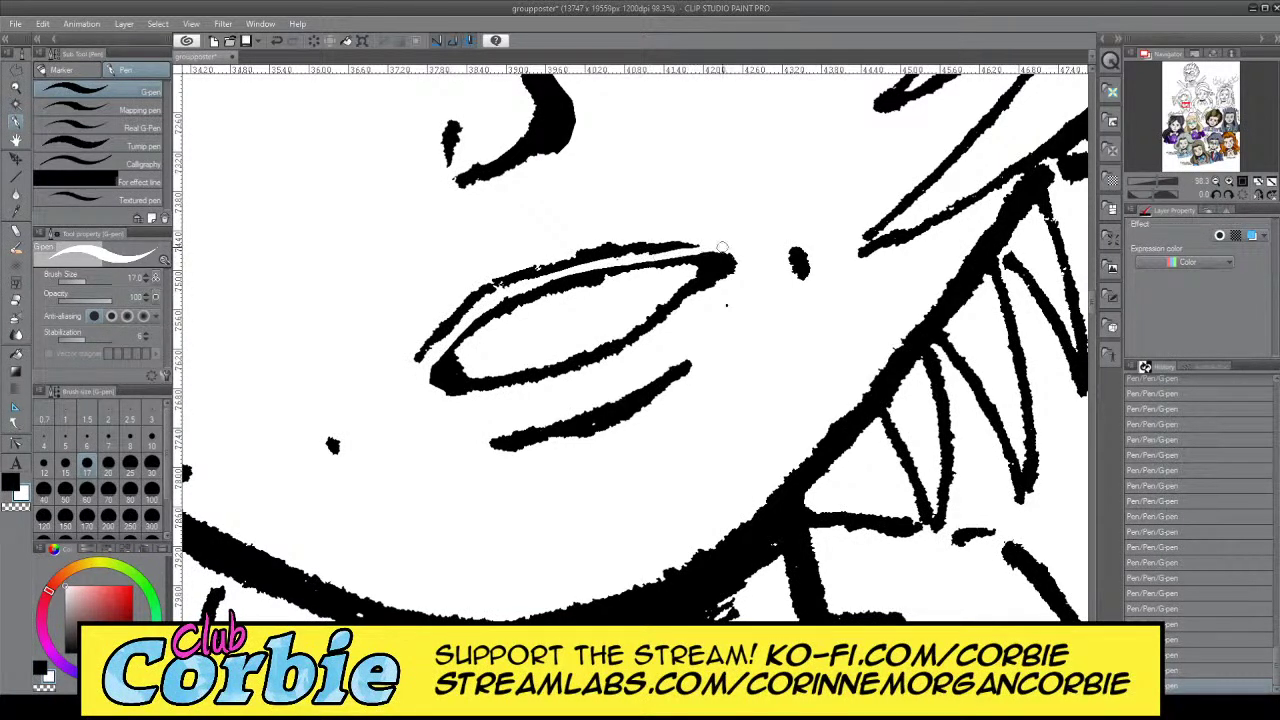
Smooth and thicken the upper lip line in black, extending it slightly at both ends
key(x)
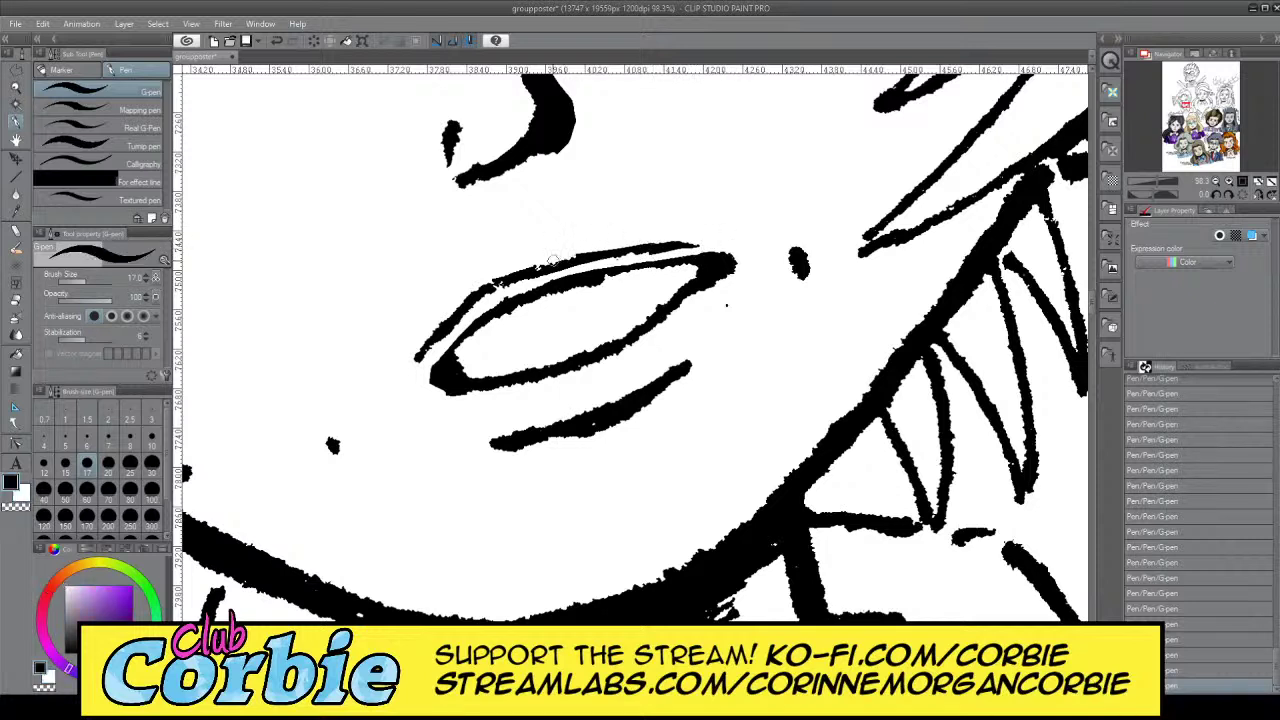
mouse_move(582, 256)
mouse_down()
mouse_move(502, 280)
mouse_move(576, 250)
mouse_up()
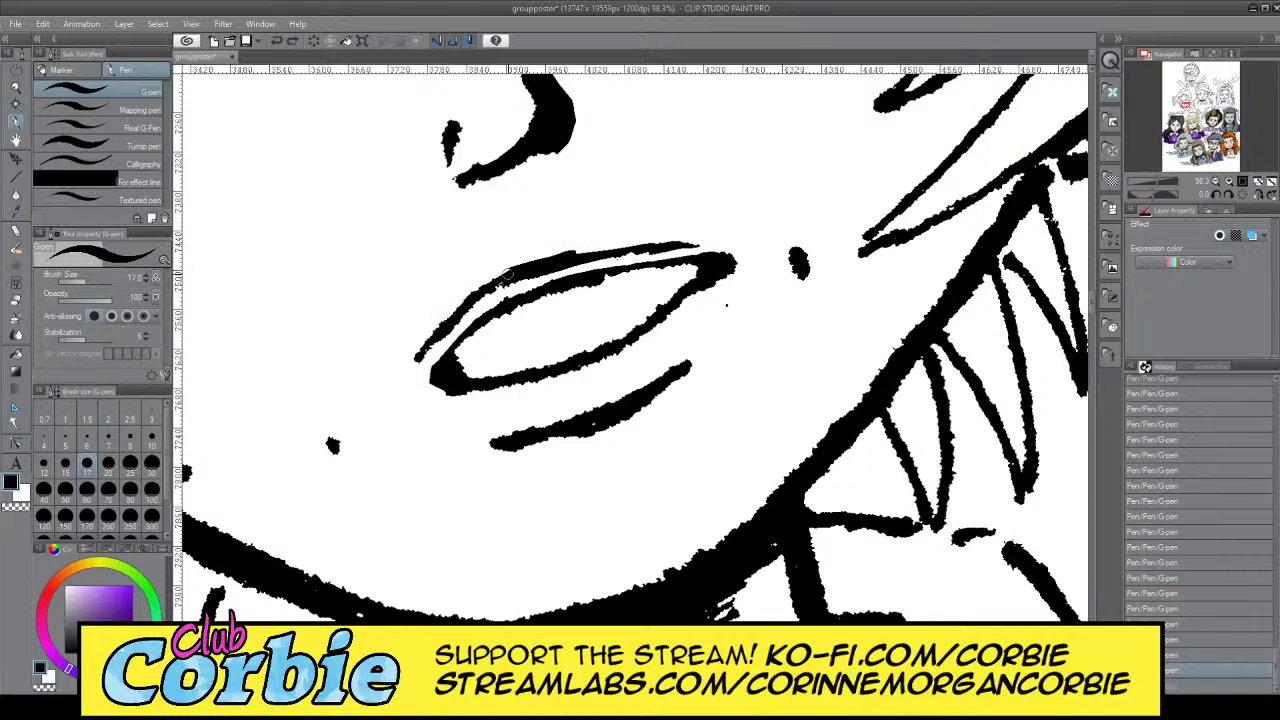
drag(412, 352, 437, 334)
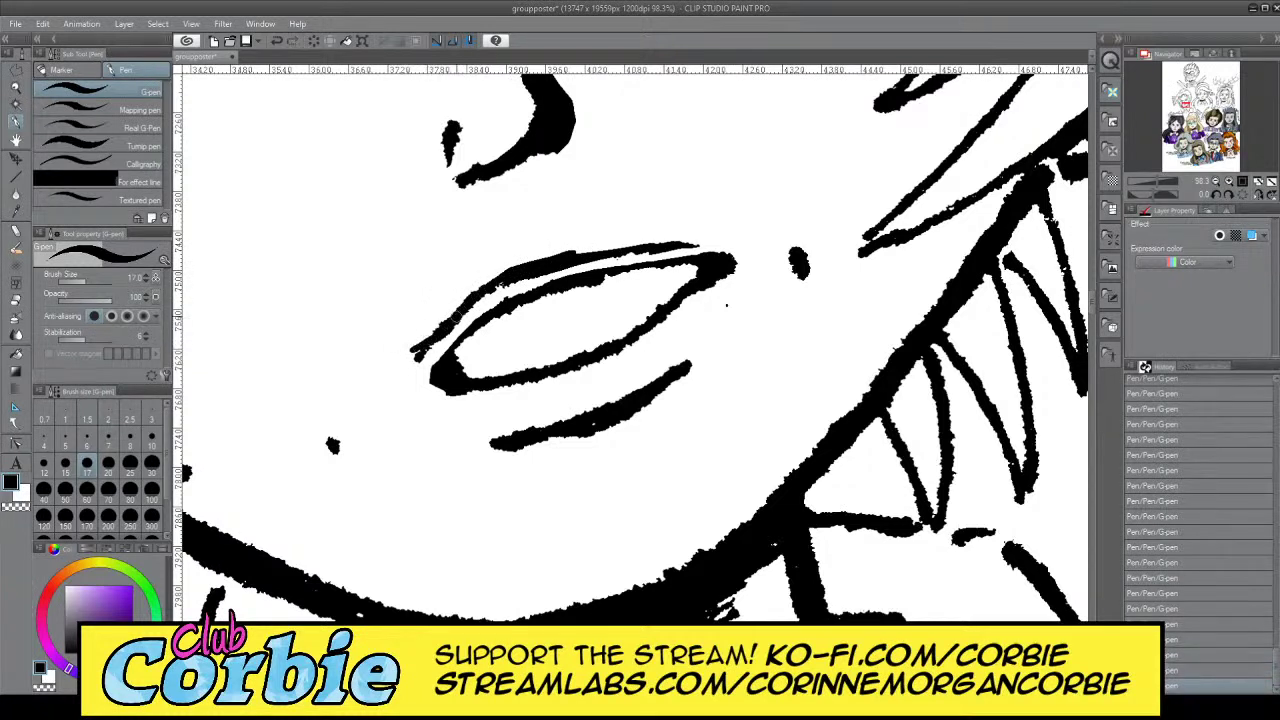
drag(576, 255, 701, 241)
Build up the peak of the upper lip line in black, and trim its upper edge to a cleaner contour in white
key(x)
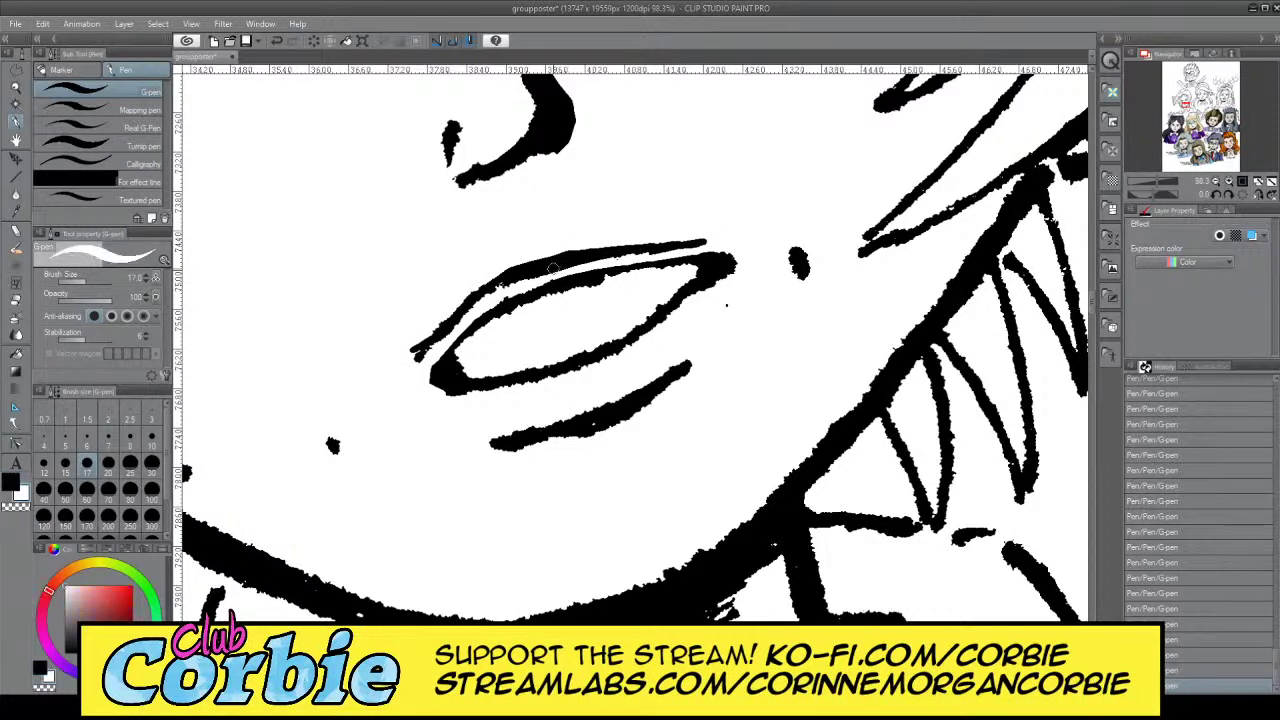
drag(556, 271, 708, 246)
key(ctrl+z)
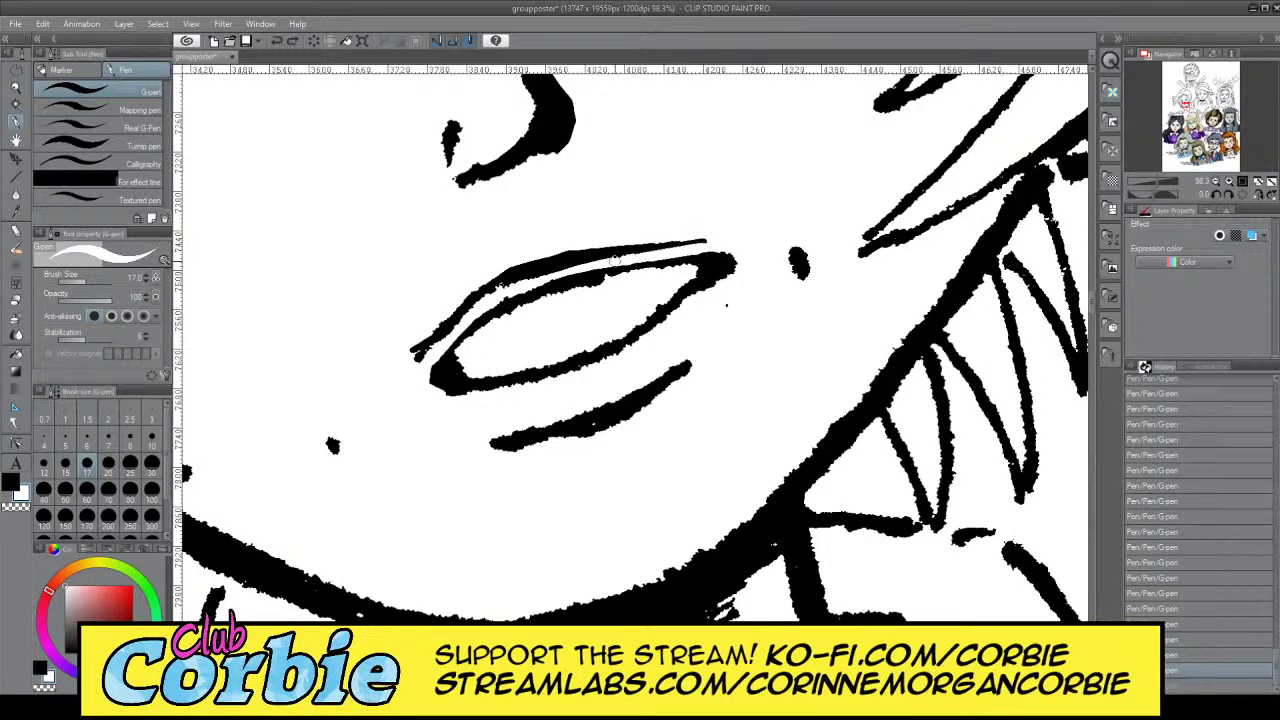
key(x)
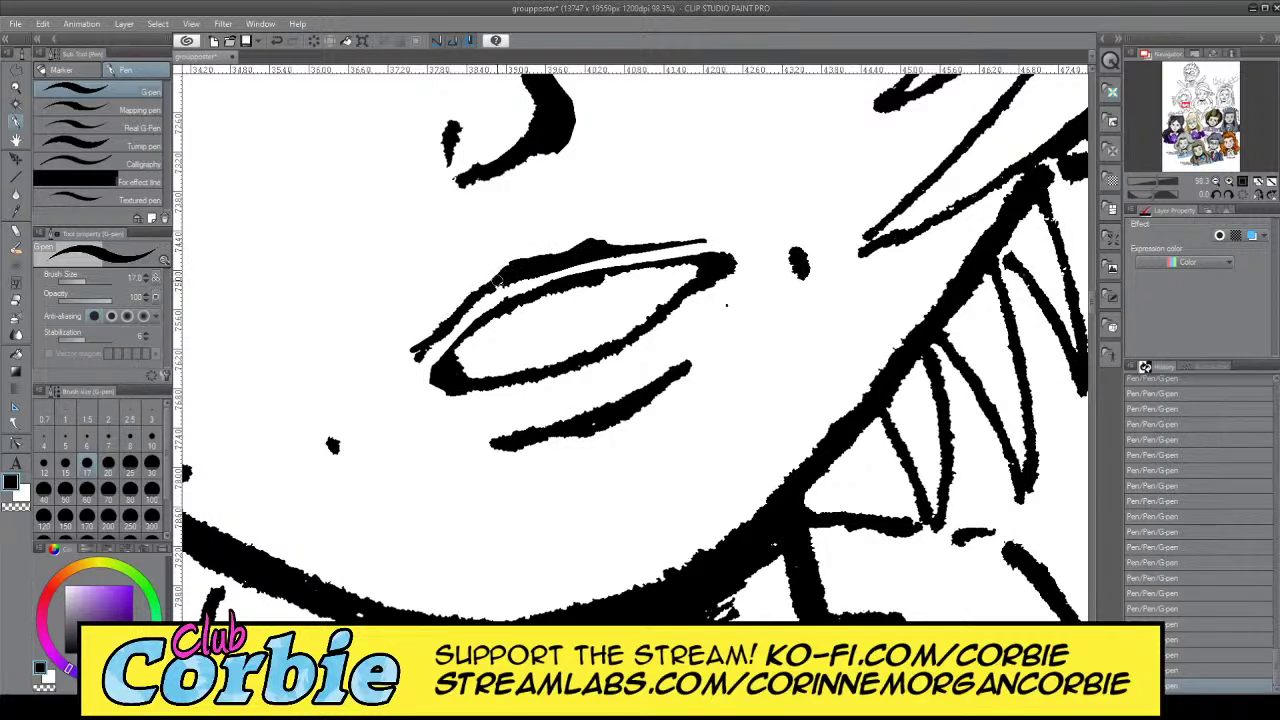
key(x)
mouse_move(500, 272)
mouse_down()
mouse_move(620, 229)
mouse_move(553, 251)
mouse_move(611, 232)
mouse_move(621, 243)
mouse_move(598, 245)
mouse_move(699, 236)
mouse_move(592, 251)
mouse_move(689, 239)
mouse_up()
key(x)
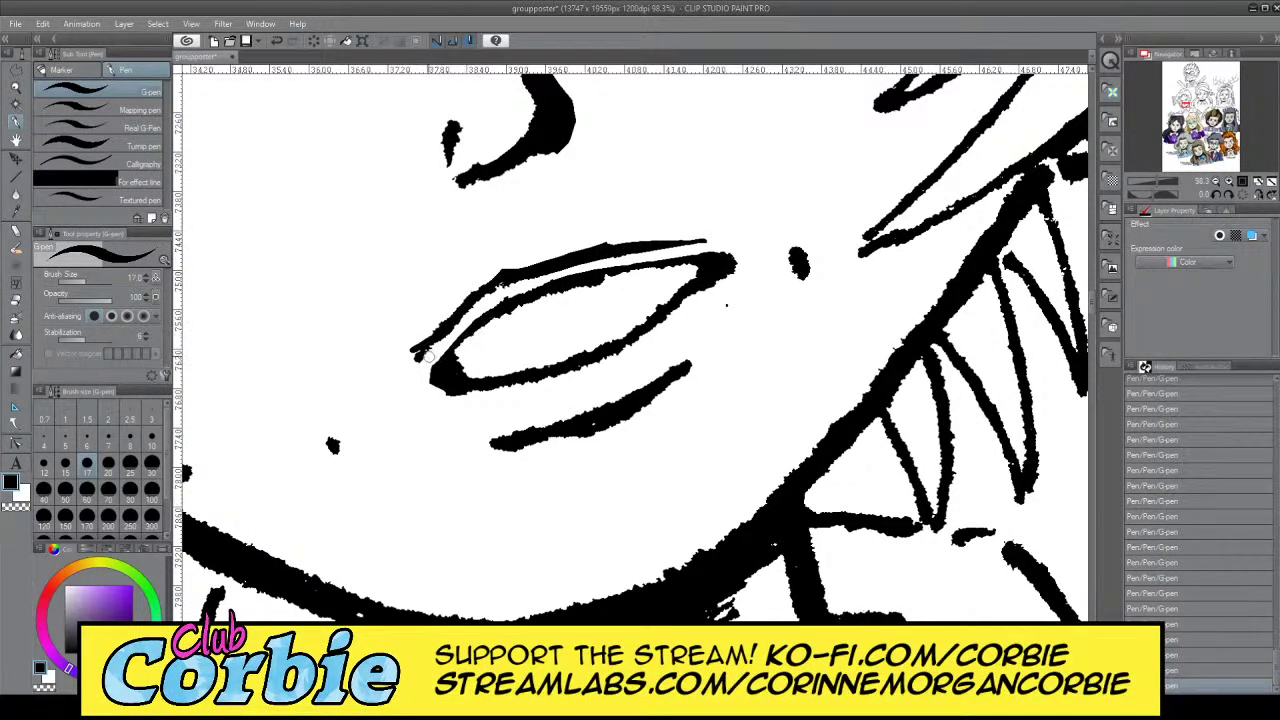
Thicken the lower edge of the mouth opening from corner to corner in black with brush size 40
key(x)
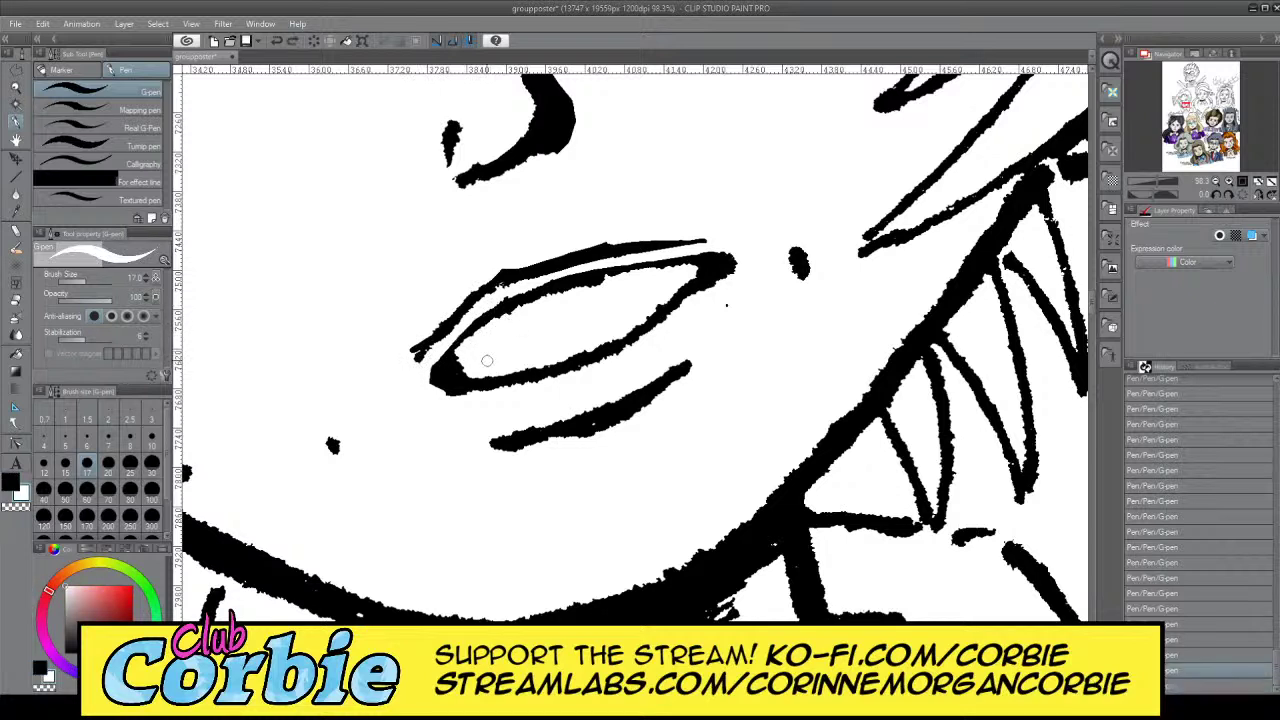
key(x)
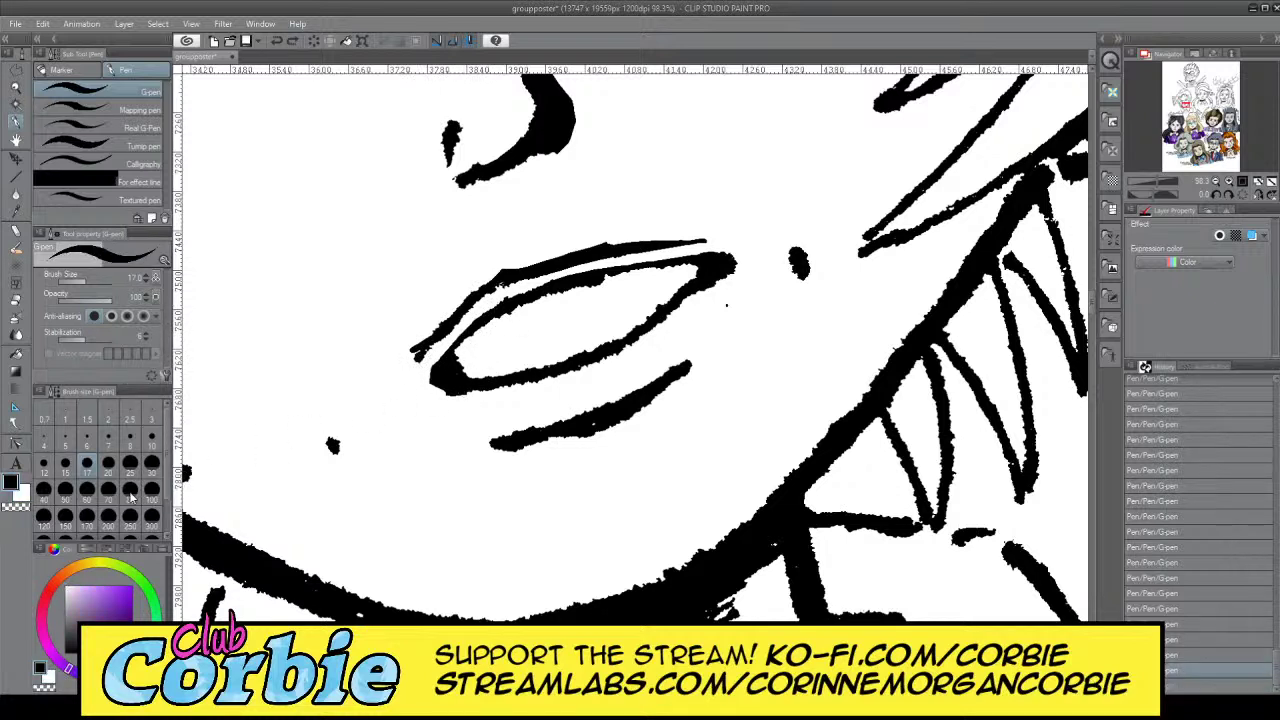
click(43, 489)
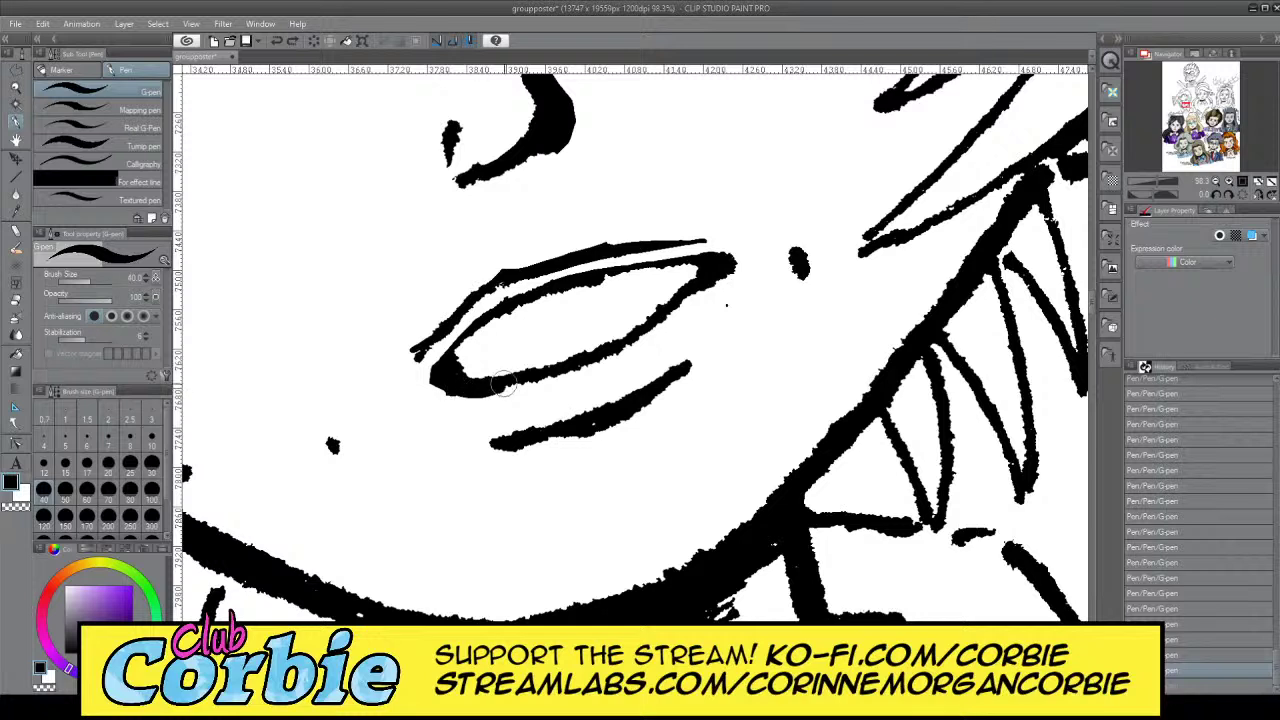
mouse_move(505, 388)
mouse_down()
mouse_move(611, 348)
mouse_move(718, 270)
mouse_up()
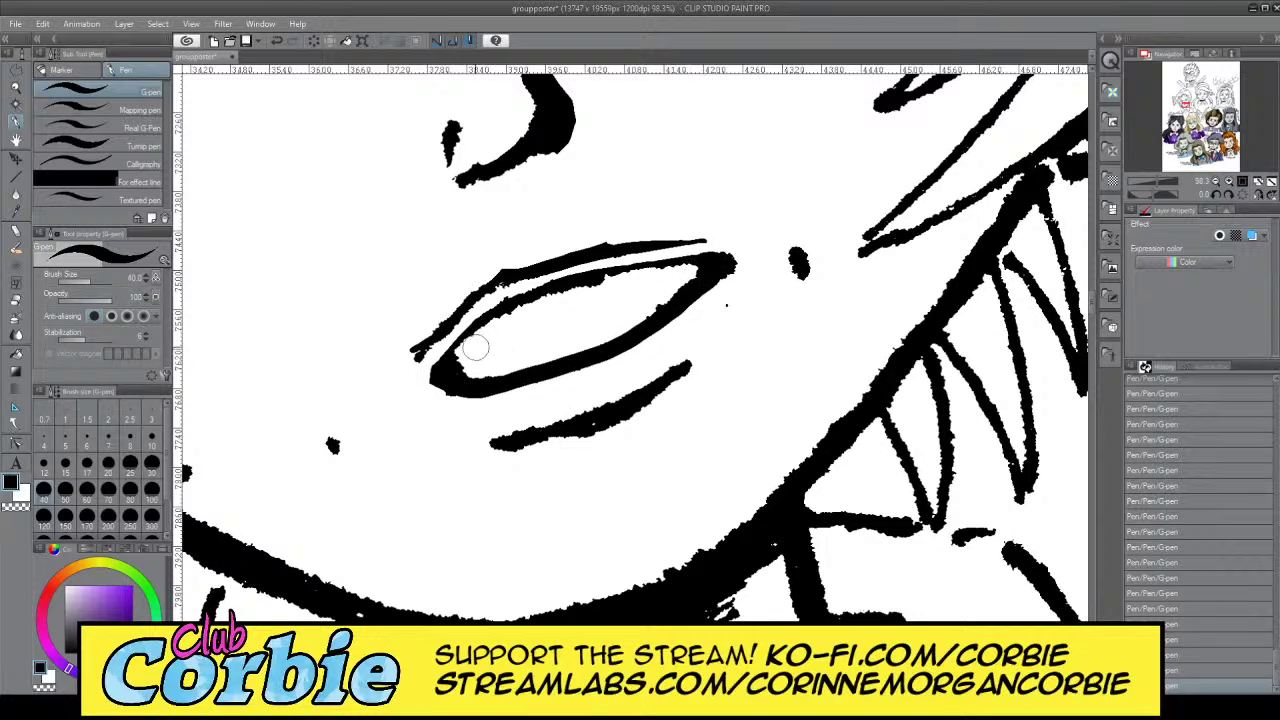
Smooth and thicken the upper edge of the mouth opening in black, and trim its right corner in white
mouse_move(447, 368)
mouse_down()
mouse_move(508, 310)
mouse_move(575, 286)
mouse_move(687, 261)
mouse_move(735, 267)
mouse_up()
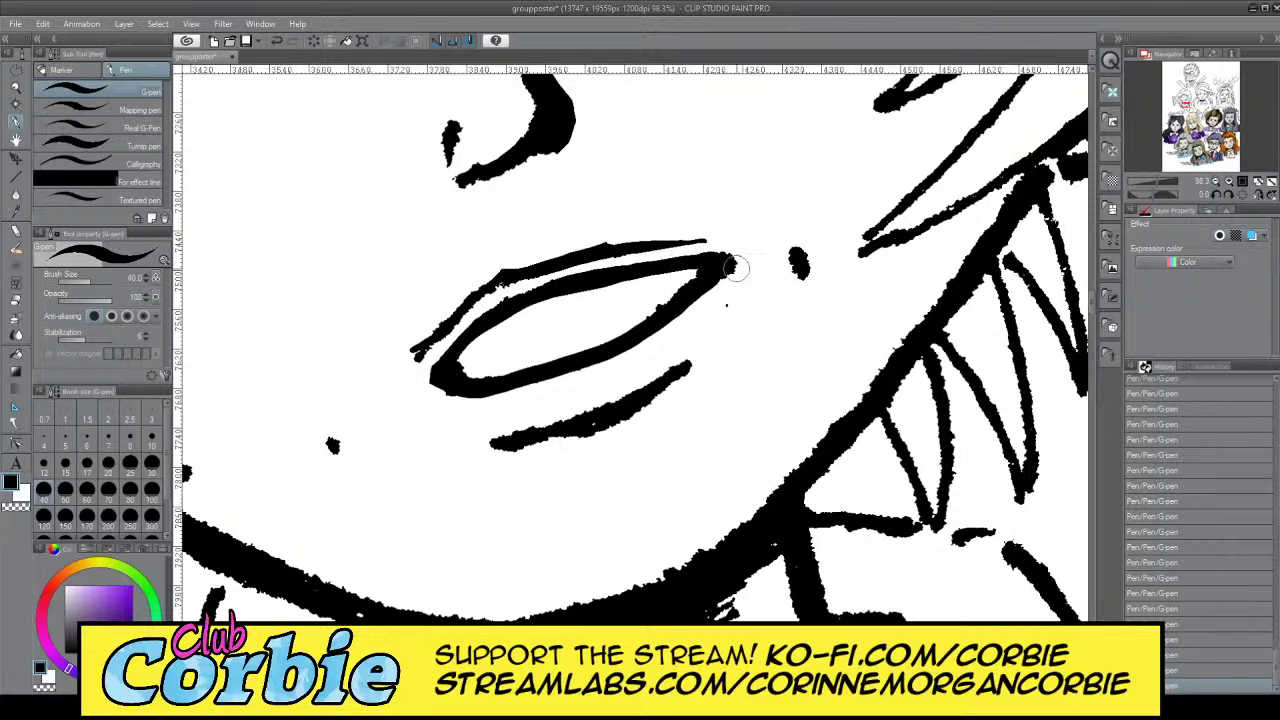
key(ctrl+z)
mouse_move(448, 366)
mouse_down()
mouse_move(495, 313)
mouse_move(560, 291)
mouse_move(673, 262)
mouse_move(718, 270)
mouse_move(699, 278)
mouse_move(715, 245)
mouse_up()
key(x)
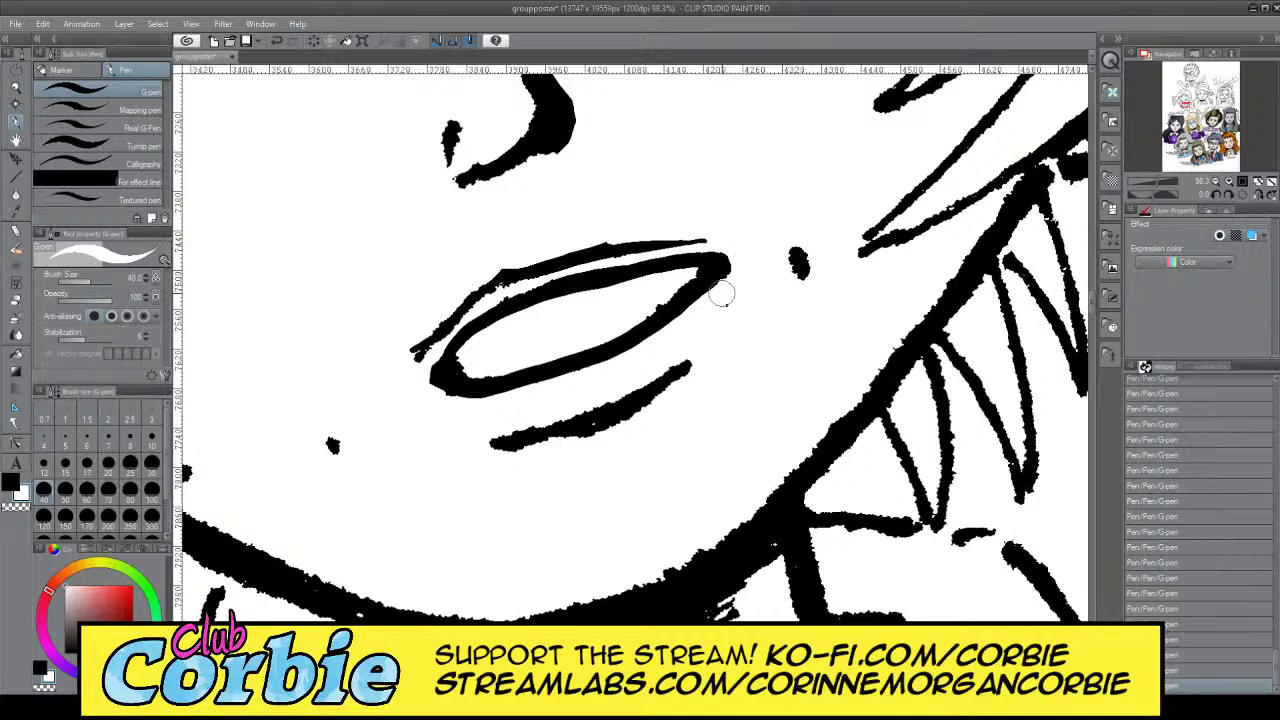
mouse_move(723, 293)
mouse_down()
mouse_move(708, 242)
mouse_move(729, 260)
mouse_move(724, 290)
mouse_up()
Clean both ends of the upper lip line in white, and redraw the line smoothly in black with a longer right end
mouse_move(409, 365)
mouse_down()
mouse_move(517, 292)
mouse_move(730, 237)
mouse_up()
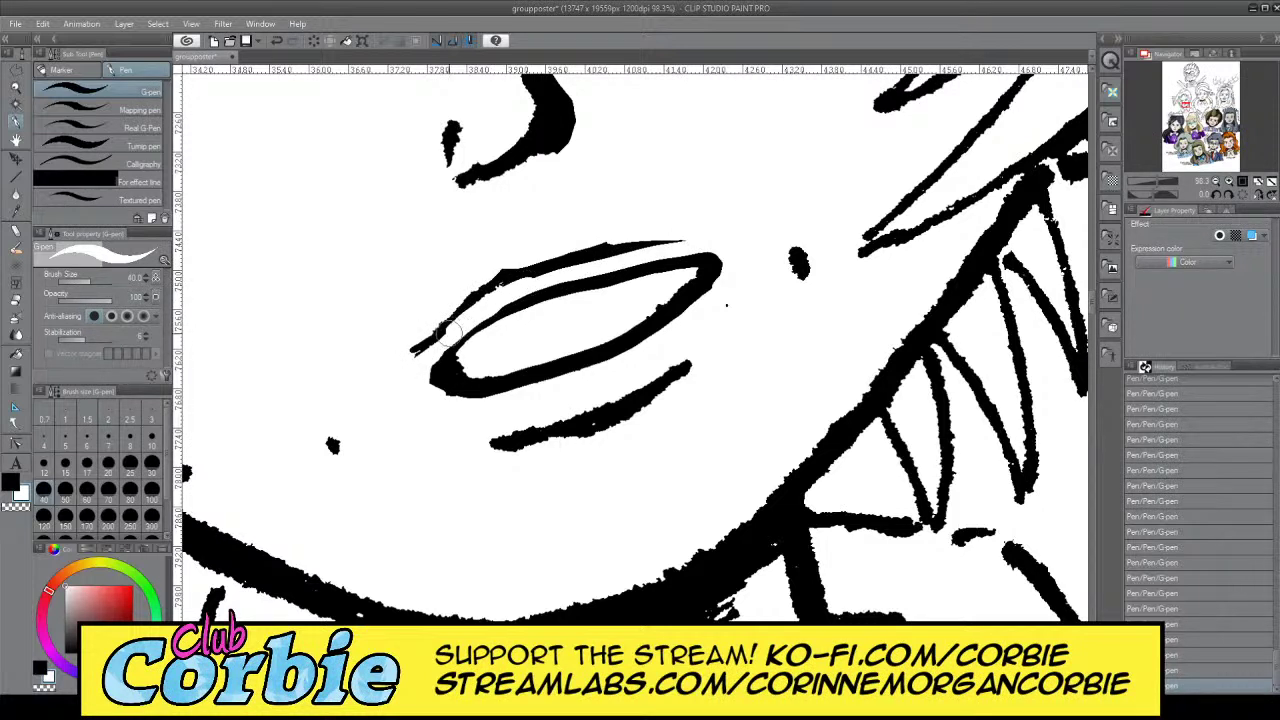
key(x)
mouse_move(412, 348)
mouse_down()
mouse_move(498, 277)
mouse_move(496, 288)
mouse_move(511, 285)
mouse_move(469, 298)
mouse_move(606, 245)
mouse_move(545, 266)
mouse_move(687, 239)
mouse_up()
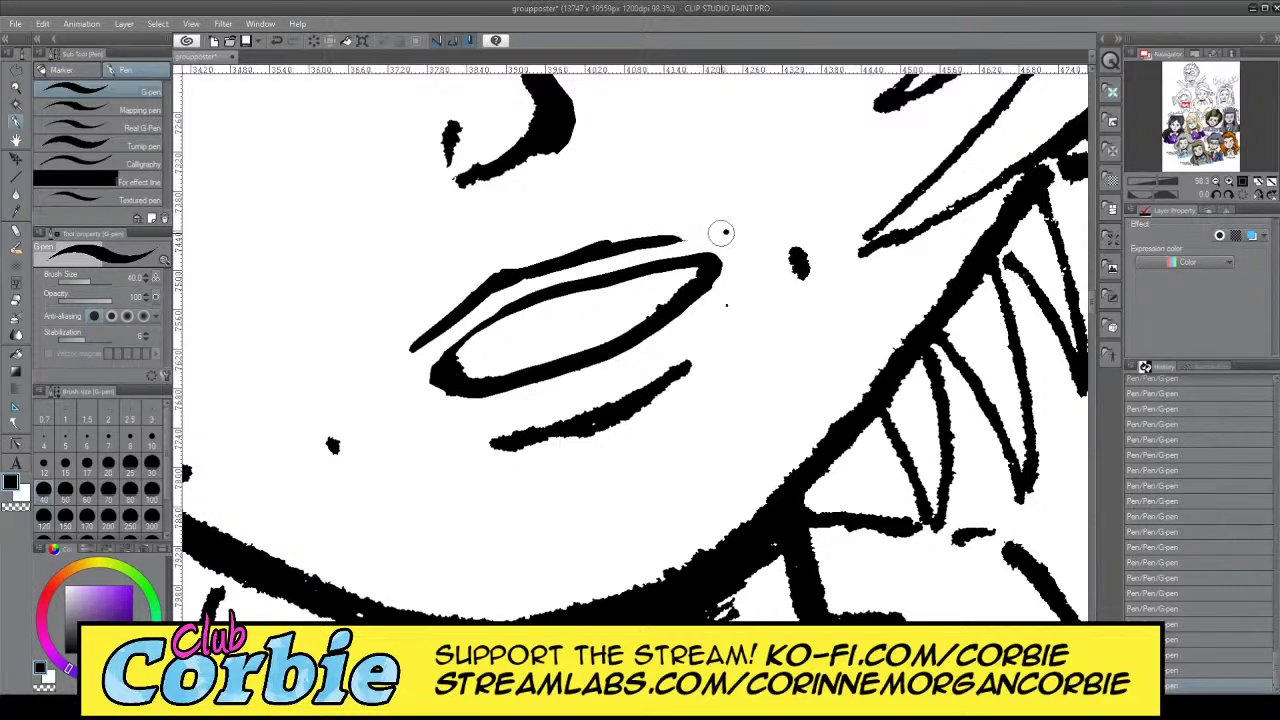
mouse_move(726, 233)
mouse_down()
mouse_move(595, 242)
mouse_move(496, 294)
mouse_up()
Thicken and smooth the lower lip line in black, and fill in the right corner of the mouth opening
mouse_move(486, 437)
mouse_down()
mouse_move(625, 392)
mouse_move(687, 352)
mouse_move(651, 399)
mouse_move(605, 422)
mouse_move(492, 448)
mouse_move(628, 416)
mouse_up()
key(x)
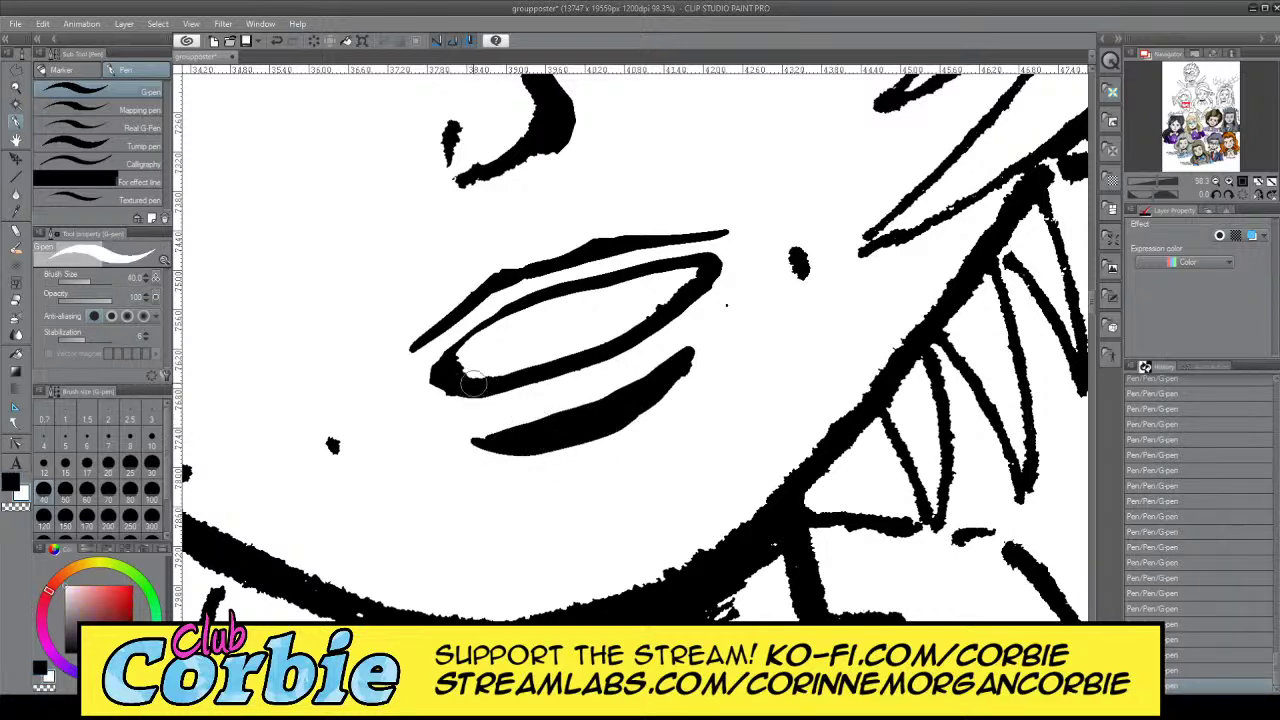
key(x)
mouse_move(662, 300)
mouse_down()
mouse_move(685, 284)
mouse_move(696, 267)
mouse_move(716, 291)
mouse_move(696, 253)
mouse_move(730, 277)
mouse_up()
key(x)
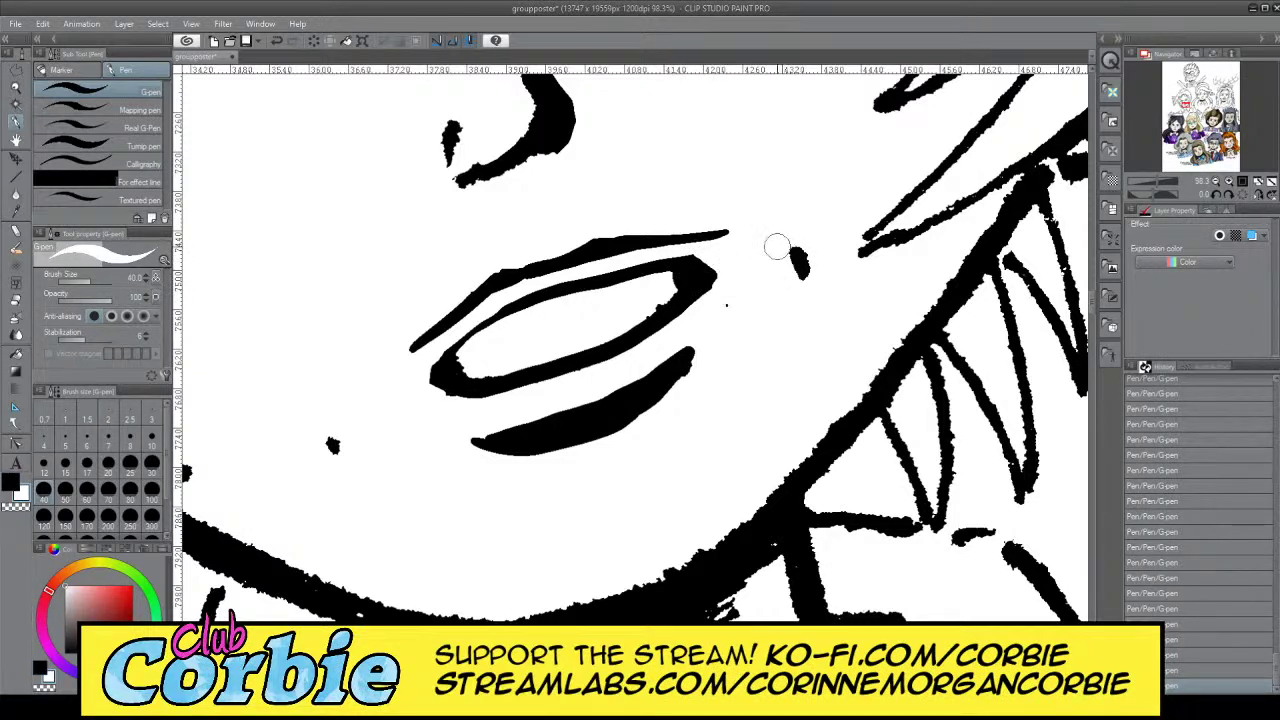
Enlarge the small crease marks on either side of the mouth in black, and trim the right one in white
key(x)
drag(783, 251, 787, 258)
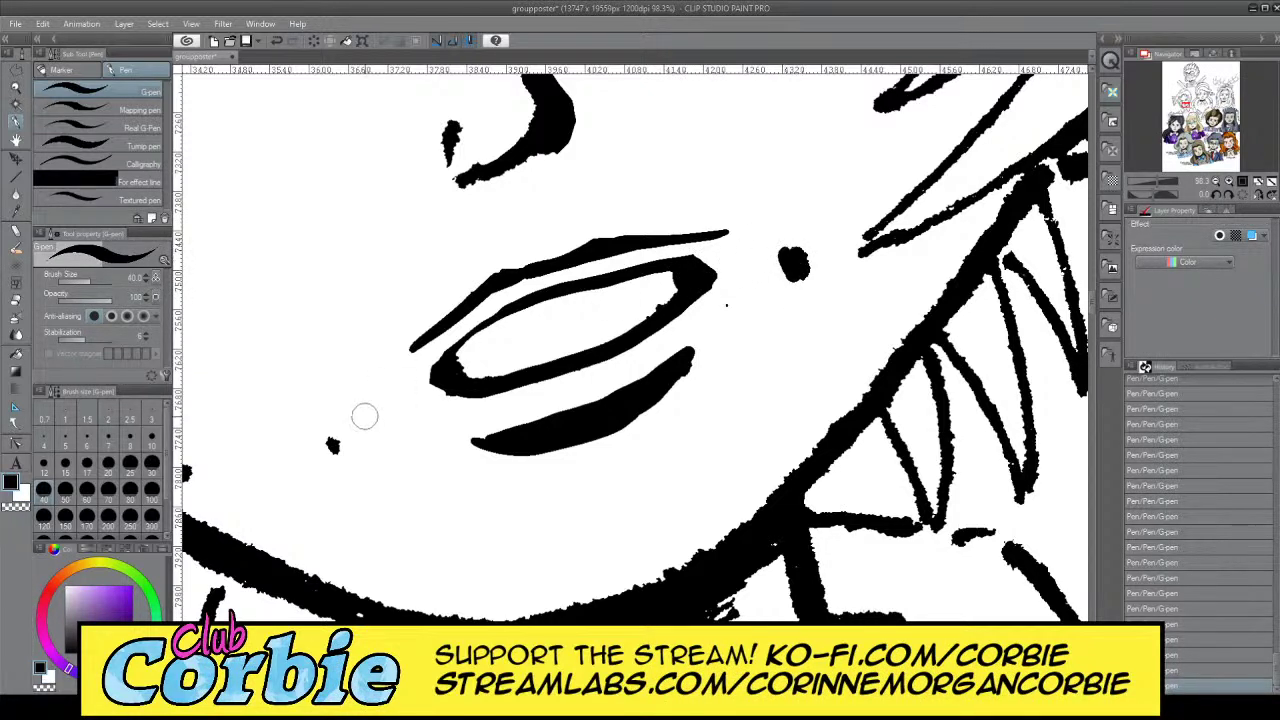
drag(346, 428, 341, 460)
key(x)
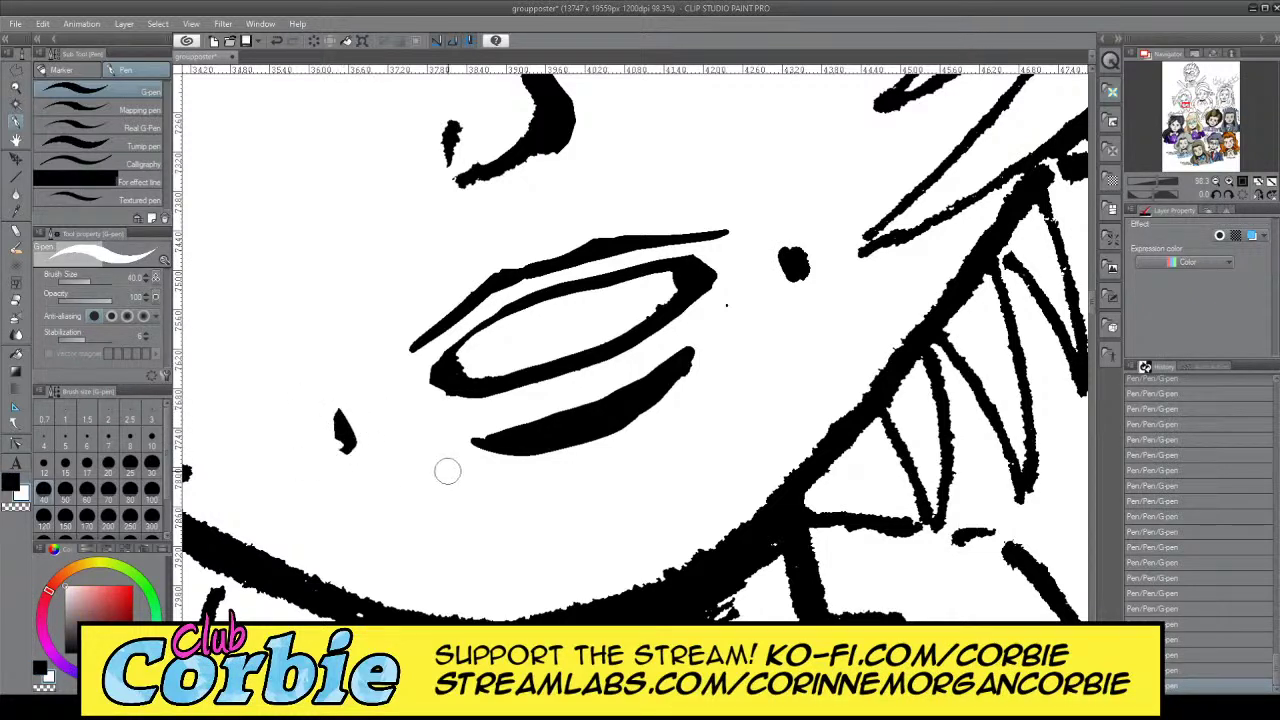
mouse_move(801, 295)
mouse_down()
mouse_move(778, 286)
mouse_move(786, 263)
mouse_move(788, 280)
mouse_up()
Thin the lower lip line from below in white, and taper its right end to a point
mouse_move(463, 431)
mouse_down()
mouse_move(508, 458)
mouse_move(599, 463)
mouse_move(497, 464)
mouse_move(516, 451)
mouse_move(476, 442)
mouse_move(680, 412)
mouse_move(695, 395)
mouse_move(512, 449)
mouse_move(700, 370)
mouse_move(714, 351)
mouse_move(514, 450)
mouse_move(630, 429)
mouse_move(529, 454)
mouse_move(446, 446)
mouse_move(595, 411)
mouse_up()
key(x)
key(x)
drag(455, 431, 578, 437)
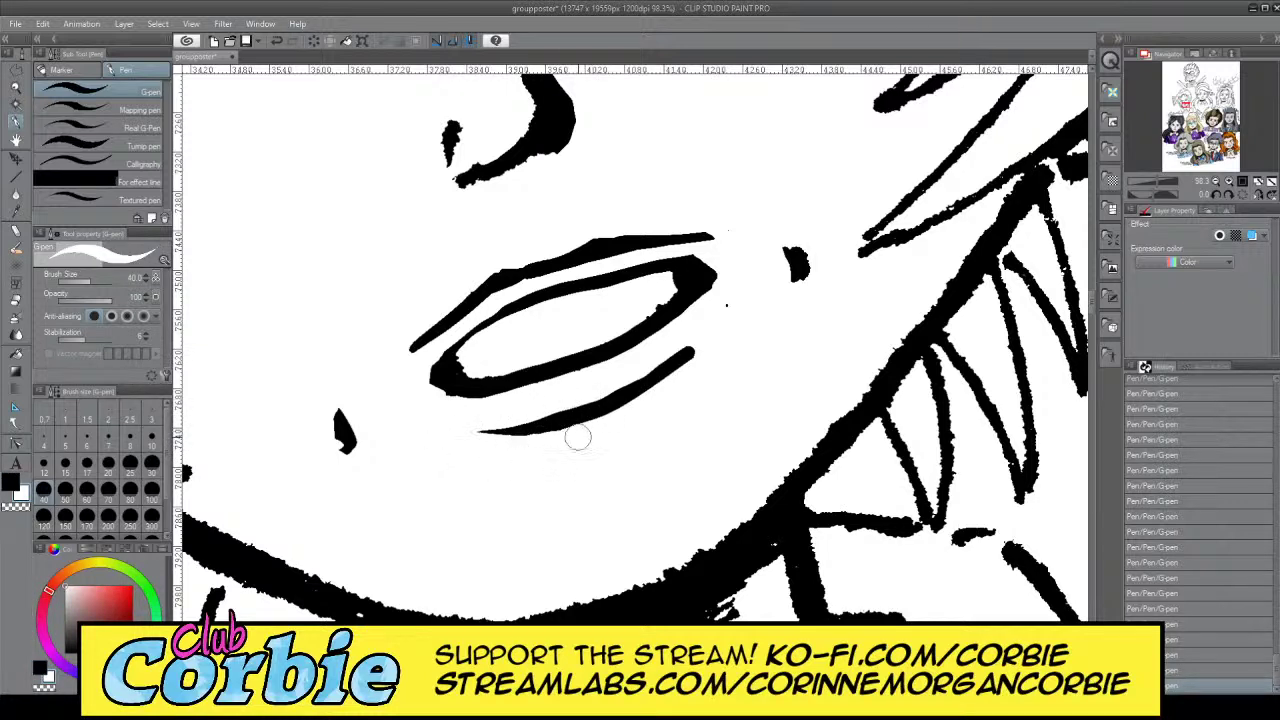
drag(698, 342, 633, 415)
Thin the upper lip line along its upper edge in white
click(16, 90)
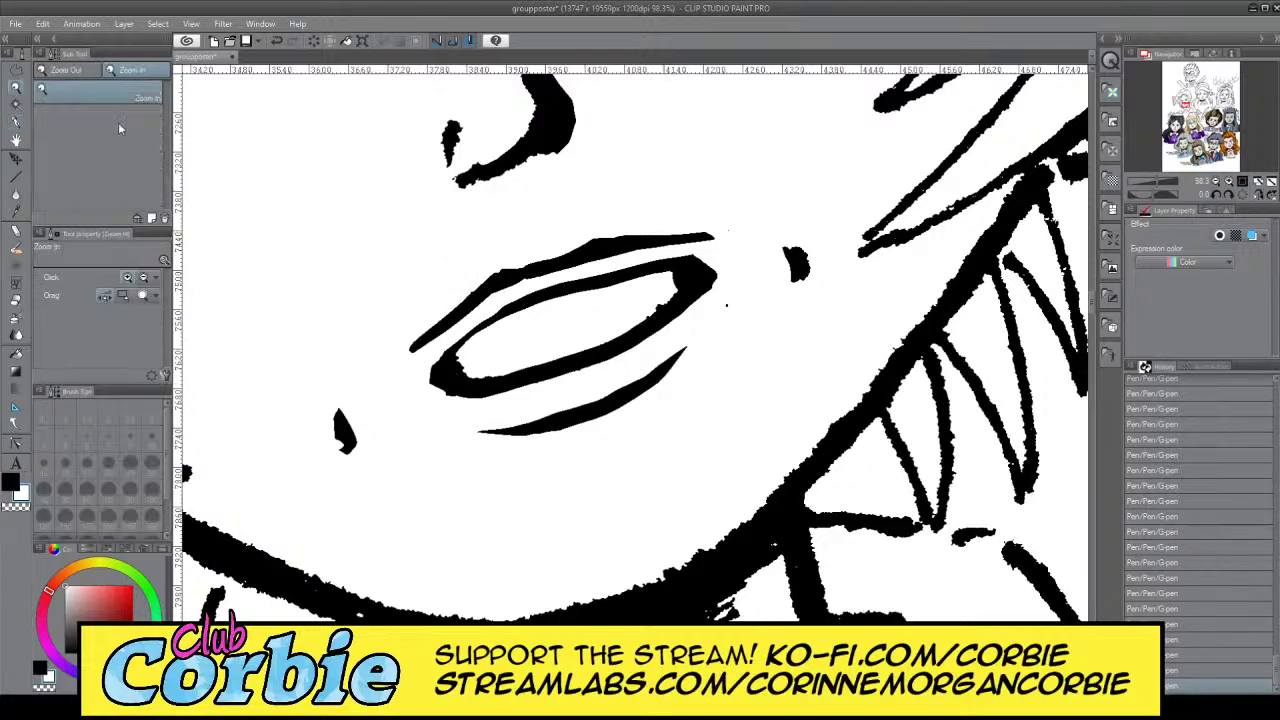
drag(458, 310, 391, 320)
drag(522, 301, 502, 301)
scroll(580, 377, up, 2)
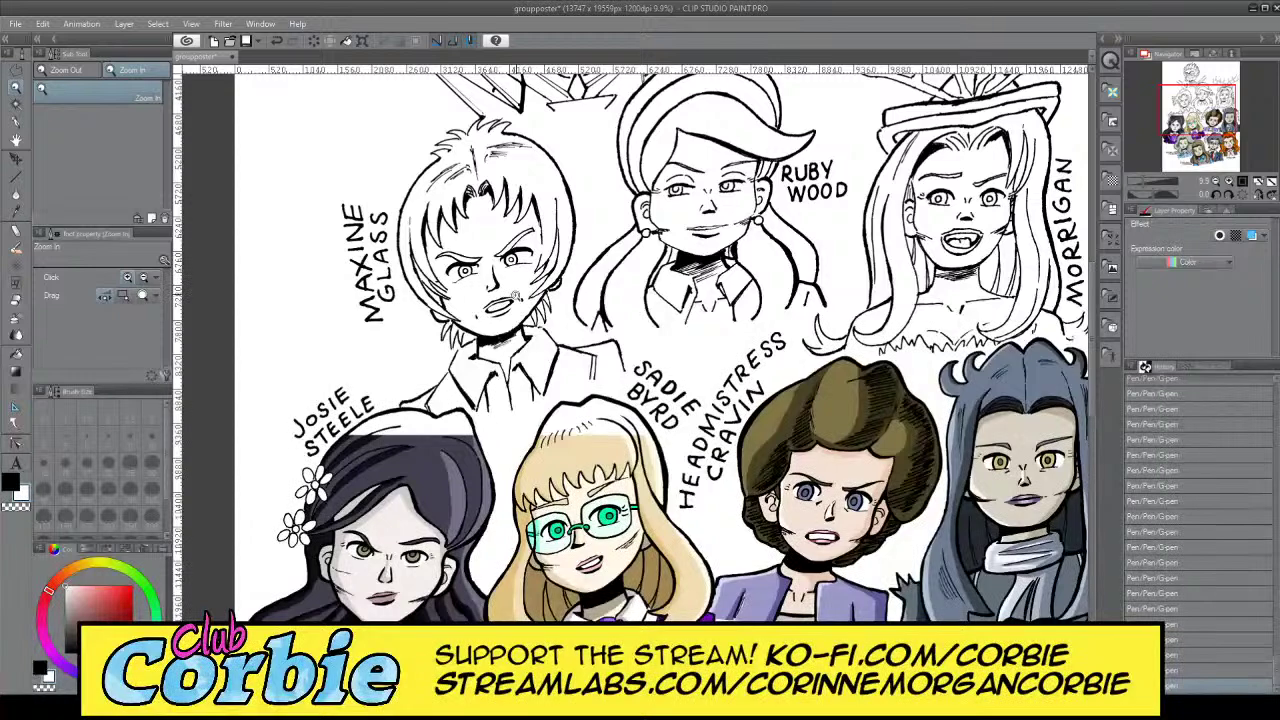
scroll(514, 296, up, 8)
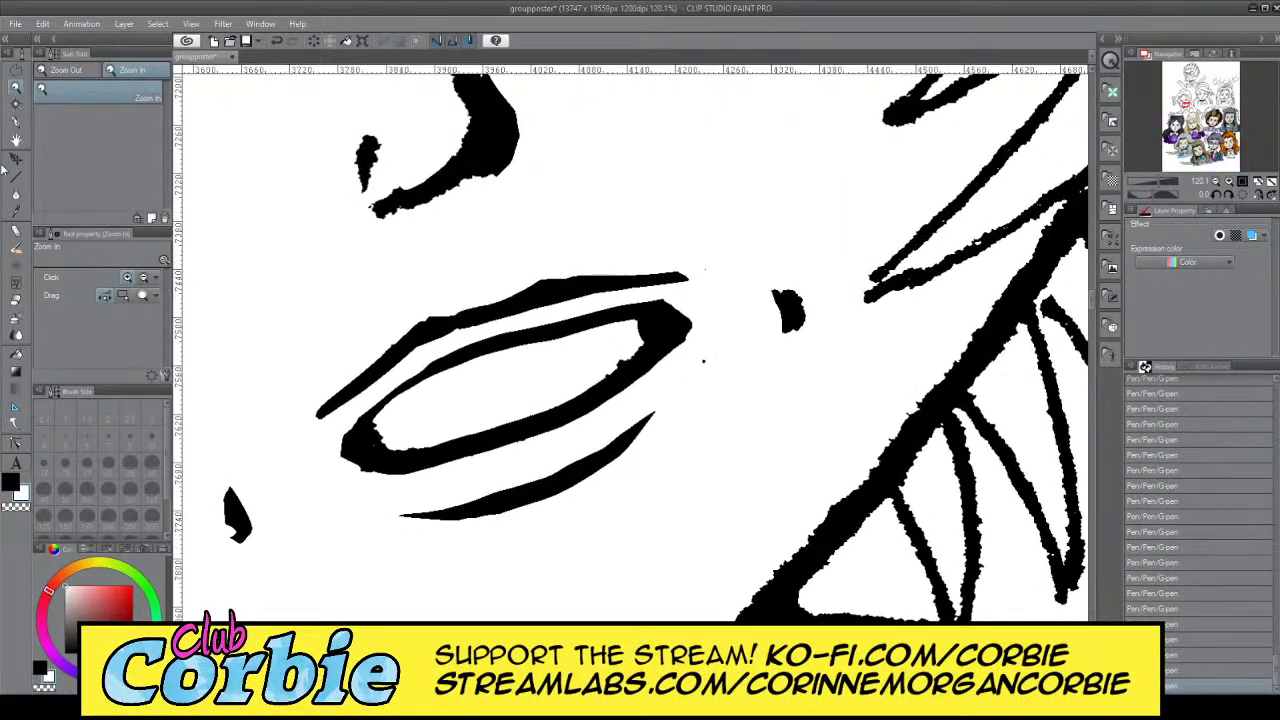
click(16, 121)
mouse_move(409, 308)
mouse_down()
mouse_move(477, 301)
mouse_move(531, 272)
mouse_move(423, 314)
mouse_move(542, 268)
mouse_move(523, 276)
mouse_move(705, 253)
mouse_move(543, 271)
mouse_move(719, 264)
mouse_up()
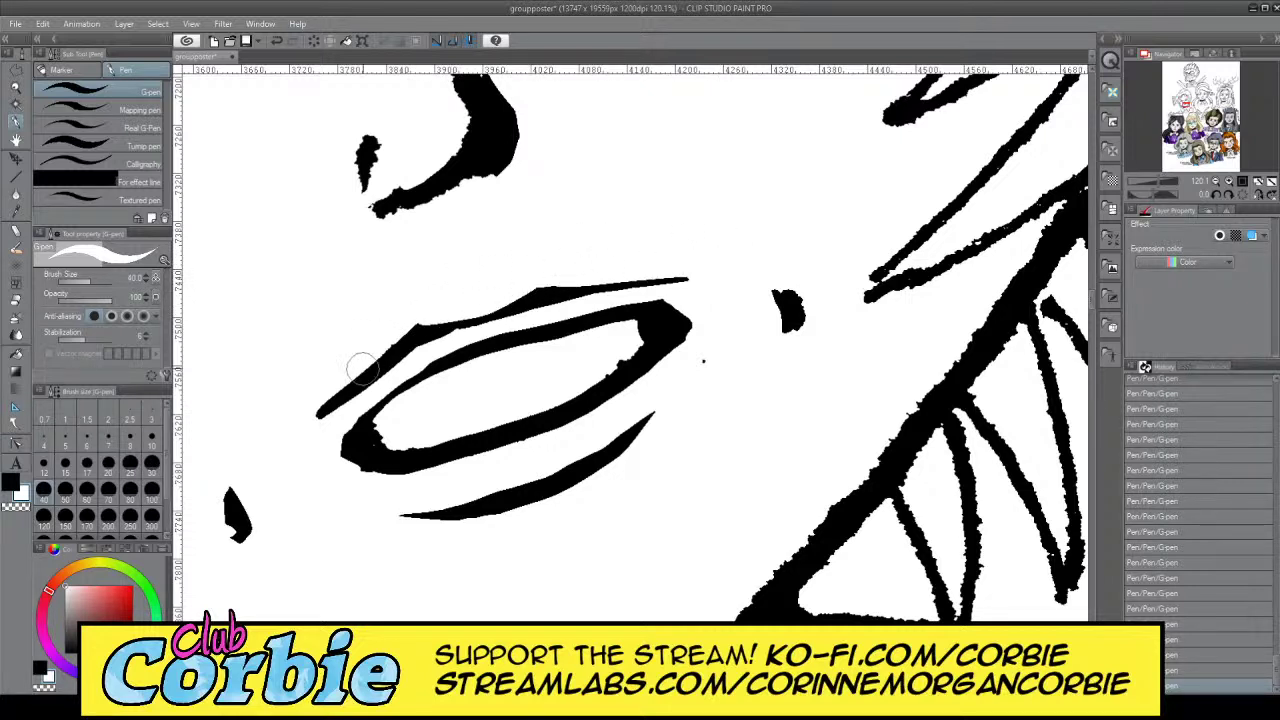
Cut back the left end of the upper lip line to a tapered point in white
drag(325, 418, 420, 314)
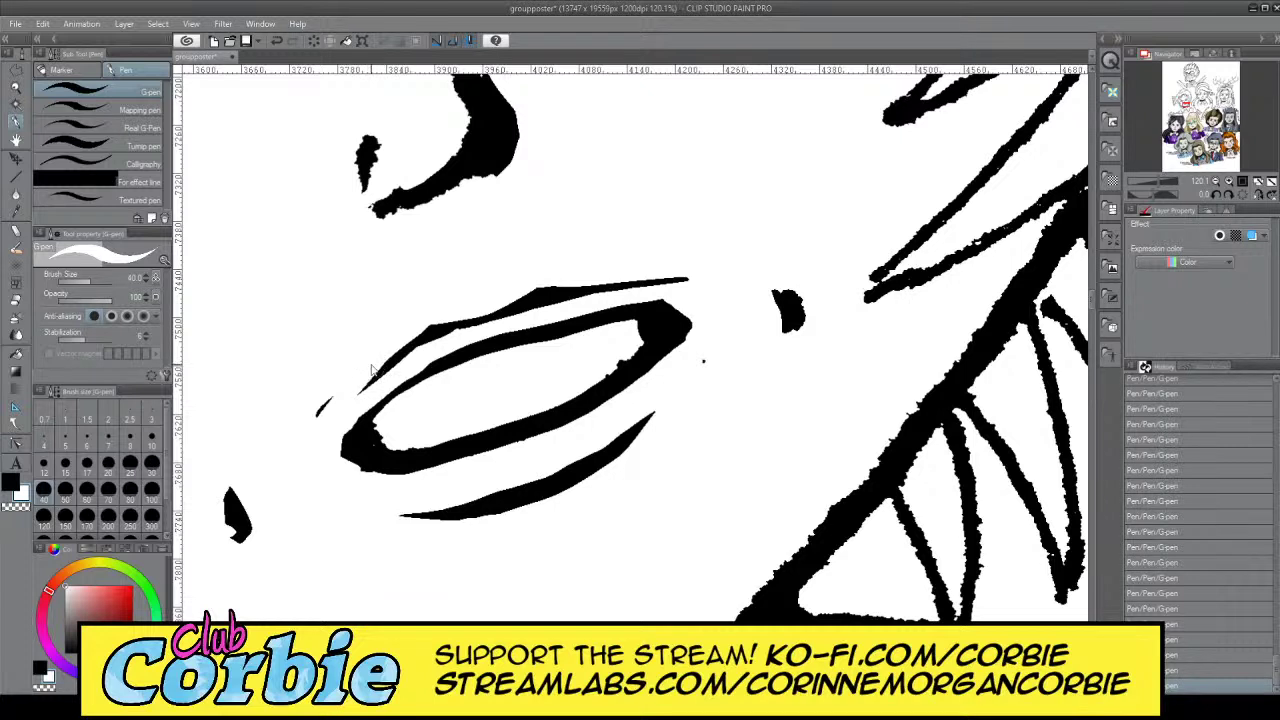
key(ctrl+z)
drag(322, 418, 380, 340)
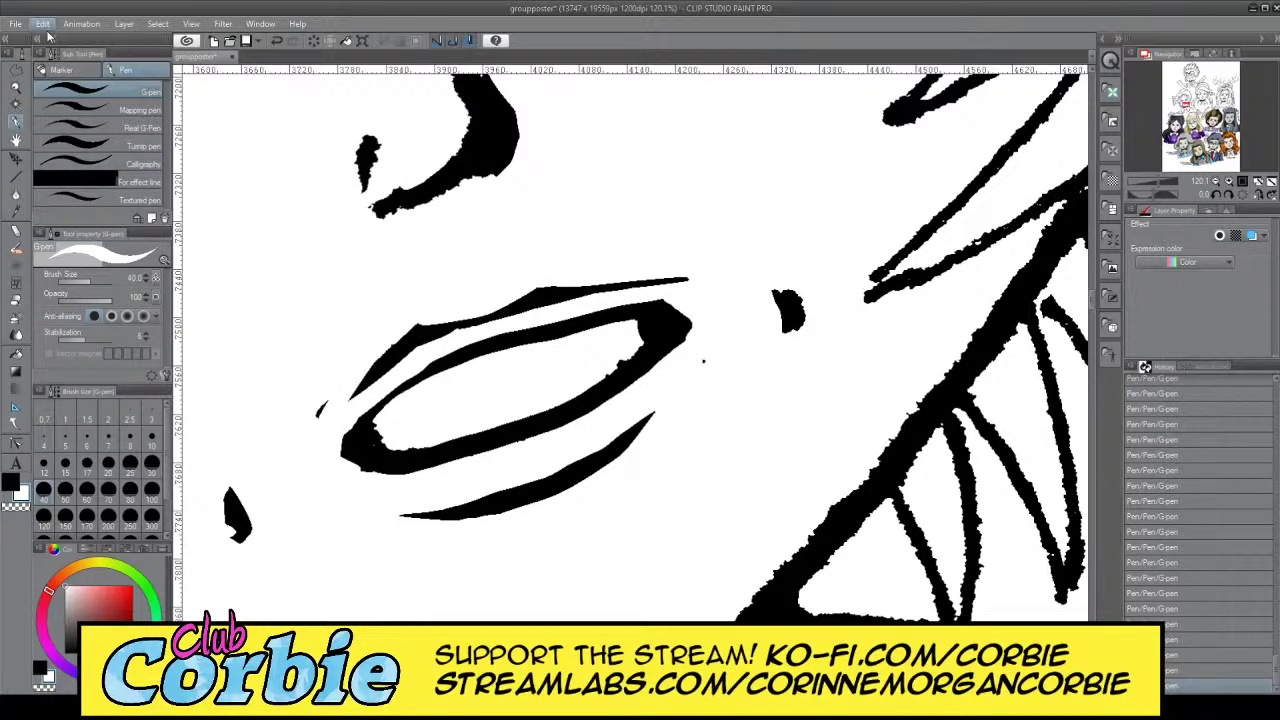
key(ctrl+z)
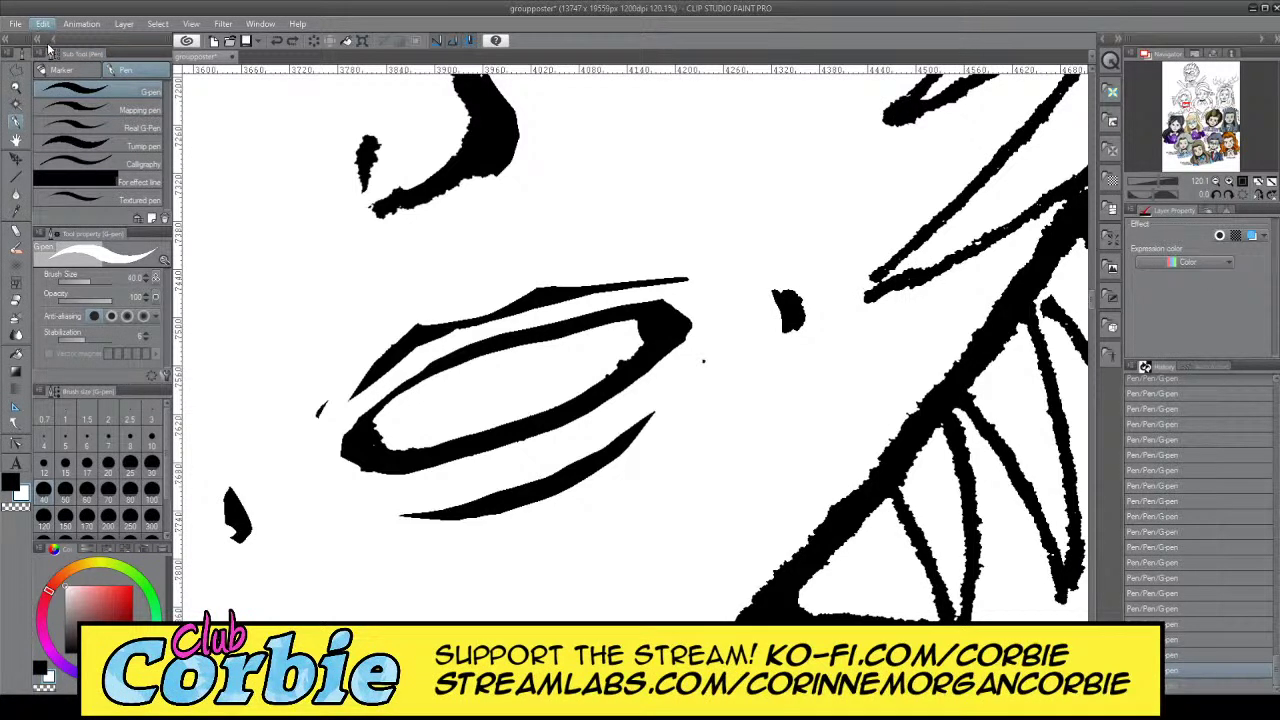
click(48, 48)
mouse_move(304, 408)
mouse_down()
mouse_move(389, 331)
mouse_move(313, 412)
mouse_up()
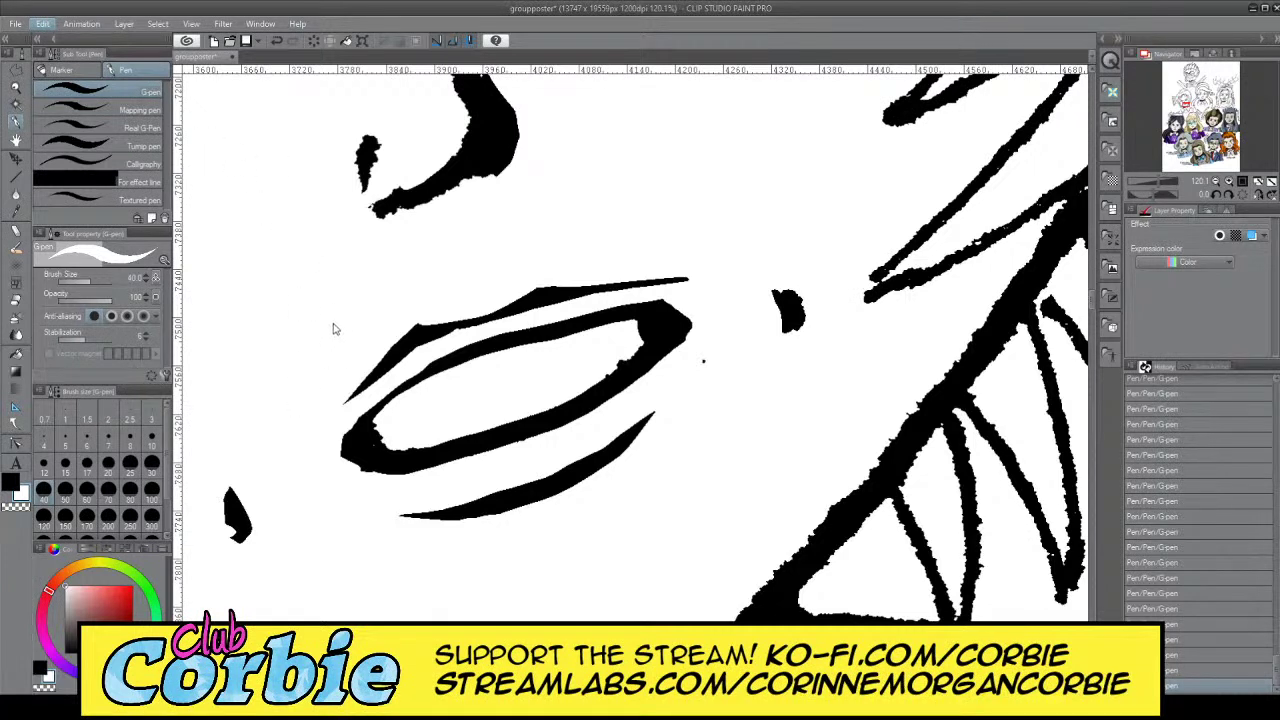
Extend the left end of the upper lip line slightly in black, and trim around it in white
click(16, 484)
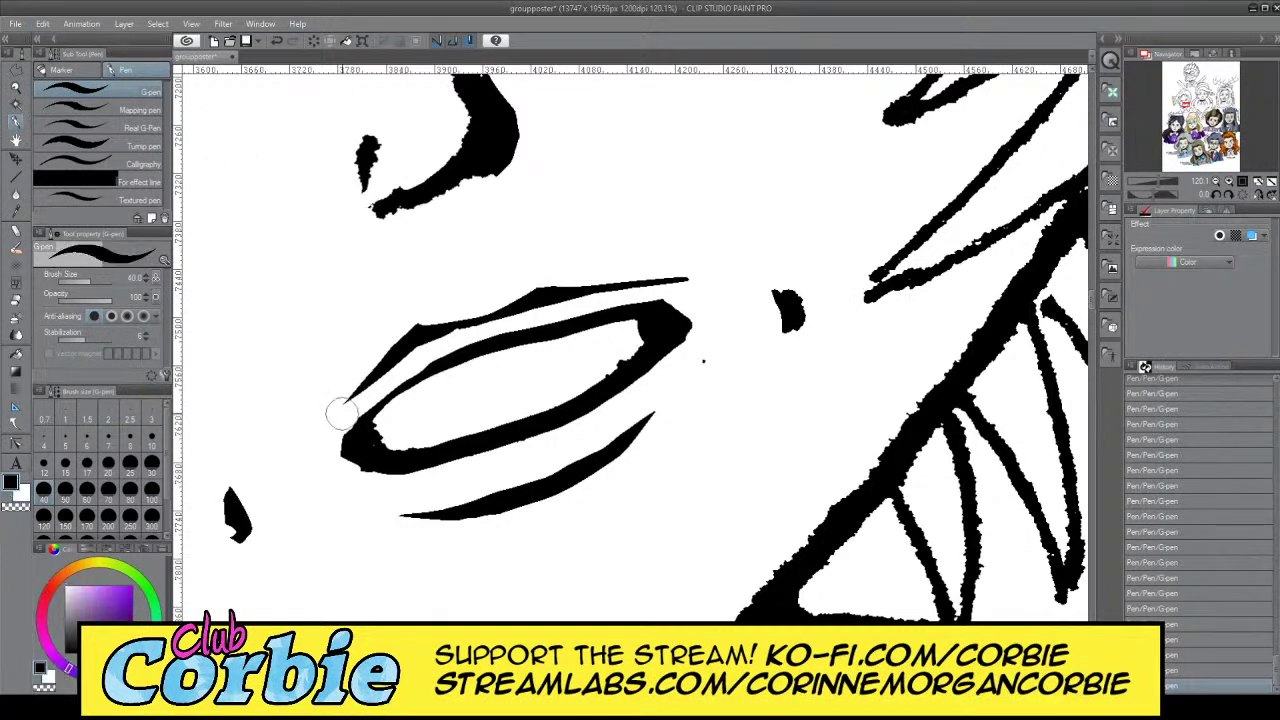
drag(330, 414, 410, 340)
key(x)
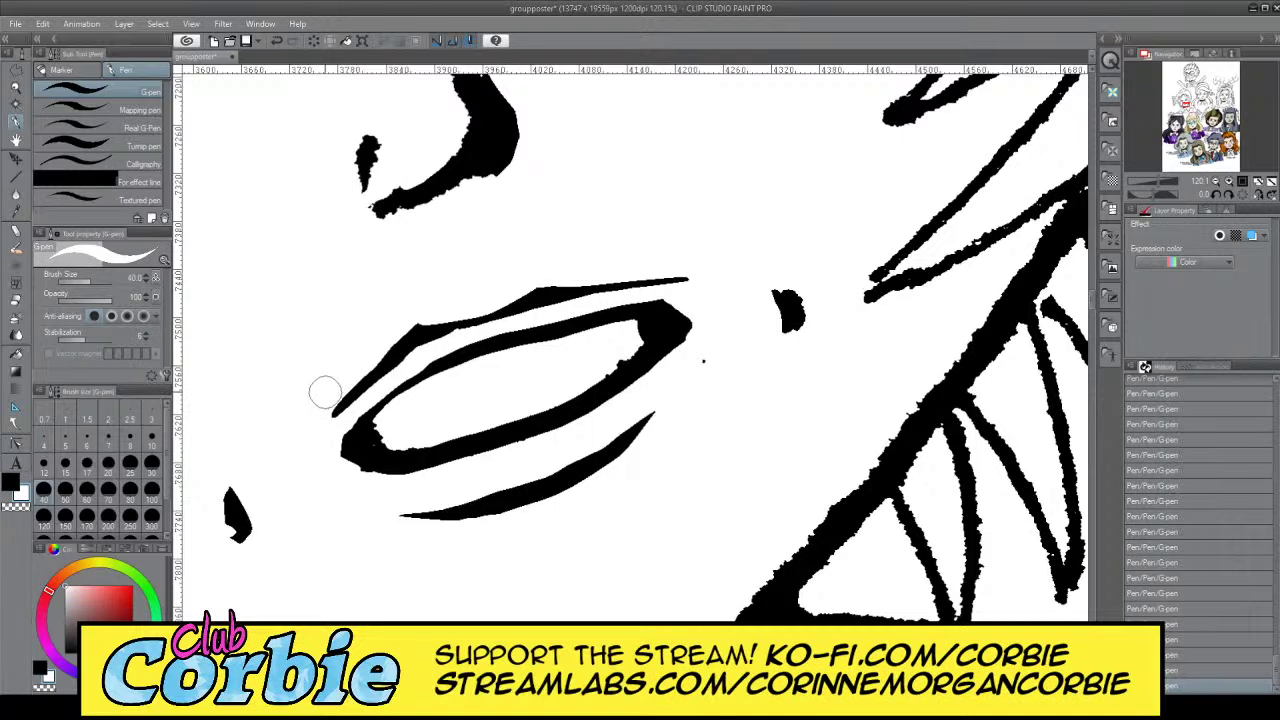
mouse_move(332, 412)
mouse_down()
mouse_move(374, 355)
mouse_move(287, 442)
mouse_up()
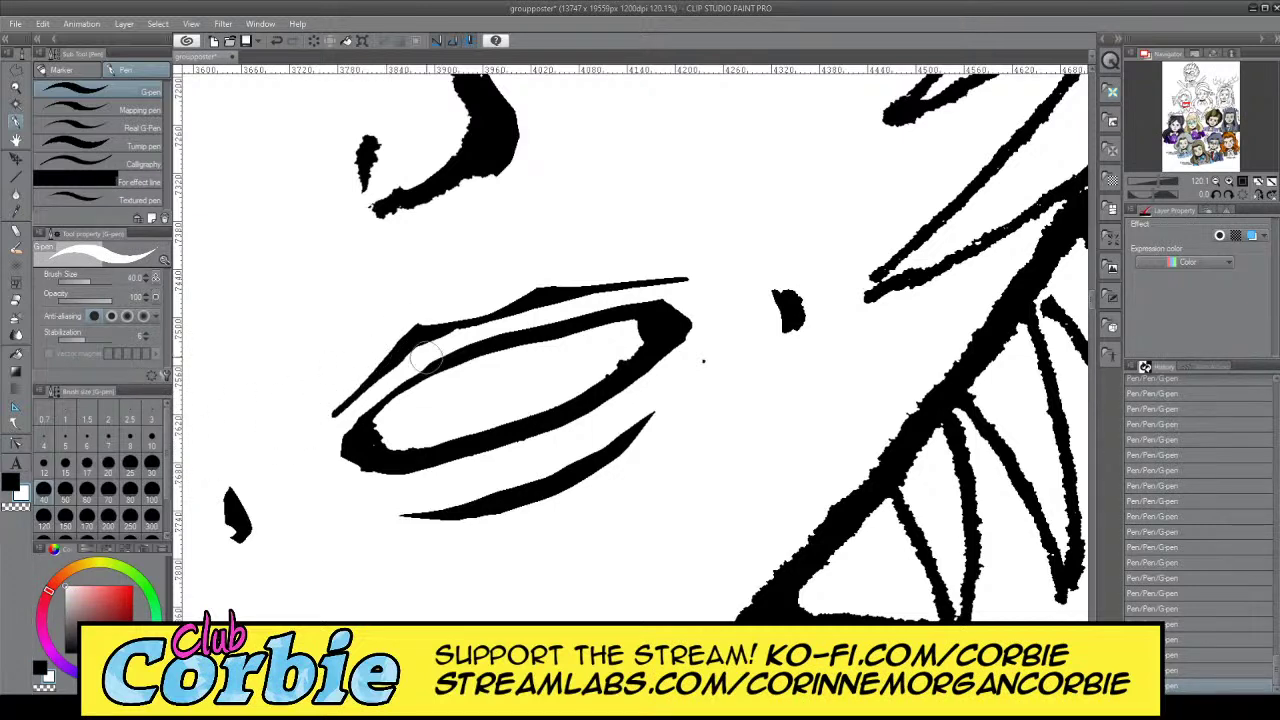
drag(605, 270, 716, 268)
Trim the blunt outer end of Maxine's right-hand eyebrow outline in white
click(16, 85)
drag(445, 335, 505, 332)
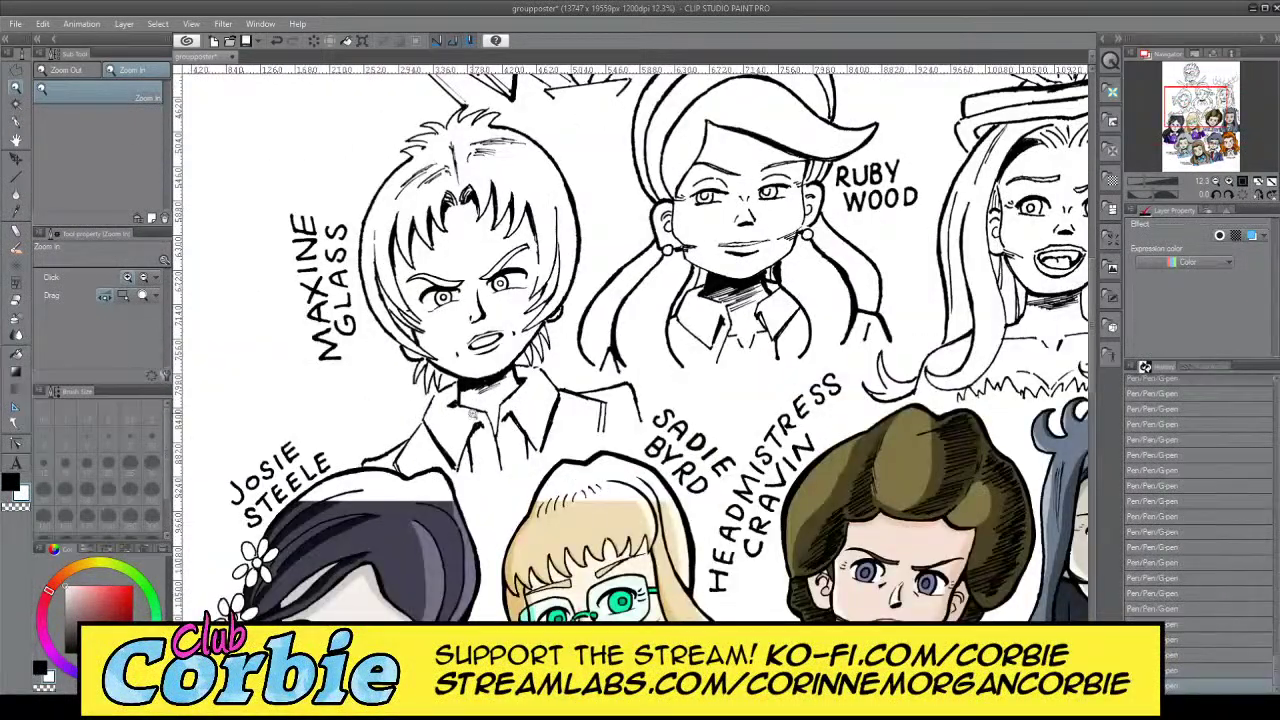
scroll(659, 280, down, 1)
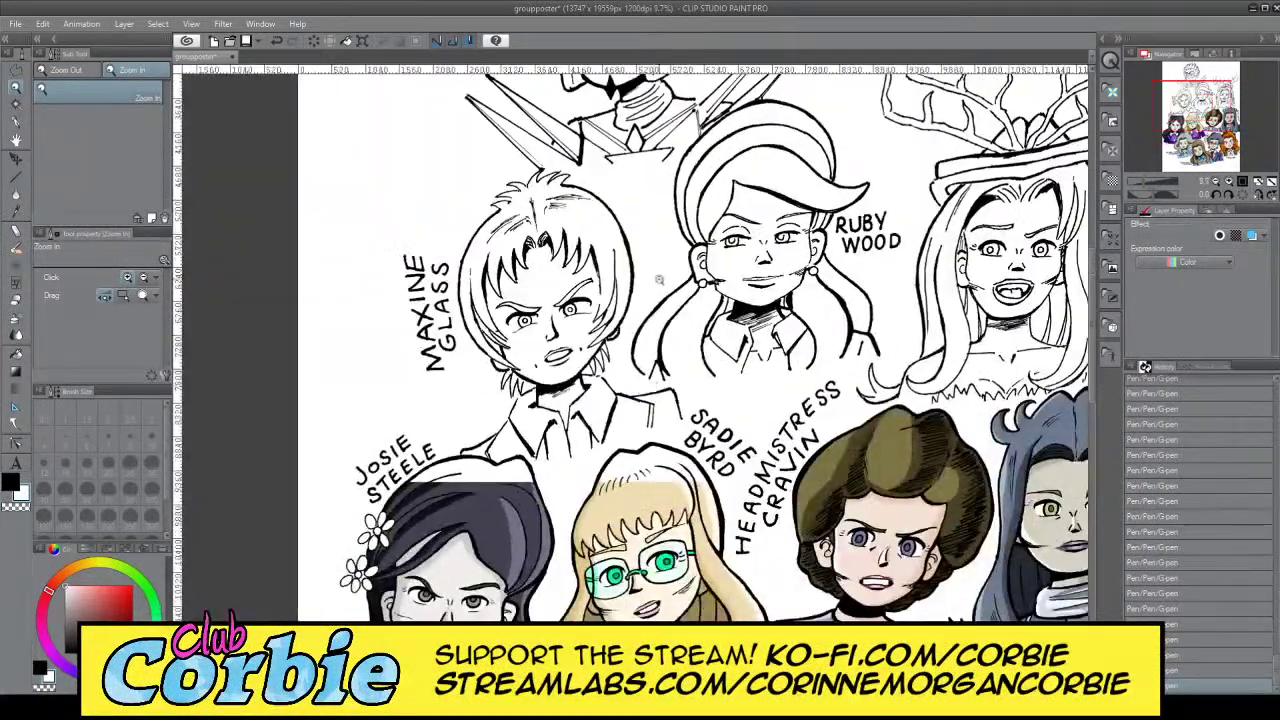
scroll(659, 280, up, 2)
scroll(594, 298, down, 2)
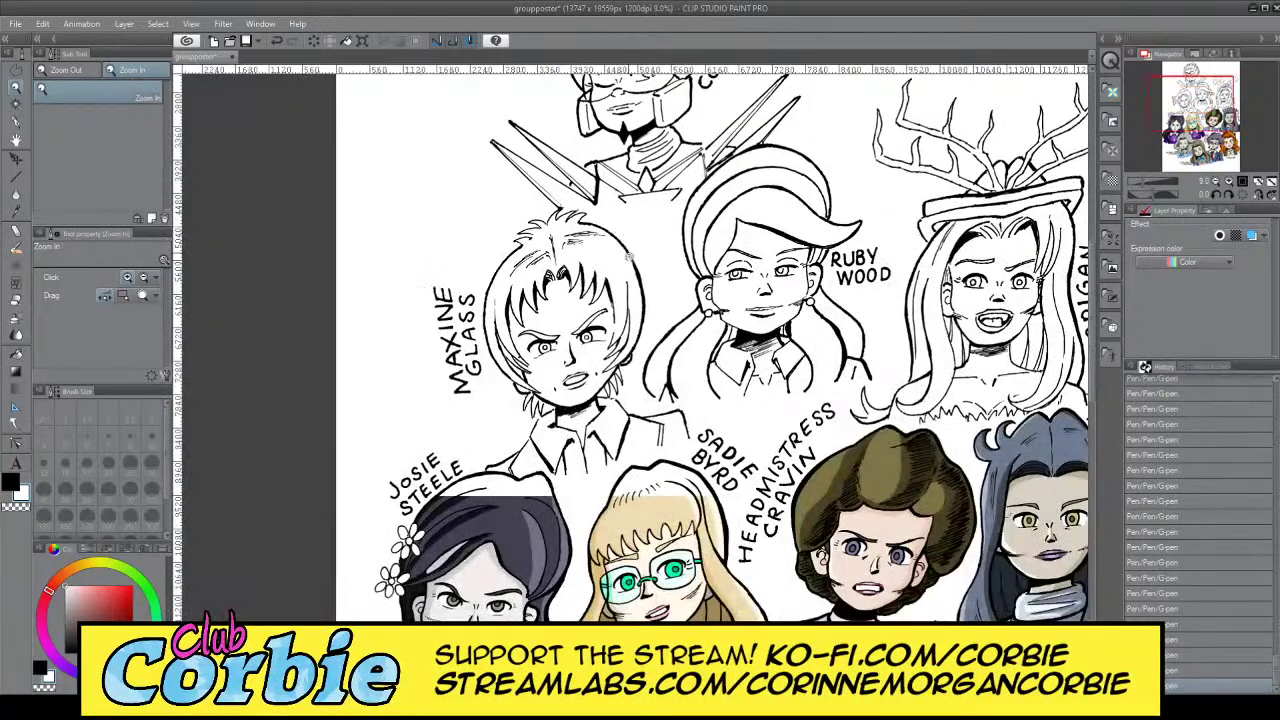
scroll(618, 355, up, 2)
scroll(451, 349, up, 3)
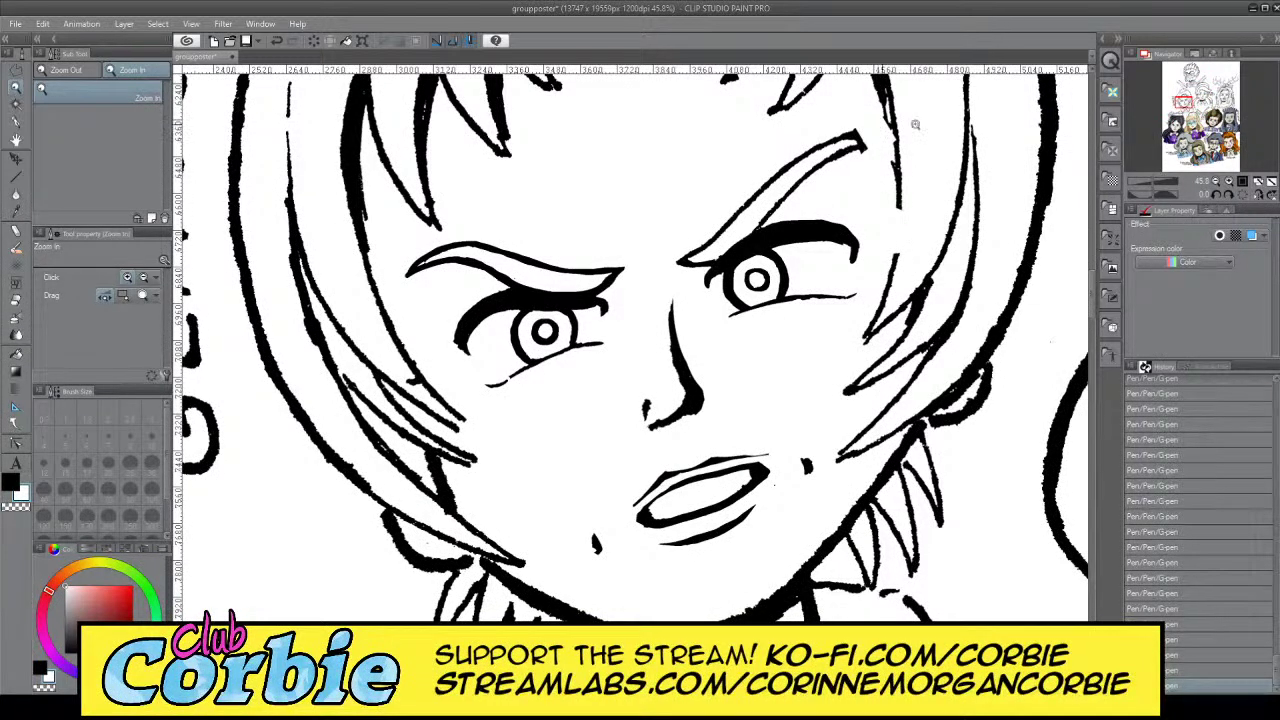
scroll(914, 124, up, 5)
click(16, 121)
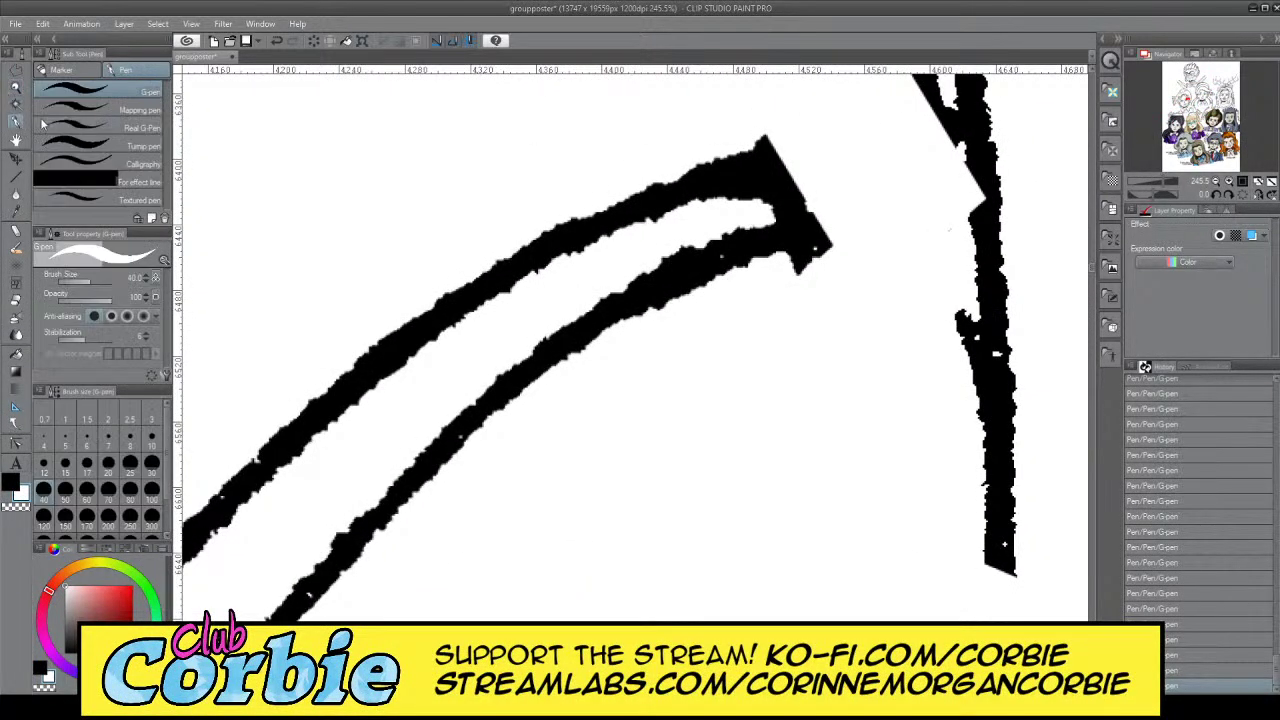
key(ctrl+z)
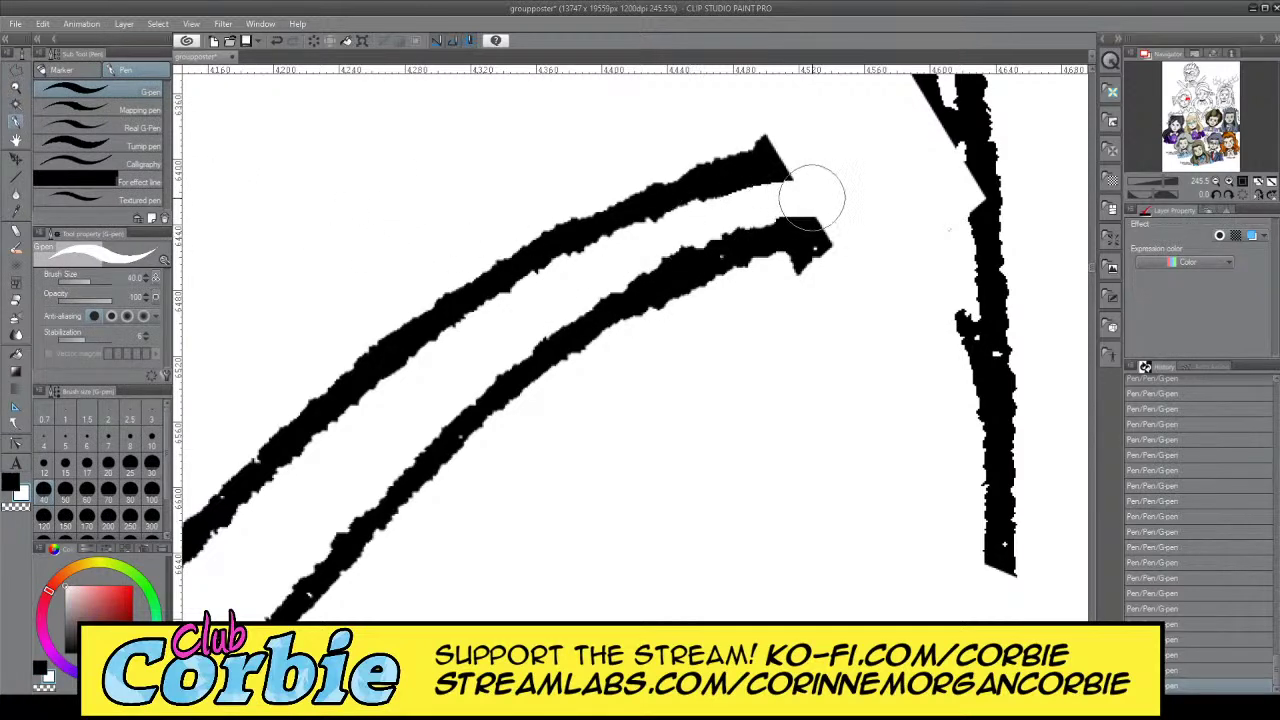
key(ctrl+z)
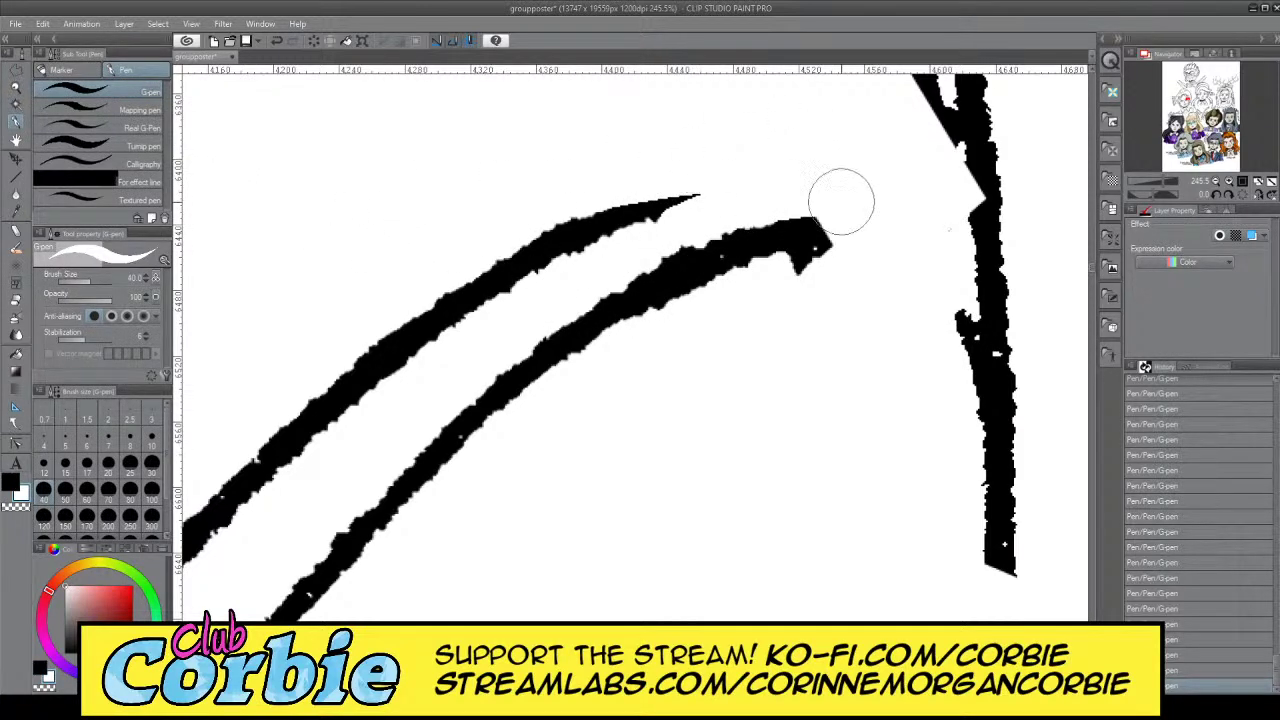
key(ctrl+z)
Redraw the outer tip of the right-hand eyebrow in black, joining its upper and lower outlines in a tapered point
mouse_move(561, 250)
mouse_down()
mouse_move(617, 227)
mouse_move(857, 209)
mouse_up()
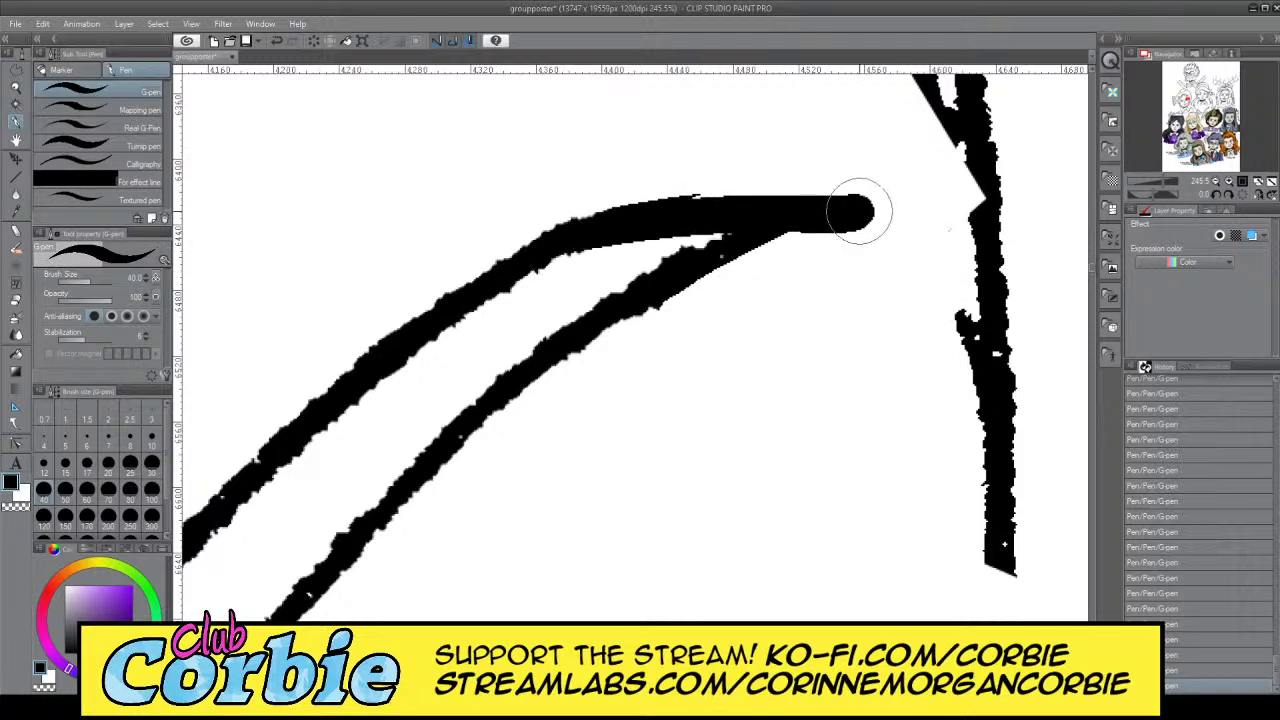
key(ctrl+z)
drag(534, 229, 817, 212)
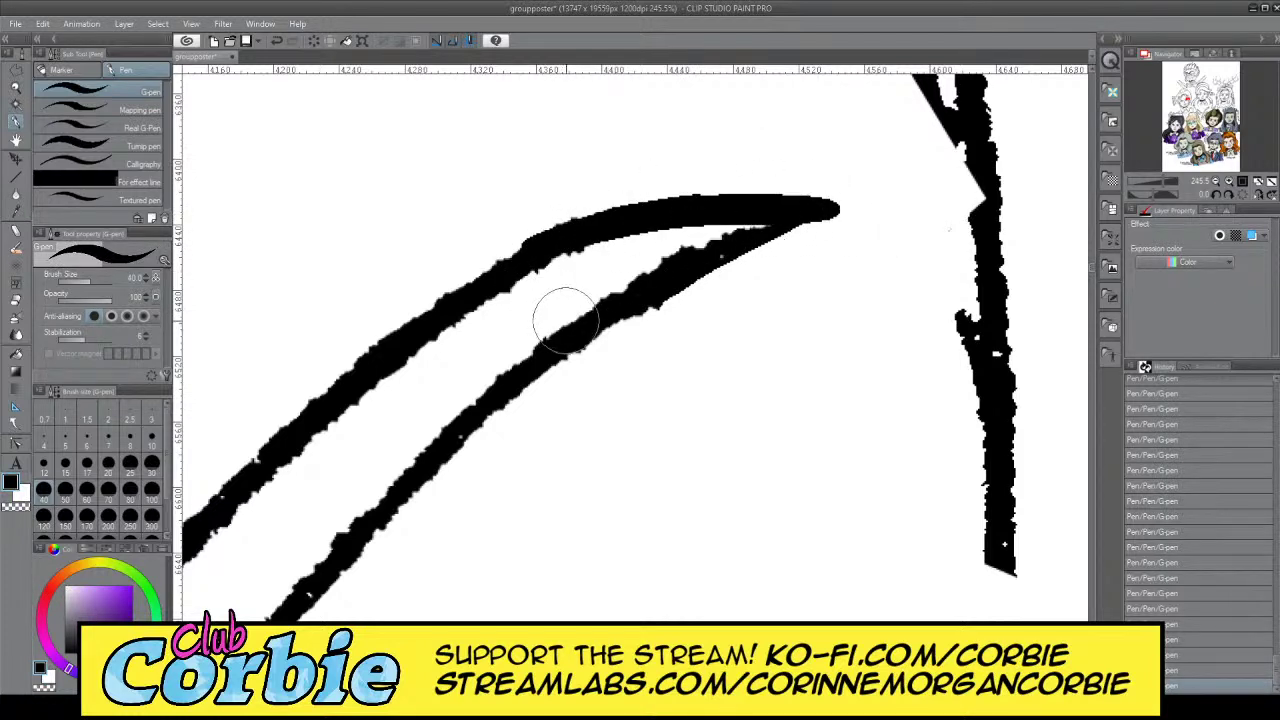
drag(565, 323, 800, 228)
key(ctrl+z)
drag(563, 336, 814, 214)
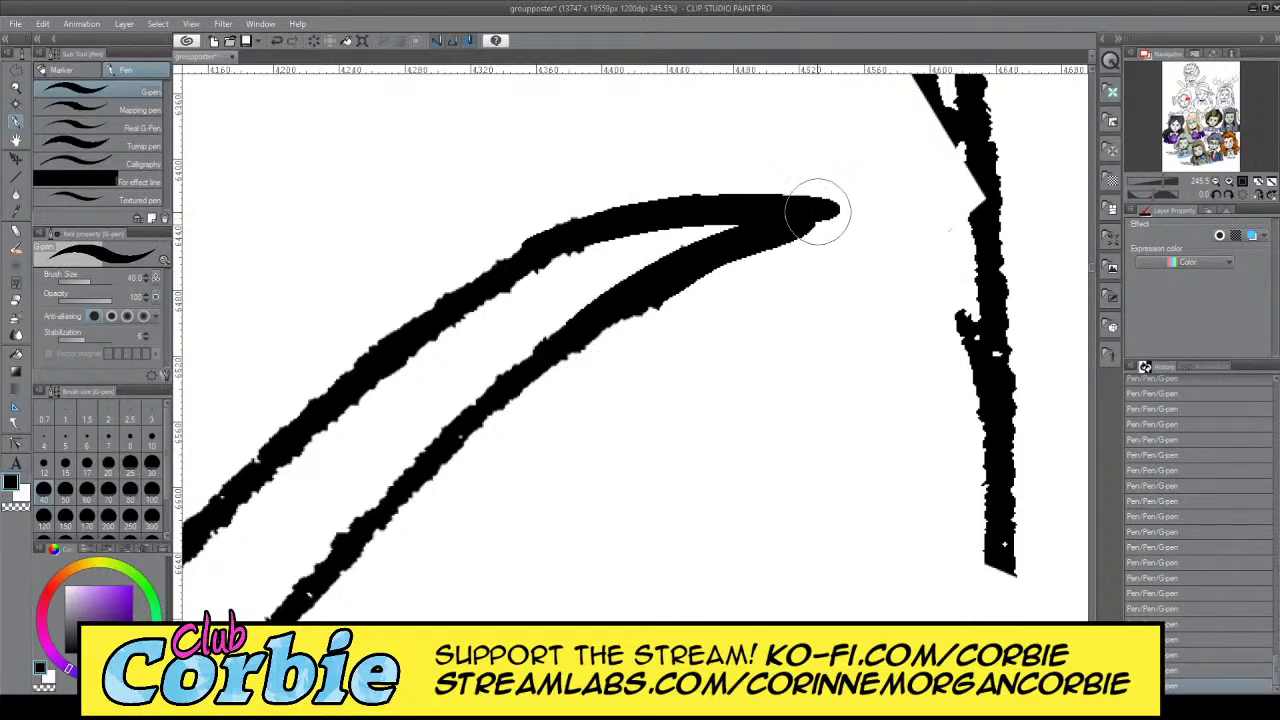
Smooth and thicken the eyebrow's lower outline in black, from the upper eyelid to the outer tip
click(16, 90)
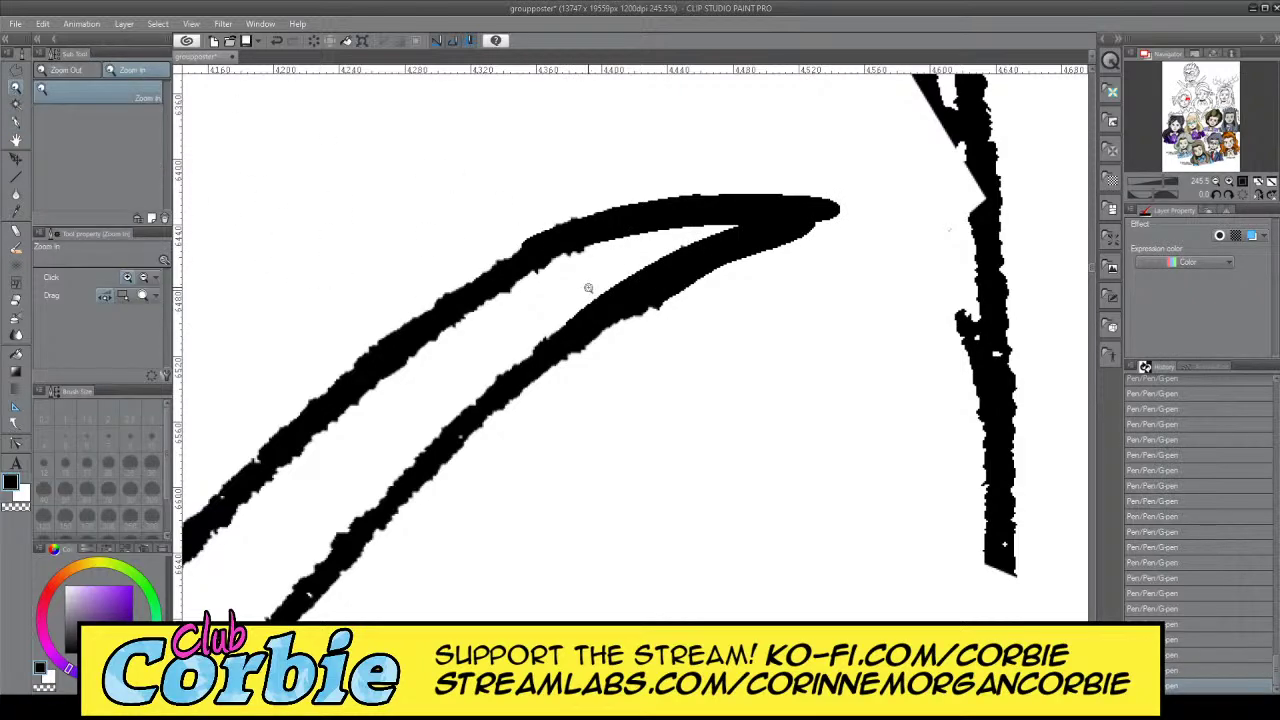
drag(588, 288, 545, 338)
mouse_move(476, 380)
mouse_down()
mouse_move(516, 357)
mouse_move(492, 363)
mouse_up()
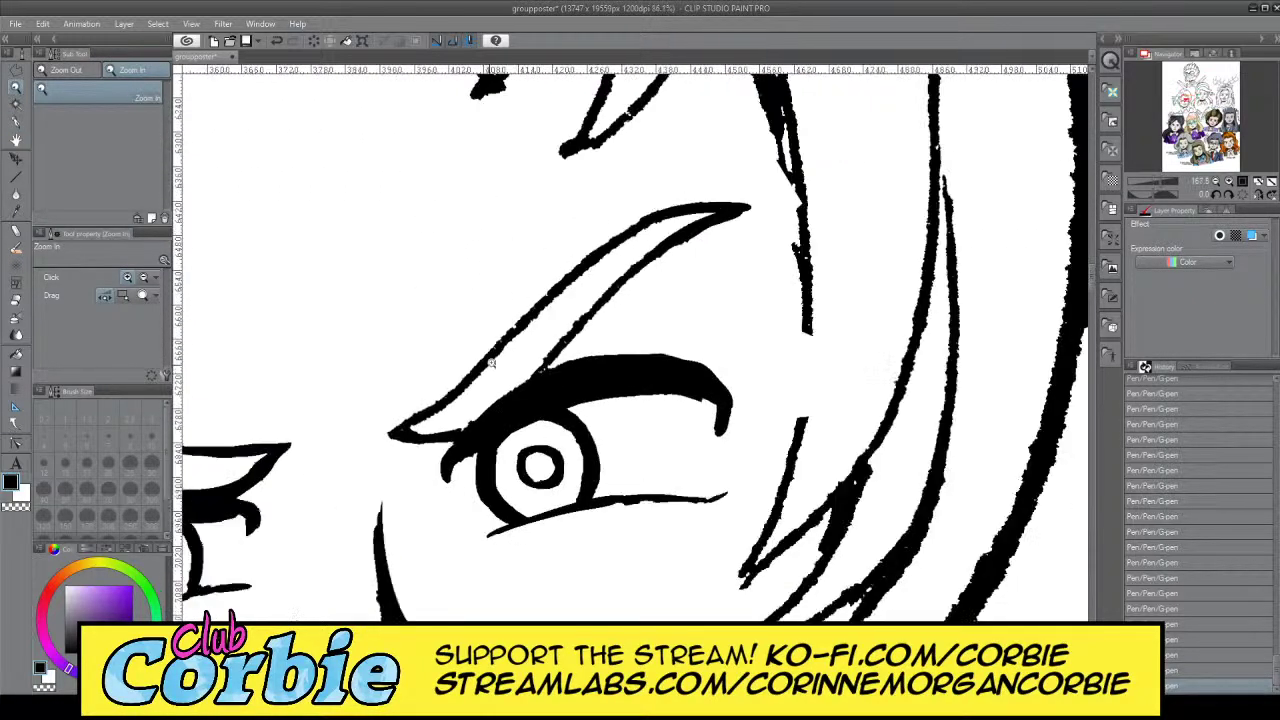
drag(566, 316, 601, 295)
click(16, 122)
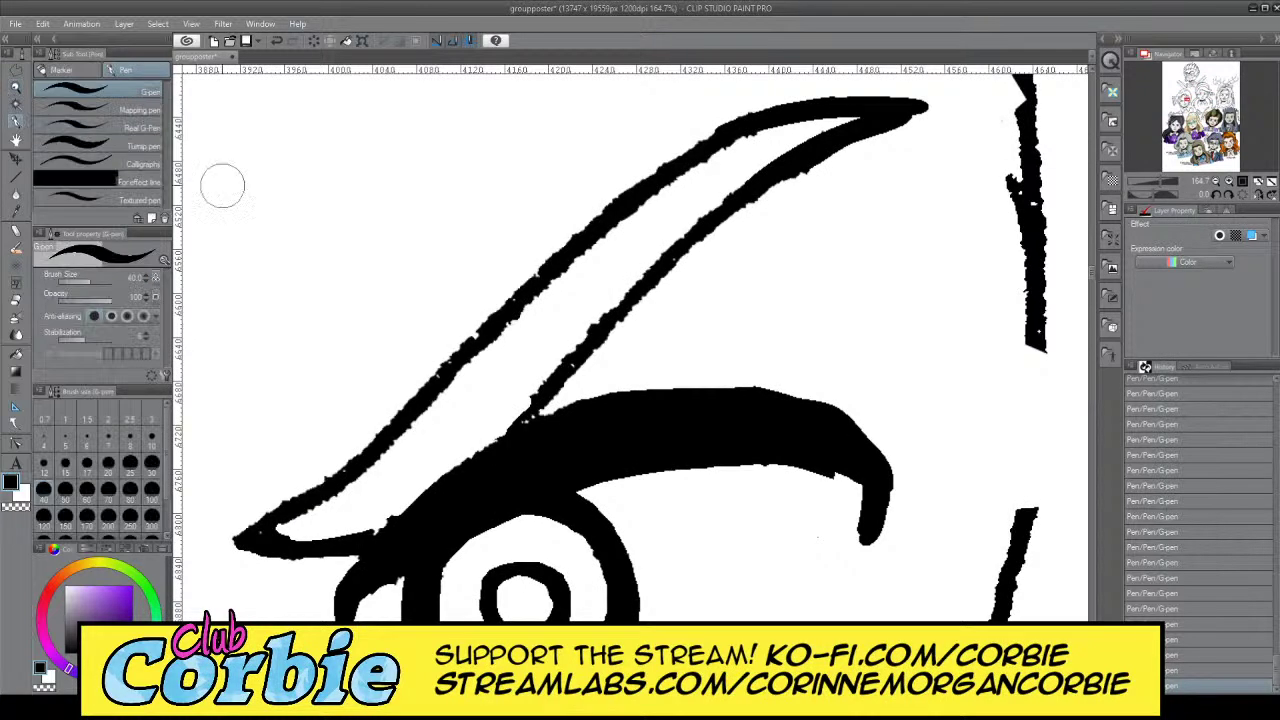
mouse_move(490, 425)
mouse_down()
mouse_move(522, 410)
mouse_move(710, 230)
mouse_move(861, 123)
mouse_up()
key(ctrl+z)
key(ctrl+z)
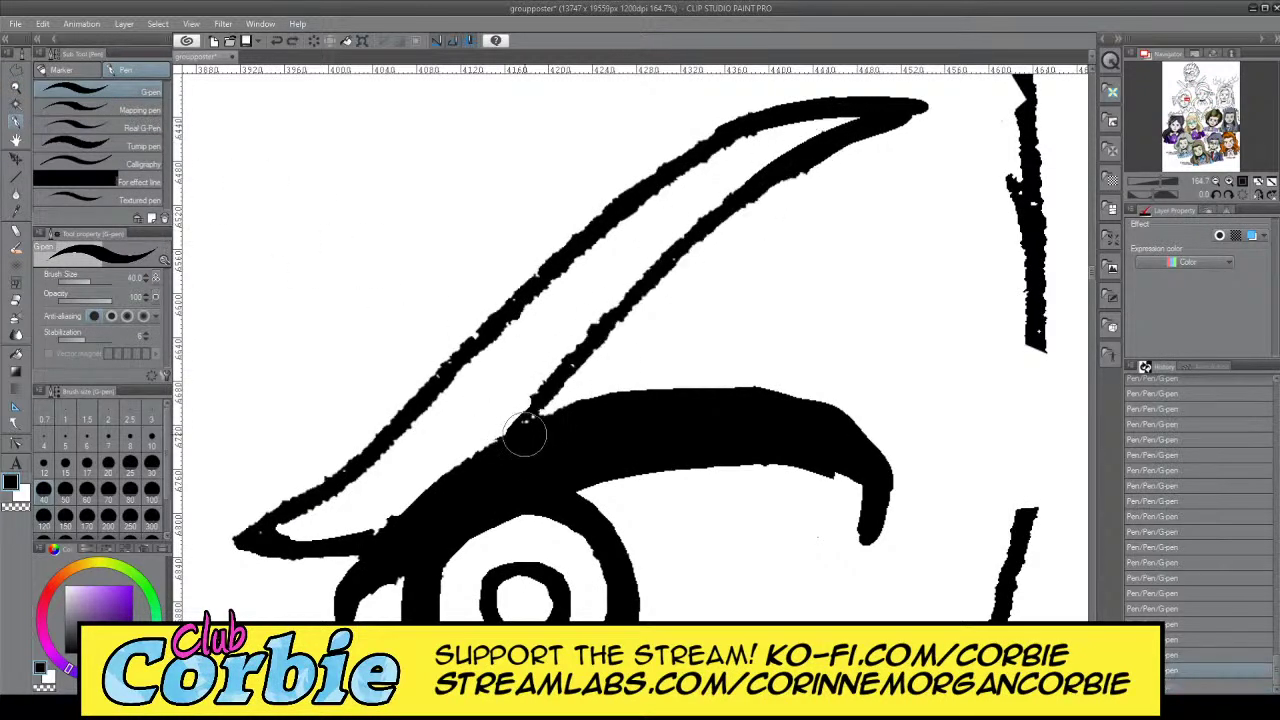
drag(526, 429, 886, 134)
key(ctrl+z)
mouse_move(522, 425)
mouse_down()
mouse_move(639, 281)
mouse_move(895, 110)
mouse_up()
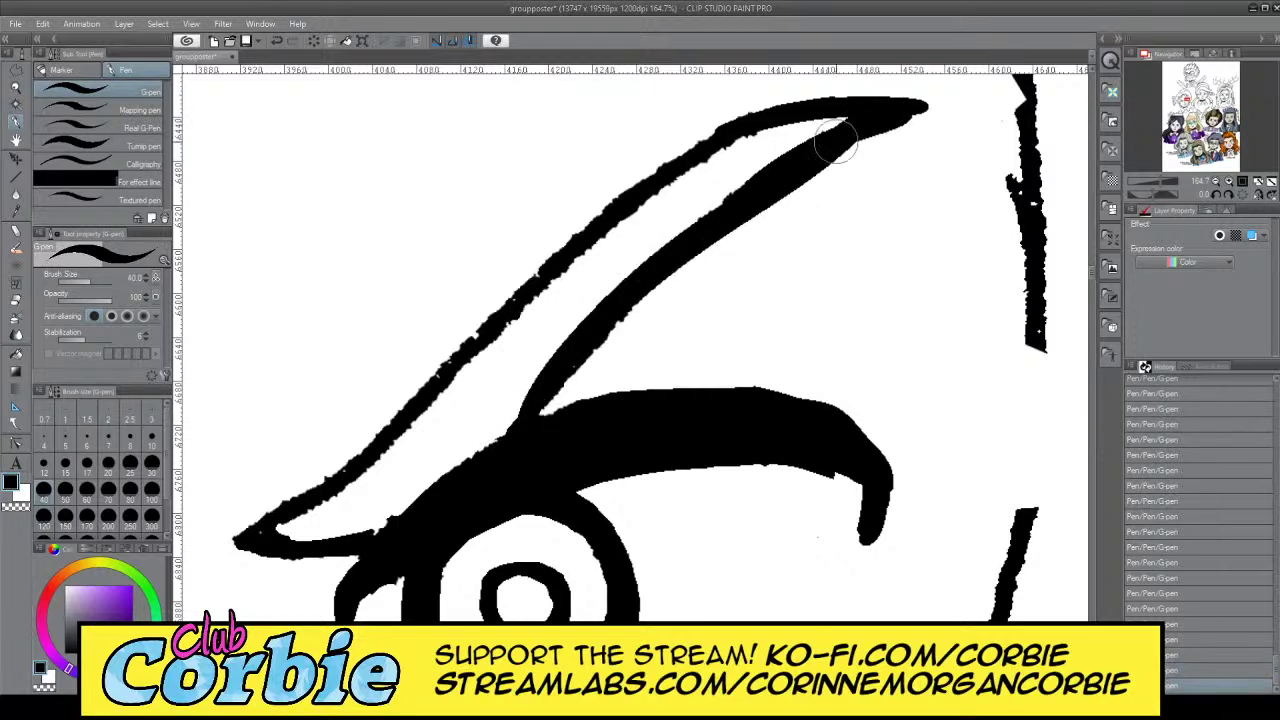
Undo the last lower-outline strokes on Maxine's right-hand eyebrow, and smooth and thicken its upper outline in black along its length
key(ctrl+z)
mouse_move(523, 420)
mouse_down()
mouse_move(910, 102)
mouse_move(523, 420)
mouse_move(890, 116)
mouse_up()
key(ctrl+z)
key(ctrl+z)
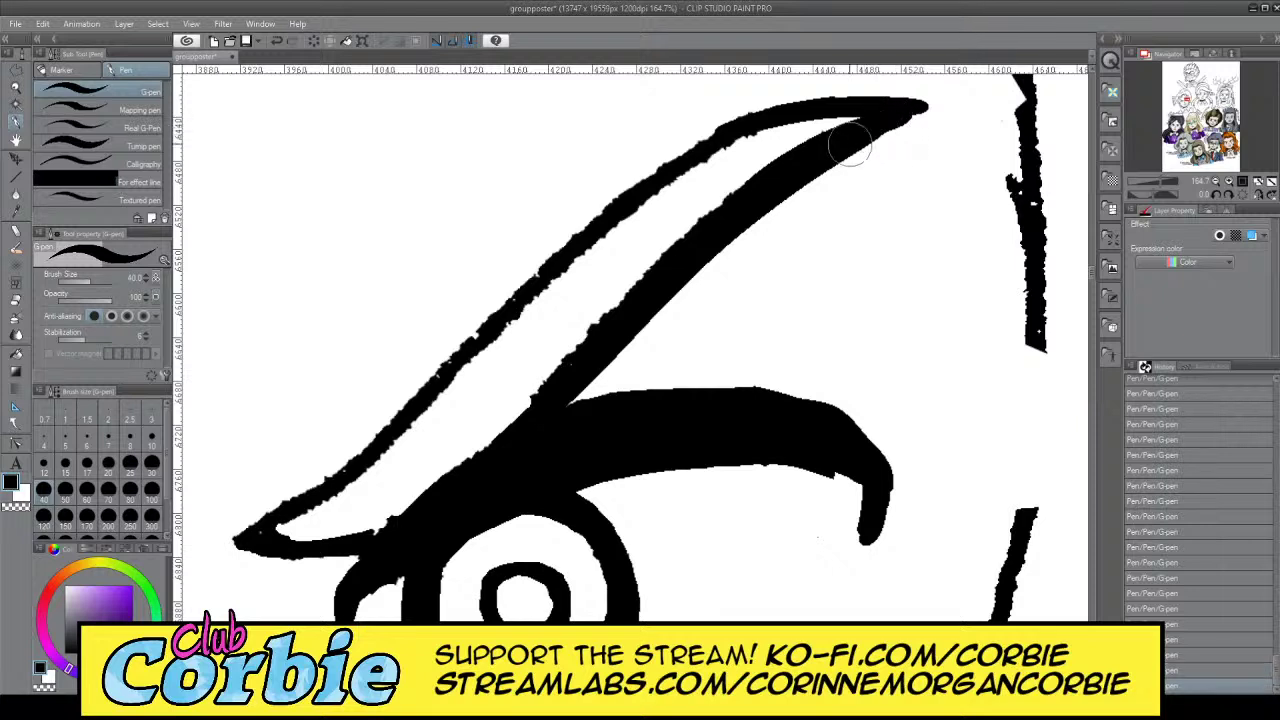
mouse_move(263, 529)
mouse_down()
mouse_move(770, 119)
mouse_move(473, 456)
mouse_move(771, 158)
mouse_move(540, 348)
mouse_move(505, 389)
mouse_move(650, 251)
mouse_move(496, 399)
mouse_move(665, 246)
mouse_move(494, 416)
mouse_move(702, 196)
mouse_move(860, 112)
mouse_up()
key(x)
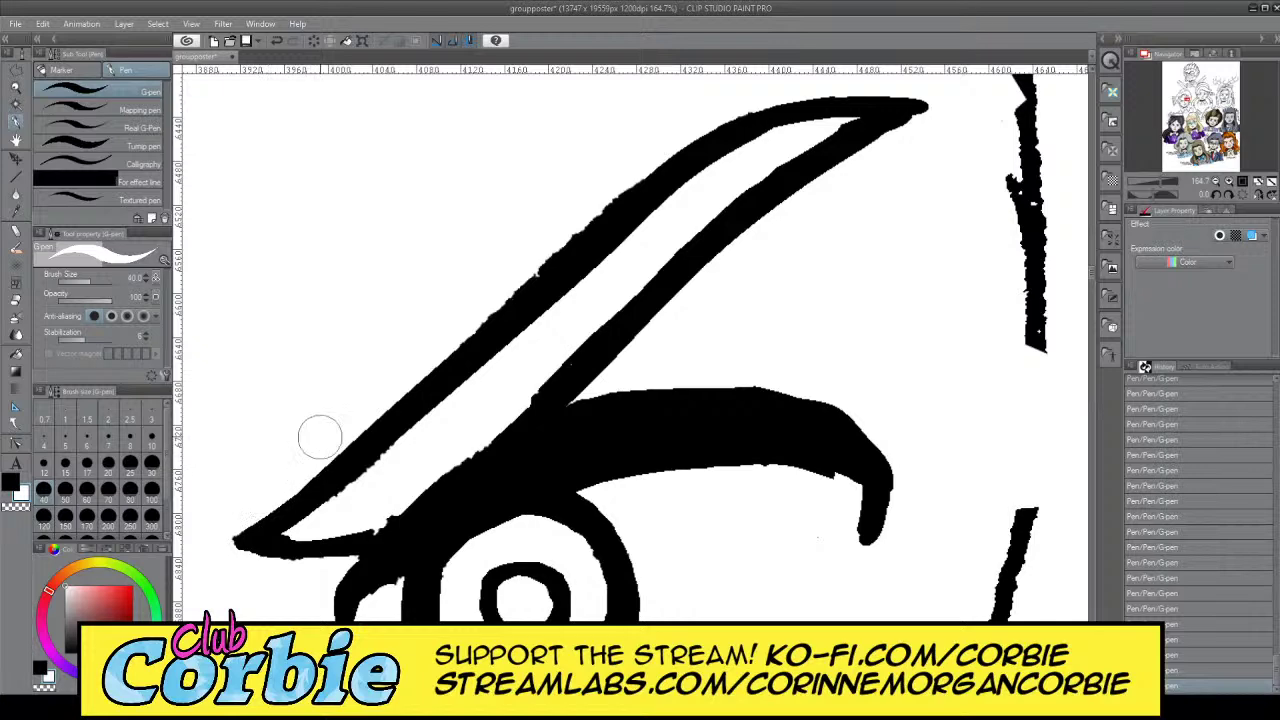
key(x)
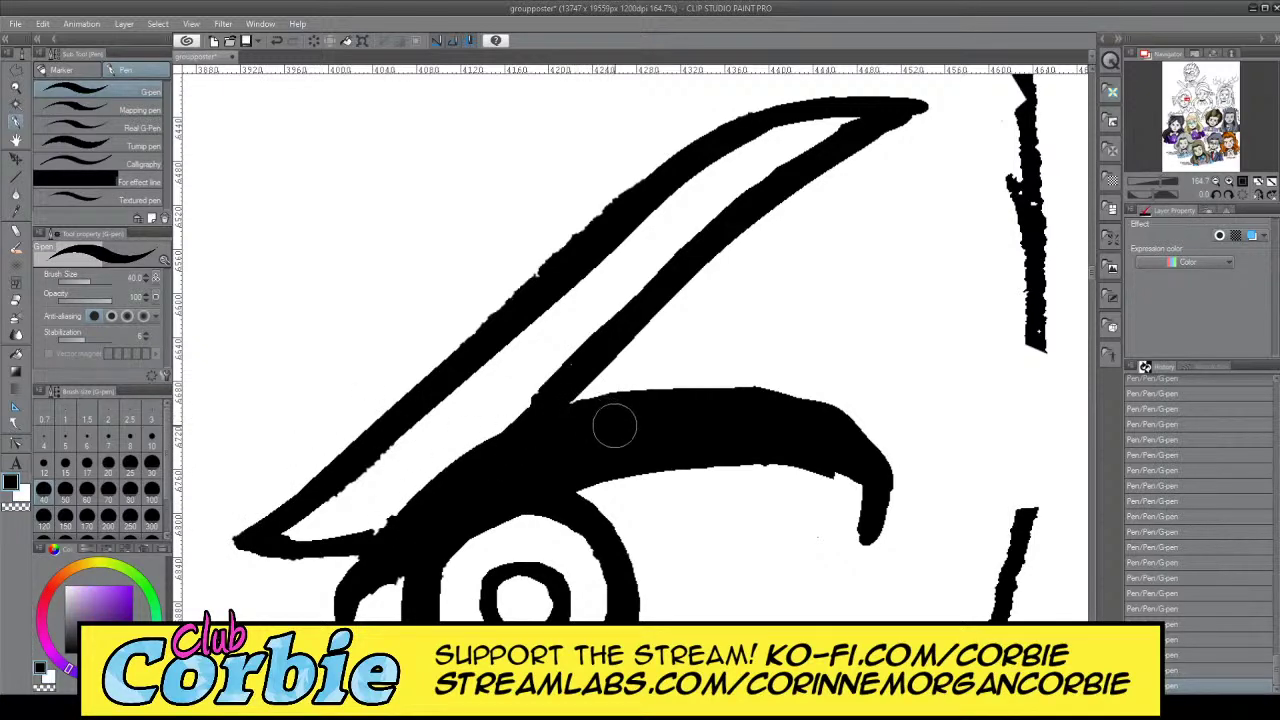
Redraw the outer half of the right-hand eyebrow in black so it bends flatter and extends to the hair strand beside it
click(16, 88)
drag(520, 257, 290, 270)
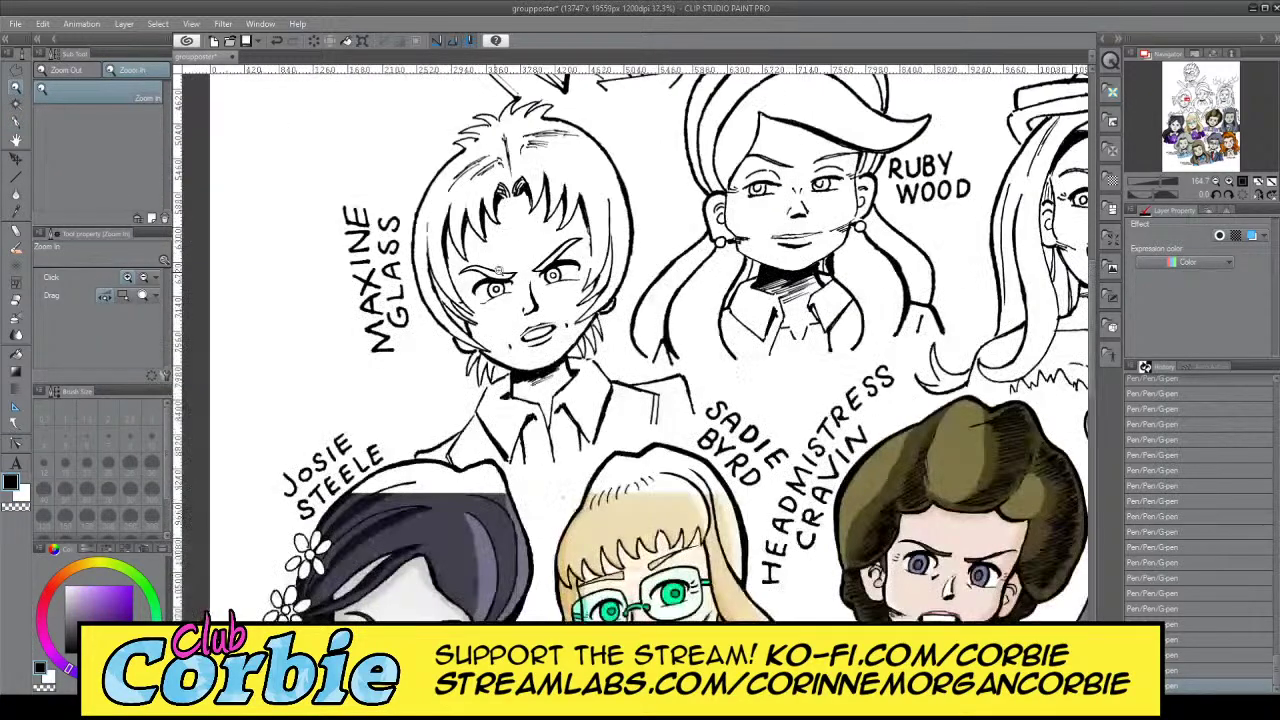
drag(566, 280, 612, 186)
click(587, 263)
click(13, 115)
click(16, 90)
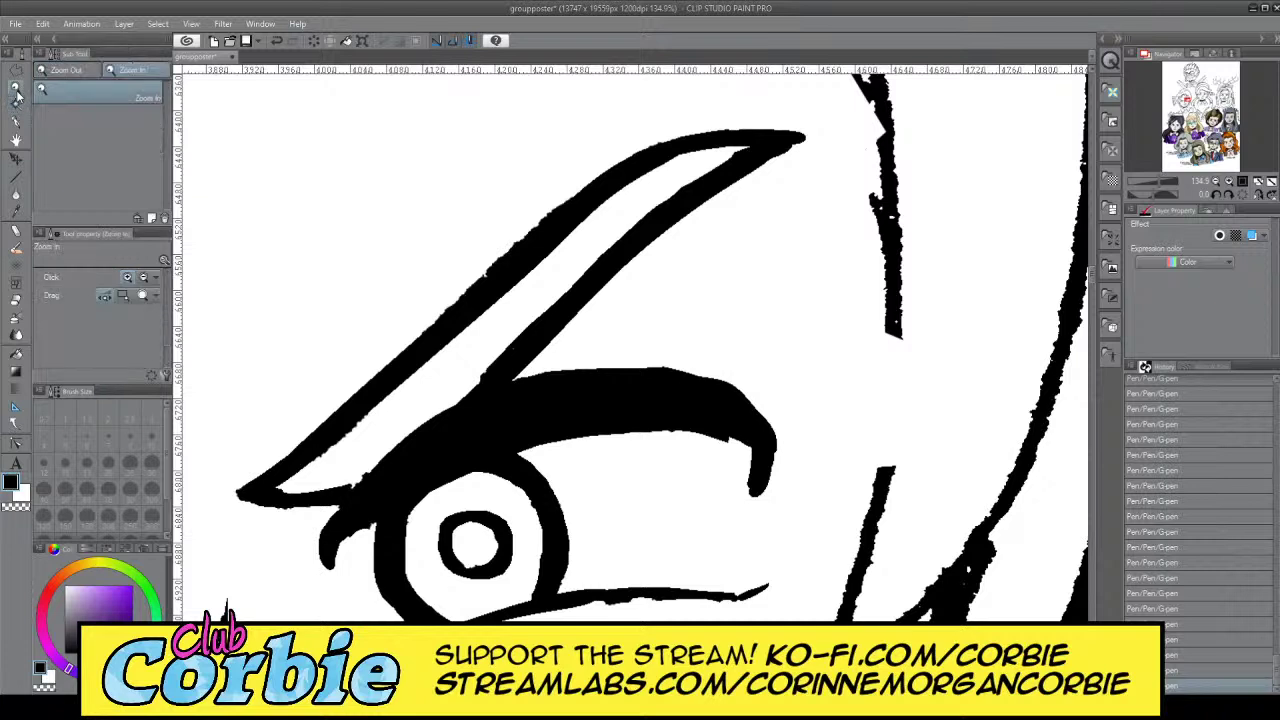
click(15, 122)
mouse_move(600, 268)
mouse_down()
mouse_move(630, 230)
mouse_move(705, 195)
mouse_move(674, 176)
mouse_move(716, 138)
mouse_move(631, 200)
mouse_move(580, 222)
mouse_move(538, 217)
mouse_move(640, 238)
mouse_move(855, 197)
mouse_up()
key(x)
drag(515, 245, 866, 188)
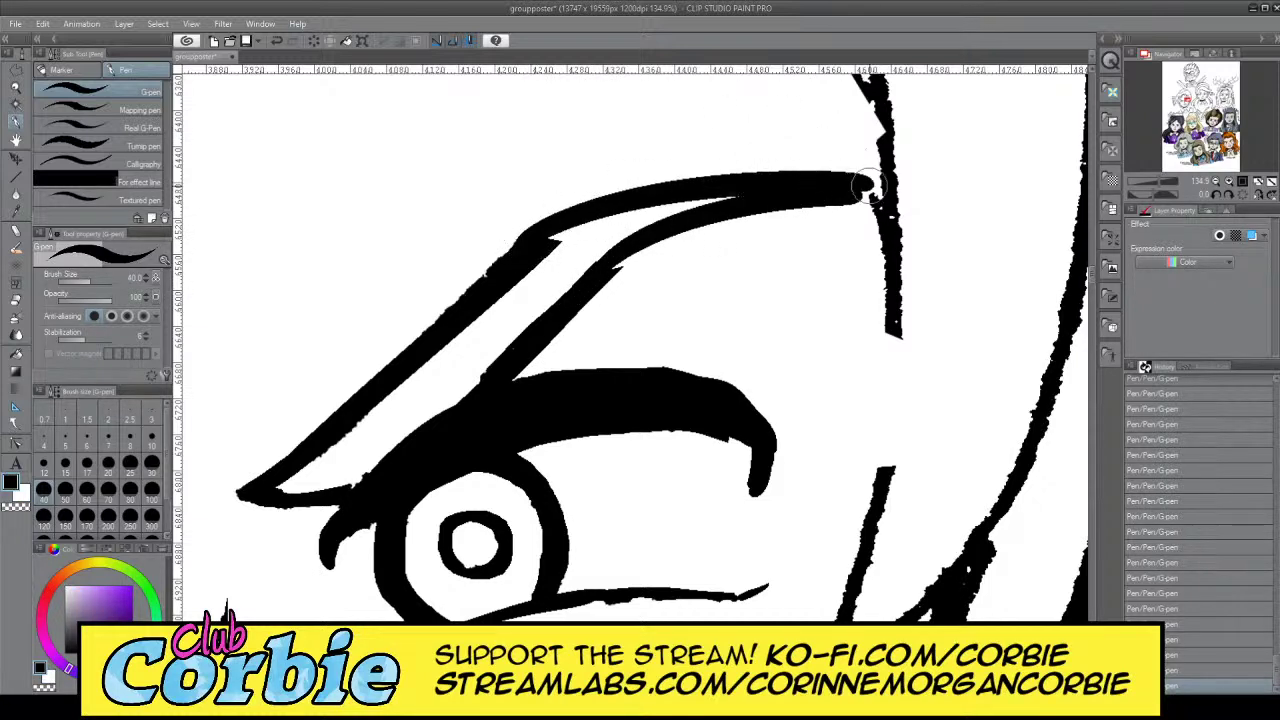
drag(548, 243, 671, 201)
key(ctrl+z)
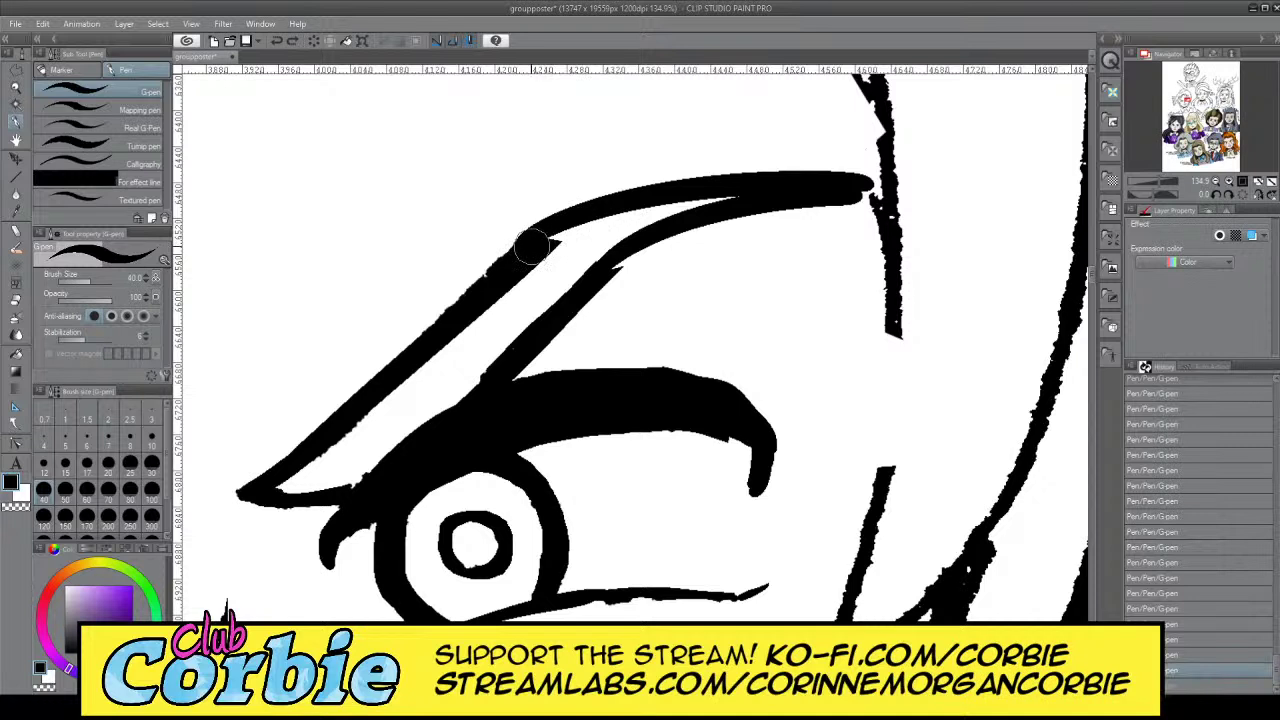
Smooth the bends in the right-hand eyebrow's upper and lower outlines in black where the redrawn outer half joins
drag(533, 247, 698, 183)
drag(525, 246, 655, 190)
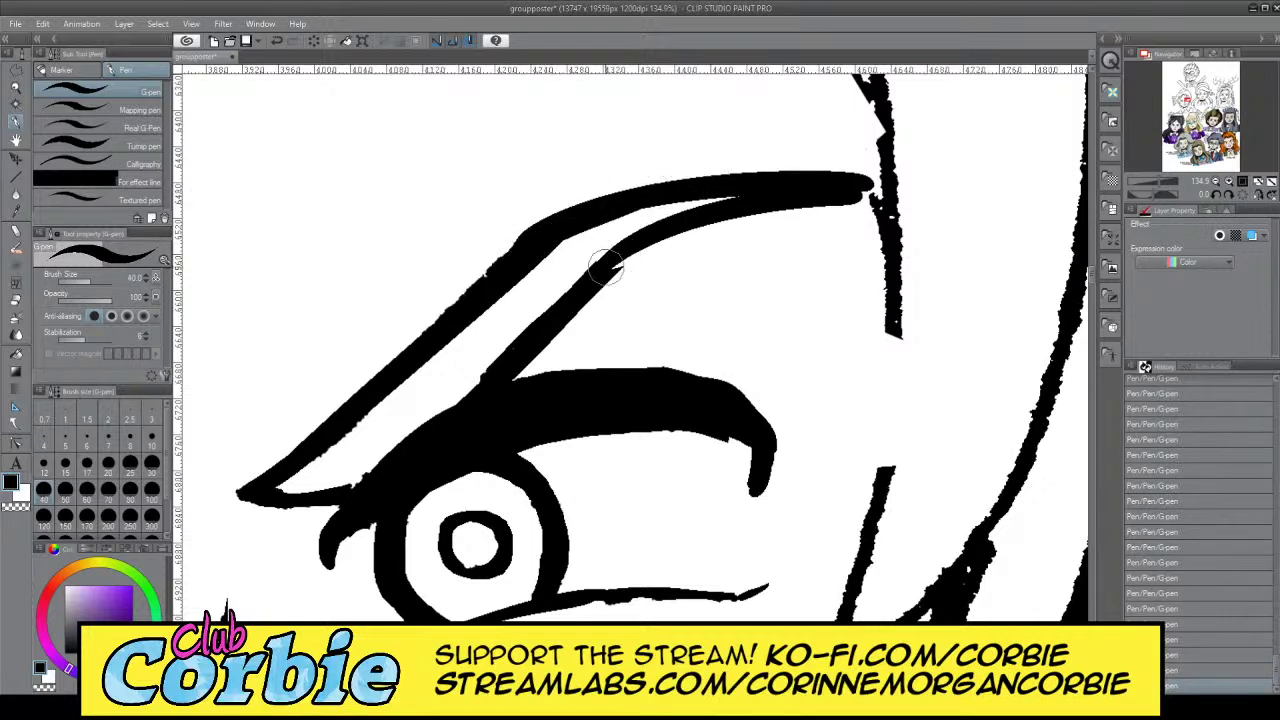
drag(607, 268, 801, 189)
key(ctrl+z)
drag(601, 271, 740, 205)
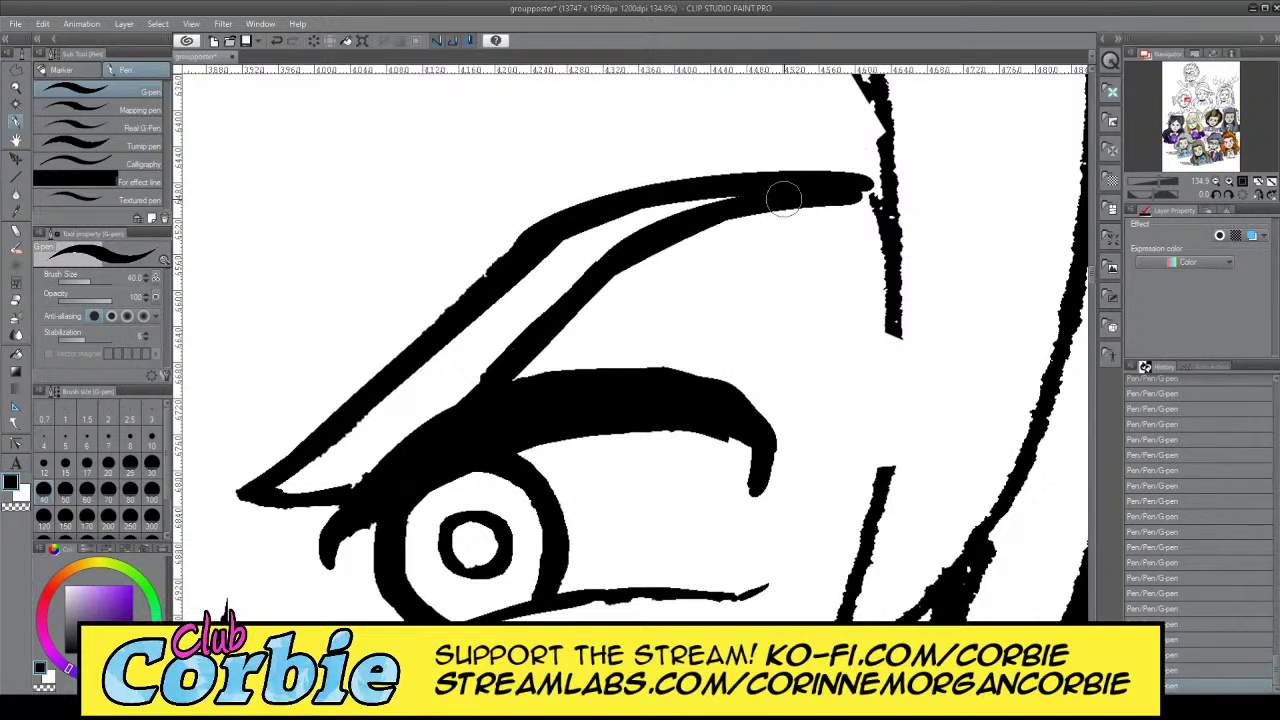
Trim above and below the right-hand eyebrow's outer end in white to give it a thin tapered tip
key(x)
drag(617, 166, 851, 166)
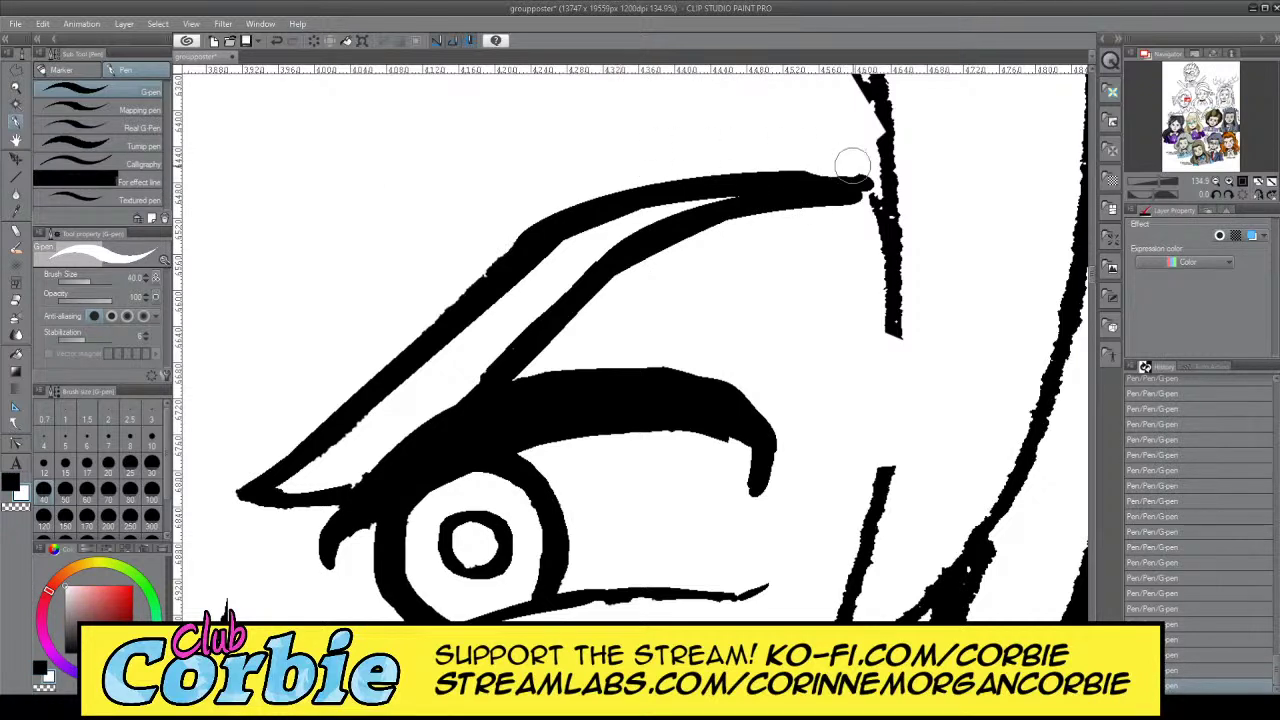
drag(571, 166, 880, 171)
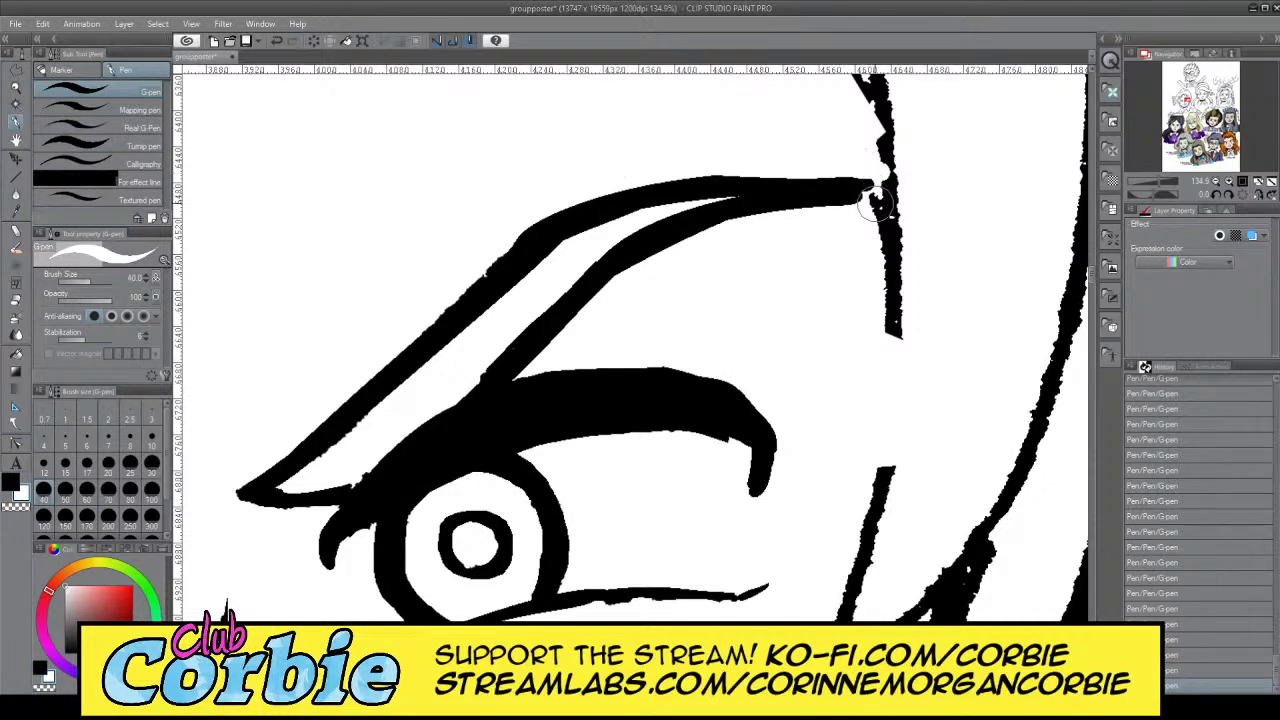
drag(709, 236, 875, 197)
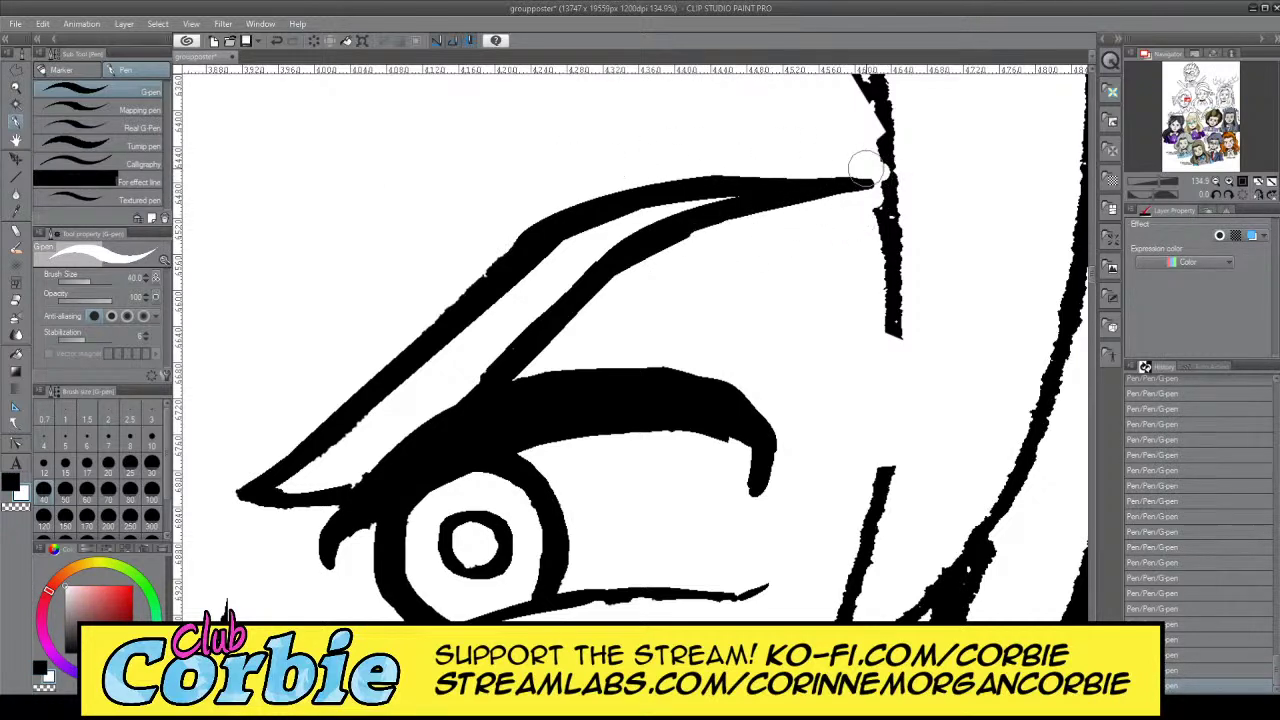
Compare Maxine's face with the other characters across the poster
click(16, 88)
drag(550, 247, 498, 262)
drag(487, 425, 543, 363)
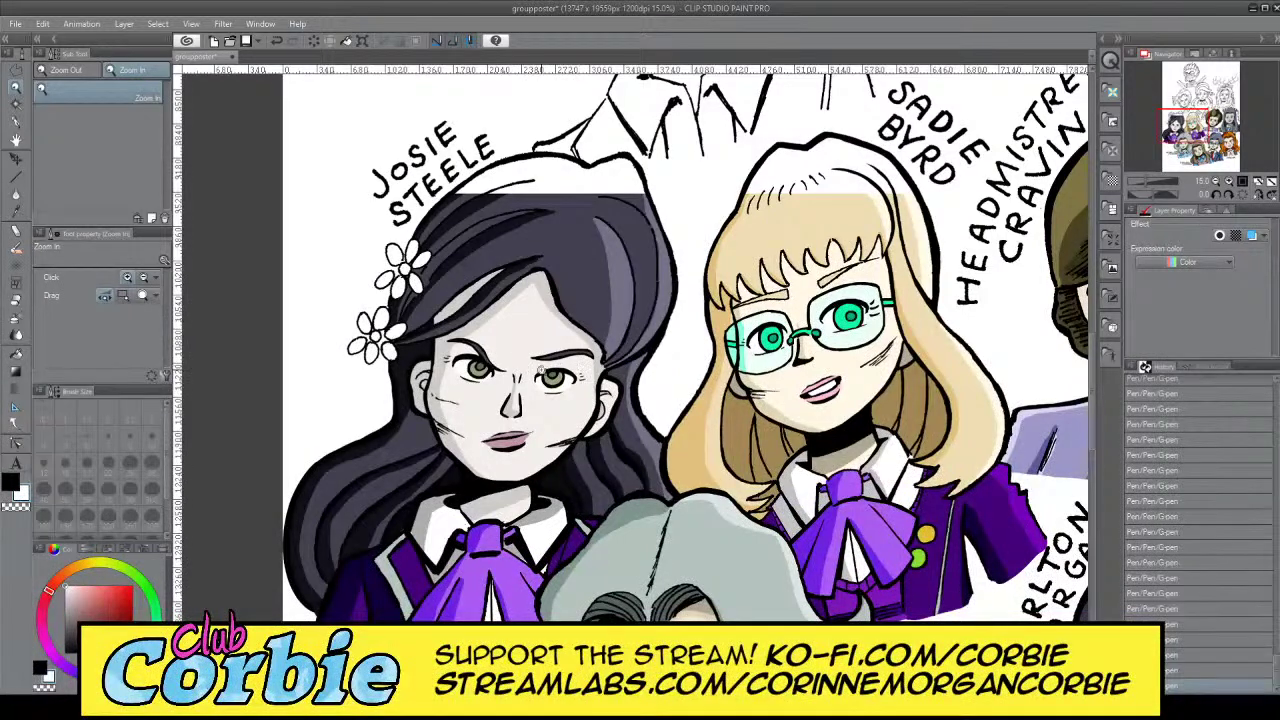
drag(592, 358, 550, 364)
drag(633, 243, 662, 252)
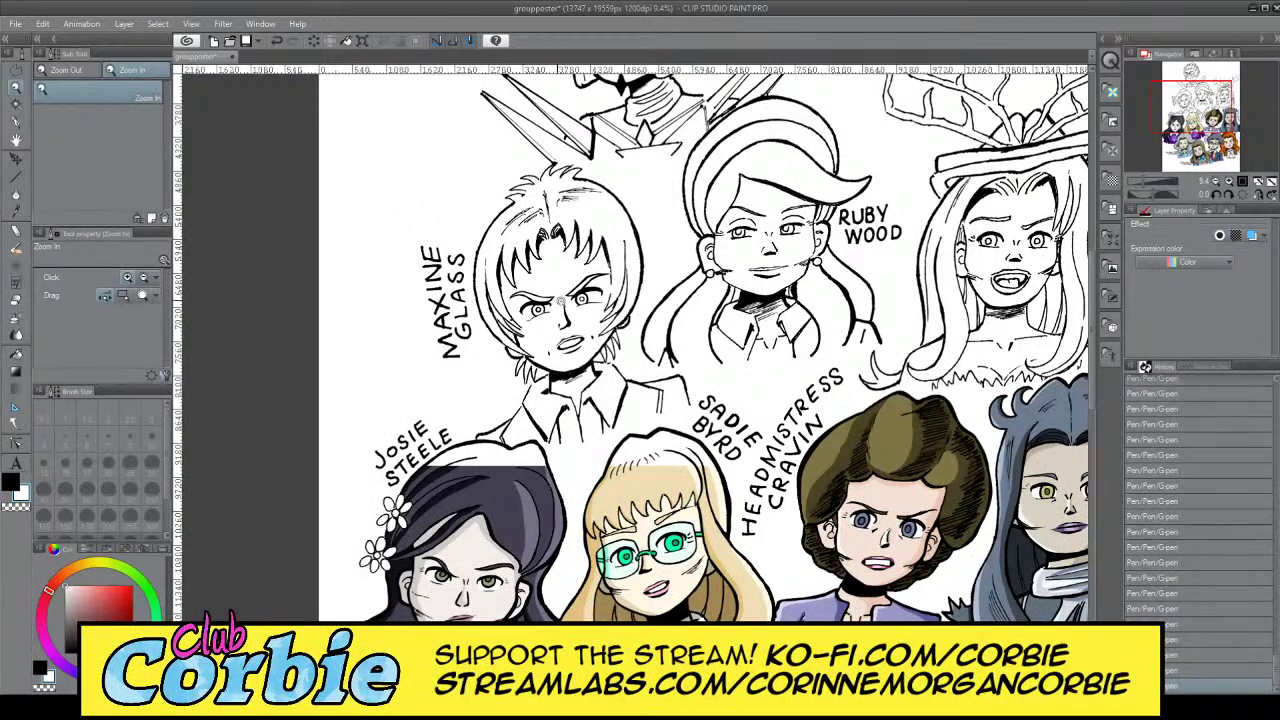
scroll(564, 301, up, 3)
scroll(582, 413, down, 1)
scroll(582, 413, up, 1)
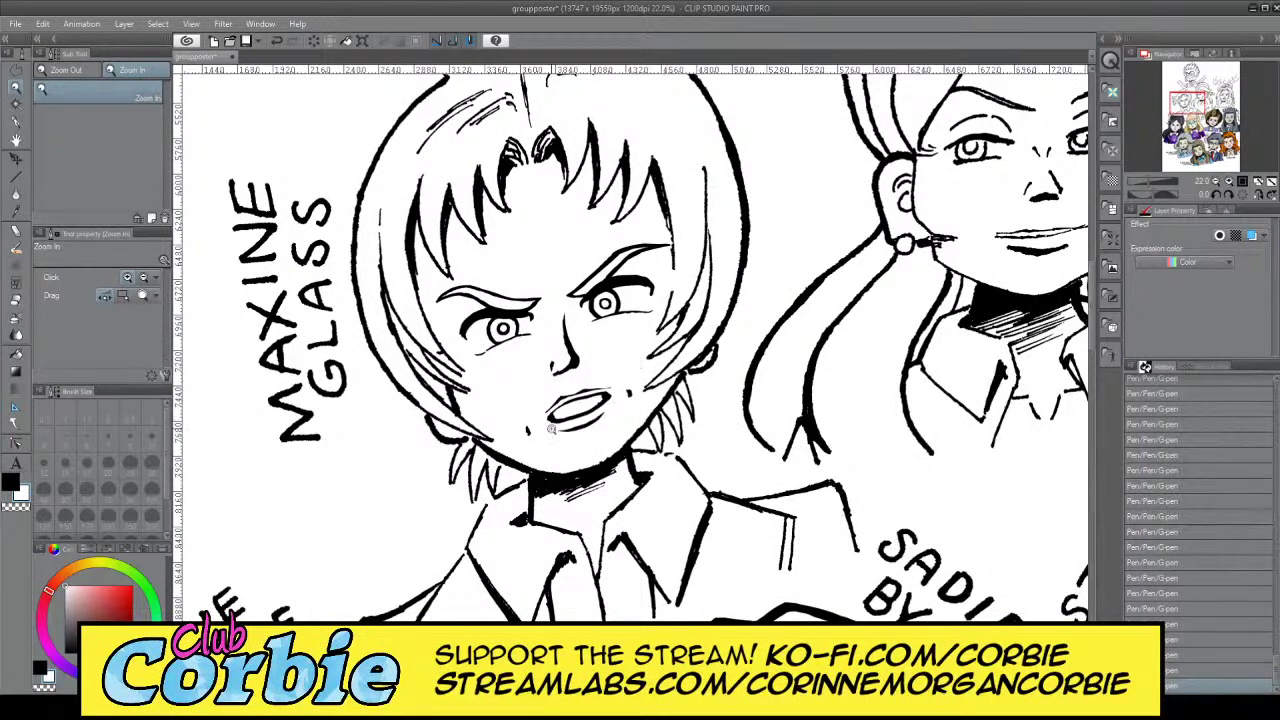
scroll(604, 300, down, 3)
scroll(530, 428, up, 4)
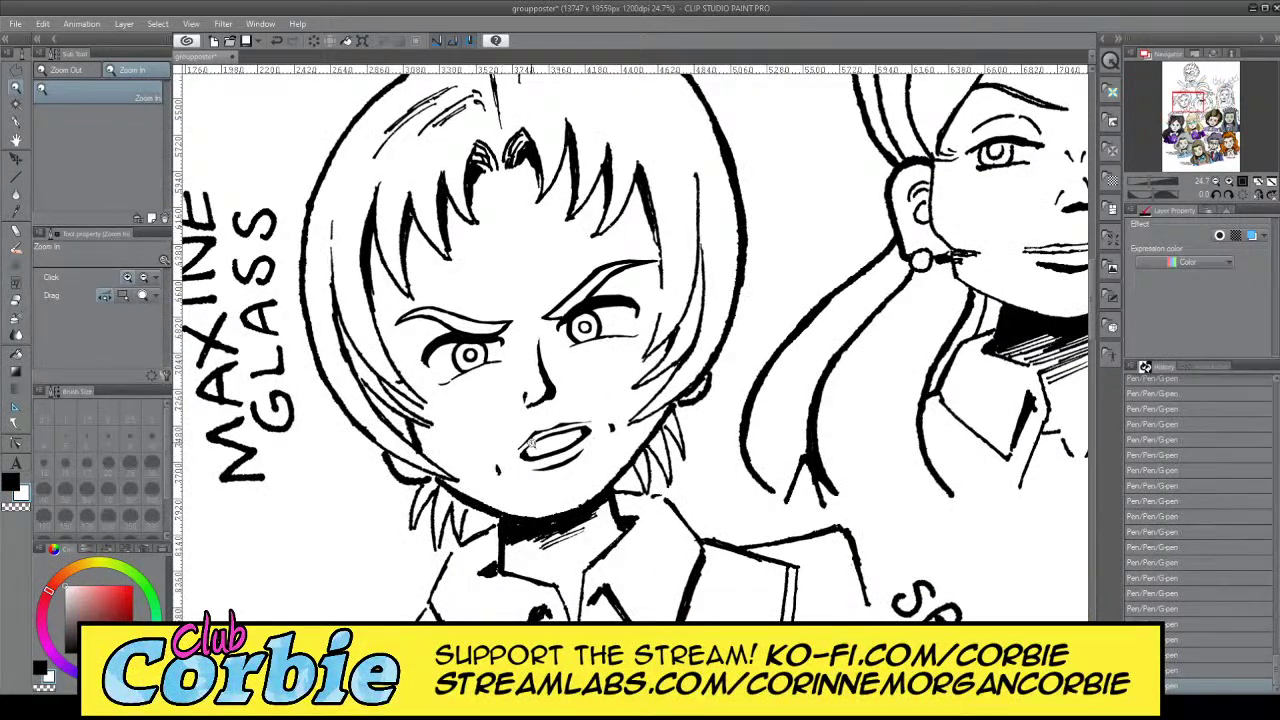
scroll(614, 384, down, 4)
scroll(700, 420, up, 4)
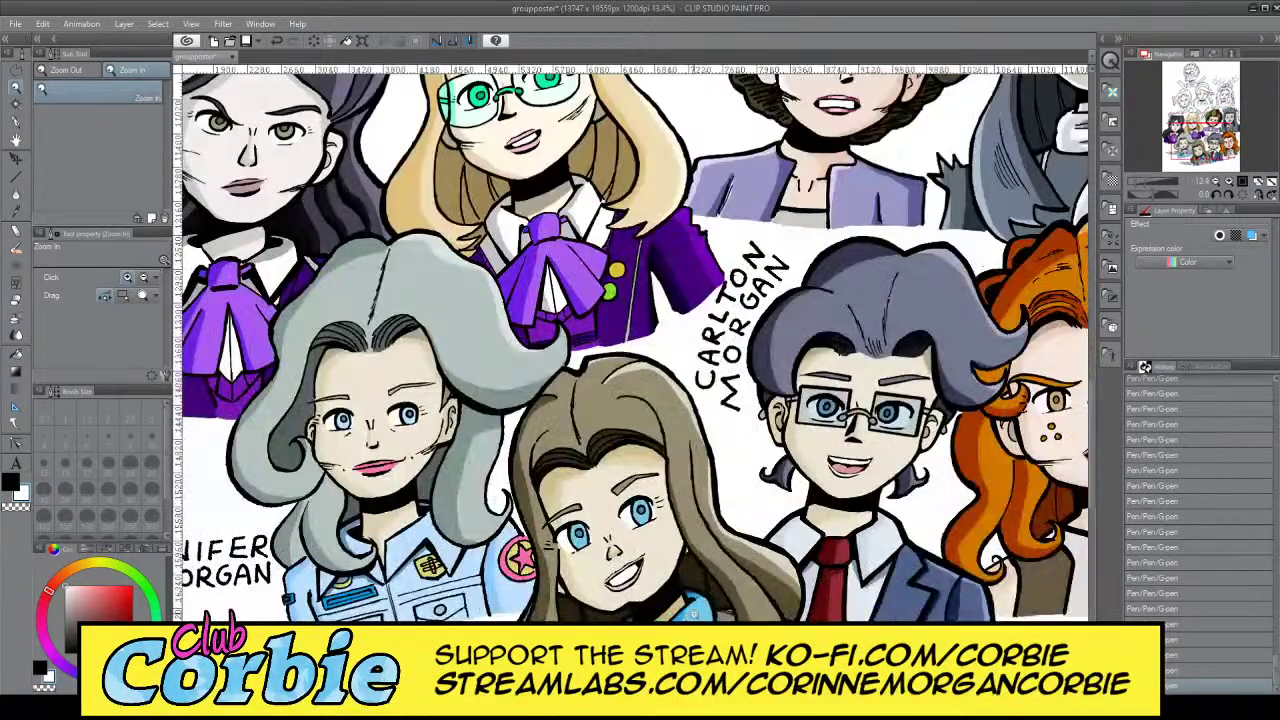
scroll(693, 612, up, 2)
scroll(651, 563, down, 4)
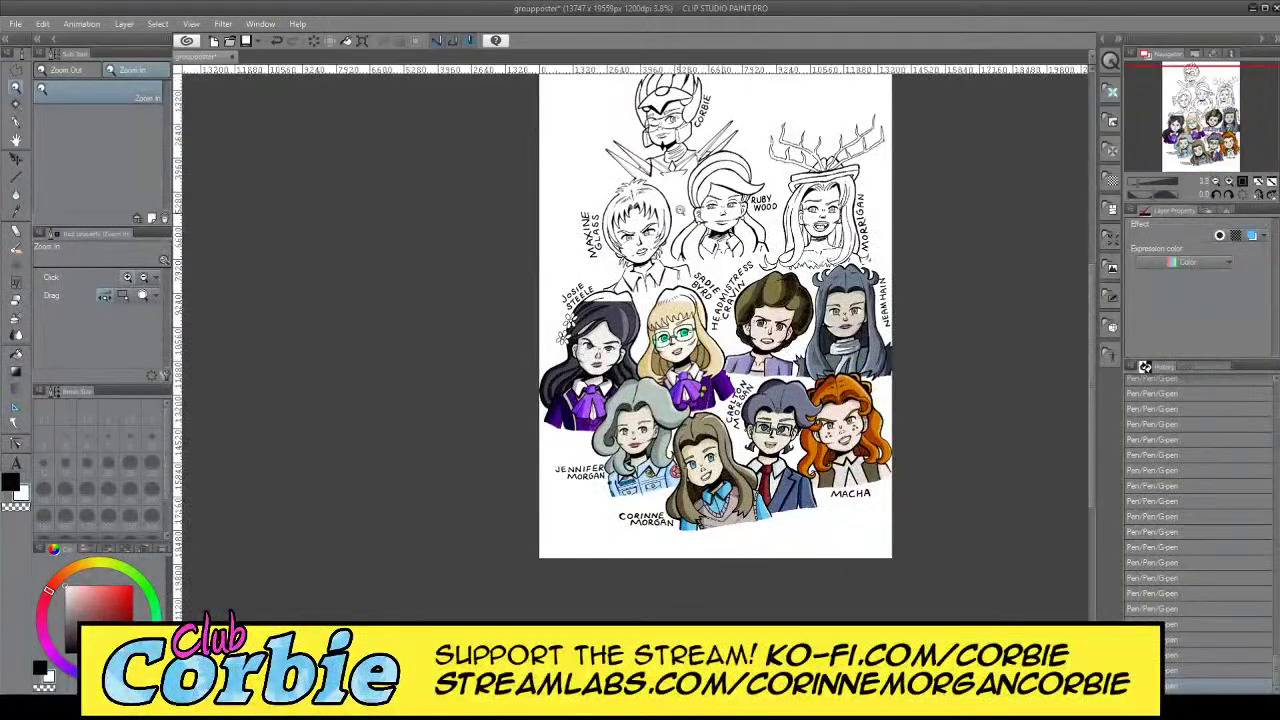
scroll(680, 210, up, 3)
scroll(645, 216, up, 5)
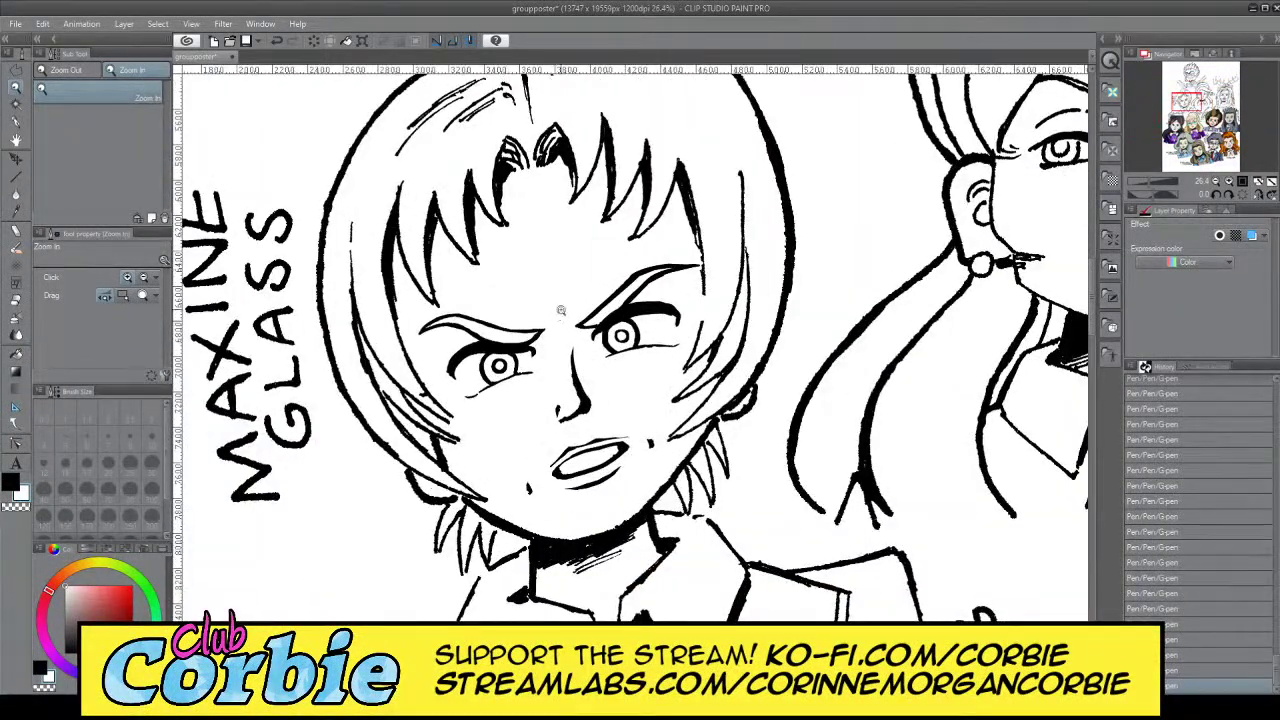
Extend the outer tip of Maxine's left-hand eyebrow in black toward the hair strand beside it
scroll(460, 310, up, 5)
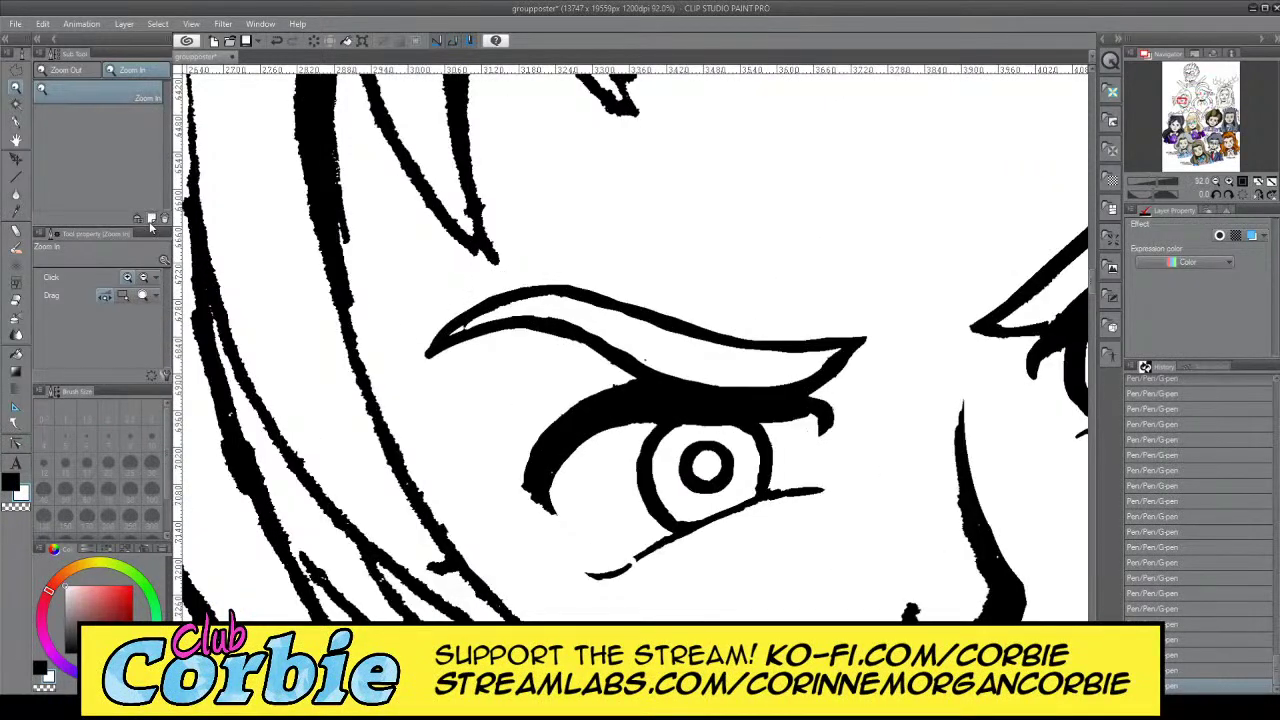
click(17, 122)
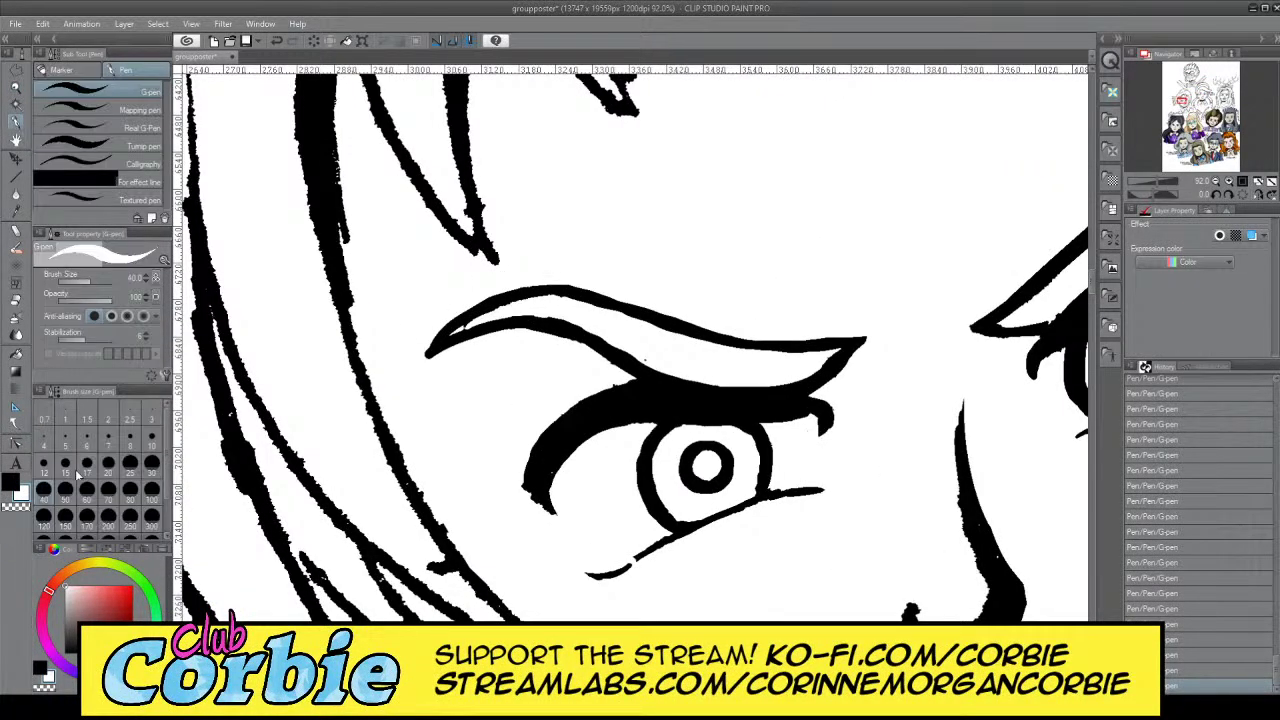
click(13, 483)
mouse_move(404, 377)
mouse_down()
mouse_move(450, 343)
mouse_move(440, 324)
mouse_up()
click(24, 497)
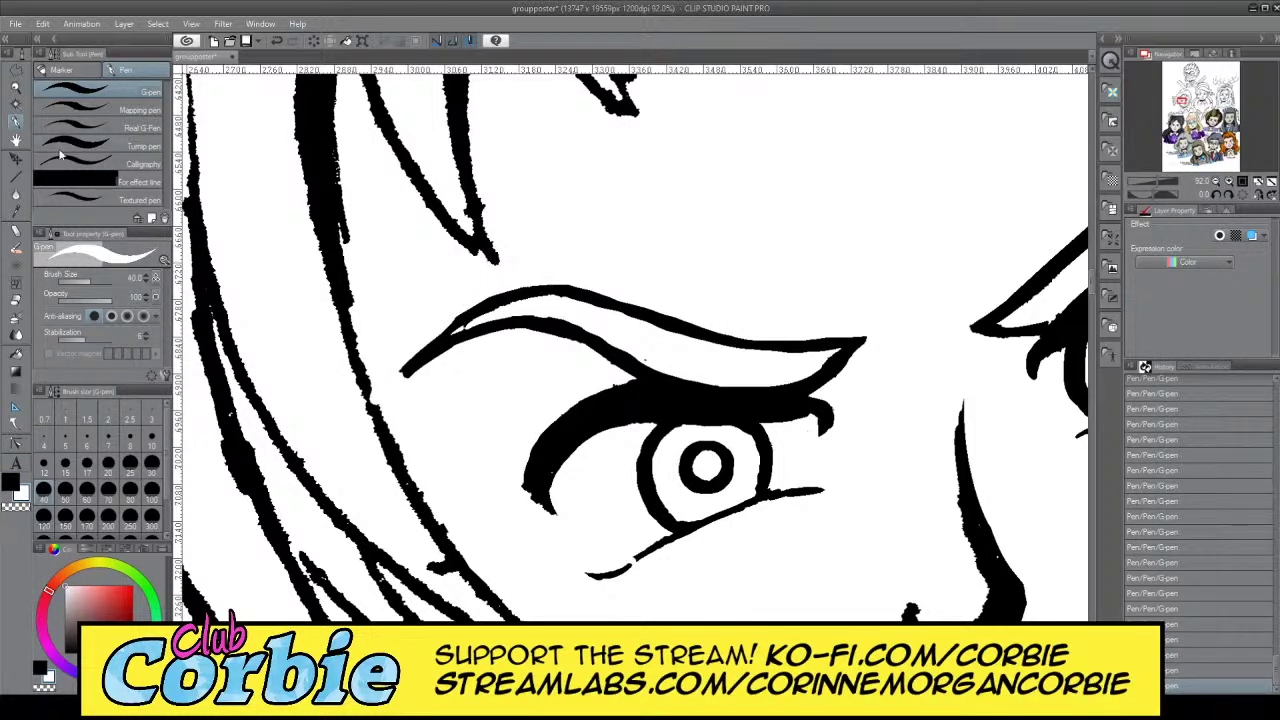
Smooth the rough inner edge of Maxine's chin and right-hand jaw line in white
click(15, 92)
drag(512, 268, 335, 285)
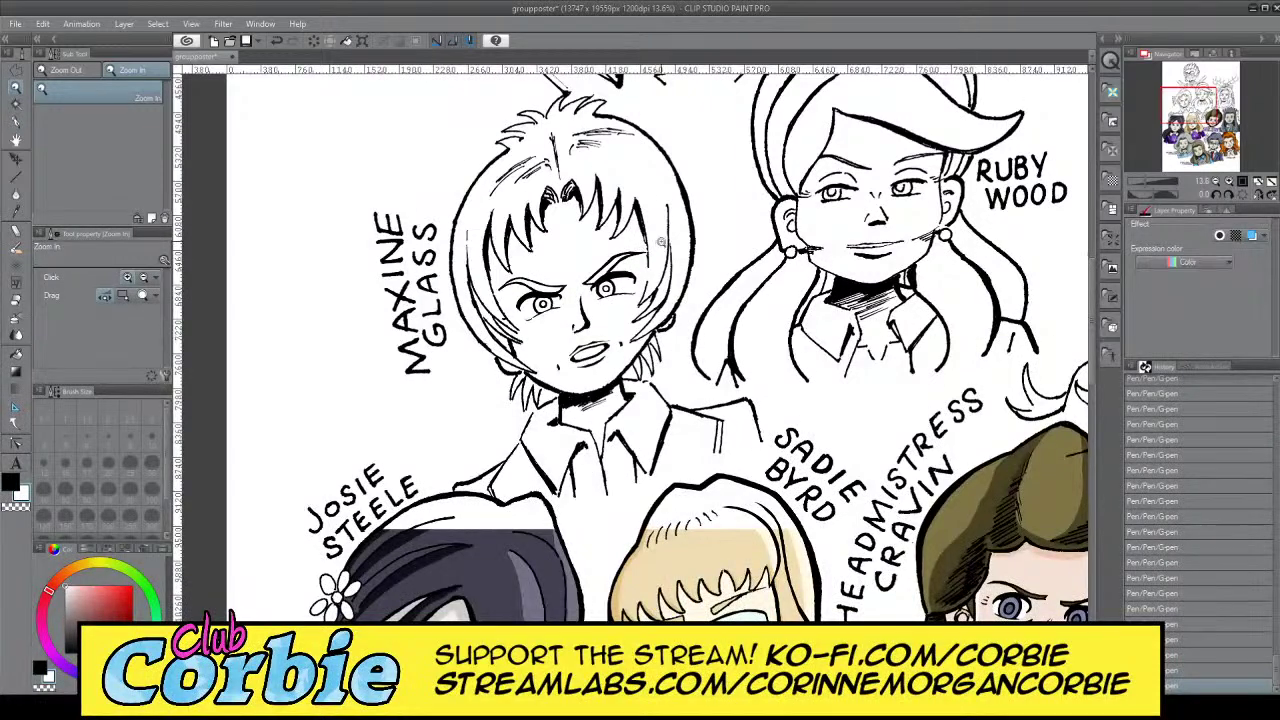
drag(661, 242, 675, 246)
scroll(657, 398, up, 1)
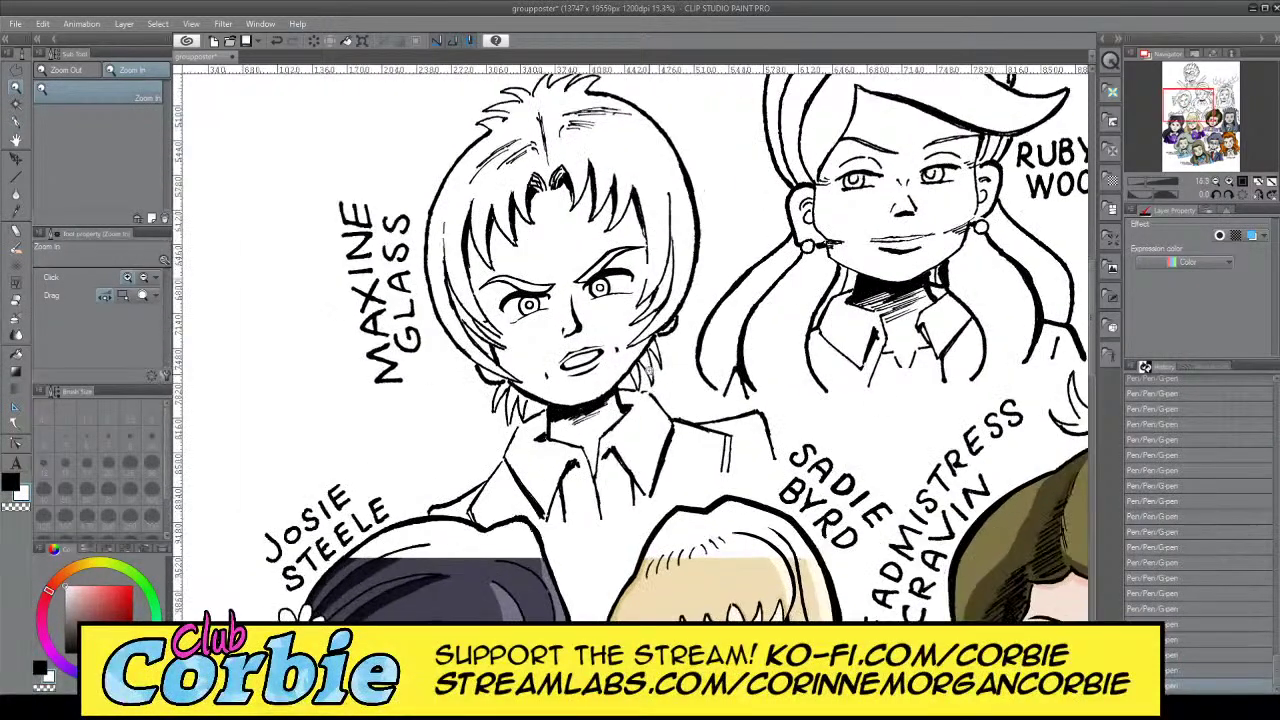
scroll(583, 405, up, 1)
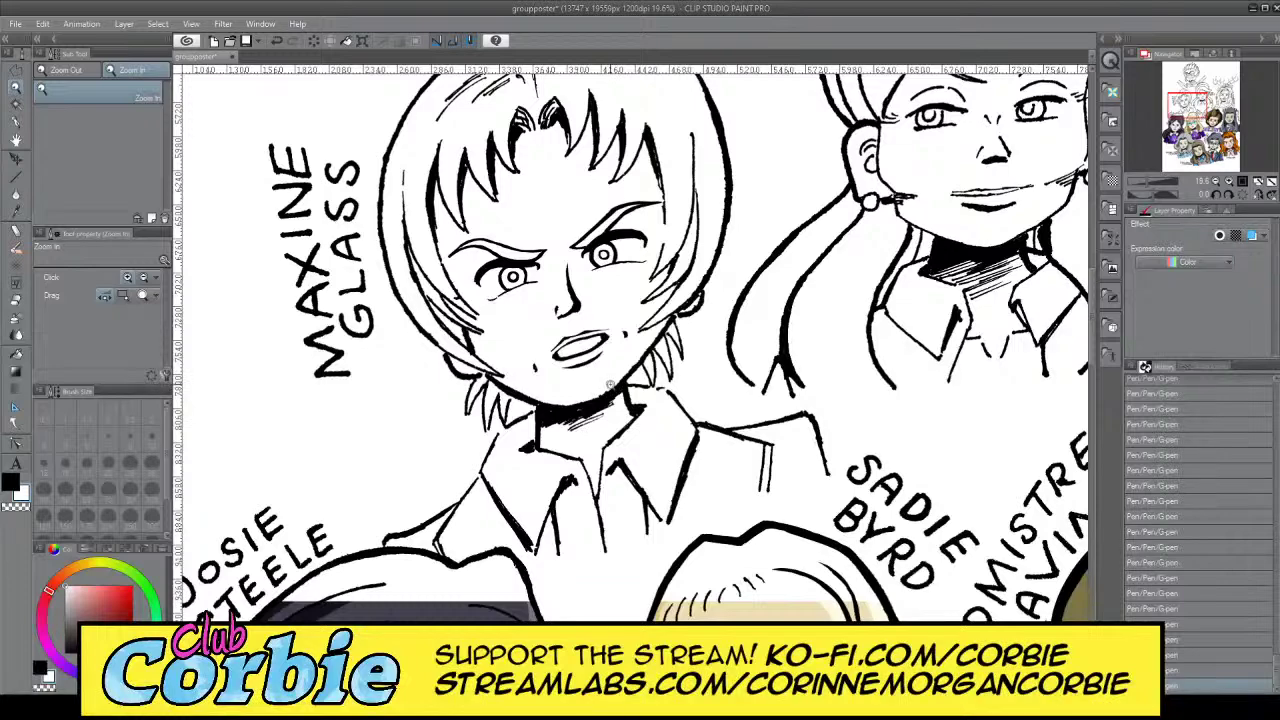
scroll(576, 413, up, 6)
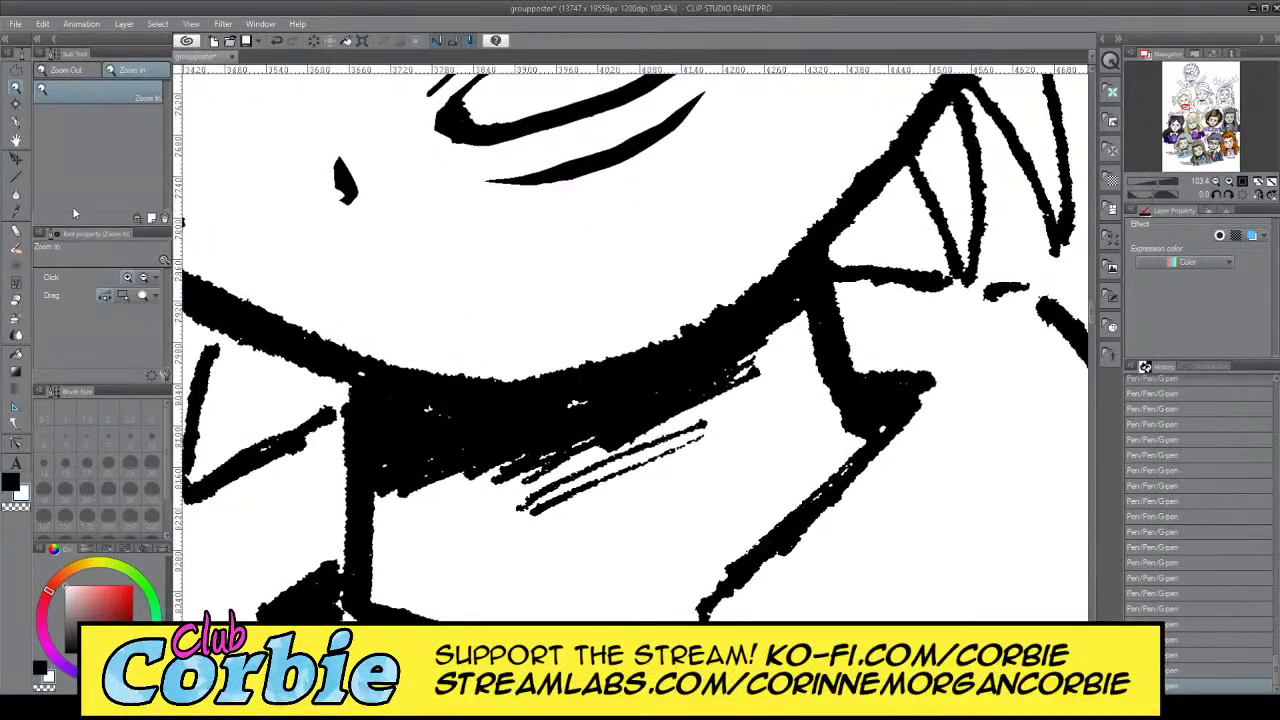
key(p)
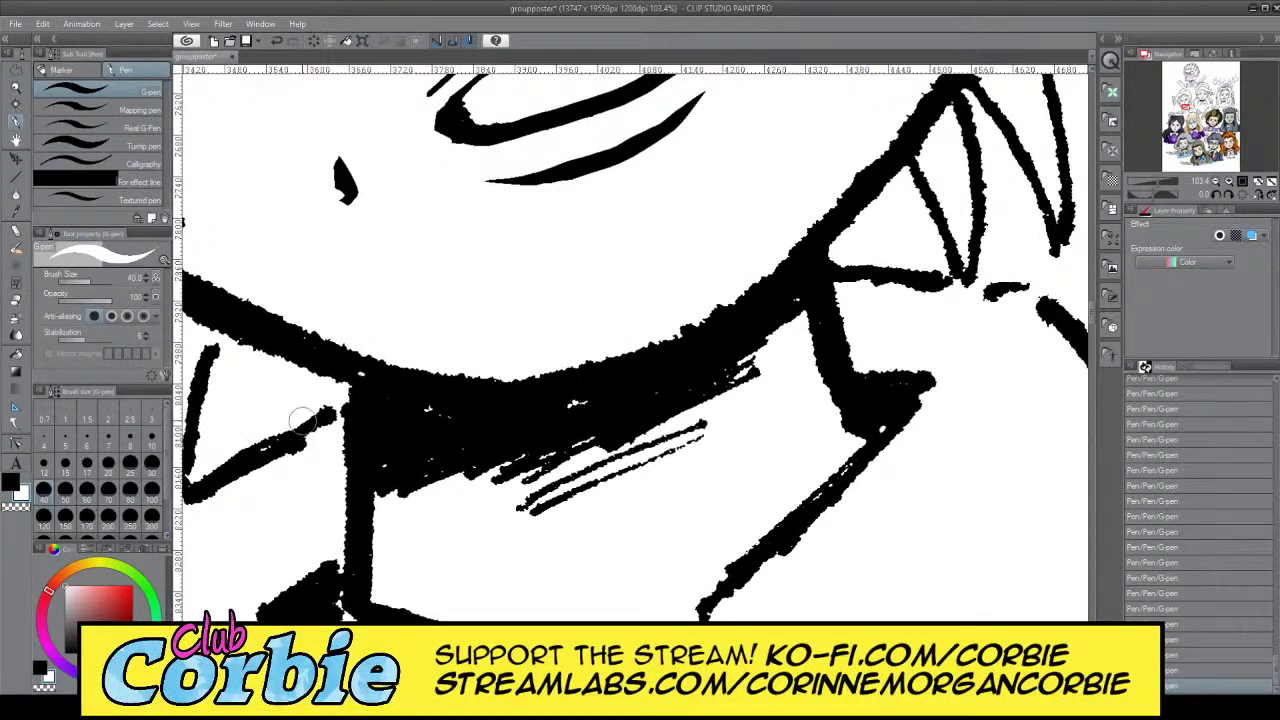
mouse_move(432, 372)
mouse_down()
mouse_move(525, 370)
mouse_move(648, 337)
mouse_move(766, 258)
mouse_up()
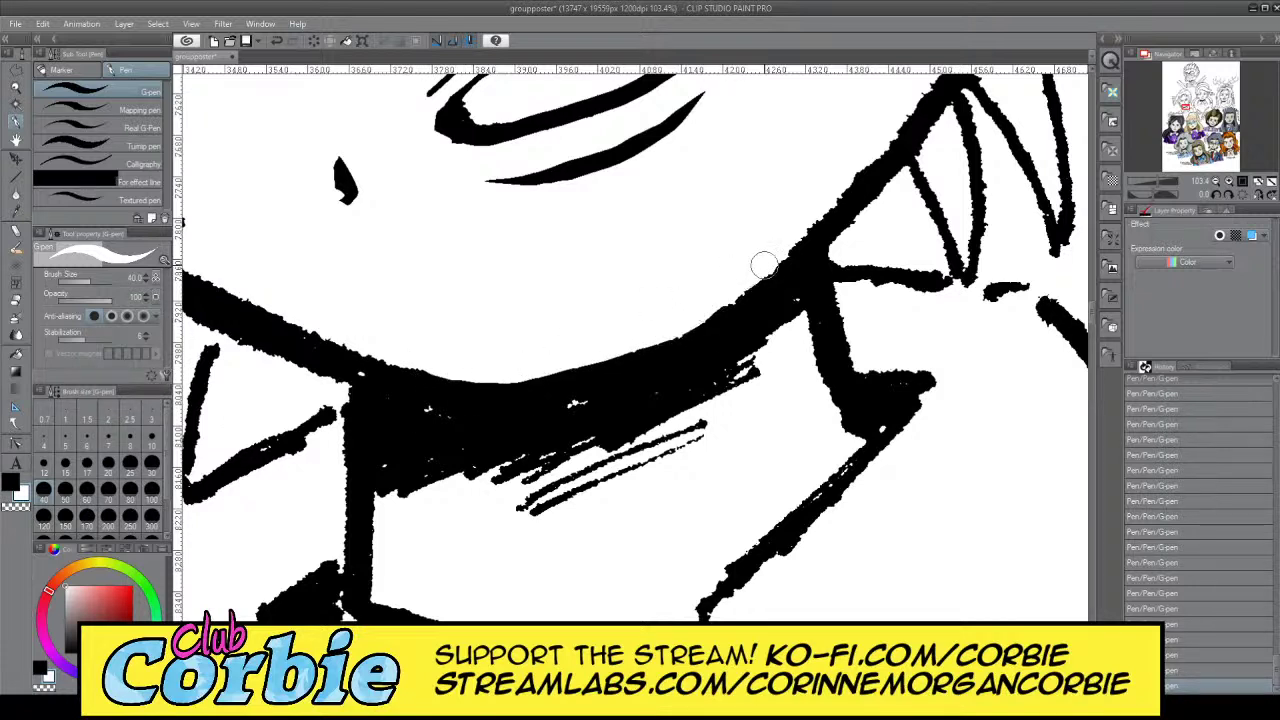
drag(687, 319, 890, 130)
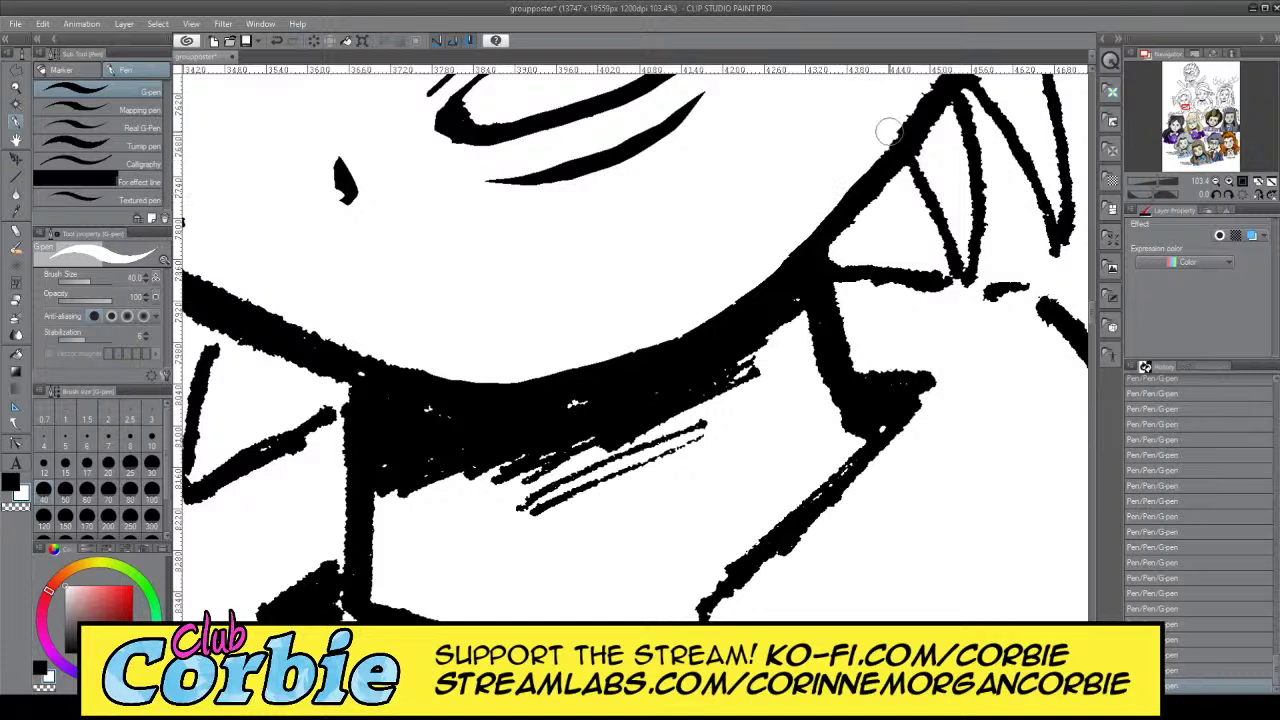
Fill the hatched neck shadow under Maxine's chin in solid black with a curved lower edge, and trim the stray hatch marks in white
click(12, 485)
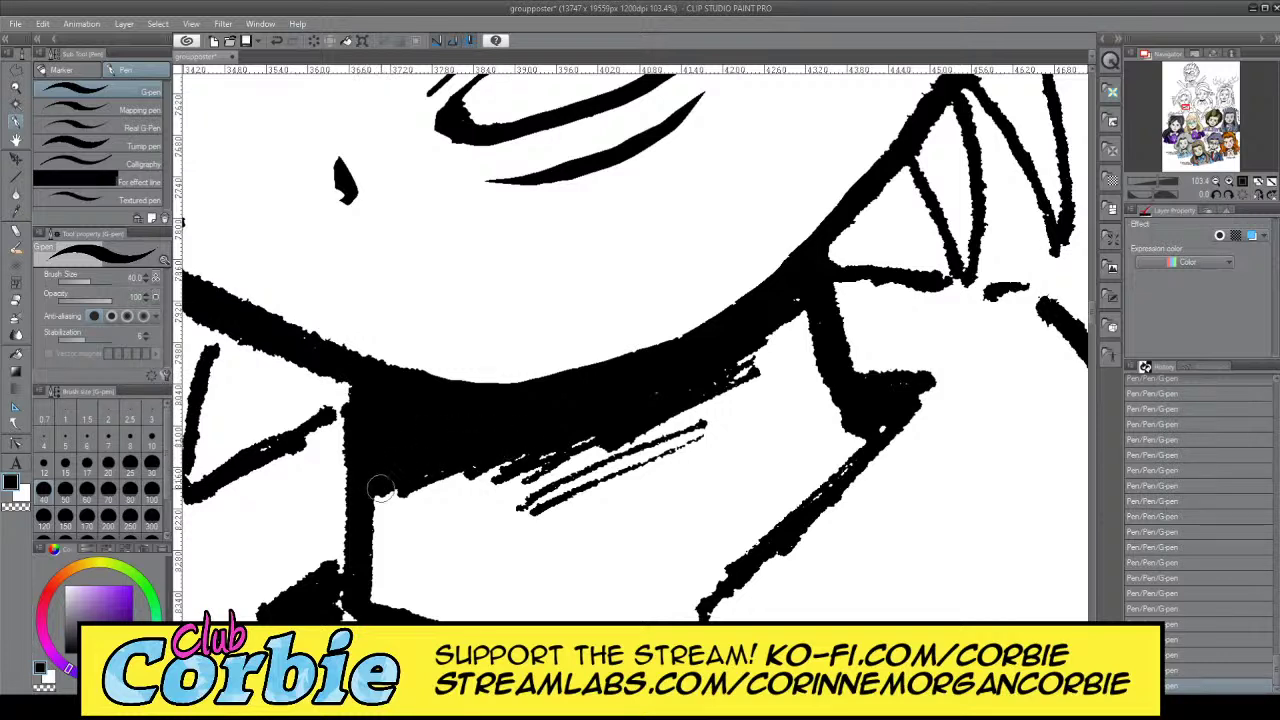
mouse_move(381, 487)
mouse_down()
mouse_move(771, 363)
mouse_move(815, 330)
mouse_up()
mouse_move(391, 477)
mouse_down()
mouse_move(564, 475)
mouse_move(815, 380)
mouse_move(643, 423)
mouse_up()
mouse_move(377, 480)
mouse_down()
mouse_move(790, 405)
mouse_move(674, 429)
mouse_move(775, 376)
mouse_up()
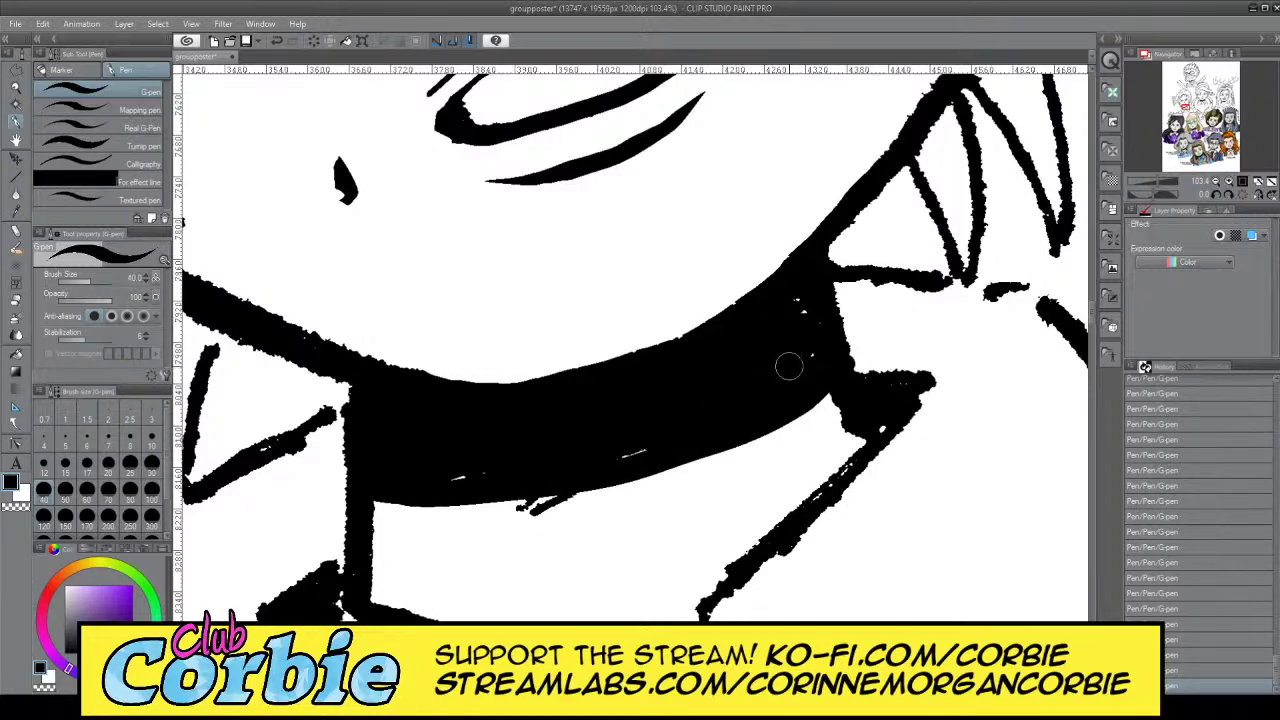
mouse_move(823, 252)
mouse_down()
mouse_move(854, 391)
mouse_move(829, 242)
mouse_move(797, 341)
mouse_move(774, 325)
mouse_move(721, 383)
mouse_move(563, 459)
mouse_move(606, 447)
mouse_move(528, 471)
mouse_move(641, 443)
mouse_move(399, 481)
mouse_move(496, 460)
mouse_up()
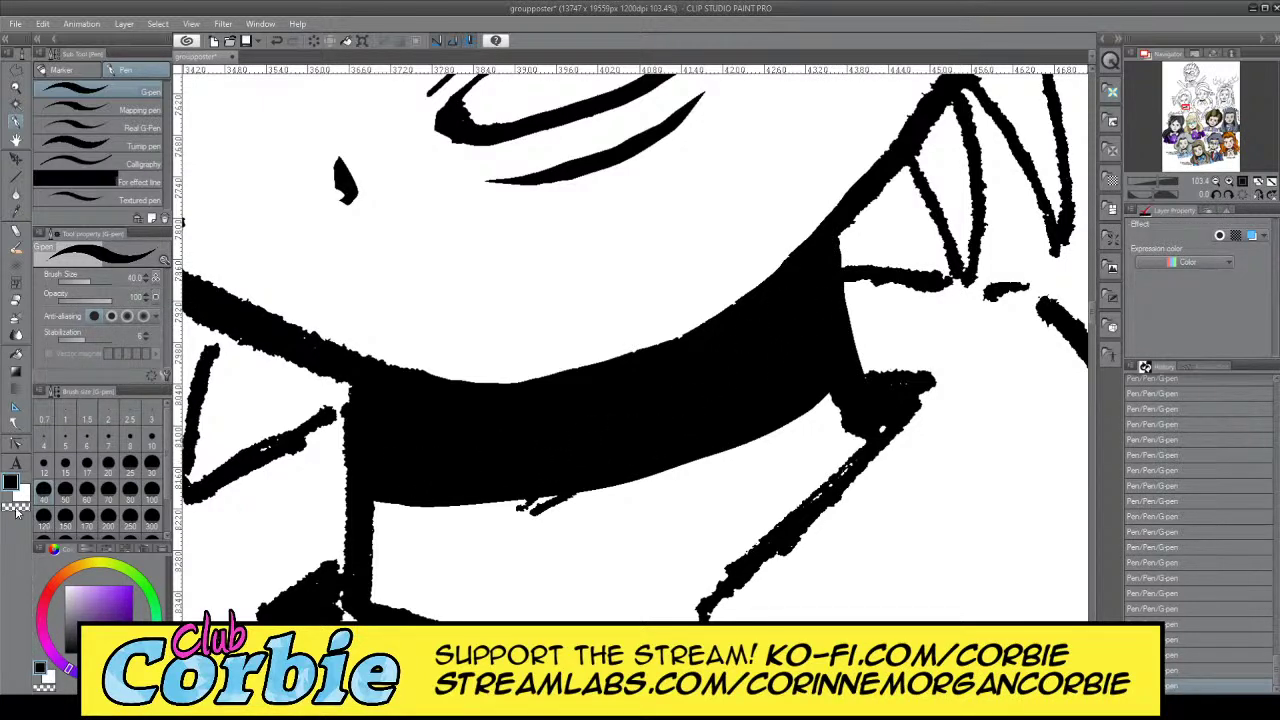
click(22, 495)
mouse_move(485, 523)
mouse_down()
mouse_move(474, 521)
mouse_move(606, 491)
mouse_up()
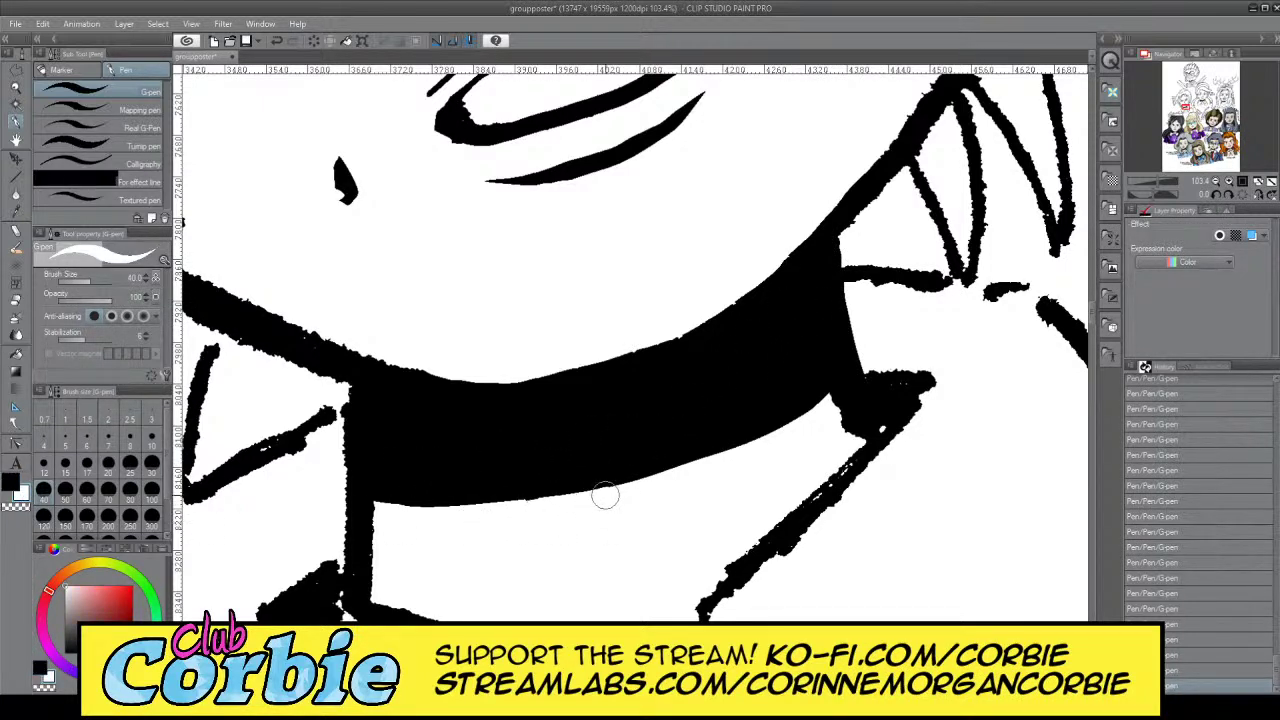
Extend both sides of the neck shadow outward in black to meet the jaw line and the right-hand collar
click(16, 484)
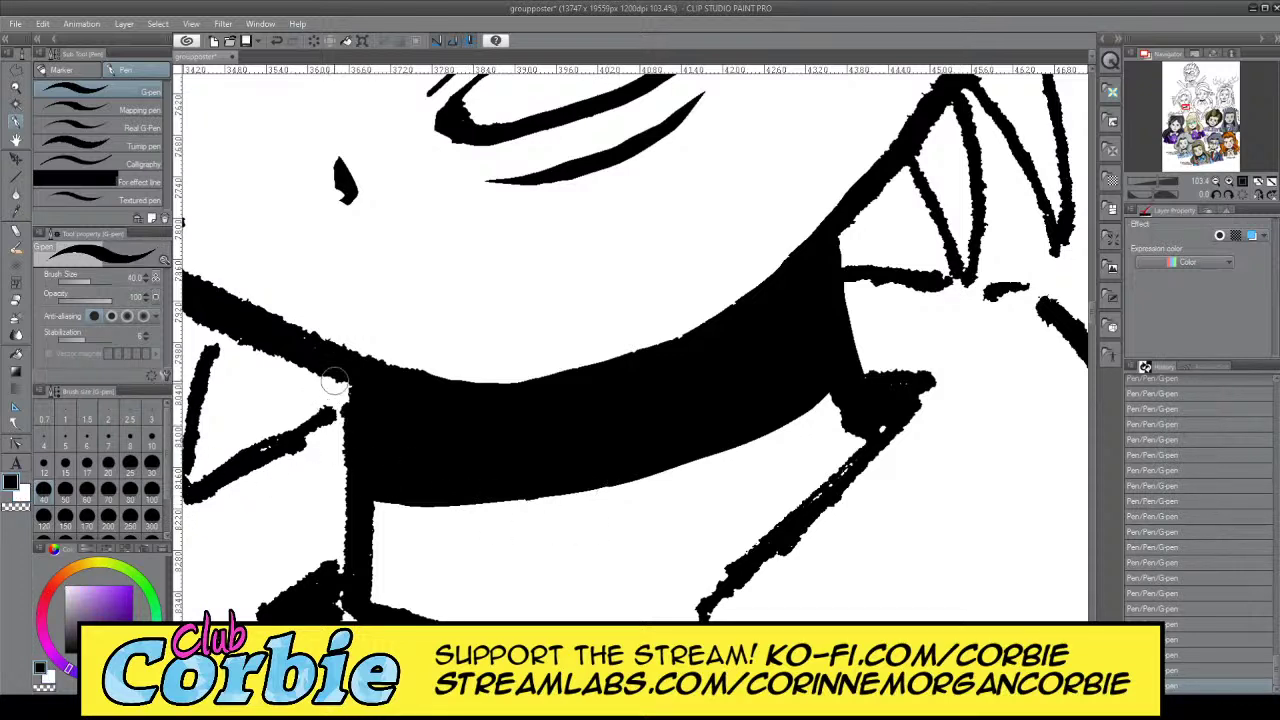
drag(345, 405, 339, 360)
mouse_move(851, 377)
mouse_down()
mouse_move(837, 243)
mouse_move(866, 378)
mouse_up()
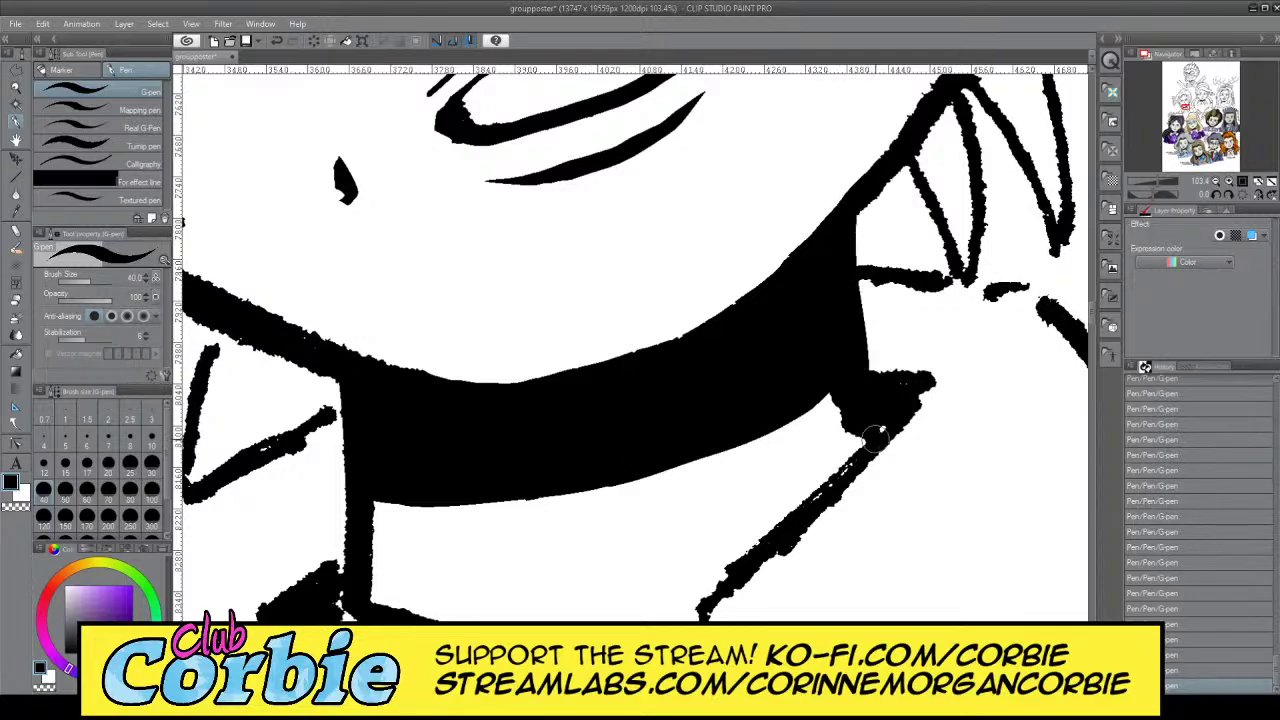
Examine Maxine's face, neck shadow, collar and hair up close and in relation to the neighbouring characters on the poster
click(16, 88)
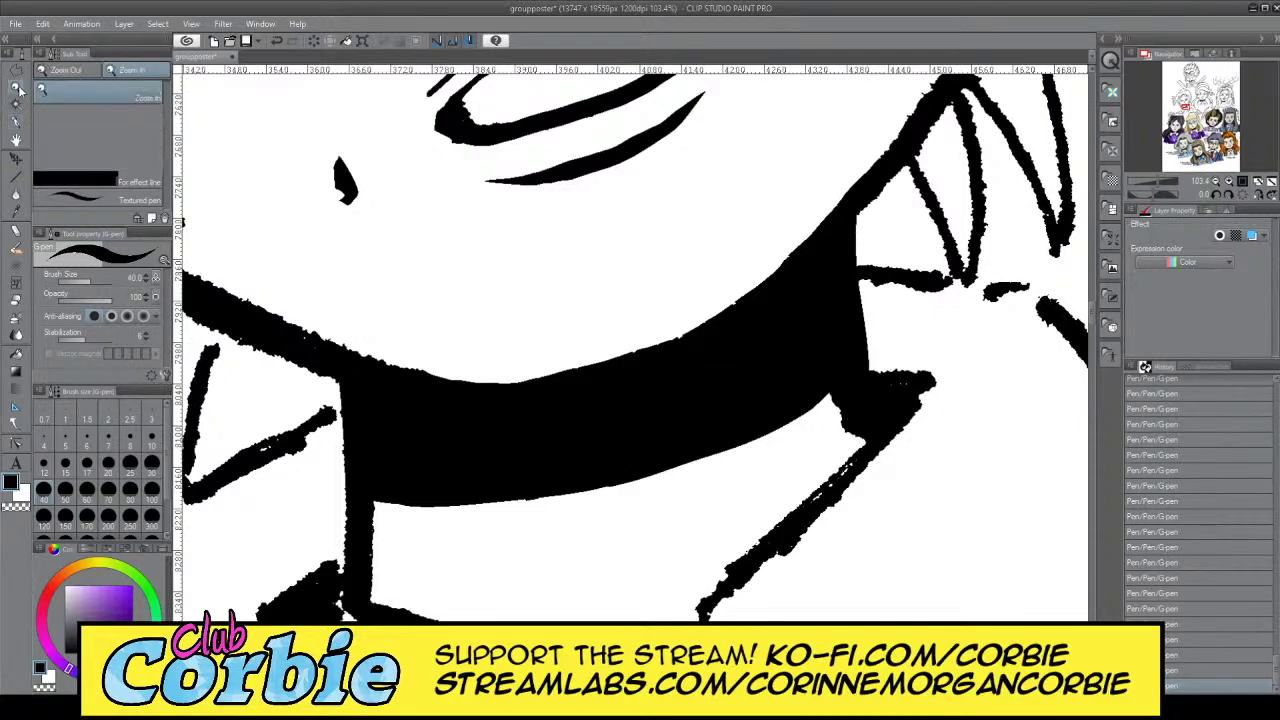
drag(622, 370, 270, 360)
scroll(664, 243, up, 3)
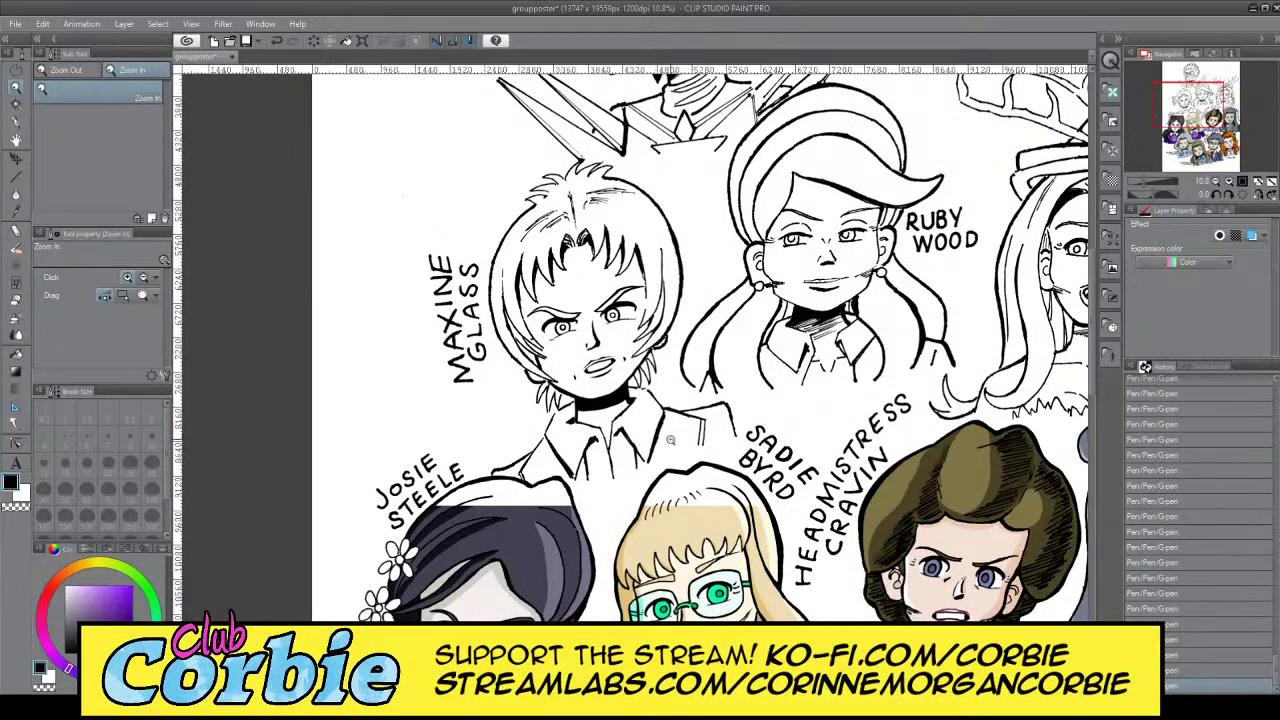
scroll(590, 187, up, 3)
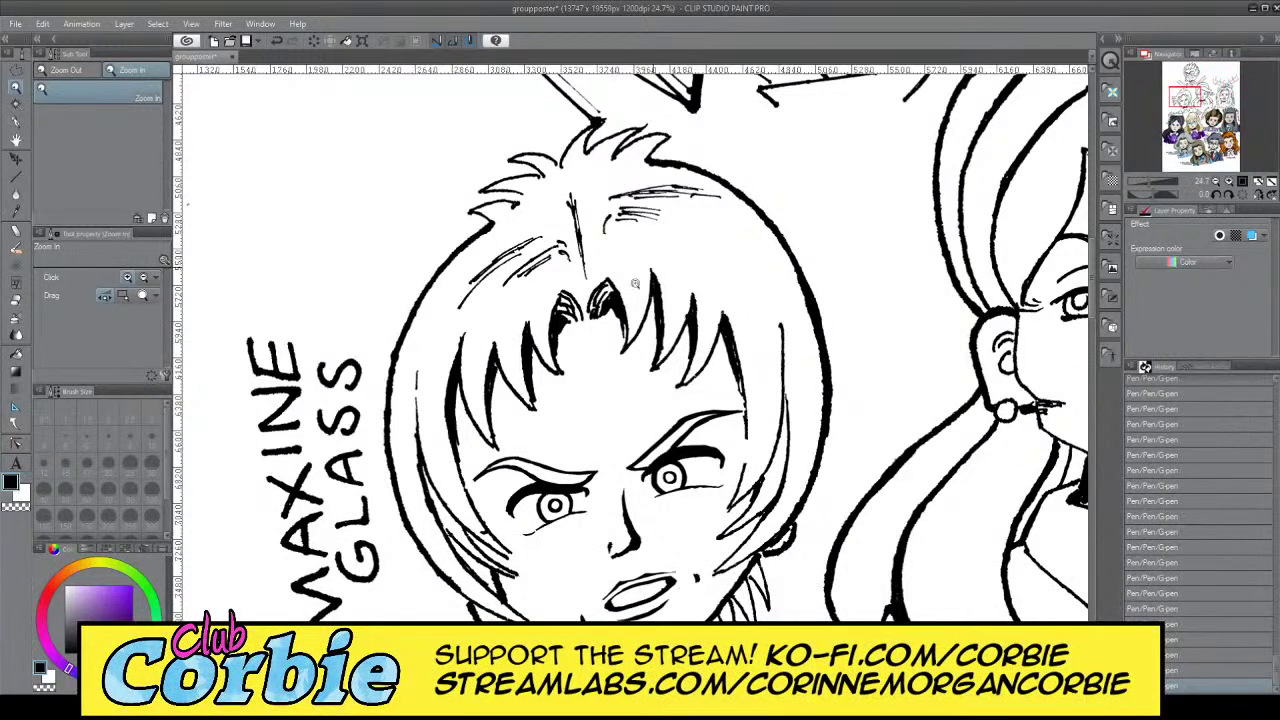
scroll(635, 284, down, 5)
scroll(712, 305, up, 4)
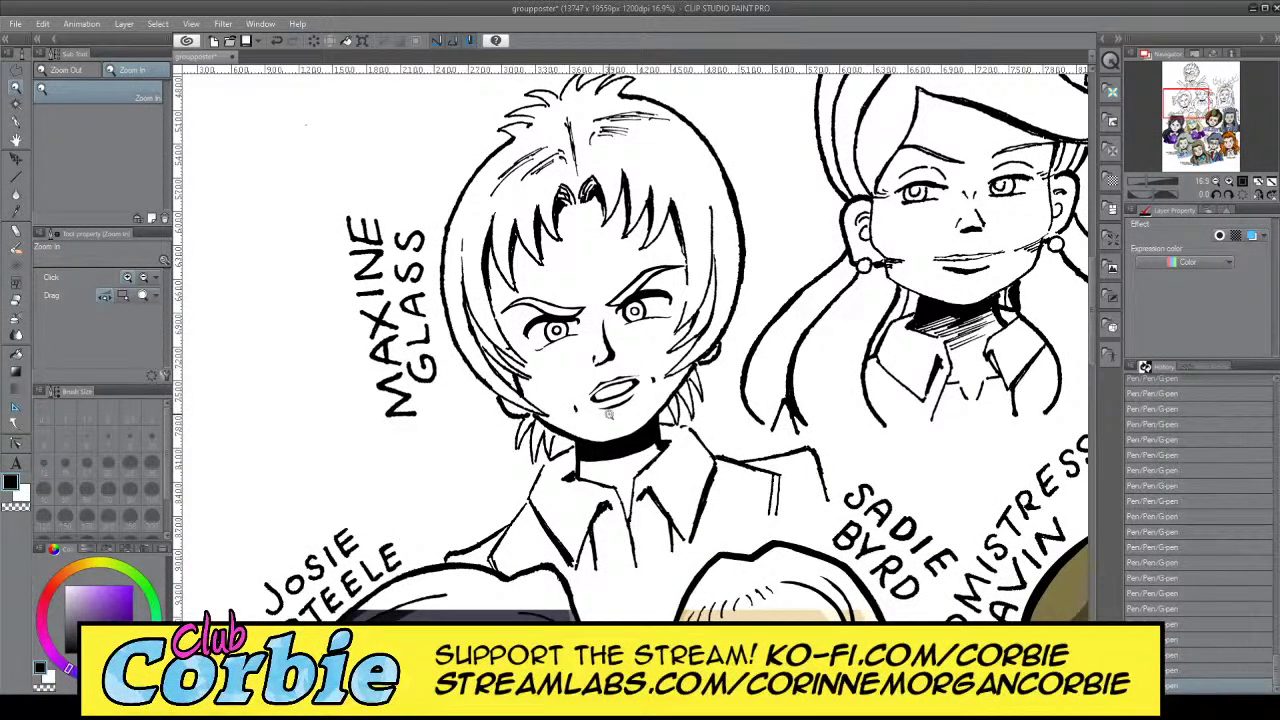
scroll(564, 461, up, 10)
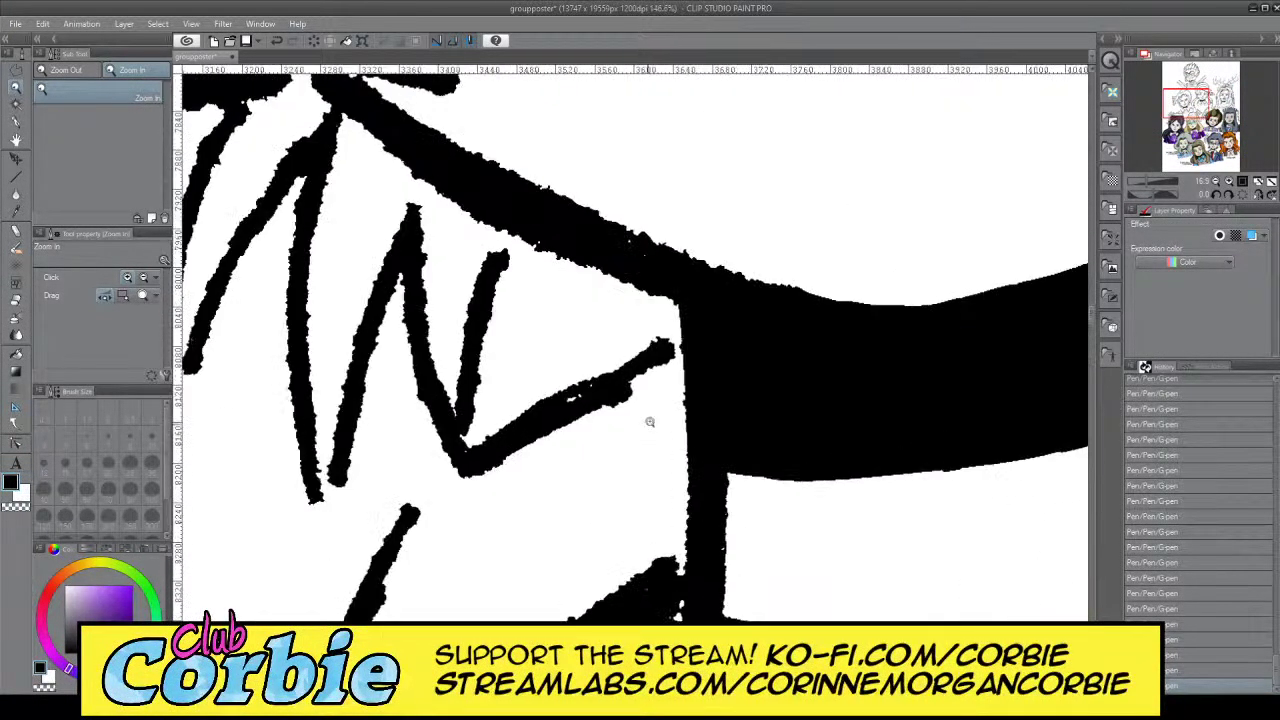
scroll(463, 329, down, 10)
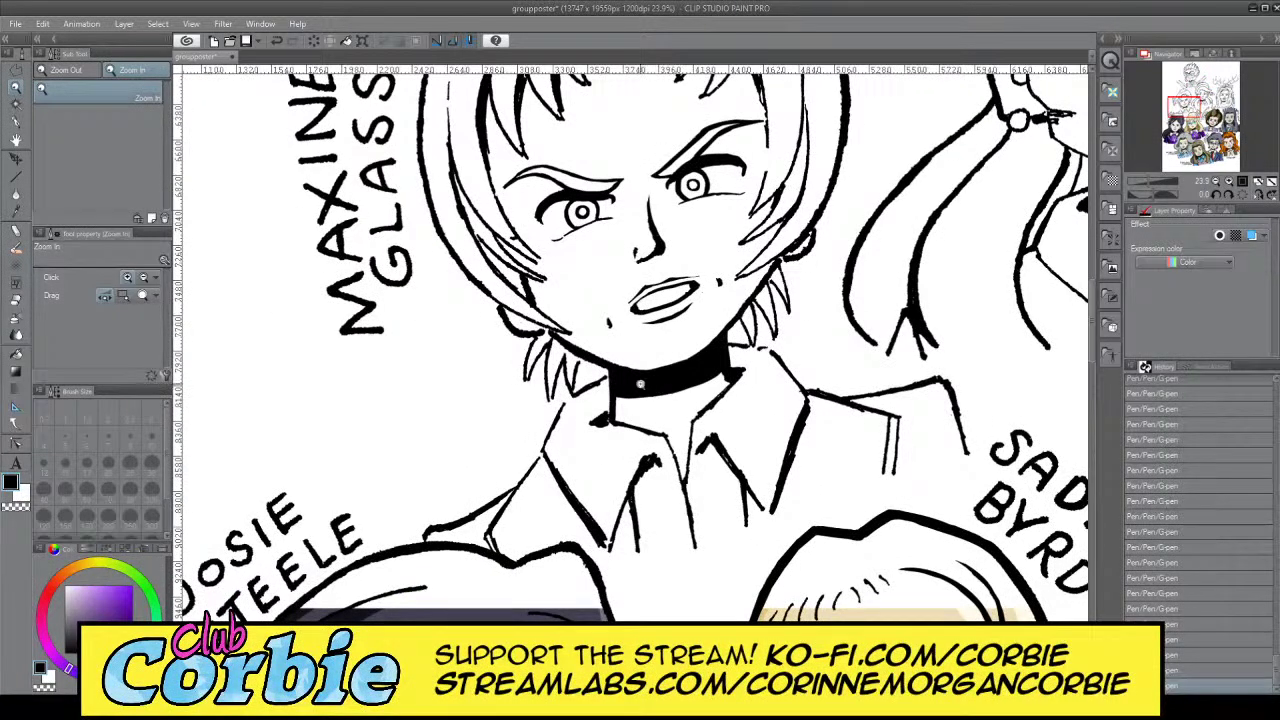
scroll(640, 384, down, 2)
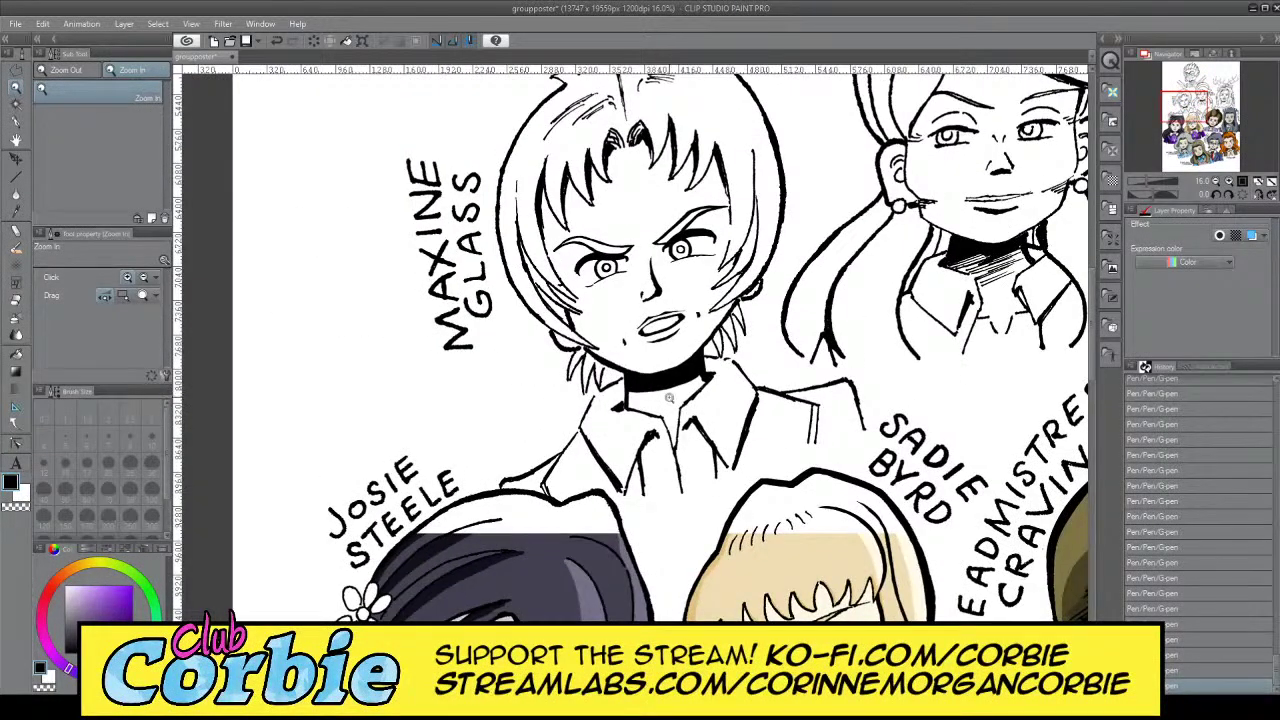
scroll(640, 400, down, 1)
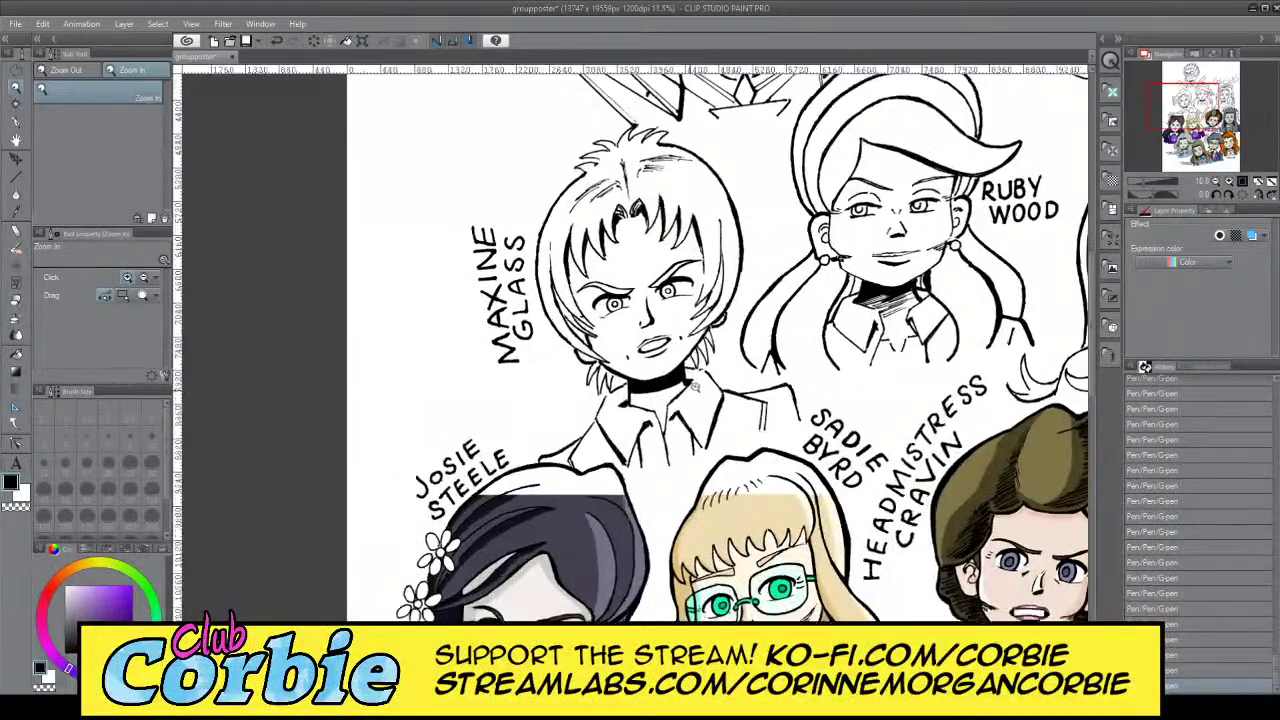
scroll(618, 442, up, 2)
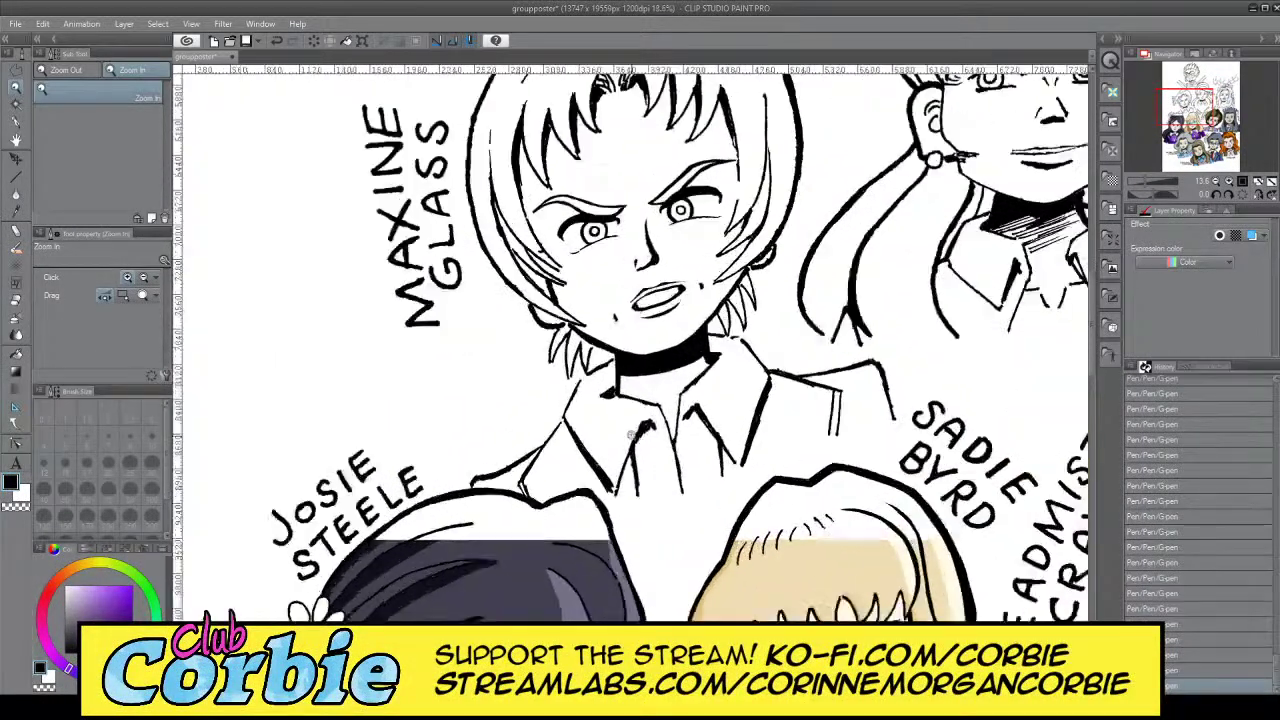
scroll(617, 446, down, 2)
scroll(700, 120, down, 1)
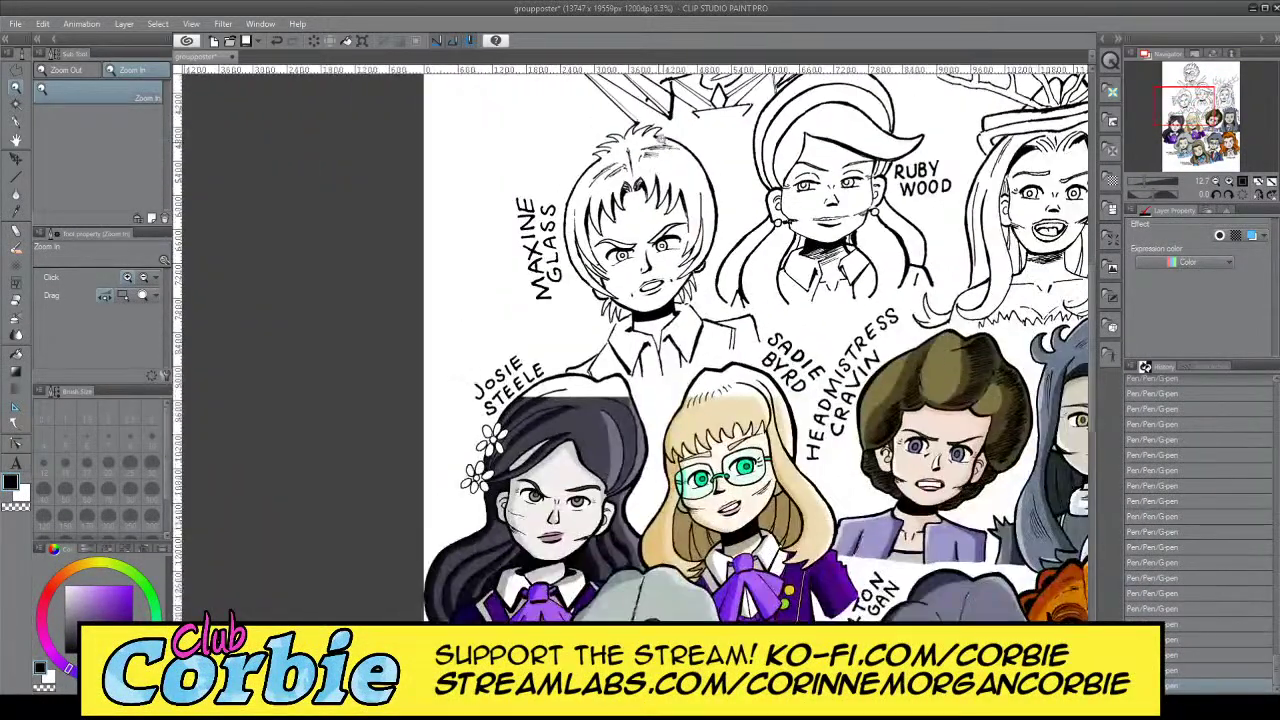
scroll(711, 100, up, 2)
scroll(710, 100, up, 1)
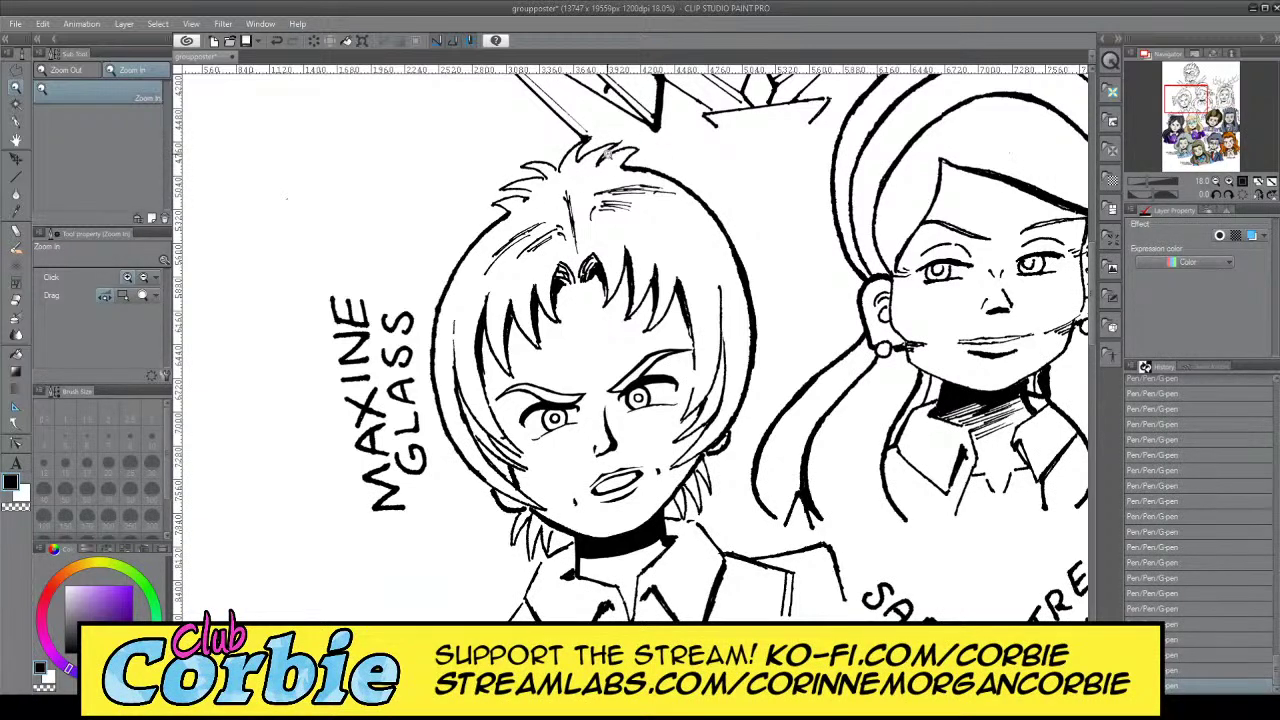
scroll(607, 153, down, 3)
scroll(610, 155, up, 2)
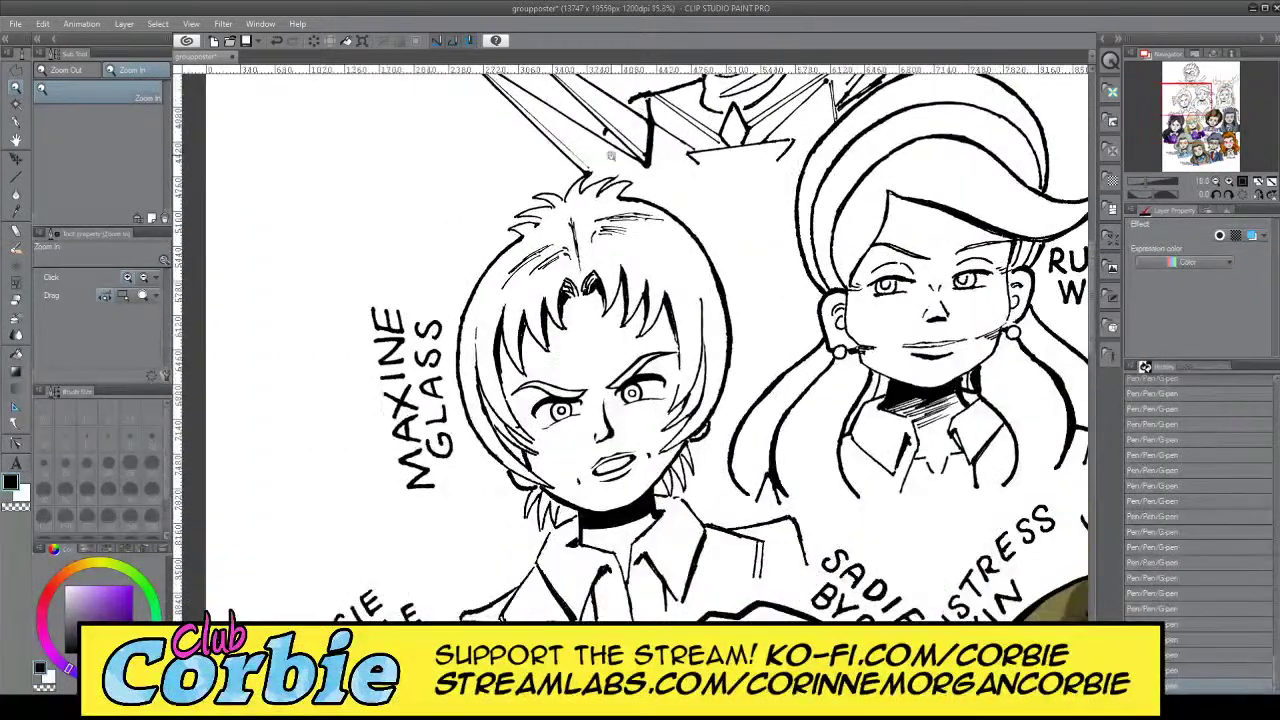
scroll(610, 155, up, 3)
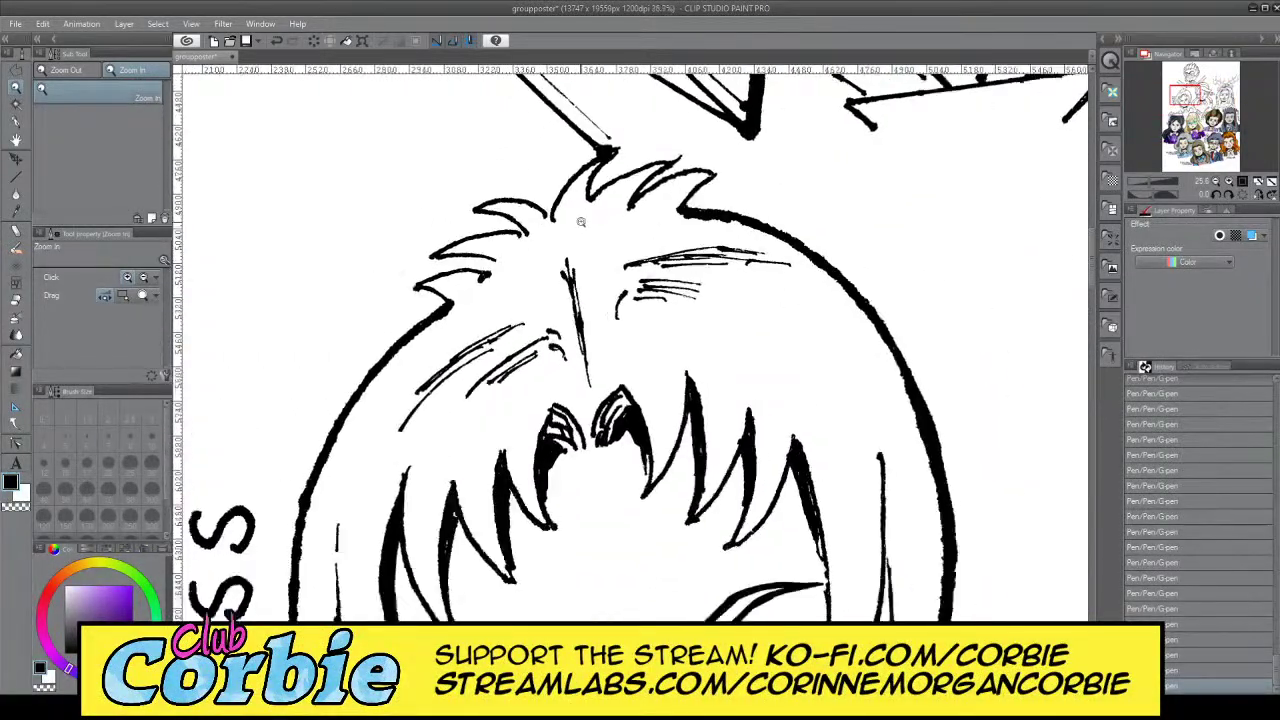
scroll(580, 221, down, 4)
scroll(517, 309, up, 4)
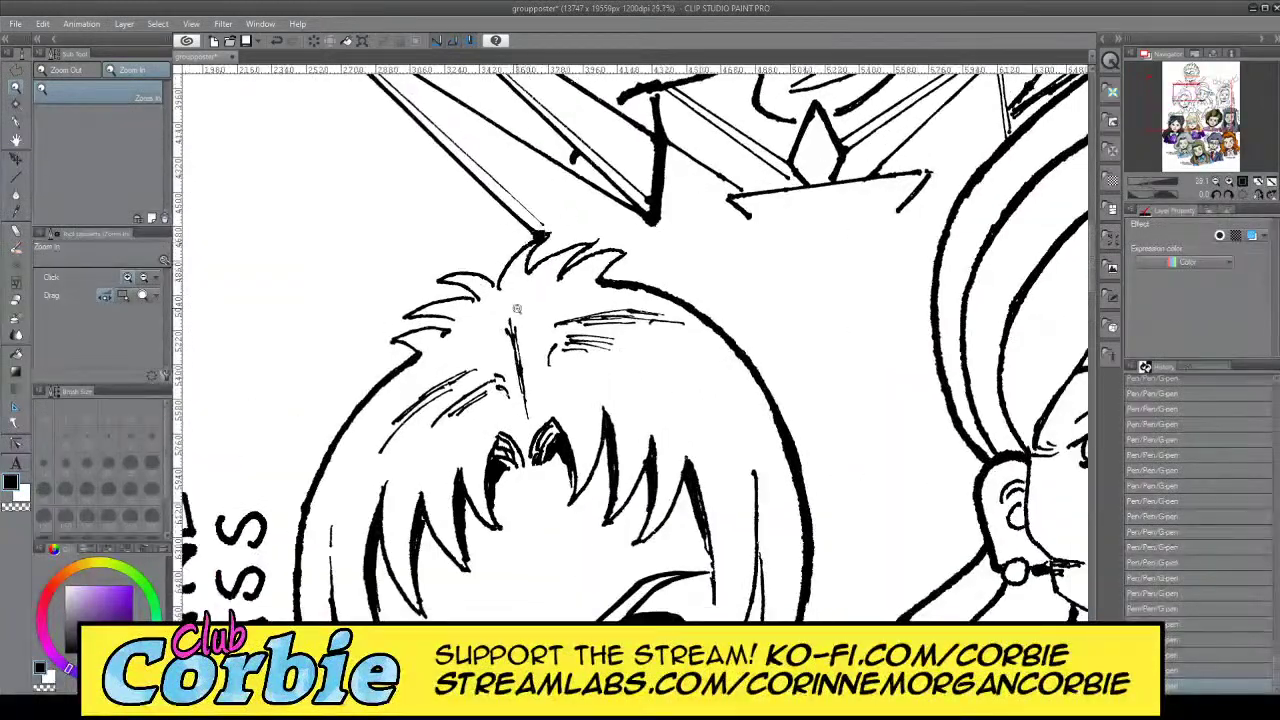
scroll(553, 254, down, 5)
scroll(533, 318, up, 3)
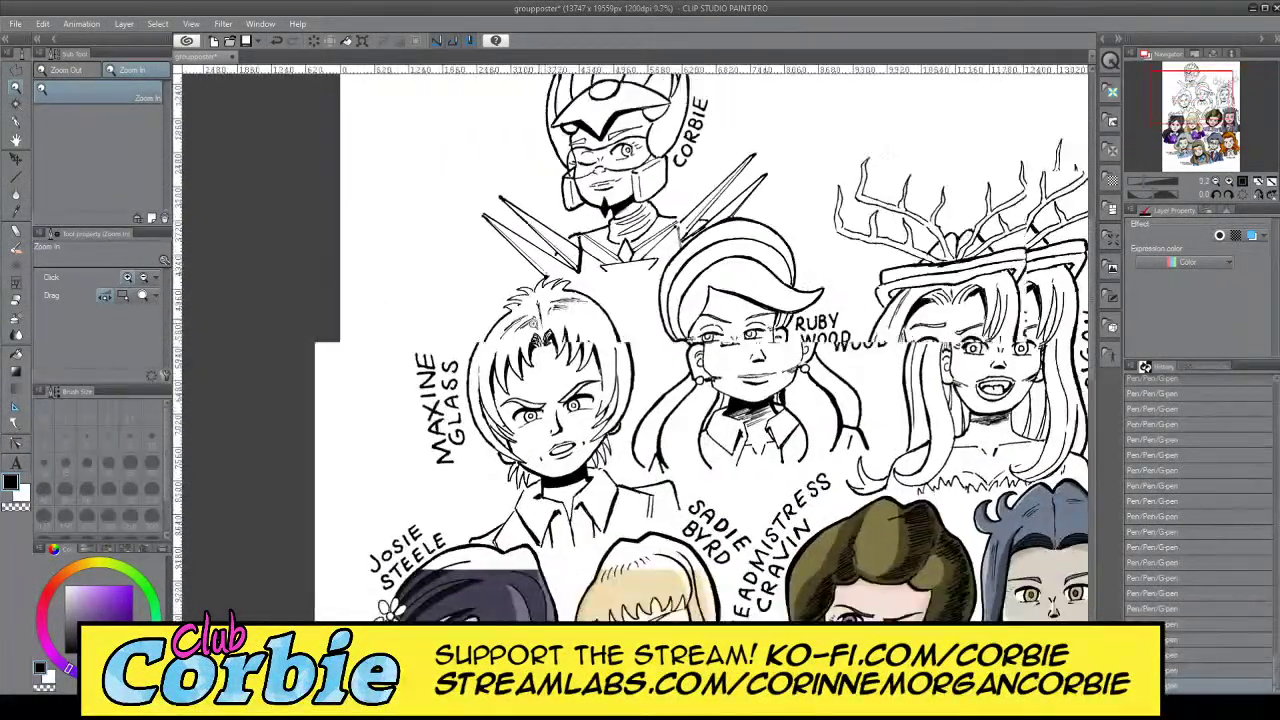
scroll(540, 300, down, 1)
Trim the spiky strands at Maxine's crown in white, separating the top spike from the line above and cleaning overshooting tips and blobs
scroll(545, 330, up, 5)
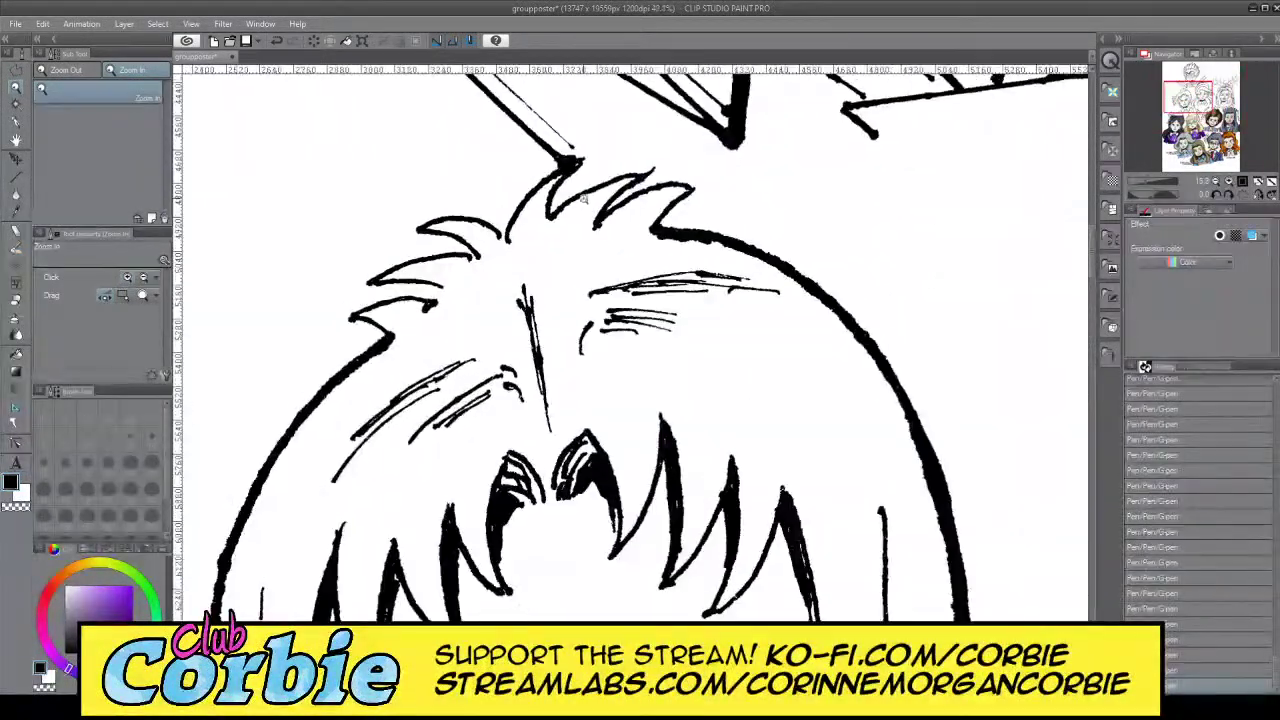
scroll(583, 197, up, 3)
scroll(437, 137, up, 1)
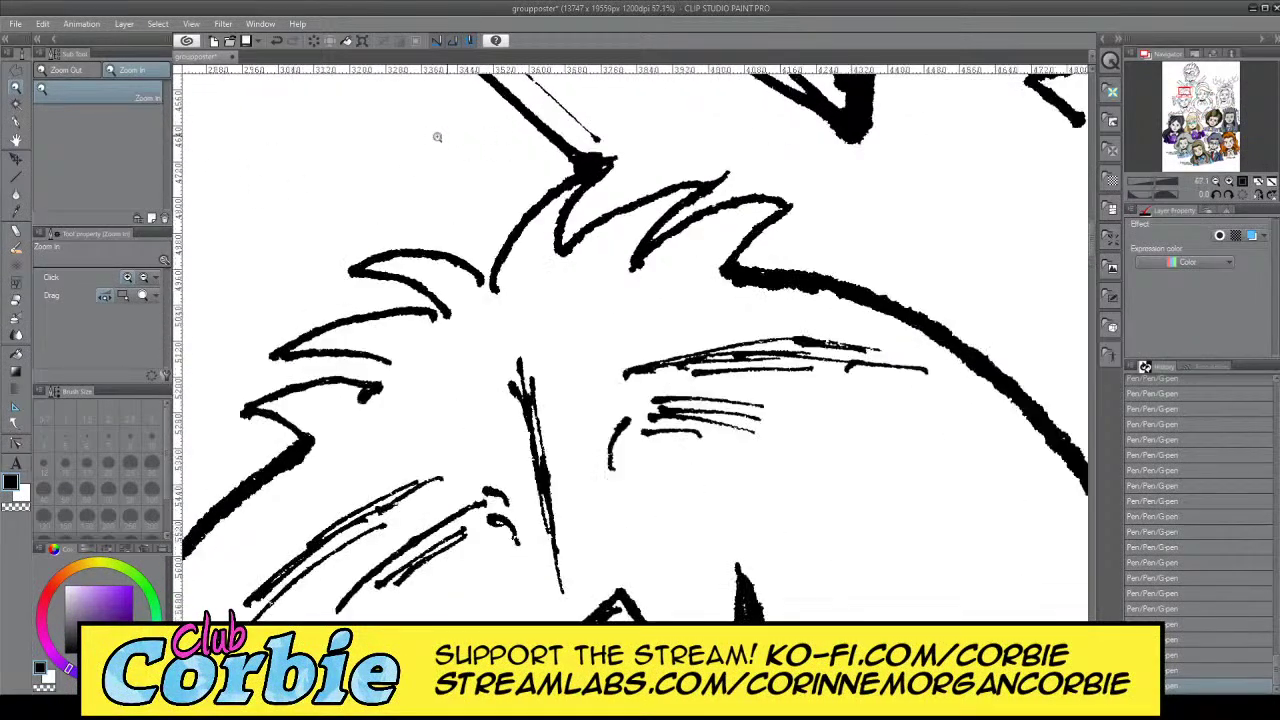
click(13, 107)
click(16, 121)
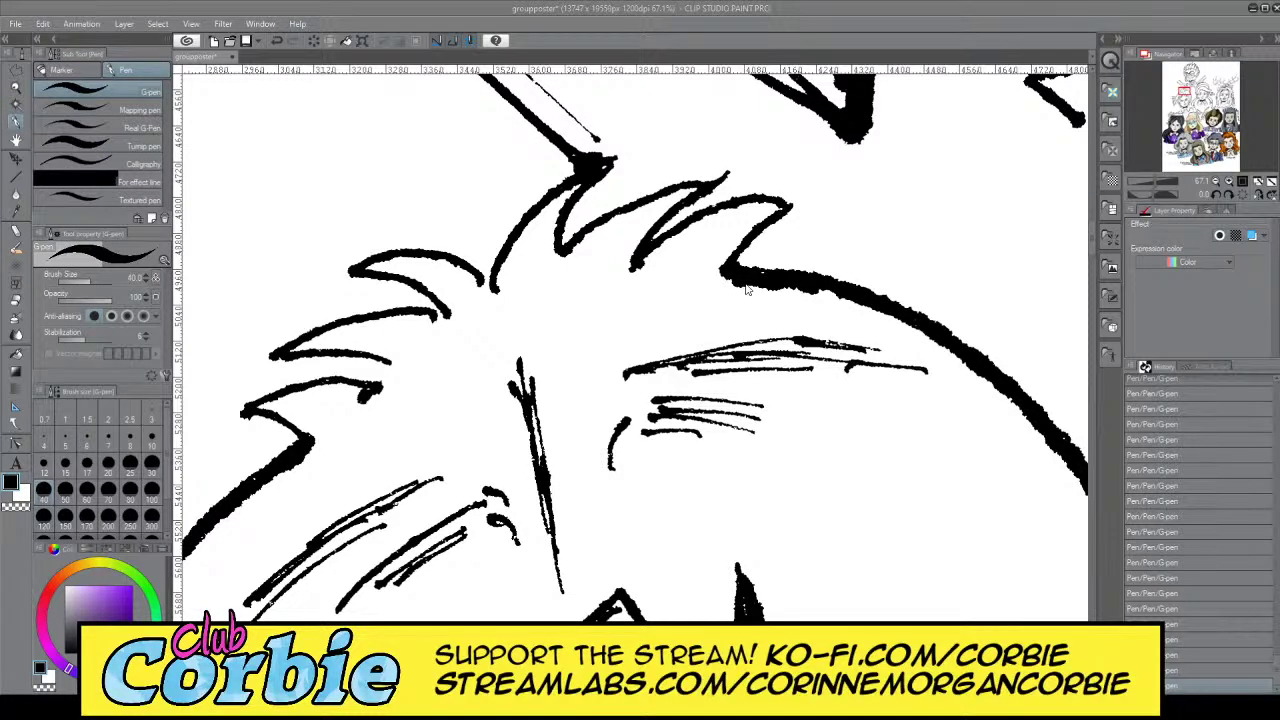
click(24, 494)
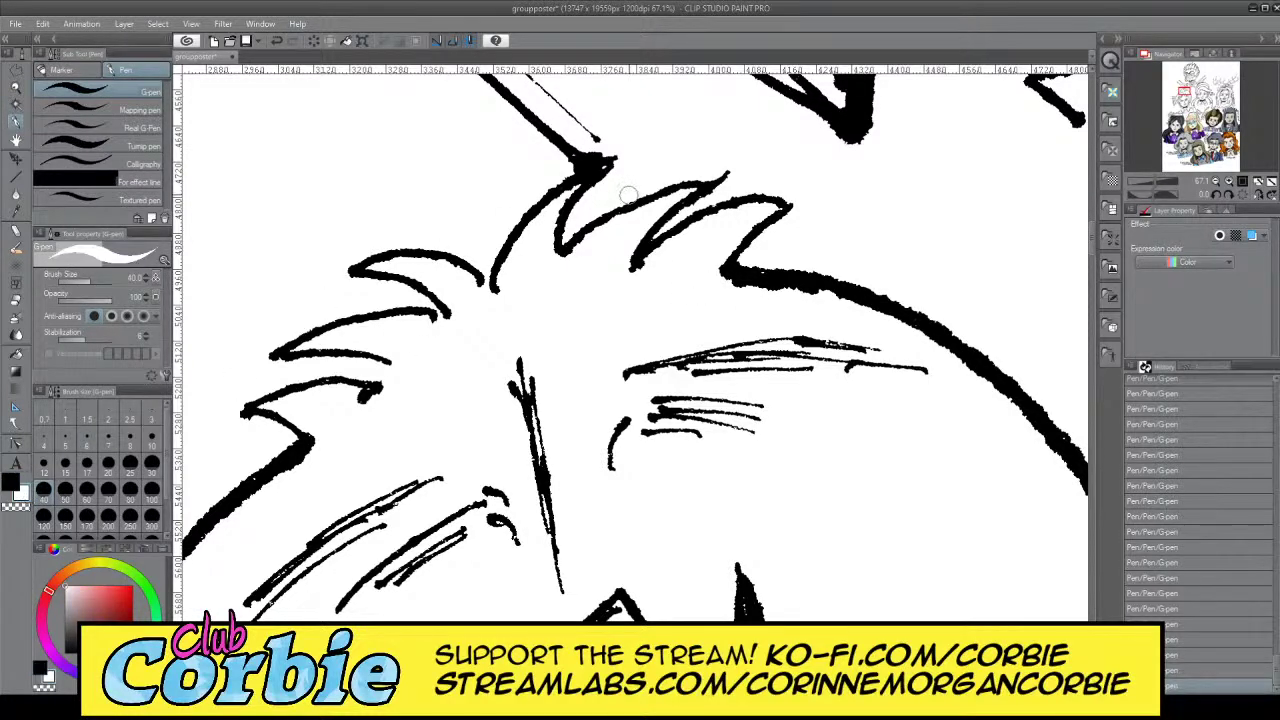
mouse_move(555, 182)
mouse_down()
mouse_move(634, 157)
mouse_move(541, 165)
mouse_move(611, 157)
mouse_move(554, 174)
mouse_up()
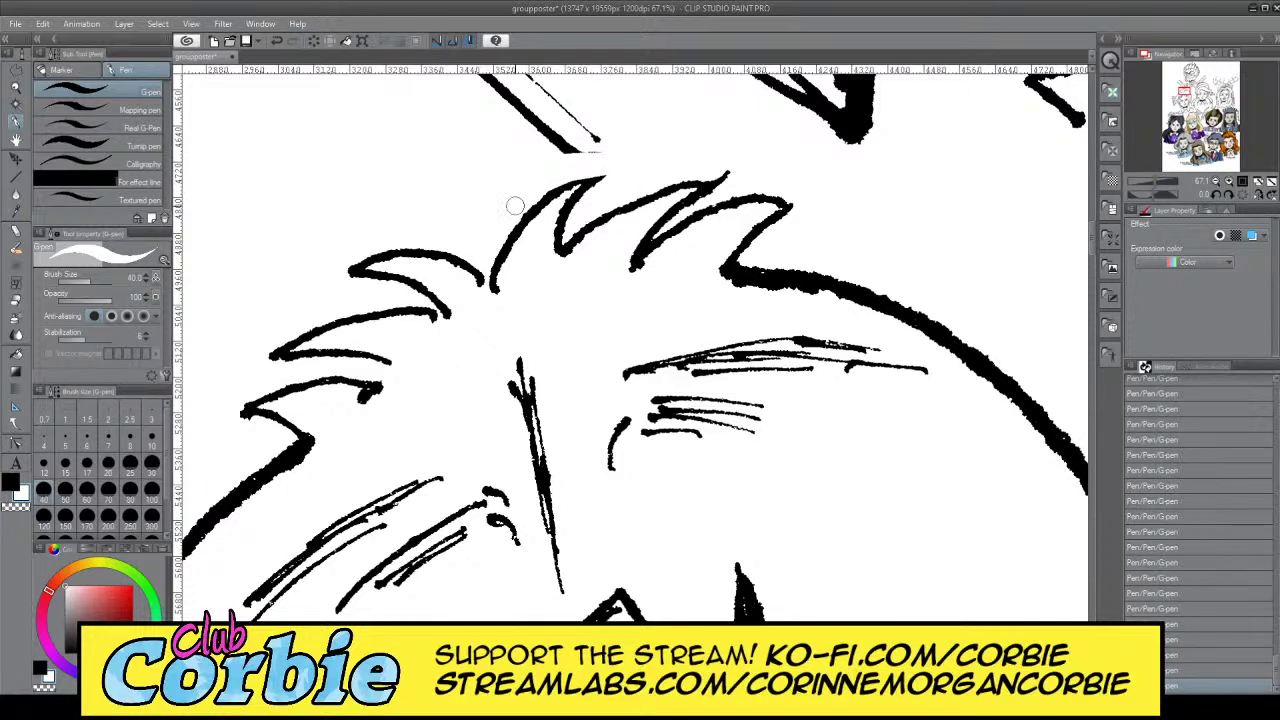
drag(726, 163, 713, 184)
drag(355, 404, 376, 398)
drag(237, 414, 286, 431)
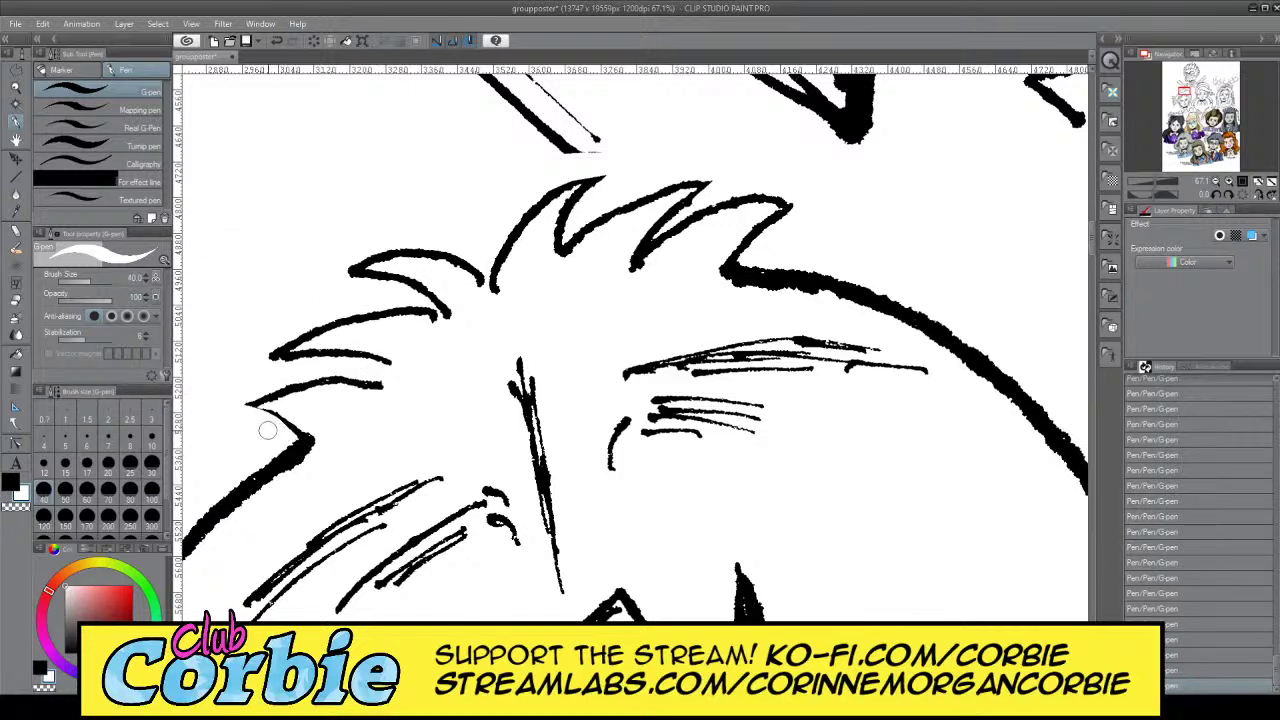
Paint out the upper right-hand stretch of Maxine's head outline beside the crown spikes in white with brush size 100
click(15, 87)
drag(332, 239, 245, 245)
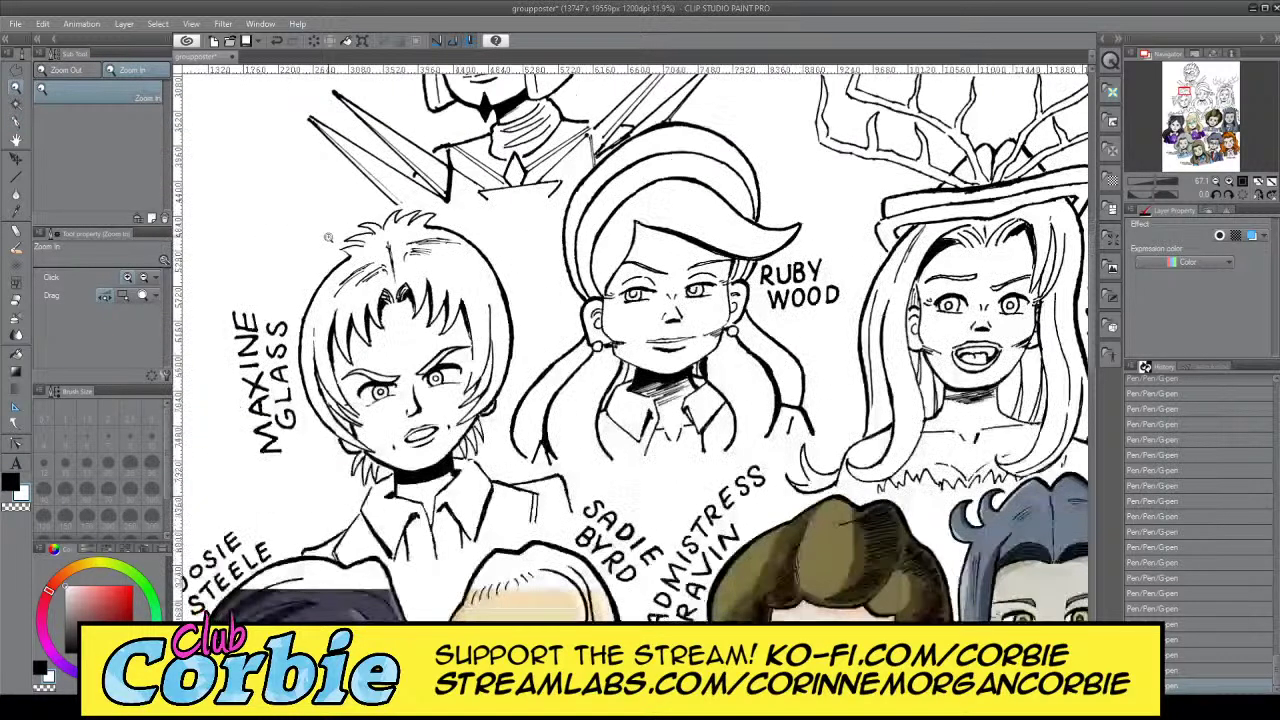
drag(386, 243, 447, 327)
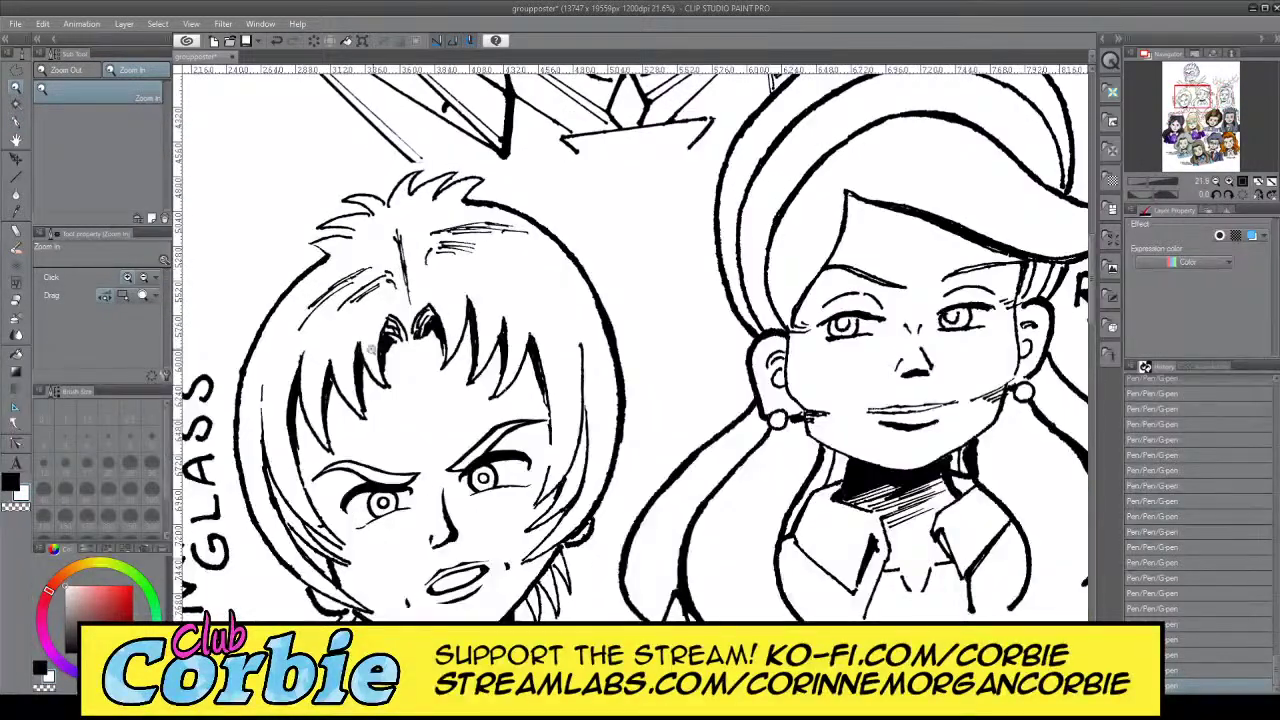
drag(347, 370, 331, 395)
click(316, 358)
click(316, 358)
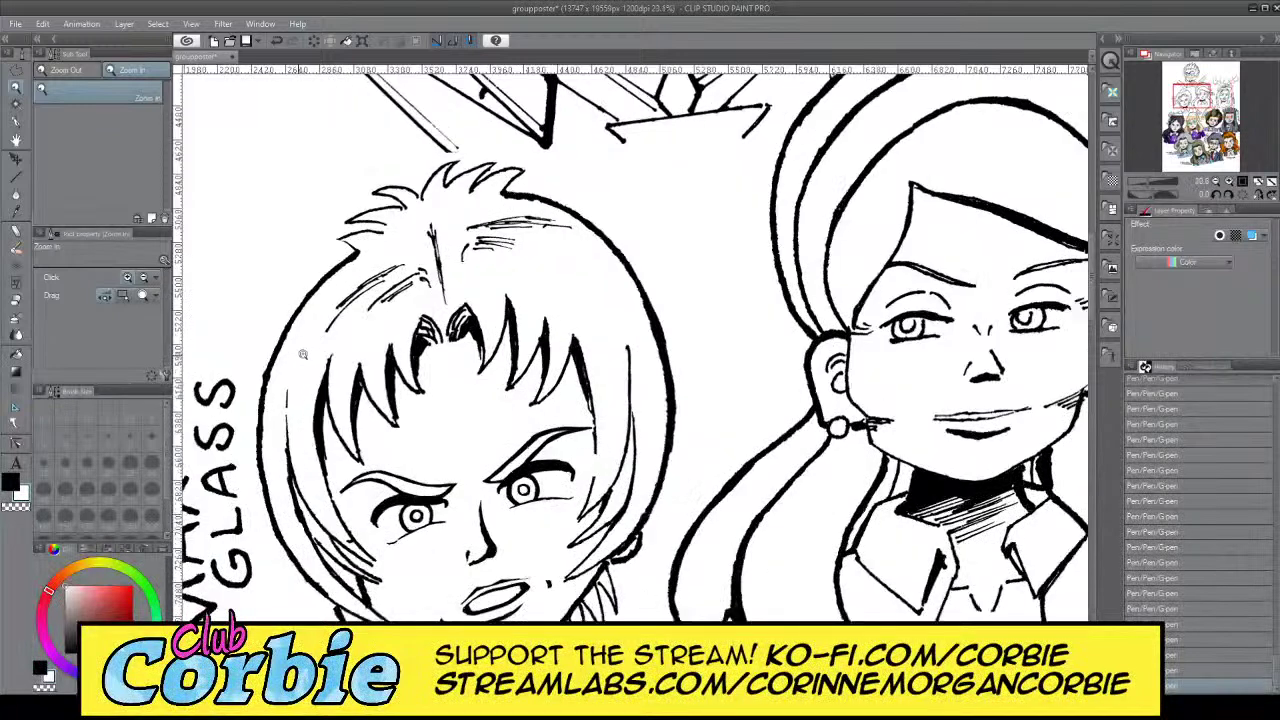
click(316, 358)
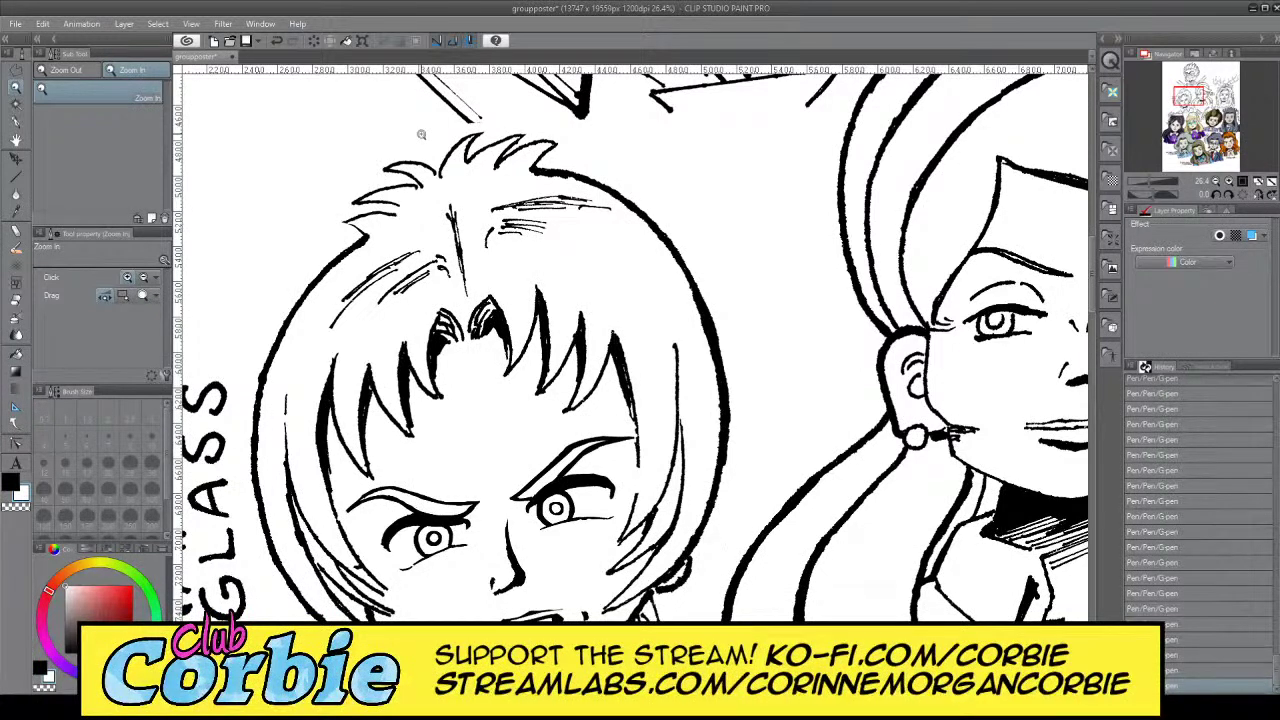
drag(571, 171, 620, 133)
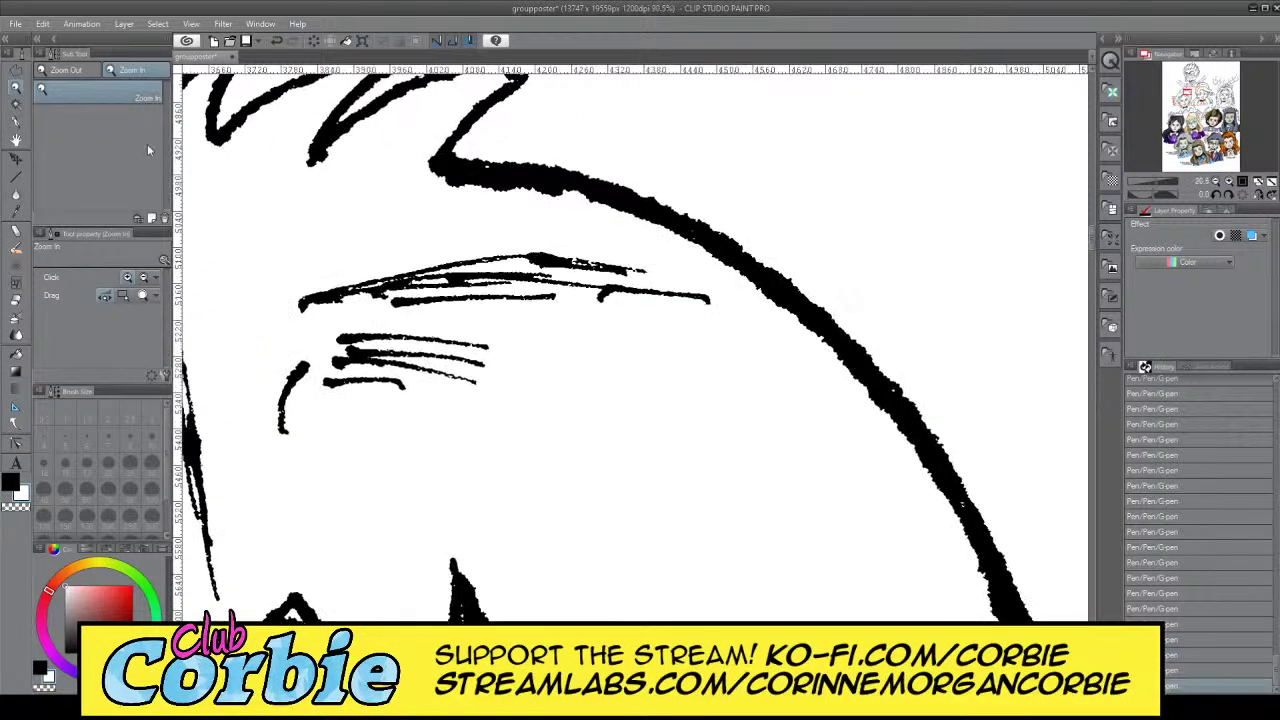
click(17, 123)
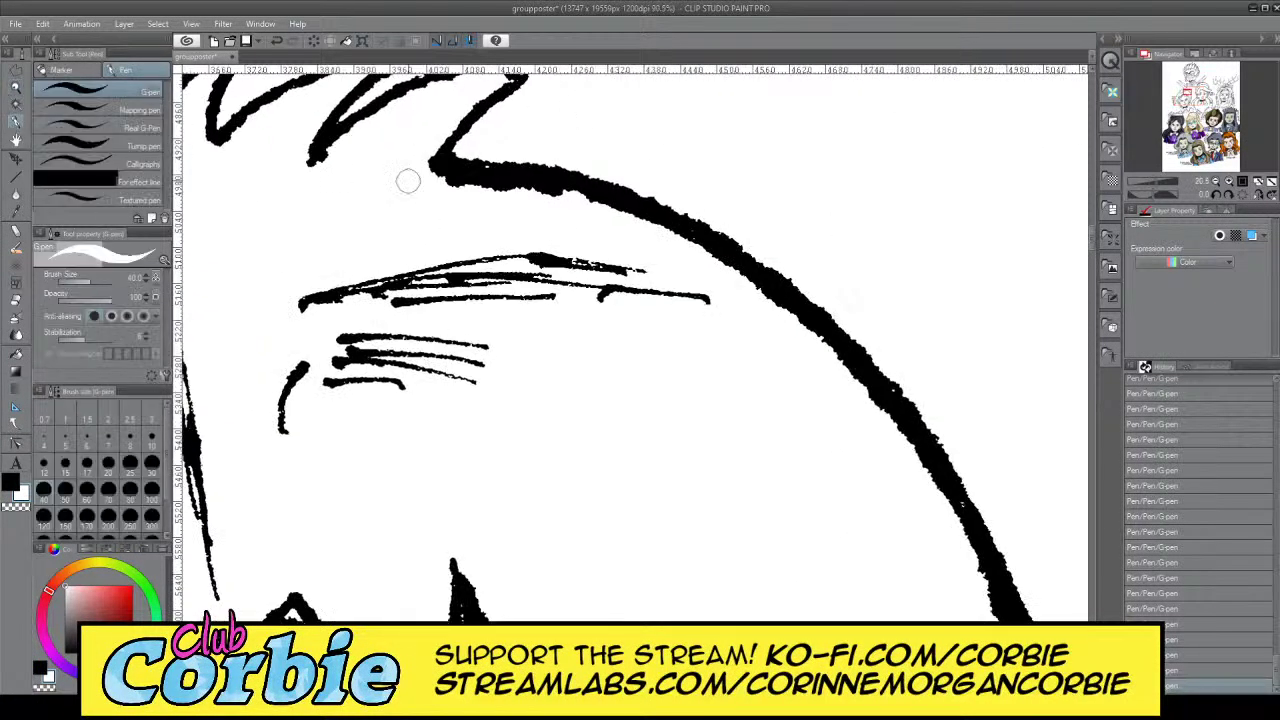
click(152, 493)
mouse_move(488, 208)
mouse_down()
mouse_move(447, 188)
mouse_move(496, 162)
mouse_move(421, 184)
mouse_move(516, 173)
mouse_move(664, 213)
mouse_move(805, 298)
mouse_move(850, 362)
mouse_up()
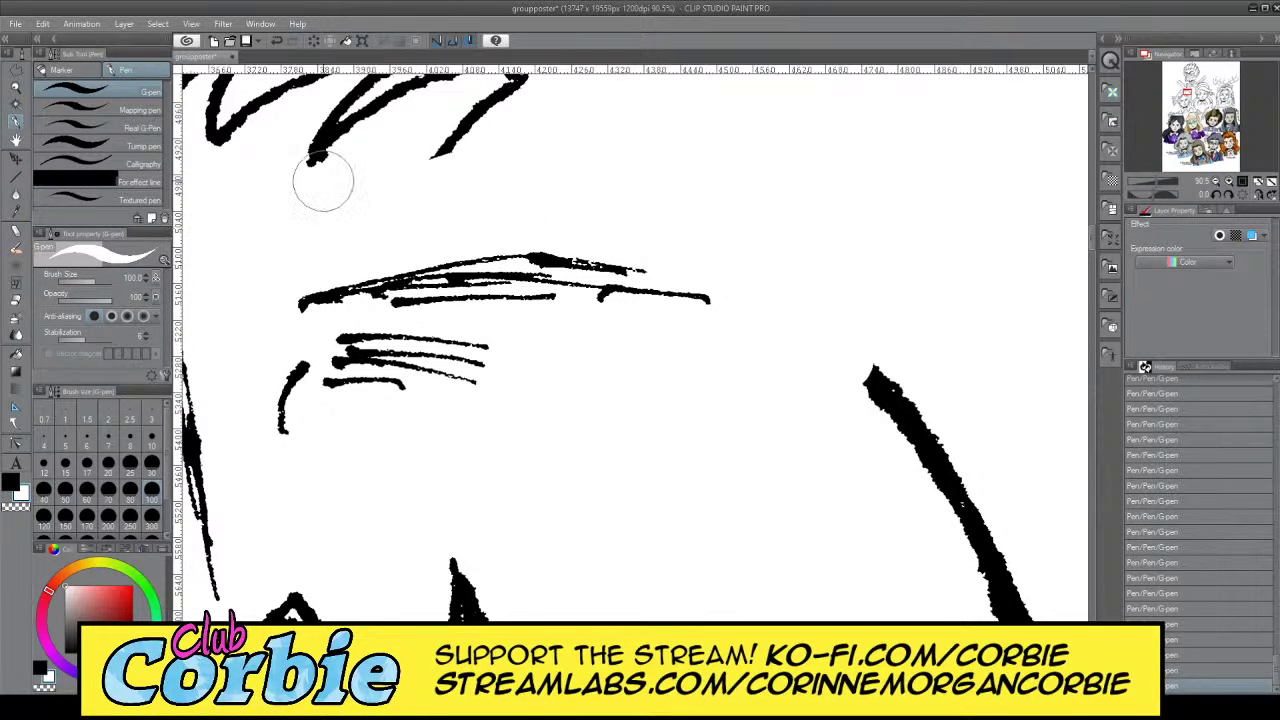
Select the right-hand tuft of crown spikes with a polyline selection and move it slightly down and to the right
click(18, 88)
drag(494, 223, 358, 268)
scroll(386, 208, up, 2)
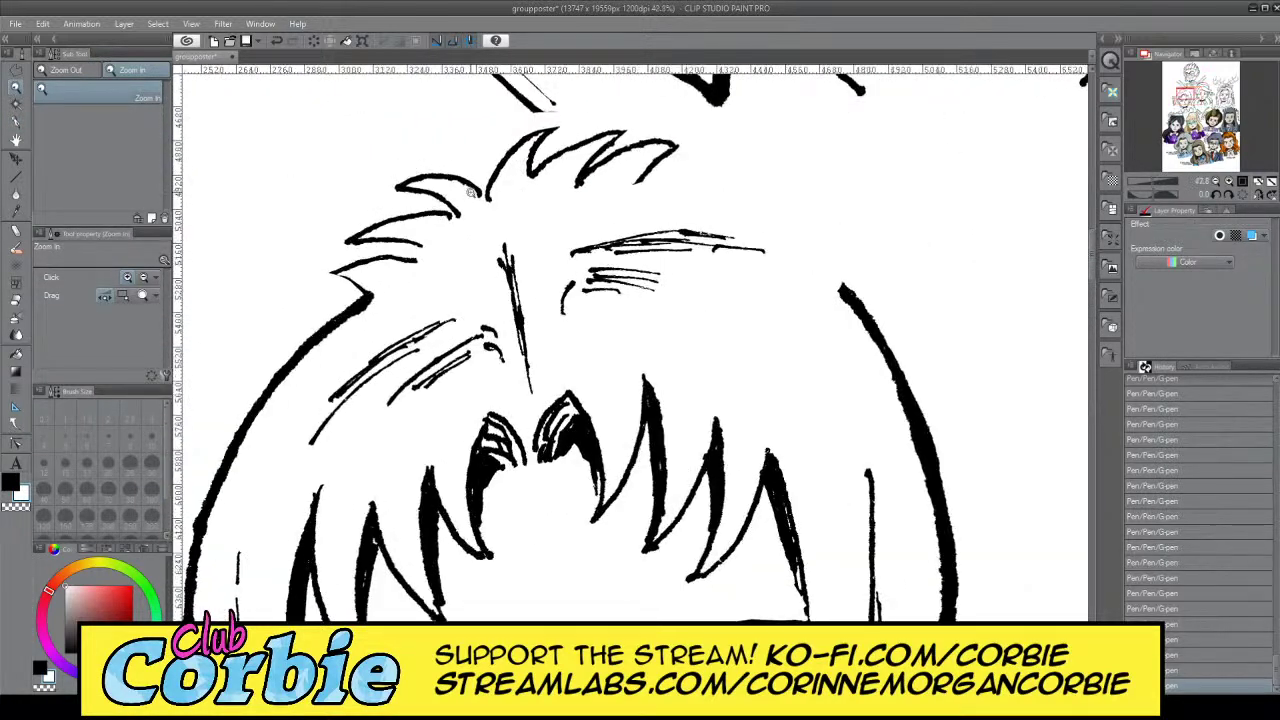
drag(498, 168, 415, 205)
drag(504, 146, 600, 130)
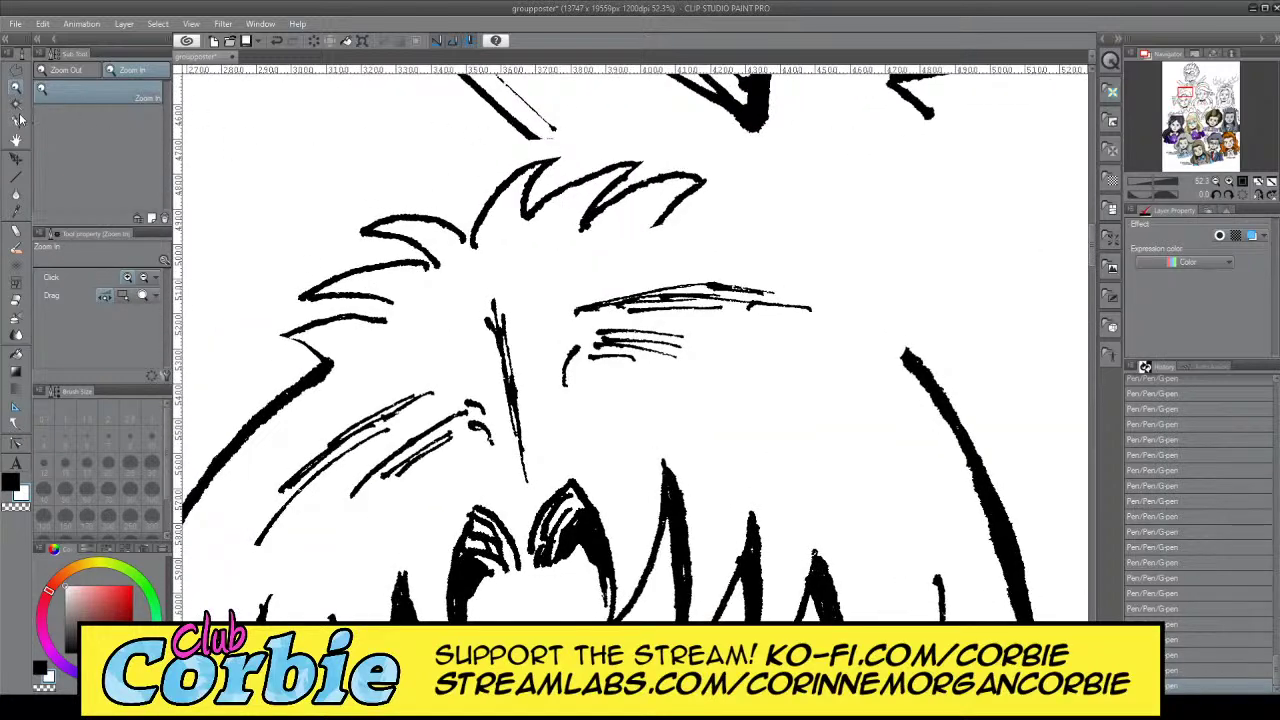
click(16, 71)
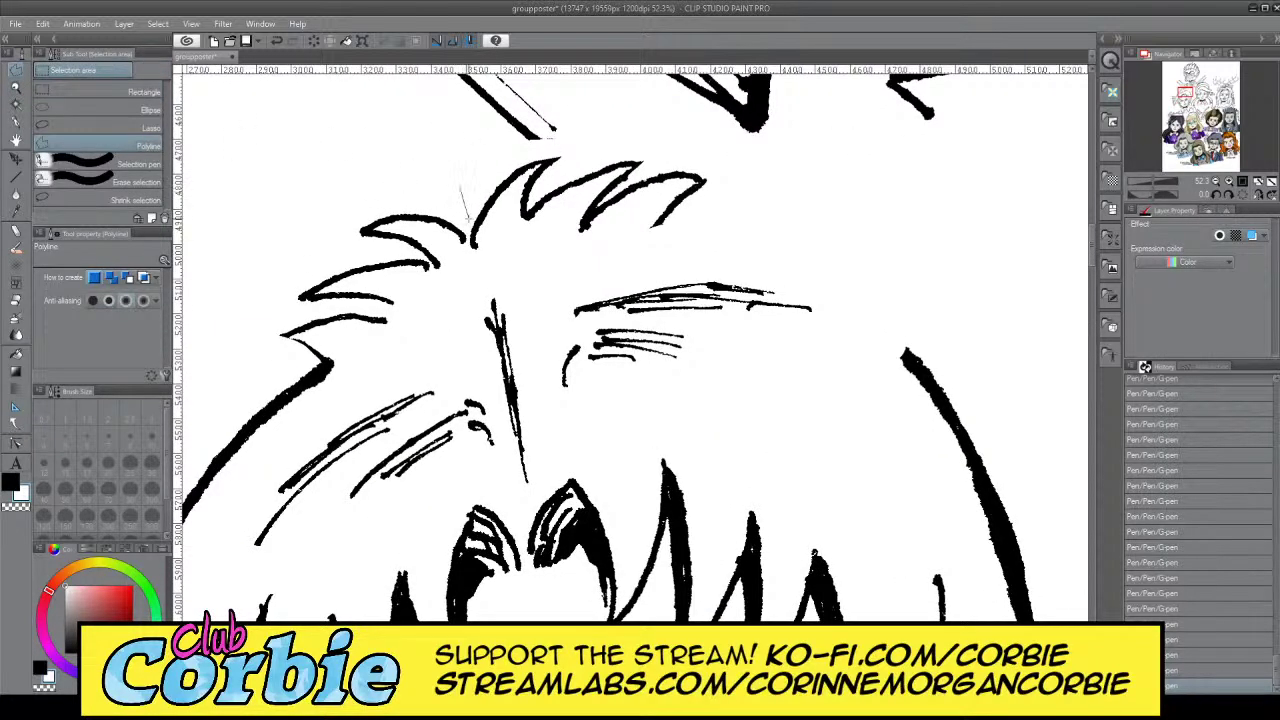
click(497, 272)
click(705, 240)
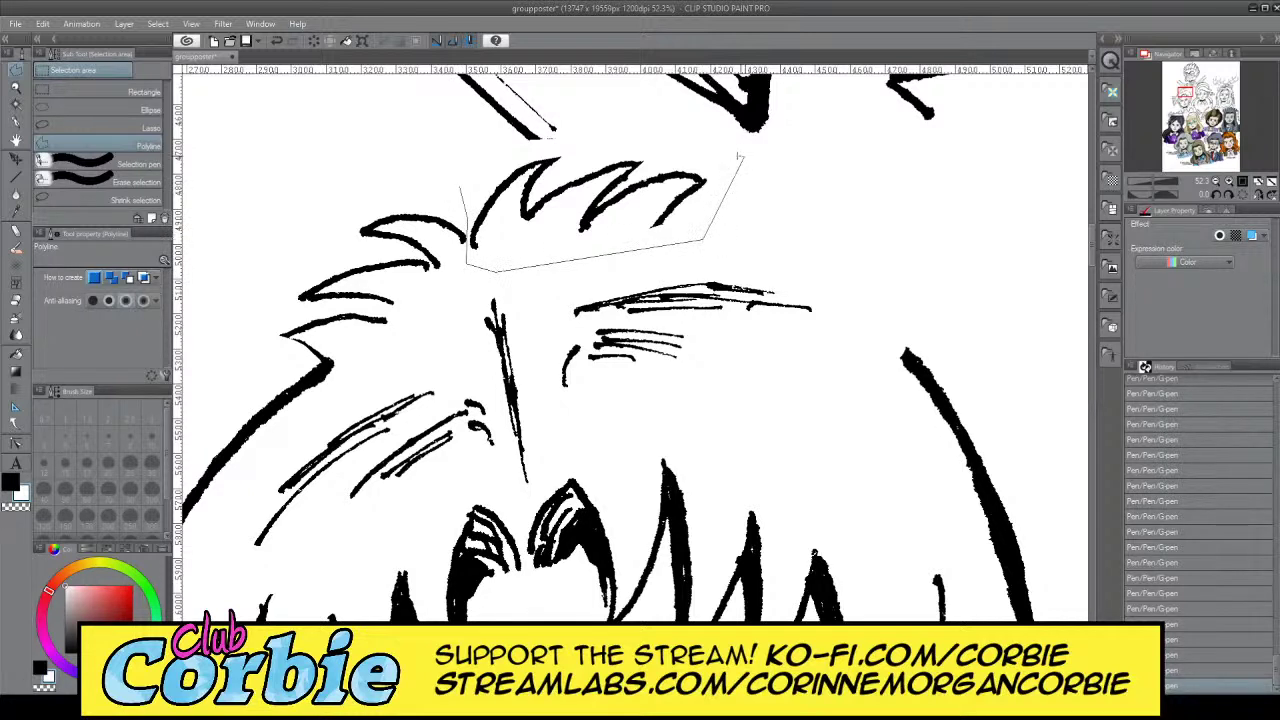
click(743, 157)
click(605, 145)
double_click(497, 160)
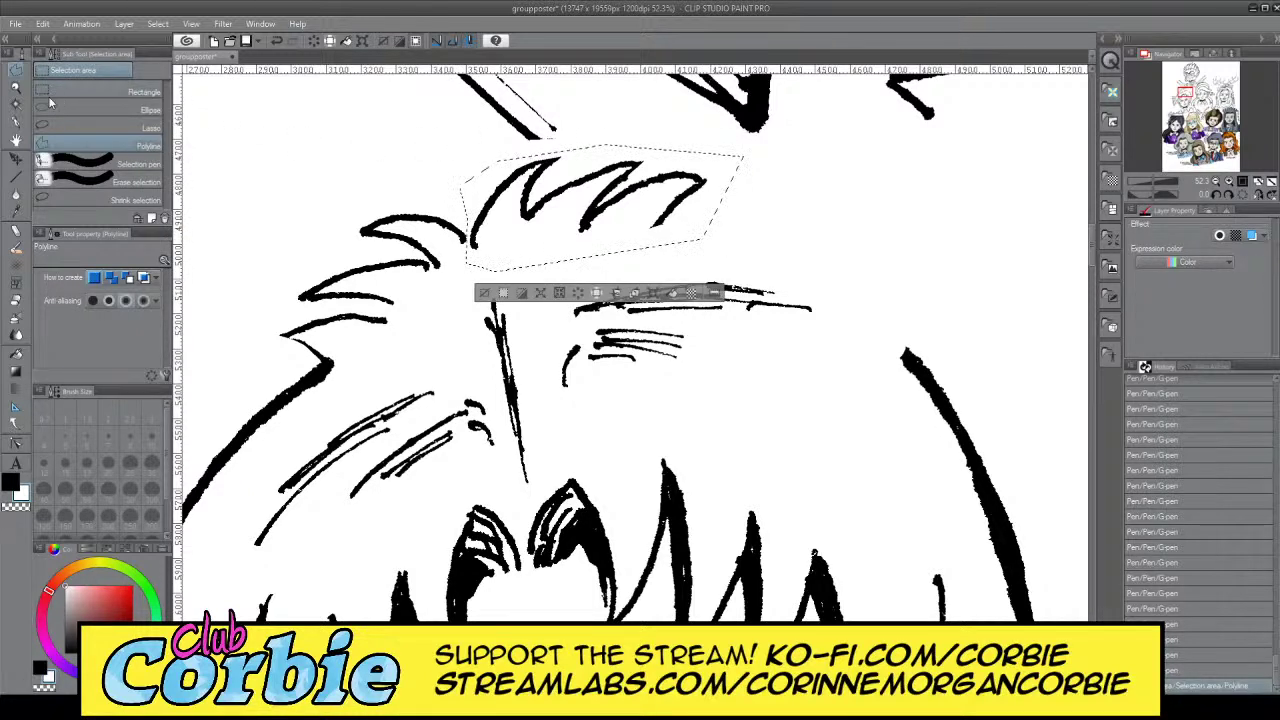
click(16, 160)
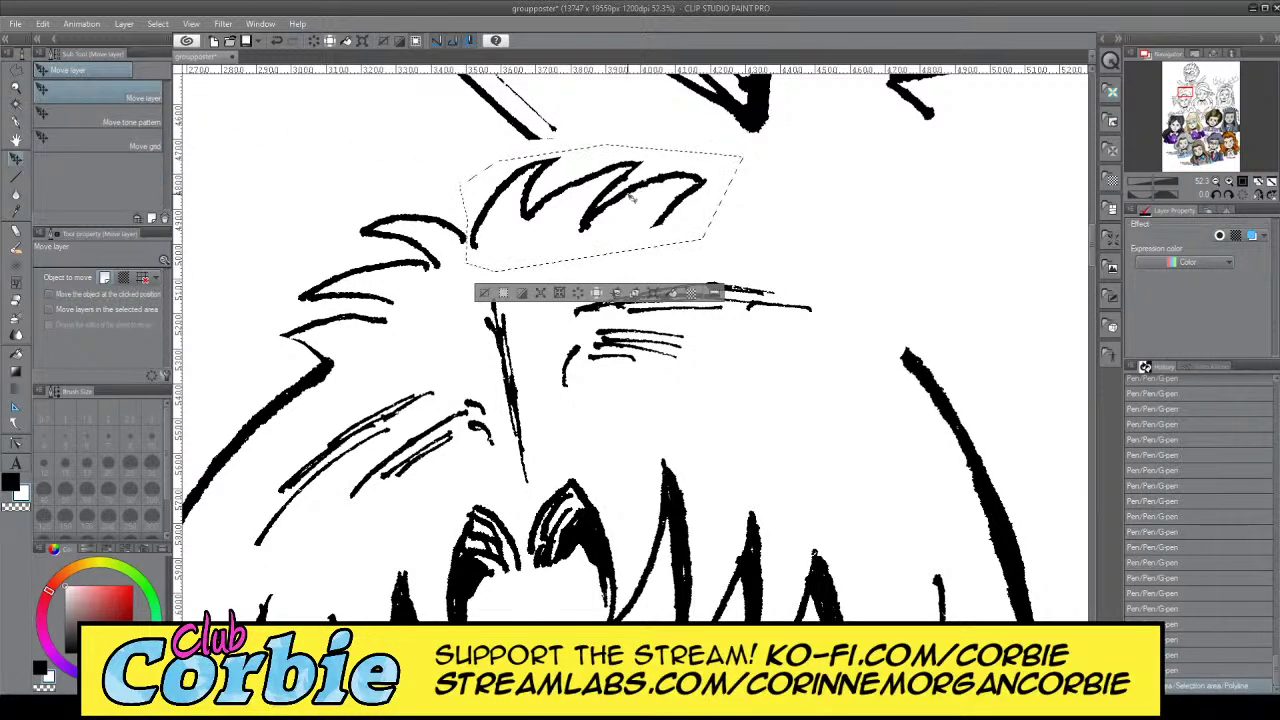
drag(634, 200, 655, 217)
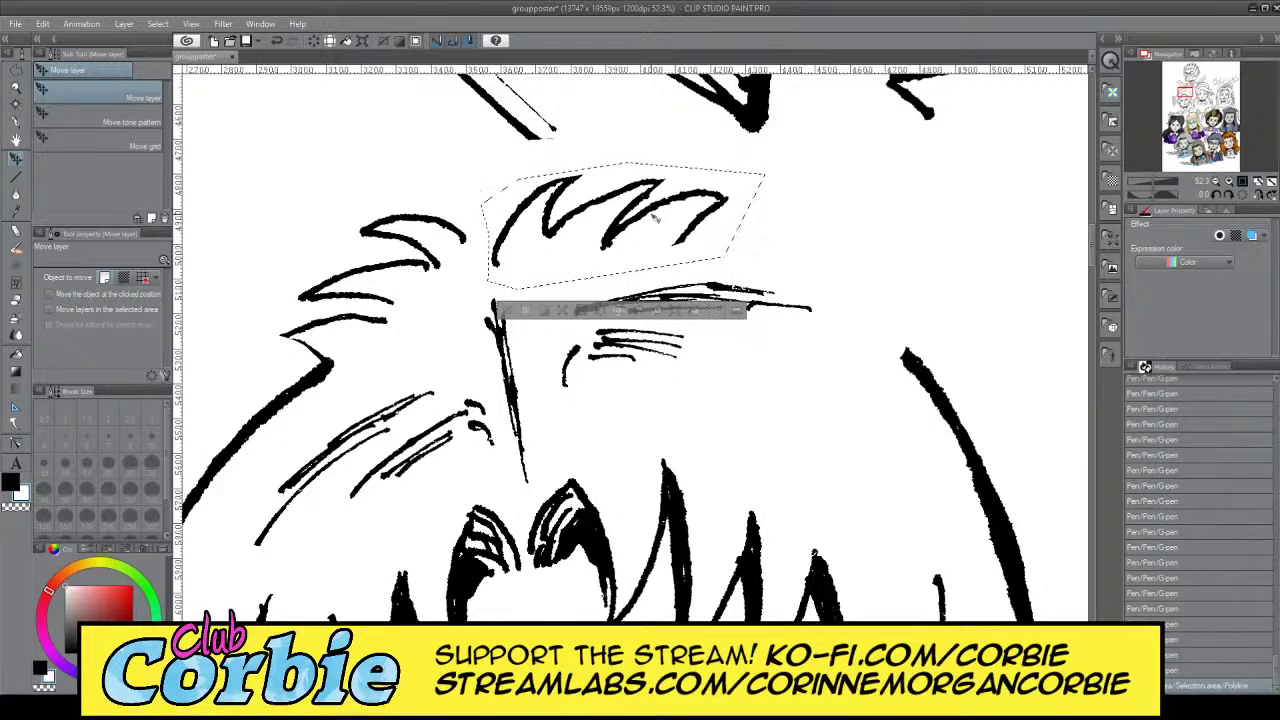
Shift the selected right-hand tuft of crown spikes slightly down and to the left, and clear the selection
drag(655, 218, 637, 231)
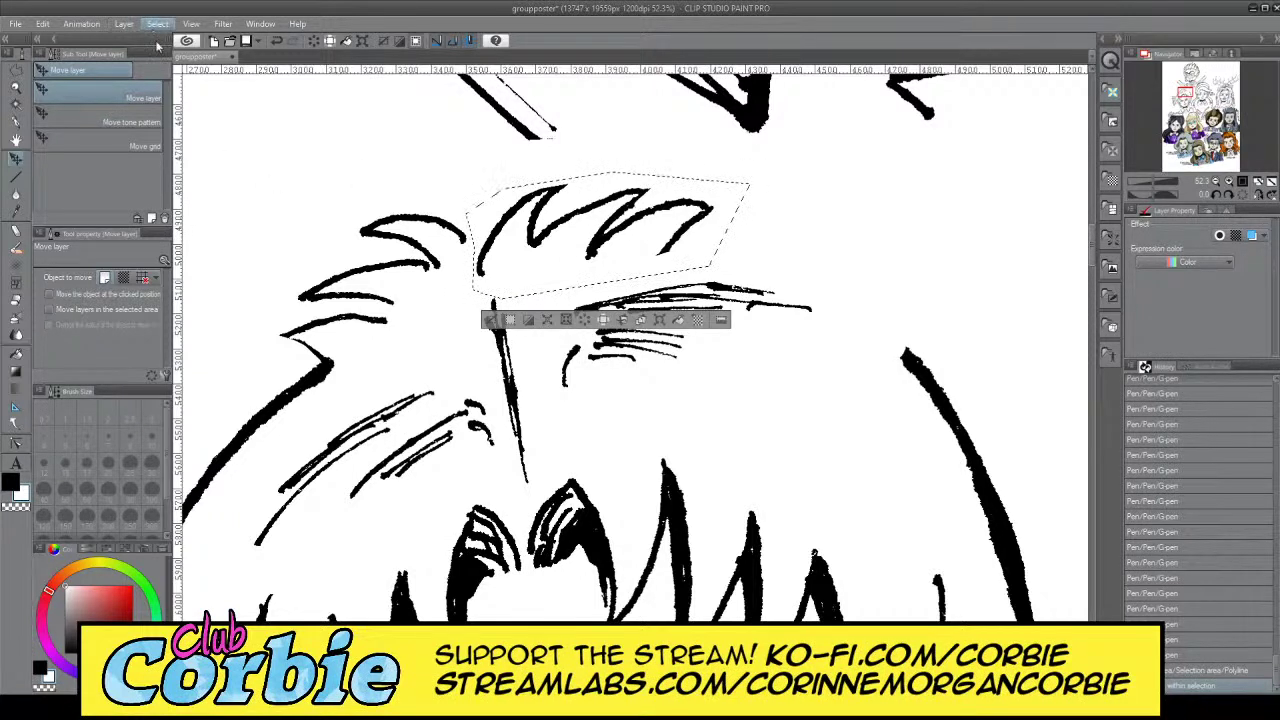
key(ctrl+d)
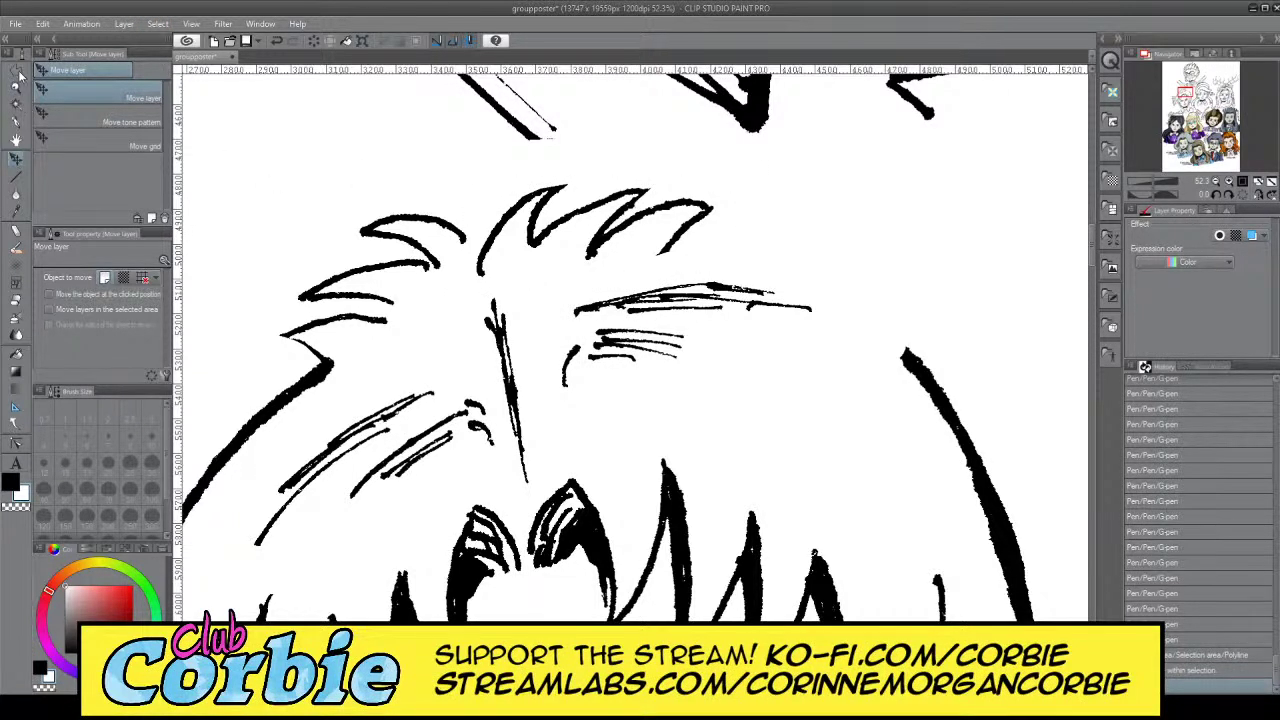
Select the rightmost crown spike with a polyline selection, rotate it clockwise and move it slightly to the right
click(17, 73)
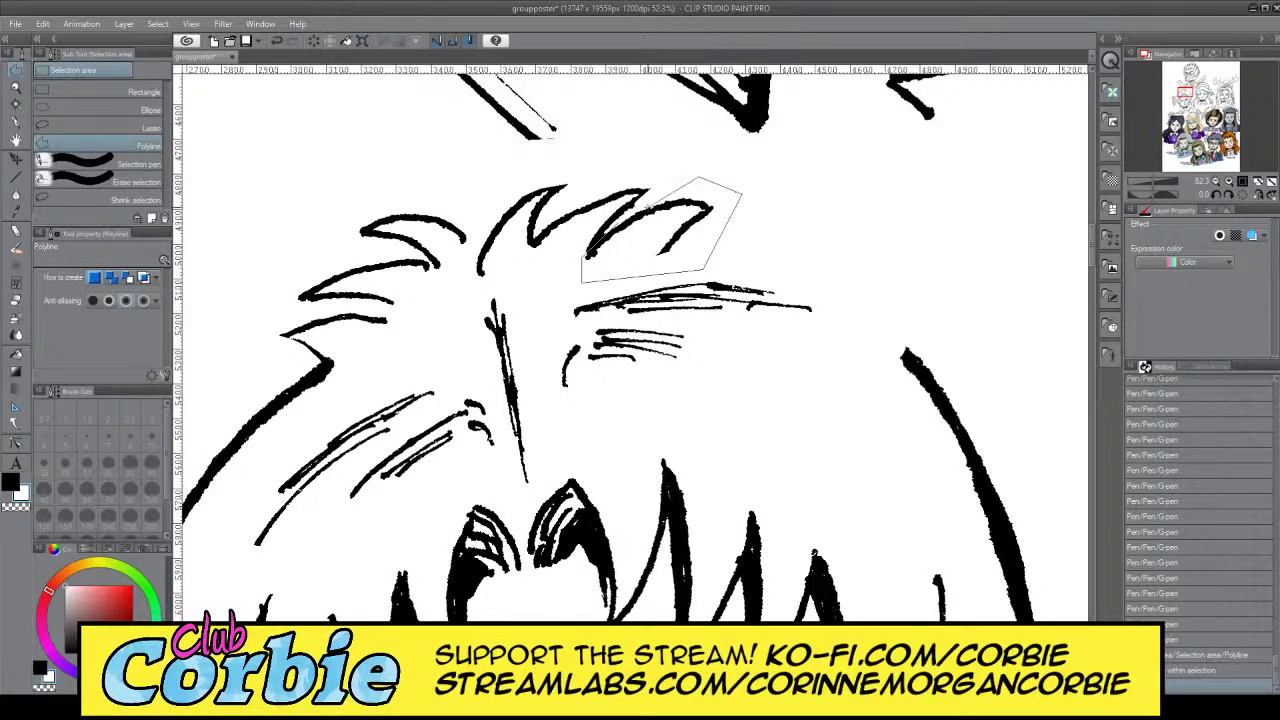
click(631, 212)
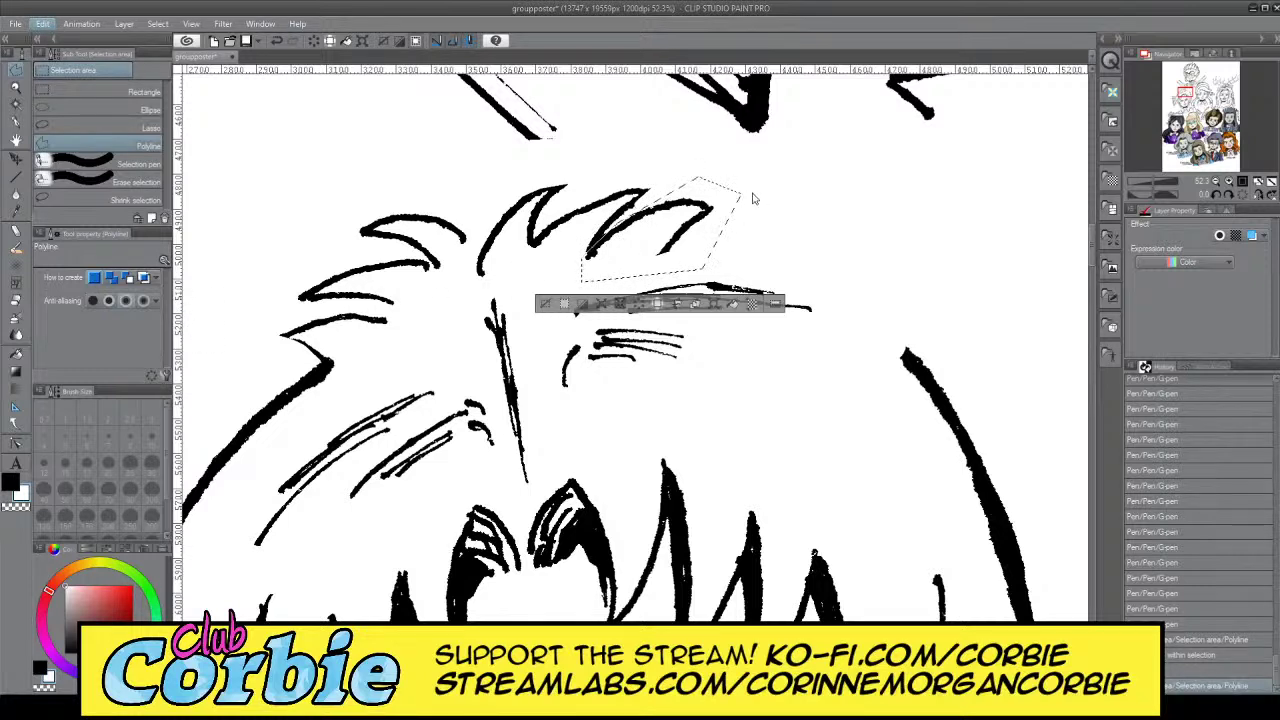
key(ctrl+t)
drag(748, 182, 737, 210)
drag(685, 259, 706, 254)
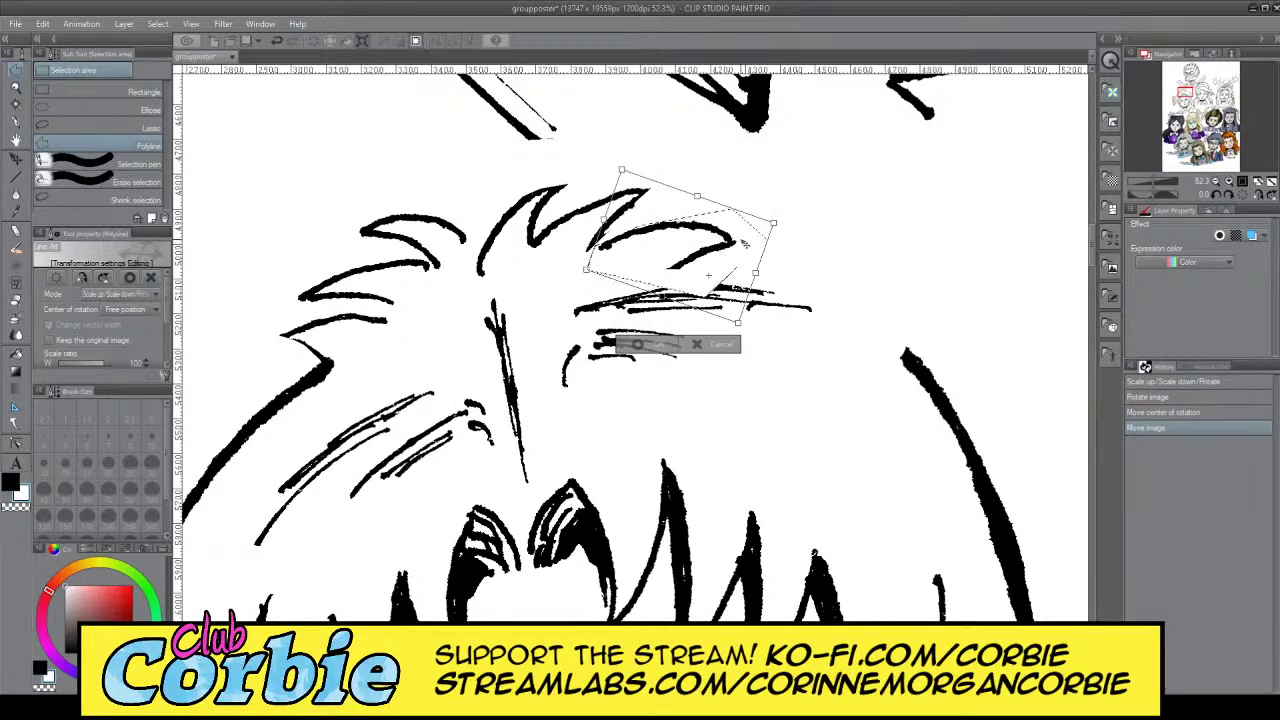
key(Return)
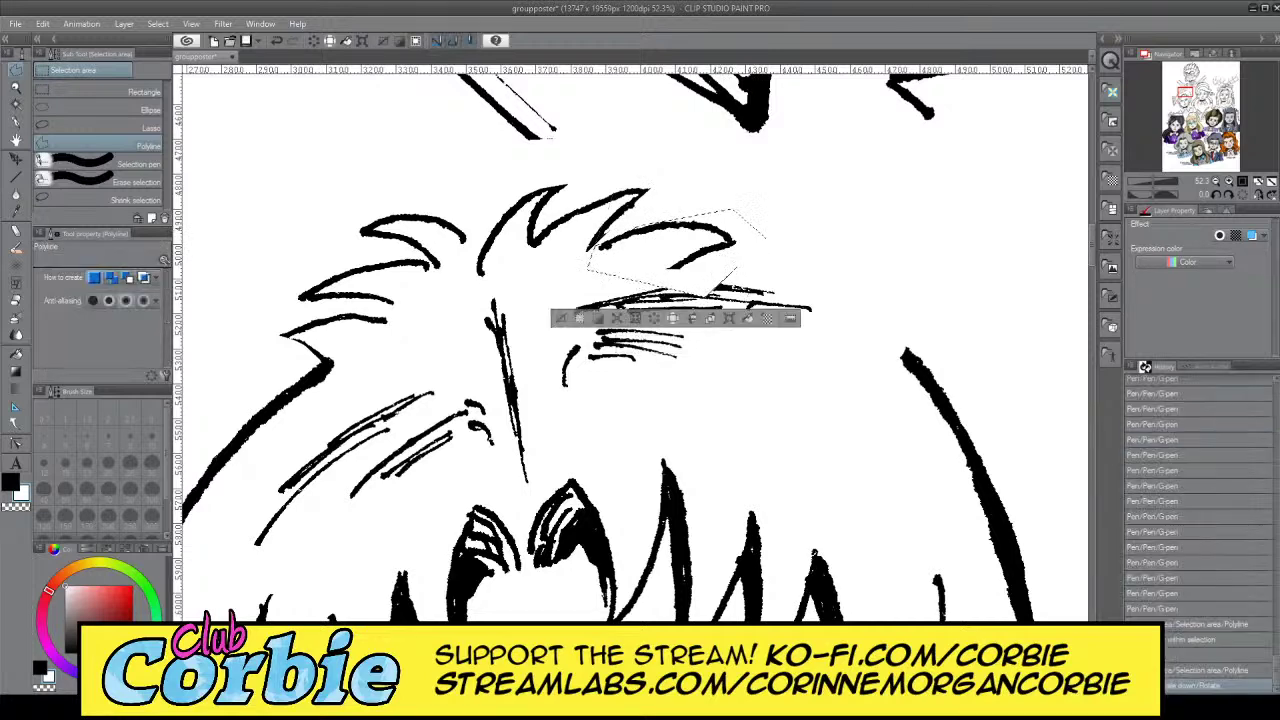
Paint out the lowest left-hand crown spike and its link to the head outline in white with the G-pen at size 30
click(15, 91)
drag(478, 232, 462, 361)
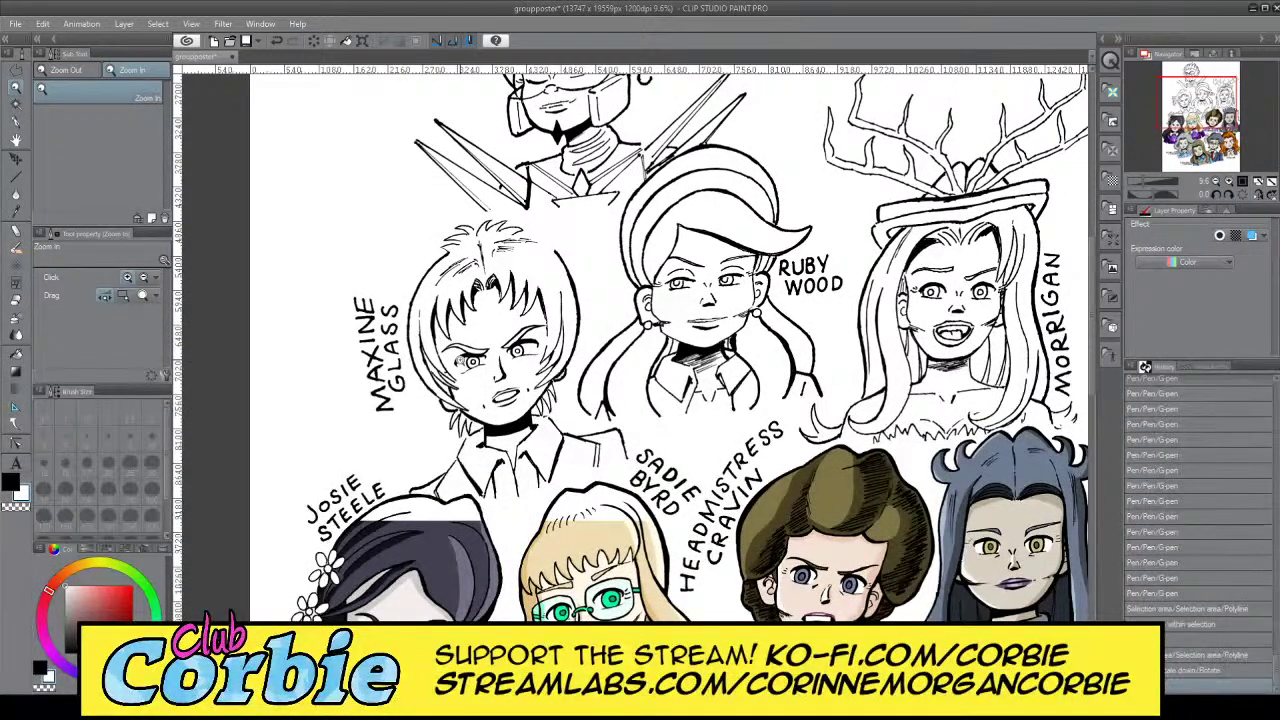
click(486, 238)
click(486, 238)
click(490, 236)
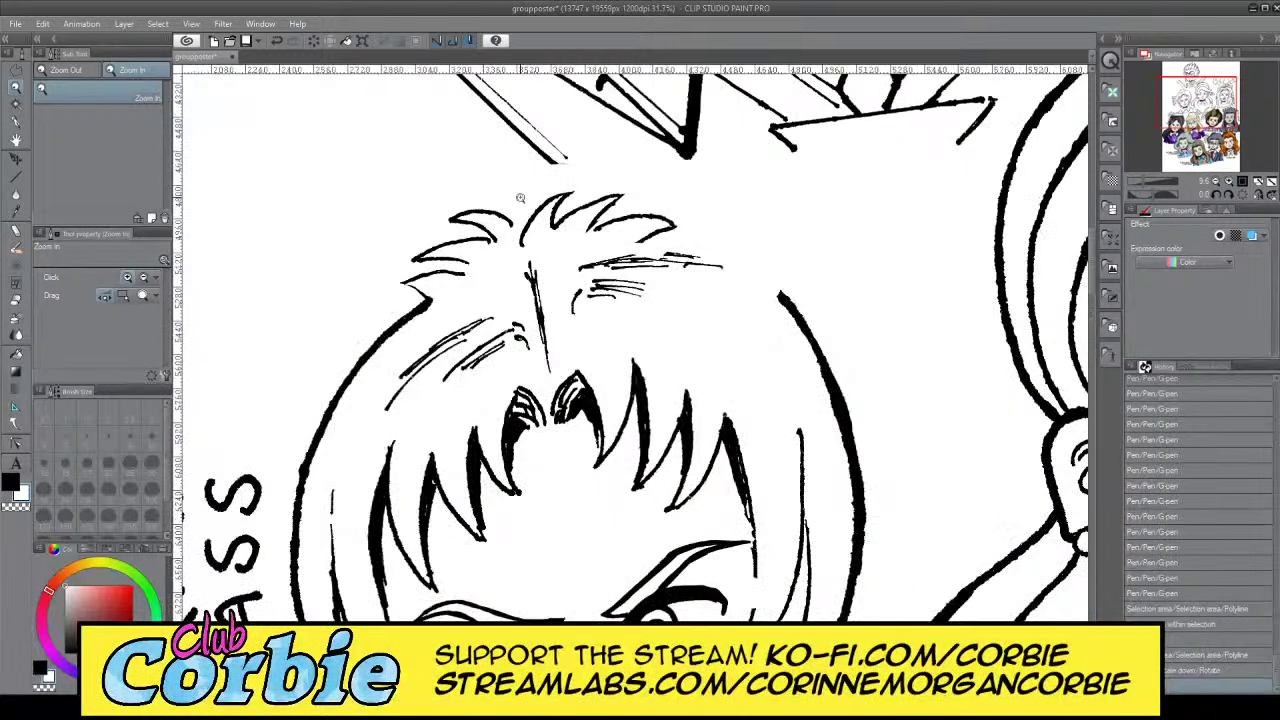
click(506, 216)
click(489, 251)
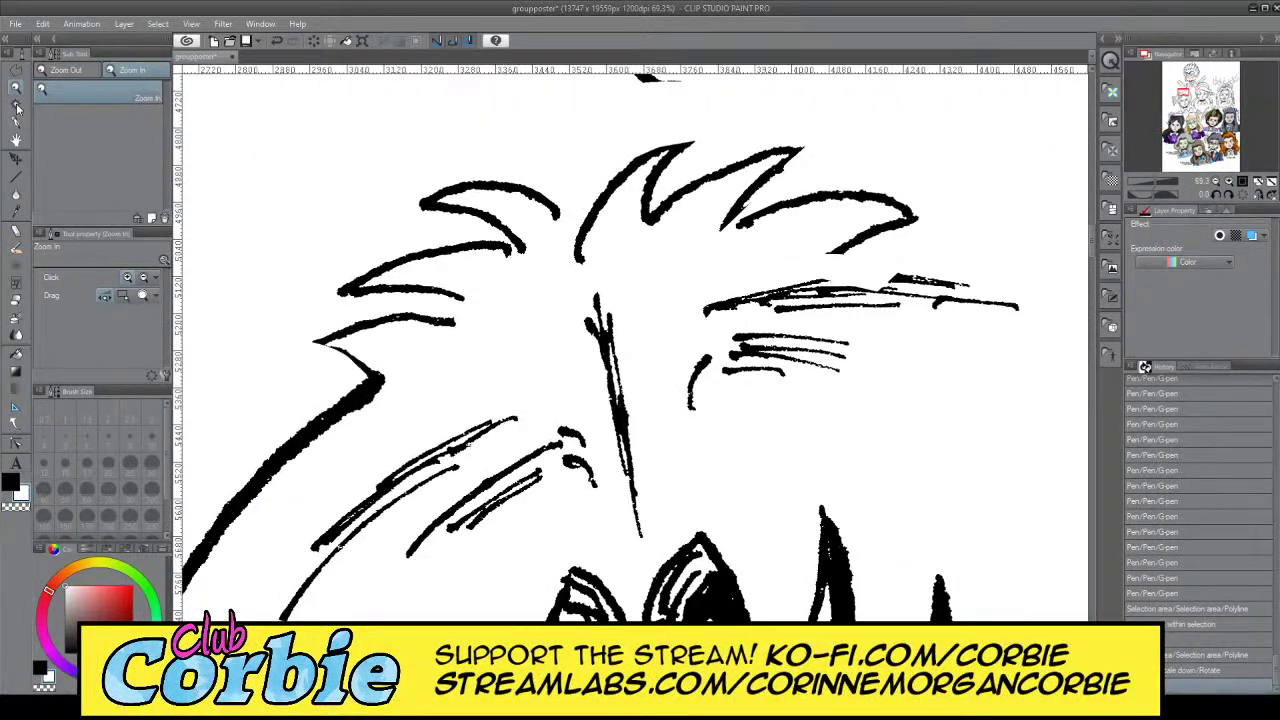
click(15, 72)
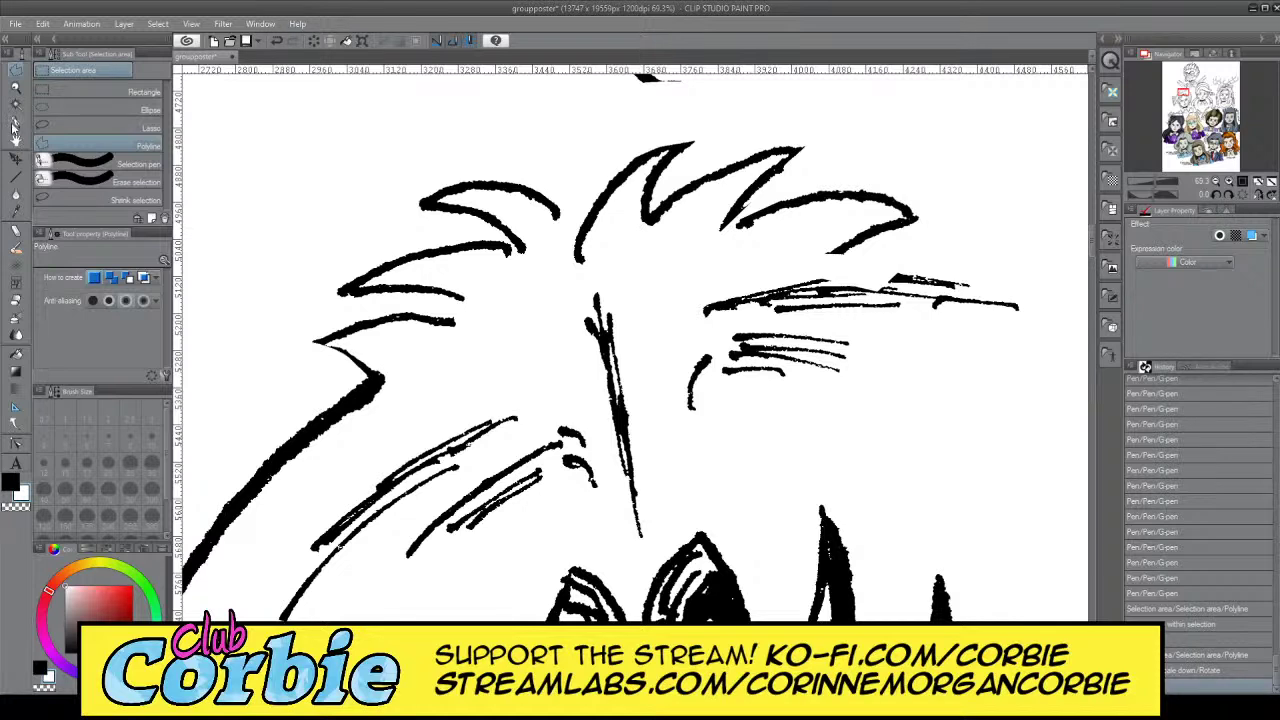
click(14, 123)
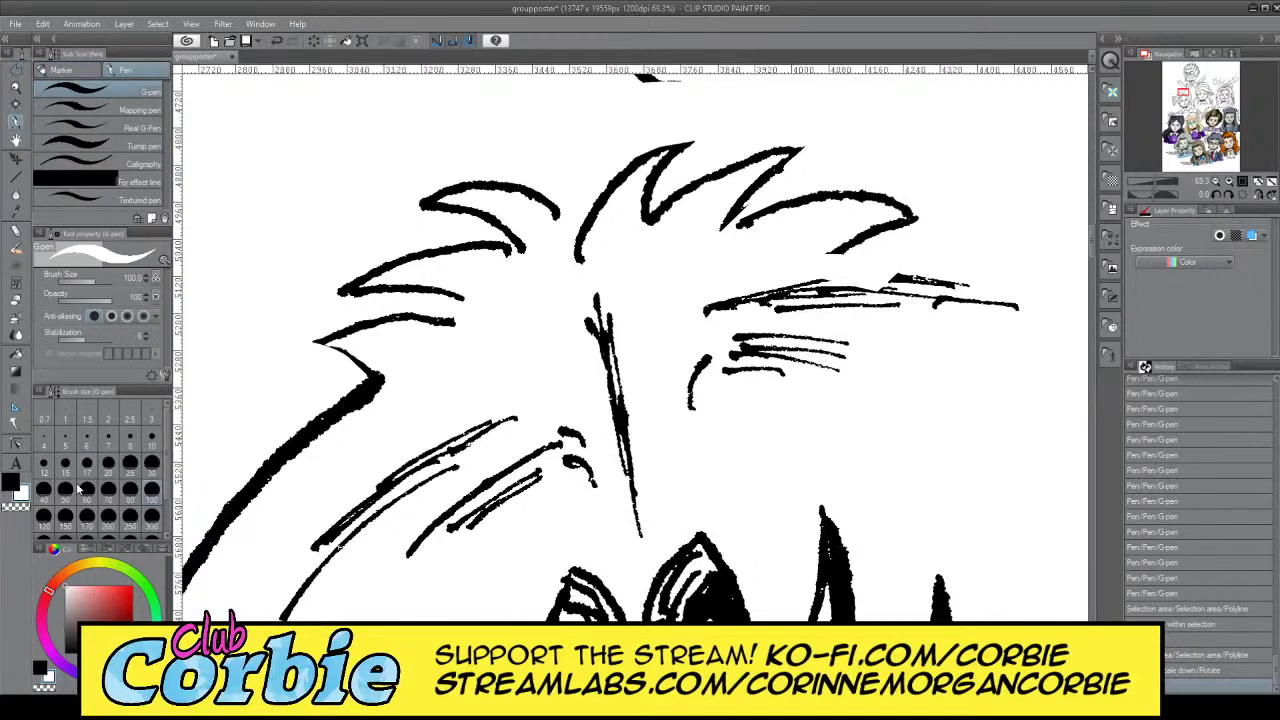
click(153, 487)
mouse_move(408, 325)
mouse_down()
mouse_move(293, 337)
mouse_move(447, 324)
mouse_up()
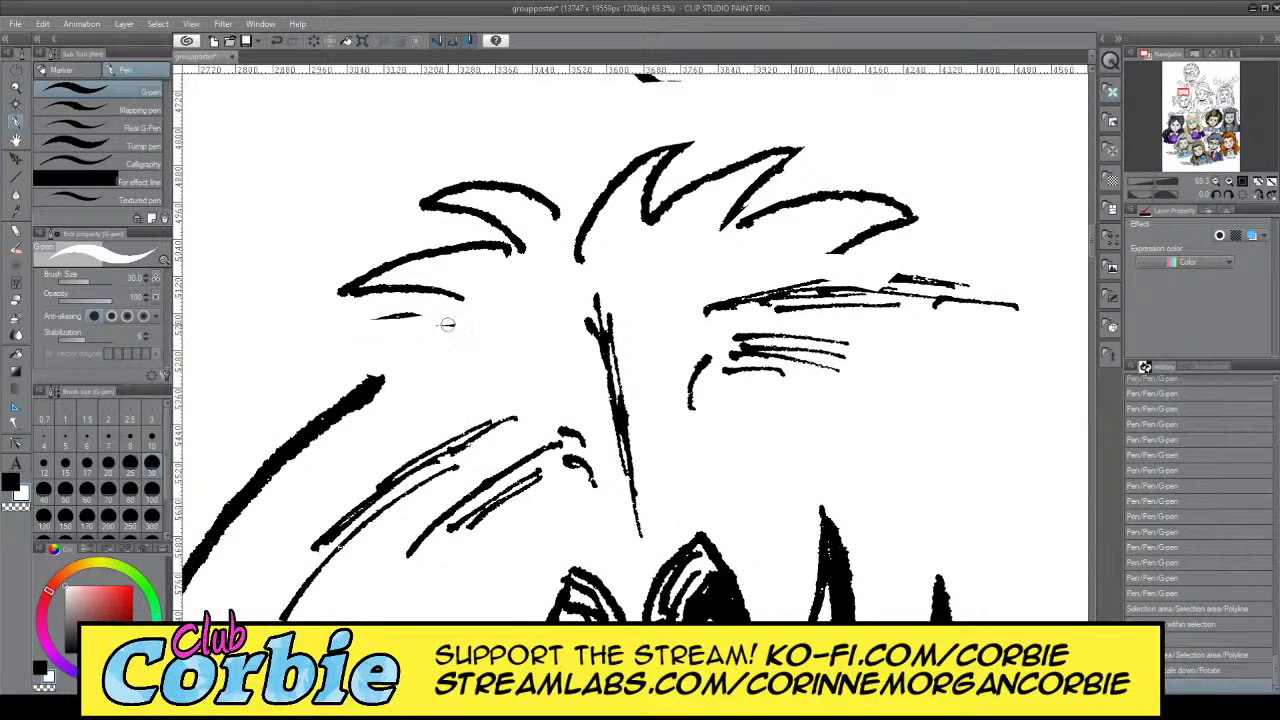
drag(352, 321, 438, 314)
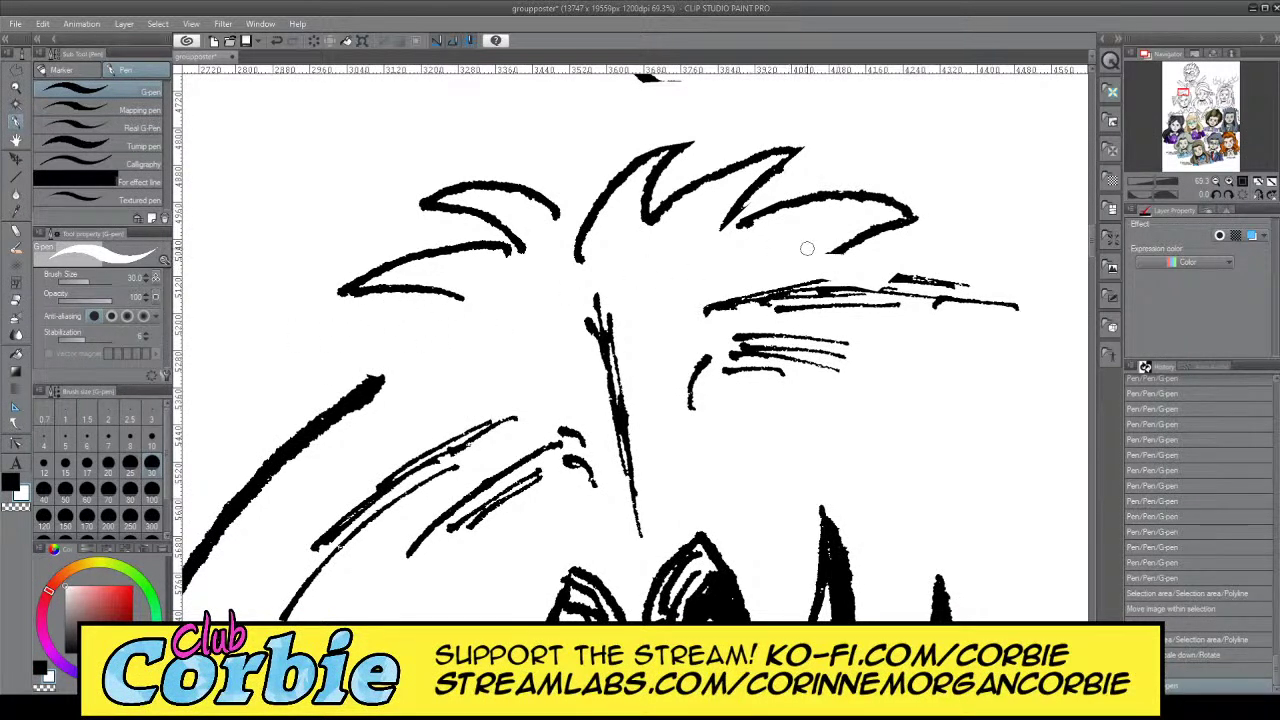
Paint out the rightmost crown spike in white and shorten the left-hand base of the middle tuft
mouse_move(807, 248)
mouse_down()
mouse_move(889, 225)
mouse_move(871, 242)
mouse_move(877, 214)
mouse_move(935, 205)
mouse_move(909, 188)
mouse_move(845, 188)
mouse_move(715, 237)
mouse_move(788, 203)
mouse_up()
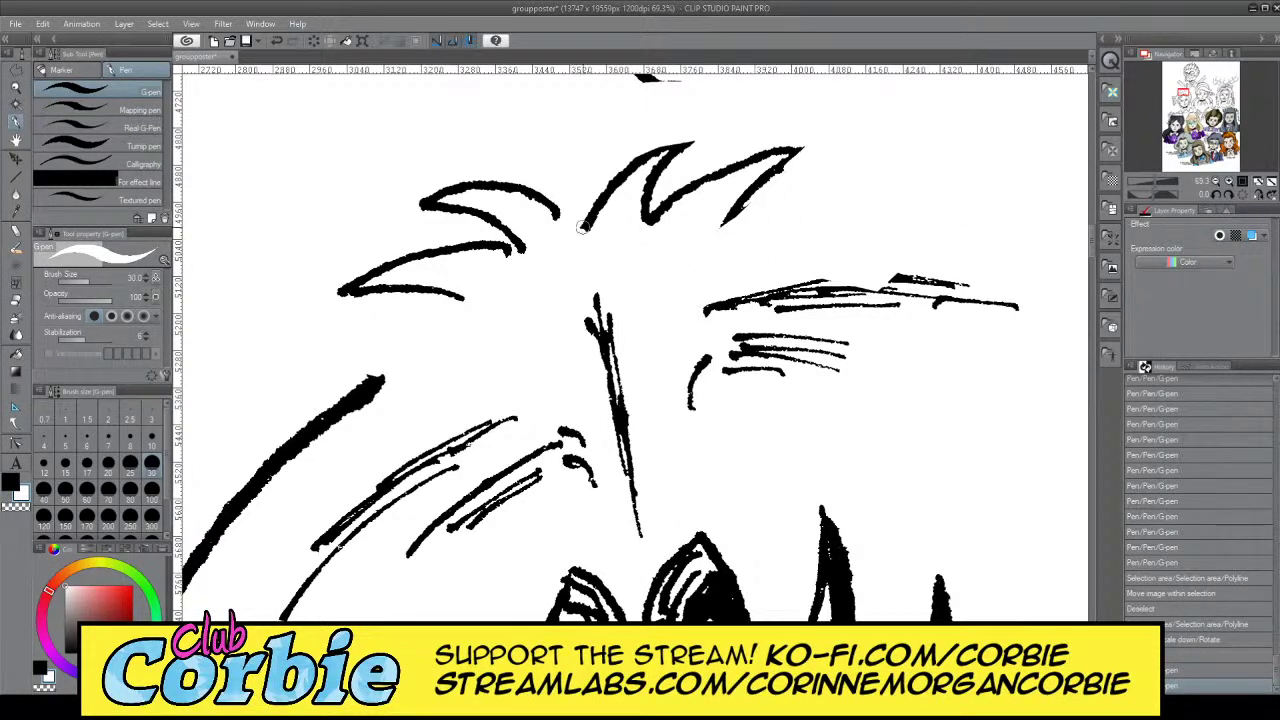
drag(617, 201, 622, 209)
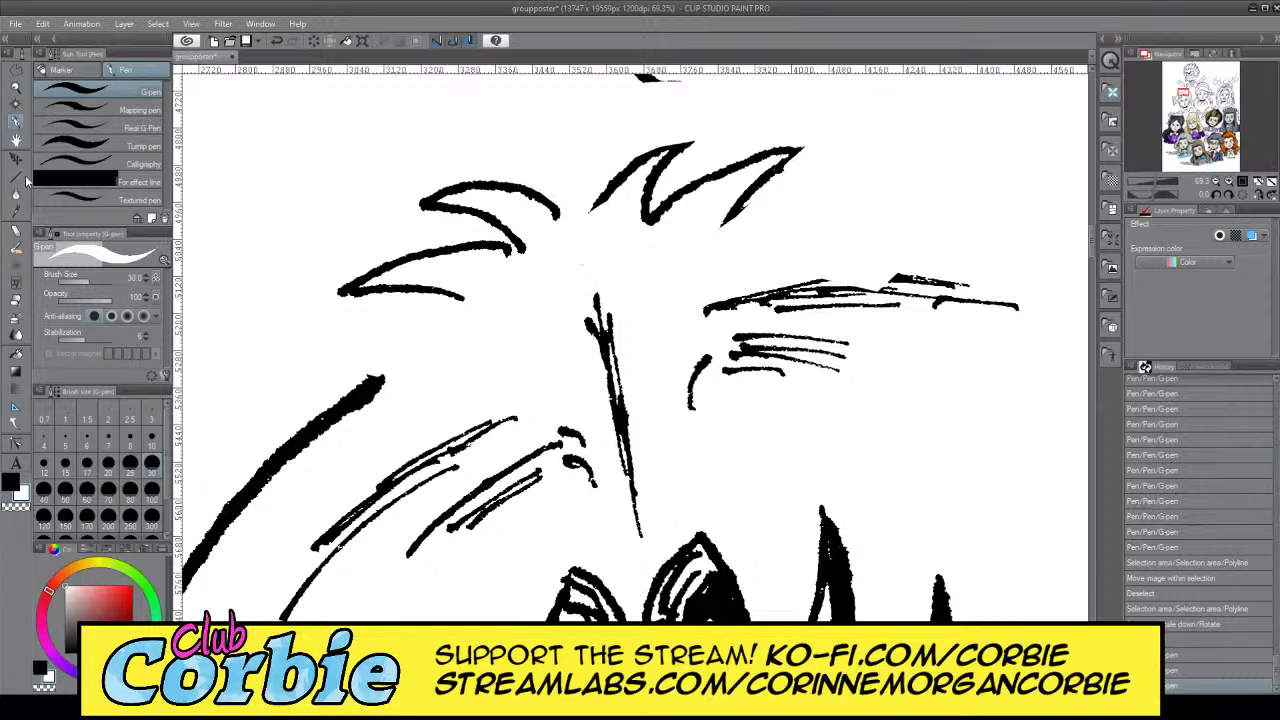
Draw a smaller black spike below the left-hand crown spikes and another at the right-hand end of the middle tuft
key(c)
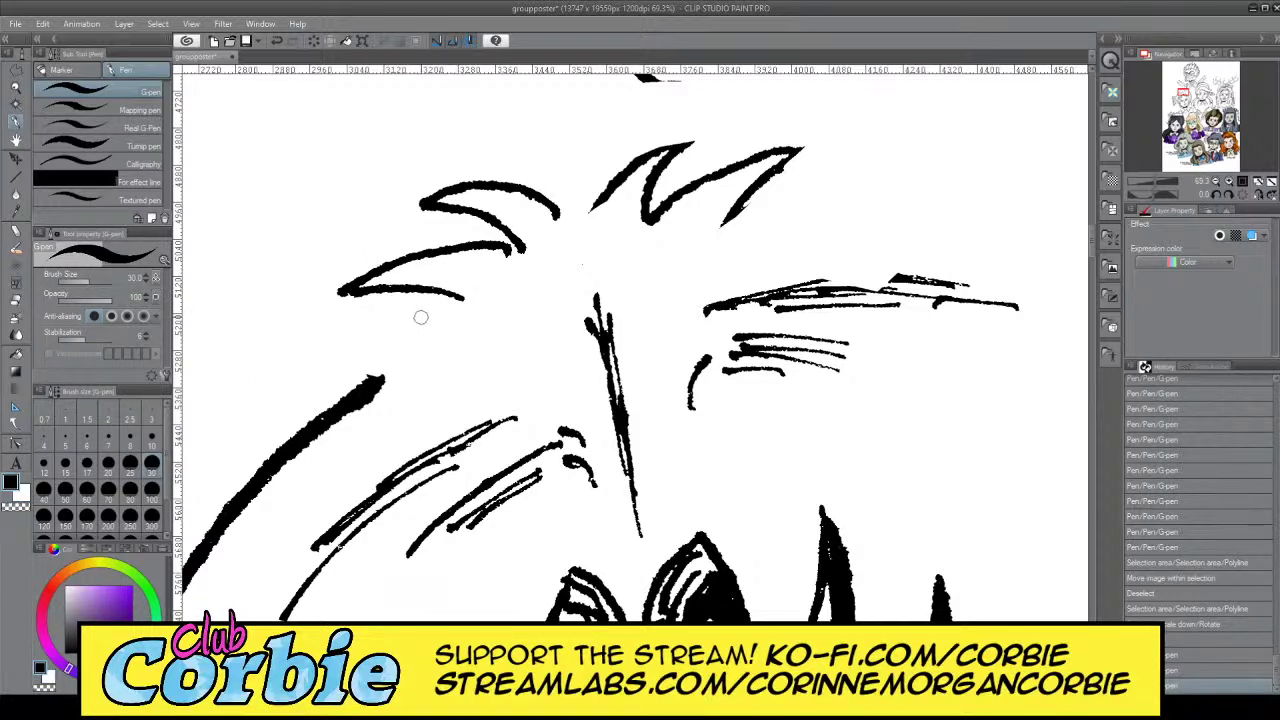
drag(370, 330, 445, 332)
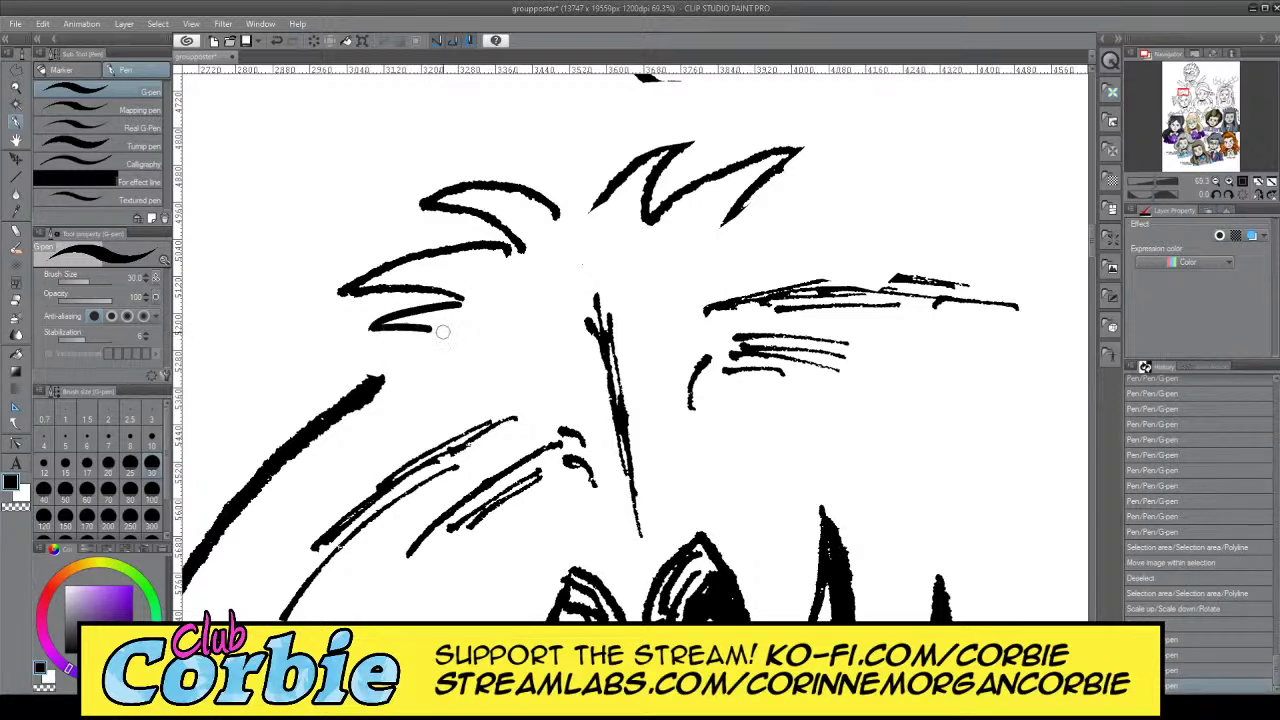
drag(724, 240, 812, 231)
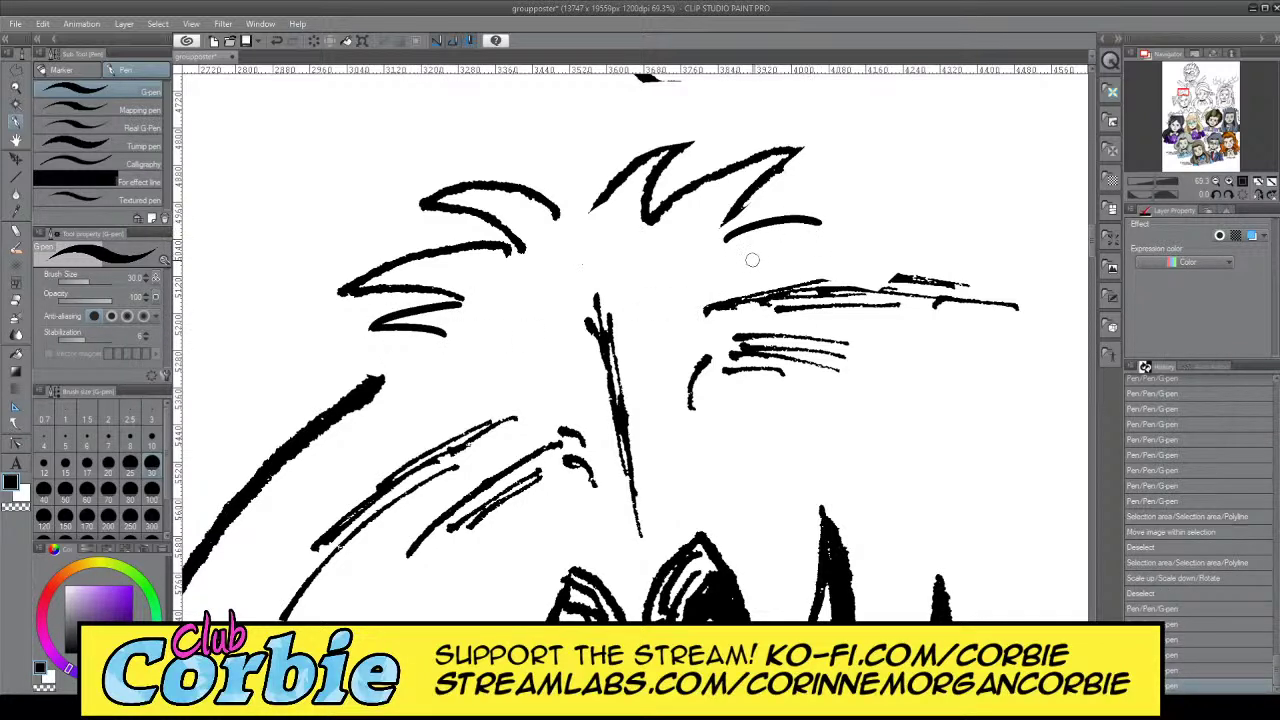
drag(752, 264, 838, 222)
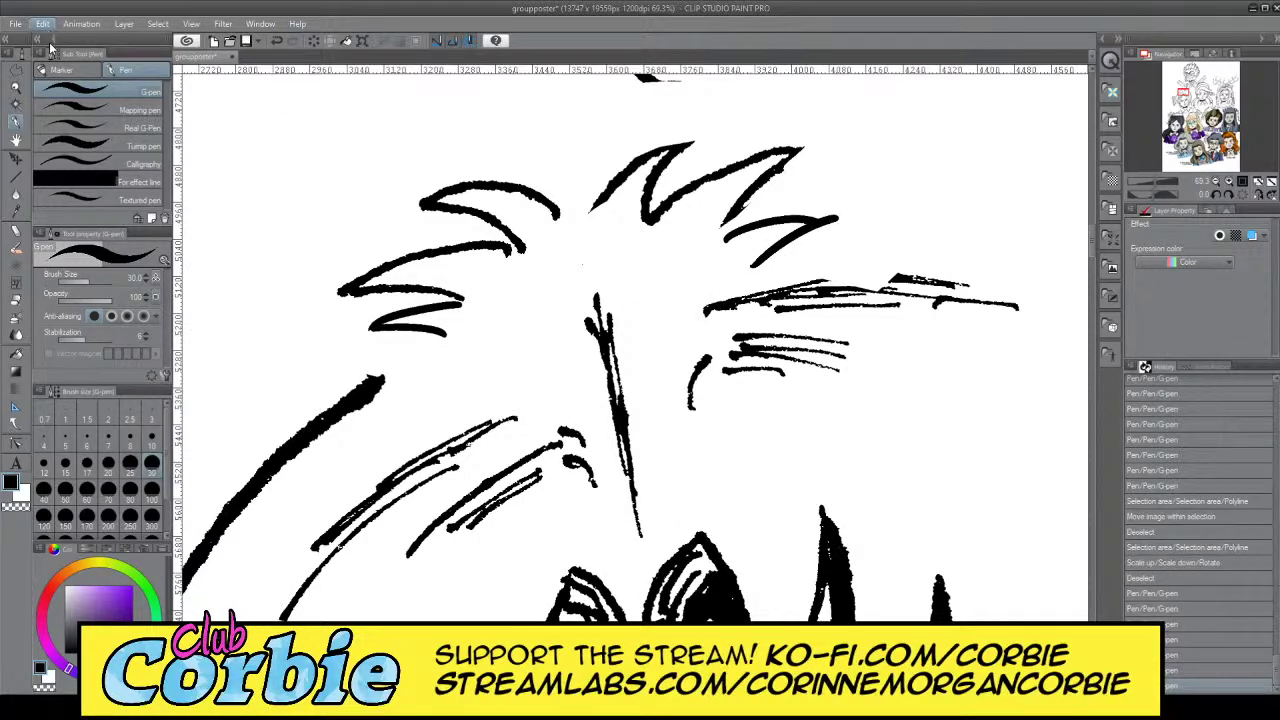
key(ctrl+z)
drag(776, 258, 834, 223)
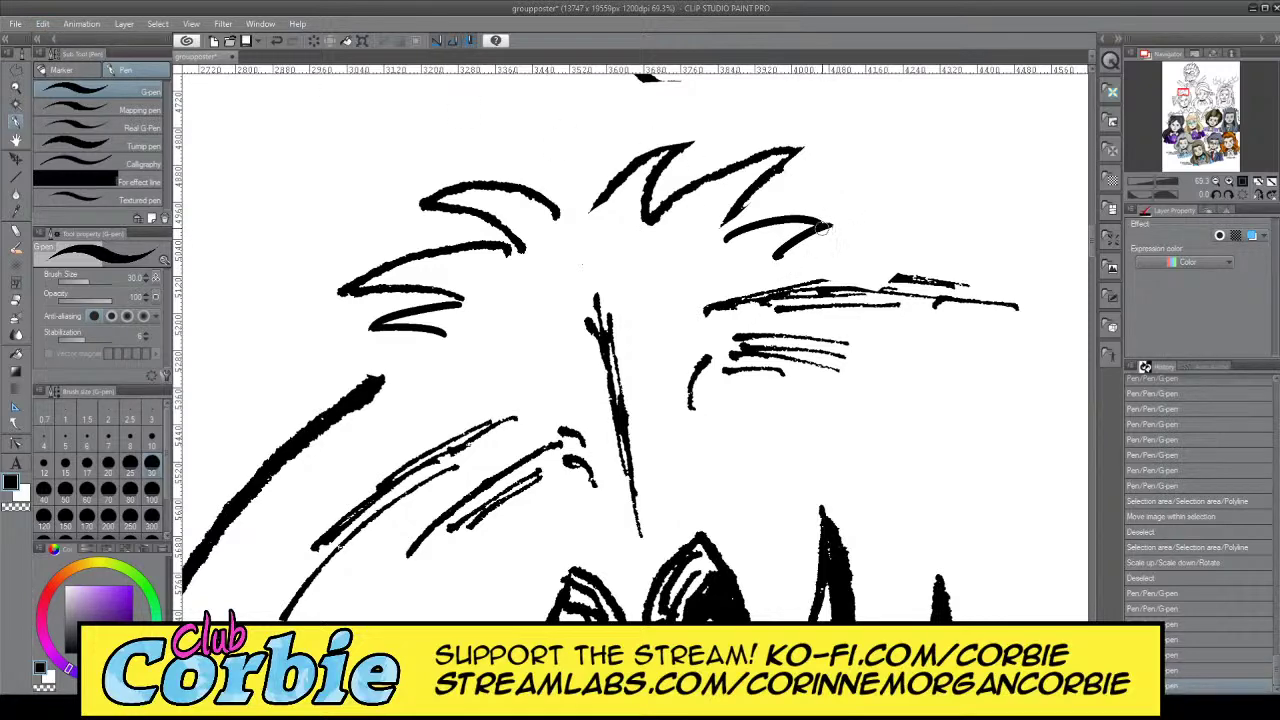
Extend the left-hand head outline in thick black up to the lowest crown spike, and thicken that spike's edges to join it
click(15, 90)
drag(304, 225, 80, 250)
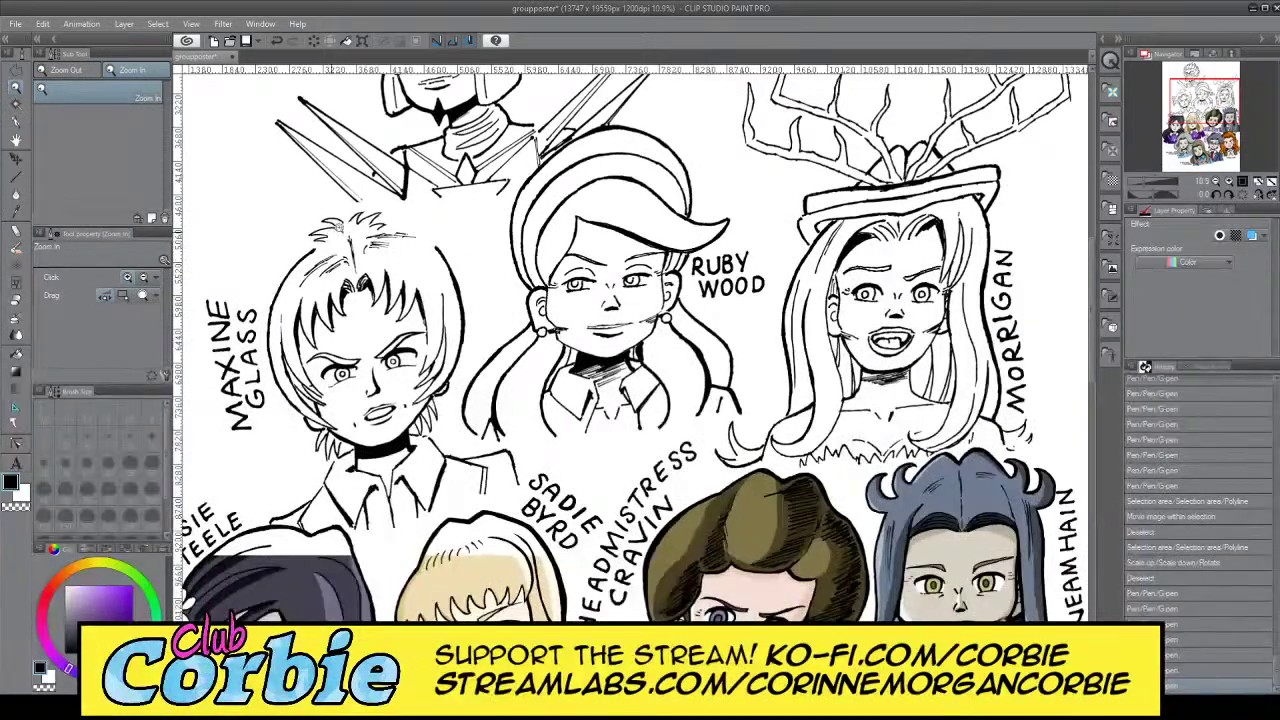
click(340, 232)
click(338, 240)
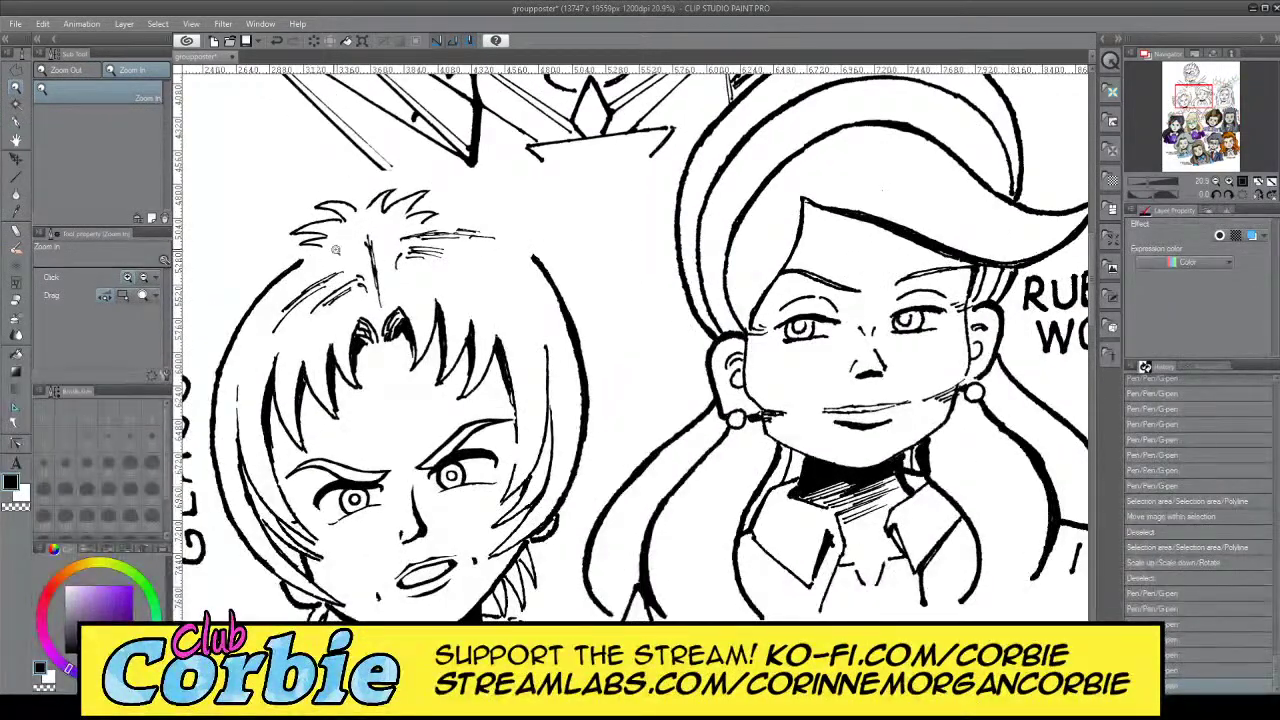
drag(298, 255, 345, 237)
drag(276, 218, 320, 203)
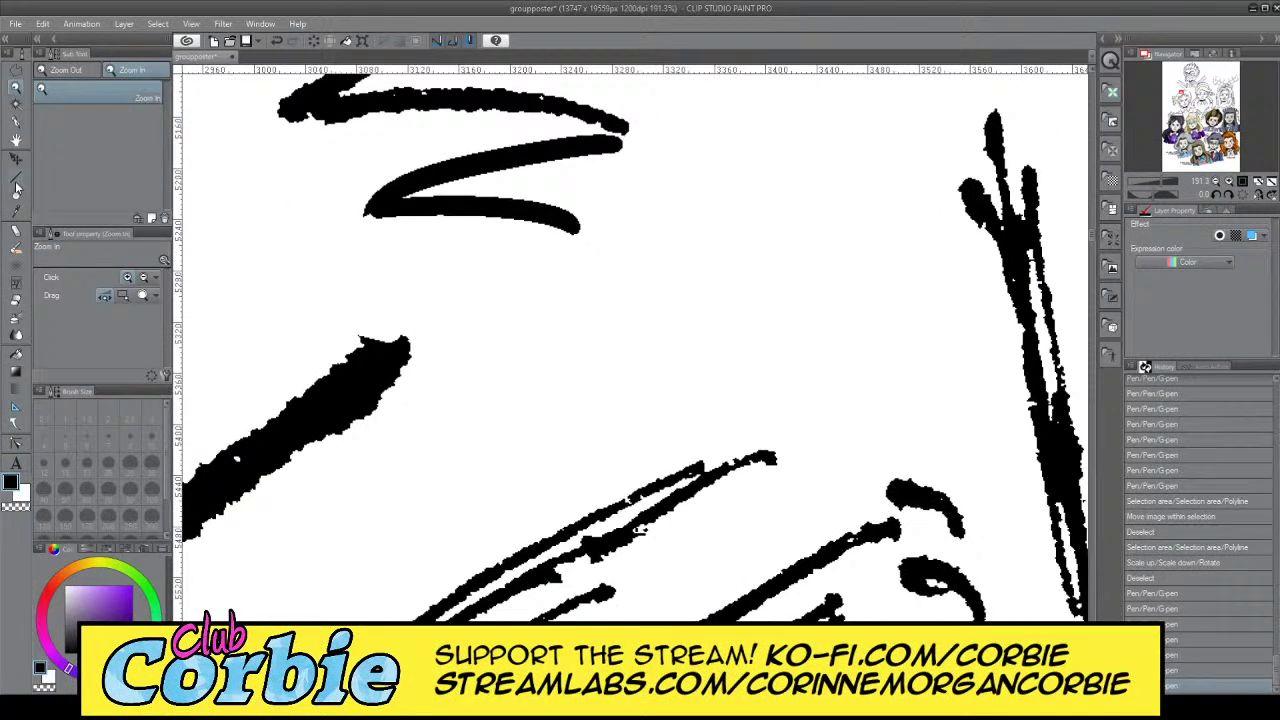
click(17, 117)
drag(360, 375, 572, 262)
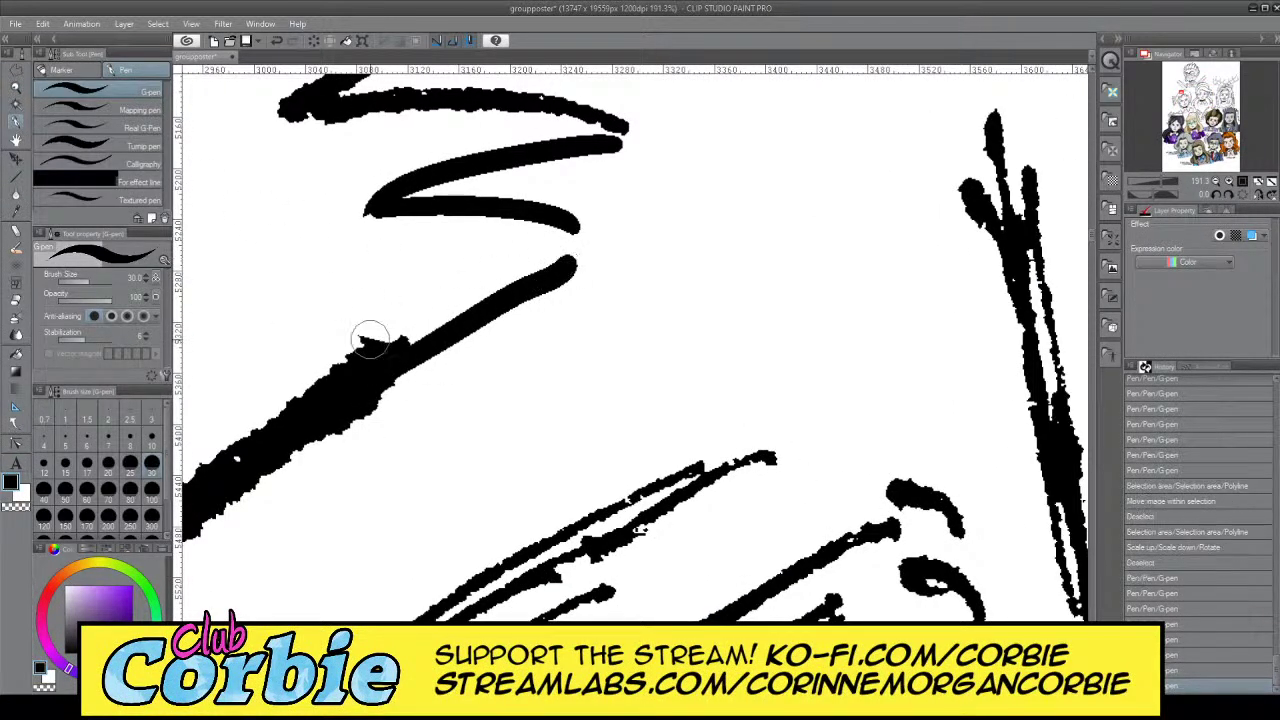
mouse_move(370, 340)
mouse_down()
mouse_move(544, 257)
mouse_move(423, 328)
mouse_move(374, 373)
mouse_move(461, 322)
mouse_move(361, 396)
mouse_move(579, 256)
mouse_move(541, 267)
mouse_move(558, 244)
mouse_move(535, 260)
mouse_move(571, 237)
mouse_move(573, 262)
mouse_move(561, 226)
mouse_move(548, 224)
mouse_move(530, 270)
mouse_up()
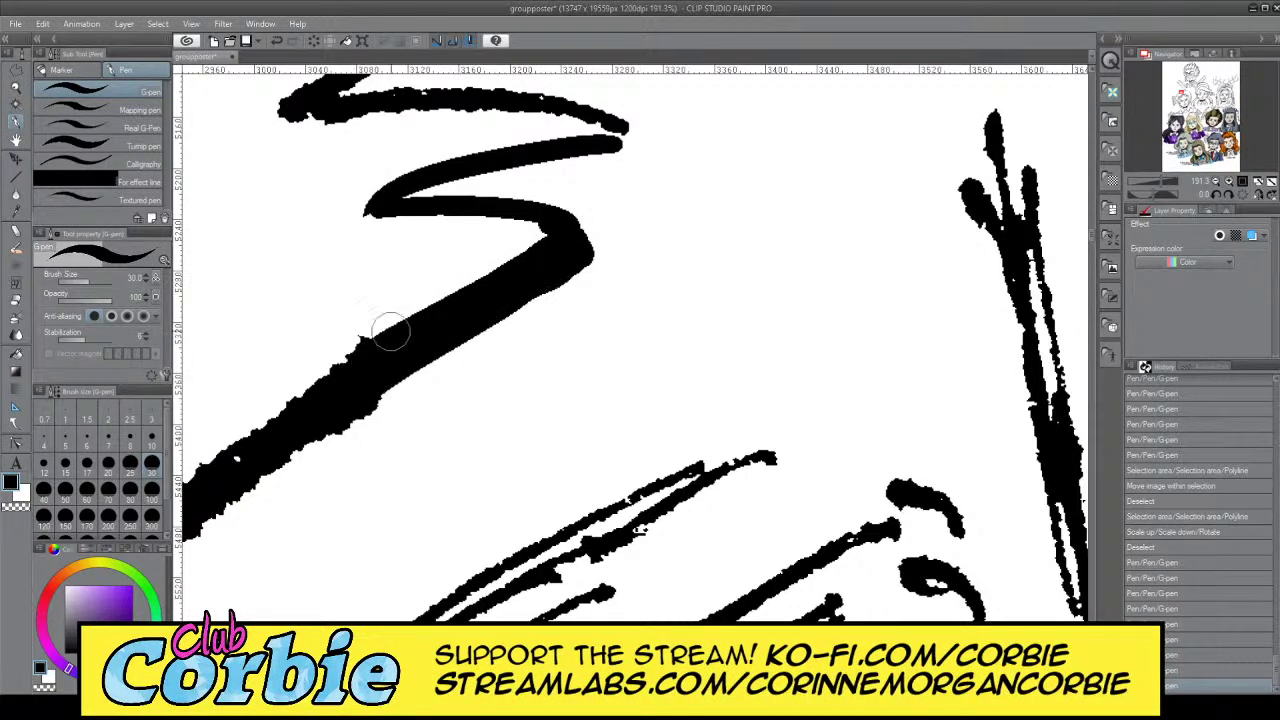
mouse_move(372, 210)
mouse_down()
mouse_move(449, 208)
mouse_move(552, 232)
mouse_move(375, 210)
mouse_move(445, 175)
mouse_move(628, 138)
mouse_up()
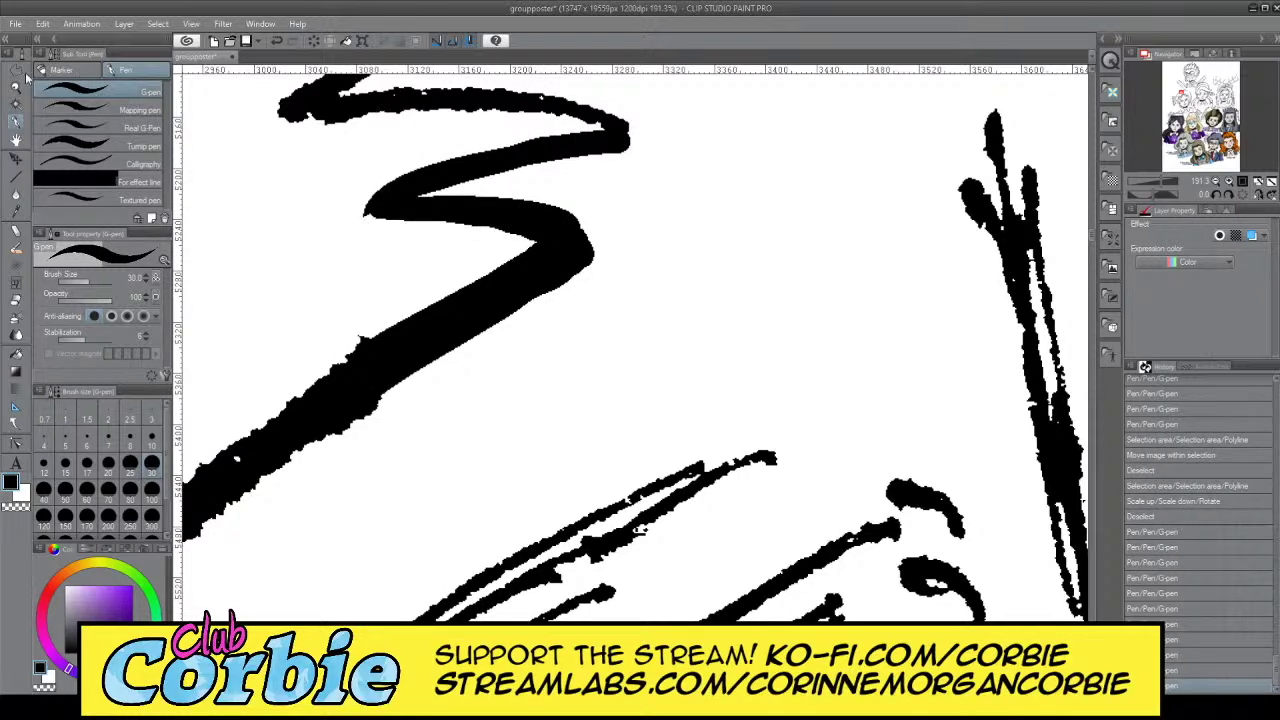
Thicken both edges of the second-lowest left-hand crown spike in black, connecting it to the spikes above and below
click(19, 87)
drag(588, 221, 487, 226)
drag(633, 166, 652, 158)
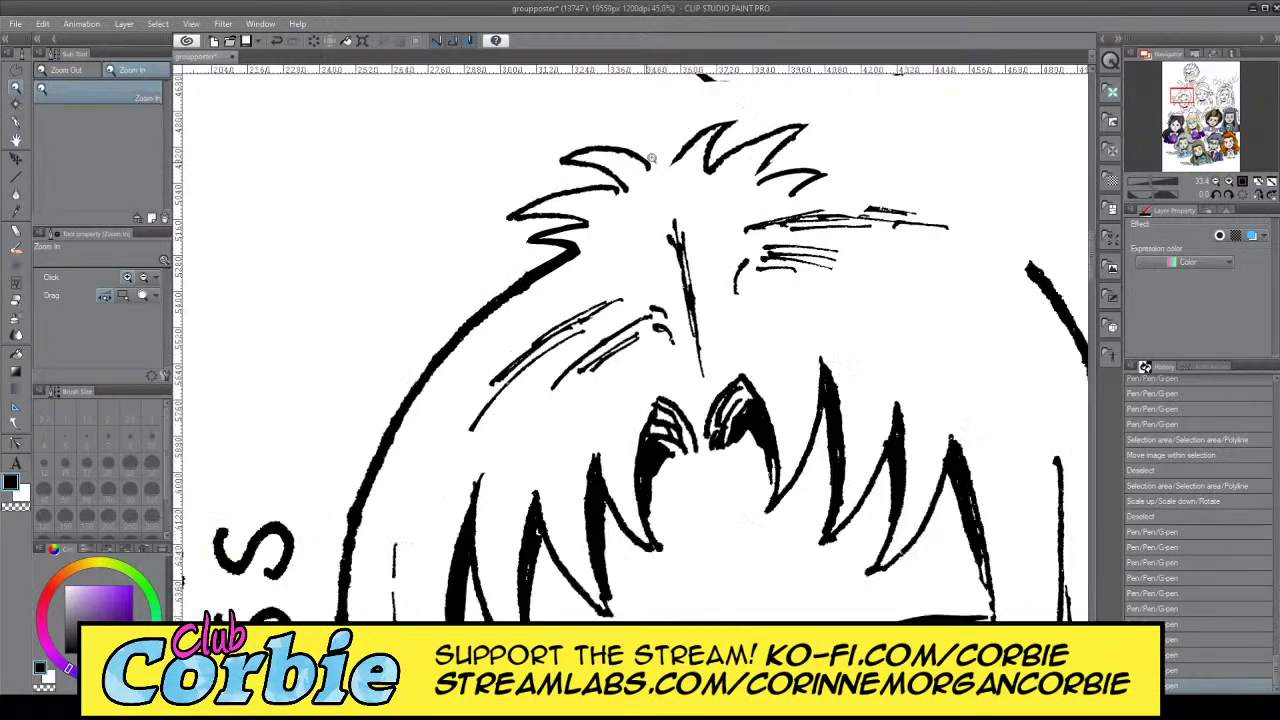
scroll(651, 157, up, 4)
scroll(580, 191, down, 1)
scroll(563, 197, up, 1)
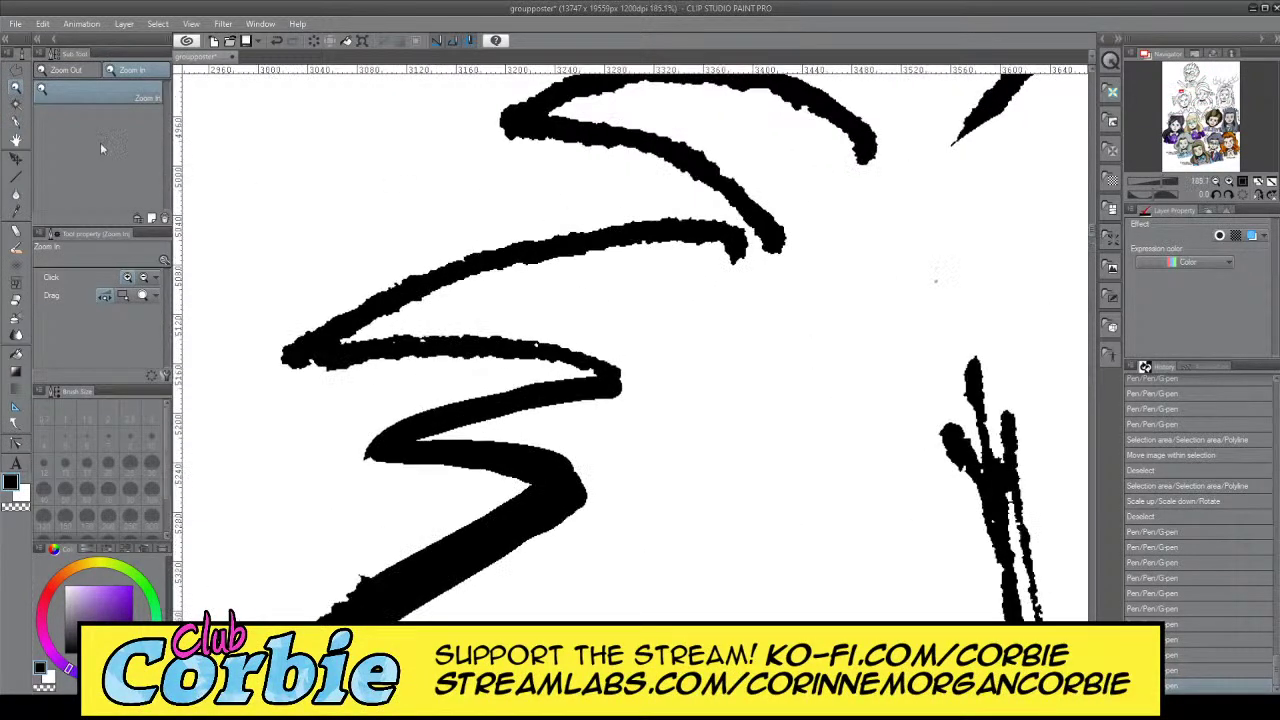
click(16, 118)
mouse_move(298, 350)
mouse_down()
mouse_move(340, 317)
mouse_move(518, 247)
mouse_move(677, 227)
mouse_move(780, 240)
mouse_up()
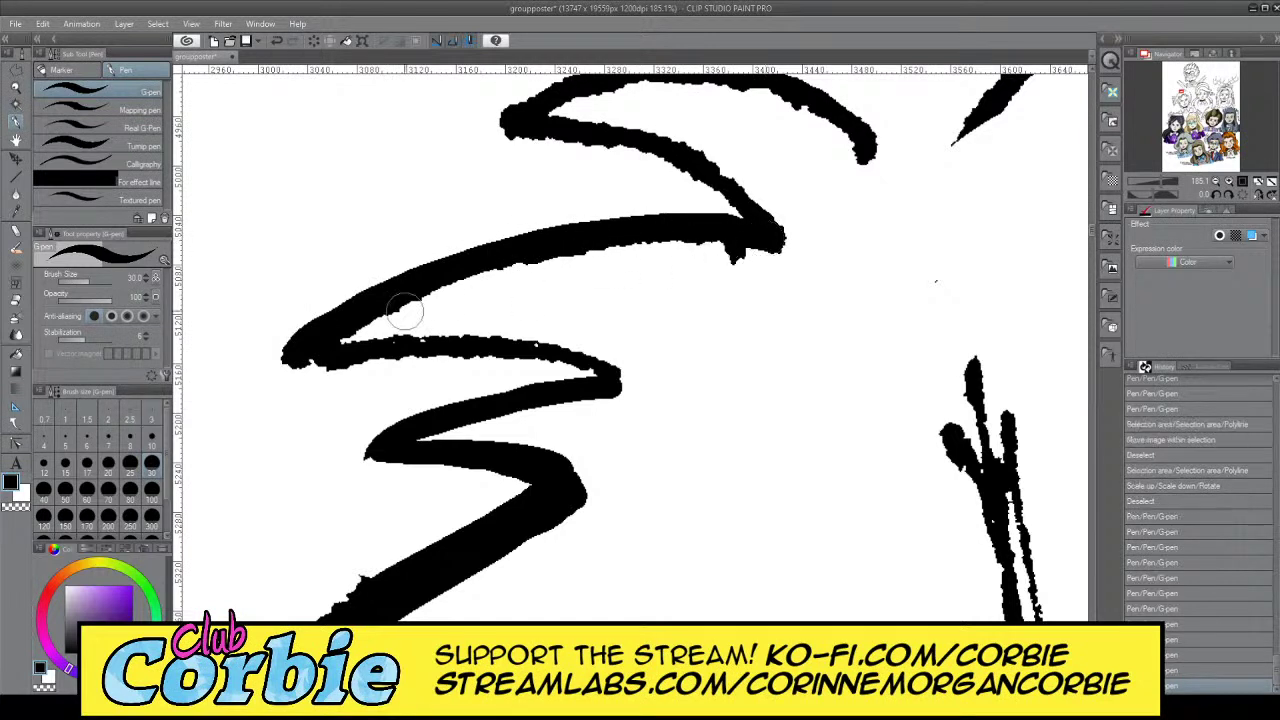
mouse_move(336, 332)
mouse_down()
mouse_move(518, 267)
mouse_move(752, 242)
mouse_up()
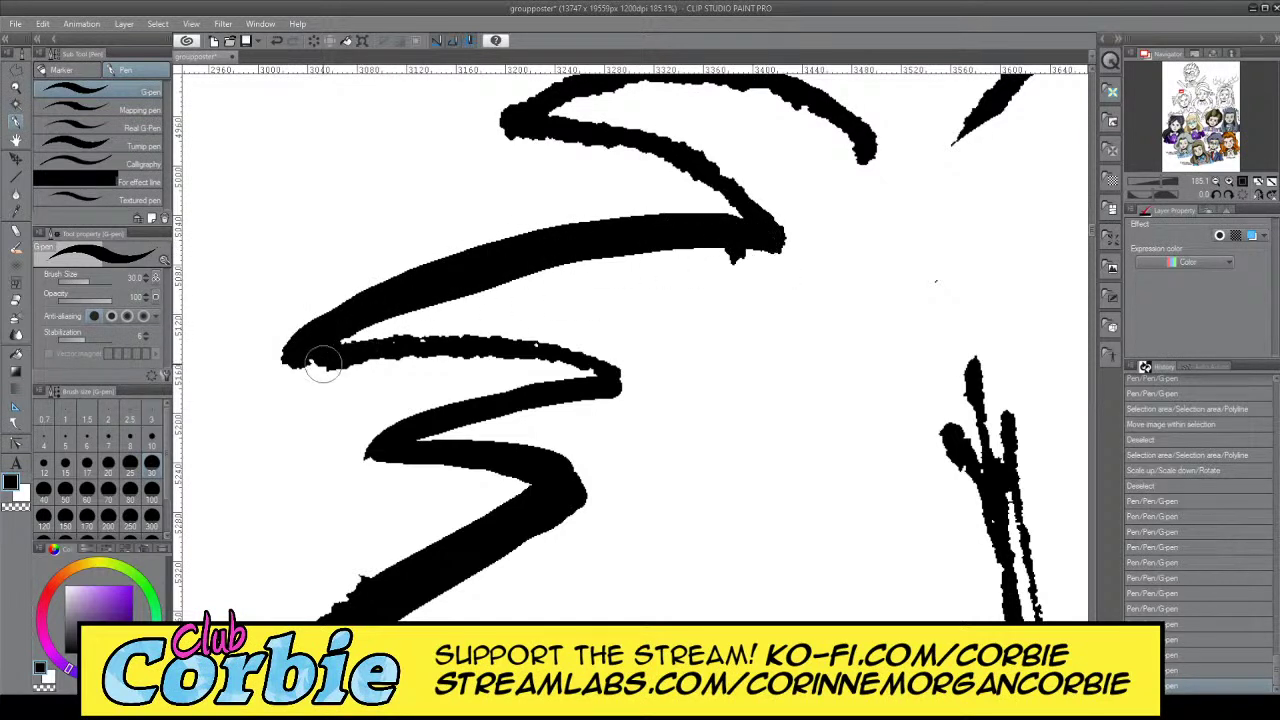
mouse_move(322, 358)
mouse_down()
mouse_move(514, 349)
mouse_move(610, 374)
mouse_move(297, 363)
mouse_move(606, 379)
mouse_up()
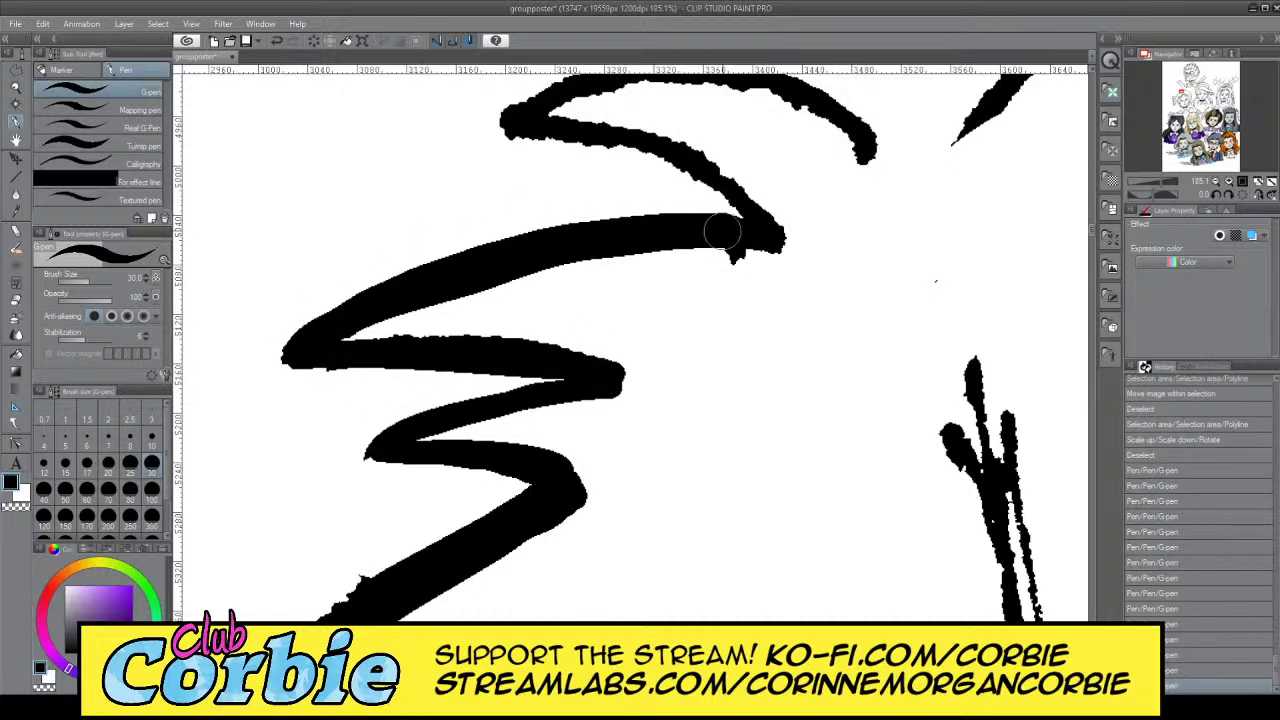
Clean off the ragged spur beneath the inner corner of the long hair spike with white G-pen strokes
click(15, 464)
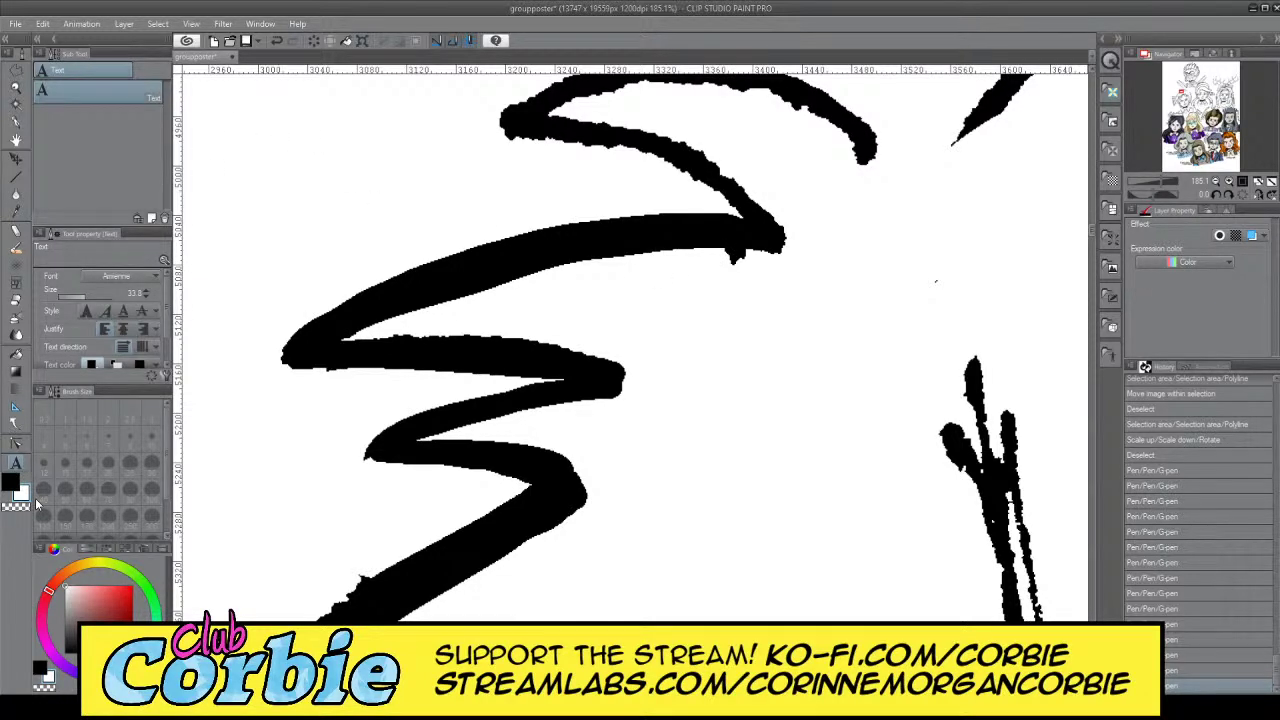
click(14, 124)
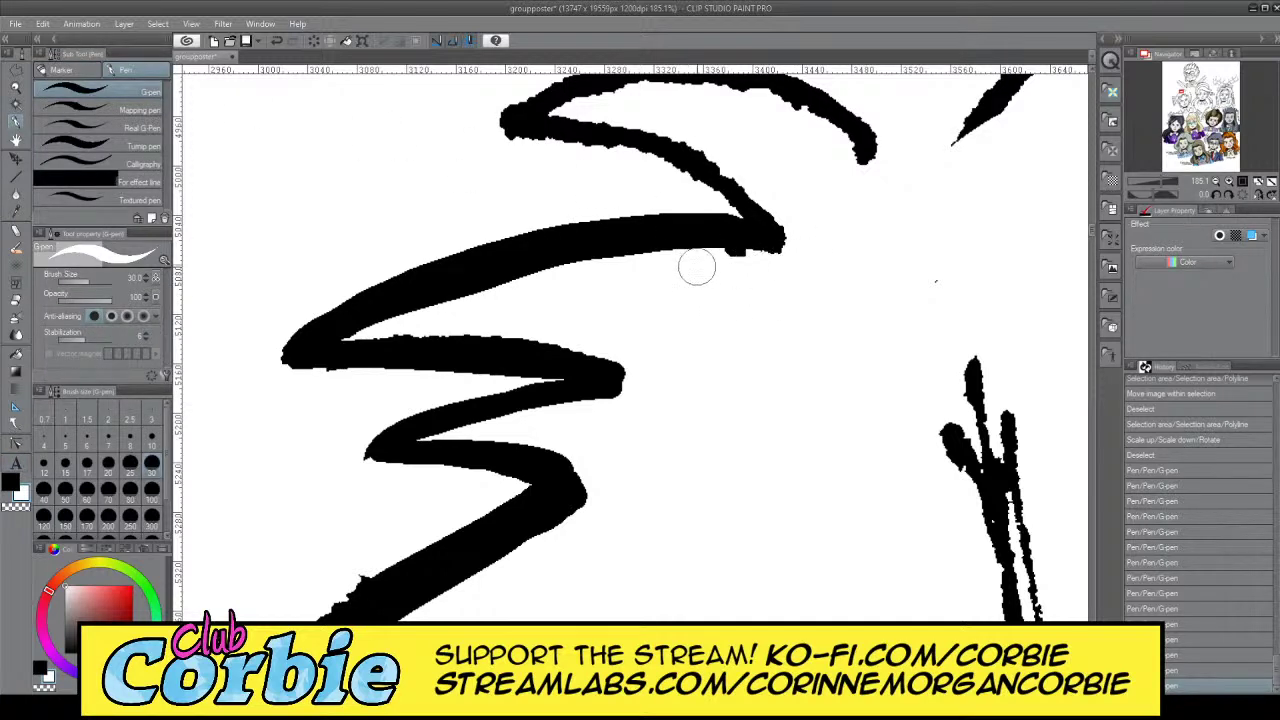
mouse_move(697, 267)
mouse_down()
mouse_move(772, 266)
mouse_move(683, 267)
mouse_up()
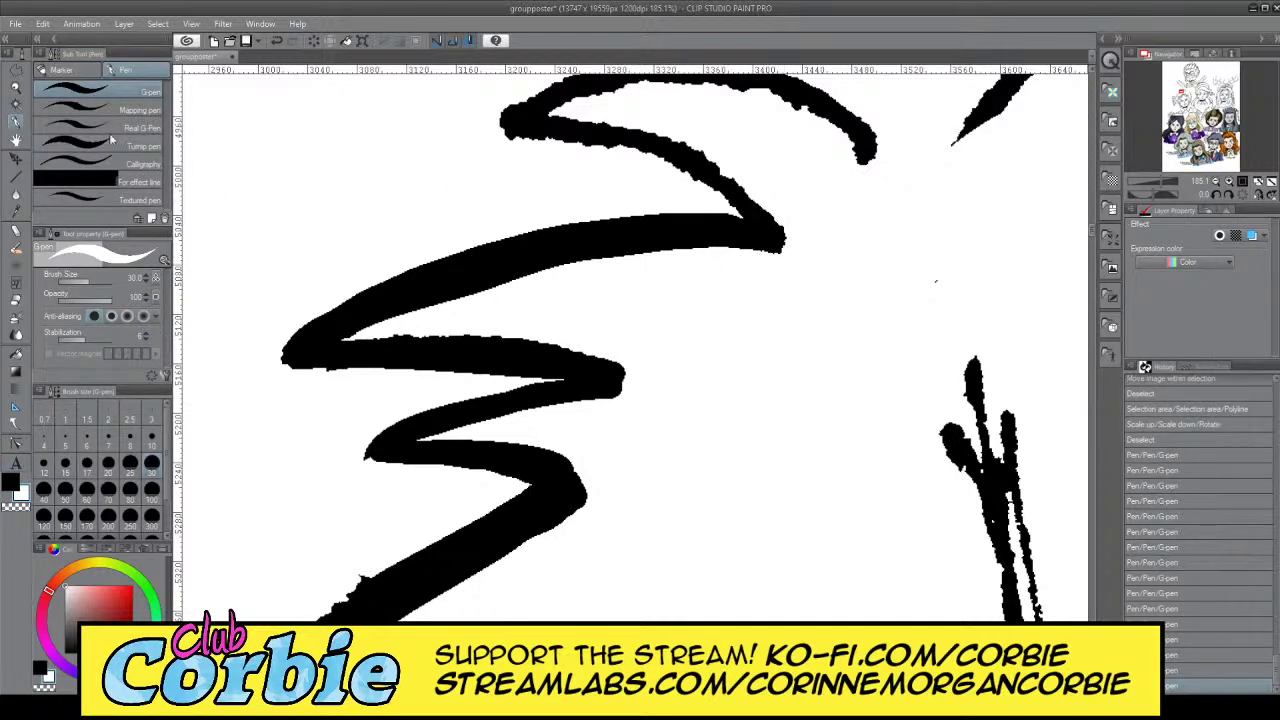
Ink over the rough contour of the curved hair tuft above the long spike with the black G-pen at size 30
click(14, 91)
drag(472, 268, 674, 237)
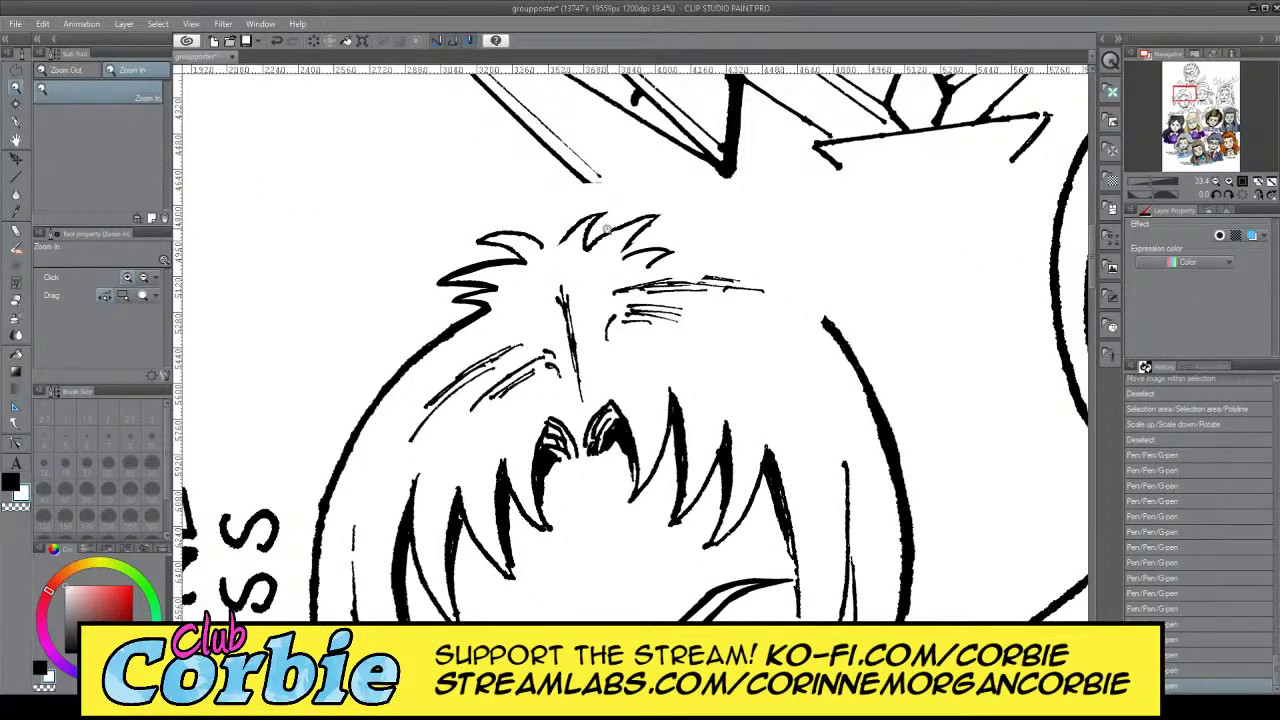
scroll(600, 250, down, 3)
scroll(665, 290, up, 4)
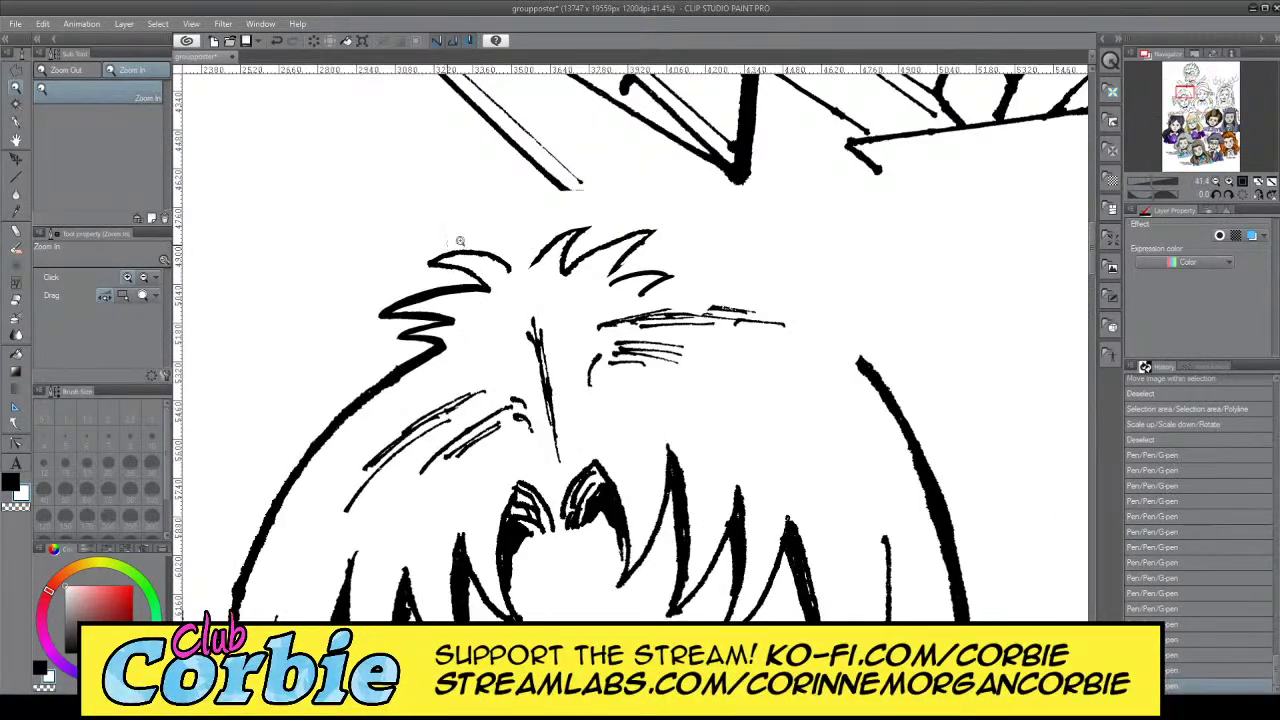
scroll(460, 241, up, 5)
click(17, 121)
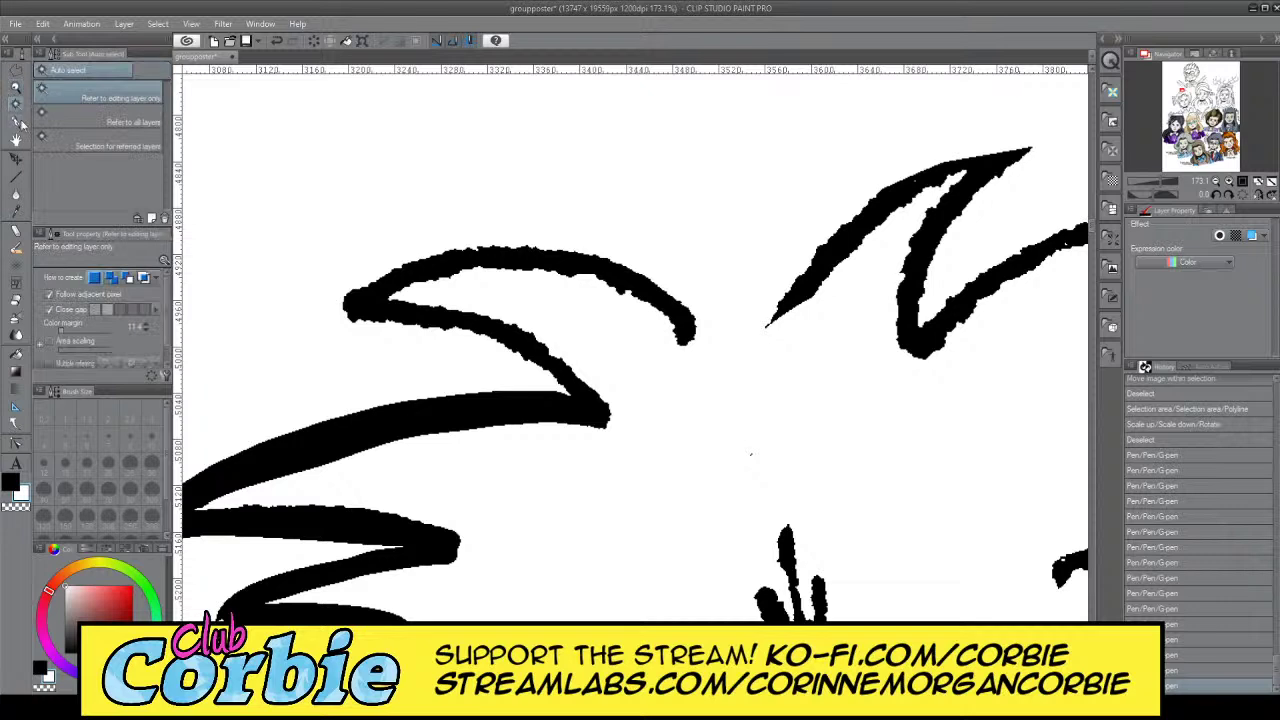
click(12, 482)
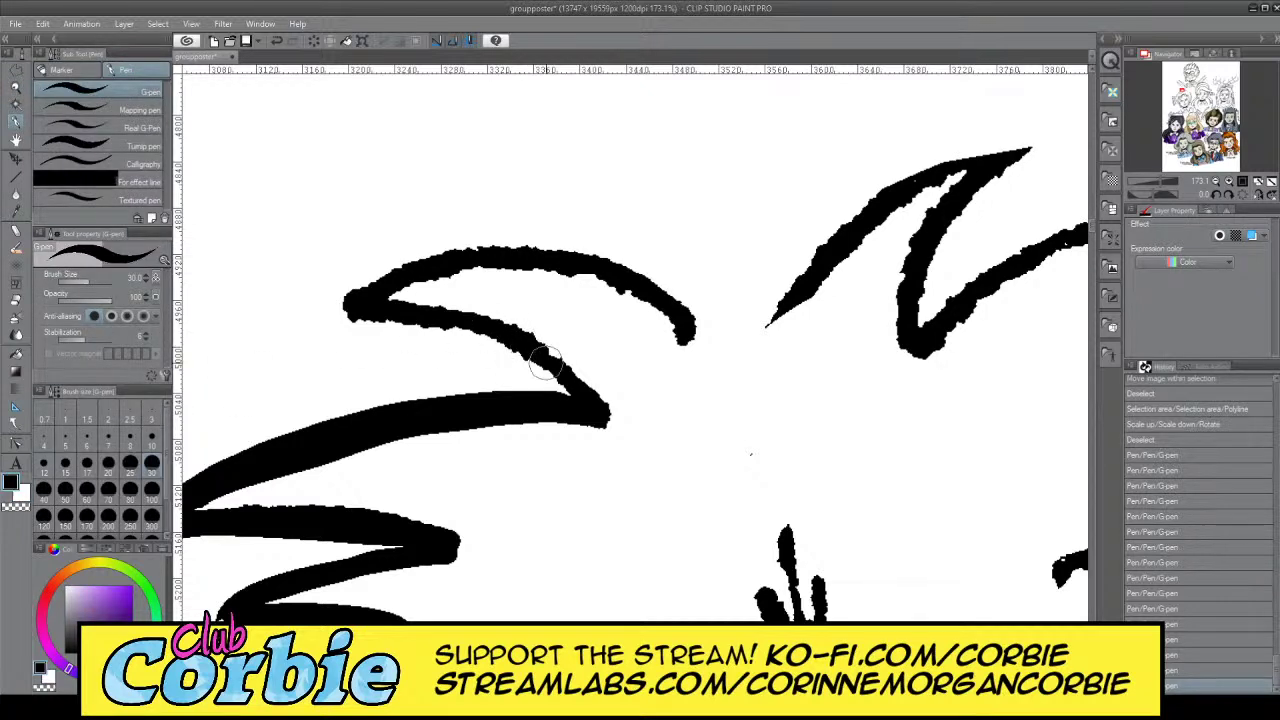
mouse_move(508, 340)
mouse_down()
mouse_move(432, 310)
mouse_move(355, 302)
mouse_move(342, 282)
mouse_move(547, 260)
mouse_move(660, 302)
mouse_move(697, 345)
mouse_up()
Smooth the upper and inner edges of the curved hair tuft with white G-pen strokes
click(22, 494)
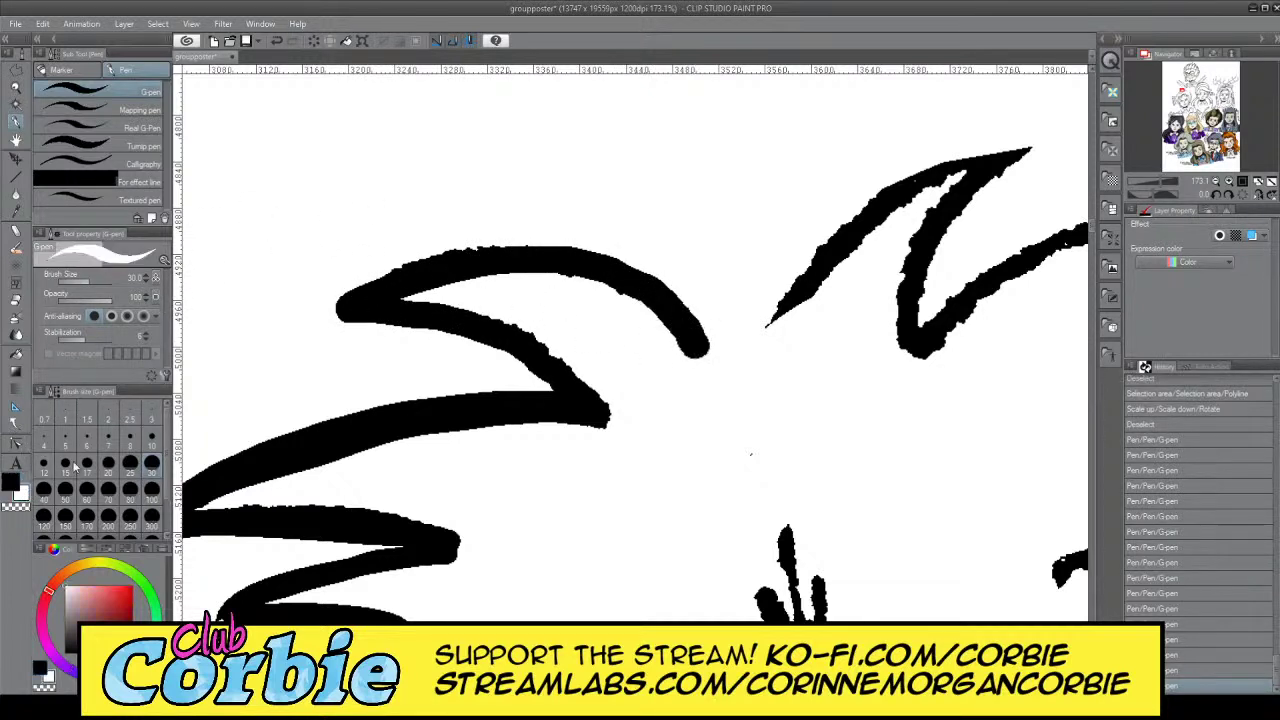
drag(545, 232, 625, 232)
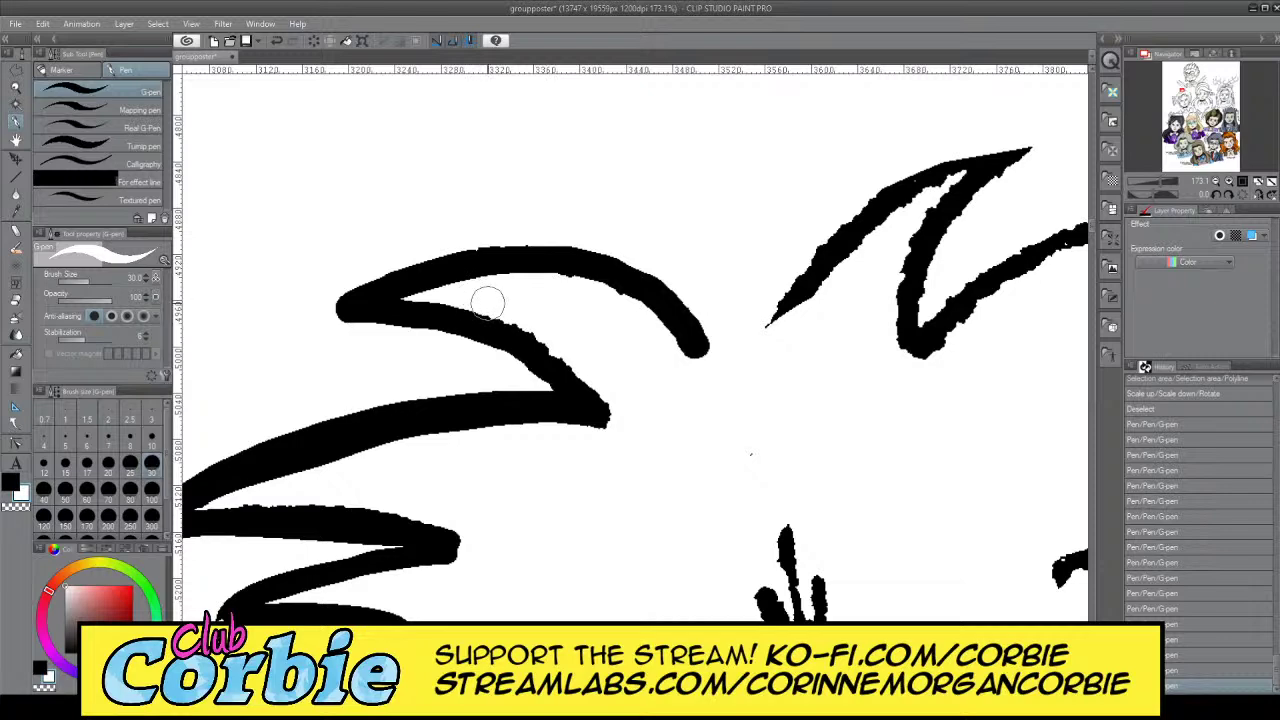
mouse_move(489, 303)
mouse_down()
mouse_move(551, 337)
mouse_move(648, 445)
mouse_up()
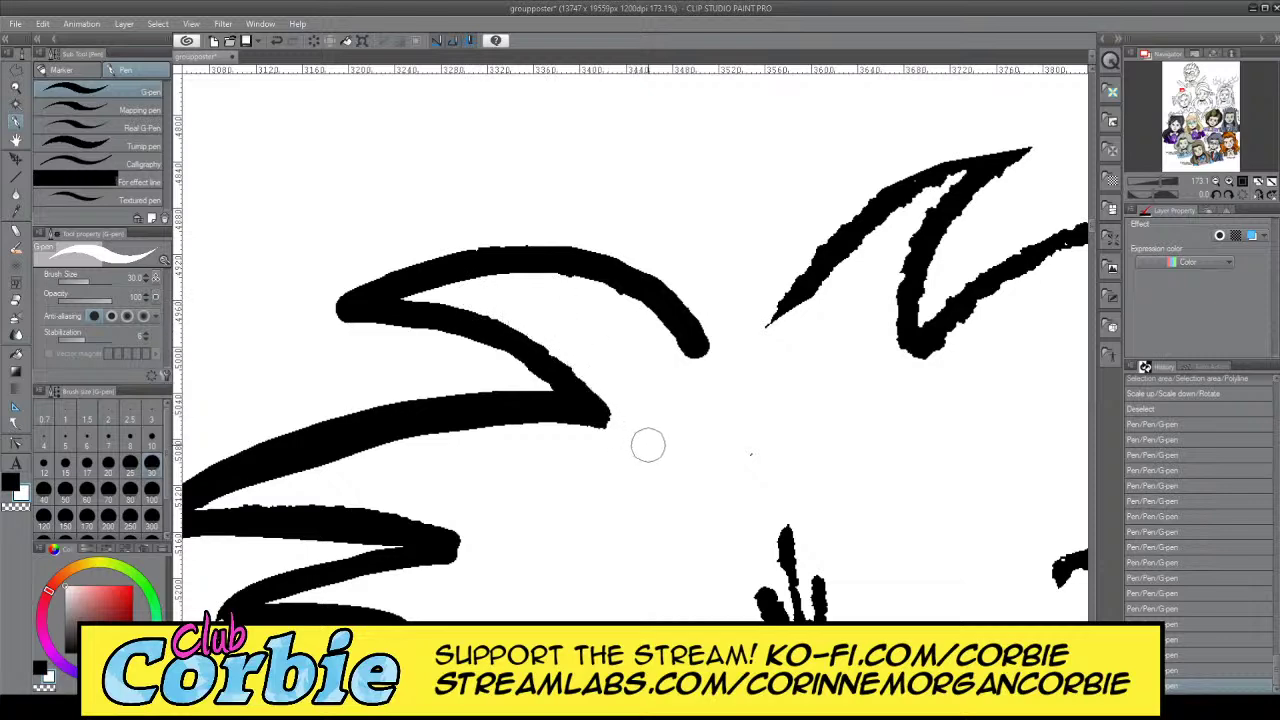
Thin the rough outer edge of the central hair spike with the white G-pen
click(15, 89)
drag(318, 226, 205, 235)
drag(385, 320, 405, 321)
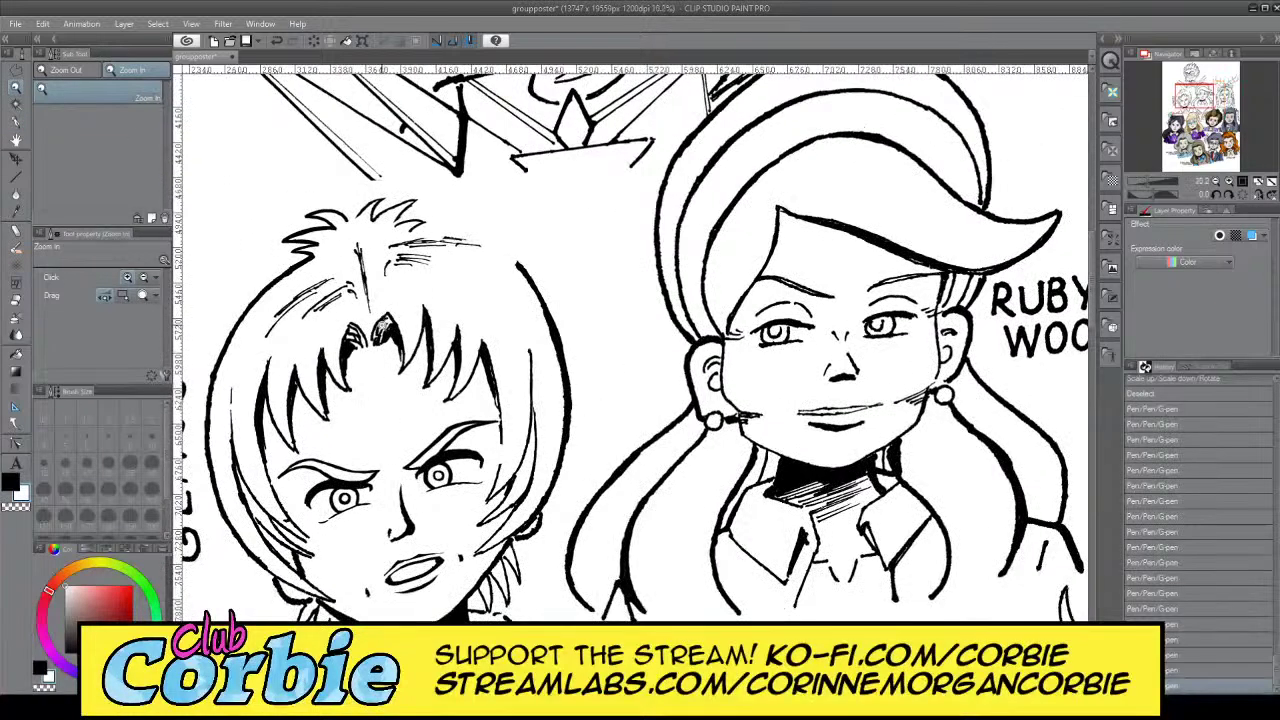
drag(320, 215, 392, 176)
drag(440, 244, 455, 197)
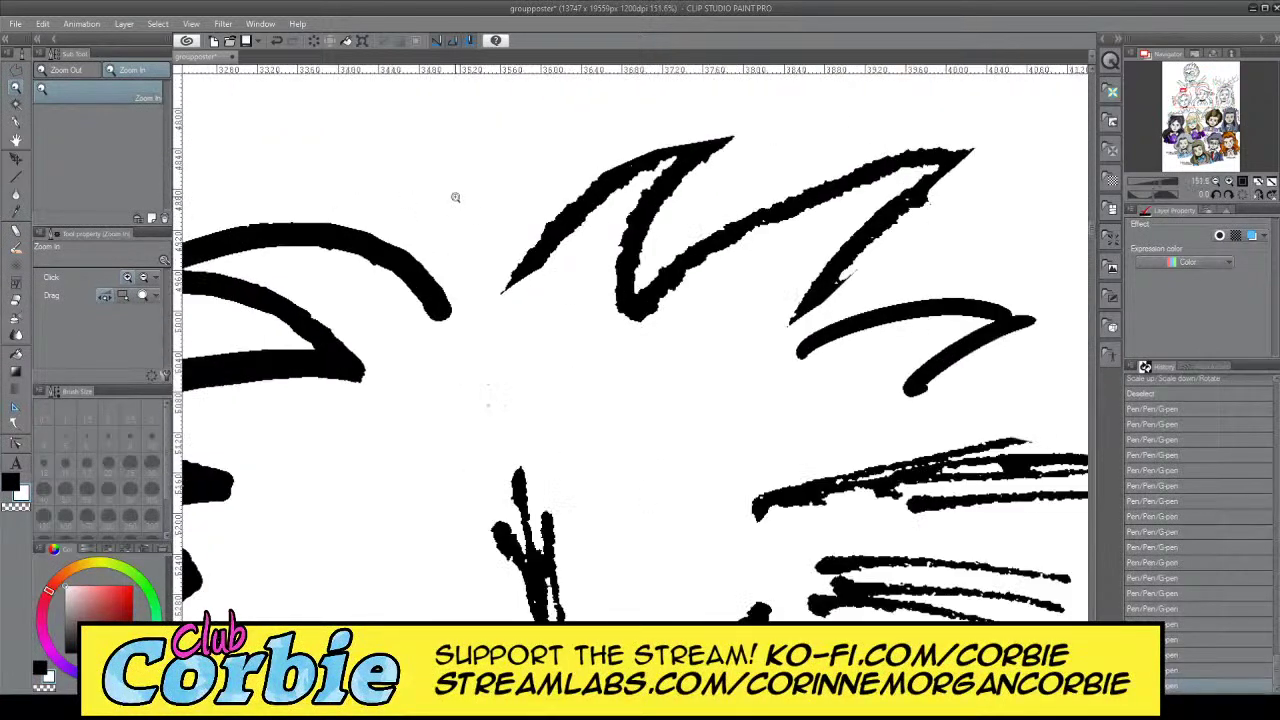
click(15, 122)
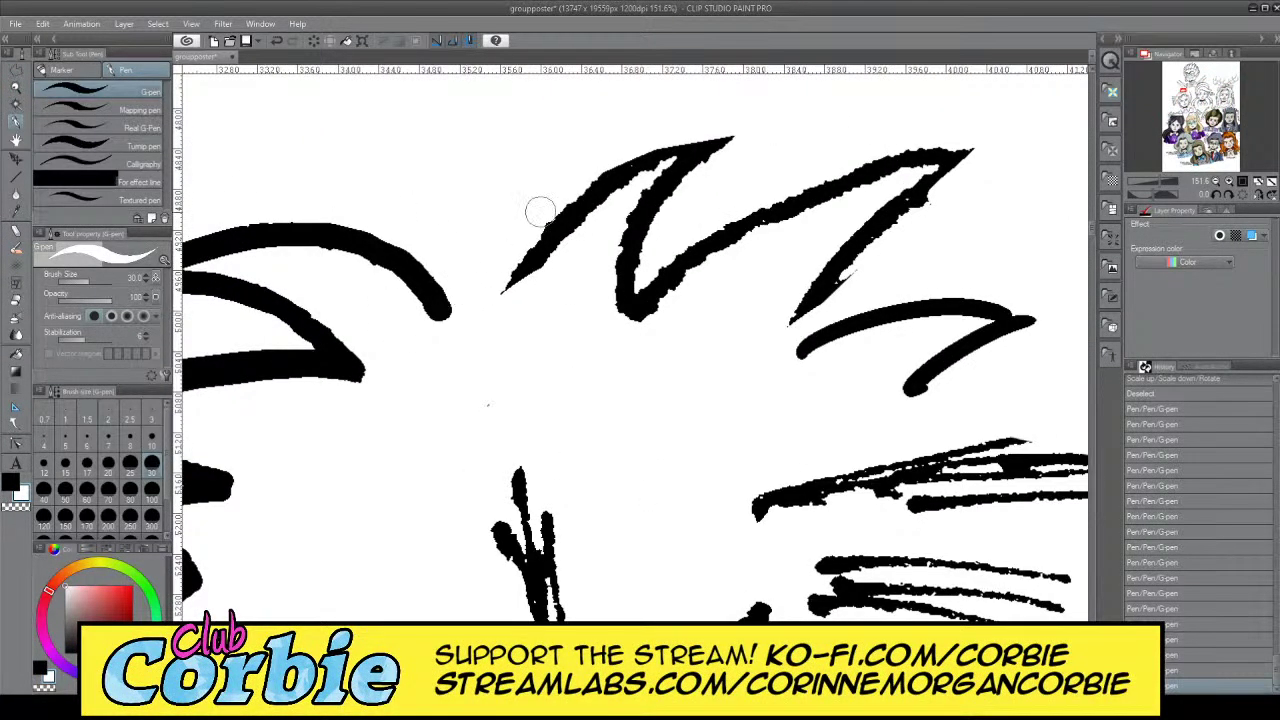
Redraw the central spike's outer curve in black from the end of the neighbouring tuft and cover the old jagged line in white
click(14, 485)
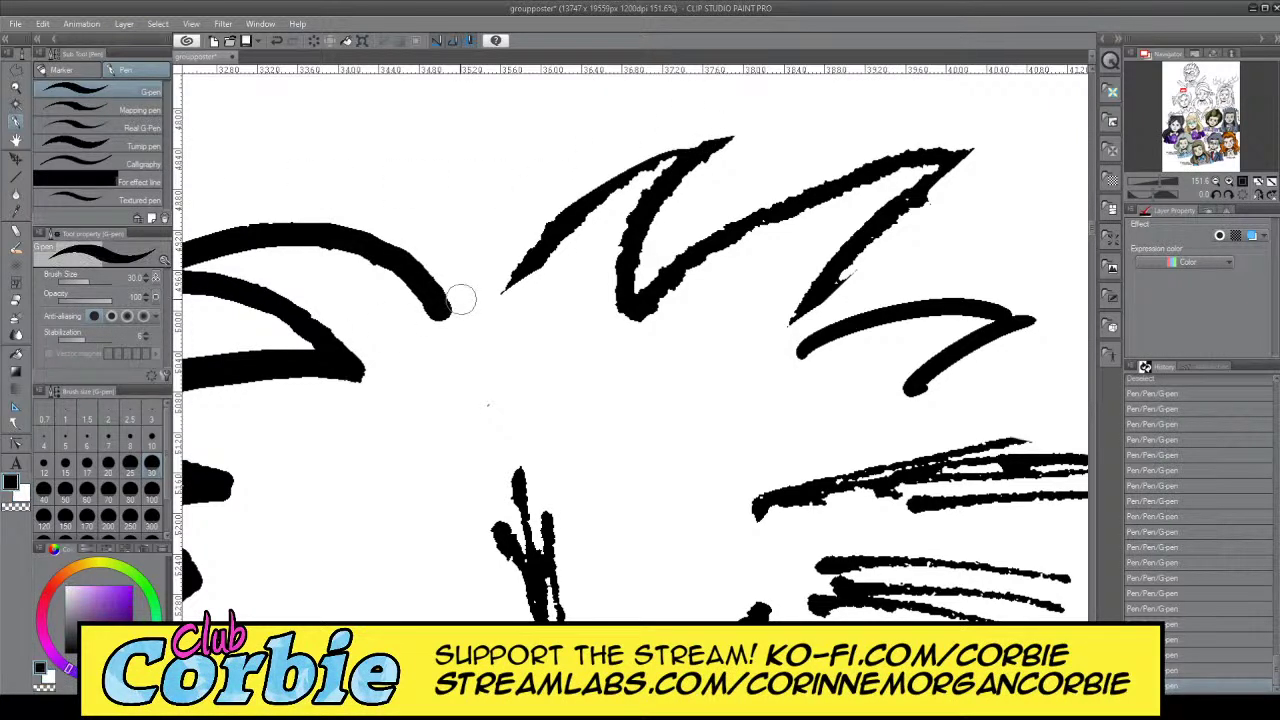
mouse_move(449, 317)
mouse_down()
mouse_move(564, 208)
mouse_move(730, 140)
mouse_up()
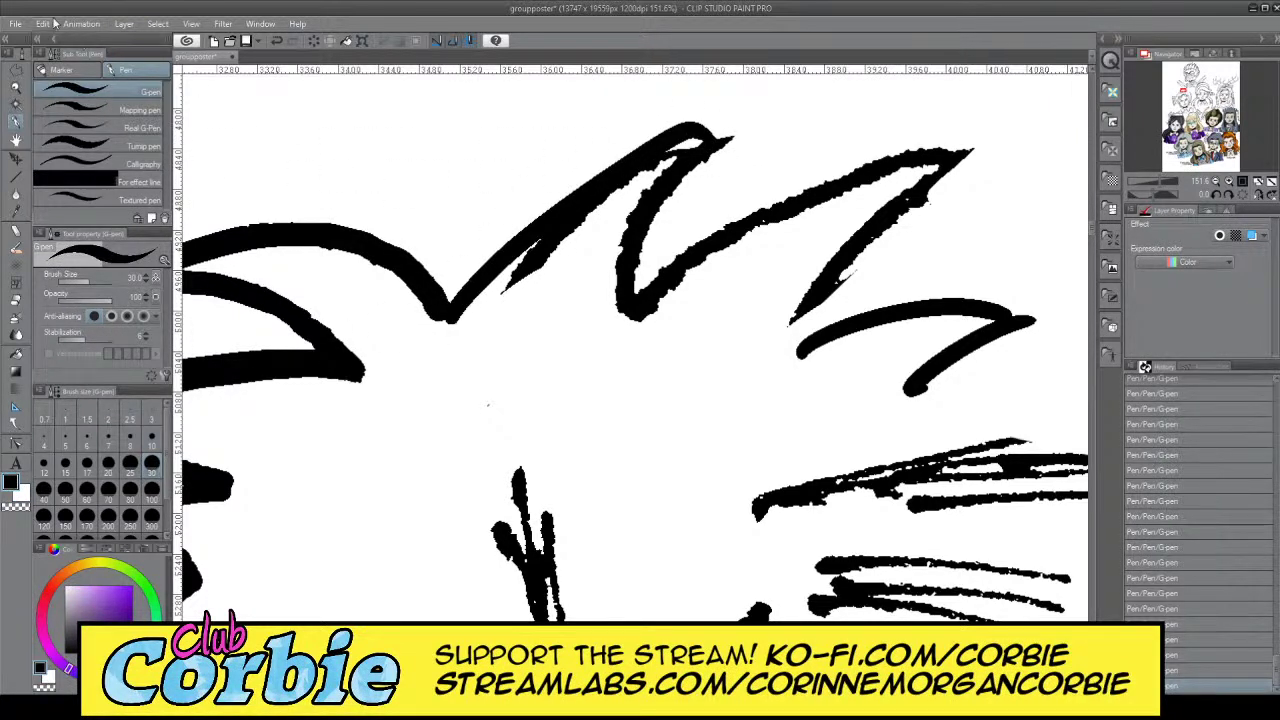
key(ctrl+z)
mouse_move(462, 324)
mouse_down()
mouse_move(579, 184)
mouse_move(732, 138)
mouse_up()
mouse_move(615, 305)
mouse_down()
mouse_move(688, 152)
mouse_move(730, 134)
mouse_up()
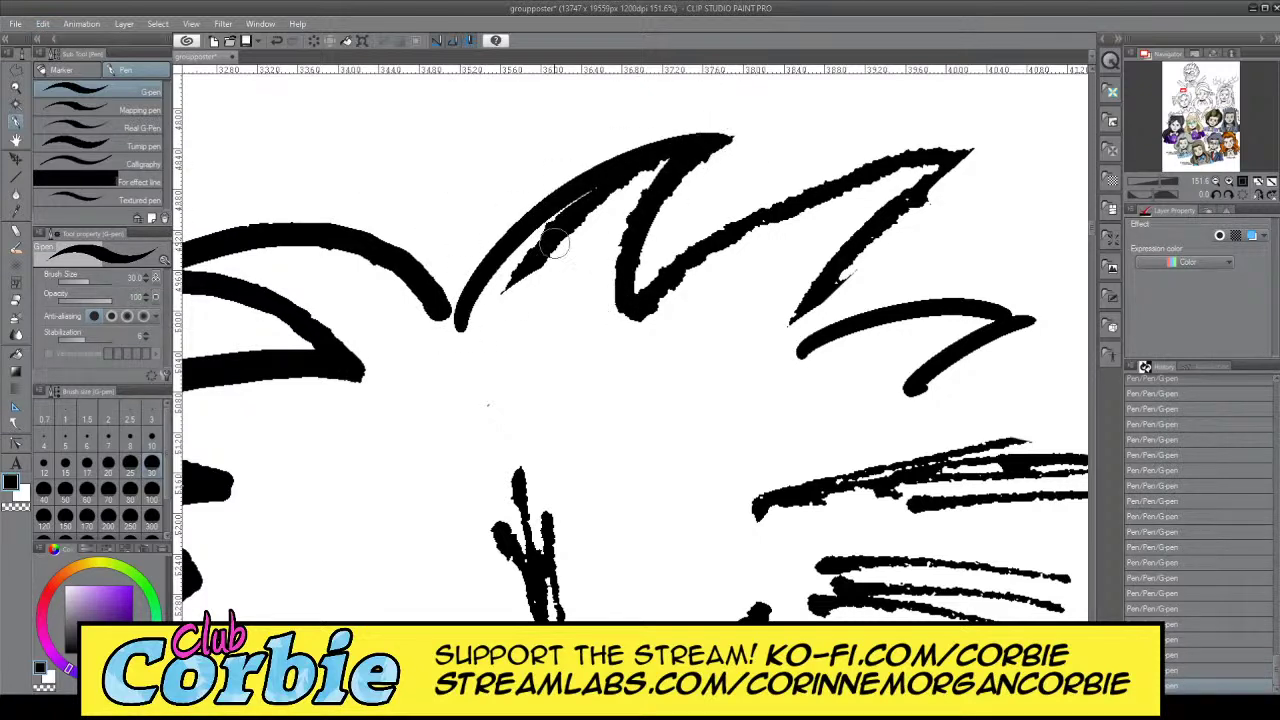
click(27, 506)
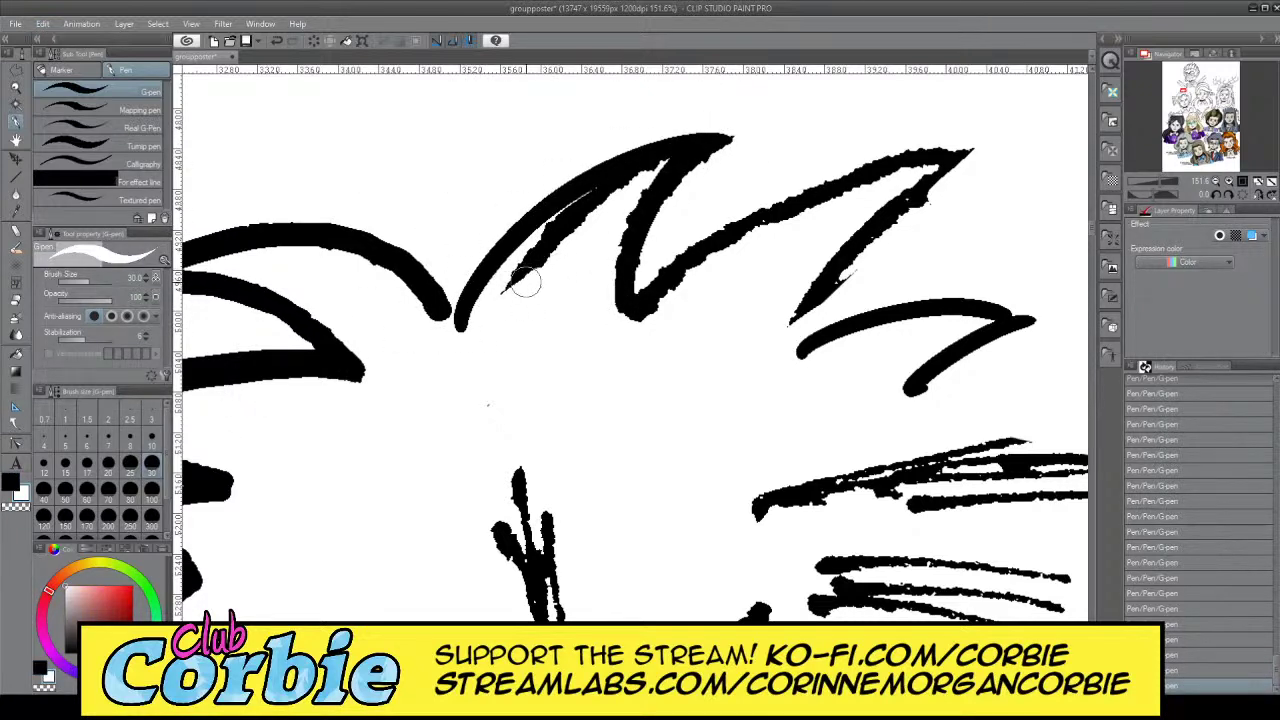
mouse_move(531, 280)
mouse_down()
mouse_move(588, 221)
mouse_move(504, 287)
mouse_move(651, 172)
mouse_move(564, 216)
mouse_move(468, 339)
mouse_move(461, 327)
mouse_move(527, 207)
mouse_move(552, 189)
mouse_move(500, 229)
mouse_move(571, 177)
mouse_move(665, 145)
mouse_up()
Redraw the central spike's inner line in black down to its base and trim its uneven edge with white
click(14, 484)
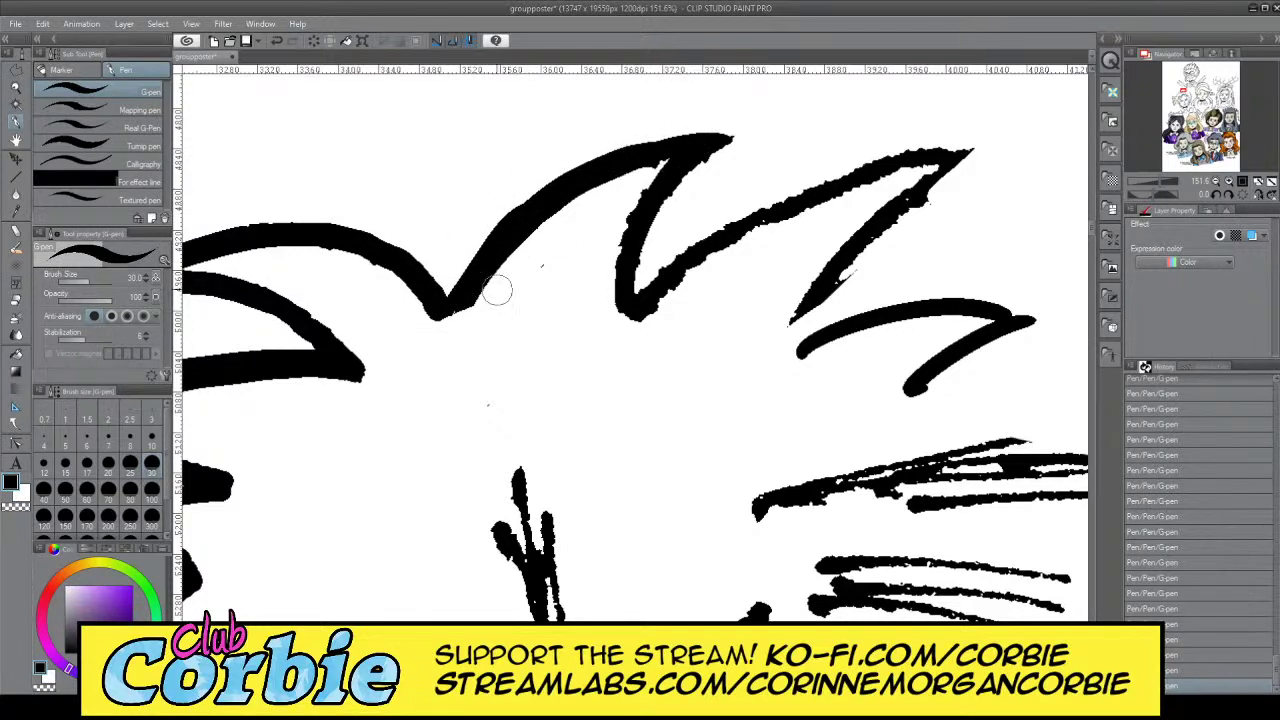
mouse_move(617, 333)
mouse_down()
mouse_move(682, 157)
mouse_move(632, 318)
mouse_move(632, 261)
mouse_move(714, 138)
mouse_up()
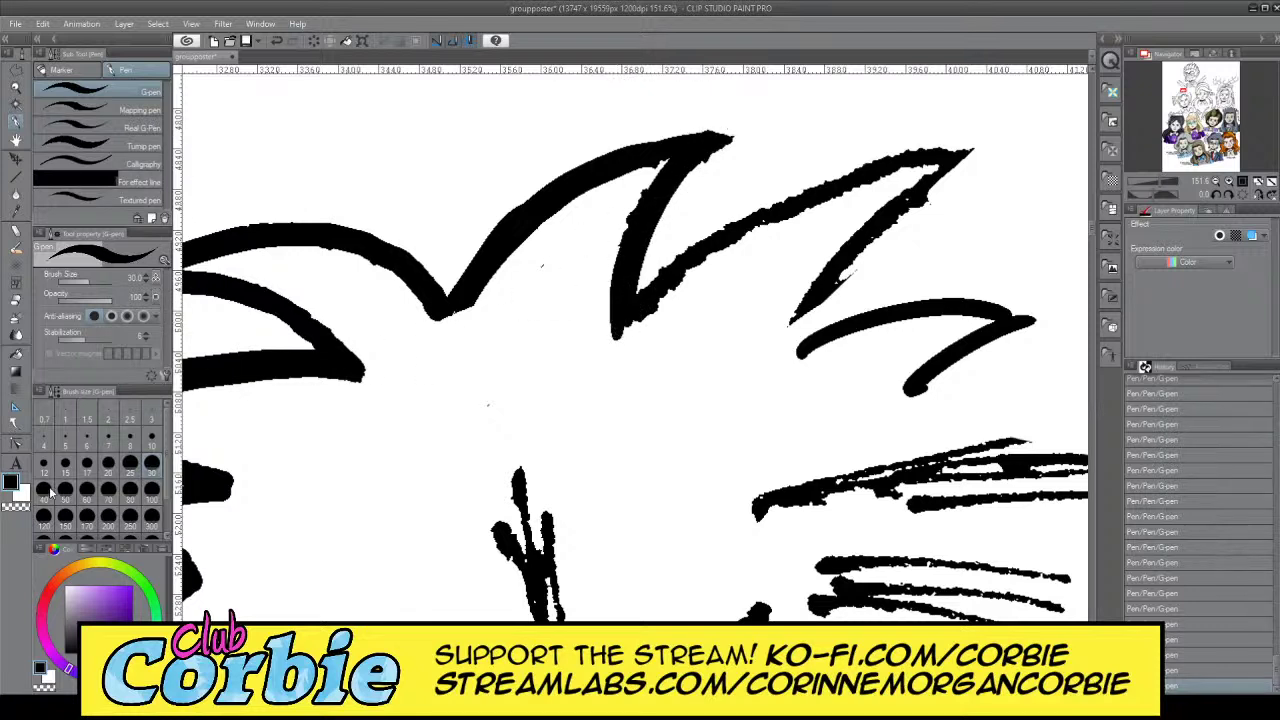
key(x)
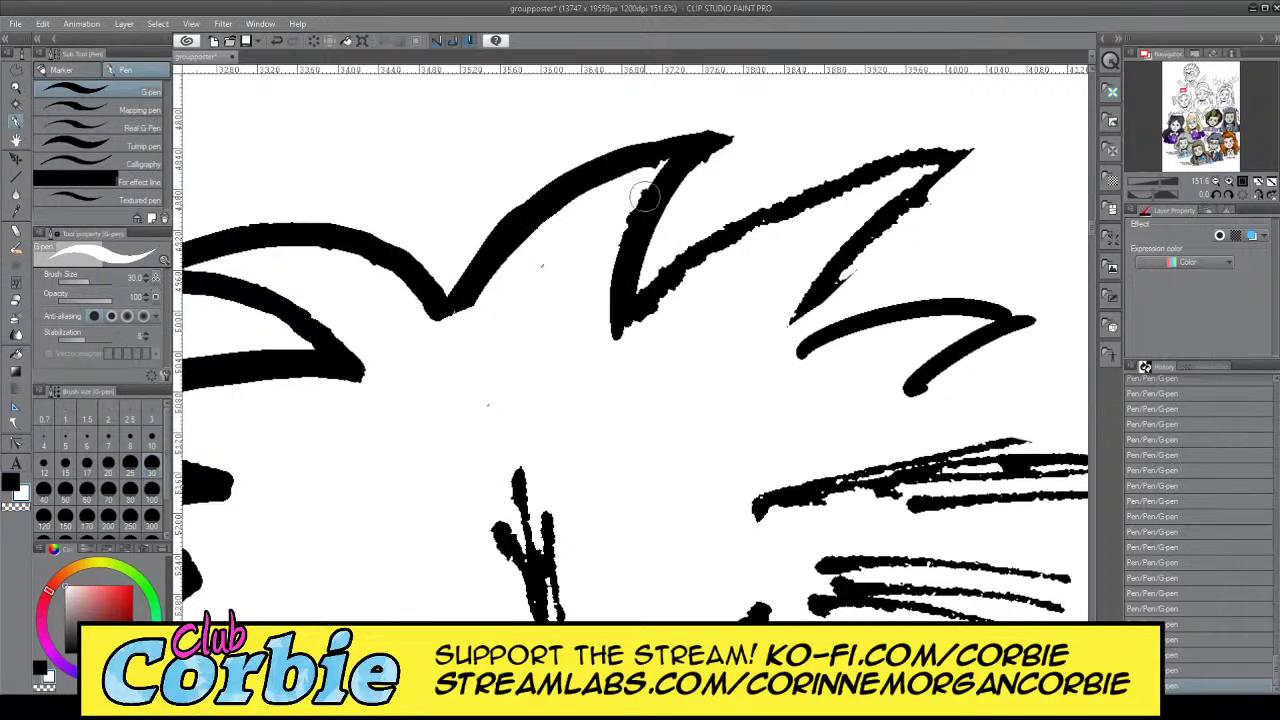
drag(633, 190, 619, 338)
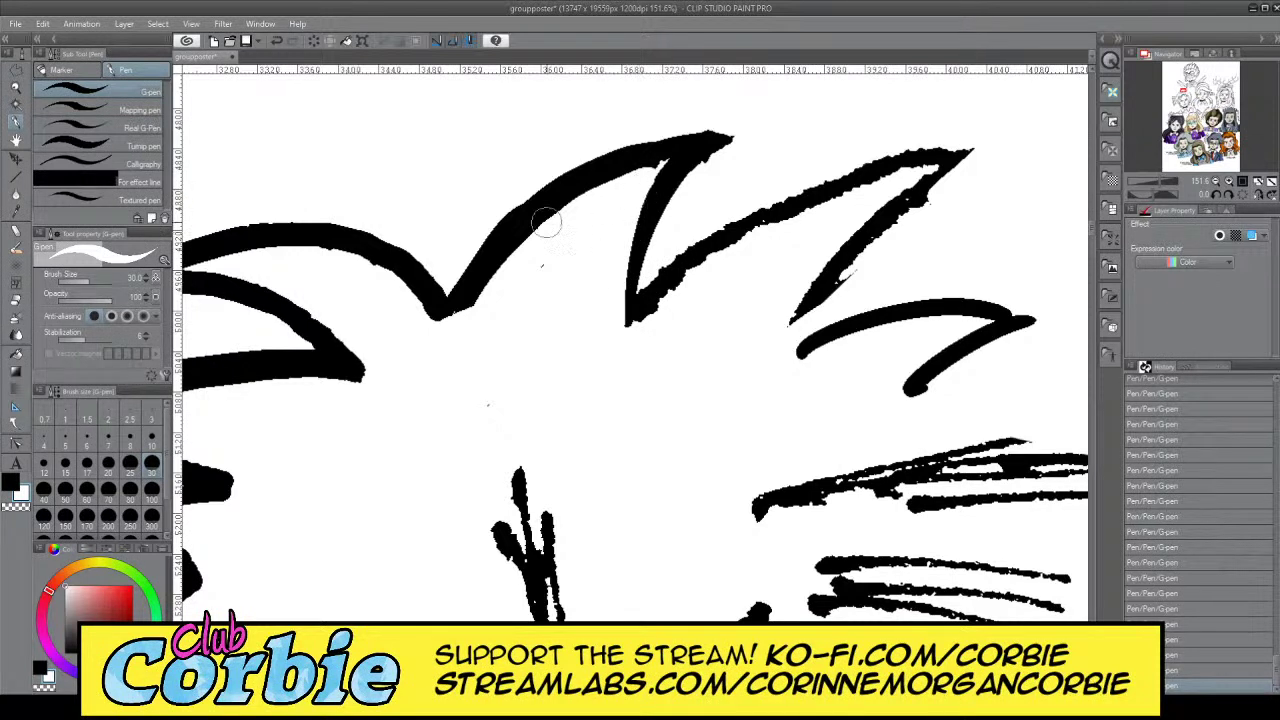
Thicken the central spike's inner line and extend its tip outward with black G-pen strokes
click(13, 494)
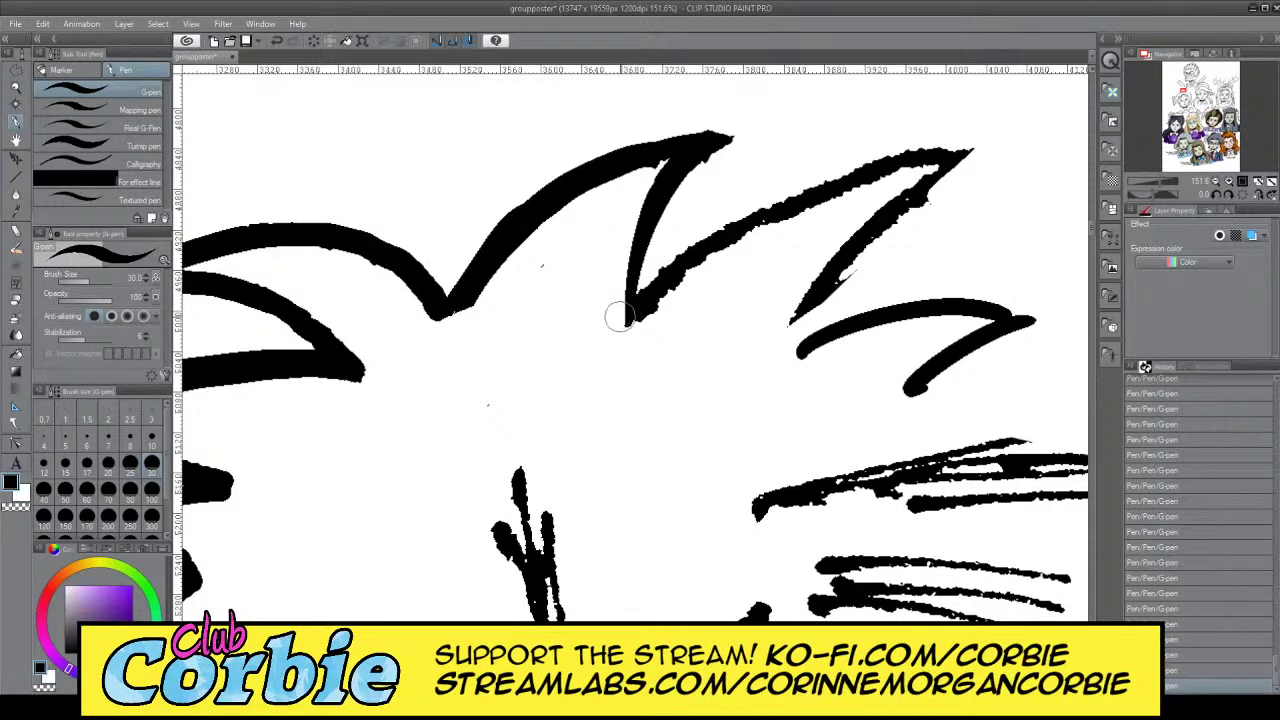
drag(622, 312, 692, 130)
drag(632, 160, 712, 125)
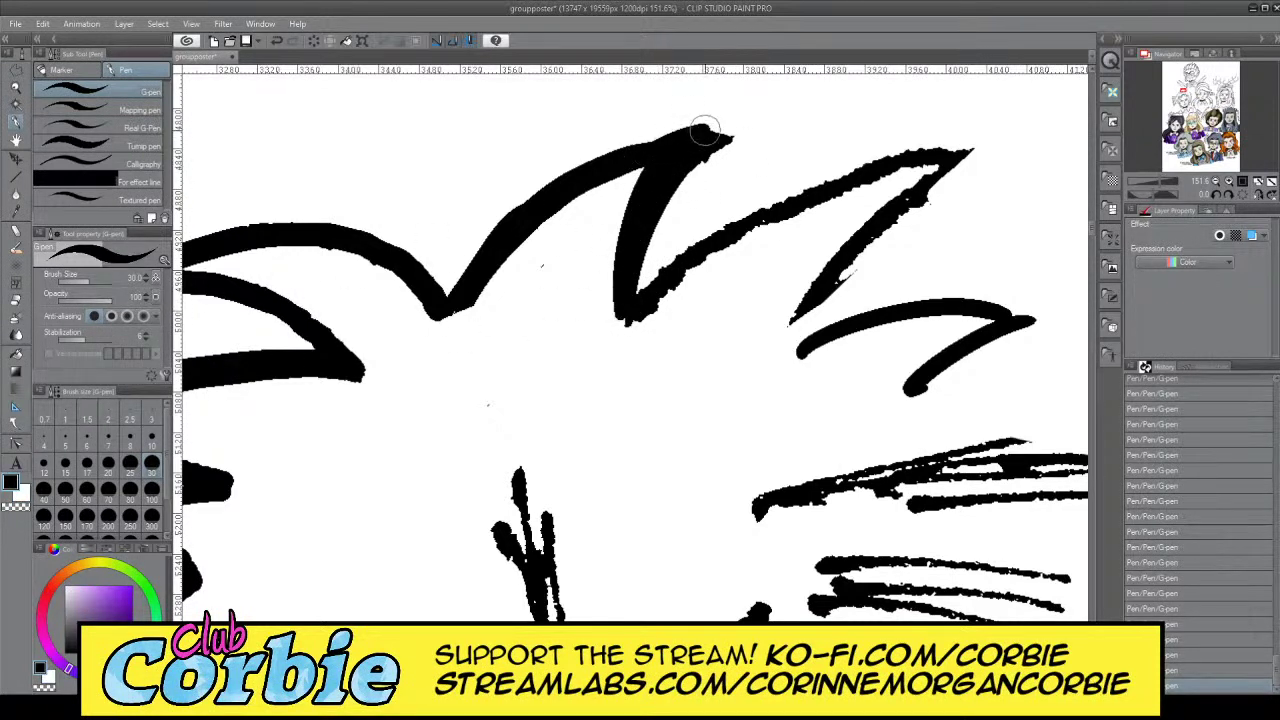
drag(630, 153, 724, 124)
drag(663, 180, 754, 125)
Smooth the edges of the central spike's tip and shorten its point with white G-pen strokes
click(20, 492)
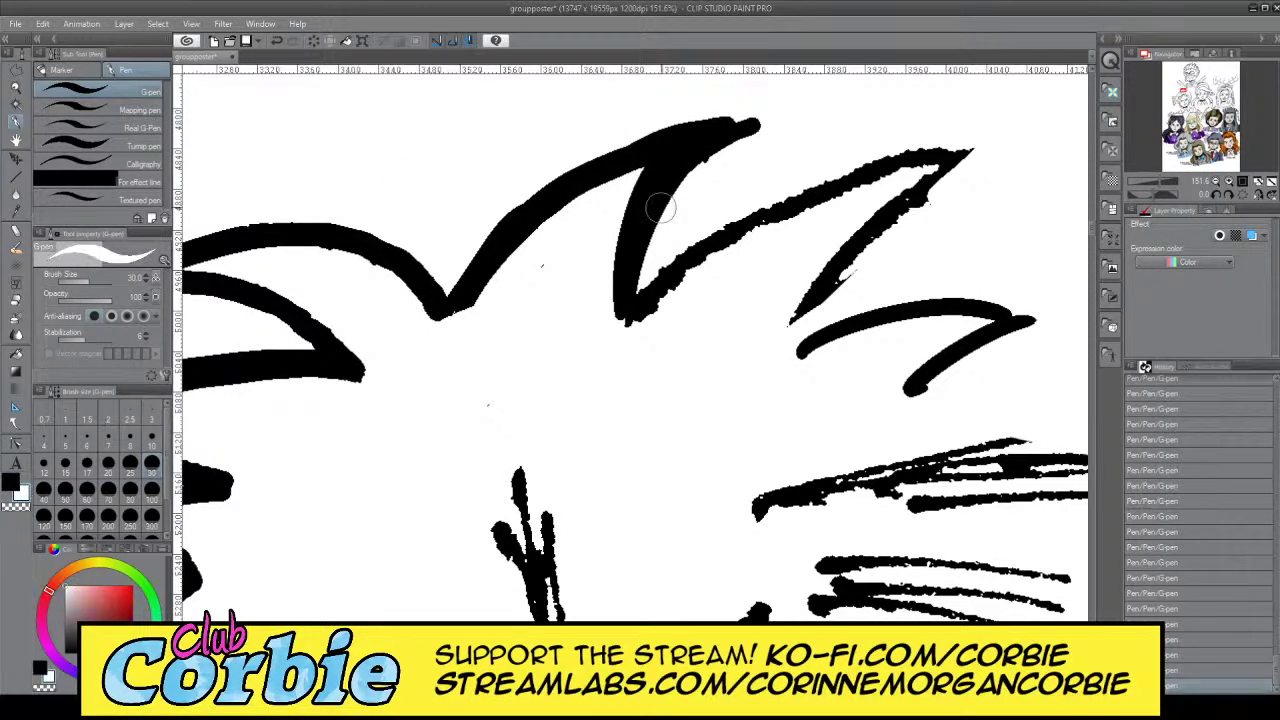
drag(684, 187, 780, 111)
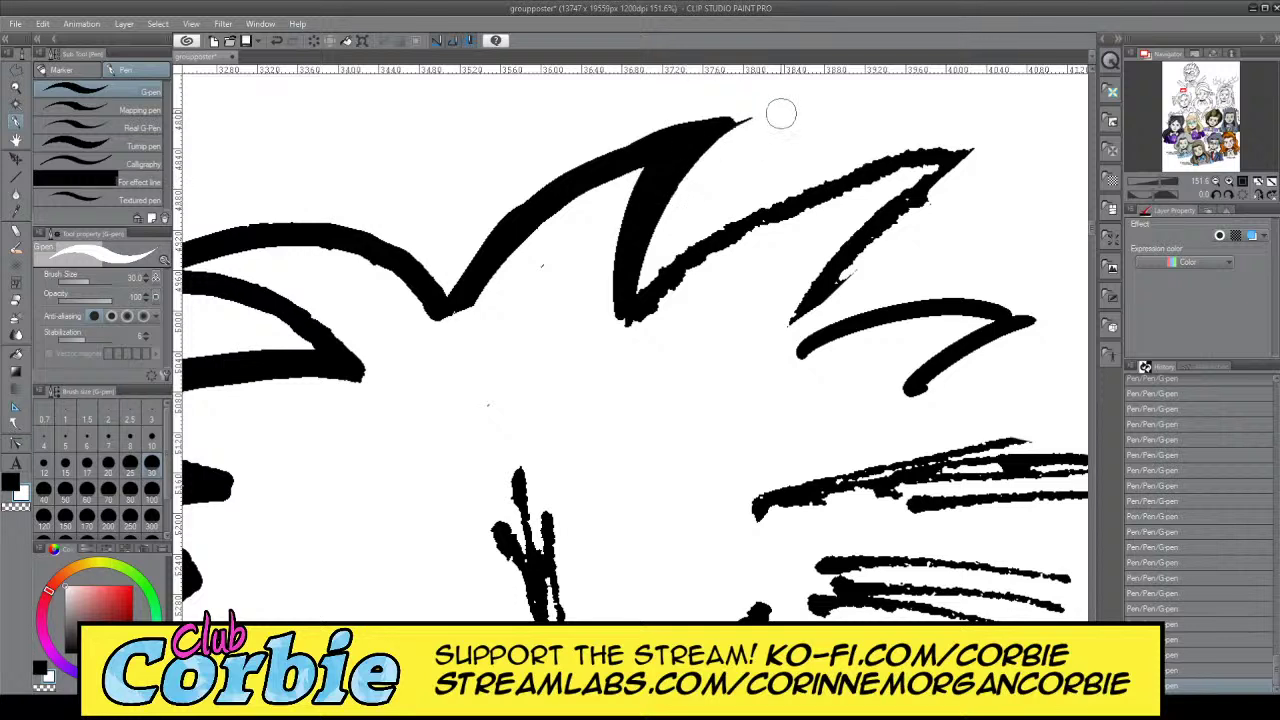
drag(606, 149, 749, 106)
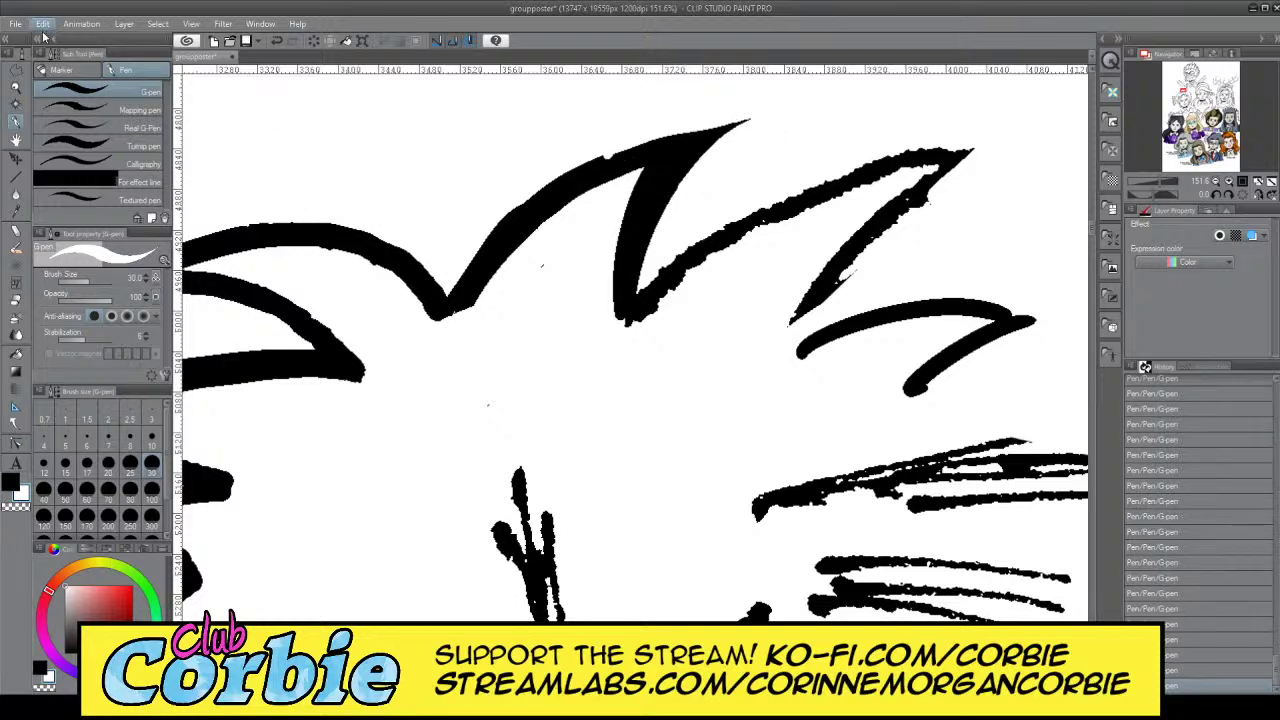
key(ctrl+z)
mouse_move(692, 113)
mouse_down()
mouse_move(767, 103)
mouse_move(746, 116)
mouse_move(725, 106)
mouse_move(730, 138)
mouse_move(778, 155)
mouse_move(657, 131)
mouse_move(602, 145)
mouse_move(726, 106)
mouse_move(600, 146)
mouse_up()
drag(734, 114, 727, 151)
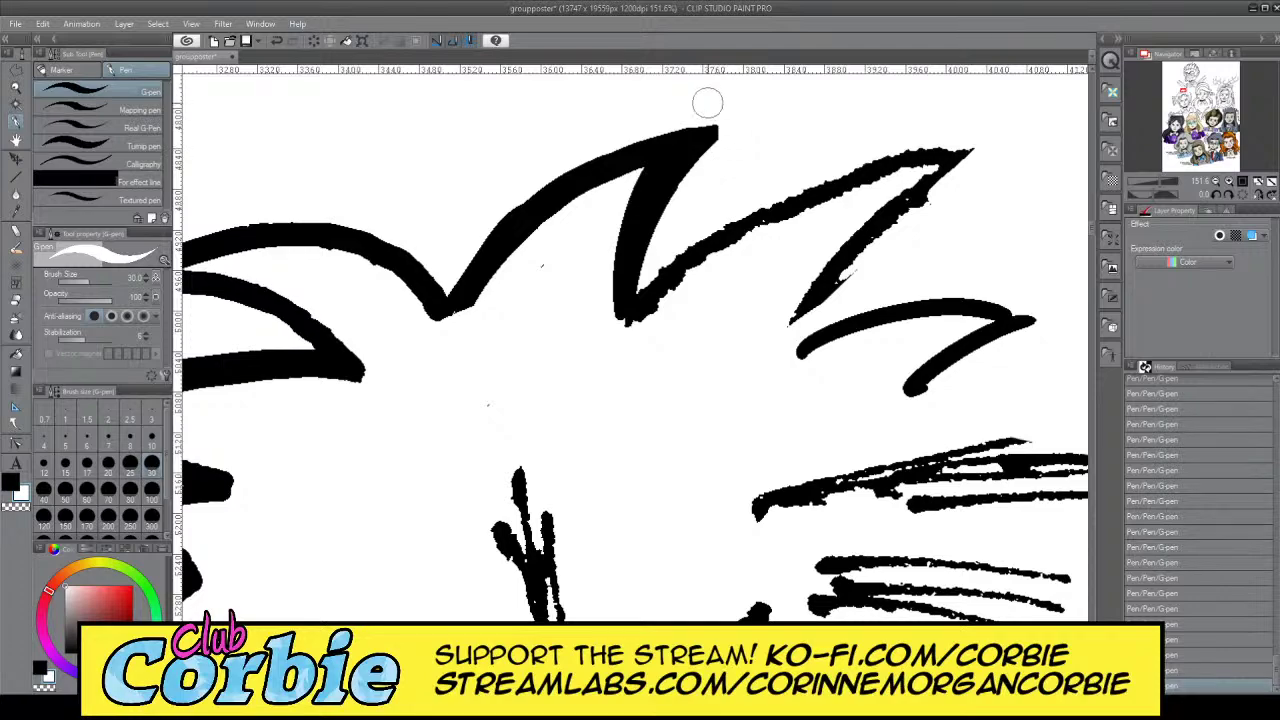
Thin the thick inner line of the central hair spike with a white G-pen stroke along its length
click(16, 88)
drag(456, 245, 340, 252)
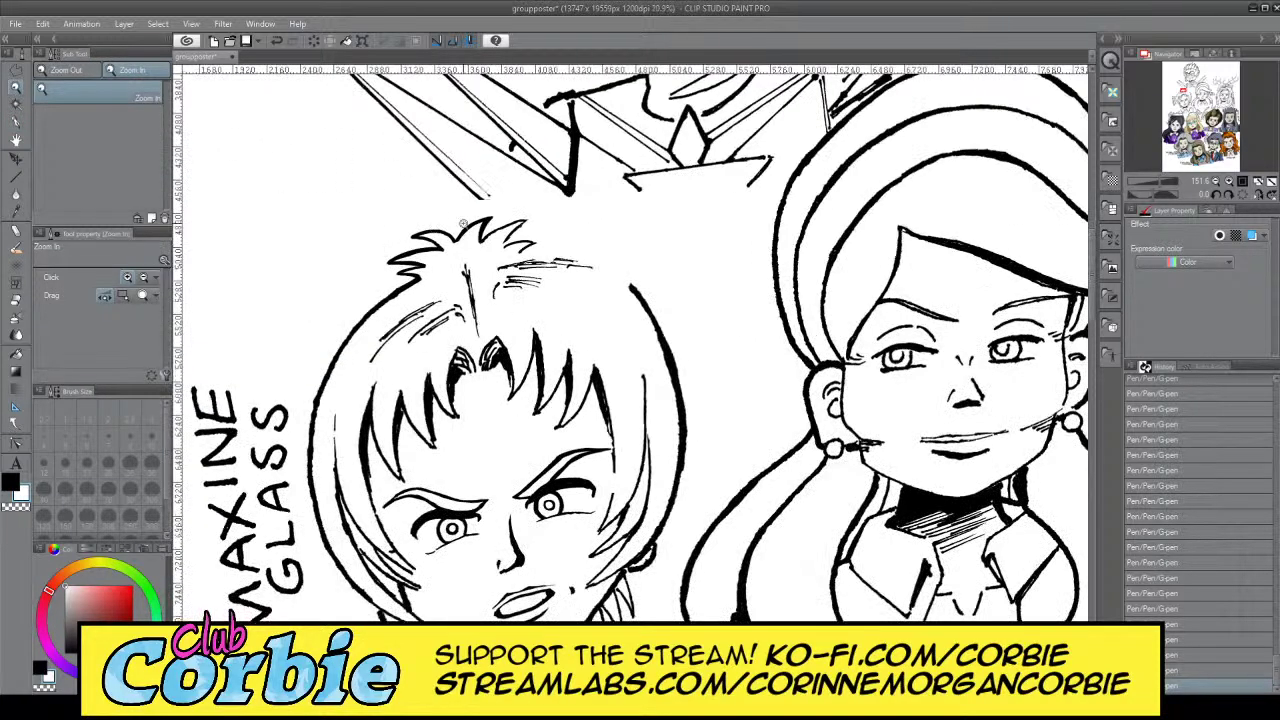
drag(495, 255, 530, 255)
click(437, 230)
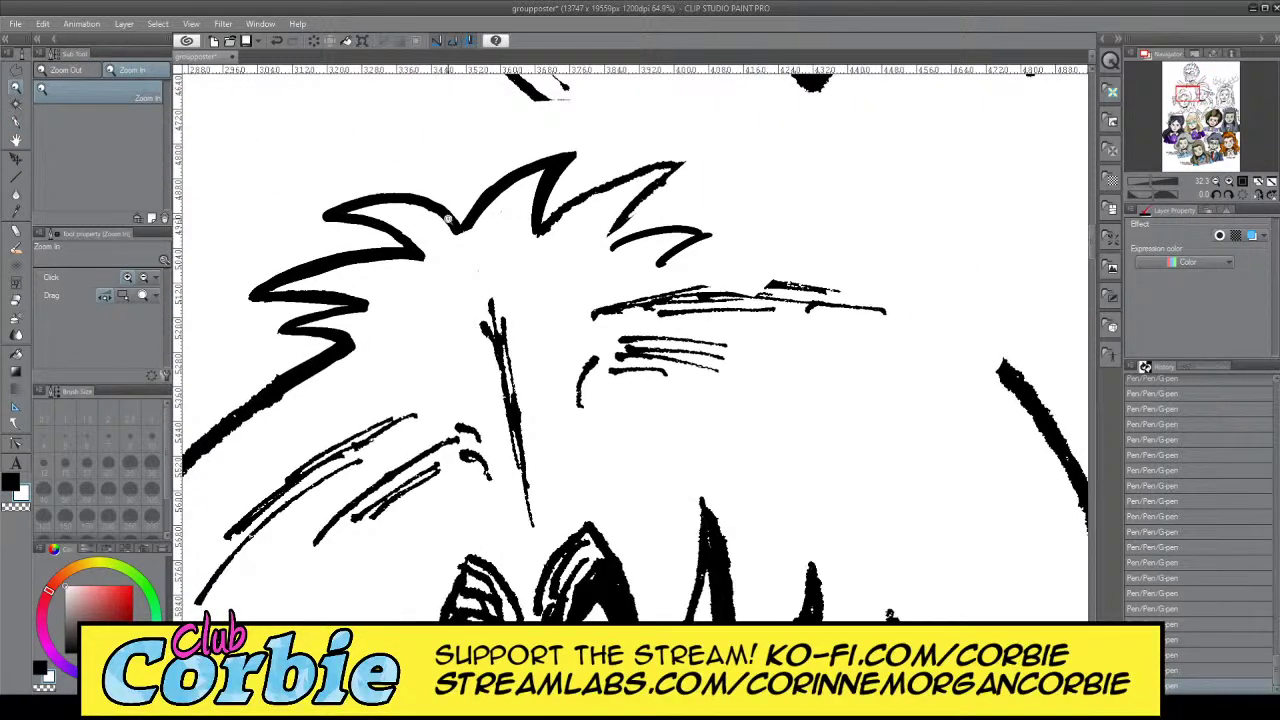
click(366, 201)
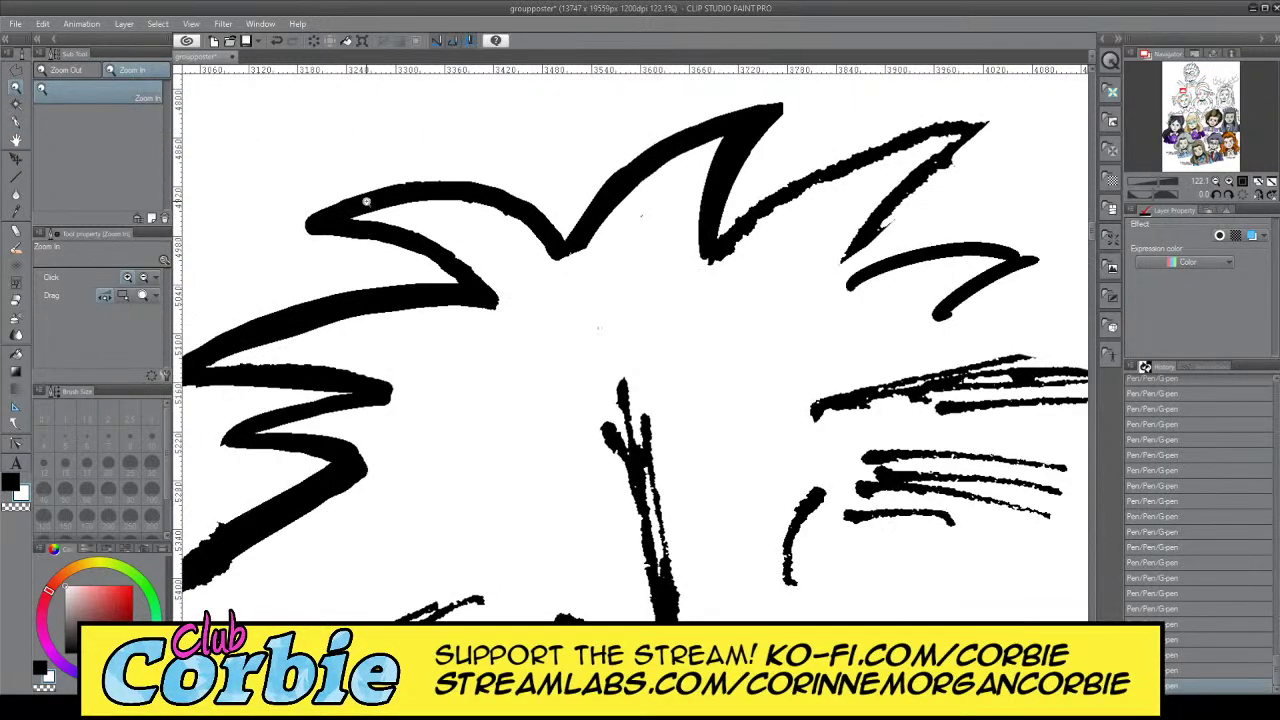
click(16, 121)
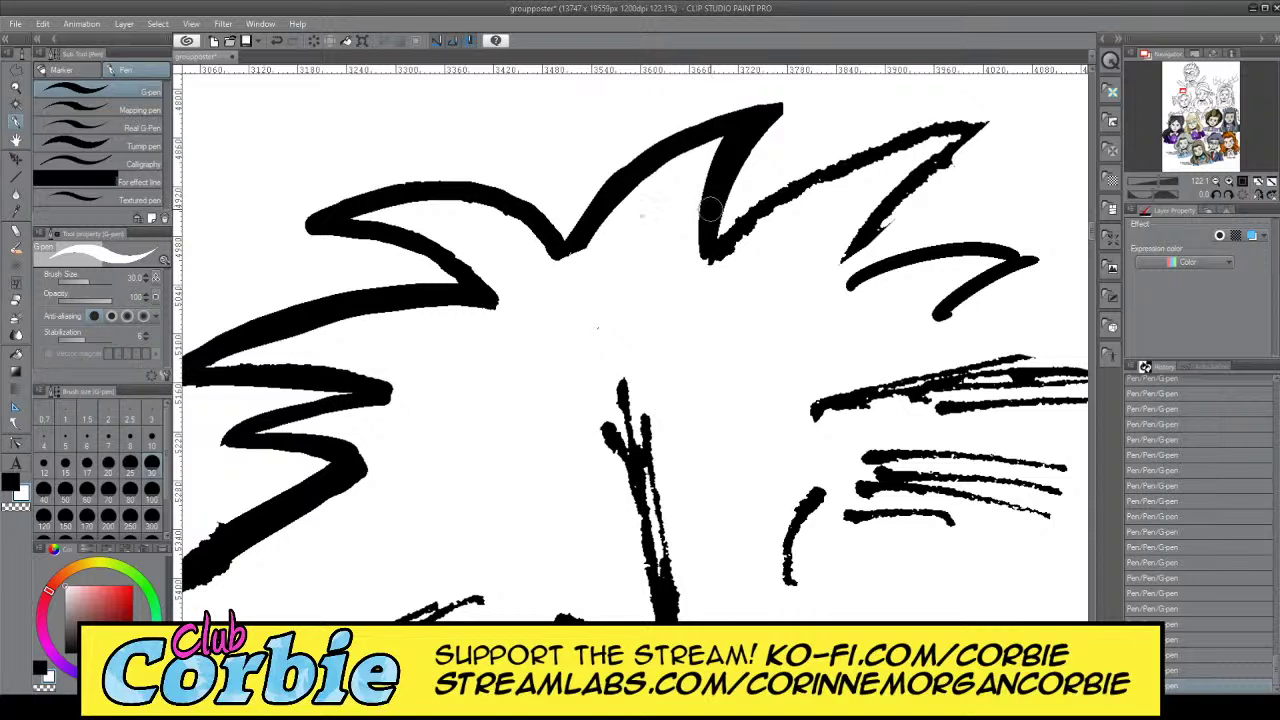
drag(711, 233, 747, 156)
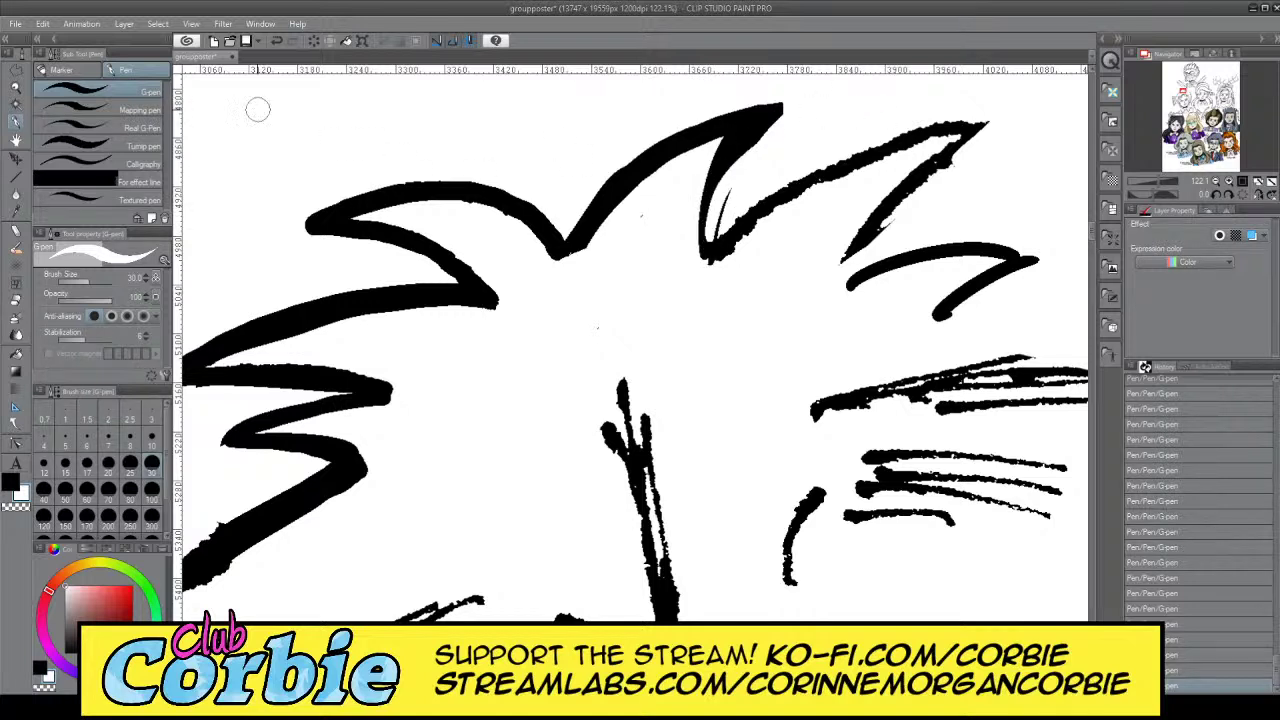
Extend the central hair spike's tip outward and redraw its inner line solid with black G-pen strokes at brush size 25
click(87, 491)
click(14, 485)
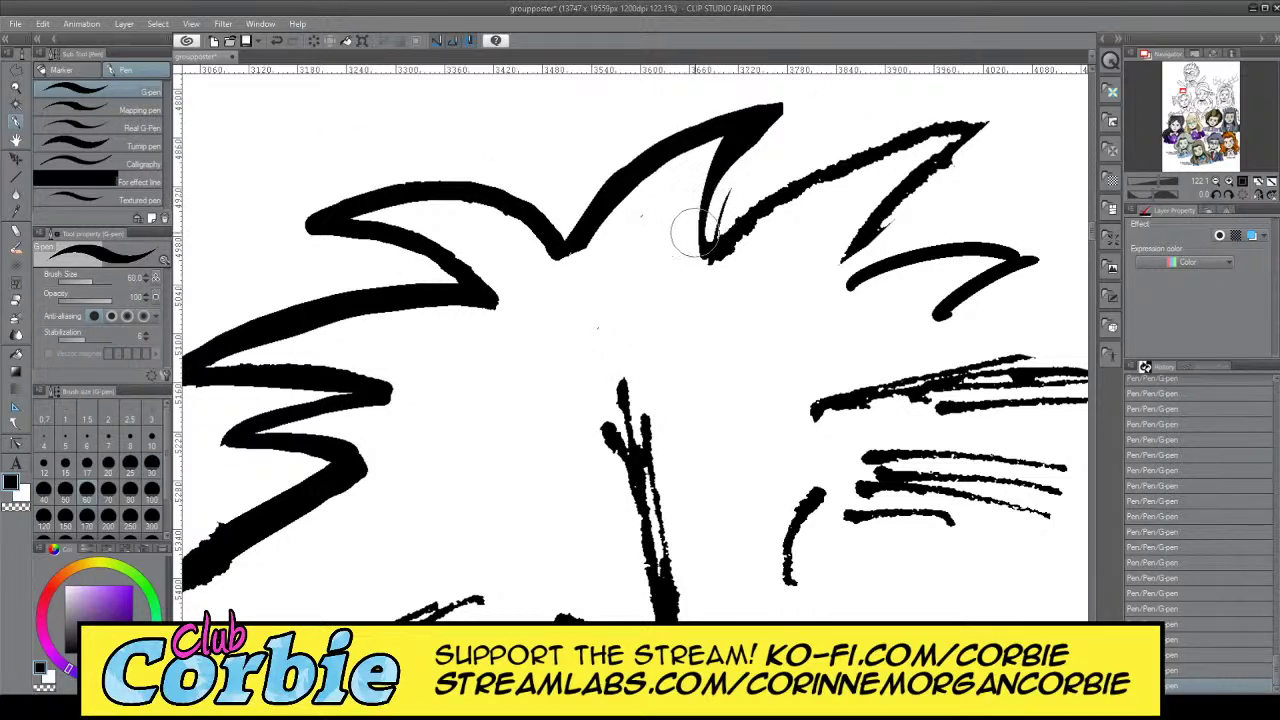
click(121, 471)
mouse_move(699, 238)
mouse_down()
mouse_move(692, 276)
mouse_move(845, 118)
mouse_up()
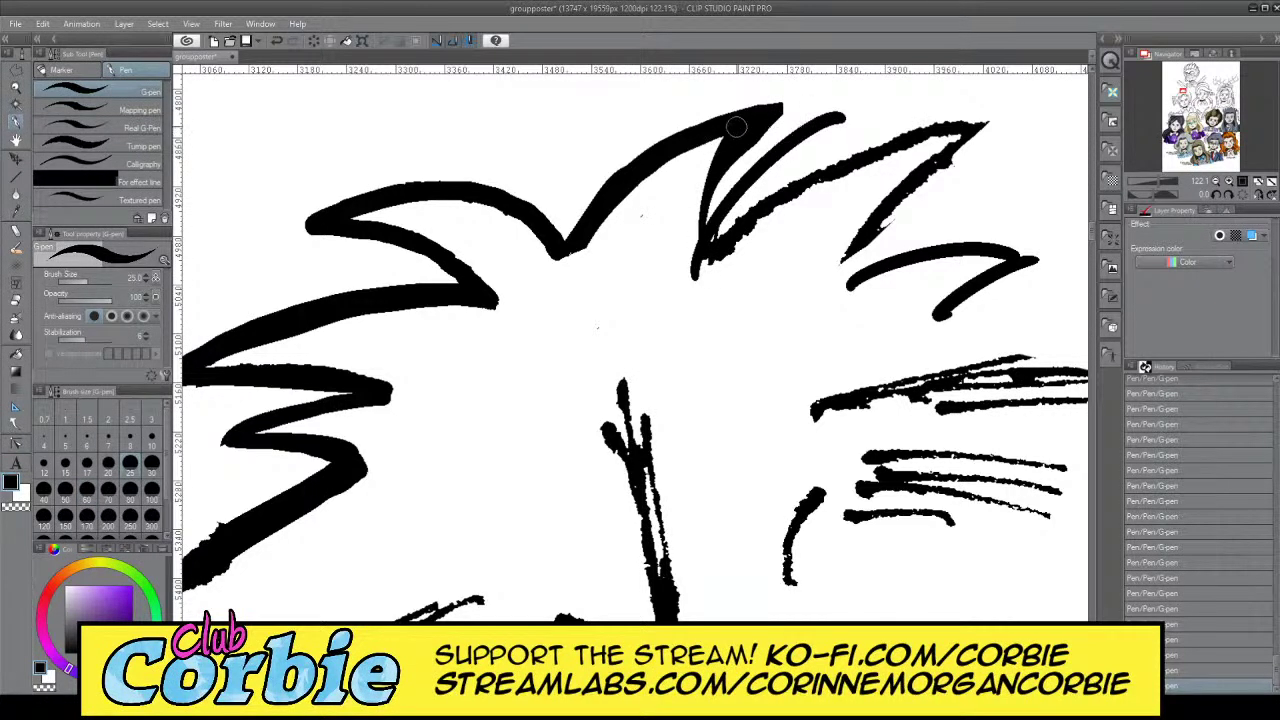
mouse_move(735, 126)
mouse_down()
mouse_move(845, 104)
mouse_move(749, 112)
mouse_up()
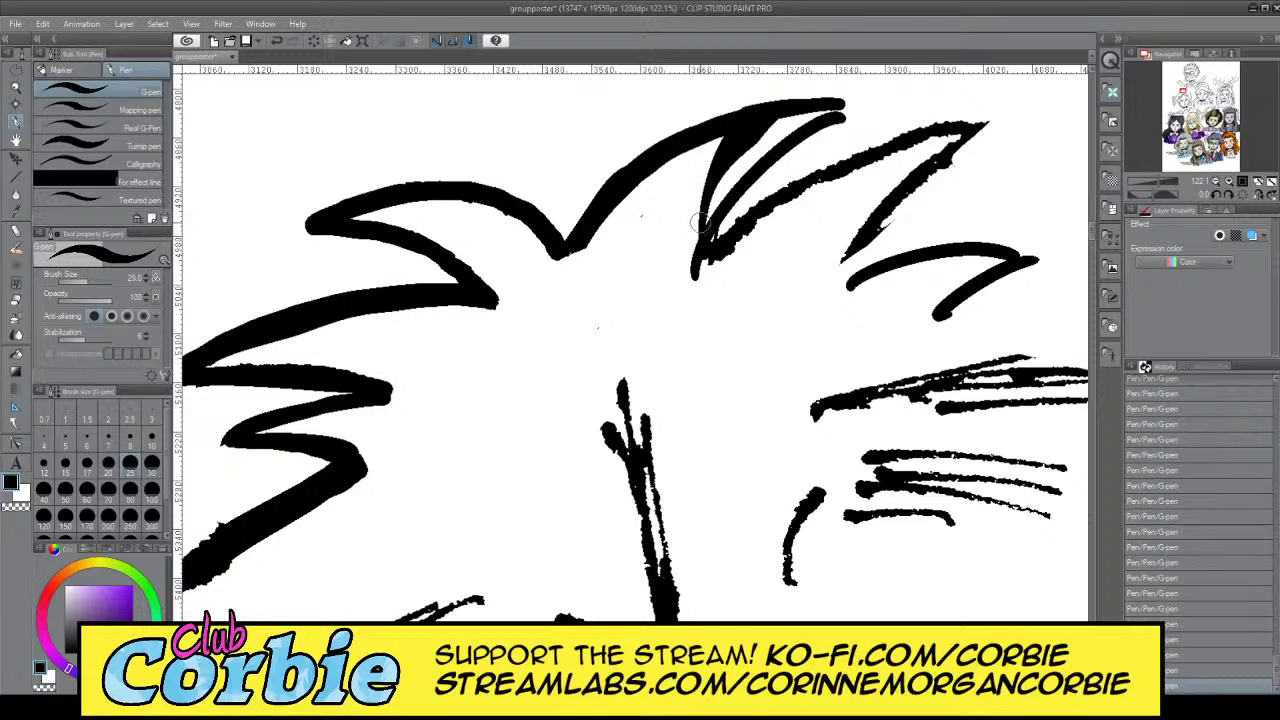
mouse_move(700, 223)
mouse_down()
mouse_move(803, 131)
mouse_move(721, 197)
mouse_up()
mouse_move(823, 110)
mouse_down()
mouse_move(705, 207)
mouse_move(689, 260)
mouse_up()
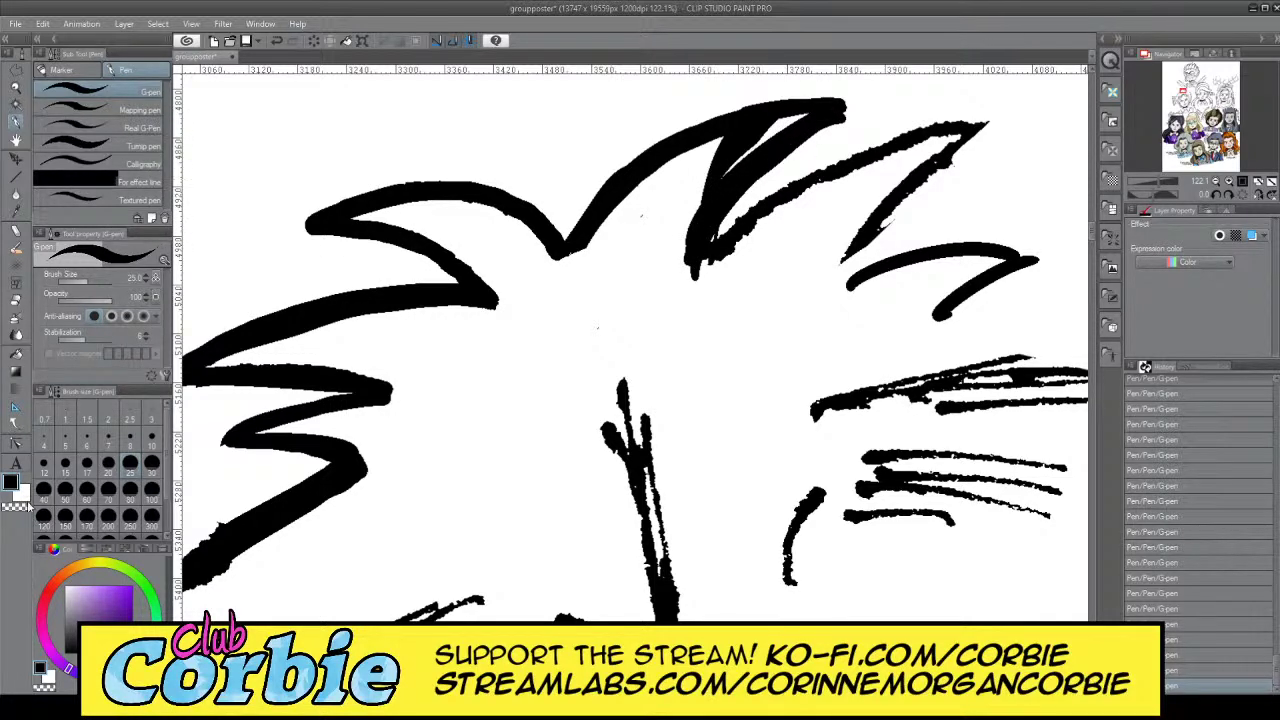
Clean the central spike's inner line edges and thin the top of its upper line with white G-pen strokes
click(25, 497)
mouse_move(713, 156)
mouse_down()
mouse_move(779, 137)
mouse_move(729, 143)
mouse_move(775, 127)
mouse_up()
drag(704, 186, 740, 144)
mouse_move(677, 246)
mouse_down()
mouse_move(751, 145)
mouse_move(794, 118)
mouse_up()
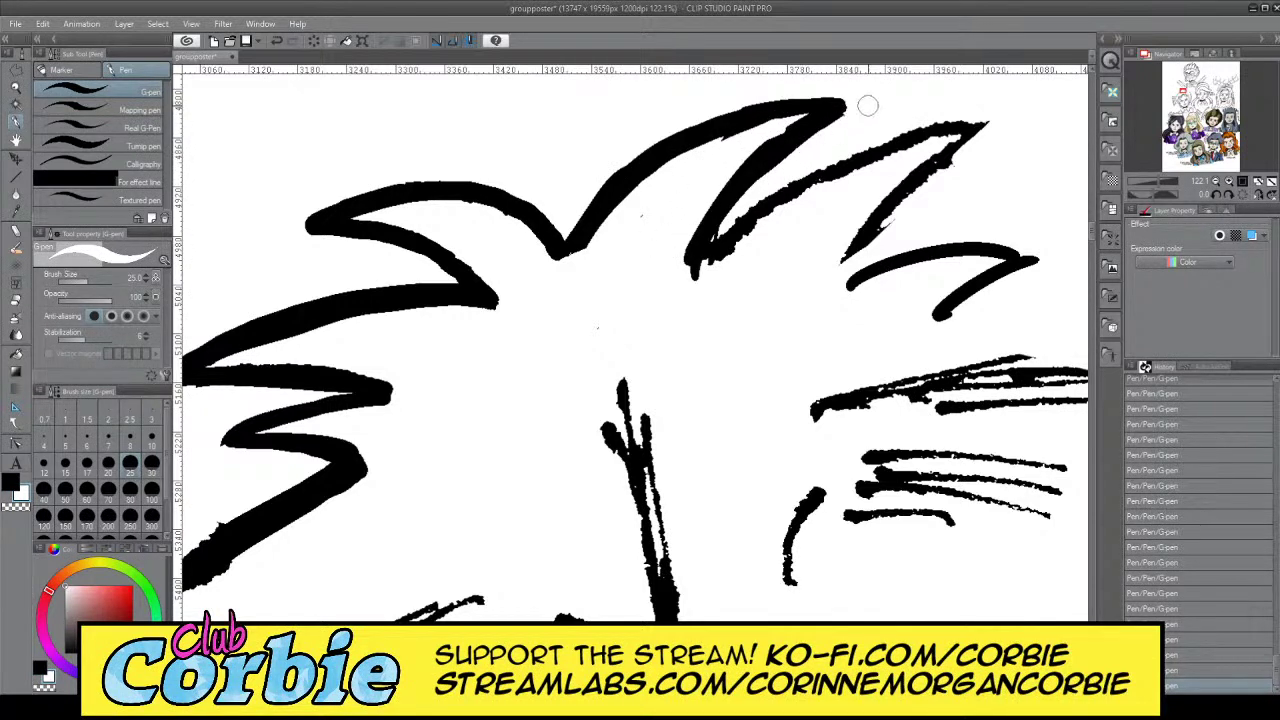
drag(624, 155, 868, 92)
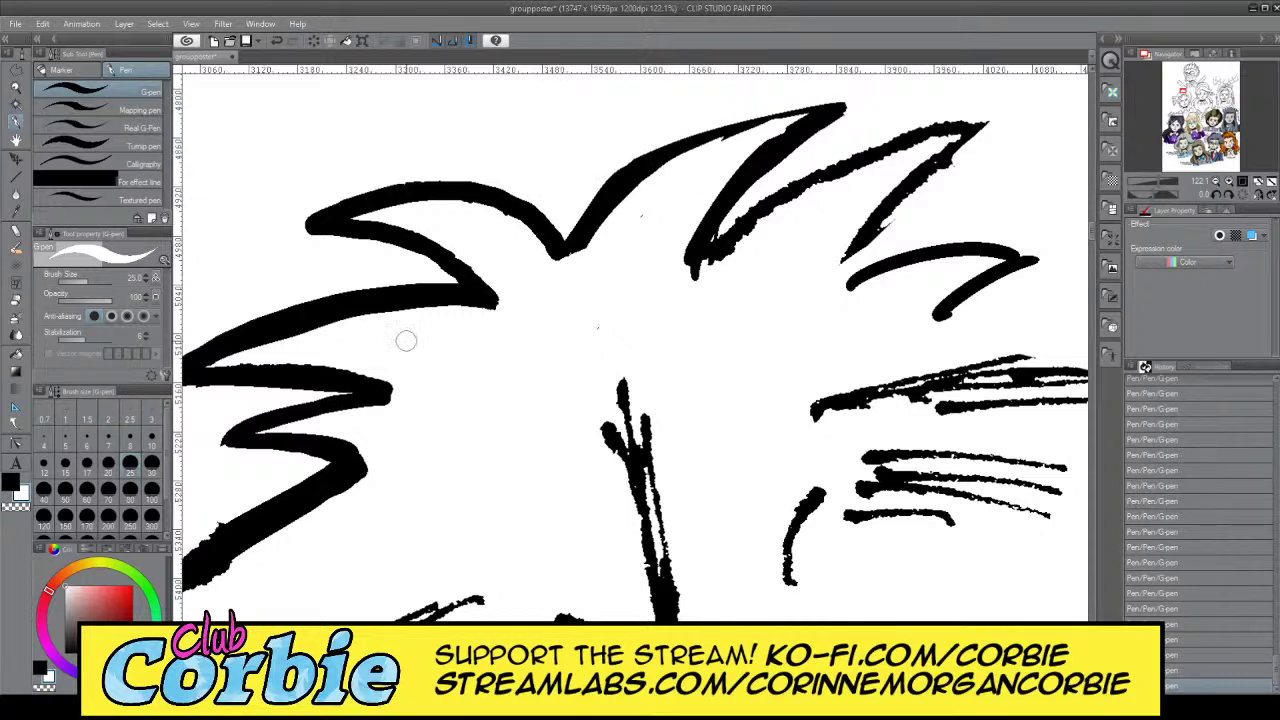
Thicken the underside of the central spike's upper line toward the tip with black G-pen strokes
click(10, 482)
mouse_move(600, 215)
mouse_down()
mouse_move(704, 144)
mouse_move(770, 128)
mouse_up()
drag(659, 164, 813, 118)
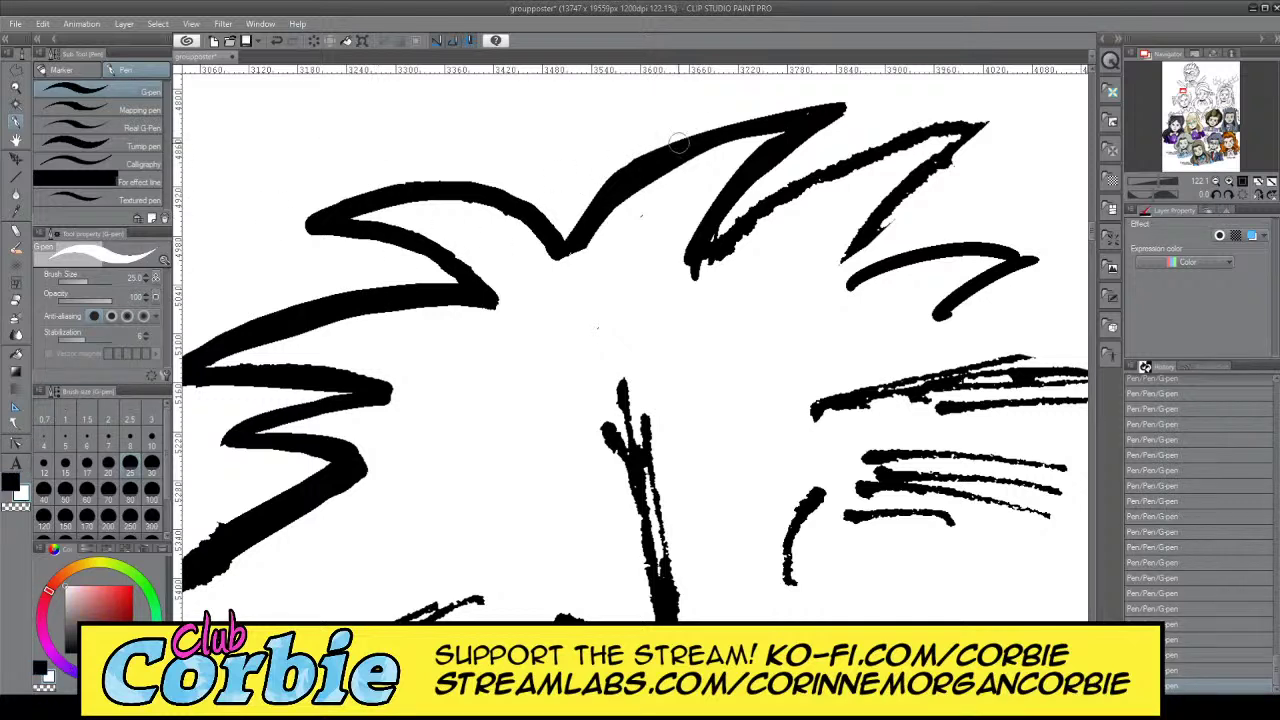
Trim the top edge and tip of the central spike's upper line in white, and reinforce the line in black
mouse_move(576, 210)
mouse_down()
mouse_move(688, 144)
mouse_move(786, 108)
mouse_up()
drag(616, 169, 848, 106)
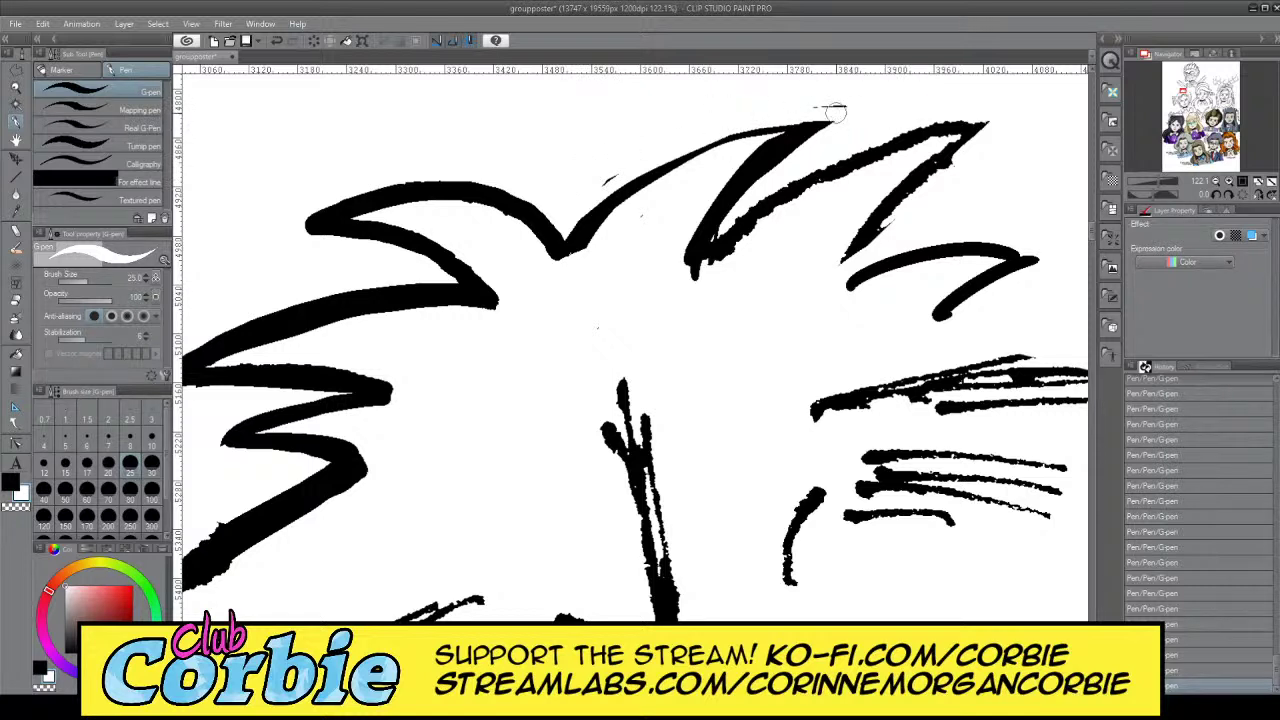
click(18, 484)
mouse_move(567, 243)
mouse_down()
mouse_move(624, 189)
mouse_move(785, 128)
mouse_up()
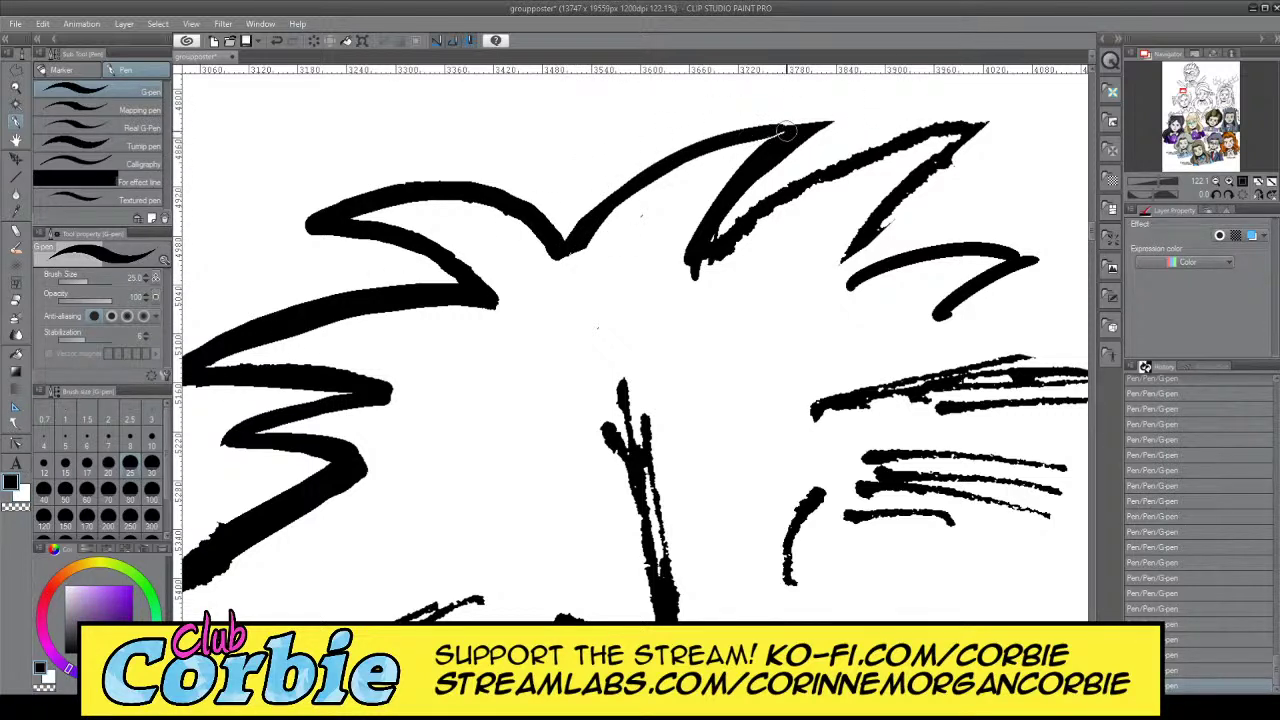
Ink a longer, flatter lower line in black for the spike just right of the central one
click(18, 92)
drag(575, 232, 420, 250)
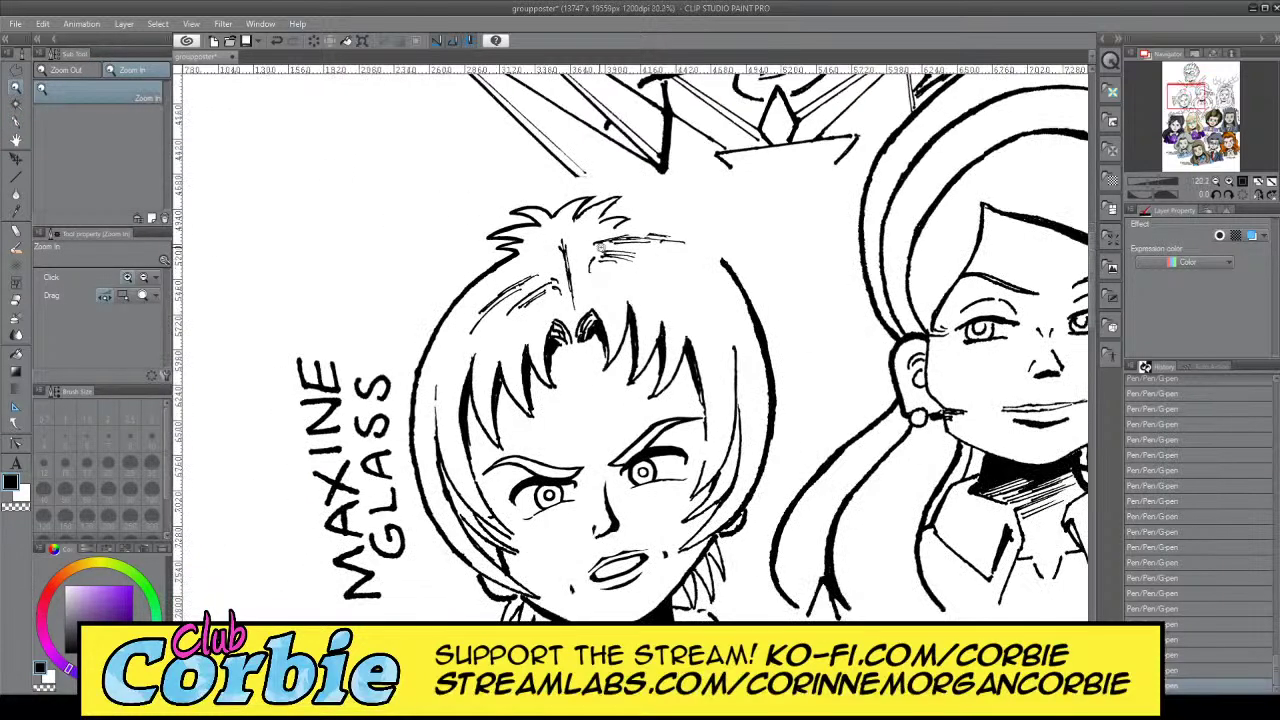
drag(569, 270, 620, 239)
scroll(575, 228, up, 1)
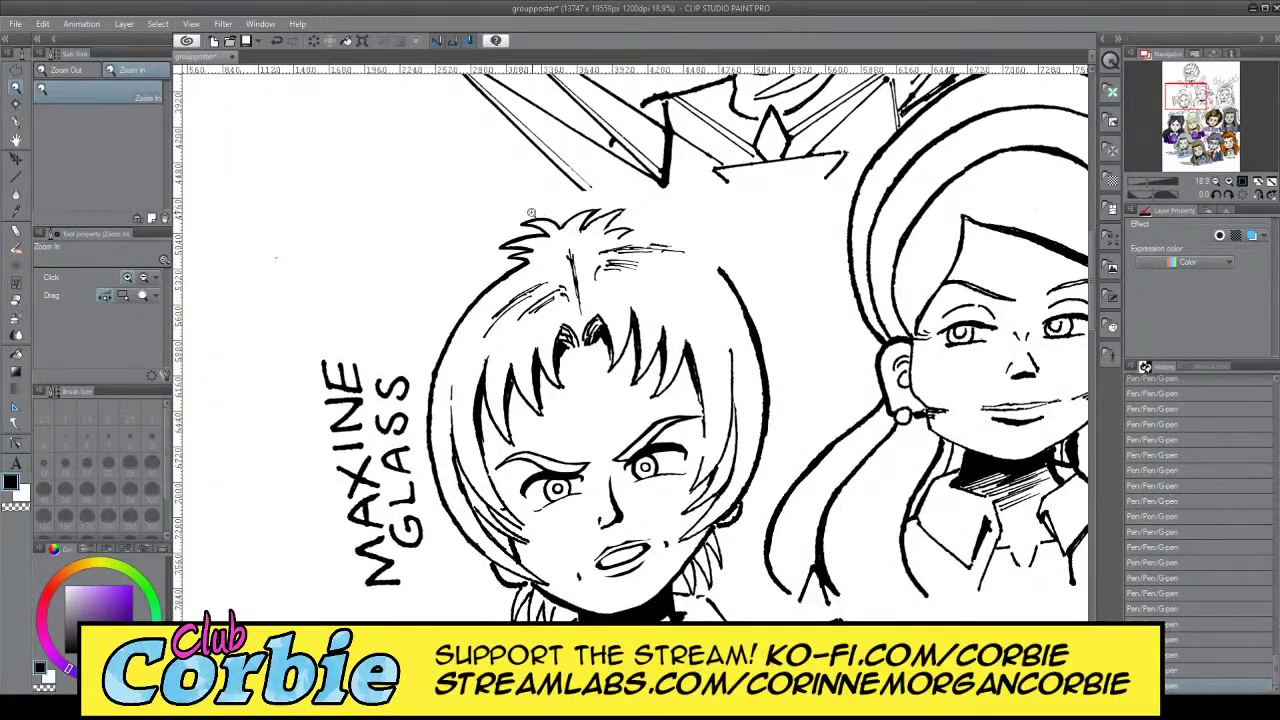
scroll(559, 199, up, 5)
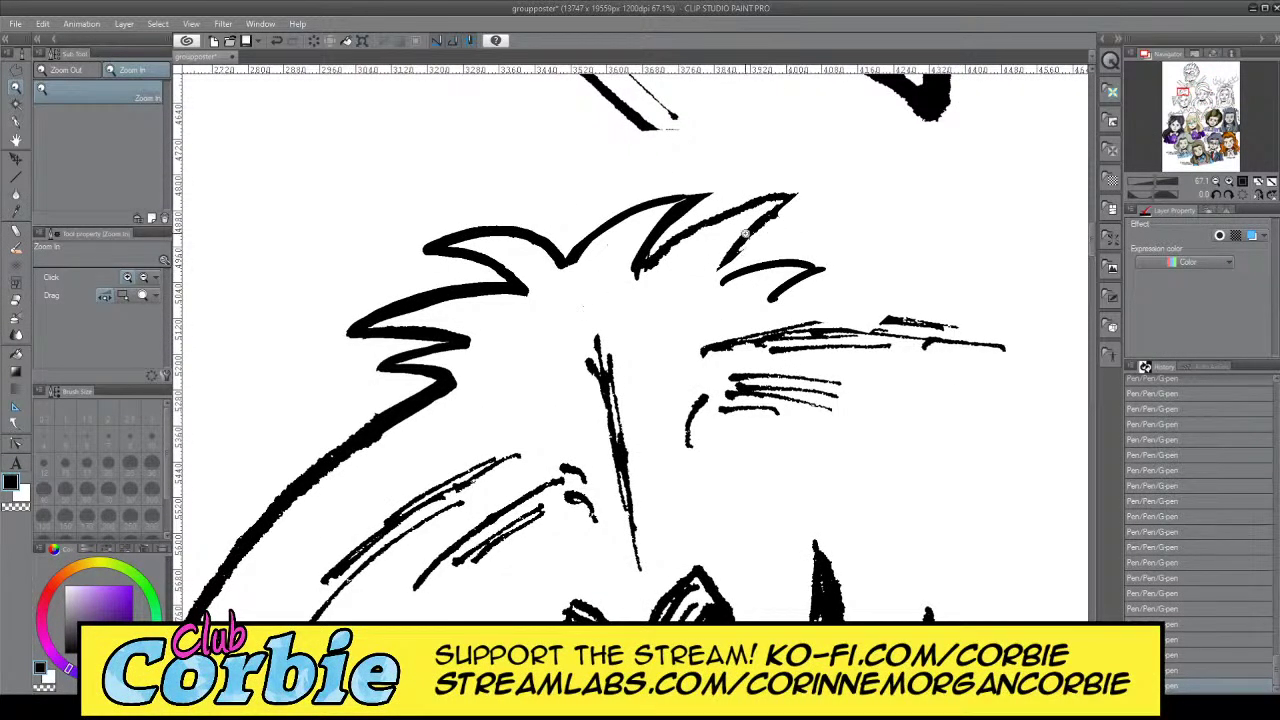
scroll(745, 233, up, 3)
click(17, 121)
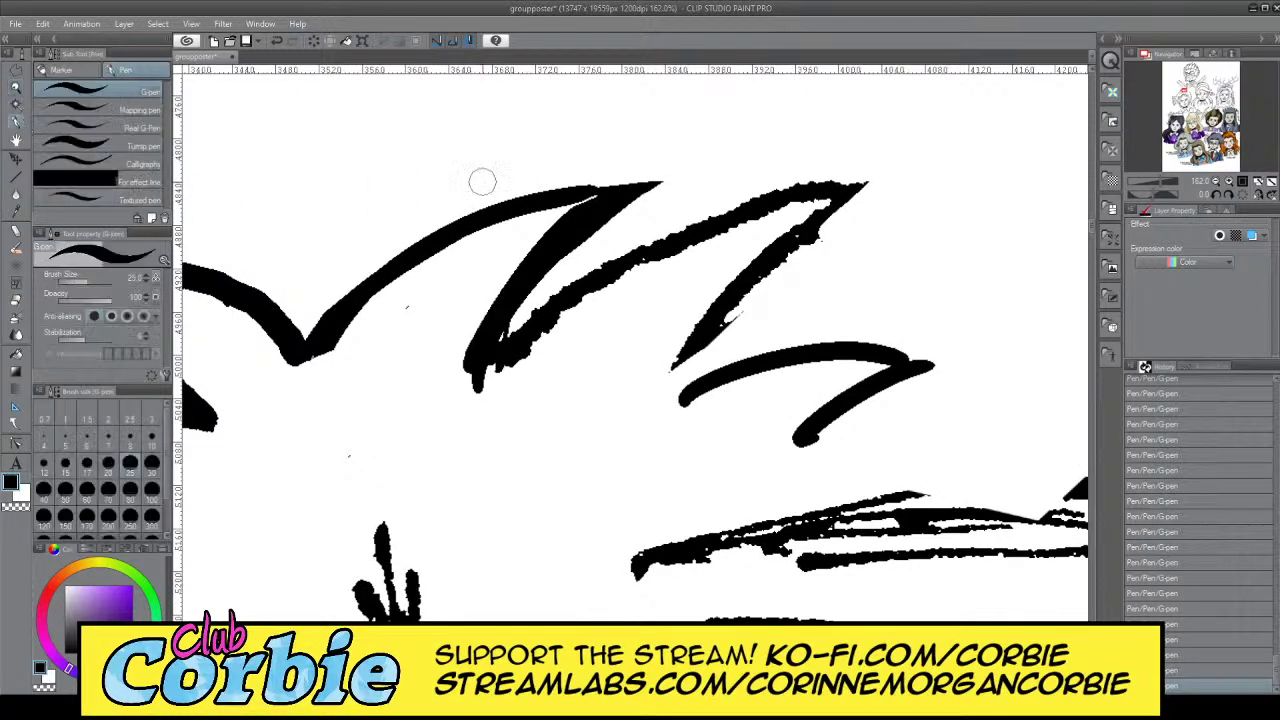
mouse_move(680, 362)
mouse_down()
mouse_move(650, 400)
mouse_move(905, 193)
mouse_up()
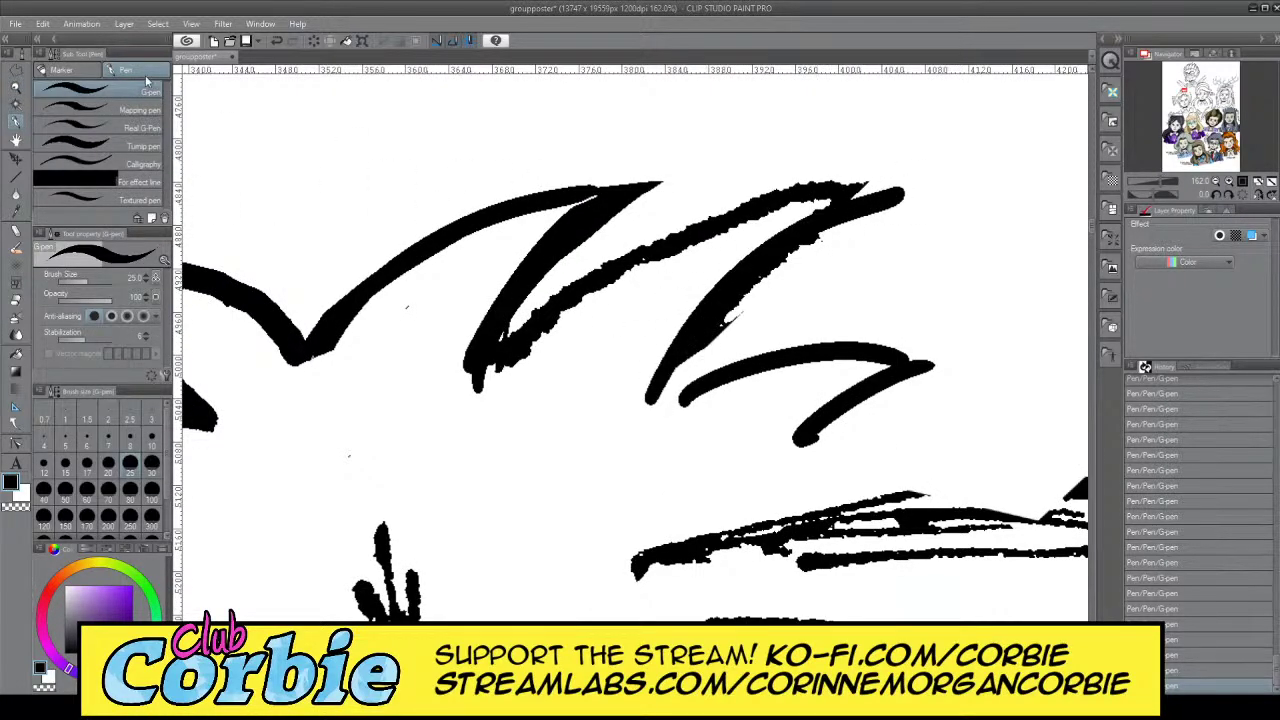
key(ctrl+z)
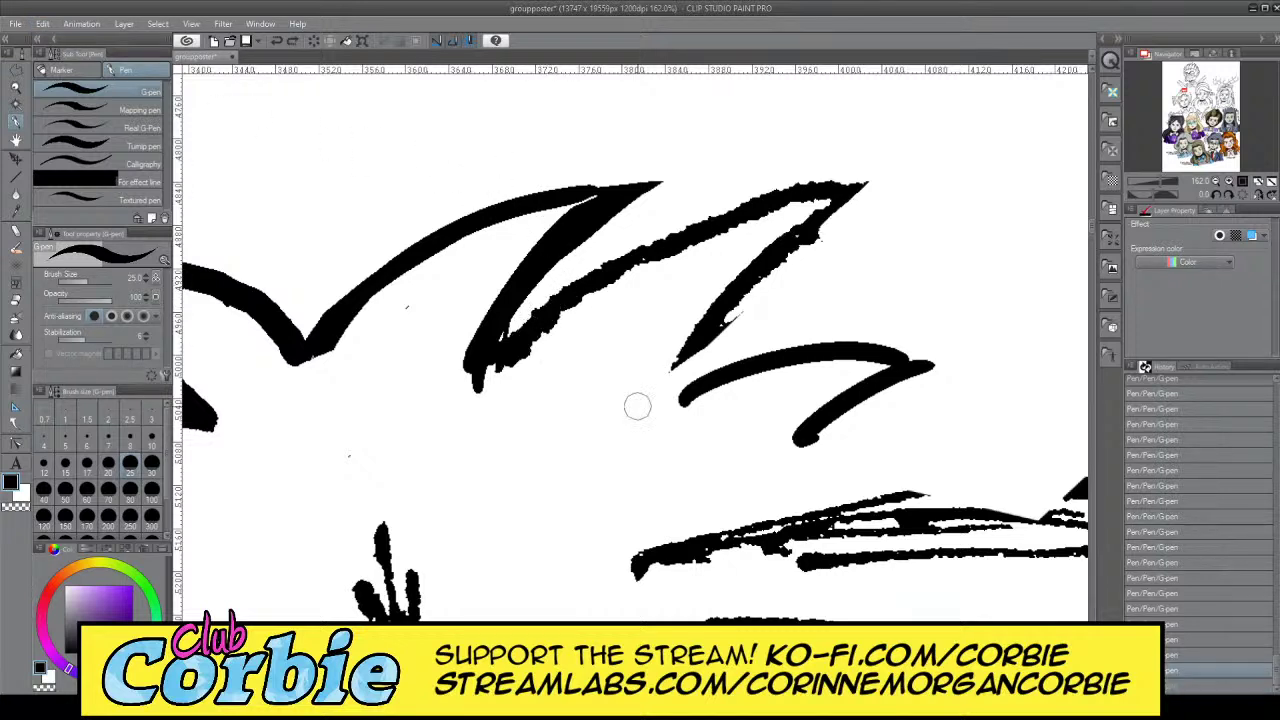
drag(610, 438, 942, 262)
Ink the upper line of the spike right of centre in black, from the central spike's base to the new tip
drag(477, 367, 935, 255)
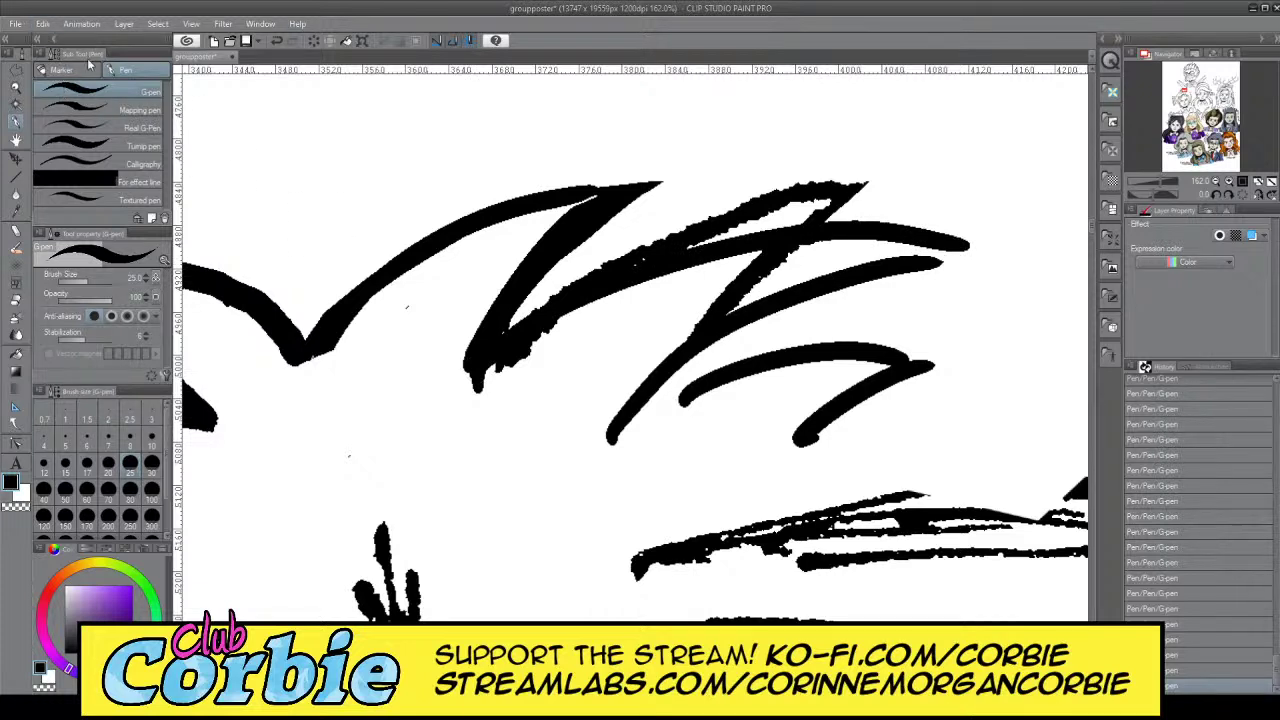
key(ctrl+z)
mouse_move(468, 378)
mouse_down()
mouse_move(534, 311)
mouse_move(935, 255)
mouse_up()
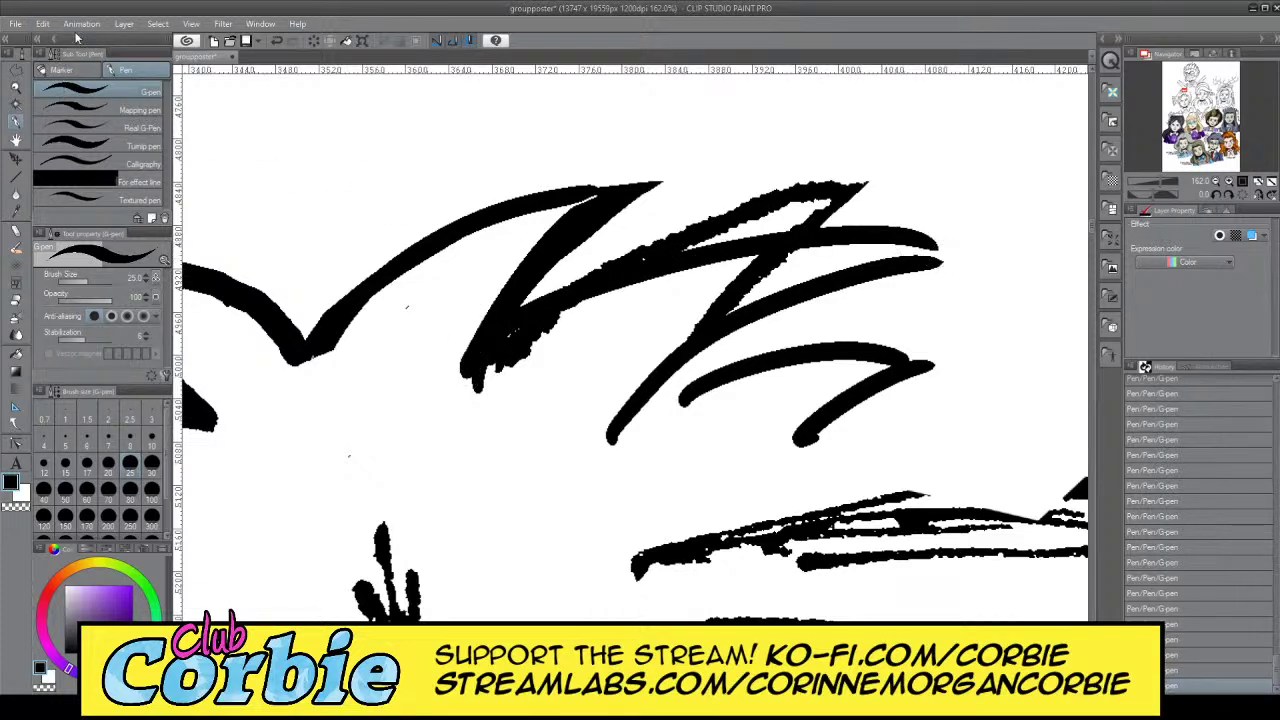
key(ctrl+z)
mouse_move(478, 365)
mouse_down()
mouse_move(801, 252)
mouse_move(940, 262)
mouse_up()
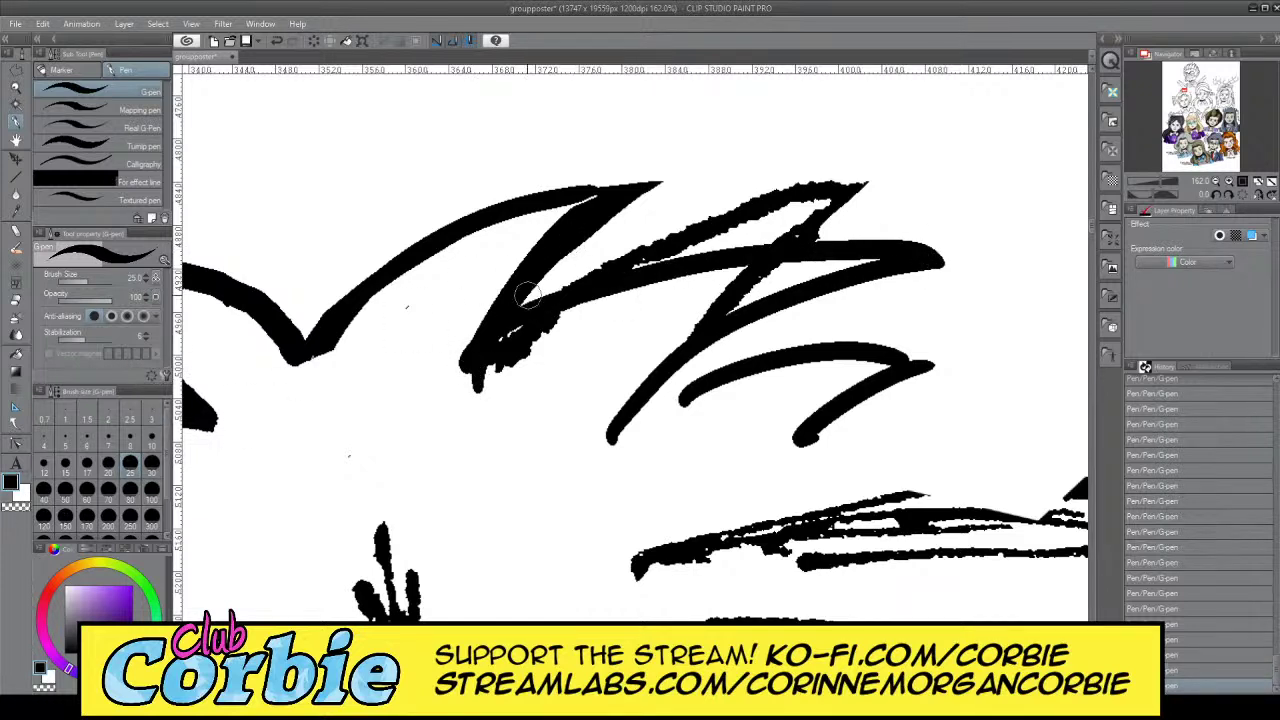
drag(582, 262, 880, 218)
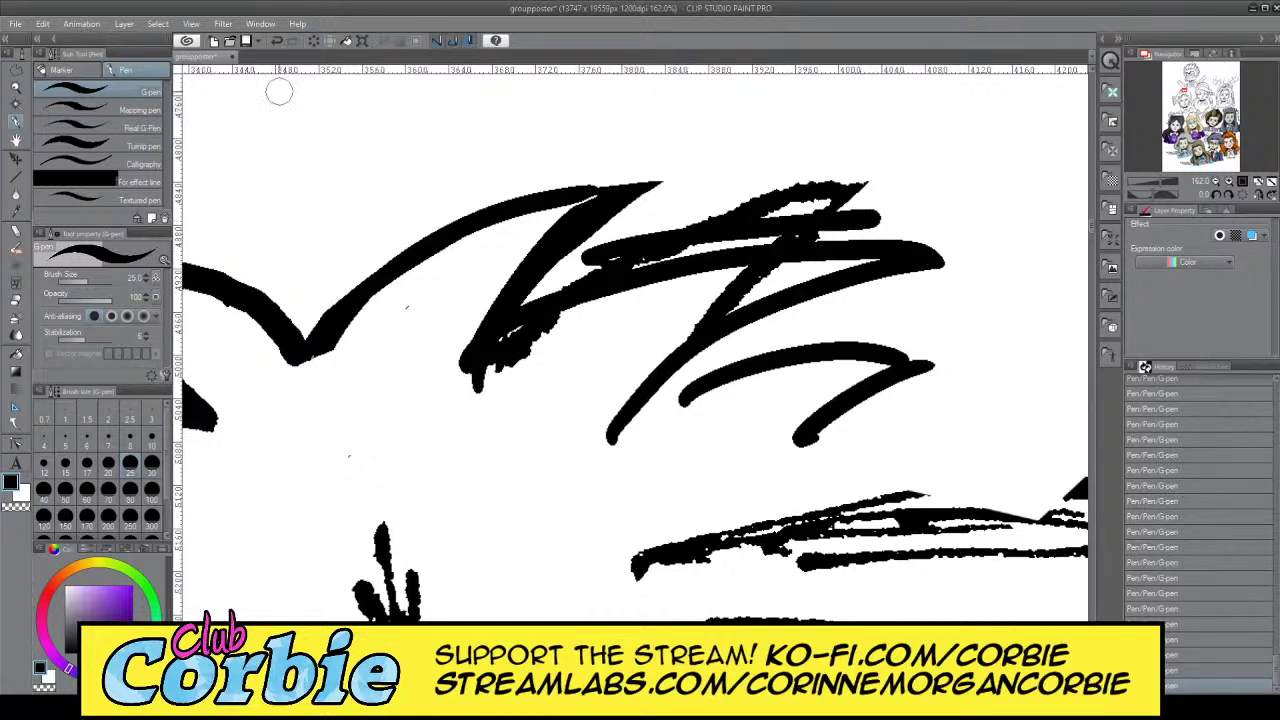
key(ctrl+z)
Erase the old rough outline around the redrawn spike with white strokes and sharpen its base beside the central spike
key(x)
mouse_move(593, 257)
mouse_down()
mouse_move(837, 214)
mouse_move(766, 197)
mouse_up()
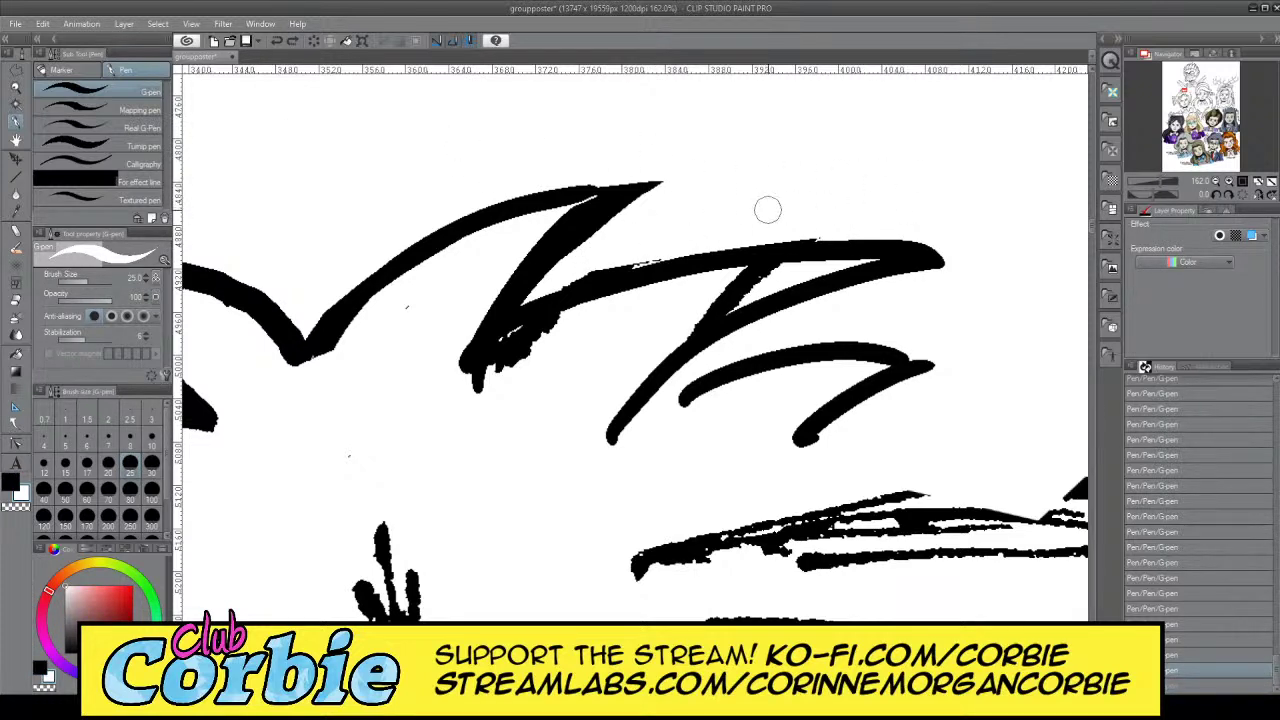
mouse_move(581, 316)
mouse_down()
mouse_move(621, 314)
mouse_move(435, 383)
mouse_move(612, 314)
mouse_move(424, 361)
mouse_move(580, 316)
mouse_move(438, 354)
mouse_move(598, 268)
mouse_move(735, 237)
mouse_up()
key(x)
key(ctrl+z)
key(x)
drag(543, 287, 715, 240)
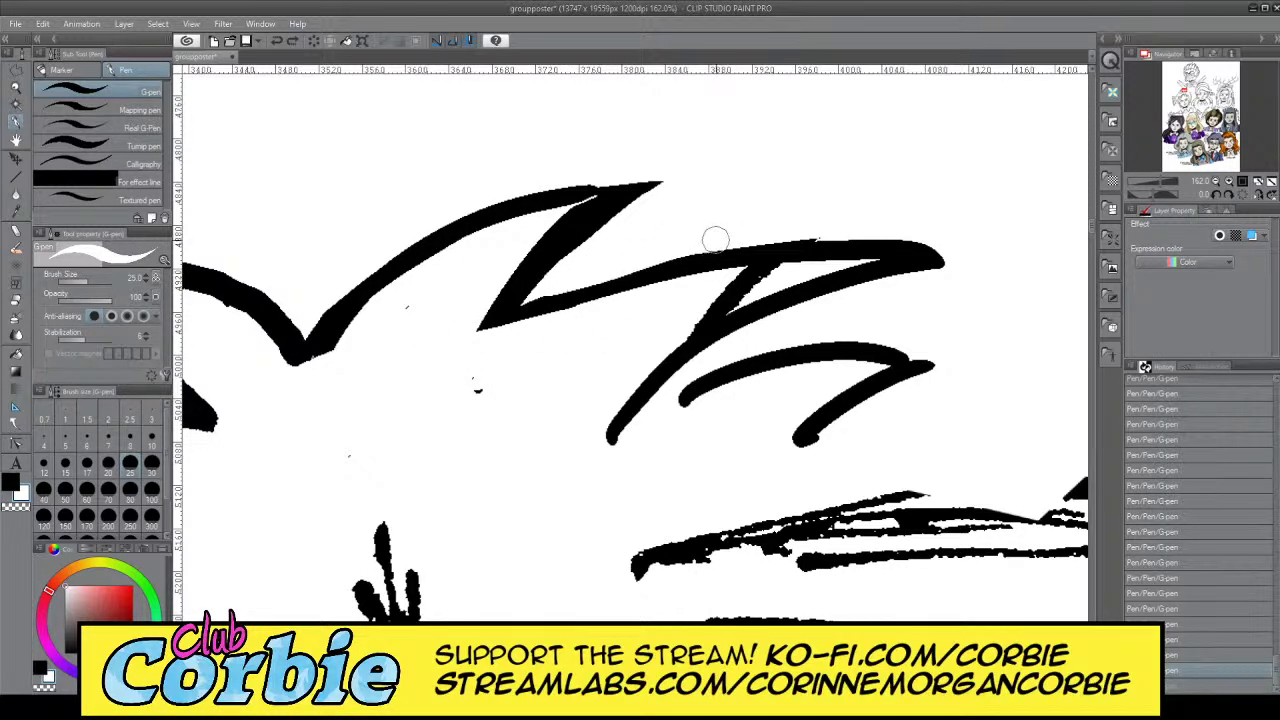
drag(700, 290, 795, 268)
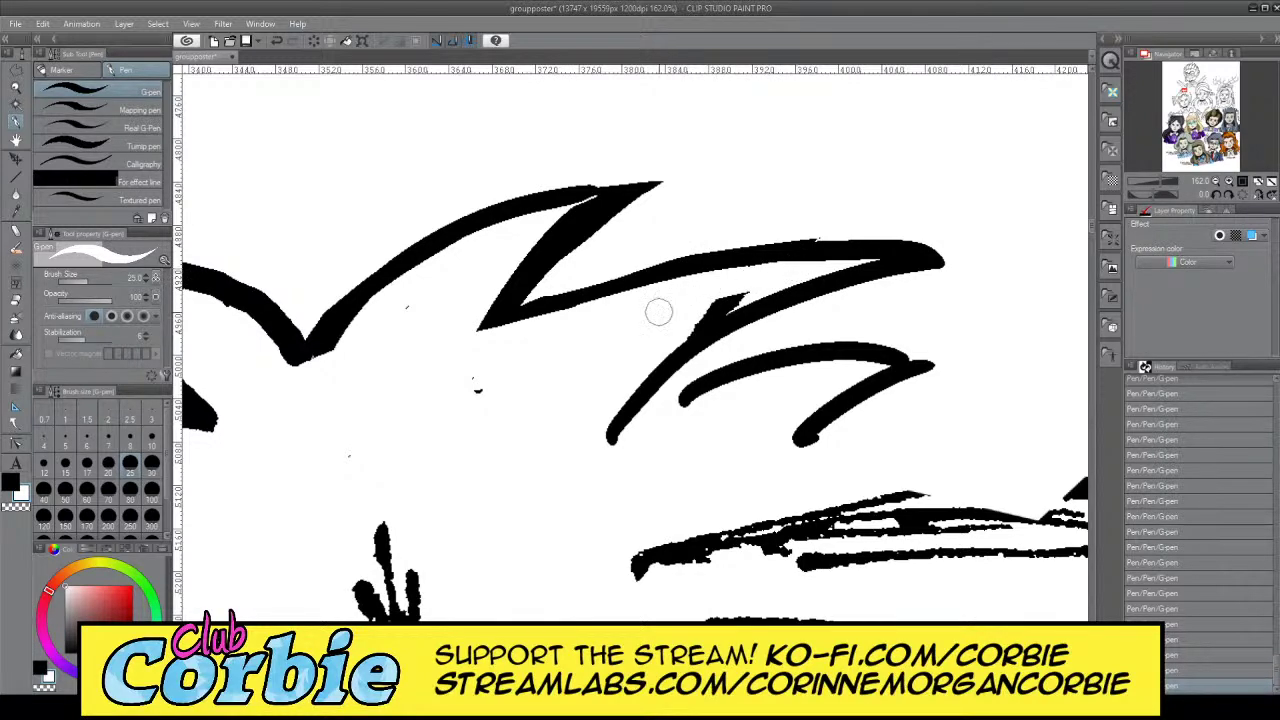
key(ctrl+z)
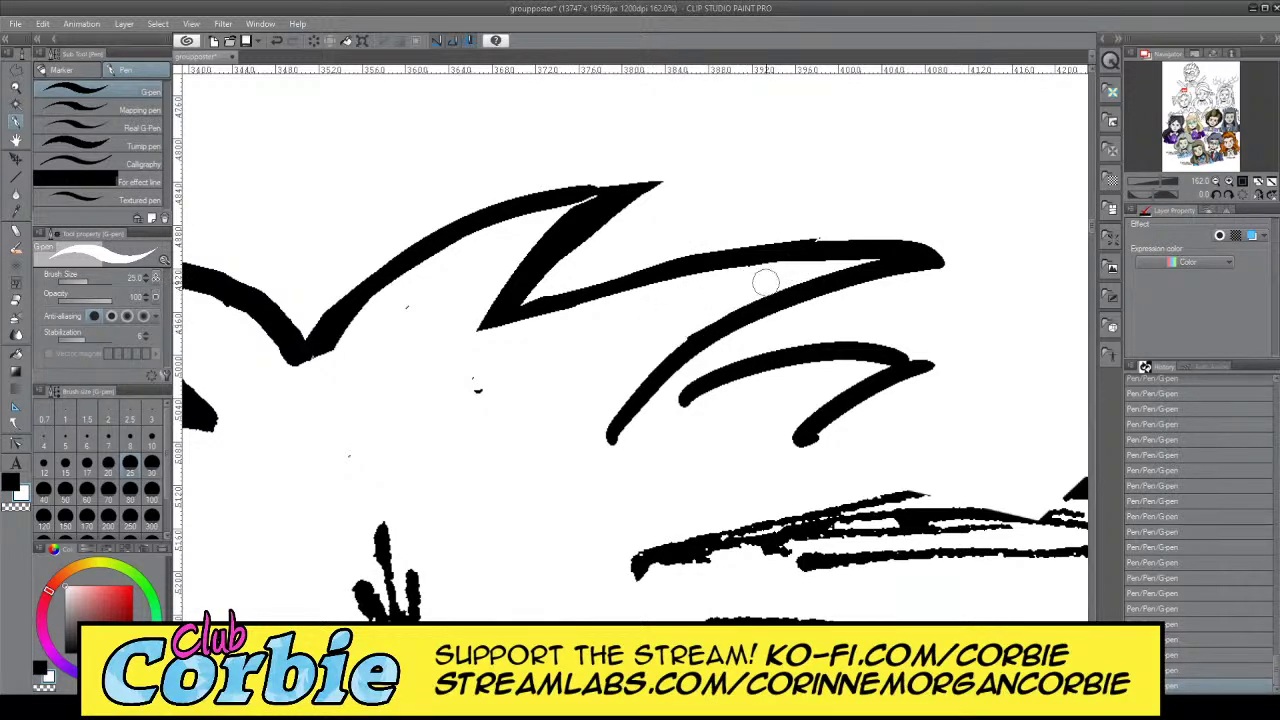
Join the lowest right-hand spike to the base of the spike above and extend its lower line downward in black
key(x)
mouse_move(628, 437)
mouse_down()
mouse_move(796, 355)
mouse_move(649, 407)
mouse_move(744, 360)
mouse_up()
key(ctrl+z)
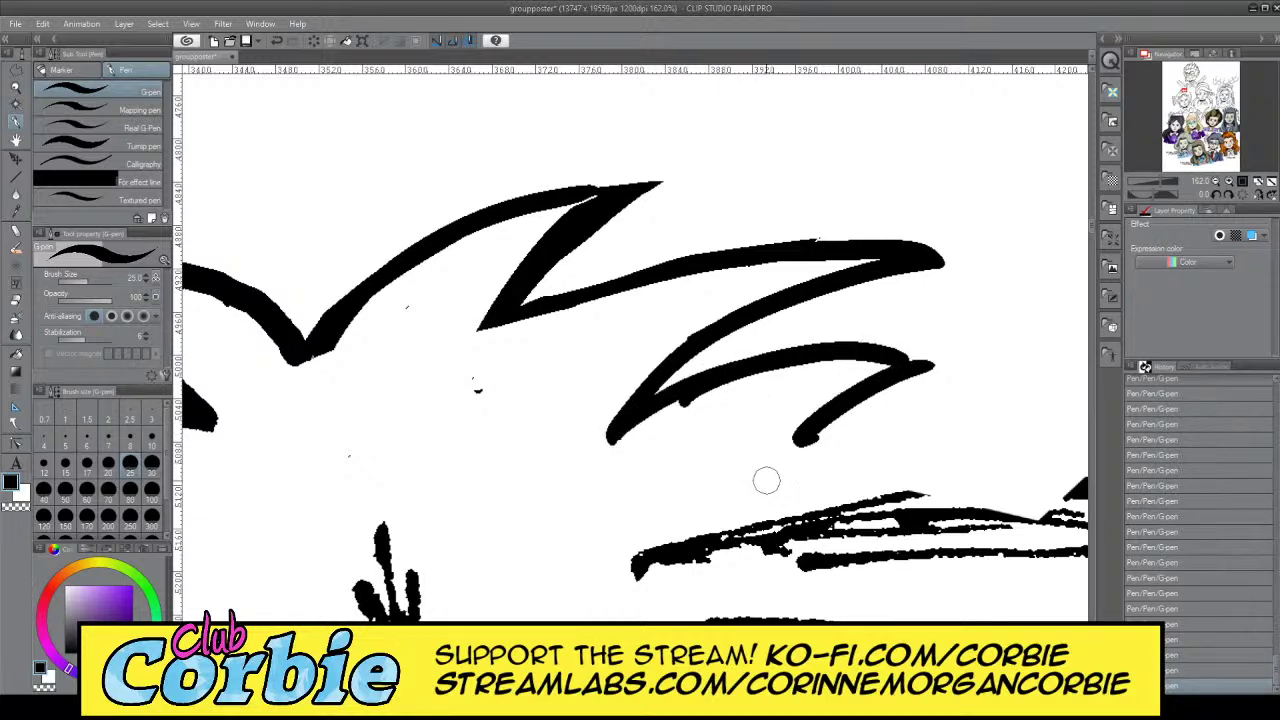
mouse_move(766, 480)
mouse_down()
mouse_move(854, 386)
mouse_move(941, 347)
mouse_up()
key(ctrl+z)
drag(738, 493, 928, 364)
key(x)
key(x)
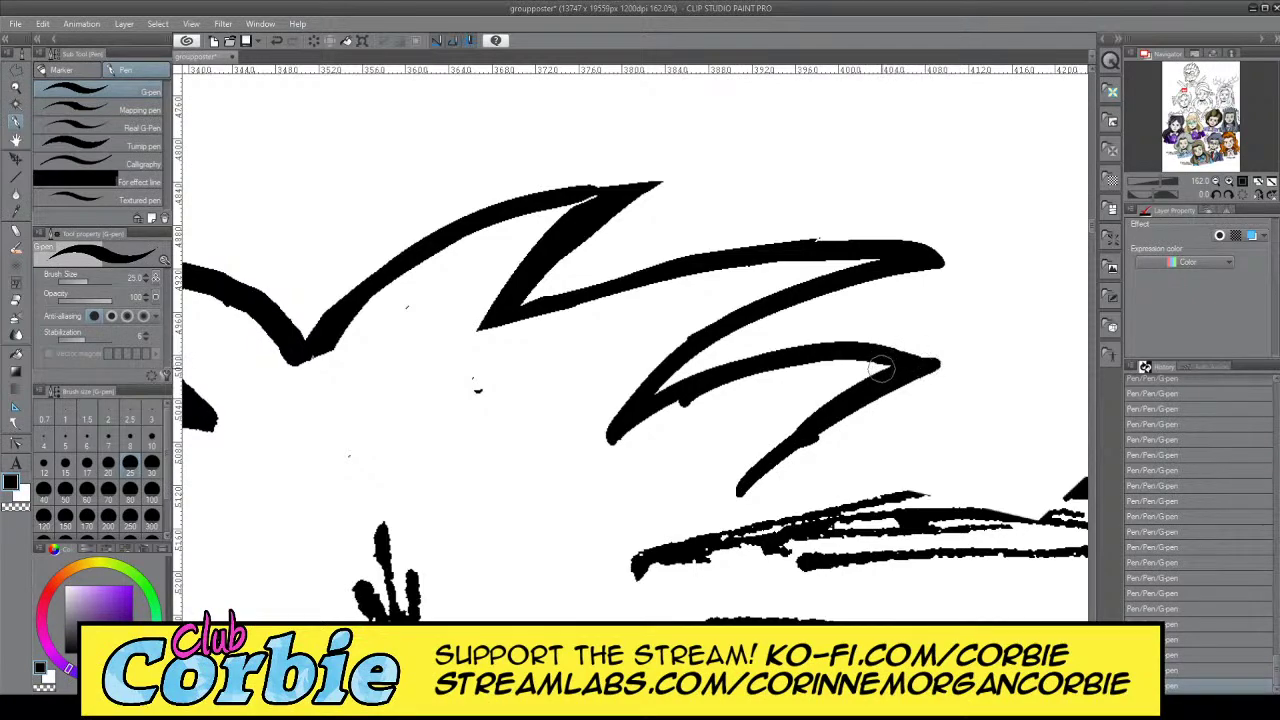
Examine the re-inked hair spikes against the whole character and the neighbouring figures
click(15, 88)
drag(521, 281, 370, 290)
scroll(551, 328, down, 3)
scroll(613, 487, up, 1)
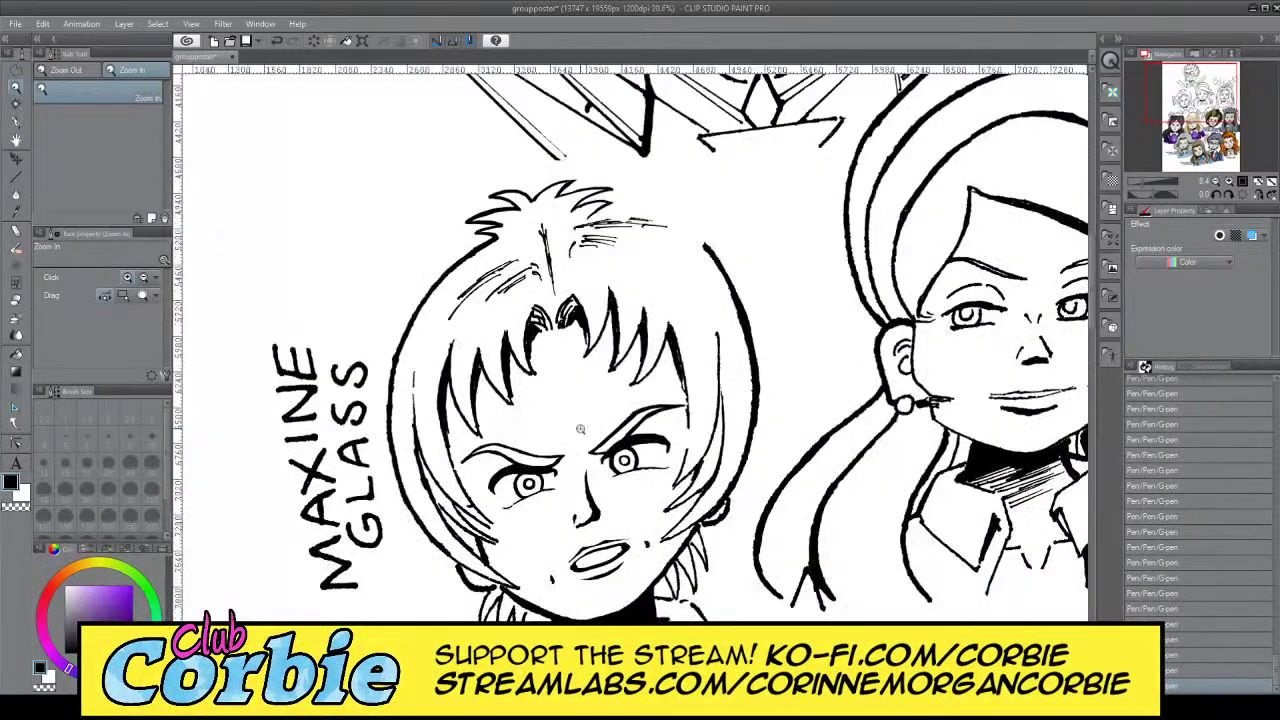
scroll(613, 487, down, 3)
scroll(608, 490, up, 4)
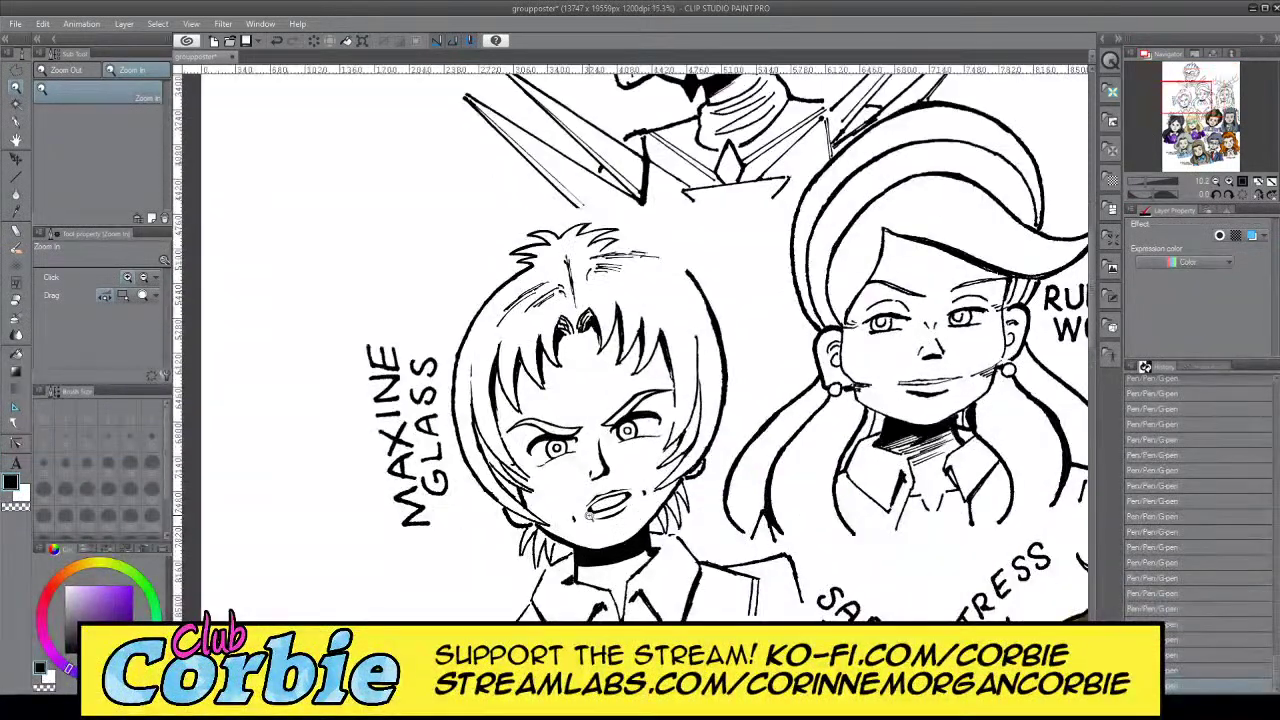
scroll(605, 491, down, 2)
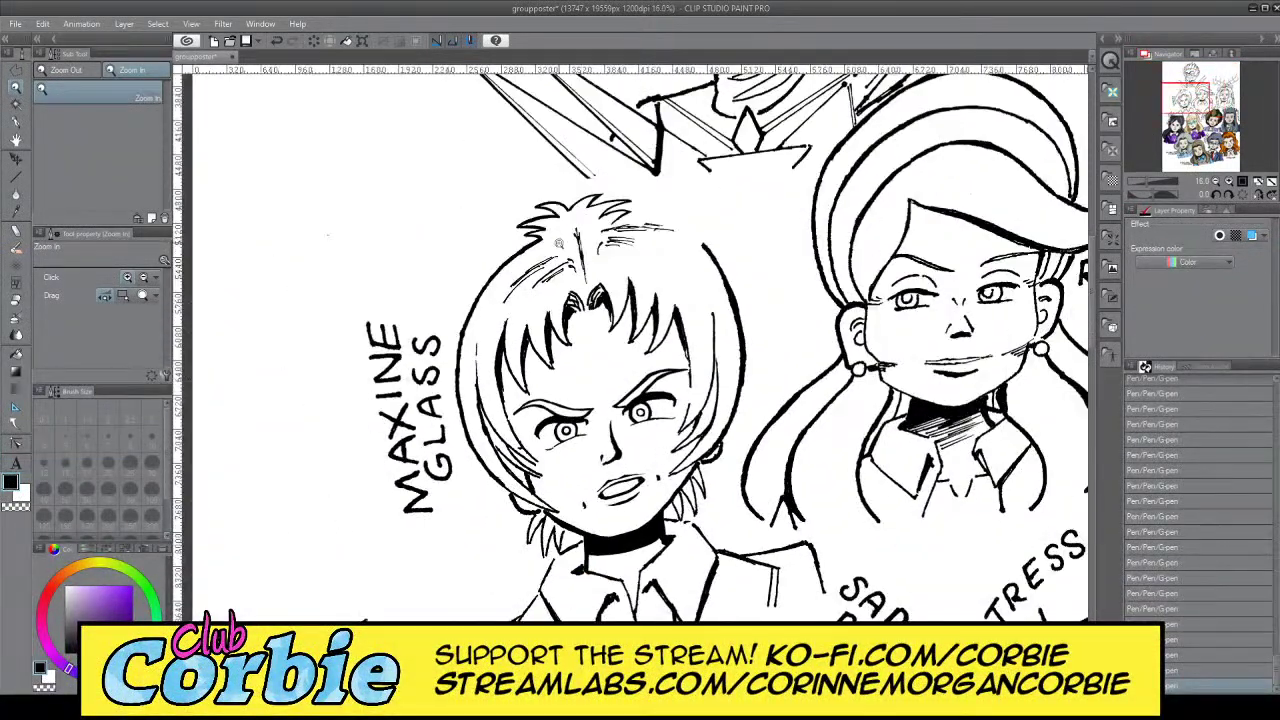
scroll(600, 230, up, 4)
scroll(623, 223, down, 3)
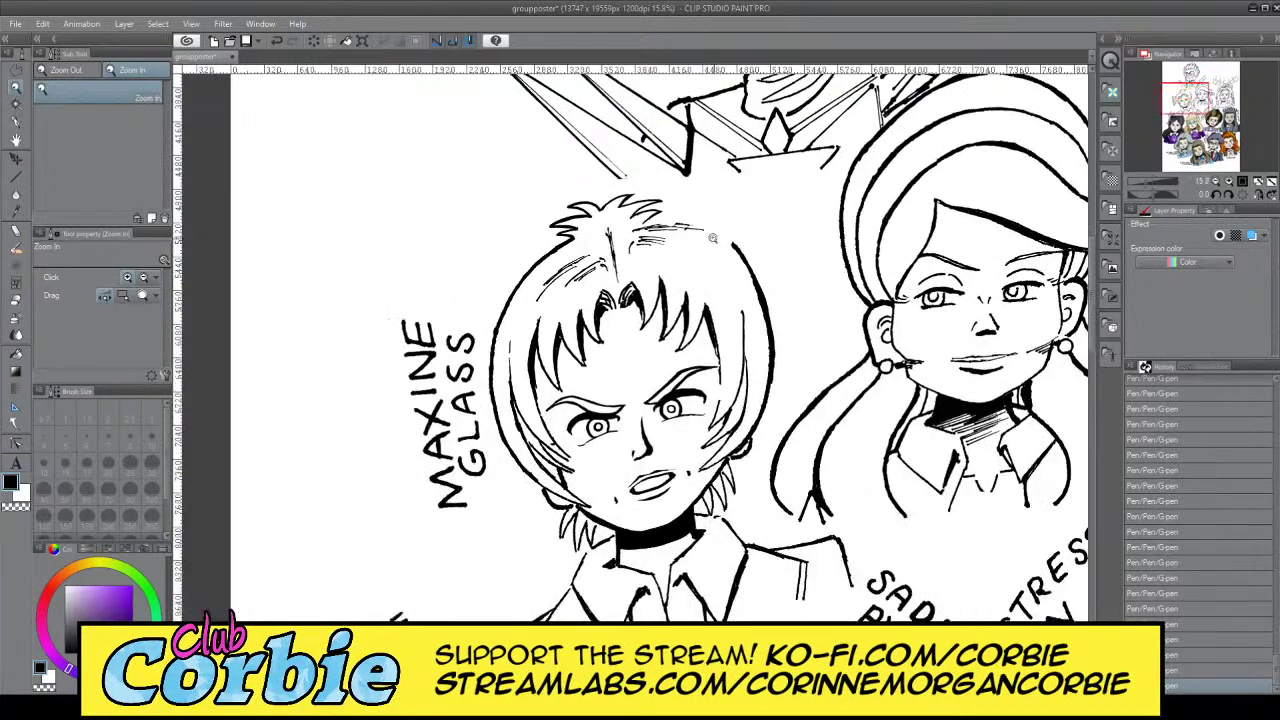
scroll(706, 222, up, 2)
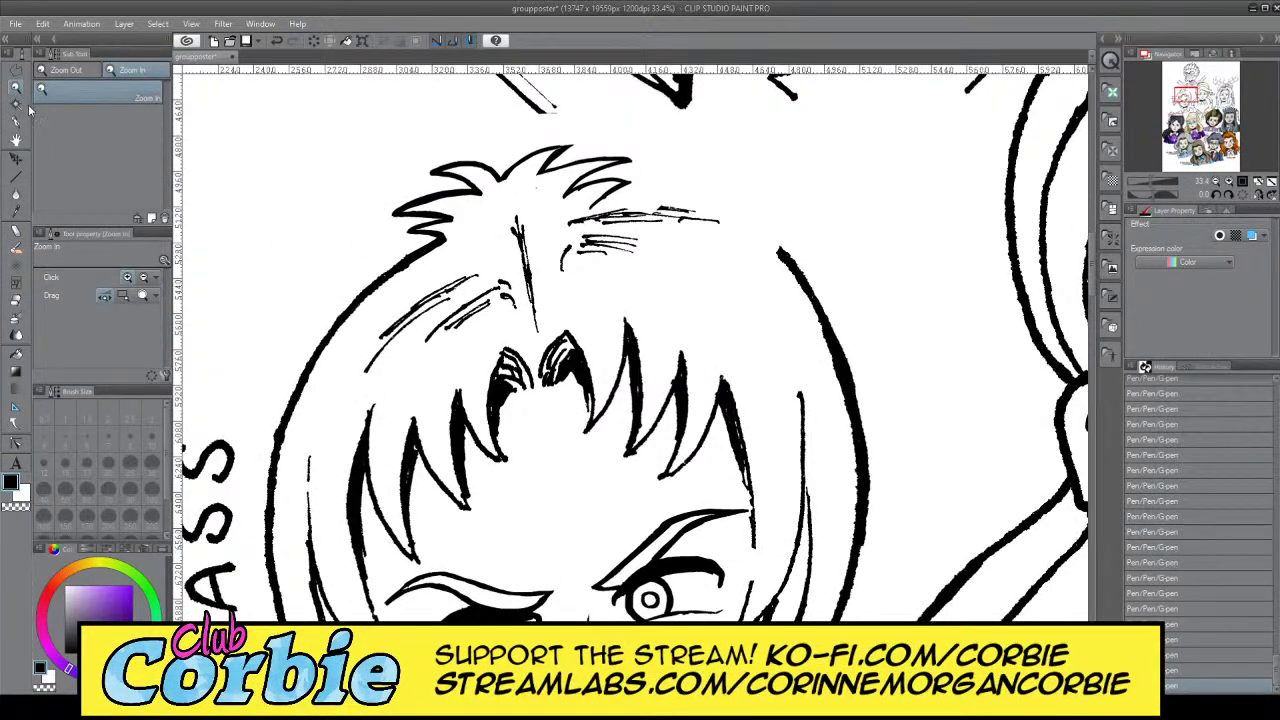
key(m)
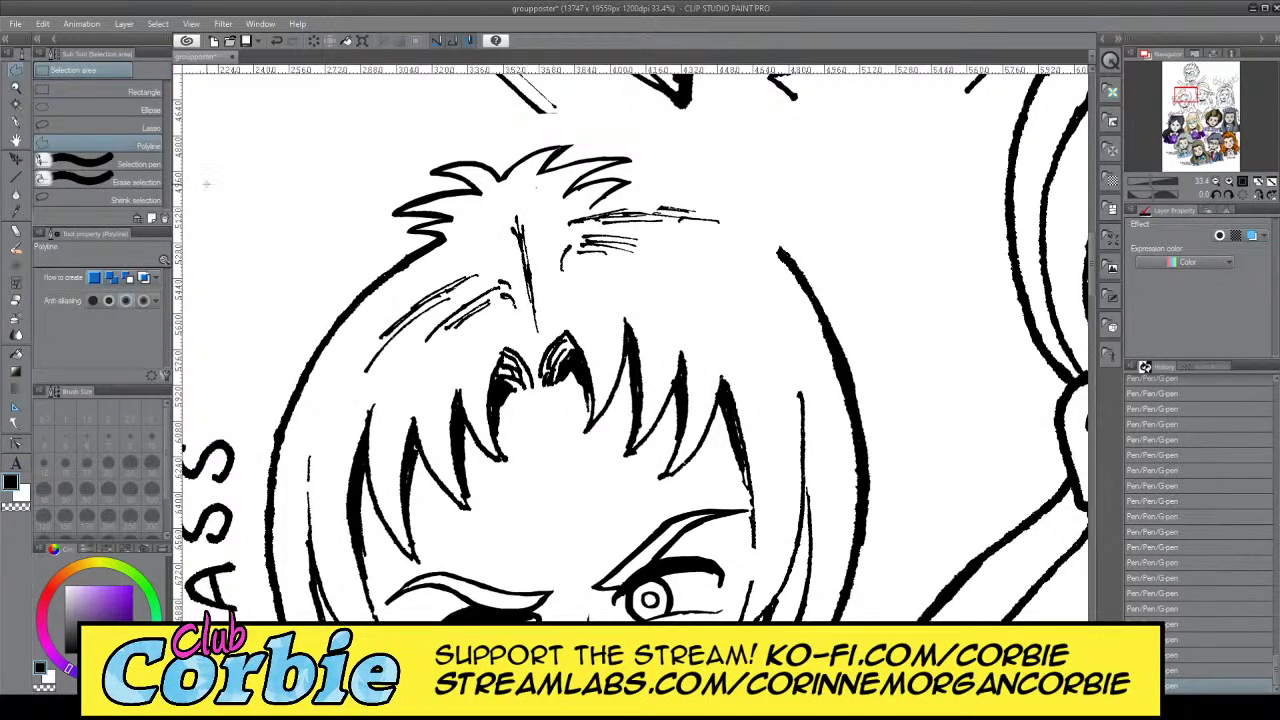
Thicken the lower and upper lines of the spike right of centre with black G-pen strokes
click(17, 86)
drag(603, 141, 378, 174)
click(15, 121)
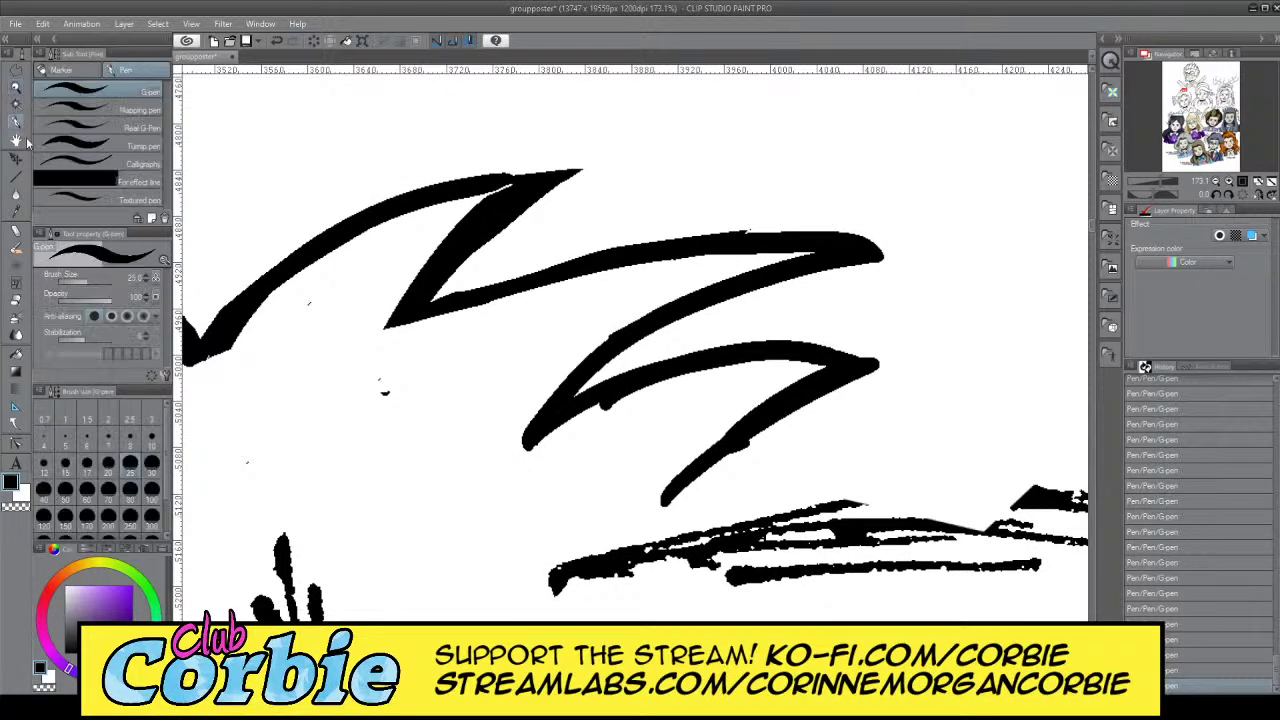
mouse_move(563, 398)
mouse_down()
mouse_move(760, 282)
mouse_move(820, 271)
mouse_up()
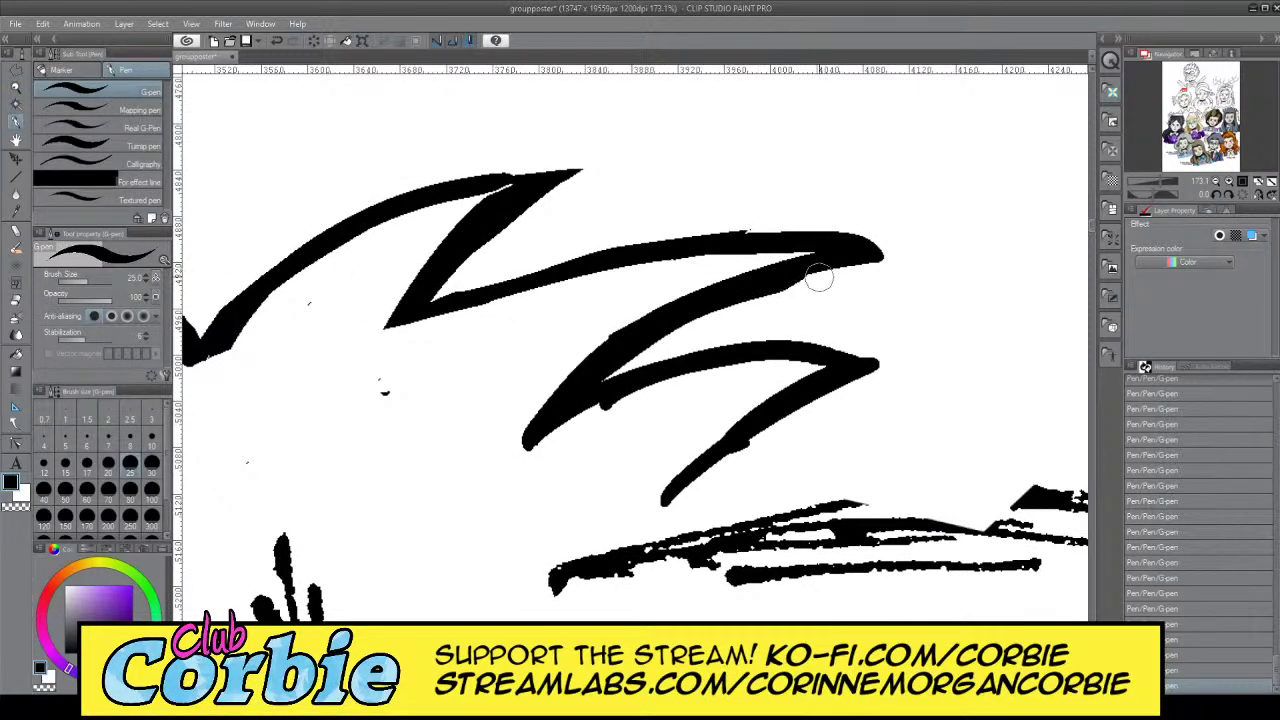
key(ctrl+z)
mouse_move(562, 403)
mouse_down()
mouse_move(633, 352)
mouse_move(848, 263)
mouse_move(815, 274)
mouse_move(866, 260)
mouse_up()
key(ctrl+z)
drag(669, 320, 865, 258)
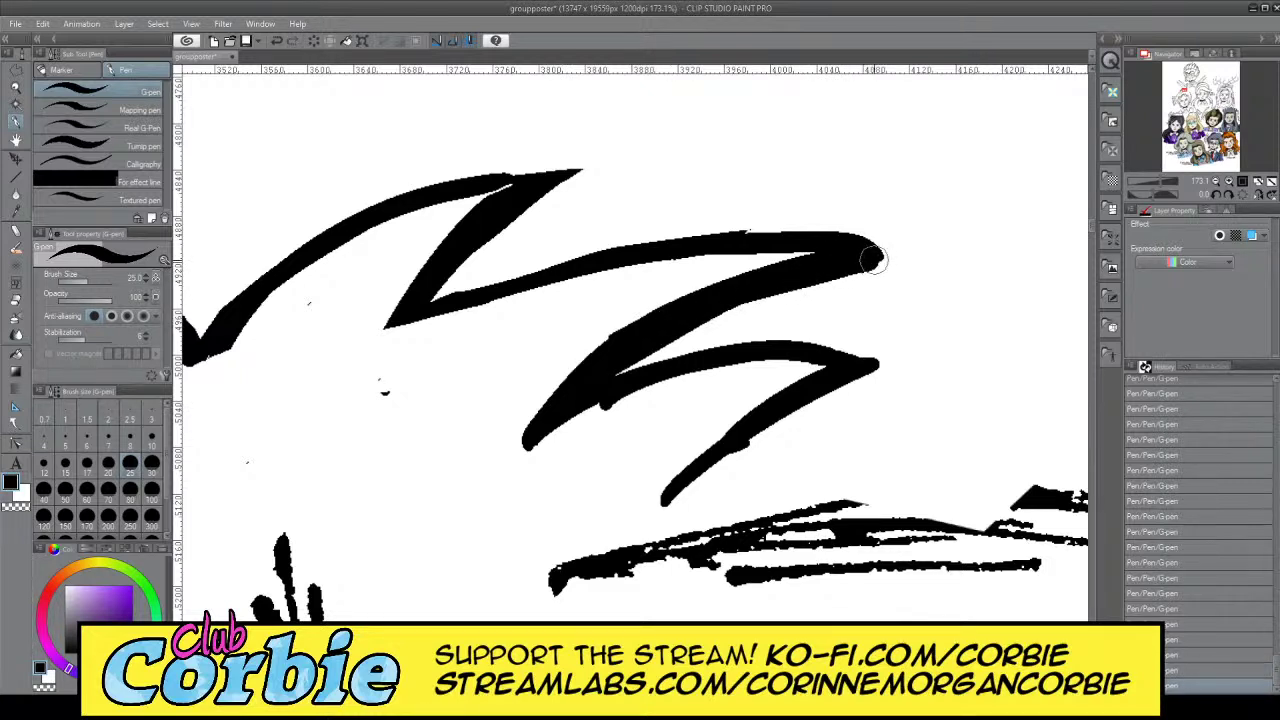
mouse_move(392, 316)
mouse_down()
mouse_move(498, 284)
mouse_move(845, 248)
mouse_up()
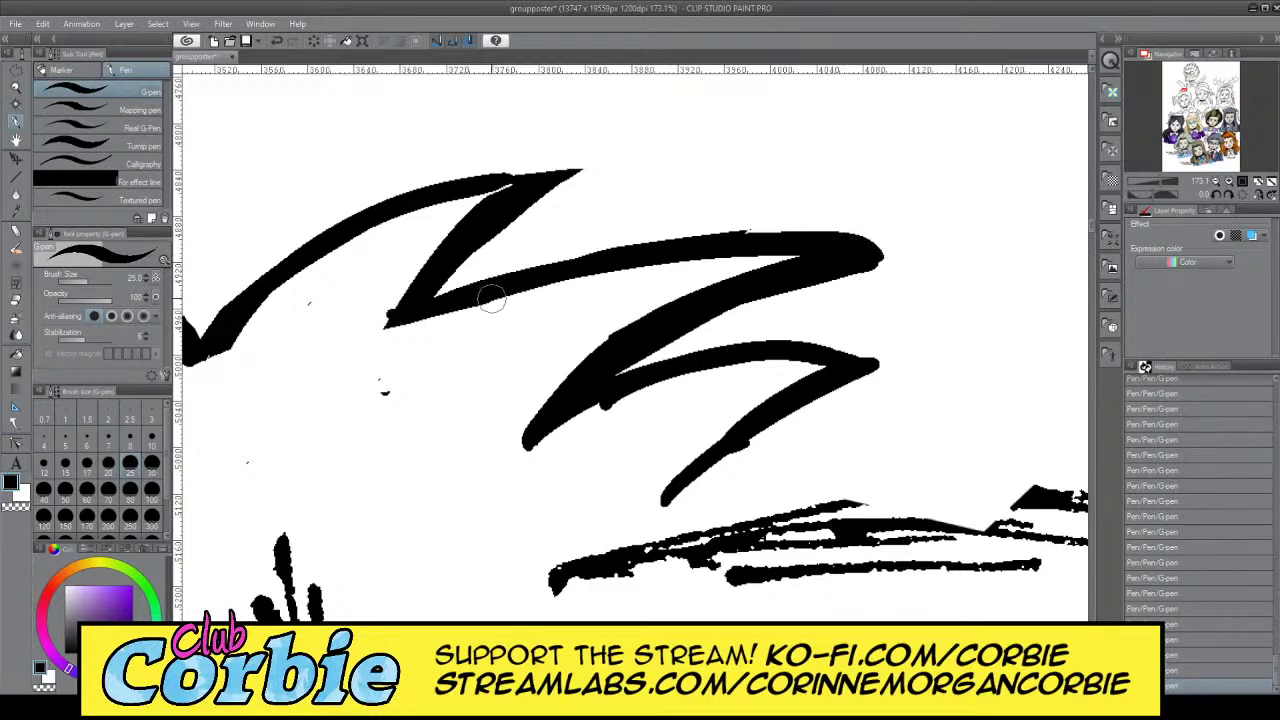
Thicken the inner line of the upper-left spike in black and smooth its tip and the rough spike bases with white strokes
drag(426, 302, 565, 181)
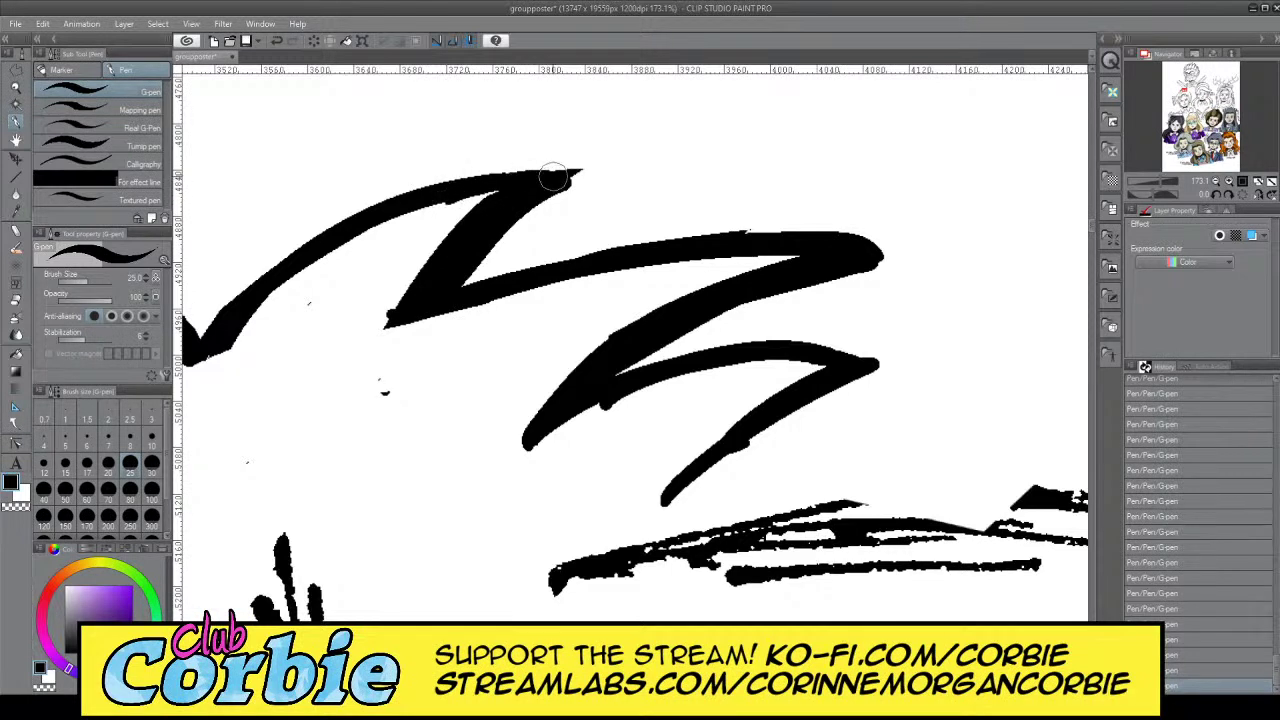
key(c)
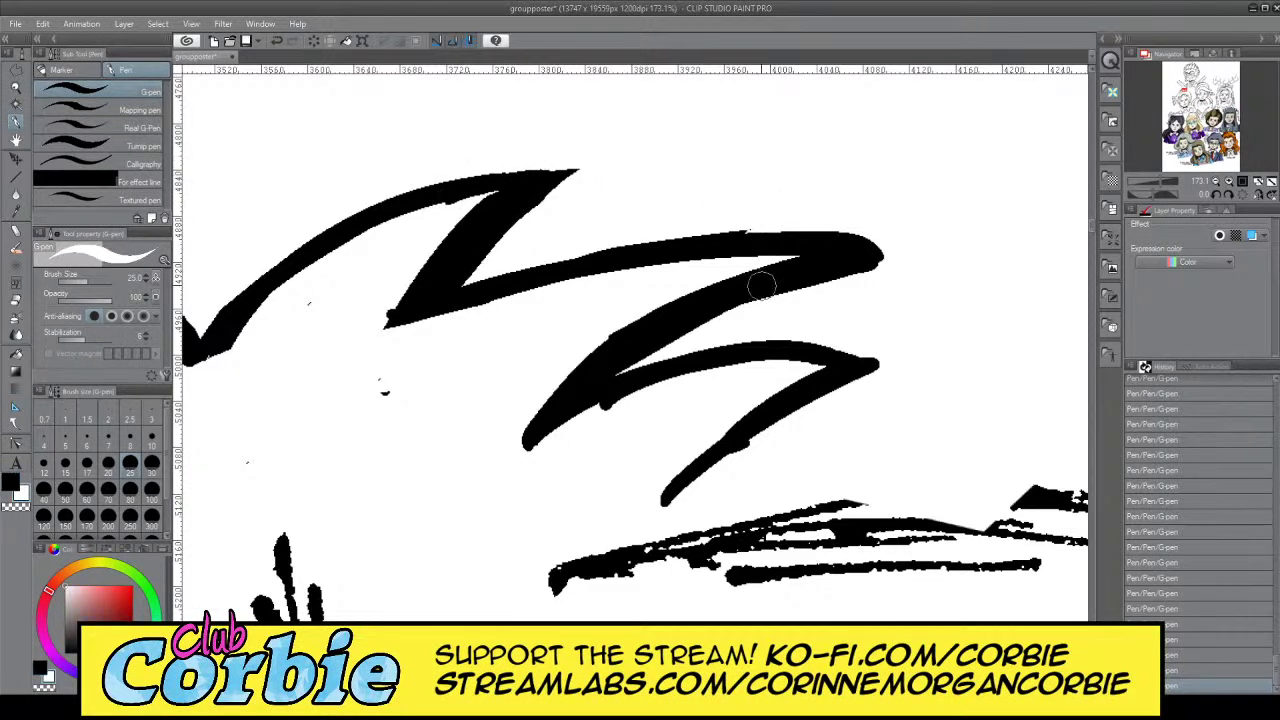
key(x)
drag(568, 438, 671, 381)
key(ctrl+z)
key(c)
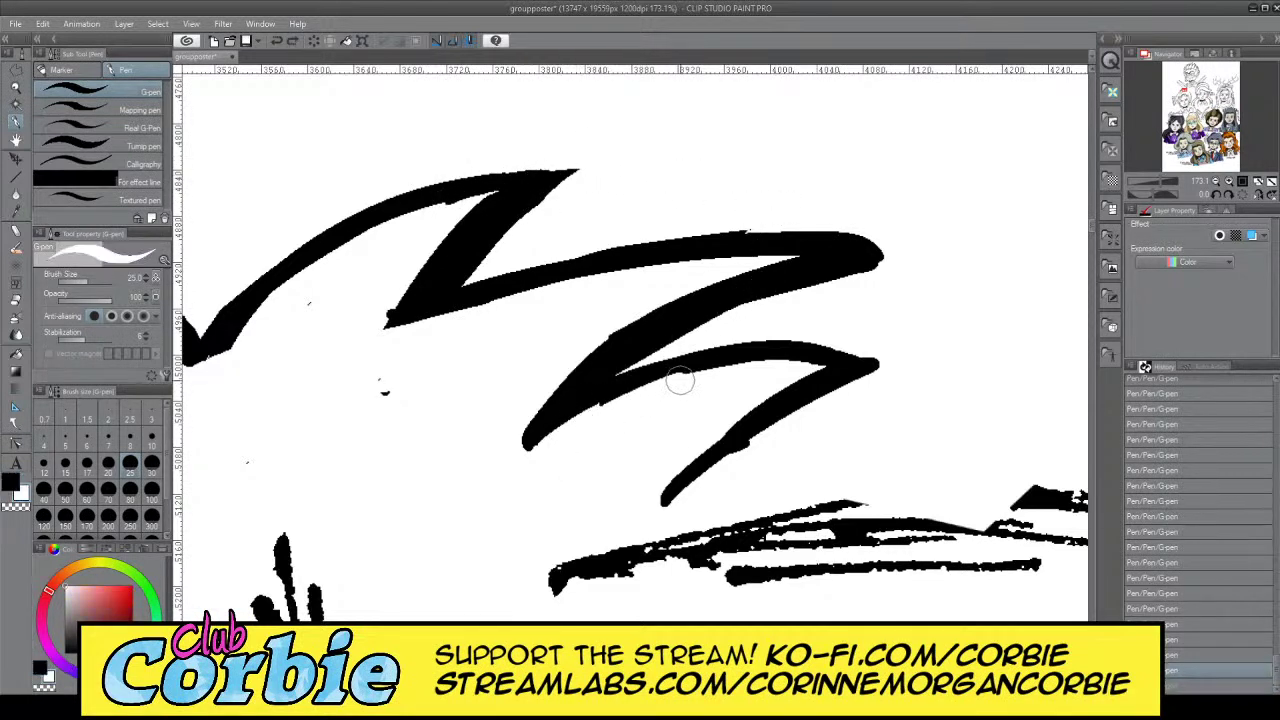
drag(576, 447, 640, 404)
key(ctrl+z)
key(ctrl+y)
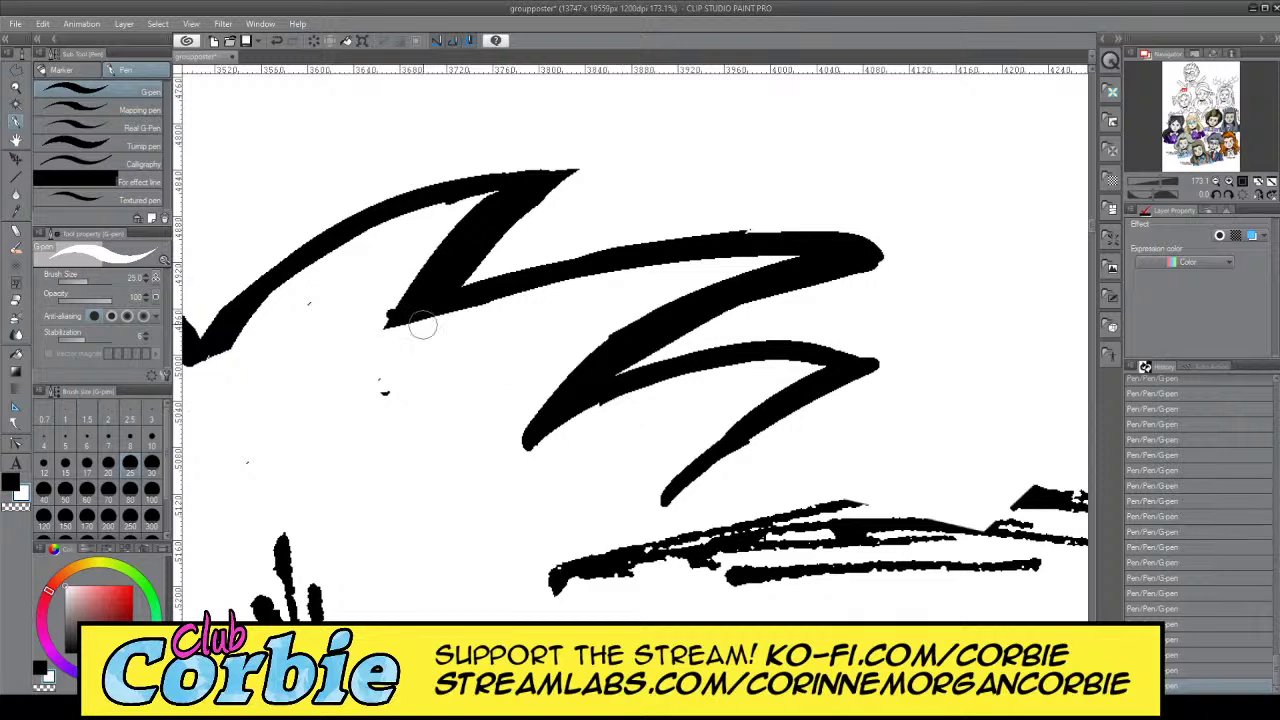
key(ctrl+z)
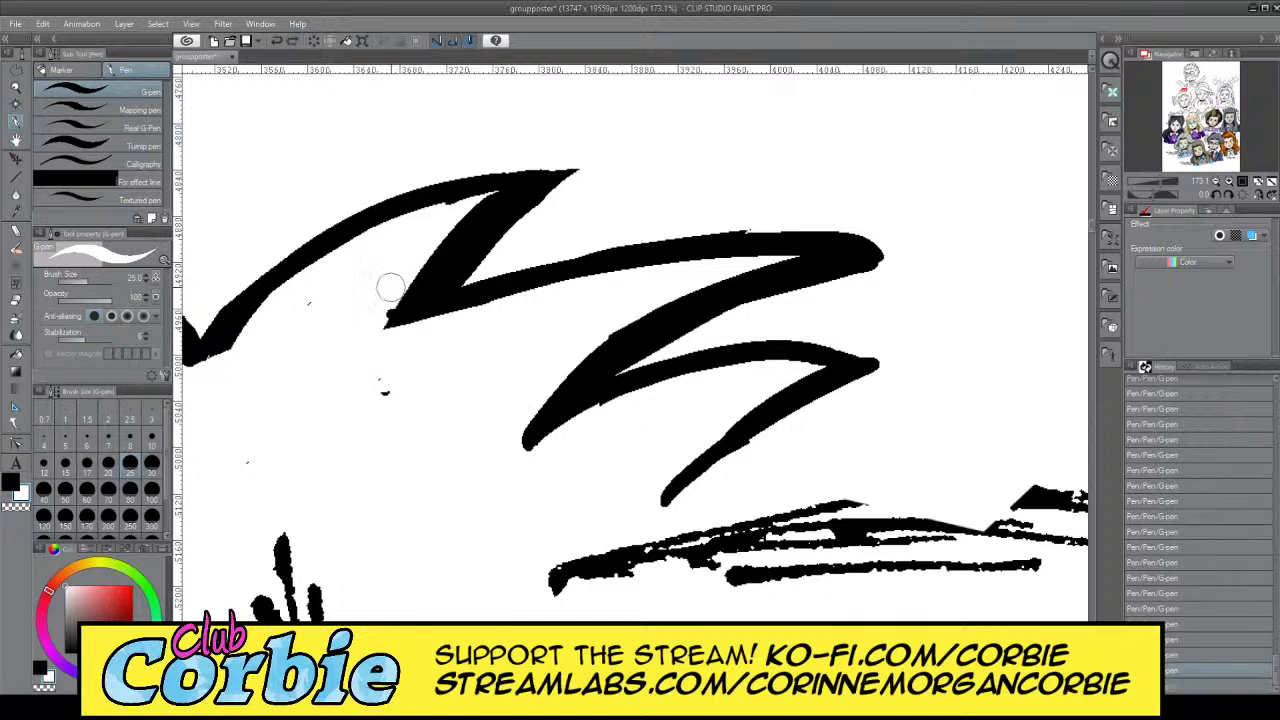
key(ctrl+y)
Thicken the base and the lower line of the lowest right-hand spike with black G-pen strokes
key(x)
mouse_move(630, 372)
mouse_down()
mouse_move(694, 349)
mouse_move(808, 353)
mouse_move(660, 362)
mouse_up()
key(ctrl+z)
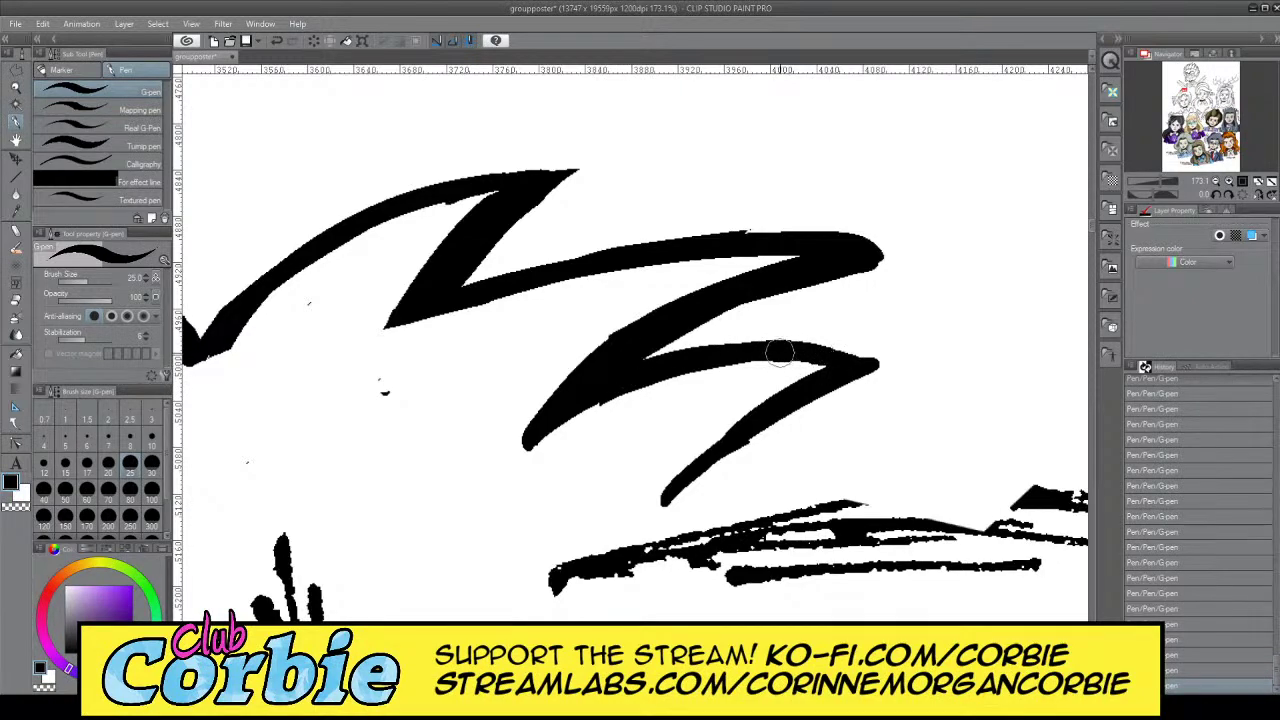
click(16, 87)
drag(430, 265, 368, 262)
click(436, 356)
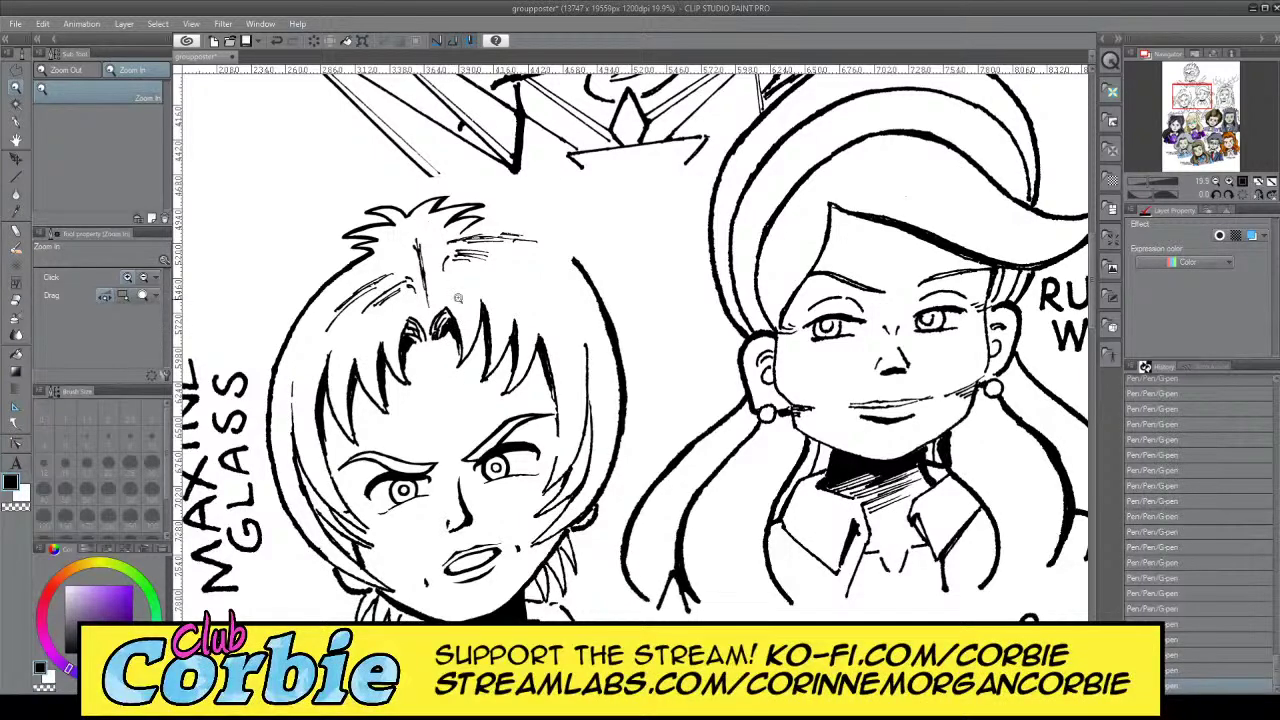
drag(413, 272, 450, 237)
drag(543, 216, 582, 203)
click(17, 120)
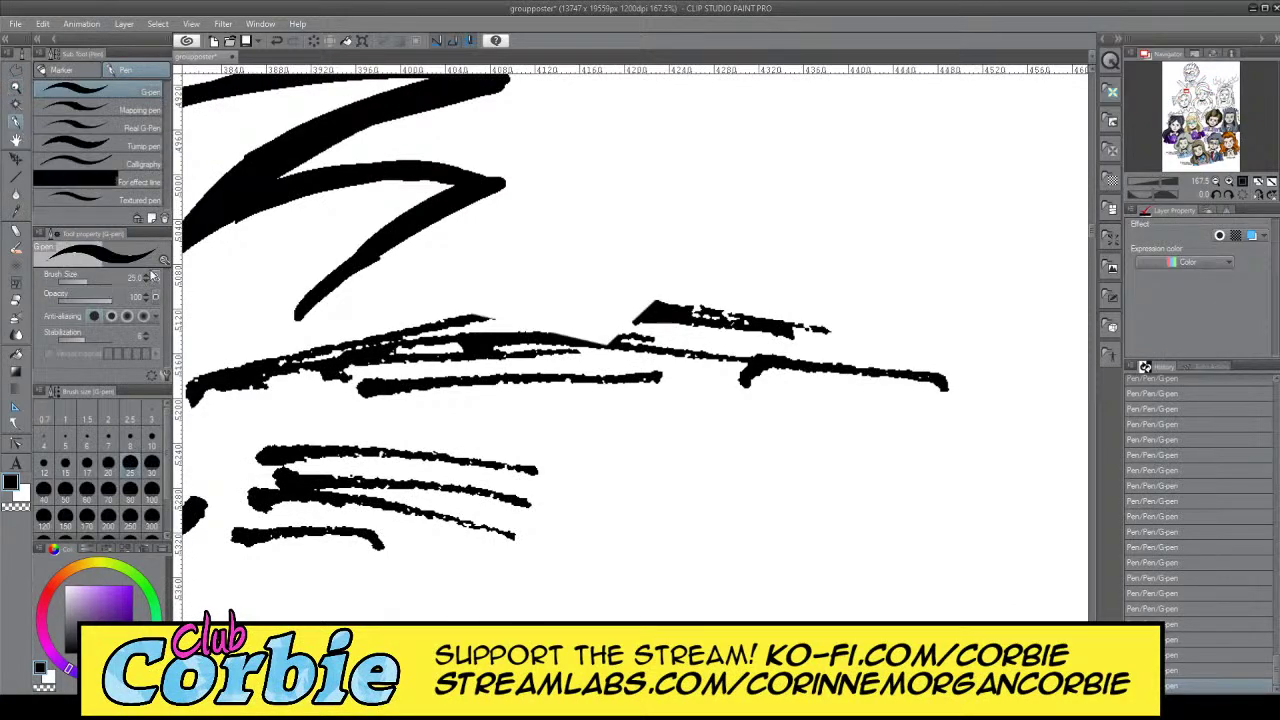
drag(301, 314, 493, 188)
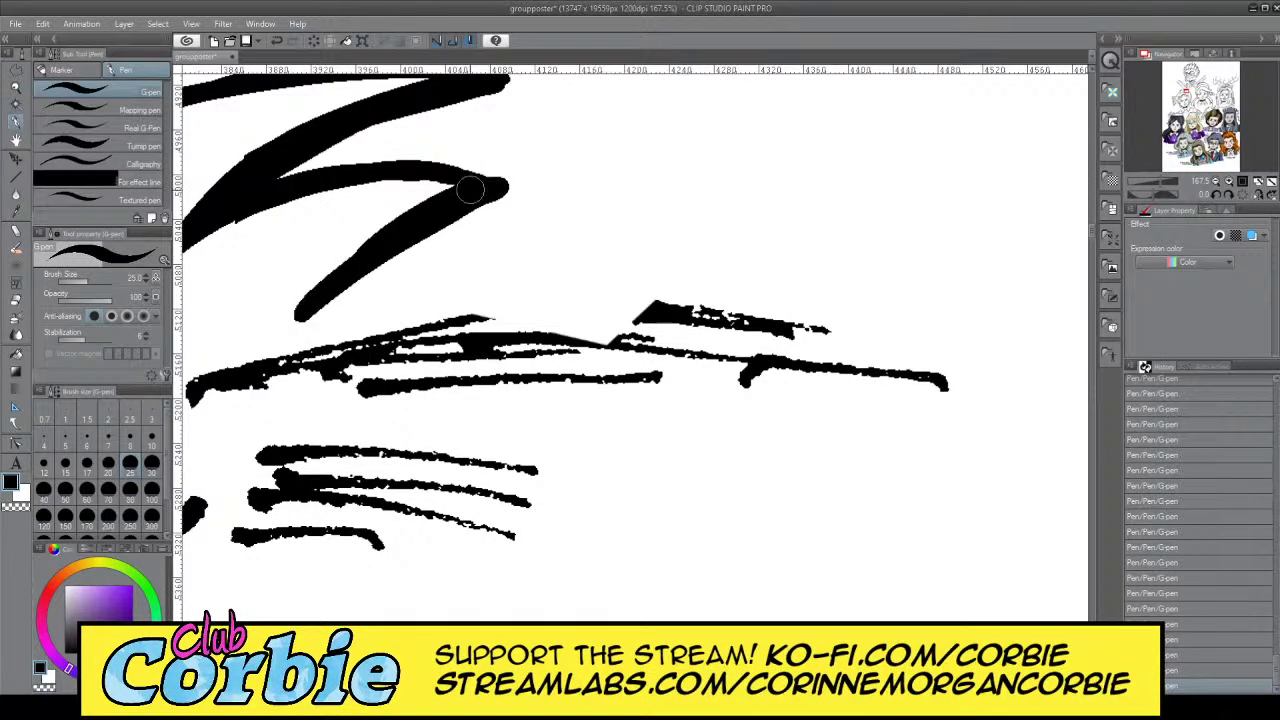
Erase the rough upper section of the left head outline beneath the lowest left-hand spike in white, and return to black
click(16, 90)
scroll(463, 160, down, 8)
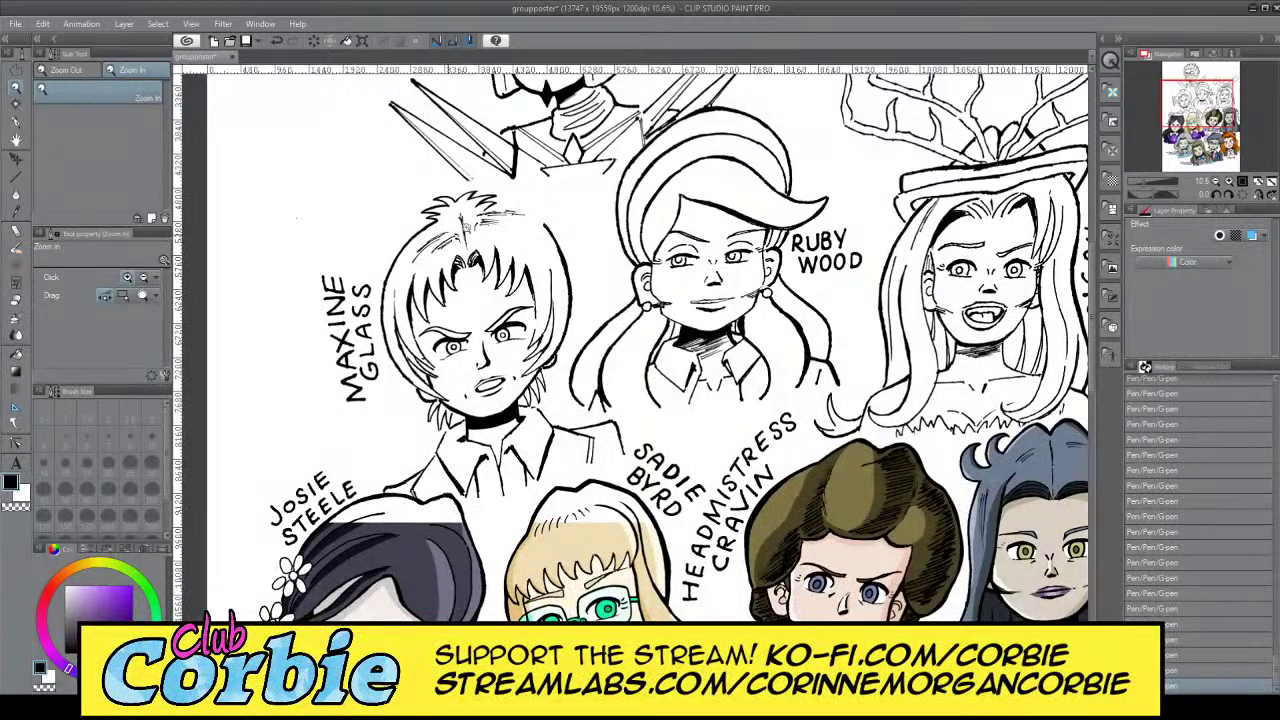
click(470, 232)
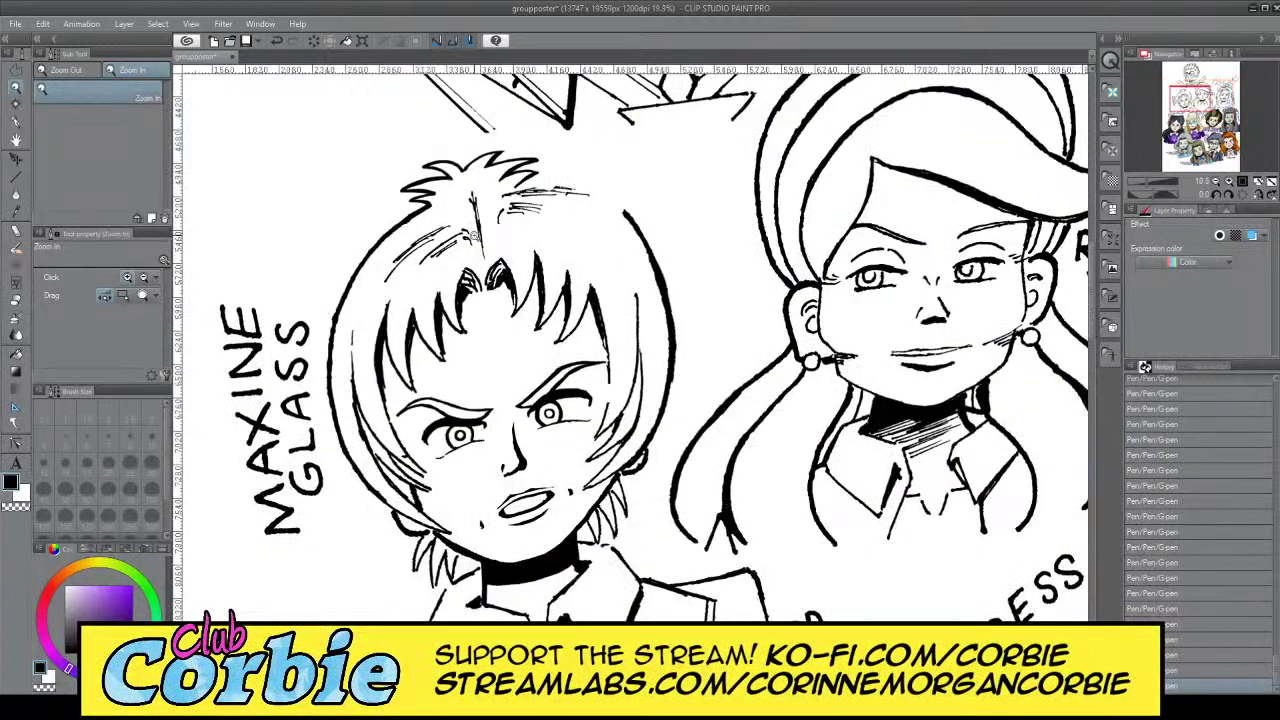
click(400, 187)
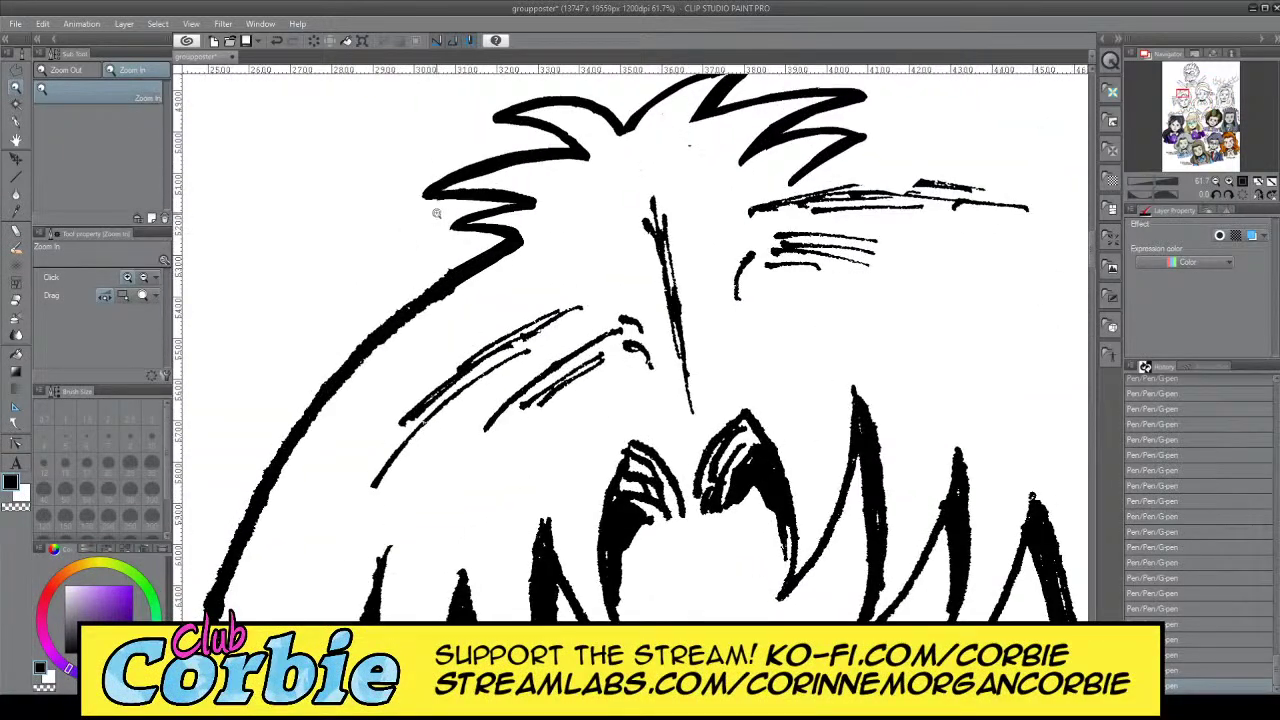
click(440, 204)
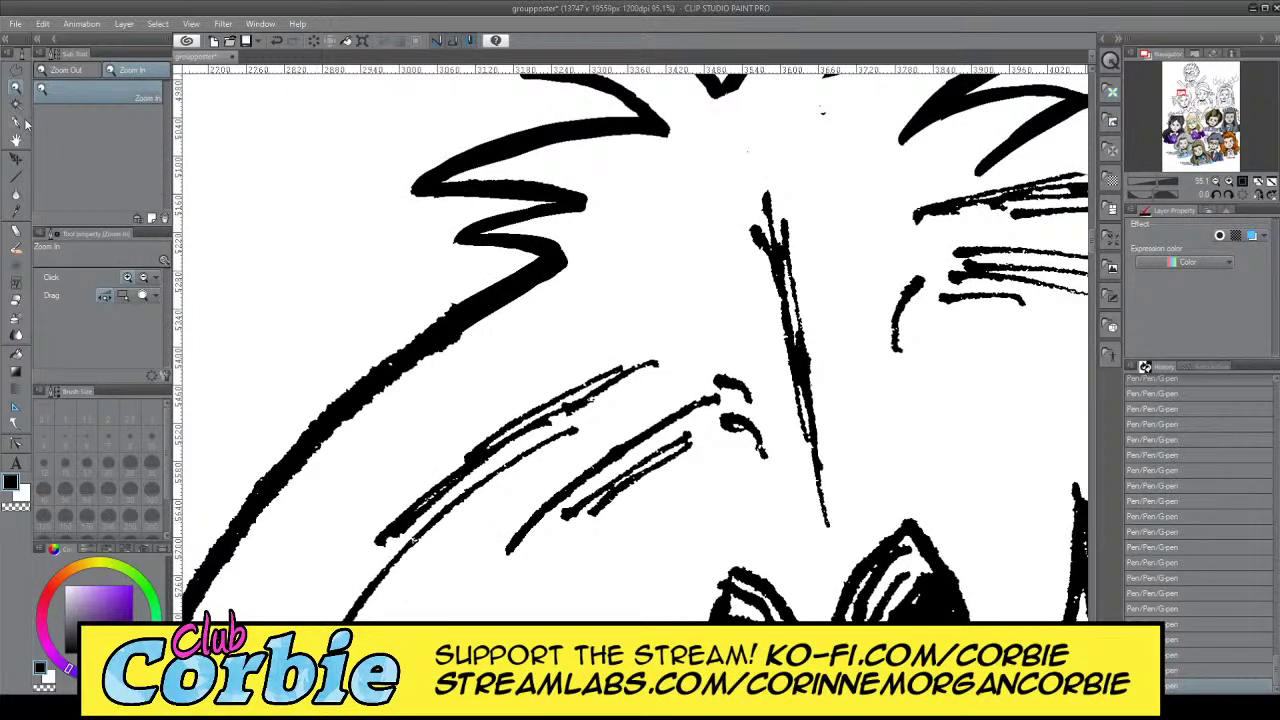
key(p)
key(x)
mouse_move(510, 270)
mouse_down()
mouse_move(580, 243)
mouse_move(496, 277)
mouse_move(565, 247)
mouse_move(357, 393)
mouse_move(470, 328)
mouse_move(331, 434)
mouse_move(473, 297)
mouse_up()
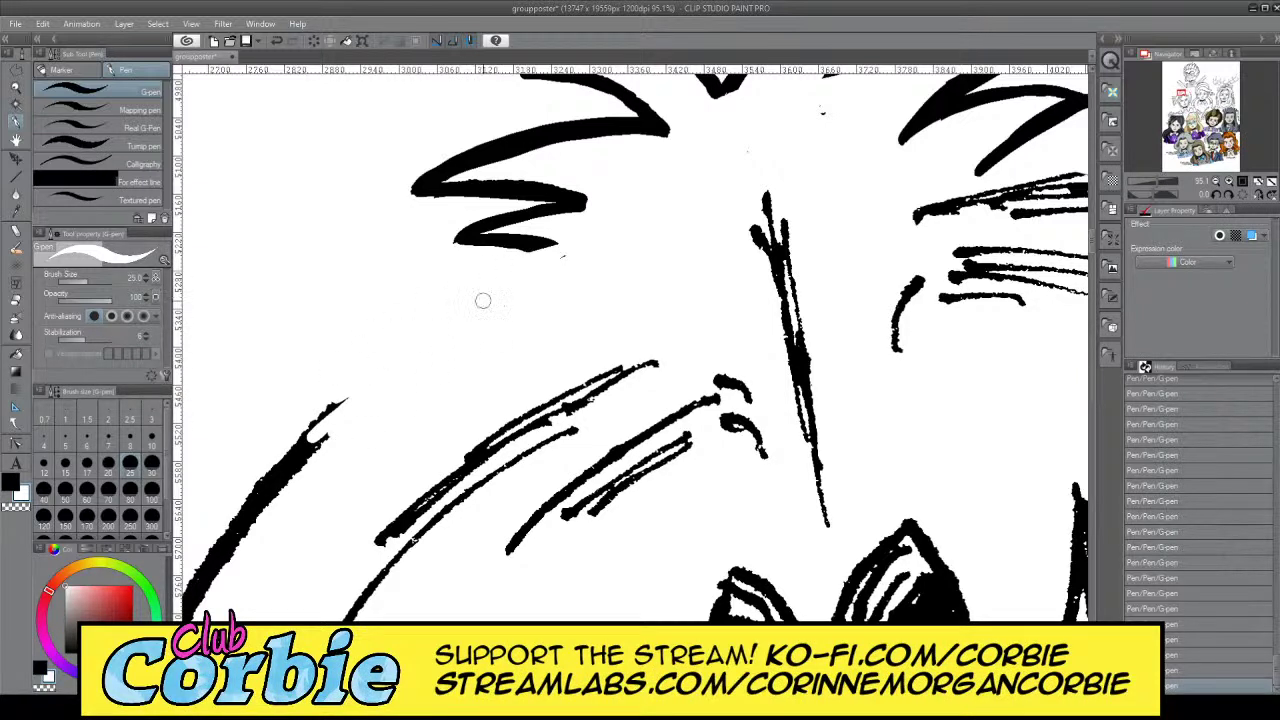
key(x)
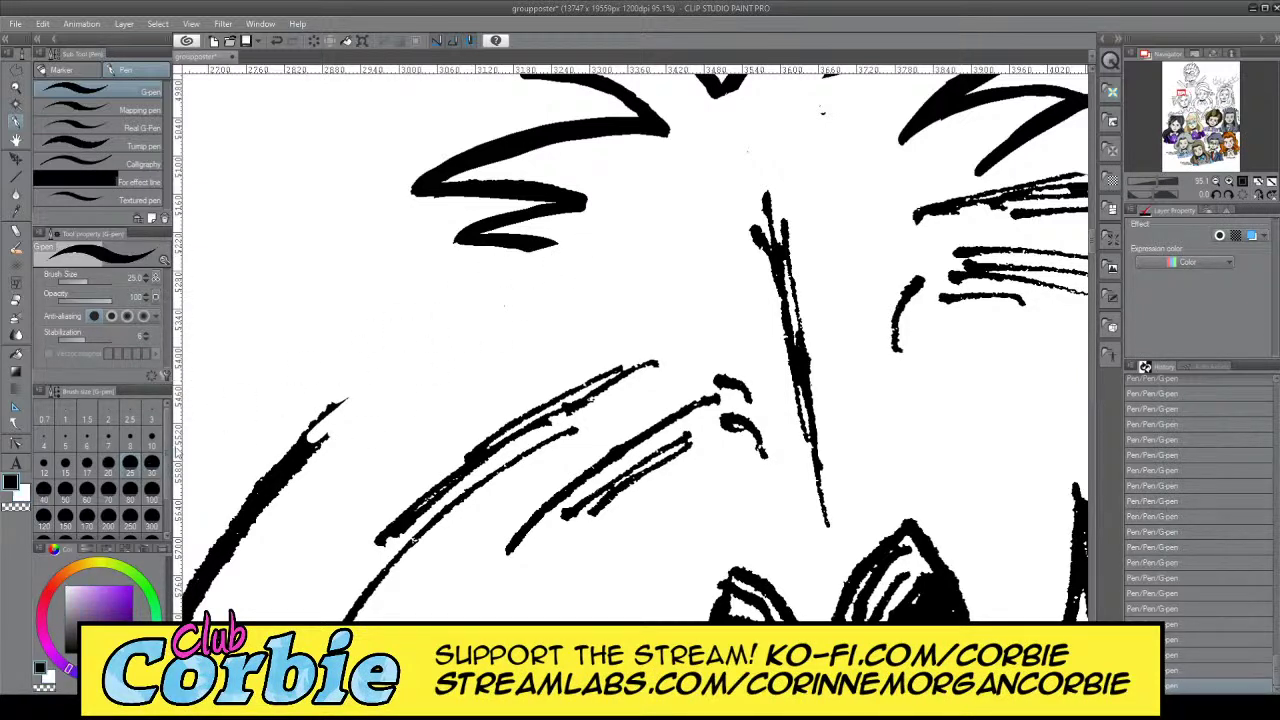
drag(325, 418, 549, 227)
key(ctrl+z)
mouse_move(309, 433)
mouse_down()
mouse_move(459, 300)
mouse_move(583, 236)
mouse_up()
key(ctrl+z)
key(ctrl+y)
key(ctrl+z)
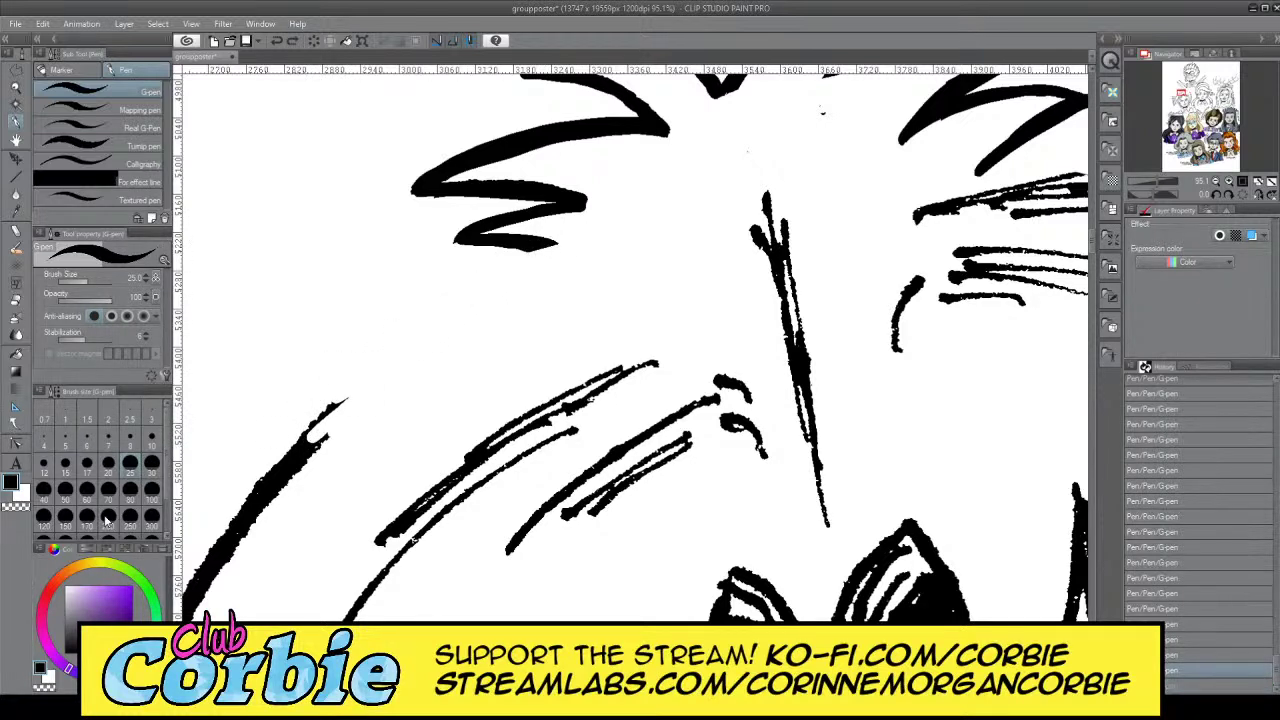
Set the brush size to 70 and redraw the erased head outline section up to the lowest left-hand spike
click(116, 490)
drag(312, 430, 525, 260)
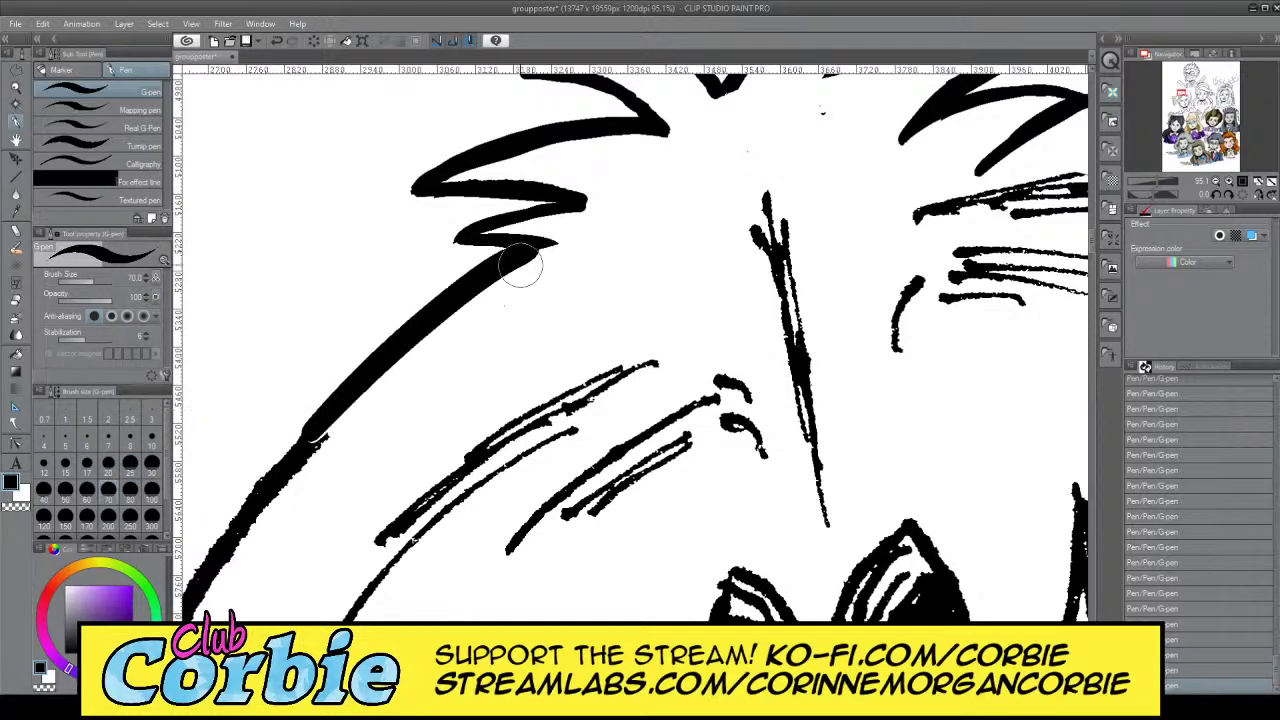
key(ctrl+z)
mouse_move(318, 432)
mouse_down()
mouse_move(346, 393)
mouse_move(565, 248)
mouse_up()
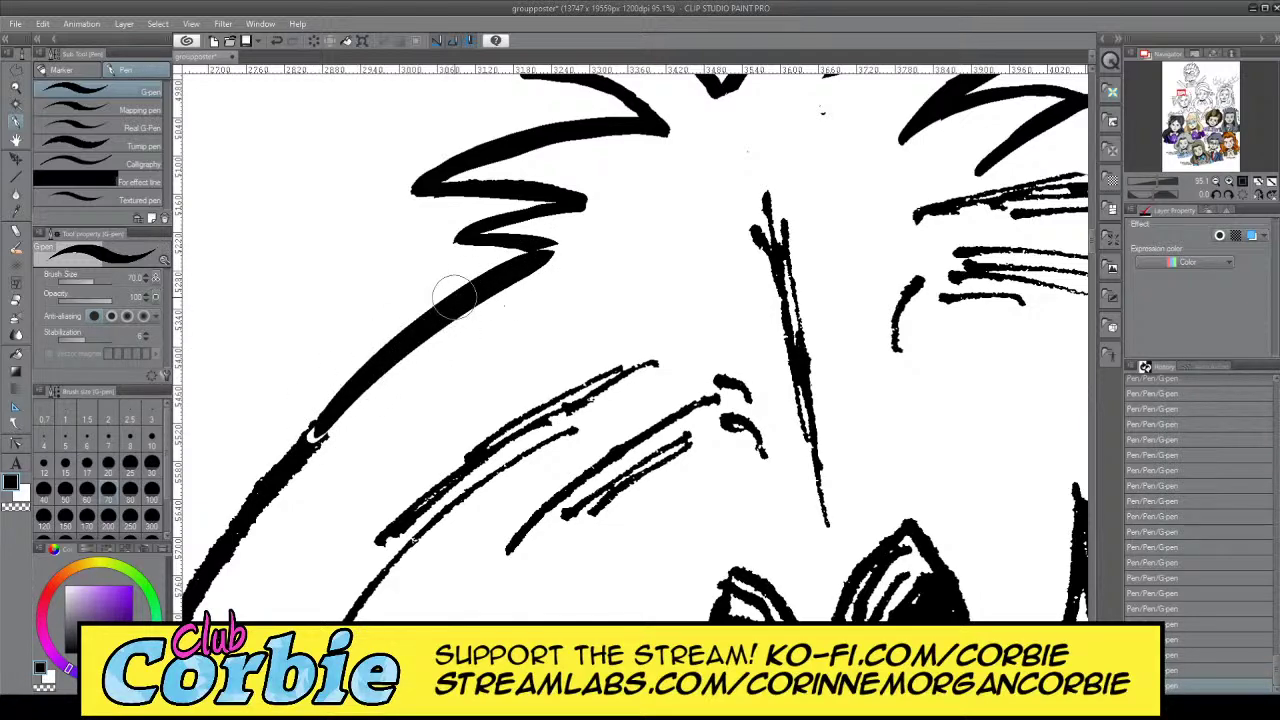
Thicken the rough left head outline with one smooth black stroke up to the newly redrawn section
click(18, 89)
drag(472, 262, 270, 283)
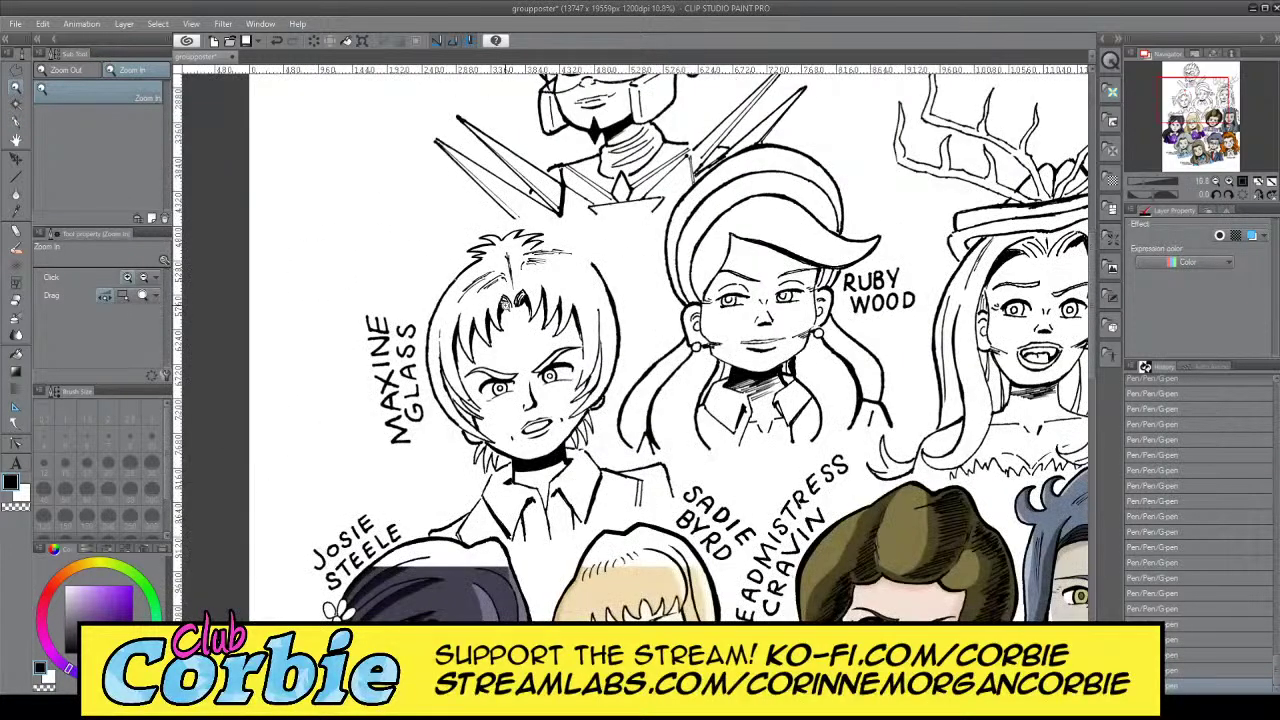
click(465, 307)
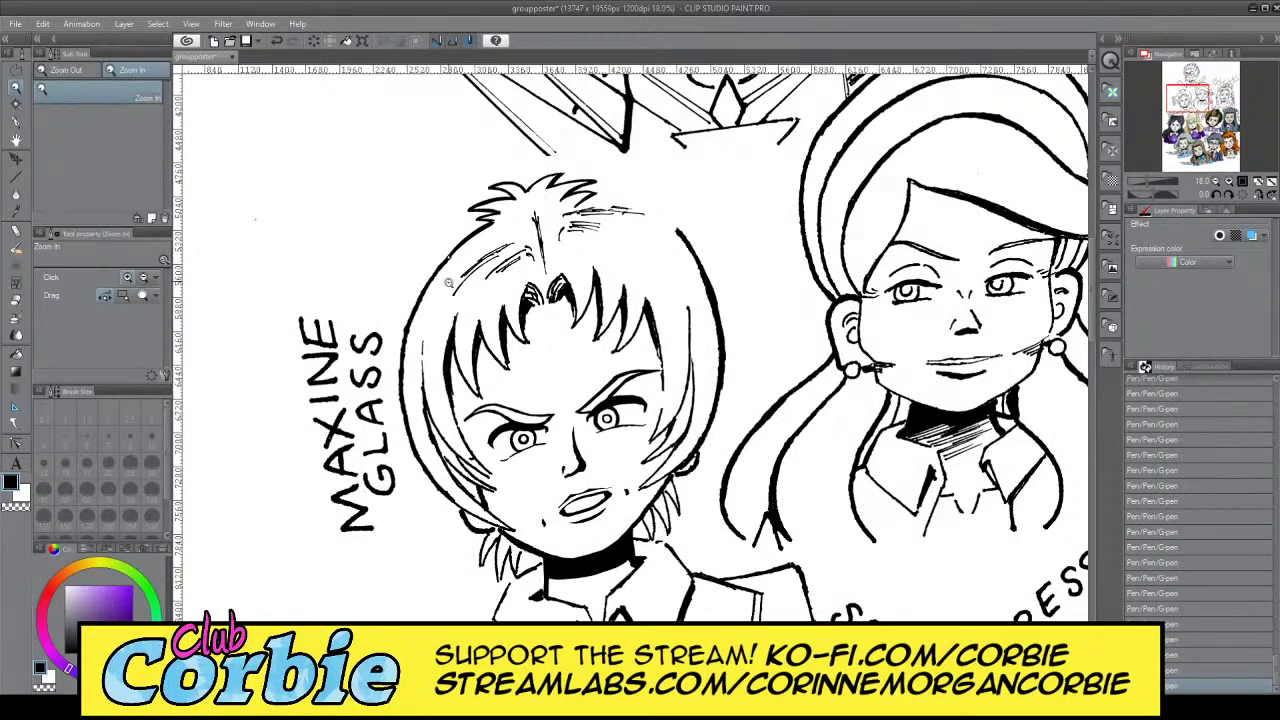
drag(440, 271, 469, 248)
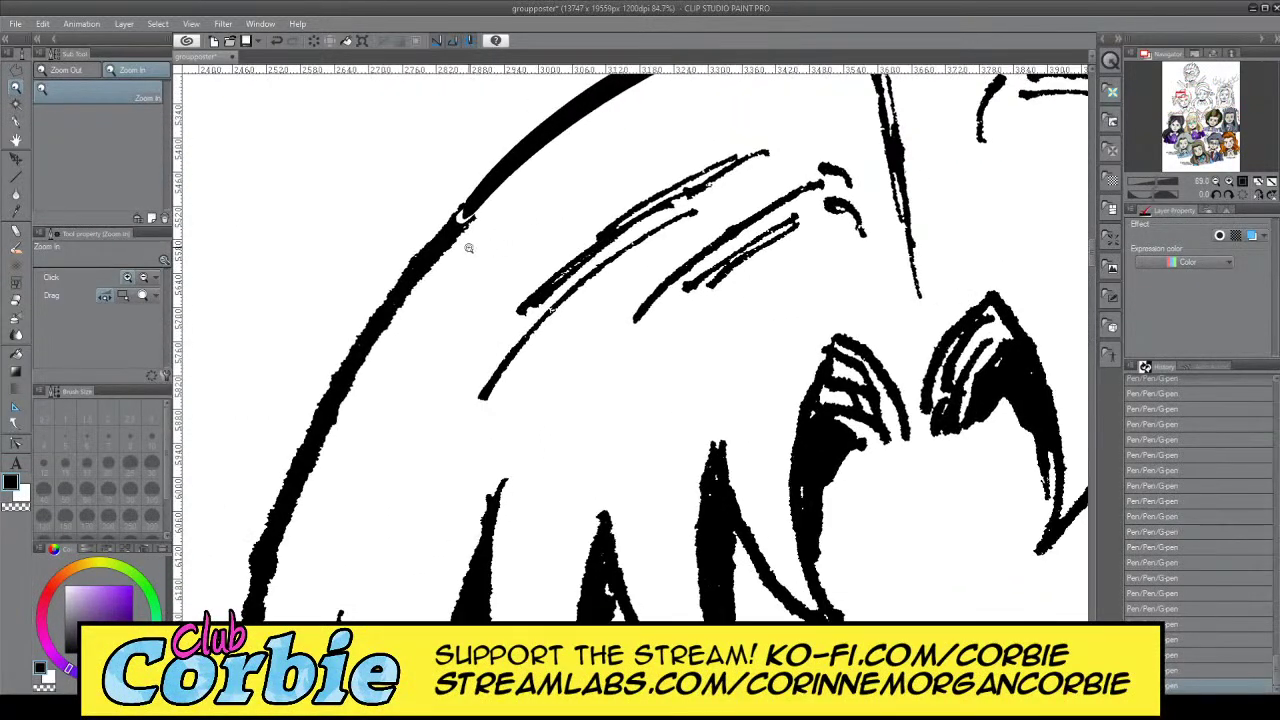
click(15, 123)
drag(262, 575, 471, 205)
key(ctrl+z)
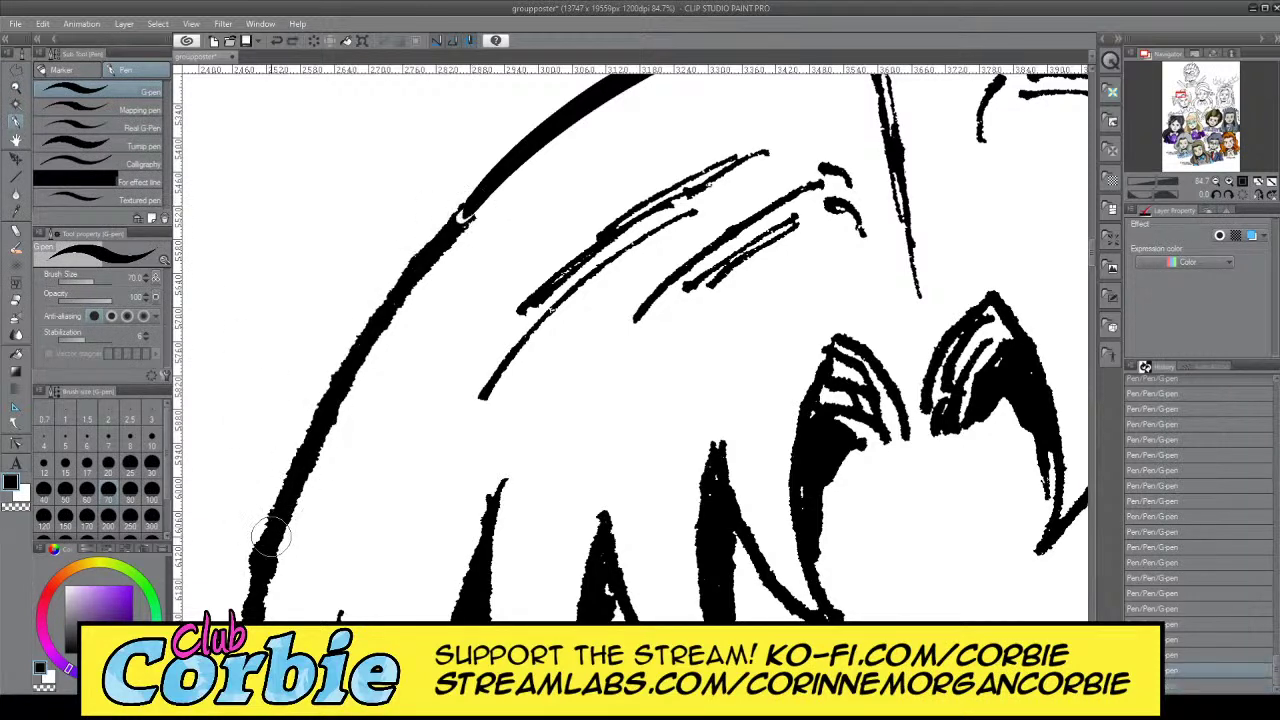
drag(271, 537, 482, 200)
key(ctrl+z)
mouse_move(268, 545)
mouse_down()
mouse_move(463, 240)
mouse_move(472, 203)
mouse_up()
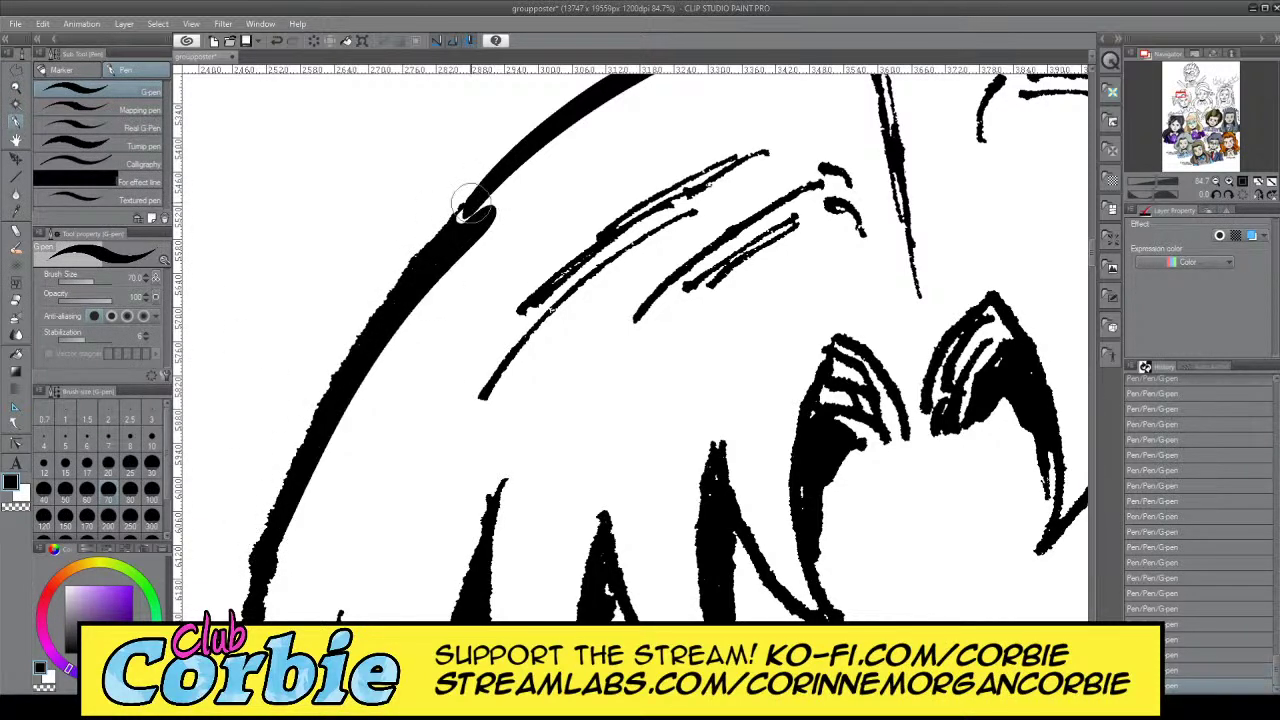
key(ctrl+z)
drag(268, 545, 485, 195)
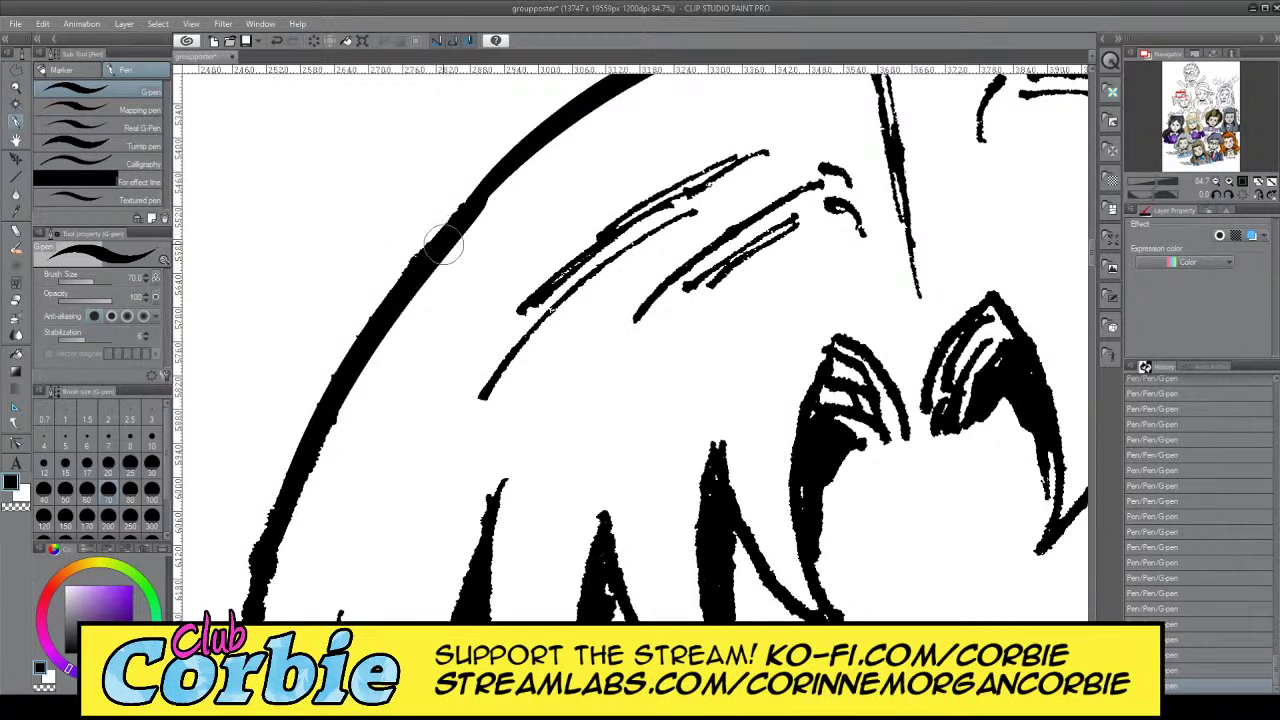
Blend the joint between the old and redrawn sections of the left head outline with short black strokes
drag(444, 245, 508, 167)
drag(472, 206, 520, 158)
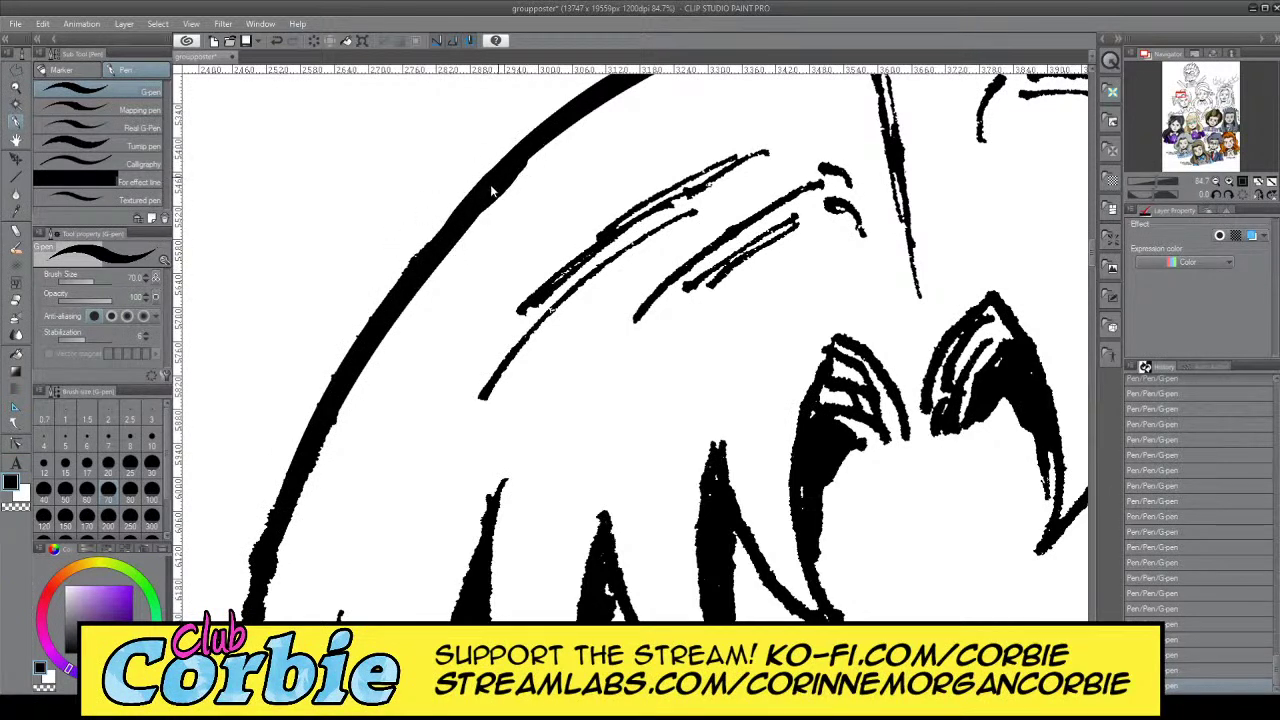
key(ctrl+z)
drag(473, 207, 545, 130)
Thicken the left head outline beside the name lettering in black and smooth the bump on its outer edge with white
click(15, 92)
drag(438, 282, 447, 335)
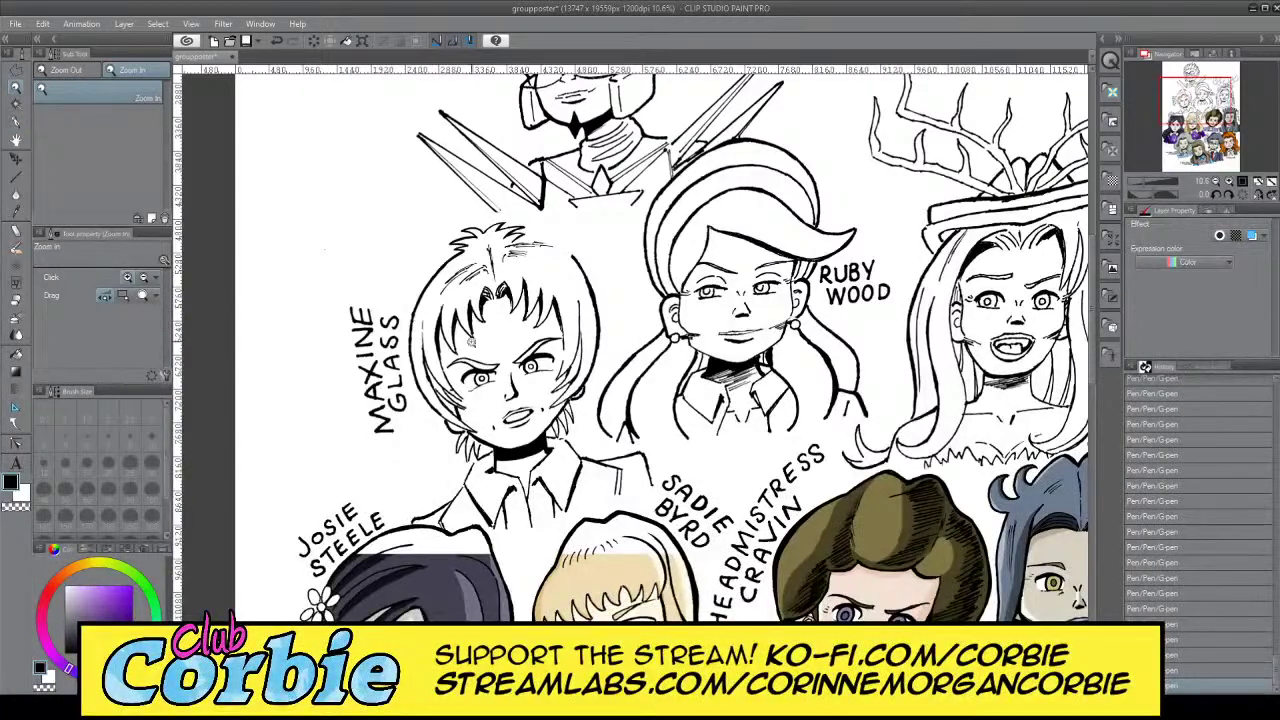
scroll(440, 362, up, 5)
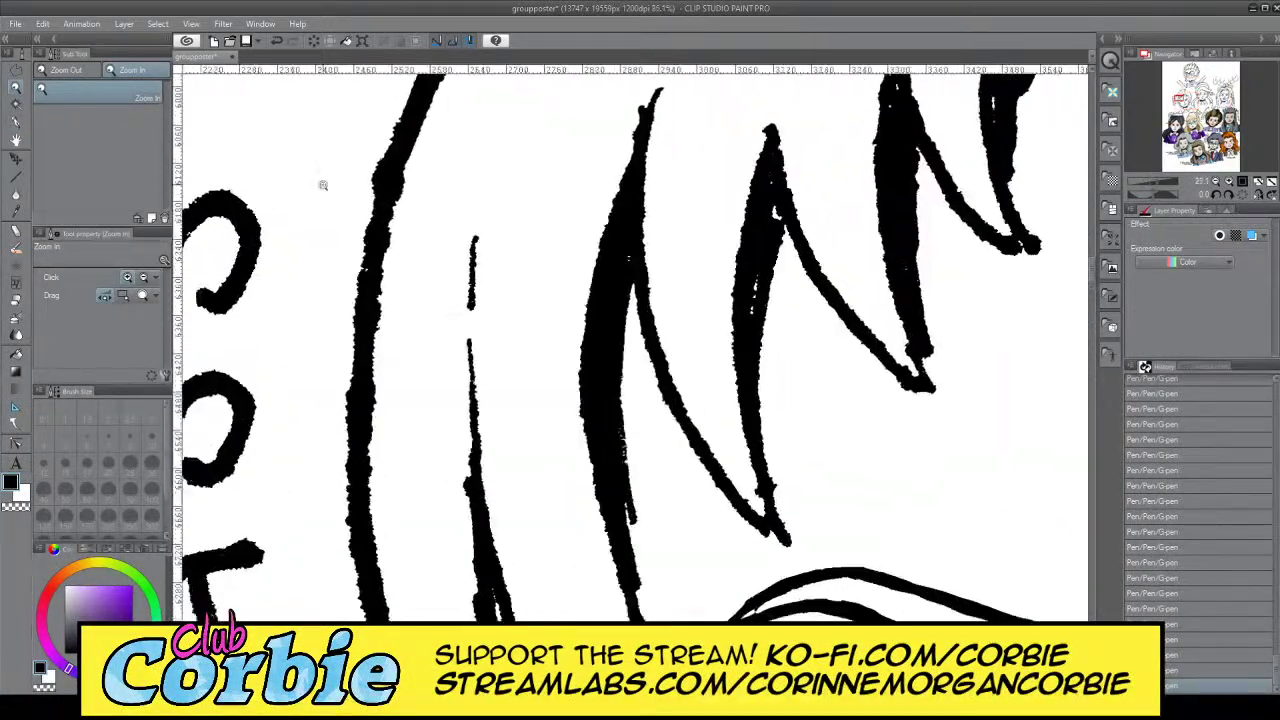
click(16, 127)
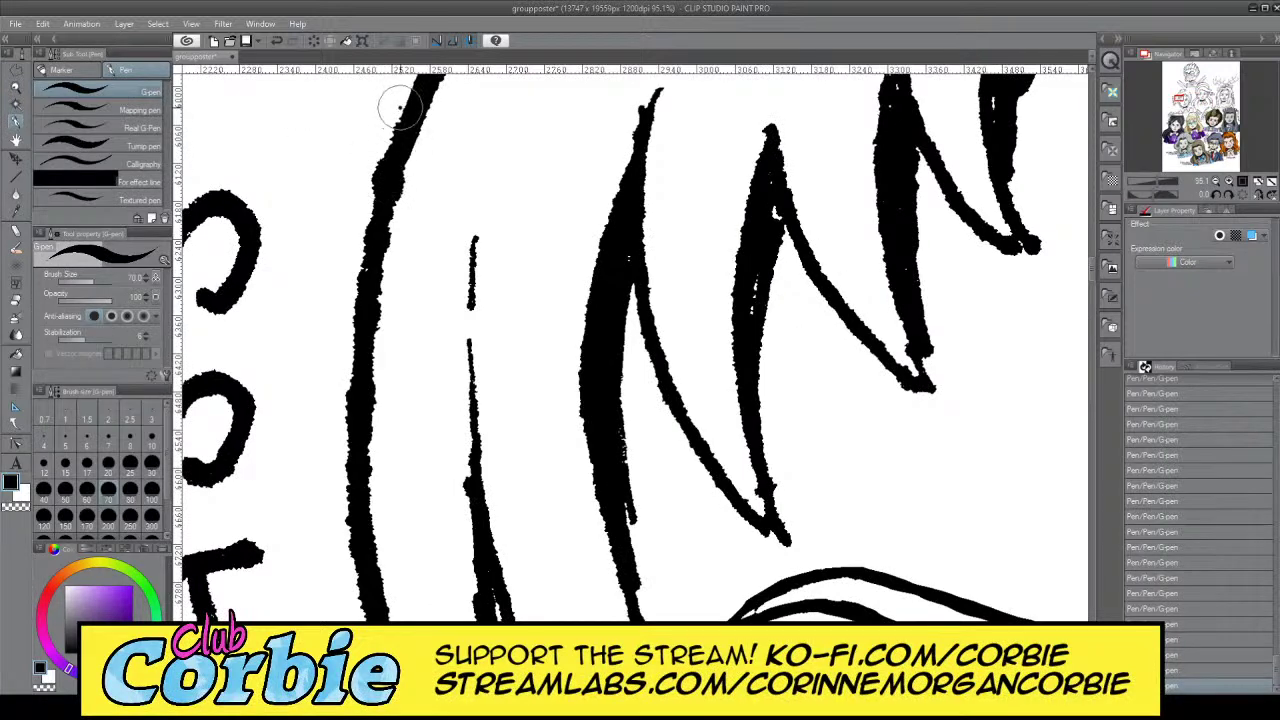
drag(405, 110, 386, 551)
key(ctrl+z)
drag(424, 112, 378, 612)
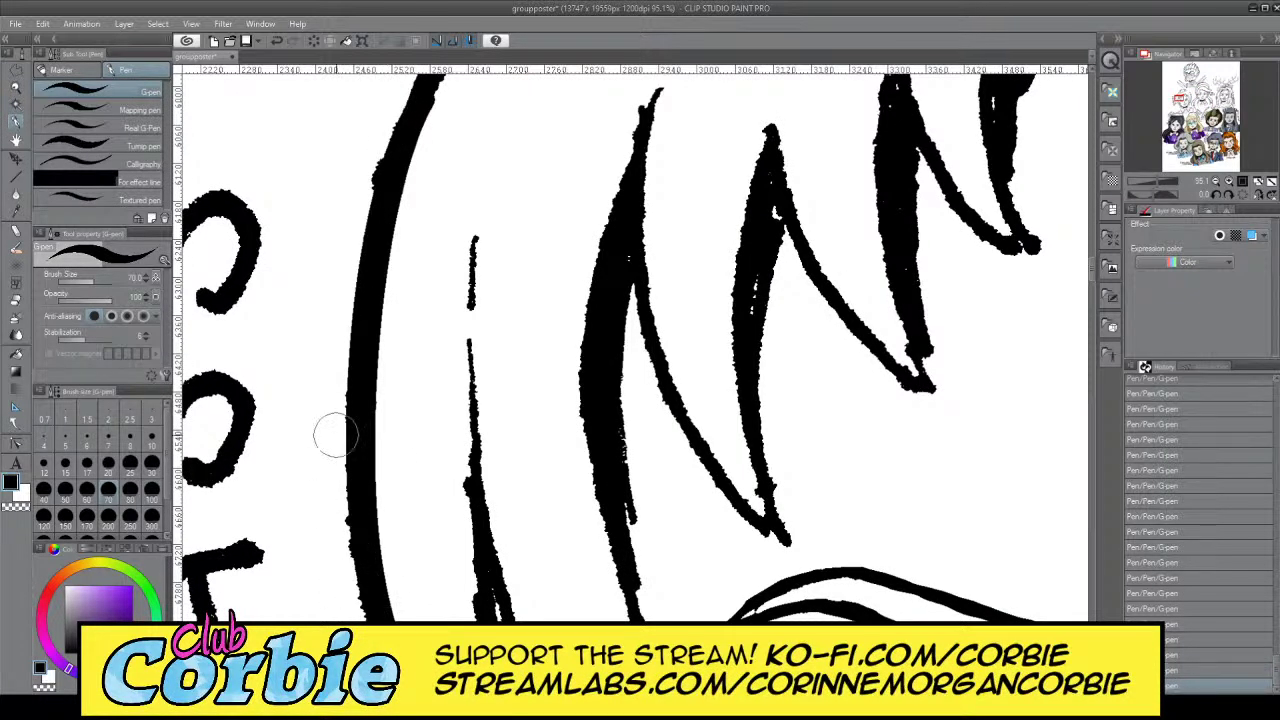
key(x)
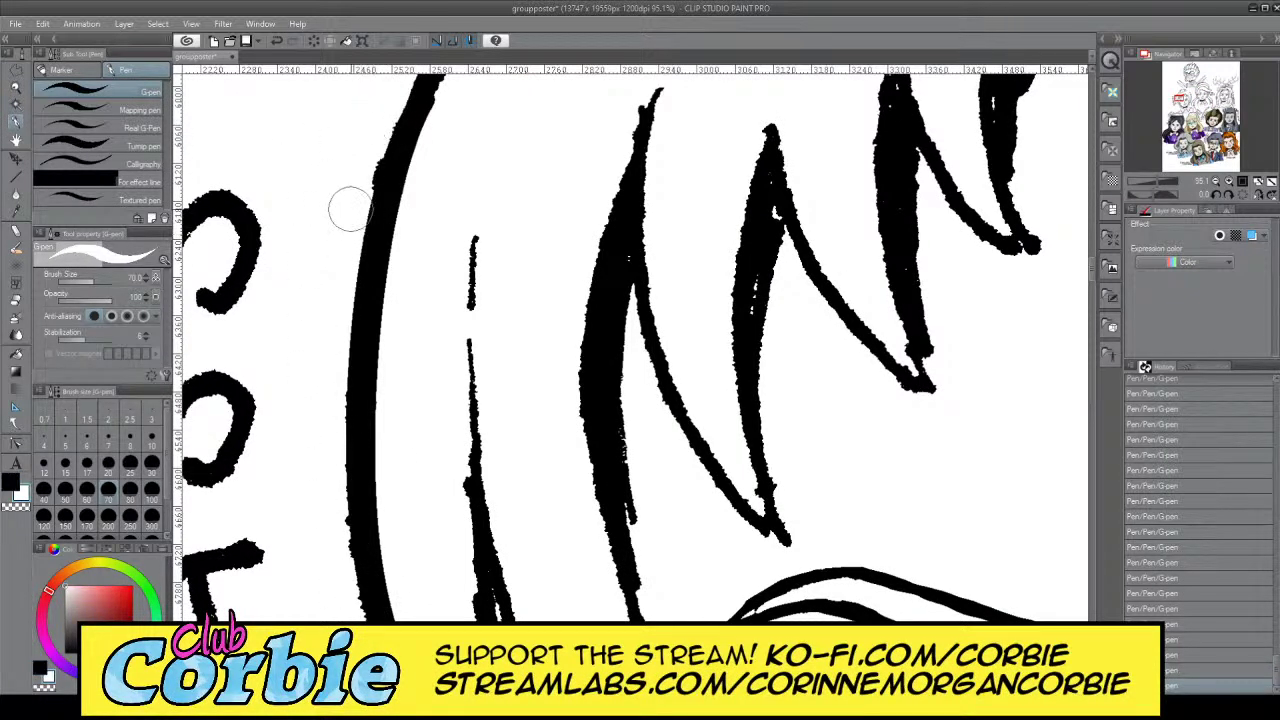
drag(349, 206, 380, 109)
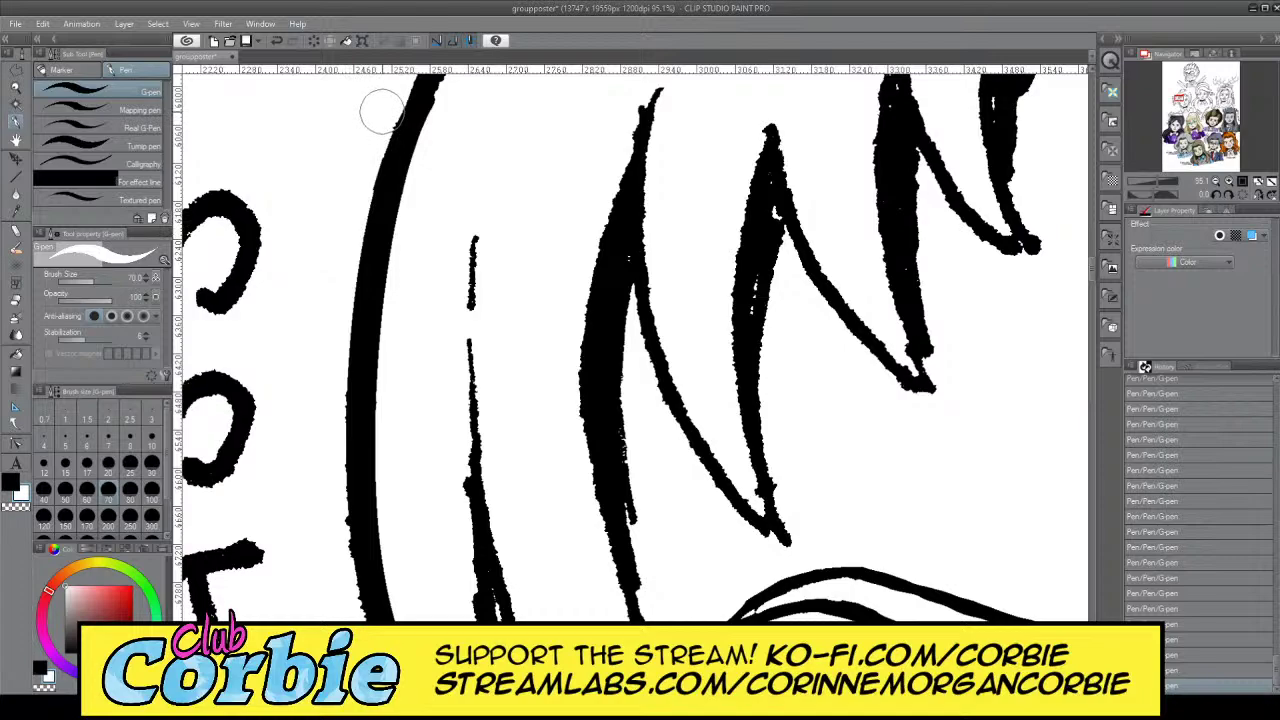
Thicken the lower left head outline where it curves toward the jaw with a smooth black G-pen stroke
click(15, 90)
drag(391, 254, 290, 254)
mouse_move(483, 166)
mouse_down()
mouse_move(430, 166)
mouse_move(505, 166)
mouse_up()
drag(480, 448, 638, 448)
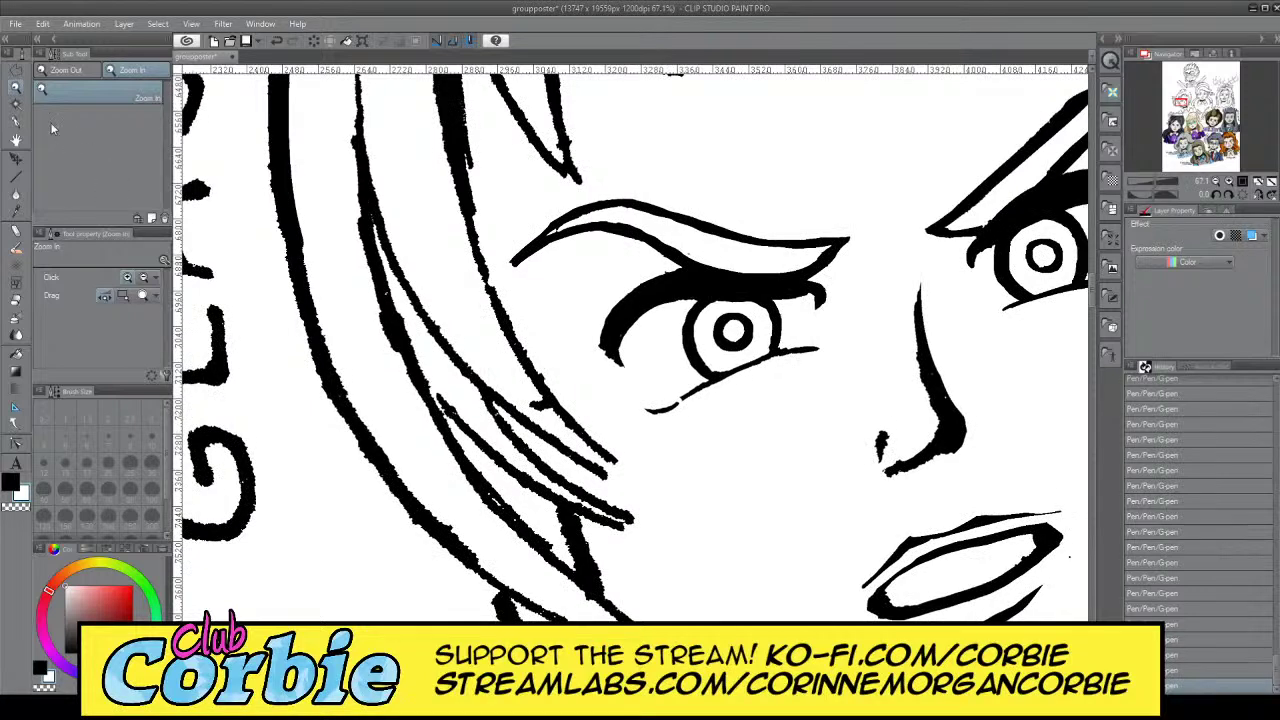
click(16, 122)
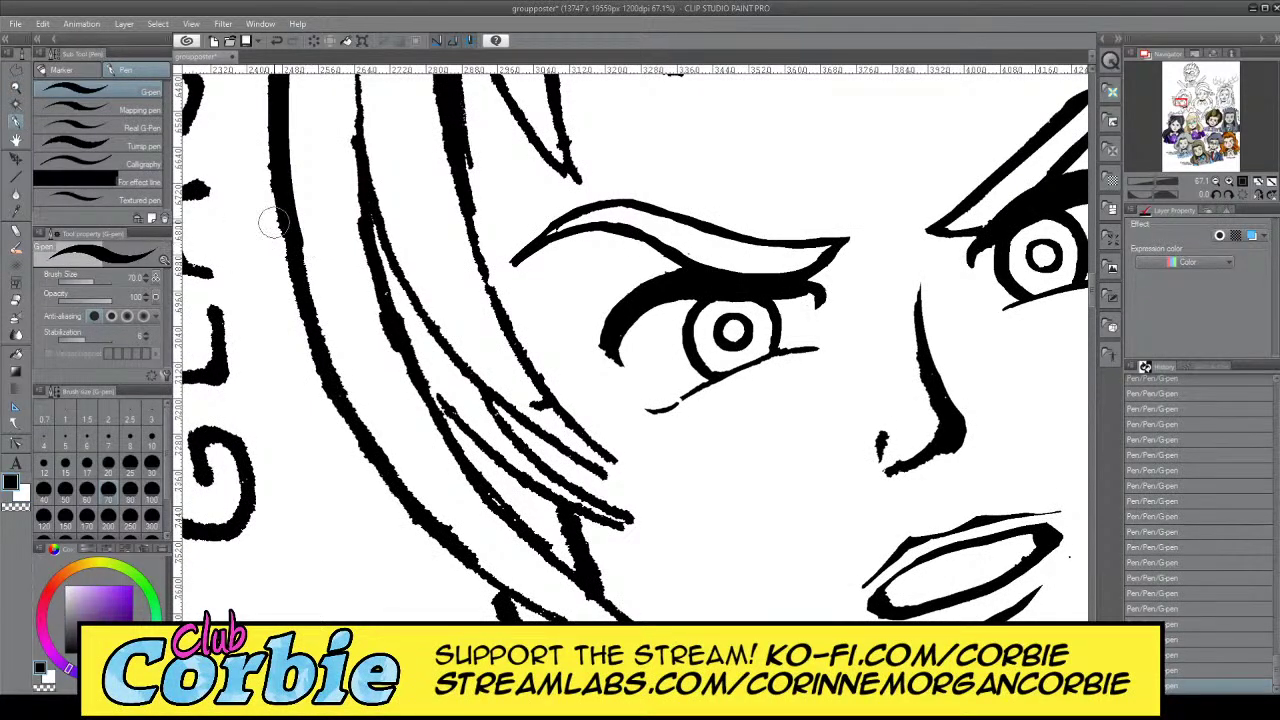
drag(276, 145, 380, 495)
key(ctrl+z)
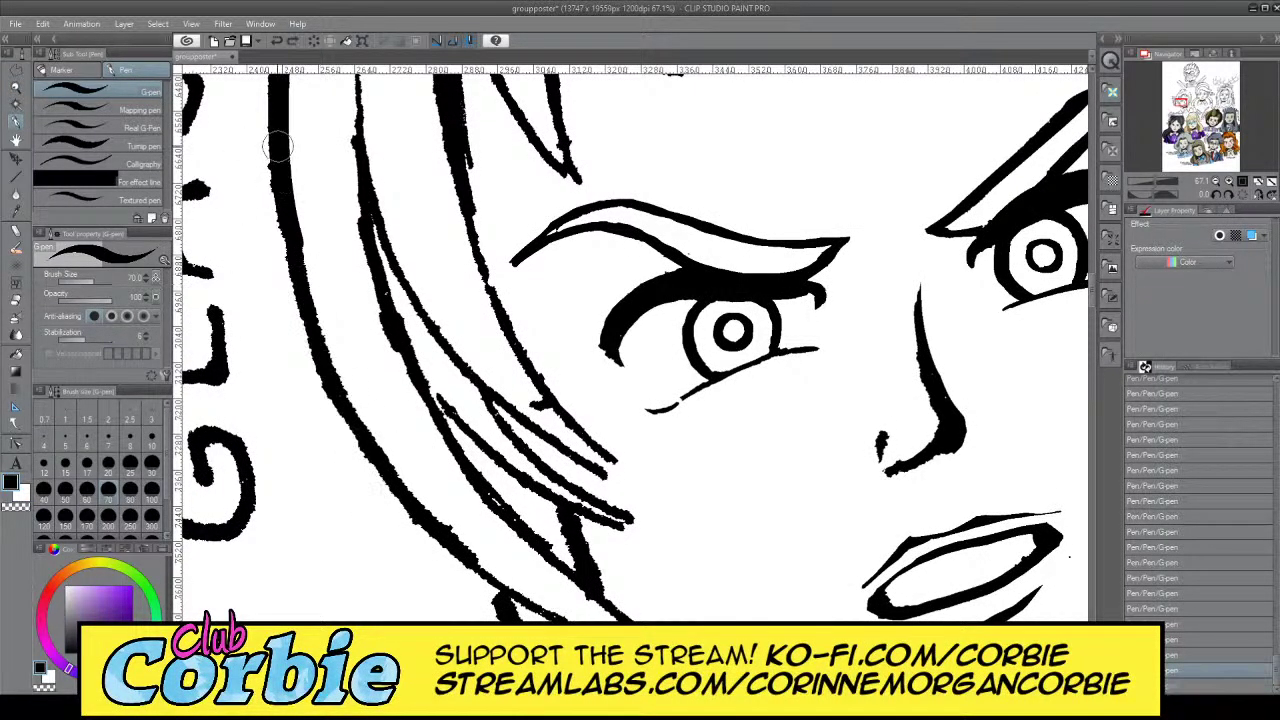
drag(276, 142, 380, 494)
key(ctrl+z)
mouse_move(276, 142)
mouse_down()
mouse_move(322, 382)
mouse_move(360, 439)
mouse_up()
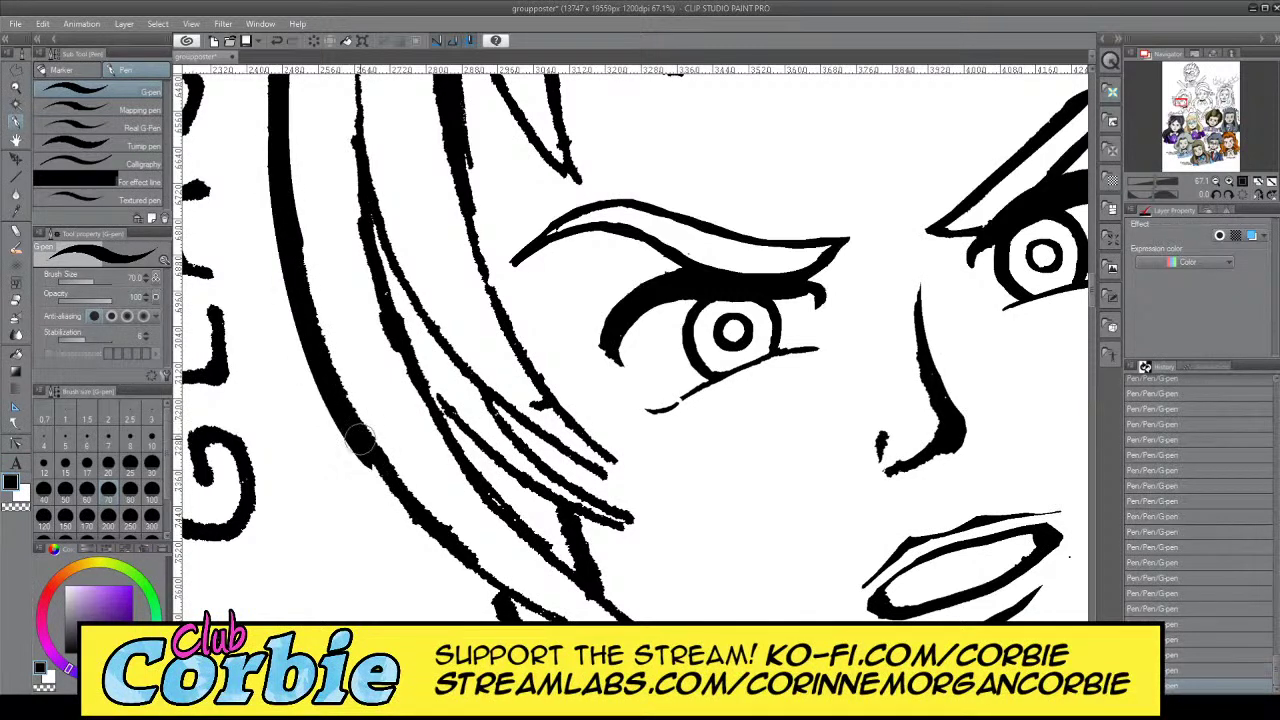
Thicken the lower left head outline down to the jaw with one smooth black G-pen stroke, redoing it until it follows the curve
drag(390, 484, 495, 597)
key(ctrl+z)
drag(353, 425, 488, 590)
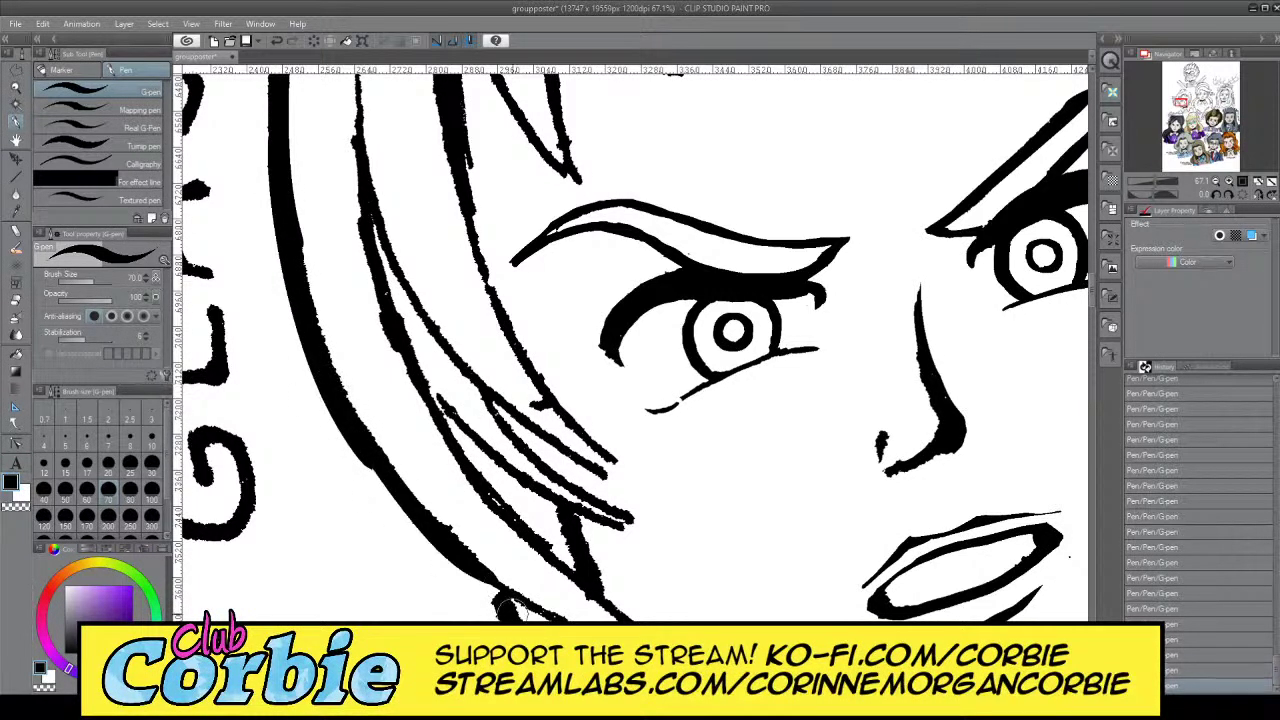
key(ctrl+z)
drag(351, 428, 515, 604)
key(ctrl+z)
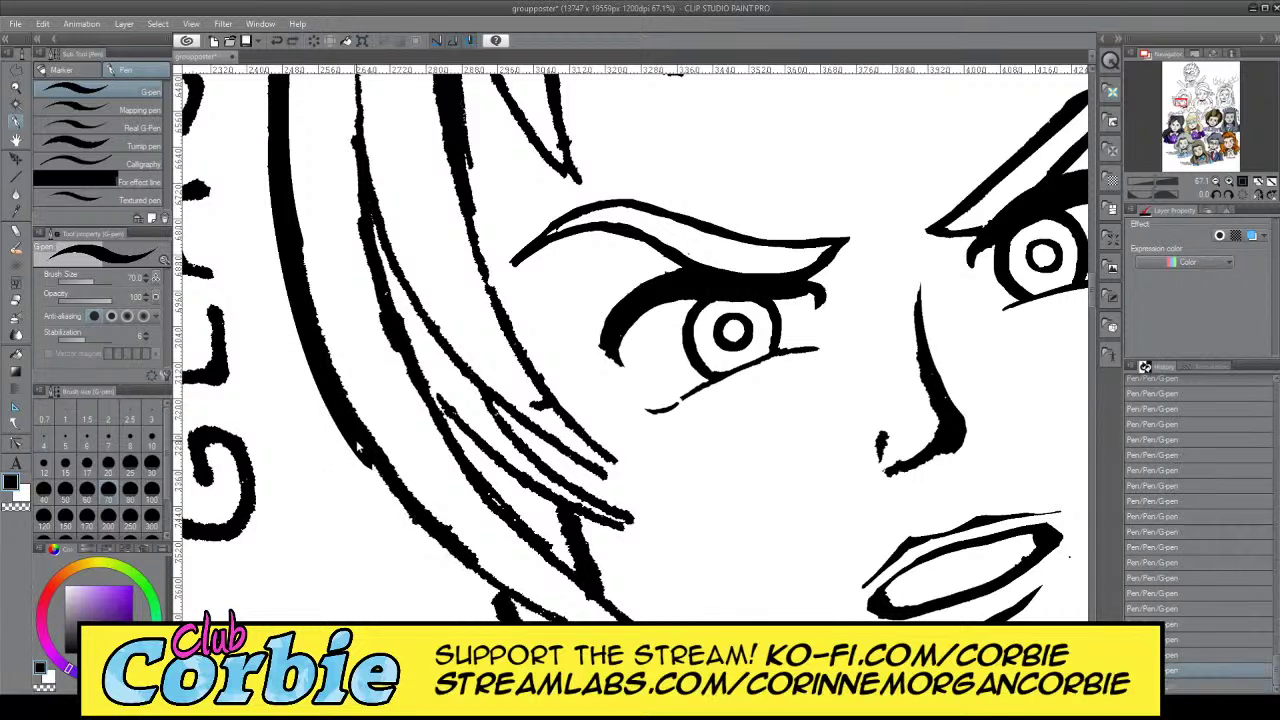
drag(351, 424, 518, 600)
key(ctrl+z)
drag(345, 415, 515, 605)
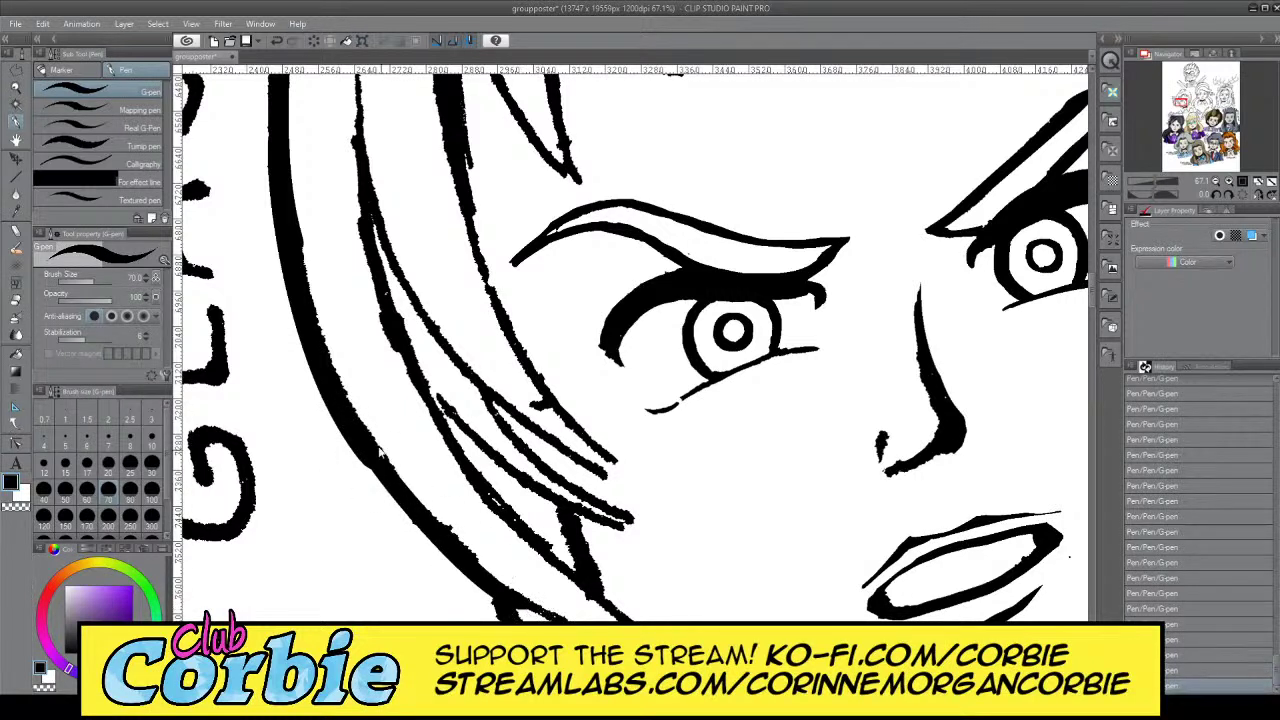
drag(357, 432, 545, 611)
key(ctrl+z)
drag(348, 425, 526, 608)
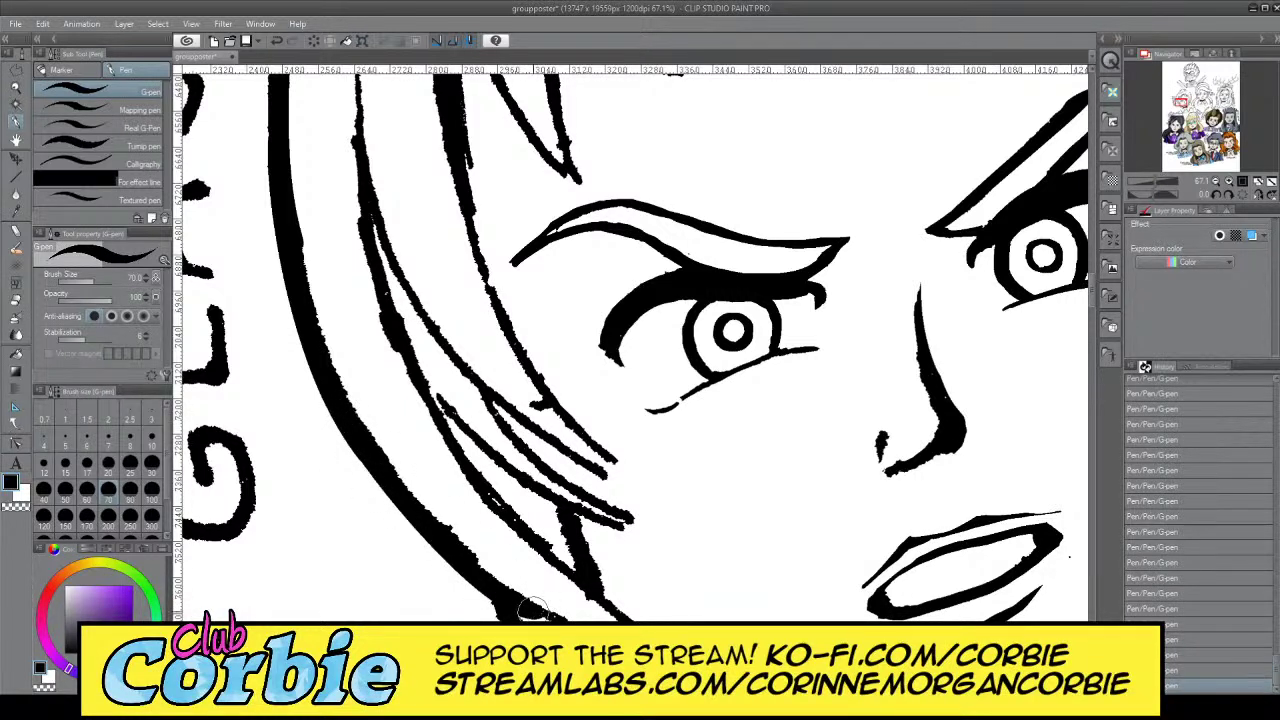
Smooth the inner edge of the lower left head outline and remove its bump near the jaw with white G-pen strokes
click(15, 90)
key(ctrl+0)
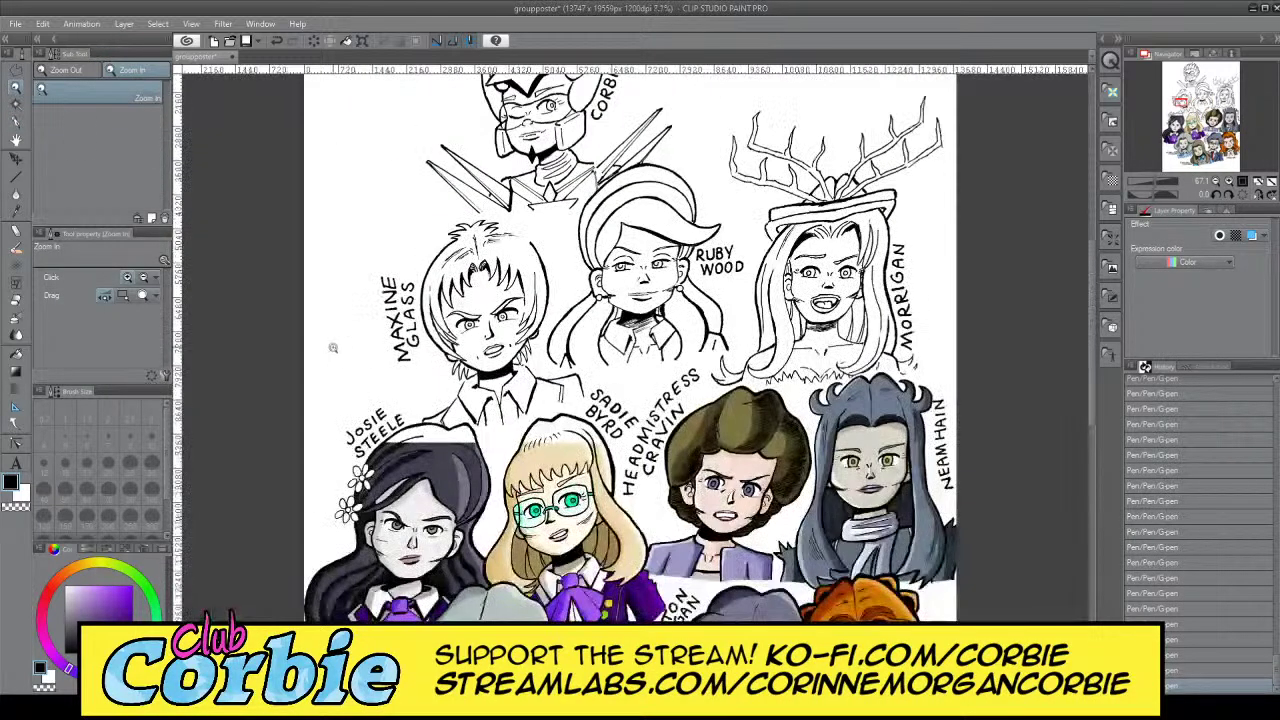
click(463, 302)
click(479, 292)
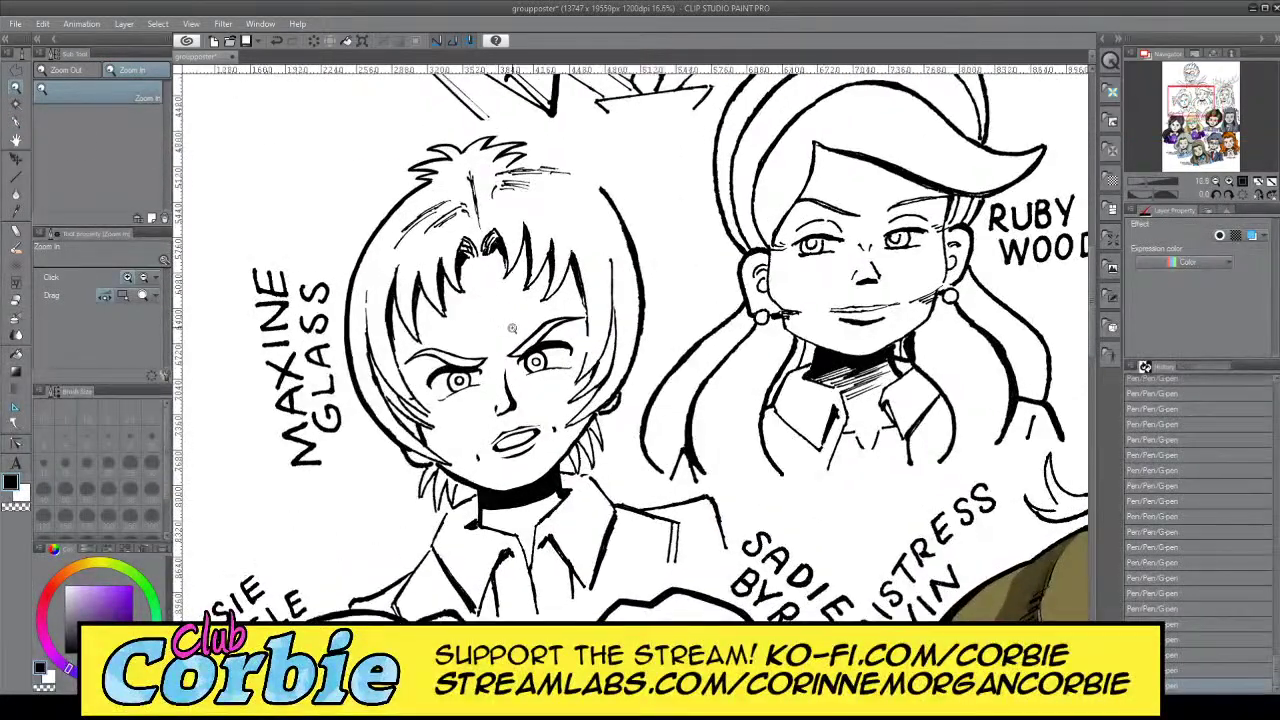
click(507, 325)
drag(354, 431, 475, 427)
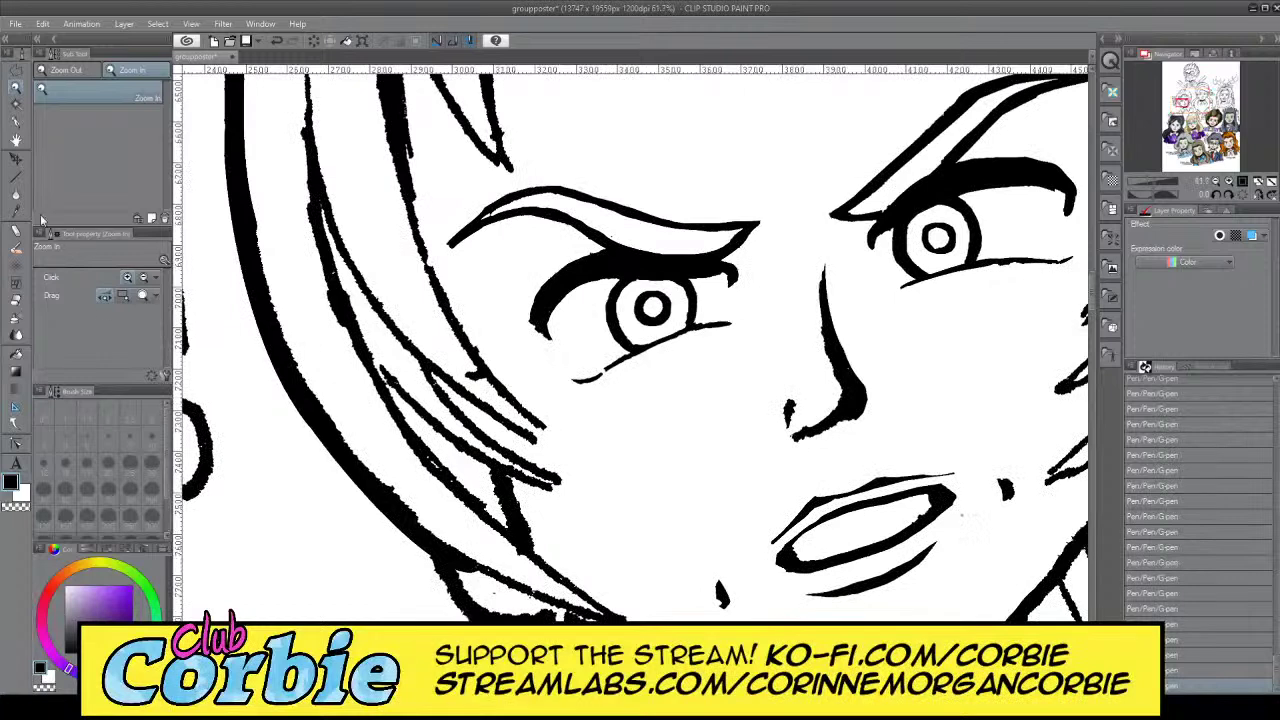
click(15, 122)
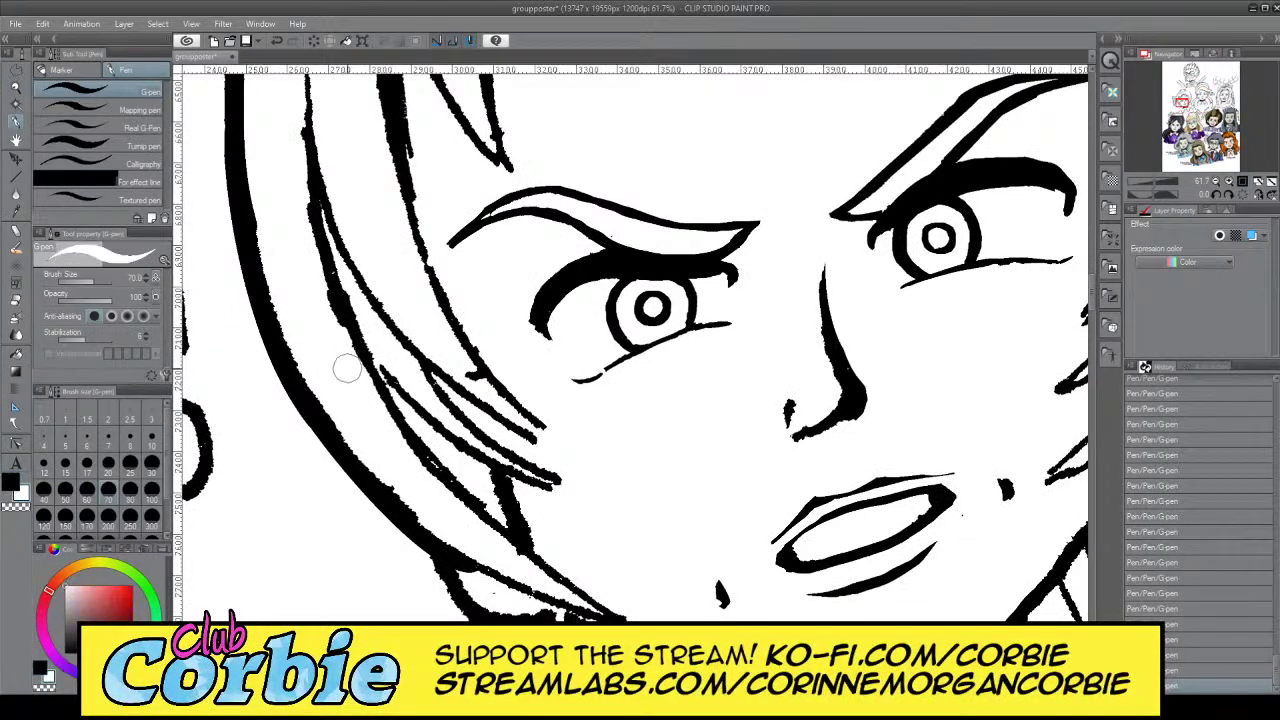
key(ctrl+z)
mouse_move(257, 180)
mouse_down()
mouse_move(282, 317)
mouse_move(362, 476)
mouse_move(280, 298)
mouse_move(363, 473)
mouse_up()
key(ctrl+z)
key(ctrl+z)
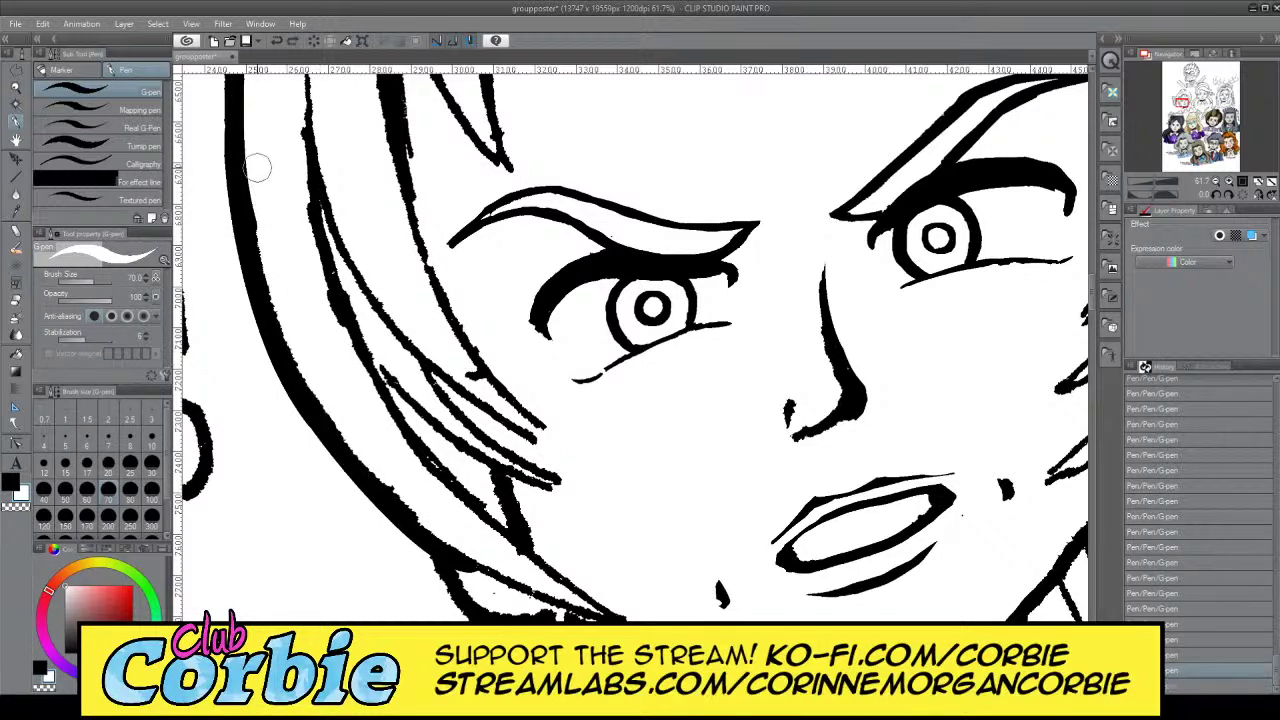
drag(257, 167, 381, 484)
key(ctrl+z)
mouse_move(261, 205)
mouse_down()
mouse_move(277, 267)
mouse_move(388, 490)
mouse_up()
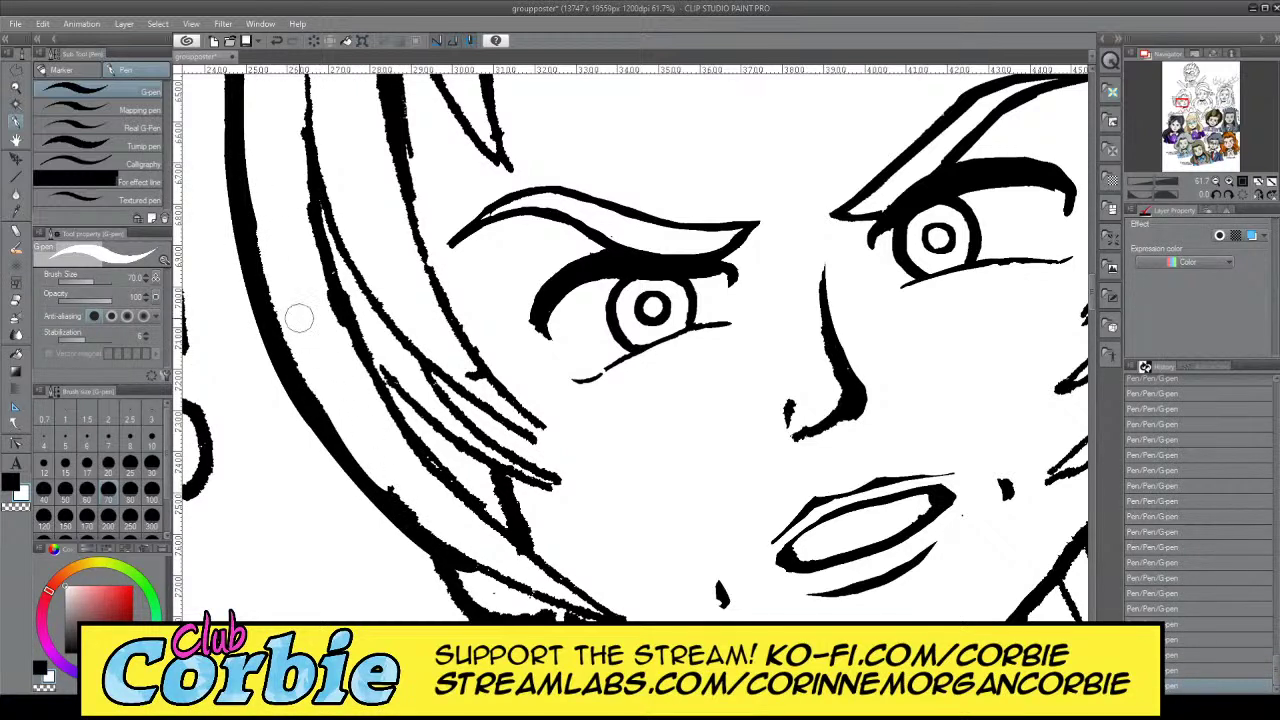
drag(300, 318, 463, 550)
drag(373, 464, 472, 556)
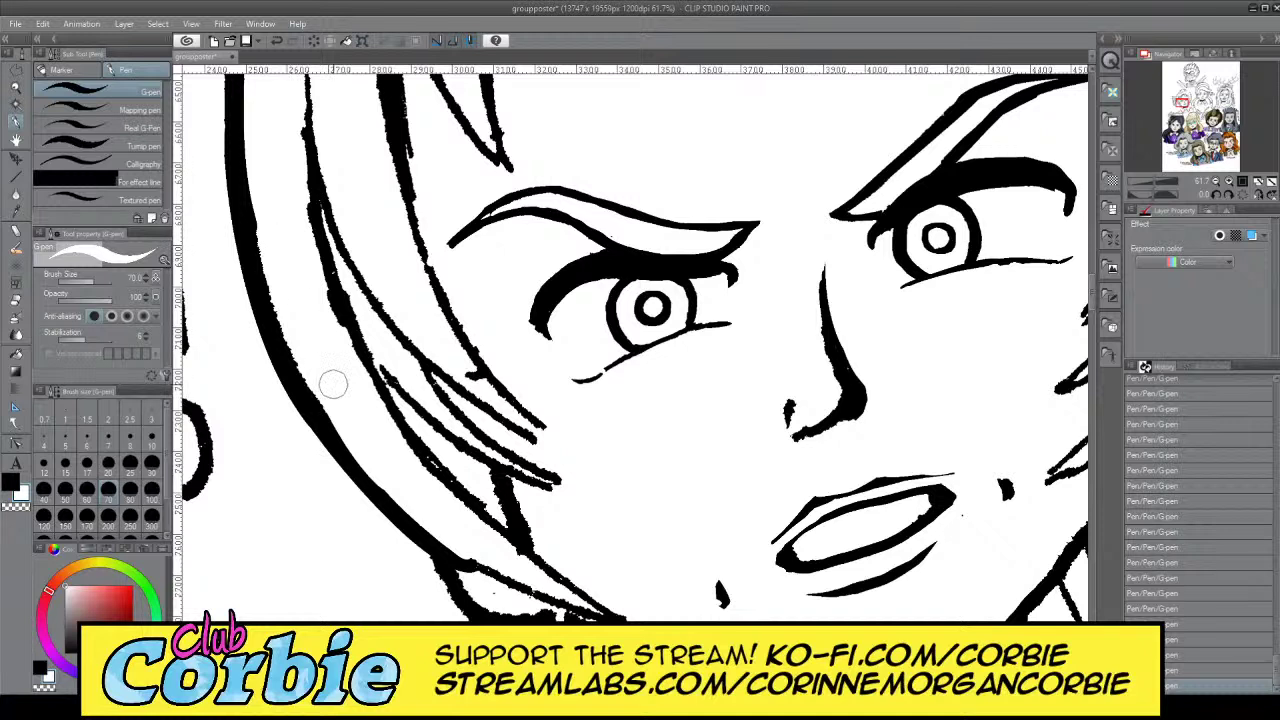
Trim the inner edge of the left head outline beside the eye with a long white stroke, retrying until the thickness tapers evenly
key(ctrl+z)
key(ctrl+y)
key(ctrl+z)
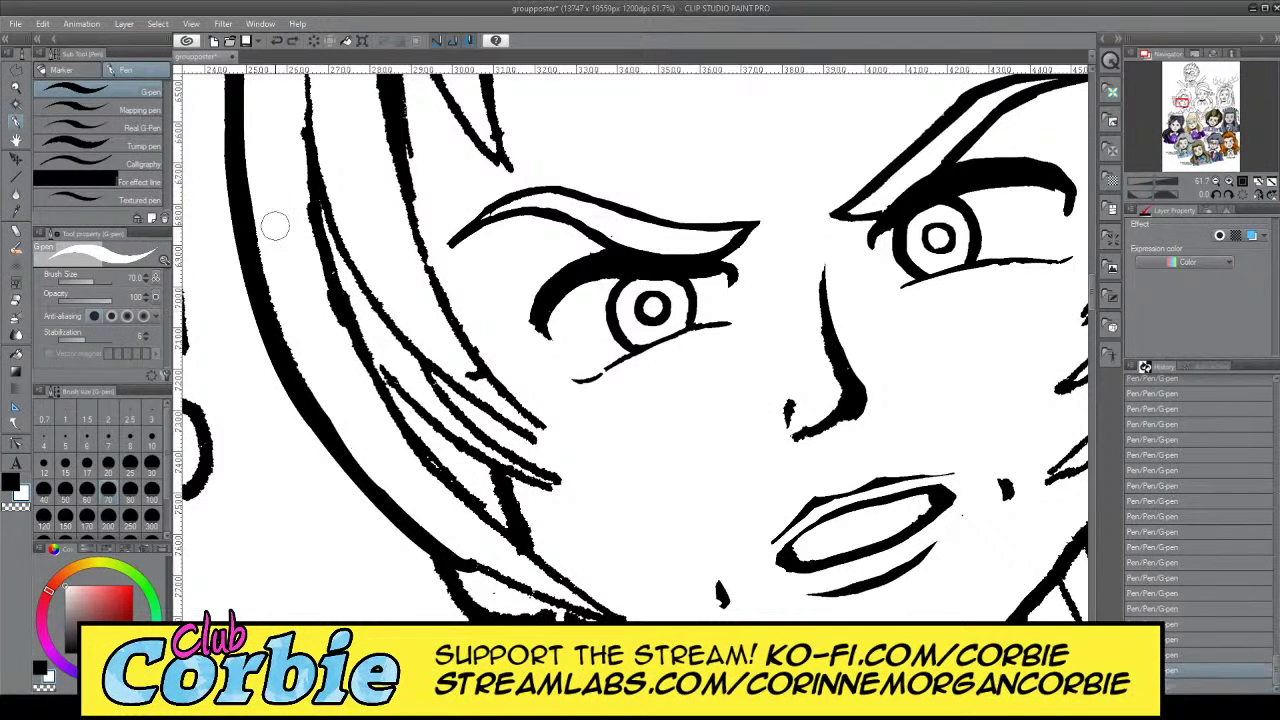
drag(339, 409, 271, 248)
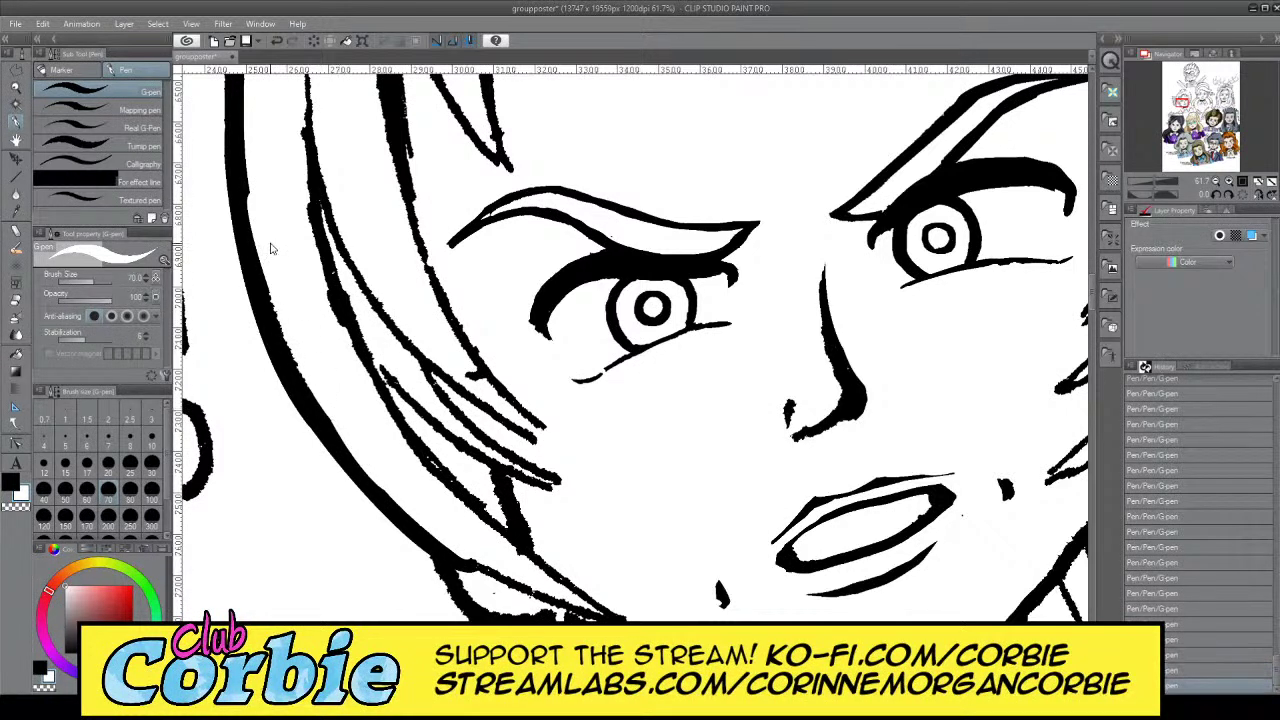
key(ctrl+z)
mouse_move(323, 384)
mouse_down()
mouse_move(247, 198)
mouse_move(286, 305)
mouse_move(268, 256)
mouse_up()
key(ctrl+z)
key(ctrl+z)
click(264, 188)
key(ctrl+z)
drag(254, 171, 325, 394)
key(ctrl+z)
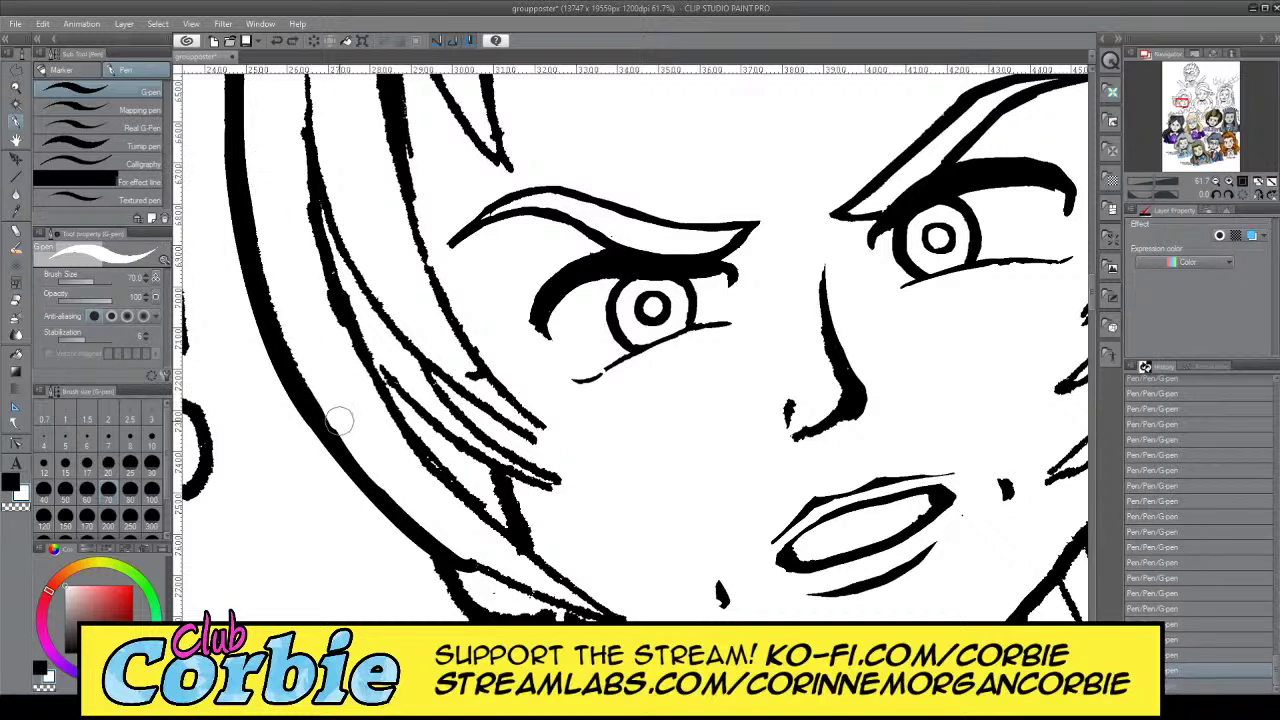
key(ctrl+y)
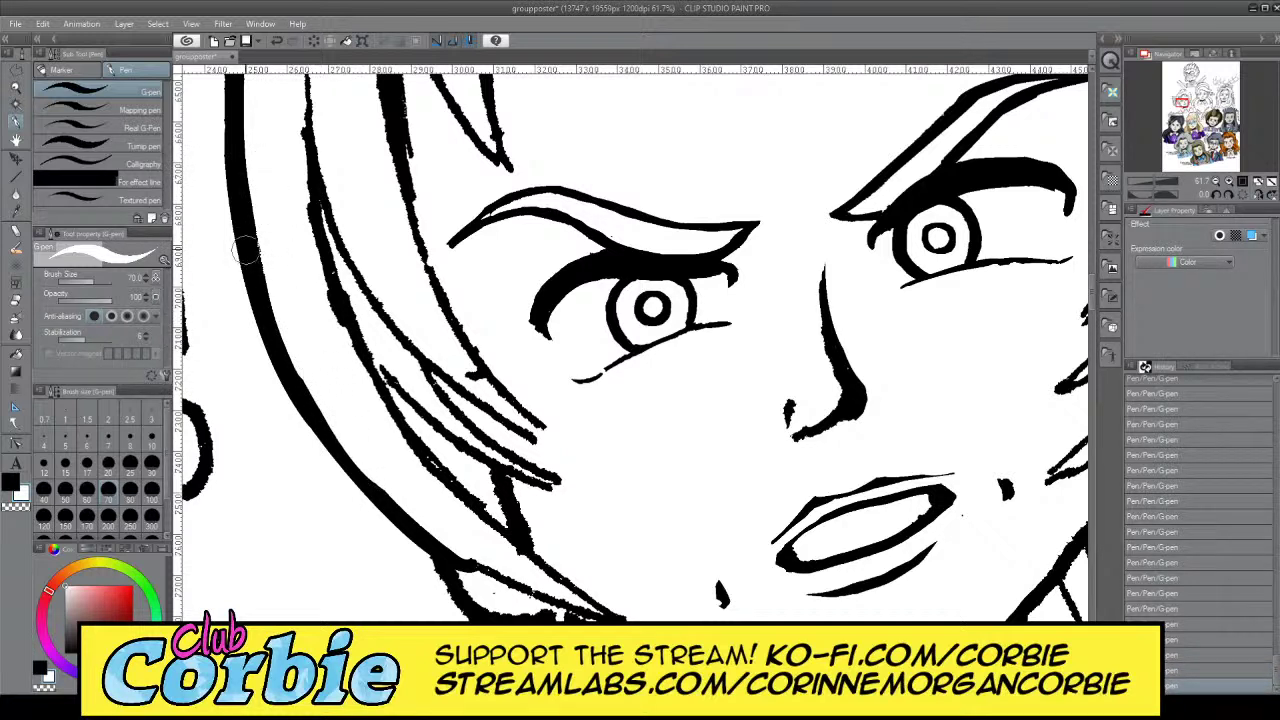
Examine the re-inked head outline from a distance, comparing it with the character's face, collar and neighbouring figures
click(20, 88)
drag(314, 255, 215, 325)
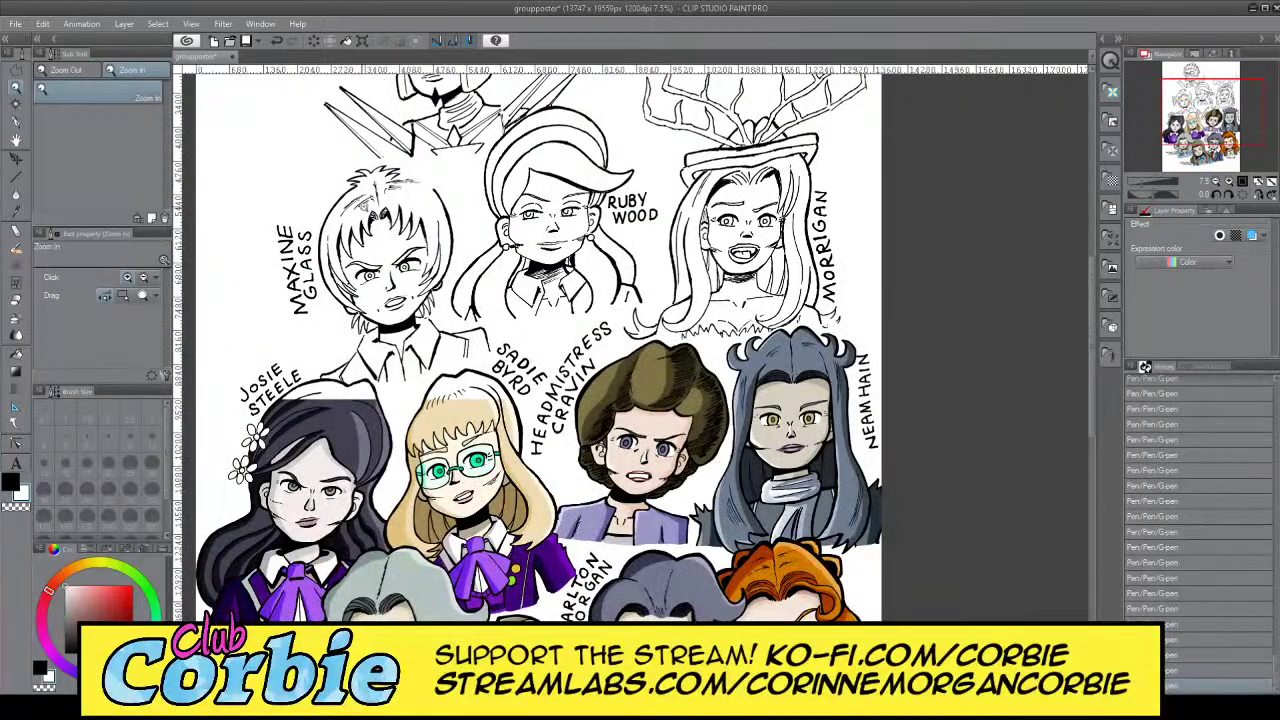
drag(364, 208, 407, 214)
scroll(399, 260, up, 1)
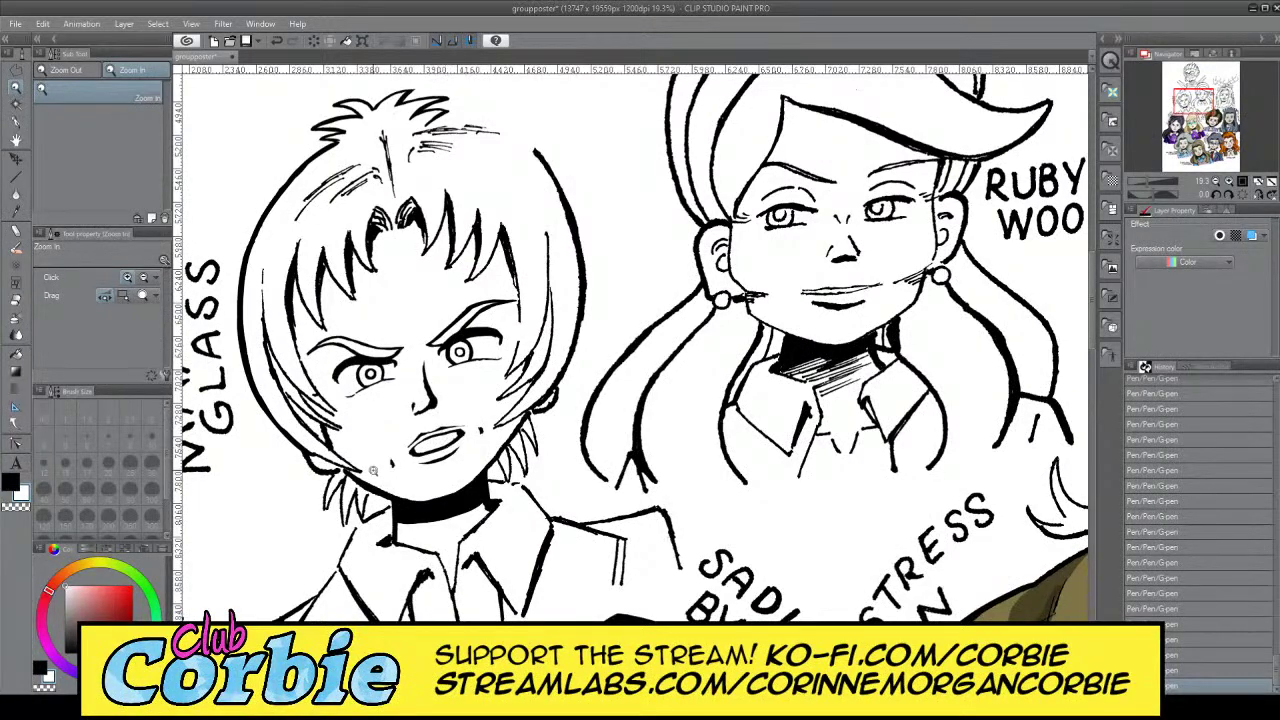
scroll(456, 428, down, 3)
scroll(443, 540, up, 4)
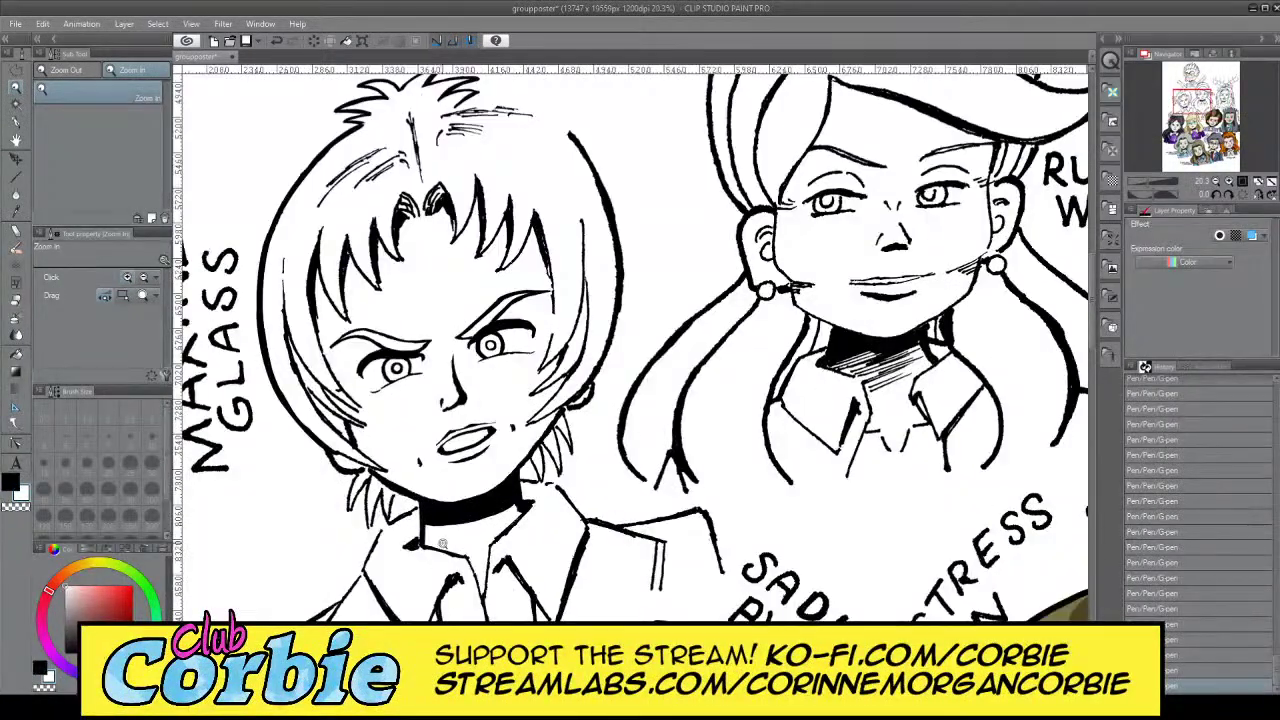
scroll(492, 406, down, 3)
scroll(414, 476, up, 4)
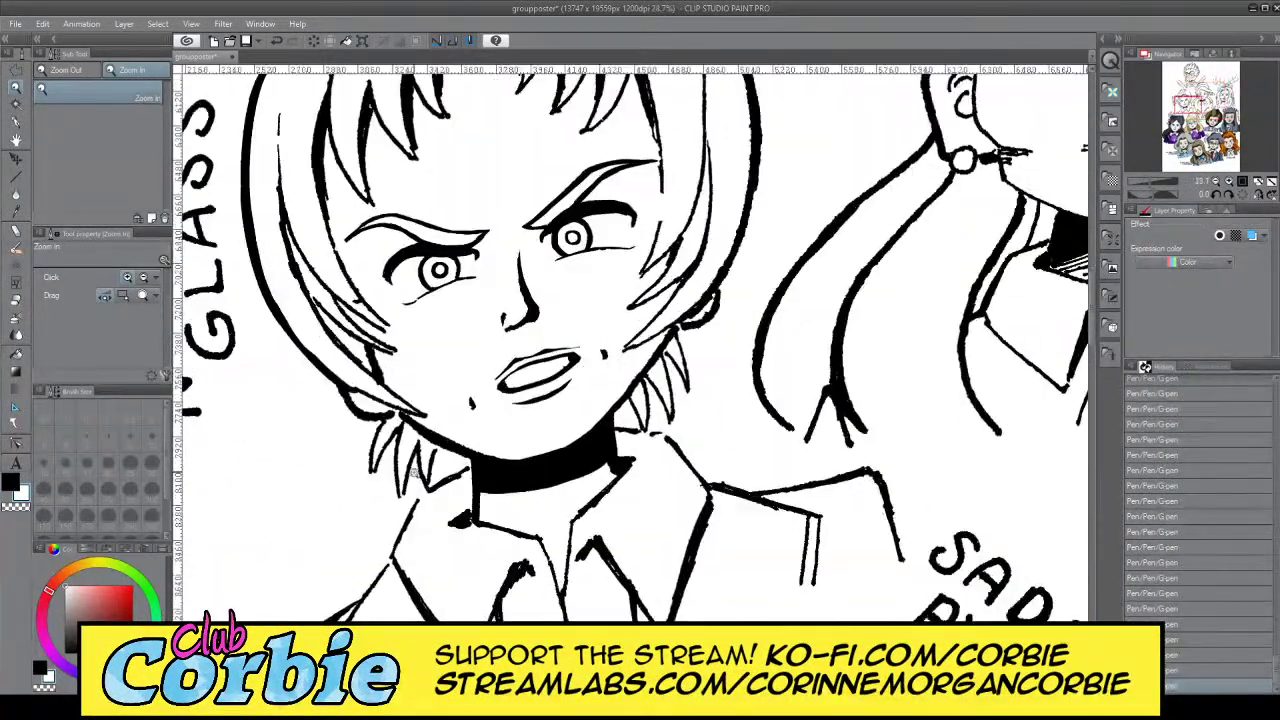
scroll(471, 425, down, 4)
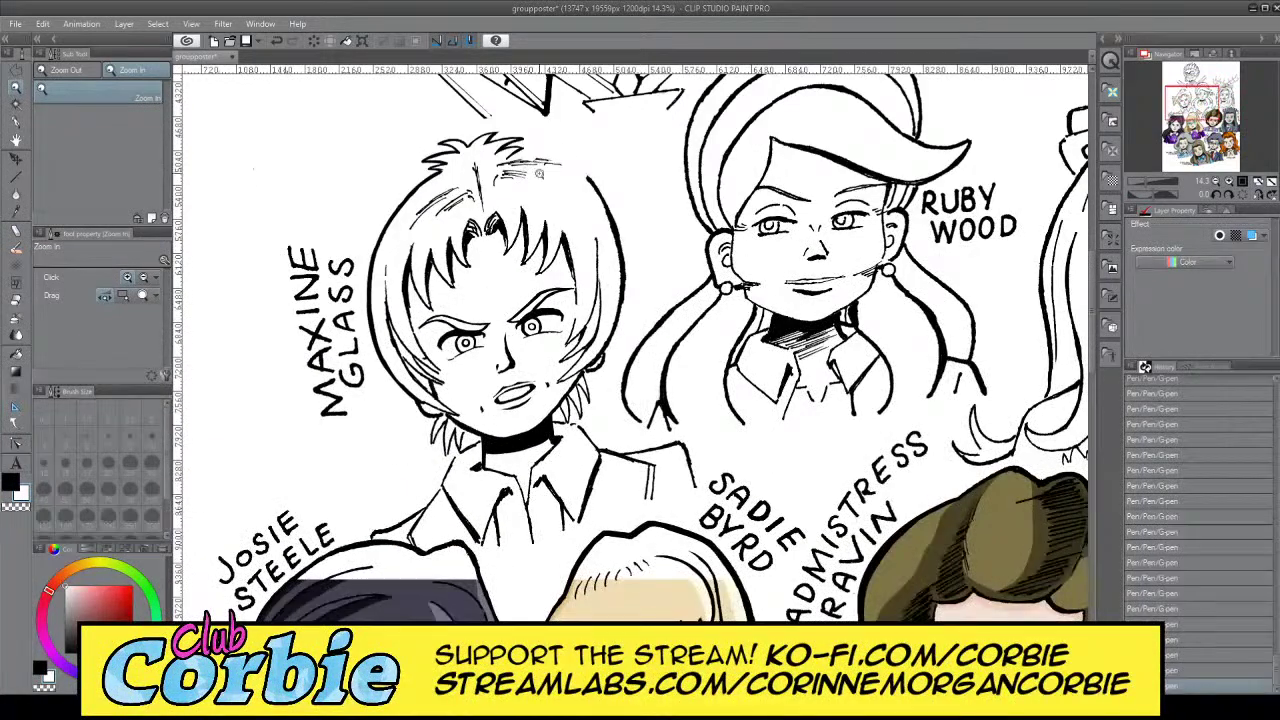
Select the hair shine lines right of the parting with a polyline selection, move them slightly down and left, and deselect
scroll(539, 173, up, 2)
scroll(470, 135, up, 5)
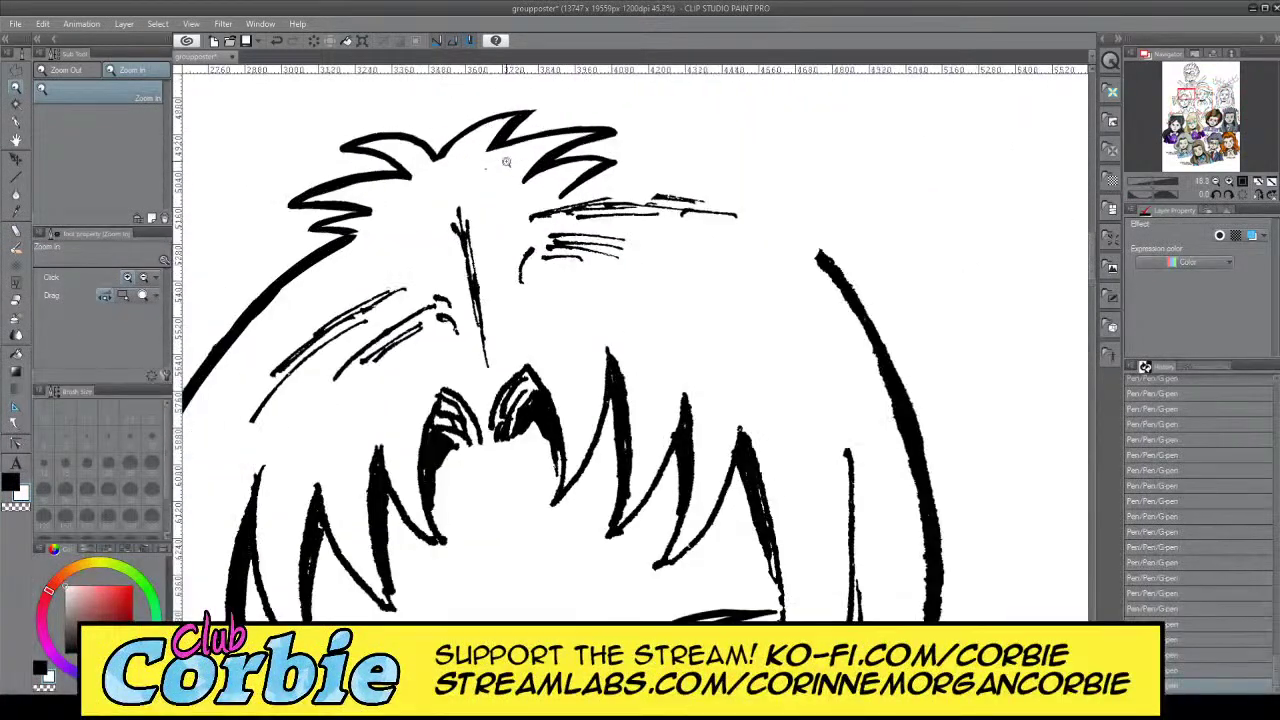
click(15, 70)
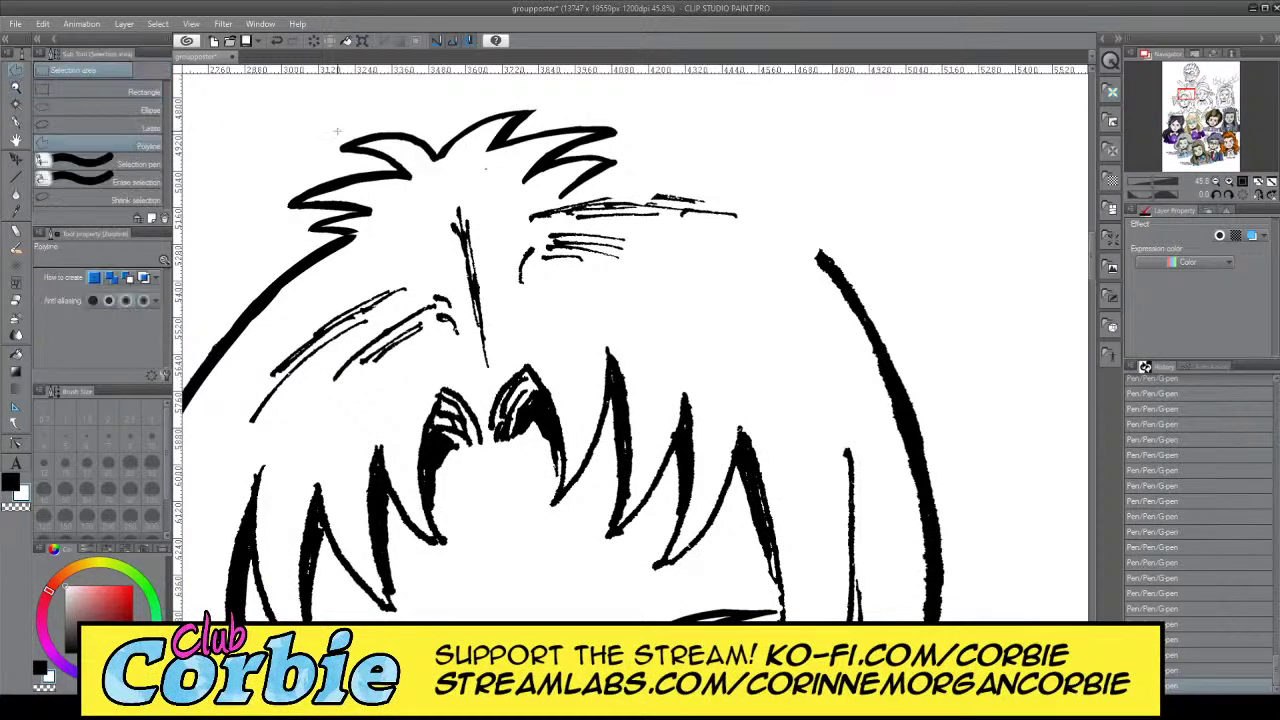
click(708, 152)
click(815, 184)
click(530, 322)
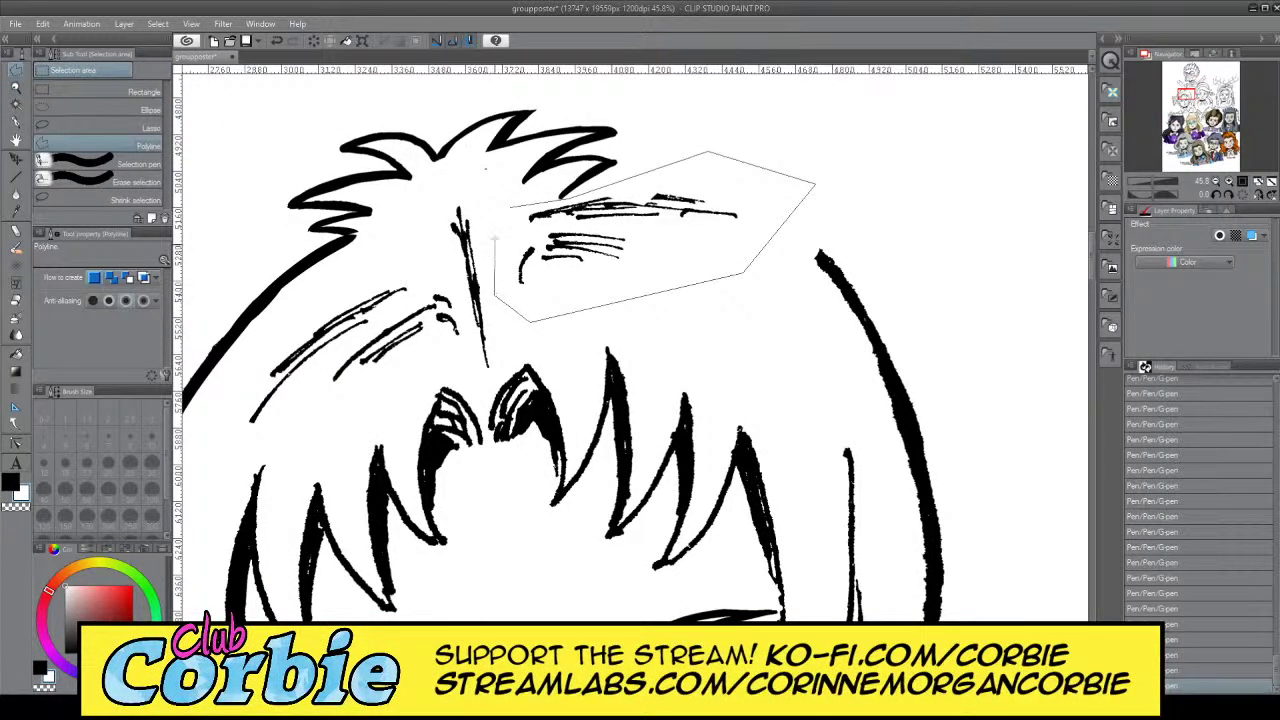
double_click(497, 214)
click(15, 158)
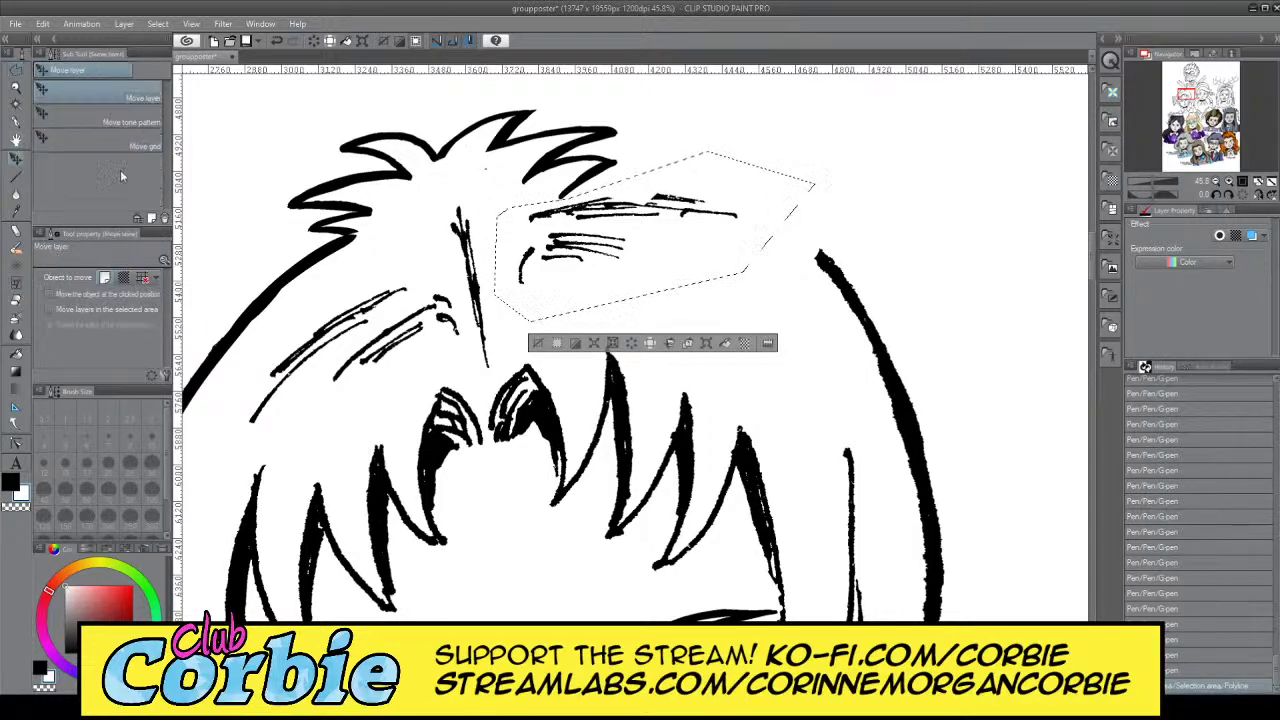
mouse_move(517, 268)
mouse_down()
mouse_move(517, 316)
mouse_move(501, 310)
mouse_up()
key(ctrl+d)
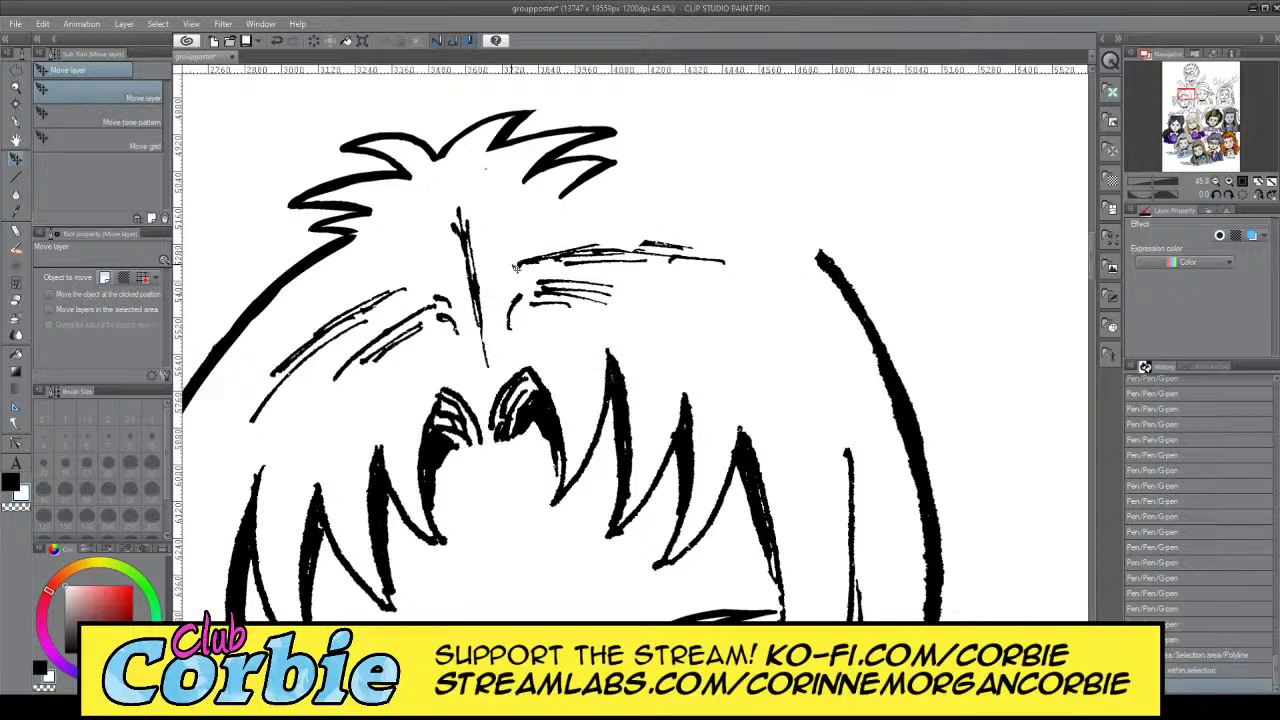
Trim the ragged right end of the upper hair shine lines to a taper with the white G-pen
click(16, 122)
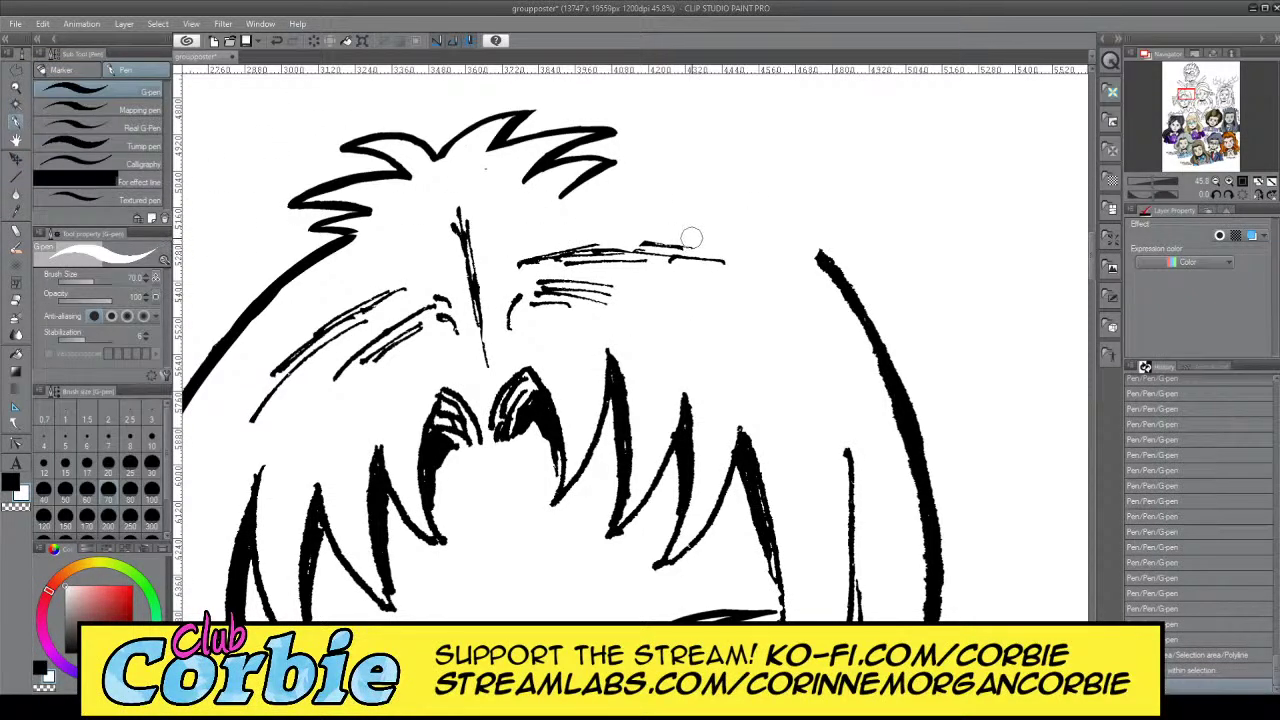
key(ctrl+z)
click(609, 222)
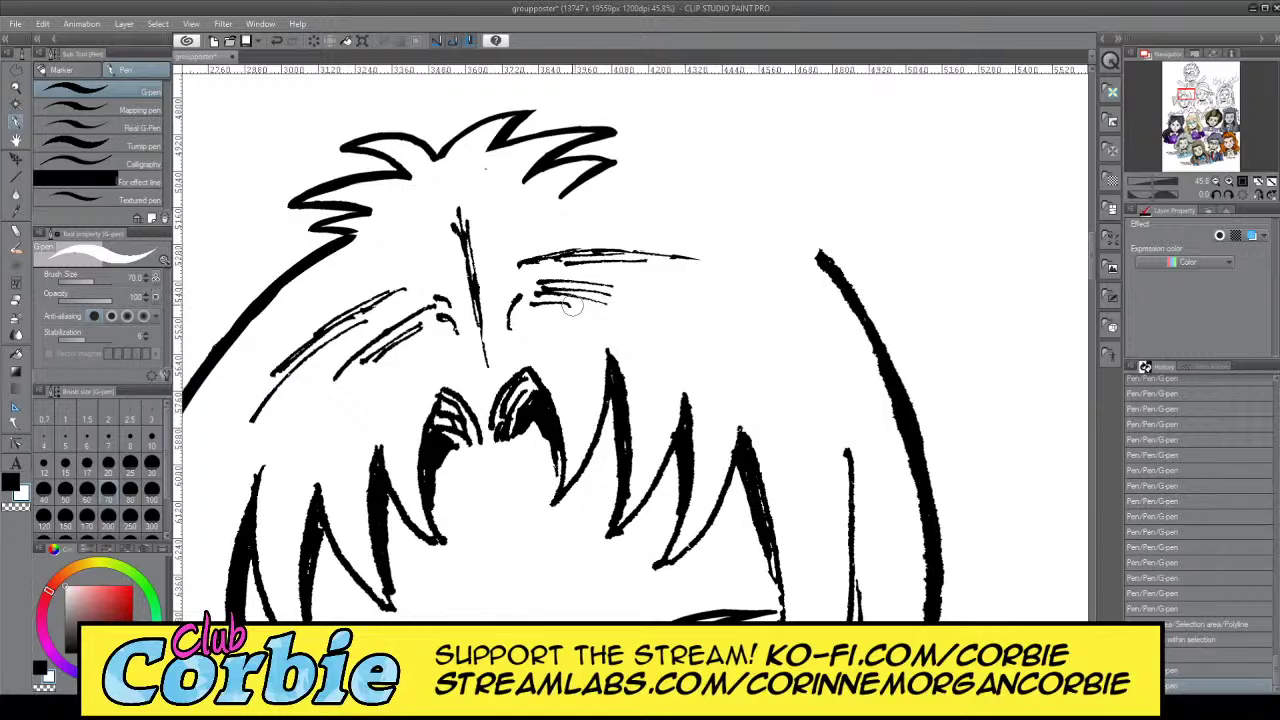
Extend the lower group of hair shine lines right of the parting with thin tapered black G-pen strokes at brush size 15
click(15, 89)
drag(407, 172, 495, 174)
scroll(475, 181, up, 3)
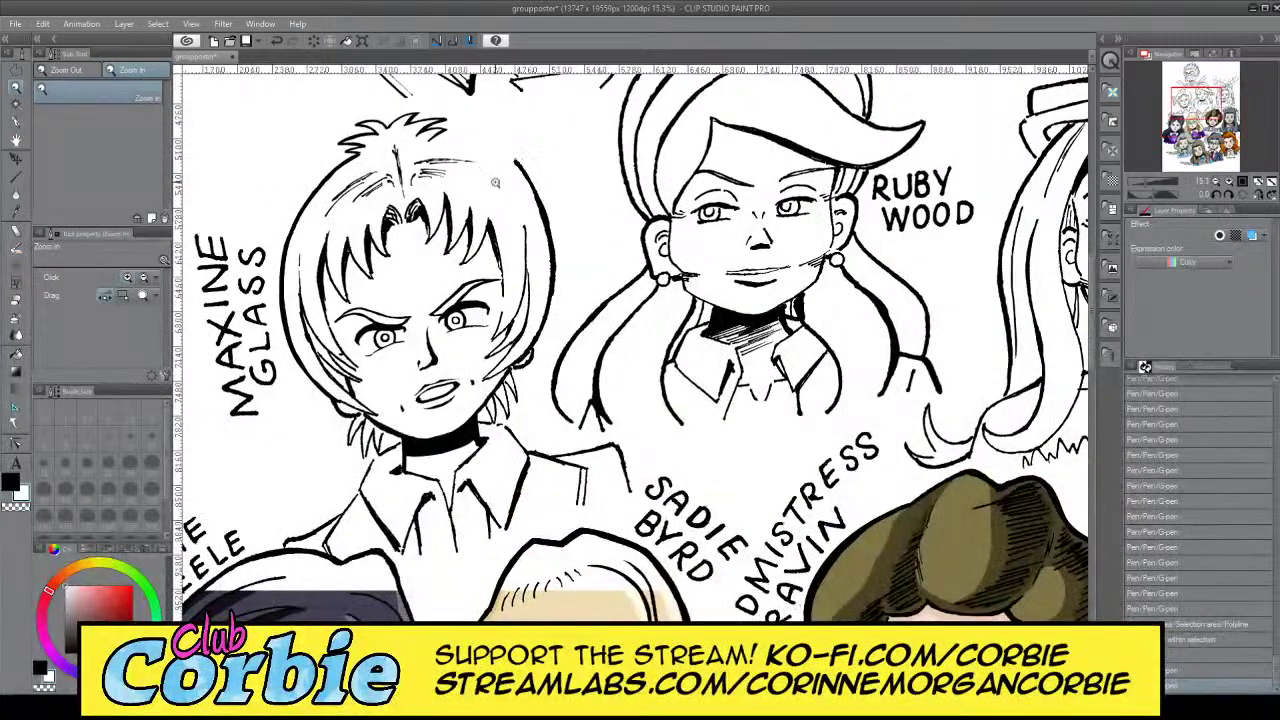
scroll(450, 156, up, 8)
scroll(480, 149, down, 3)
scroll(505, 138, up, 3)
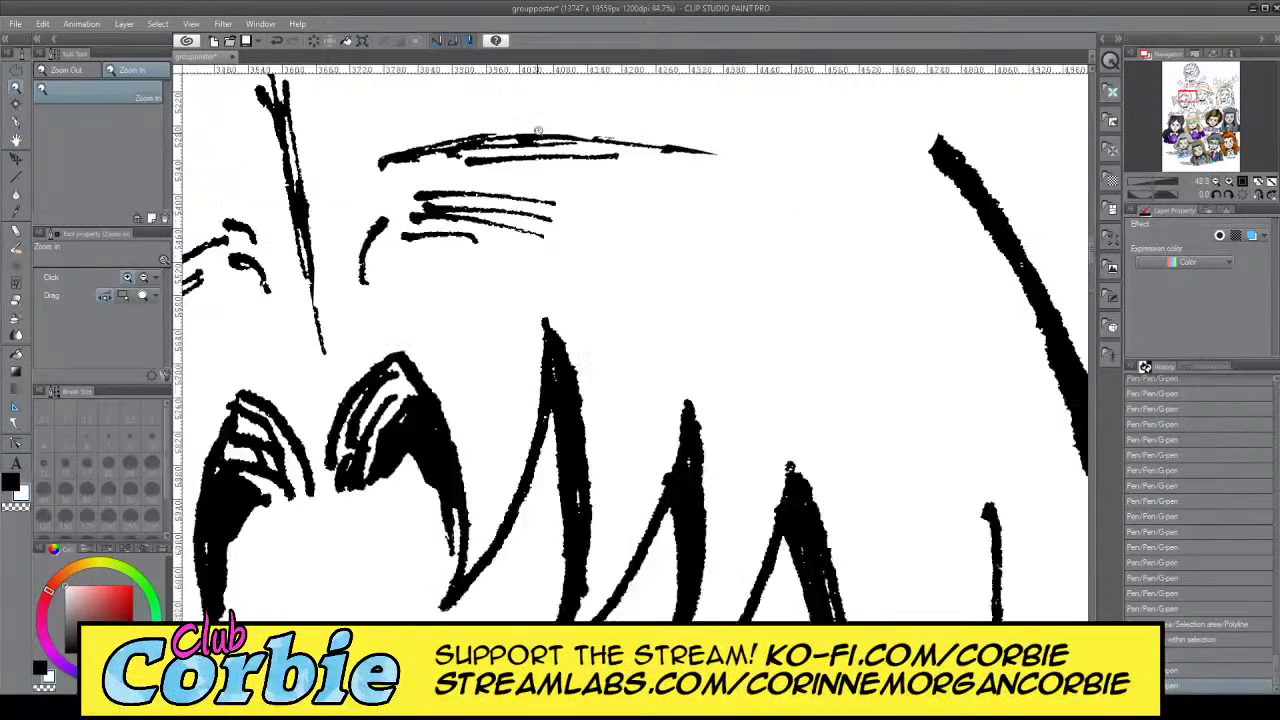
click(20, 122)
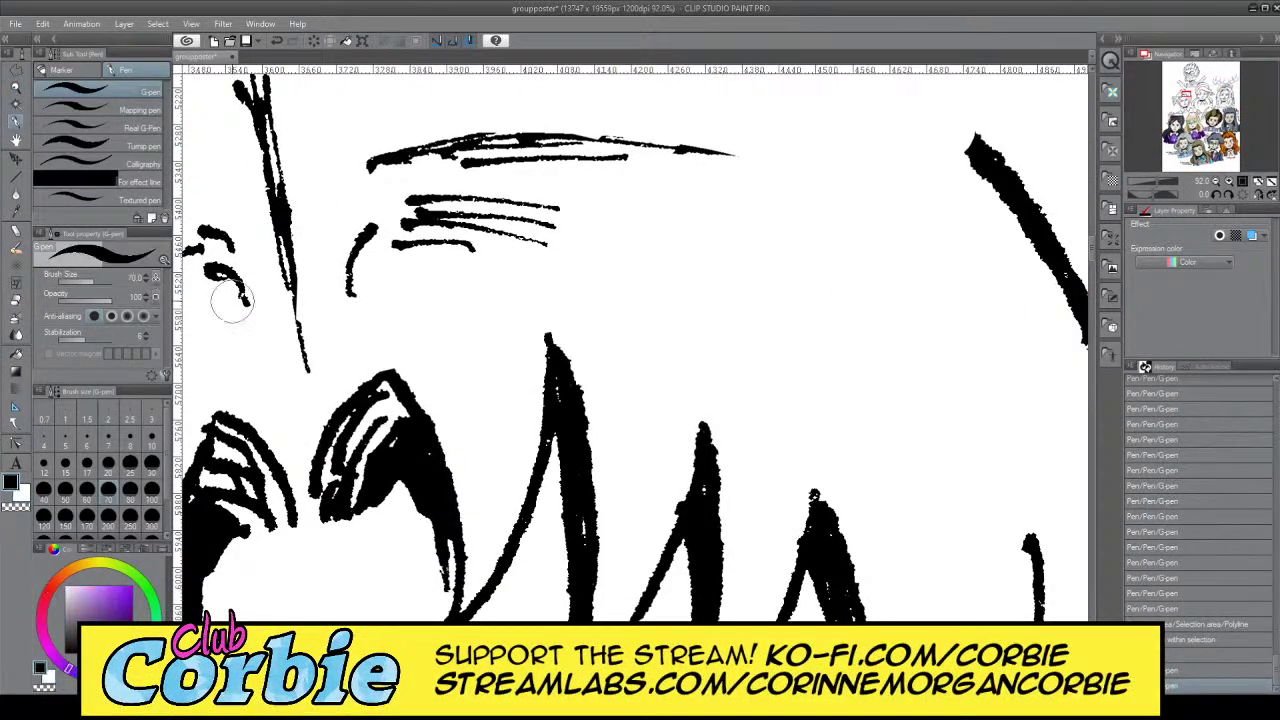
click(70, 467)
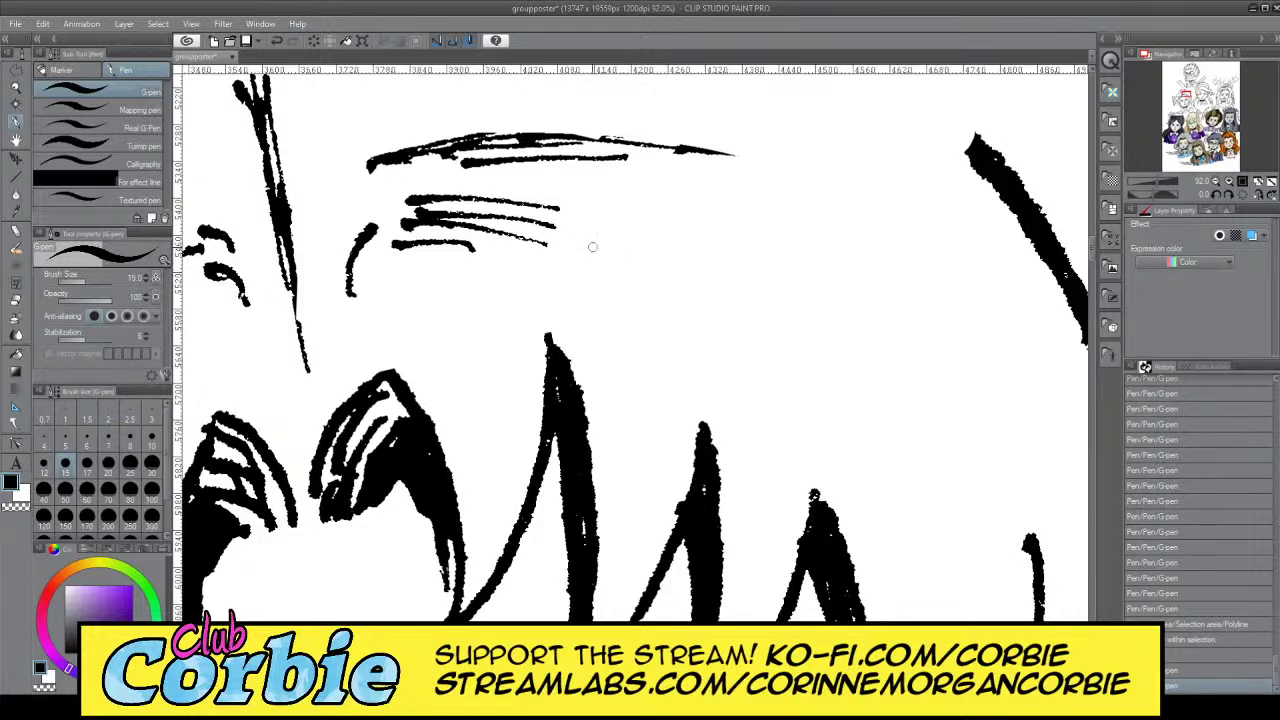
mouse_move(575, 247)
mouse_down()
mouse_move(647, 253)
mouse_move(560, 242)
mouse_move(691, 253)
mouse_move(658, 232)
mouse_up()
key(ctrl+z)
drag(538, 220, 631, 226)
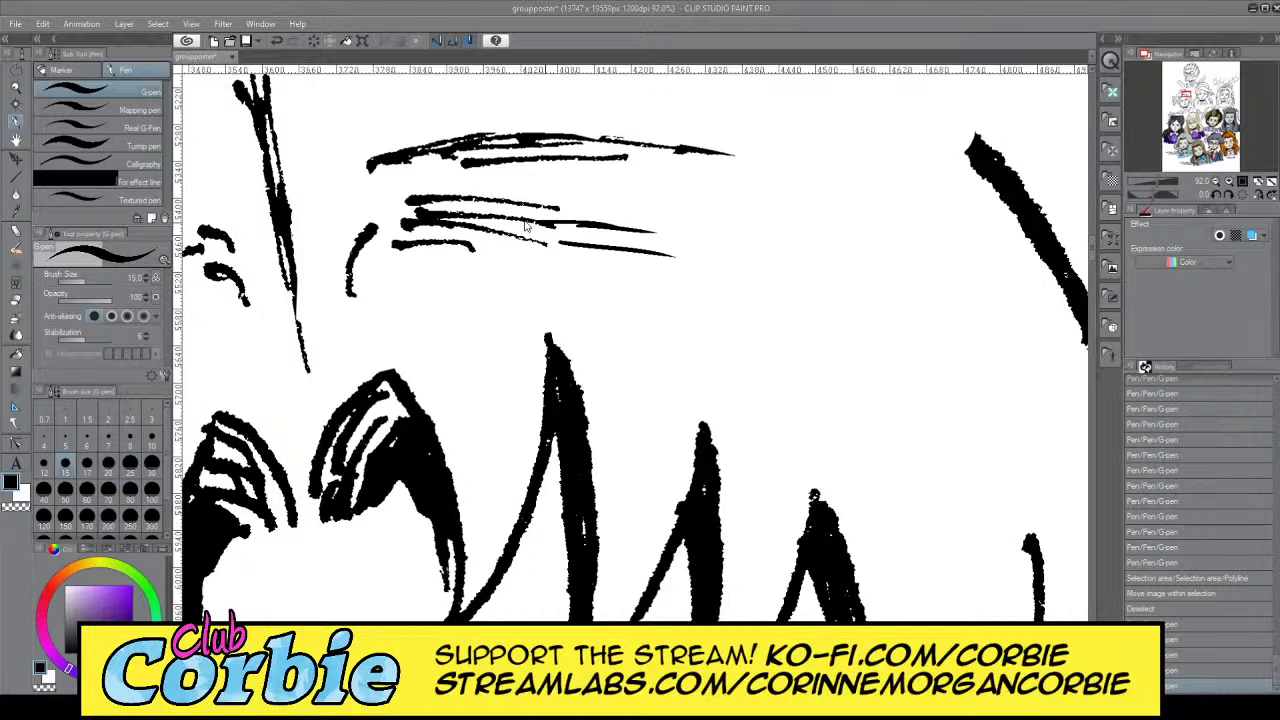
drag(610, 209, 557, 204)
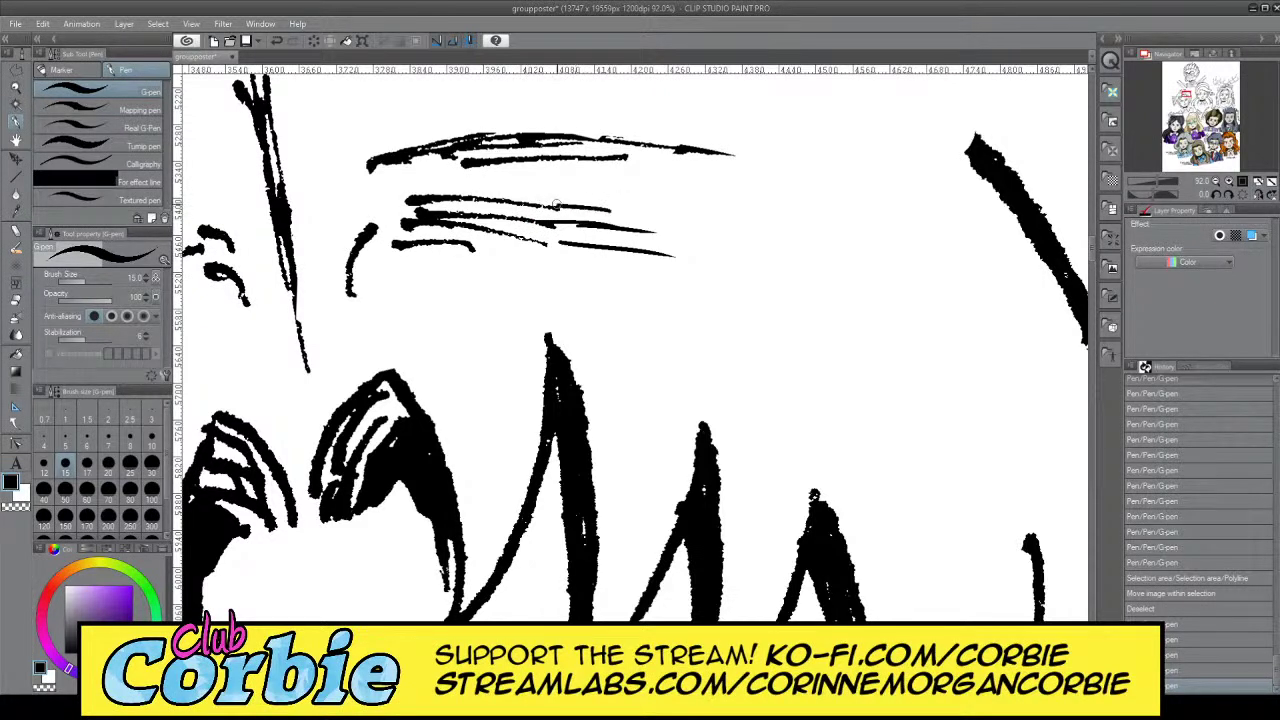
drag(634, 215, 541, 204)
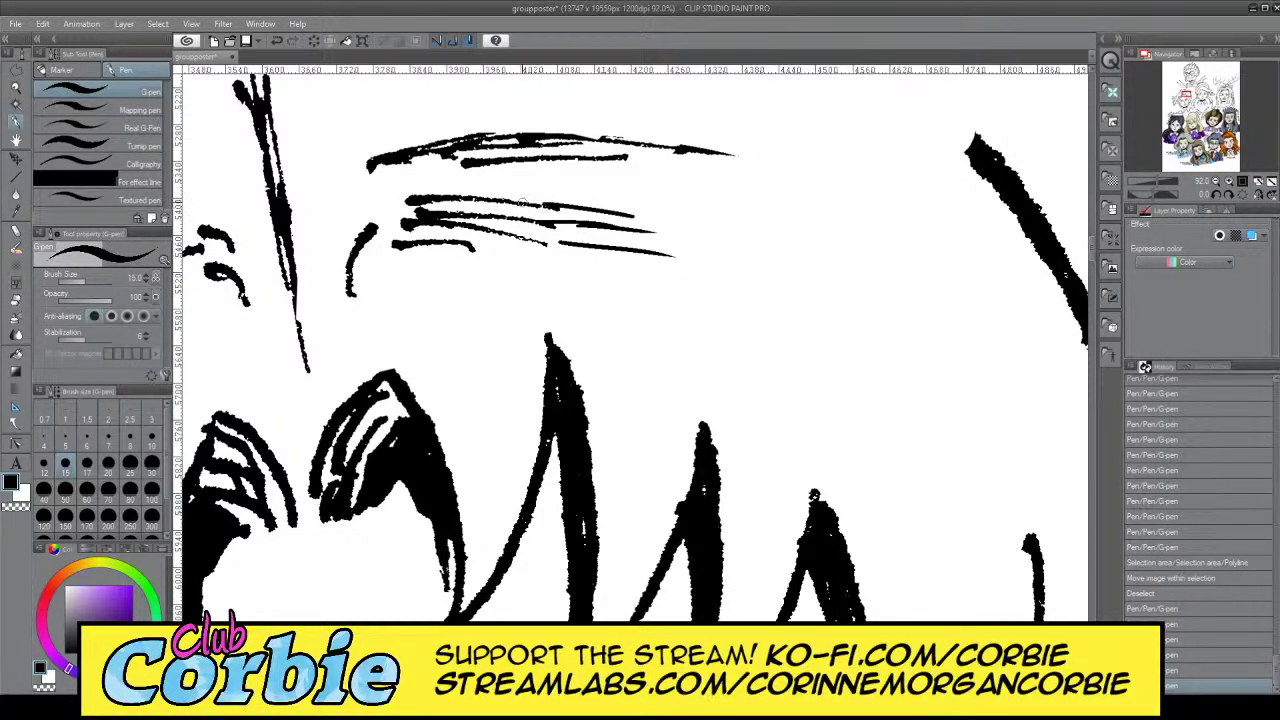
click(16, 88)
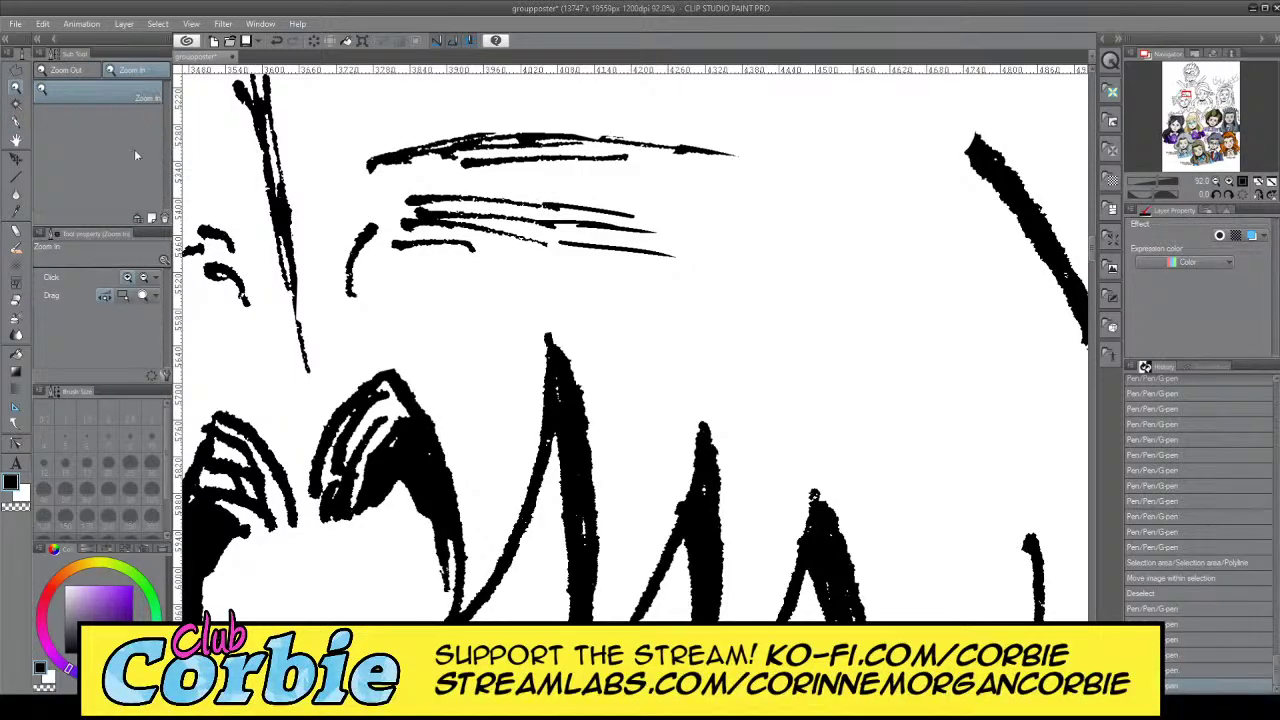
Examine the extended hair shine lines and open head outline from a distance, comparing them with the face and neighbouring figures
drag(429, 237, 255, 237)
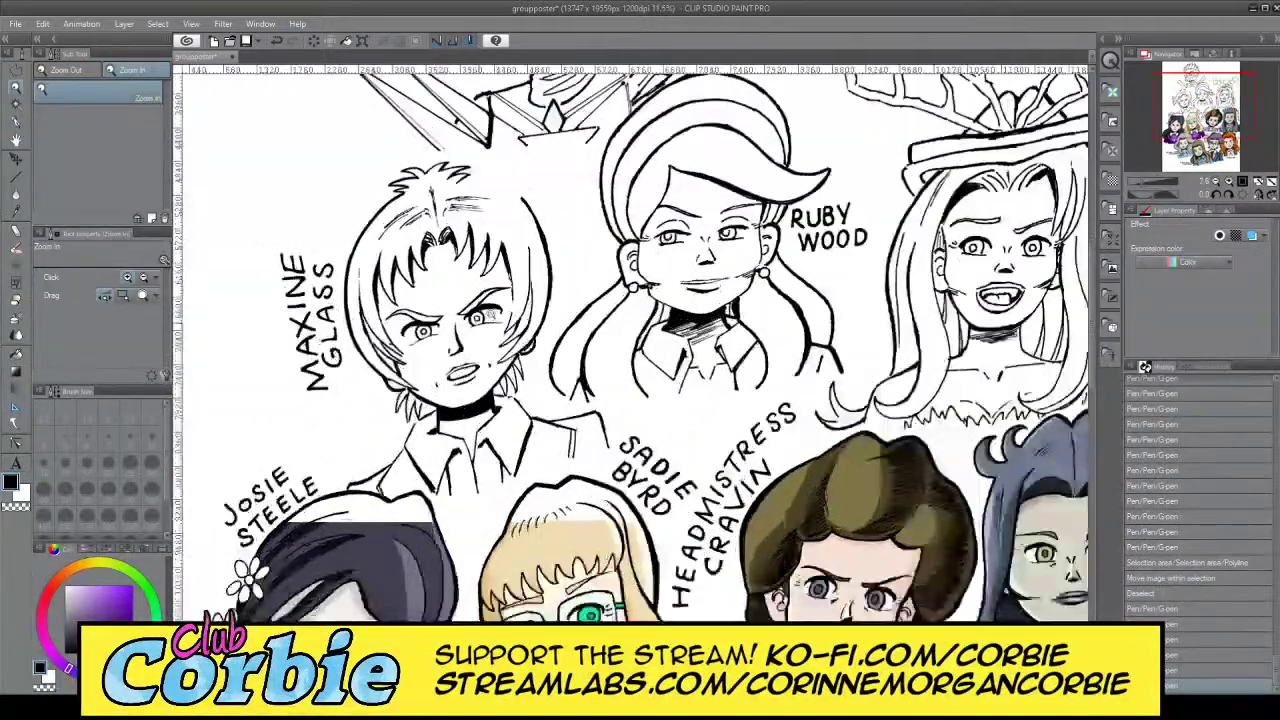
scroll(510, 316, up, 1)
scroll(510, 262, up, 3)
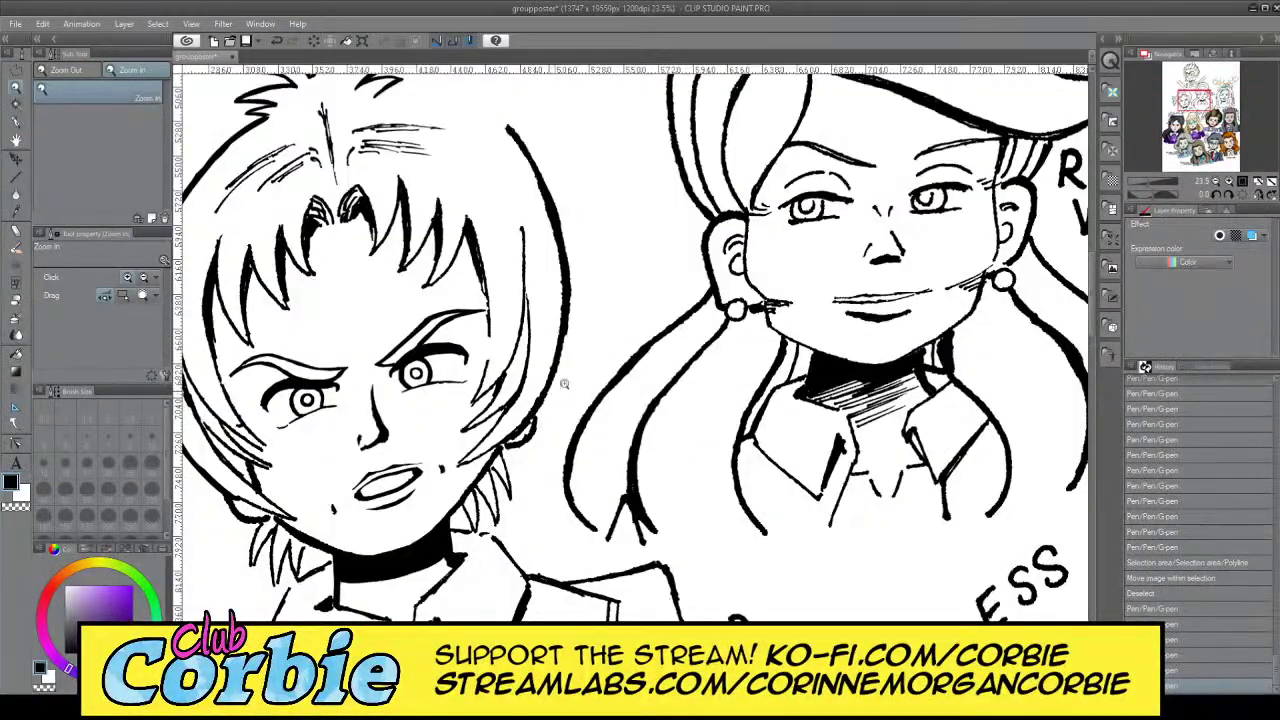
scroll(560, 374, up, 3)
scroll(586, 371, down, 6)
scroll(513, 372, up, 2)
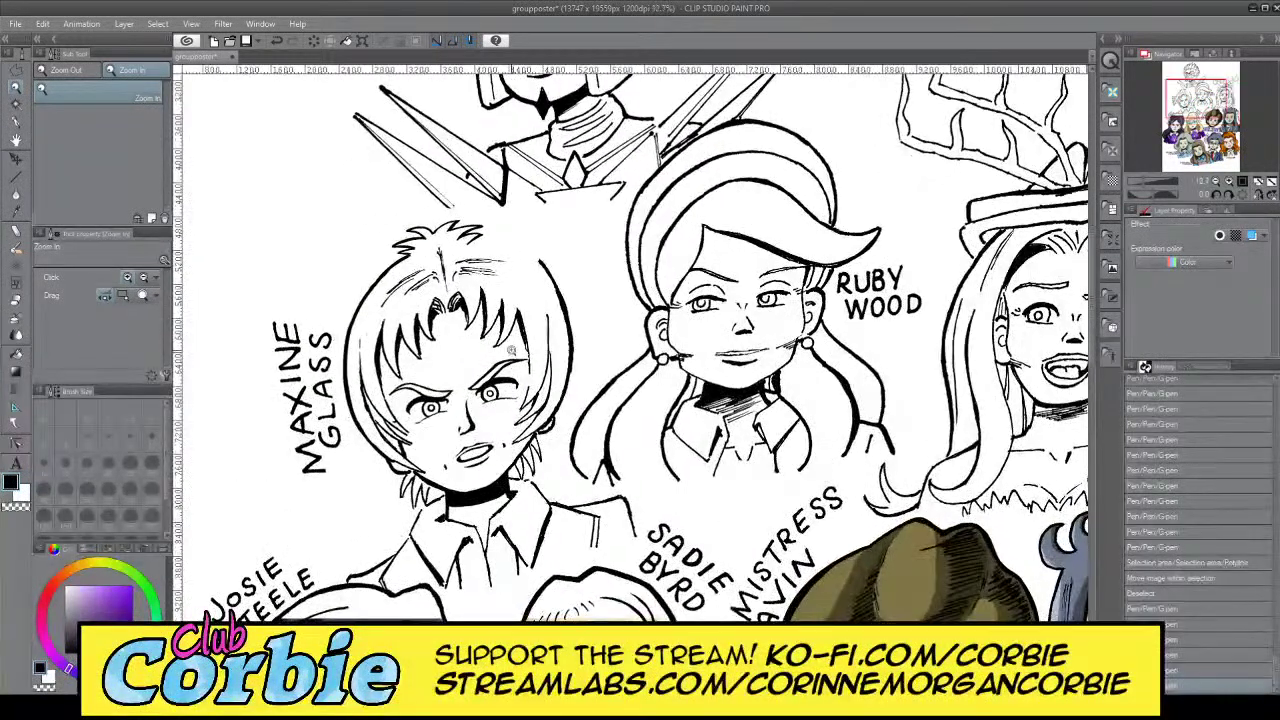
scroll(498, 242, up, 8)
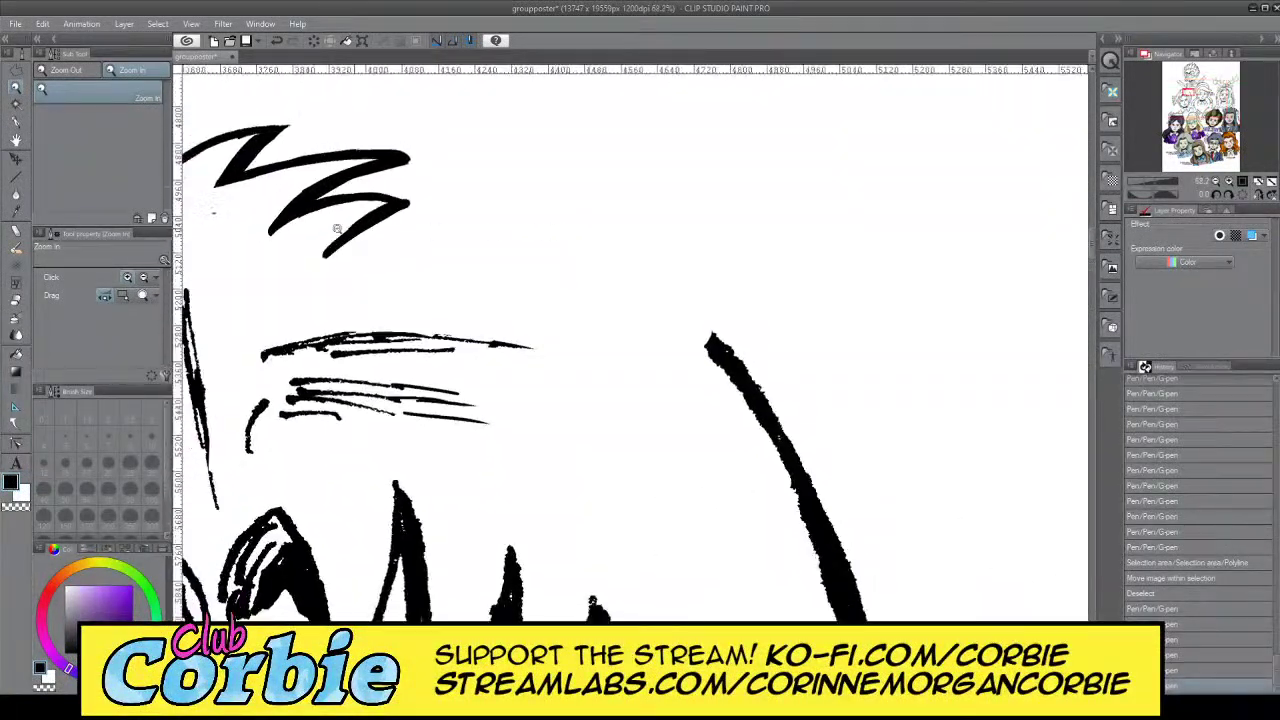
Try to bridge the gap between the spiky hair and the right head outline with black G-pen strokes at brush sizes 80 and 50
key(p)
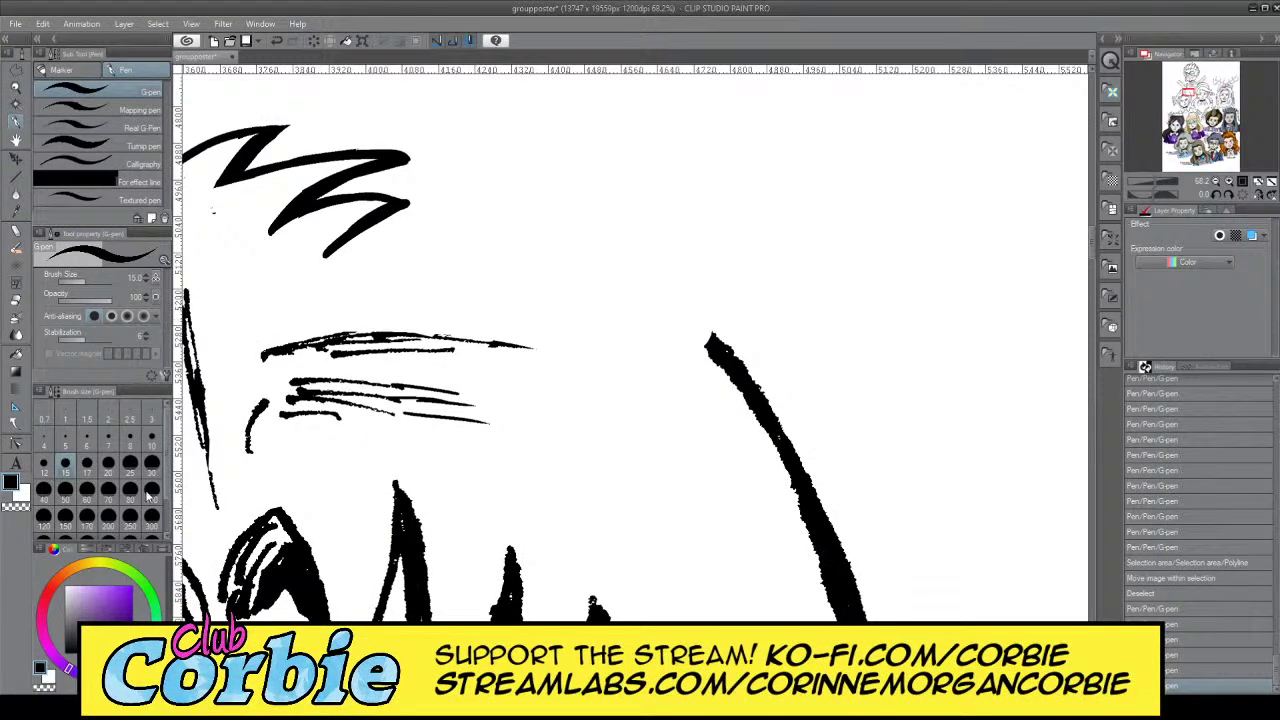
click(130, 494)
drag(704, 342, 334, 268)
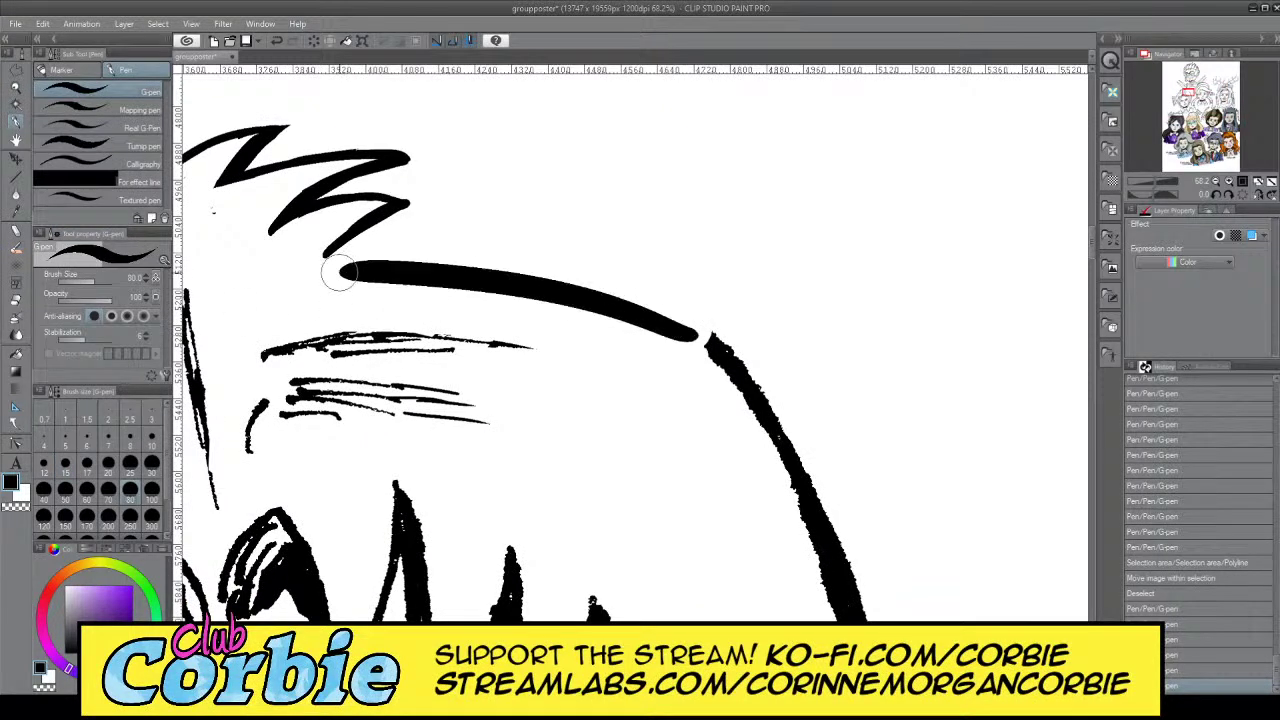
key(ctrl+z)
mouse_move(706, 342)
mouse_down()
mouse_move(594, 276)
mouse_move(338, 236)
mouse_up()
key(ctrl+z)
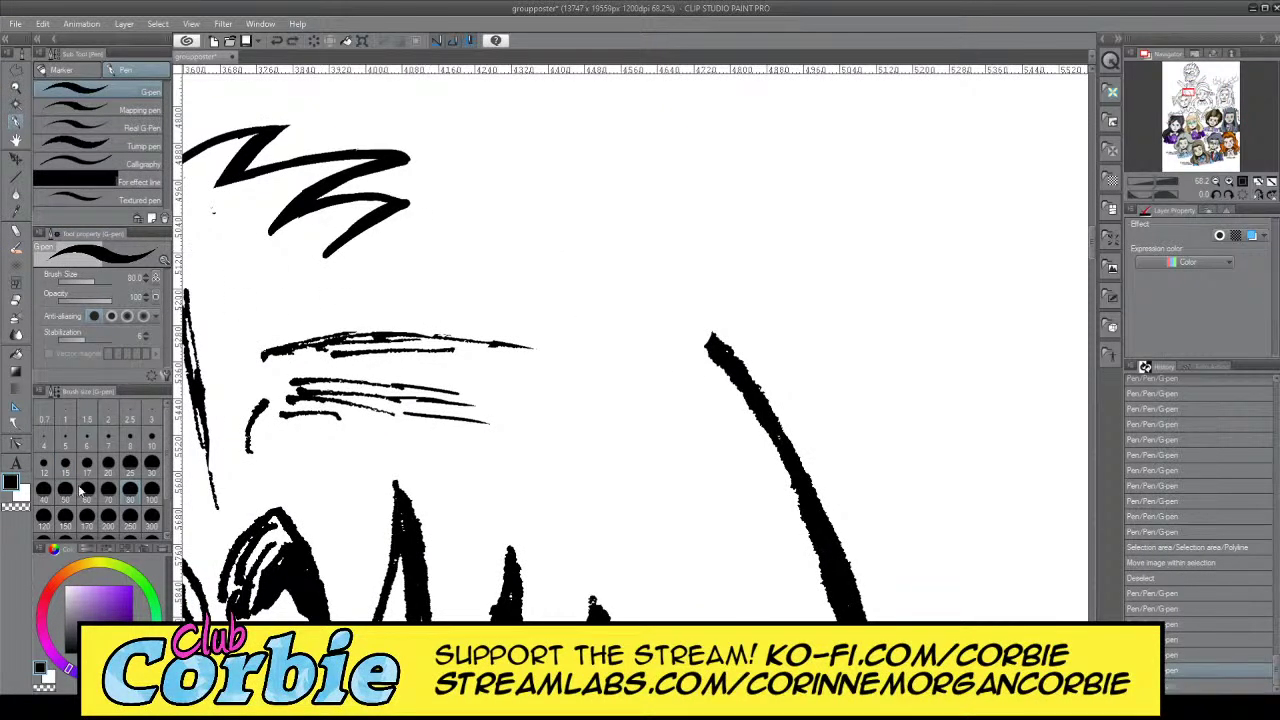
click(64, 492)
drag(680, 335, 334, 262)
key(ctrl+z)
drag(684, 326, 363, 251)
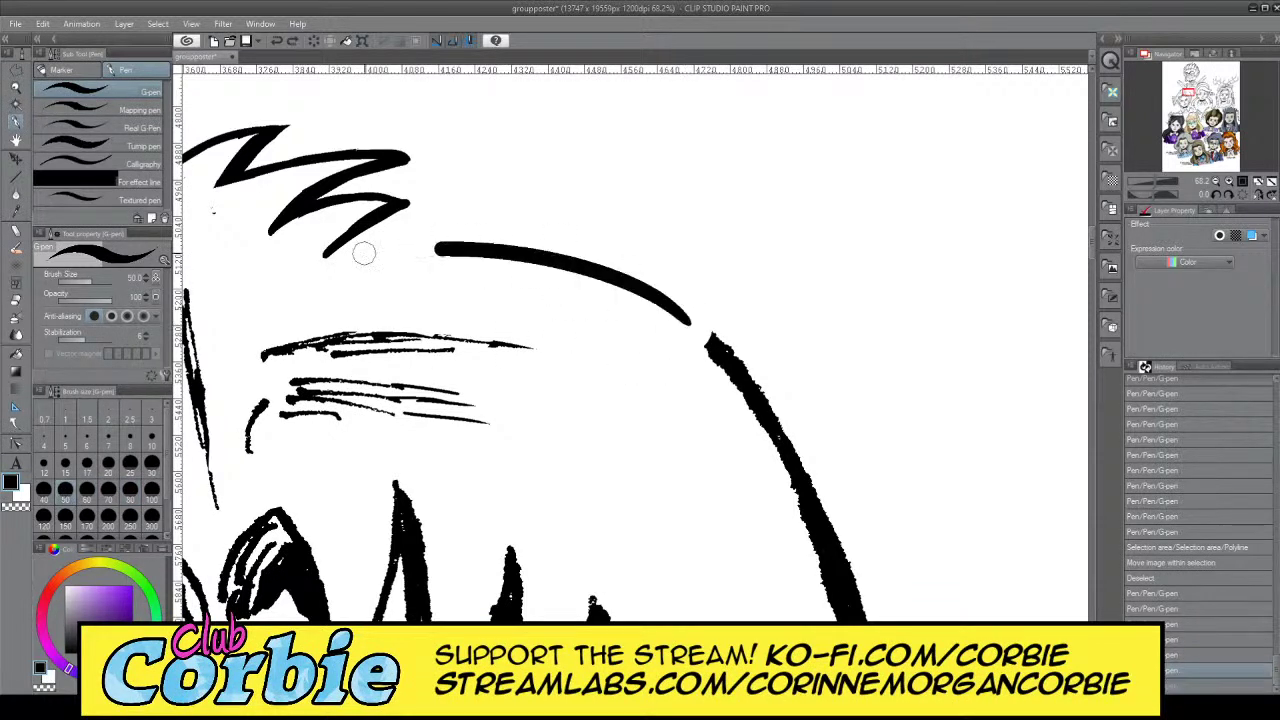
key(ctrl+z)
mouse_move(680, 322)
mouse_down()
mouse_move(345, 240)
mouse_move(683, 306)
mouse_move(716, 340)
mouse_up()
key(ctrl+z)
key(ctrl+z)
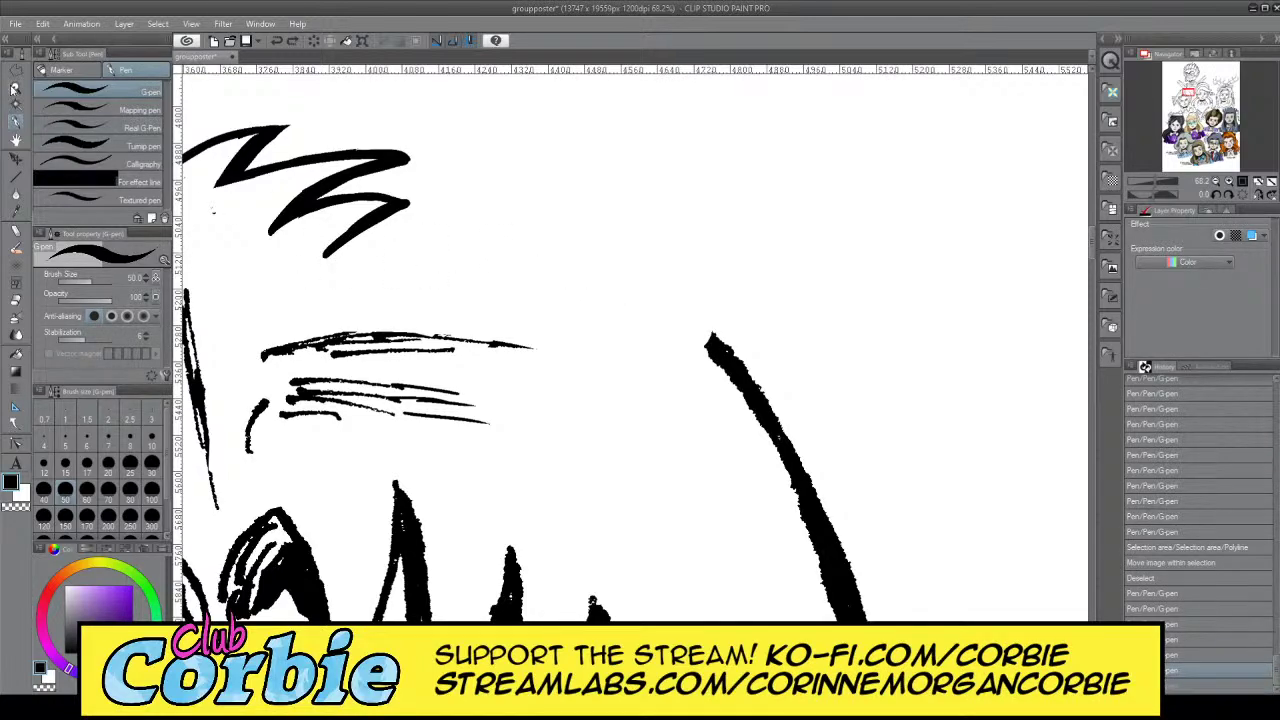
Erase the lowest right hair spike and redraw it smaller with black G-pen strokes at brush size 50
click(16, 88)
drag(490, 215, 433, 226)
drag(377, 297, 394, 305)
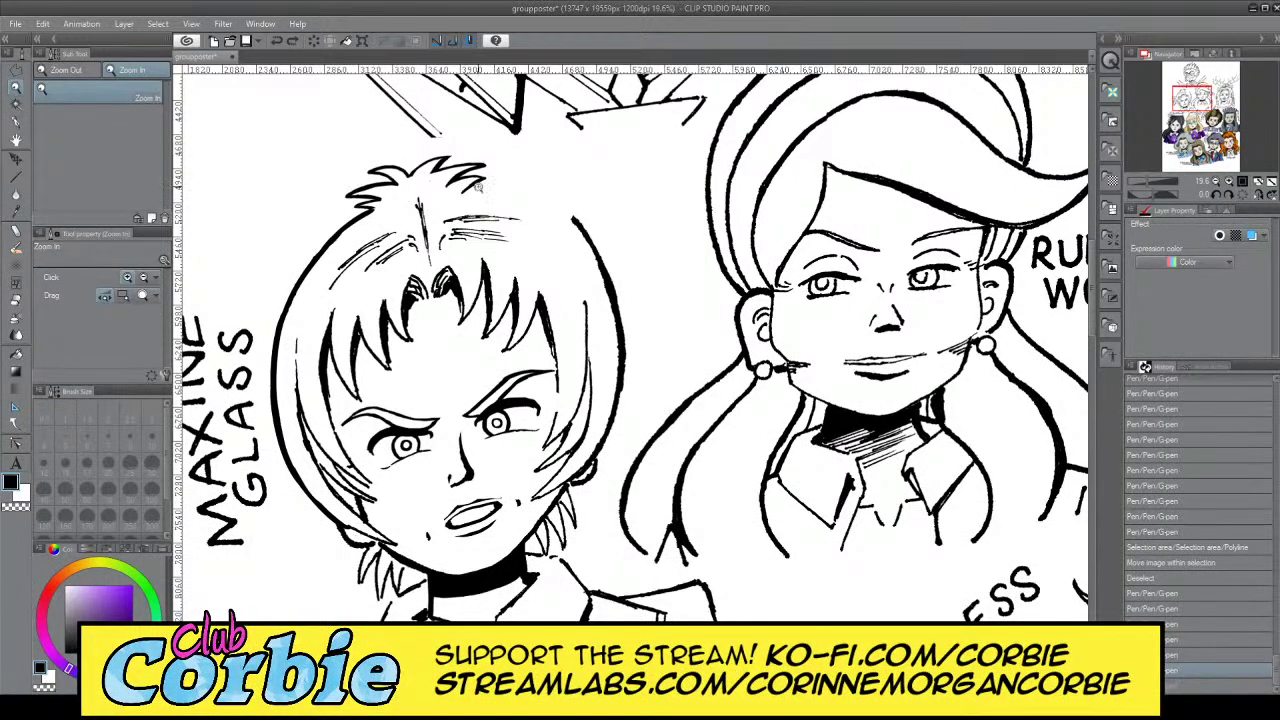
mouse_move(491, 175)
mouse_down()
mouse_move(529, 166)
mouse_move(508, 171)
mouse_up()
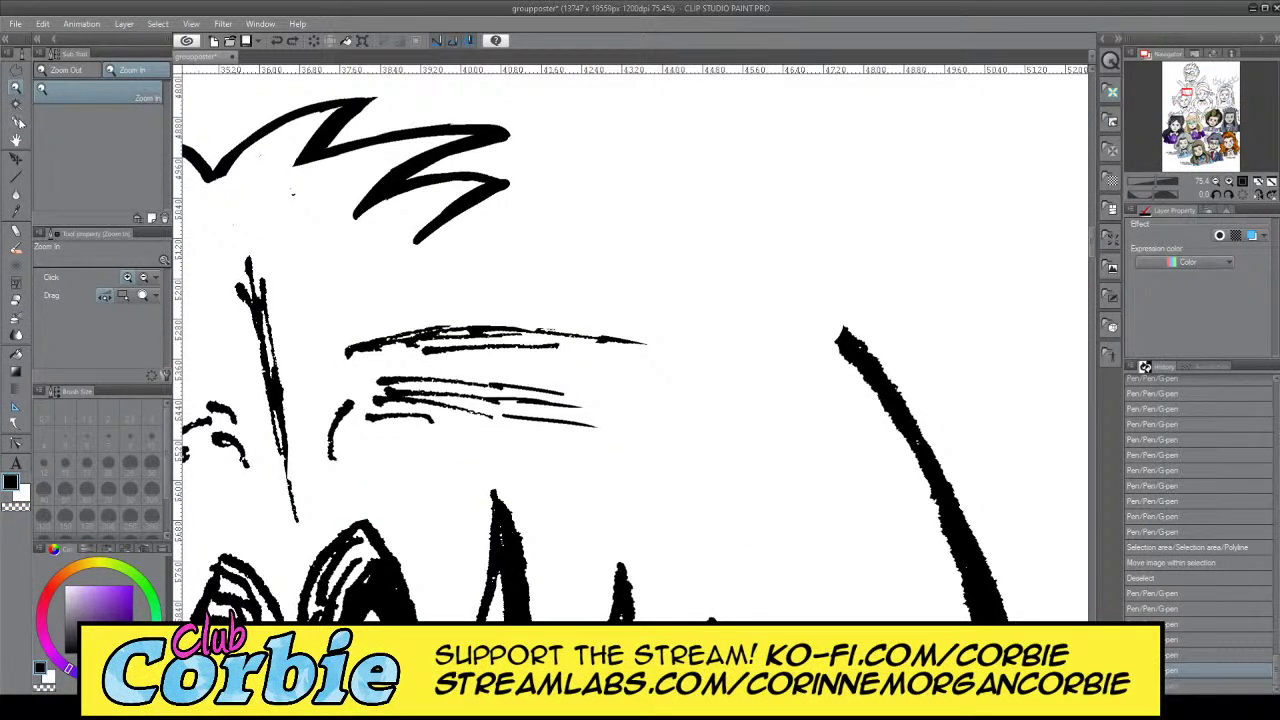
key(p)
mouse_move(429, 235)
mouse_down()
mouse_move(504, 203)
mouse_move(471, 195)
mouse_move(507, 184)
mouse_move(375, 211)
mouse_move(476, 169)
mouse_up()
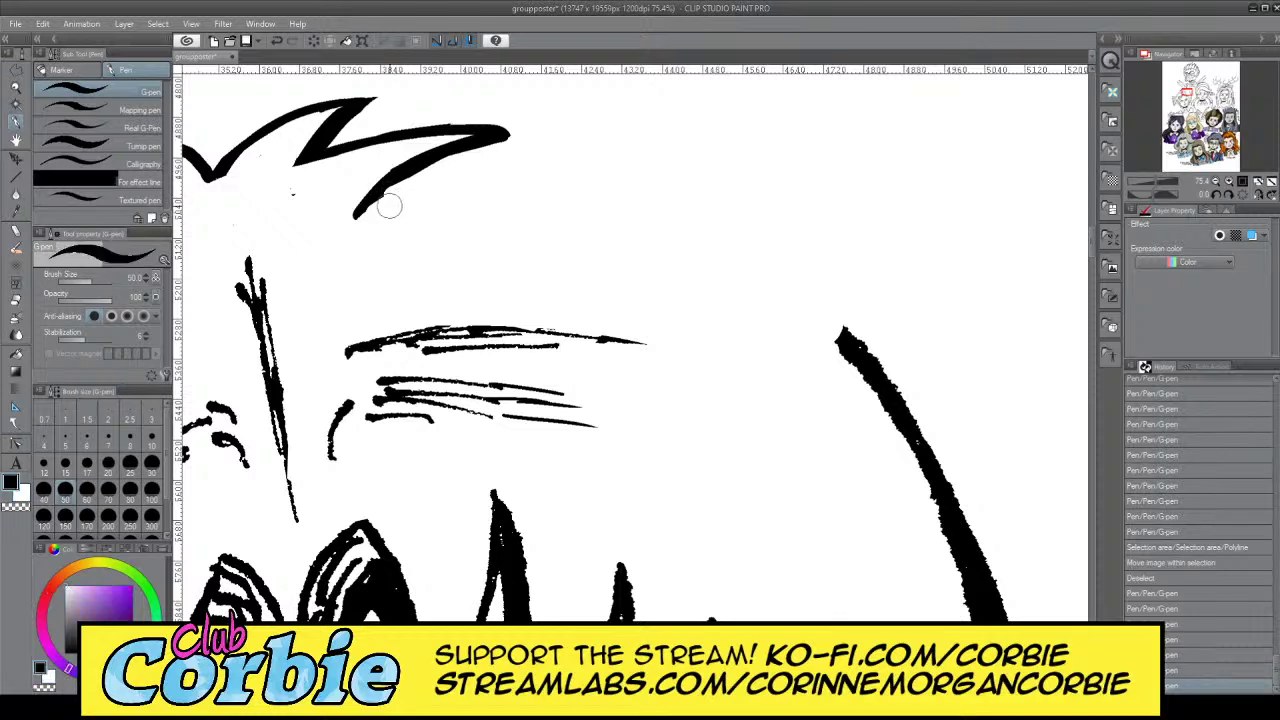
drag(368, 211, 490, 190)
drag(412, 224, 489, 193)
key(ctrl+z)
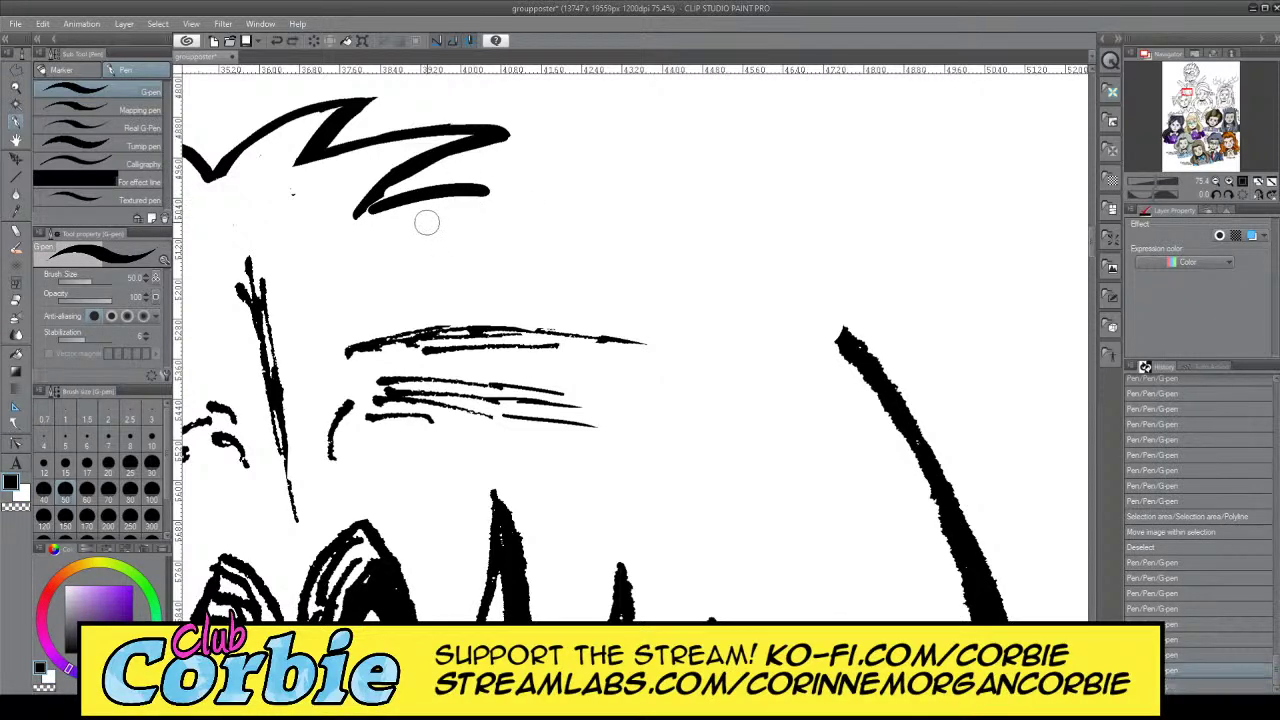
drag(416, 226, 489, 195)
Thicken the underside of the hair spike just above the redrawn one with a black G-pen stroke
drag(360, 213, 444, 160)
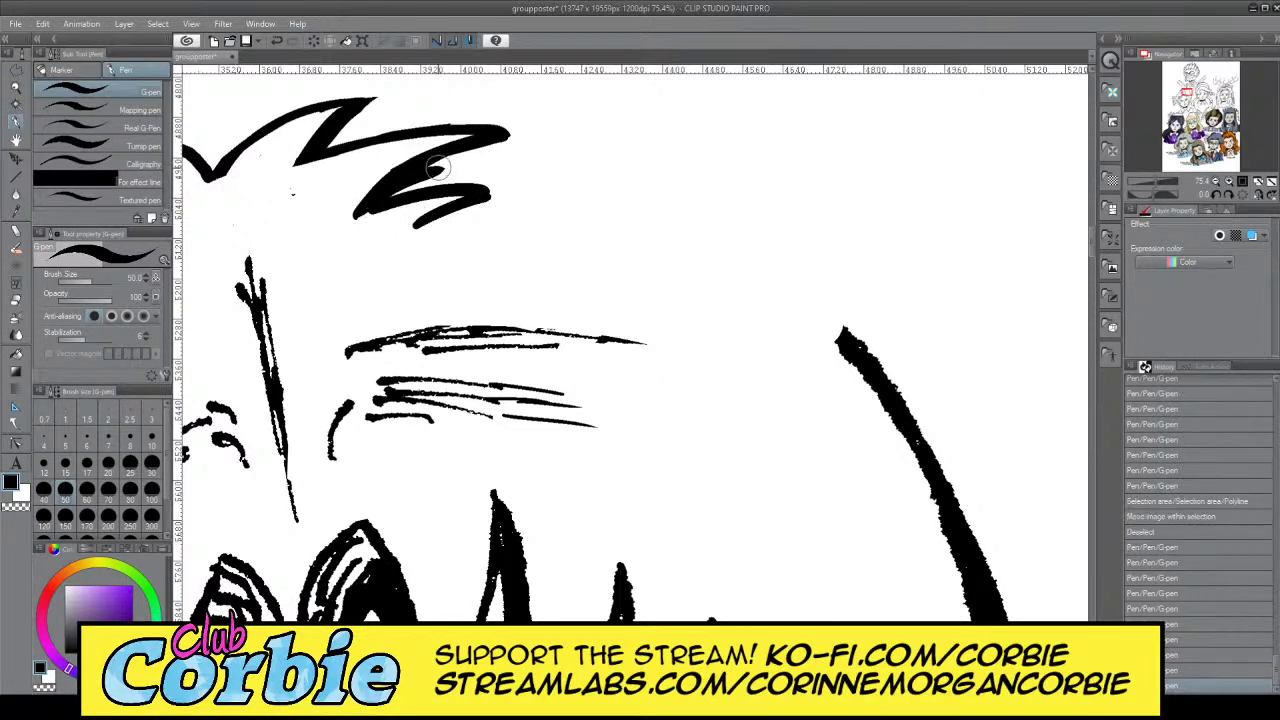
key(ctrl+z)
drag(364, 210, 470, 152)
key(ctrl+z)
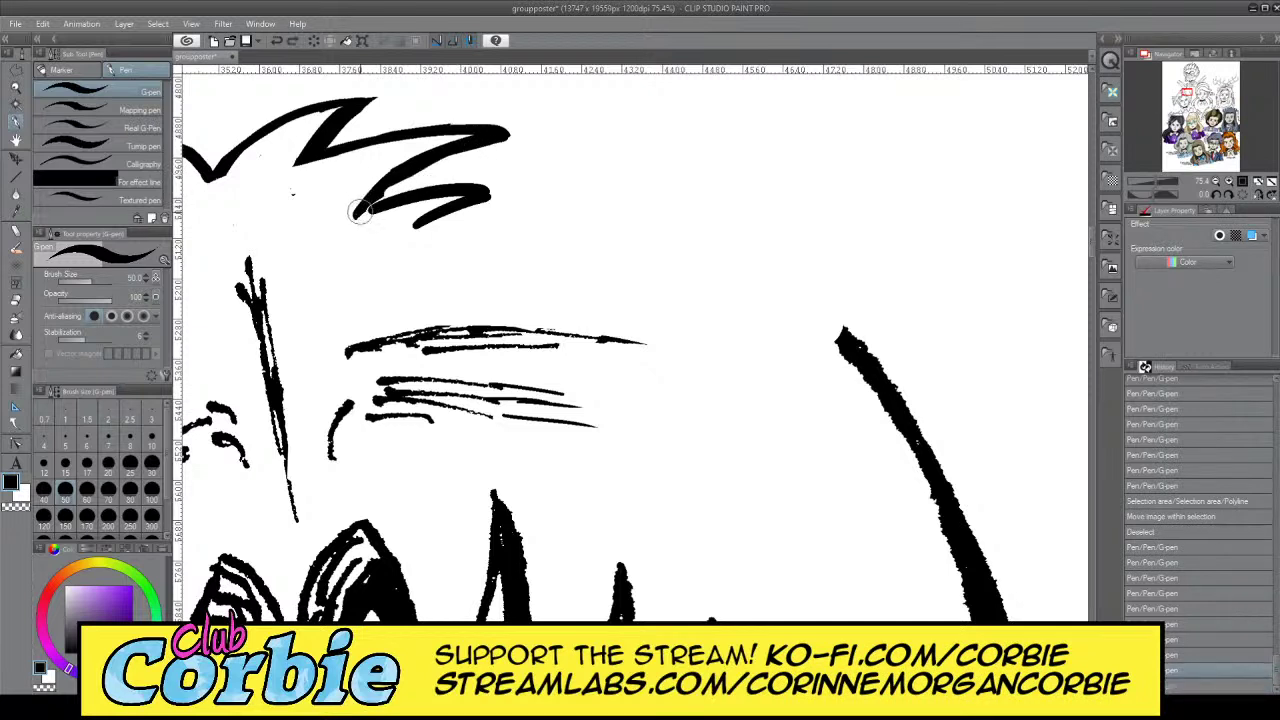
drag(360, 212, 474, 150)
Draw the top of the head outline as one black curve from the lowest right spike to the existing right side
mouse_move(433, 223)
mouse_down()
mouse_move(566, 240)
mouse_move(845, 330)
mouse_up()
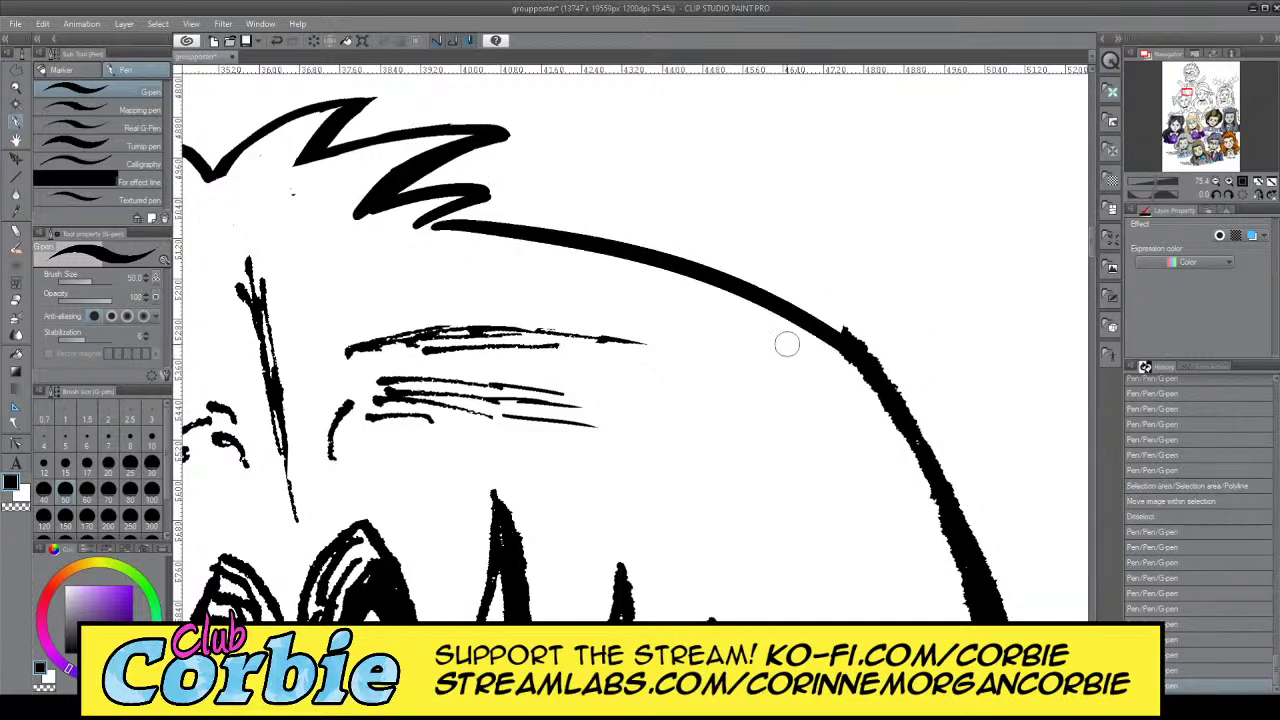
mouse_move(412, 222)
mouse_down()
mouse_move(440, 230)
mouse_move(475, 215)
mouse_move(418, 218)
mouse_move(448, 243)
mouse_up()
key(ctrl+z)
Erase the ragged upper part of the right head outline with the white G-pen at brush size 80
click(18, 88)
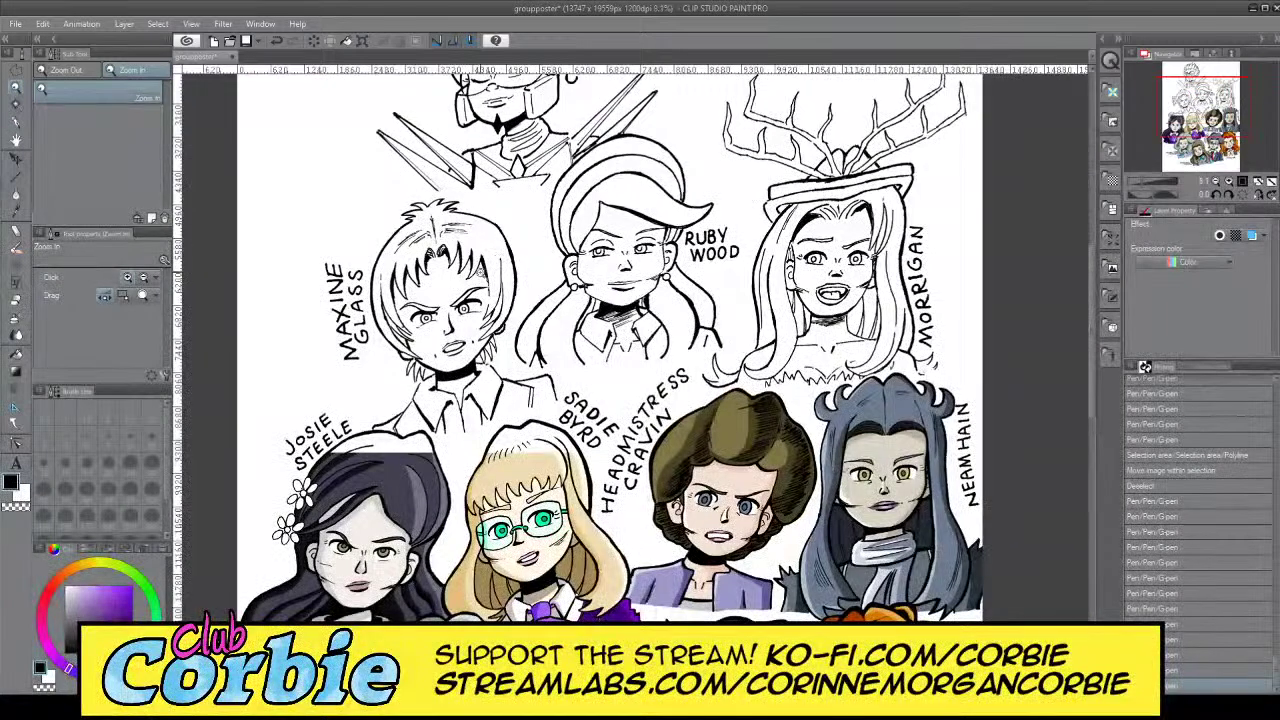
scroll(508, 230, up, 8)
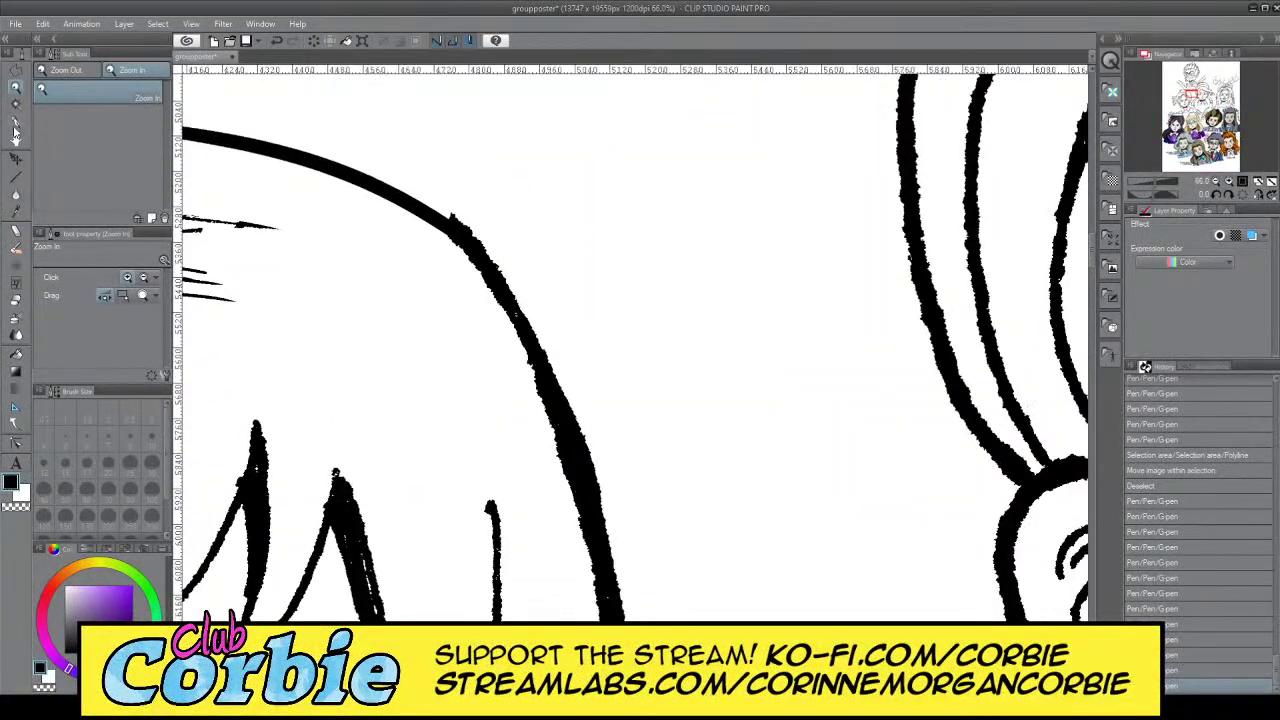
click(15, 125)
click(130, 490)
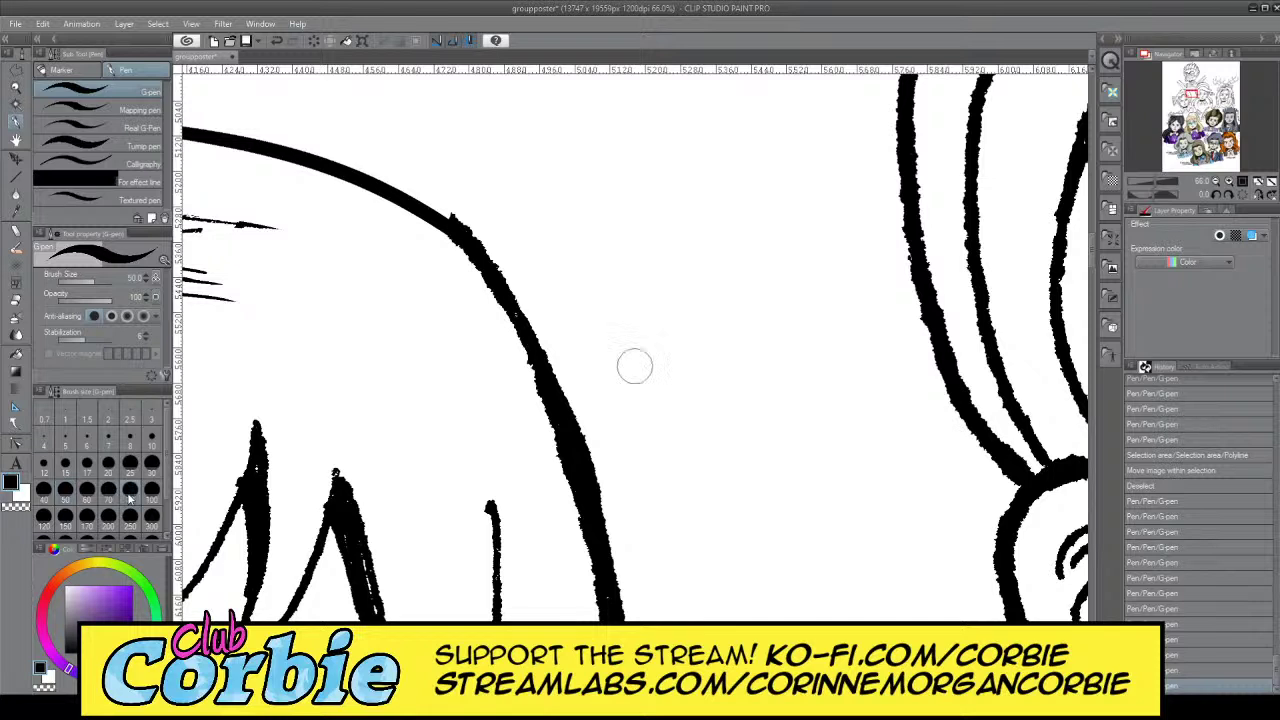
mouse_move(452, 232)
mouse_down()
mouse_move(447, 257)
mouse_move(431, 206)
mouse_move(506, 286)
mouse_move(649, 546)
mouse_move(661, 593)
mouse_up()
key(ctrl+z)
key(x)
drag(500, 302, 565, 462)
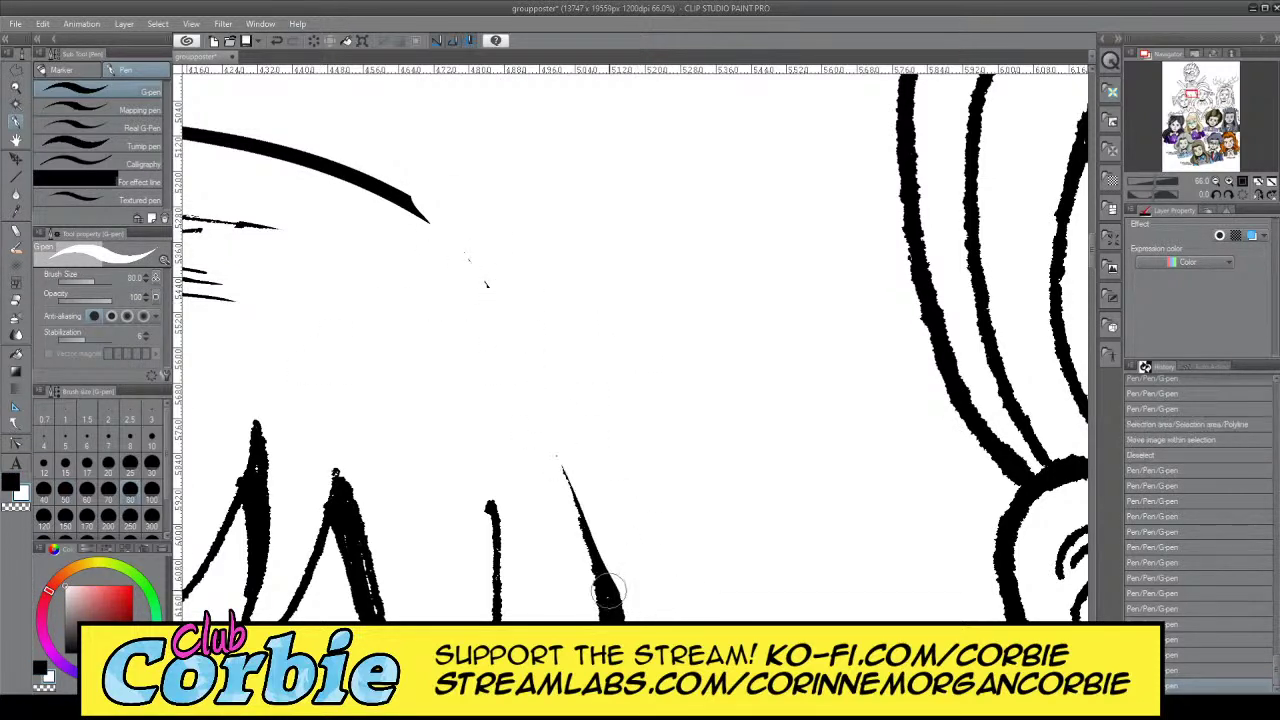
Redraw the upper right head outline as a smooth black G-pen stroke at brush size 80, down to the remaining side line
key(c)
mouse_move(440, 237)
mouse_down()
mouse_move(525, 338)
mouse_move(563, 574)
mouse_up()
key(ctrl+z)
drag(432, 222, 585, 585)
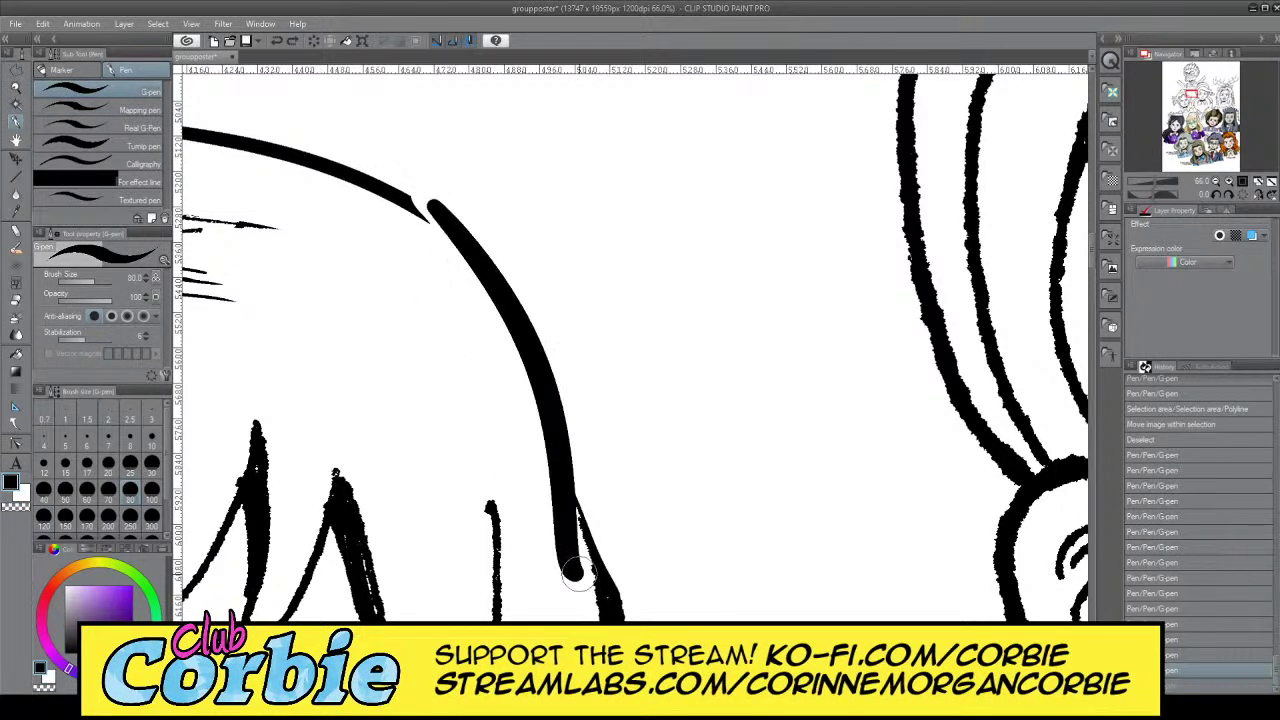
key(ctrl+z)
drag(430, 229, 585, 590)
key(ctrl+z)
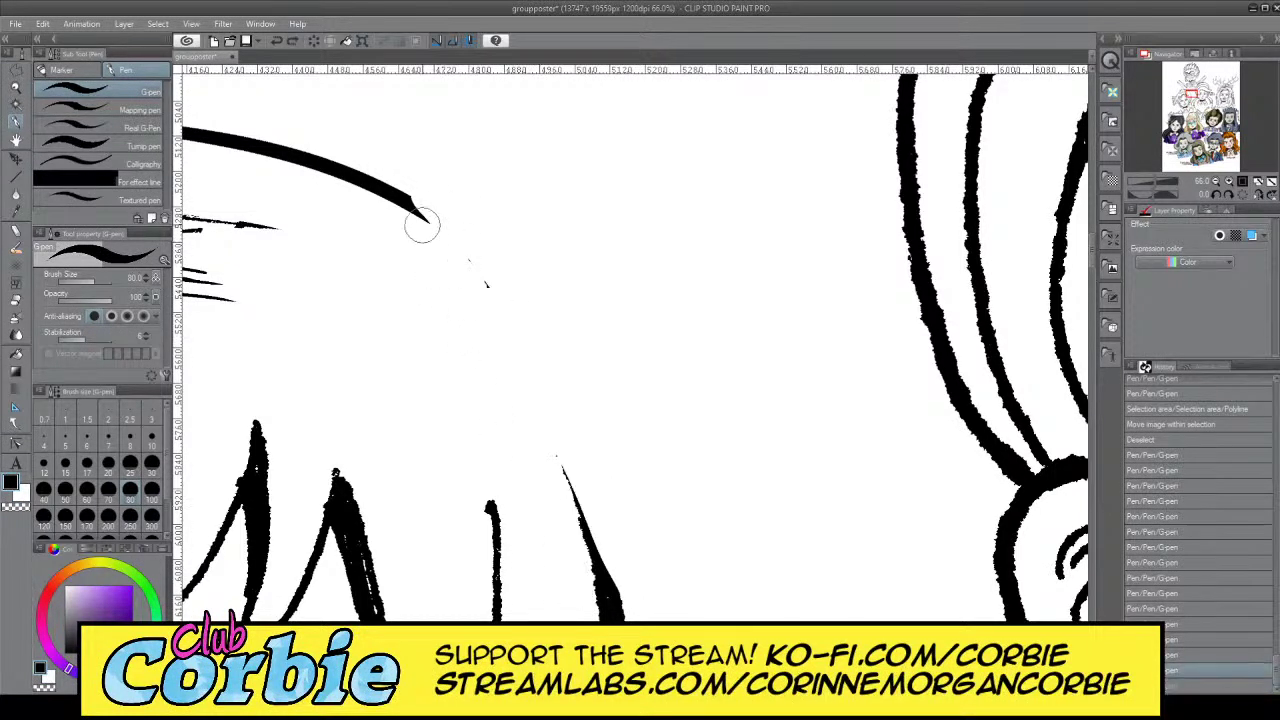
mouse_move(423, 223)
mouse_down()
mouse_move(600, 513)
mouse_move(562, 588)
mouse_up()
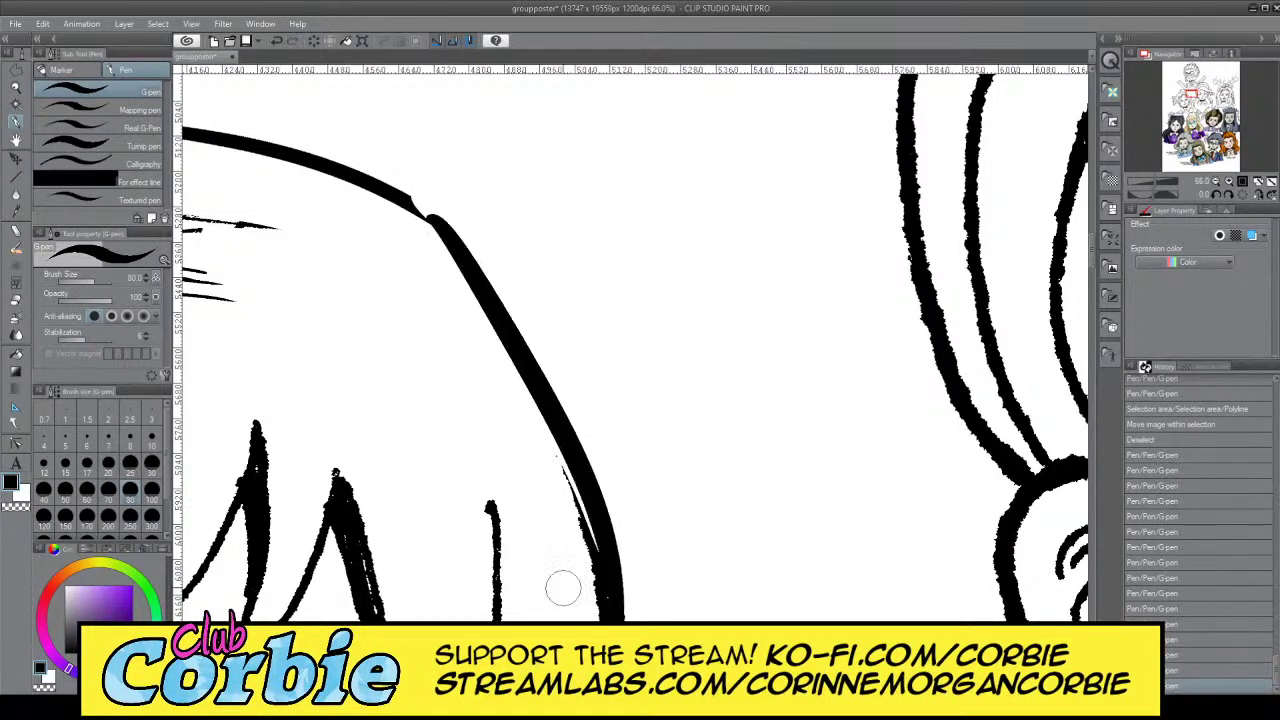
Erase the pinched joint between the top curve and the right side of the head outline with the white G-pen
click(17, 90)
drag(545, 240, 522, 240)
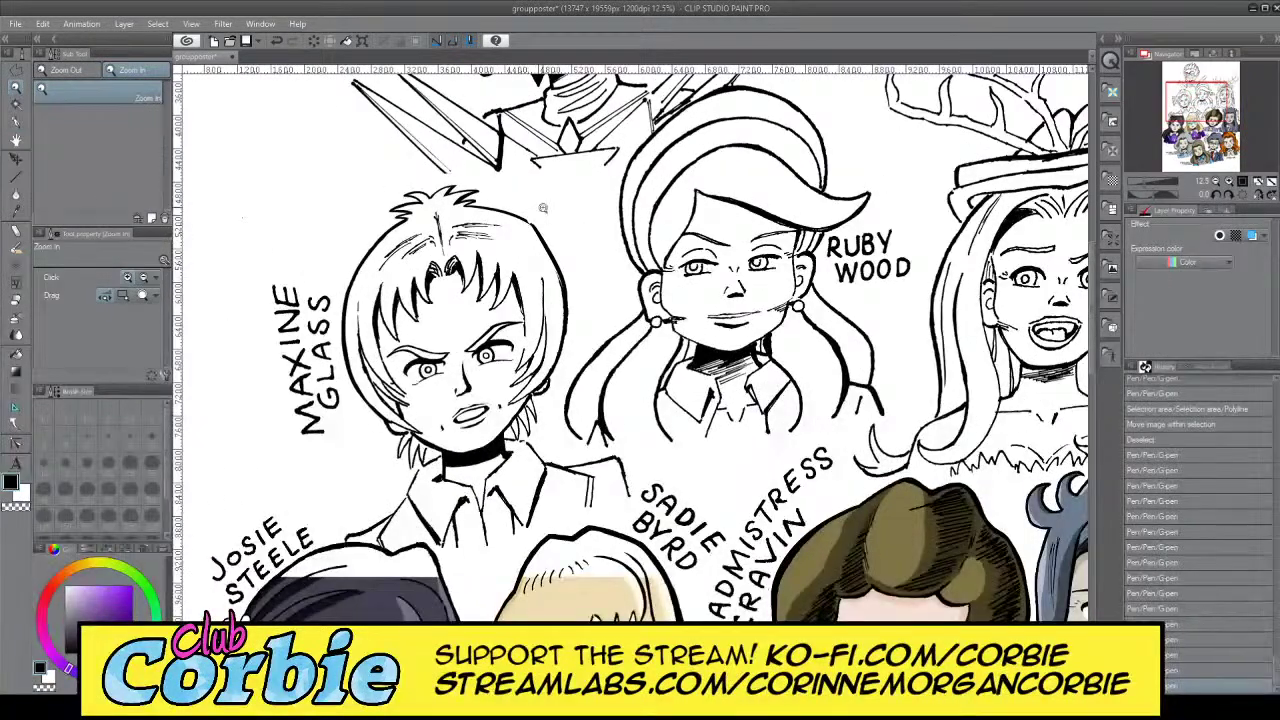
scroll(560, 195, up, 7)
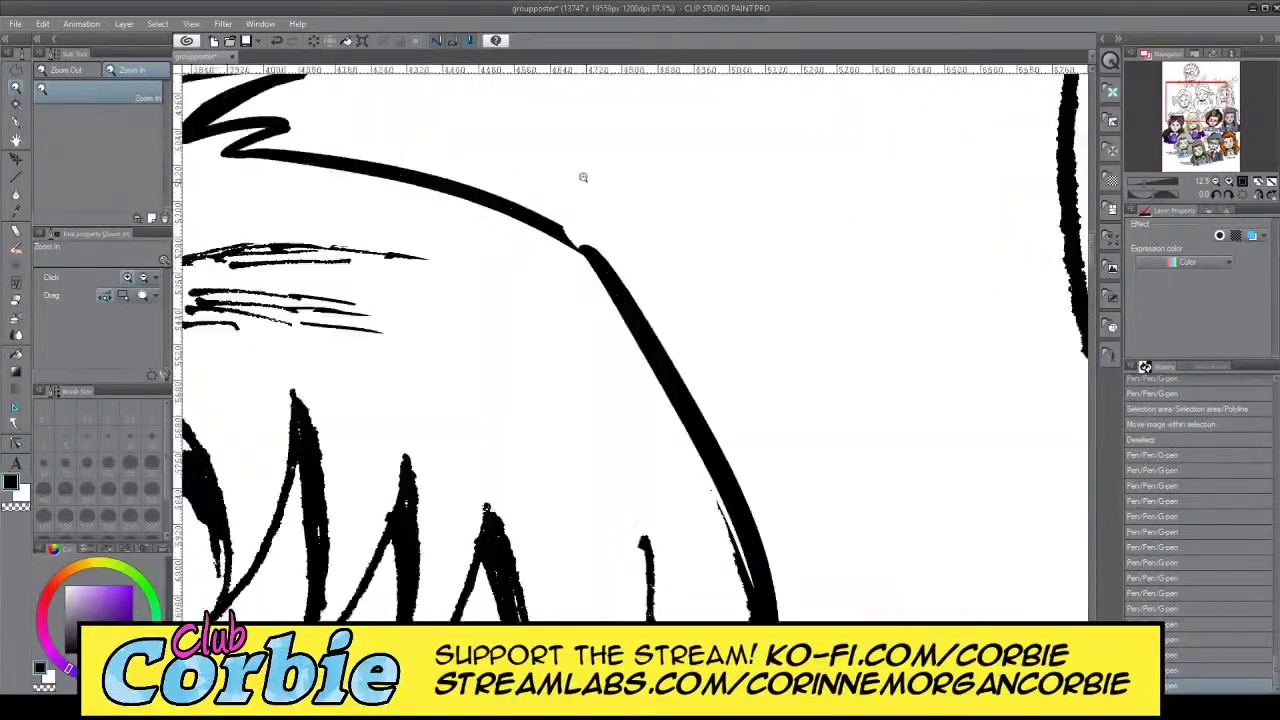
click(19, 123)
key(x)
mouse_move(537, 230)
mouse_down()
mouse_move(522, 328)
mouse_move(591, 286)
mouse_move(603, 257)
mouse_move(564, 351)
mouse_move(654, 254)
mouse_move(618, 313)
mouse_move(557, 300)
mouse_up()
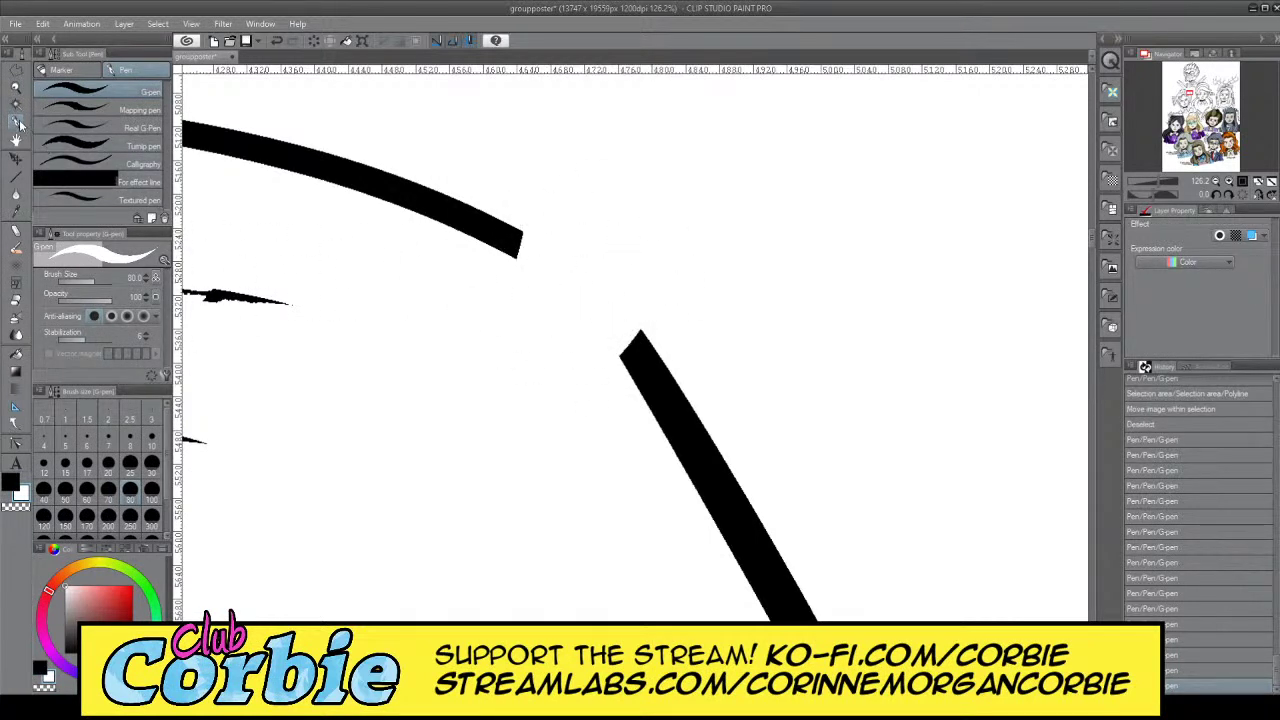
Bridge the gap in the upper right head outline with black G-pen strokes at brush size 20, filling it to full line thickness
click(18, 123)
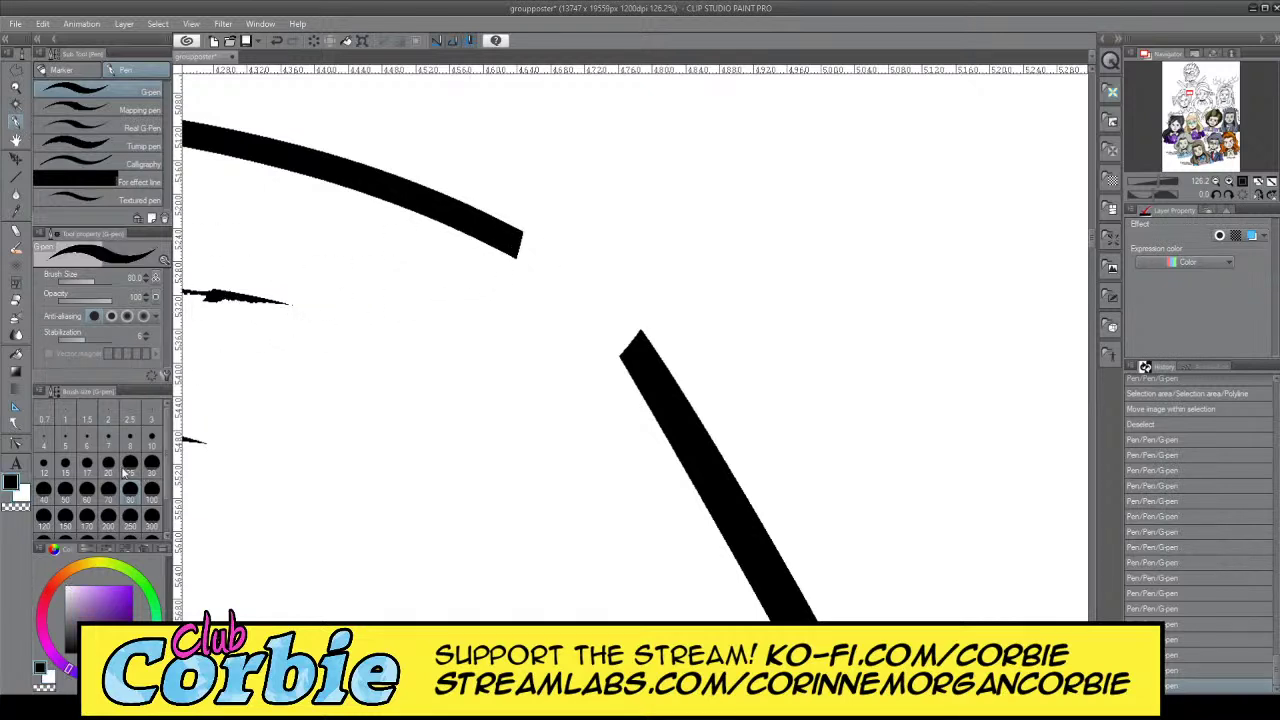
drag(524, 246, 630, 347)
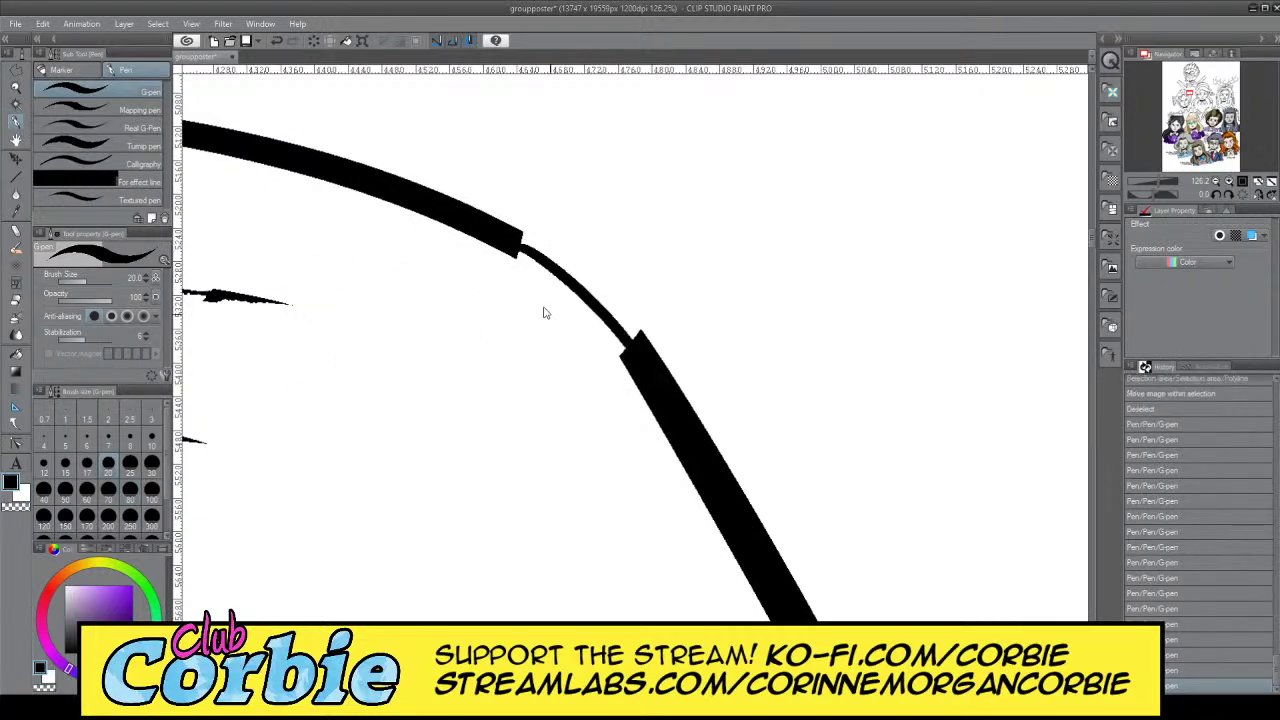
key(ctrl+z)
drag(519, 250, 627, 349)
drag(511, 236, 630, 350)
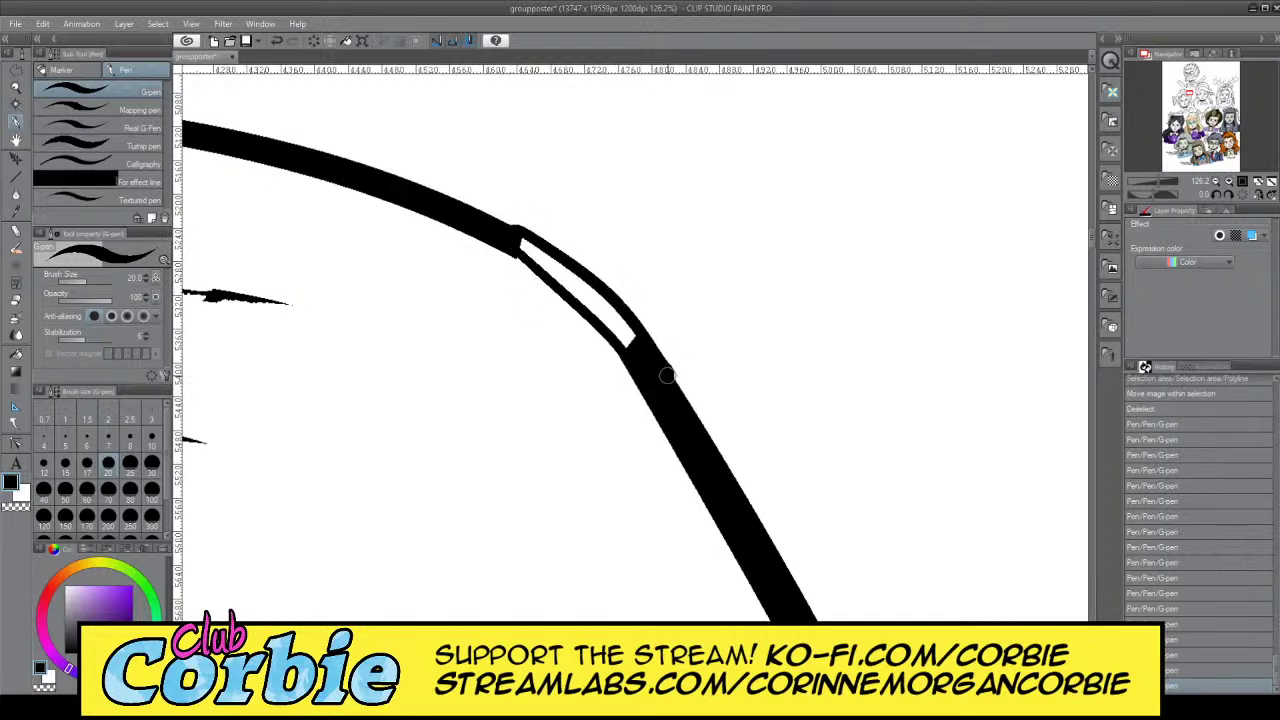
key(ctrl+z)
drag(514, 238, 628, 348)
mouse_move(508, 233)
mouse_down()
mouse_move(652, 362)
mouse_move(490, 233)
mouse_move(664, 364)
mouse_up()
drag(567, 284, 636, 340)
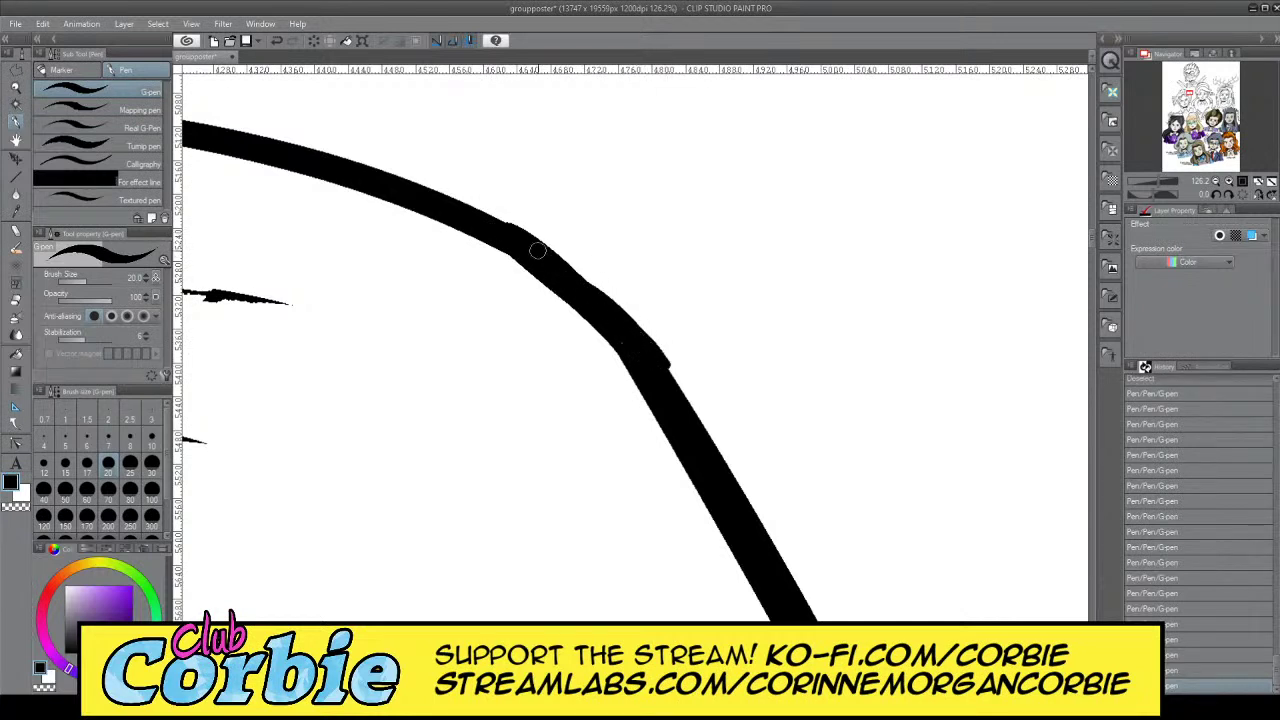
drag(537, 250, 630, 335)
Smooth the outer edge of the bridged head outline with white G-pen strokes at brush size 20
key(x)
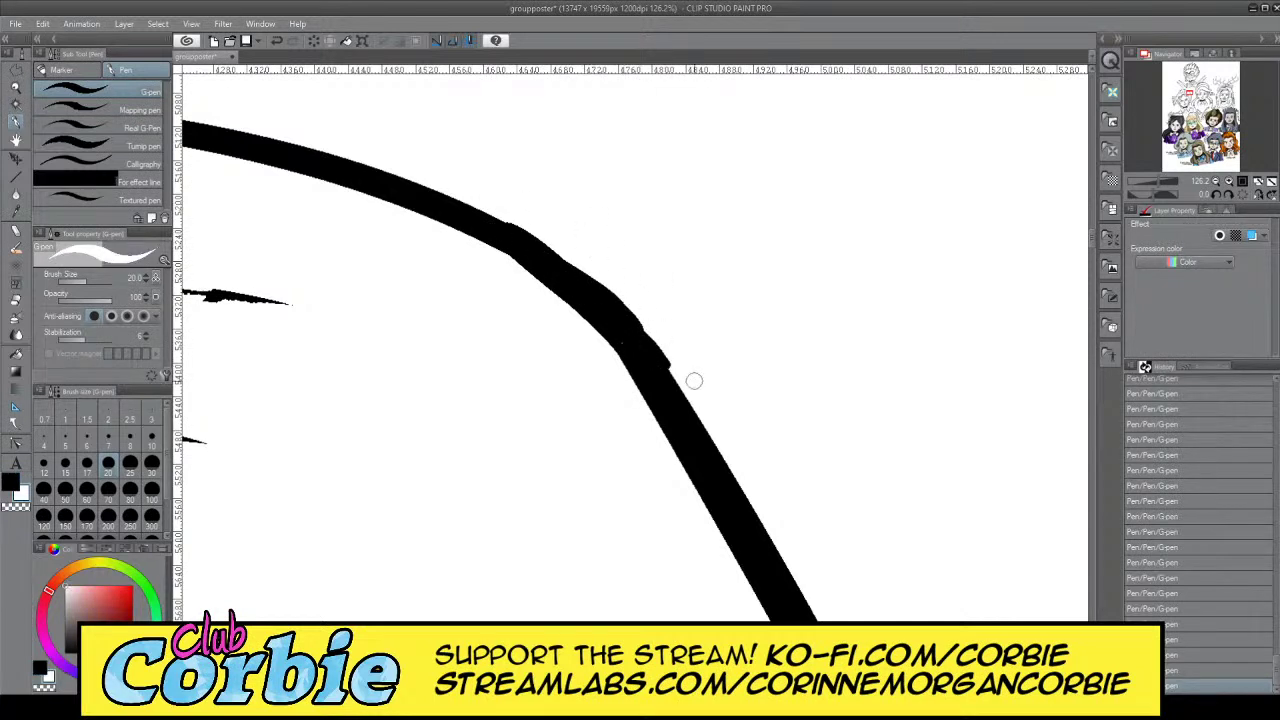
mouse_move(694, 381)
mouse_down()
mouse_move(622, 295)
mouse_move(697, 397)
mouse_up()
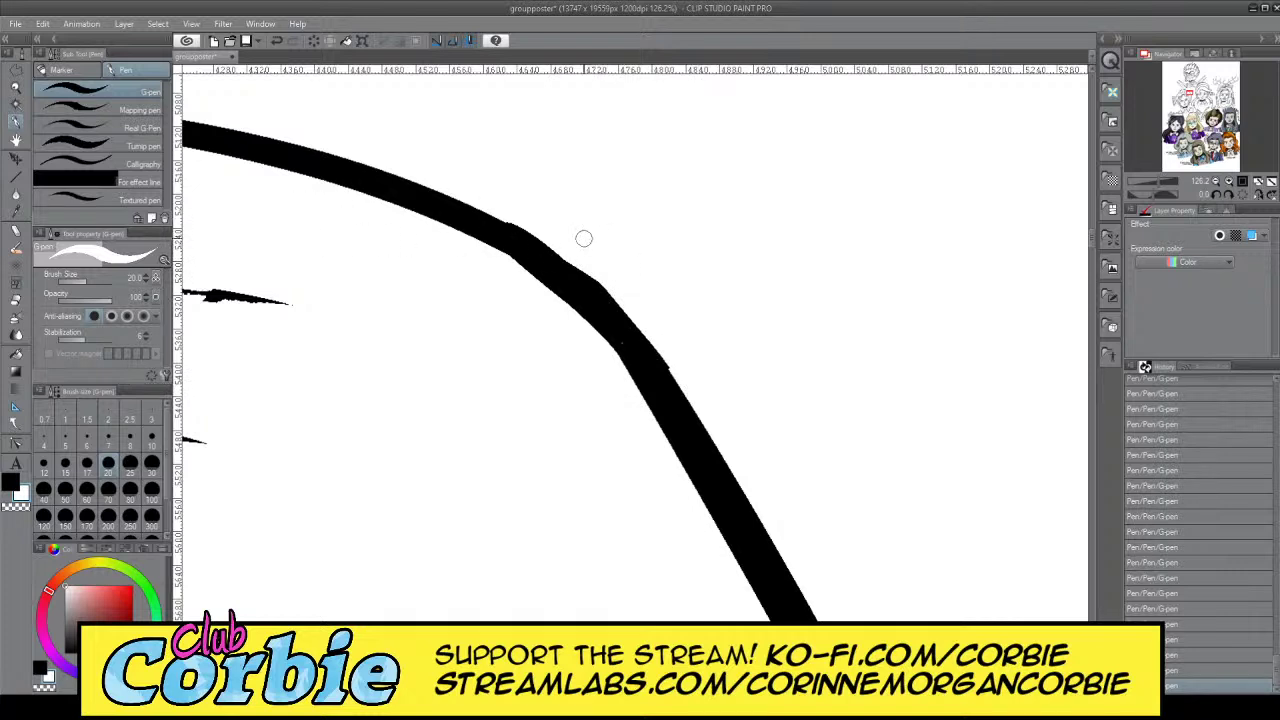
mouse_move(526, 228)
mouse_down()
mouse_move(666, 346)
mouse_move(660, 337)
mouse_up()
drag(511, 226, 666, 345)
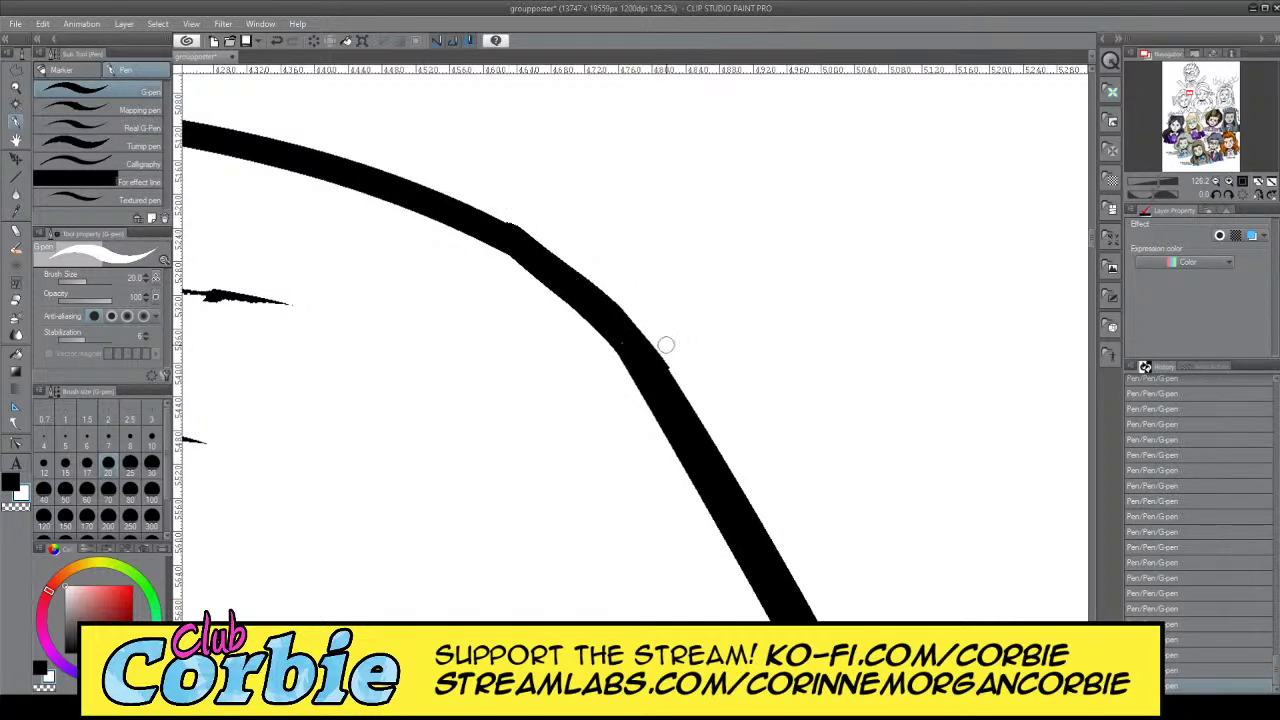
Examine the repaired upper right head outline, first against the neighbouring figures and up close
click(15, 86)
drag(418, 230, 300, 285)
drag(525, 290, 498, 295)
scroll(497, 296, up, 1)
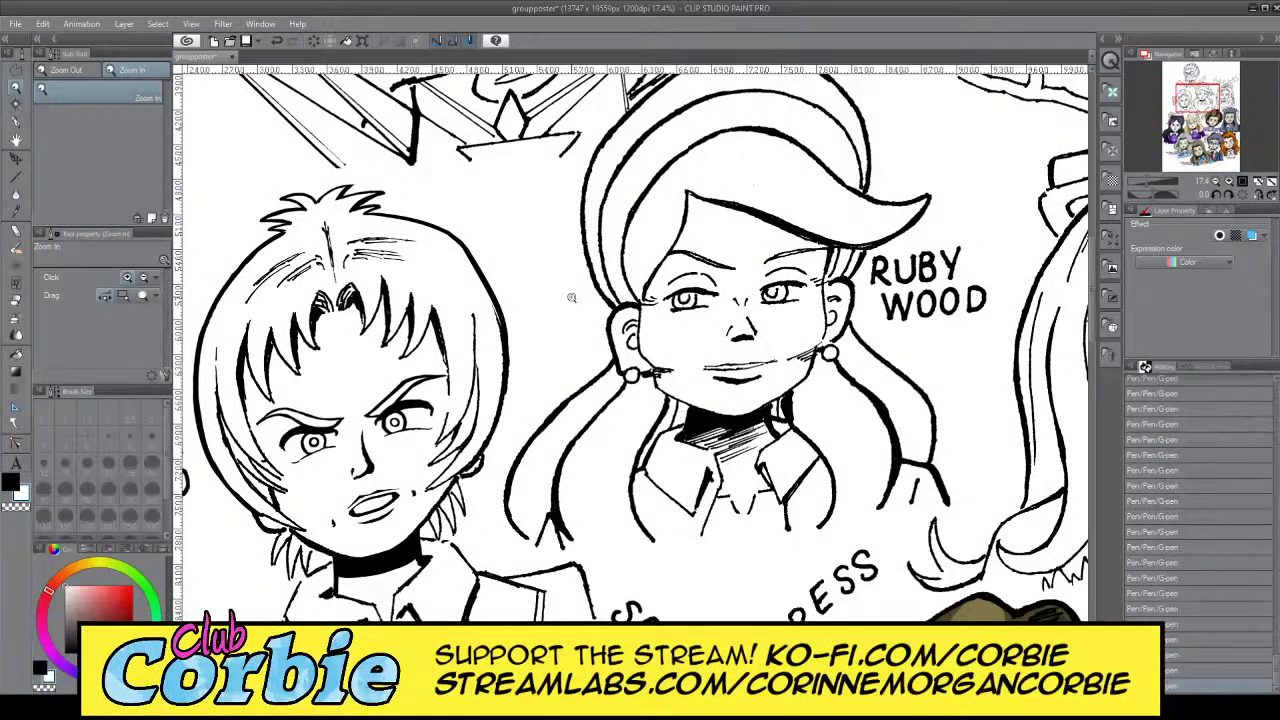
scroll(480, 205, up, 4)
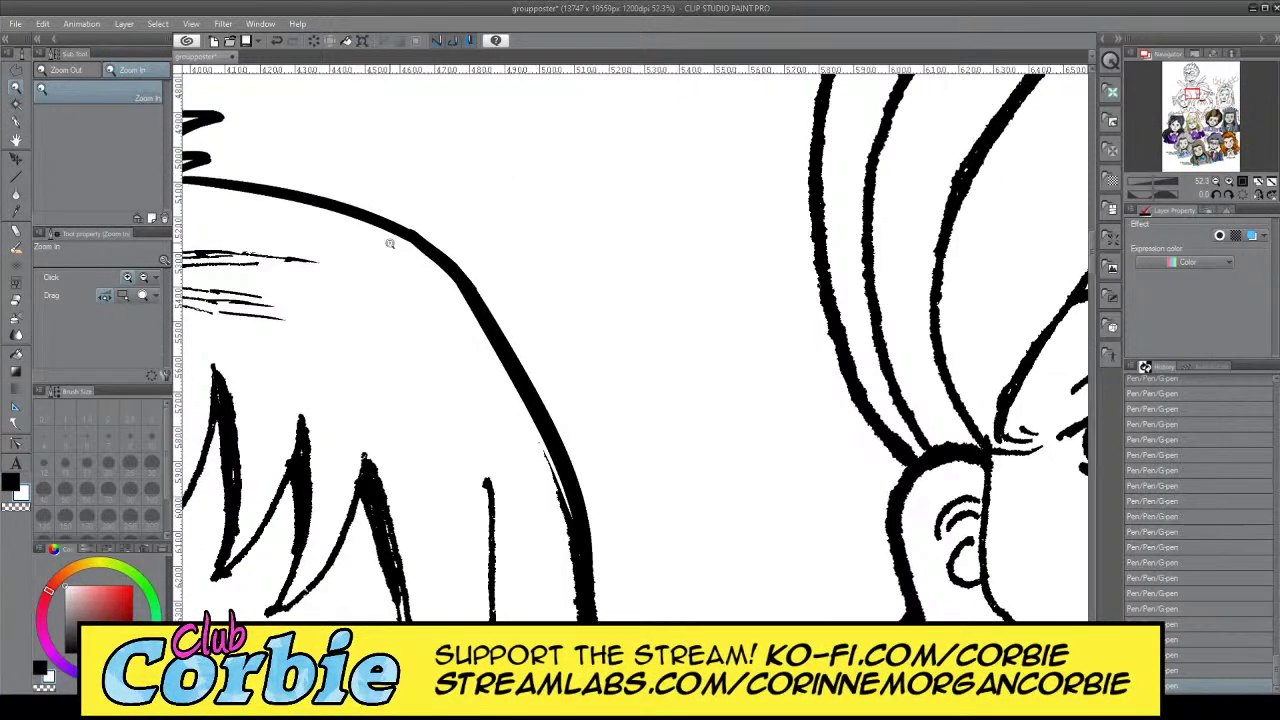
Erase the angular bend in the upper right head outline with a white G-pen stroke at brush size 80
scroll(370, 230, up, 4)
scroll(401, 264, down, 2)
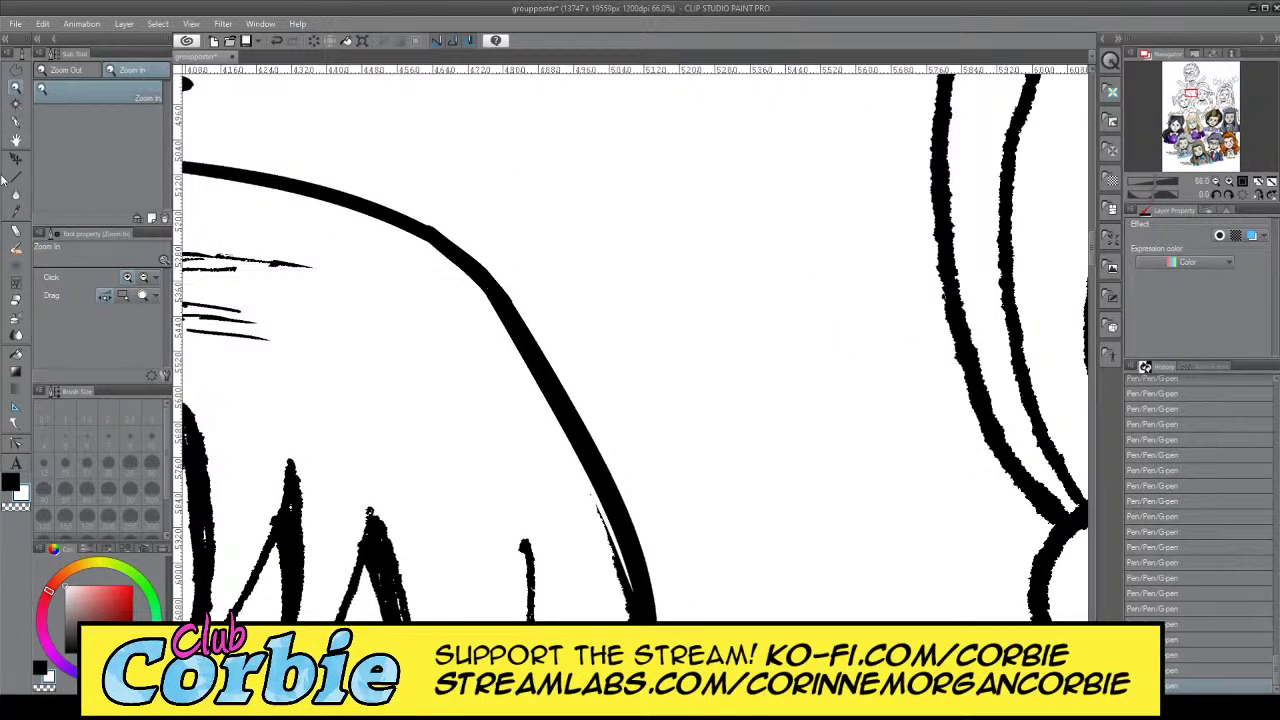
click(17, 122)
click(132, 489)
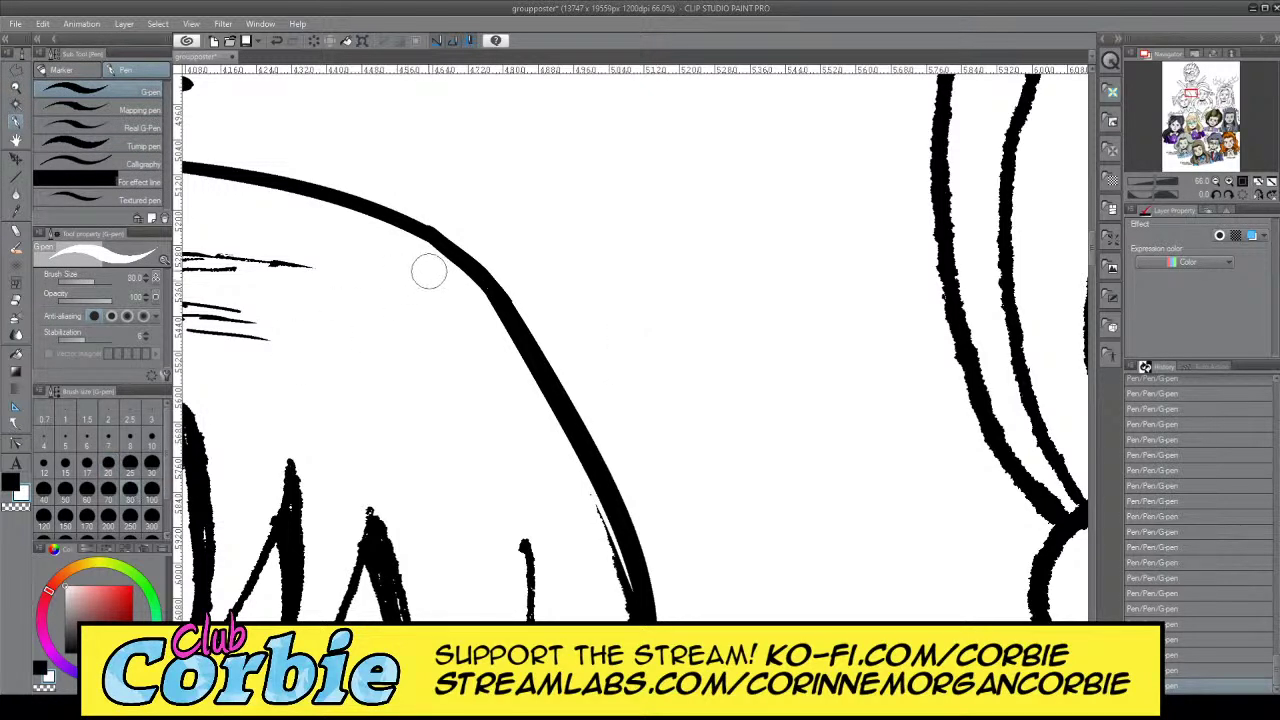
mouse_move(430, 230)
mouse_down()
mouse_move(451, 220)
mouse_move(551, 395)
mouse_up()
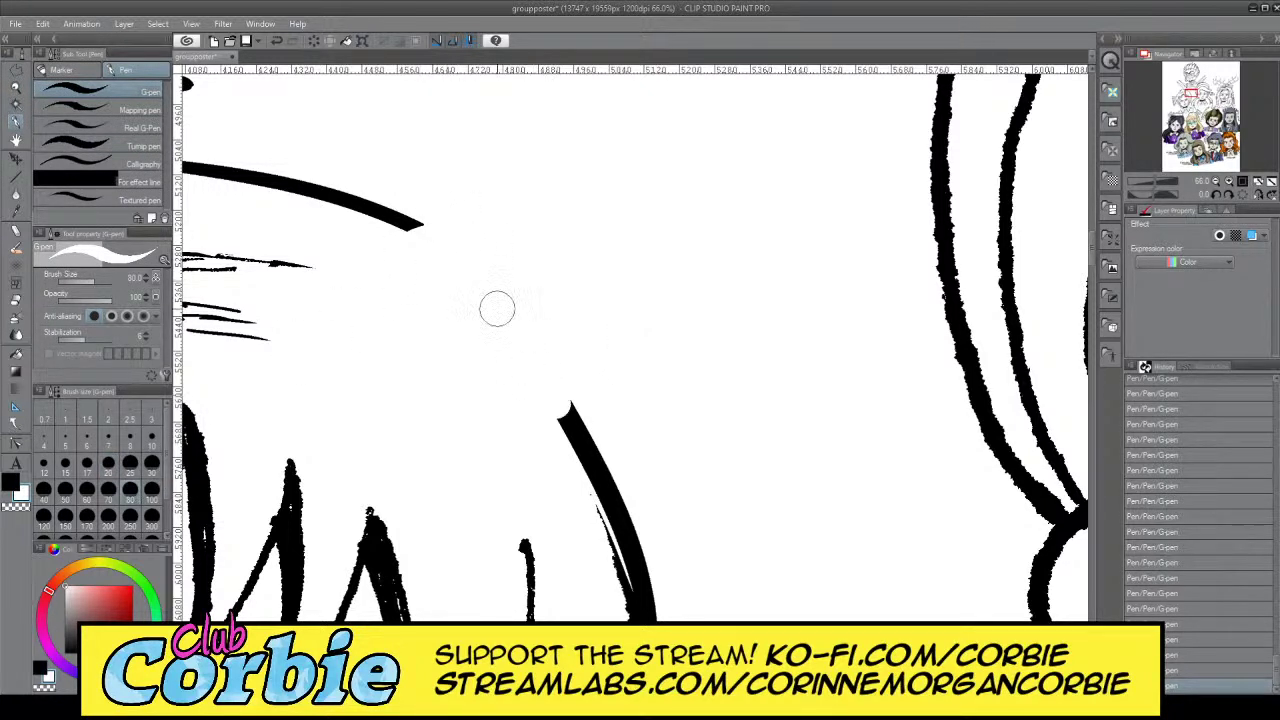
Redraw the erased upper right segment of the head outline with a black G-pen stroke at brush size 80
click(15, 122)
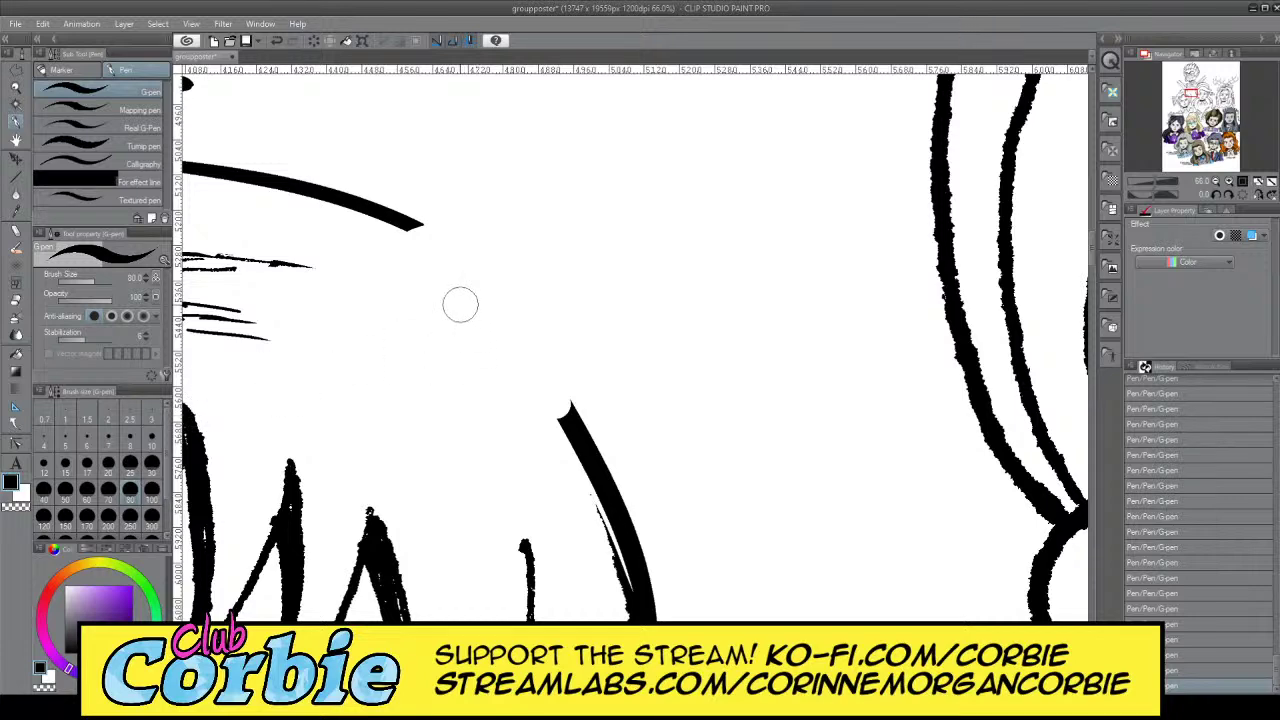
mouse_move(424, 234)
mouse_down()
mouse_move(515, 321)
mouse_move(578, 408)
mouse_up()
key(ctrl+z)
drag(420, 230, 572, 418)
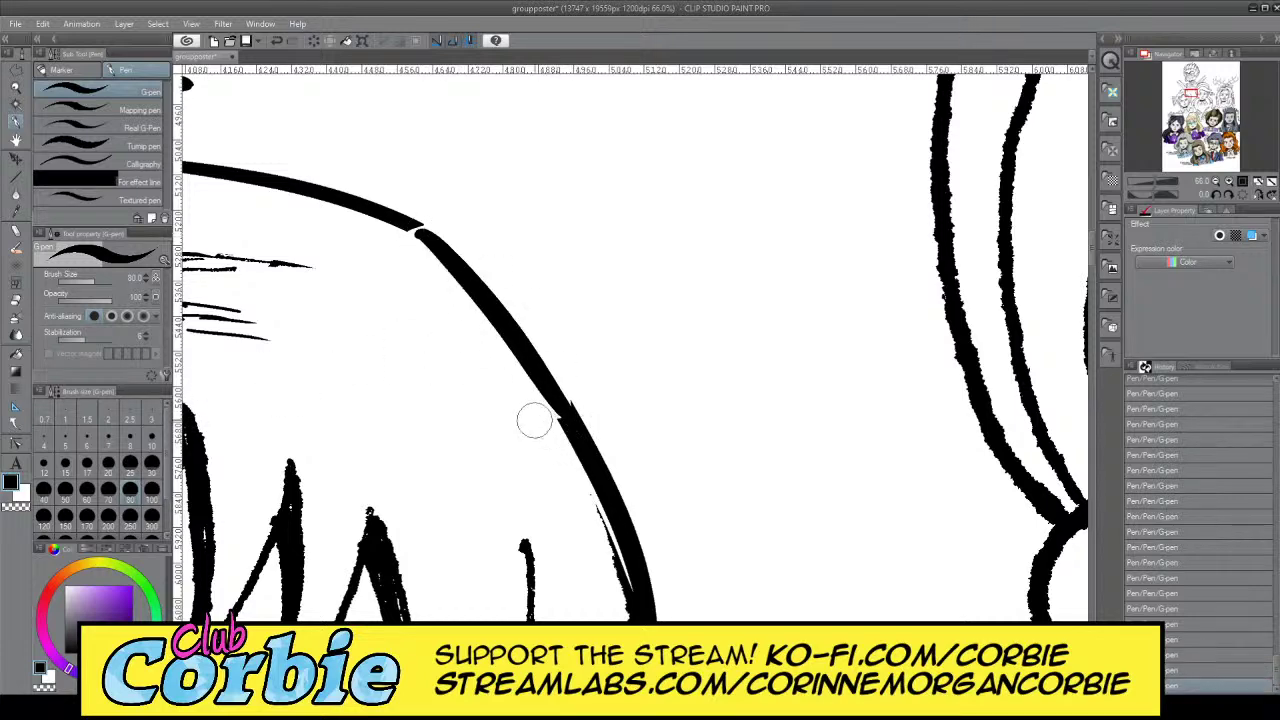
Thicken the inner edge of the upper right head outline with black straight lines at brush size 17, covering both joints
click(17, 89)
drag(451, 261, 405, 320)
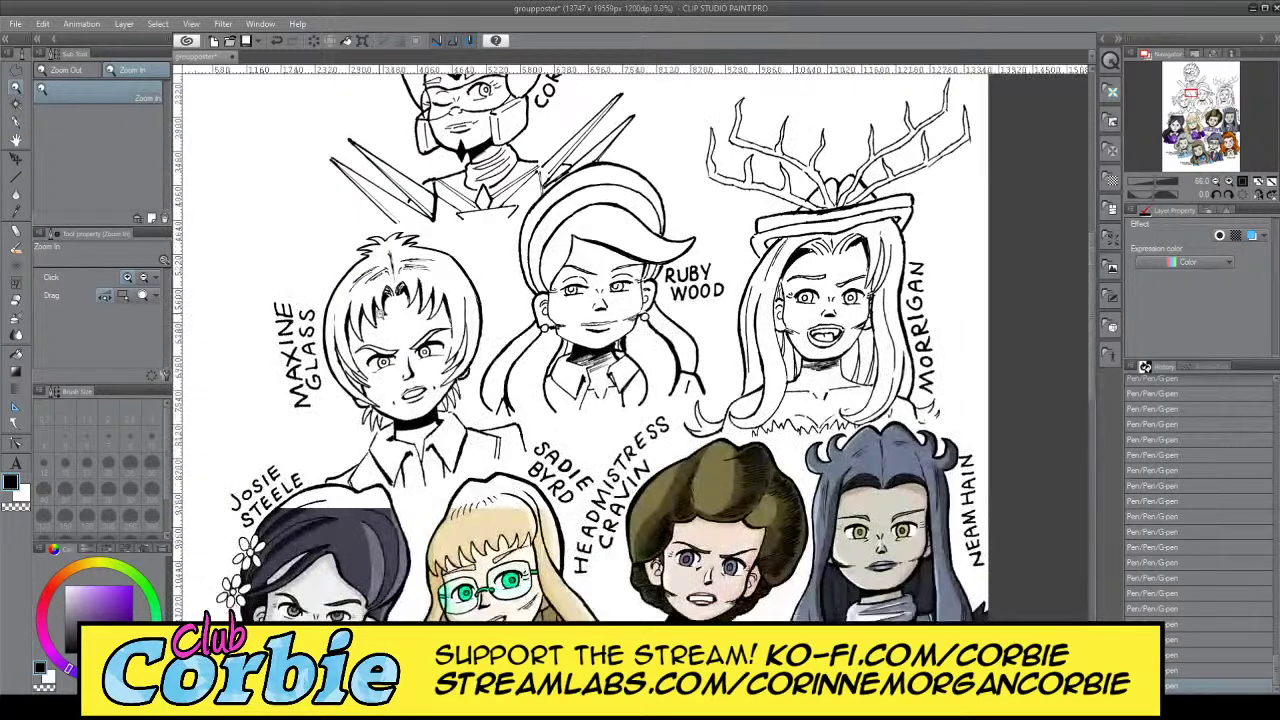
drag(453, 254, 474, 227)
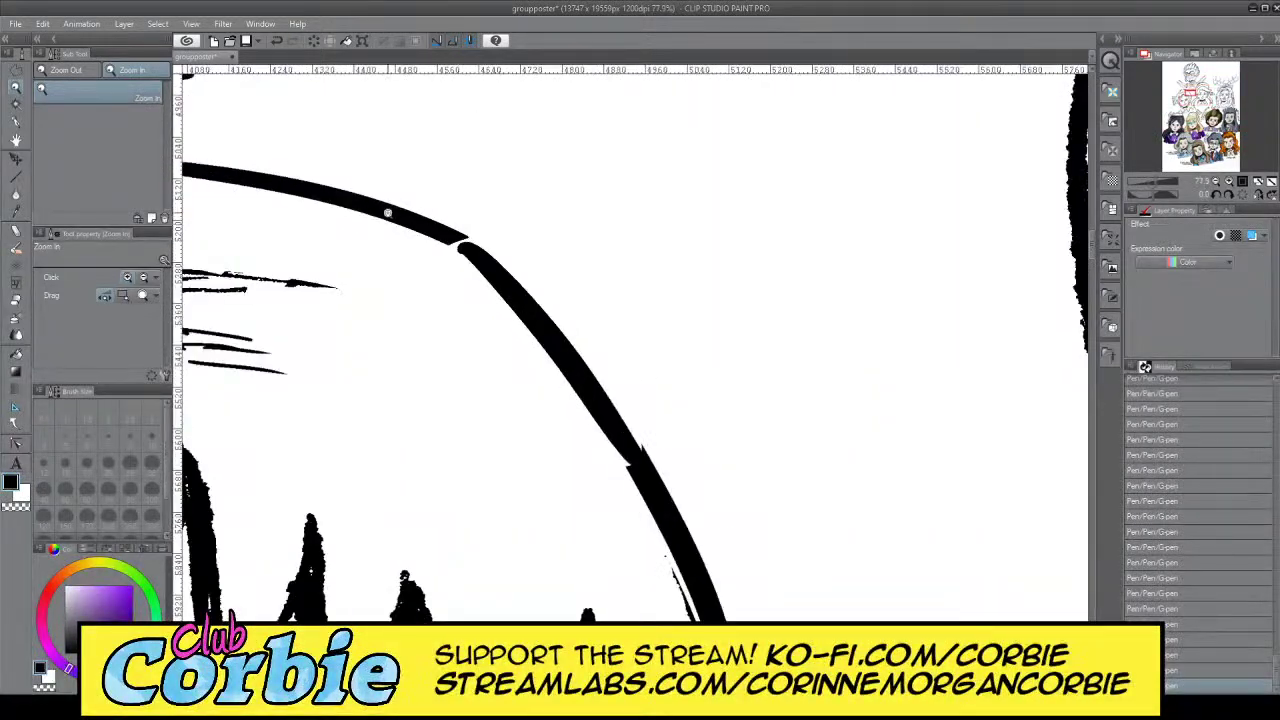
click(17, 176)
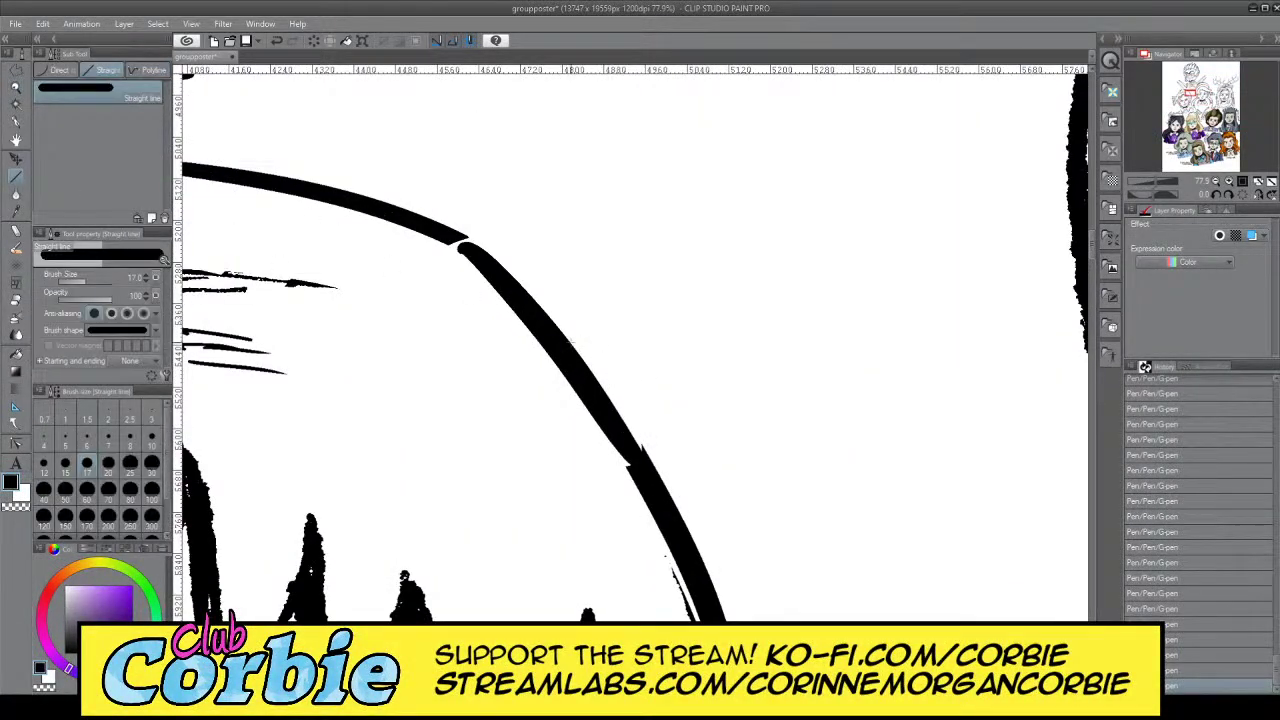
drag(552, 347, 381, 207)
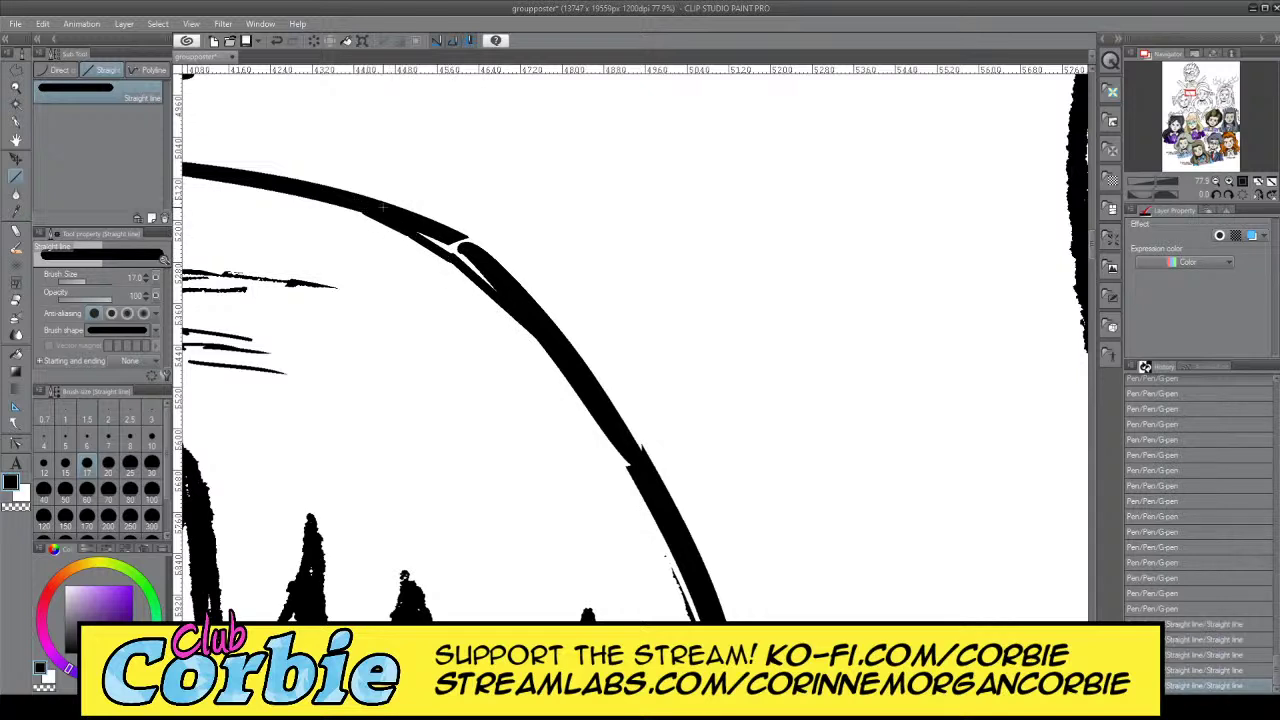
drag(447, 253, 522, 316)
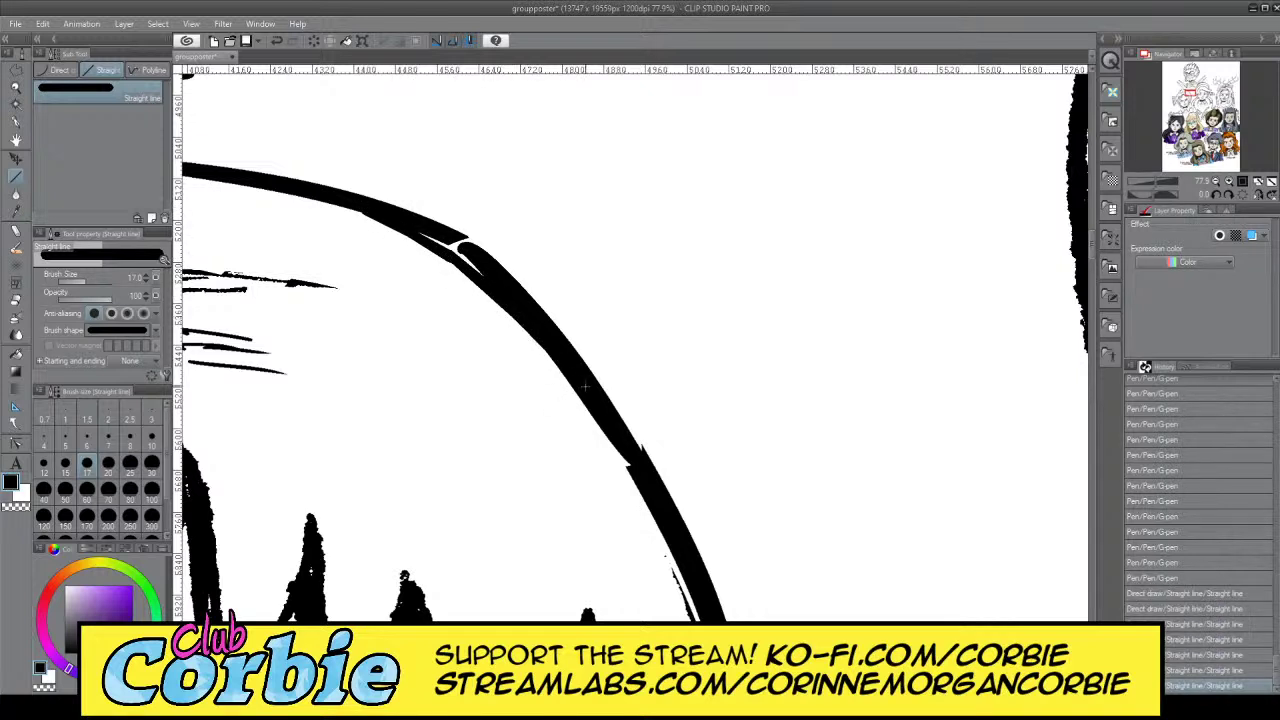
drag(585, 385, 592, 400)
drag(621, 453, 635, 472)
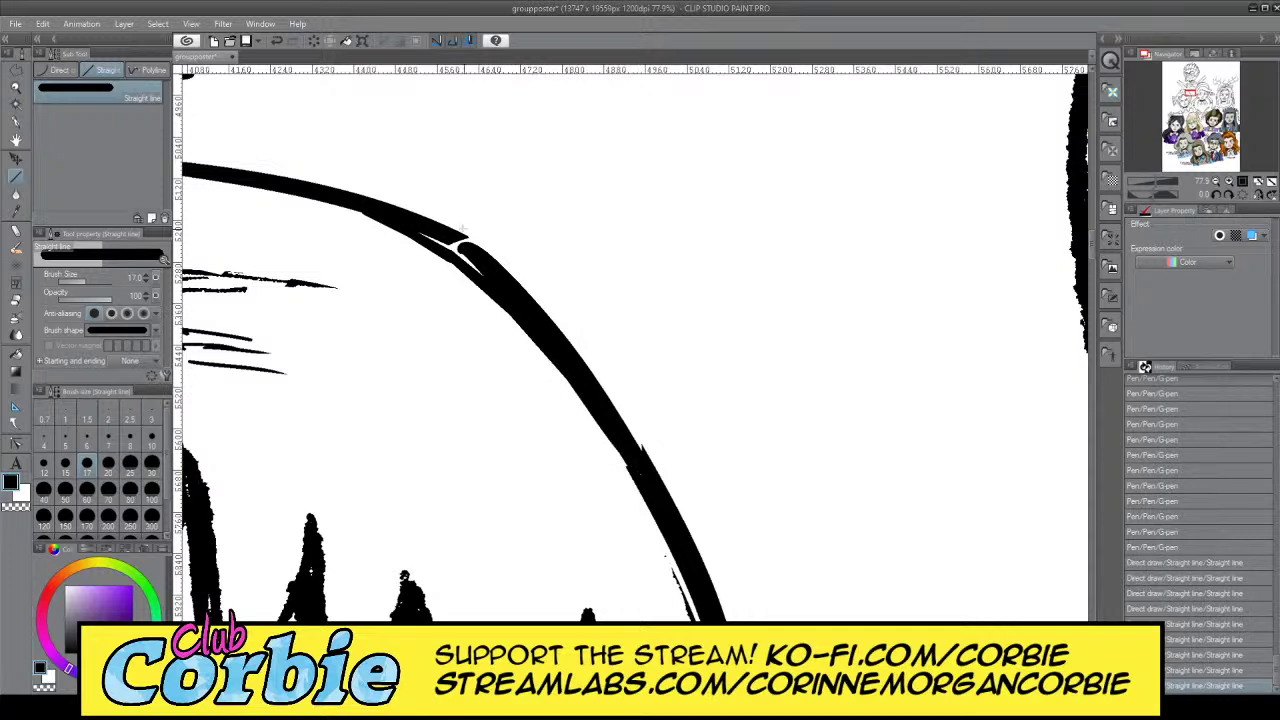
Trim the outer edge of the upper right head outline with white straight lines at brush size 17
key(x)
drag(487, 247, 559, 333)
drag(559, 332, 692, 527)
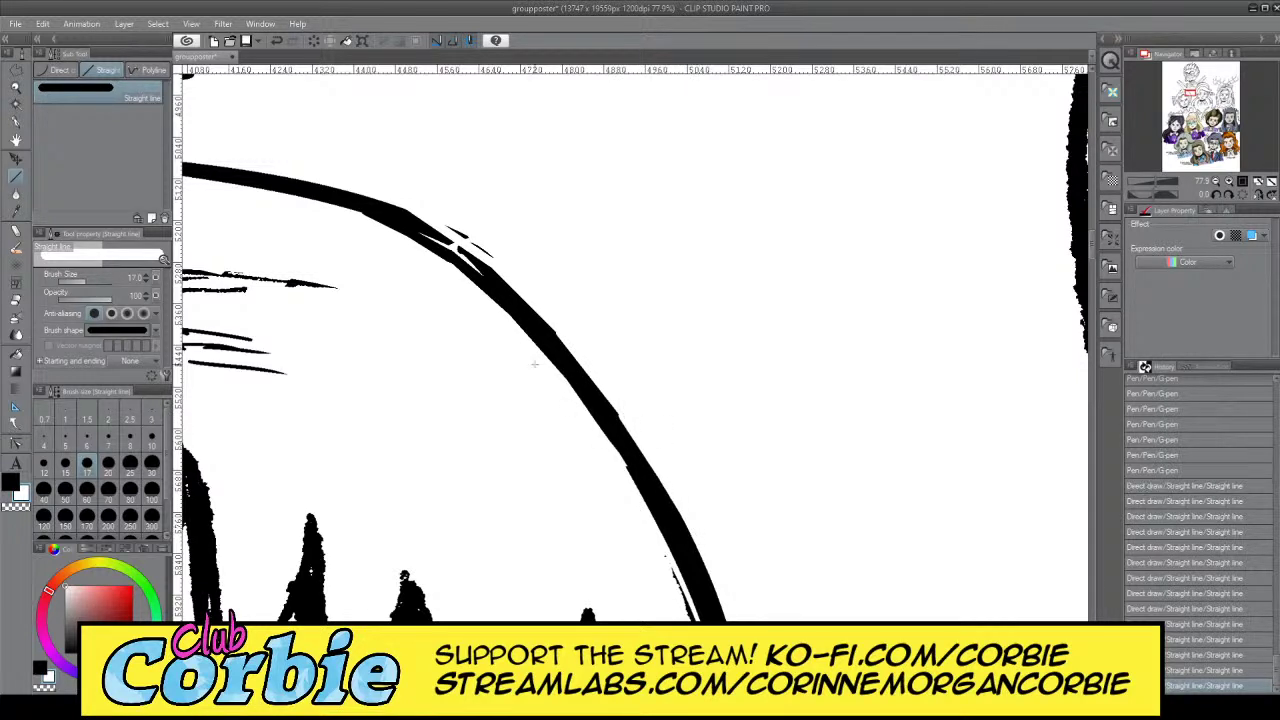
Fill the gaps at the upper joint with black straight lines and erase the stray flecks outside it with the white G-pen
key(x)
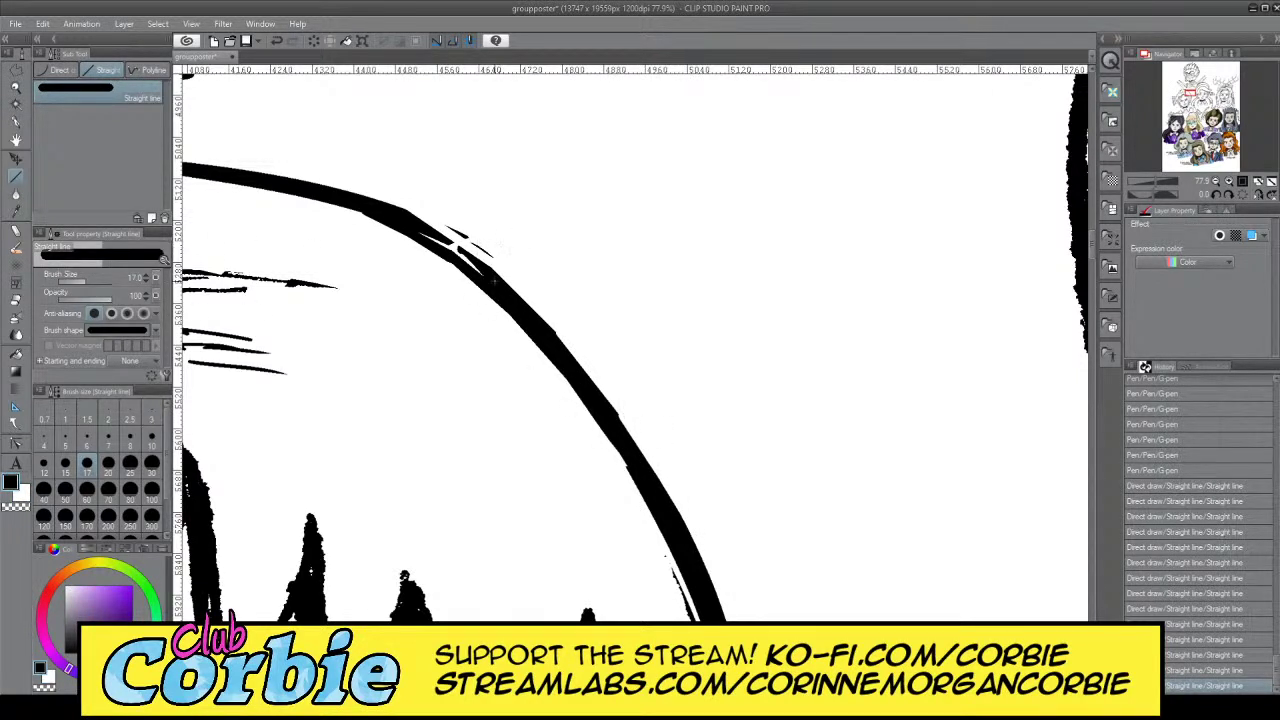
mouse_move(432, 232)
mouse_down()
mouse_move(420, 222)
mouse_move(522, 312)
mouse_up()
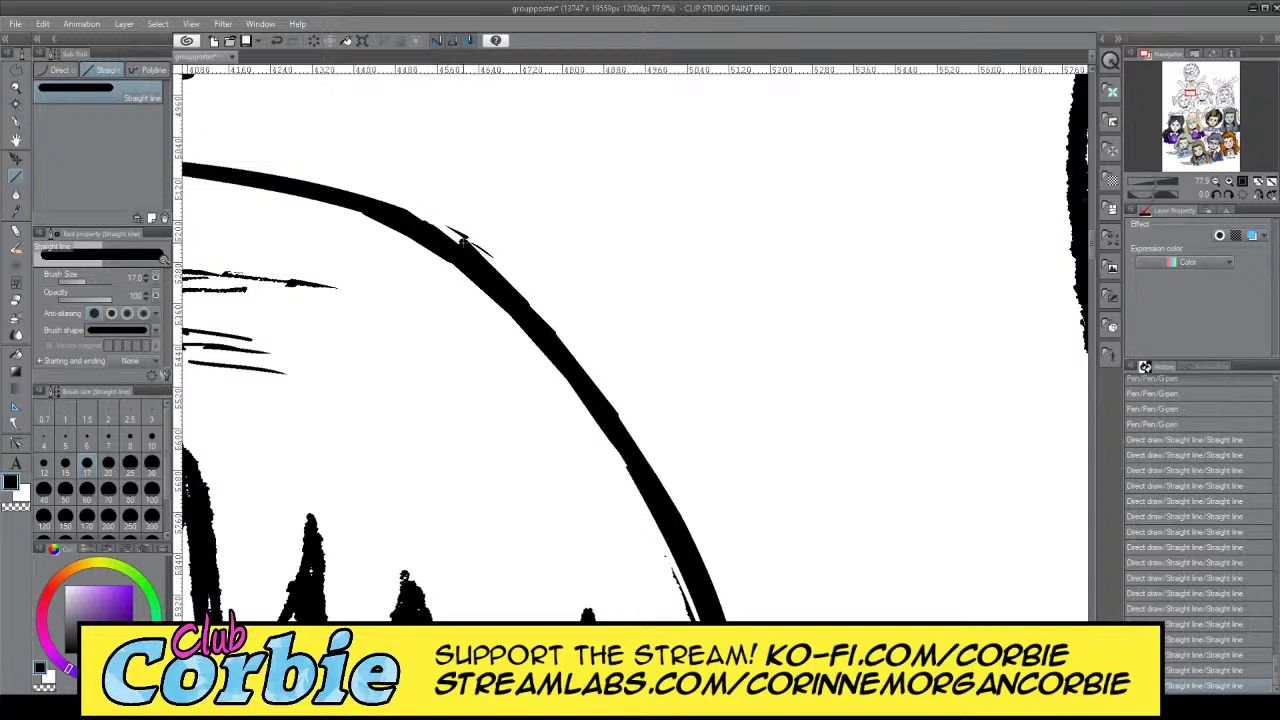
drag(462, 238, 418, 219)
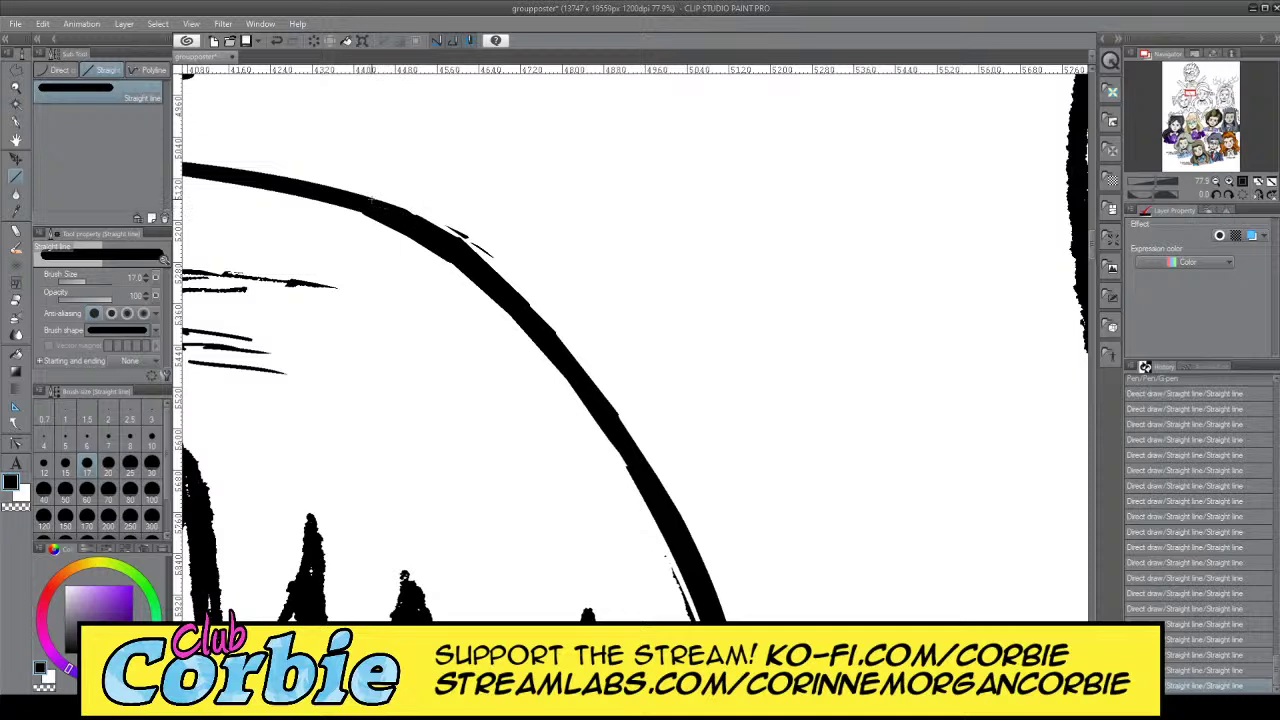
click(14, 124)
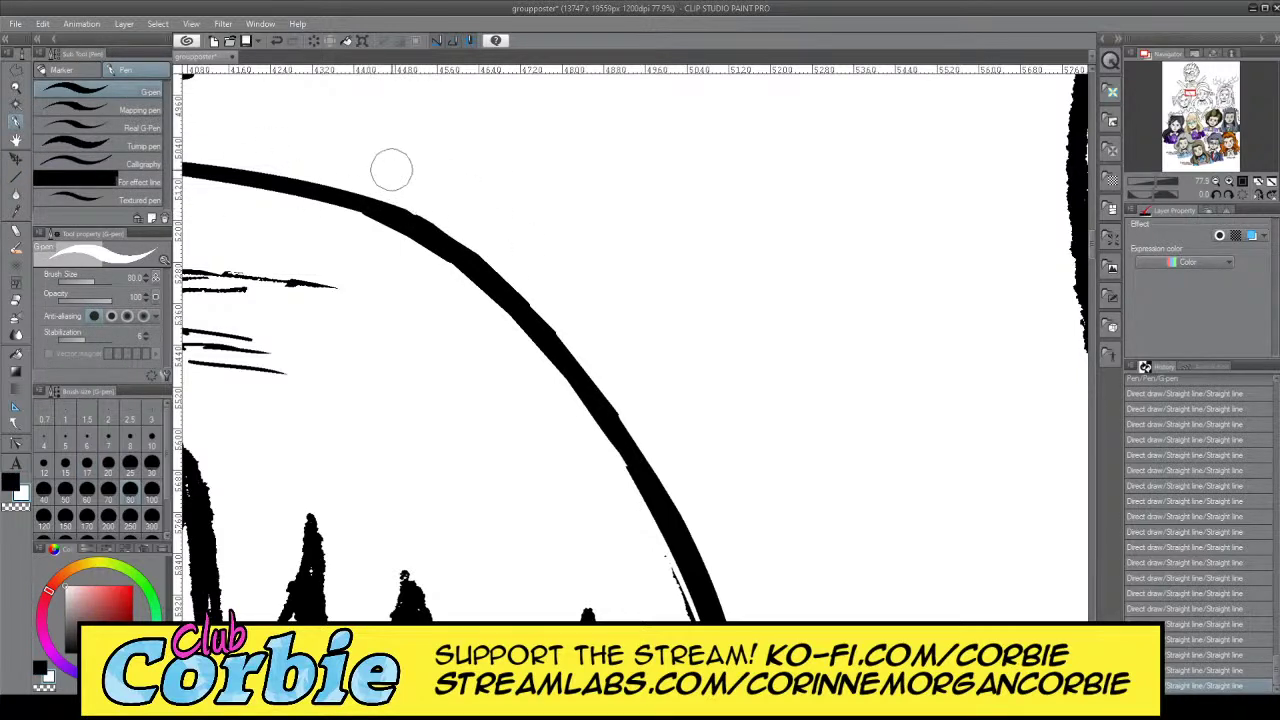
drag(425, 188, 592, 330)
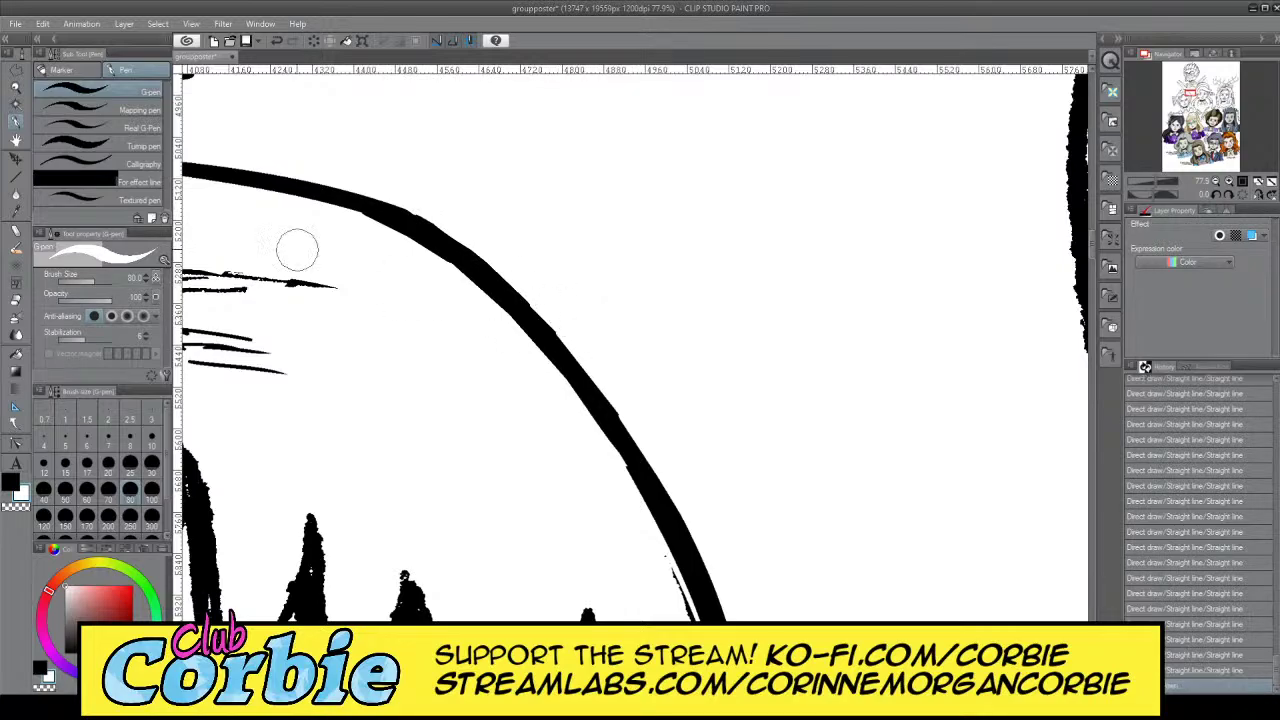
Erase the rough lower right head outline between the cheek hair tips and the ear with the white G-pen at brush size 80
click(16, 88)
scroll(394, 343, down, 8)
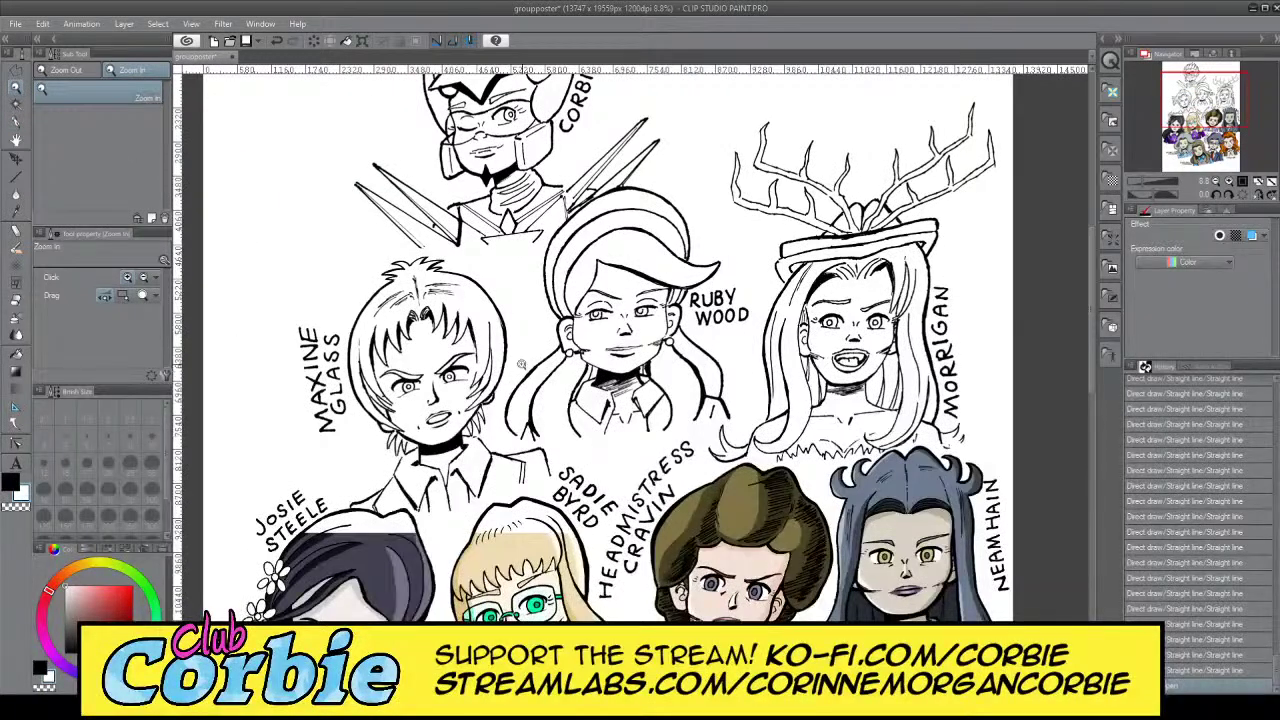
scroll(522, 365, down, 1)
scroll(450, 335, up, 3)
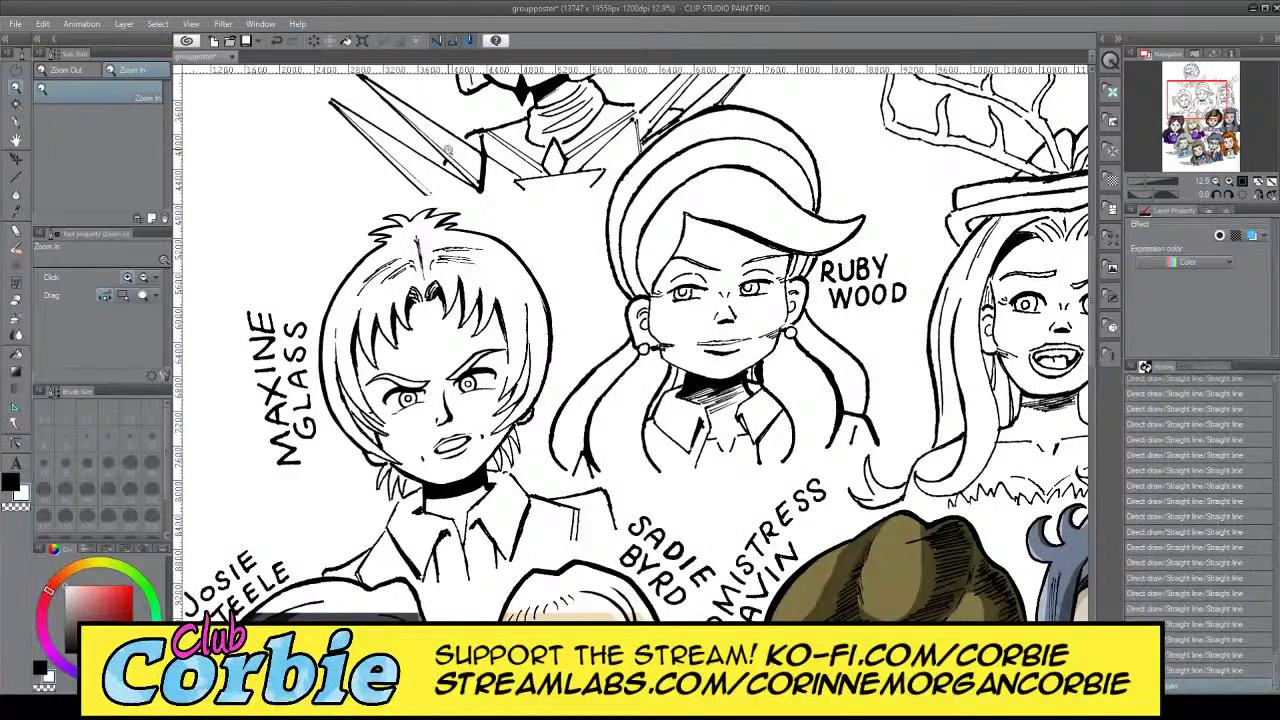
scroll(571, 376, up, 1)
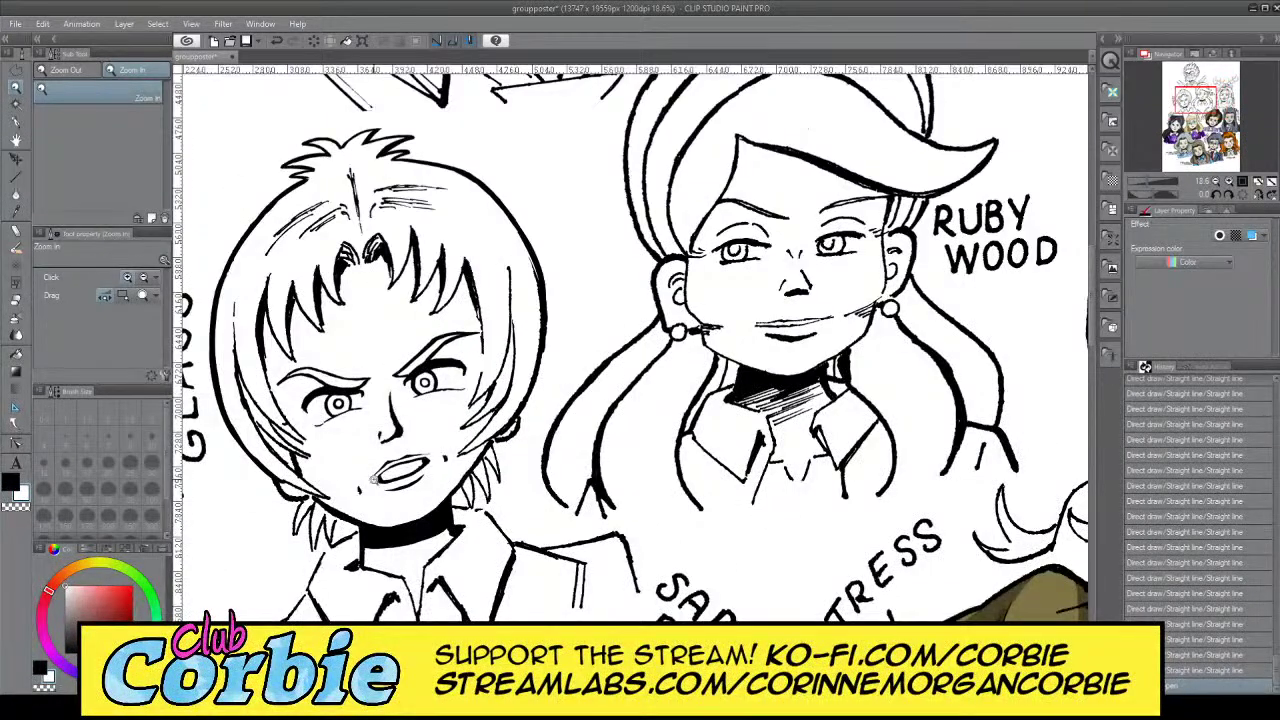
scroll(560, 297, up, 5)
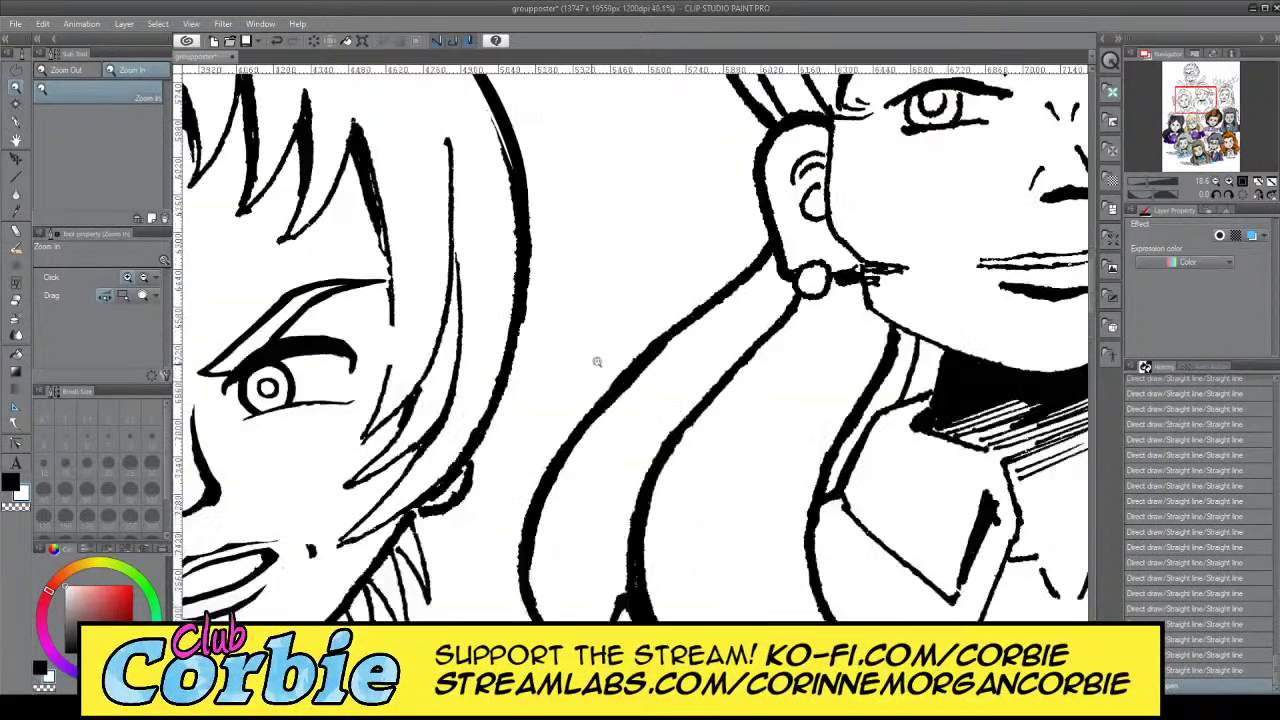
click(16, 124)
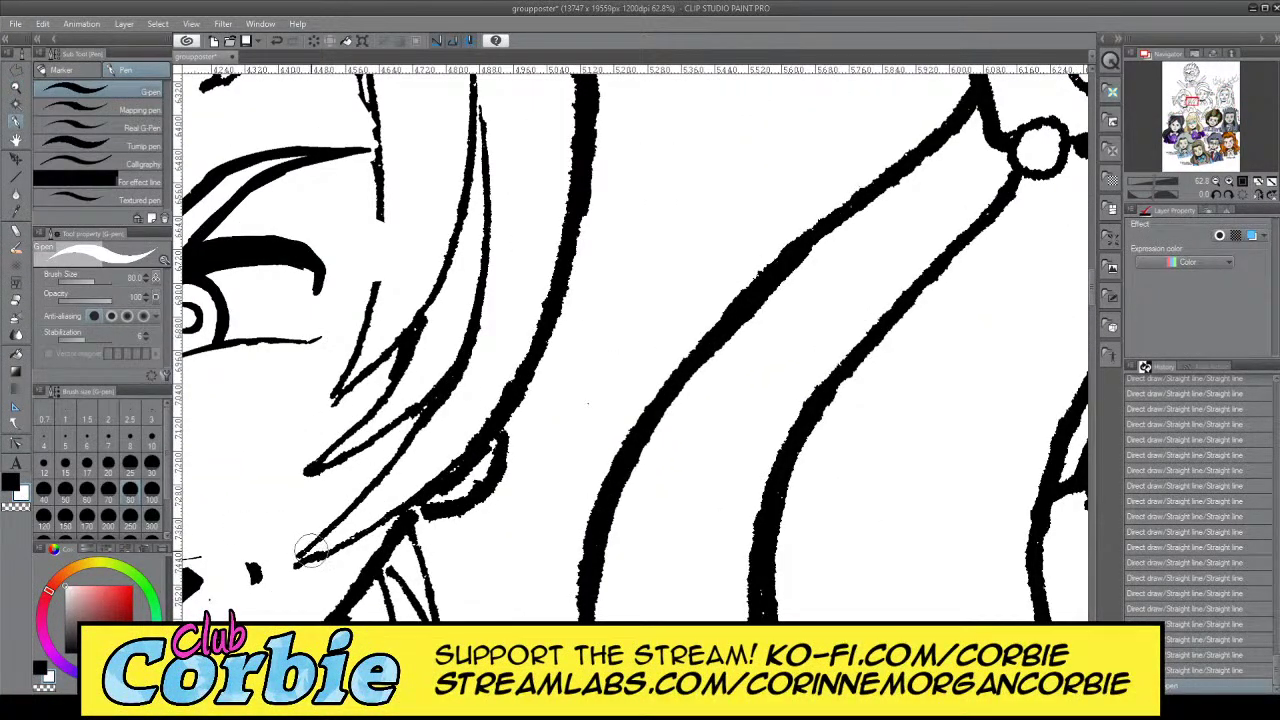
mouse_move(311, 550)
mouse_down()
mouse_move(391, 502)
mouse_move(504, 388)
mouse_move(406, 506)
mouse_move(385, 519)
mouse_move(541, 323)
mouse_move(549, 288)
mouse_move(526, 356)
mouse_move(571, 268)
mouse_move(500, 428)
mouse_move(430, 487)
mouse_up()
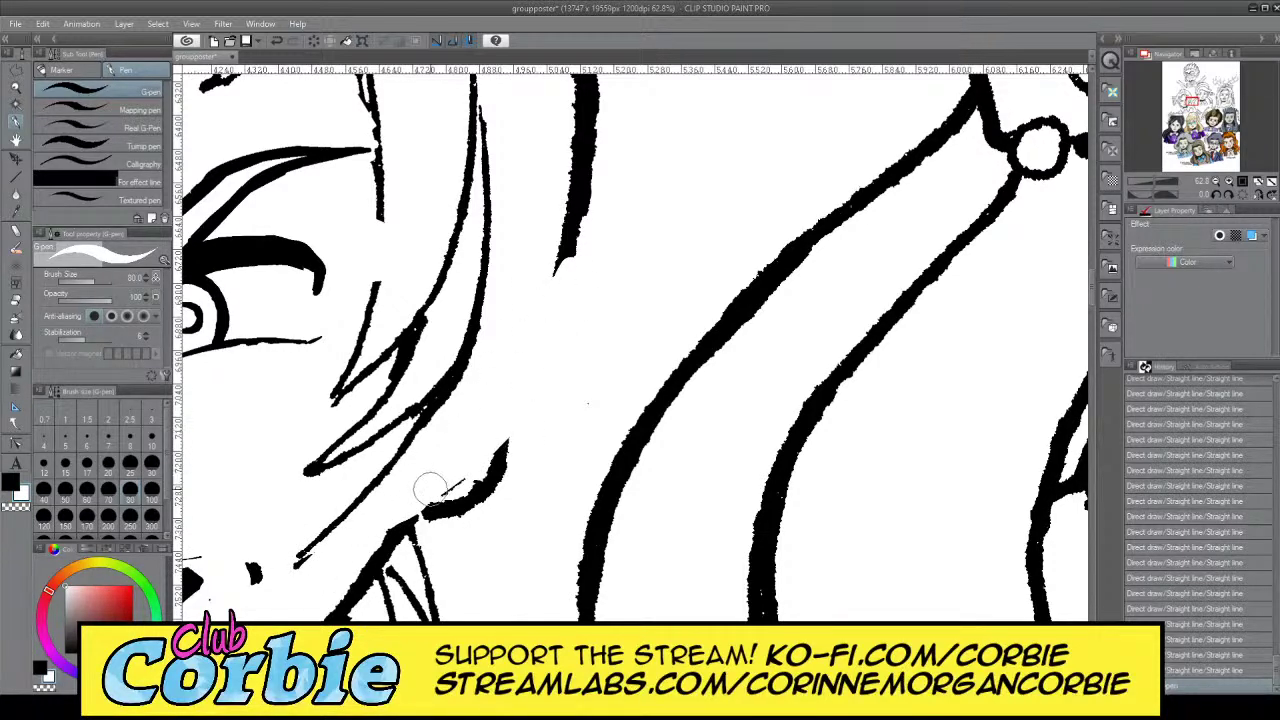
Try to redraw the lower right head outline as one smooth black G-pen curve from the hair tip upward, undoing each attempt
click(14, 485)
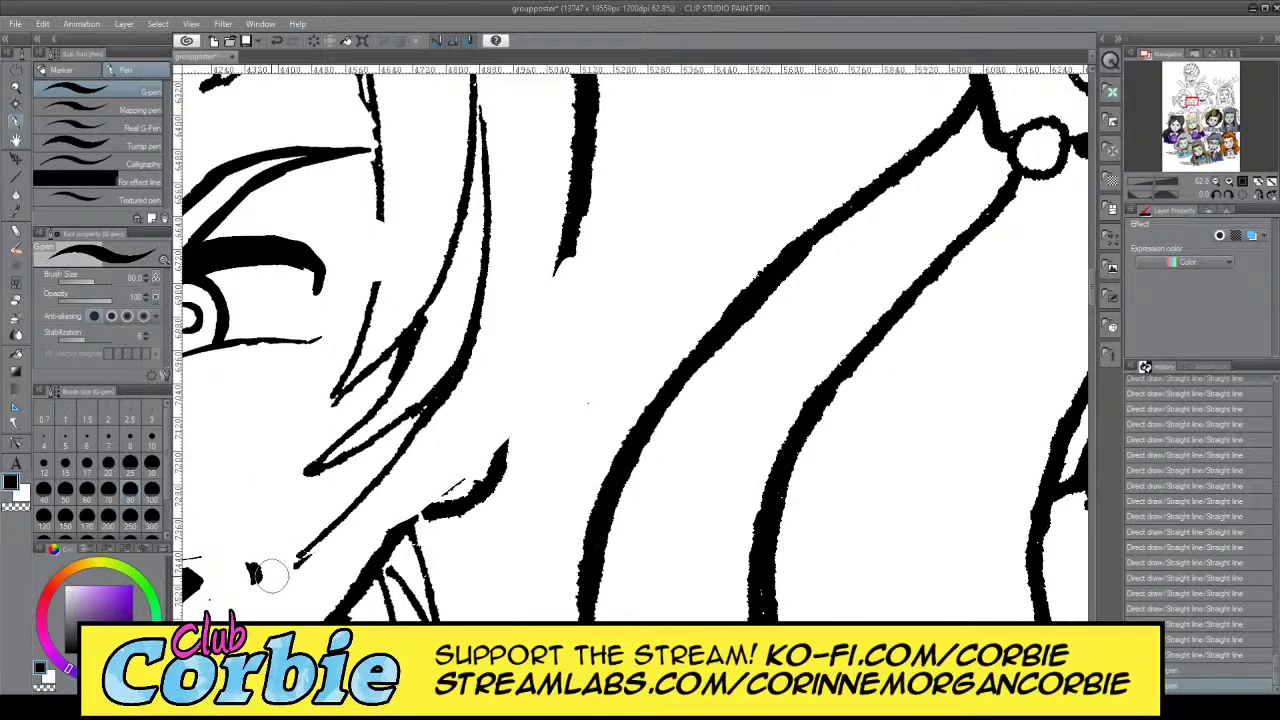
mouse_move(268, 576)
mouse_down()
mouse_move(390, 492)
mouse_move(566, 226)
mouse_up()
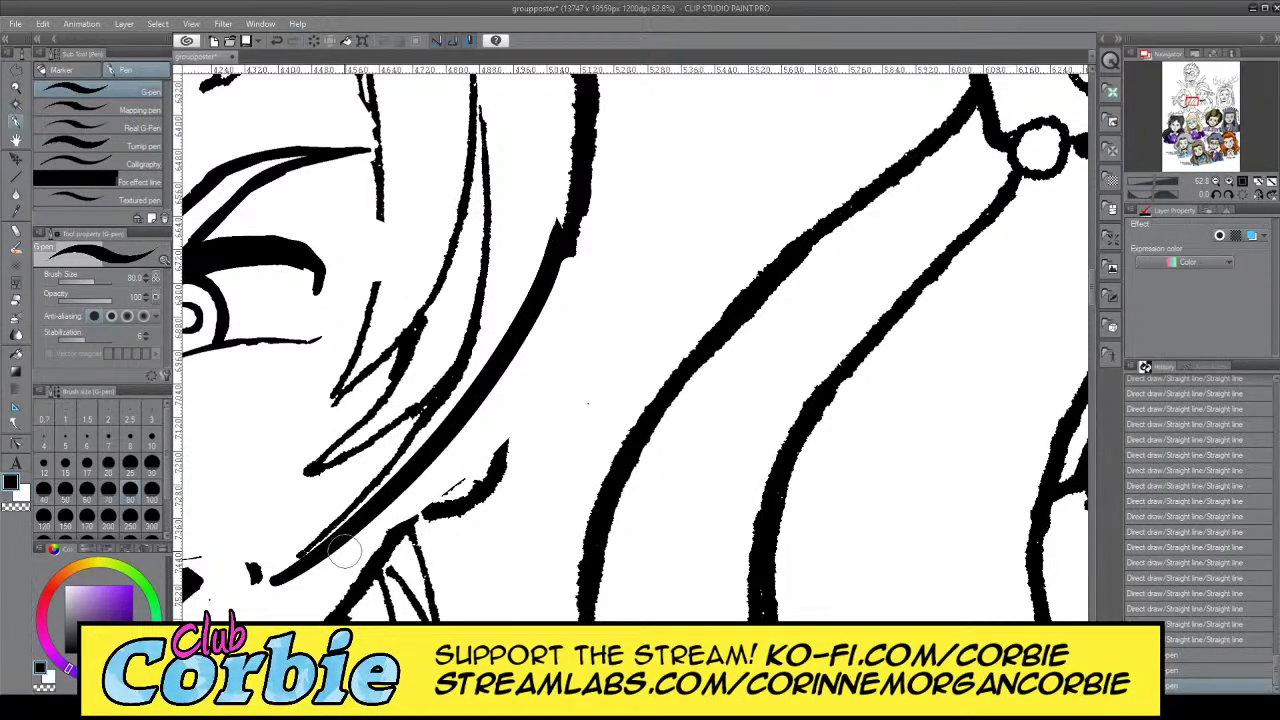
key(ctrl+z)
drag(292, 583, 571, 257)
key(ctrl+z)
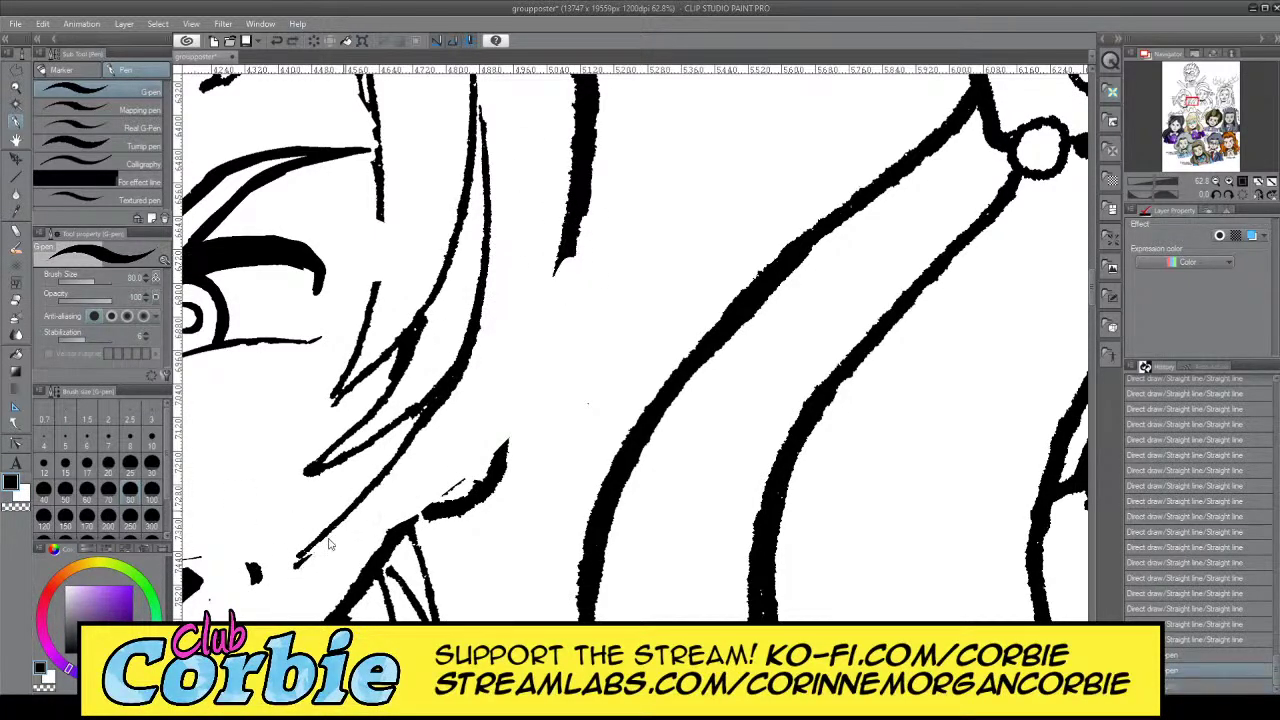
mouse_move(298, 576)
mouse_down()
mouse_move(409, 491)
mouse_move(560, 228)
mouse_up()
key(ctrl+z)
drag(300, 572, 528, 226)
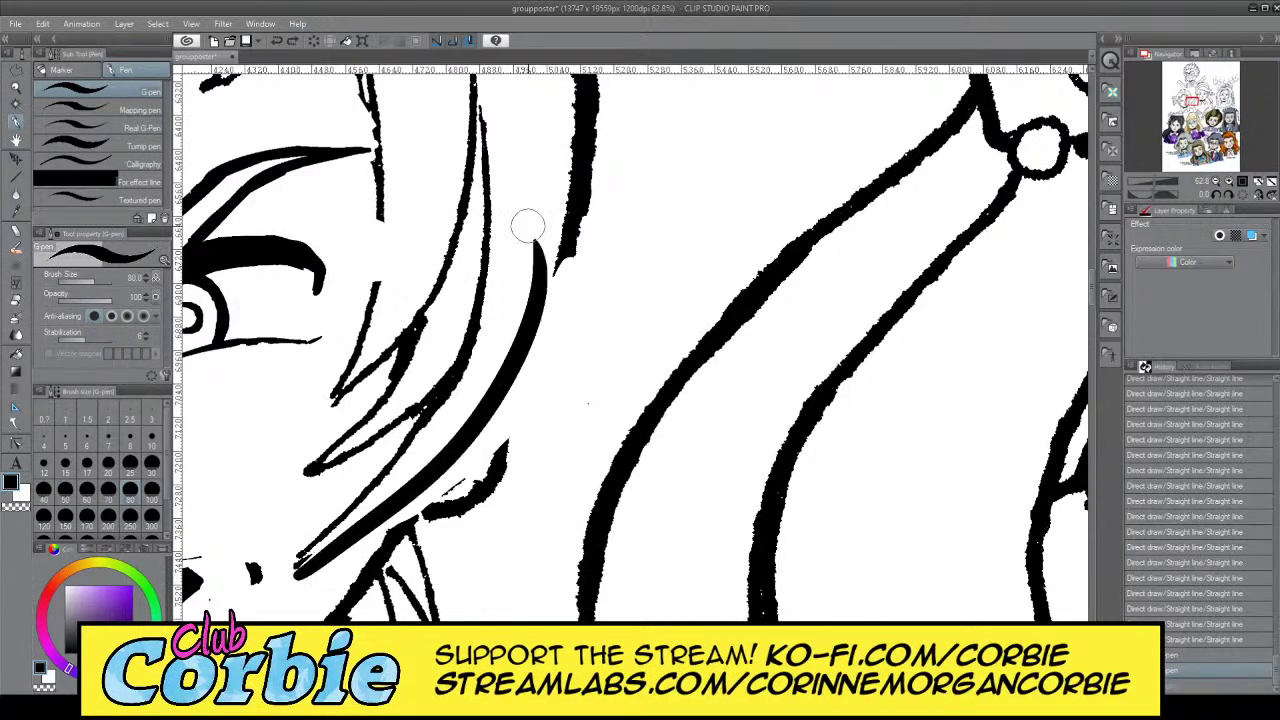
key(ctrl+z)
drag(300, 572, 595, 236)
key(ctrl+z)
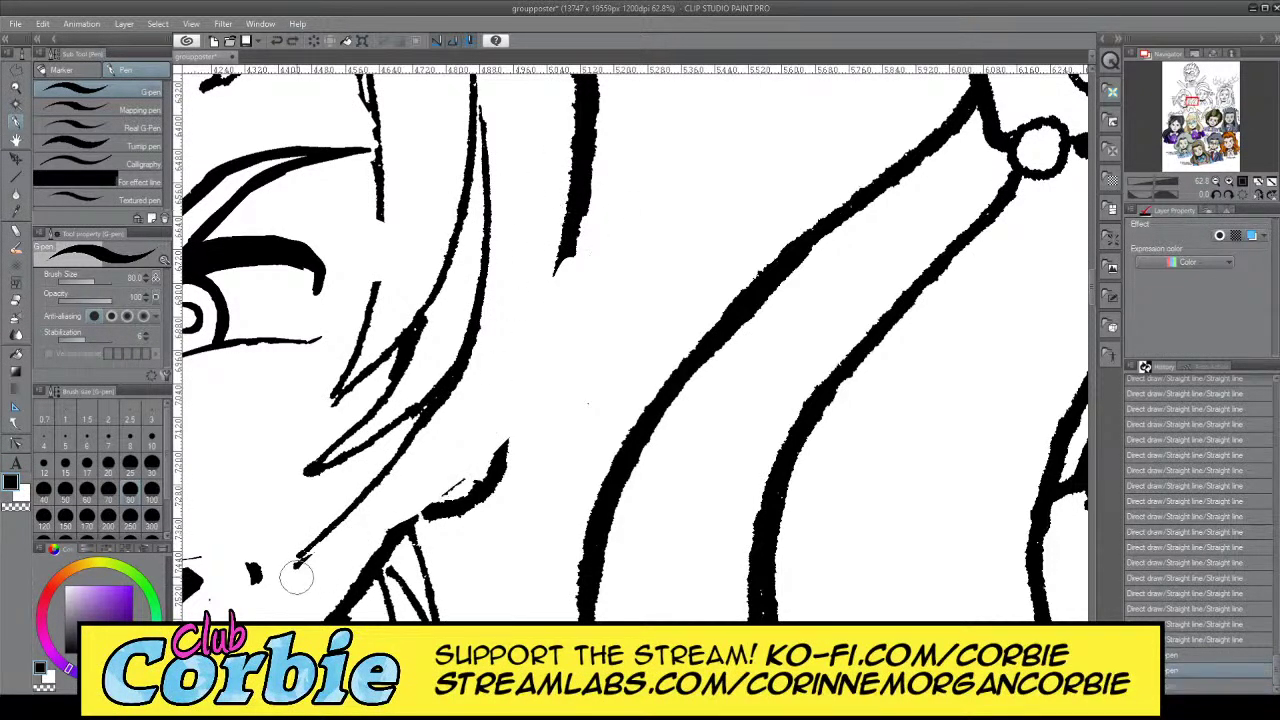
drag(296, 577, 550, 212)
key(ctrl+z)
drag(297, 580, 575, 248)
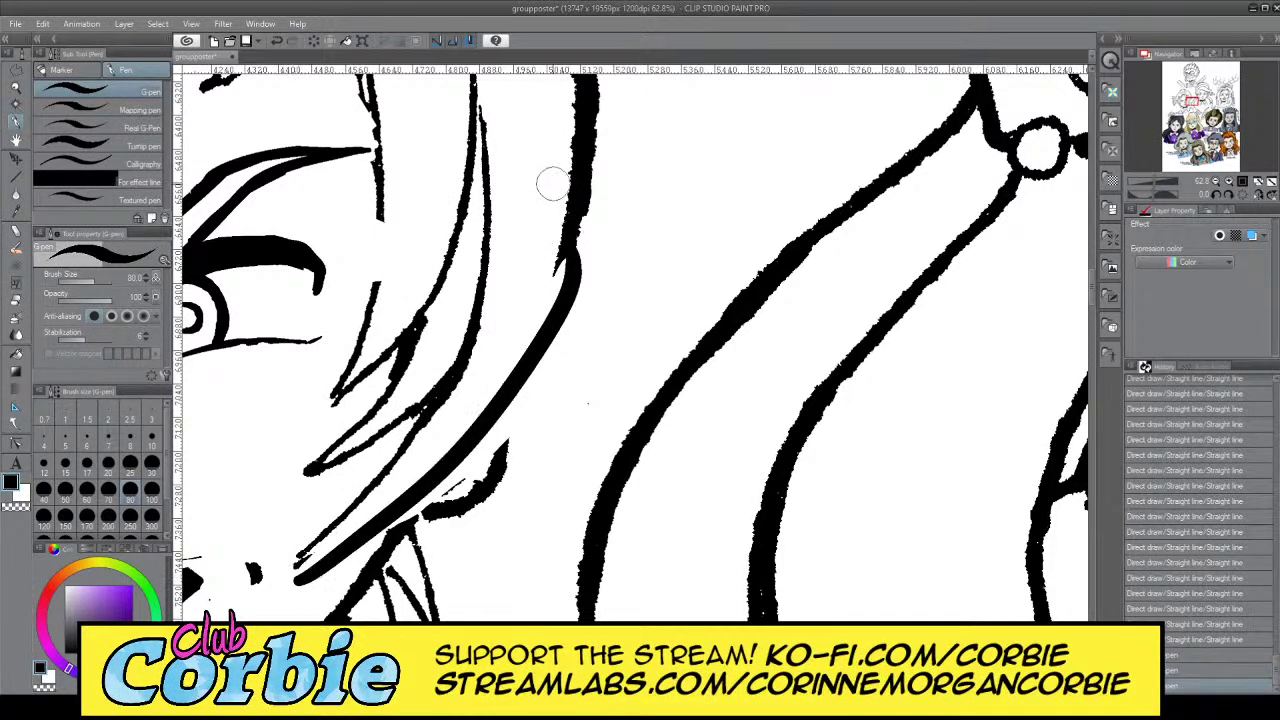
key(ctrl+z)
mouse_move(296, 575)
mouse_down()
mouse_move(366, 510)
mouse_move(605, 195)
mouse_up()
key(ctrl+z)
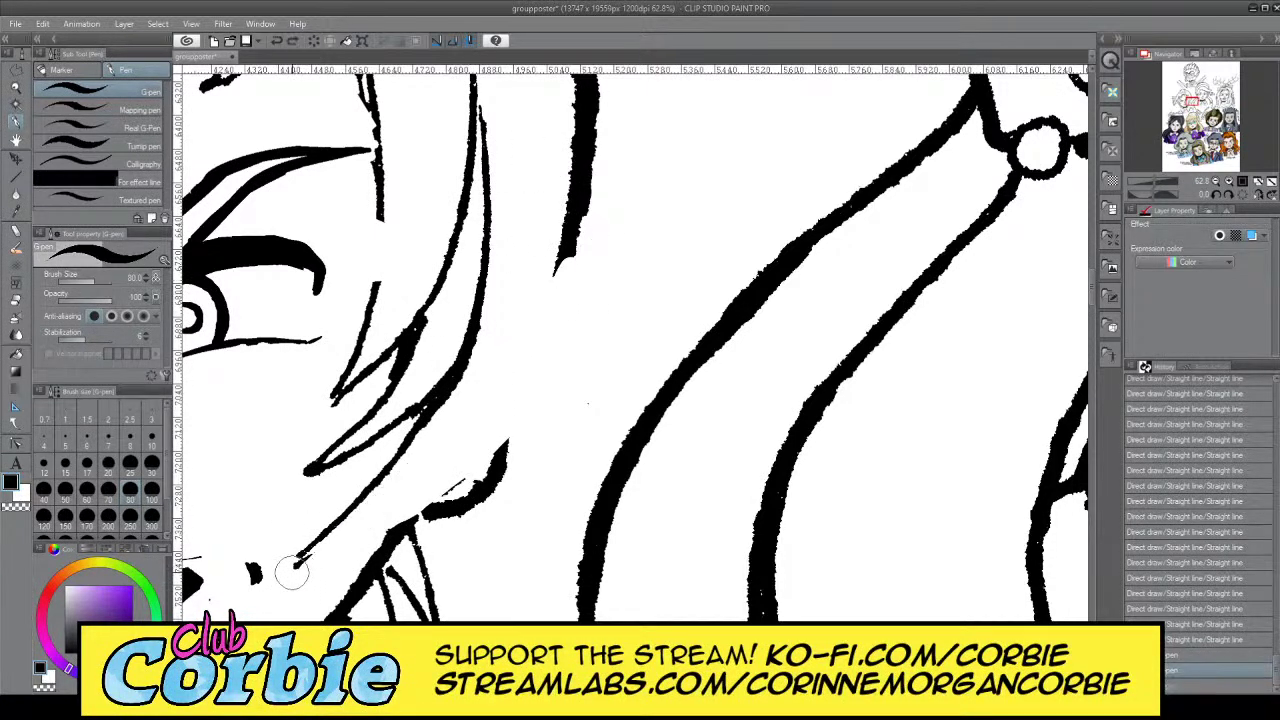
Draw another black curve joining the hair tip to the right head outline, compare it with the whole figure, and undo it
drag(294, 572, 575, 240)
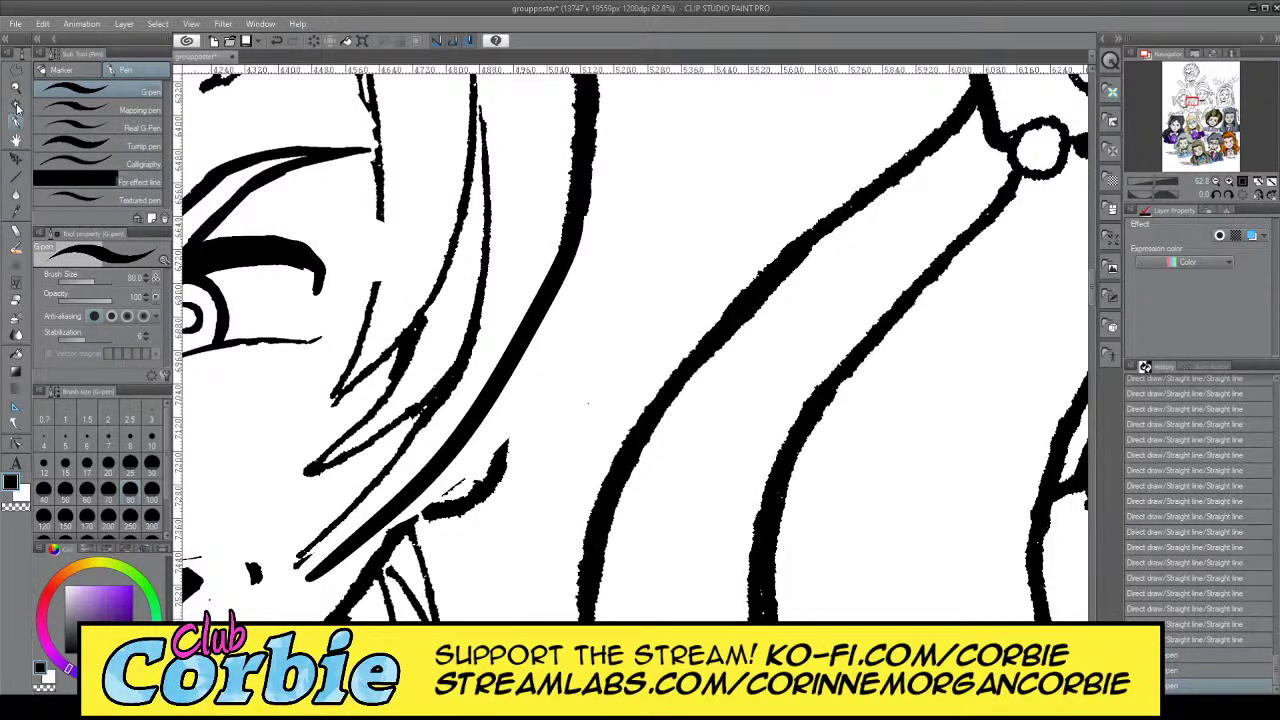
click(17, 90)
drag(493, 336, 462, 335)
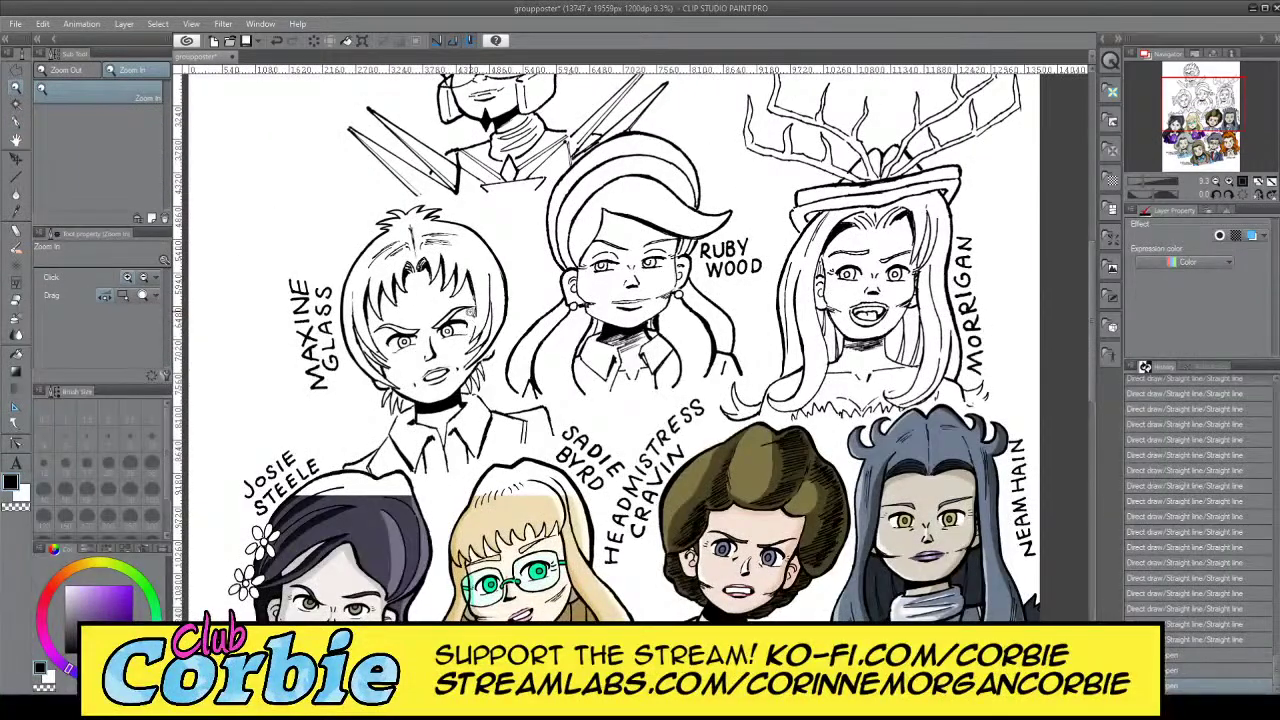
click(474, 310)
click(503, 328)
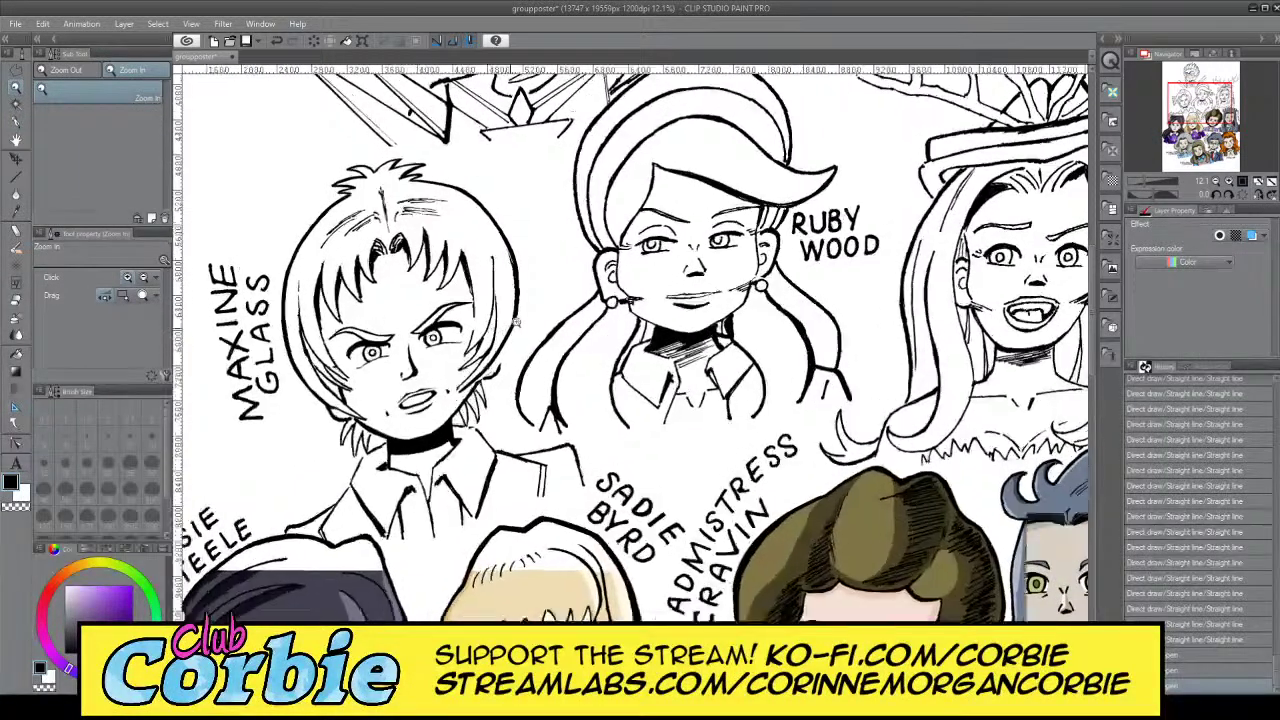
drag(516, 322, 588, 318)
key(ctrl+z)
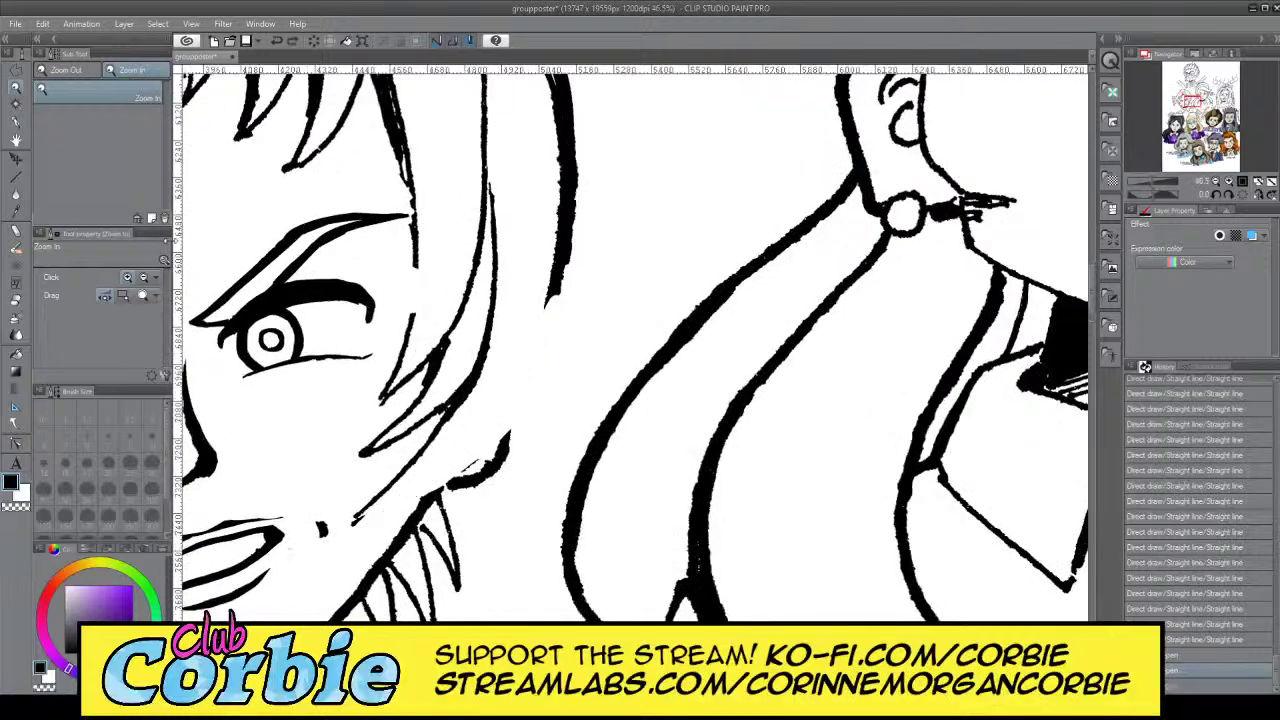
Draw a black G-pen curve for the lower right head outline from the hair tip up to the existing outline, undoing unsatisfactory attempts
click(17, 122)
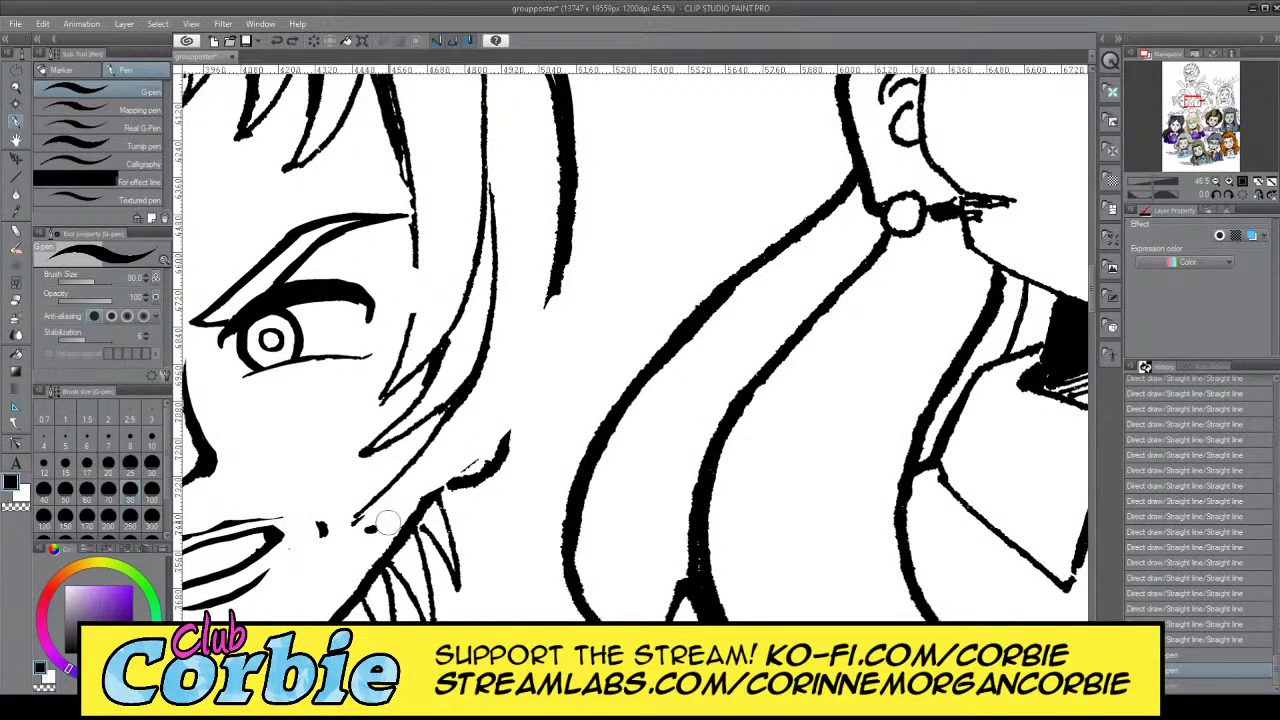
drag(388, 521, 528, 190)
key(ctrl+z)
mouse_move(349, 540)
mouse_down()
mouse_move(567, 312)
mouse_move(582, 222)
mouse_up()
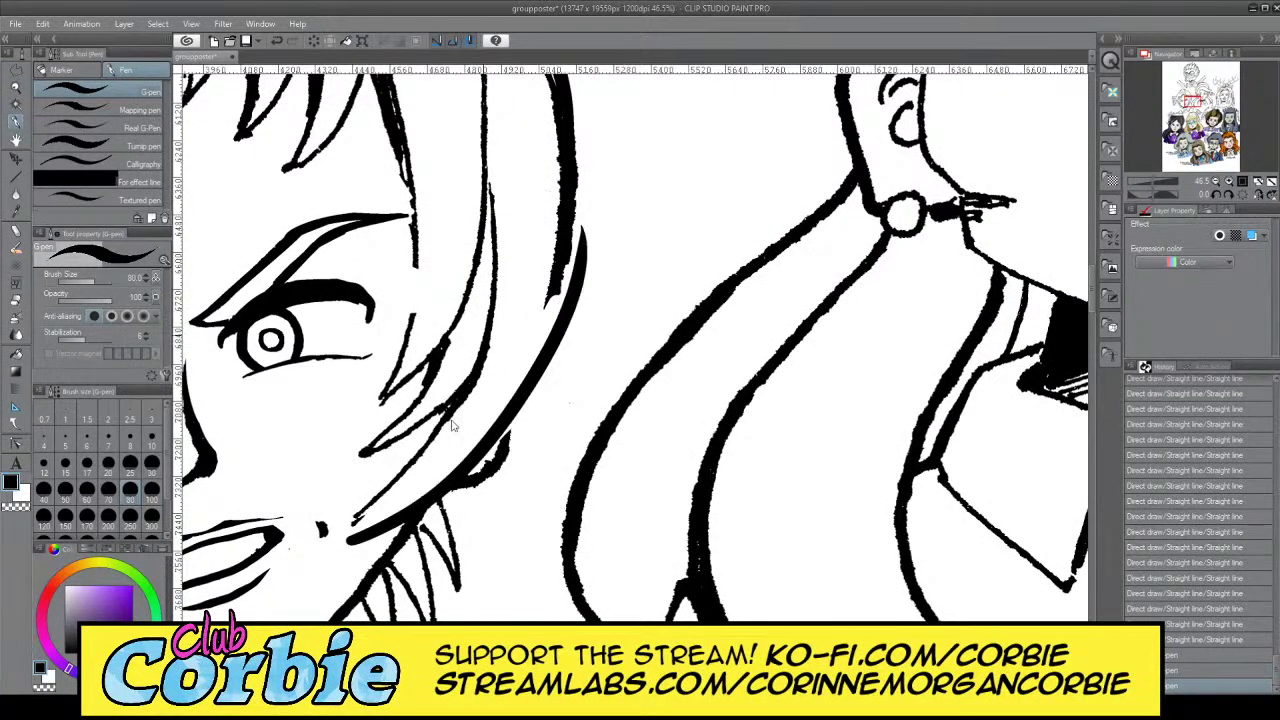
key(ctrl+z)
drag(337, 537, 570, 228)
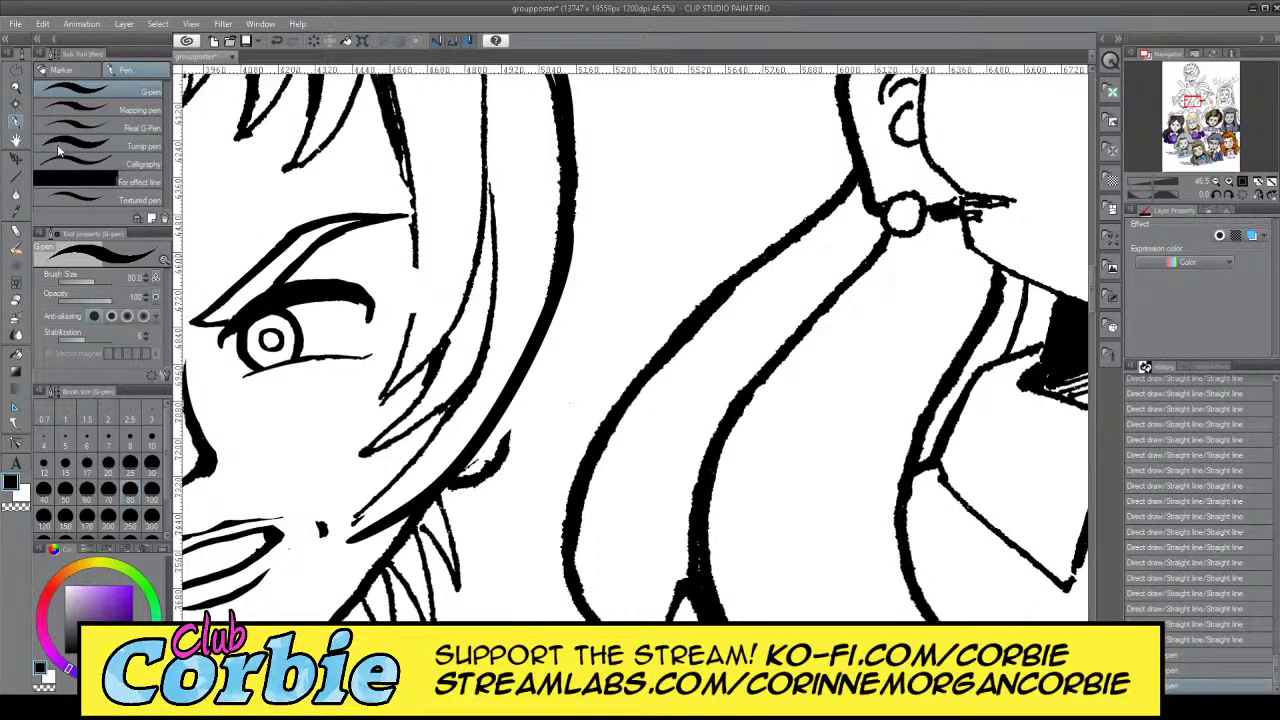
Erase the middle stretch of the right head outline above the new lower curve with the white G-pen at brush size 200
click(16, 90)
drag(465, 355, 318, 402)
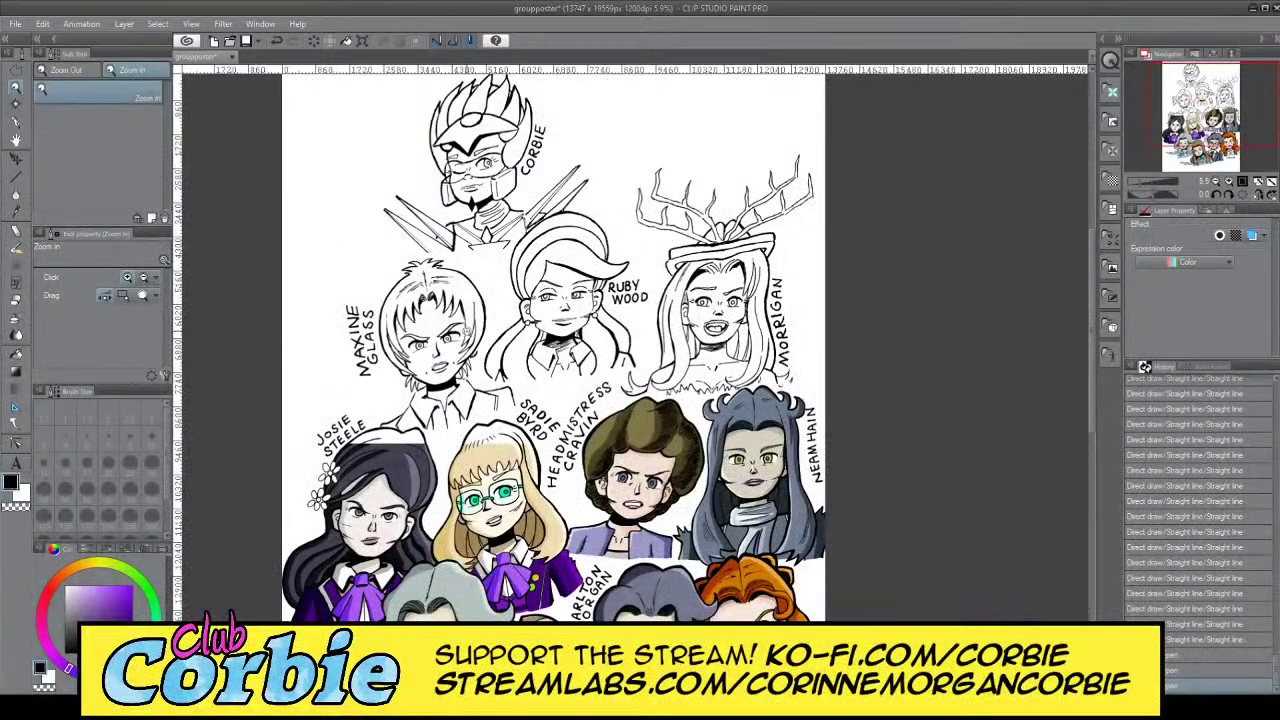
drag(467, 333, 549, 251)
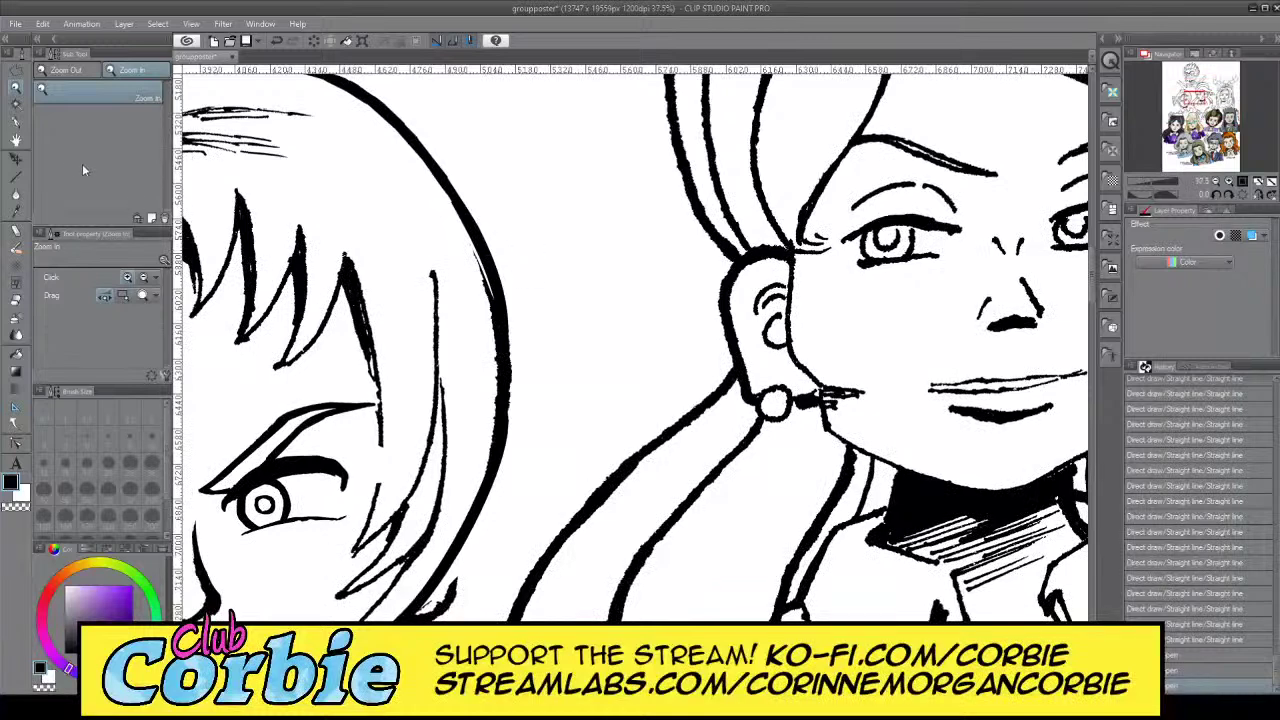
click(20, 118)
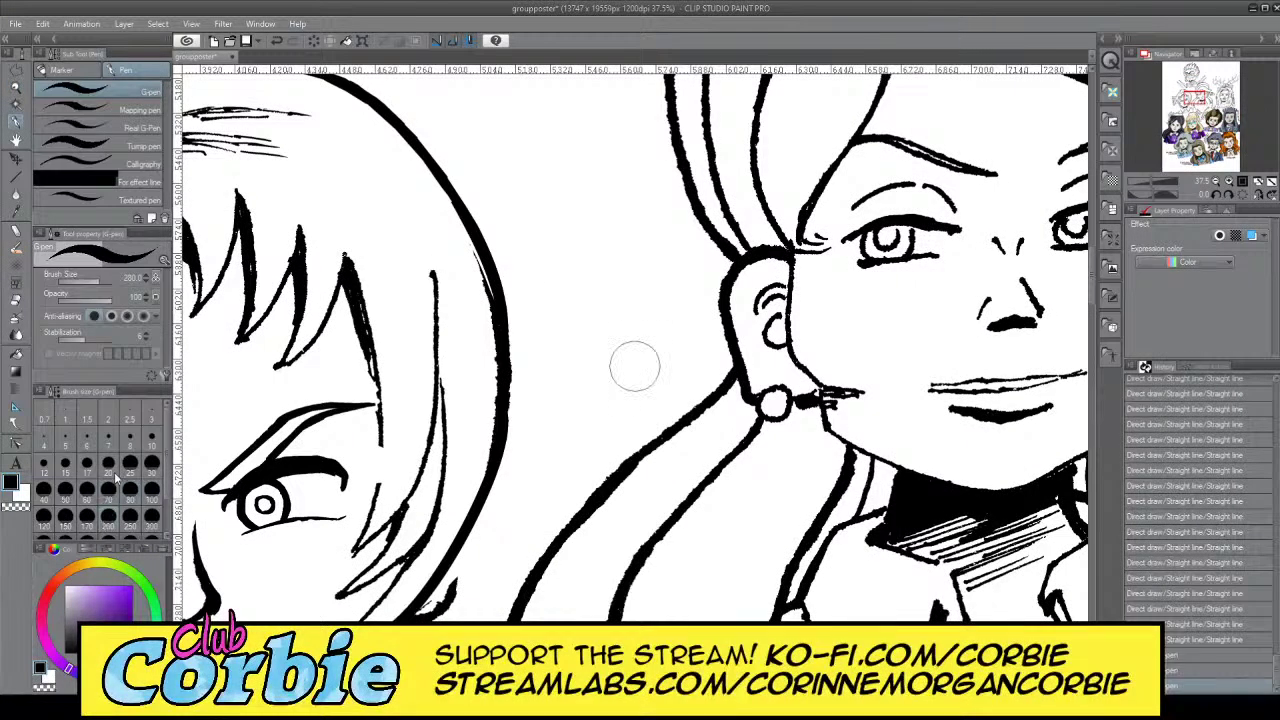
key(c)
mouse_move(482, 460)
mouse_down()
mouse_move(496, 389)
mouse_move(480, 237)
mouse_up()
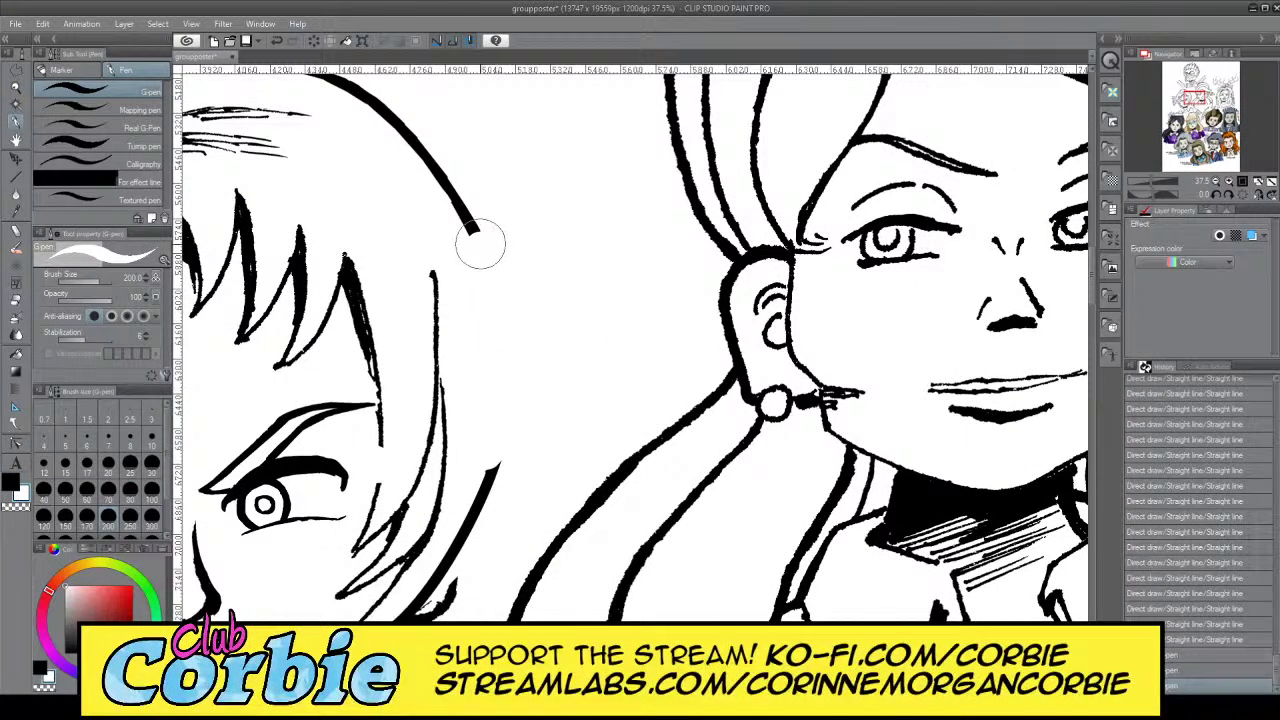
drag(508, 501, 506, 381)
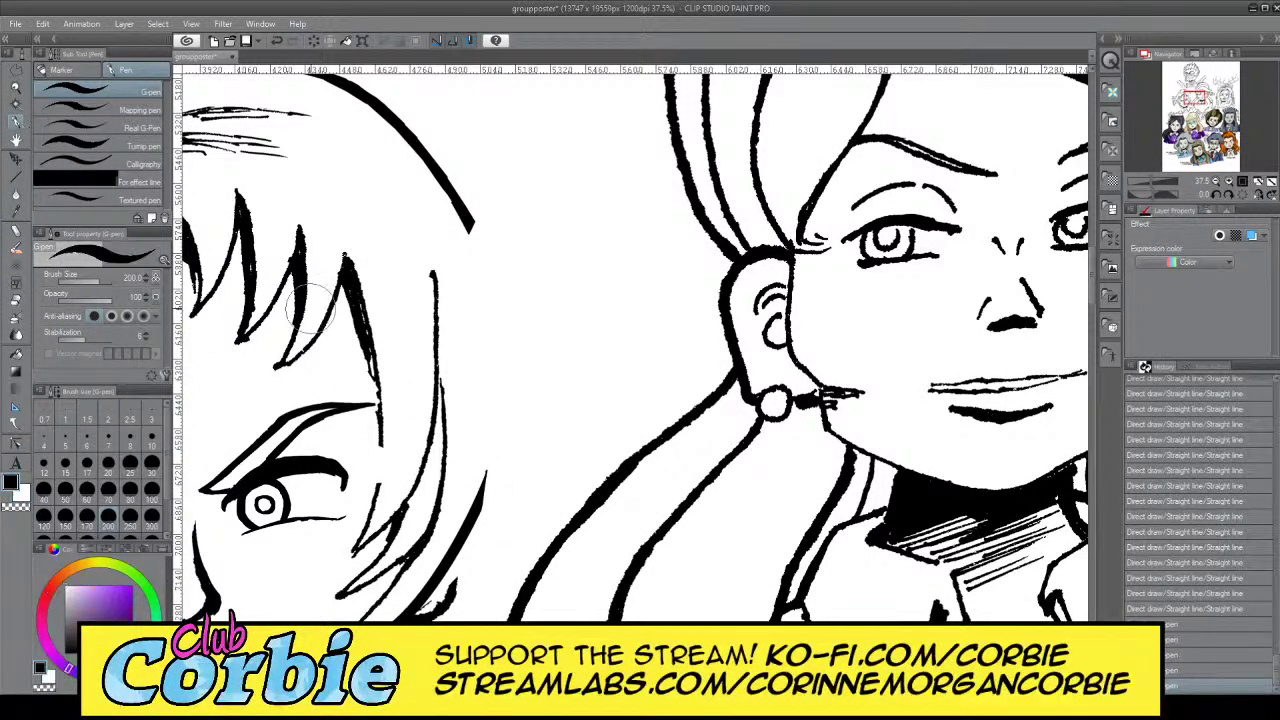
Redraw the erased right head outline as one black G-pen curve at brush size 60, redoing it until it meets the lower curve
key(c)
mouse_move(472, 245)
mouse_down()
mouse_move(490, 359)
mouse_move(465, 468)
mouse_up()
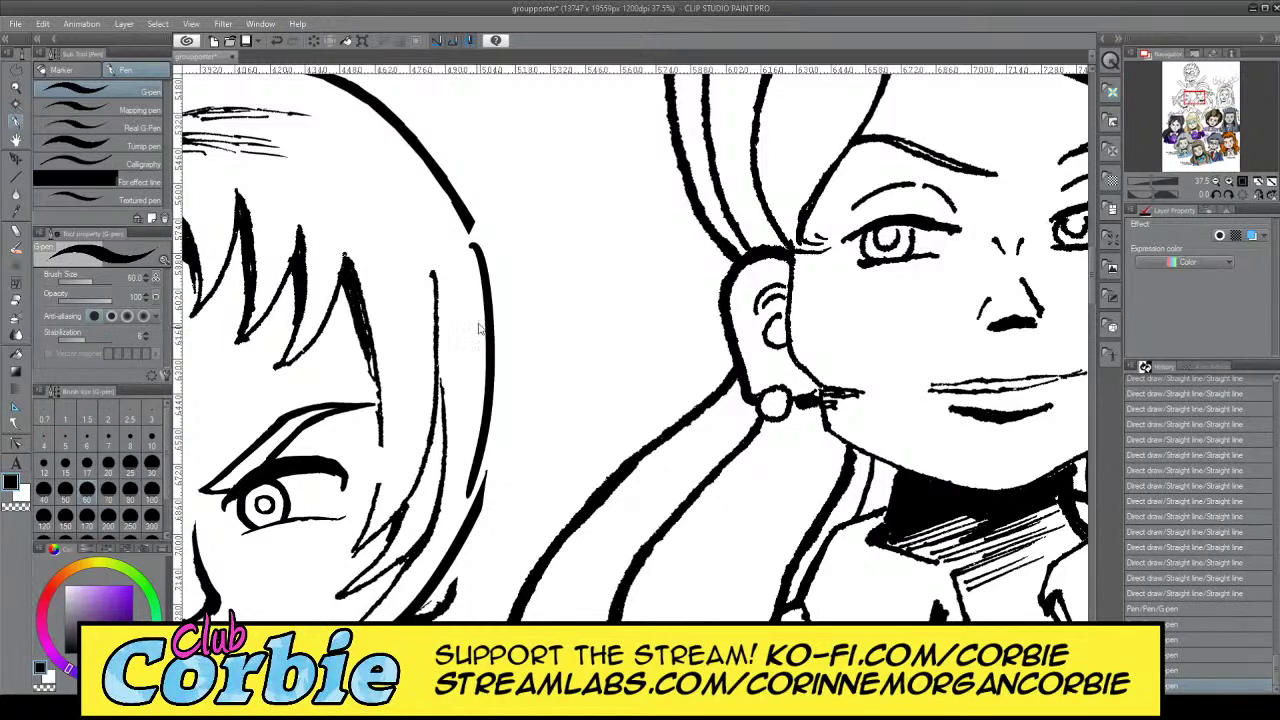
key(ctrl+z)
drag(477, 241, 486, 468)
key(ctrl+z)
drag(477, 240, 484, 472)
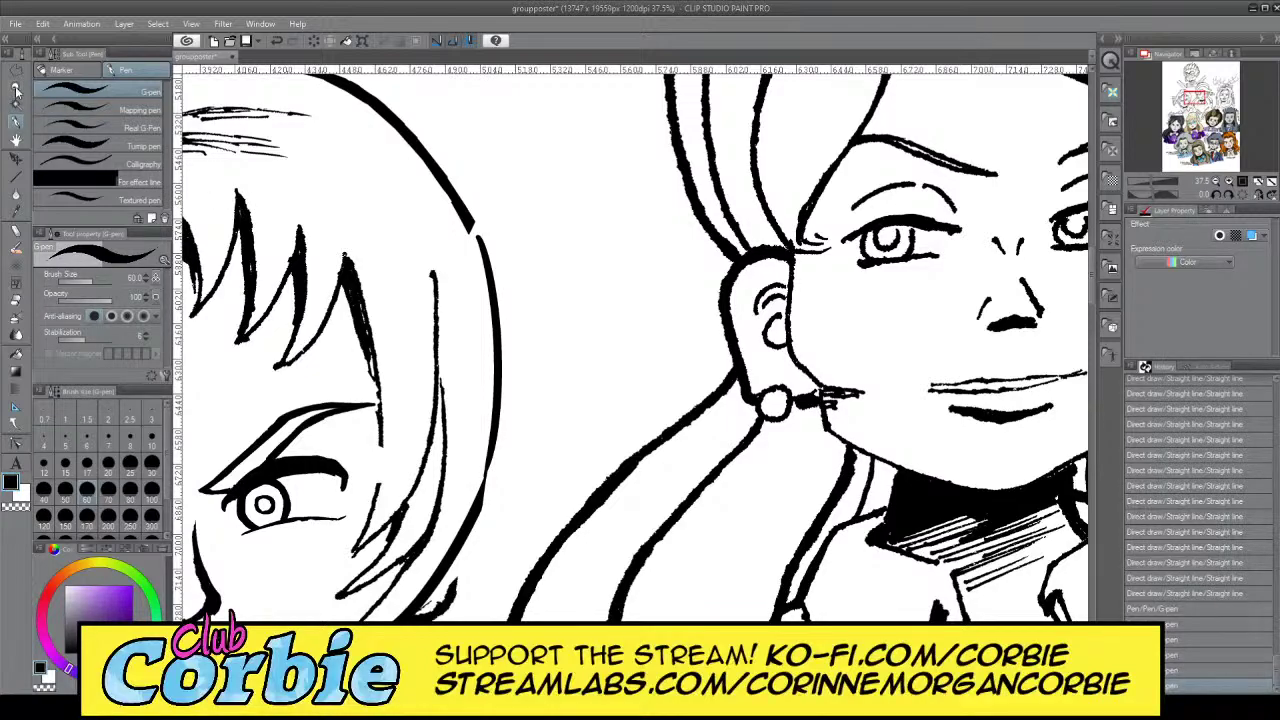
Bridge the gap at the upper joint of the right head outline with black G-pen strokes at brush size 25 and thicken its inner edge
click(15, 90)
drag(470, 258, 501, 270)
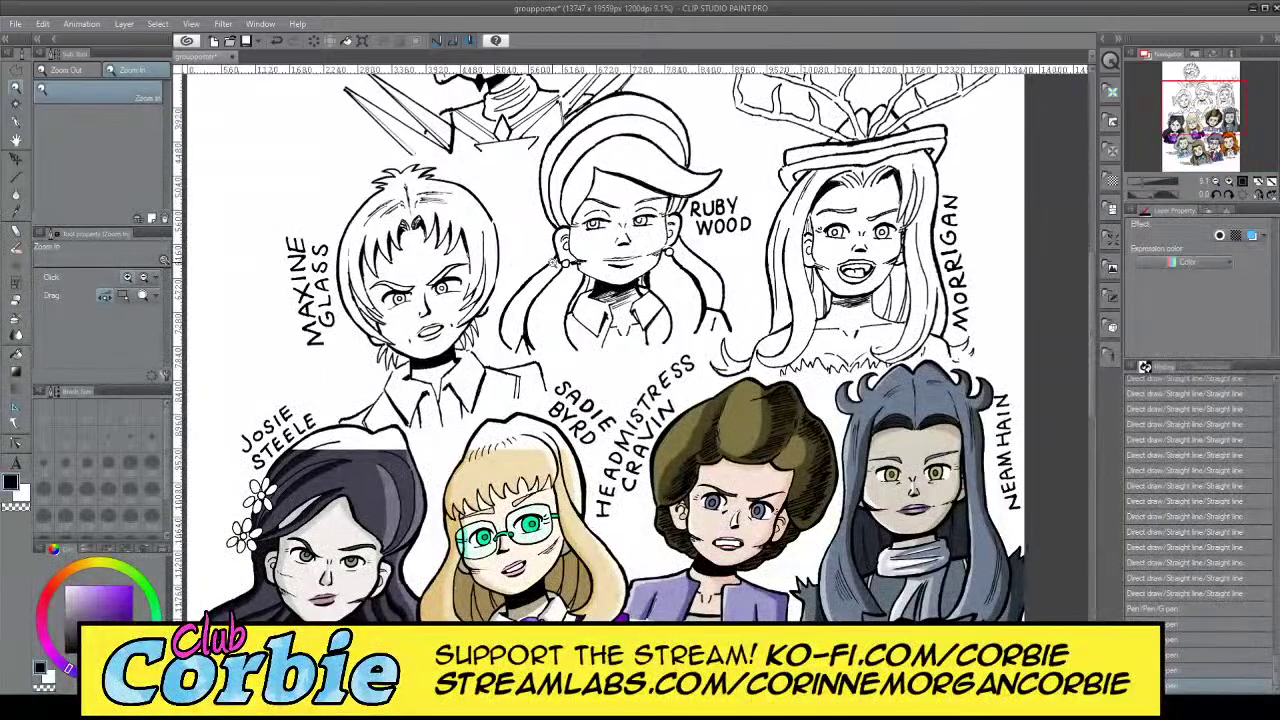
drag(501, 224, 502, 174)
click(15, 118)
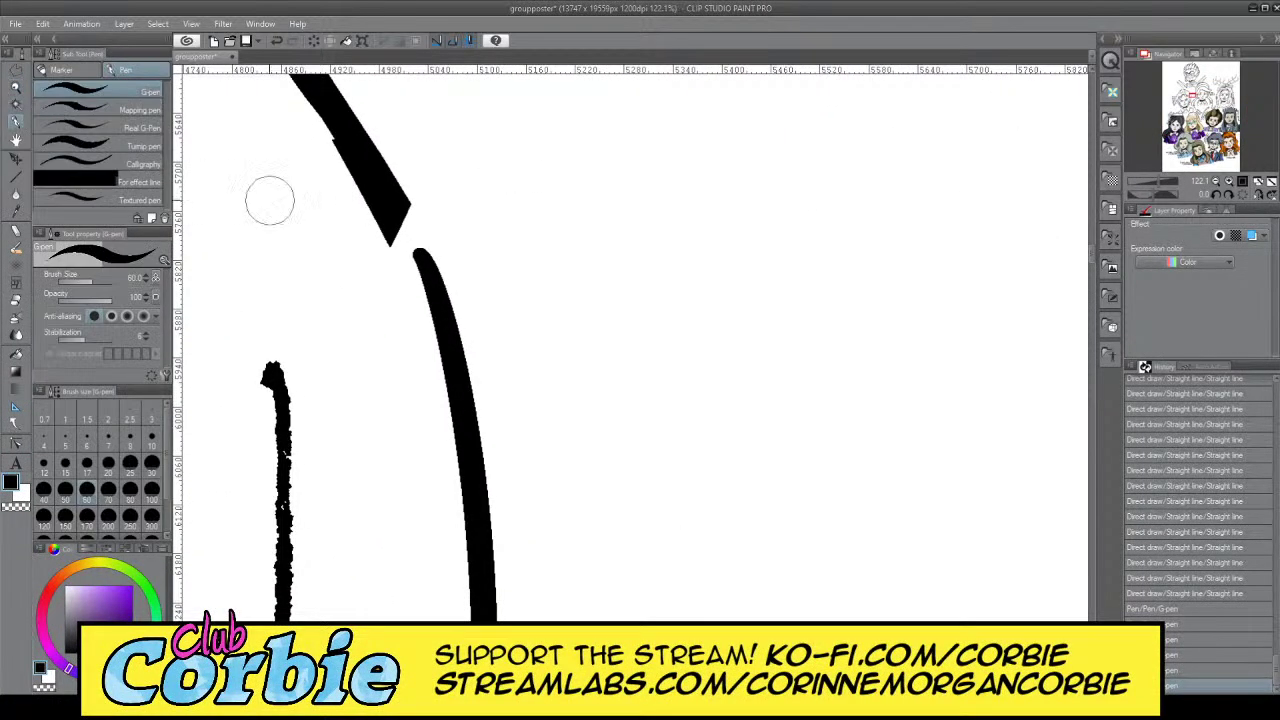
click(130, 465)
mouse_move(383, 216)
mouse_down()
mouse_move(440, 326)
mouse_move(375, 193)
mouse_up()
mouse_move(433, 316)
mouse_down()
mouse_move(369, 197)
mouse_move(458, 372)
mouse_up()
key(ctrl+z)
mouse_move(369, 193)
mouse_down()
mouse_move(440, 323)
mouse_move(385, 192)
mouse_move(434, 282)
mouse_move(396, 201)
mouse_move(425, 254)
mouse_up()
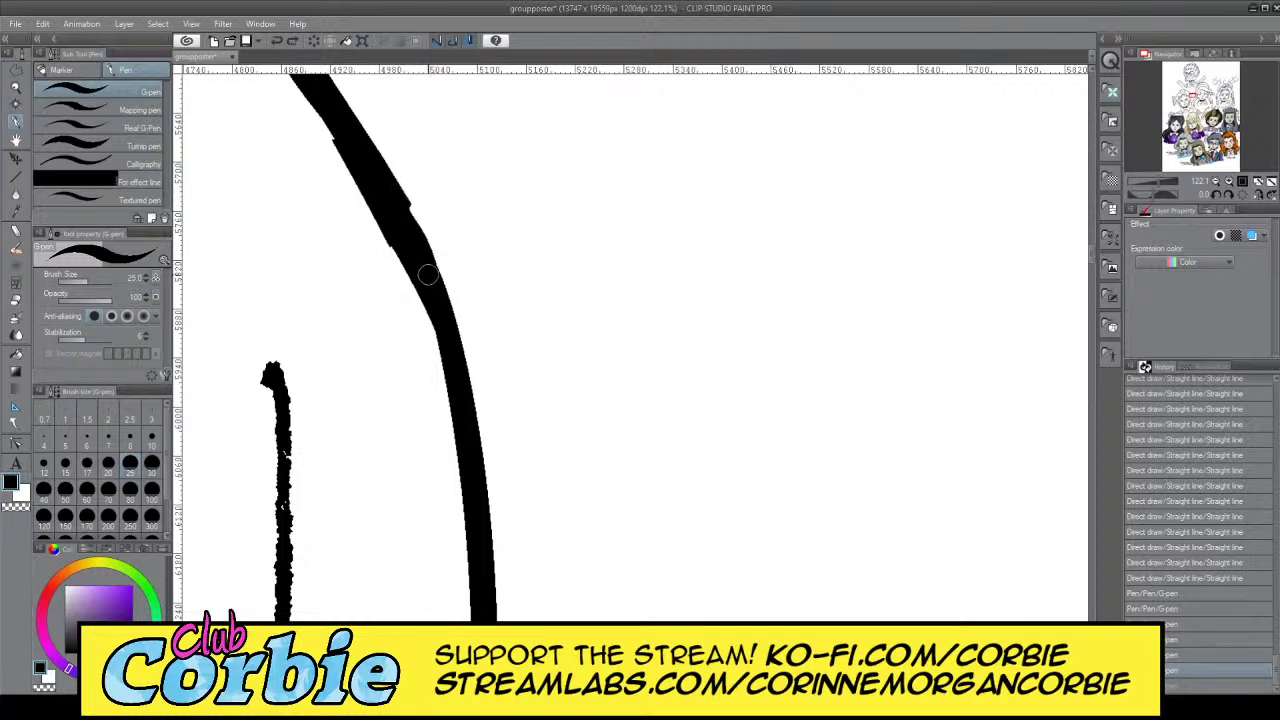
mouse_move(385, 210)
mouse_down()
mouse_move(440, 351)
mouse_move(459, 443)
mouse_move(409, 276)
mouse_up()
drag(467, 456, 470, 472)
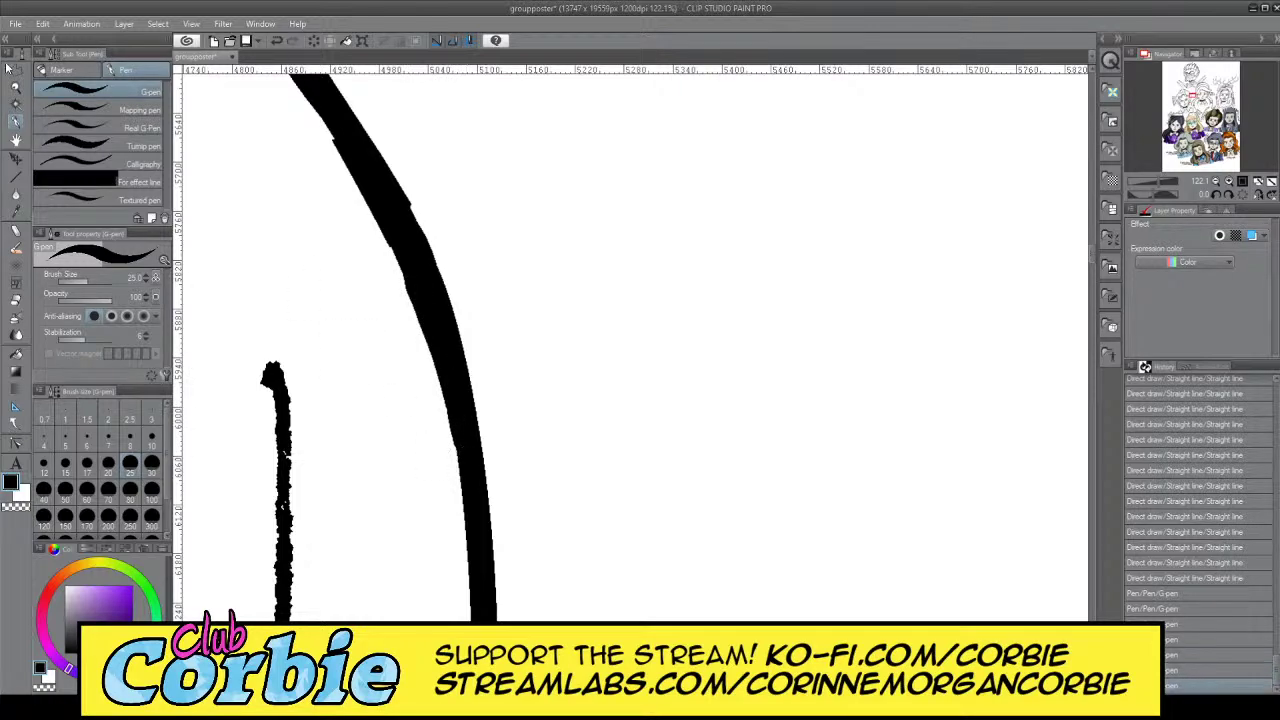
Thicken the pinched lower joint of the right head outline with black G-pen strokes, undoing the uneven attempts
click(15, 88)
drag(420, 277, 474, 245)
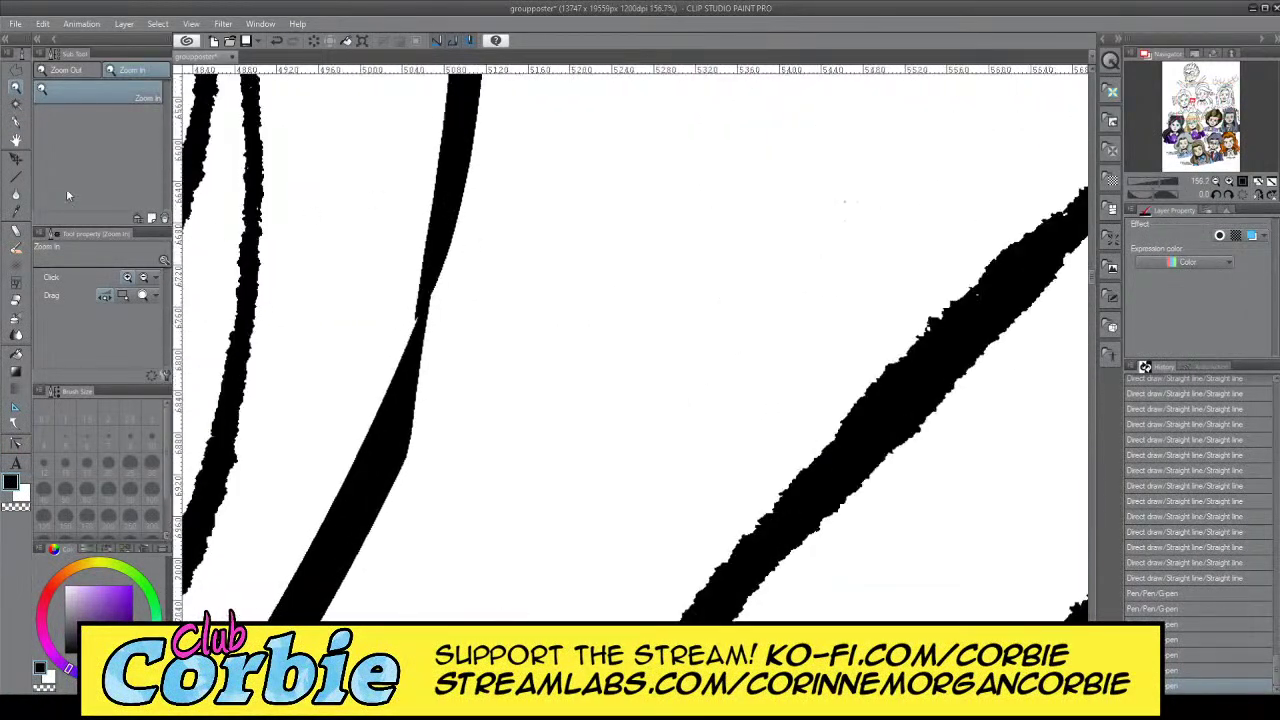
click(15, 122)
drag(451, 193, 401, 404)
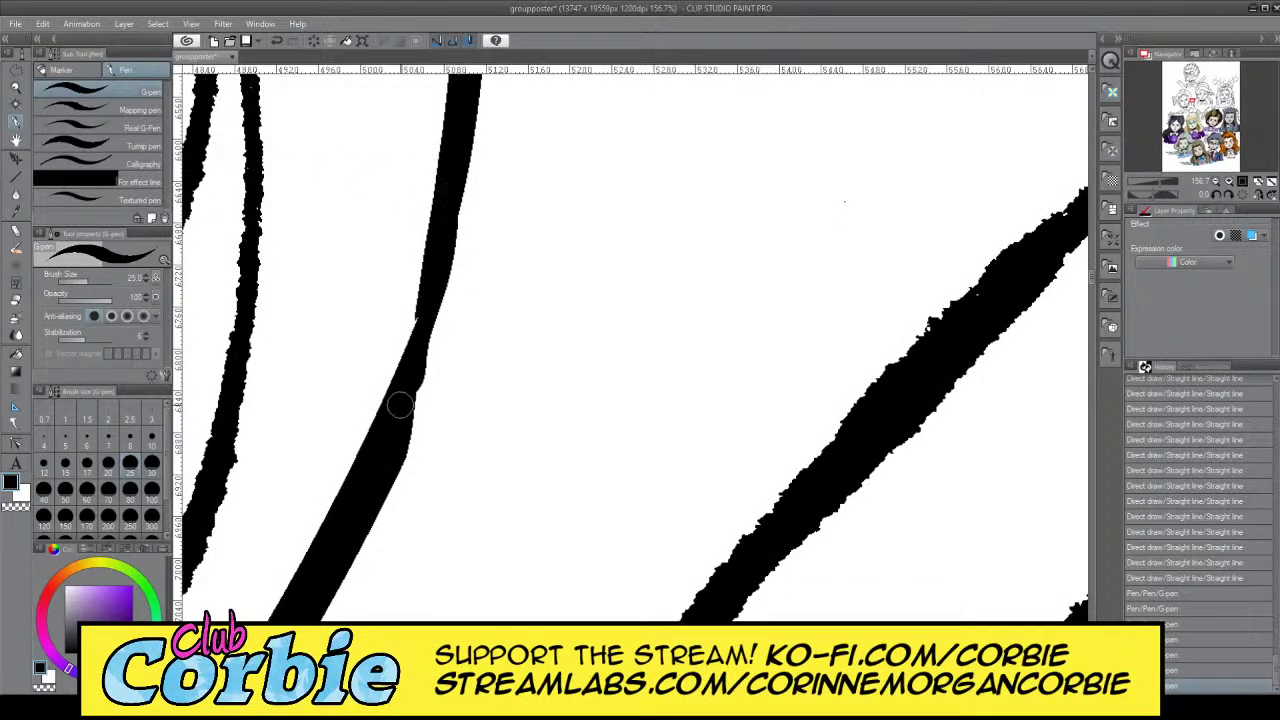
key(ctrl+z)
drag(453, 184, 399, 400)
mouse_move(440, 253)
mouse_down()
mouse_move(403, 426)
mouse_move(442, 205)
mouse_move(400, 420)
mouse_up()
key(ctrl+z)
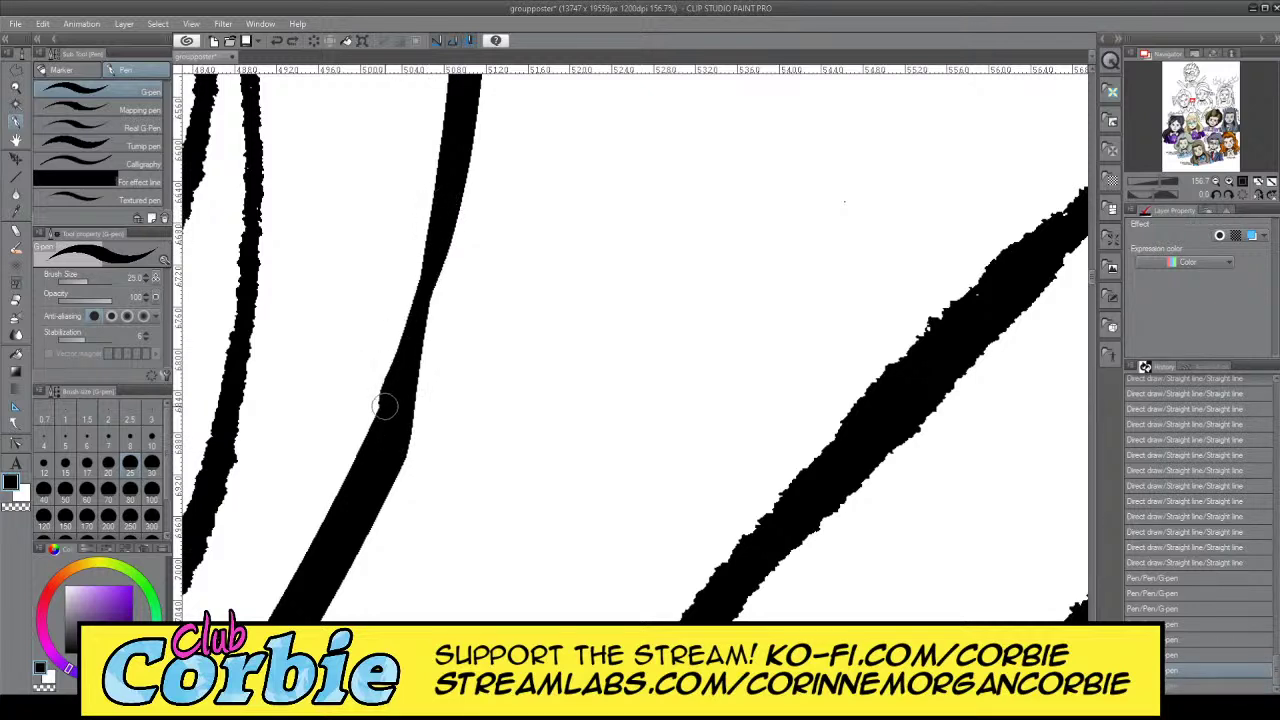
key(ctrl+z)
drag(444, 205, 400, 415)
mouse_move(444, 203)
mouse_down()
mouse_move(406, 388)
mouse_move(440, 275)
mouse_move(424, 336)
mouse_up()
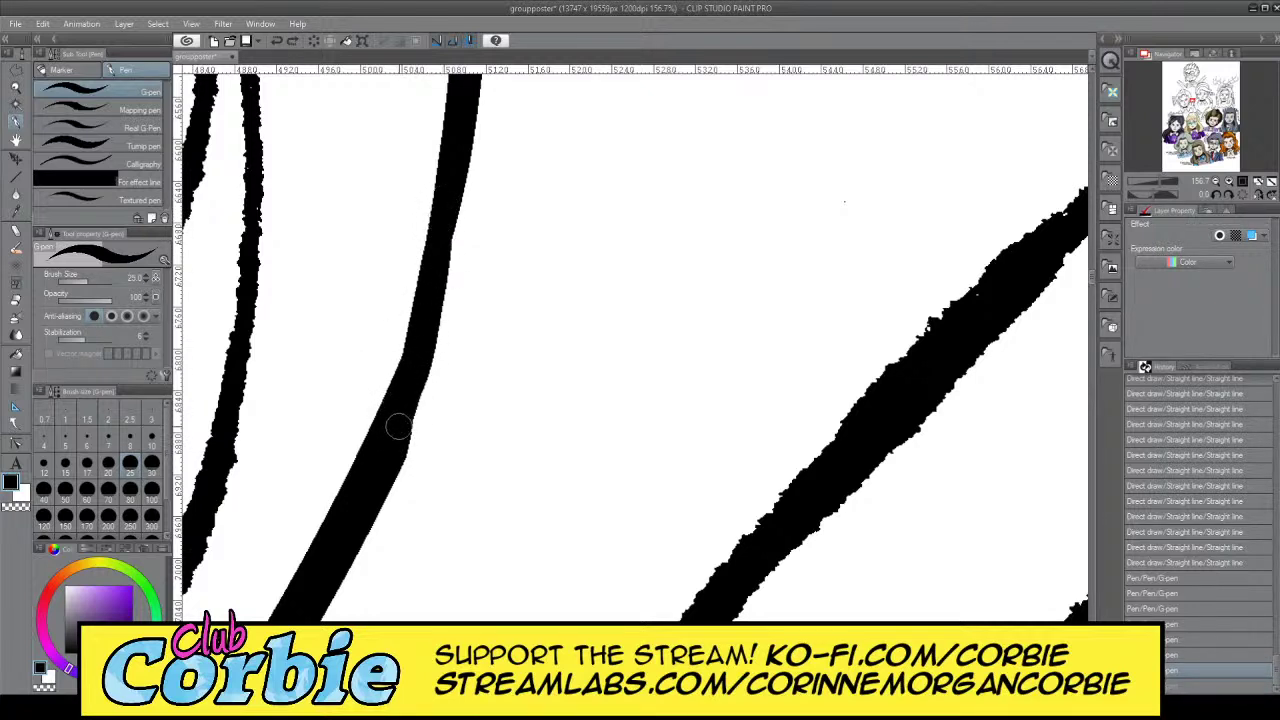
Even out the lower joint with more black strokes and trim the bump on its outer edge with the white G-pen
drag(399, 426, 449, 202)
drag(389, 450, 447, 165)
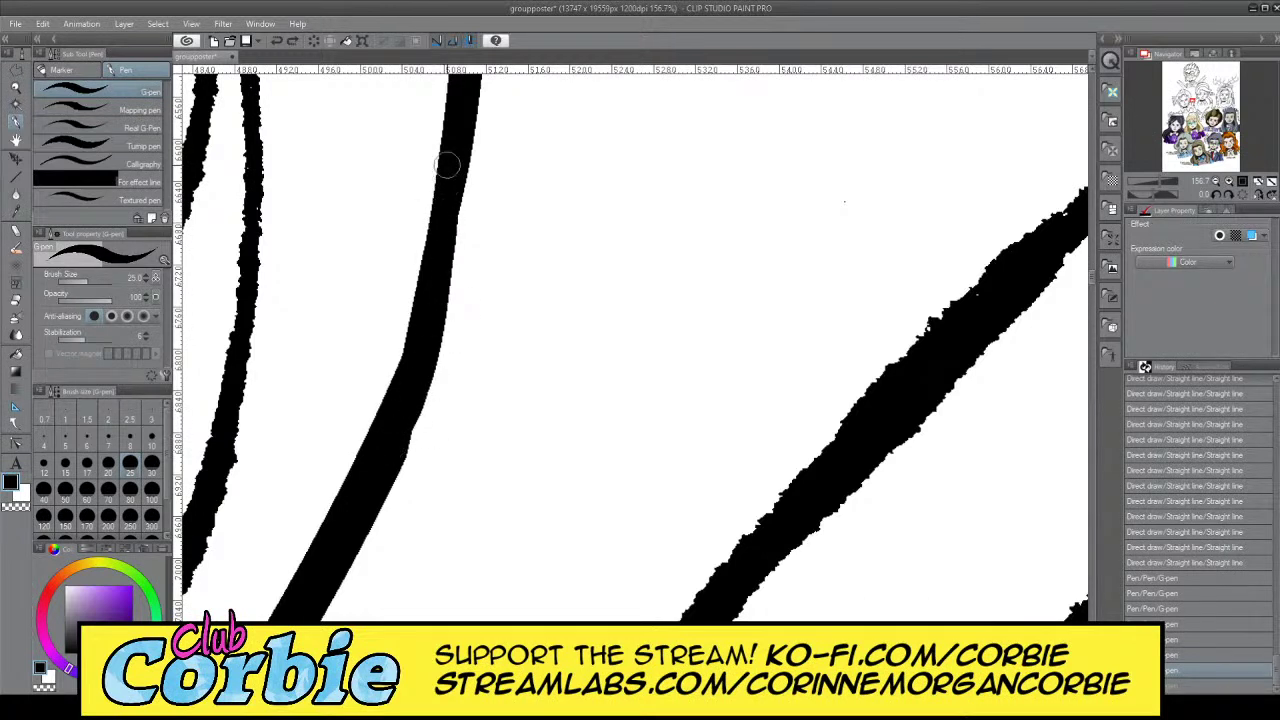
drag(396, 435, 384, 458)
key(x)
drag(437, 372, 400, 497)
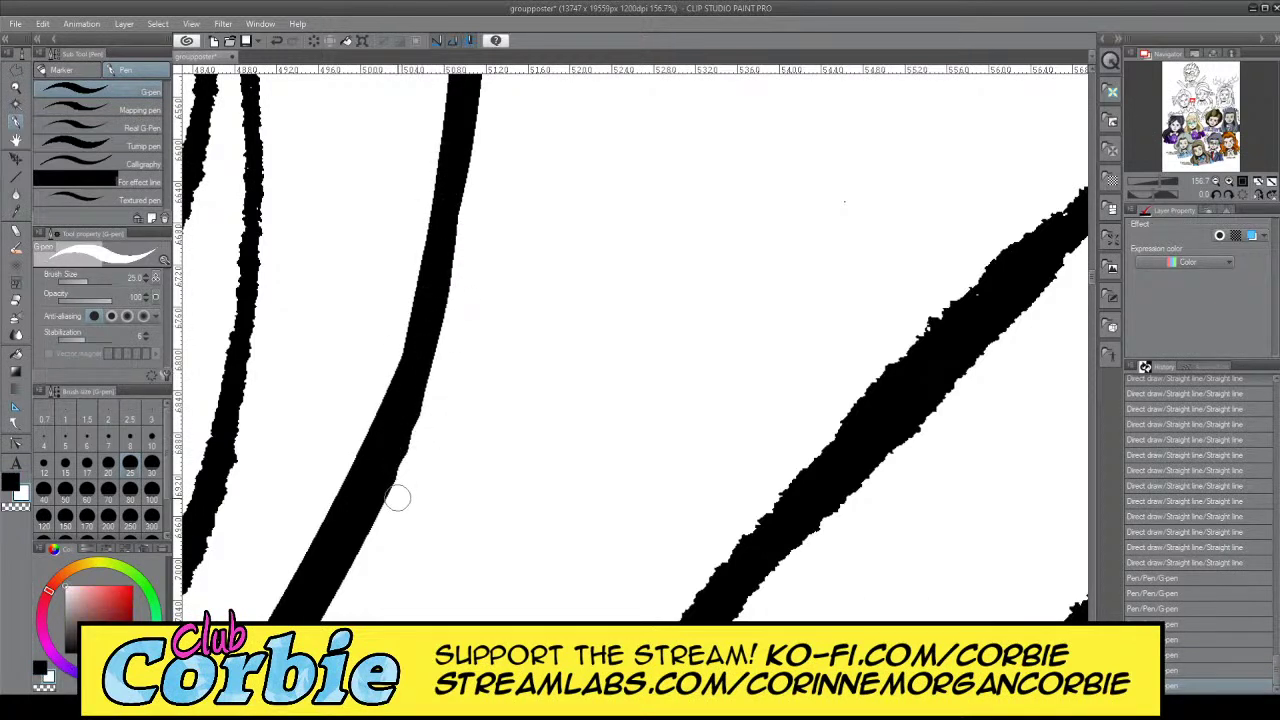
drag(443, 366, 394, 503)
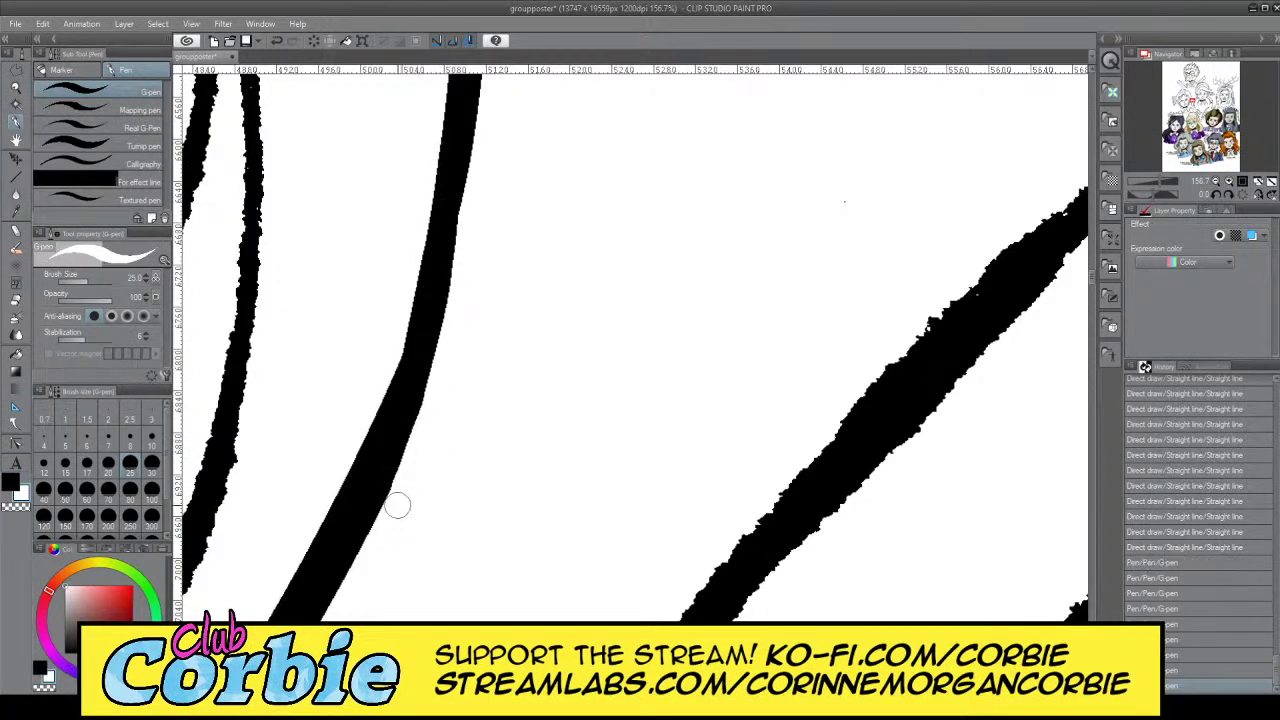
Check the head outline on the whole figure and smooth both edges of the lower joint with black G-pen strokes
click(15, 104)
click(15, 89)
drag(543, 263, 182, 262)
drag(510, 220, 592, 252)
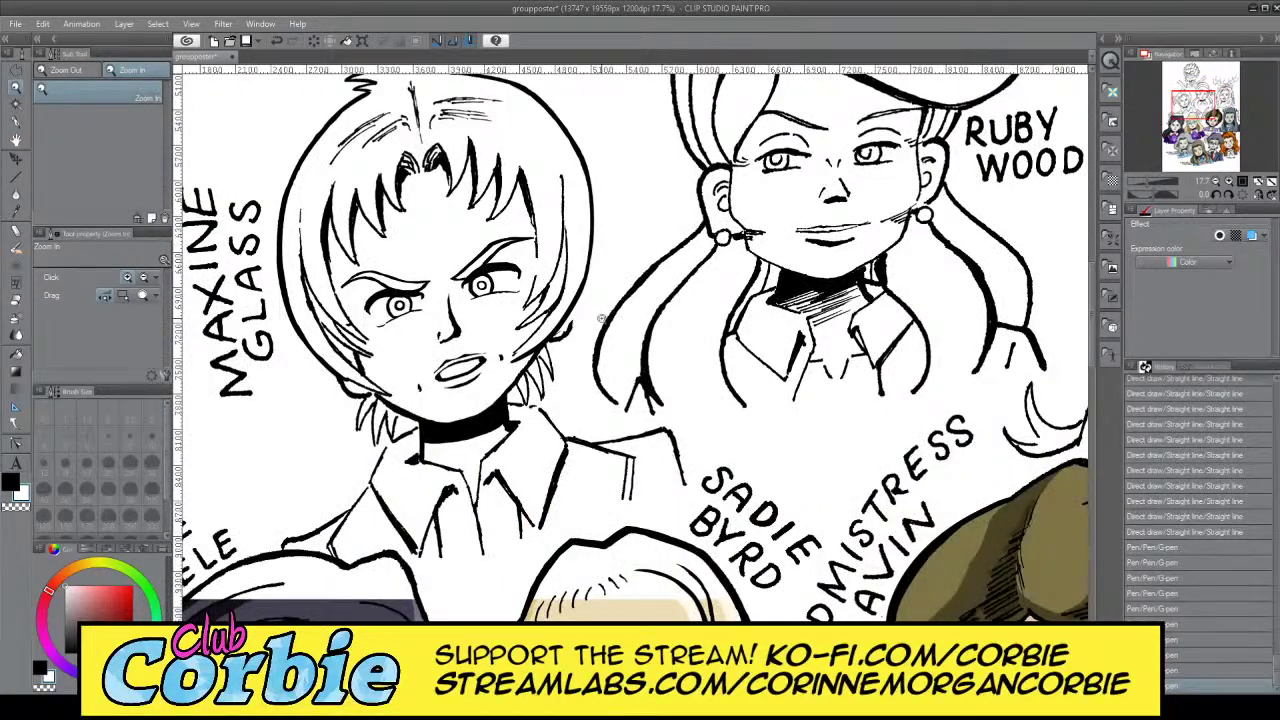
mouse_move(566, 310)
mouse_down()
mouse_move(643, 274)
mouse_move(654, 217)
mouse_move(626, 237)
mouse_move(657, 177)
mouse_move(680, 168)
mouse_up()
drag(554, 381, 540, 272)
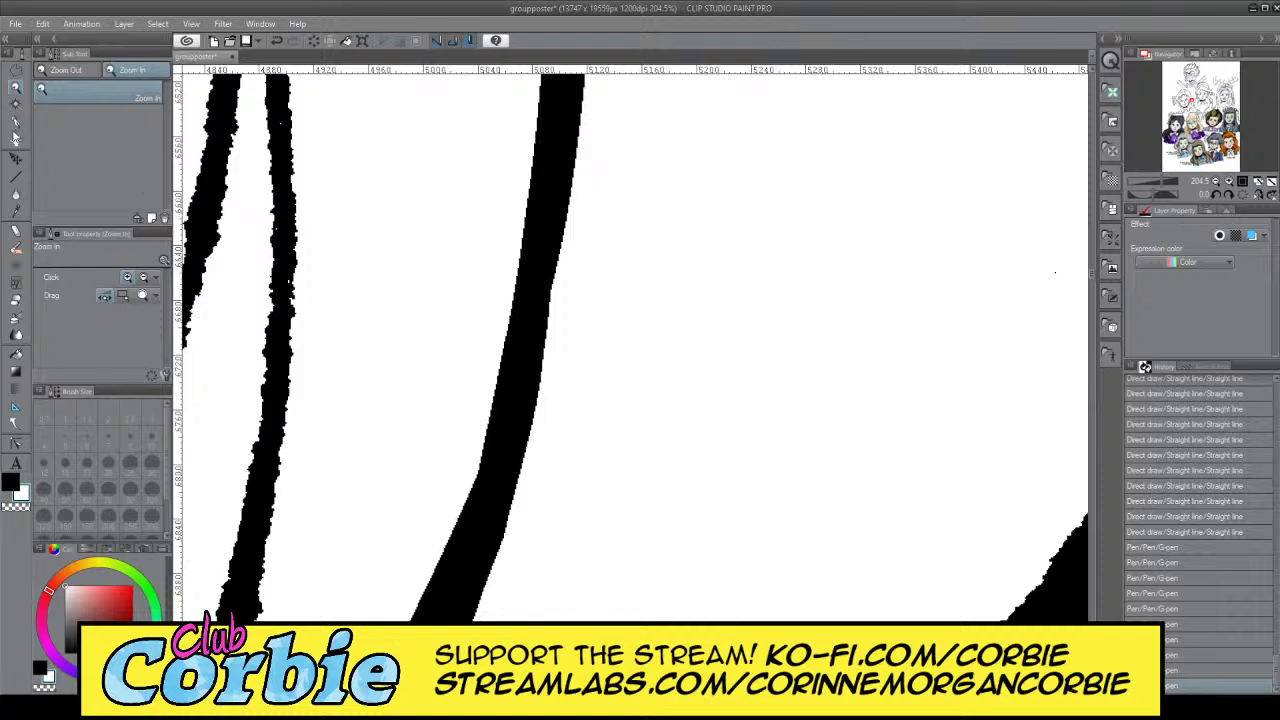
click(15, 120)
drag(543, 194, 477, 486)
key(ctrl+z)
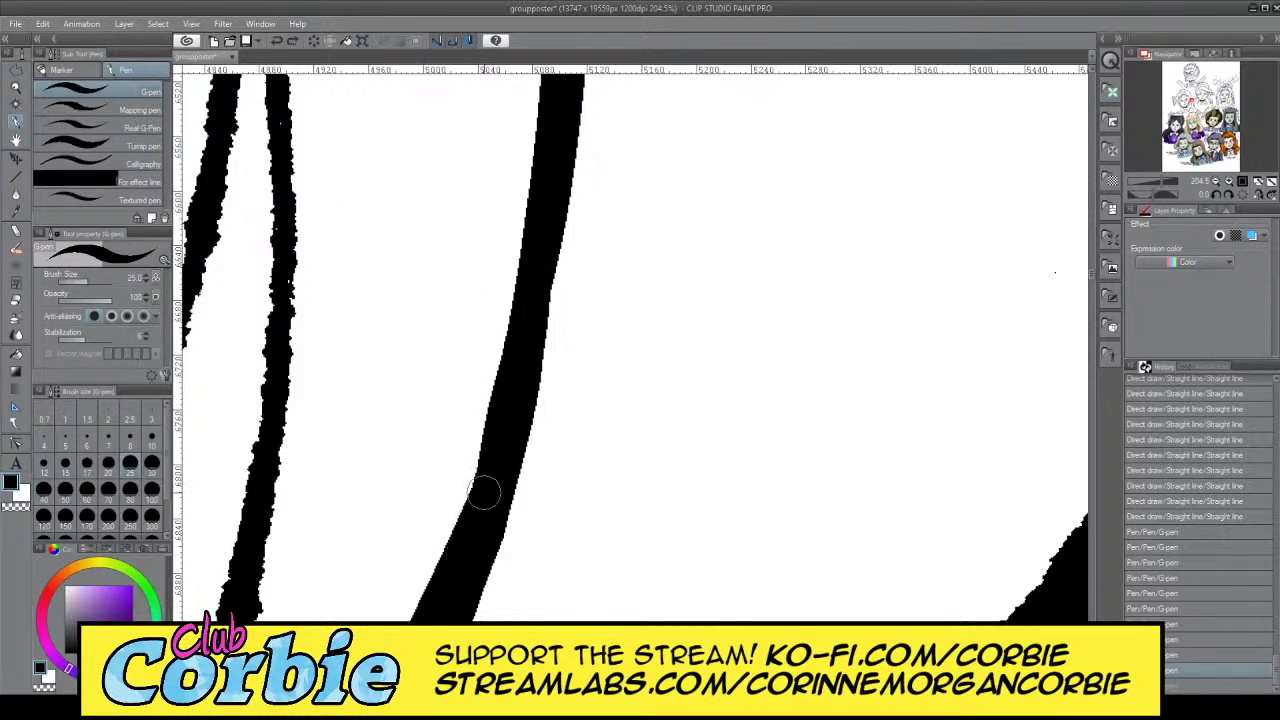
drag(484, 492, 449, 588)
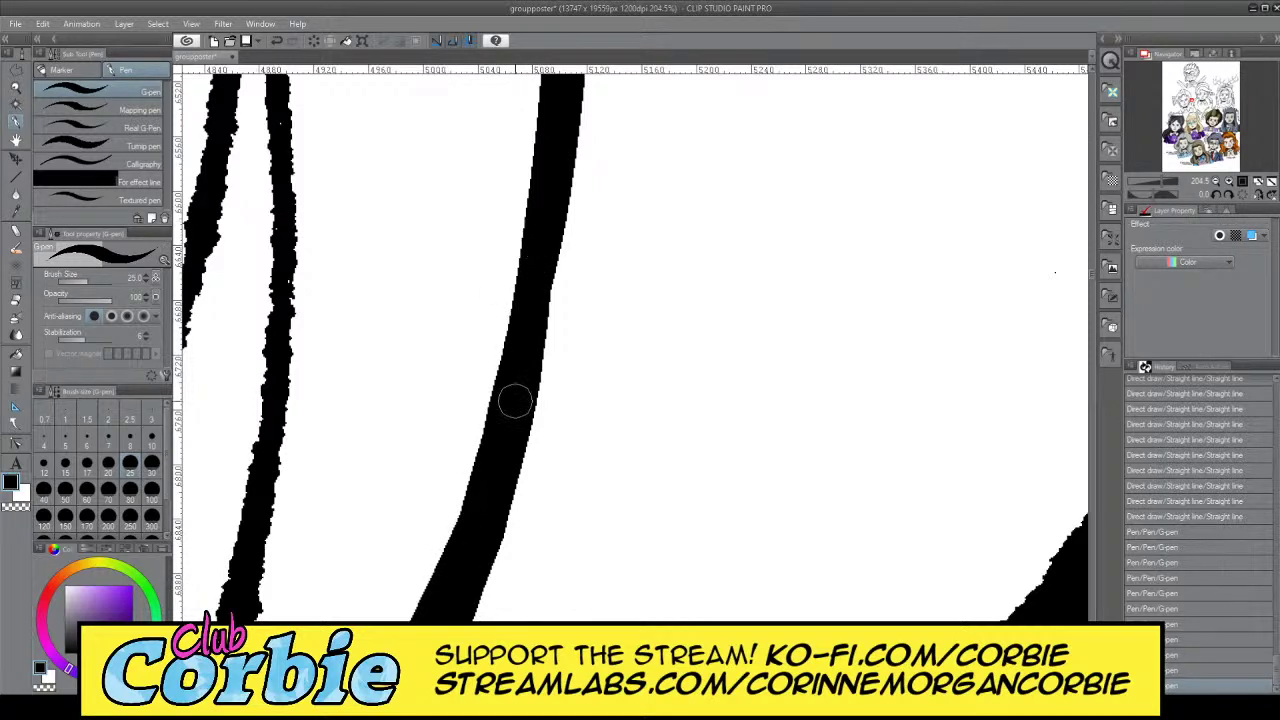
drag(543, 223, 521, 383)
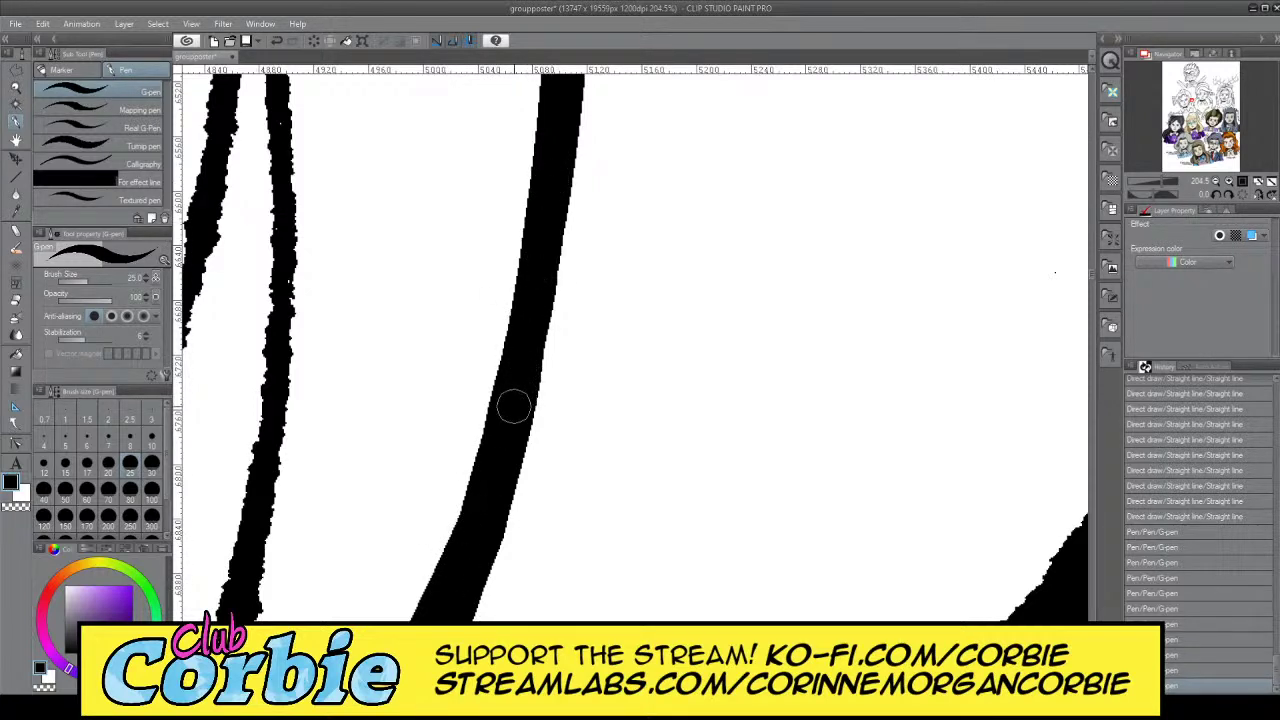
drag(551, 192, 510, 433)
Trim the bump on the inner edge of the right head outline just below the upper joint with the white G-pen
click(15, 88)
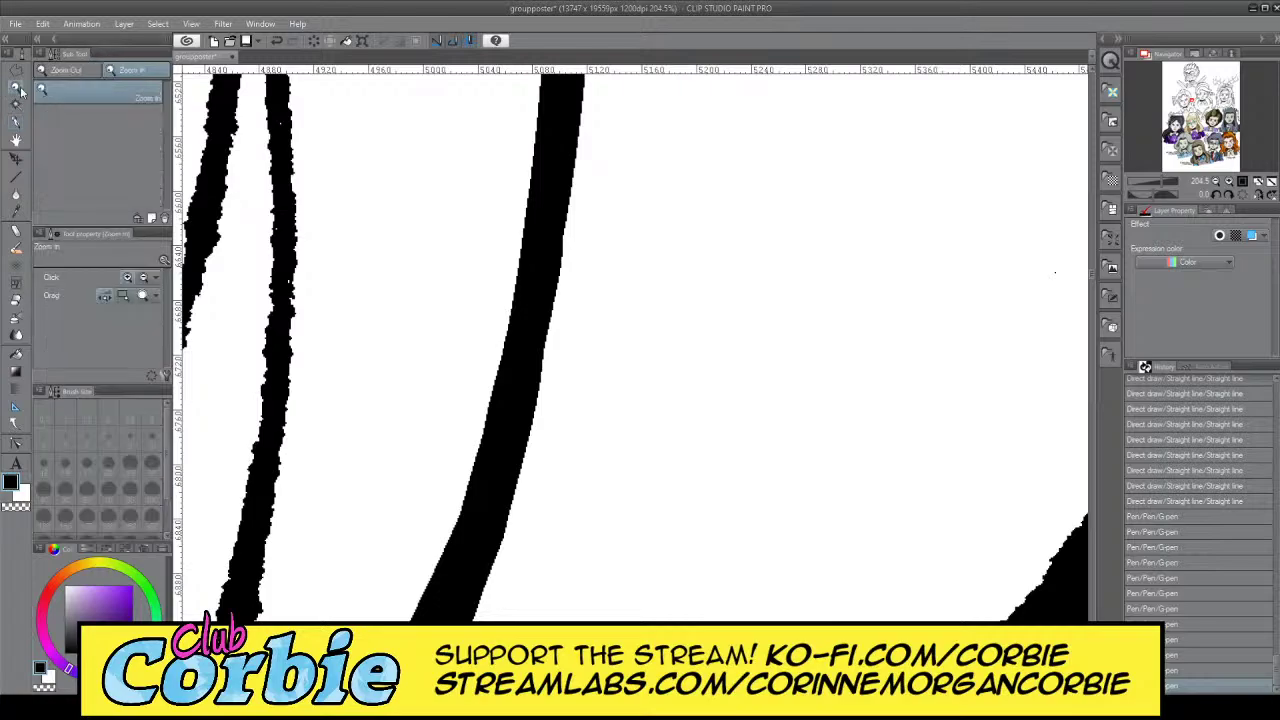
mouse_move(558, 302)
mouse_down()
mouse_move(405, 326)
mouse_move(494, 306)
mouse_up()
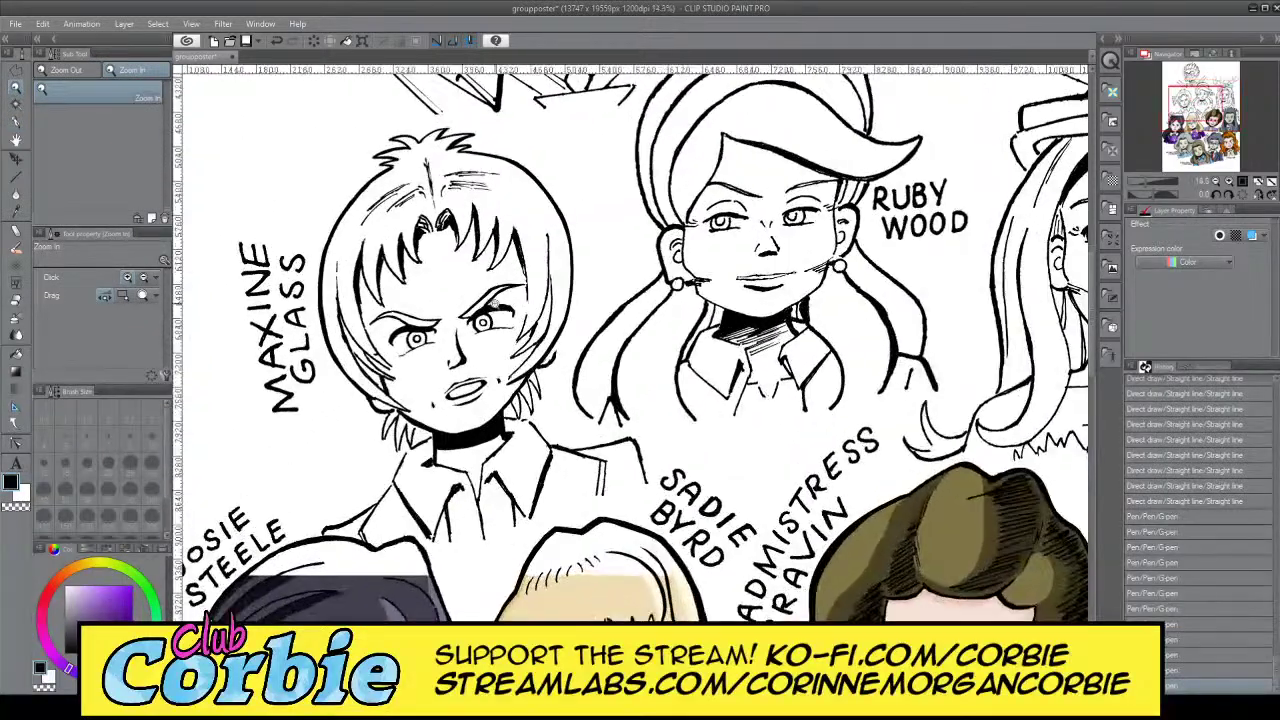
mouse_move(577, 217)
mouse_down()
mouse_move(597, 226)
mouse_move(560, 217)
mouse_up()
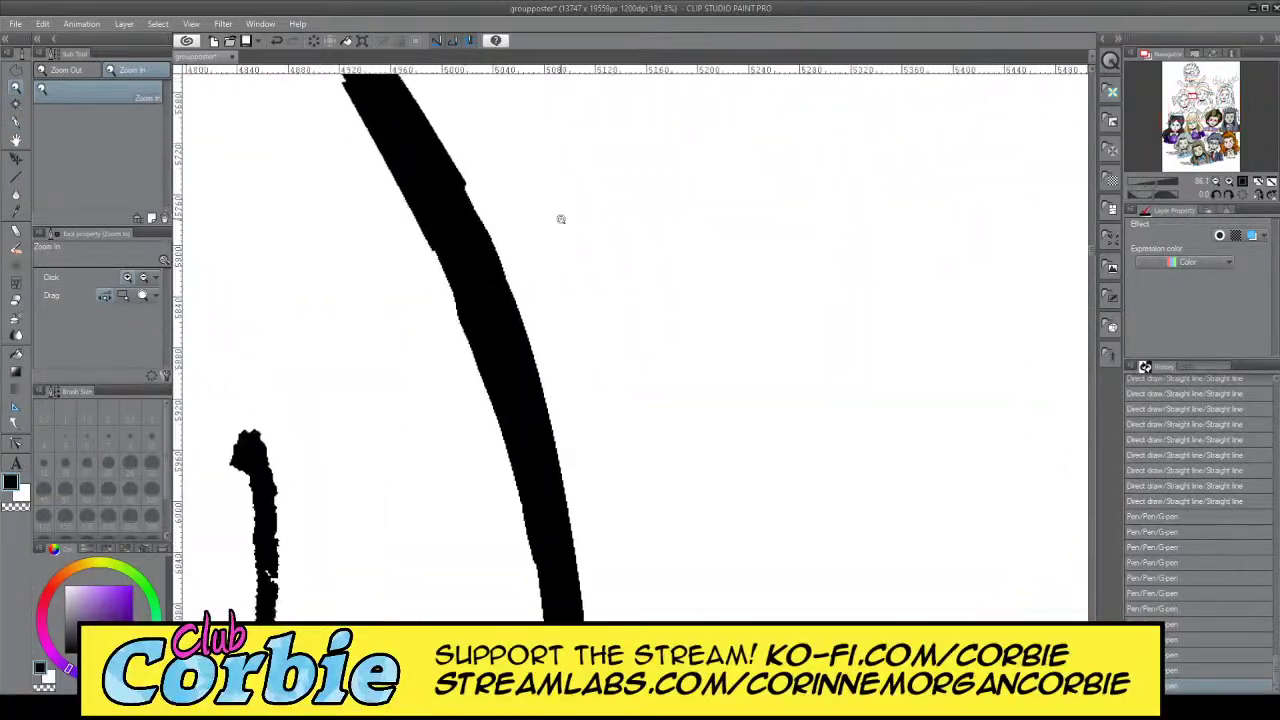
click(14, 131)
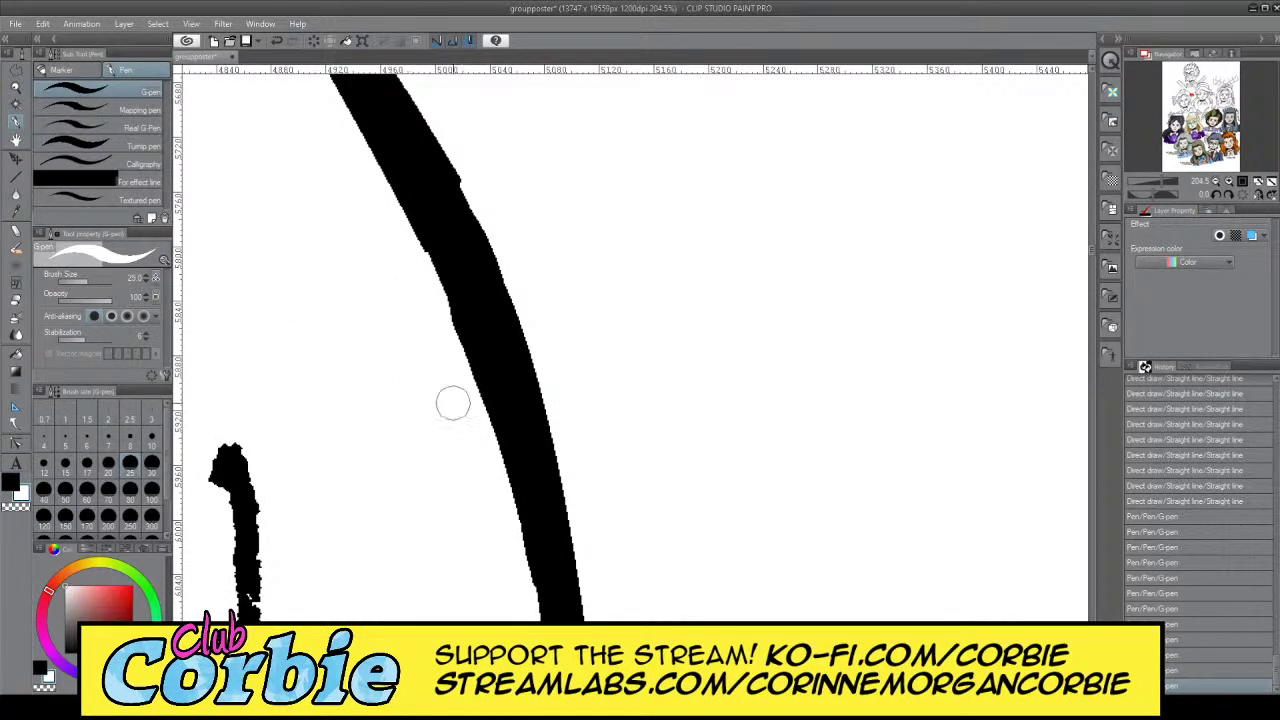
drag(445, 305, 471, 411)
key(x)
Smooth the notches on the inner and outer edges of the upper joint with black G-pen strokes, undoing the strokes that bulge
mouse_move(423, 229)
mouse_down()
mouse_move(477, 345)
mouse_move(420, 223)
mouse_up()
key(ctrl+z)
key(ctrl+z)
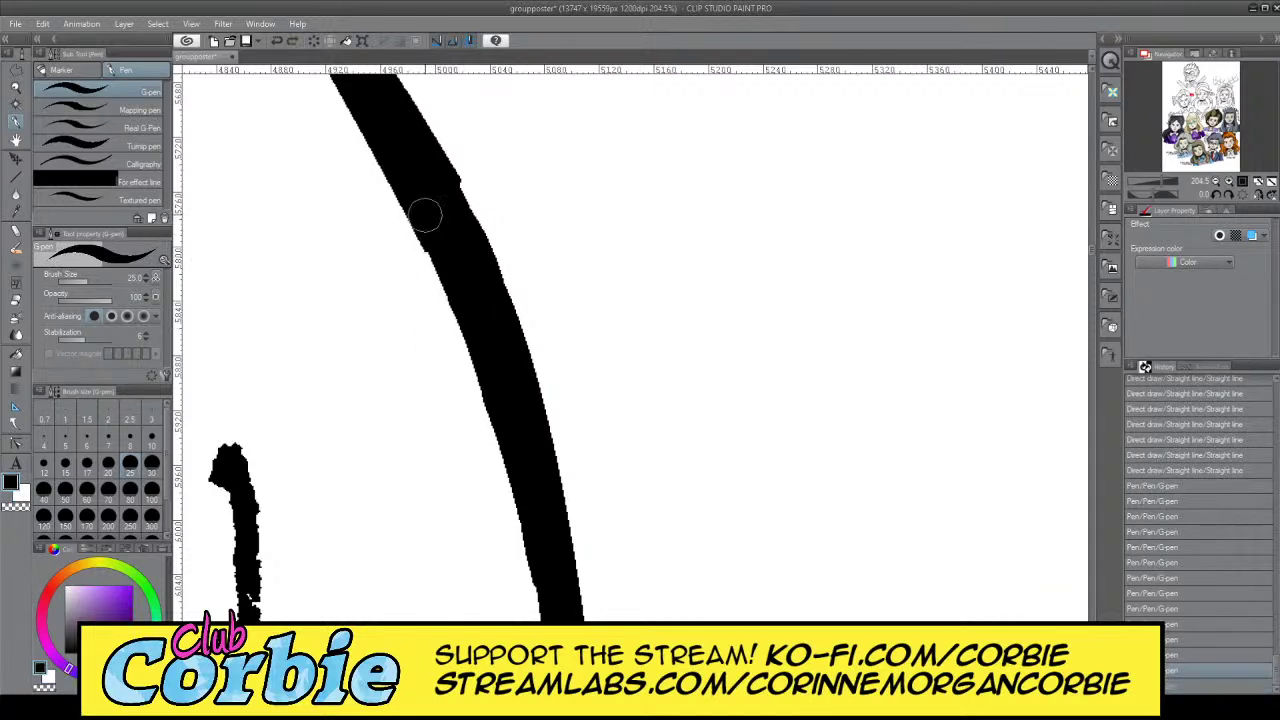
drag(474, 334, 412, 203)
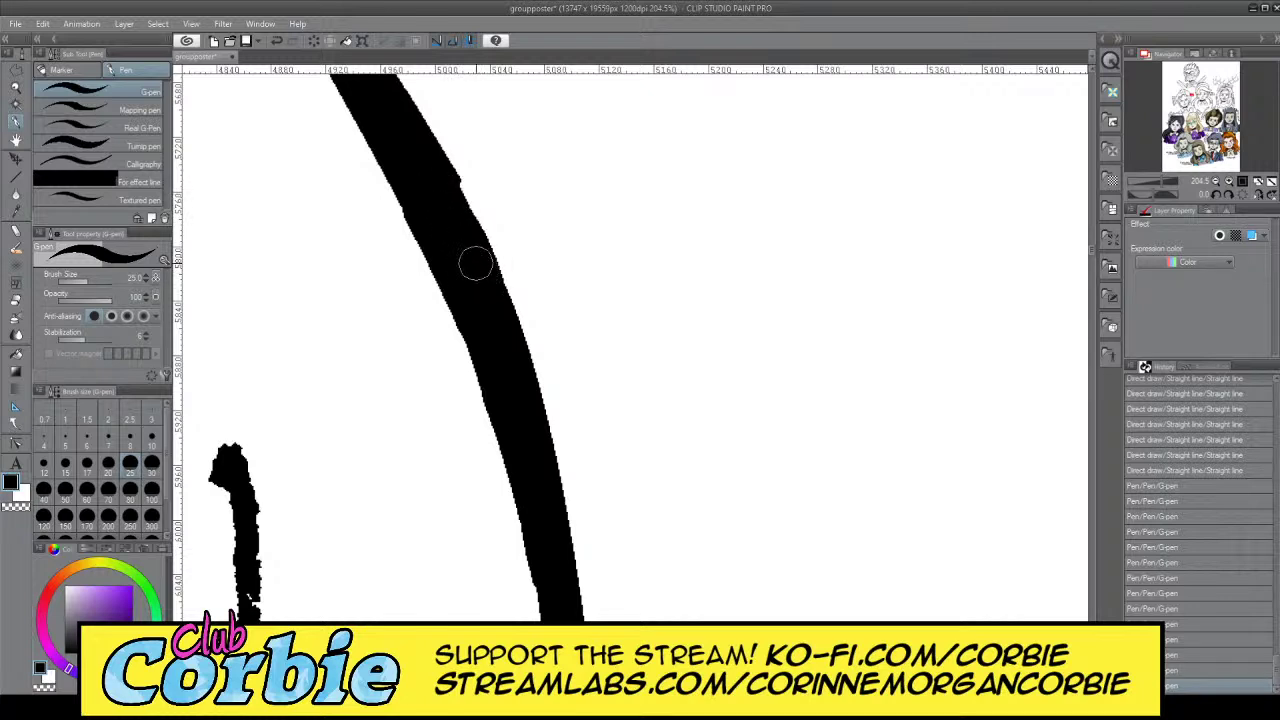
mouse_move(446, 183)
mouse_down()
mouse_move(491, 271)
mouse_move(503, 333)
mouse_up()
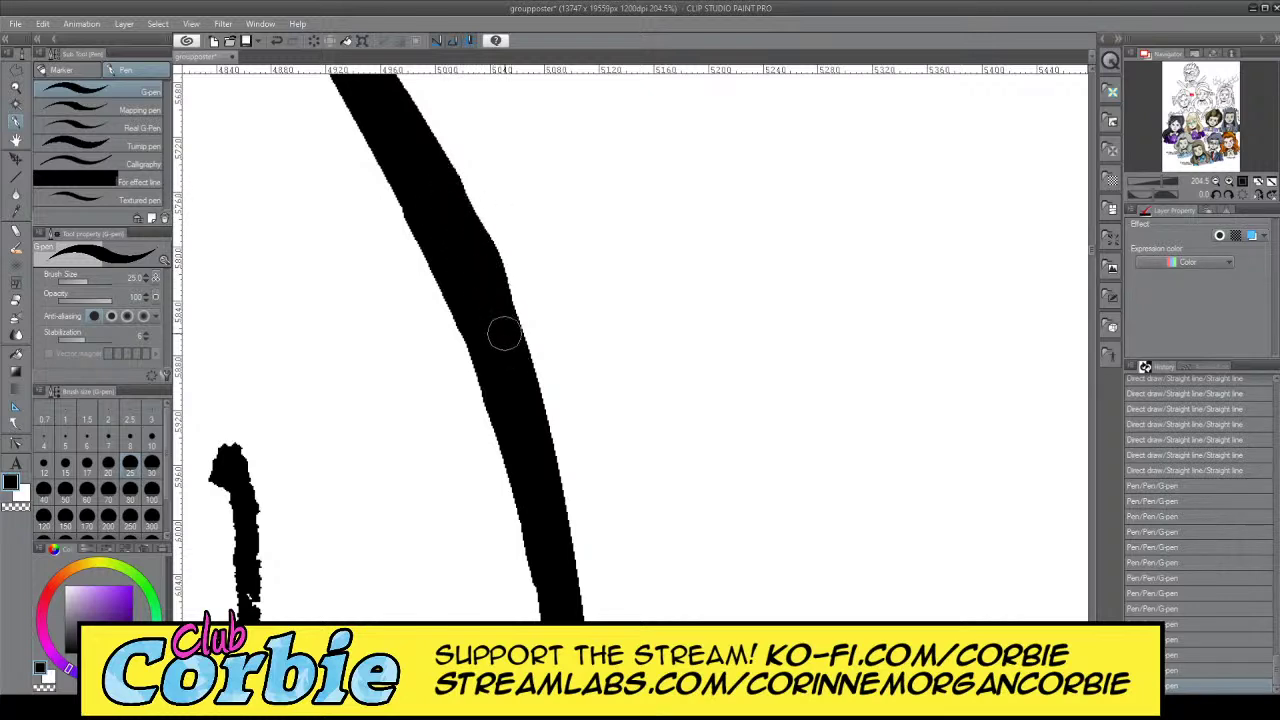
key(ctrl+z)
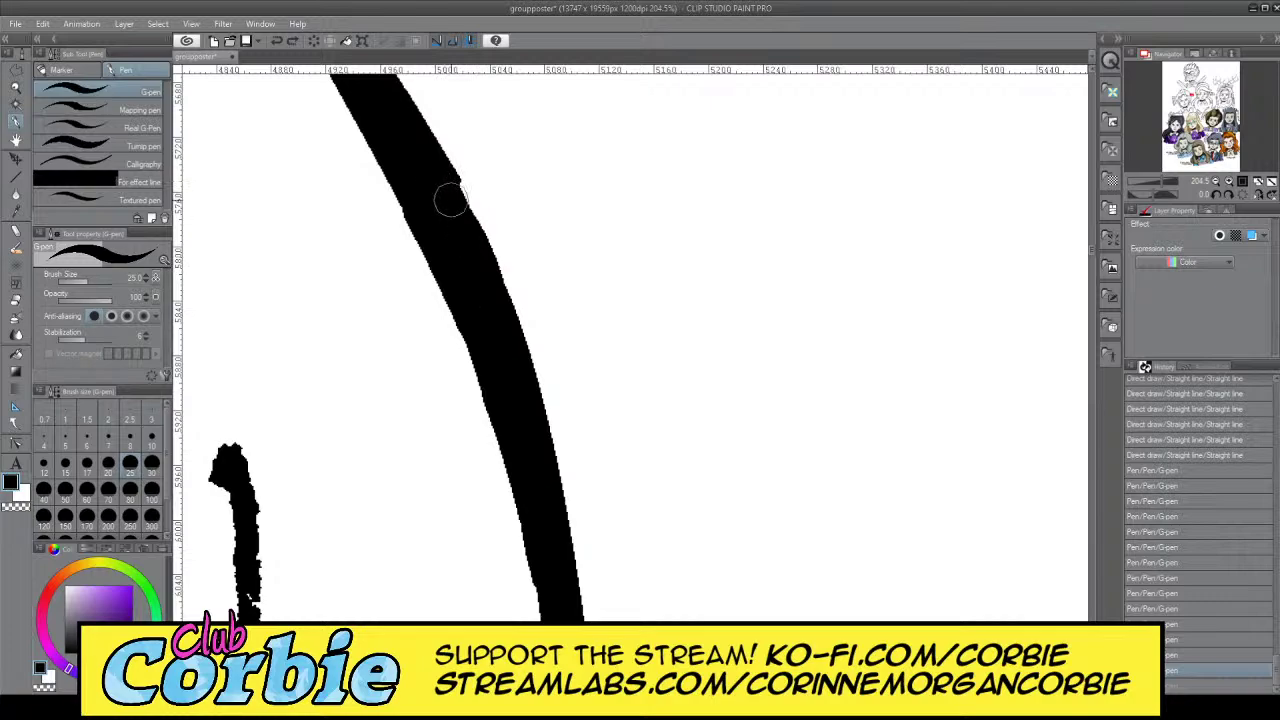
drag(441, 181, 475, 267)
click(15, 90)
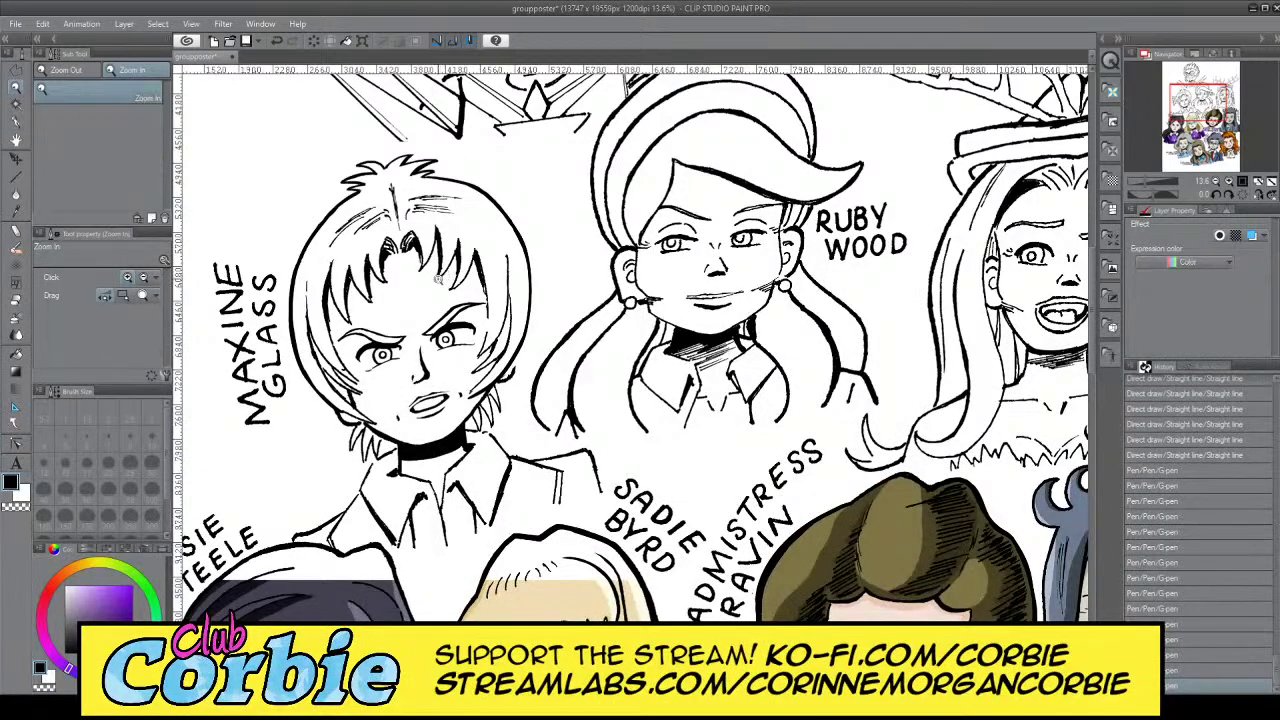
Paint out the pointed hair tip beside Maxine Glass's lower cheek, above the ear lobe, with the white G-pen
alt+click(439, 277)
click(430, 346)
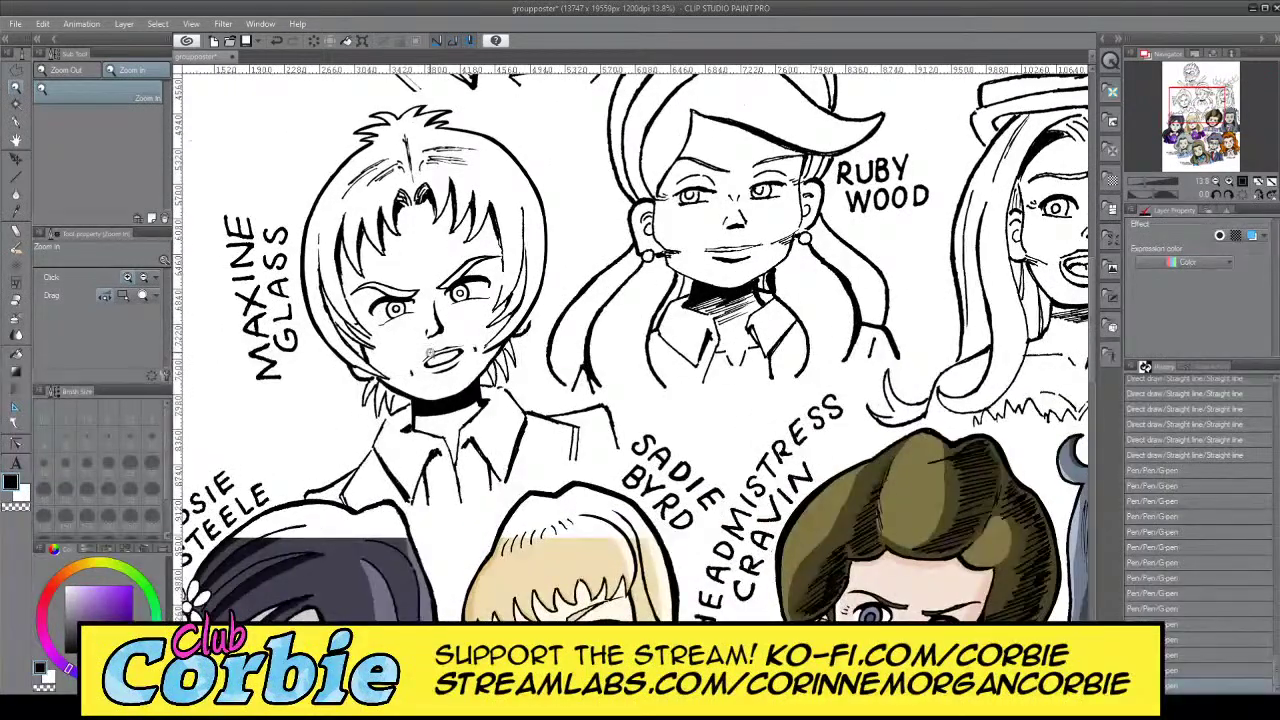
click(368, 328)
click(367, 331)
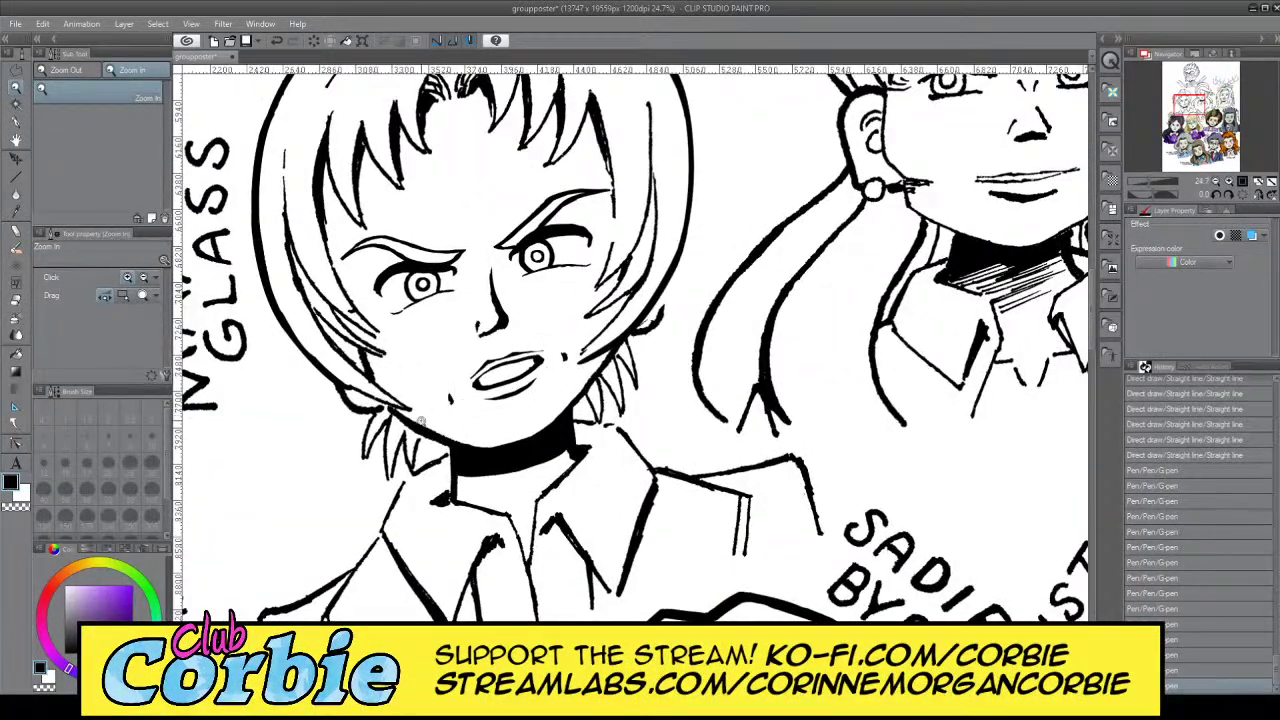
click(337, 373)
click(380, 352)
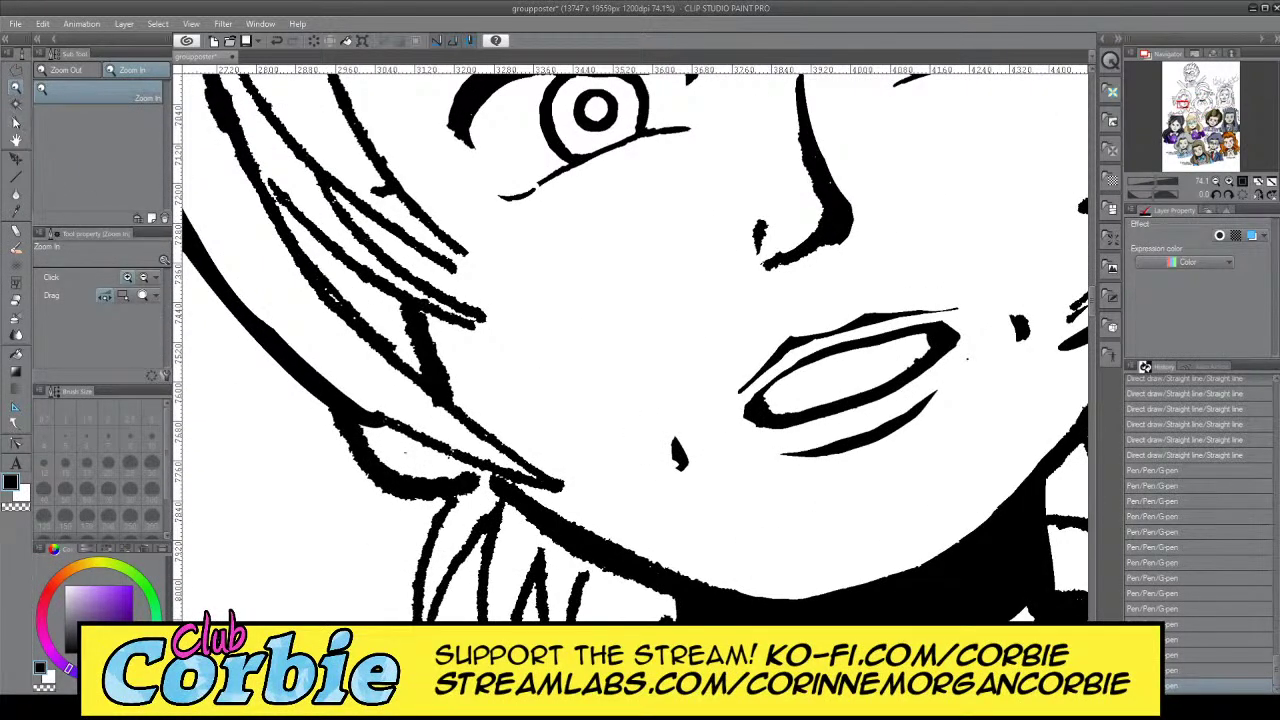
key(p)
mouse_move(375, 420)
mouse_down()
mouse_move(509, 451)
mouse_move(425, 447)
mouse_move(583, 473)
mouse_move(450, 446)
mouse_move(390, 374)
mouse_move(419, 402)
mouse_move(527, 433)
mouse_move(390, 377)
mouse_move(443, 399)
mouse_move(392, 351)
mouse_move(559, 439)
mouse_move(479, 432)
mouse_move(481, 449)
mouse_move(570, 486)
mouse_move(516, 452)
mouse_move(546, 438)
mouse_move(420, 390)
mouse_up()
click(110, 494)
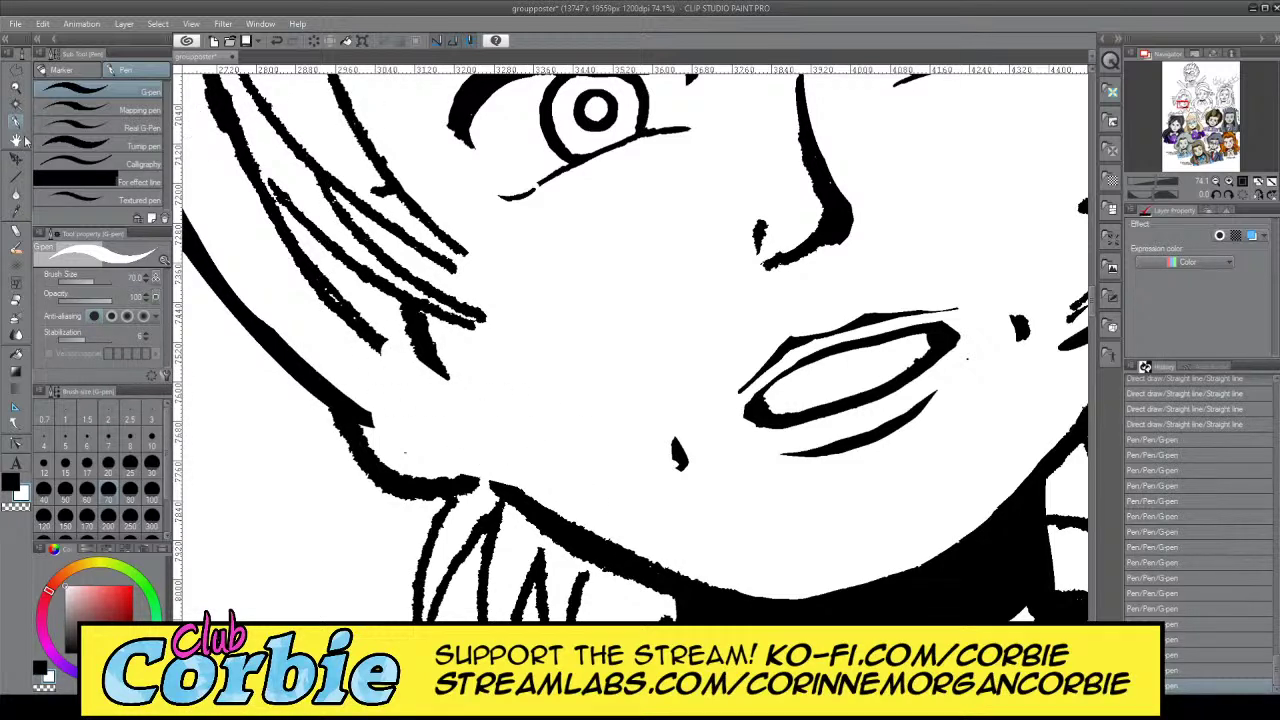
Set the G-pen to size 40 and redraw the hair tip with two black curves meeting in a point near the mouth
click(48, 488)
mouse_move(356, 418)
mouse_down()
mouse_move(477, 417)
mouse_move(655, 362)
mouse_up()
key(x)
drag(370, 338, 650, 362)
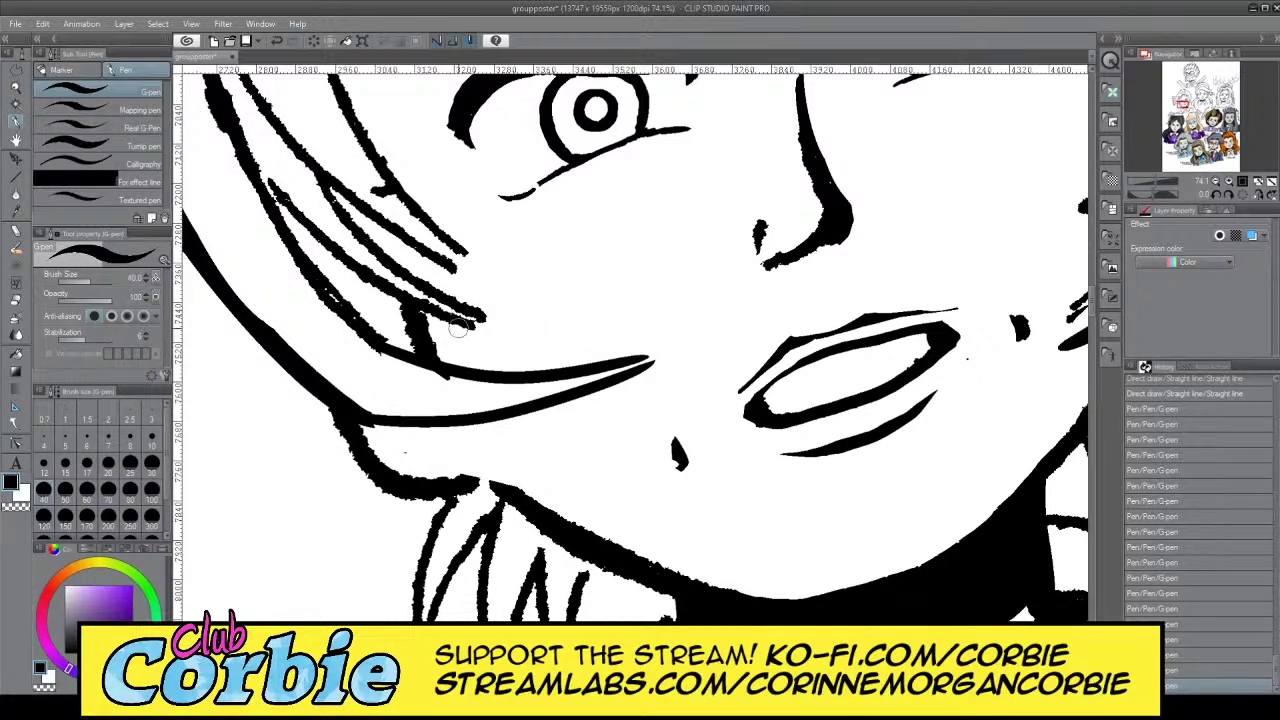
key(ctrl+z)
key(ctrl+z)
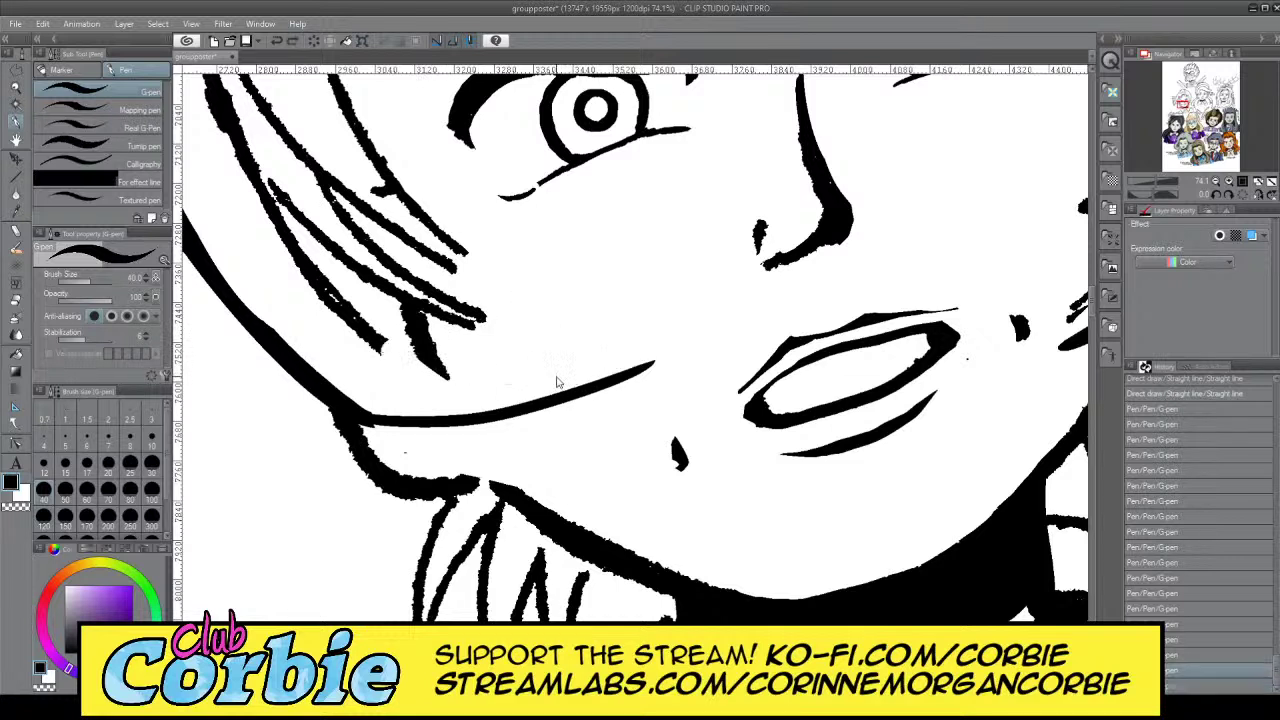
drag(365, 421, 596, 381)
drag(400, 354, 630, 358)
key(ctrl+z)
drag(385, 348, 616, 376)
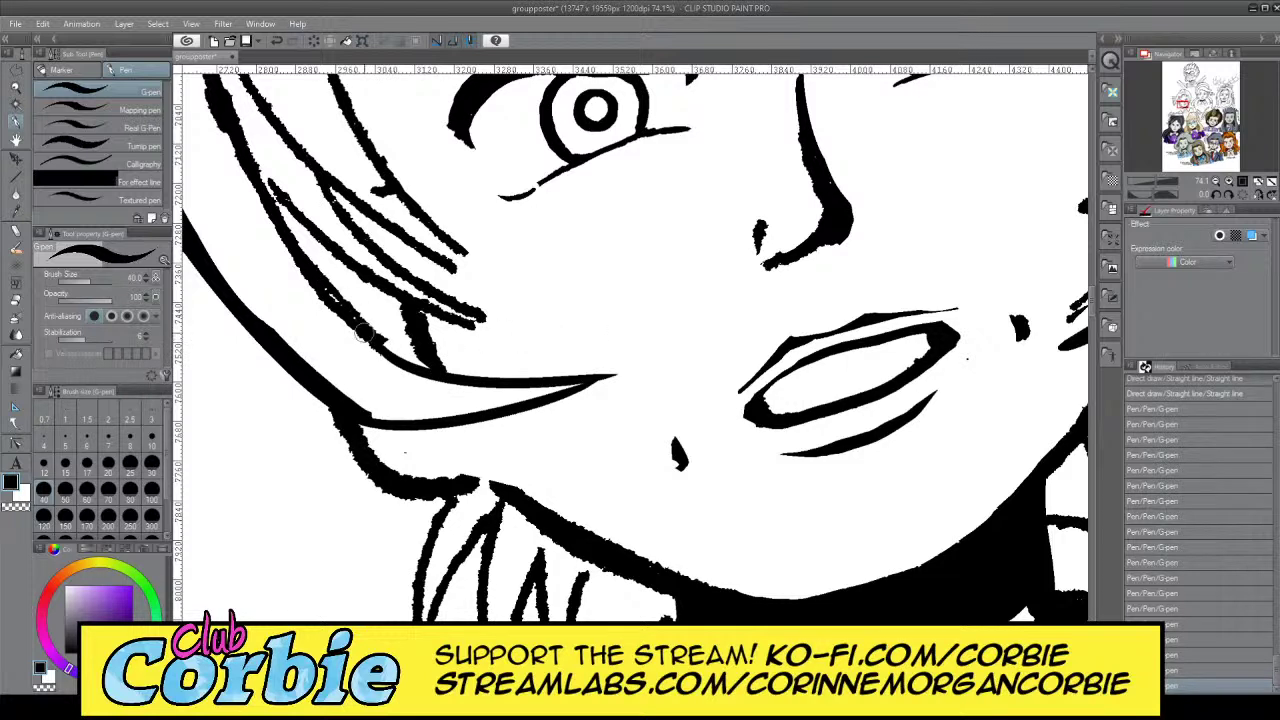
Blend the upper curve into the ragged hair strand and strengthen the hair tip's lower curve with black strokes
mouse_move(373, 333)
mouse_down()
mouse_move(441, 372)
mouse_move(424, 371)
mouse_move(448, 369)
mouse_up()
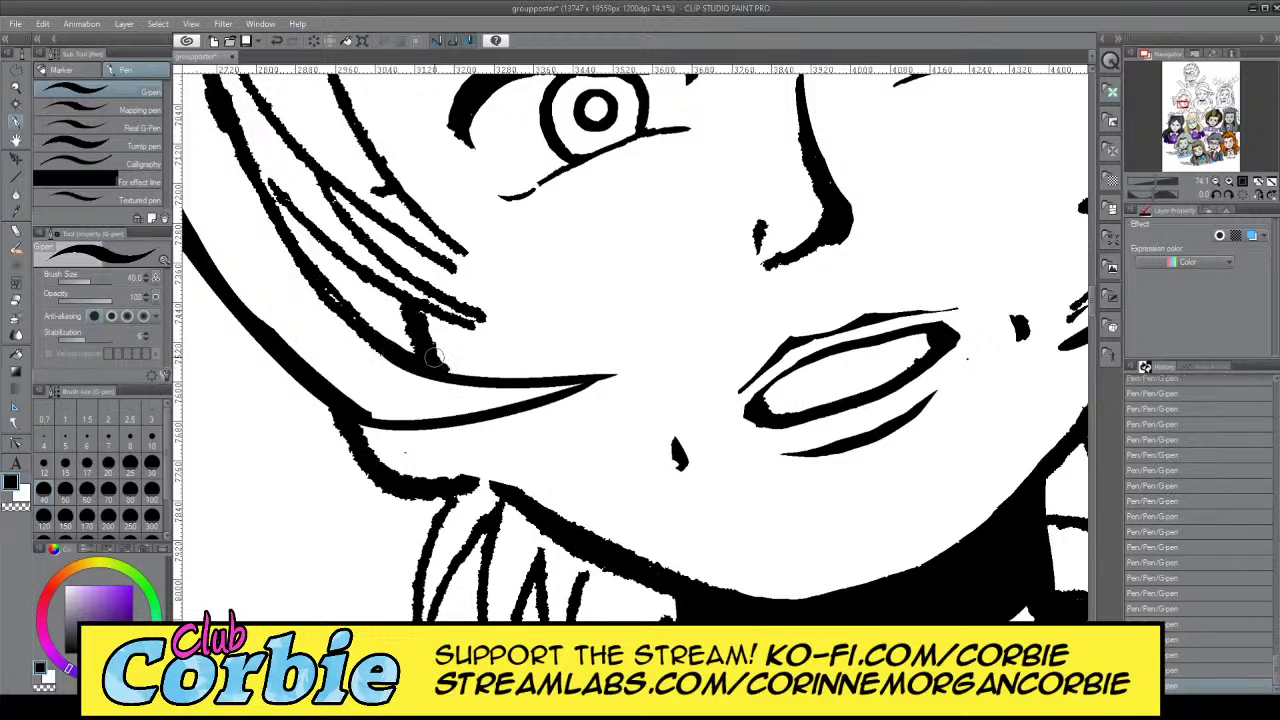
drag(321, 284, 364, 338)
drag(351, 416, 489, 412)
key(ctrl+z)
mouse_move(356, 414)
mouse_down()
mouse_move(590, 373)
mouse_move(540, 388)
mouse_move(592, 376)
mouse_up()
Check the new hair tip on the whole figure and ink a straighter black line from the head outline to its lower curve
click(22, 88)
drag(406, 287, 335, 288)
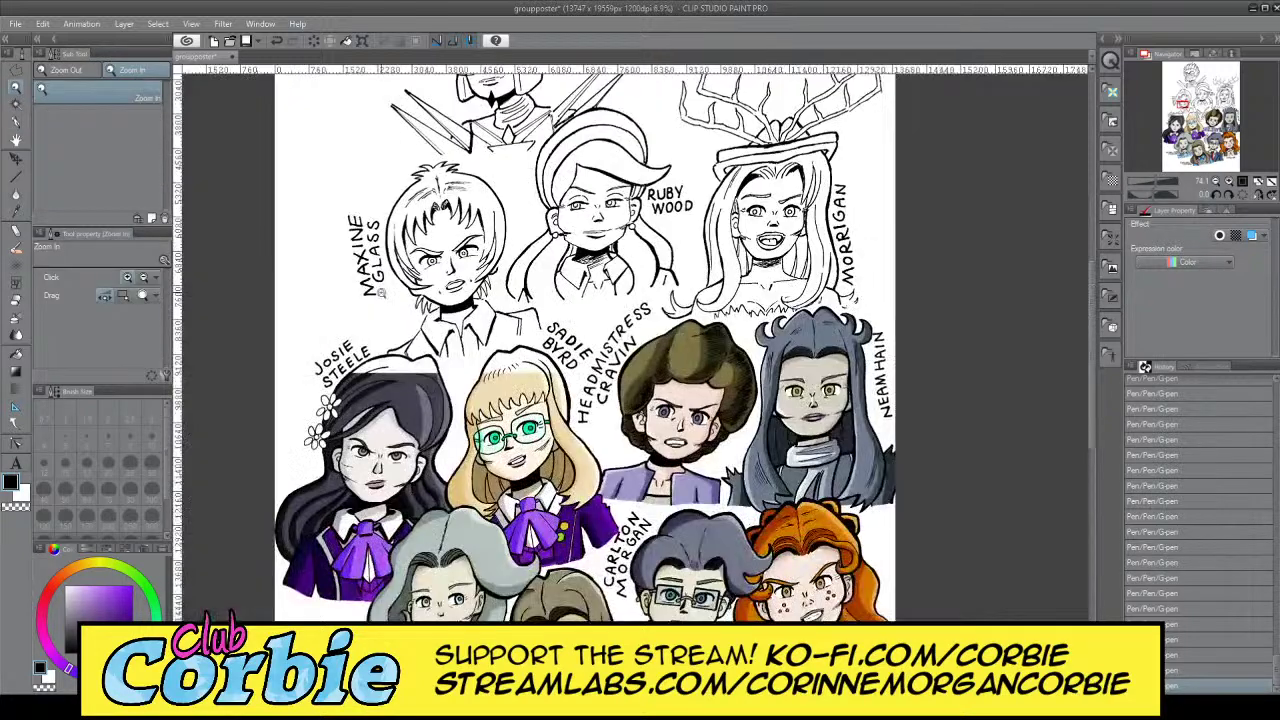
drag(440, 258, 452, 252)
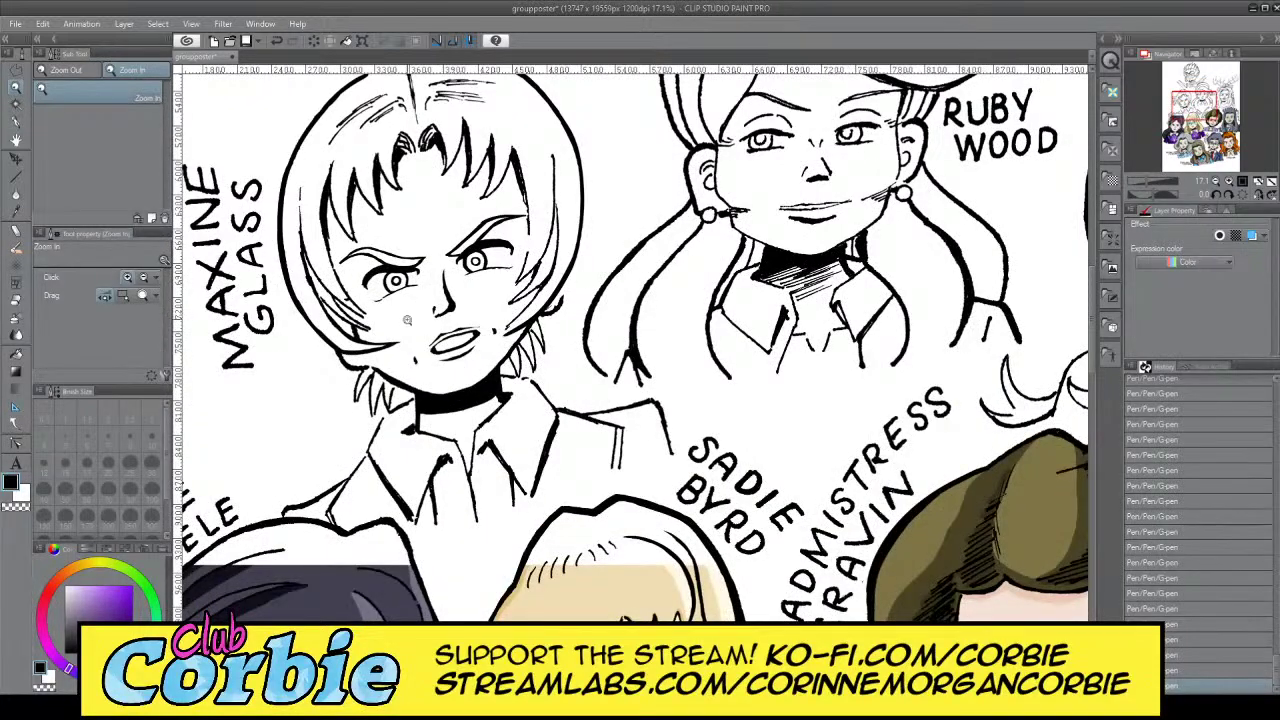
drag(312, 345, 206, 210)
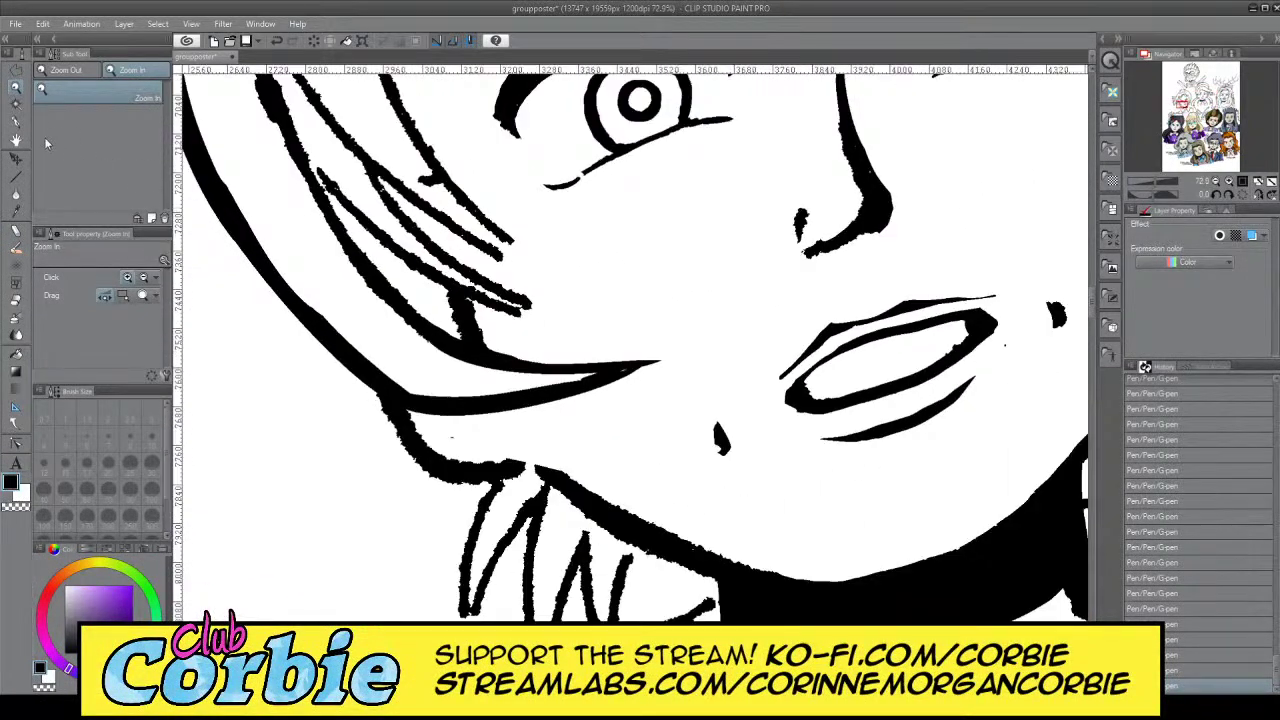
click(15, 123)
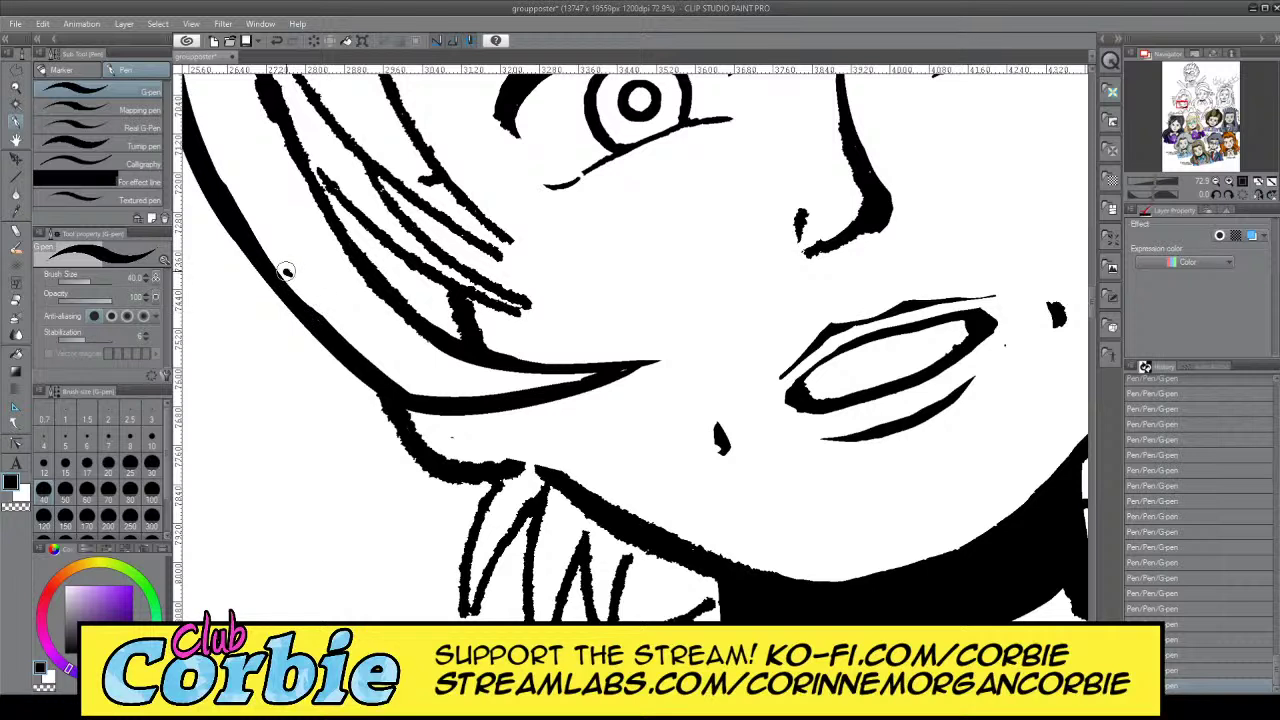
drag(285, 271, 505, 400)
key(ctrl+z)
mouse_move(280, 266)
mouse_down()
mouse_move(353, 338)
mouse_move(522, 397)
mouse_up()
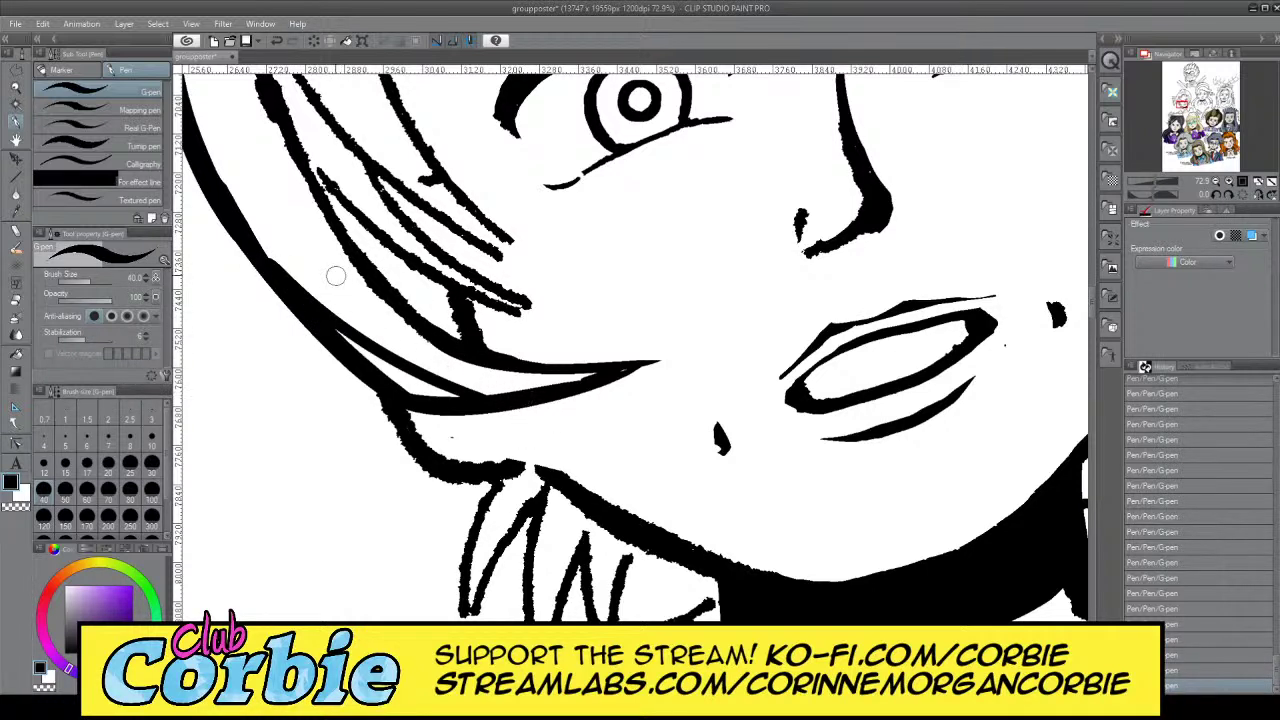
key(ctrl+z)
key(ctrl+y)
key(ctrl+z)
Extend the new inner line to the point of the hair tip with black strokes, undoing the ones that stray
drag(466, 395, 572, 393)
key(ctrl+z)
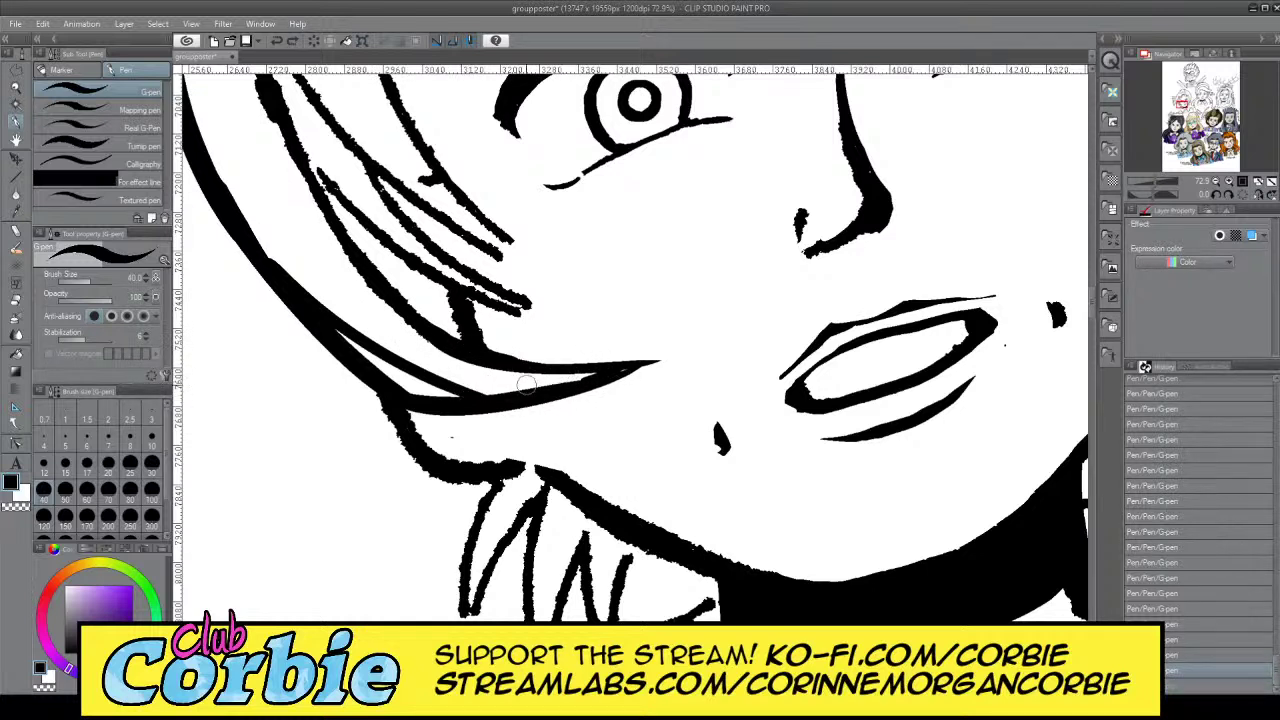
drag(466, 392, 634, 380)
key(ctrl+z)
drag(471, 385, 600, 374)
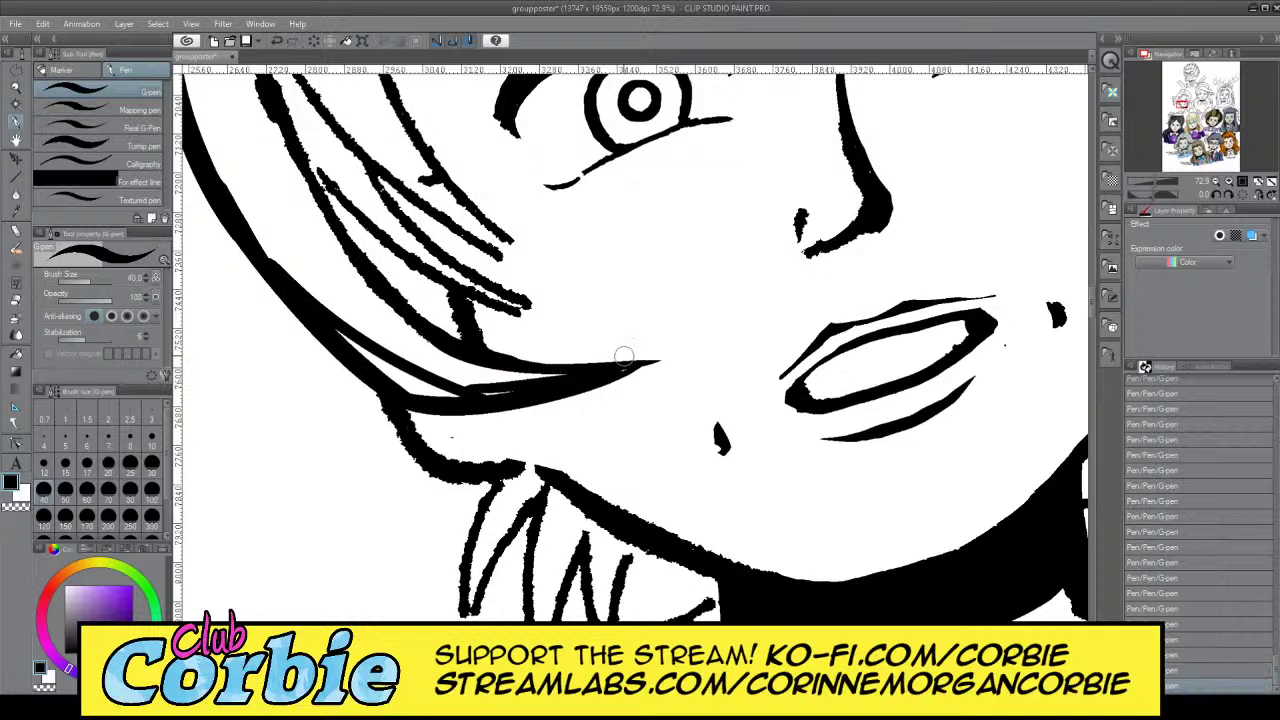
key(ctrl+z)
drag(467, 390, 577, 383)
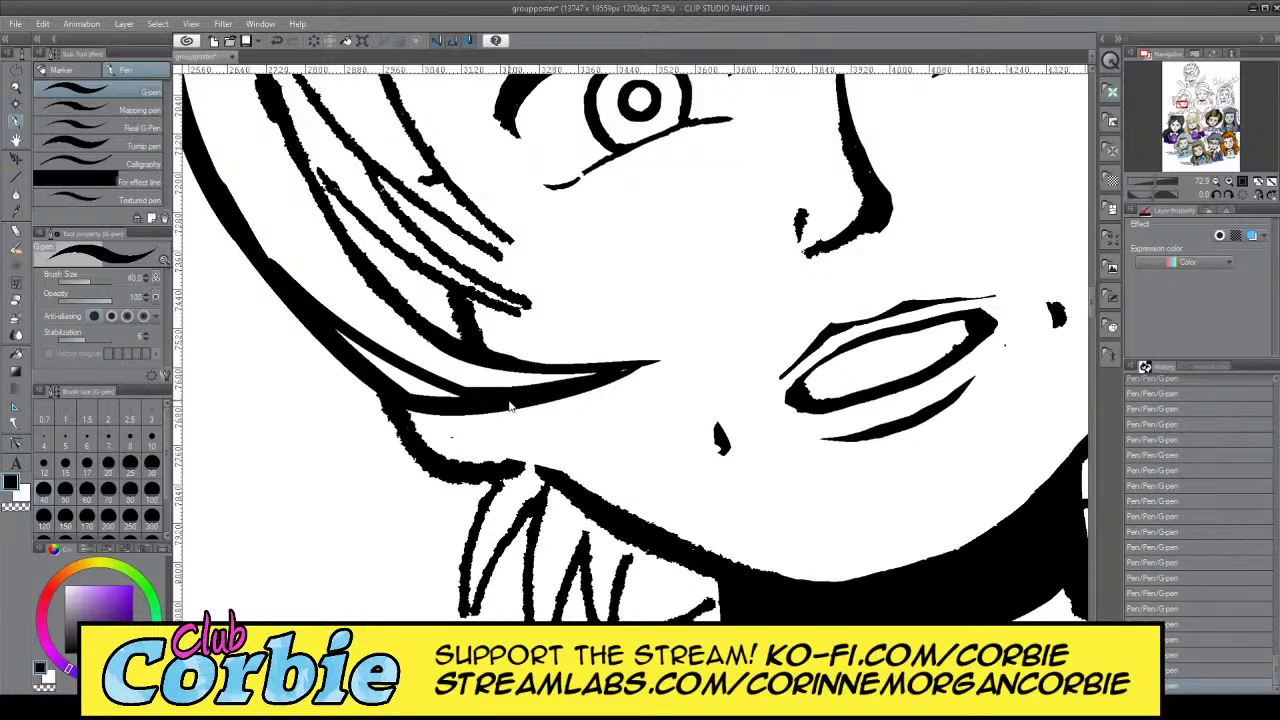
drag(467, 388, 623, 363)
key(ctrl+z)
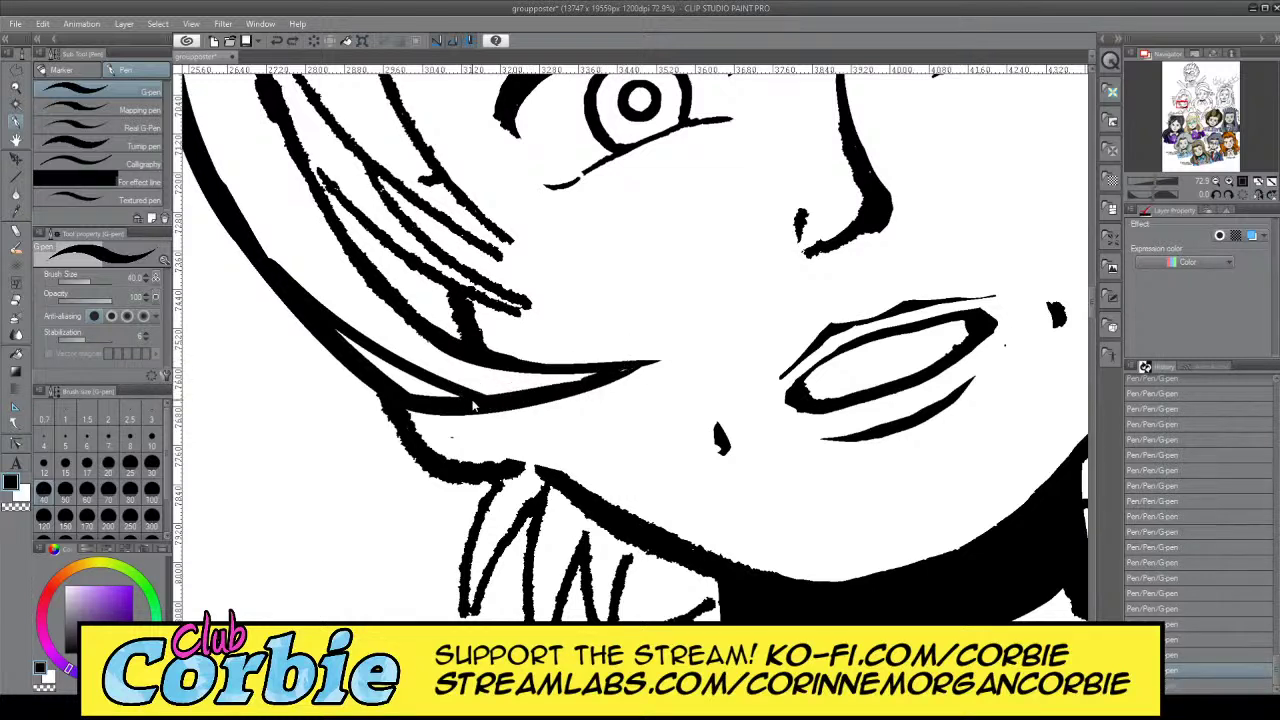
mouse_move(460, 392)
mouse_down()
mouse_move(512, 393)
mouse_move(667, 355)
mouse_up()
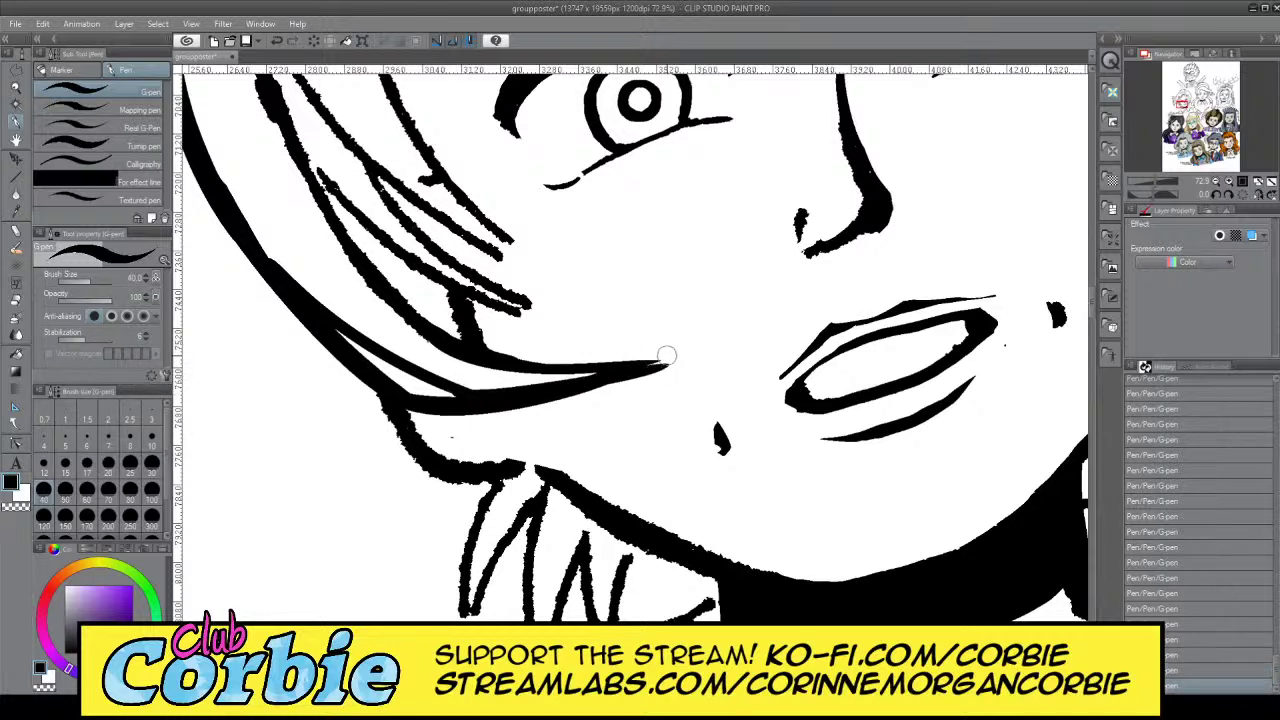
drag(449, 387, 632, 374)
Paint out the old lower curve of the hair tip and the excess outer edge of the head outline in white
key(x)
mouse_move(412, 386)
mouse_down()
mouse_move(526, 405)
mouse_move(584, 395)
mouse_move(430, 394)
mouse_move(635, 382)
mouse_up()
key(ctrl+z)
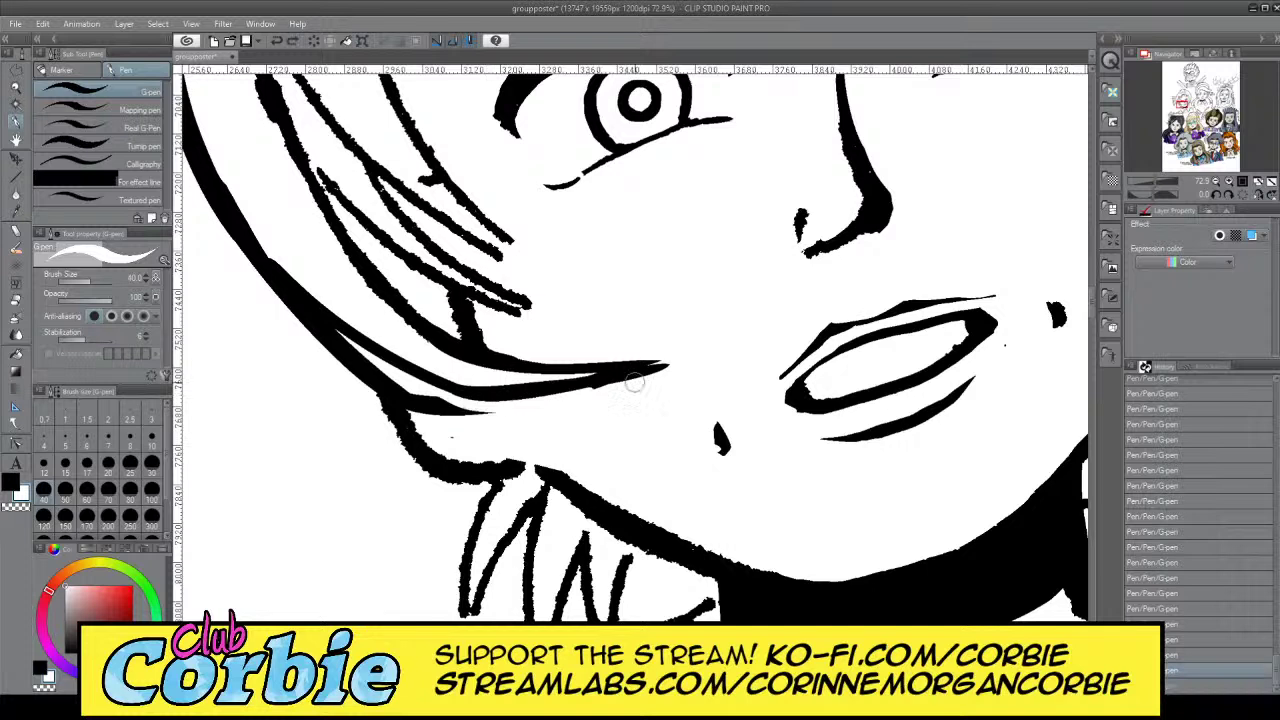
key(ctrl+z)
drag(428, 406, 530, 399)
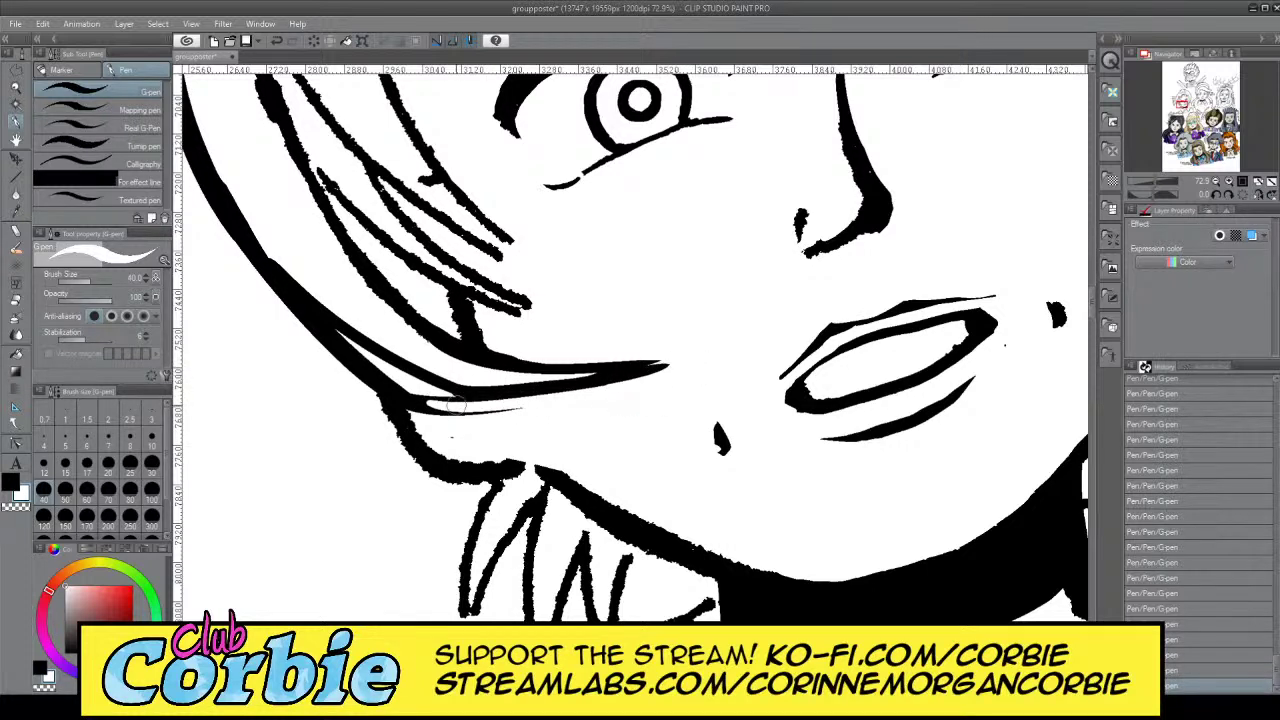
mouse_move(427, 397)
mouse_down()
mouse_move(477, 410)
mouse_move(429, 408)
mouse_up()
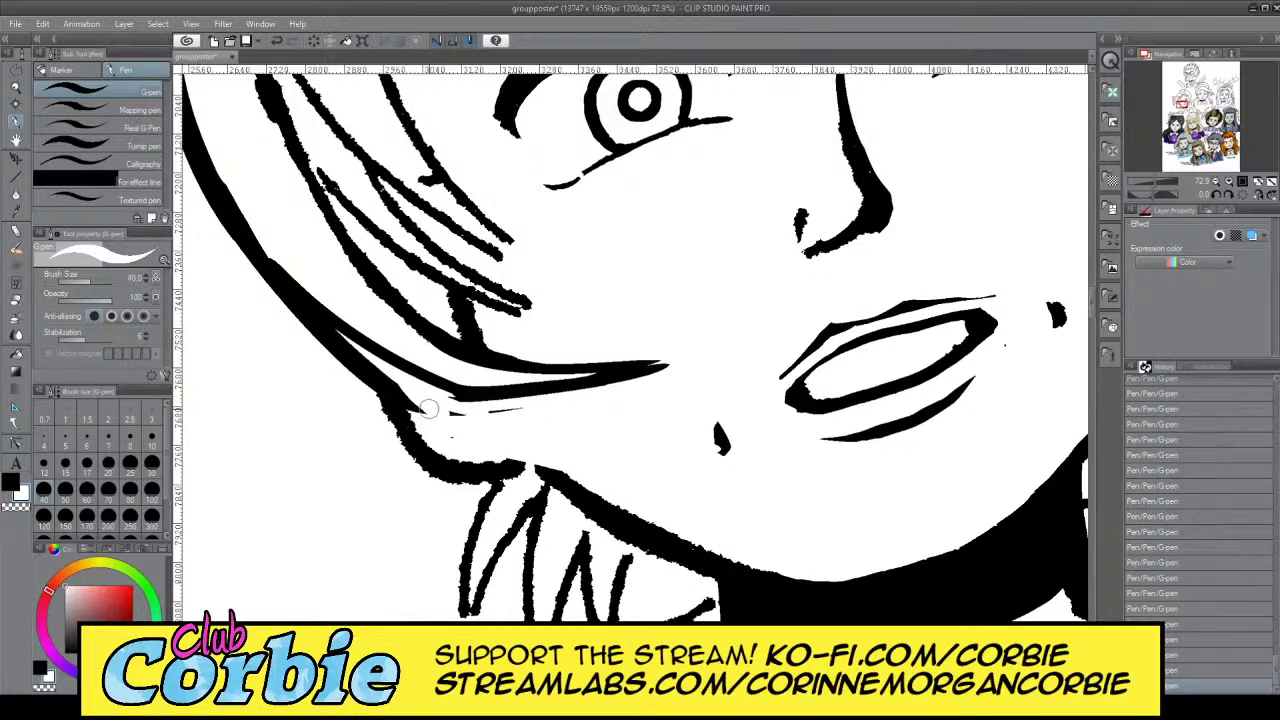
mouse_move(350, 376)
mouse_down()
mouse_move(305, 325)
mouse_move(365, 363)
mouse_move(264, 300)
mouse_move(361, 363)
mouse_up()
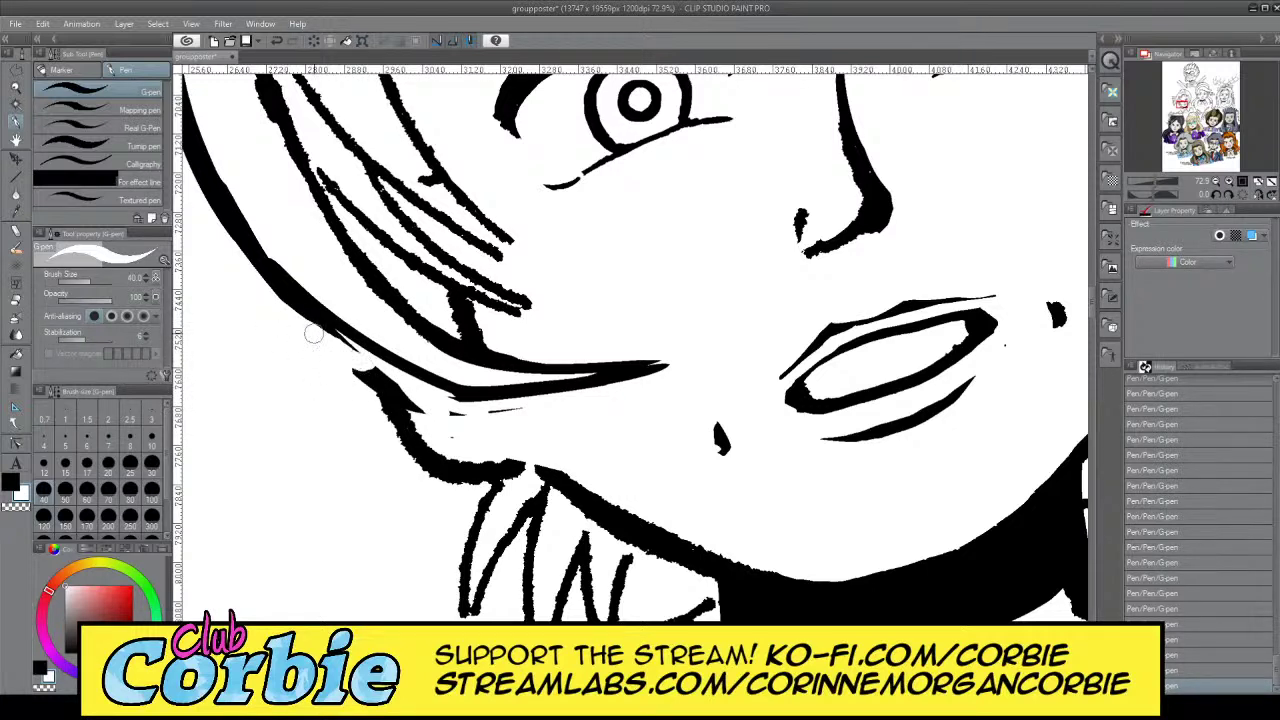
mouse_move(285, 310)
mouse_down()
mouse_move(498, 421)
mouse_move(424, 393)
mouse_move(584, 388)
mouse_up()
Thicken the head outline where it runs into the hair tip with black strokes, undoing the strokes that bulge
key(x)
key(ctrl+z)
mouse_move(411, 365)
mouse_down()
mouse_move(454, 381)
mouse_move(611, 377)
mouse_up()
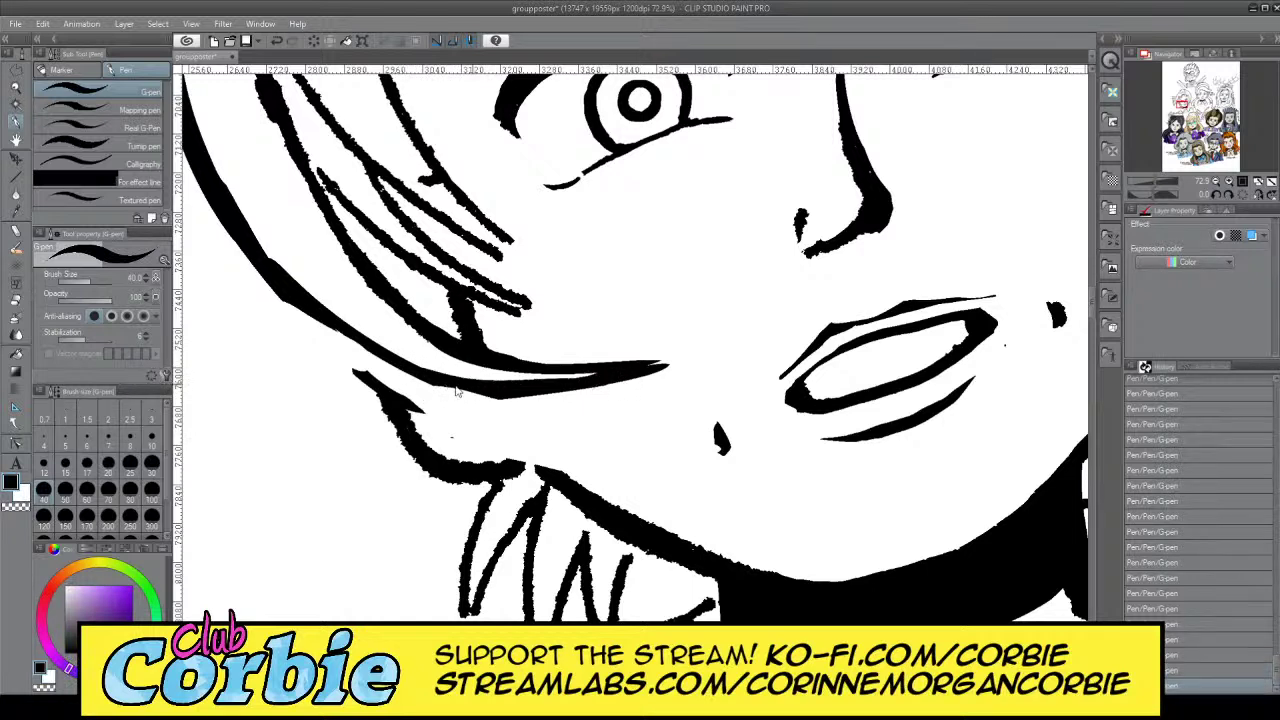
key(ctrl+z)
drag(421, 379, 594, 387)
key(ctrl+z)
mouse_move(411, 375)
mouse_down()
mouse_move(481, 397)
mouse_move(576, 386)
mouse_up()
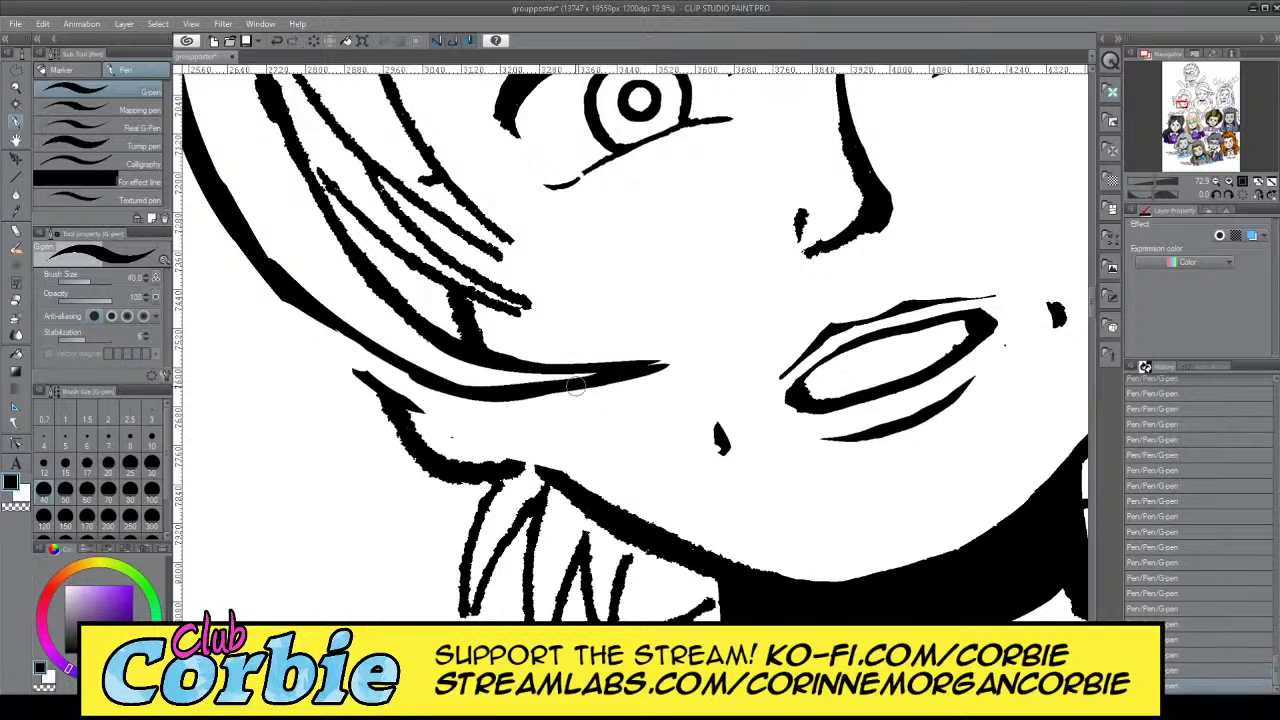
key(ctrl+z)
drag(393, 354, 556, 384)
key(ctrl+z)
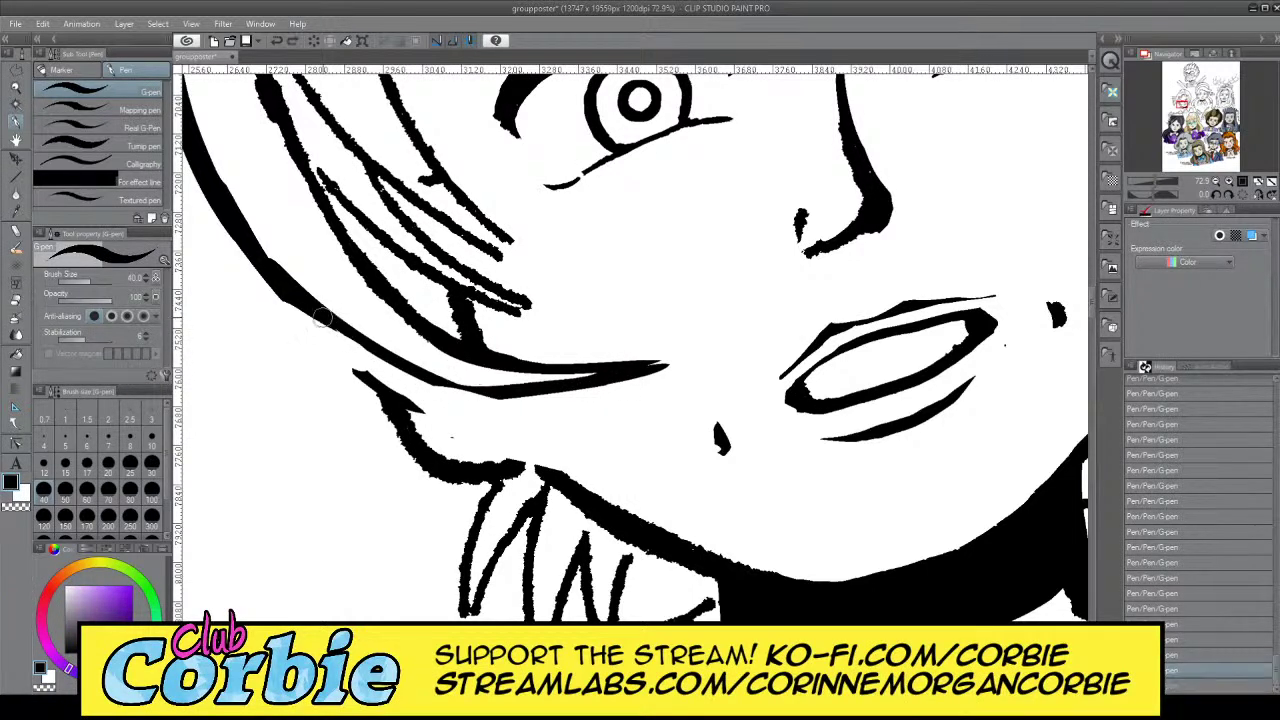
drag(330, 322, 570, 381)
key(ctrl+z)
mouse_move(302, 308)
mouse_down()
mouse_move(496, 378)
mouse_move(580, 378)
mouse_up()
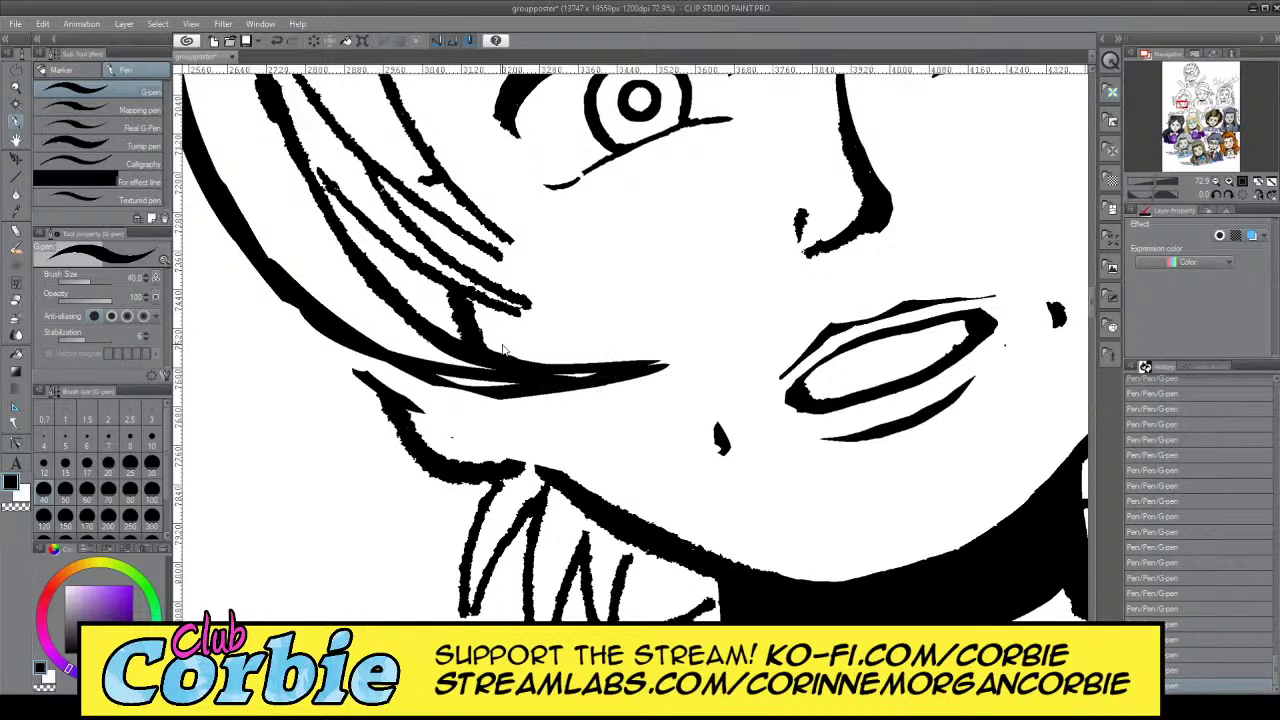
key(ctrl+z)
mouse_move(291, 296)
mouse_down()
mouse_move(490, 376)
mouse_move(548, 372)
mouse_up()
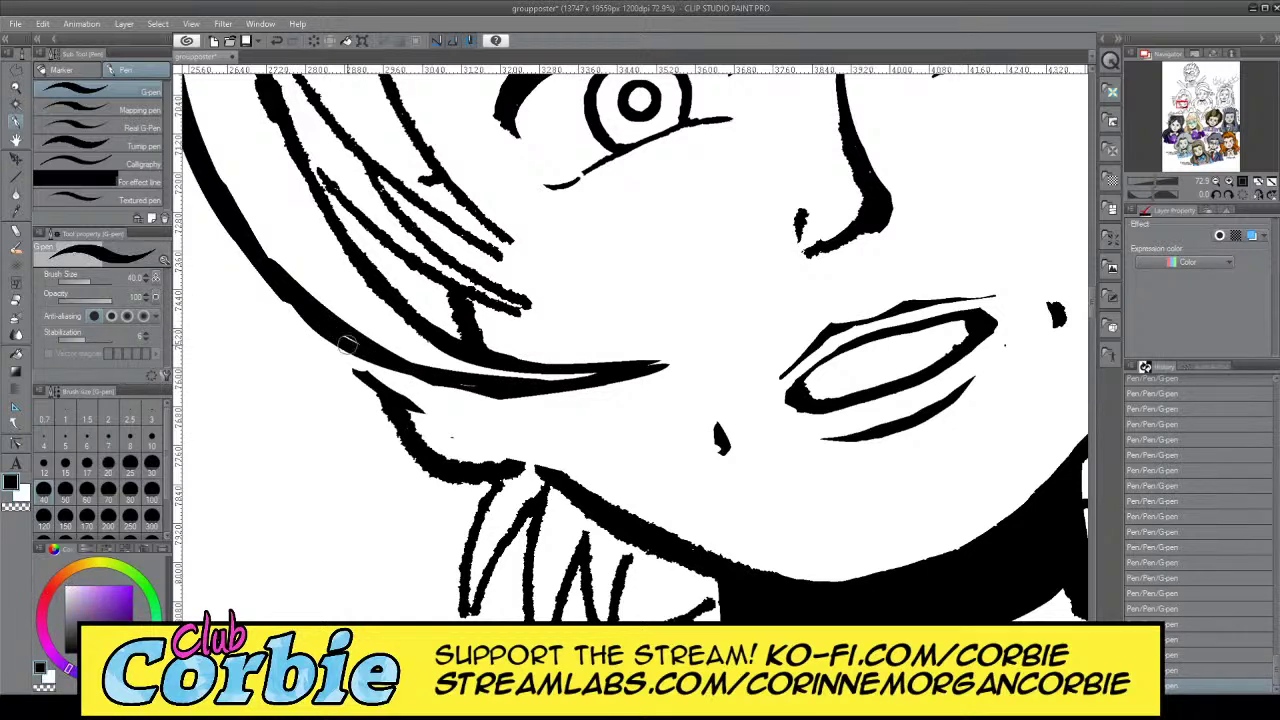
key(ctrl+z)
key(ctrl+y)
key(ctrl+z)
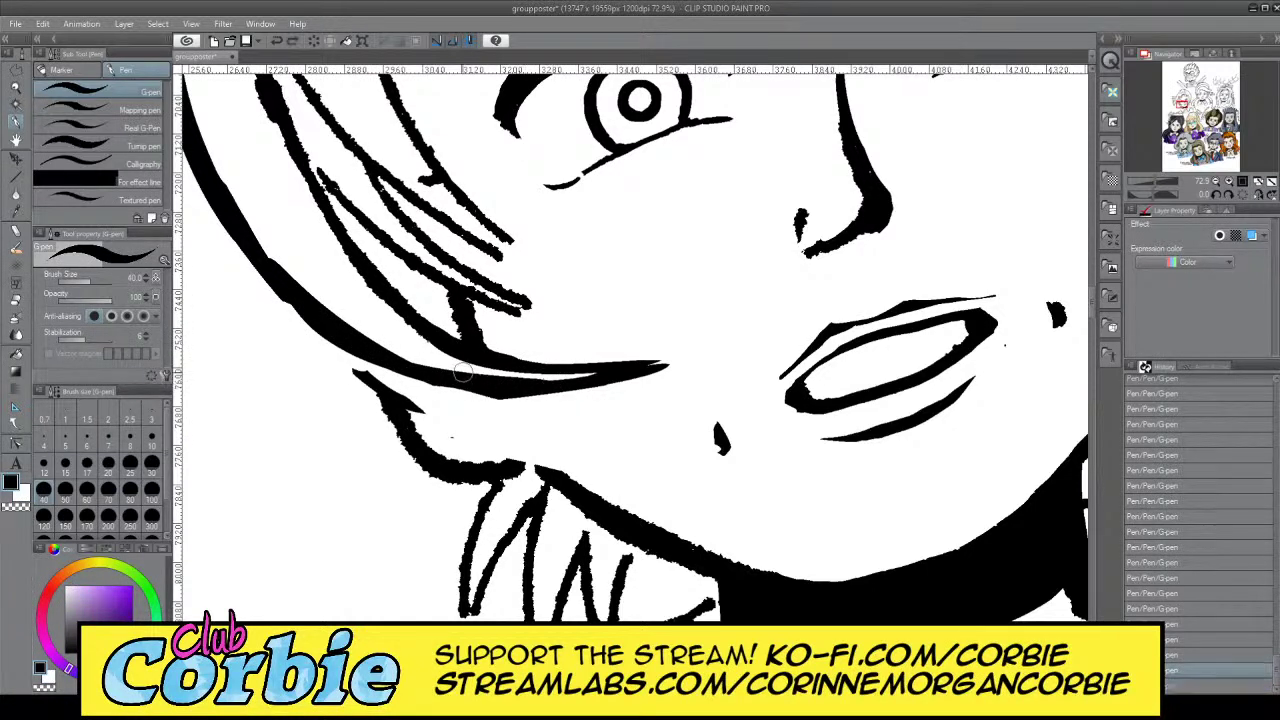
Trim the underside of the hair tip and the bump on the head outline's inner edge with the white G-pen
key(x)
drag(477, 393, 605, 391)
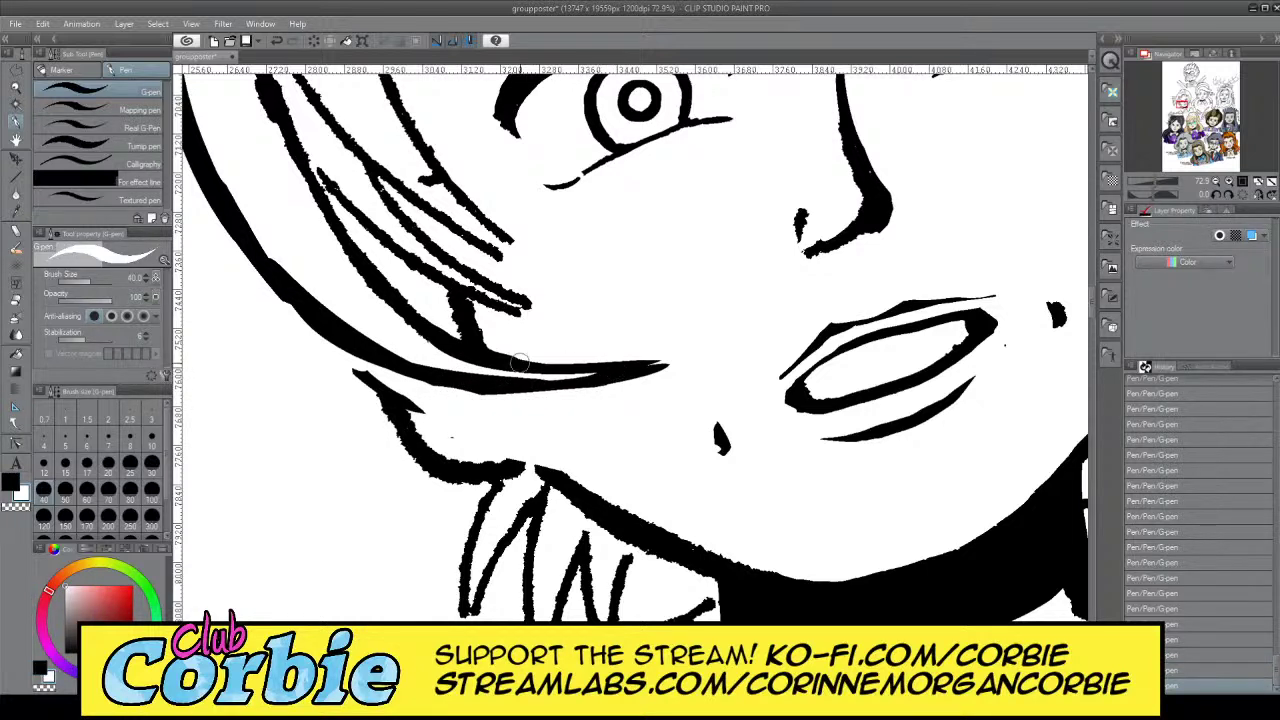
key(x)
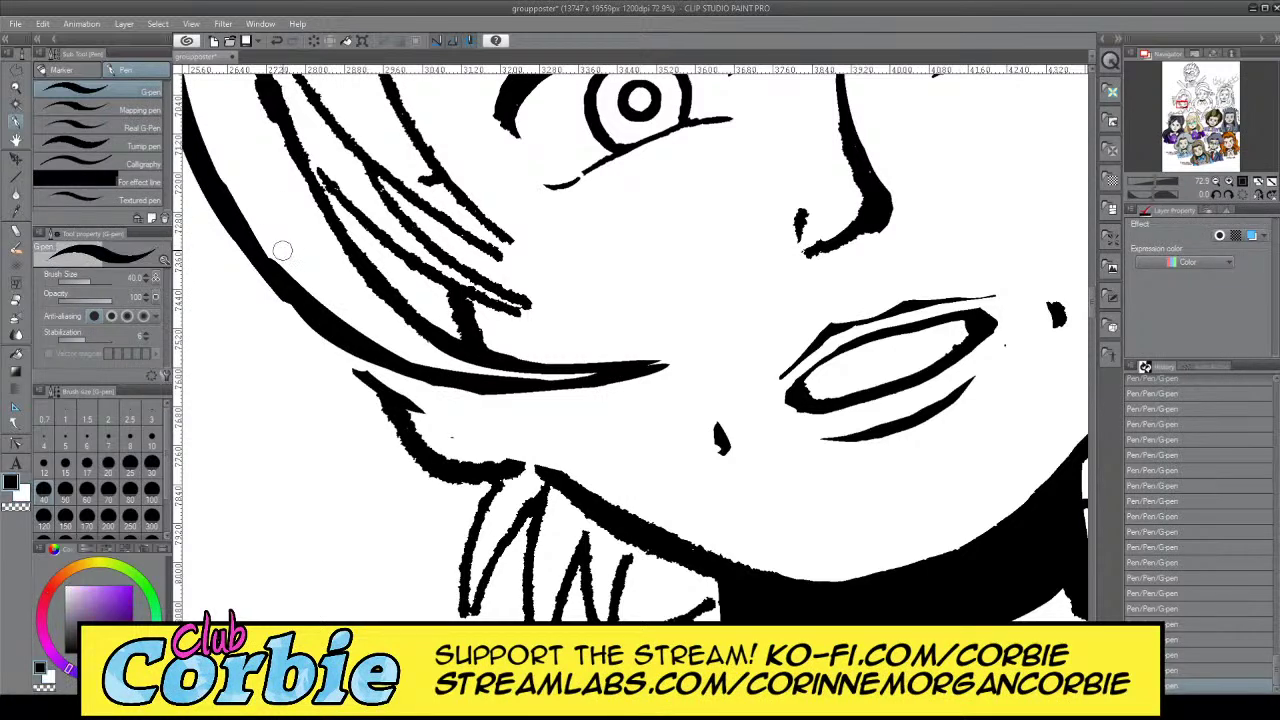
key(x)
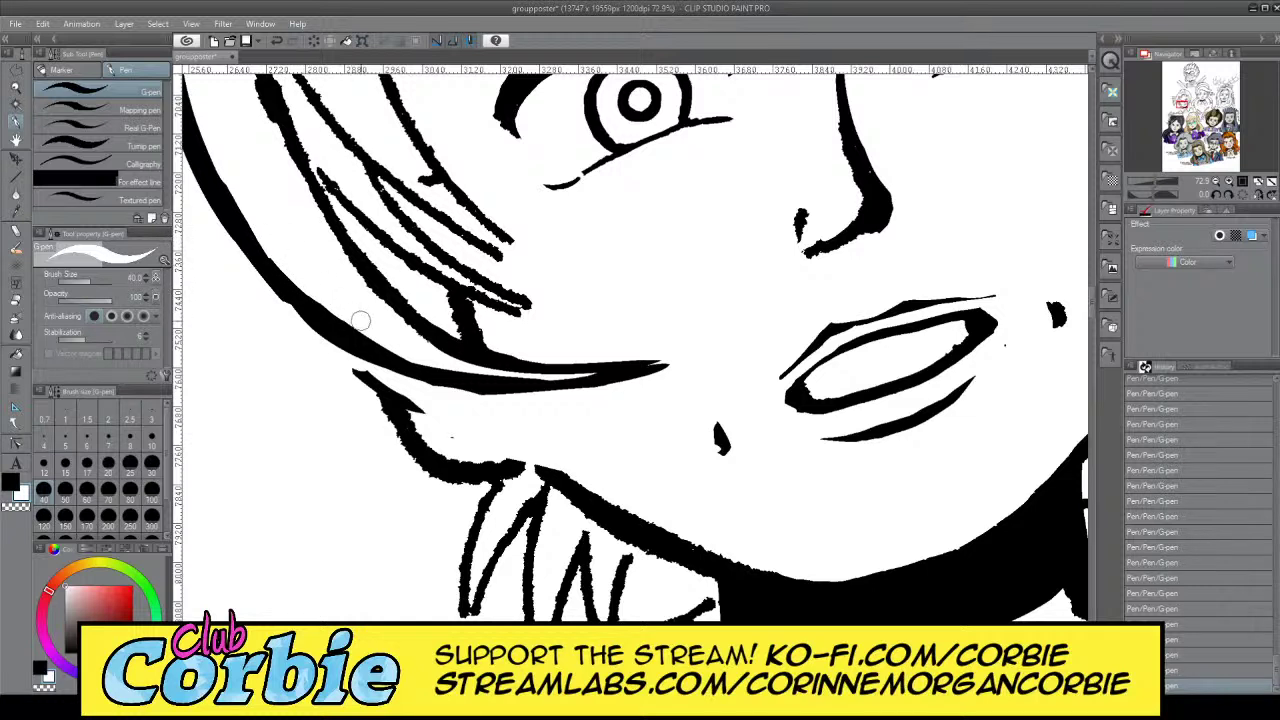
drag(292, 268, 403, 349)
Smooth the outer edge of the head outline in black and paint out the leftover spur above the ear lobe in white
key(x)
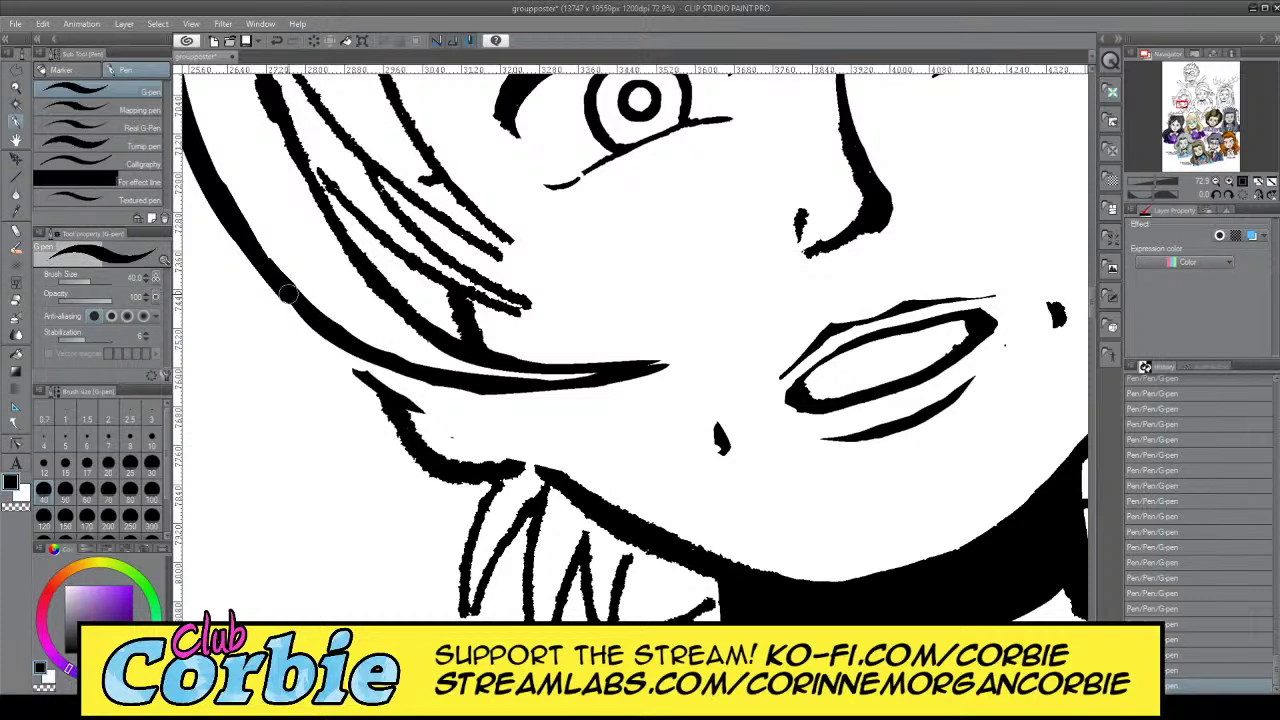
key(ctrl+z)
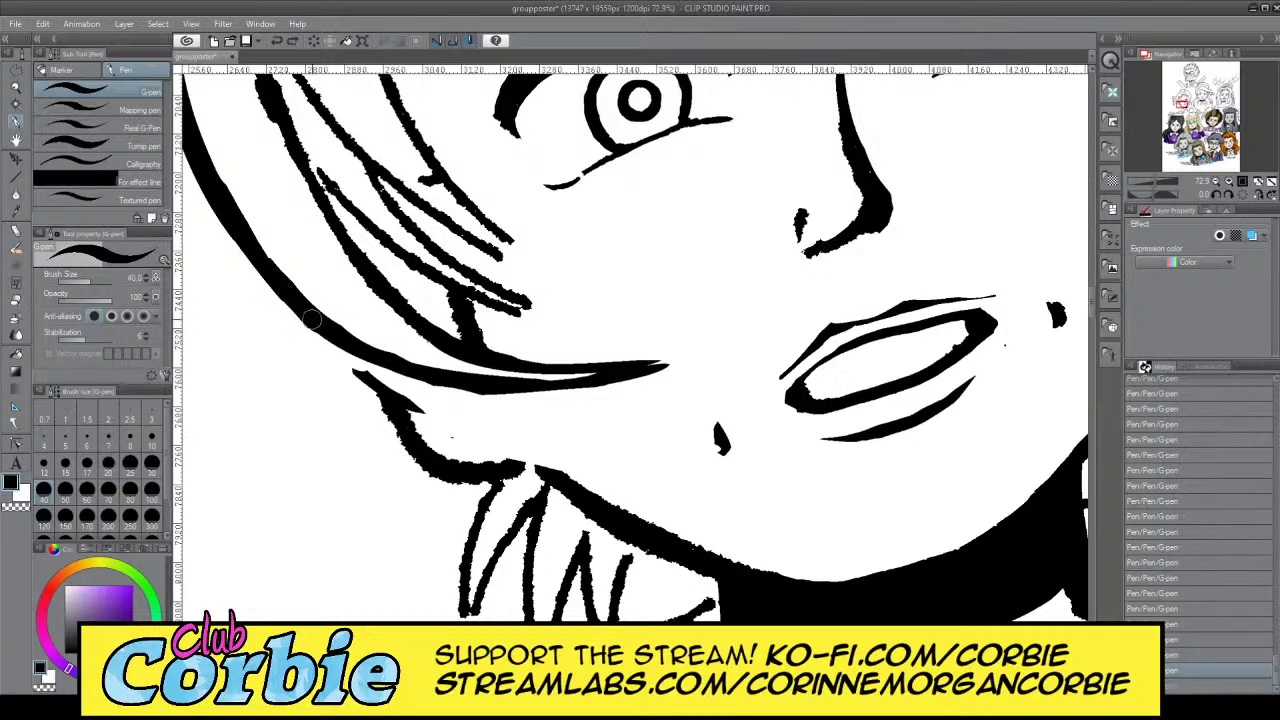
mouse_move(290, 305)
mouse_down()
mouse_move(322, 332)
mouse_move(262, 275)
mouse_move(250, 237)
mouse_up()
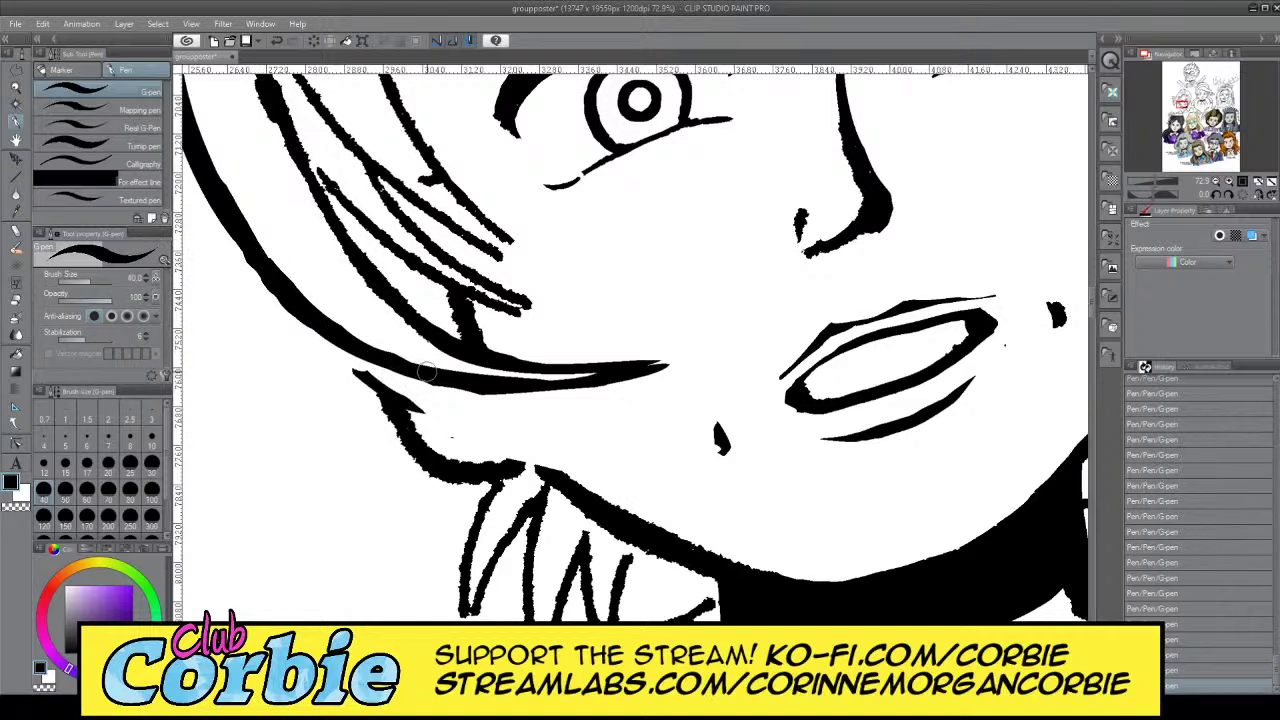
key(x)
mouse_move(407, 392)
mouse_down()
mouse_move(360, 374)
mouse_move(424, 392)
mouse_up()
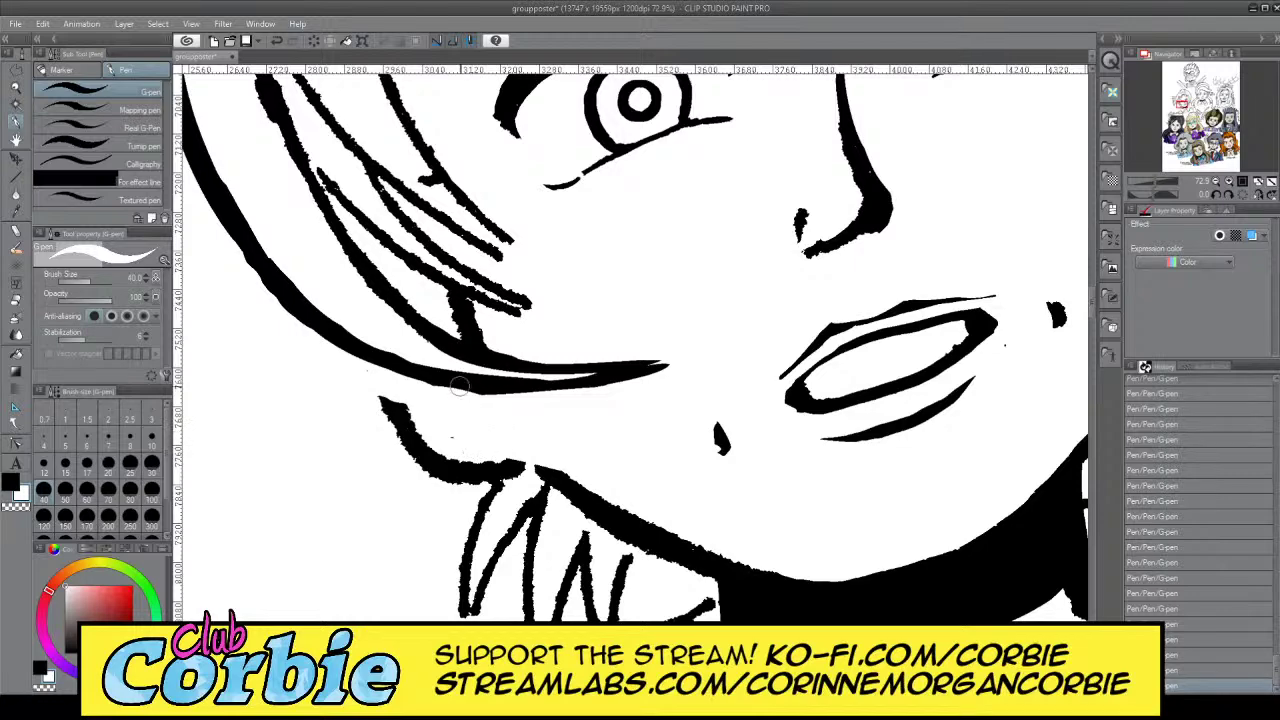
Paint out the old hair tip and the lower head outline beside the far ear in white with the G-pen at size 100
click(17, 90)
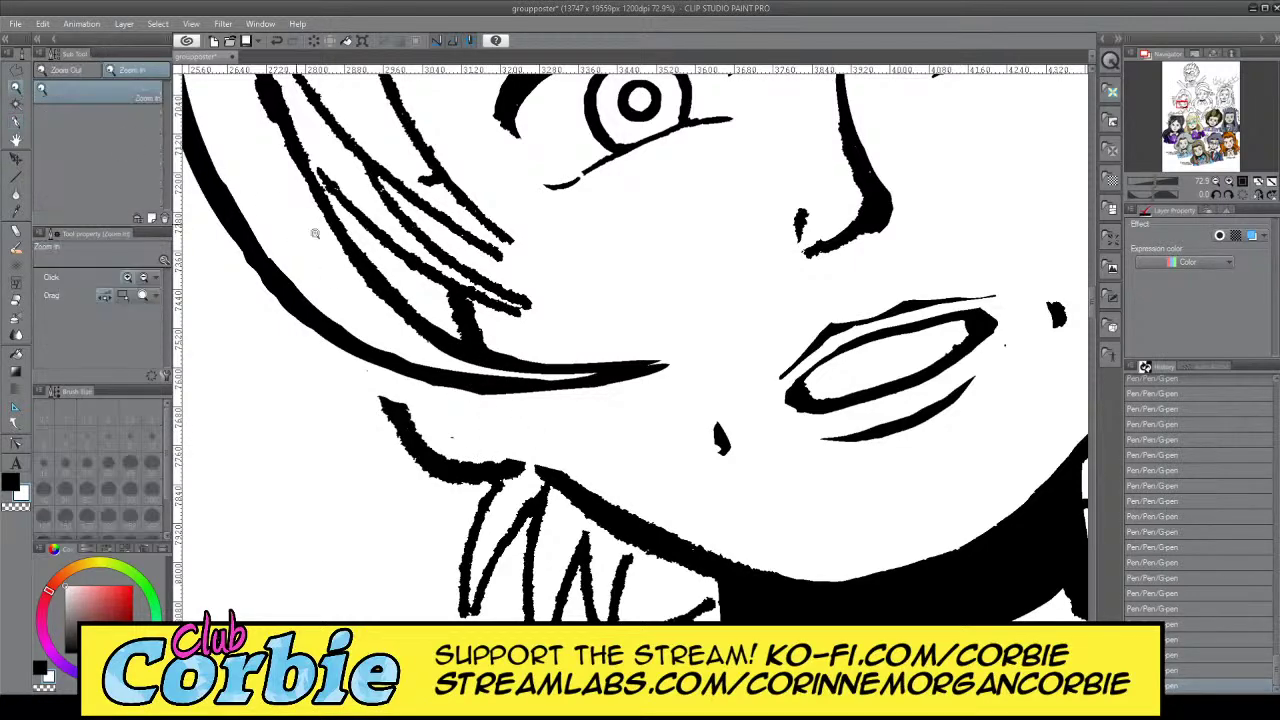
drag(385, 285, 250, 265)
drag(430, 202, 513, 240)
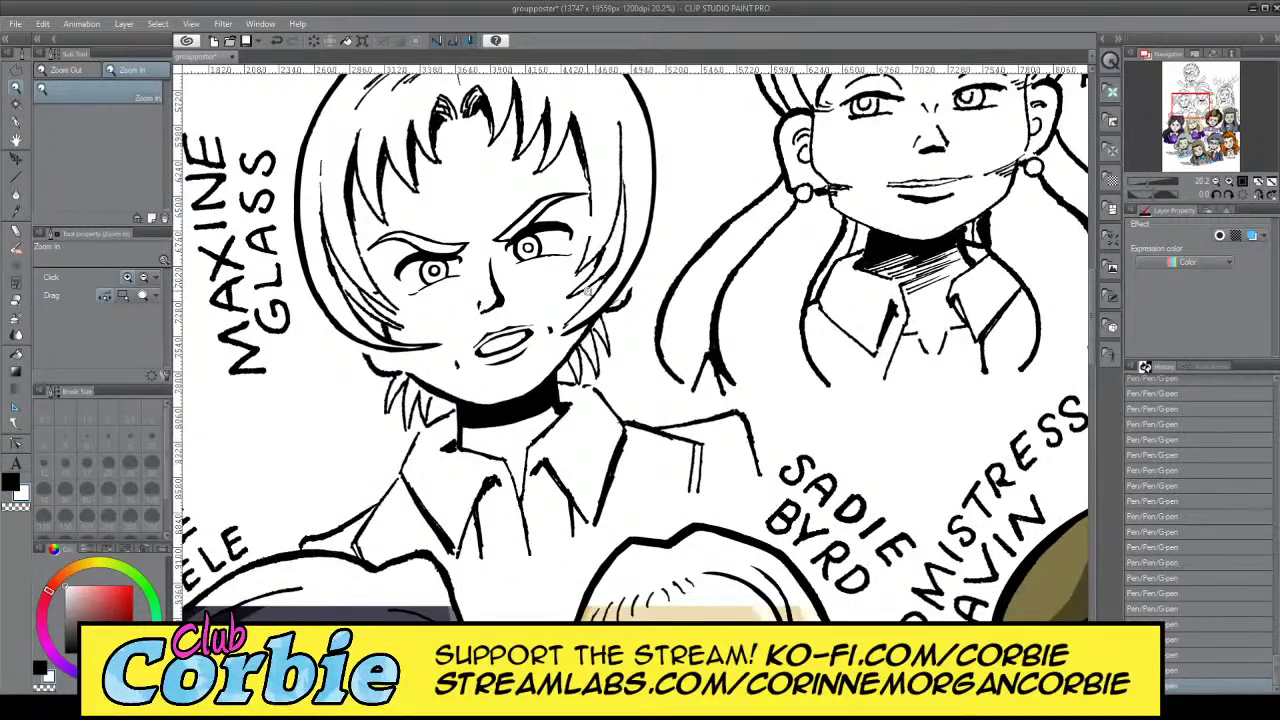
scroll(598, 264, down, 10)
scroll(621, 246, up, 9)
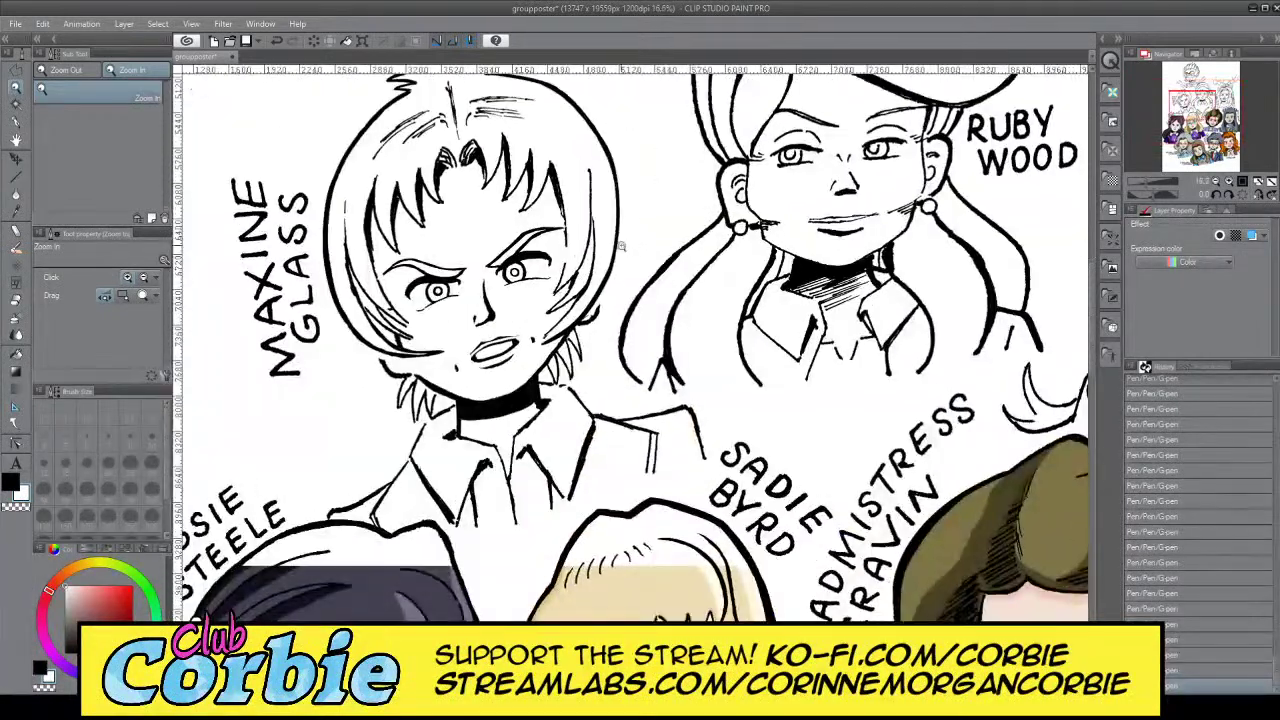
scroll(583, 298, up, 4)
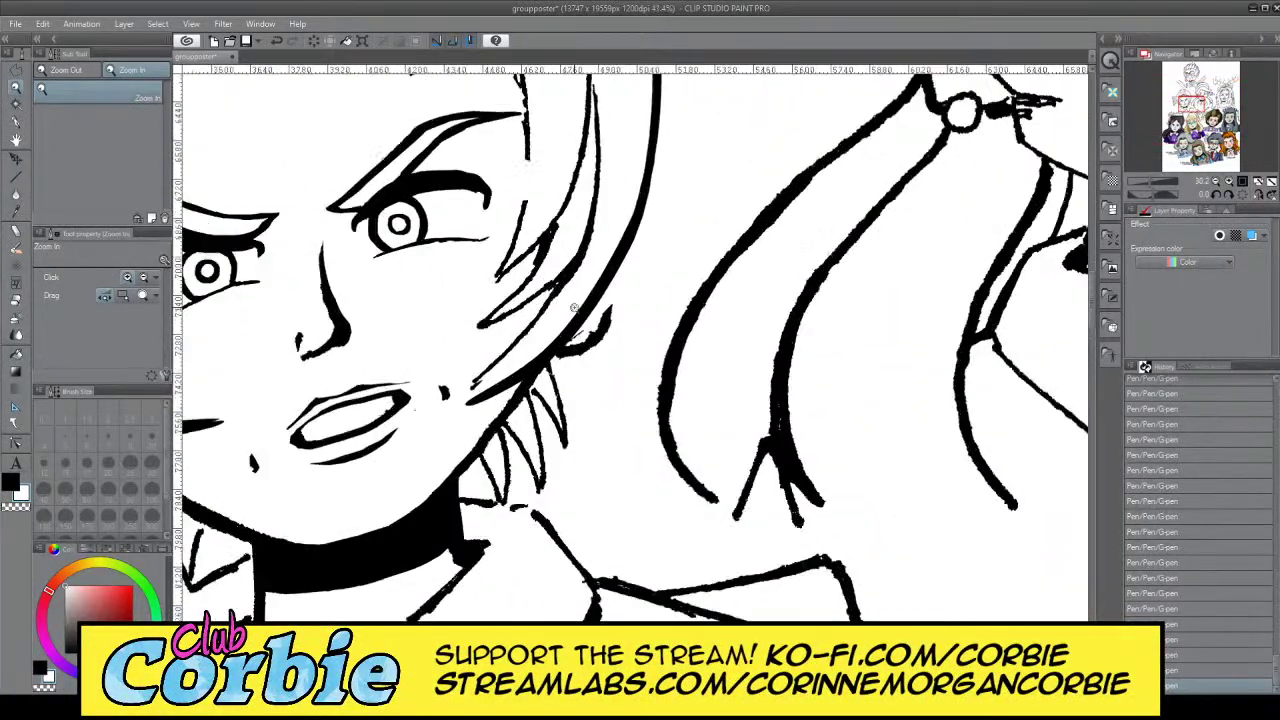
drag(468, 327, 477, 328)
click(15, 122)
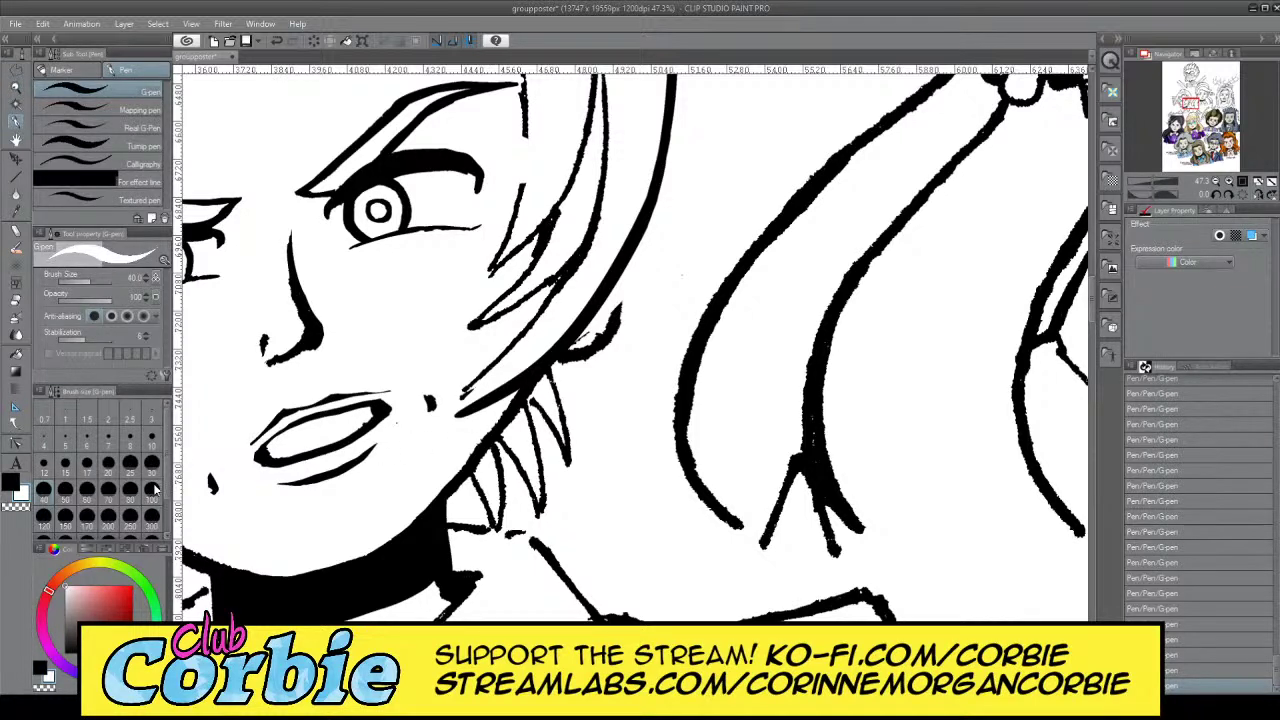
click(152, 488)
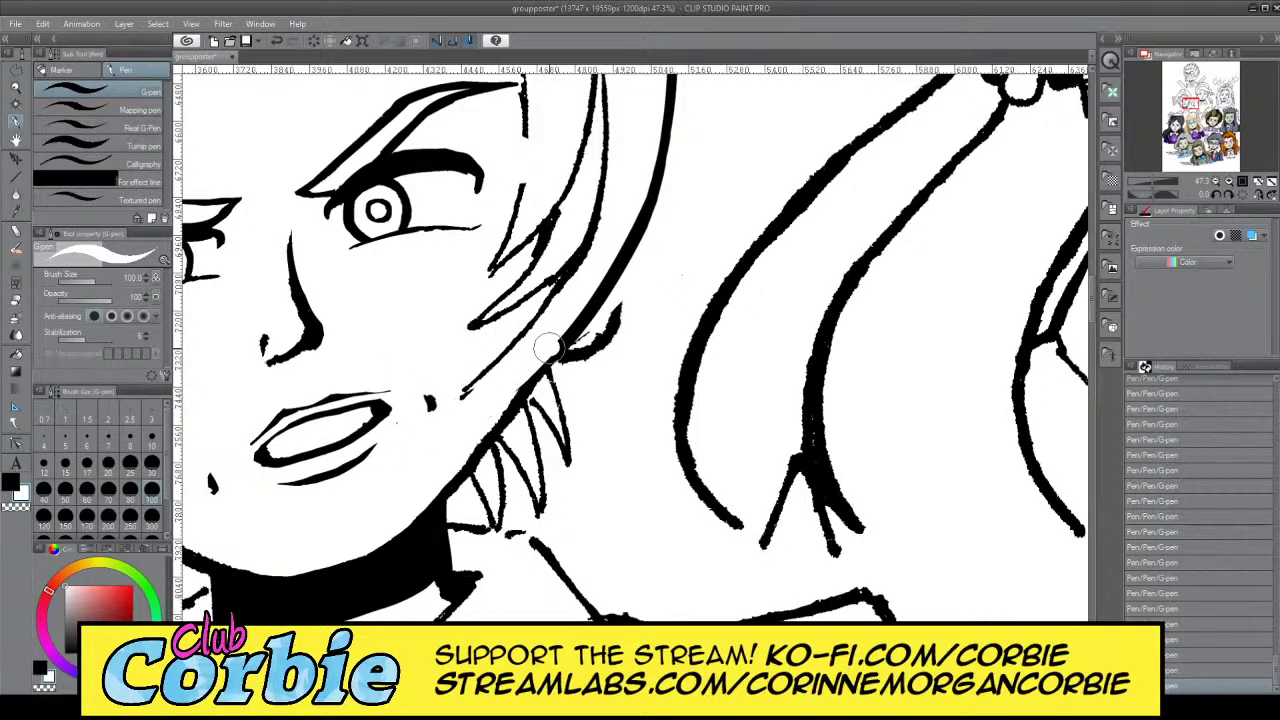
drag(466, 396, 523, 329)
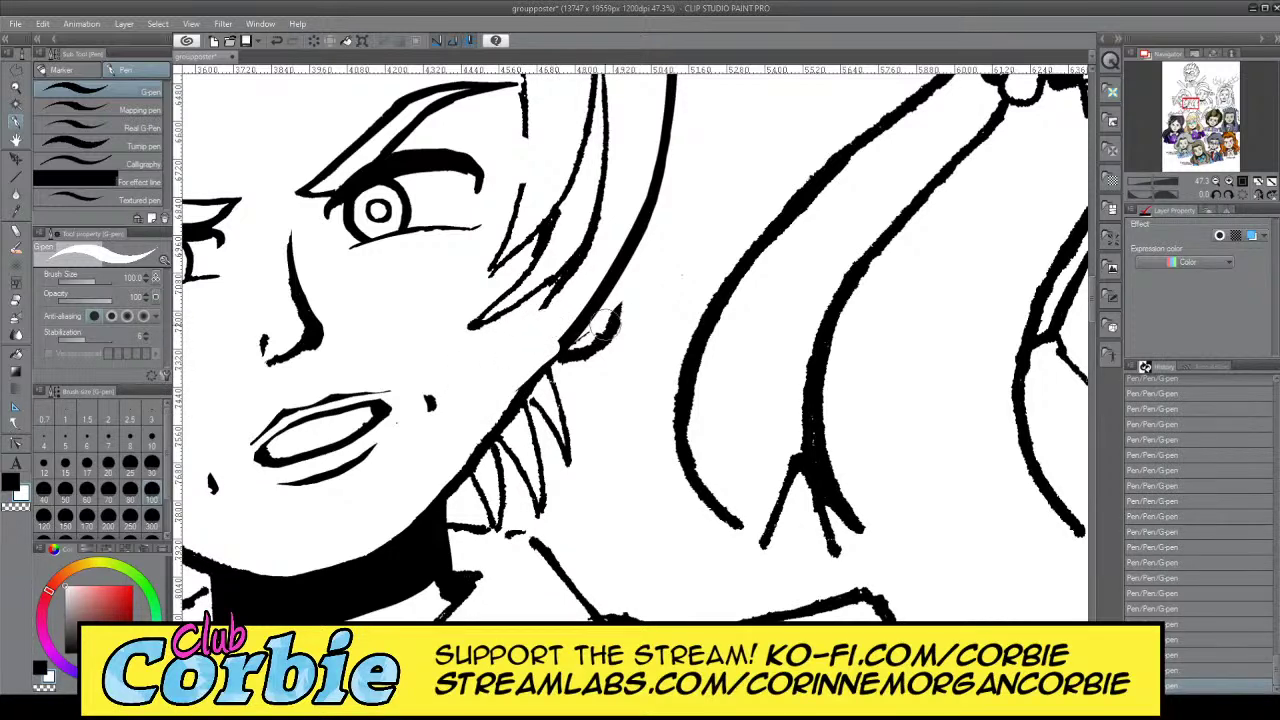
mouse_move(605, 324)
mouse_down()
mouse_move(580, 350)
mouse_move(587, 332)
mouse_move(550, 345)
mouse_move(597, 325)
mouse_up()
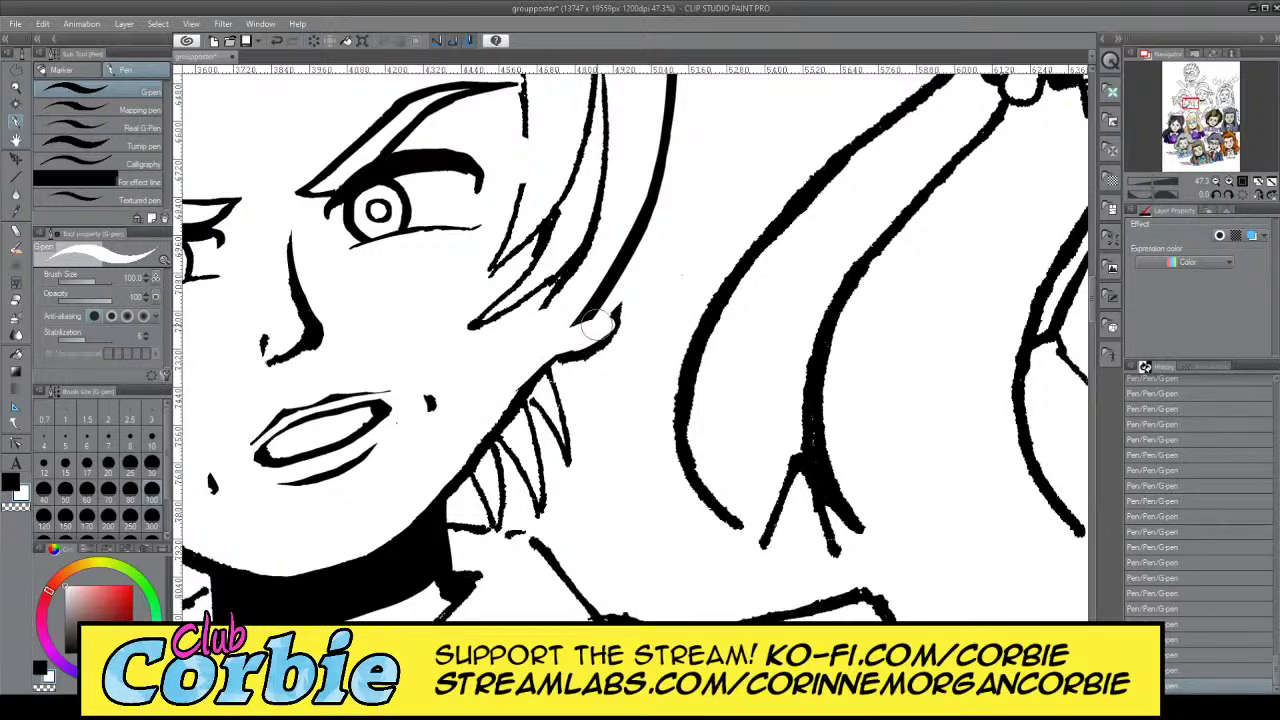
Redraw the hair tip beside the far cheek as two black curves joining the head outline, using the G-pen at size 50
click(16, 90)
drag(479, 252, 377, 268)
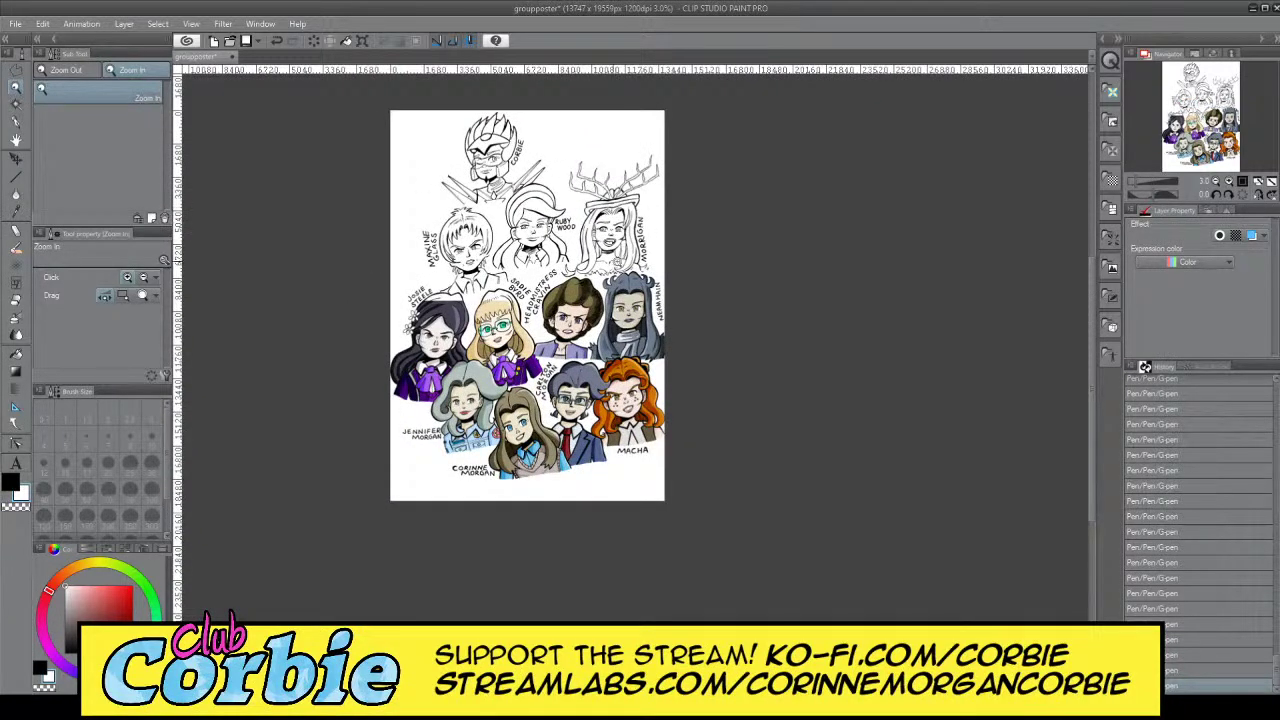
drag(462, 246, 538, 302)
click(502, 298)
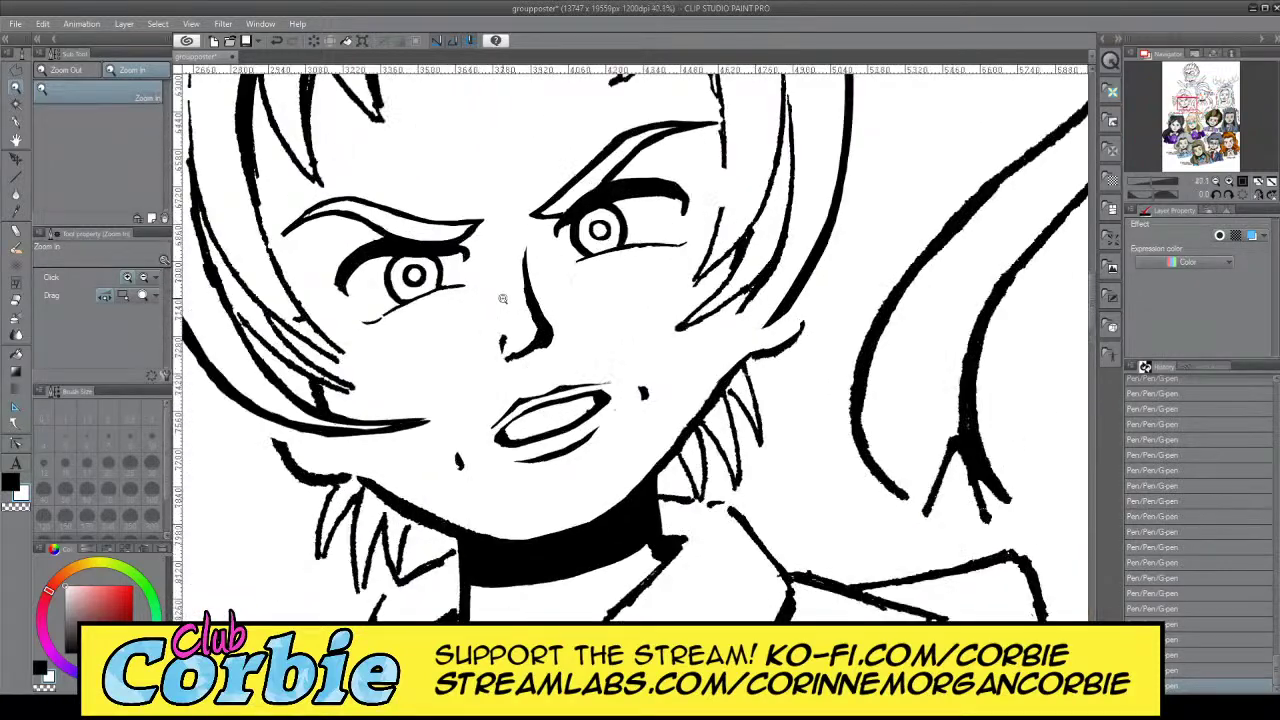
click(16, 122)
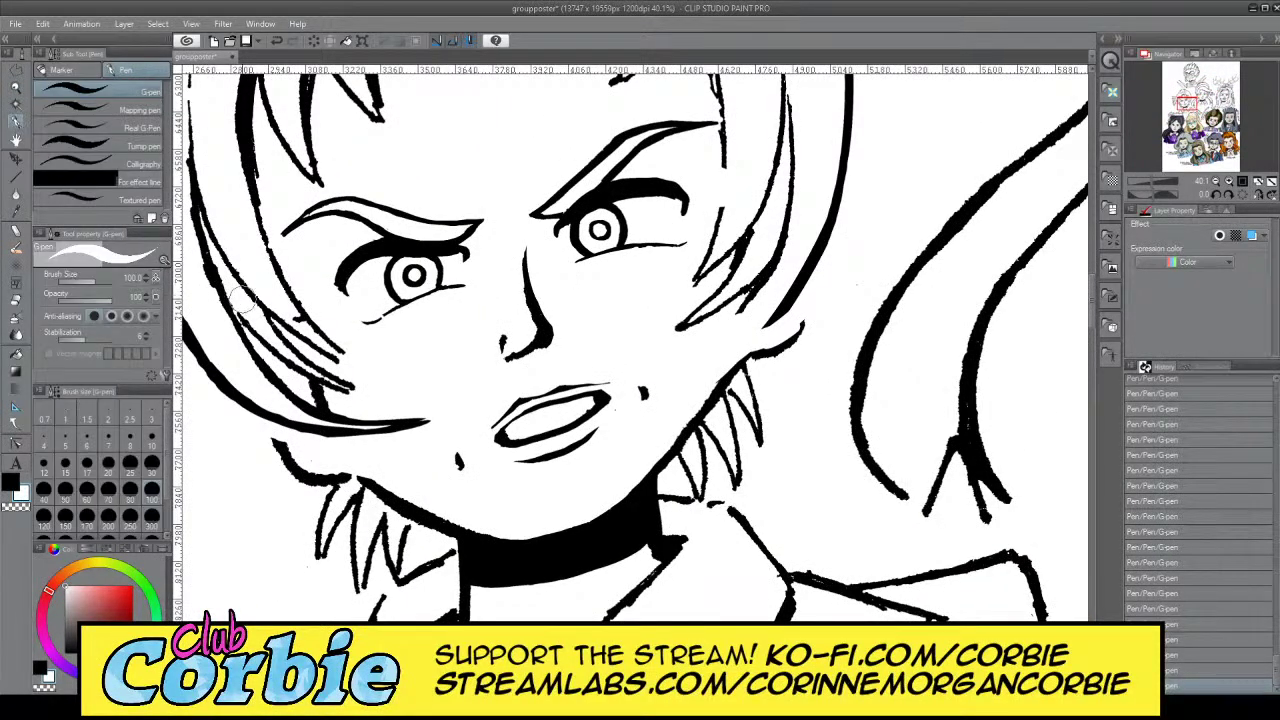
key(x)
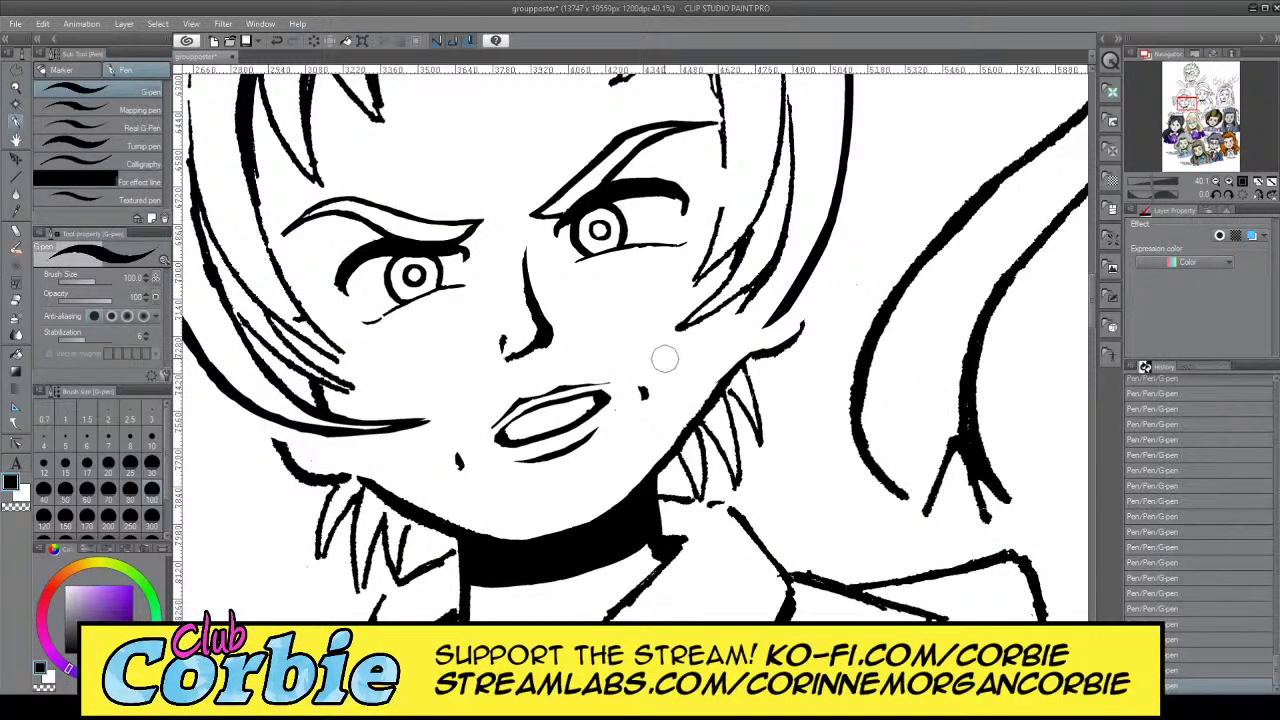
click(149, 476)
click(80, 489)
drag(670, 378, 753, 277)
key(ctrl+z)
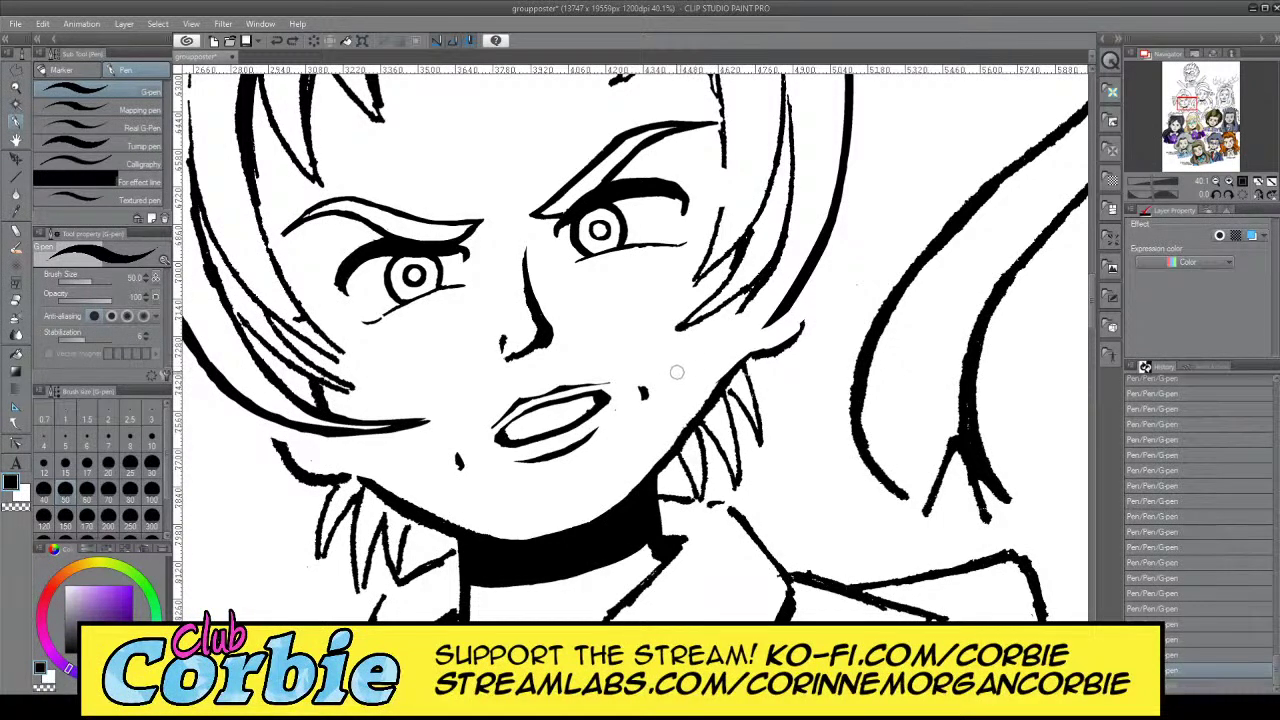
drag(677, 372, 755, 284)
mouse_move(670, 380)
mouse_down()
mouse_move(724, 350)
mouse_move(774, 286)
mouse_up()
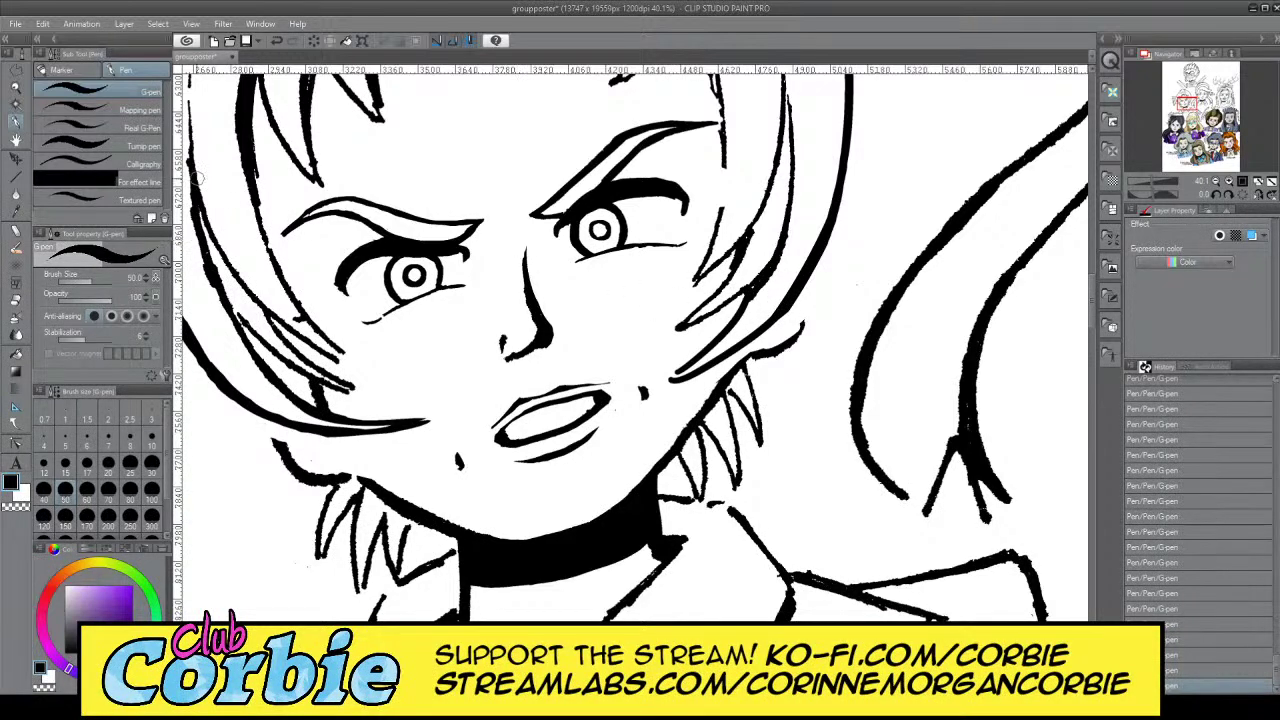
Shave the corner off the head outline's outer edge above the far ear with a white stroke
click(15, 91)
drag(455, 335, 400, 342)
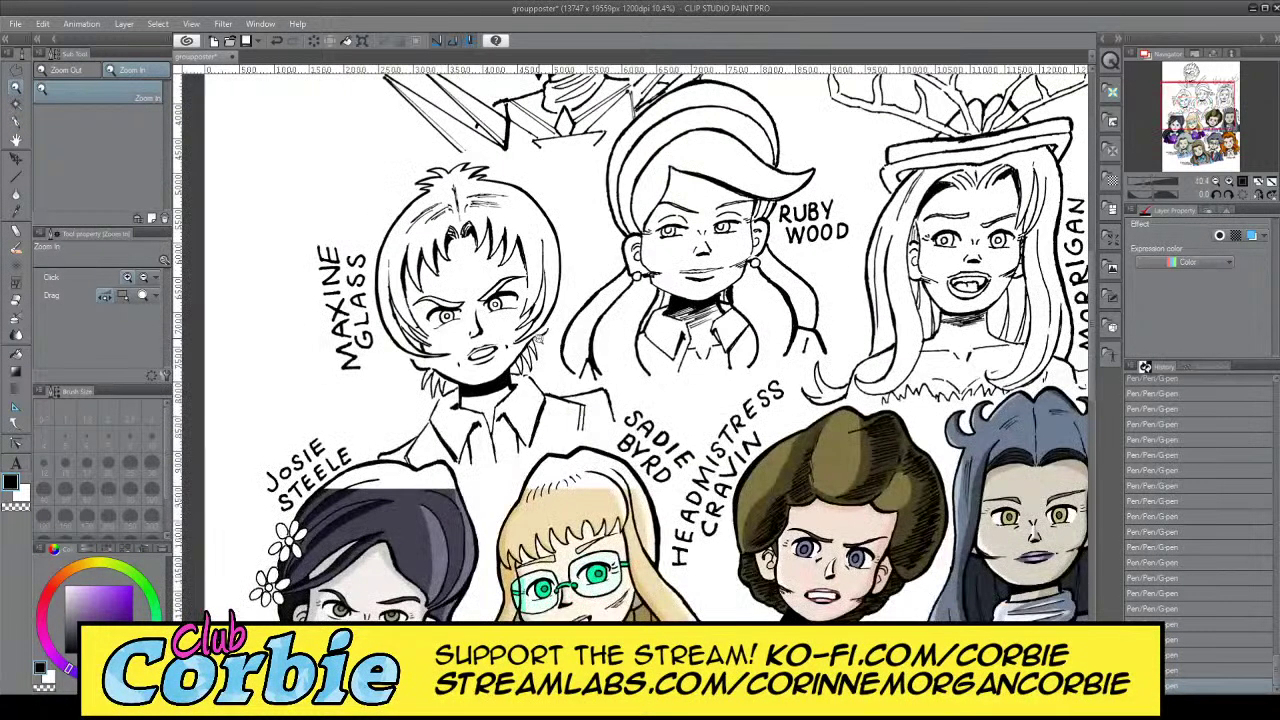
drag(497, 331, 513, 319)
scroll(498, 337, up, 1)
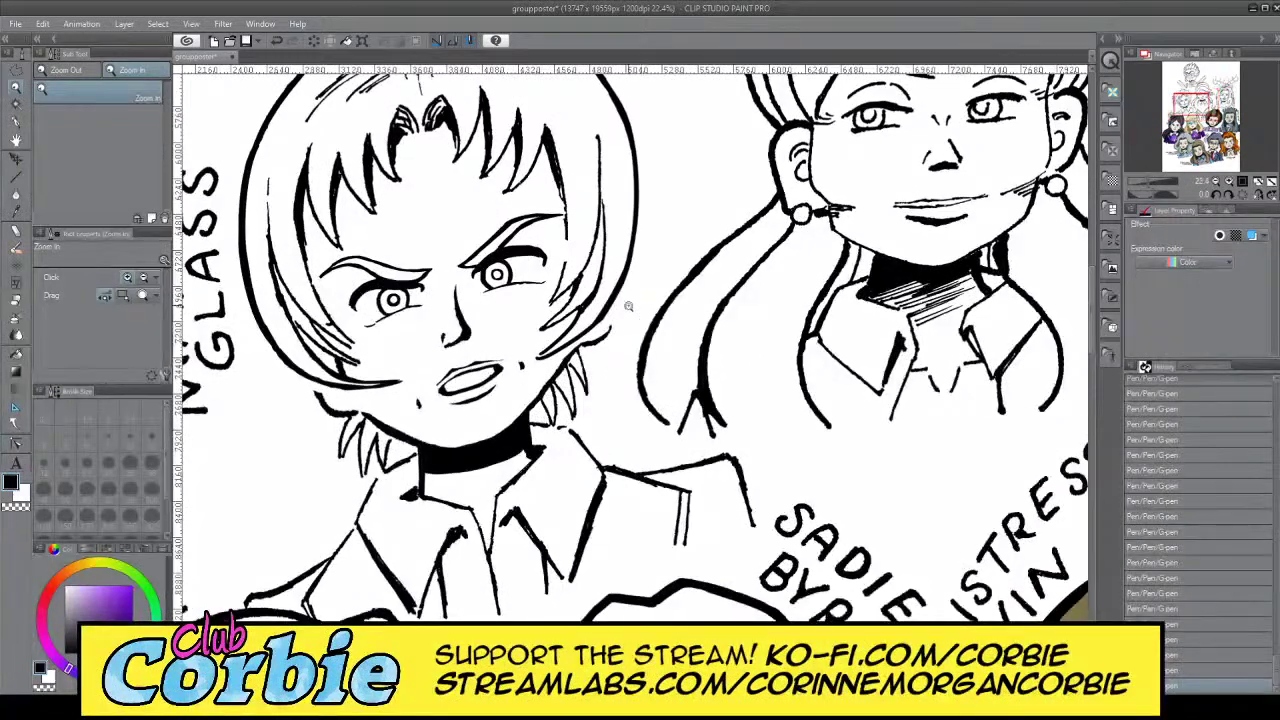
scroll(620, 306, up, 5)
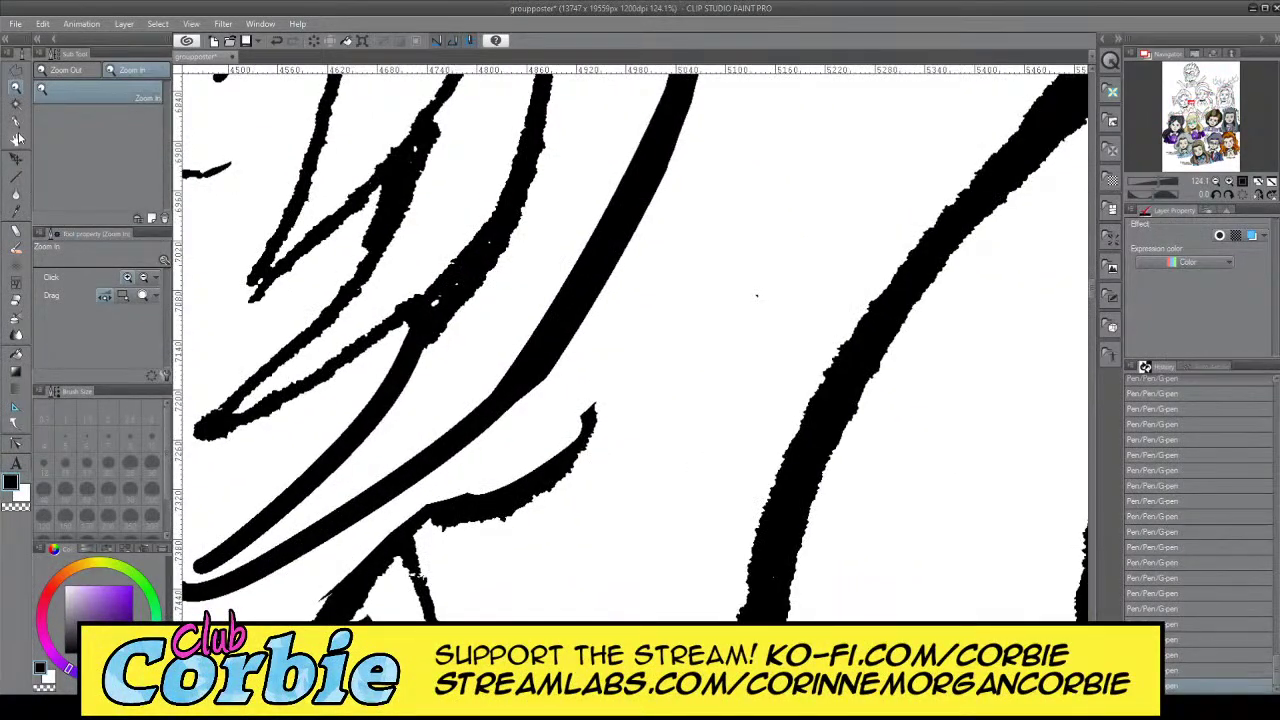
click(15, 121)
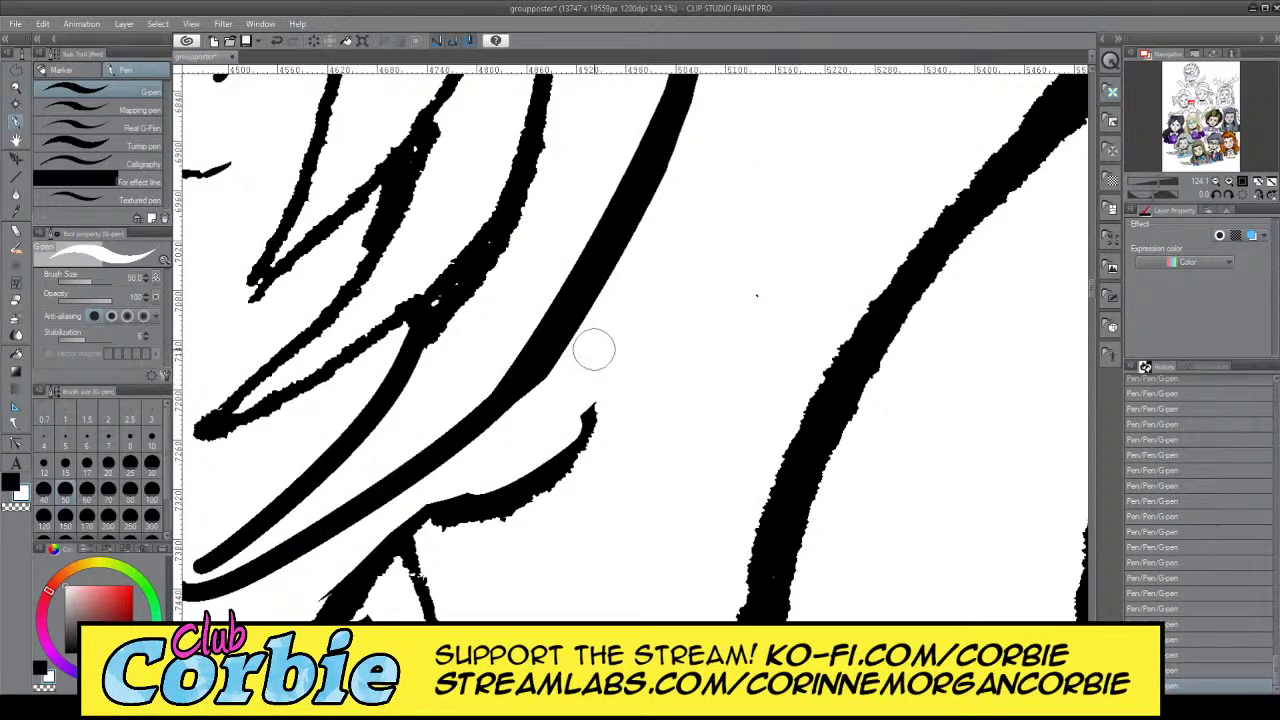
drag(562, 366, 502, 434)
key(ctrl+z)
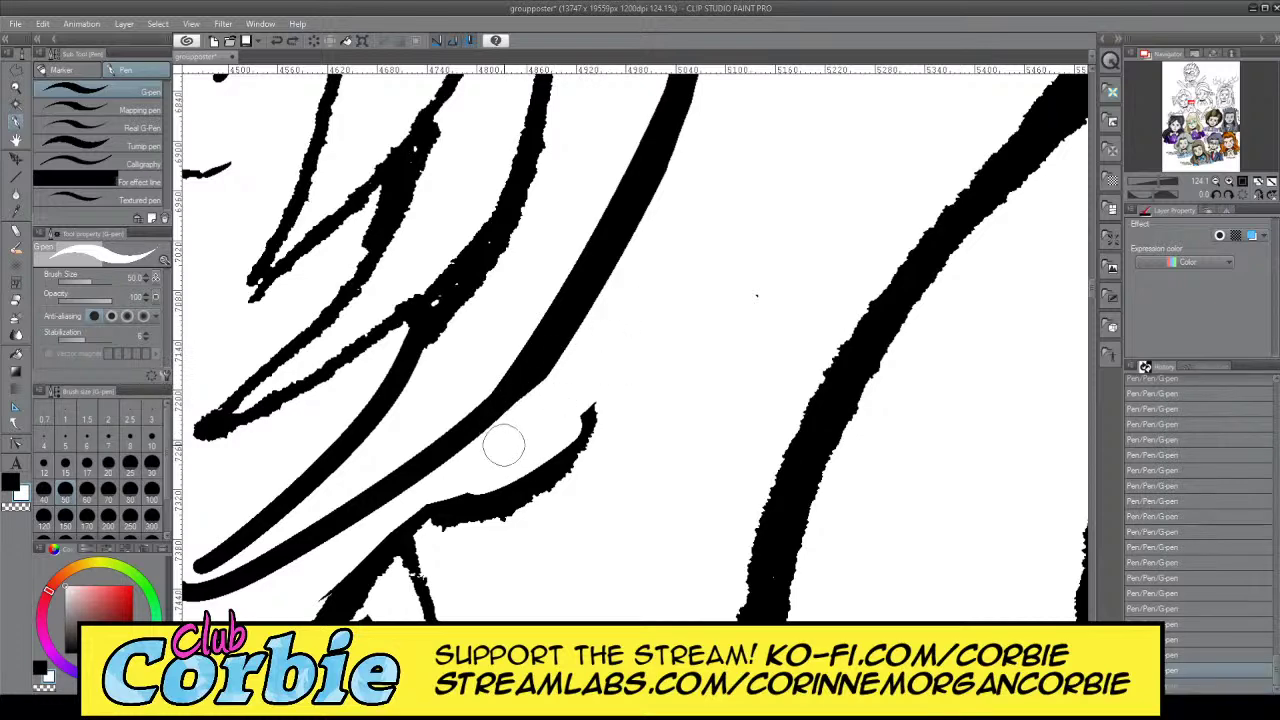
drag(591, 343, 491, 449)
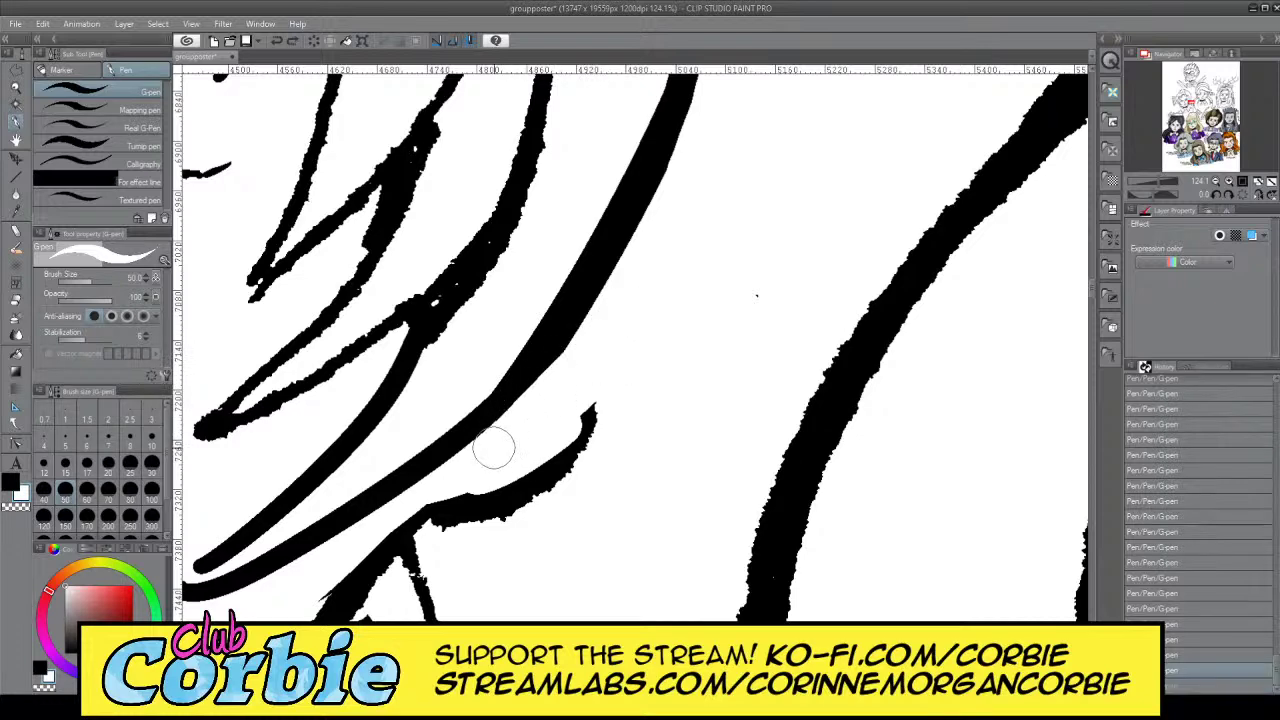
Extend the jawline up to the underside of the near hair tip with a black G-pen stroke
click(15, 89)
drag(549, 284, 483, 356)
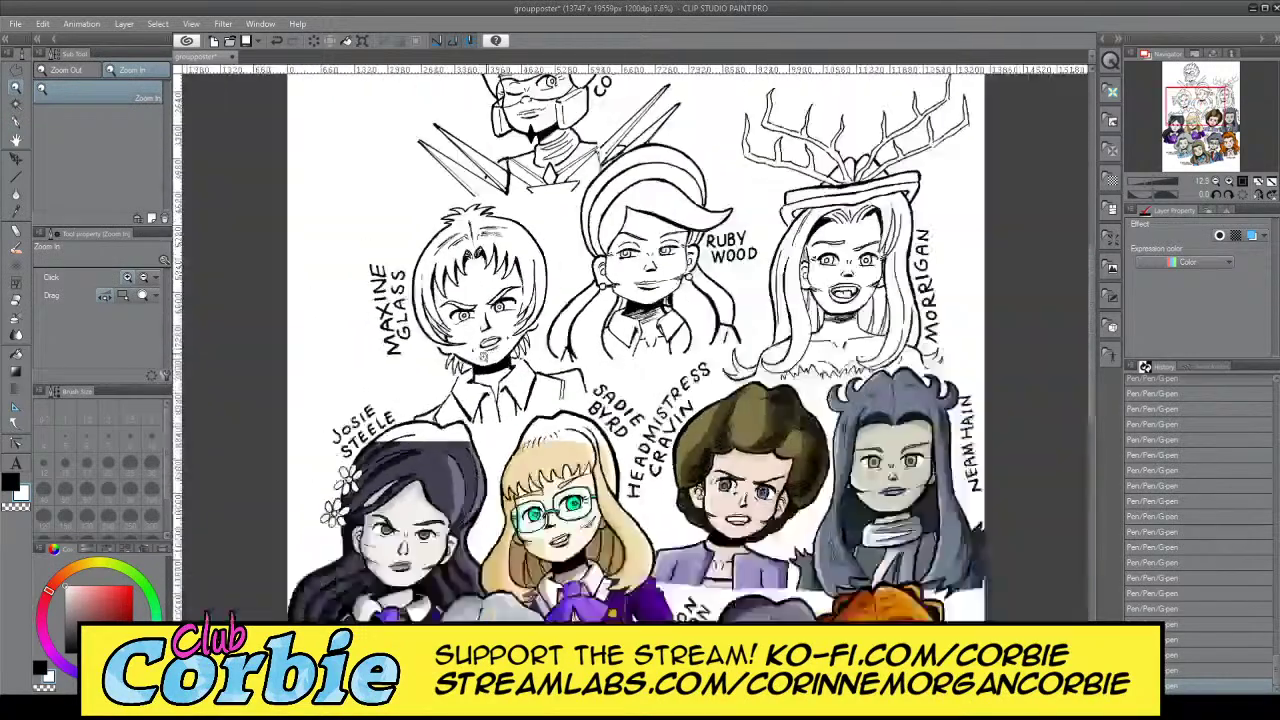
scroll(500, 330, up, 6)
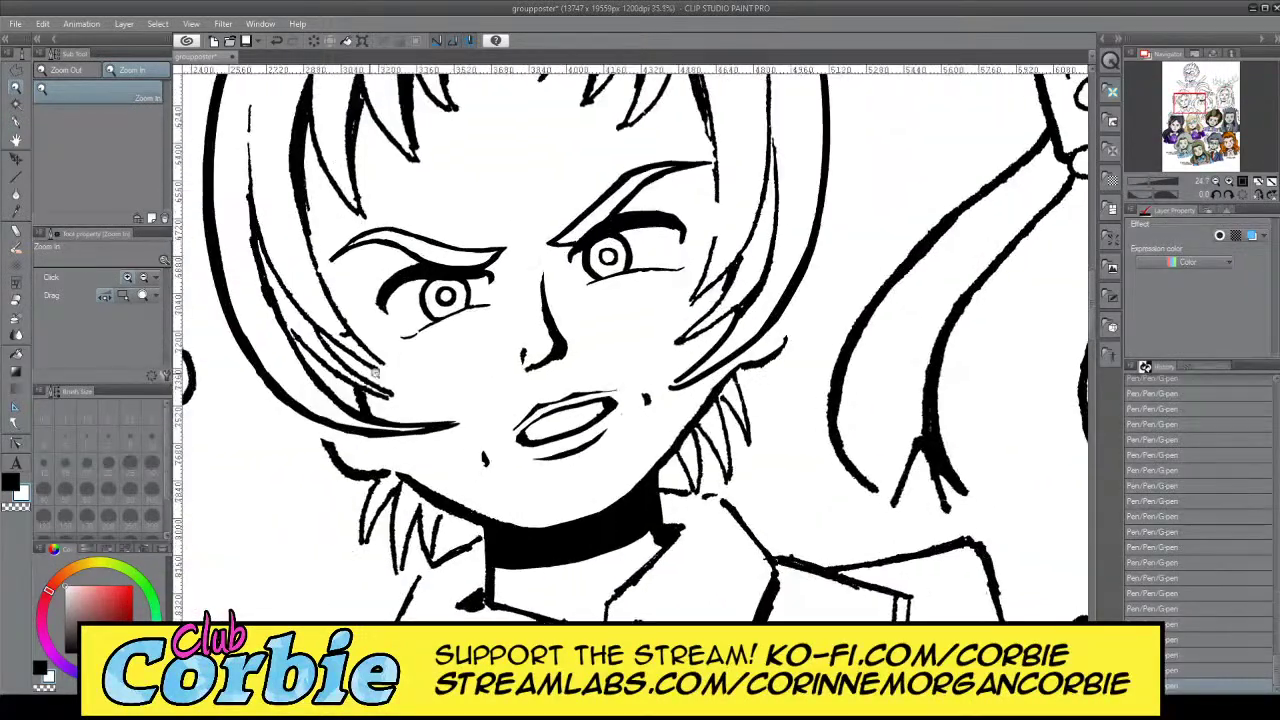
scroll(376, 372, up, 1)
scroll(390, 425, down, 3)
scroll(430, 420, up, 2)
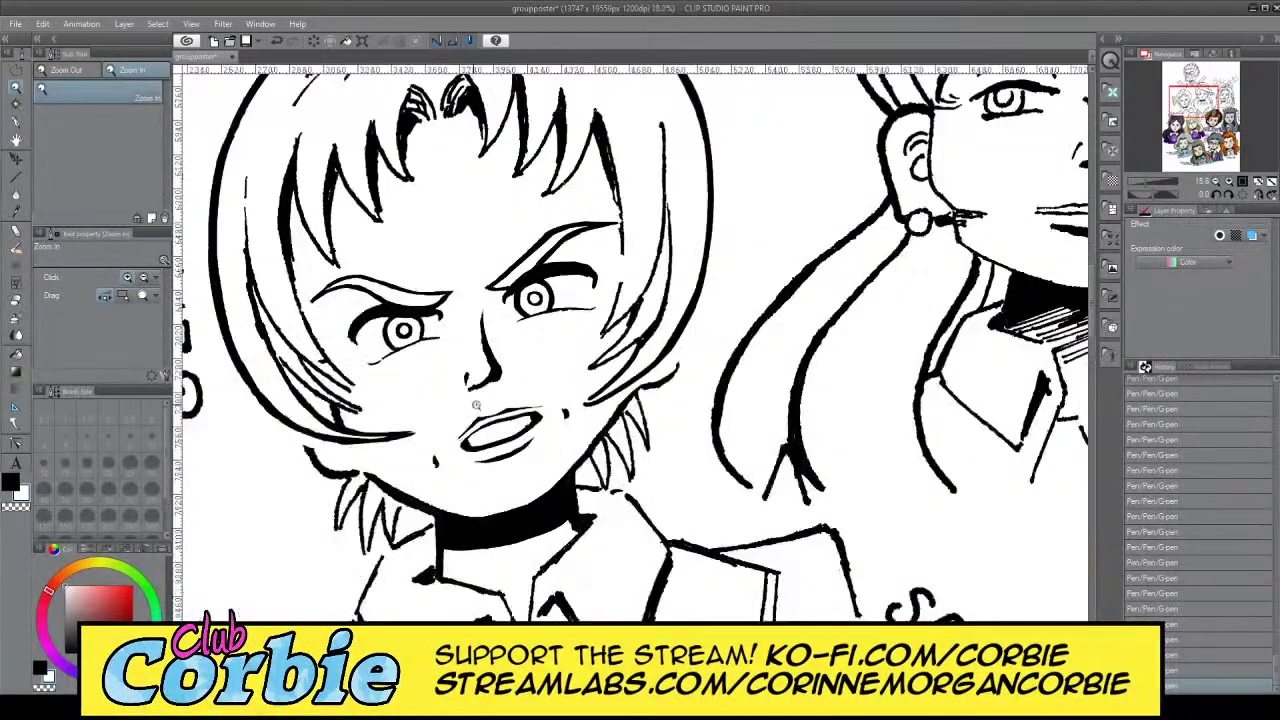
scroll(475, 413, down, 1)
scroll(380, 425, up, 3)
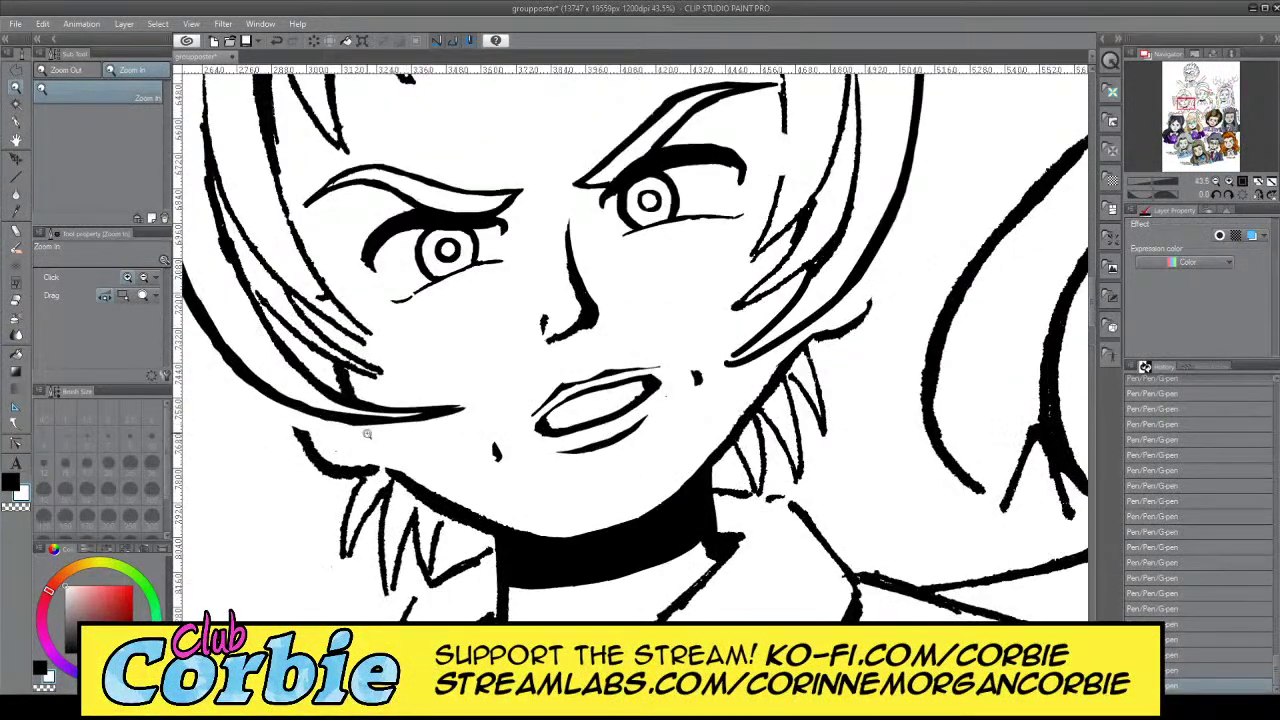
click(16, 123)
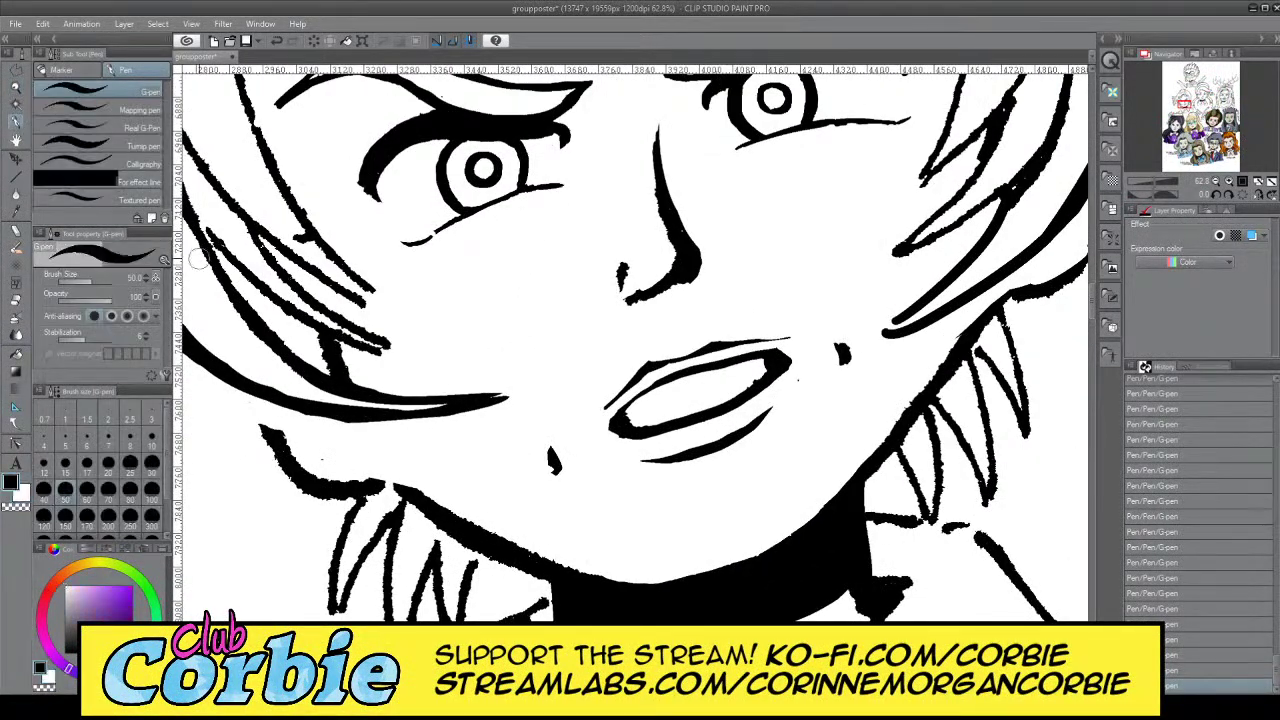
drag(350, 421, 430, 499)
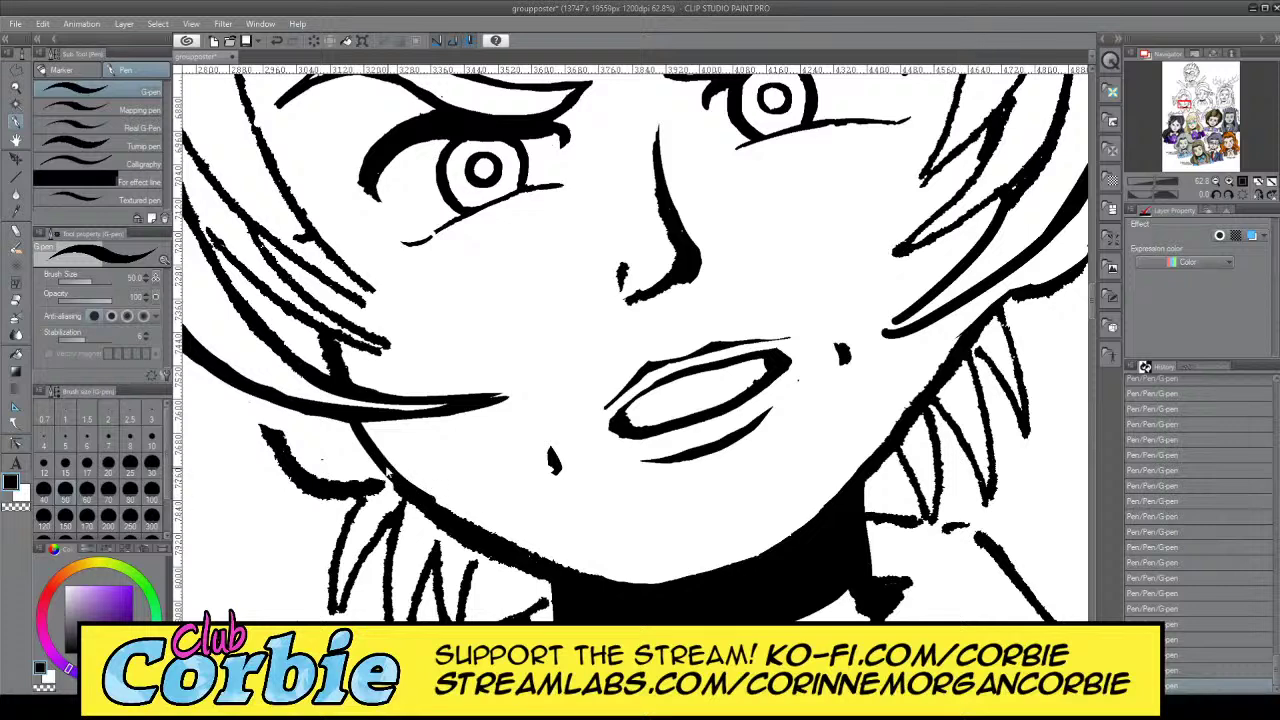
key(ctrl+z)
drag(347, 419, 434, 505)
Thicken the jawline from the hair tip toward the neck with black strokes, undoing the misplaced ones
drag(352, 434, 580, 581)
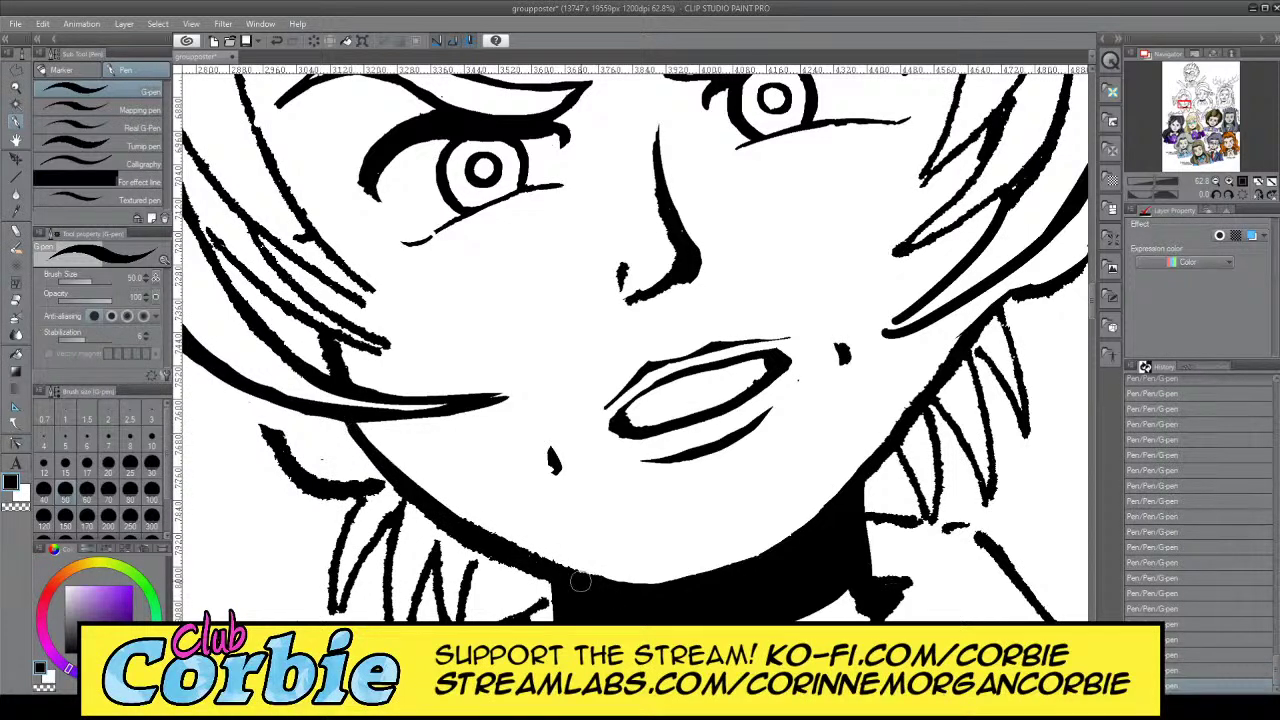
key(ctrl+z)
drag(342, 420, 398, 480)
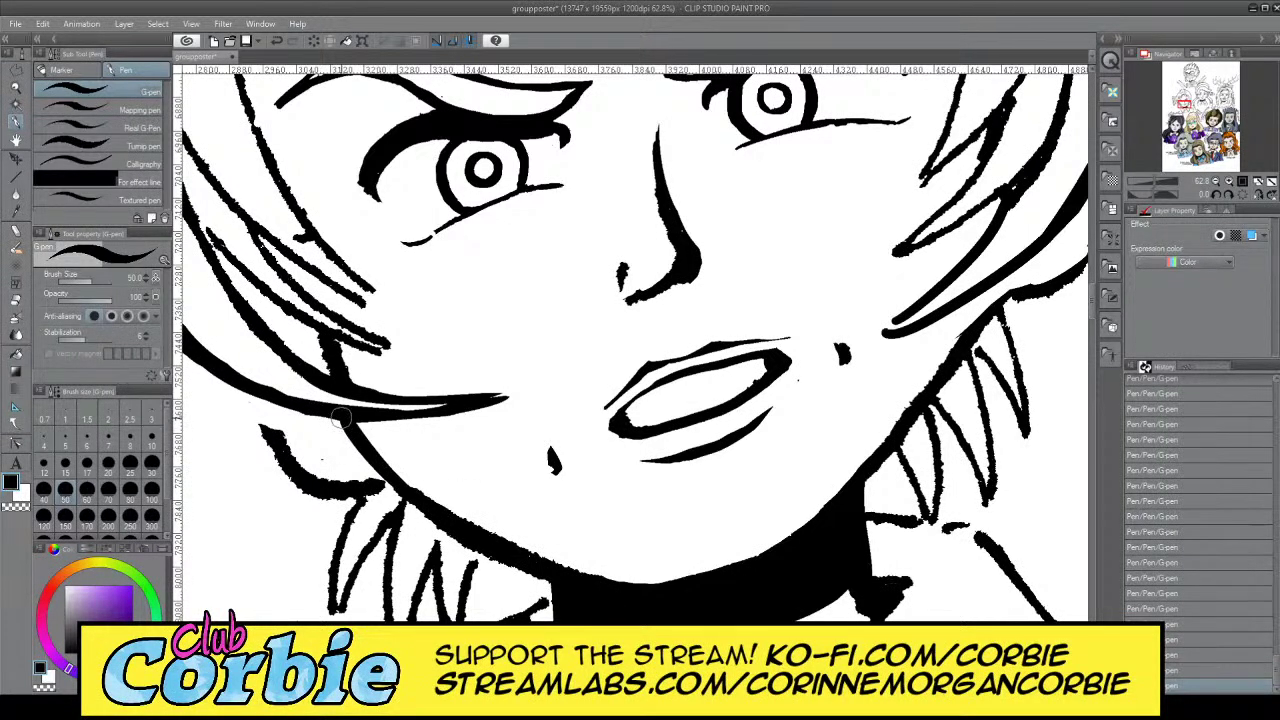
drag(340, 418, 535, 558)
drag(381, 469, 667, 583)
key(ctrl+z)
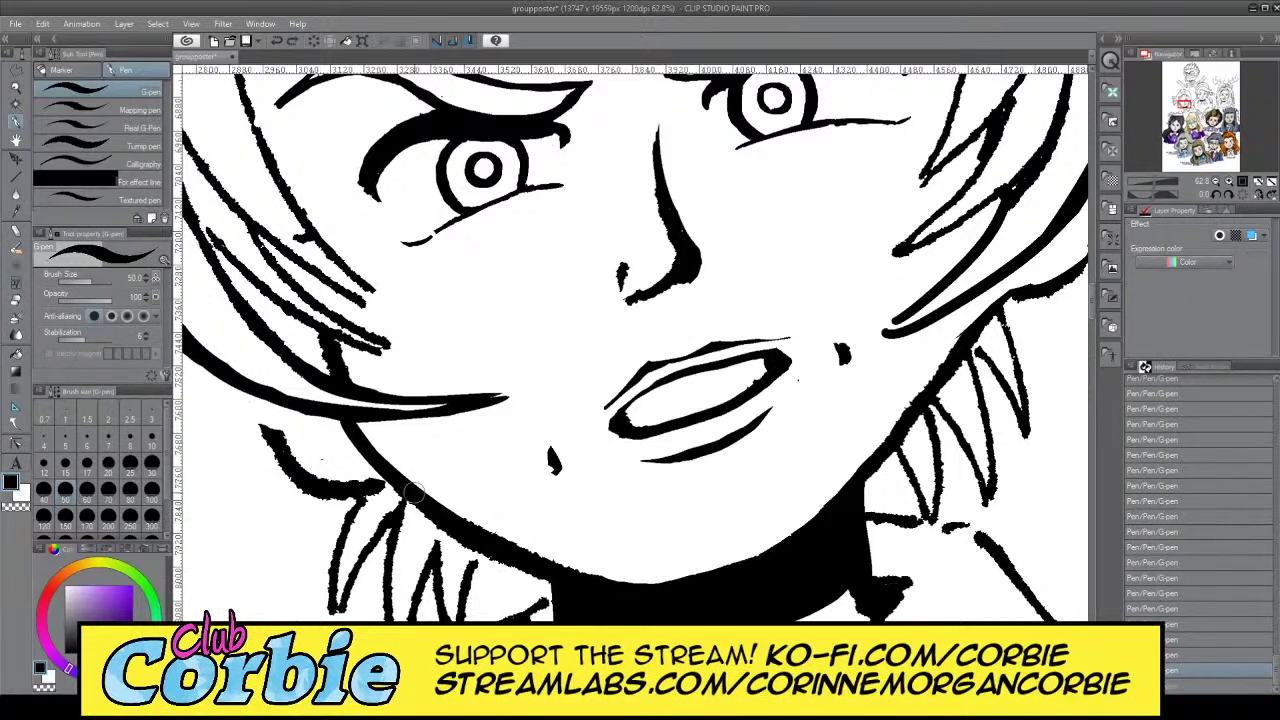
drag(404, 493, 641, 585)
key(ctrl+z)
Smooth the jawline's inner edge with white strokes, undoing the ones that miss
key(x)
drag(461, 499, 583, 563)
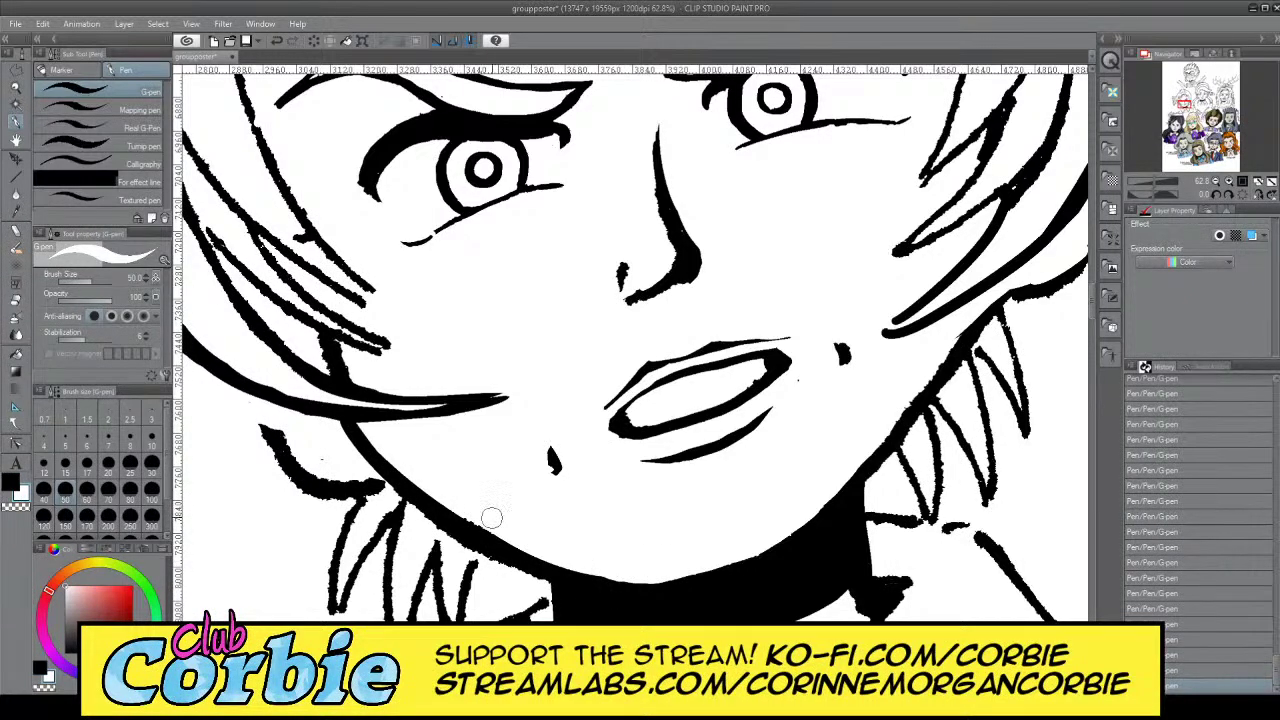
key(ctrl+z)
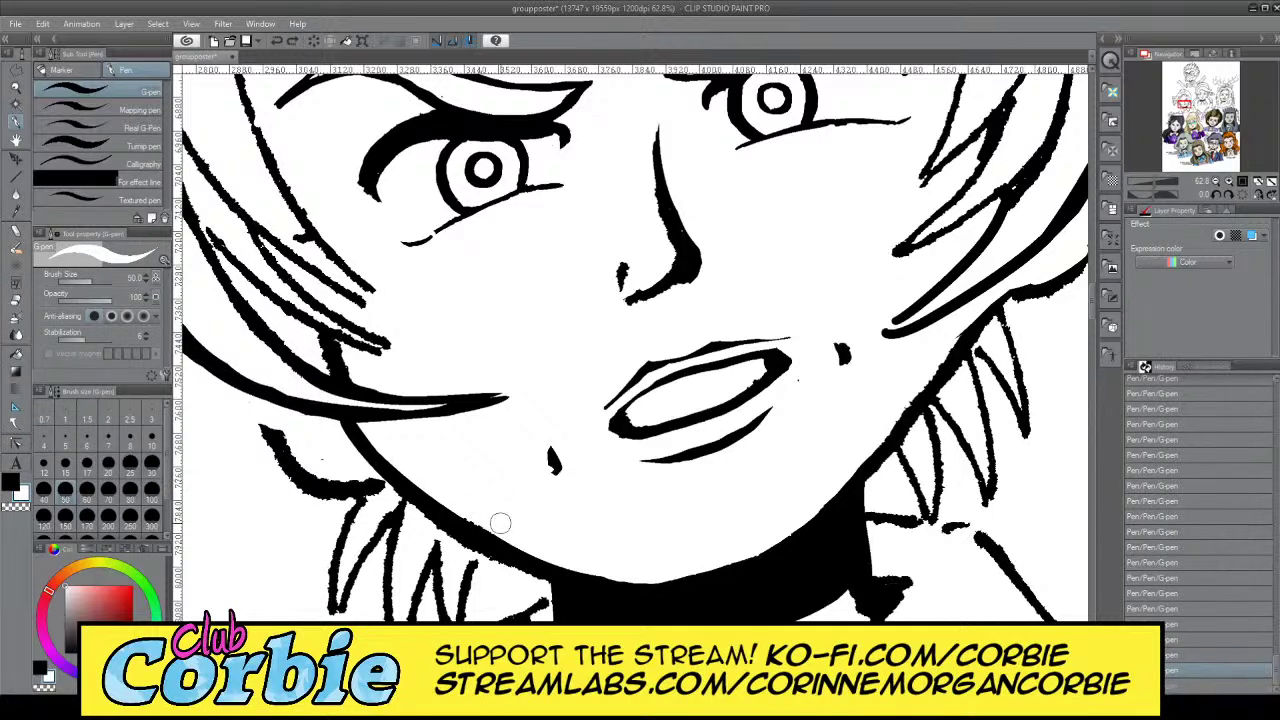
drag(448, 488, 530, 570)
key(x)
key(ctrl+z)
key(x)
Refine the jawline's outer edge between the near hair tip and the neck with white and black strokes, undoing the ones that miss
mouse_move(402, 504)
mouse_down()
mouse_move(527, 565)
mouse_move(425, 525)
mouse_up()
key(ctrl+z)
drag(520, 563, 534, 578)
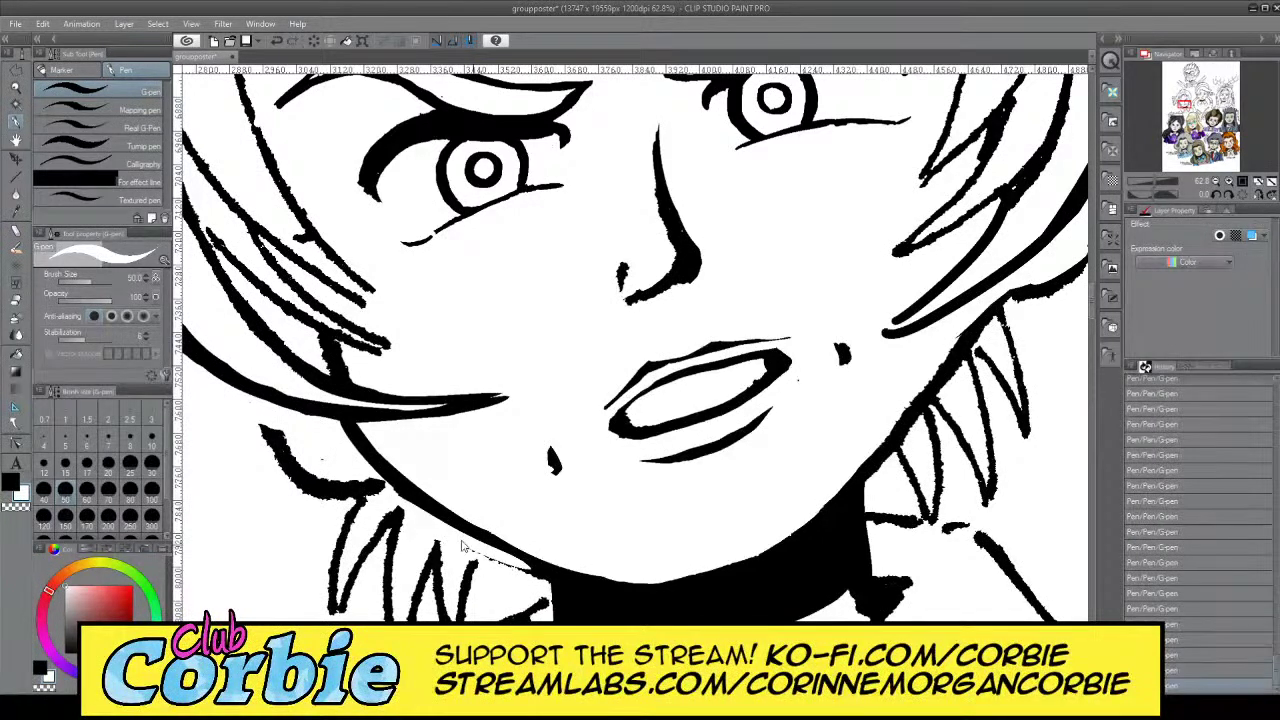
key(ctrl+z)
mouse_move(398, 510)
mouse_down()
mouse_move(499, 568)
mouse_move(551, 578)
mouse_up()
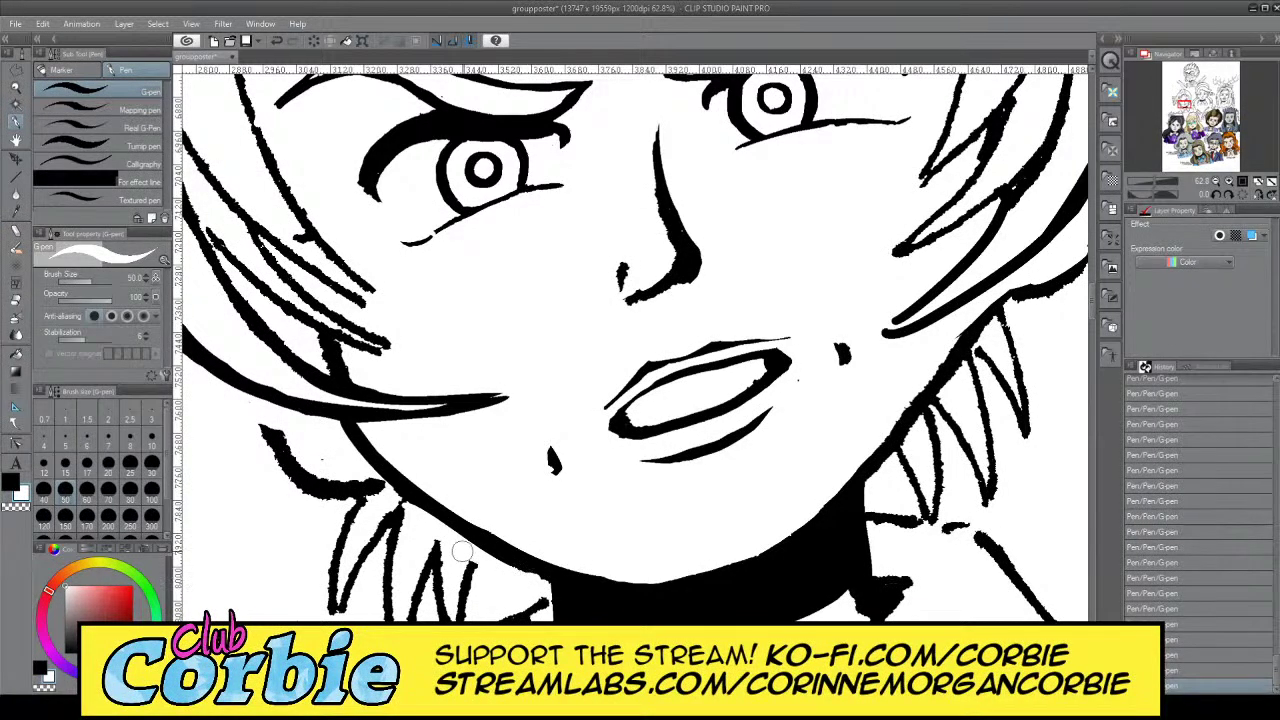
key(ctrl+z)
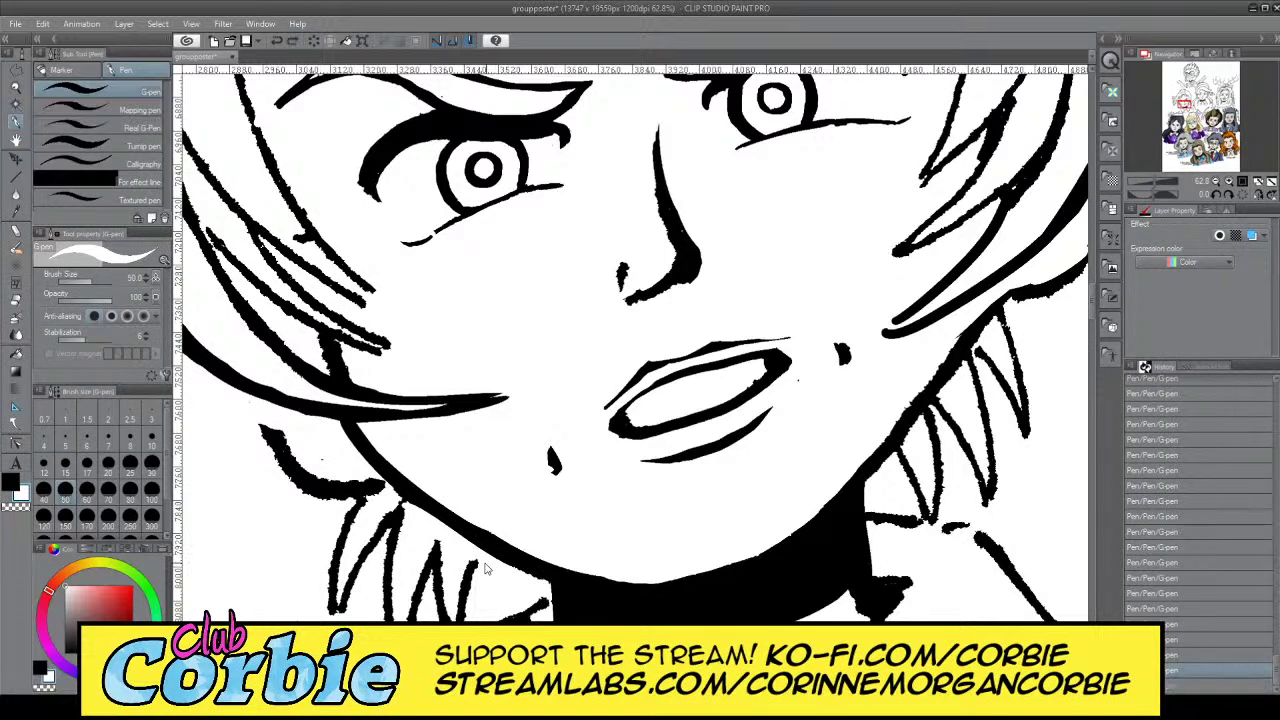
mouse_move(455, 544)
mouse_down()
mouse_move(529, 578)
mouse_move(483, 563)
mouse_move(508, 564)
mouse_move(489, 549)
mouse_move(577, 580)
mouse_up()
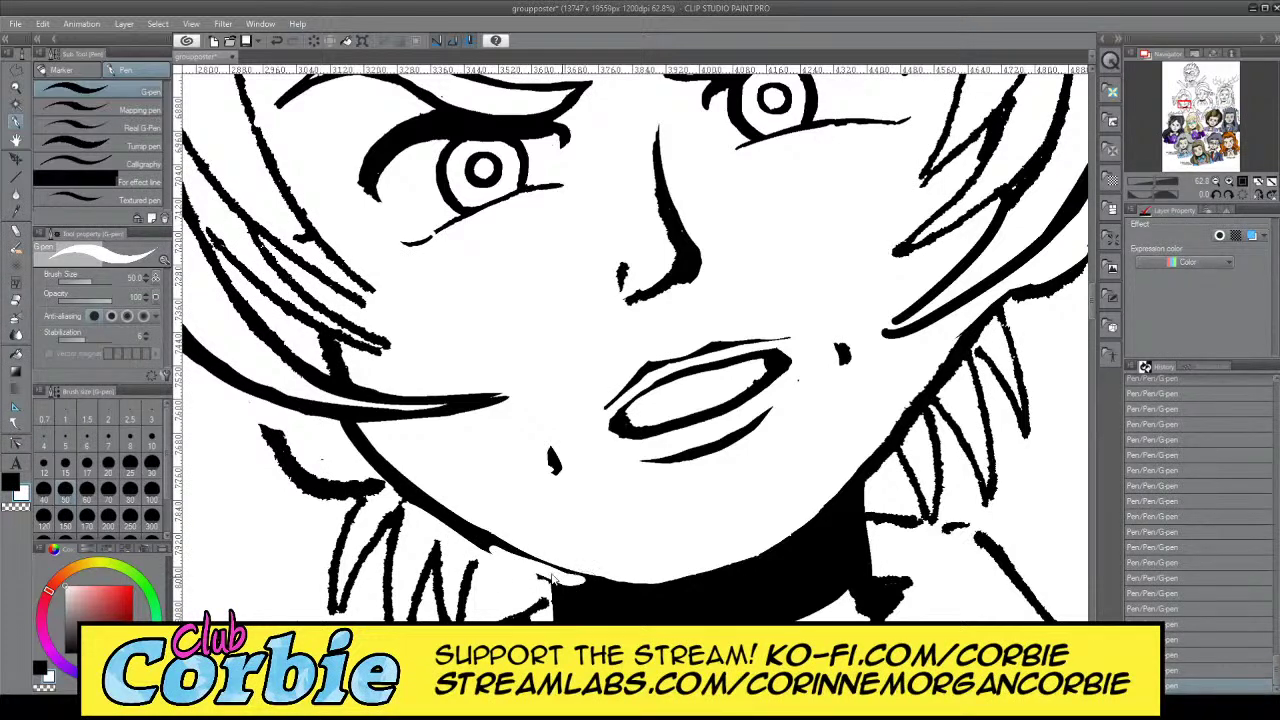
key(ctrl+z)
key(x)
mouse_move(500, 553)
mouse_down()
mouse_move(606, 578)
mouse_move(582, 584)
mouse_up()
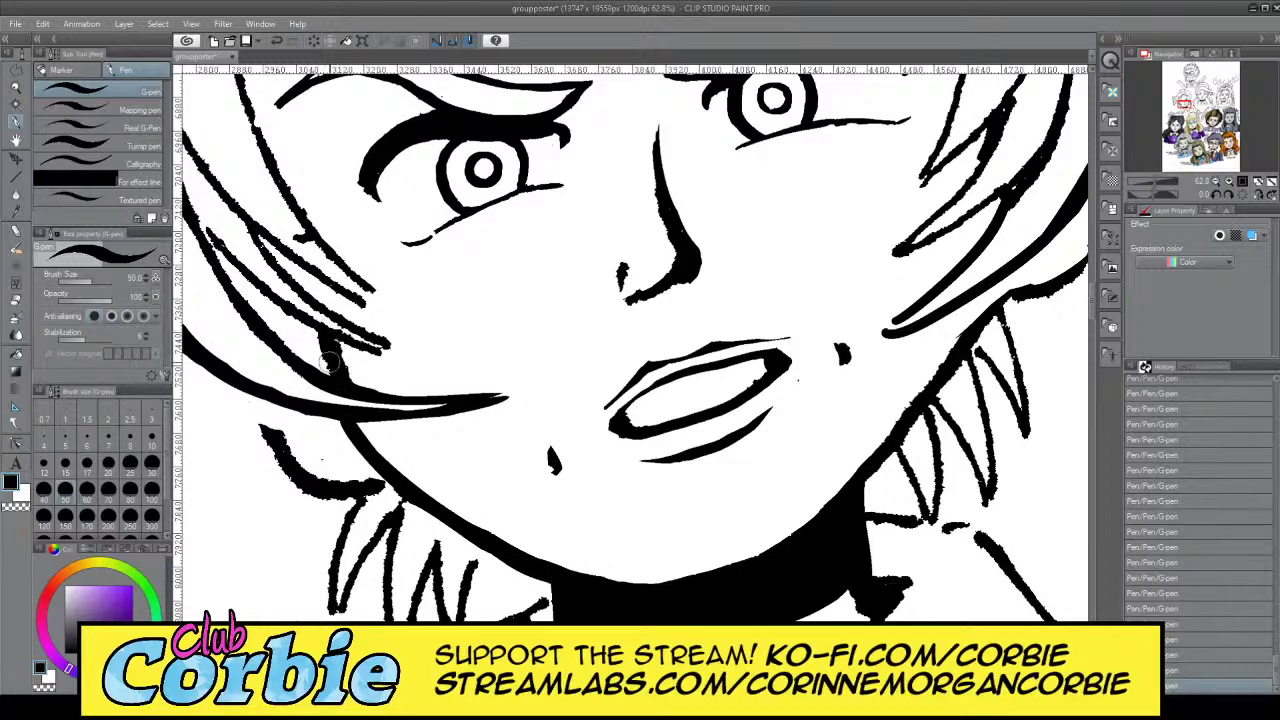
key(ctrl+z)
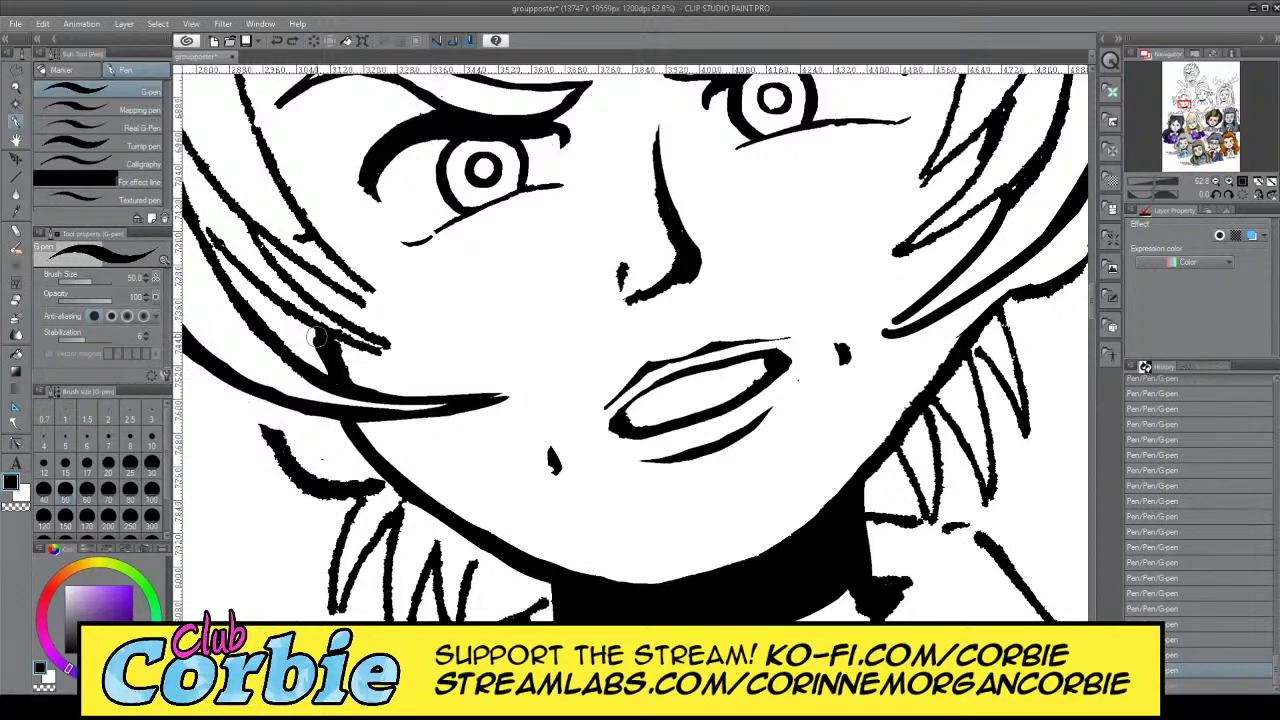
Thicken the short cheek line between the near-side hair tips with black, trying a white trim along its inner edge
drag(316, 330, 339, 386)
key(ctrl+z)
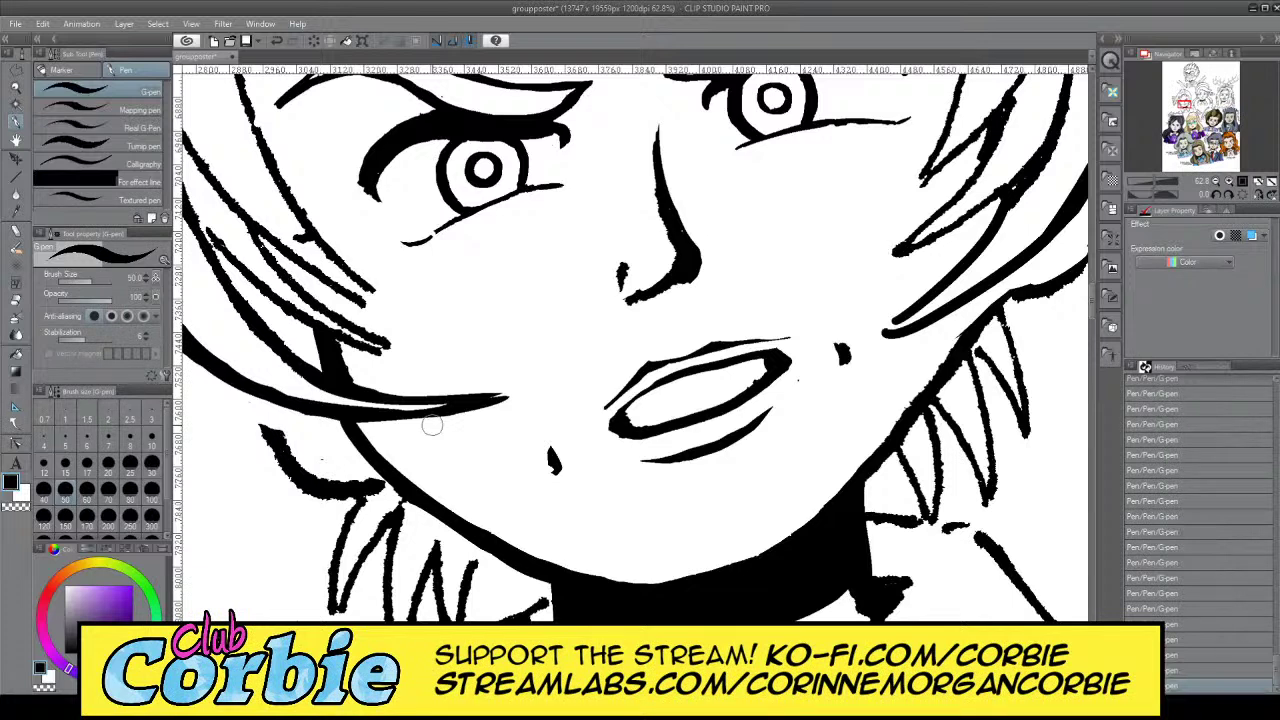
key(x)
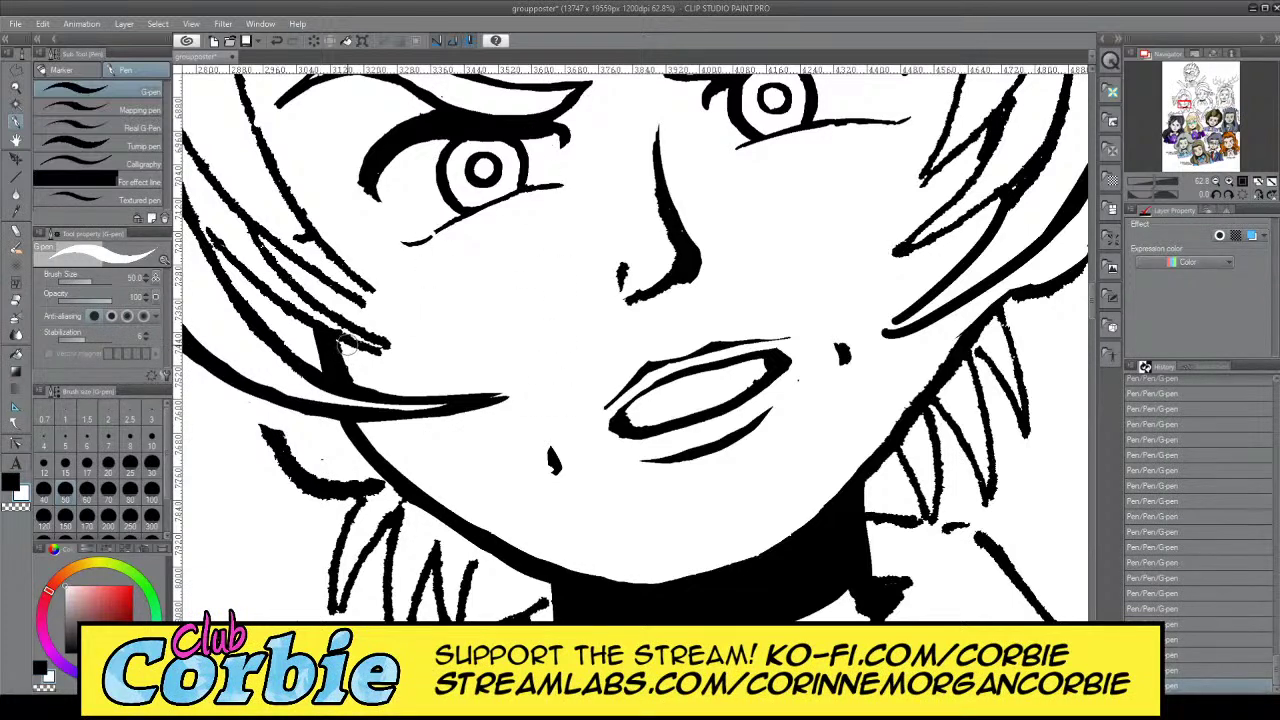
drag(347, 345, 353, 375)
key(ctrl+z)
Ink the near ear lobe from the hair strand down and across to the jawline in black, undoing the misplaced strokes
key(x)
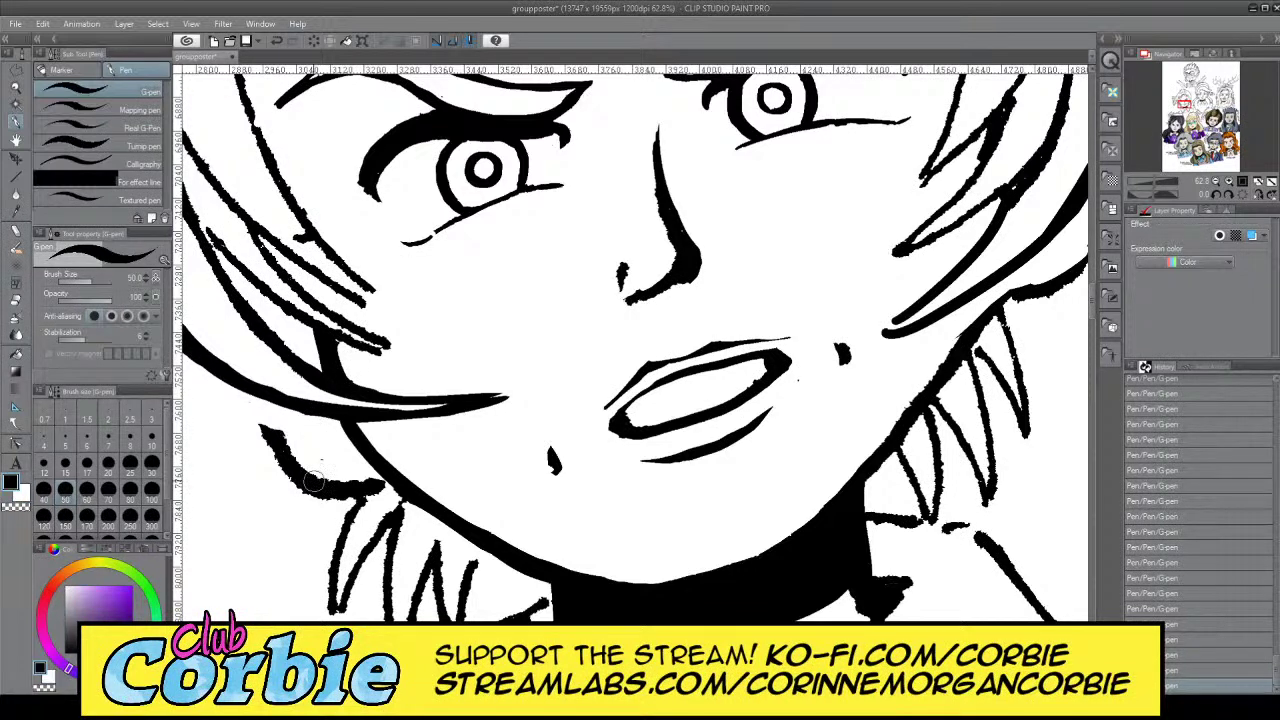
drag(318, 475, 390, 487)
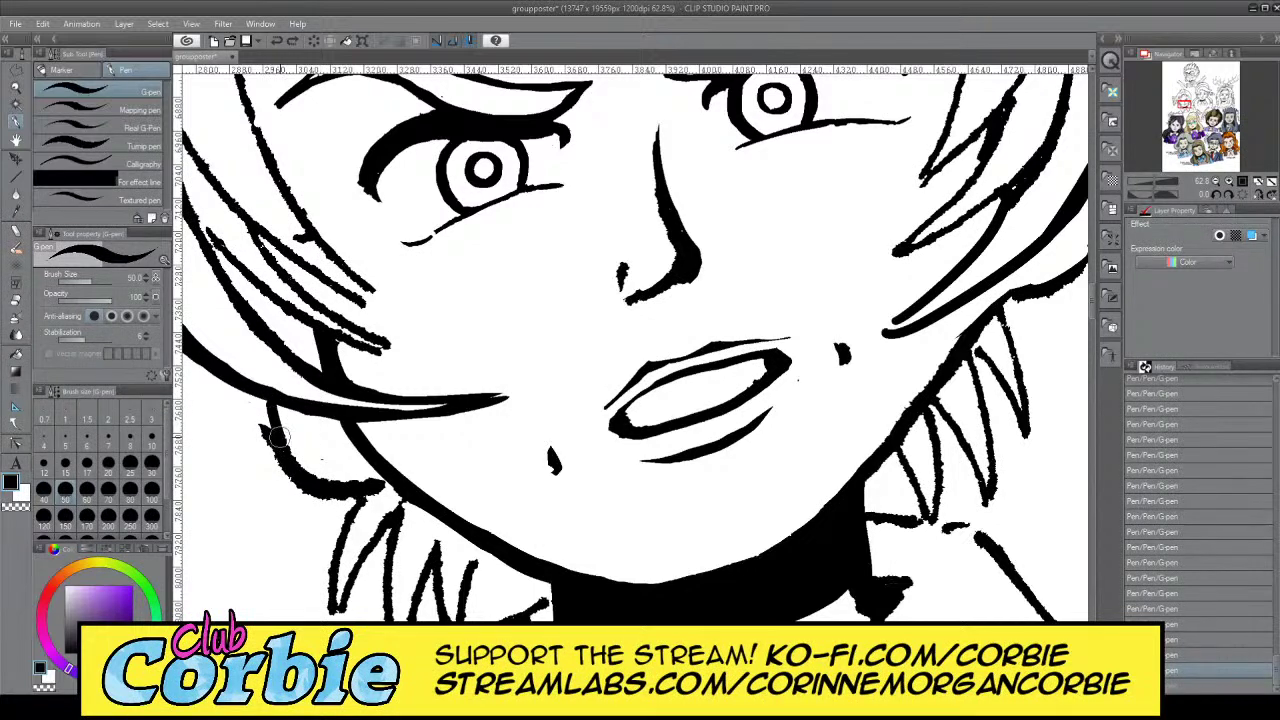
drag(250, 386, 296, 475)
key(ctrl+z)
key(ctrl+z)
drag(257, 398, 284, 463)
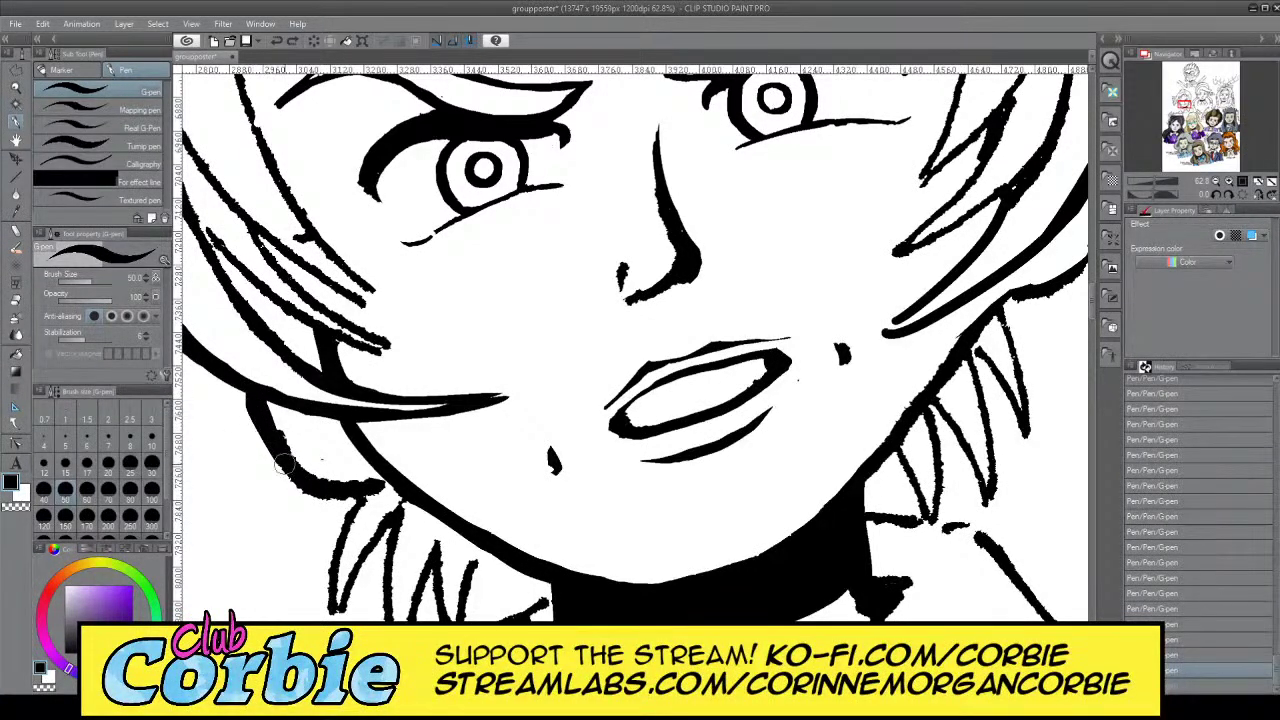
key(ctrl+z)
mouse_move(253, 396)
mouse_down()
mouse_move(296, 478)
mouse_move(305, 485)
mouse_move(270, 404)
mouse_move(303, 469)
mouse_move(329, 489)
mouse_move(381, 492)
mouse_move(332, 477)
mouse_up()
key(ctrl+z)
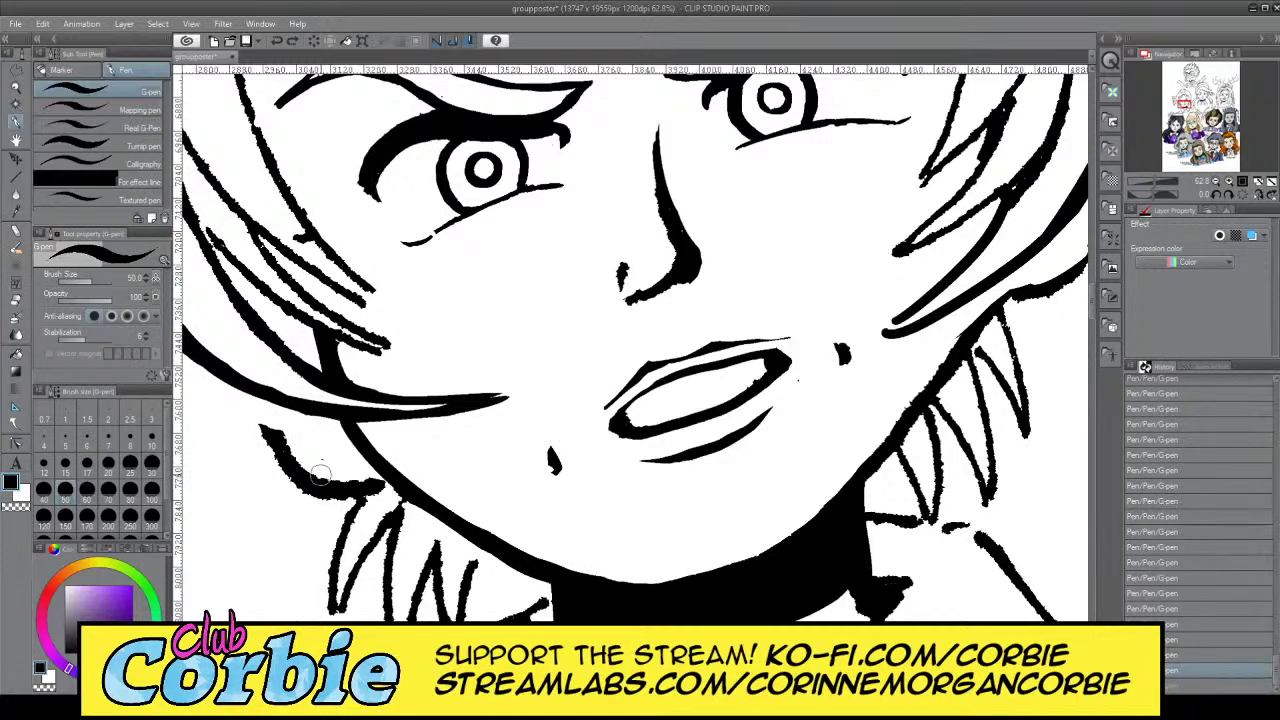
drag(335, 493, 402, 492)
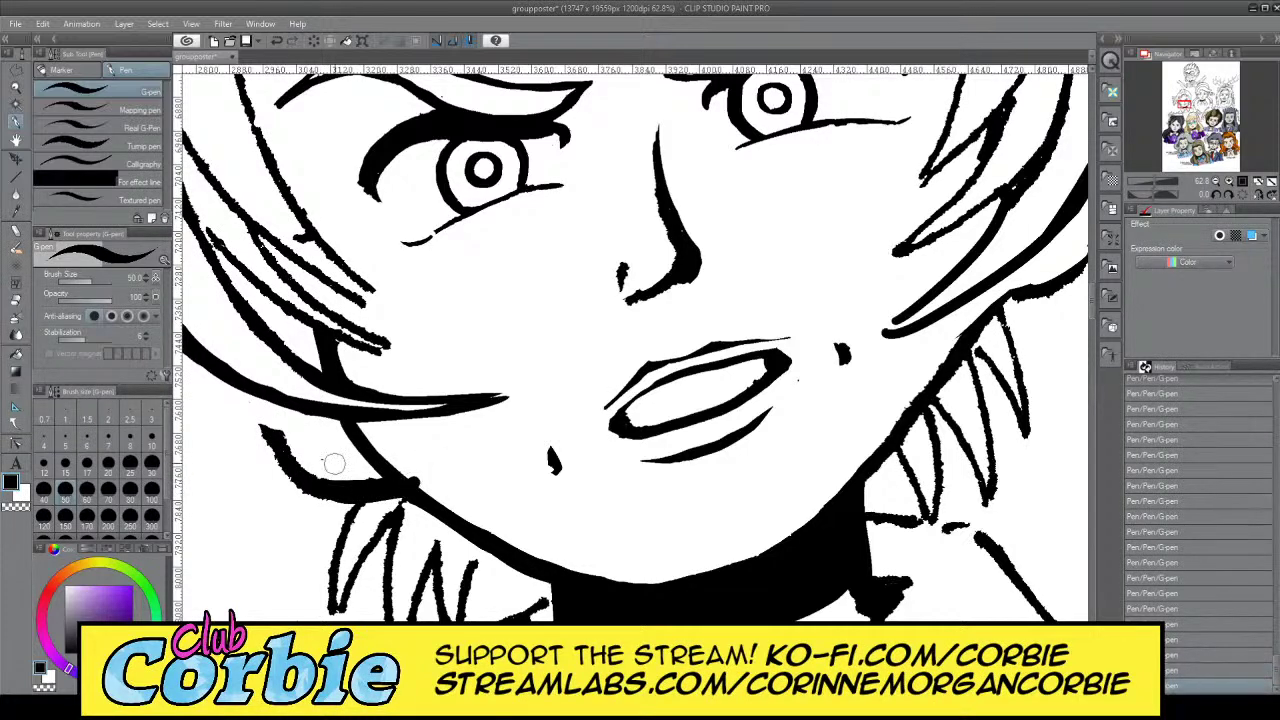
drag(275, 408, 305, 471)
drag(261, 403, 310, 486)
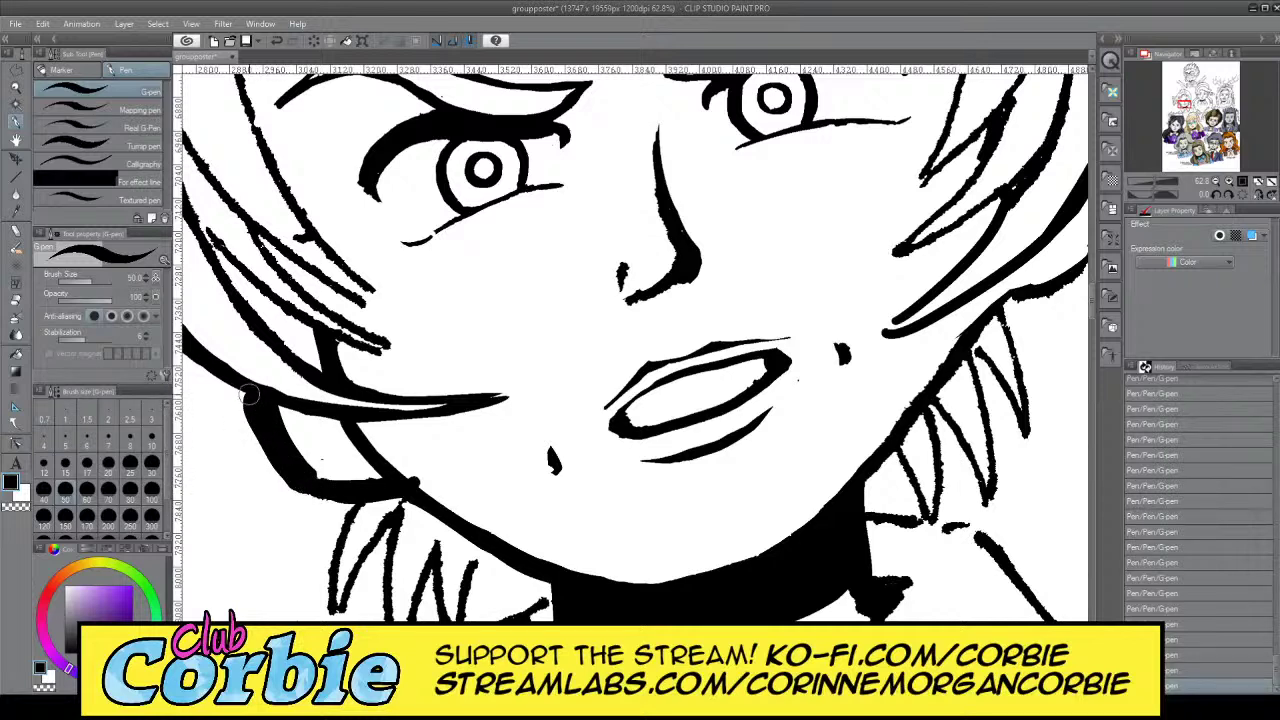
Trim the ear lobe's inner edge and the overrun across the jawline with white, and touch up the hair strand's underside in black
key(x)
drag(287, 432, 322, 472)
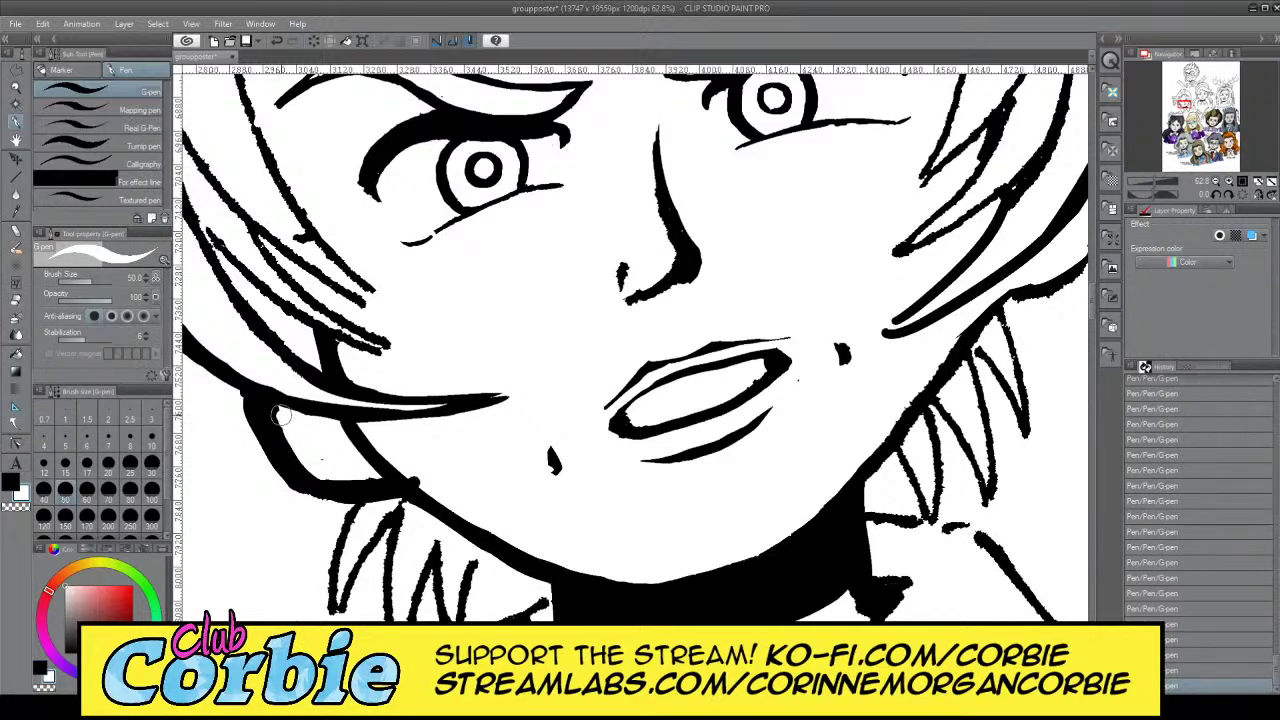
drag(281, 414, 297, 443)
drag(404, 473, 436, 491)
key(x)
drag(265, 400, 348, 420)
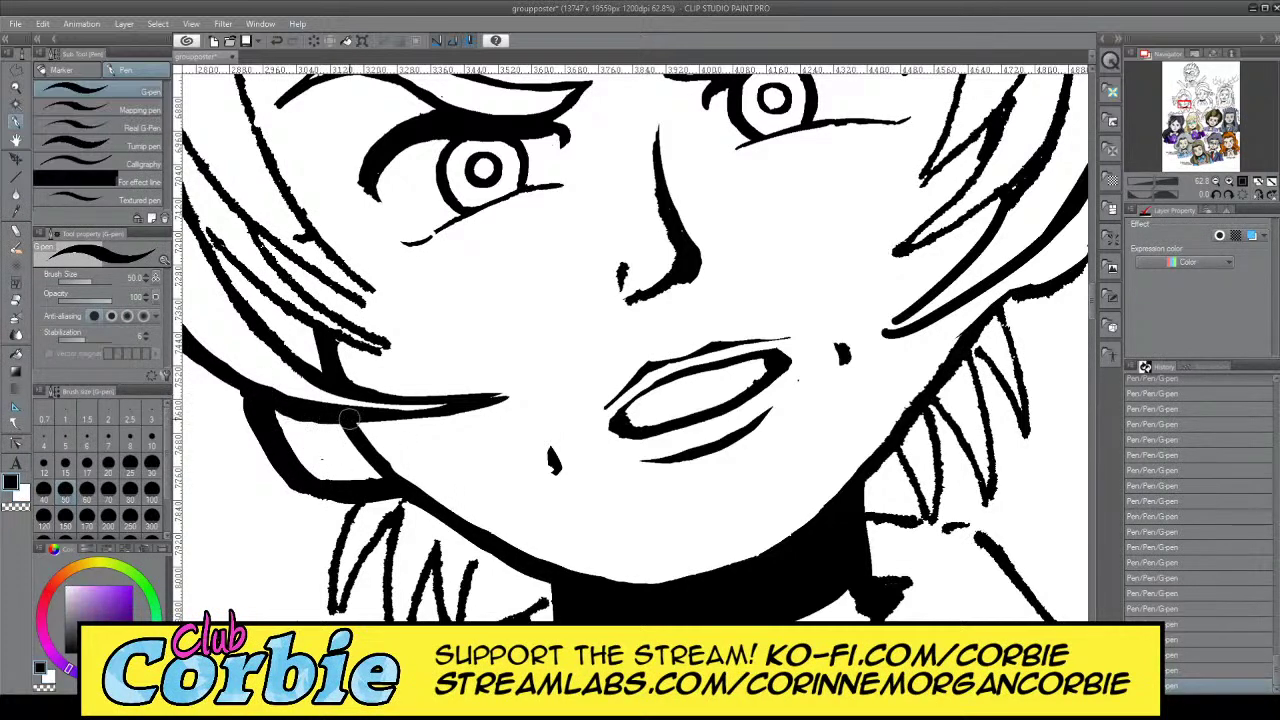
Smooth the inner edge of the far-side jawline from the neck shadow up toward the hair with a white G-pen stroke
click(18, 88)
drag(427, 300, 525, 248)
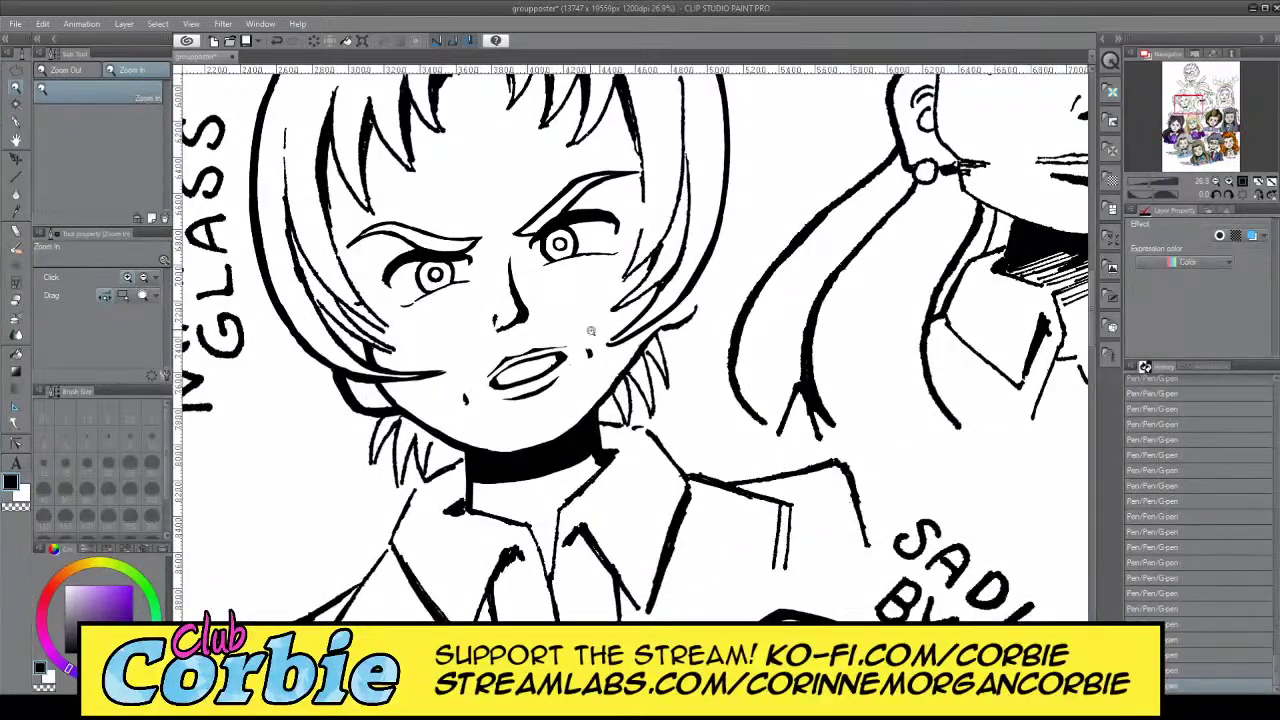
scroll(507, 393, down, 3)
scroll(509, 457, up, 3)
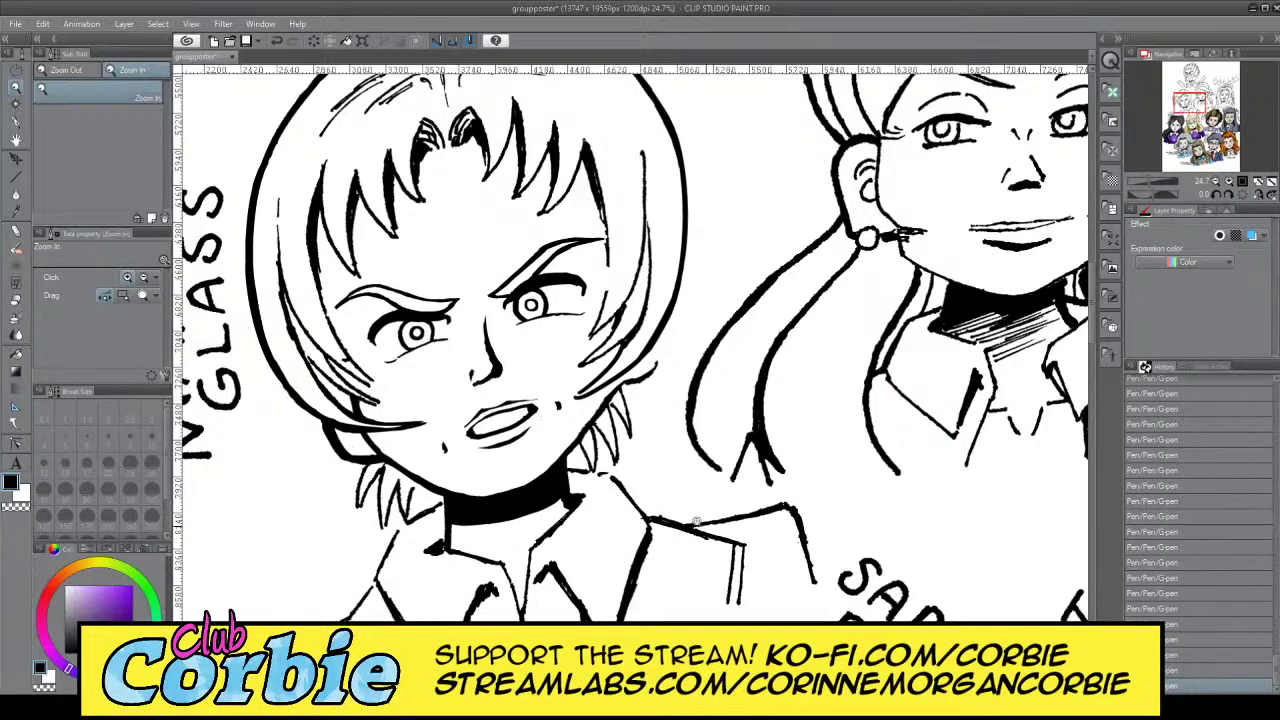
scroll(530, 503, up, 4)
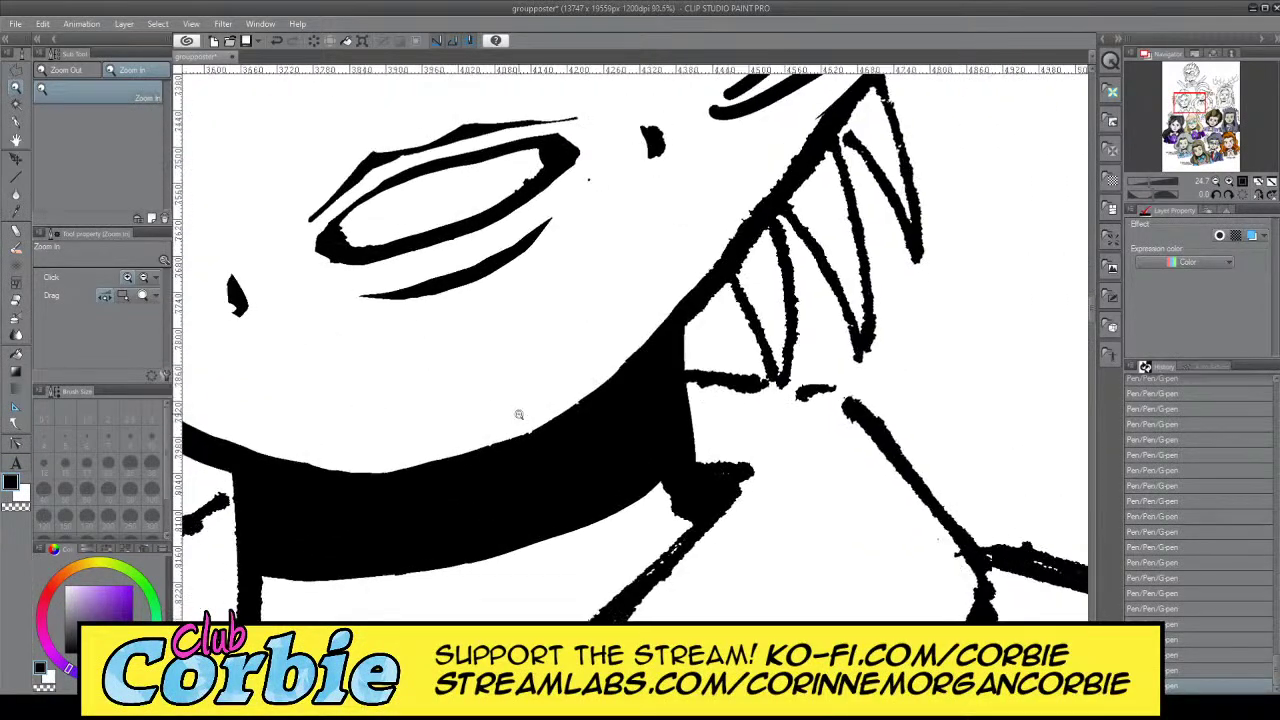
scroll(514, 340, down, 2)
scroll(514, 340, down, 2)
scroll(542, 309, up, 4)
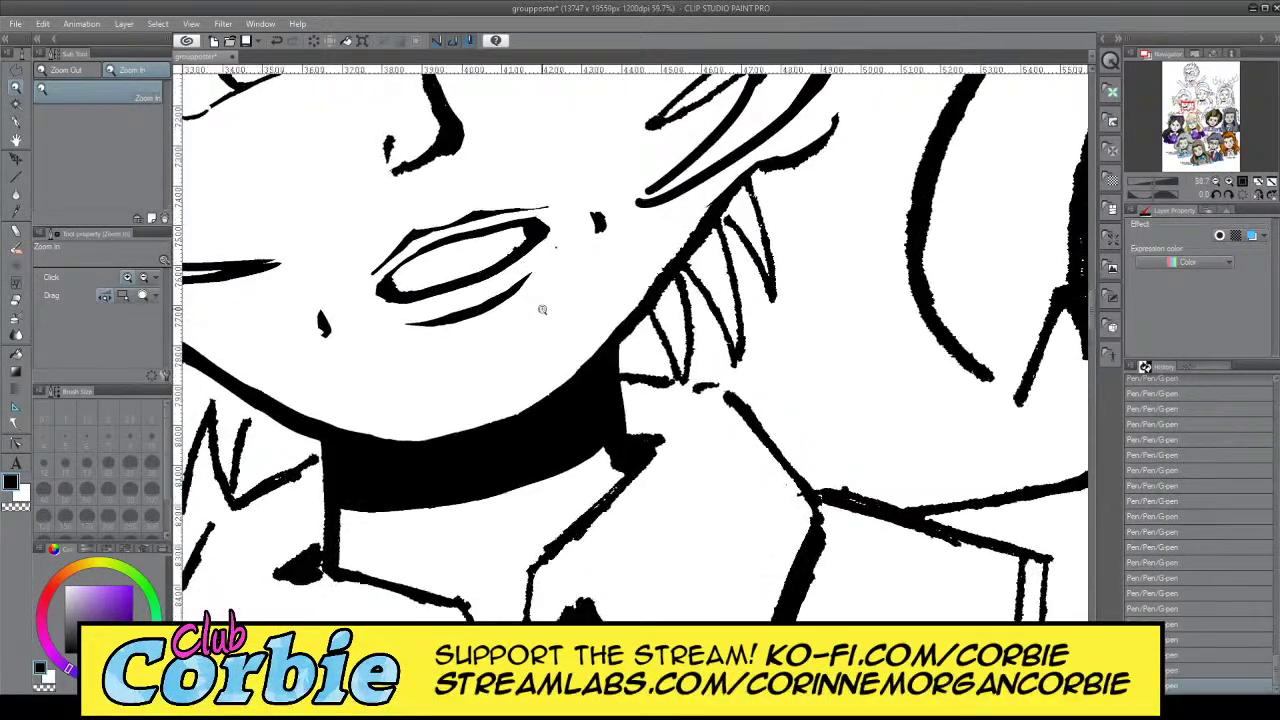
click(17, 121)
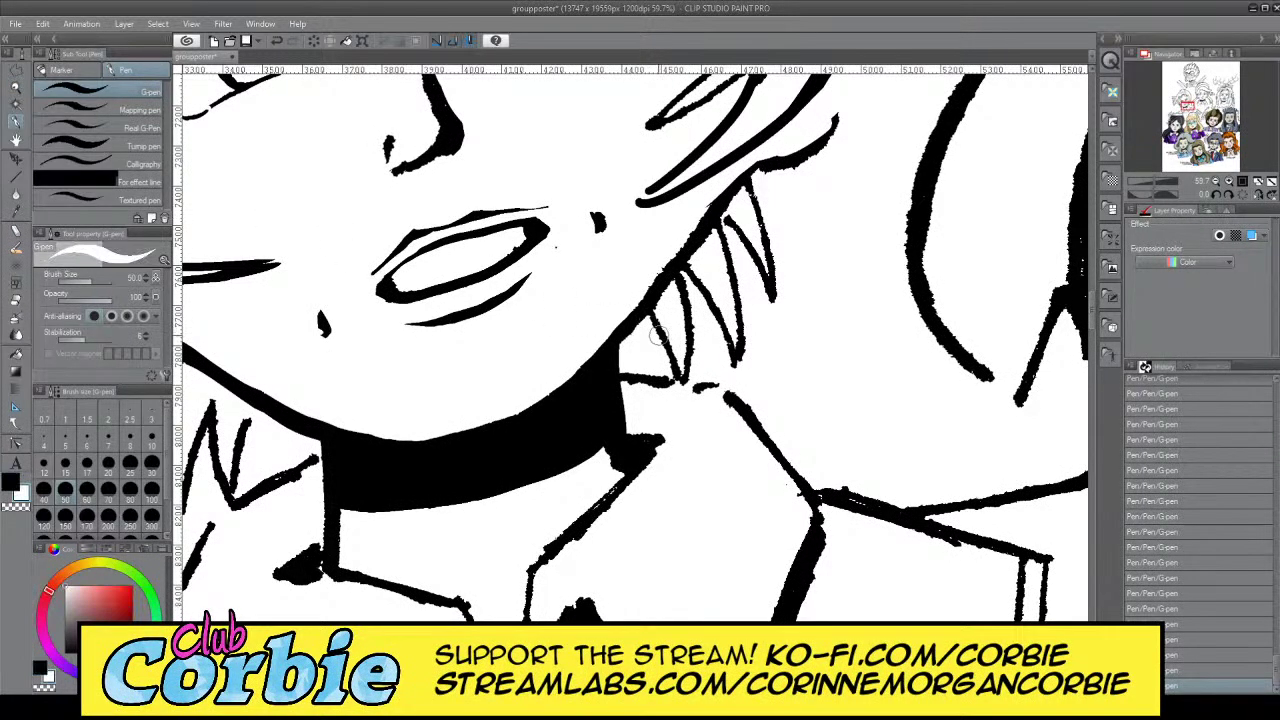
drag(551, 375, 685, 220)
key(ctrl+z)
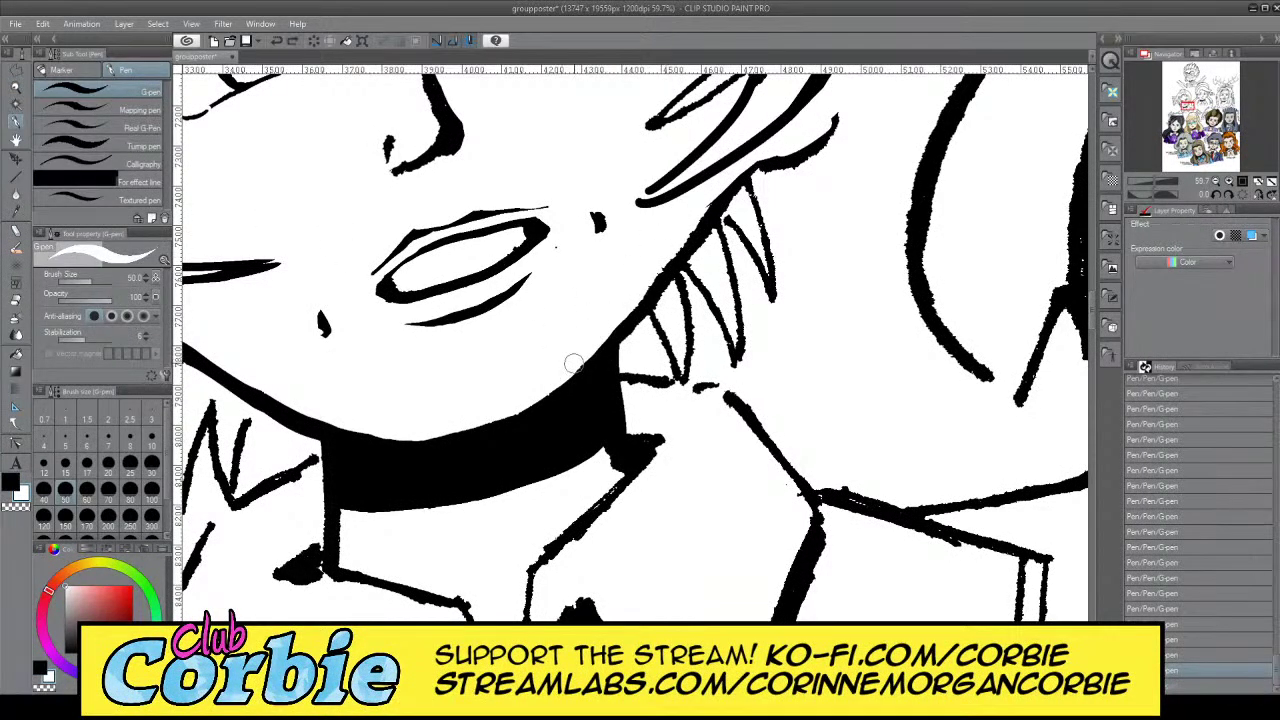
mouse_move(574, 363)
mouse_down()
mouse_move(676, 236)
mouse_move(692, 205)
mouse_up()
Thicken the far-side jawline's outer edge beside the hair spikes with black strokes up to the hair
key(x)
drag(609, 366, 713, 215)
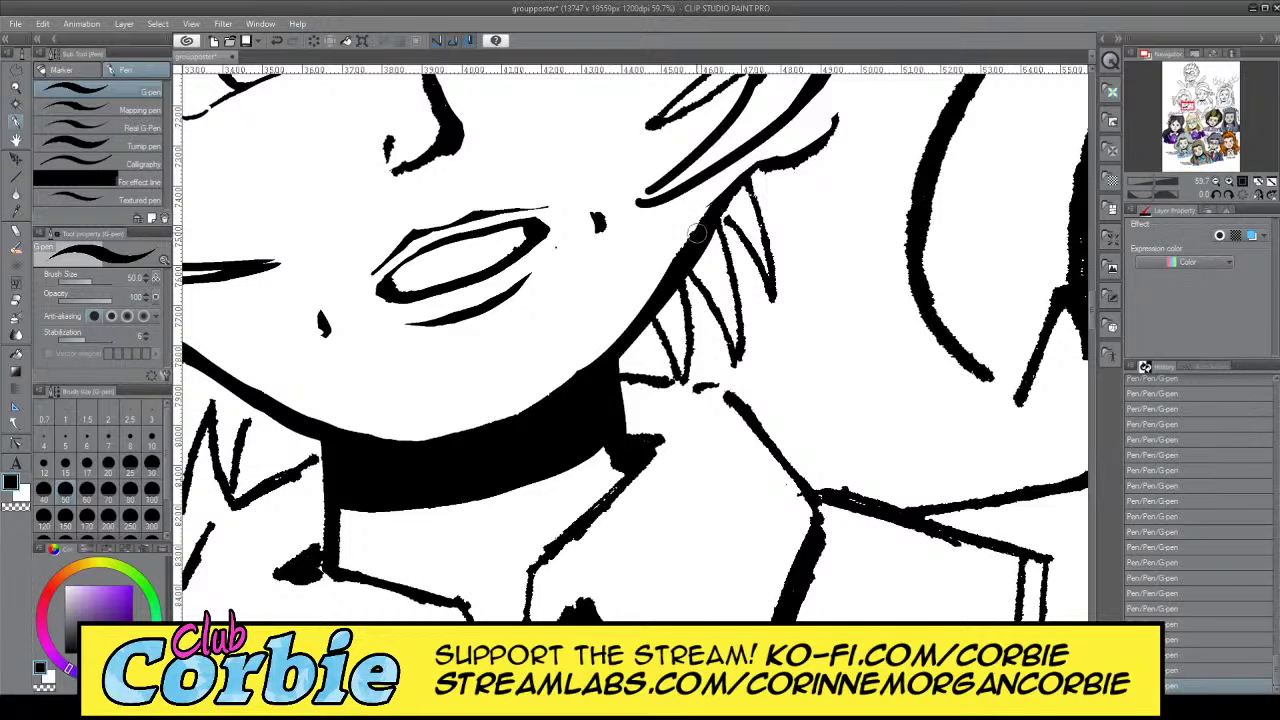
drag(692, 257, 738, 187)
Even out the far-side jawline's thickness from the neck shadow to the hair tips with alternating white and black strokes
key(x)
drag(529, 400, 615, 326)
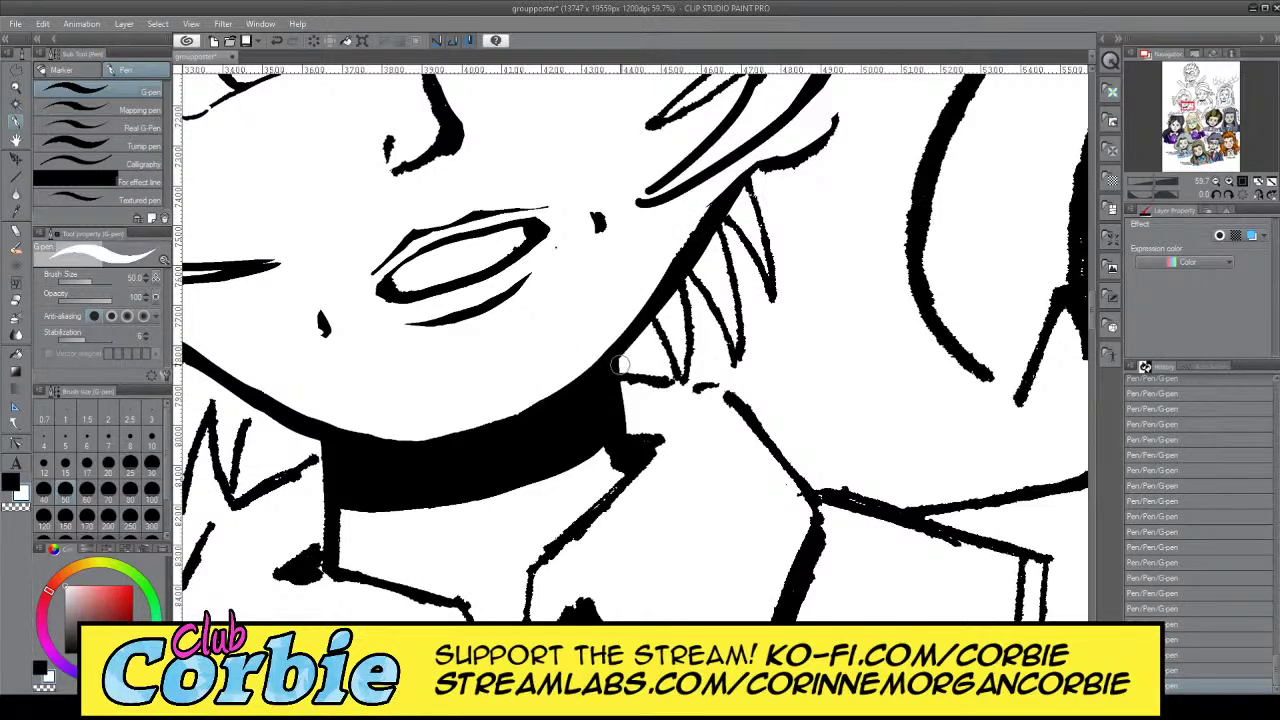
key(x)
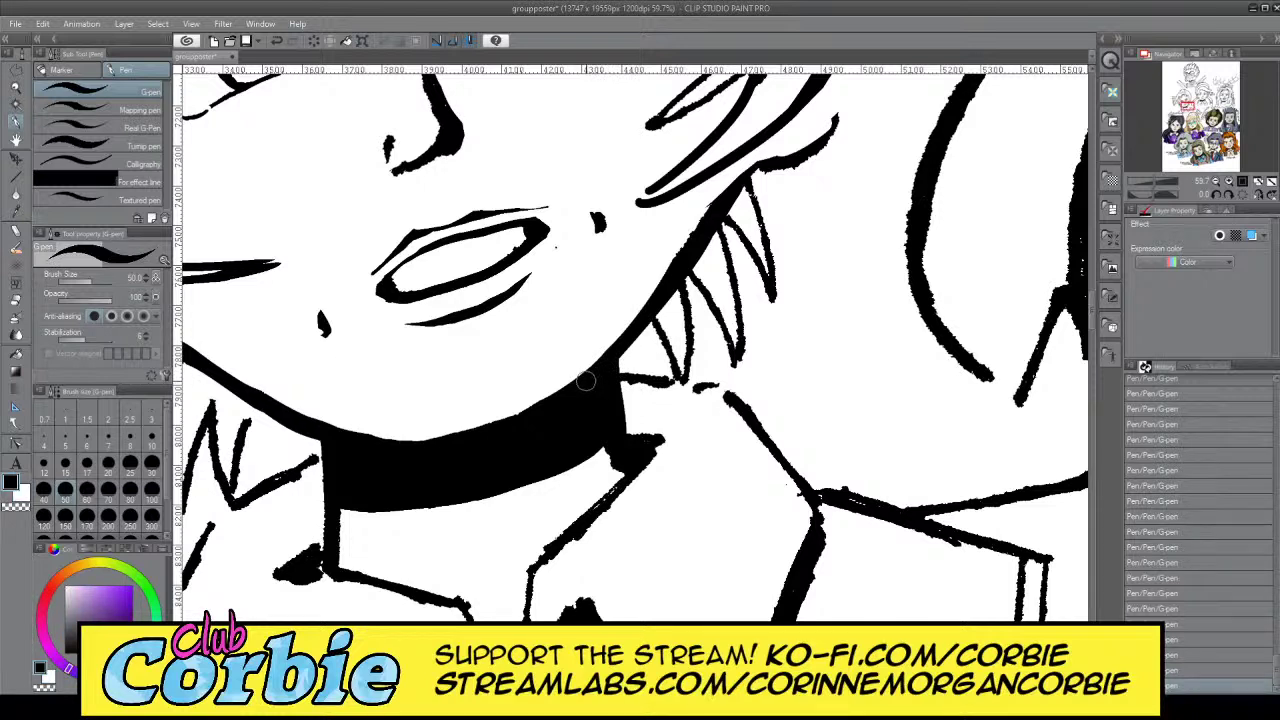
drag(602, 371, 664, 295)
key(x)
drag(656, 270, 705, 200)
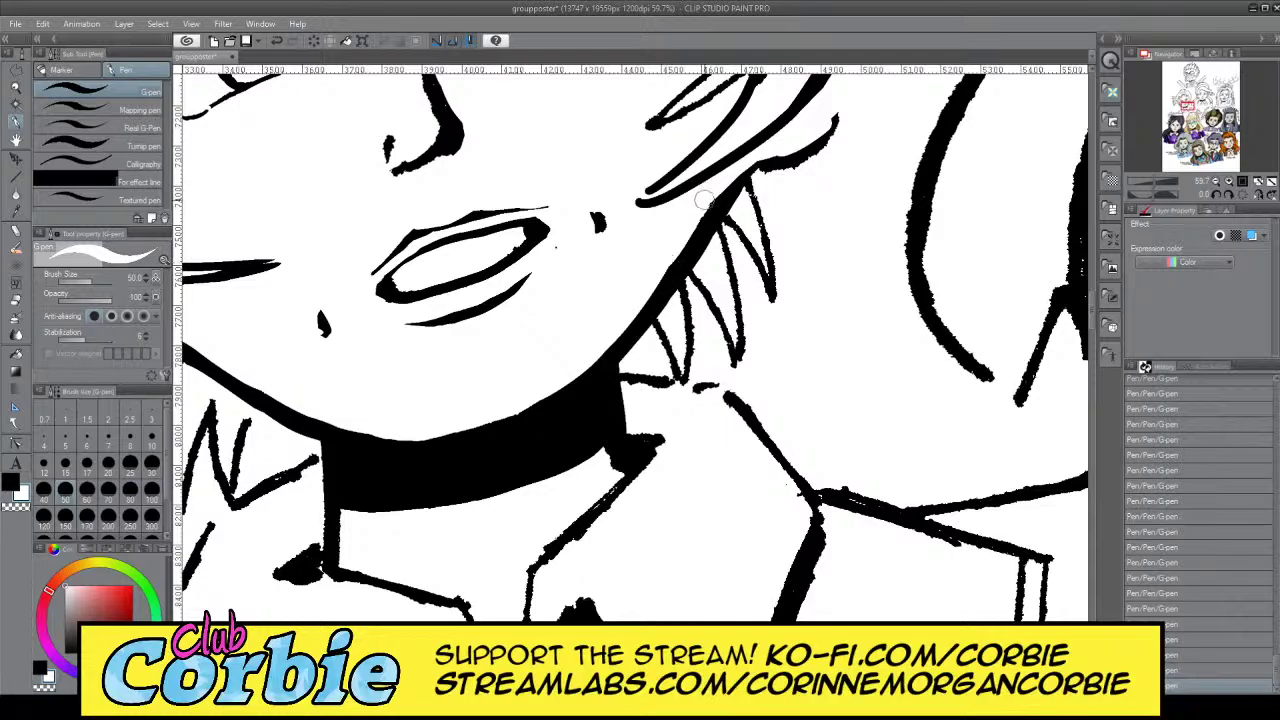
Examine the re-inked head and jawline up close and alongside the neighbouring portraits on the poster
click(19, 90)
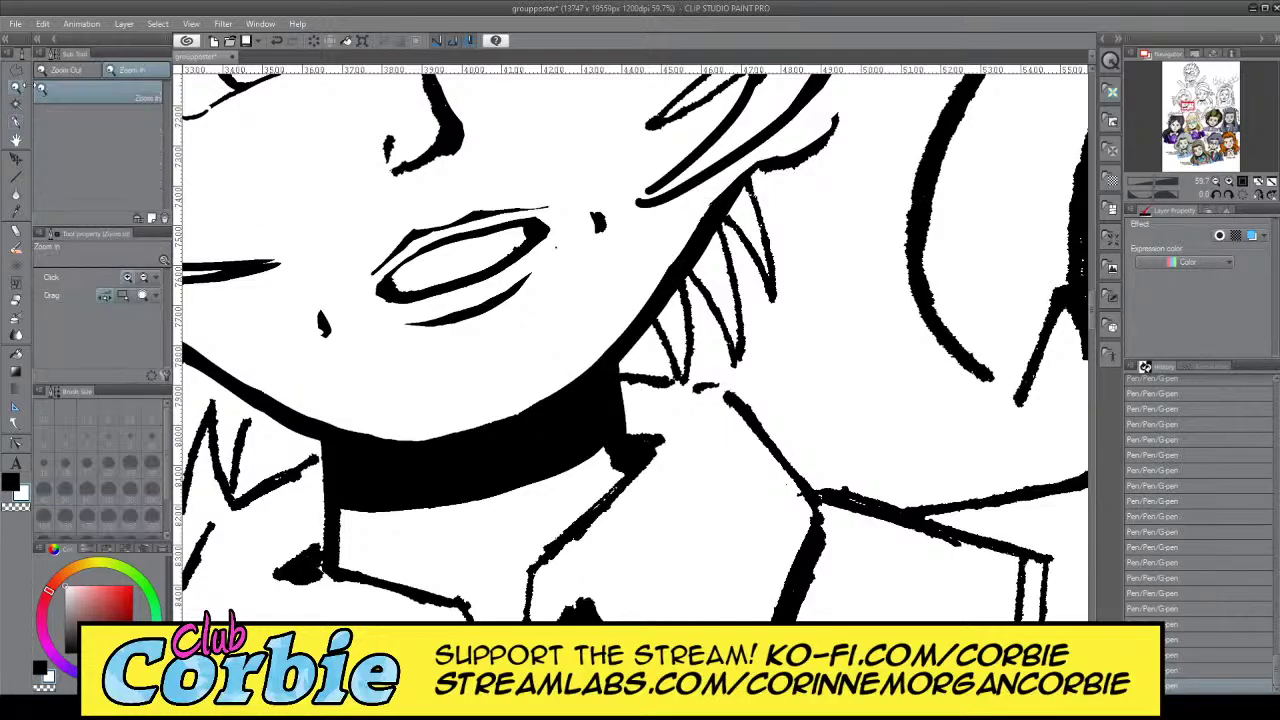
mouse_move(519, 320)
mouse_down()
mouse_move(420, 322)
mouse_move(526, 323)
mouse_up()
scroll(527, 320, up, 3)
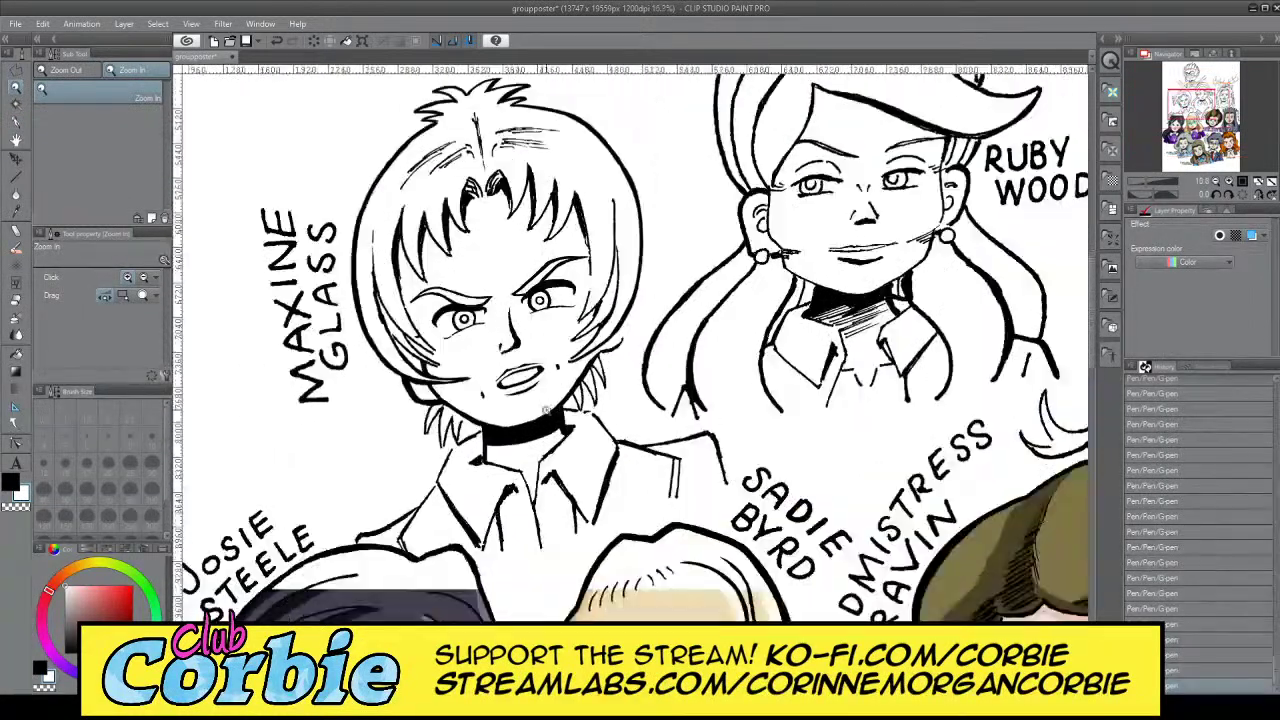
scroll(545, 490, down, 4)
scroll(575, 505, up, 2)
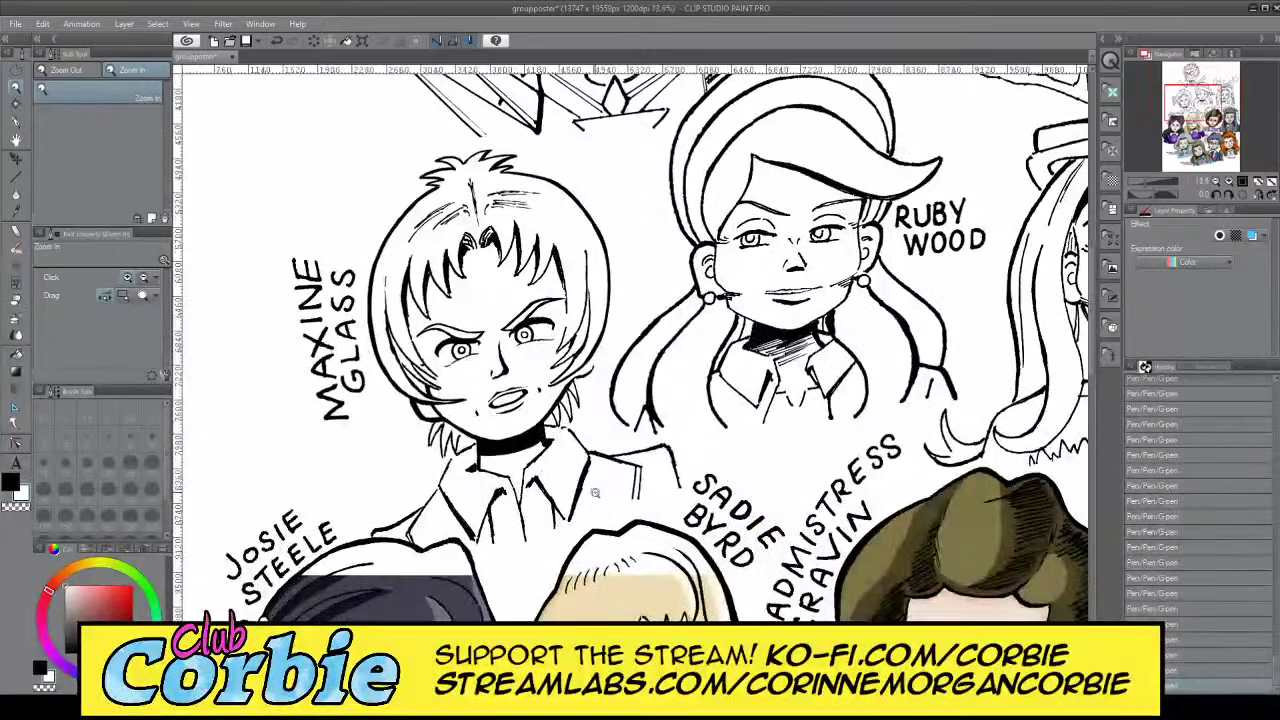
scroll(470, 530, up, 2)
scroll(446, 472, down, 4)
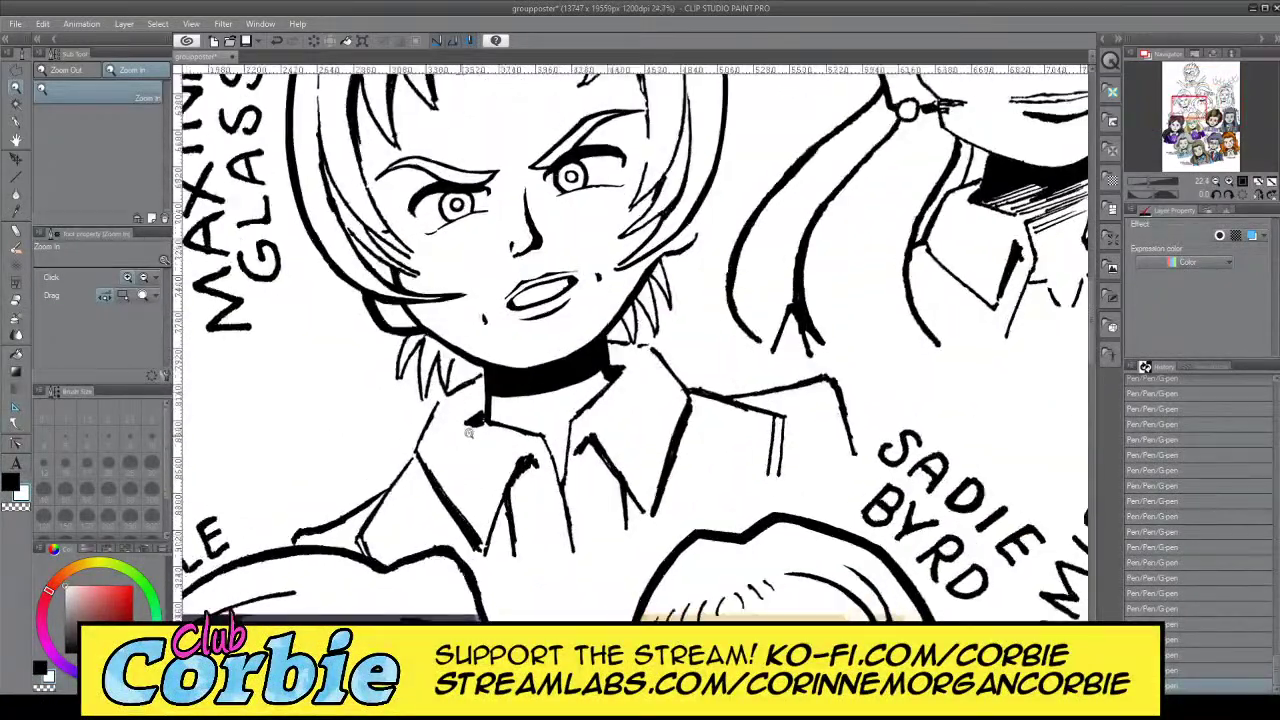
scroll(552, 280, up, 2)
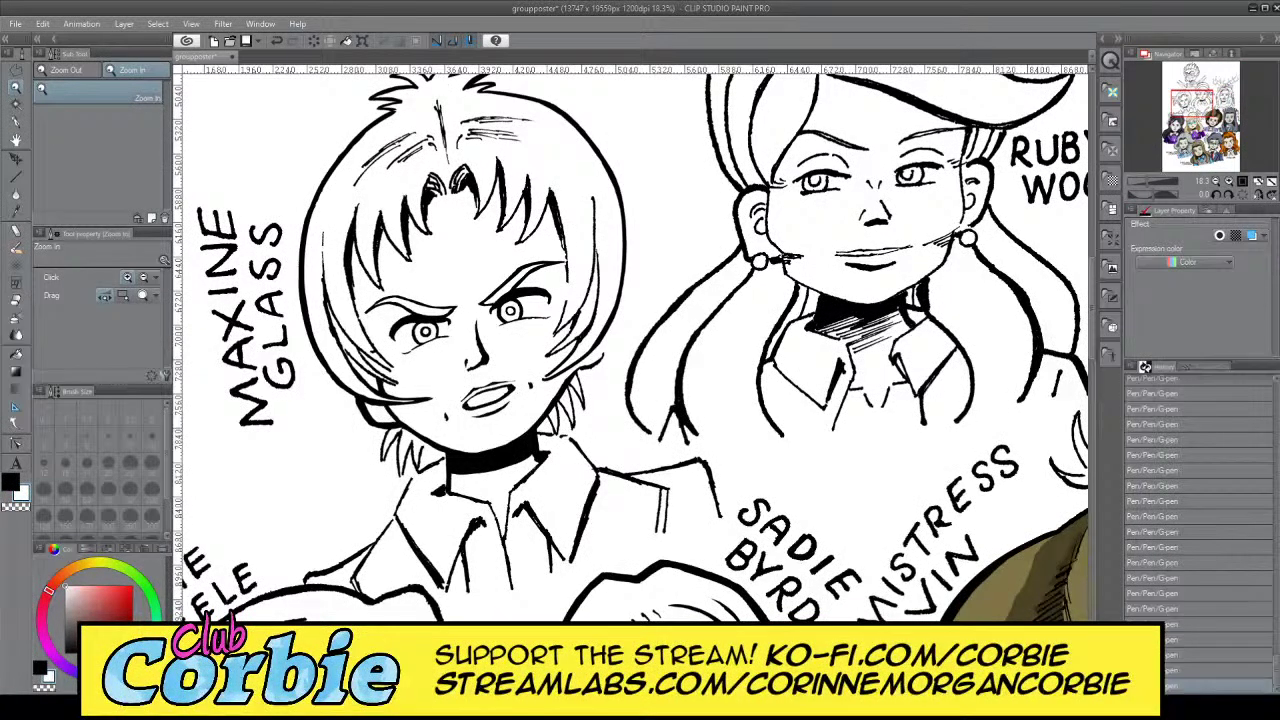
scroll(400, 364, down, 3)
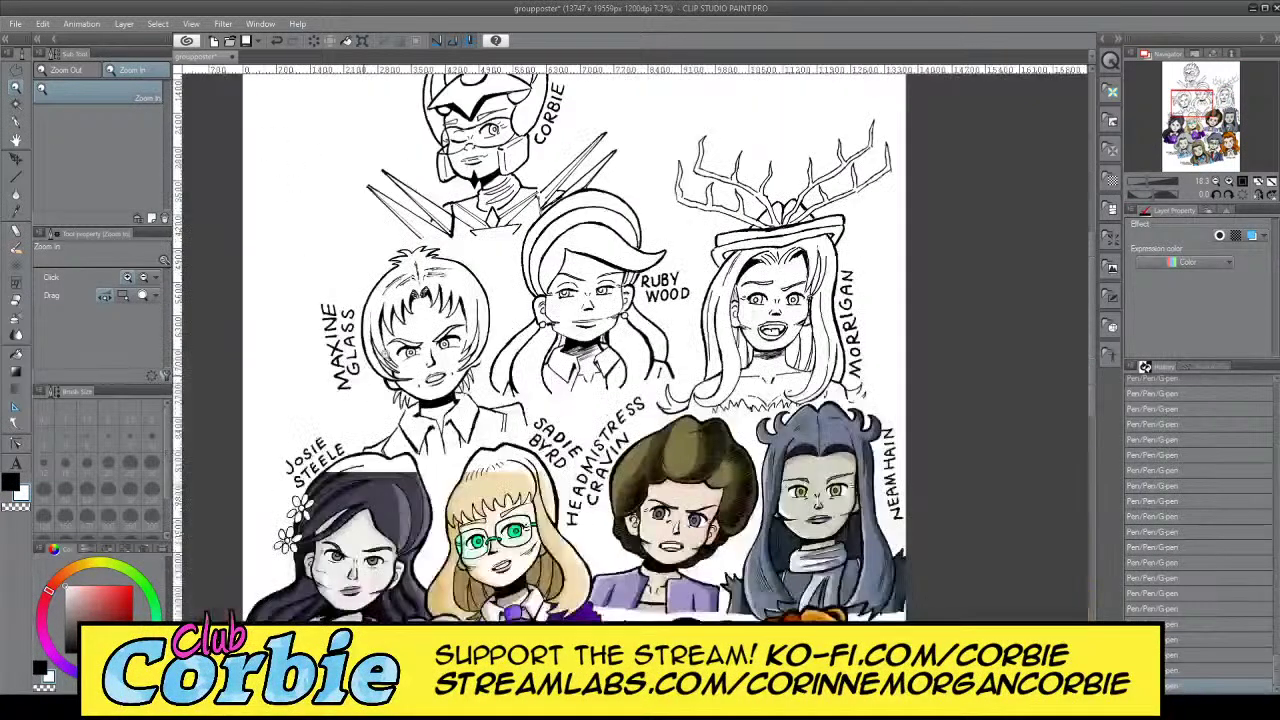
scroll(400, 364, up, 3)
scroll(430, 358, down, 2)
scroll(416, 360, up, 3)
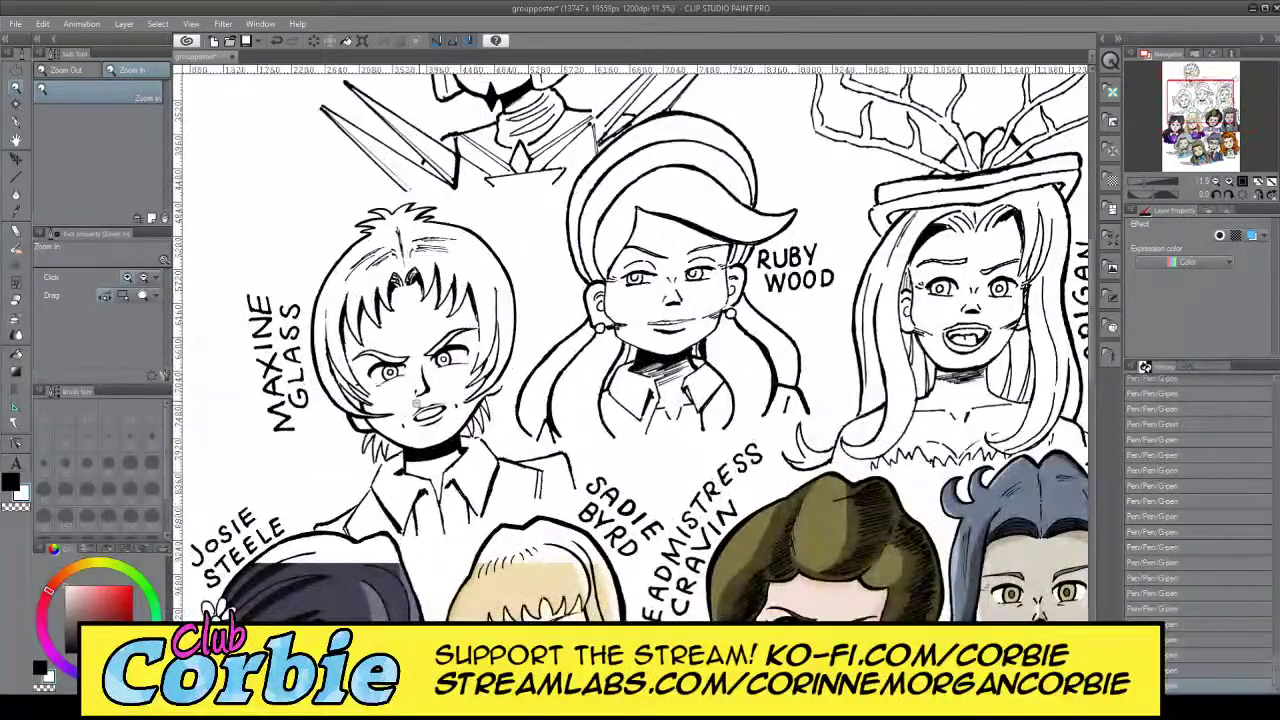
scroll(402, 414, up, 2)
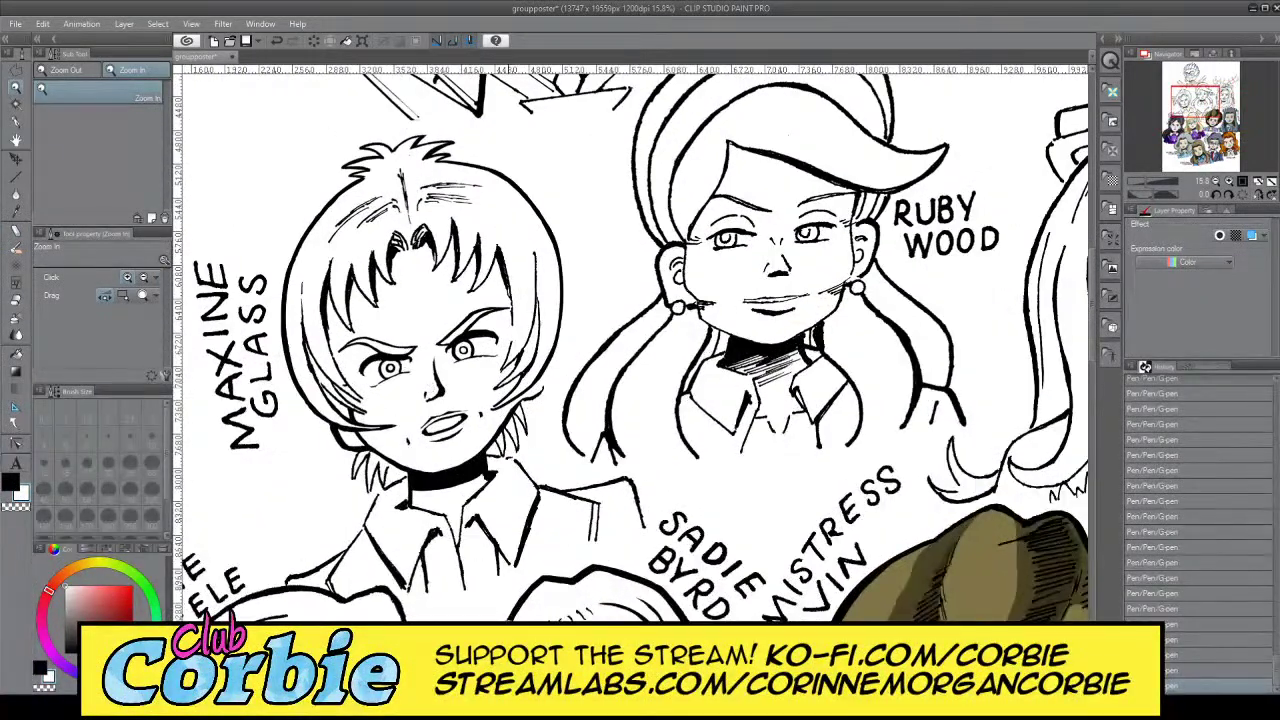
scroll(437, 460, up, 2)
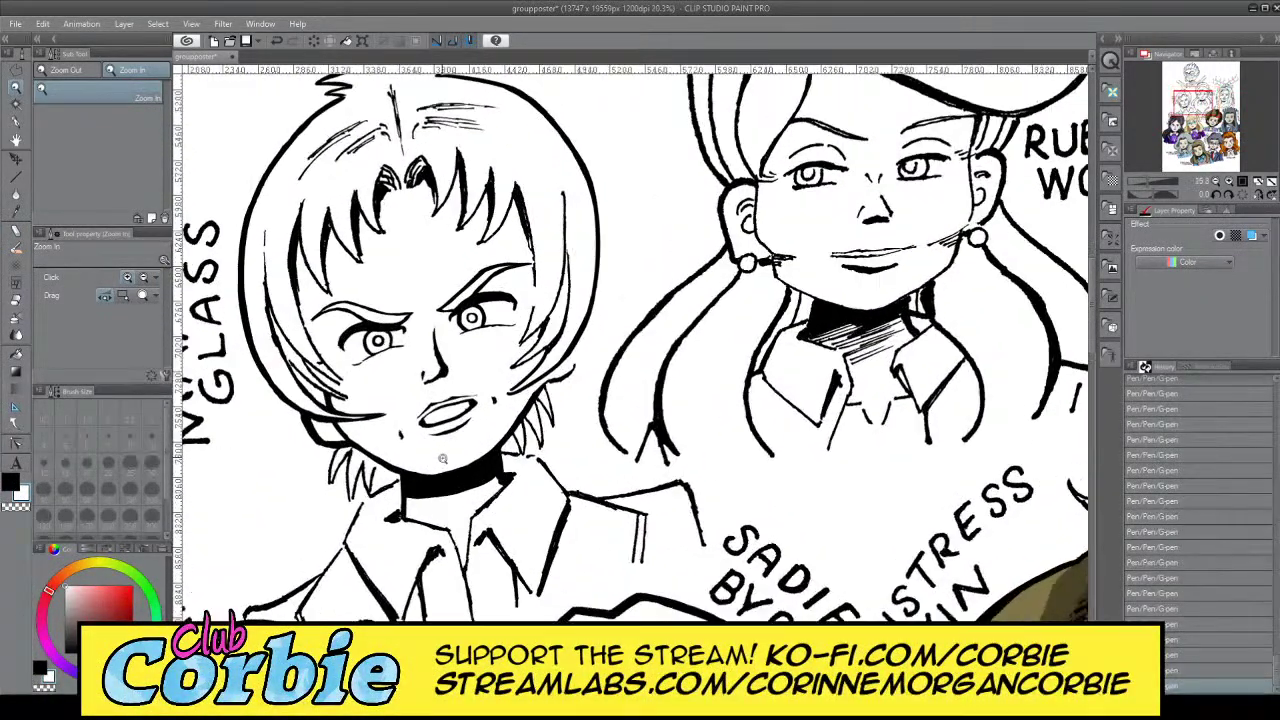
Re-ink the neck-side edge of the near-side hair spike beside the collar in black with the G-pen, up to the jawline
scroll(358, 488, up, 6)
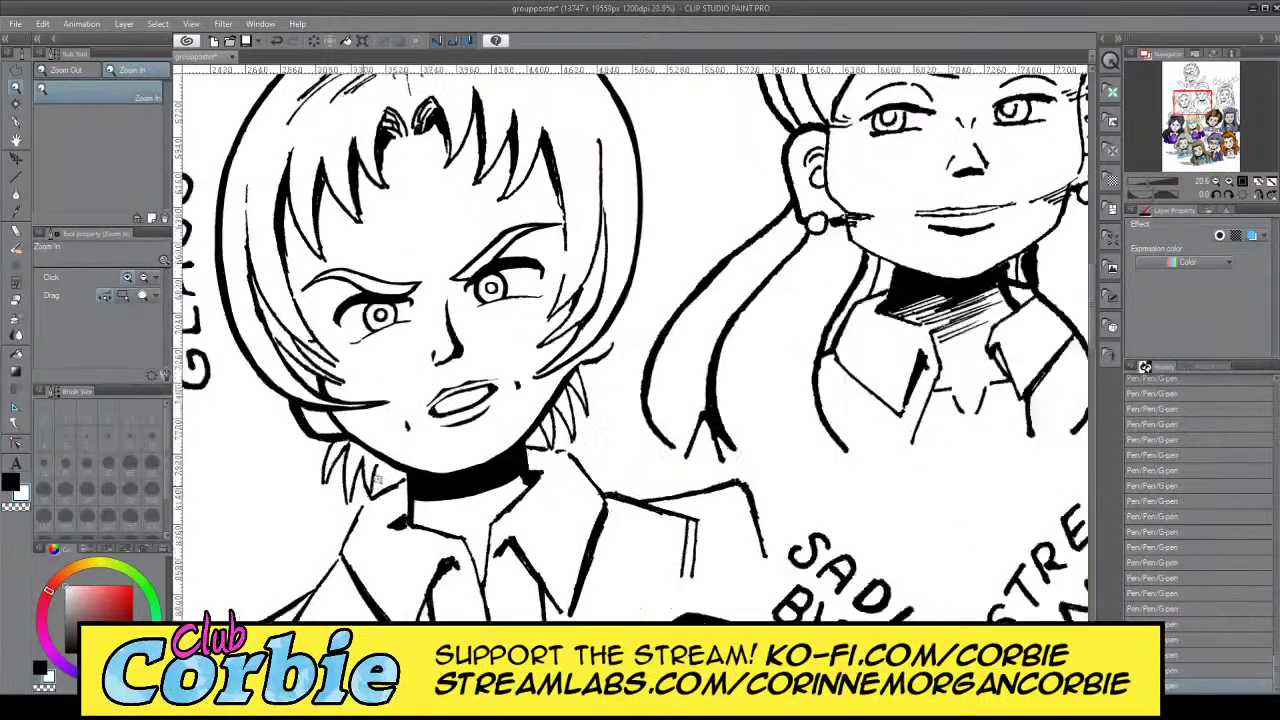
click(13, 122)
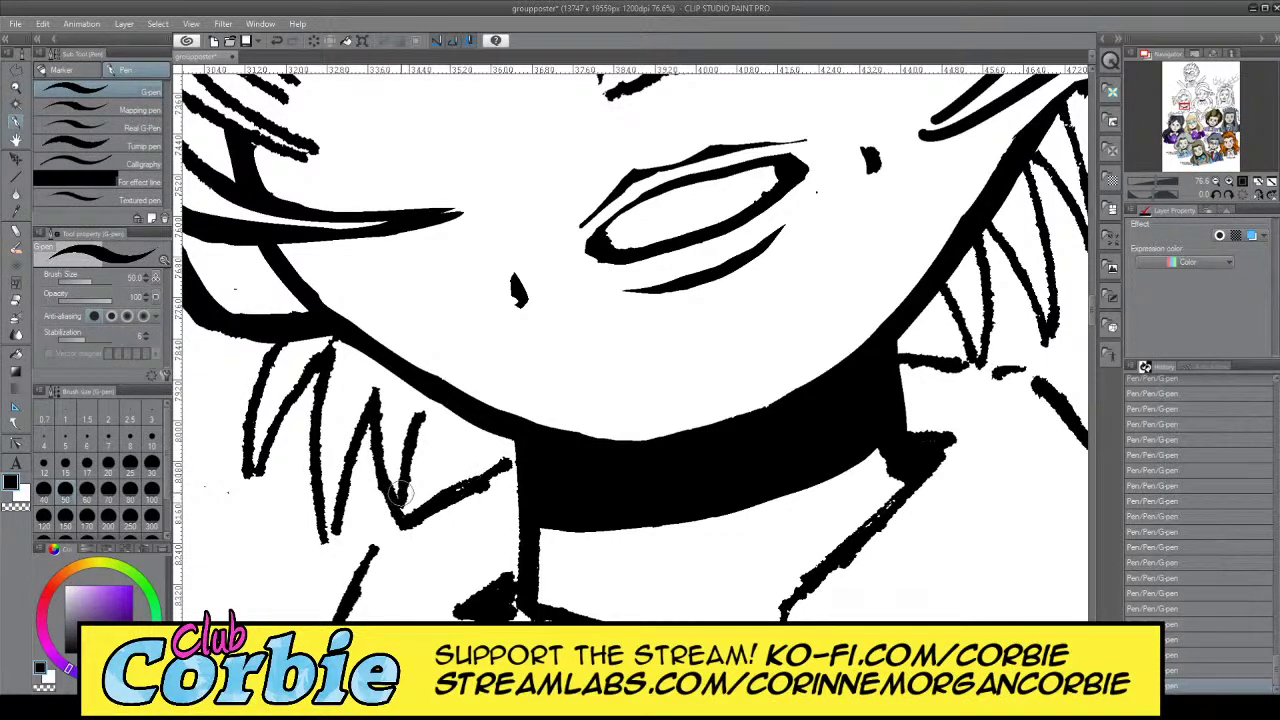
drag(408, 499, 459, 376)
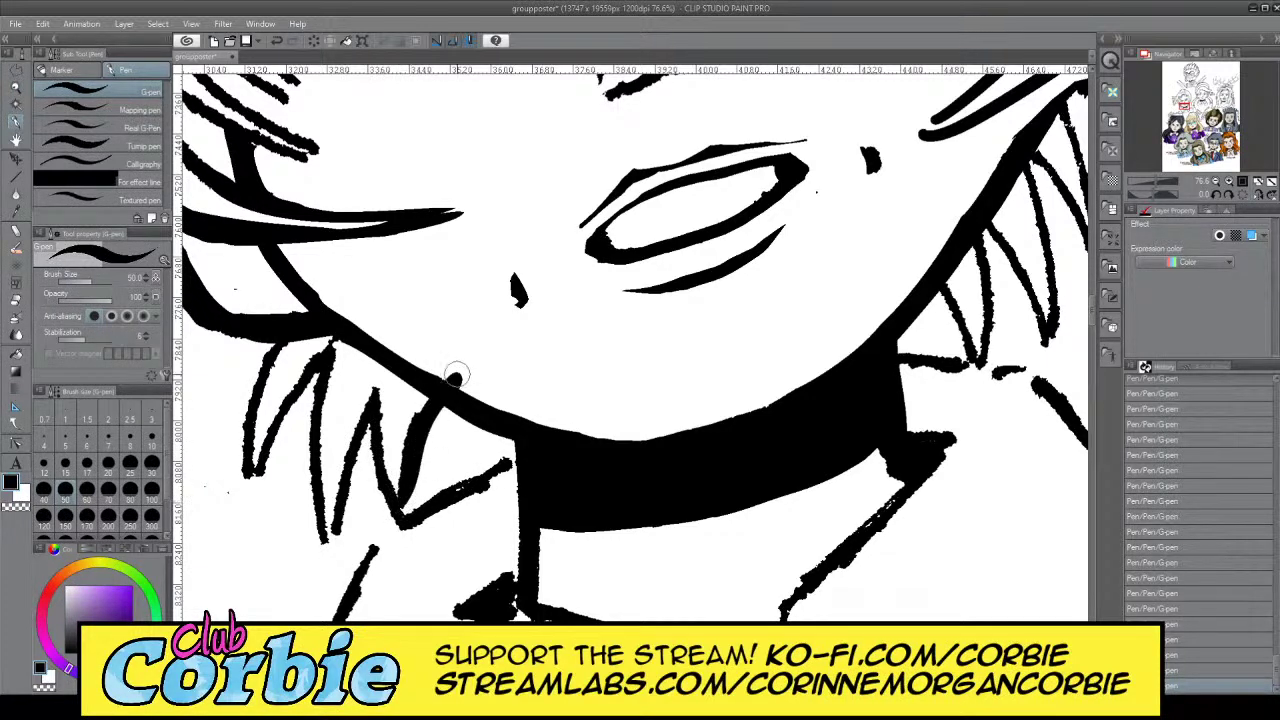
key(ctrl+z)
drag(403, 499, 457, 379)
key(ctrl+z)
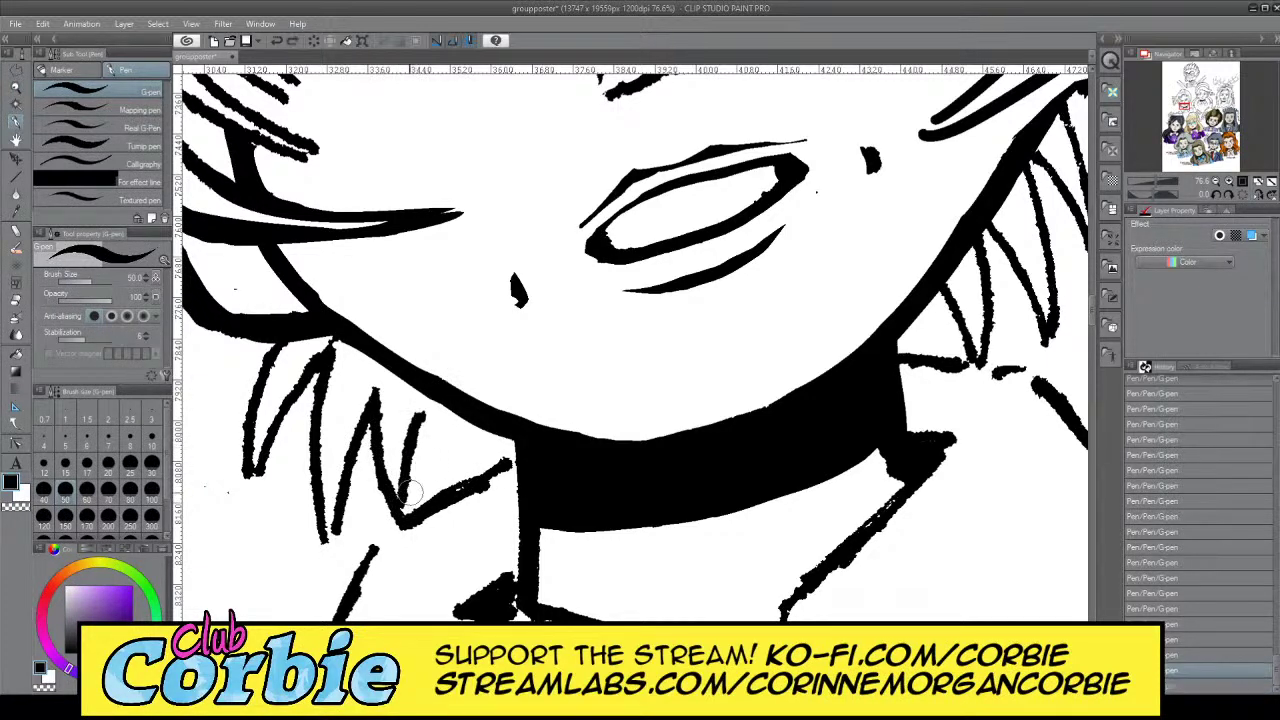
drag(403, 514, 455, 382)
key(ctrl+z)
drag(392, 495, 446, 380)
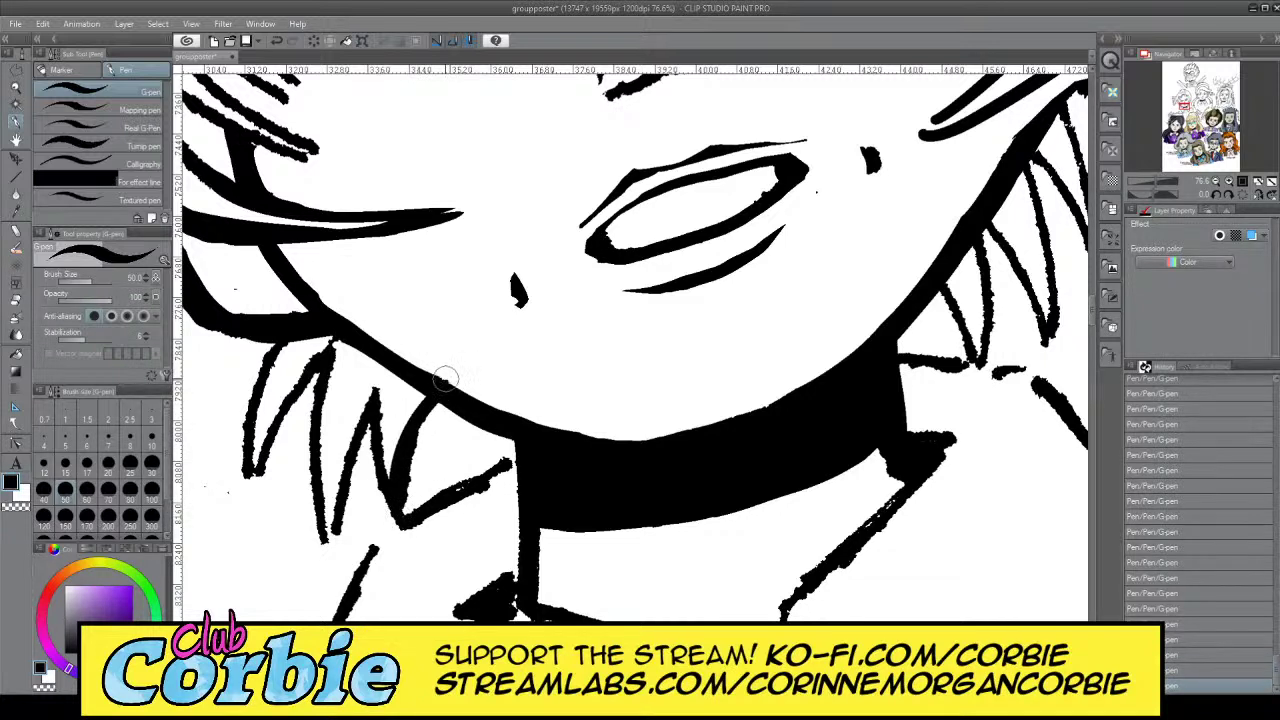
key(ctrl+z)
mouse_move(397, 508)
mouse_down()
mouse_move(441, 372)
mouse_move(390, 467)
mouse_move(420, 439)
mouse_move(415, 469)
mouse_move(432, 388)
mouse_move(402, 498)
mouse_move(415, 494)
mouse_move(393, 487)
mouse_move(368, 378)
mouse_move(396, 494)
mouse_up()
key(ctrl+z)
key(ctrl+z)
key(ctrl+z)
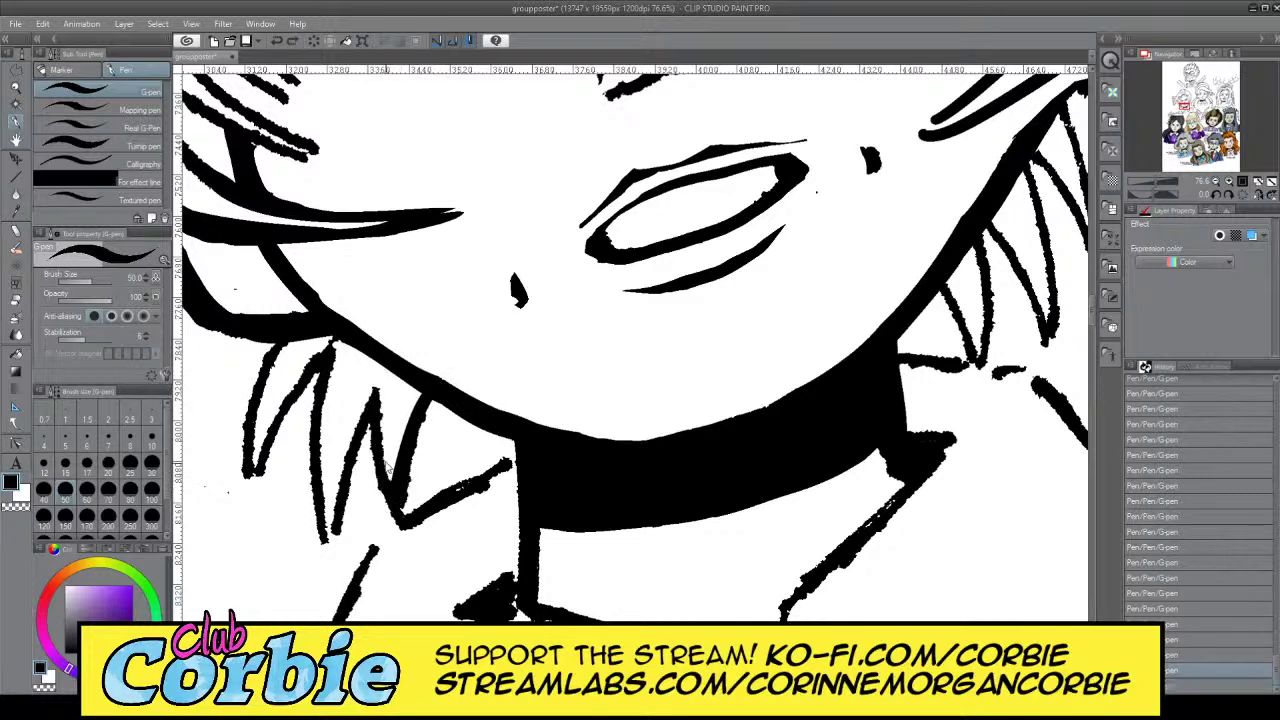
Re-ink the middle near-side hair spikes below the jawline with thicker black strokes that meet in a sharp tip
drag(371, 406, 394, 509)
drag(365, 411, 340, 552)
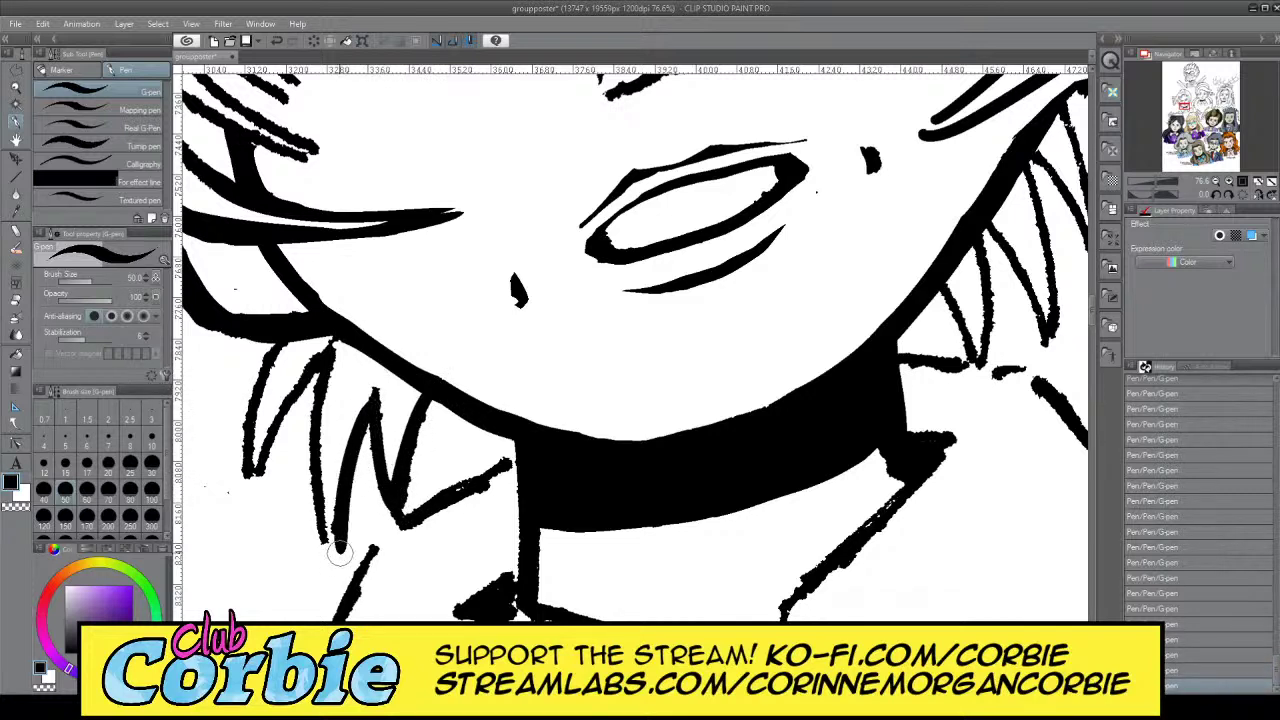
key(ctrl+z)
drag(372, 390, 340, 506)
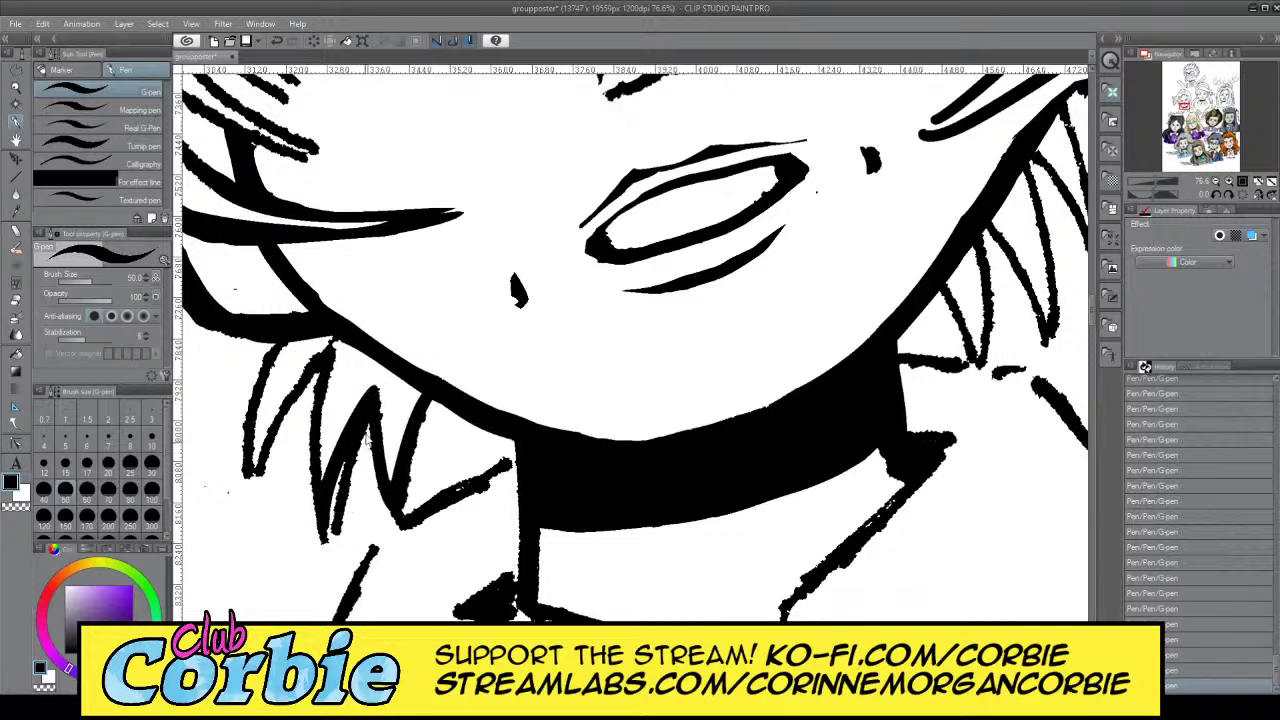
key(ctrl+z)
drag(370, 410, 340, 524)
drag(325, 360, 341, 529)
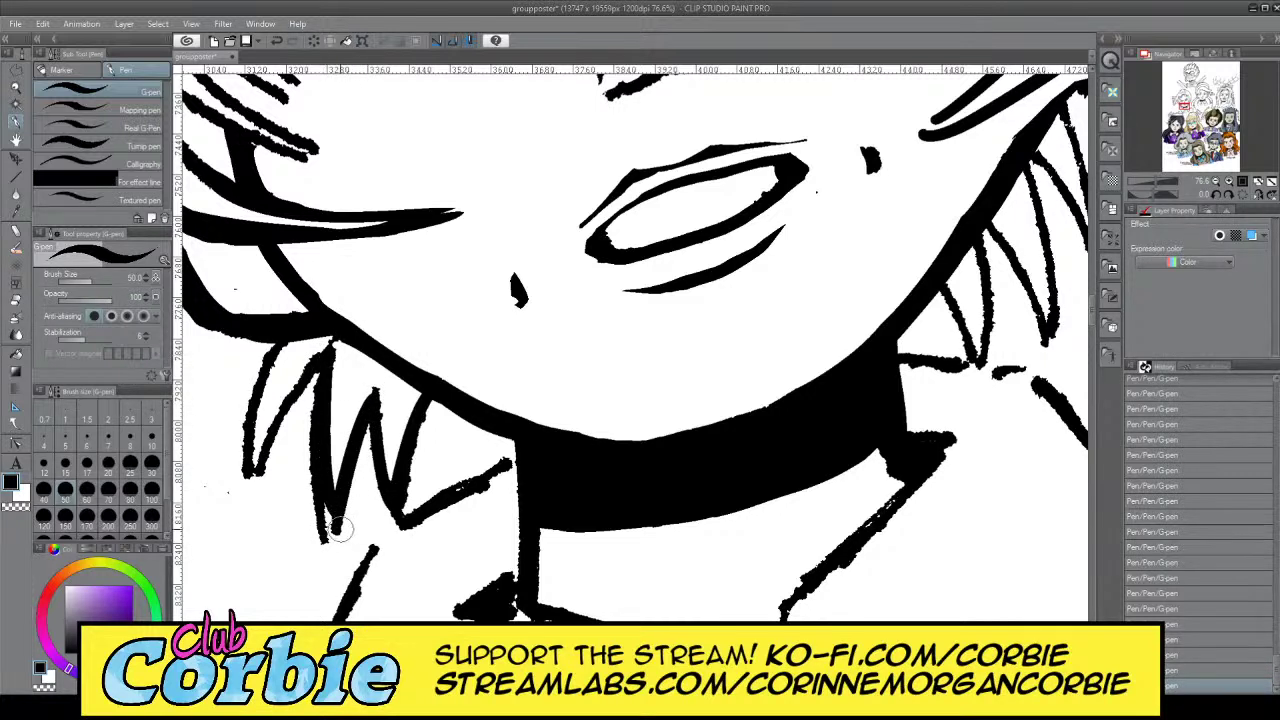
Try to trim the outer edge of the longest near-side hair spike with white strokes
key(x)
drag(303, 446, 332, 543)
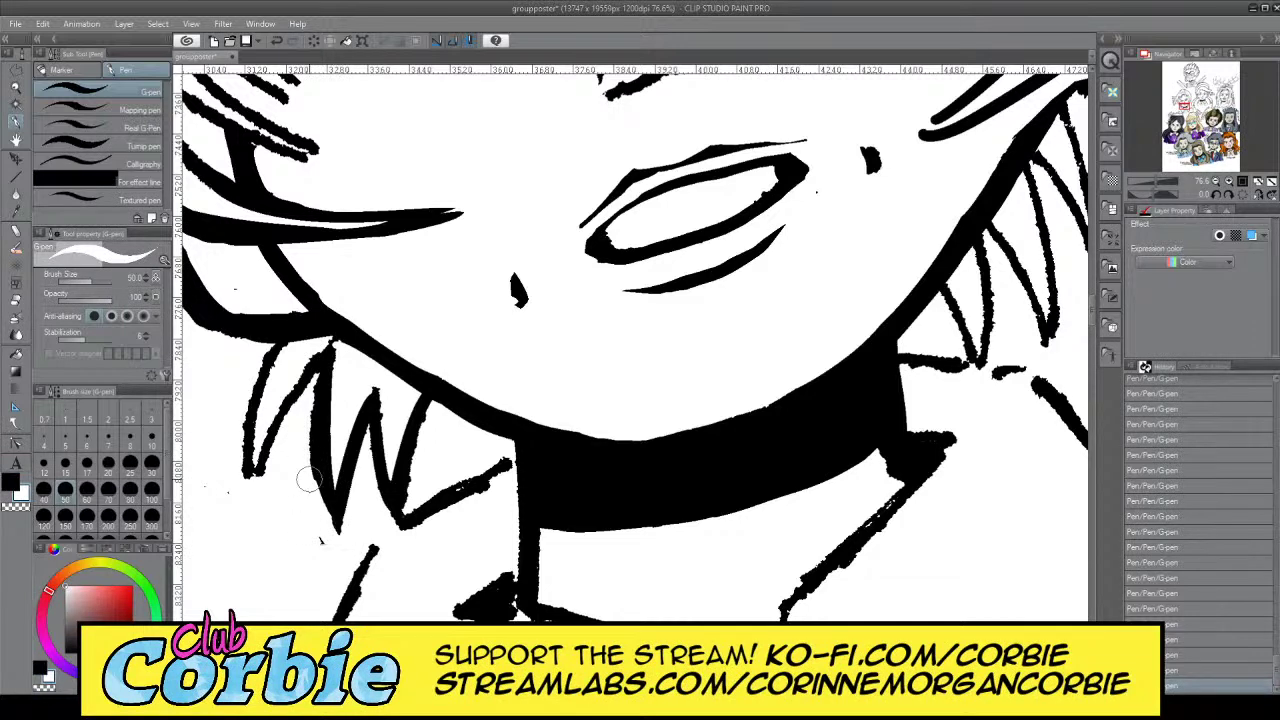
key(ctrl+z)
drag(322, 371, 330, 531)
key(ctrl+z)
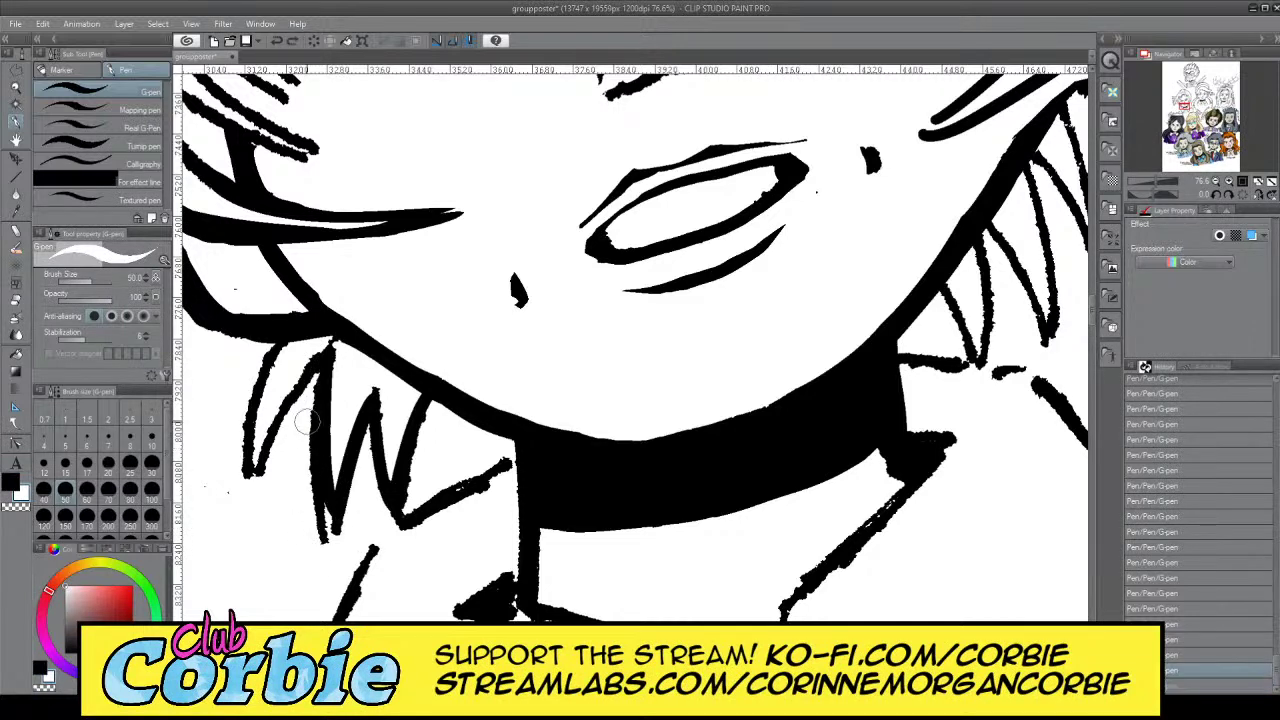
Fill the longest spike's tip and thicken the outermost hair spike below the ear lobe with black strokes
key(x)
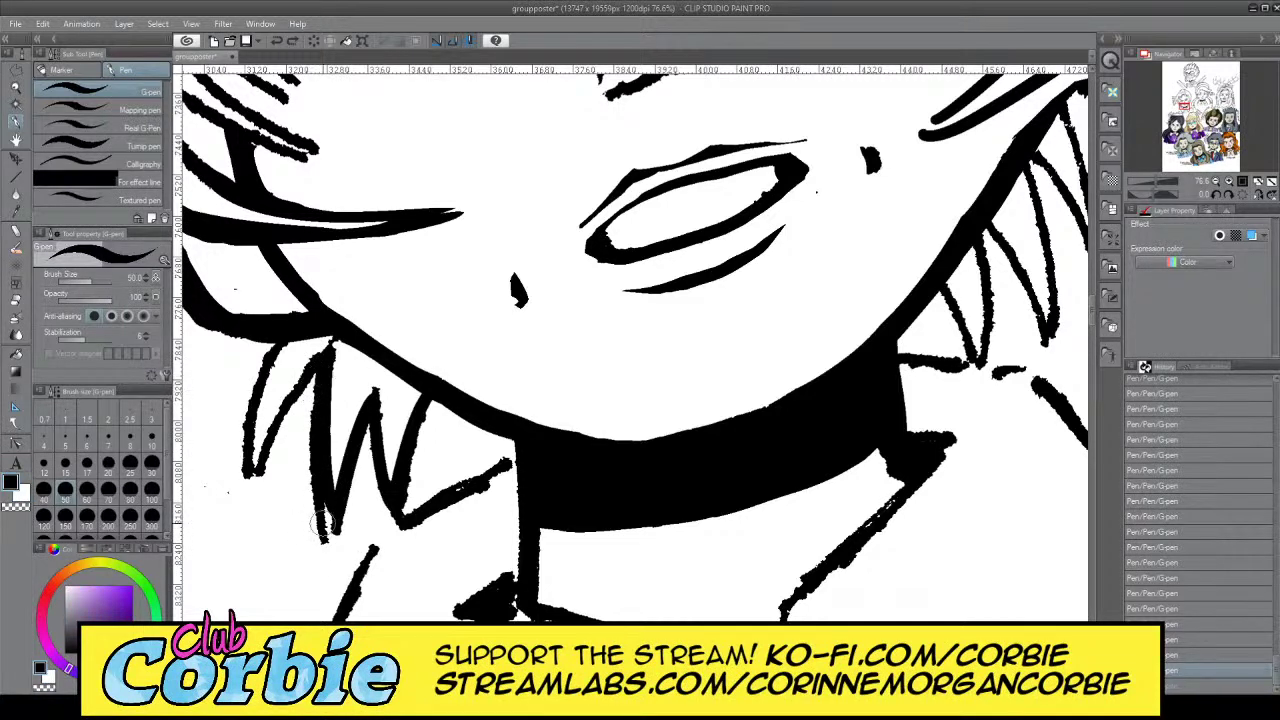
drag(322, 526, 334, 490)
drag(252, 467, 321, 367)
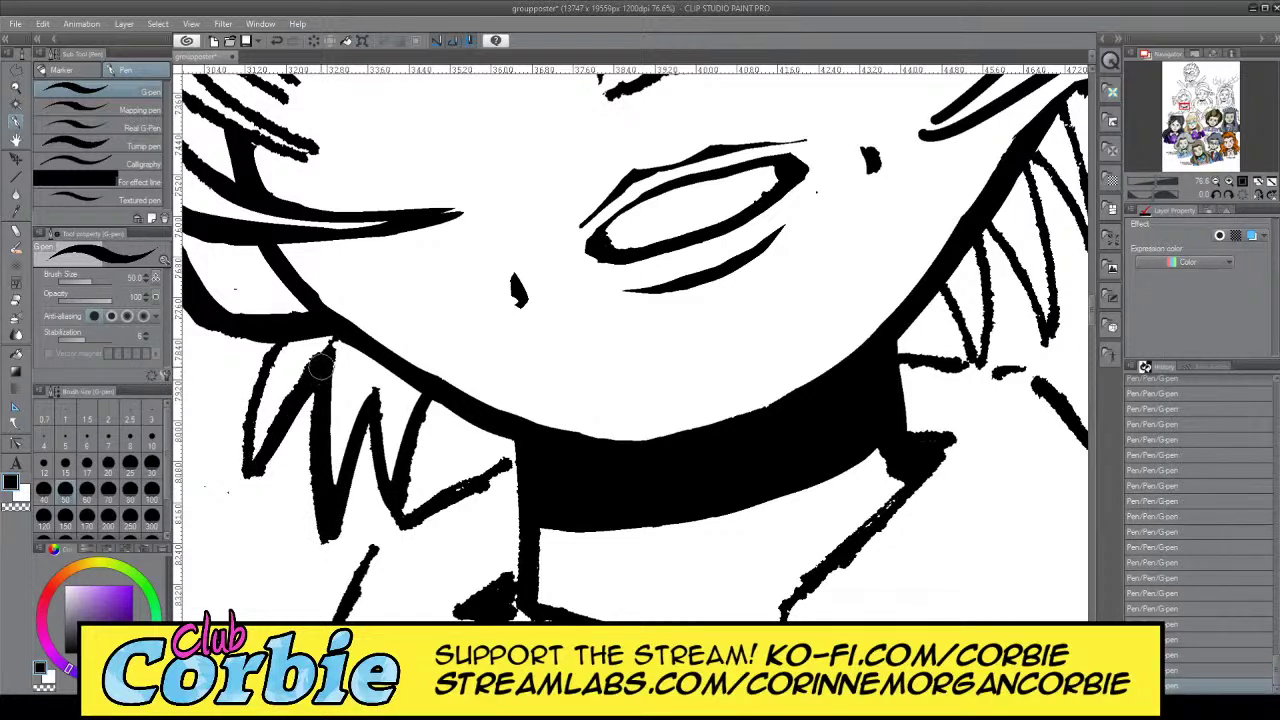
drag(242, 468, 332, 340)
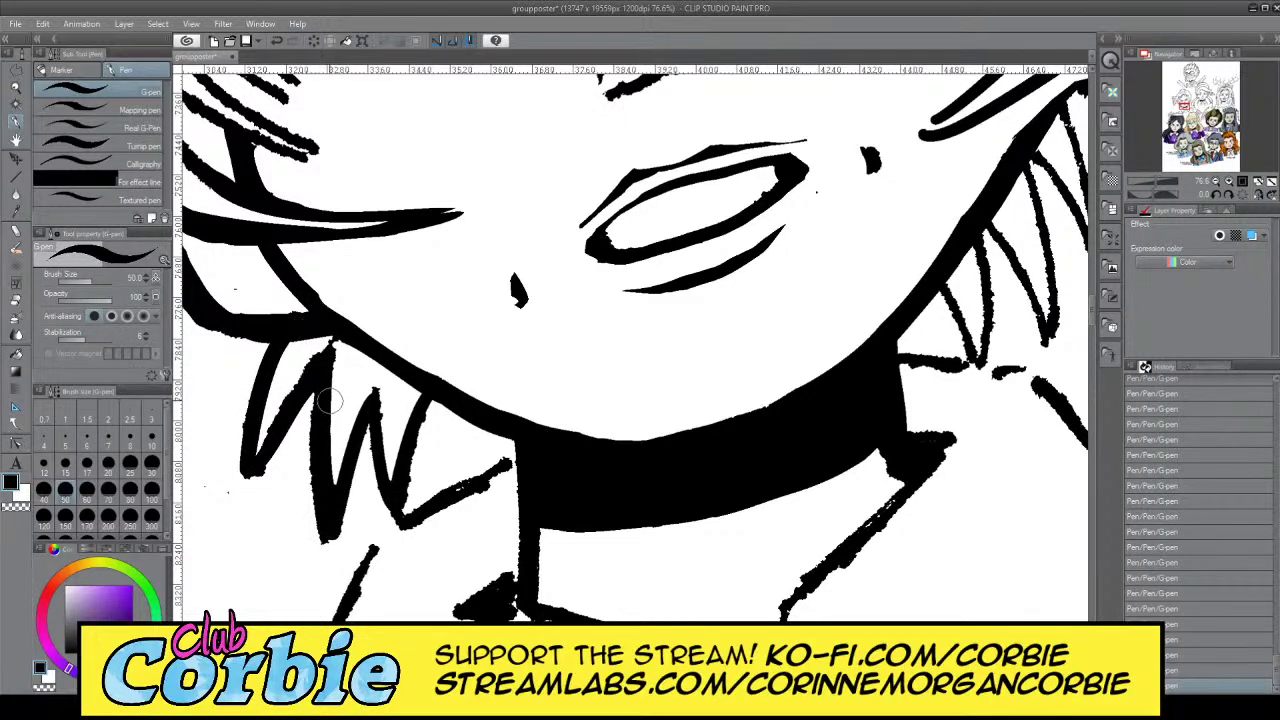
Clean up the peak between the two outer spikes below the ear lobe with white, separating it from the jawline
key(x)
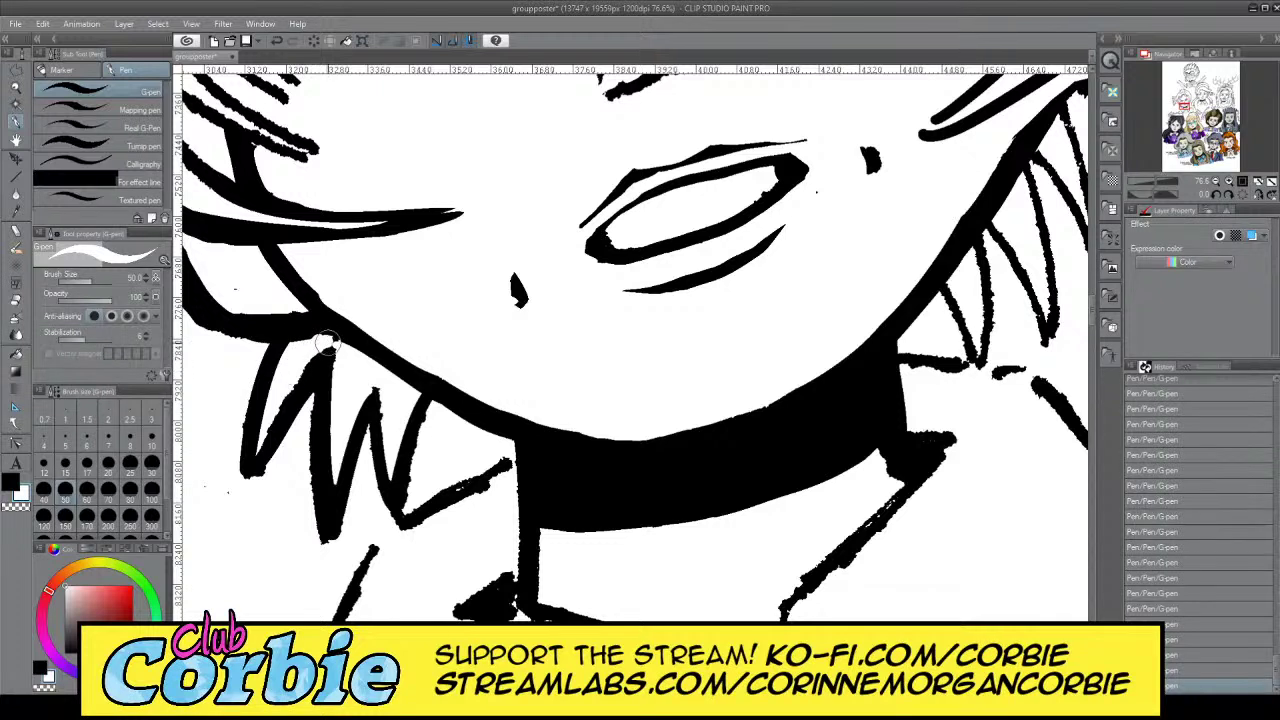
drag(328, 343, 335, 351)
drag(260, 440, 325, 349)
key(ctrl+z)
drag(262, 437, 326, 347)
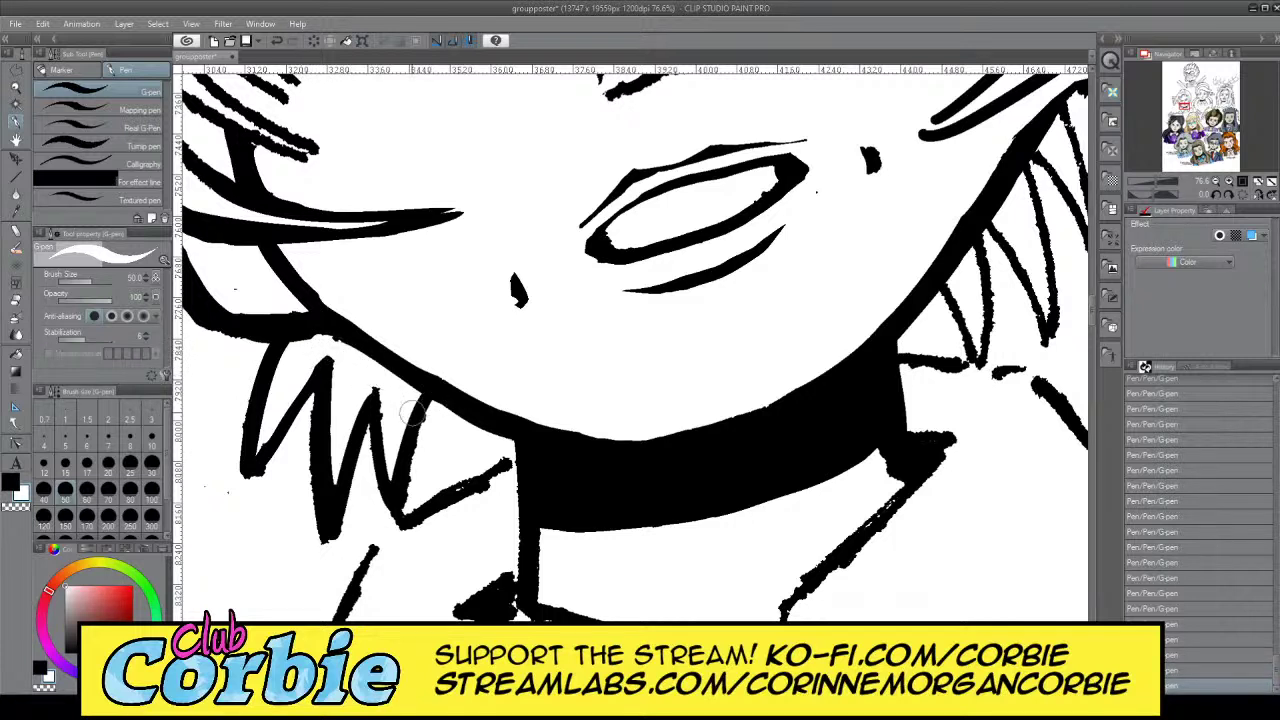
Redraw the black curve of the neck-side hair spike from its tip up to the jawline
key(x)
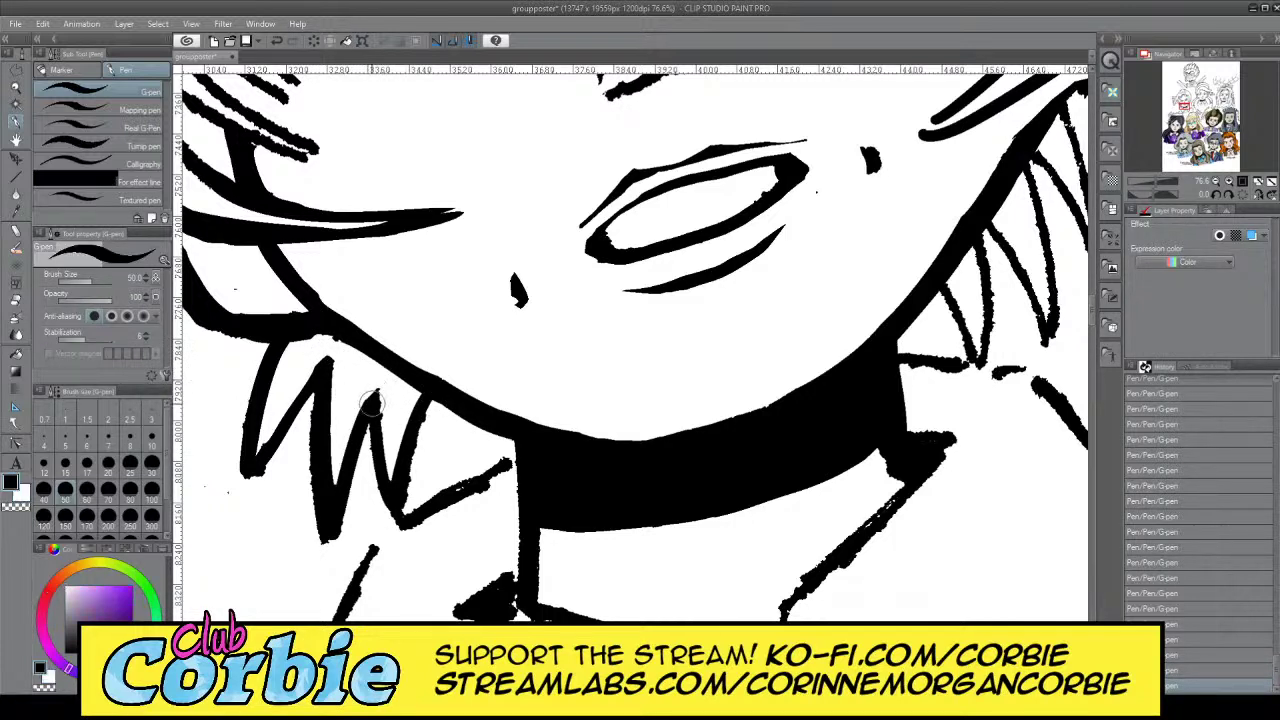
key(ctrl+z)
drag(404, 503, 452, 382)
key(ctrl+z)
key(ctrl+z)
drag(391, 499, 447, 373)
key(ctrl+z)
drag(397, 503, 443, 380)
Trim the inner spike's peak, the overshoot above the jawline and the jaw's rough underside with white strokes
key(x)
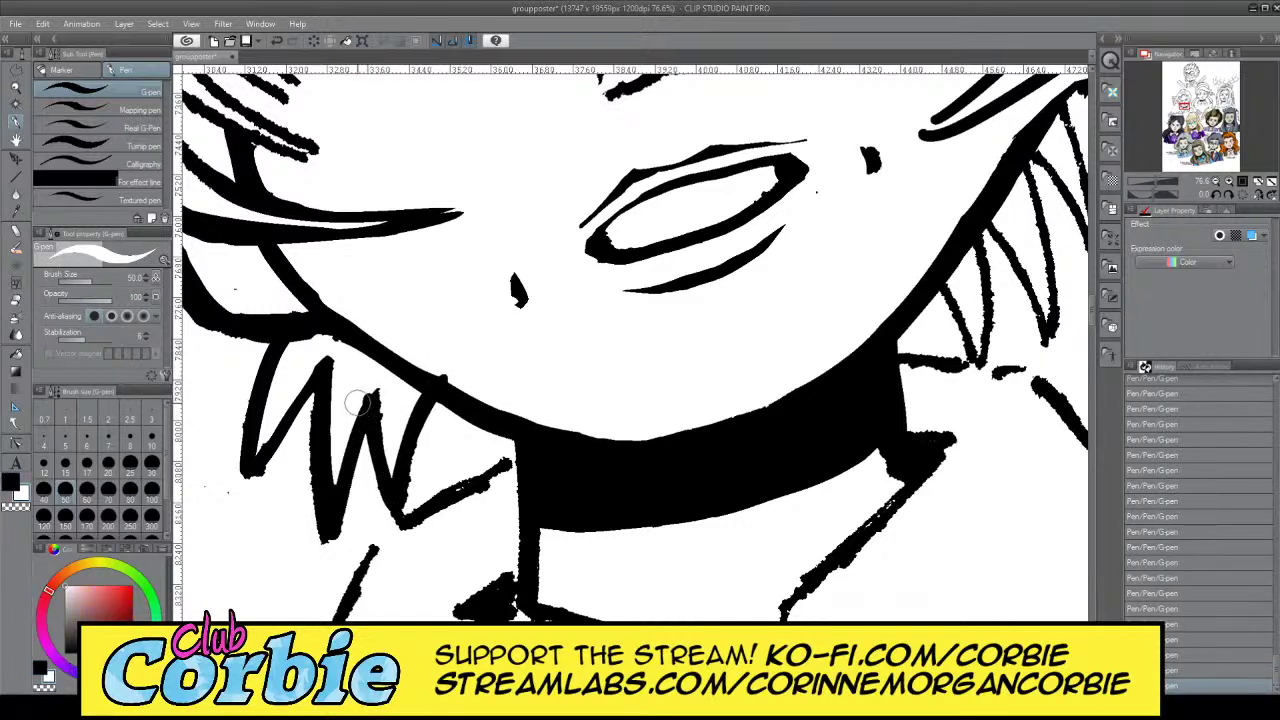
mouse_move(358, 403)
mouse_down()
mouse_move(379, 373)
mouse_move(394, 426)
mouse_up()
drag(436, 366, 455, 376)
drag(335, 342, 325, 341)
Smooth the underside of the near-side ear lobe where it meets the jawline with black strokes
key(x)
mouse_move(255, 337)
mouse_down()
mouse_move(210, 328)
mouse_move(310, 327)
mouse_up()
mouse_move(212, 328)
mouse_down()
mouse_move(325, 326)
mouse_move(205, 320)
mouse_up()
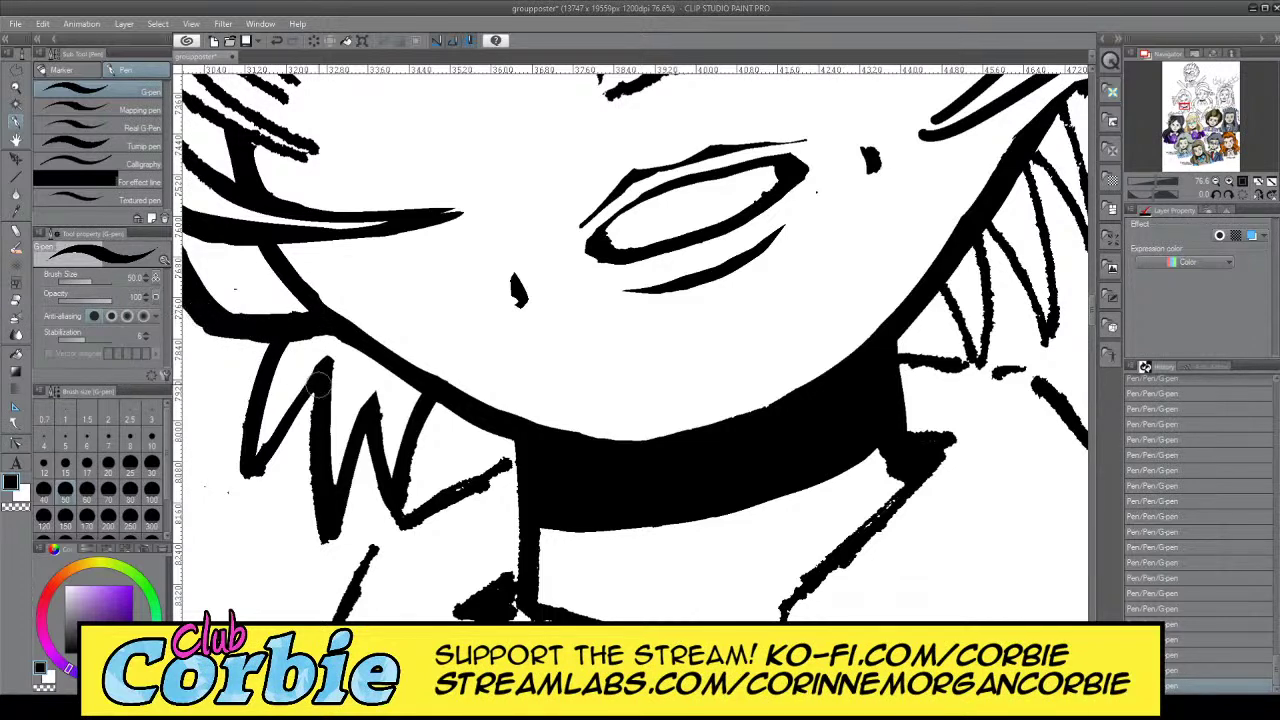
Shave the outer edge of the longest near-side hair spike smooth with a white stroke down past its tip
key(x)
key(x)
key(x)
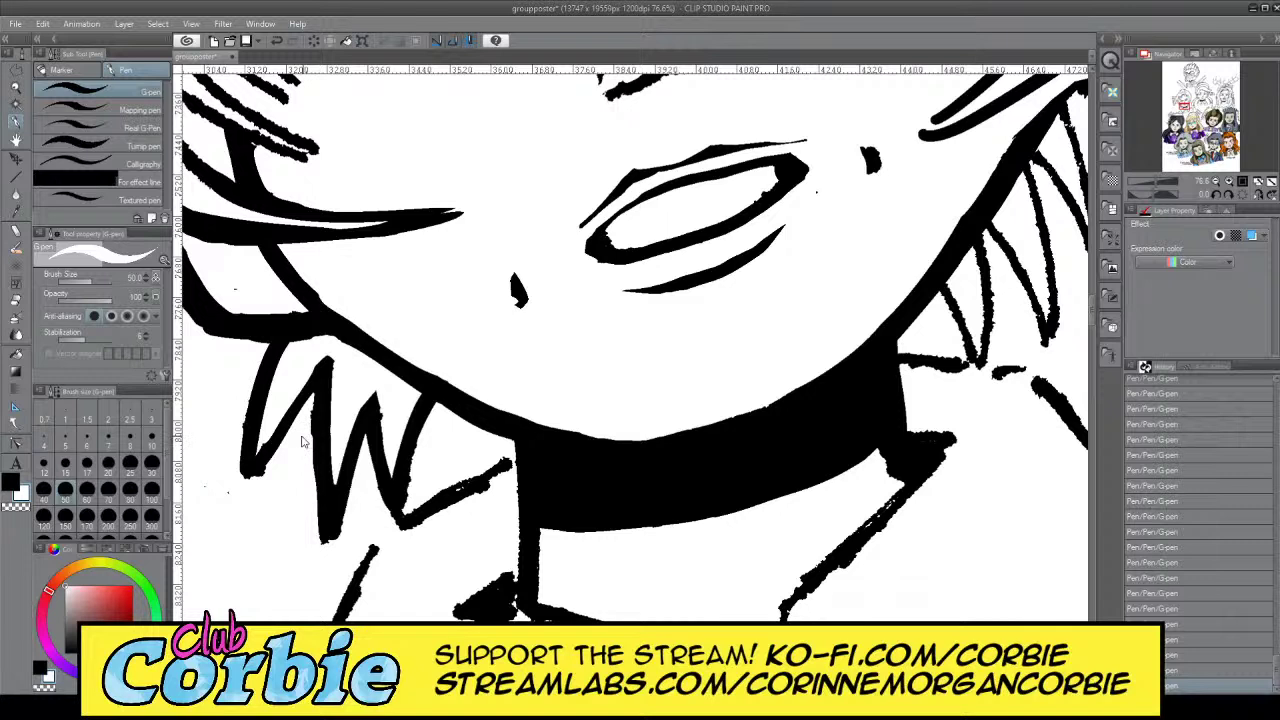
key(ctrl+z)
drag(304, 415, 327, 564)
key(ctrl+z)
drag(305, 404, 319, 564)
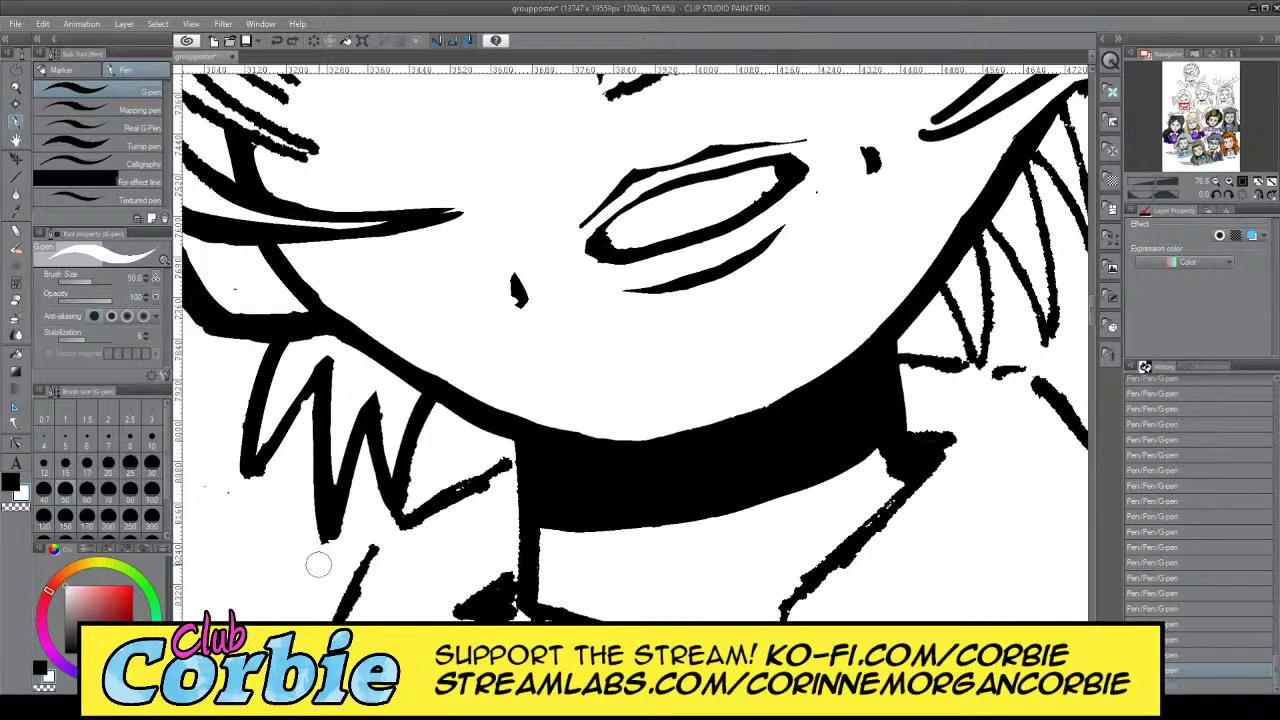
Separate the neck-side spike's tip from the collar line with white, and thicken the outermost spike's inner edge in black
drag(424, 490, 390, 524)
key(x)
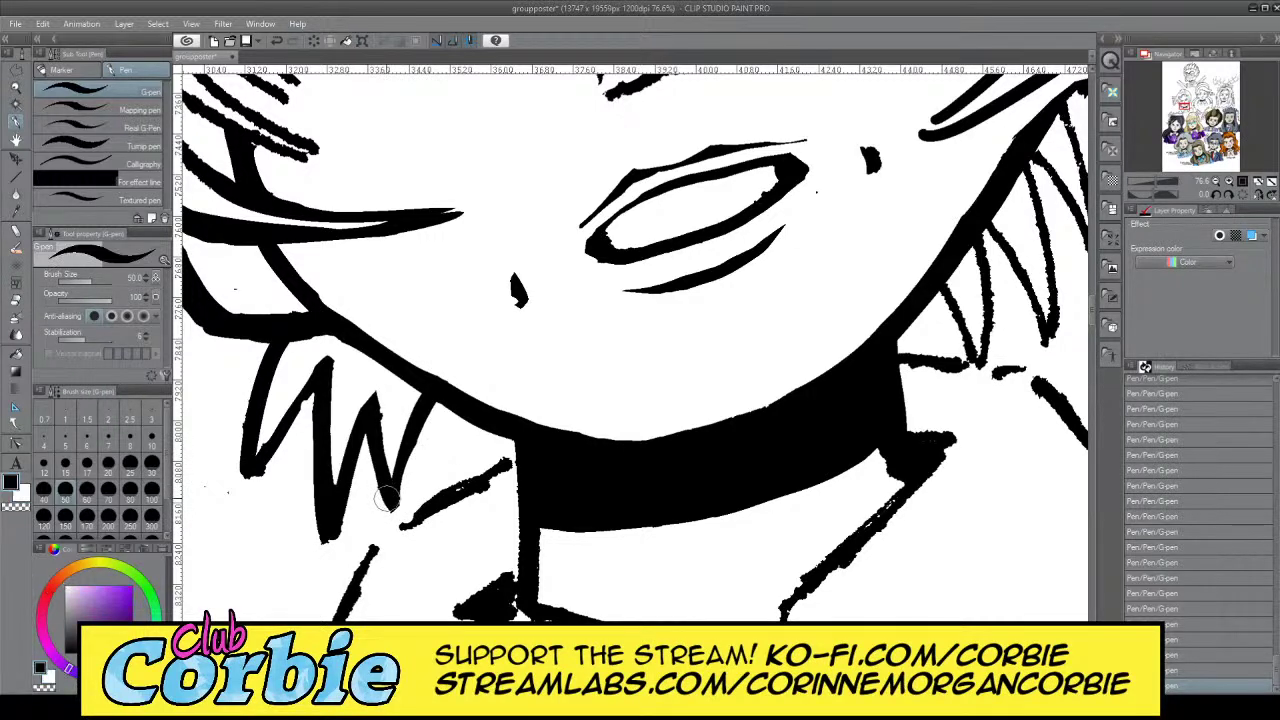
key(x)
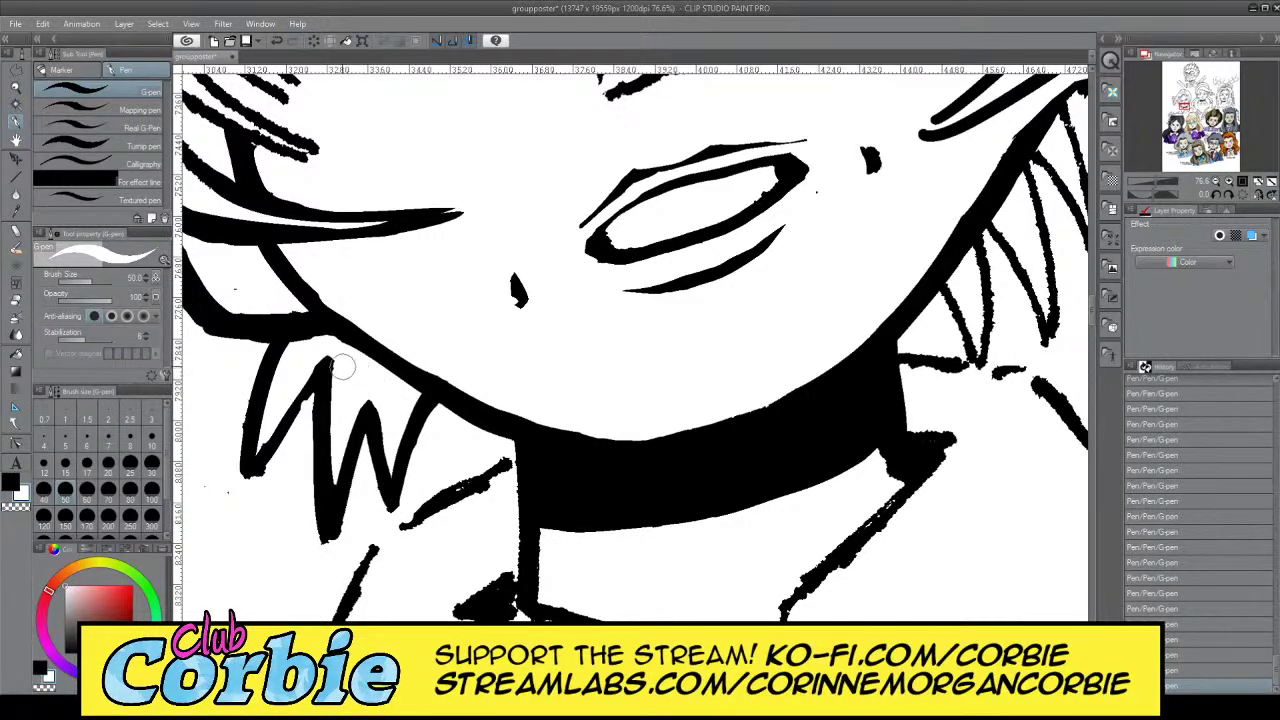
key(x)
drag(259, 462, 323, 363)
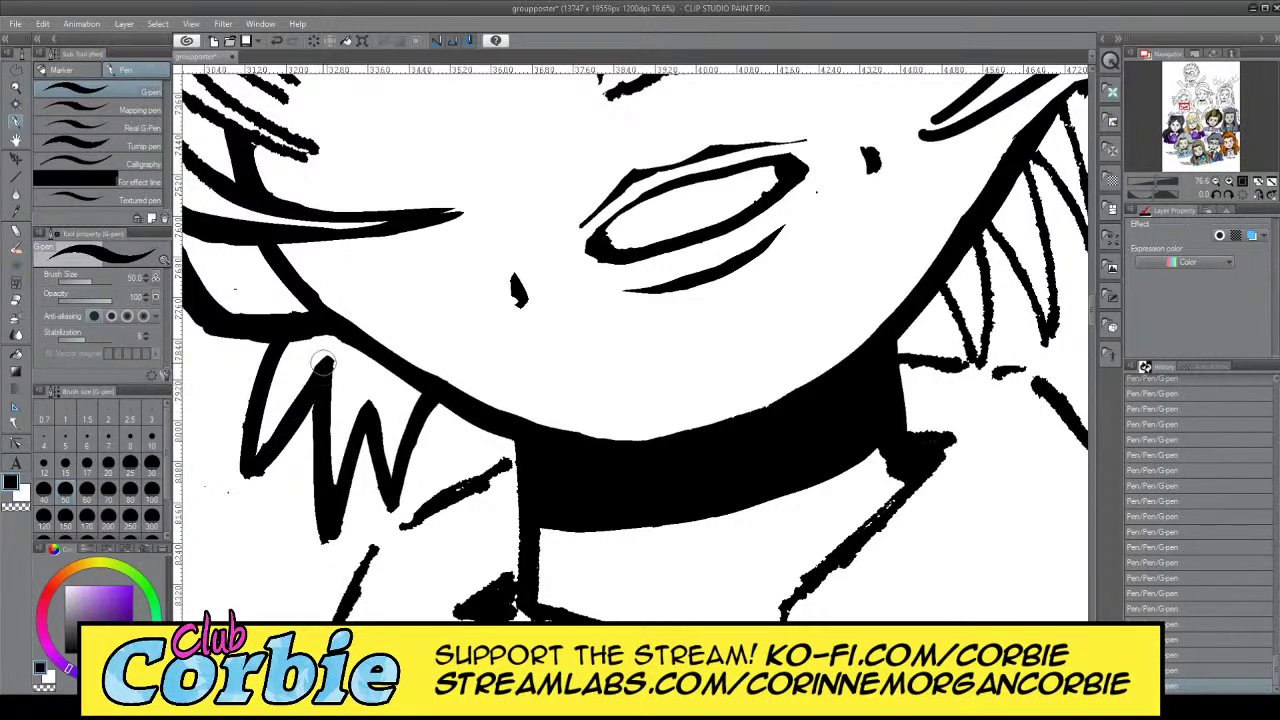
Re-ink the hair spikes below the far-side jawline with thicker black G-pen strokes
key(w)
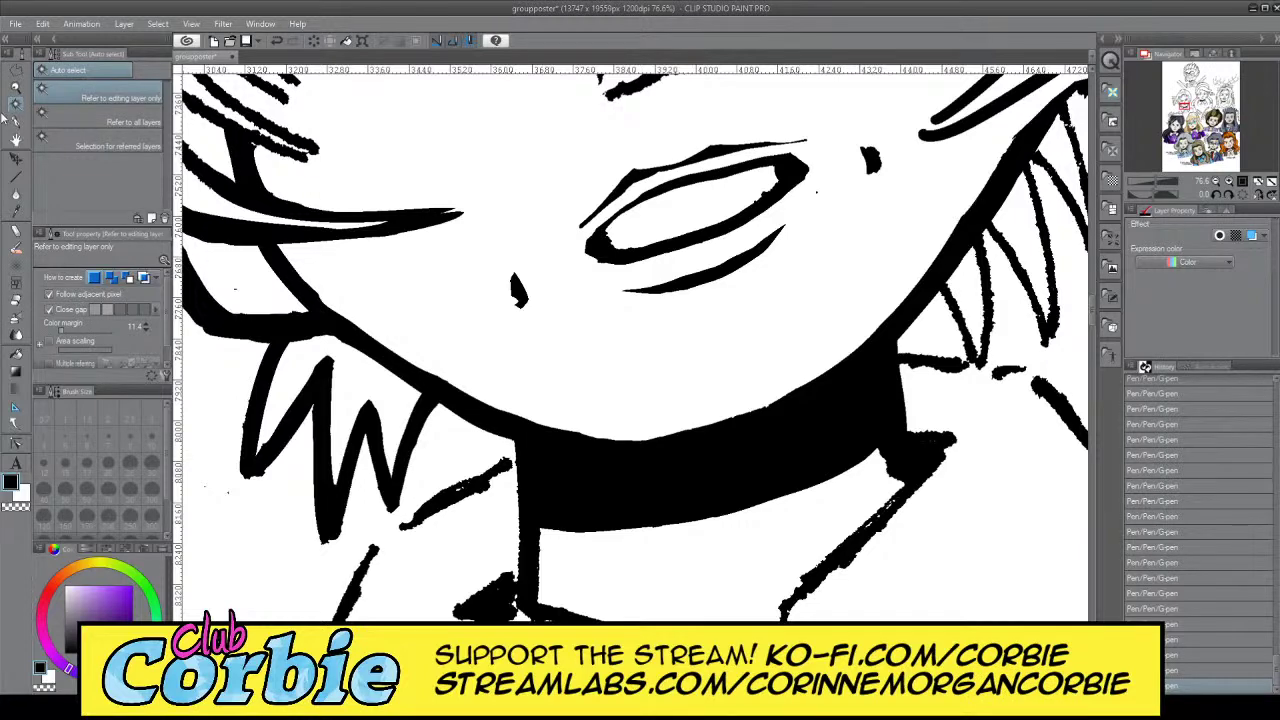
click(16, 88)
drag(328, 178, 466, 145)
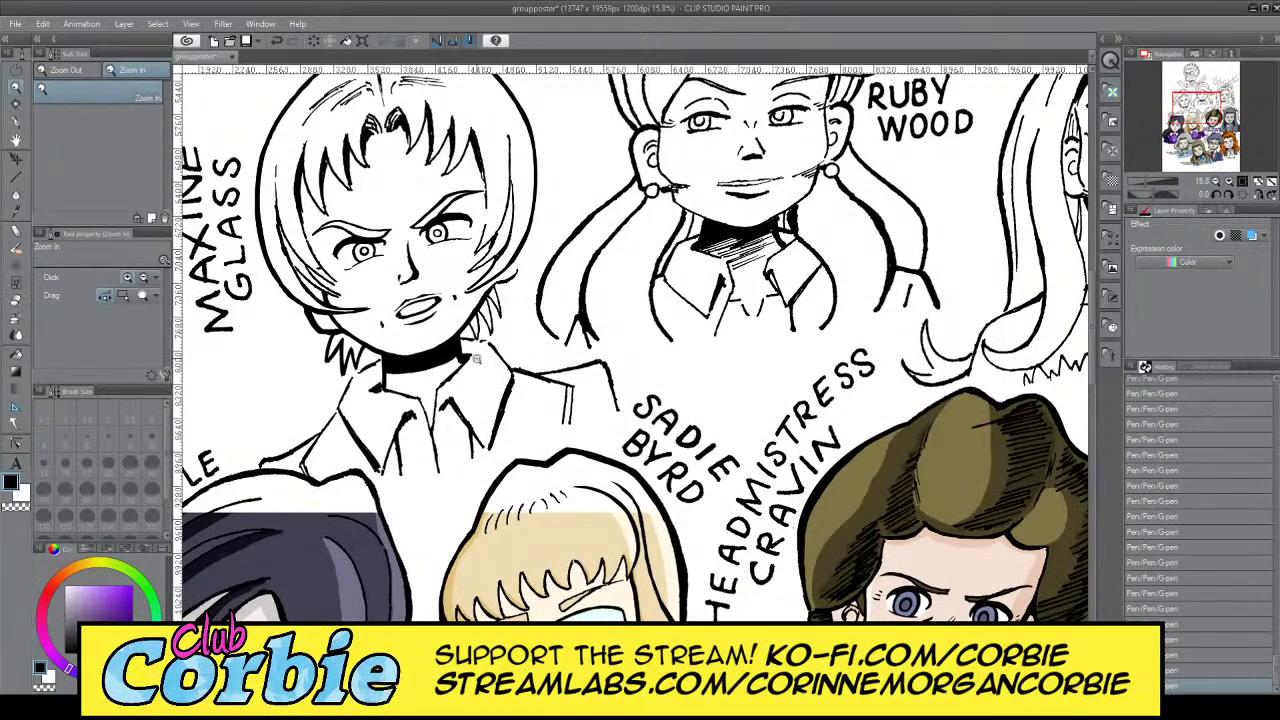
scroll(426, 318, up, 5)
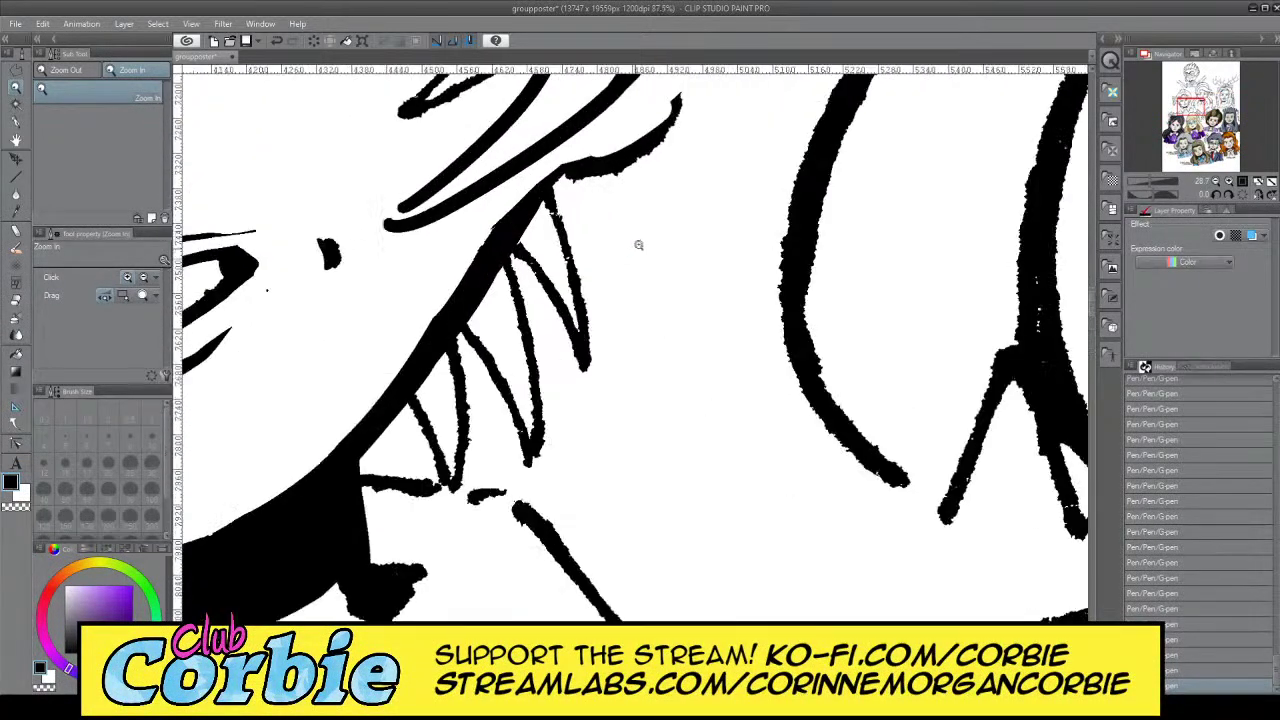
scroll(456, 376, up, 1)
click(15, 141)
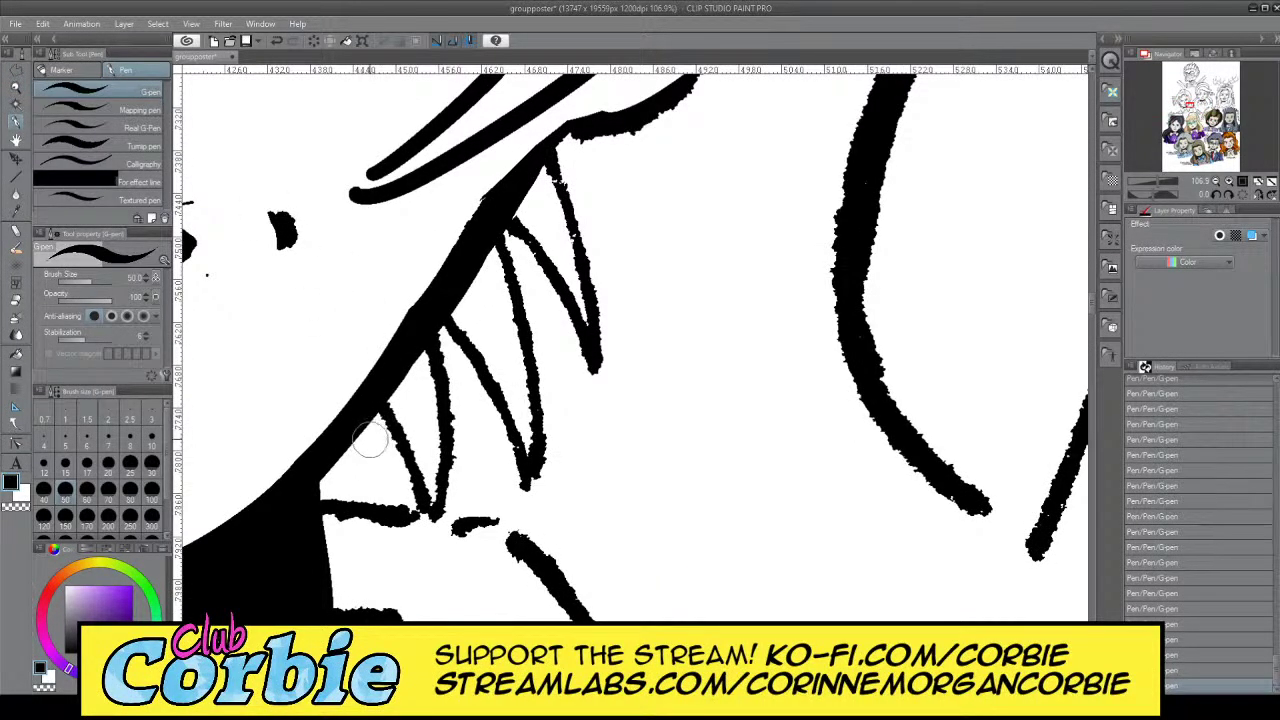
drag(380, 405, 442, 494)
key(ctrl+z)
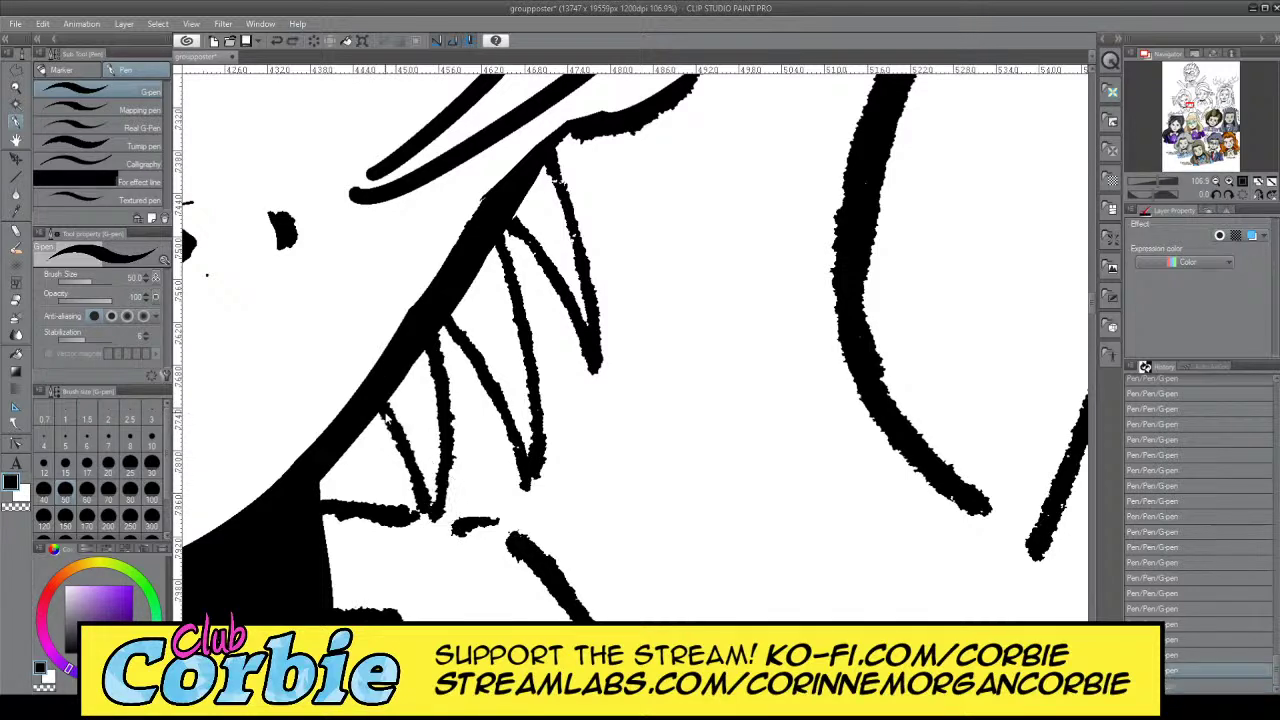
mouse_move(381, 411)
mouse_down()
mouse_move(429, 516)
mouse_move(446, 327)
mouse_move(519, 483)
mouse_move(533, 481)
mouse_move(516, 232)
mouse_move(593, 349)
mouse_up()
key(ctrl+z)
drag(509, 226, 588, 345)
key(ctrl+z)
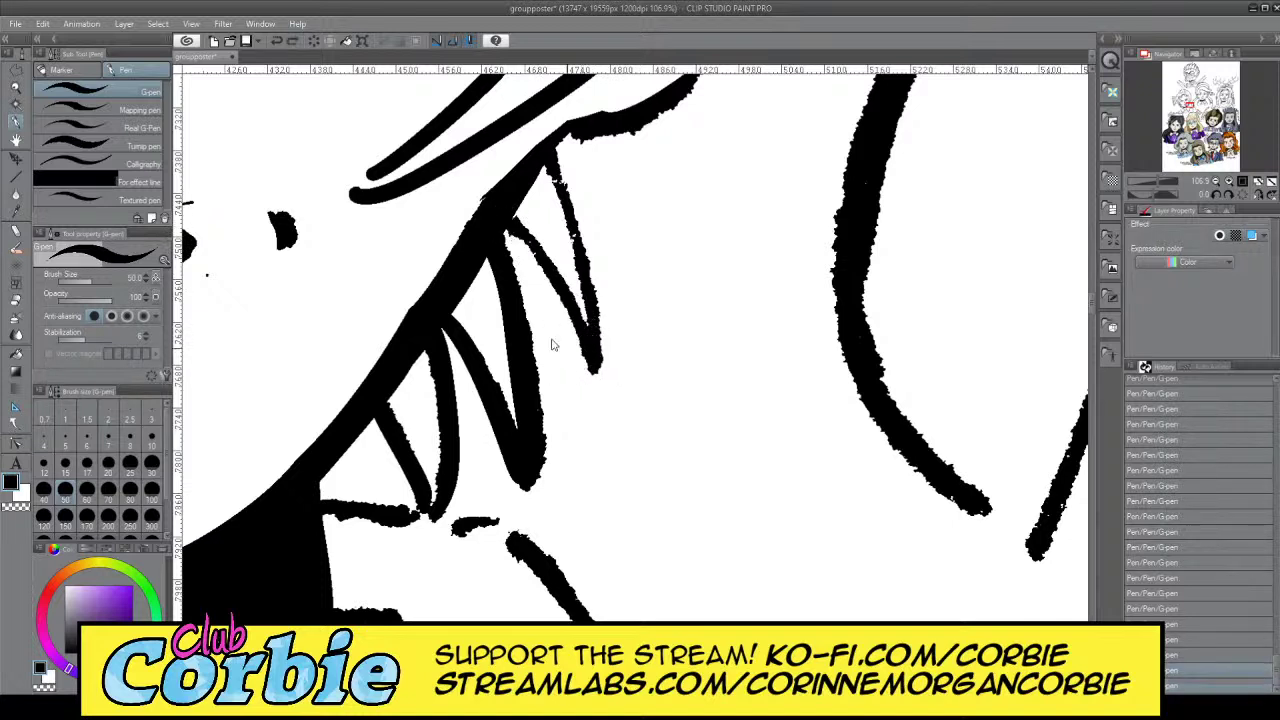
Thicken the inner edge of the outermost hair spike beside the jaw with the black G-pen
drag(509, 228, 579, 338)
key(ctrl+z)
mouse_move(508, 222)
mouse_down()
mouse_move(586, 368)
mouse_move(591, 245)
mouse_move(556, 127)
mouse_up()
key(ctrl+z)
Re-ink the outer edge of the outermost hair spike as one smooth black curve from its tip up to the jawline, retrying the stroke as needed
drag(597, 352, 553, 129)
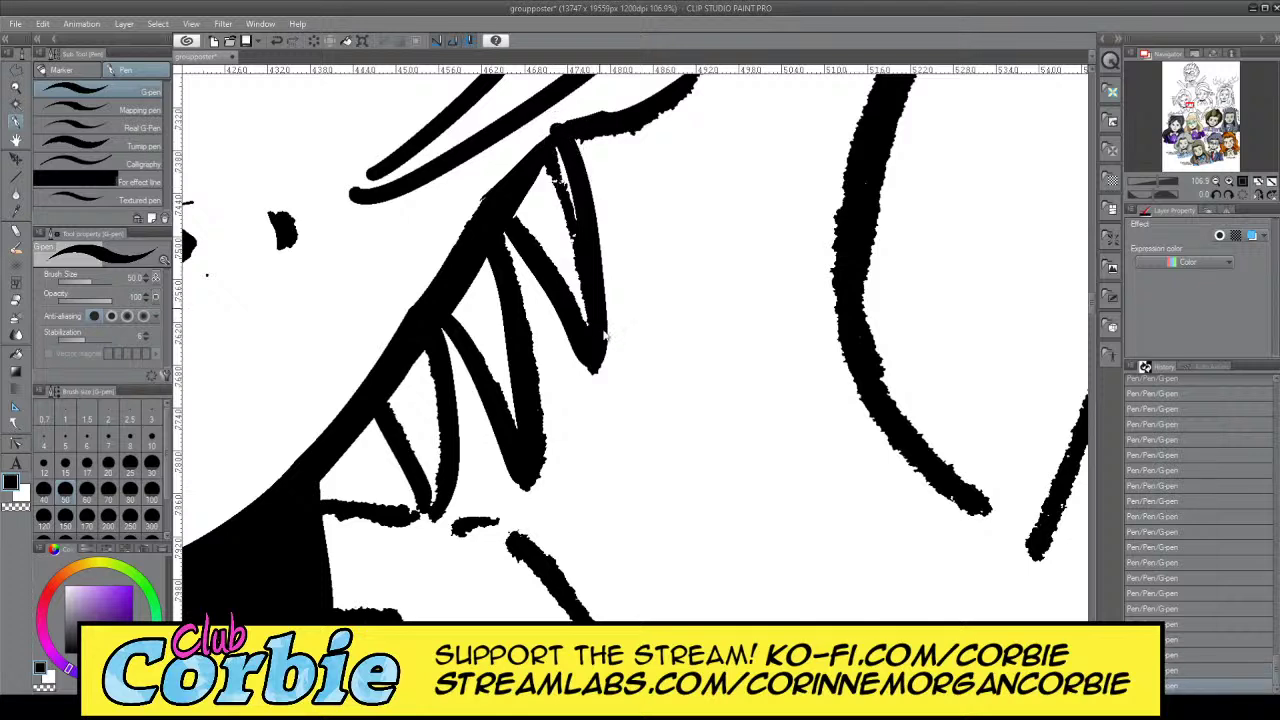
key(ctrl+z)
drag(598, 350, 551, 129)
key(ctrl+z)
drag(594, 368, 545, 130)
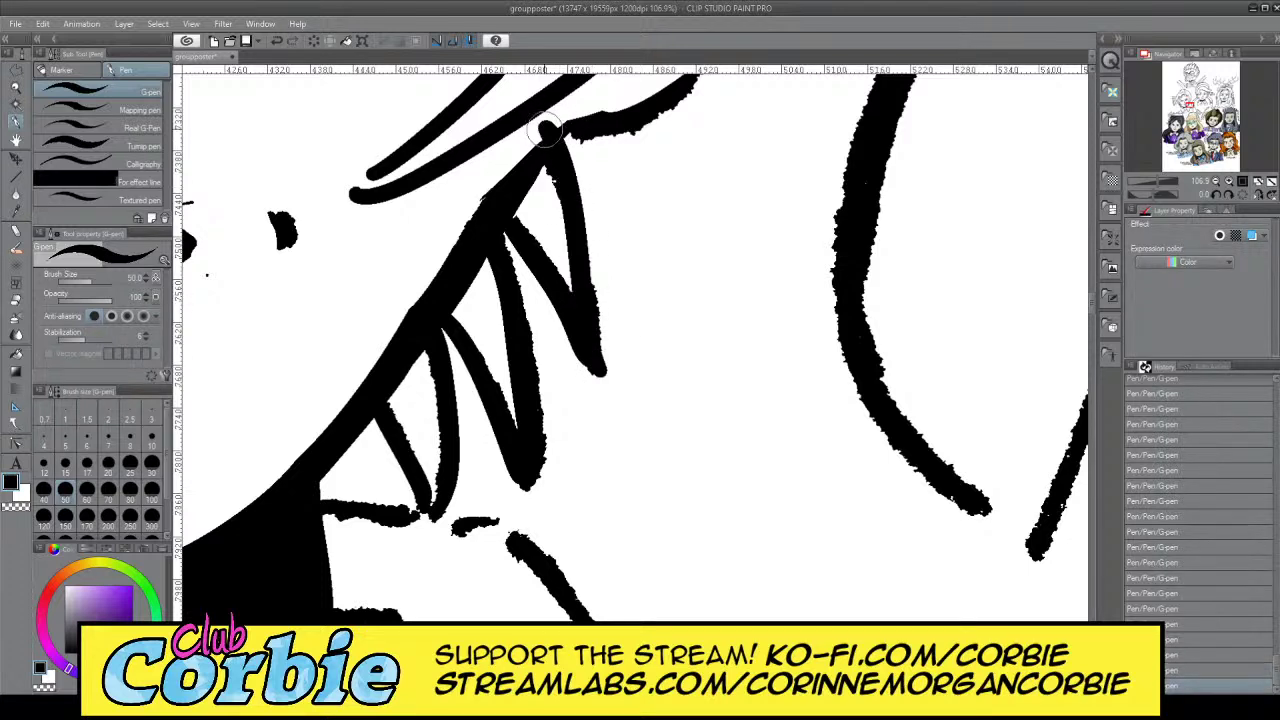
key(ctrl+z)
mouse_move(600, 362)
mouse_down()
mouse_move(606, 301)
mouse_move(540, 138)
mouse_up()
key(ctrl+z)
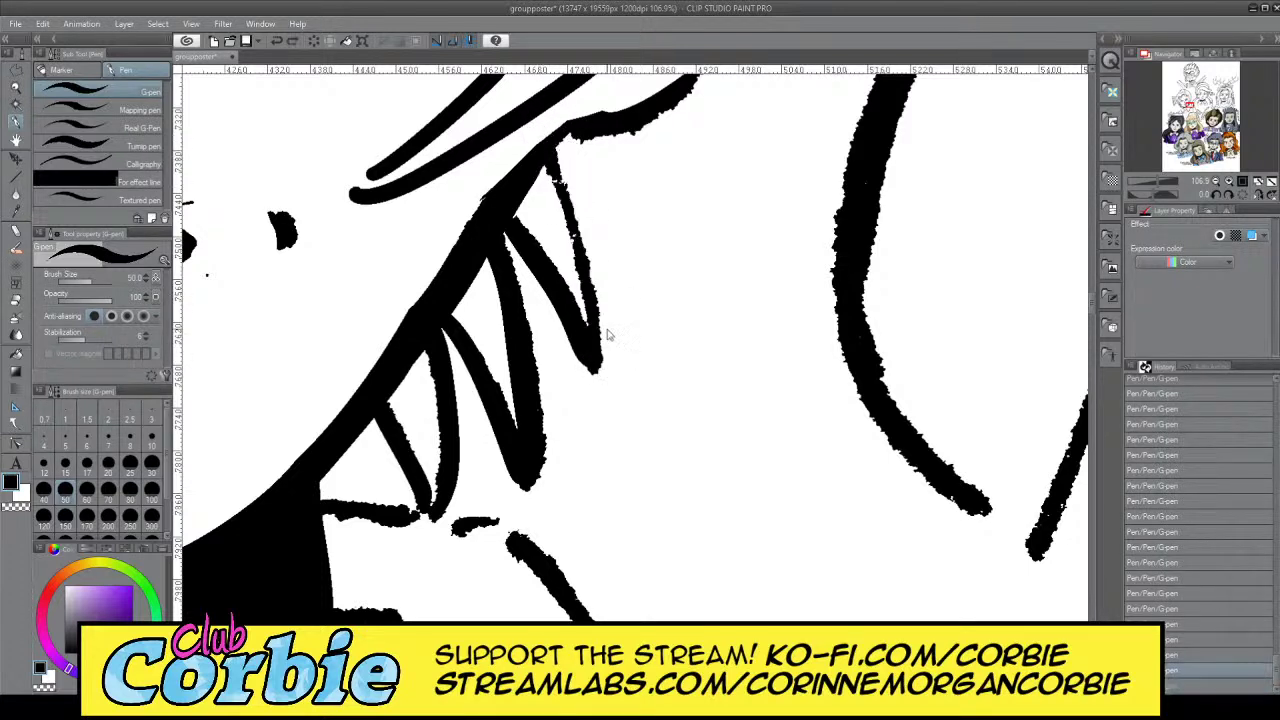
mouse_move(598, 366)
mouse_down()
mouse_move(589, 234)
mouse_move(545, 135)
mouse_up()
key(ctrl+z)
drag(598, 368, 545, 133)
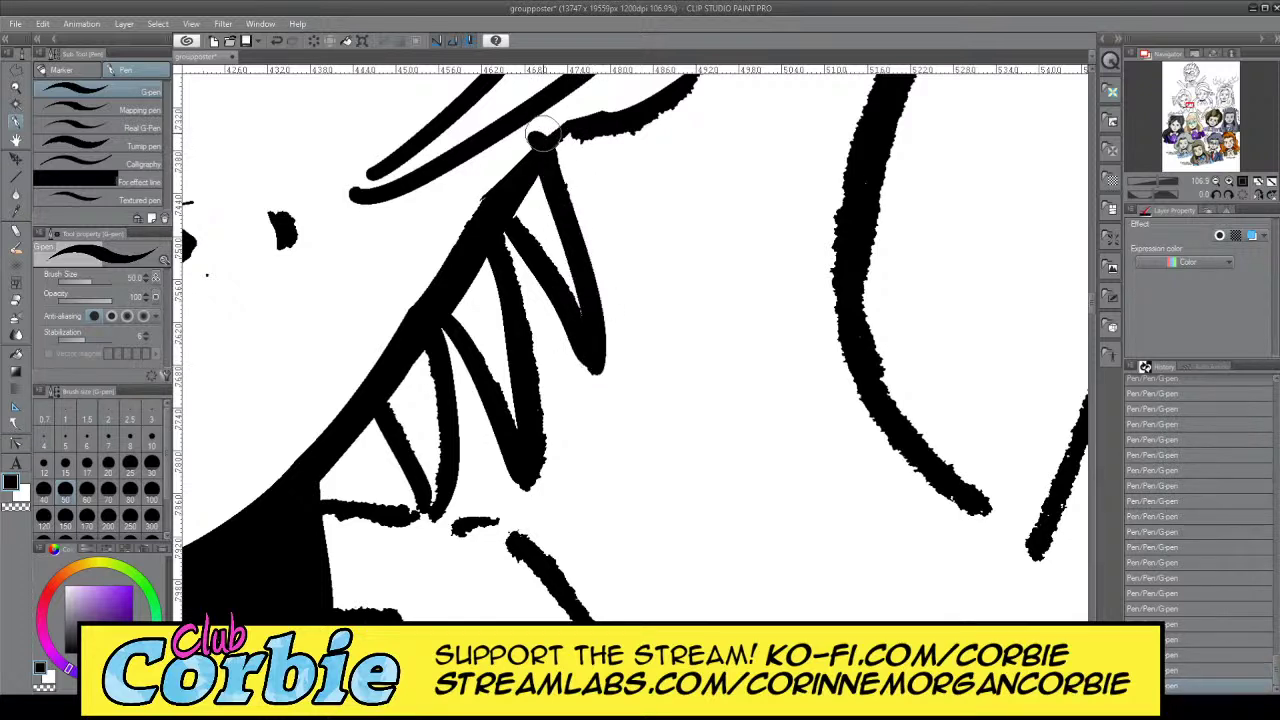
key(ctrl+z)
drag(594, 363, 557, 130)
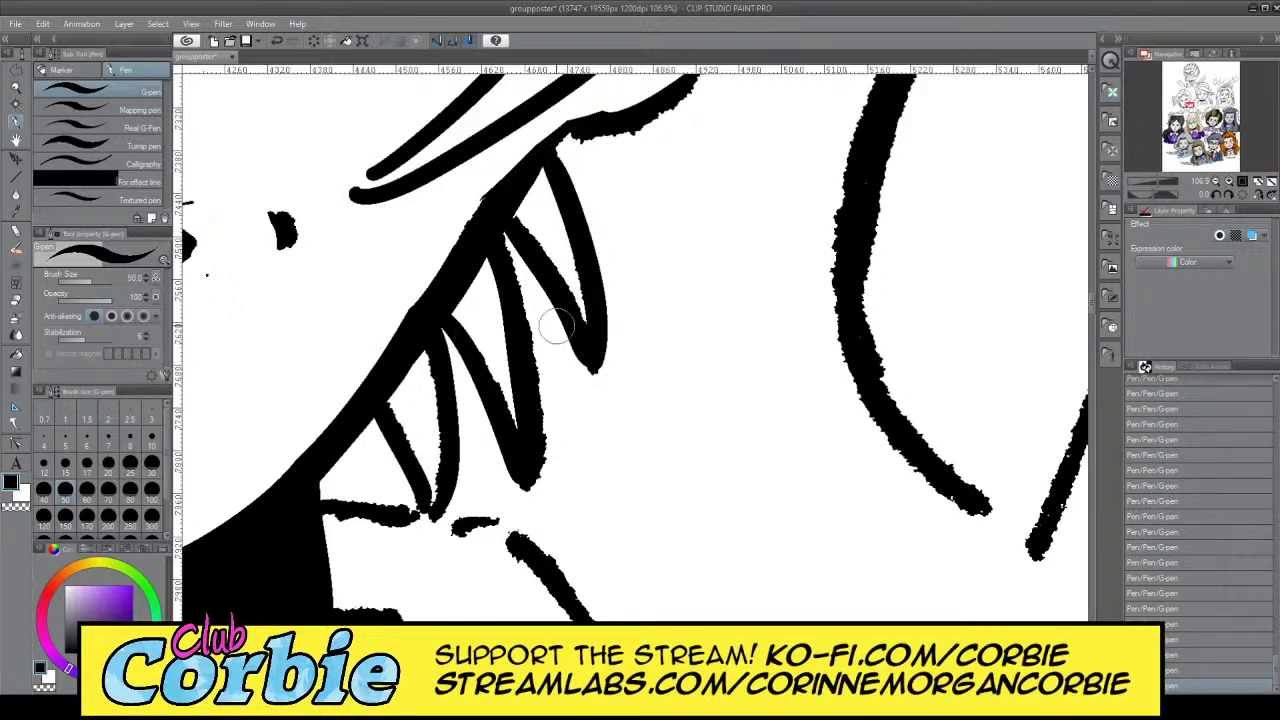
Trim the rough outer edge of the middle hair spike with white at brush size 25
key(x)
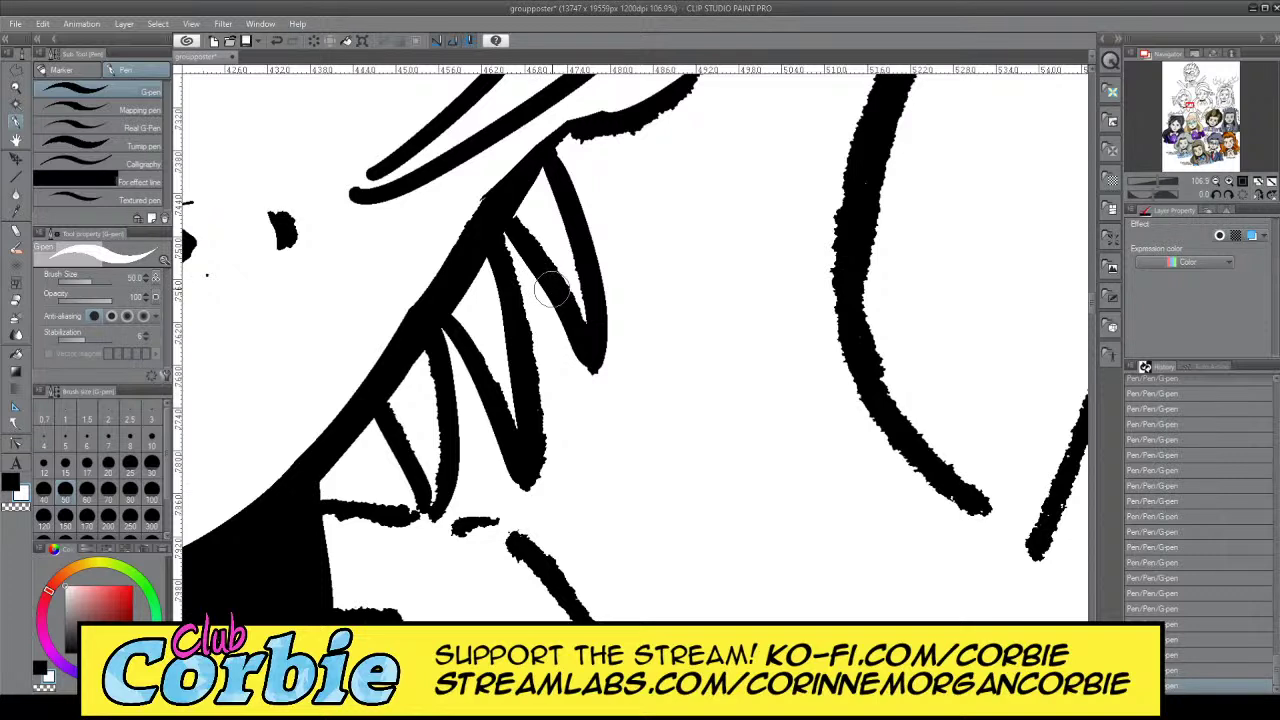
click(108, 463)
drag(513, 264, 535, 456)
key(ctrl+z)
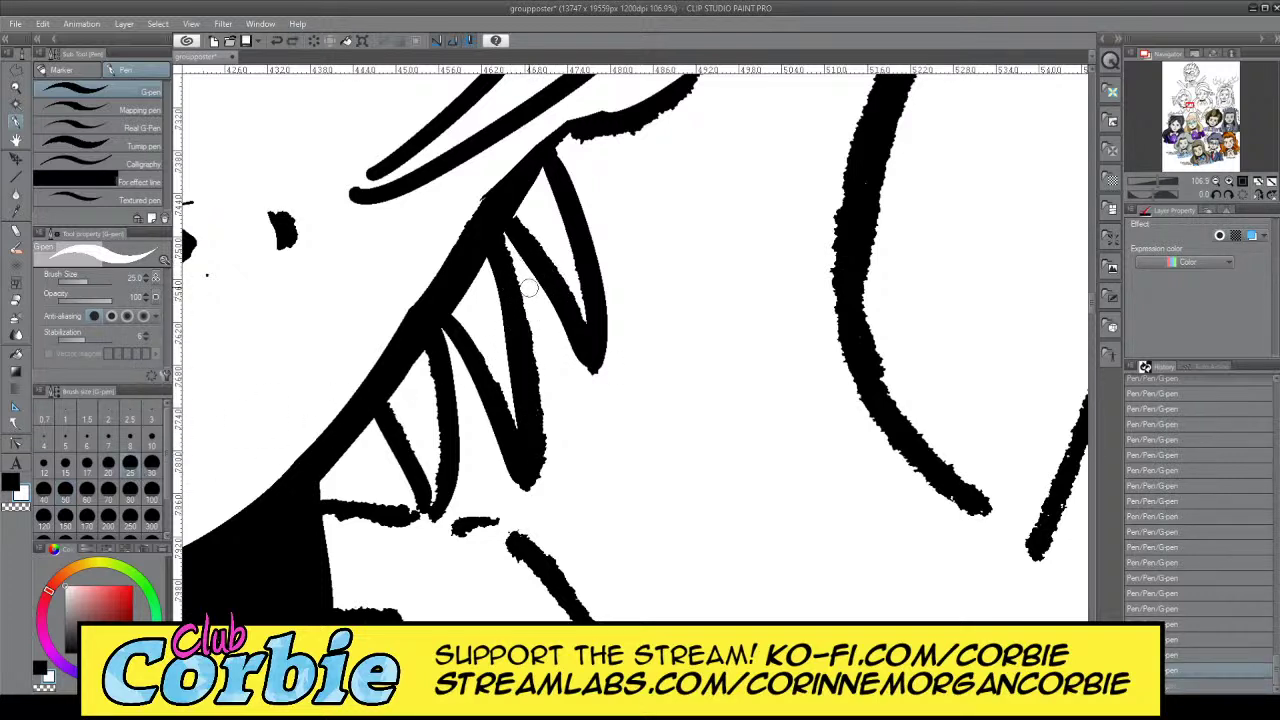
drag(529, 289, 543, 485)
key(ctrl+z)
mouse_move(534, 316)
mouse_down()
mouse_move(542, 503)
mouse_move(544, 319)
mouse_up()
mouse_move(506, 236)
mouse_down()
mouse_move(546, 412)
mouse_move(530, 306)
mouse_move(545, 400)
mouse_up()
key(ctrl+z)
drag(524, 316, 538, 443)
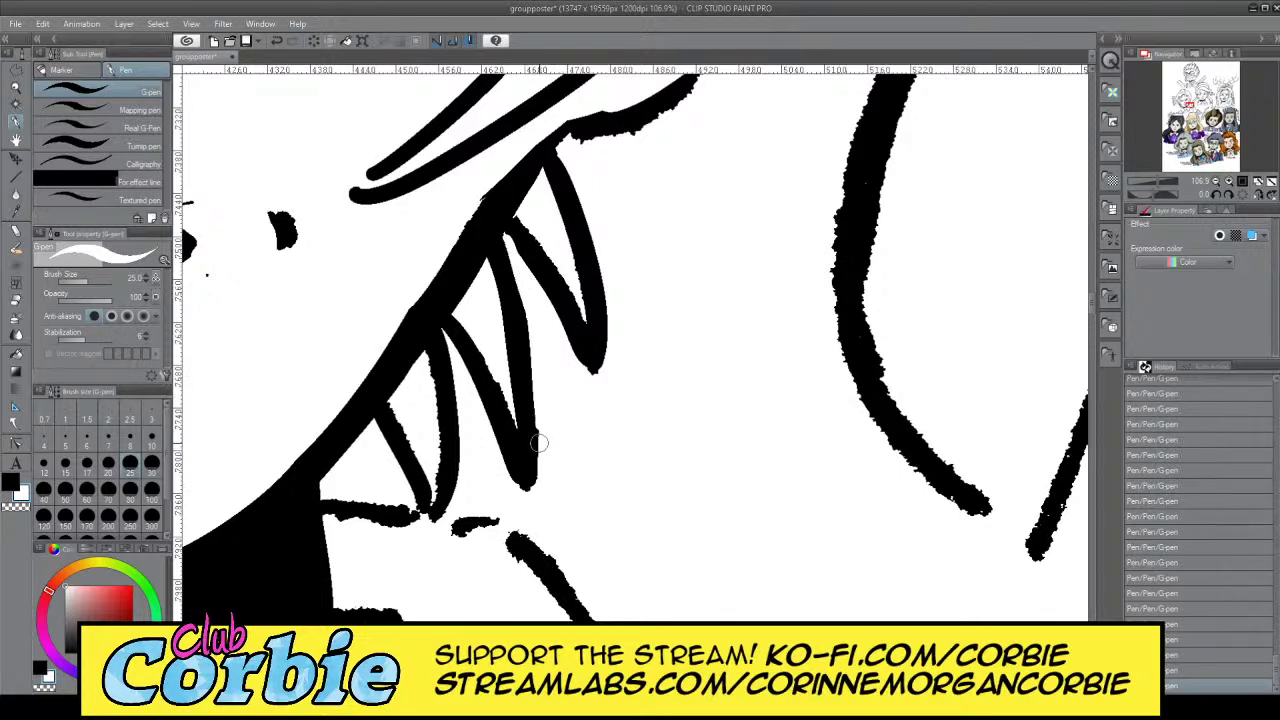
Smooth the inner side of the smaller hair spike's curved edge with white
drag(434, 358, 437, 485)
key(ctrl+z)
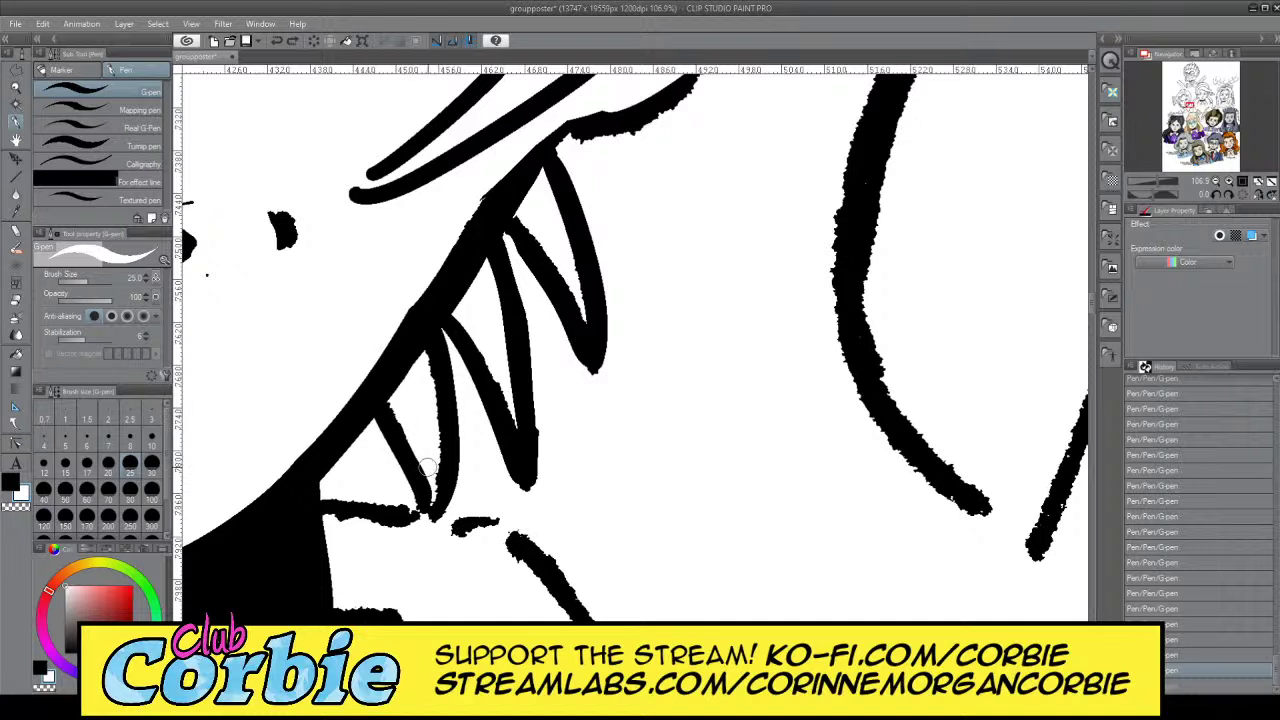
mouse_move(428, 467)
mouse_down()
mouse_move(435, 479)
mouse_move(430, 368)
mouse_up()
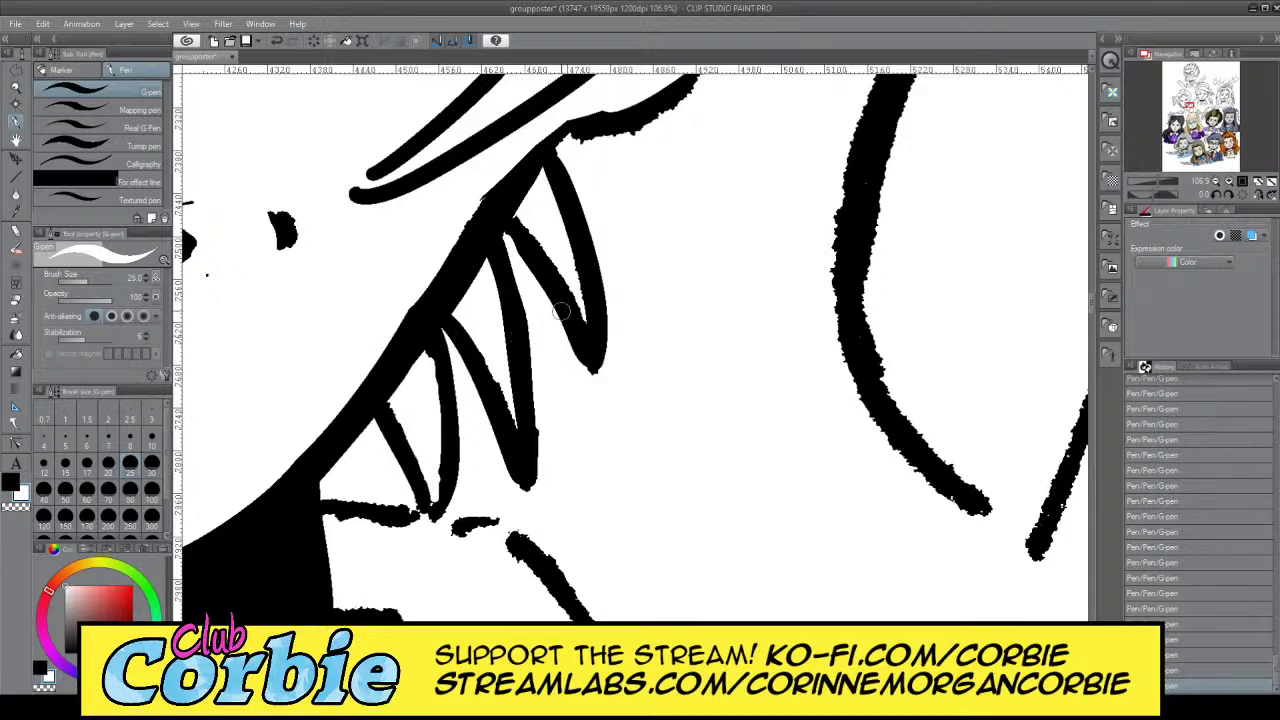
Ink a bold black ear contour above the spikes, joining the jawline to the hair outline
key(x)
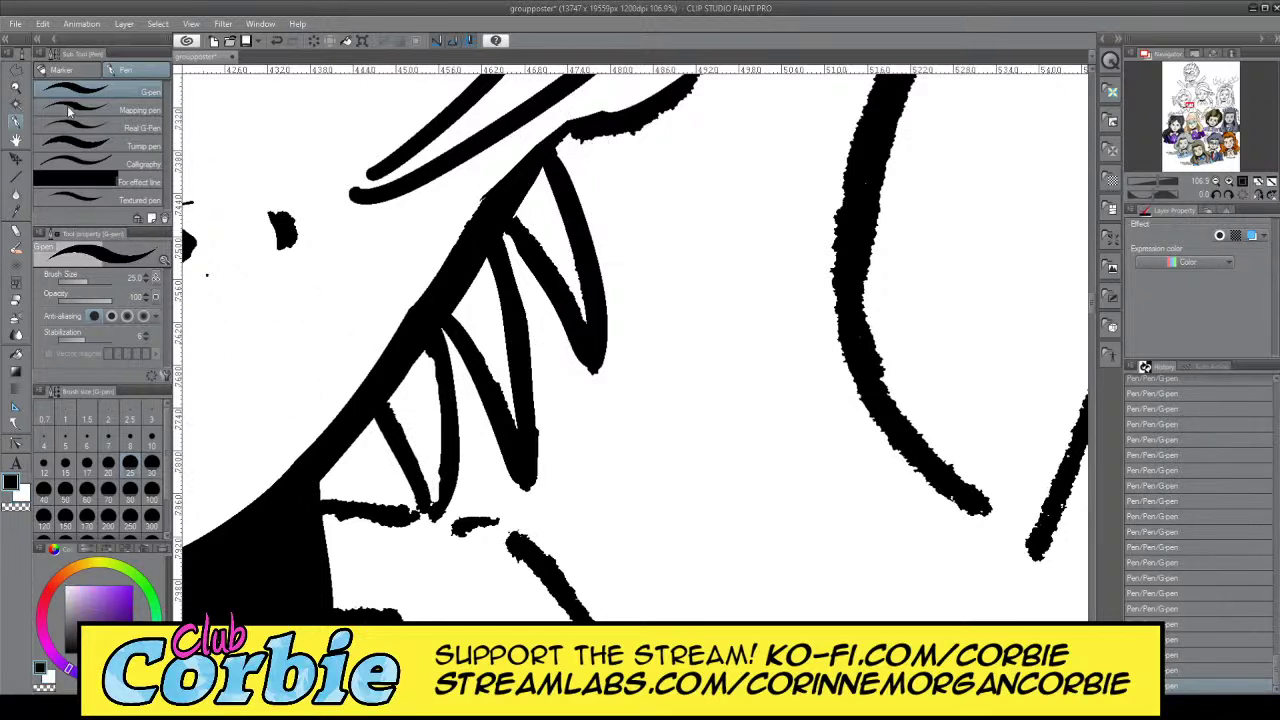
click(14, 92)
drag(522, 346, 411, 206)
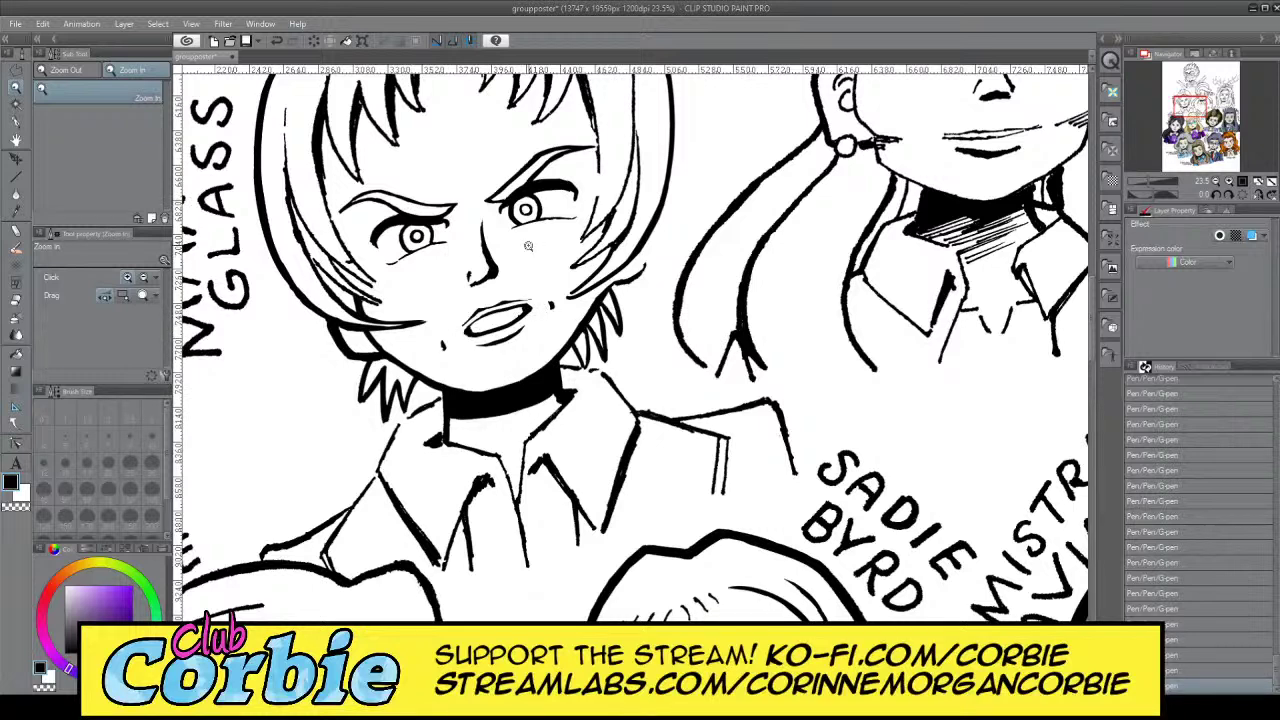
scroll(482, 316, up, 1)
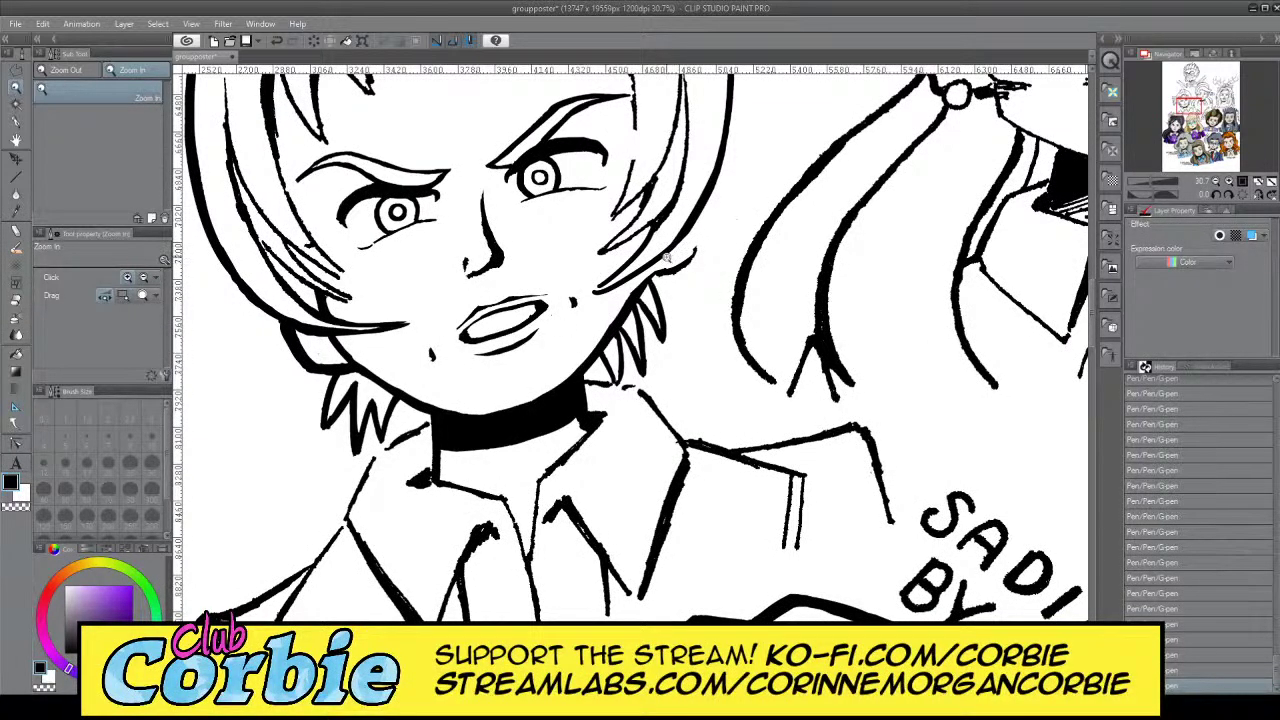
scroll(666, 257, up, 6)
click(15, 123)
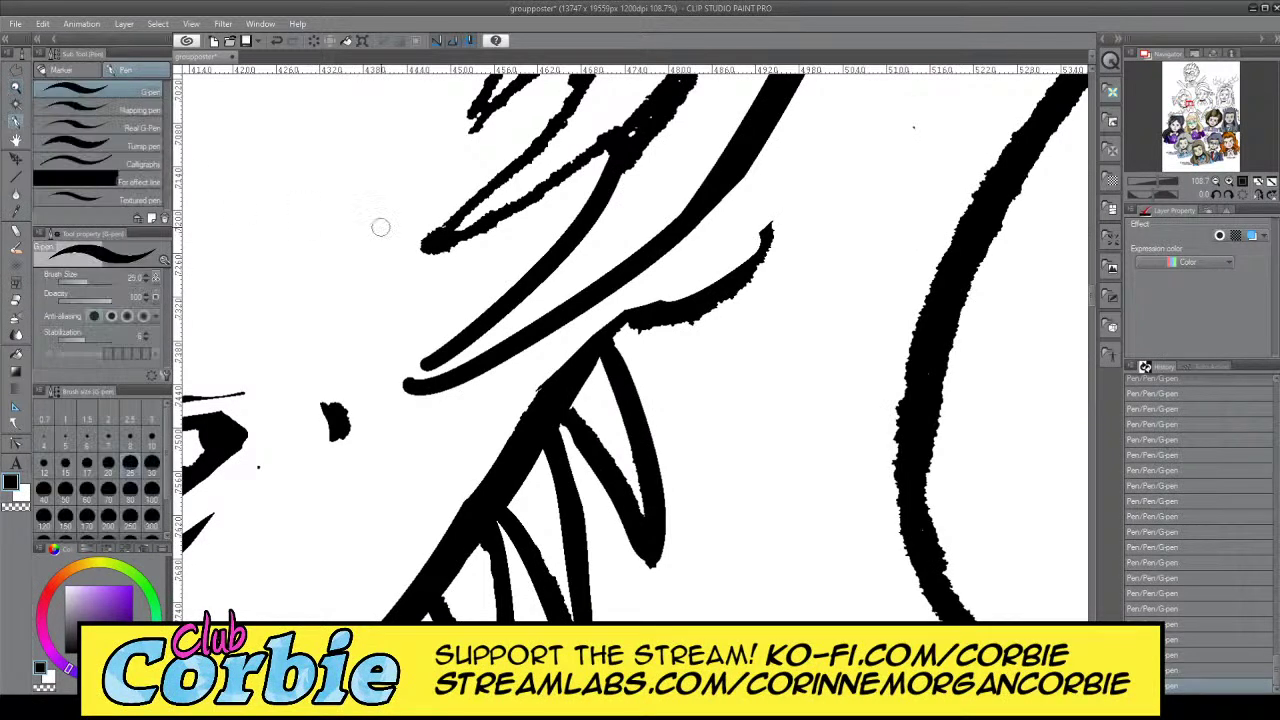
mouse_move(589, 302)
mouse_down()
mouse_move(545, 387)
mouse_move(581, 312)
mouse_up()
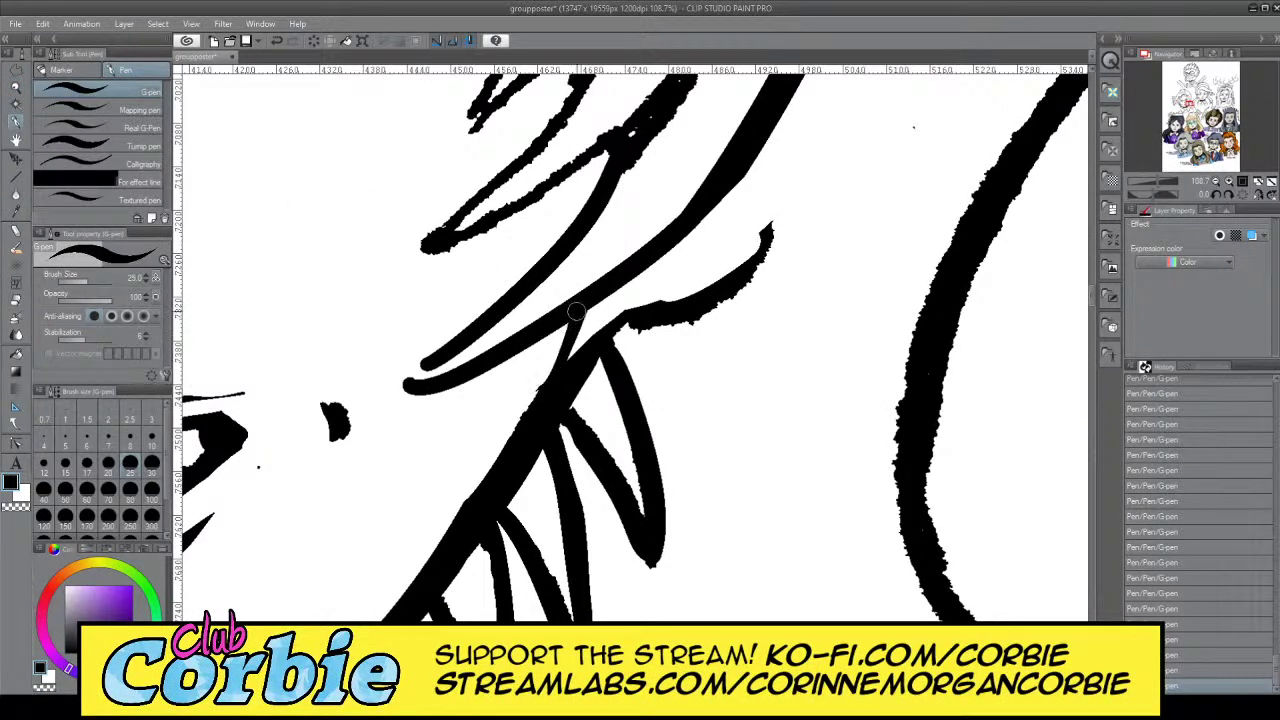
key(ctrl+z)
mouse_move(569, 364)
mouse_down()
mouse_move(584, 291)
mouse_move(547, 399)
mouse_move(580, 309)
mouse_move(548, 397)
mouse_move(595, 300)
mouse_move(578, 358)
mouse_move(615, 289)
mouse_move(609, 310)
mouse_move(670, 324)
mouse_move(594, 329)
mouse_move(667, 314)
mouse_move(602, 316)
mouse_move(691, 293)
mouse_move(742, 251)
mouse_move(753, 150)
mouse_move(749, 228)
mouse_move(708, 310)
mouse_move(651, 343)
mouse_move(618, 343)
mouse_move(697, 315)
mouse_move(736, 272)
mouse_move(753, 162)
mouse_move(717, 284)
mouse_move(736, 177)
mouse_move(725, 271)
mouse_move(739, 187)
mouse_move(731, 256)
mouse_move(743, 171)
mouse_move(703, 307)
mouse_move(738, 277)
mouse_move(690, 322)
mouse_move(742, 282)
mouse_move(764, 218)
mouse_move(763, 157)
mouse_move(747, 213)
mouse_up()
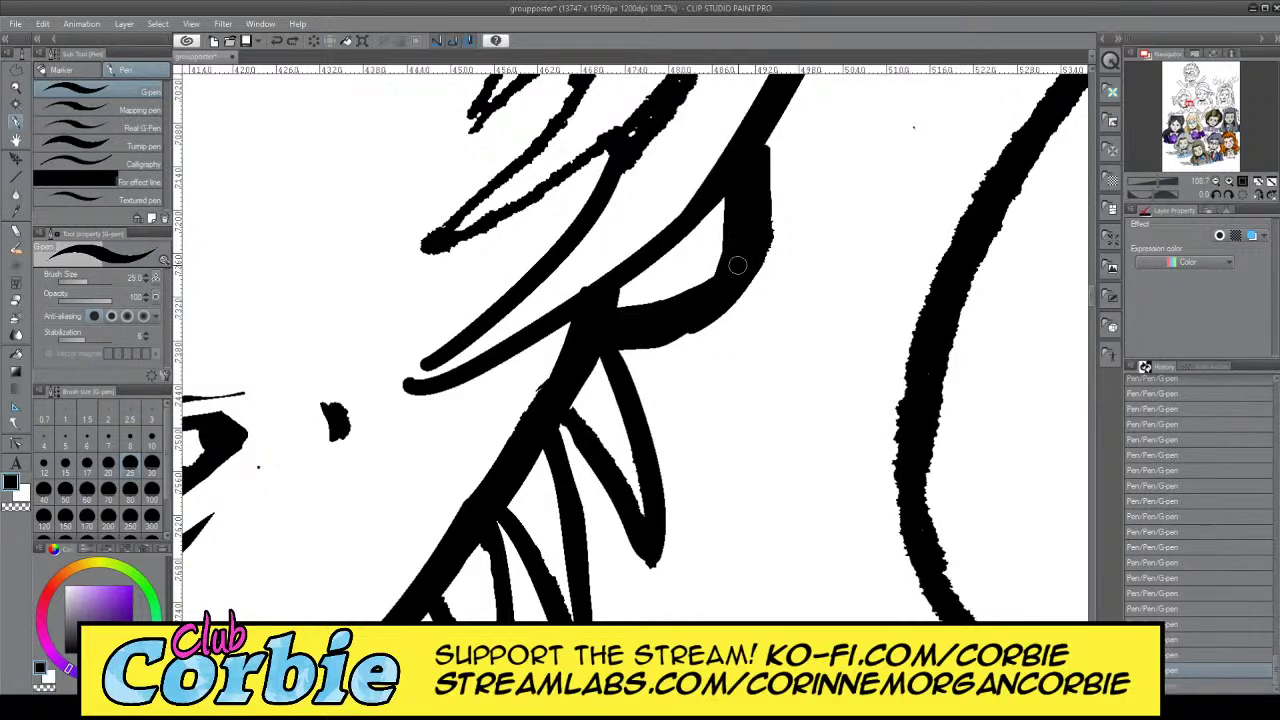
drag(700, 302, 741, 231)
Trim the outer edge of the new ear contour in white and touch up its curve in black
key(x)
mouse_move(628, 360)
mouse_down()
mouse_move(676, 337)
mouse_move(772, 236)
mouse_move(777, 160)
mouse_move(759, 273)
mouse_up()
drag(689, 335, 637, 343)
drag(668, 335, 761, 266)
key(x)
mouse_move(620, 336)
mouse_down()
mouse_move(689, 312)
mouse_move(736, 253)
mouse_move(704, 299)
mouse_move(623, 343)
mouse_move(668, 337)
mouse_move(722, 292)
mouse_move(744, 234)
mouse_up()
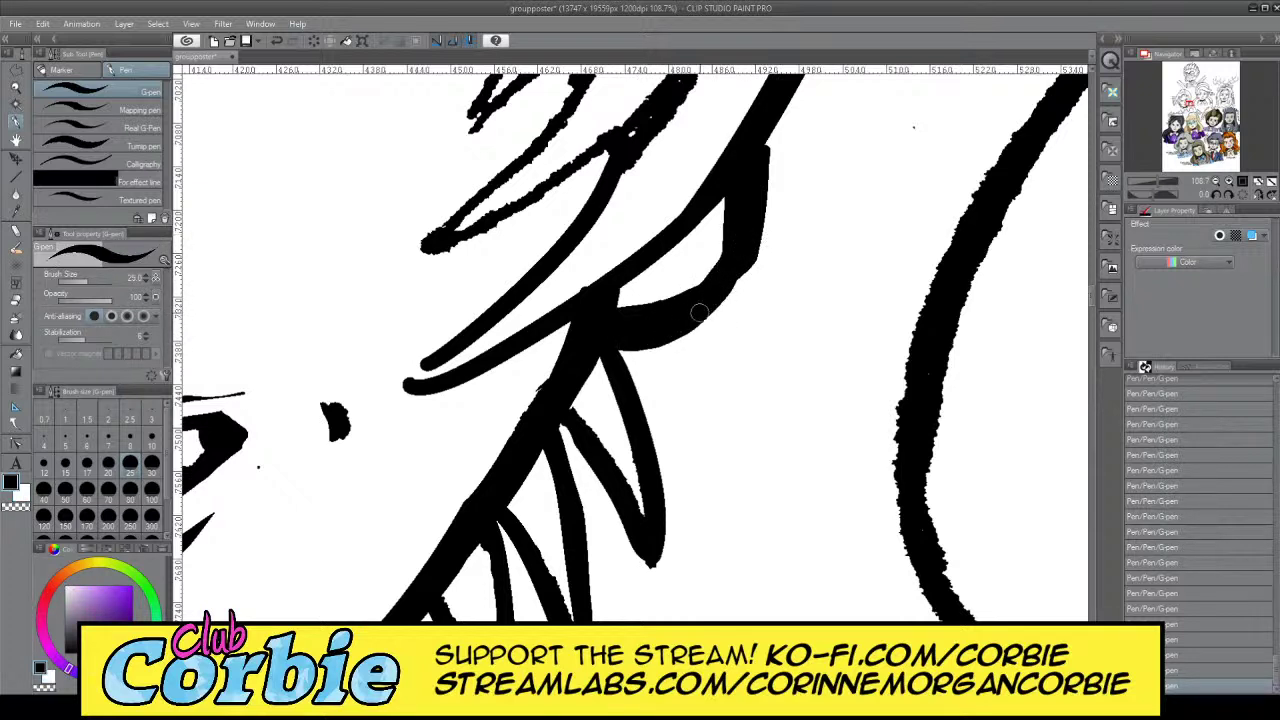
mouse_move(699, 313)
mouse_down()
mouse_move(747, 256)
mouse_move(766, 126)
mouse_up()
Ink a new, higher lower edge in black for the ear on the opposite side of the face
click(16, 88)
drag(652, 245, 621, 236)
drag(604, 325, 716, 326)
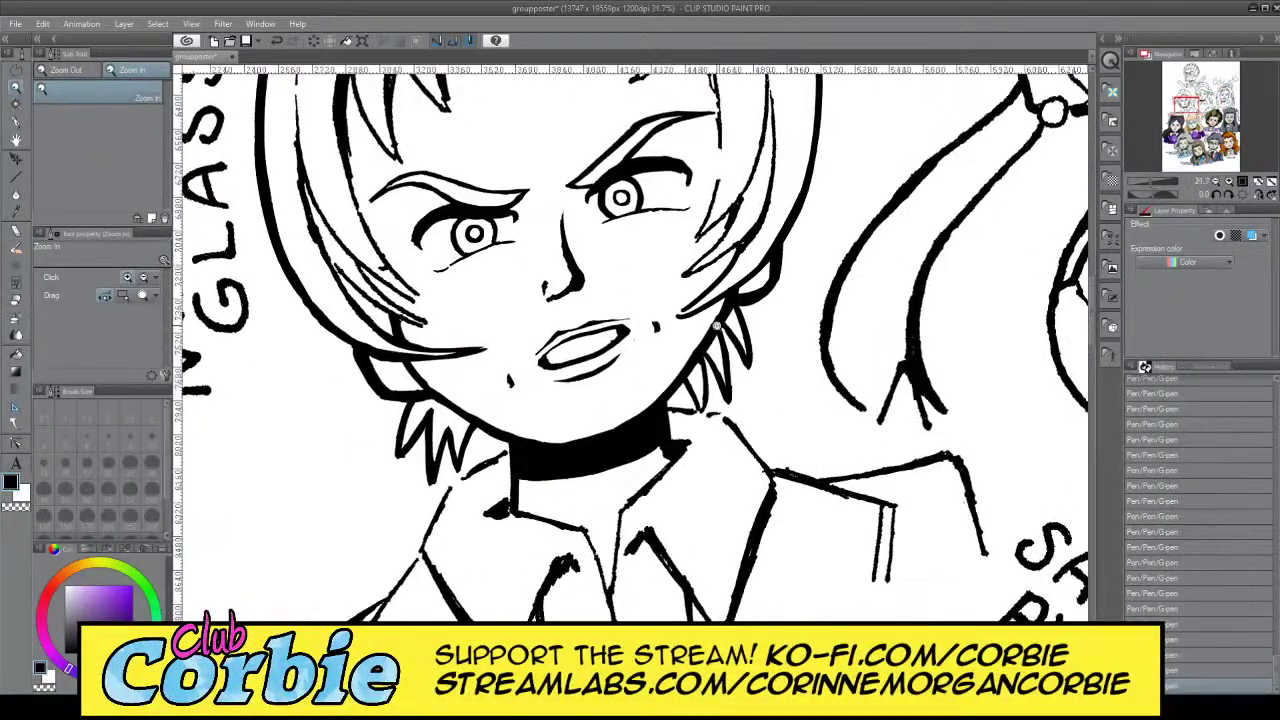
click(788, 291)
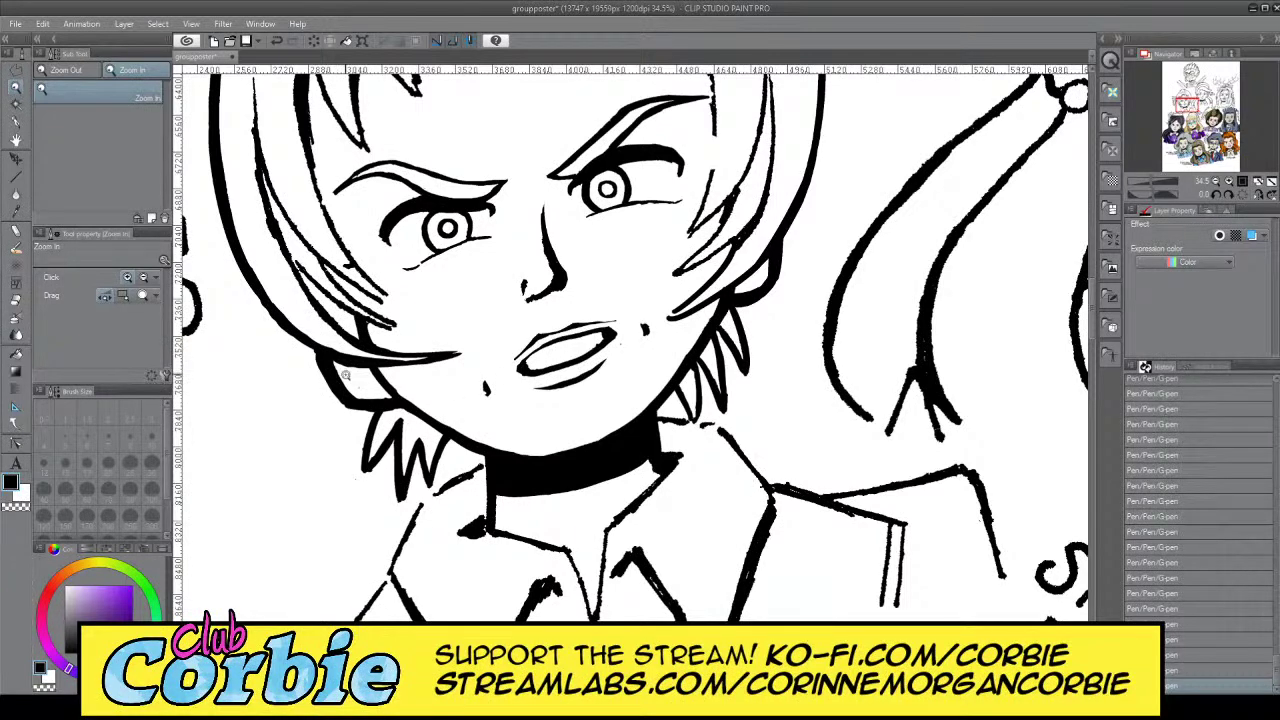
drag(356, 375, 398, 358)
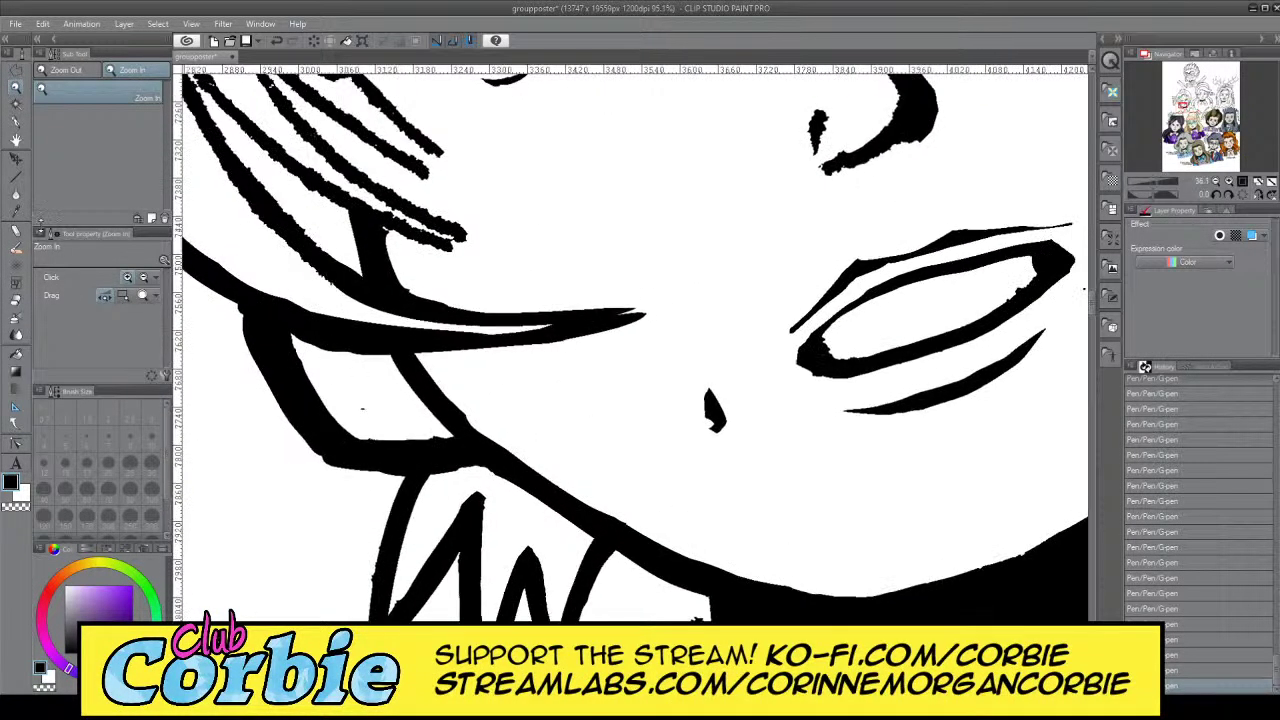
key(p)
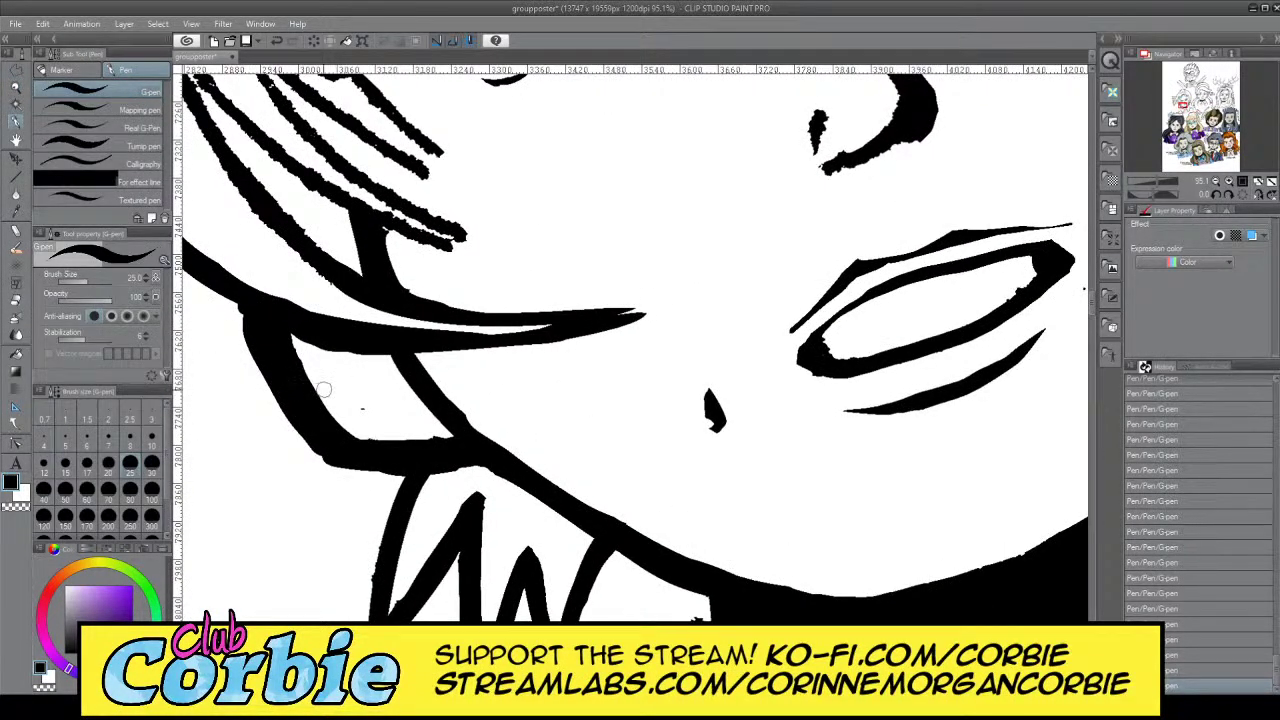
drag(313, 399, 412, 398)
White out the old lower ear line with its leftover bits and touch up the ear's outer edge in black
key(x)
mouse_move(359, 438)
mouse_down()
mouse_move(366, 485)
mouse_move(378, 493)
mouse_move(384, 438)
mouse_move(282, 445)
mouse_move(297, 438)
mouse_move(289, 419)
mouse_move(332, 418)
mouse_up()
key(x)
mouse_move(279, 371)
mouse_down()
mouse_move(322, 407)
mouse_move(273, 383)
mouse_move(323, 406)
mouse_move(420, 396)
mouse_move(287, 375)
mouse_up()
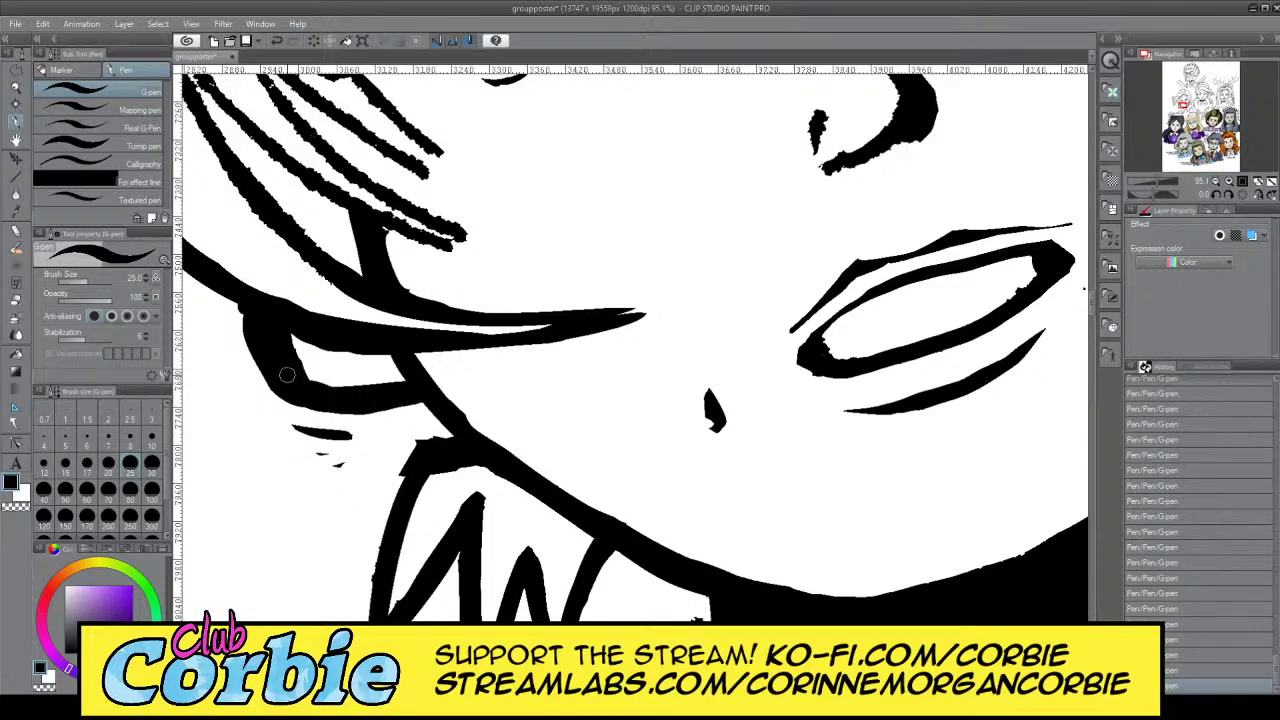
key(c)
mouse_move(320, 443)
mouse_down()
mouse_move(352, 439)
mouse_move(275, 426)
mouse_move(362, 455)
mouse_up()
key(c)
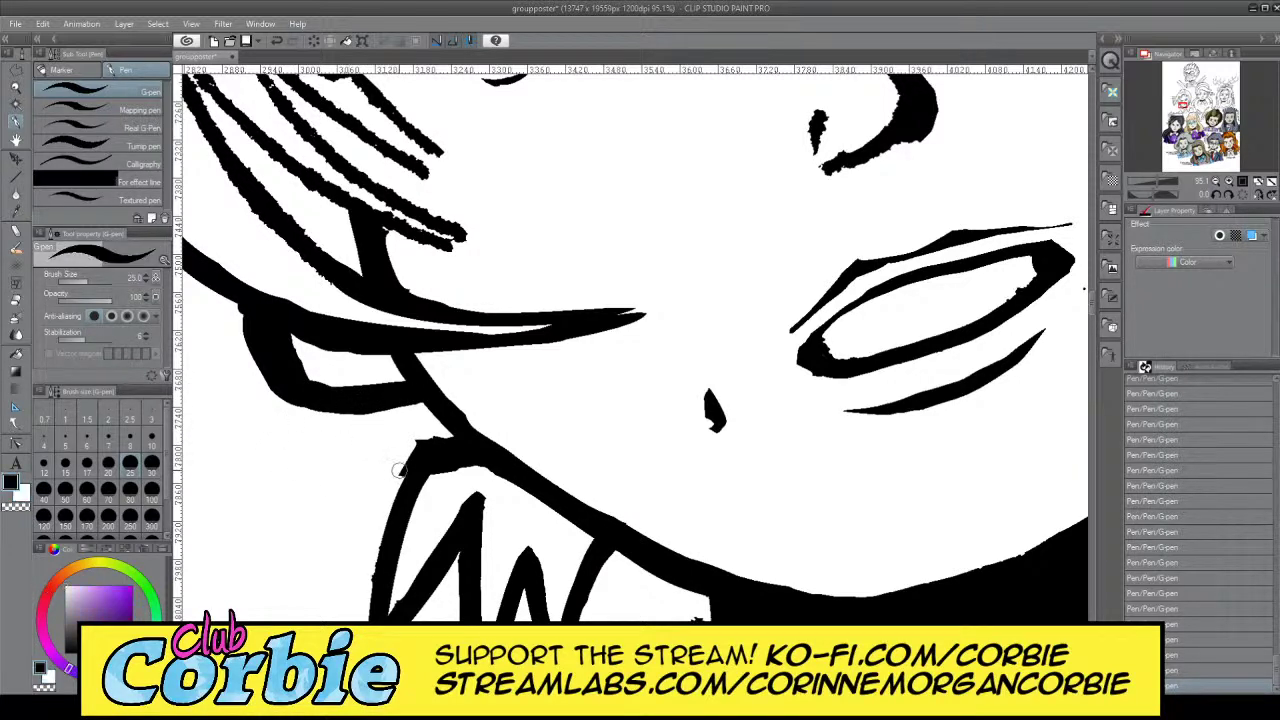
White out the old ear remnant between the first hair spike and the jawline
mouse_move(443, 452)
mouse_down()
mouse_move(441, 489)
mouse_move(438, 451)
mouse_move(430, 484)
mouse_move(441, 441)
mouse_move(453, 466)
mouse_move(474, 468)
mouse_move(442, 440)
mouse_move(478, 472)
mouse_move(430, 431)
mouse_move(383, 488)
mouse_move(421, 437)
mouse_up()
key(c)
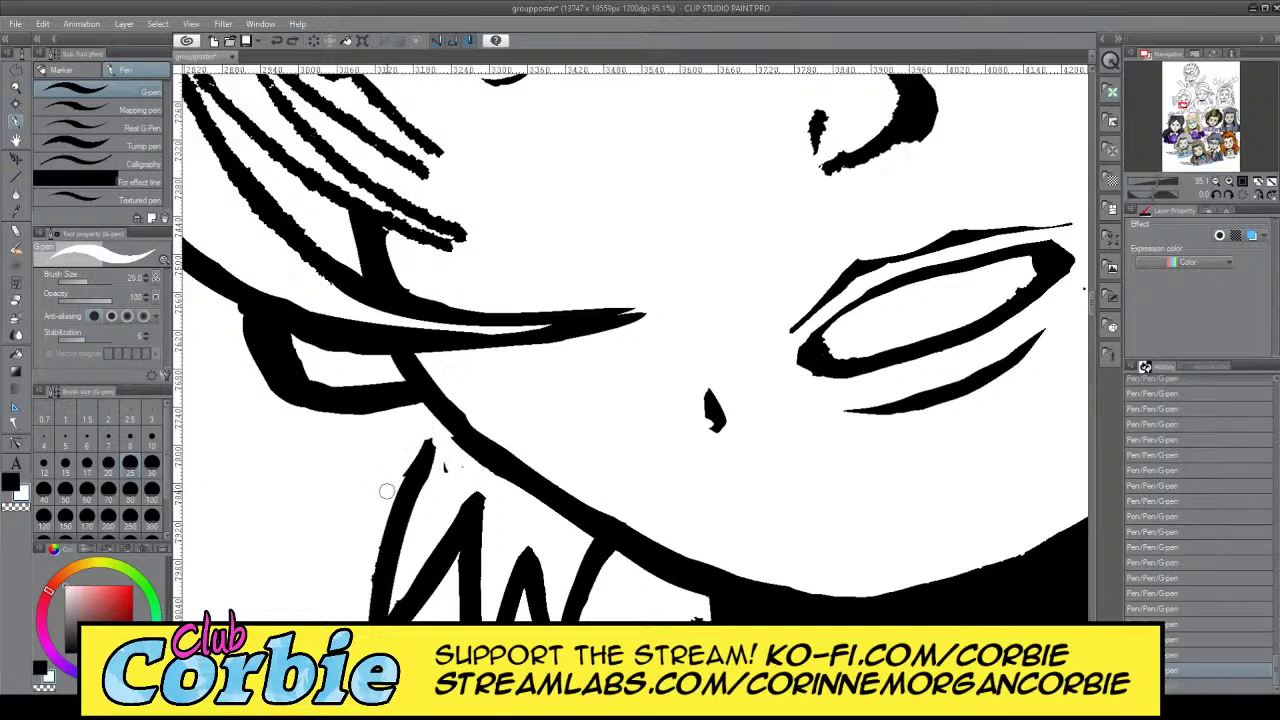
mouse_move(386, 491)
mouse_down()
mouse_move(426, 433)
mouse_move(446, 433)
mouse_move(446, 483)
mouse_move(448, 454)
mouse_move(481, 489)
mouse_up()
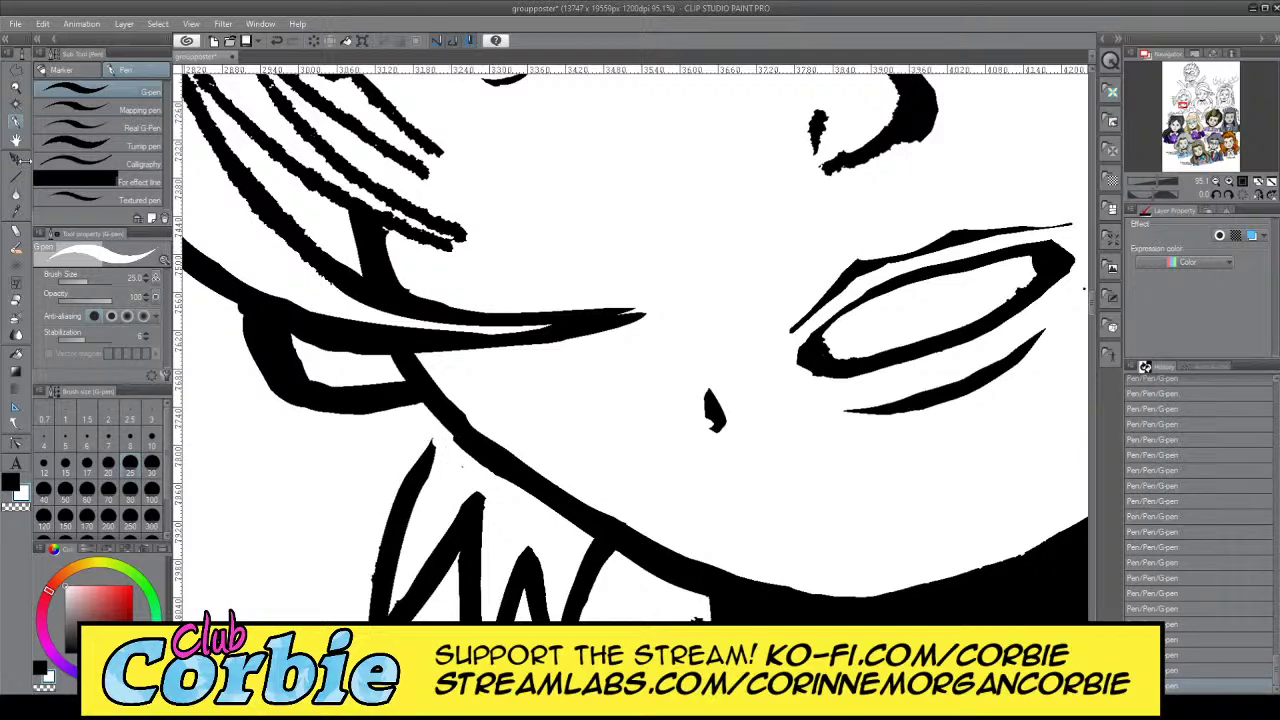
Extend the top of the first hair spike below the ear in black so it joins the jawline
key(ctrl+space)
drag(360, 322, 282, 334)
drag(449, 300, 462, 288)
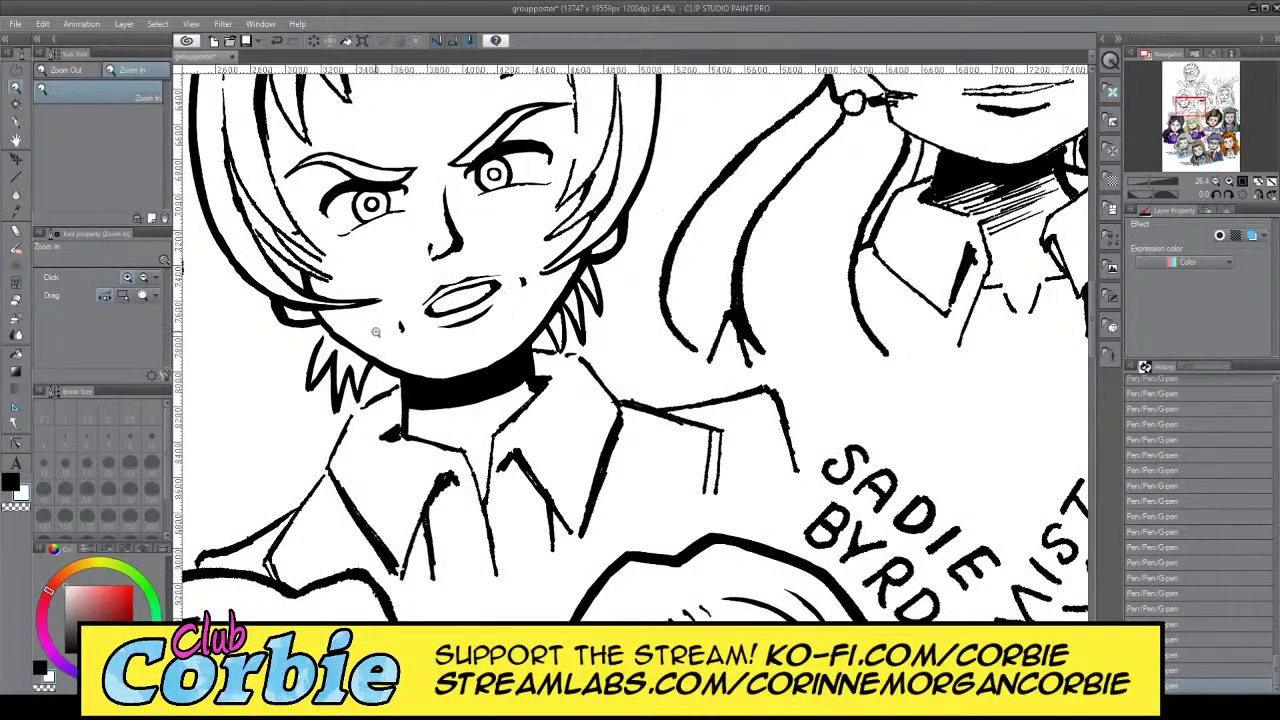
drag(387, 350, 419, 413)
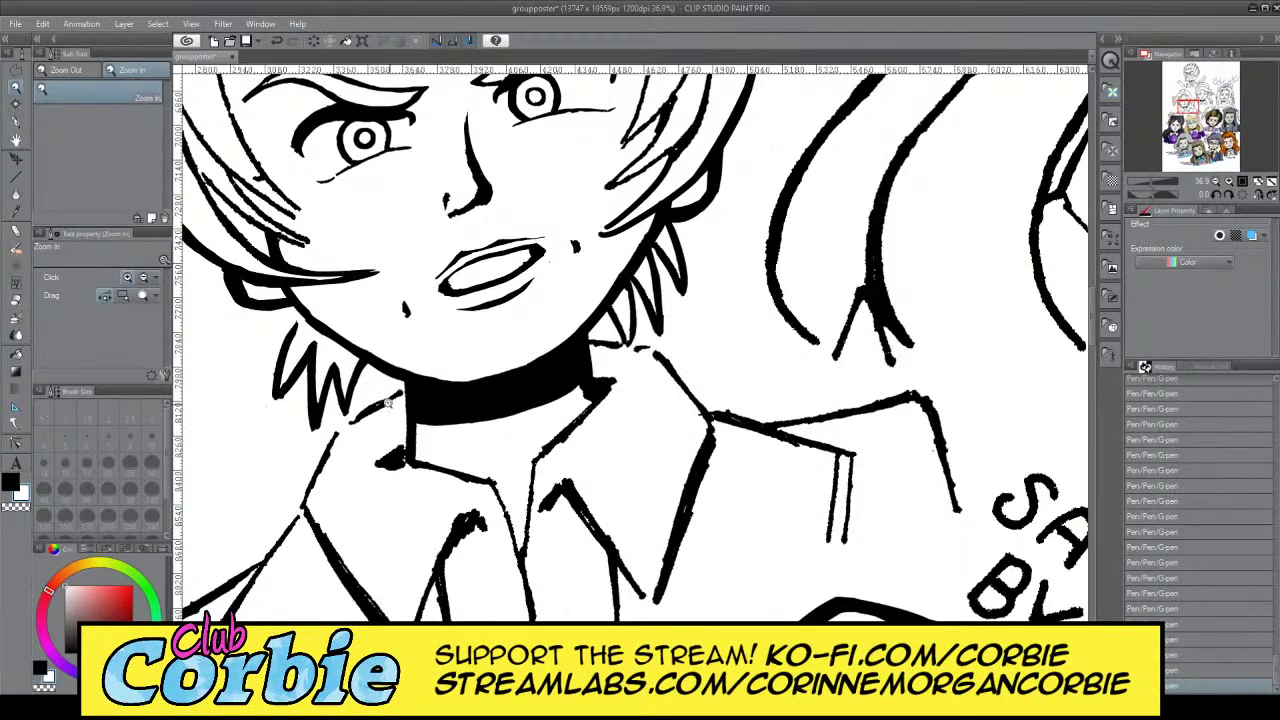
mouse_move(311, 343)
mouse_down()
mouse_move(327, 336)
mouse_move(316, 338)
mouse_up()
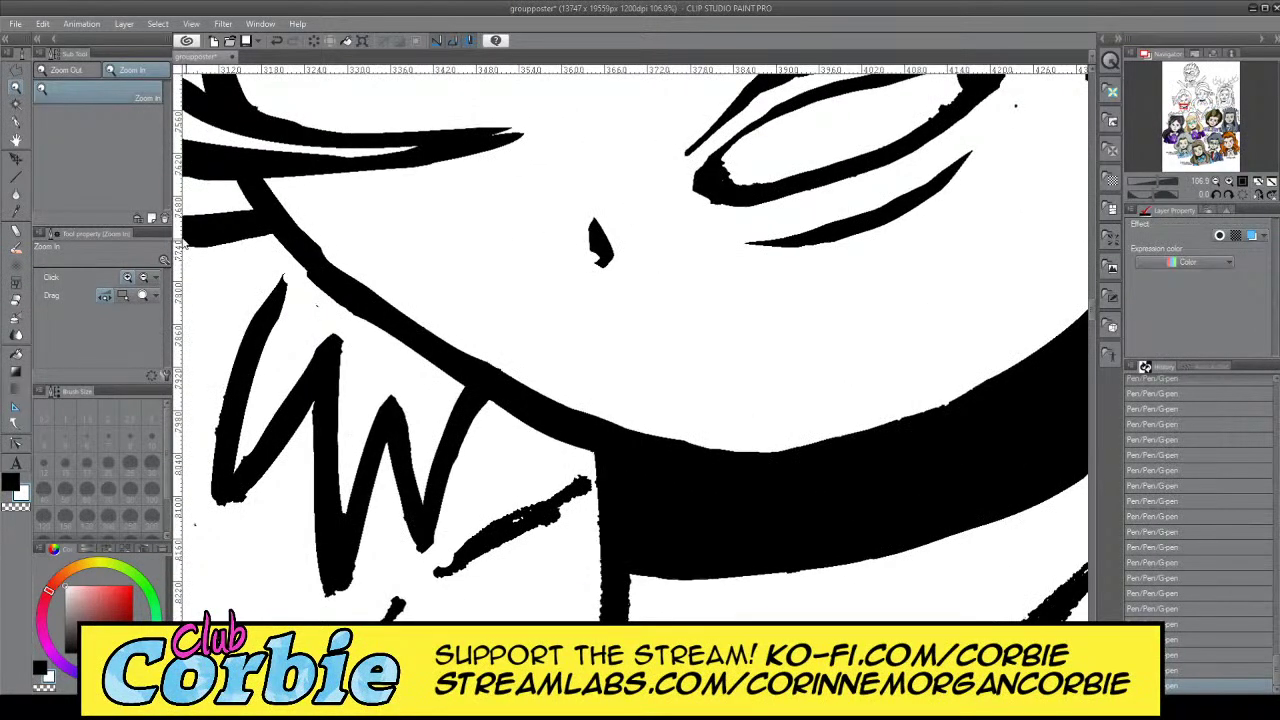
click(18, 119)
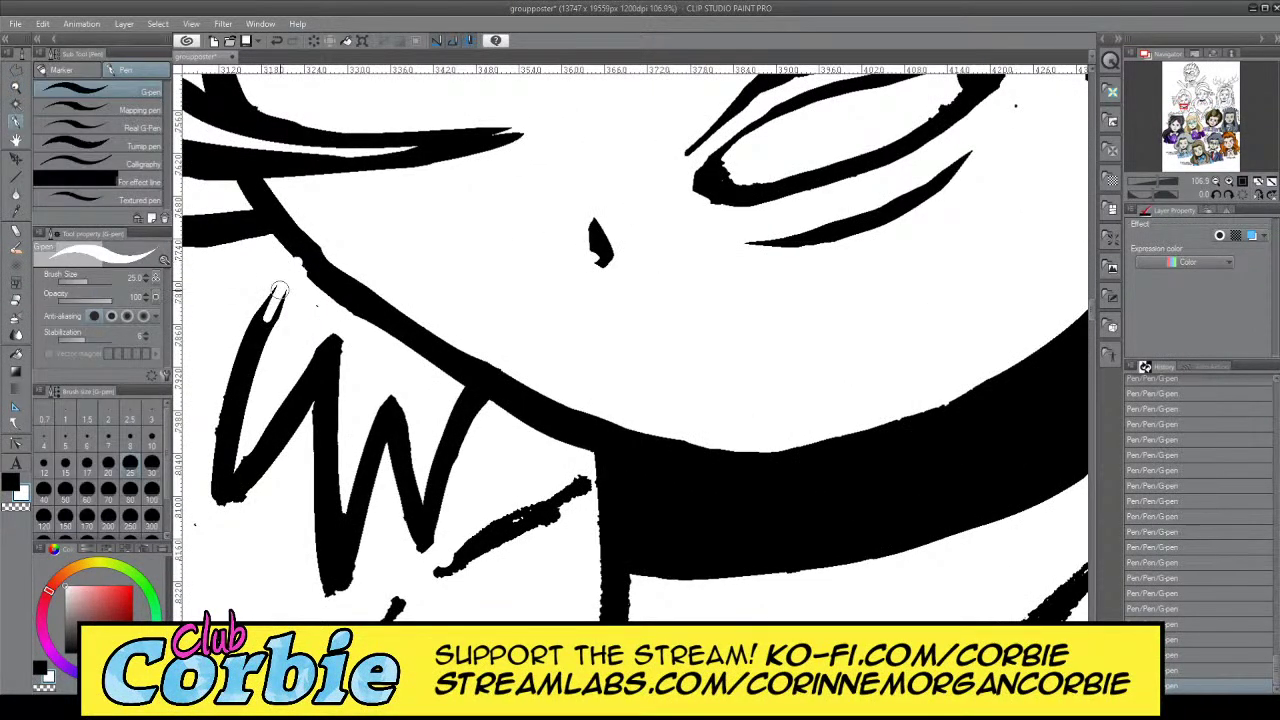
key(ctrl+z)
mouse_move(270, 304)
mouse_down()
mouse_move(302, 258)
mouse_move(262, 322)
mouse_move(304, 260)
mouse_move(258, 329)
mouse_move(298, 254)
mouse_move(279, 237)
mouse_move(312, 272)
mouse_up()
key(x)
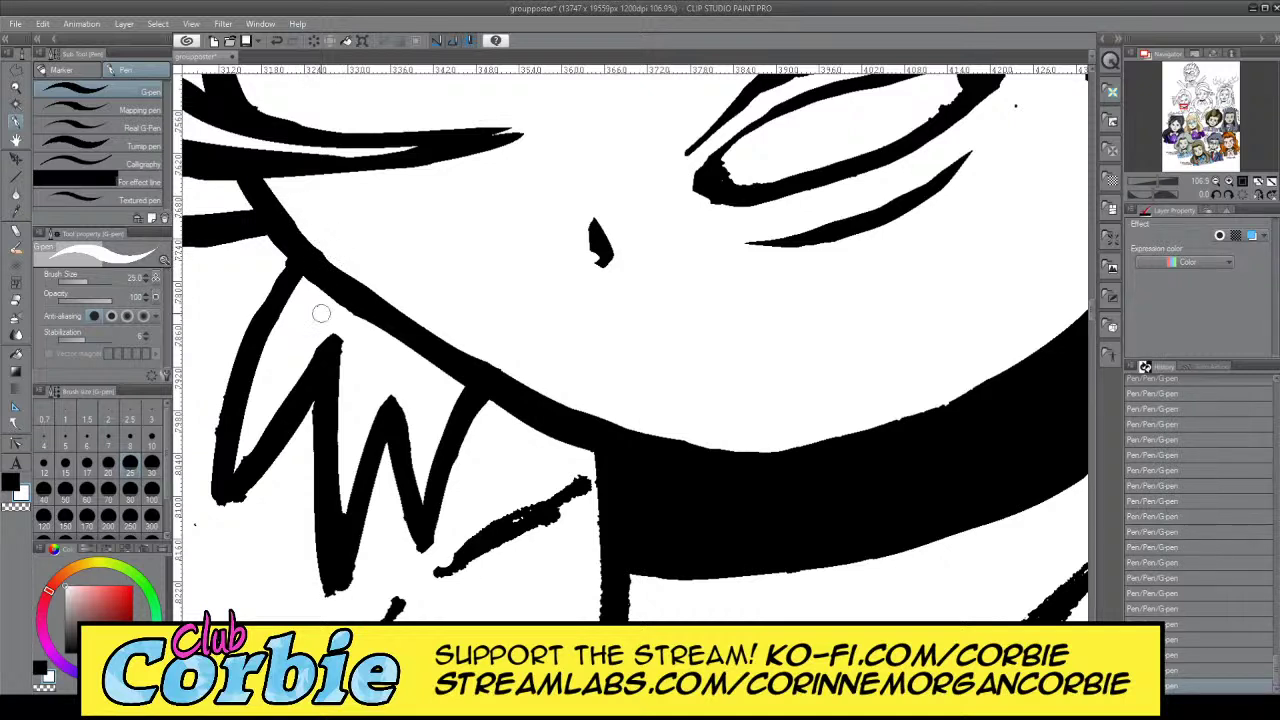
Clean up the edges and tips of the hair spikes in white and thicken the last spike's outer edge in black
key(x)
drag(218, 523, 280, 470)
key(ctrl+z)
key(x)
drag(222, 518, 281, 470)
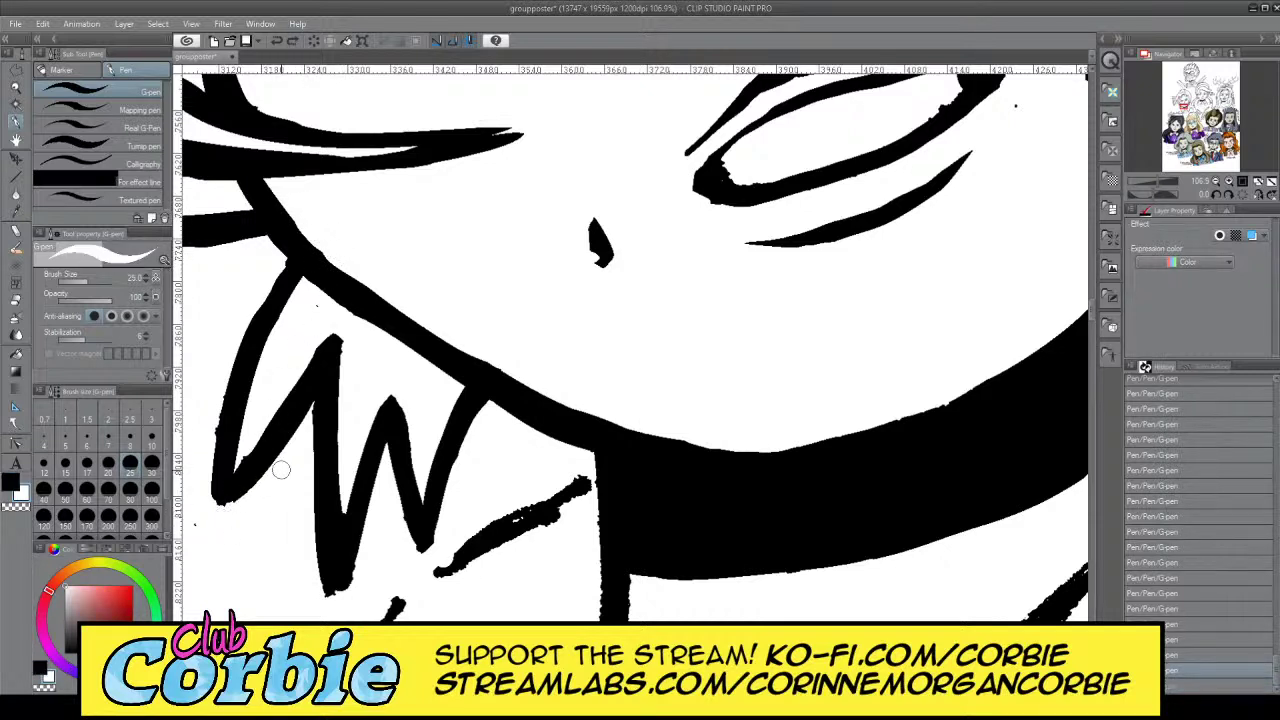
drag(203, 527, 230, 506)
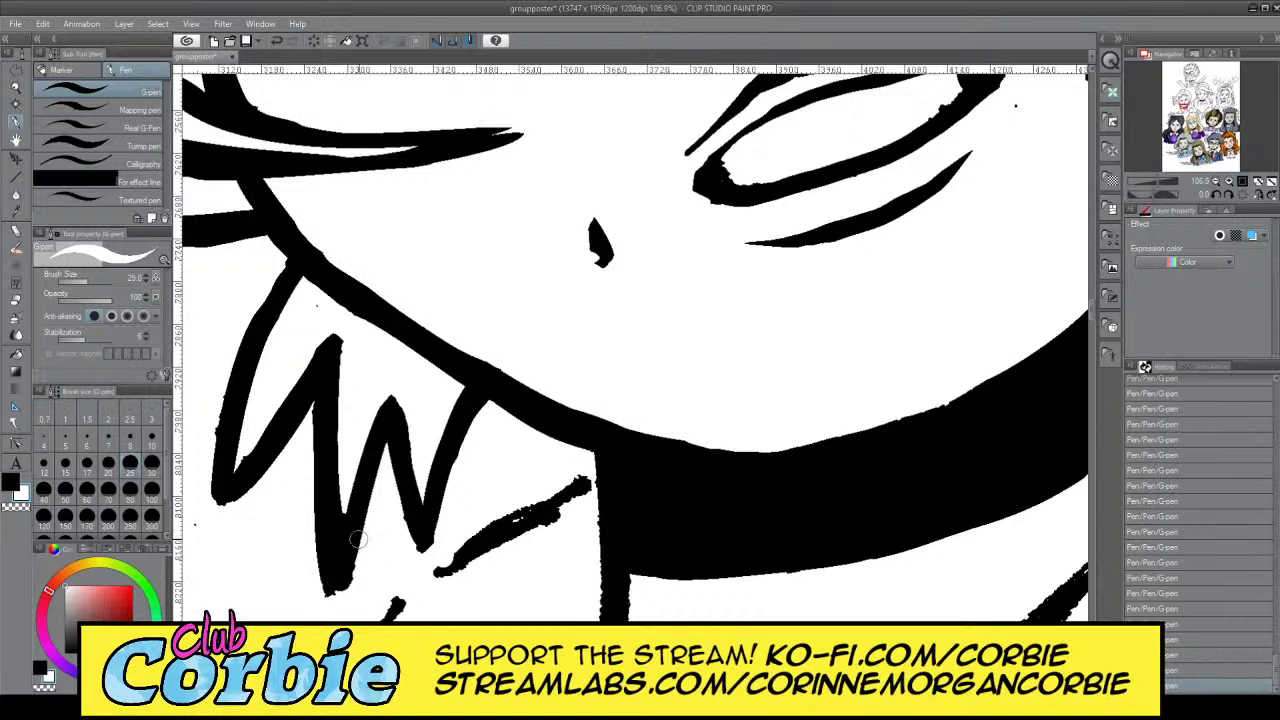
key(ctrl+z)
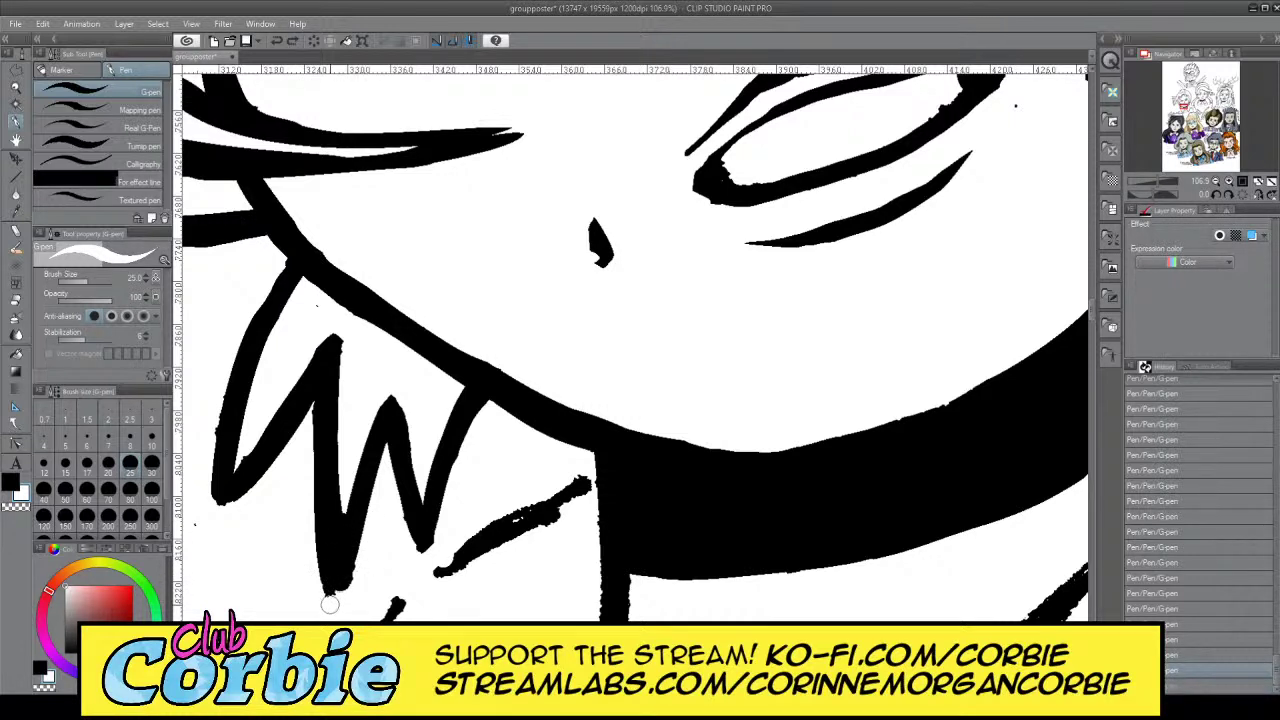
key(ctrl+y)
key(x)
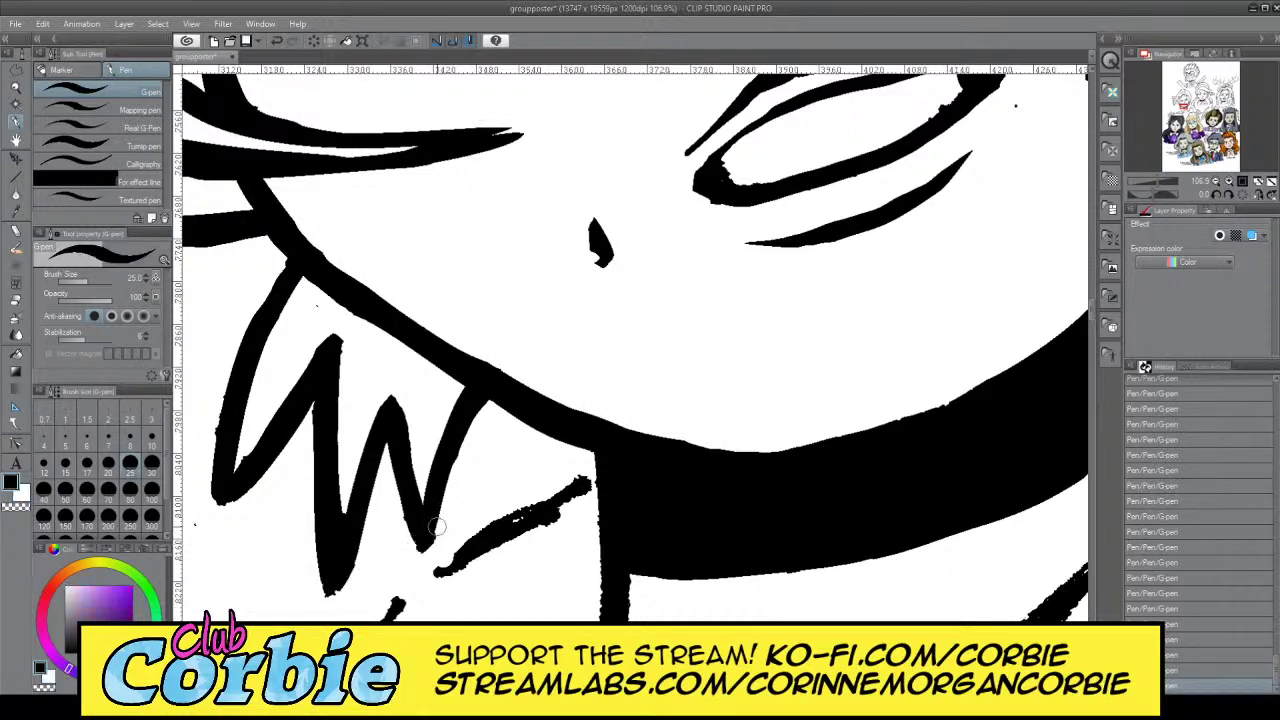
drag(436, 527, 492, 382)
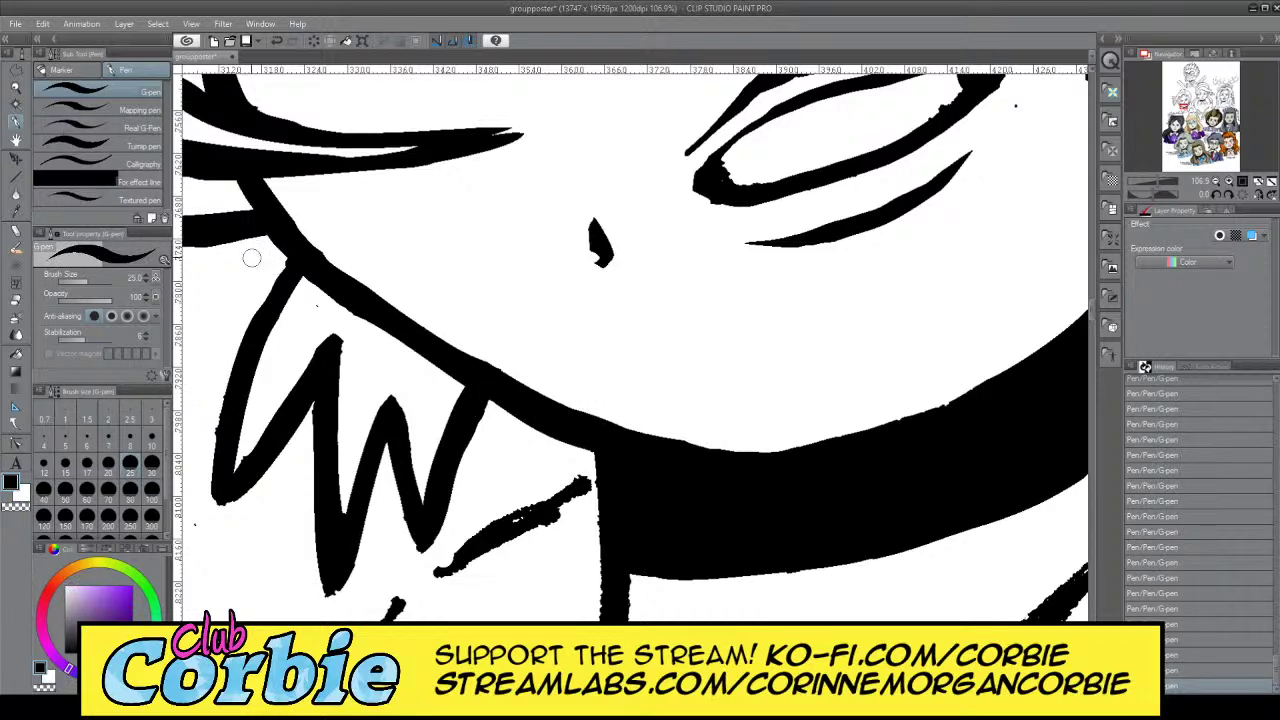
White out the tops of the hair spikes on the other side of the face to separate them from the jawline
click(17, 89)
drag(355, 288, 215, 285)
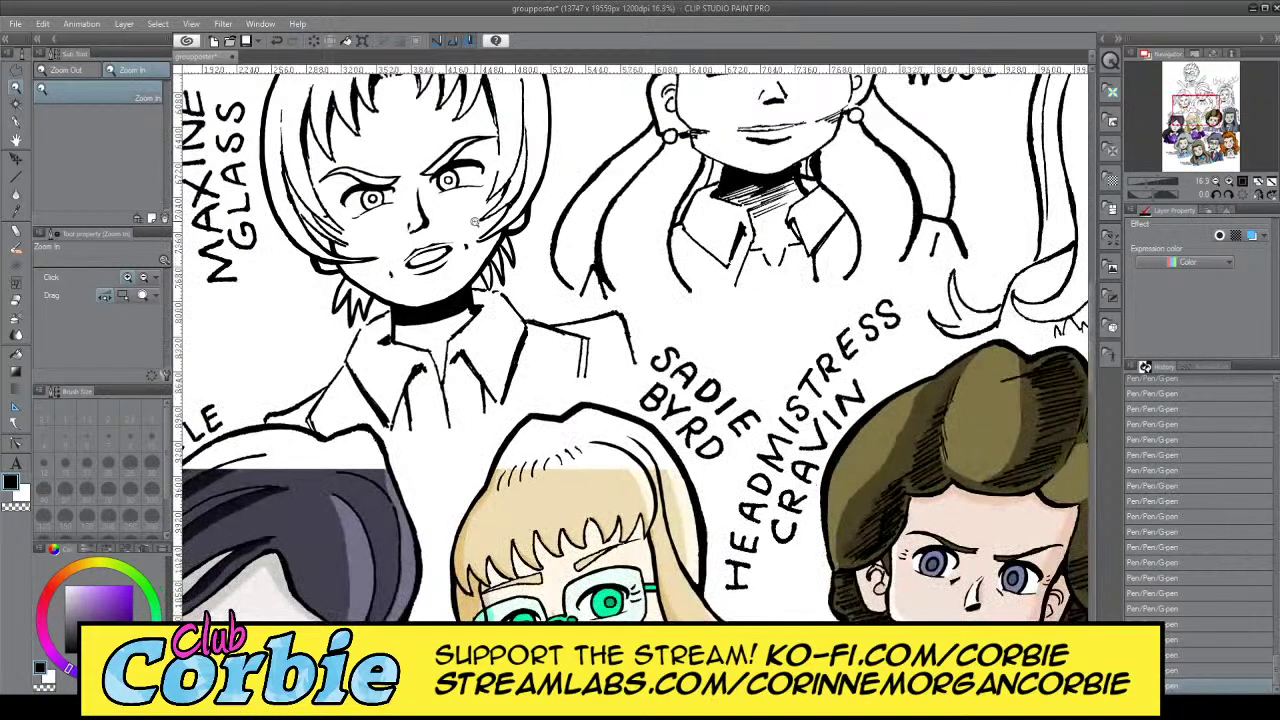
scroll(510, 218, up, 1)
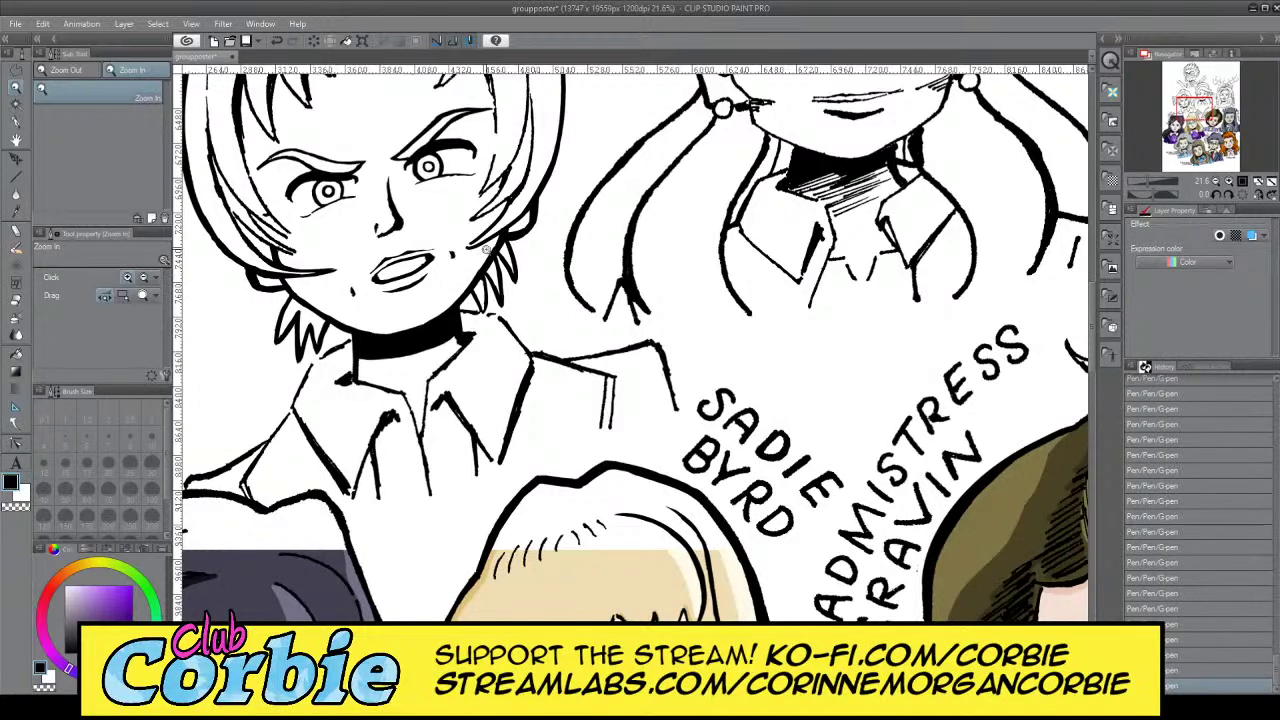
scroll(500, 260, up, 6)
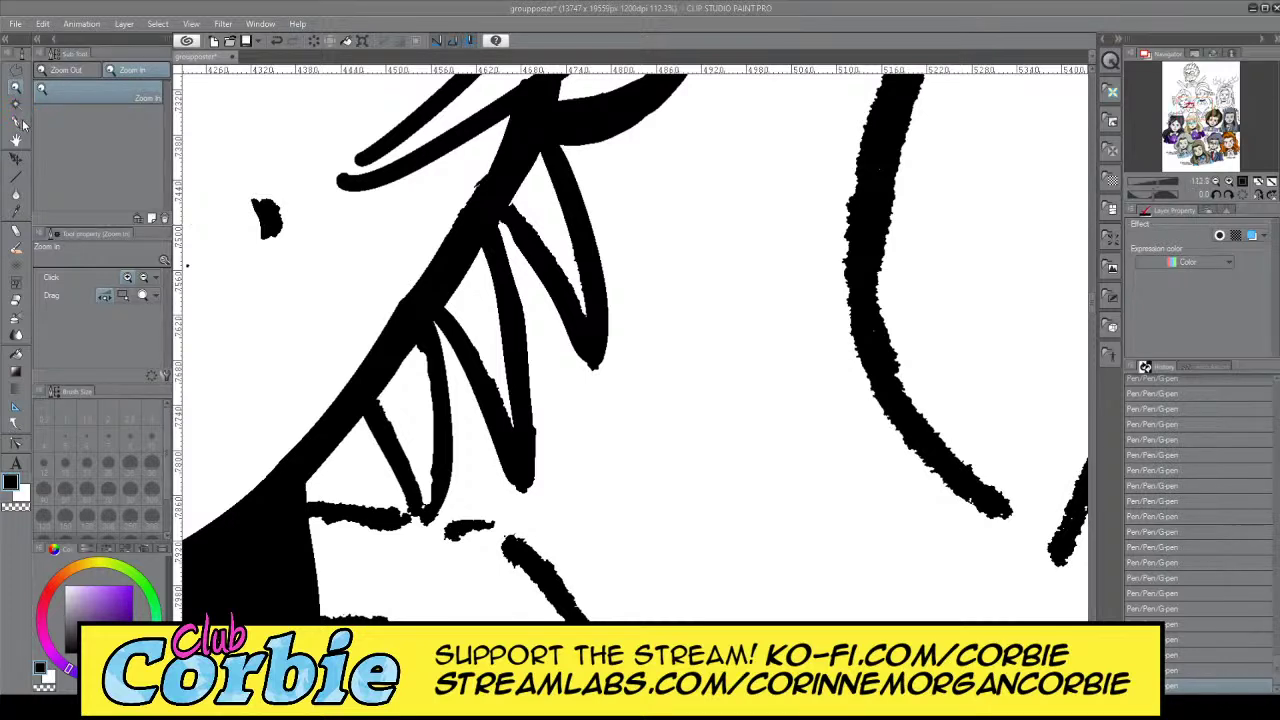
click(16, 124)
key(x)
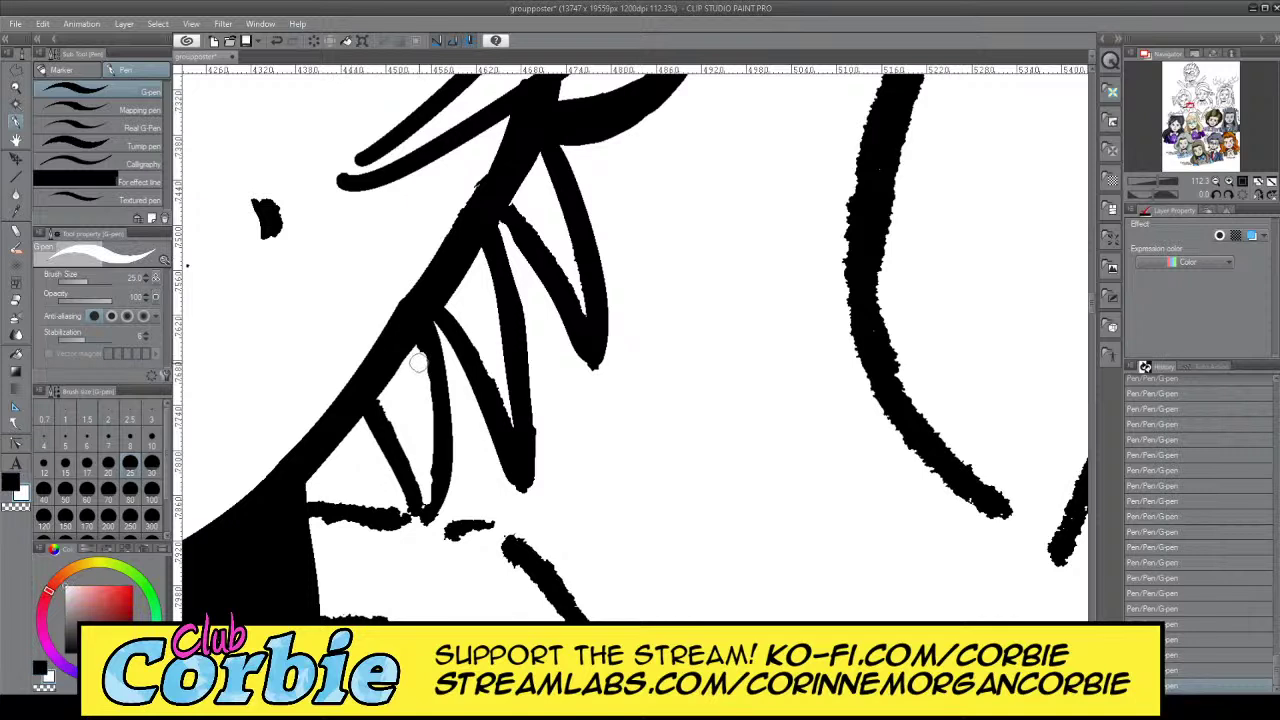
mouse_move(419, 363)
mouse_down()
mouse_move(454, 334)
mouse_move(459, 297)
mouse_move(437, 329)
mouse_up()
drag(491, 262, 513, 214)
mouse_move(495, 268)
mouse_down()
mouse_move(524, 226)
mouse_move(479, 258)
mouse_up()
drag(507, 208, 522, 187)
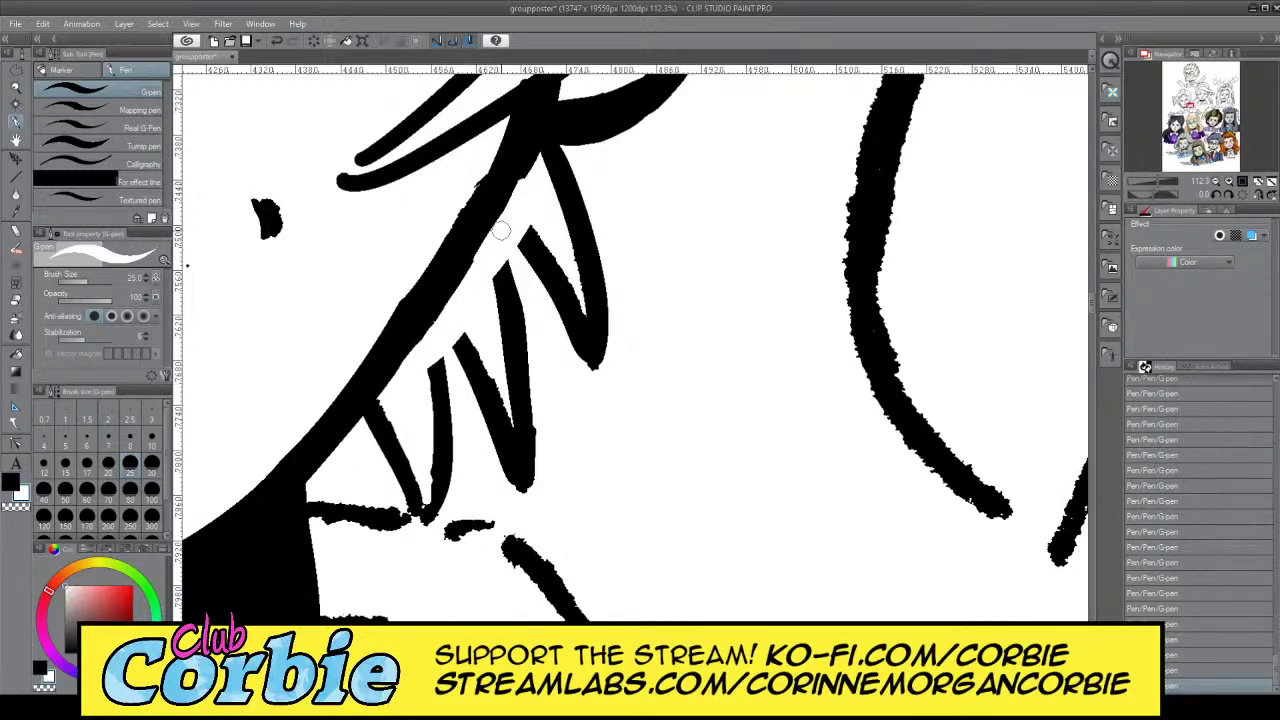
Join the separated spike tops with two rounded black peaks just clear of the jawline
key(x)
drag(441, 373, 446, 346)
mouse_move(456, 337)
mouse_down()
mouse_move(442, 341)
mouse_move(438, 373)
mouse_move(442, 346)
mouse_move(460, 348)
mouse_move(437, 384)
mouse_move(453, 336)
mouse_up()
key(ctrl+z)
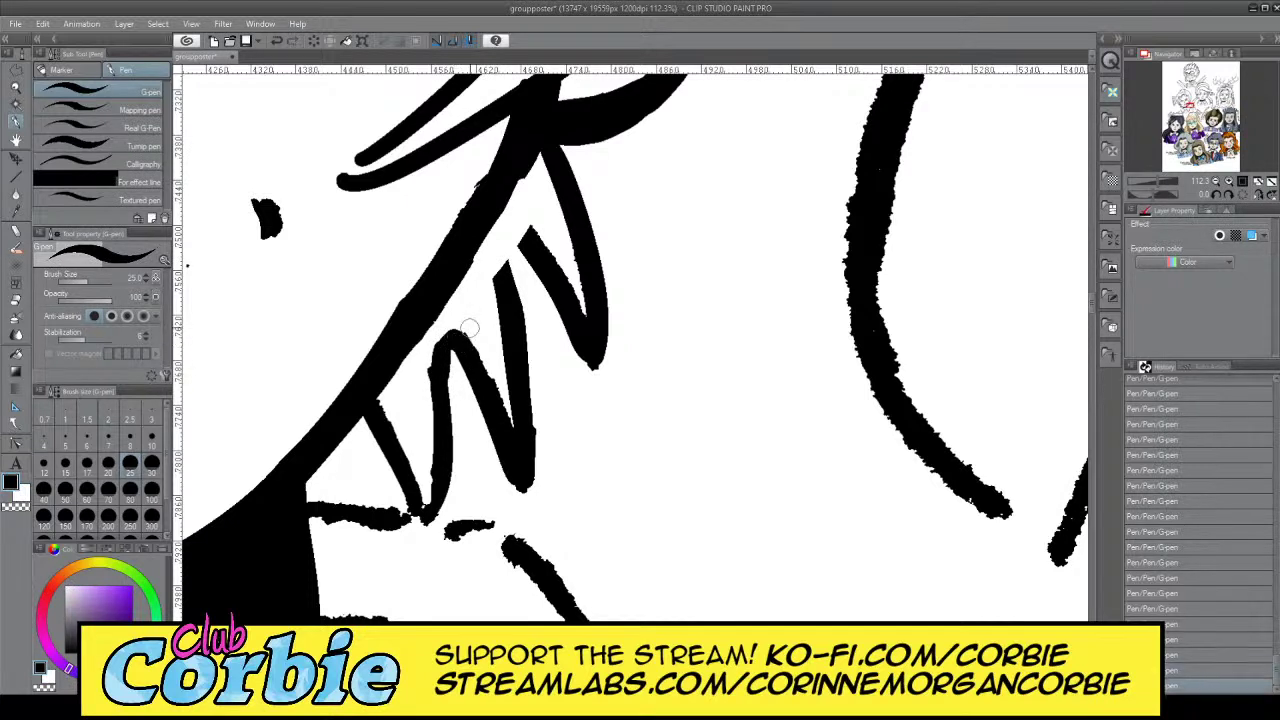
mouse_move(510, 270)
mouse_down()
mouse_move(531, 234)
mouse_move(504, 248)
mouse_move(511, 233)
mouse_move(503, 287)
mouse_move(528, 238)
mouse_up()
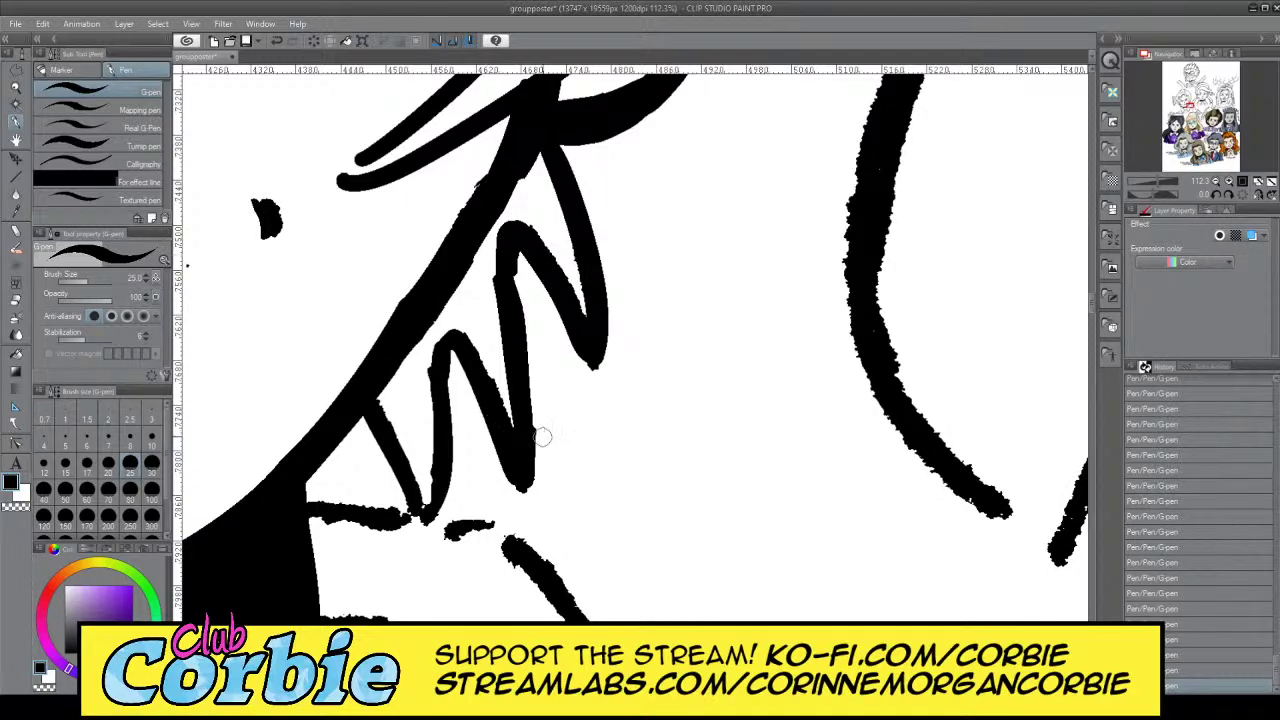
White out the rounded peaks, the lowest spike's tip and the outermost spike's top, and thin the outermost spike
key(x)
click(15, 89)
drag(517, 342, 434, 374)
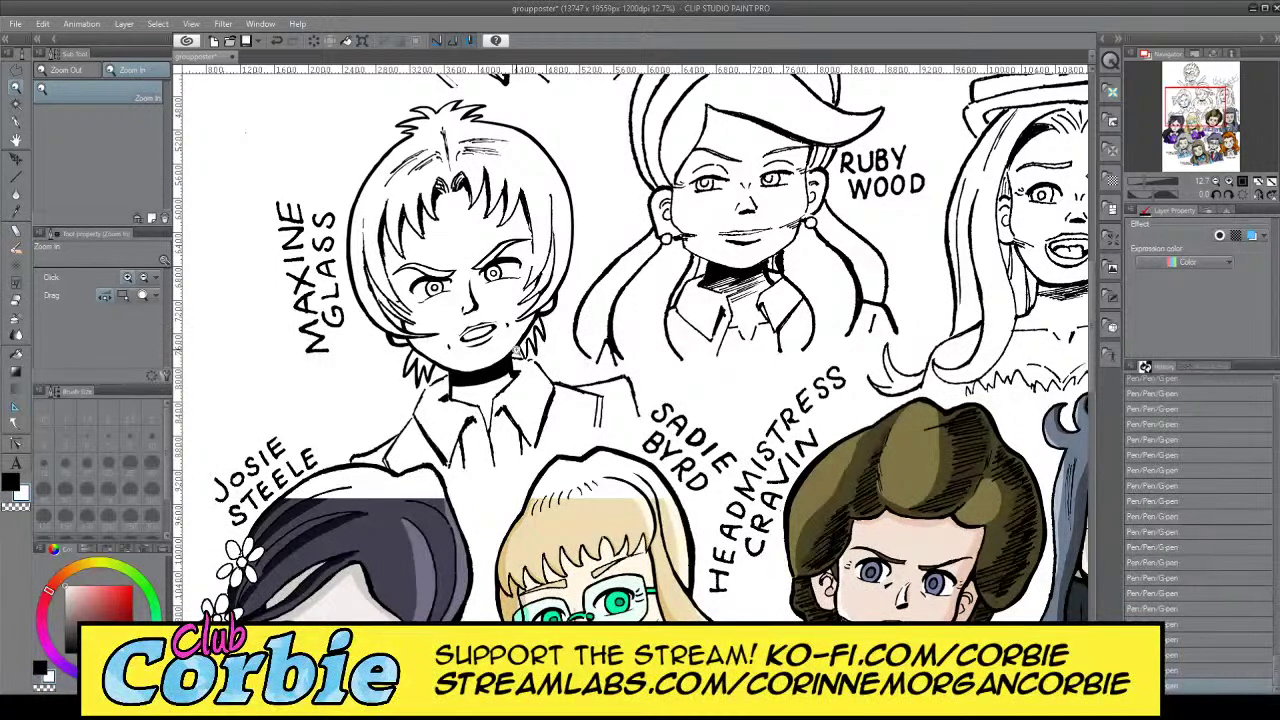
drag(538, 352, 609, 286)
click(15, 122)
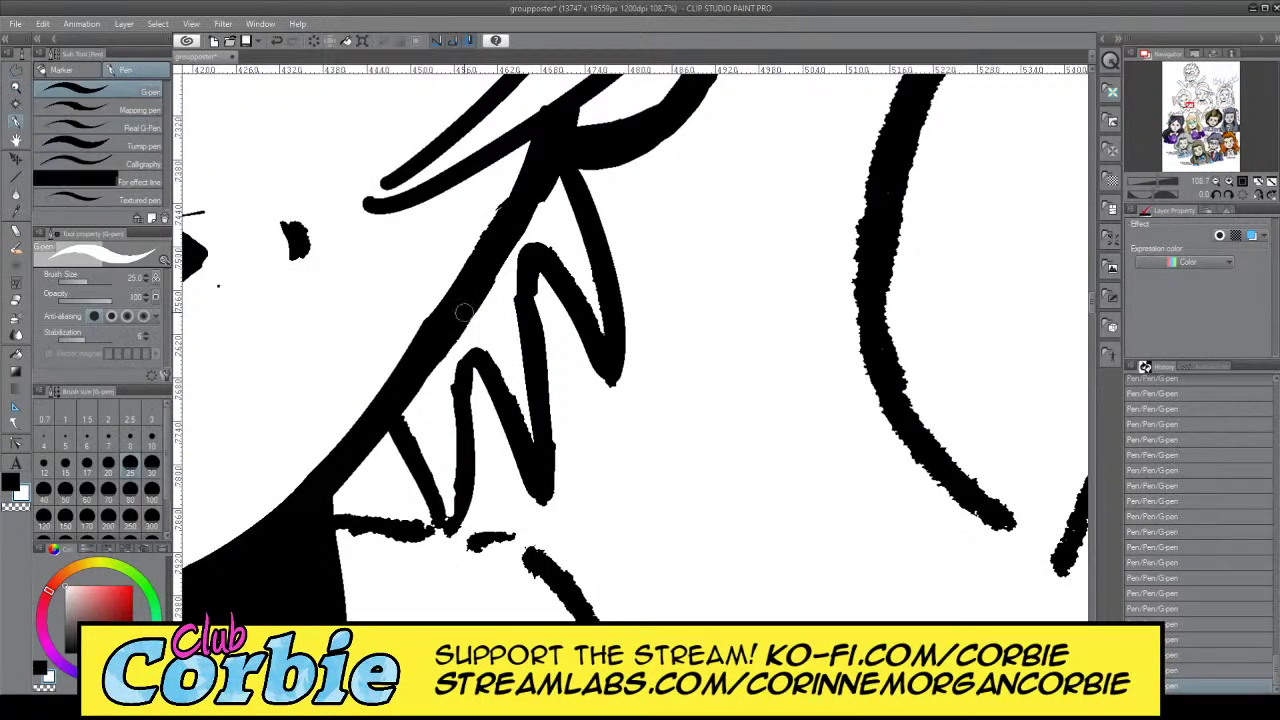
drag(433, 429, 518, 292)
mouse_move(462, 376)
mouse_down()
mouse_move(542, 232)
mouse_move(514, 318)
mouse_up()
mouse_move(532, 238)
mouse_down()
mouse_move(482, 357)
mouse_move(455, 525)
mouse_move(508, 538)
mouse_move(391, 521)
mouse_move(471, 544)
mouse_move(482, 522)
mouse_move(451, 532)
mouse_move(442, 404)
mouse_move(458, 502)
mouse_move(393, 437)
mouse_move(434, 521)
mouse_move(392, 433)
mouse_up()
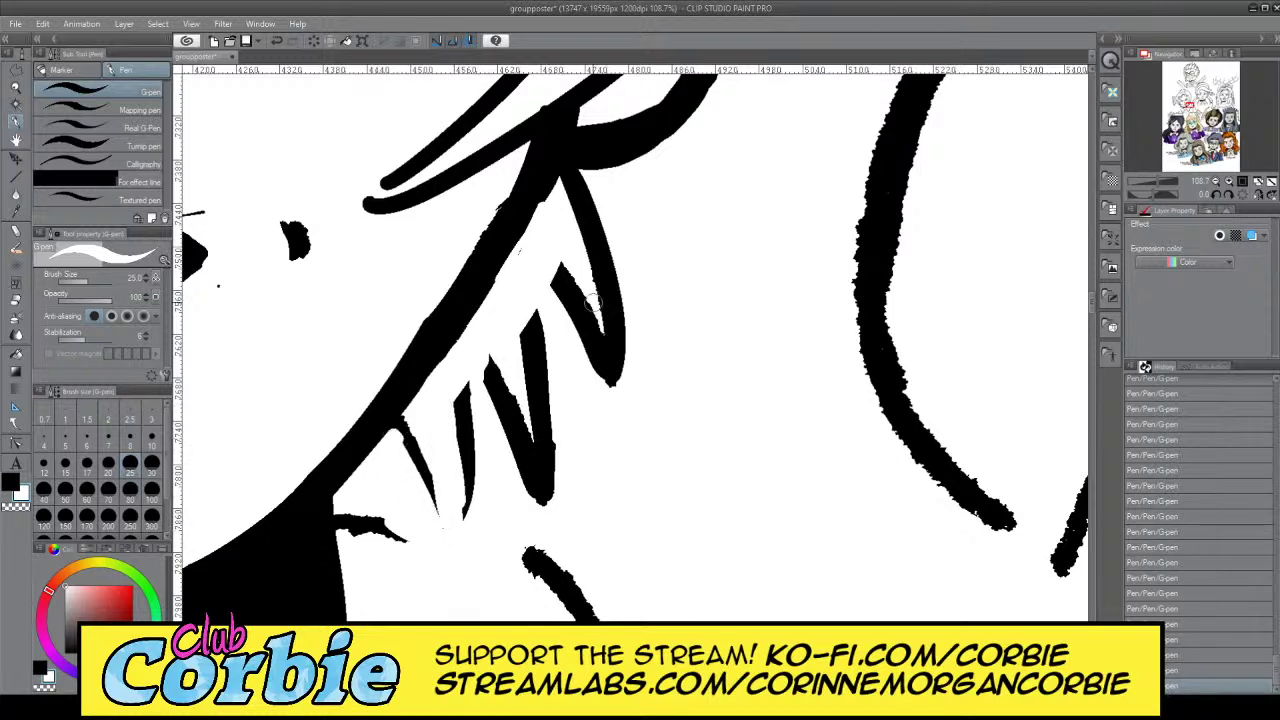
mouse_move(555, 209)
mouse_down()
mouse_move(581, 187)
mouse_move(571, 178)
mouse_move(570, 206)
mouse_move(591, 181)
mouse_move(639, 307)
mouse_move(612, 236)
mouse_move(583, 291)
mouse_move(580, 278)
mouse_move(597, 293)
mouse_move(627, 428)
mouse_move(567, 250)
mouse_up()
Redraw the outermost hair spike in black with thicker sides and a longer pointed tip
key(c)
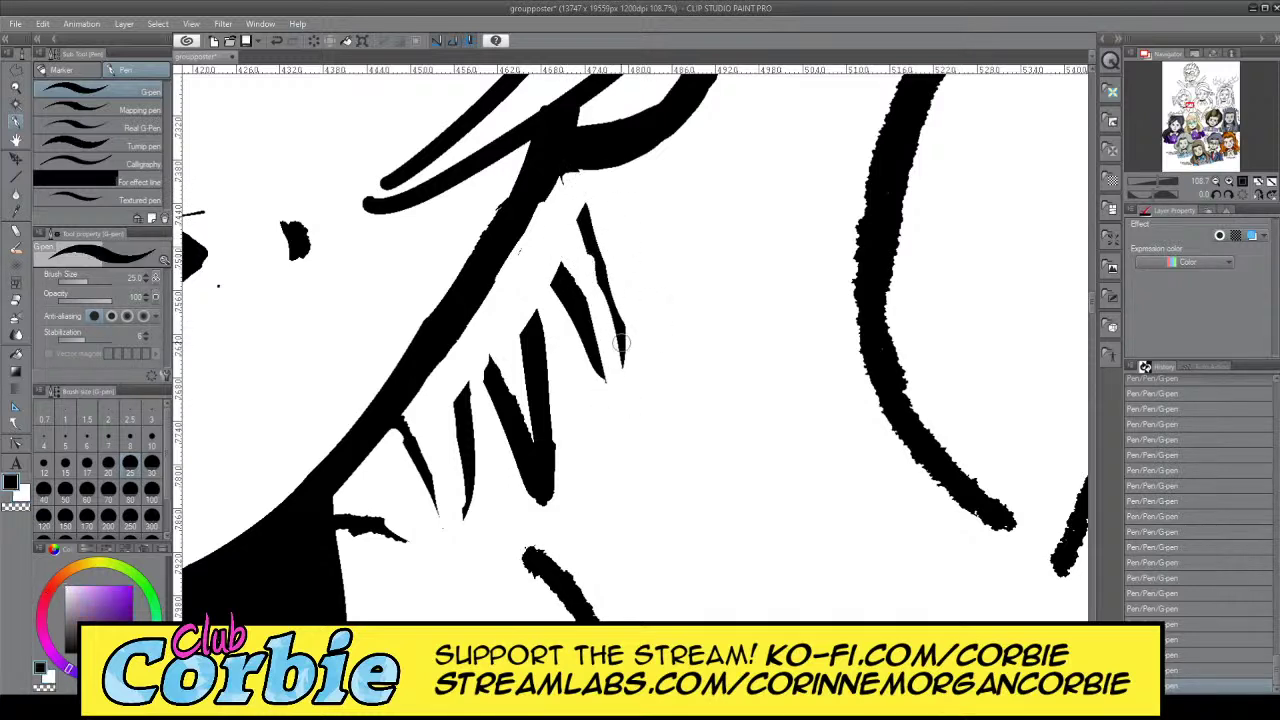
drag(572, 303, 633, 390)
key(ctrl+z)
mouse_move(570, 307)
mouse_down()
mouse_move(626, 411)
mouse_move(592, 217)
mouse_move(620, 381)
mouse_up()
key(ctrl+z)
key(ctrl+z)
mouse_move(592, 219)
mouse_down()
mouse_move(609, 276)
mouse_move(594, 208)
mouse_up()
drag(588, 329, 623, 389)
drag(567, 290, 612, 380)
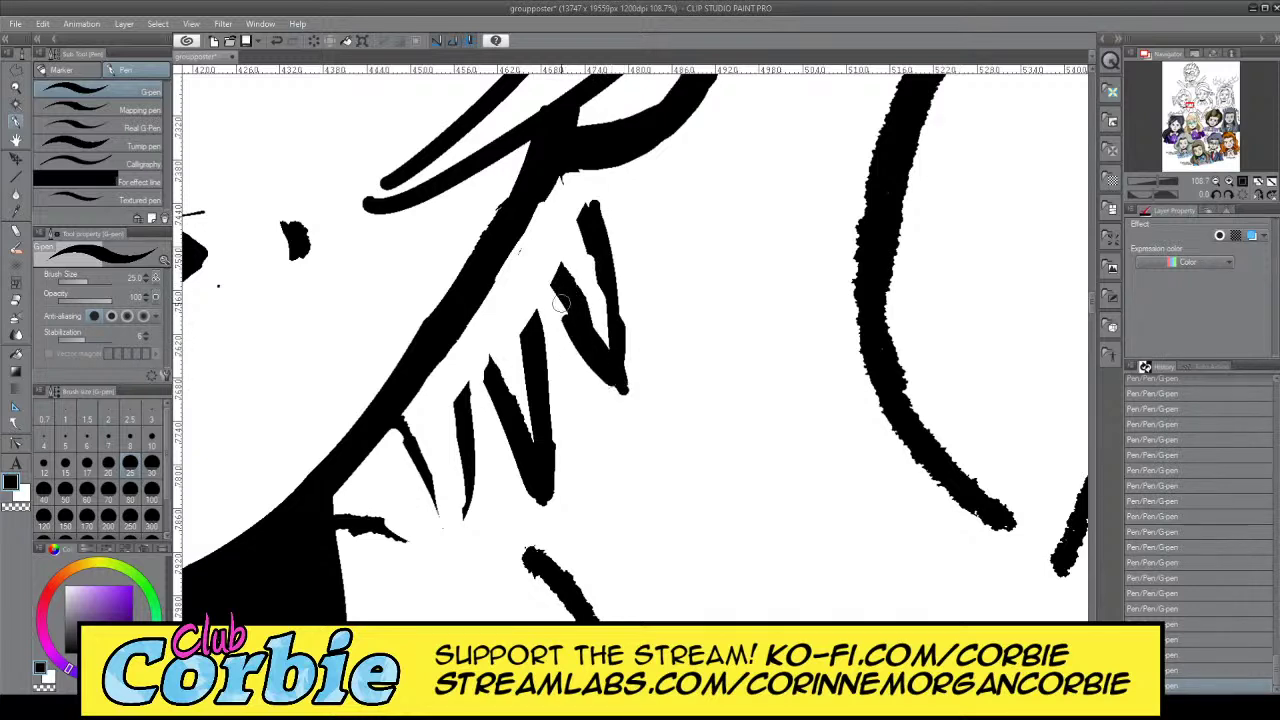
Redraw the peaks between the spikes in black and extend the lowest spike from the jawline to a longer tip
mouse_move(542, 289)
mouse_down()
mouse_move(533, 347)
mouse_move(556, 276)
mouse_move(531, 297)
mouse_move(541, 419)
mouse_move(553, 283)
mouse_move(548, 320)
mouse_up()
mouse_move(483, 376)
mouse_down()
mouse_move(470, 531)
mouse_move(475, 391)
mouse_up()
drag(394, 418, 478, 570)
mouse_move(428, 444)
mouse_down()
mouse_move(482, 571)
mouse_move(493, 428)
mouse_move(484, 566)
mouse_up()
mouse_move(484, 566)
mouse_down()
mouse_move(485, 404)
mouse_move(474, 546)
mouse_up()
drag(474, 546, 480, 506)
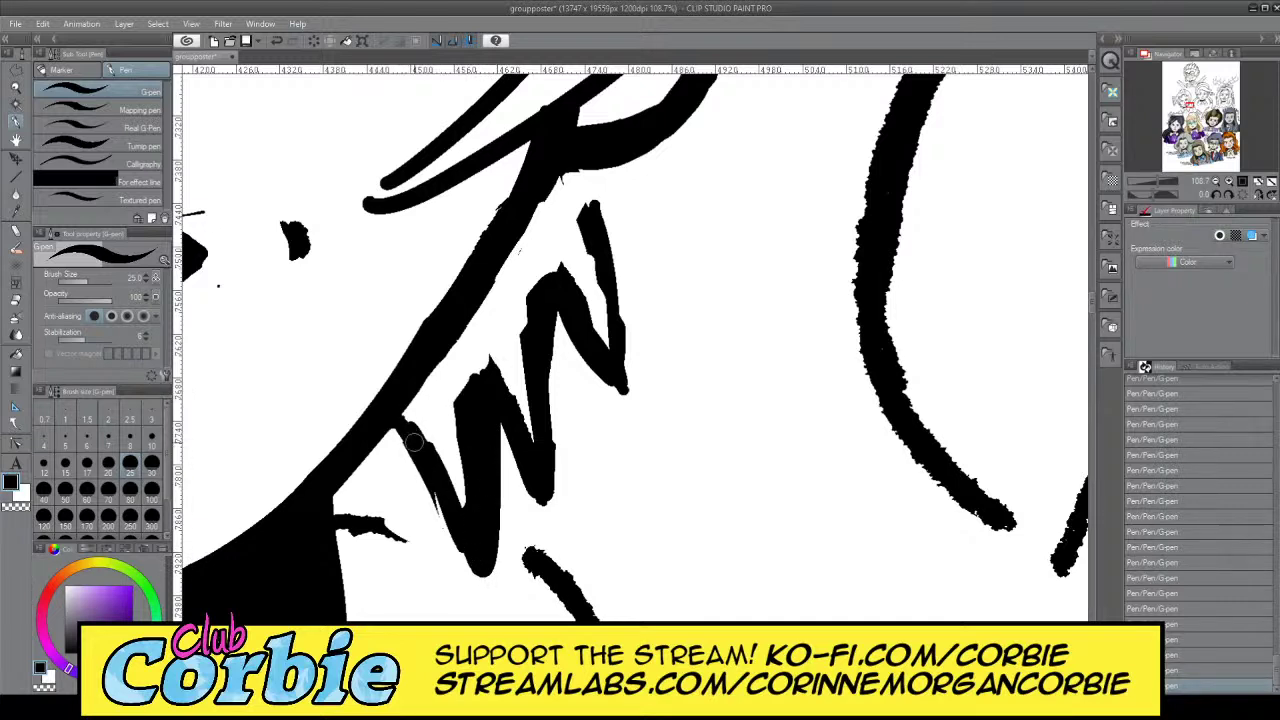
Thicken the middle spike in black, reconnect the outermost spike to the ear and lengthen its tip
mouse_move(516, 416)
mouse_down()
mouse_move(549, 478)
mouse_move(556, 312)
mouse_up()
drag(552, 440, 547, 298)
mouse_move(606, 335)
mouse_down()
mouse_move(568, 312)
mouse_move(627, 404)
mouse_move(584, 163)
mouse_move(590, 211)
mouse_up()
Thin the jaw-facing sides of the two peaks between the hair spikes in white
key(x)
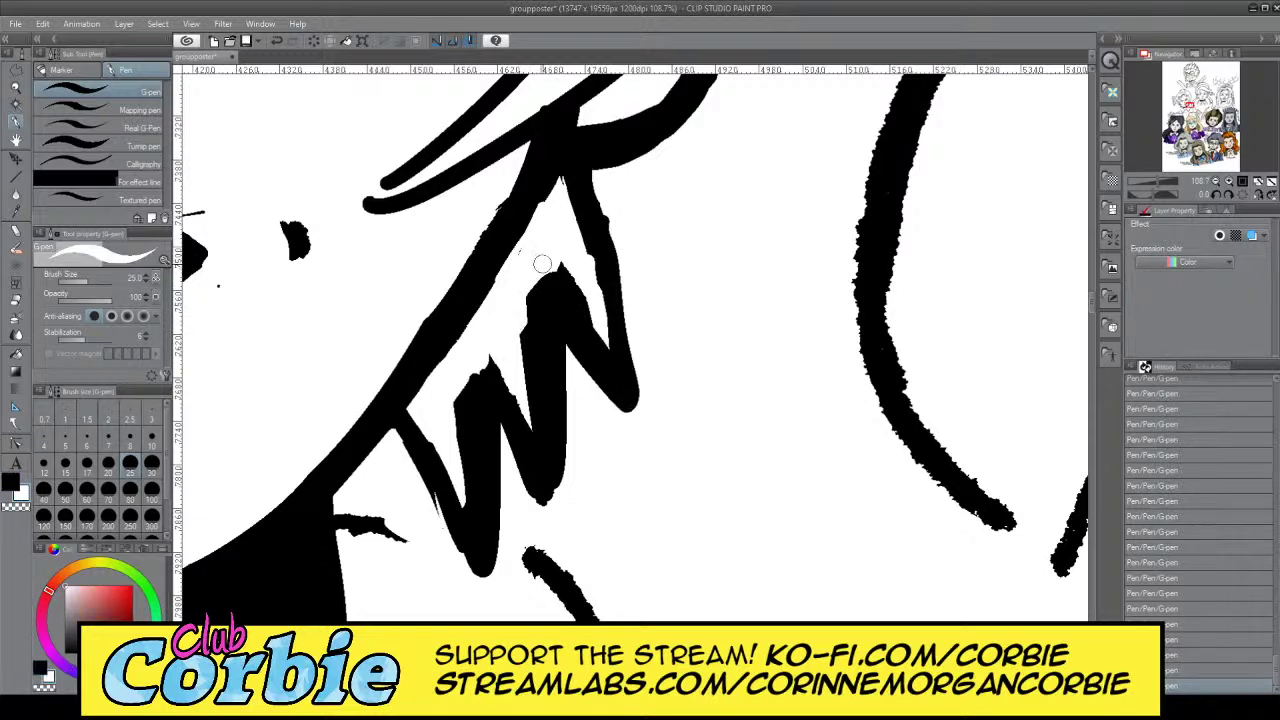
mouse_move(541, 263)
mouse_down()
mouse_move(600, 327)
mouse_move(553, 250)
mouse_move(549, 284)
mouse_move(527, 287)
mouse_move(530, 433)
mouse_move(523, 279)
mouse_move(527, 394)
mouse_up()
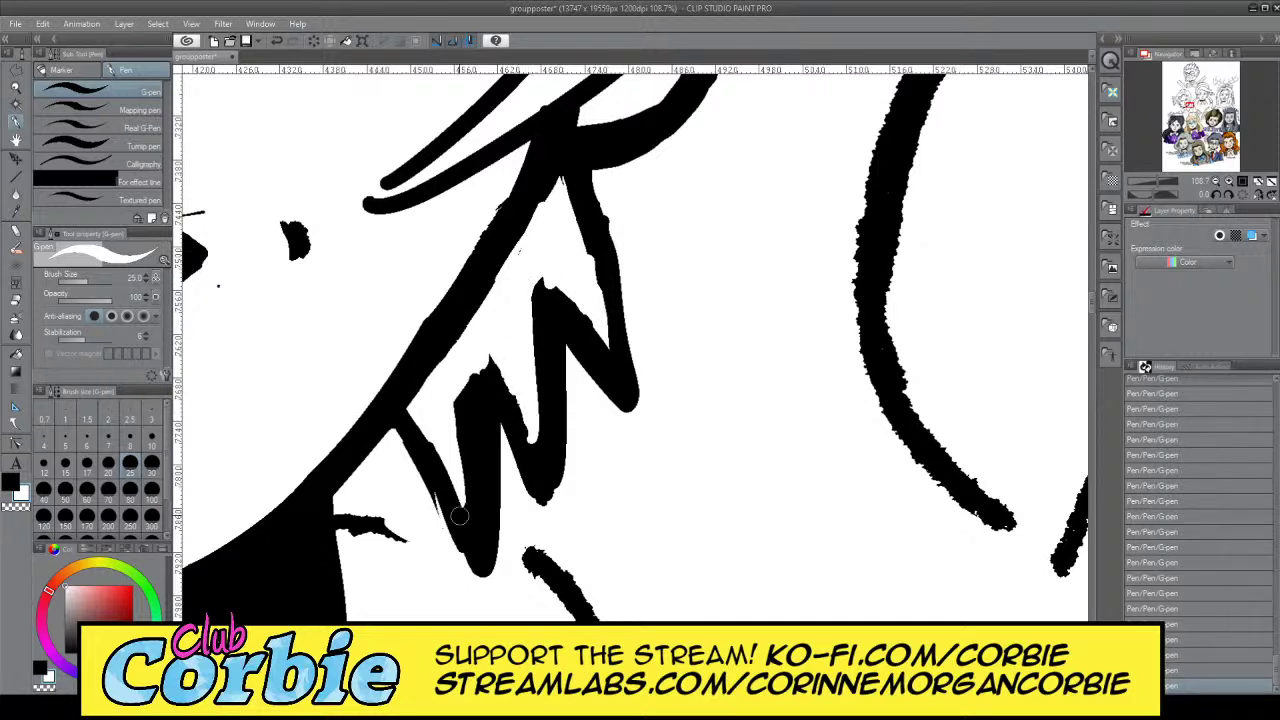
drag(464, 510, 463, 380)
key(ctrl+z)
mouse_move(470, 500)
mouse_down()
mouse_move(468, 353)
mouse_move(466, 450)
mouse_move(457, 386)
mouse_move(469, 490)
mouse_move(468, 354)
mouse_up()
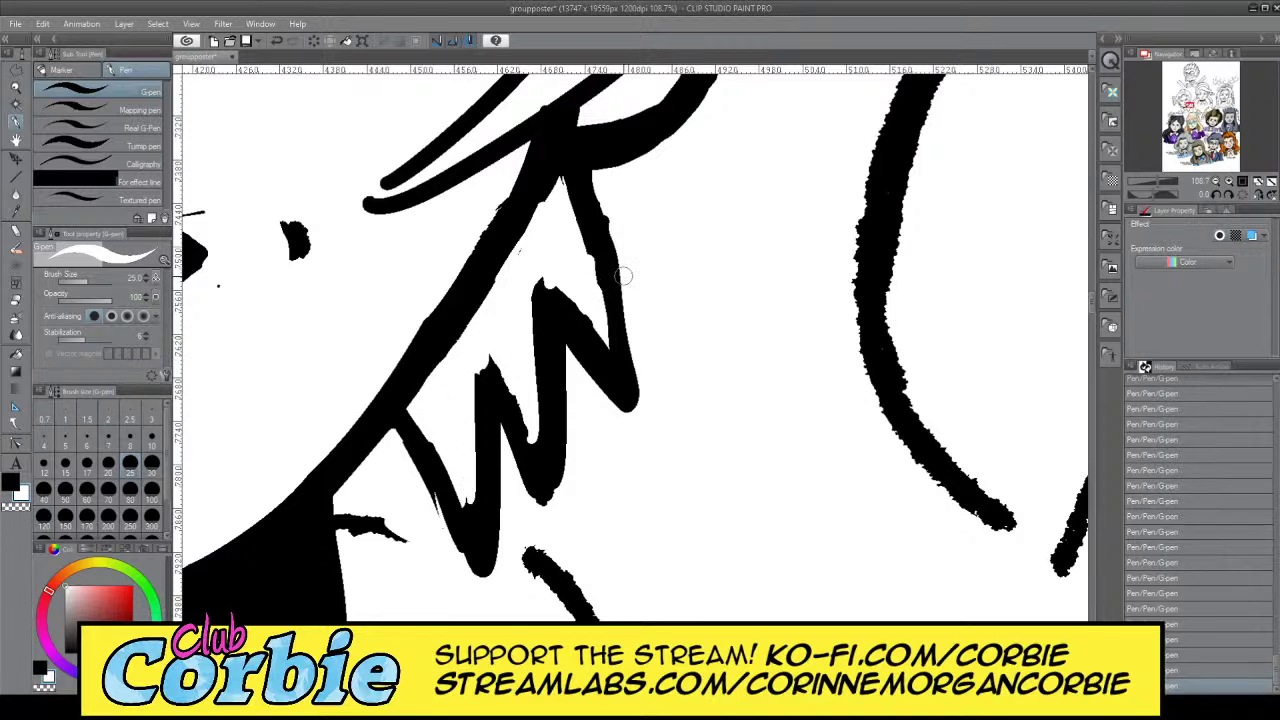
Smooth the sides of the outermost spike and the tip of the upper peak in black
key(x)
mouse_move(628, 370)
mouse_down()
mouse_move(591, 185)
mouse_move(630, 372)
mouse_up()
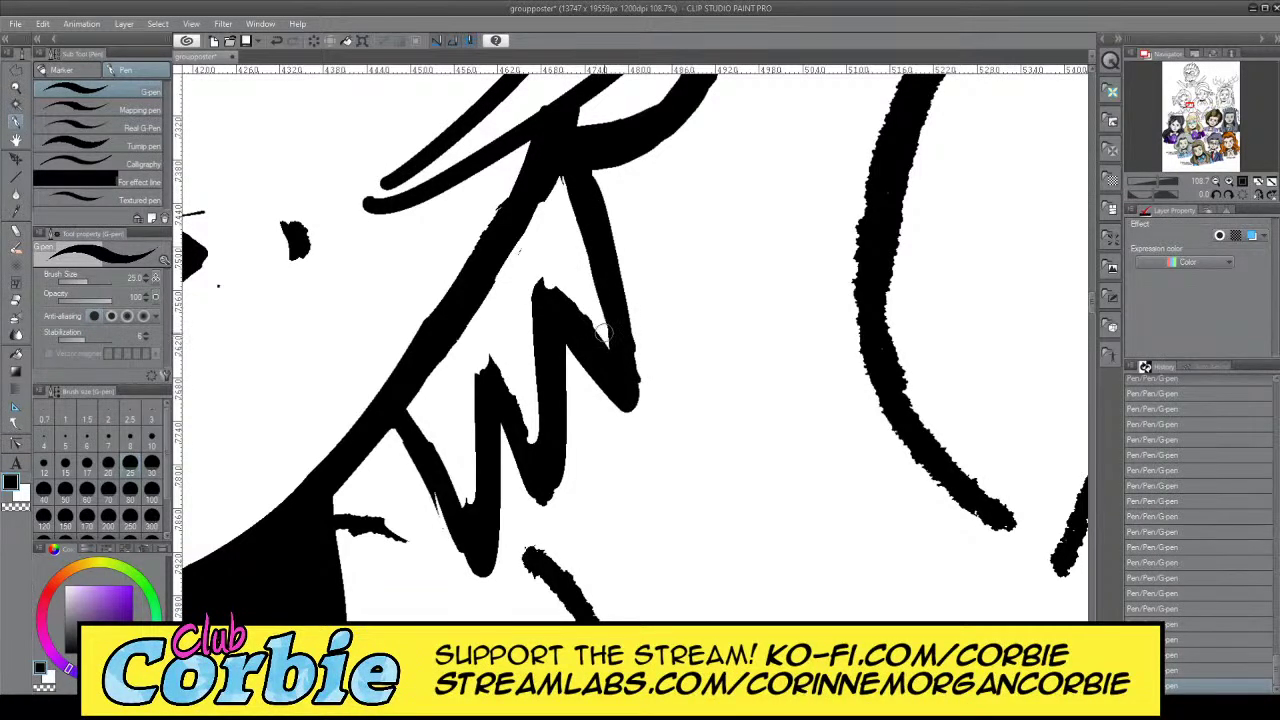
mouse_move(540, 287)
mouse_down()
mouse_move(580, 330)
mouse_move(549, 287)
mouse_move(559, 326)
mouse_move(546, 467)
mouse_move(545, 333)
mouse_move(535, 469)
mouse_up()
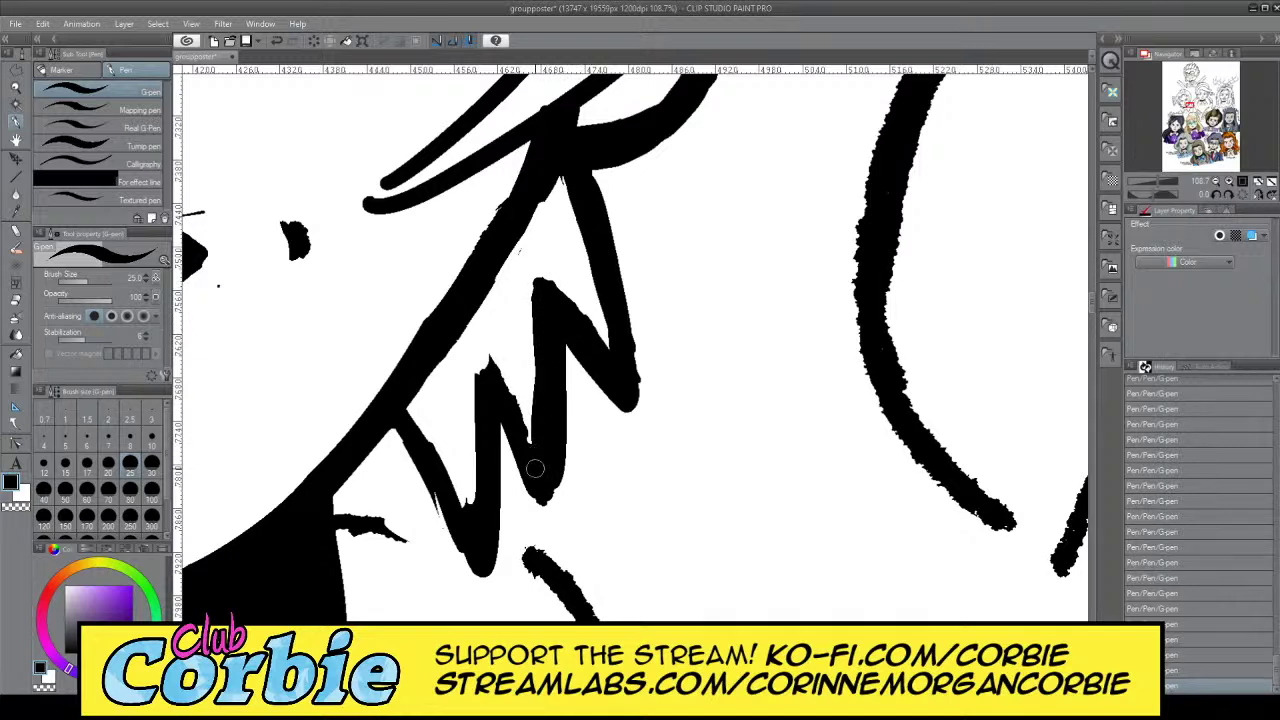
Trim the inside notch of the lowest hair spike in white
key(x)
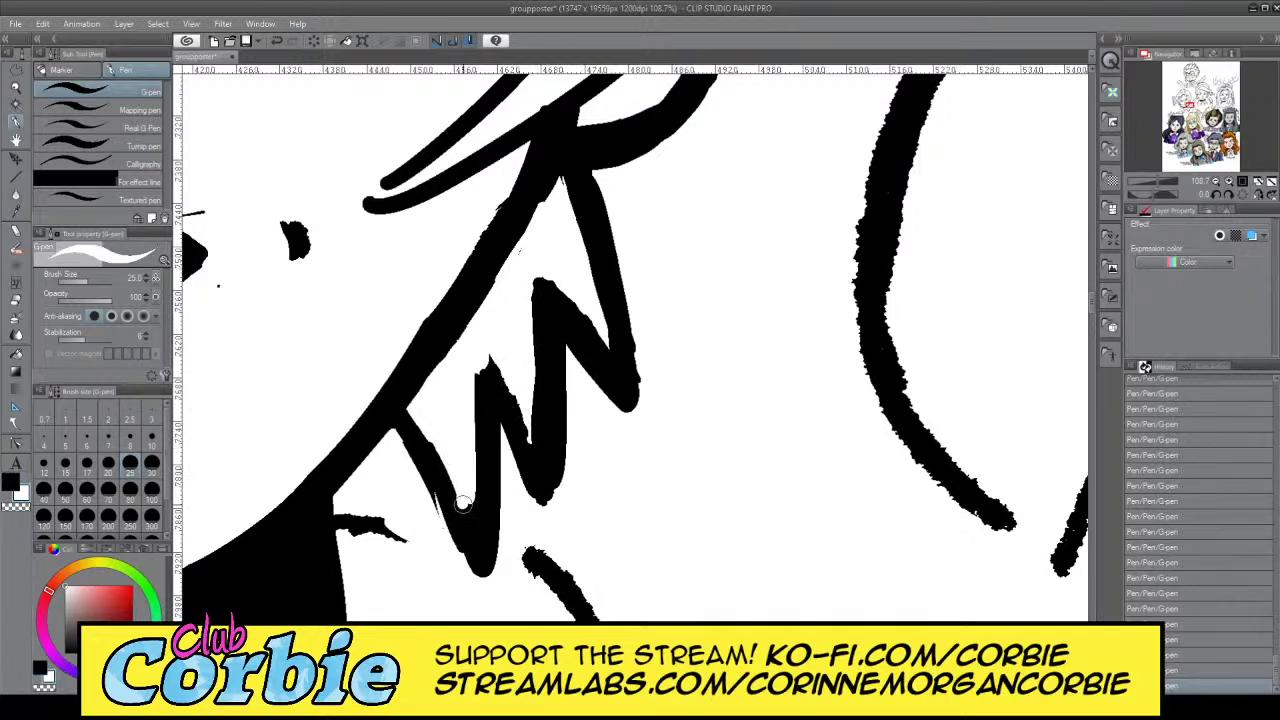
key(ctrl+z)
key(x)
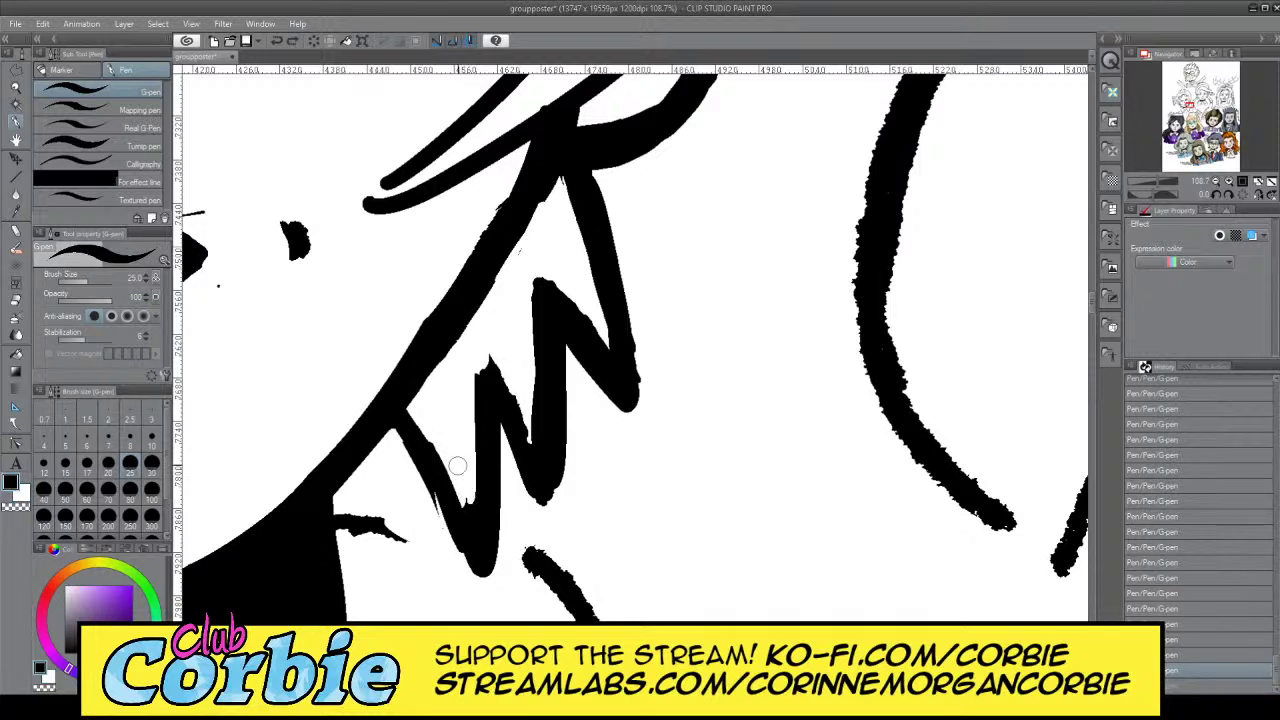
key(x)
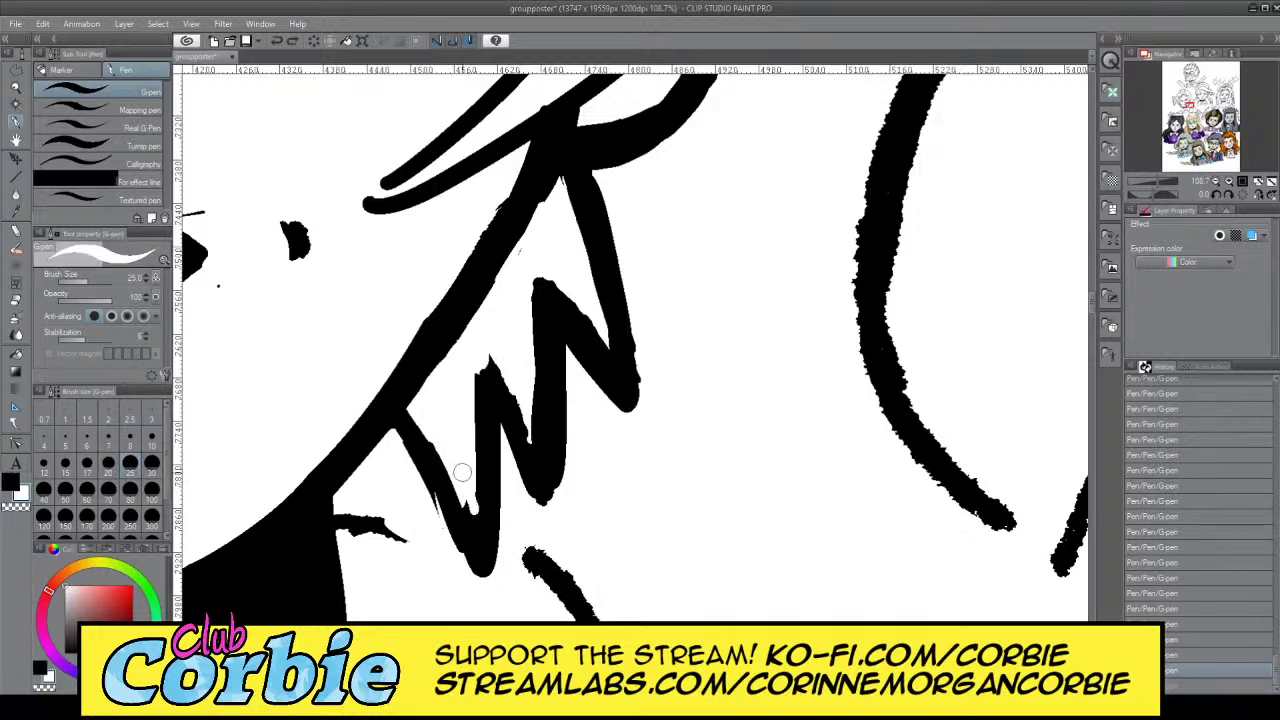
mouse_move(466, 512)
mouse_down()
mouse_move(474, 418)
mouse_move(480, 544)
mouse_move(404, 398)
mouse_up()
Smooth the lower peak's sloping edge in black and trim the inner edge of the middle spike in white
key(x)
drag(500, 369, 540, 461)
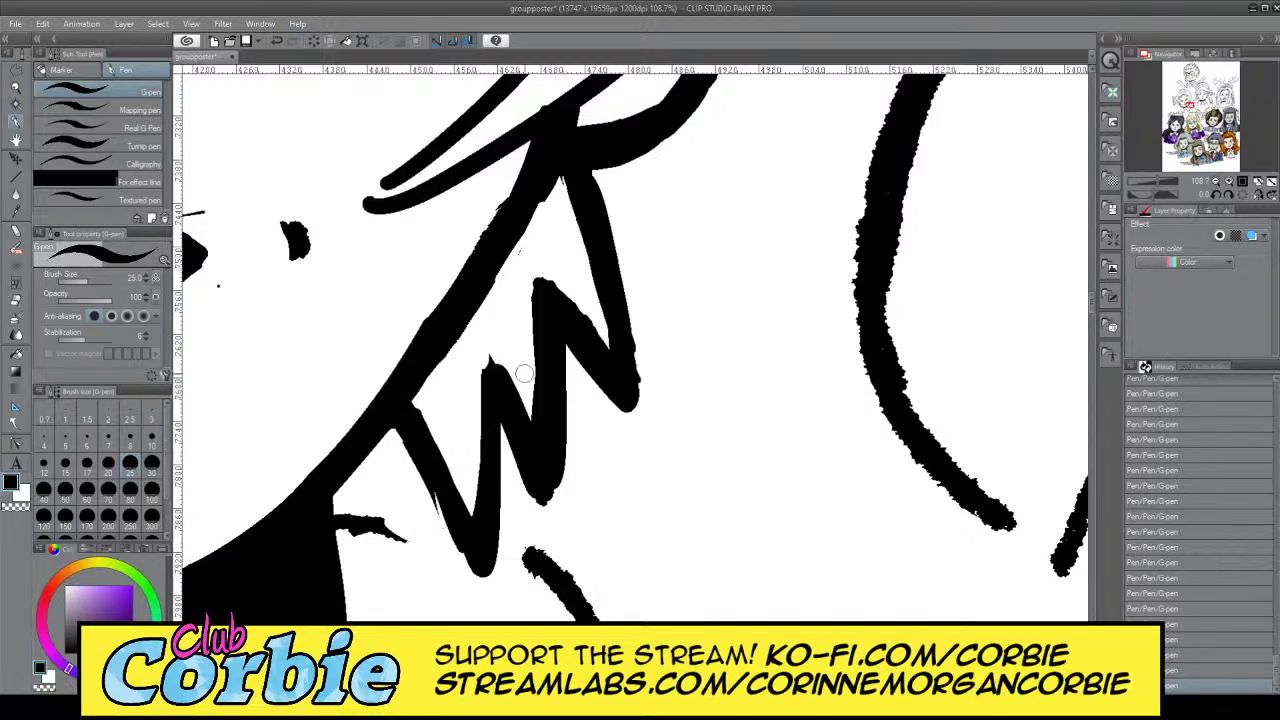
key(x)
mouse_move(526, 394)
mouse_down()
mouse_move(530, 268)
mouse_move(530, 385)
mouse_up()
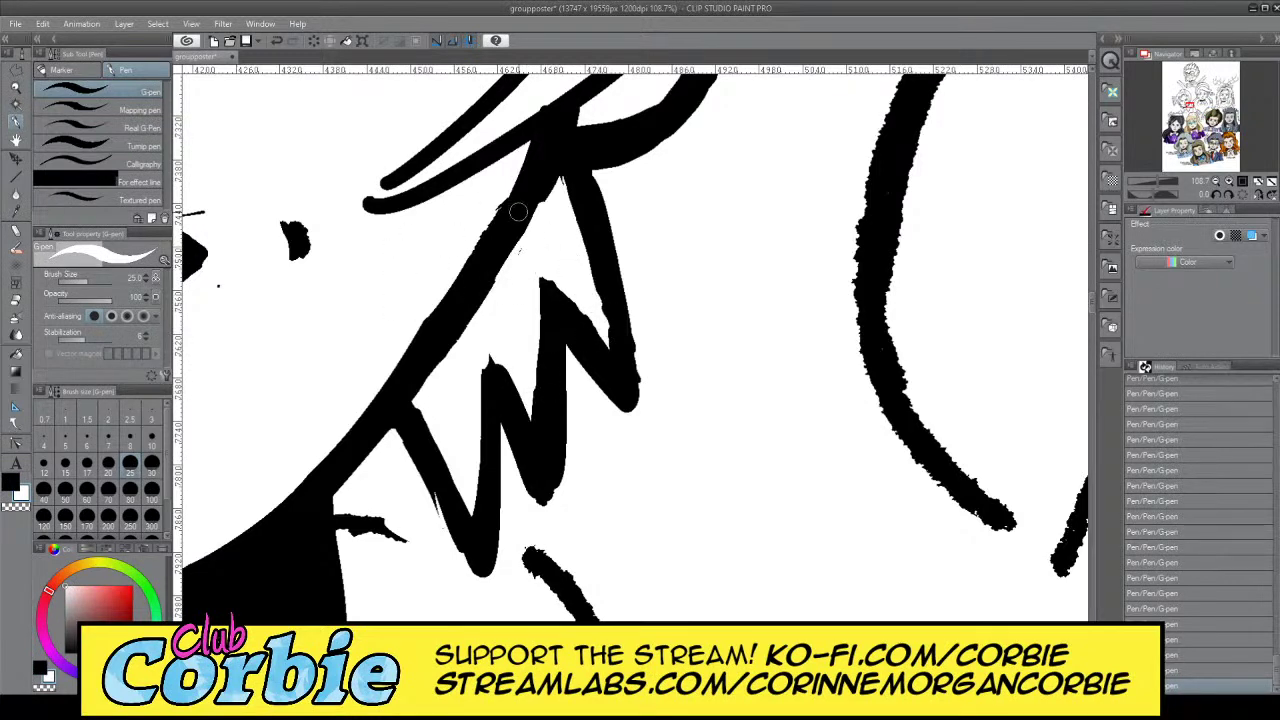
click(28, 88)
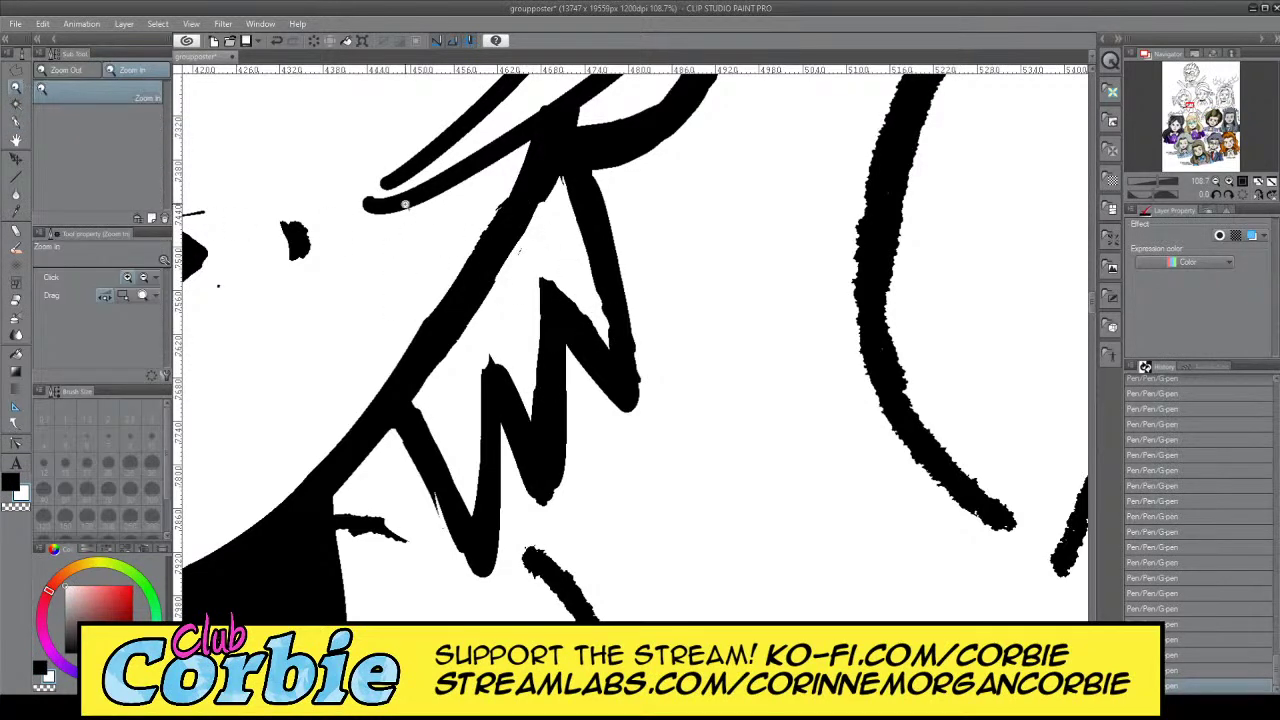
drag(476, 264, 315, 262)
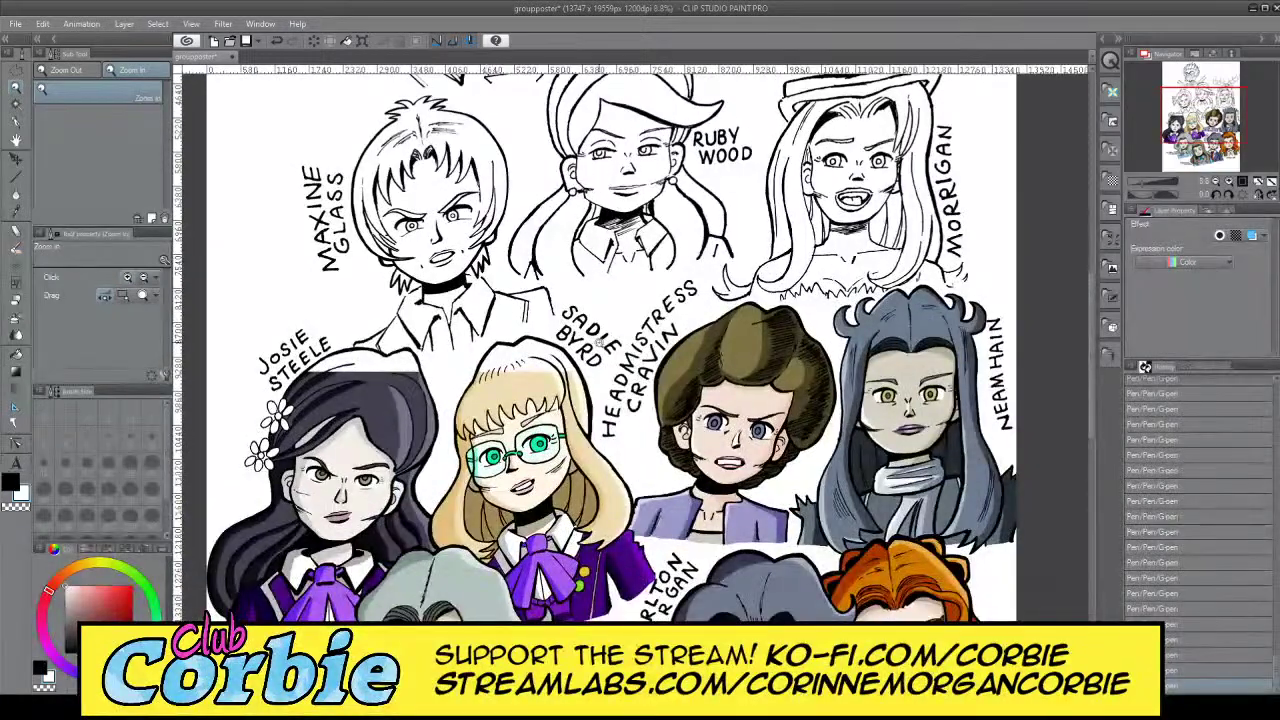
drag(355, 190, 479, 272)
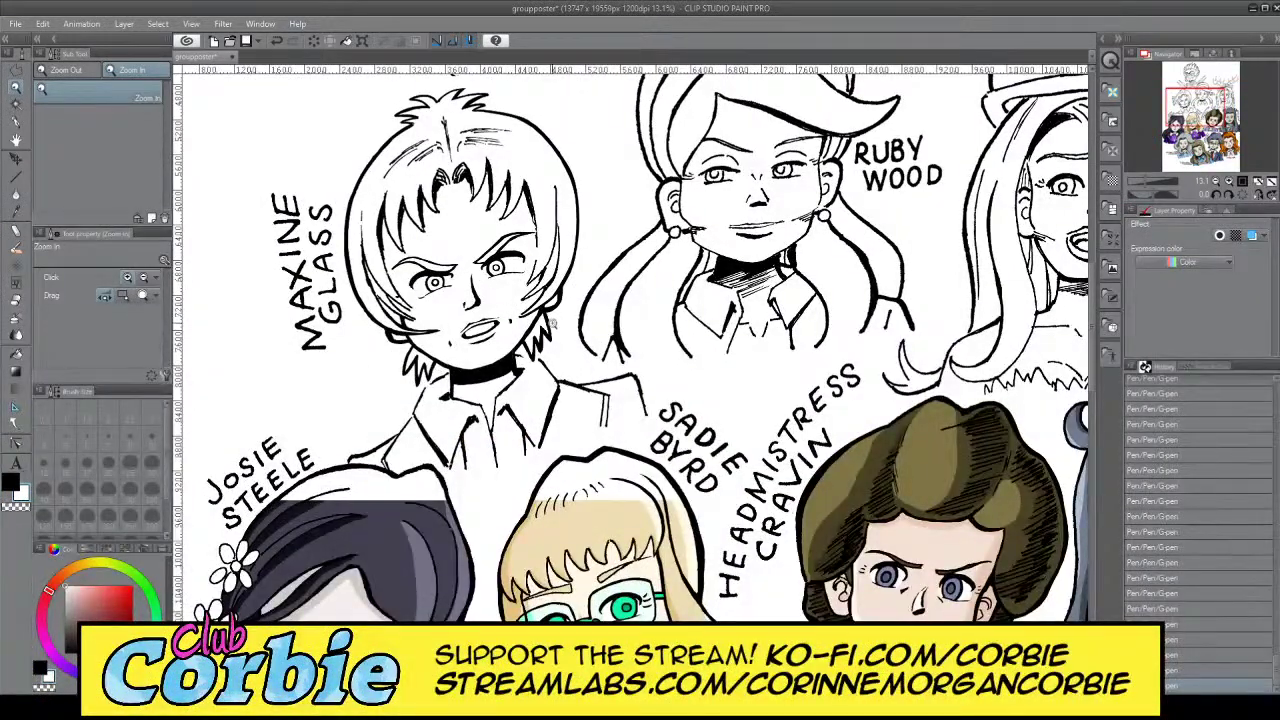
drag(553, 323, 600, 328)
drag(506, 347, 535, 336)
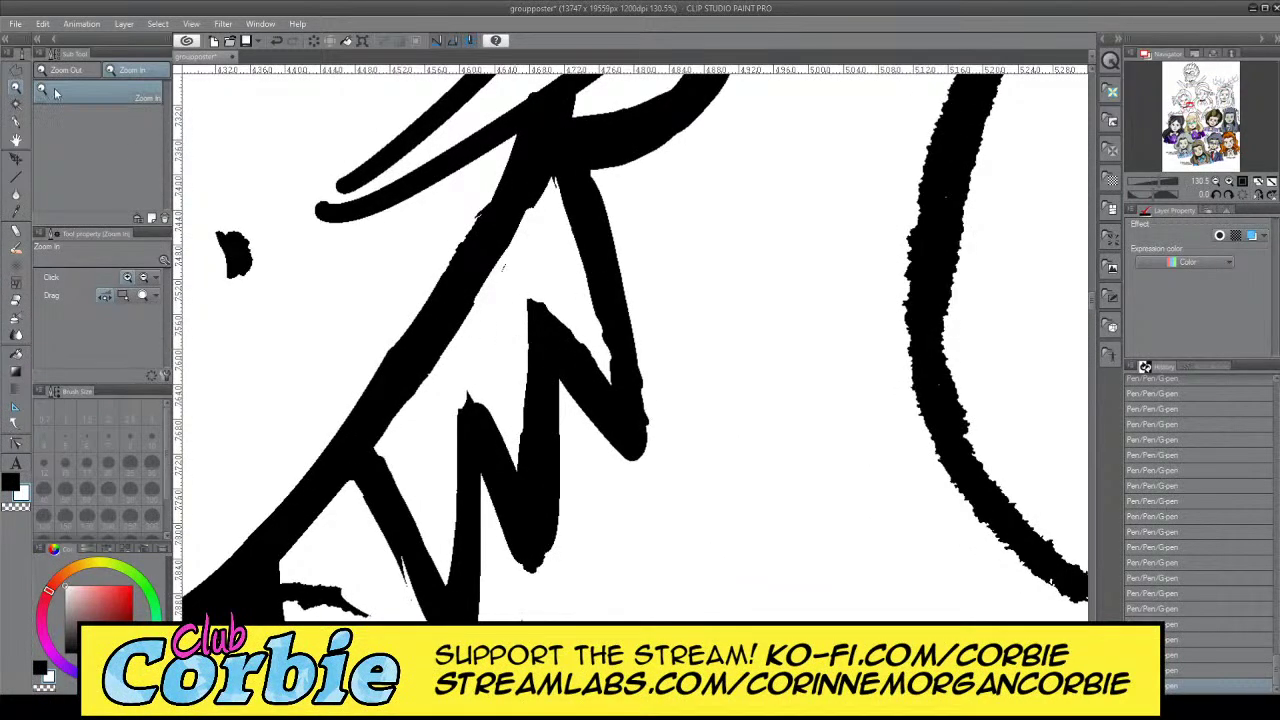
click(16, 121)
drag(598, 305, 625, 391)
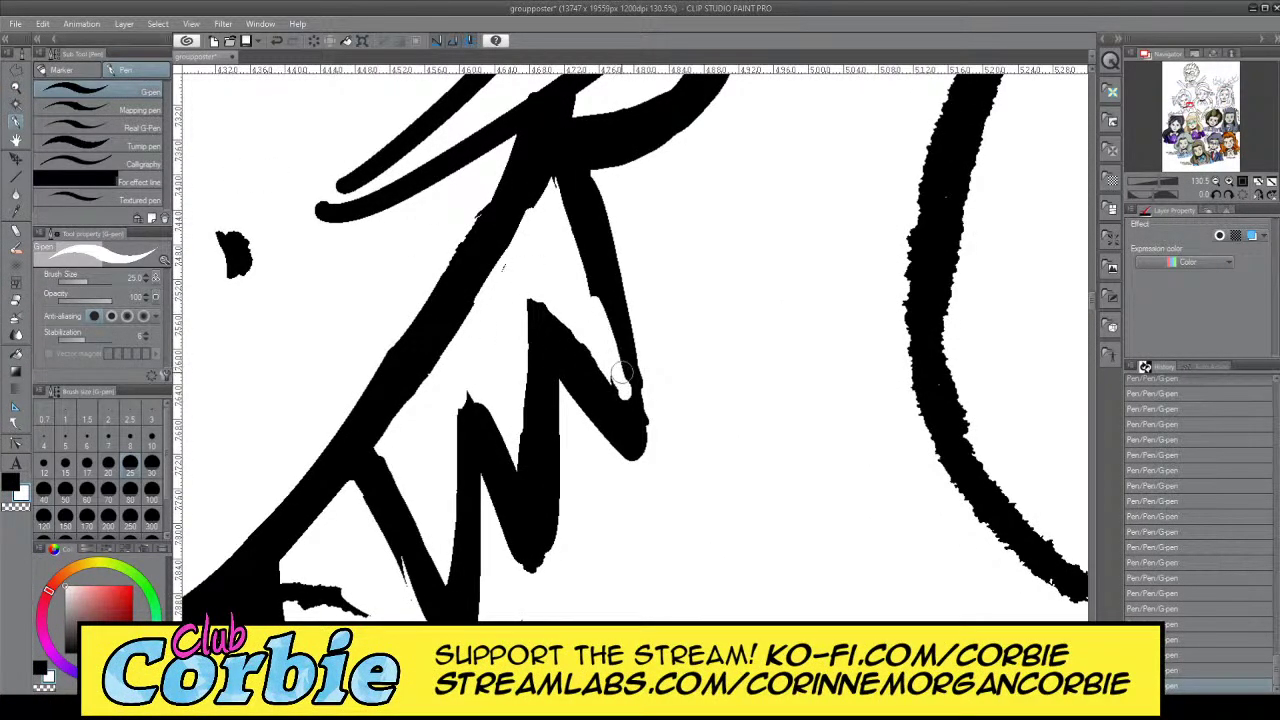
key(ctrl+z)
key(x)
mouse_move(598, 302)
mouse_down()
mouse_move(631, 406)
mouse_move(590, 268)
mouse_up()
key(ctrl+z)
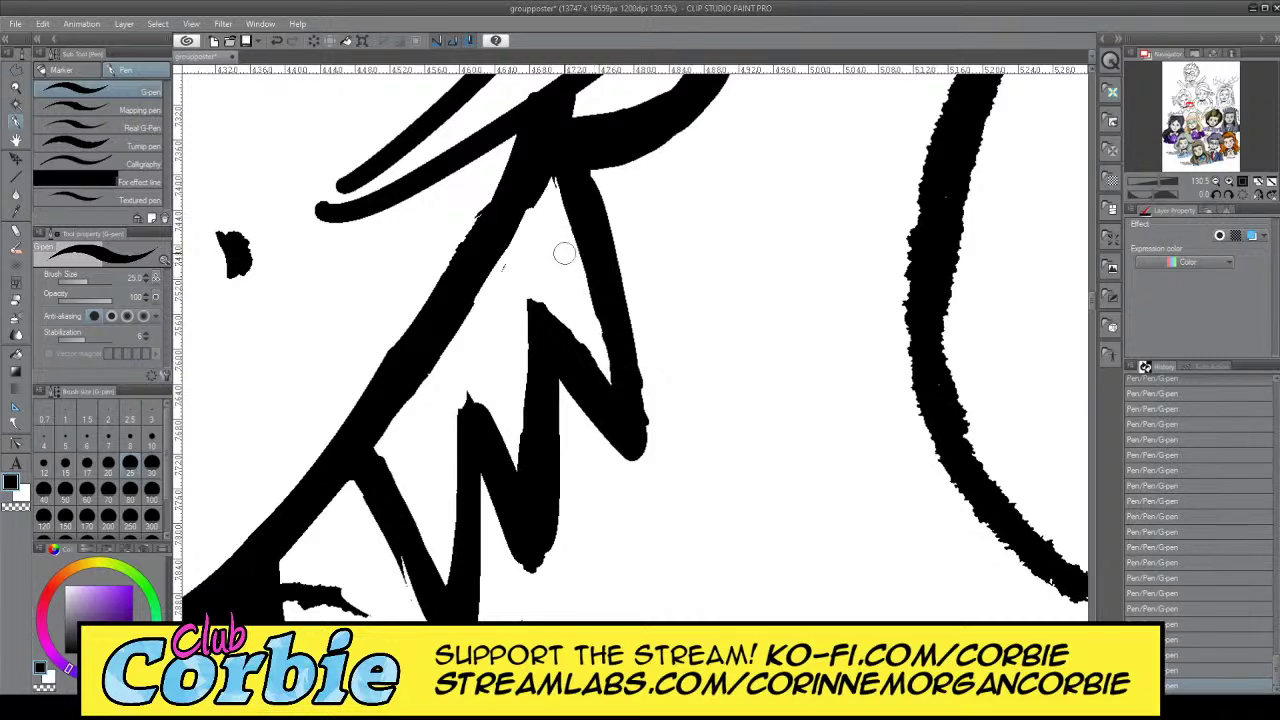
Widen the notch inside the middle hair spike in white and trim its leftover edge
key(x)
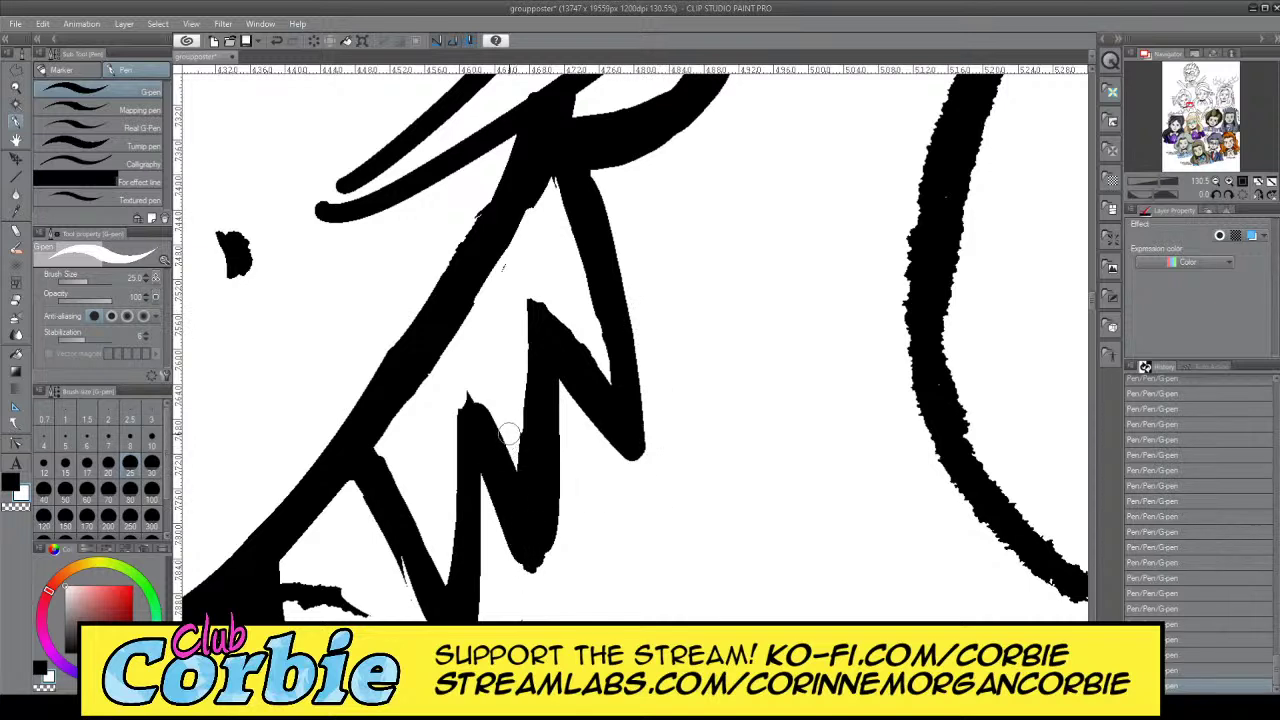
mouse_move(521, 454)
mouse_down()
mouse_move(528, 503)
mouse_move(516, 307)
mouse_move(531, 470)
mouse_up()
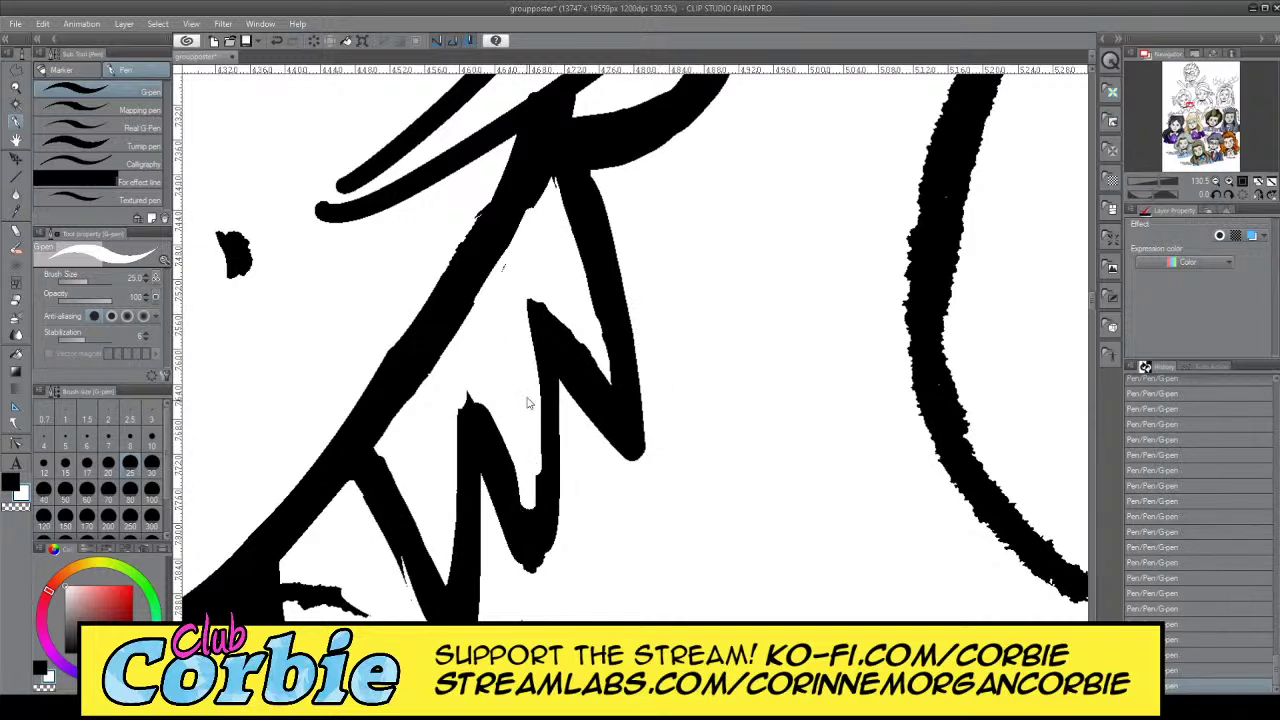
key(ctrl+z)
click(530, 350)
key(ctrl+z)
mouse_move(521, 345)
mouse_down()
mouse_move(530, 478)
mouse_move(507, 376)
mouse_up()
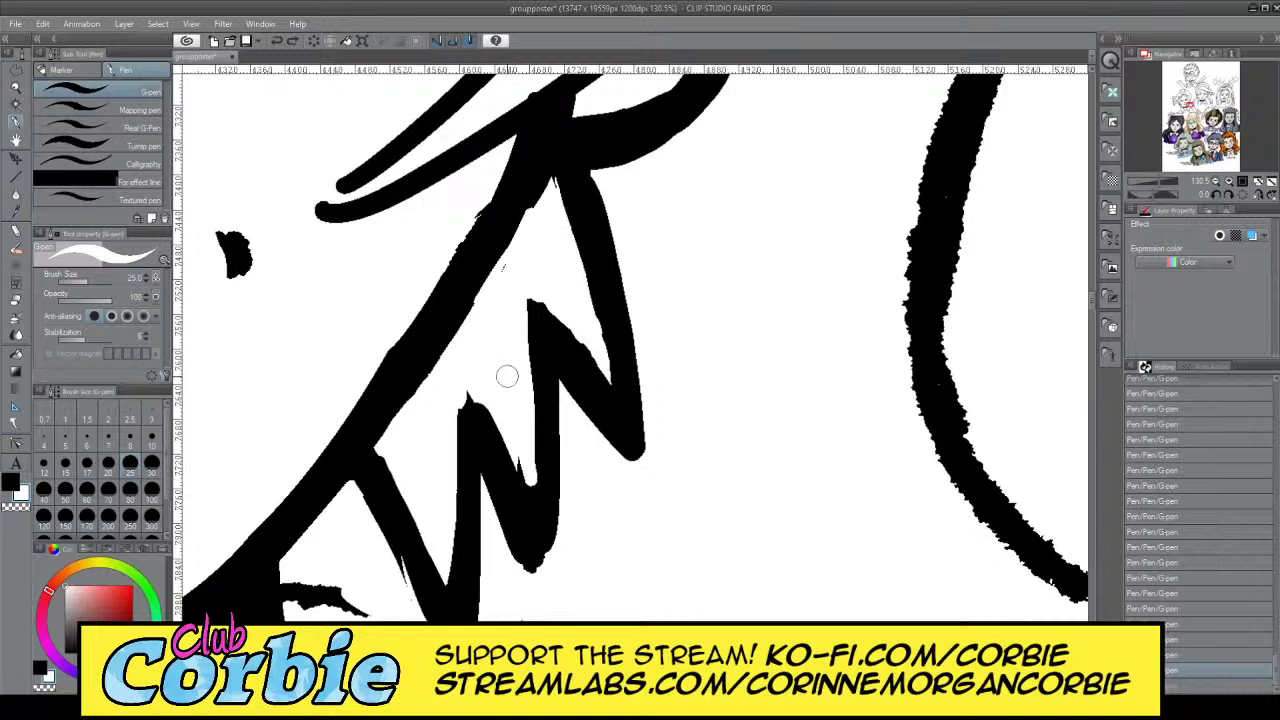
mouse_move(522, 455)
mouse_down()
mouse_move(530, 492)
mouse_move(505, 486)
mouse_up()
Fill the ragged jaw-side edge of the lowest hair spike in black
key(x)
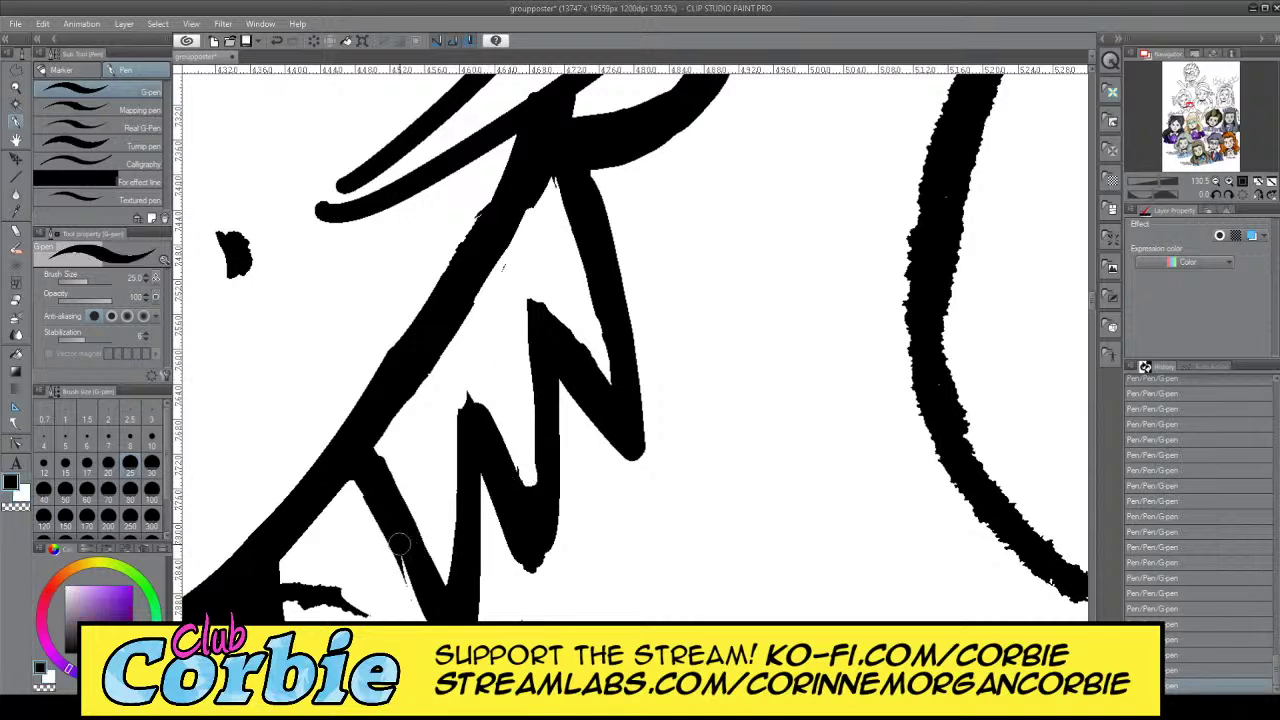
drag(400, 544, 435, 606)
key(ctrl+z)
drag(402, 551, 438, 606)
click(17, 89)
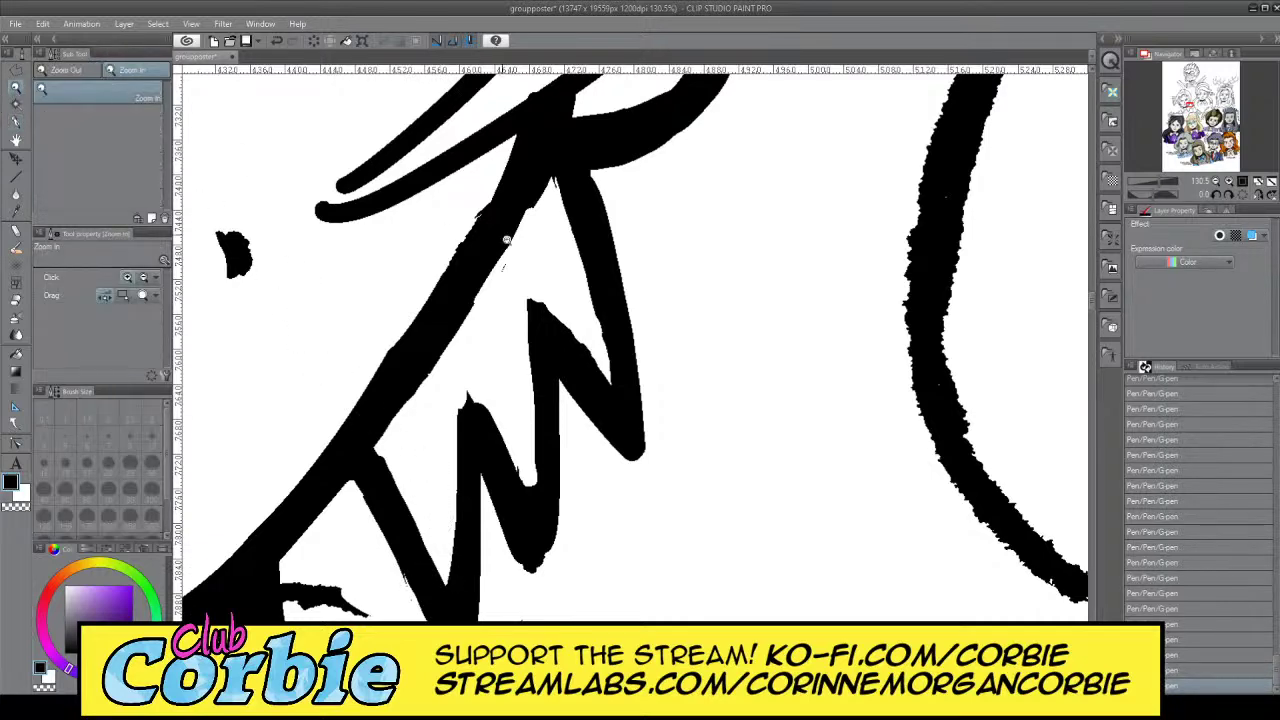
drag(507, 240, 446, 290)
drag(498, 238, 536, 211)
scroll(536, 210, up, 3)
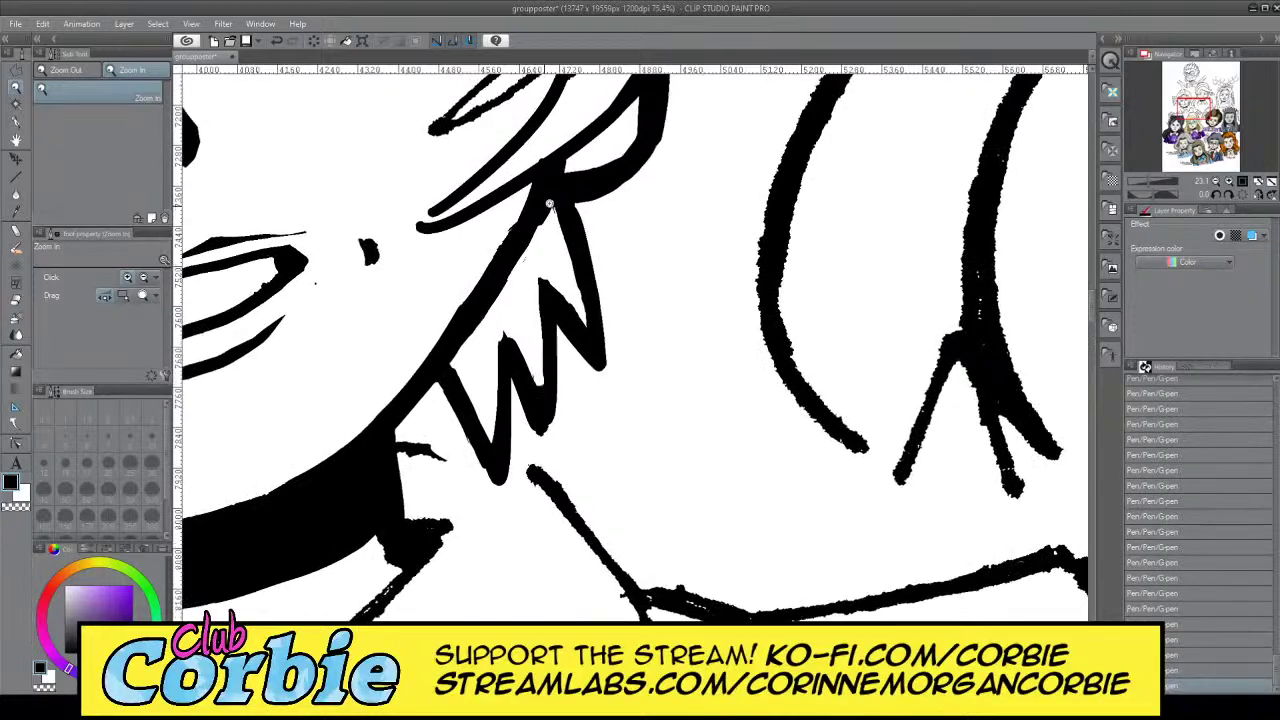
Outline the zigzag hair spikes beside the jaw with a polyline selection, keeping the jawline outside it
key(m)
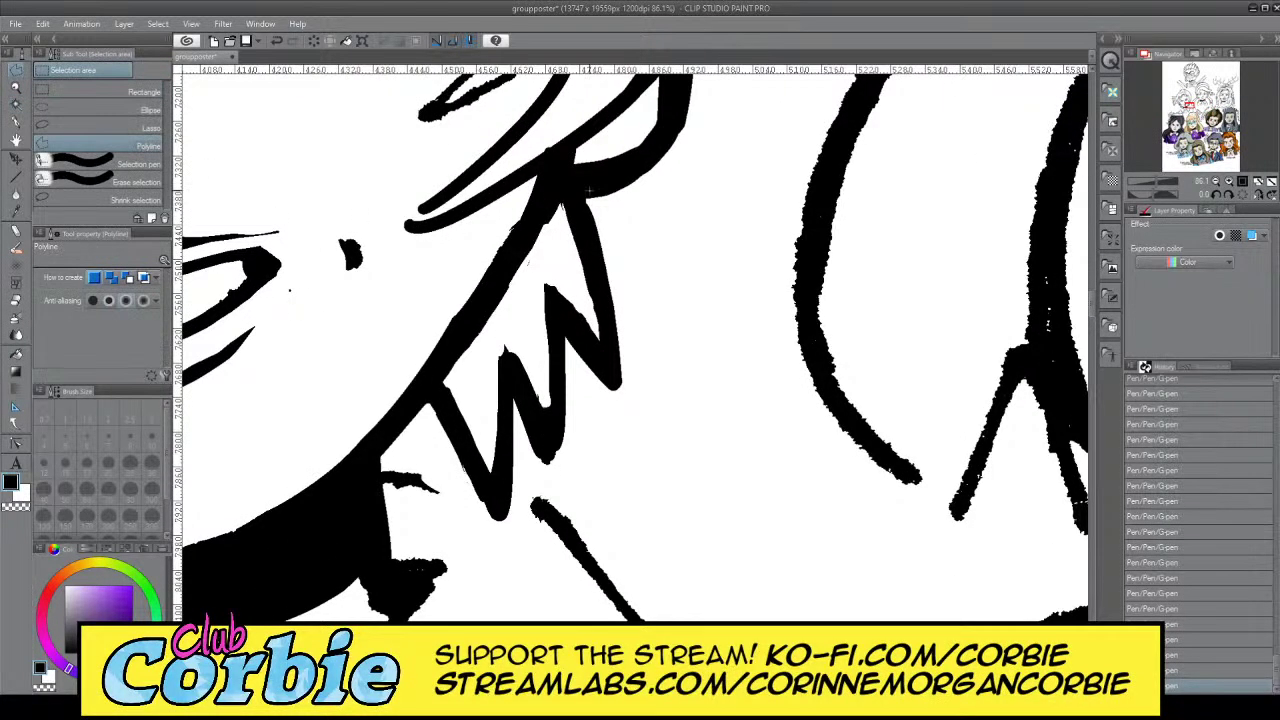
click(563, 203)
click(510, 295)
click(418, 424)
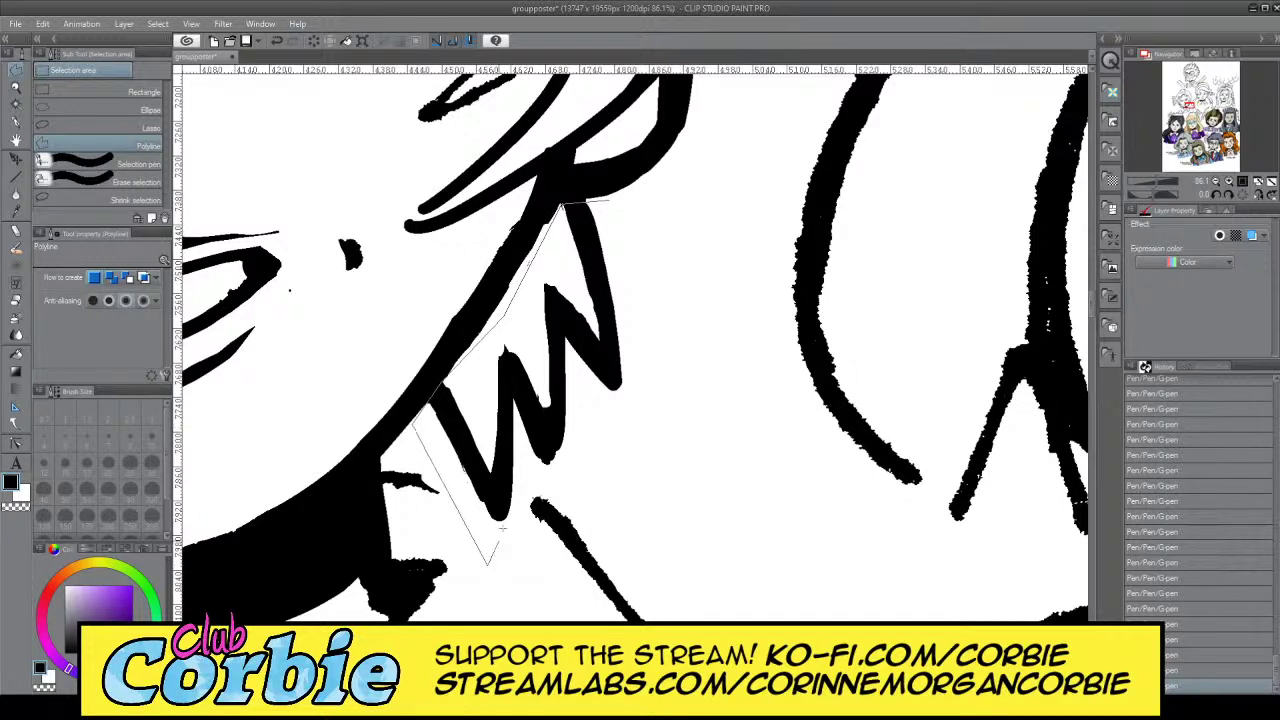
click(488, 563)
click(535, 497)
click(650, 412)
click(655, 282)
click(606, 201)
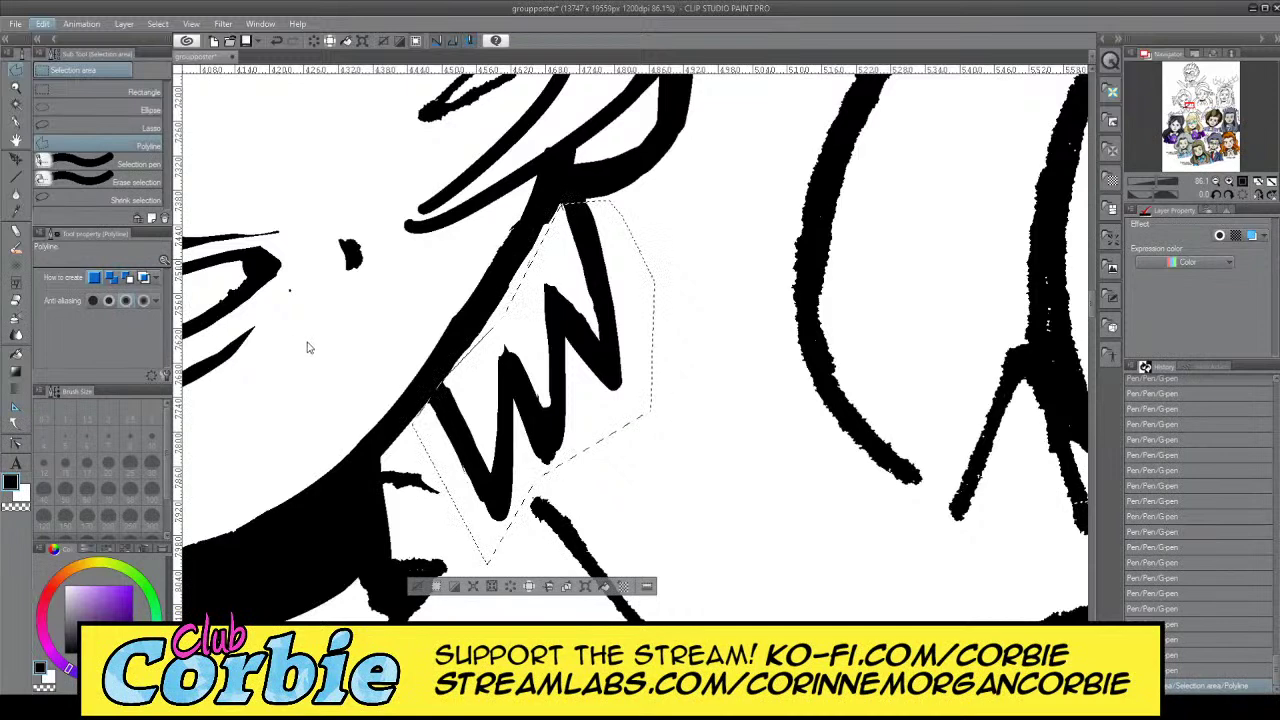
Rotate the selected hair spikes slightly counter-clockwise, move them clear of the jaw, and deselect
key(ctrl+t)
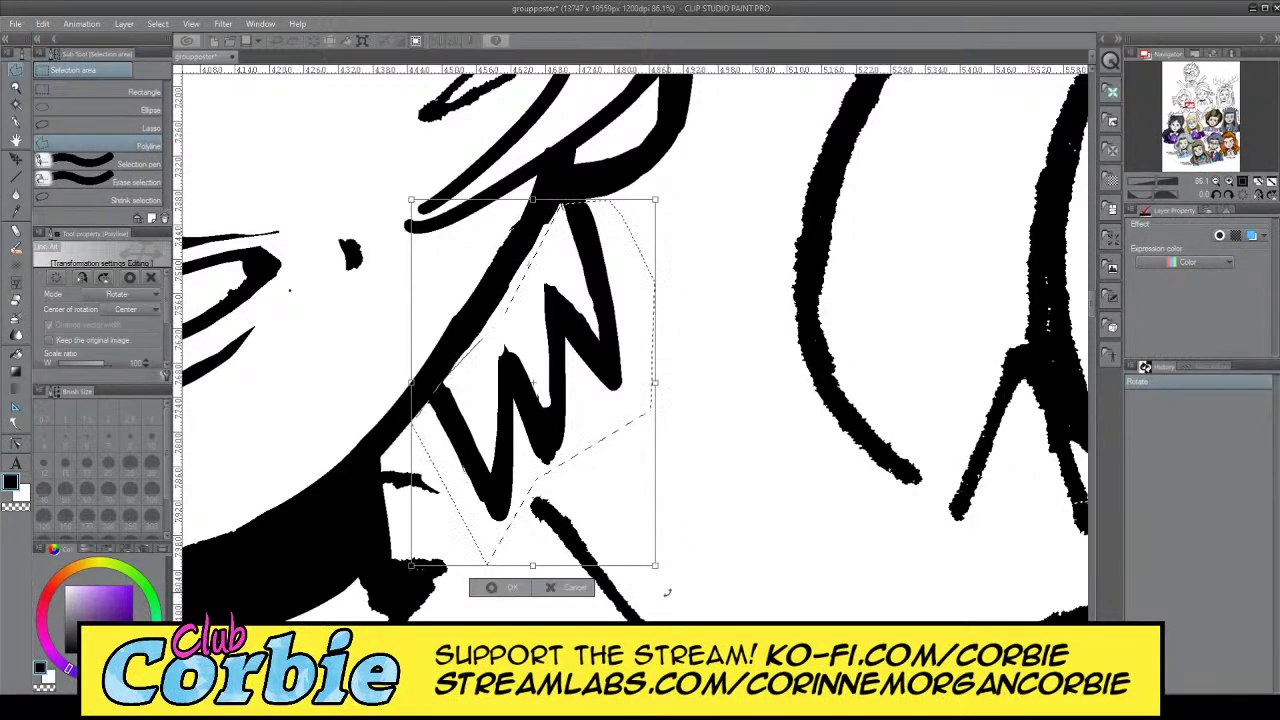
drag(670, 588, 672, 471)
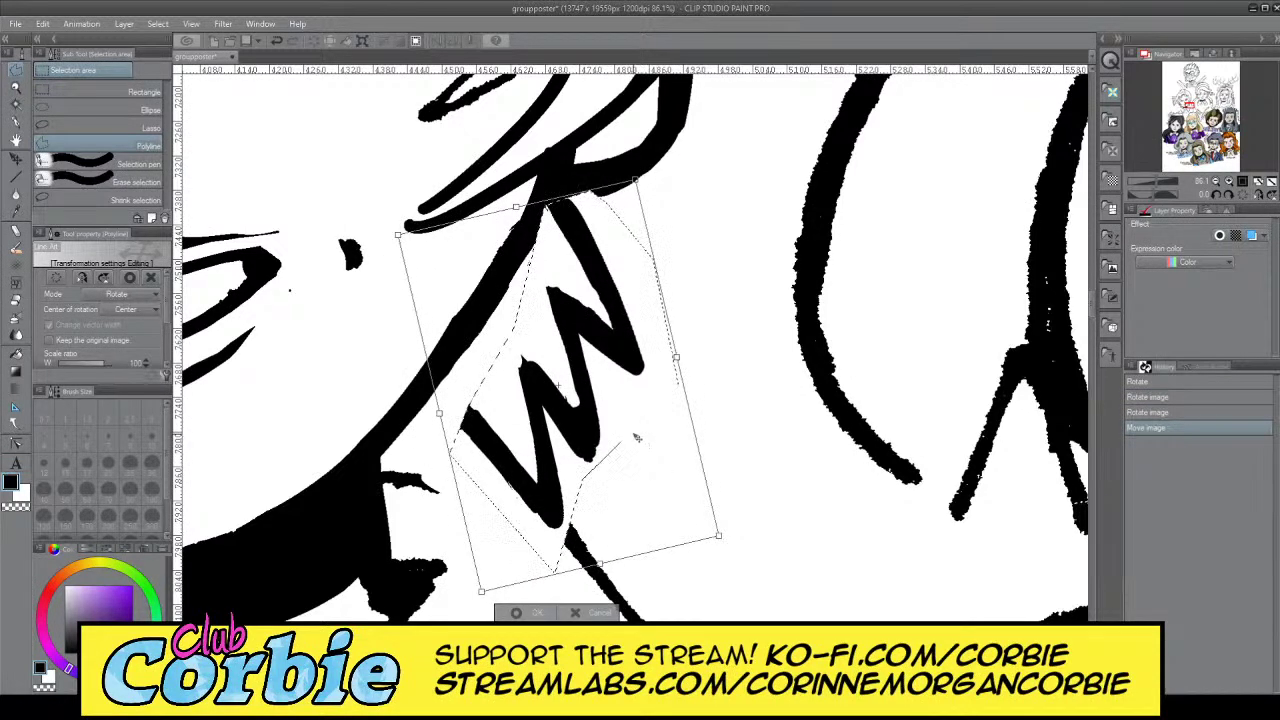
drag(622, 428, 704, 423)
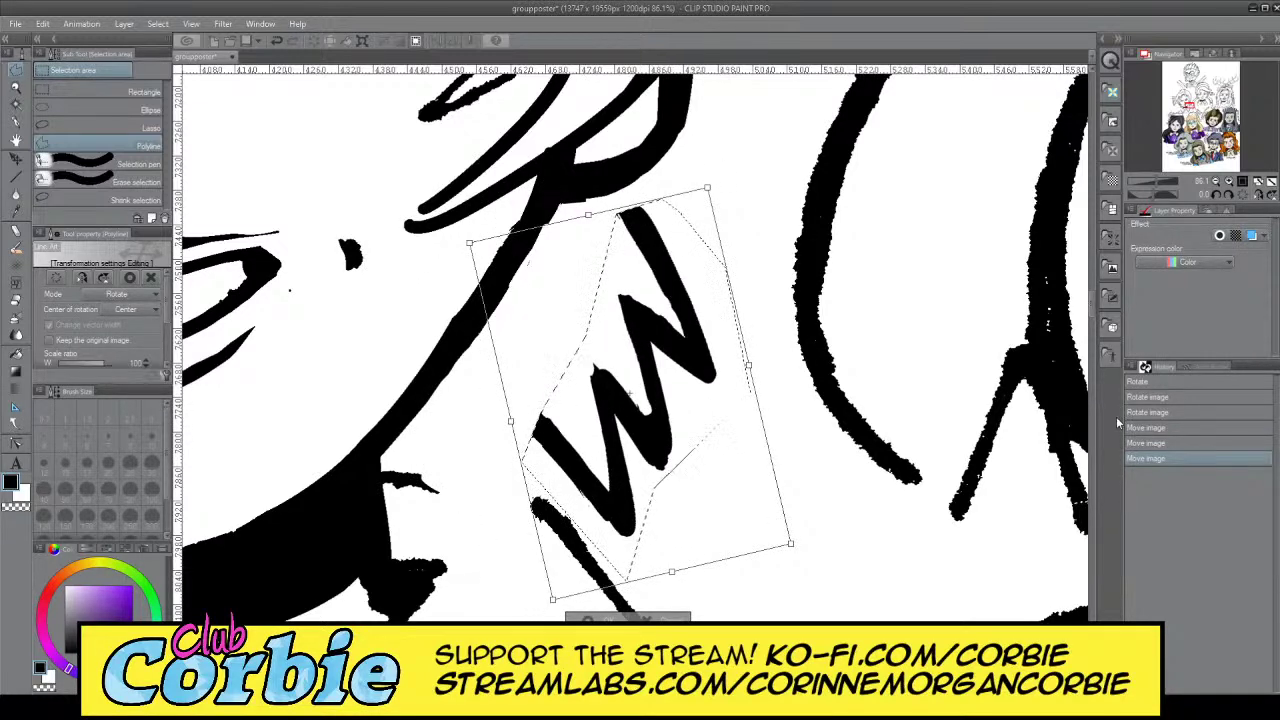
key(Return)
key(ctrl+d)
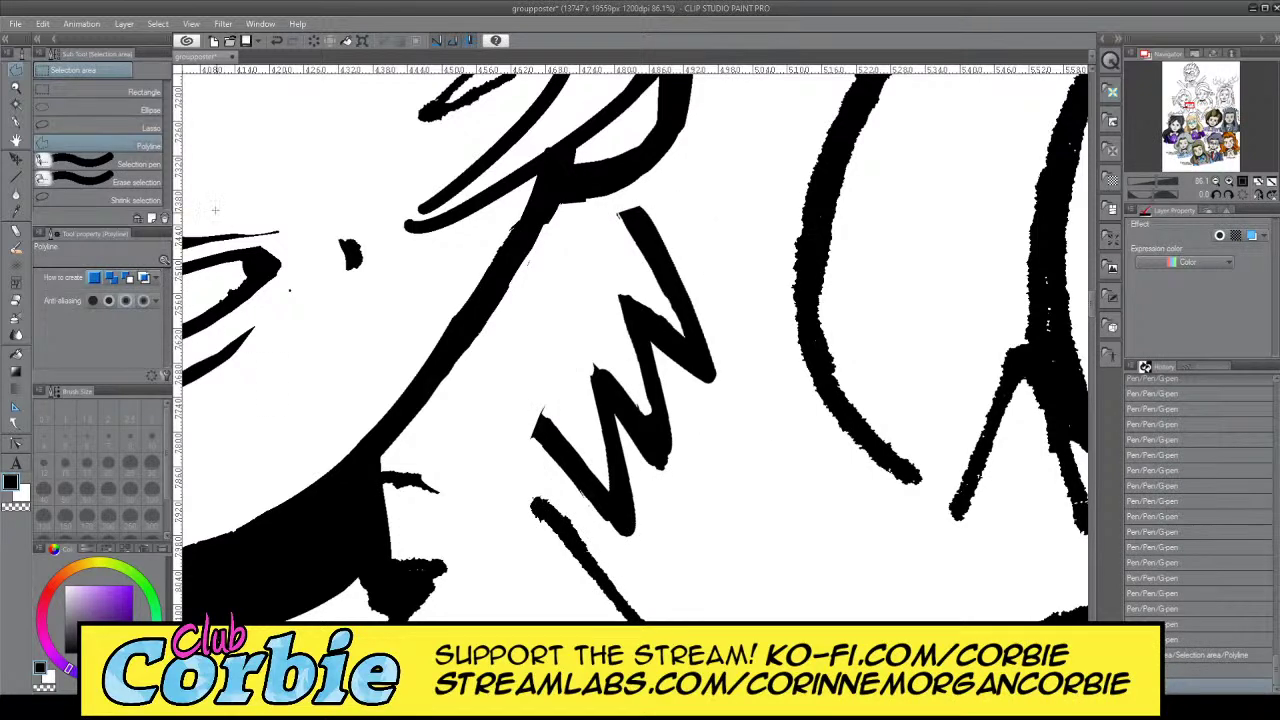
Auto-select just the black zigzag spike shape, move it back so it attaches to the jawline, and deselect
click(15, 105)
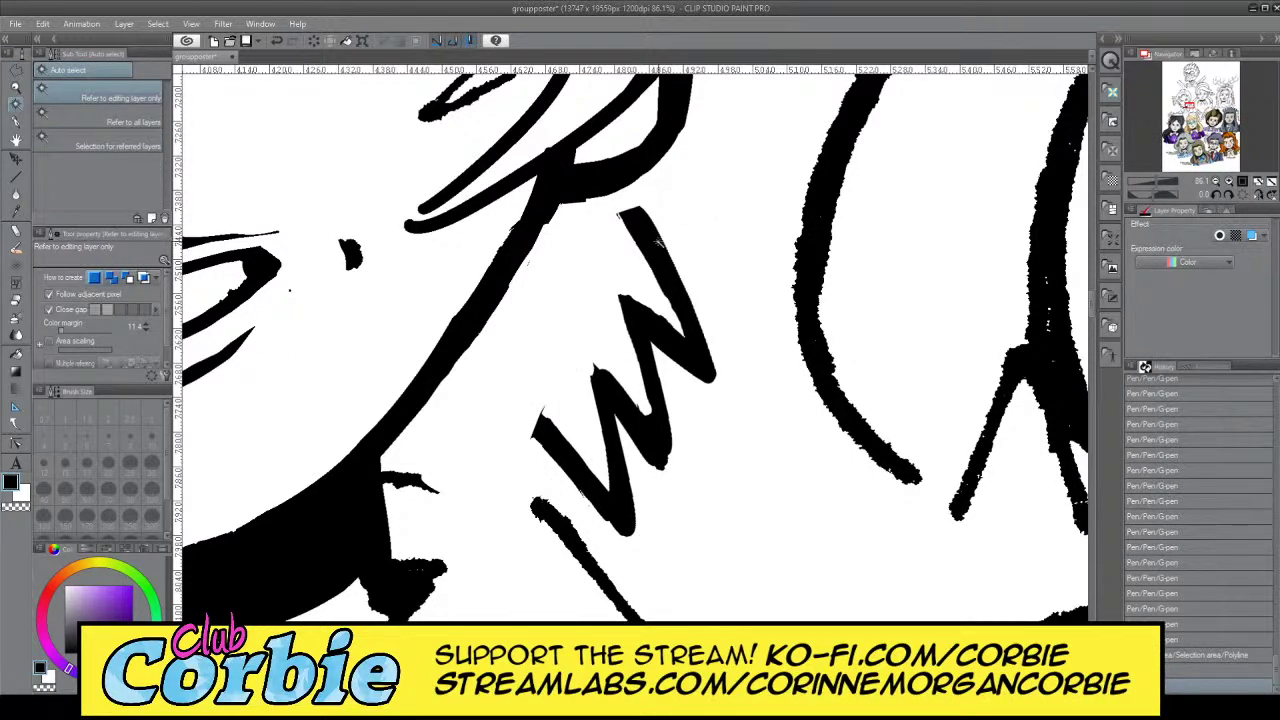
click(657, 243)
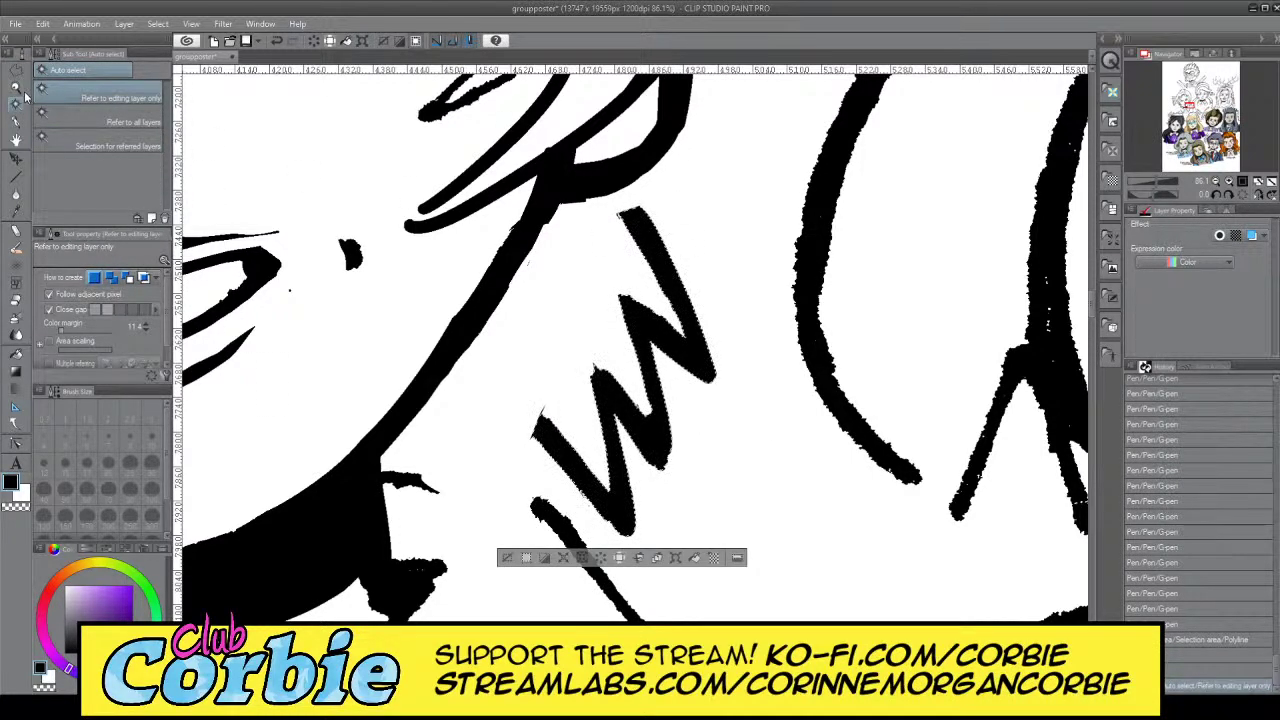
click(15, 157)
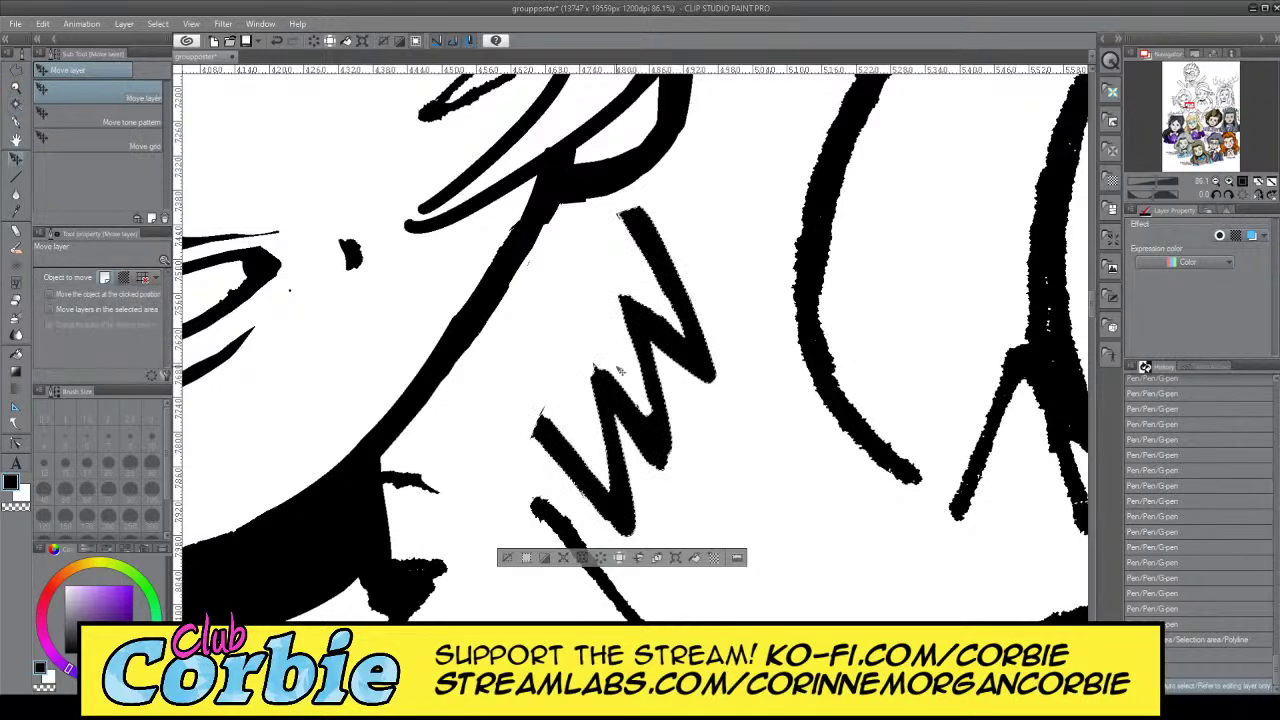
mouse_move(620, 370)
mouse_down()
mouse_move(535, 355)
mouse_move(525, 327)
mouse_up()
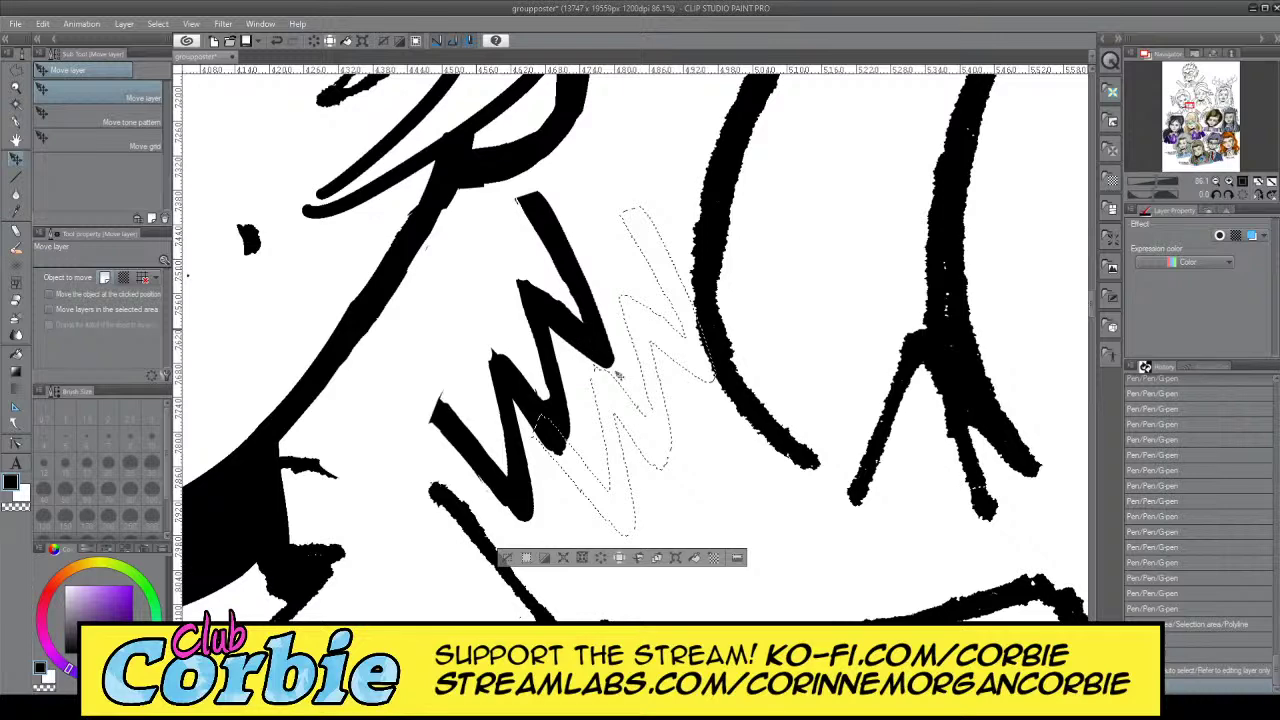
key(ctrl+z)
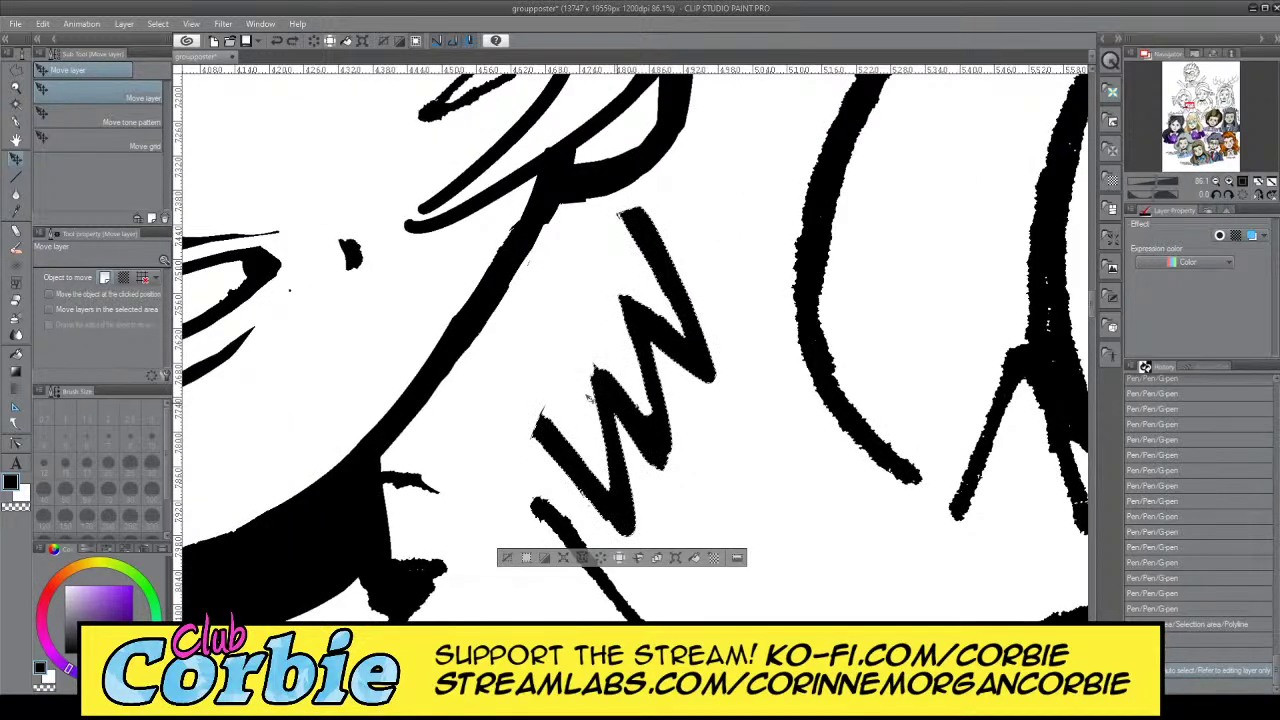
mouse_move(614, 407)
mouse_down()
mouse_move(489, 379)
mouse_move(482, 391)
mouse_move(516, 371)
mouse_up()
key(ctrl+d)
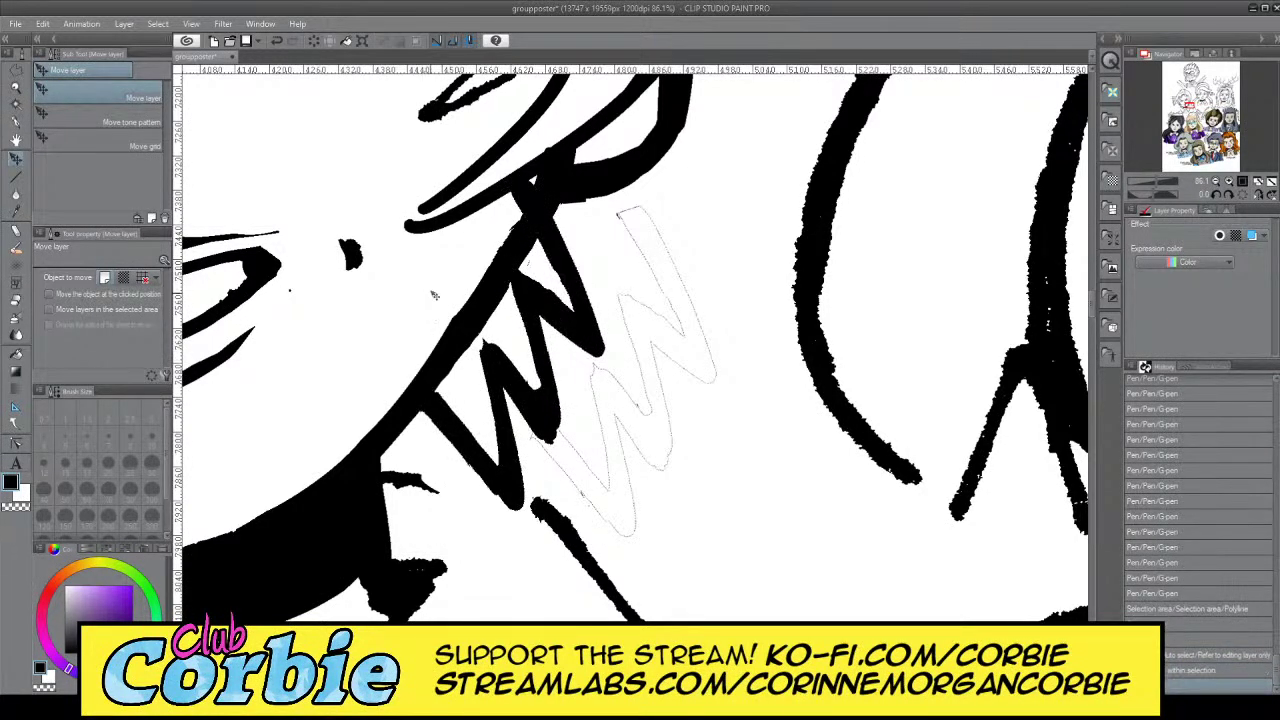
Trim the spike end crossing the jawline in white and erase the leftover ghost outline with a size 80 G-pen
click(23, 492)
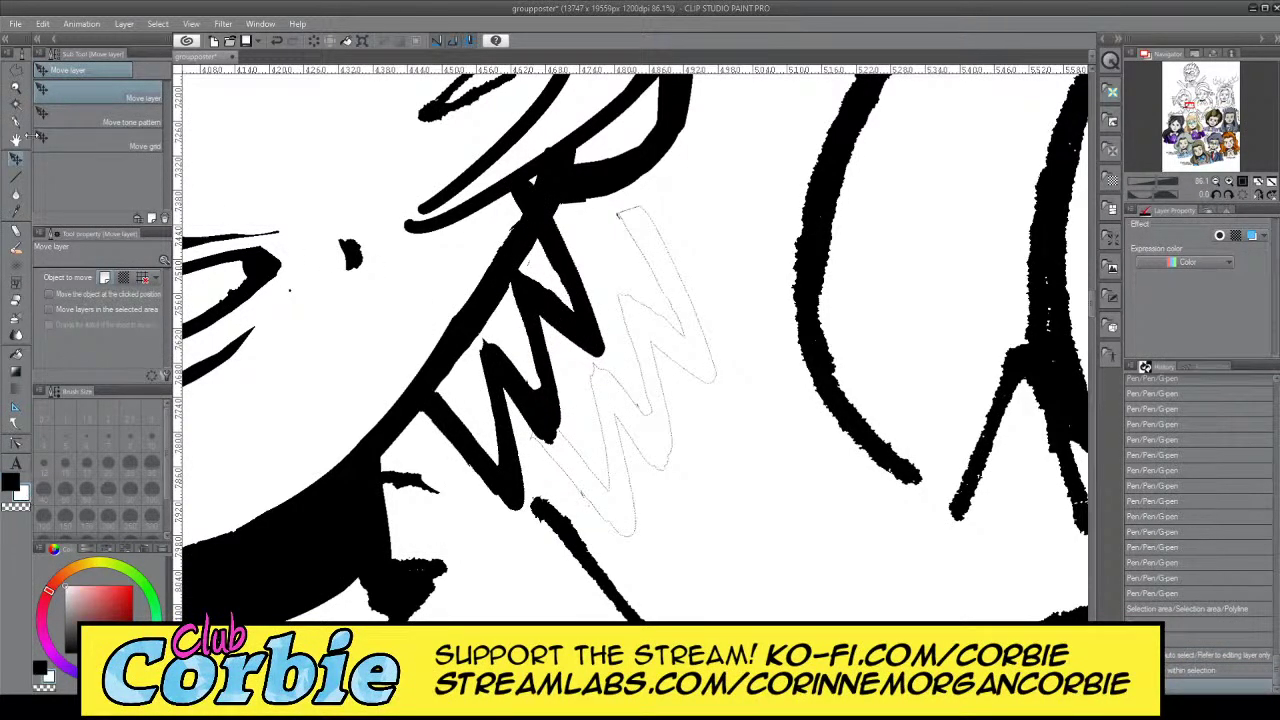
key(p)
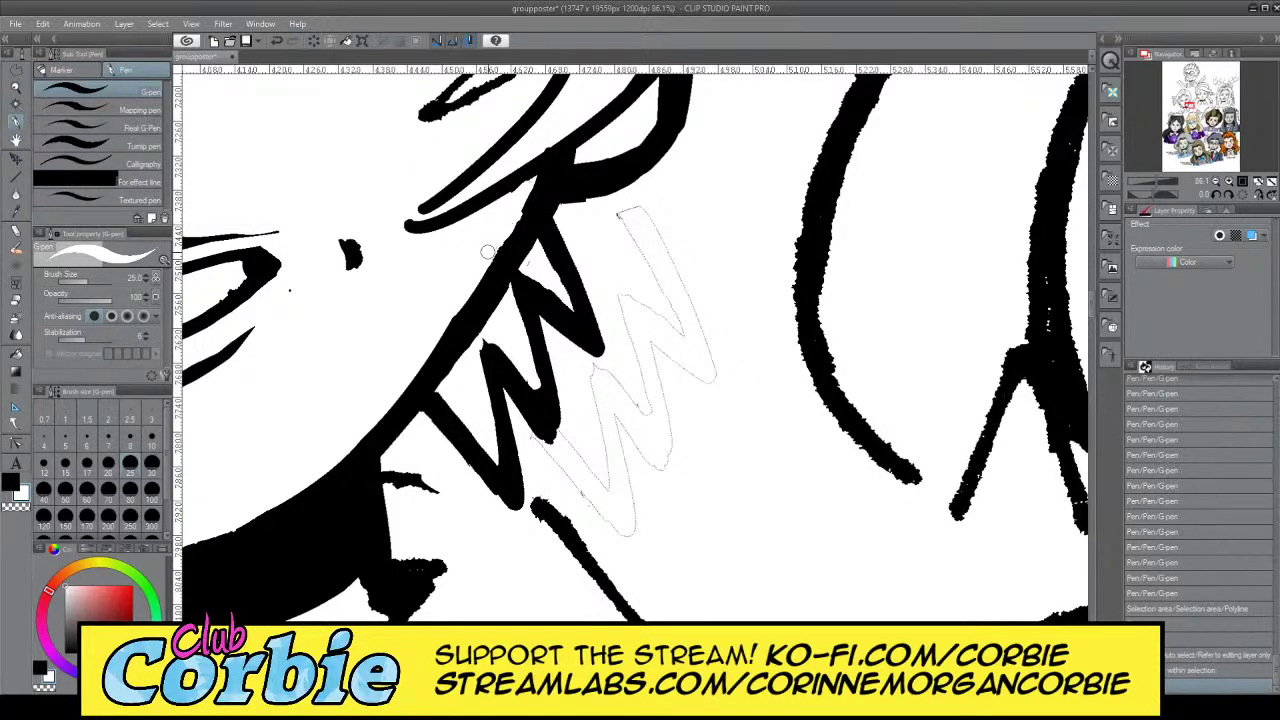
drag(487, 252, 357, 272)
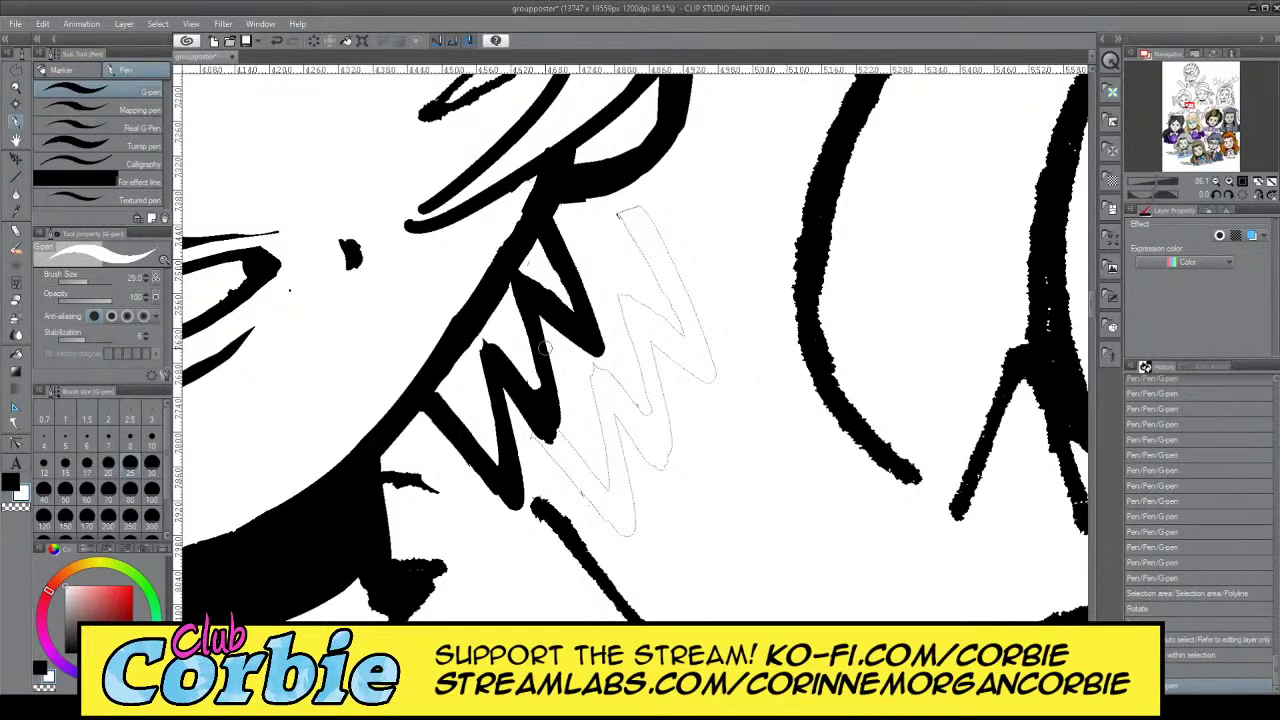
click(128, 502)
mouse_move(644, 411)
mouse_down()
mouse_move(671, 482)
mouse_move(682, 288)
mouse_move(641, 346)
mouse_move(629, 217)
mouse_move(643, 426)
mouse_move(606, 371)
mouse_move(603, 460)
mouse_move(580, 486)
mouse_move(541, 458)
mouse_move(543, 443)
mouse_move(582, 425)
mouse_up()
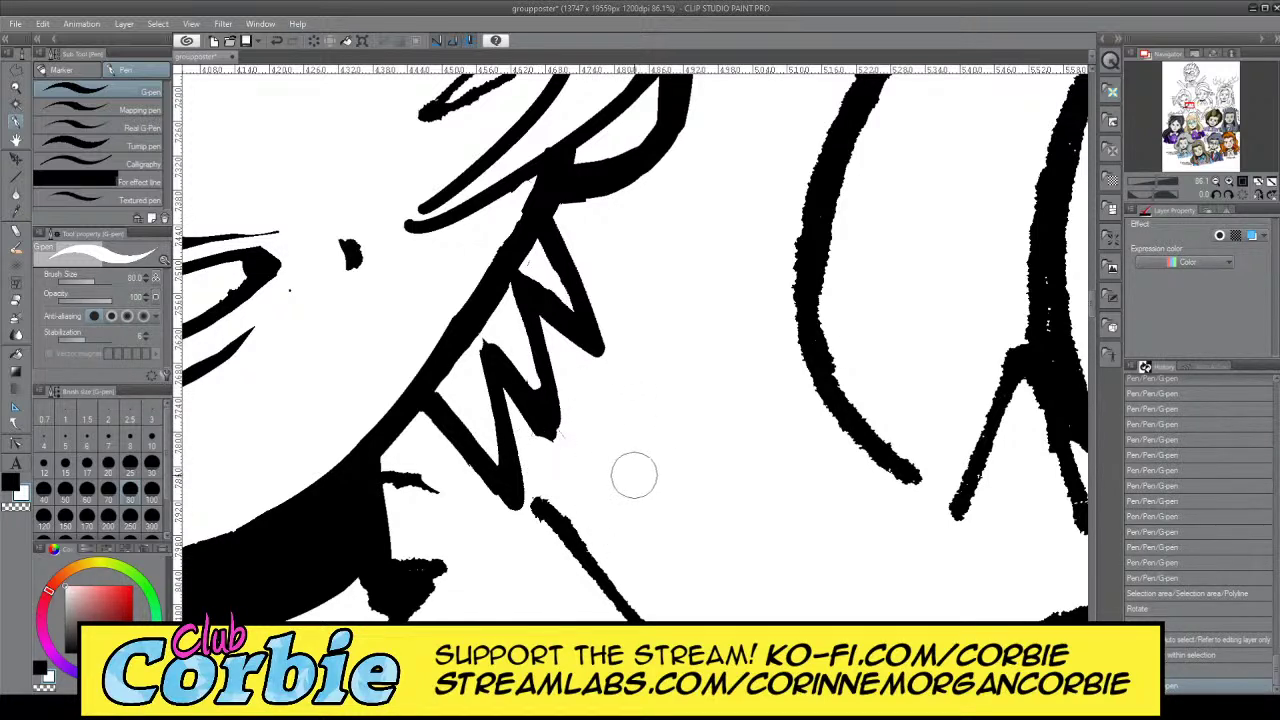
key(Delete)
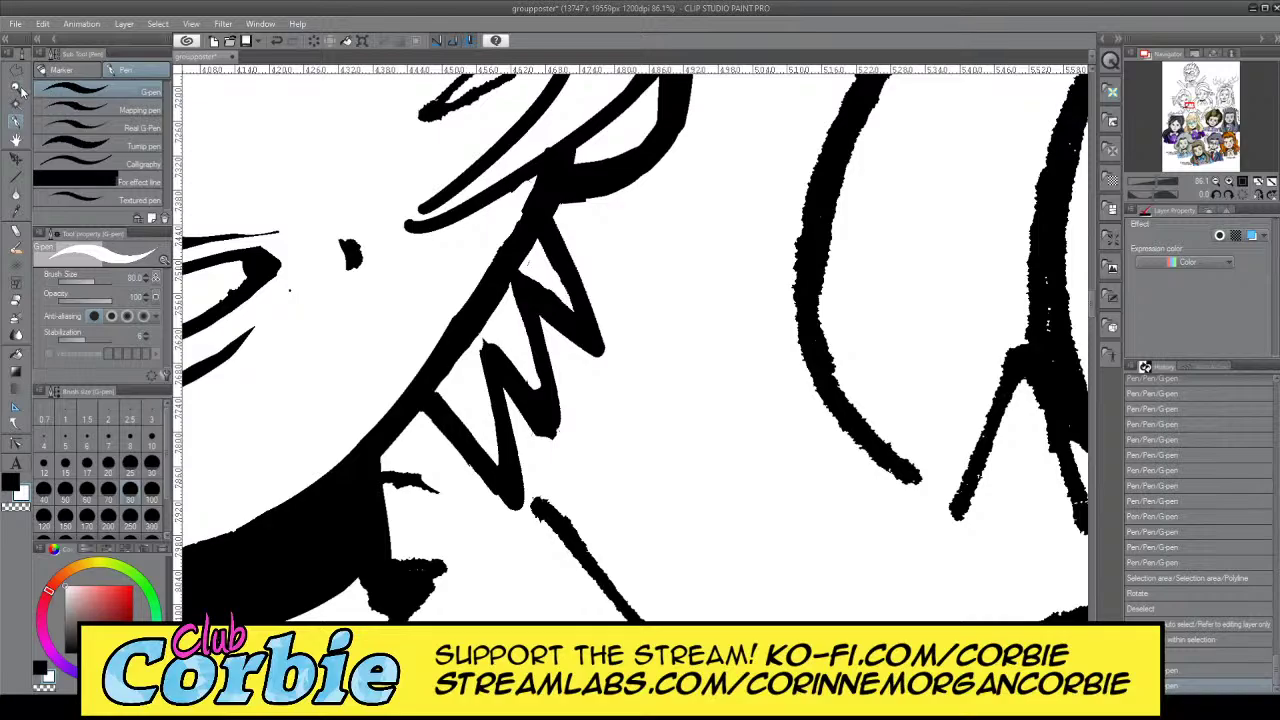
Trim and round the inner peaks of the zigzag spikes in white with a size 50 G-pen, separating them from the jawline
click(20, 89)
drag(577, 328, 519, 335)
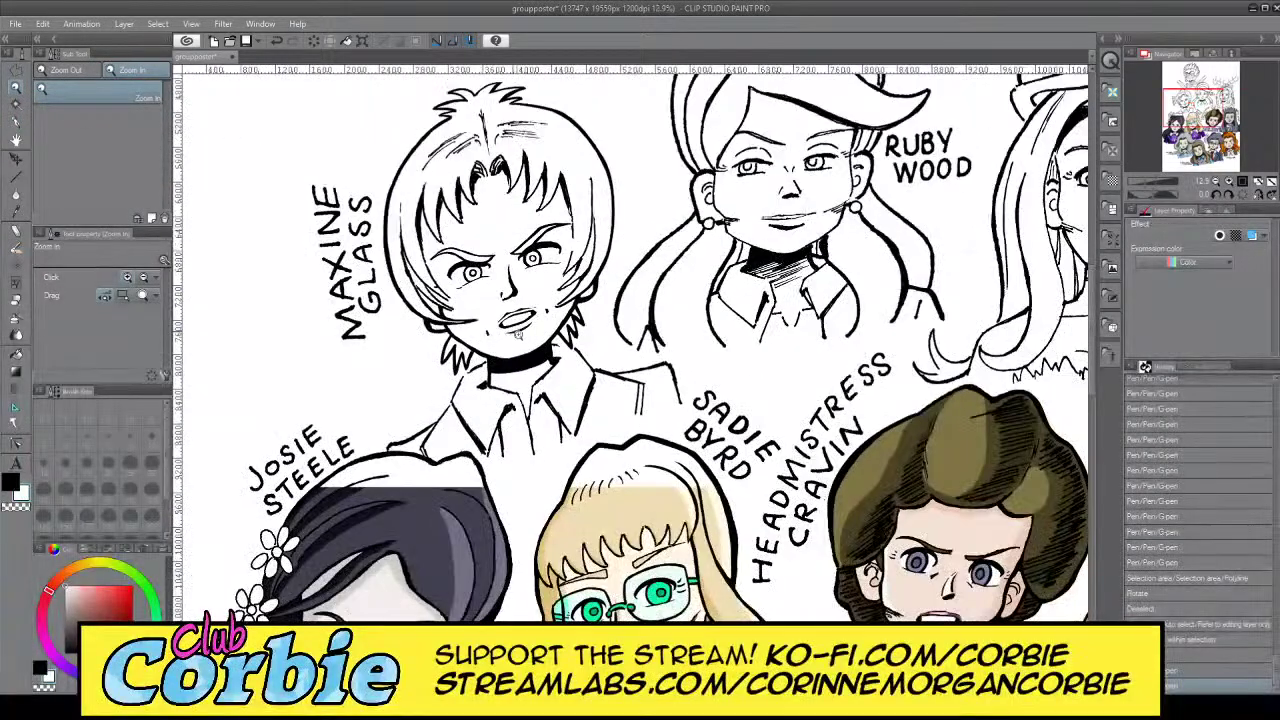
scroll(518, 335, down, 1)
scroll(520, 348, up, 1)
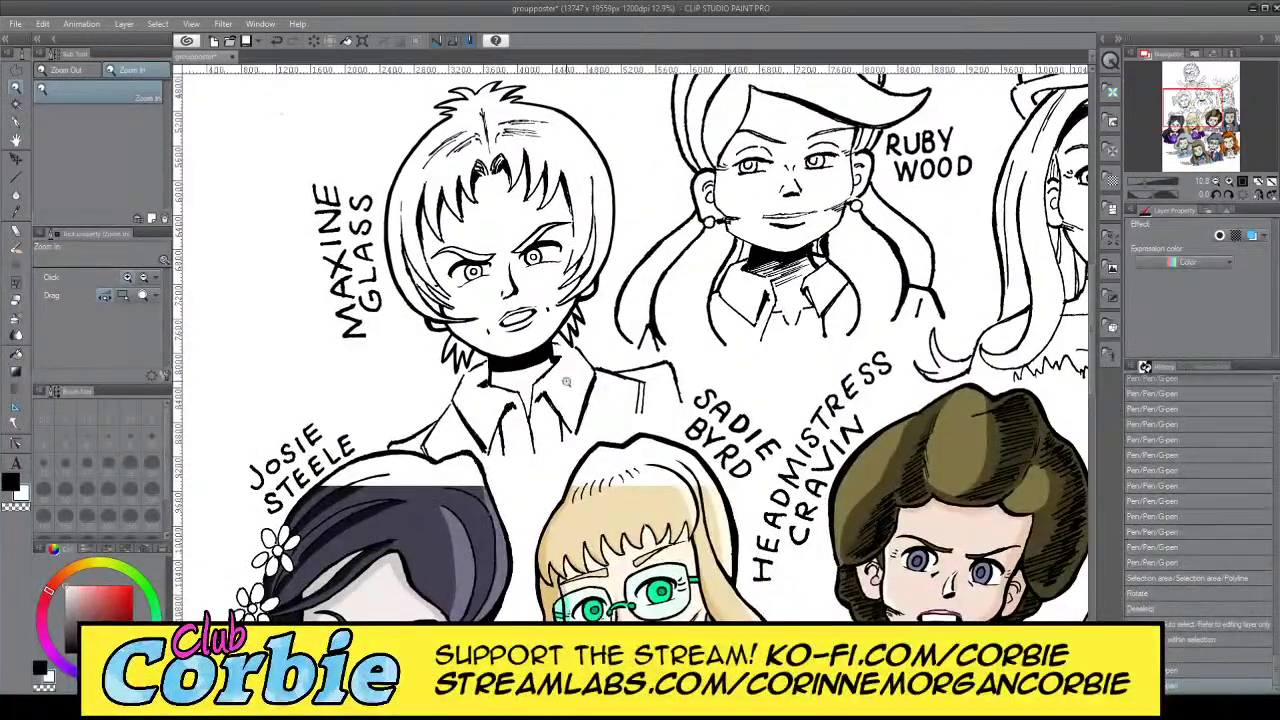
scroll(580, 305, up, 12)
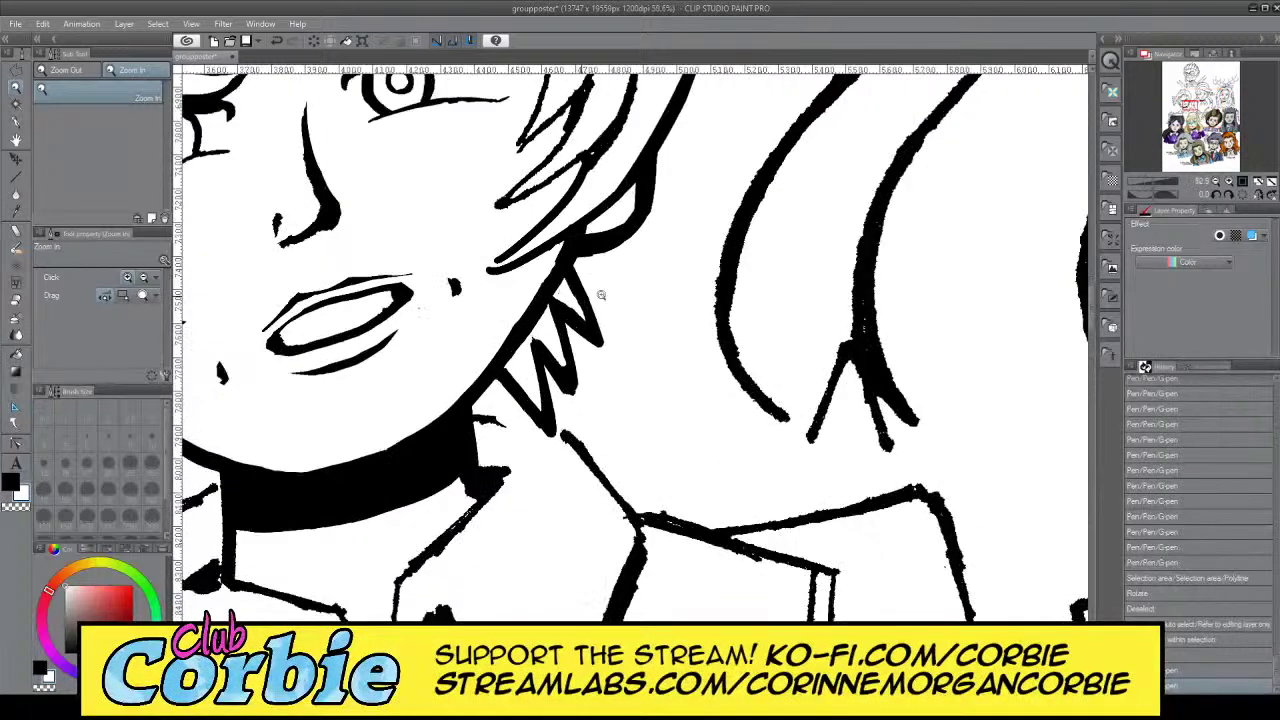
click(17, 124)
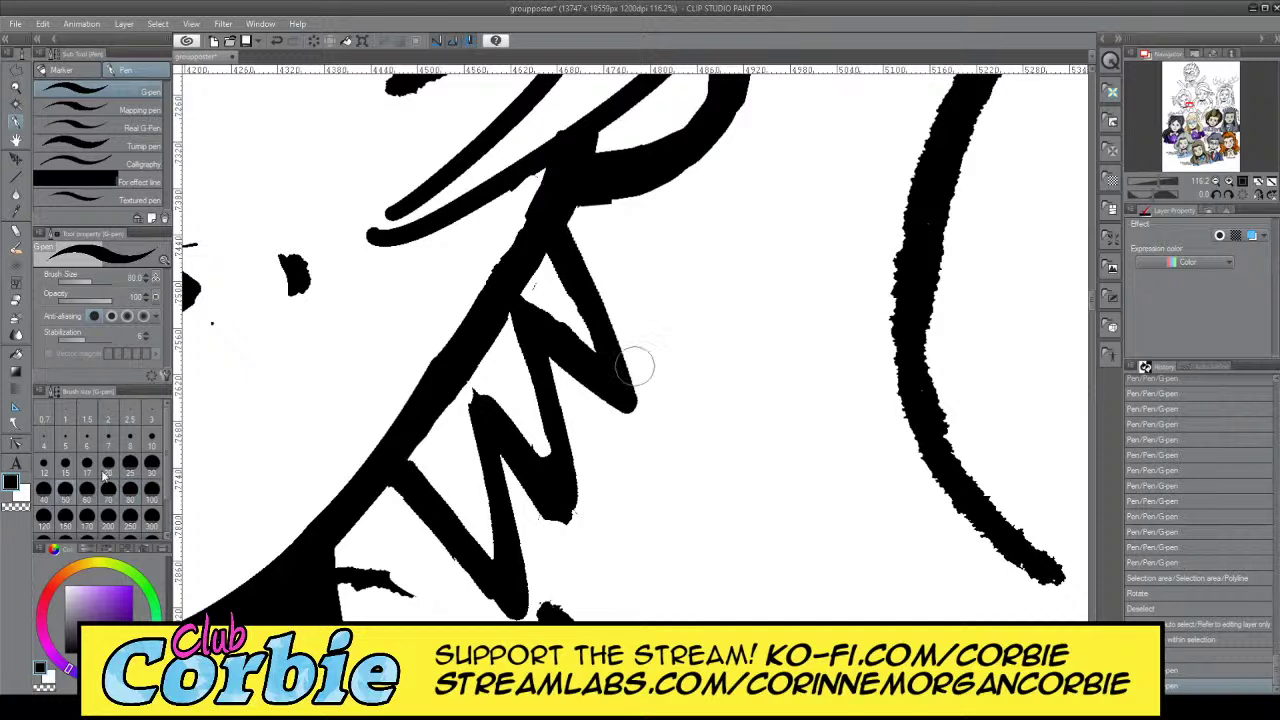
mouse_move(518, 322)
mouse_down()
mouse_move(562, 307)
mouse_move(513, 327)
mouse_move(525, 301)
mouse_up()
key(ctrl+z)
key(x)
mouse_move(492, 383)
mouse_down()
mouse_move(461, 433)
mouse_move(482, 391)
mouse_move(518, 363)
mouse_move(526, 395)
mouse_move(513, 331)
mouse_move(562, 308)
mouse_up()
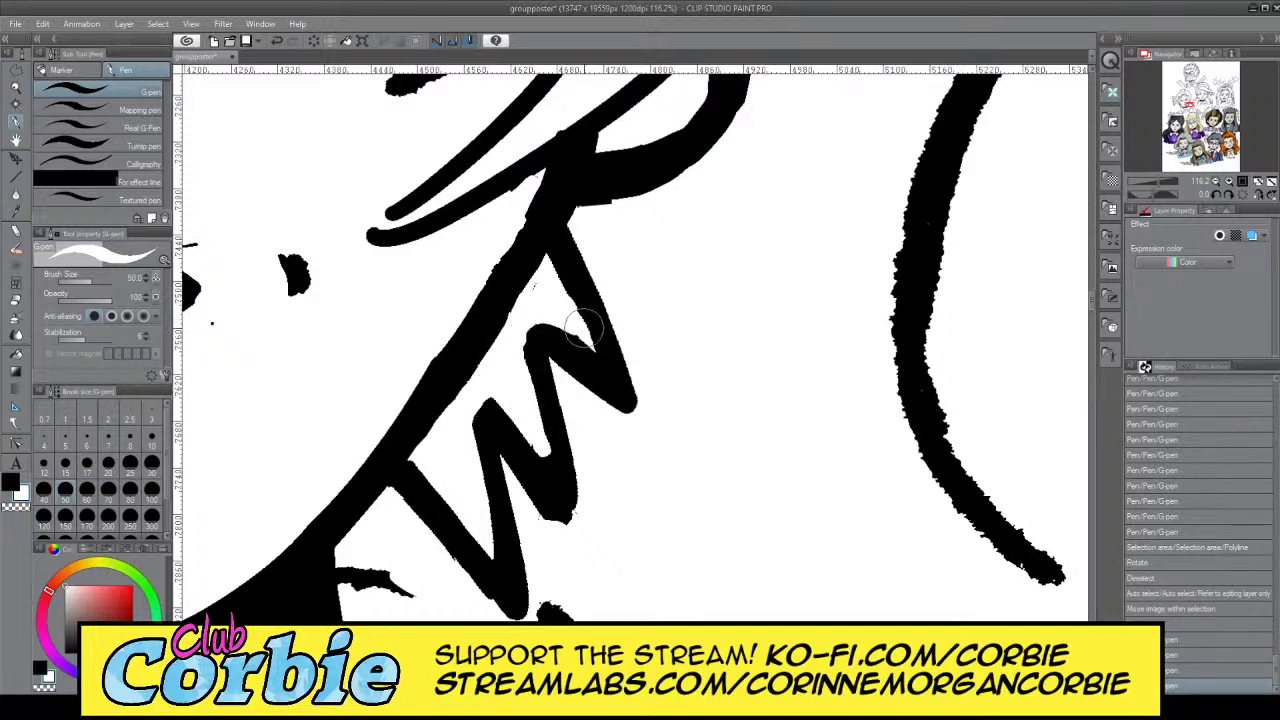
Examine the short-haired character's whole portrait alongside the neighbouring portraits on the poster
click(16, 88)
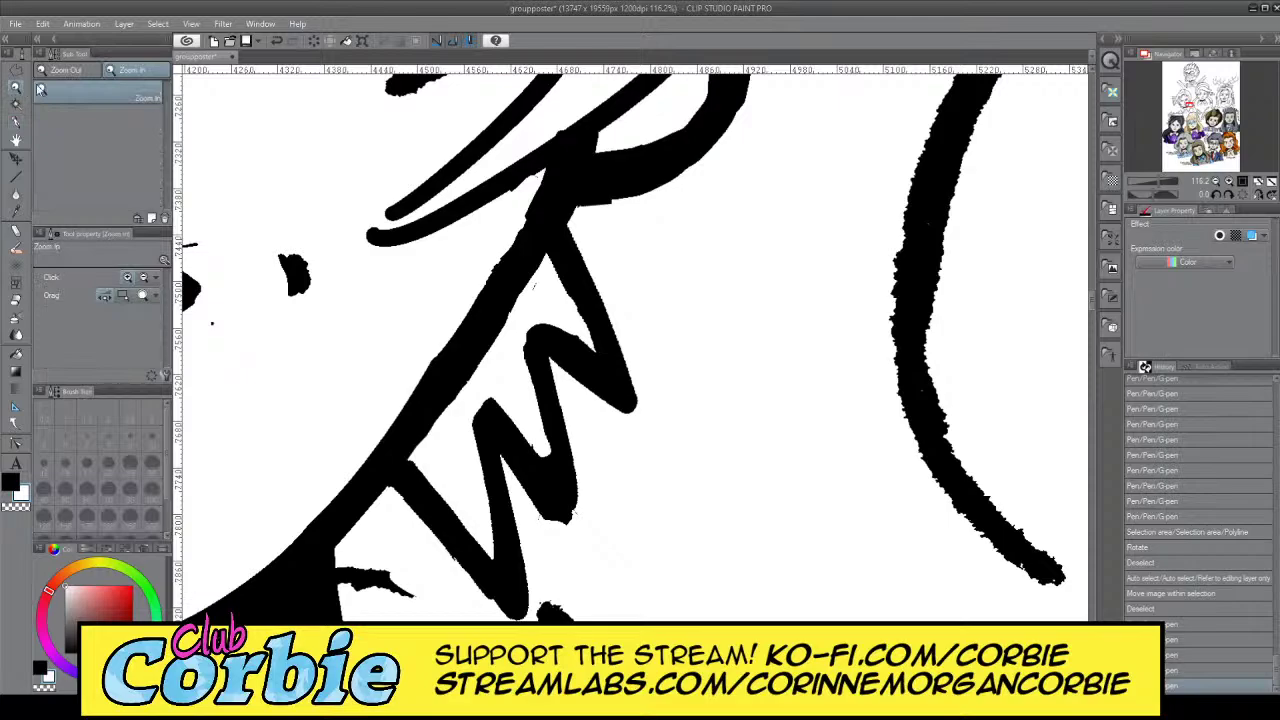
drag(503, 276, 447, 328)
scroll(456, 262, up, 2)
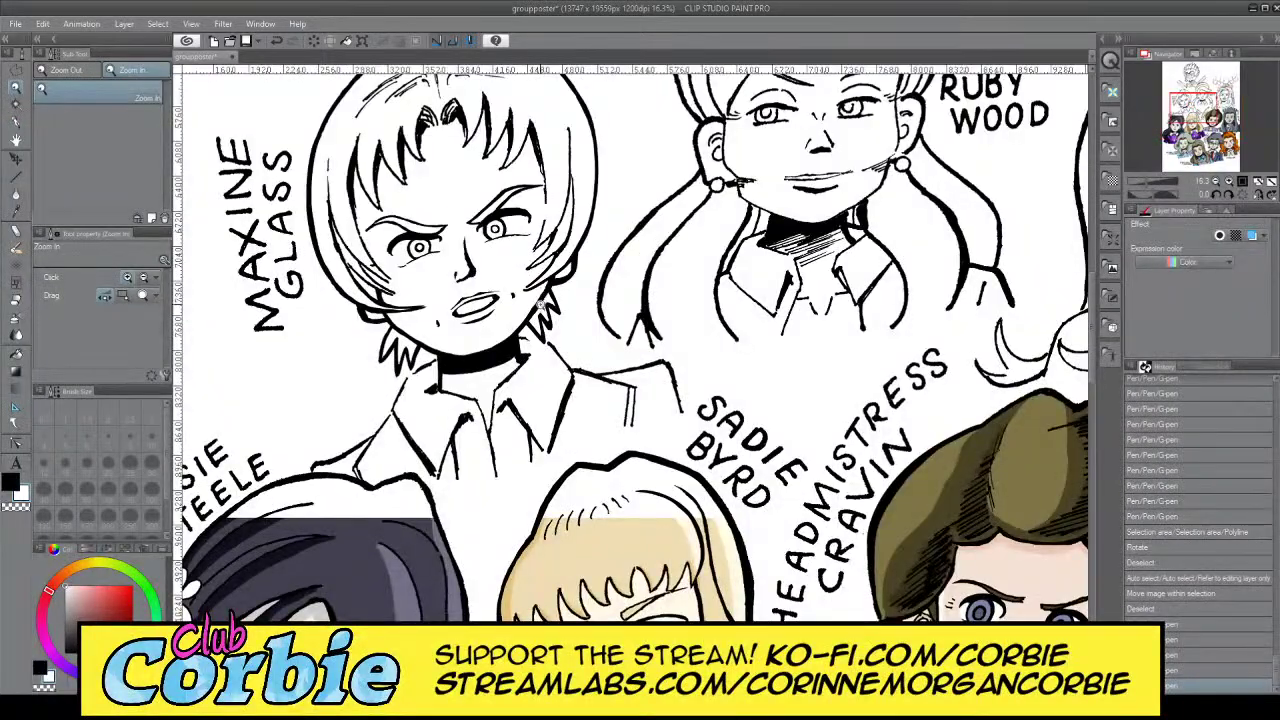
scroll(540, 305, down, 2)
scroll(546, 210, down, 1)
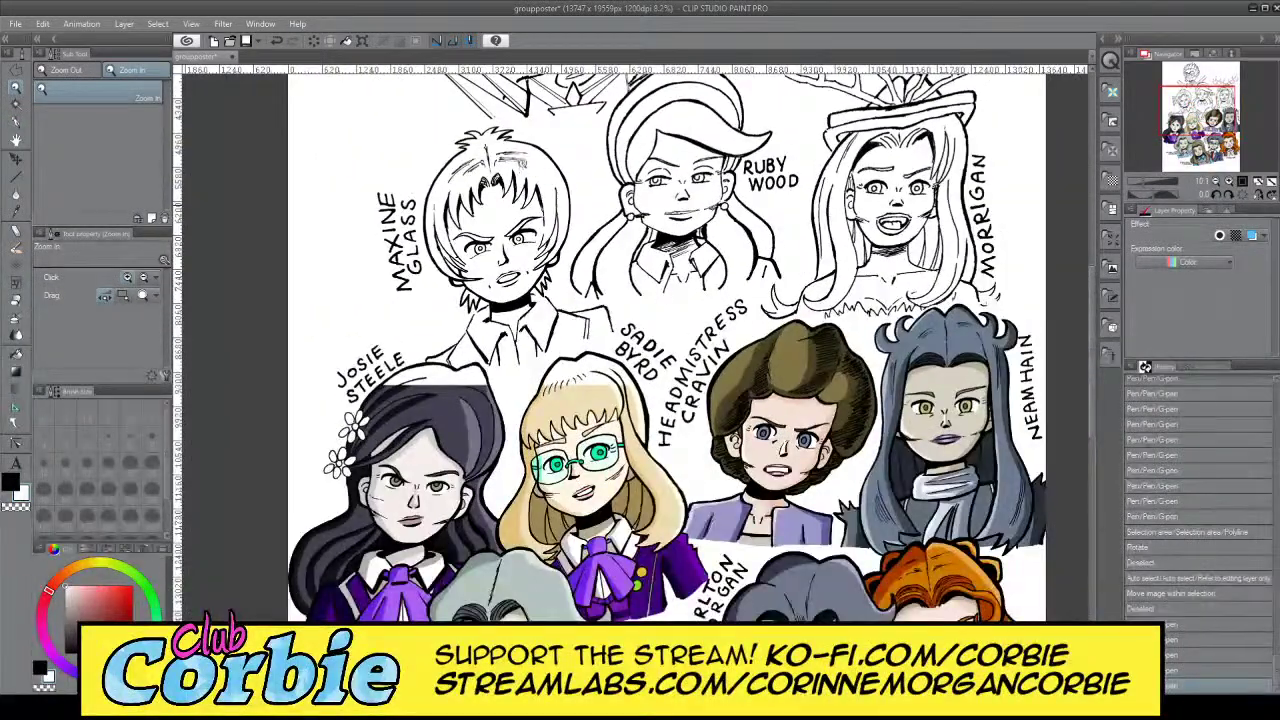
scroll(525, 160, down, 1)
scroll(521, 215, up, 2)
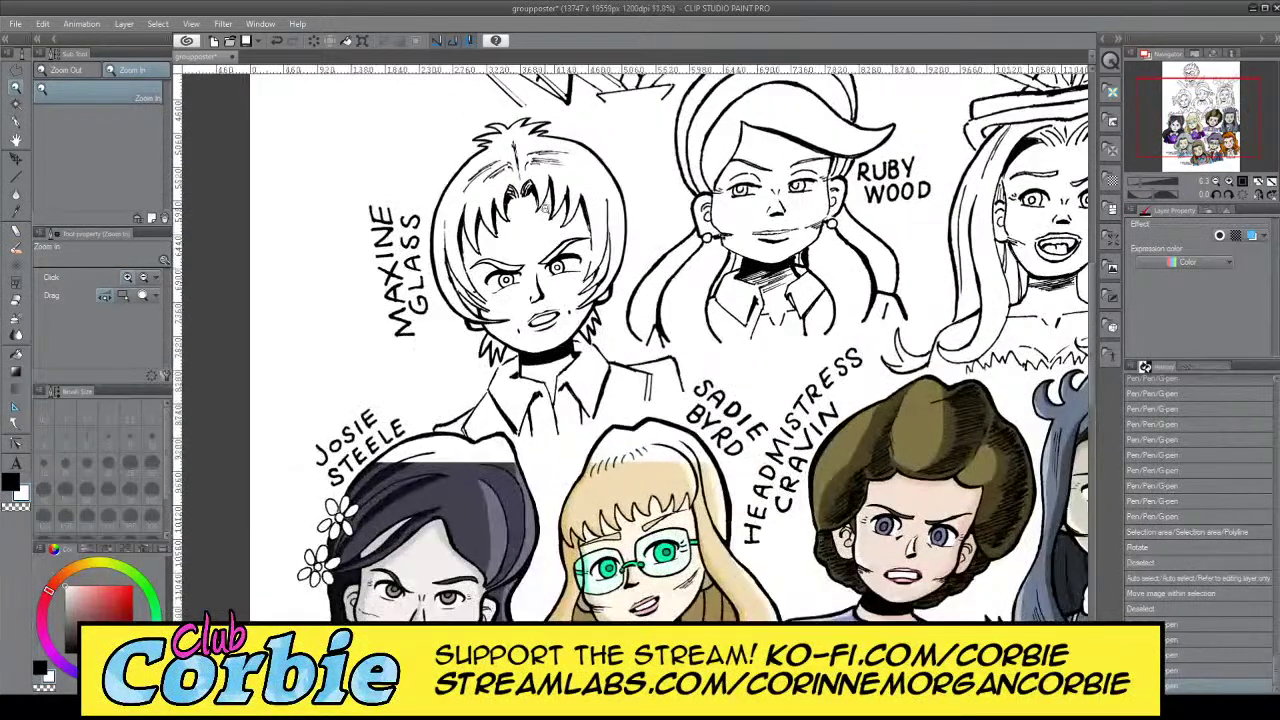
scroll(568, 345, up, 2)
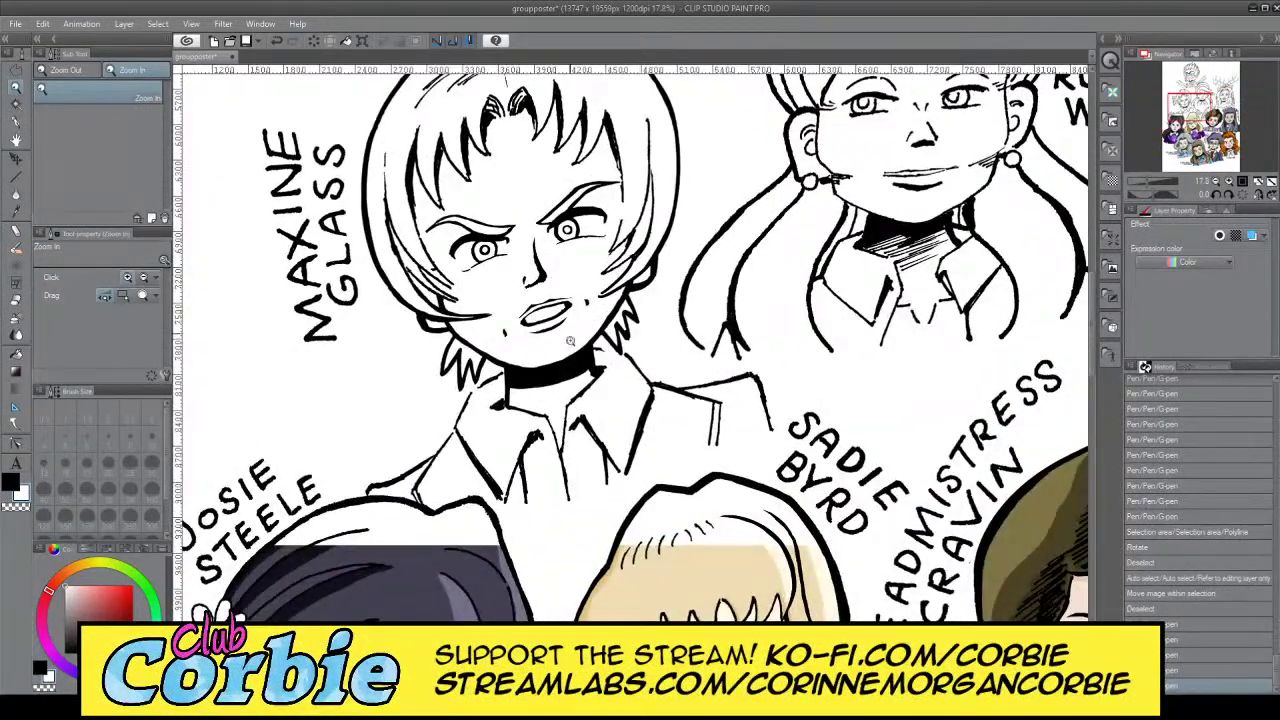
scroll(567, 378, down, 1)
scroll(553, 249, up, 1)
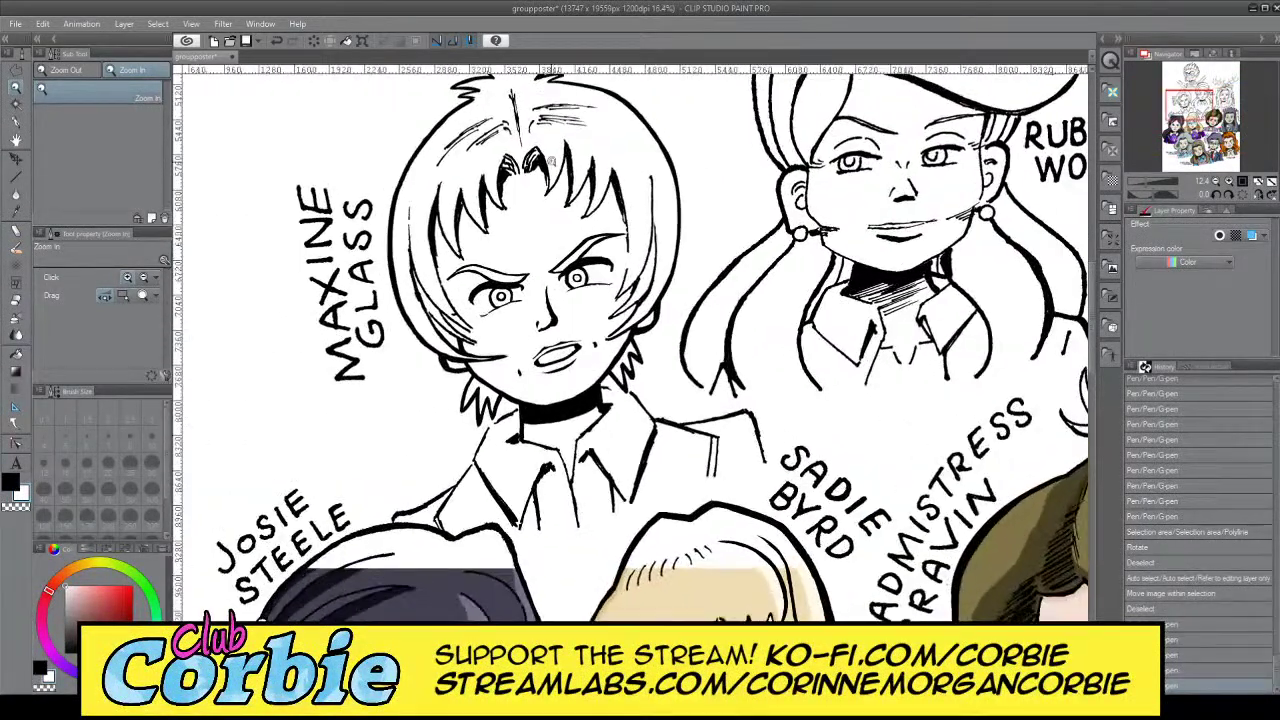
scroll(536, 136, up, 3)
scroll(449, 250, down, 3)
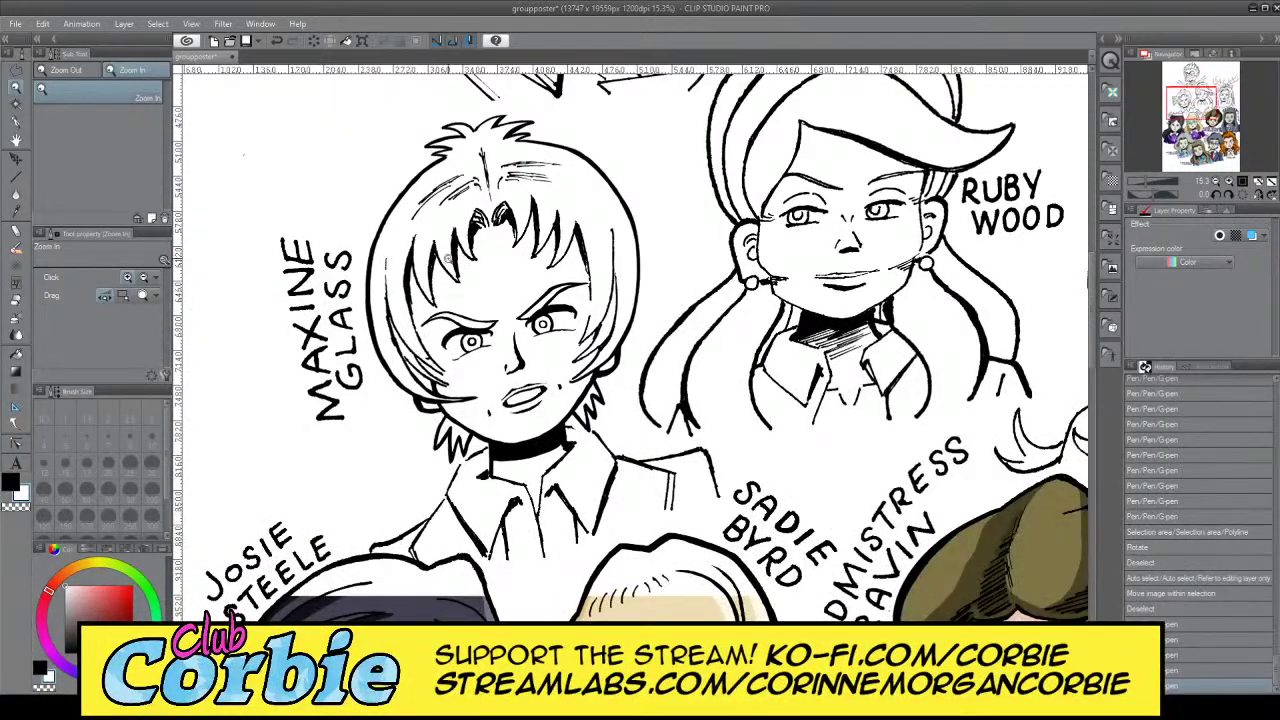
Thicken and smooth the black bang strand just beside the centre parting with a size 50 G-pen, filling its lower hatching gaps
scroll(503, 200, up, 5)
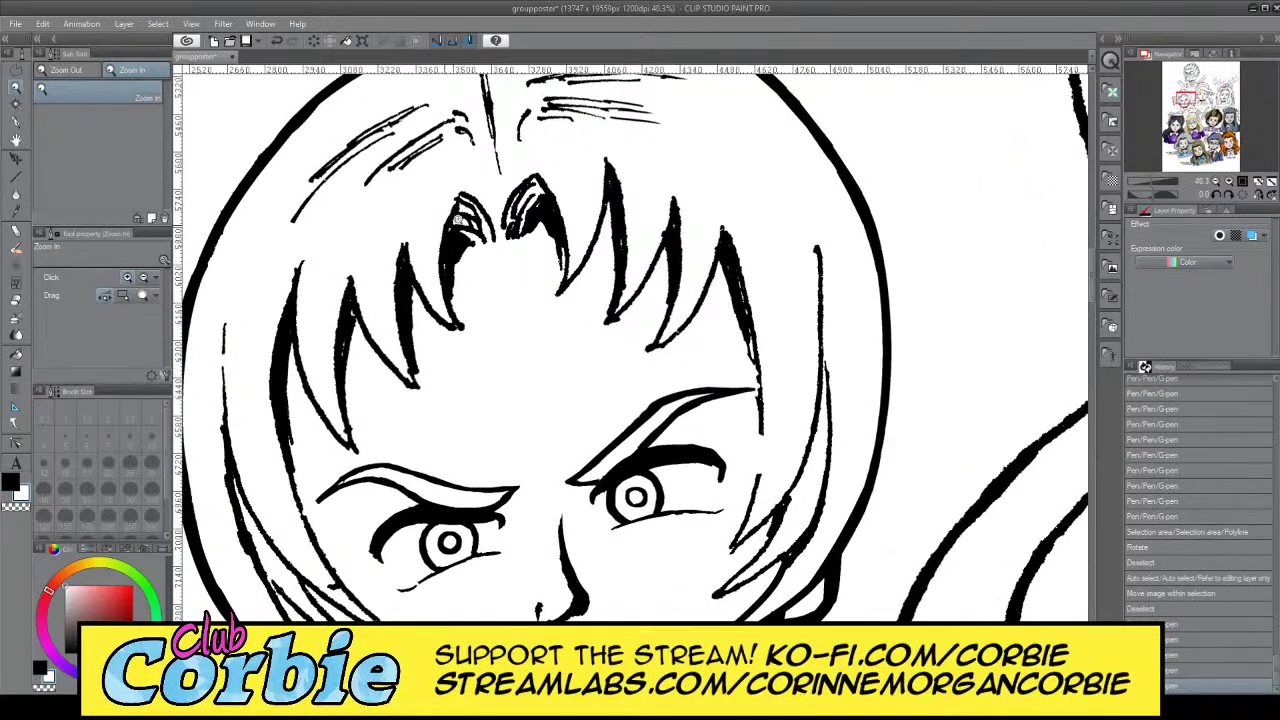
click(16, 122)
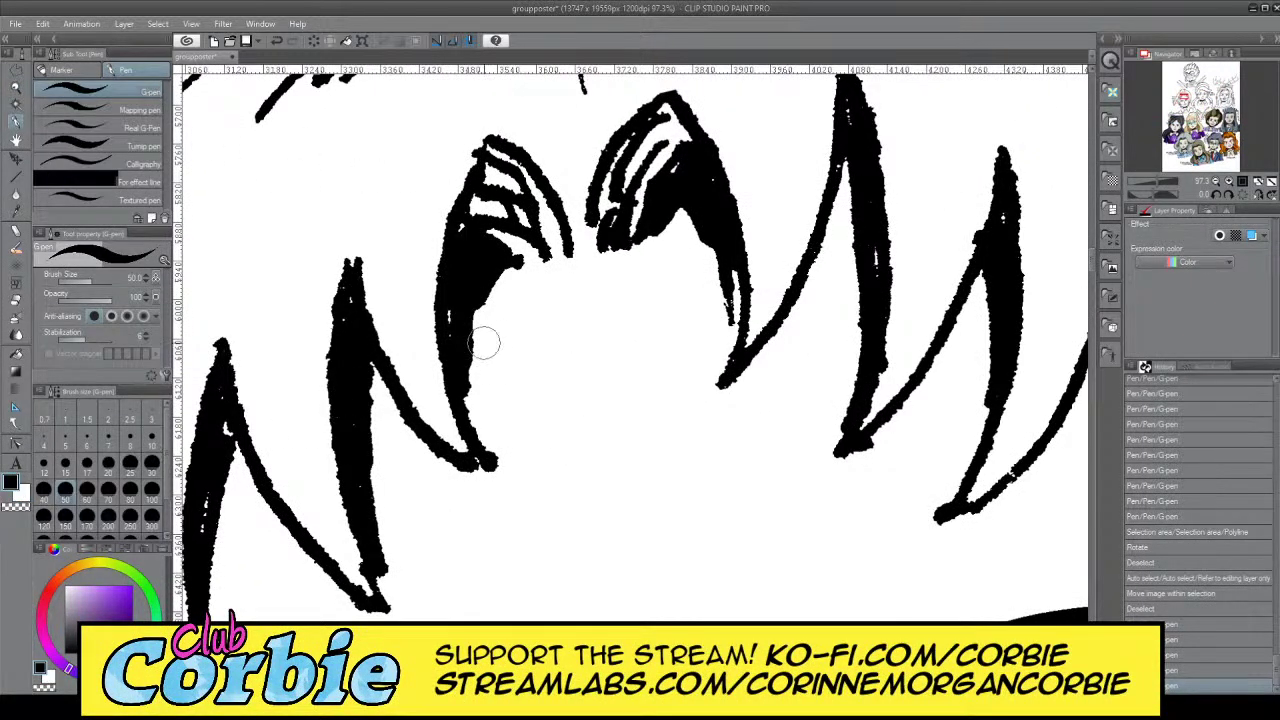
drag(461, 330, 463, 348)
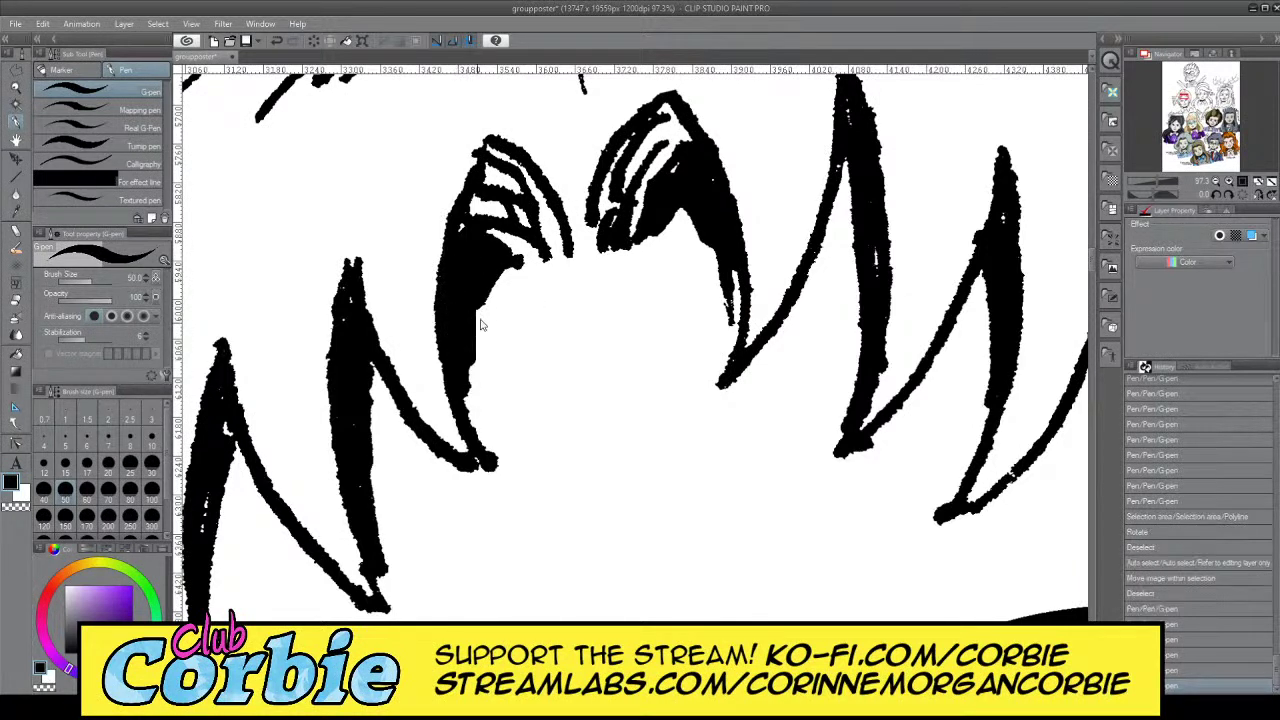
key(ctrl+z)
drag(516, 248, 483, 293)
mouse_move(521, 240)
mouse_down()
mouse_move(486, 238)
mouse_move(530, 248)
mouse_move(503, 255)
mouse_move(476, 372)
mouse_up()
mouse_move(480, 261)
mouse_down()
mouse_move(484, 442)
mouse_move(460, 294)
mouse_move(458, 372)
mouse_move(454, 275)
mouse_move(455, 356)
mouse_move(465, 220)
mouse_up()
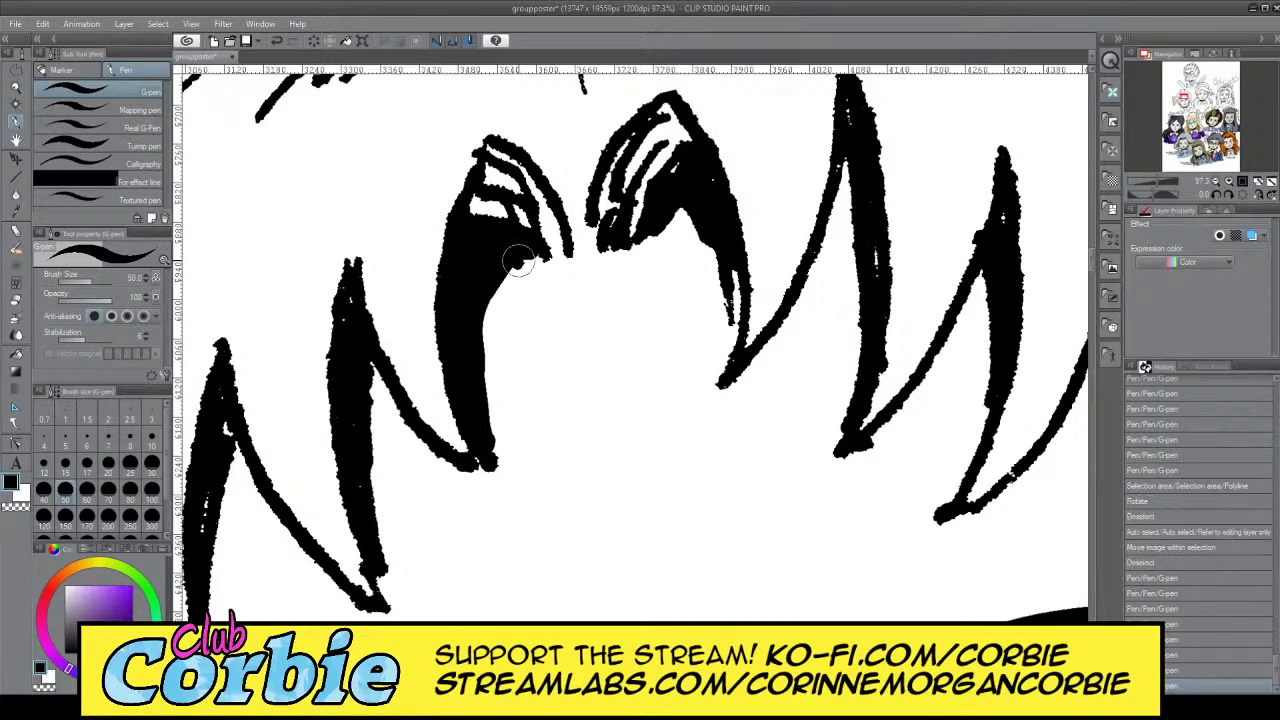
drag(518, 261, 463, 374)
drag(472, 160, 451, 263)
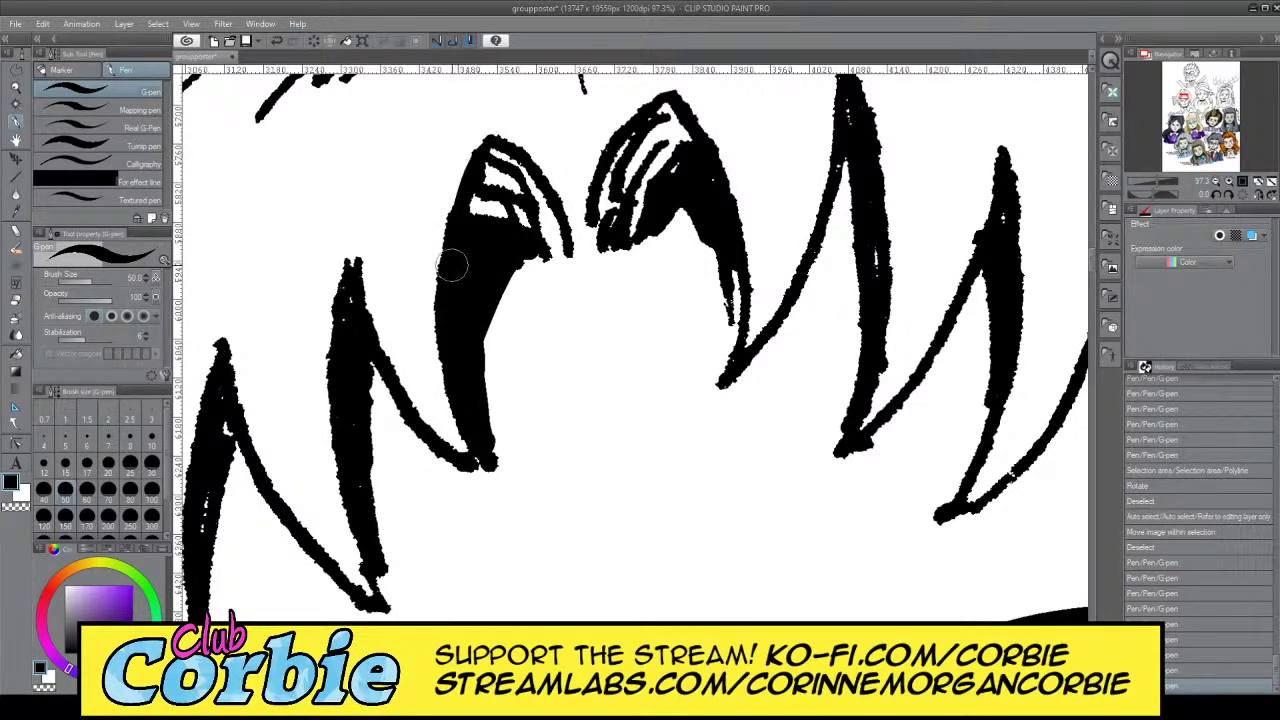
Smooth the outer edge of the black bang strand beside the centre parting with a size 50 G-pen in black
drag(478, 152, 457, 323)
drag(454, 398, 482, 449)
drag(452, 246, 459, 366)
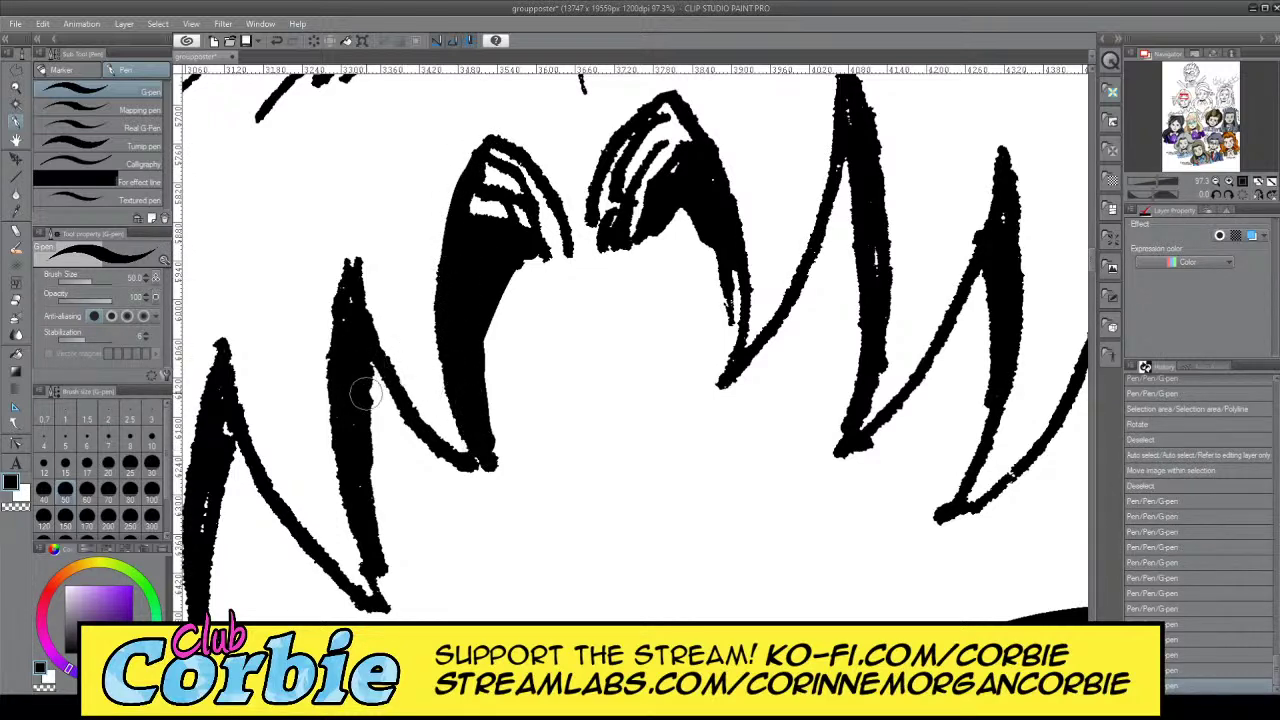
Thicken the second bang strand out from the parting in black, filling its ragged inner edge and split upper tip
mouse_move(380, 592)
mouse_down()
mouse_move(359, 391)
mouse_move(369, 371)
mouse_move(379, 592)
mouse_move(371, 519)
mouse_up()
key(ctrl+z)
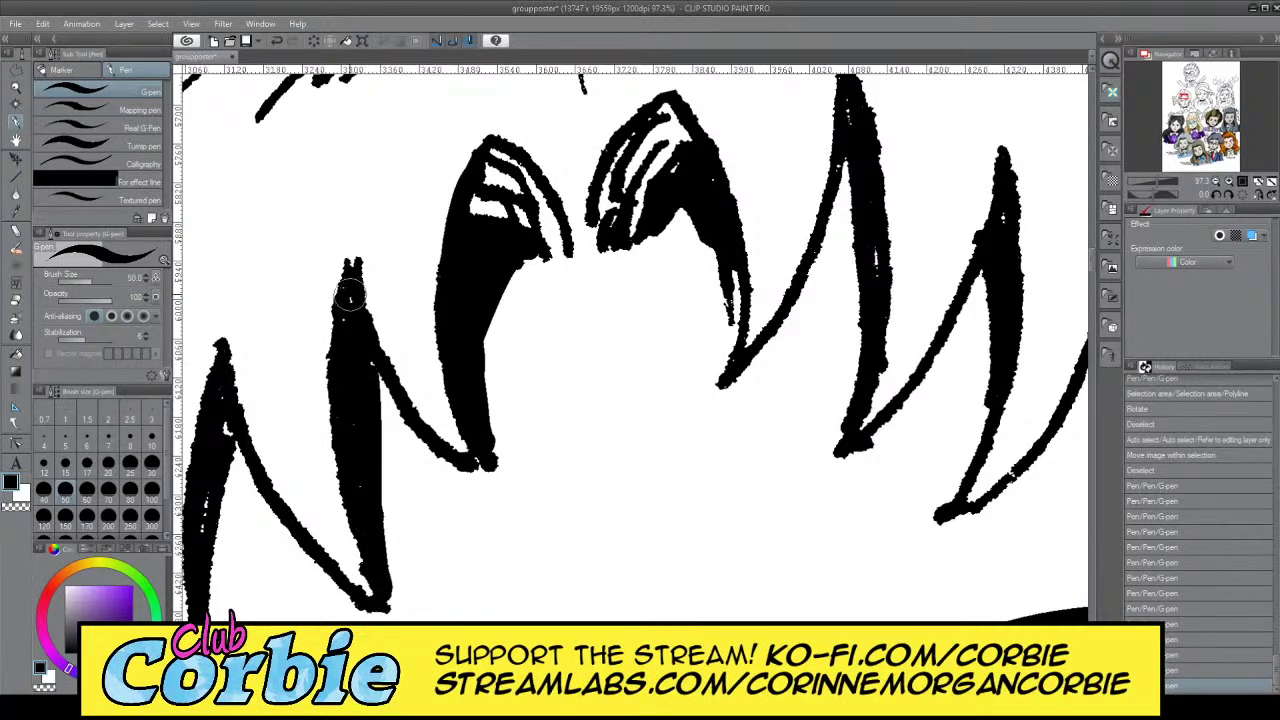
mouse_move(350, 262)
mouse_down()
mouse_move(354, 562)
mouse_move(378, 602)
mouse_up()
drag(349, 374, 362, 519)
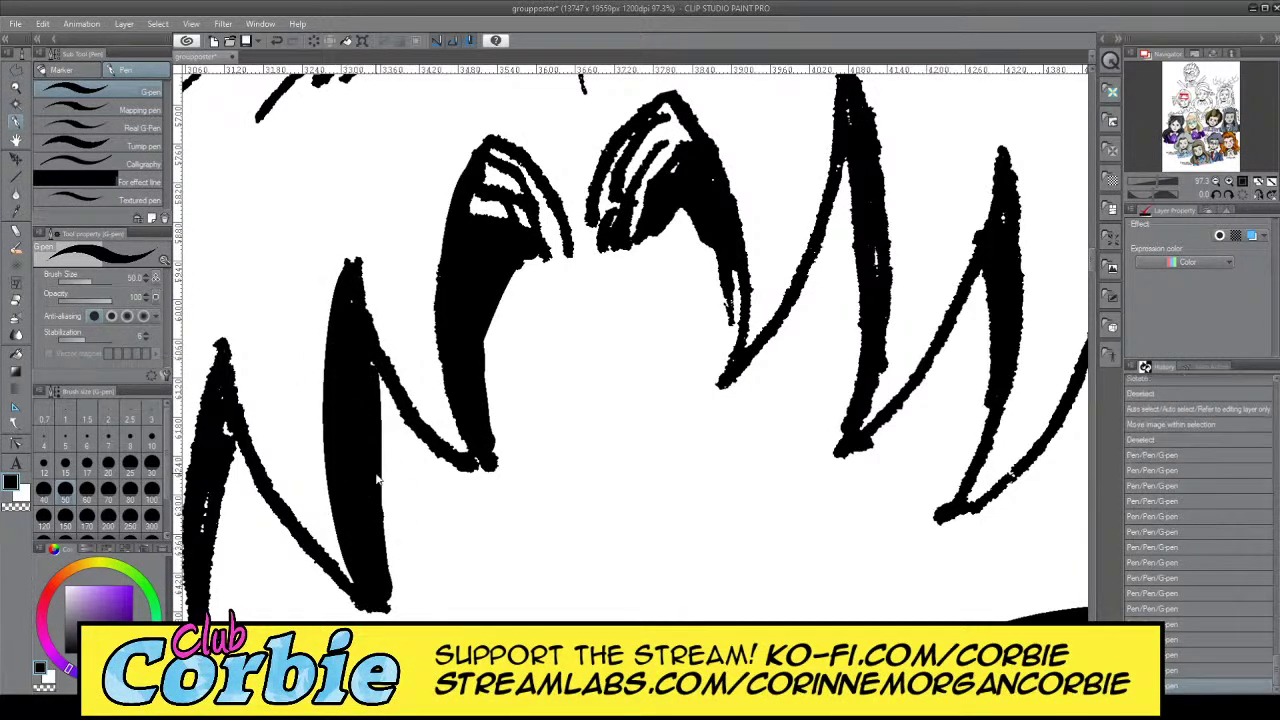
key(ctrl+z)
mouse_move(352, 264)
mouse_down()
mouse_move(372, 551)
mouse_move(340, 346)
mouse_move(353, 248)
mouse_up()
Trim the outer edge of the second bang strand in white, tapering it into a slimmer spike with a sharp upper tip
key(x)
key(ctrl+z)
mouse_move(358, 574)
mouse_down()
mouse_move(334, 399)
mouse_move(364, 214)
mouse_up()
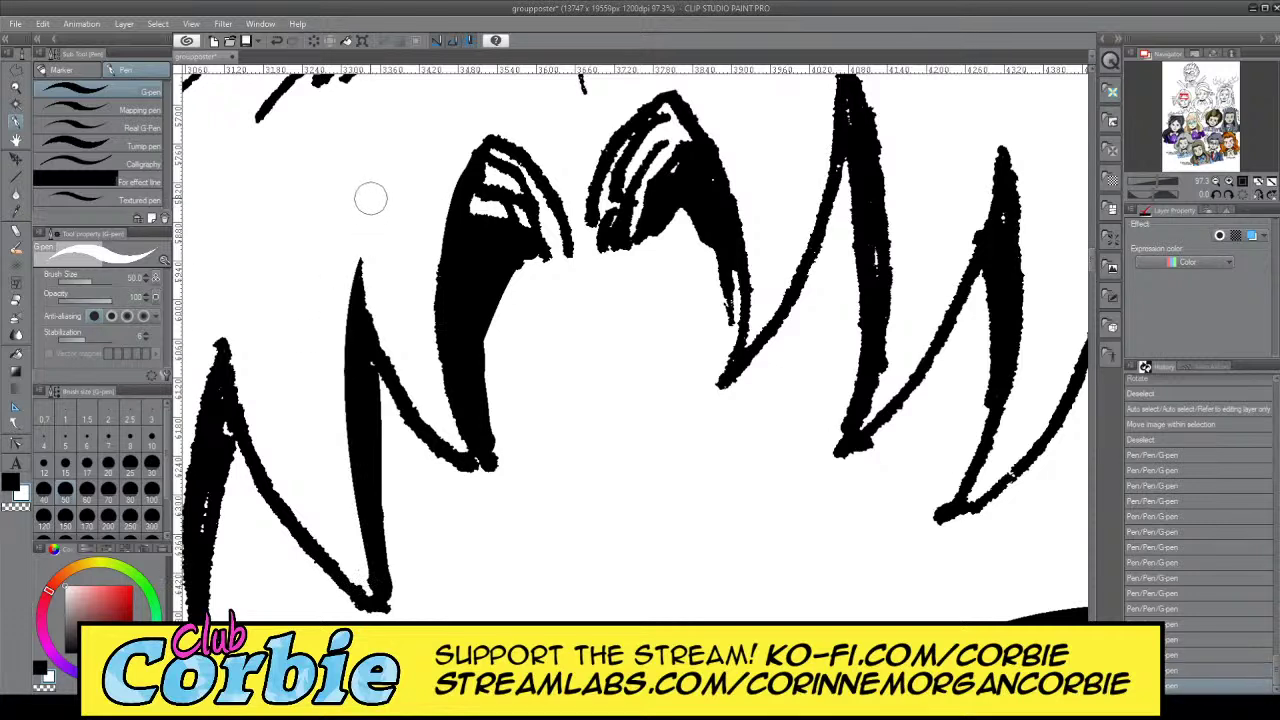
key(x)
drag(371, 370, 377, 360)
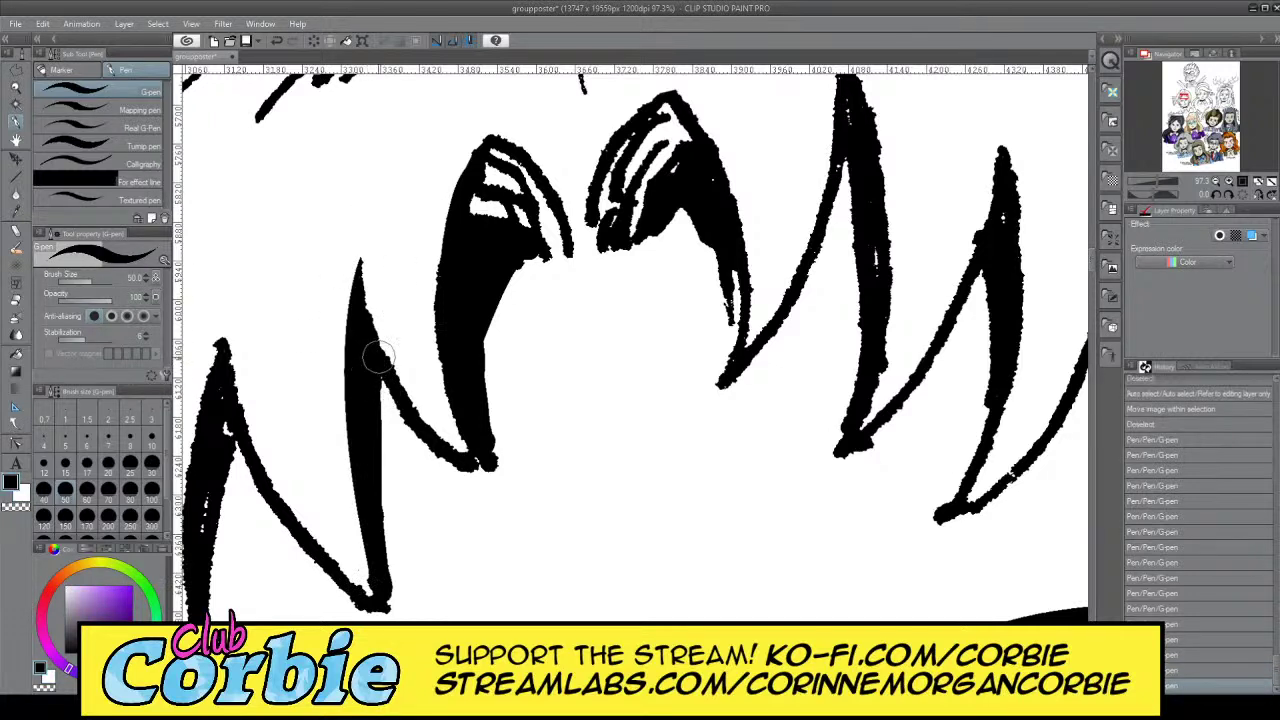
key(ctrl+z)
Clean up the gaps between the hatching lines in white at the top of the strand beside the parting
key(x)
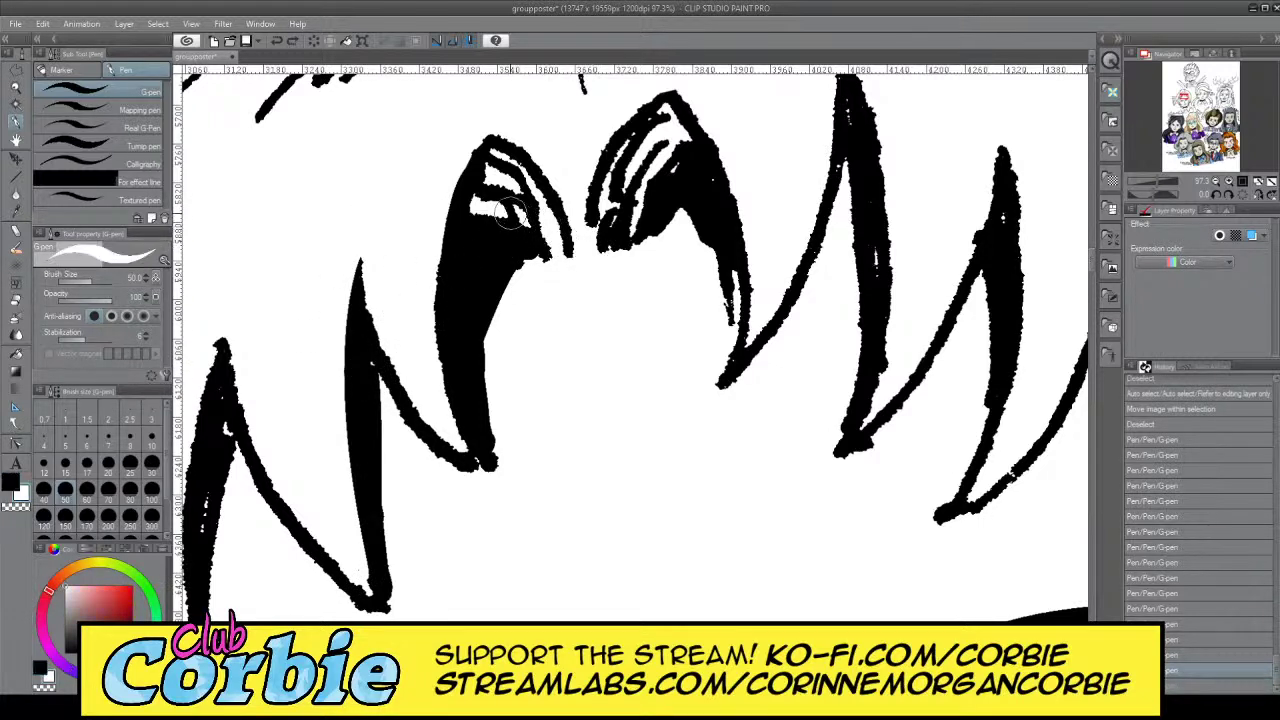
drag(495, 211, 545, 234)
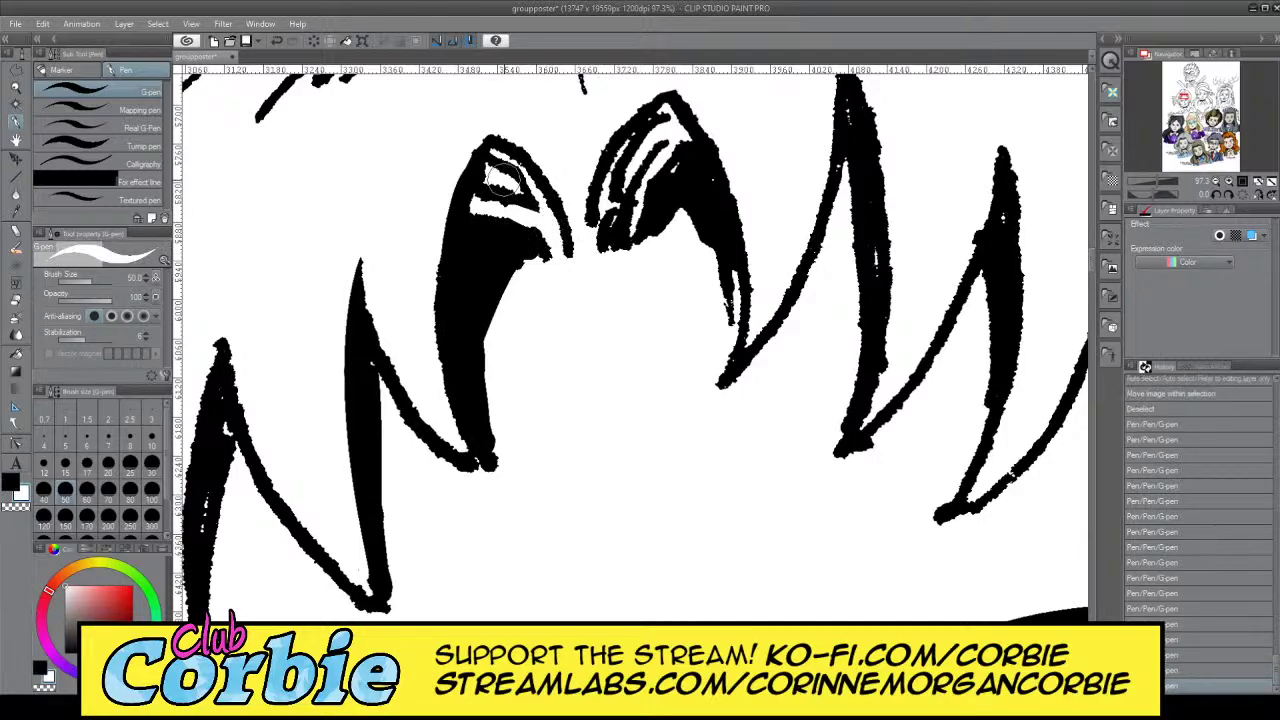
drag(505, 180, 535, 198)
Trim the overshooting lower tip of the third bang spike in white and erase the leftover speck beneath it
click(16, 88)
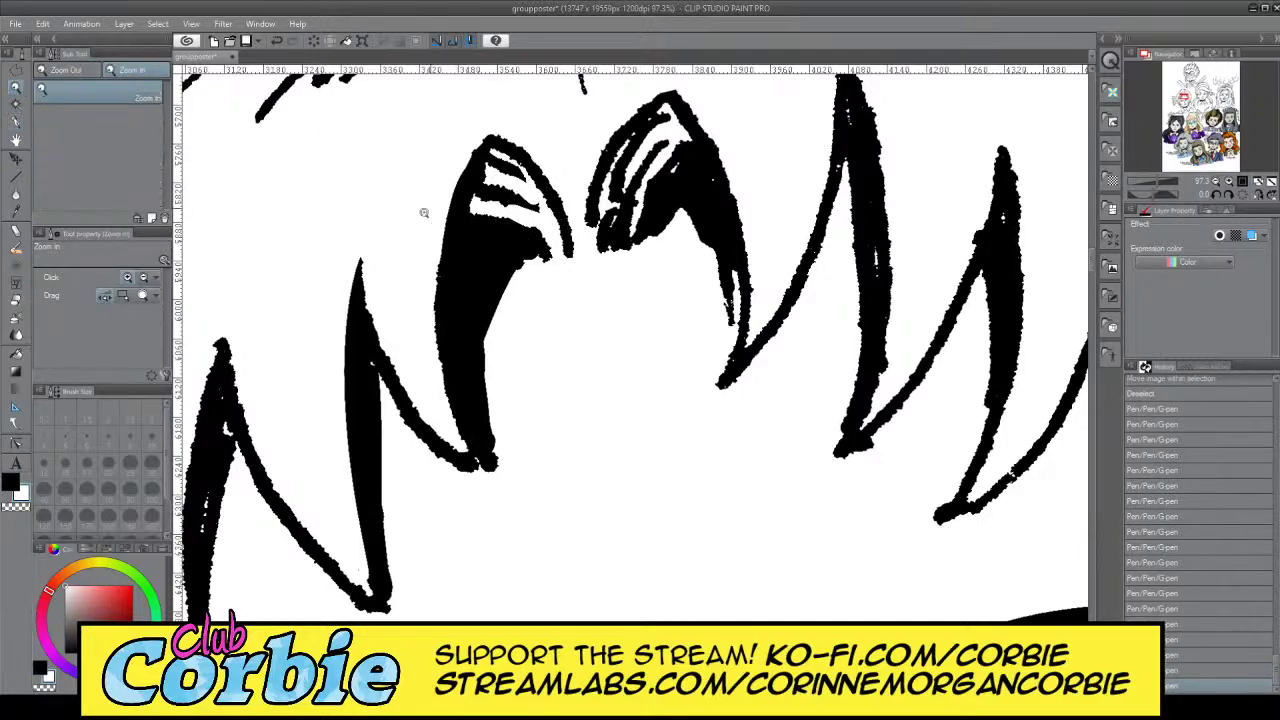
drag(424, 213, 386, 235)
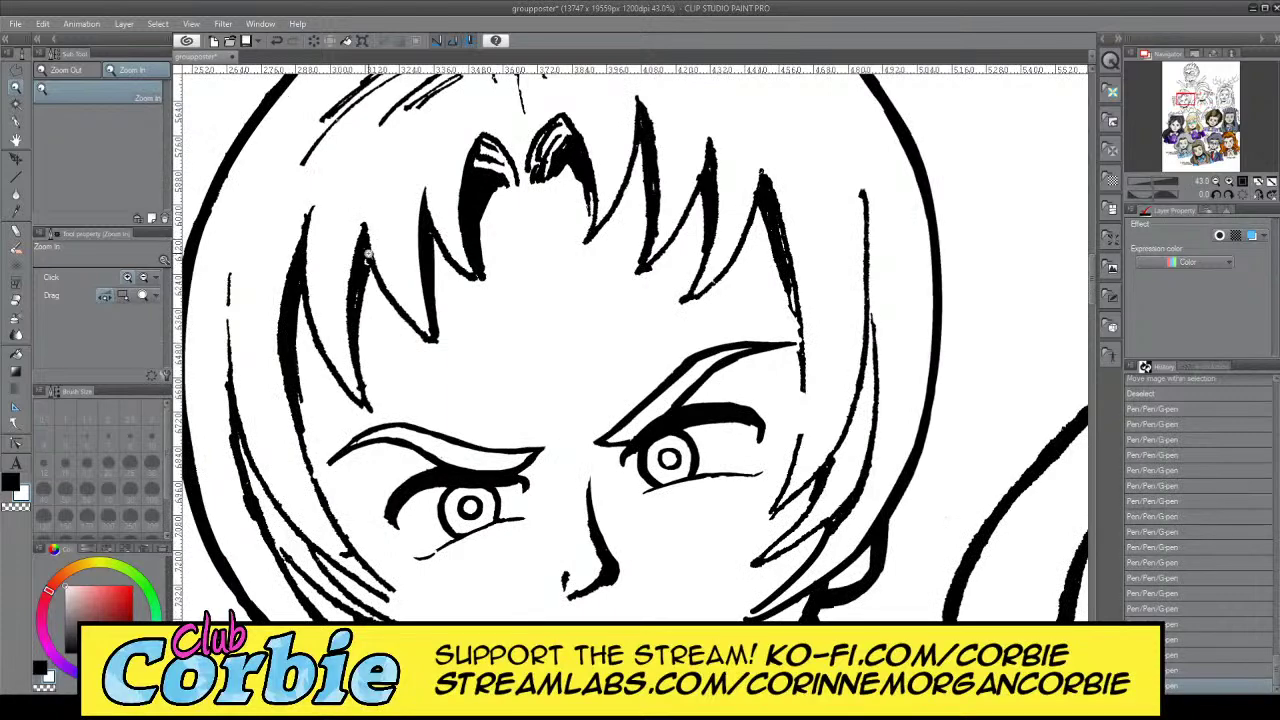
scroll(368, 253, up, 4)
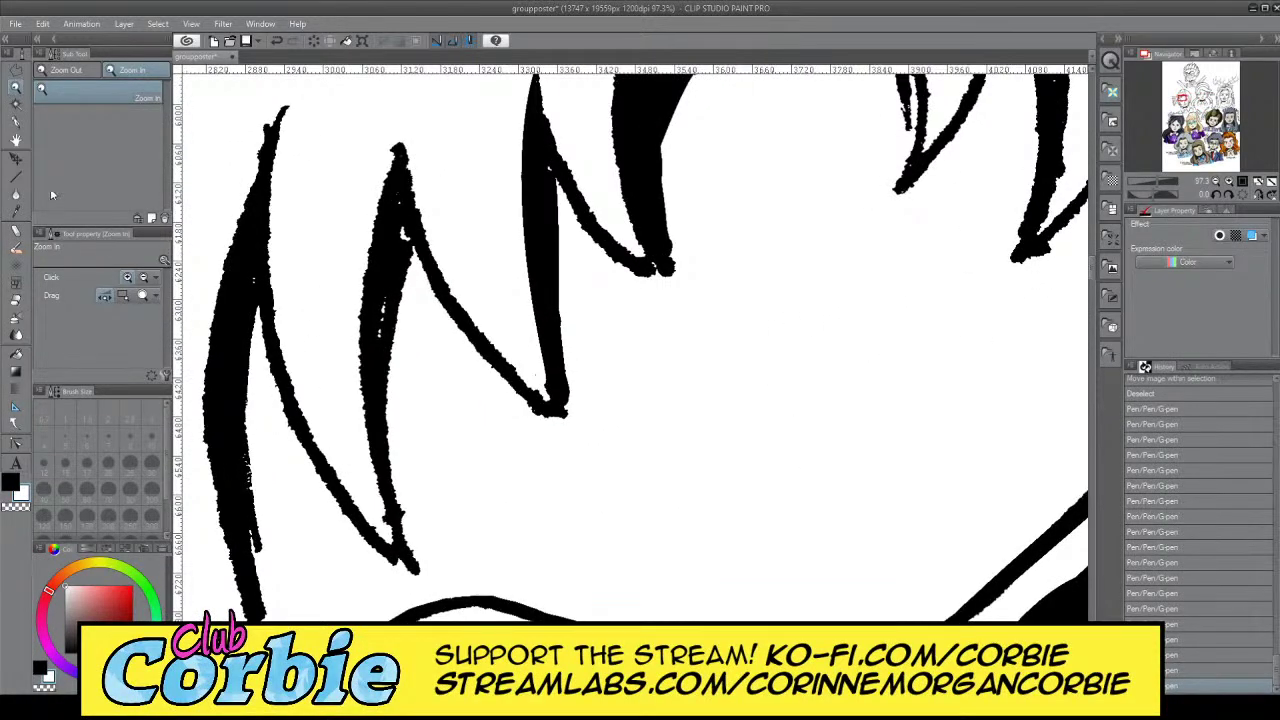
click(15, 122)
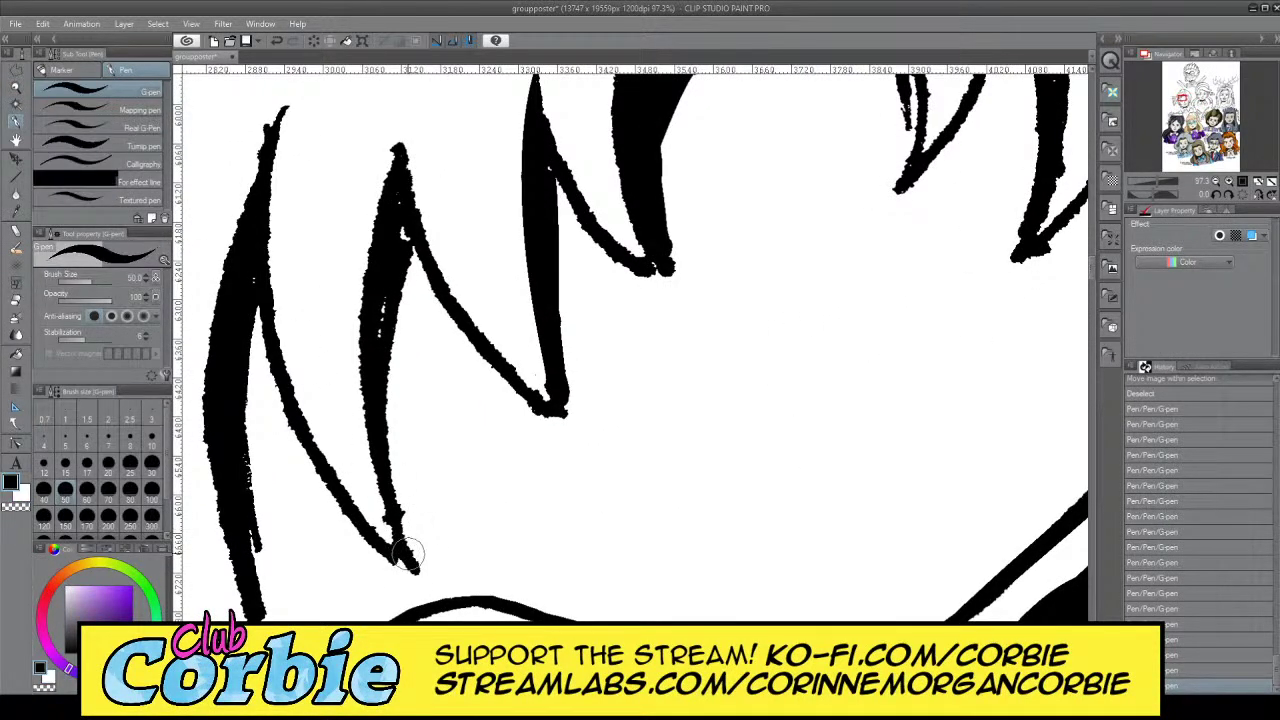
drag(406, 577, 422, 502)
key(ctrl+z)
key(c)
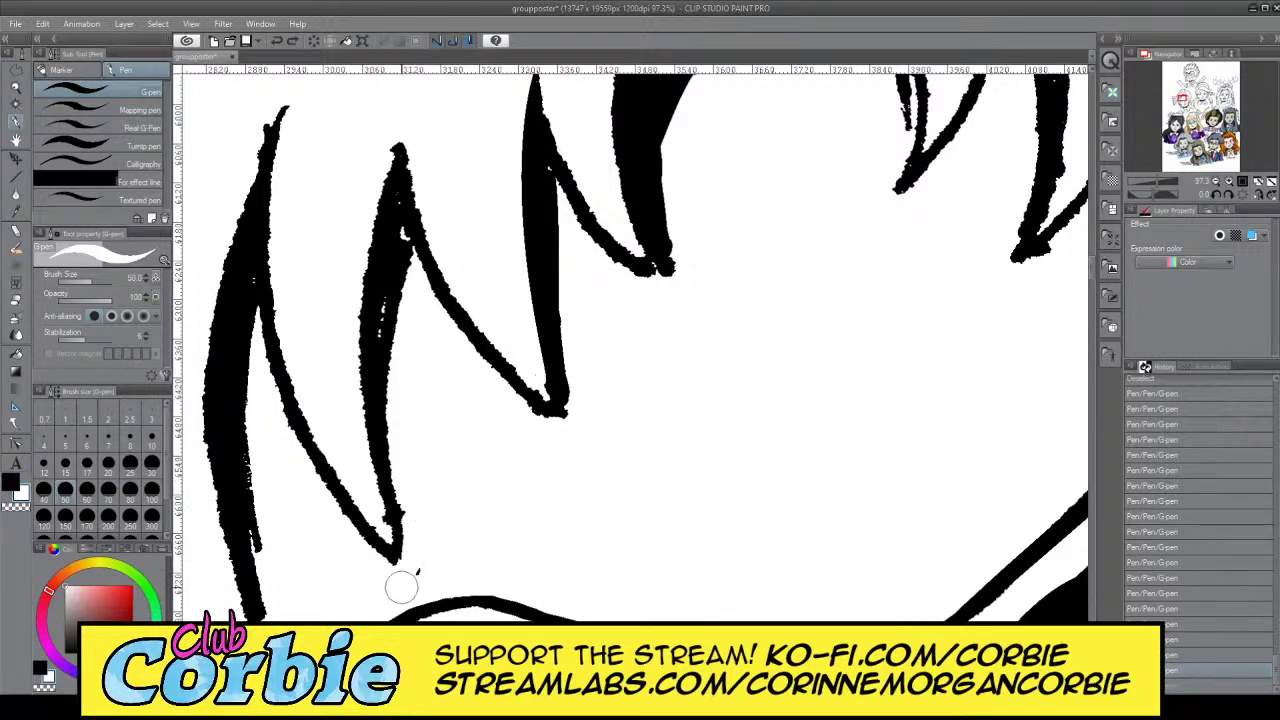
drag(403, 586, 388, 525)
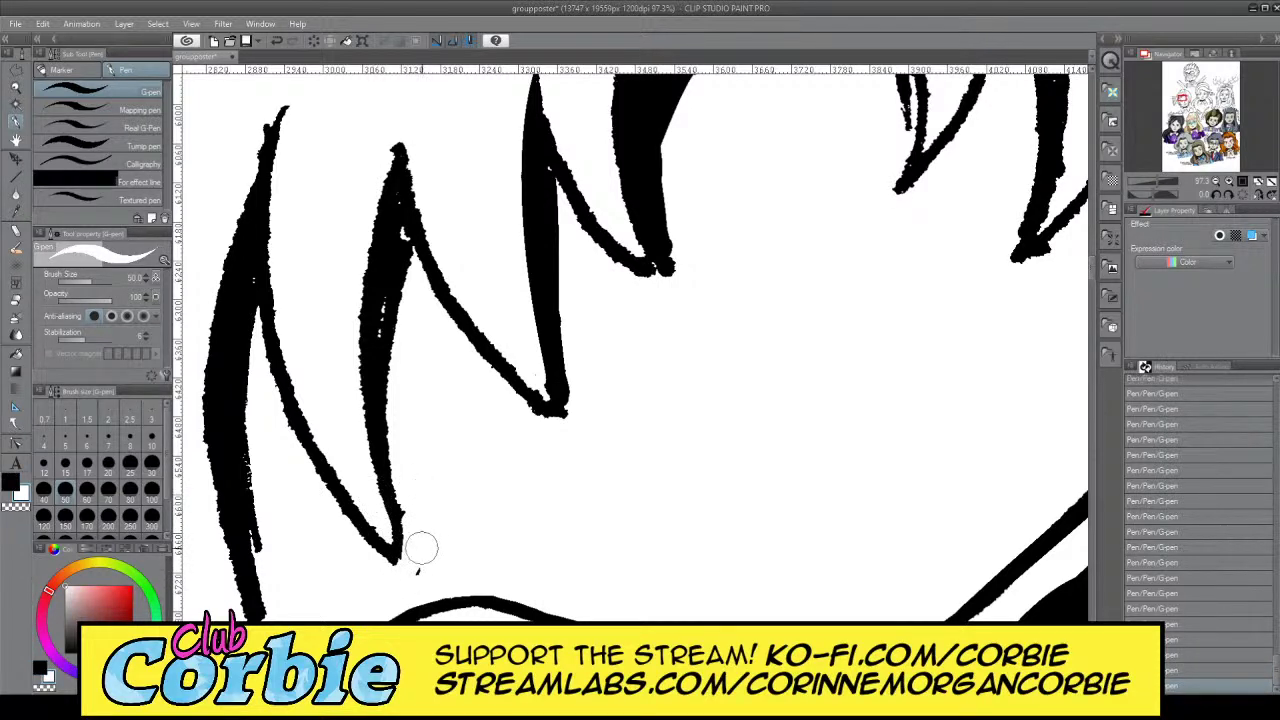
drag(418, 566, 416, 580)
Fill the gaps in the second and third bang strands in black and sharpen the third strand's upper tip in white
key(c)
mouse_move(398, 415)
mouse_down()
mouse_move(378, 335)
mouse_move(400, 220)
mouse_move(398, 252)
mouse_move(392, 174)
mouse_move(386, 203)
mouse_move(369, 193)
mouse_move(406, 131)
mouse_up()
key(x)
key(ctrl+z)
drag(367, 192, 410, 115)
key(x)
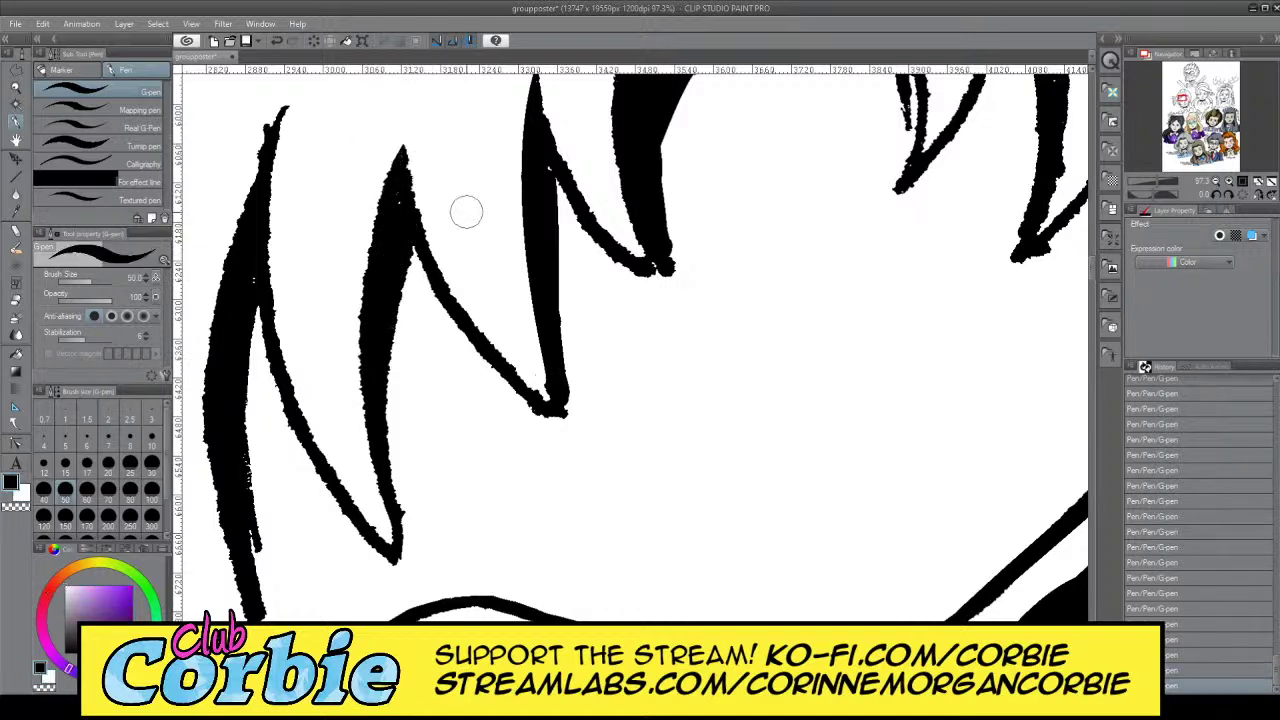
drag(405, 232, 397, 206)
drag(555, 387, 543, 177)
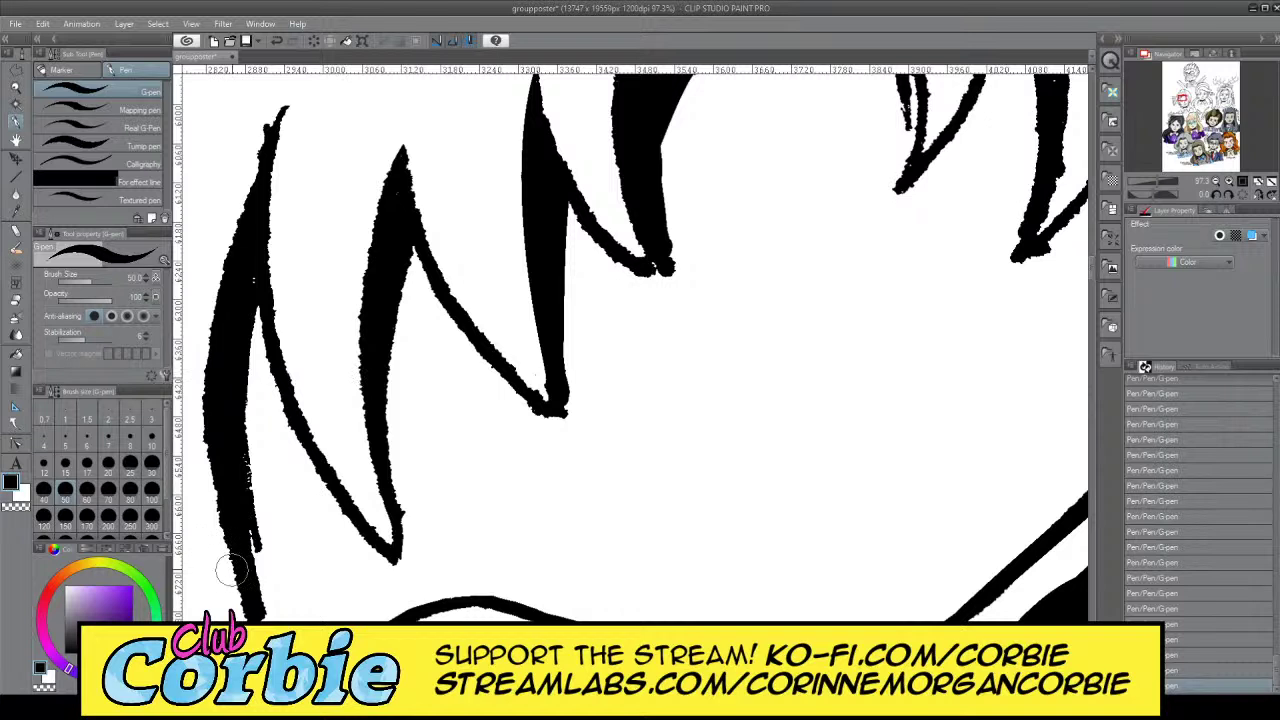
Fill the outermost bang strand's ragged inner edge in black, then cut its top to a point and smooth its outer edge in white
mouse_move(264, 598)
mouse_down()
mouse_move(233, 366)
mouse_move(240, 594)
mouse_move(235, 361)
mouse_up()
key(ctrl+z)
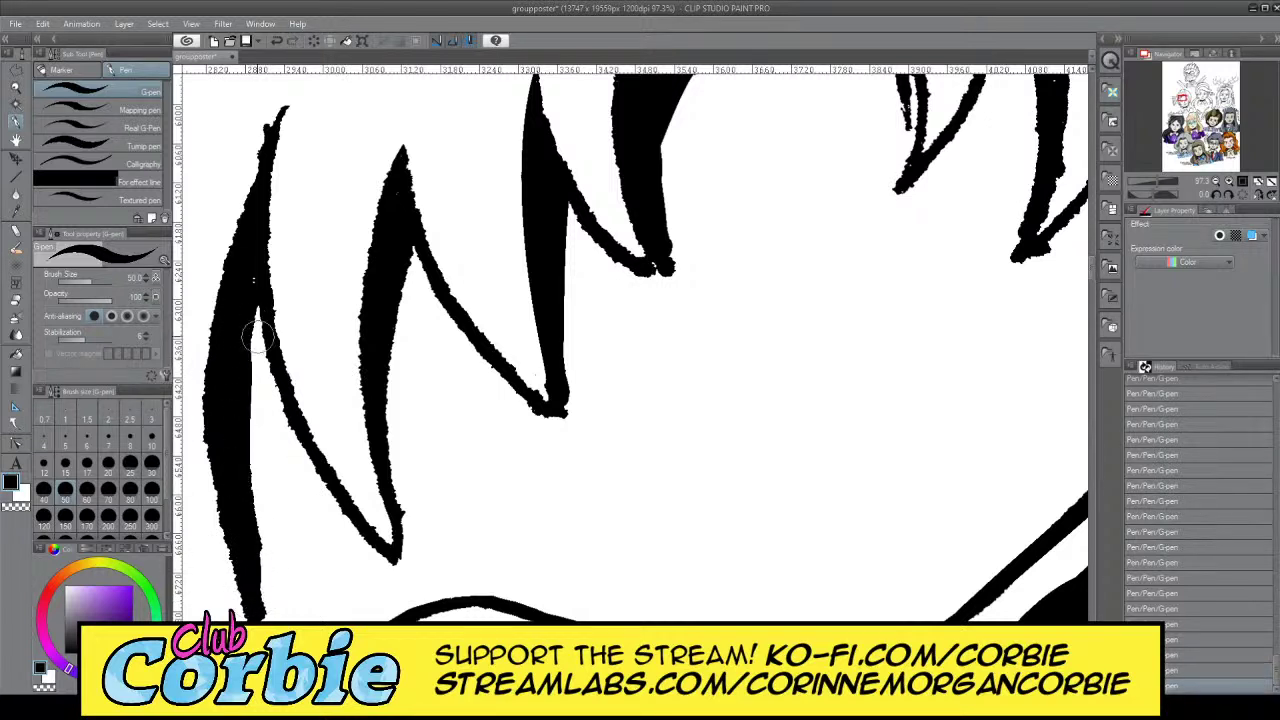
key(x)
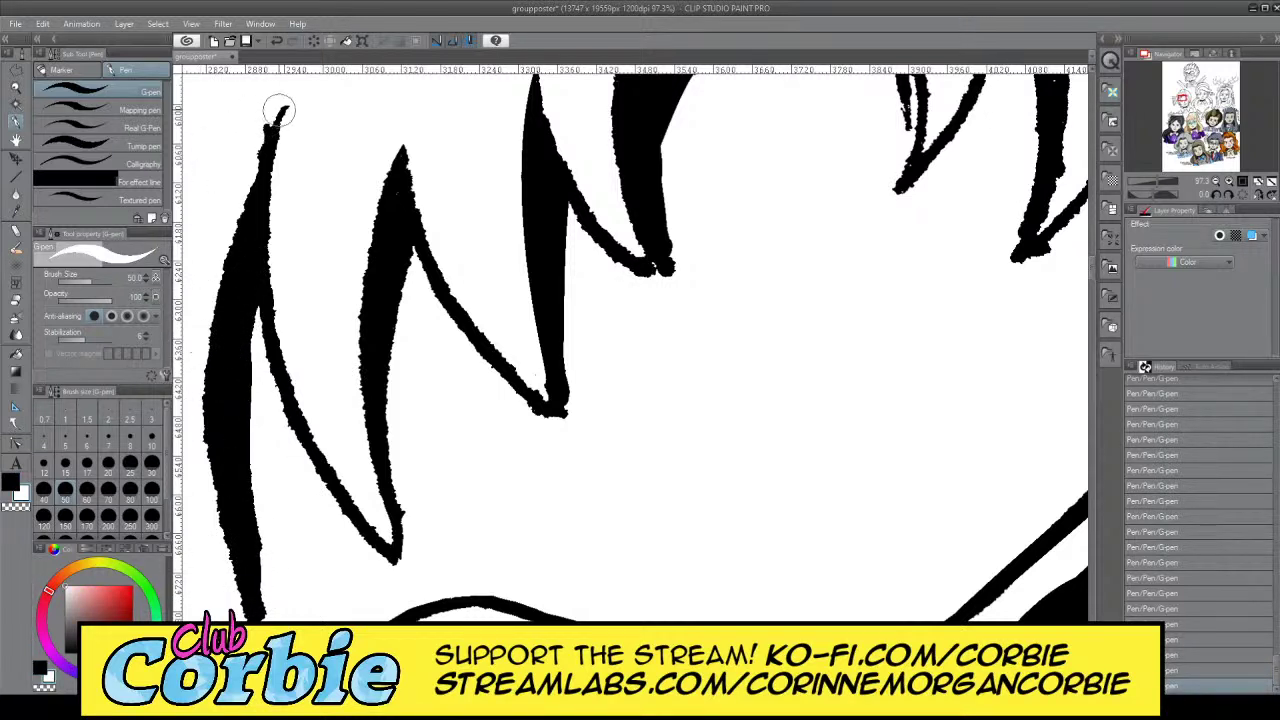
drag(279, 111, 193, 391)
drag(266, 118, 260, 134)
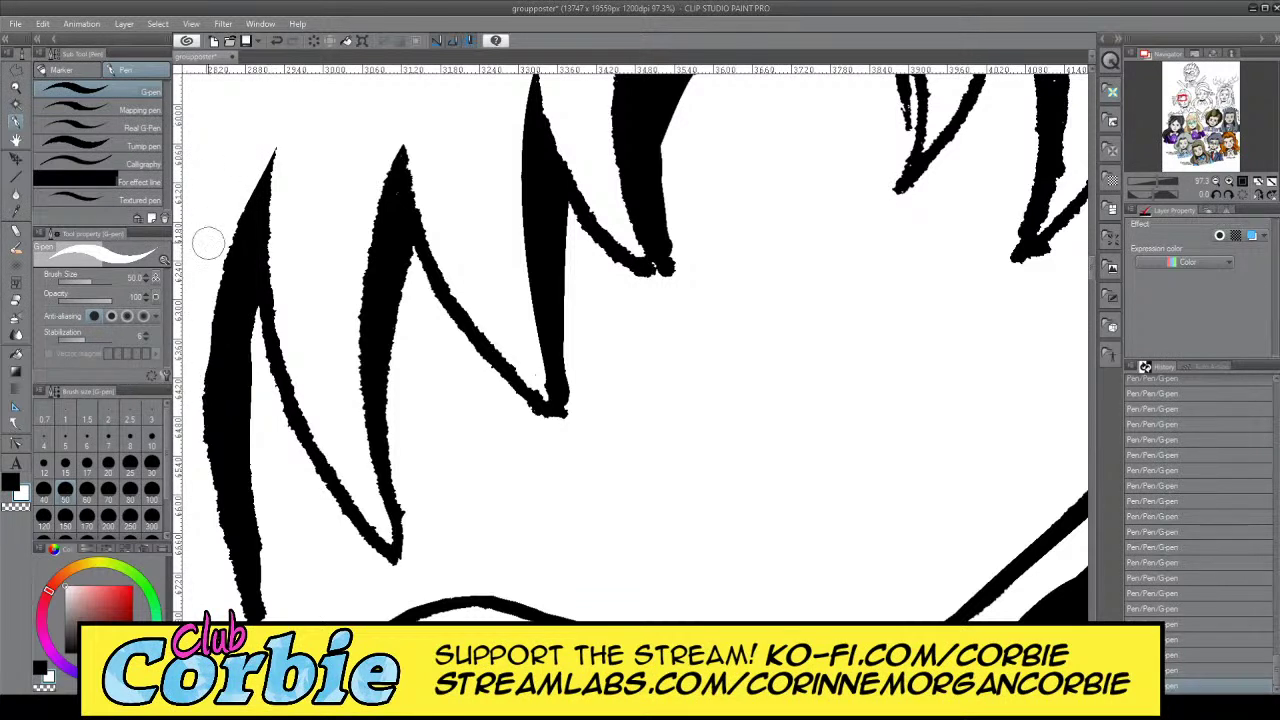
drag(212, 250, 211, 588)
drag(214, 252, 215, 588)
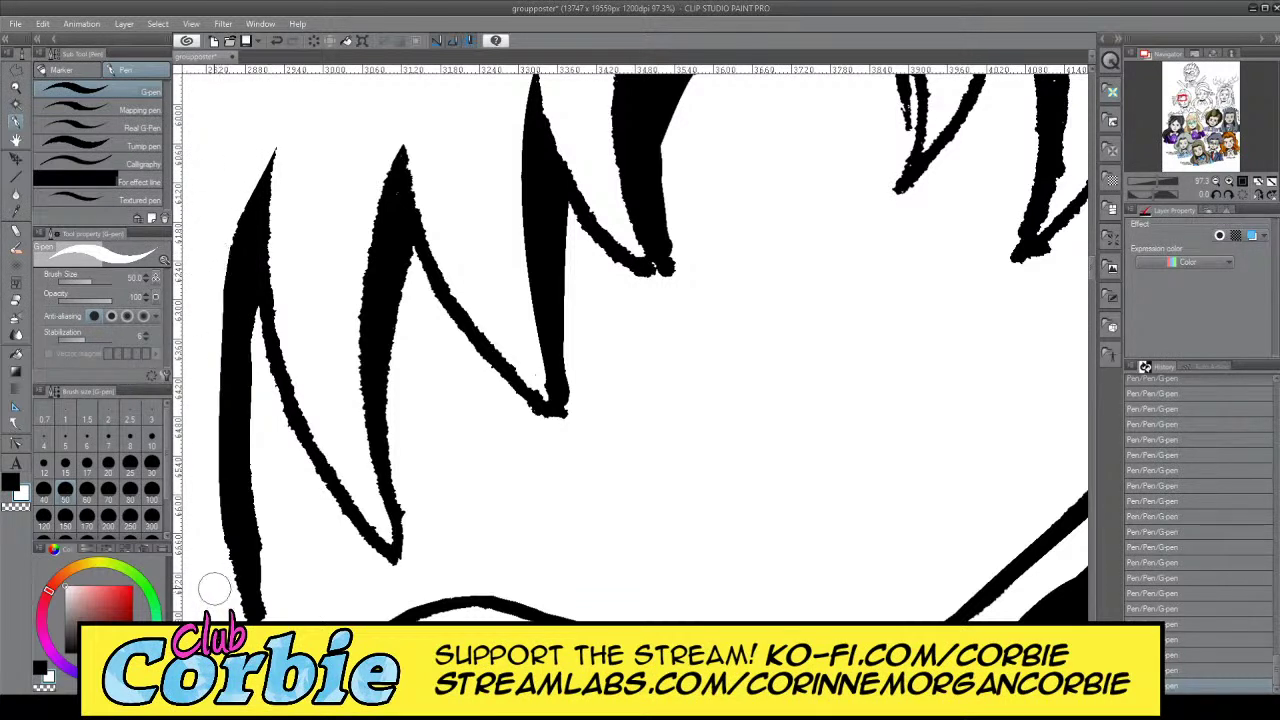
key(ctrl+z)
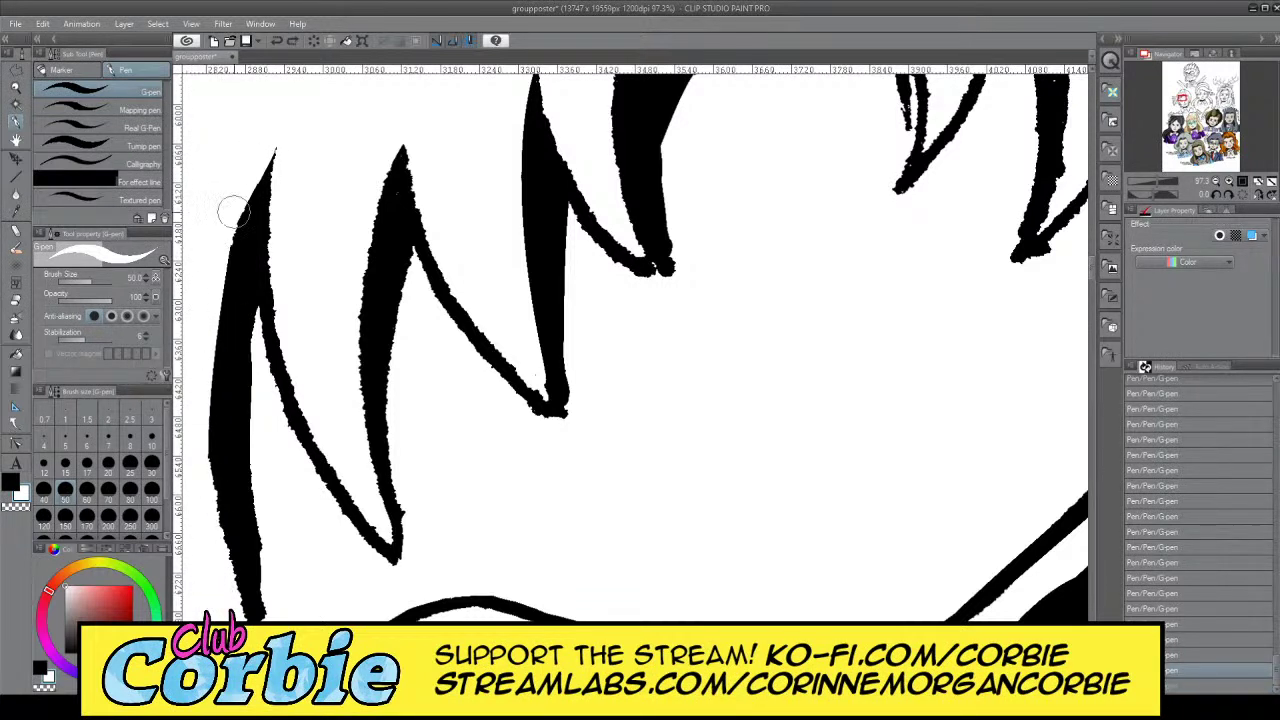
Examine the reworked bangs at several zoom levels against the whole face and the neighbouring portrait
click(19, 88)
drag(402, 256, 386, 239)
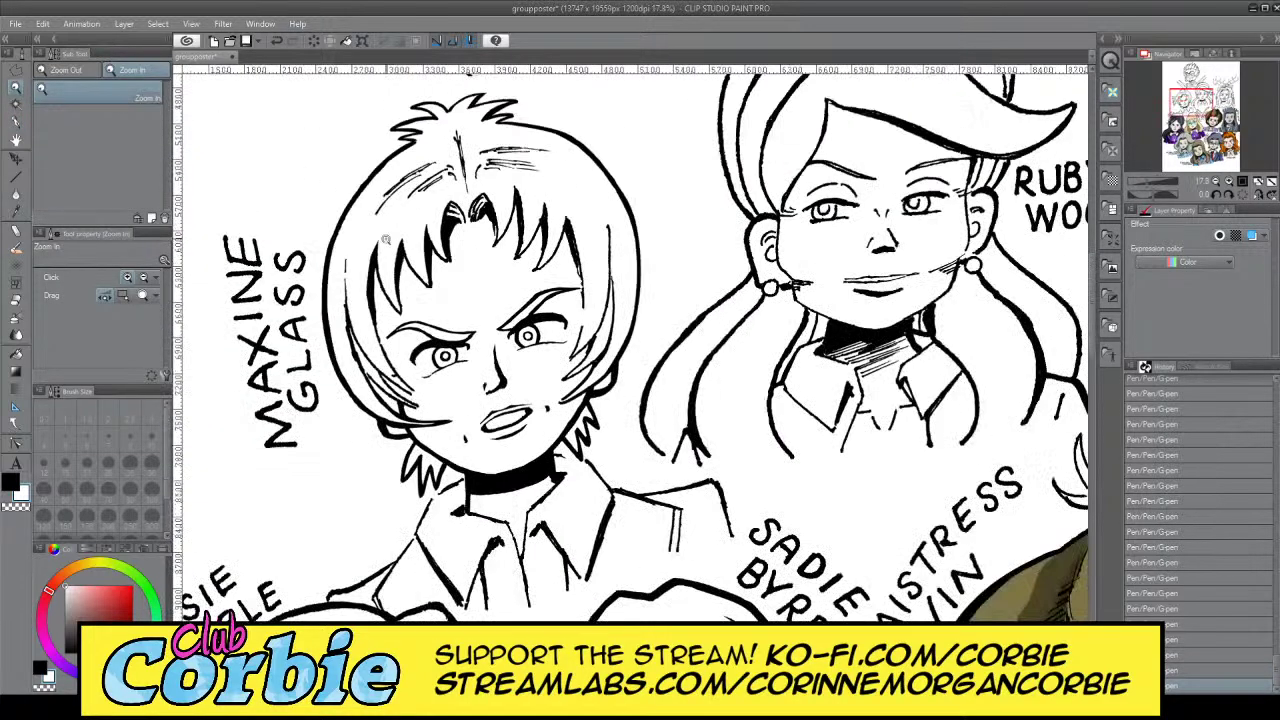
scroll(443, 247, up, 1)
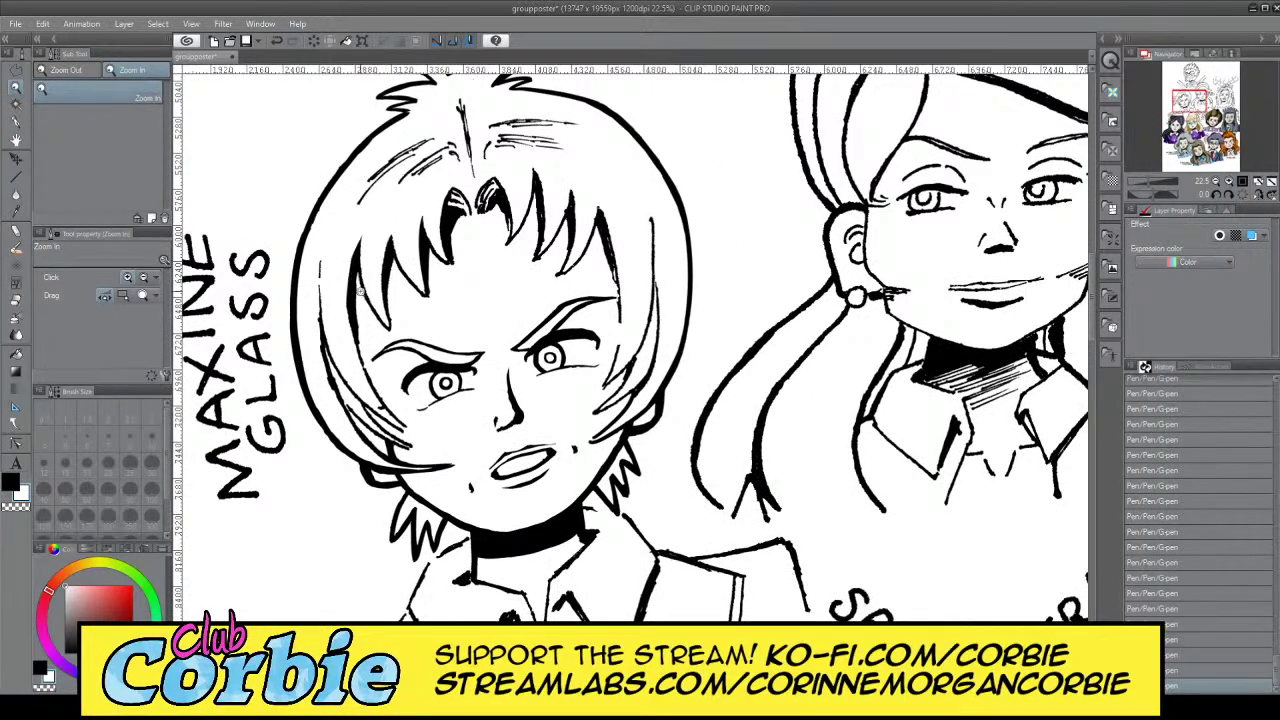
scroll(362, 291, up, 2)
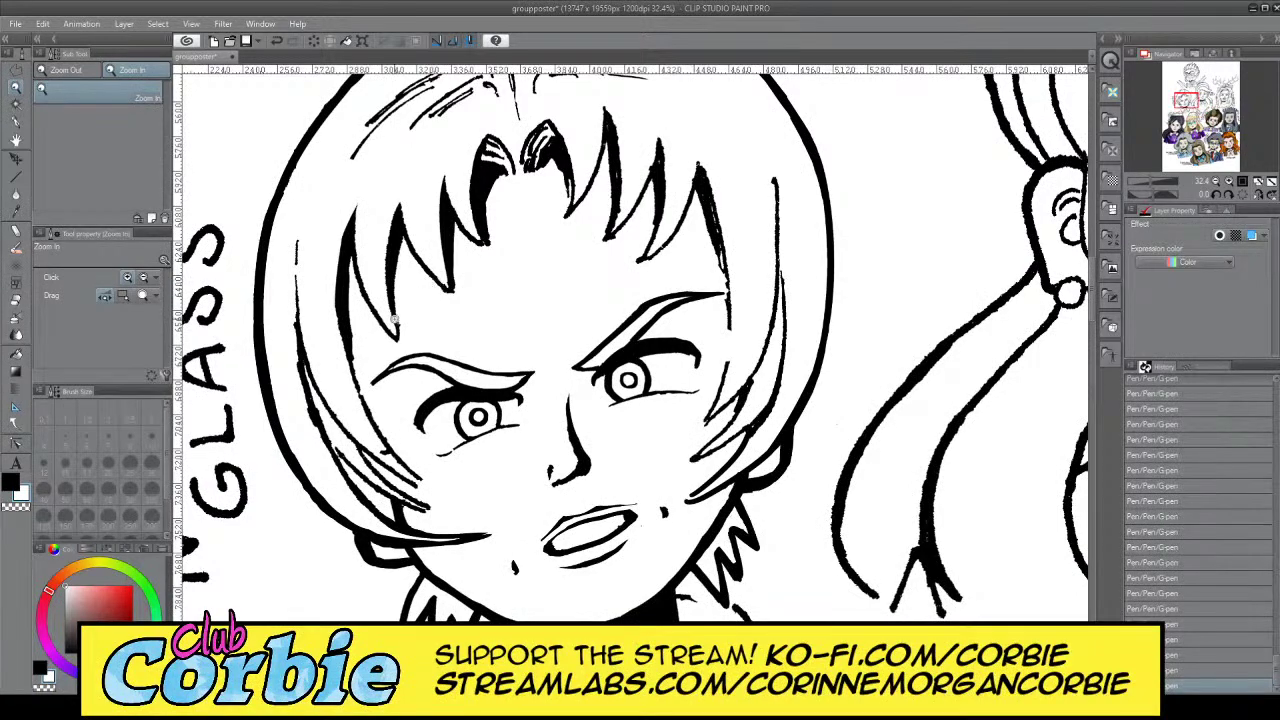
scroll(376, 333, down, 3)
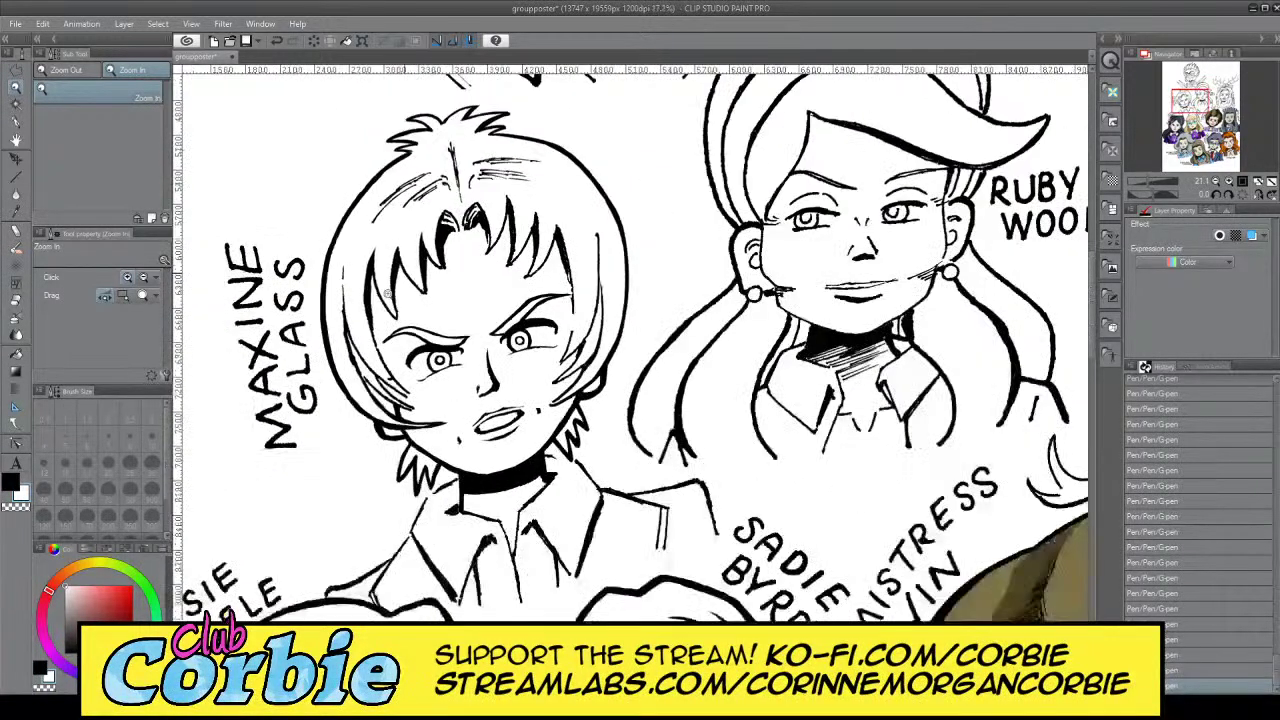
scroll(451, 246, up, 4)
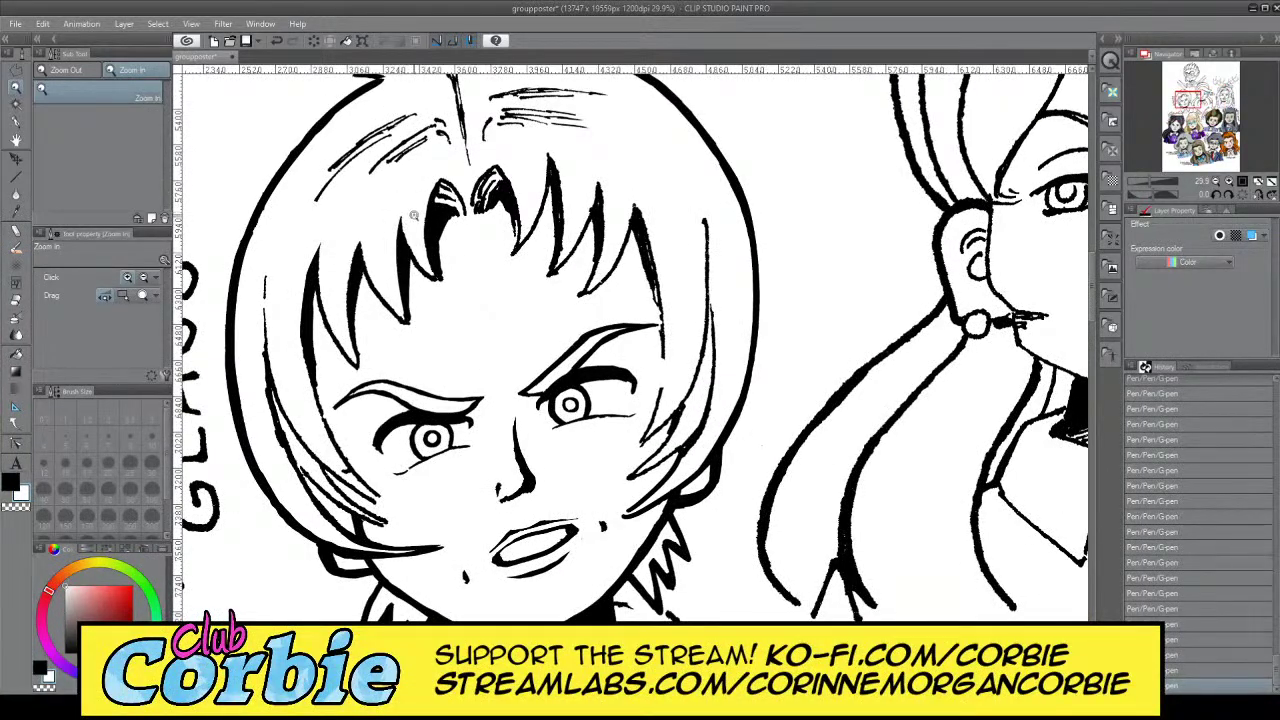
mouse_move(422, 193)
mouse_down()
mouse_move(448, 200)
mouse_move(378, 245)
mouse_move(410, 201)
mouse_up()
scroll(409, 201, down, 3)
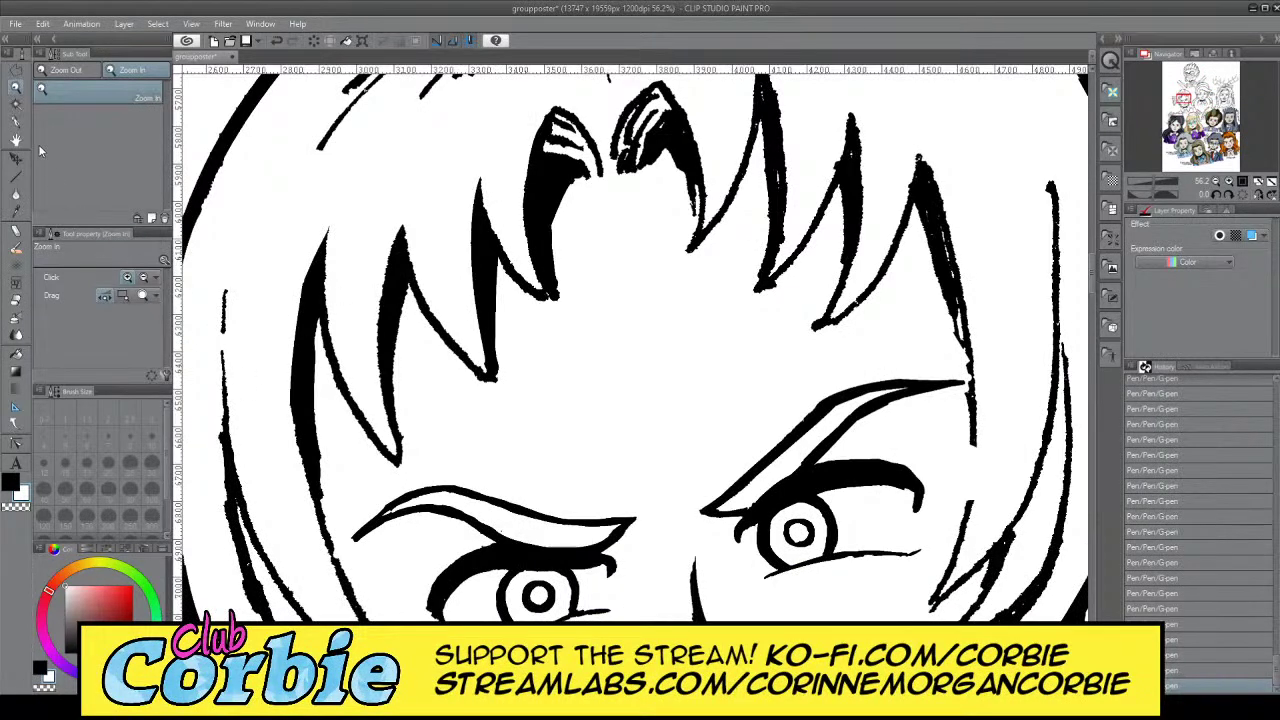
Carve away the black fill of the outermost bang strand in white, leaving a thin outline below its solid tip
click(16, 120)
drag(311, 306, 313, 505)
key(ctrl+z)
drag(309, 307, 325, 517)
key(ctrl+z)
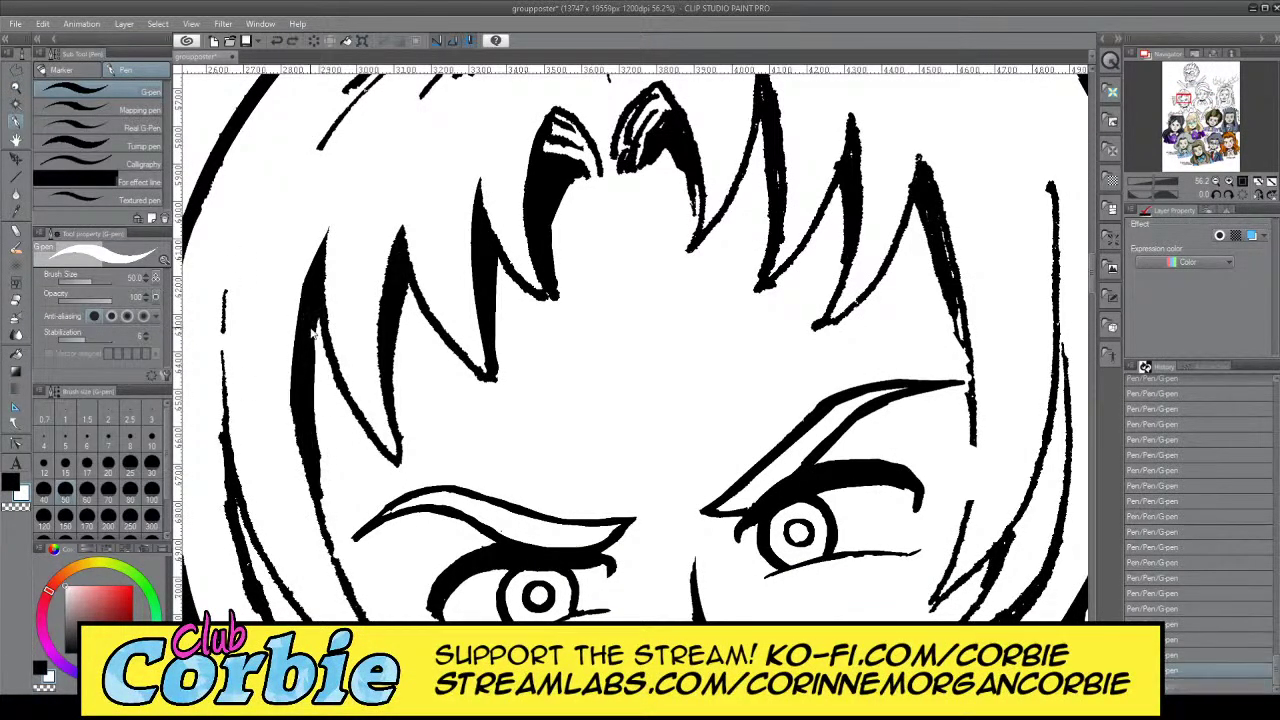
mouse_move(310, 297)
mouse_down()
mouse_move(315, 452)
mouse_move(334, 516)
mouse_up()
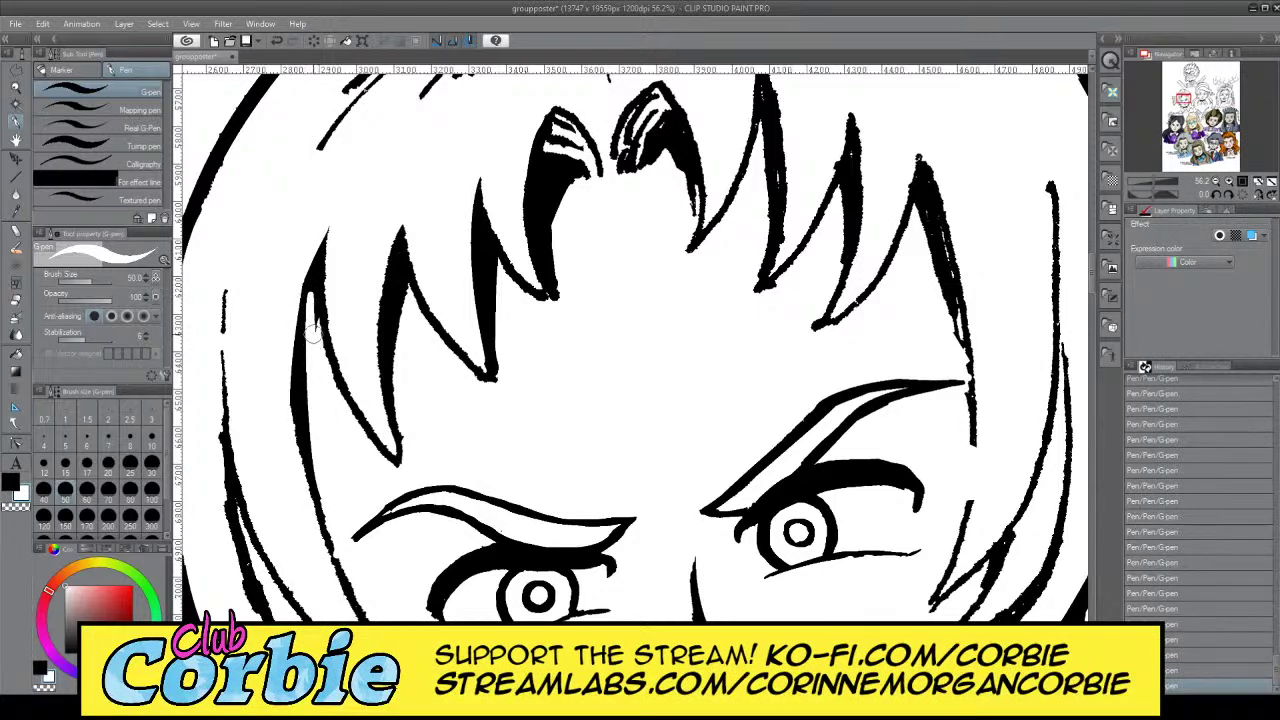
key(ctrl+z)
drag(312, 301, 311, 471)
drag(305, 356, 330, 517)
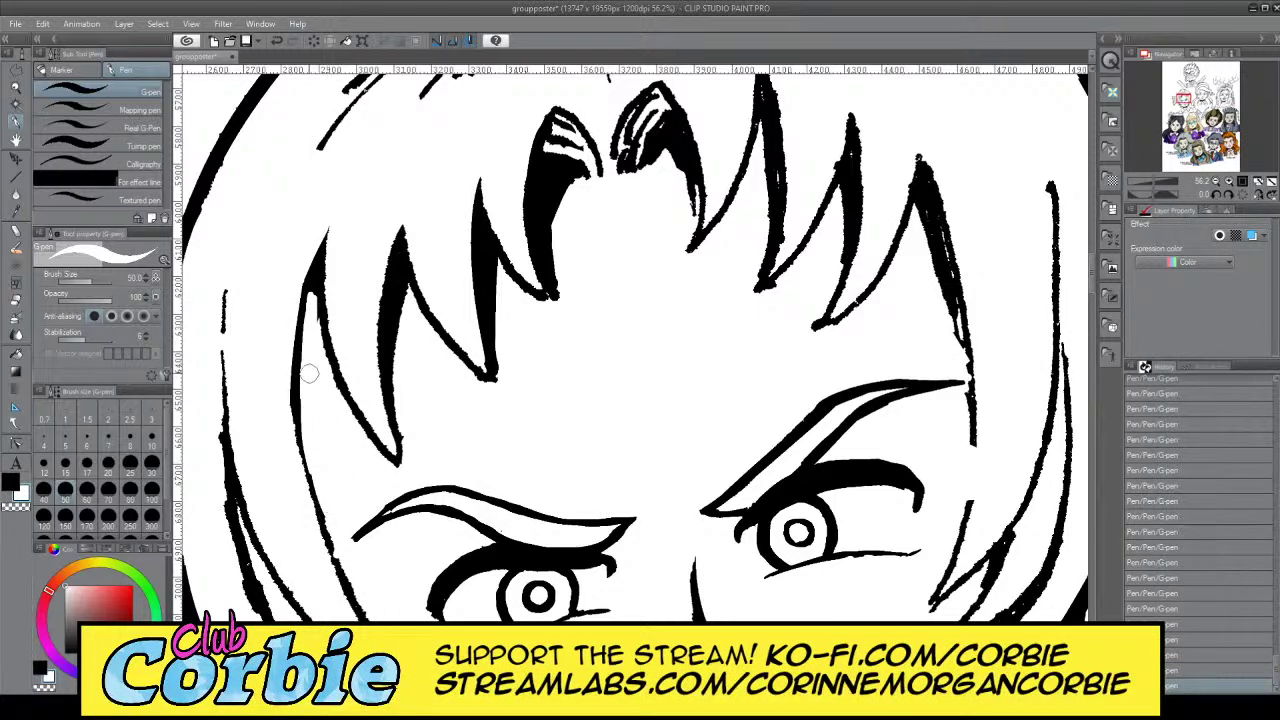
Thin the third and second bang strands and the strands on both sides of the centre parting to narrow outlines in white
drag(398, 288, 402, 408)
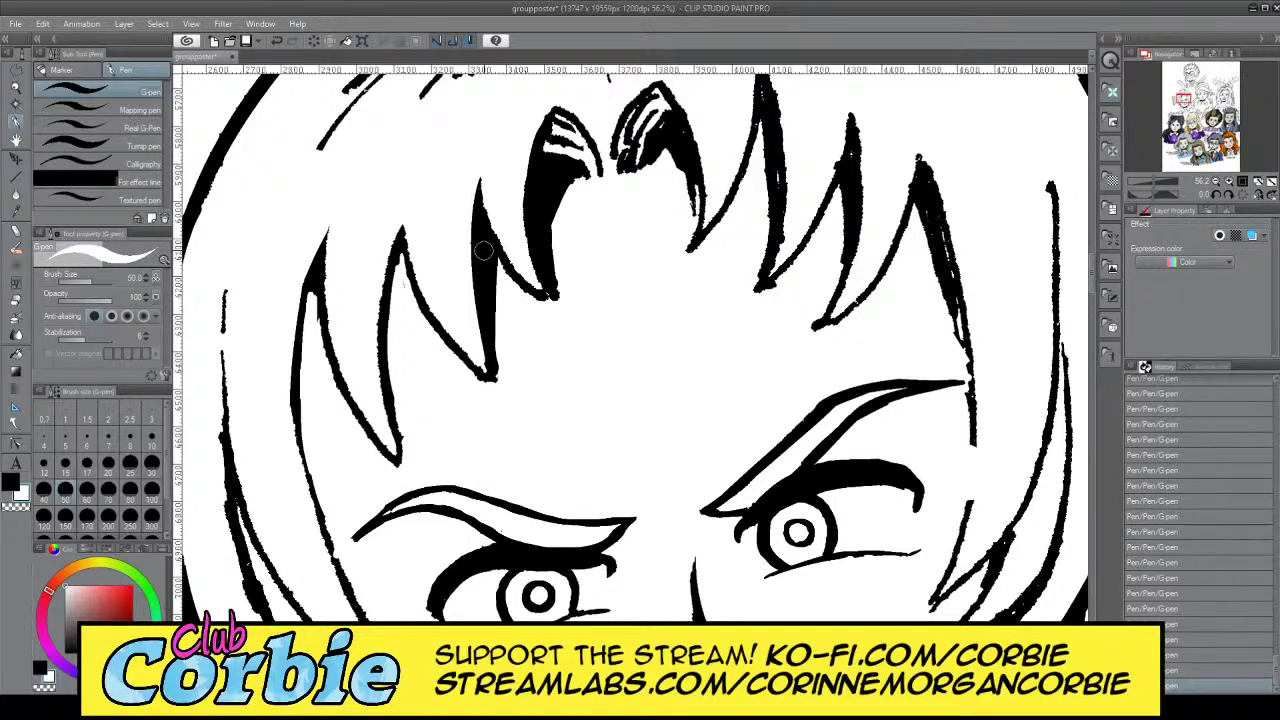
mouse_move(483, 250)
mouse_down()
mouse_move(506, 372)
mouse_move(488, 261)
mouse_up()
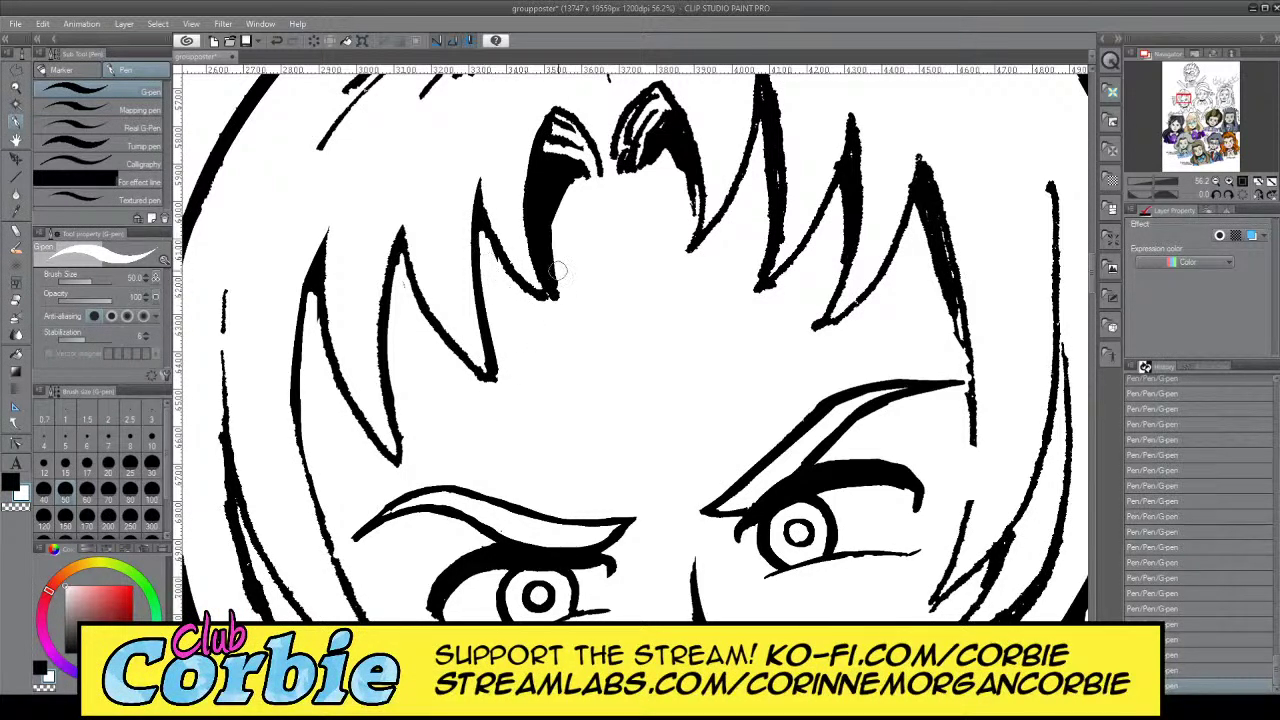
mouse_move(563, 183)
mouse_down()
mouse_move(548, 290)
mouse_move(550, 190)
mouse_move(568, 190)
mouse_move(550, 288)
mouse_up()
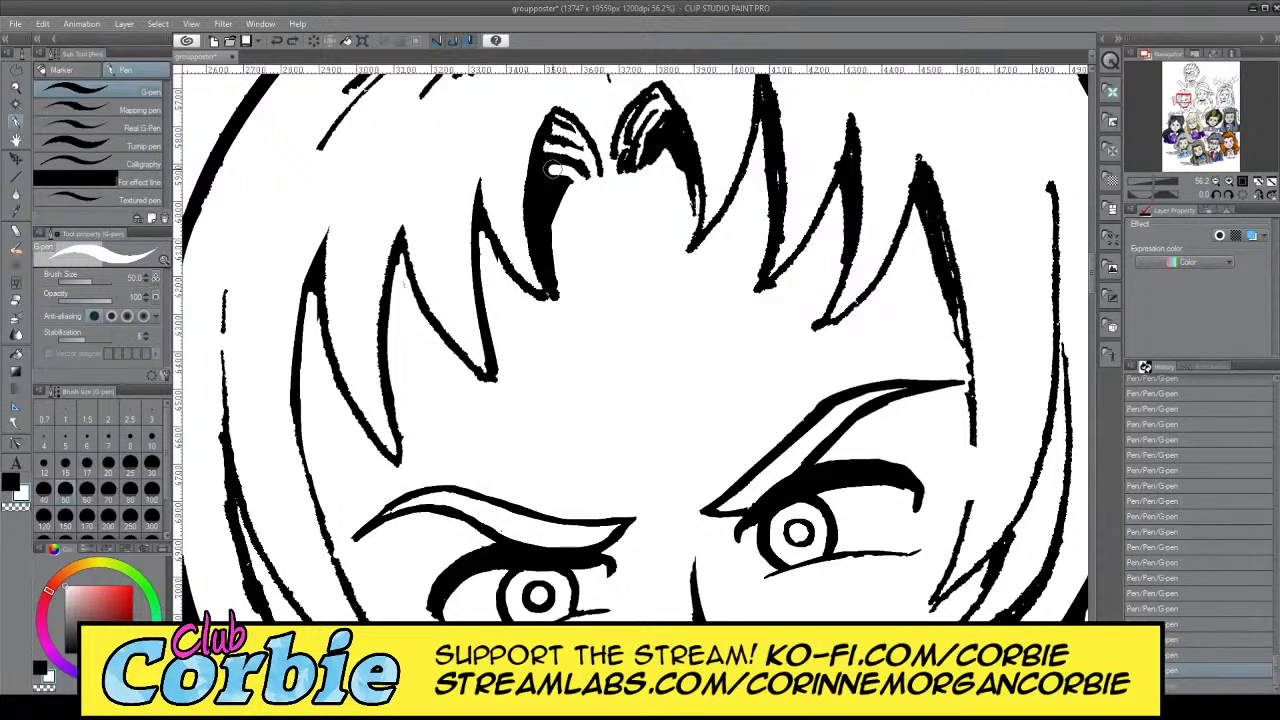
mouse_move(553, 170)
mouse_down()
mouse_move(548, 292)
mouse_move(548, 197)
mouse_move(570, 191)
mouse_up()
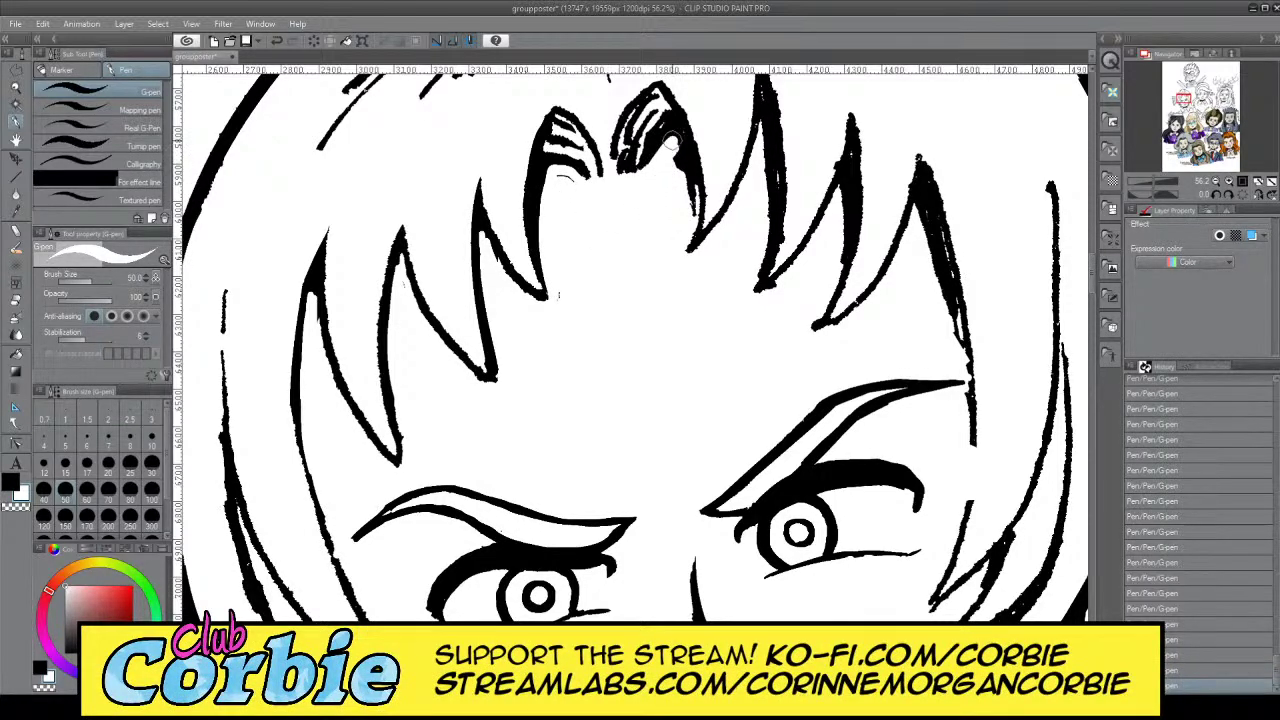
drag(672, 158, 678, 212)
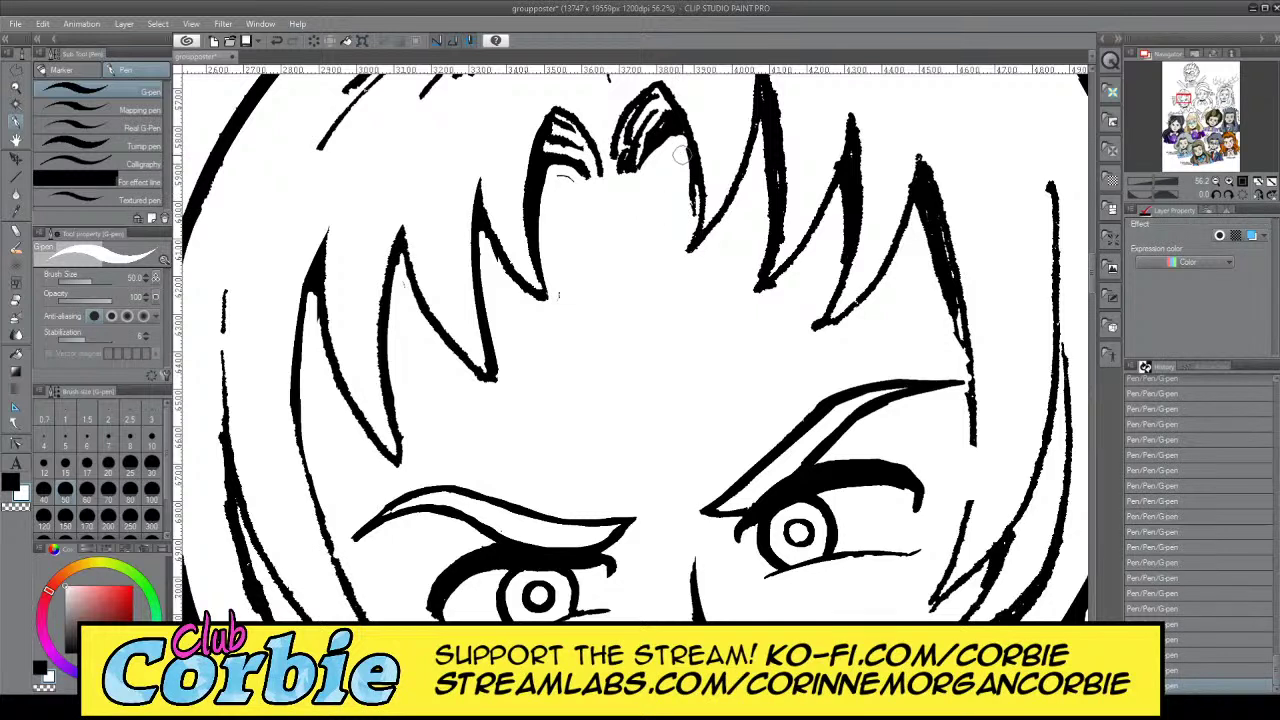
mouse_move(682, 155)
mouse_down()
mouse_move(687, 226)
mouse_move(683, 144)
mouse_up()
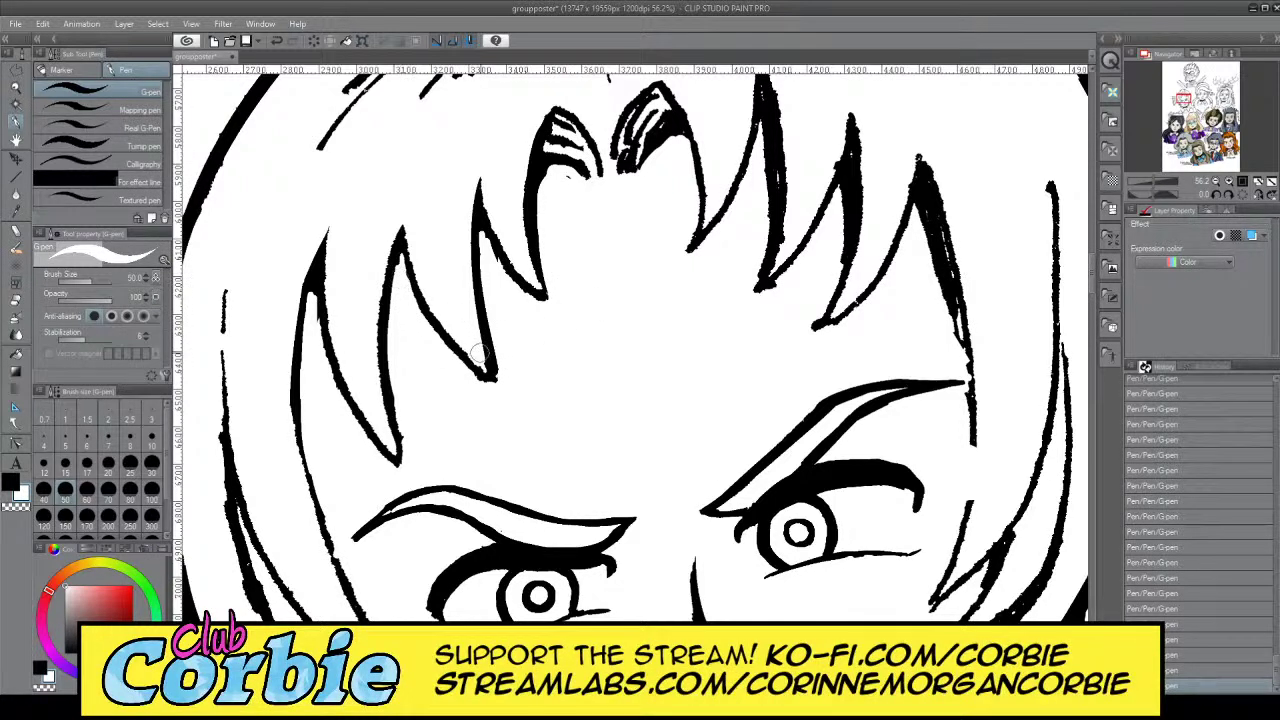
Examine the thinned bangs at several zoom levels against the neighbouring portraits and the whole poster
key(x)
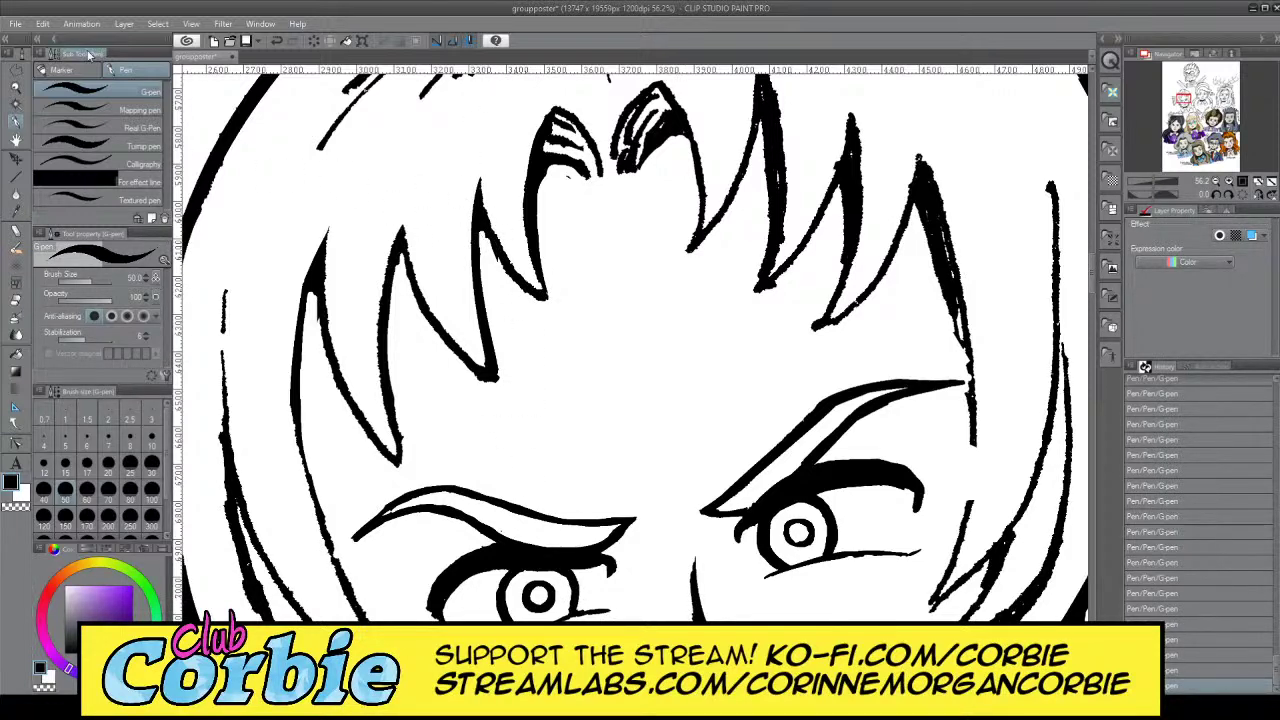
click(18, 88)
drag(448, 278, 330, 278)
drag(506, 264, 553, 280)
drag(437, 295, 392, 352)
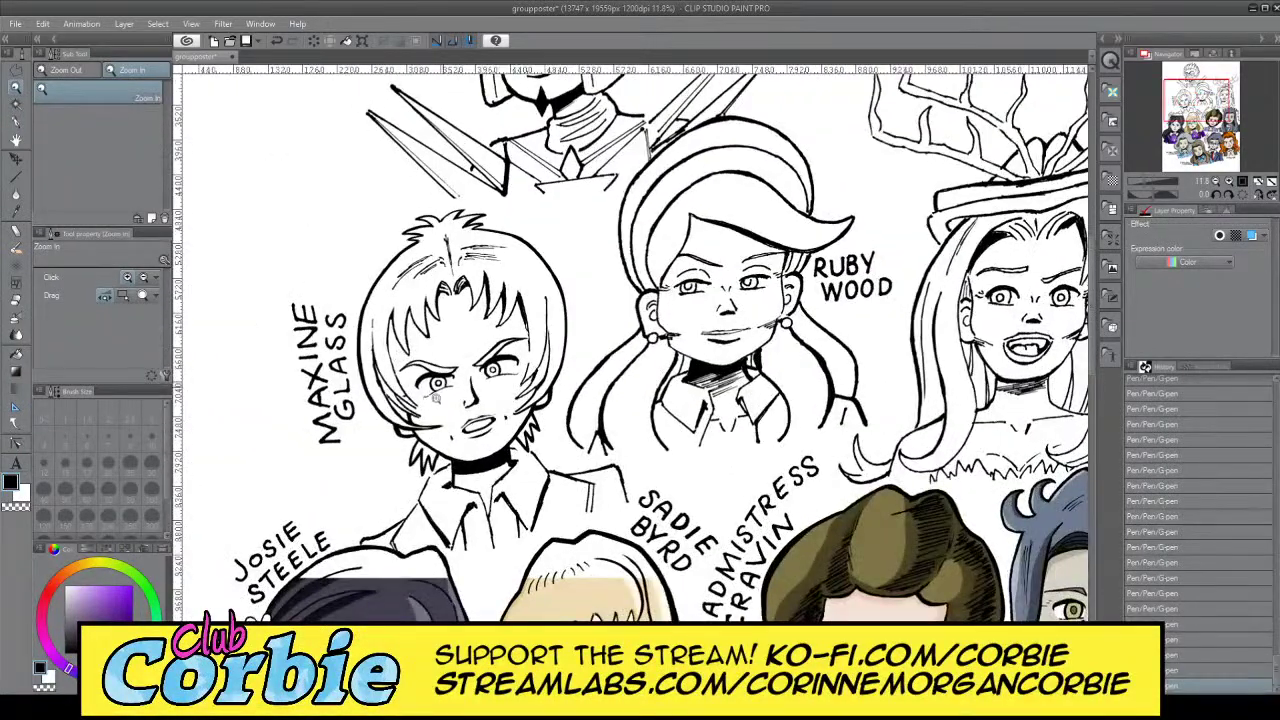
mouse_move(432, 399)
mouse_down()
mouse_move(417, 403)
mouse_move(448, 404)
mouse_move(440, 384)
mouse_up()
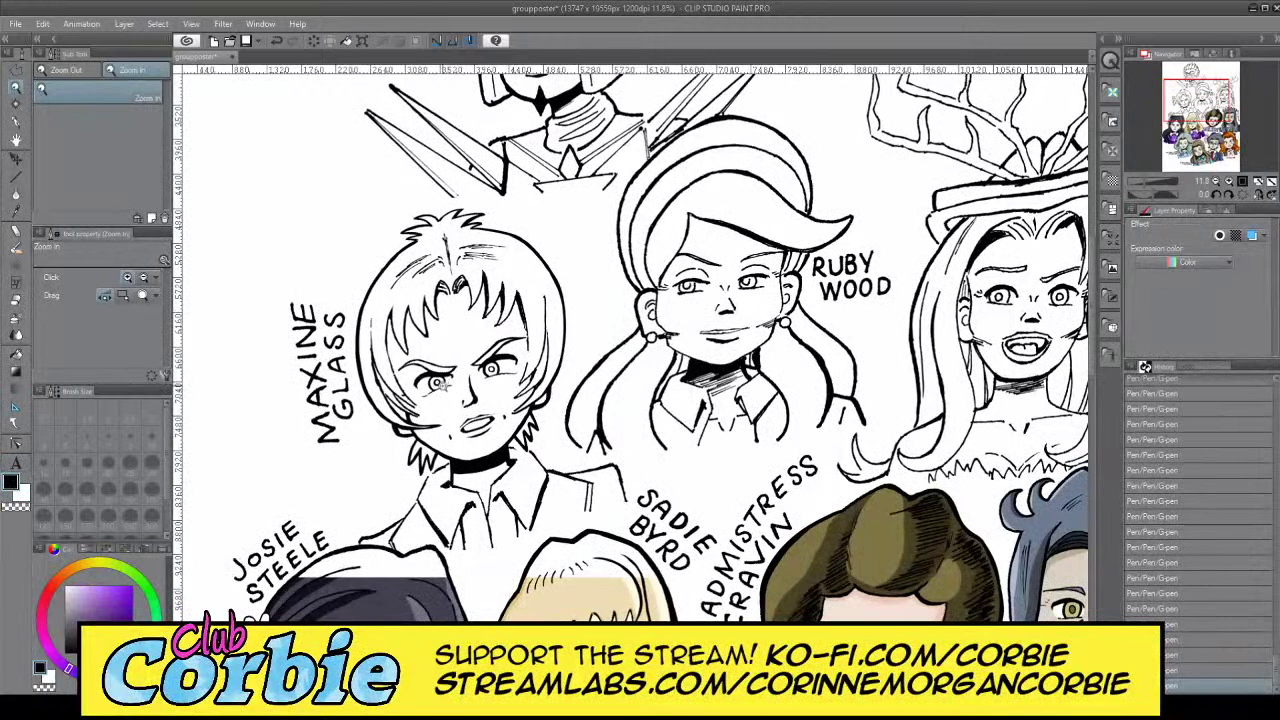
drag(512, 333, 462, 352)
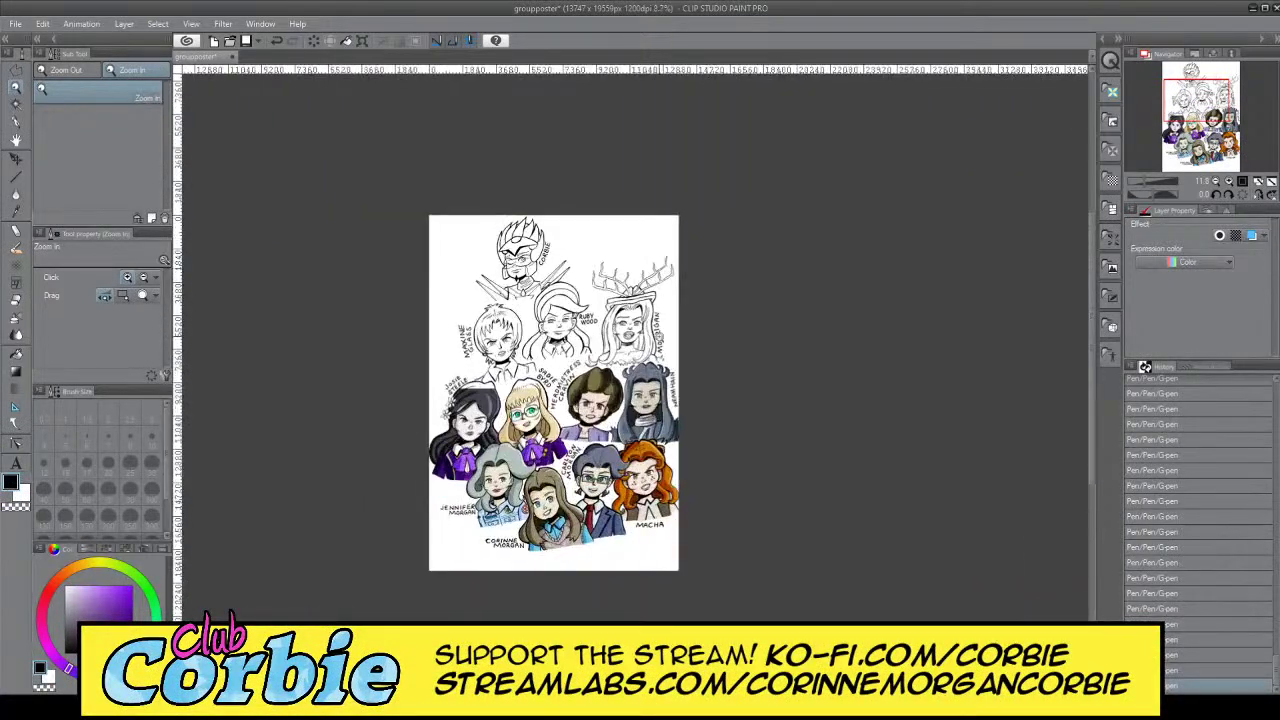
drag(529, 309, 526, 329)
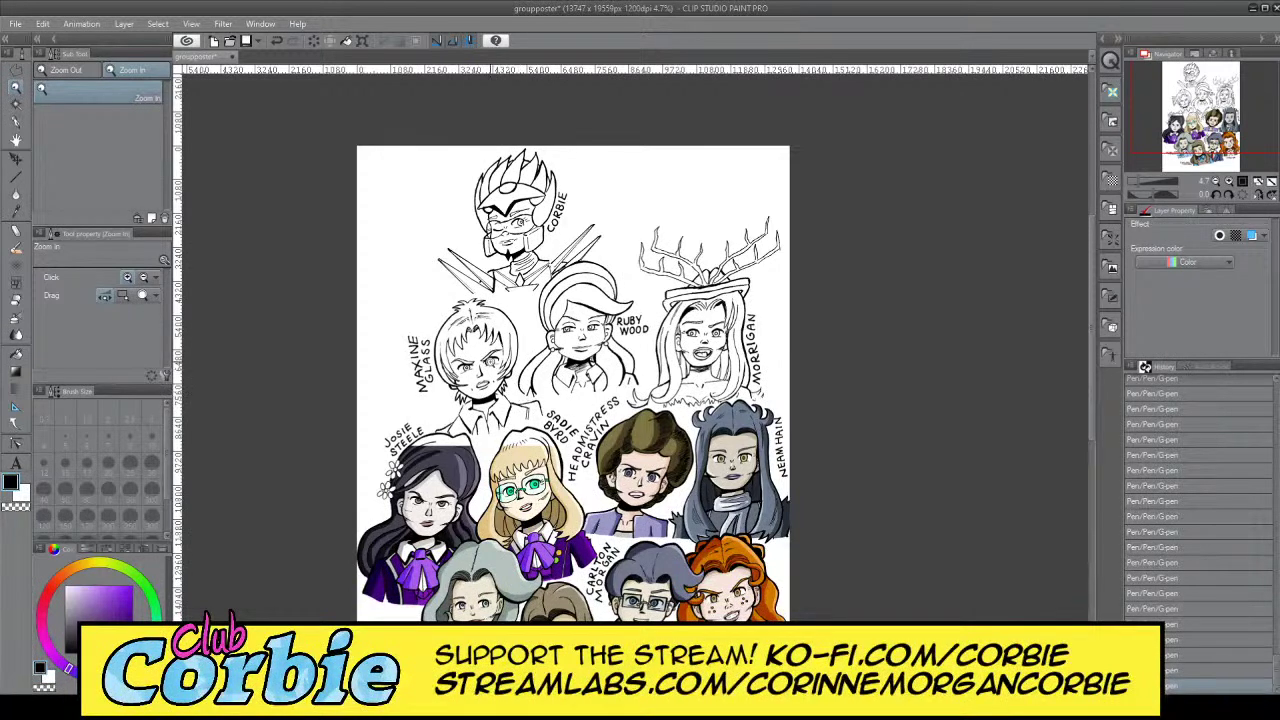
click(488, 352)
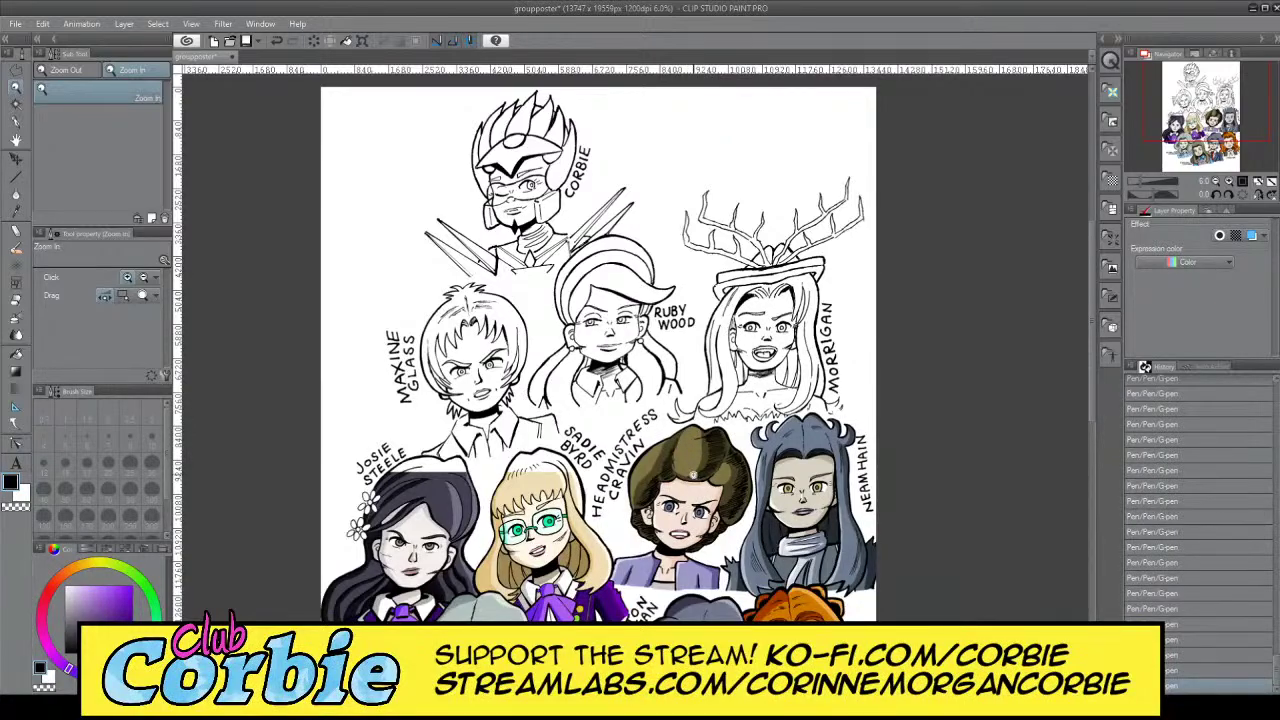
drag(466, 320, 474, 391)
drag(505, 340, 575, 432)
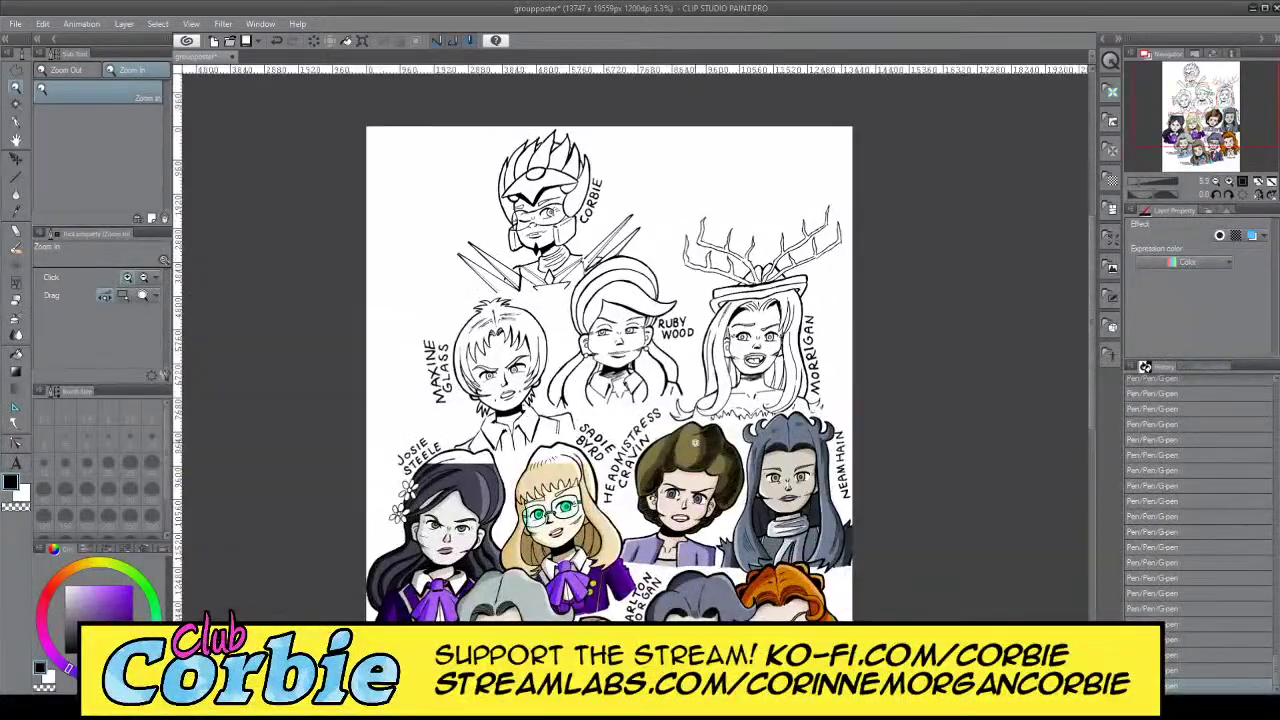
scroll(493, 383, up, 6)
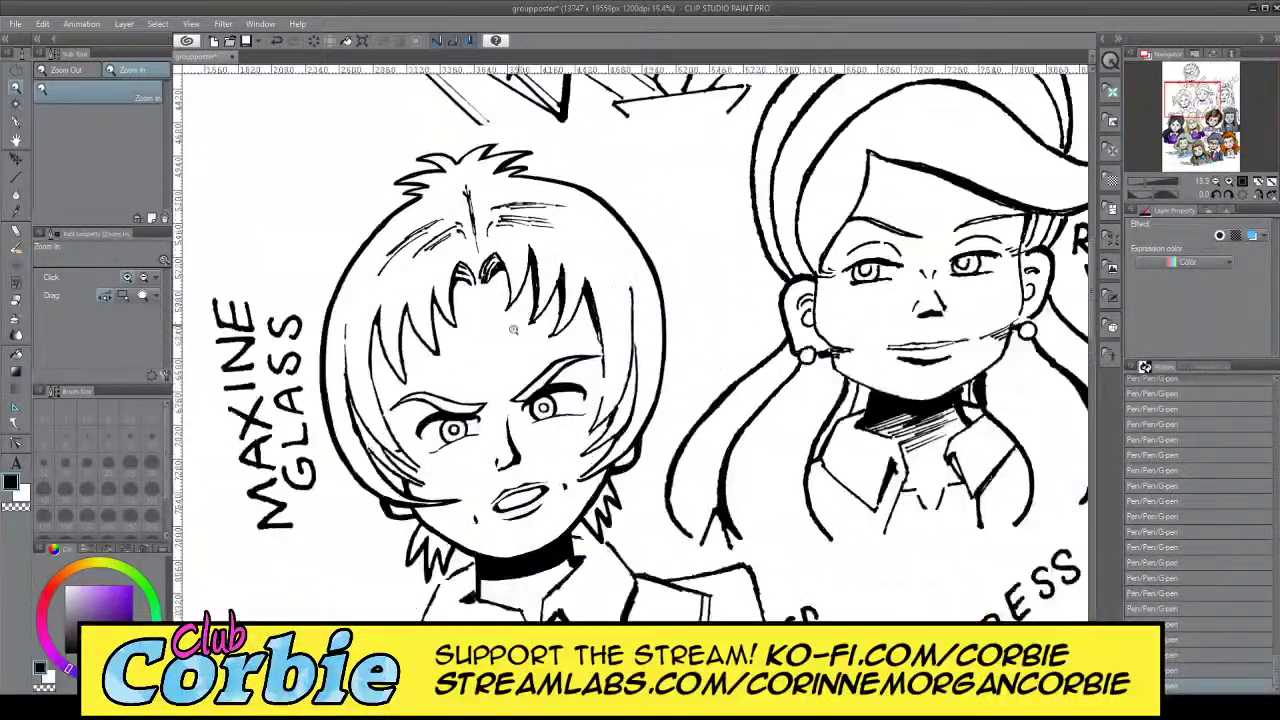
scroll(502, 313, up, 5)
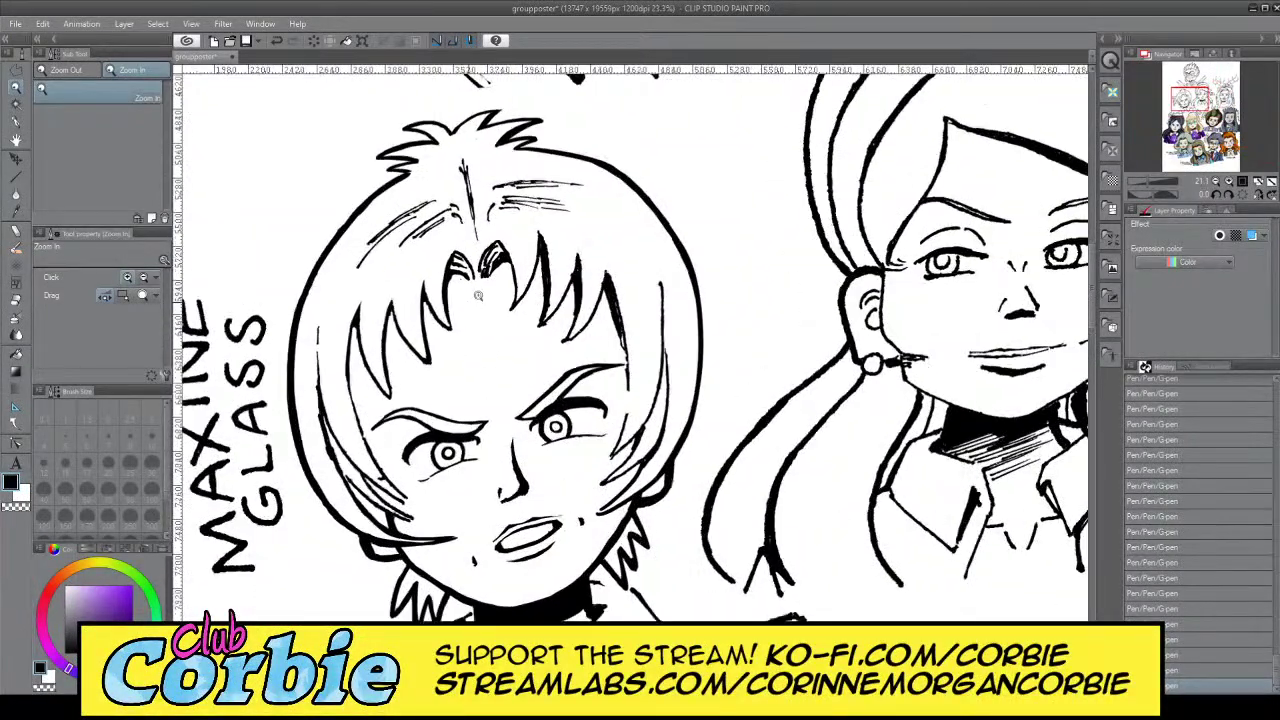
drag(508, 243, 526, 245)
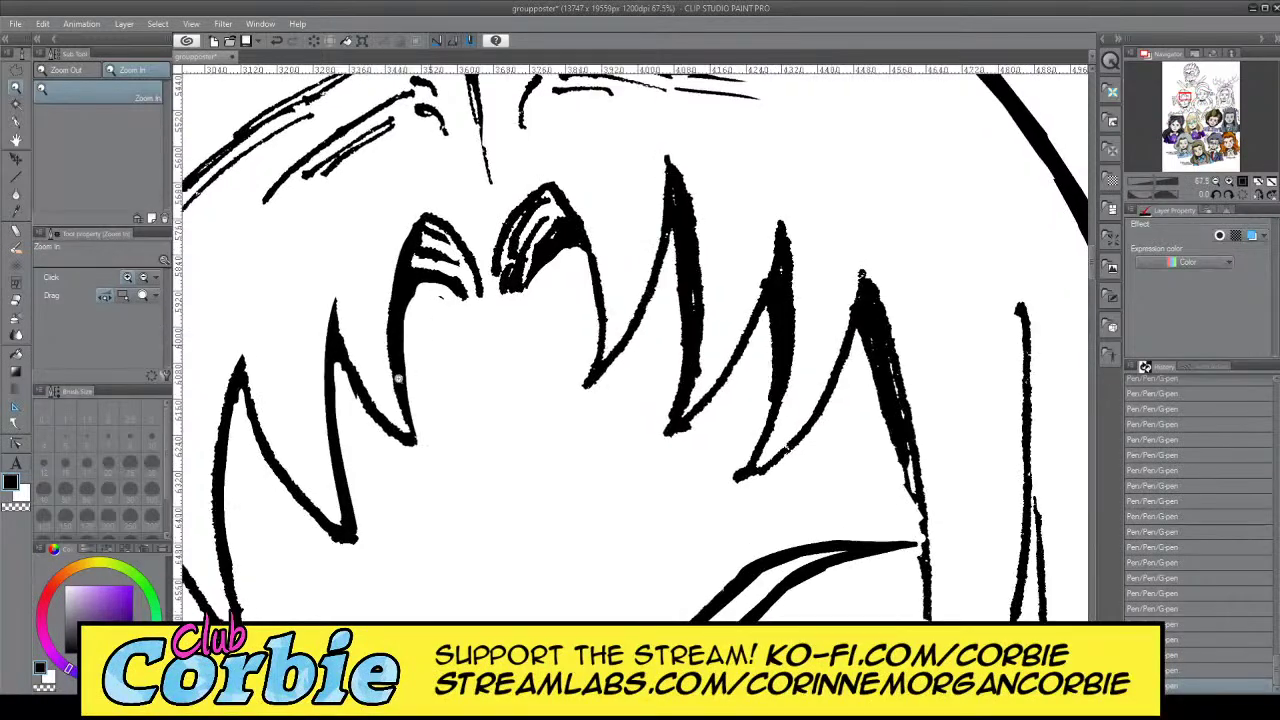
drag(435, 304, 215, 325)
drag(538, 337, 590, 360)
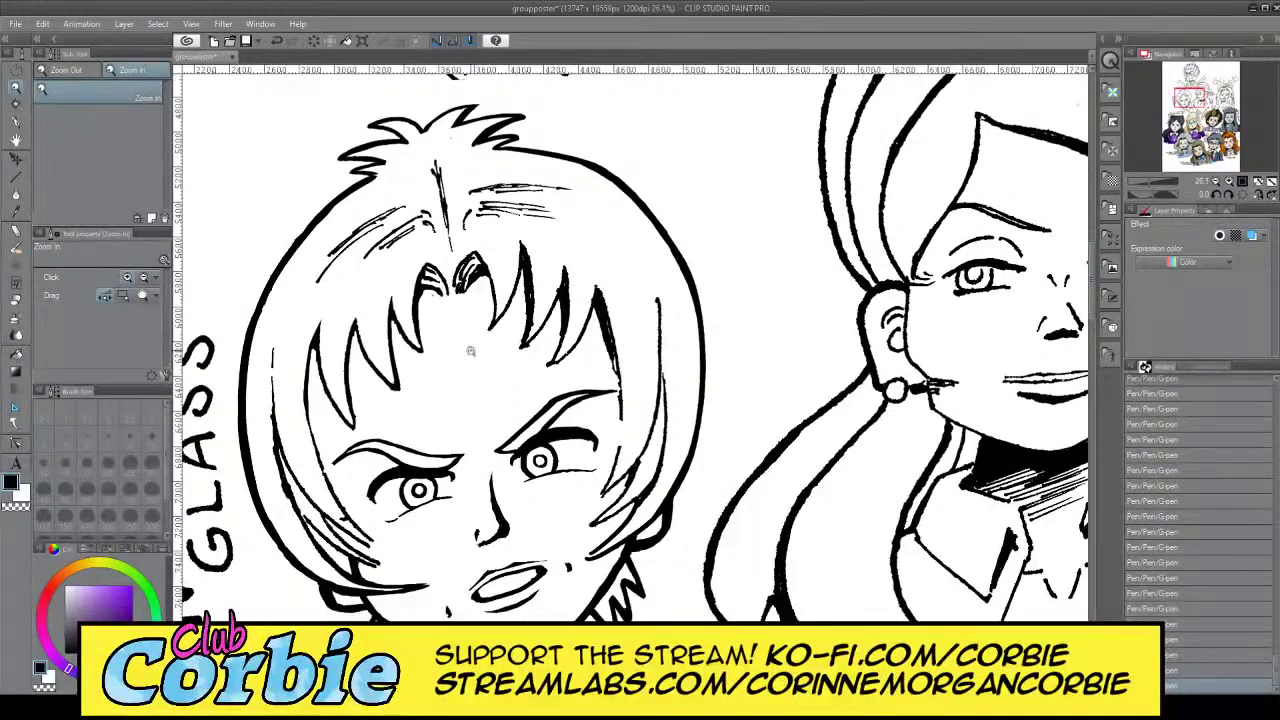
Carve the black fill out of the tallest bang strand beside the parting in white and sharpen its tip, leaving a narrow outline
scroll(324, 378, up, 2)
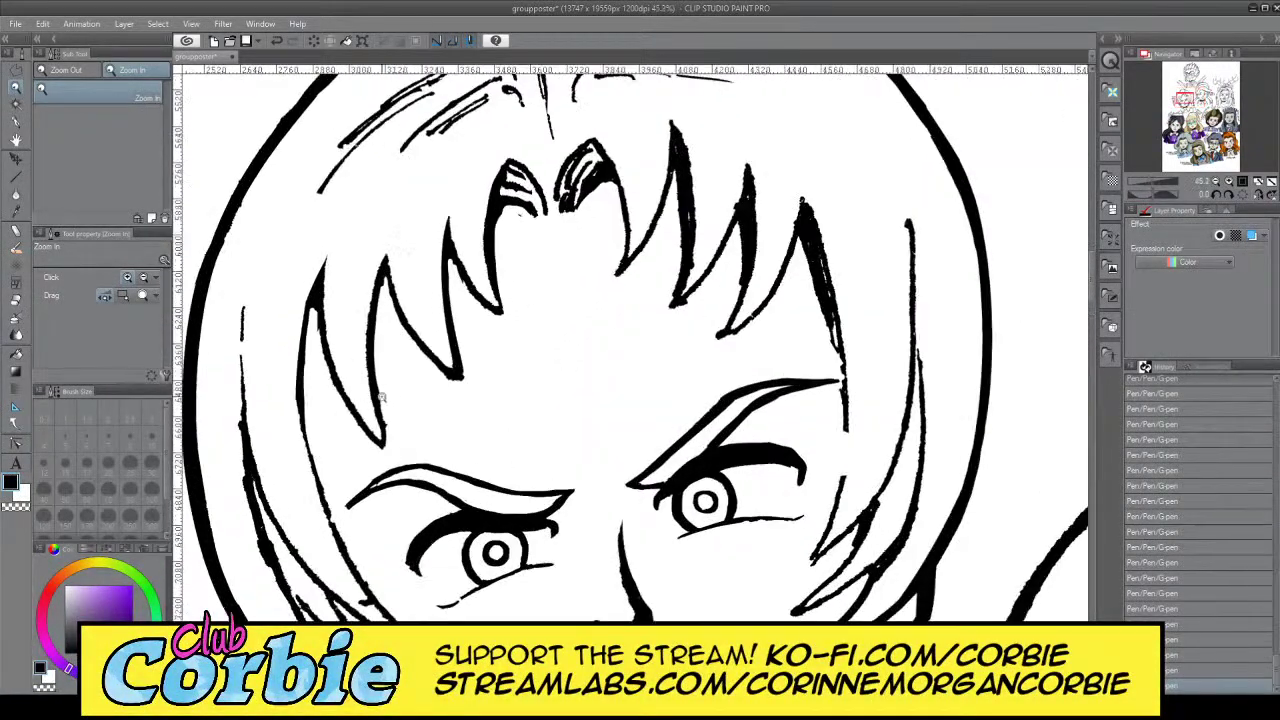
scroll(382, 398, down, 3)
scroll(580, 300, up, 2)
scroll(604, 259, up, 3)
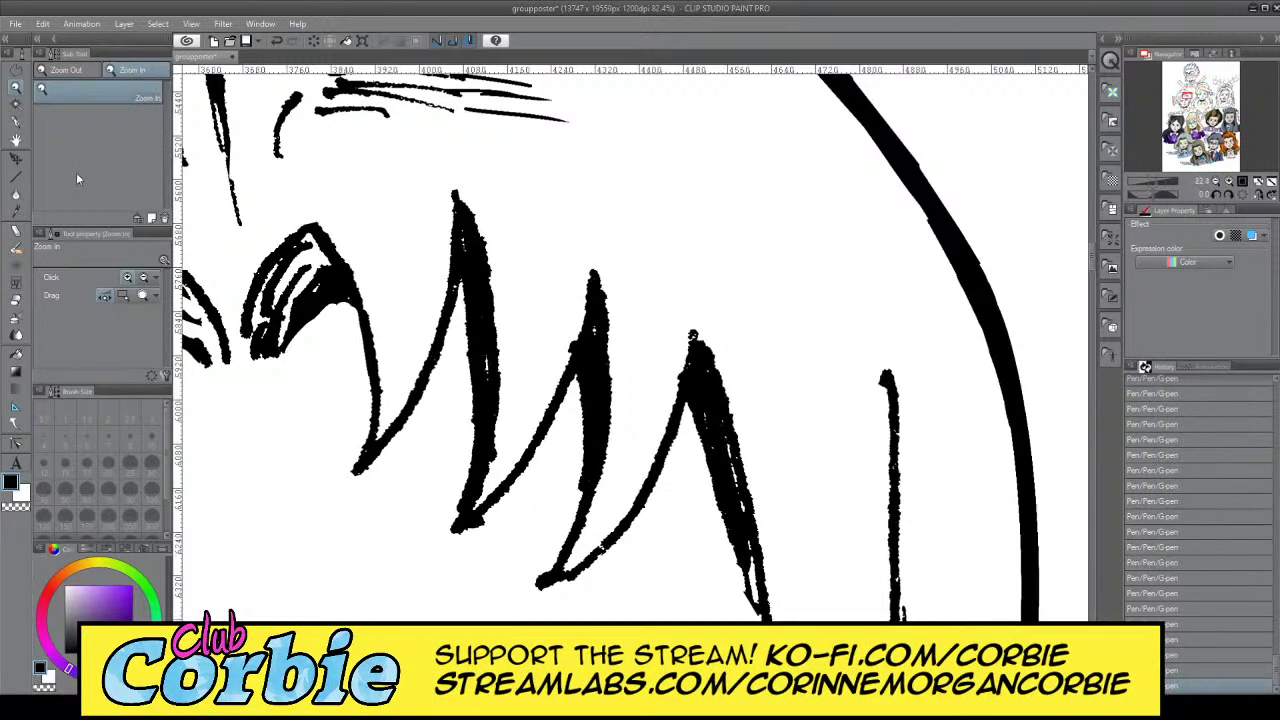
click(16, 122)
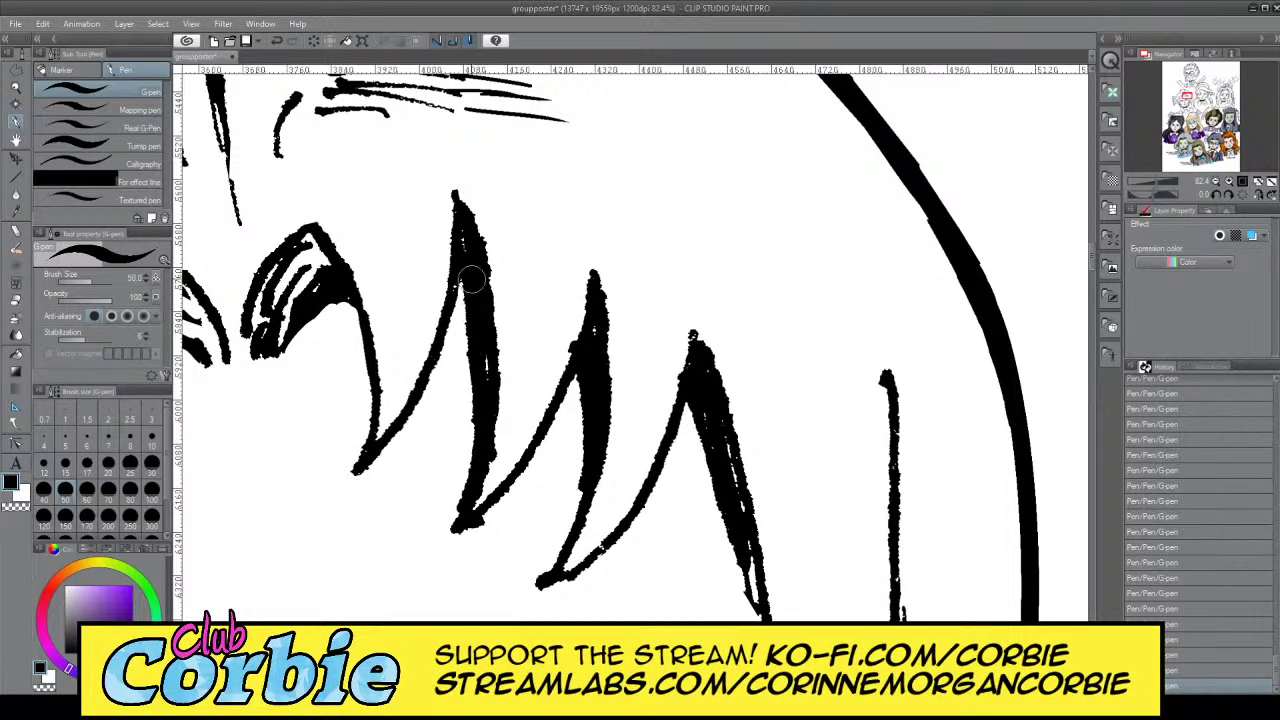
drag(474, 280, 472, 450)
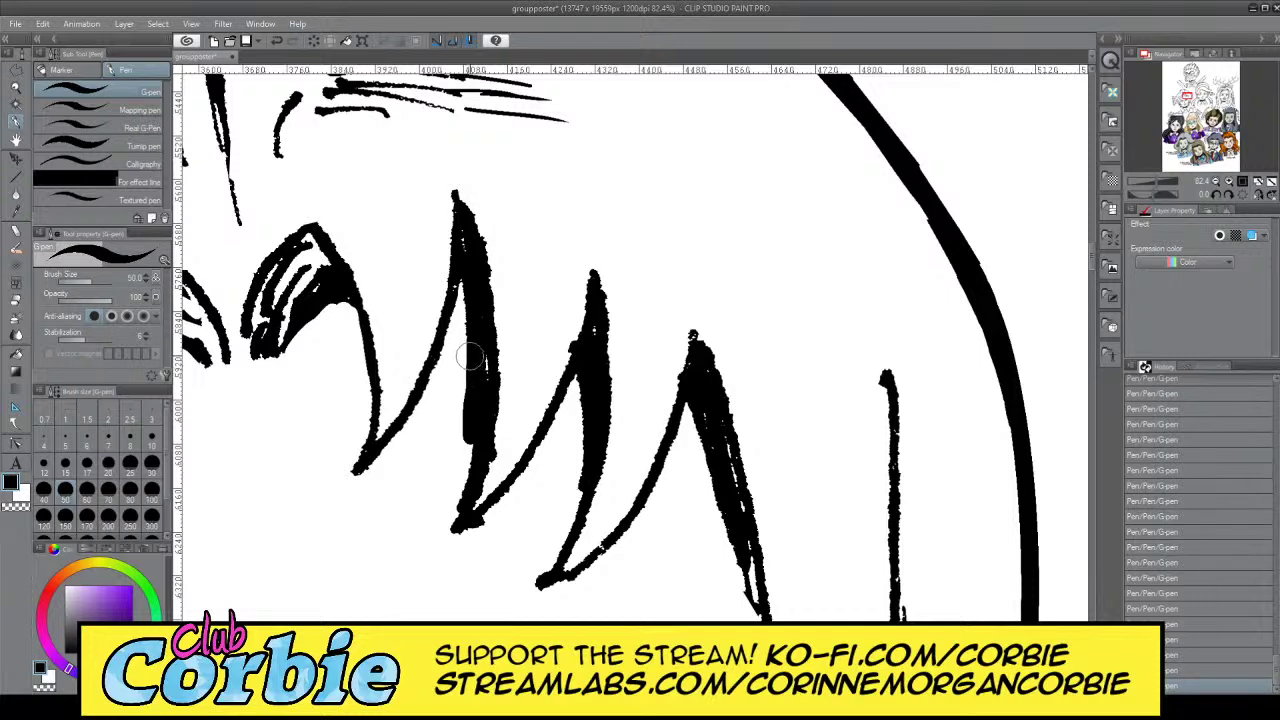
key(x)
mouse_move(472, 260)
mouse_down()
mouse_move(472, 448)
mouse_move(455, 483)
mouse_up()
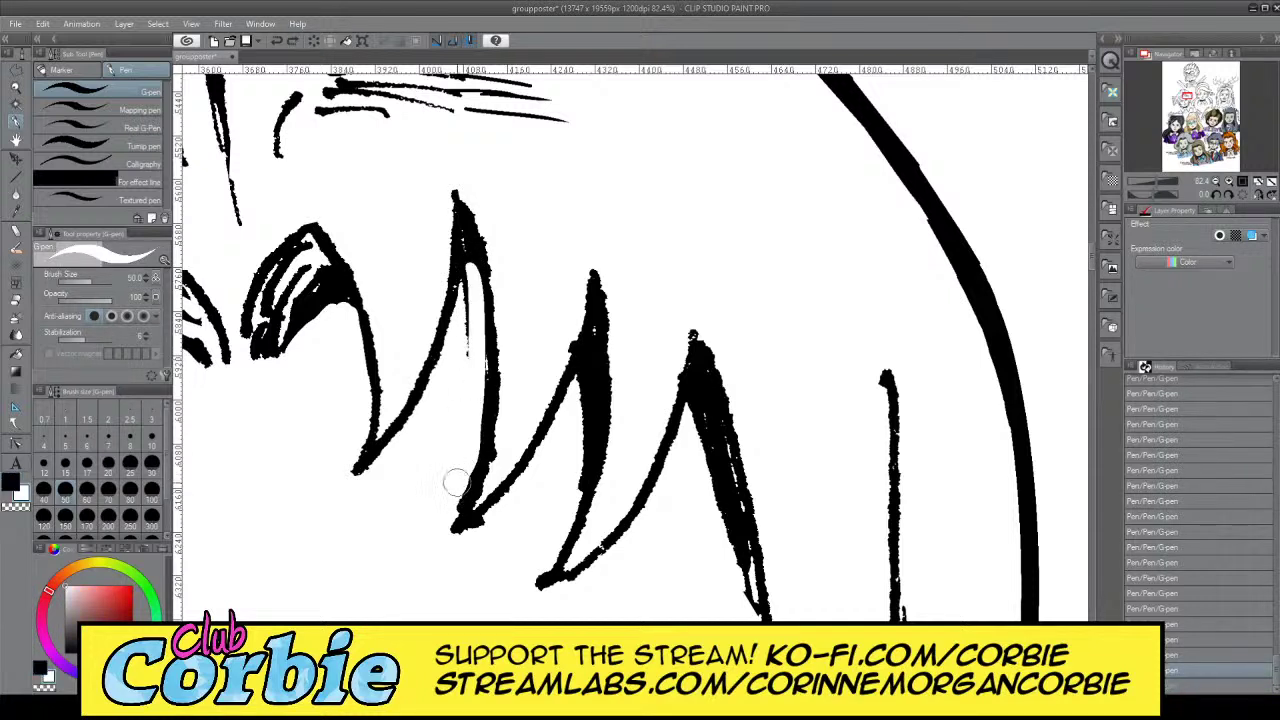
mouse_move(473, 258)
mouse_down()
mouse_move(455, 380)
mouse_move(467, 309)
mouse_up()
drag(449, 383, 465, 303)
drag(461, 169, 486, 277)
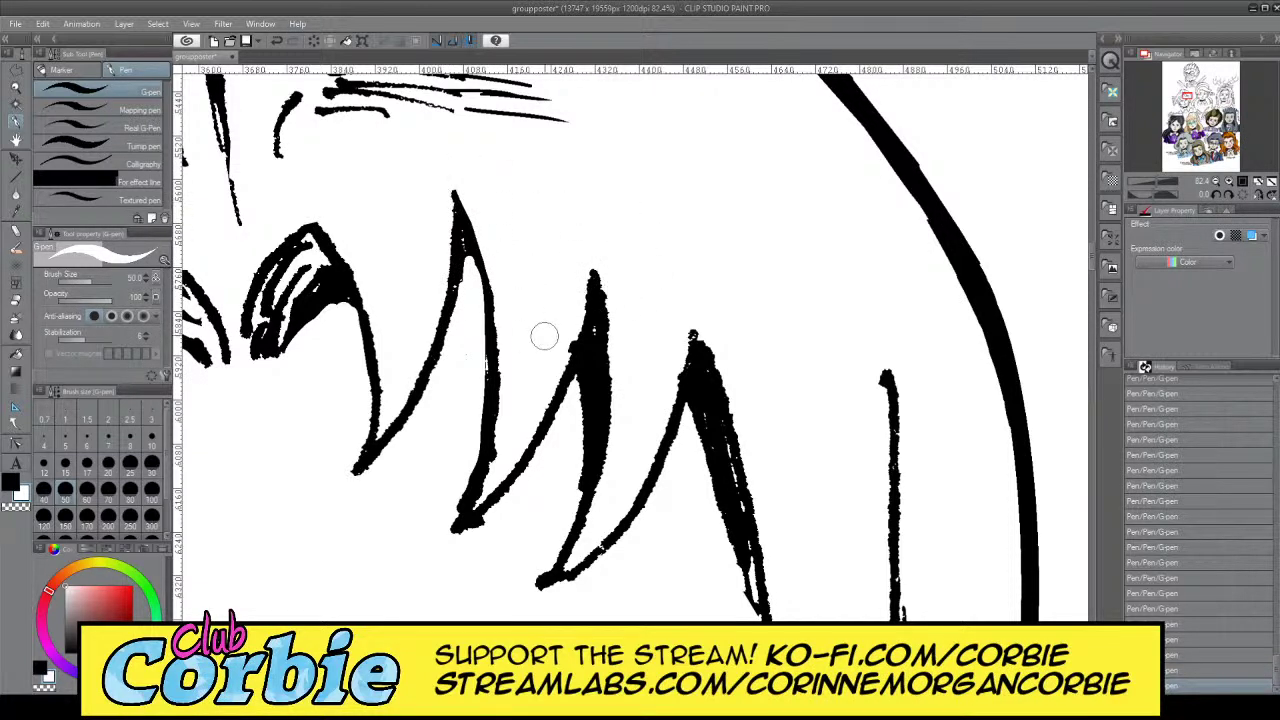
Trim the next outward bang strand's tip to a point and hollow out its black fill in white
drag(568, 360, 582, 289)
click(596, 338)
key(ctrl+z)
key(ctrl+z)
drag(566, 348, 591, 266)
drag(586, 370, 579, 437)
mouse_move(571, 487)
mouse_down()
mouse_move(590, 414)
mouse_move(570, 505)
mouse_move(583, 467)
mouse_up()
drag(589, 376, 577, 433)
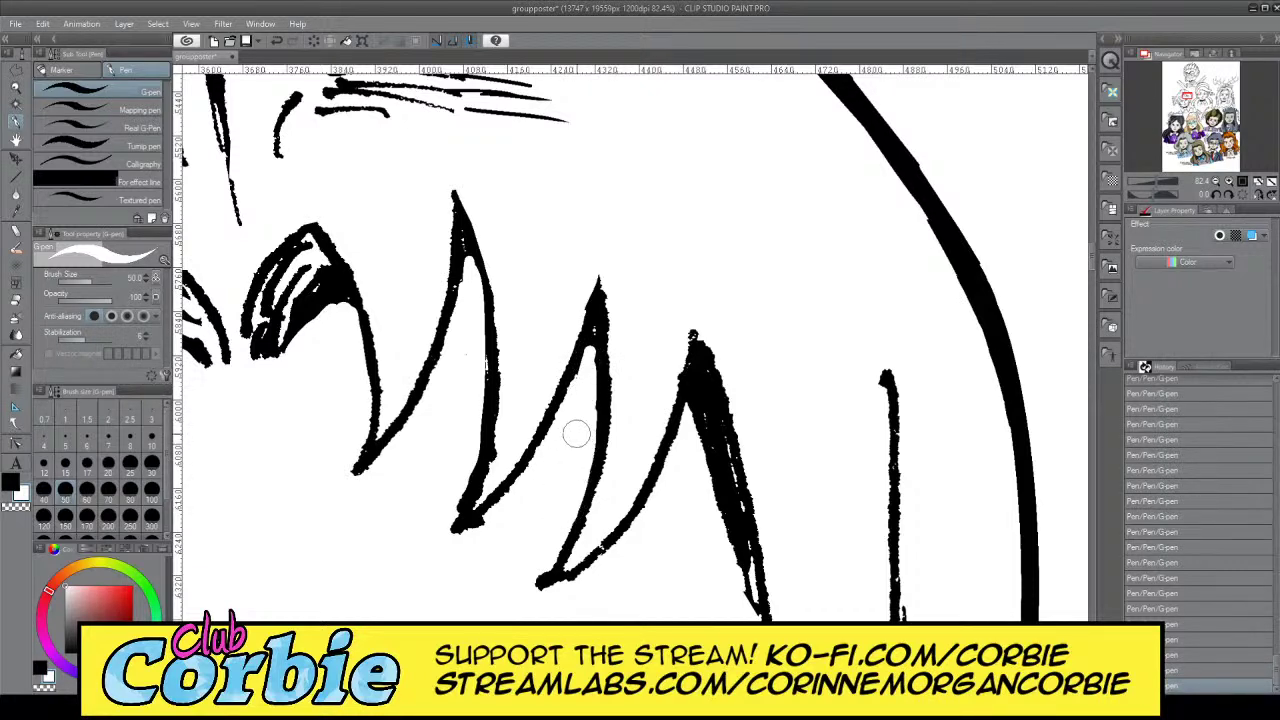
Hollow out the outermost heavy bang strand above the raised eyebrow in white, leaving a thin outline up to its tip
click(16, 87)
drag(470, 197, 300, 200)
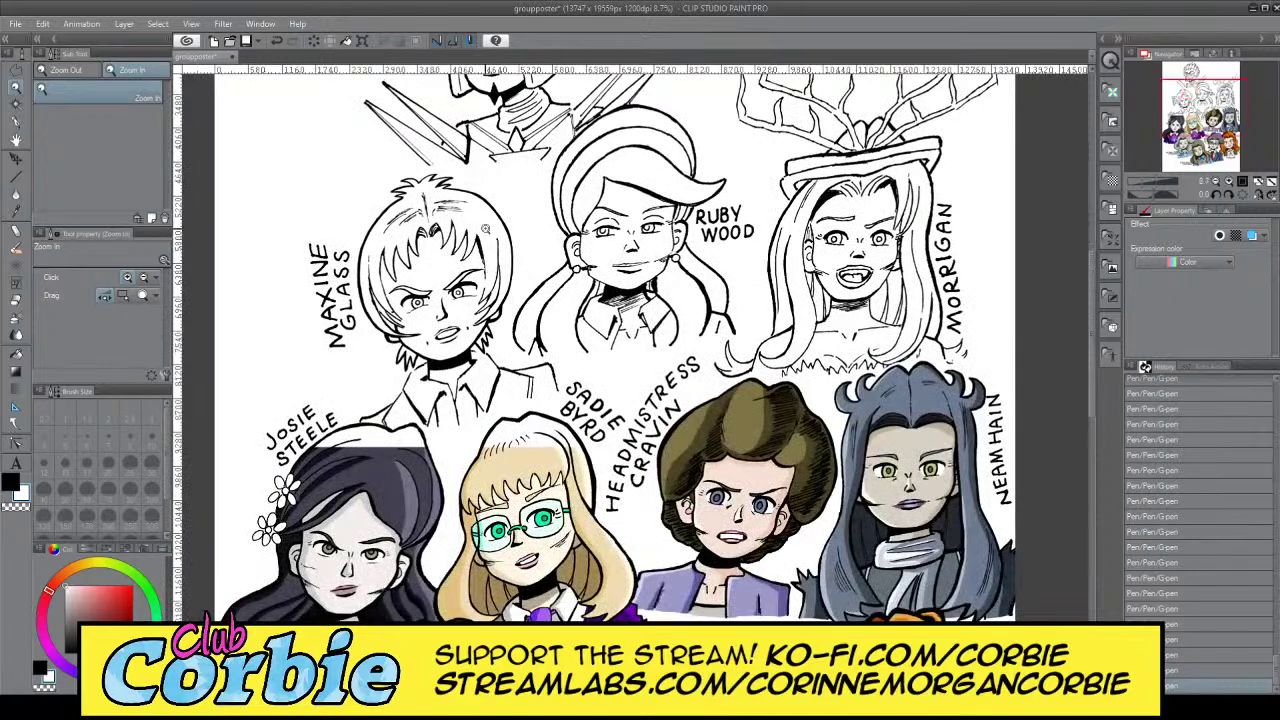
drag(486, 230, 600, 235)
mouse_move(440, 285)
mouse_down()
mouse_move(494, 284)
mouse_move(450, 215)
mouse_move(503, 414)
mouse_move(484, 356)
mouse_up()
scroll(493, 285, up, 1)
click(18, 158)
mouse_move(459, 218)
mouse_down()
mouse_move(444, 270)
mouse_move(455, 200)
mouse_up()
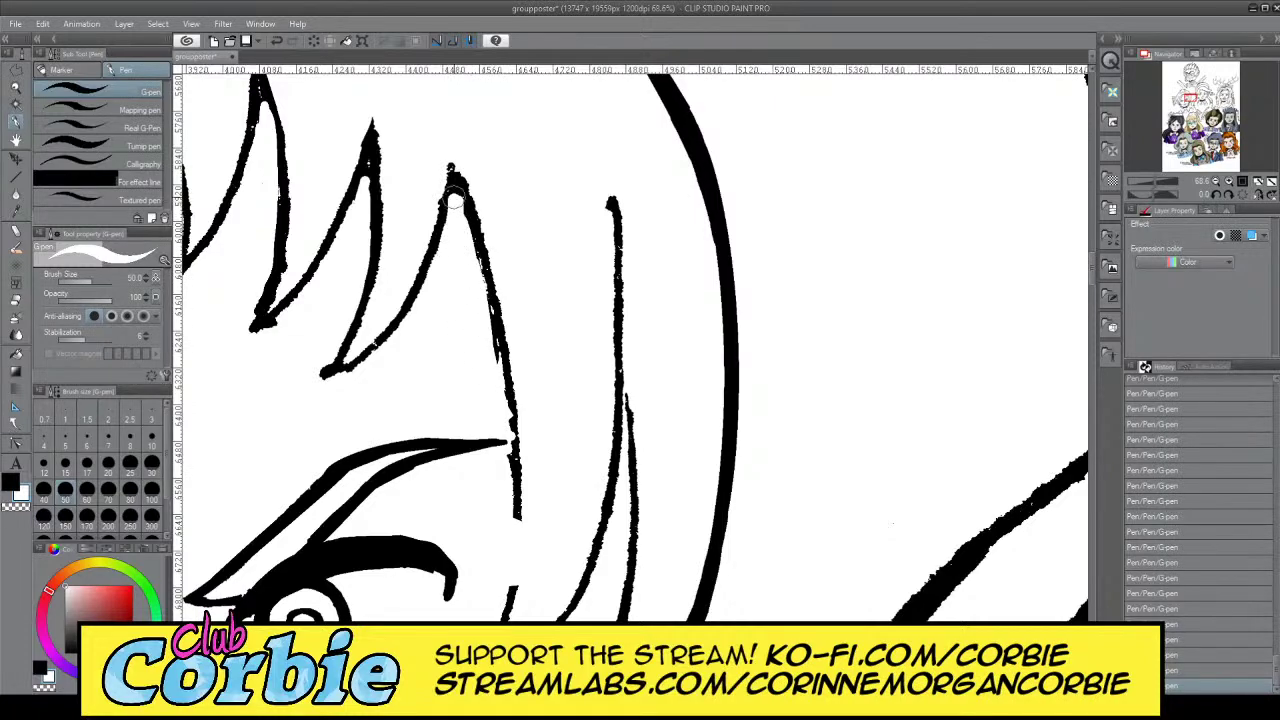
Examine the hollowed bangs on both sides of the parting against the whole face and the neighbouring portraits
click(17, 88)
scroll(543, 232, down, 5)
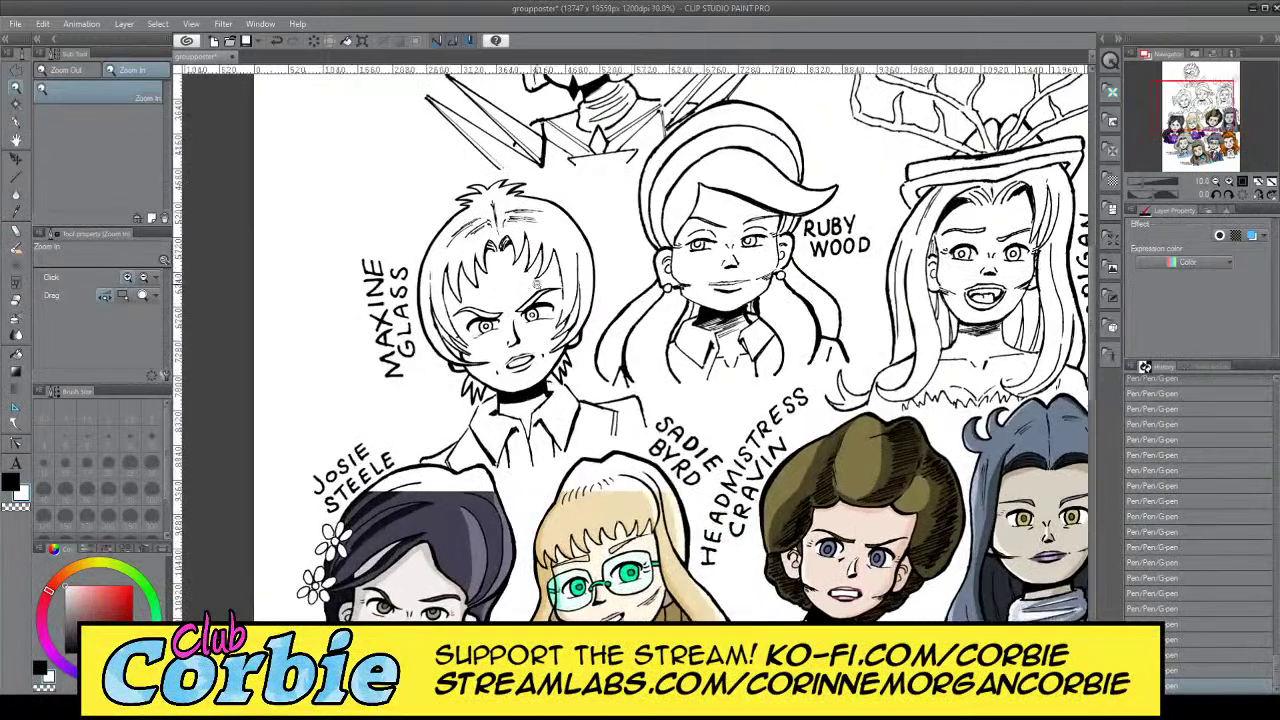
scroll(537, 284, up, 4)
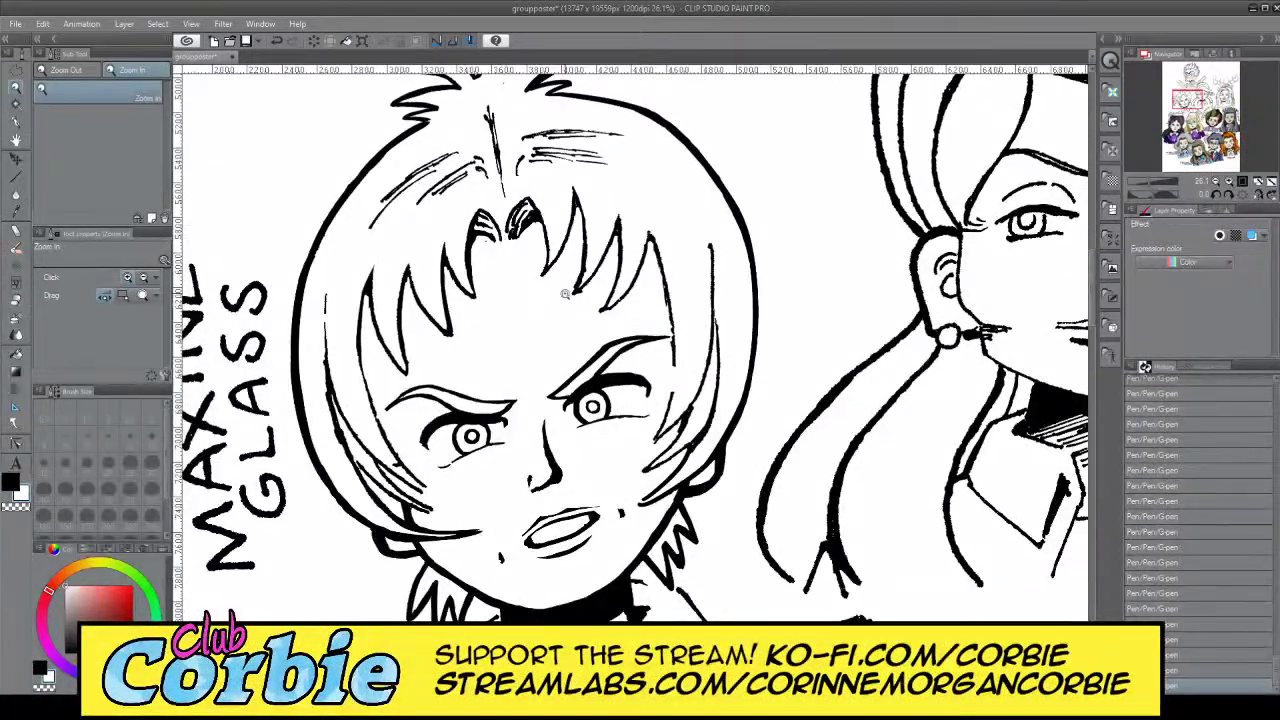
scroll(560, 300, down, 2)
scroll(520, 280, up, 1)
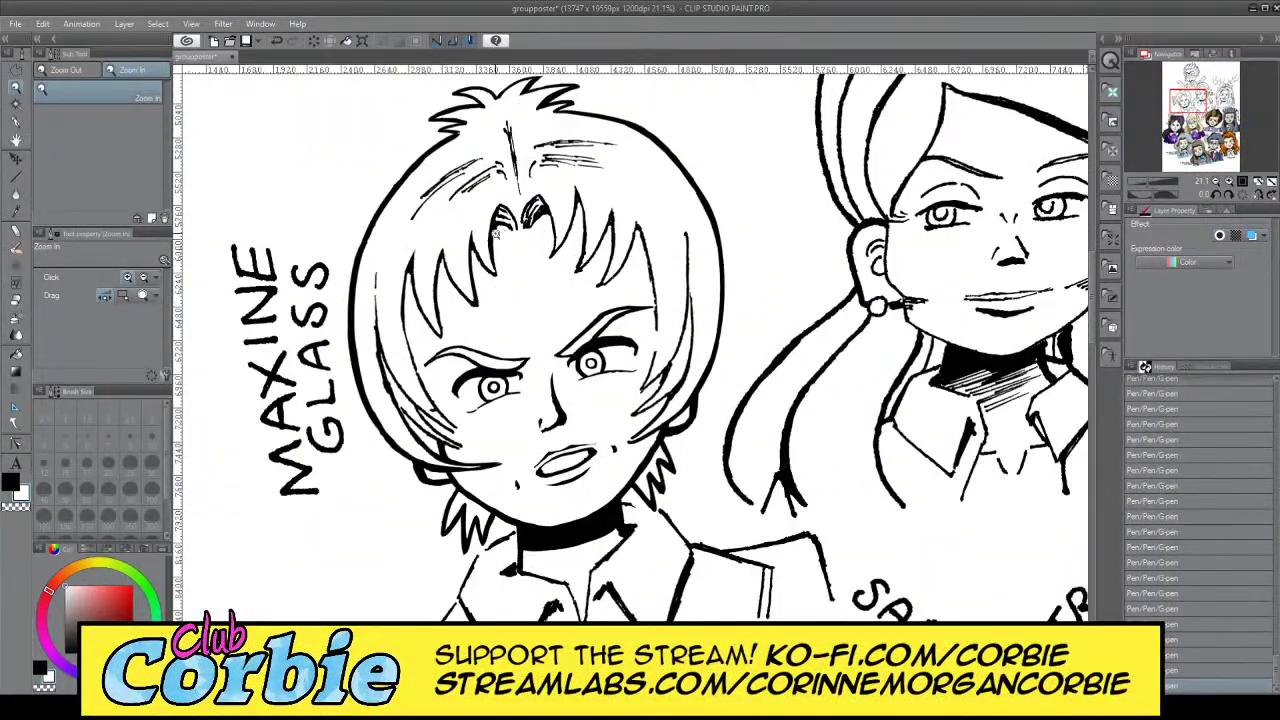
scroll(459, 243, up, 2)
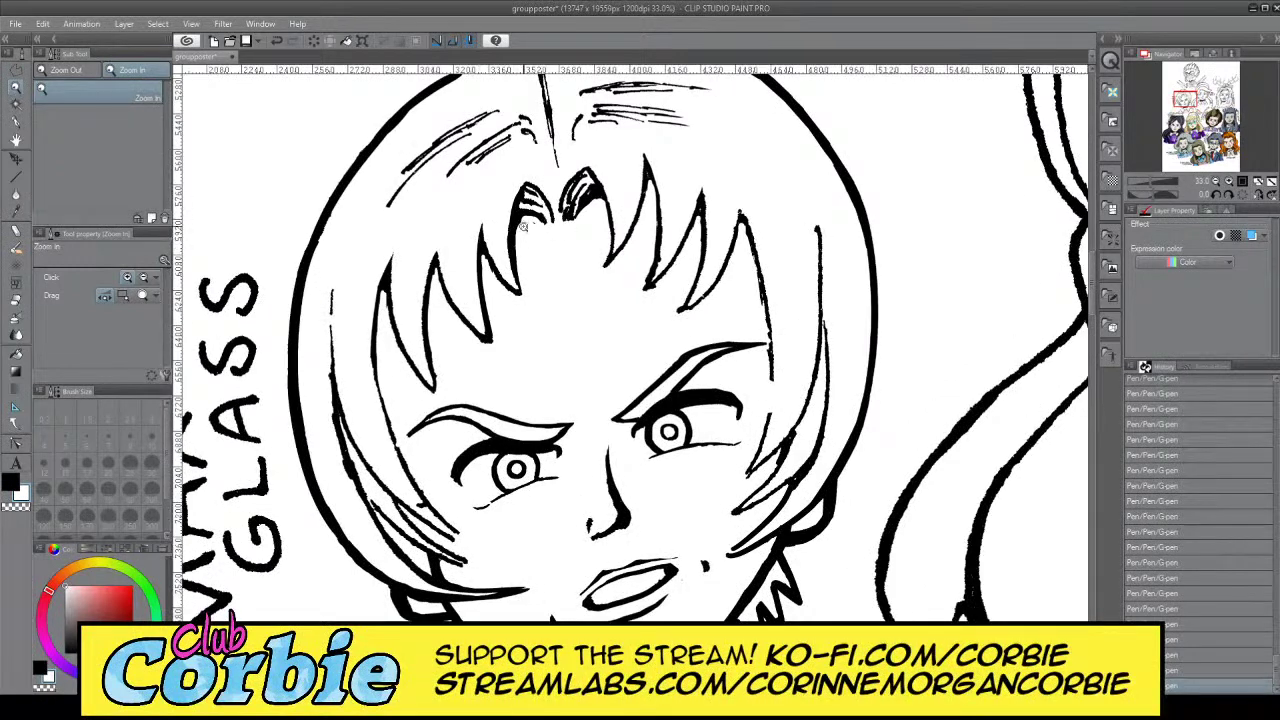
scroll(611, 167, up, 3)
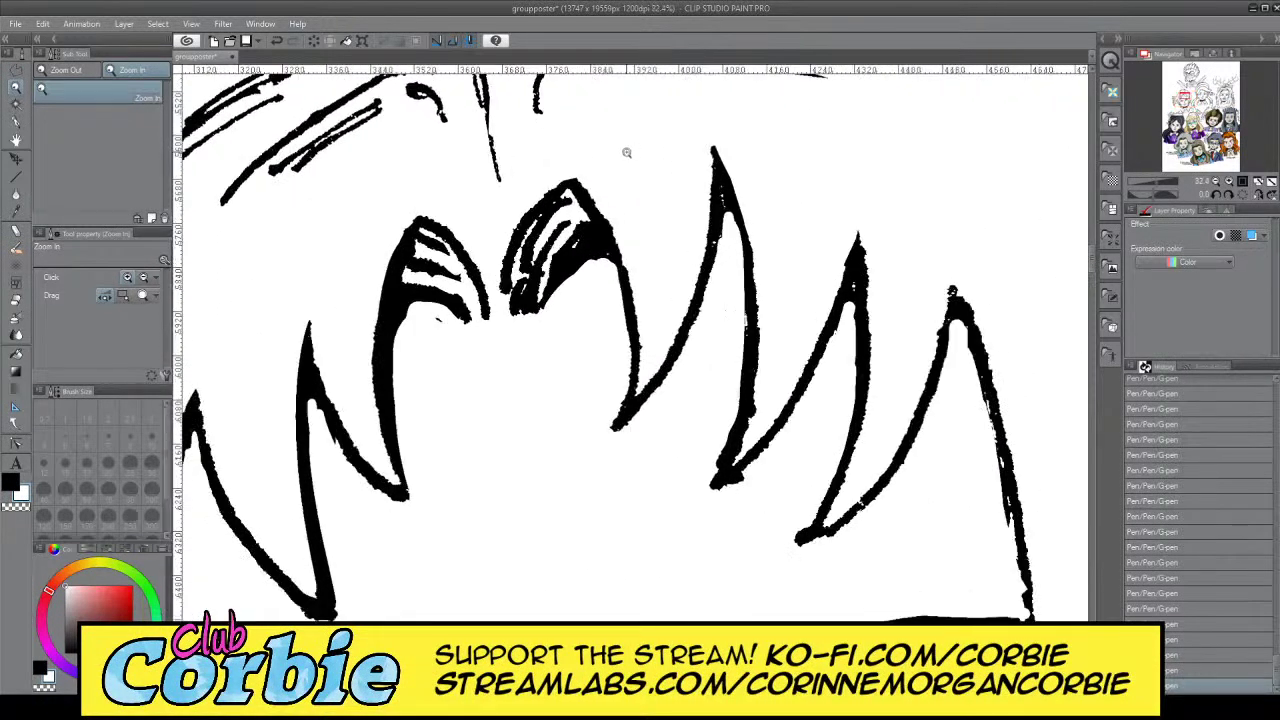
click(15, 137)
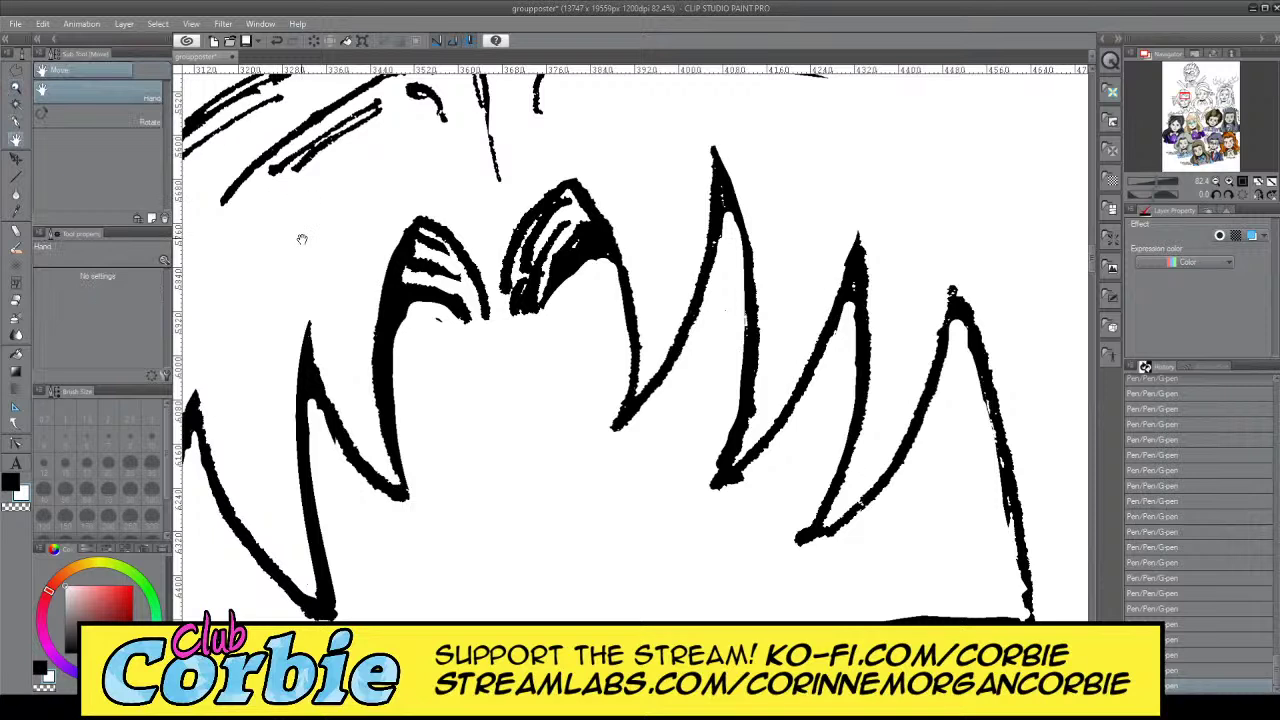
Redraw the outer edge of the hatched lock beside the parting as a heavier black curve reaching a lower tip
click(14, 121)
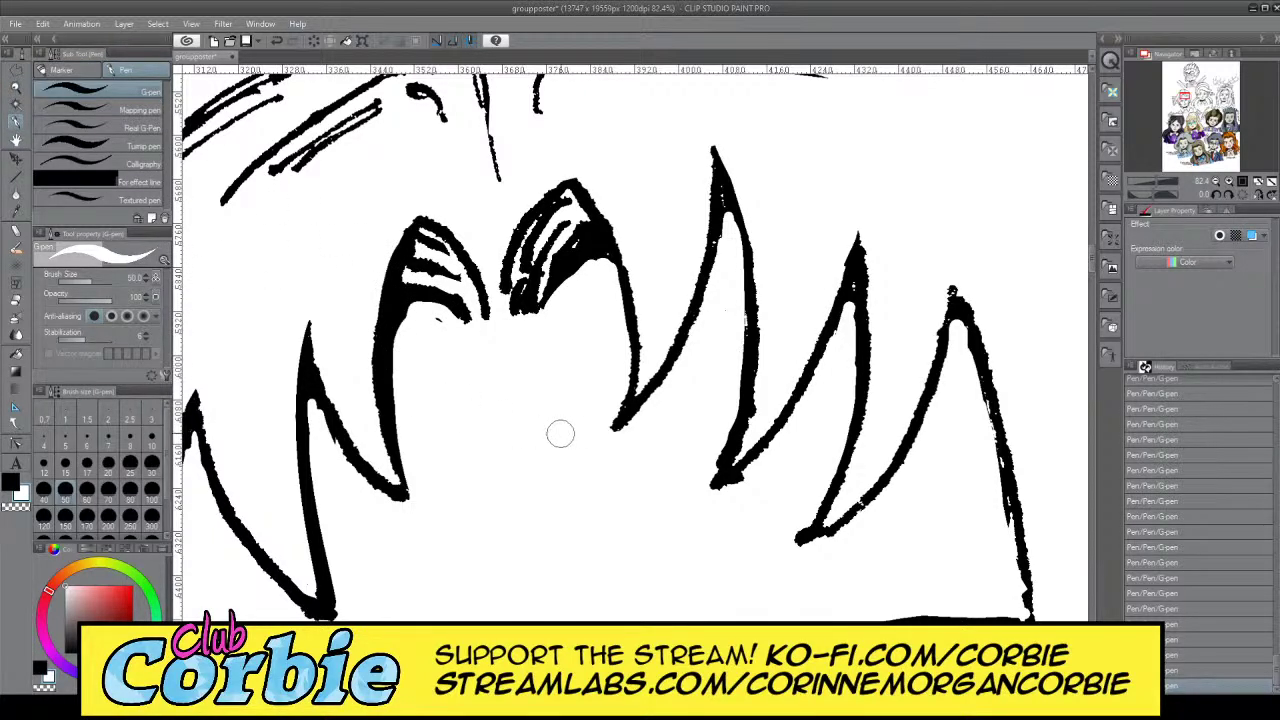
key(x)
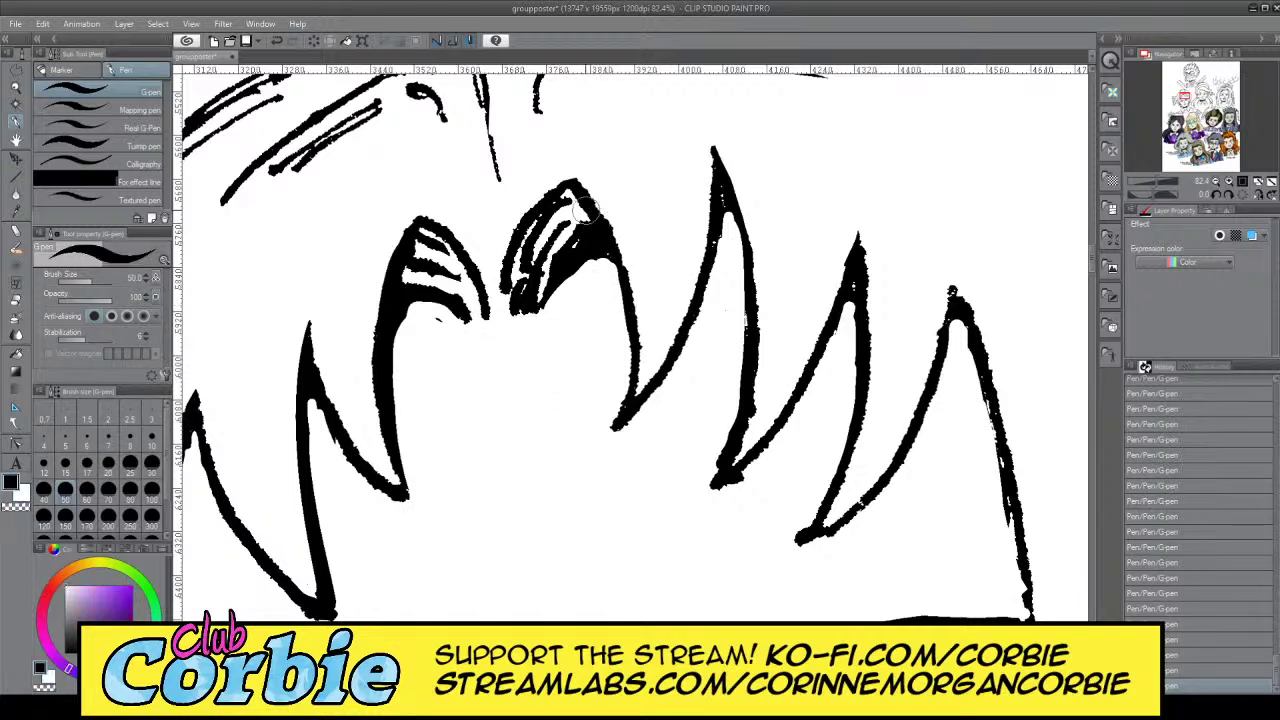
drag(587, 207, 590, 462)
key(ctrl+z)
mouse_move(571, 171)
mouse_down()
mouse_move(631, 407)
mouse_move(596, 468)
mouse_up()
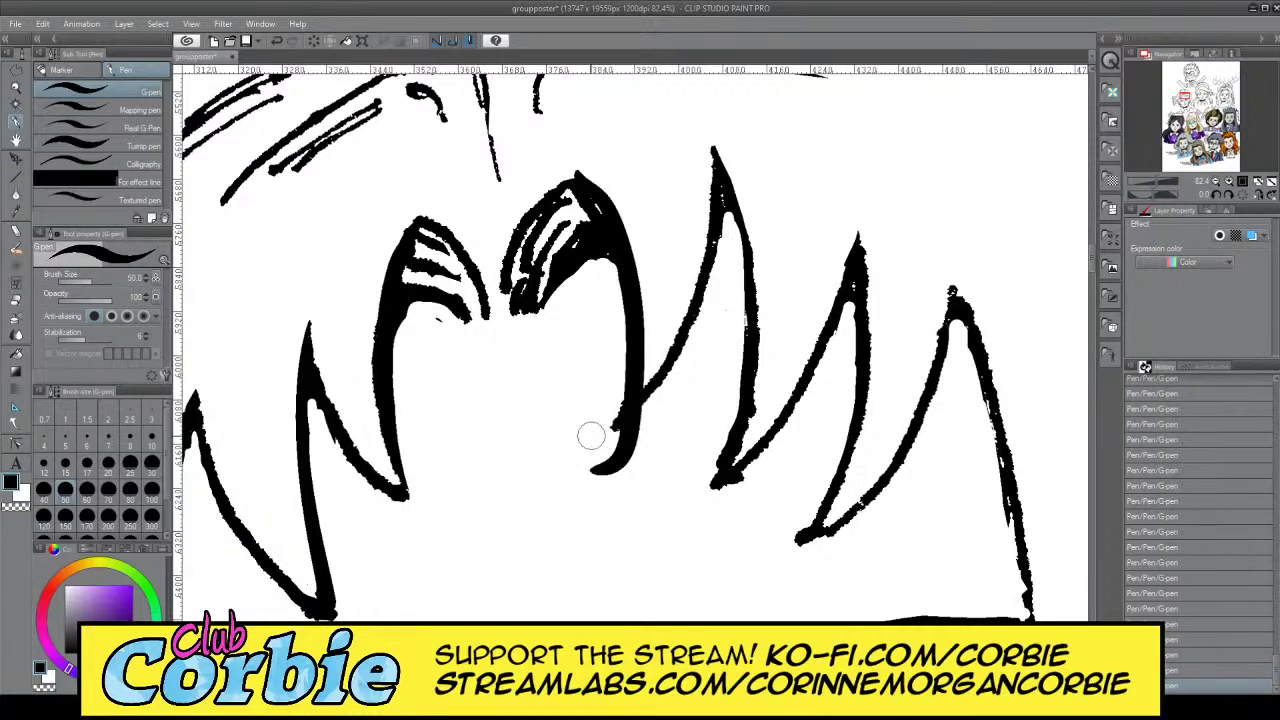
key(ctrl+z)
drag(575, 178, 597, 476)
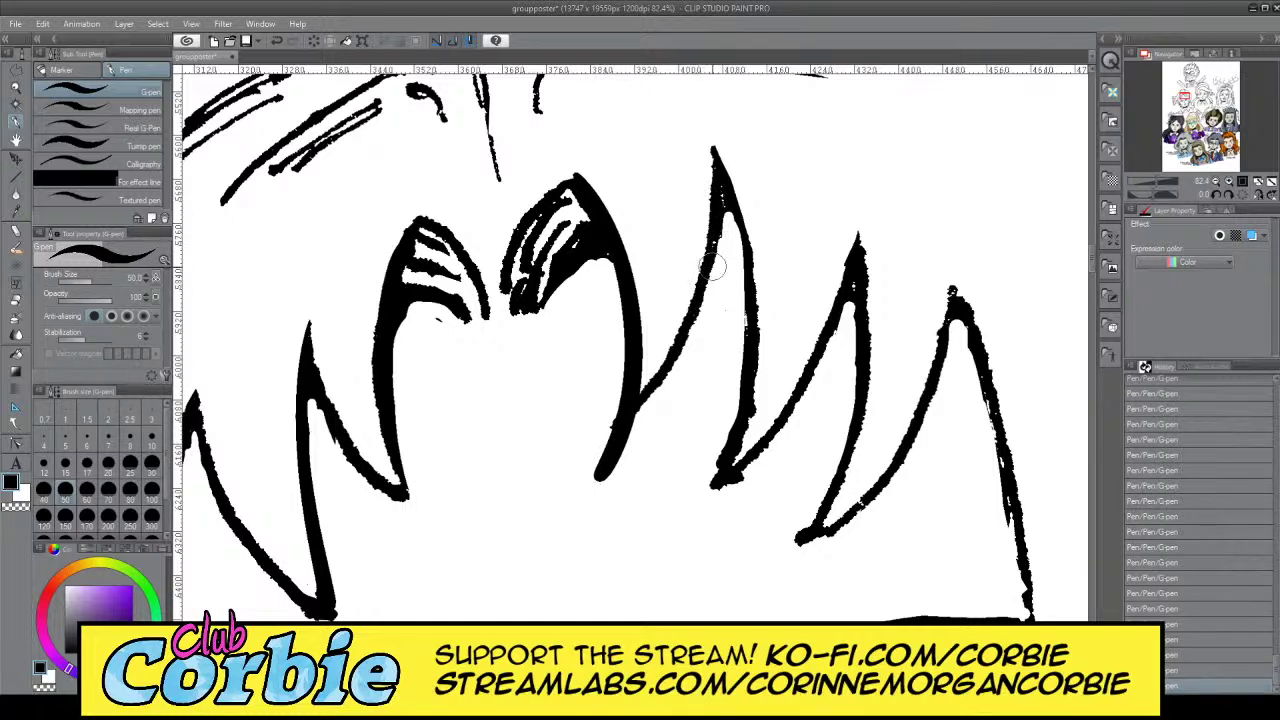
Draw a black curve from the lengthened lock's lower tip up to the outer edge of the tallest bang strand
mouse_move(731, 224)
mouse_down()
mouse_move(689, 406)
mouse_move(637, 460)
mouse_up()
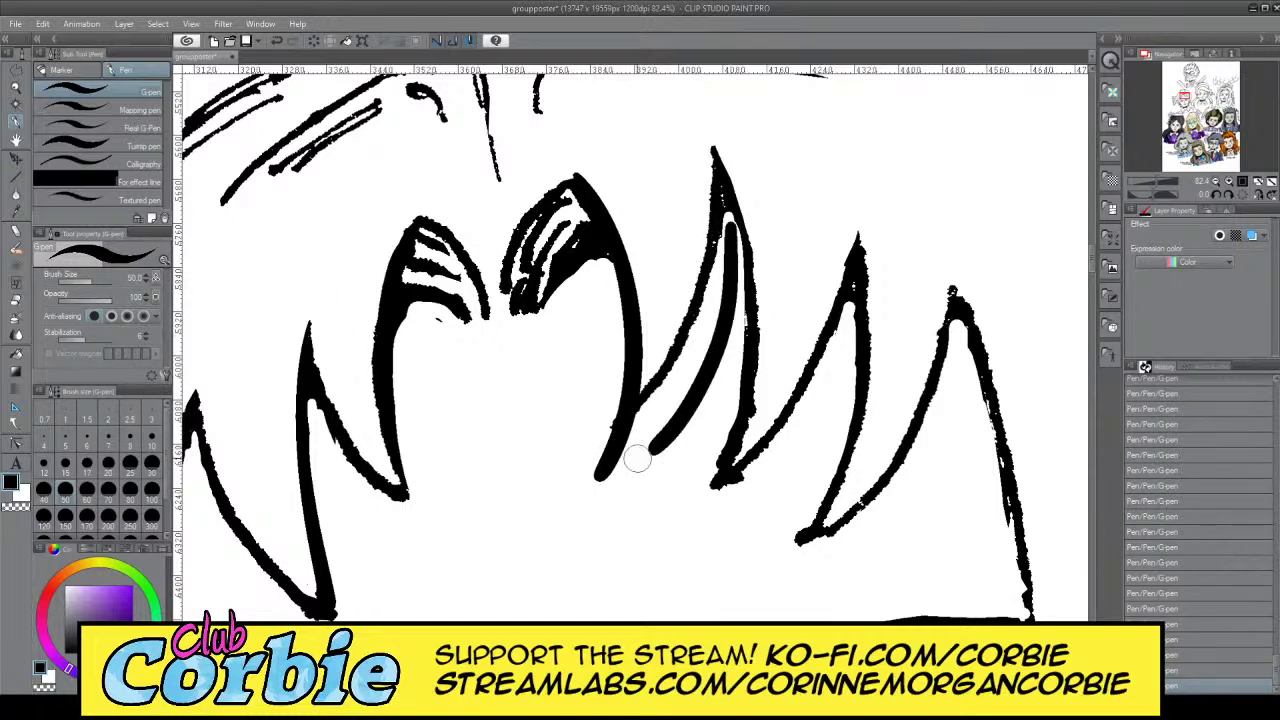
key(ctrl+z)
mouse_move(733, 205)
mouse_down()
mouse_move(615, 468)
mouse_move(704, 350)
mouse_up()
key(ctrl+z)
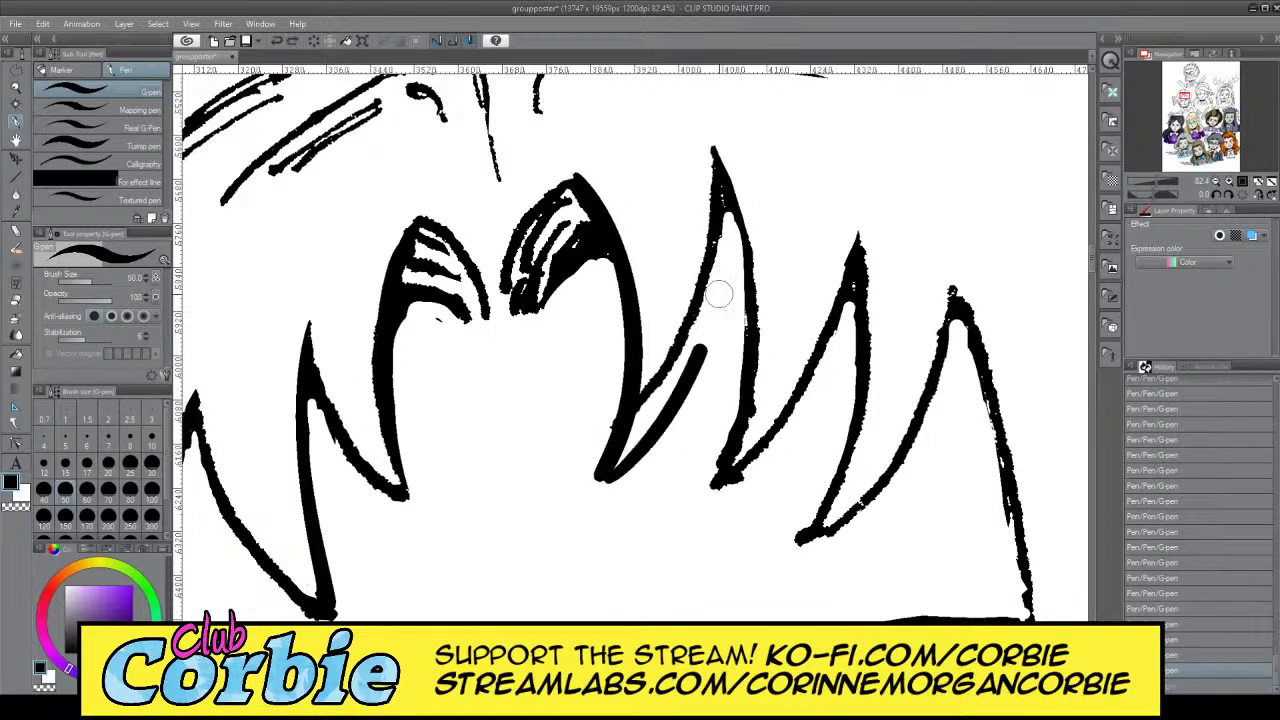
drag(719, 294, 733, 232)
key(ctrl+z)
mouse_move(606, 477)
mouse_down()
mouse_move(714, 330)
mouse_move(746, 220)
mouse_up()
Paint out the tallest strand's old inner edge and peak in white so the bang follows the new curve
key(x)
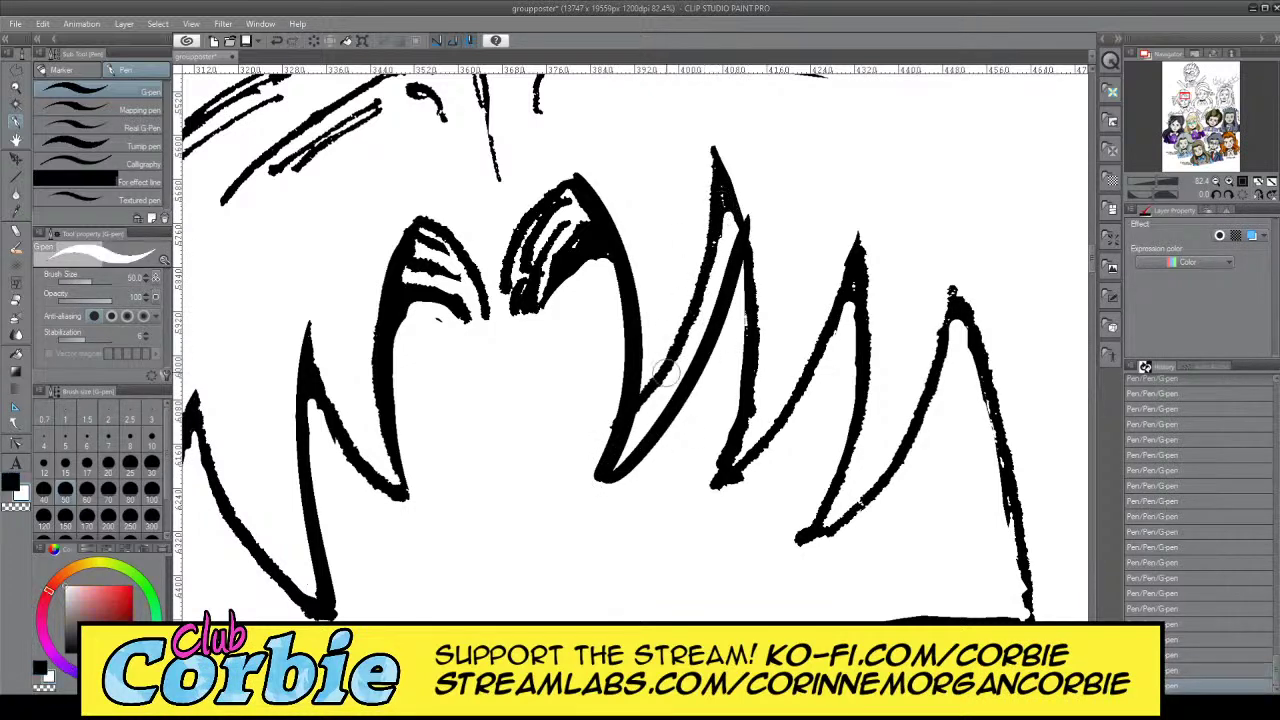
drag(647, 410, 689, 269)
drag(659, 389, 711, 232)
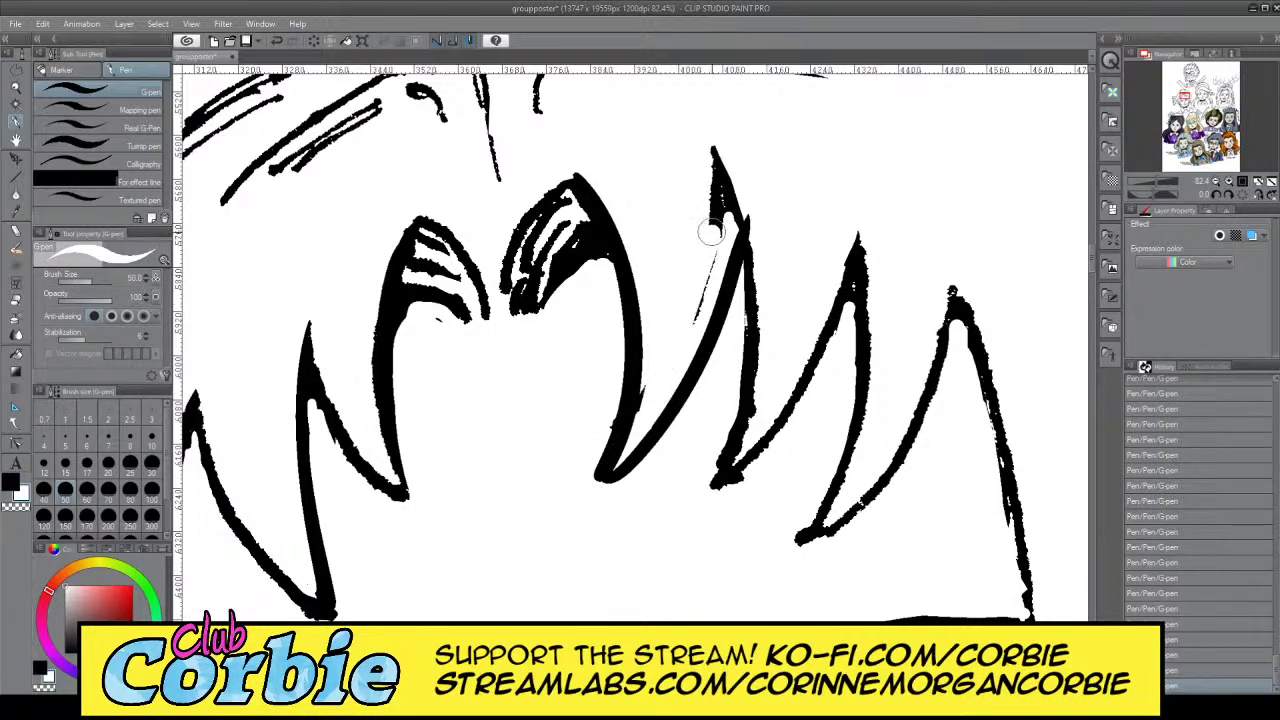
mouse_move(687, 321)
mouse_down()
mouse_move(725, 195)
mouse_move(723, 226)
mouse_up()
mouse_move(723, 133)
mouse_down()
mouse_move(707, 231)
mouse_move(738, 153)
mouse_move(710, 240)
mouse_move(735, 172)
mouse_move(766, 231)
mouse_move(740, 194)
mouse_move(754, 248)
mouse_move(752, 192)
mouse_up()
key(ctrl+z)
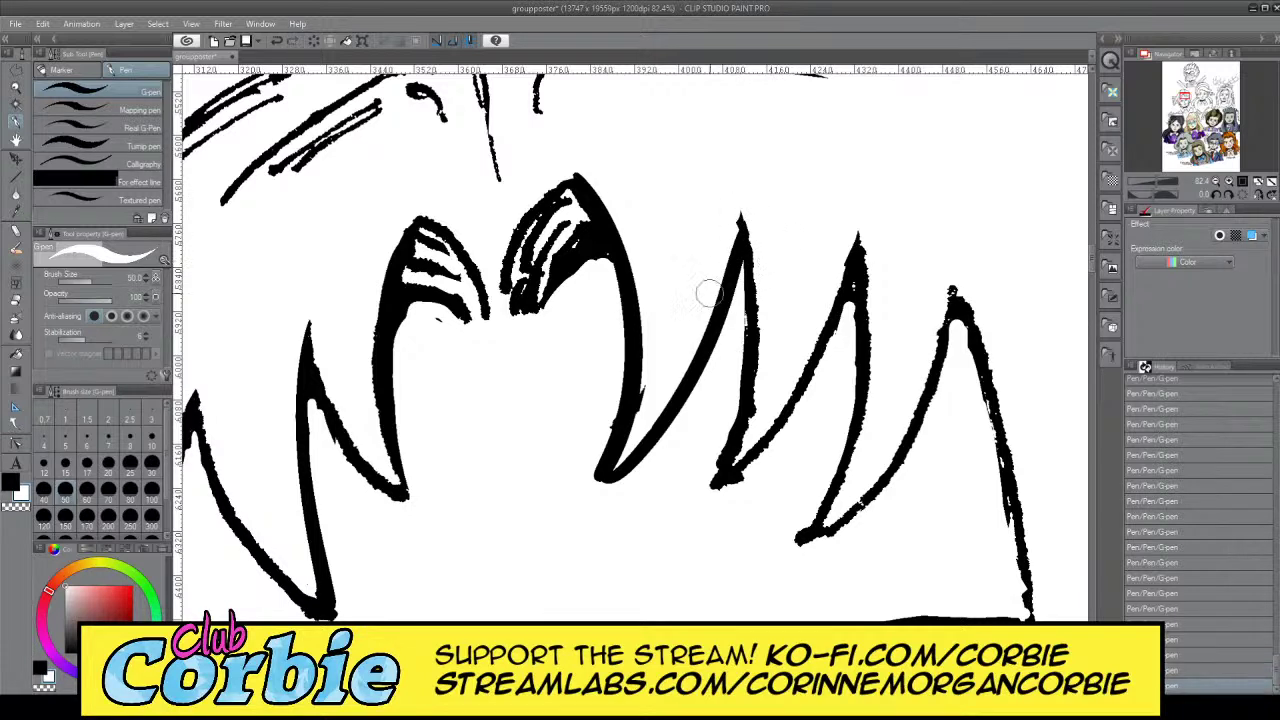
Redraw the slanted edge from the first peak left of the parting down to its lower tip as a heavier black curve
key(x)
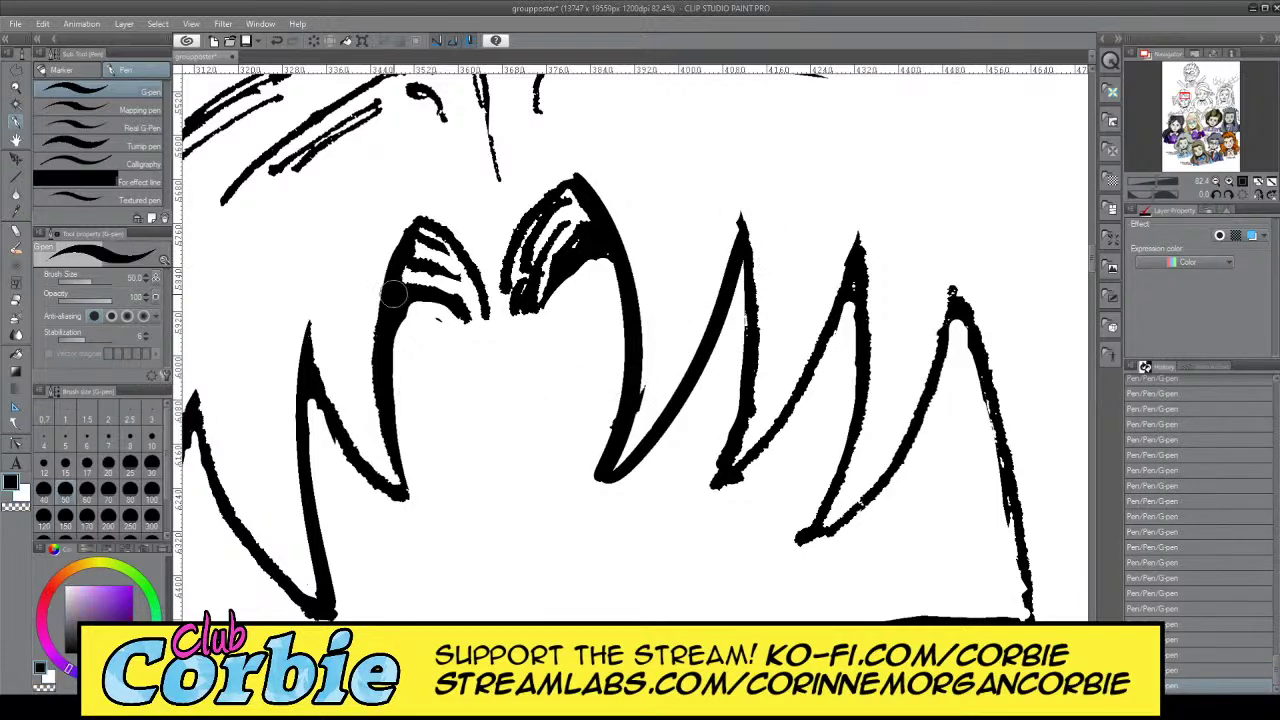
drag(395, 293, 431, 505)
key(ctrl+z)
mouse_move(396, 296)
mouse_down()
mouse_move(382, 338)
mouse_move(409, 523)
mouse_up()
key(ctrl+z)
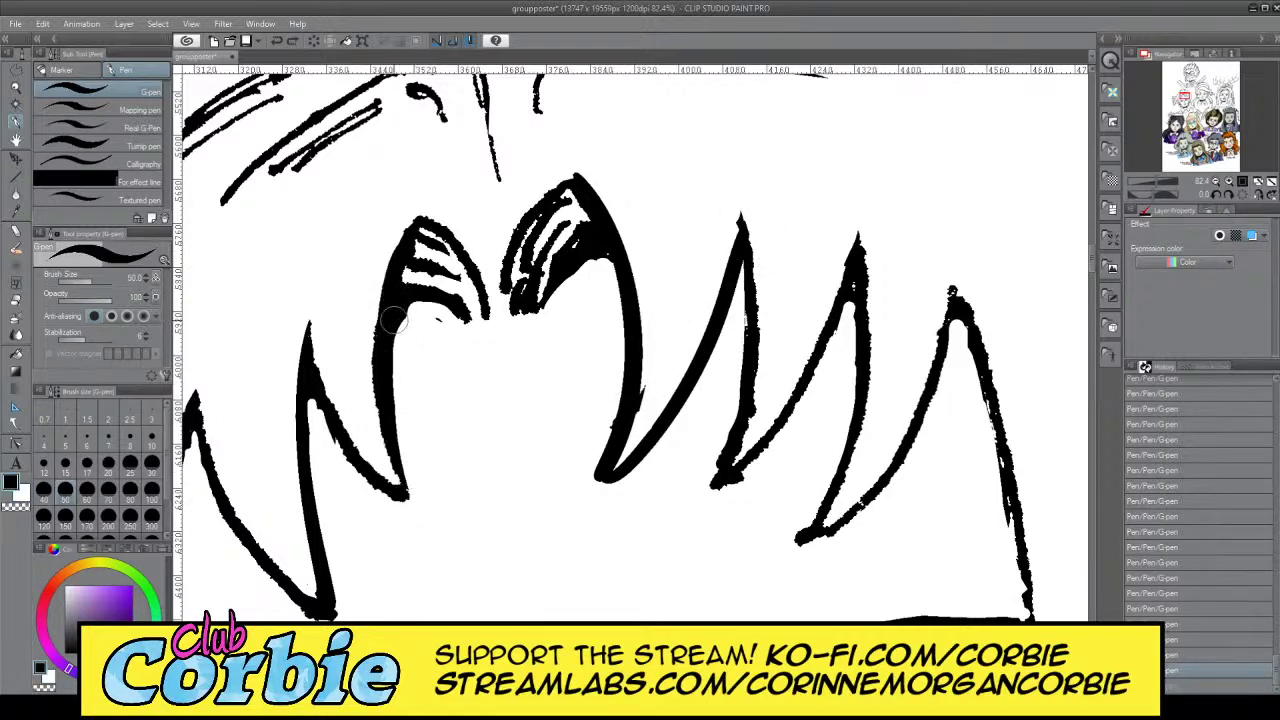
drag(396, 318, 424, 513)
key(ctrl+z)
drag(395, 312, 410, 498)
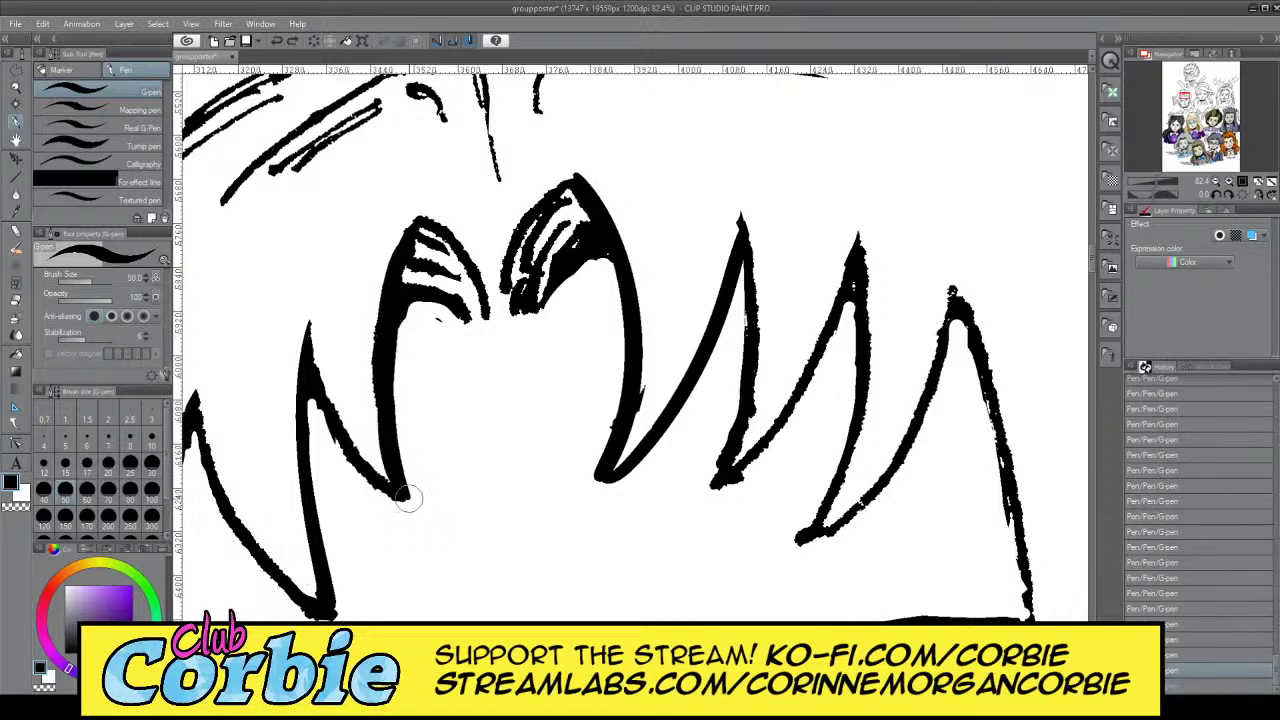
drag(308, 323, 398, 498)
key(ctrl+z)
drag(307, 324, 404, 496)
key(x)
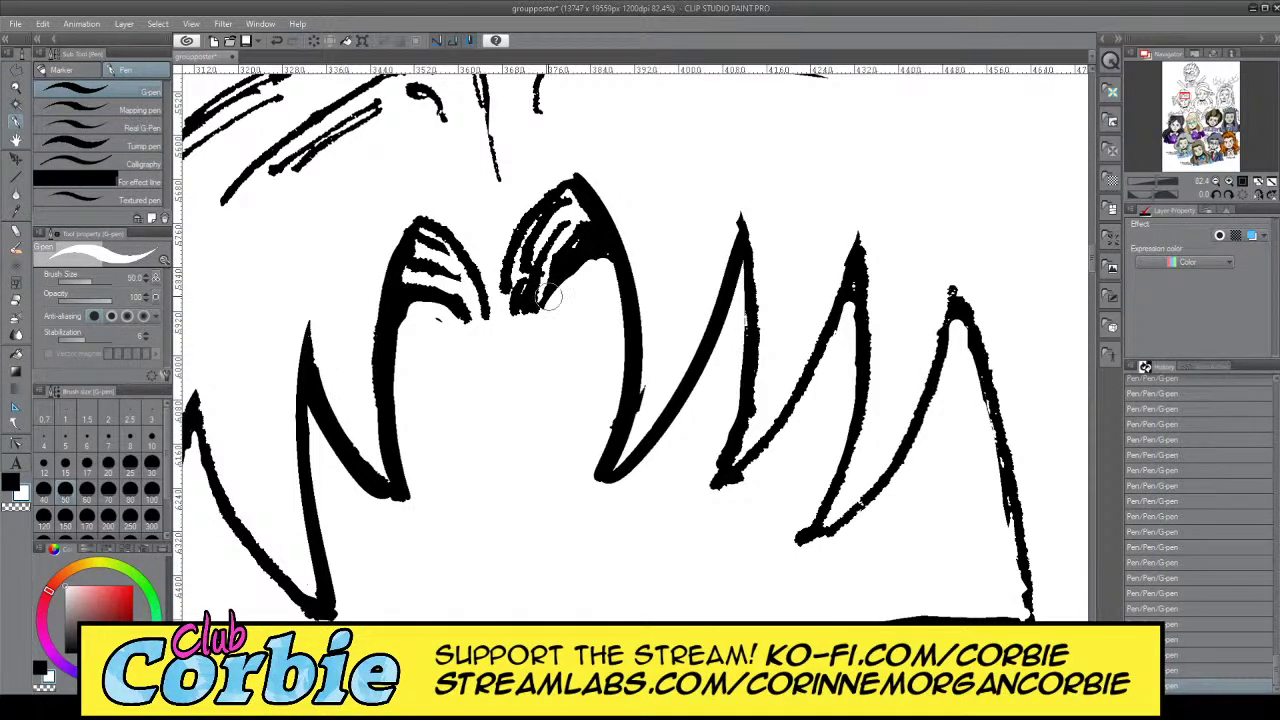
Redraw in black the curve rising from the lower tip right of the parting to the next strand's peak
key(x)
mouse_move(617, 464)
mouse_down()
mouse_move(709, 305)
mouse_move(737, 220)
mouse_up()
key(ctrl+z)
mouse_move(615, 462)
mouse_down()
mouse_move(740, 250)
mouse_move(741, 191)
mouse_up()
key(x)
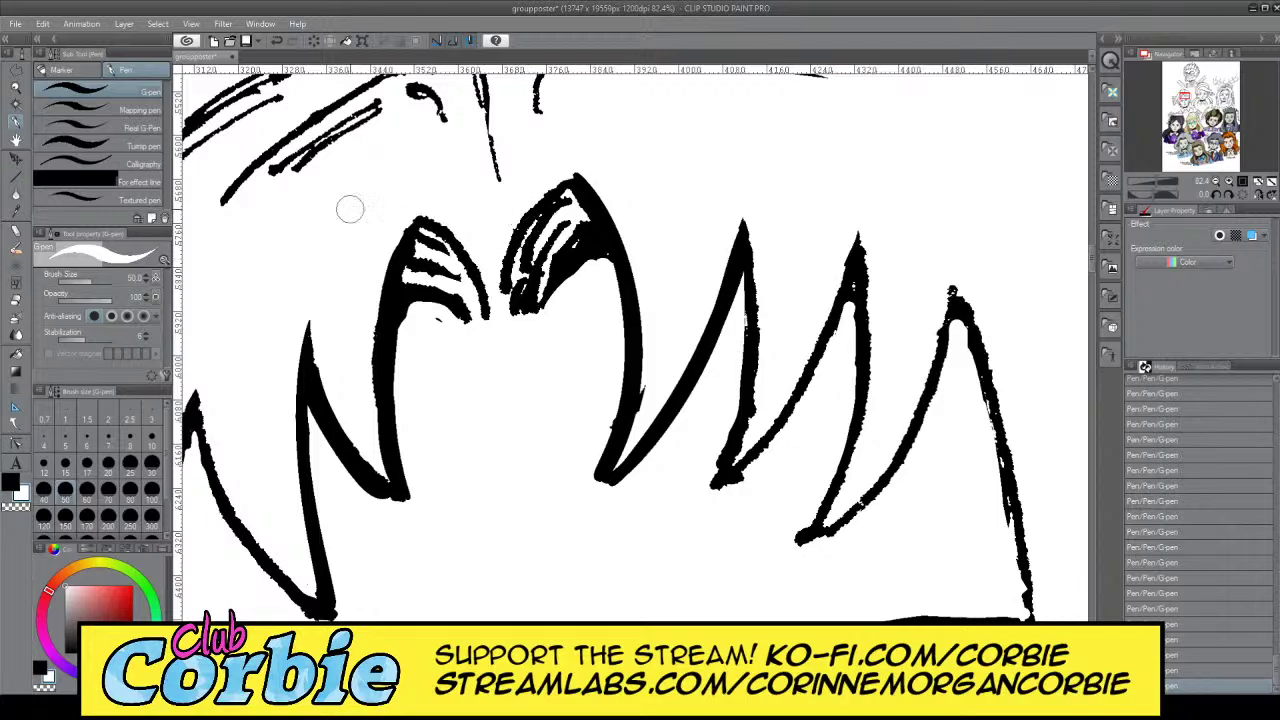
Redraw the slanted edge from the second peak left of the parting down to its lower tip as a smooth, thick black curve
click(17, 88)
scroll(463, 255, down, 3)
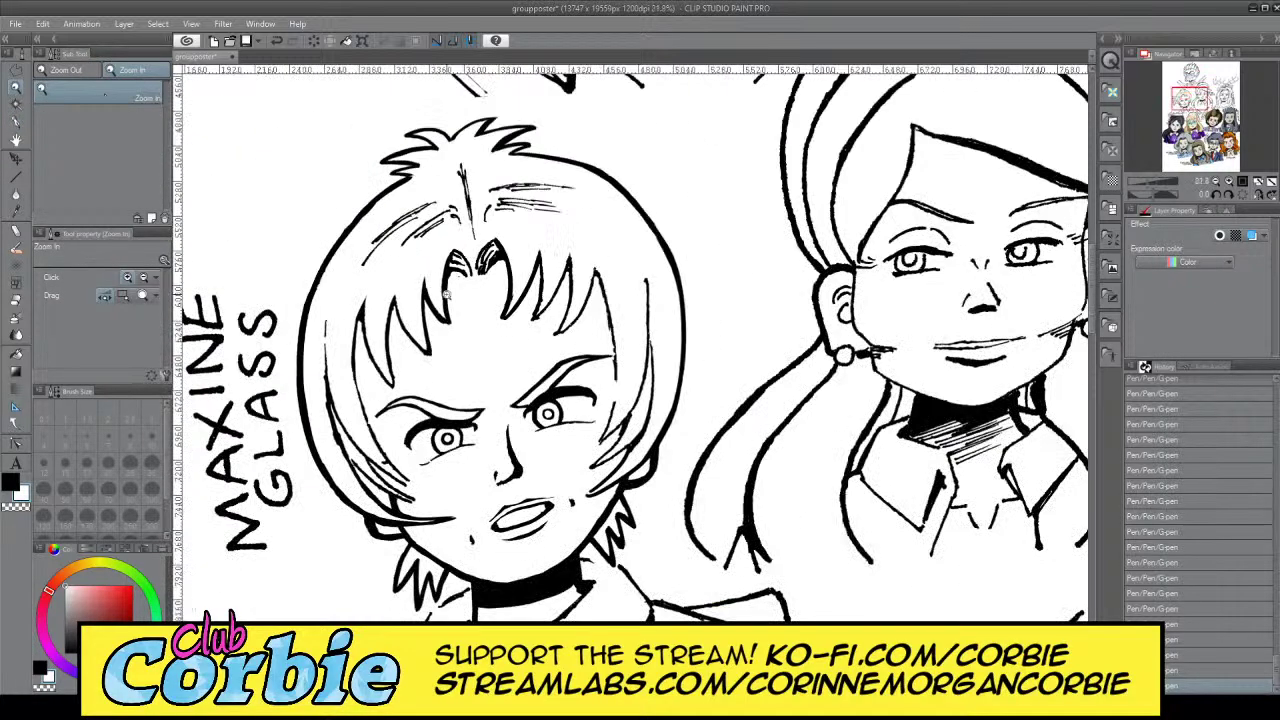
scroll(398, 318, up, 5)
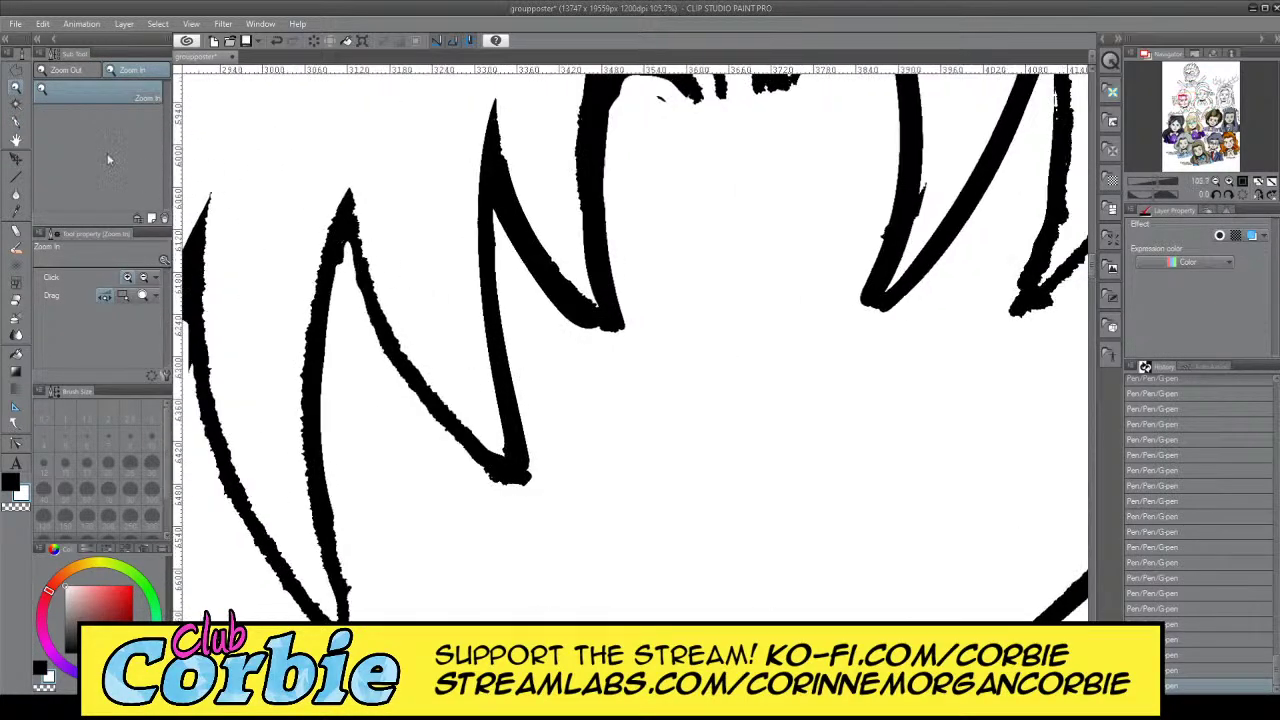
click(17, 122)
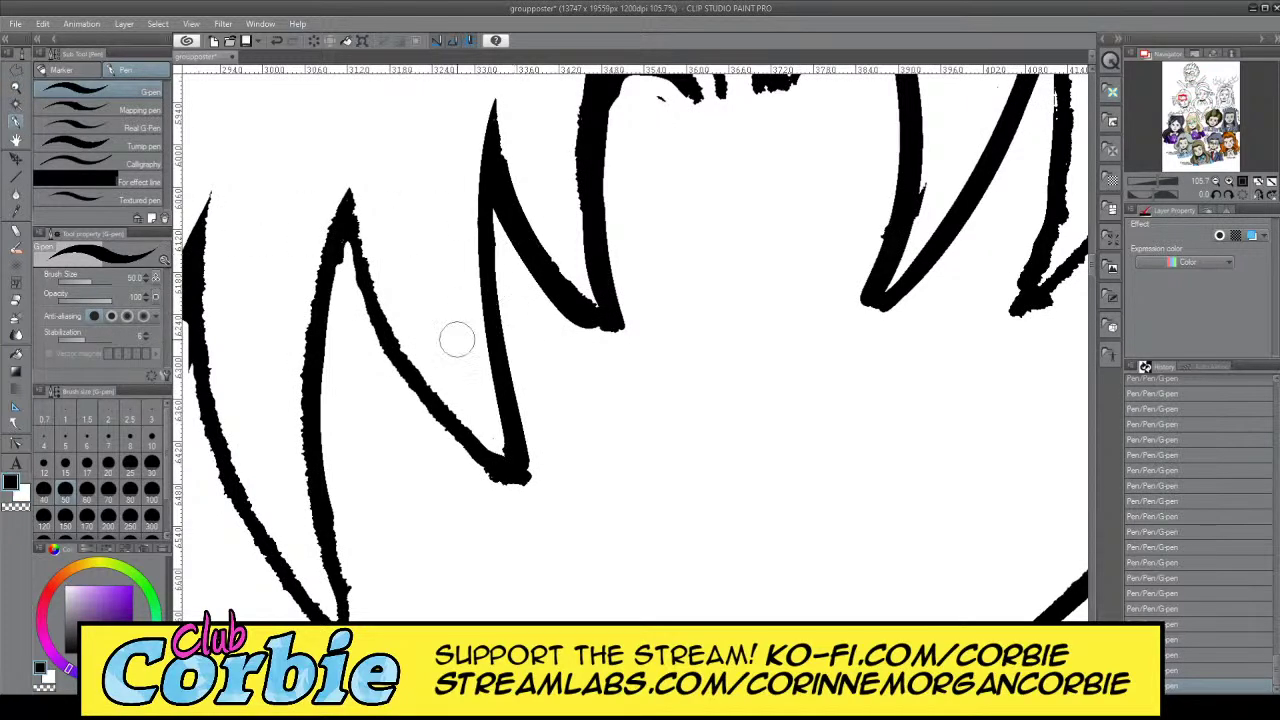
mouse_move(353, 215)
mouse_down()
mouse_move(443, 410)
mouse_move(496, 449)
mouse_up()
key(ctrl+z)
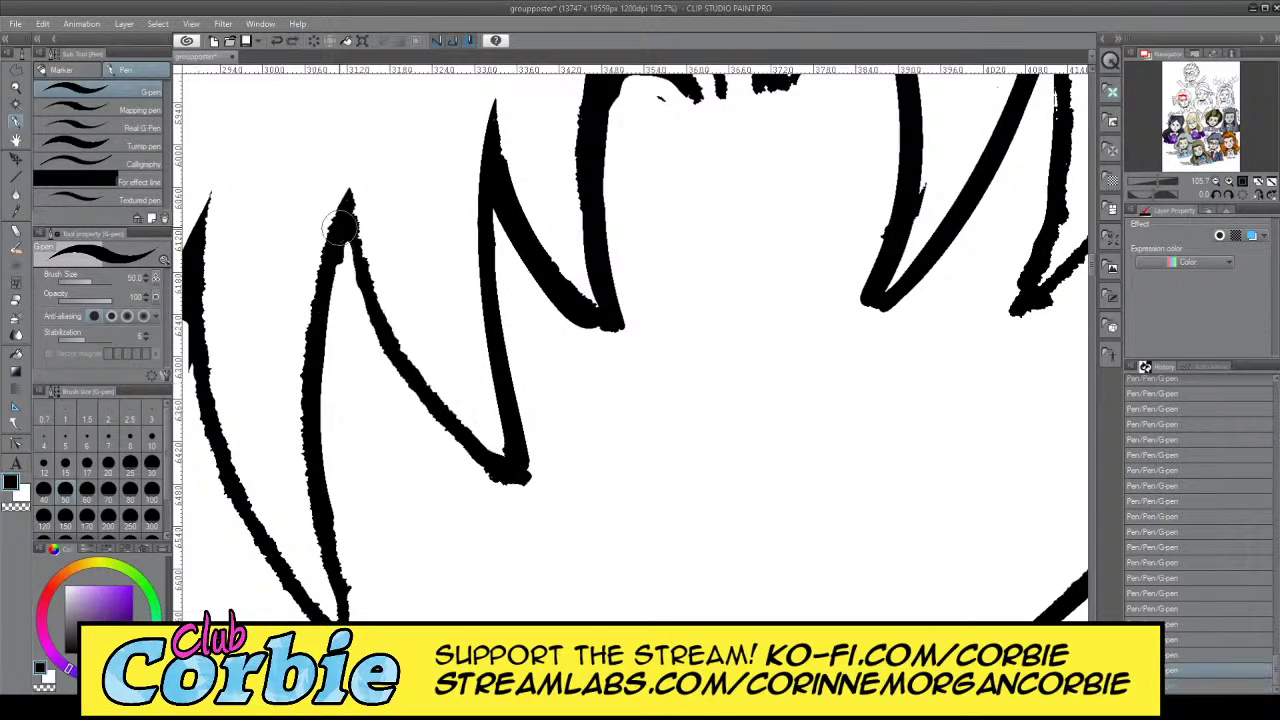
mouse_move(344, 226)
mouse_down()
mouse_move(410, 405)
mouse_move(490, 475)
mouse_up()
key(ctrl+z)
drag(350, 205, 508, 480)
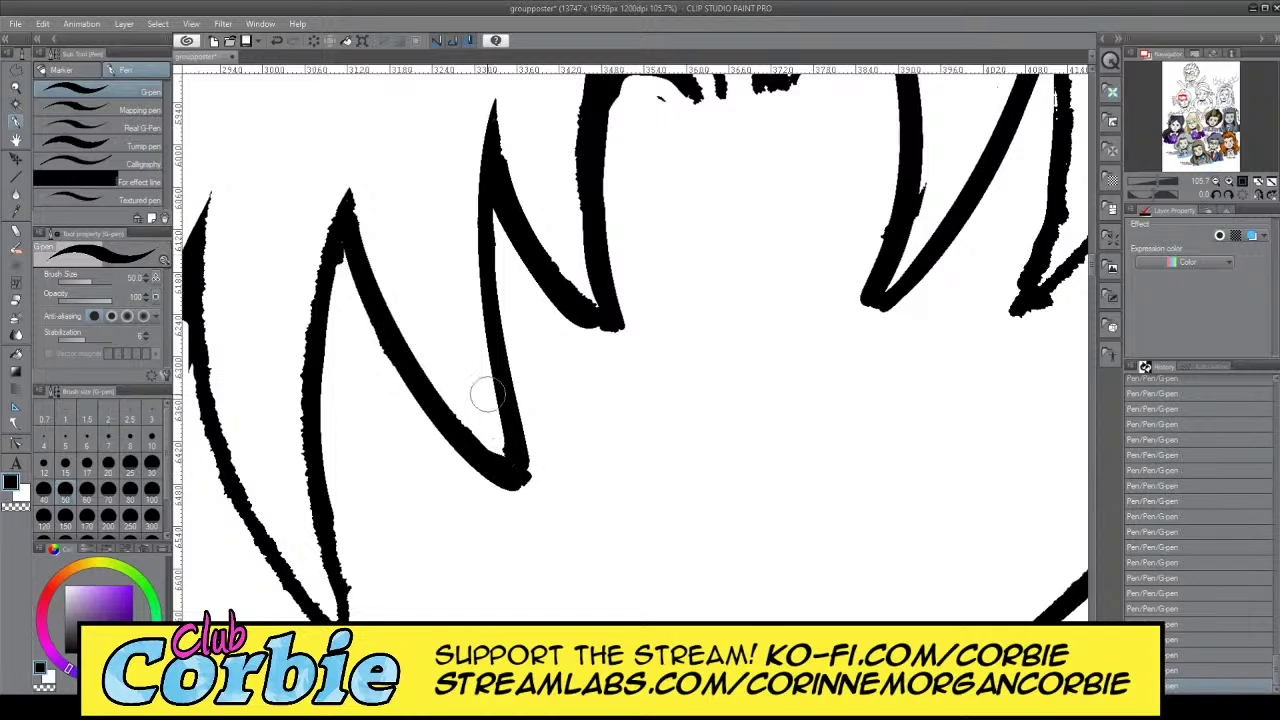
Thicken the steep edge of that same lock in black and extend its lower tip into a fuller point
mouse_move(485, 137)
mouse_down()
mouse_move(496, 383)
mouse_move(537, 486)
mouse_up()
key(ctrl+z)
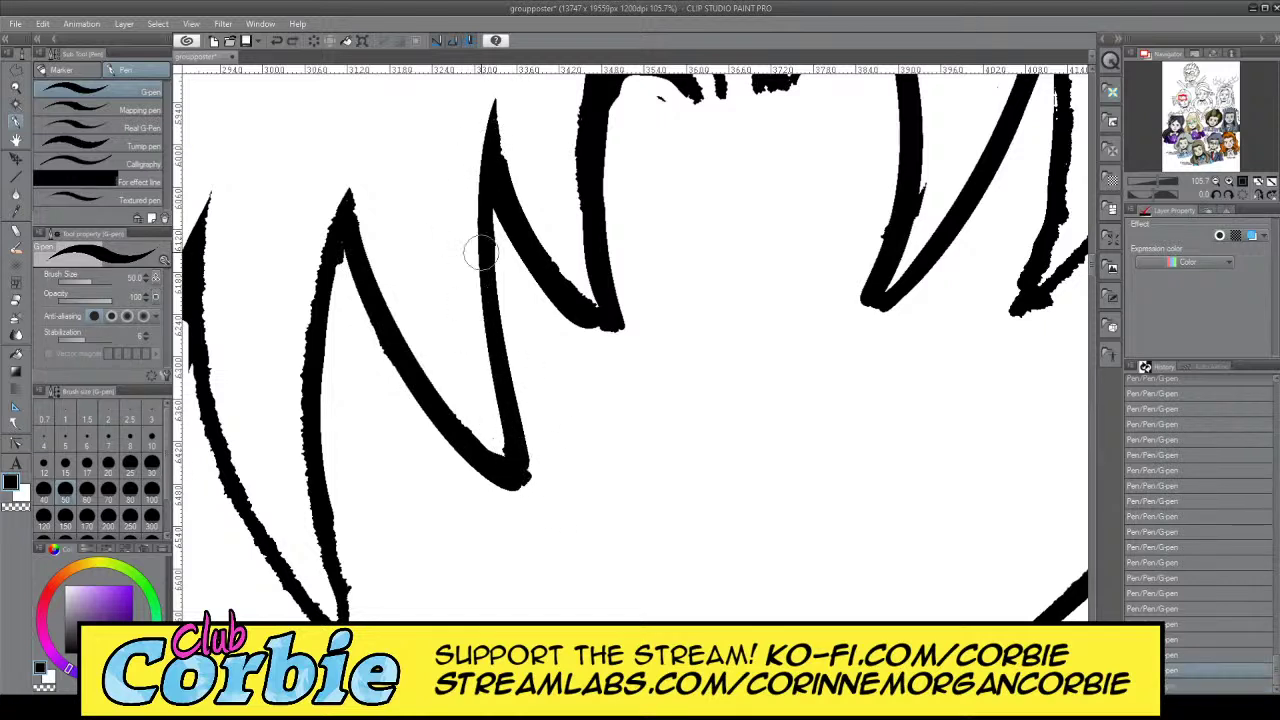
mouse_move(490, 140)
mouse_down()
mouse_move(500, 408)
mouse_move(535, 485)
mouse_move(496, 205)
mouse_move(537, 484)
mouse_up()
key(ctrl+z)
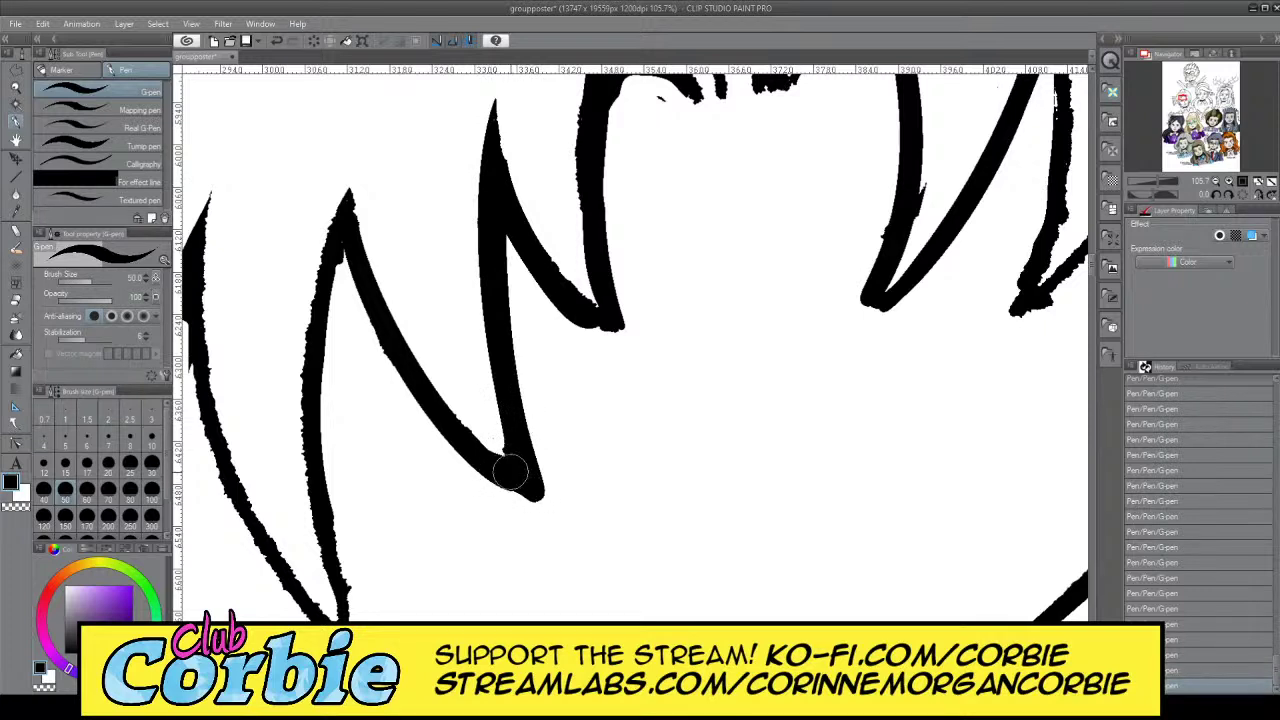
key(ctrl+z)
drag(495, 456, 538, 498)
key(ctrl+z)
drag(487, 465, 530, 489)
Sharpen the inner corner above the lock's lower tip in white with brush size 25
key(x)
mouse_move(480, 411)
mouse_down()
mouse_move(515, 463)
mouse_move(467, 403)
mouse_move(507, 457)
mouse_move(477, 342)
mouse_up()
key(ctrl+z)
key(ctrl+z)
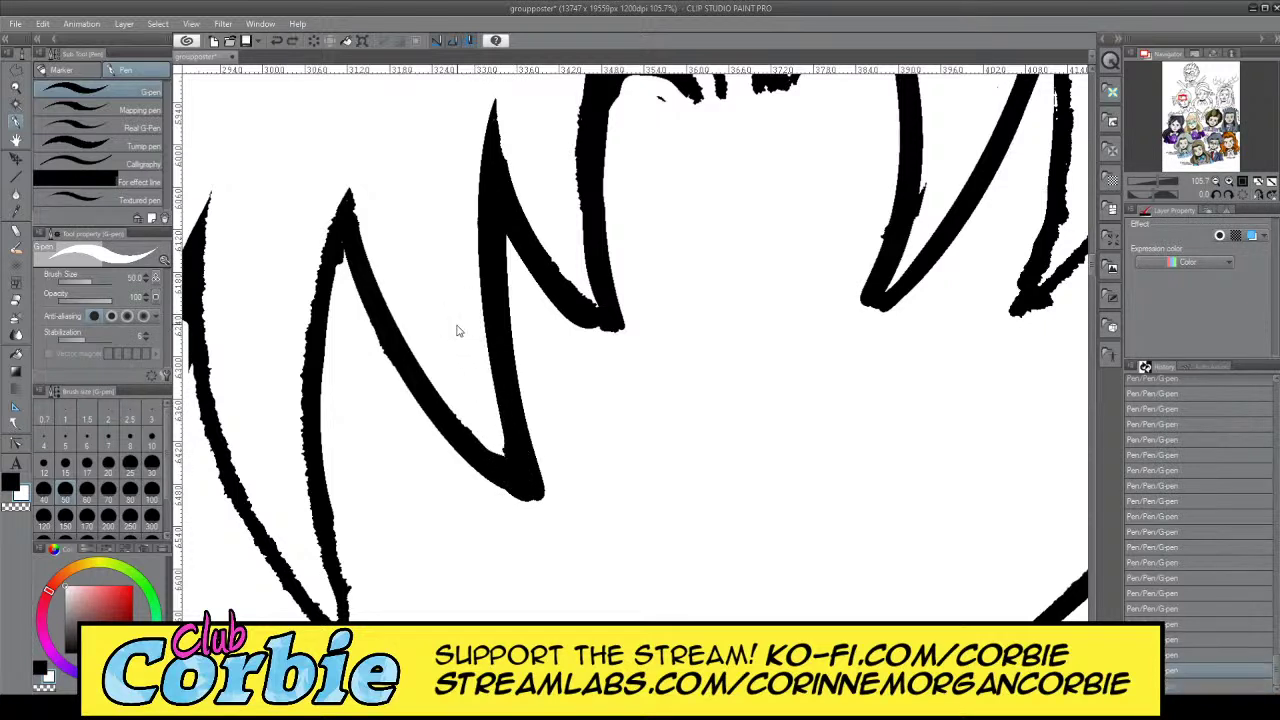
click(130, 463)
mouse_move(489, 423)
mouse_down()
mouse_move(516, 465)
mouse_move(487, 415)
mouse_move(507, 455)
mouse_move(500, 428)
mouse_up()
key(ctrl+z)
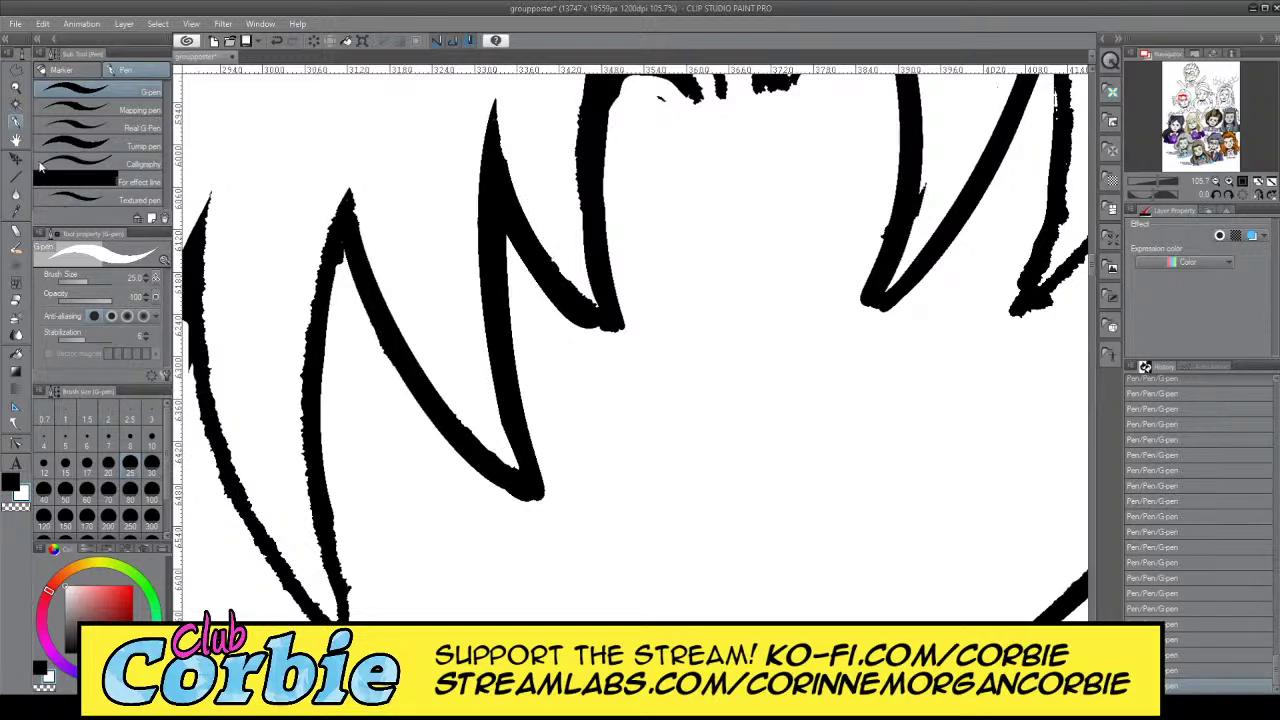
Examine the reshaped left bangs against the whole face and the bangs right of the parting
click(18, 87)
drag(405, 318, 320, 318)
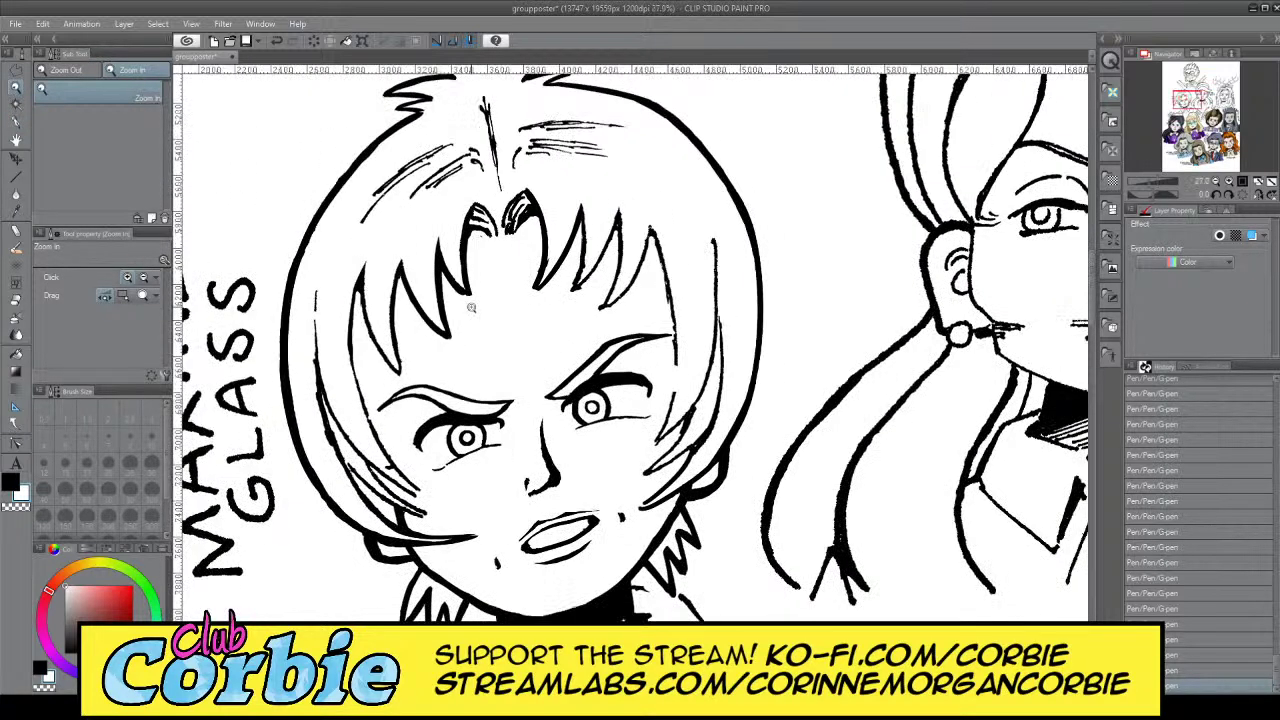
drag(475, 345, 430, 342)
drag(511, 334, 538, 352)
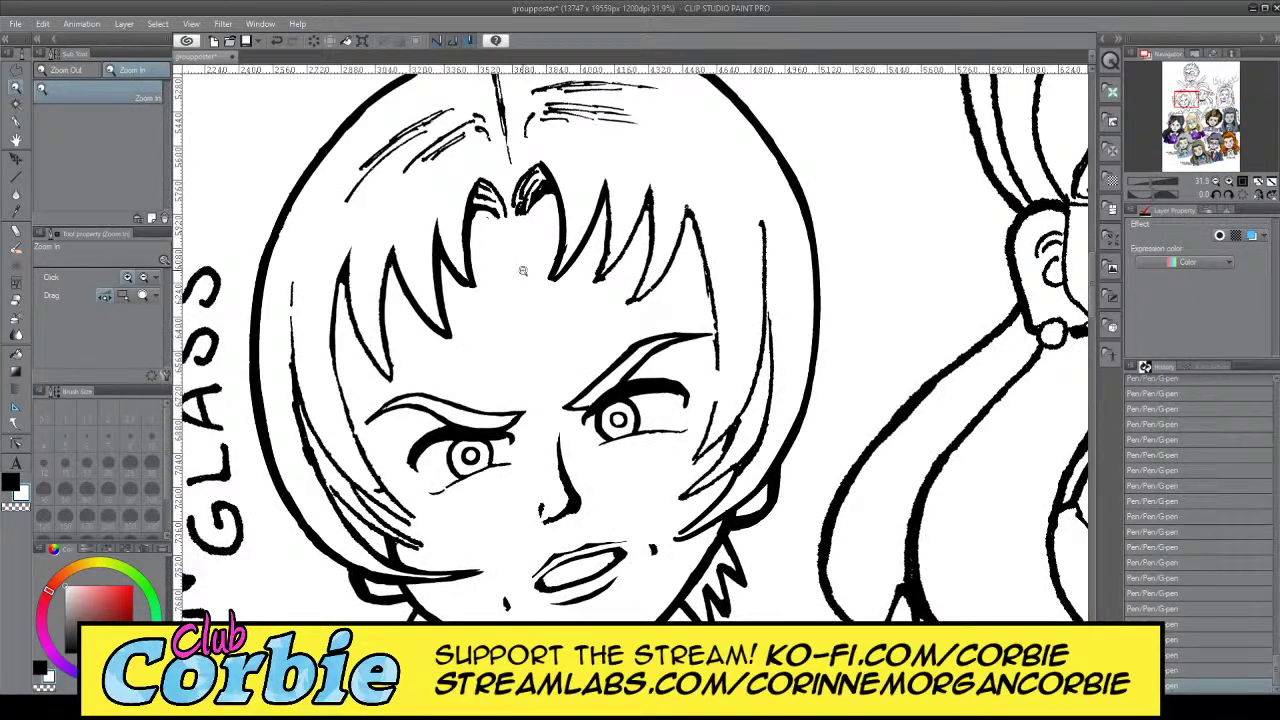
scroll(575, 260, up, 3)
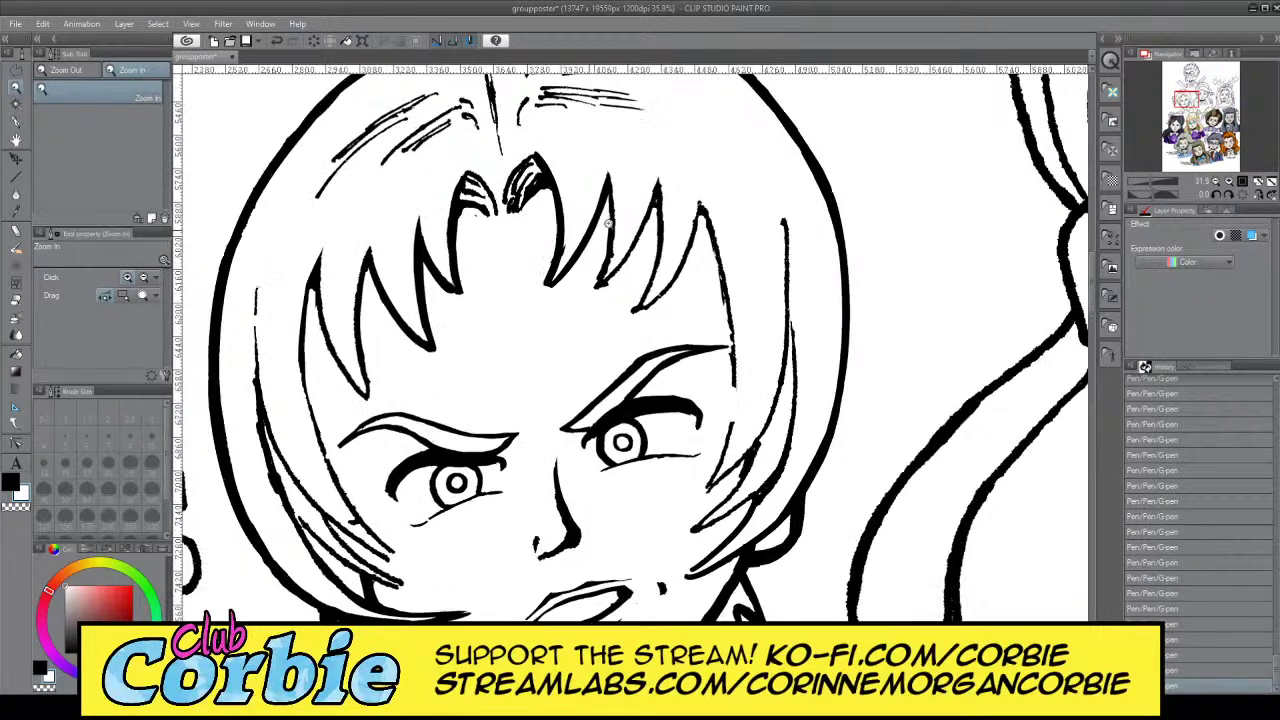
scroll(500, 235, down, 2)
scroll(484, 231, up, 2)
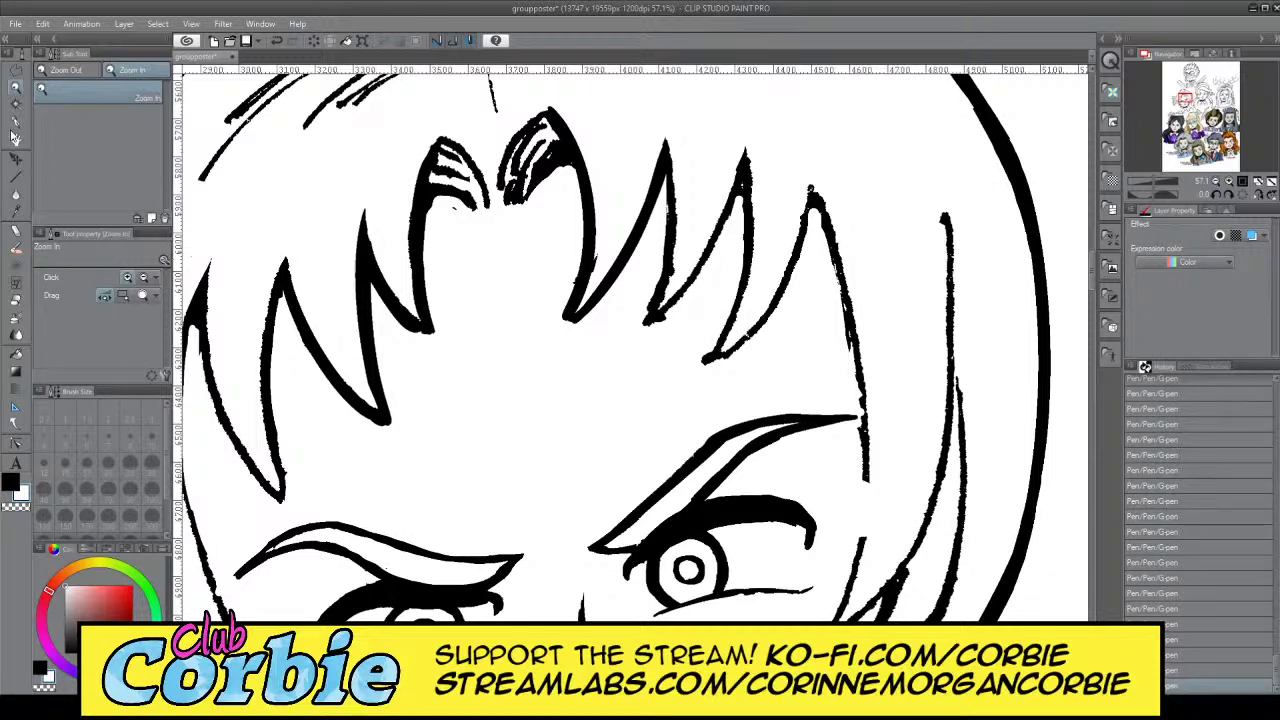
Paint out the V-shaped strand between the first two peaks right of the parting in white with brush size 80
click(15, 122)
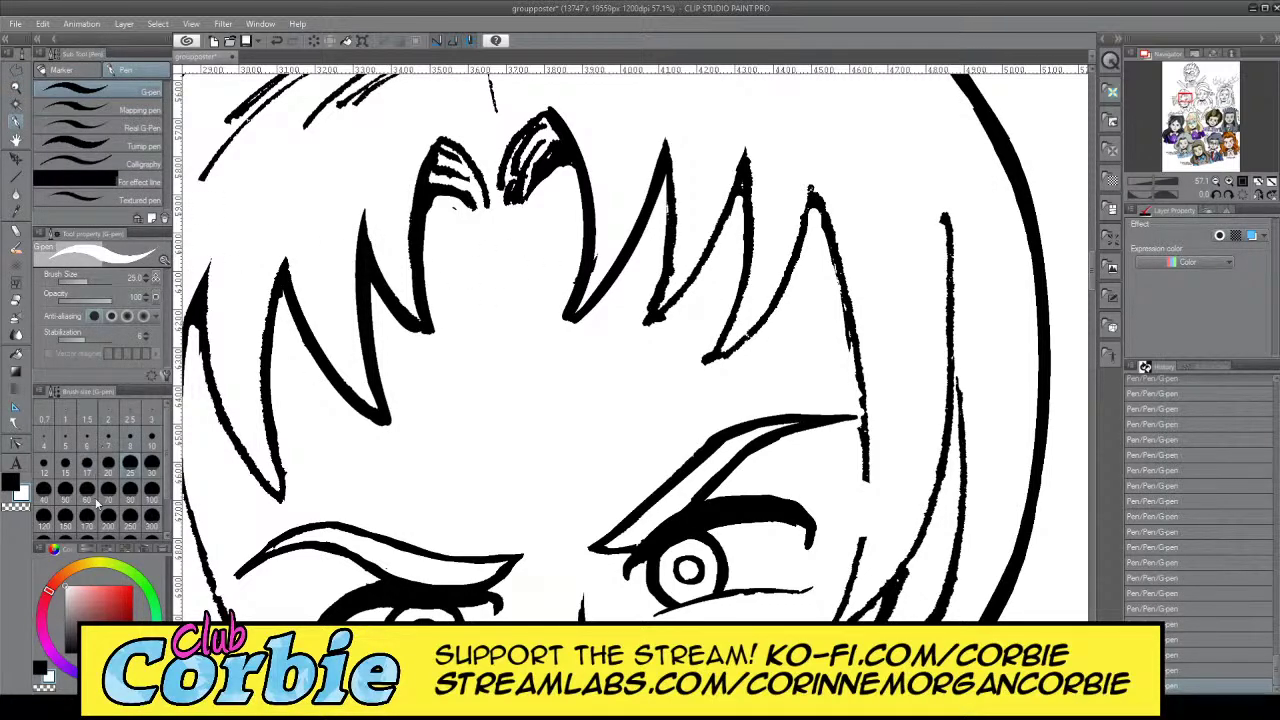
click(130, 505)
drag(679, 177, 663, 273)
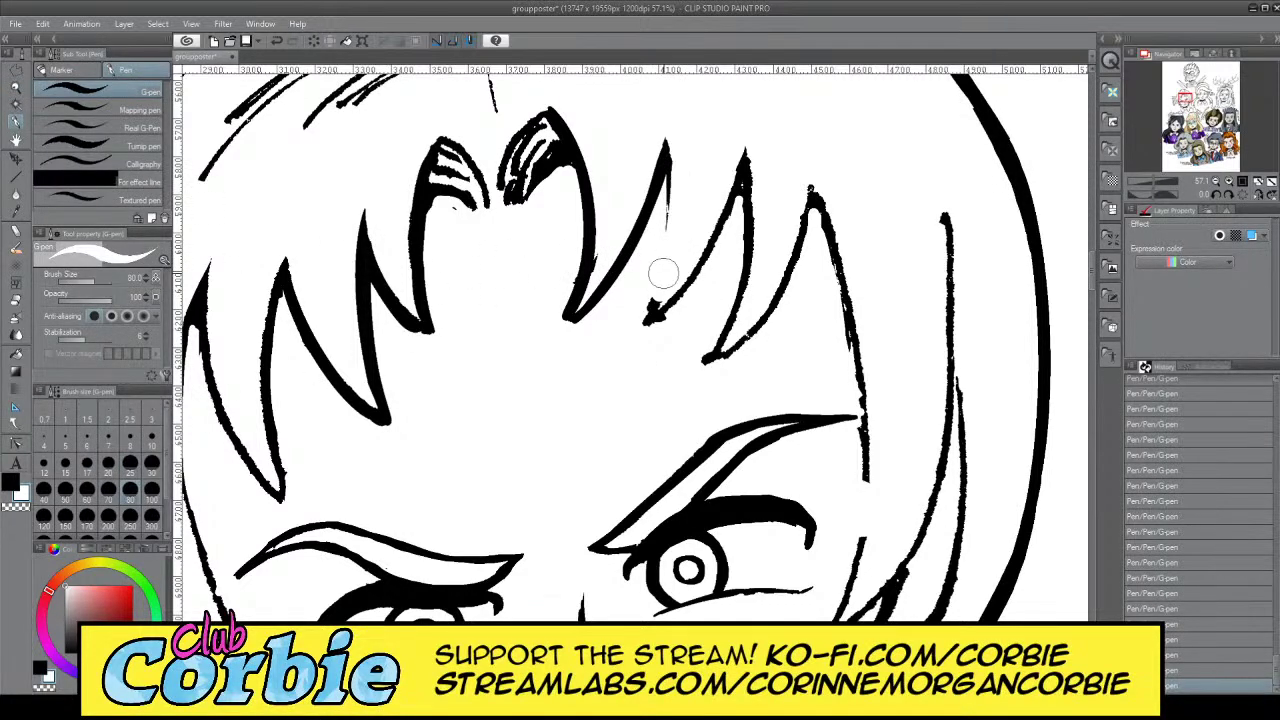
drag(681, 152, 650, 339)
mouse_move(690, 200)
mouse_down()
mouse_move(639, 352)
mouse_move(701, 266)
mouse_move(736, 130)
mouse_move(717, 208)
mouse_up()
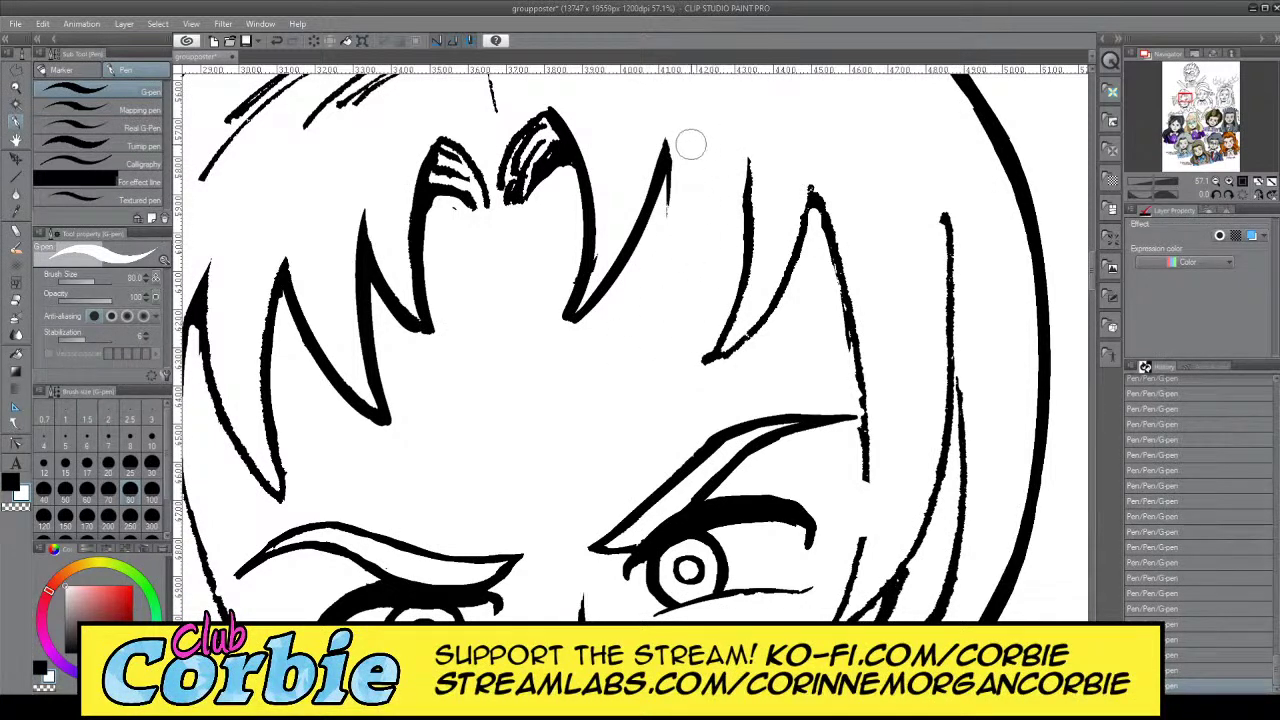
mouse_move(690, 145)
mouse_down()
mouse_move(669, 243)
mouse_move(681, 131)
mouse_up()
Mark a lower tip with a dot and draw a black edge between it and the first right-hand peak using brush size 60
click(150, 490)
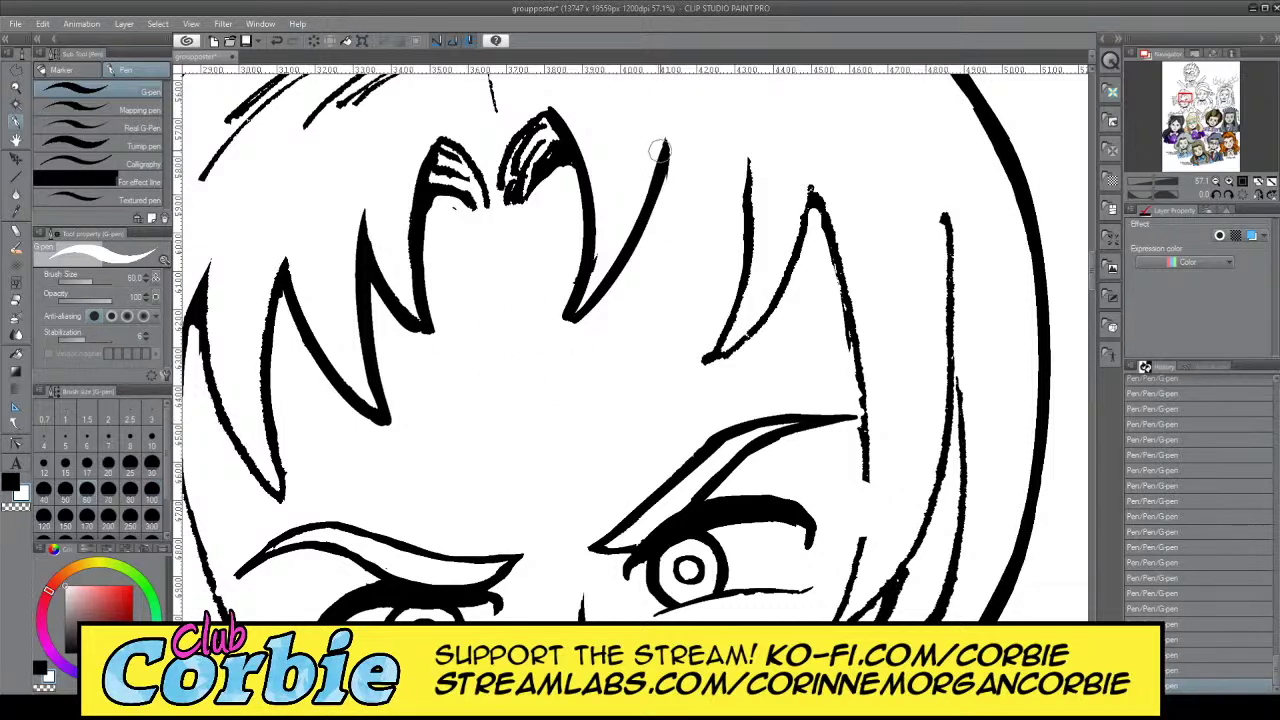
key(ctrl+z)
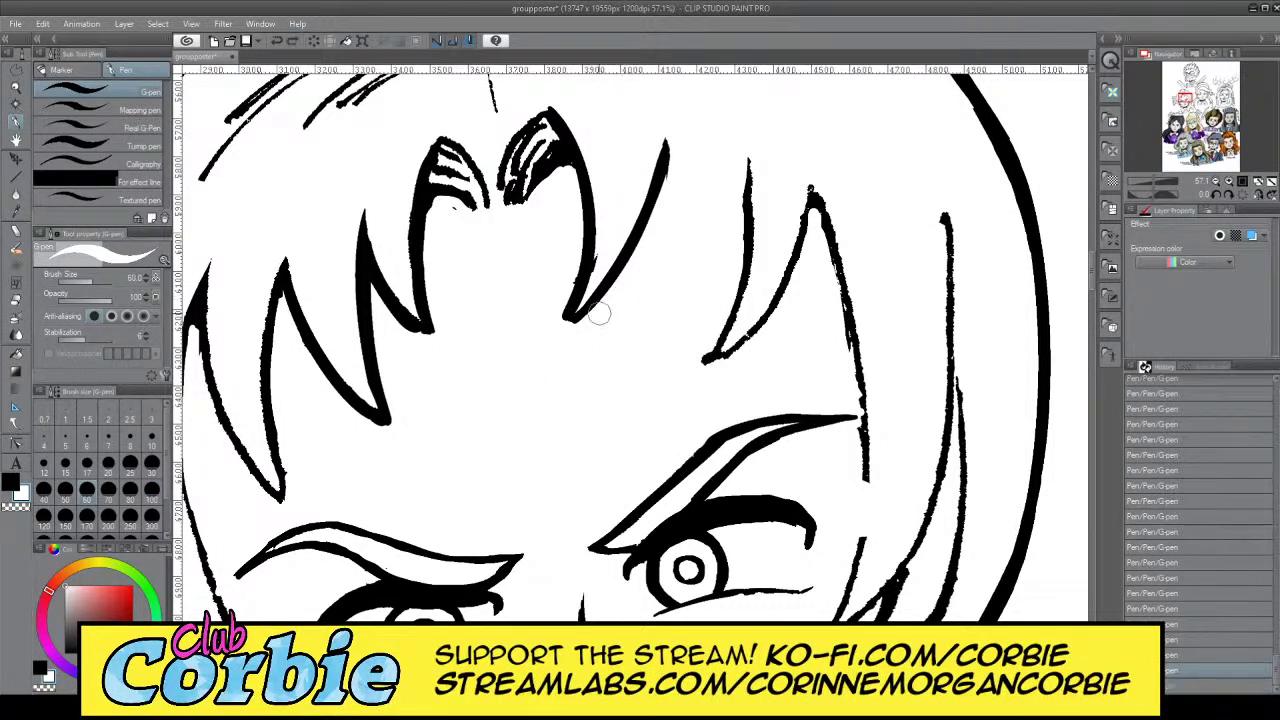
key(c)
drag(670, 152, 620, 372)
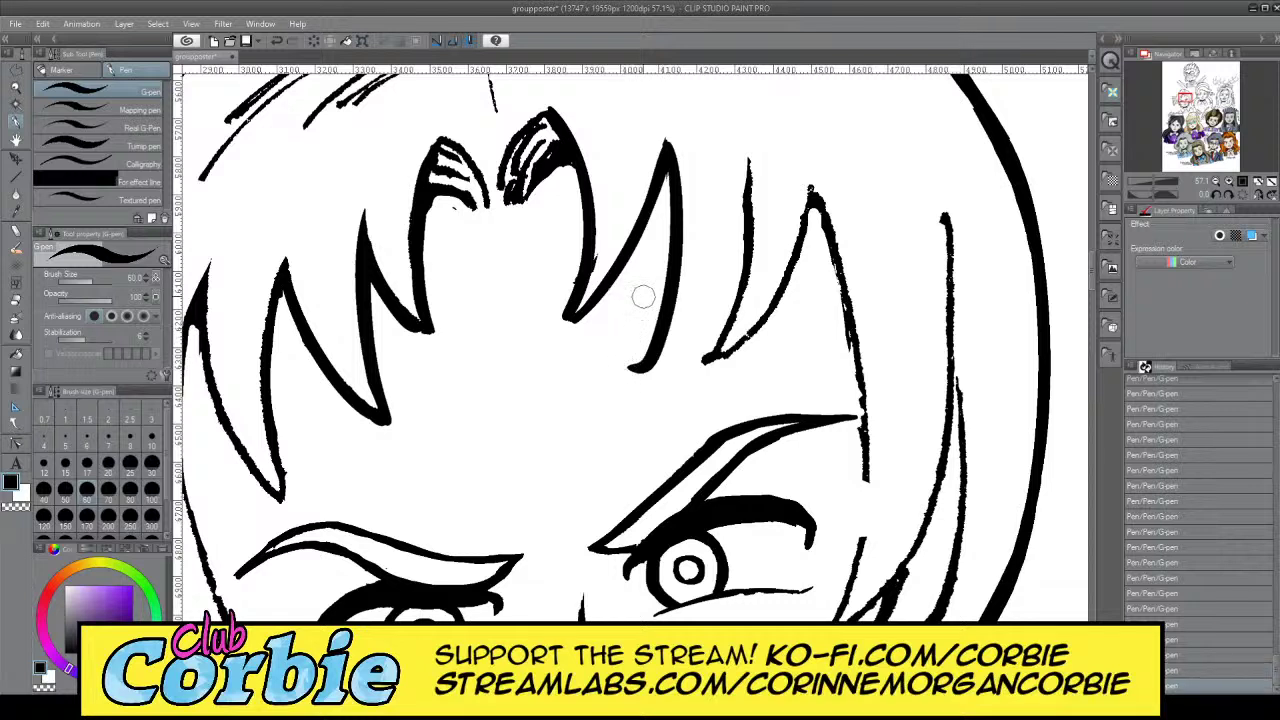
key(ctrl+z)
drag(670, 145, 650, 402)
key(ctrl+z)
drag(668, 145, 616, 398)
key(ctrl+z)
drag(670, 145, 644, 368)
key(ctrl+z)
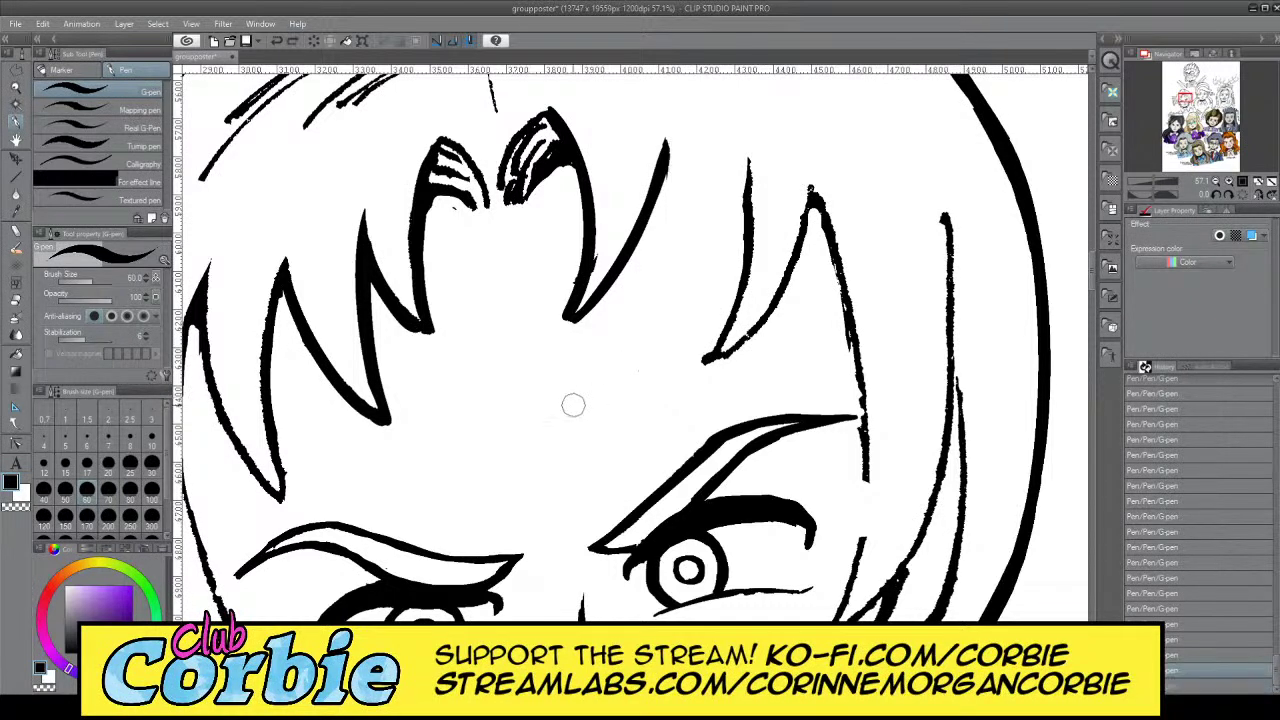
click(628, 386)
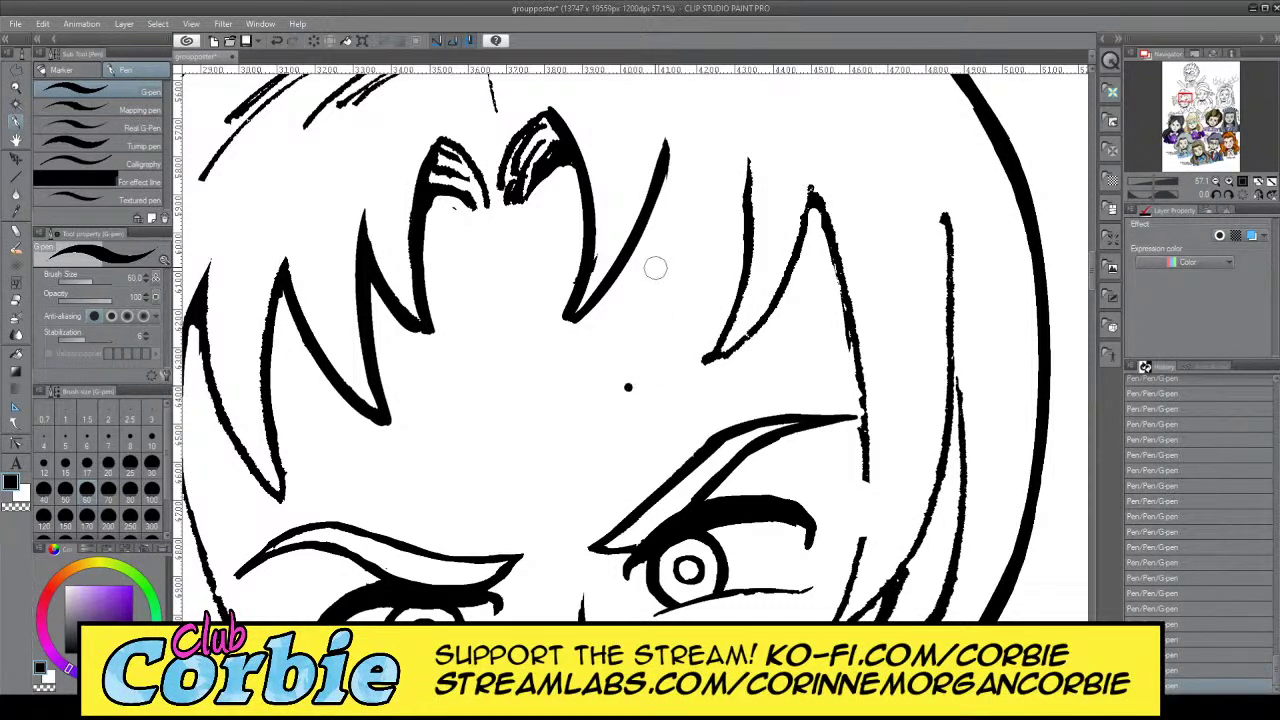
drag(672, 142, 628, 386)
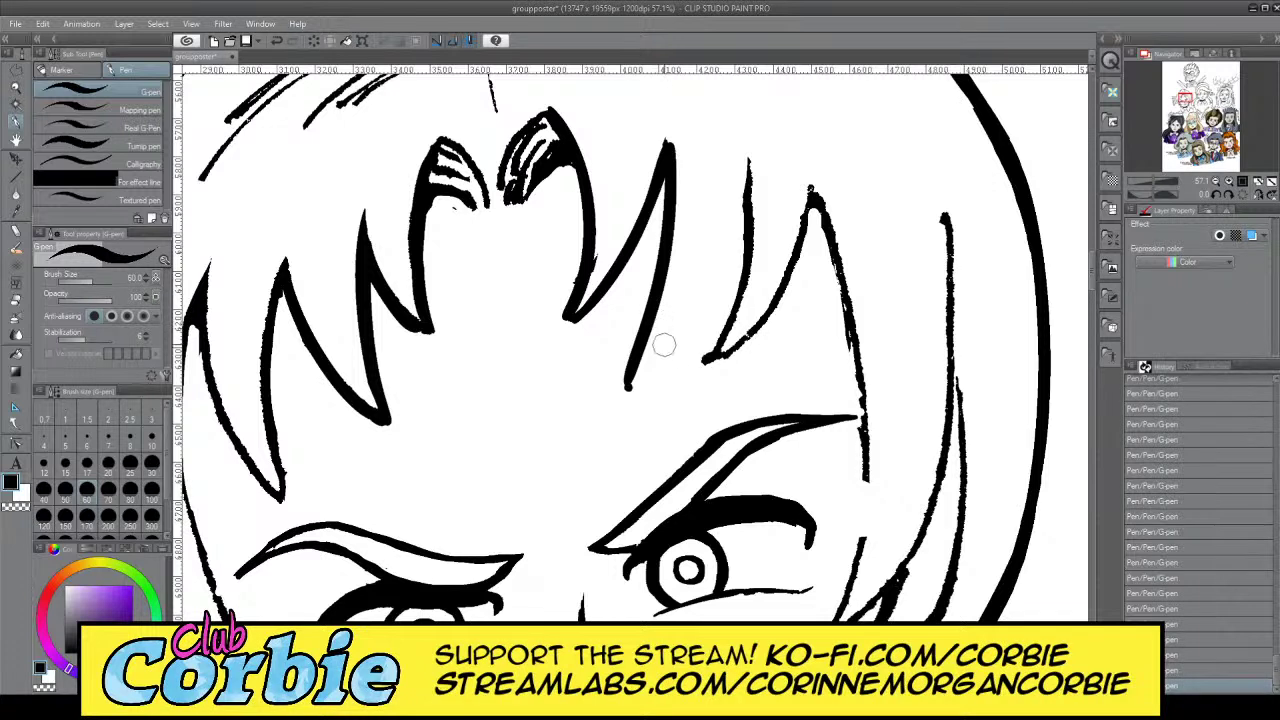
key(ctrl+z)
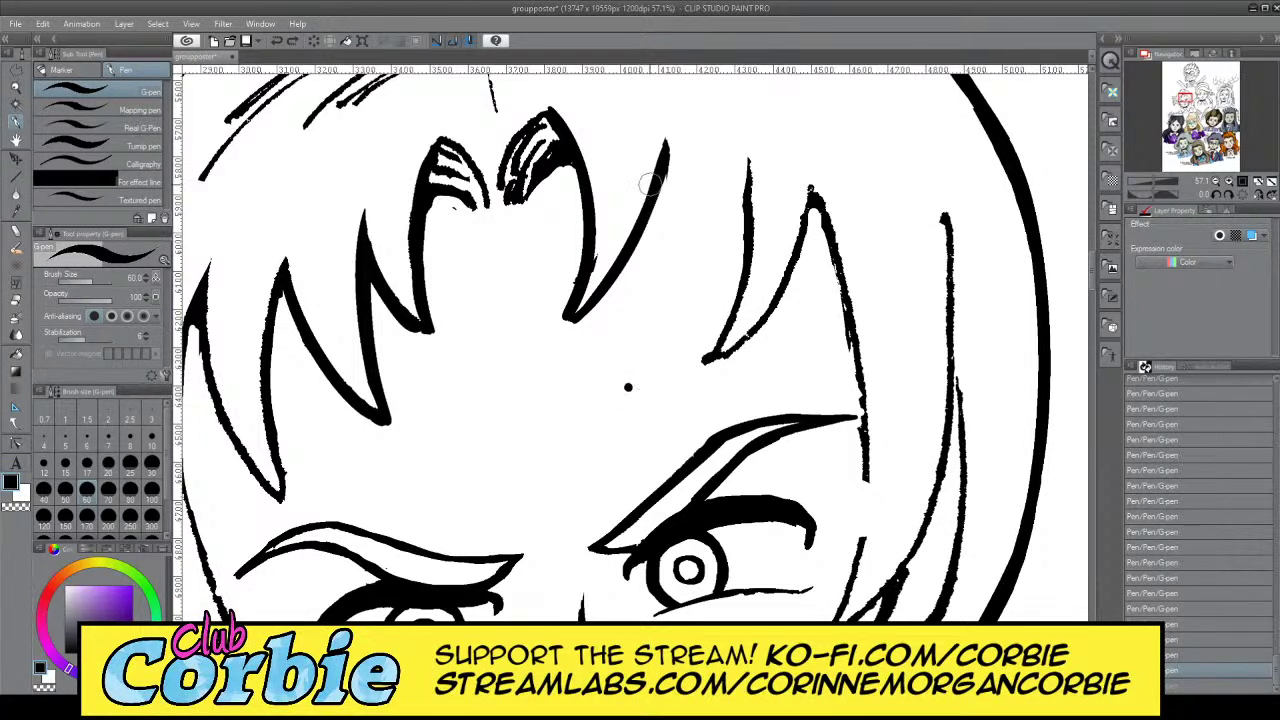
drag(667, 160, 652, 194)
drag(628, 387, 668, 142)
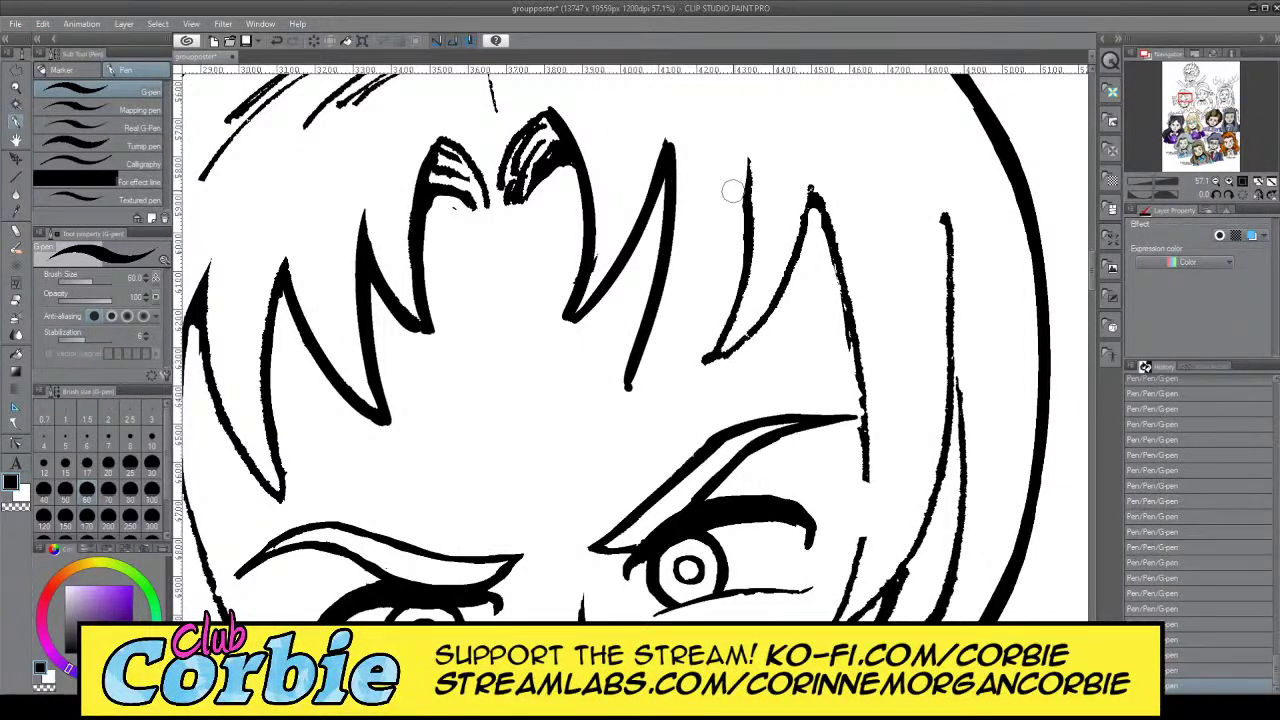
Draw a black curve from the second right-hand peak down to the new lower tip to close the lengthened strand
drag(752, 157, 656, 366)
key(ctrl+z)
drag(751, 156, 630, 394)
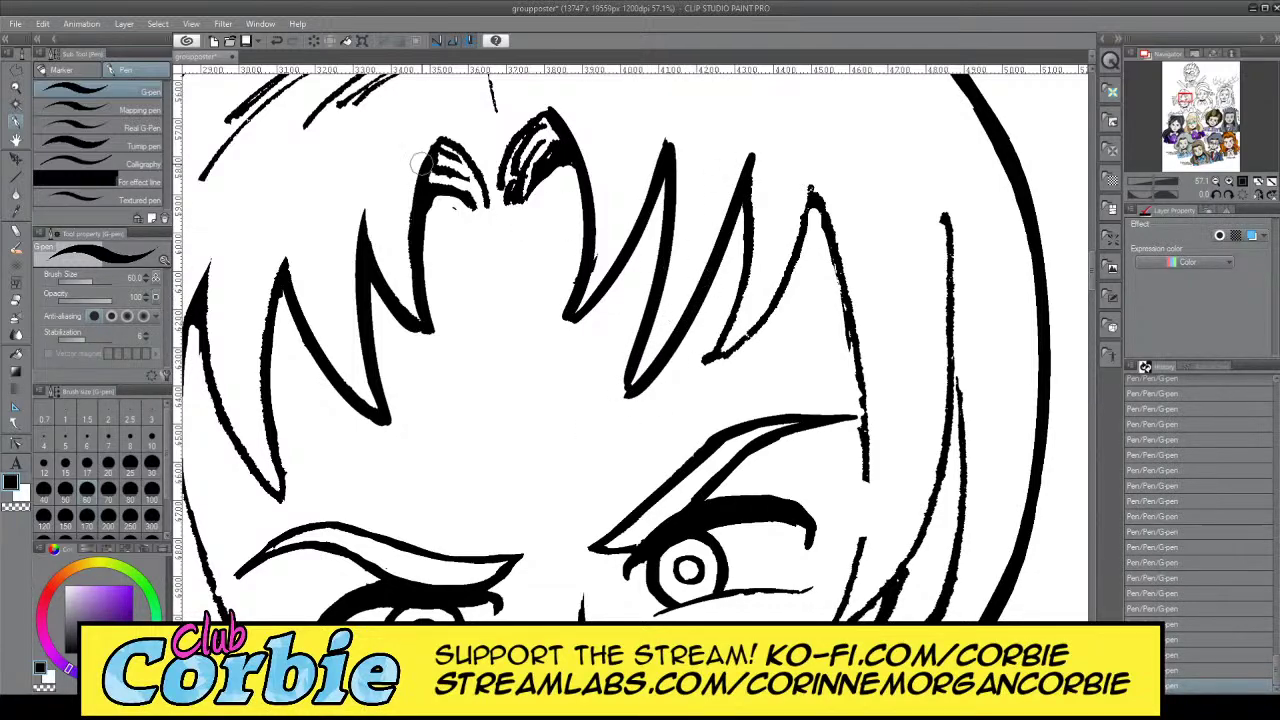
Try extending the lower tip of the strand between the first two right-hand peaks with black strokes at brush size 60
click(15, 88)
drag(480, 258, 410, 266)
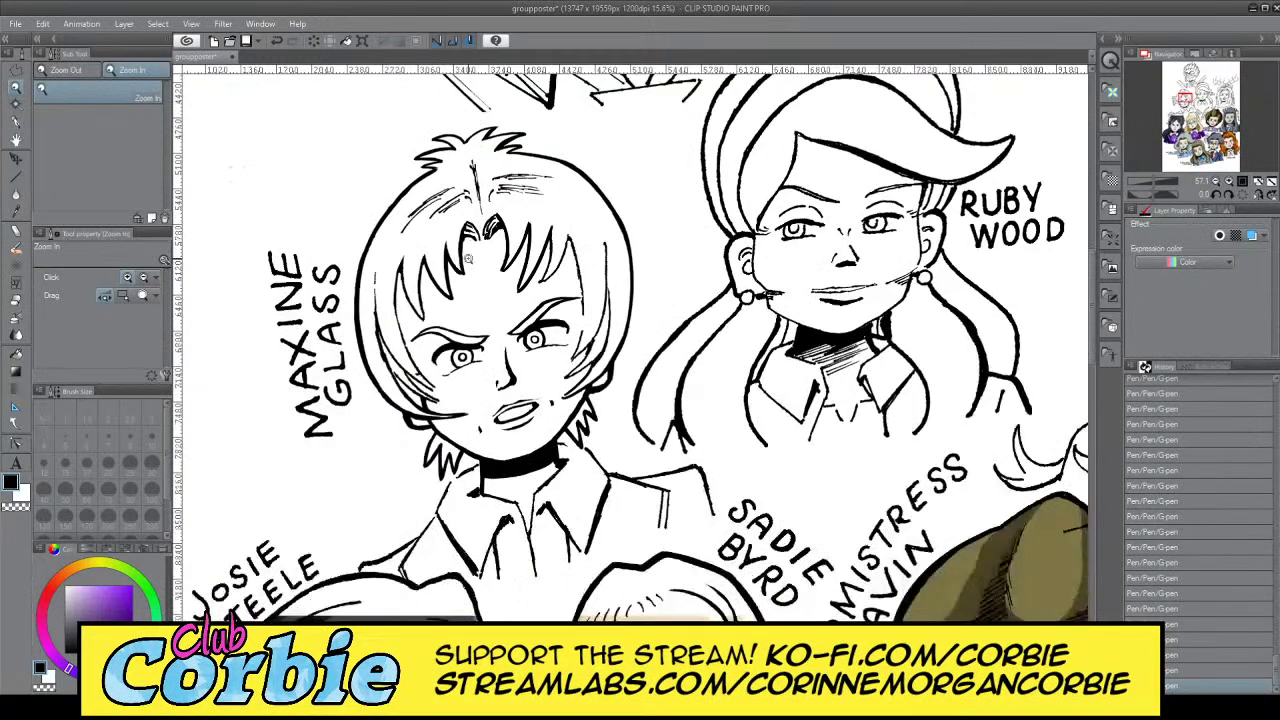
drag(508, 266, 540, 256)
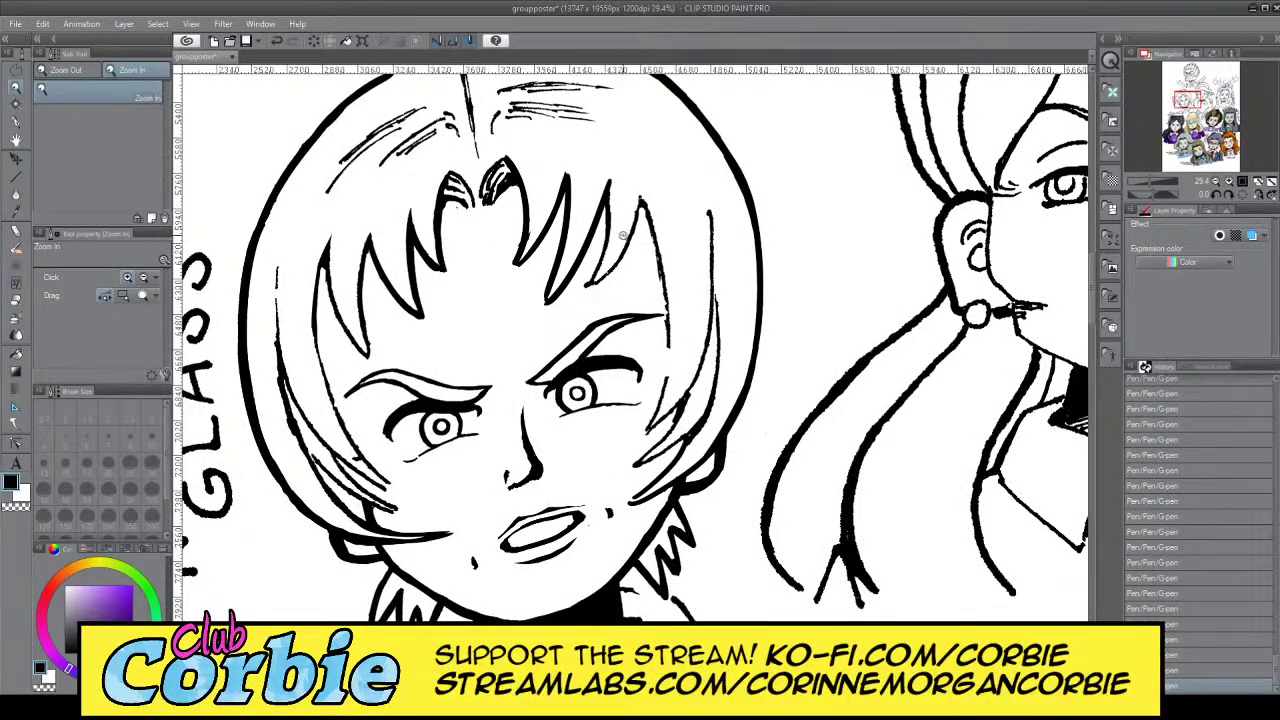
drag(310, 278, 367, 238)
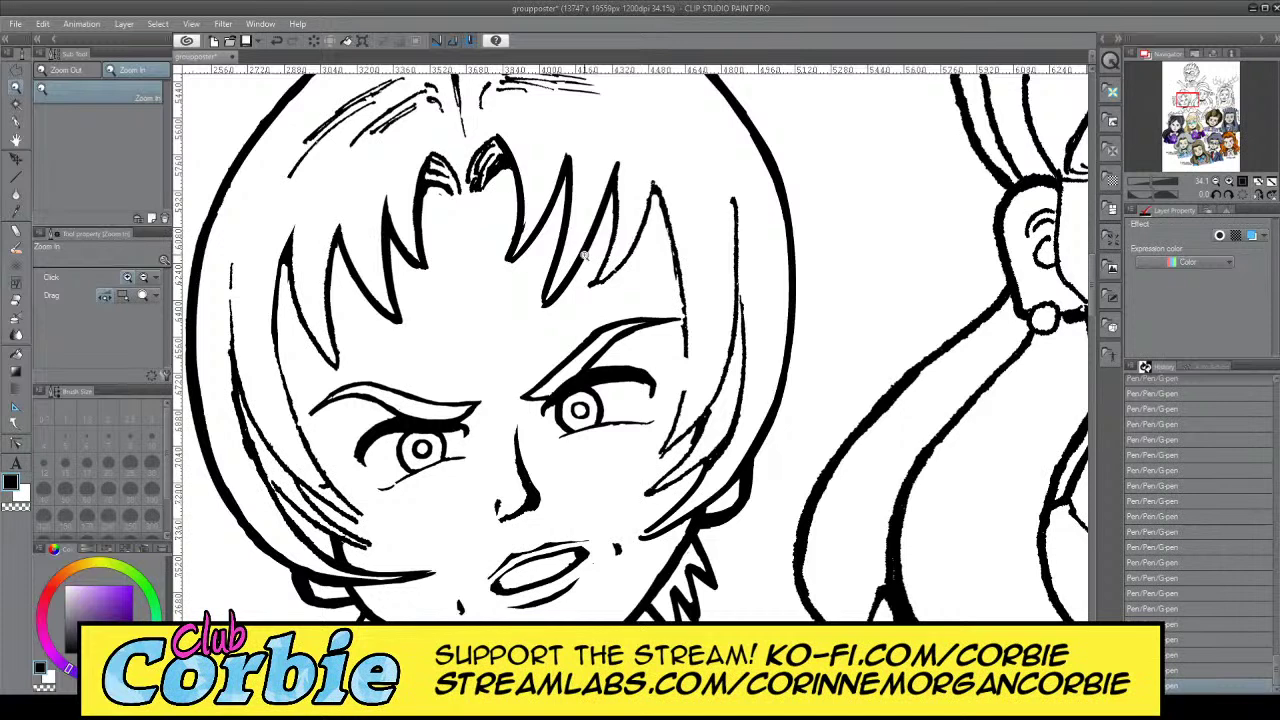
scroll(625, 251, up, 5)
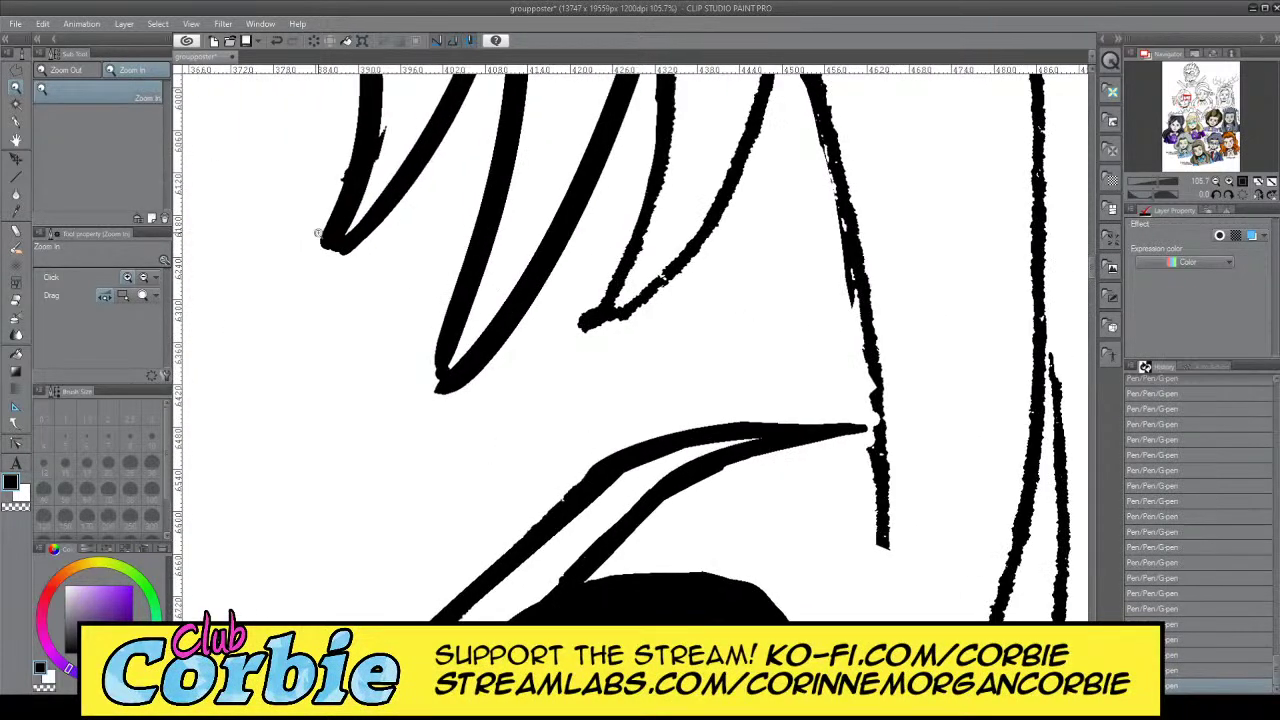
key(p)
drag(440, 378, 383, 421)
key(ctrl+z)
mouse_move(449, 330)
mouse_down()
mouse_move(404, 397)
mouse_move(486, 331)
mouse_move(406, 386)
mouse_move(447, 374)
mouse_move(493, 333)
mouse_move(411, 399)
mouse_move(490, 344)
mouse_up()
key(ctrl+z)
key(ctrl+z)
key(ctrl+z)
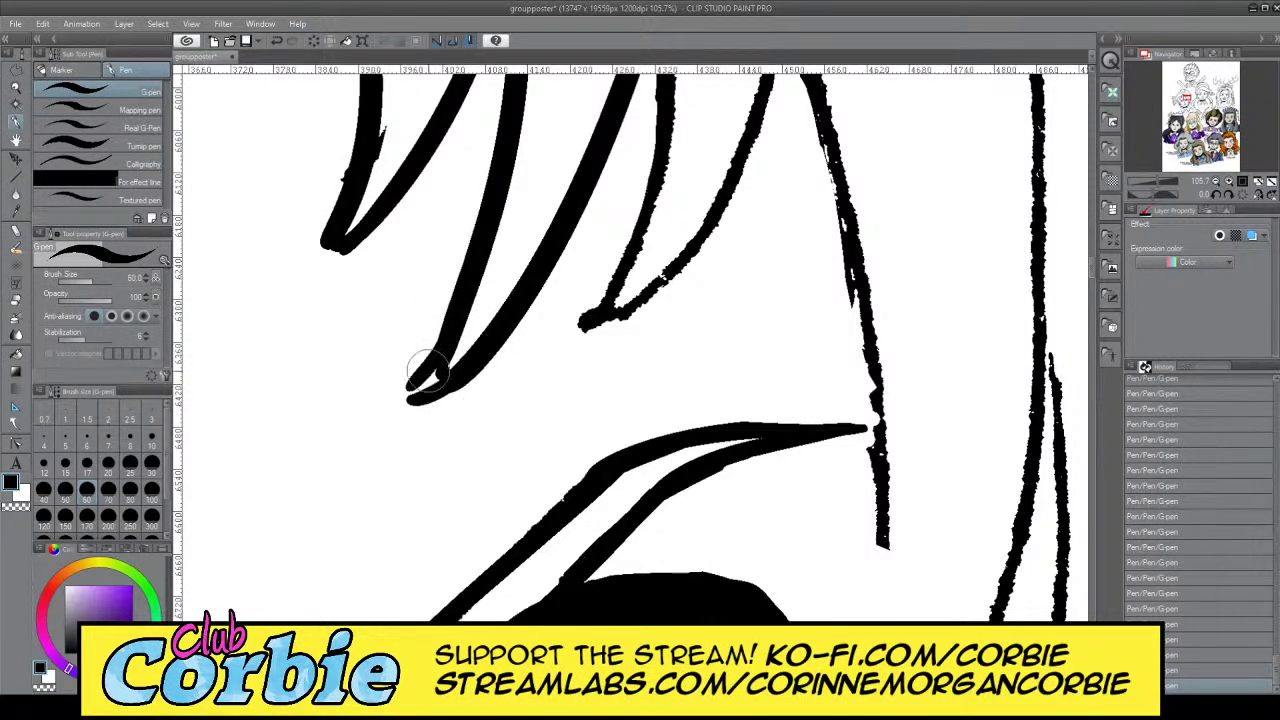
Fill the extended tip solid black and trim its outer side to a sharp point in white
mouse_move(428, 371)
mouse_down()
mouse_move(397, 397)
mouse_move(449, 346)
mouse_move(413, 382)
mouse_move(432, 388)
mouse_move(486, 342)
mouse_up()
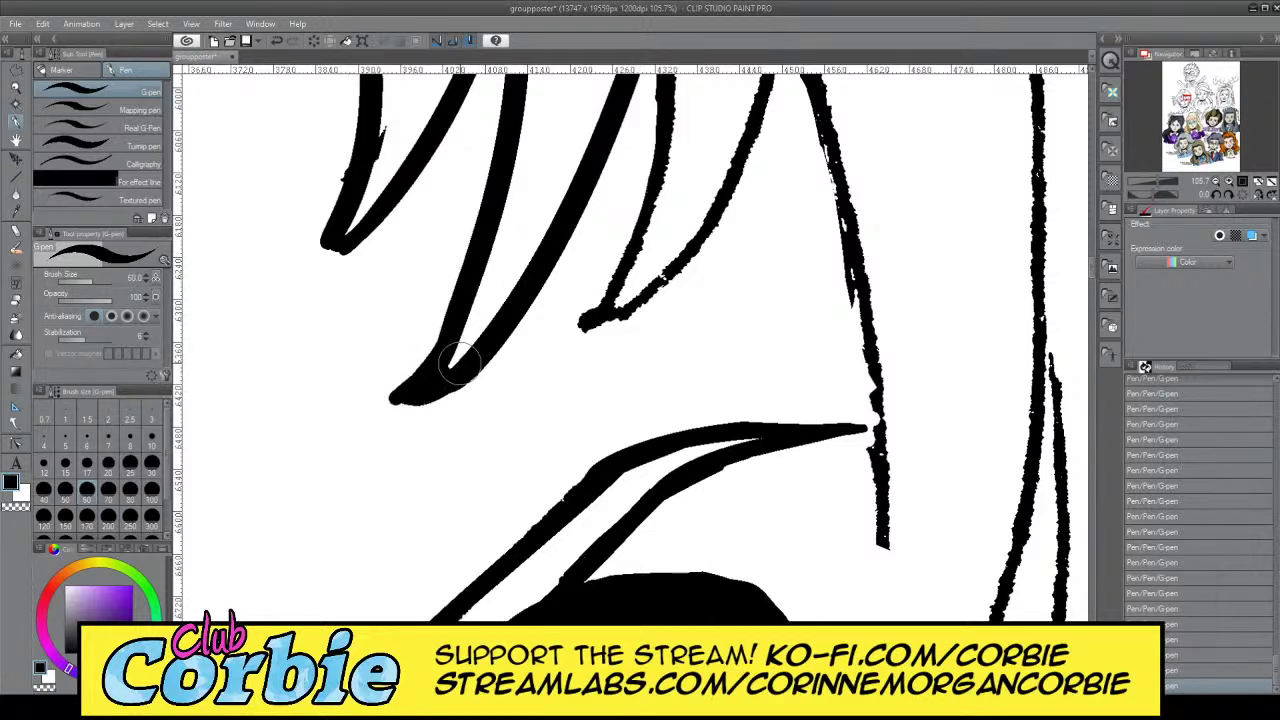
key(x)
drag(366, 409, 423, 331)
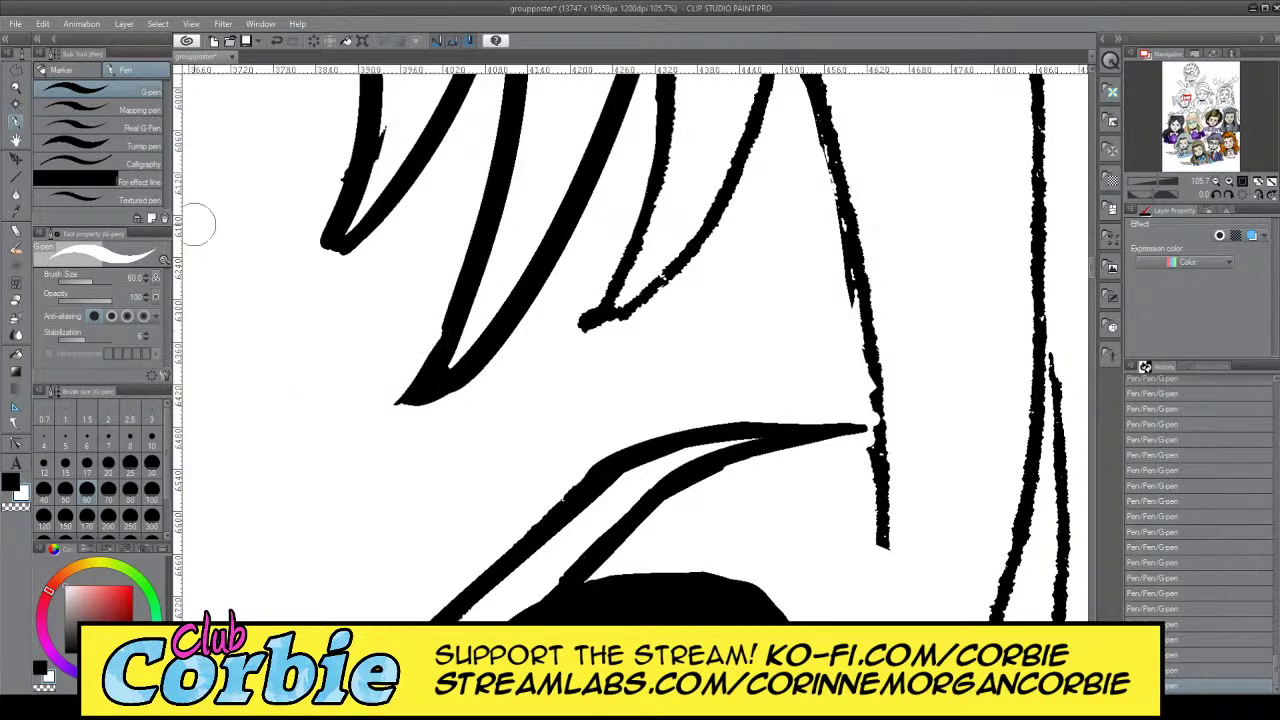
Check the extended tip against the whole face, and paint it out in white to shorten the strand
click(17, 89)
drag(503, 252, 435, 287)
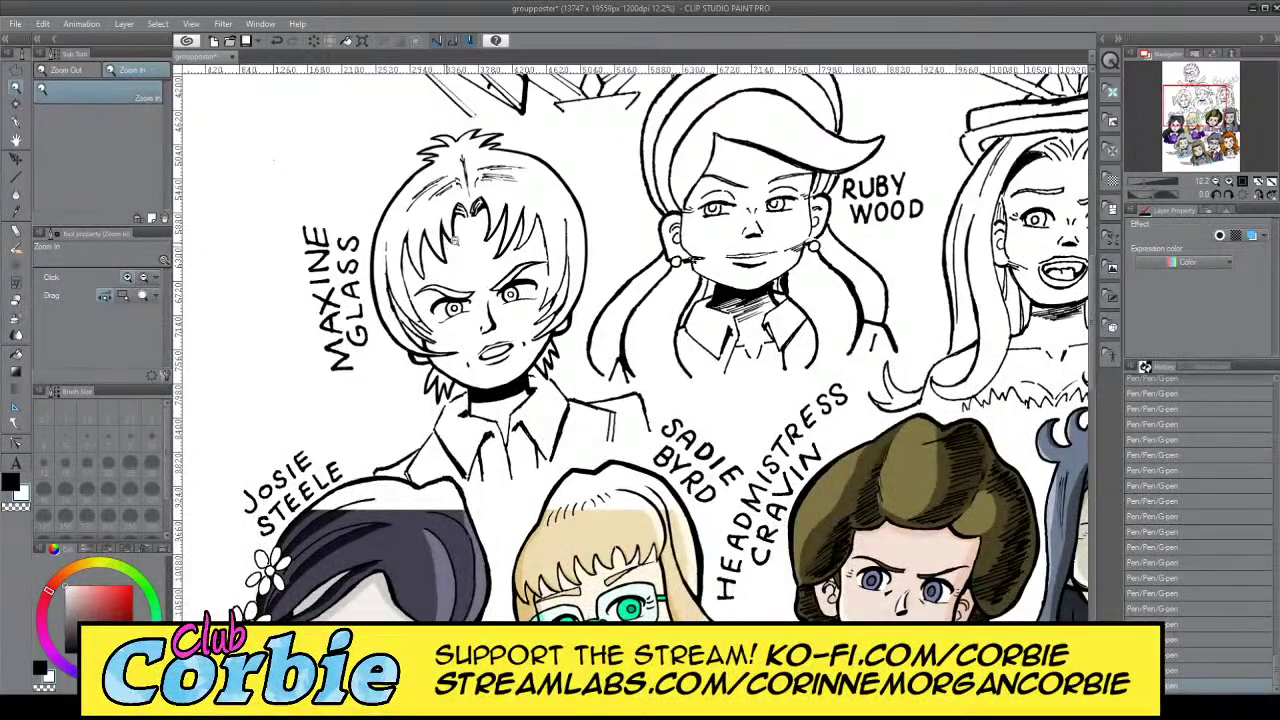
click(455, 240)
click(526, 218)
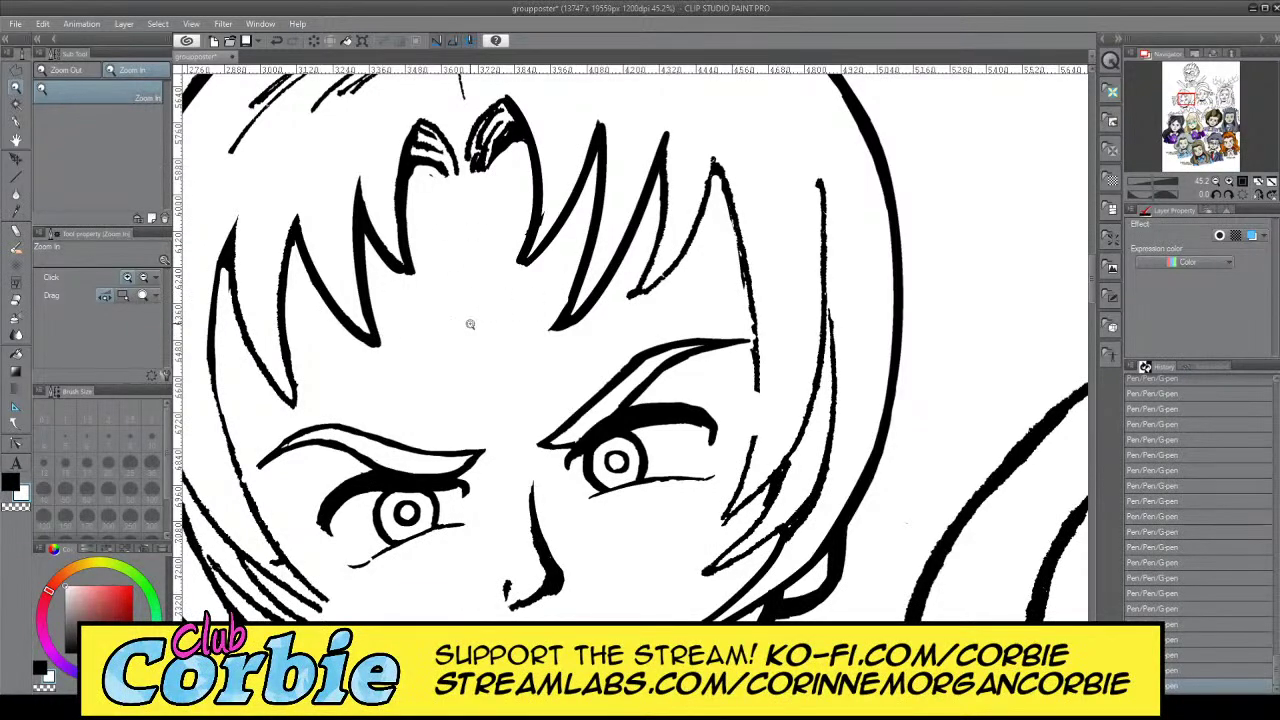
click(623, 273)
key(p)
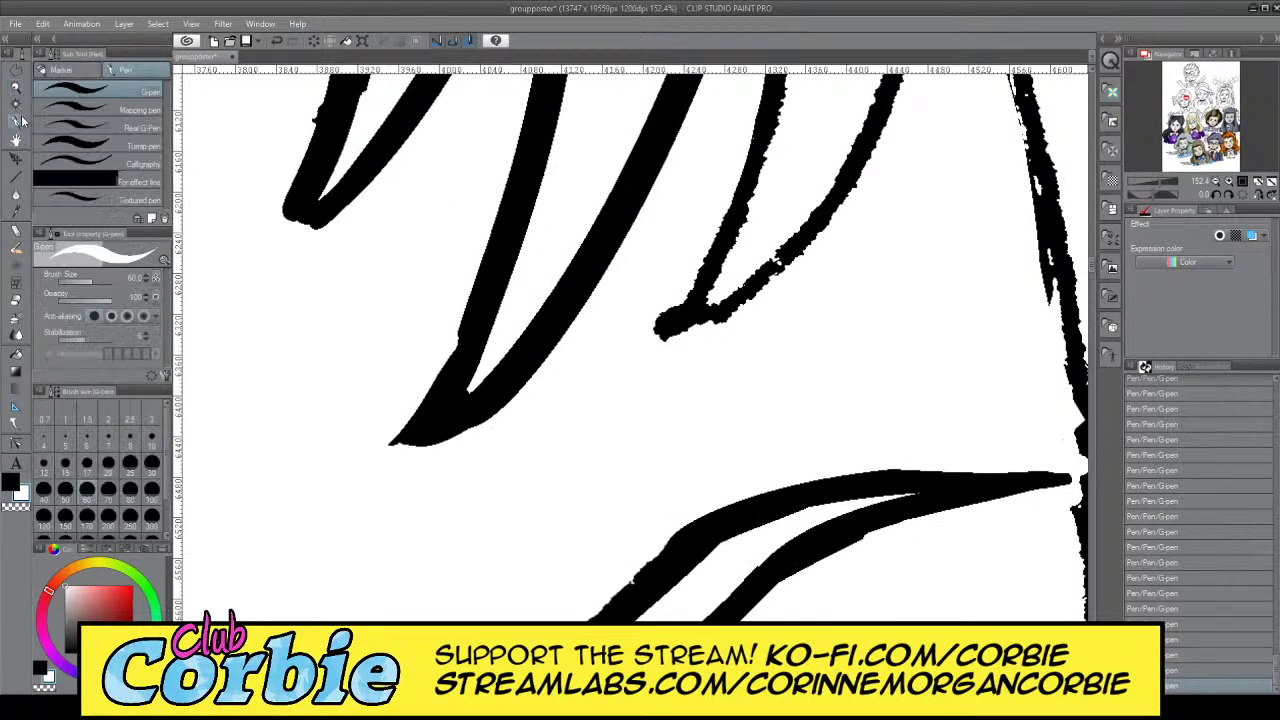
key(c)
mouse_move(447, 404)
mouse_down()
mouse_move(571, 331)
mouse_move(451, 384)
mouse_move(494, 371)
mouse_move(418, 436)
mouse_move(536, 378)
mouse_move(508, 404)
mouse_move(543, 369)
mouse_move(469, 371)
mouse_move(605, 268)
mouse_up()
Redraw the shortened strand's lower curve in black, joining its tip to the edge from the second right-hand peak
key(c)
key(ctrl+z)
drag(458, 358, 596, 270)
key(ctrl+z)
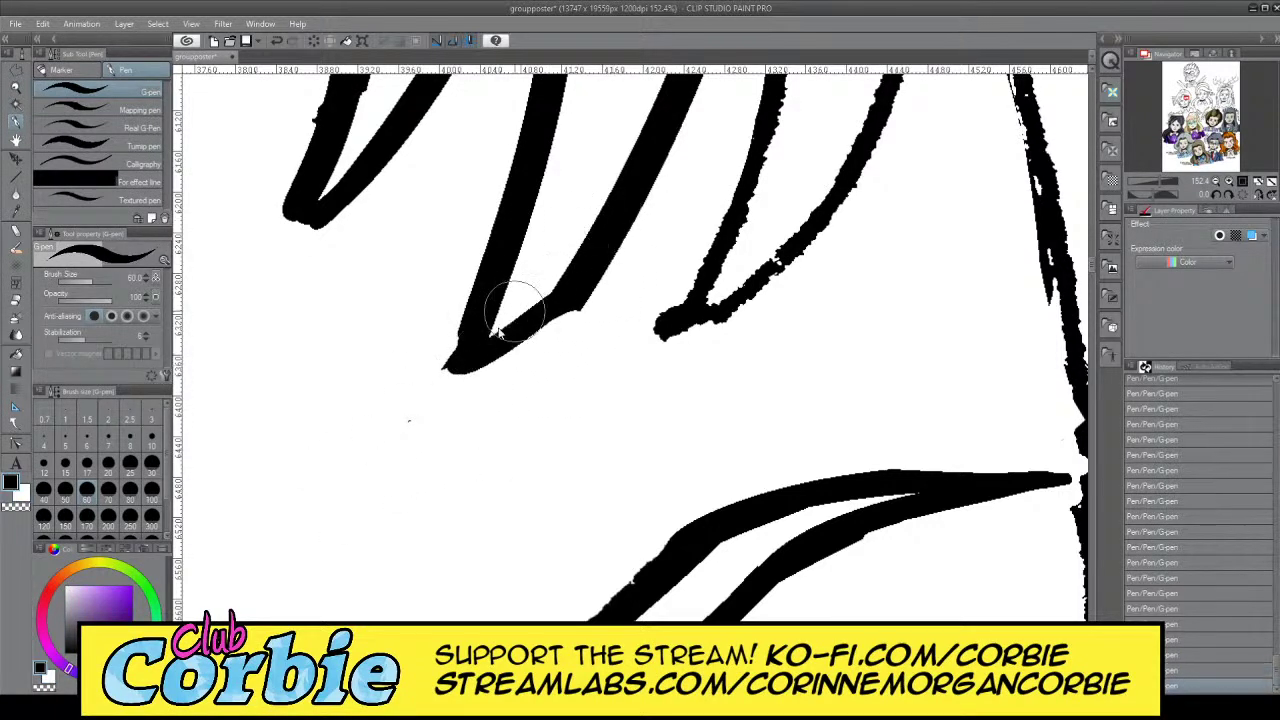
drag(471, 366, 586, 223)
key(ctrl+z)
mouse_move(467, 356)
mouse_down()
mouse_move(572, 290)
mouse_move(603, 220)
mouse_up()
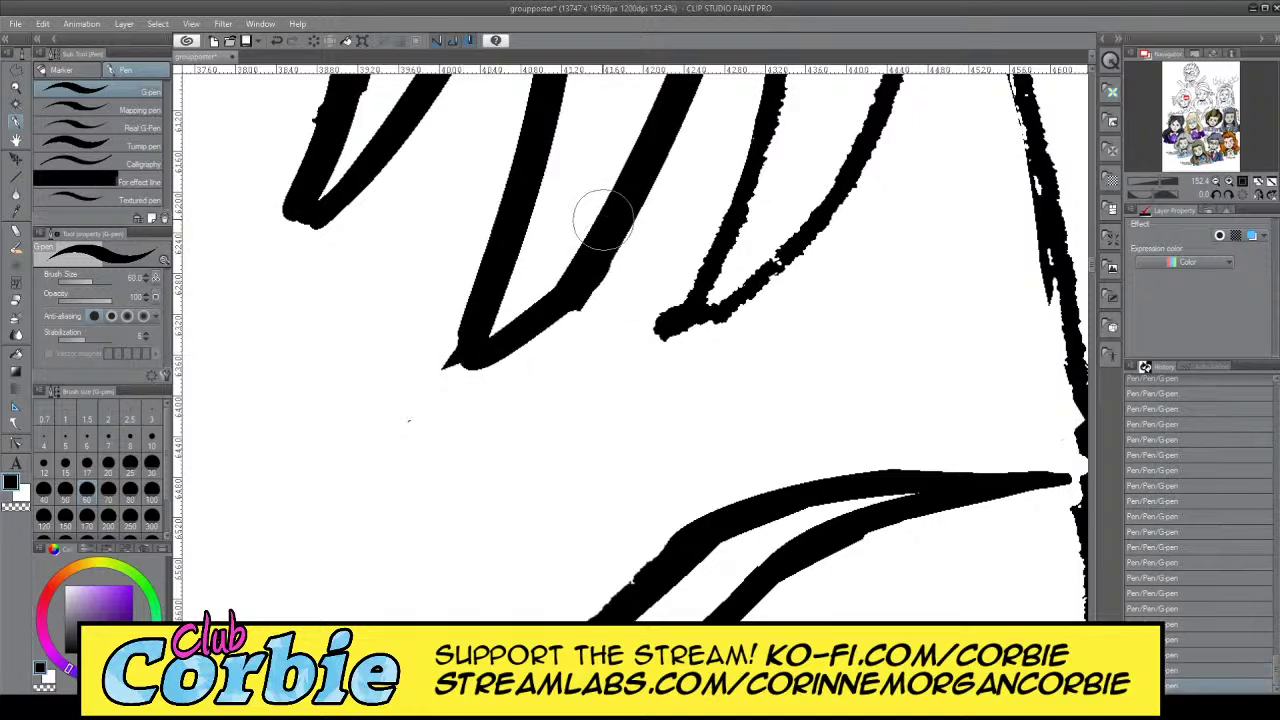
Smooth the outer side of the redrawn curve and trim the leftover spike at its tip in white
key(c)
drag(630, 269, 528, 359)
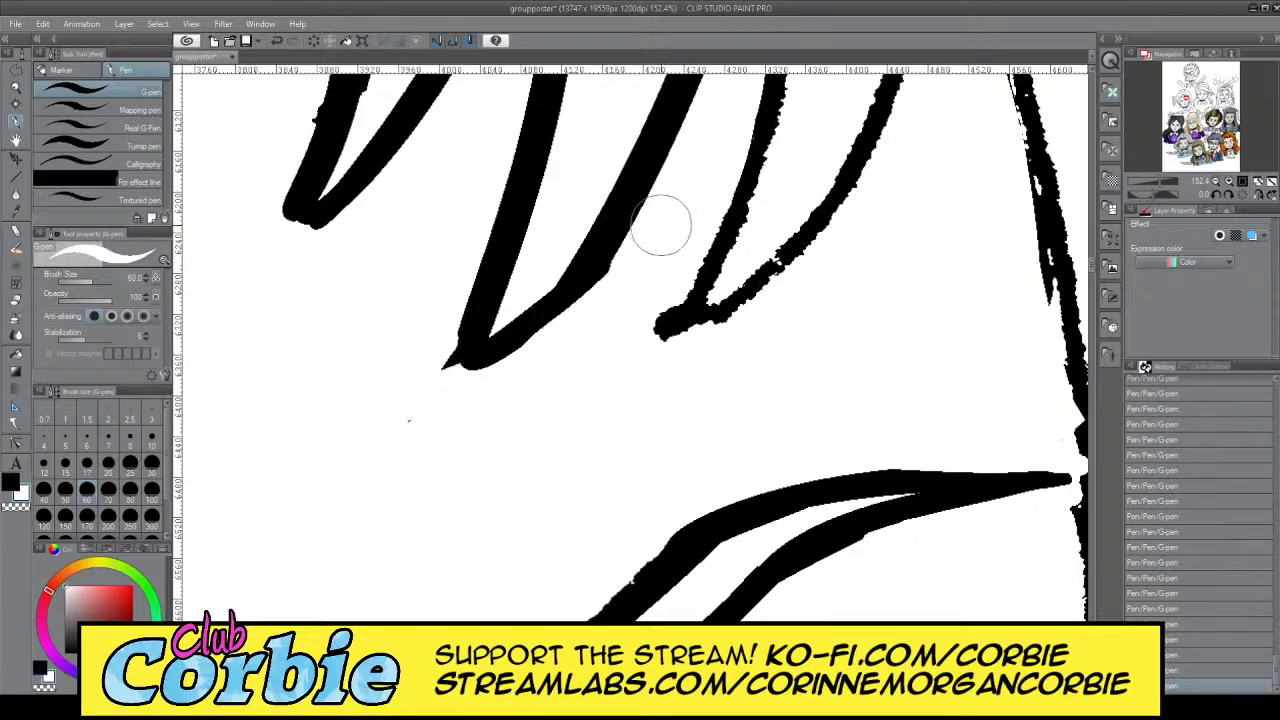
drag(666, 221, 508, 385)
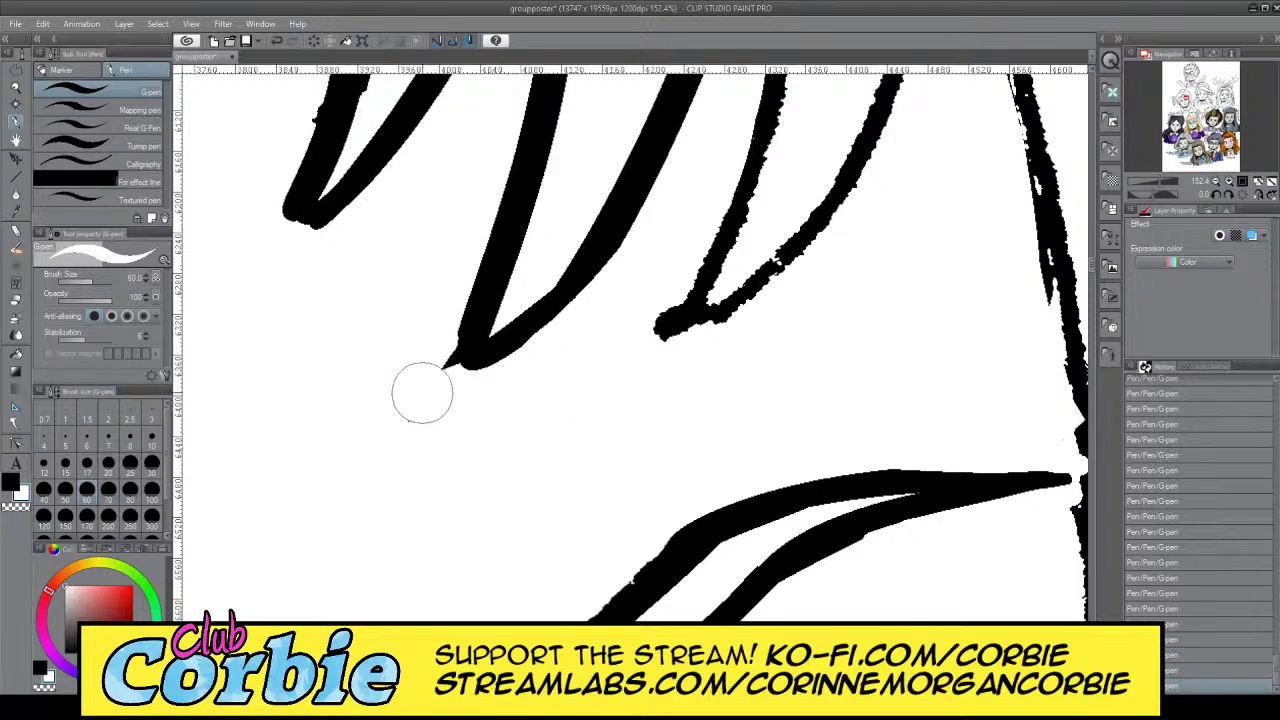
drag(423, 391, 437, 326)
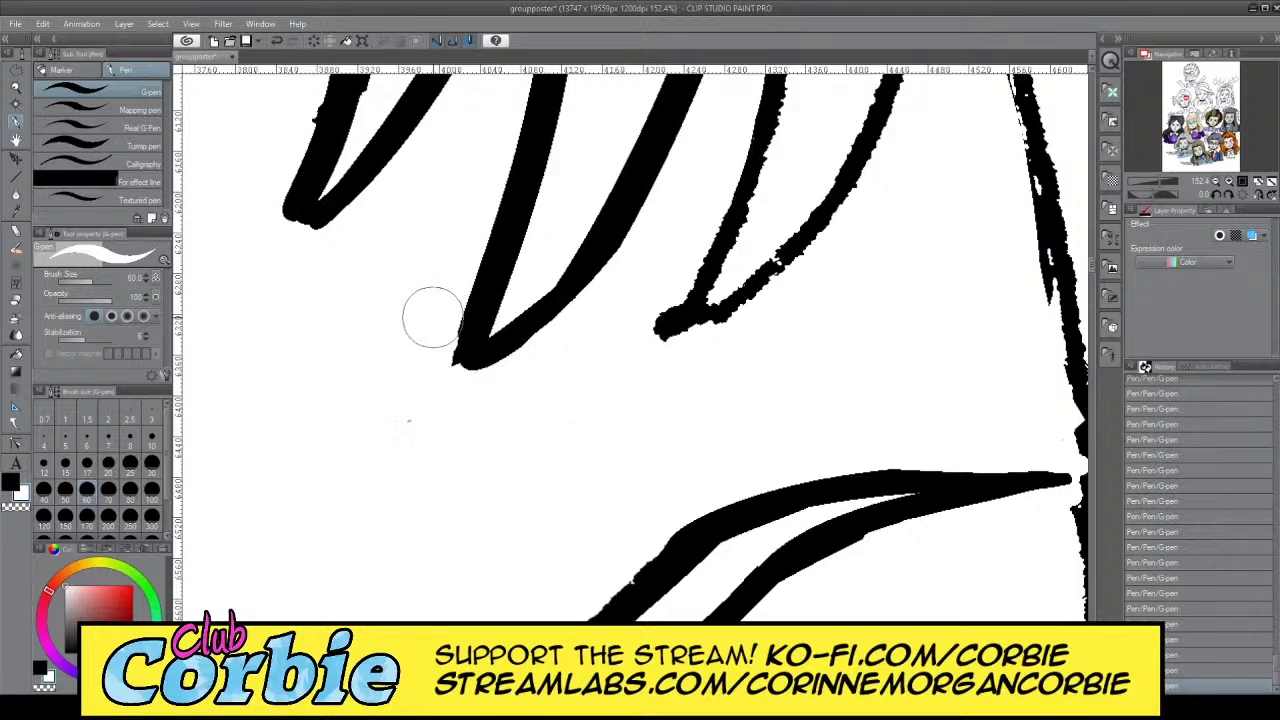
Paint out in white the rough edge running from the second-leftmost bangs peak down to the outermost strand's tip
click(15, 88)
drag(497, 238, 532, 258)
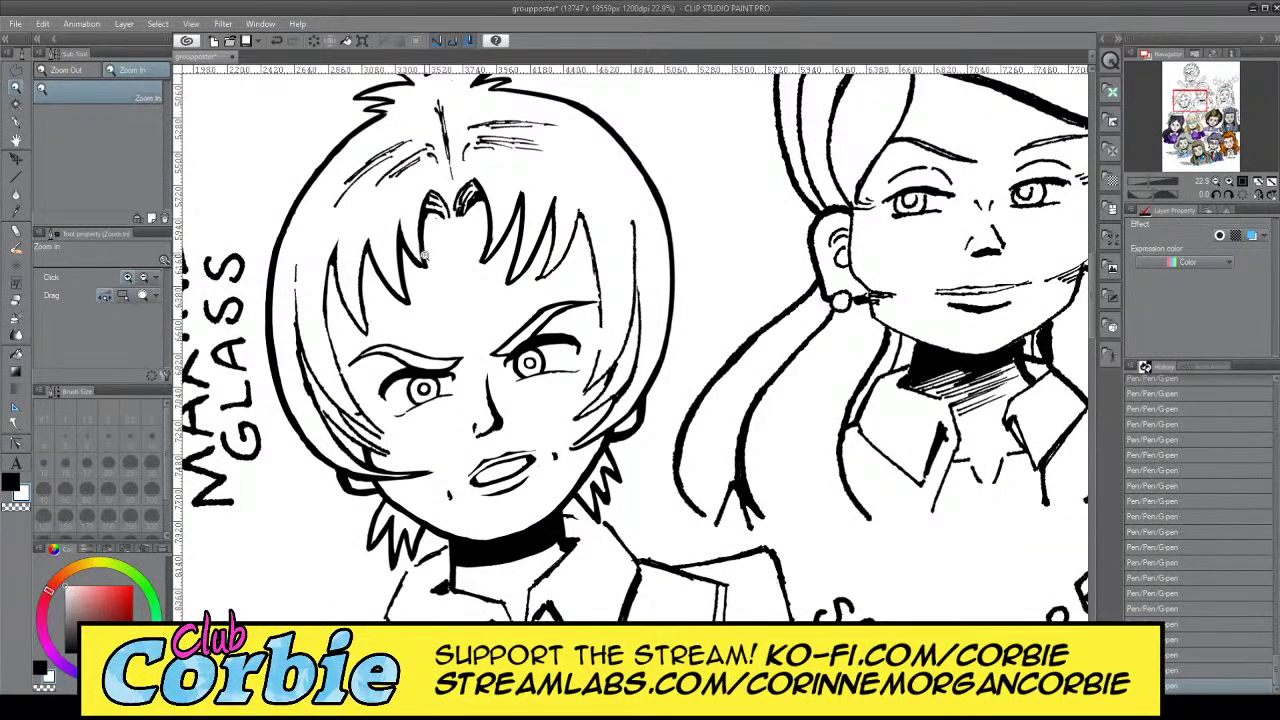
drag(445, 231, 478, 288)
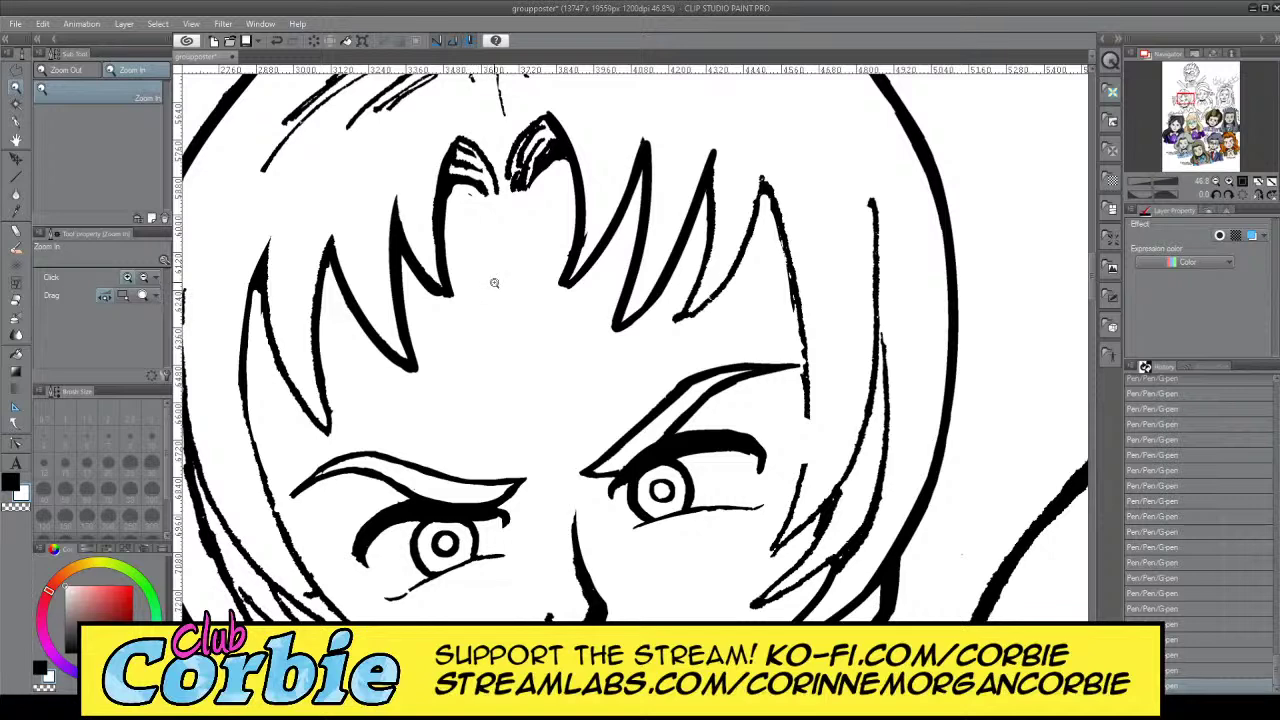
click(281, 314)
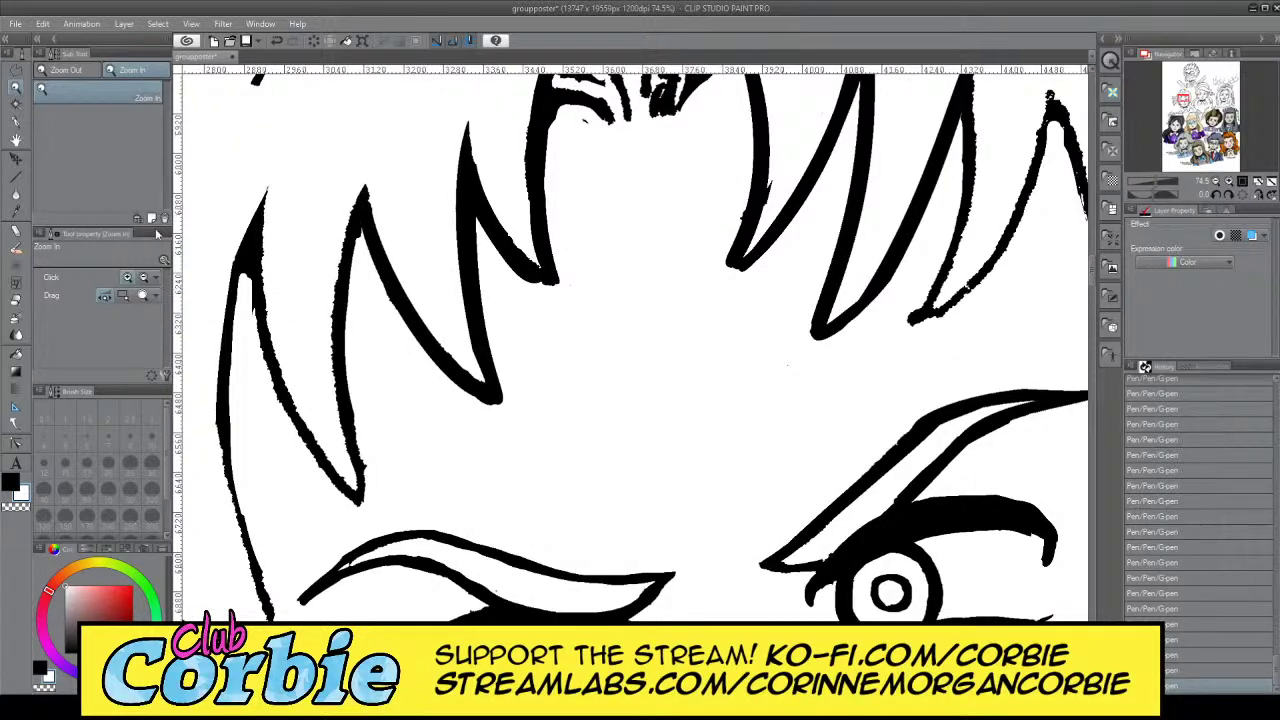
click(15, 120)
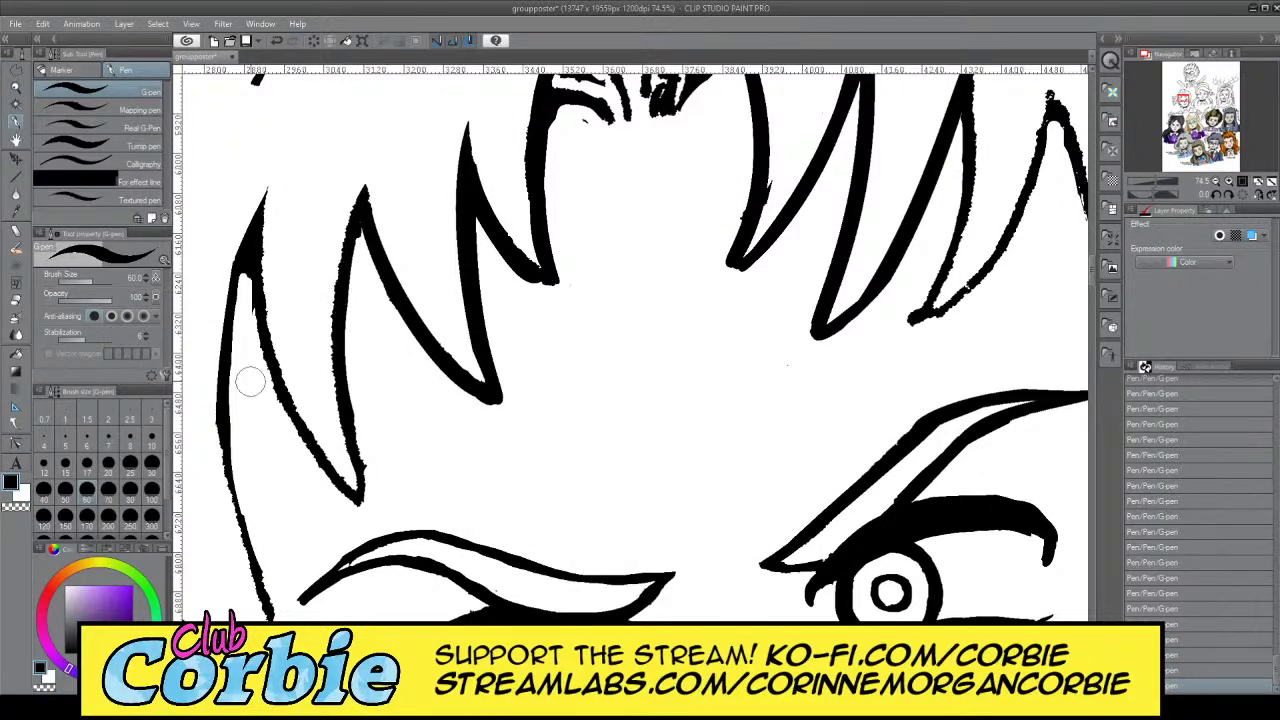
key(x)
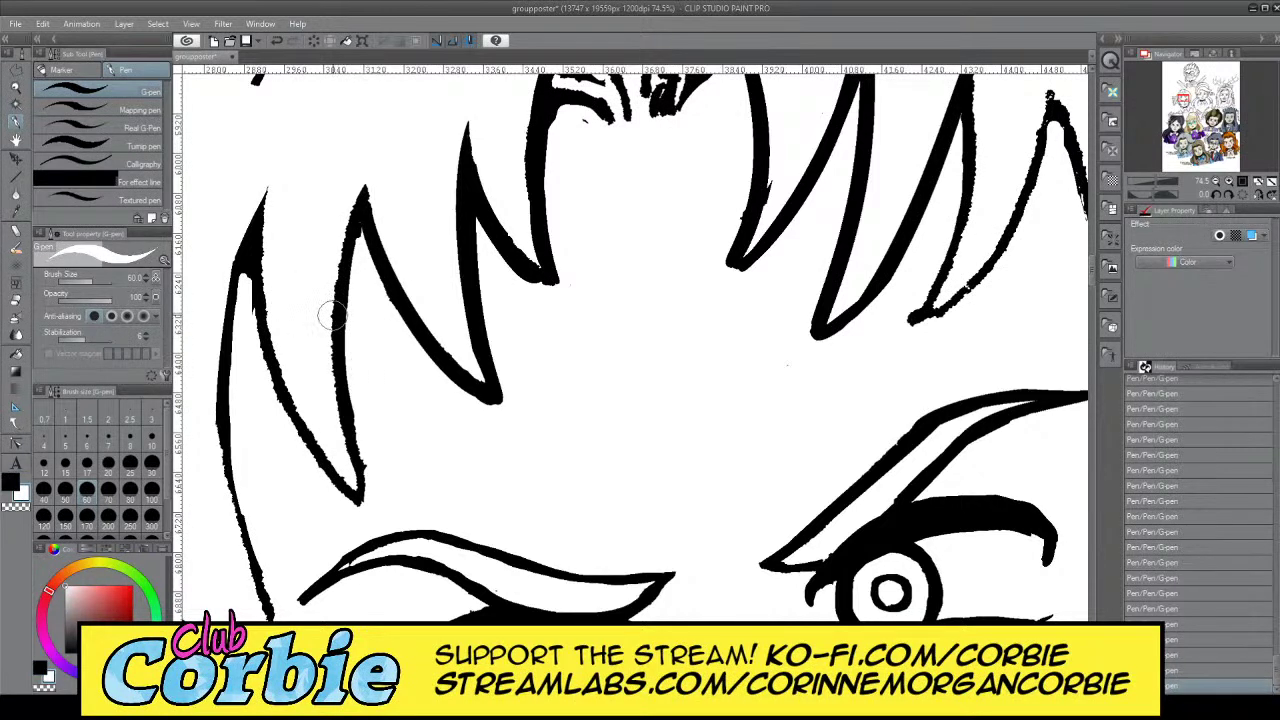
mouse_move(330, 277)
mouse_down()
mouse_move(340, 345)
mouse_move(342, 193)
mouse_move(340, 307)
mouse_up()
drag(357, 167, 352, 245)
drag(357, 409, 354, 477)
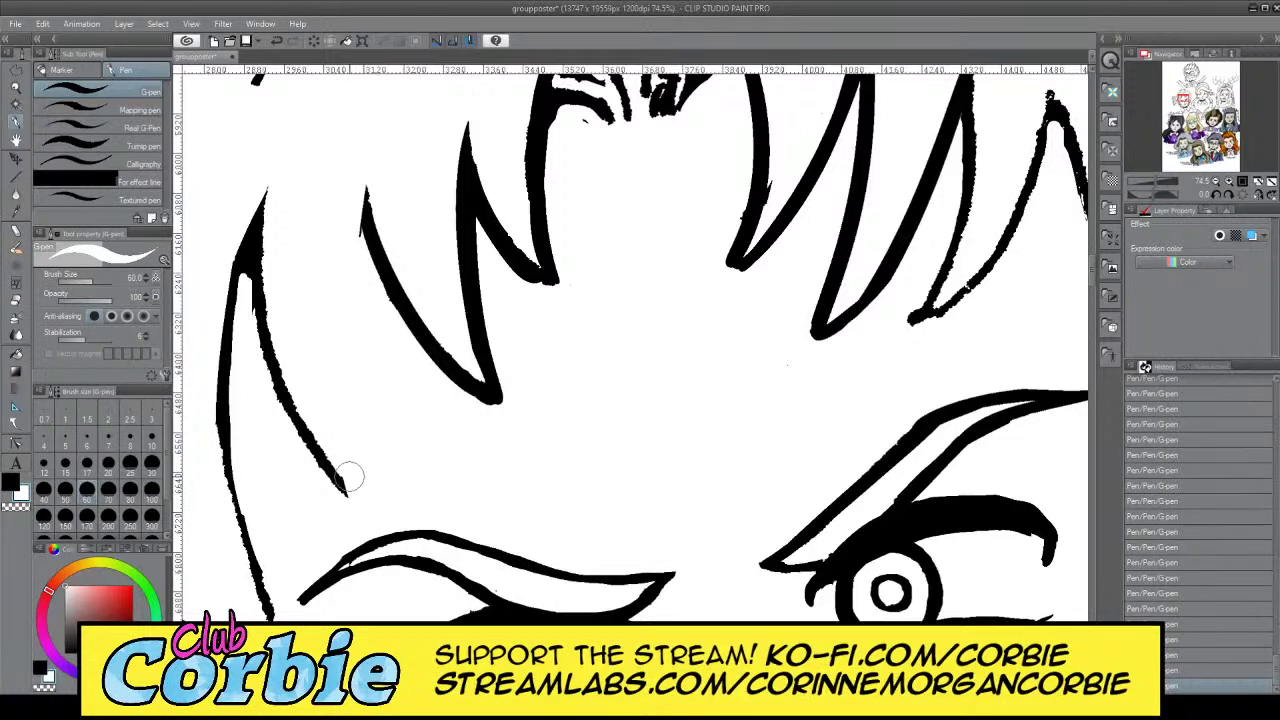
Draw a smoother, heavier black curve from the second-leftmost peak down to the outermost left strand's tip
key(x)
drag(368, 190, 346, 488)
key(ctrl+z)
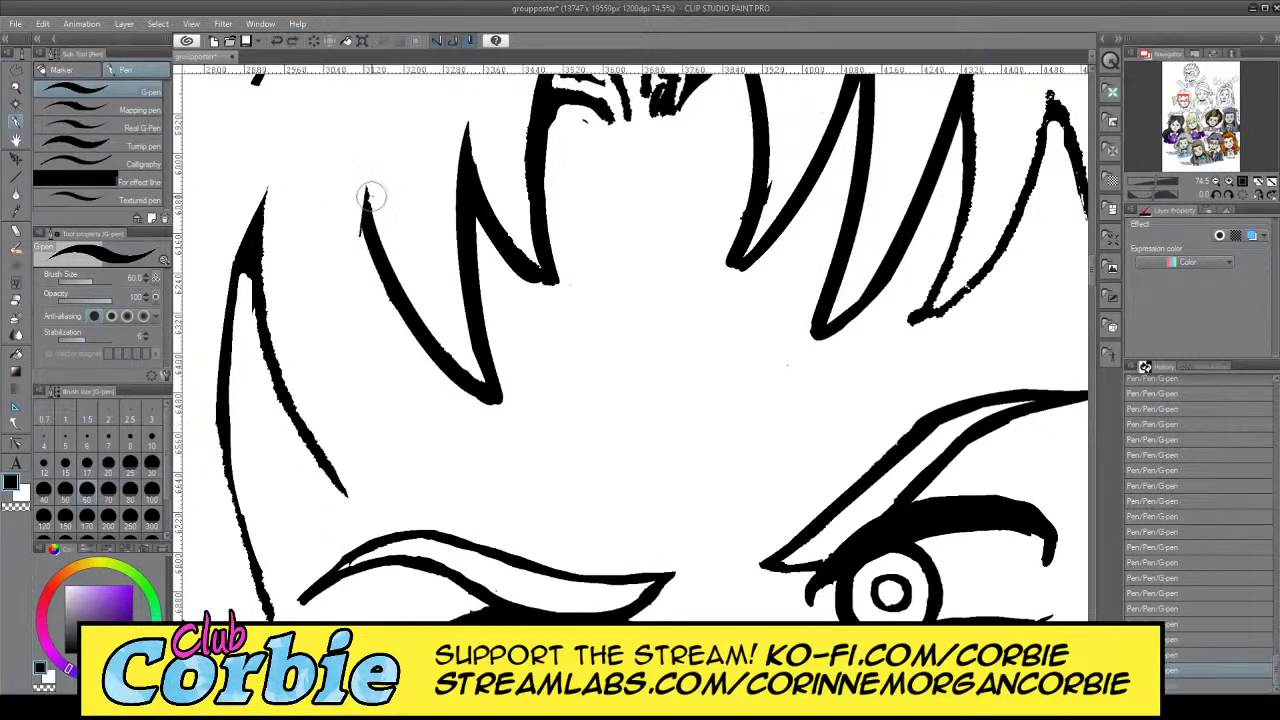
drag(370, 192, 350, 490)
key(x)
mouse_move(272, 212)
mouse_down()
mouse_move(255, 263)
mouse_move(326, 474)
mouse_up()
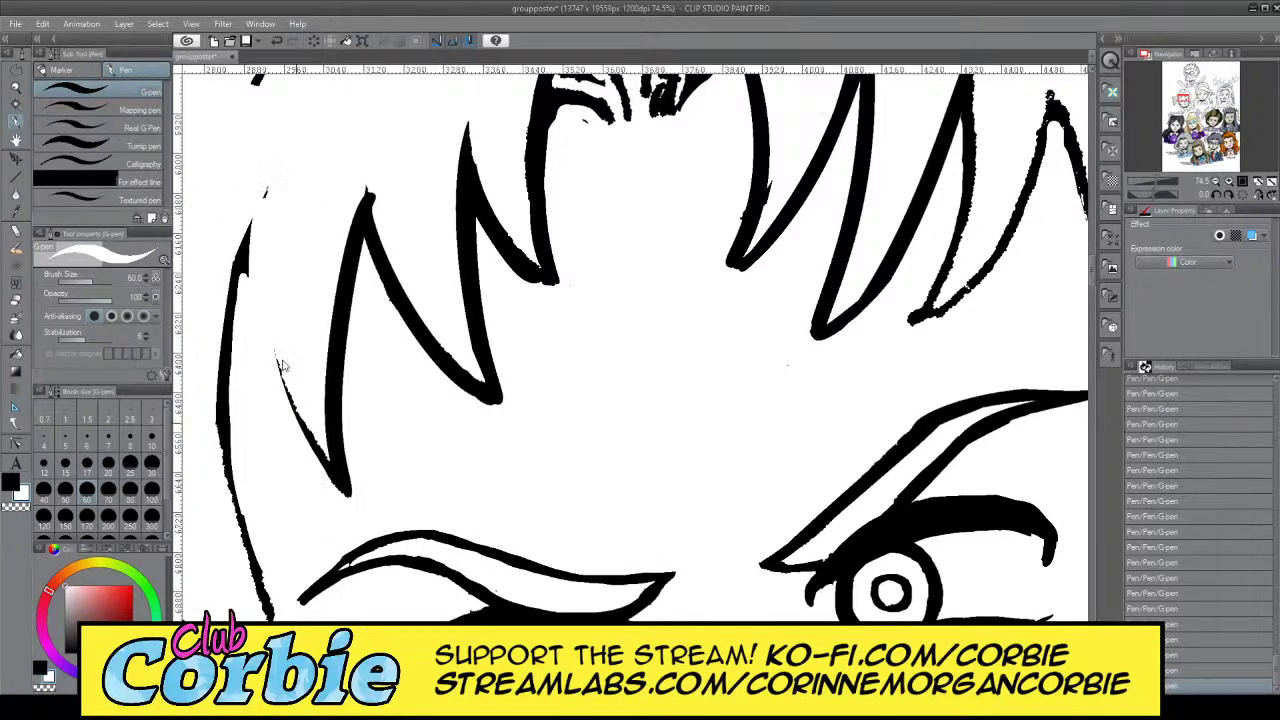
key(ctrl+z)
key(x)
Thicken the outermost left strand's other edge with a black curve from the leftmost peak to the lower tip
drag(263, 207, 350, 474)
key(ctrl+z)
mouse_move(263, 206)
mouse_down()
mouse_move(285, 398)
mouse_move(346, 480)
mouse_up()
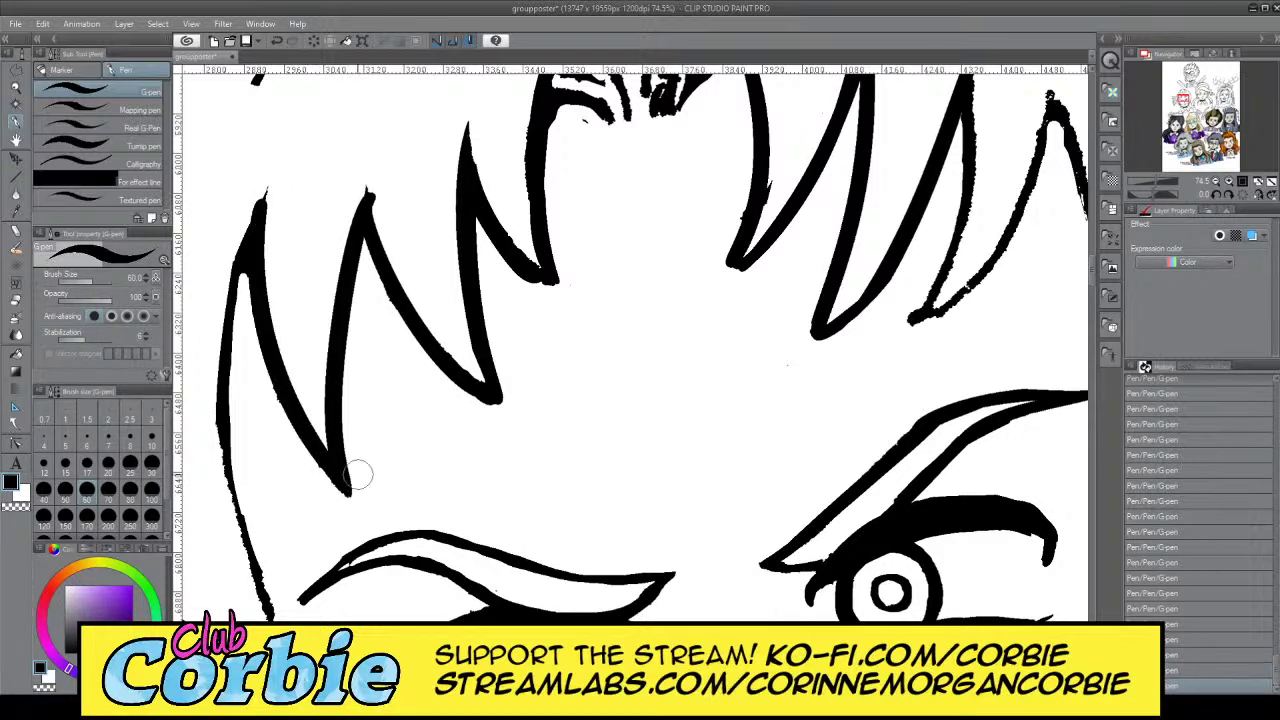
Trim the upper point of the leftmost bangs peak in white to sharpen it
key(x)
drag(372, 200, 400, 258)
key(ctrl+z)
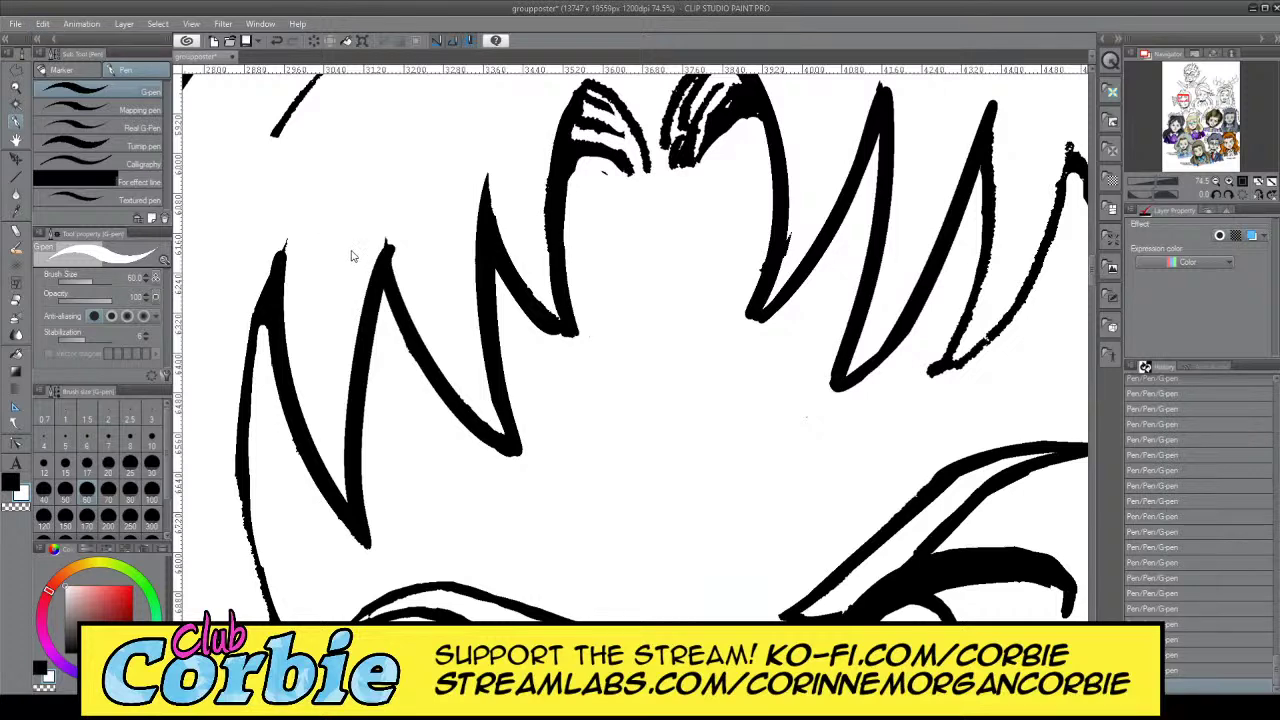
key(ctrl+z)
drag(235, 237, 215, 184)
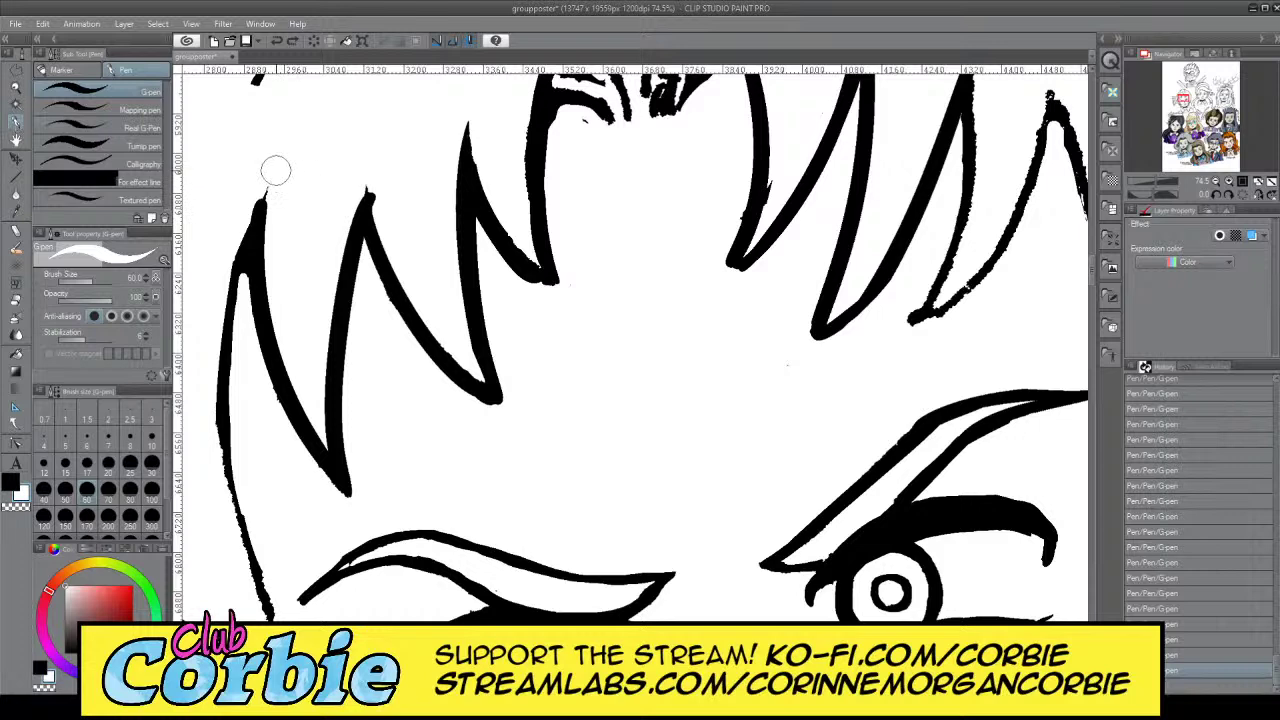
drag(258, 200, 236, 278)
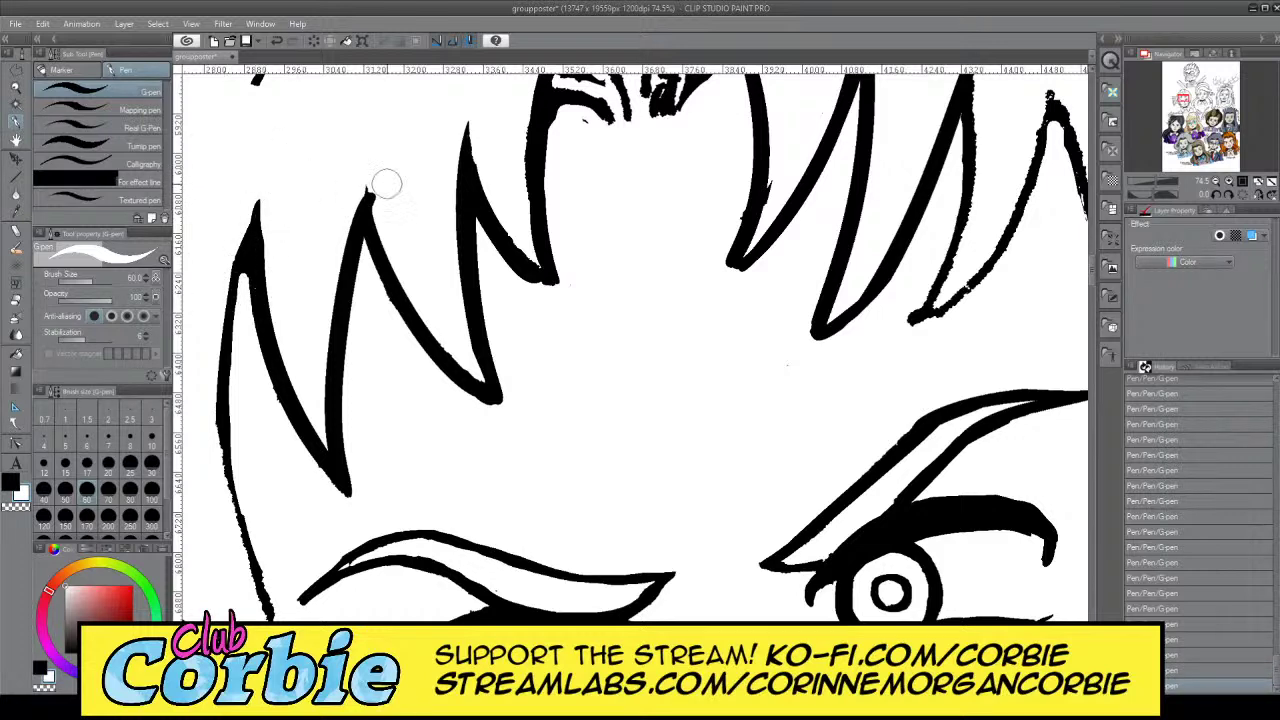
Draw a heavier black edge at brush size 60 from the second right-hand peak down past the thin strand's old tip
click(16, 88)
drag(352, 221, 318, 282)
drag(517, 248, 516, 255)
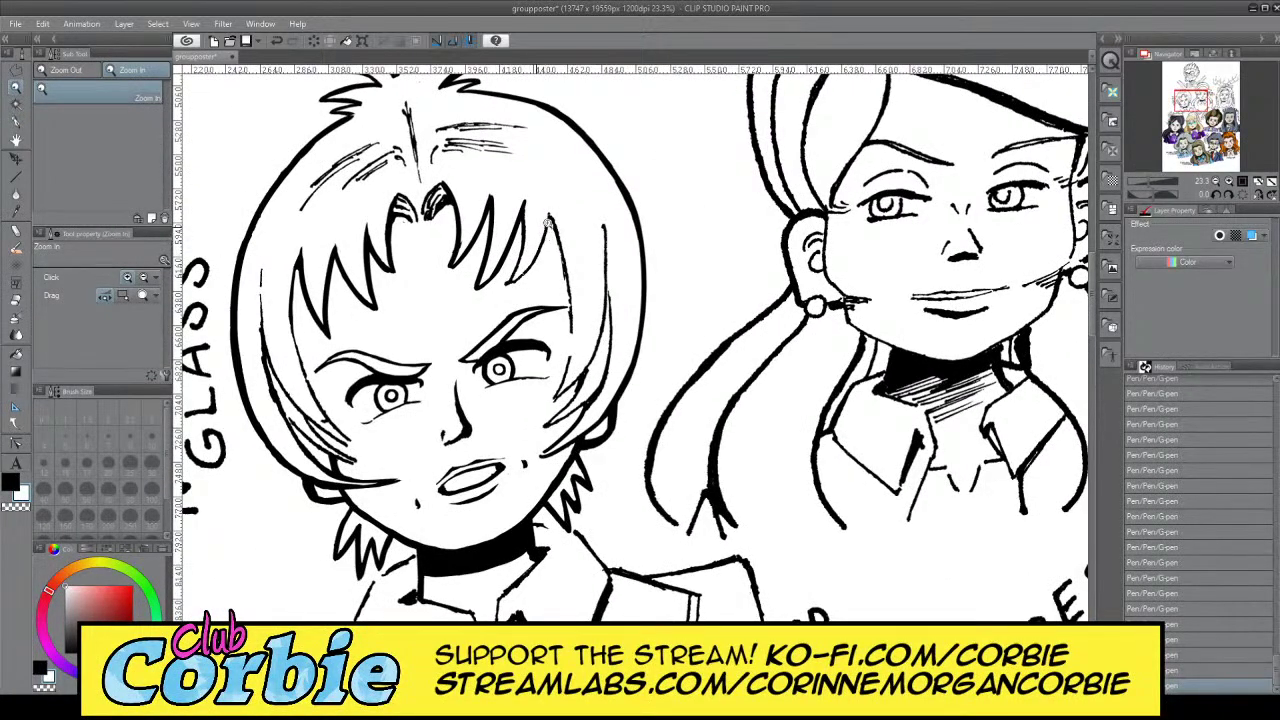
click(548, 221)
click(16, 120)
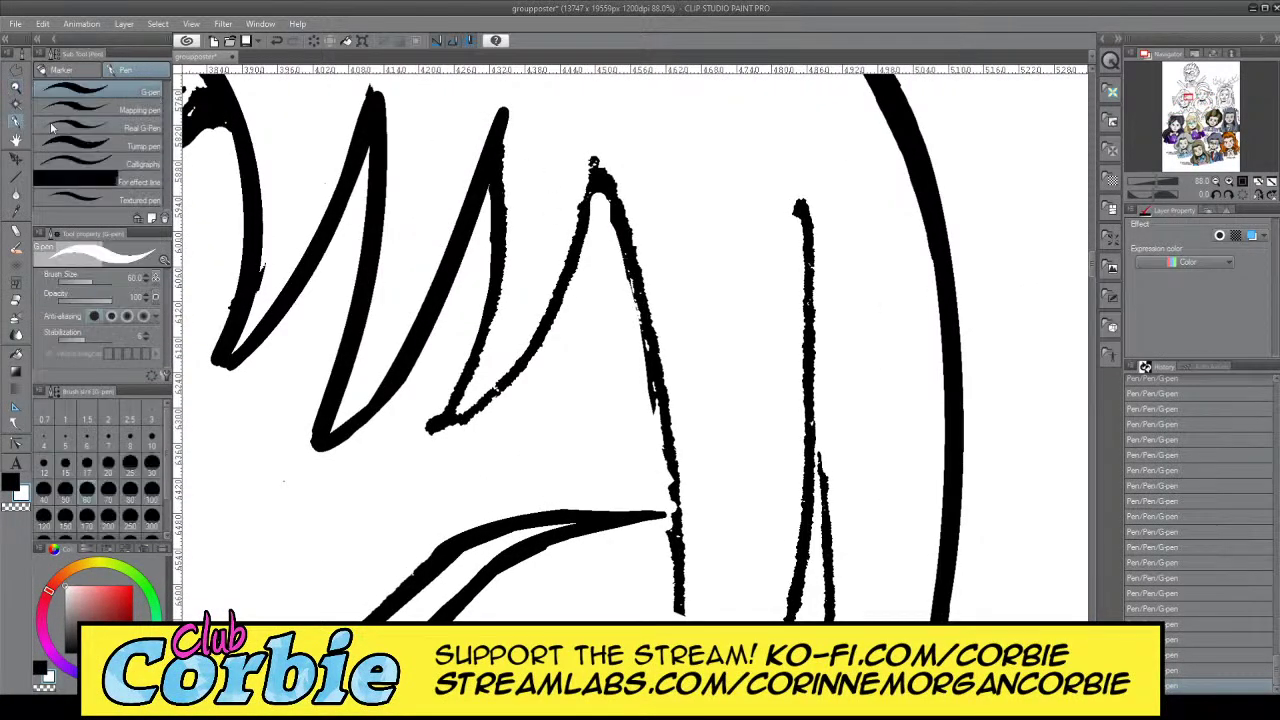
drag(499, 108, 441, 410)
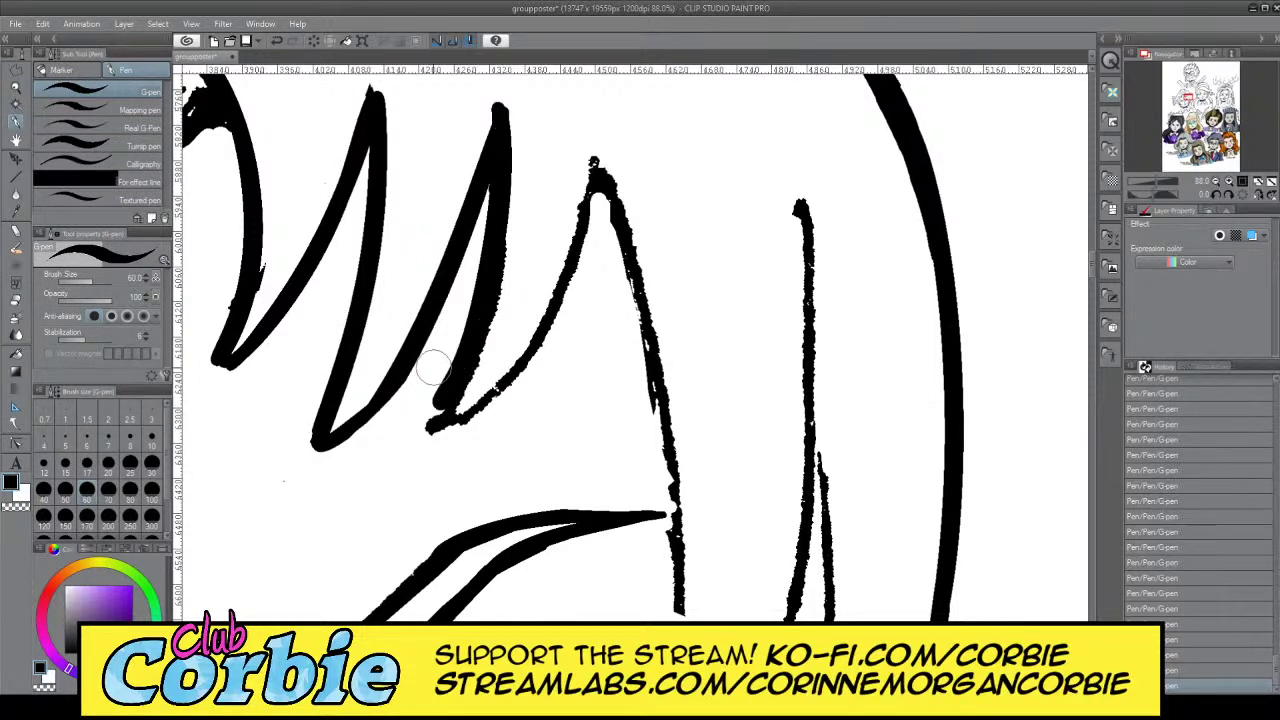
key(ctrl+z)
mouse_move(505, 110)
mouse_down()
mouse_move(498, 306)
mouse_move(445, 416)
mouse_up()
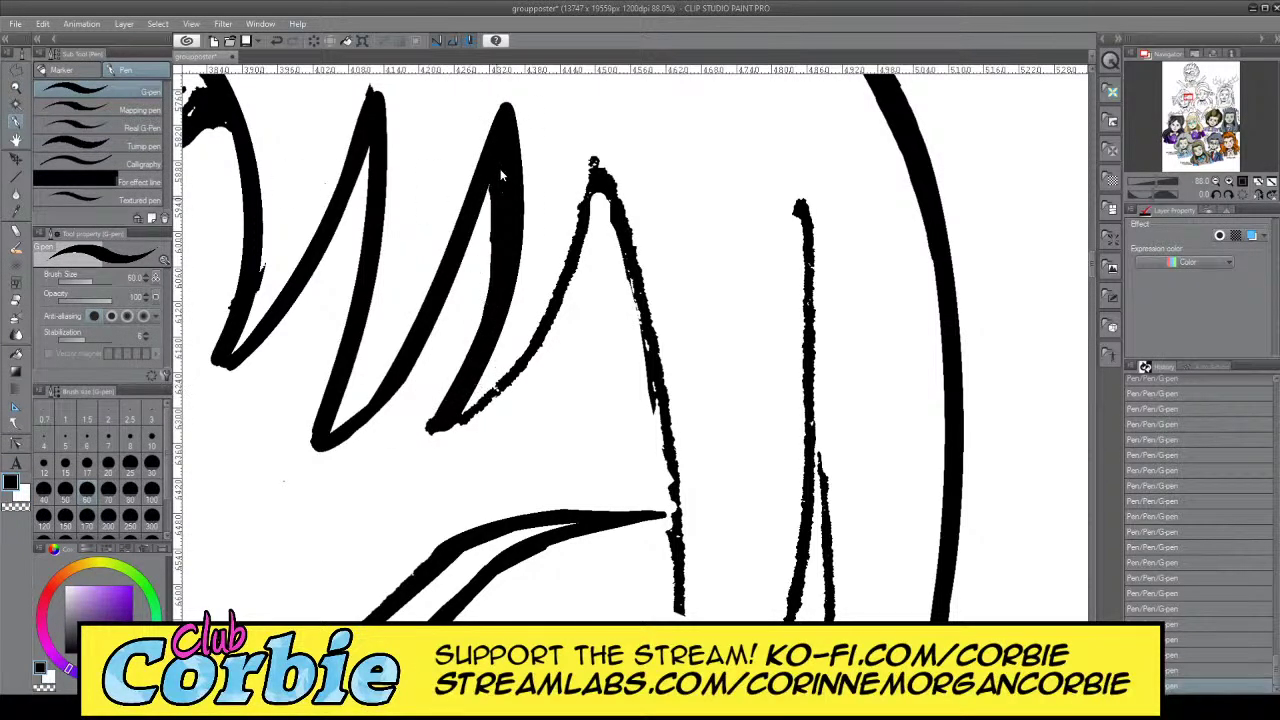
key(ctrl+z)
drag(503, 104, 422, 456)
key(ctrl+z)
drag(503, 106, 443, 432)
key(ctrl+z)
mouse_move(505, 106)
mouse_down()
mouse_move(470, 425)
mouse_move(455, 456)
mouse_up()
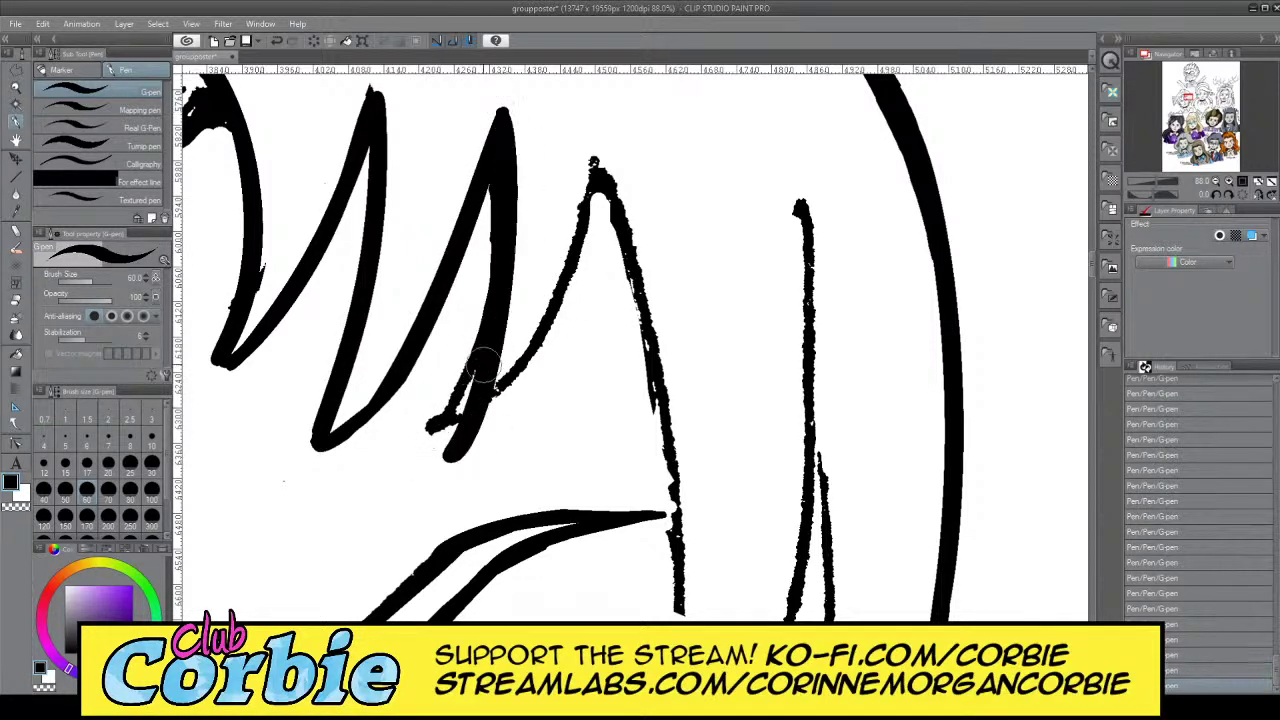
Draw a black edge between the third right-hand peak and the lengthened tip, and paint out the old rough lines beside it in white
mouse_move(608, 167)
mouse_down()
mouse_move(482, 458)
mouse_move(612, 167)
mouse_up()
key(ctrl+z)
key(x)
mouse_move(434, 425)
mouse_down()
mouse_move(457, 340)
mouse_move(415, 456)
mouse_move(467, 326)
mouse_move(438, 442)
mouse_move(481, 267)
mouse_up()
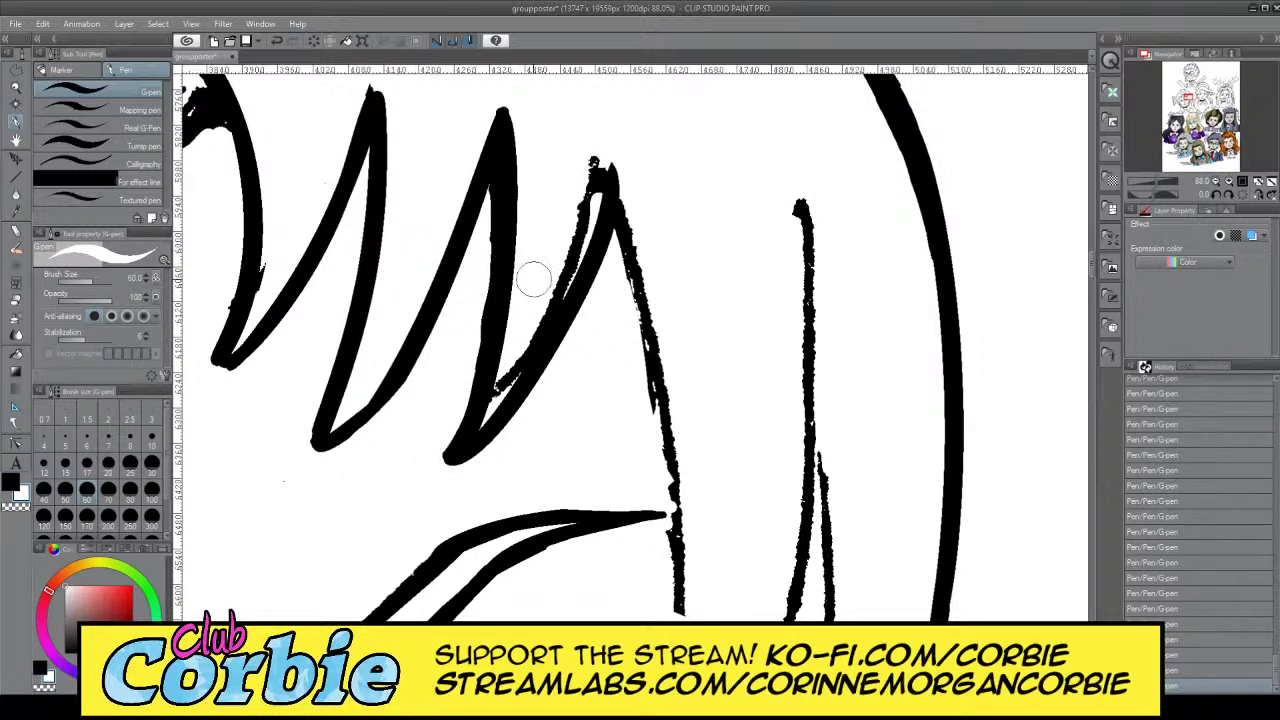
mouse_move(505, 350)
mouse_down()
mouse_move(501, 392)
mouse_move(591, 166)
mouse_up()
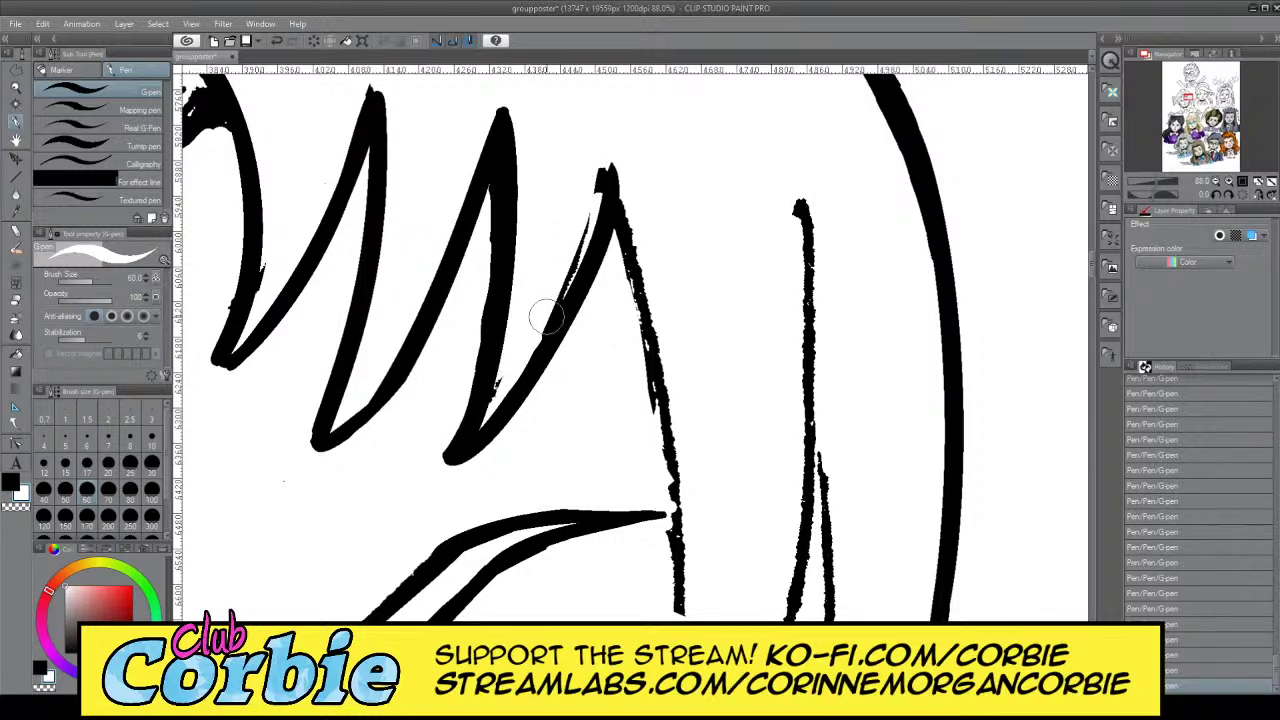
drag(514, 352, 617, 122)
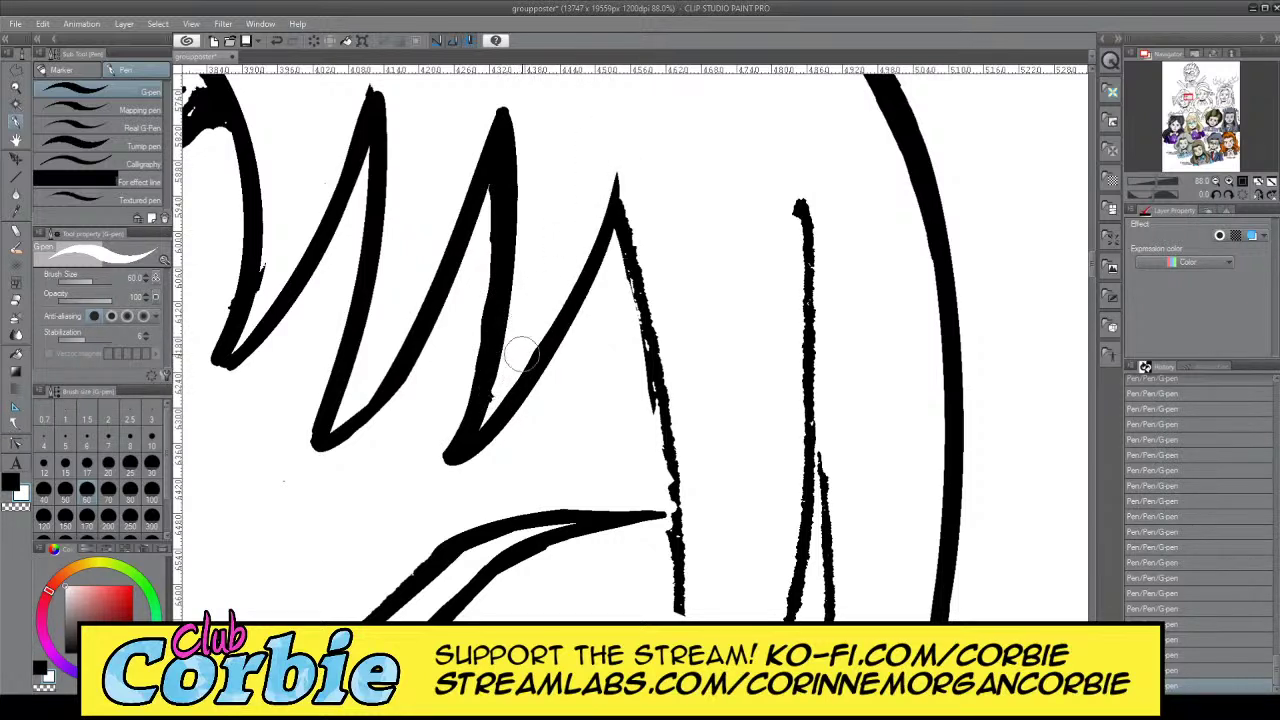
Check the redrawn bangs against the whole head, close in on the side strands beside the name lettering, and select the G-pen
click(14, 88)
scroll(408, 318, down, 5)
scroll(408, 318, up, 3)
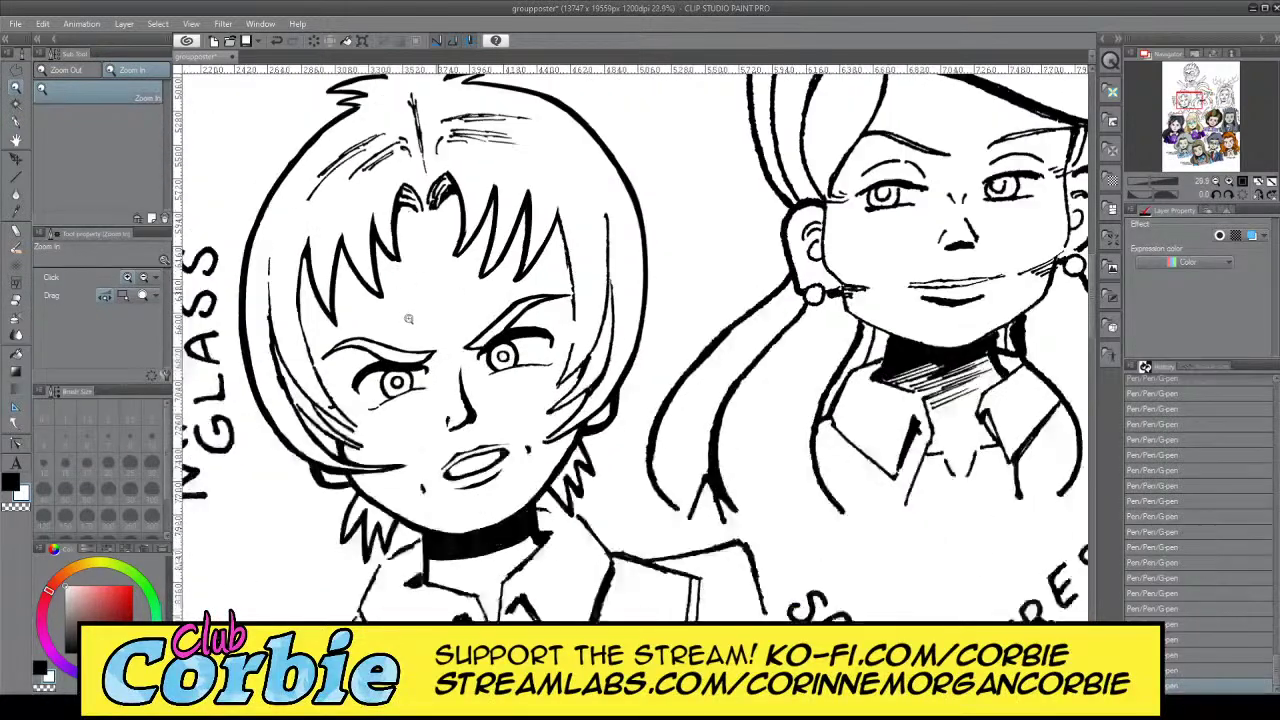
drag(340, 320, 450, 258)
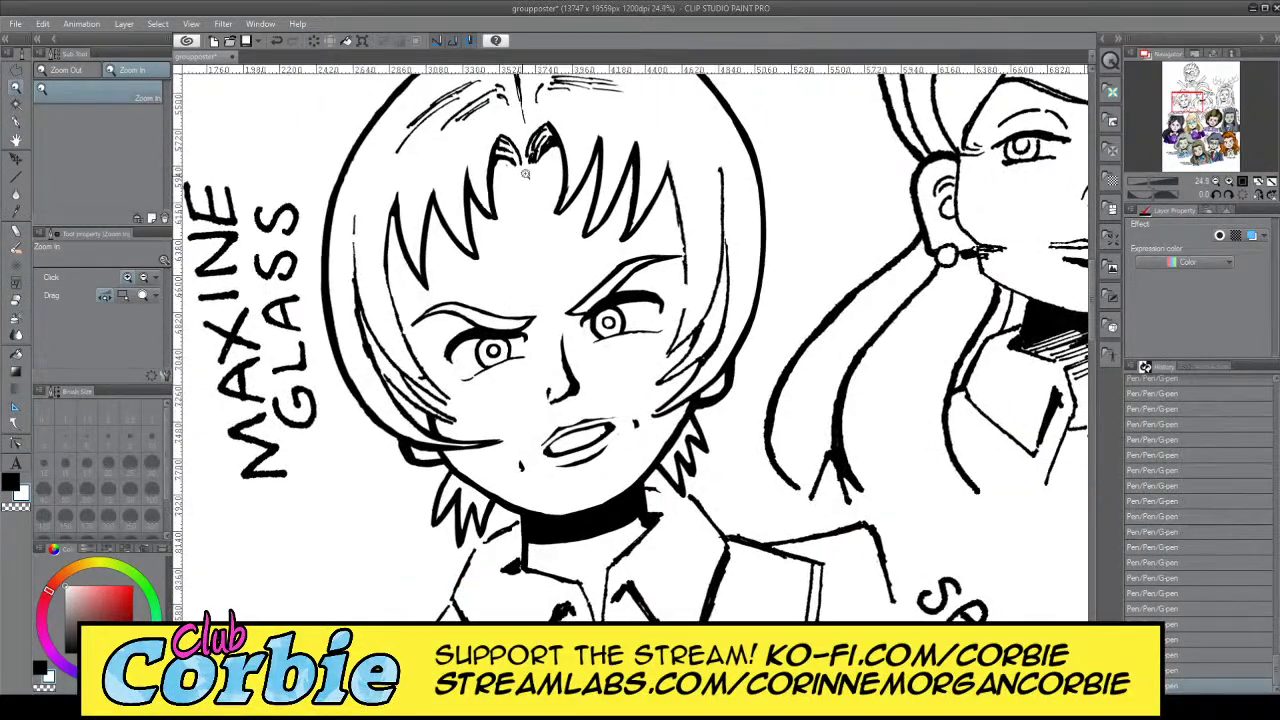
drag(525, 174, 562, 180)
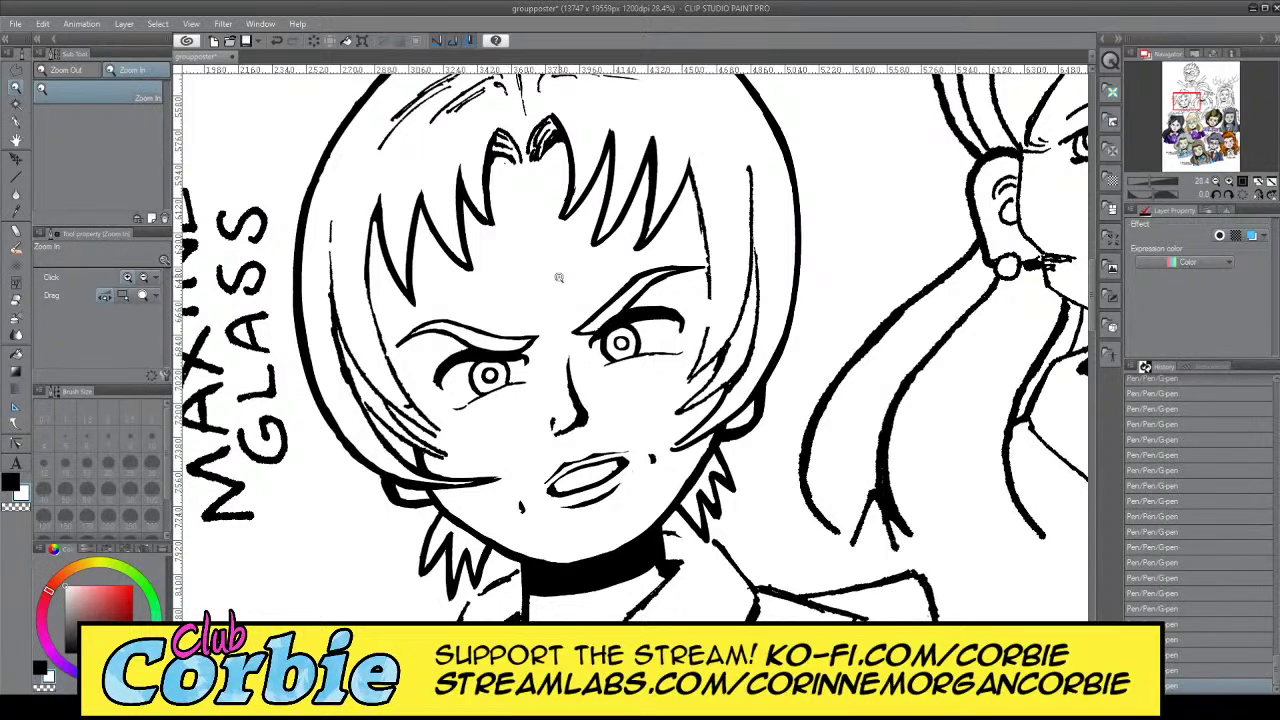
drag(559, 277, 571, 284)
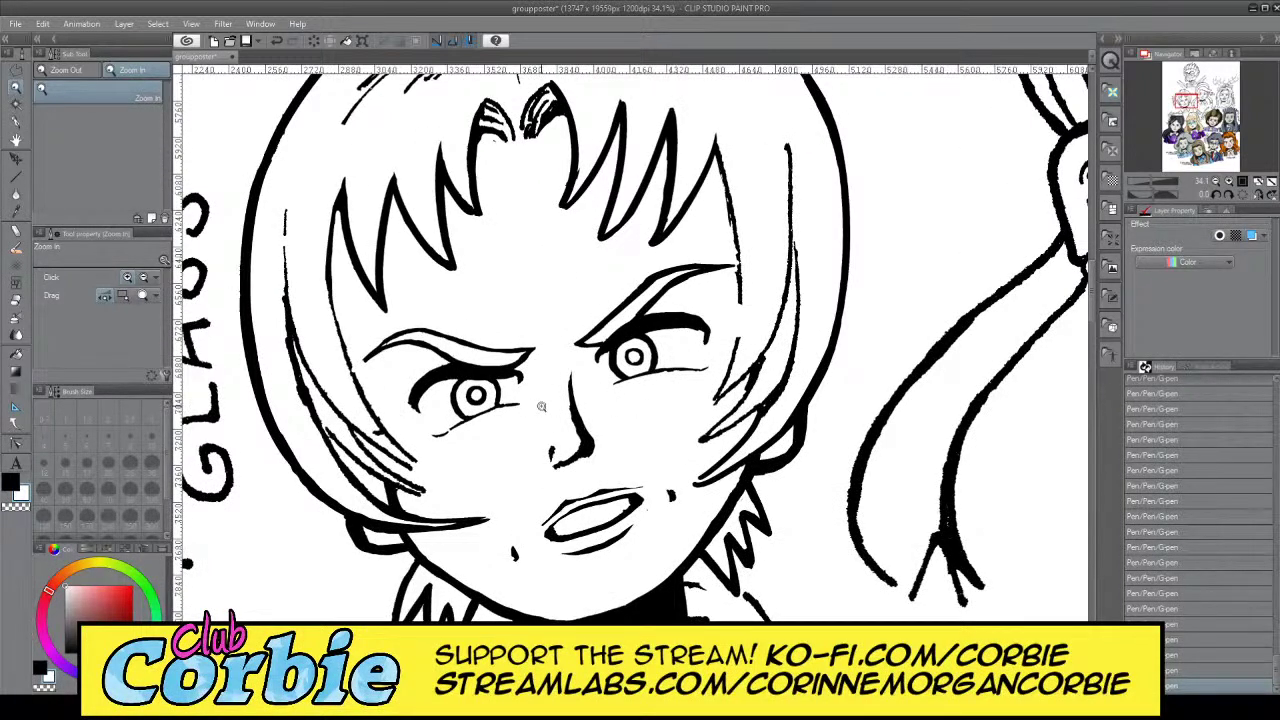
scroll(655, 341, down, 5)
scroll(616, 395, up, 4)
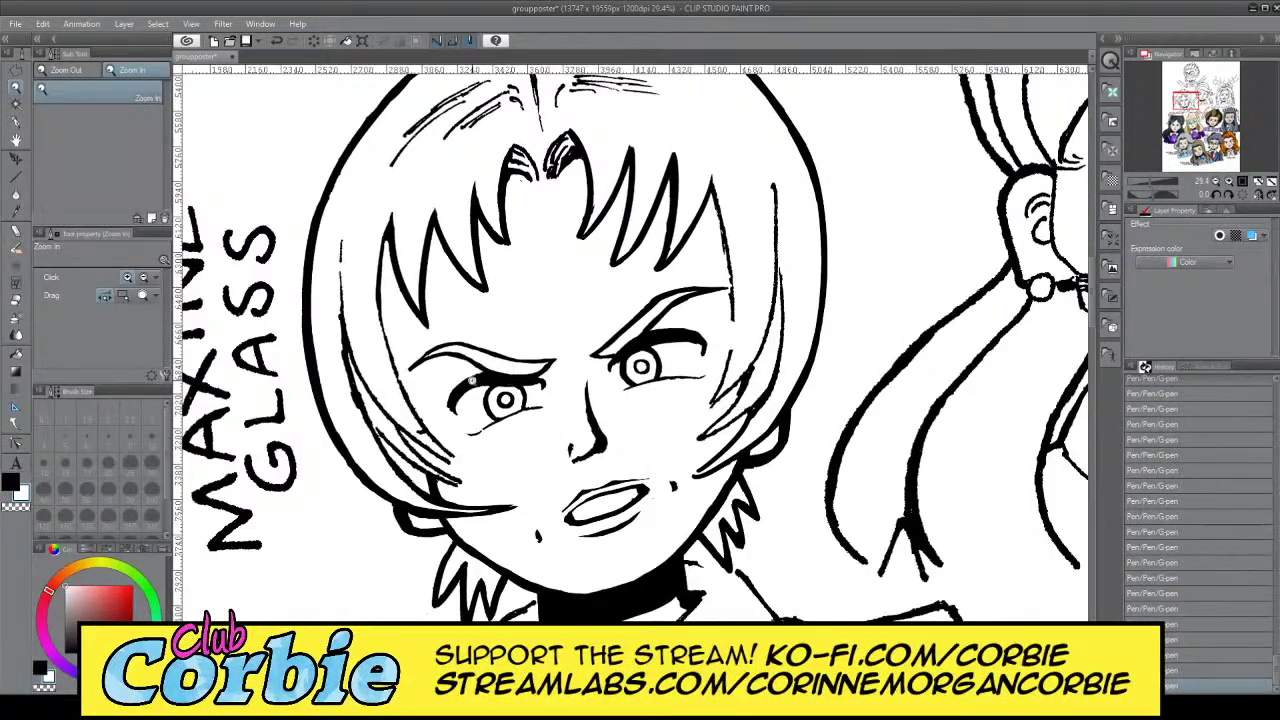
drag(372, 413, 345, 346)
drag(360, 328, 390, 314)
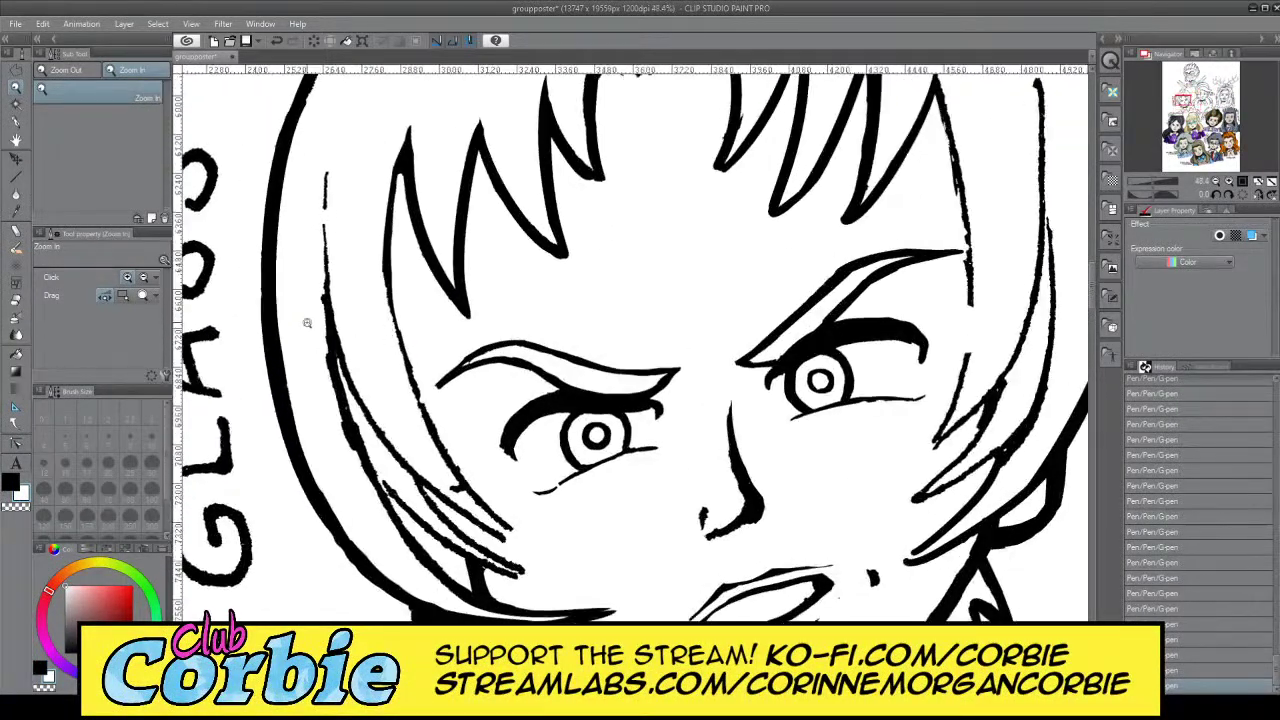
click(15, 124)
mouse_move(402, 151)
mouse_down()
mouse_move(407, 392)
mouse_move(467, 471)
mouse_up()
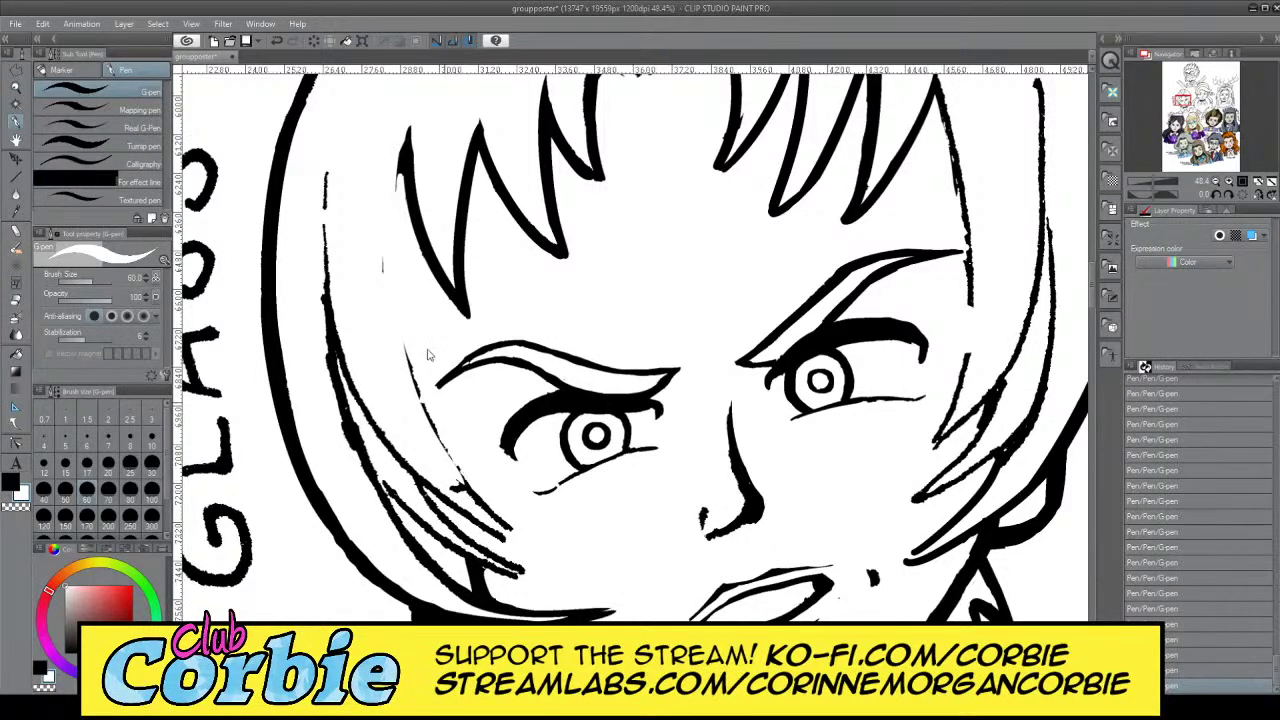
key(ctrl+z)
key(x)
mouse_move(393, 150)
mouse_down()
mouse_move(377, 313)
mouse_move(462, 498)
mouse_up()
key(ctrl+z)
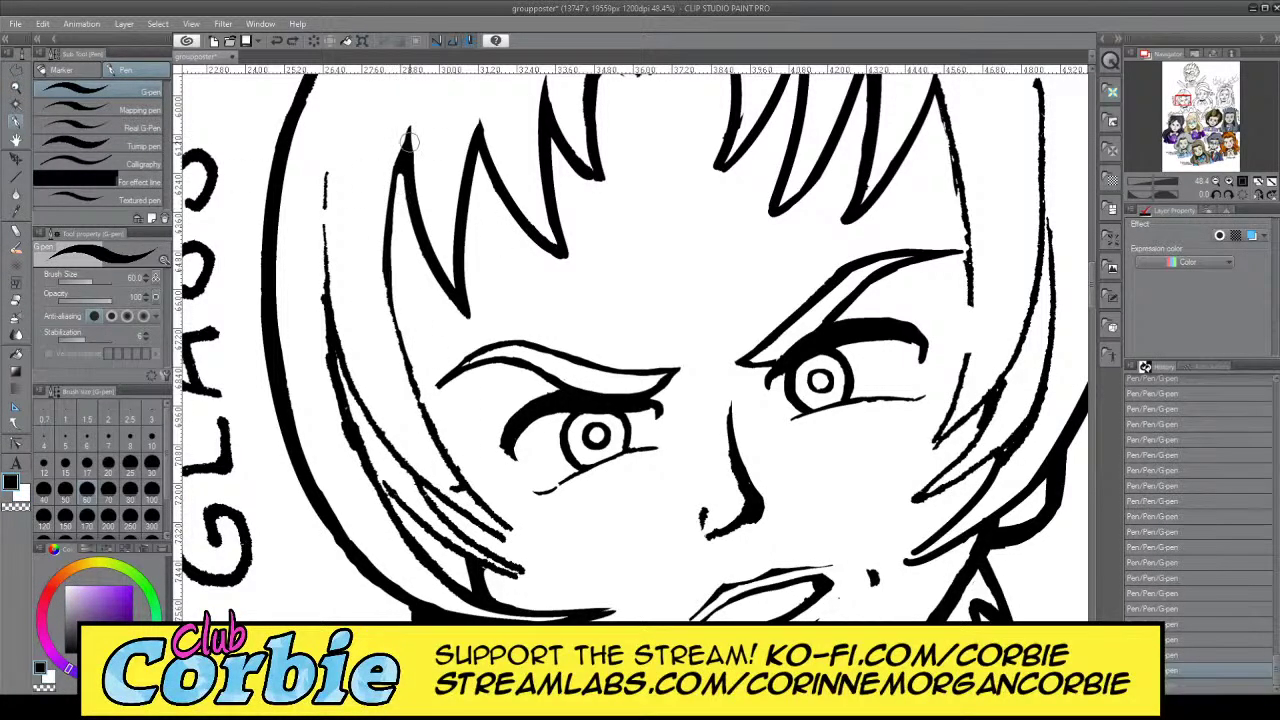
drag(410, 140, 481, 496)
key(ctrl+z)
mouse_move(404, 146)
mouse_down()
mouse_move(386, 281)
mouse_move(488, 526)
mouse_up()
key(ctrl+z)
Trim the leftmost strand's rough lower end in white and redraw its edge as a thick black curve from the peak to below the eye
key(x)
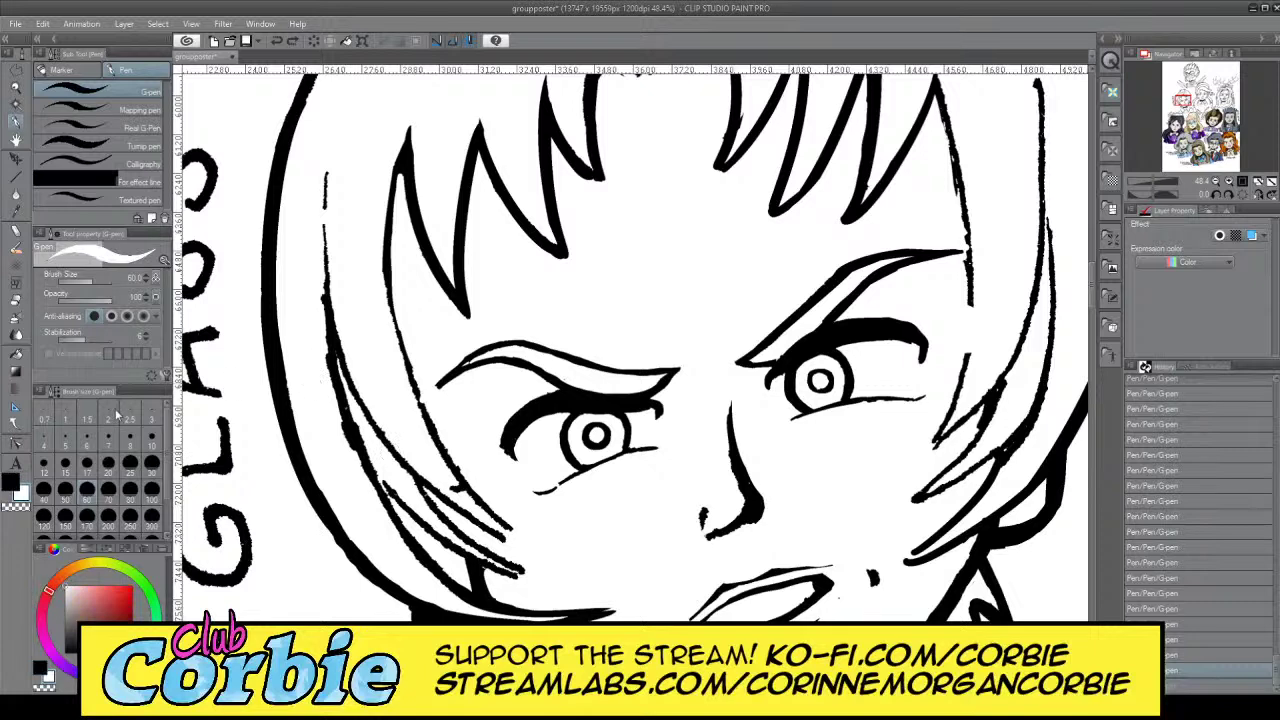
mouse_move(450, 484)
mouse_down()
mouse_move(519, 532)
mouse_move(433, 453)
mouse_move(466, 479)
mouse_up()
key(x)
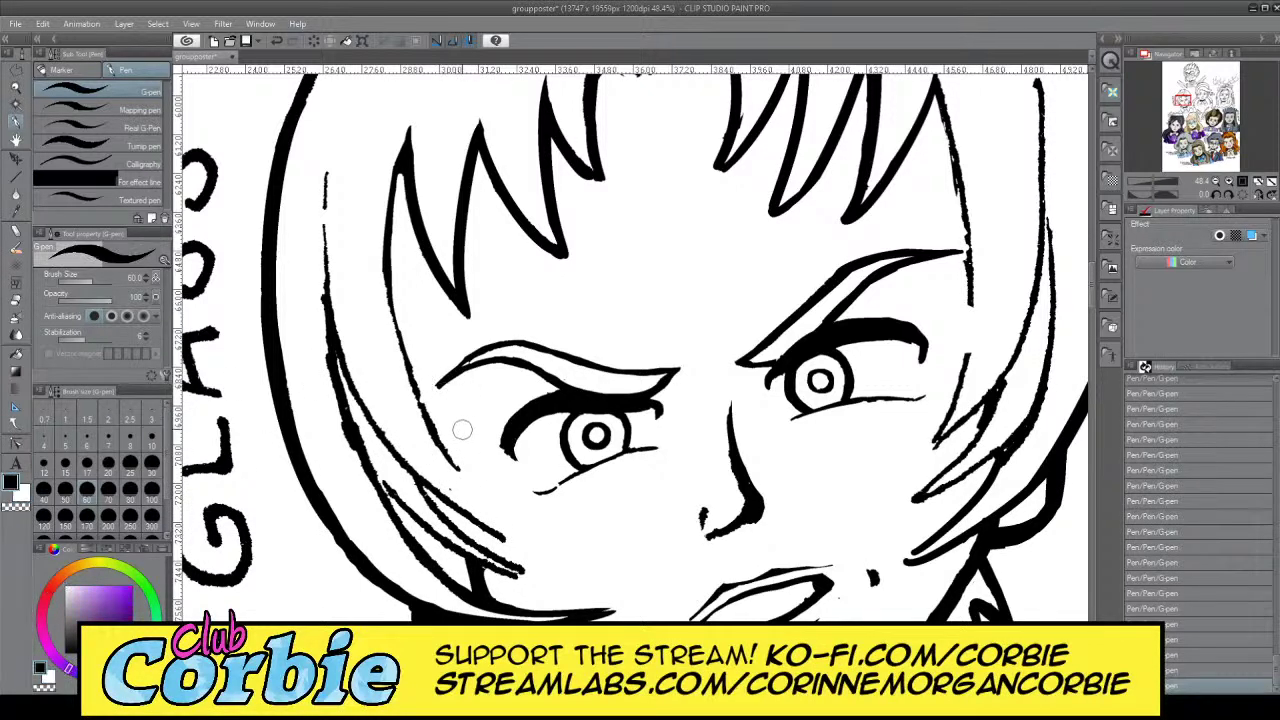
mouse_move(400, 172)
mouse_down()
mouse_move(388, 219)
mouse_move(506, 485)
mouse_up()
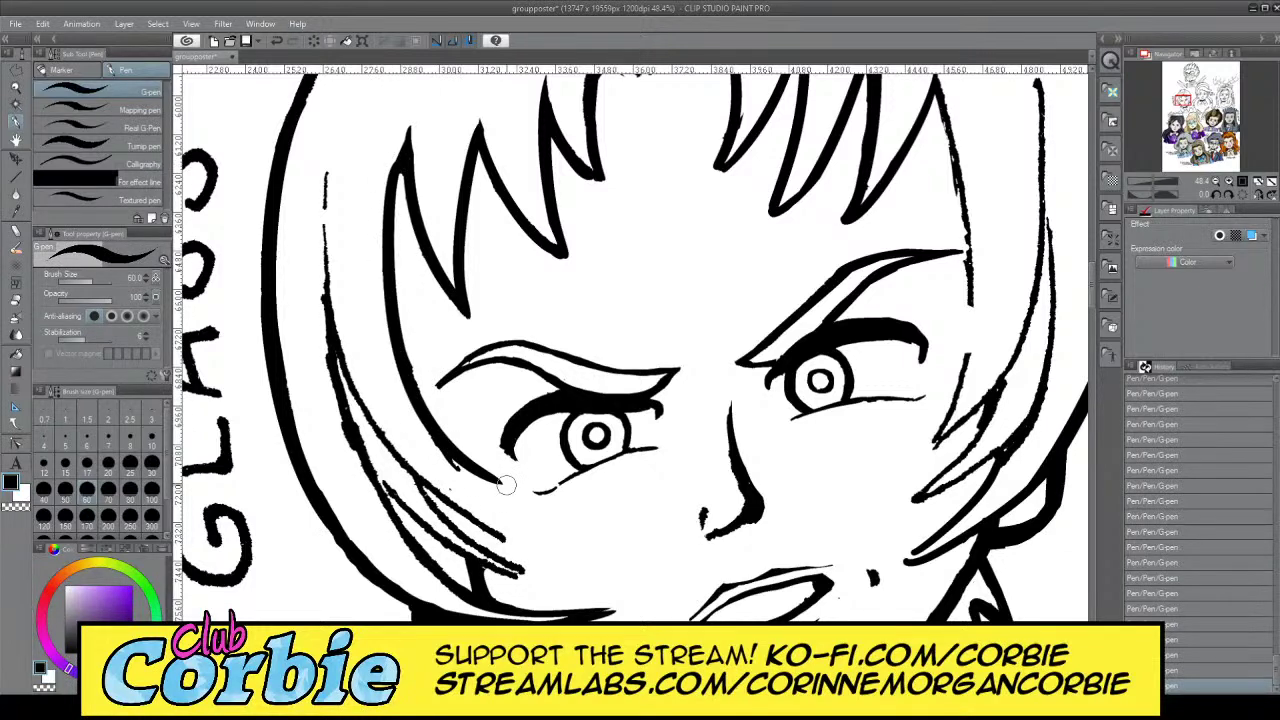
key(x)
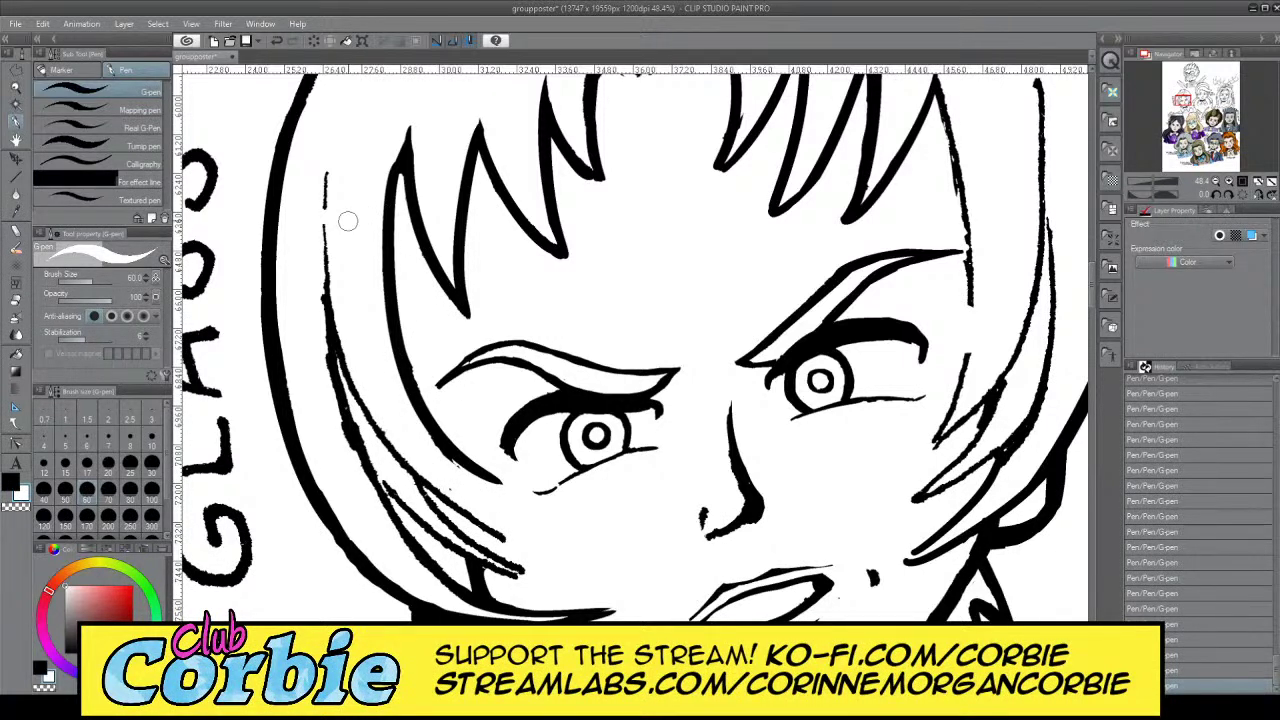
key(x)
drag(346, 135, 506, 553)
key(ctrl+z)
drag(331, 118, 515, 530)
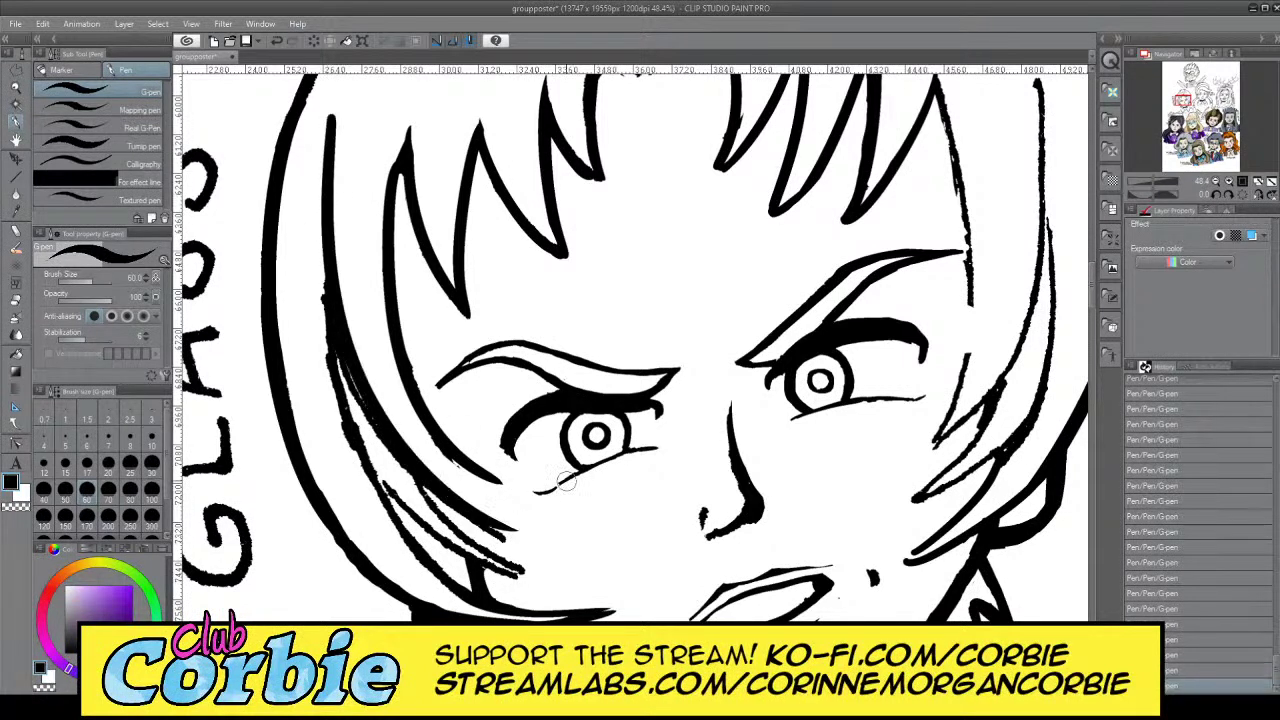
key(ctrl+z)
mouse_move(340, 120)
mouse_down()
mouse_move(489, 509)
mouse_move(584, 480)
mouse_up()
key(ctrl+z)
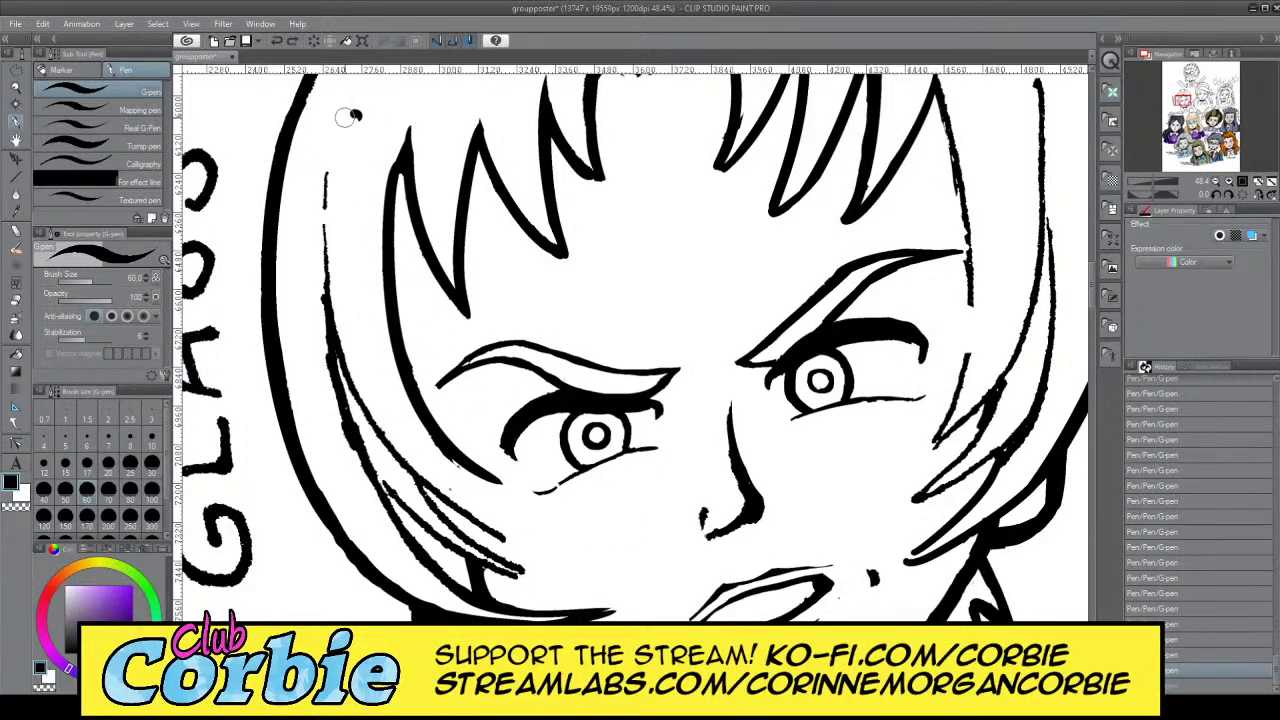
drag(346, 113, 520, 514)
key(ctrl+z)
drag(354, 106, 538, 500)
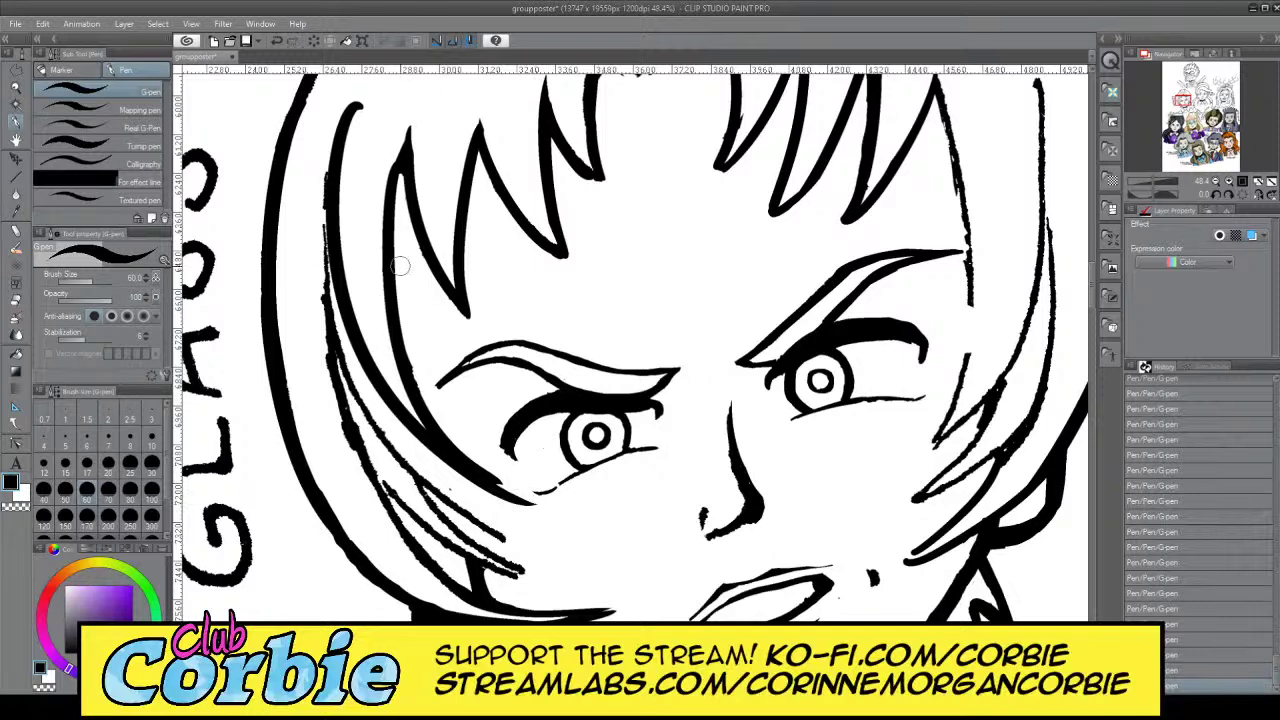
key(ctrl+z)
Draw a heavy black outer curve for the left side strand down to its tip, and paint out the old rough lines beneath in white
drag(362, 92, 497, 482)
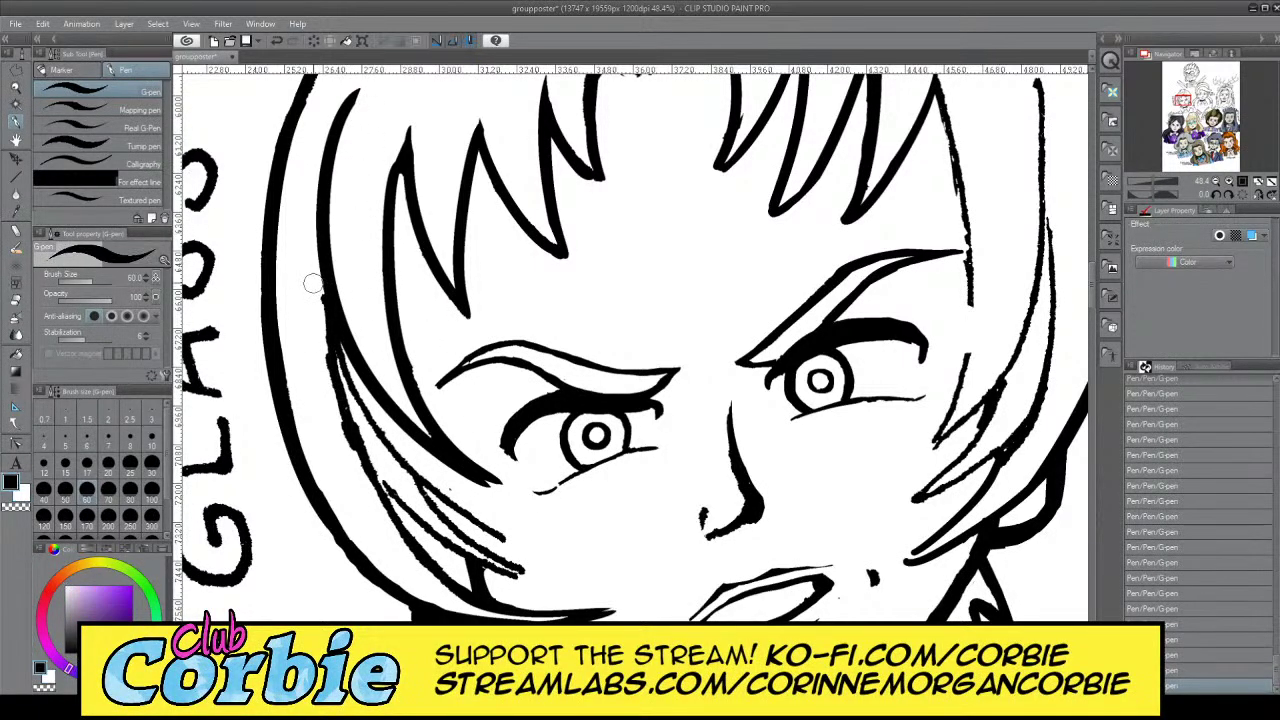
drag(313, 283, 348, 408)
key(ctrl+z)
key(x)
mouse_move(327, 350)
mouse_down()
mouse_move(371, 438)
mouse_move(309, 297)
mouse_move(366, 414)
mouse_up()
drag(310, 279, 394, 444)
drag(309, 268, 453, 479)
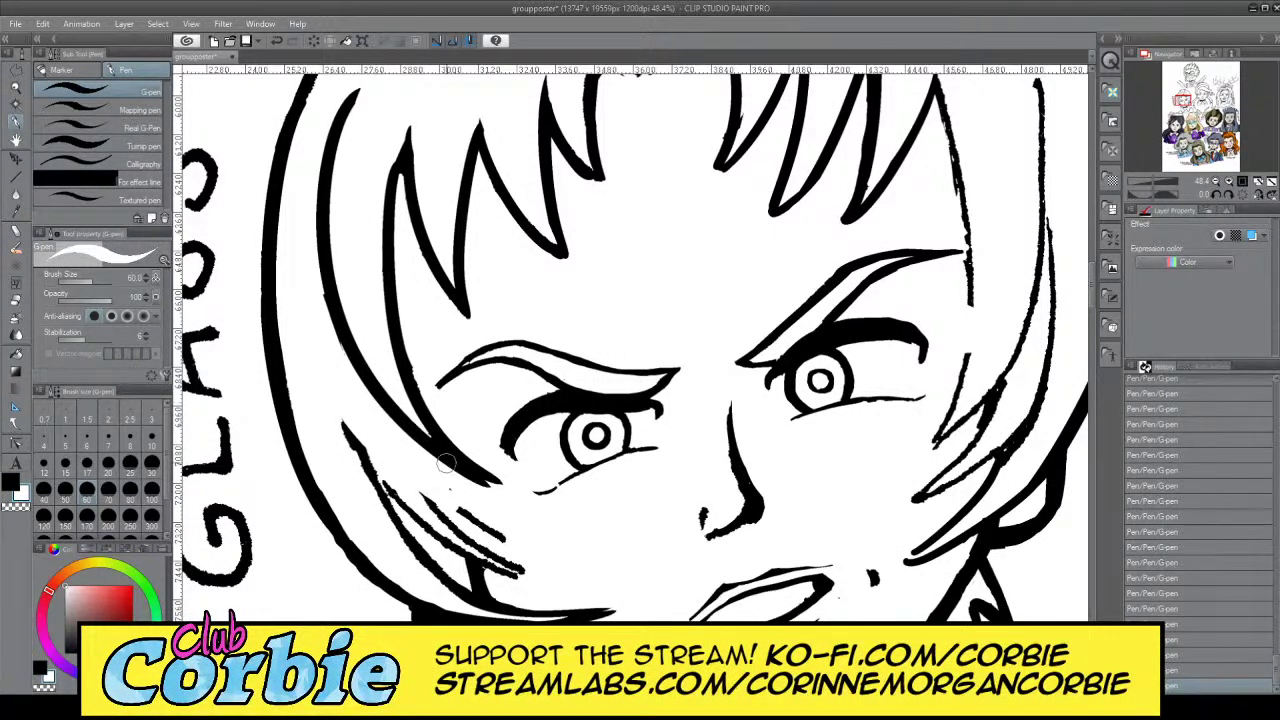
drag(405, 447, 516, 490)
Compare the redrawn left side strand with the whole head and neighbouring characters, and inspect the left bangs peaks up close
click(17, 89)
drag(418, 280, 337, 262)
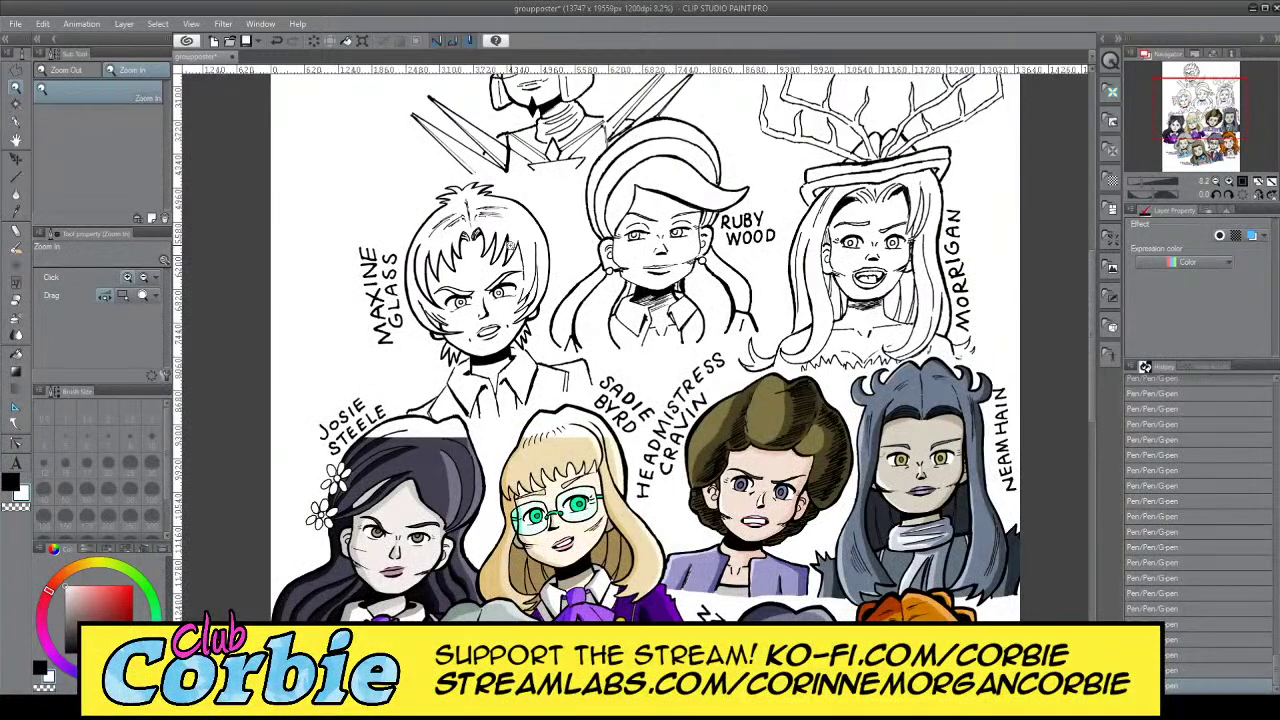
drag(514, 249, 501, 257)
scroll(500, 256, up, 2)
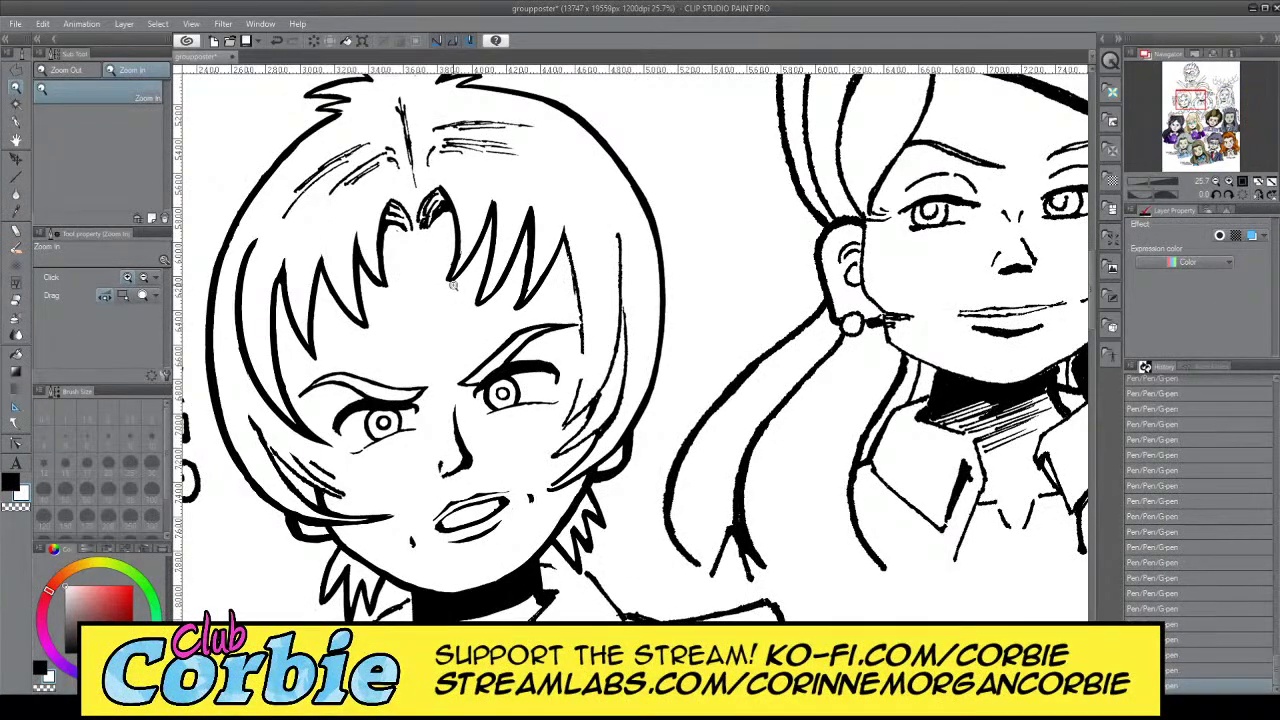
scroll(367, 308, up, 2)
scroll(360, 320, down, 3)
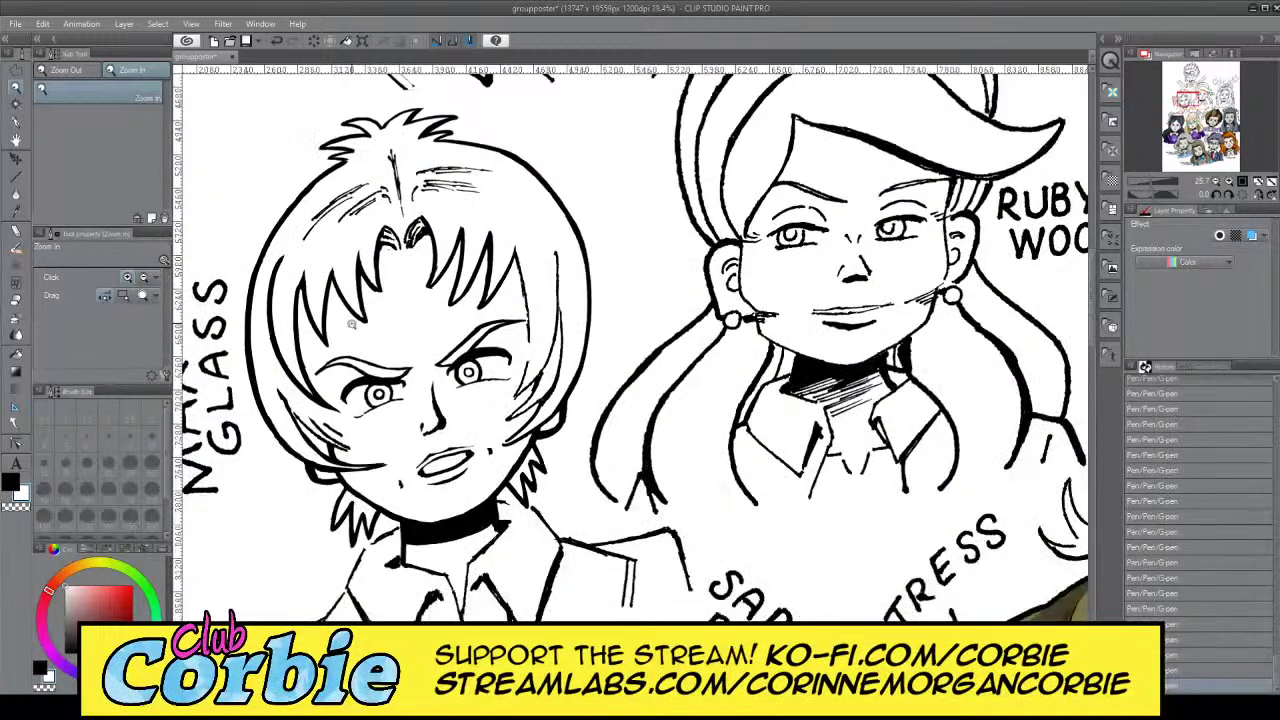
scroll(369, 292, up, 2)
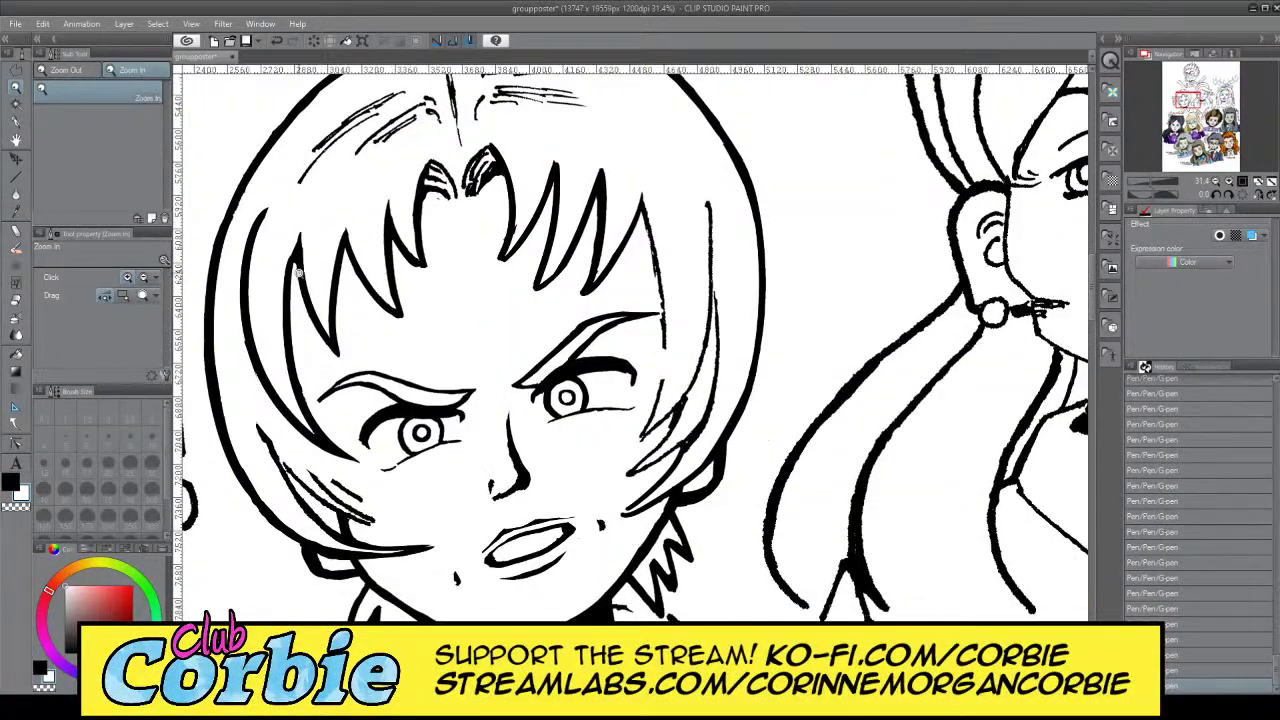
scroll(297, 272, up, 3)
Smooth the outer edge of the leftmost bangs peak in black with the G-pen at brush size 15
click(15, 121)
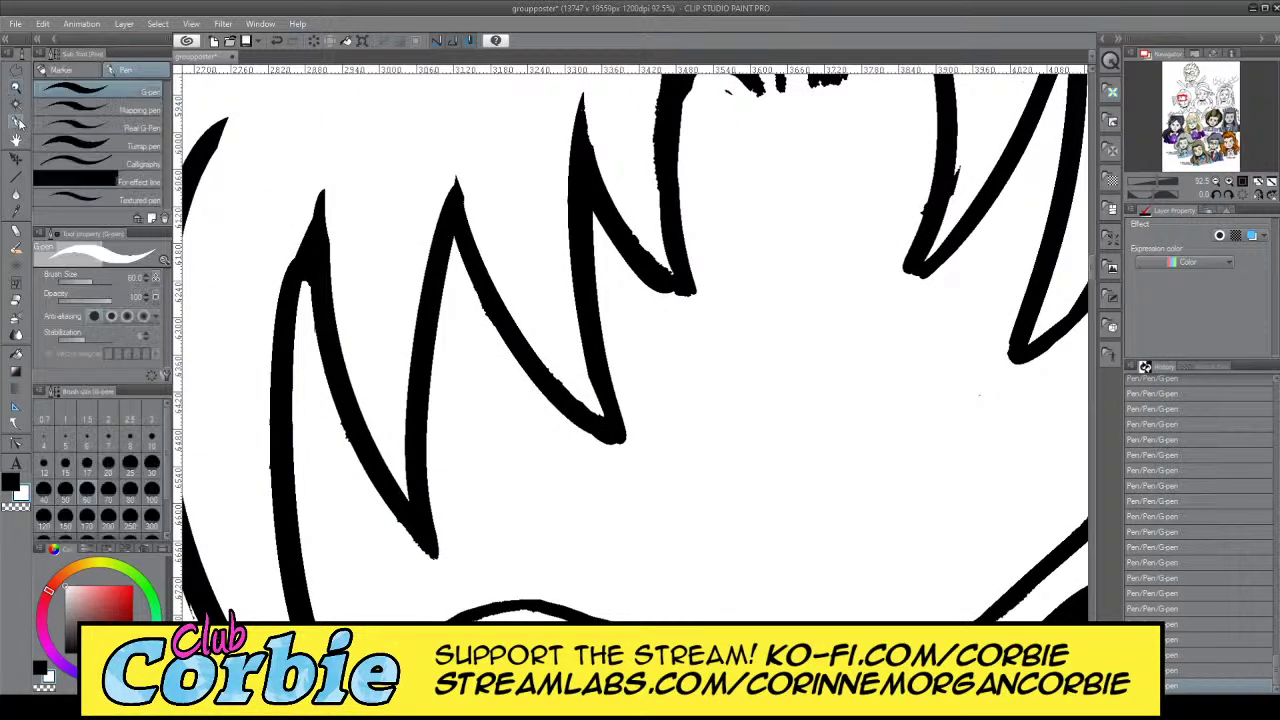
click(130, 438)
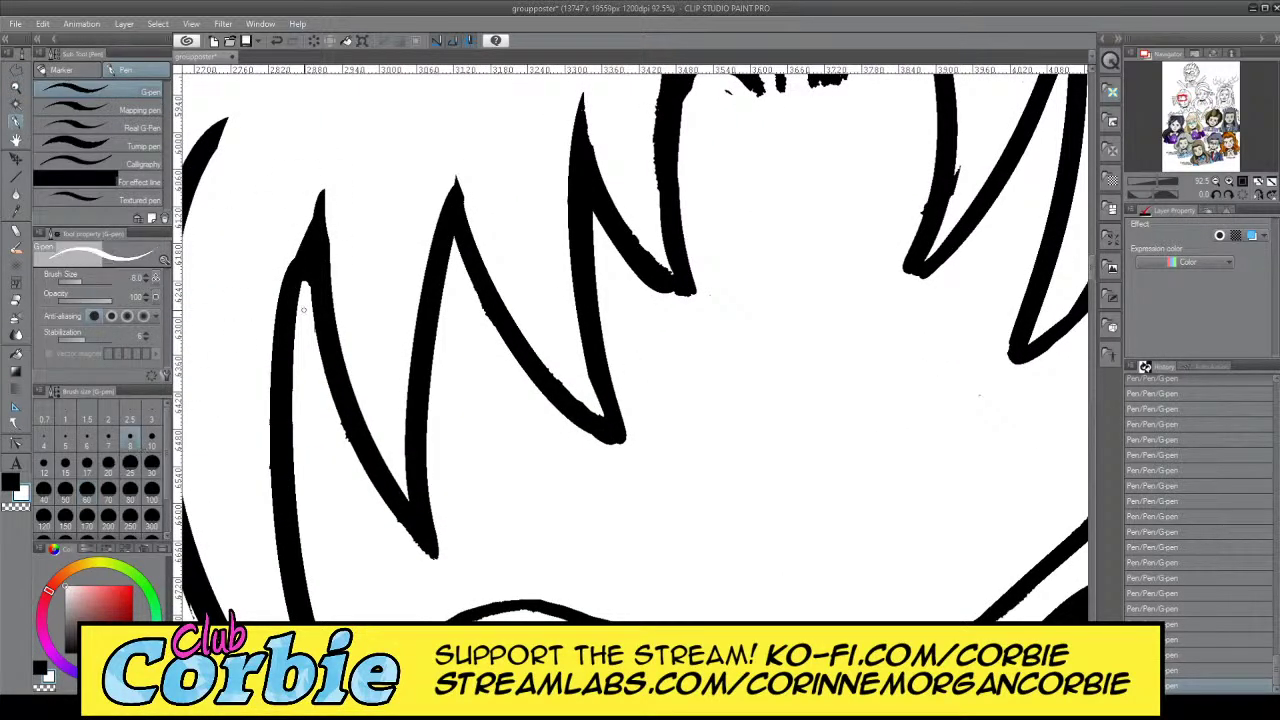
click(64, 470)
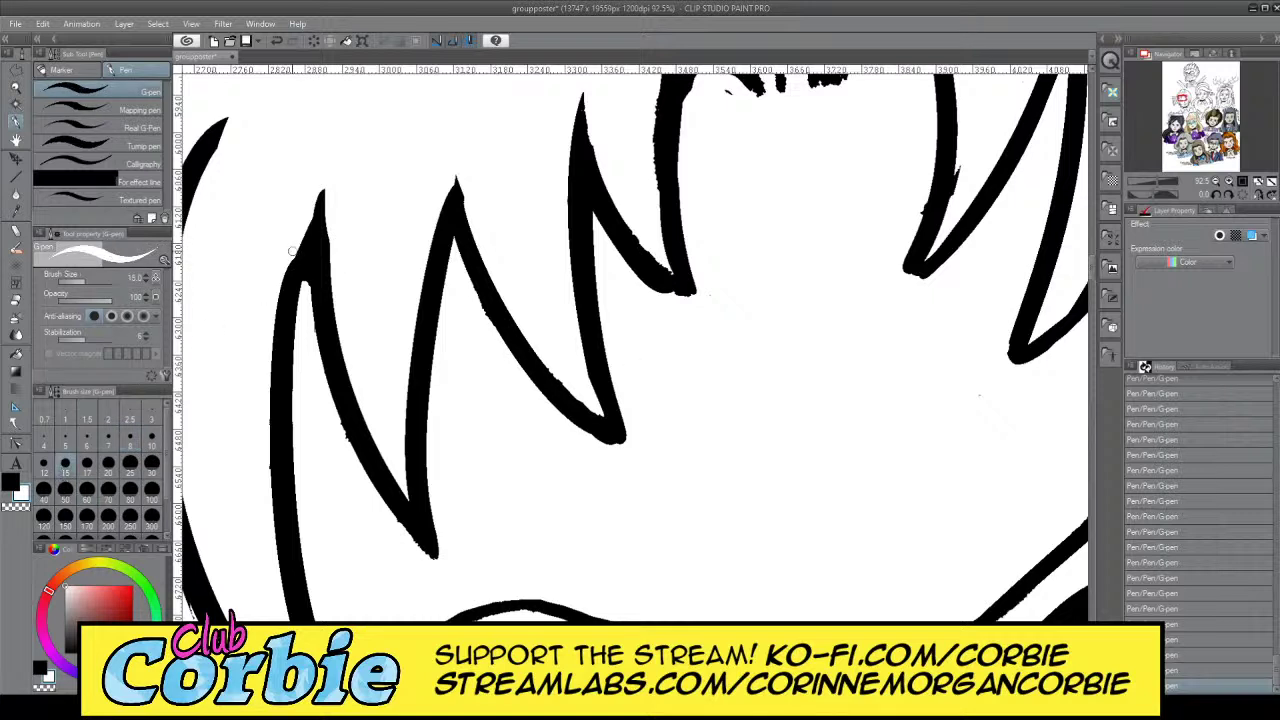
key(ctrl+z)
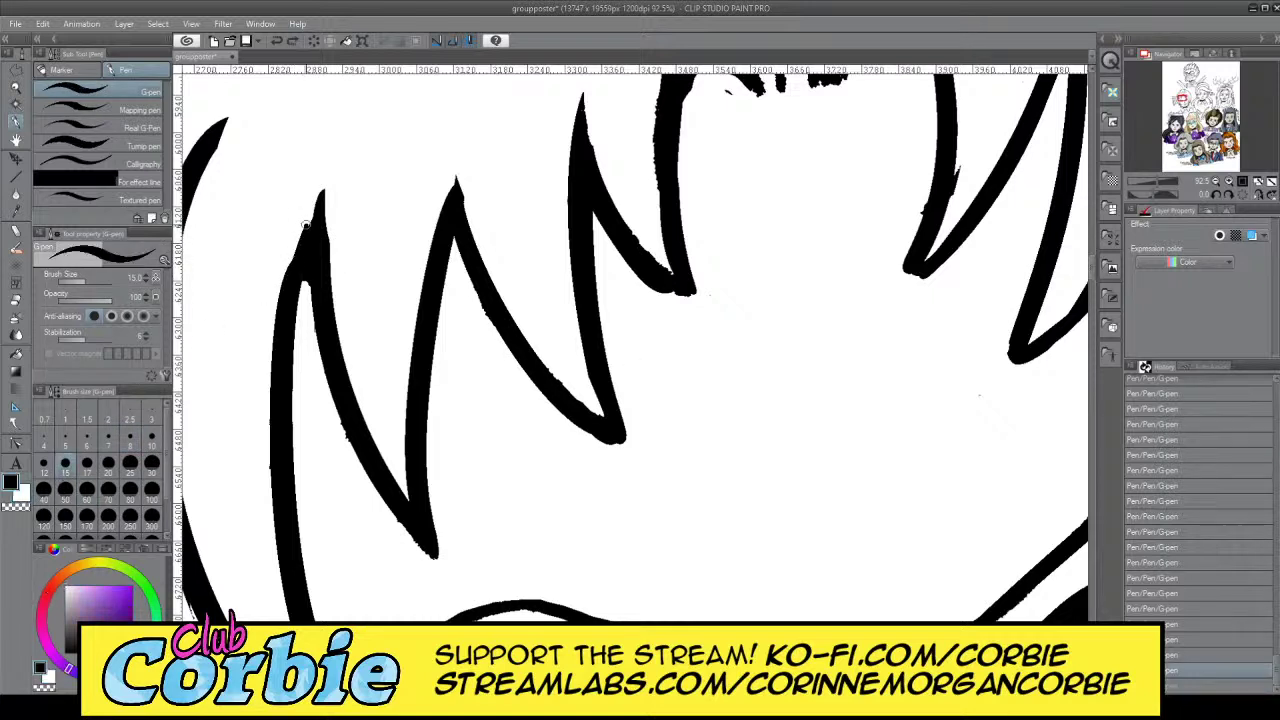
drag(281, 290, 307, 216)
key(ctrl+z)
key(ctrl+z)
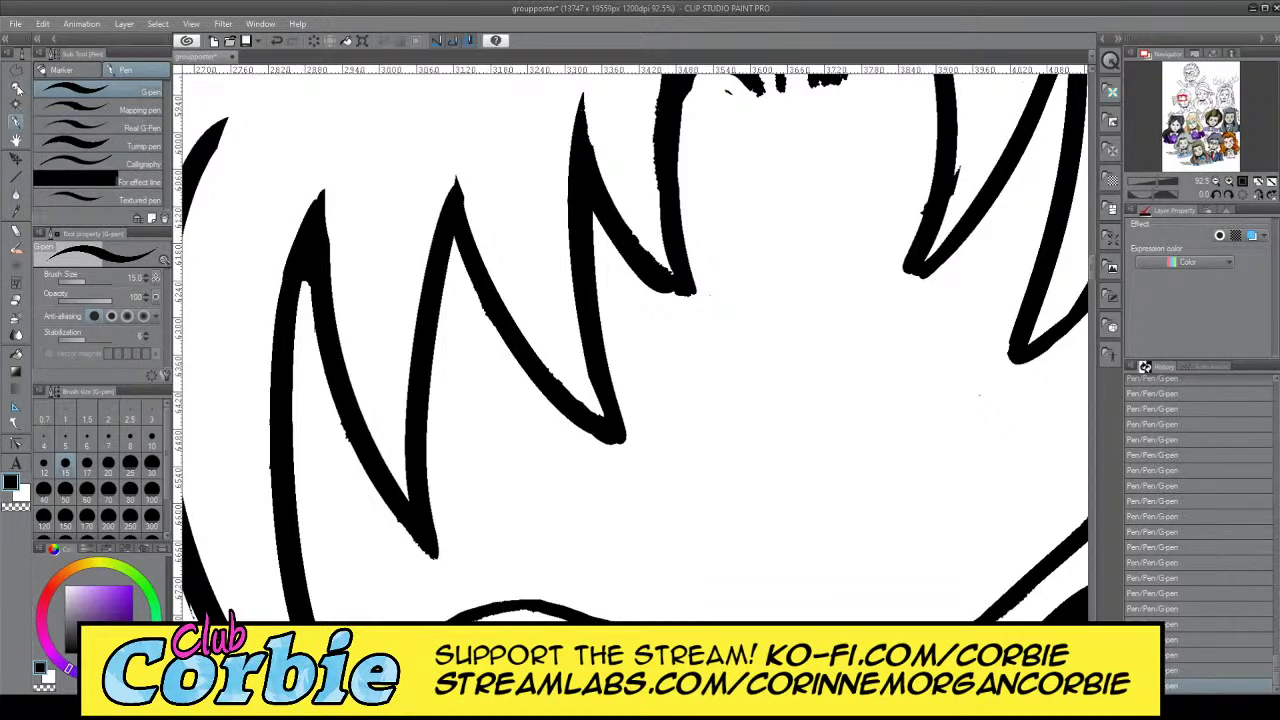
Review the whole face to compare both sides of the hair, and inspect the right side strands up close
click(15, 86)
drag(365, 247, 288, 255)
drag(422, 252, 440, 286)
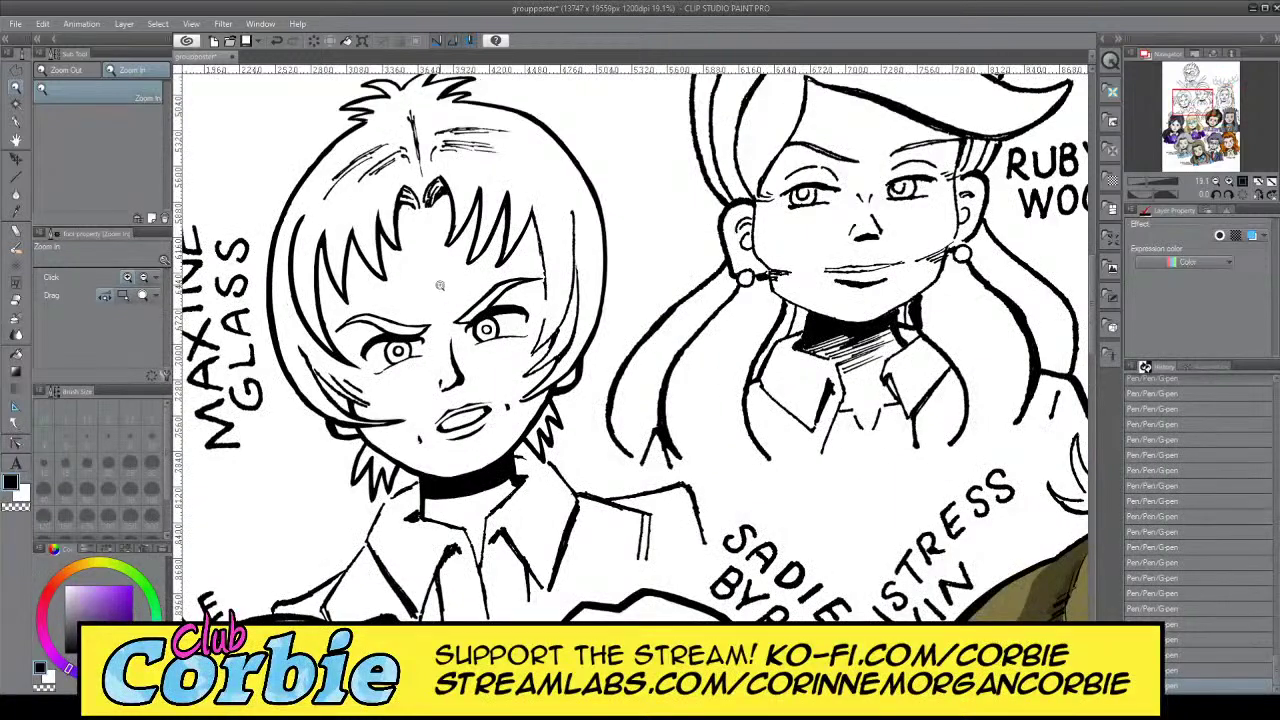
click(346, 305)
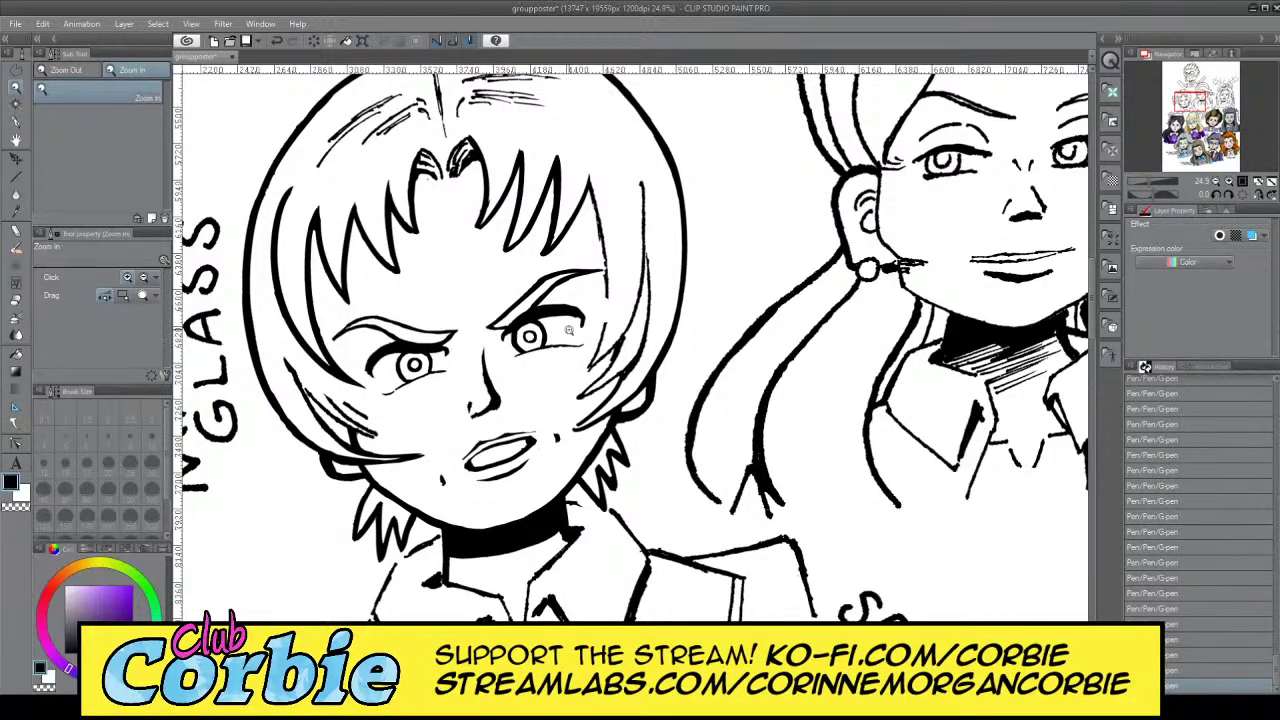
drag(551, 333, 542, 242)
click(536, 247)
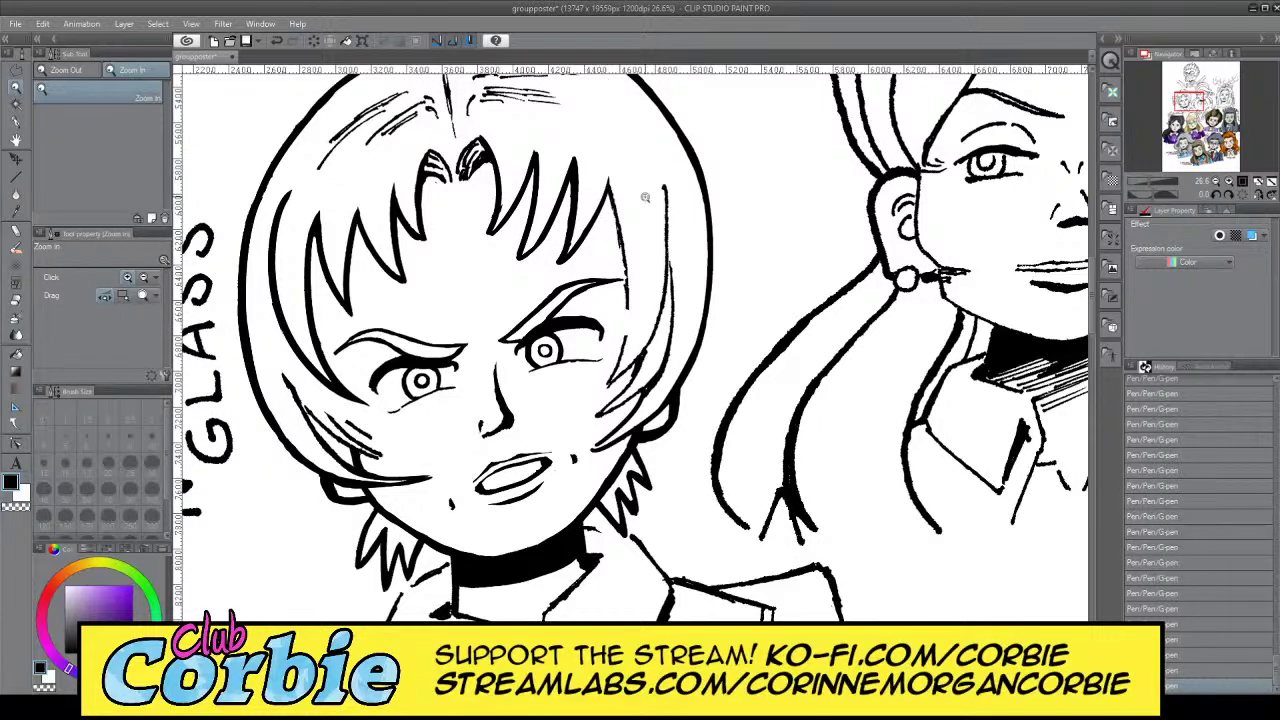
drag(679, 205, 705, 189)
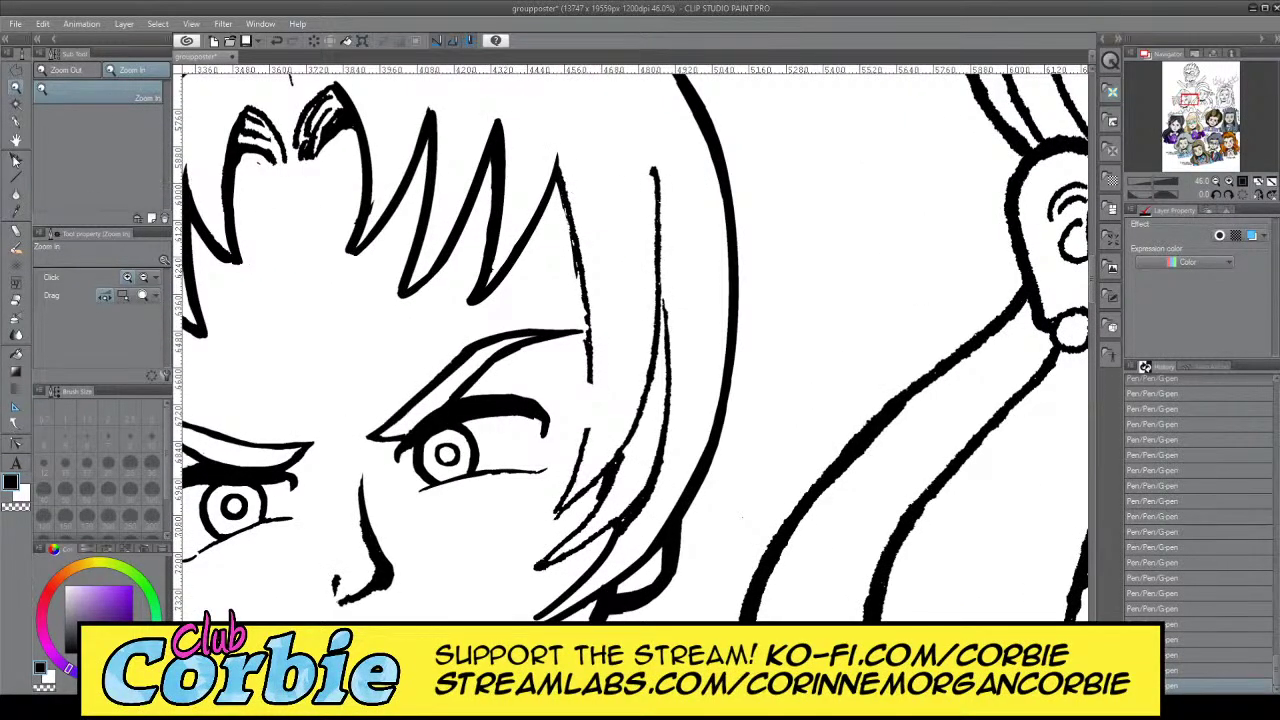
Paint out the rough line below the last right-hand bangs peak and the short line beside the eye in white at brush size 70
click(15, 121)
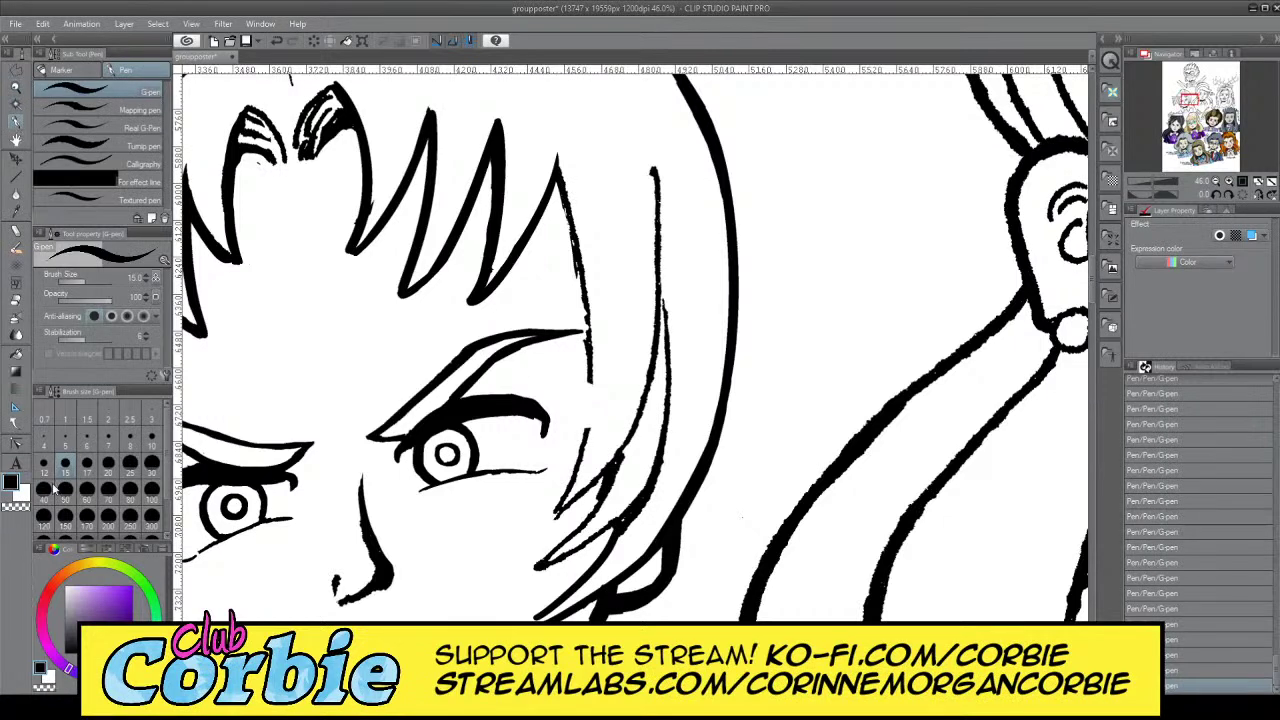
click(110, 493)
drag(581, 449, 549, 508)
key(ctrl+z)
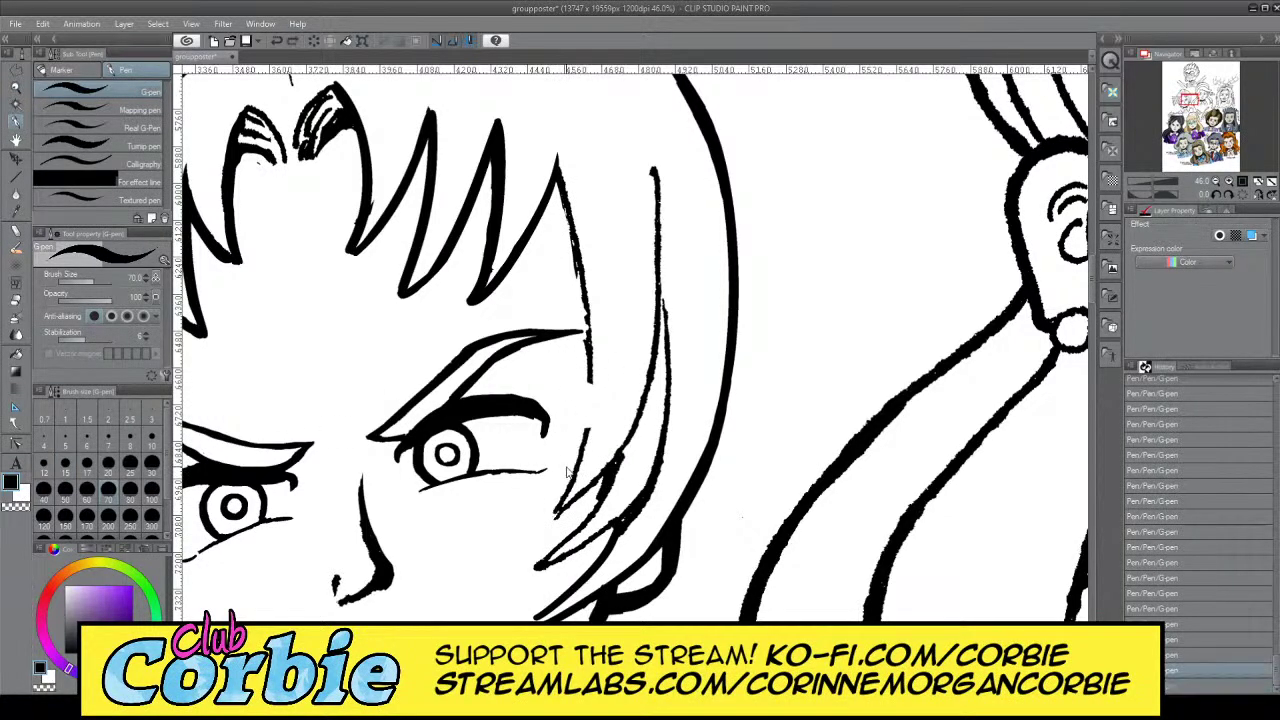
key(x)
drag(585, 433, 553, 509)
mouse_move(590, 386)
mouse_down()
mouse_move(573, 268)
mouse_move(589, 297)
mouse_move(564, 140)
mouse_move(578, 171)
mouse_up()
click(17, 88)
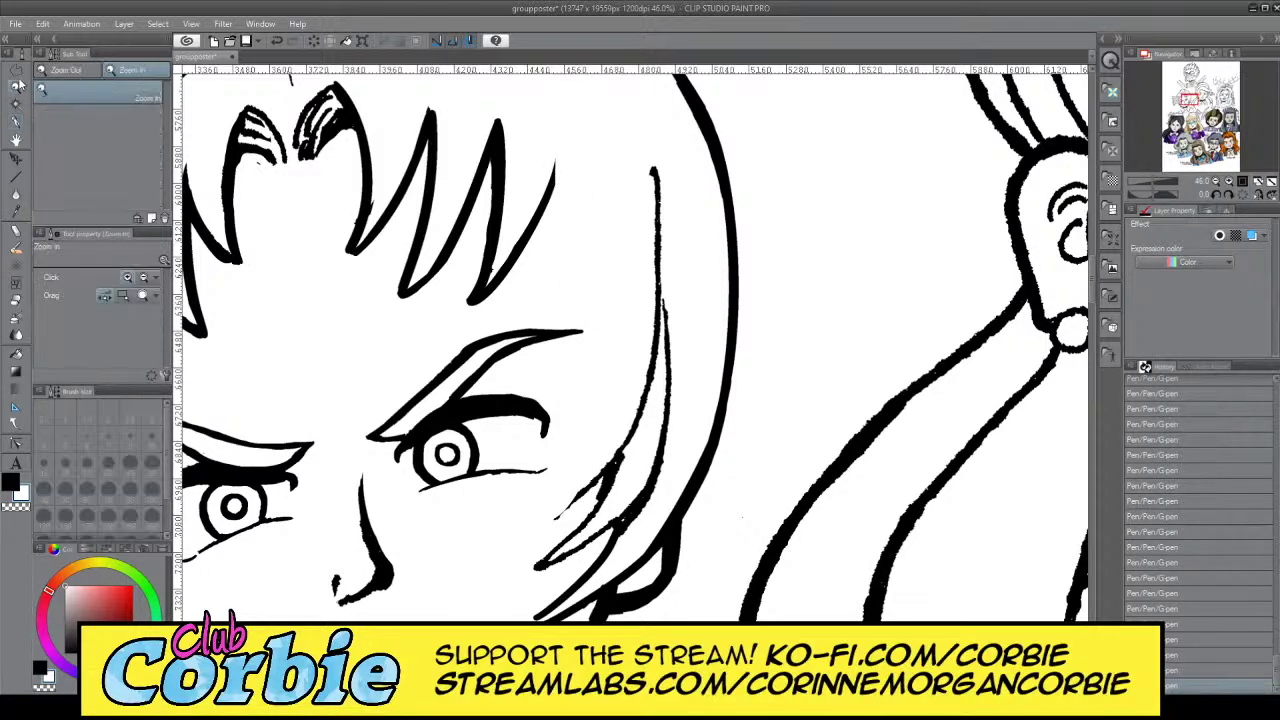
drag(436, 240, 383, 273)
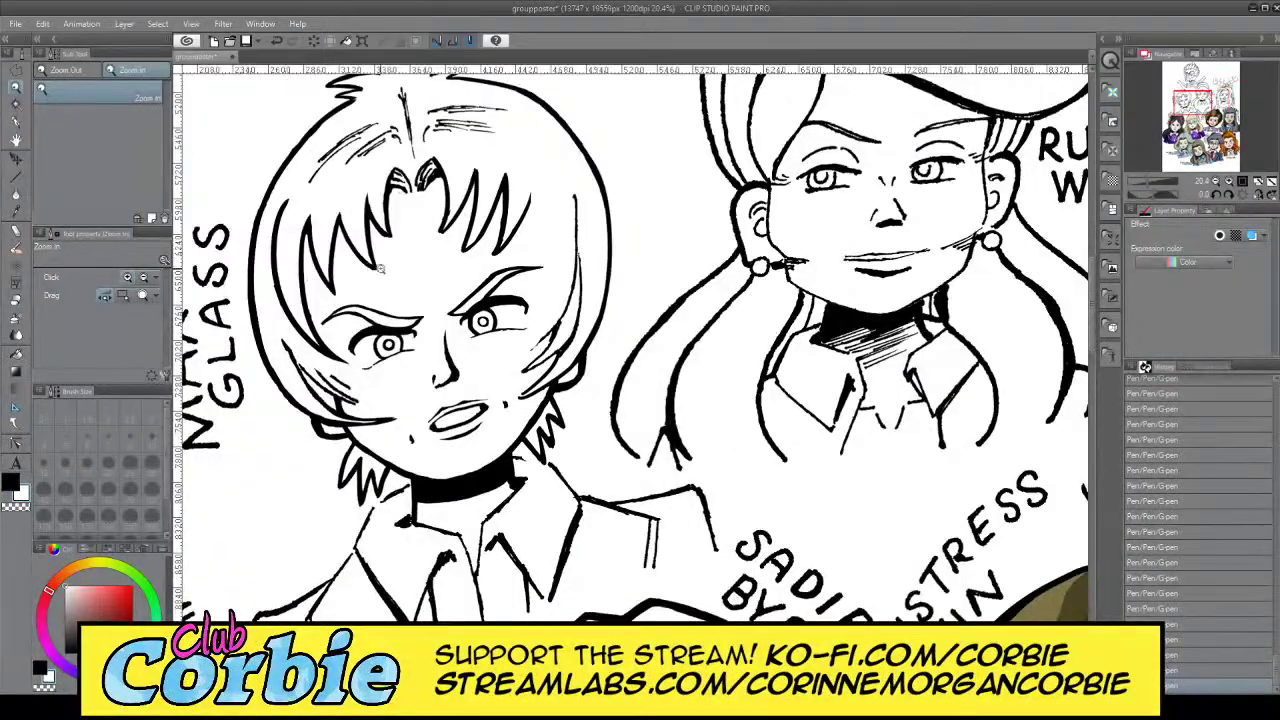
scroll(560, 200, up, 4)
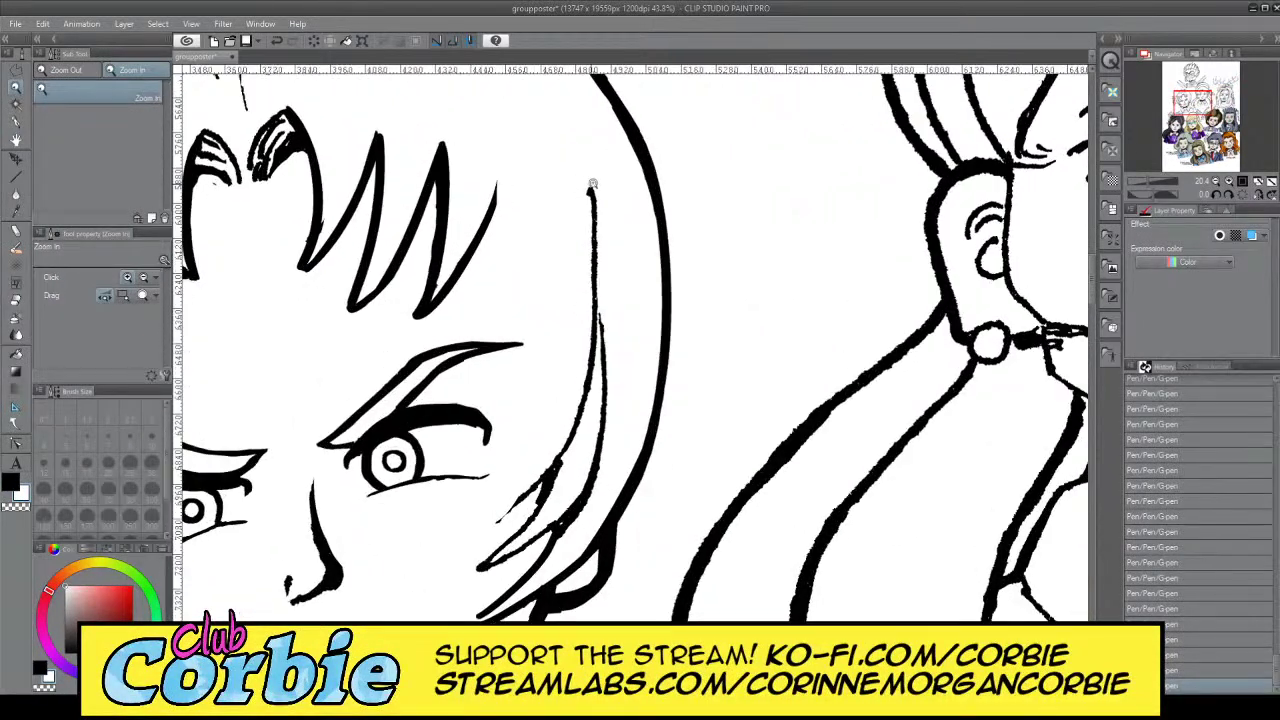
Draw a curved black line with the G-pen at brush size 70 from the last right-hand bangs peak down past the eyebrow's outer end
key(p)
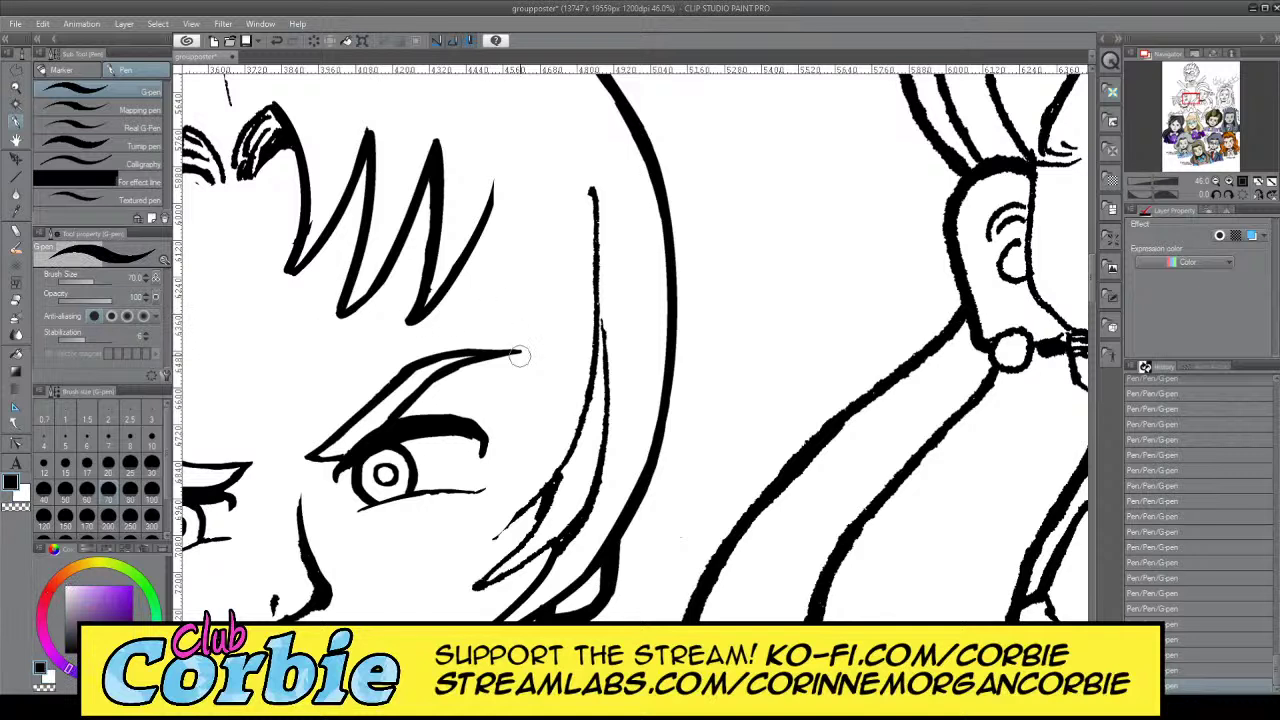
mouse_move(507, 455)
mouse_down()
mouse_move(509, 243)
mouse_move(488, 170)
mouse_move(544, 347)
mouse_move(511, 424)
mouse_up()
key(ctrl+z)
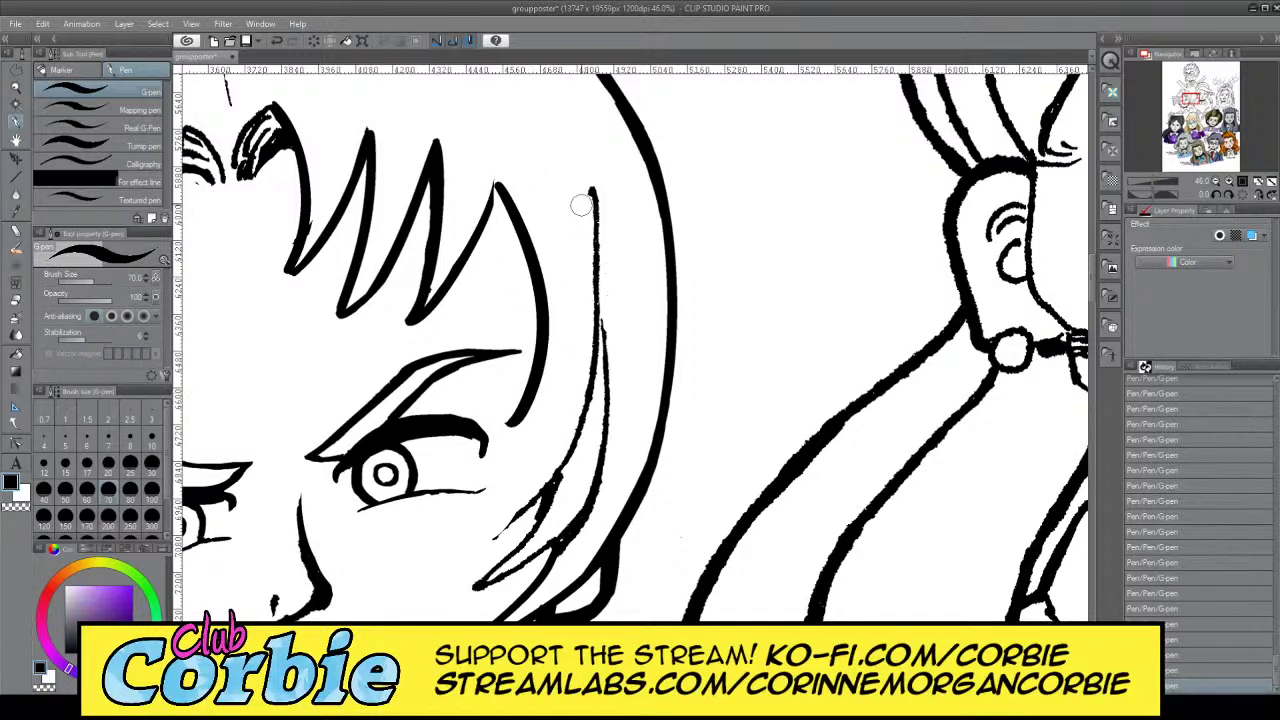
mouse_move(593, 192)
mouse_down()
mouse_move(508, 428)
mouse_move(596, 203)
mouse_up()
key(ctrl+z)
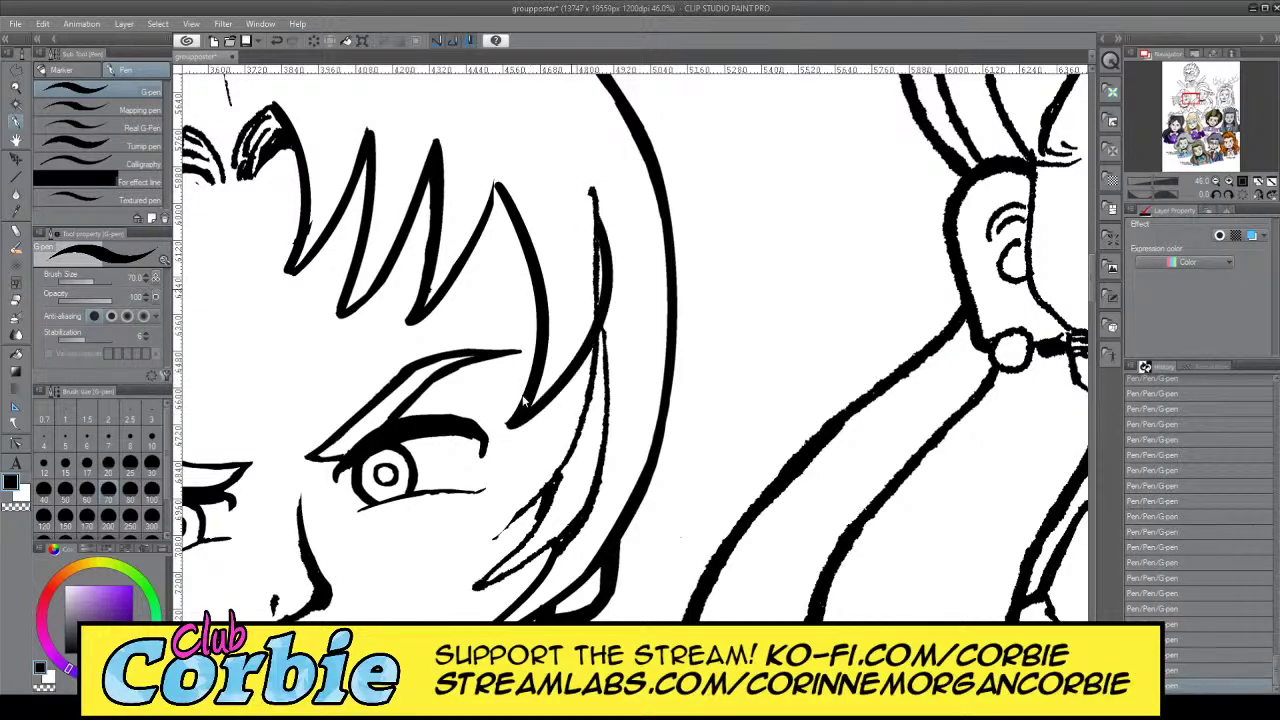
key(ctrl+z)
drag(490, 448, 578, 150)
key(ctrl+z)
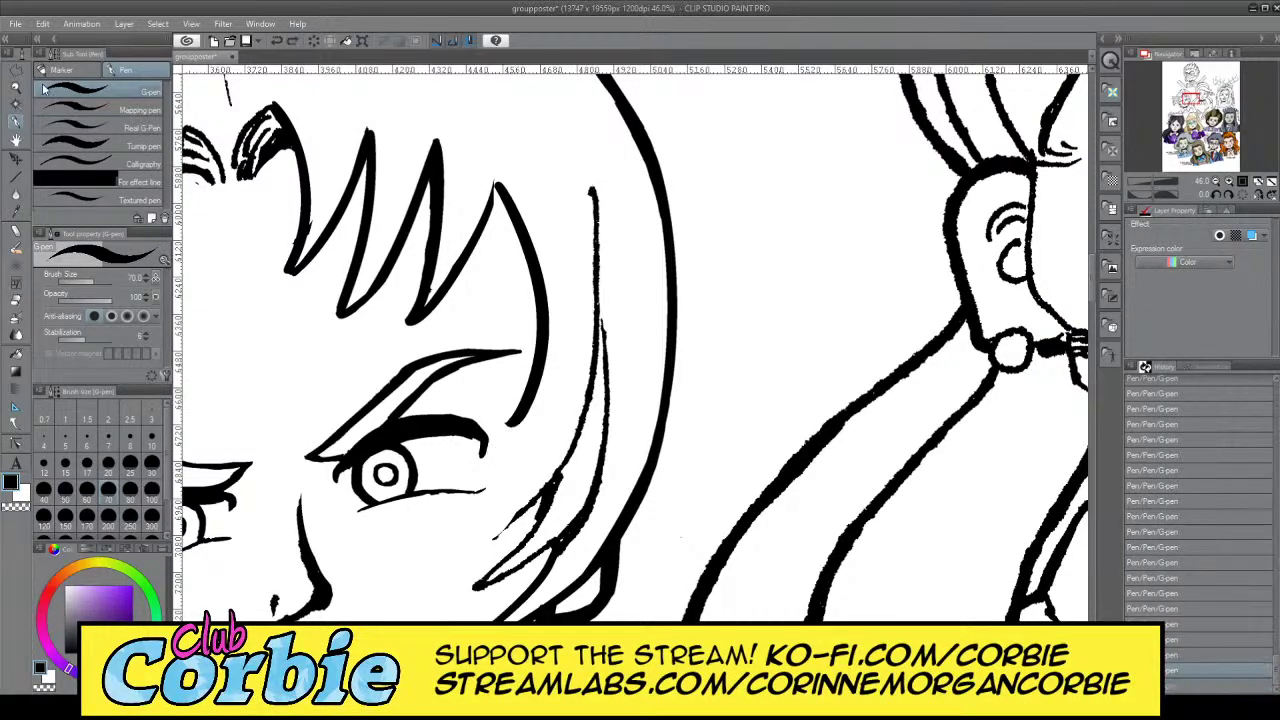
Draw the outer line of the right side strand as one long black curve from the upper hair down beside the eye at brush size 70
click(16, 88)
drag(512, 190, 421, 174)
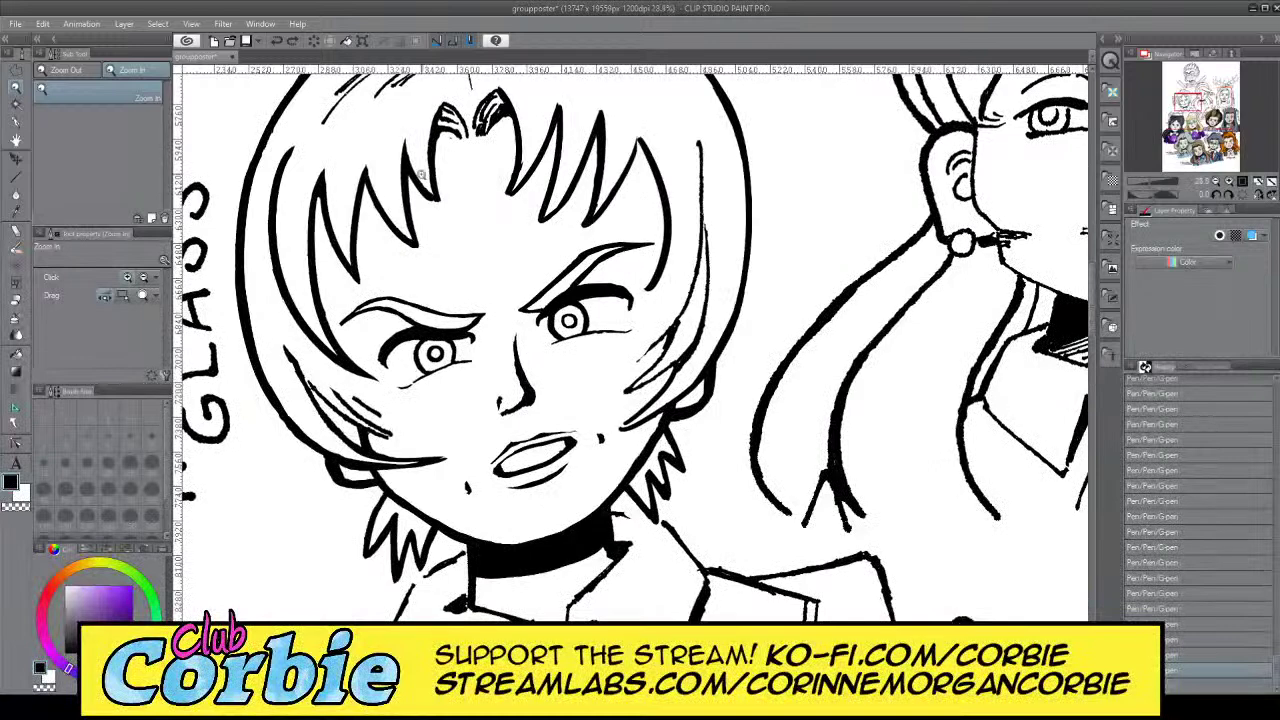
scroll(557, 161, down, 5)
scroll(549, 139, up, 6)
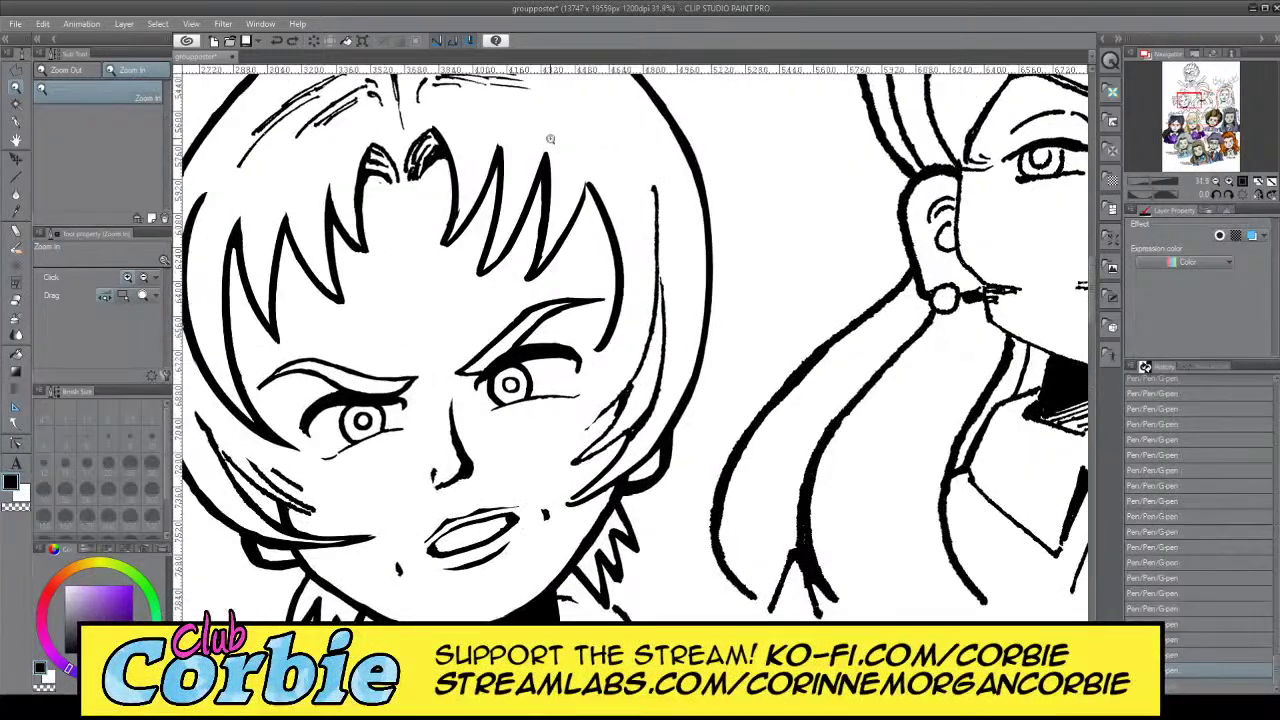
click(18, 123)
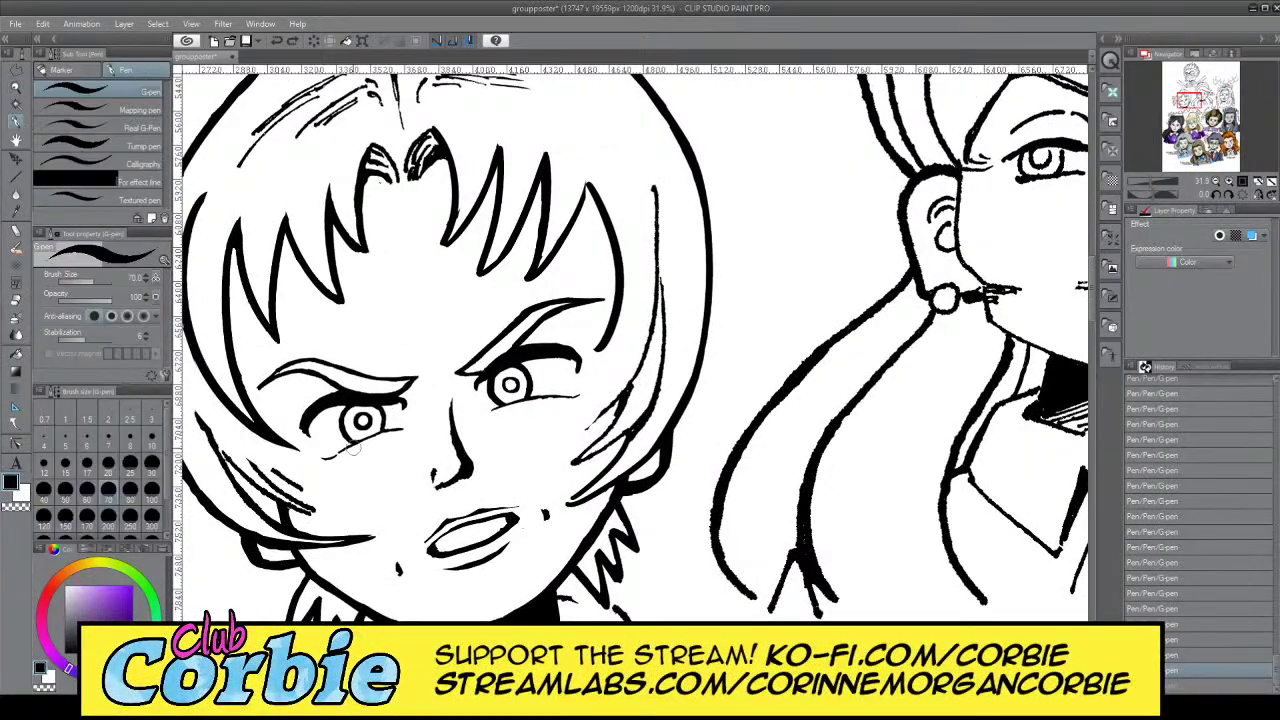
drag(602, 357, 587, 115)
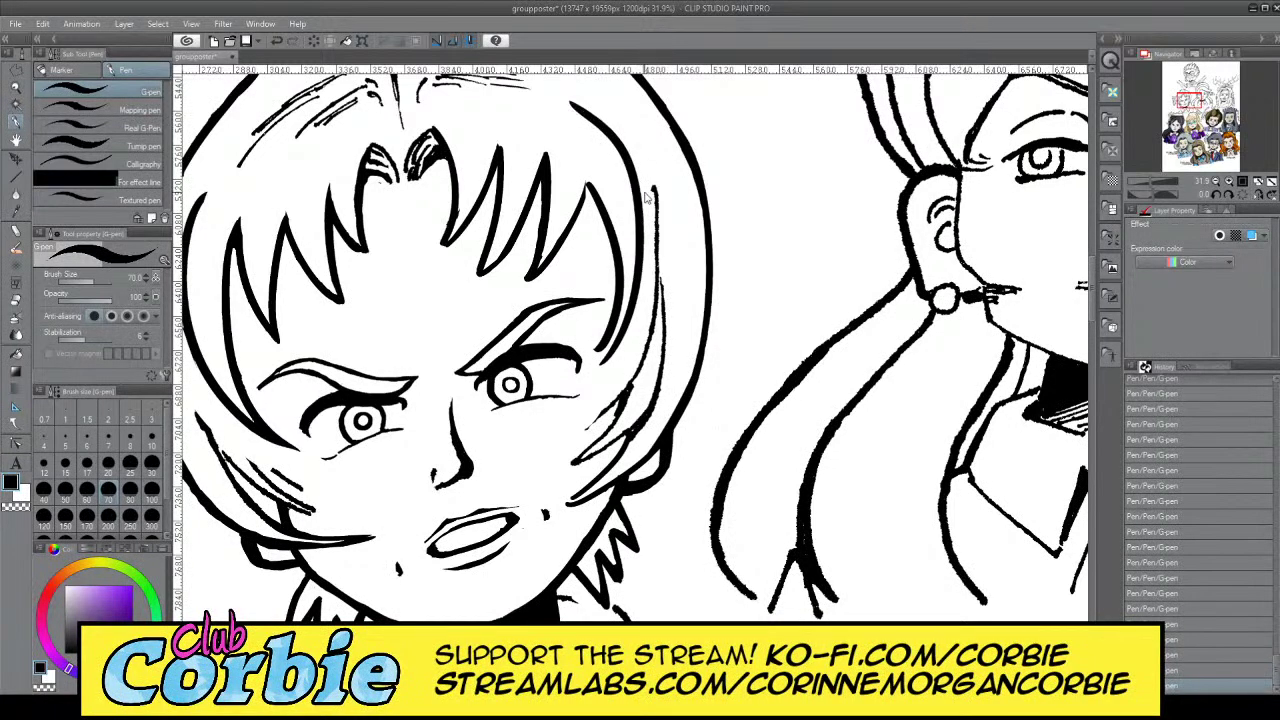
key(ctrl+z)
drag(598, 362, 616, 123)
key(ctrl+z)
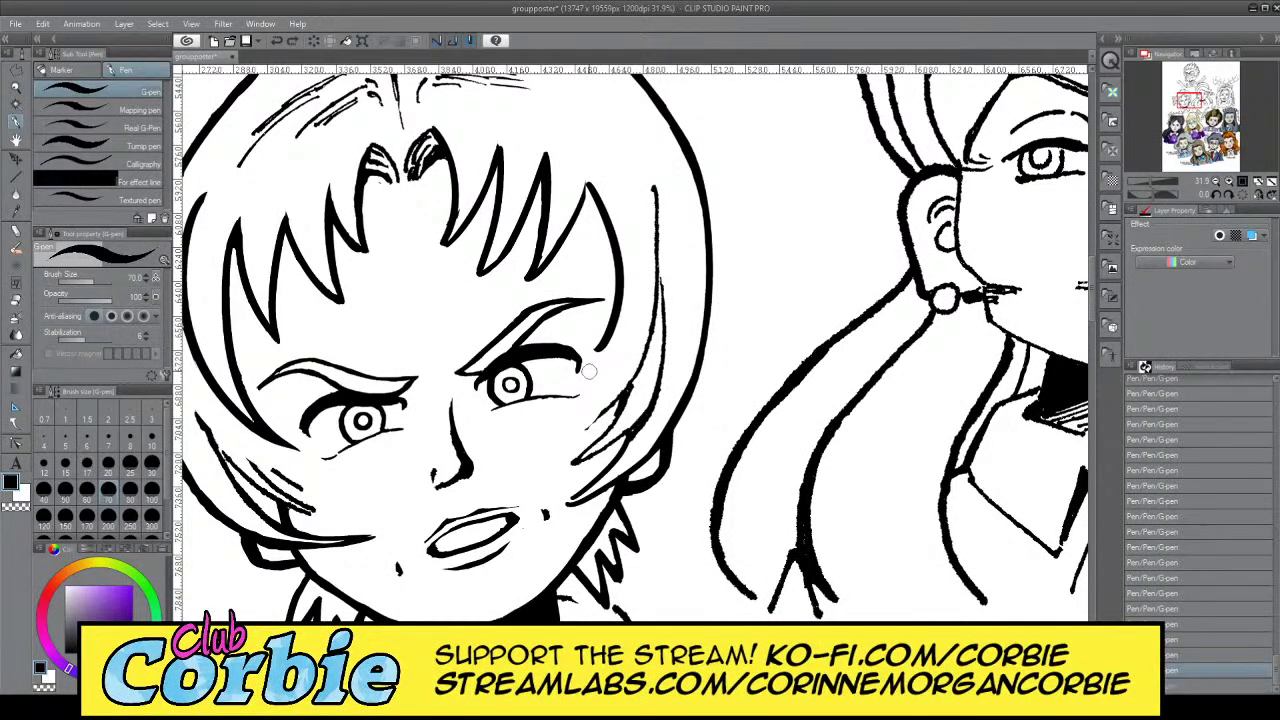
mouse_move(590, 368)
mouse_down()
mouse_move(628, 90)
mouse_move(647, 254)
mouse_move(617, 336)
mouse_move(640, 299)
mouse_move(610, 88)
mouse_up()
key(ctrl+z)
key(ctrl+z)
key(ctrl+z)
mouse_move(590, 366)
mouse_down()
mouse_move(652, 158)
mouse_move(610, 104)
mouse_up()
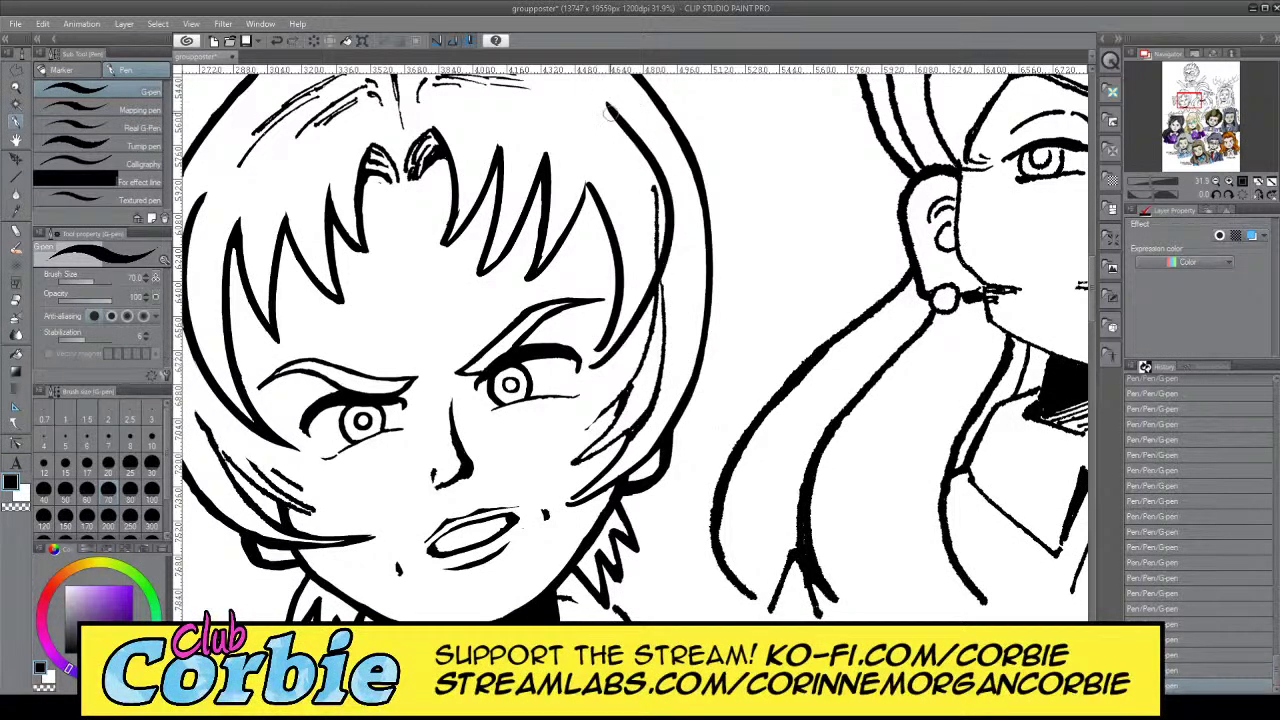
key(ctrl+z)
drag(598, 370, 606, 101)
key(ctrl+z)
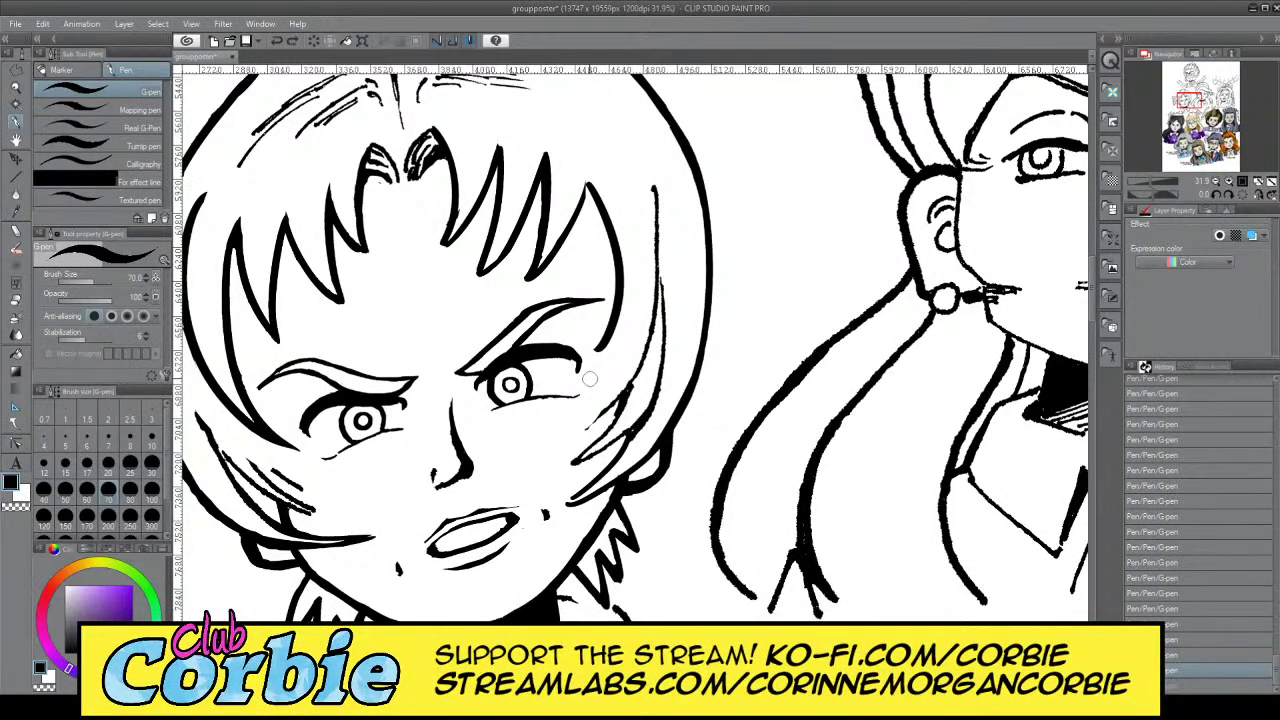
mouse_move(590, 378)
mouse_down()
mouse_move(639, 183)
mouse_move(612, 118)
mouse_up()
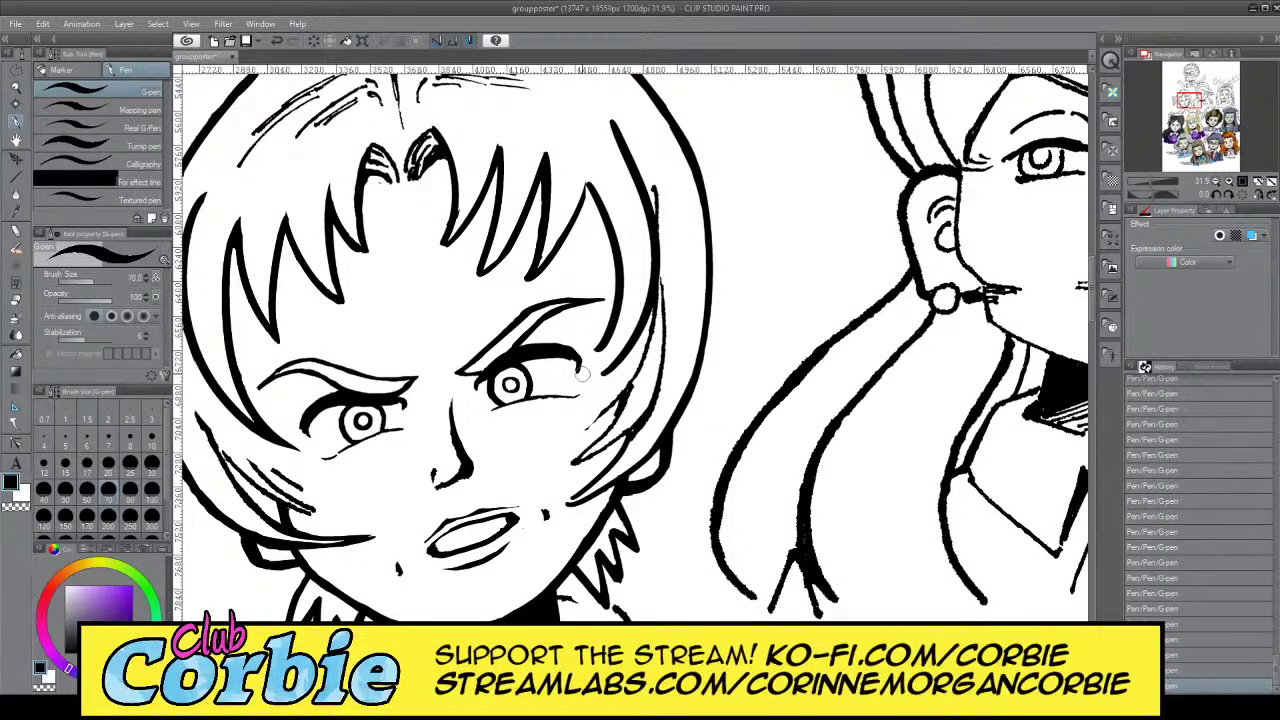
Extend the right strand's inner line downward in black and join it to the outer line in a tip beside the eye
click(15, 89)
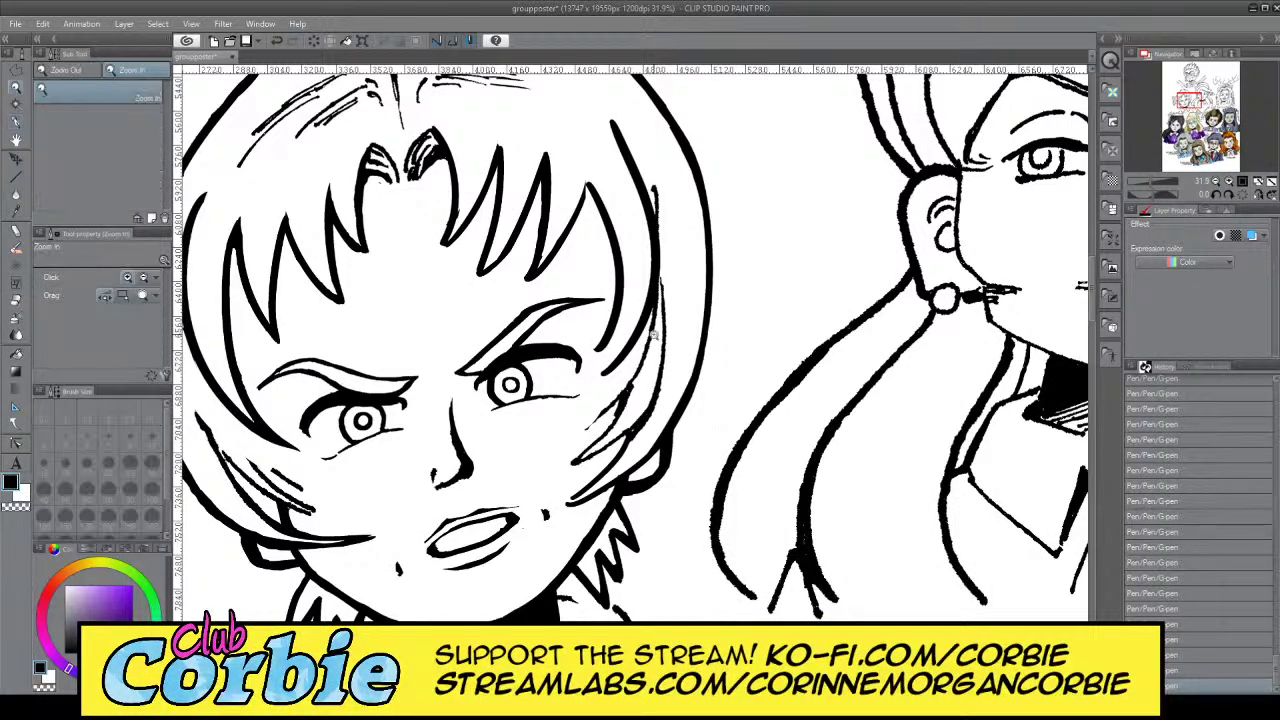
click(654, 336)
click(656, 332)
click(668, 298)
click(650, 285)
click(643, 268)
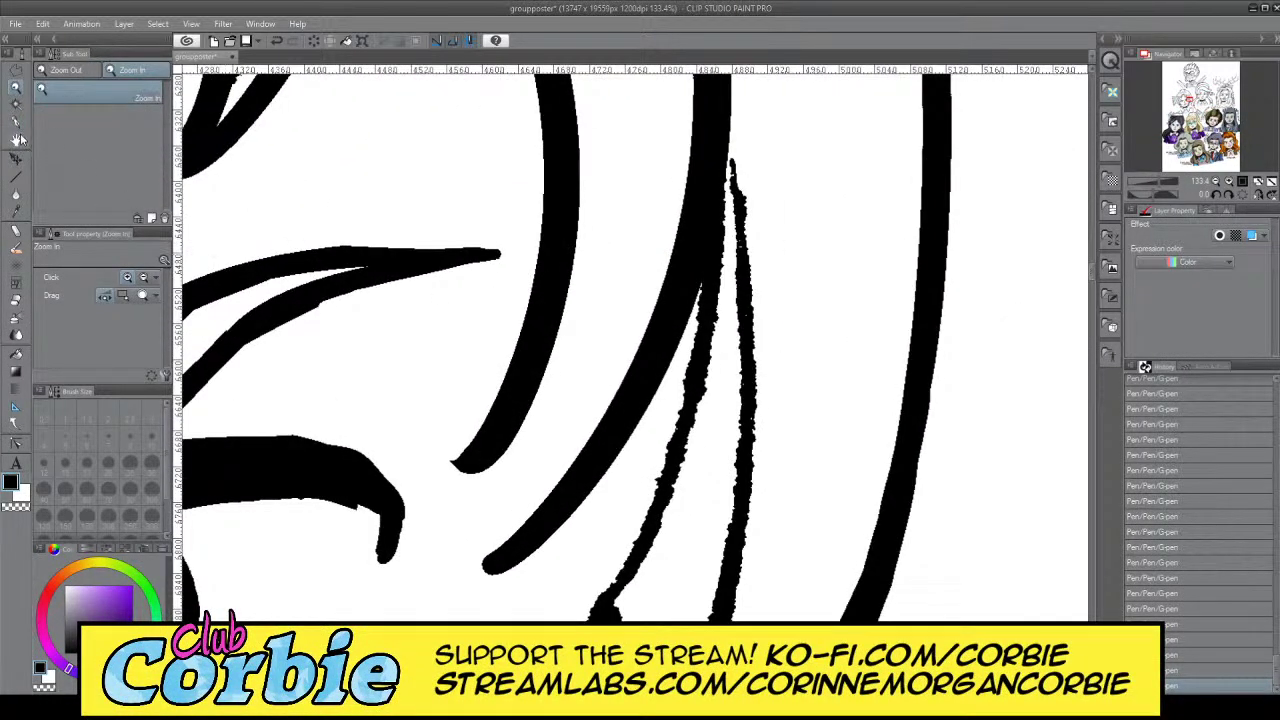
click(18, 139)
drag(475, 568, 521, 173)
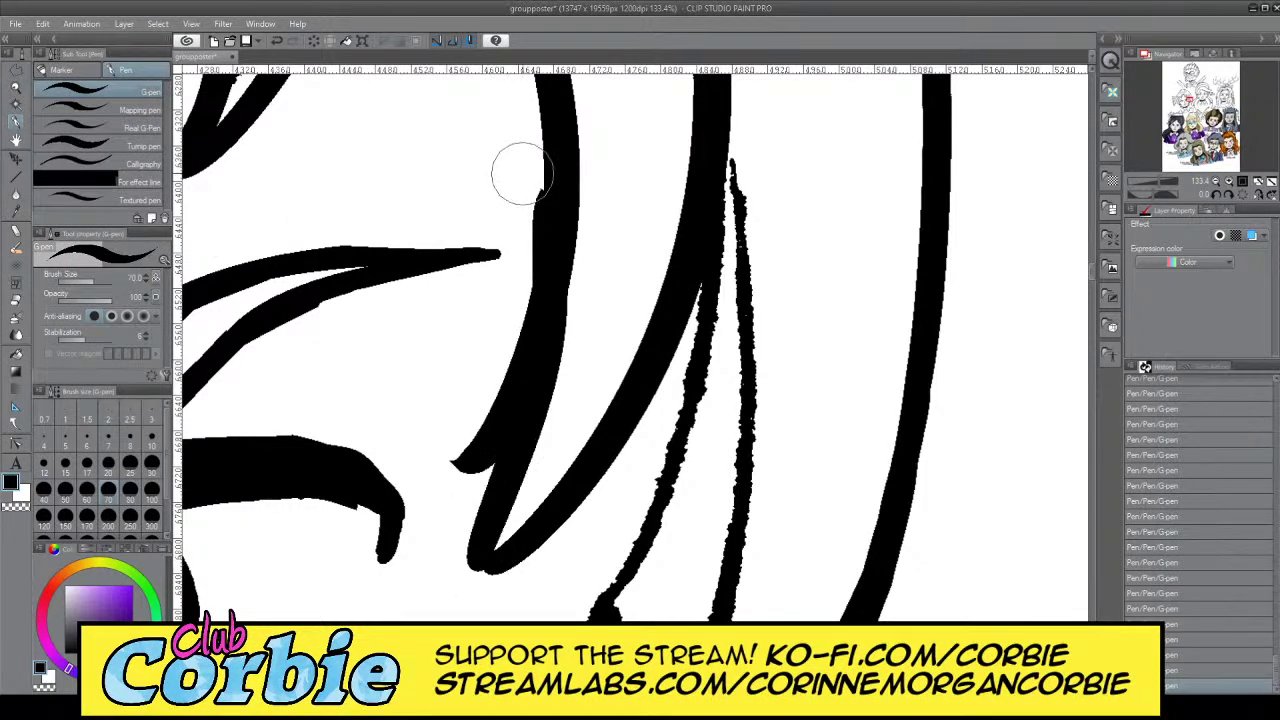
key(ctrl+z)
mouse_move(437, 555)
mouse_down()
mouse_move(532, 396)
mouse_move(529, 206)
mouse_up()
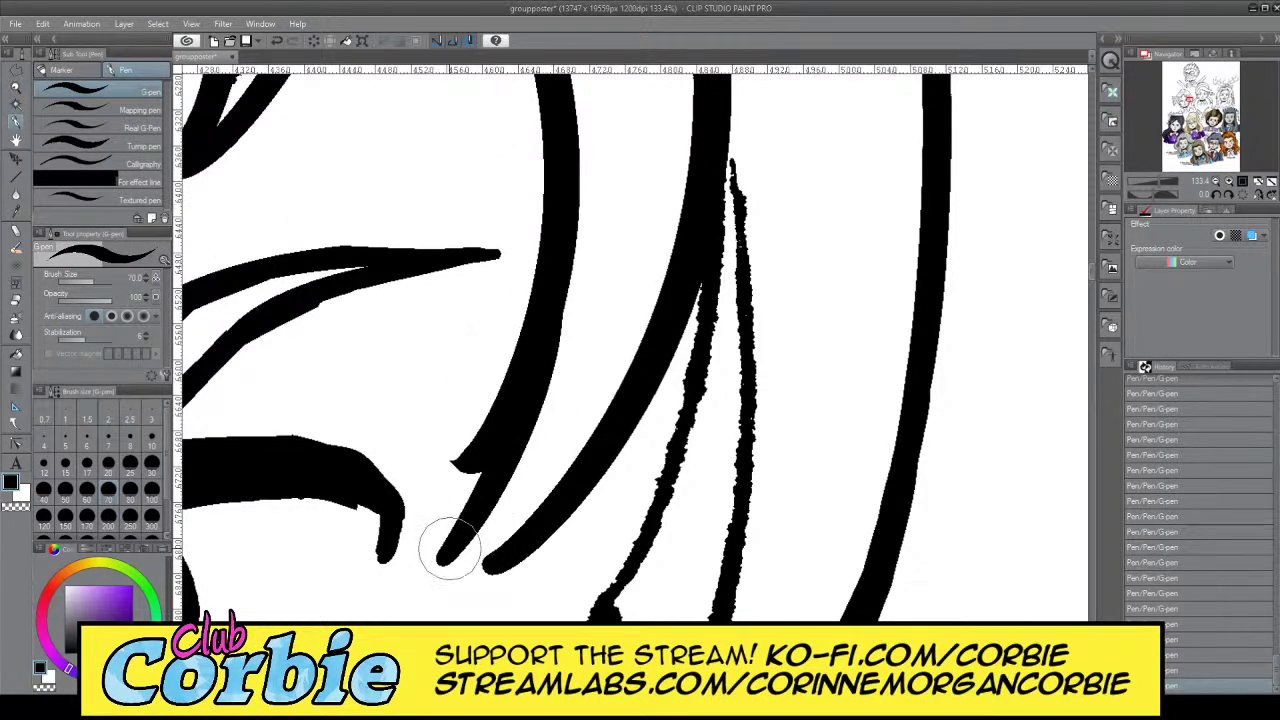
drag(450, 563, 653, 372)
key(ctrl+z)
mouse_move(450, 563)
mouse_down()
mouse_move(525, 515)
mouse_move(640, 352)
mouse_up()
Trim the right strand's tip to a sharp point and remove the leftover bump on its inner line in white at brush size 25
key(c)
drag(457, 587, 580, 530)
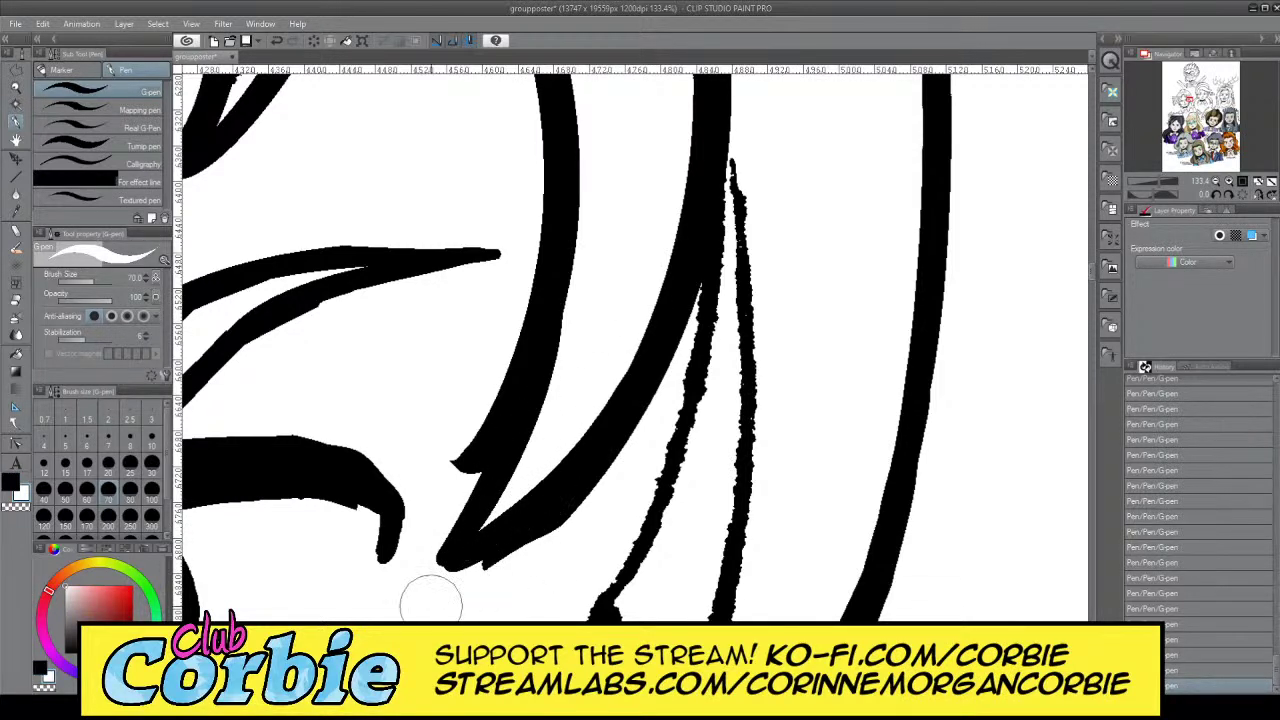
key(ctrl+z)
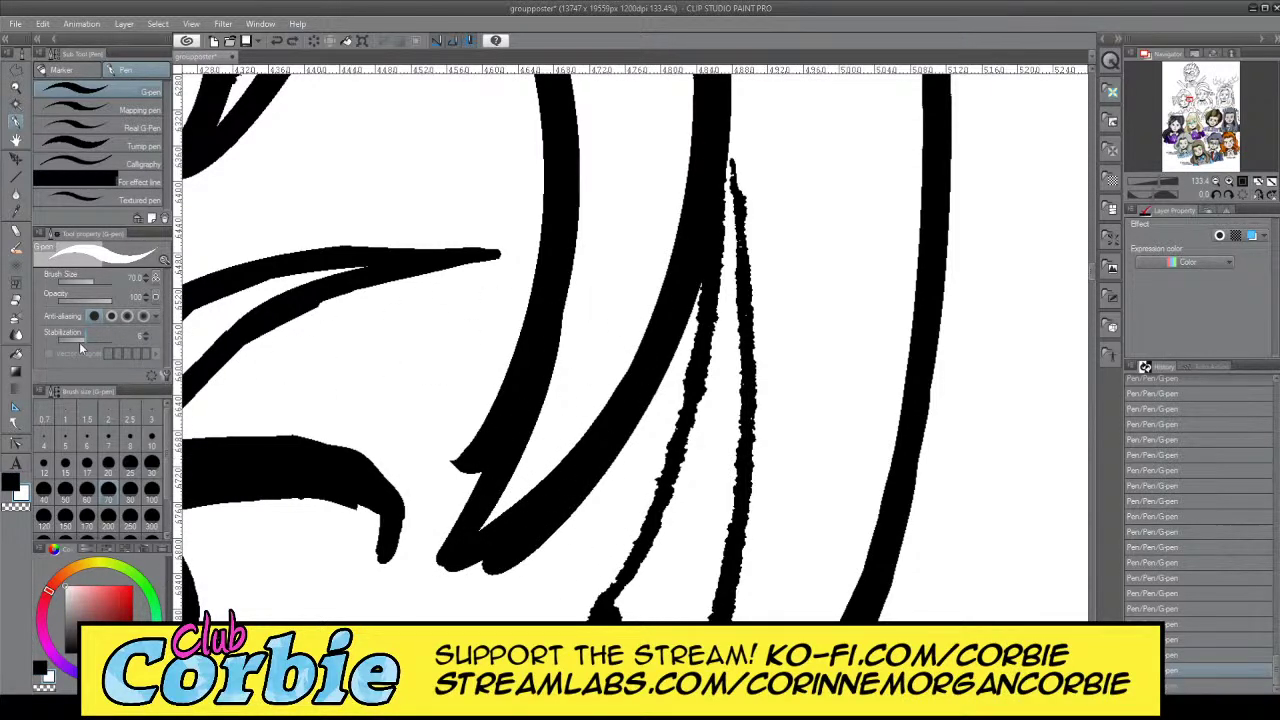
click(128, 466)
drag(492, 566, 471, 580)
drag(564, 523, 470, 580)
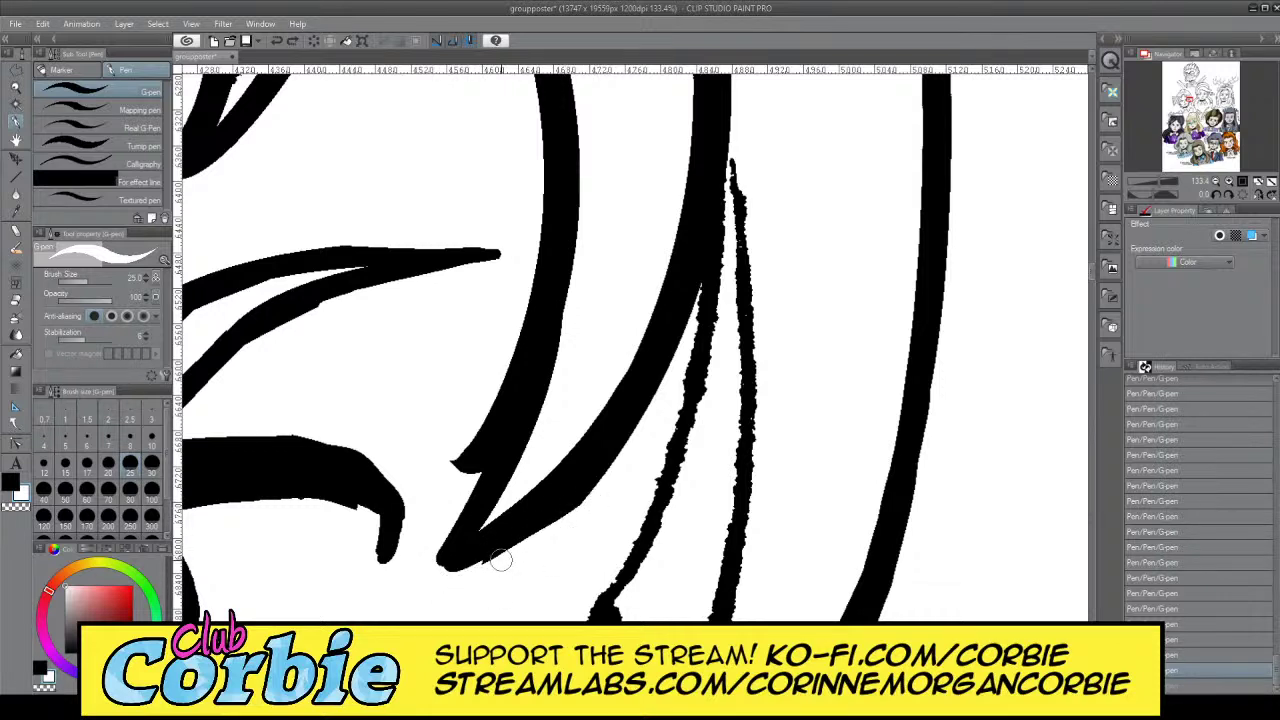
drag(591, 501, 450, 588)
mouse_move(546, 529)
mouse_down()
mouse_move(410, 582)
mouse_move(571, 517)
mouse_move(624, 479)
mouse_move(391, 598)
mouse_move(540, 535)
mouse_up()
key(ctrl+z)
key(ctrl+z)
mouse_move(540, 535)
mouse_down()
mouse_move(389, 586)
mouse_move(500, 565)
mouse_move(487, 576)
mouse_up()
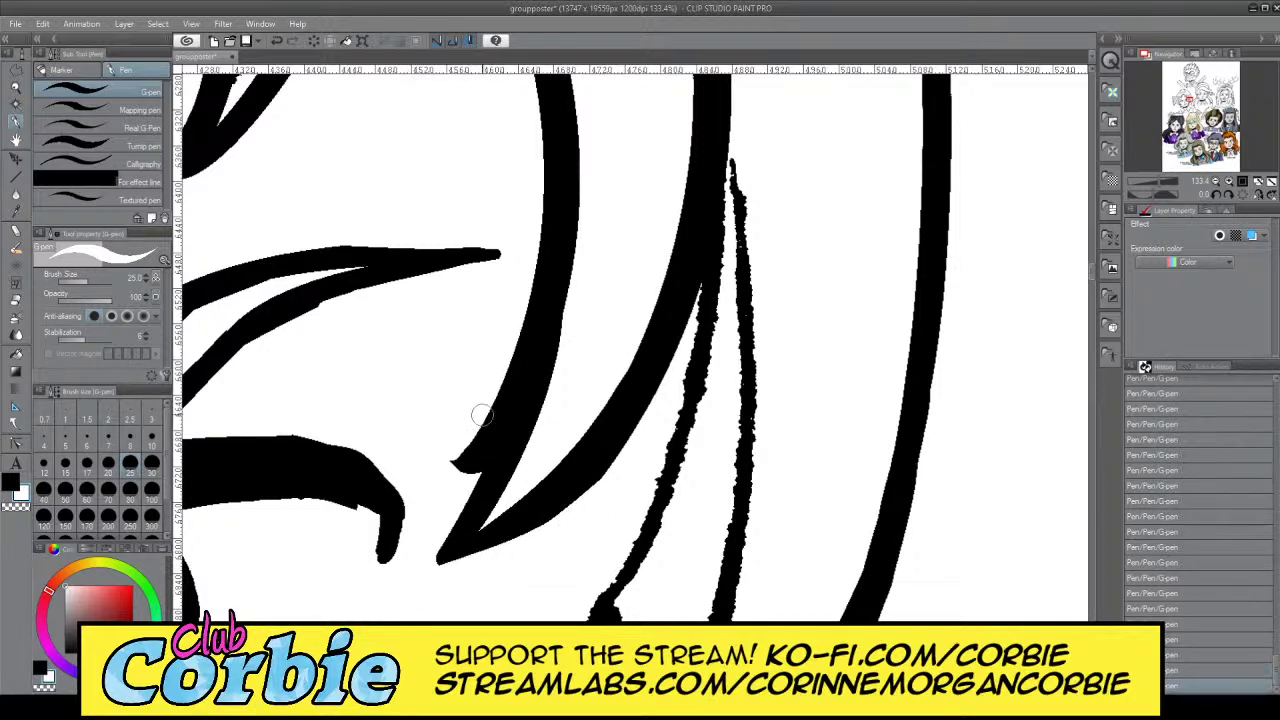
mouse_move(469, 424)
mouse_down()
mouse_move(449, 493)
mouse_move(488, 379)
mouse_move(443, 496)
mouse_move(499, 378)
mouse_up()
mouse_move(452, 496)
mouse_down()
mouse_move(507, 358)
mouse_move(460, 357)
mouse_move(160, 470)
mouse_up()
Paint out the rough old line along the upper outer edge of the right side strand in white at brush size 25
click(15, 88)
drag(449, 330, 547, 292)
scroll(547, 291, up, 2)
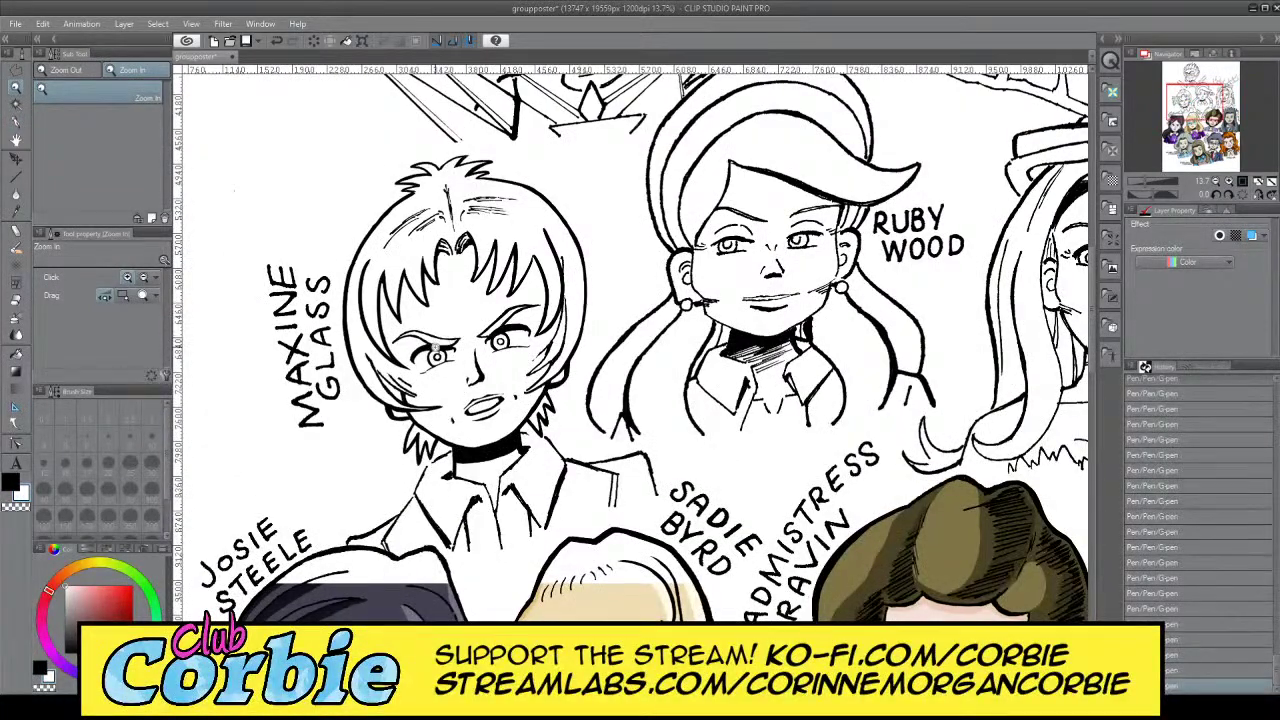
scroll(563, 313, up, 8)
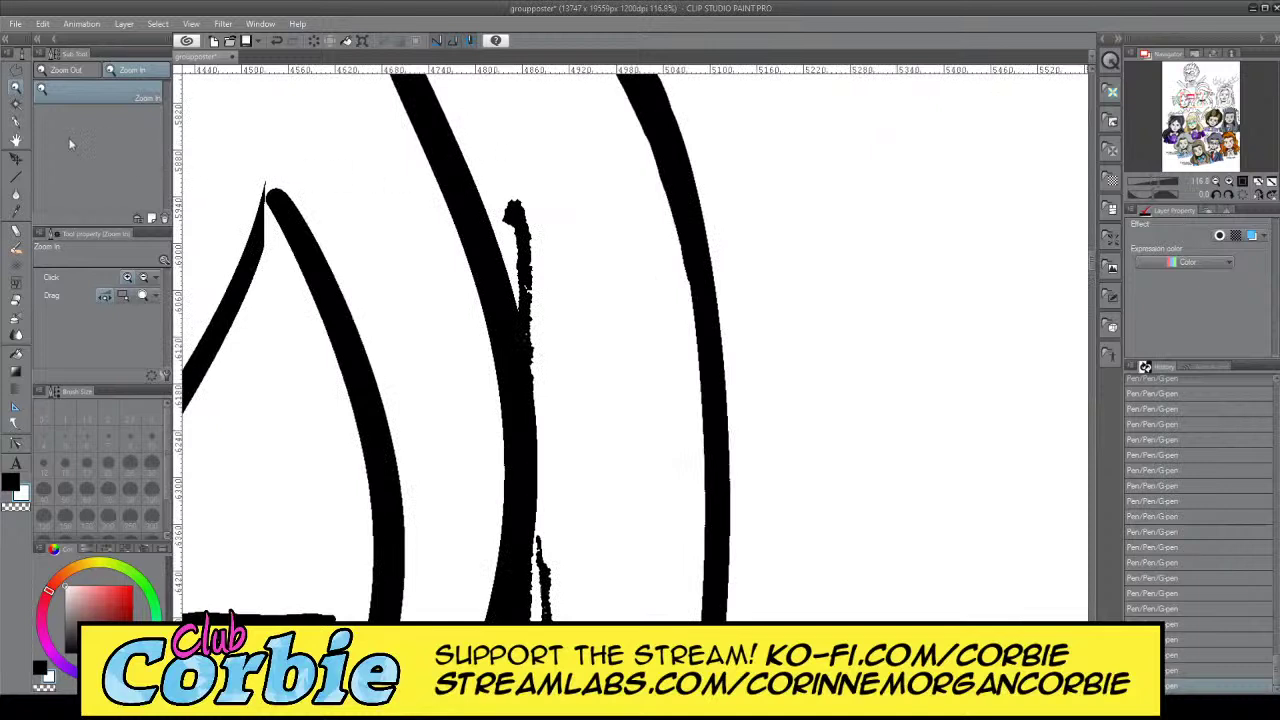
click(16, 124)
key(x)
drag(523, 190, 546, 271)
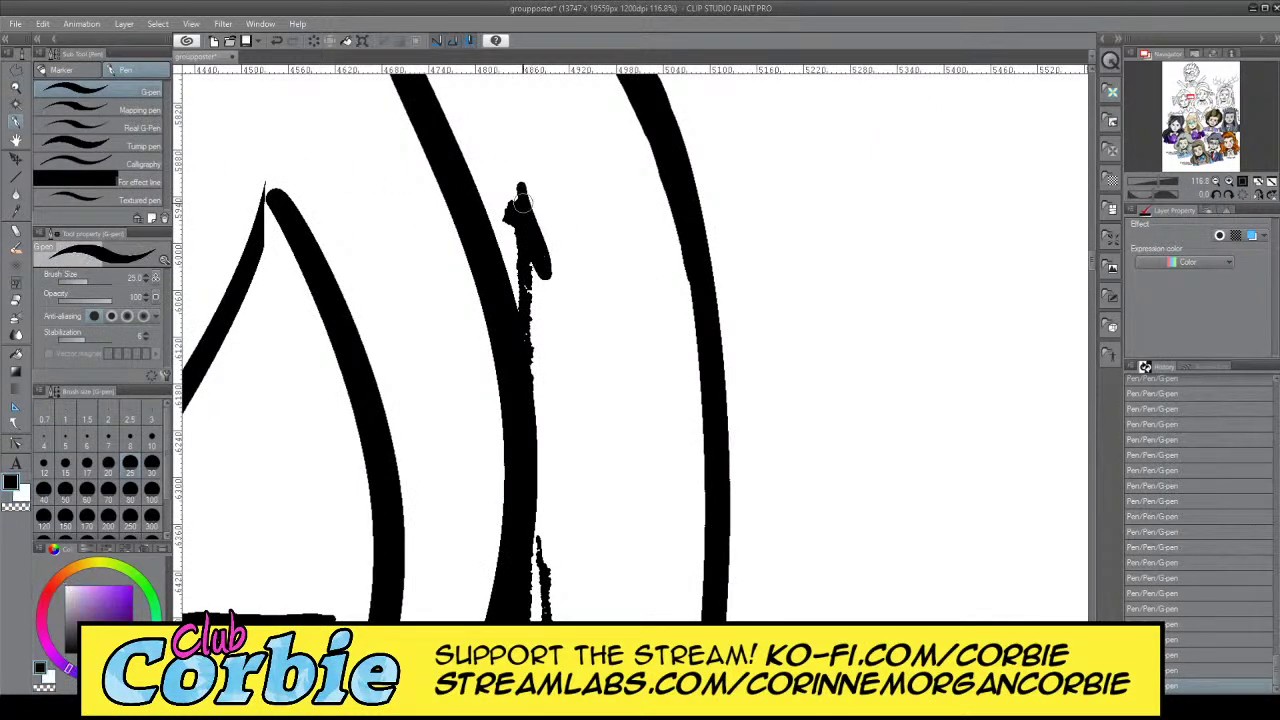
key(ctrl+z)
key(x)
mouse_move(524, 178)
mouse_down()
mouse_move(547, 297)
mouse_move(503, 177)
mouse_move(529, 296)
mouse_move(503, 163)
mouse_move(535, 346)
mouse_up()
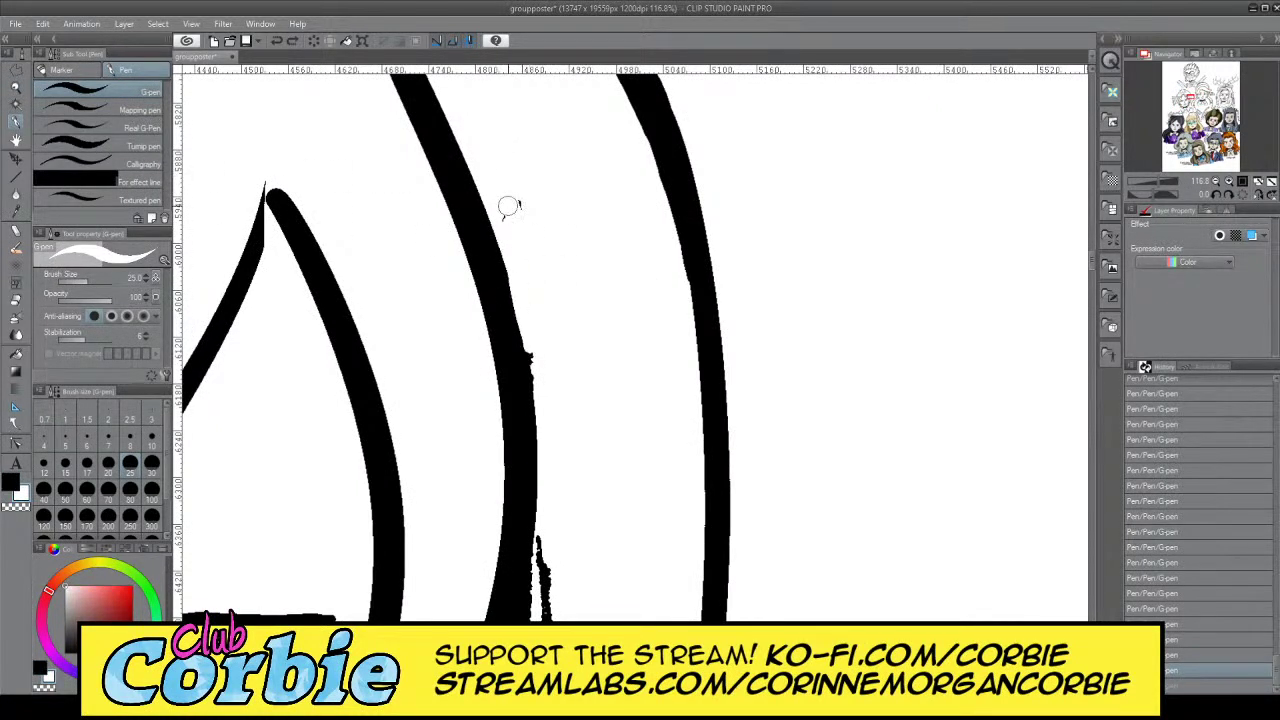
drag(508, 208, 514, 216)
key(ctrl+z)
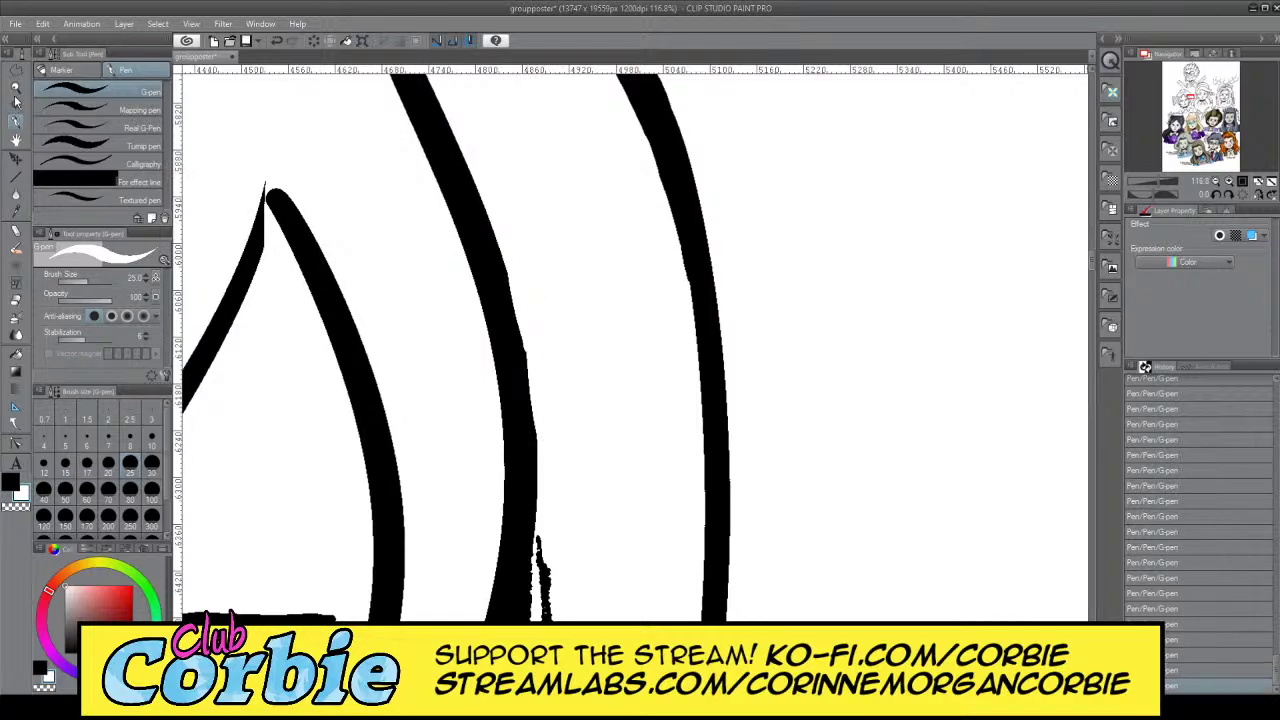
Redraw the left side strand's line in black at brush size 50, curving from the long bangs line down toward the jaw
click(16, 90)
drag(521, 315, 469, 310)
click(374, 400)
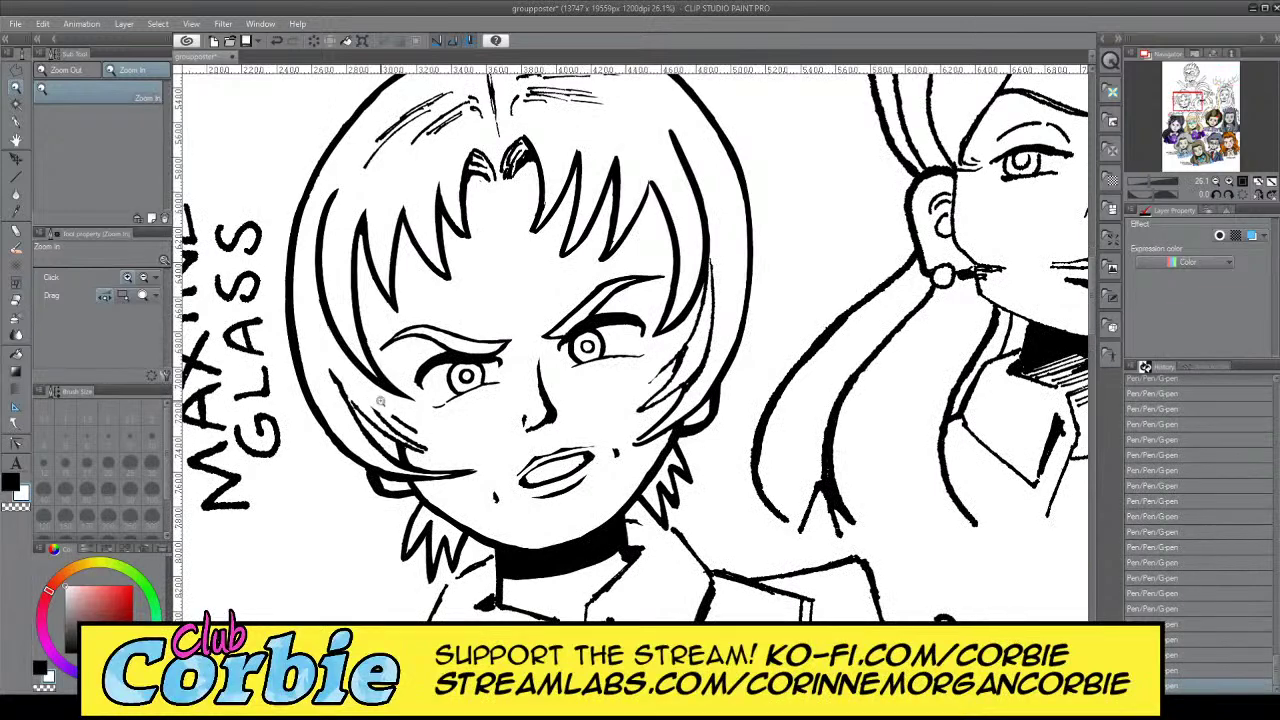
click(390, 398)
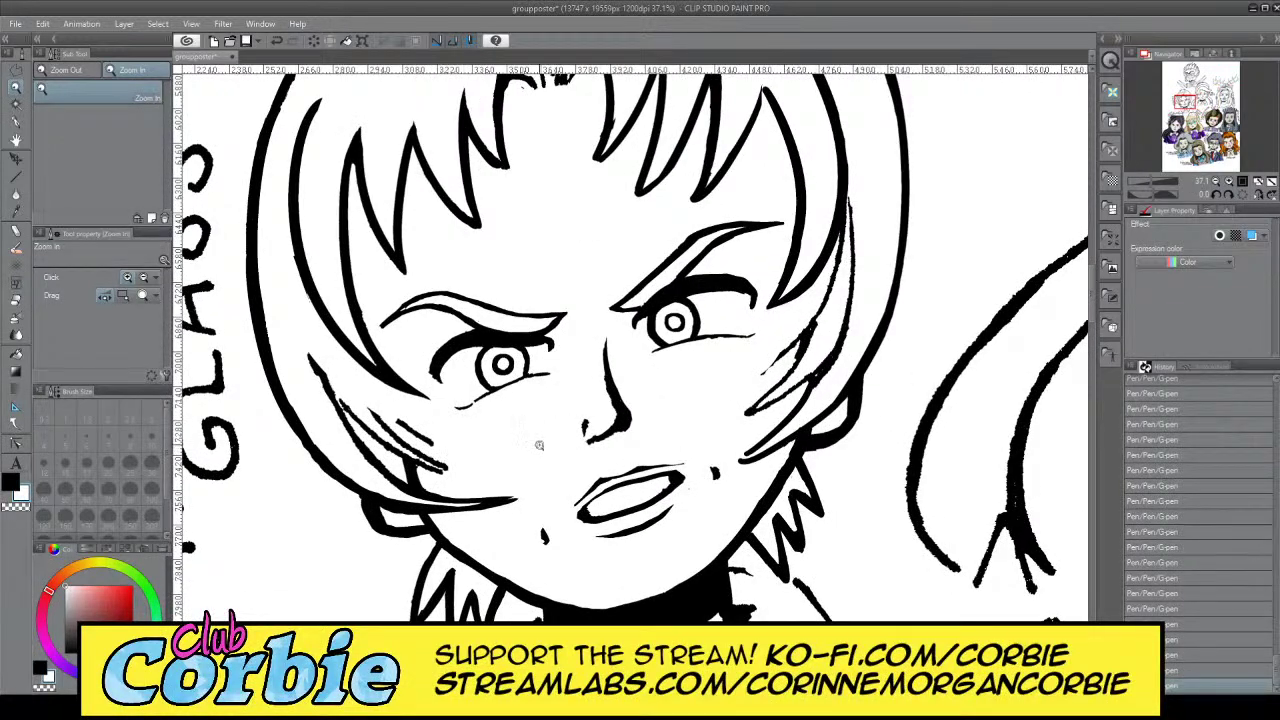
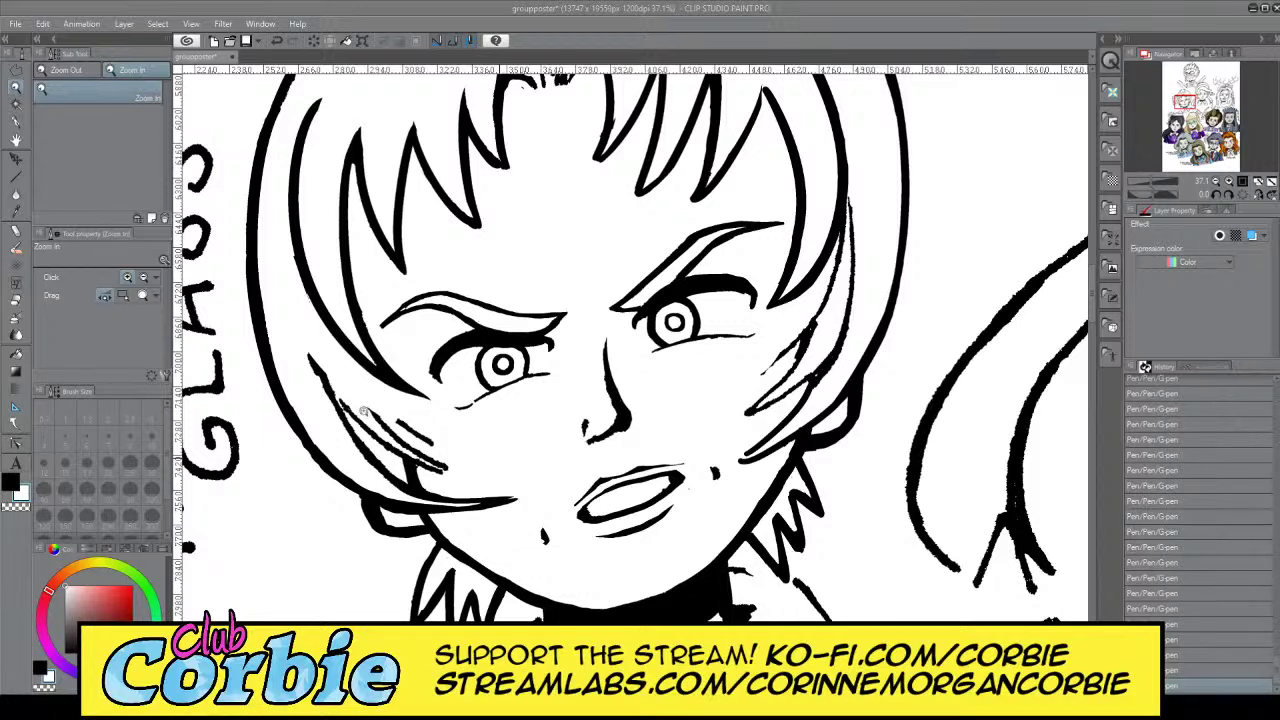
scroll(361, 383, up, 5)
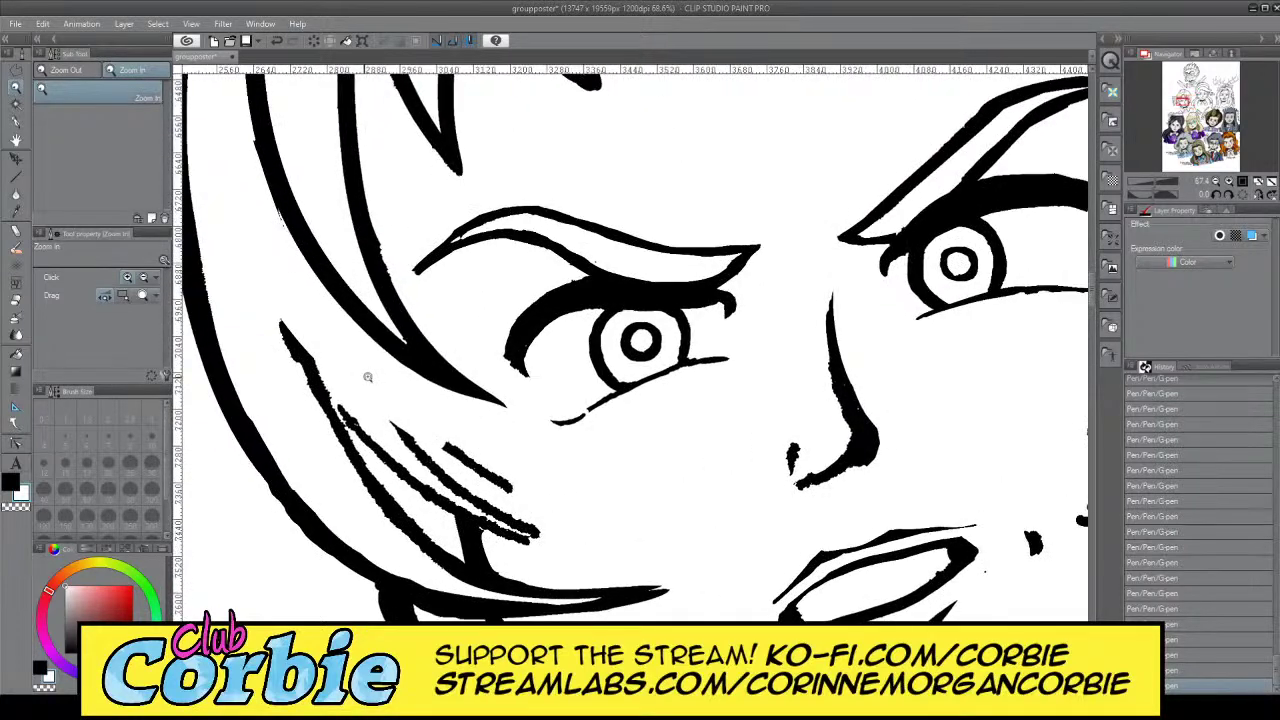
key(p)
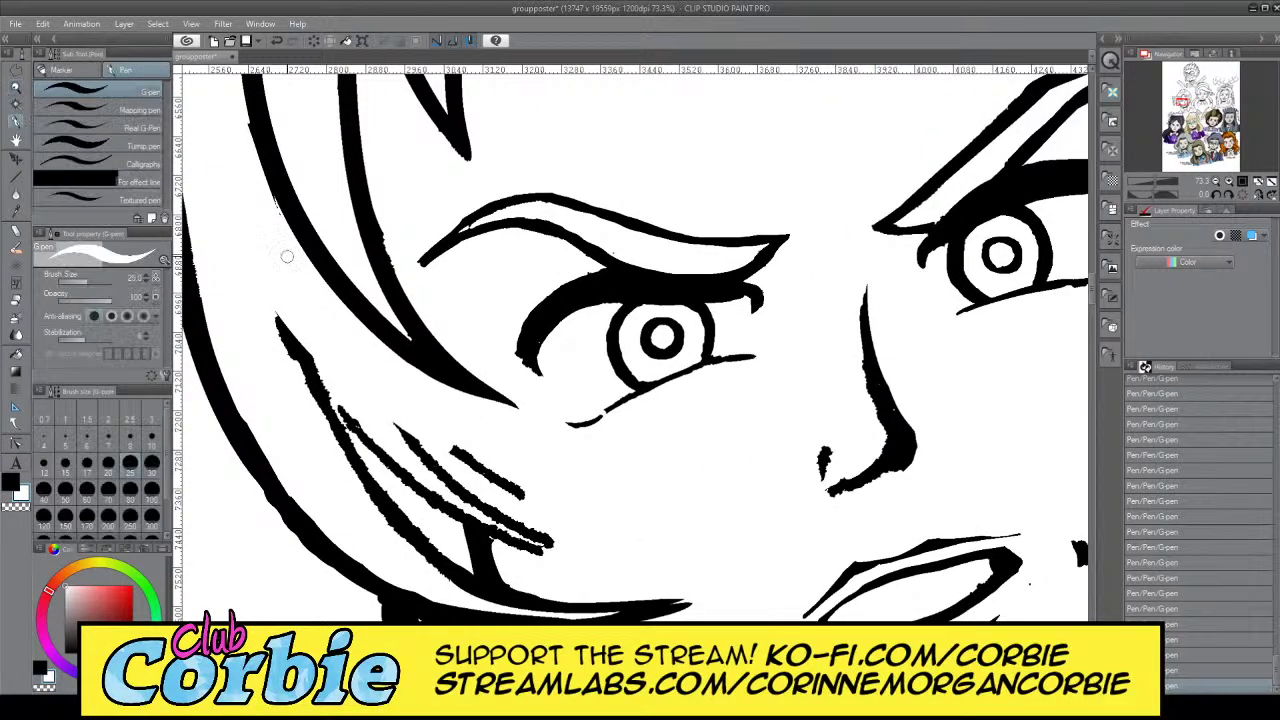
key(x)
key(x)
key(x)
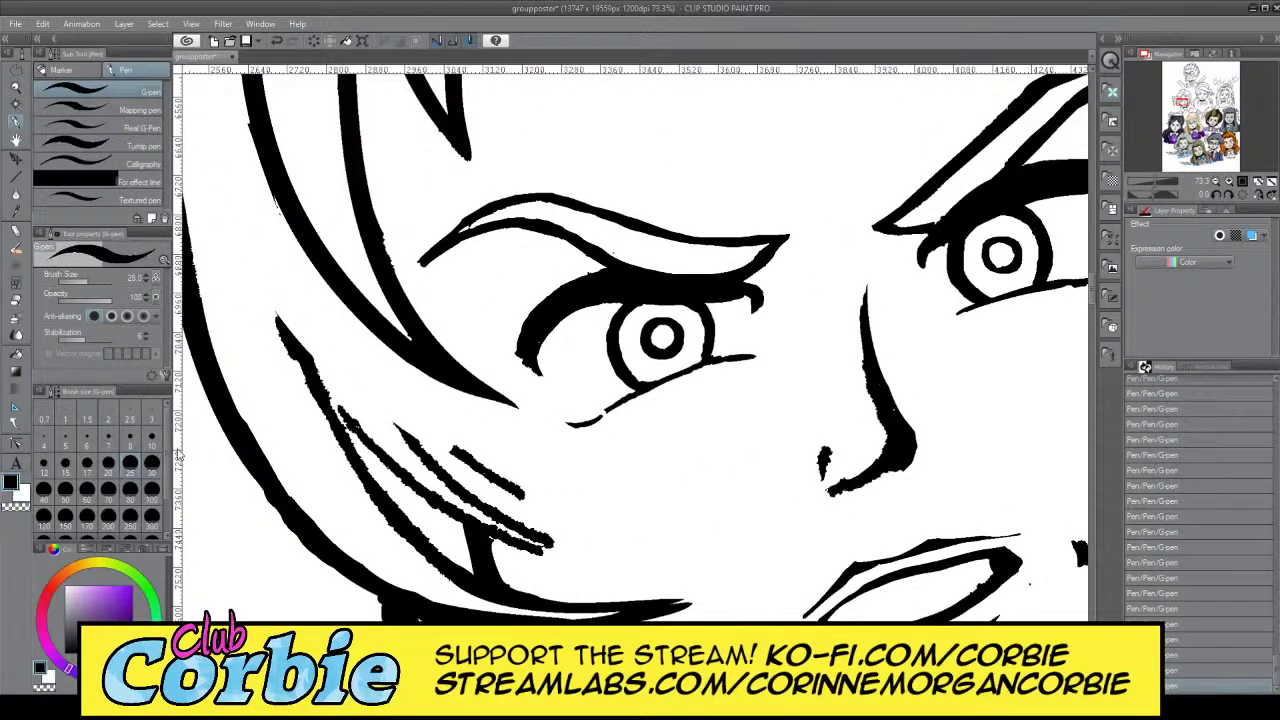
click(65, 489)
mouse_move(298, 258)
mouse_down()
mouse_move(335, 407)
mouse_move(420, 512)
mouse_up()
key(ctrl+z)
drag(296, 225, 471, 549)
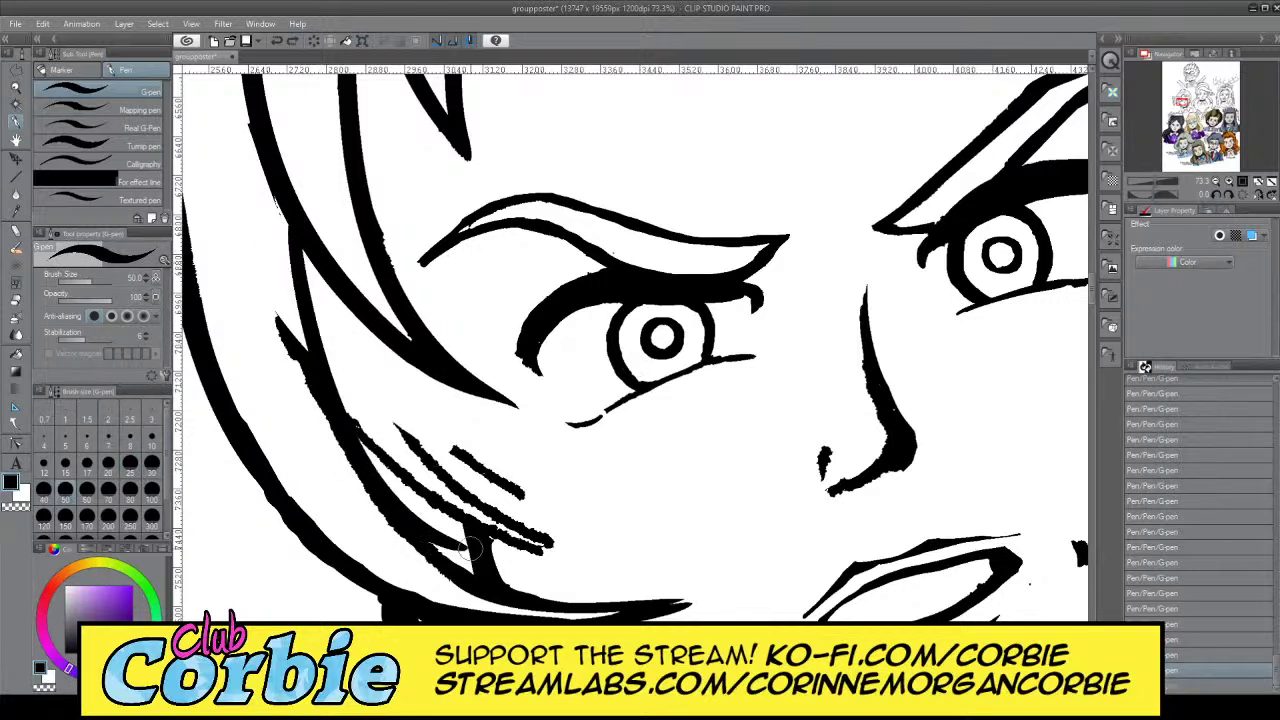
key(ctrl+z)
mouse_move(287, 219)
mouse_down()
mouse_move(412, 525)
mouse_move(476, 564)
mouse_up()
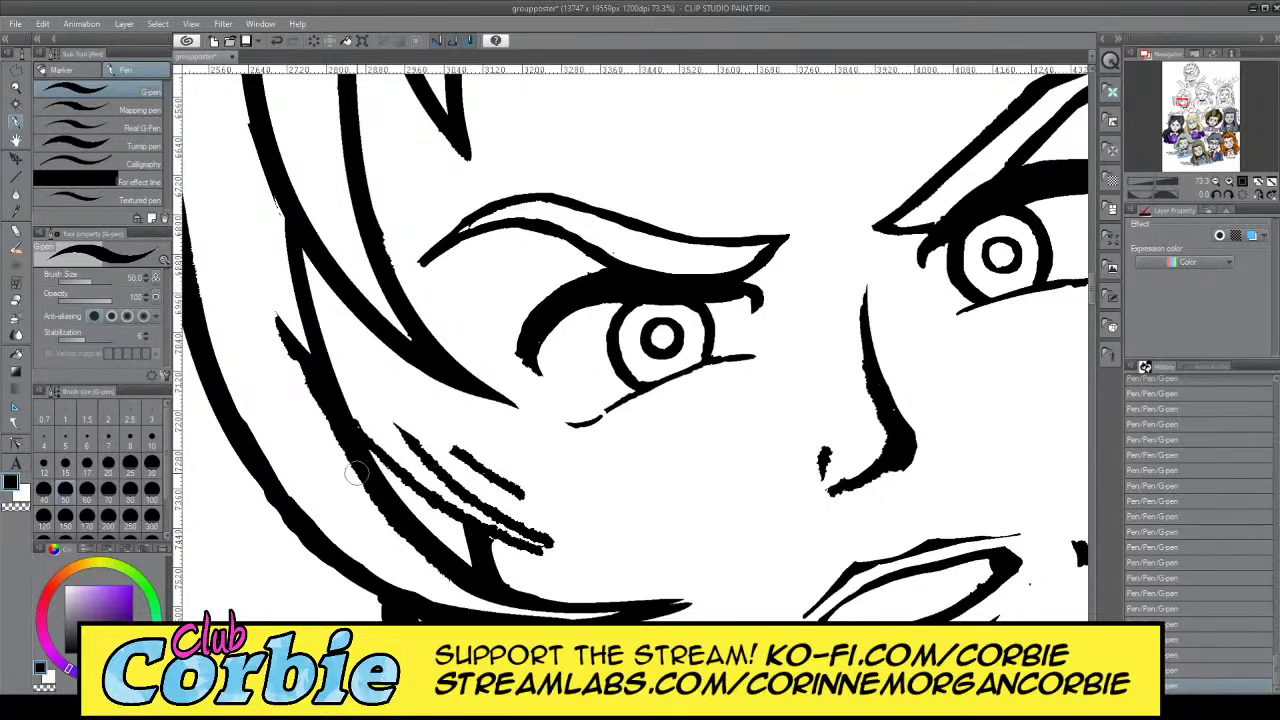
Paint out the rough old line along the left side strand's outer edge in white at brush size 50
key(x)
drag(275, 297, 318, 440)
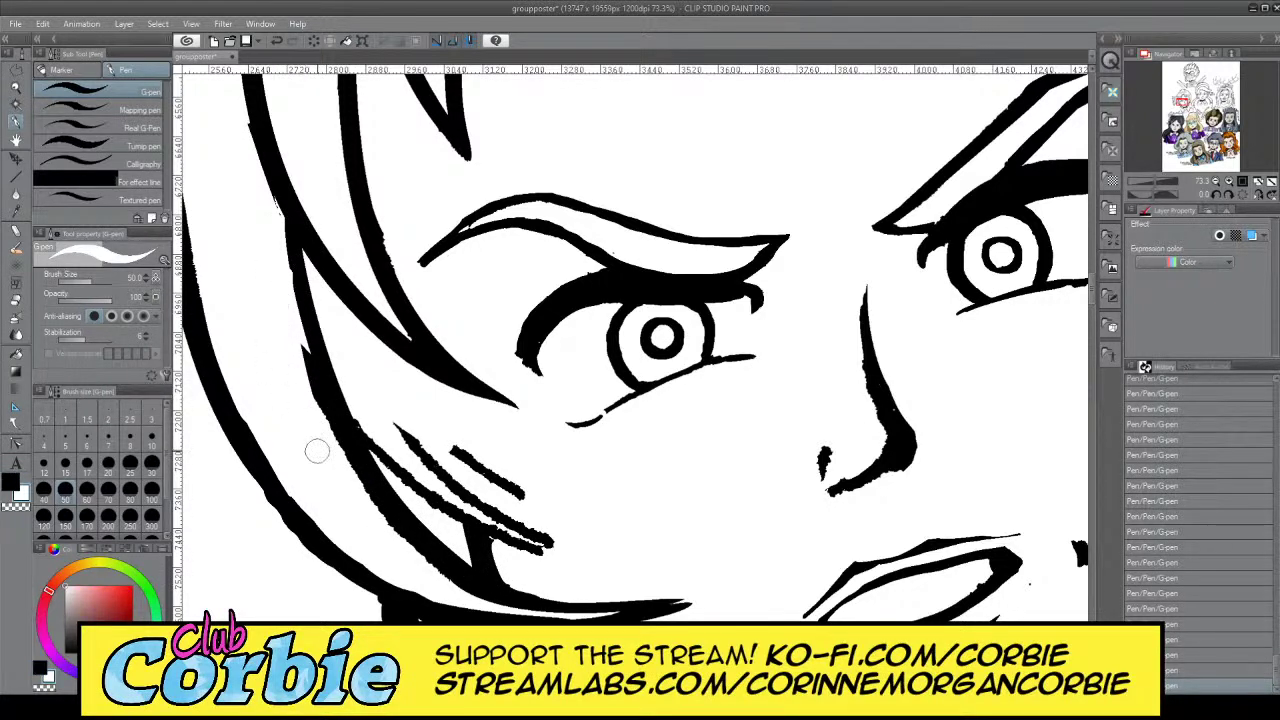
drag(297, 354, 346, 500)
drag(283, 302, 369, 522)
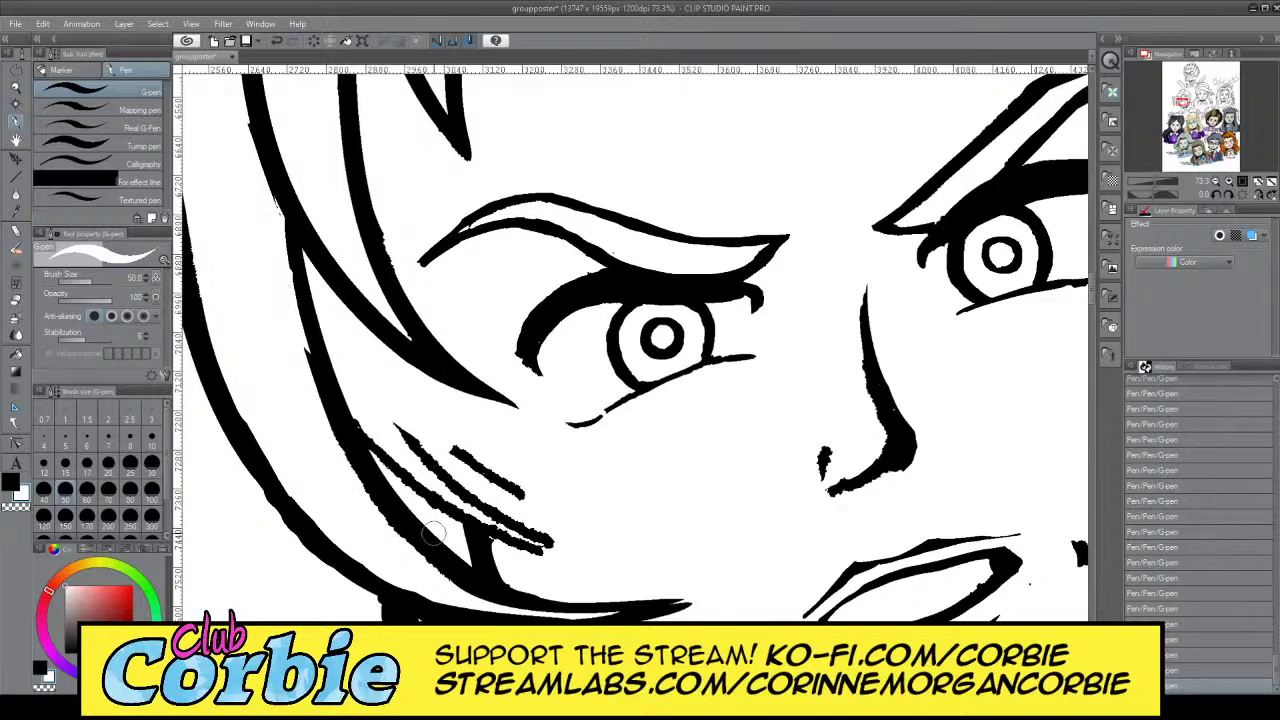
Redraw the right side strand's line in black at brush size 50, curving from the cheek up to the bangs line
click(16, 89)
drag(398, 392, 349, 422)
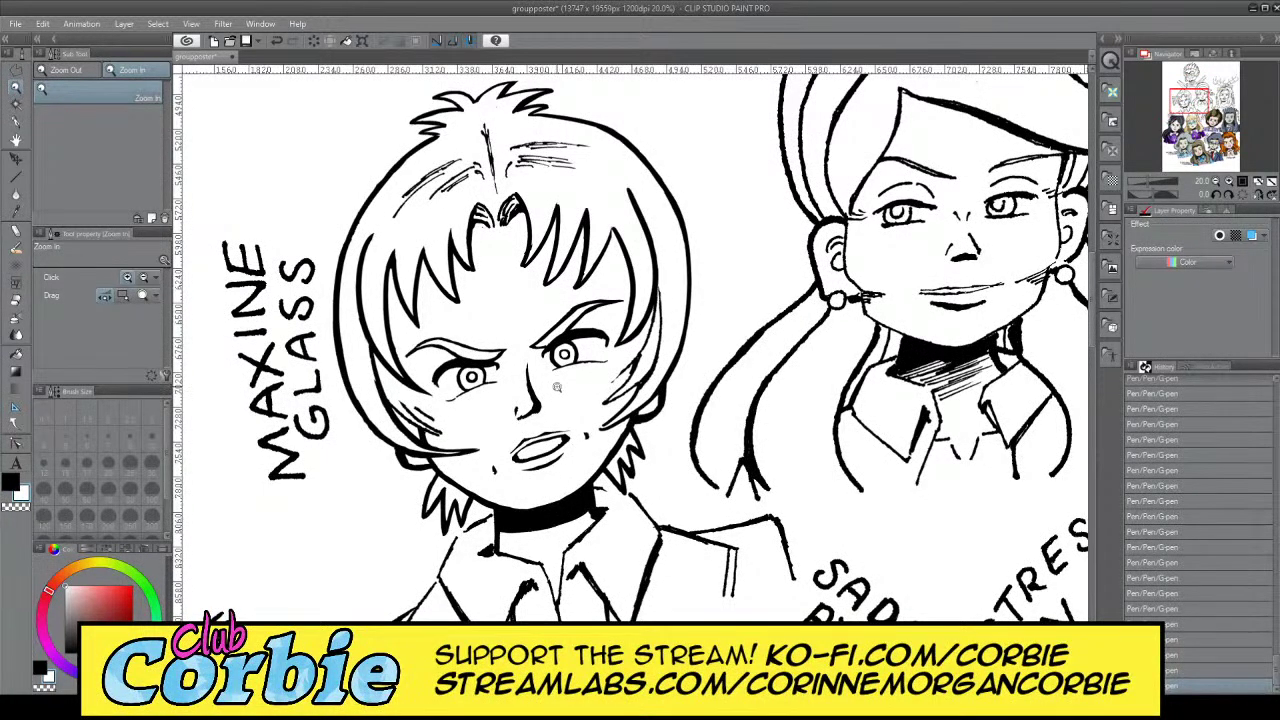
scroll(653, 359, up, 6)
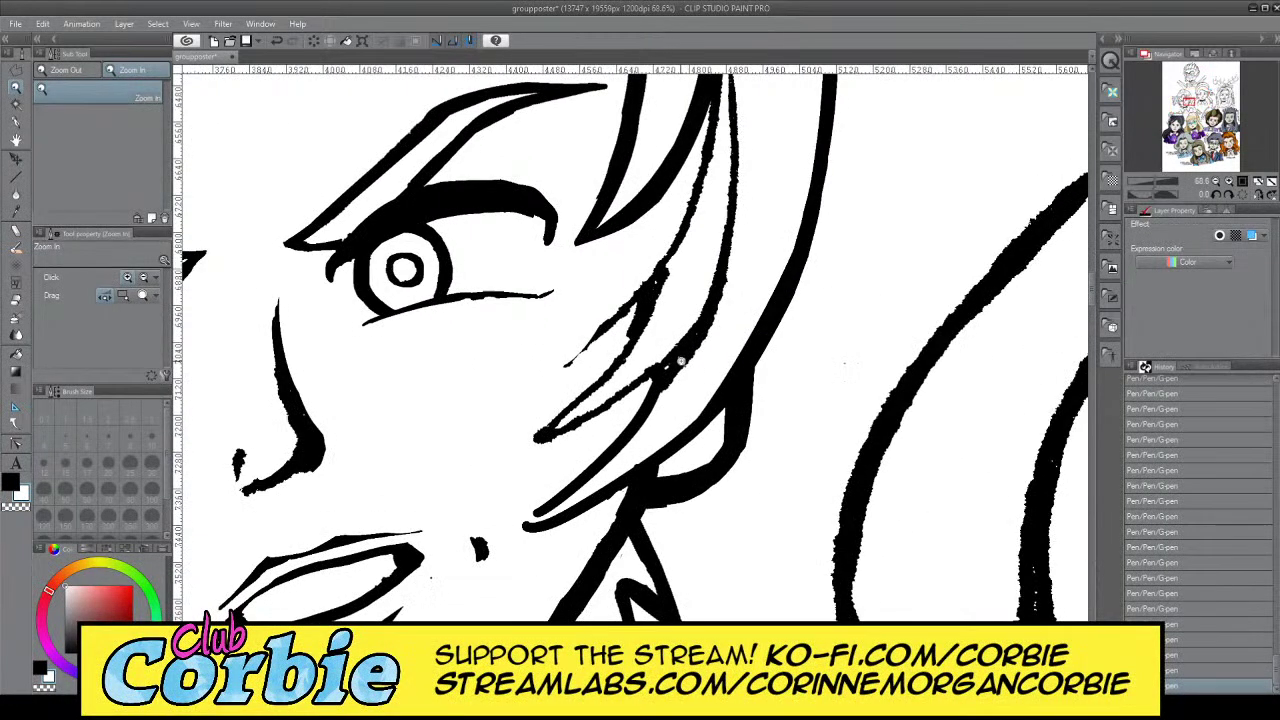
scroll(680, 340, down, 3)
scroll(688, 333, down, 1)
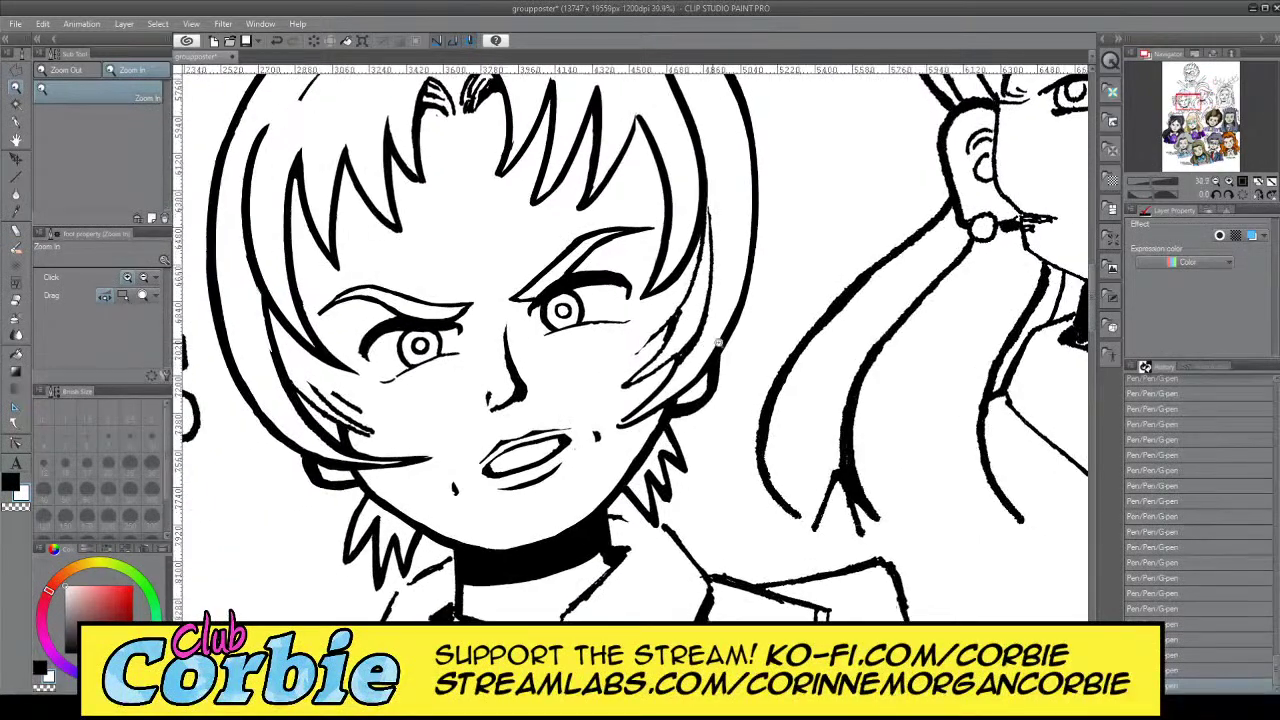
scroll(700, 336, up, 3)
scroll(733, 315, down, 2)
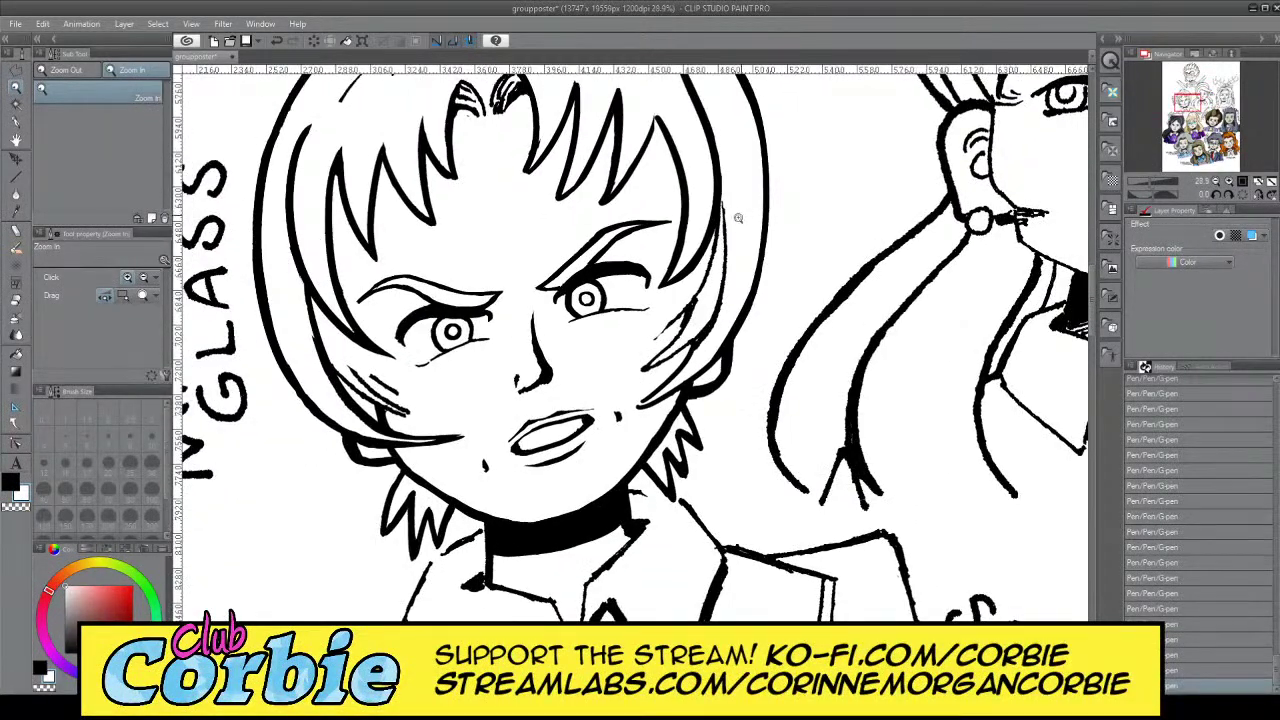
scroll(740, 214, up, 3)
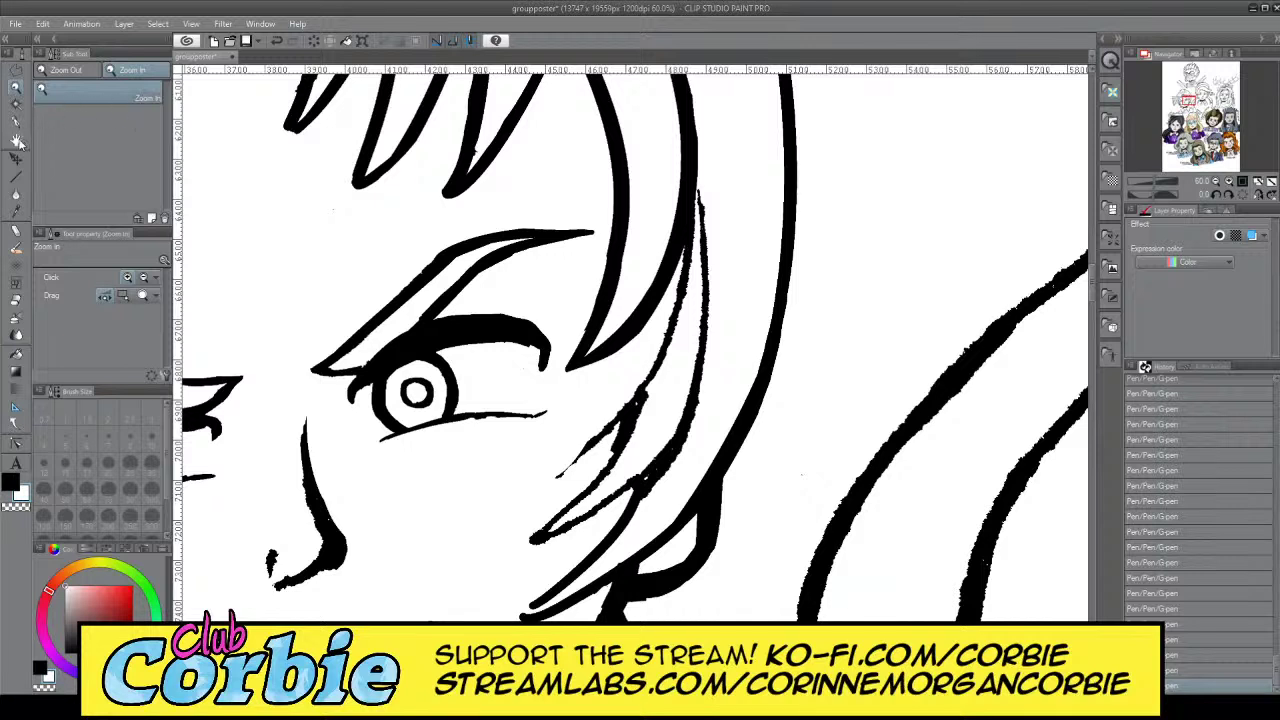
click(17, 141)
drag(701, 186, 612, 543)
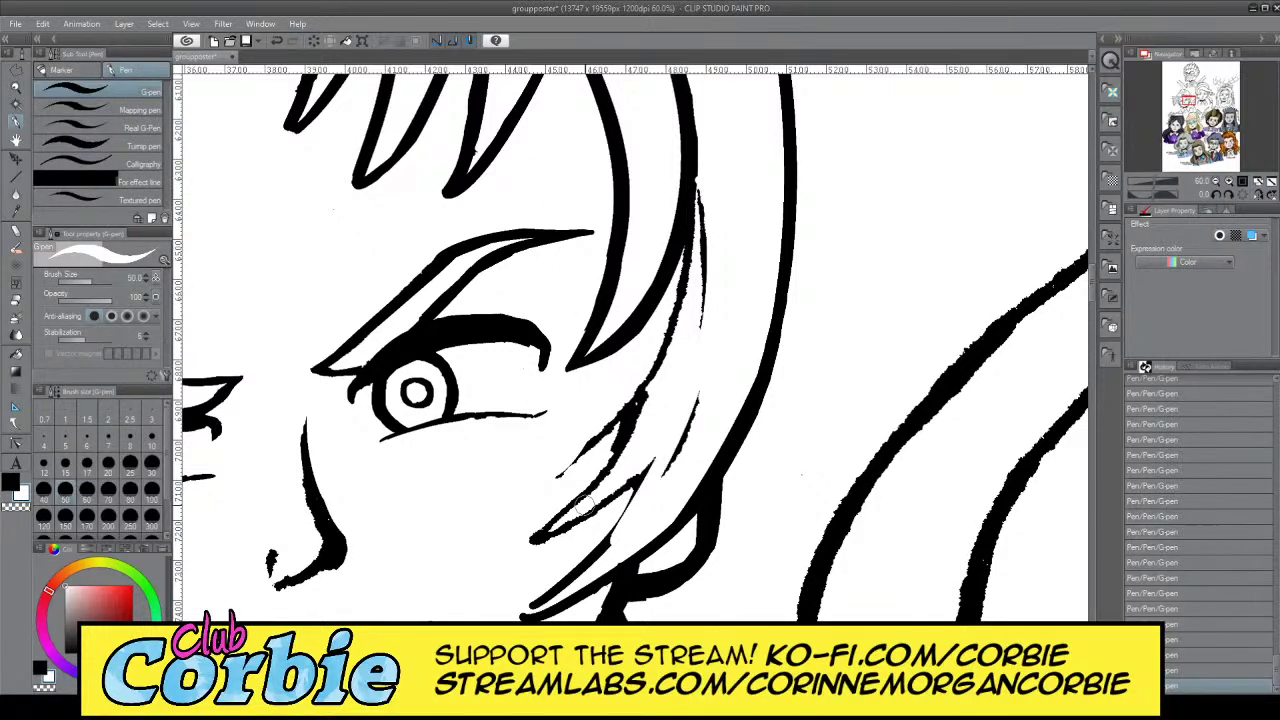
key(ctrl+z)
key(c)
drag(648, 462, 700, 218)
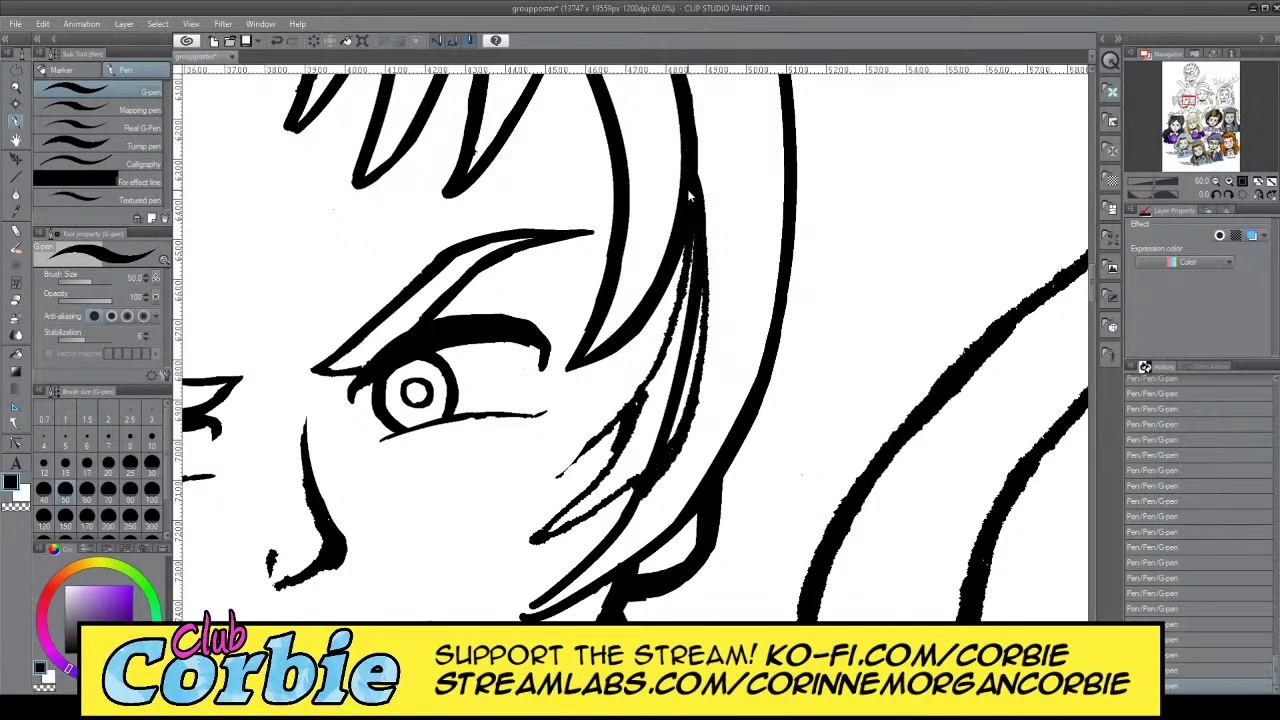
Paint out the rough old line along the outer edge of the redrawn right strand in white at brush size 50
key(x)
drag(696, 442, 723, 223)
drag(693, 412, 720, 180)
drag(683, 474, 702, 362)
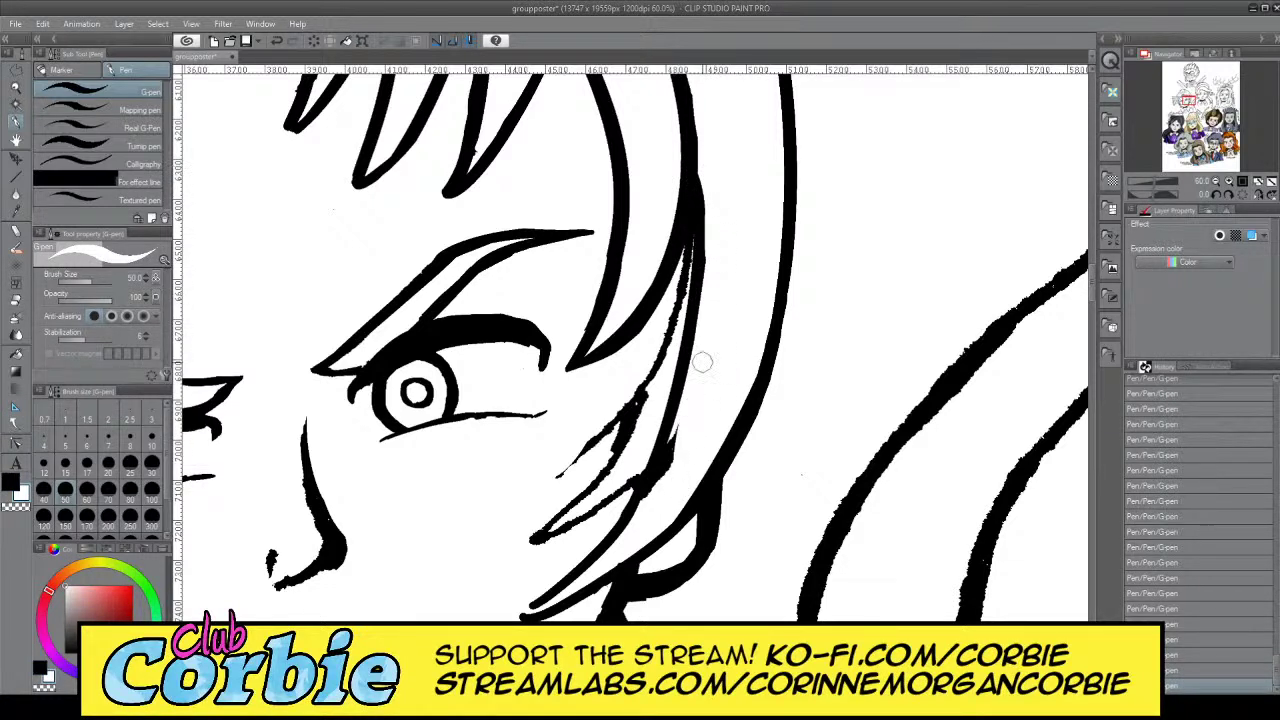
drag(680, 424, 638, 512)
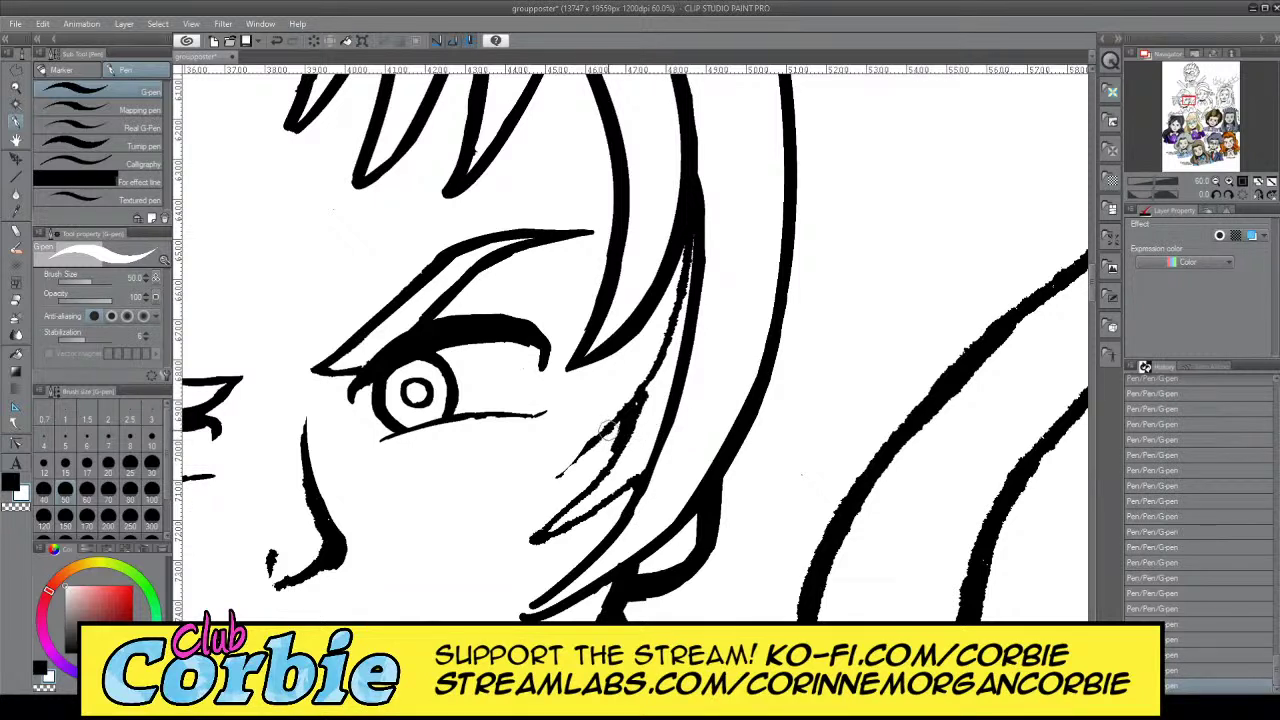
Paint out the small rough strands on the cheek inside the right side strand in white
drag(537, 537, 600, 478)
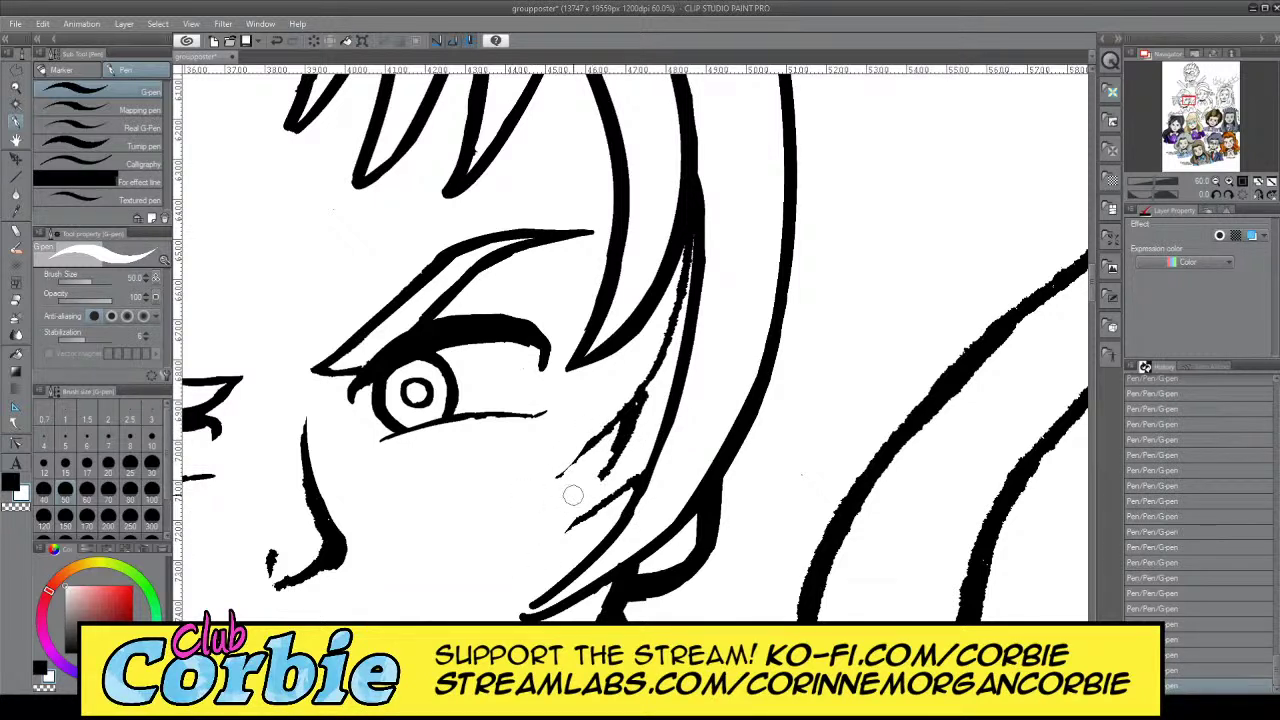
mouse_move(645, 400)
mouse_down()
mouse_move(543, 486)
mouse_move(571, 463)
mouse_move(563, 446)
mouse_move(628, 405)
mouse_move(546, 479)
mouse_up()
mouse_move(652, 330)
mouse_down()
mouse_move(625, 409)
mouse_move(679, 288)
mouse_up()
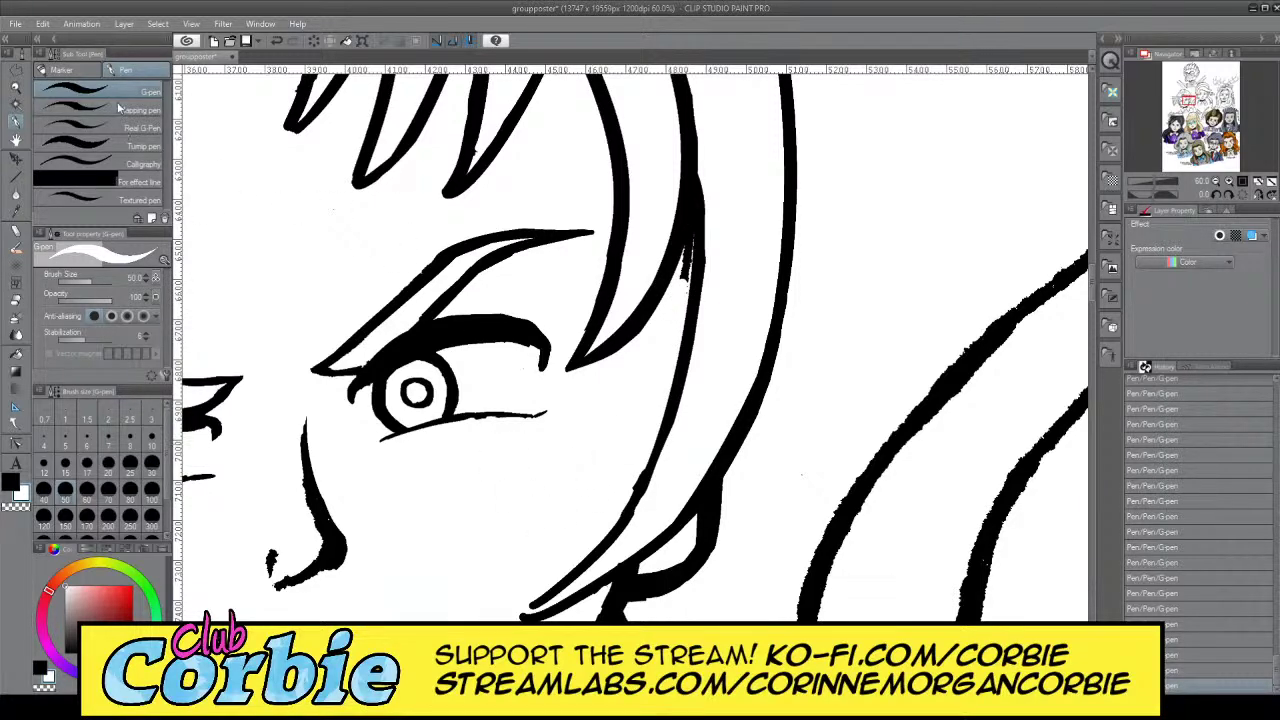
Paint out the short rough strokes on the left cheek inside the side strand in white at brush size 50
click(14, 87)
drag(500, 248, 348, 250)
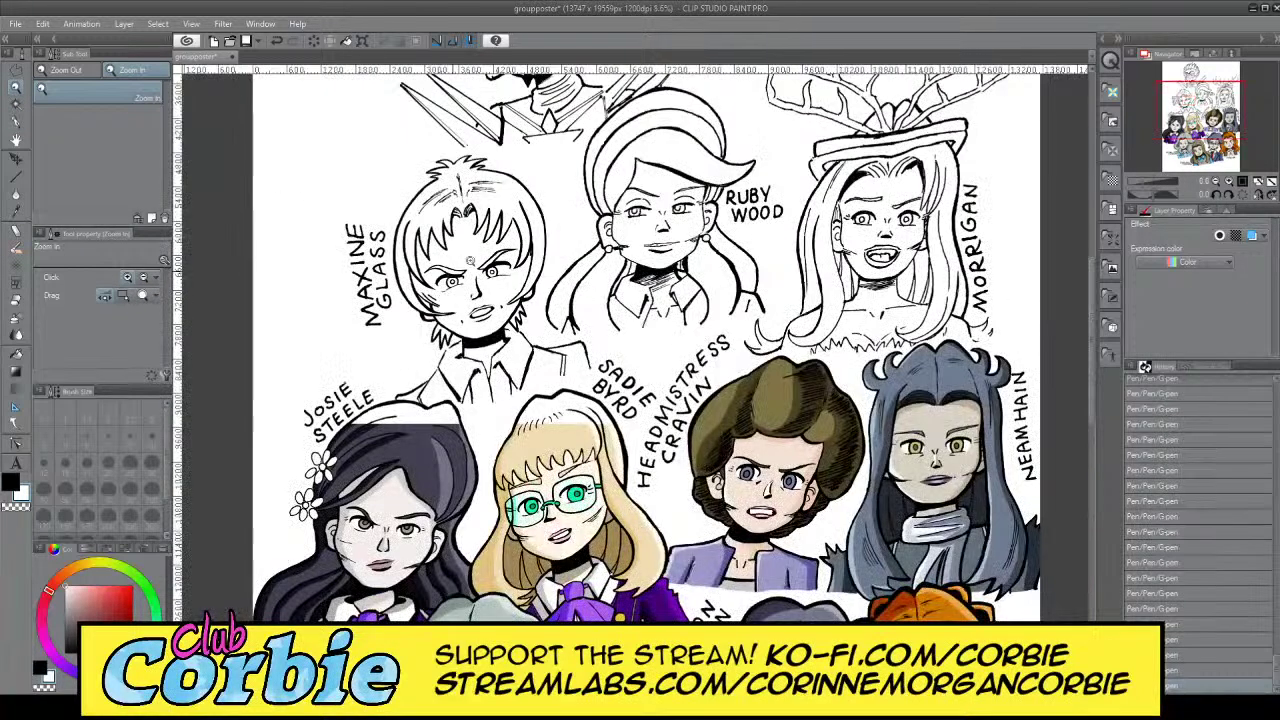
drag(440, 278, 495, 281)
click(407, 287)
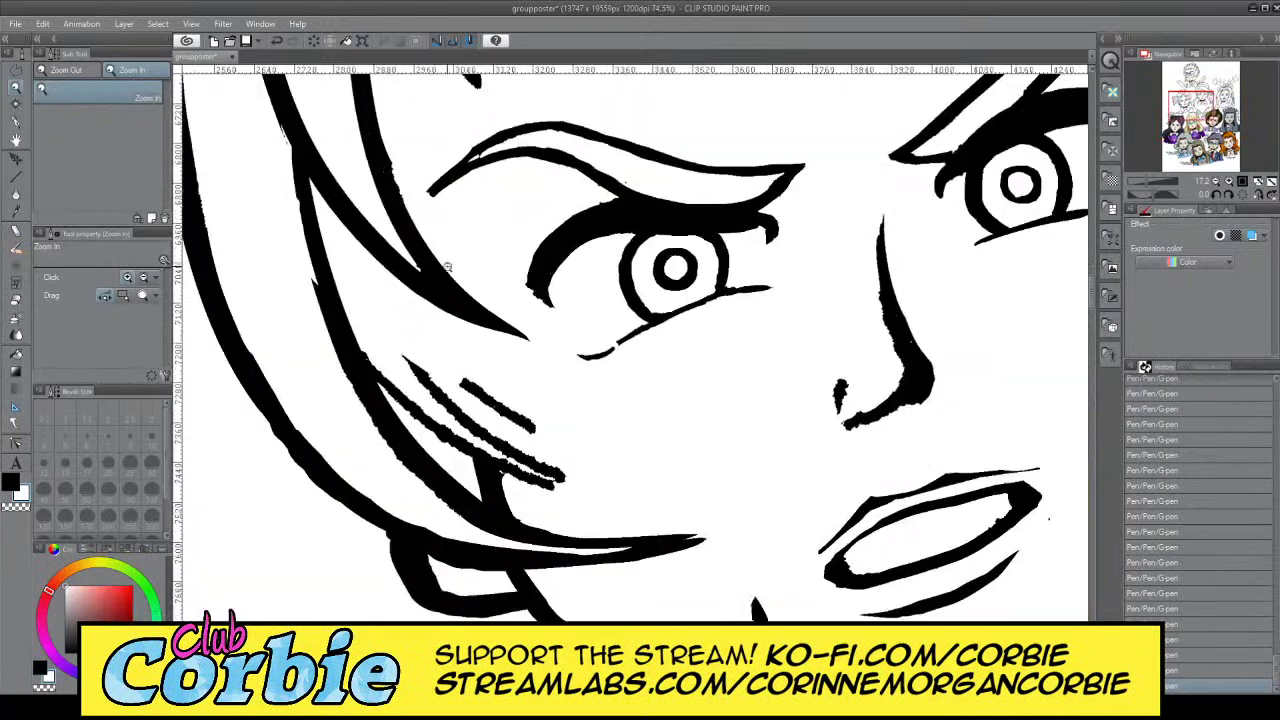
click(16, 108)
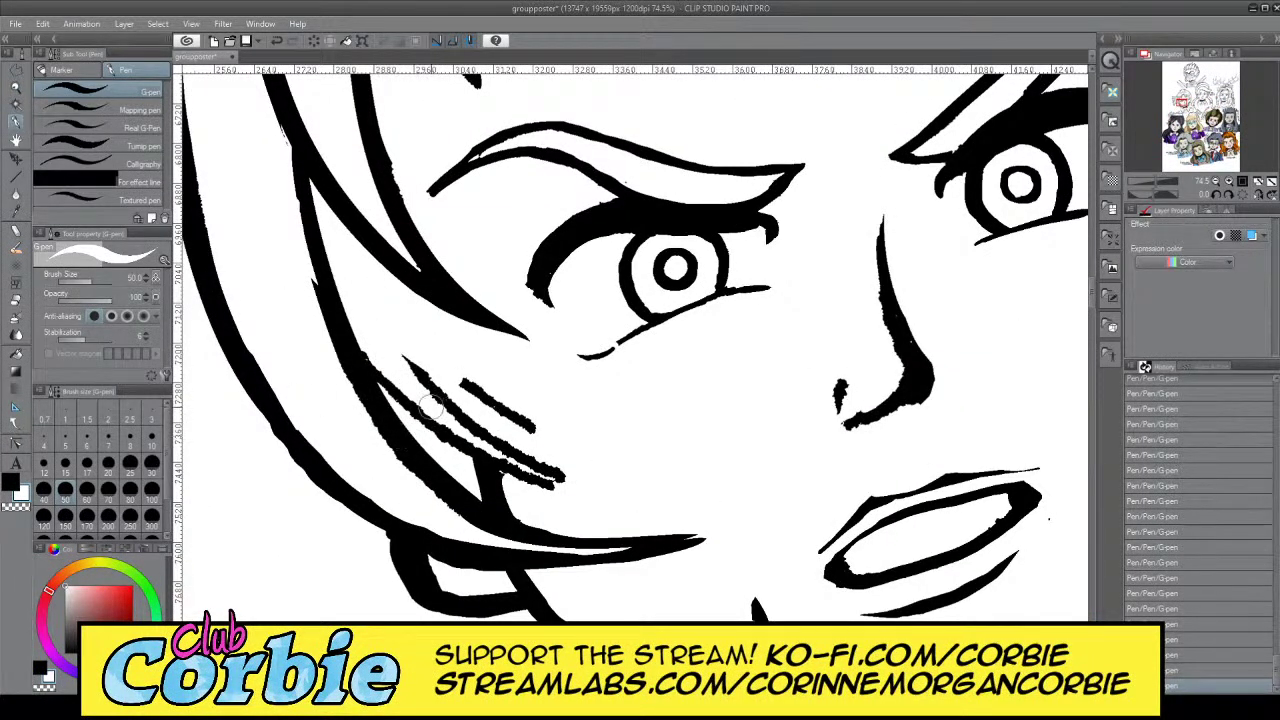
mouse_move(387, 388)
mouse_down()
mouse_move(425, 380)
mouse_move(465, 450)
mouse_move(520, 485)
mouse_move(540, 468)
mouse_move(463, 374)
mouse_up()
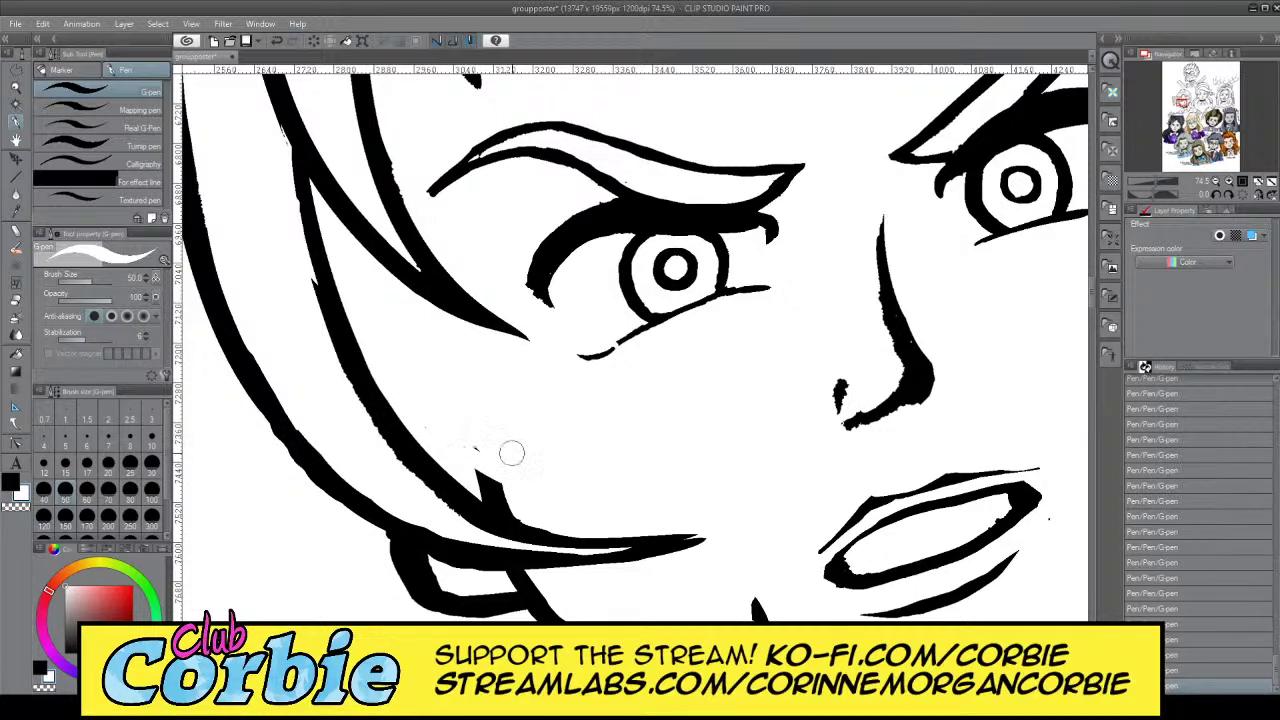
Thicken and smooth the left side strand's line in black at brush size 50, from the long bangs line down to the jaw
key(c)
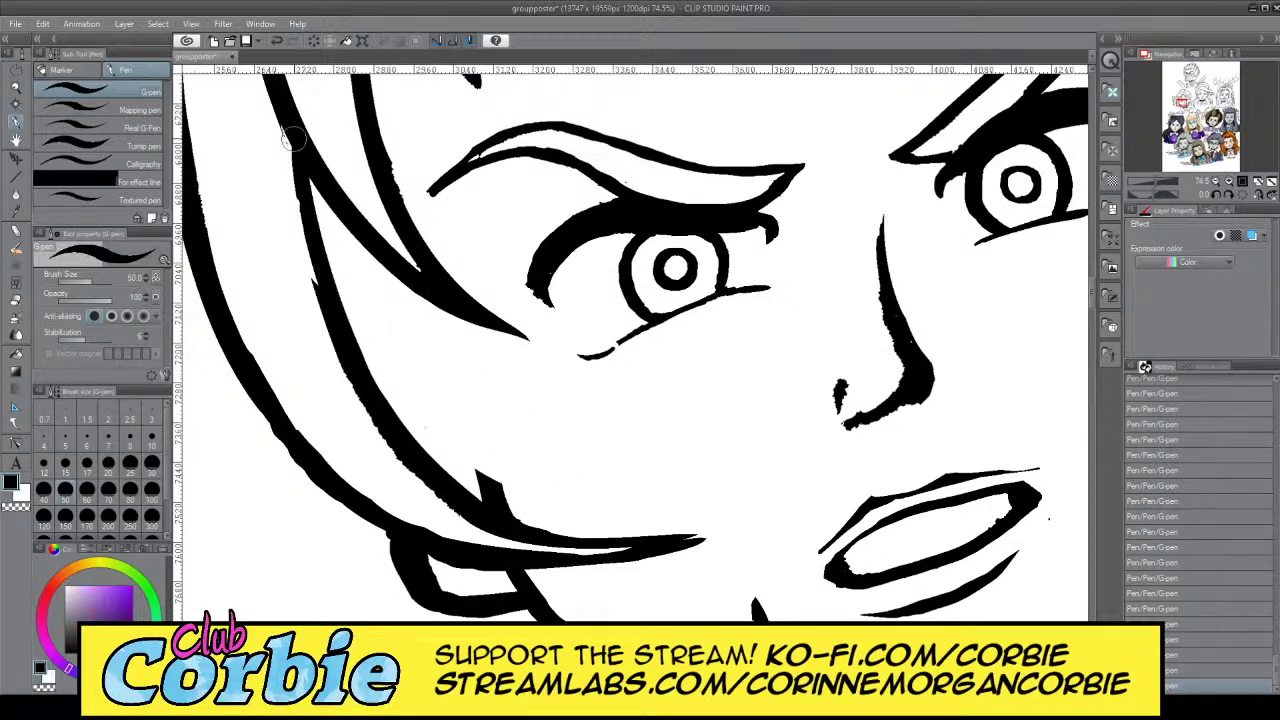
drag(294, 140, 340, 356)
drag(294, 140, 342, 357)
key(ctrl+z)
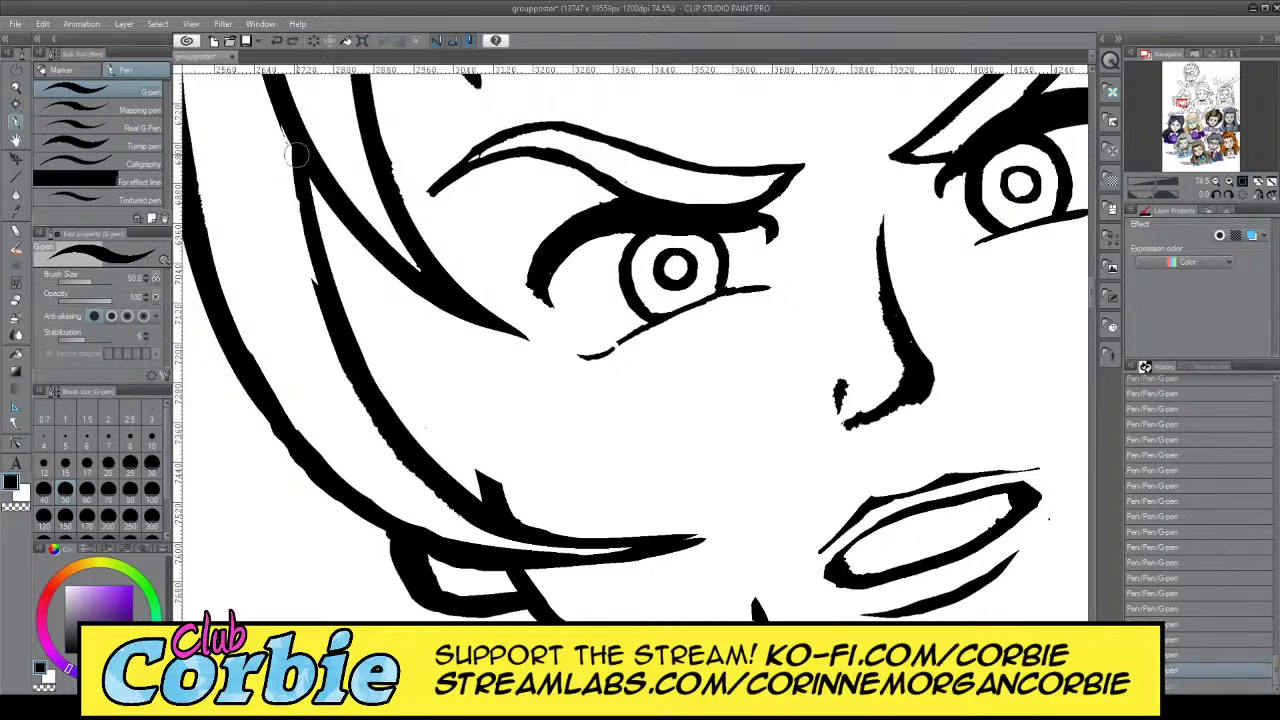
drag(293, 125, 329, 334)
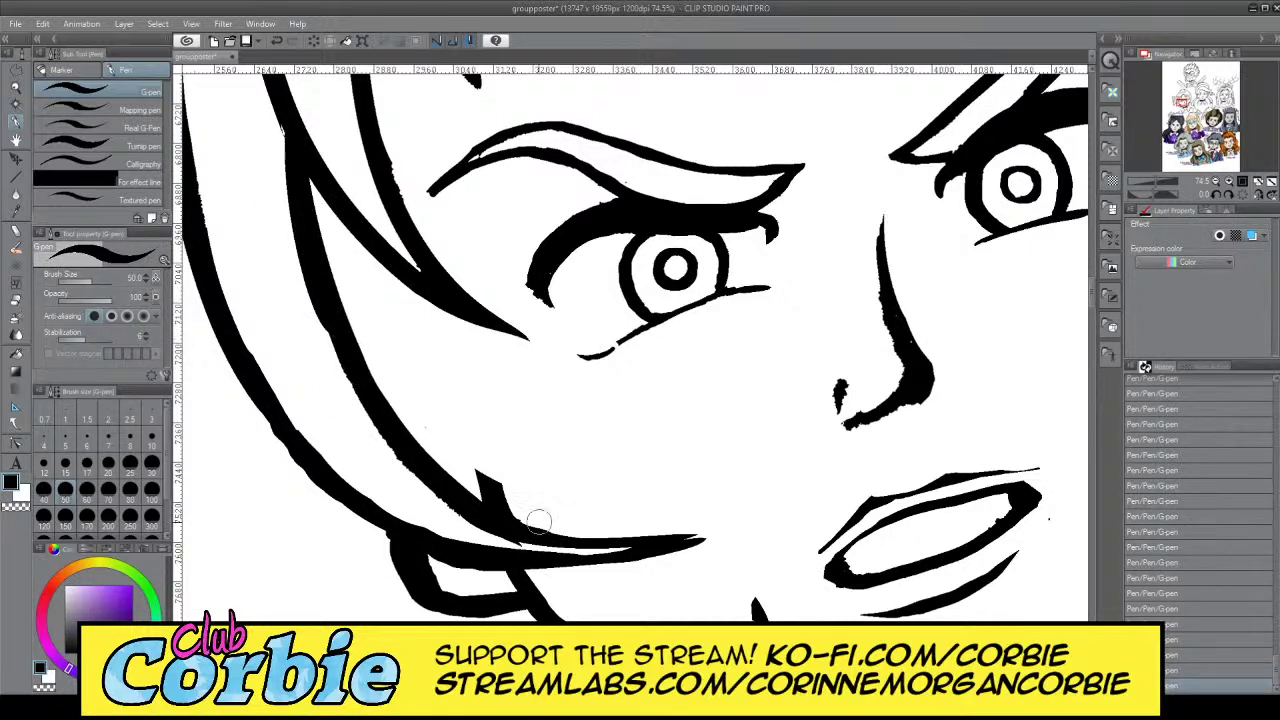
key(ctrl+z)
drag(376, 416, 490, 490)
key(ctrl+z)
drag(344, 341, 480, 512)
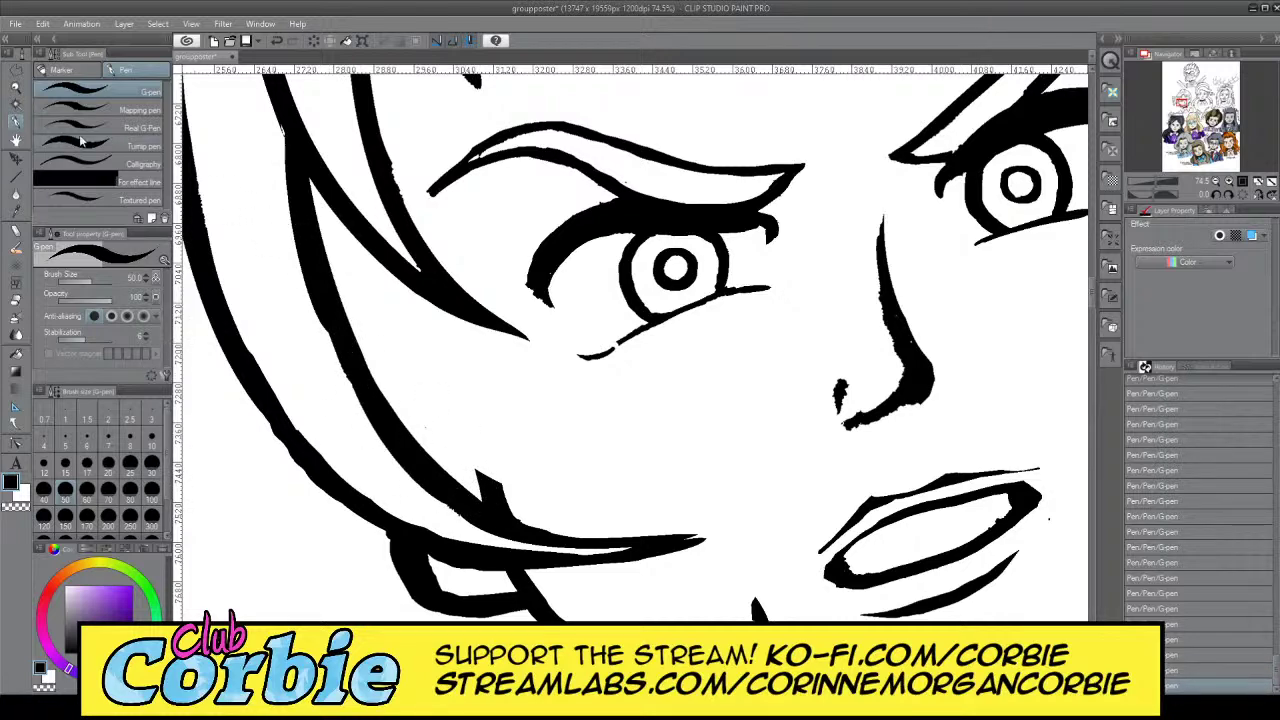
Check the cleaned-up side strands against the whole poster and return to the character's face
click(19, 92)
drag(496, 309, 330, 300)
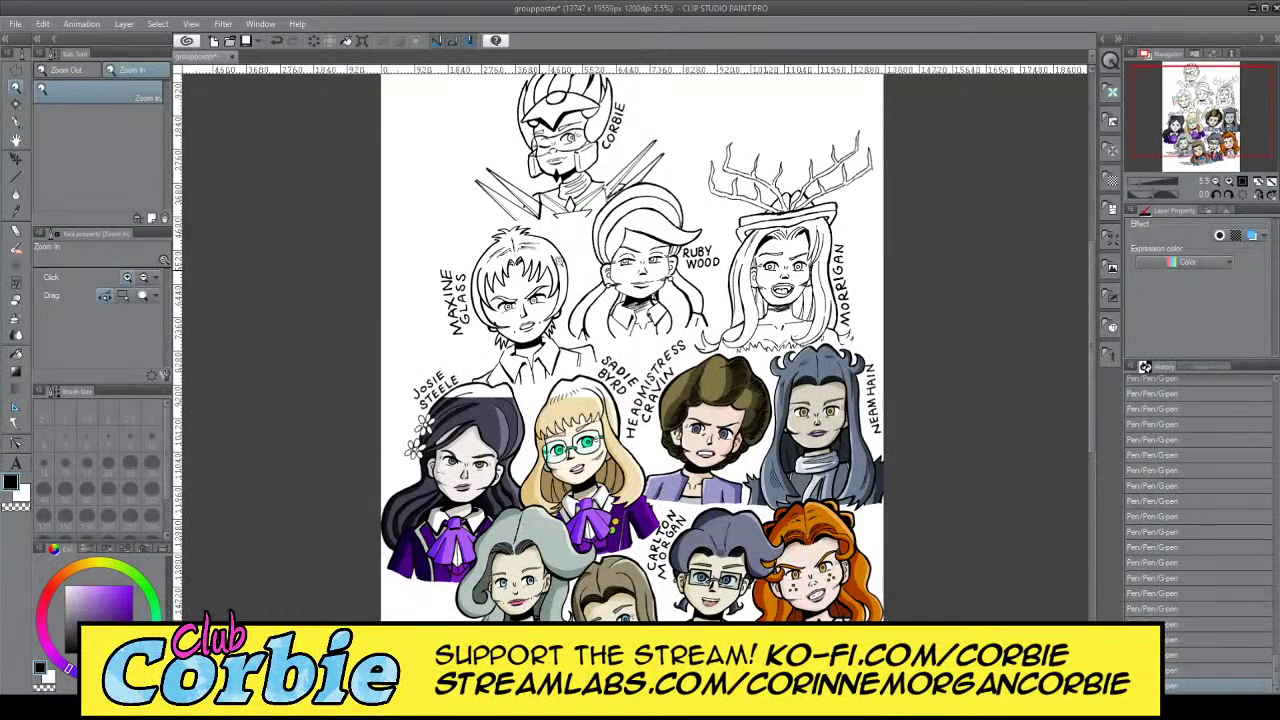
click(537, 271)
click(513, 330)
click(475, 342)
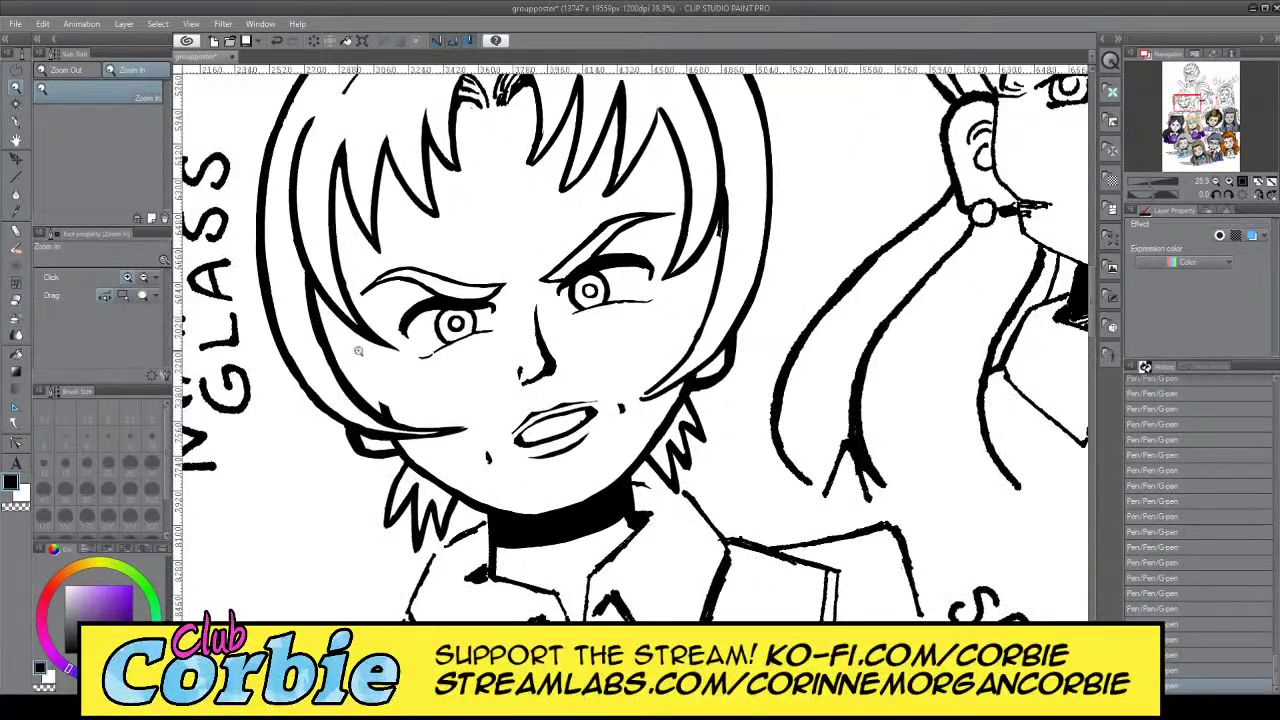
click(365, 335)
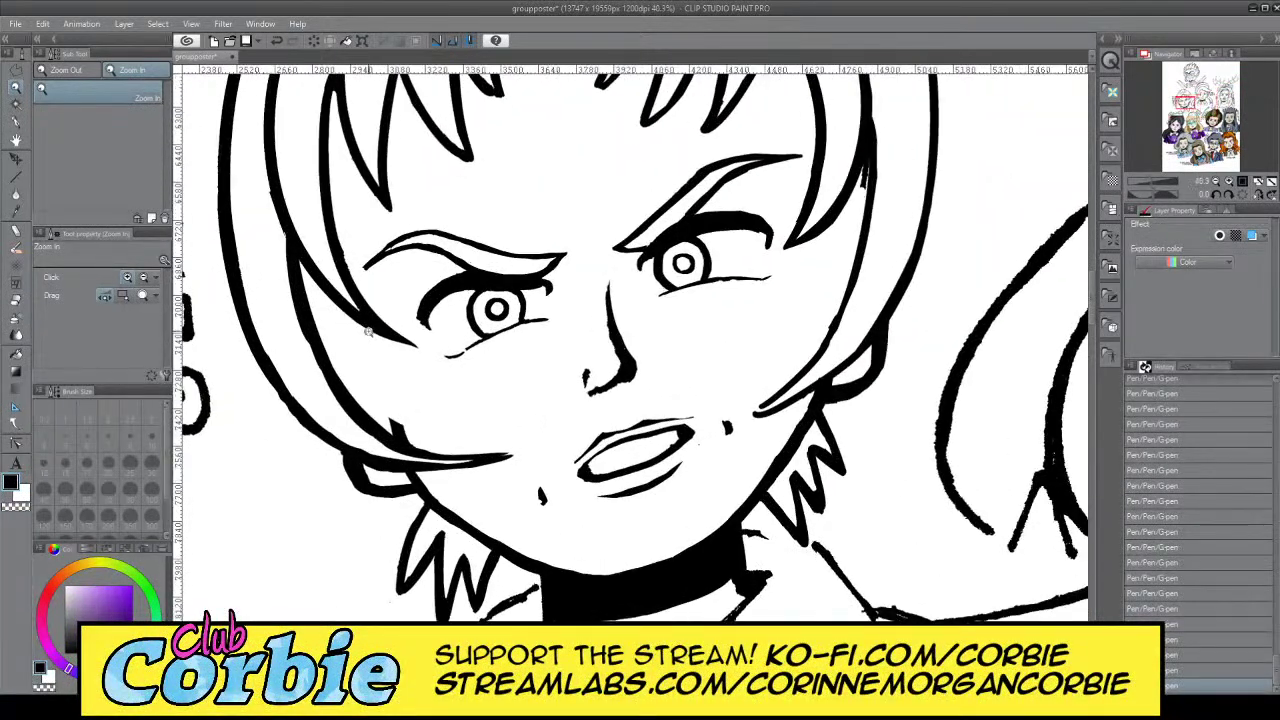
click(18, 120)
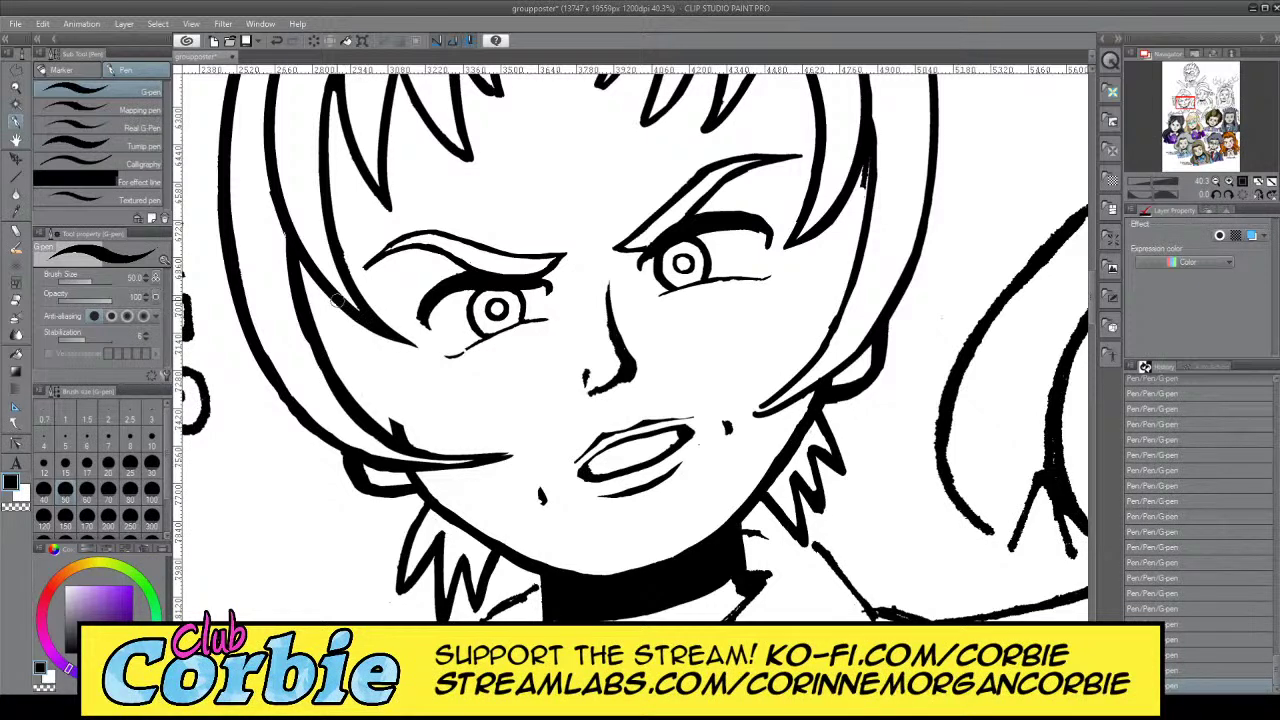
drag(336, 284, 466, 416)
key(ctrl+z)
drag(328, 294, 490, 447)
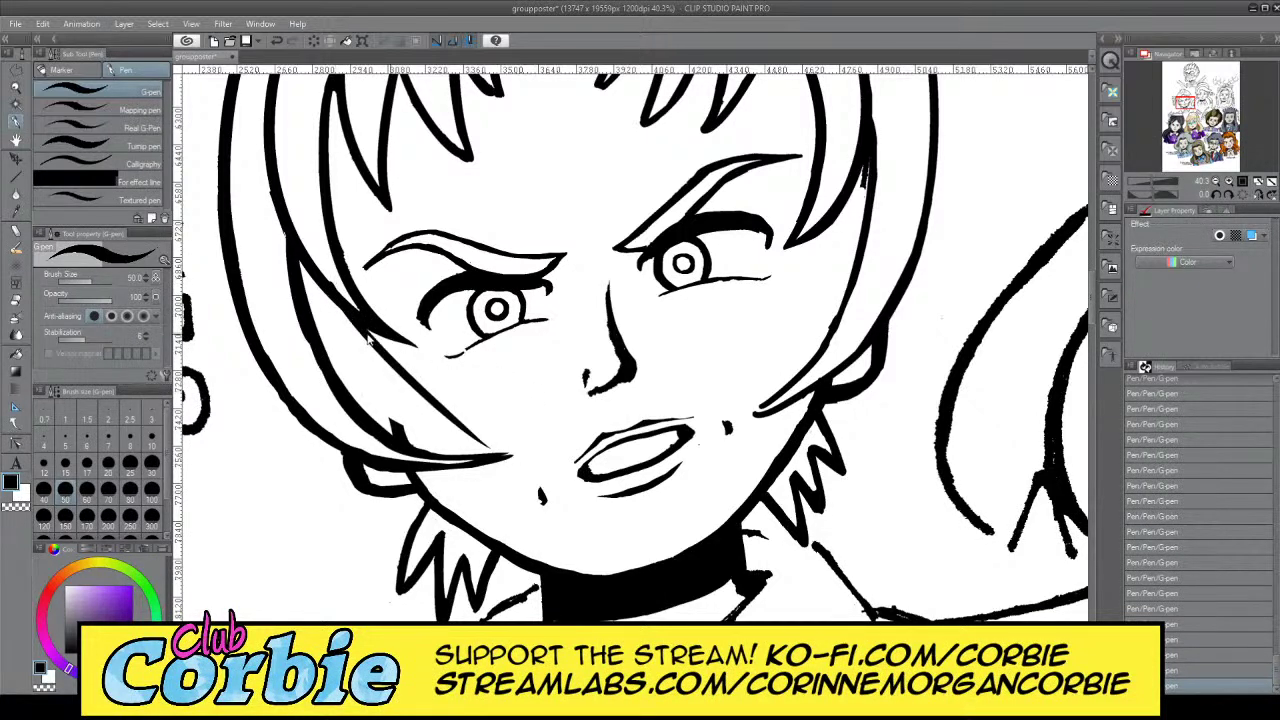
key(ctrl+z)
drag(338, 300, 494, 408)
drag(314, 338, 522, 411)
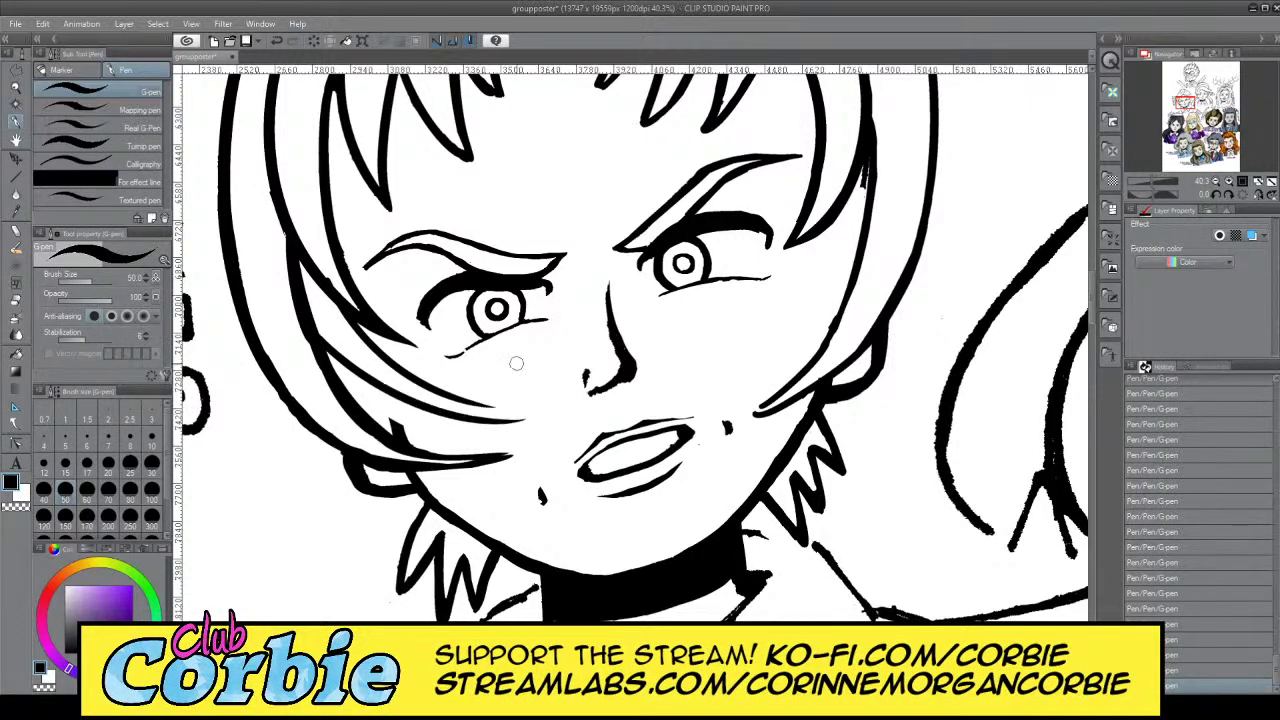
key(ctrl+z)
drag(333, 360, 494, 406)
key(ctrl+z)
key(ctrl+z)
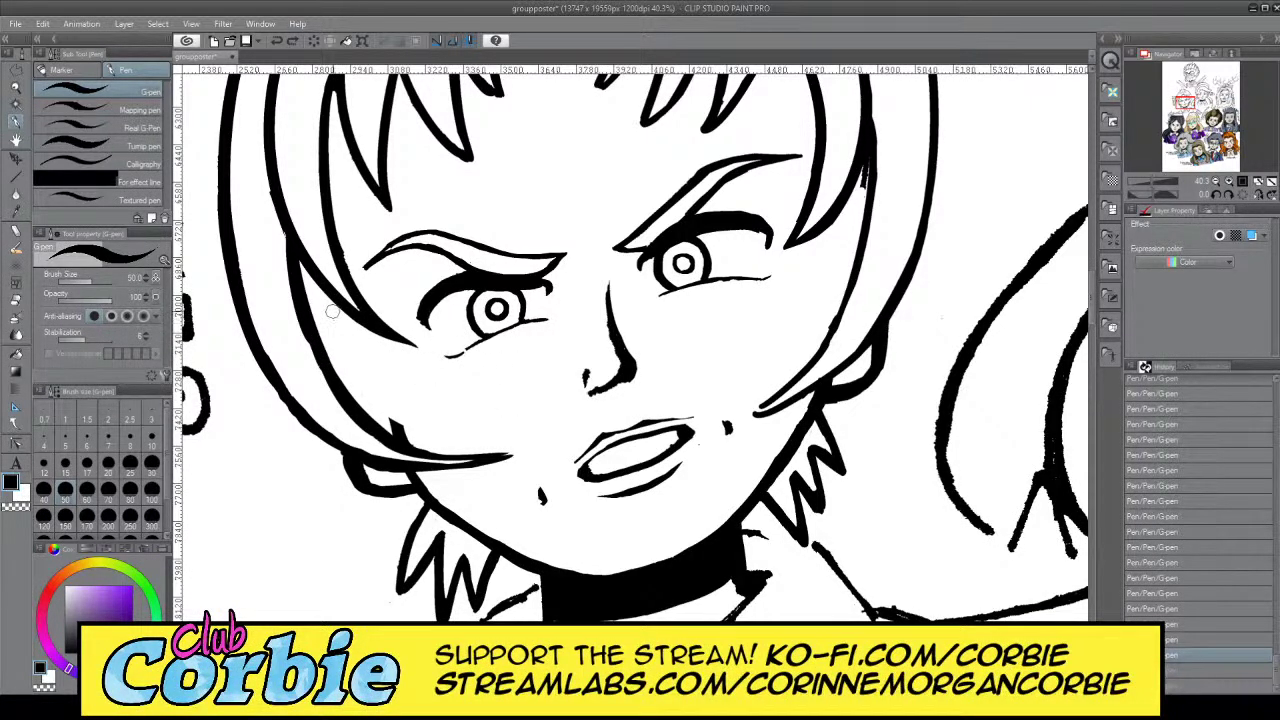
Draw a pointed strand on the left cheek with two curved black lines between the long bang and the side strand
drag(338, 296, 440, 418)
mouse_move(328, 364)
mouse_down()
mouse_move(381, 399)
mouse_move(456, 412)
mouse_up()
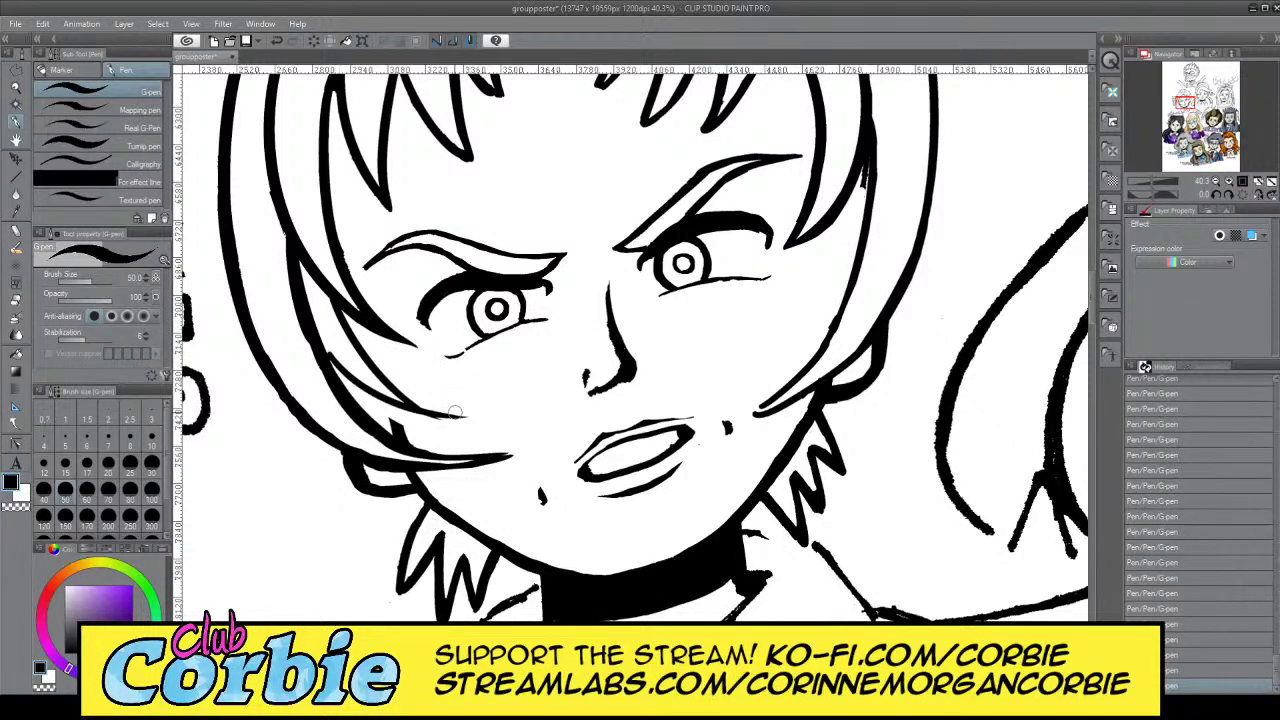
key(ctrl+z)
drag(332, 361, 431, 408)
key(ctrl+z)
drag(322, 347, 450, 398)
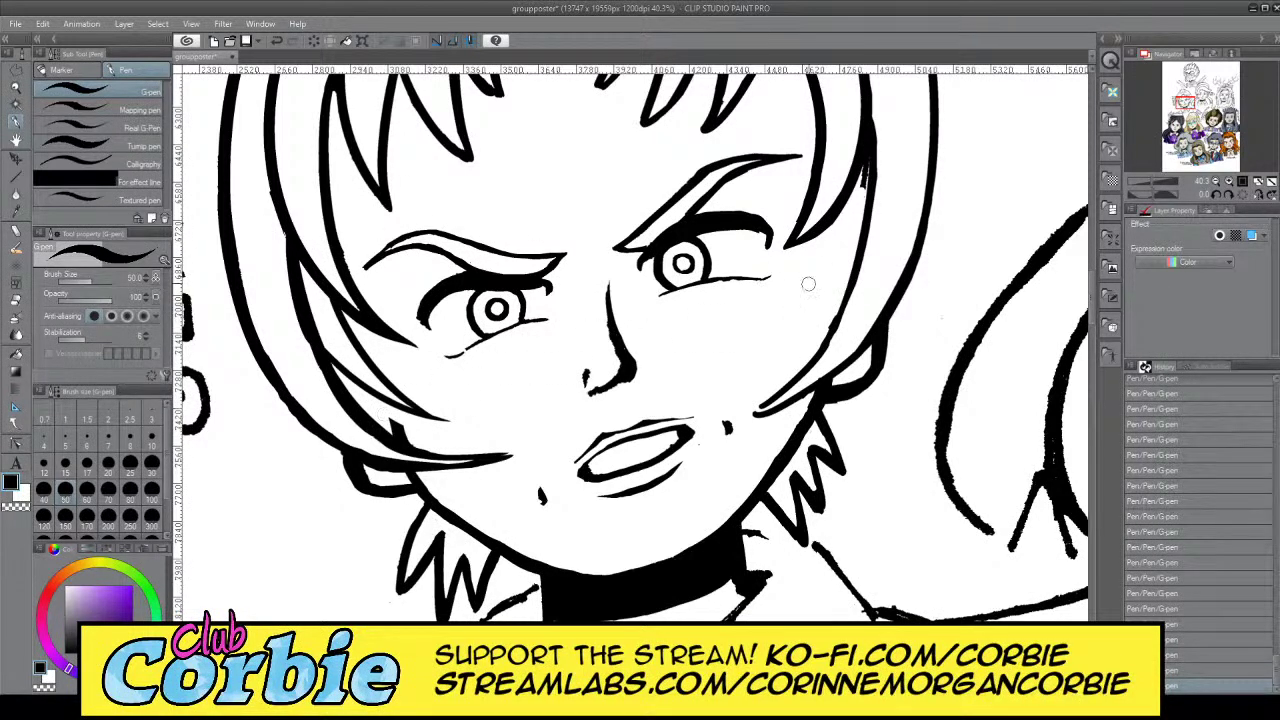
Draw a small pointed strand in black at brush size 50 on the right cheek, branching inward from the side strand
drag(864, 160, 790, 302)
key(ctrl+z)
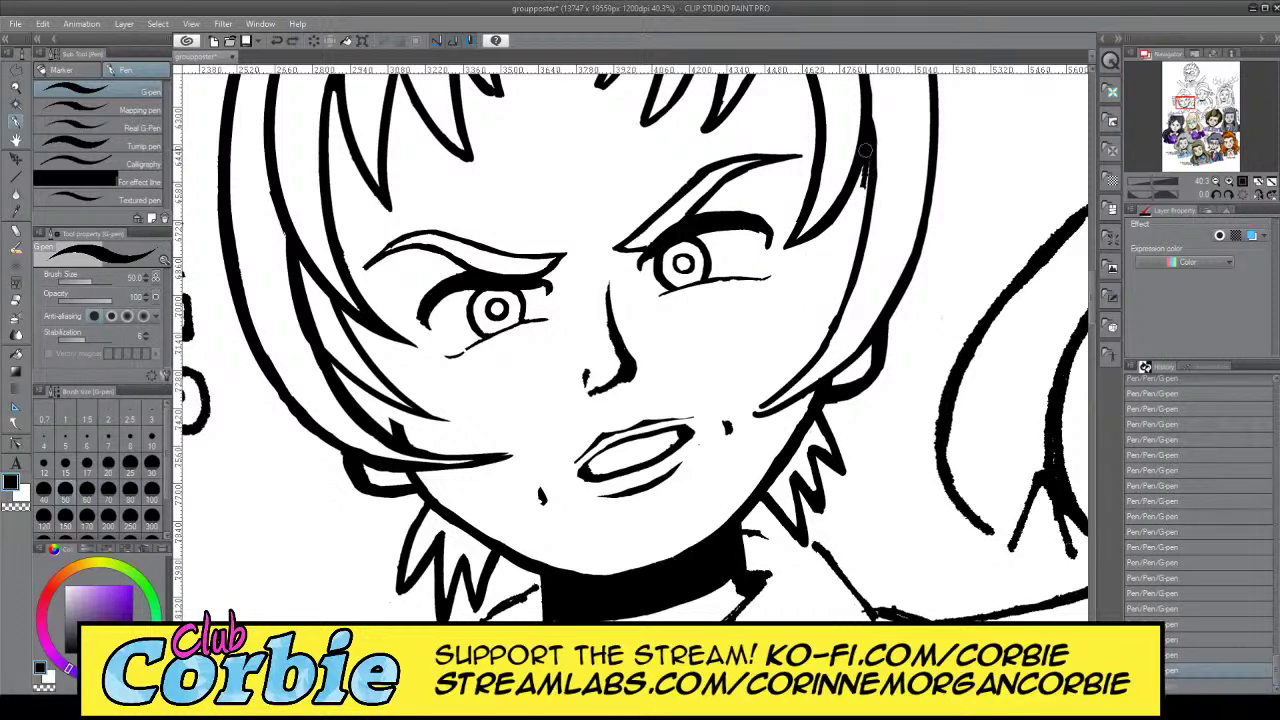
mouse_move(866, 145)
mouse_down()
mouse_move(834, 287)
mouse_move(806, 302)
mouse_up()
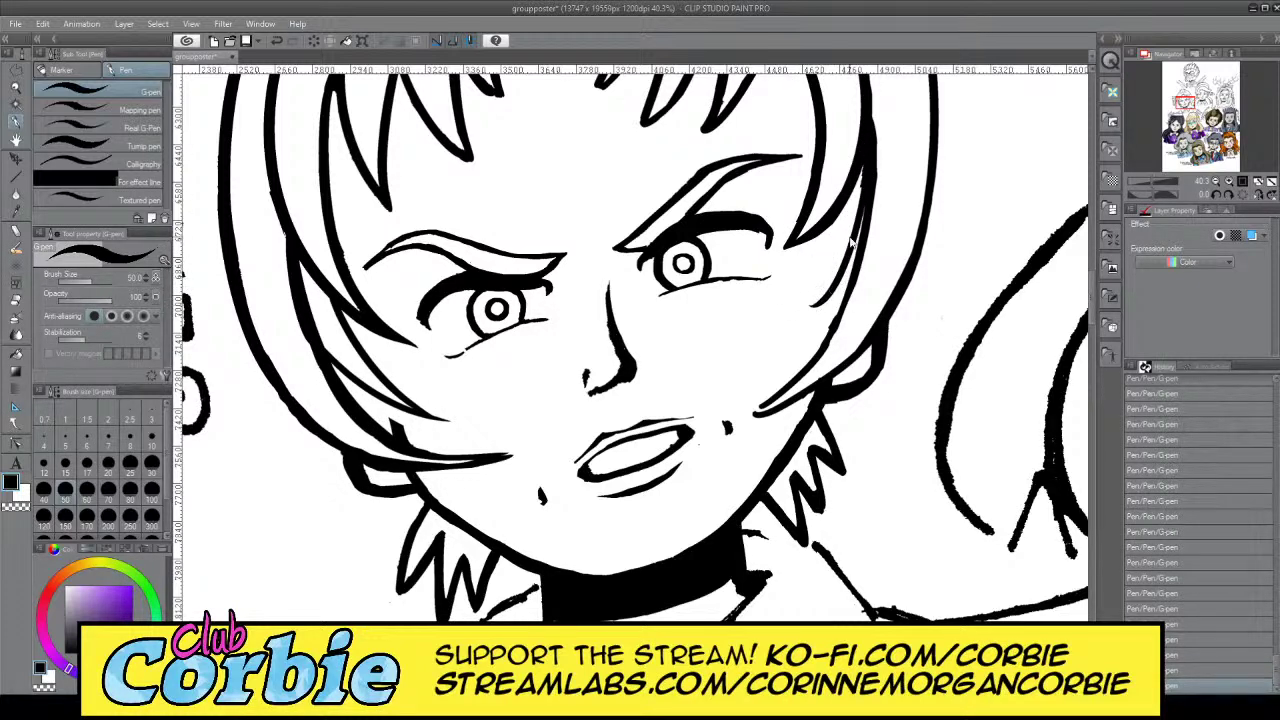
key(ctrl+z)
mouse_move(864, 164)
mouse_down()
mouse_move(781, 307)
mouse_move(800, 315)
mouse_move(853, 264)
mouse_up()
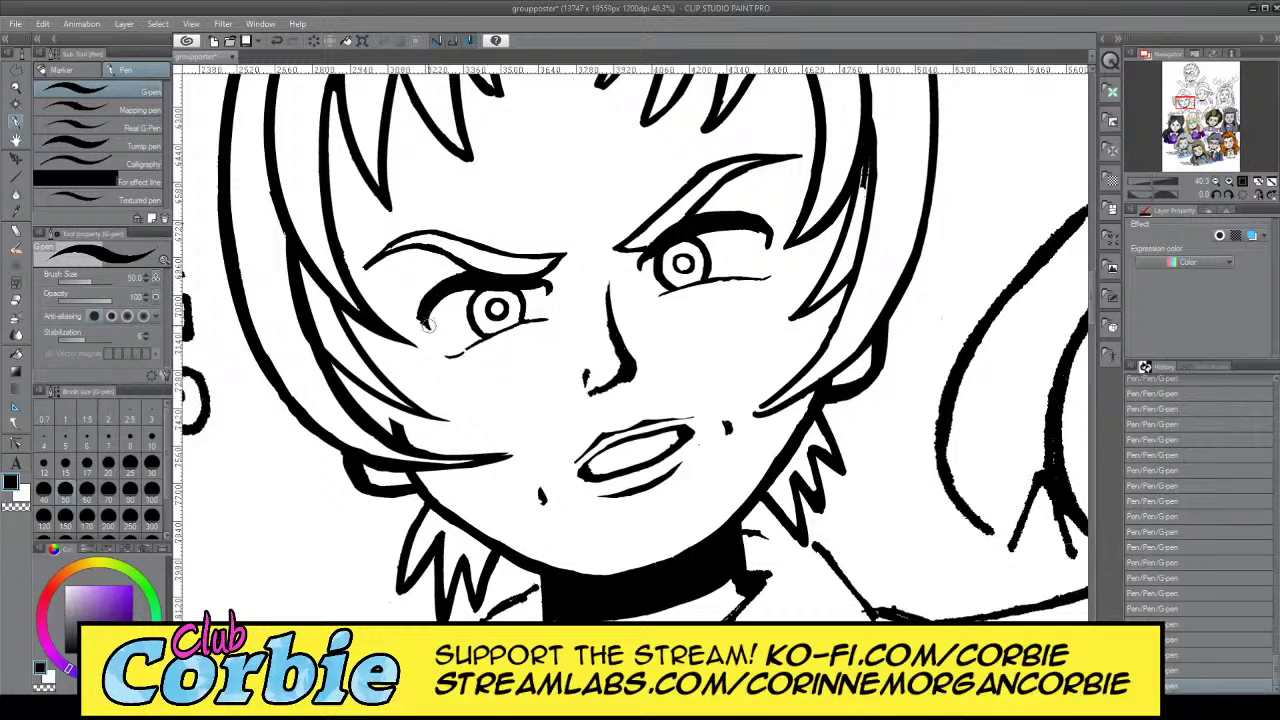
Check the new cheek strands on both sides of the face against the neighbouring characters
click(15, 92)
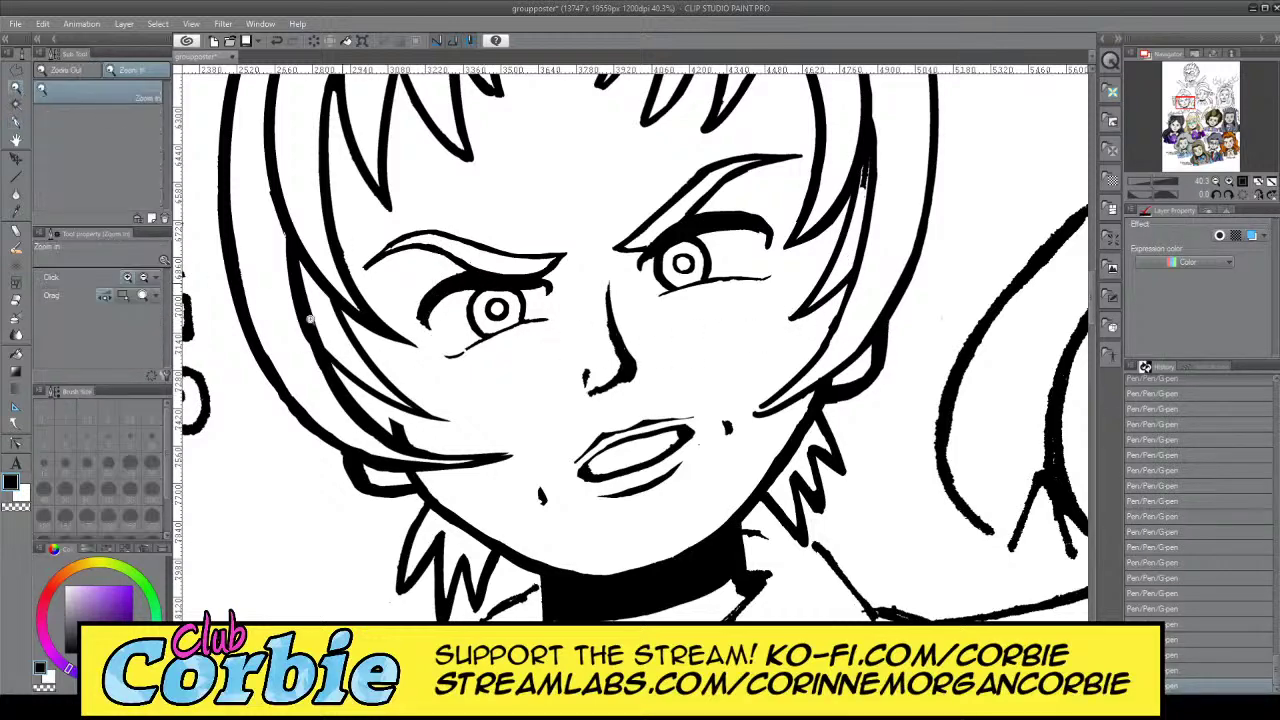
drag(355, 274, 235, 282)
drag(356, 266, 401, 269)
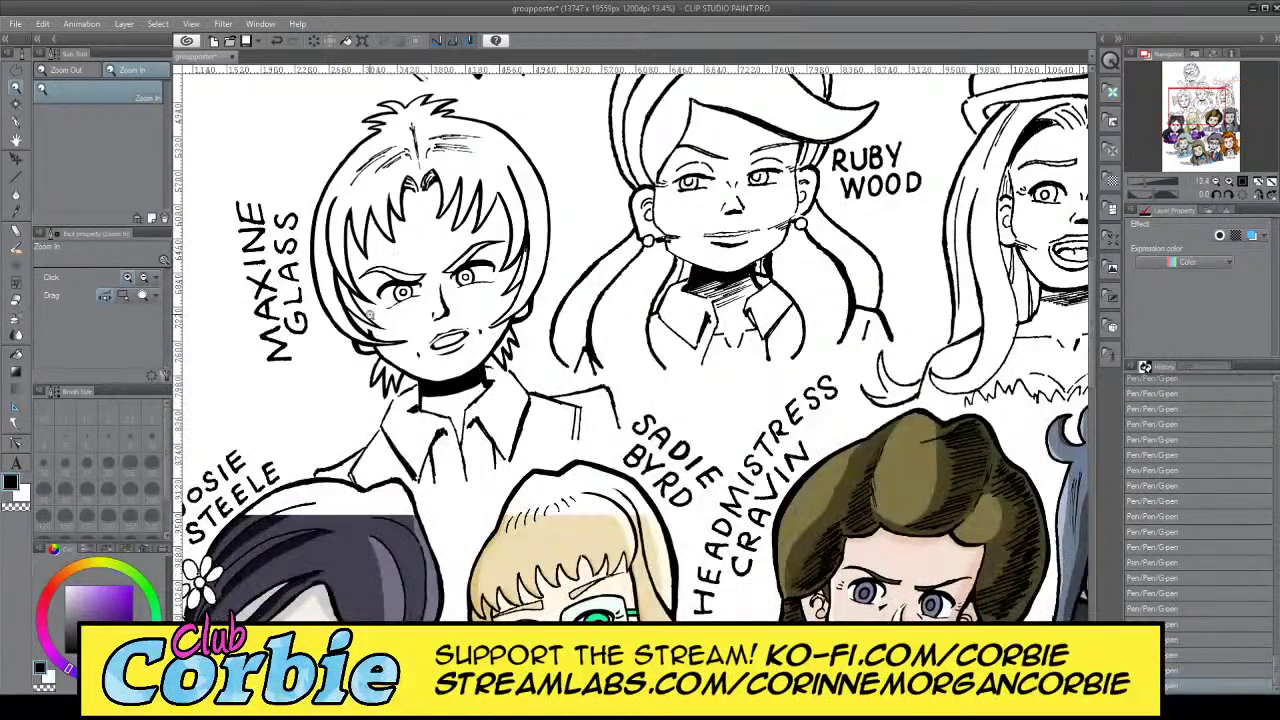
Draw the left edge of the face in black at brush size 50 through the gaps between the cheek strands
drag(370, 312, 408, 308)
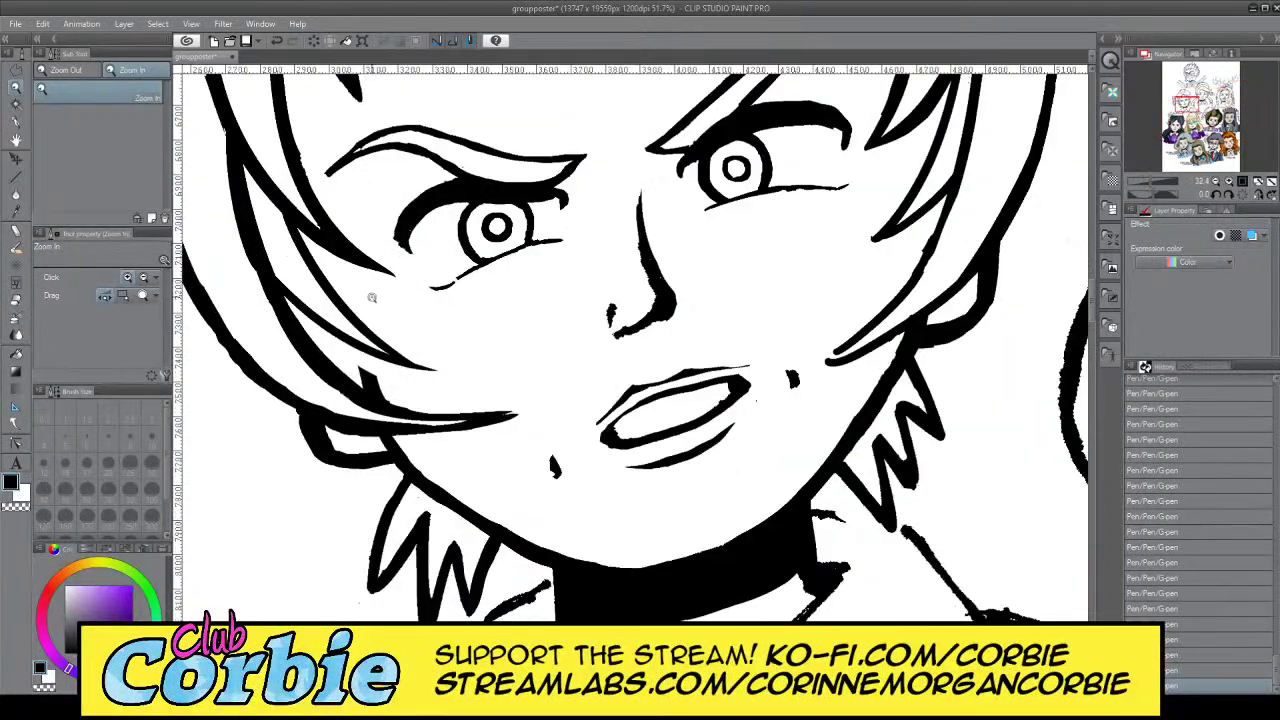
click(17, 124)
drag(350, 354, 364, 396)
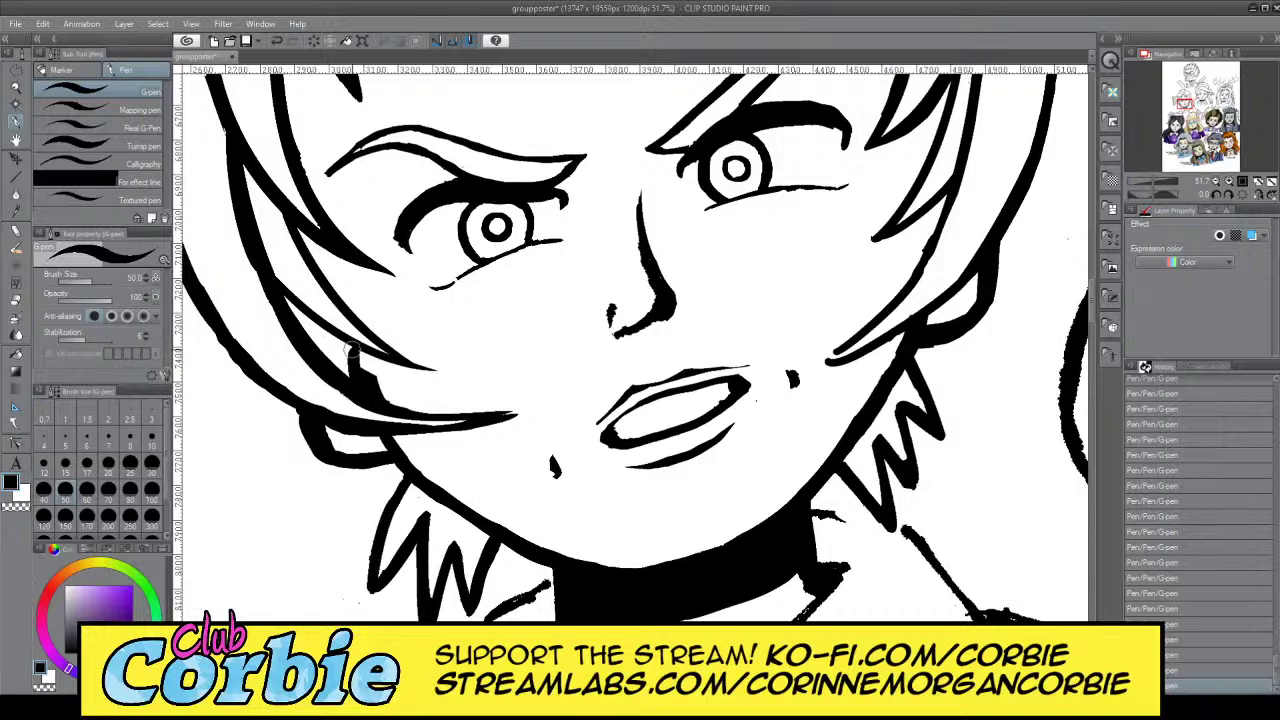
key(ctrl+z)
drag(352, 351, 363, 379)
mouse_move(357, 317)
mouse_down()
mouse_move(331, 244)
mouse_move(358, 324)
mouse_up()
drag(333, 245, 350, 328)
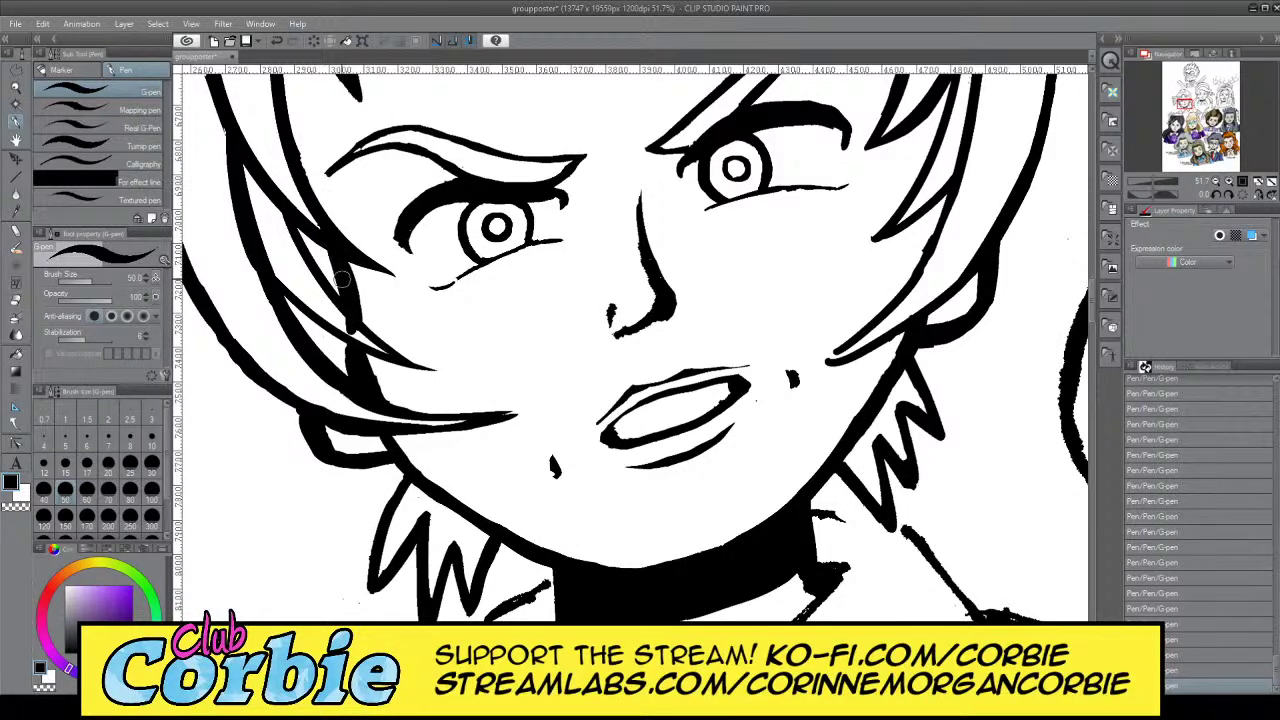
key(x)
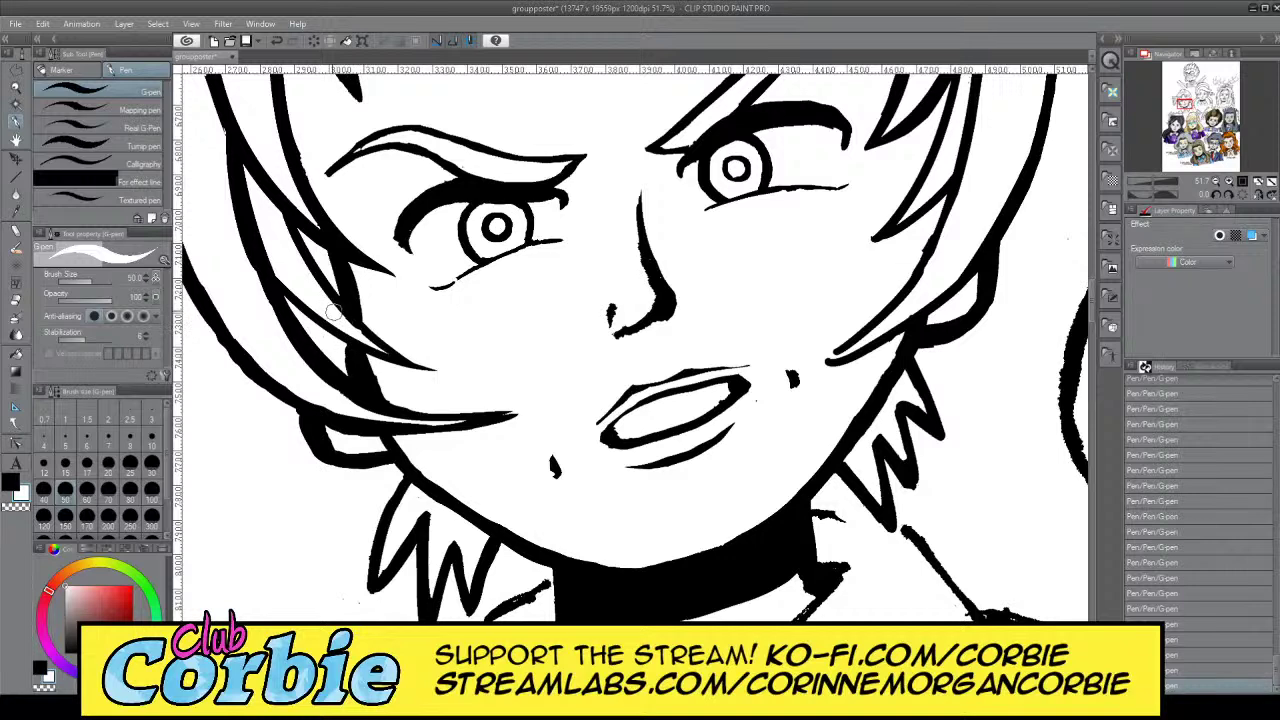
key(x)
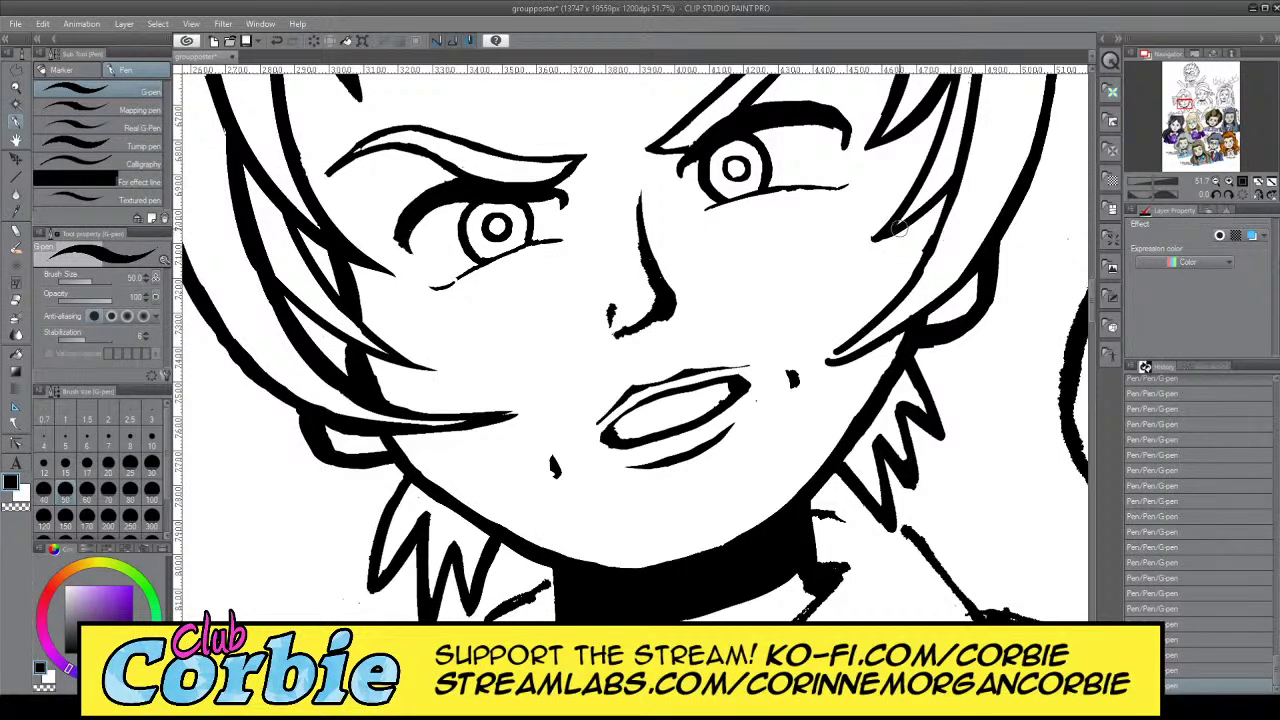
Draw the right edge of the face in black through the gaps between the pointed strands beside the eye
key(ctrl+z)
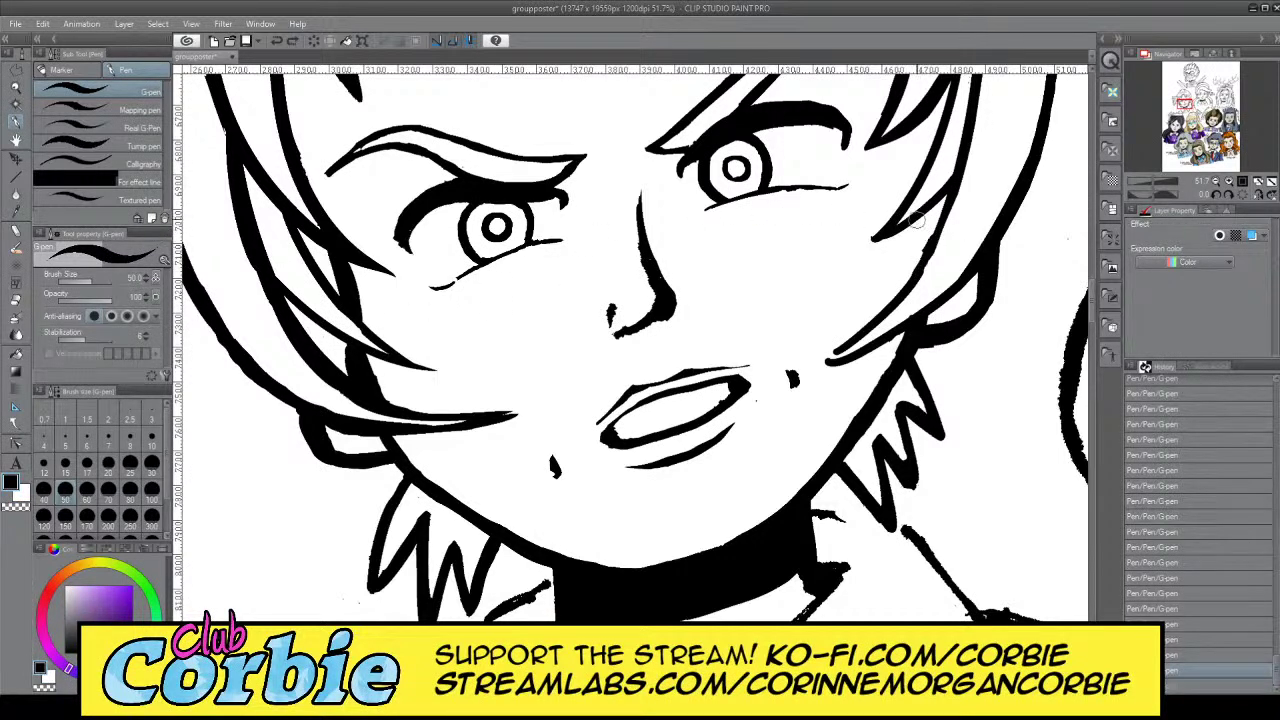
drag(905, 207, 896, 157)
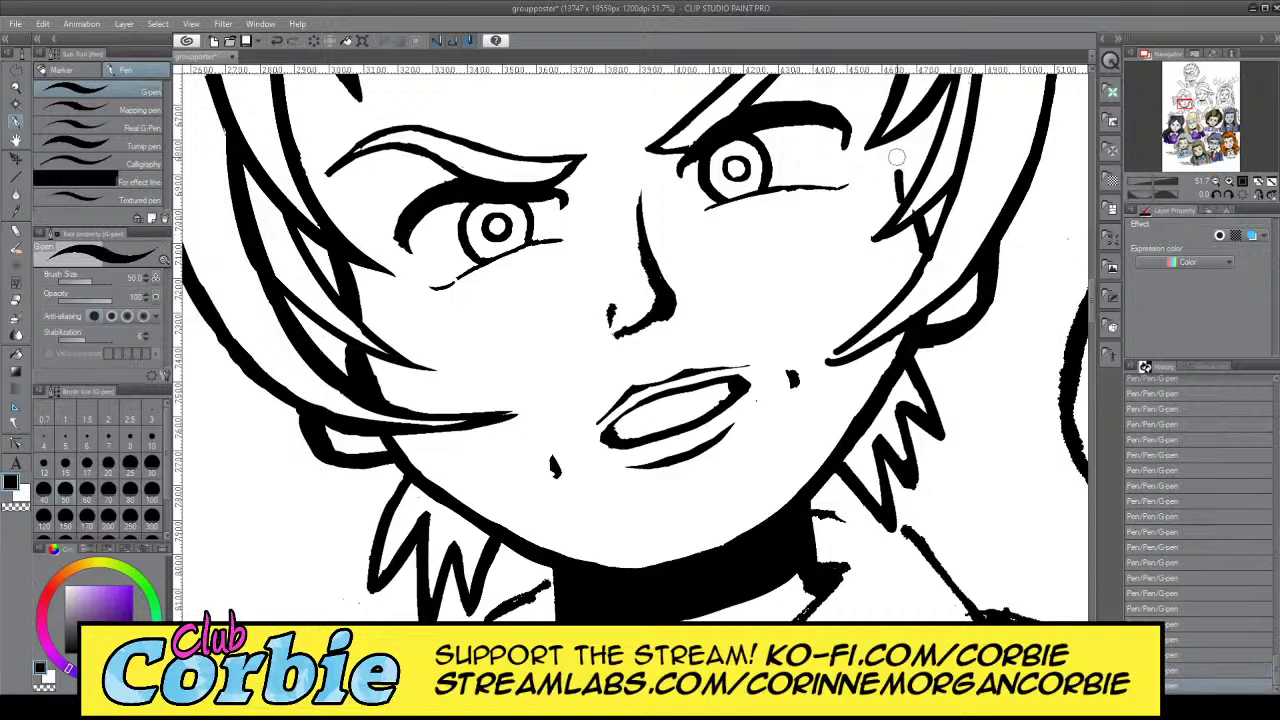
key(ctrl+z)
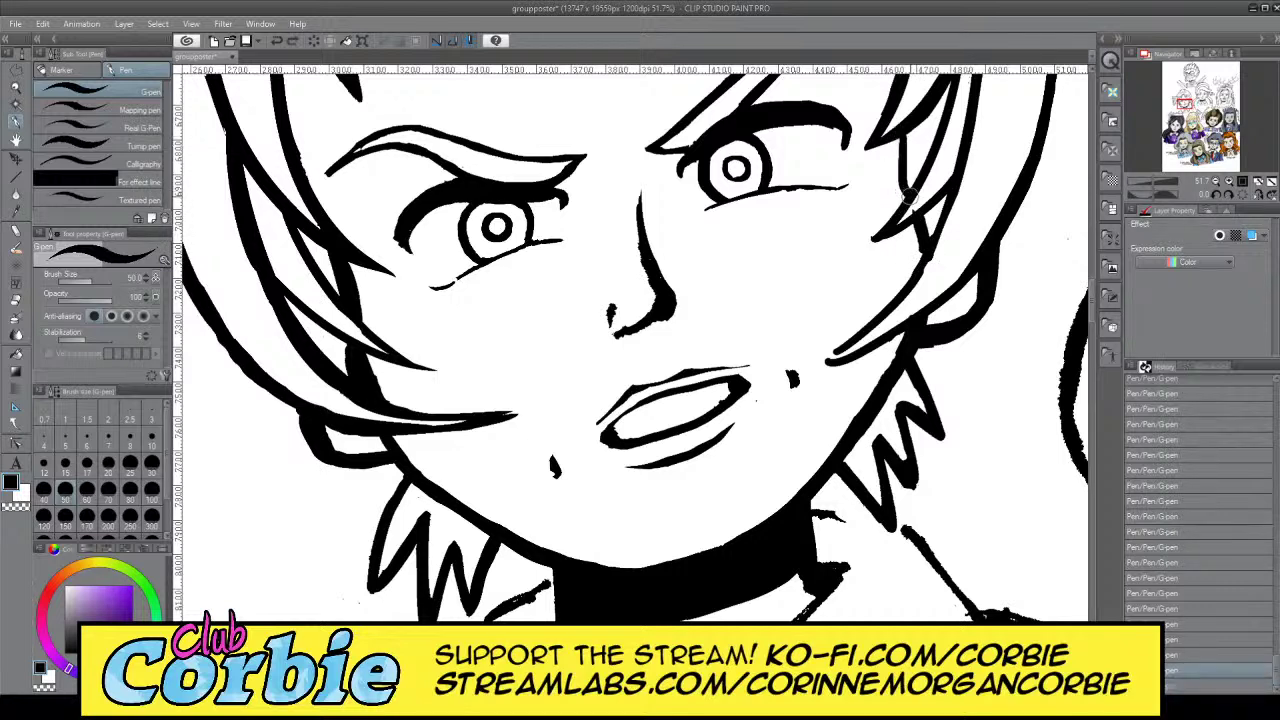
drag(911, 128, 909, 194)
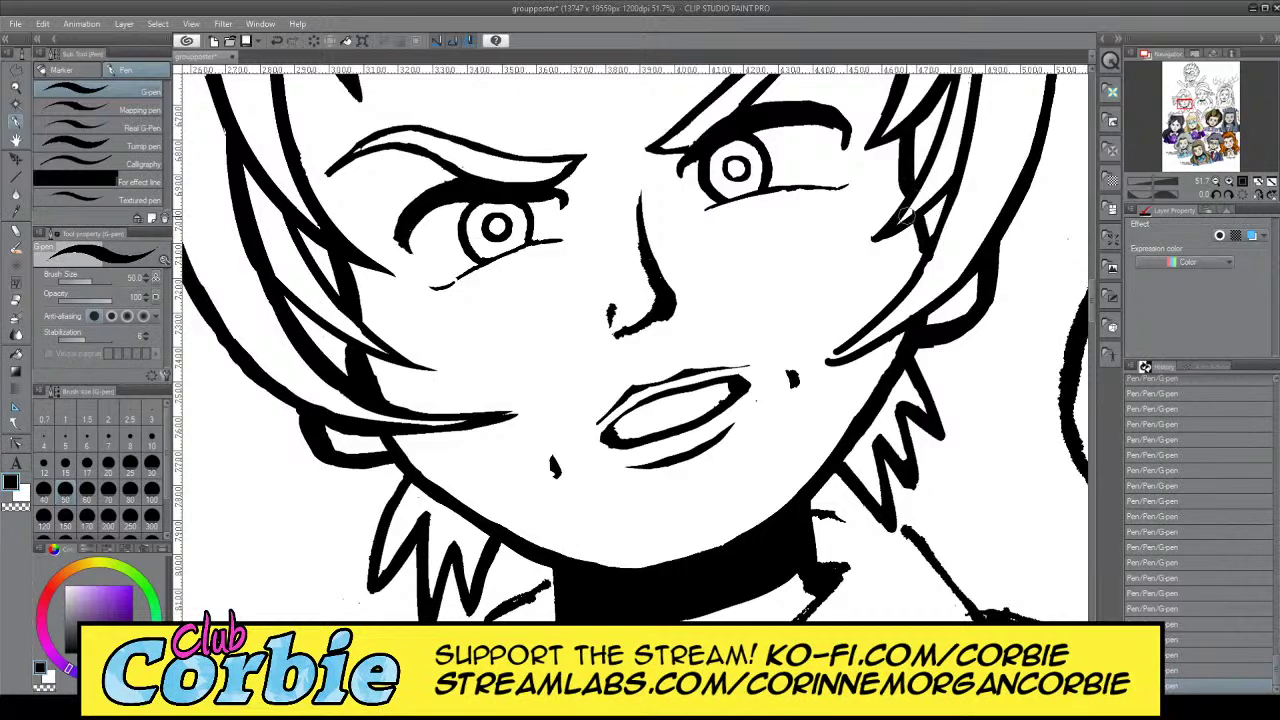
Check the new face edges behind the strands against the whole head and return to the face
click(15, 88)
drag(350, 280, 400, 103)
scroll(399, 101, up, 4)
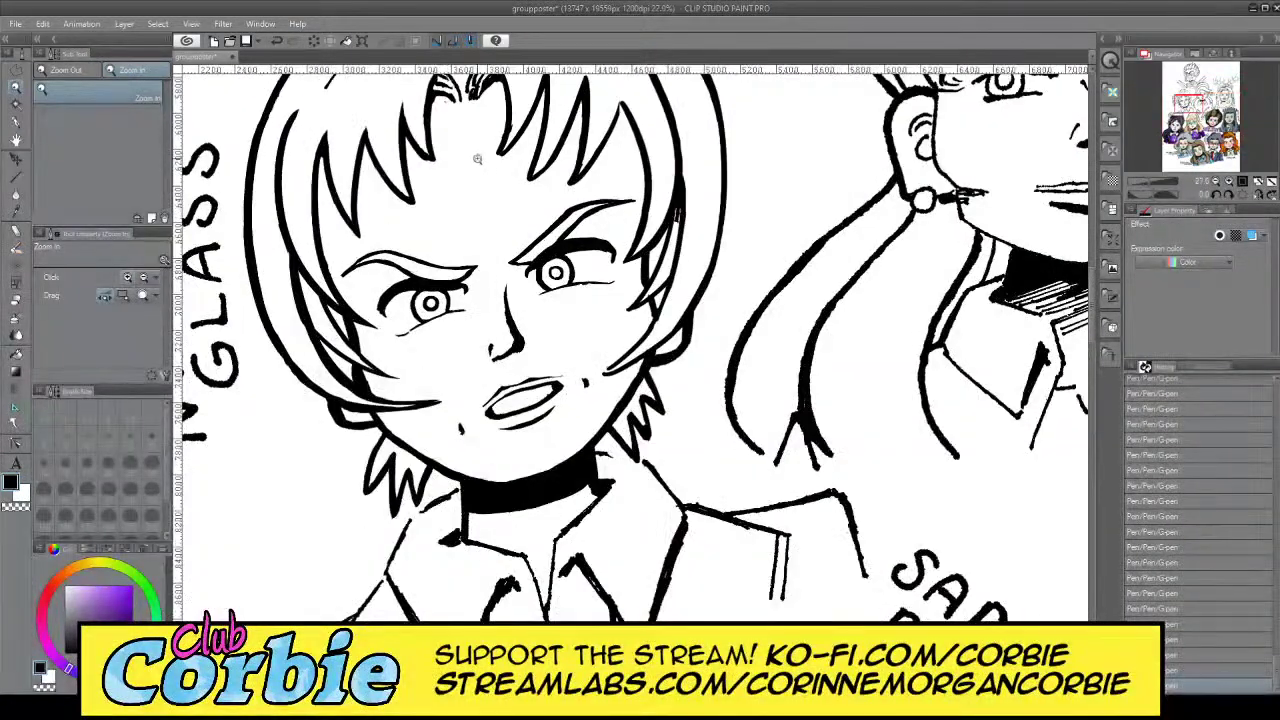
scroll(490, 156, up, 2)
scroll(526, 290, down, 3)
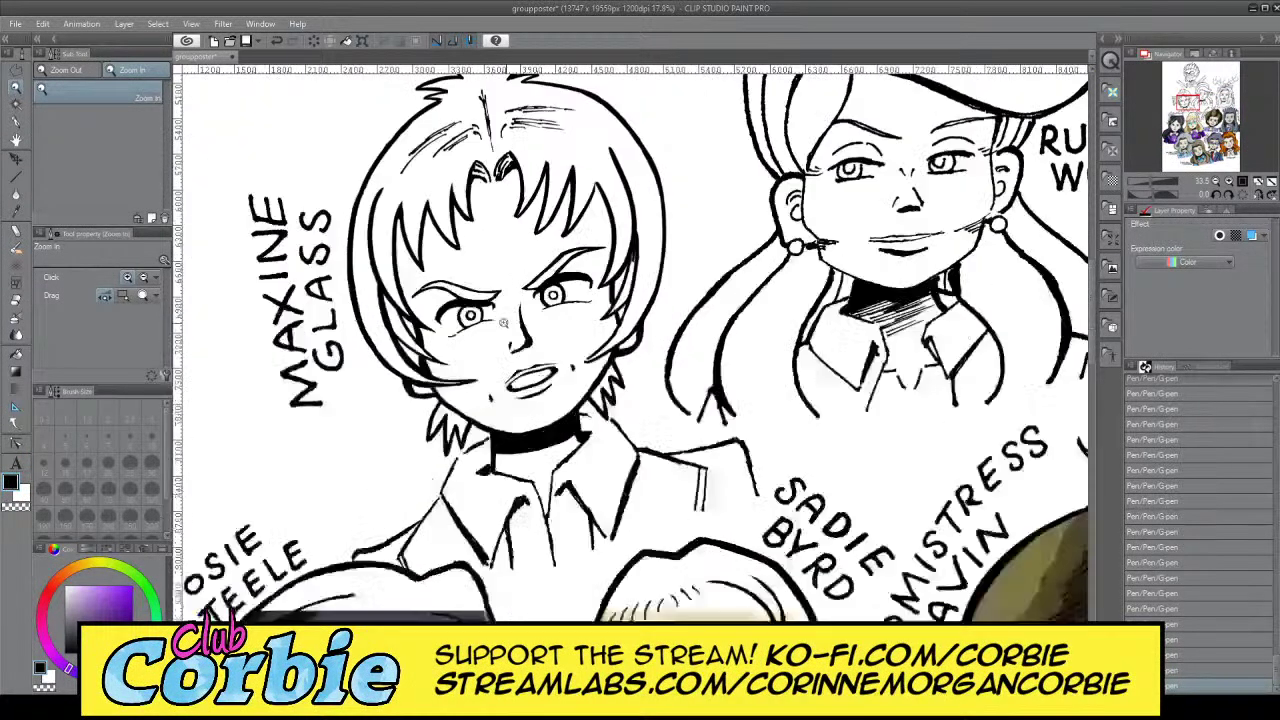
scroll(545, 312, up, 2)
scroll(356, 316, up, 3)
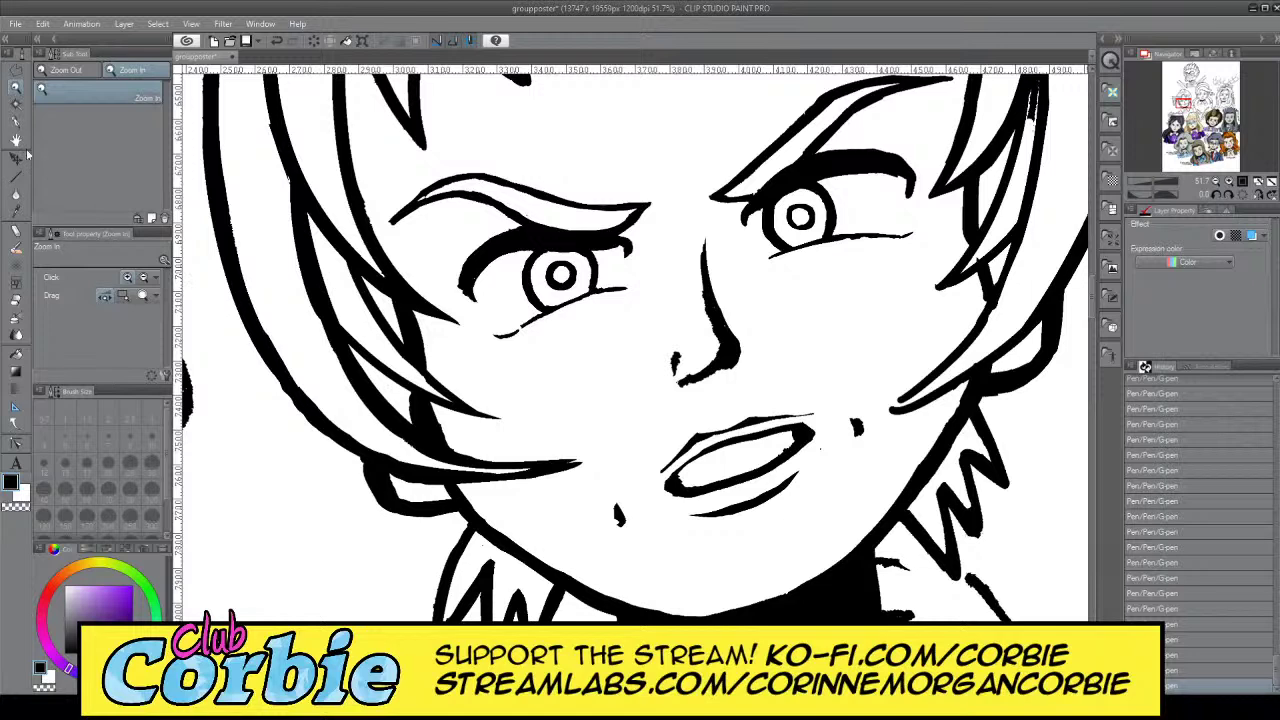
Add short black ear lines between the left cheek strands, then thin the left earlobe's outline in white and touch up its join
click(16, 121)
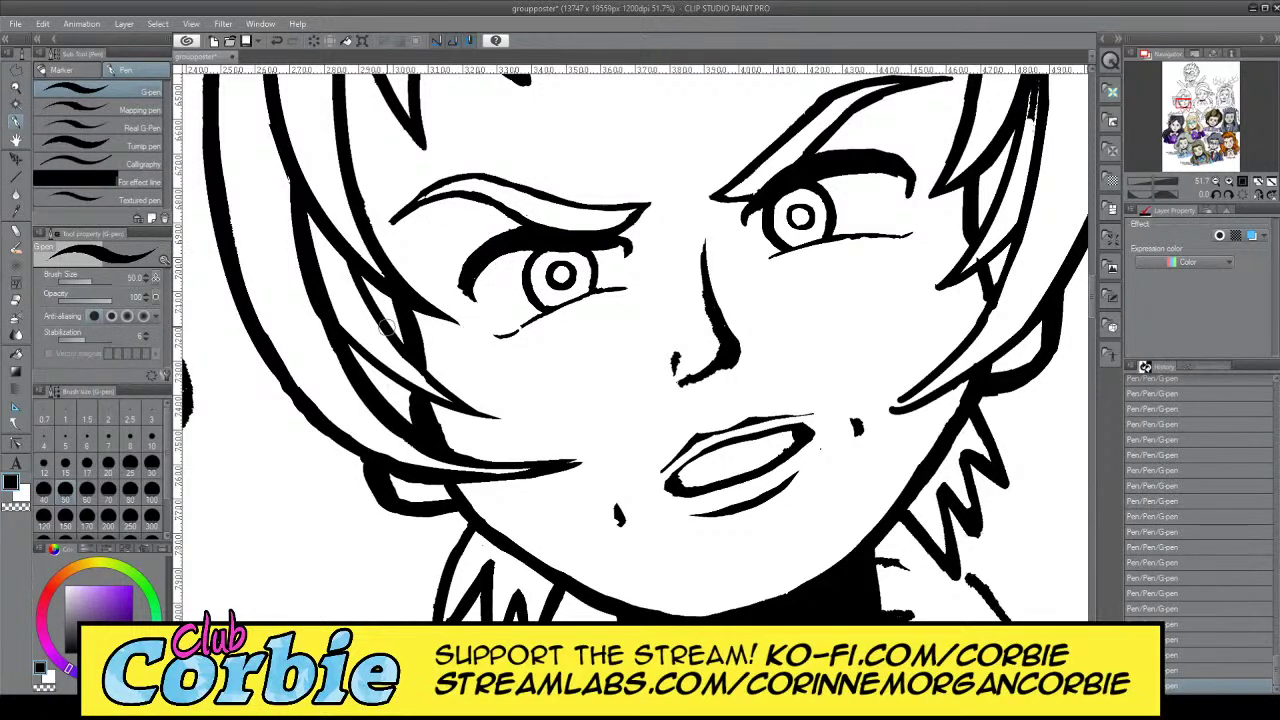
mouse_move(404, 309)
mouse_down()
mouse_move(380, 321)
mouse_move(369, 382)
mouse_up()
key(x)
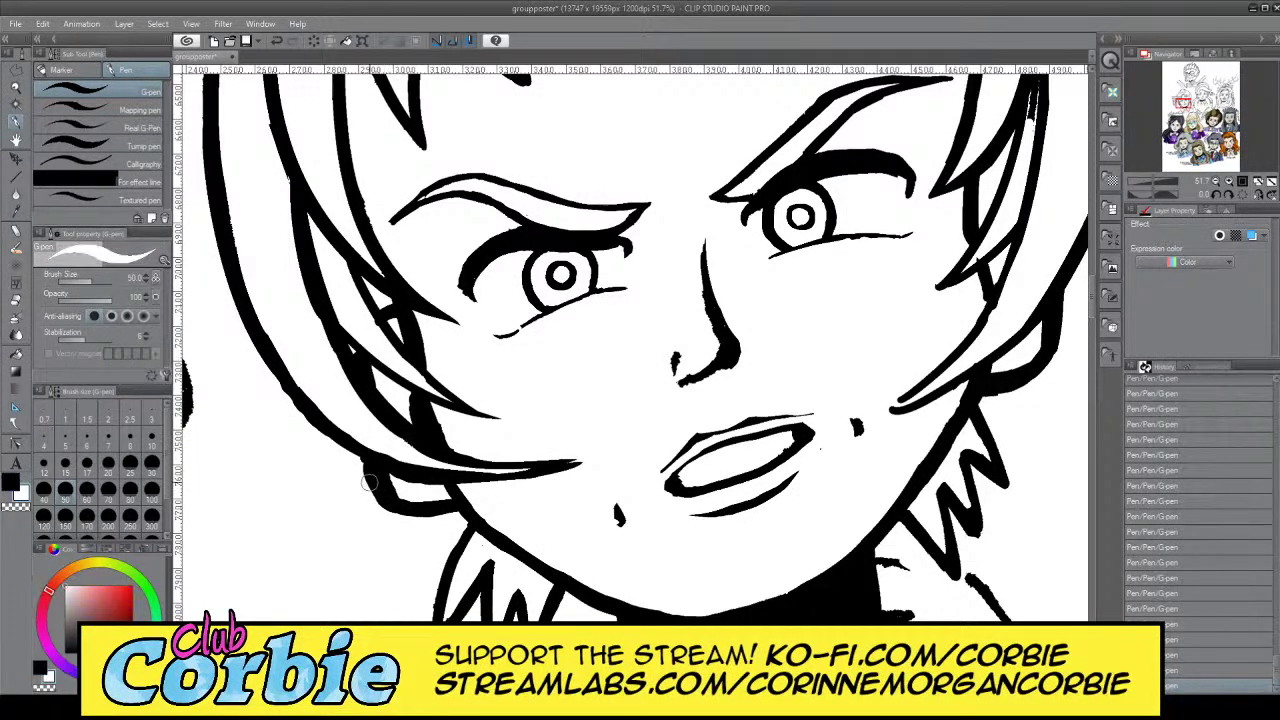
mouse_move(366, 462)
mouse_down()
mouse_move(396, 507)
mouse_move(364, 481)
mouse_move(430, 517)
mouse_up()
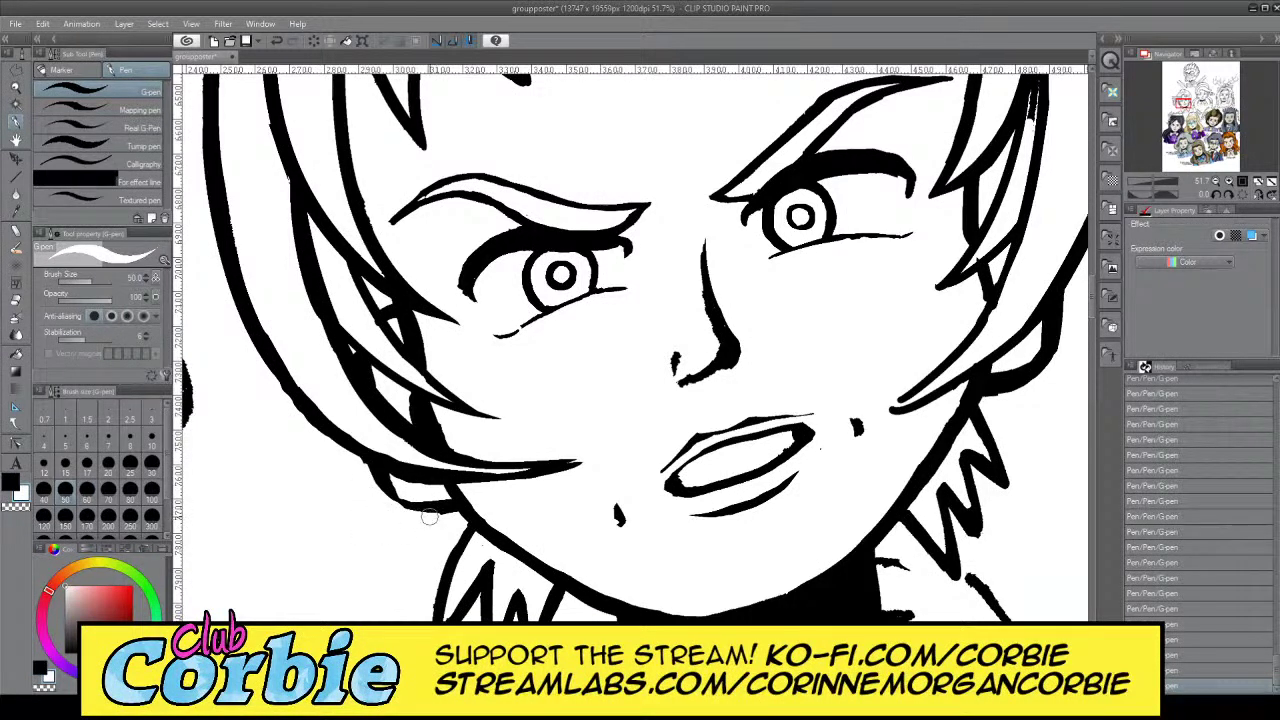
key(x)
mouse_move(378, 475)
mouse_down()
mouse_move(419, 500)
mouse_move(385, 460)
mouse_up()
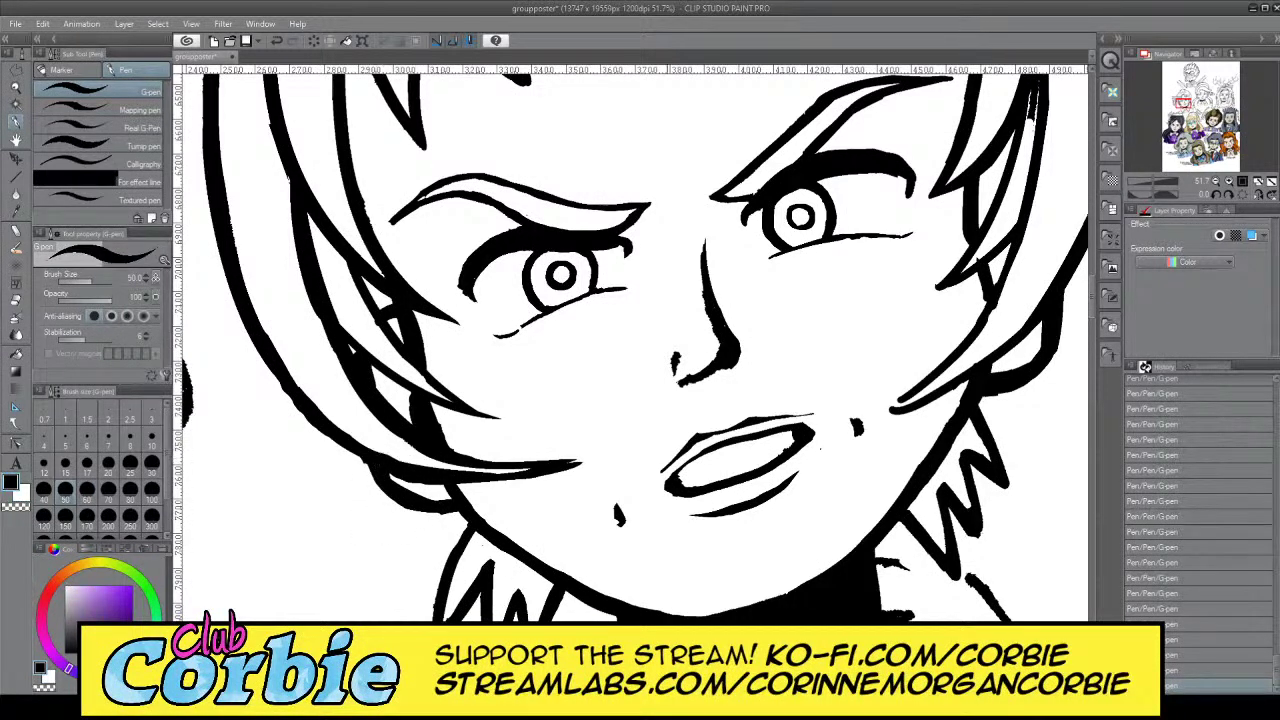
Draw a short black ear line between the pointed strands on the right side of the face
scroll(634, 343, right, 5)
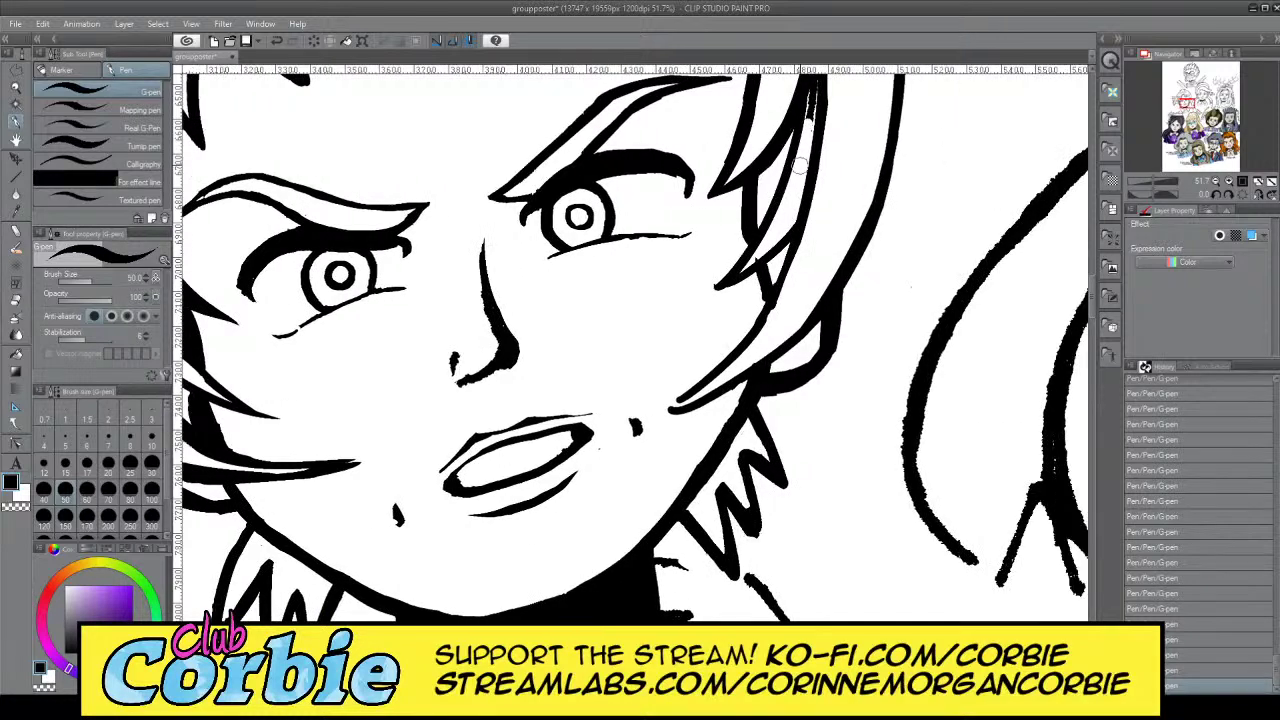
drag(765, 184, 781, 191)
key(ctrl+z)
key(x)
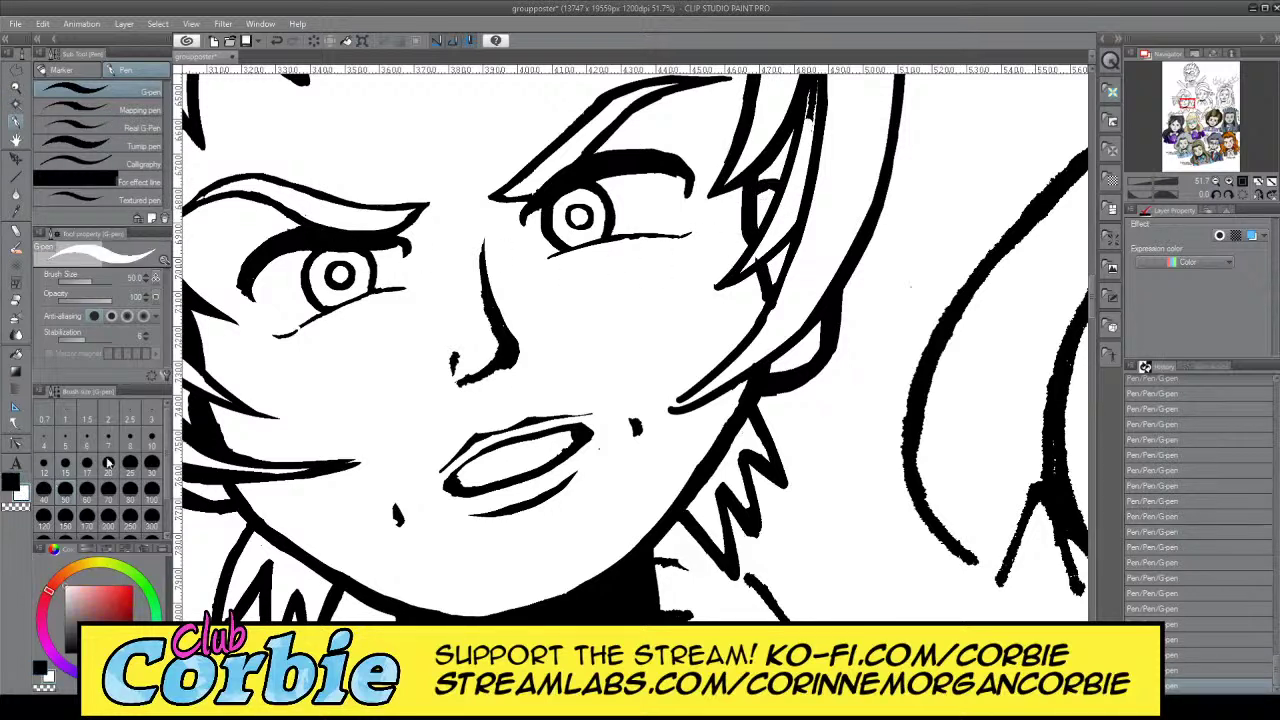
Thin the outer edge of the right earlobe's outline with a white stroke
key(x)
drag(840, 315, 805, 394)
key(ctrl+z)
key(x)
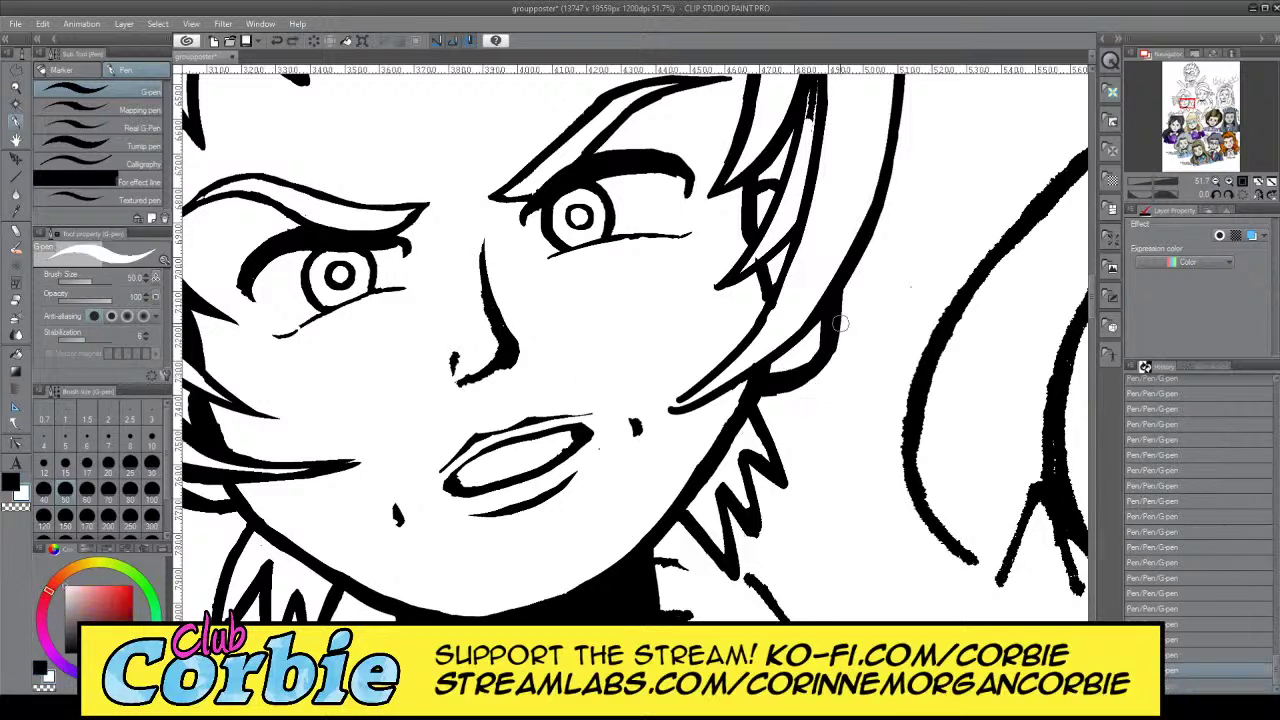
mouse_move(844, 328)
mouse_down()
mouse_move(806, 397)
mouse_move(843, 302)
mouse_move(822, 378)
mouse_move(803, 393)
mouse_up()
Check the refined ears and face edges on the whole character beside the neighbouring figures
click(15, 90)
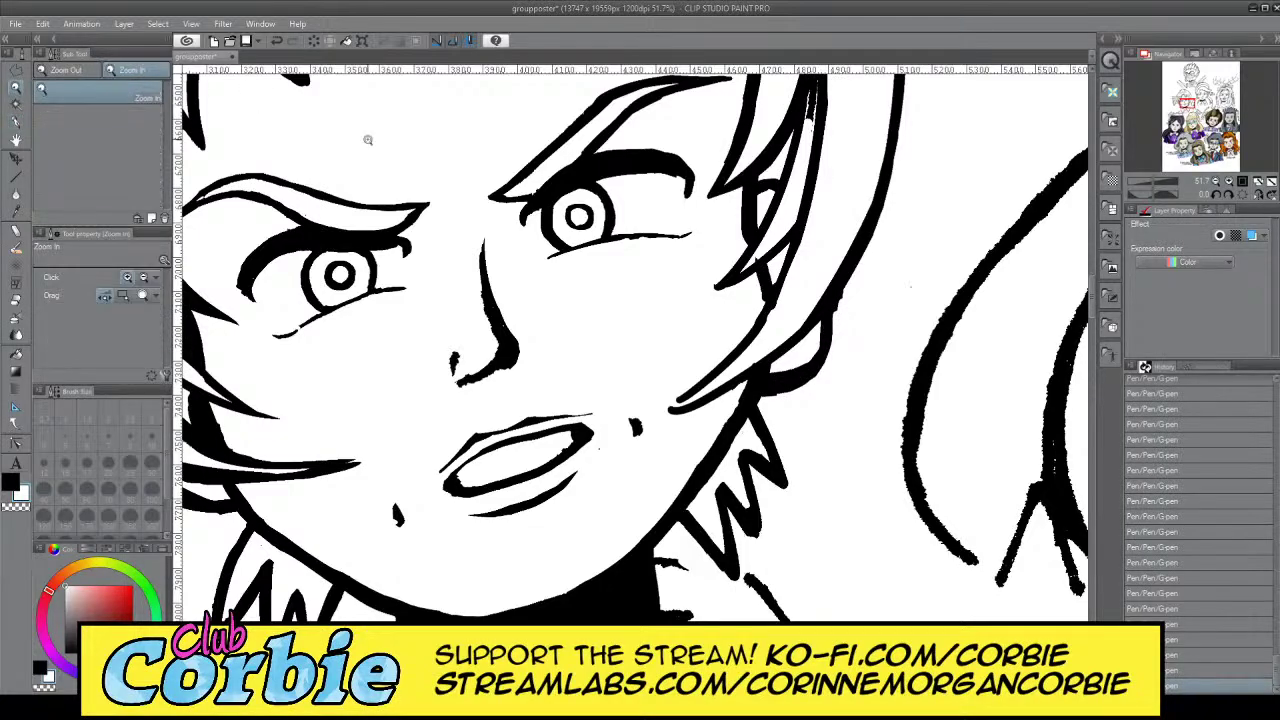
drag(506, 212, 335, 212)
click(514, 92)
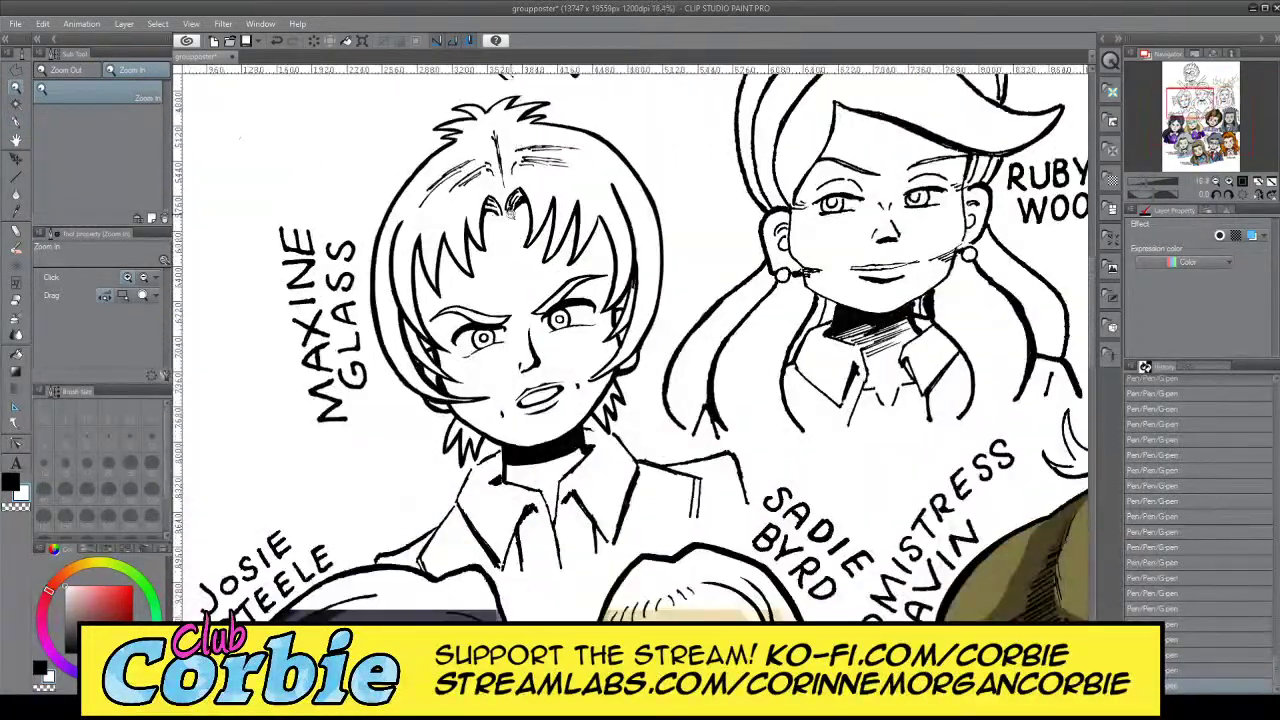
click(508, 215)
drag(570, 226, 498, 228)
scroll(604, 228, up, 3)
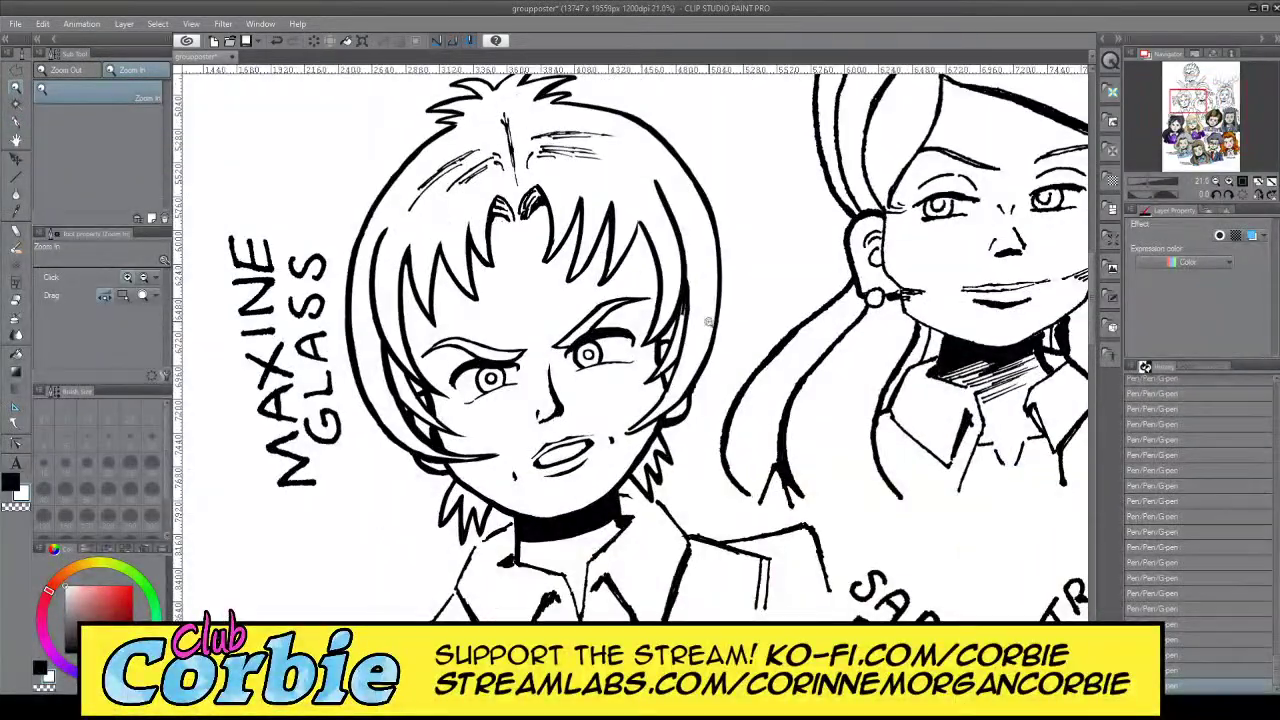
scroll(706, 346, down, 3)
scroll(779, 451, up, 3)
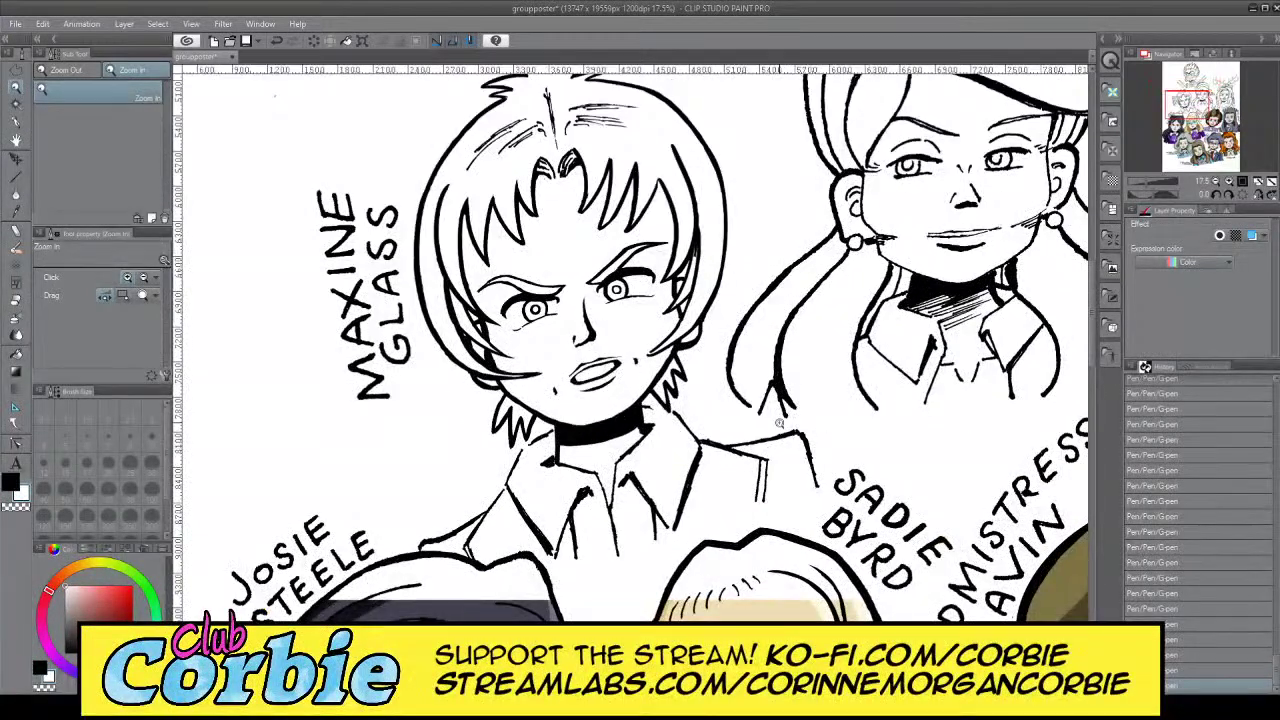
scroll(657, 438, down, 3)
scroll(670, 434, up, 2)
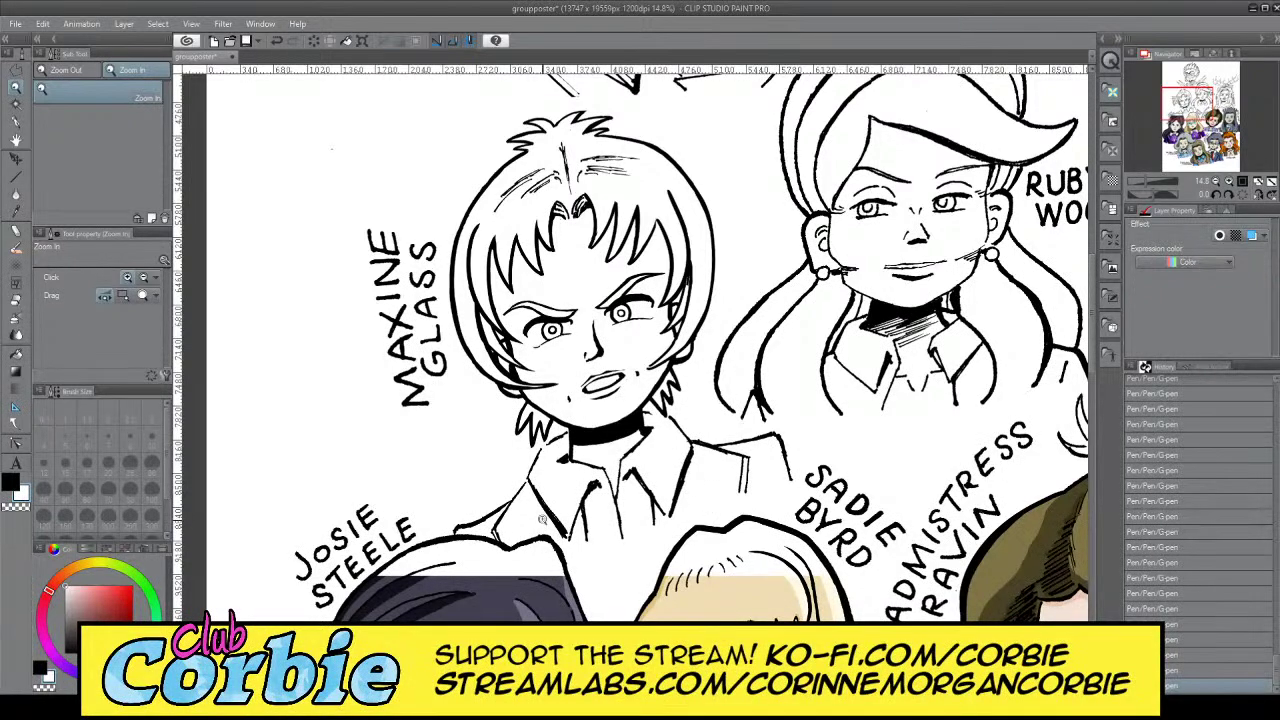
Draw a smooth black upper edge for the left collar beside the neck, and try a stroke for the collar's outer edge
scroll(541, 519, up, 5)
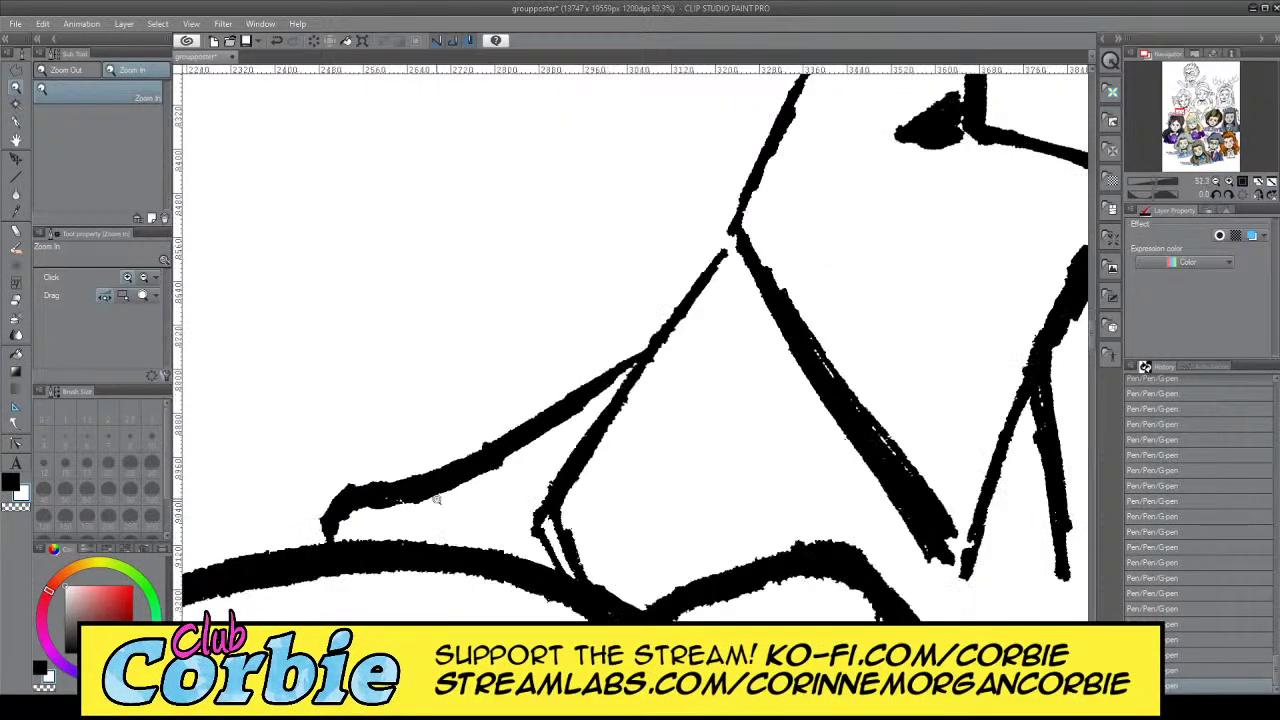
scroll(436, 499, down, 4)
scroll(621, 450, up, 3)
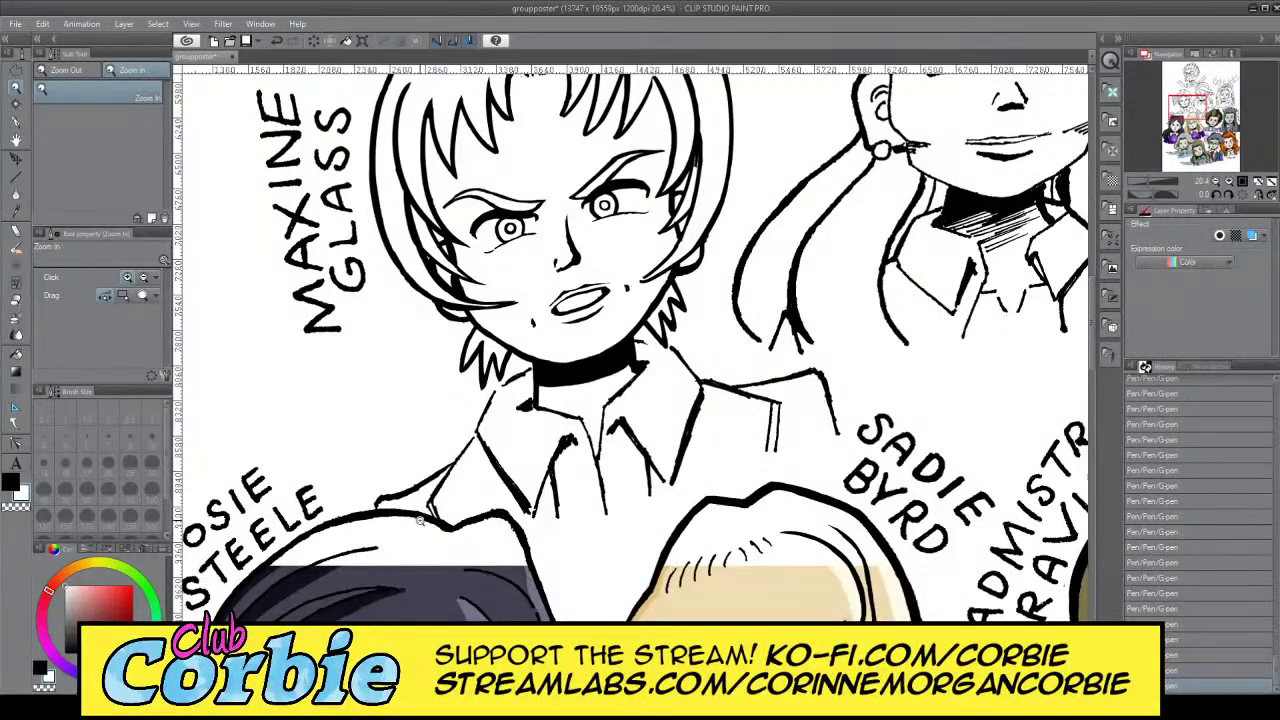
scroll(421, 520, up, 2)
scroll(537, 363, up, 3)
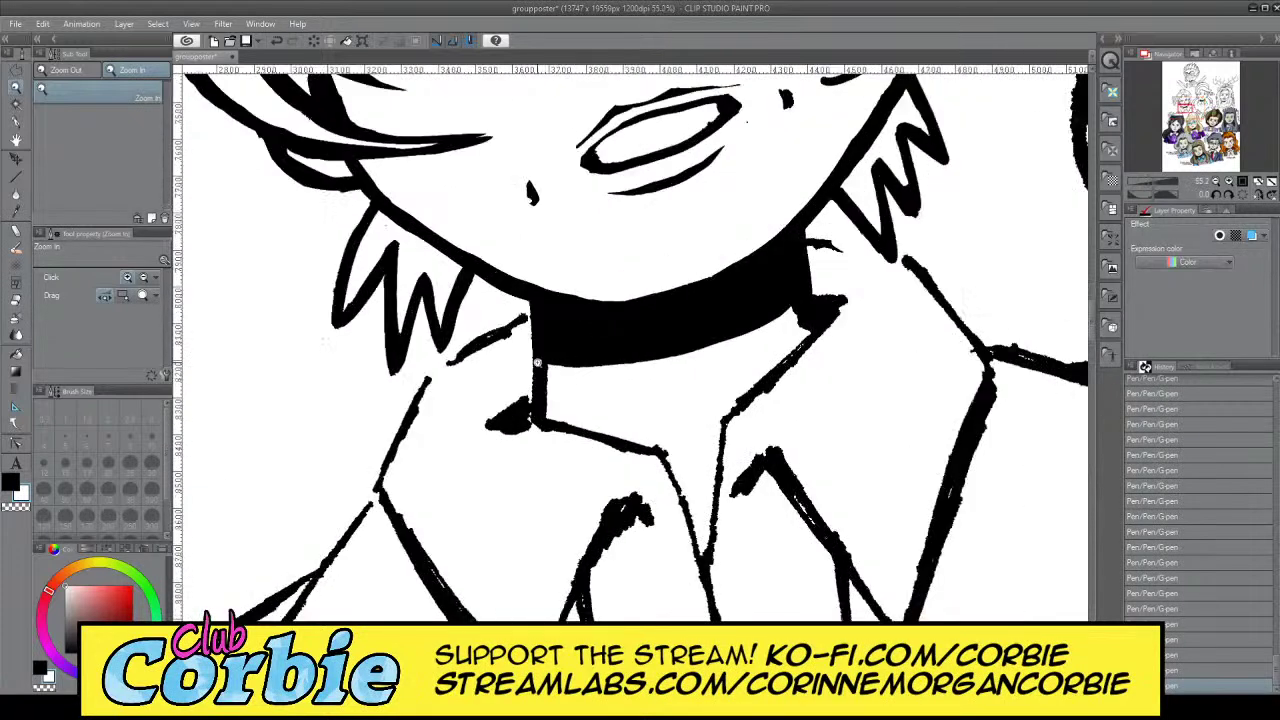
scroll(493, 317, up, 1)
click(22, 120)
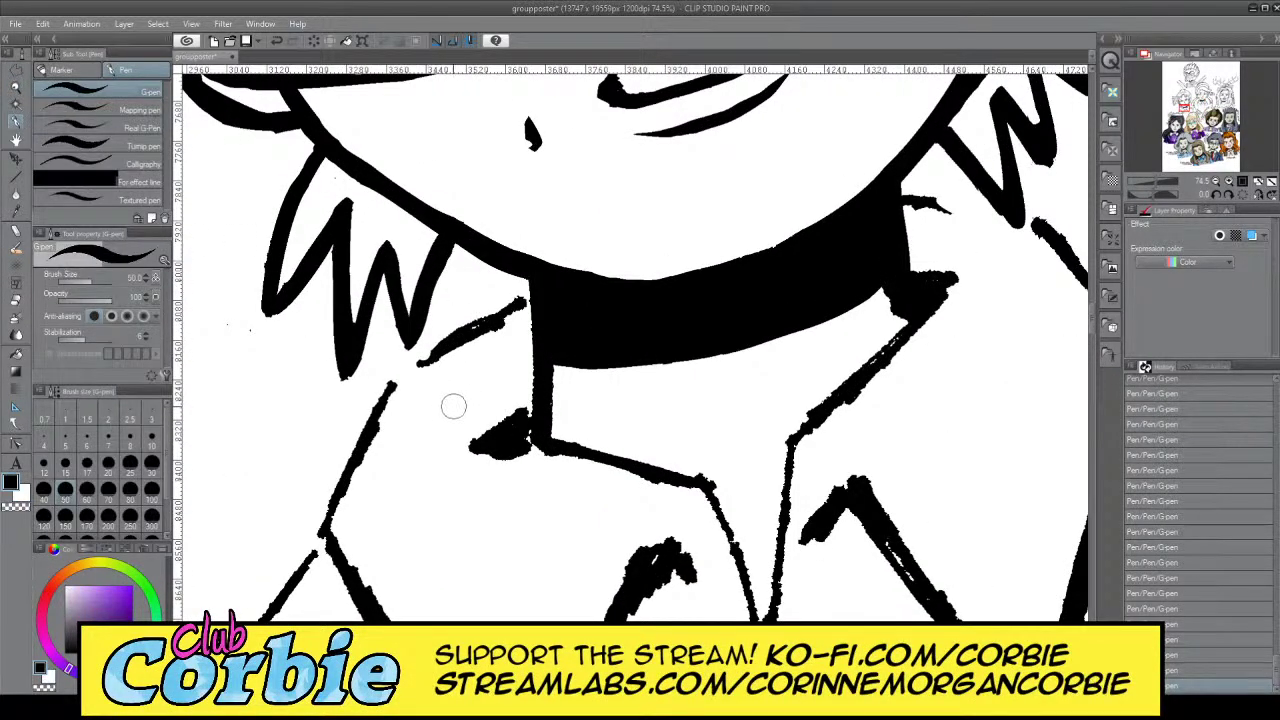
drag(414, 403, 512, 350)
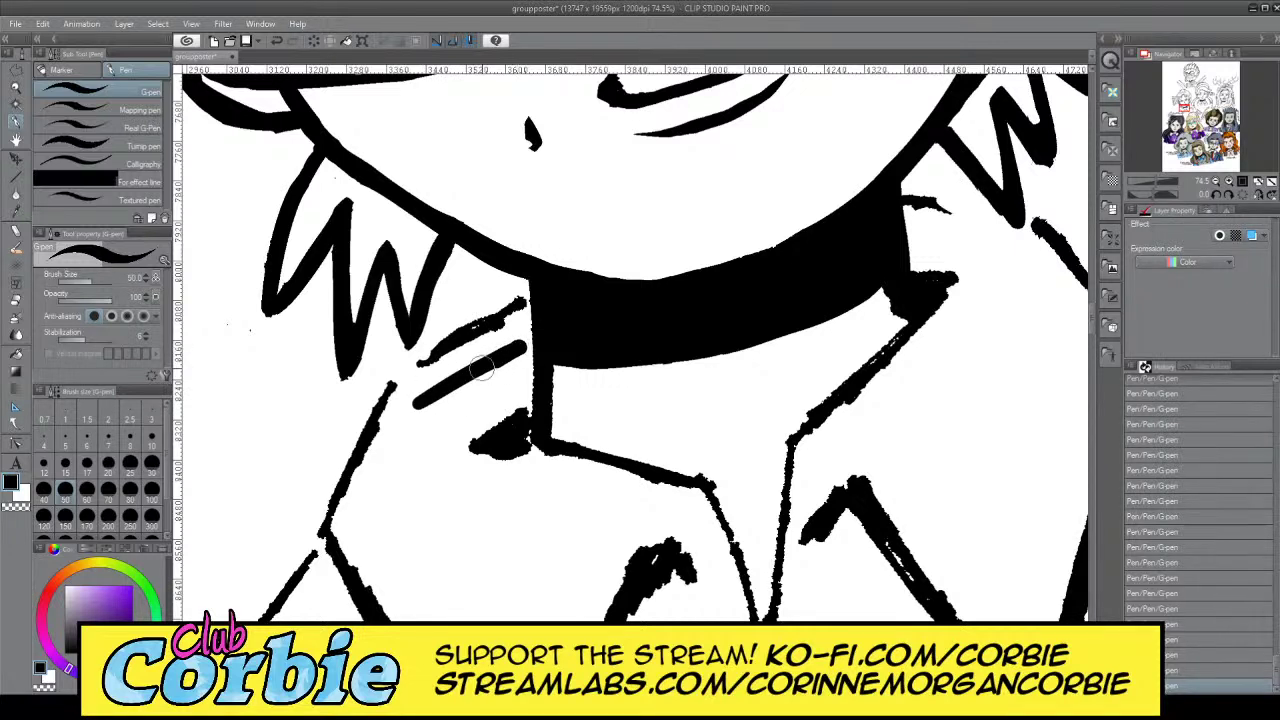
key(ctrl+z)
drag(432, 388, 535, 340)
drag(345, 548, 442, 380)
key(ctrl+z)
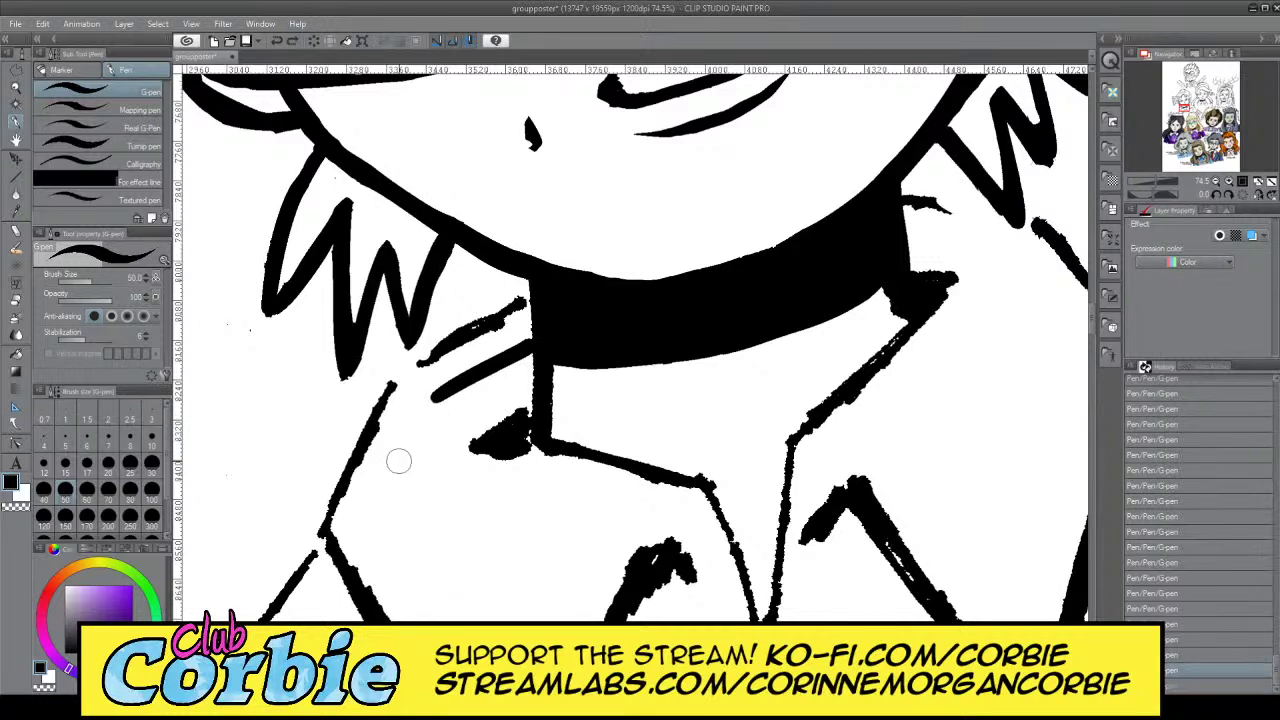
Ink the left collar's outer edge below the jaw and erase the rough sketch lines beside it
drag(344, 550, 432, 394)
key(c)
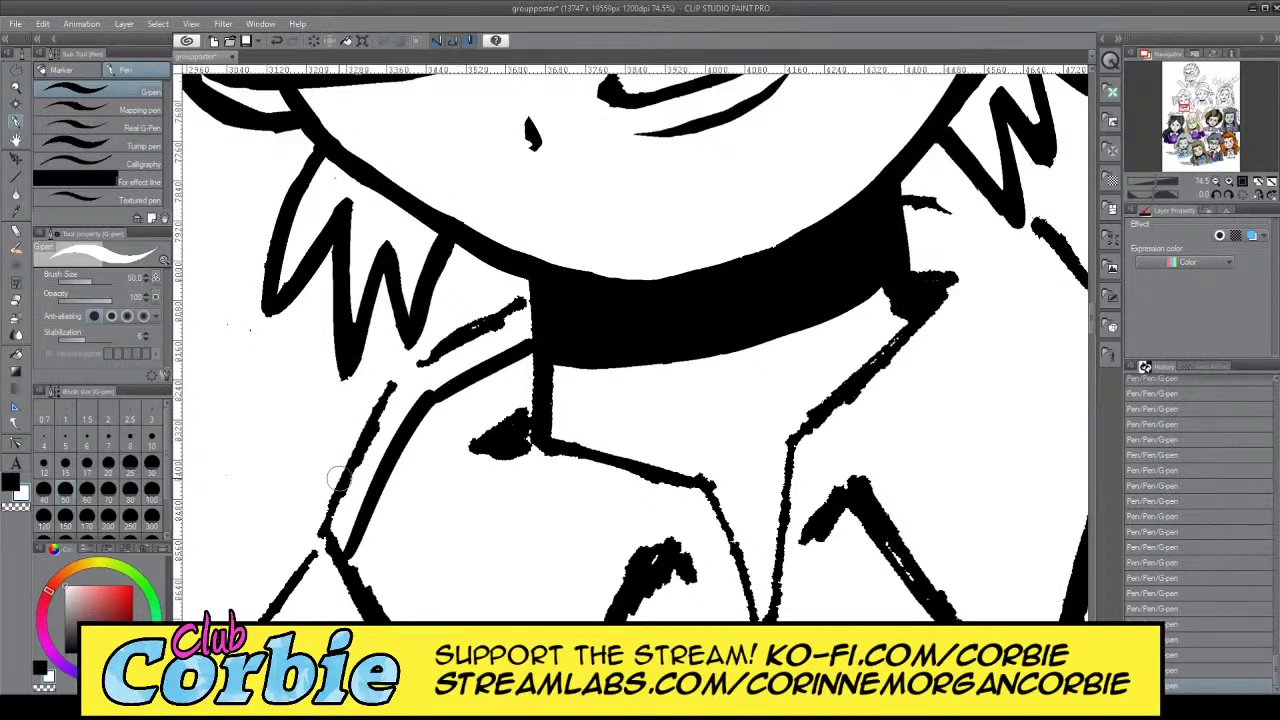
mouse_move(340, 468)
mouse_down()
mouse_move(324, 530)
mouse_move(390, 400)
mouse_move(357, 431)
mouse_move(396, 385)
mouse_move(381, 384)
mouse_move(451, 356)
mouse_move(519, 305)
mouse_up()
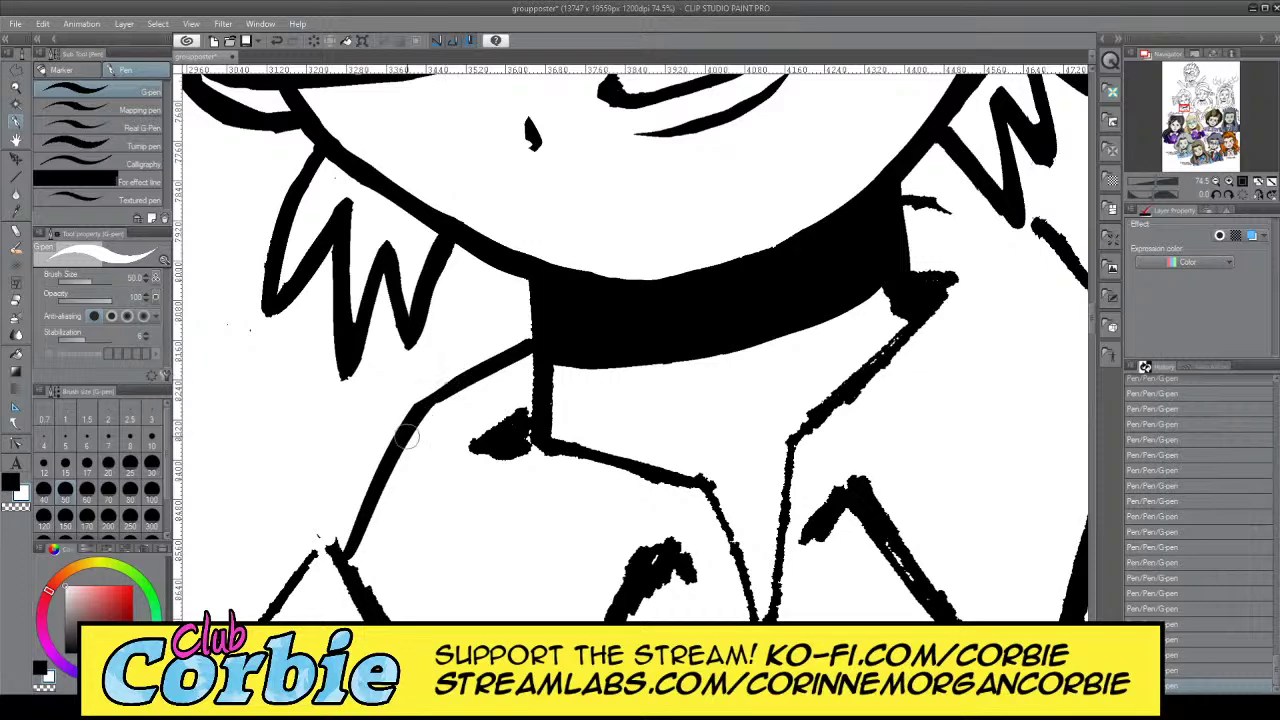
Erase the stray mark right of the neck and trim the upper end of the right collar line under the hair
click(17, 88)
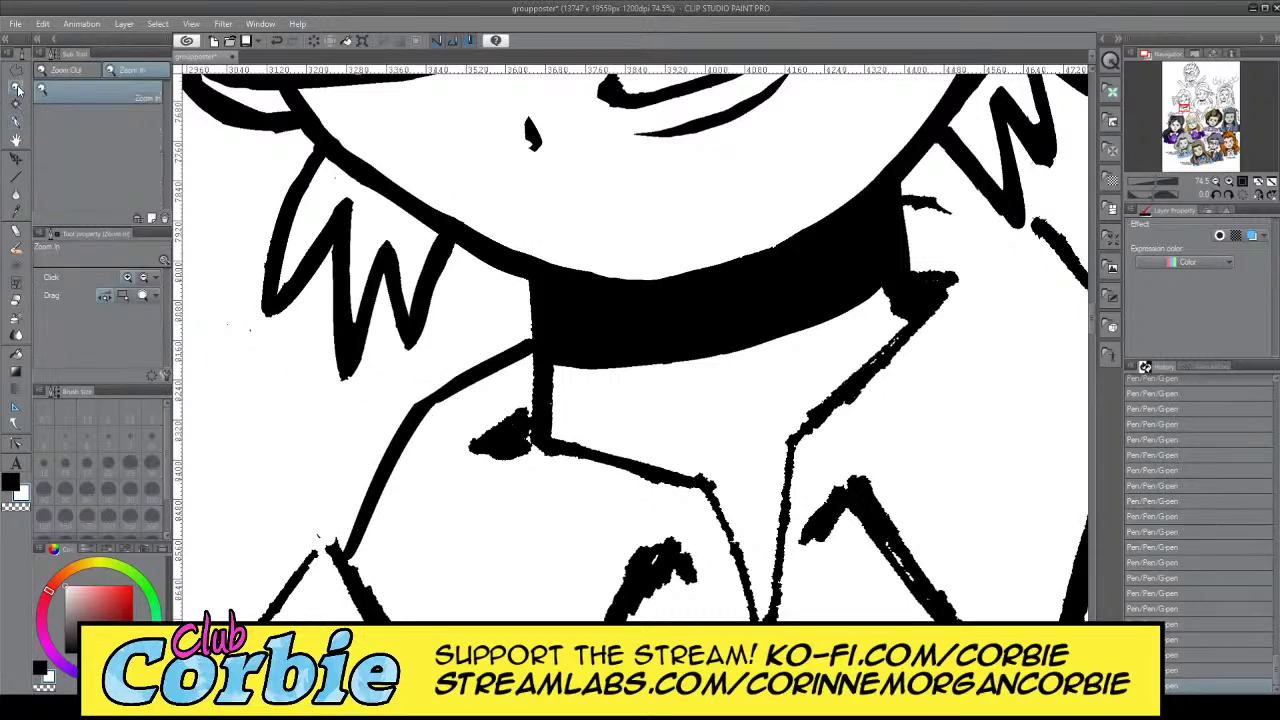
drag(310, 300, 278, 320)
drag(423, 290, 432, 281)
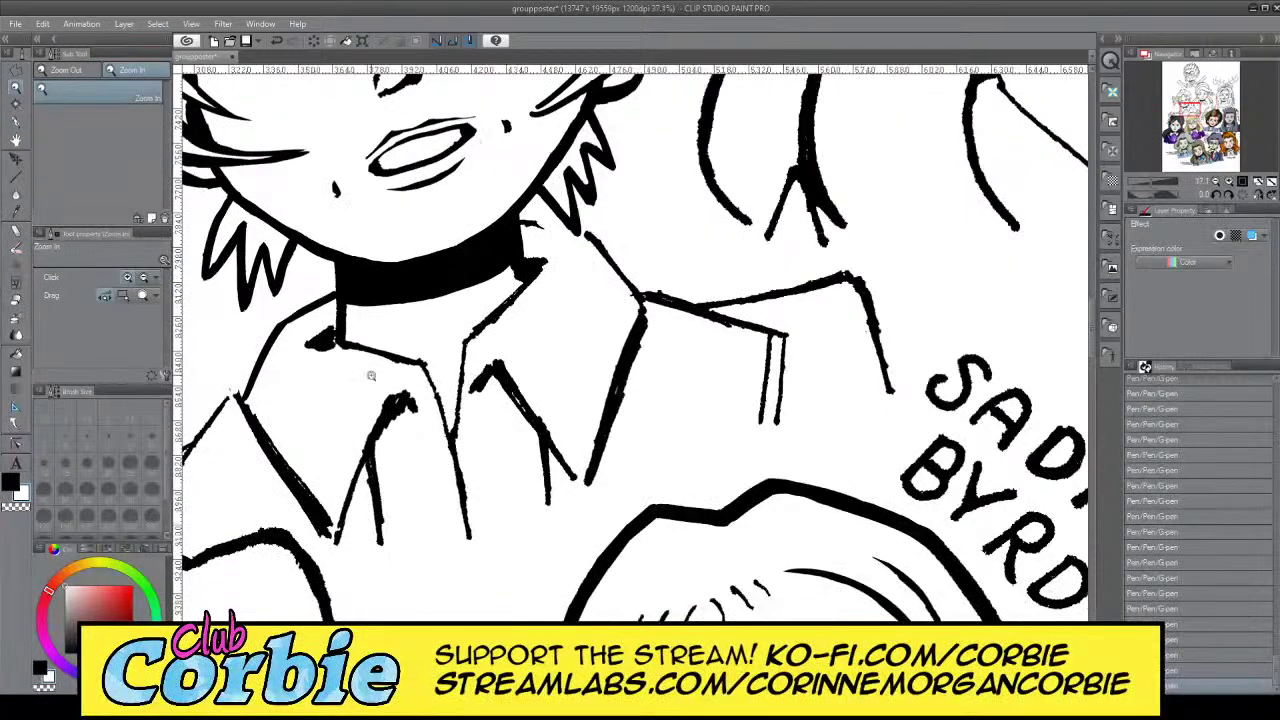
drag(345, 380, 268, 391)
drag(363, 343, 477, 304)
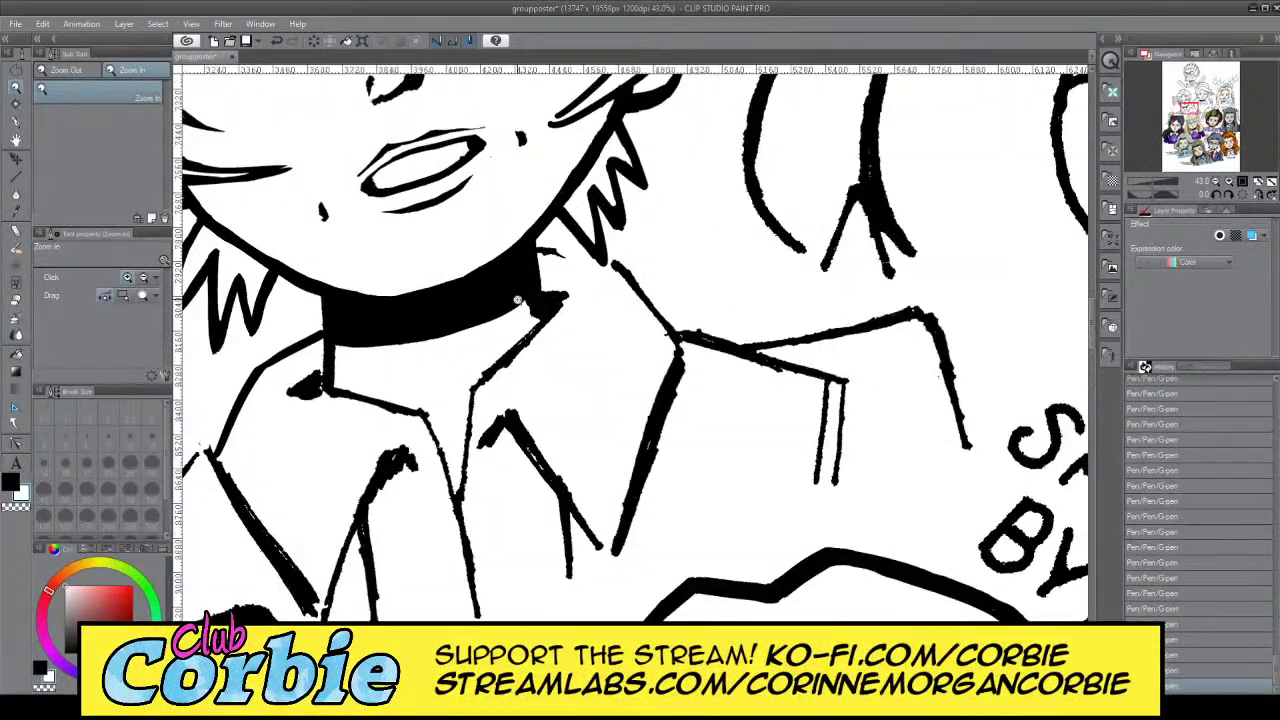
click(18, 104)
click(16, 122)
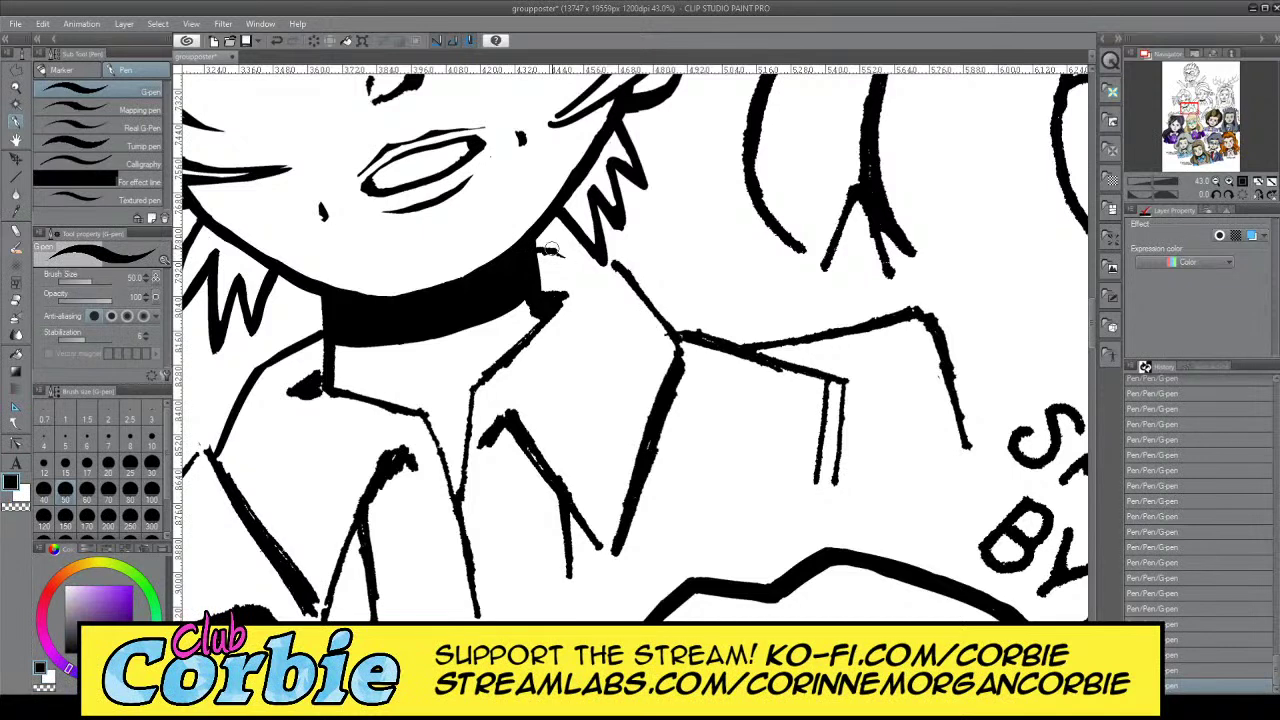
key(c)
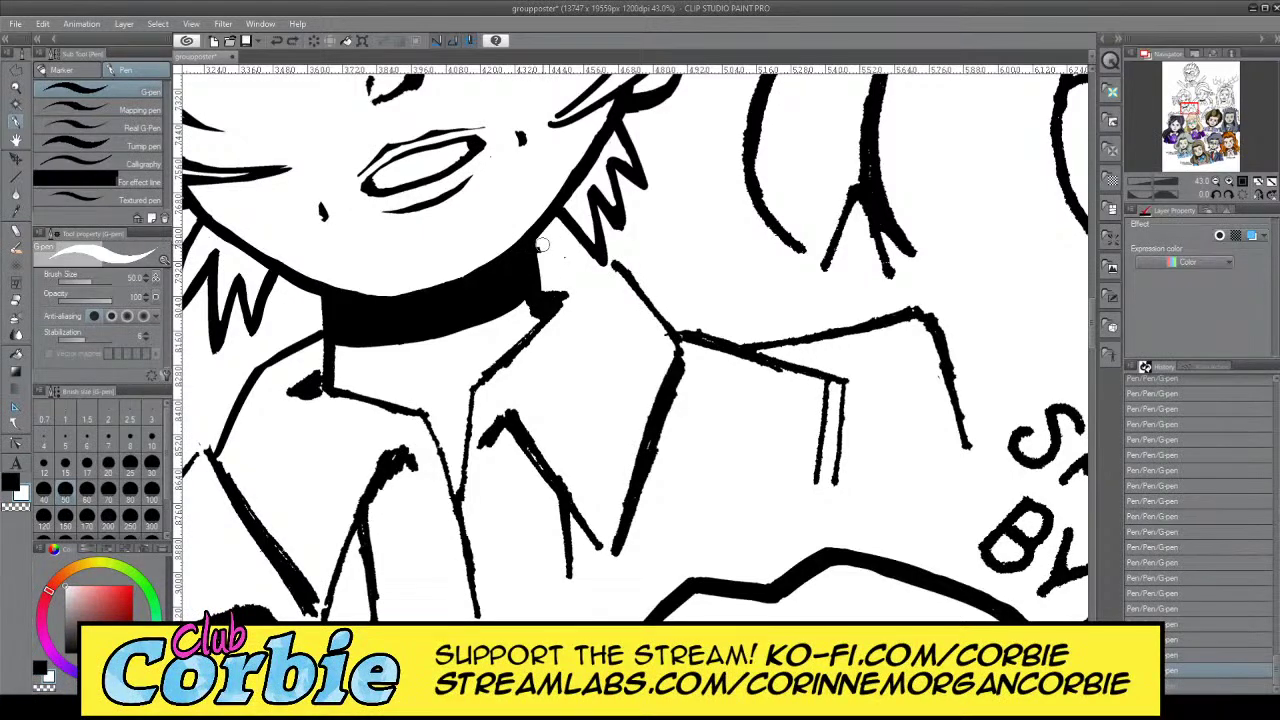
drag(610, 265, 628, 274)
key(c)
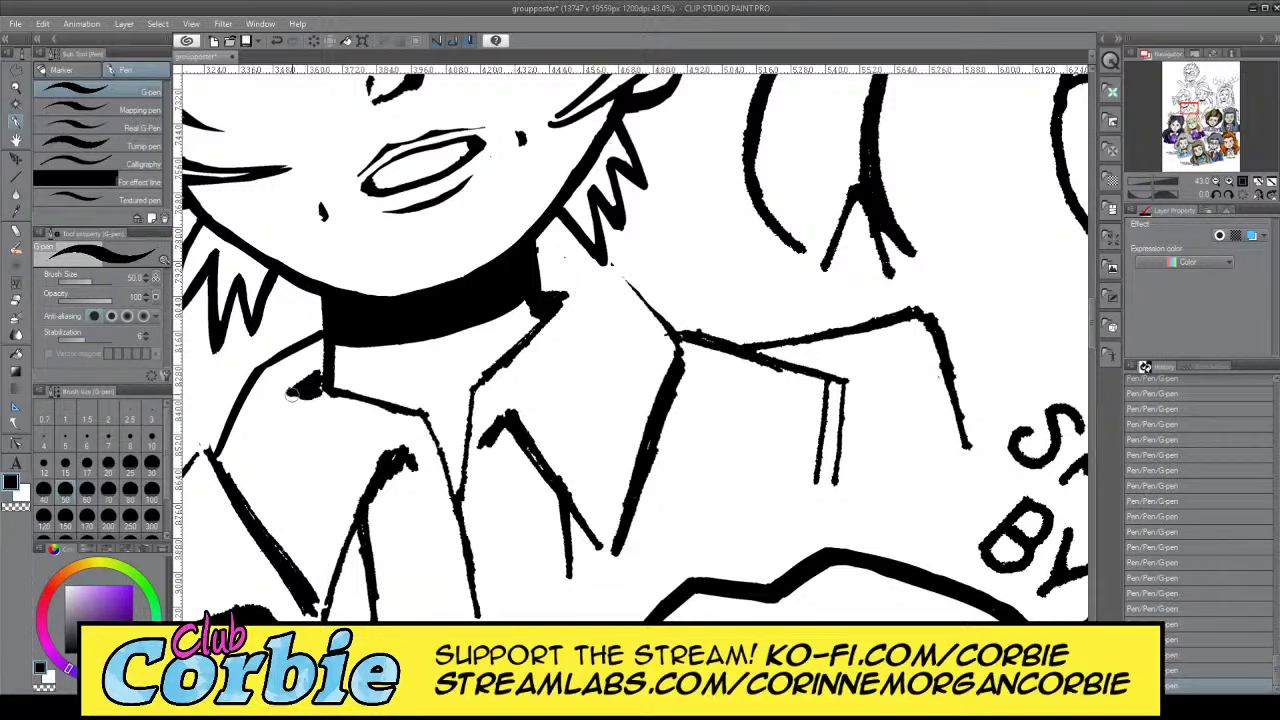
Re-ink the right collar's inner fold line up to a rounded tip below the neck and erase the rough blob above it
mouse_move(558, 331)
mouse_down()
mouse_move(592, 317)
mouse_move(535, 340)
mouse_up()
key(ctrl+z)
drag(484, 382, 556, 323)
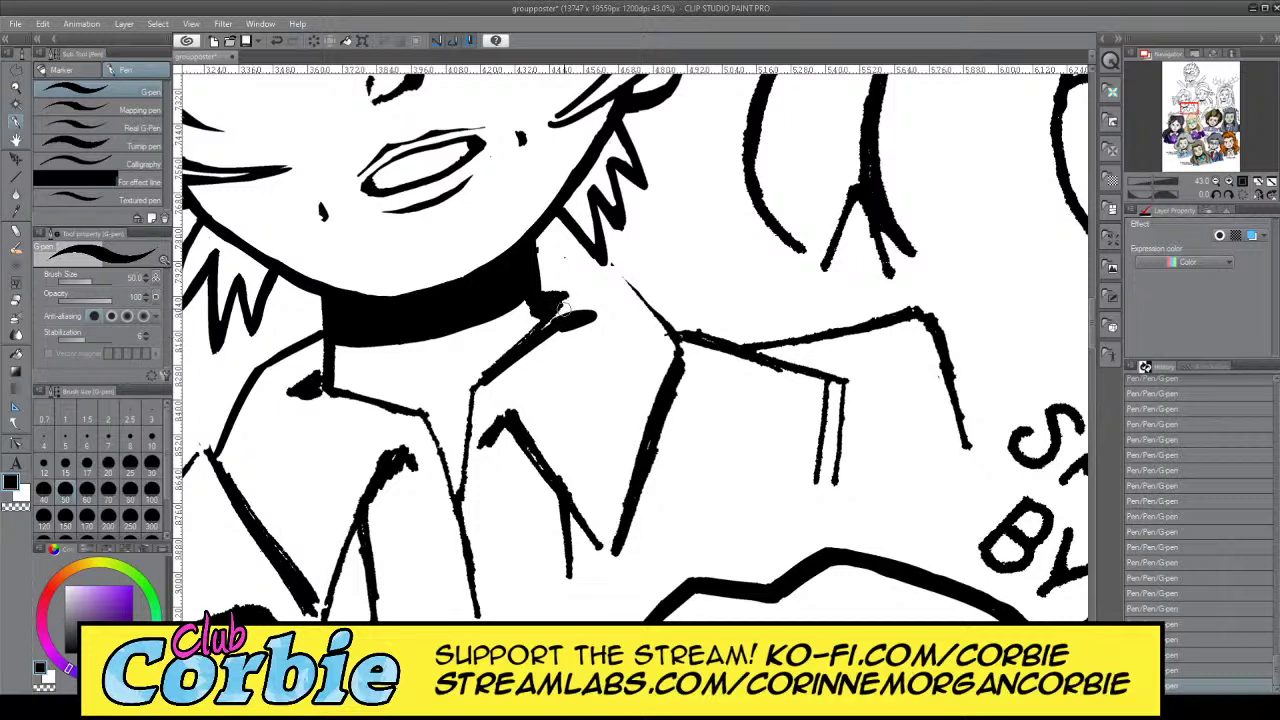
key(x)
mouse_move(558, 304)
mouse_down()
mouse_move(545, 283)
mouse_move(632, 288)
mouse_up()
key(x)
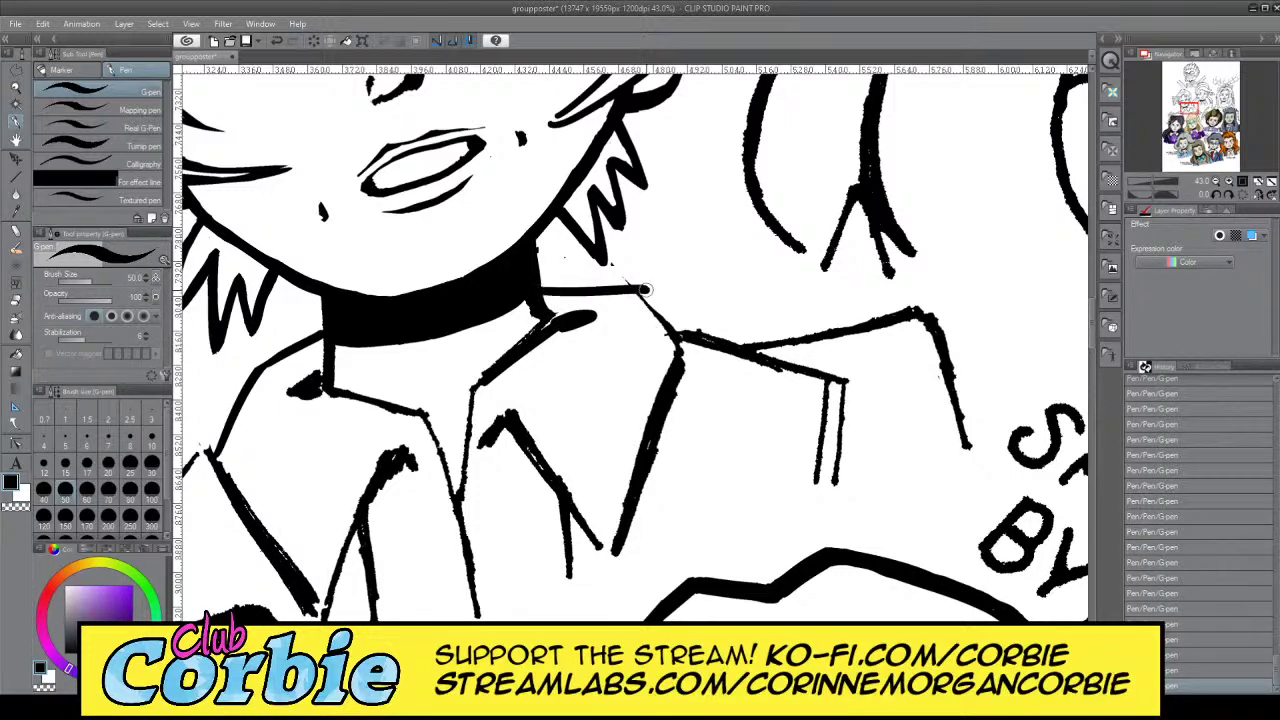
Ink the right collar's top edge from the side of the neck to the outer collar line
key(ctrl+z)
drag(540, 290, 626, 290)
key(ctrl+z)
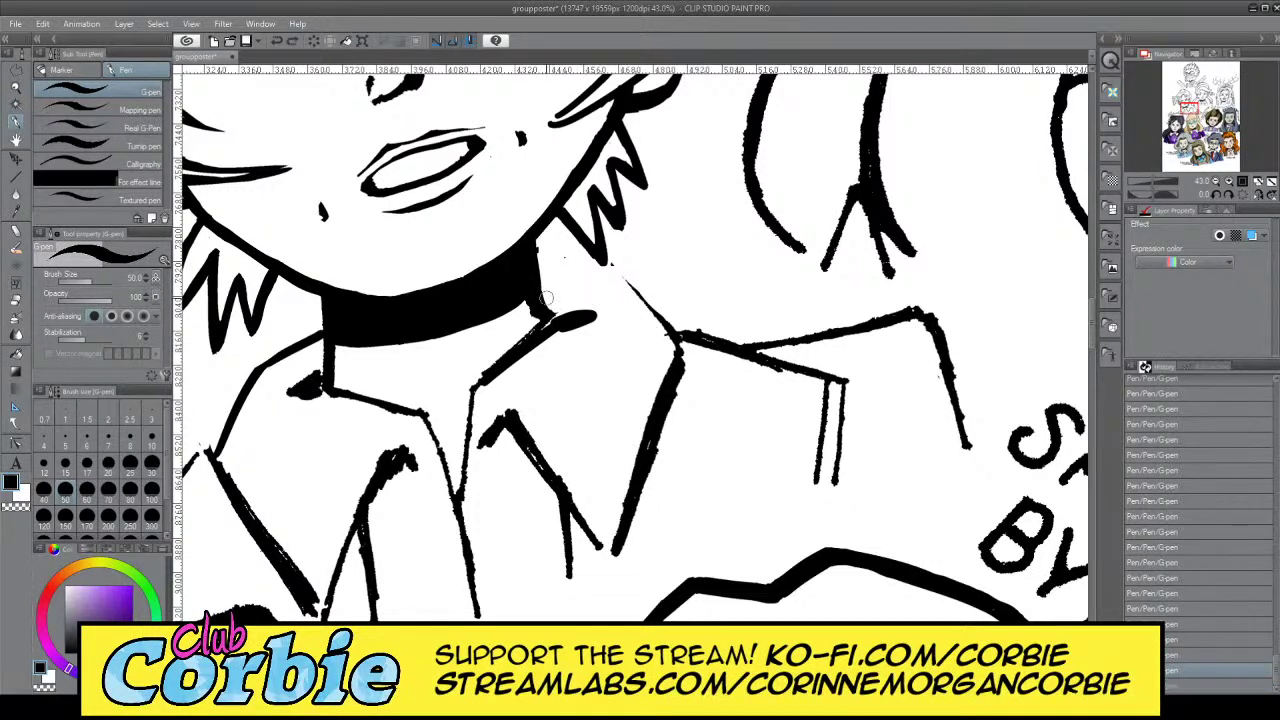
drag(540, 289, 626, 284)
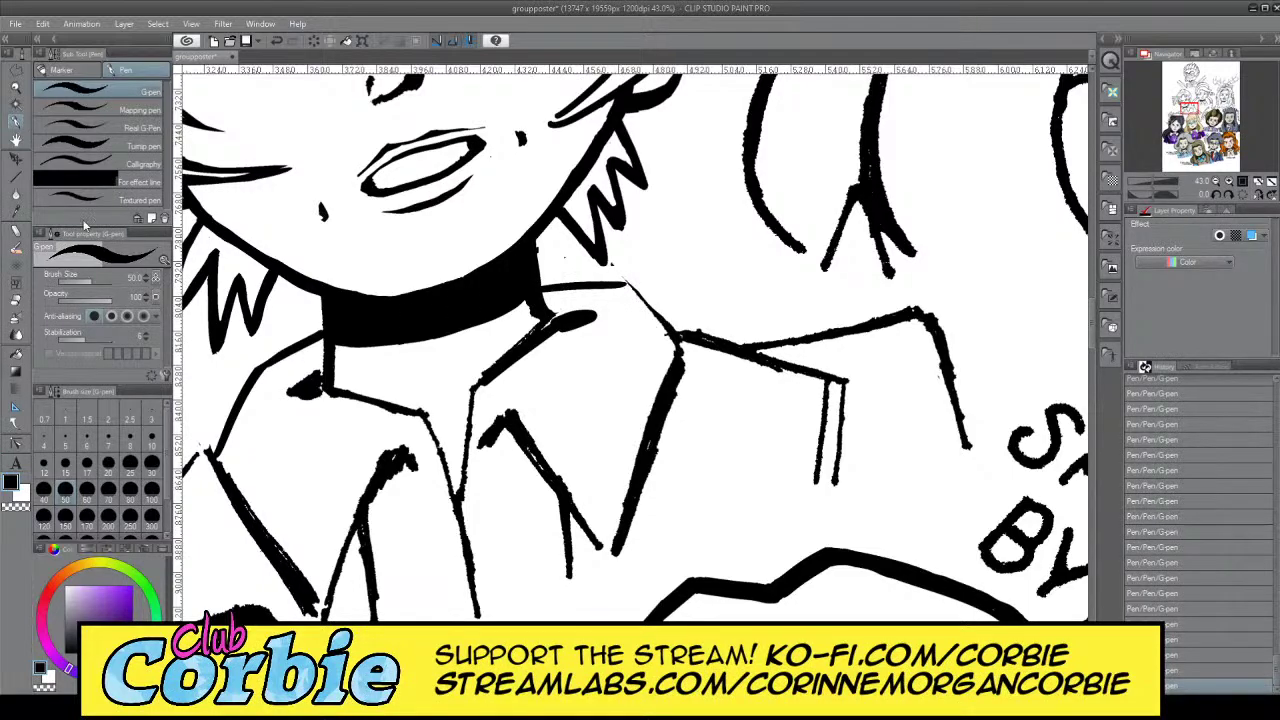
Erase the rough excess along the left collar's lower outer edge, from its corner down to the point
click(20, 90)
scroll(440, 295, down, 4)
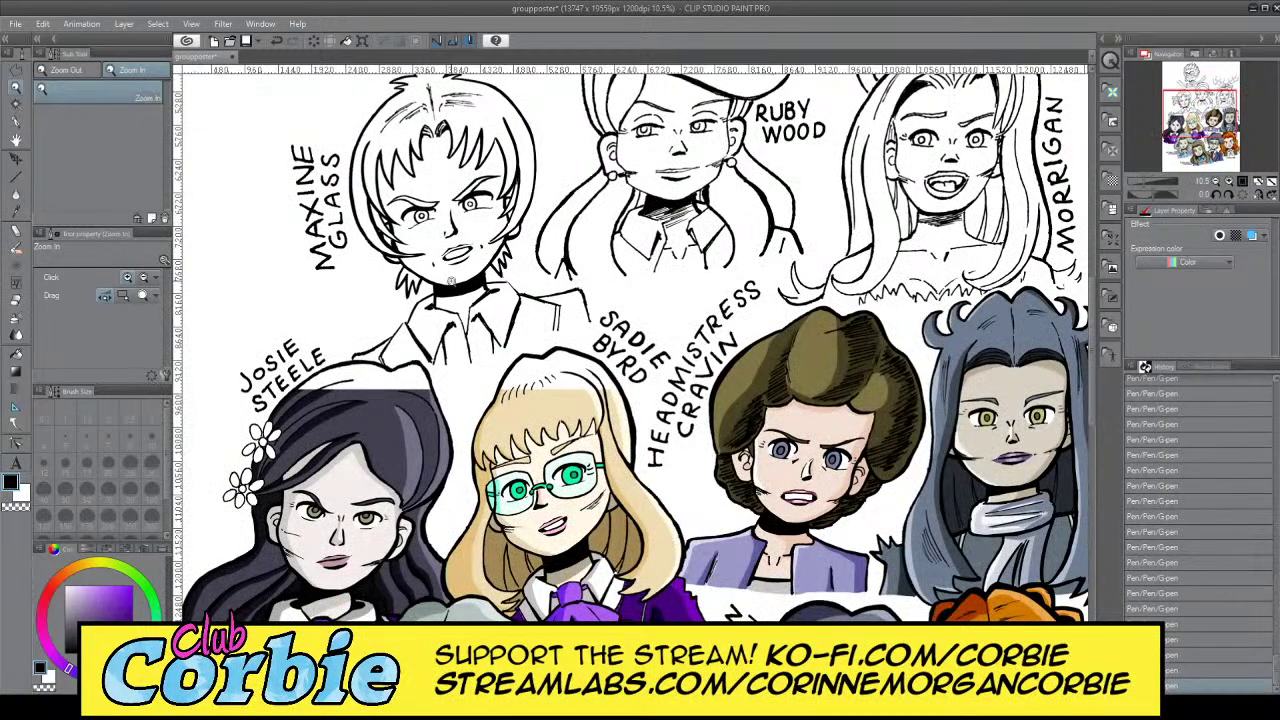
scroll(441, 314, up, 1)
scroll(443, 320, up, 4)
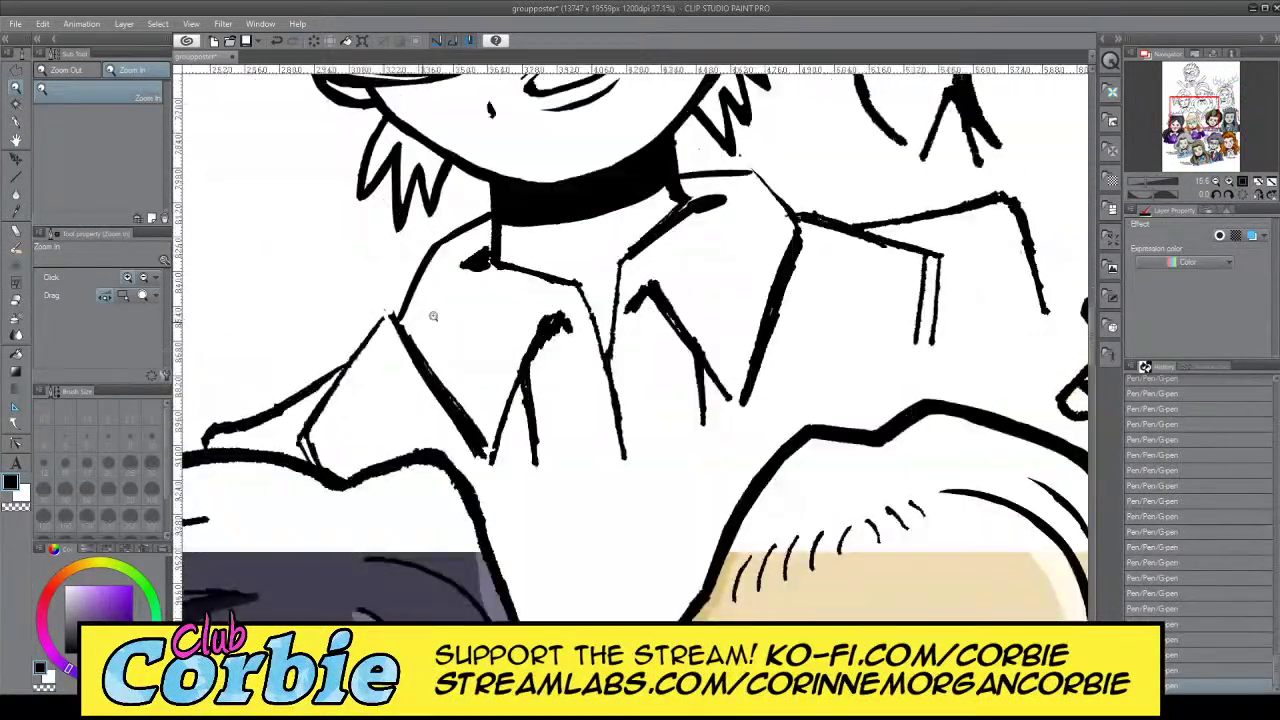
scroll(443, 322, up, 1)
click(18, 121)
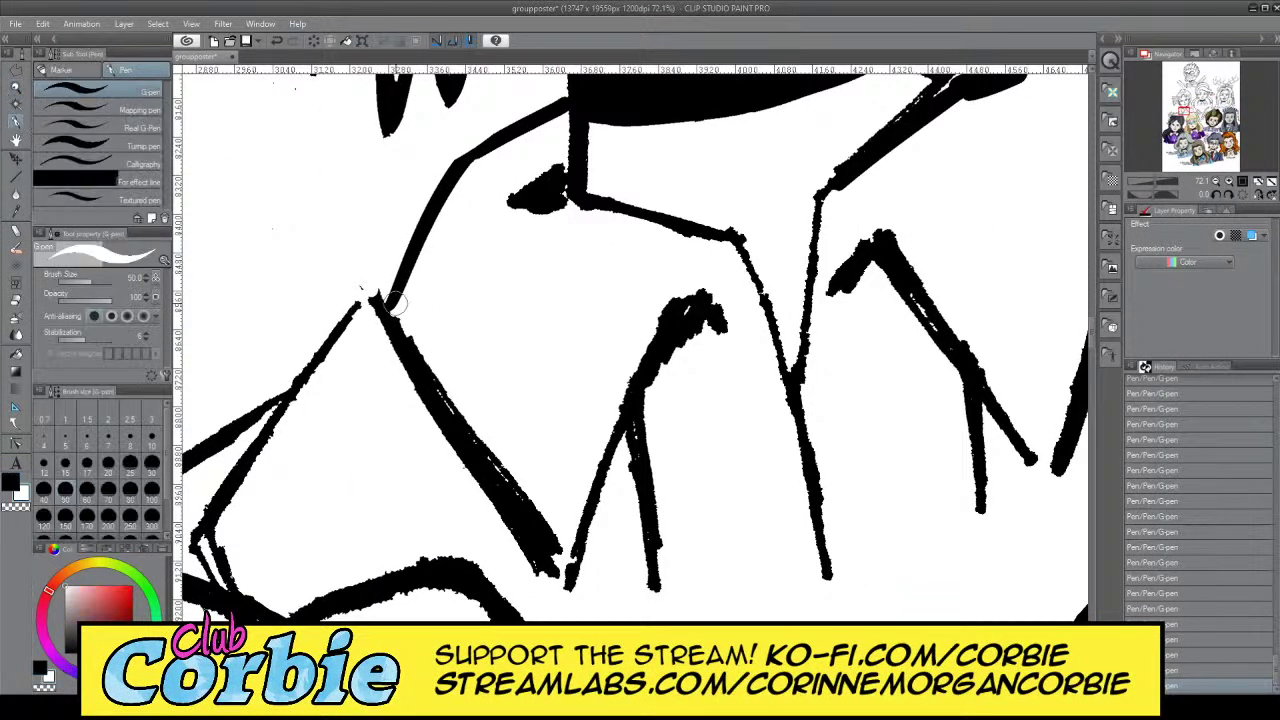
mouse_move(381, 271)
mouse_down()
mouse_move(379, 332)
mouse_move(362, 303)
mouse_move(410, 395)
mouse_move(555, 575)
mouse_up()
key(x)
key(x)
drag(385, 333, 557, 586)
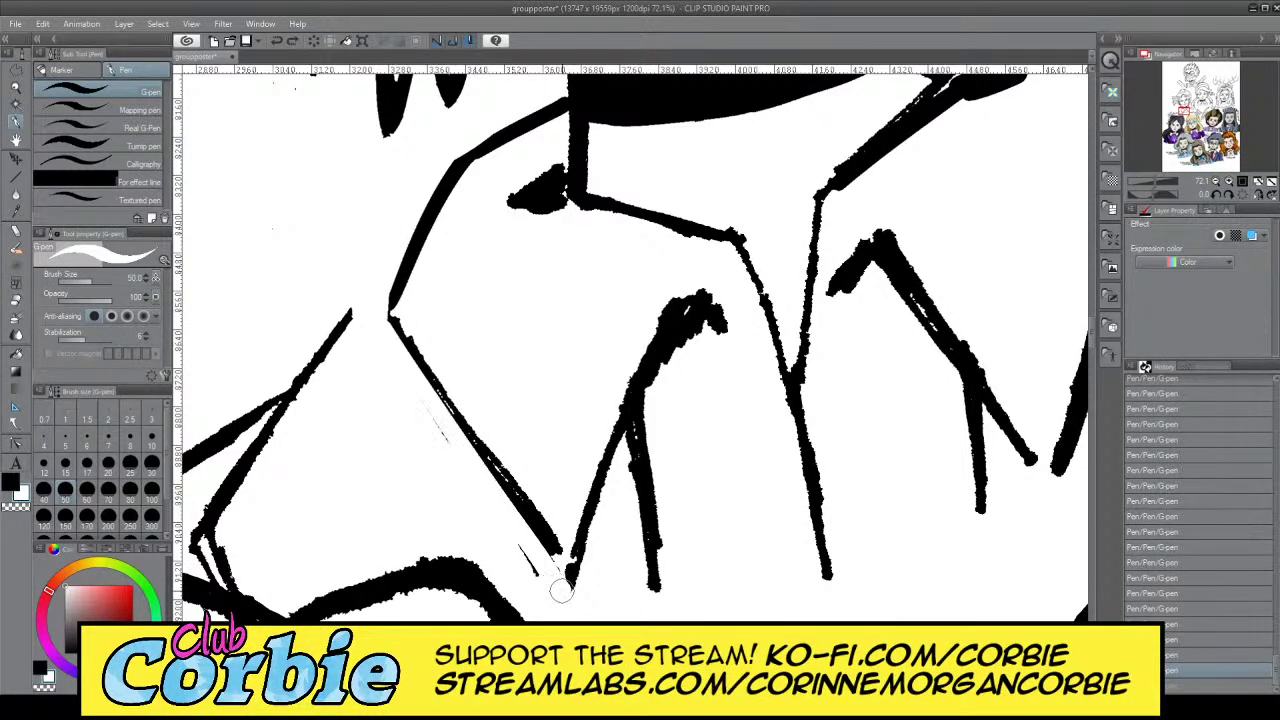
Re-ink the left collar's lower edge as a solid line down to the point and clean up its outline
key(x)
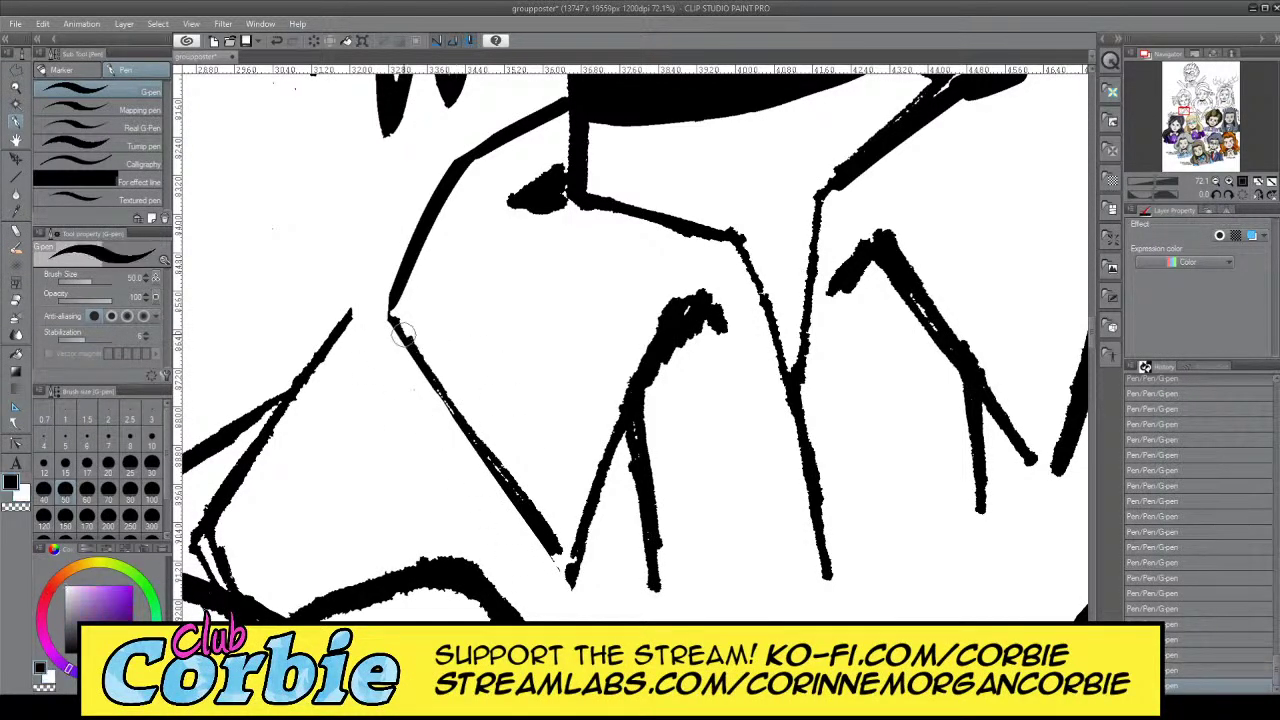
mouse_move(392, 318)
mouse_down()
mouse_move(541, 537)
mouse_move(514, 506)
mouse_move(492, 453)
mouse_move(563, 565)
mouse_up()
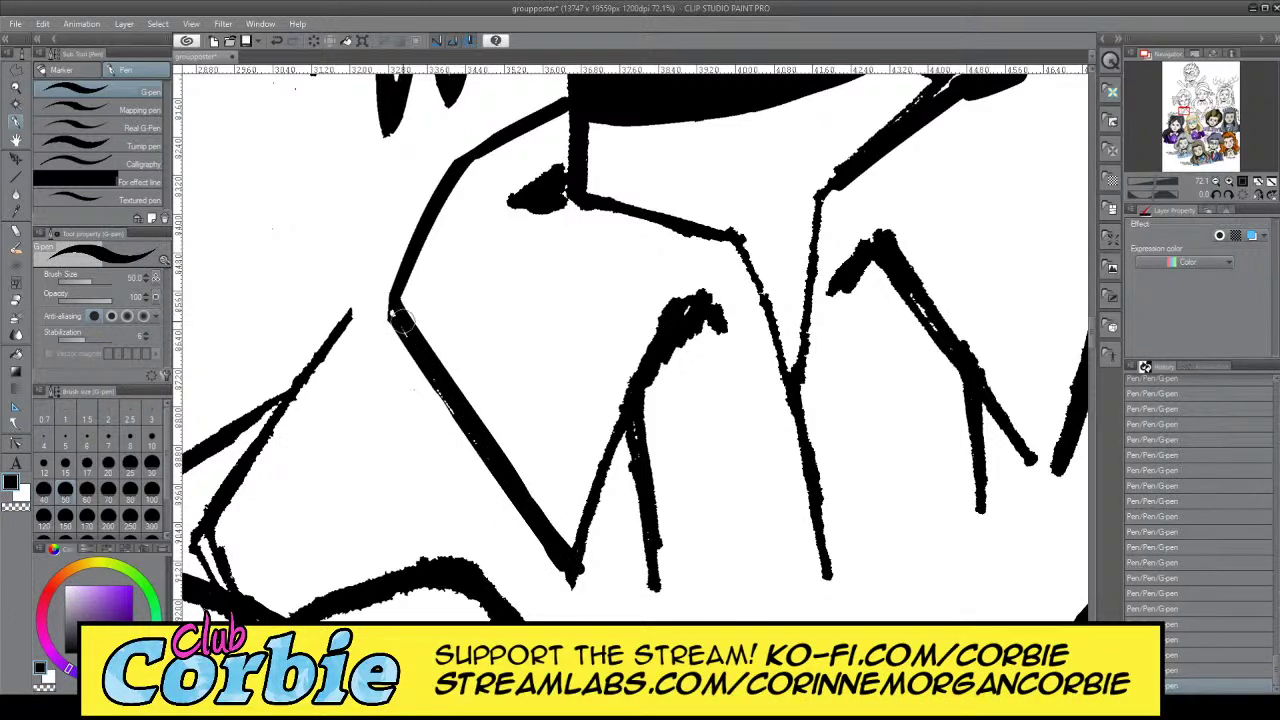
drag(396, 302, 482, 466)
key(x)
drag(458, 418, 575, 598)
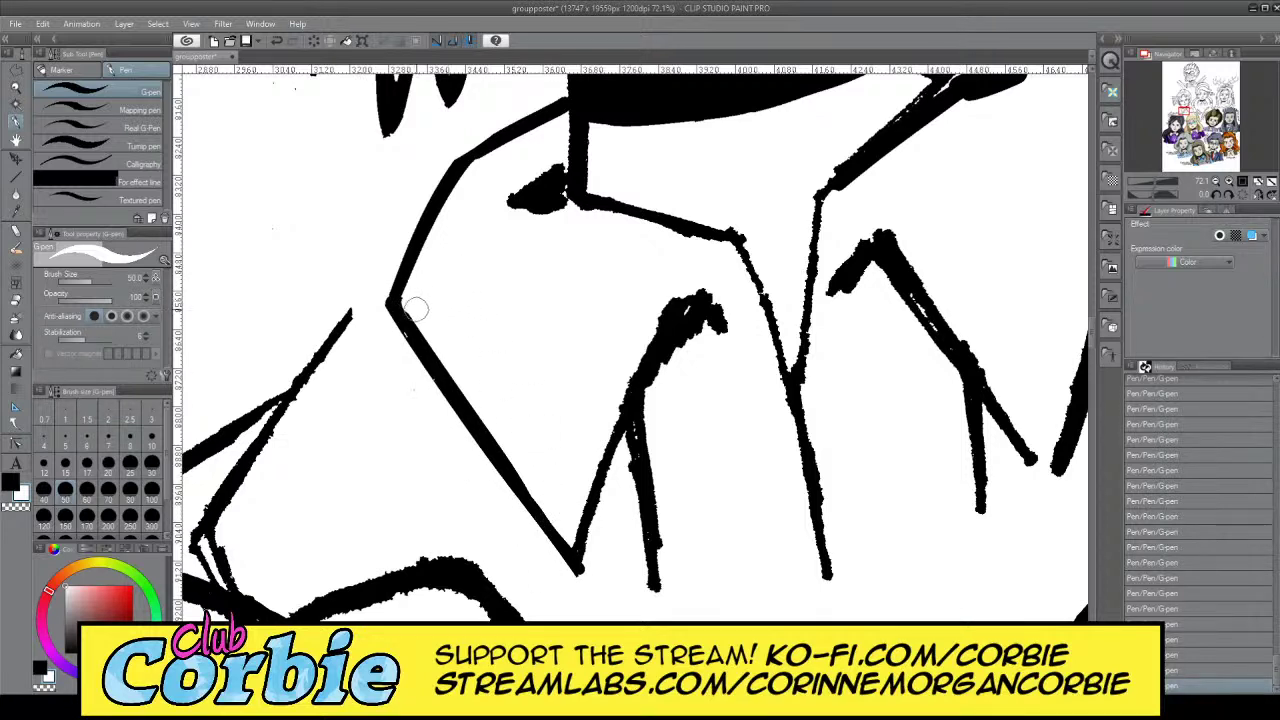
mouse_move(375, 296)
mouse_down()
mouse_move(381, 317)
mouse_move(384, 272)
mouse_up()
Re-ink the left collar's upper edge from its bend up to the neck with a sharper corner
key(x)
drag(455, 170, 565, 95)
drag(462, 161, 562, 94)
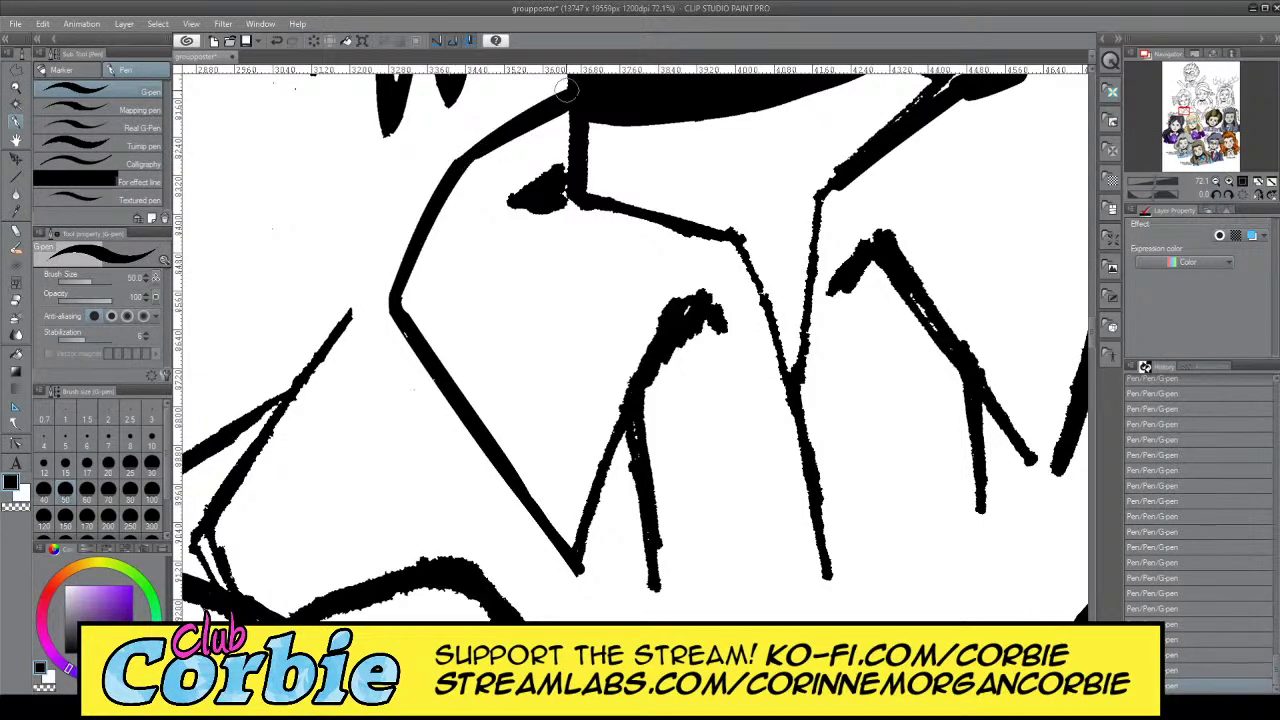
key(ctrl+z)
drag(459, 169, 562, 98)
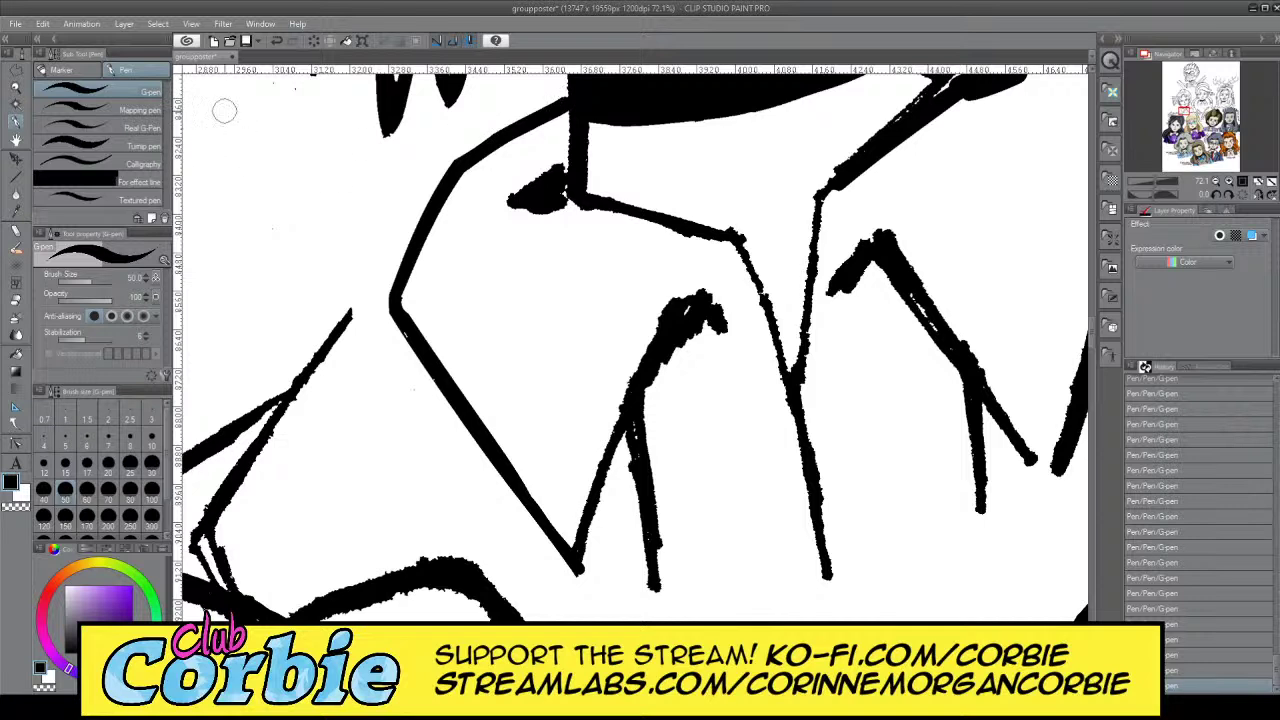
Smooth the black fold shape at the left base of the neck into a rounded tip joined to the neck line
mouse_move(546, 180)
mouse_down()
mouse_move(508, 192)
mouse_move(580, 205)
mouse_move(566, 168)
mouse_move(505, 205)
mouse_move(571, 96)
mouse_up()
key(ctrl+z)
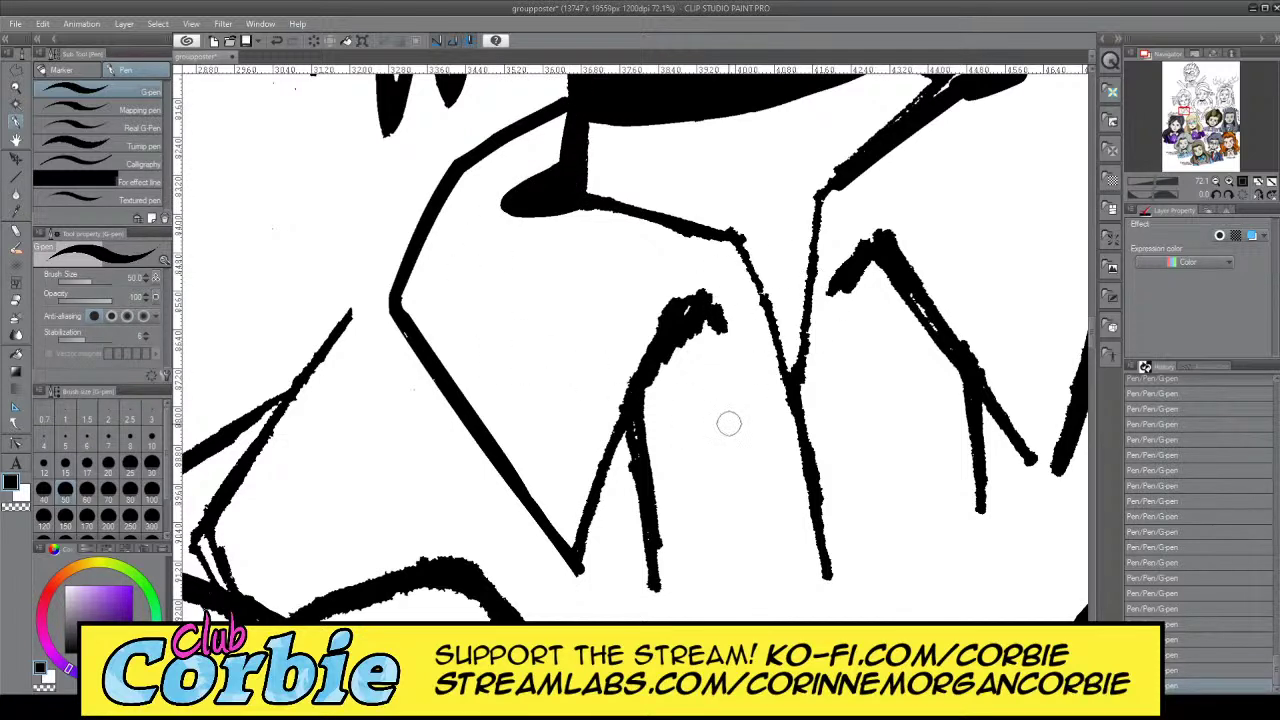
Re-ink the top of the left lapel fold as a smooth, thick curve with a rounded end
key(ctrl+z)
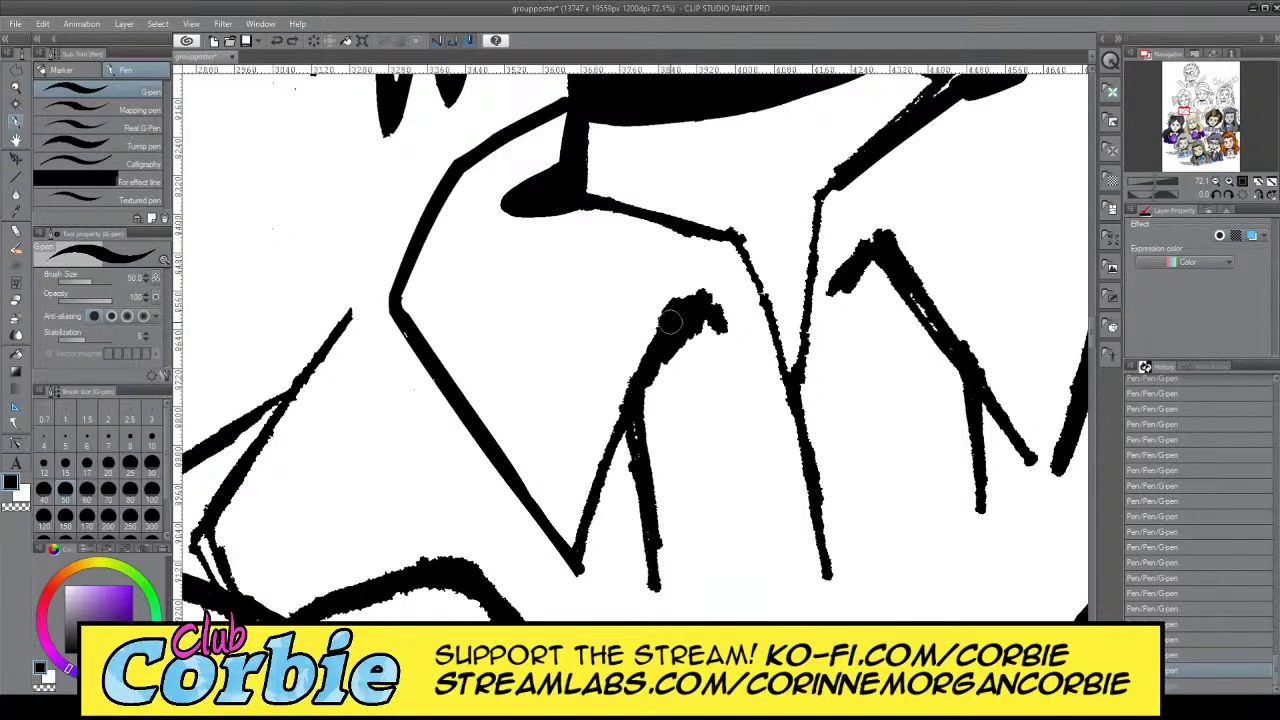
mouse_move(694, 308)
mouse_down()
mouse_move(636, 382)
mouse_move(694, 280)
mouse_move(684, 316)
mouse_up()
key(ctrl+z)
key(ctrl+z)
key(x)
mouse_move(642, 378)
mouse_down()
mouse_move(722, 312)
mouse_move(703, 303)
mouse_up()
Re-ink the left lapel line from the collar's lower point up to the thick curved fold
key(x)
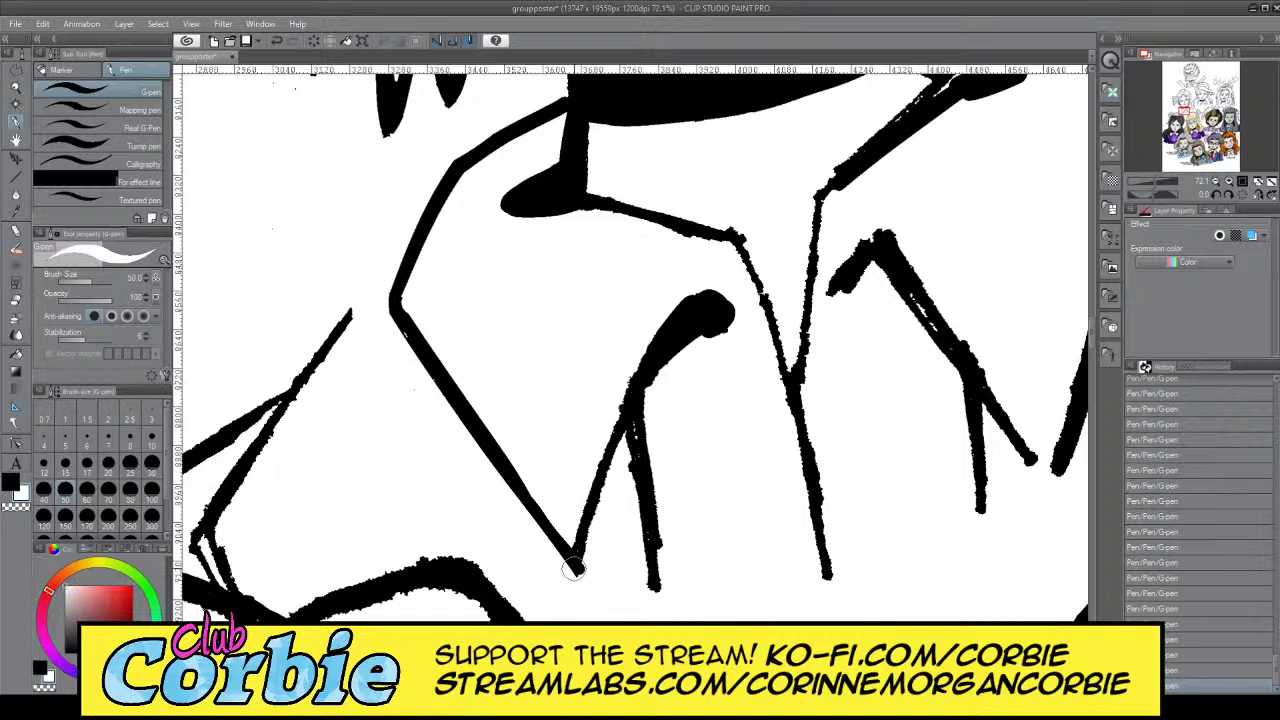
drag(574, 570, 645, 383)
key(ctrl+z)
key(x)
key(ctrl+z)
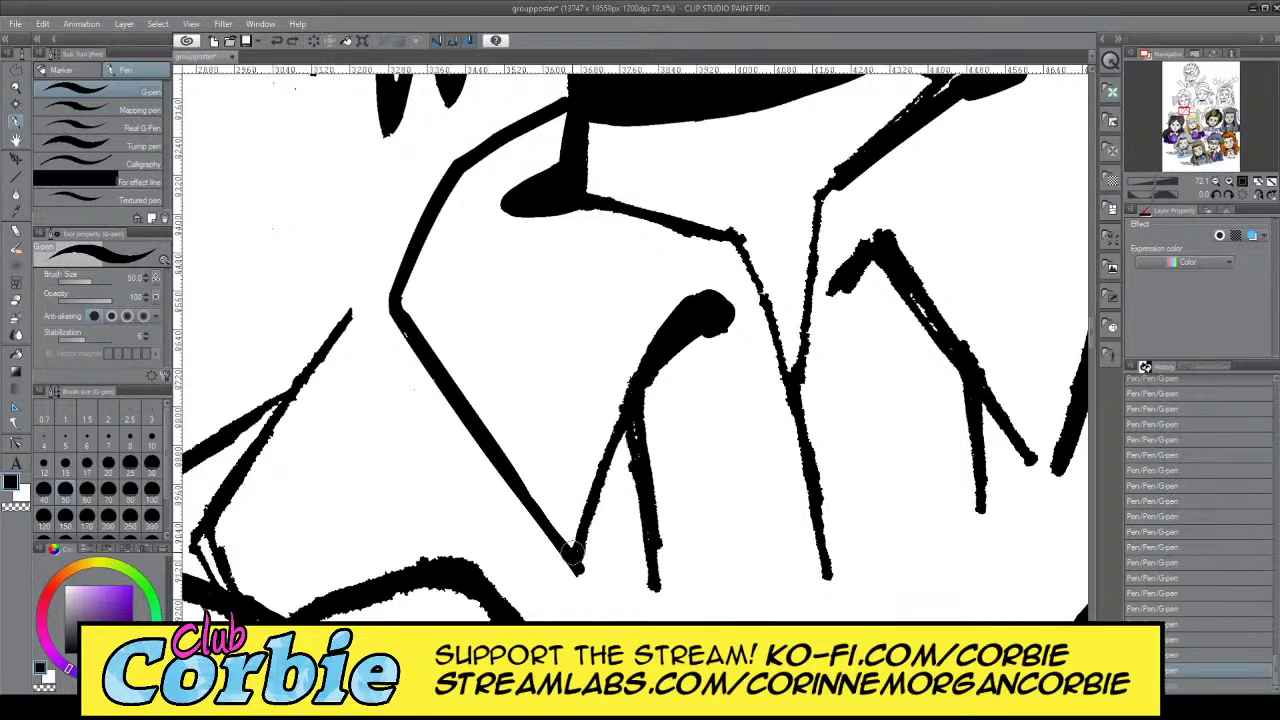
mouse_move(578, 568)
mouse_down()
mouse_move(620, 412)
mouse_move(645, 382)
mouse_up()
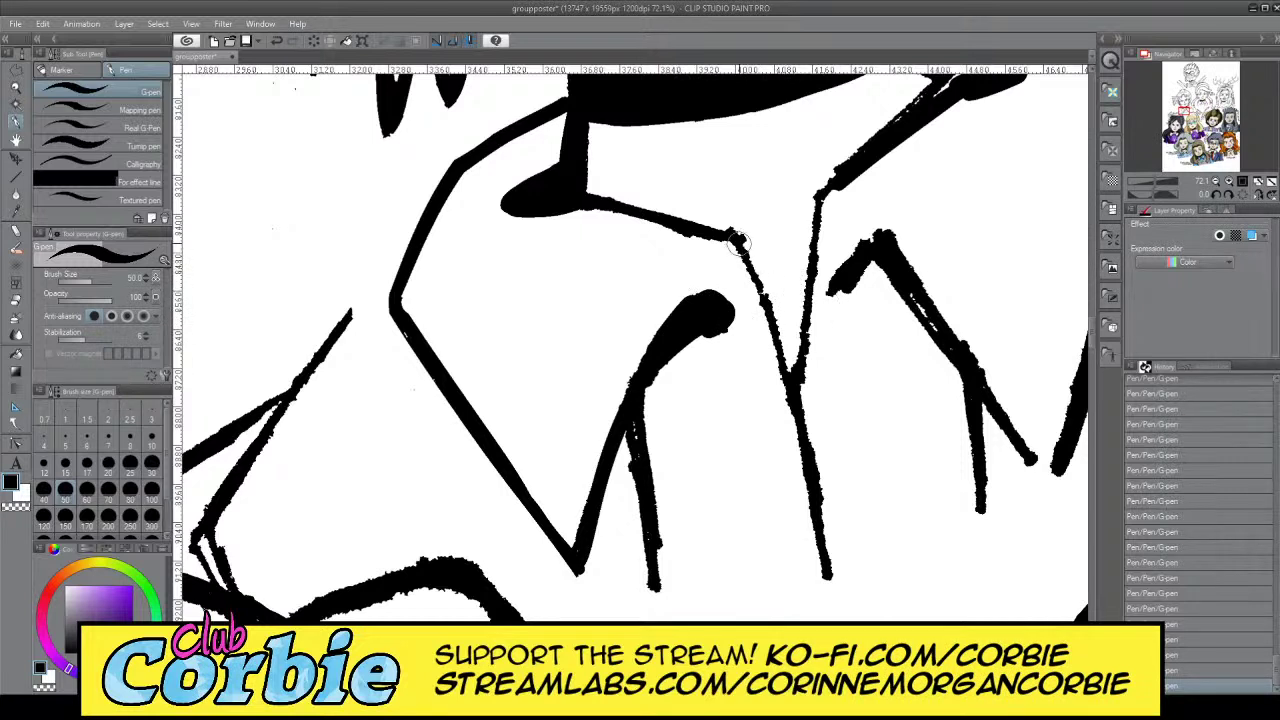
Re-ink the left side of the shirt's V-neck opening, thinning its line and smoothing the upper corner
drag(734, 240, 822, 412)
key(ctrl+z)
drag(735, 240, 803, 427)
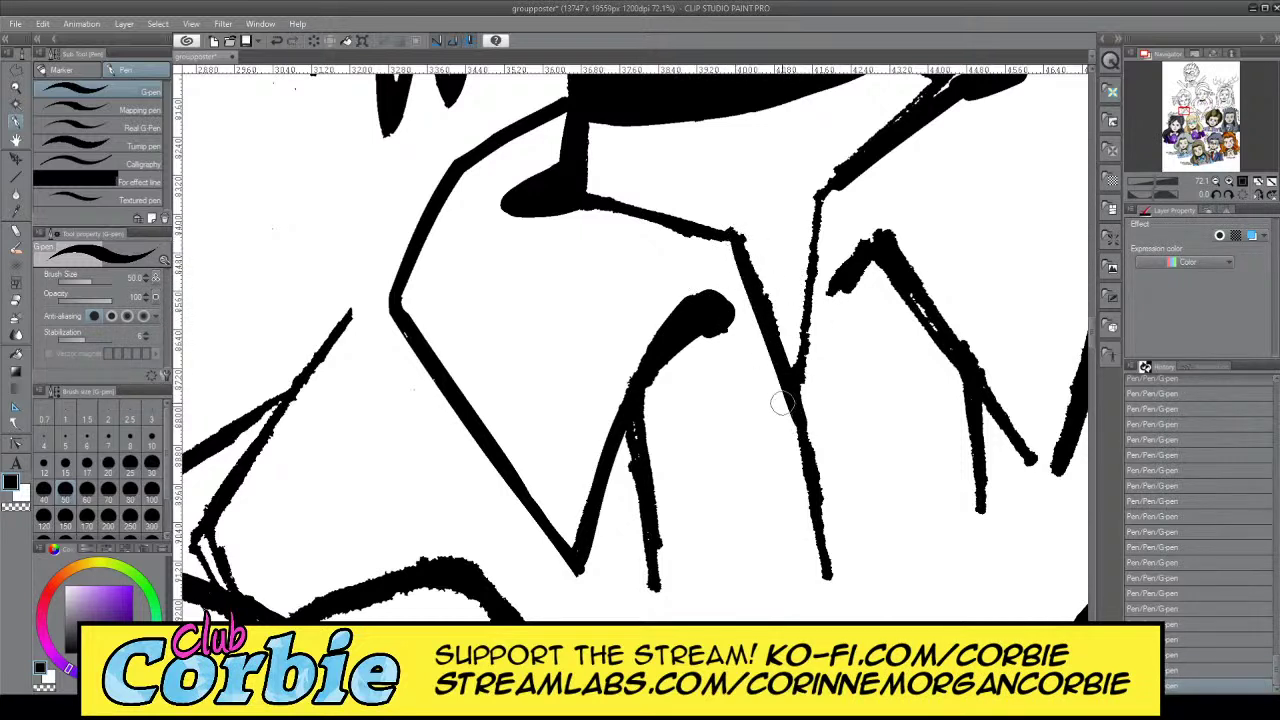
key(x)
drag(724, 214, 794, 346)
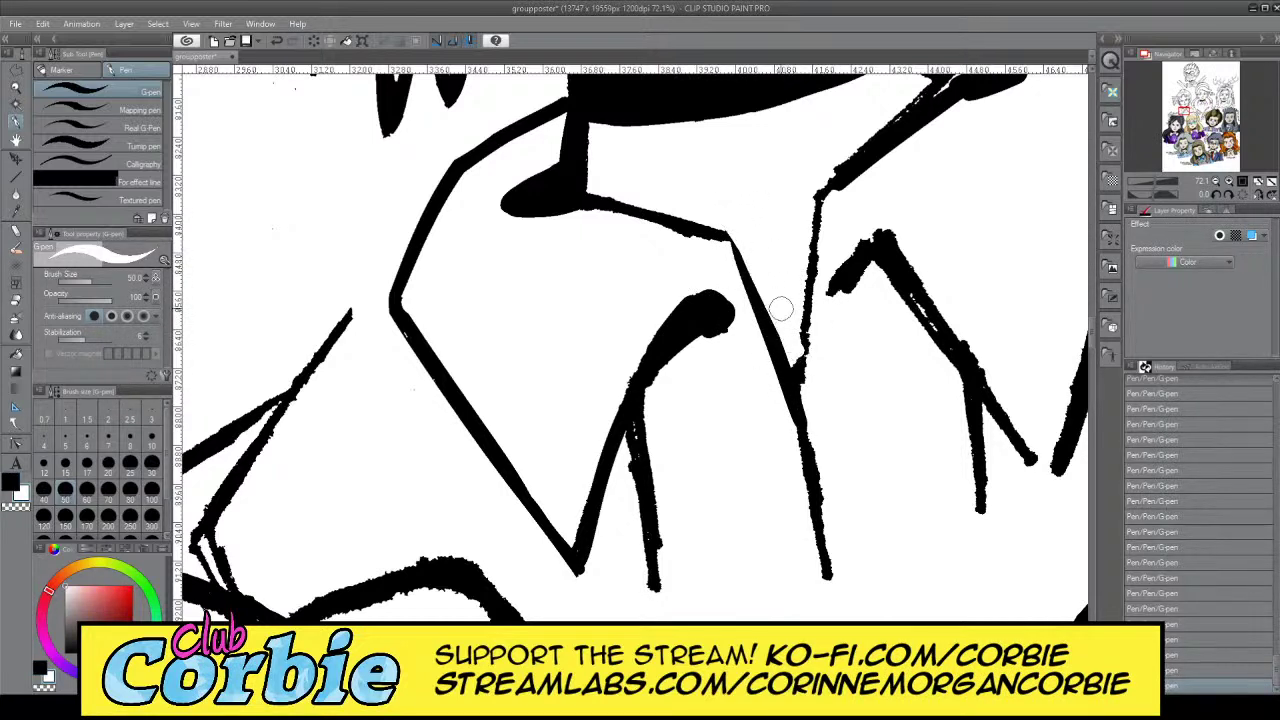
key(x)
drag(704, 230, 740, 273)
key(ctrl+z)
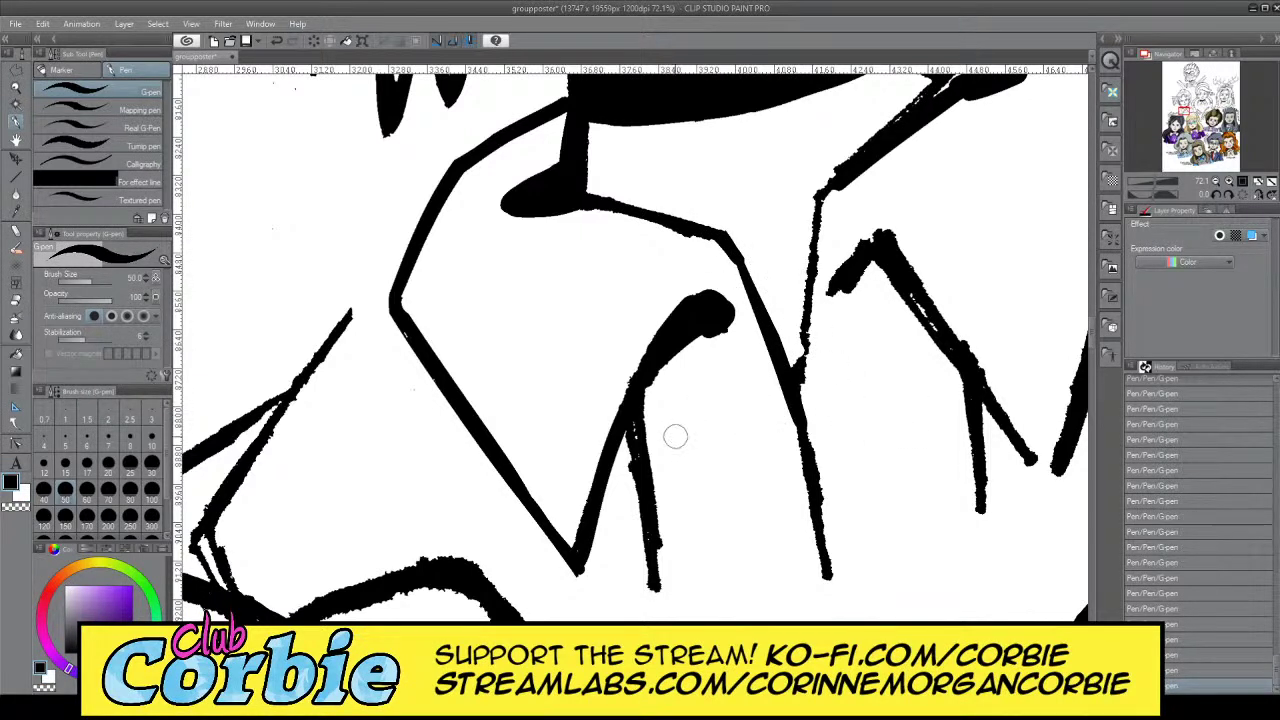
Re-ink the short fold line below the left lapel curve and taper its lower end to a thin point
drag(634, 402, 667, 588)
key(ctrl+z)
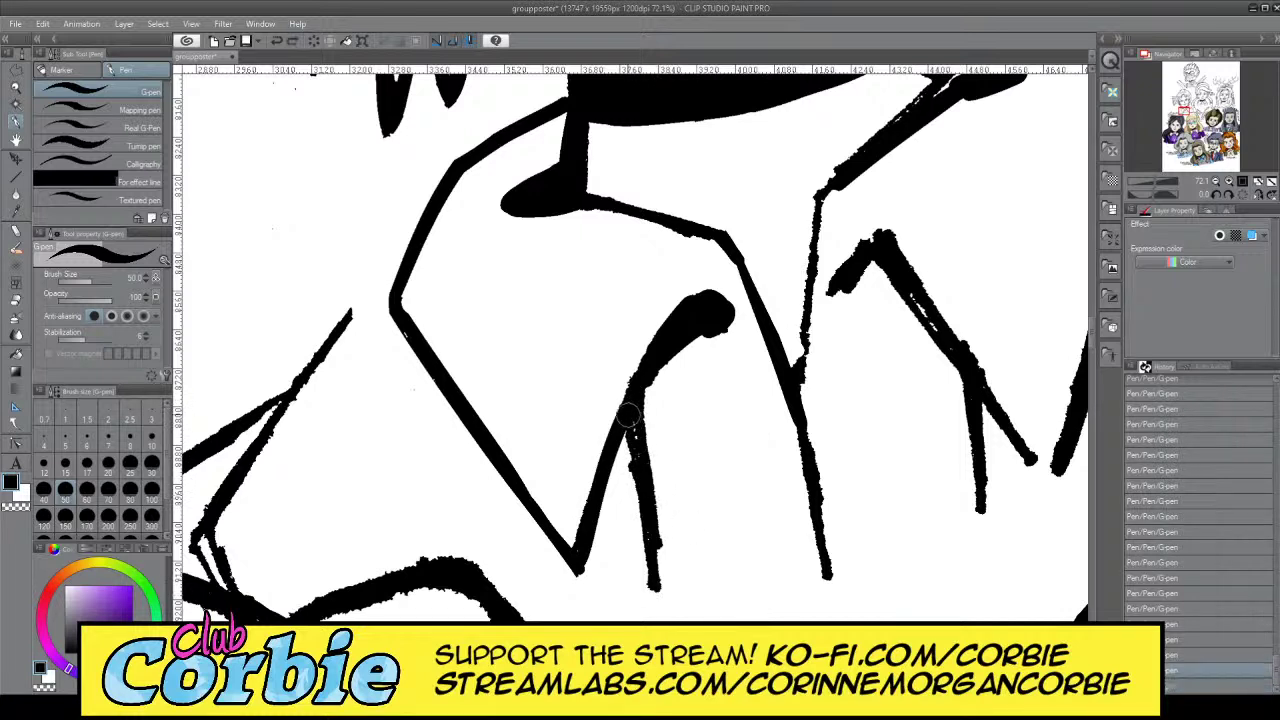
drag(630, 417, 656, 582)
key(x)
drag(662, 457, 657, 584)
key(ctrl+z)
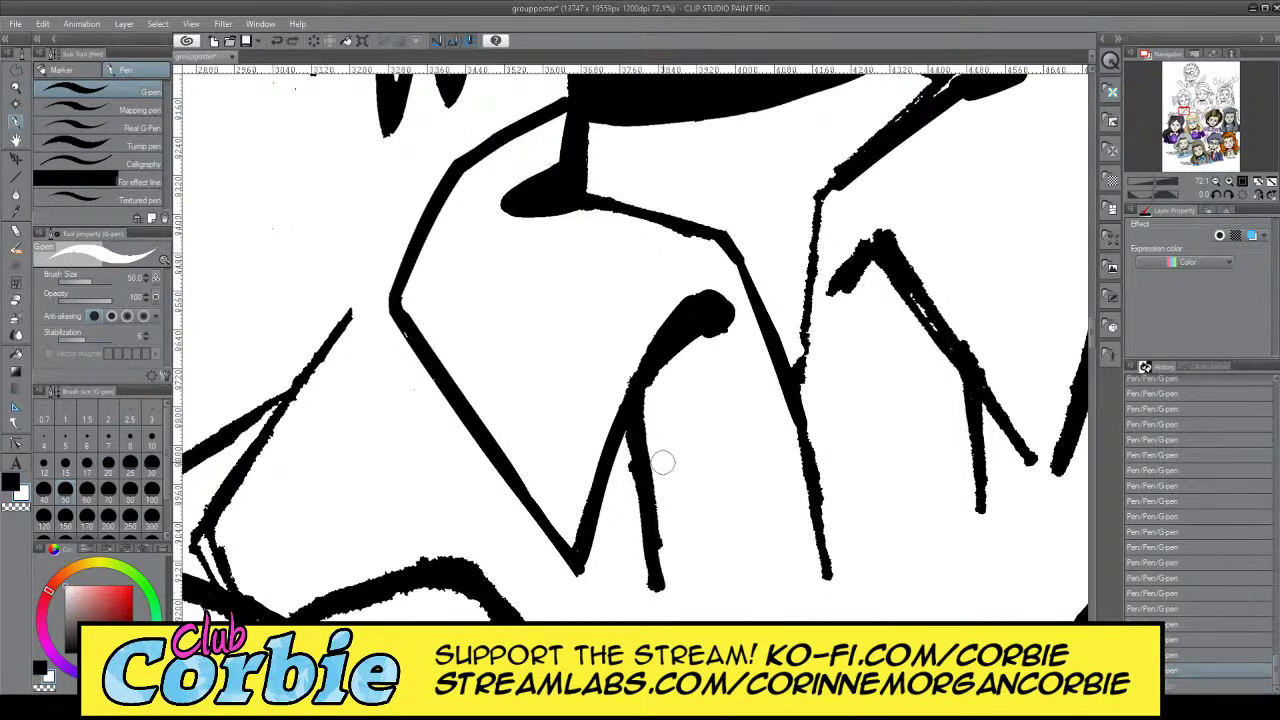
drag(662, 462, 660, 597)
key(c)
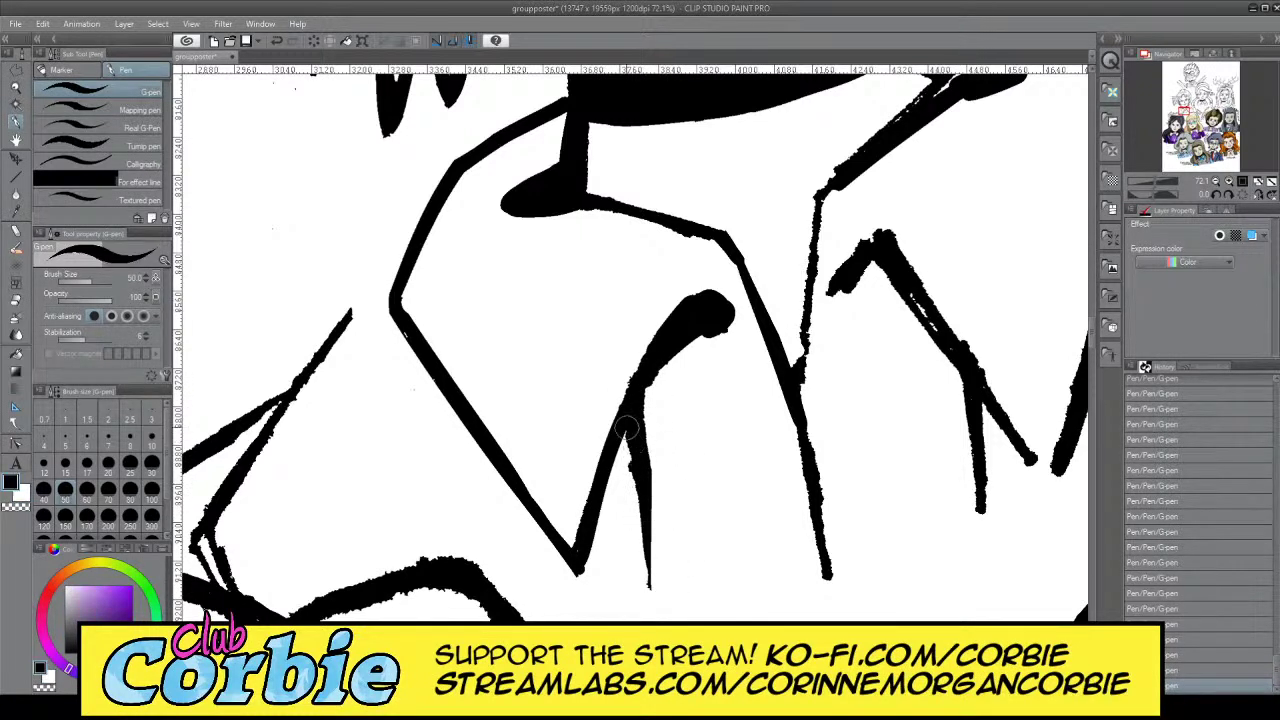
Thicken the upper part of the short fold line below the left lapel into a solid black wedge
drag(648, 573, 638, 372)
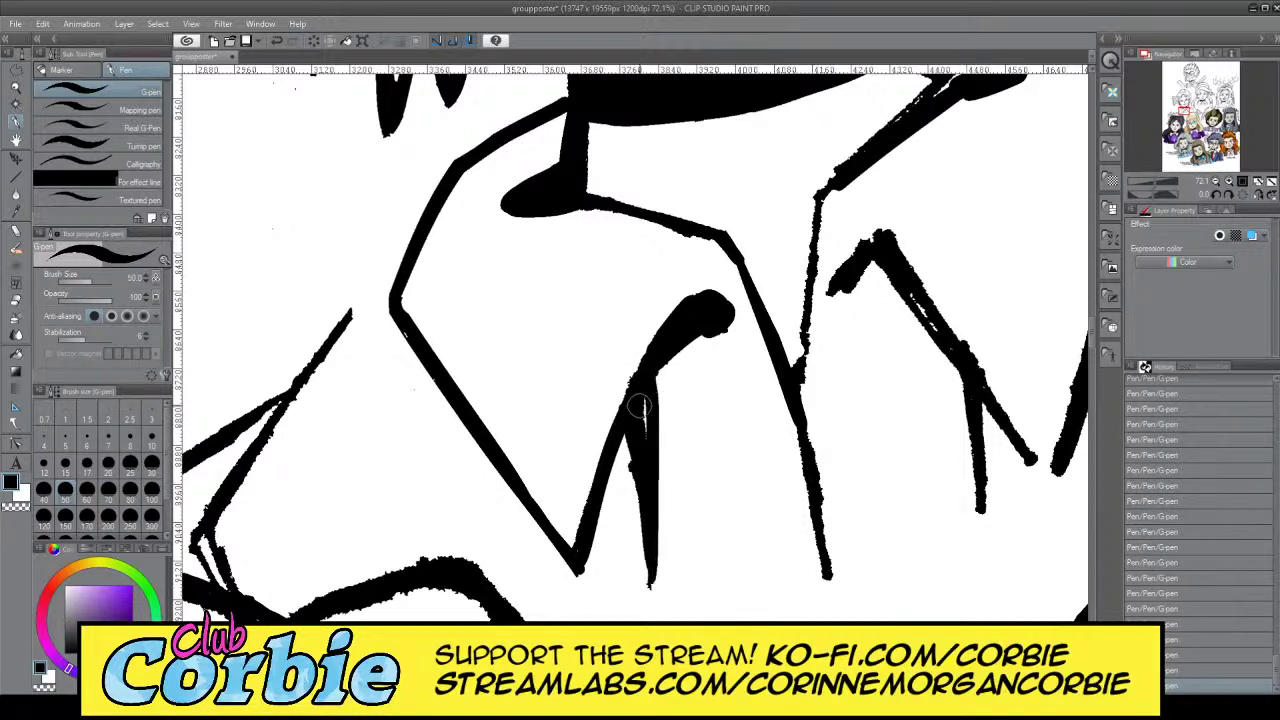
key(c)
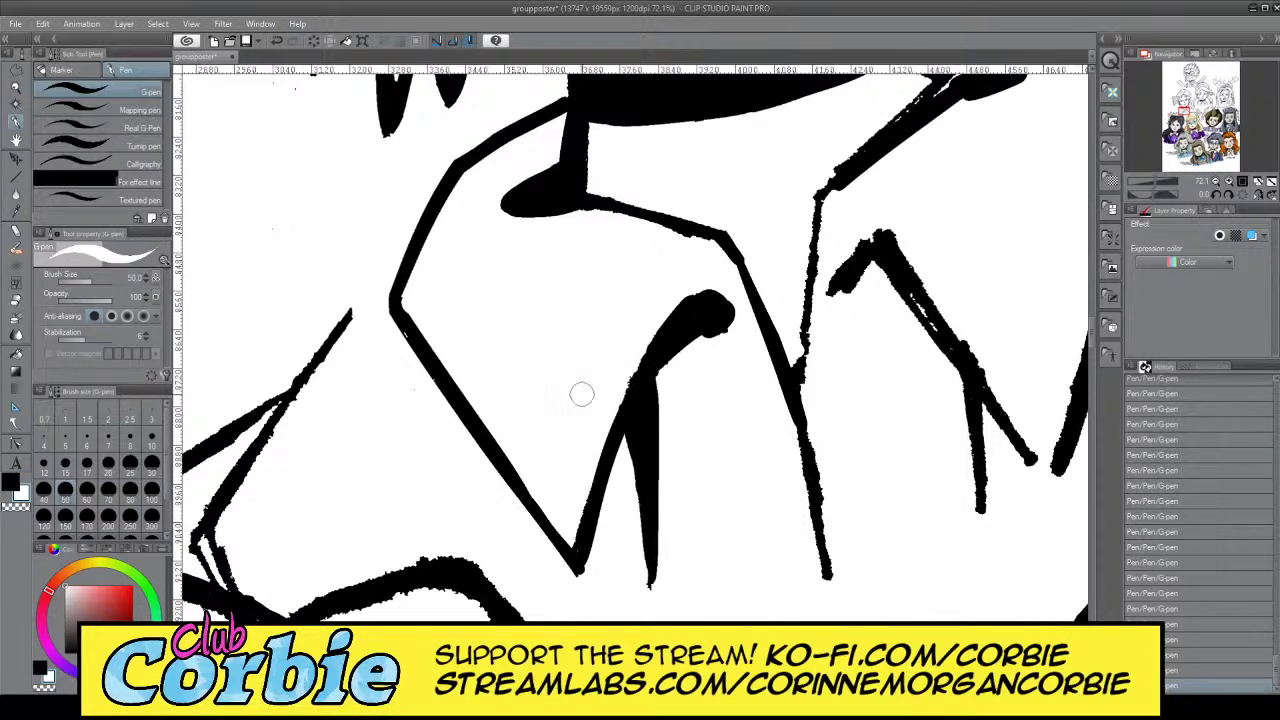
click(17, 90)
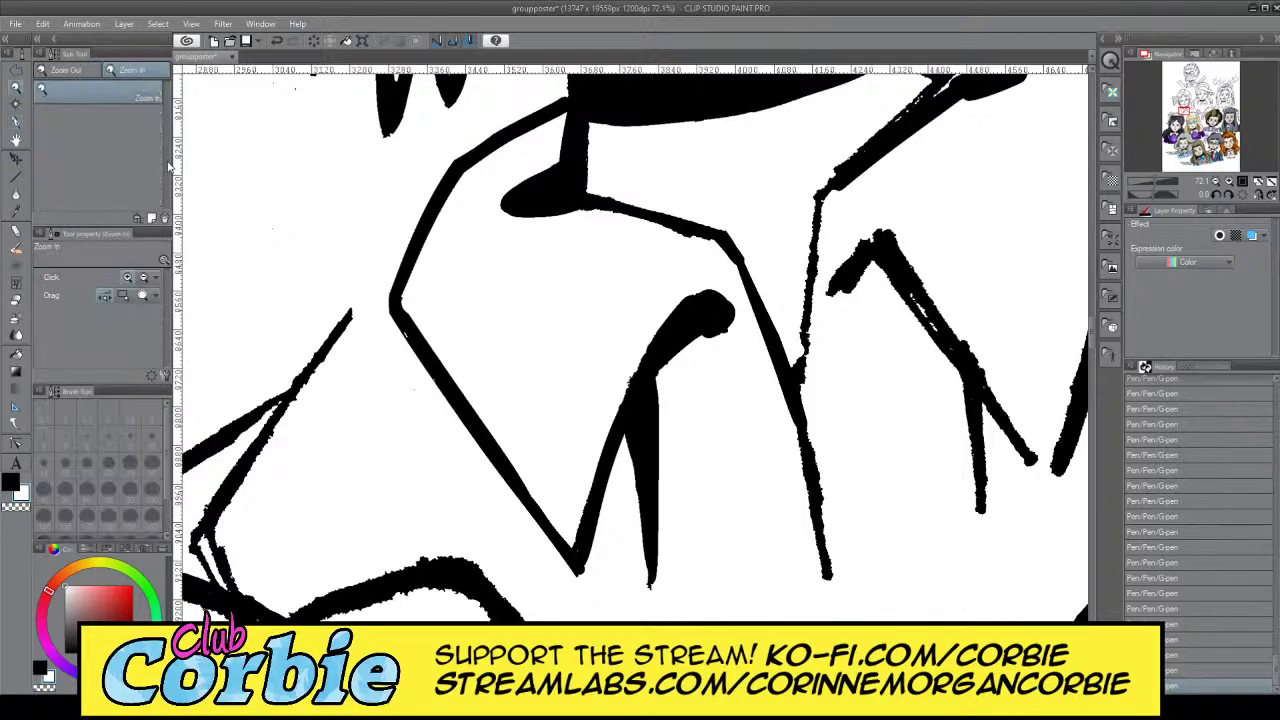
Trim the rough upper side of the right collar's diagonal line and its fold tip in white, and solidify their junction in black
drag(350, 312, 262, 306)
drag(376, 298, 475, 321)
click(361, 305)
click(474, 287)
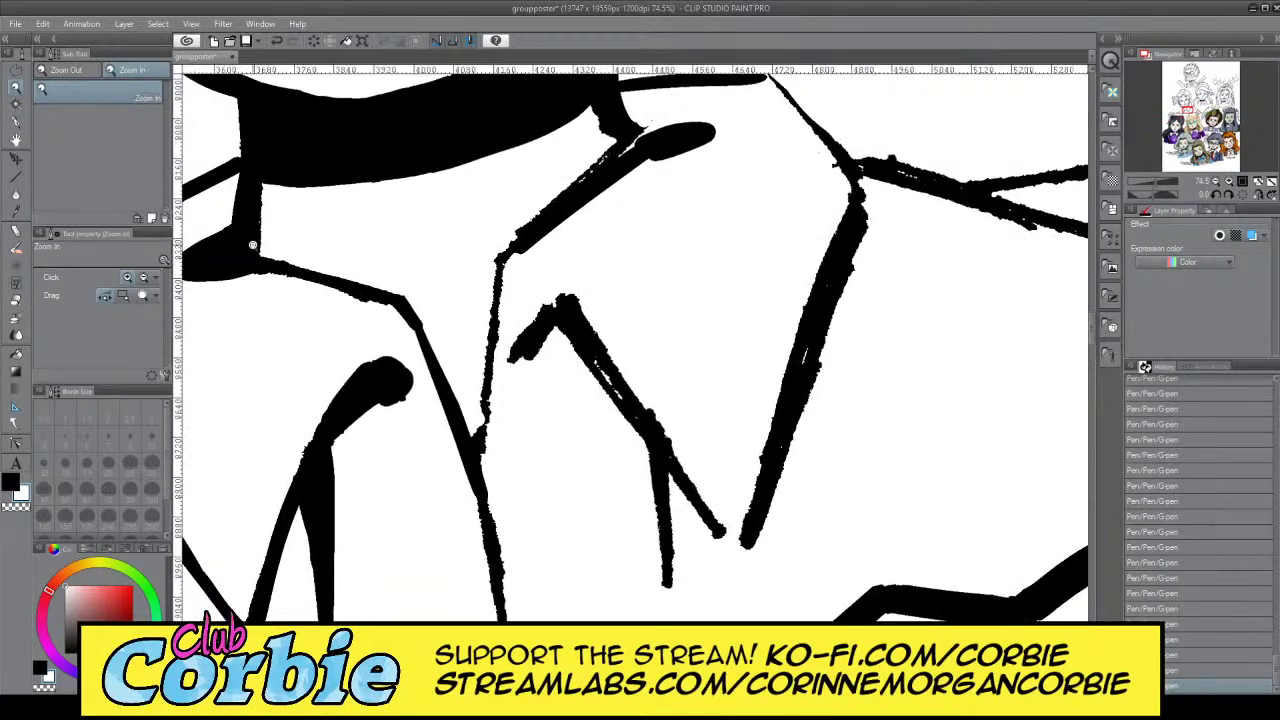
click(18, 122)
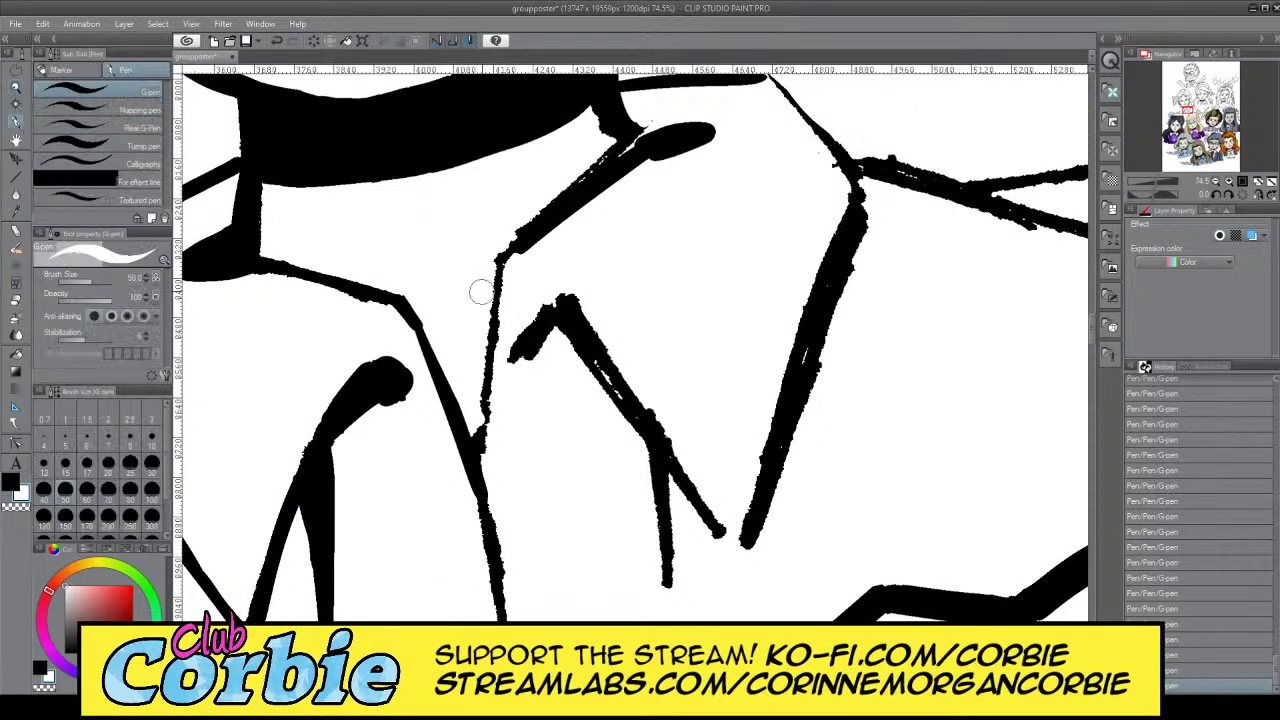
key(x)
drag(527, 256, 692, 121)
key(ctrl+z)
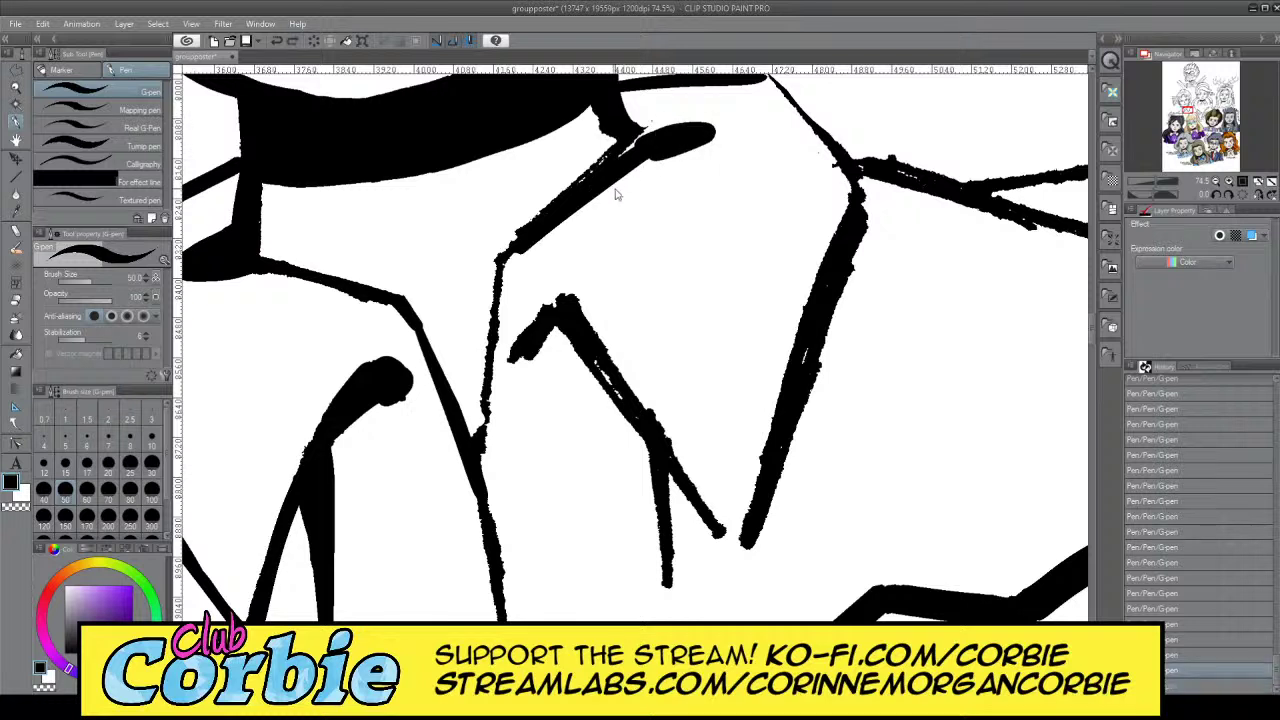
key(x)
mouse_move(516, 224)
mouse_down()
mouse_move(621, 149)
mouse_move(730, 116)
mouse_up()
key(x)
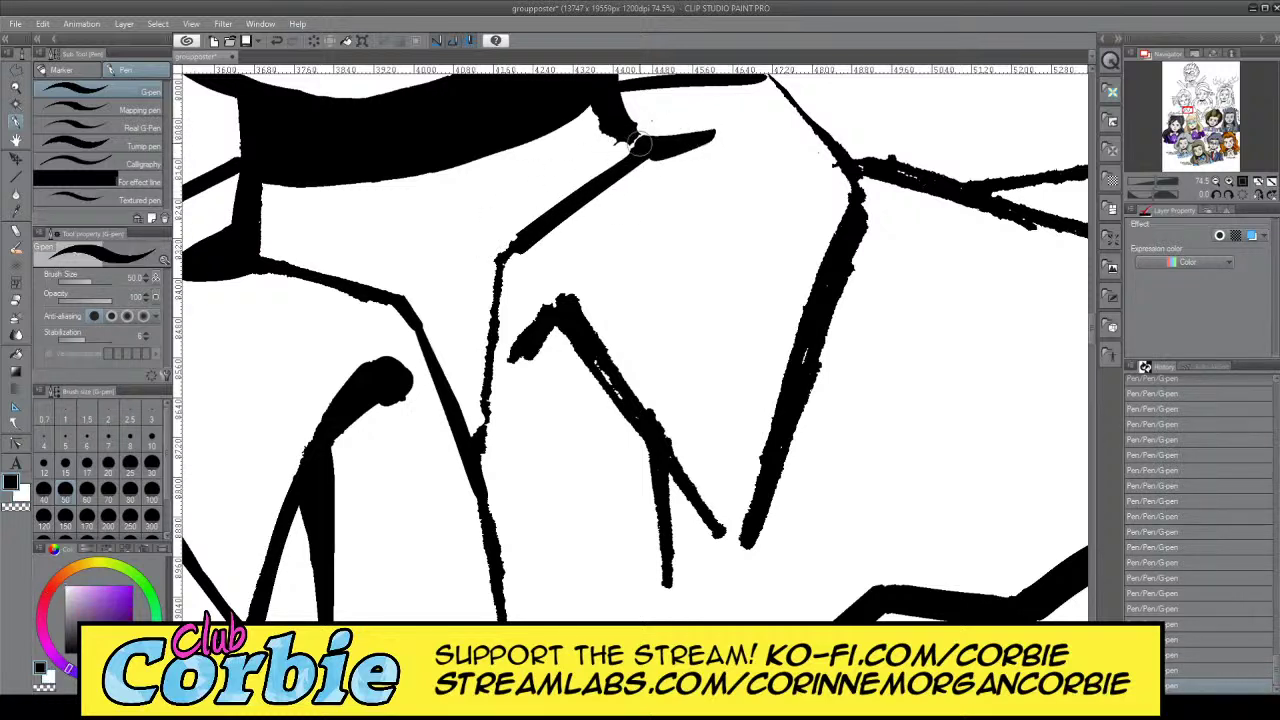
mouse_move(640, 144)
mouse_down()
mouse_move(591, 120)
mouse_move(604, 134)
mouse_up()
key(x)
key(x)
Redraw the right collar's inner diagonal as one clean line and re-ink the right side of the V-neck down to its point
mouse_move(505, 275)
mouse_down()
mouse_move(555, 214)
mouse_move(490, 275)
mouse_move(580, 180)
mouse_up()
key(x)
drag(503, 274, 613, 163)
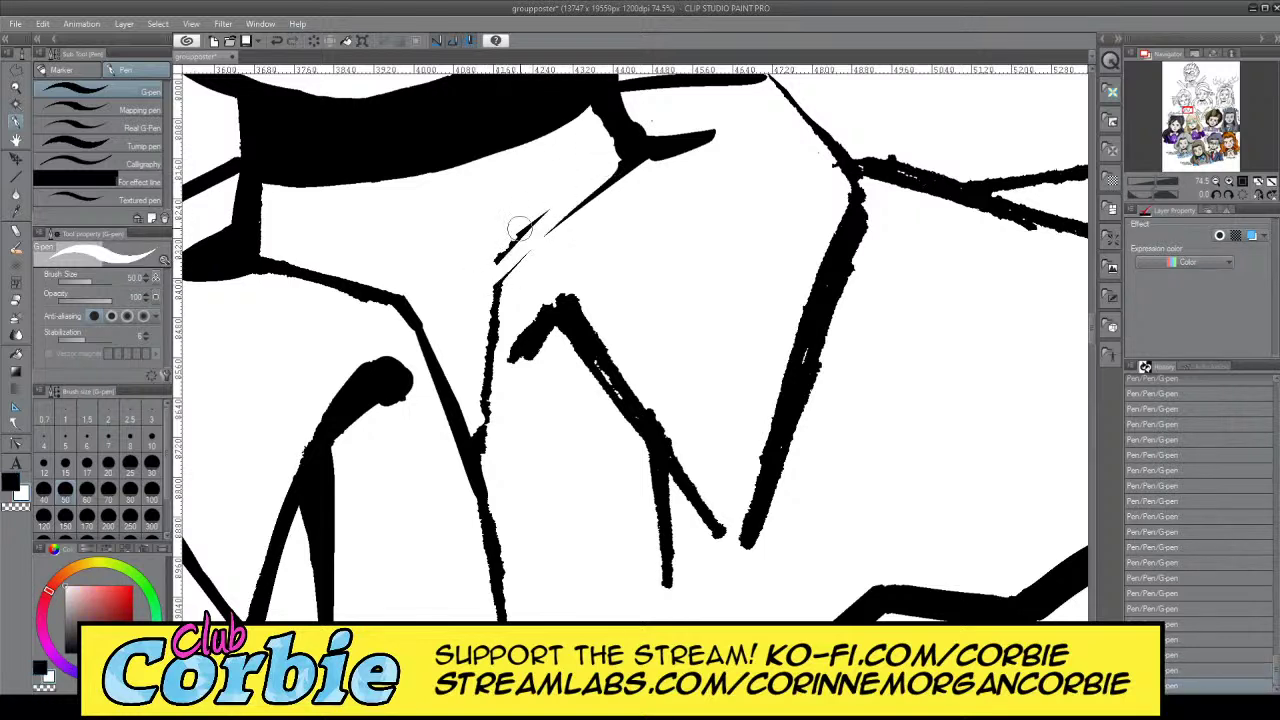
mouse_move(535, 220)
mouse_down()
mouse_move(499, 255)
mouse_move(523, 238)
mouse_move(504, 286)
mouse_move(634, 157)
mouse_up()
key(ctrl+z)
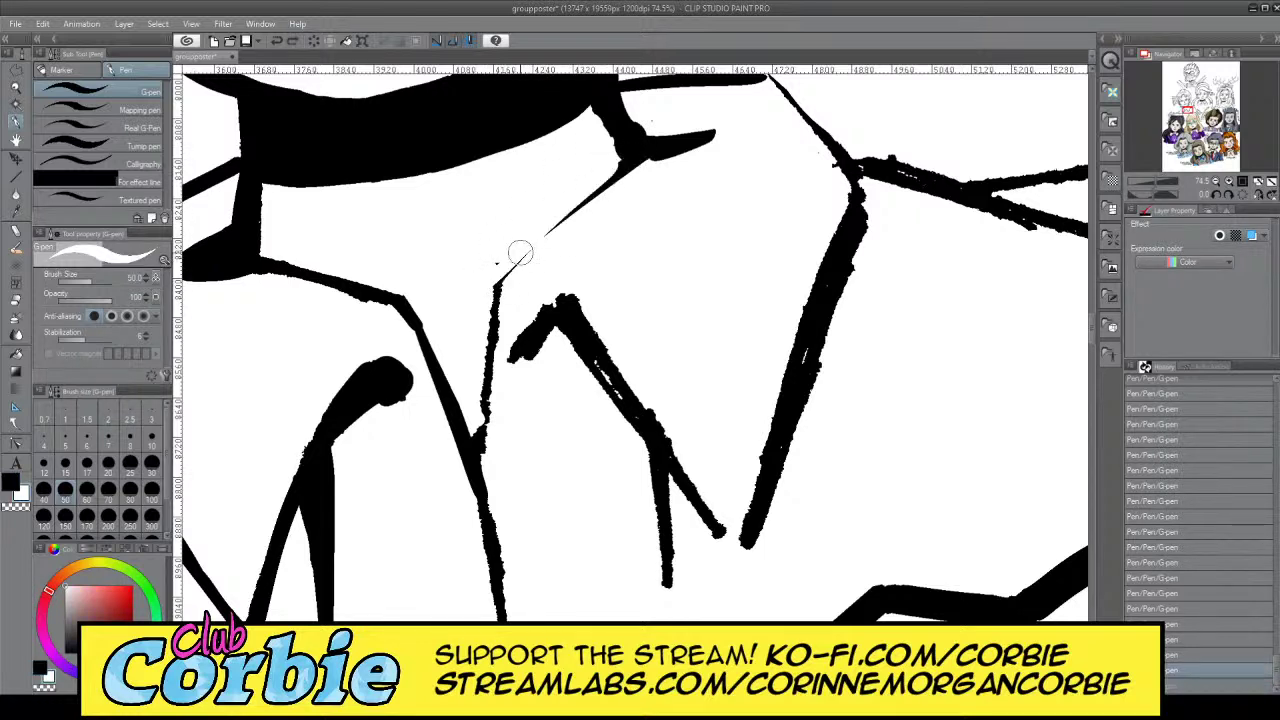
key(x)
mouse_move(502, 283)
mouse_down()
mouse_move(655, 150)
mouse_move(642, 165)
mouse_up()
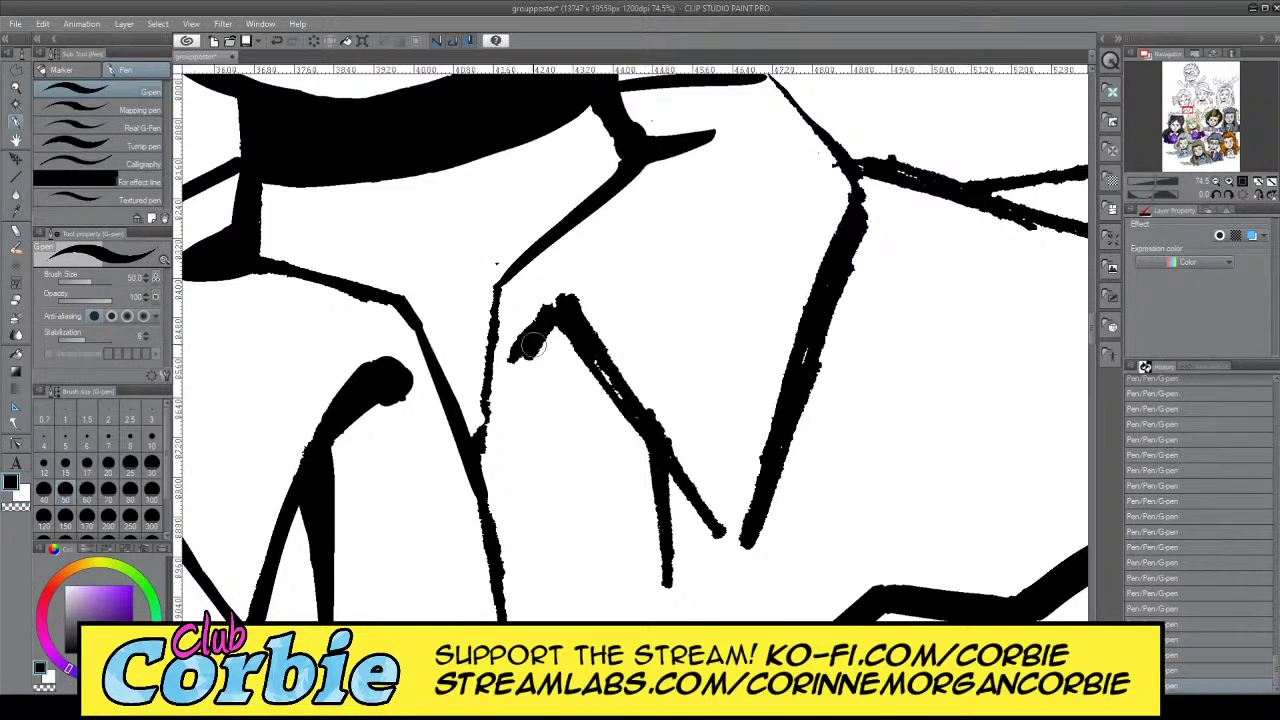
drag(505, 290, 483, 492)
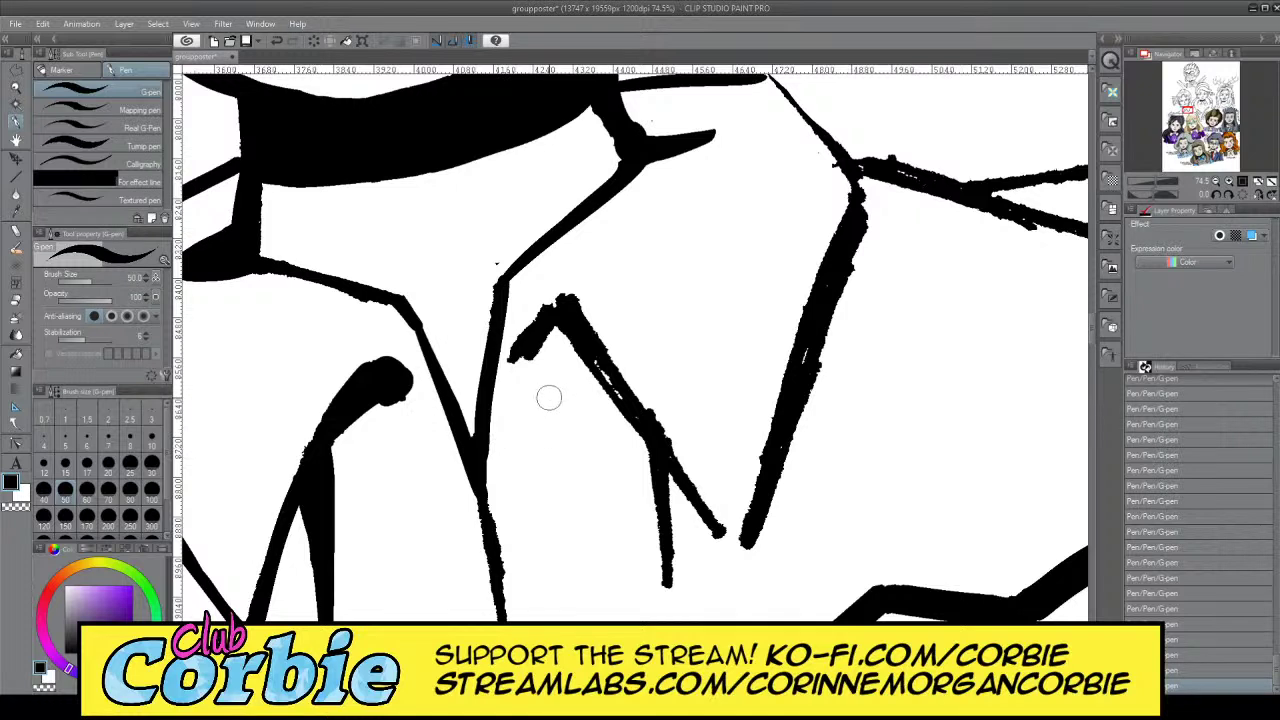
Re-ink the right lapel's curved fold with a thick rounded end and smooth its outer edge in white
mouse_move(523, 366)
mouse_down()
mouse_move(562, 322)
mouse_move(522, 368)
mouse_up()
drag(567, 325, 657, 444)
key(x)
mouse_move(524, 308)
mouse_down()
mouse_move(584, 286)
mouse_move(541, 301)
mouse_move(578, 292)
mouse_move(605, 310)
mouse_move(555, 296)
mouse_move(590, 306)
mouse_up()
drag(632, 390, 697, 458)
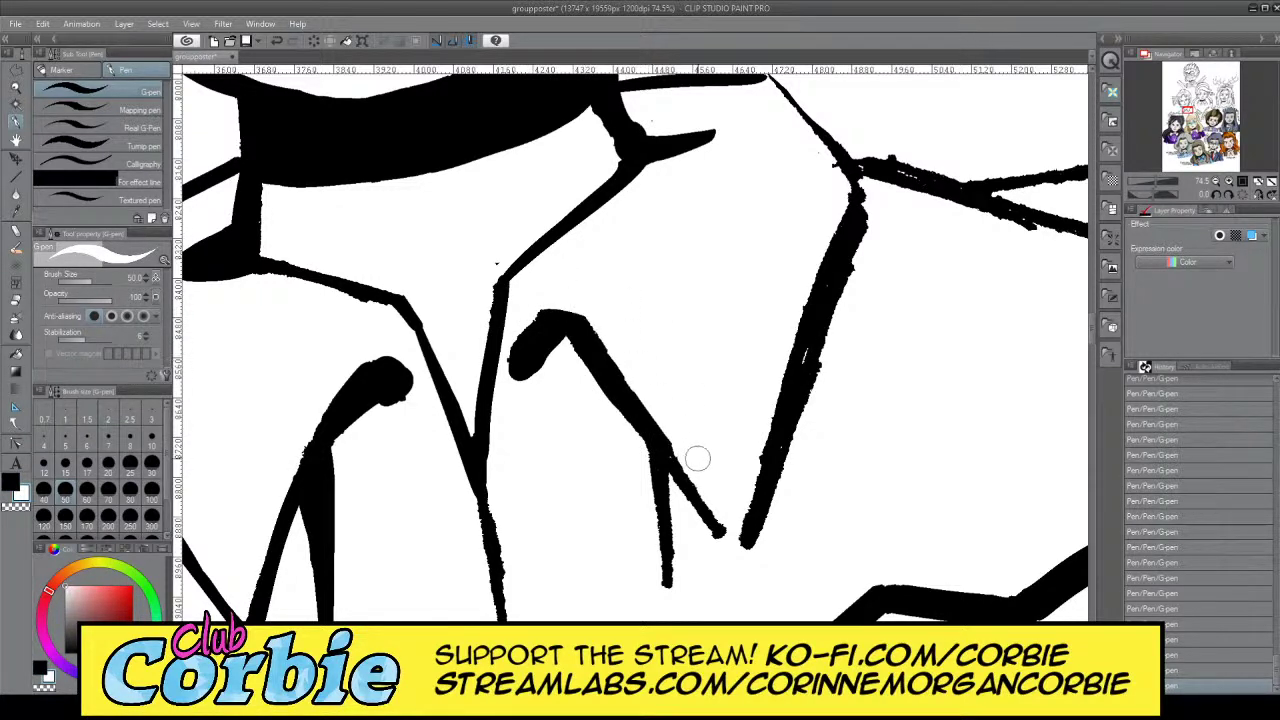
drag(609, 298, 705, 490)
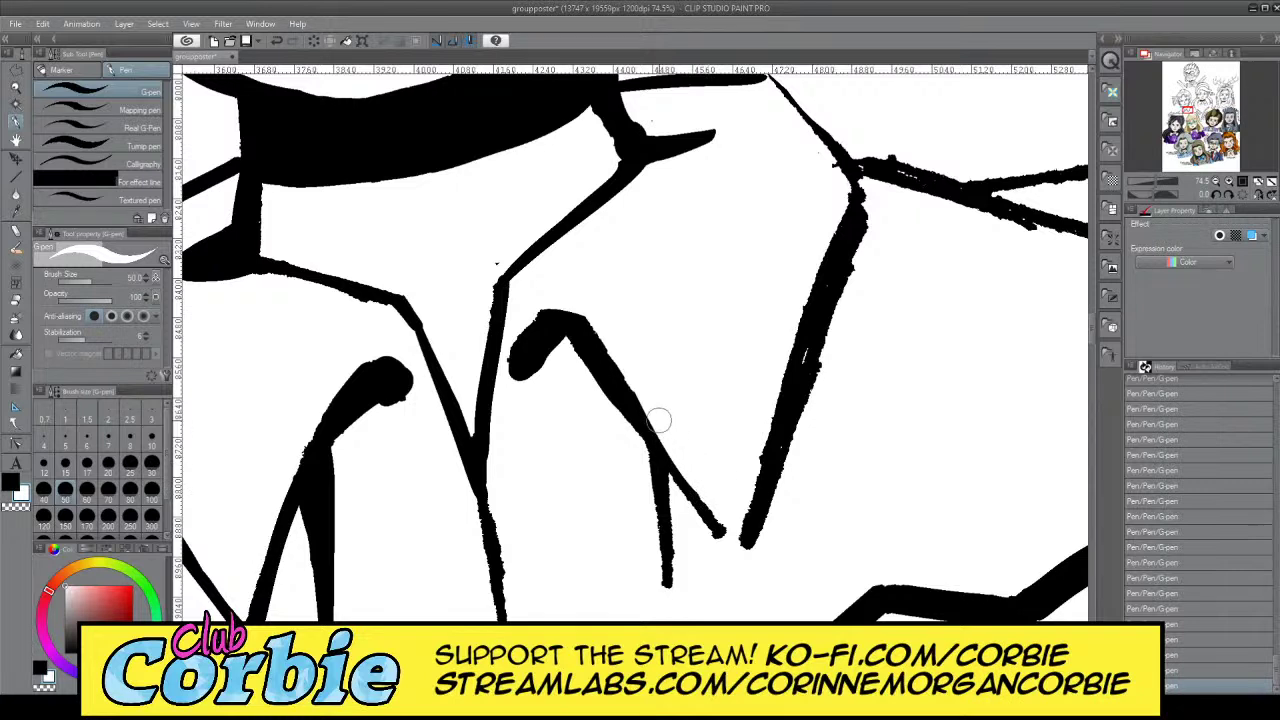
drag(509, 370, 528, 384)
Thicken the right lapel line and extend it diagonally down to a new, lower collar point
key(x)
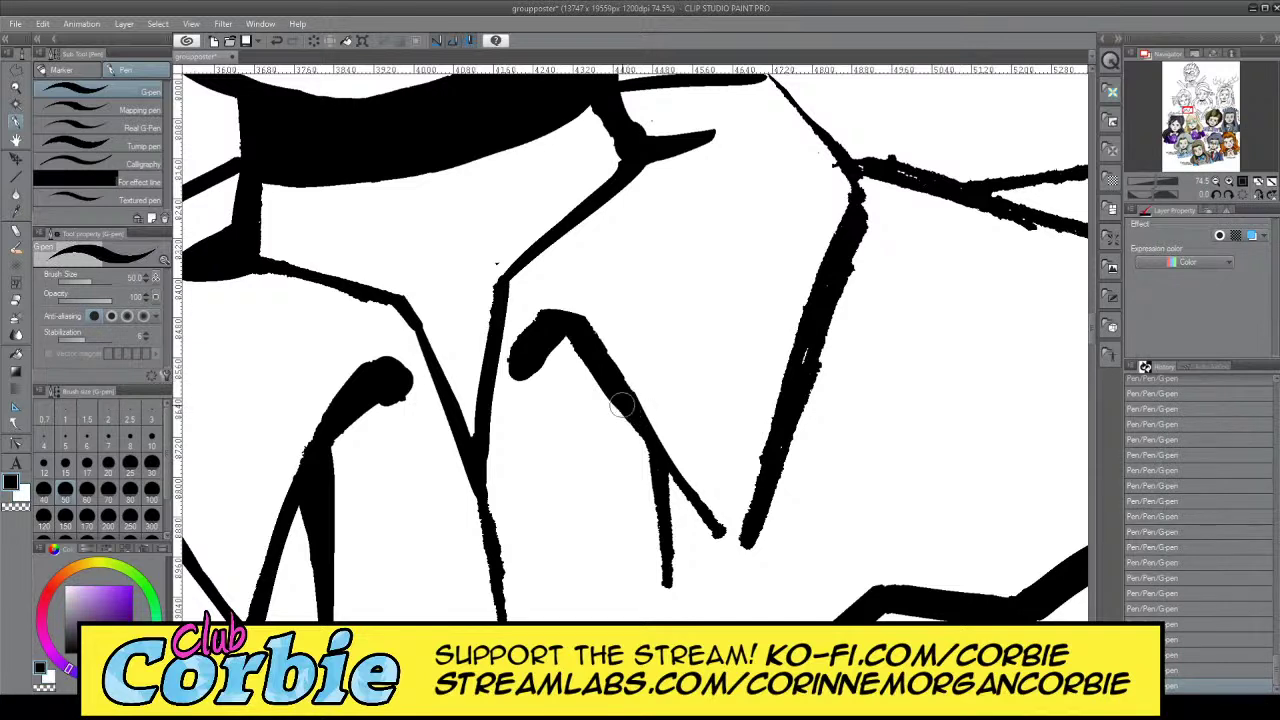
drag(625, 408, 720, 535)
drag(677, 451, 784, 598)
key(ctrl+z)
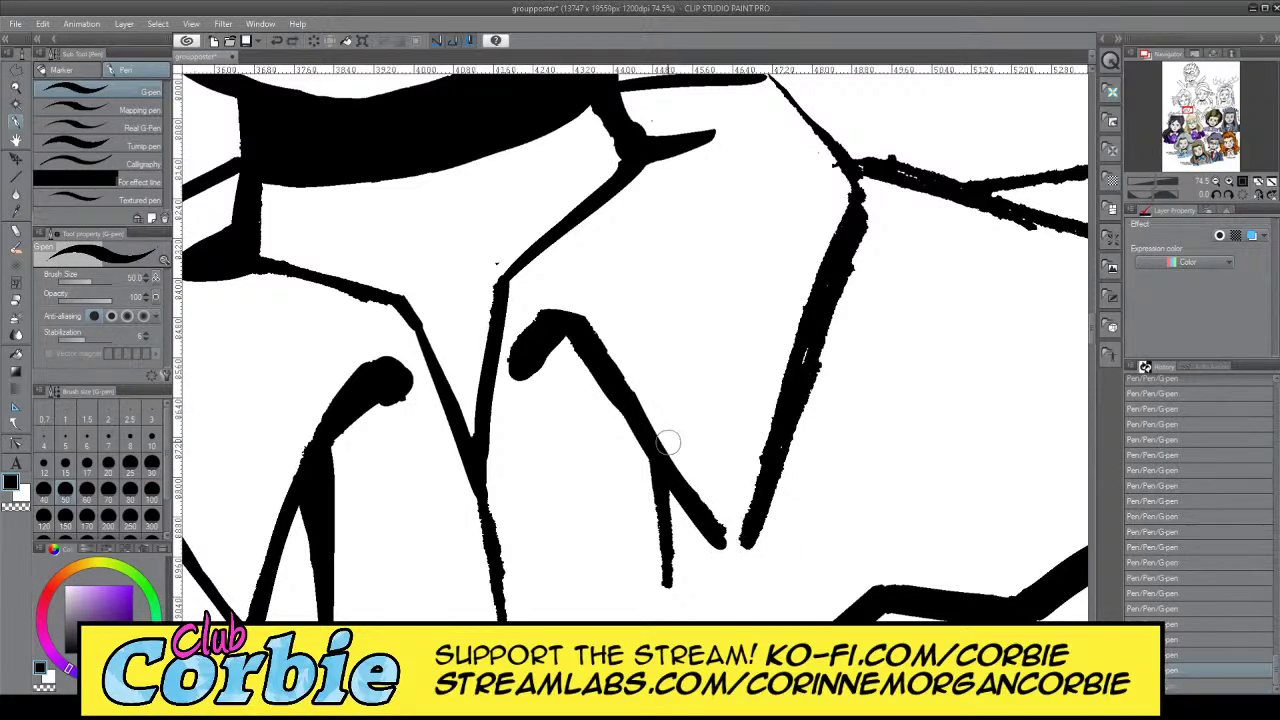
drag(642, 415, 750, 595)
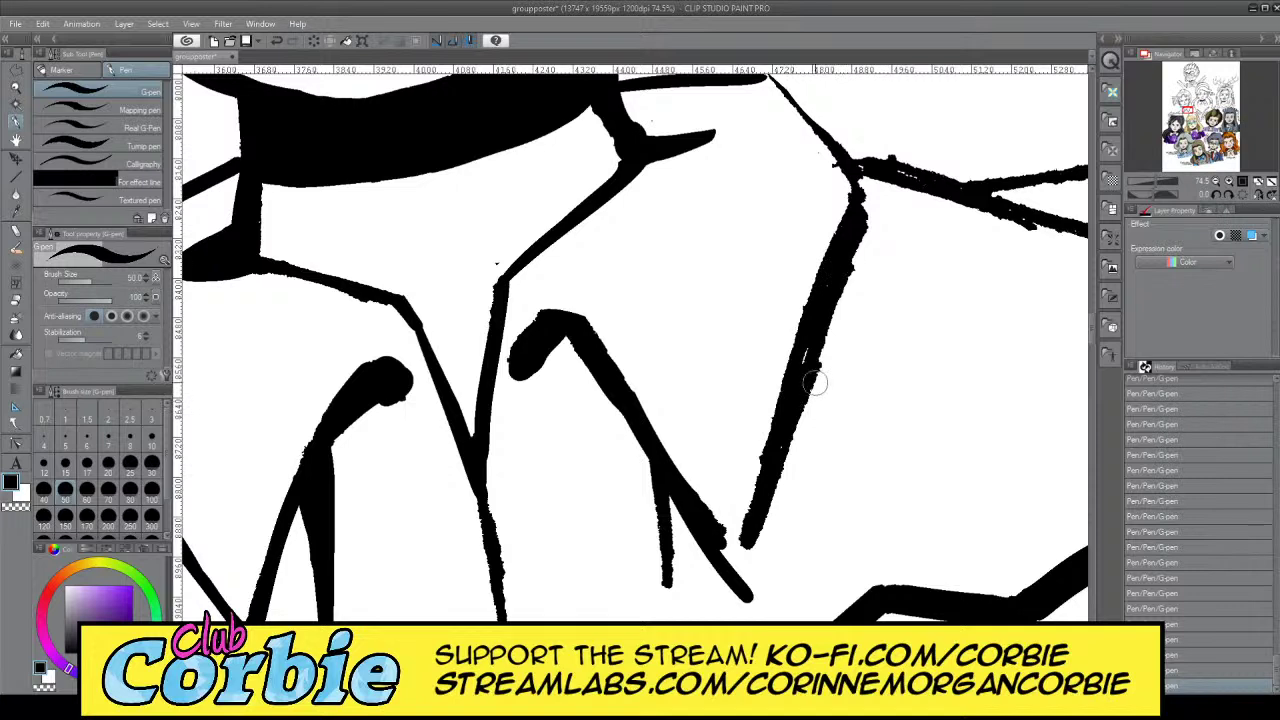
Ink the right collar's outer edge from the new lower point up to the shoulder corner
drag(813, 342, 768, 598)
key(ctrl+z)
drag(845, 312, 742, 595)
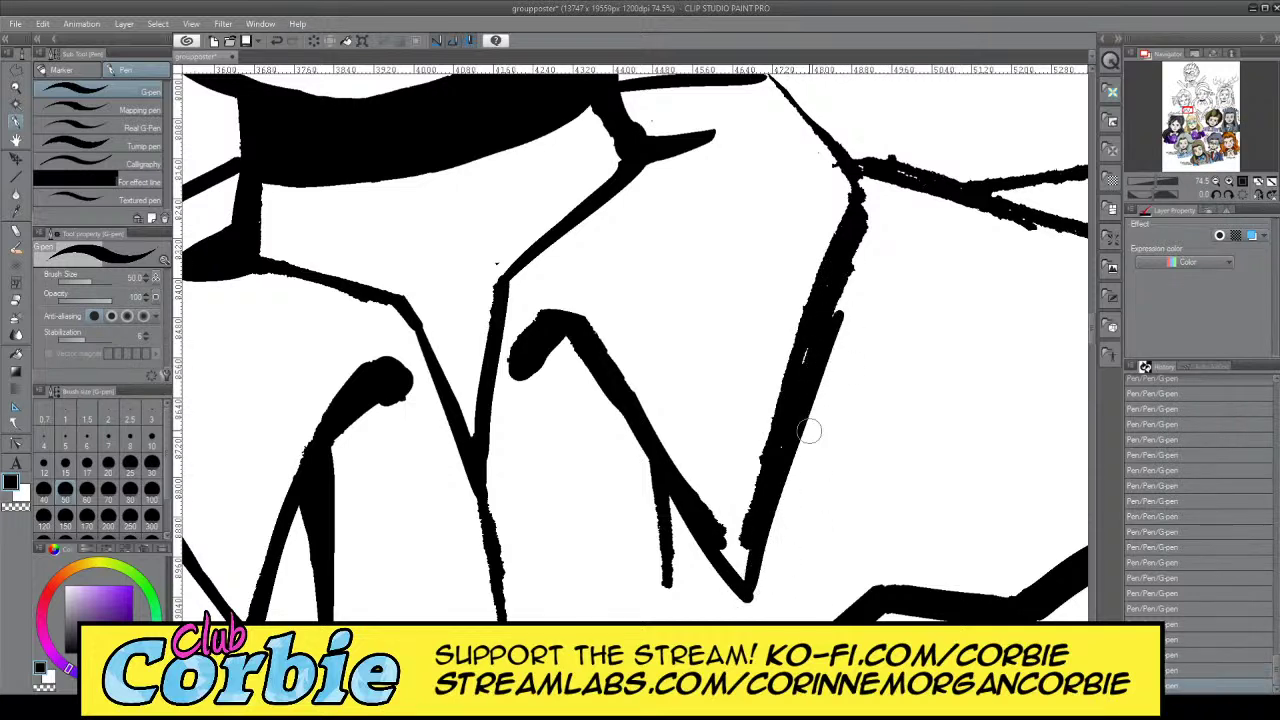
drag(837, 313, 871, 223)
drag(854, 281, 871, 177)
Erase in white the old rough outer line and the old stroke ends just inside the right collar point
key(x)
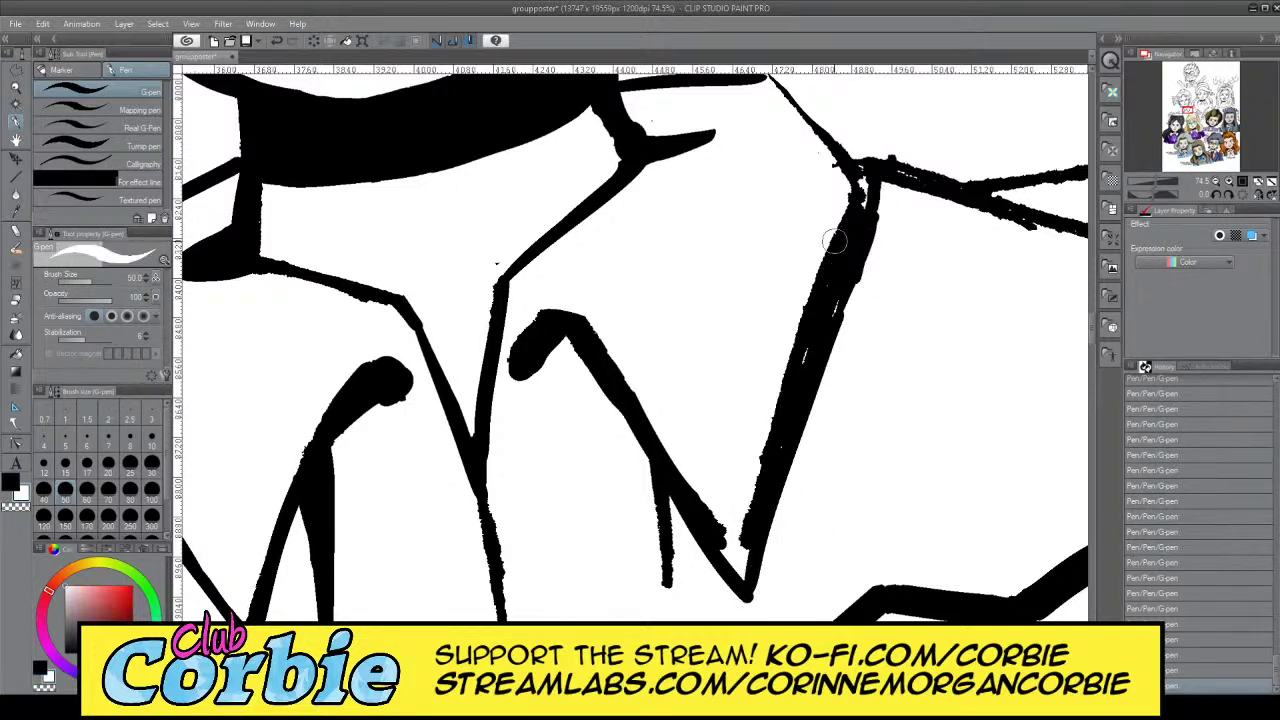
drag(842, 228, 744, 506)
drag(784, 397, 741, 539)
drag(704, 442, 731, 546)
drag(684, 443, 737, 543)
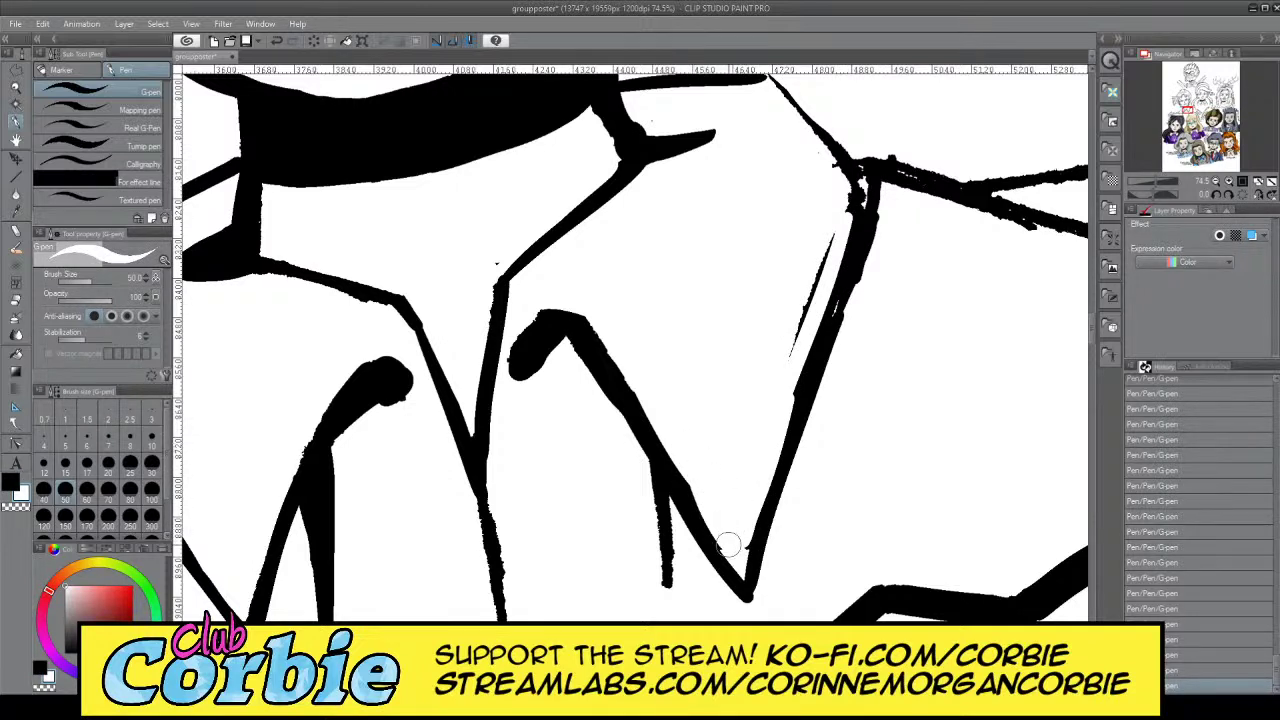
Thin the right lapel line by trimming its outer side in white from the fold down toward the collar point
drag(602, 329, 694, 502)
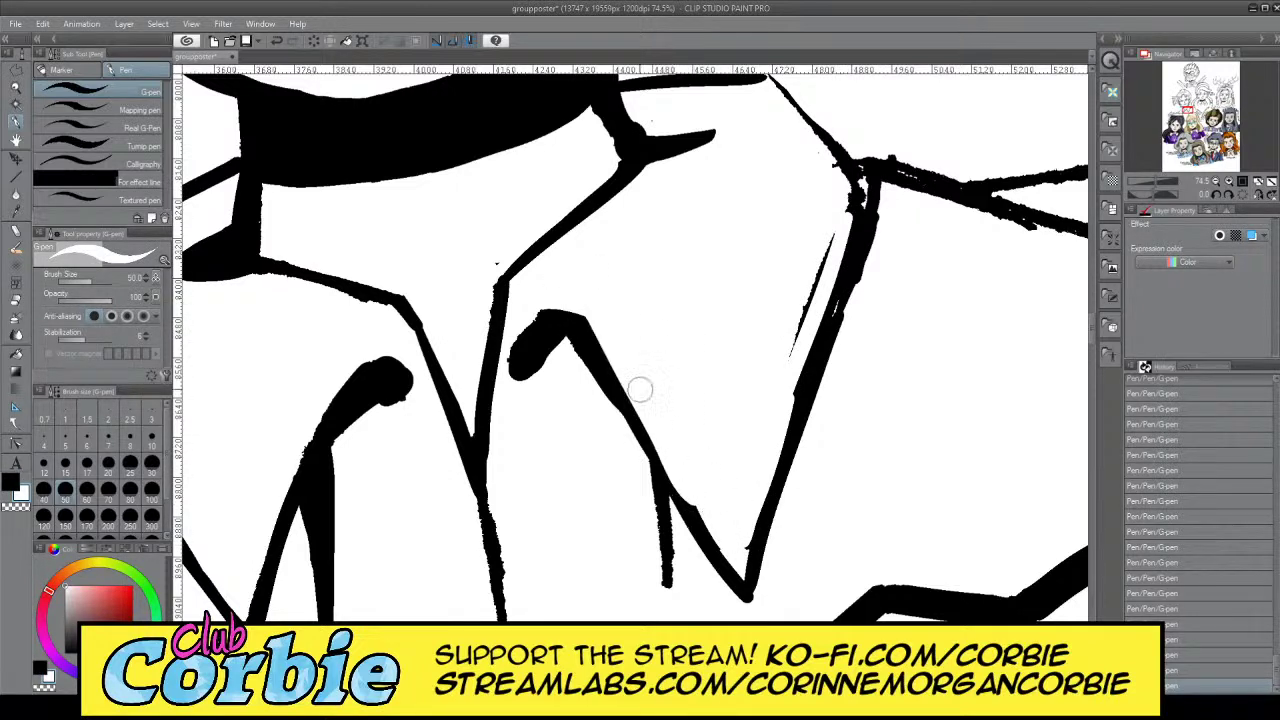
key(ctrl+z)
drag(588, 315, 698, 538)
key(ctrl+z)
drag(612, 345, 716, 530)
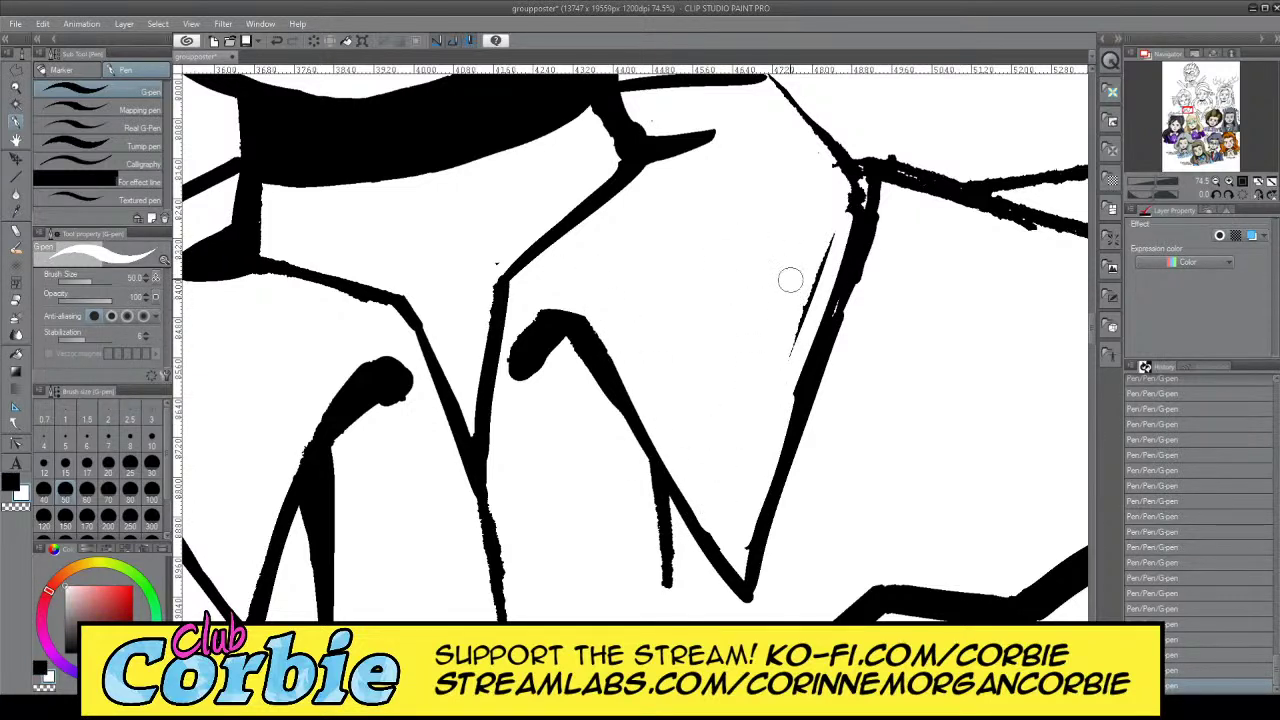
Erase the leftover sliver inside the right collar's outer edge and fill the gaps in that line with solid black
mouse_move(806, 259)
mouse_down()
mouse_move(779, 360)
mouse_move(821, 238)
mouse_move(766, 389)
mouse_up()
mouse_move(825, 241)
mouse_down()
mouse_move(746, 459)
mouse_move(811, 334)
mouse_move(751, 476)
mouse_up()
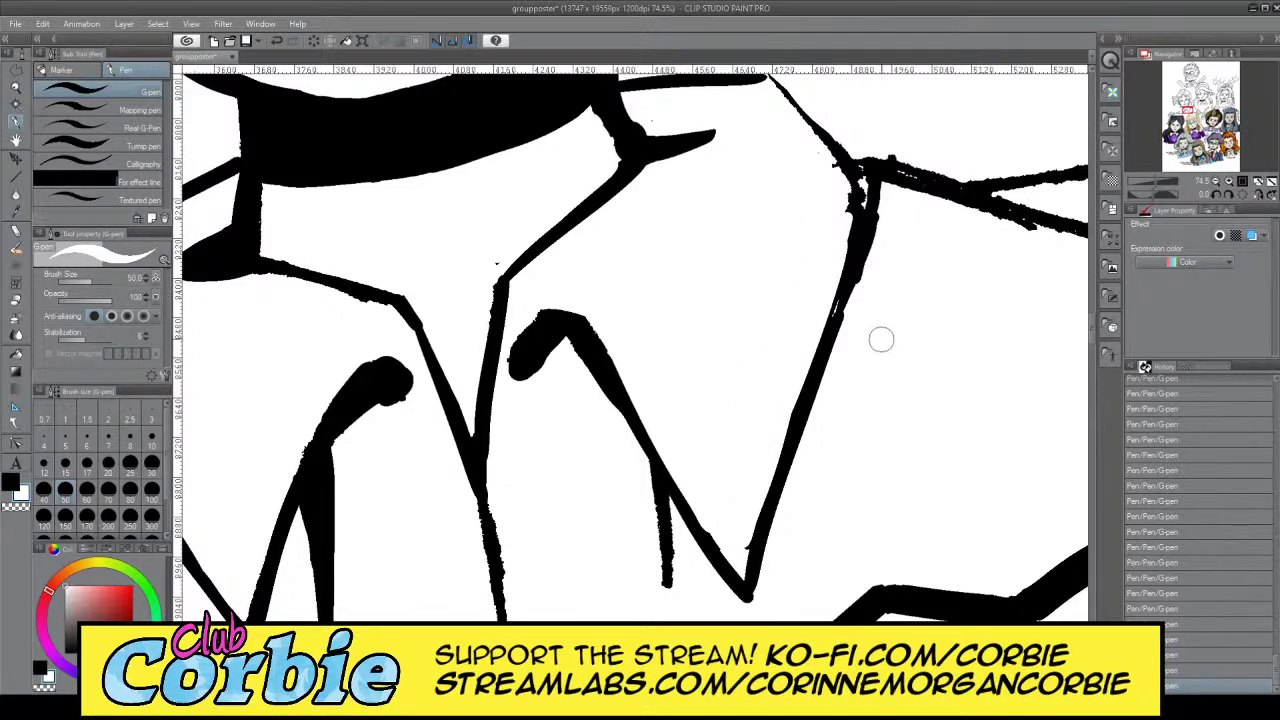
key(ctrl+z)
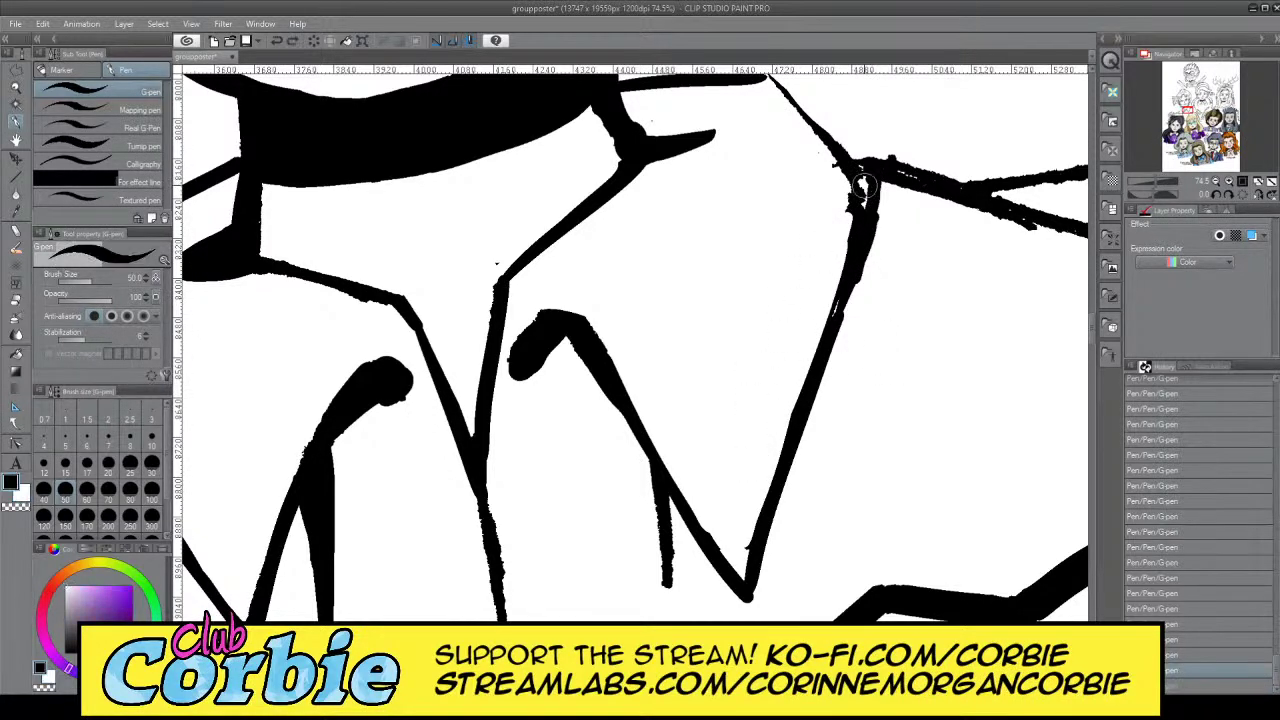
mouse_move(866, 192)
mouse_down()
mouse_move(862, 170)
mouse_move(790, 410)
mouse_up()
drag(814, 348, 746, 548)
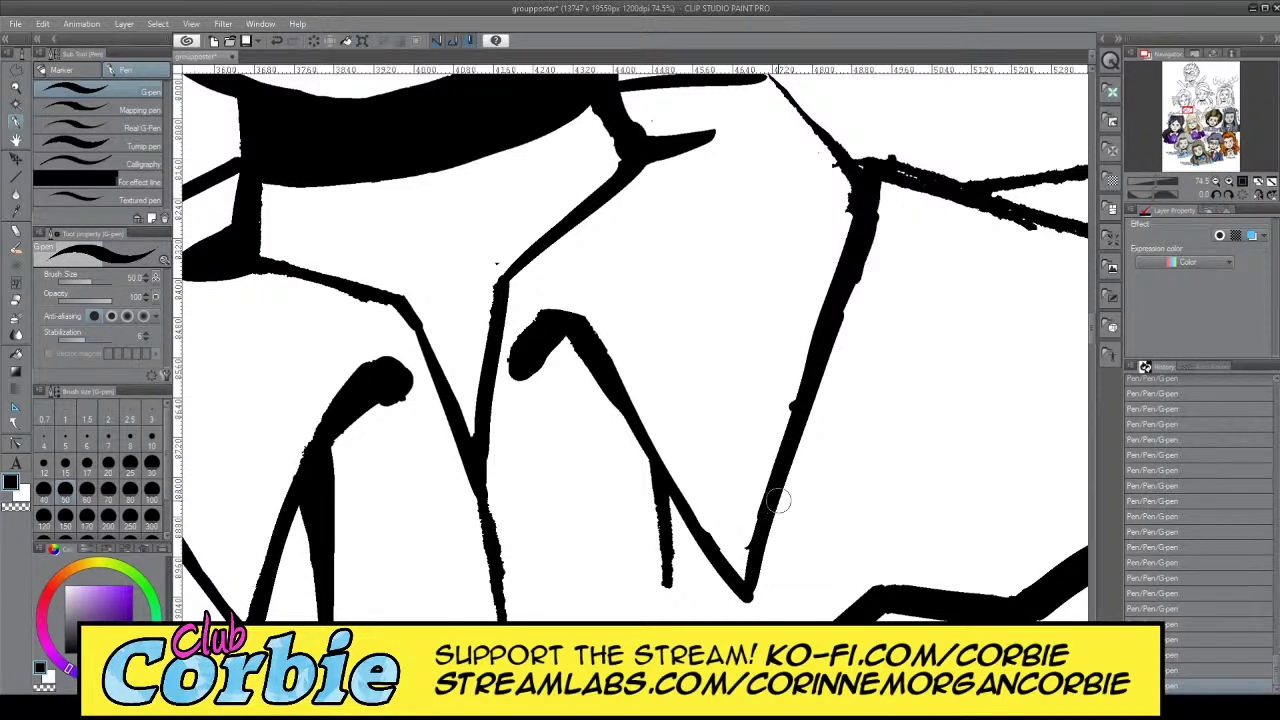
key(x)
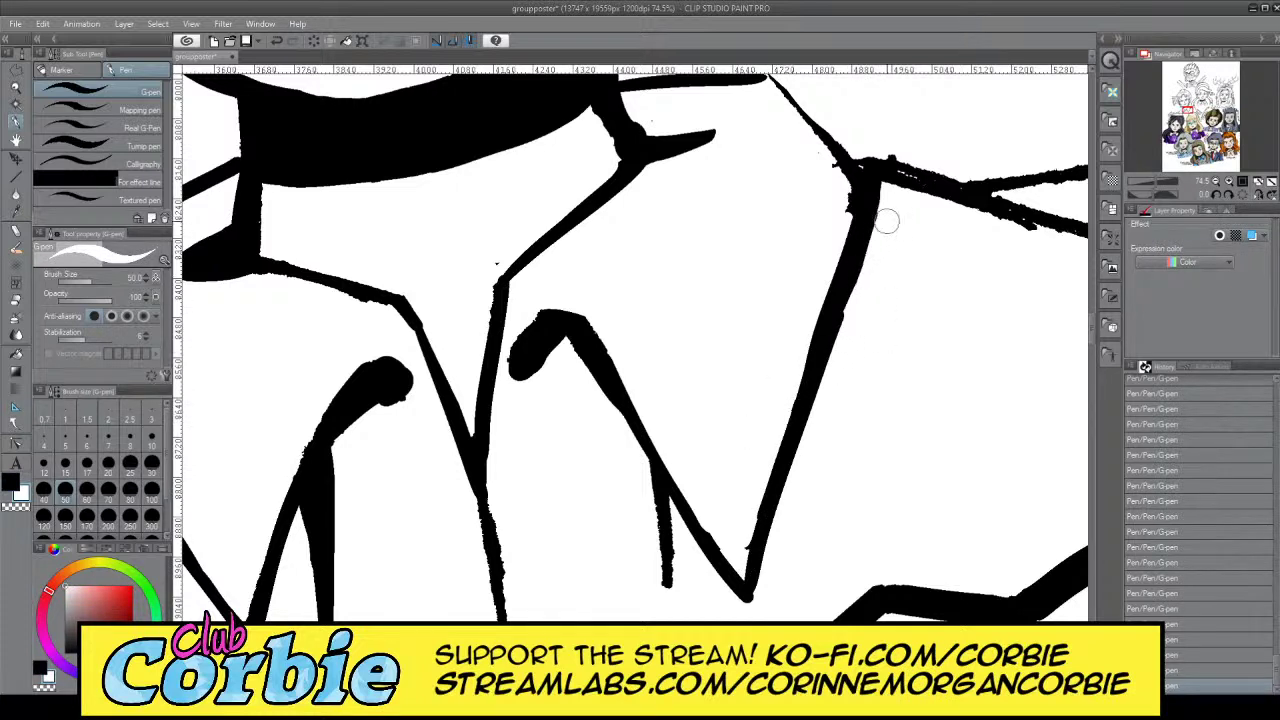
Straighten the right collar's slanted upper edge and erase its rough junction with the shoulder line in white
click(16, 89)
drag(411, 261, 366, 253)
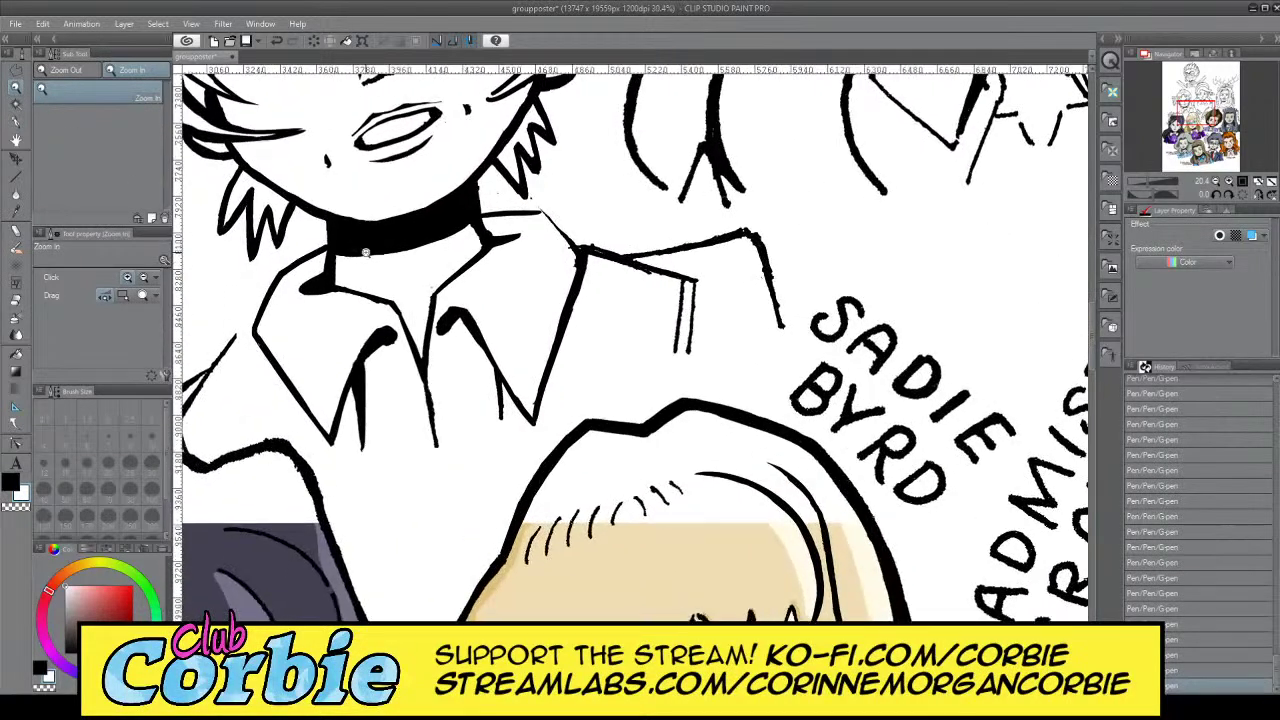
scroll(521, 215, up, 5)
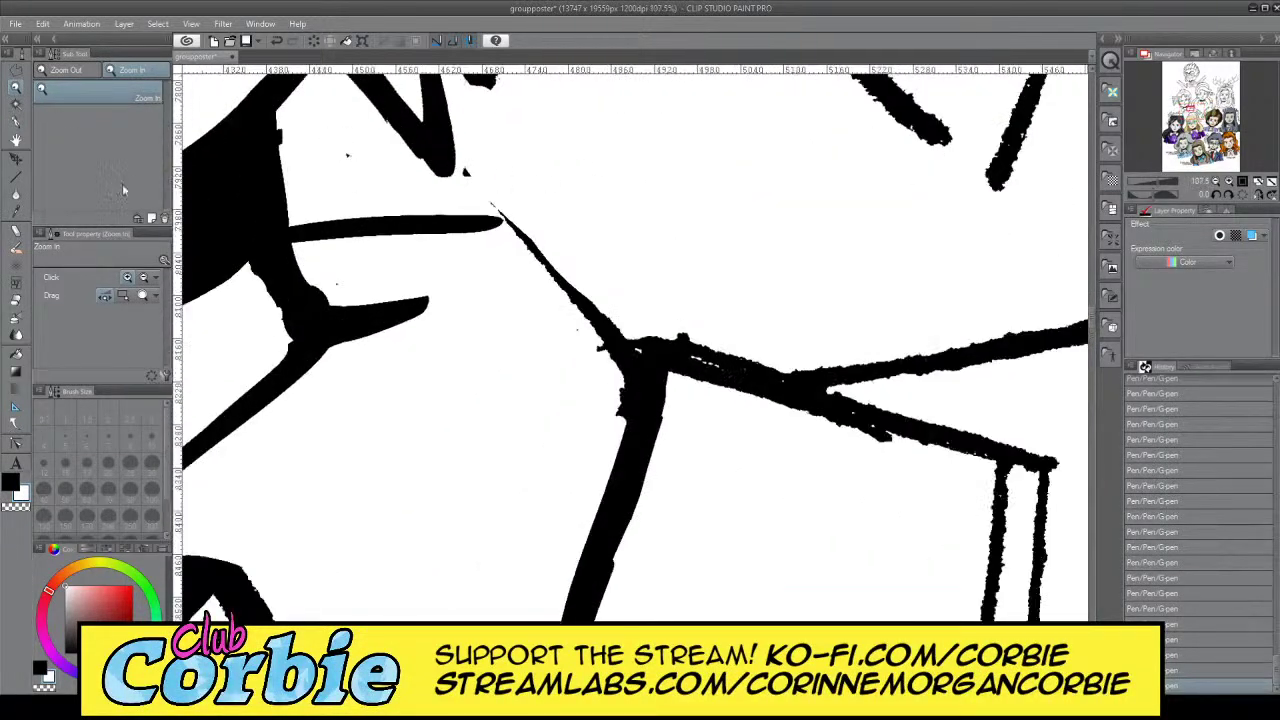
click(15, 120)
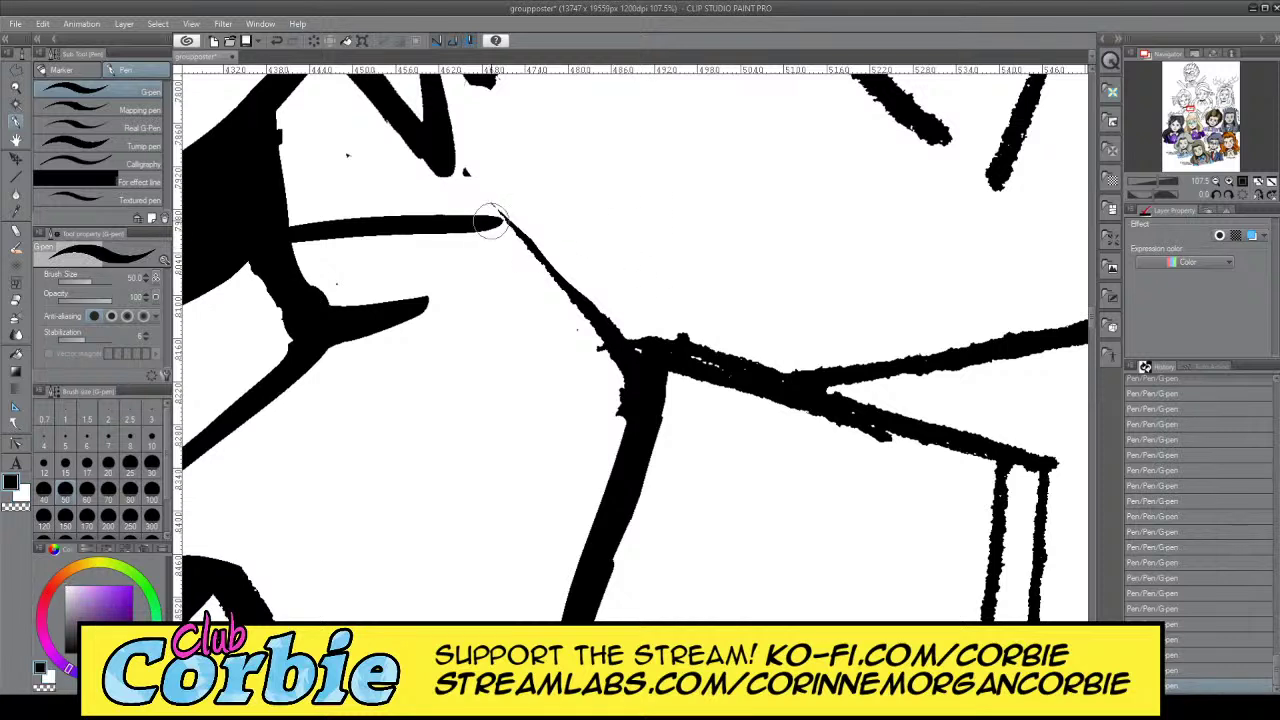
drag(491, 218, 631, 412)
key(x)
mouse_move(505, 210)
mouse_down()
mouse_move(614, 352)
mouse_move(622, 333)
mouse_move(682, 382)
mouse_up()
mouse_move(609, 346)
mouse_down()
mouse_move(668, 410)
mouse_move(668, 430)
mouse_up()
Thicken the right collar's slanted upper edge in black from its top corner down to the outer edge
key(x)
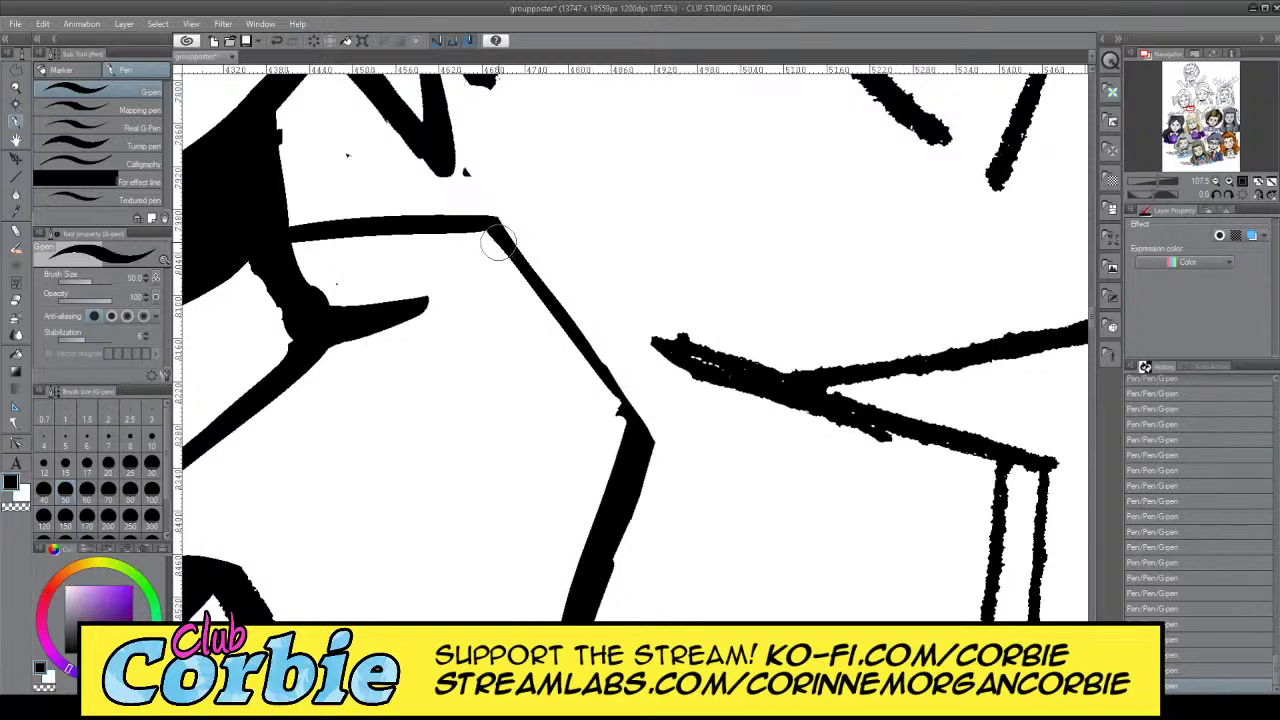
drag(493, 222, 620, 407)
drag(589, 354, 633, 438)
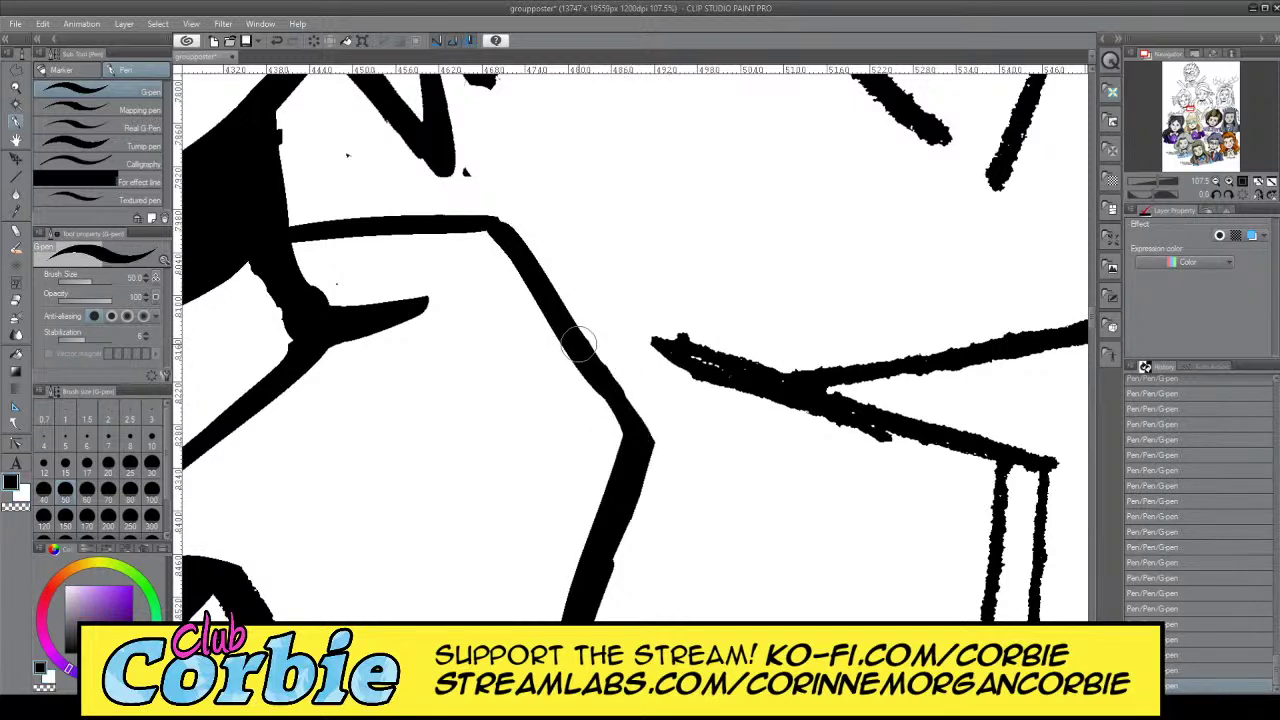
Set the G-pen brush size to 30 for re-inking the shoulder line beside the left collar
click(14, 88)
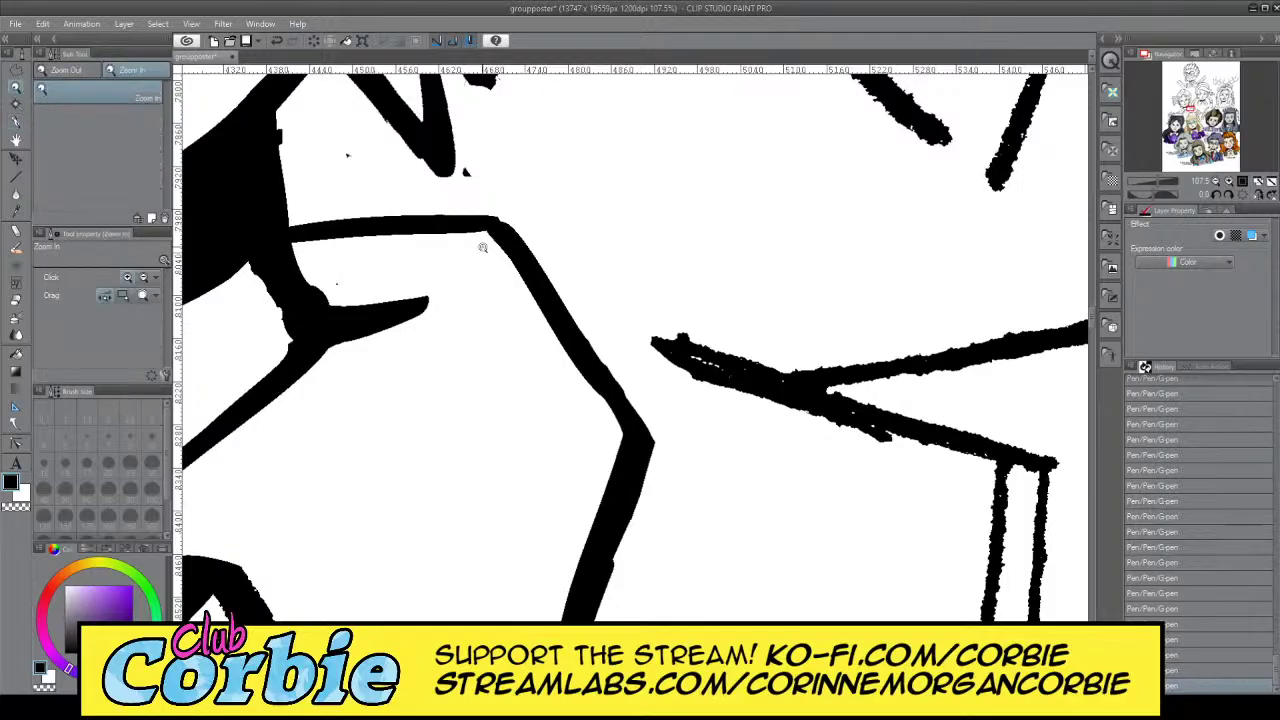
drag(482, 247, 523, 246)
drag(604, 222, 632, 213)
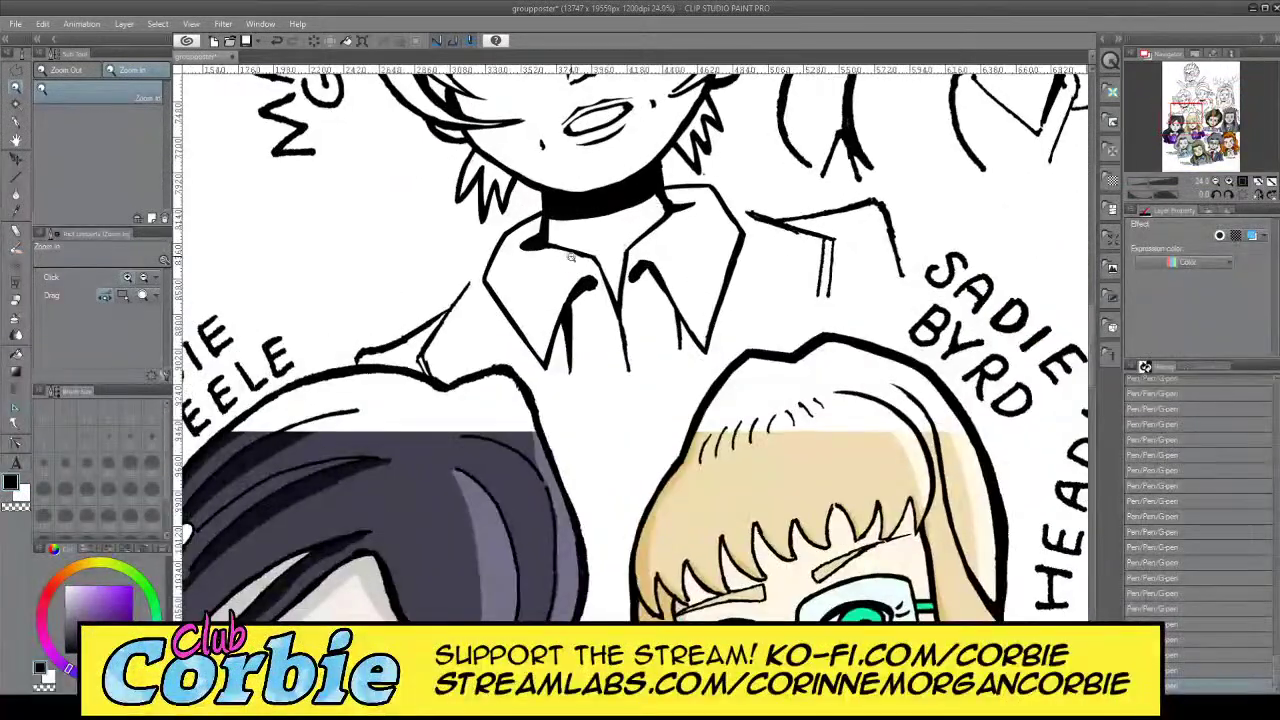
mouse_move(454, 310)
mouse_down()
mouse_move(471, 300)
mouse_move(462, 317)
mouse_up()
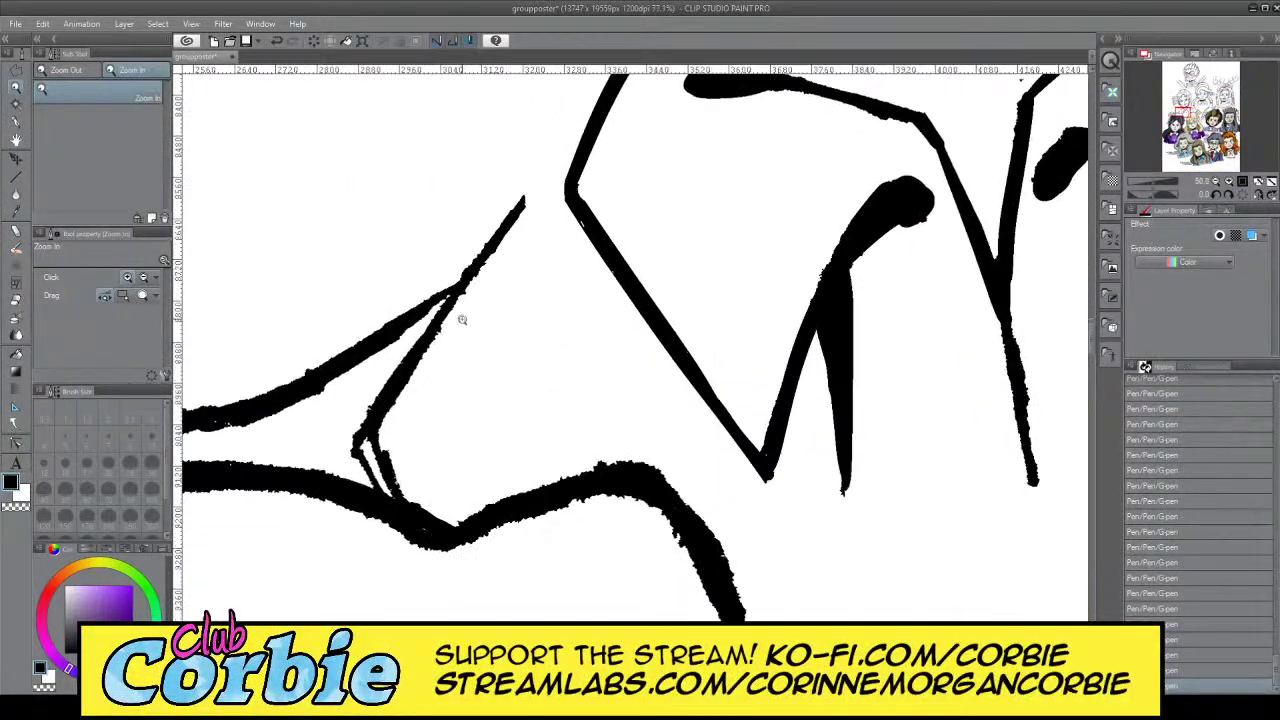
click(15, 124)
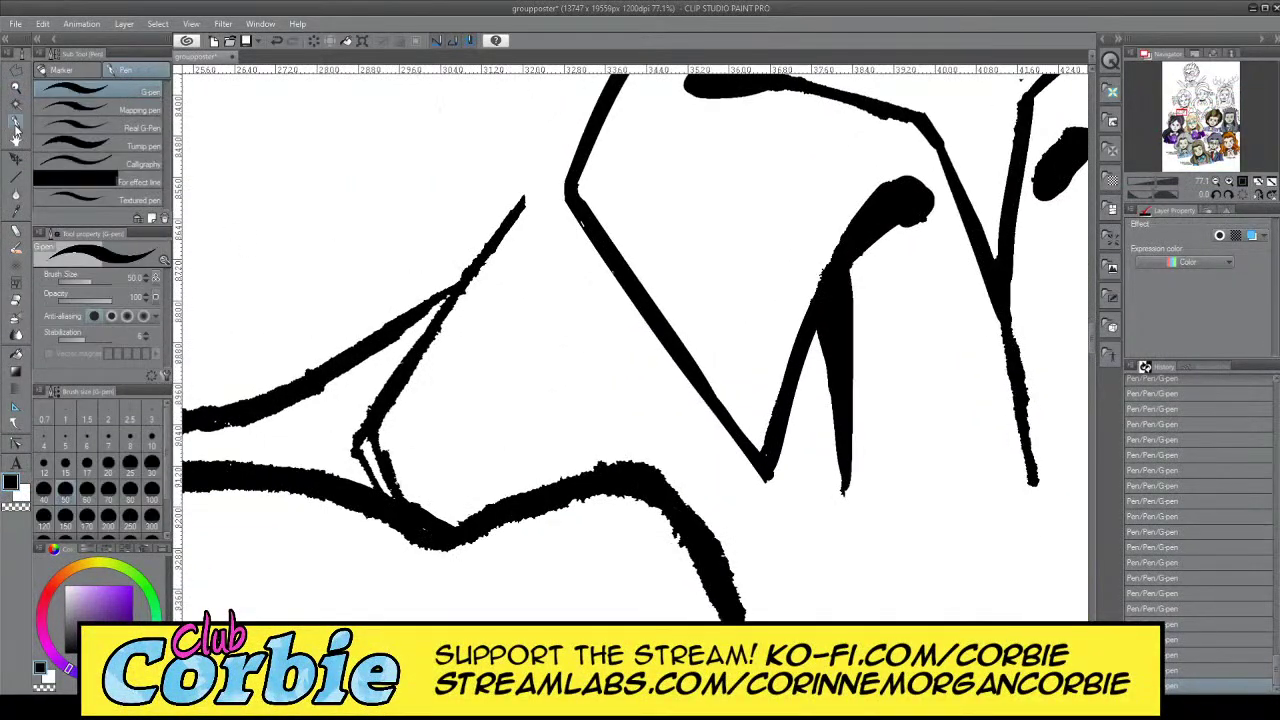
click(130, 470)
click(152, 464)
drag(377, 413, 483, 279)
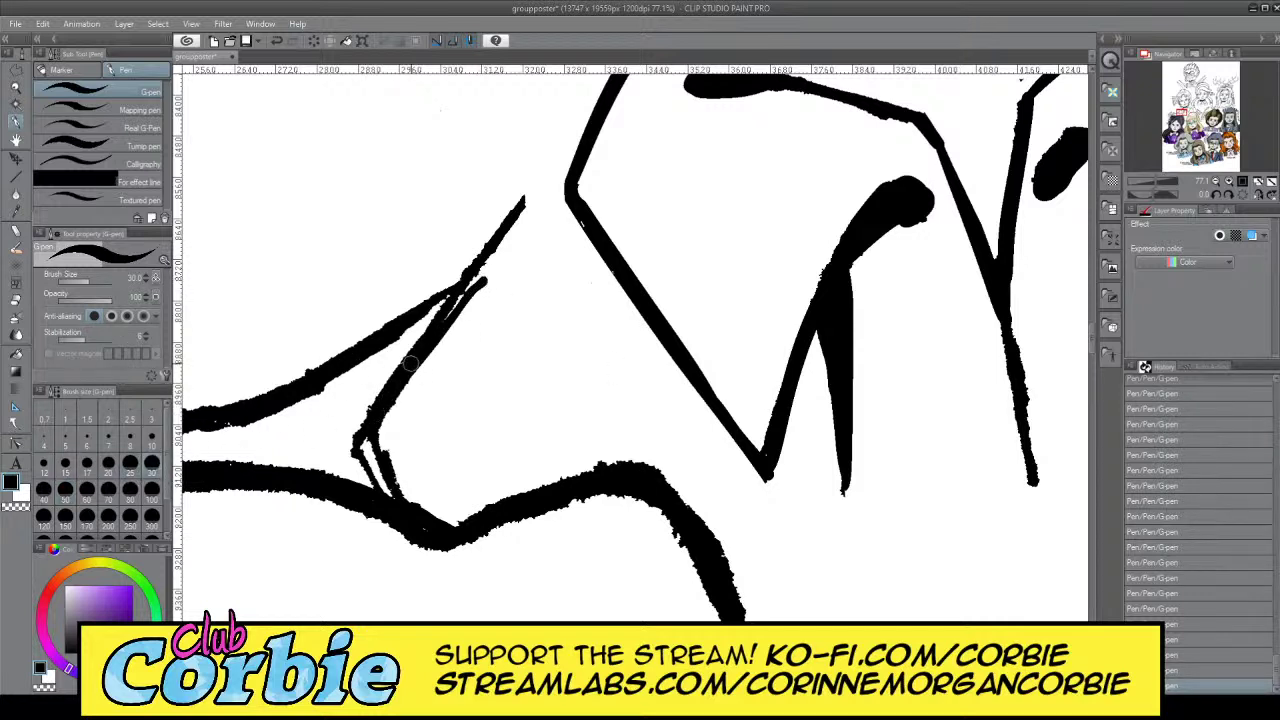
key(ctrl+z)
mouse_move(384, 403)
mouse_down()
mouse_move(510, 220)
mouse_move(581, 150)
mouse_up()
key(ctrl+z)
drag(407, 371, 558, 145)
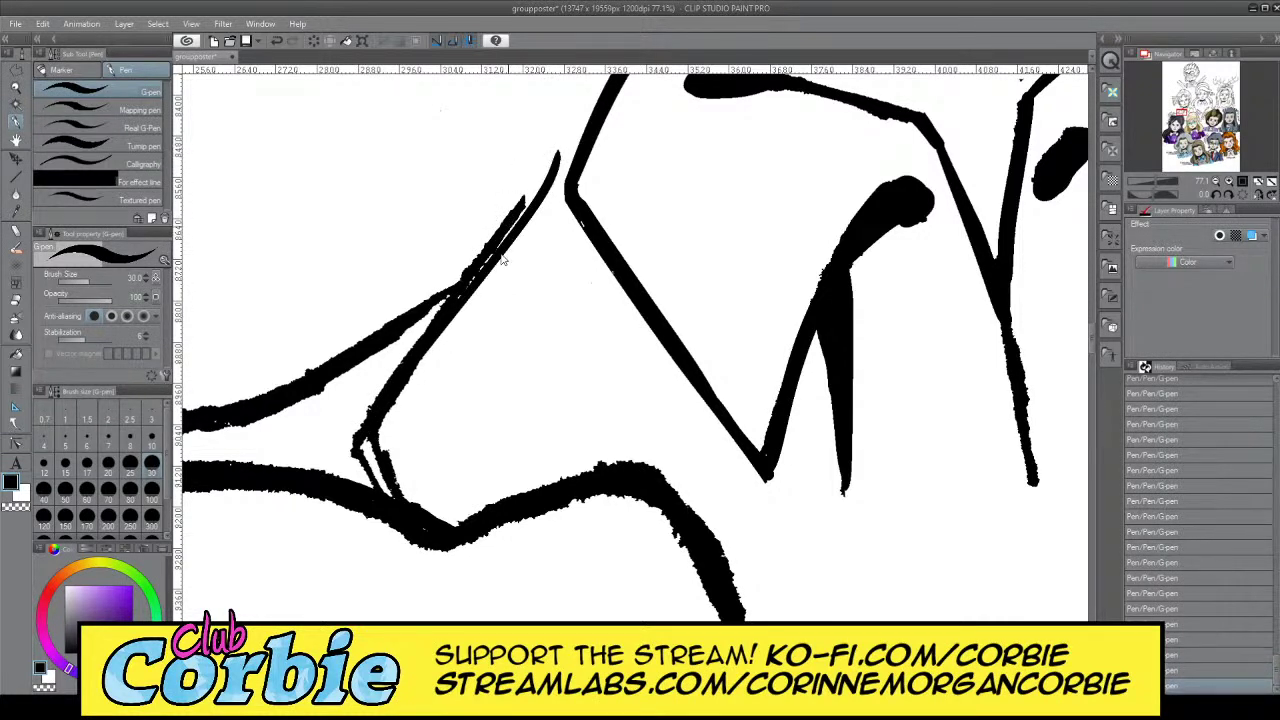
key(ctrl+z)
drag(384, 408, 537, 183)
key(ctrl+z)
drag(398, 390, 548, 166)
key(ctrl+z)
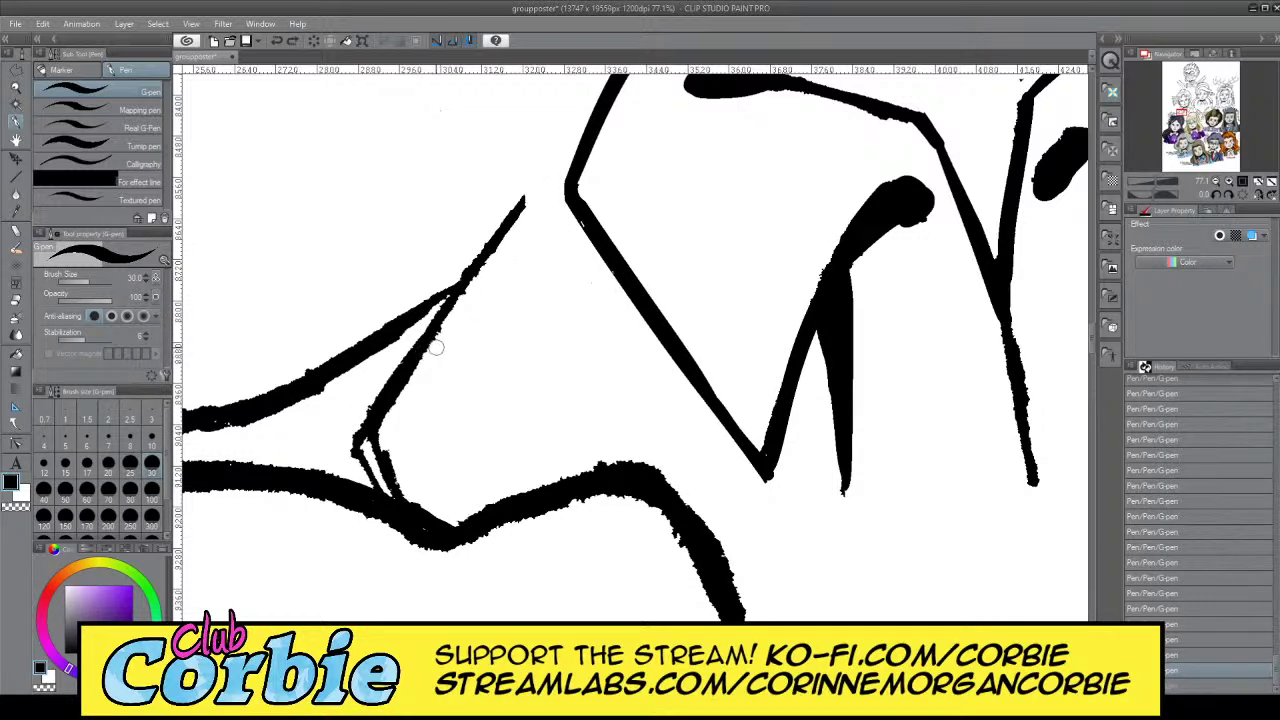
Ink the left shoulder line in one stroke from the sleeve corner up toward the left collar's outer corner
drag(383, 410, 555, 155)
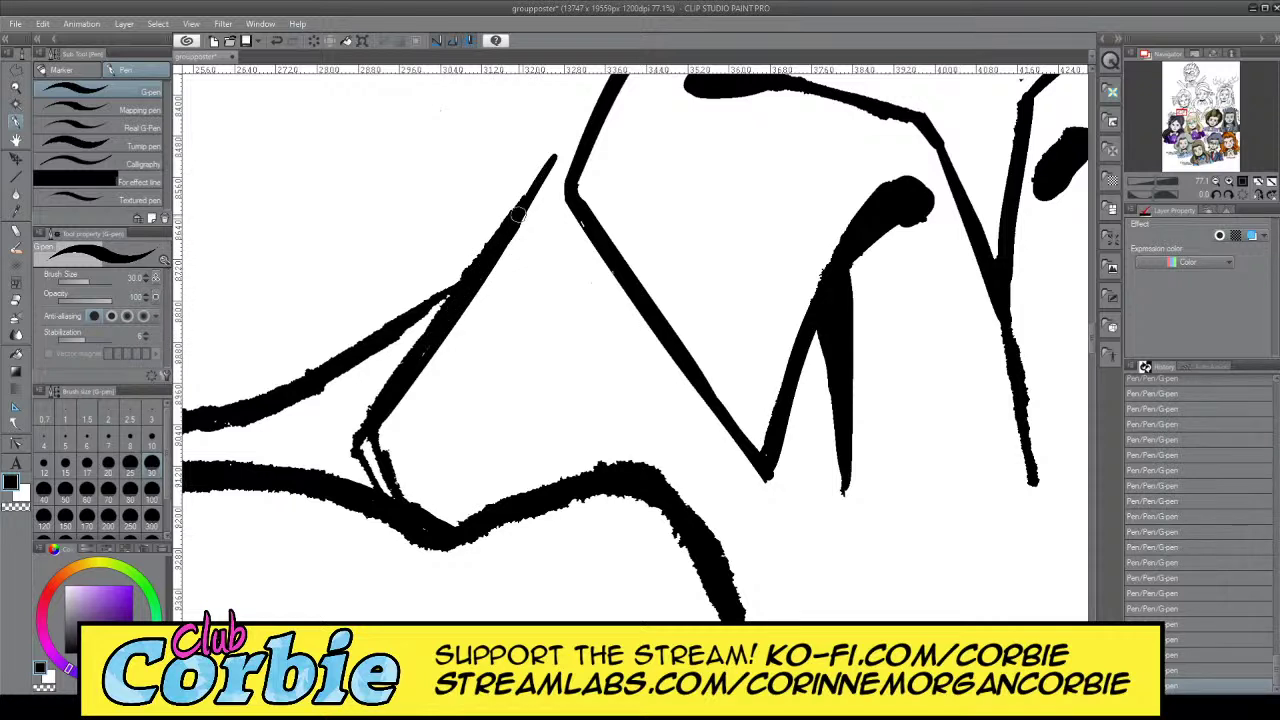
Extend the left shoulder line up to the left collar's upper edge, thicken it in black and trim its lower part in white
drag(545, 181, 602, 104)
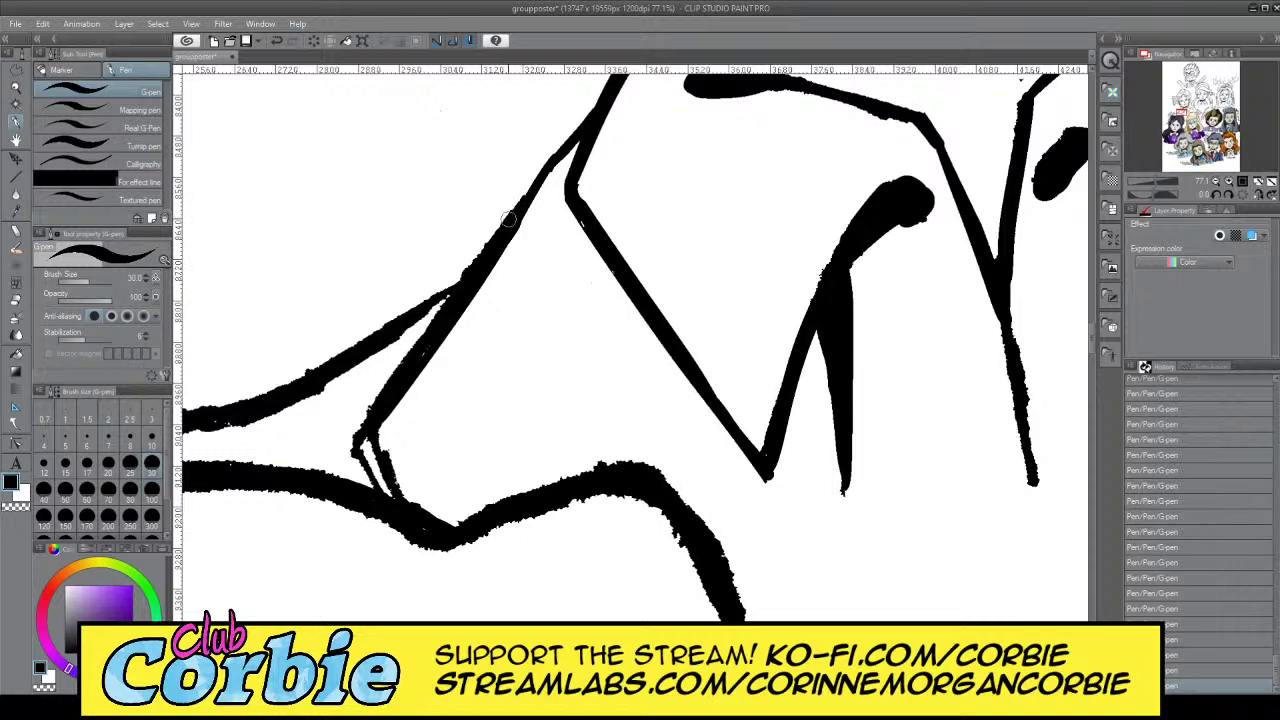
mouse_move(508, 218)
mouse_down()
mouse_move(567, 146)
mouse_move(518, 222)
mouse_up()
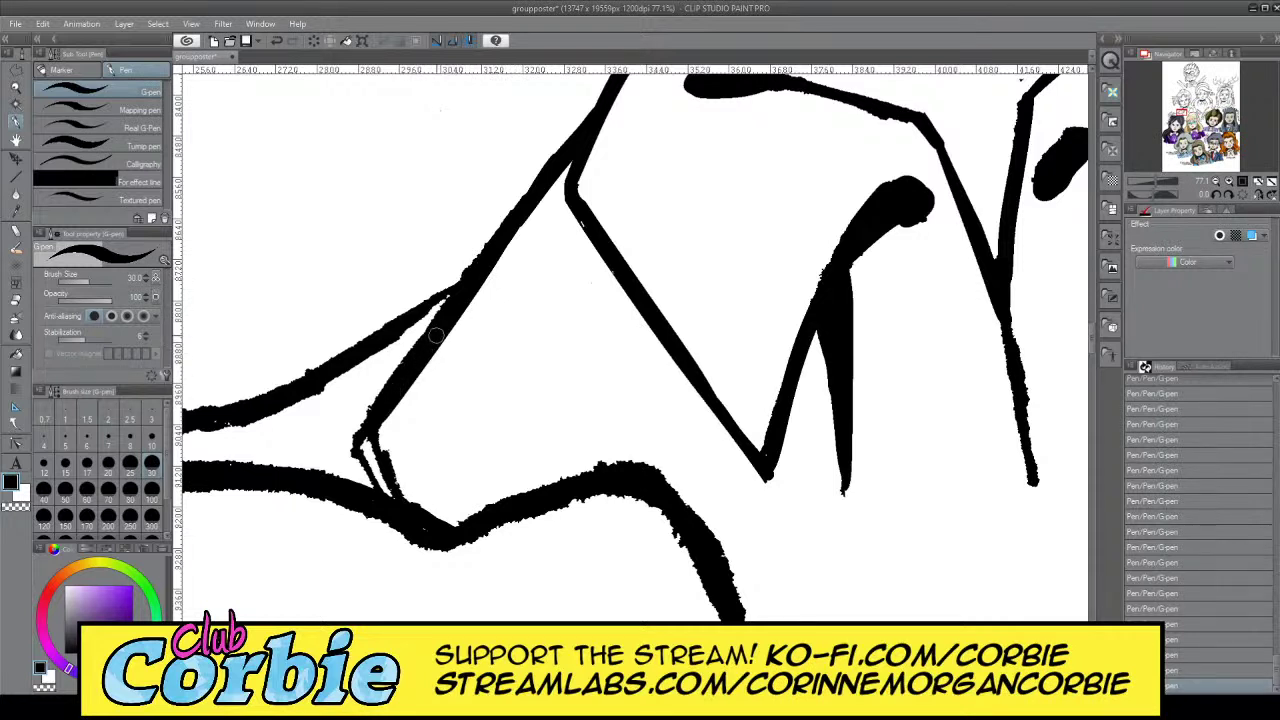
drag(466, 286, 398, 358)
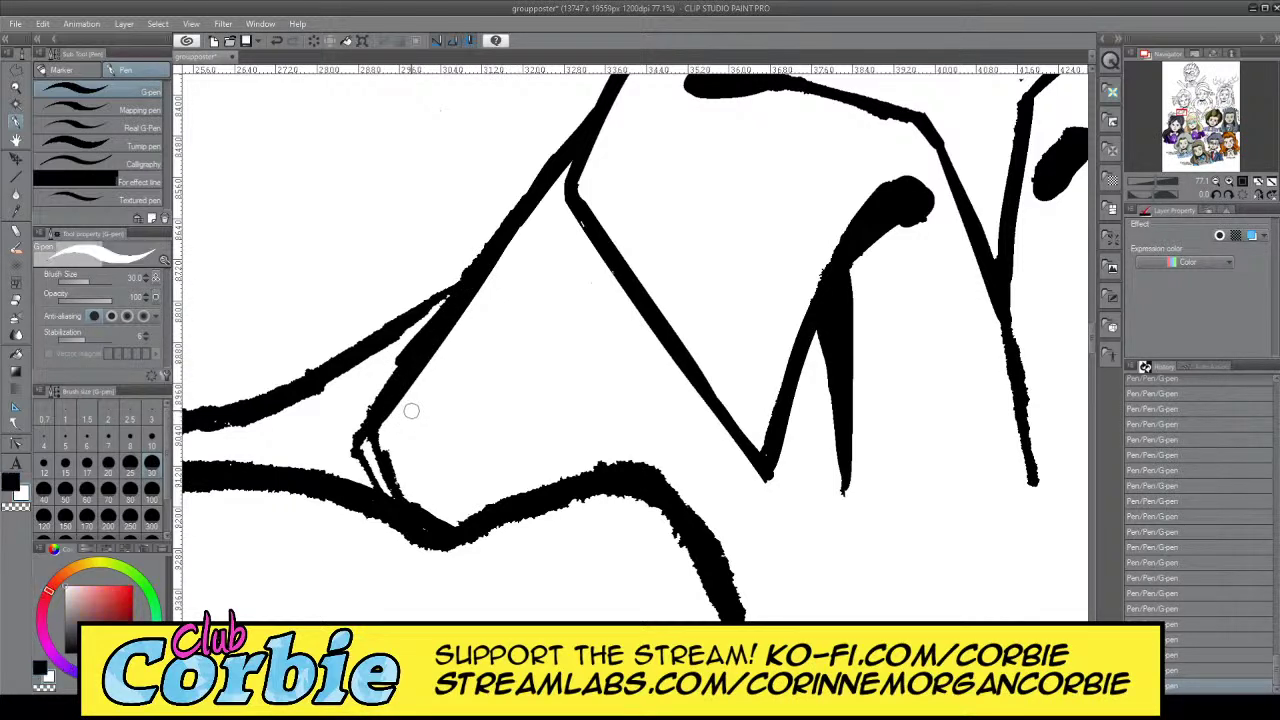
key(x)
drag(384, 375, 438, 311)
key(x)
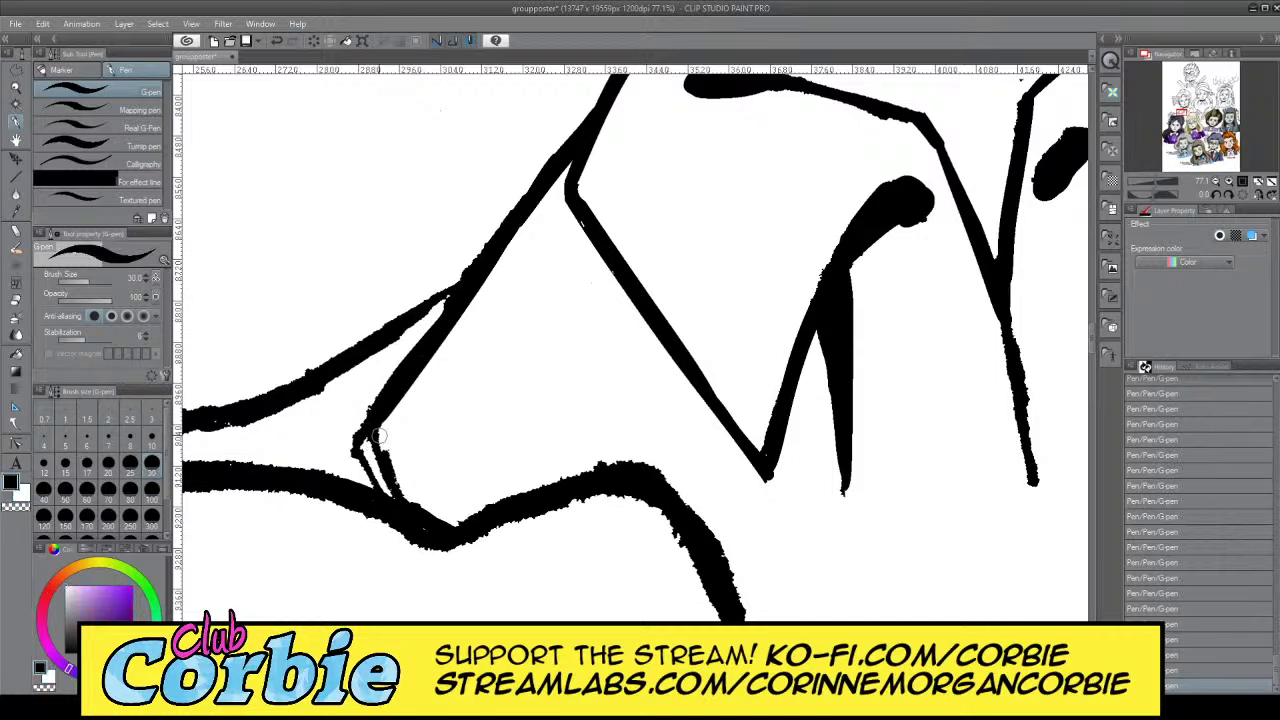
Re-ink the two short lines at the left shoulder line's lower end in black and clean the gap between them in white
drag(381, 430, 425, 515)
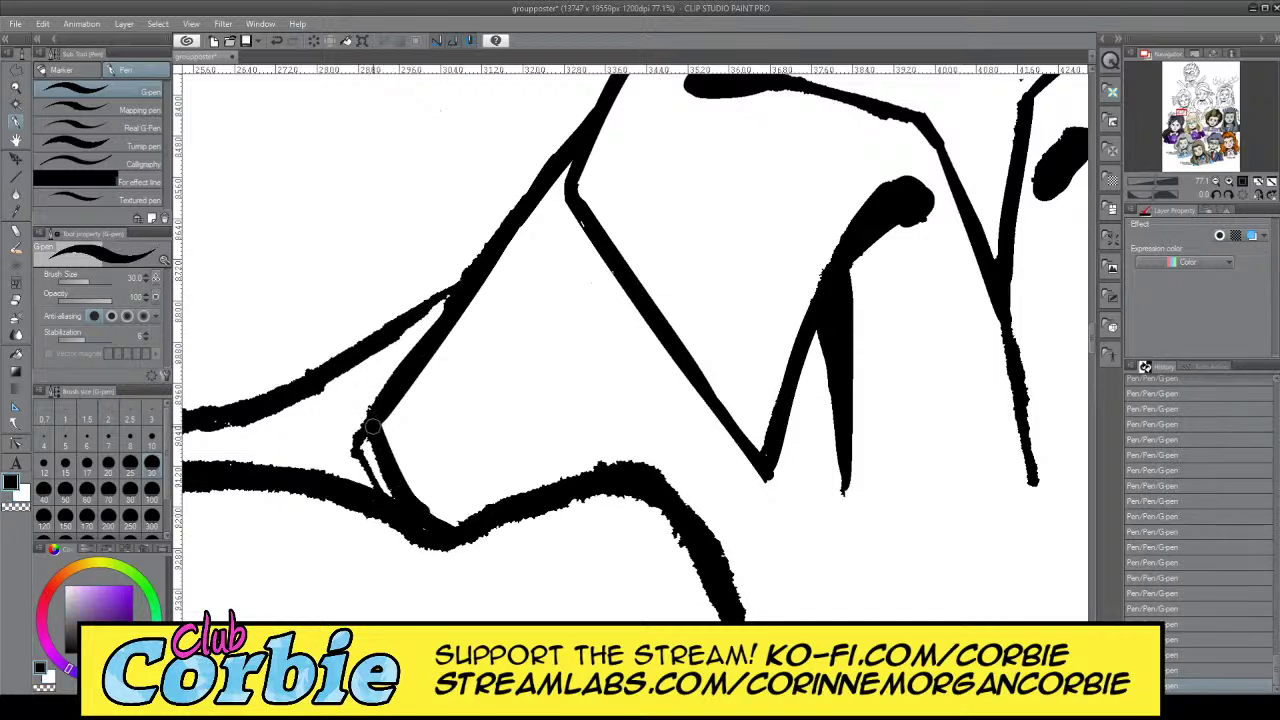
drag(354, 452, 380, 507)
key(x)
drag(368, 455, 383, 489)
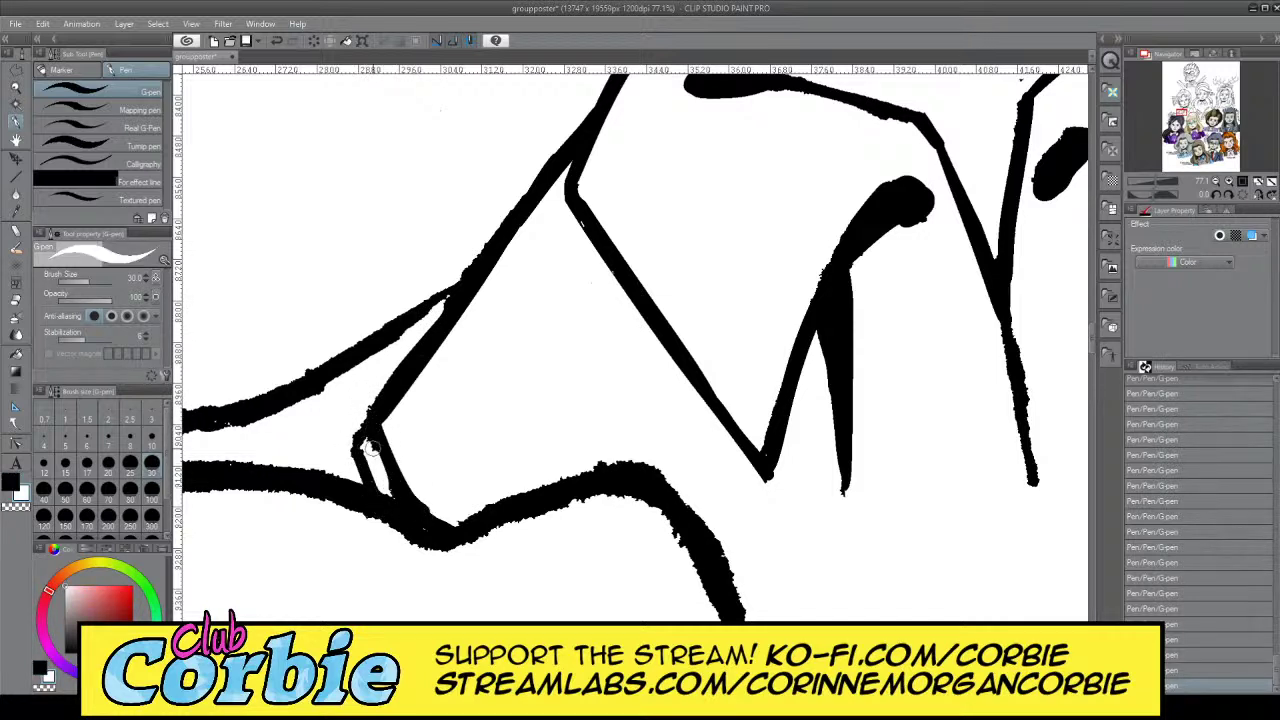
Re-ink the shirt's centre line below the collar opening as one smooth black stroke and trim its rough edges in white
click(15, 93)
drag(398, 255, 382, 254)
drag(578, 254, 559, 244)
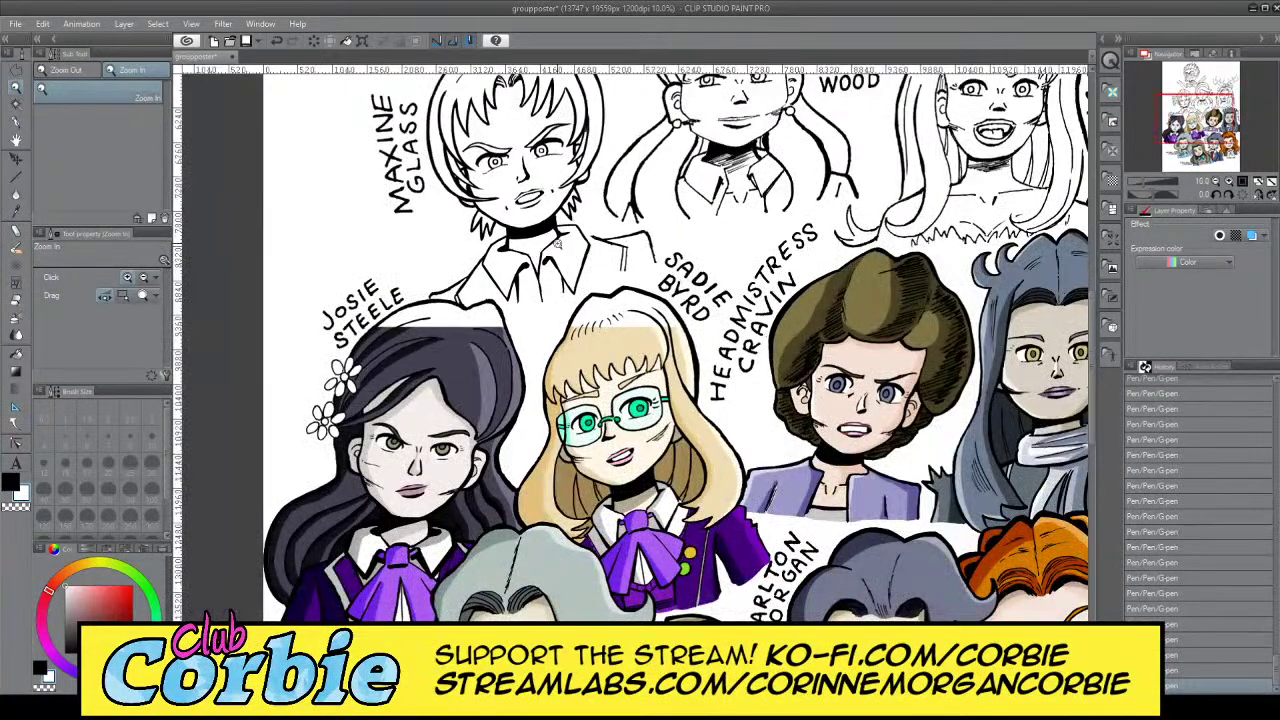
scroll(565, 295, up, 5)
scroll(531, 357, up, 3)
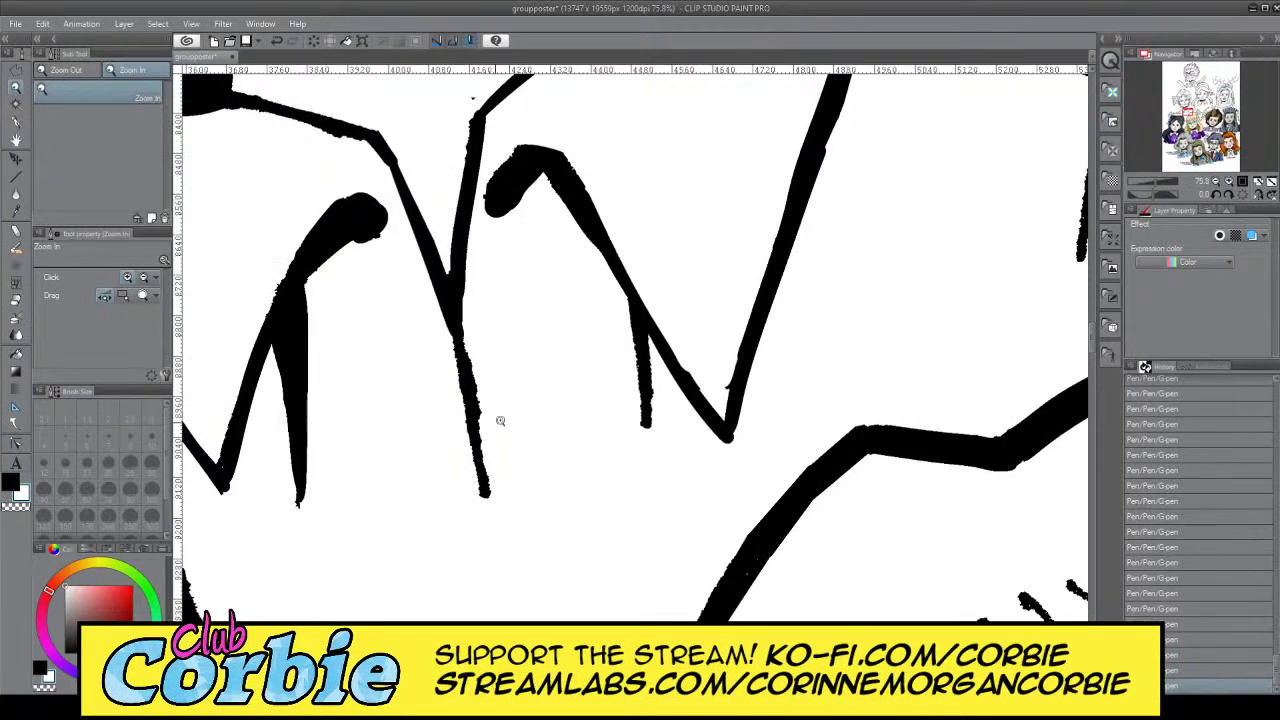
scroll(500, 420, up, 1)
click(15, 122)
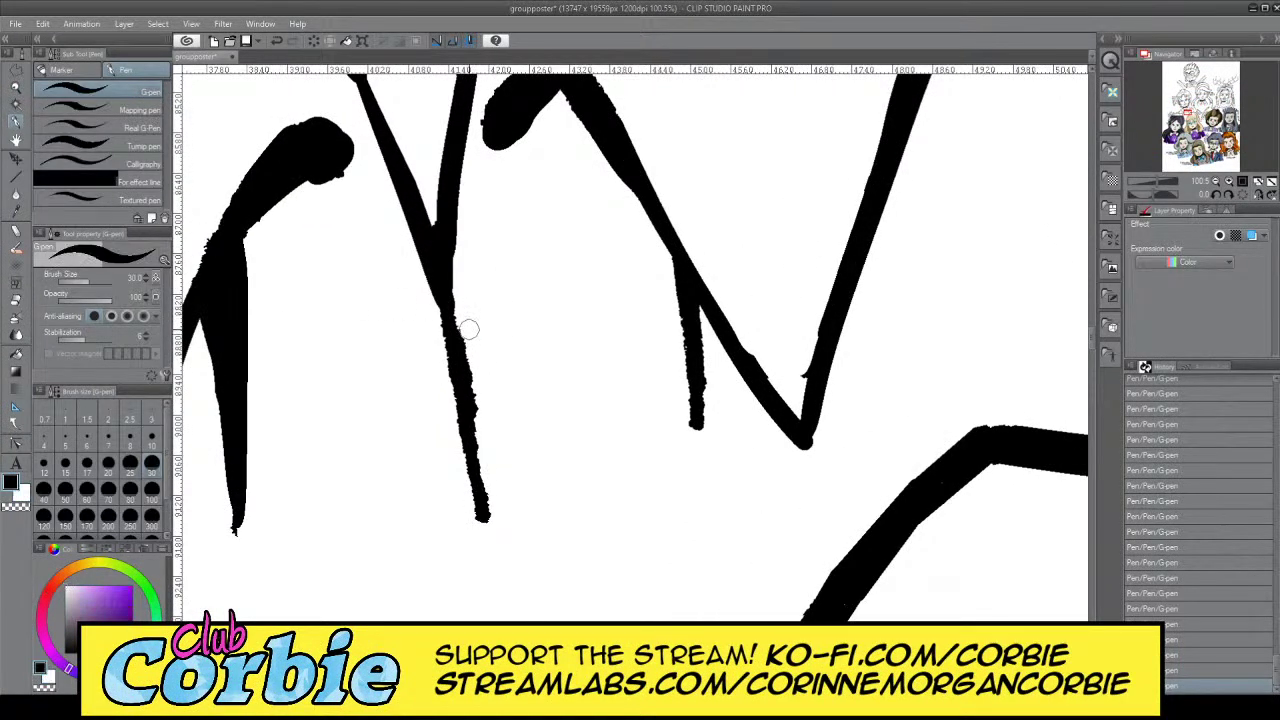
drag(445, 246, 493, 471)
key(ctrl+z)
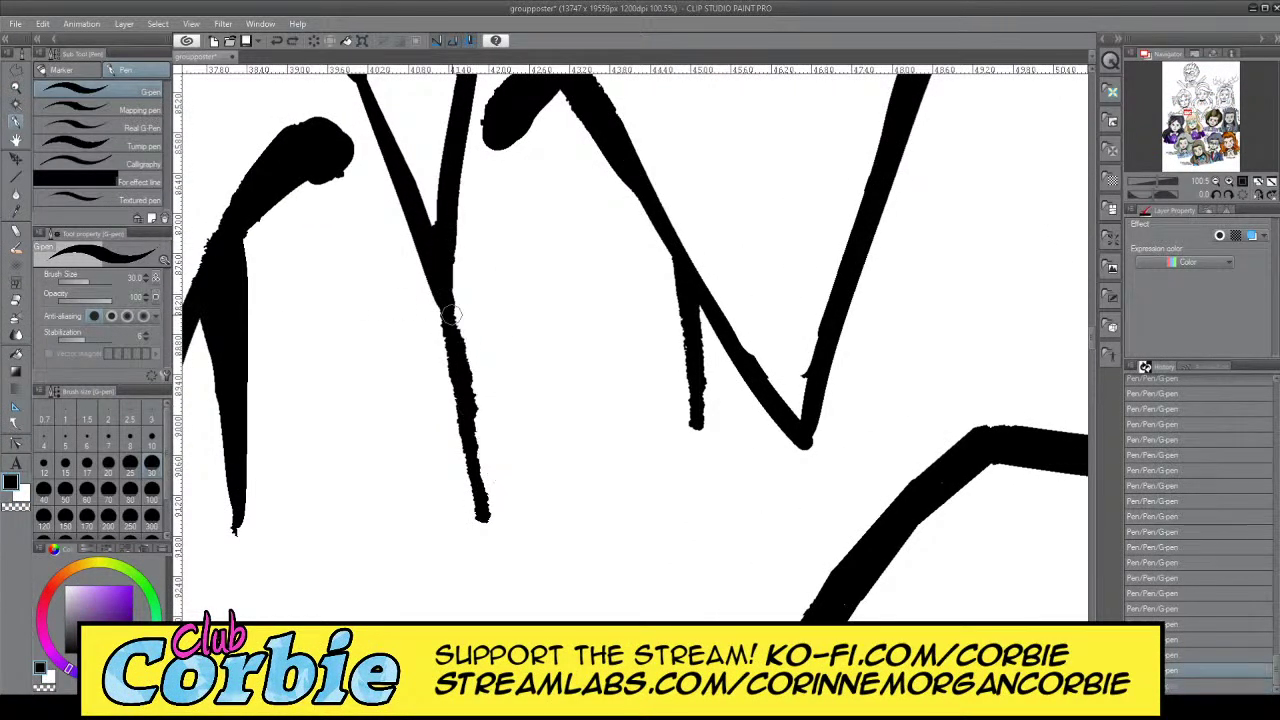
drag(445, 252, 476, 514)
key(ctrl+z)
drag(450, 225, 484, 532)
key(ctrl+z)
drag(444, 245, 479, 498)
key(x)
drag(445, 330, 484, 522)
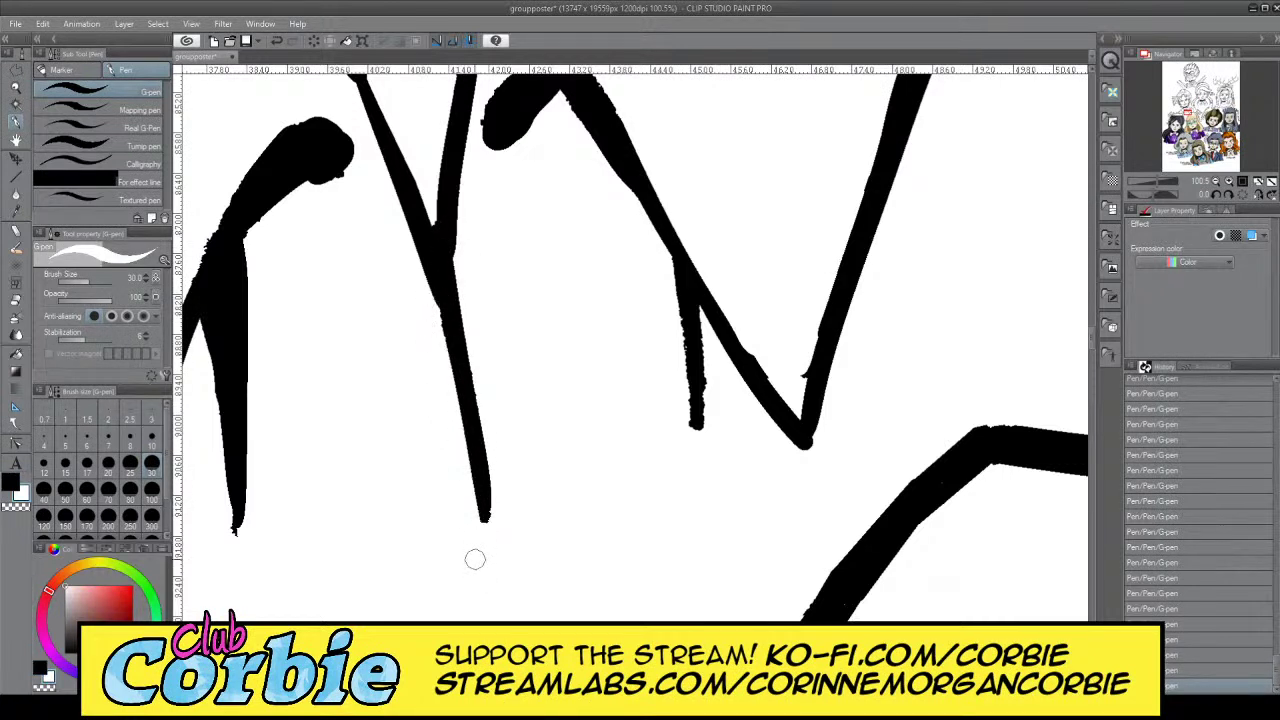
Ink the right shoulder line in black from the right collar's outer edge to the rough seam line and trim its upper side in white
click(22, 85)
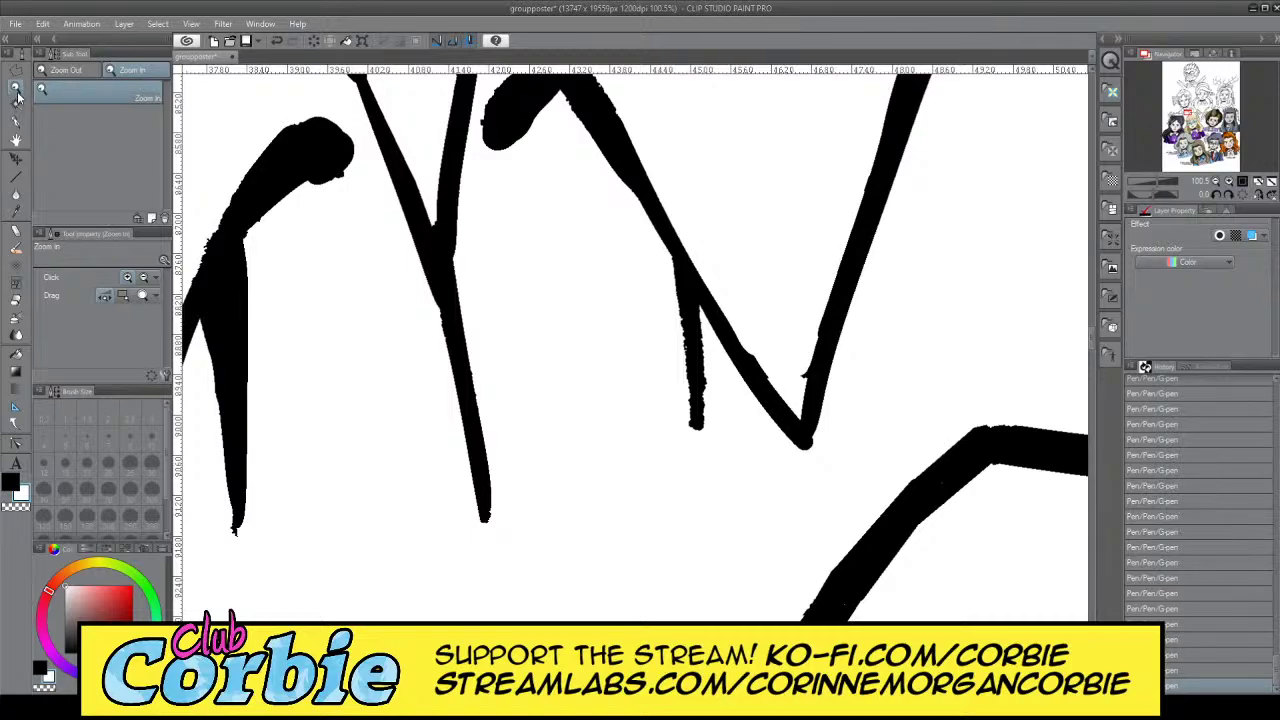
drag(373, 322, 205, 430)
mouse_move(458, 314)
mouse_down()
mouse_move(527, 295)
mouse_move(352, 245)
mouse_move(466, 291)
mouse_move(611, 304)
mouse_move(497, 334)
mouse_move(400, 322)
mouse_move(462, 320)
mouse_up()
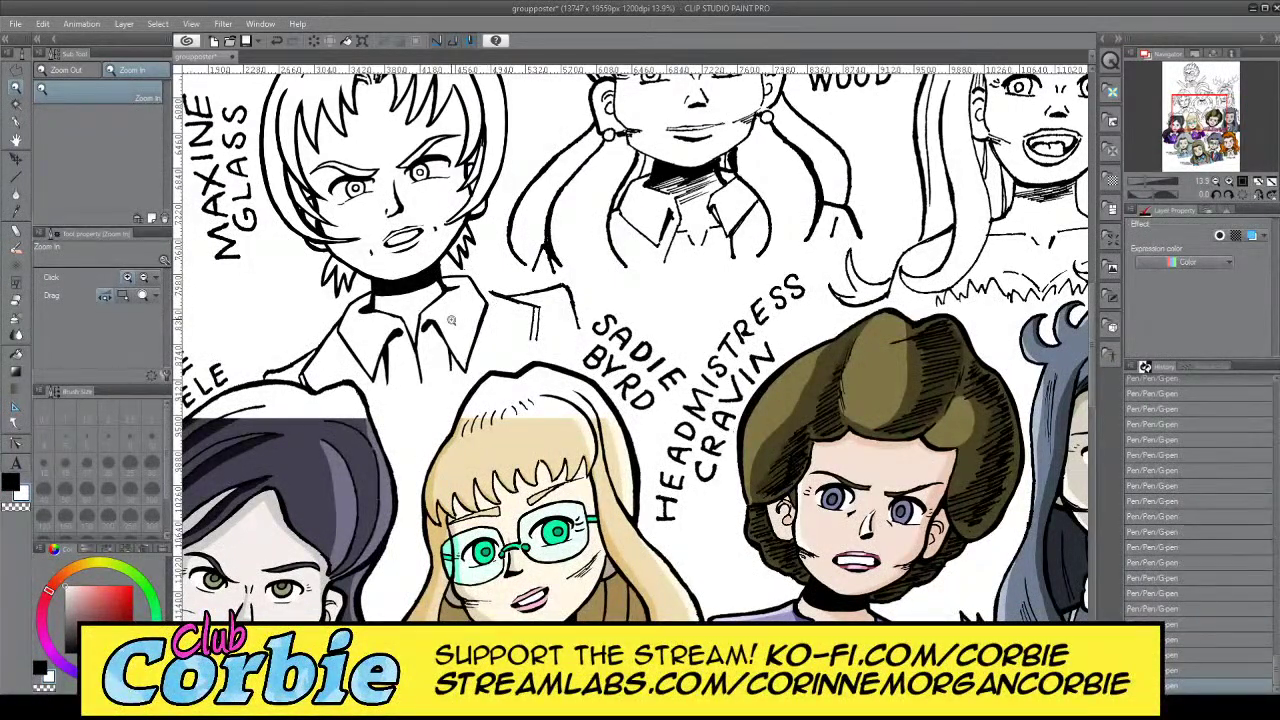
drag(451, 320, 458, 182)
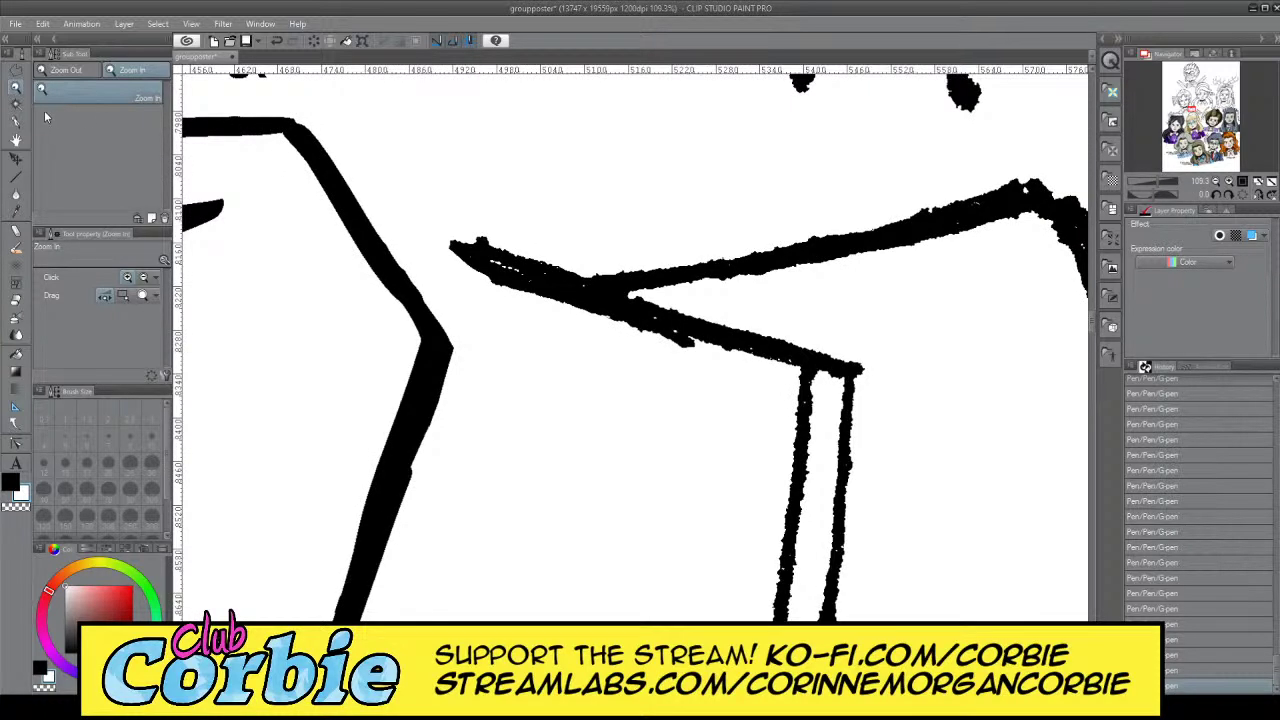
click(15, 120)
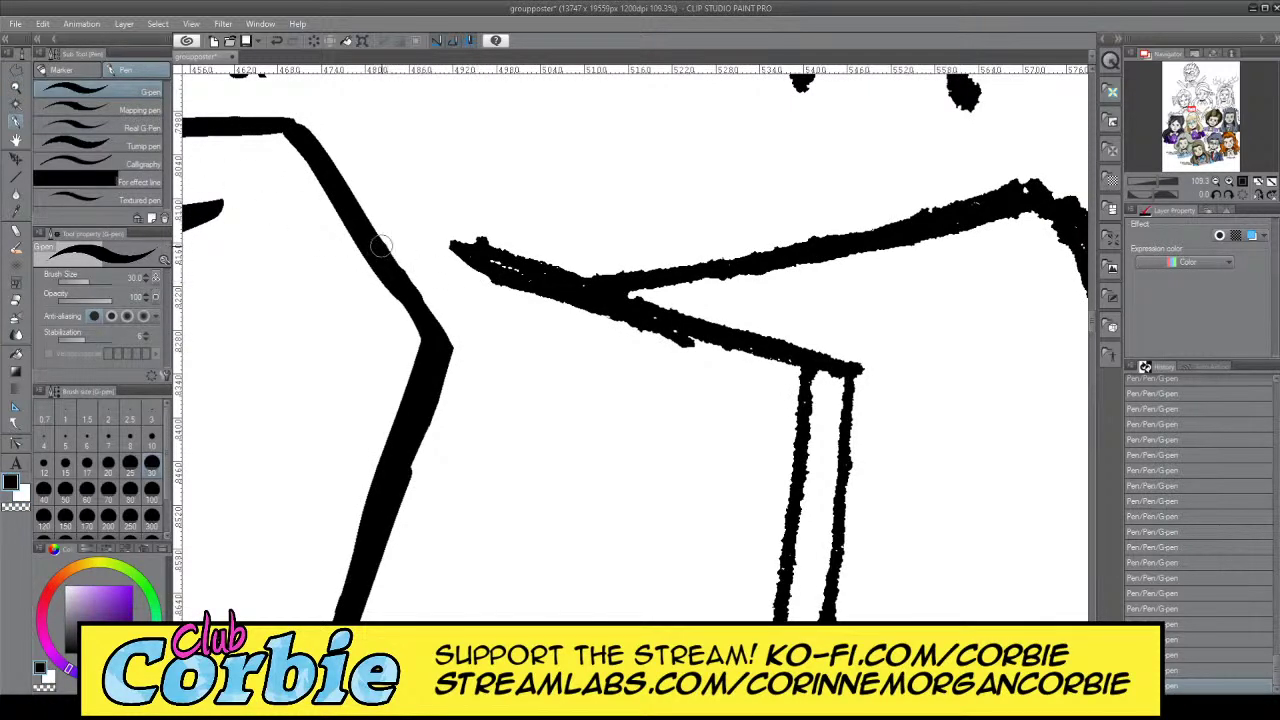
mouse_move(381, 245)
mouse_down()
mouse_move(531, 273)
mouse_move(366, 228)
mouse_move(580, 280)
mouse_up()
key(x)
drag(420, 225, 564, 266)
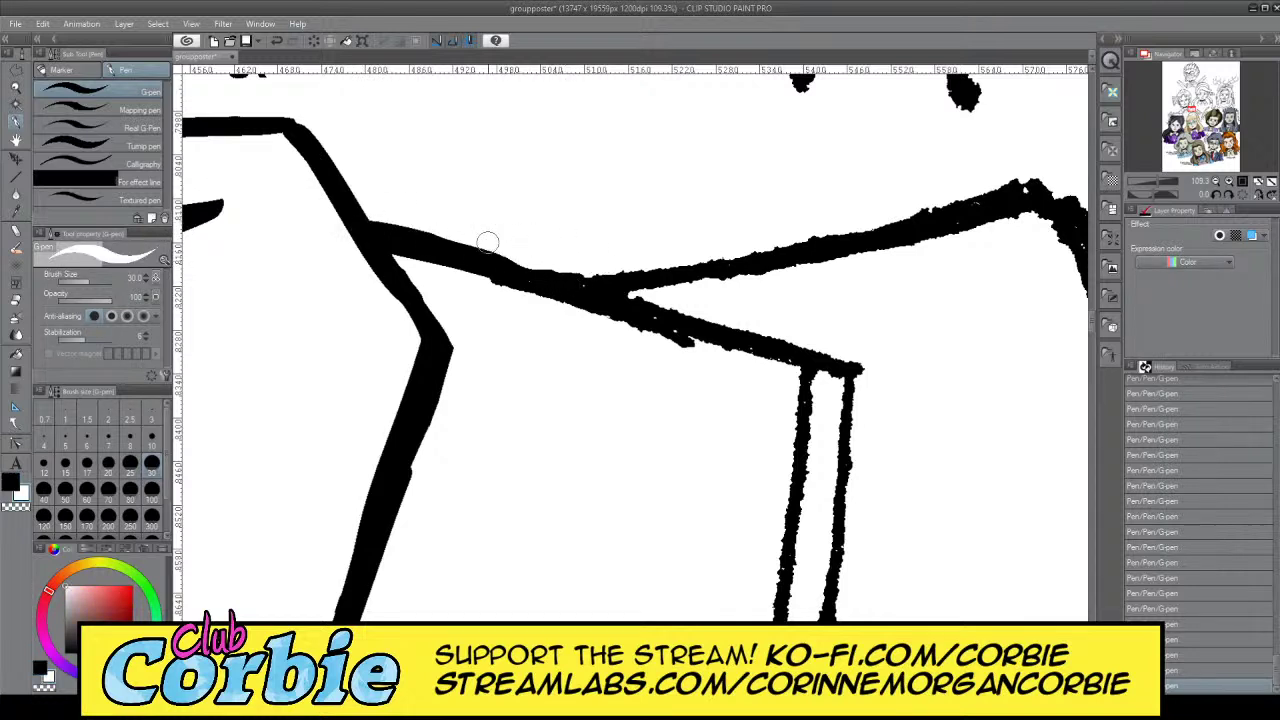
Smooth the shoulder junction beside the right collar and re-ink the right shoulder's upper edge in black out to the shoulder corner
mouse_move(487, 241)
mouse_down()
mouse_move(576, 270)
mouse_move(796, 236)
mouse_move(670, 277)
mouse_move(585, 282)
mouse_move(806, 244)
mouse_up()
key(c)
drag(700, 265, 980, 195)
key(ctrl+z)
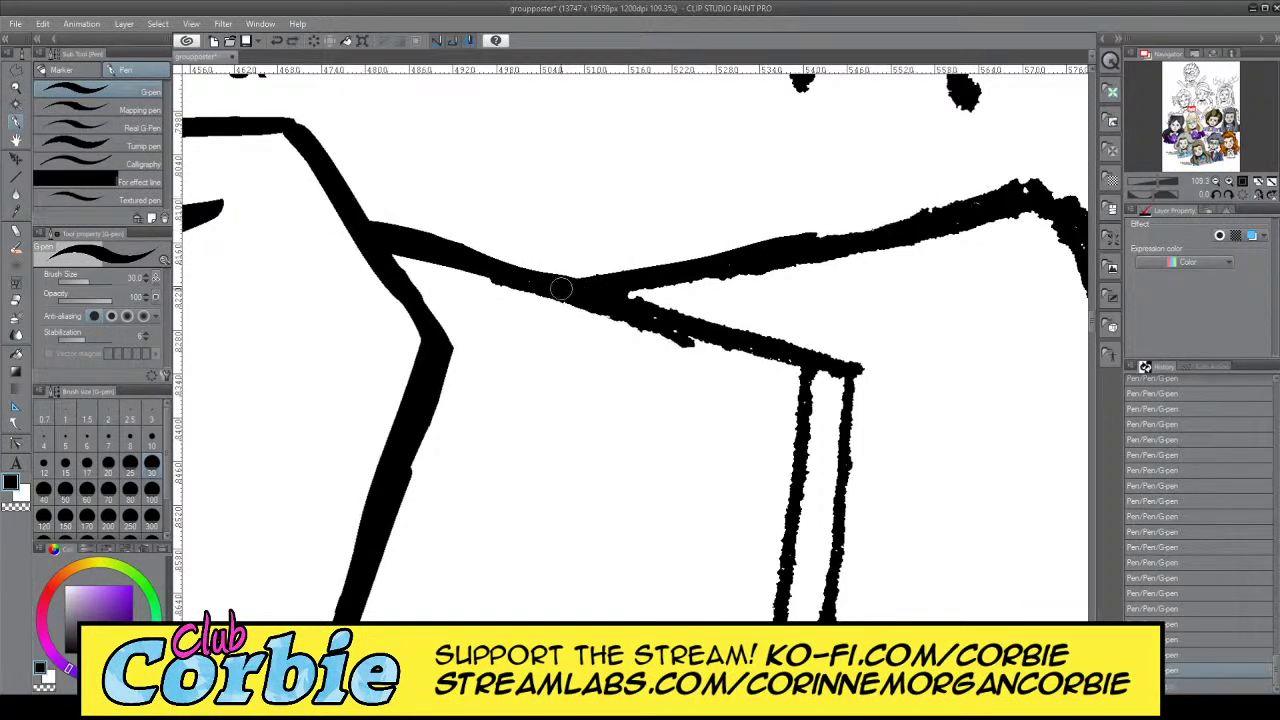
drag(561, 289, 995, 190)
key(ctrl+z)
drag(586, 286, 990, 190)
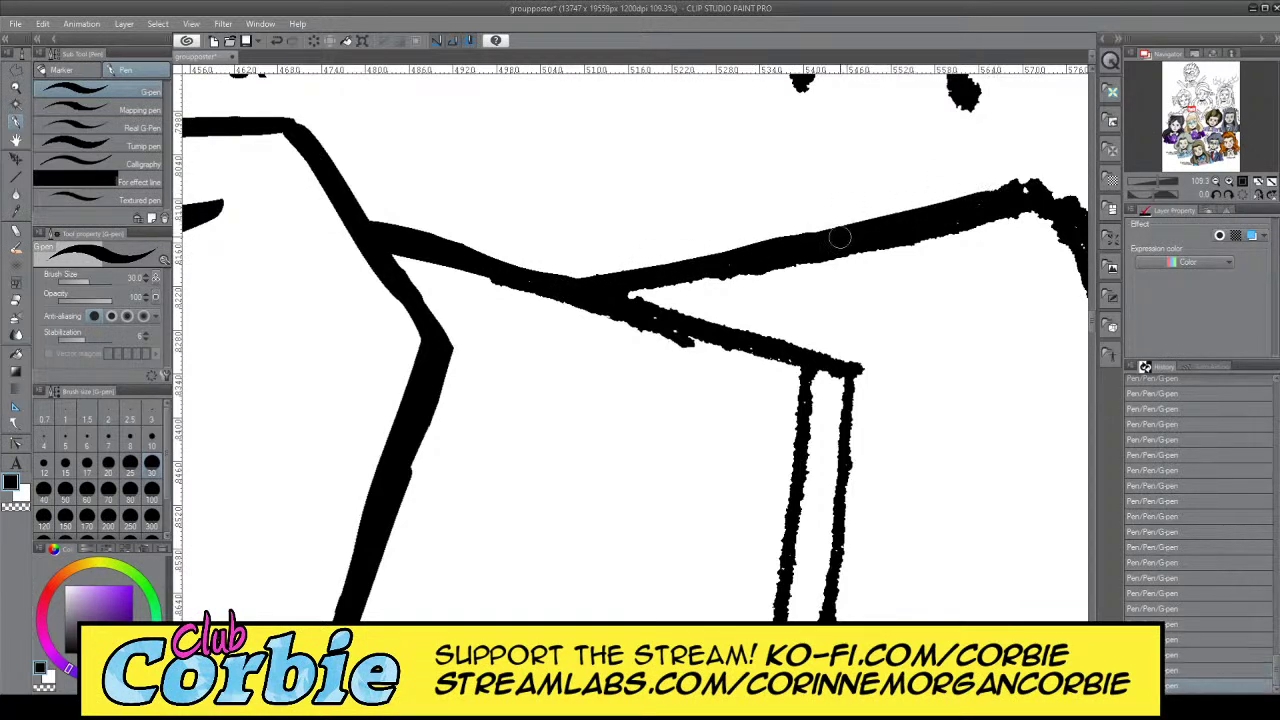
Erase the stray strokes beneath the right shoulder's seam line in white and trim the rough end at its outer corner
key(x)
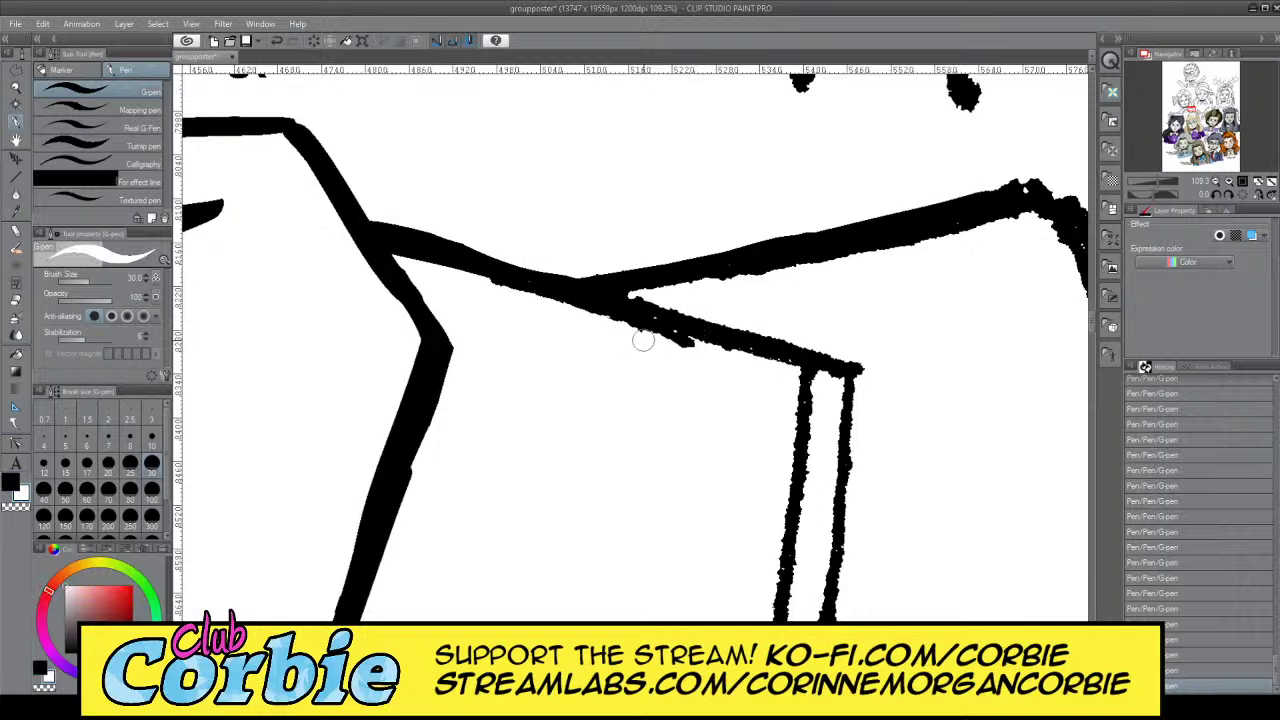
drag(495, 300, 688, 351)
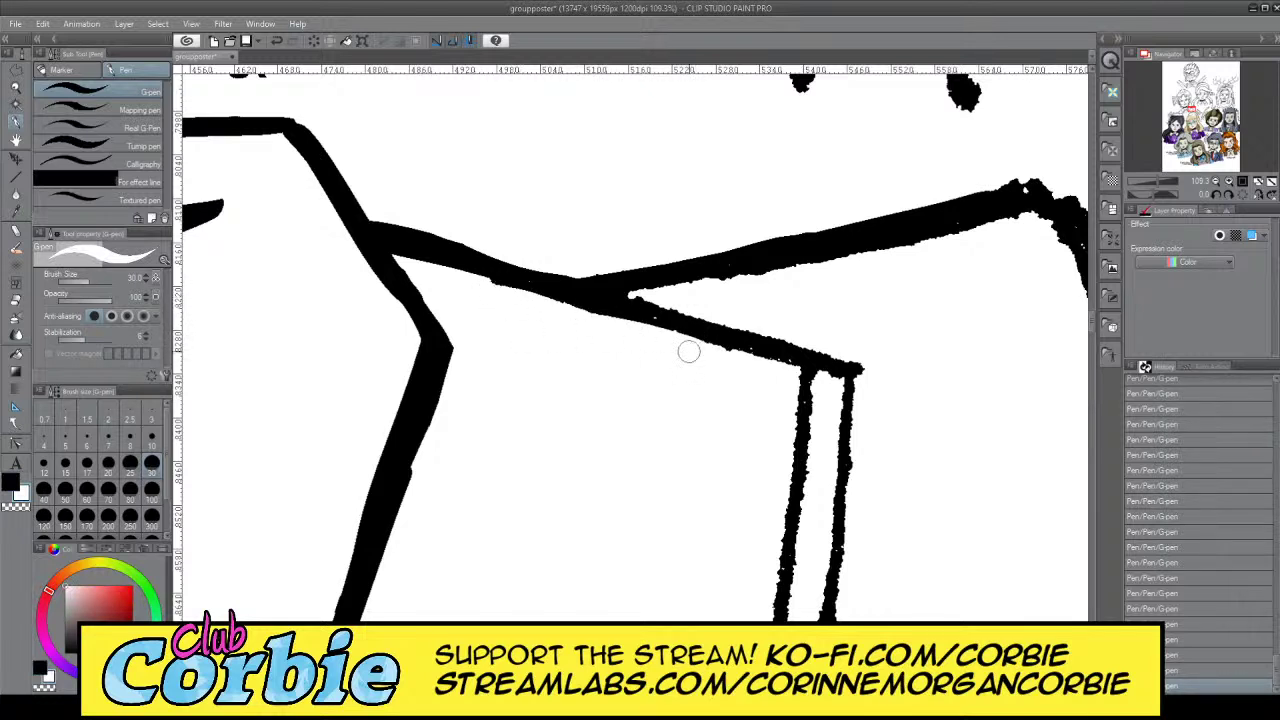
drag(855, 338, 866, 390)
Examine the Maxine Glass character's collar, neck and both shoulders at several magnifications to check the re-inked lines
click(15, 88)
drag(385, 286, 310, 307)
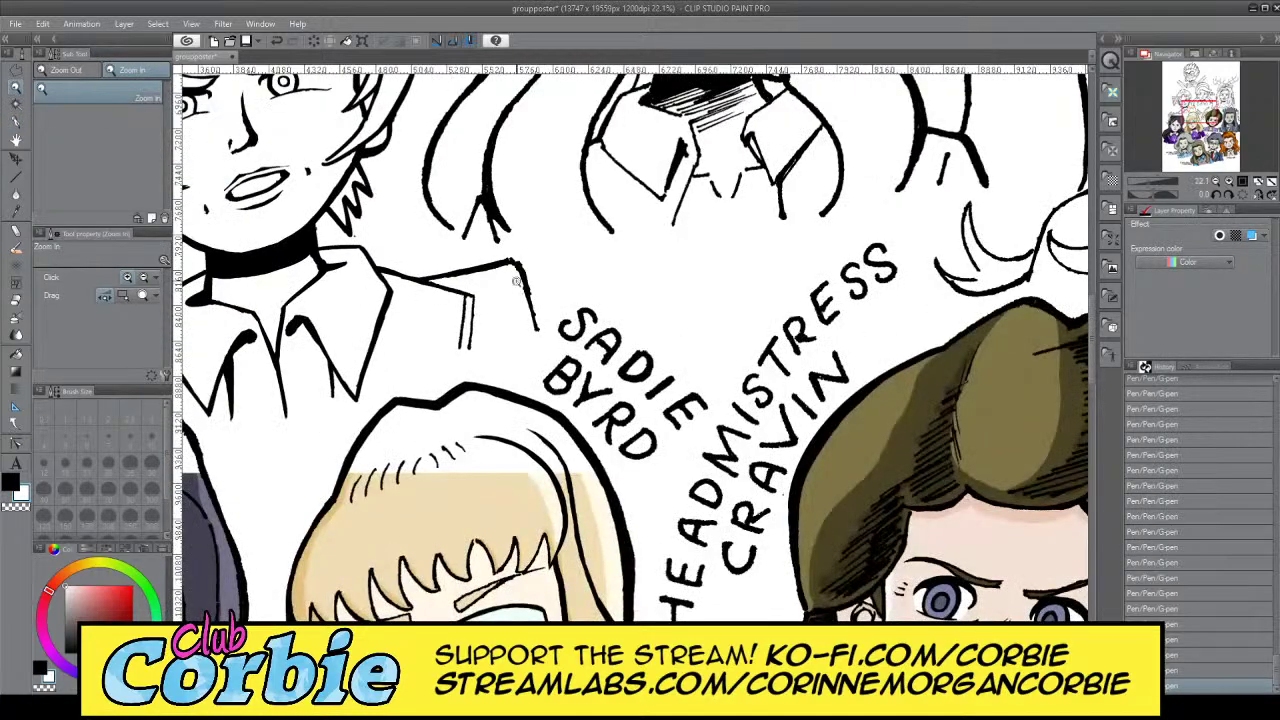
drag(516, 283, 472, 286)
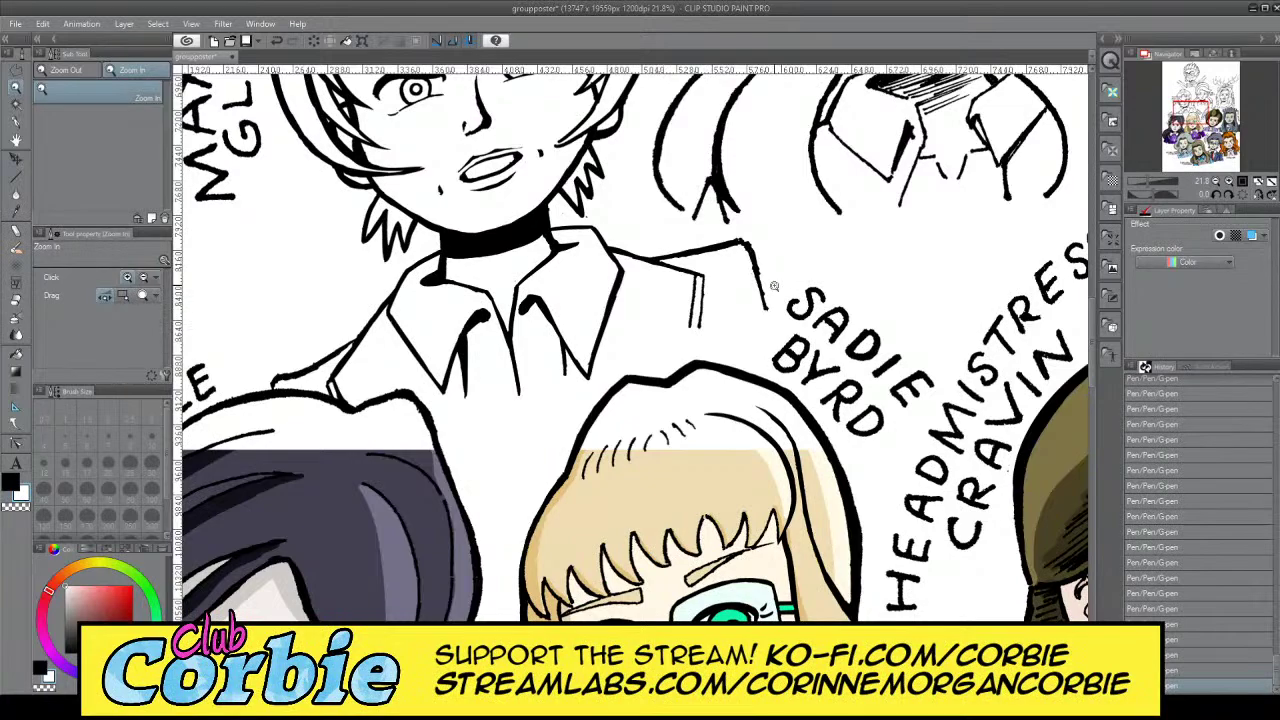
scroll(773, 287, down, 3)
scroll(748, 266, up, 3)
scroll(724, 278, down, 2)
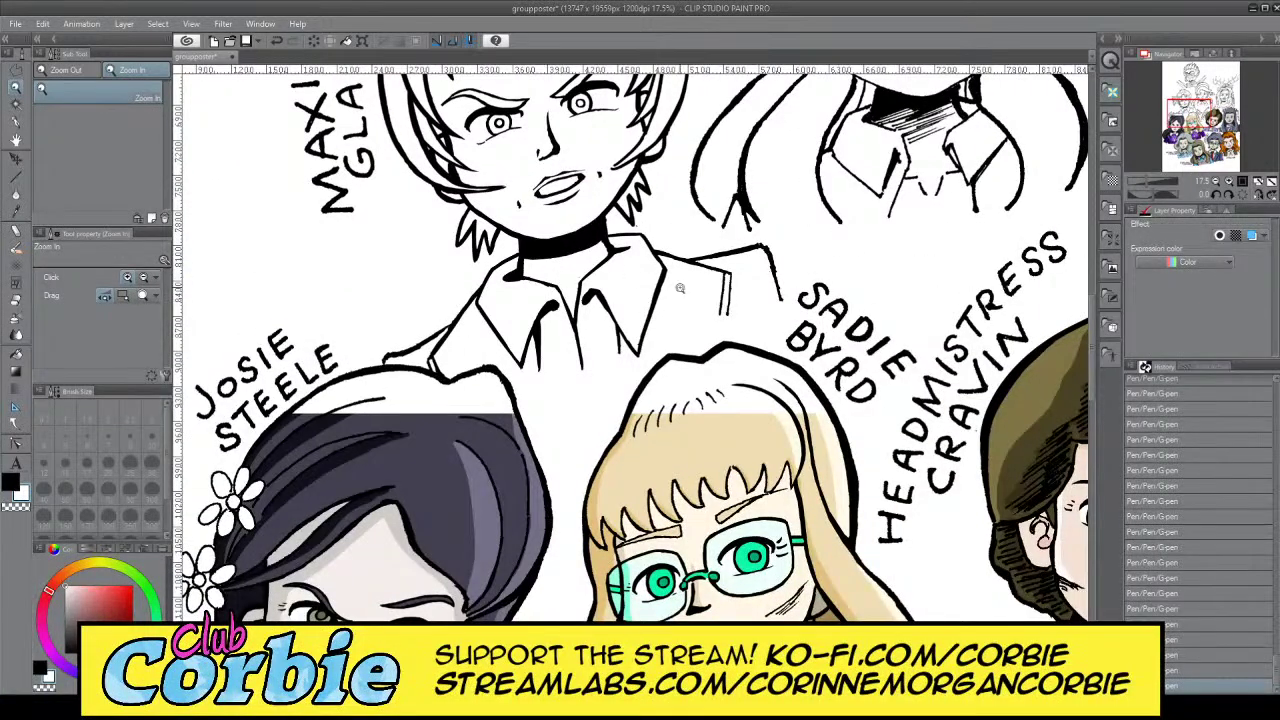
scroll(759, 248, up, 2)
scroll(734, 281, down, 2)
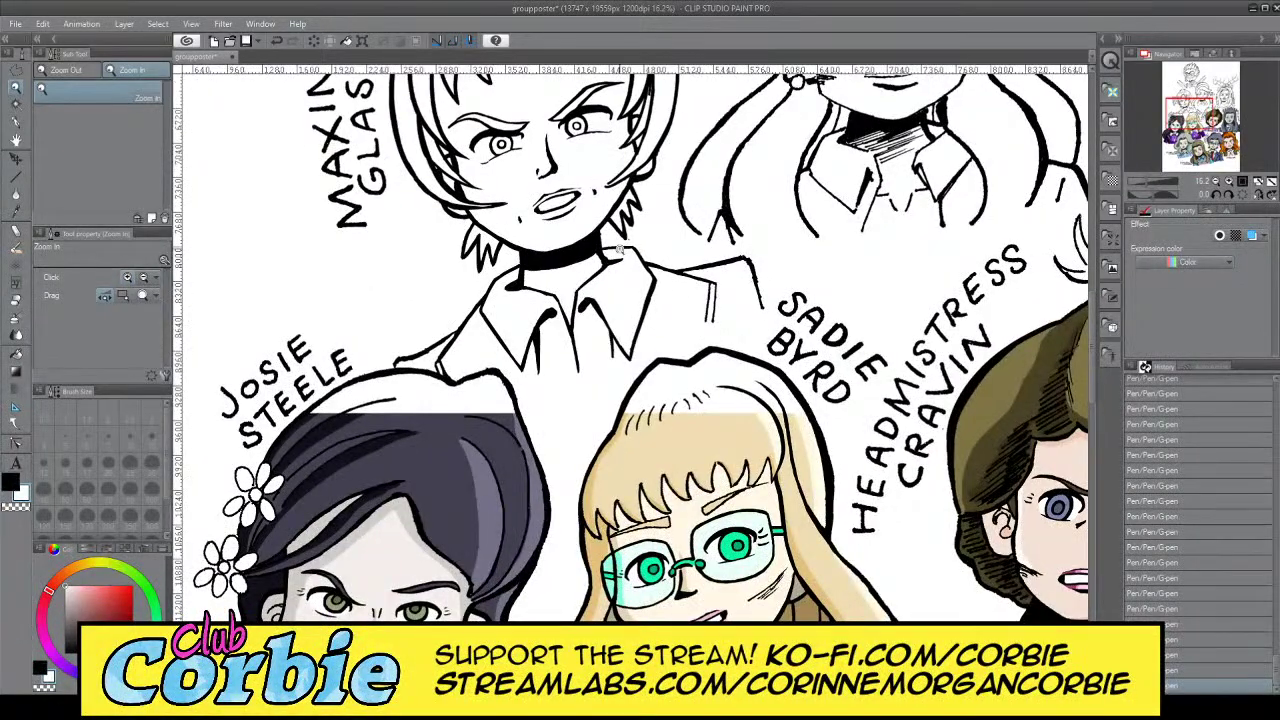
scroll(619, 247, up, 4)
scroll(686, 257, down, 3)
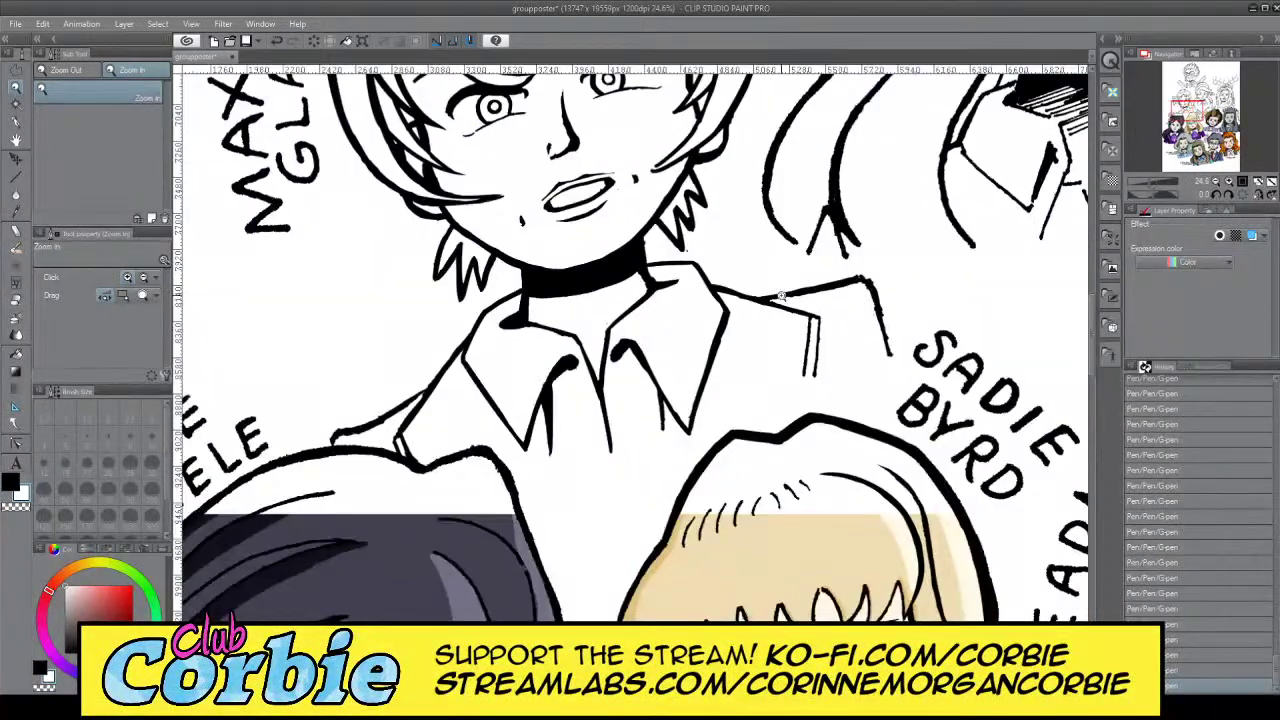
scroll(662, 288, up, 5)
scroll(600, 280, down, 1)
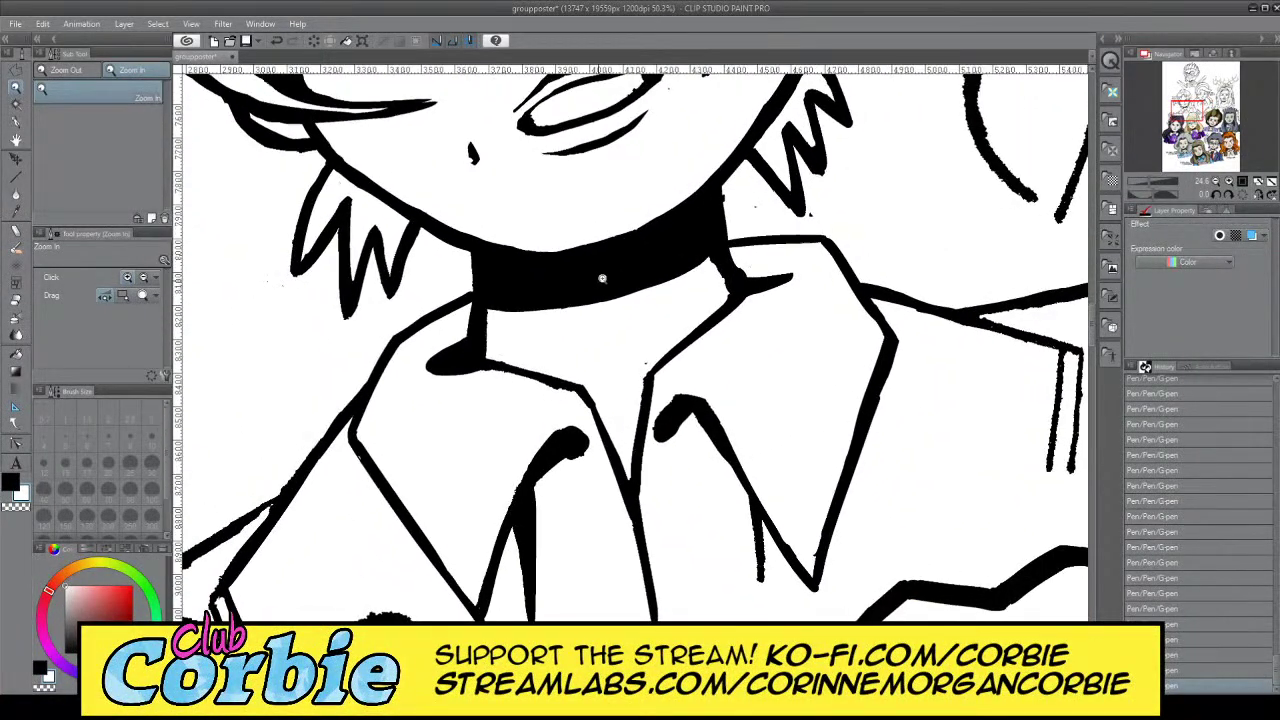
Redraw the right collar's top edge in black so it slopes from the neck down to the corner, trimming the old edge in white
scroll(600, 280, up, 1)
click(16, 120)
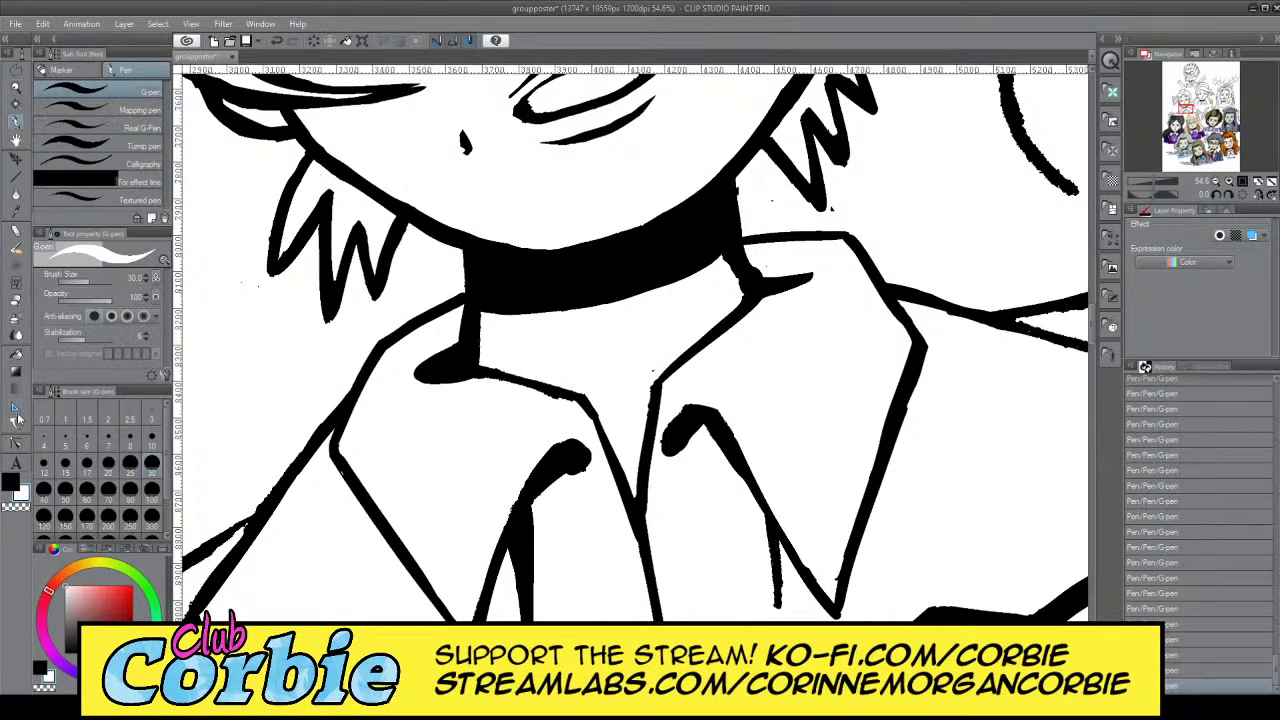
mouse_move(761, 233)
mouse_down()
mouse_move(869, 232)
mouse_move(752, 242)
mouse_up()
key(x)
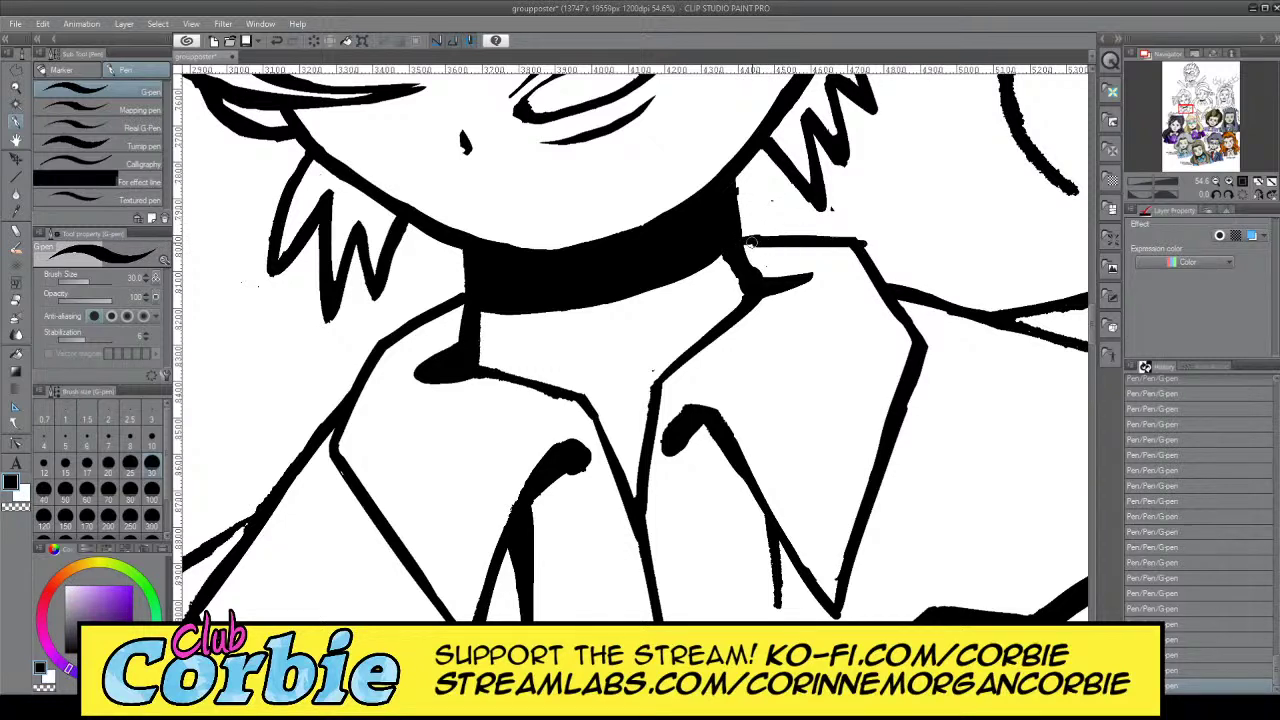
mouse_move(843, 252)
mouse_down()
mouse_move(755, 243)
mouse_move(852, 250)
mouse_move(767, 231)
mouse_move(784, 230)
mouse_move(877, 246)
mouse_move(757, 233)
mouse_up()
key(x)
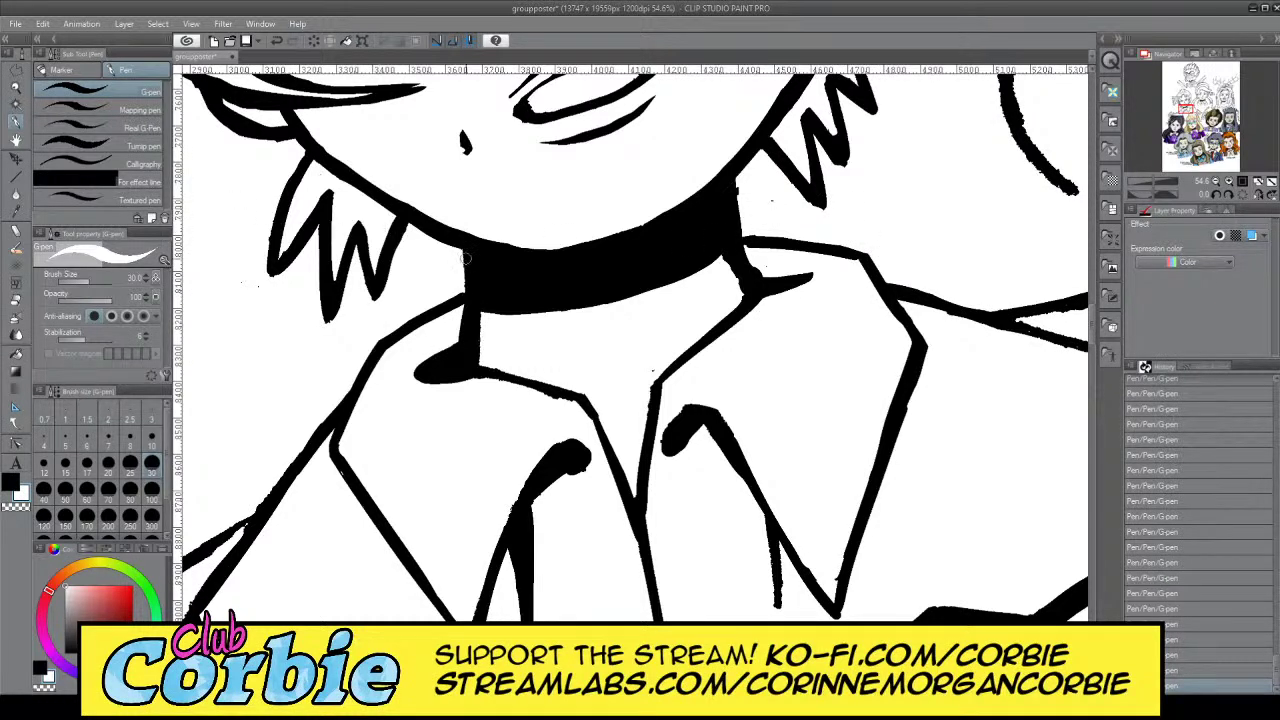
key(x)
mouse_move(727, 235)
mouse_down()
mouse_move(752, 301)
mouse_move(731, 265)
mouse_up()
key(ctrl+z)
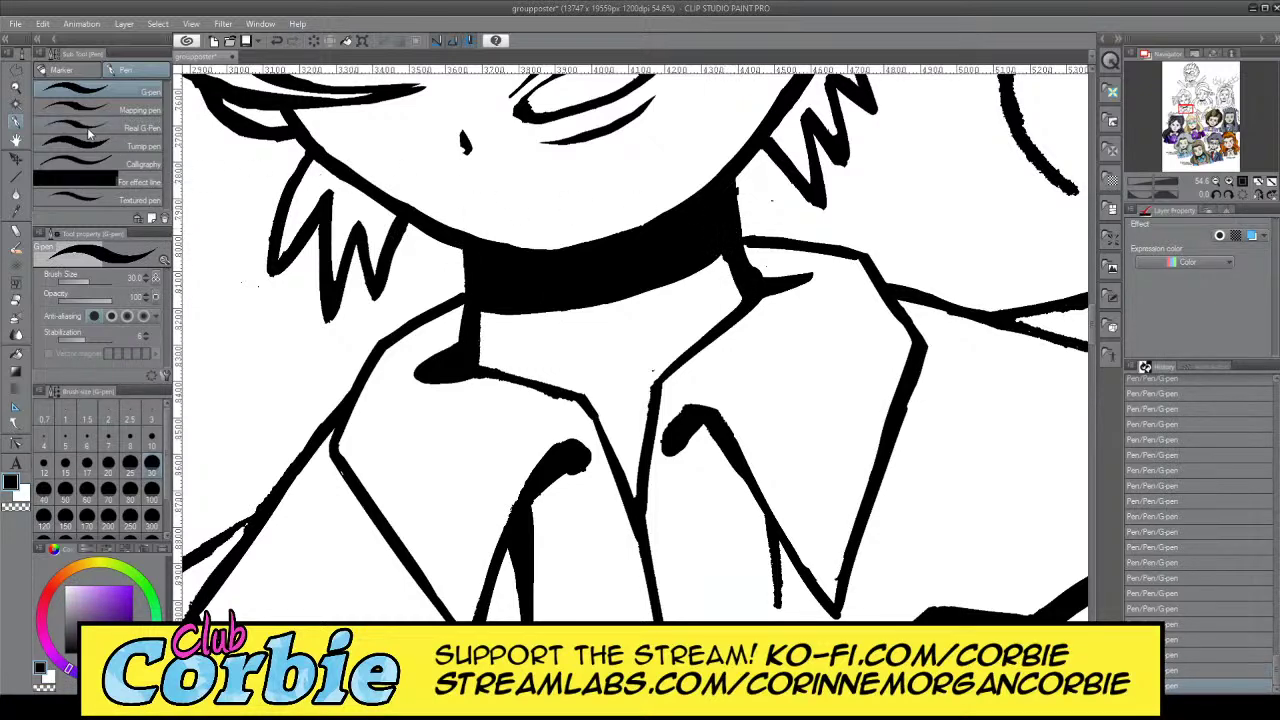
Erase the outer upper branch of the right shoulder and its sleeve line in white with the G-pen at brush size 70
click(15, 90)
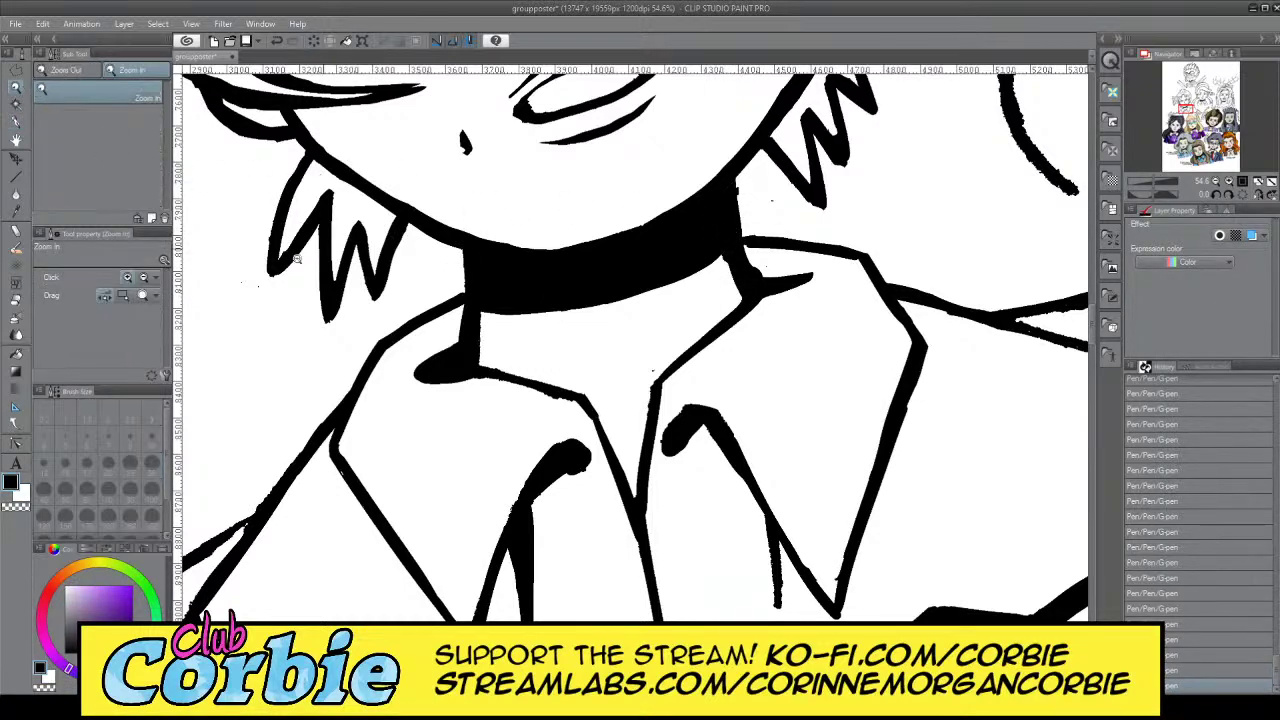
drag(298, 260, 198, 260)
drag(529, 260, 450, 258)
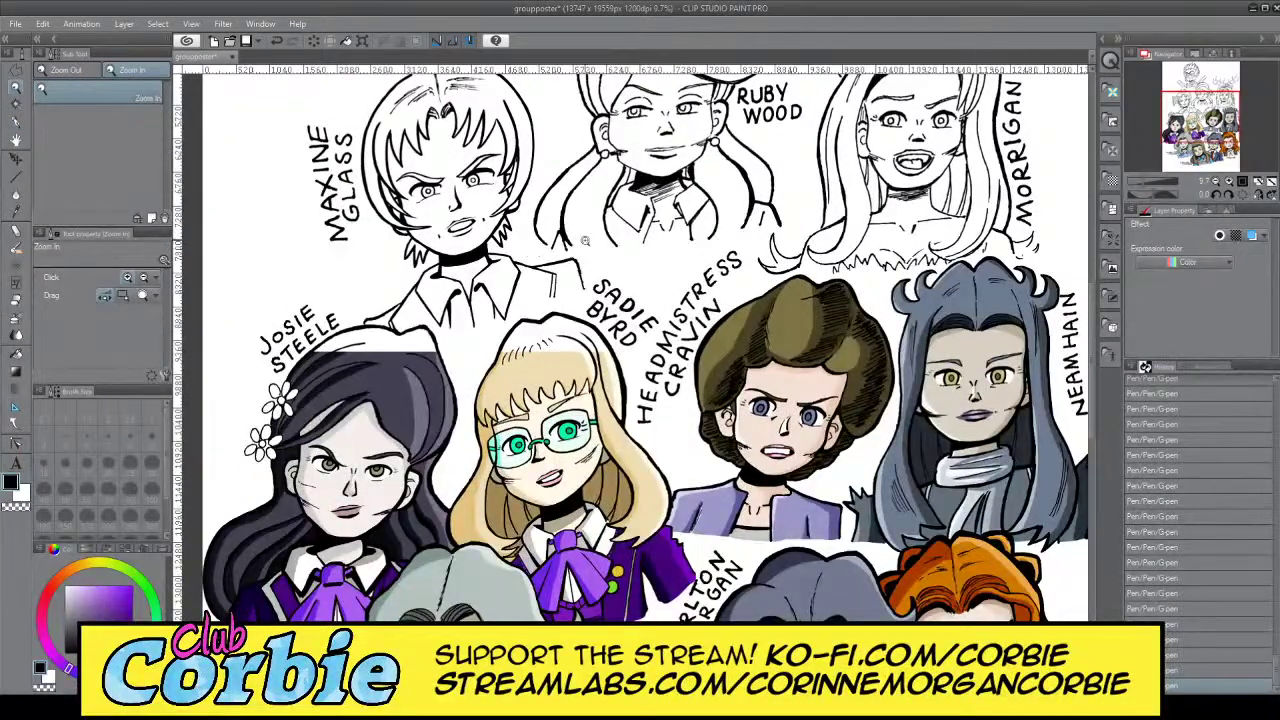
drag(581, 269, 602, 238)
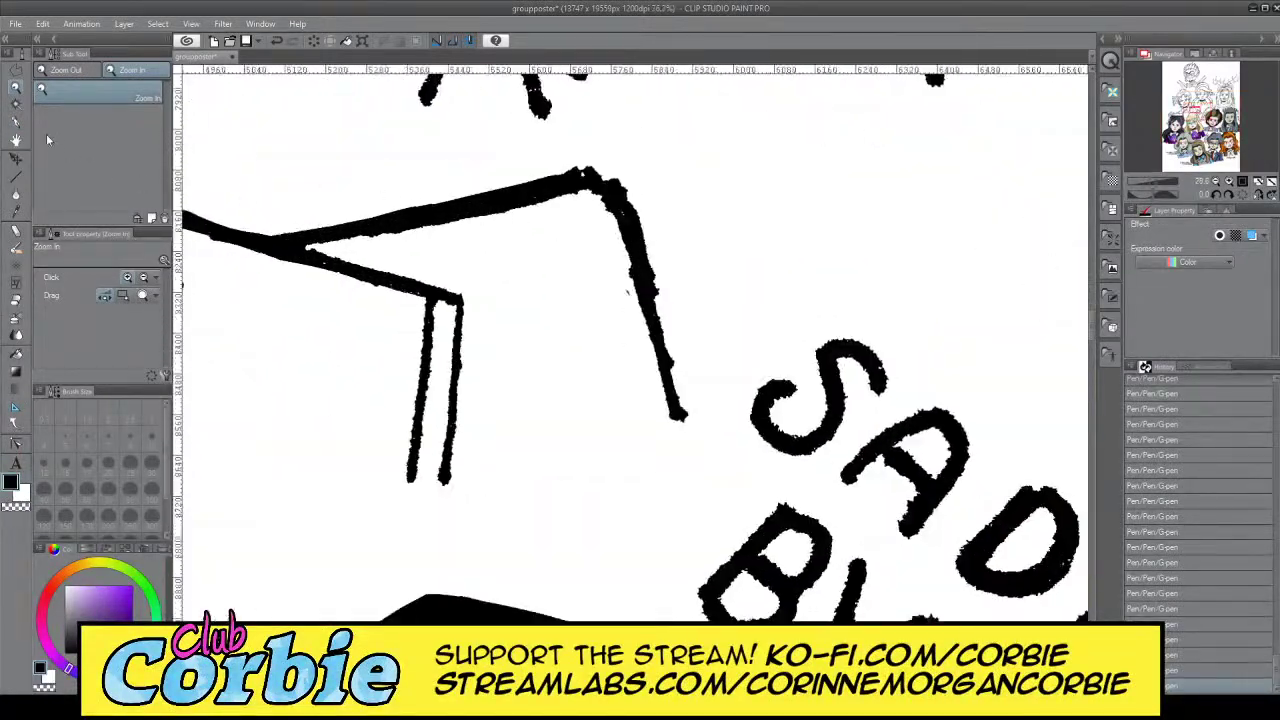
click(20, 122)
click(22, 493)
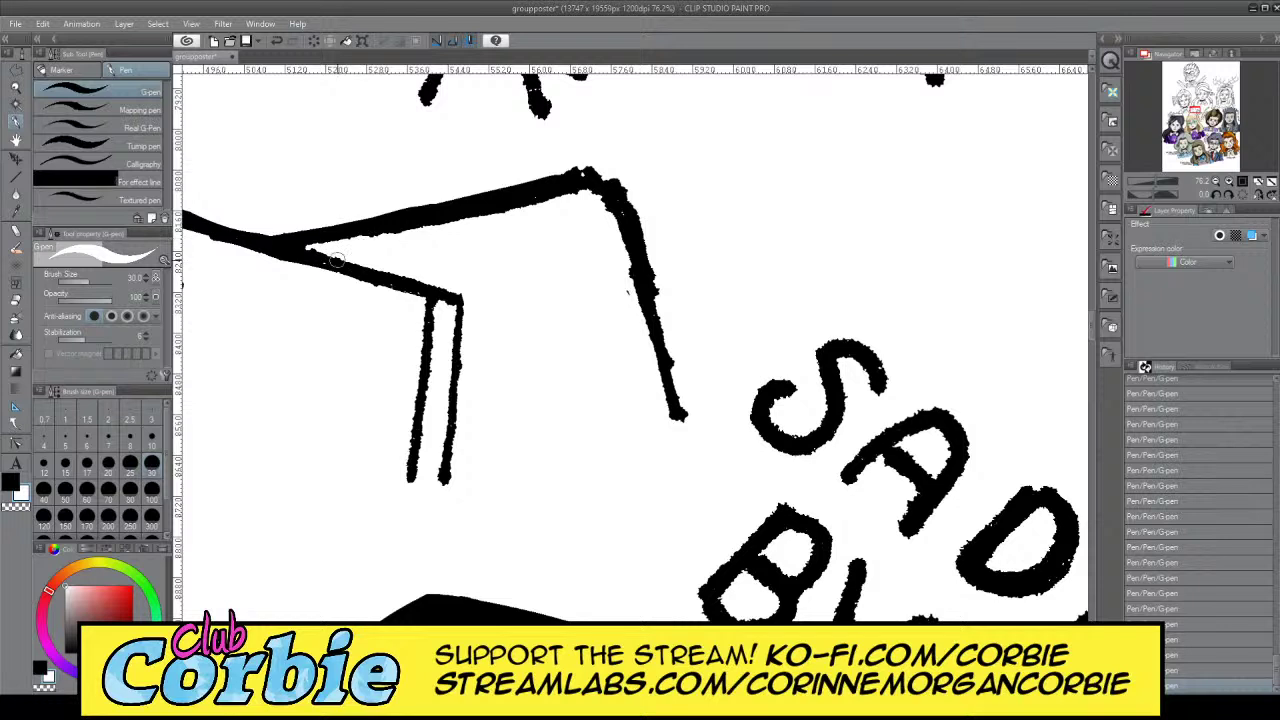
click(109, 489)
mouse_move(353, 245)
mouse_down()
mouse_move(445, 224)
mouse_move(361, 223)
mouse_move(566, 187)
mouse_move(479, 195)
mouse_move(600, 167)
mouse_move(662, 380)
mouse_move(638, 246)
mouse_move(674, 403)
mouse_up()
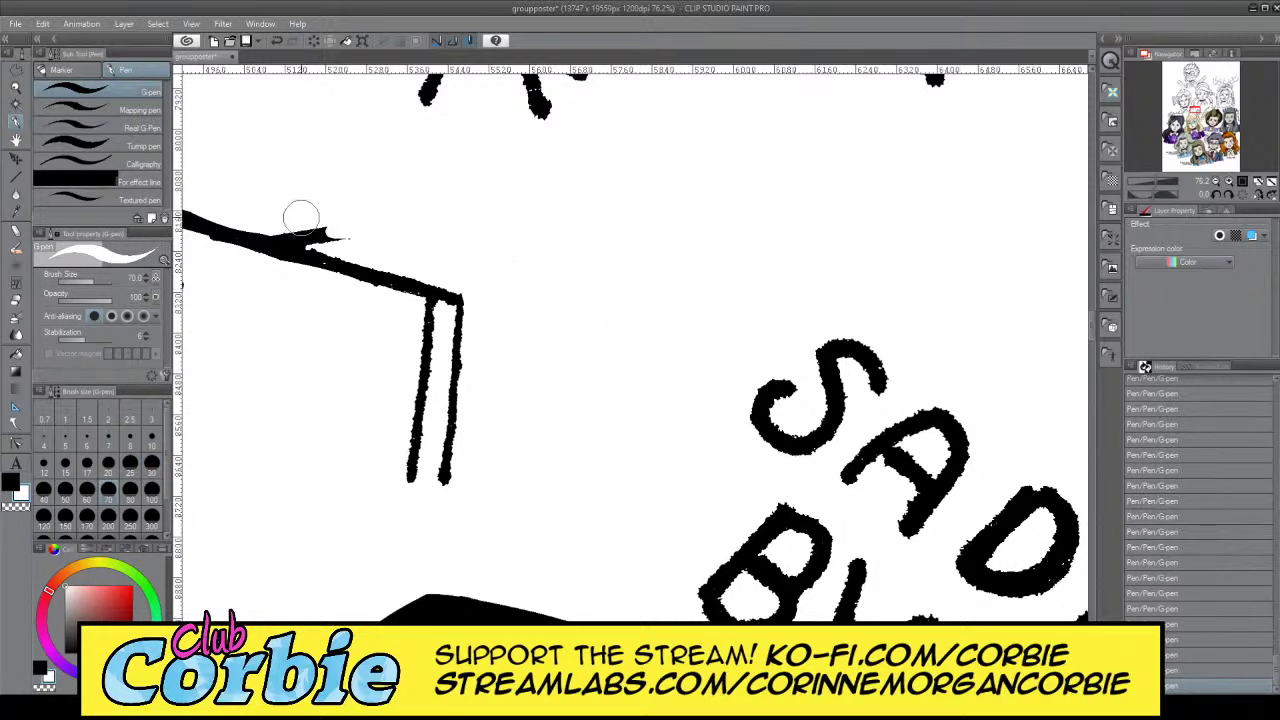
mouse_move(301, 216)
mouse_down()
mouse_move(348, 235)
mouse_move(260, 215)
mouse_move(333, 238)
mouse_up()
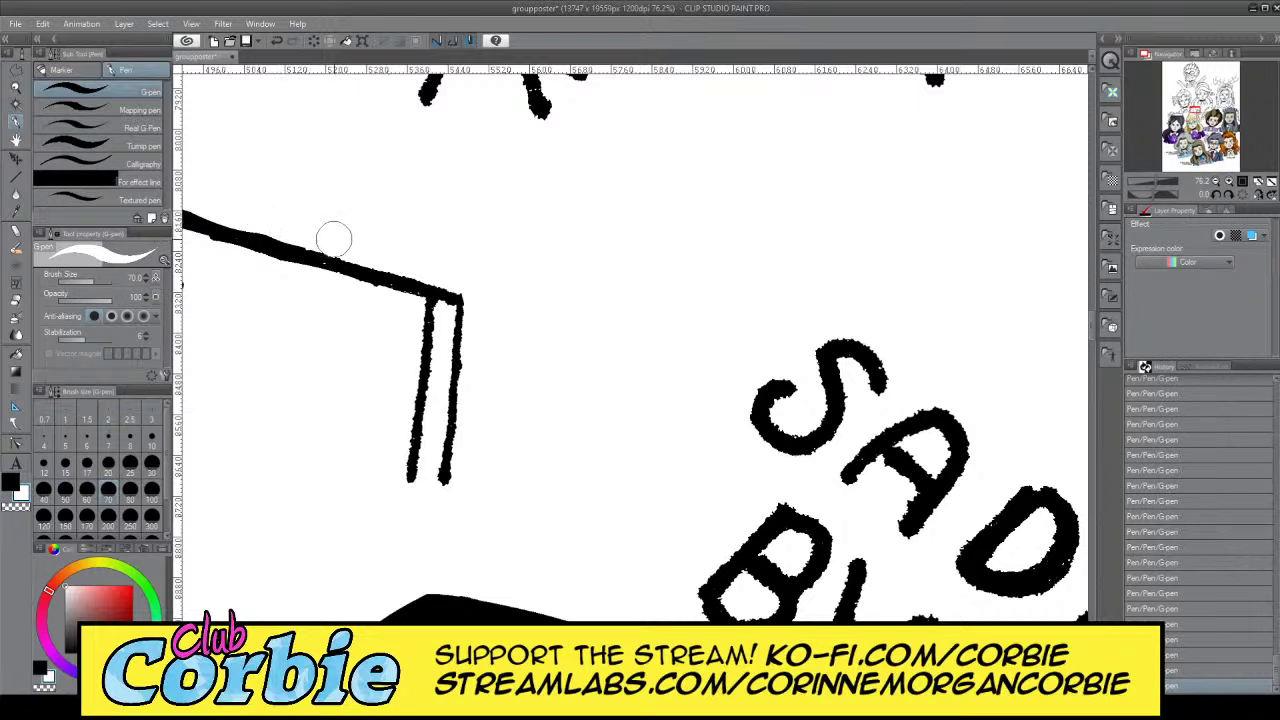
Draw a steeper right shoulder line in black from the collar's outer corner, ending in two short parallel sleeve seam strokes
click(38, 76)
click(17, 87)
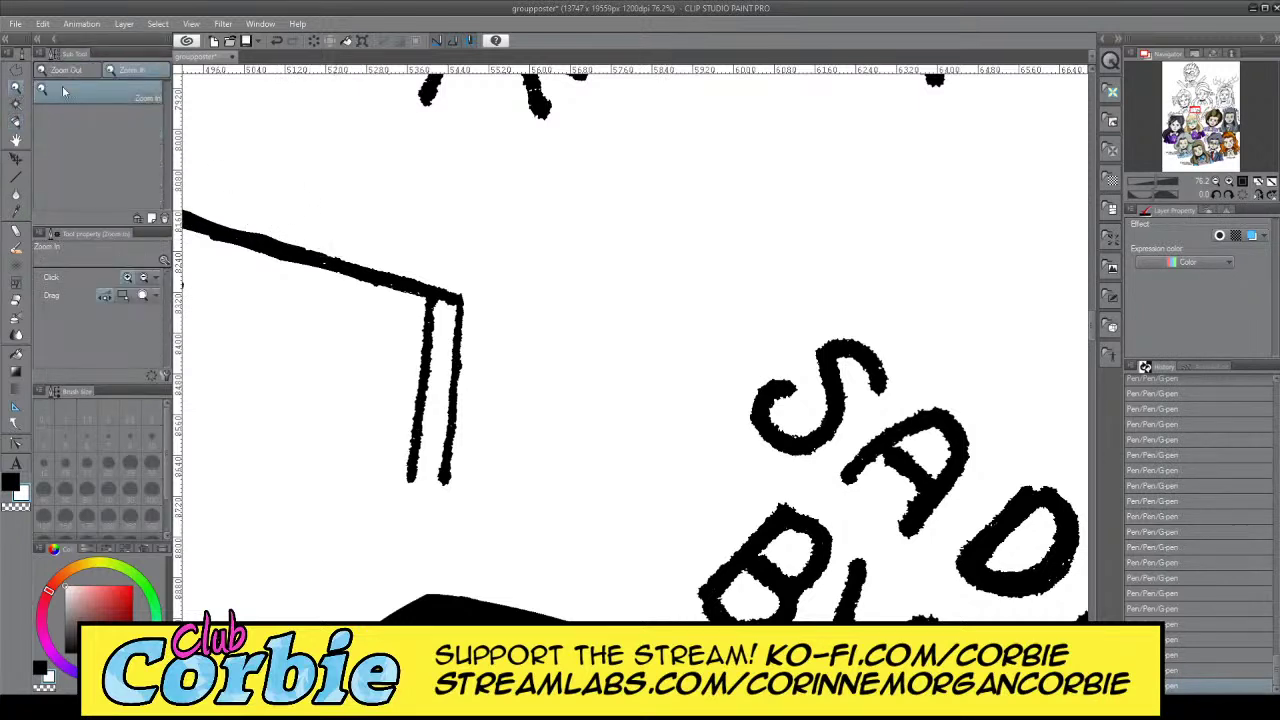
key(p)
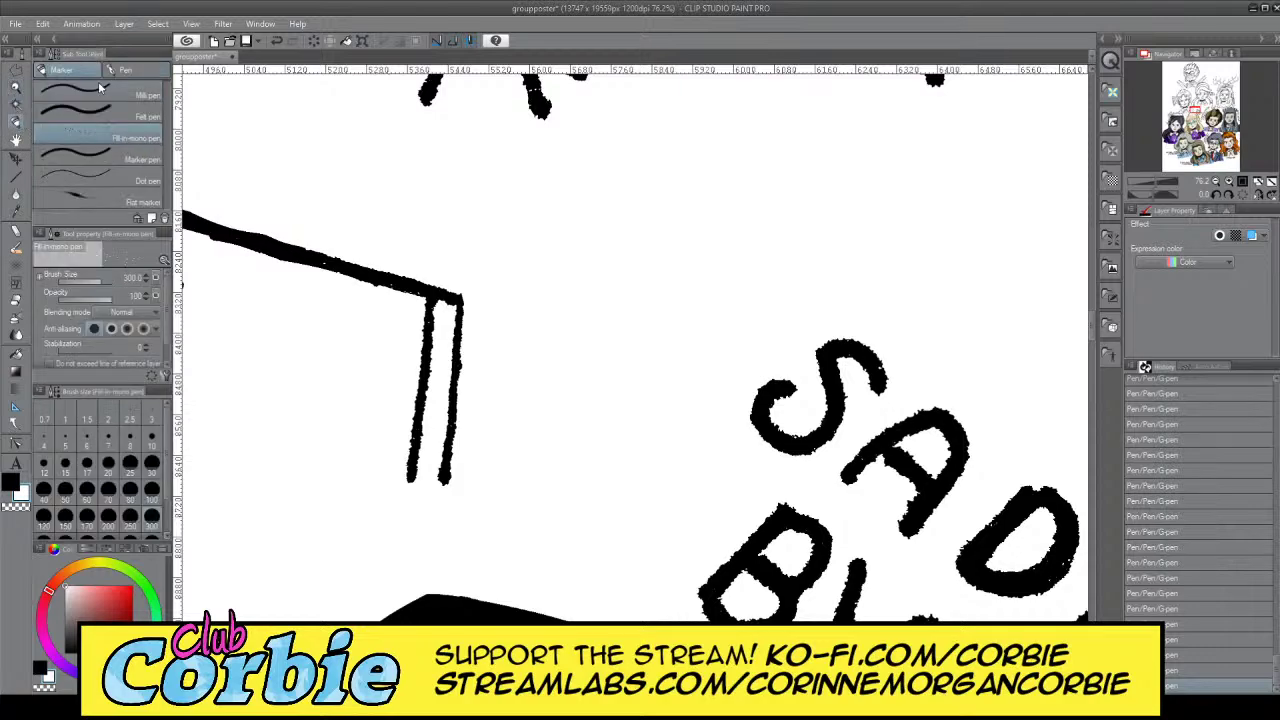
click(16, 87)
drag(469, 286, 395, 278)
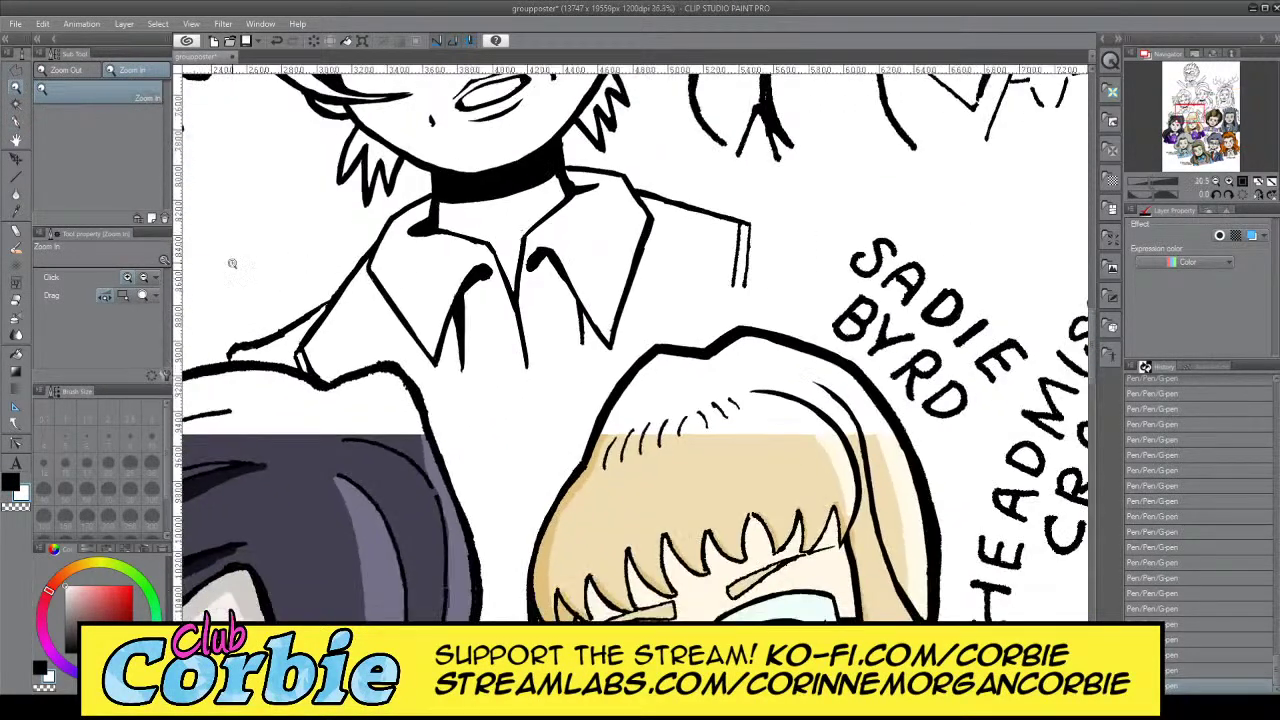
click(17, 122)
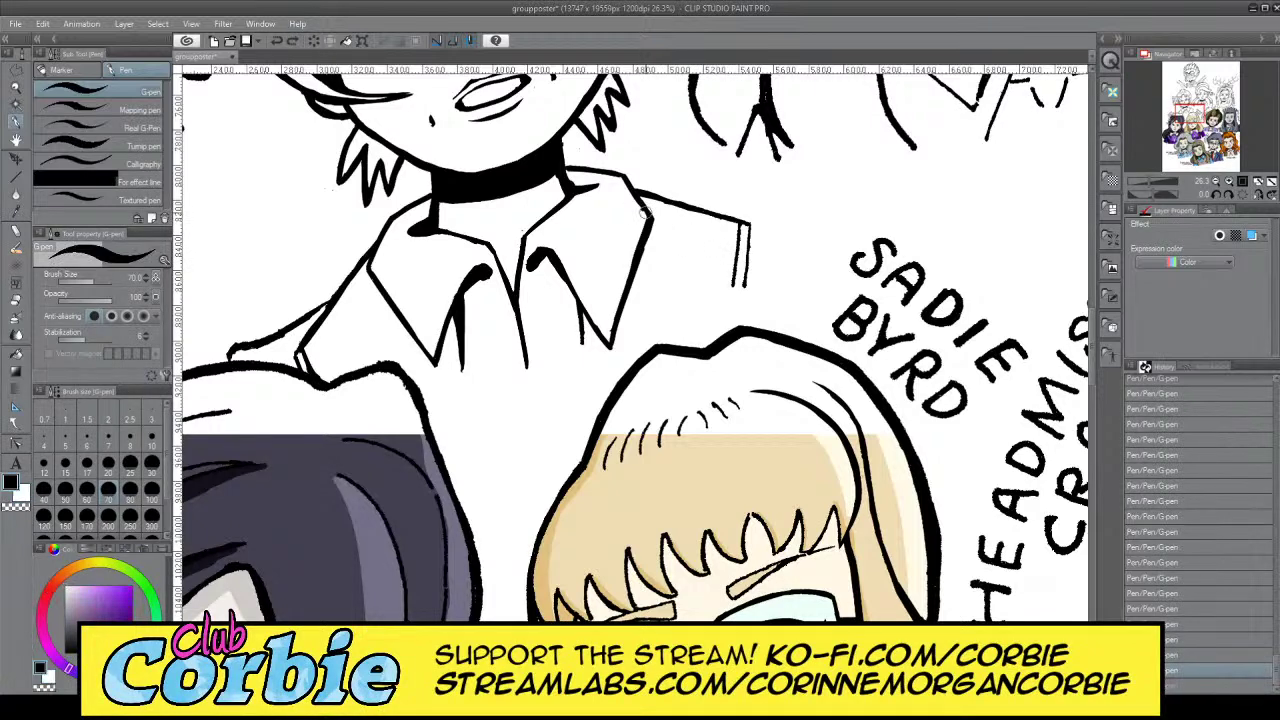
drag(645, 208, 752, 263)
drag(648, 207, 762, 266)
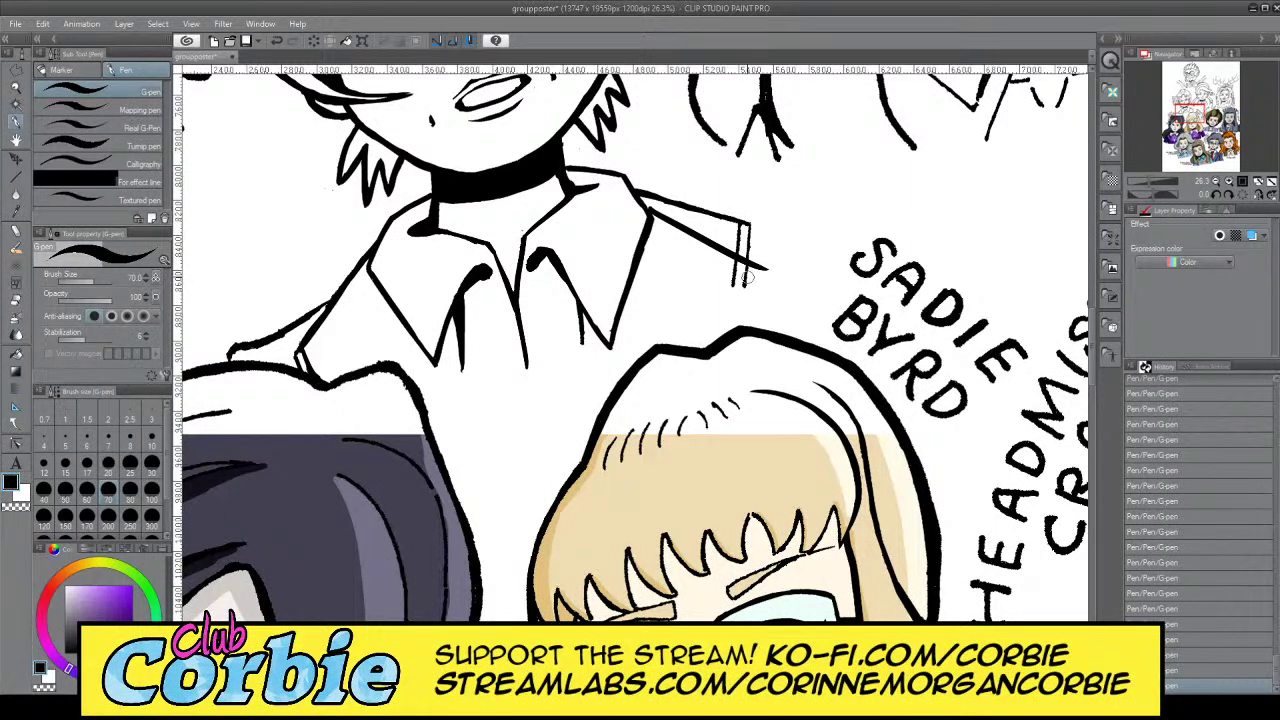
drag(764, 268, 740, 284)
drag(744, 305, 752, 292)
Erase the old right shoulder line and old seam strokes in white, and patch the junction with the collar in black
click(16, 90)
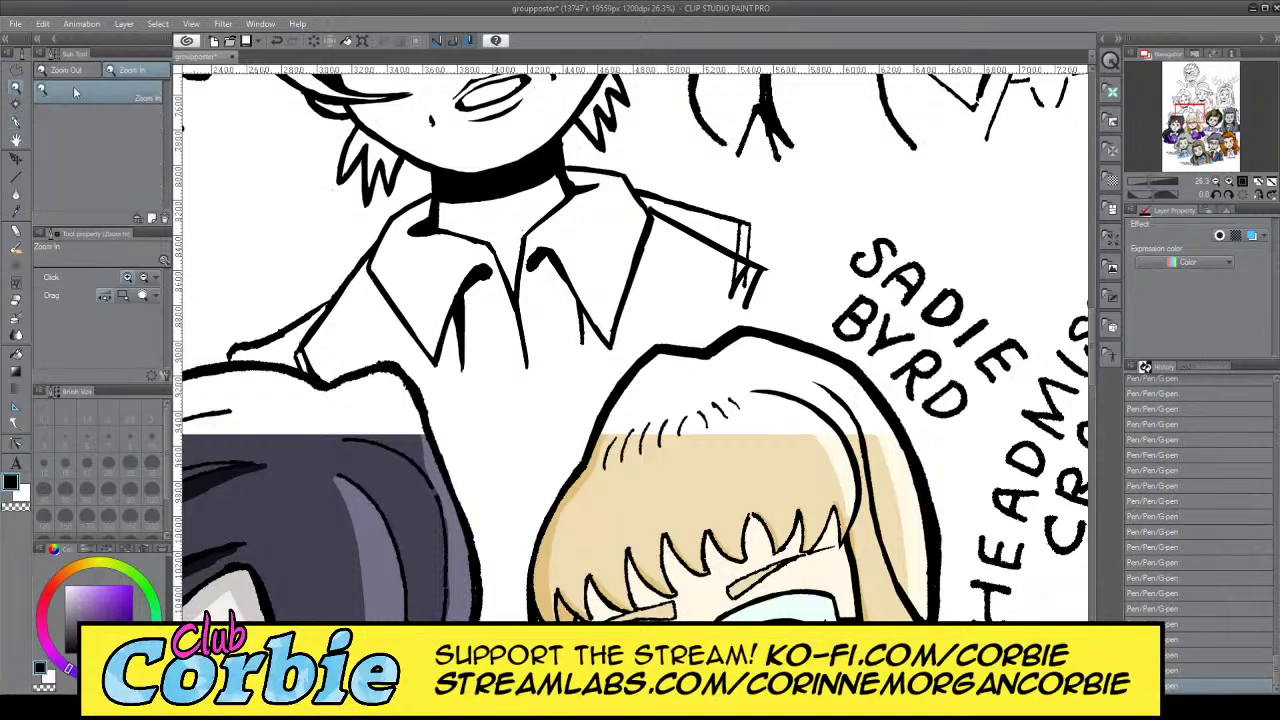
drag(729, 201, 763, 189)
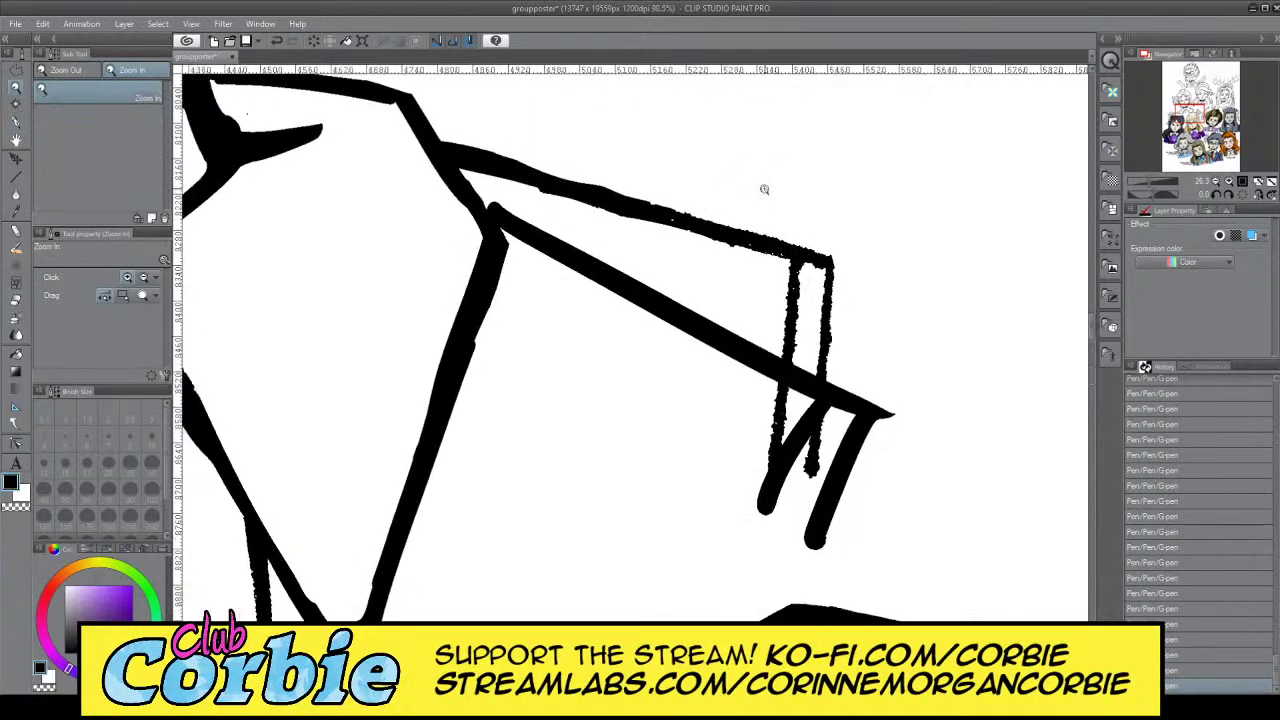
click(16, 124)
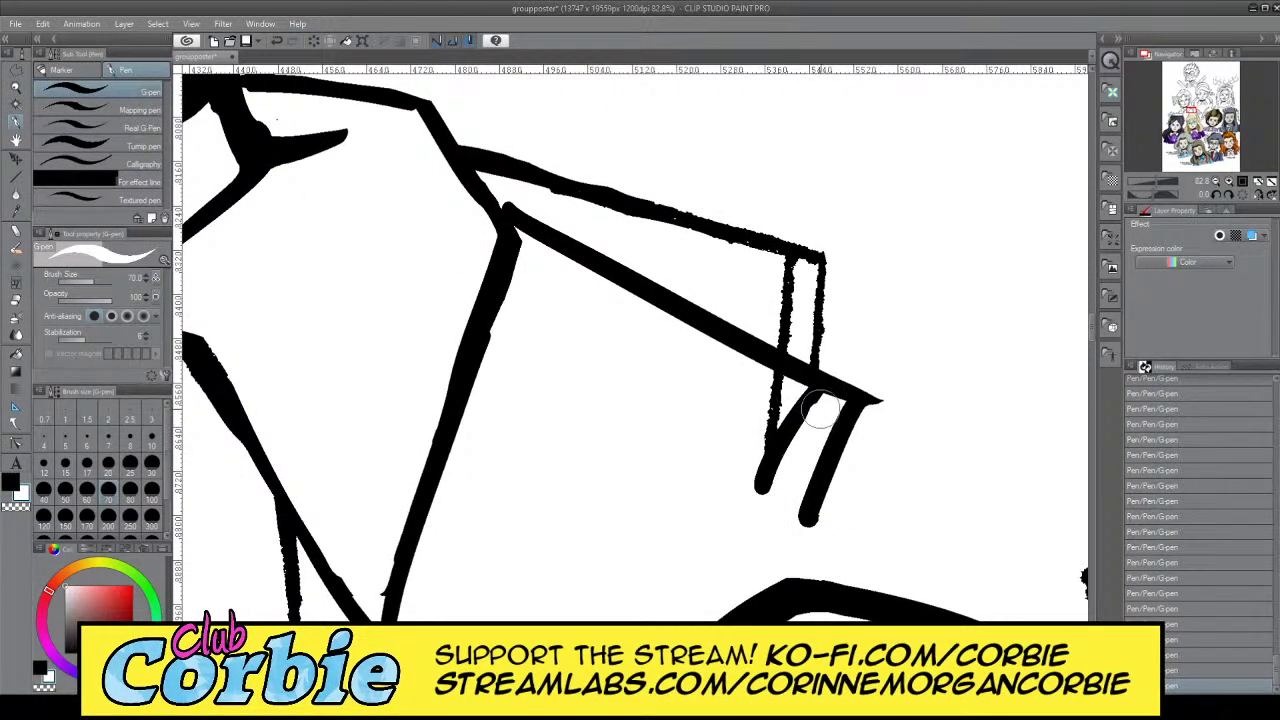
mouse_move(752, 432)
mouse_down()
mouse_move(779, 388)
mouse_move(741, 445)
mouse_move(779, 403)
mouse_move(756, 448)
mouse_up()
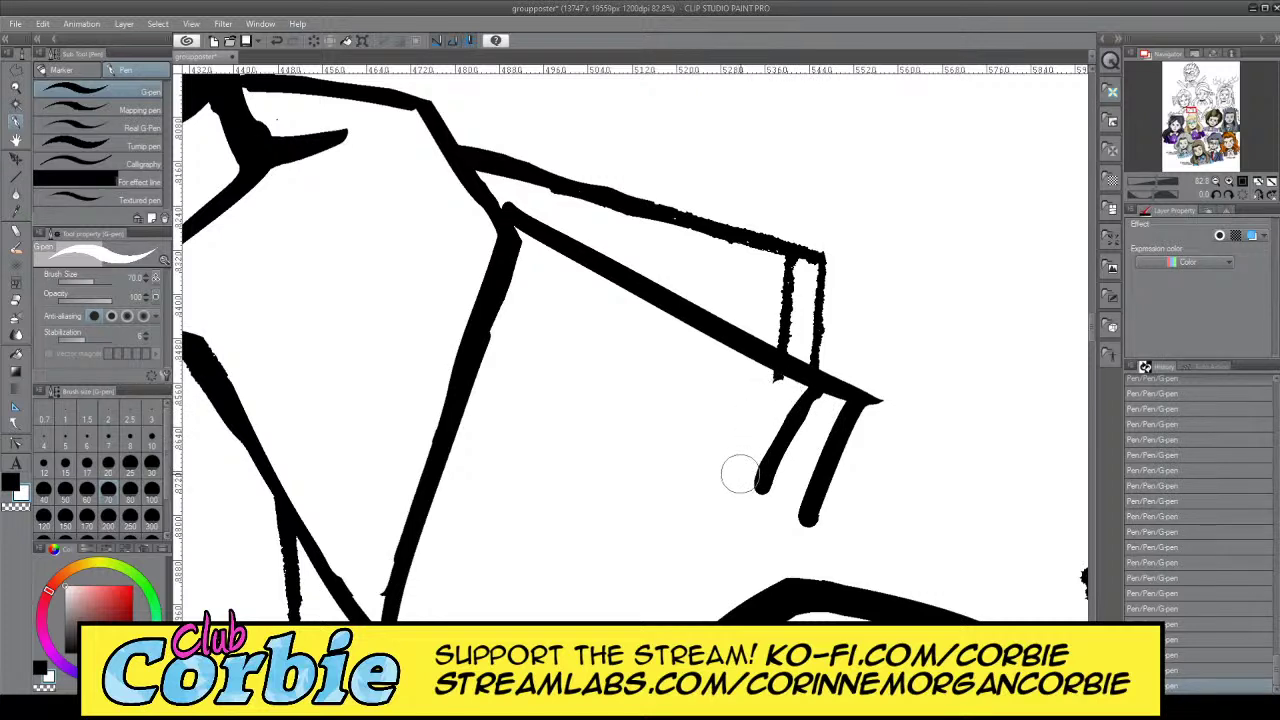
mouse_move(514, 164)
mouse_down()
mouse_move(476, 119)
mouse_move(501, 177)
mouse_move(470, 131)
mouse_move(502, 176)
mouse_move(484, 151)
mouse_move(876, 276)
mouse_move(762, 290)
mouse_move(832, 347)
mouse_move(778, 333)
mouse_move(842, 360)
mouse_move(758, 374)
mouse_move(779, 388)
mouse_move(890, 388)
mouse_move(875, 388)
mouse_move(875, 428)
mouse_up()
key(x)
drag(494, 202, 524, 218)
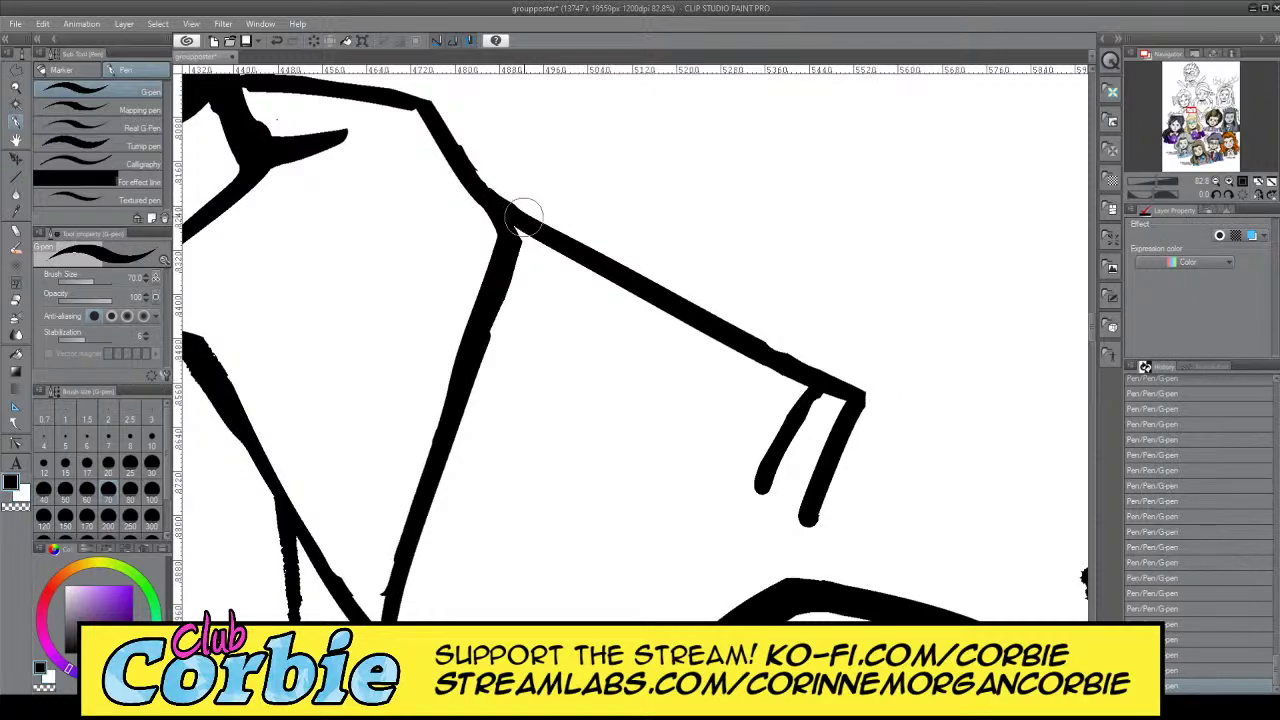
Thicken and smooth the left shoulder's upper line and the sleeve seam lines beneath it in black at brush size 60
click(14, 91)
drag(518, 268, 380, 288)
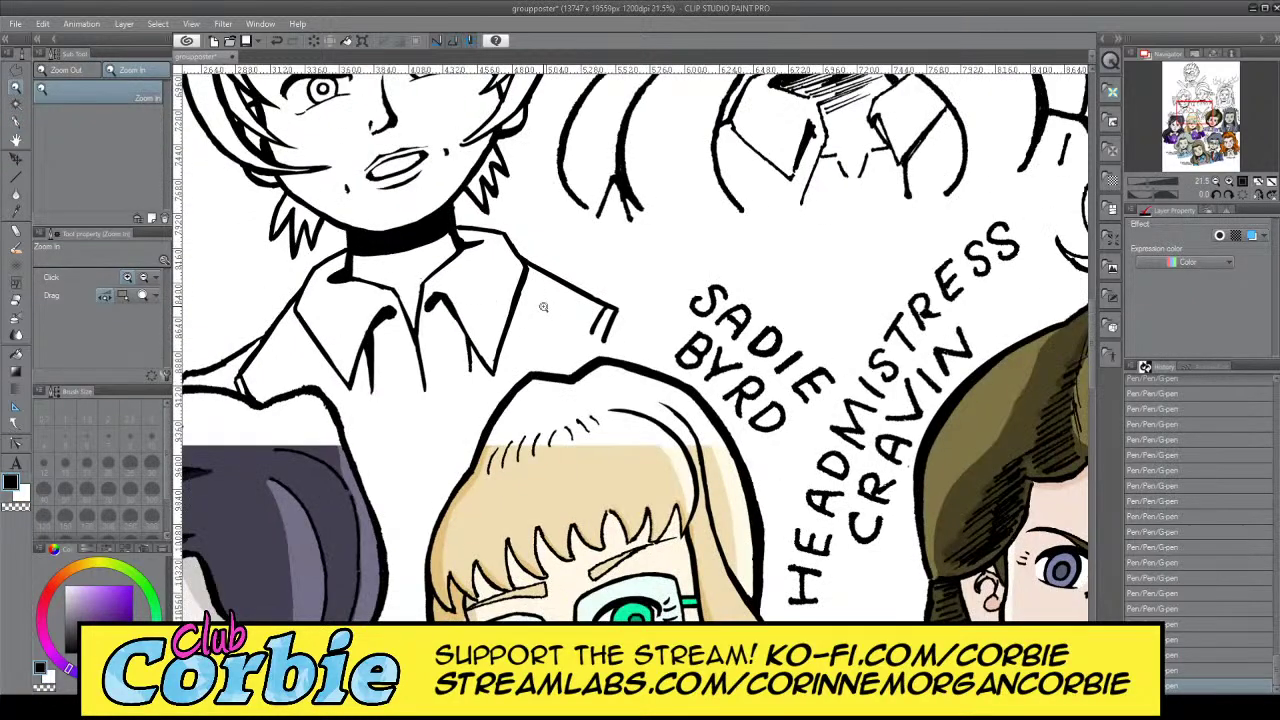
drag(447, 312, 660, 252)
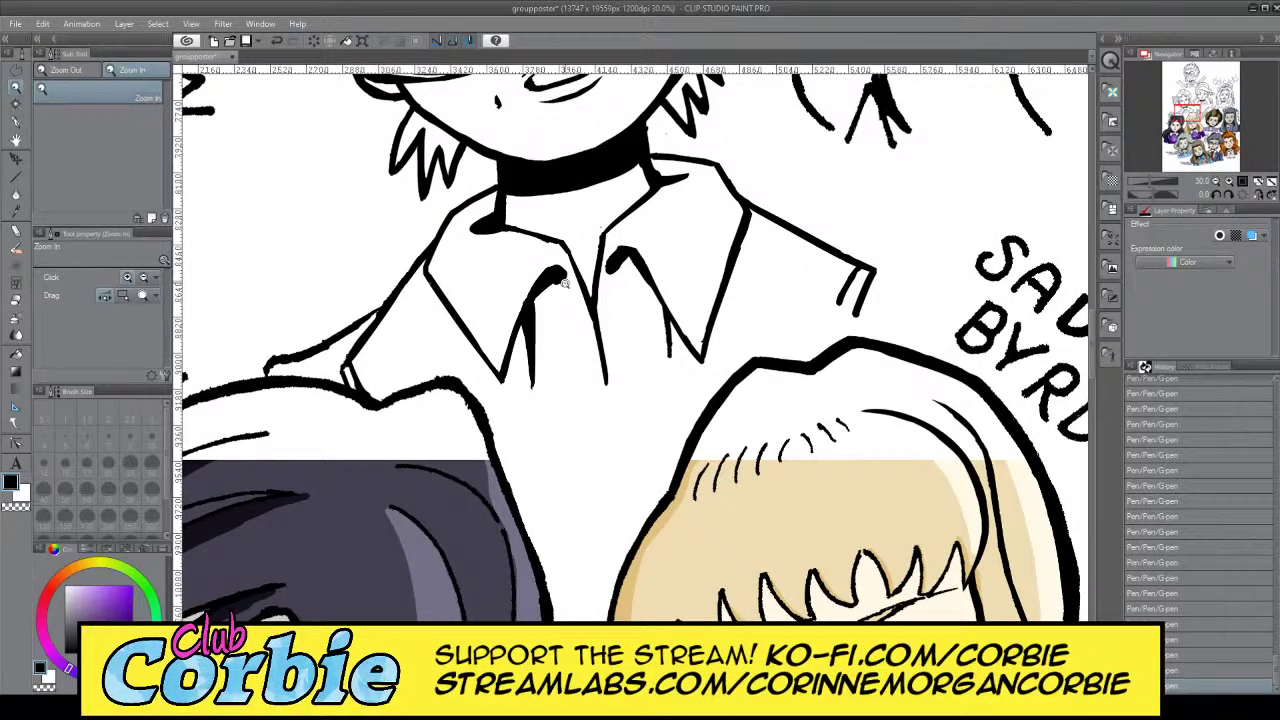
mouse_move(657, 254)
mouse_down()
mouse_move(628, 278)
mouse_move(676, 252)
mouse_up()
drag(286, 352, 306, 325)
click(15, 122)
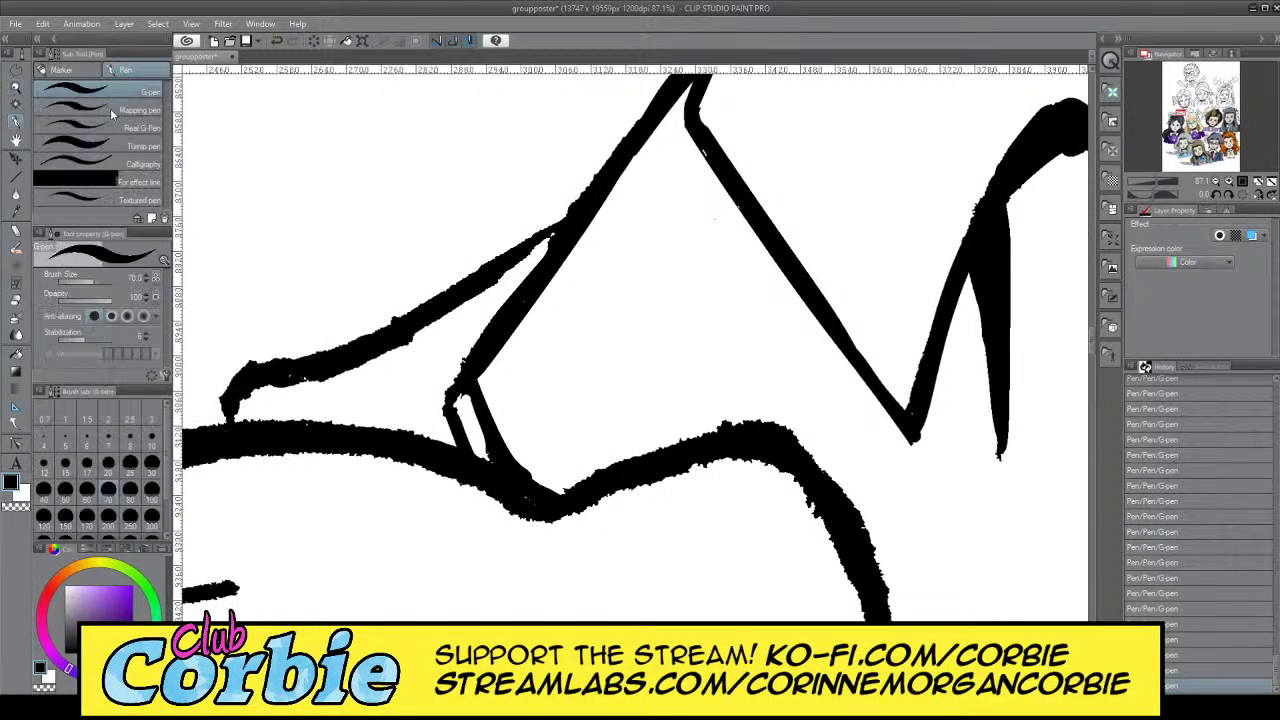
click(86, 488)
mouse_move(218, 425)
mouse_down()
mouse_move(247, 376)
mouse_move(416, 321)
mouse_move(511, 271)
mouse_move(550, 242)
mouse_move(225, 392)
mouse_move(453, 290)
mouse_move(228, 413)
mouse_move(230, 396)
mouse_move(482, 271)
mouse_move(588, 197)
mouse_move(220, 413)
mouse_move(246, 378)
mouse_move(437, 299)
mouse_move(586, 206)
mouse_up()
key(ctrl+z)
key(ctrl+z)
key(ctrl+z)
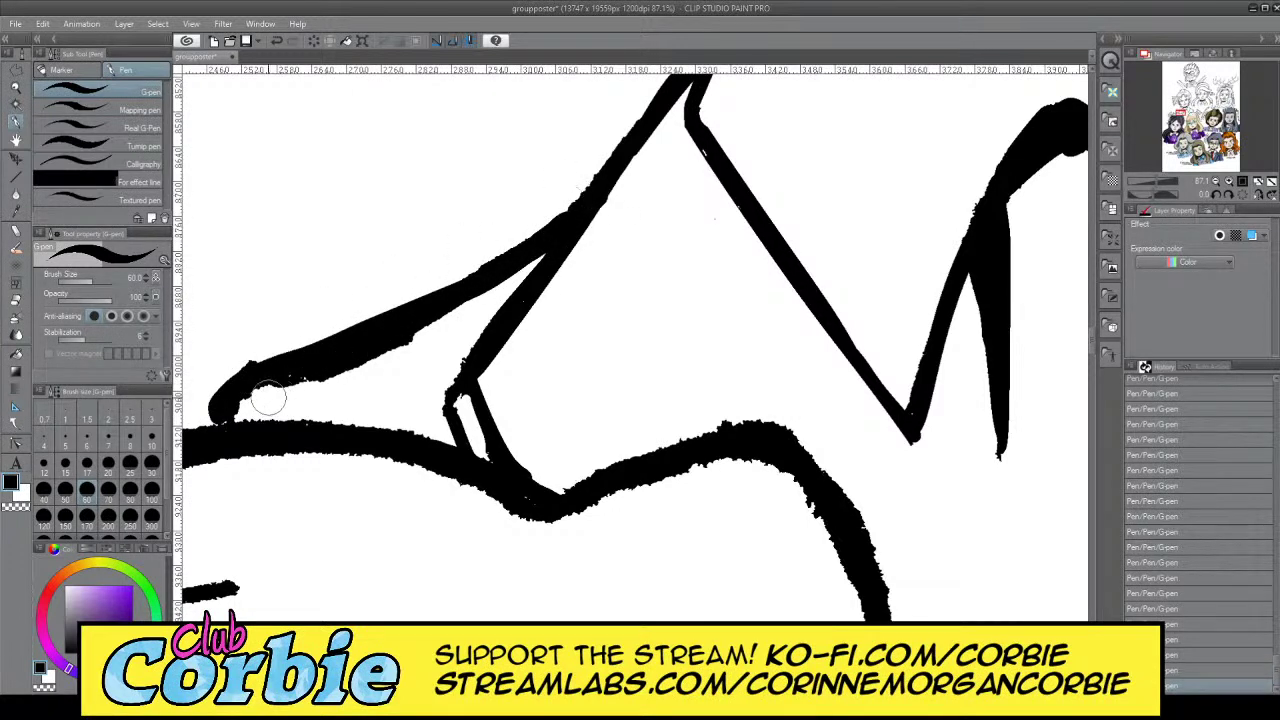
mouse_move(246, 395)
mouse_down()
mouse_move(228, 422)
mouse_move(510, 271)
mouse_move(396, 329)
mouse_move(507, 267)
mouse_move(524, 243)
mouse_move(494, 283)
mouse_move(551, 237)
mouse_move(393, 338)
mouse_up()
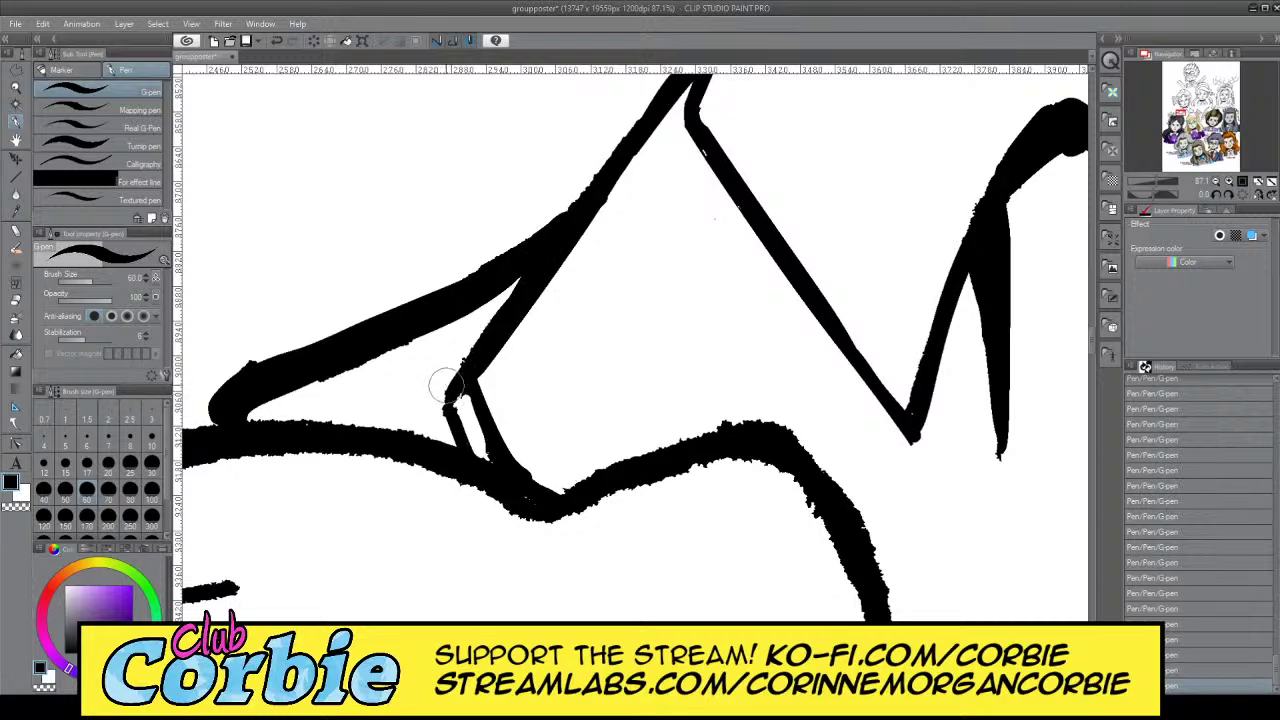
drag(458, 388, 529, 260)
mouse_move(462, 402)
mouse_down()
mouse_move(467, 460)
mouse_move(445, 400)
mouse_up()
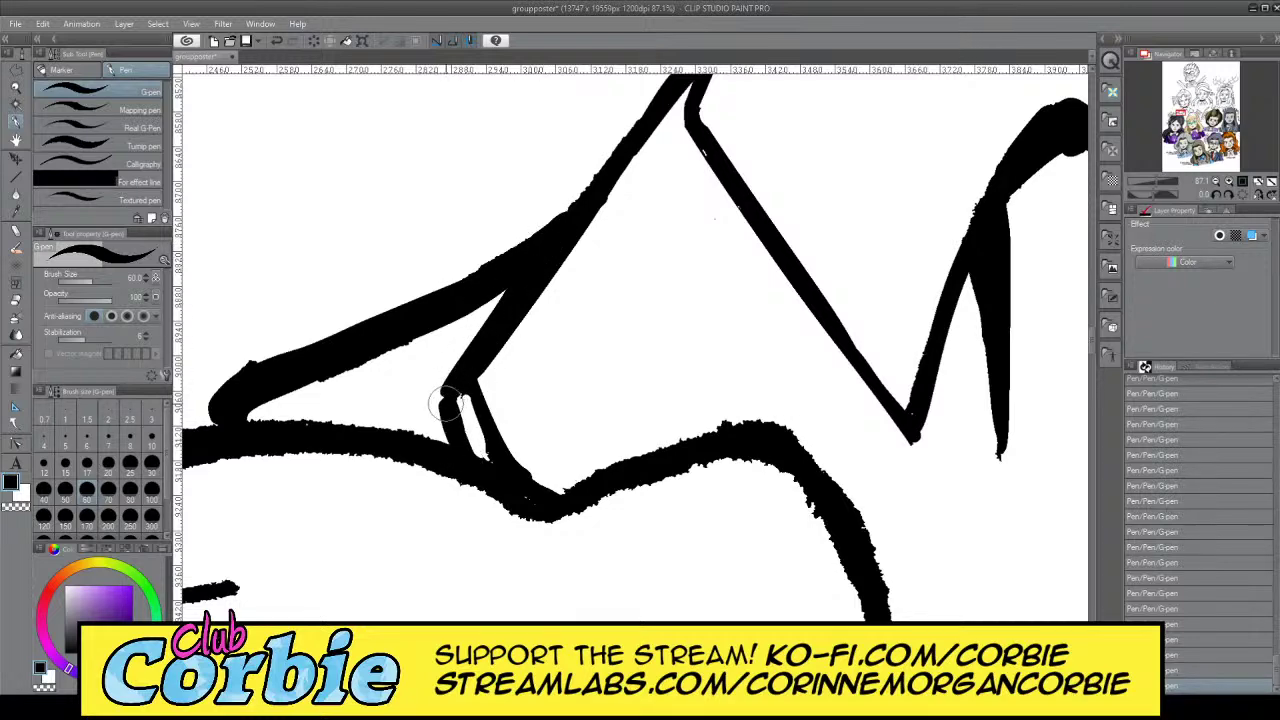
Examine the character's collar and both shoulders at several magnifications to compare the two shoulder slopes
click(17, 89)
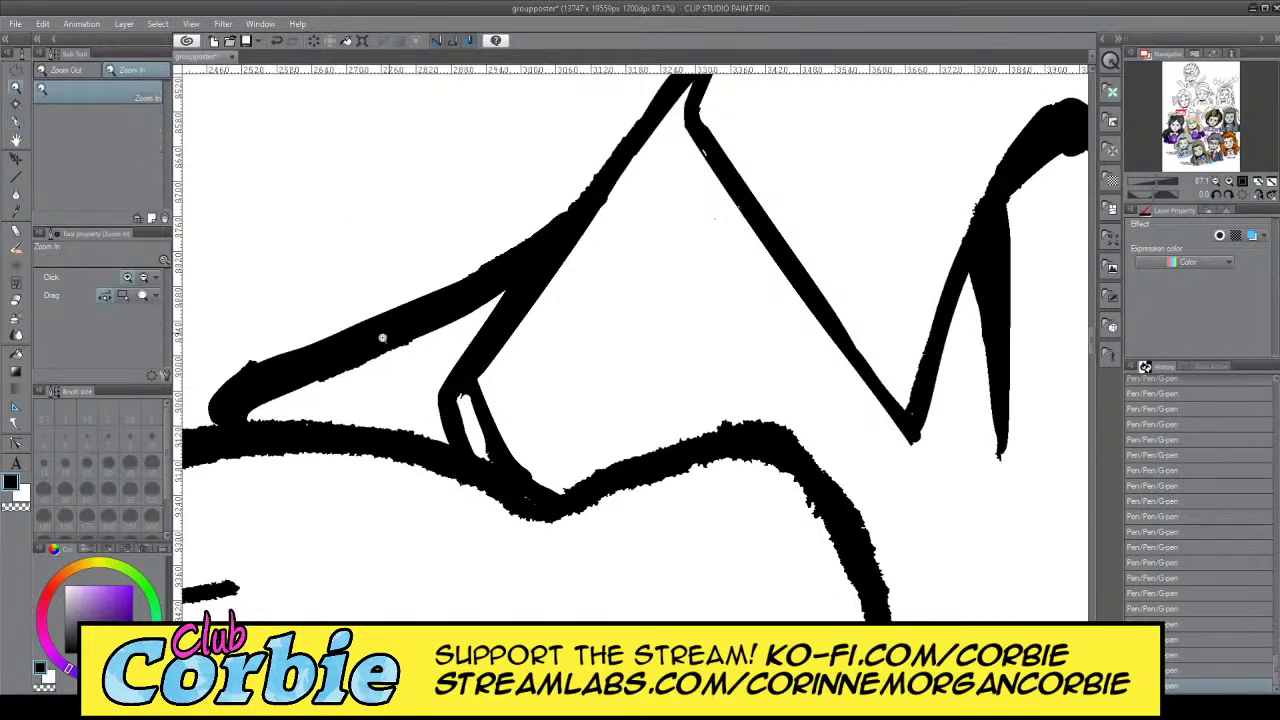
drag(383, 338, 235, 352)
drag(526, 247, 605, 216)
scroll(606, 216, up, 2)
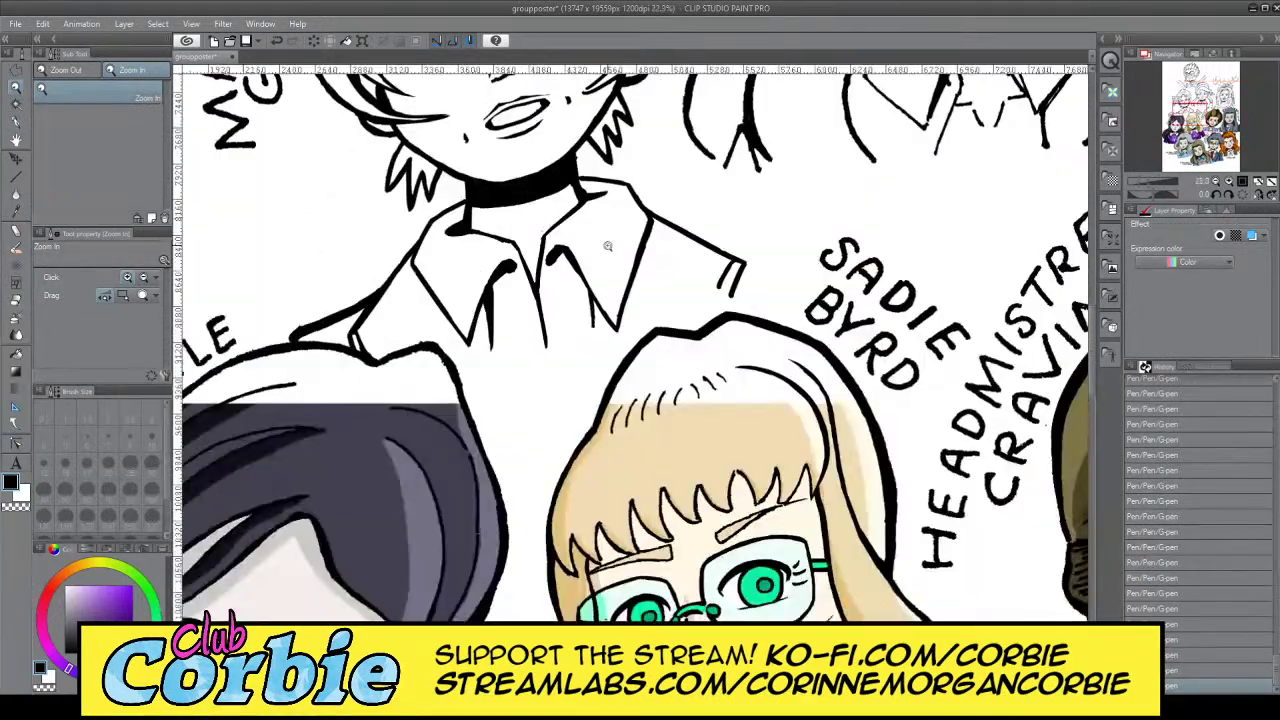
scroll(552, 278, up, 2)
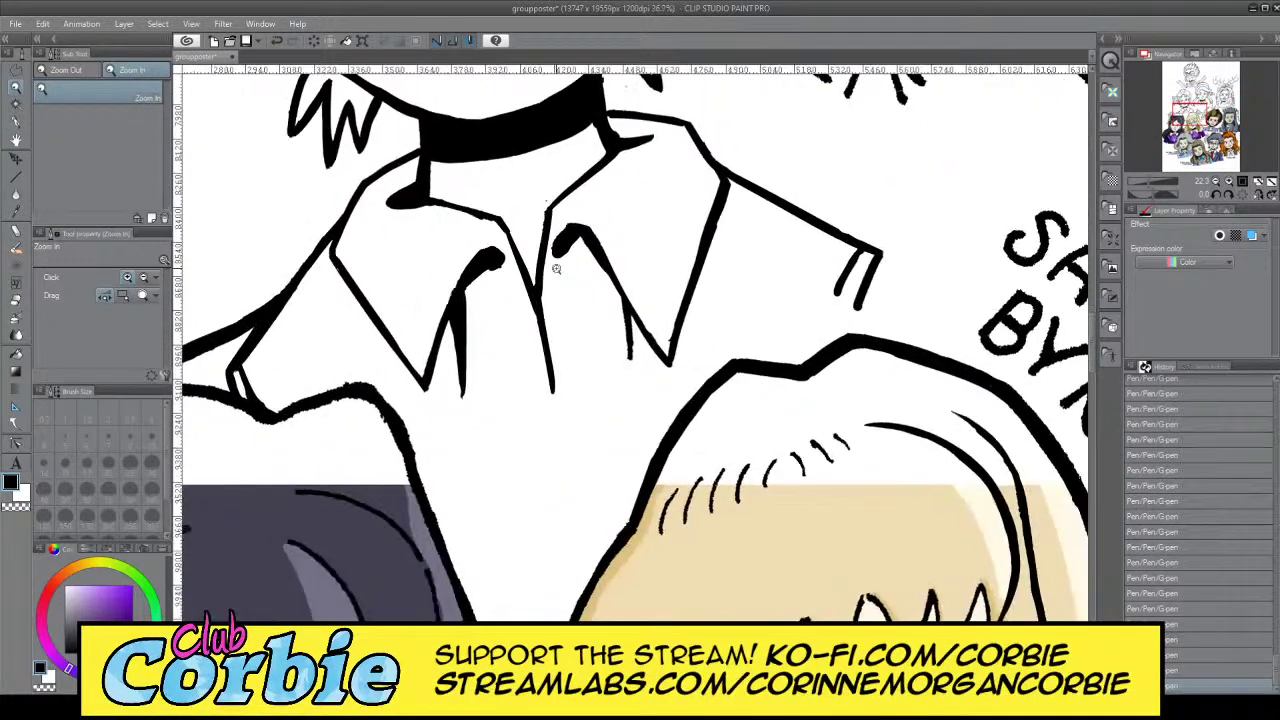
scroll(552, 278, down, 3)
scroll(552, 278, up, 3)
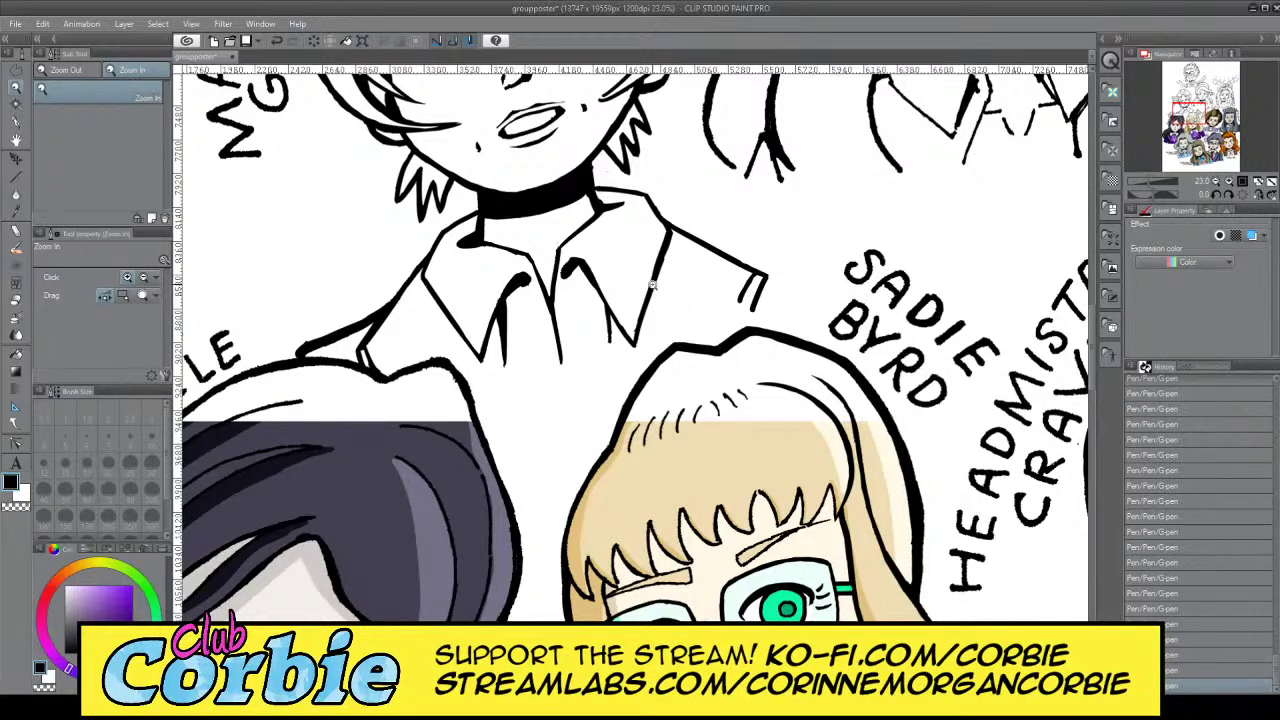
Draw a sagging curve in black beneath the right shoulder line from the collar corner, and erase the straight line in white
scroll(791, 208, up, 4)
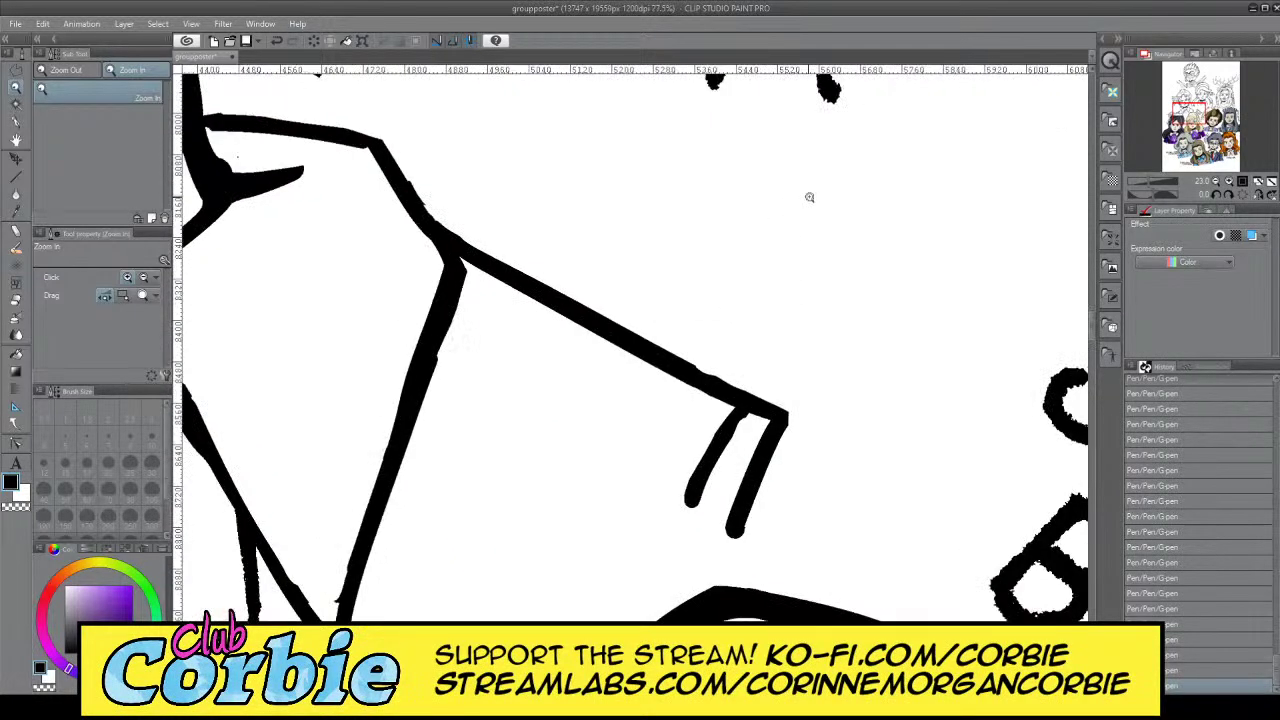
click(15, 121)
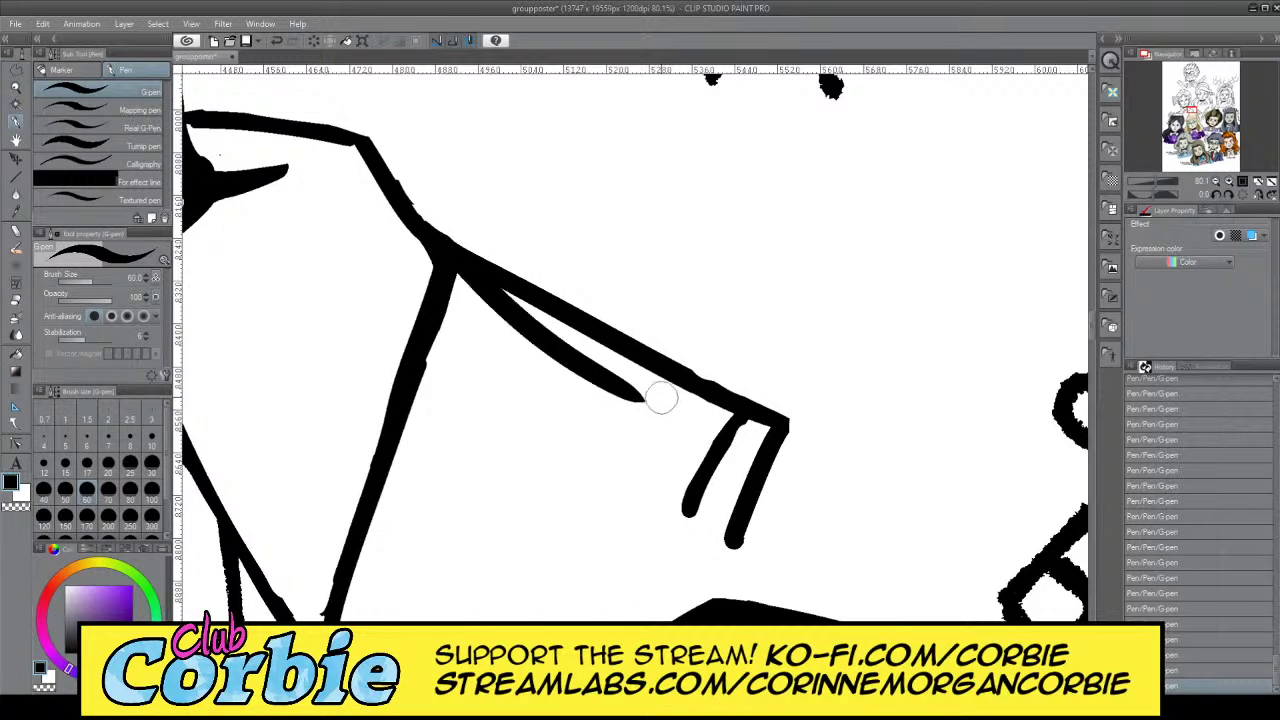
mouse_move(460, 258)
mouse_down()
mouse_move(605, 363)
mouse_move(721, 419)
mouse_up()
key(x)
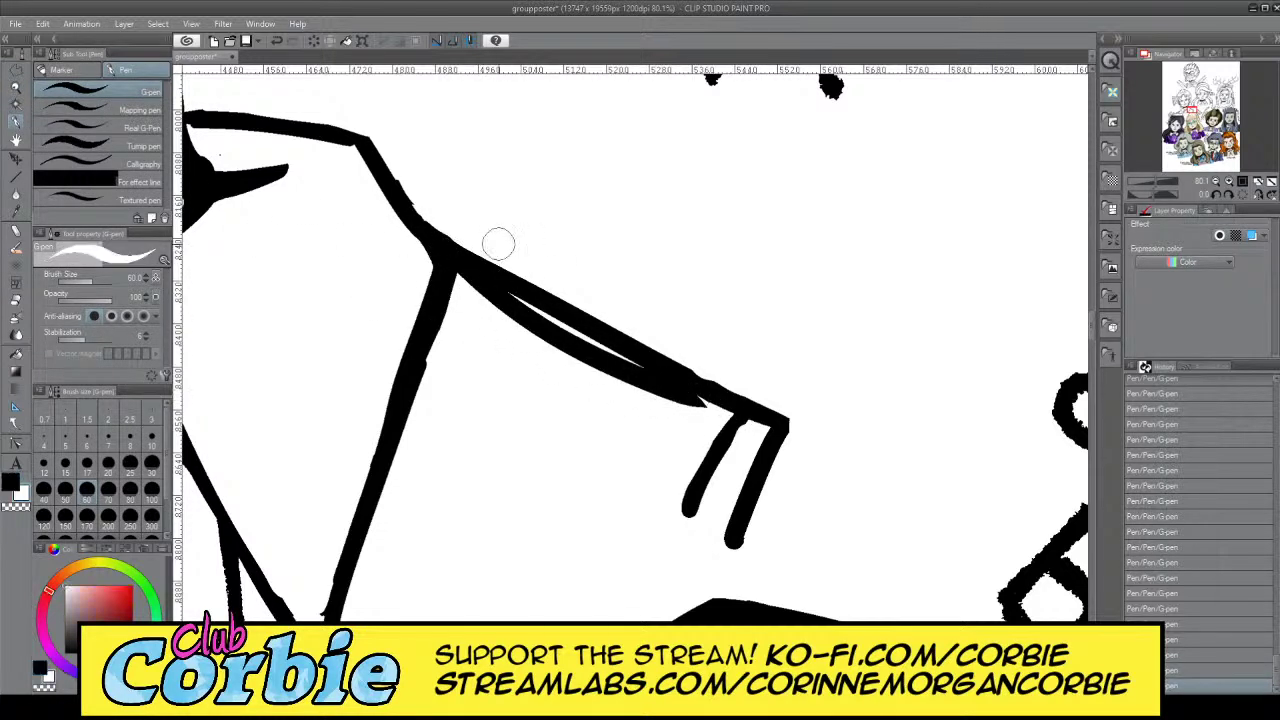
mouse_move(518, 274)
mouse_down()
mouse_move(638, 361)
mouse_move(746, 419)
mouse_move(648, 347)
mouse_move(802, 435)
mouse_up()
key(x)
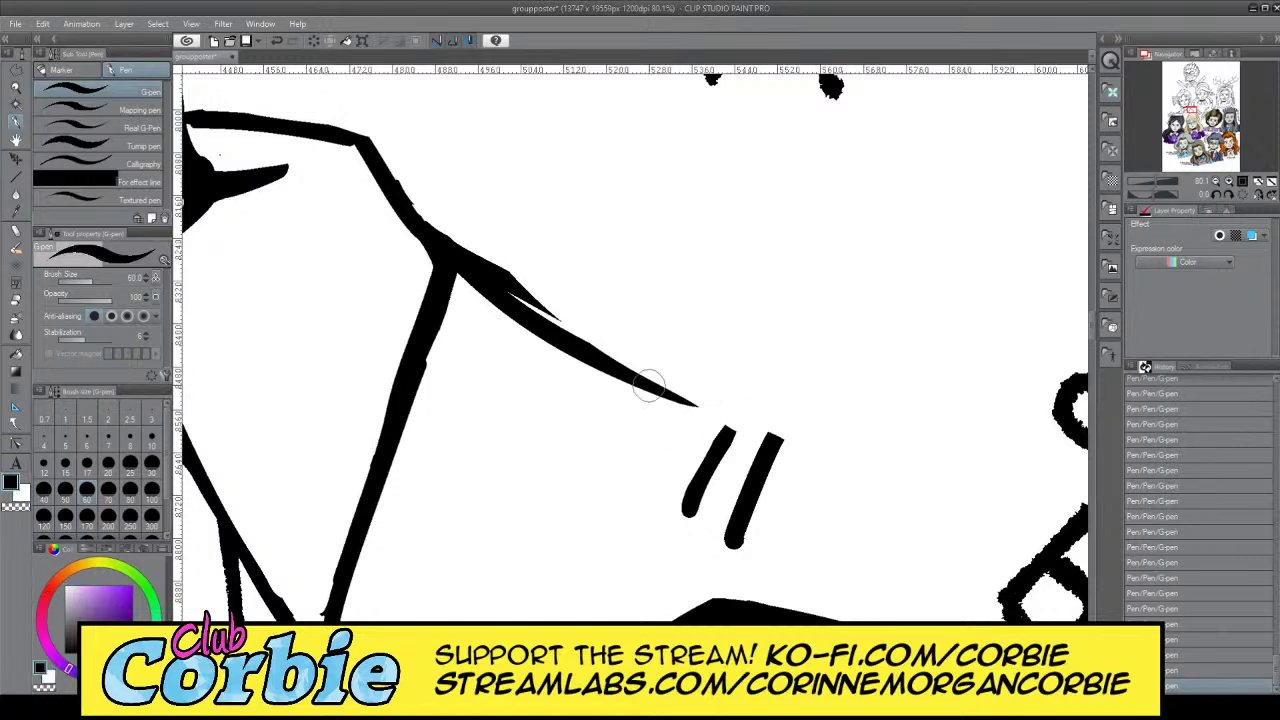
Extend the curved right shoulder line in black to the sleeve seam strokes, trimming the leftover spur and outer corner in white
drag(622, 370, 788, 443)
key(ctrl+z)
drag(608, 360, 772, 443)
key(x)
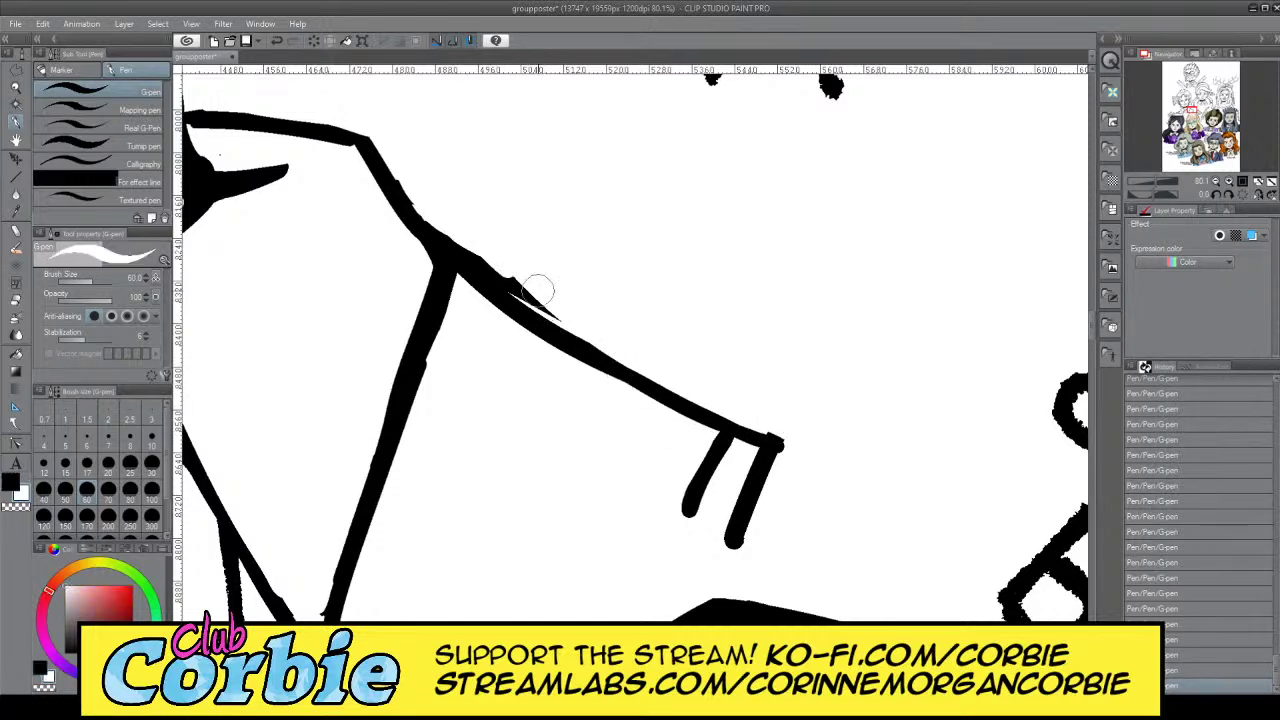
drag(565, 325, 453, 234)
key(x)
drag(769, 402, 789, 477)
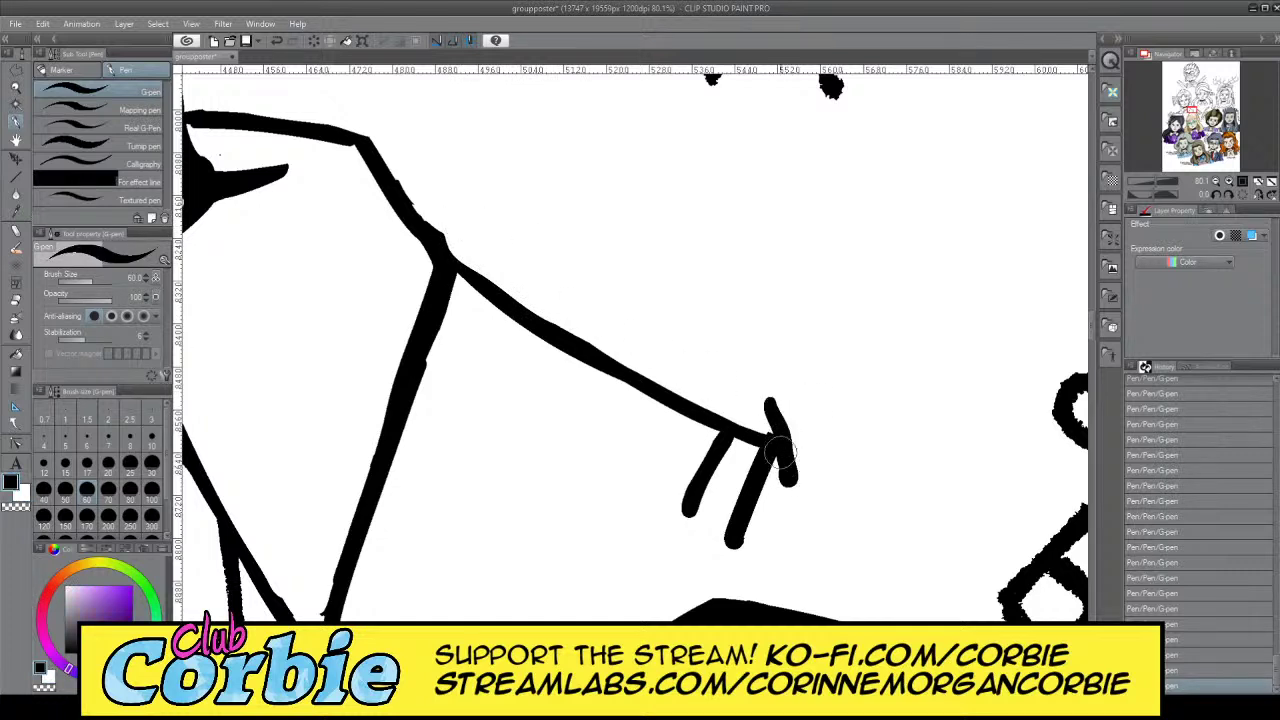
key(ctrl+z)
key(x)
mouse_move(768, 406)
mouse_down()
mouse_move(771, 449)
mouse_move(764, 425)
mouse_up()
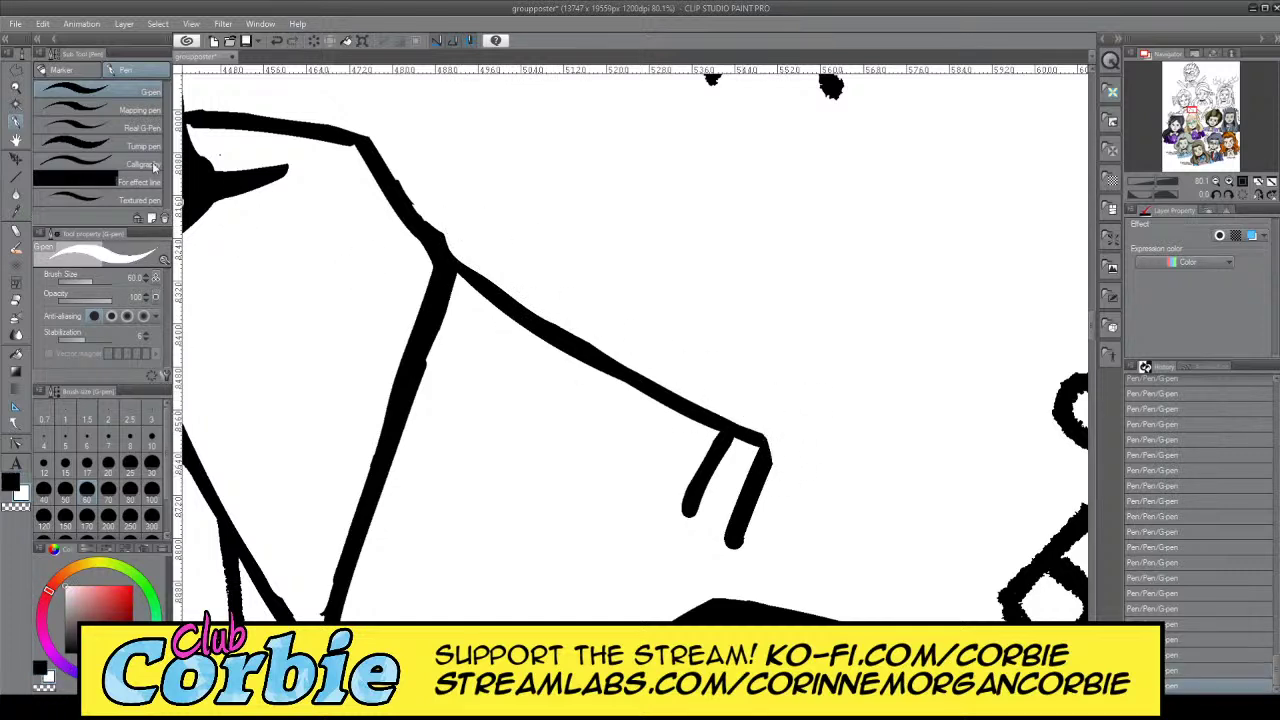
Check the reshaped right shoulder against the rest of the figure and up close
click(17, 88)
drag(432, 228, 375, 227)
drag(332, 270, 414, 252)
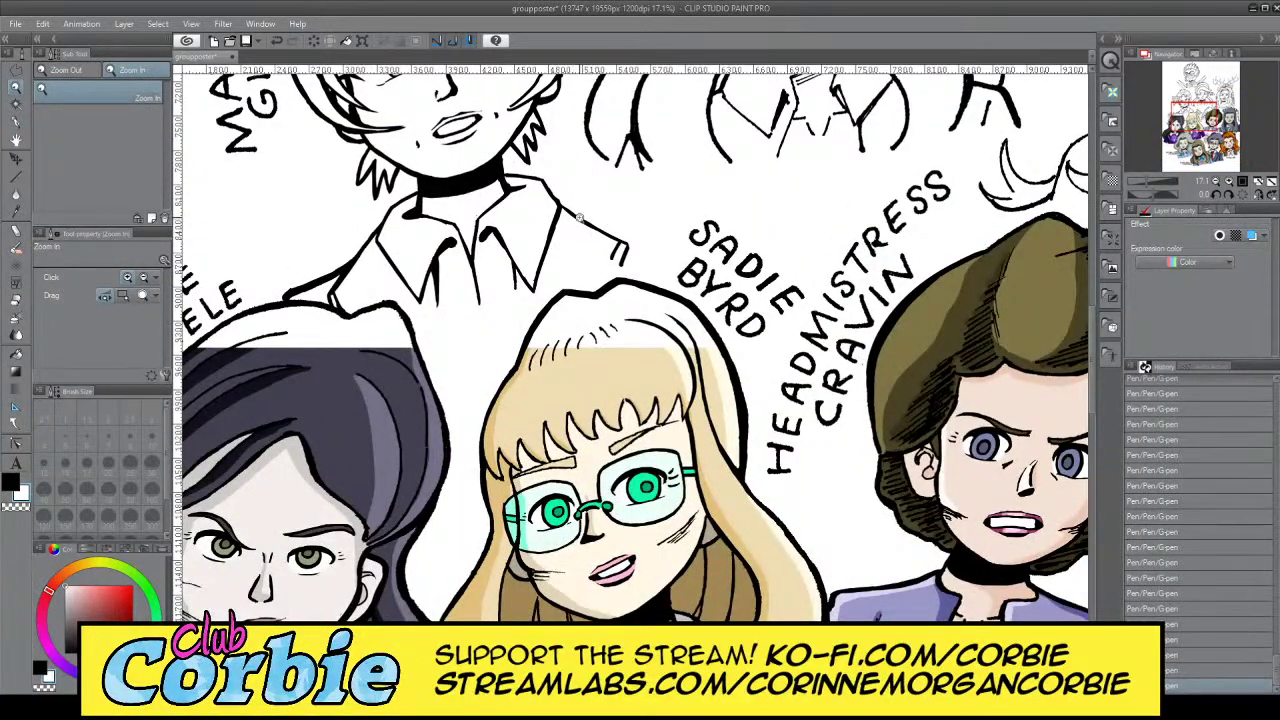
scroll(576, 212, up, 3)
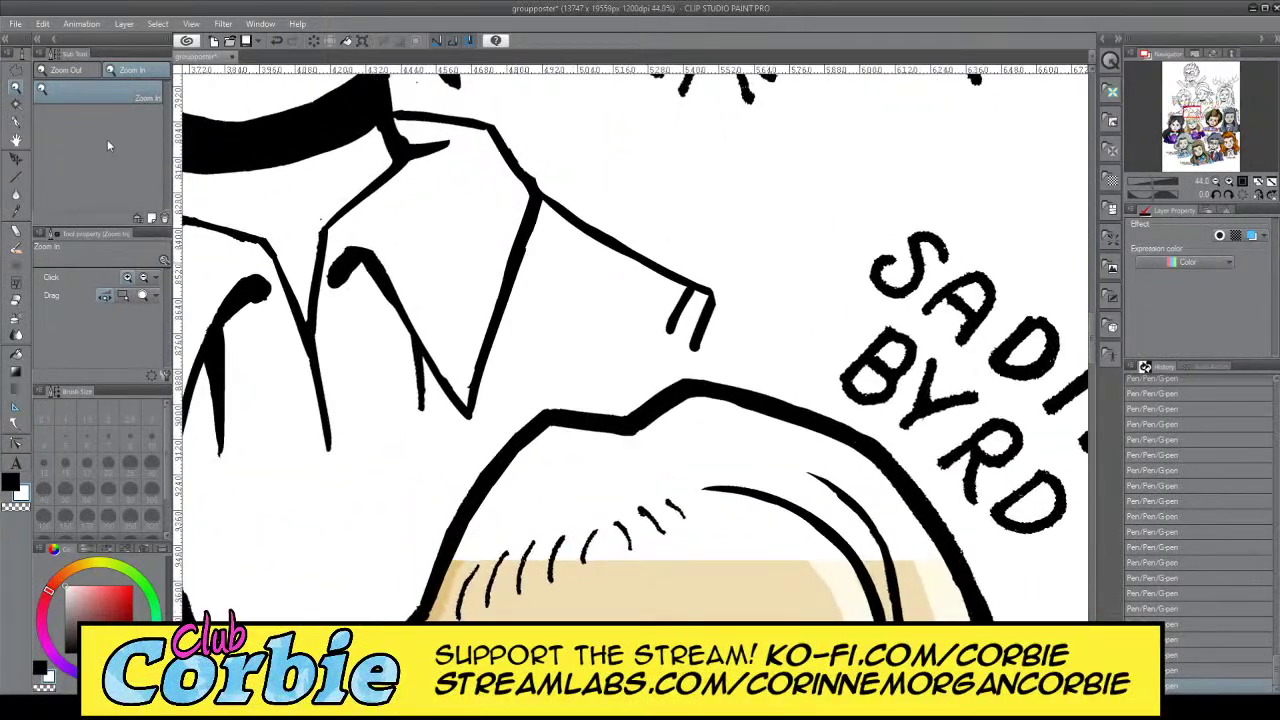
Redraw the right shoulder line in black from higher on the collar edge to the sleeve seam, trimming the overlap inside the seam in white
click(16, 121)
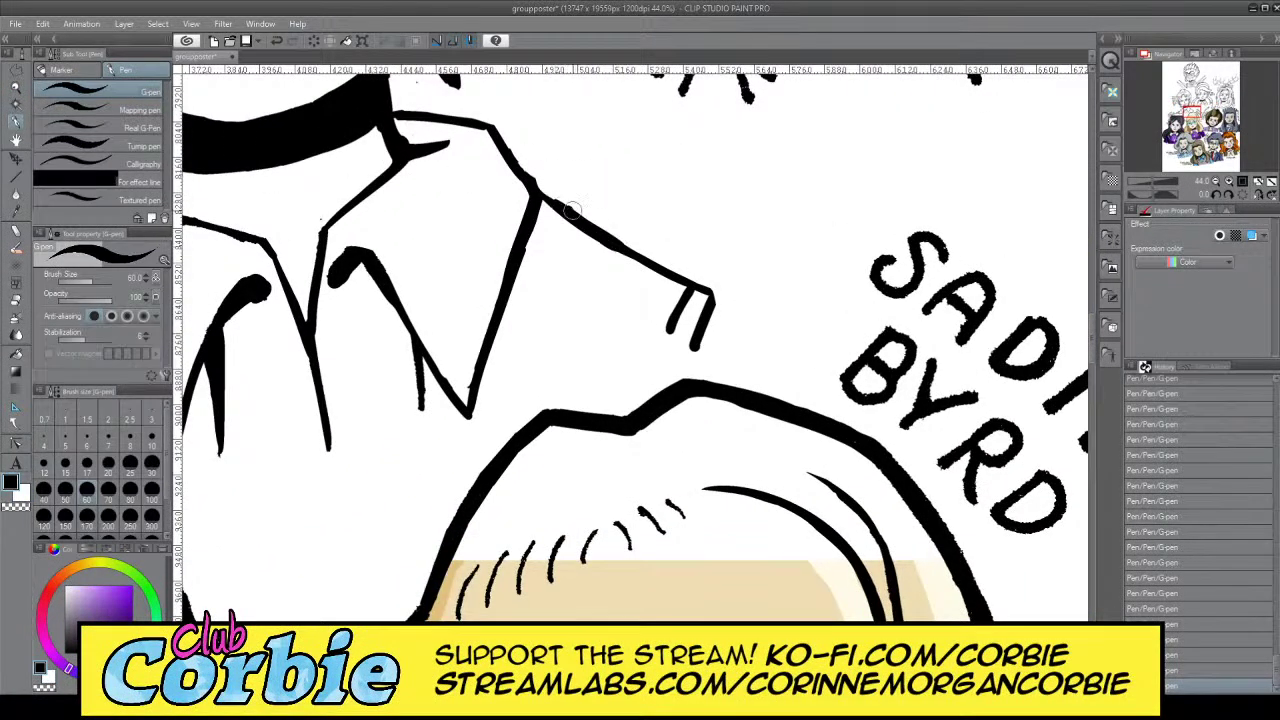
mouse_move(559, 203)
mouse_down()
mouse_move(646, 267)
mouse_move(550, 199)
mouse_up()
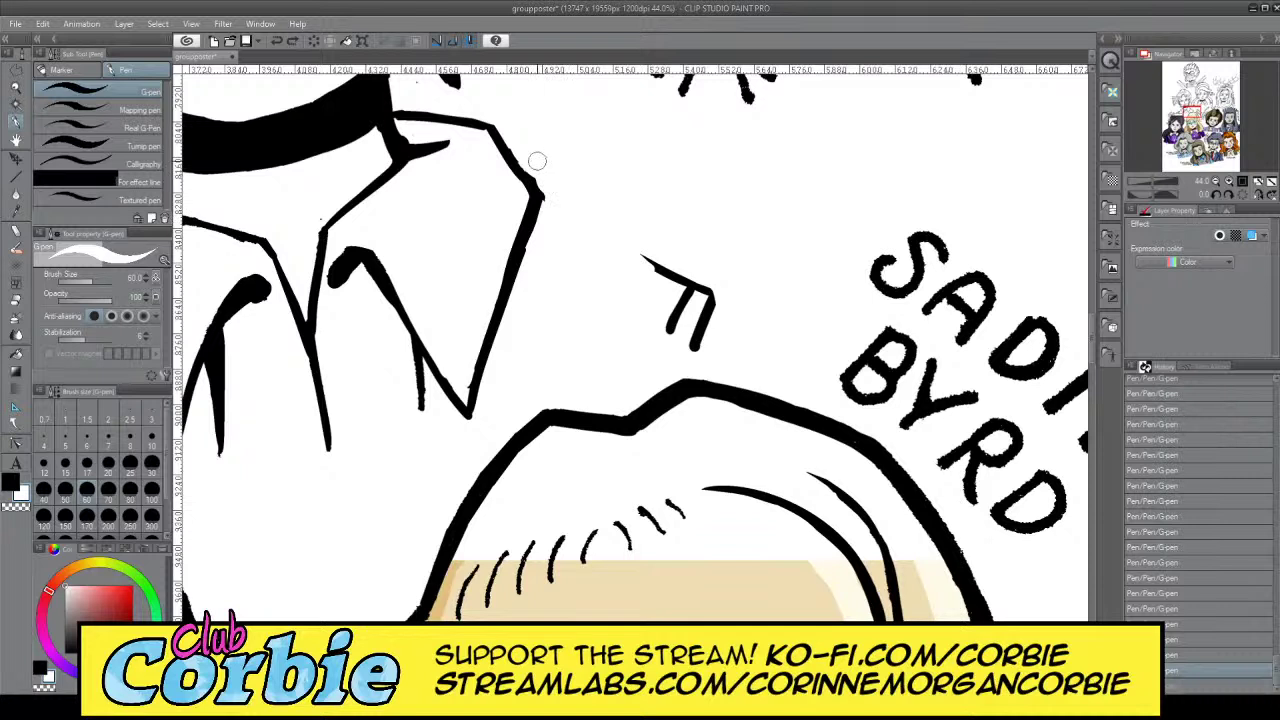
mouse_move(506, 143)
mouse_down()
mouse_move(540, 188)
mouse_move(712, 298)
mouse_up()
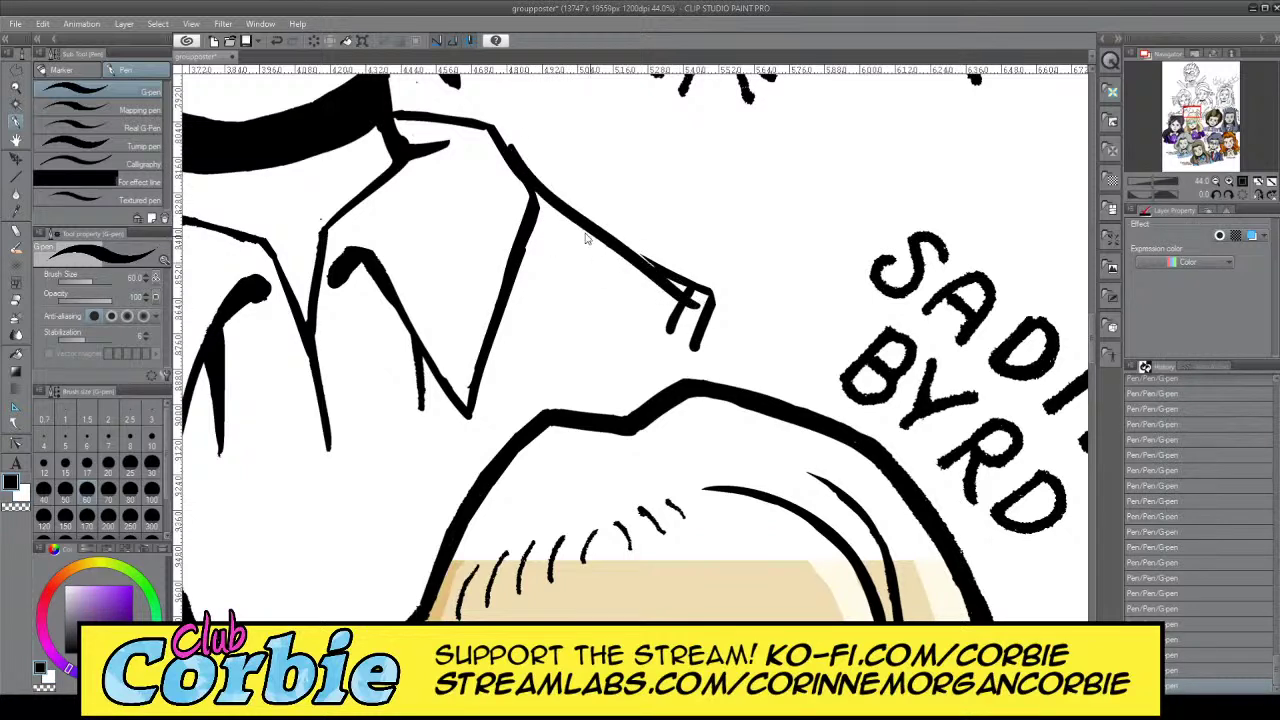
key(ctrl+z)
drag(508, 157, 710, 292)
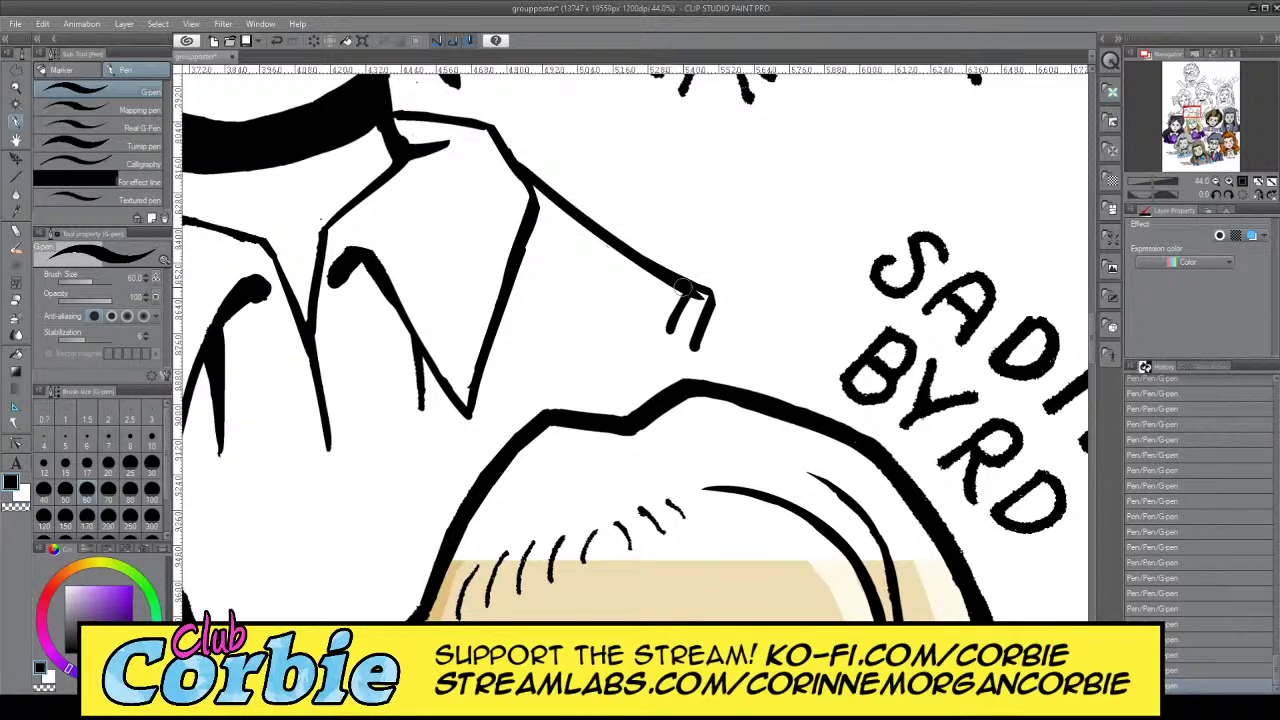
key(c)
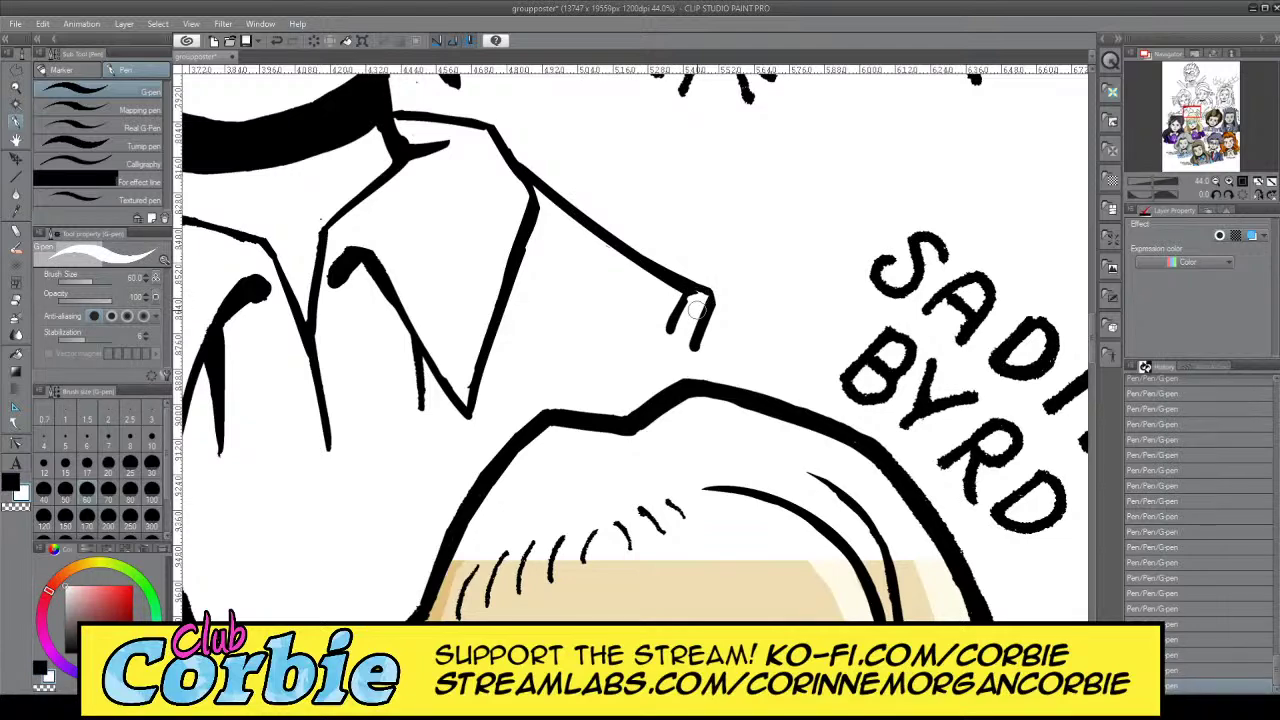
Extend the right shoulder outward in black toward the Sadie Byrd lettering, ending in a short downward stroke
click(14, 92)
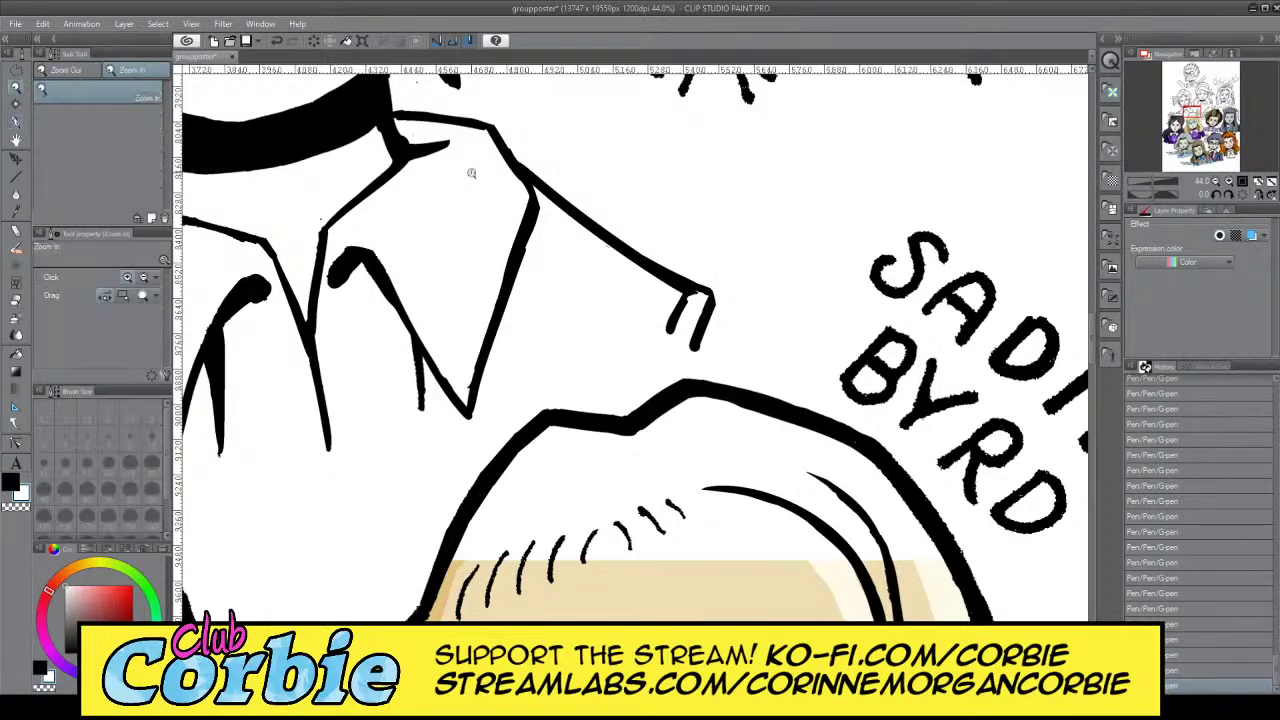
drag(517, 192, 370, 196)
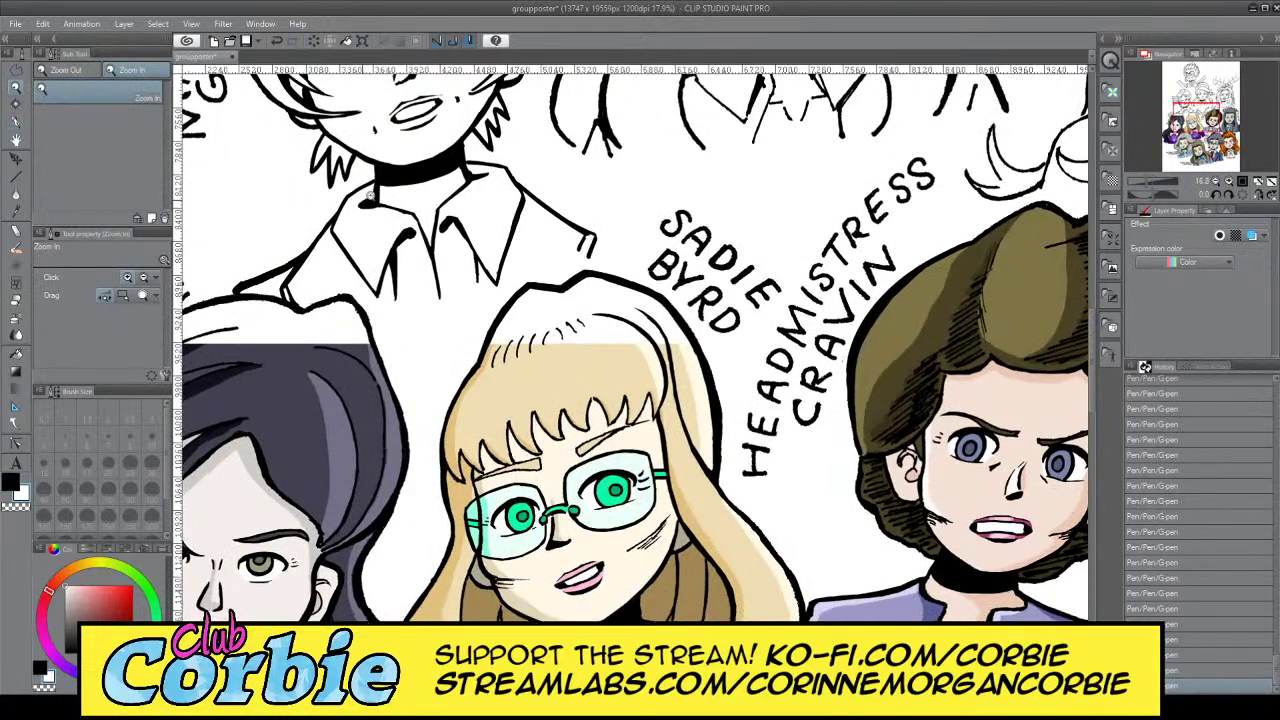
click(16, 139)
click(16, 124)
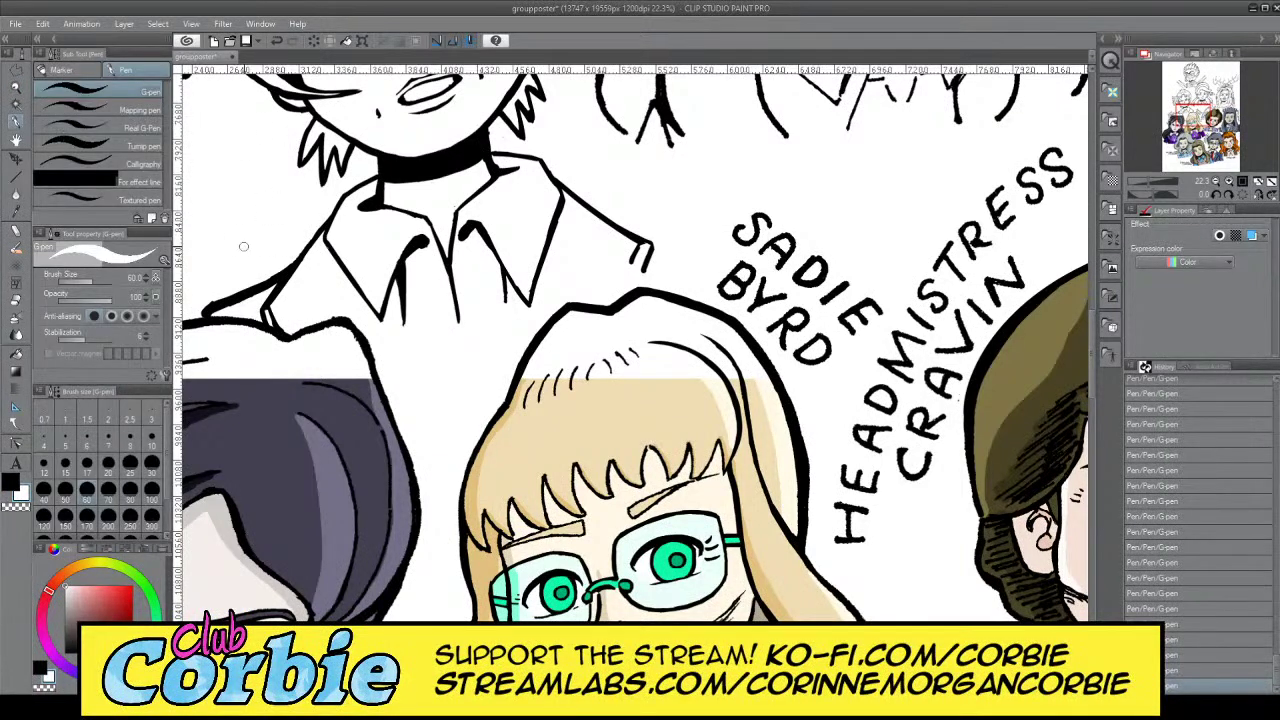
click(19, 481)
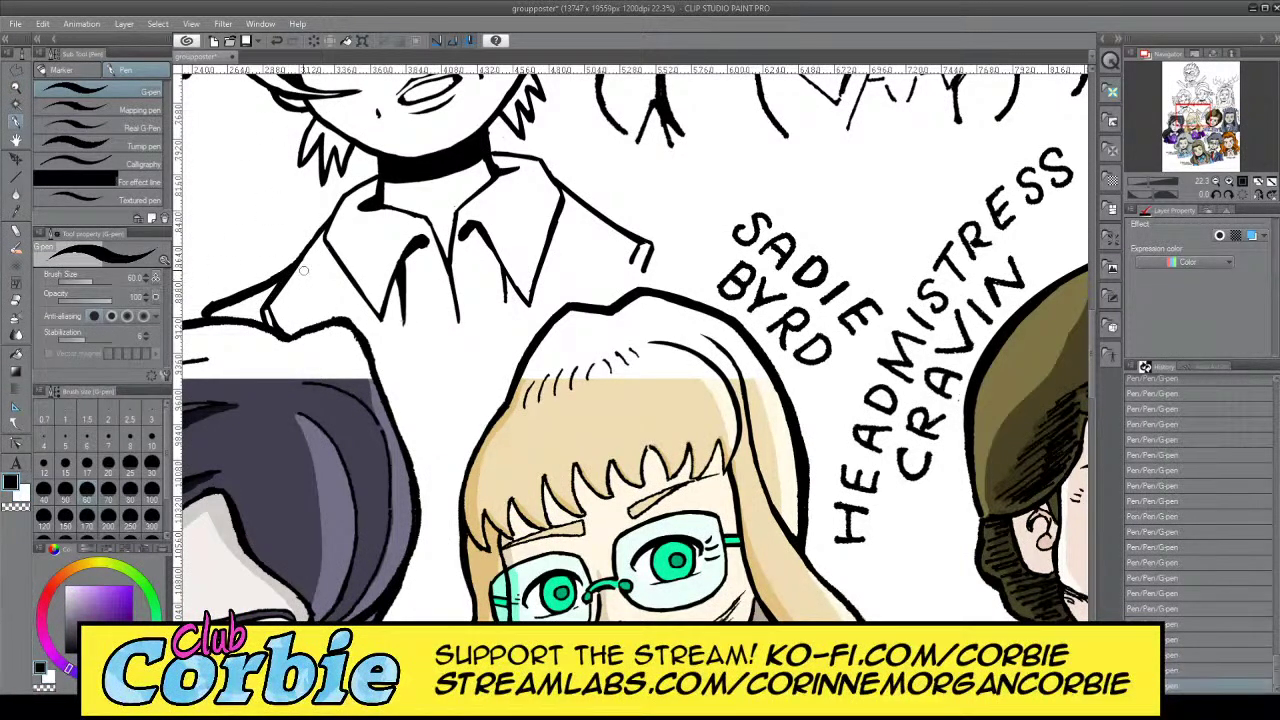
mouse_move(611, 218)
mouse_down()
mouse_move(678, 222)
mouse_move(637, 220)
mouse_up()
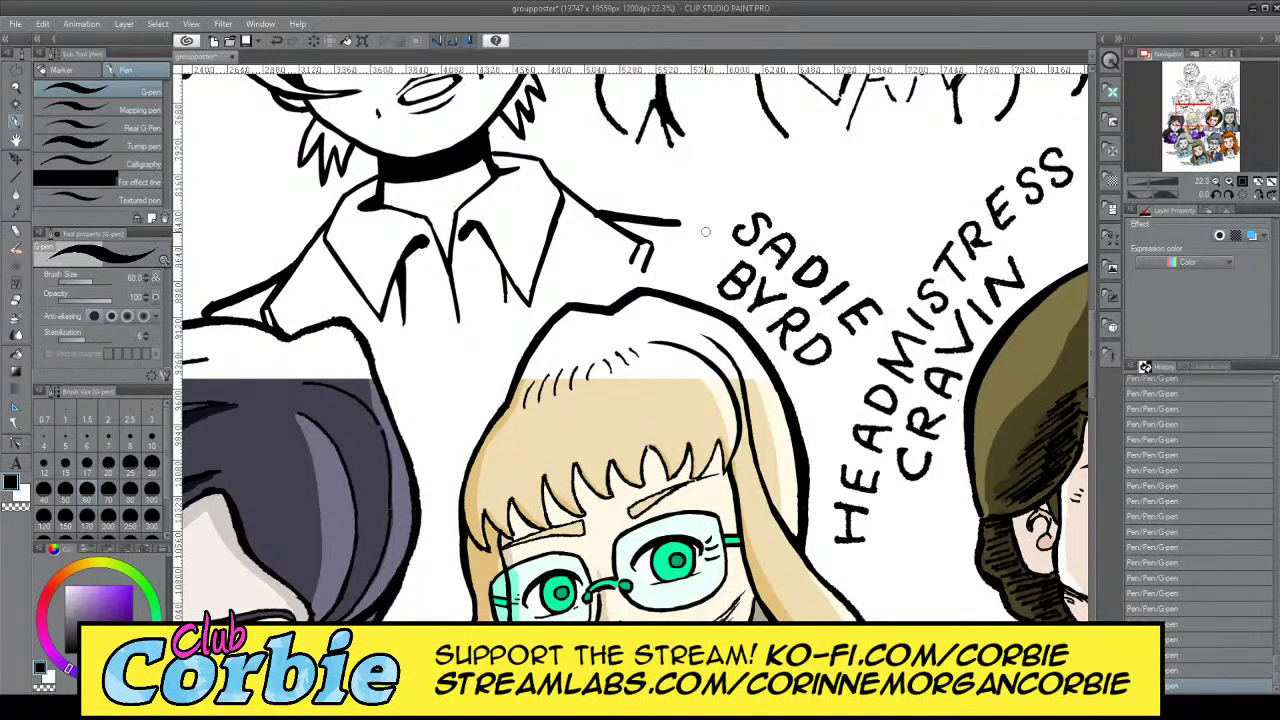
mouse_move(710, 227)
mouse_down()
mouse_move(716, 261)
mouse_move(709, 224)
mouse_move(682, 221)
mouse_move(712, 240)
mouse_move(707, 221)
mouse_move(677, 220)
mouse_up()
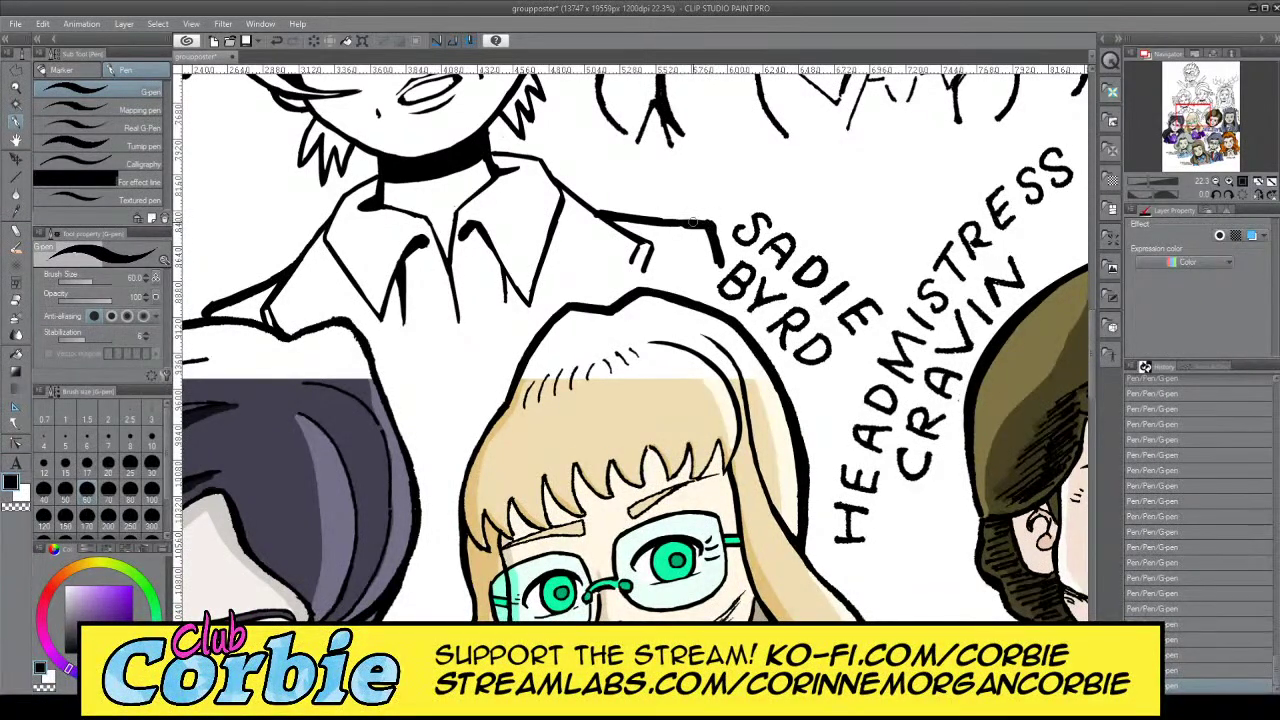
Smooth the upper edge and outer corner of the shoulder extension in white, and taper the end of its downward stroke
click(14, 88)
click(738, 206)
click(760, 194)
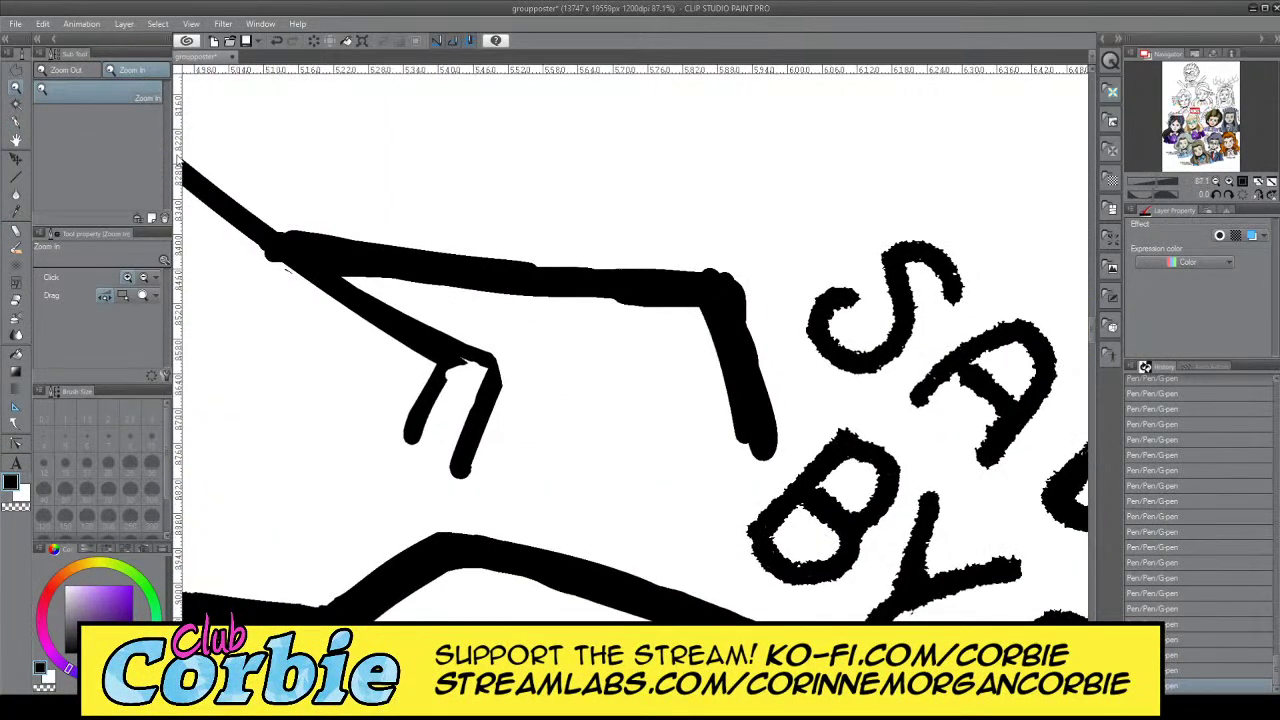
click(16, 121)
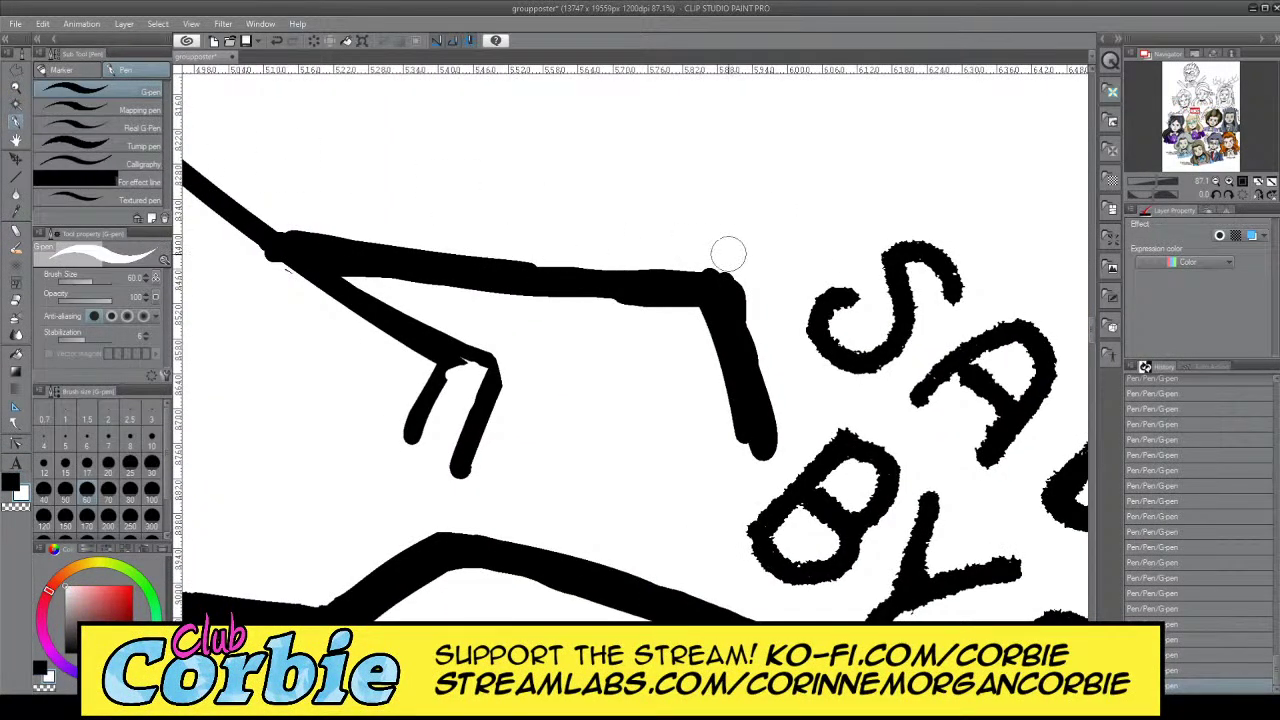
mouse_move(544, 240)
mouse_down()
mouse_move(661, 268)
mouse_move(739, 260)
mouse_up()
key(ctrl+z)
drag(510, 246, 764, 258)
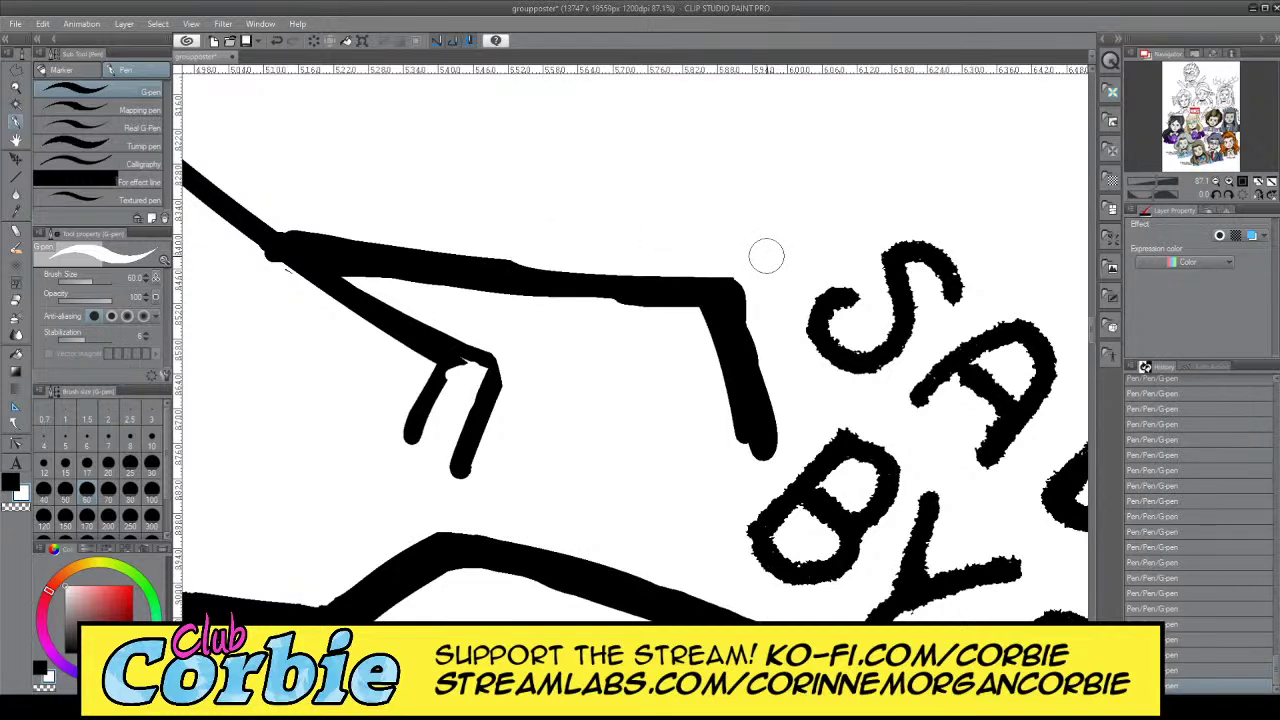
key(ctrl+z)
mouse_move(504, 247)
mouse_down()
mouse_move(770, 250)
mouse_move(754, 306)
mouse_move(776, 365)
mouse_up()
key(ctrl+z)
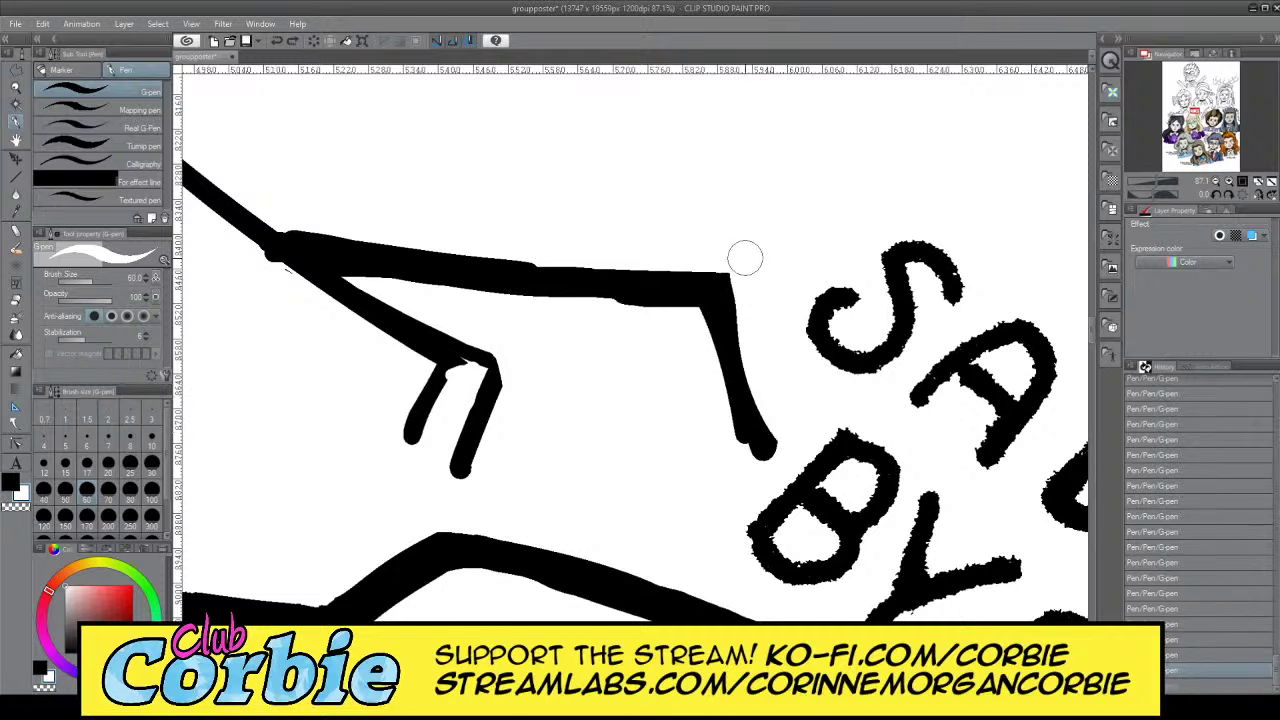
mouse_move(731, 251)
mouse_down()
mouse_move(757, 320)
mouse_move(752, 429)
mouse_move(766, 455)
mouse_up()
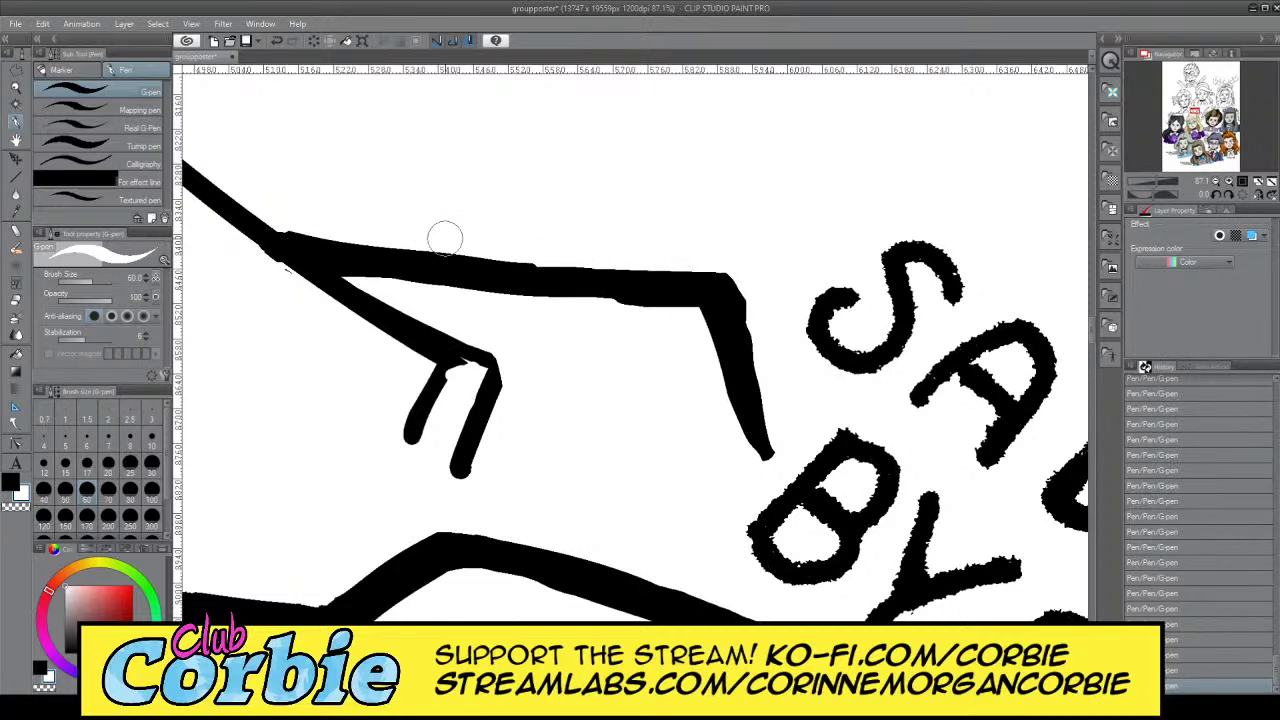
key(ctrl+z)
drag(478, 272, 667, 283)
key(ctrl+z)
Reinforce the shoulder extension, its downward stroke and the inner sleeve seam corner with black strokes
key(x)
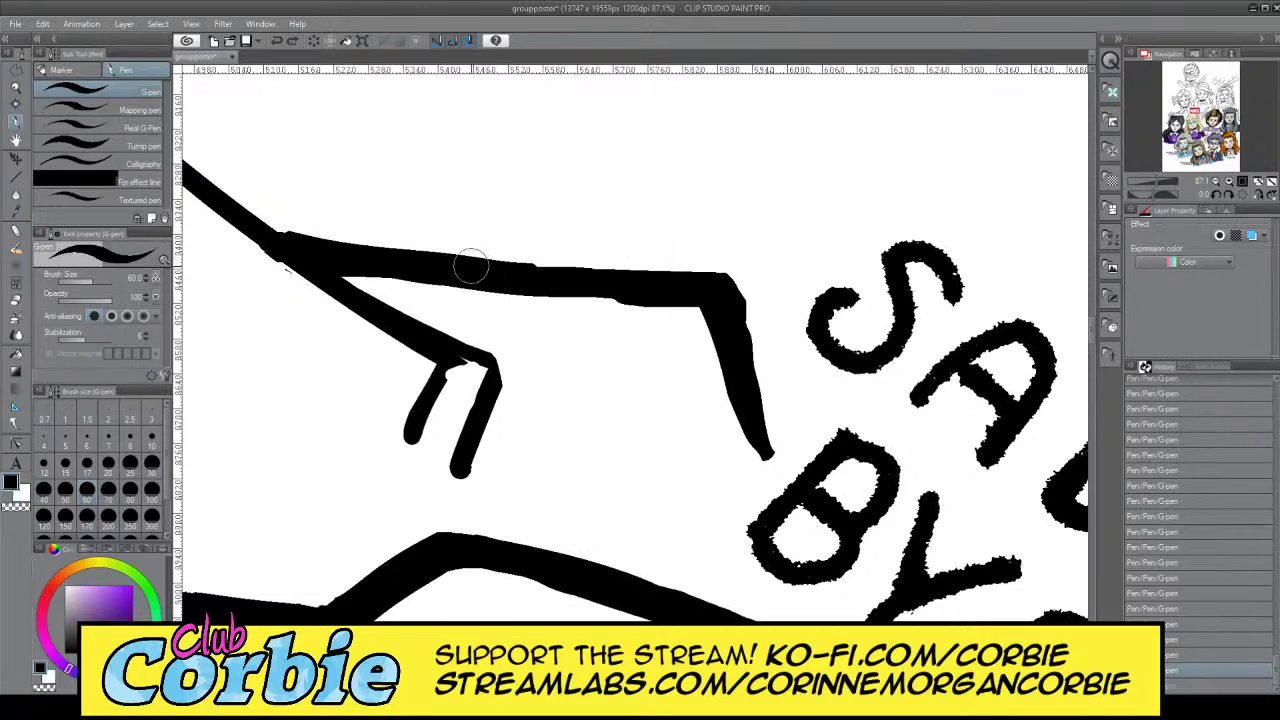
drag(511, 271, 689, 289)
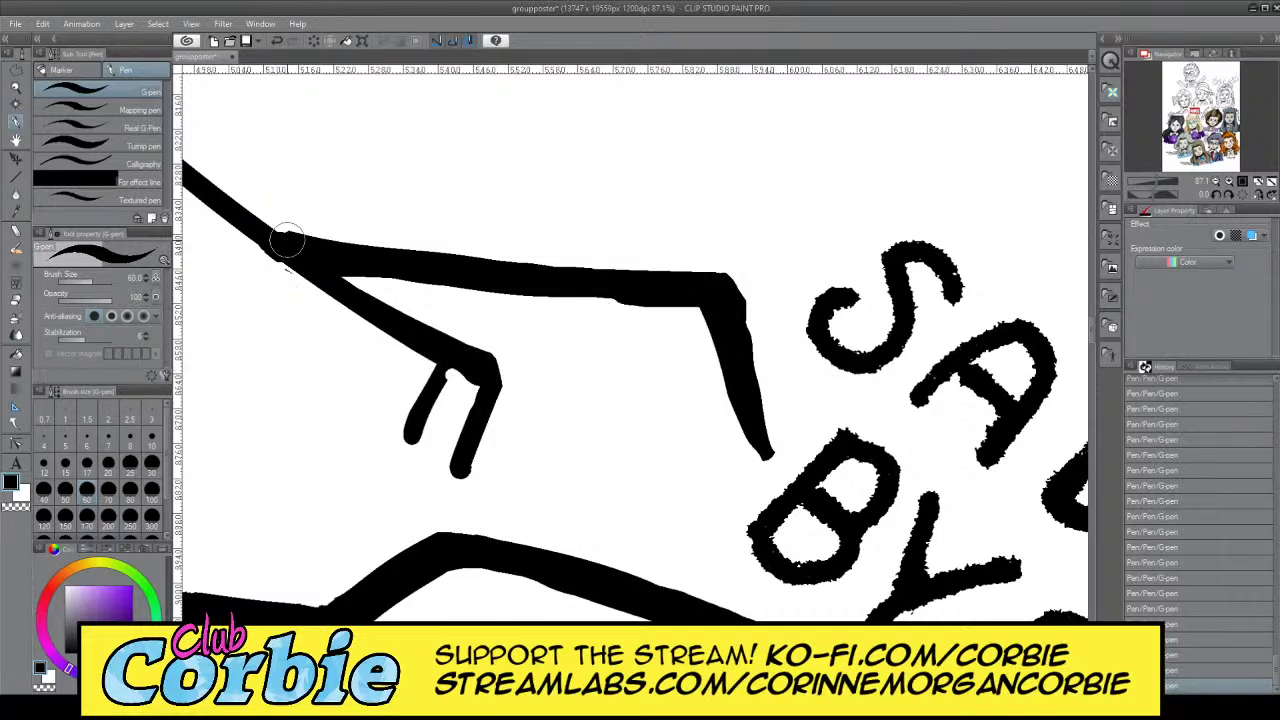
mouse_move(723, 303)
mouse_down()
mouse_move(766, 448)
mouse_move(729, 303)
mouse_move(767, 431)
mouse_up()
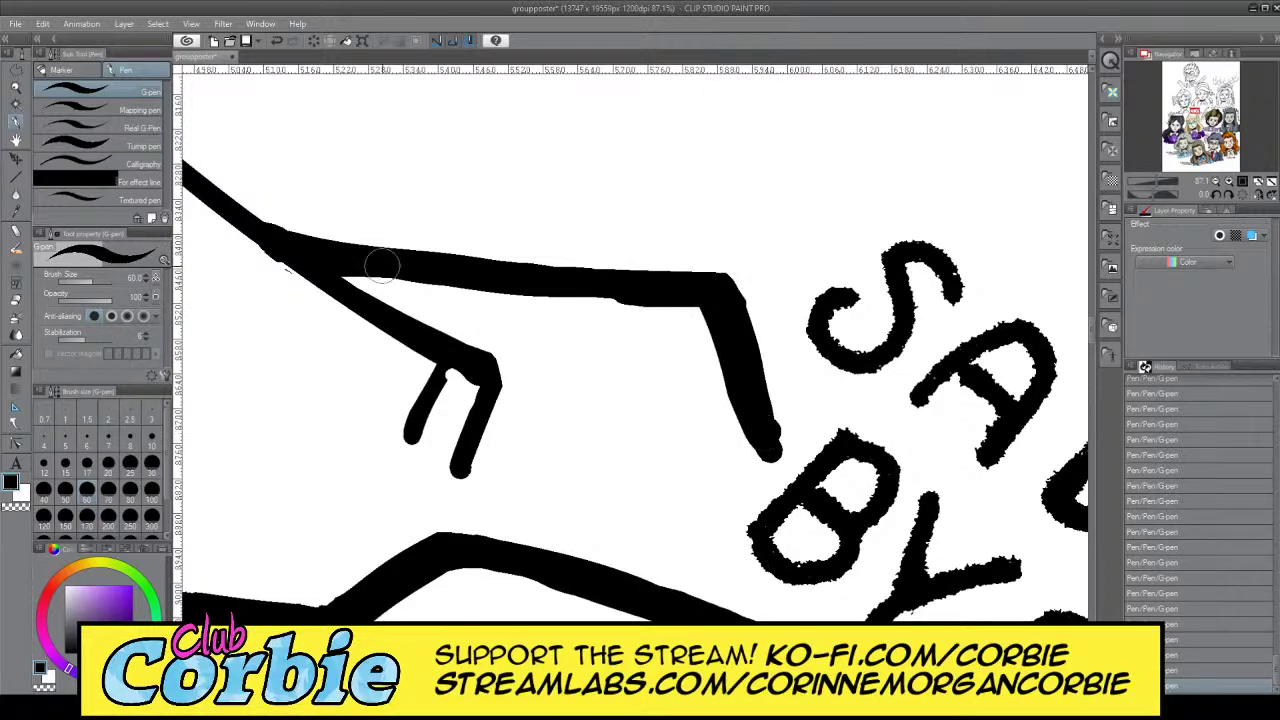
Draw short black lash strokes beside the outer corner of Maxine's left eye with pen size 20, undoing the unwanted ones
click(16, 88)
mouse_move(599, 262)
mouse_down()
mouse_move(483, 287)
mouse_move(372, 290)
mouse_up()
mouse_move(511, 208)
mouse_down()
mouse_move(530, 200)
mouse_move(519, 196)
mouse_up()
drag(529, 269, 560, 238)
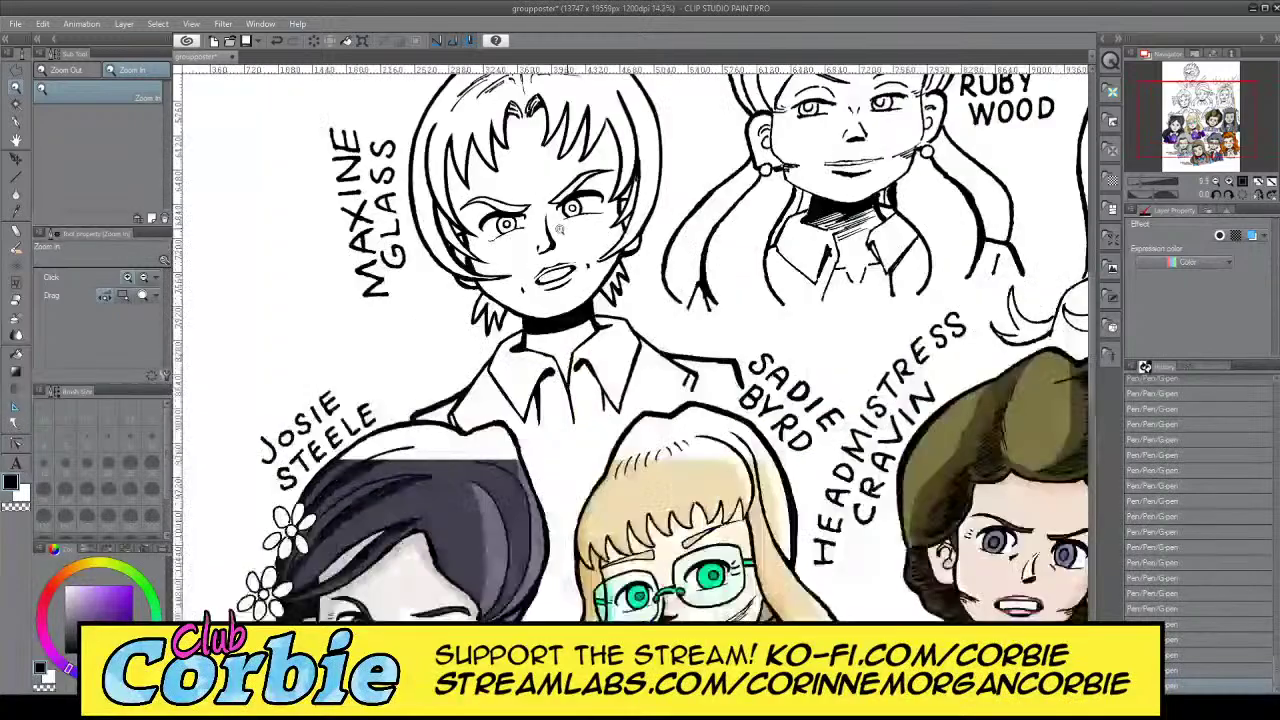
scroll(478, 228, up, 5)
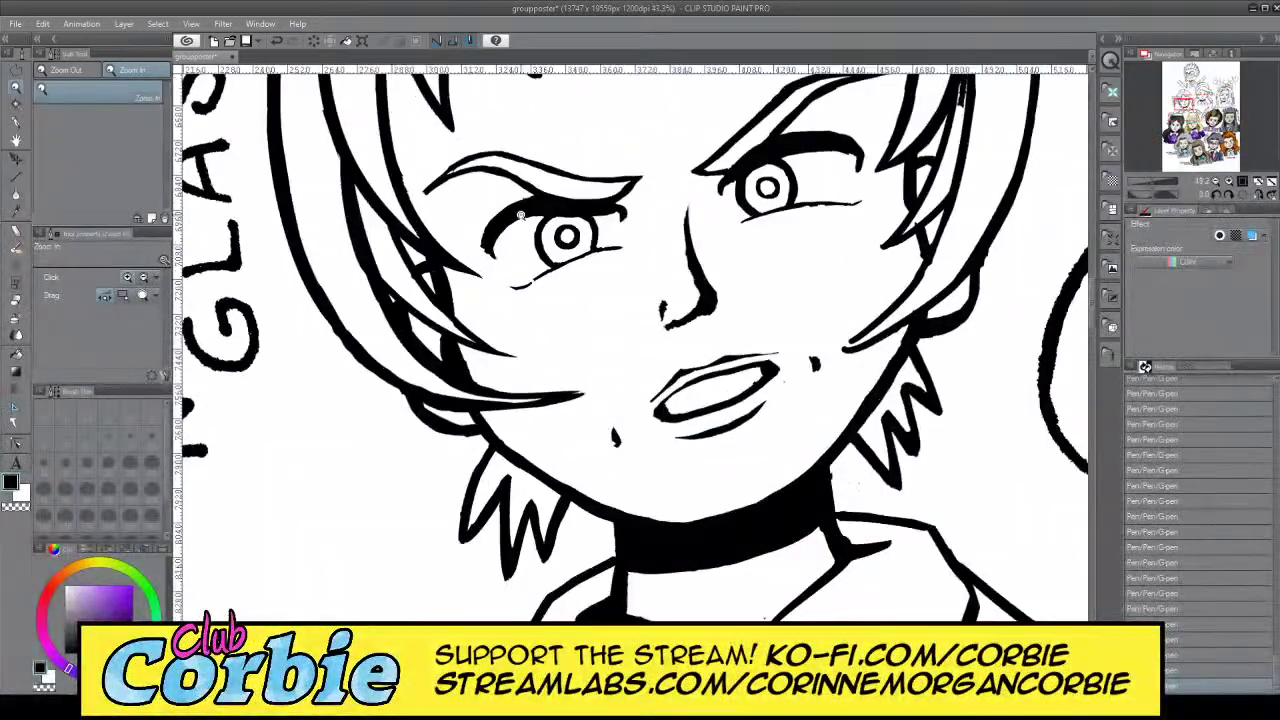
click(17, 123)
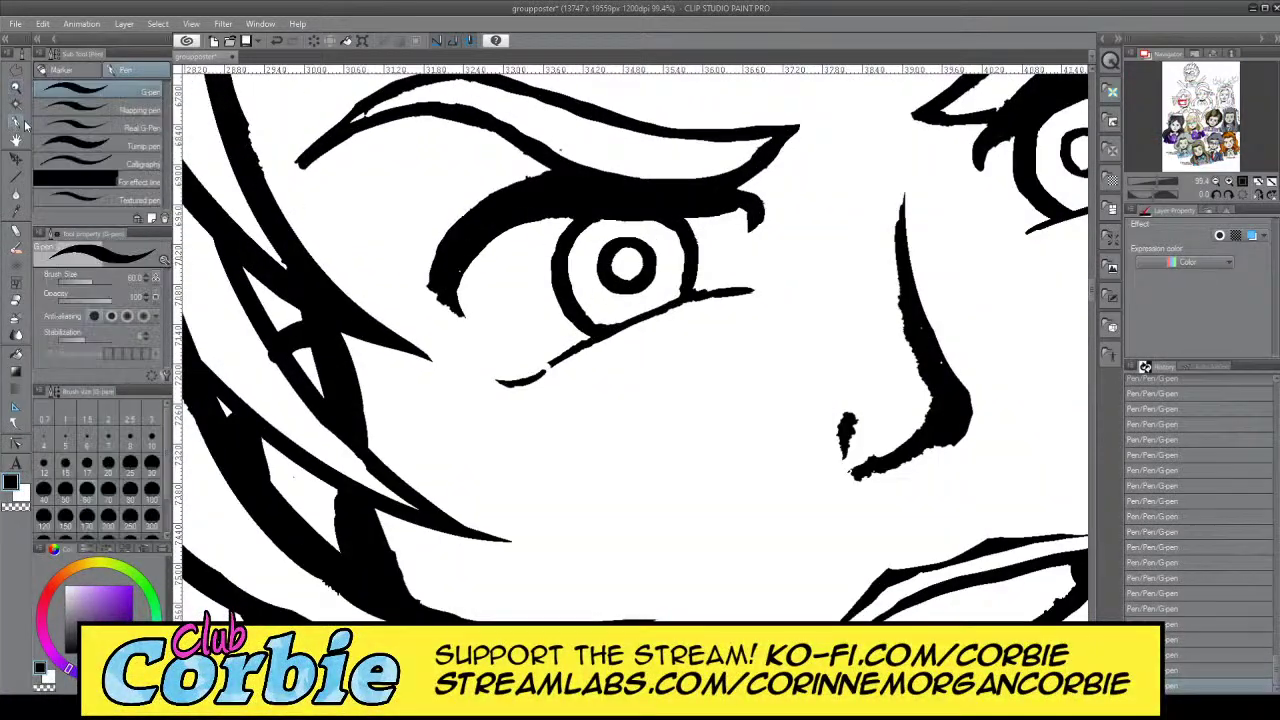
click(110, 465)
mouse_move(366, 302)
mouse_down()
mouse_move(426, 293)
mouse_move(390, 270)
mouse_move(415, 253)
mouse_up()
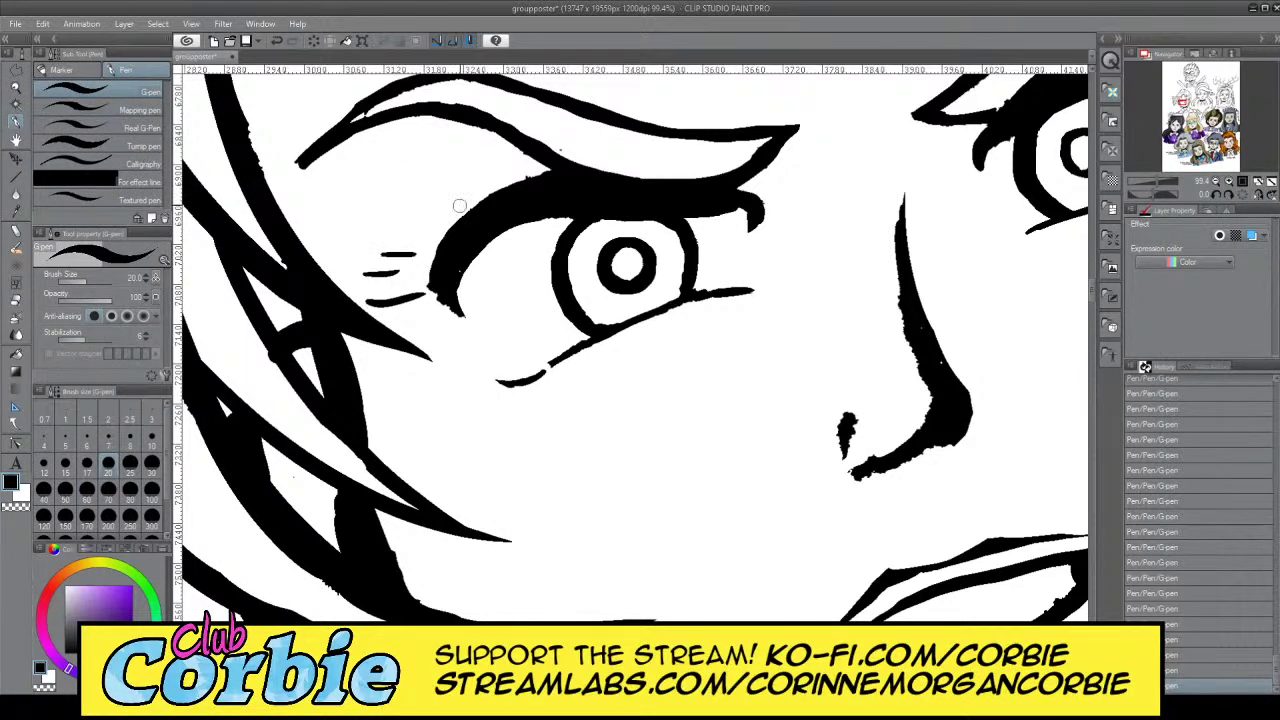
key(ctrl+z)
key(ctrl+z)
key(ctrl+z)
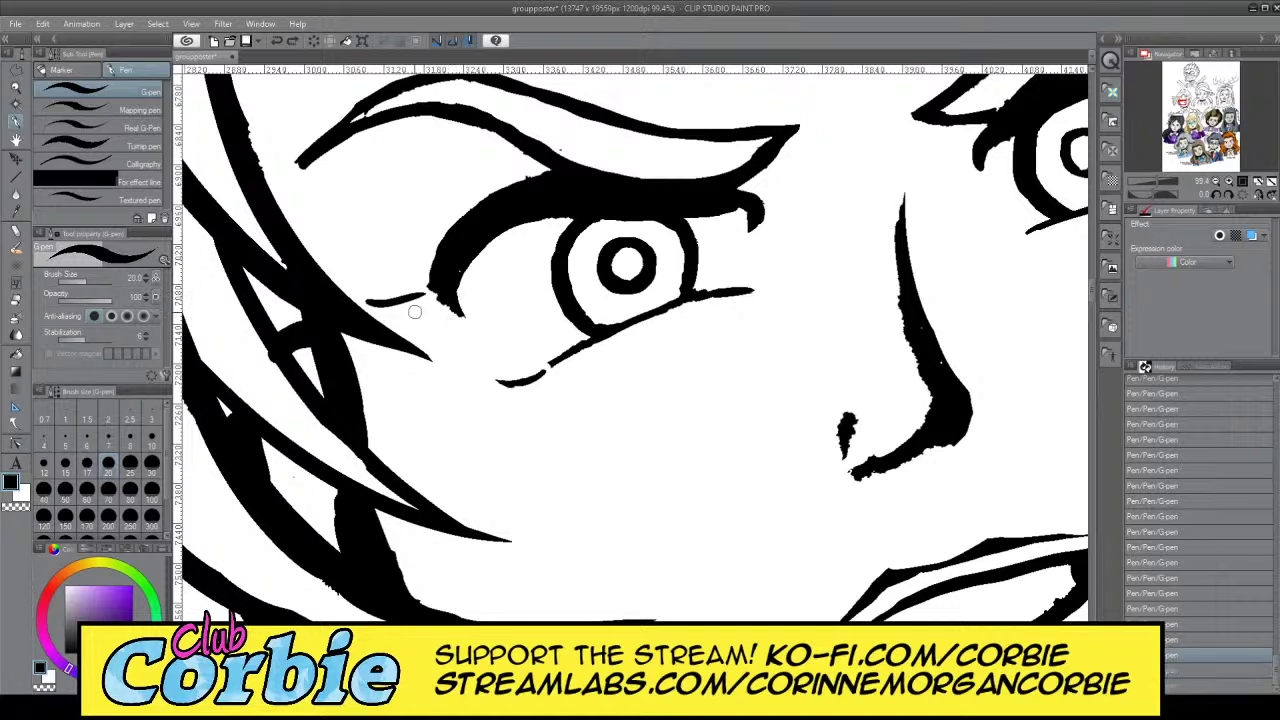
mouse_move(379, 302)
mouse_down()
mouse_move(421, 298)
mouse_move(405, 295)
mouse_move(400, 260)
mouse_move(370, 280)
mouse_up()
key(ctrl+z)
Draw three short black lash strokes between the outer corner of Maxine's right eye and the hair
click(14, 89)
drag(637, 238, 735, 232)
scroll(597, 213, up, 1)
key(p)
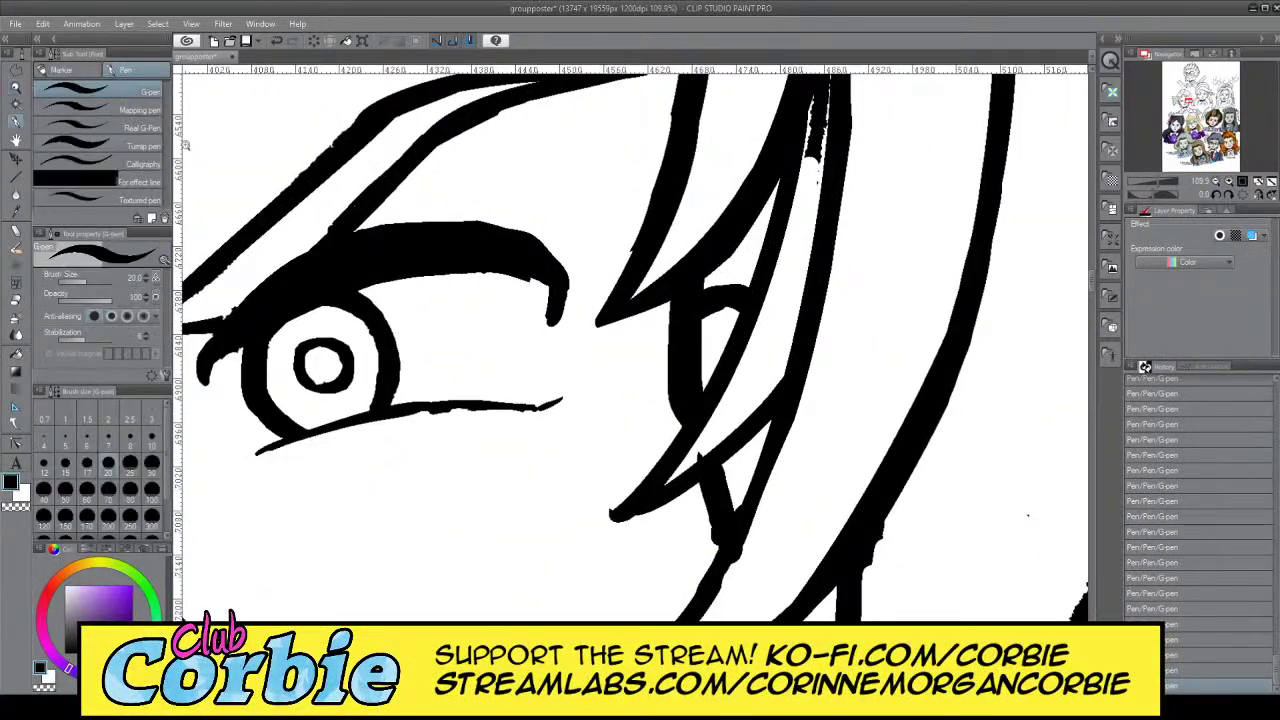
mouse_move(587, 276)
mouse_down()
mouse_move(617, 258)
mouse_move(621, 235)
mouse_move(586, 228)
mouse_up()
Review the poster's line art, merge the inked layer with the layer below, set the blending mode and rename the layer
click(15, 88)
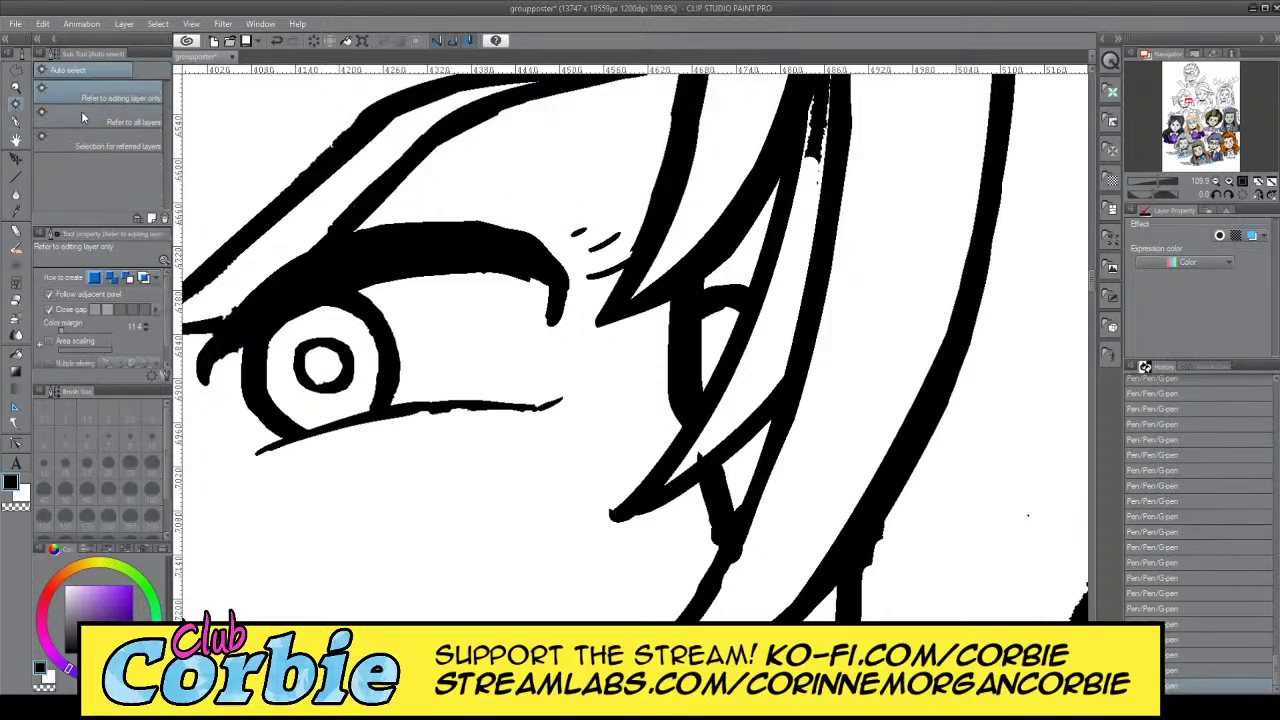
scroll(430, 292, down, 3)
scroll(430, 292, down, 6)
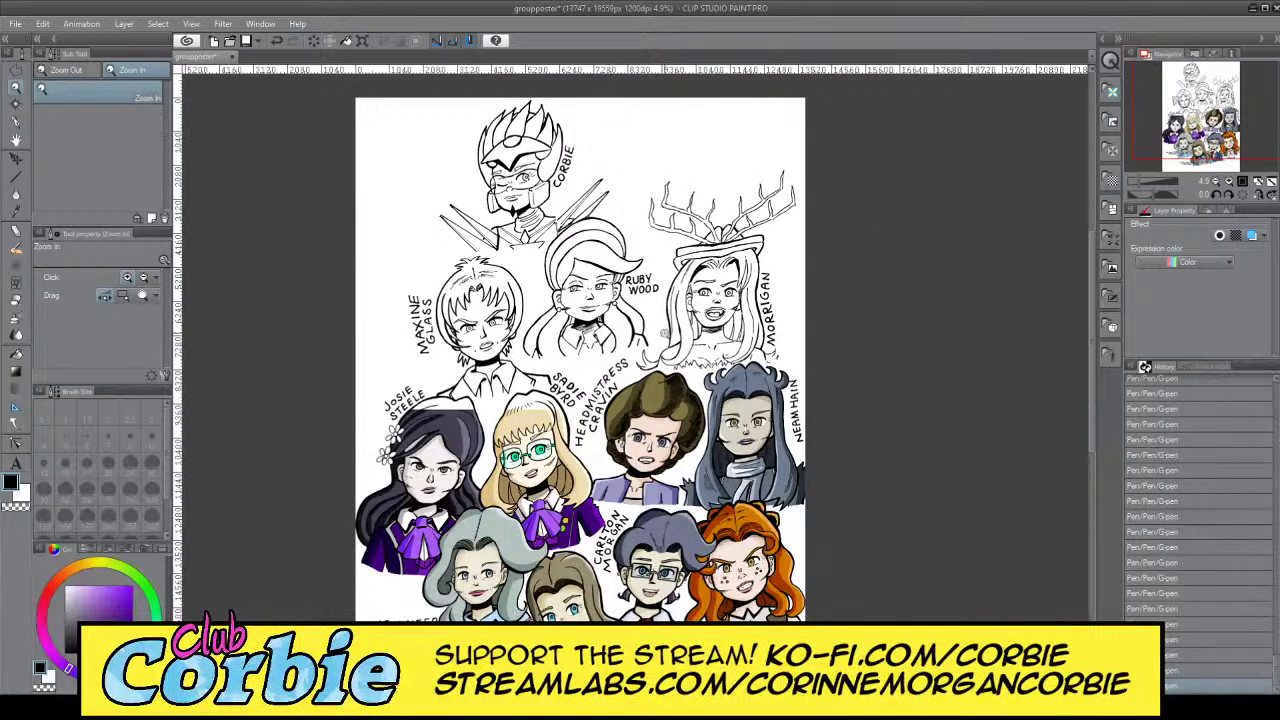
click(485, 292)
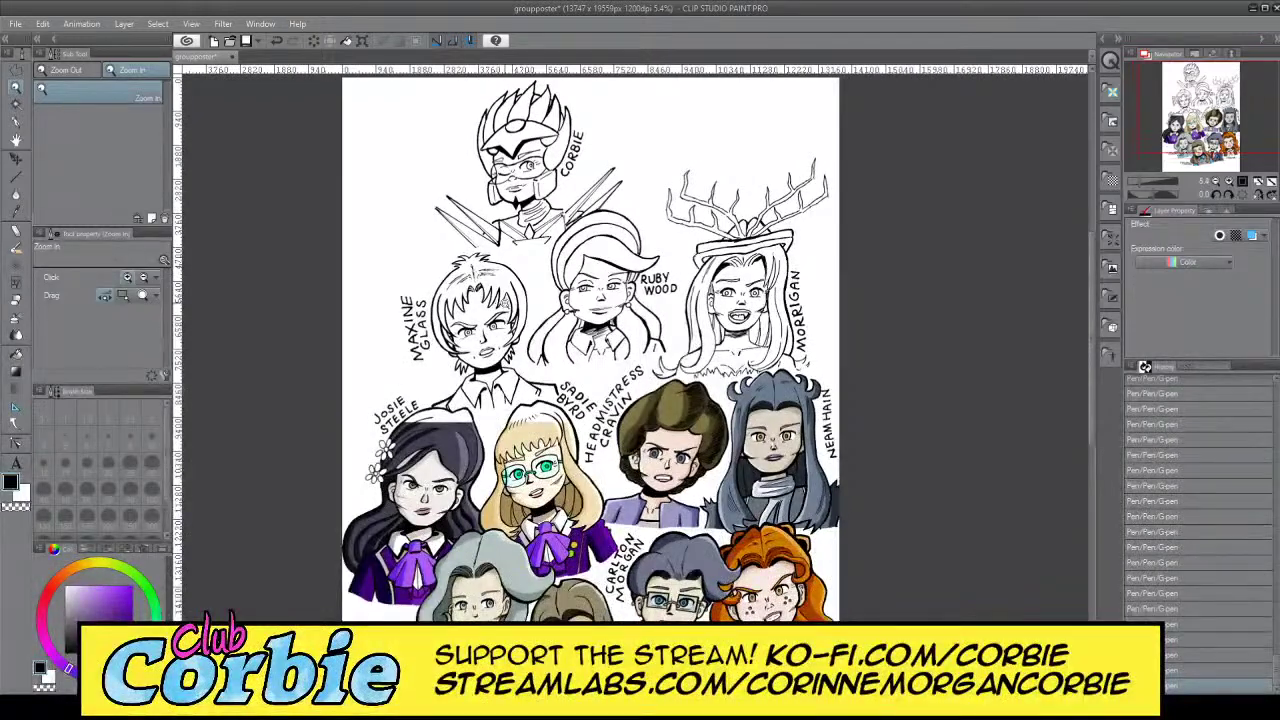
click(485, 292)
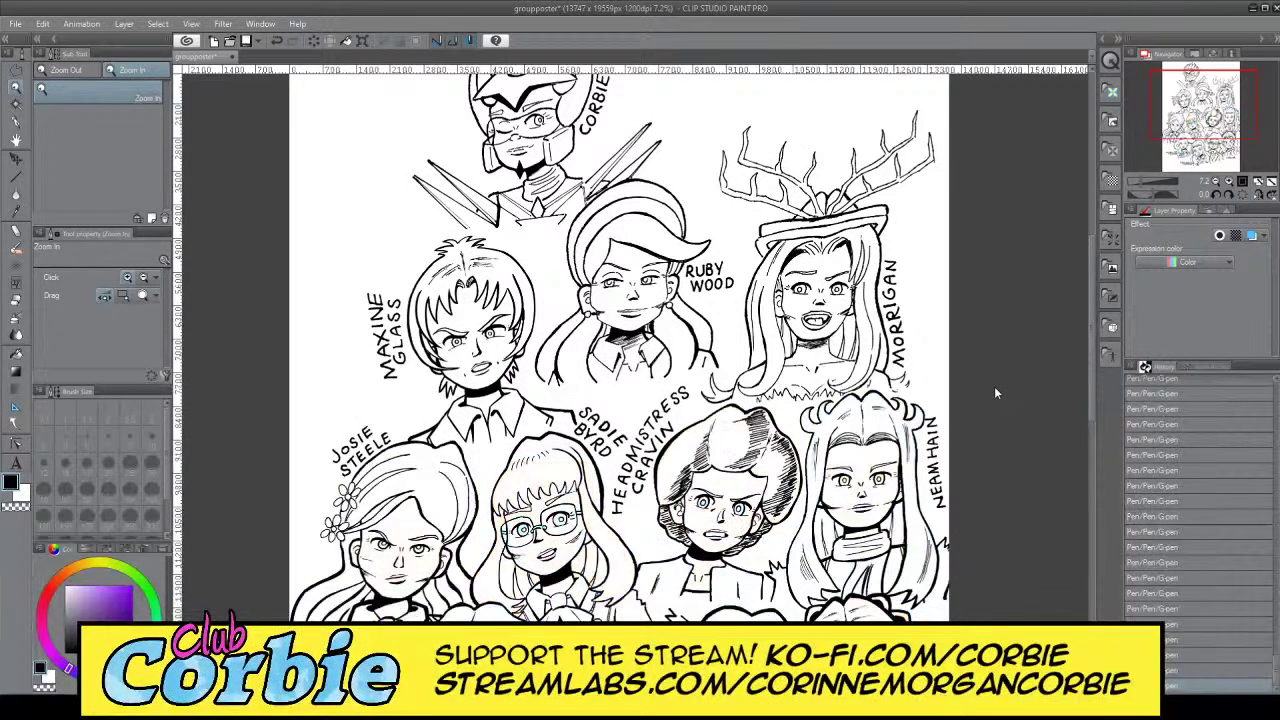
click(455, 323)
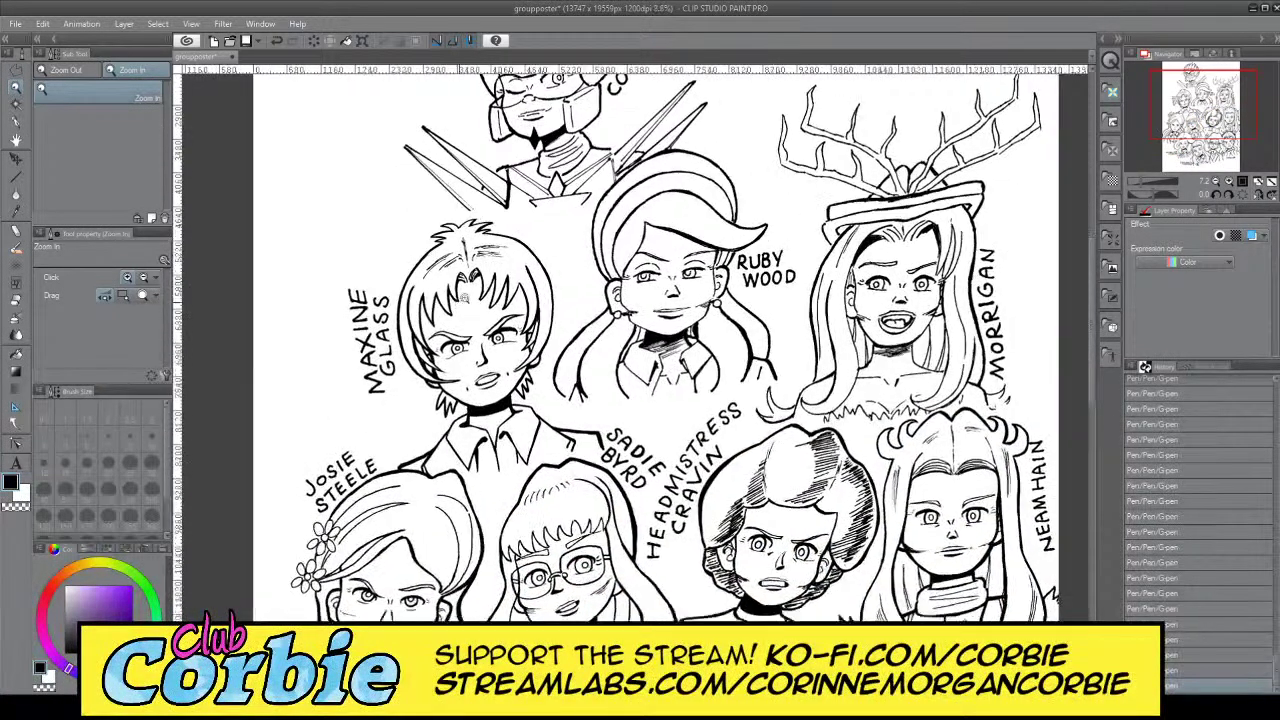
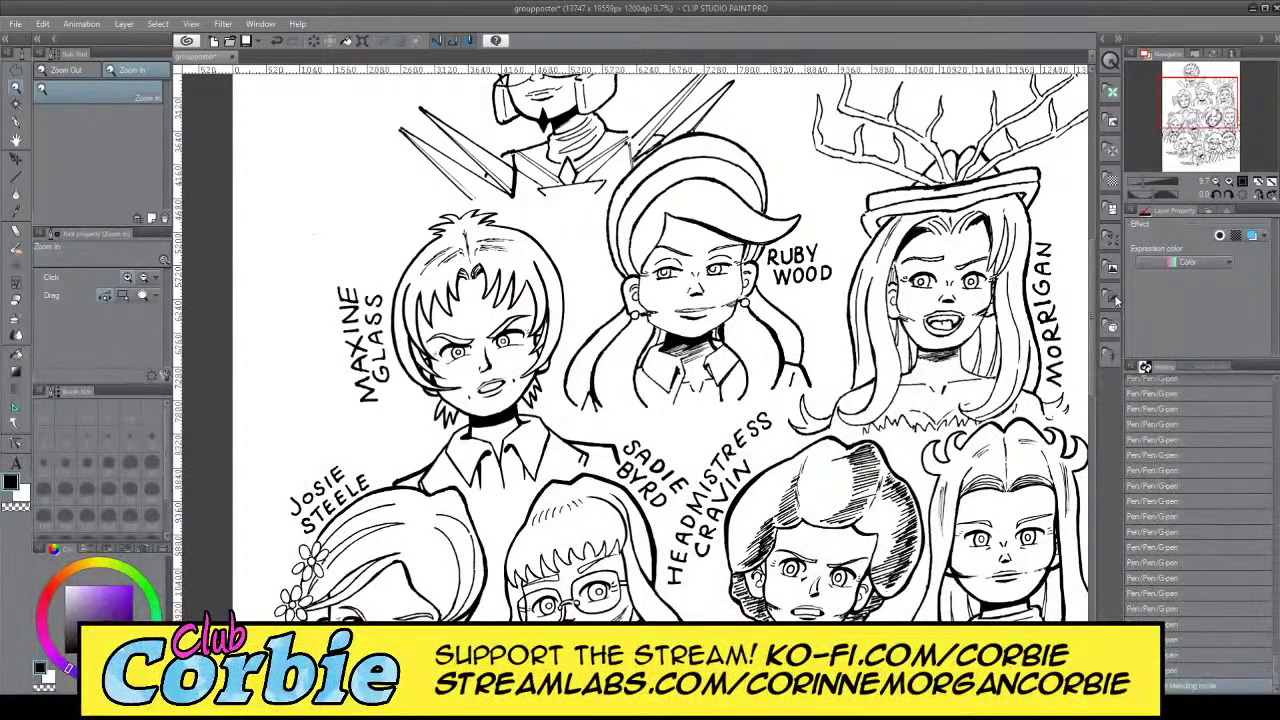
key(ctrl+e)
key(shift+alt+m)
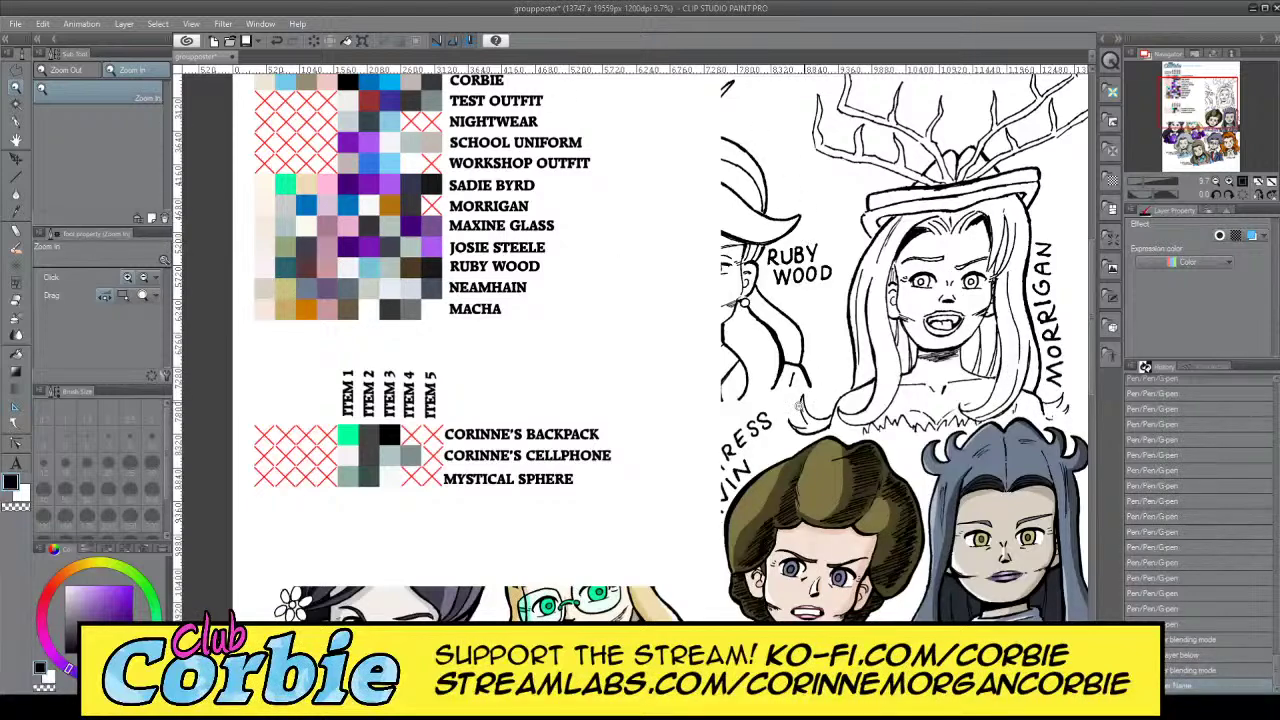
Sample Maxine Glass's skin colour from the character colour chart, hide the chart and add a new raster layer
scroll(405, 309, down, 1)
drag(386, 300, 368, 296)
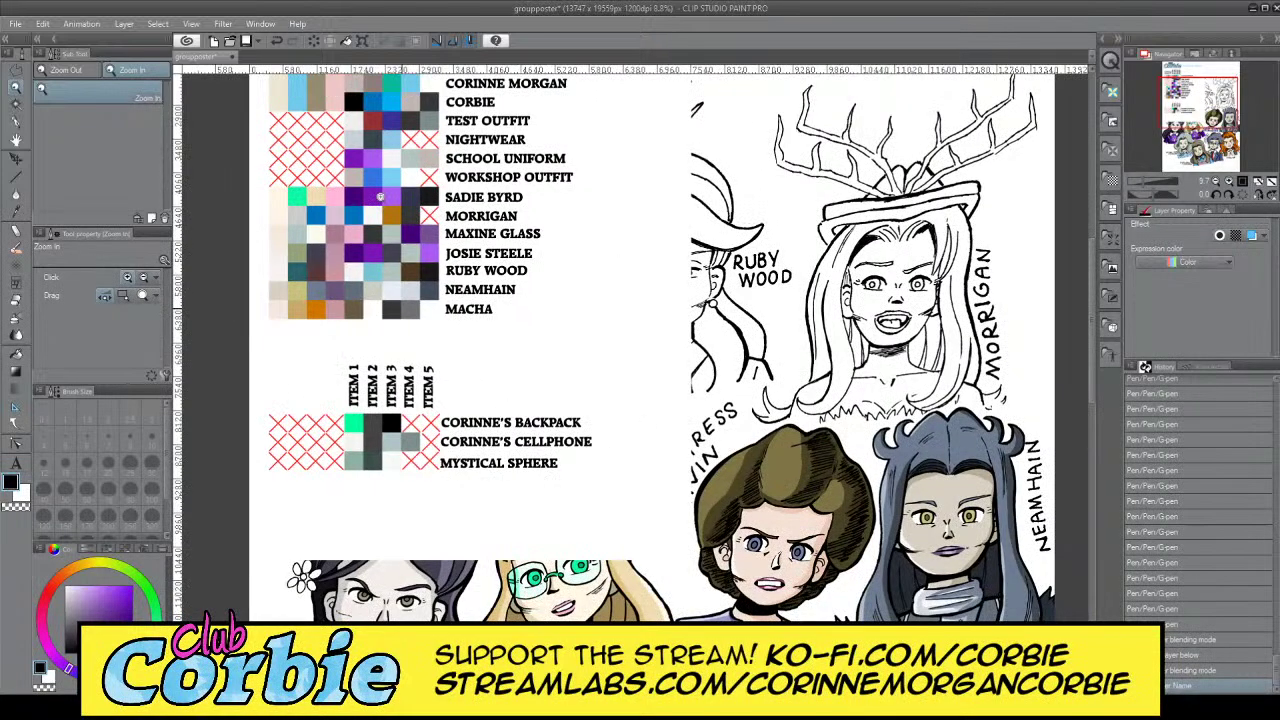
drag(381, 200, 425, 205)
scroll(372, 326, up, 2)
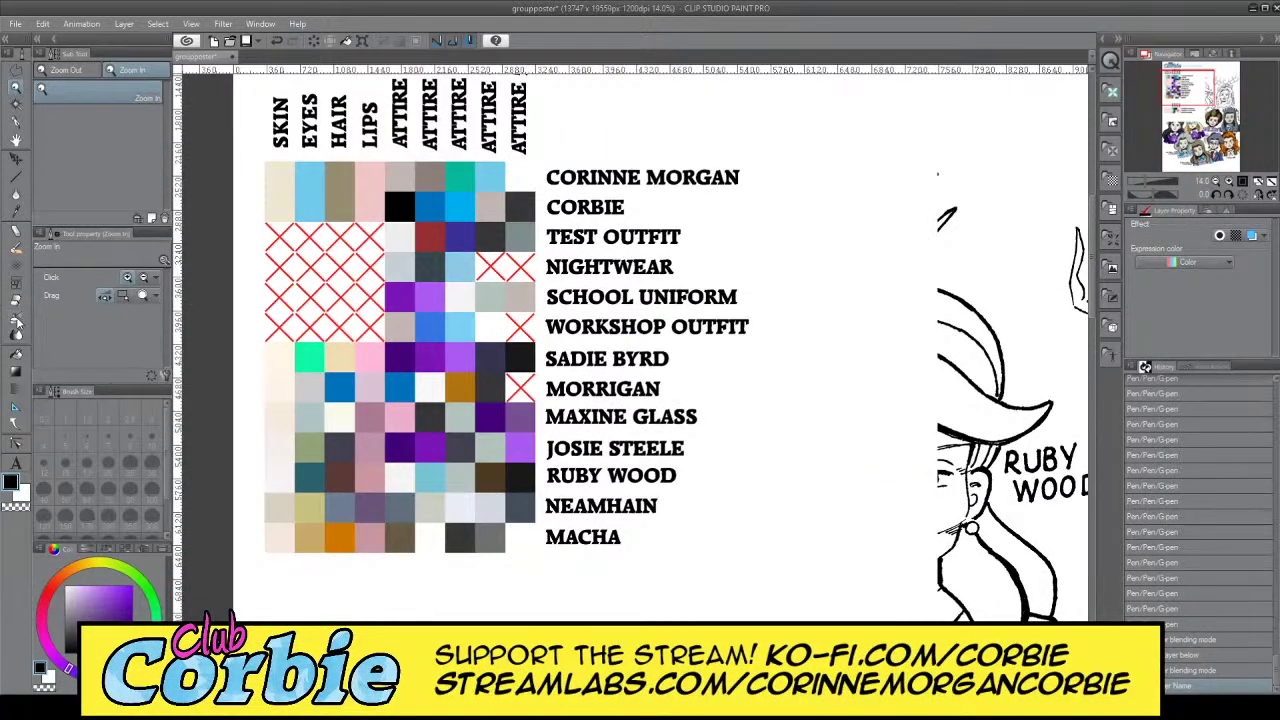
click(18, 212)
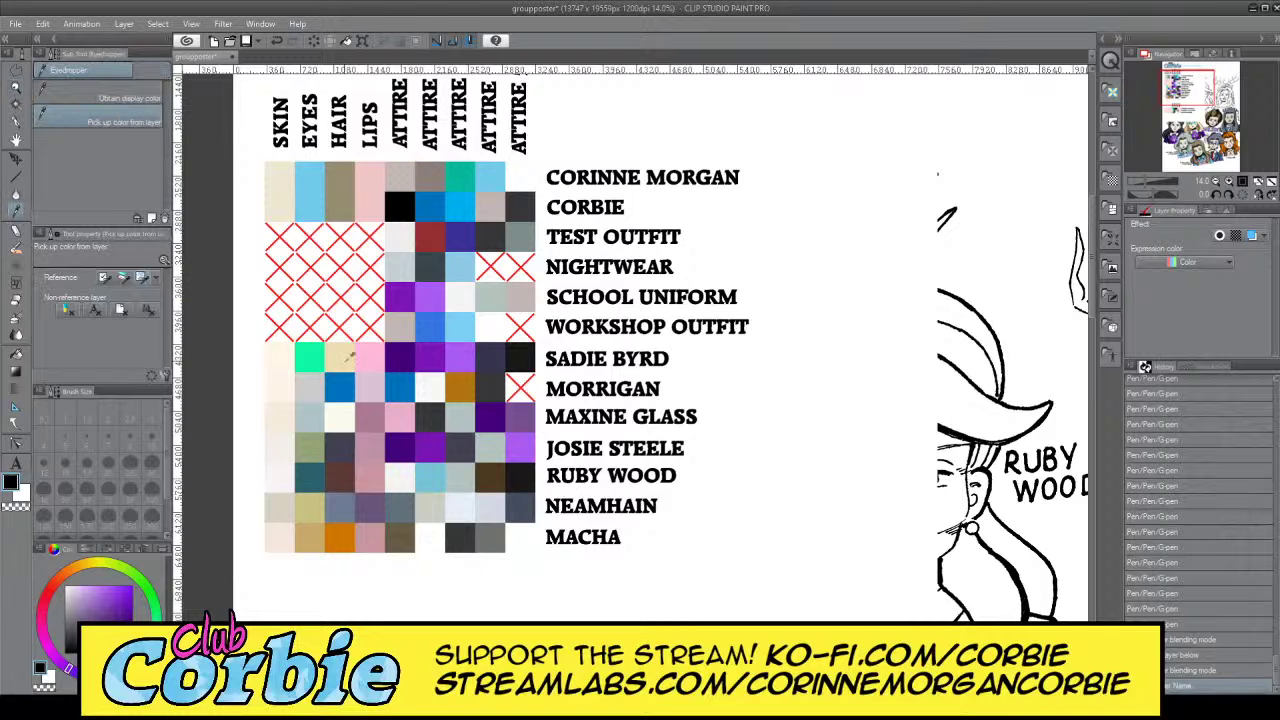
click(283, 409)
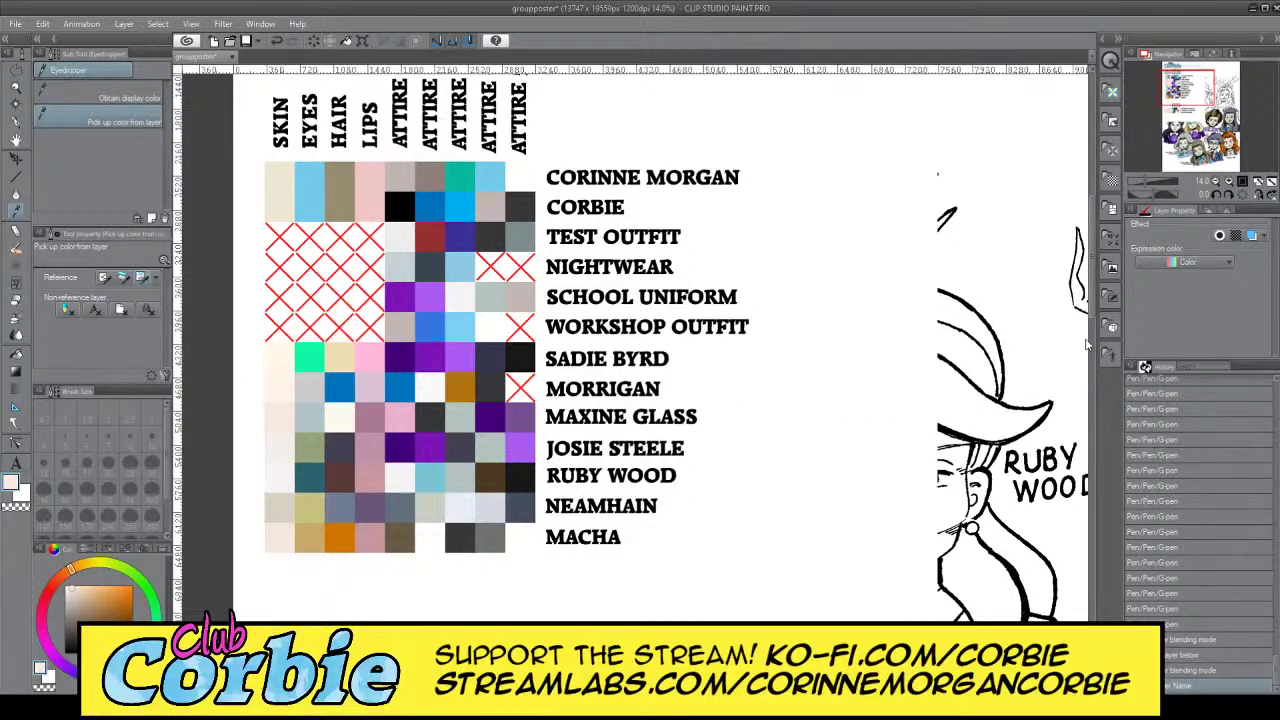
click(954, 347)
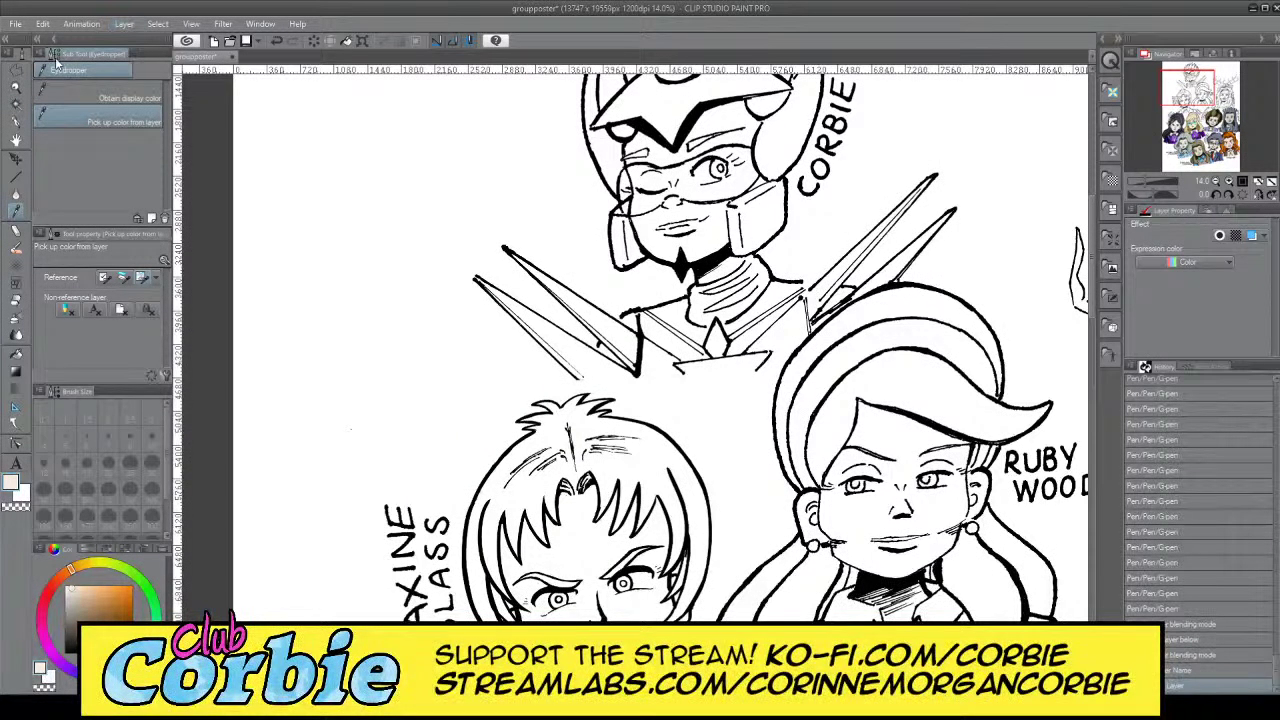
Thicken the shadow where Maxine's collar meets her neck with a black size 60 G-pen stroke, and trim its tip in white
click(15, 88)
scroll(580, 450, down, 3)
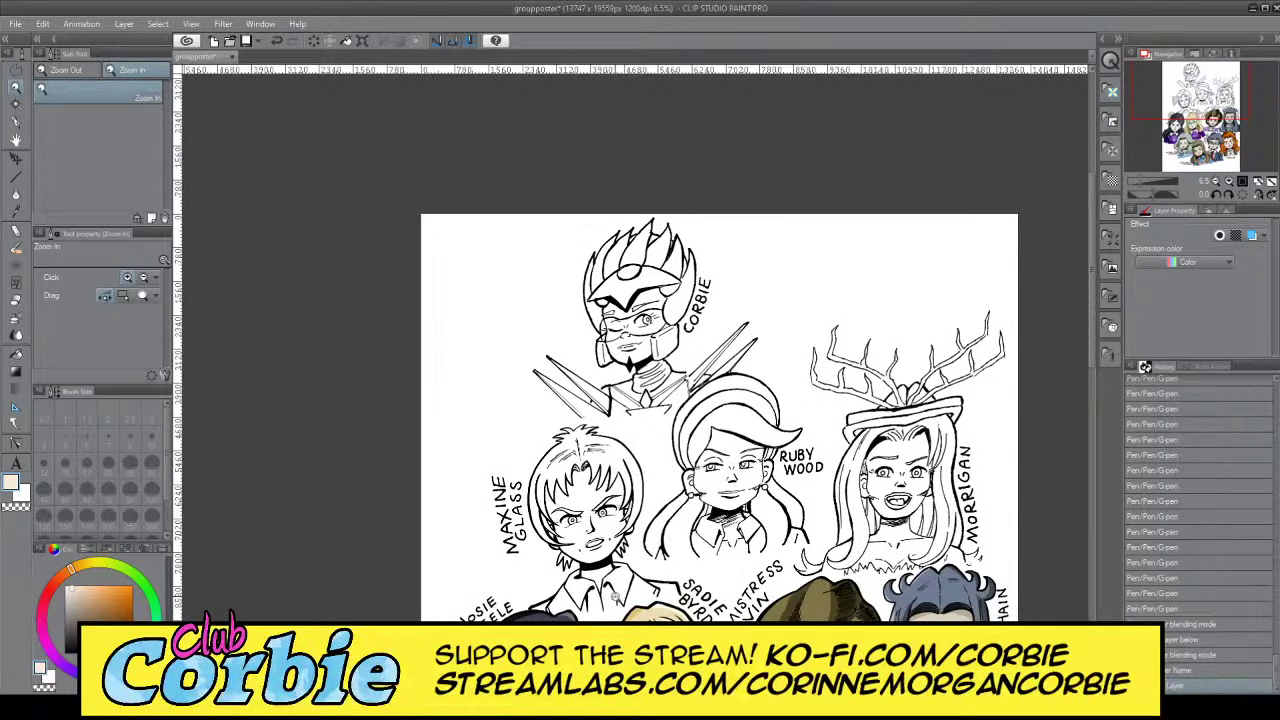
scroll(618, 590, up, 4)
scroll(643, 550, up, 1)
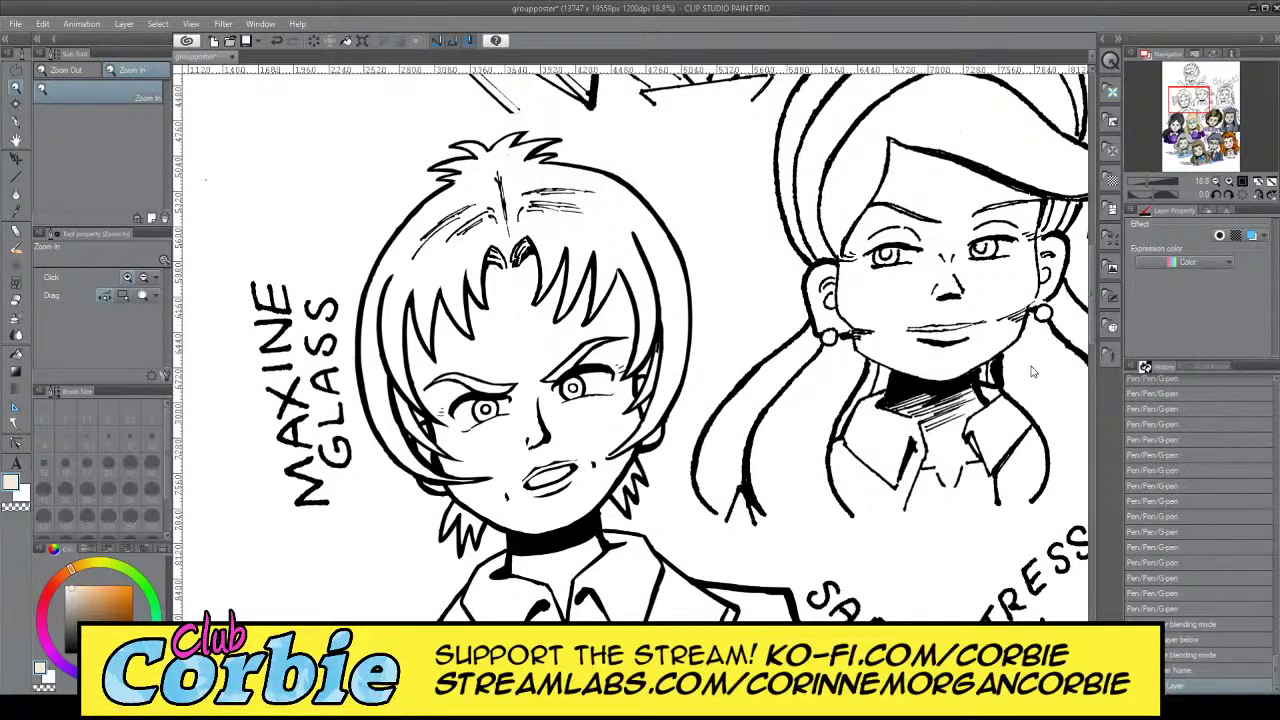
click(20, 494)
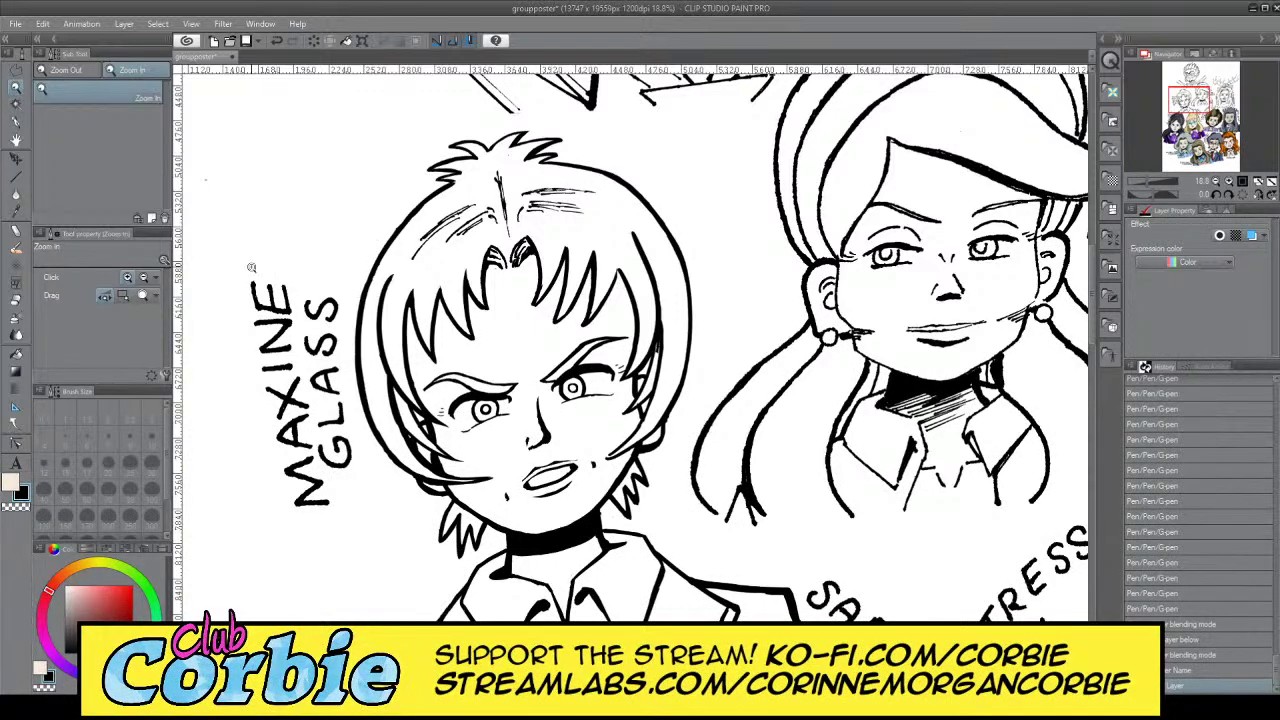
drag(557, 598, 700, 590)
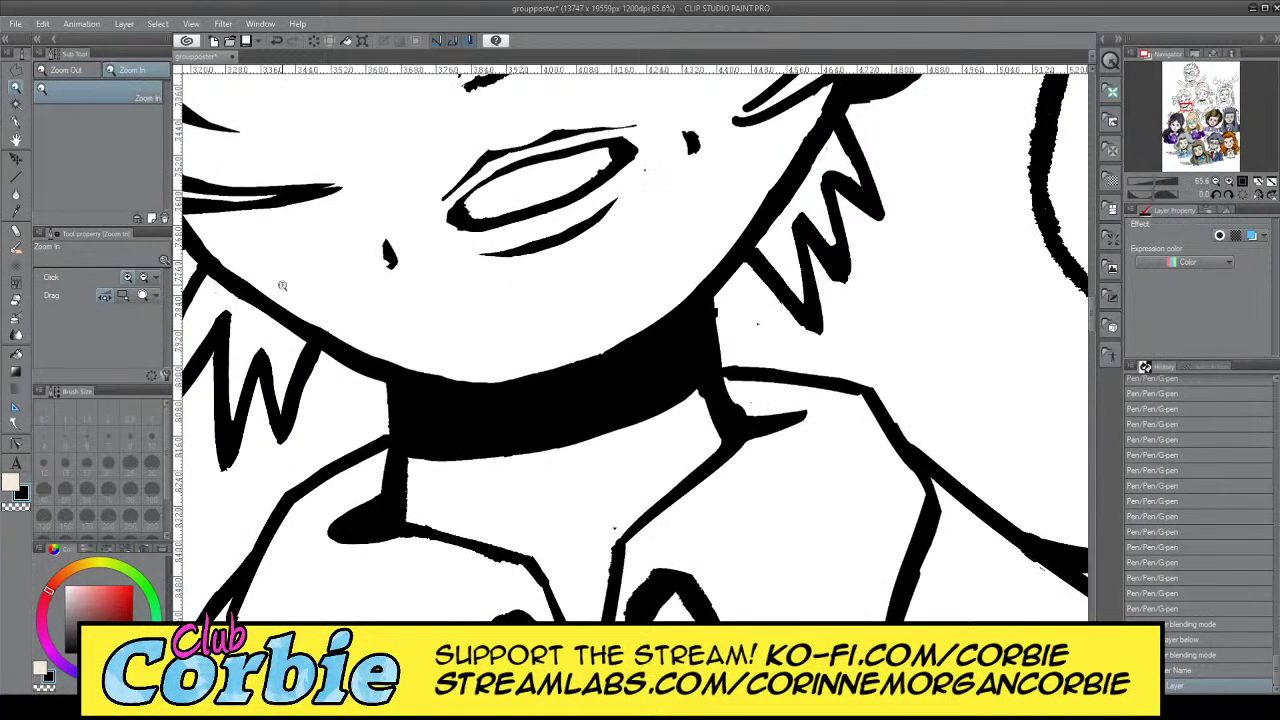
click(15, 120)
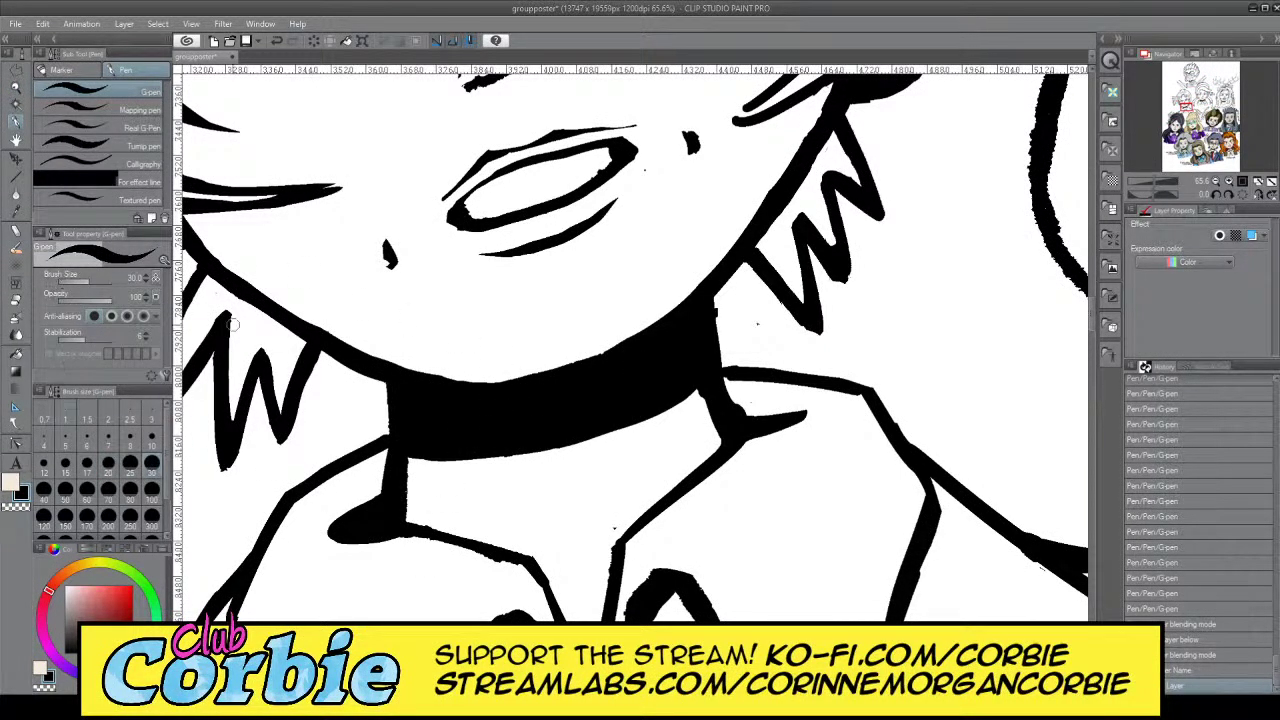
click(80, 496)
mouse_move(712, 462)
mouse_down()
mouse_move(787, 442)
mouse_move(732, 450)
mouse_move(803, 432)
mouse_move(780, 438)
mouse_move(800, 421)
mouse_move(743, 420)
mouse_up()
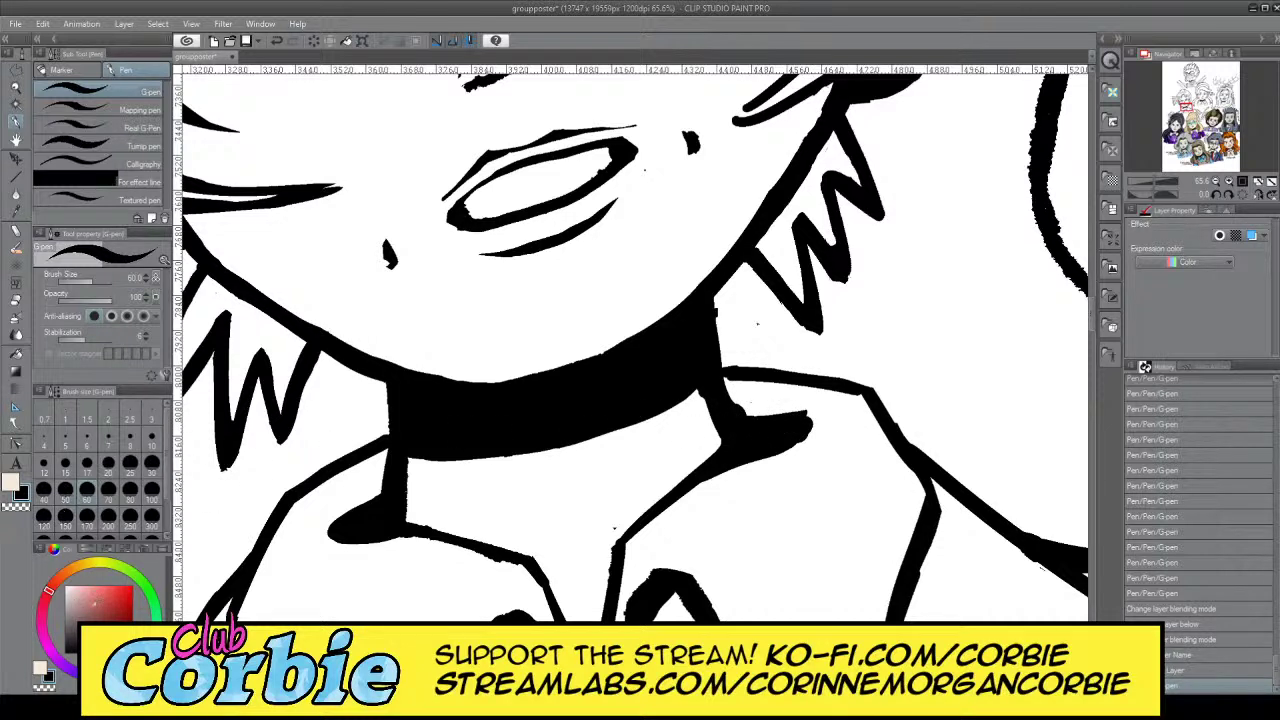
key(x)
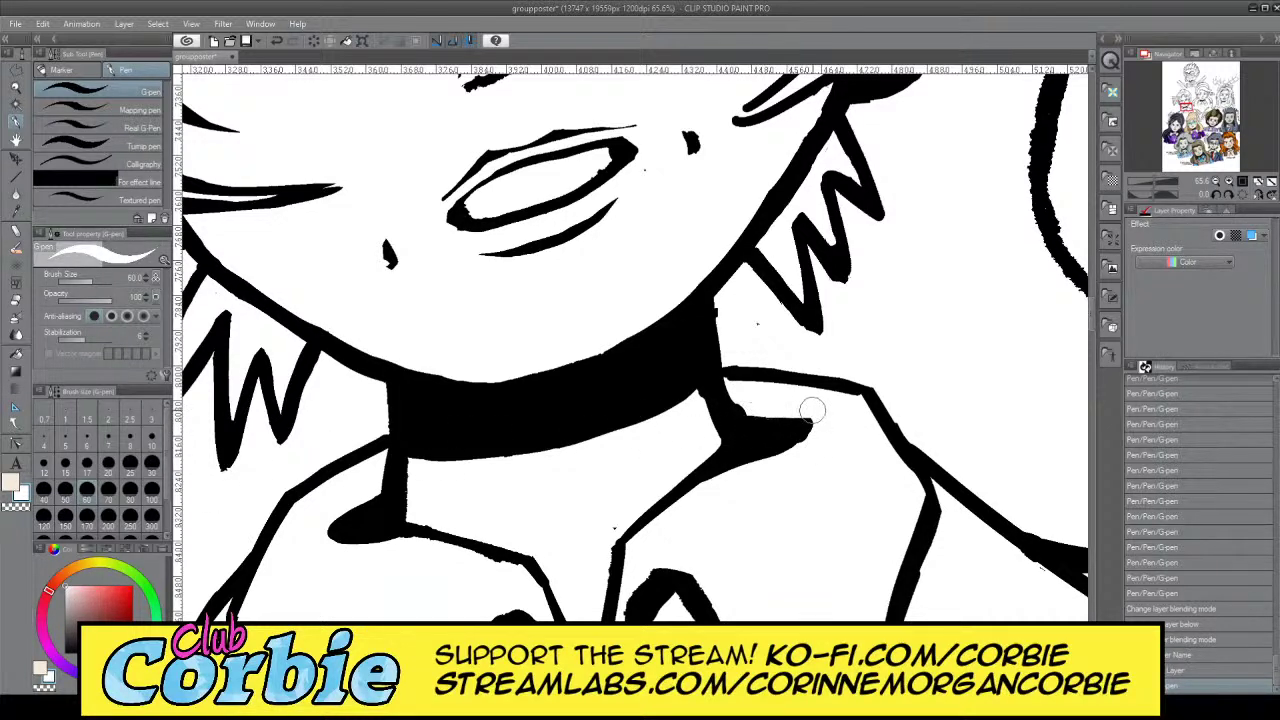
drag(812, 410, 825, 424)
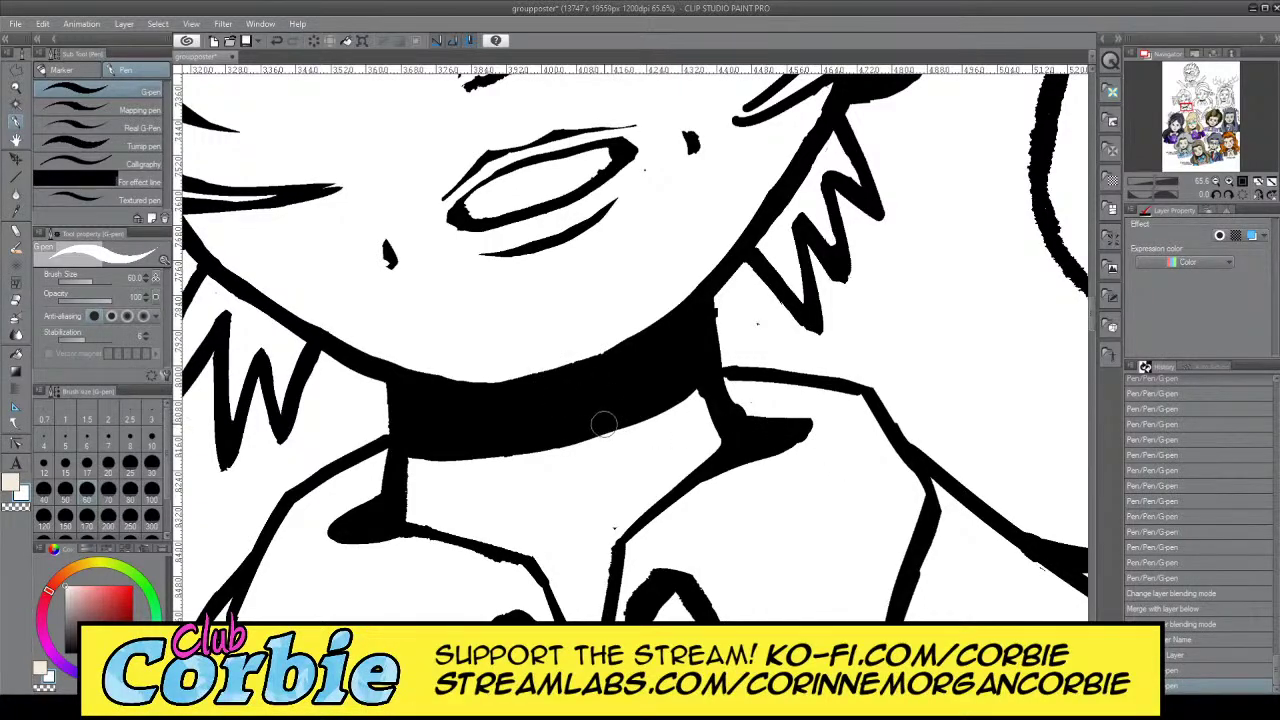
Paint the skin colour around the edges of Maxine's face and on her neck with a size 200 G-pen, and fill the face interior
key(ctrl+space)
drag(640, 327, 530, 322)
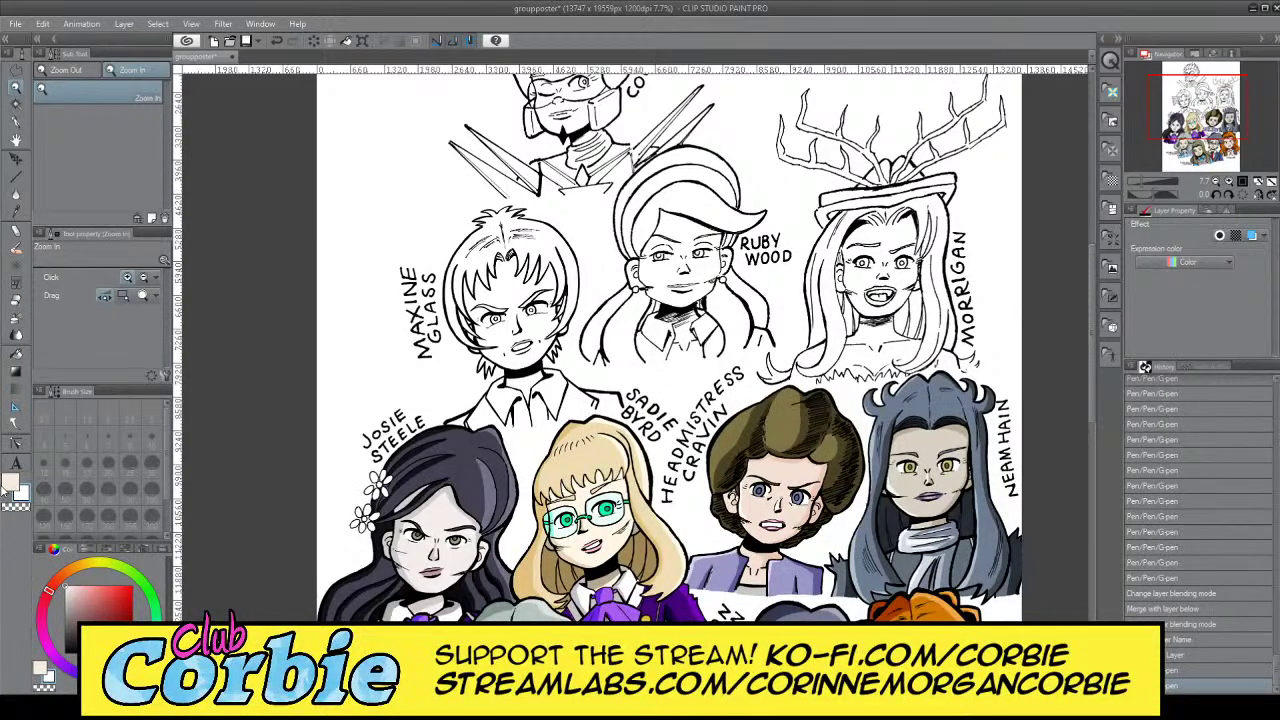
drag(522, 334, 569, 311)
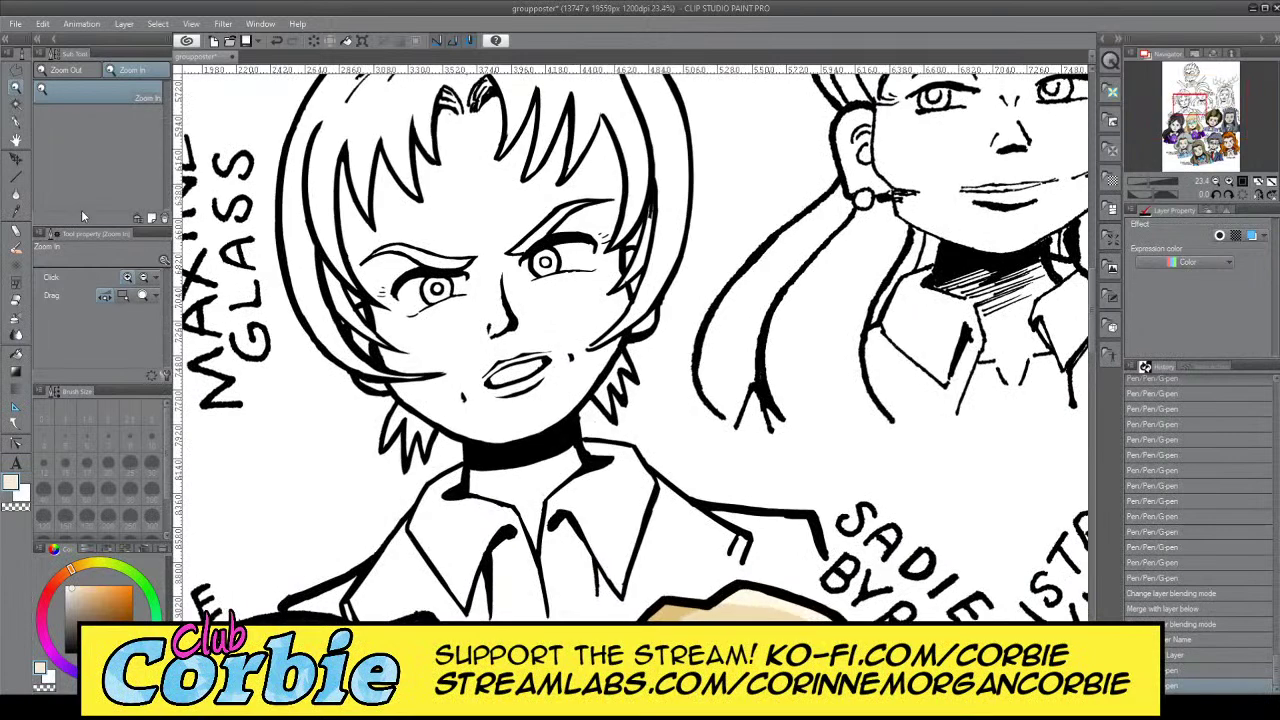
click(18, 122)
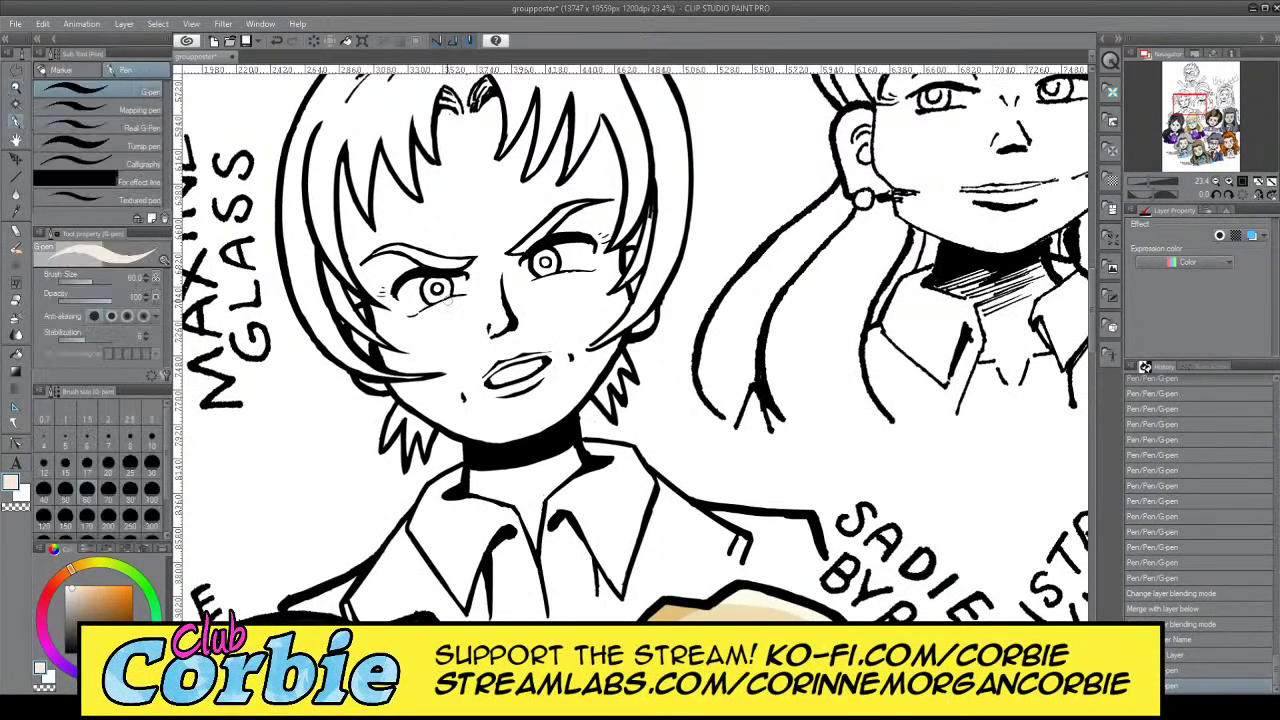
click(110, 522)
mouse_move(503, 463)
mouse_down()
mouse_move(493, 420)
mouse_move(495, 497)
mouse_move(490, 445)
mouse_move(483, 495)
mouse_move(482, 455)
mouse_up()
mouse_move(485, 508)
mouse_down()
mouse_move(534, 428)
mouse_move(575, 498)
mouse_move(562, 420)
mouse_move(576, 474)
mouse_move(538, 421)
mouse_move(530, 355)
mouse_move(534, 432)
mouse_move(600, 318)
mouse_move(544, 408)
mouse_move(596, 364)
mouse_move(550, 420)
mouse_move(614, 290)
mouse_move(600, 338)
mouse_move(580, 354)
mouse_move(618, 236)
mouse_move(622, 305)
mouse_move(597, 311)
mouse_move(590, 270)
mouse_move(612, 97)
mouse_move(609, 118)
mouse_move(520, 166)
mouse_move(440, 155)
mouse_move(428, 118)
mouse_move(505, 115)
mouse_move(512, 128)
mouse_move(400, 135)
mouse_move(401, 122)
mouse_move(360, 204)
mouse_move(348, 298)
mouse_move(368, 375)
mouse_move(397, 380)
mouse_move(476, 438)
mouse_move(408, 378)
mouse_move(360, 293)
mouse_move(403, 375)
mouse_move(463, 398)
mouse_up()
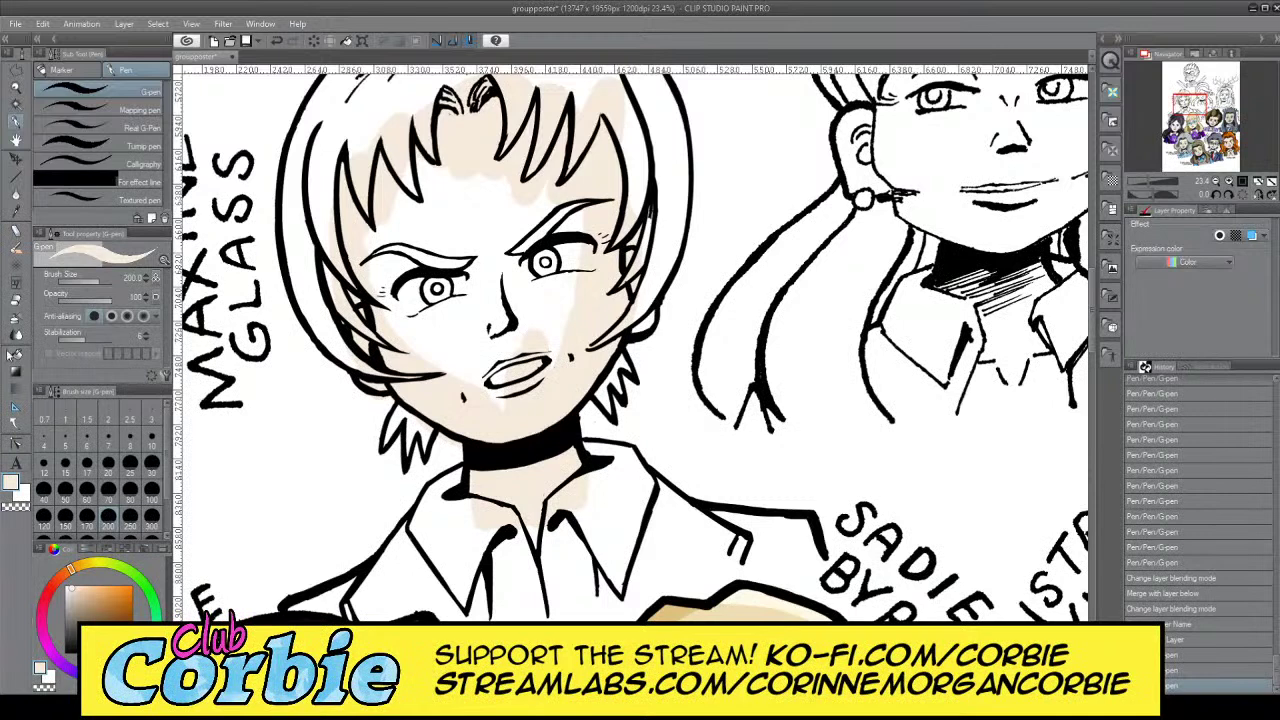
click(15, 352)
click(489, 307)
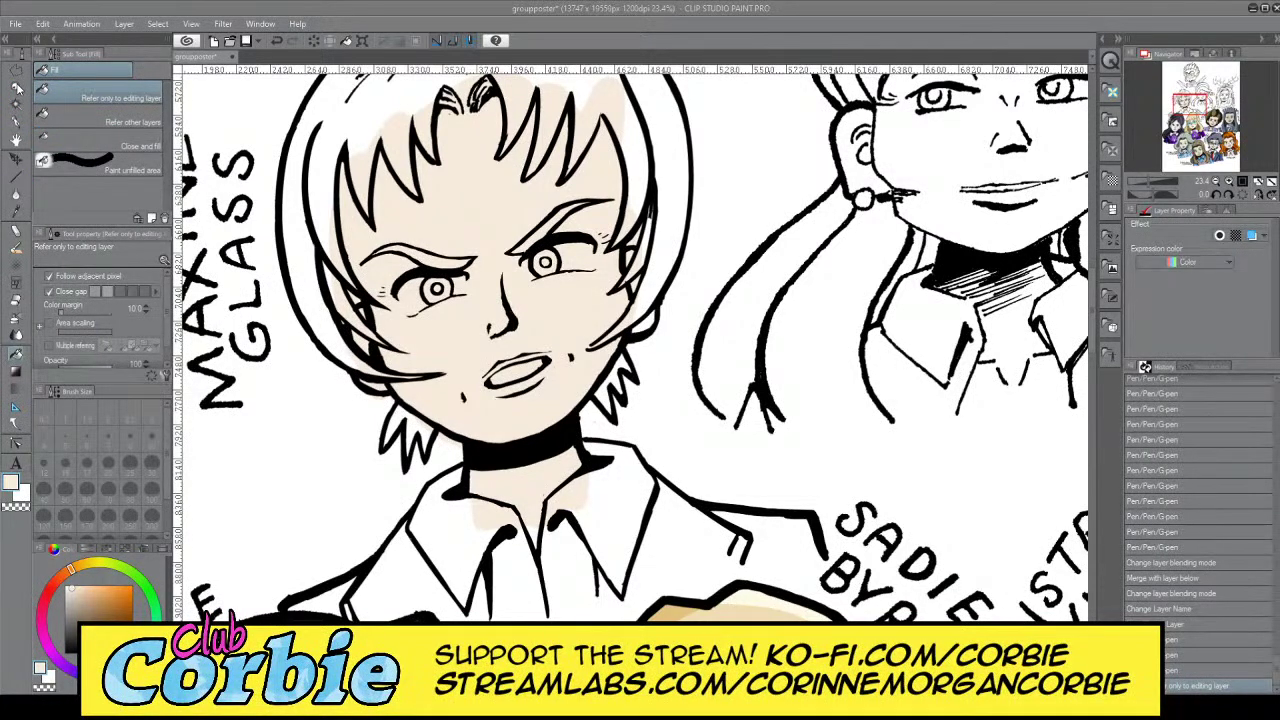
Erase the skin colour spilling outside Maxine's jaw and neck lines with the Snap eraser at size 60
click(14, 88)
drag(482, 409, 497, 395)
click(17, 300)
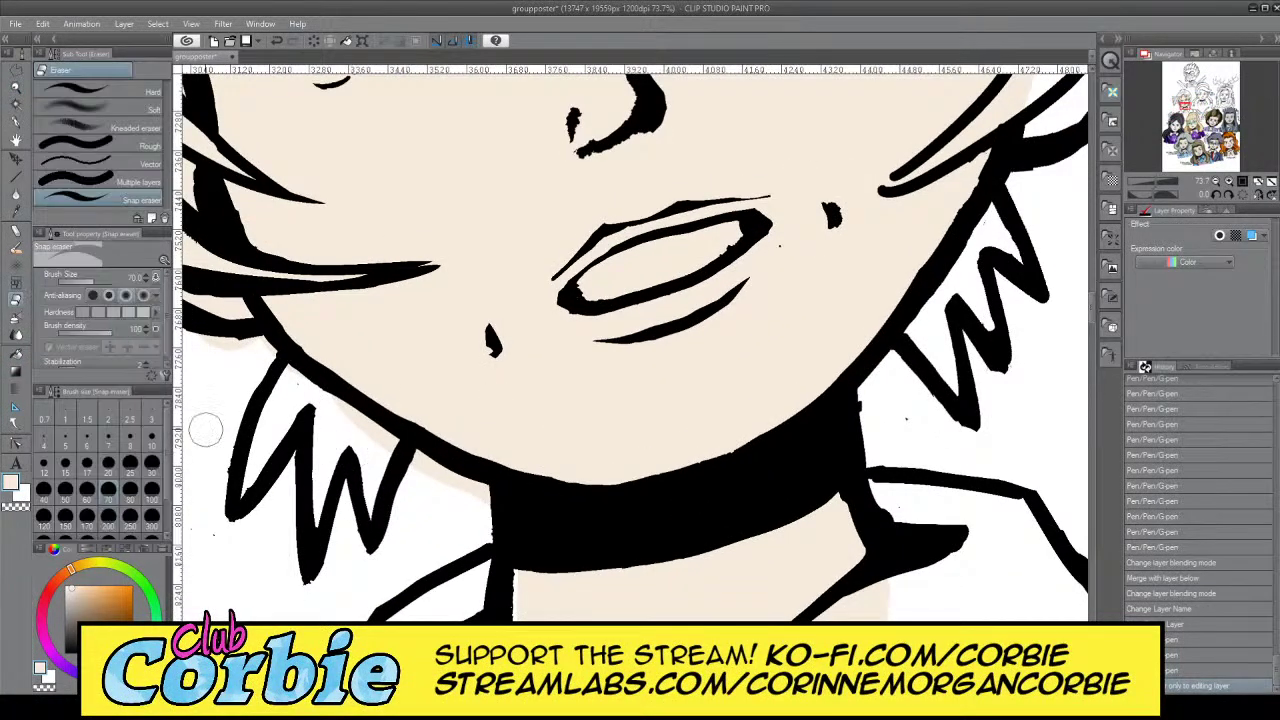
click(87, 489)
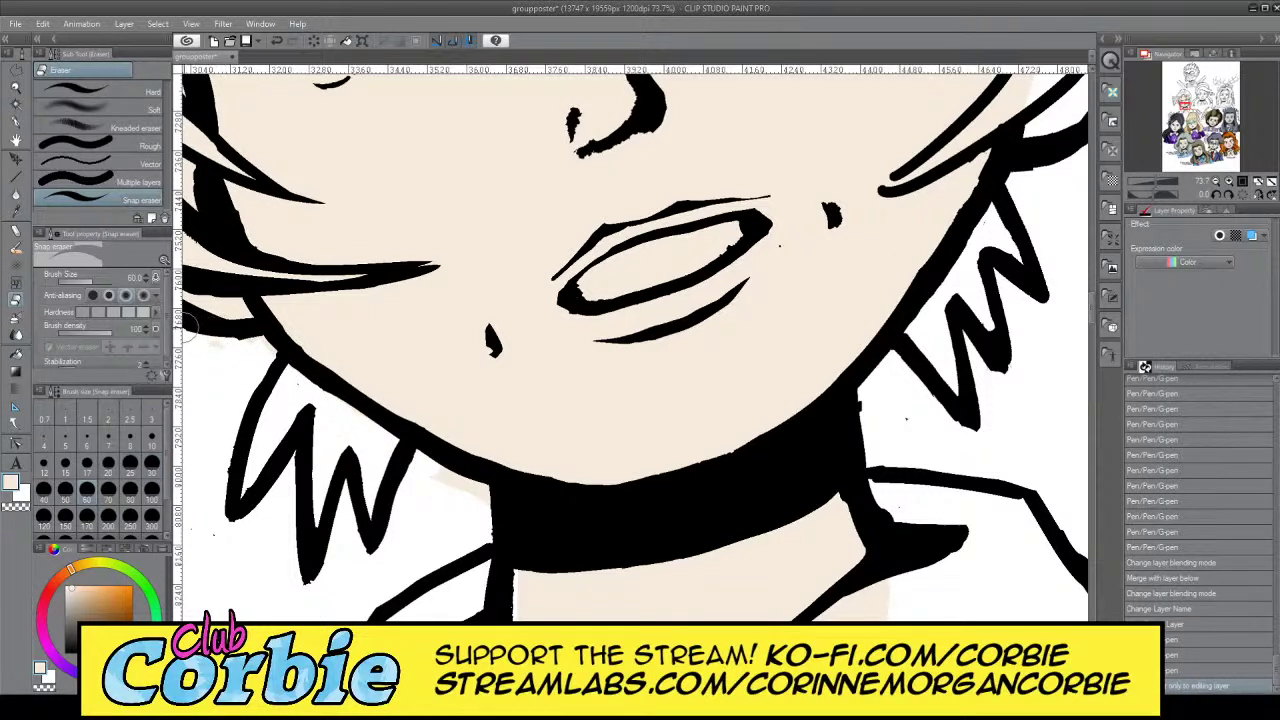
mouse_move(418, 467)
mouse_down()
mouse_move(467, 505)
mouse_move(451, 465)
mouse_up()
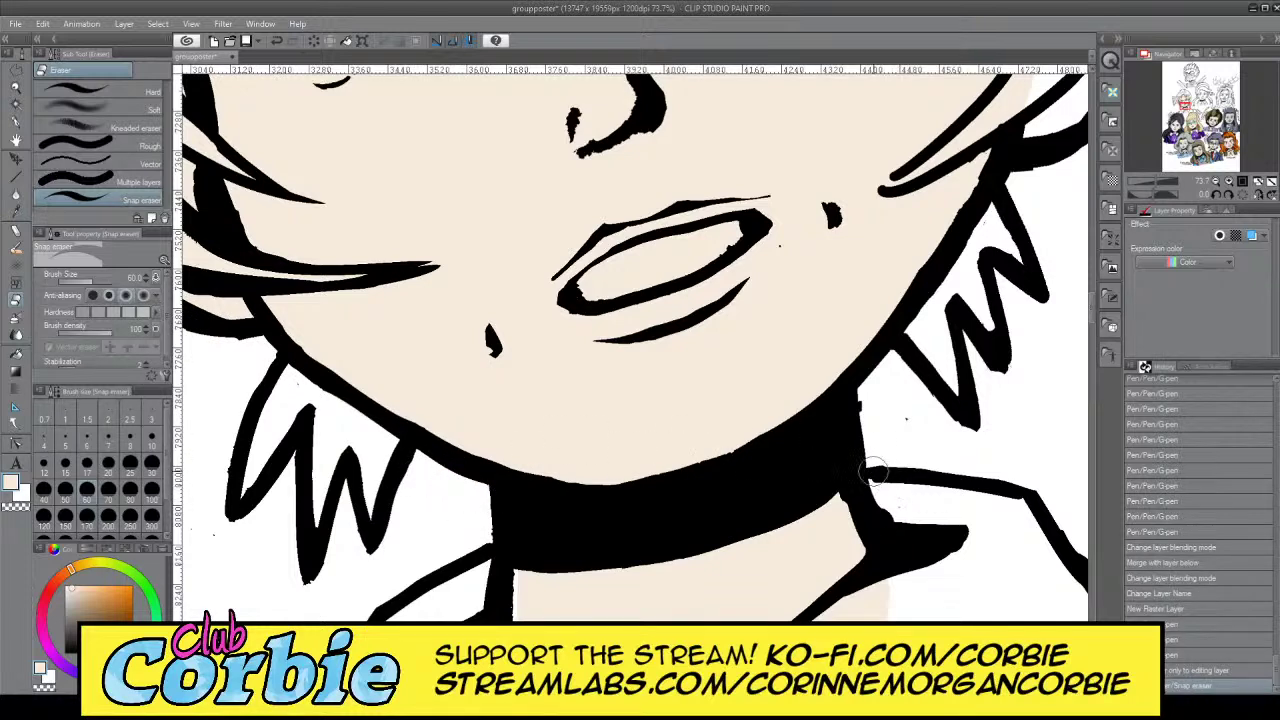
drag(872, 470, 814, 456)
Inspect the skin edges around Maxine's ears and paint the missing skin colour between the hair and the ear with the G-pen
click(20, 87)
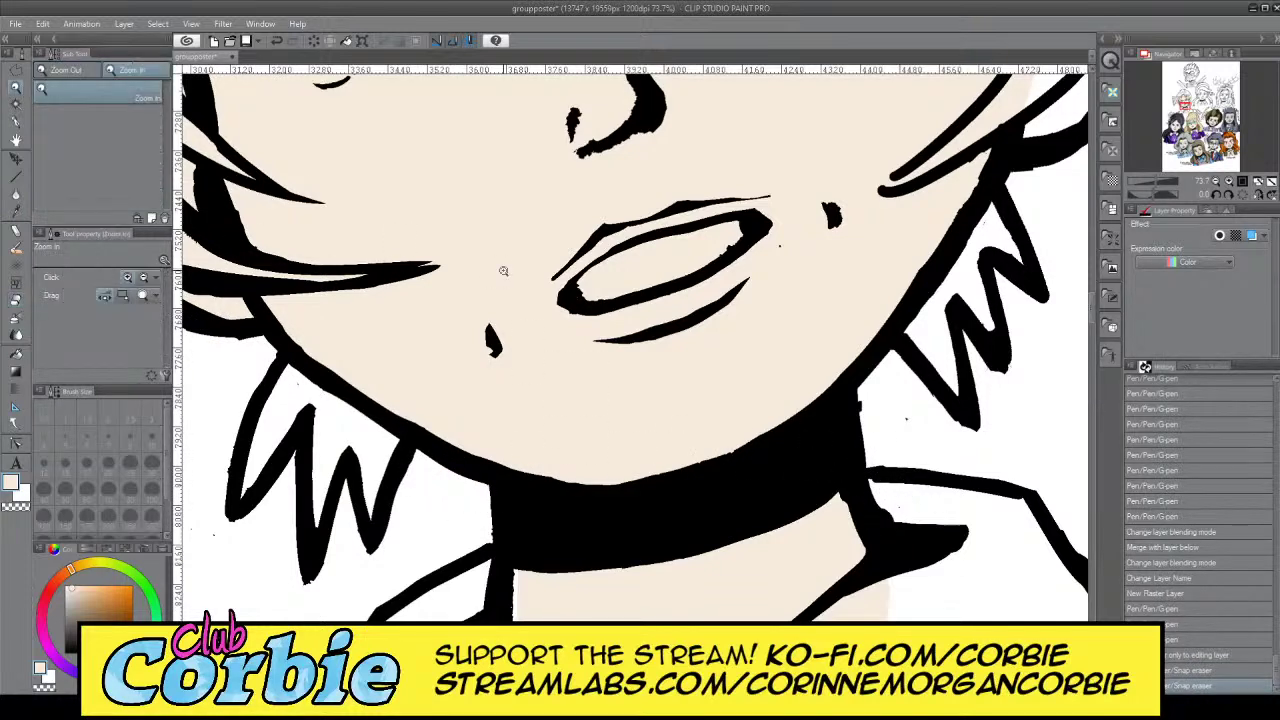
drag(505, 271, 562, 220)
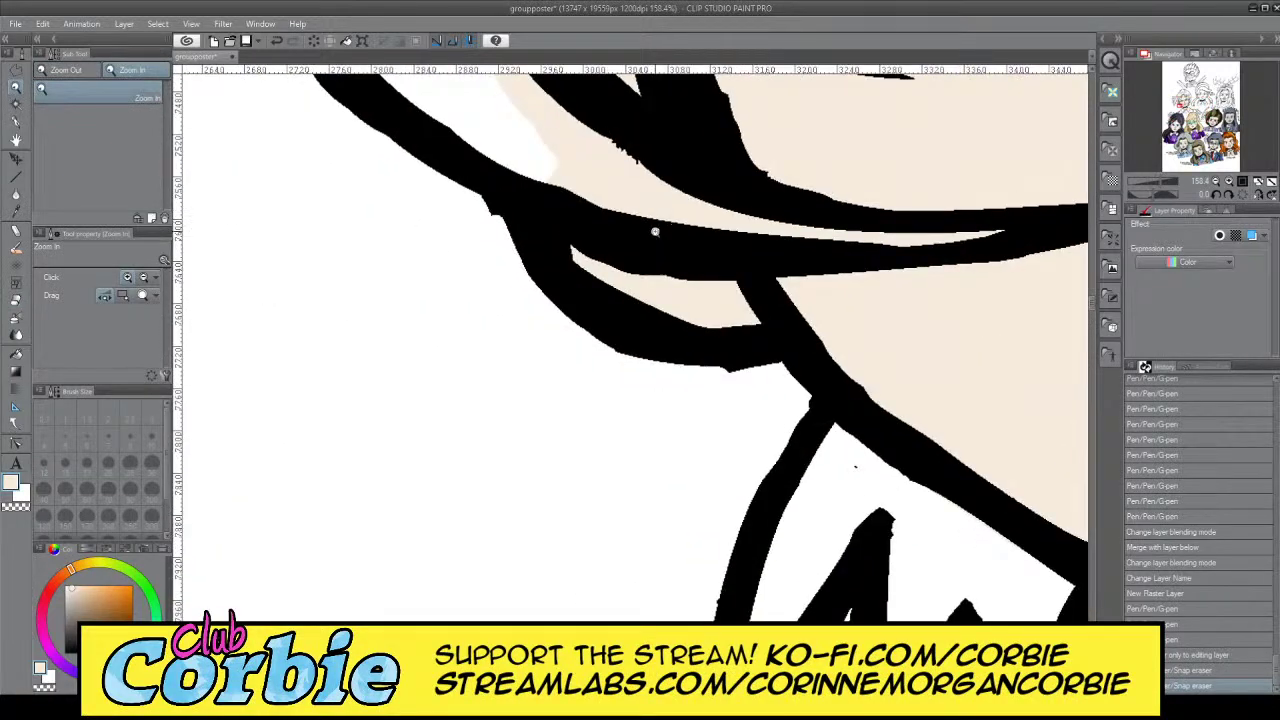
drag(655, 232, 500, 264)
drag(591, 289, 620, 277)
drag(860, 201, 948, 182)
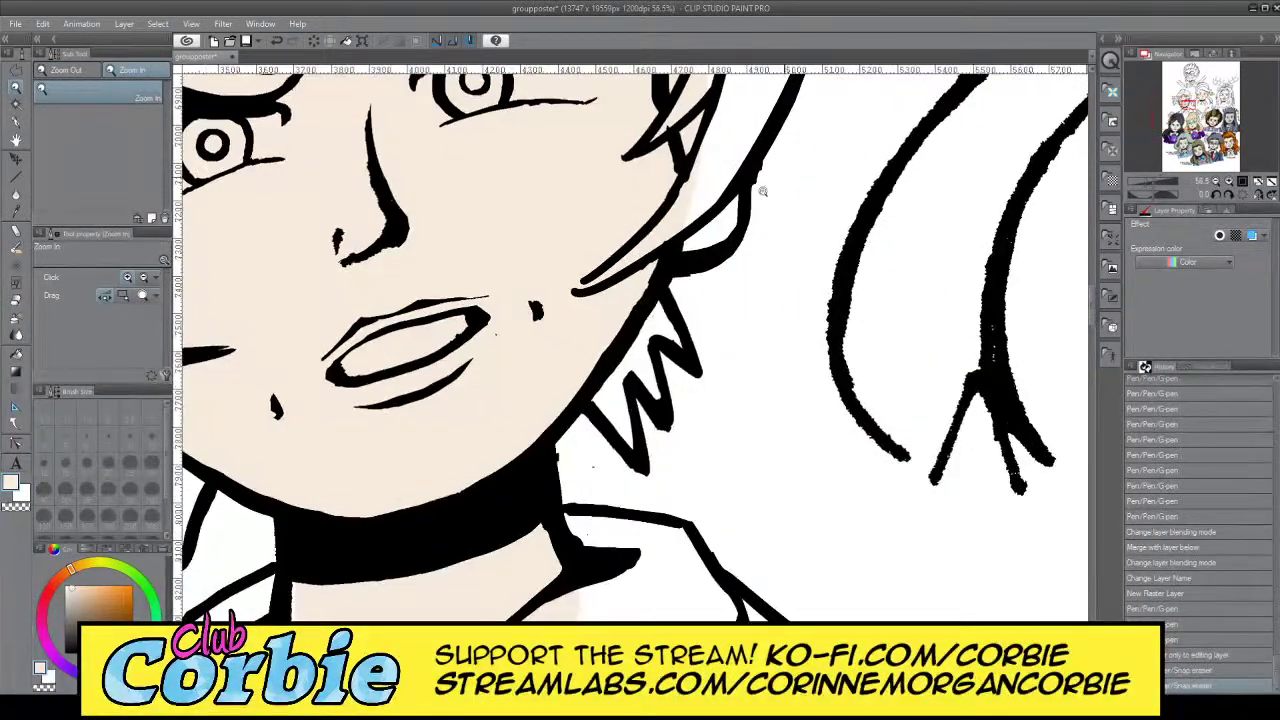
drag(763, 191, 670, 208)
drag(802, 132, 920, 82)
click(20, 121)
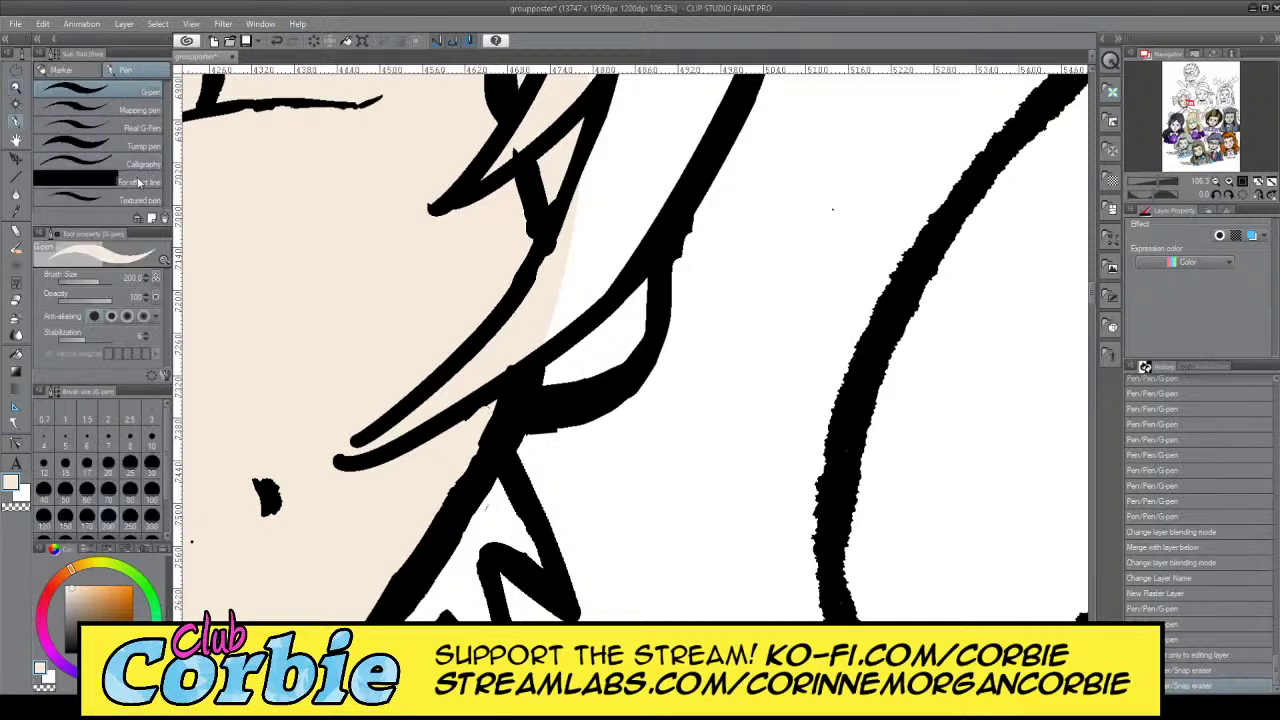
mouse_move(542, 362)
mouse_down()
mouse_move(597, 320)
mouse_move(586, 332)
mouse_move(613, 276)
mouse_move(589, 338)
mouse_move(612, 296)
mouse_move(598, 302)
mouse_move(588, 285)
mouse_move(598, 338)
mouse_move(645, 300)
mouse_move(598, 301)
mouse_up()
Add a new raster layer for Maxine's hair and sample the pale hair colour from her full-body reference drawing
click(16, 89)
drag(637, 208, 661, 270)
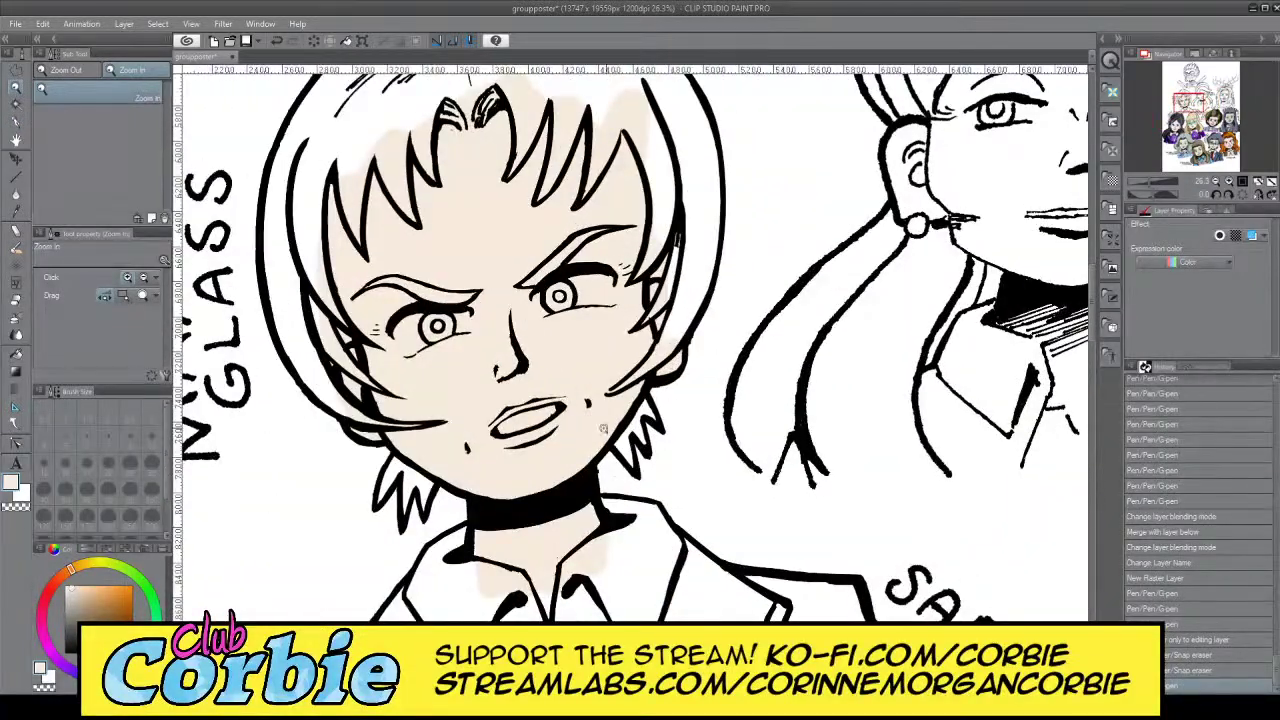
drag(539, 454, 498, 450)
drag(513, 282, 548, 290)
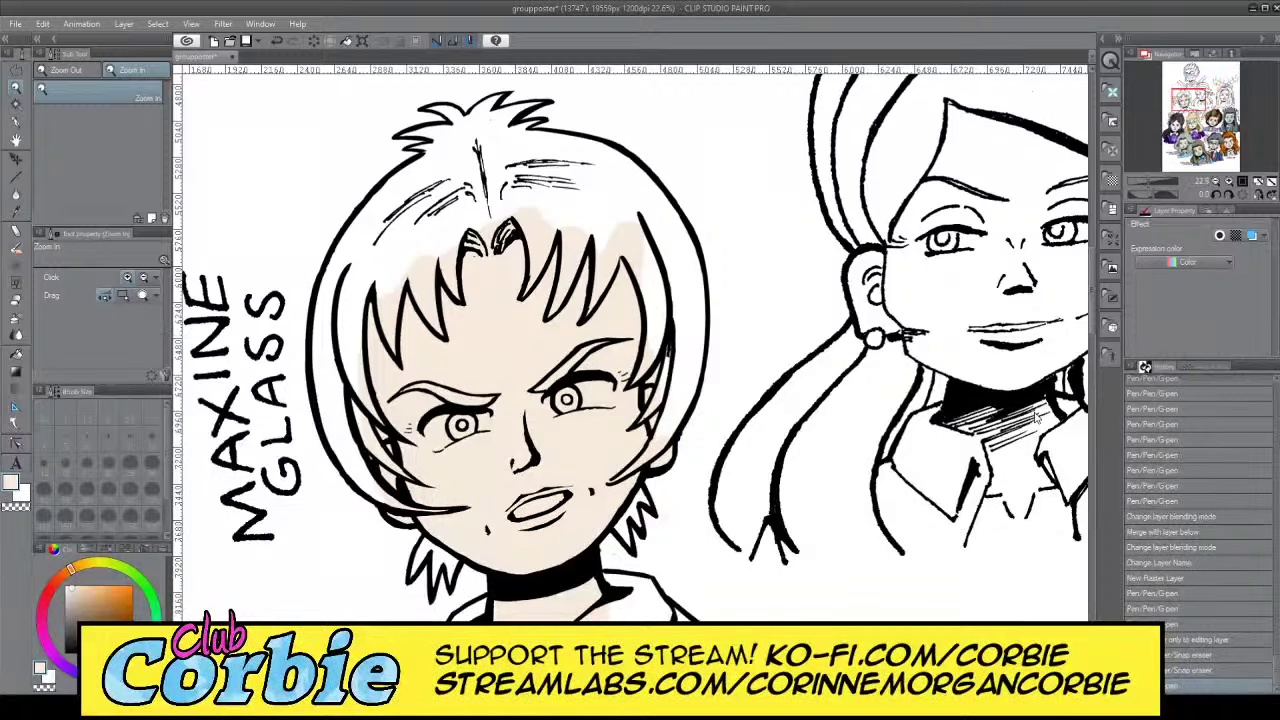
click(135, 48)
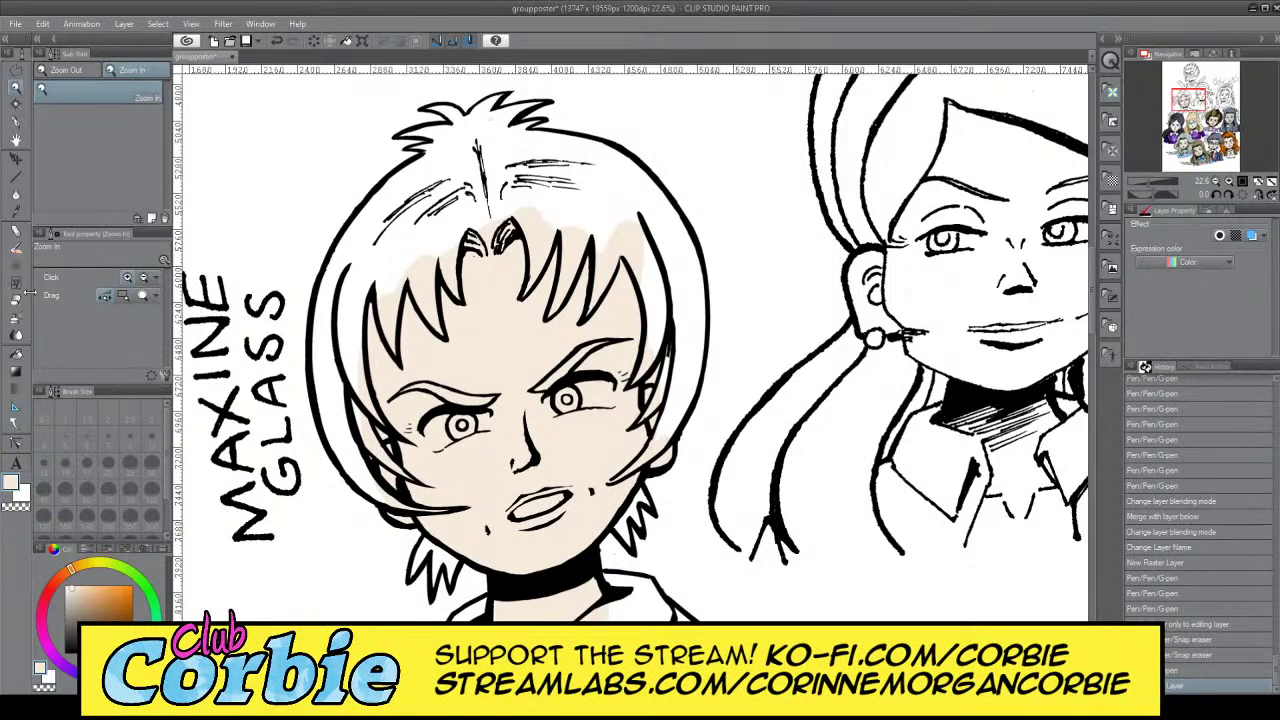
click(20, 213)
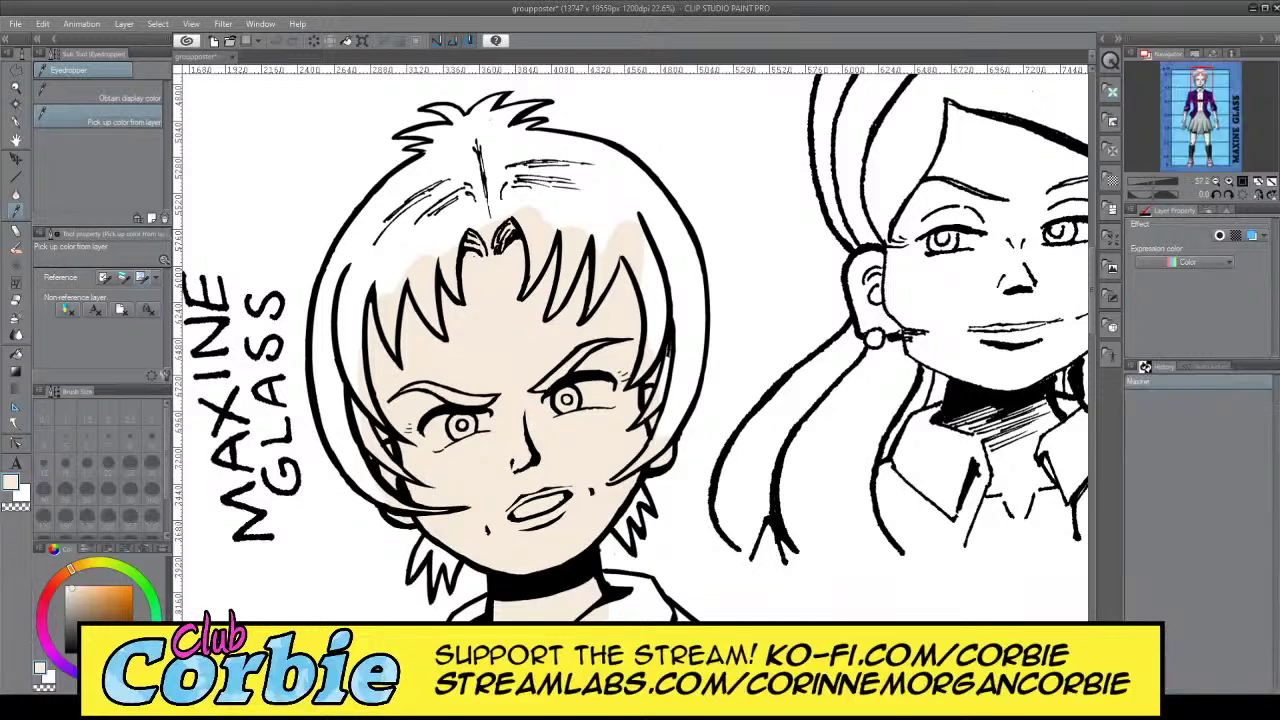
click(102, 562)
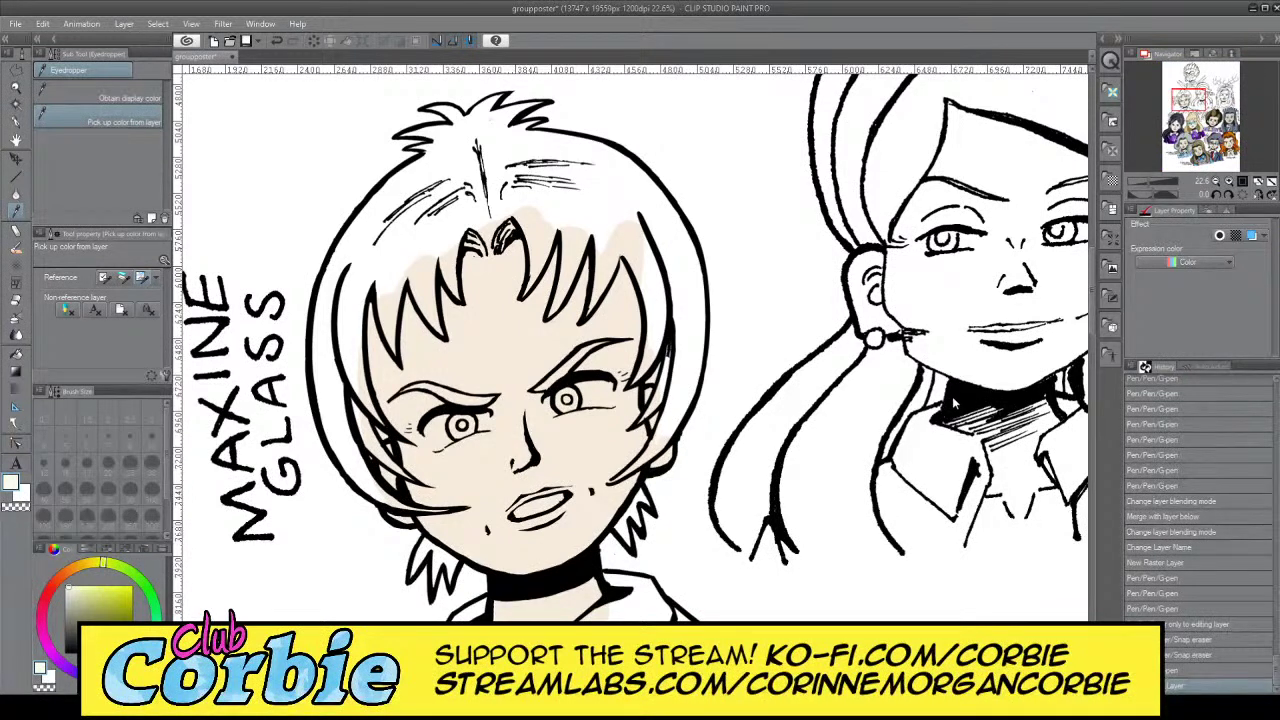
click(960, 428)
click(962, 428)
key(ctrl+z)
key(ctrl+y)
Paint the pale hair colour along Maxine's fringe spikes over the skin overspill with a size 70 G-pen
click(16, 89)
click(410, 209)
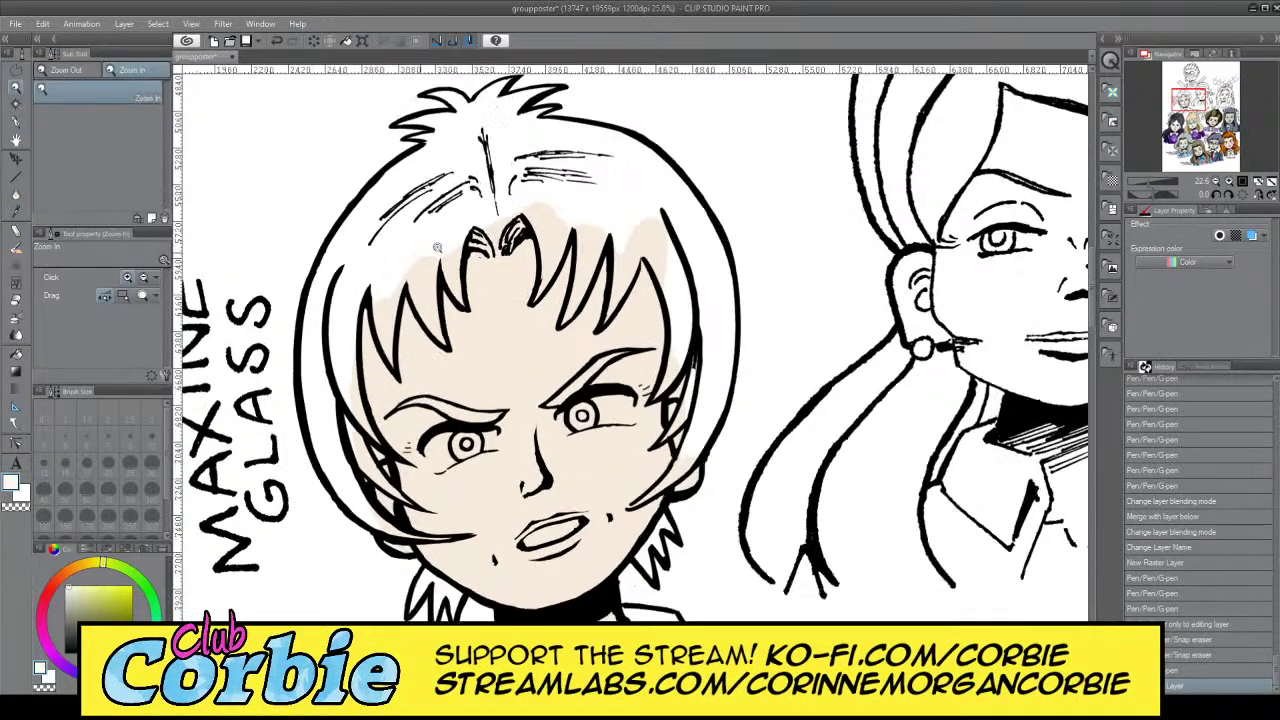
click(343, 515)
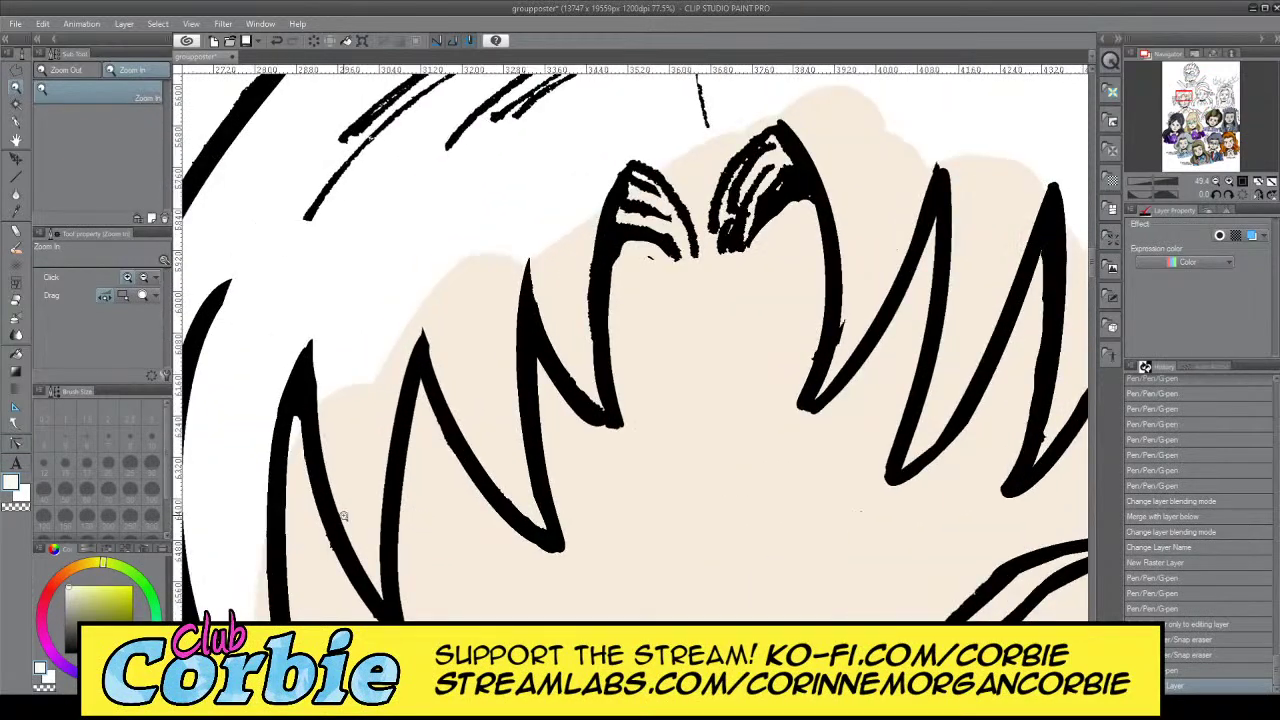
click(15, 123)
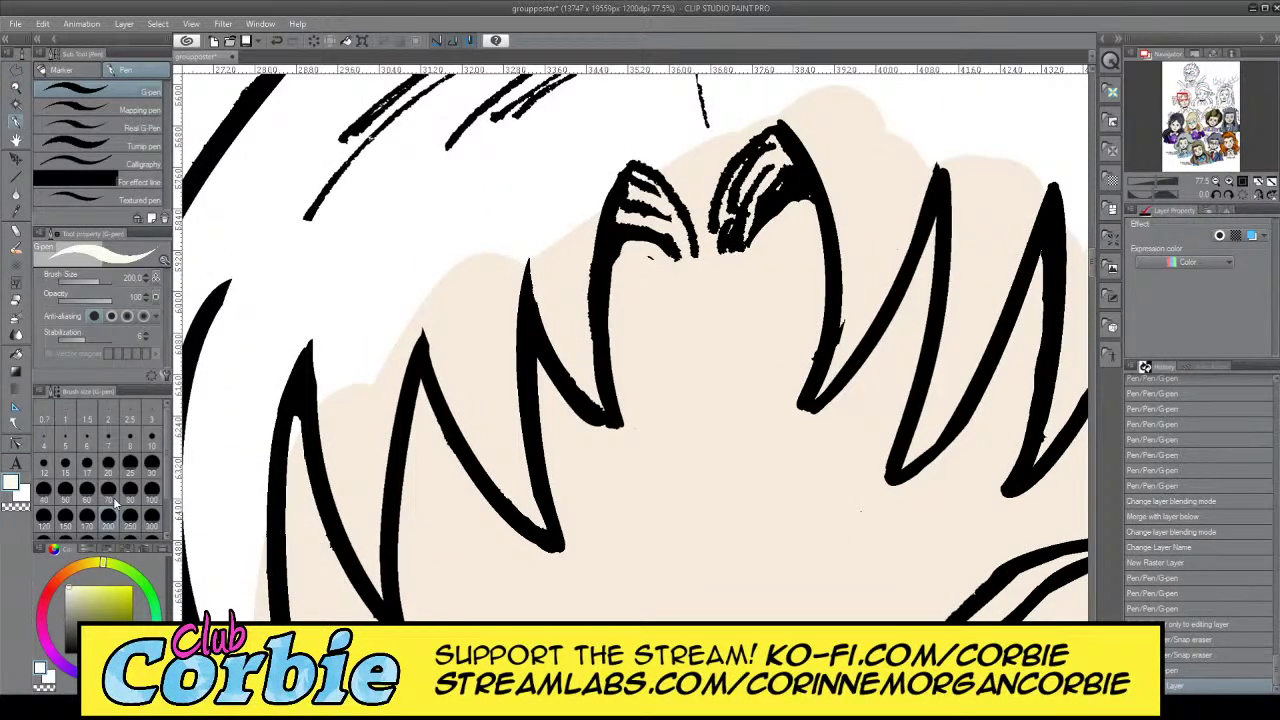
click(114, 503)
mouse_move(355, 442)
mouse_down()
mouse_move(358, 511)
mouse_move(331, 368)
mouse_move(341, 460)
mouse_move(328, 428)
mouse_move(342, 475)
mouse_move(364, 349)
mouse_move(366, 489)
mouse_move(380, 434)
mouse_move(362, 540)
mouse_move(357, 502)
mouse_move(364, 546)
mouse_move(353, 495)
mouse_move(380, 585)
mouse_move(382, 366)
mouse_move(384, 382)
mouse_move(405, 318)
mouse_move(363, 414)
mouse_move(330, 365)
mouse_move(333, 285)
mouse_move(340, 344)
mouse_move(314, 288)
mouse_move(337, 257)
mouse_move(262, 432)
mouse_move(270, 373)
mouse_move(248, 541)
mouse_move(246, 355)
mouse_move(202, 461)
mouse_move(211, 340)
mouse_move(253, 246)
mouse_move(259, 333)
mouse_move(276, 341)
mouse_move(210, 386)
mouse_move(251, 322)
mouse_move(374, 227)
mouse_move(393, 308)
mouse_move(377, 389)
mouse_move(461, 256)
mouse_move(450, 328)
mouse_move(436, 318)
mouse_move(440, 346)
mouse_move(487, 410)
mouse_move(487, 313)
mouse_move(493, 398)
mouse_move(461, 381)
mouse_move(485, 449)
mouse_move(464, 404)
mouse_move(489, 401)
mouse_move(522, 502)
mouse_move(491, 442)
mouse_move(528, 513)
mouse_move(499, 373)
mouse_move(515, 466)
mouse_move(503, 244)
mouse_move(501, 308)
mouse_move(462, 342)
mouse_move(454, 217)
mouse_move(477, 277)
mouse_move(529, 228)
mouse_move(568, 350)
mouse_move(596, 383)
mouse_move(575, 347)
mouse_move(571, 223)
mouse_move(551, 286)
mouse_move(596, 200)
mouse_up()
Review the fringe colouring on the whole poster and up close, and hide Maxine's skin colour
click(17, 85)
mouse_move(446, 266)
mouse_down()
mouse_move(349, 297)
mouse_move(170, 310)
mouse_up()
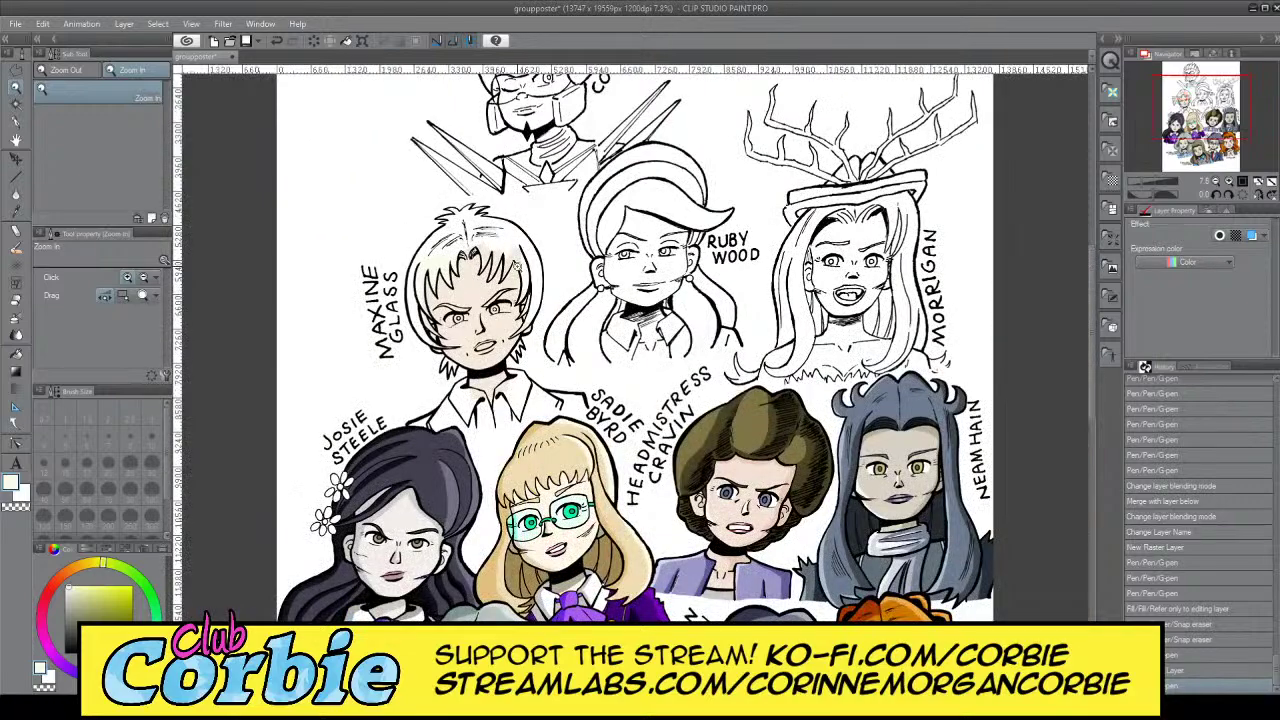
click(516, 265)
click(516, 265)
click(958, 424)
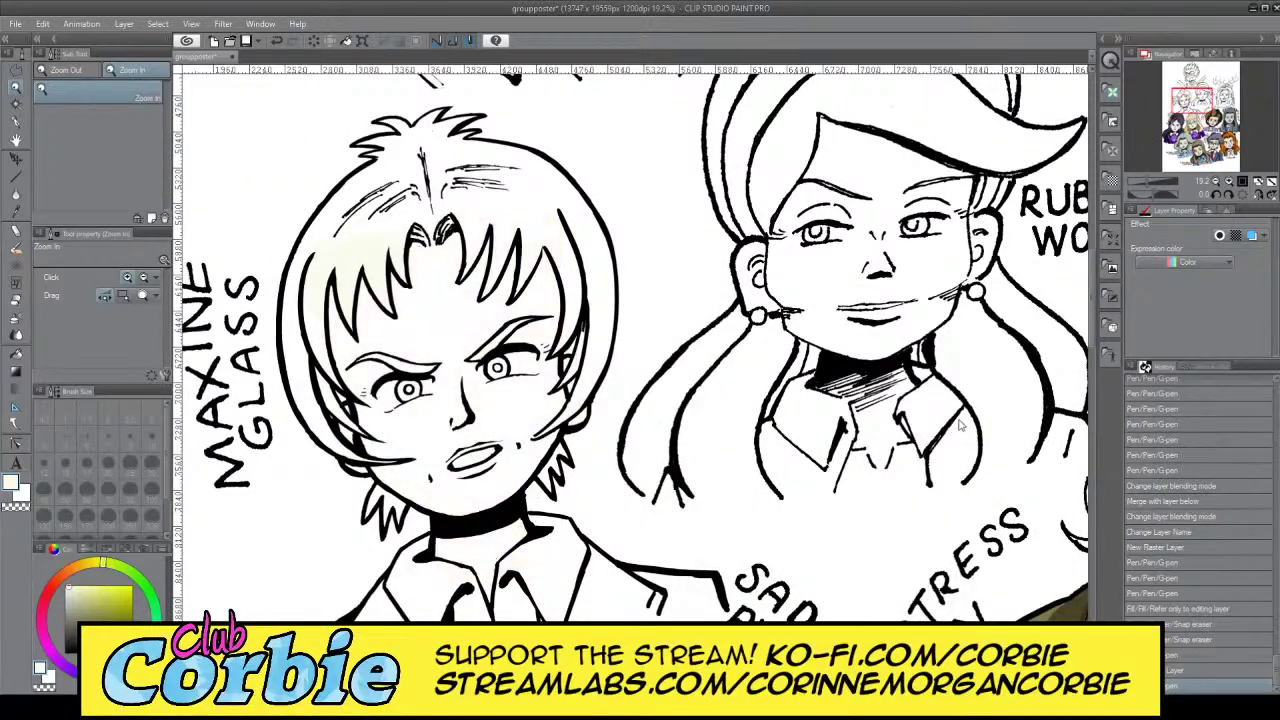
Add a new raster layer and make a rectangular selection around Maxine's head and shoulders
click(134, 42)
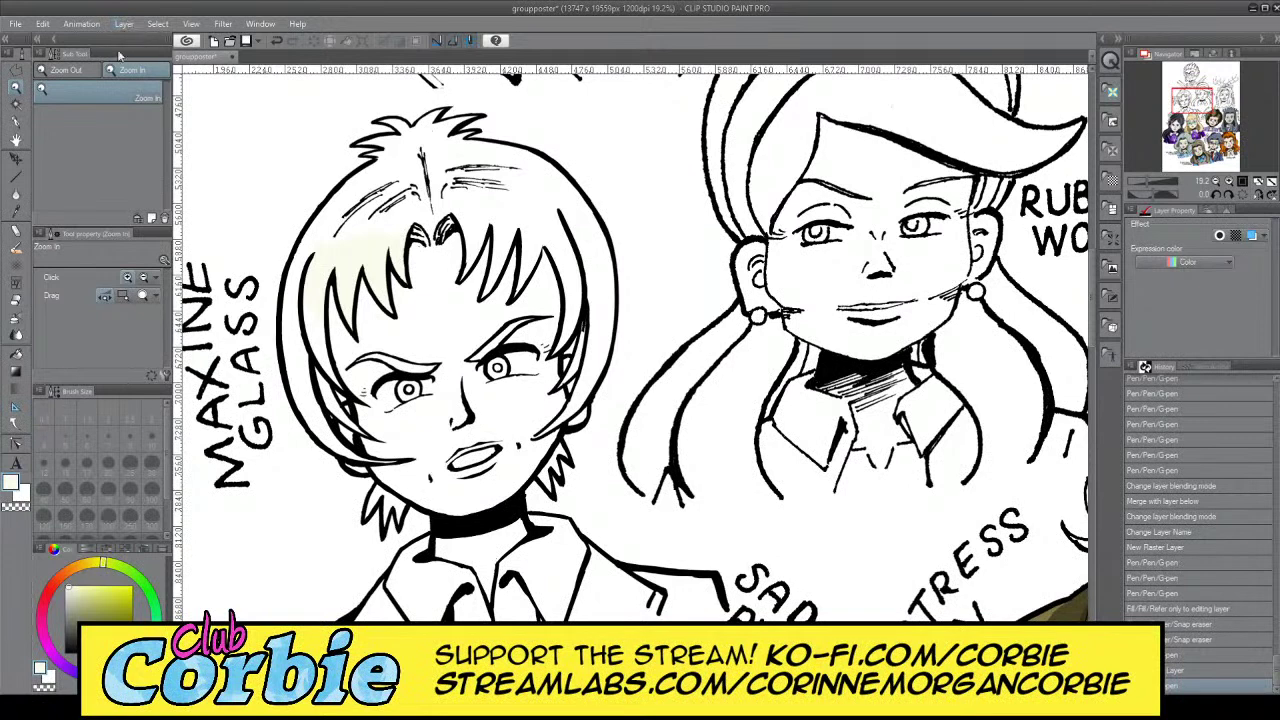
click(17, 71)
click(66, 92)
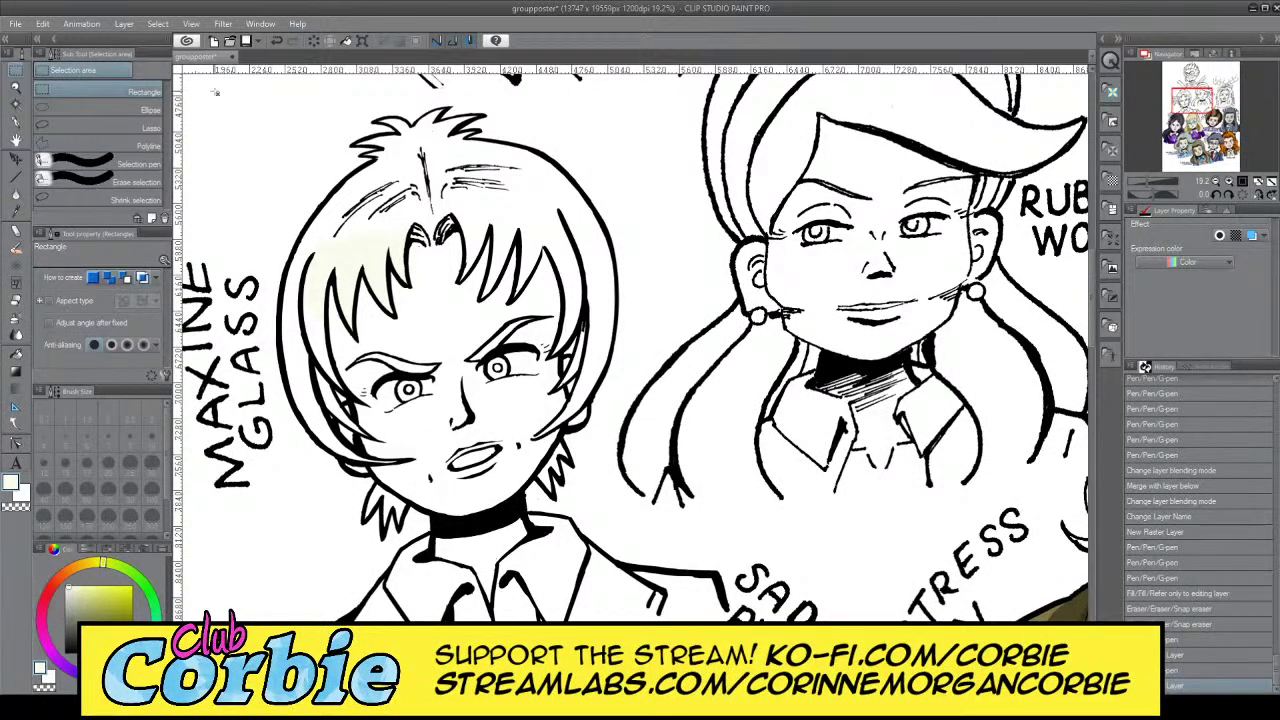
drag(216, 96, 765, 583)
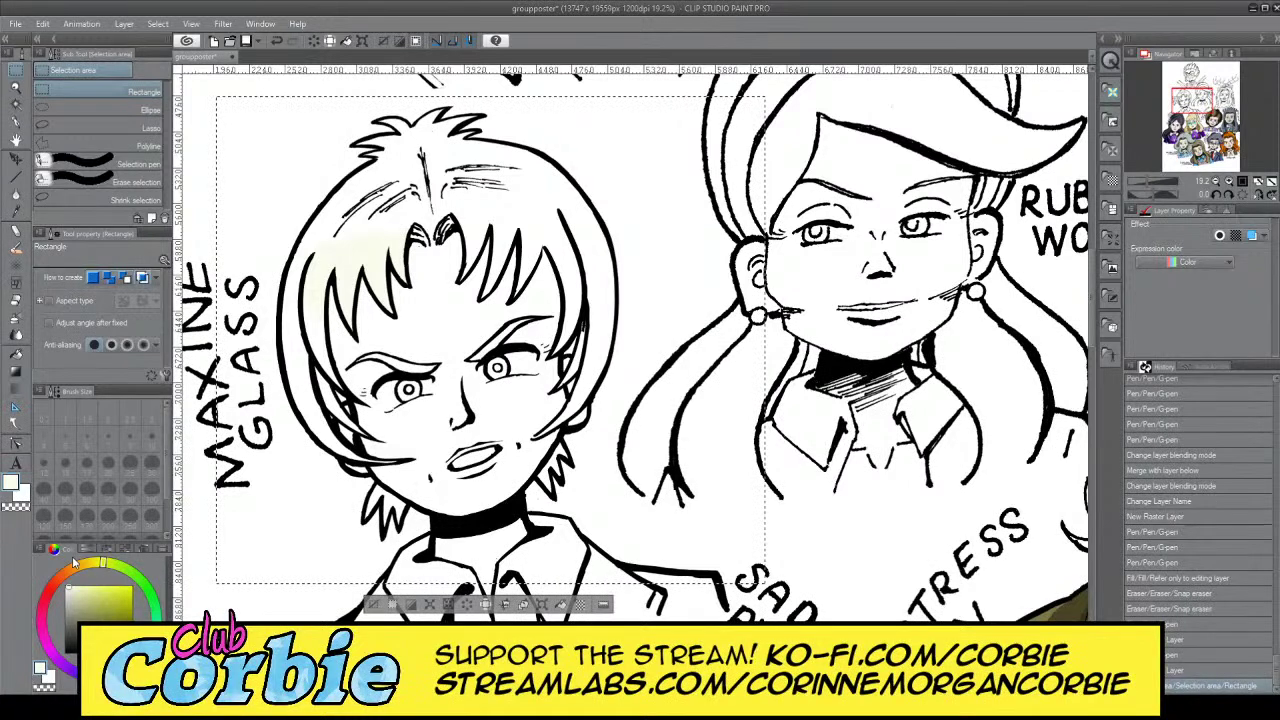
Fill the rectangular selection with a bright purple as a contrast backdrop behind the hair colour, and deselect
click(15, 353)
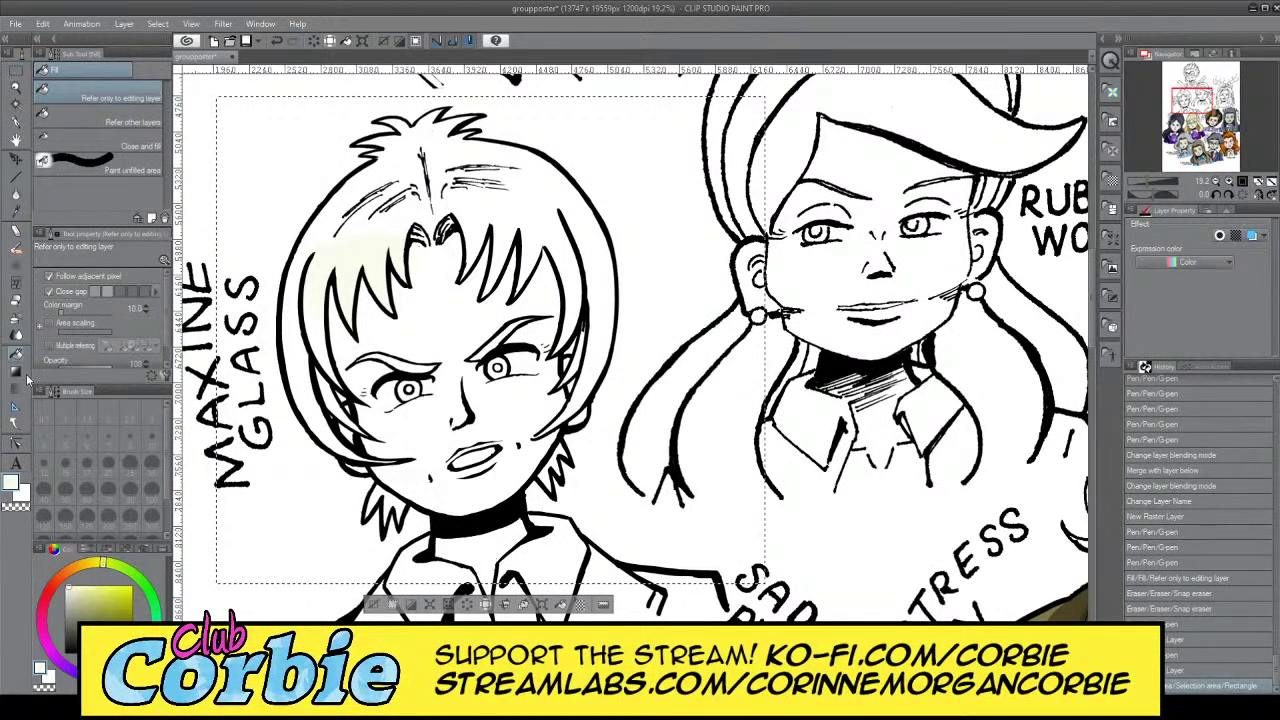
click(23, 494)
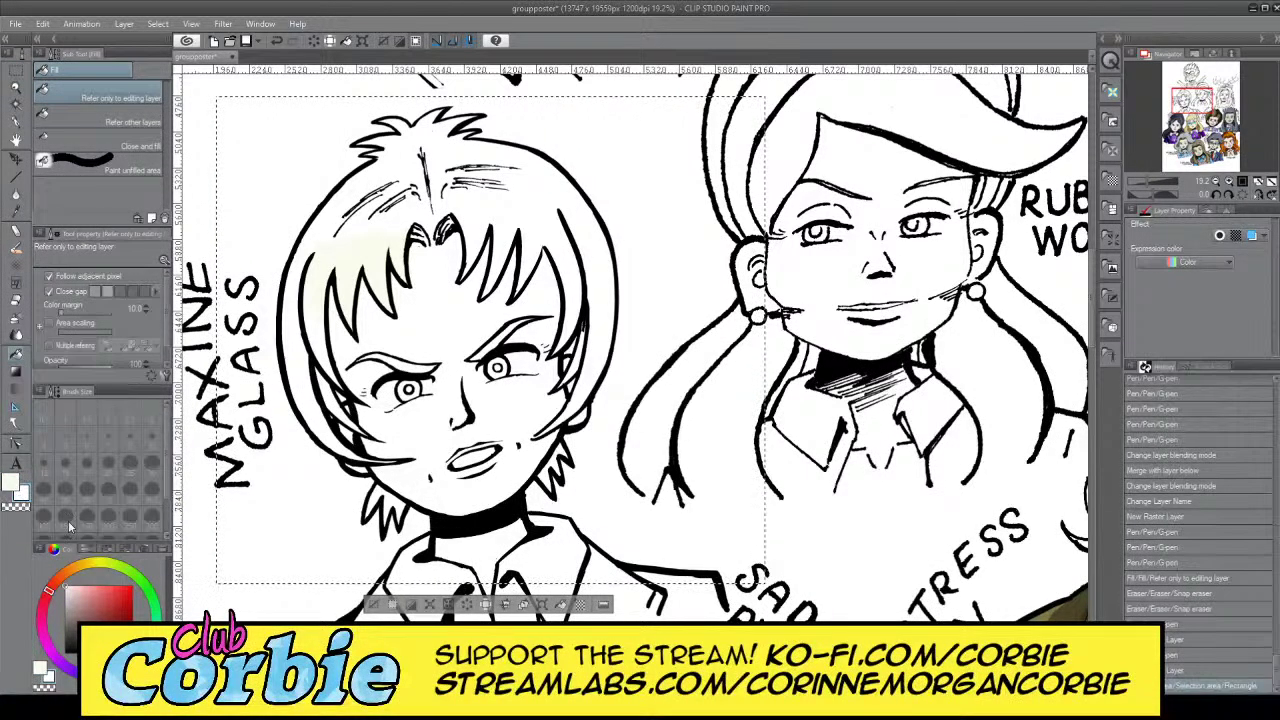
click(54, 659)
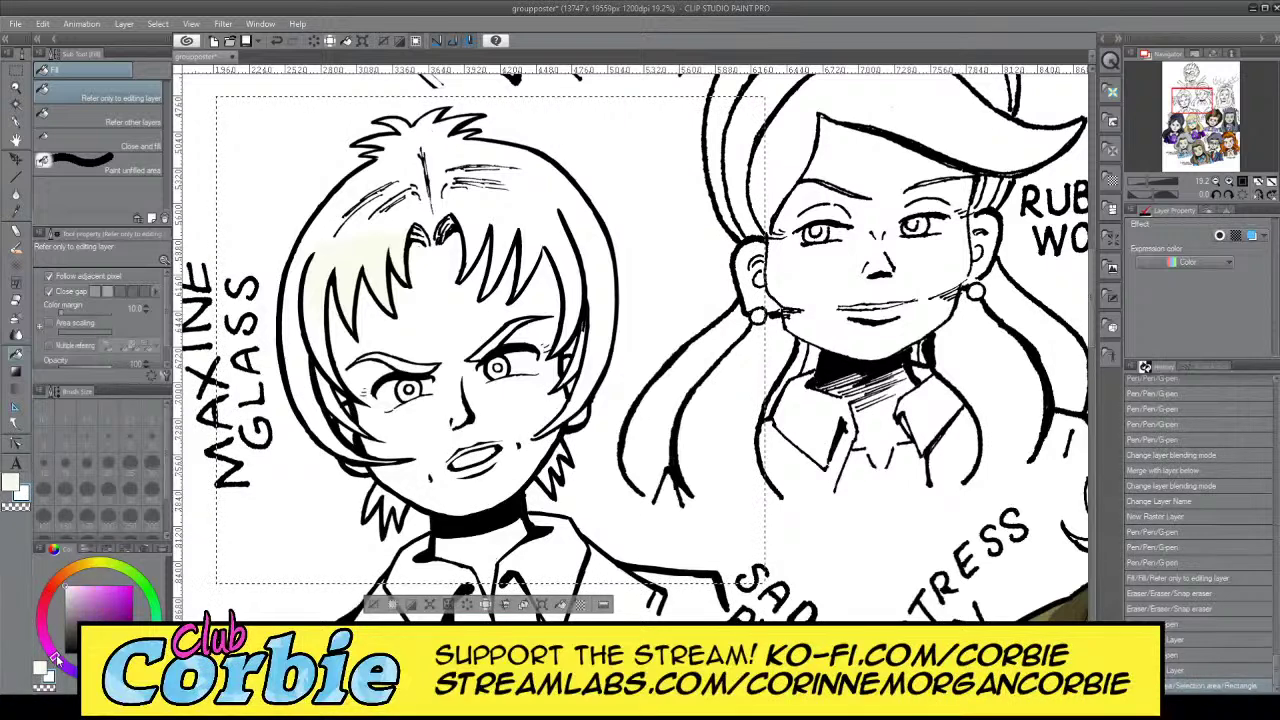
click(108, 598)
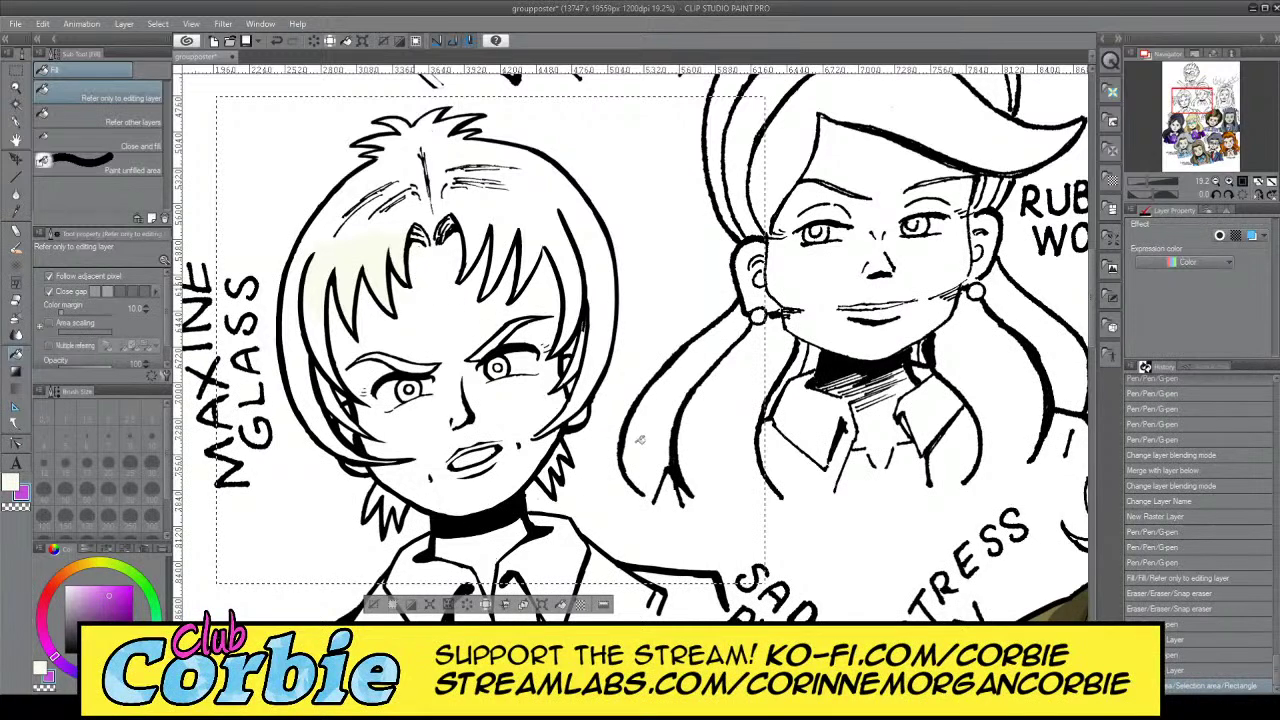
click(842, 434)
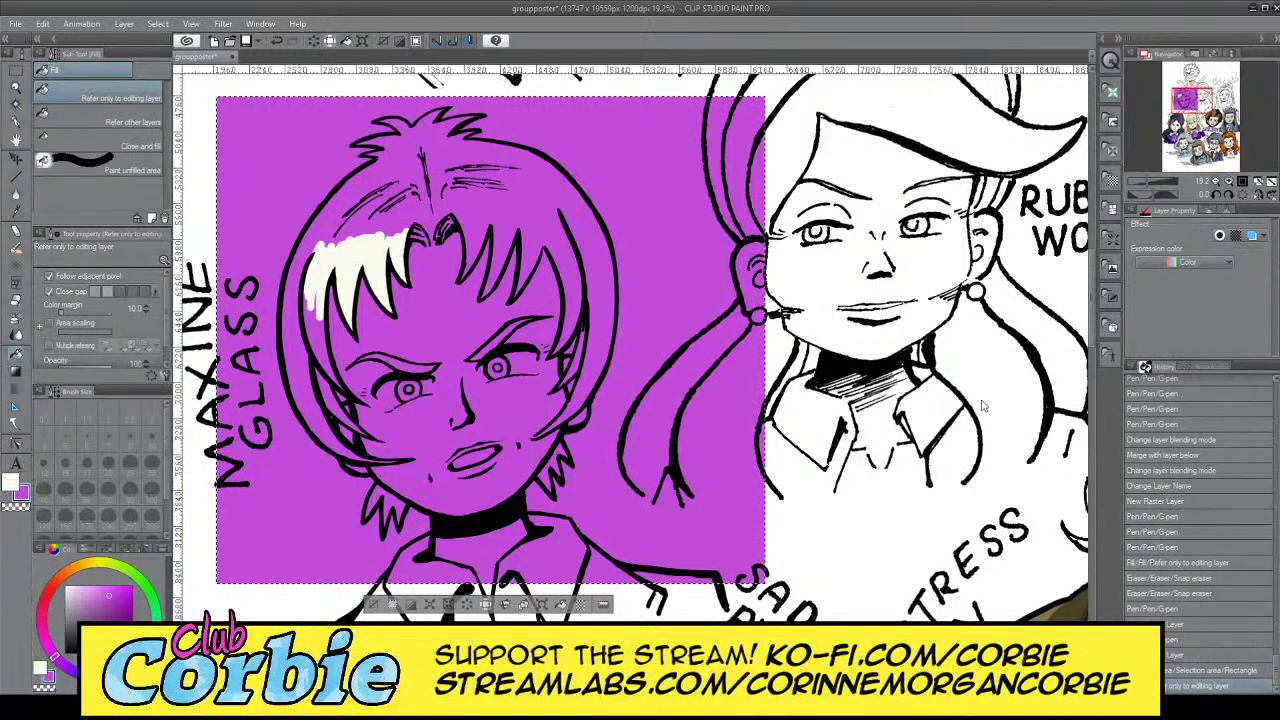
click(168, 27)
click(182, 54)
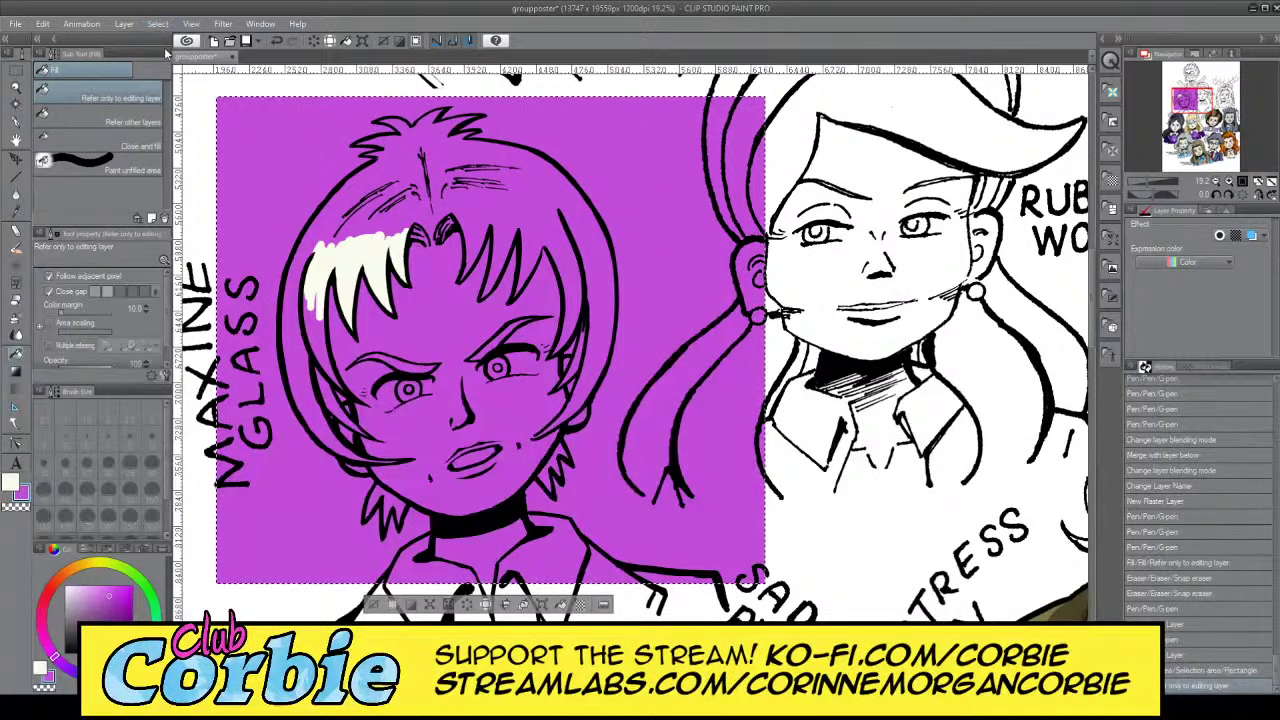
Fill the small gaps along Maxine's fringe spikes with the sampled pale hair colour, using a size 25 G-pen
click(16, 88)
drag(318, 251, 568, 263)
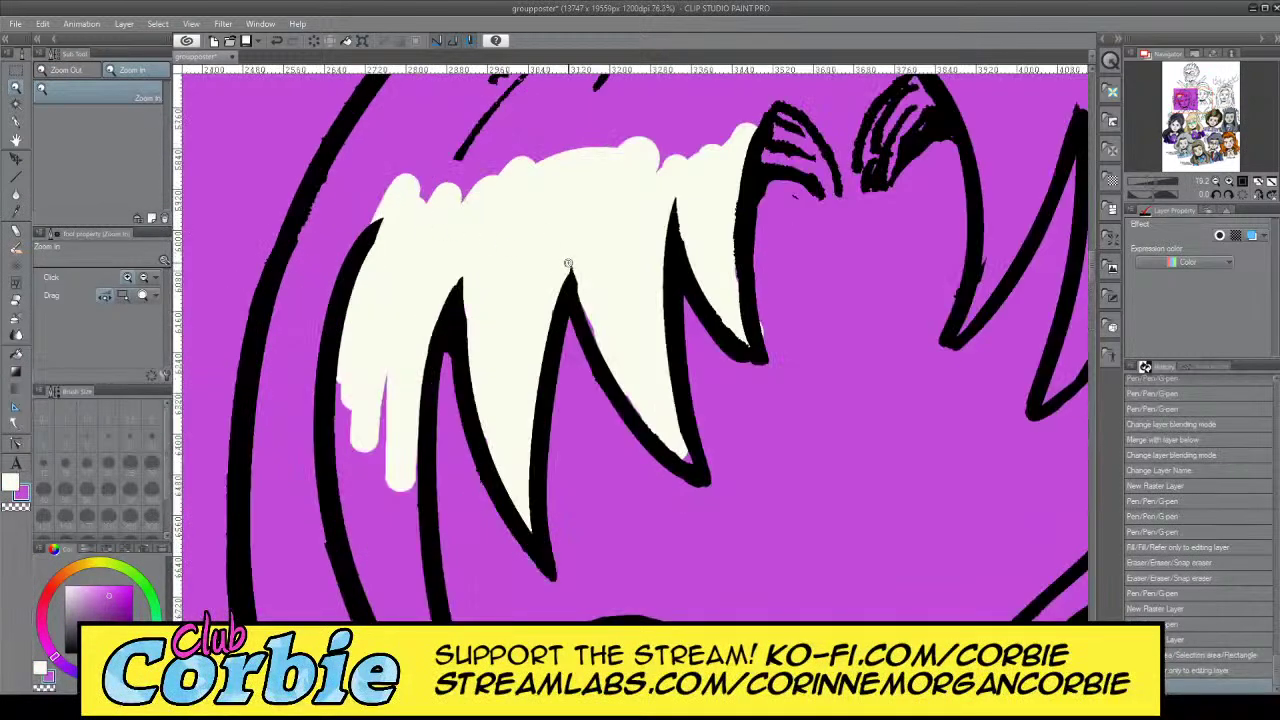
click(772, 219)
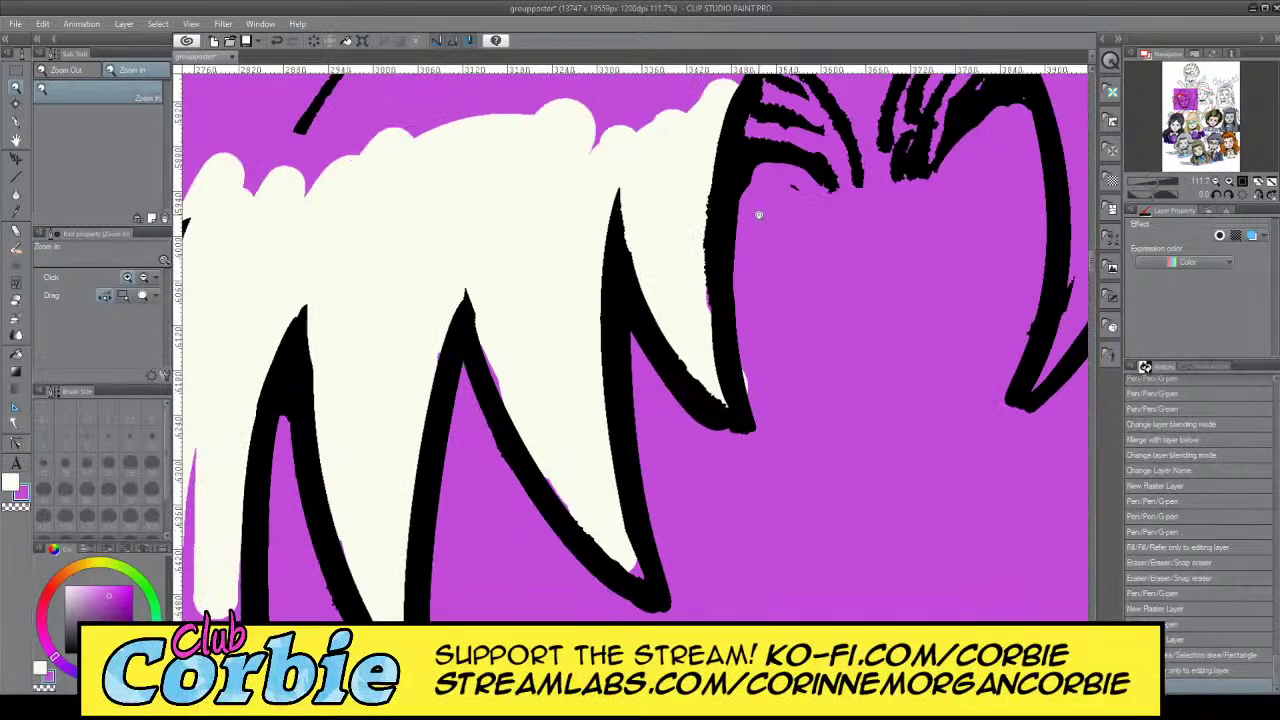
click(17, 122)
click(130, 466)
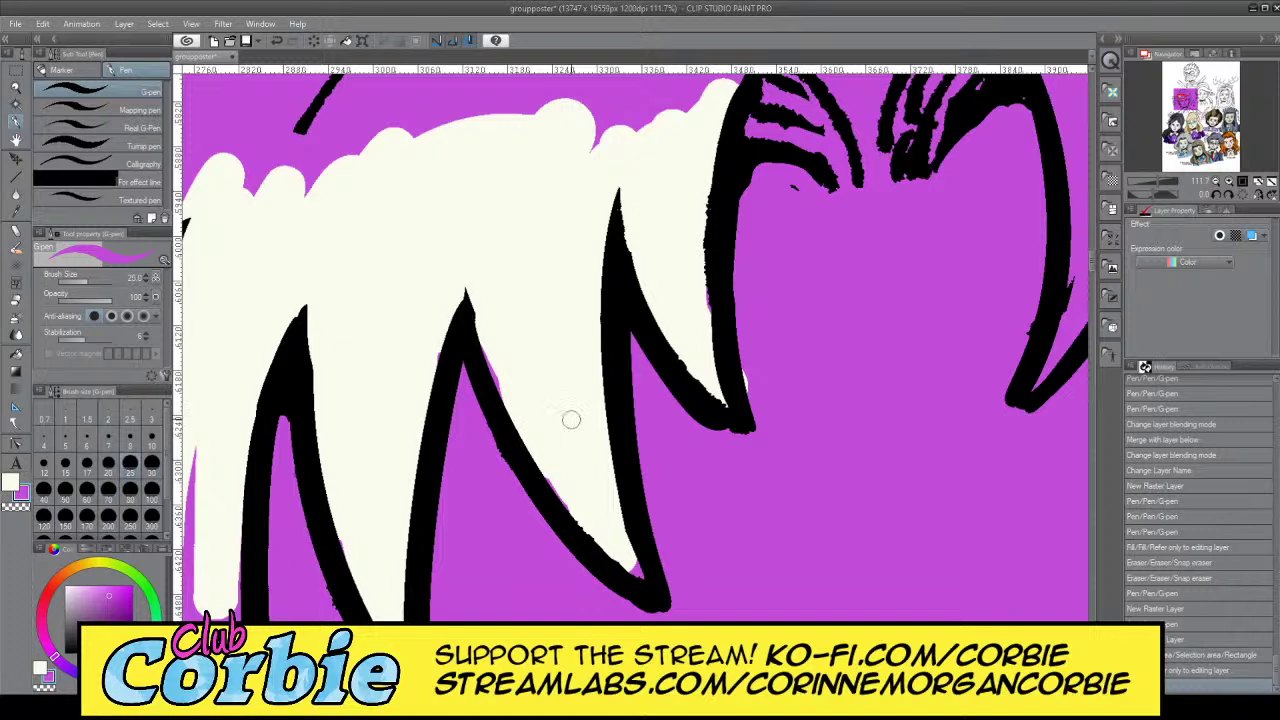
drag(539, 464, 585, 530)
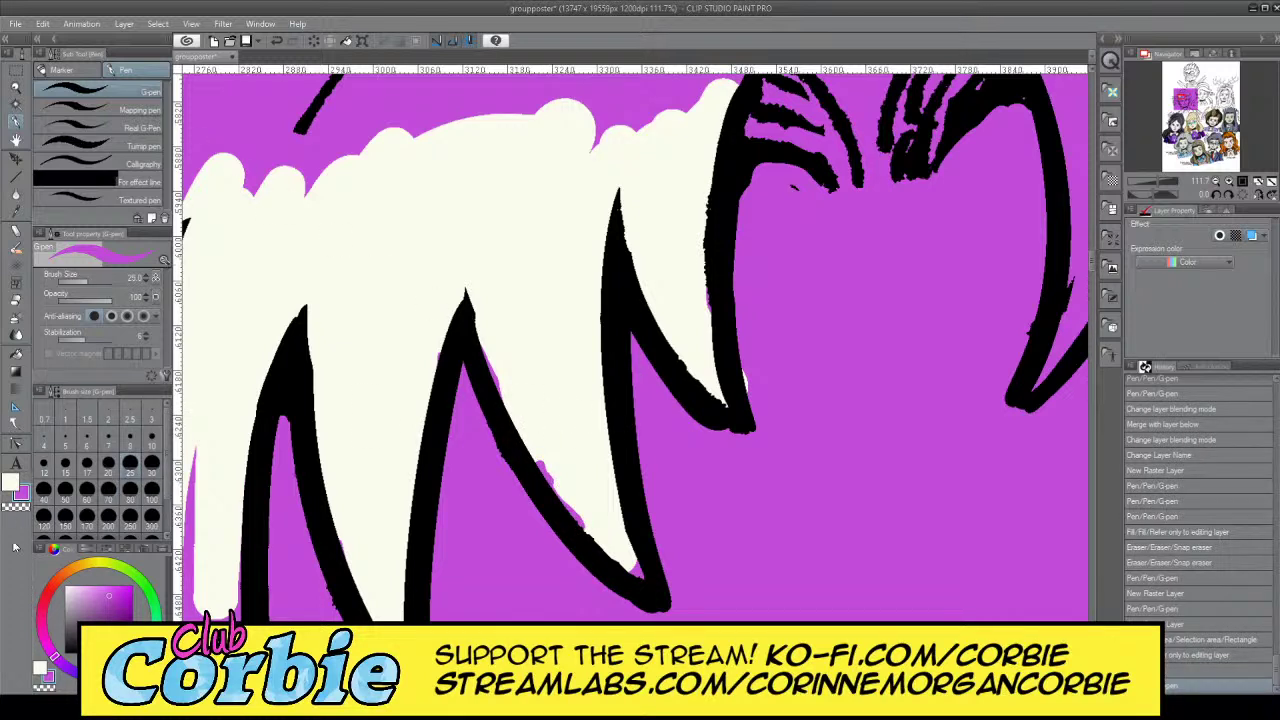
click(10, 492)
click(16, 210)
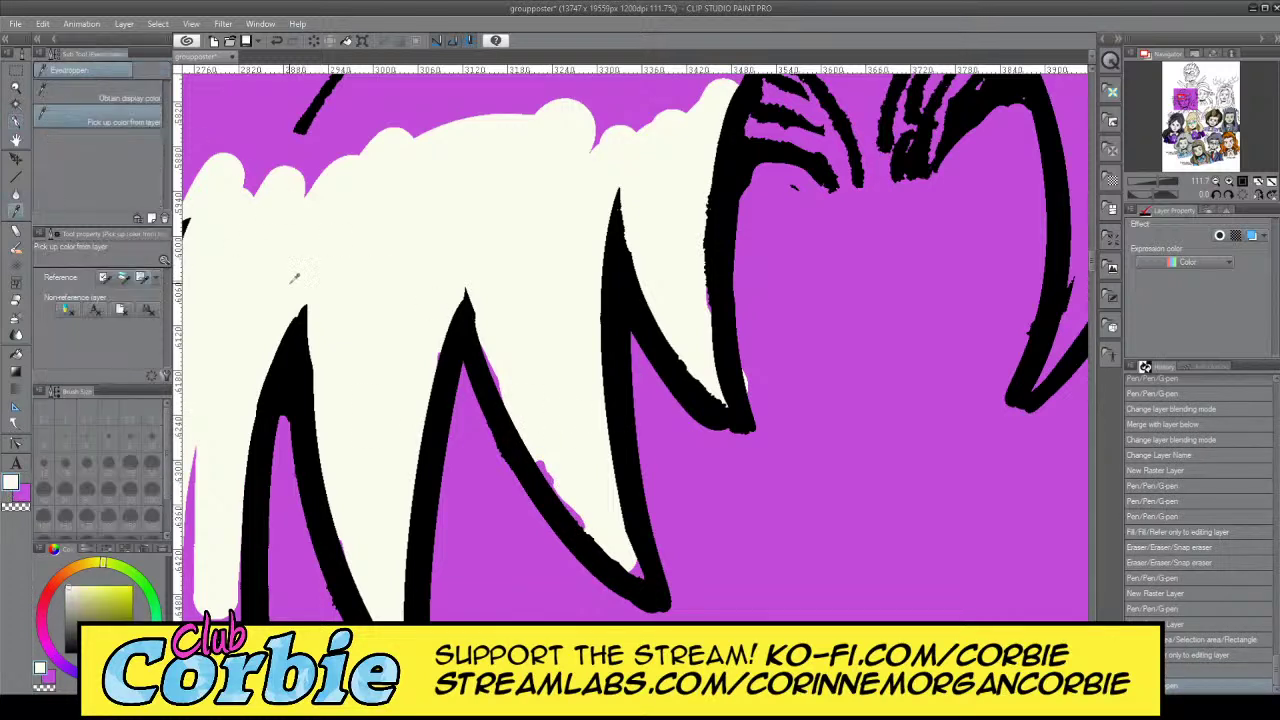
click(17, 122)
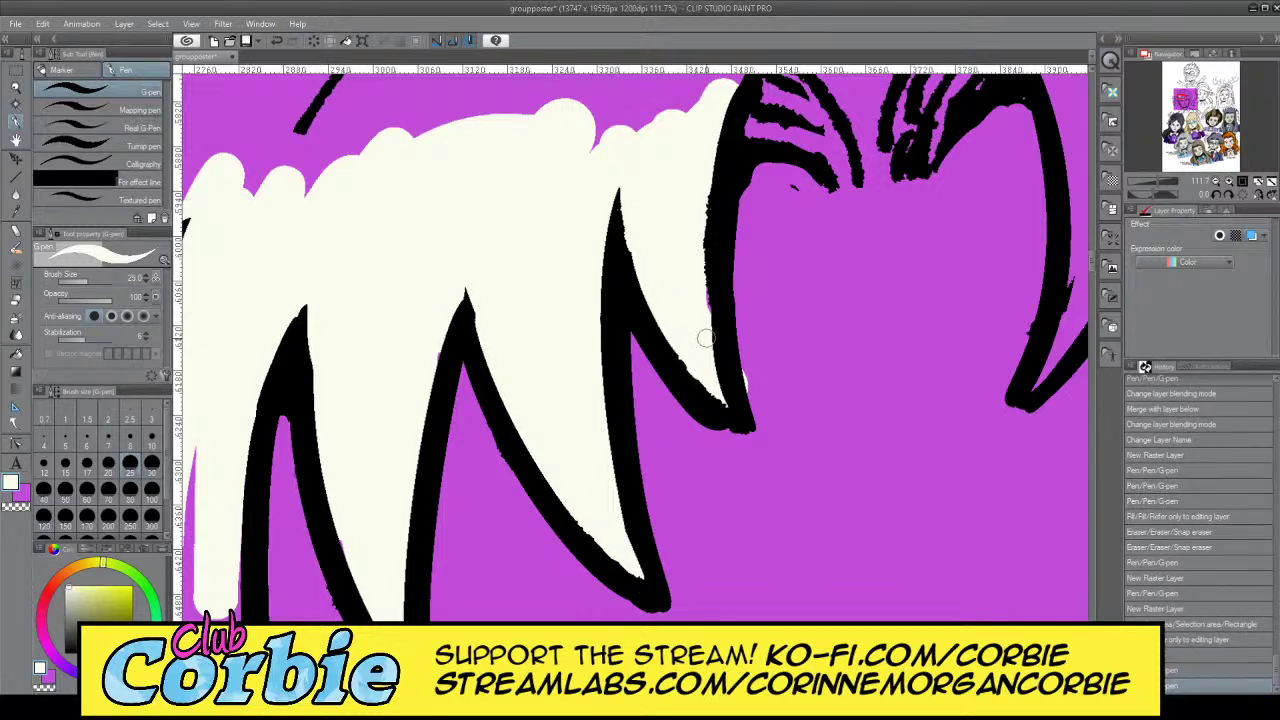
drag(442, 339, 426, 393)
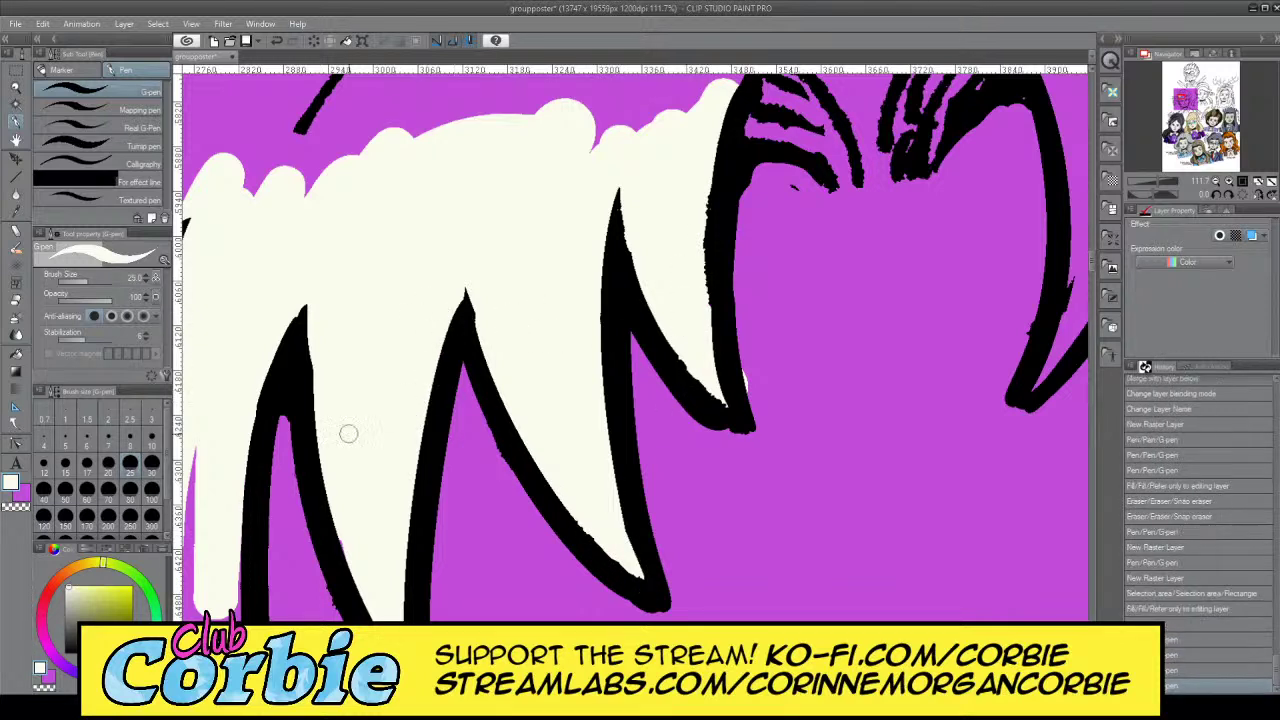
Paint the long side lock beside Maxine's eyebrow and part of the outer hair in the pale colour with a size 80 G-pen
click(15, 89)
drag(486, 236, 439, 281)
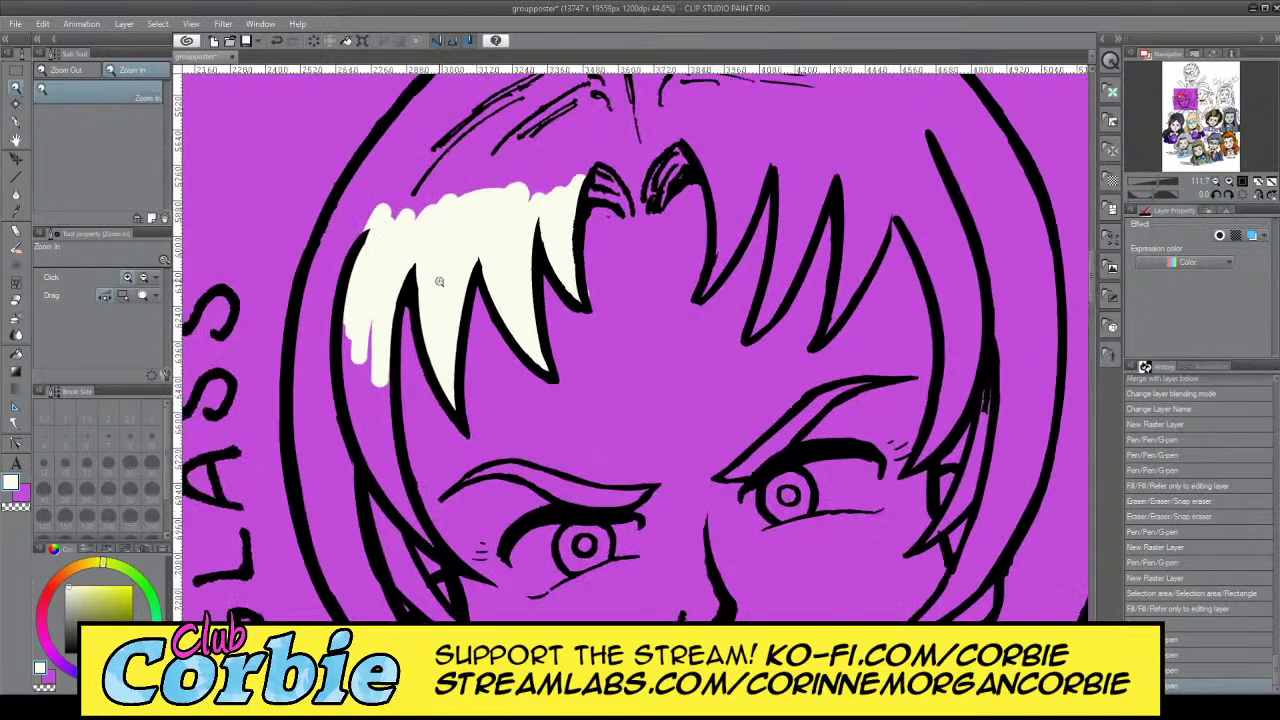
drag(414, 529, 455, 492)
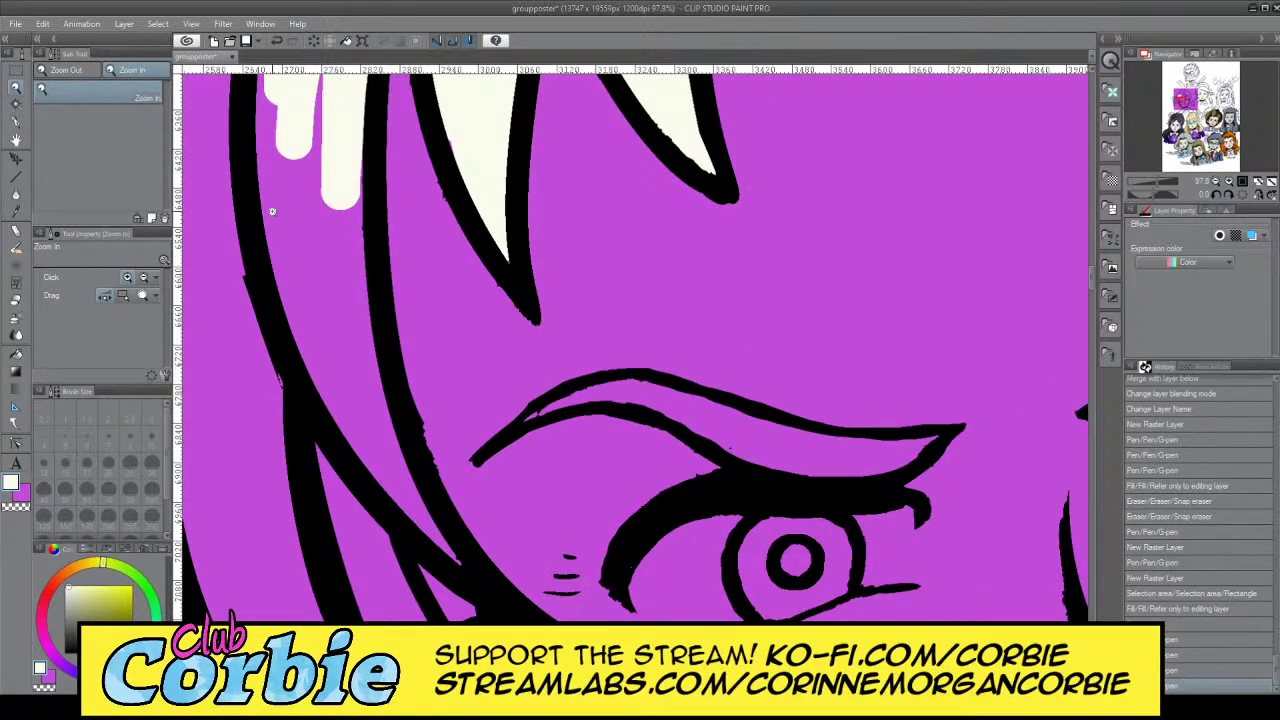
click(15, 121)
click(130, 488)
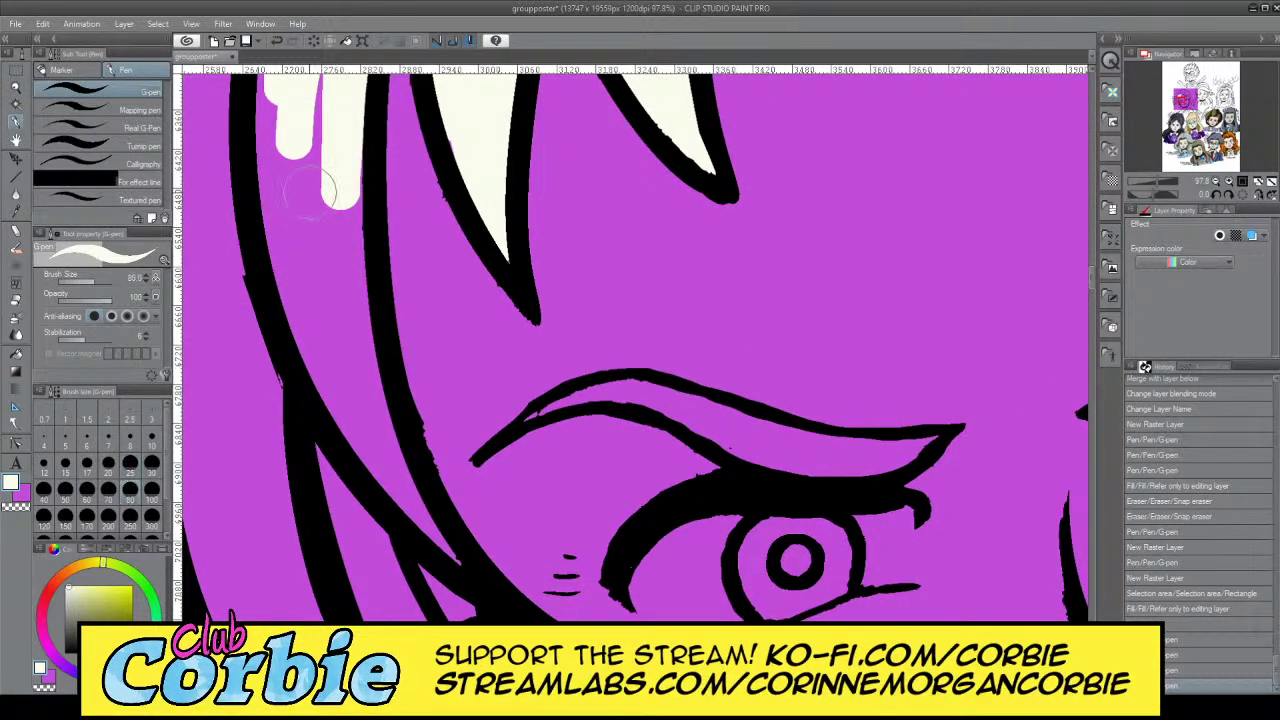
mouse_move(283, 110)
mouse_down()
mouse_move(280, 220)
mouse_move(276, 170)
mouse_move(322, 95)
mouse_move(350, 112)
mouse_move(323, 271)
mouse_move(343, 374)
mouse_move(404, 502)
mouse_move(455, 563)
mouse_move(354, 314)
mouse_up()
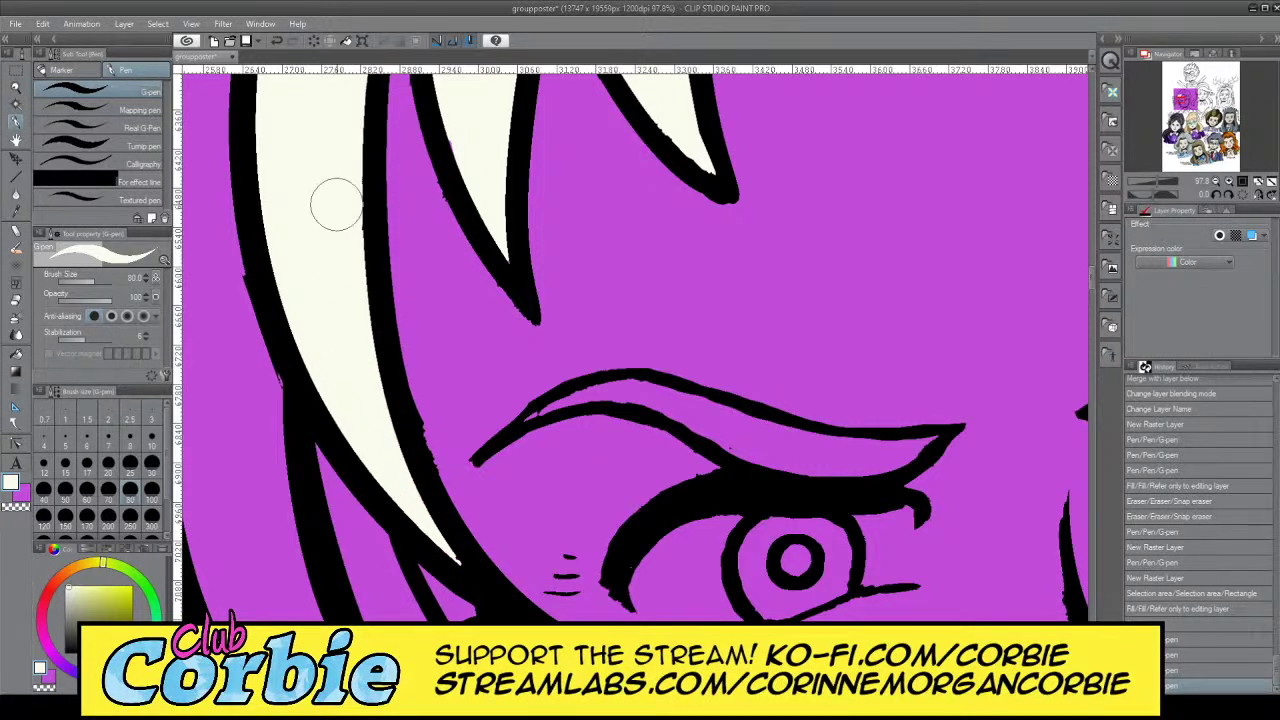
mouse_move(252, 310)
mouse_down()
mouse_move(257, 400)
mouse_move(256, 102)
mouse_move(214, 543)
mouse_move(223, 523)
mouse_move(265, 565)
mouse_up()
key(ctrl+d)
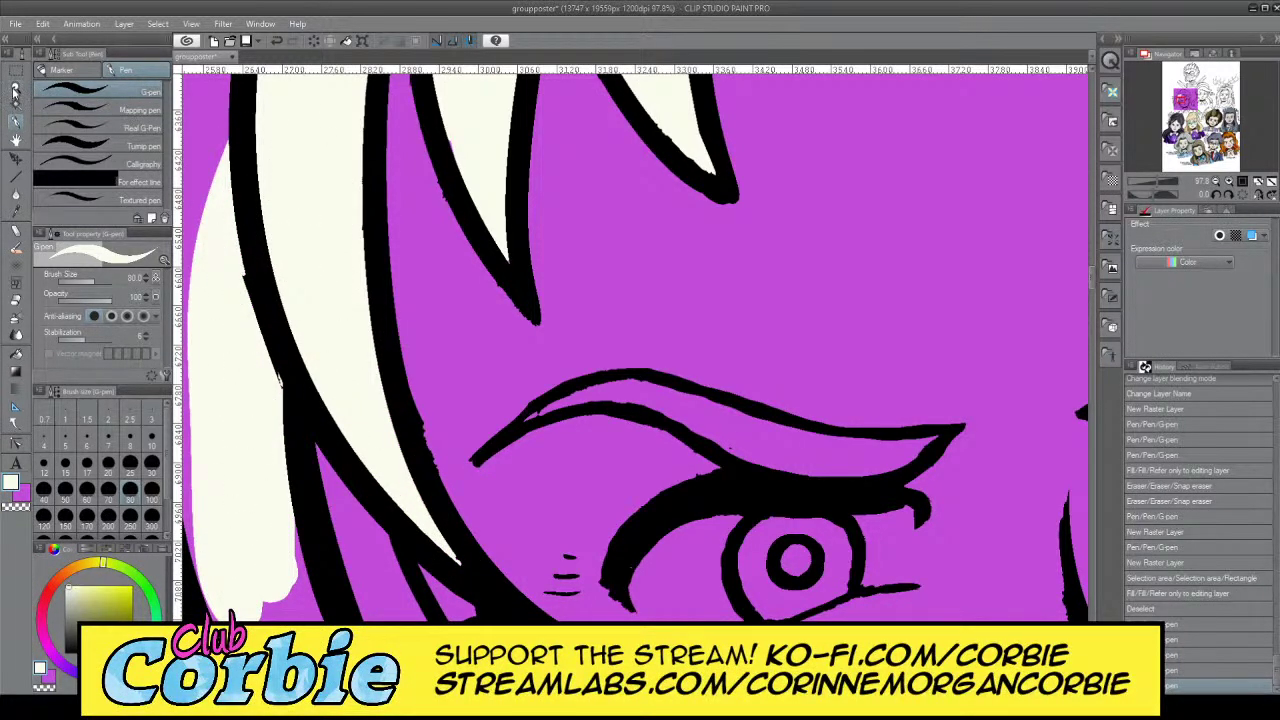
Paint the pointed strands beside Maxine's eye with the pale hair colour and clean up the lower strand's tip with the Snap eraser
click(15, 89)
drag(316, 330, 130, 450)
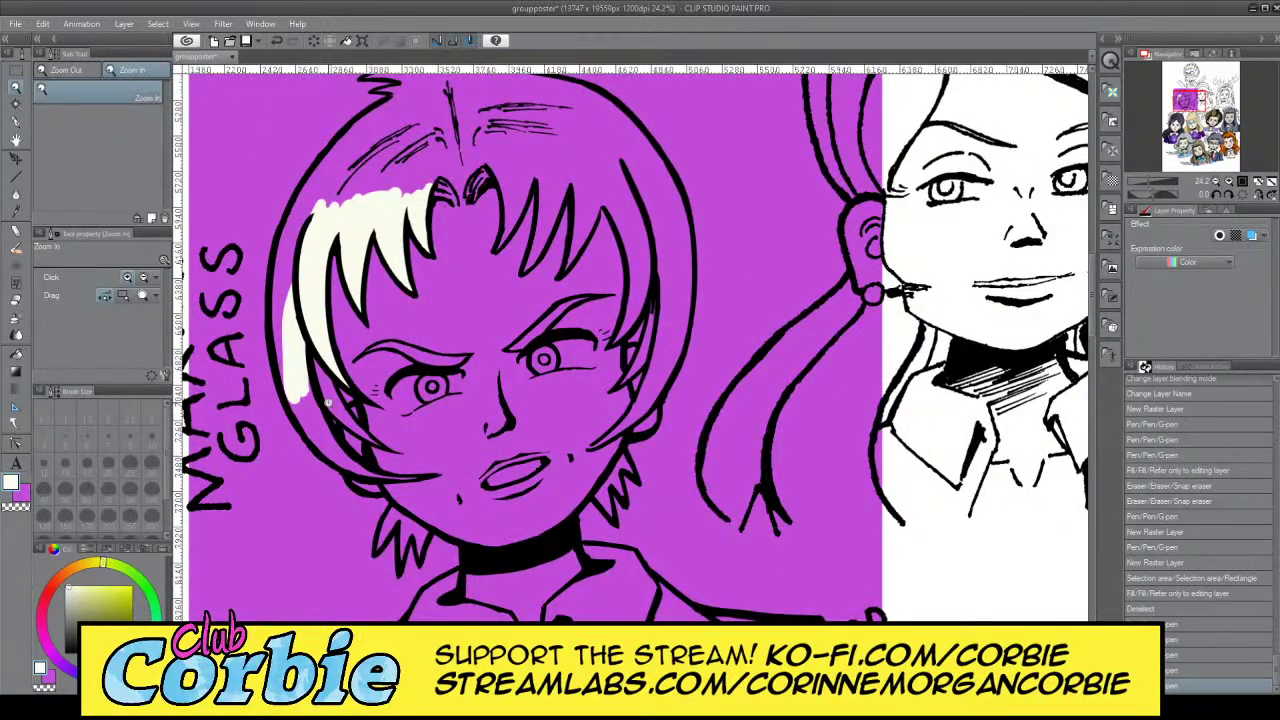
scroll(327, 403, up, 4)
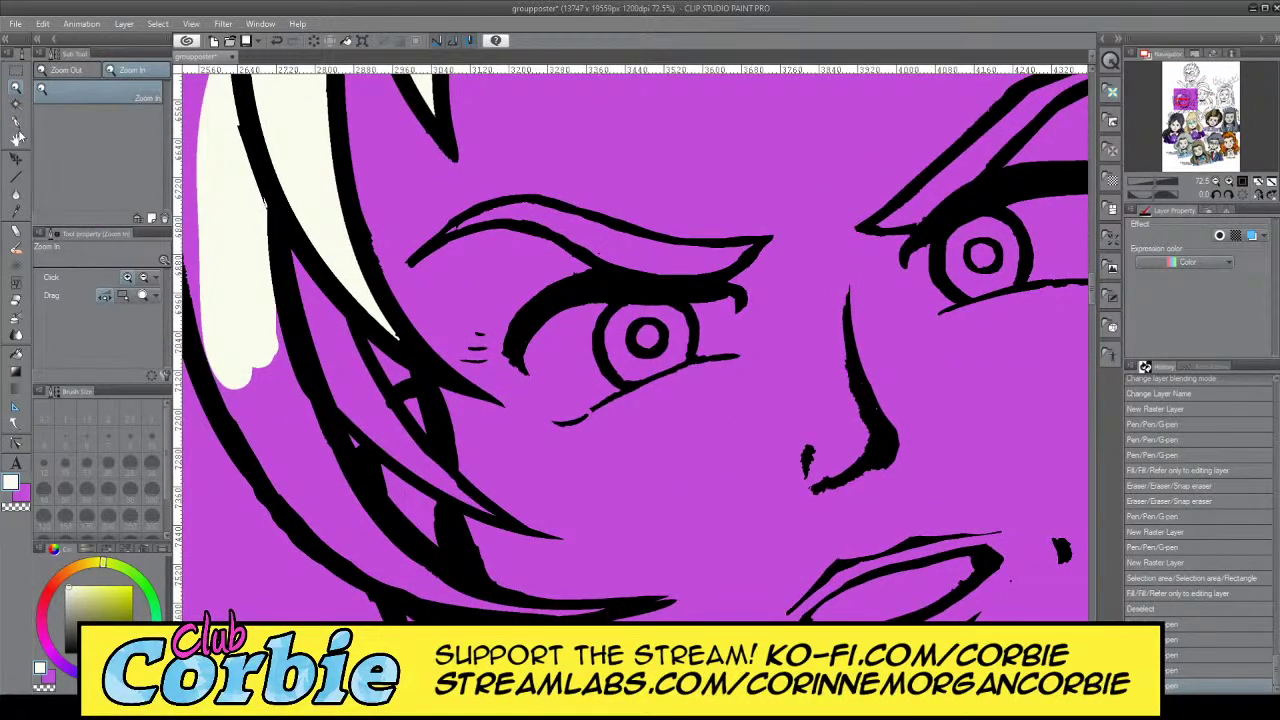
key(p)
mouse_move(318, 310)
mouse_down()
mouse_move(341, 373)
mouse_move(289, 223)
mouse_move(289, 278)
mouse_move(341, 386)
mouse_move(353, 311)
mouse_move(386, 373)
mouse_move(399, 368)
mouse_move(383, 360)
mouse_move(355, 436)
mouse_move(326, 376)
mouse_move(339, 376)
mouse_move(353, 470)
mouse_move(343, 400)
mouse_move(344, 447)
mouse_up()
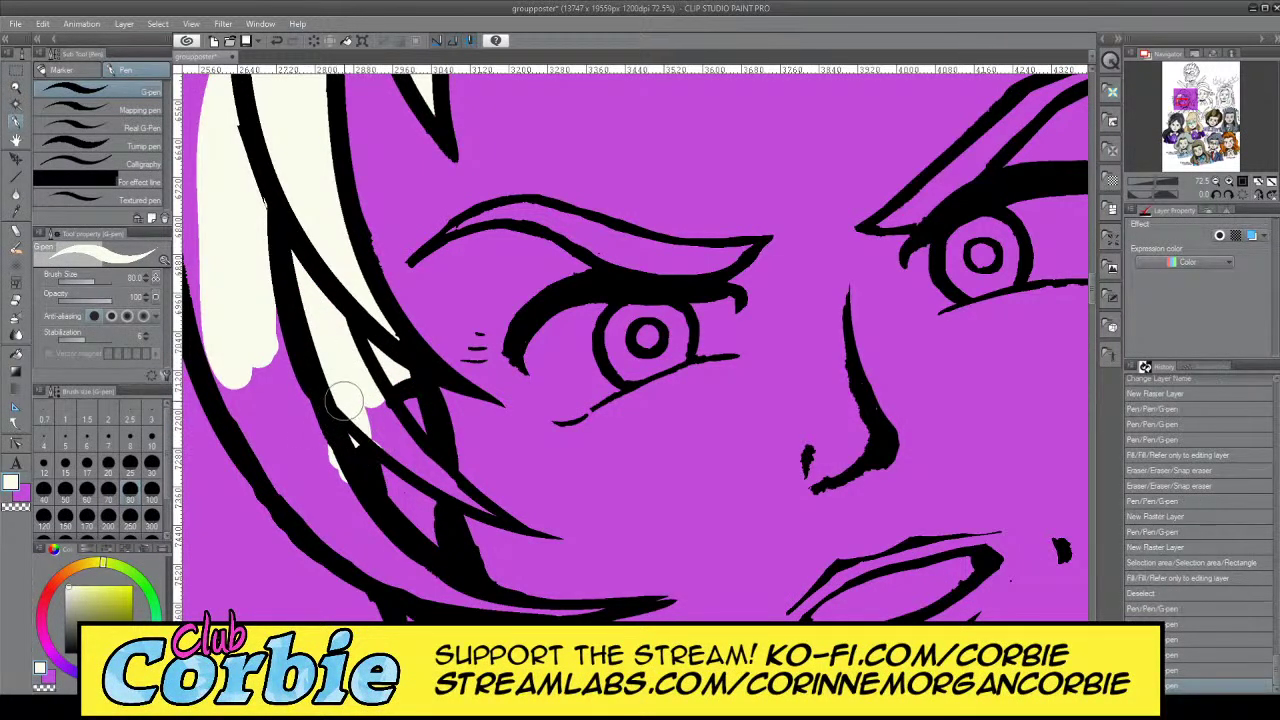
mouse_move(362, 418)
mouse_down()
mouse_move(409, 457)
mouse_move(358, 381)
mouse_move(397, 423)
mouse_move(371, 406)
mouse_move(400, 448)
mouse_move(458, 483)
mouse_move(403, 458)
mouse_move(478, 508)
mouse_up()
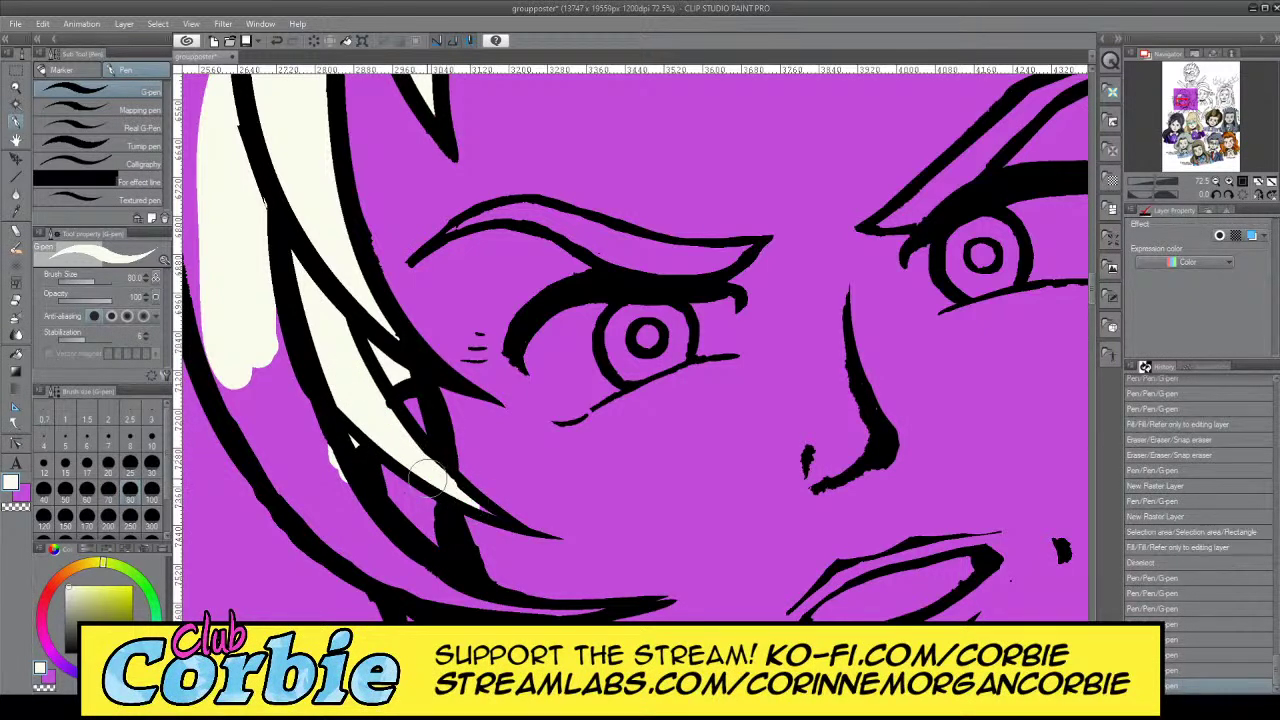
drag(418, 468, 490, 515)
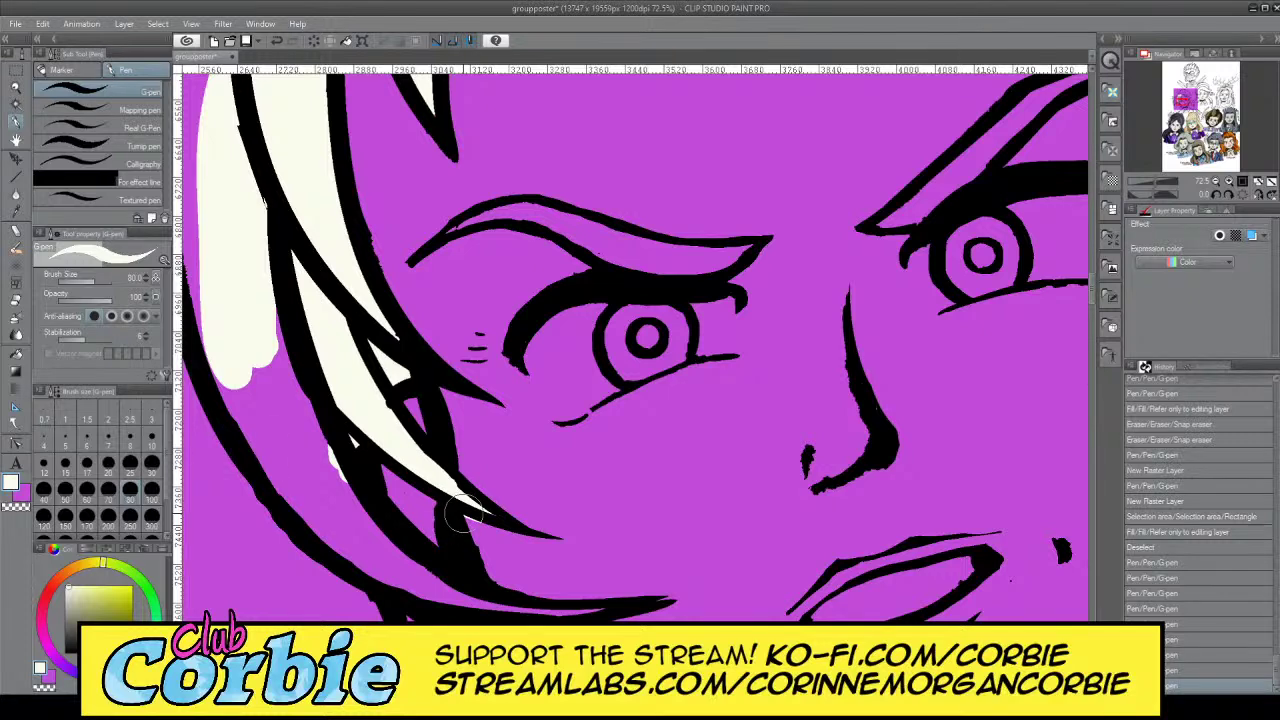
click(12, 300)
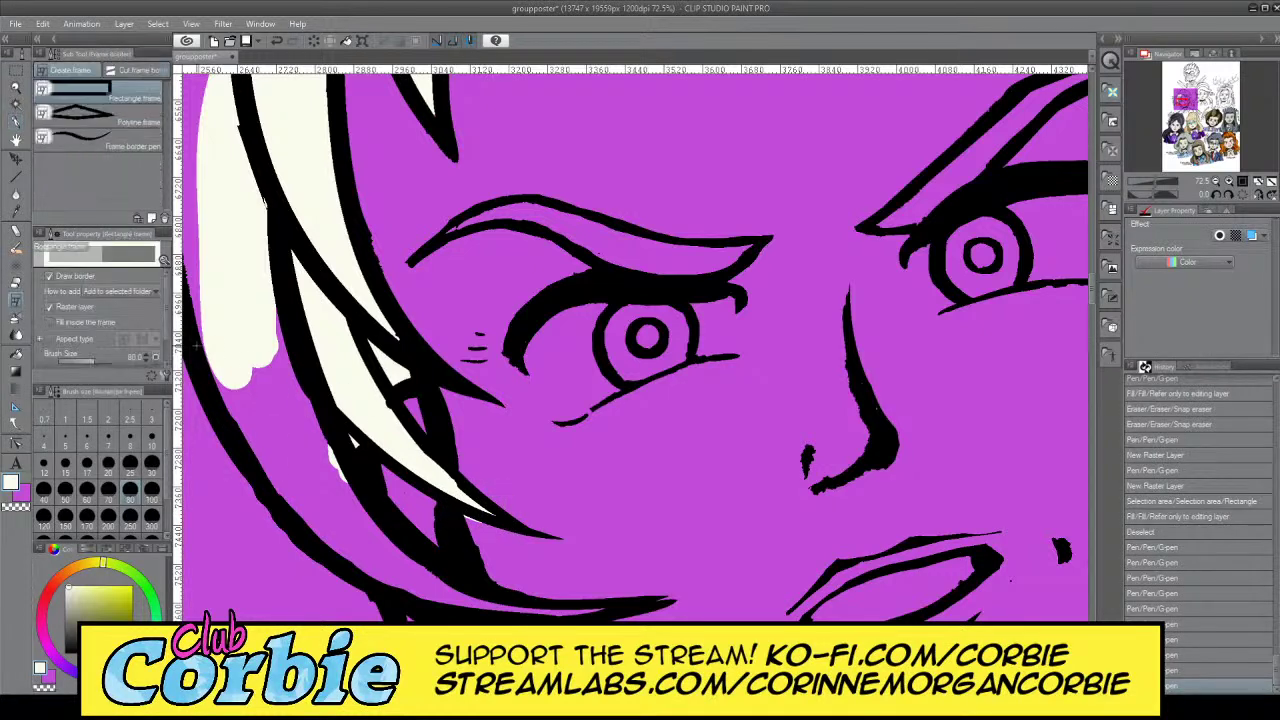
click(14, 284)
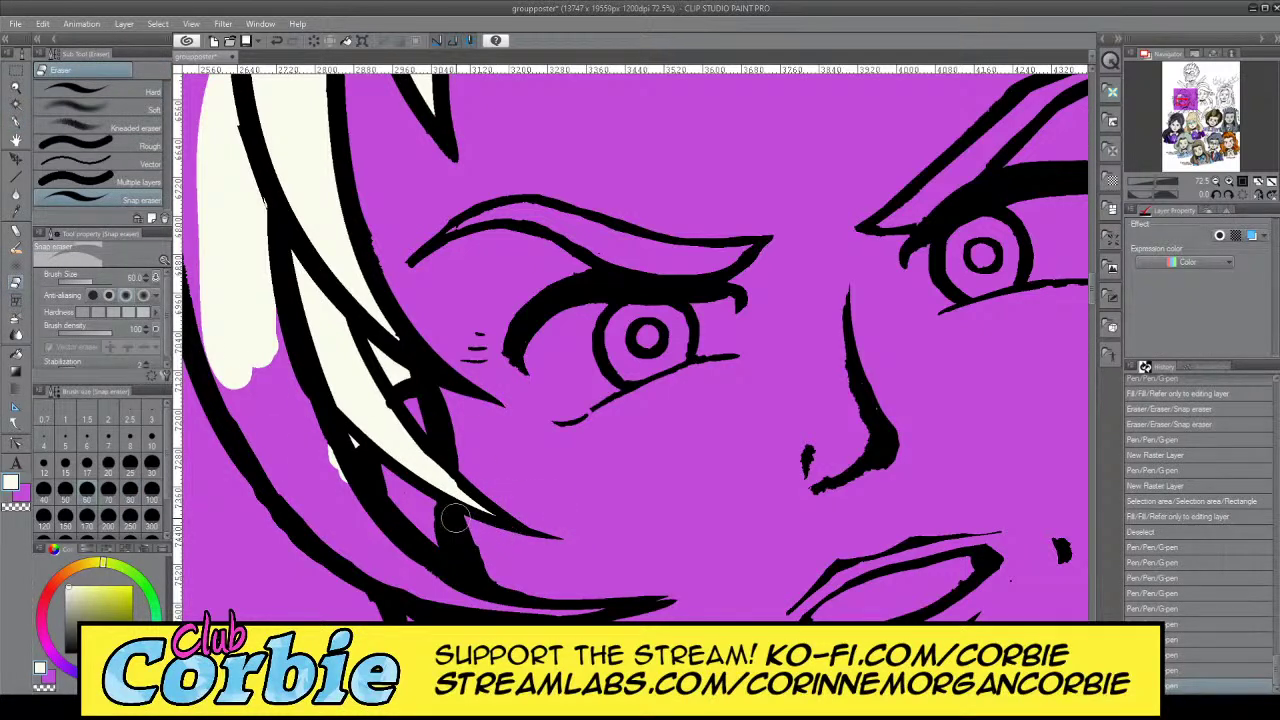
drag(453, 518, 478, 513)
Paint the outer lock down to its fine tip on the cheek with the G-pen at size 80, reducing the brush to 17
click(15, 125)
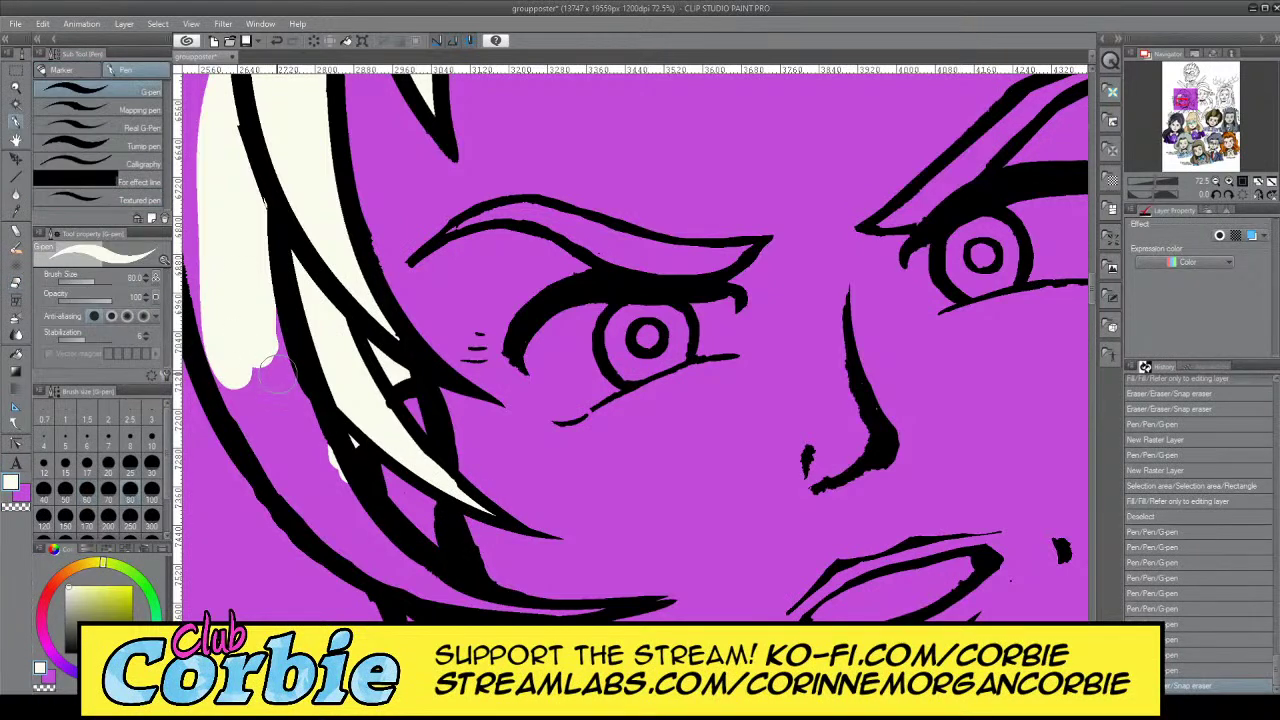
mouse_move(242, 358)
mouse_down()
mouse_move(195, 230)
mouse_move(197, 362)
mouse_move(190, 200)
mouse_move(263, 432)
mouse_move(220, 307)
mouse_move(240, 238)
mouse_move(290, 428)
mouse_move(262, 312)
mouse_move(242, 364)
mouse_move(282, 476)
mouse_move(214, 350)
mouse_move(246, 432)
mouse_move(310, 508)
mouse_move(250, 408)
mouse_move(322, 526)
mouse_move(270, 440)
mouse_move(277, 376)
mouse_move(336, 516)
mouse_move(290, 394)
mouse_move(338, 500)
mouse_move(302, 388)
mouse_move(378, 552)
mouse_move(326, 515)
mouse_move(386, 570)
mouse_move(330, 523)
mouse_move(466, 600)
mouse_move(370, 548)
mouse_move(432, 582)
mouse_move(392, 560)
mouse_move(410, 582)
mouse_move(384, 576)
mouse_move(470, 600)
mouse_up()
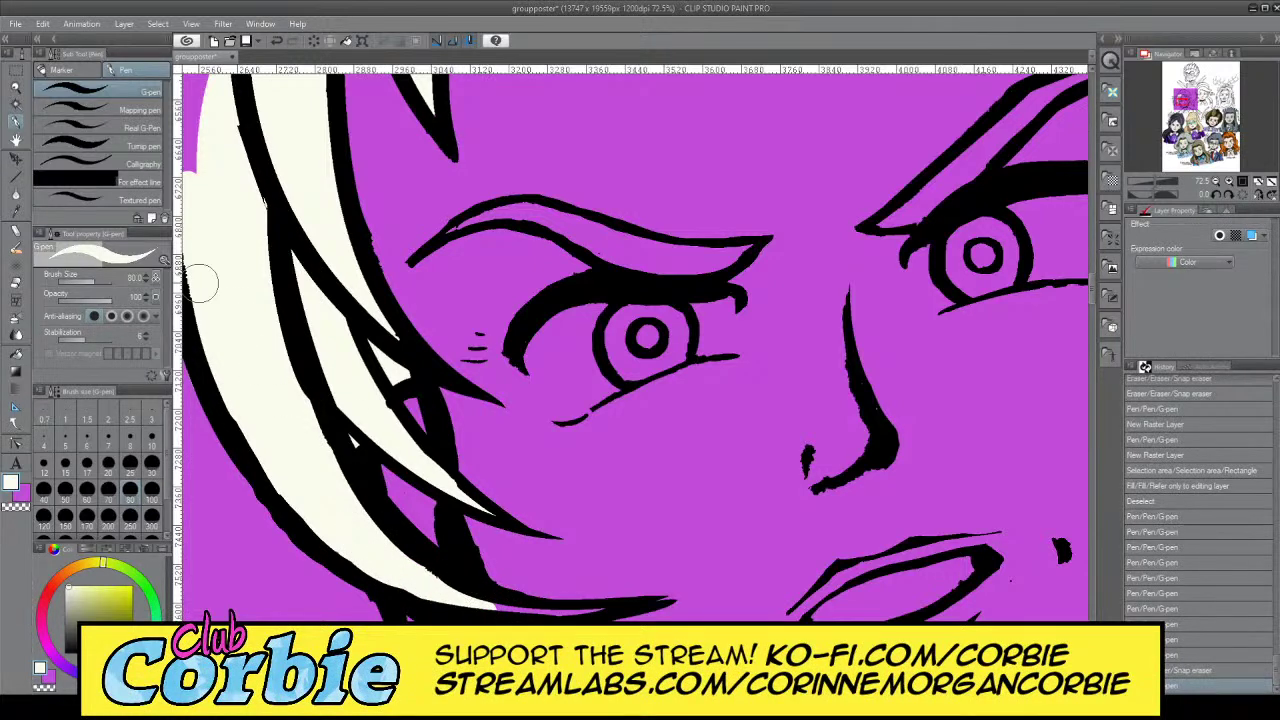
click(86, 463)
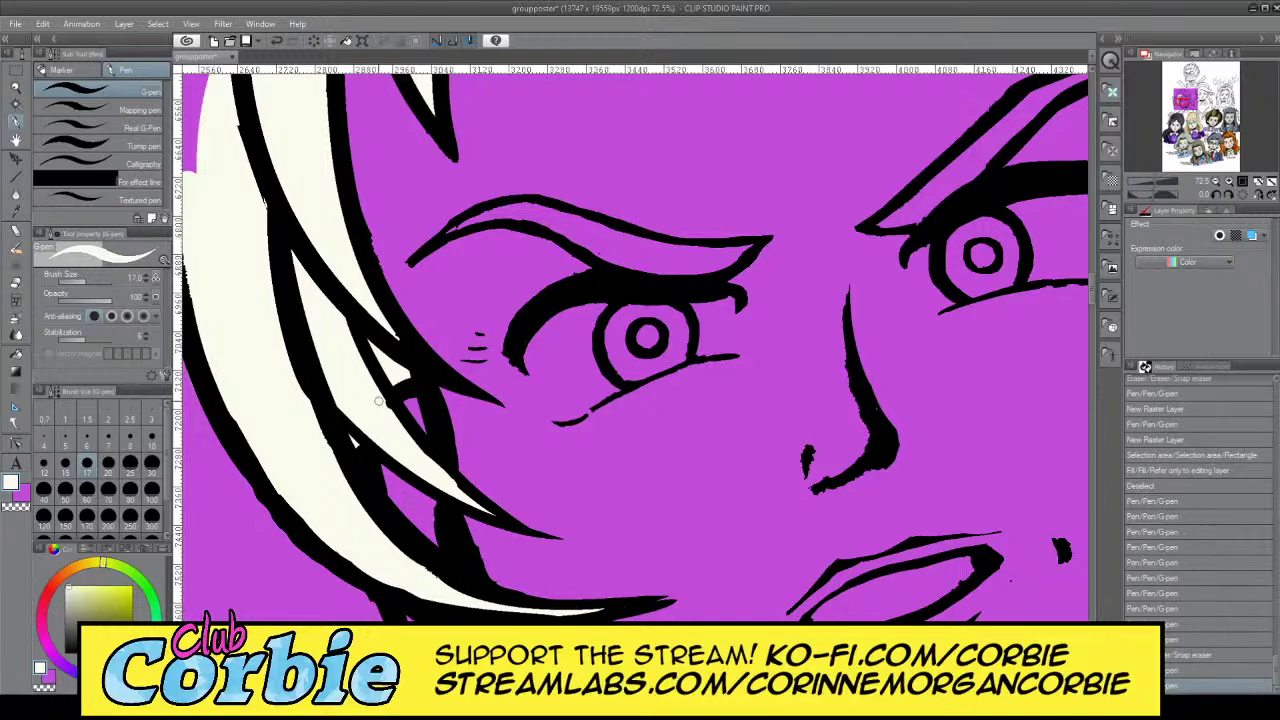
Erase the pale colour spilling past the innermost fringe spike on Maxine's forehead with the Snap eraser
click(15, 88)
drag(476, 280, 110, 265)
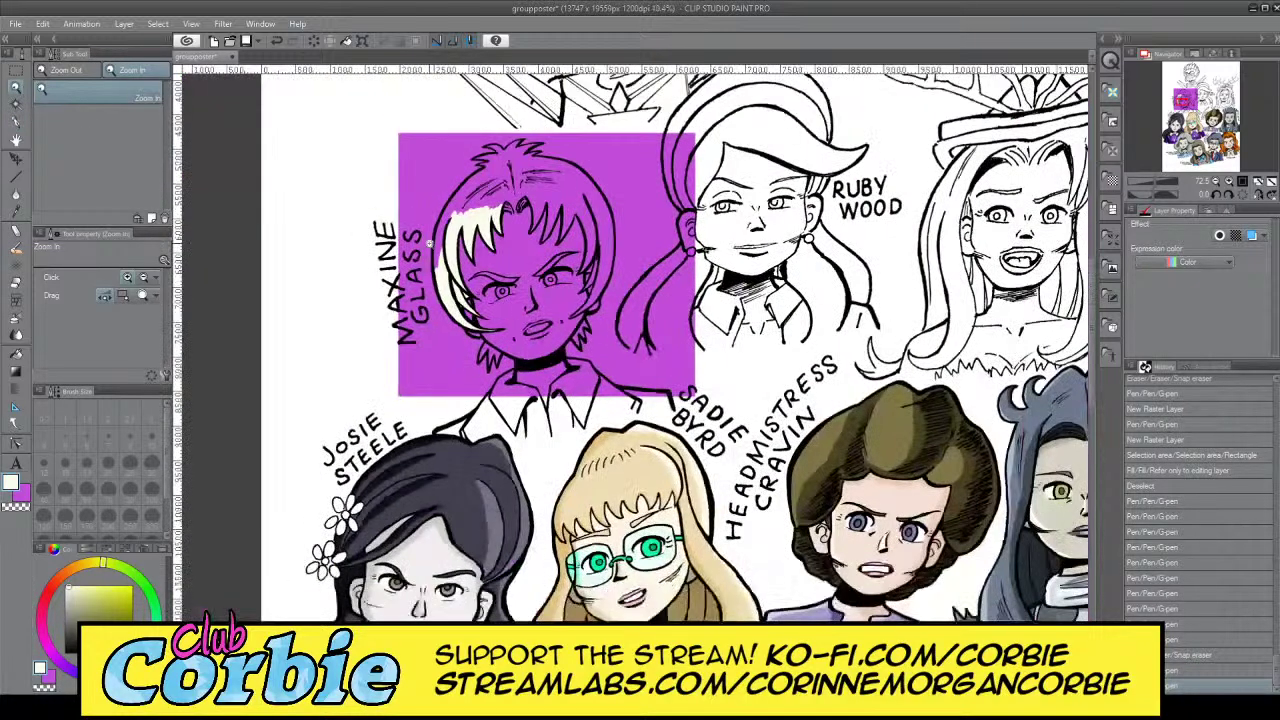
drag(479, 190, 683, 227)
drag(532, 251, 600, 205)
click(16, 284)
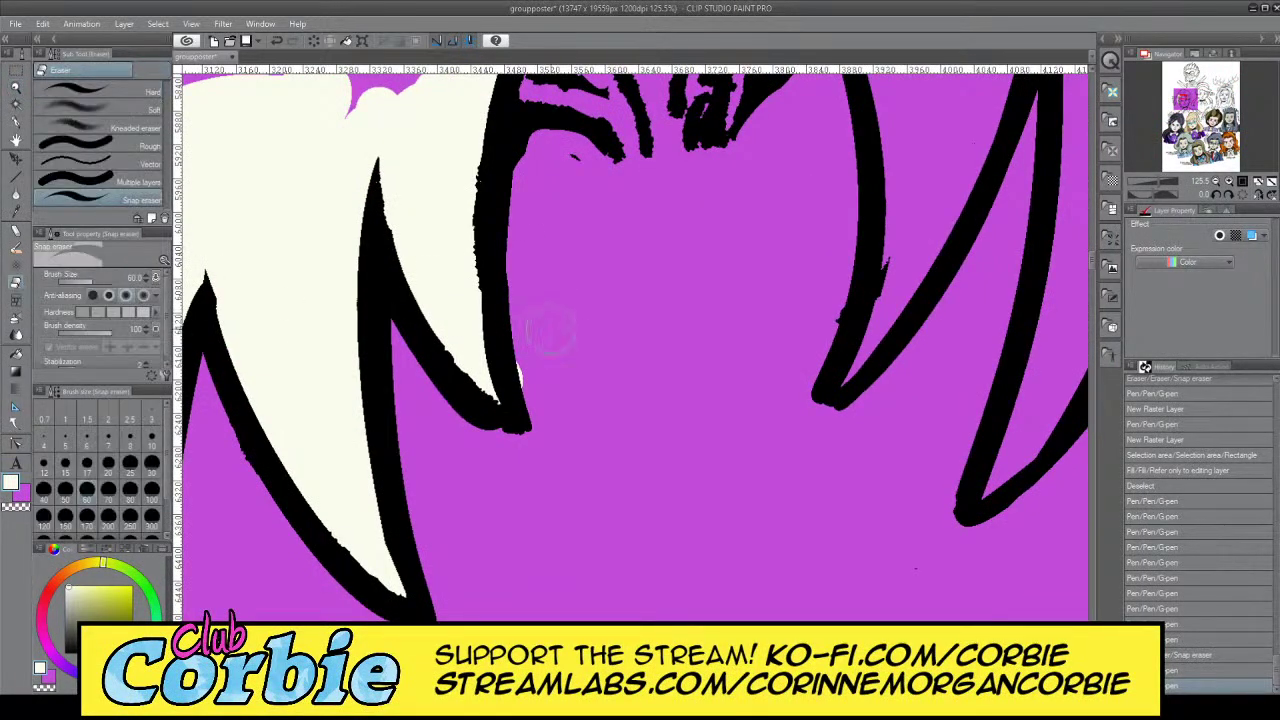
key(ctrl+space)
scroll(458, 251, down, 6)
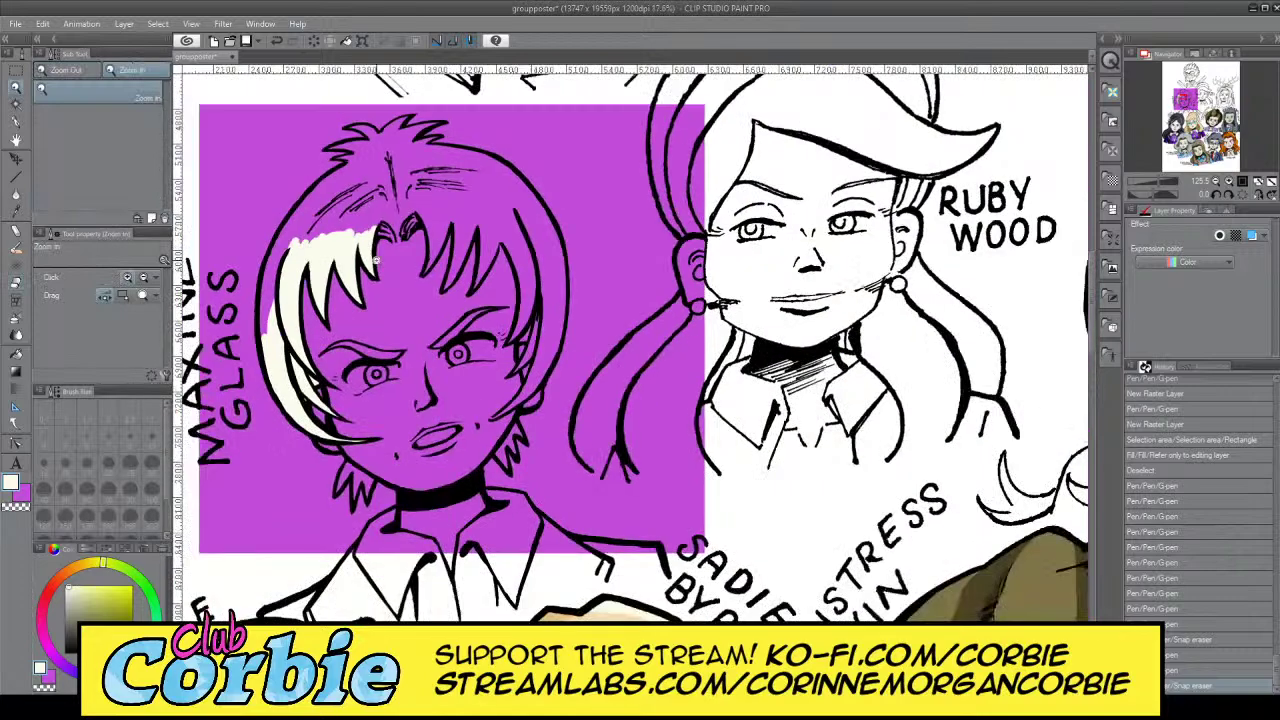
scroll(462, 230, up, 1)
scroll(447, 472, up, 6)
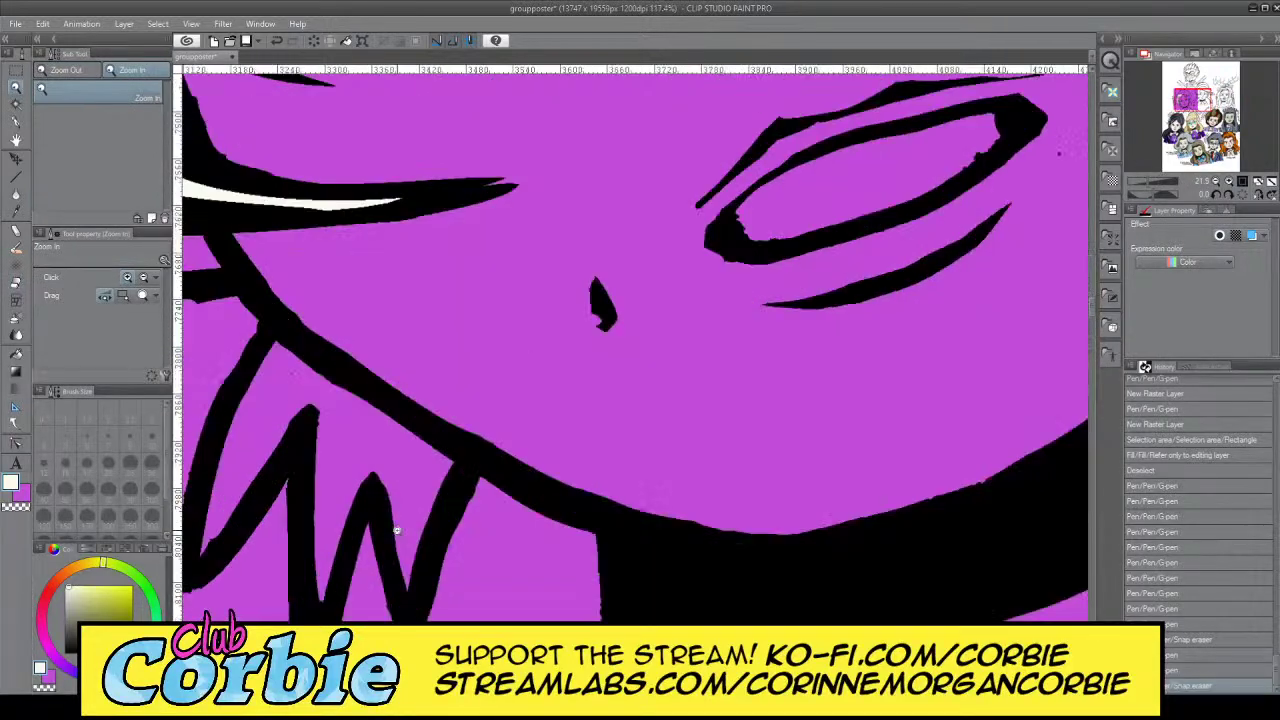
Outline the spiky hair tuft under Maxine's jaw, below the painted side lock, with a size 25 G-pen and flood-fill its interior with the pale colour
scroll(447, 472, down, 3)
scroll(451, 457, up, 2)
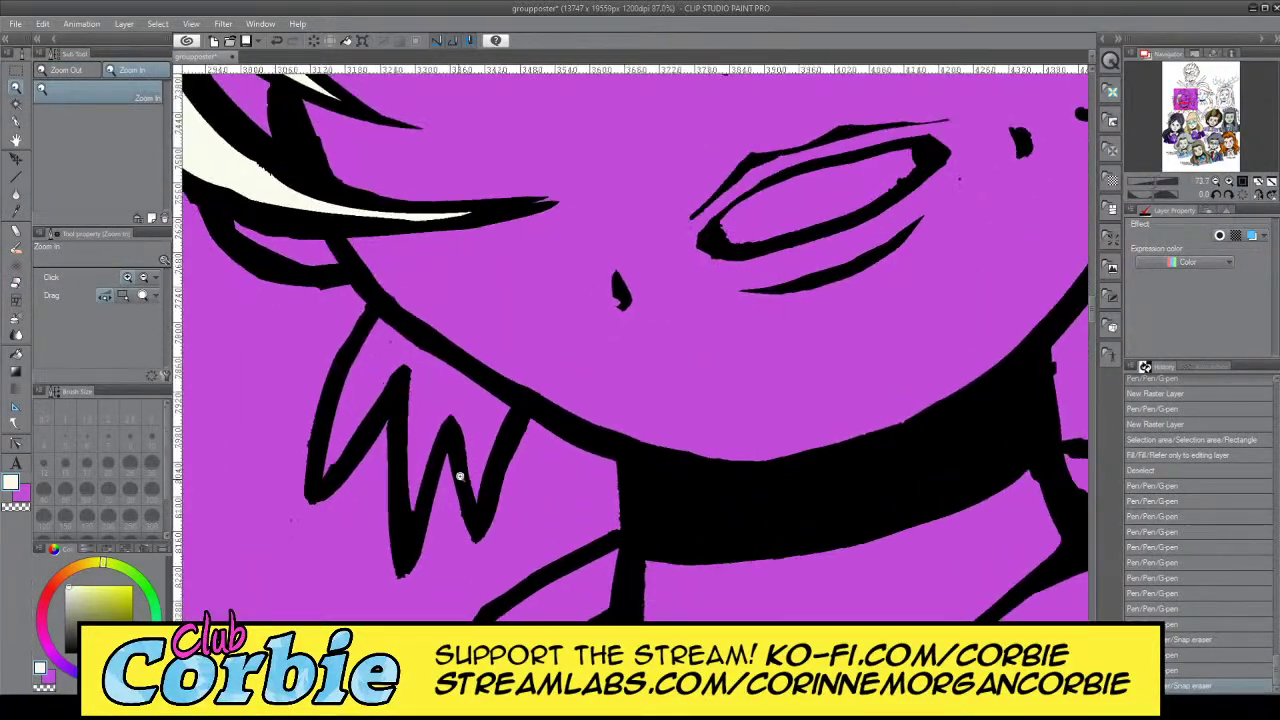
click(16, 123)
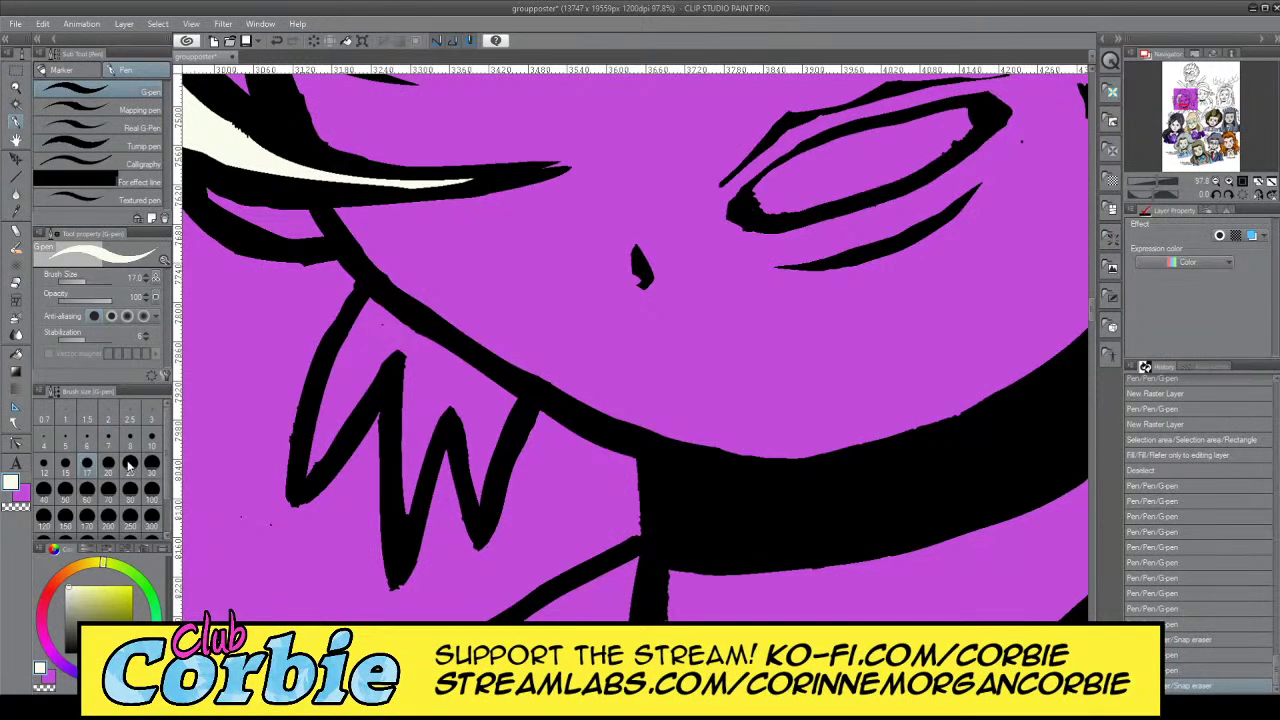
mouse_move(322, 455)
mouse_down()
mouse_move(335, 400)
mouse_move(310, 462)
mouse_move(358, 304)
mouse_move(358, 338)
mouse_move(440, 364)
mouse_move(405, 337)
mouse_move(500, 391)
mouse_move(478, 488)
mouse_up()
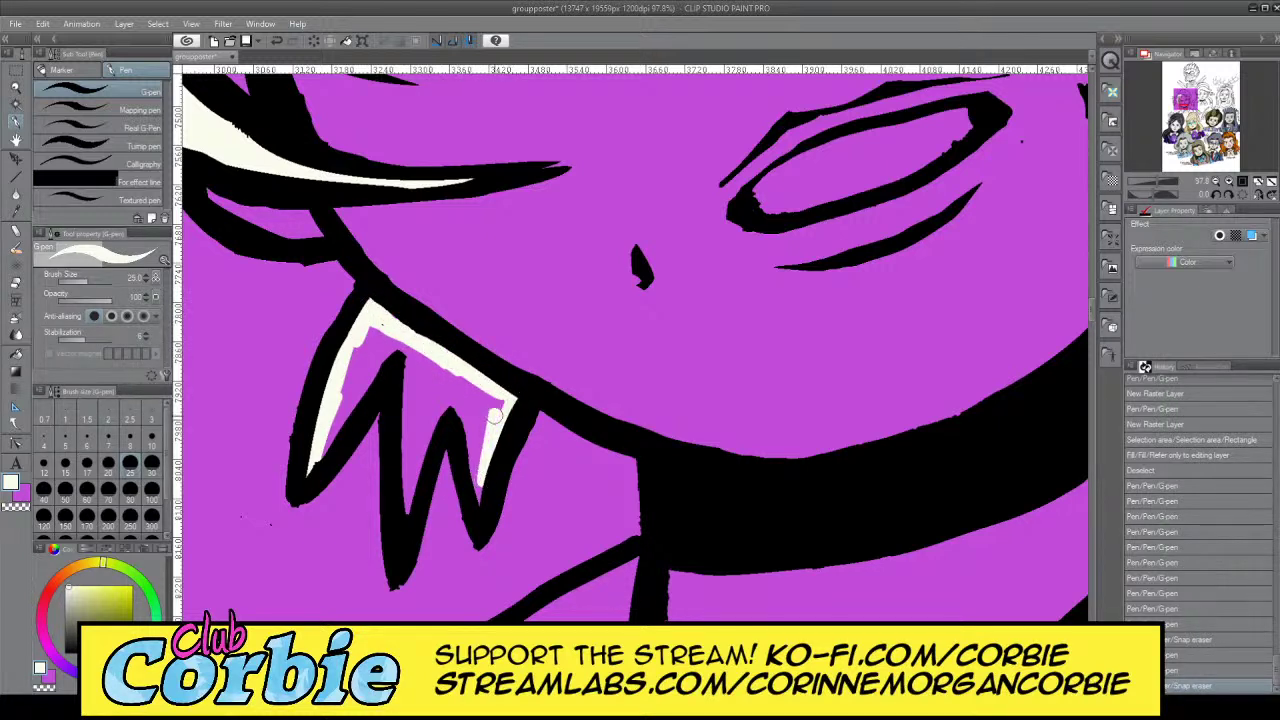
drag(495, 410, 468, 520)
mouse_move(470, 476)
mouse_down()
mouse_move(459, 412)
mouse_move(474, 462)
mouse_move(457, 400)
mouse_move(403, 433)
mouse_move(398, 503)
mouse_move(406, 376)
mouse_move(402, 523)
mouse_move(439, 424)
mouse_up()
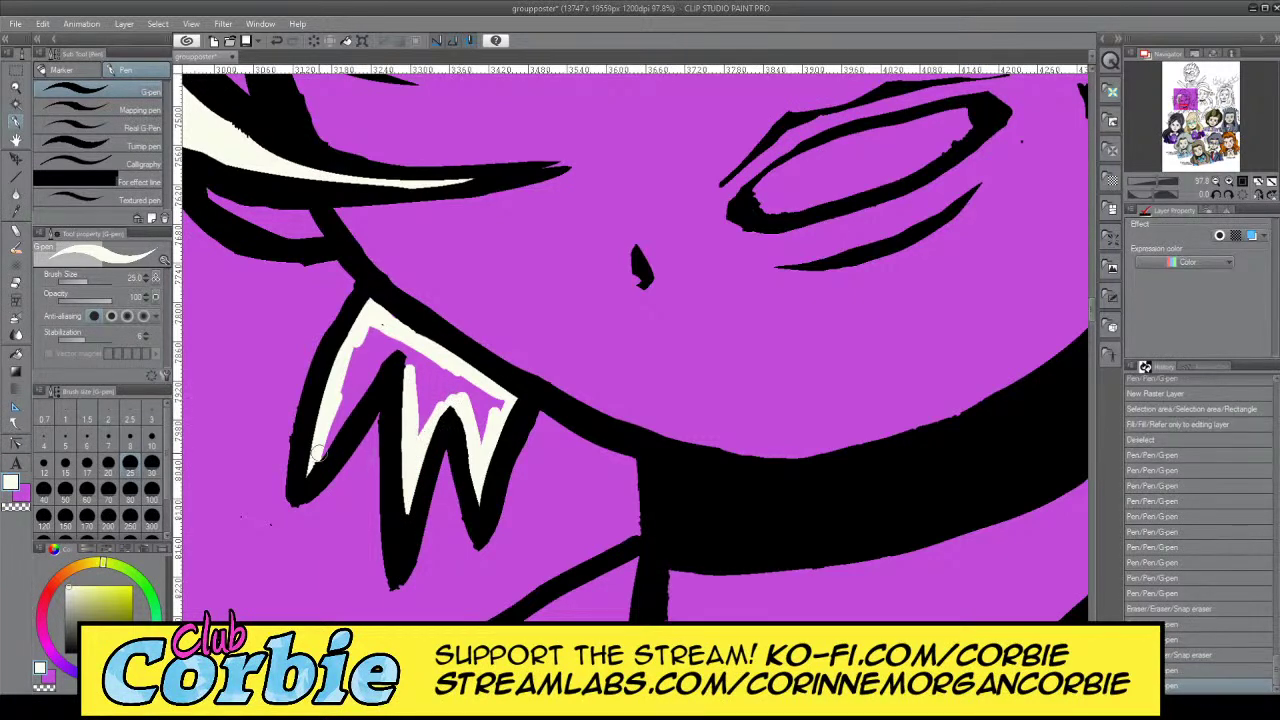
mouse_move(318, 452)
mouse_down()
mouse_move(386, 360)
mouse_move(405, 373)
mouse_up()
click(17, 355)
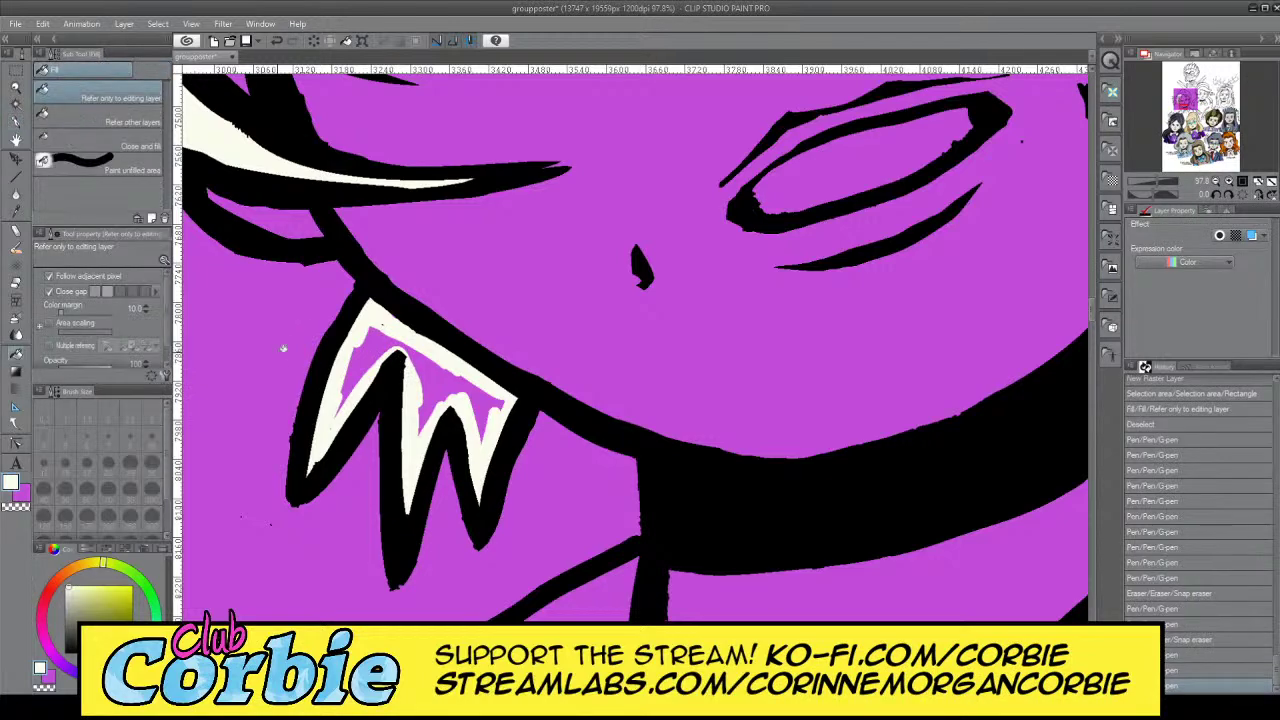
click(357, 363)
Paint the matching spiky tuft on the opposite side of Maxine's jaw with the pale hair colour, covering the small gaps inside
click(17, 89)
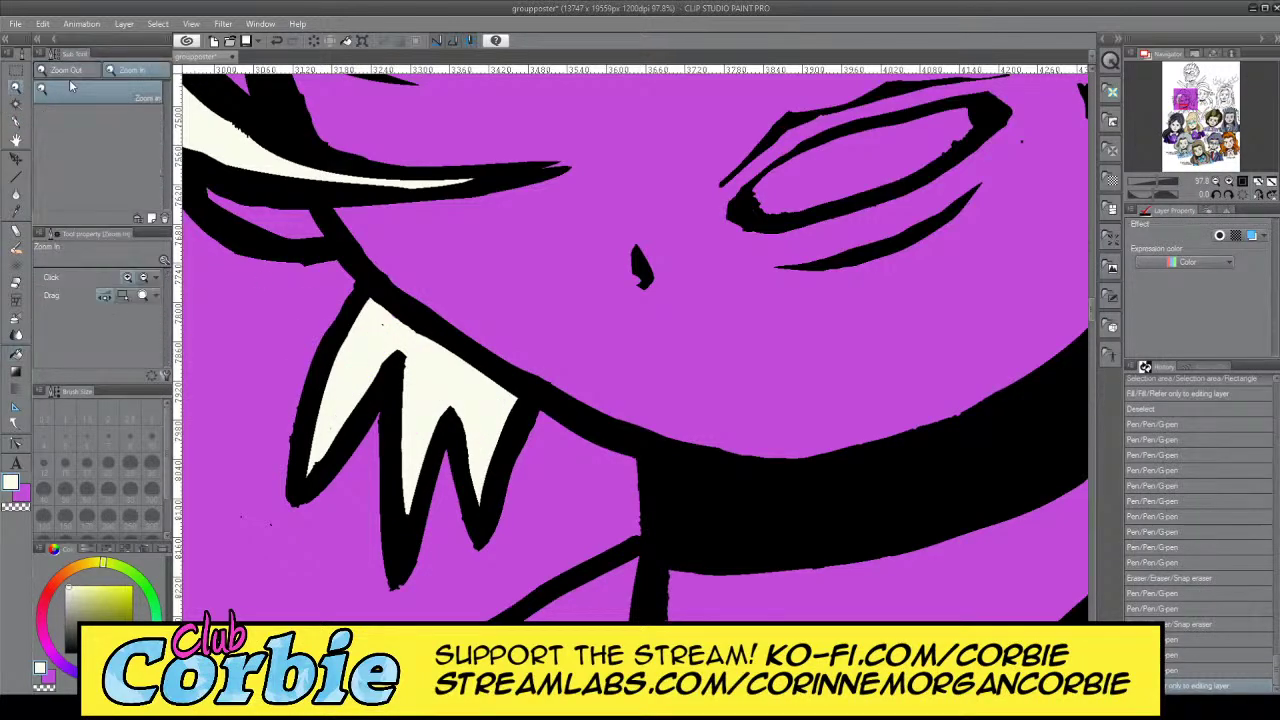
drag(402, 312, 366, 321)
drag(507, 239, 471, 486)
click(14, 121)
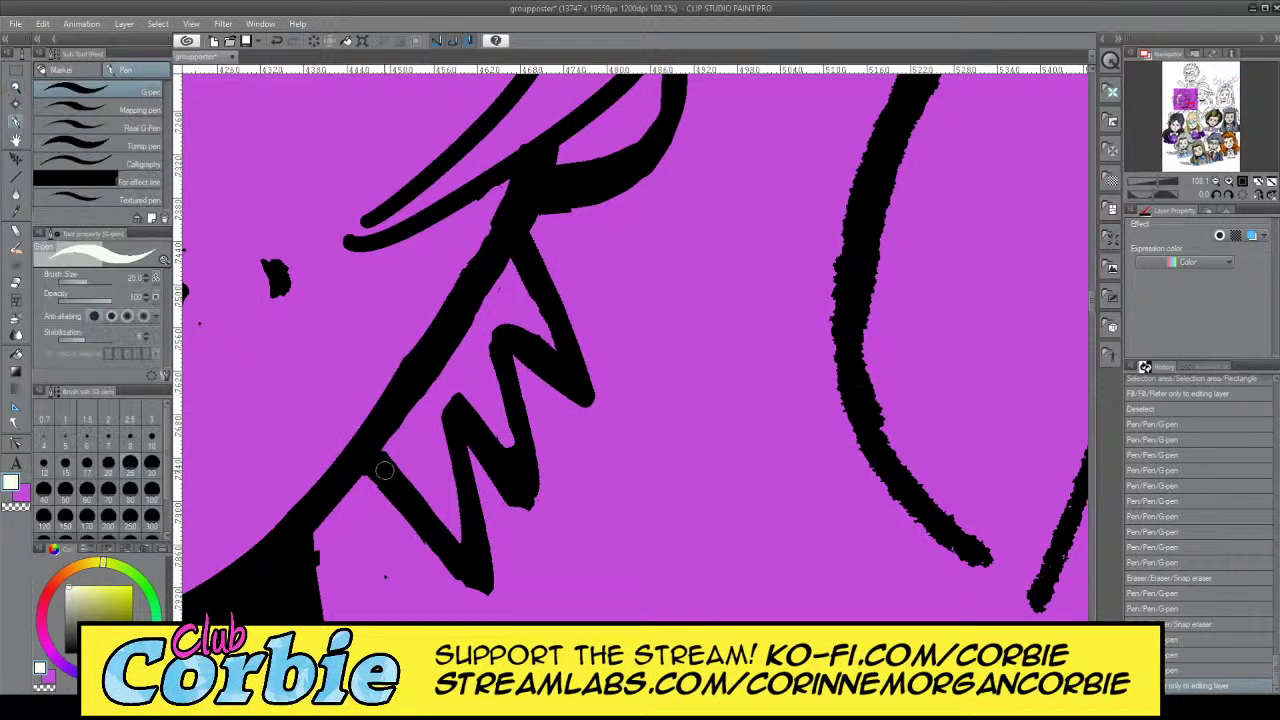
drag(385, 445, 458, 545)
mouse_move(432, 425)
mouse_down()
mouse_move(458, 540)
mouse_move(447, 392)
mouse_move(498, 448)
mouse_move(501, 329)
mouse_move(543, 348)
mouse_move(518, 265)
mouse_move(470, 366)
mouse_move(475, 334)
mouse_move(370, 451)
mouse_move(426, 386)
mouse_move(418, 438)
mouse_move(441, 486)
mouse_move(401, 456)
mouse_up()
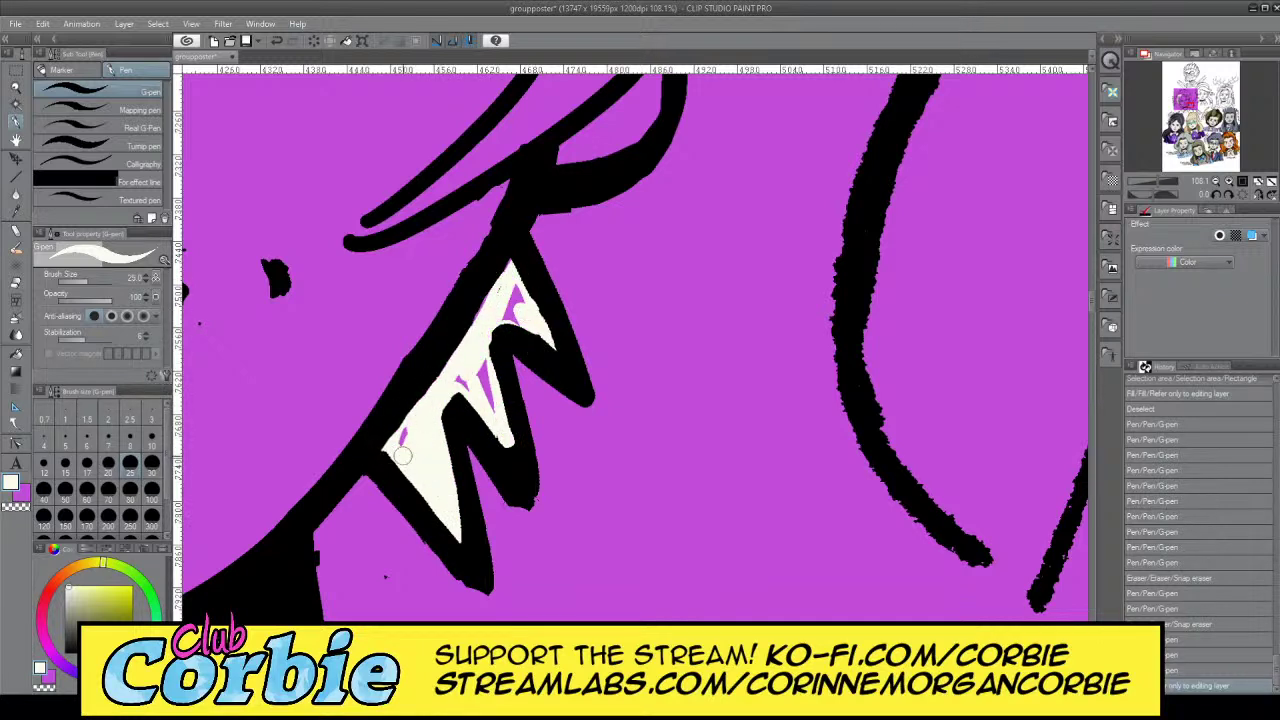
drag(477, 362, 459, 365)
drag(520, 312, 512, 292)
drag(534, 338, 481, 310)
Paint the hatched strands beside the parting and the adjoining first unpainted fringe spike in the pale colour with the G-pen at size 30
click(18, 88)
click(480, 310)
click(454, 178)
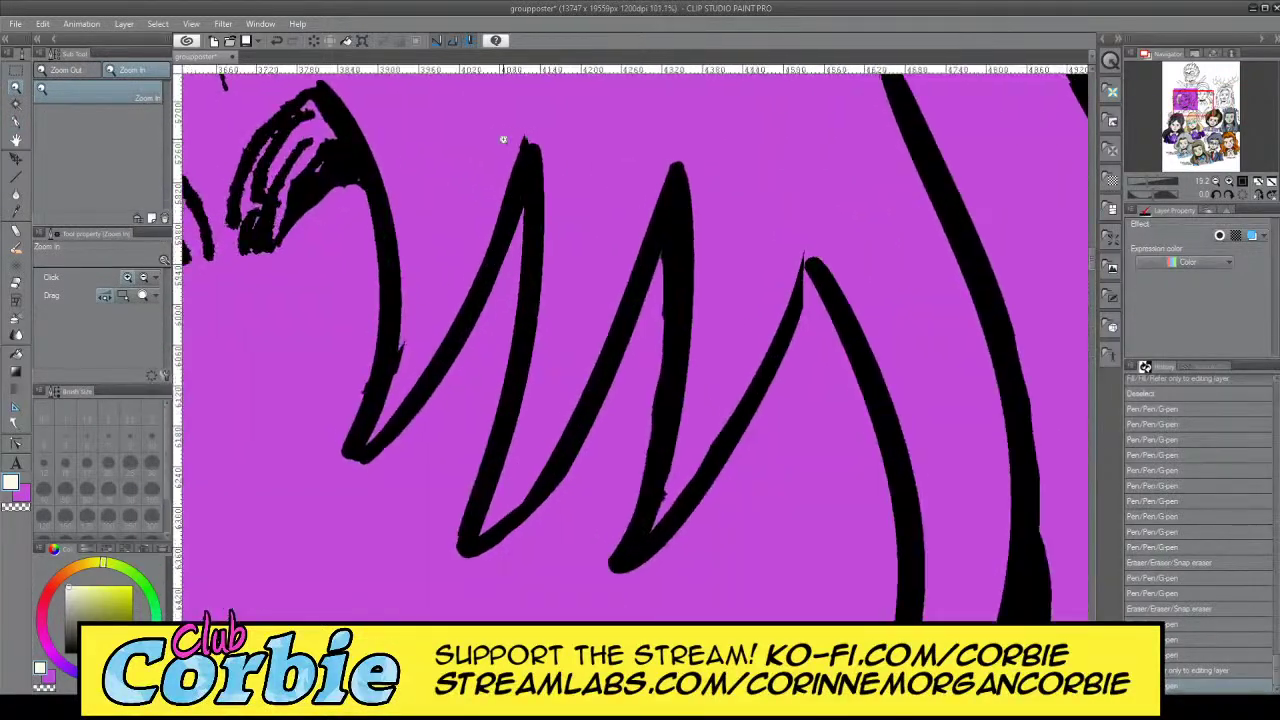
click(14, 122)
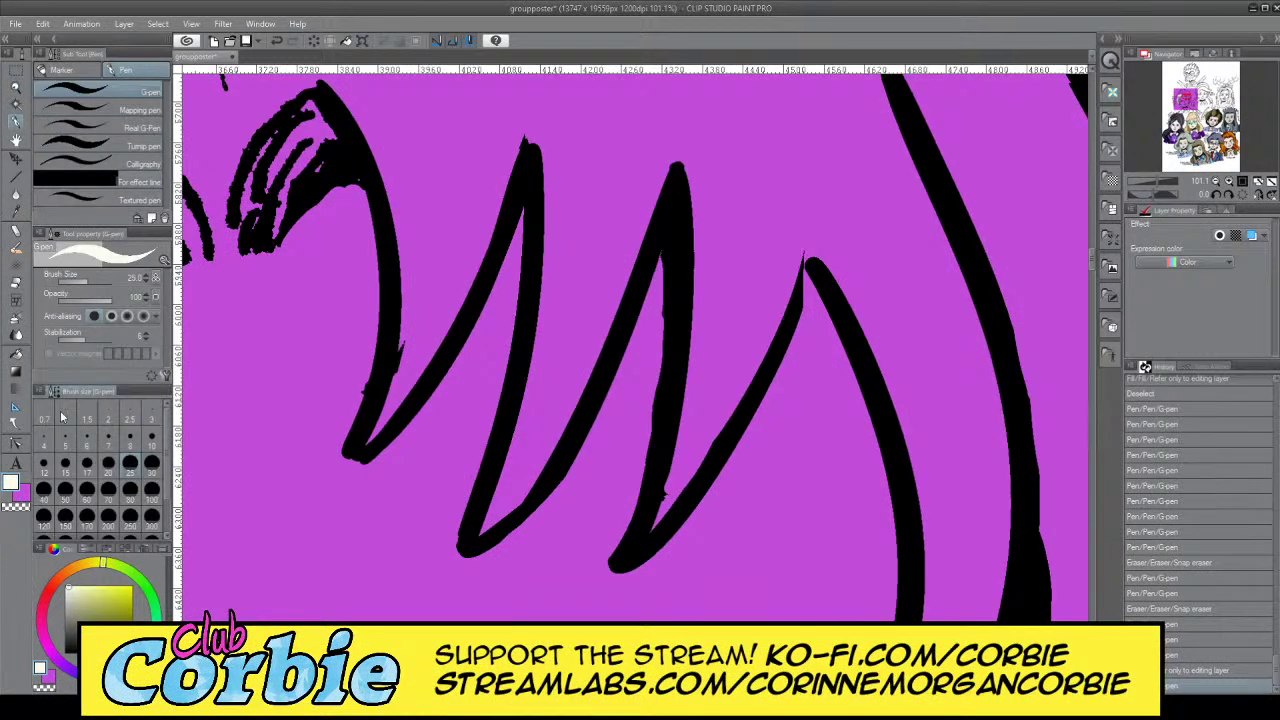
click(129, 492)
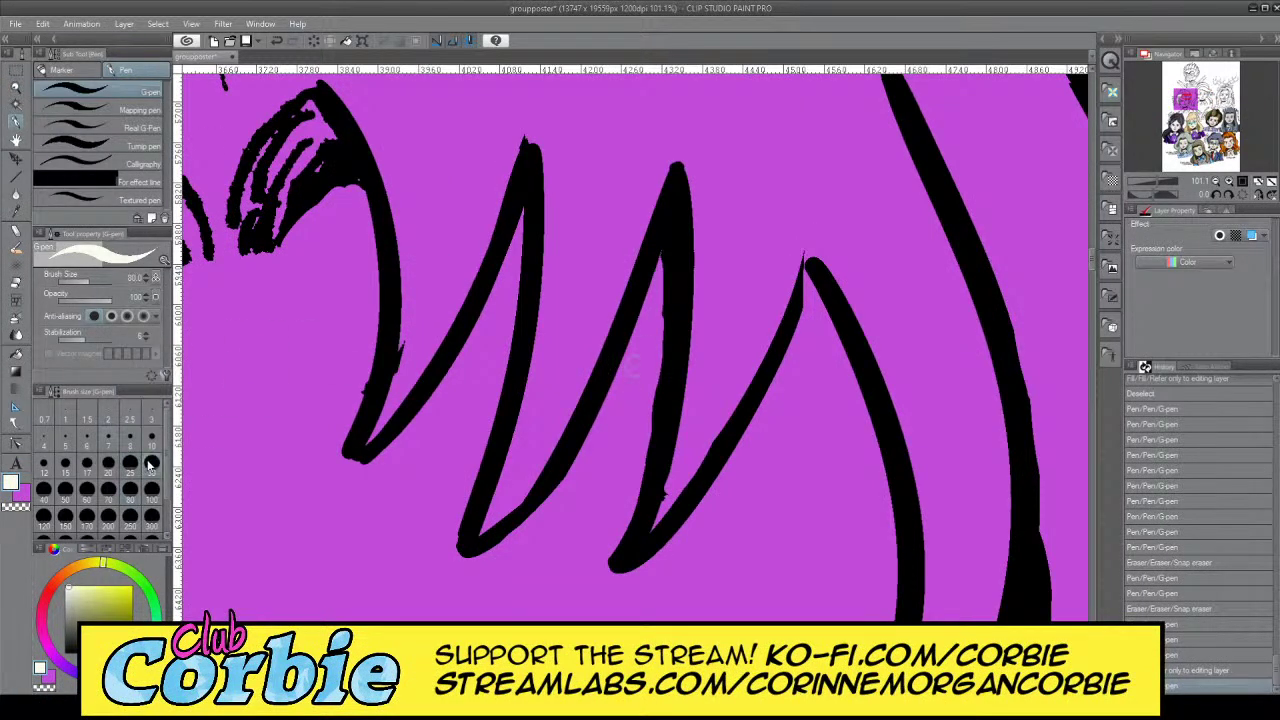
mouse_move(372, 428)
mouse_down()
mouse_move(416, 296)
mouse_move(386, 115)
mouse_move(374, 127)
mouse_move(394, 206)
mouse_move(366, 140)
mouse_move(379, 137)
mouse_move(348, 96)
mouse_move(318, 140)
mouse_move(326, 124)
mouse_move(236, 203)
mouse_move(258, 195)
mouse_move(240, 185)
mouse_move(235, 242)
mouse_up()
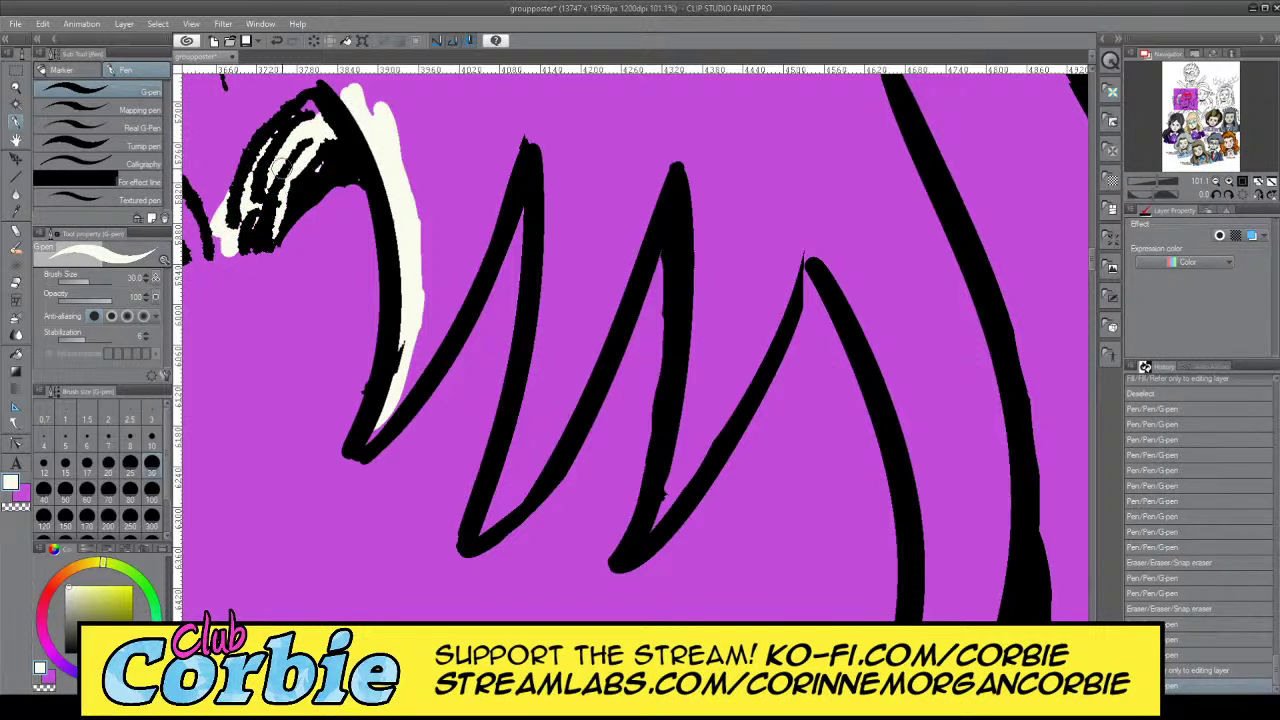
mouse_move(279, 170)
mouse_down()
mouse_move(255, 150)
mouse_move(303, 106)
mouse_move(229, 208)
mouse_move(220, 192)
mouse_move(215, 246)
mouse_up()
drag(339, 116, 335, 130)
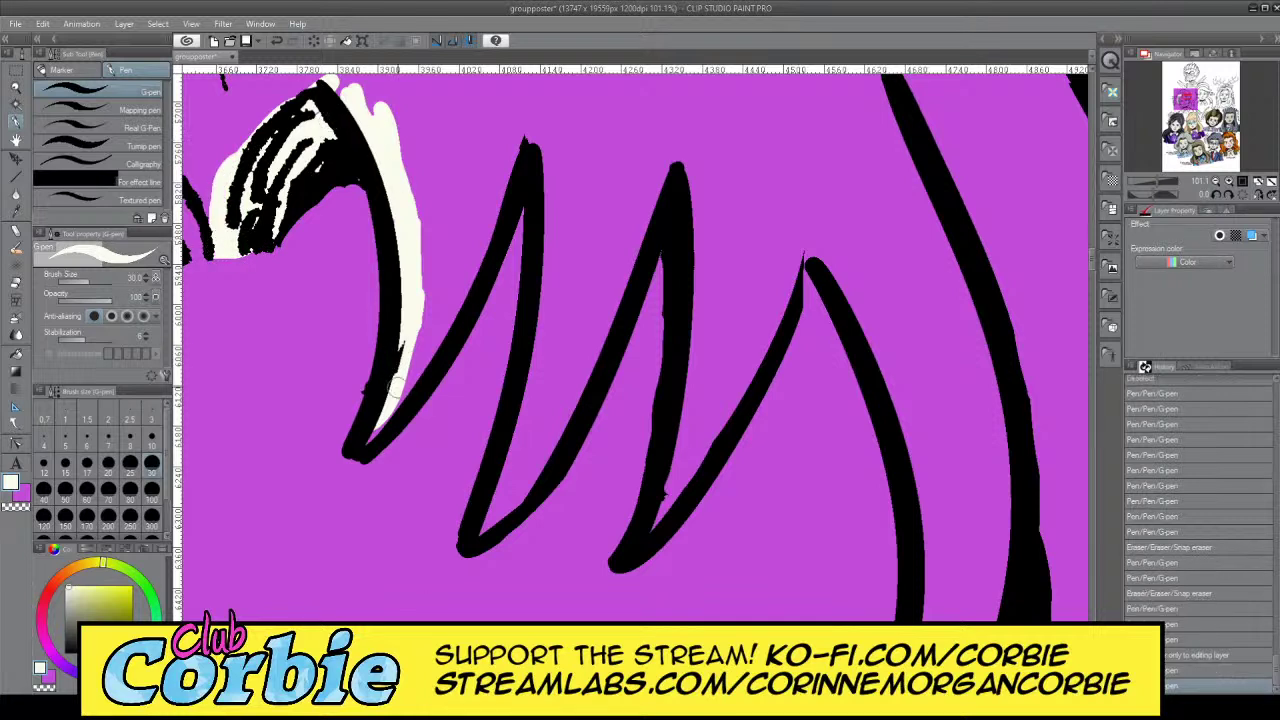
mouse_move(362, 436)
mouse_down()
mouse_move(438, 327)
mouse_move(395, 390)
mouse_move(470, 233)
mouse_move(422, 339)
mouse_move(470, 243)
mouse_move(445, 327)
mouse_move(514, 140)
mouse_move(470, 267)
mouse_move(411, 348)
mouse_move(460, 199)
mouse_move(437, 264)
mouse_move(478, 167)
mouse_move(510, 142)
mouse_move(458, 192)
mouse_move(424, 290)
mouse_move(406, 117)
mouse_move(403, 150)
mouse_move(354, 96)
mouse_move(389, 134)
mouse_move(467, 156)
mouse_move(410, 171)
mouse_move(428, 146)
mouse_move(472, 146)
mouse_move(480, 157)
mouse_move(459, 183)
mouse_move(491, 129)
mouse_move(318, 84)
mouse_move(516, 146)
mouse_move(444, 119)
mouse_move(546, 141)
mouse_up()
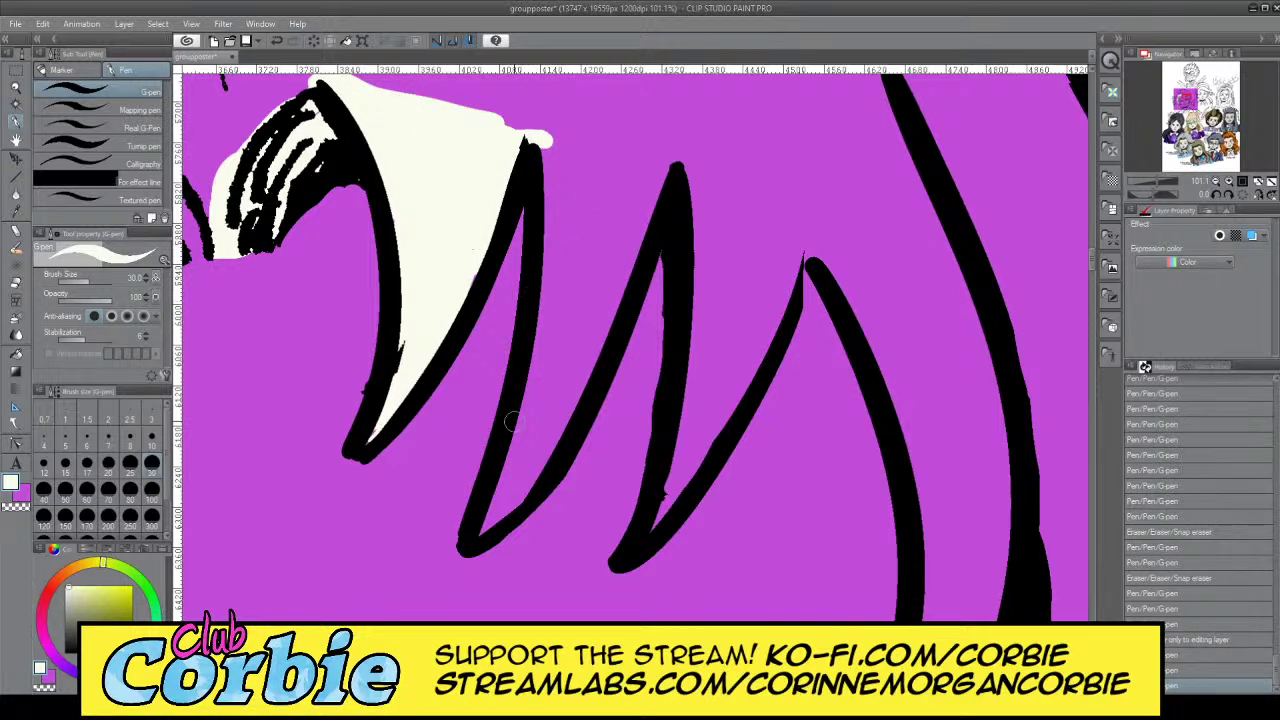
Paint the next two fringe spikes pale with the size 30 G-pen, carrying the colour over their upper points
mouse_move(489, 519)
mouse_down()
mouse_move(525, 426)
mouse_move(484, 530)
mouse_move(528, 390)
mouse_up()
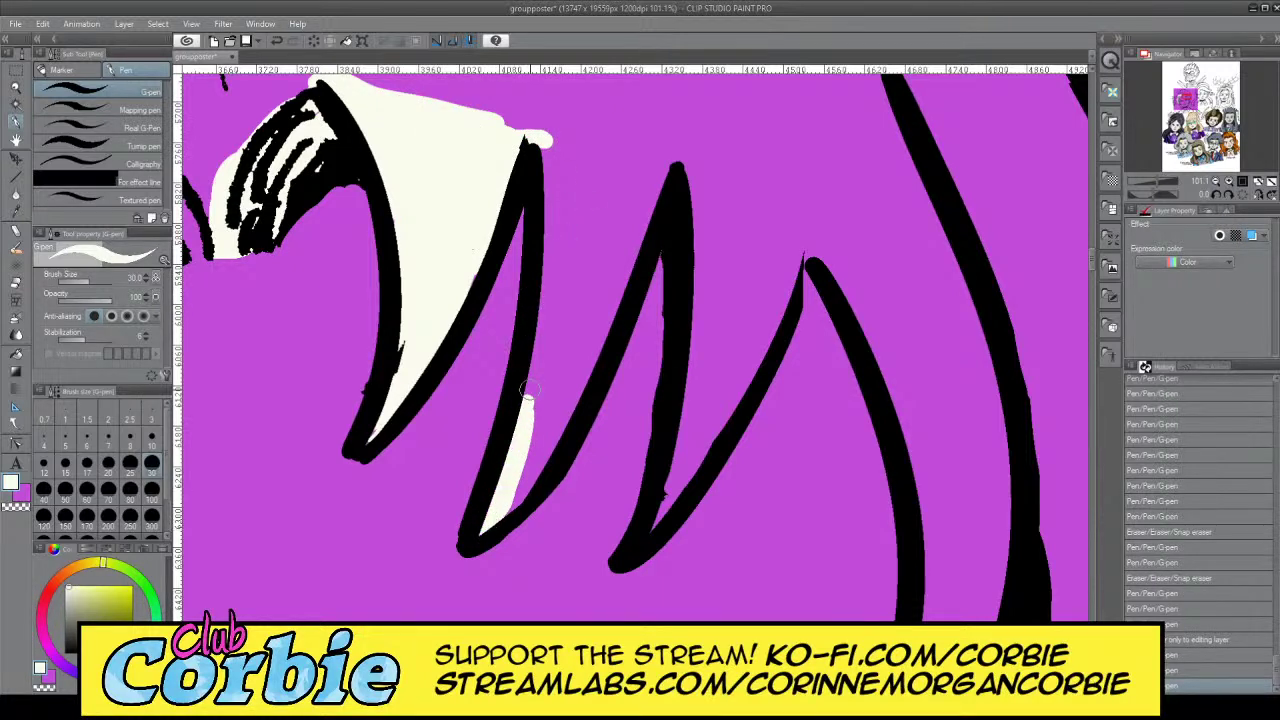
mouse_move(496, 510)
mouse_down()
mouse_move(556, 392)
mouse_move(503, 509)
mouse_move(549, 425)
mouse_move(514, 500)
mouse_move(527, 491)
mouse_move(588, 364)
mouse_move(546, 439)
mouse_move(626, 249)
mouse_move(559, 396)
mouse_move(620, 280)
mouse_move(616, 297)
mouse_move(599, 321)
mouse_move(660, 175)
mouse_up()
mouse_move(525, 400)
mouse_down()
mouse_move(531, 354)
mouse_move(537, 400)
mouse_move(549, 300)
mouse_move(529, 410)
mouse_move(563, 184)
mouse_move(550, 344)
mouse_move(555, 179)
mouse_move(545, 308)
mouse_move(541, 138)
mouse_move(548, 188)
mouse_move(565, 140)
mouse_up()
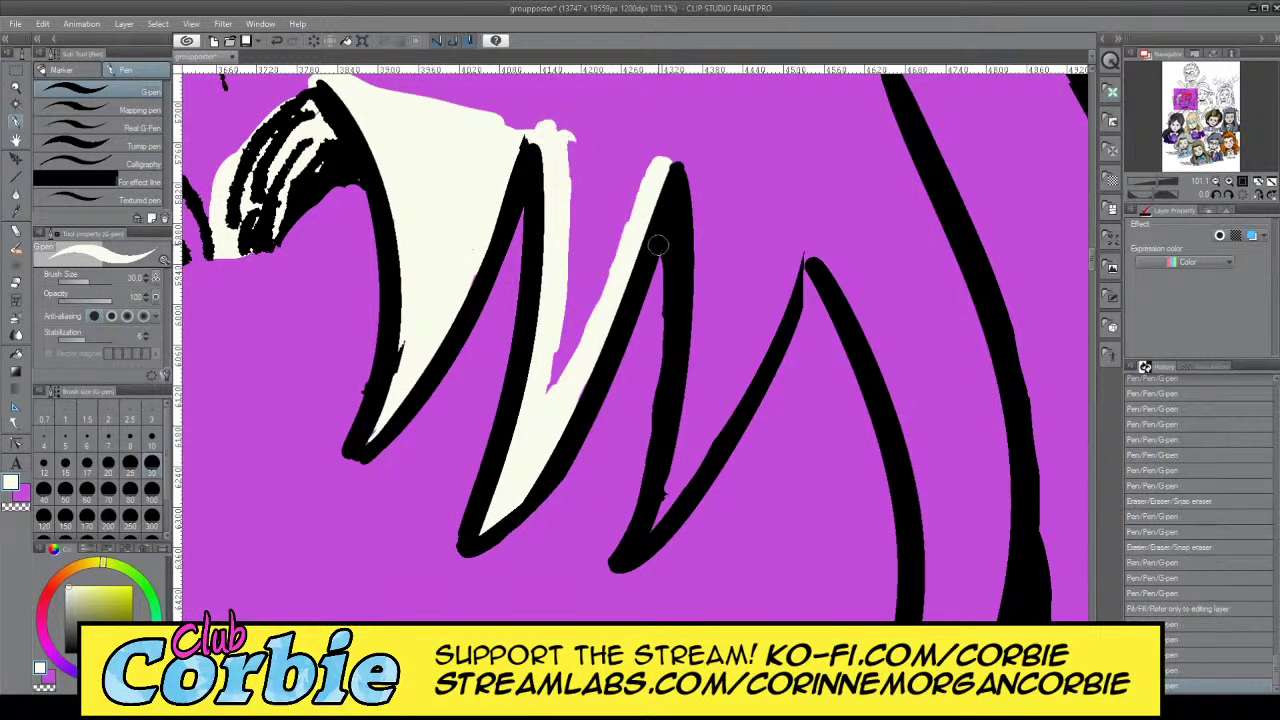
mouse_move(566, 378)
mouse_down()
mouse_move(588, 294)
mouse_move(551, 379)
mouse_move(583, 145)
mouse_move(579, 229)
mouse_move(566, 236)
mouse_move(571, 140)
mouse_move(598, 205)
mouse_move(563, 353)
mouse_move(611, 214)
mouse_move(628, 209)
mouse_move(633, 224)
mouse_move(615, 236)
mouse_move(567, 162)
mouse_move(602, 152)
mouse_move(652, 176)
mouse_move(613, 148)
mouse_move(508, 120)
mouse_move(559, 122)
mouse_move(681, 192)
mouse_up()
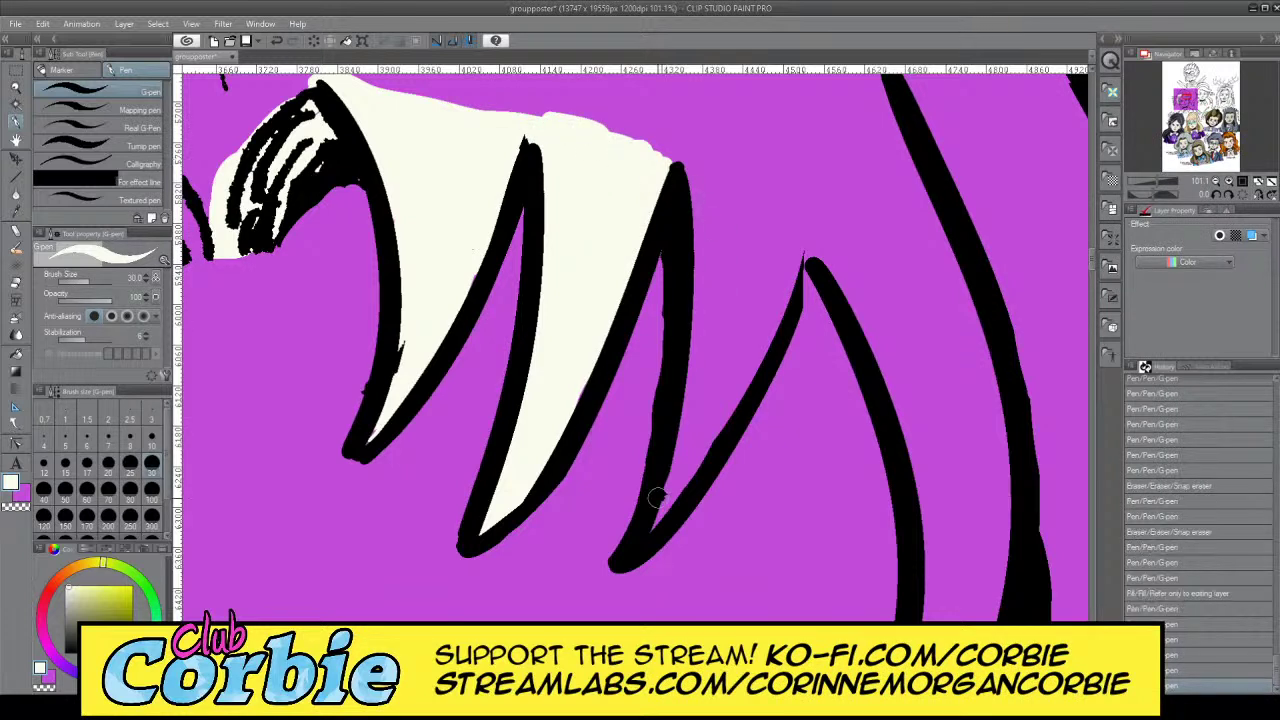
mouse_move(655, 497)
mouse_down()
mouse_move(693, 318)
mouse_move(683, 413)
mouse_move(692, 235)
mouse_move(700, 333)
mouse_move(685, 163)
mouse_move(704, 269)
mouse_move(675, 149)
mouse_move(702, 205)
mouse_move(700, 377)
mouse_move(656, 522)
mouse_move(767, 331)
mouse_move(751, 356)
mouse_move(789, 253)
mouse_move(773, 318)
mouse_move(797, 245)
mouse_move(817, 253)
mouse_move(787, 253)
mouse_move(821, 251)
mouse_move(866, 316)
mouse_up()
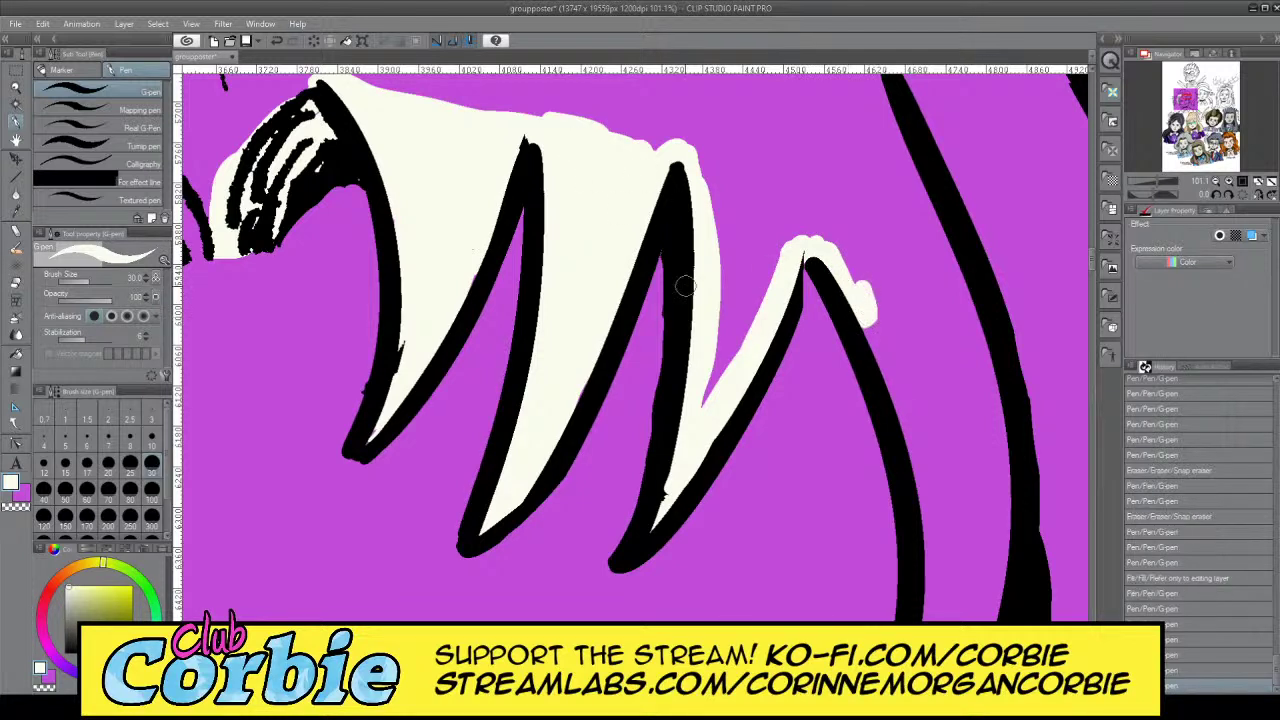
mouse_move(701, 354)
mouse_down()
mouse_move(700, 437)
mouse_move(775, 261)
mouse_move(760, 201)
mouse_move(712, 172)
mouse_move(822, 262)
mouse_up()
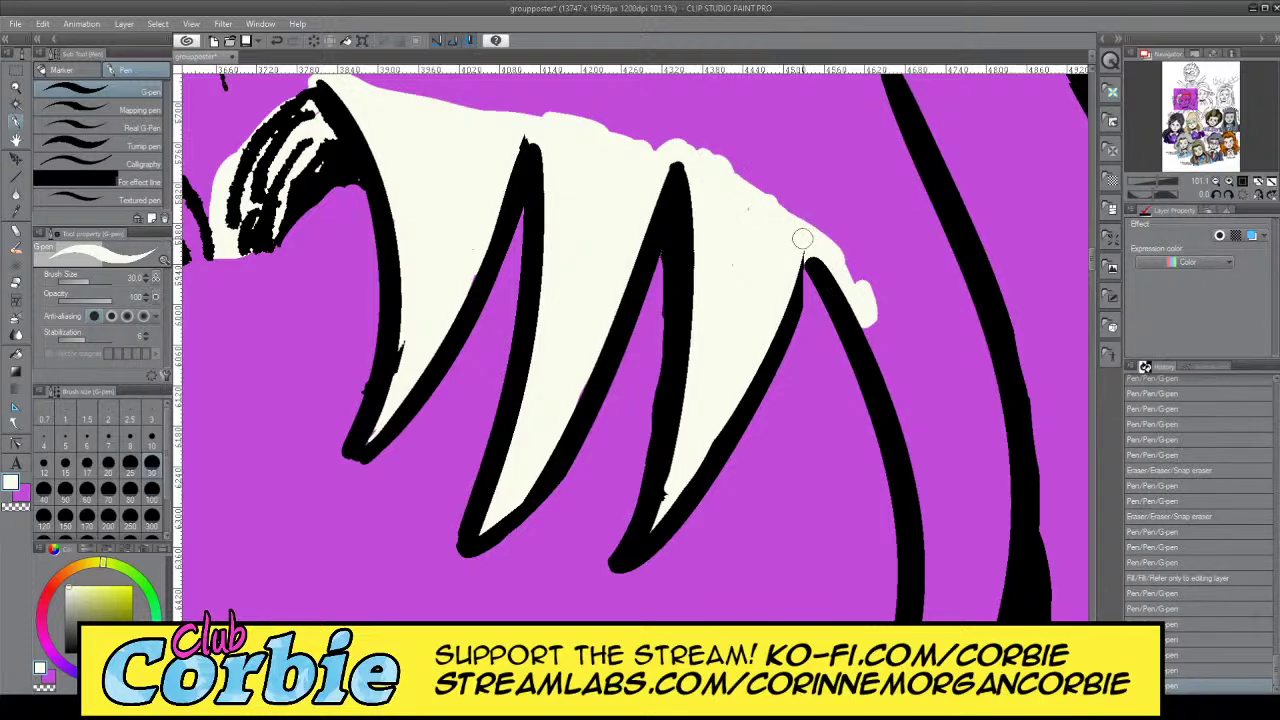
Paint the striped strands on the other side of the parting and join the pale colour across the centre of the fringe
click(17, 87)
drag(466, 197, 502, 167)
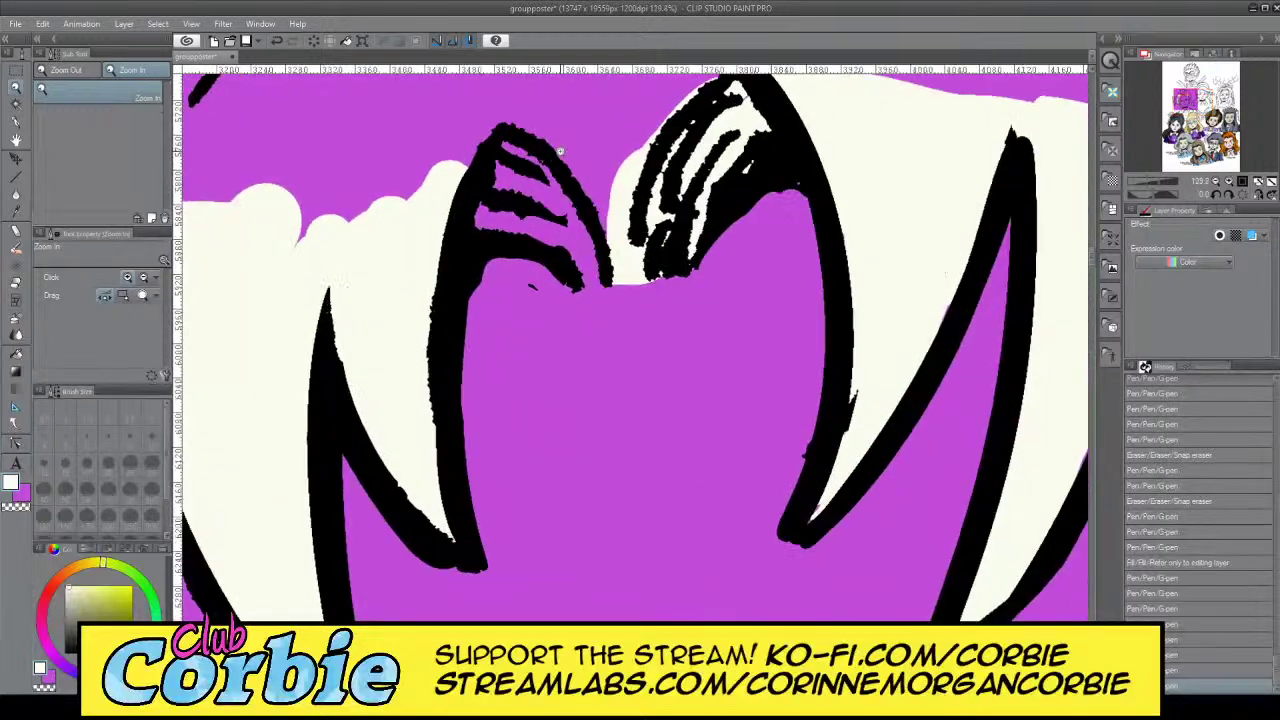
scroll(560, 151, up, 1)
click(17, 120)
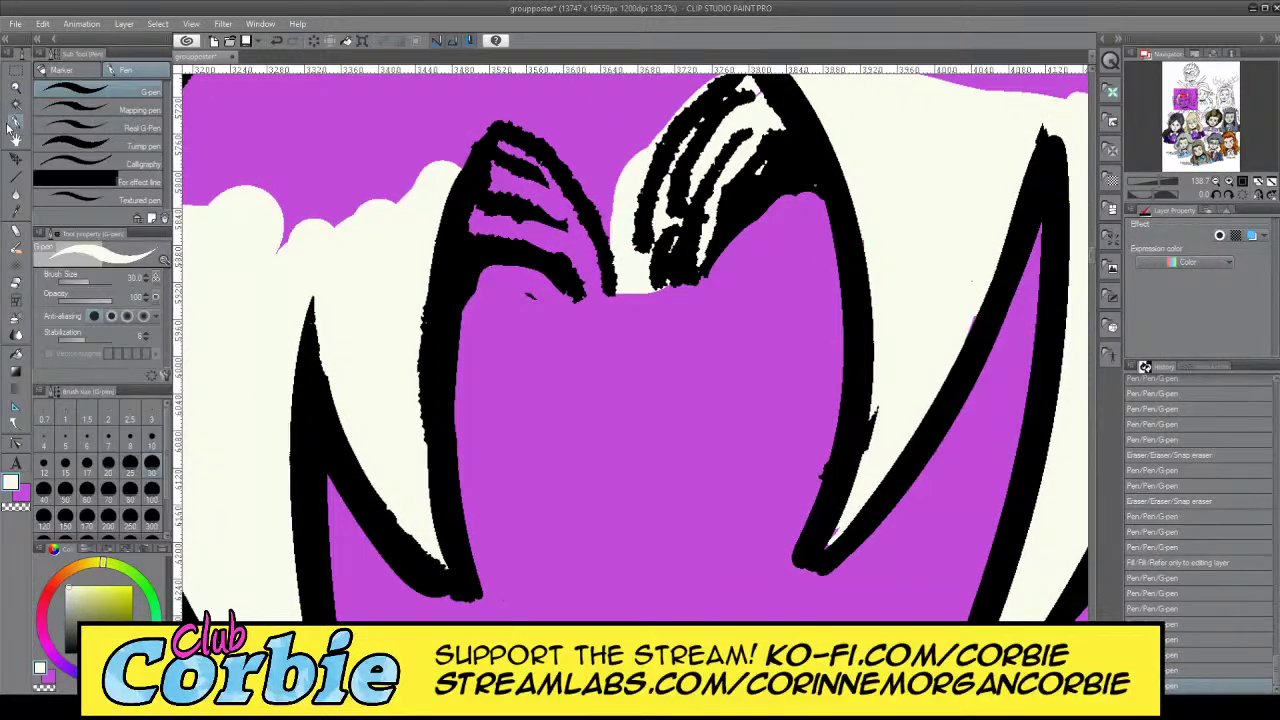
drag(594, 267, 614, 290)
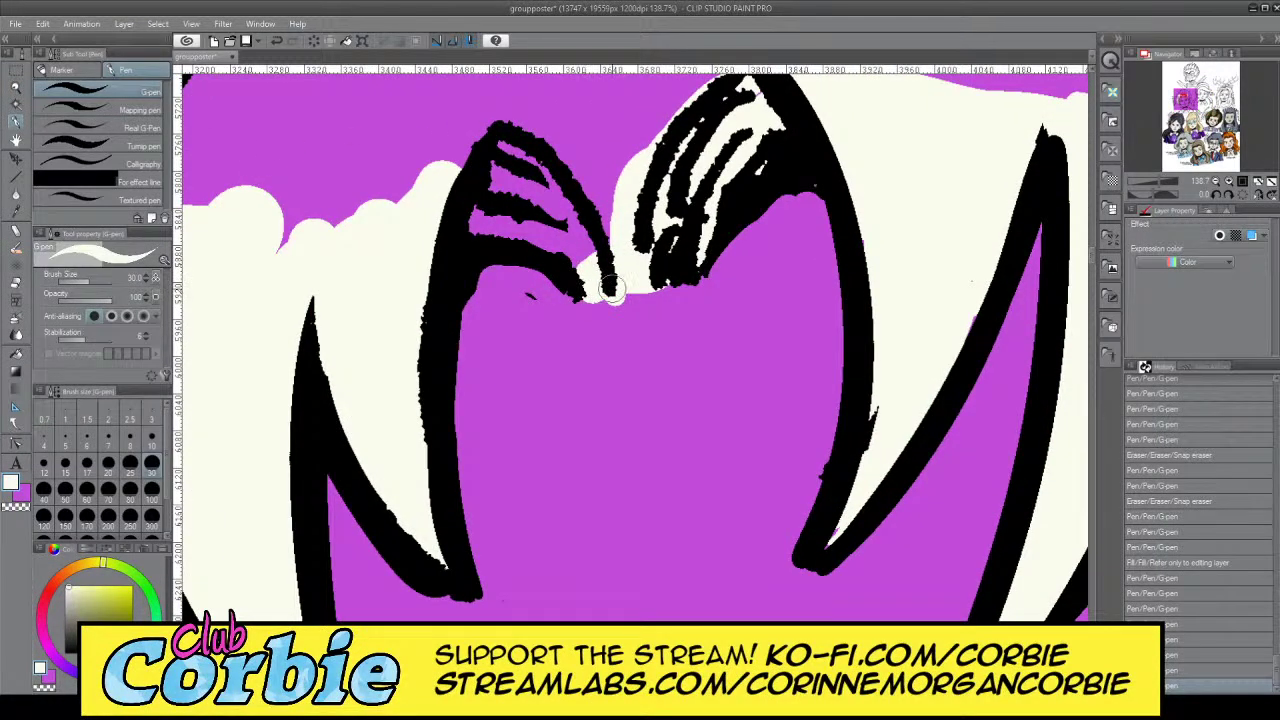
mouse_move(553, 215)
mouse_down()
mouse_move(594, 259)
mouse_move(484, 235)
mouse_move(579, 267)
mouse_move(529, 196)
mouse_move(487, 230)
mouse_move(461, 206)
mouse_move(483, 145)
mouse_move(430, 242)
mouse_up()
mouse_move(513, 162)
mouse_down()
mouse_move(491, 145)
mouse_move(593, 232)
mouse_move(496, 124)
mouse_move(619, 250)
mouse_move(607, 219)
mouse_up()
mouse_move(609, 283)
mouse_down()
mouse_move(597, 292)
mouse_move(690, 271)
mouse_up()
Paint the long fringe lock beside Maxine's unpainted-side eyebrow down to its tip near the eye with the G-pen at size 80
click(16, 88)
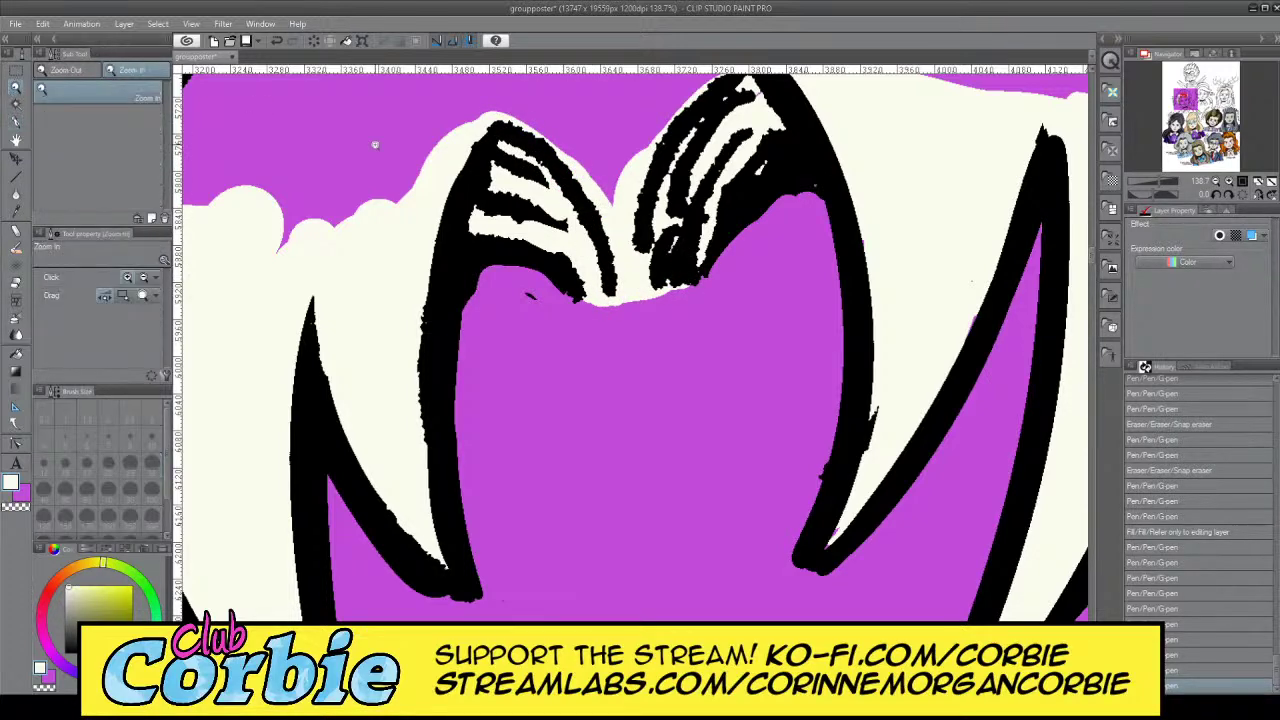
drag(512, 236, 465, 257)
scroll(761, 352, up, 9)
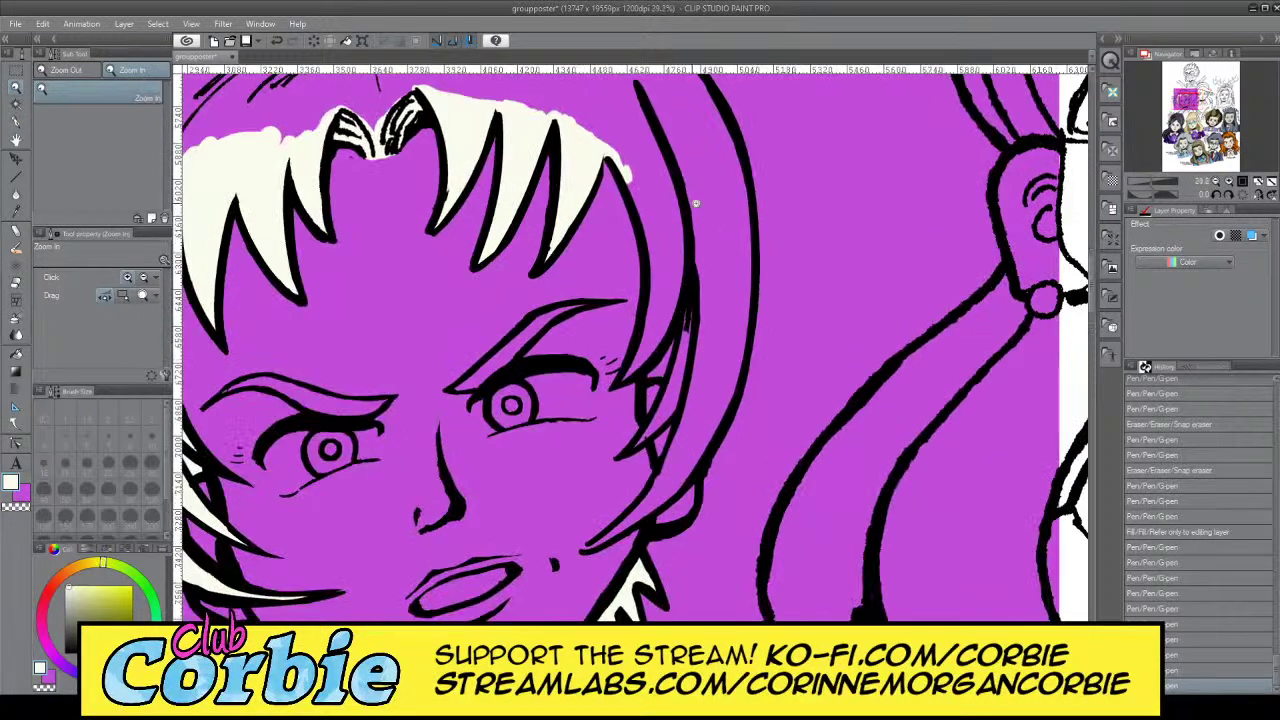
click(16, 121)
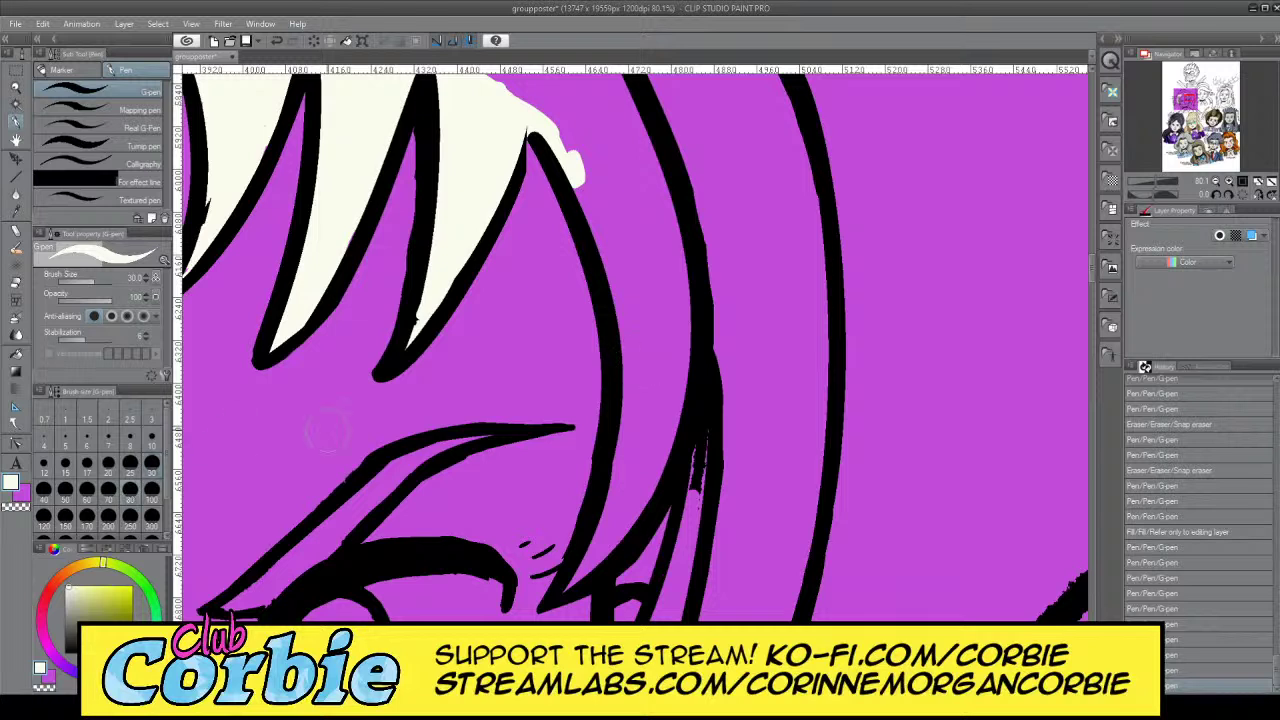
mouse_move(545, 562)
mouse_down()
mouse_move(590, 555)
mouse_move(625, 375)
mouse_move(615, 265)
mouse_move(548, 143)
mouse_move(552, 98)
mouse_up()
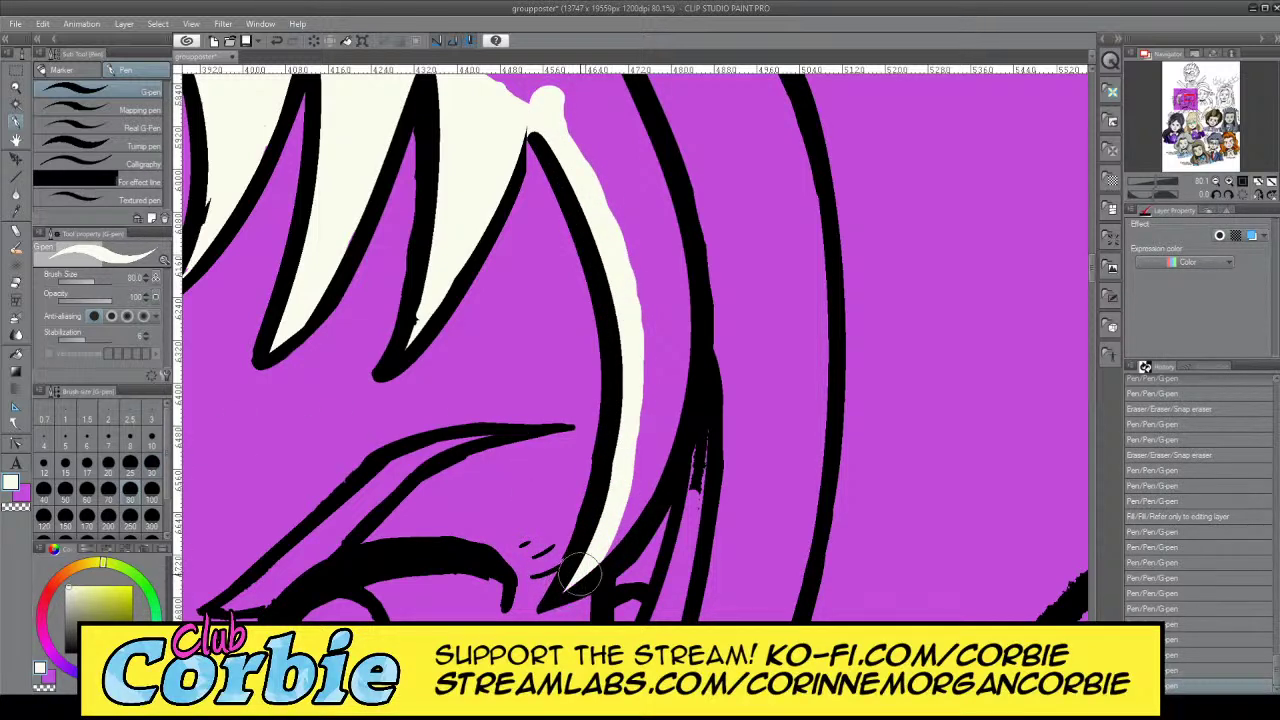
mouse_move(638, 487)
mouse_down()
mouse_move(665, 440)
mouse_move(610, 565)
mouse_move(685, 450)
mouse_move(680, 580)
mouse_move(700, 410)
mouse_move(695, 540)
mouse_move(685, 500)
mouse_up()
Paint the outer side lock beside the ear in the pale colour, and fill the small pointed strand over the ear with the G-pen at size 25
click(21, 90)
drag(484, 262, 390, 300)
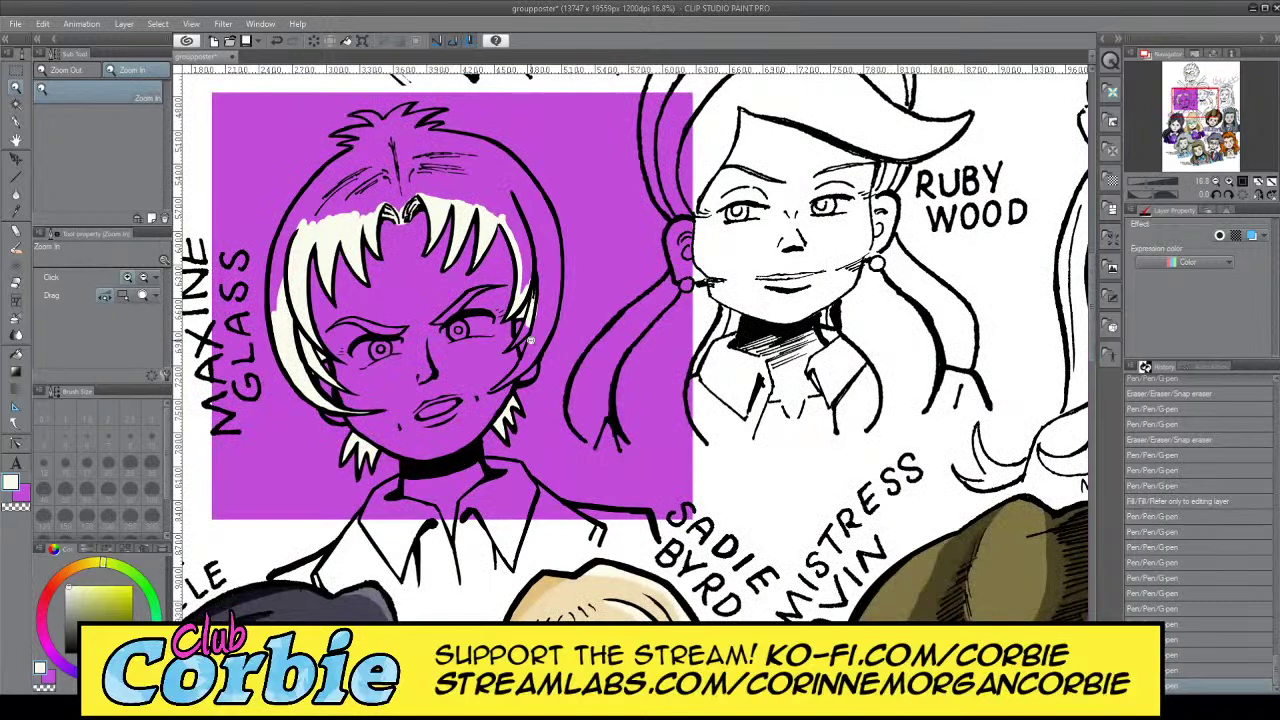
drag(529, 339, 536, 309)
click(536, 310)
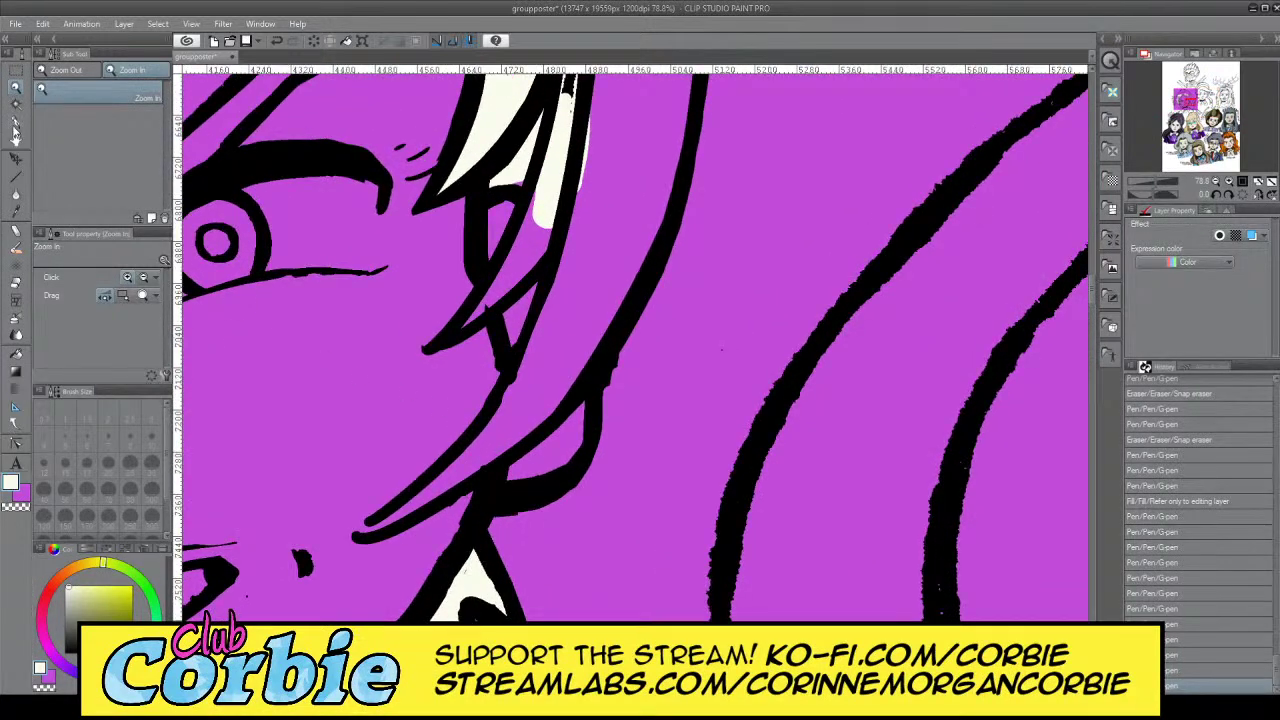
click(15, 125)
mouse_move(490, 462)
mouse_down()
mouse_move(520, 370)
mouse_move(485, 440)
mouse_move(613, 290)
mouse_move(600, 230)
mouse_move(566, 277)
mouse_move(615, 150)
mouse_move(598, 90)
mouse_move(606, 100)
mouse_up()
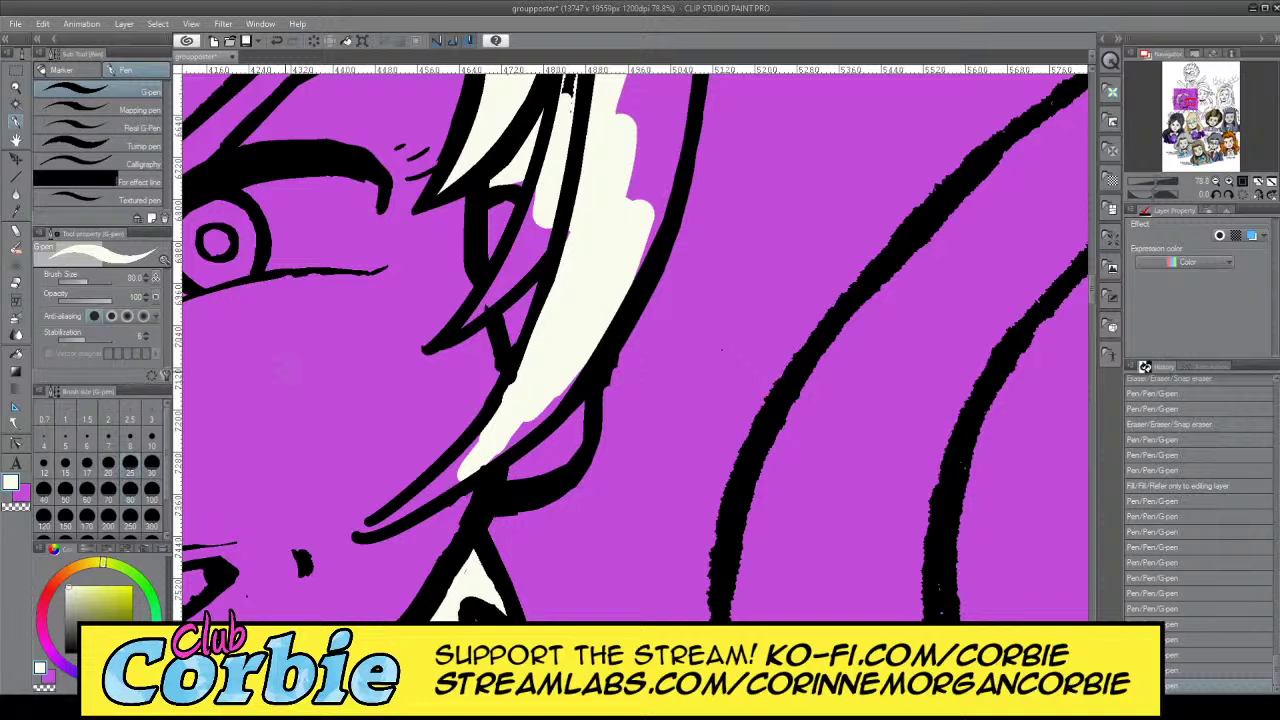
drag(478, 311, 527, 246)
mouse_move(508, 254)
mouse_down()
mouse_move(551, 209)
mouse_move(468, 329)
mouse_move(572, 196)
mouse_move(525, 257)
mouse_move(541, 197)
mouse_move(538, 179)
mouse_move(520, 184)
mouse_move(538, 229)
mouse_move(542, 172)
mouse_move(512, 254)
mouse_up()
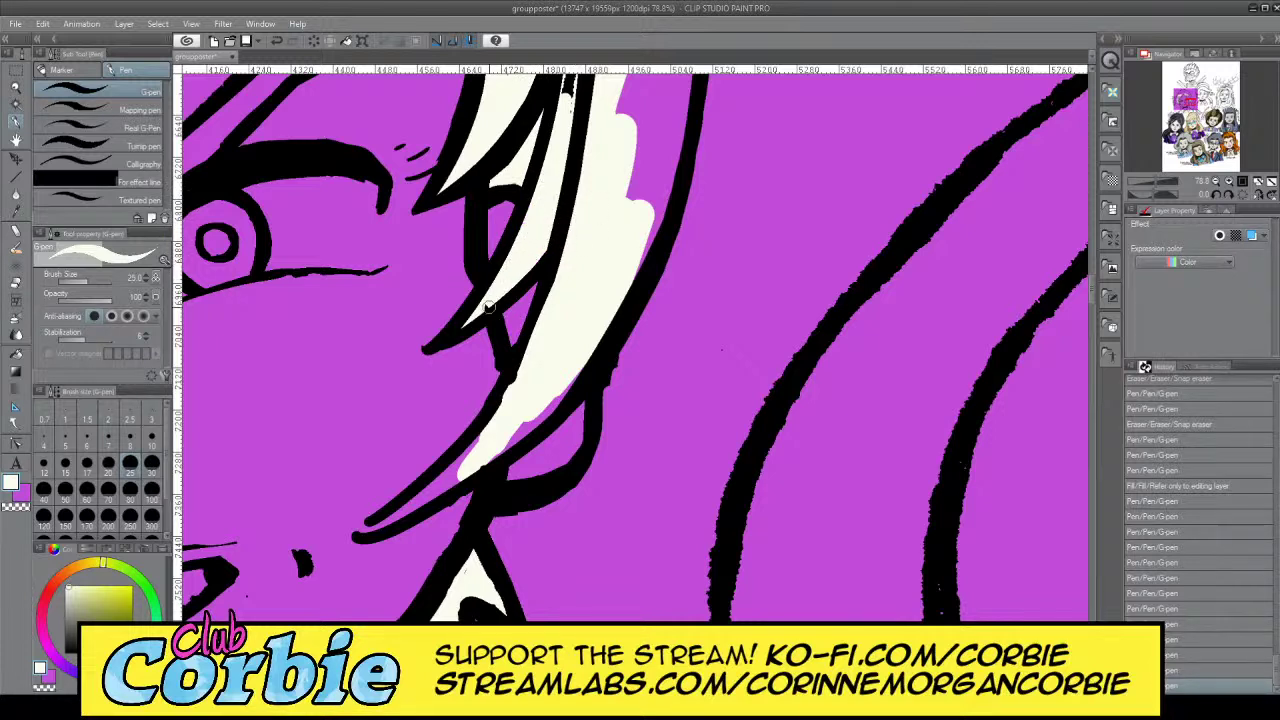
Paint the outer lock's tapered tip on the cheek with the size 25 G-pen and close the gaps along its outer edge
drag(489, 418, 463, 476)
mouse_move(355, 535)
mouse_down()
mouse_move(473, 456)
mouse_move(390, 508)
mouse_move(473, 436)
mouse_up()
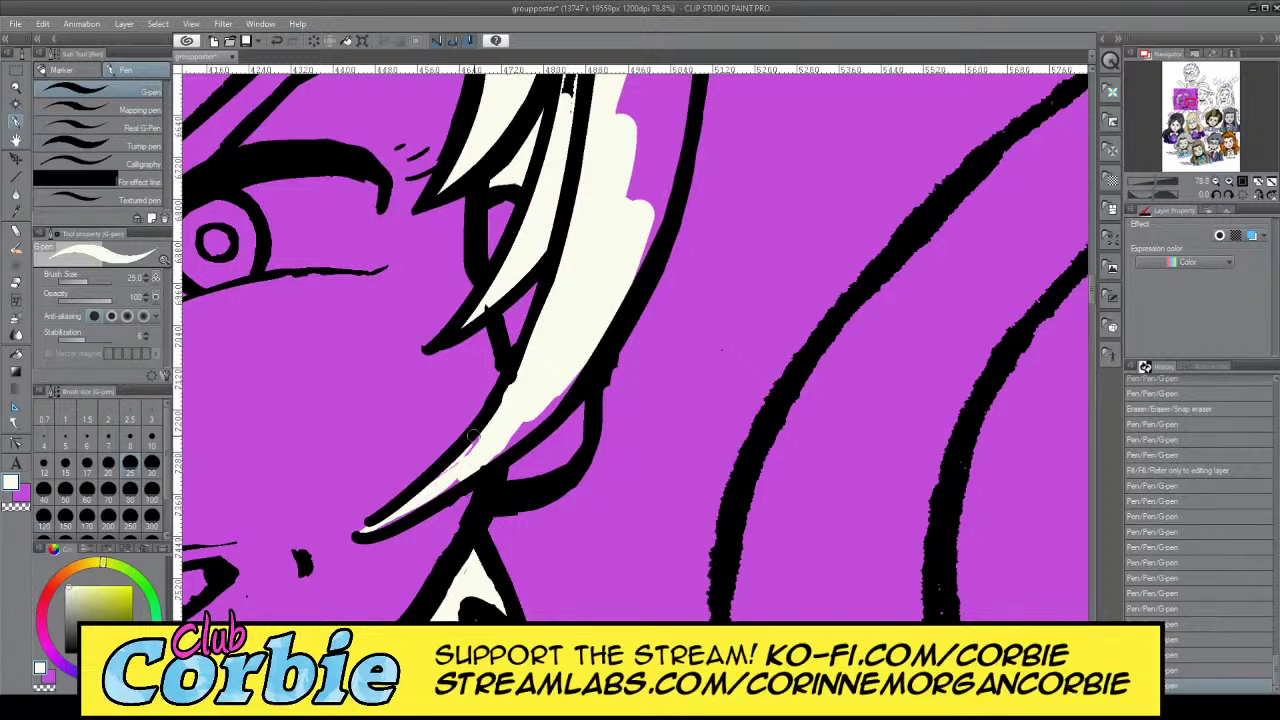
drag(369, 520, 484, 457)
mouse_move(375, 527)
mouse_down()
mouse_move(534, 416)
mouse_move(476, 479)
mouse_move(562, 386)
mouse_up()
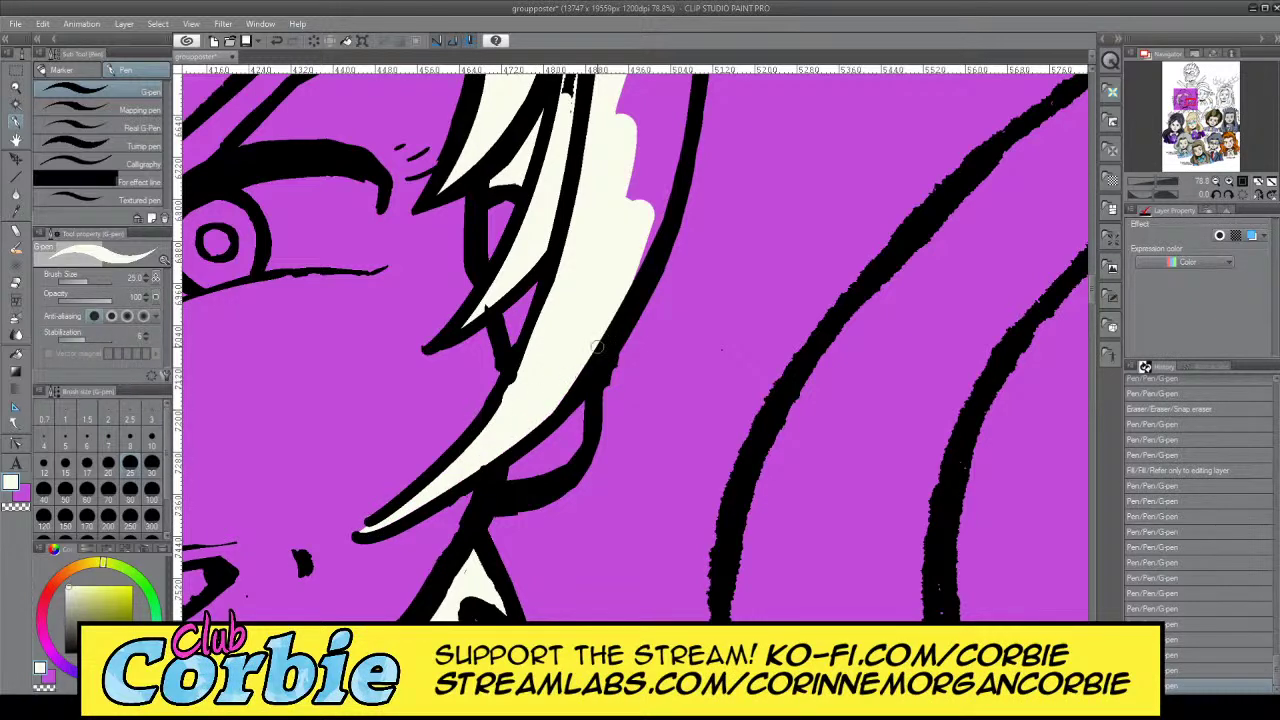
drag(648, 228, 675, 165)
Paint the upper part of the outer hair and the gap beside the long fringe lock pale with the G-pen at size 120
click(16, 88)
drag(557, 288, 588, 145)
scroll(558, 157, up, 8)
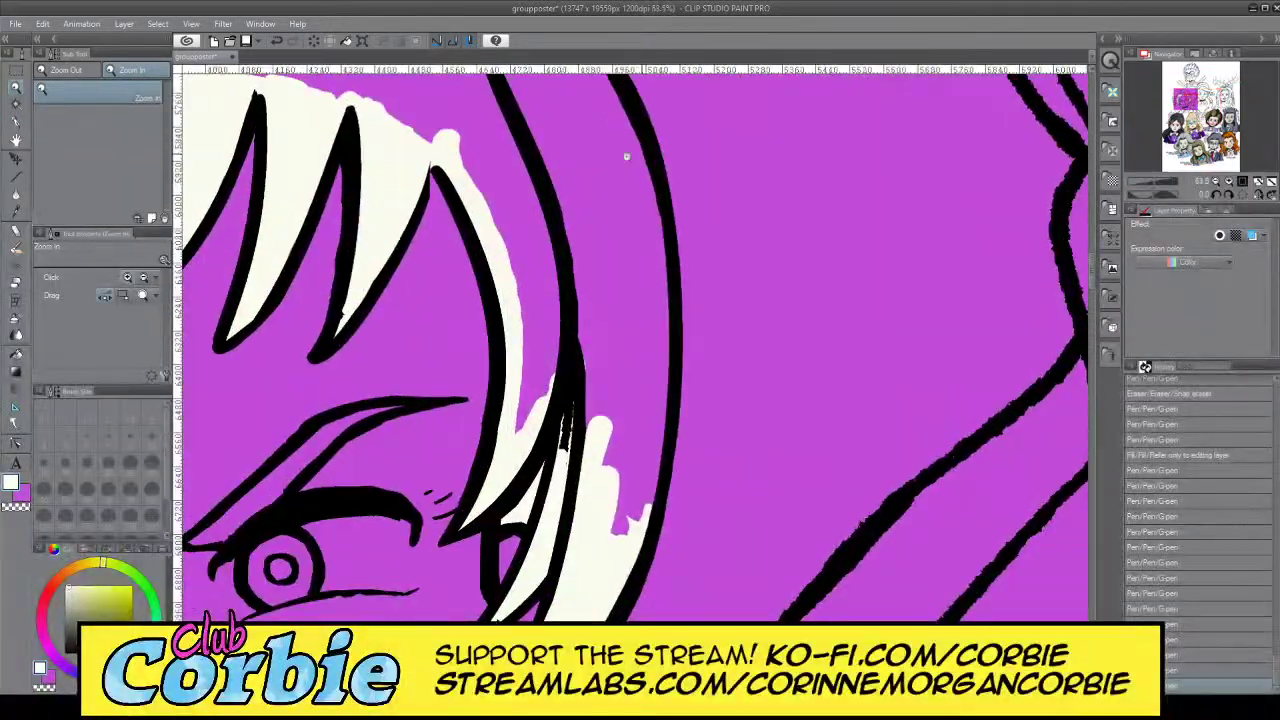
click(17, 124)
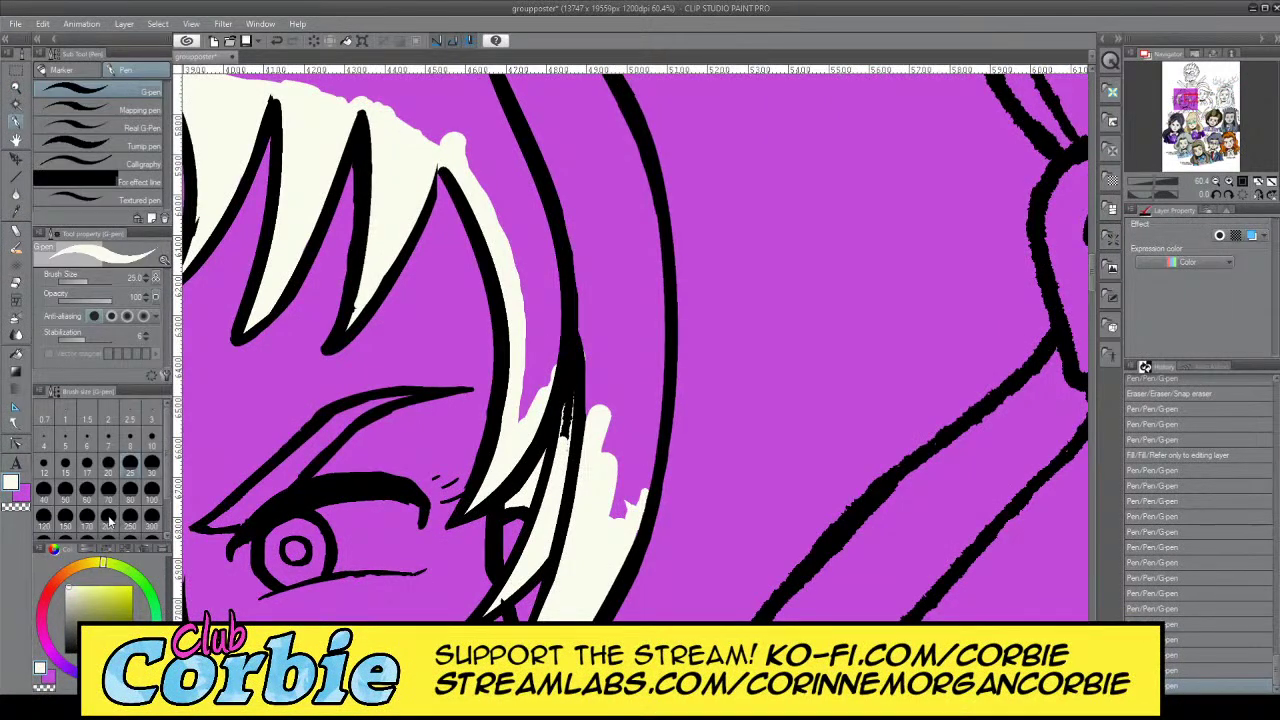
click(46, 518)
mouse_move(585, 219)
mouse_down()
mouse_move(603, 525)
mouse_move(624, 340)
mouse_move(616, 522)
mouse_move(638, 380)
mouse_move(630, 502)
mouse_move(645, 310)
mouse_move(648, 333)
mouse_move(630, 183)
mouse_move(644, 322)
mouse_move(628, 178)
mouse_move(646, 311)
mouse_move(608, 128)
mouse_move(630, 184)
mouse_move(605, 113)
mouse_move(614, 244)
mouse_move(576, 193)
mouse_move(542, 421)
mouse_move(562, 140)
mouse_move(526, 425)
mouse_move(551, 145)
mouse_move(581, 188)
mouse_move(565, 85)
mouse_up()
click(15, 89)
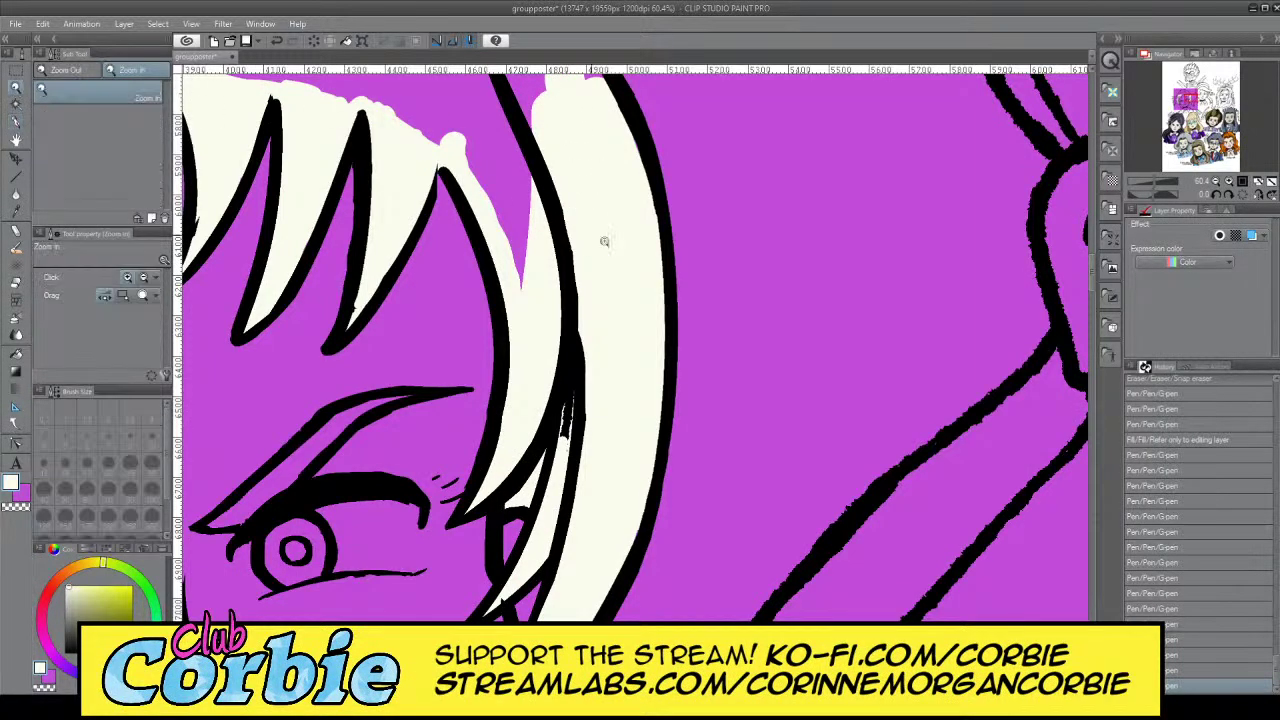
Paint a pale band inside the head outline from the right-hand outer hair up to the crown spikes with the size 120 G-pen
drag(604, 243, 659, 212)
drag(758, 293, 837, 286)
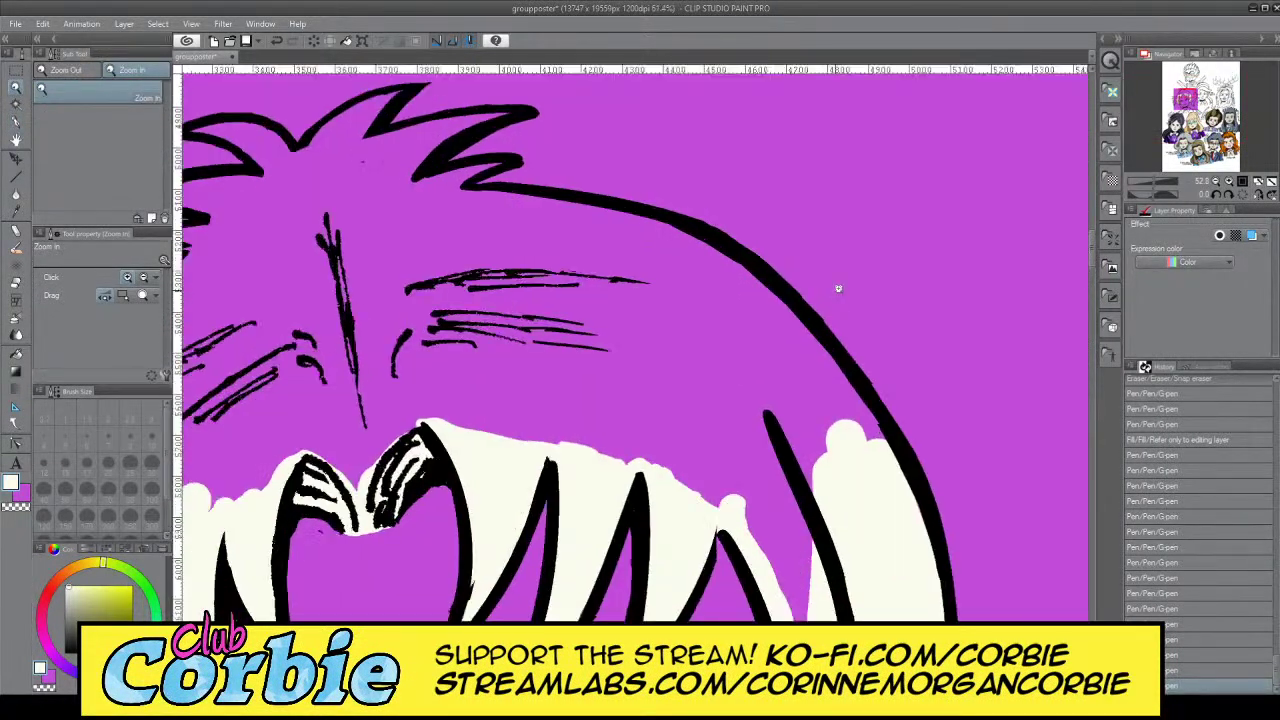
click(24, 122)
mouse_move(530, 265)
mouse_down()
mouse_move(433, 212)
mouse_move(555, 228)
mouse_move(435, 205)
mouse_move(617, 232)
mouse_move(528, 210)
mouse_move(673, 252)
mouse_move(725, 295)
mouse_move(677, 255)
mouse_move(764, 300)
mouse_move(813, 348)
mouse_move(817, 376)
mouse_move(896, 485)
mouse_move(836, 398)
mouse_move(875, 478)
mouse_up()
click(17, 104)
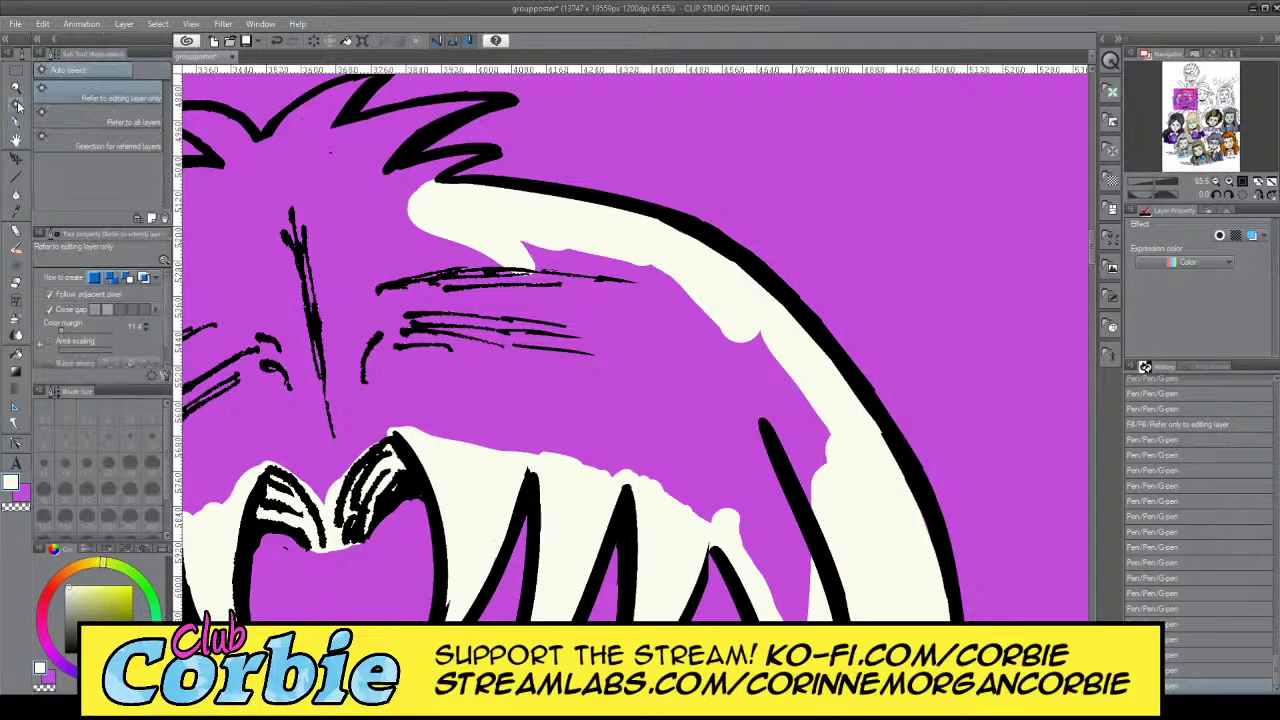
Paint a matching pale band inside the head outline on the name-label side up to the crown spikes with the size 120 G-pen
click(15, 90)
mouse_move(550, 256)
mouse_down()
mouse_move(364, 288)
mouse_move(322, 500)
mouse_move(328, 356)
mouse_move(317, 497)
mouse_move(360, 230)
mouse_move(320, 378)
mouse_move(420, 150)
mouse_move(430, 140)
mouse_move(365, 296)
mouse_move(458, 128)
mouse_up()
click(344, 392)
click(15, 121)
click(14, 90)
drag(503, 238, 380, 238)
drag(516, 188, 610, 186)
click(537, 155)
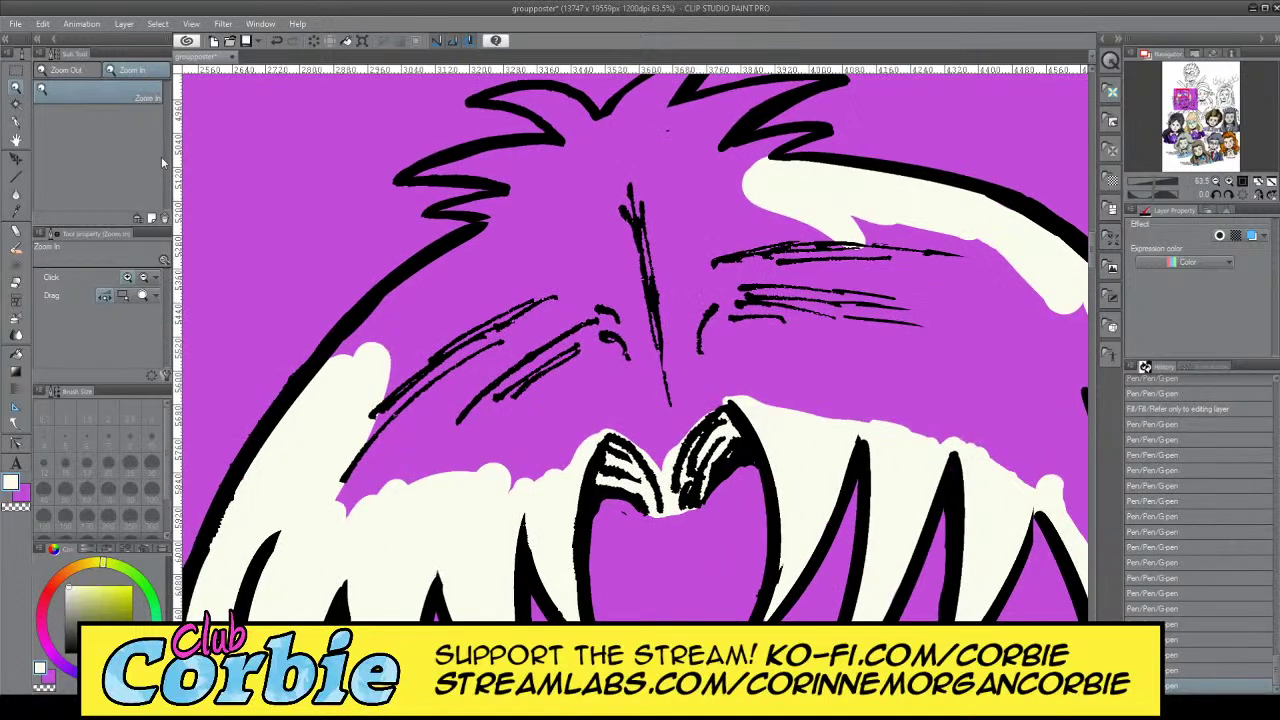
click(18, 120)
mouse_move(340, 400)
mouse_down()
mouse_move(409, 294)
mouse_move(556, 210)
mouse_move(420, 225)
mouse_up()
Fill the crown spikes on the name-label side with the pale hair colour using the G-pen at size 25
click(20, 88)
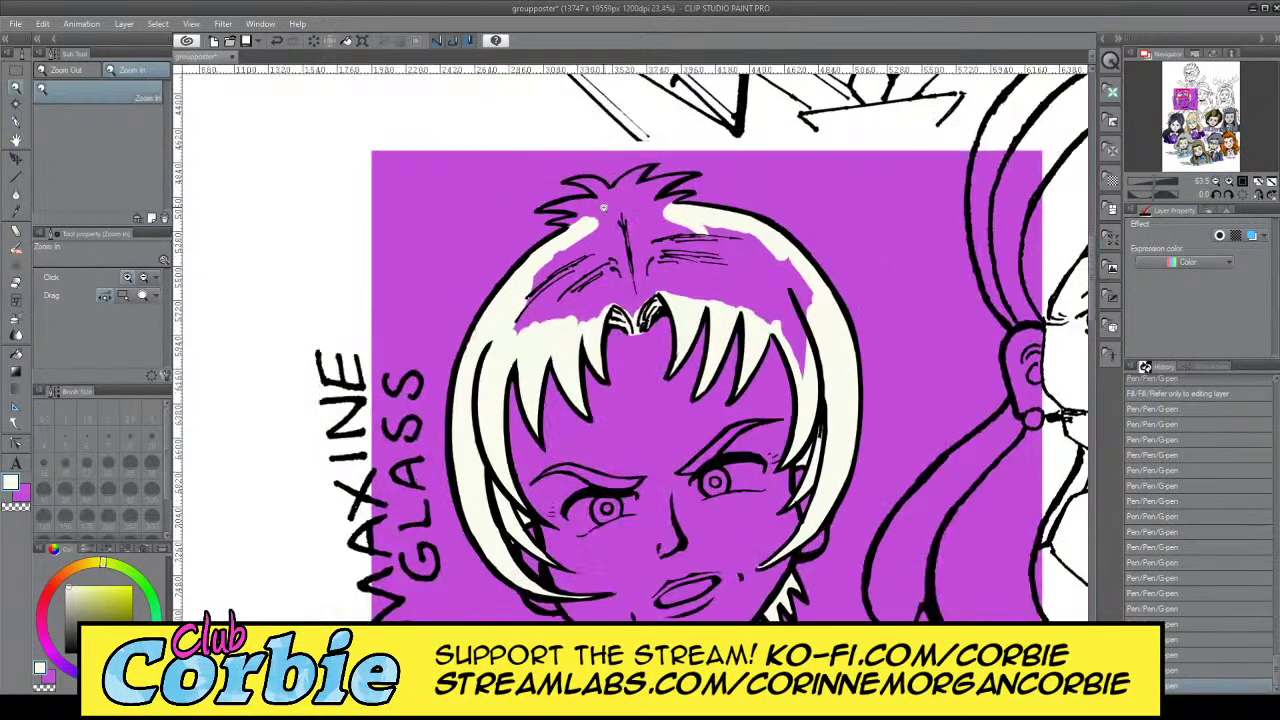
drag(620, 152, 900, 145)
drag(597, 229, 465, 240)
drag(490, 306, 565, 252)
click(16, 123)
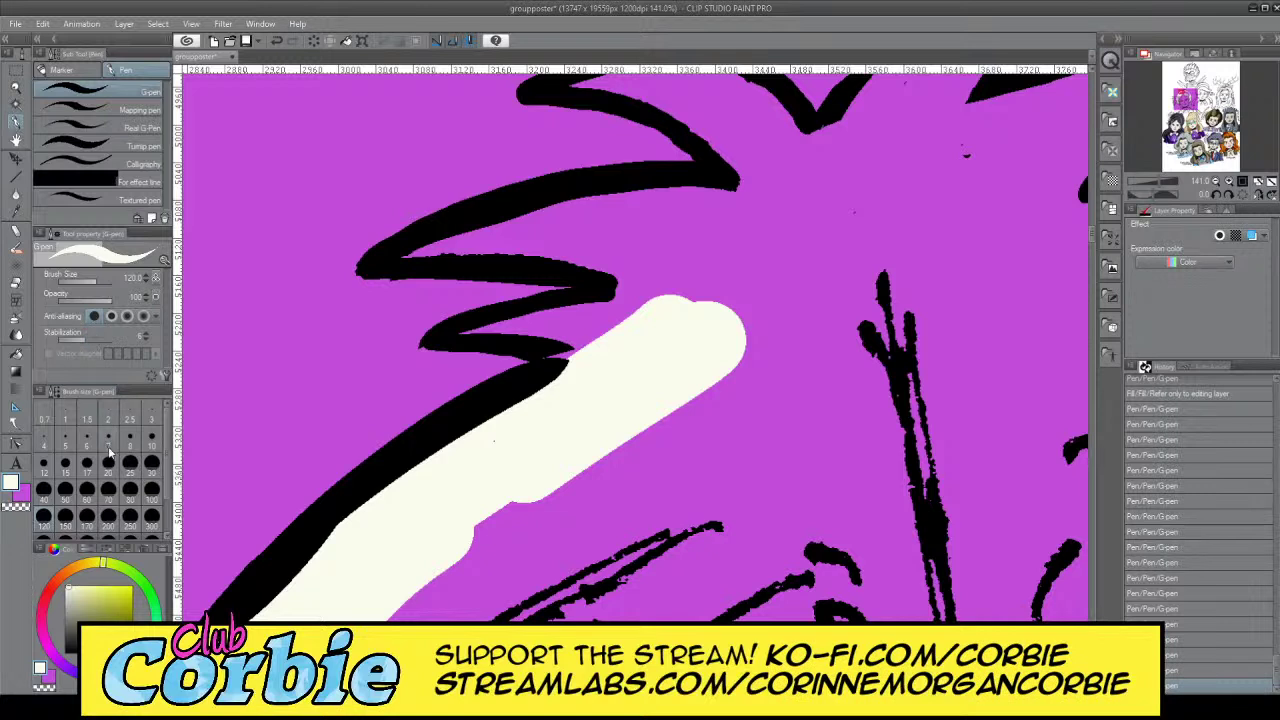
key(])
mouse_move(418, 254)
mouse_down()
mouse_move(449, 240)
mouse_move(562, 213)
mouse_move(414, 253)
mouse_move(650, 204)
mouse_move(535, 209)
mouse_move(735, 193)
mouse_move(711, 189)
mouse_move(738, 186)
mouse_move(696, 113)
mouse_move(630, 88)
mouse_move(556, 86)
mouse_move(697, 117)
mouse_move(738, 148)
mouse_move(485, 260)
mouse_move(454, 251)
mouse_move(513, 245)
mouse_move(406, 253)
mouse_move(603, 255)
mouse_move(633, 270)
mouse_move(609, 260)
mouse_move(602, 270)
mouse_move(638, 288)
mouse_move(578, 320)
mouse_move(469, 329)
mouse_move(587, 328)
mouse_move(590, 354)
mouse_move(605, 354)
mouse_move(620, 334)
mouse_move(609, 314)
mouse_move(620, 279)
mouse_move(492, 236)
mouse_move(725, 190)
mouse_up()
drag(612, 92, 580, 84)
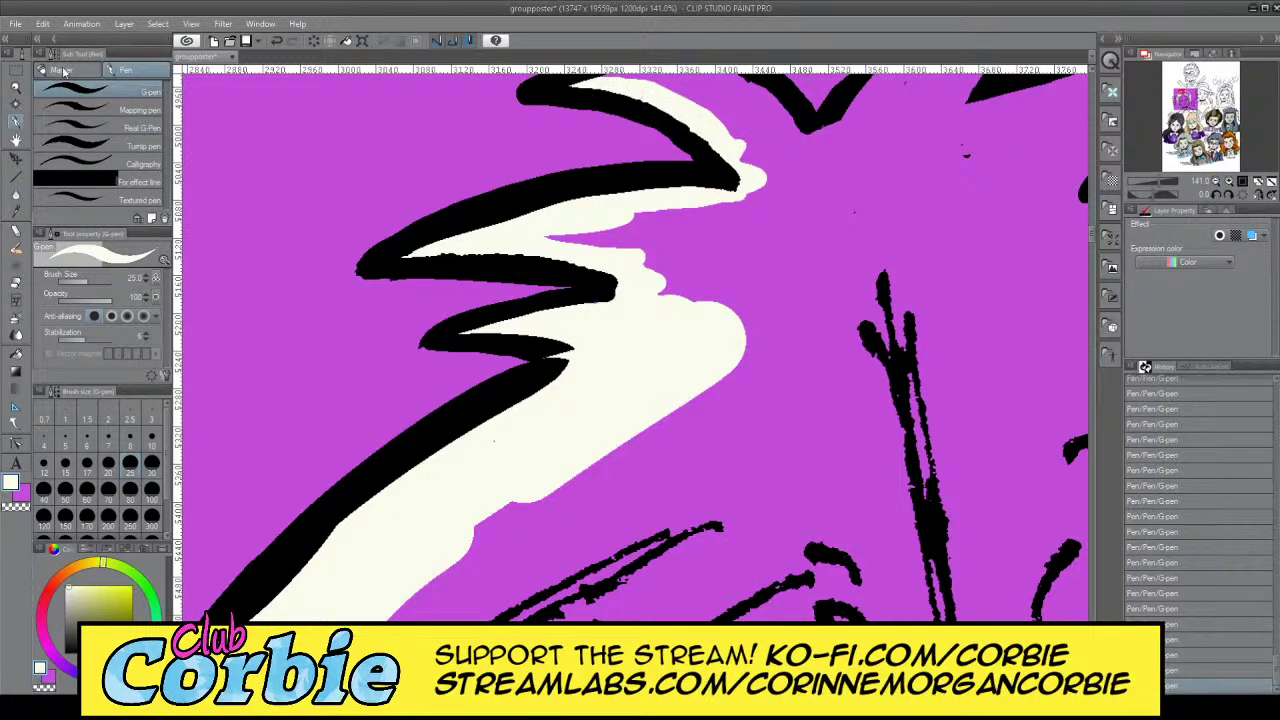
Line the inside of the remaining crown spikes in the pale colour with the size 25 G-pen, joining the band on the far side
click(16, 86)
drag(424, 211, 290, 212)
drag(546, 204, 600, 203)
scroll(453, 216, up, 6)
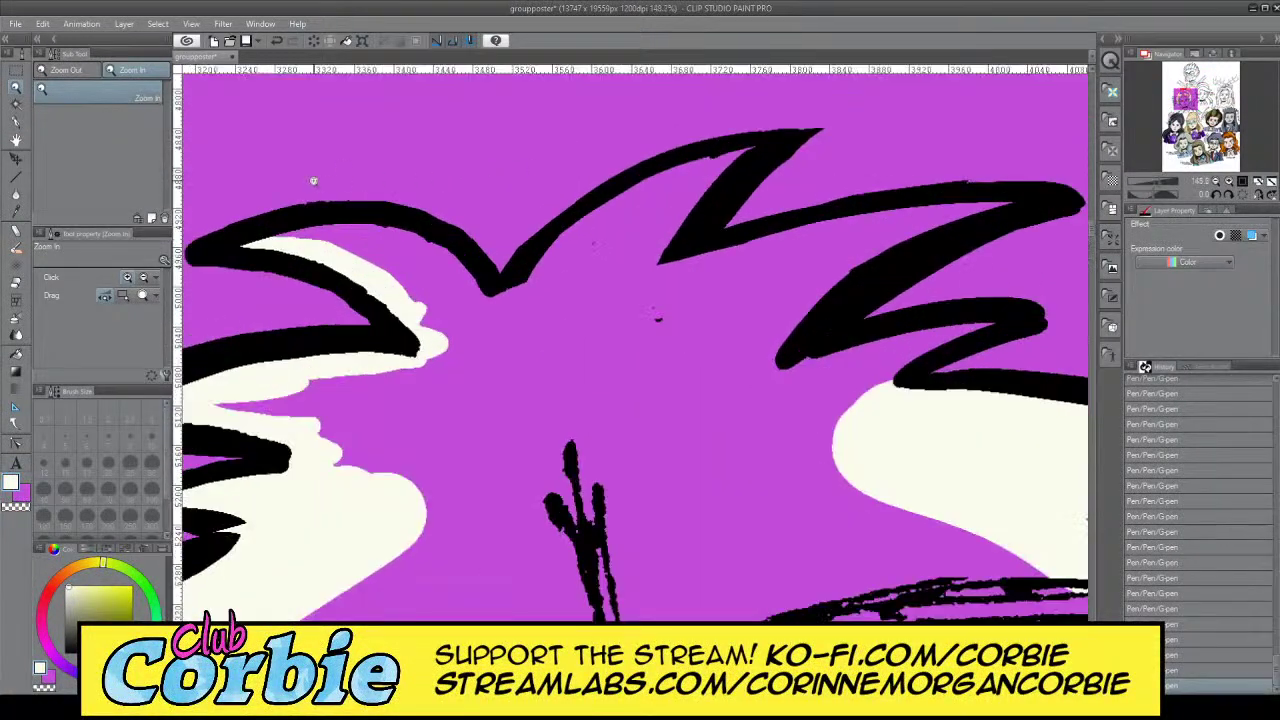
click(16, 121)
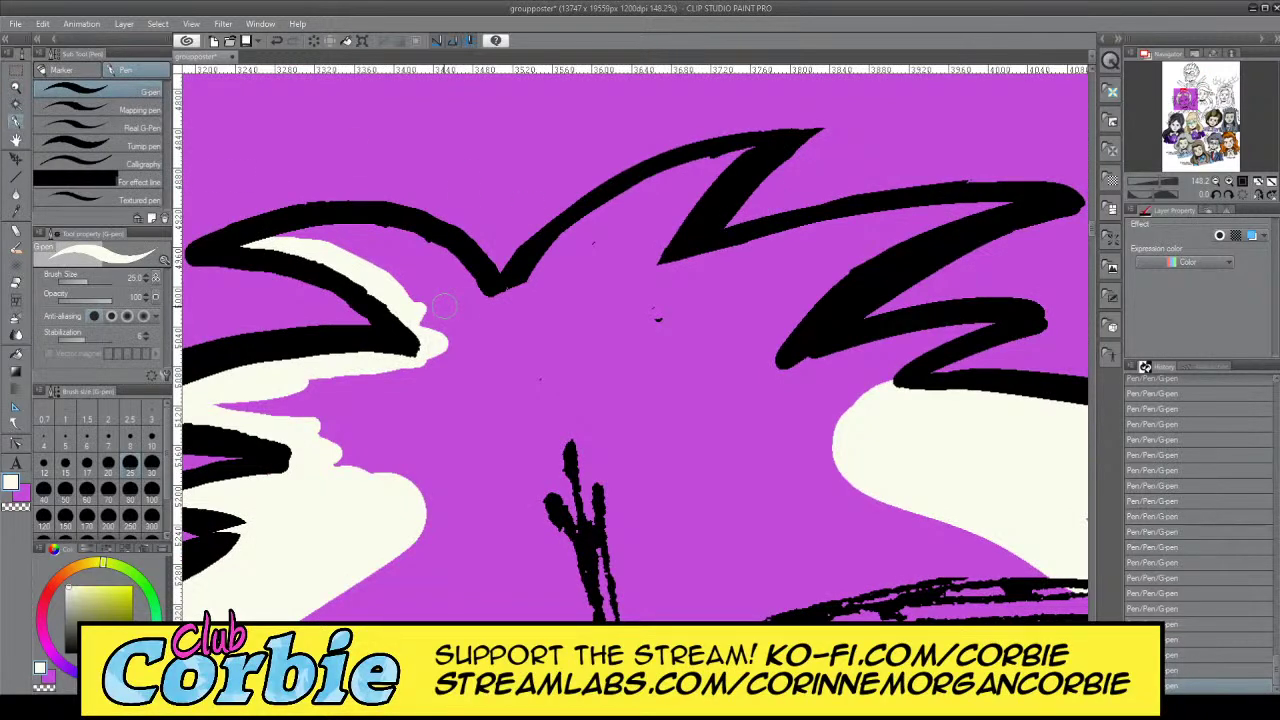
mouse_move(445, 305)
mouse_down()
mouse_move(412, 246)
mouse_move(478, 278)
mouse_move(376, 233)
mouse_move(447, 247)
mouse_move(292, 220)
mouse_move(282, 232)
mouse_move(409, 248)
mouse_move(508, 322)
mouse_move(558, 264)
mouse_move(499, 298)
mouse_move(535, 288)
mouse_move(607, 209)
mouse_move(555, 232)
mouse_move(755, 149)
mouse_move(660, 267)
mouse_move(656, 250)
mouse_move(774, 254)
mouse_move(691, 266)
mouse_move(988, 205)
mouse_move(752, 346)
mouse_move(849, 267)
mouse_up()
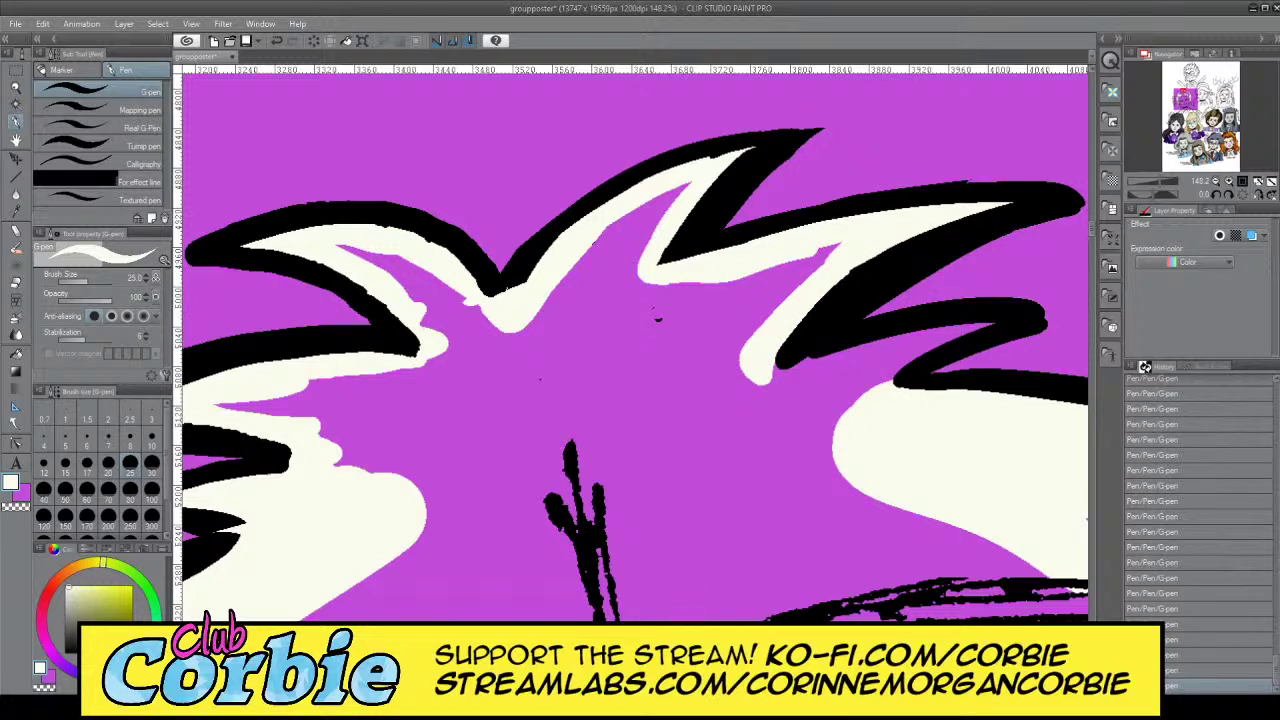
scroll(635, 345, right, 5)
mouse_move(312, 367)
mouse_down()
mouse_move(523, 322)
mouse_move(411, 389)
mouse_move(385, 428)
mouse_move(369, 422)
mouse_move(476, 339)
mouse_move(344, 419)
mouse_move(349, 366)
mouse_up()
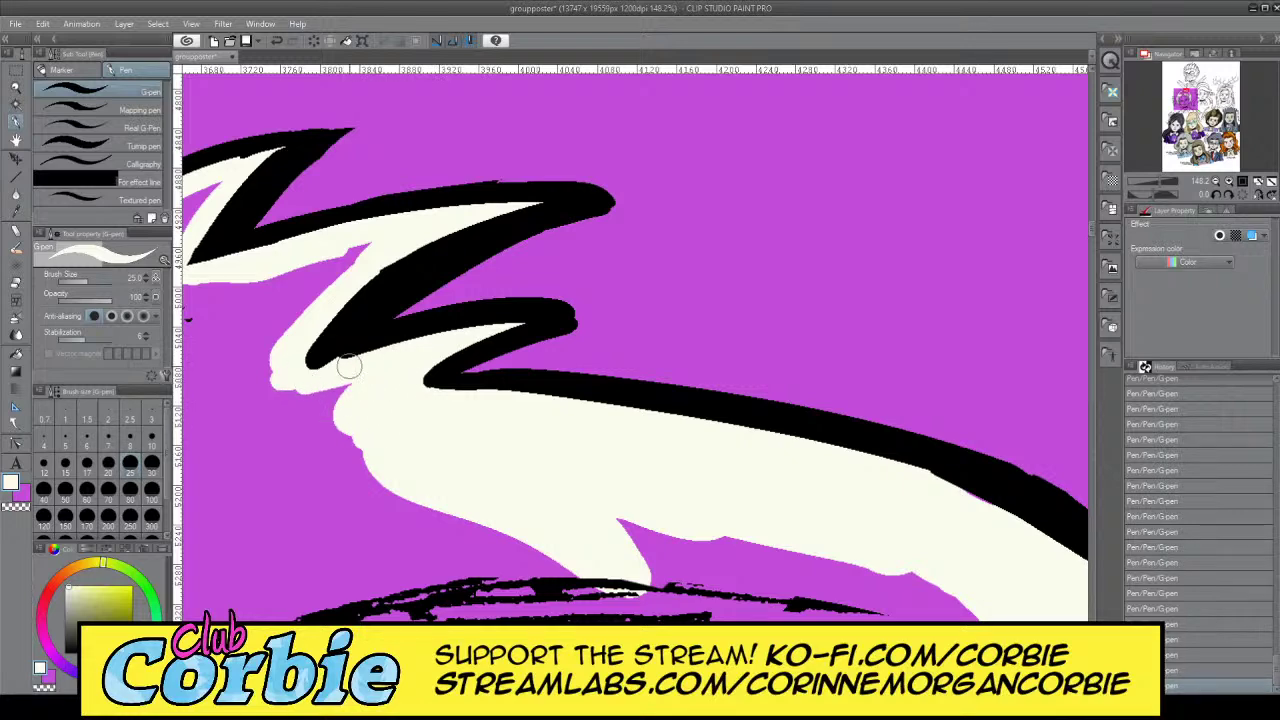
Fill the enclosed purple area across the crown with the pale hair colour, using the fill that refers only to the editing layer
click(16, 86)
scroll(499, 327, down, 5)
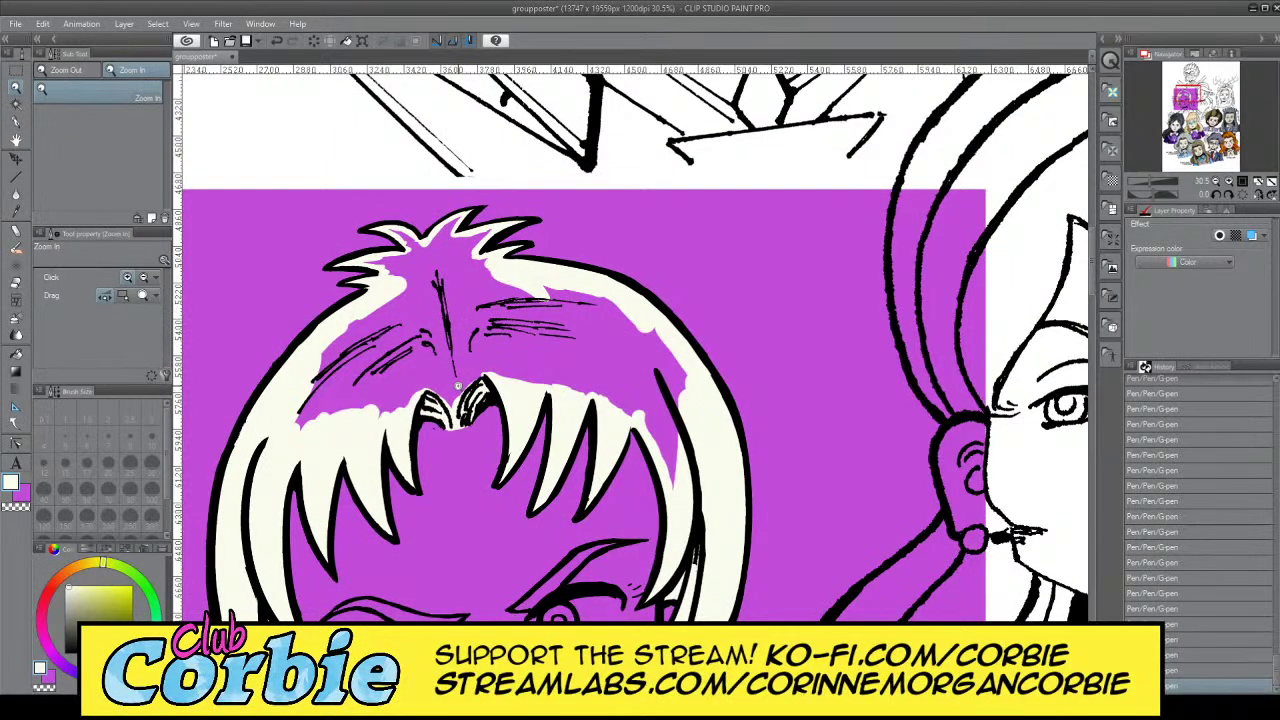
scroll(458, 384, up, 1)
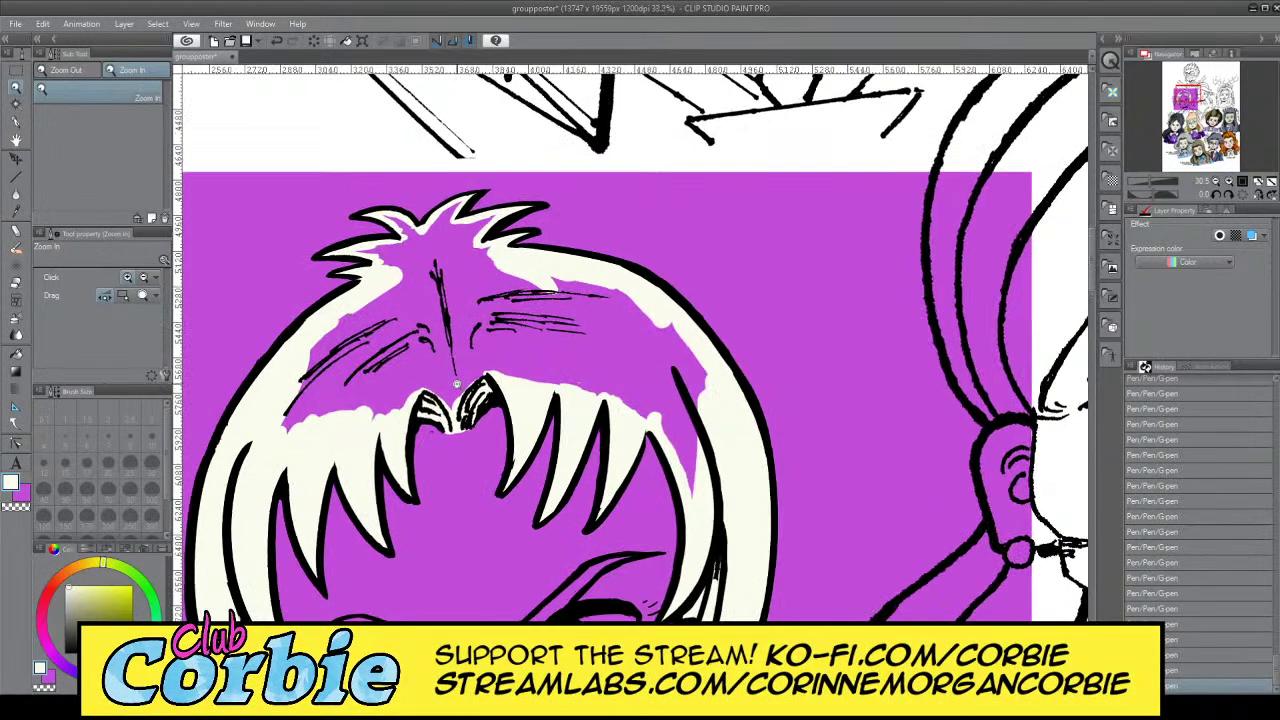
click(14, 355)
click(455, 311)
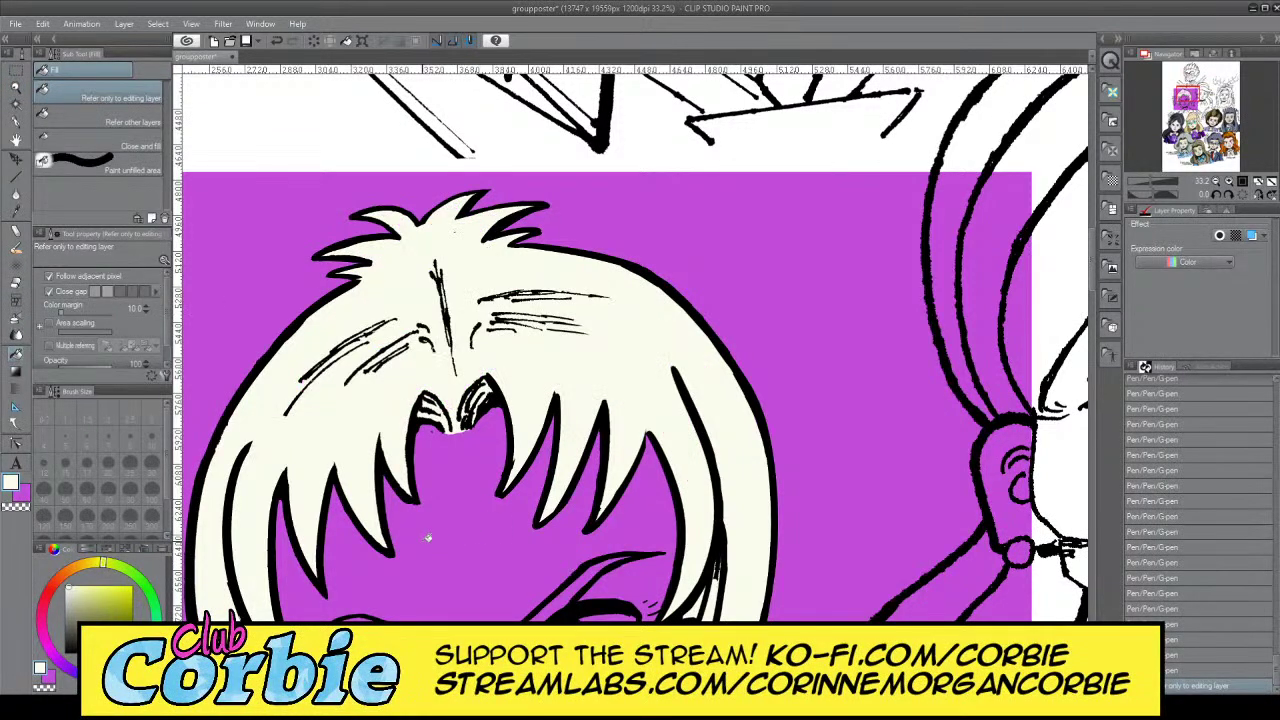
click(16, 87)
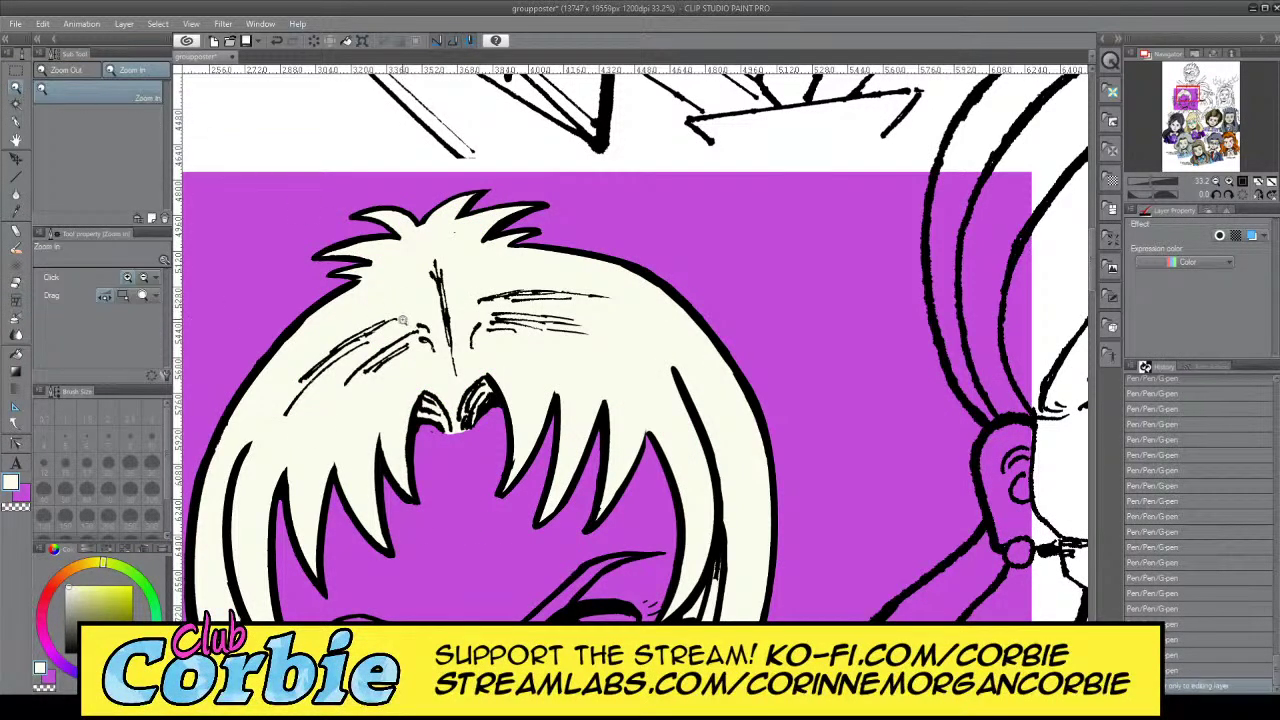
drag(402, 320, 304, 350)
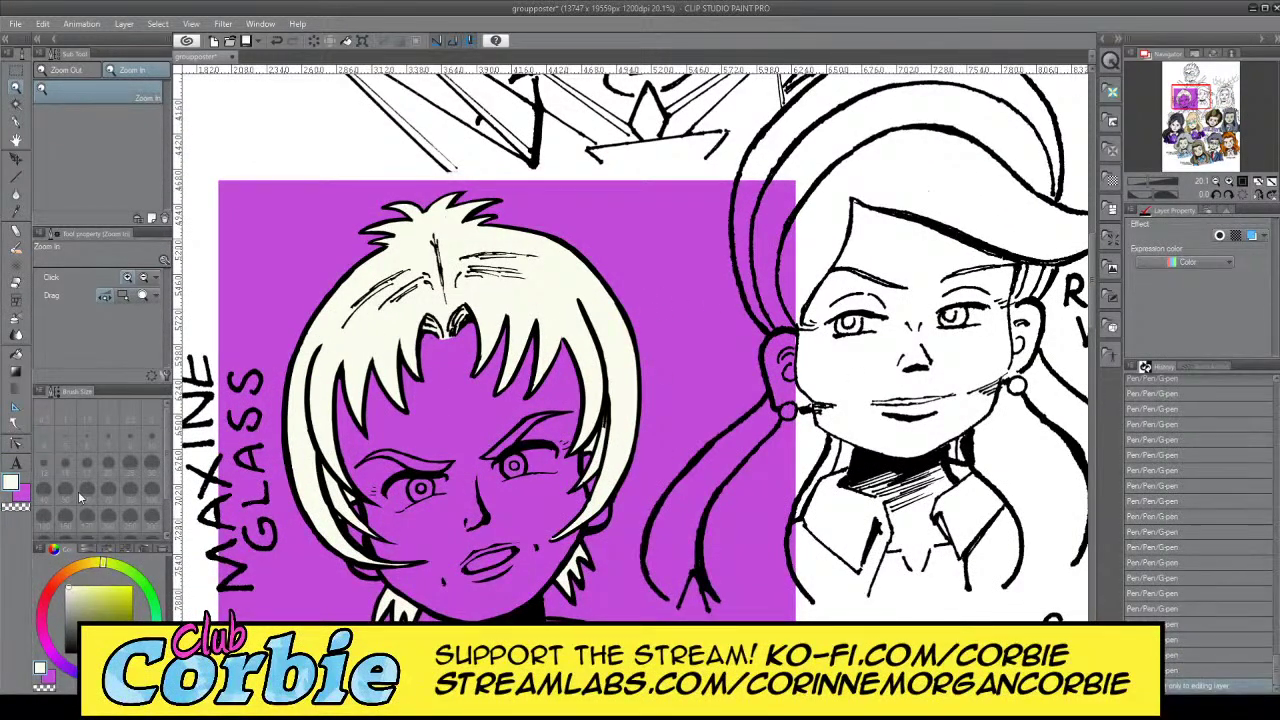
Try to taper the upper end of the long strand line in the right-hand hair with the size 25 G-pen, and undo it
double_click(12, 478)
drag(588, 301, 688, 274)
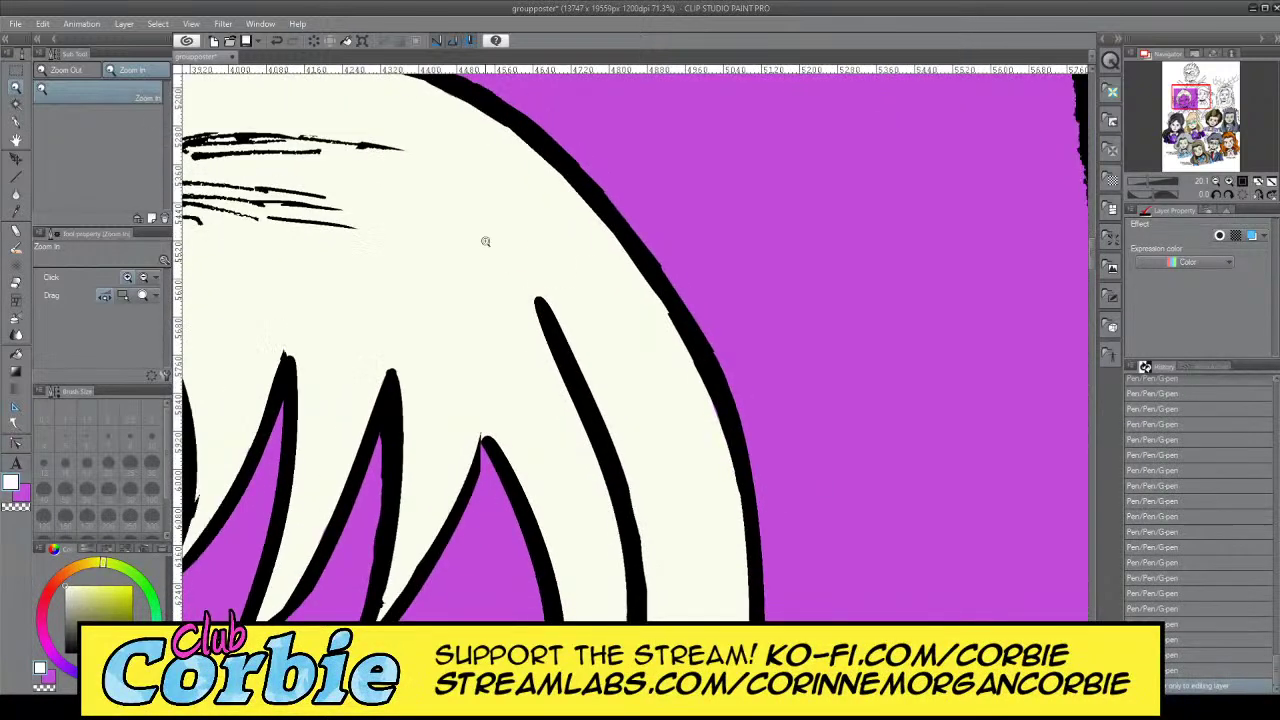
click(16, 125)
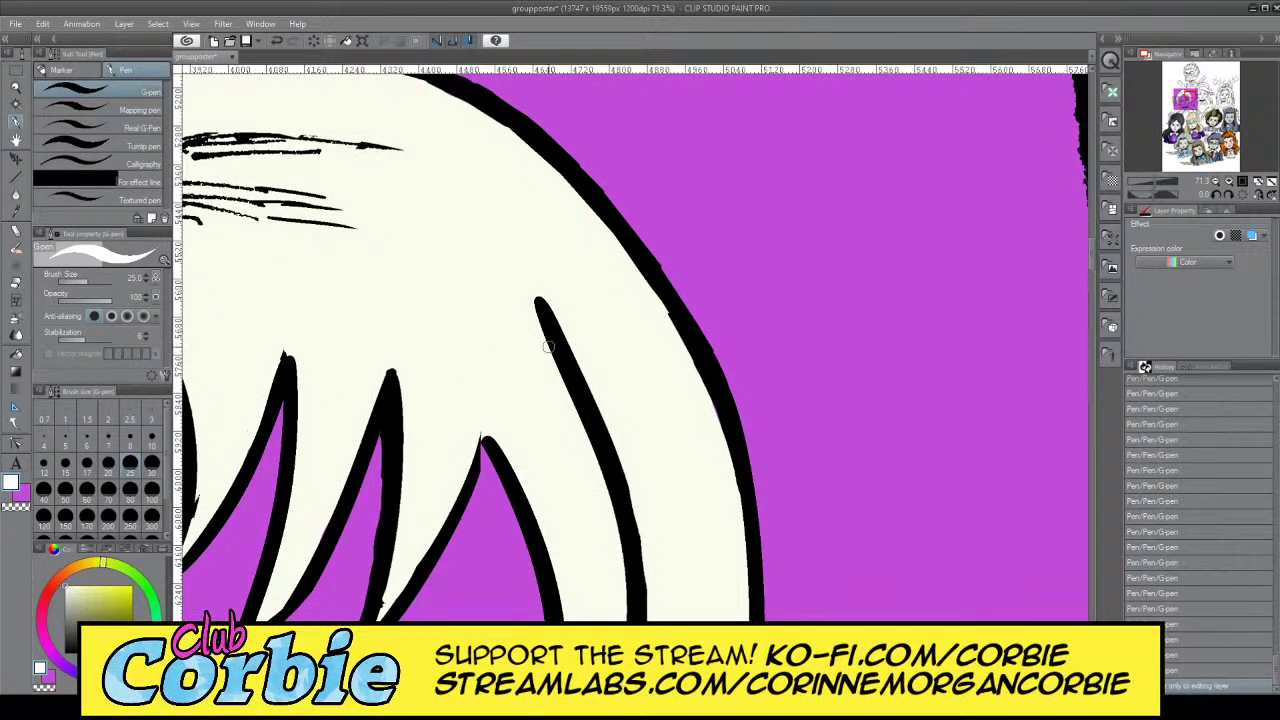
mouse_move(533, 290)
mouse_down()
mouse_move(618, 407)
mouse_move(536, 304)
mouse_move(610, 427)
mouse_move(545, 305)
mouse_up()
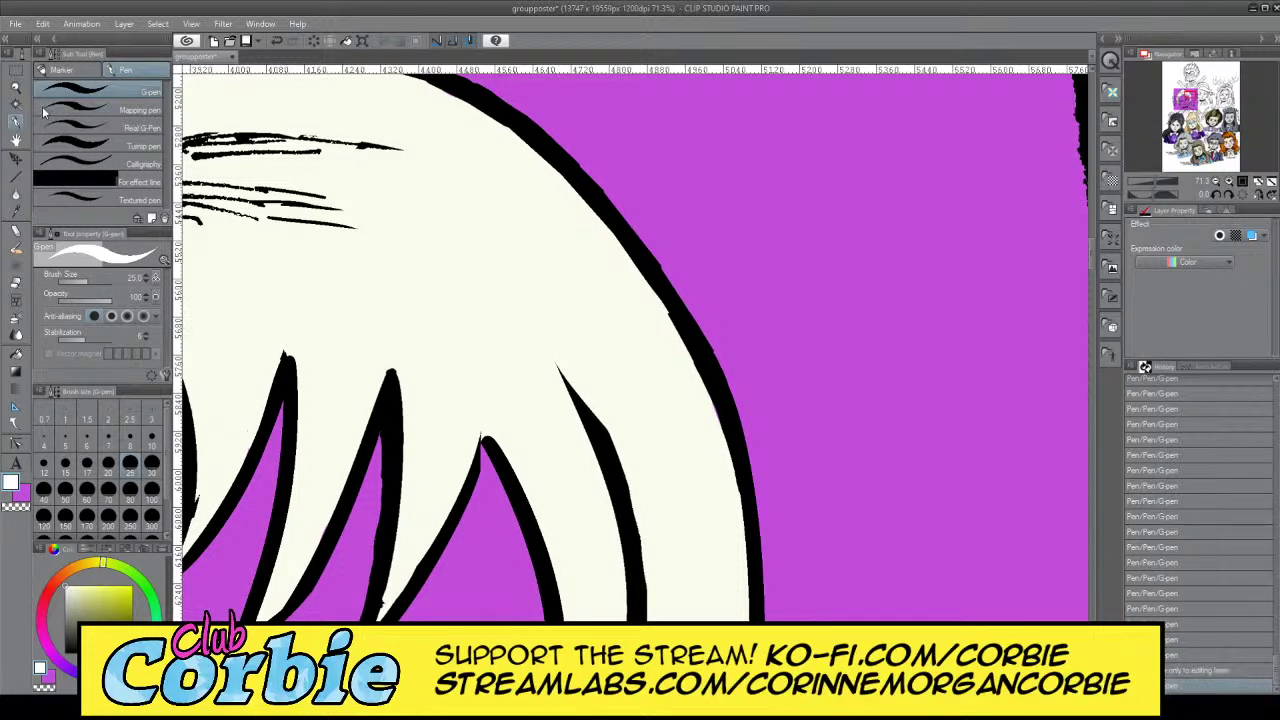
click(20, 88)
drag(598, 217, 440, 265)
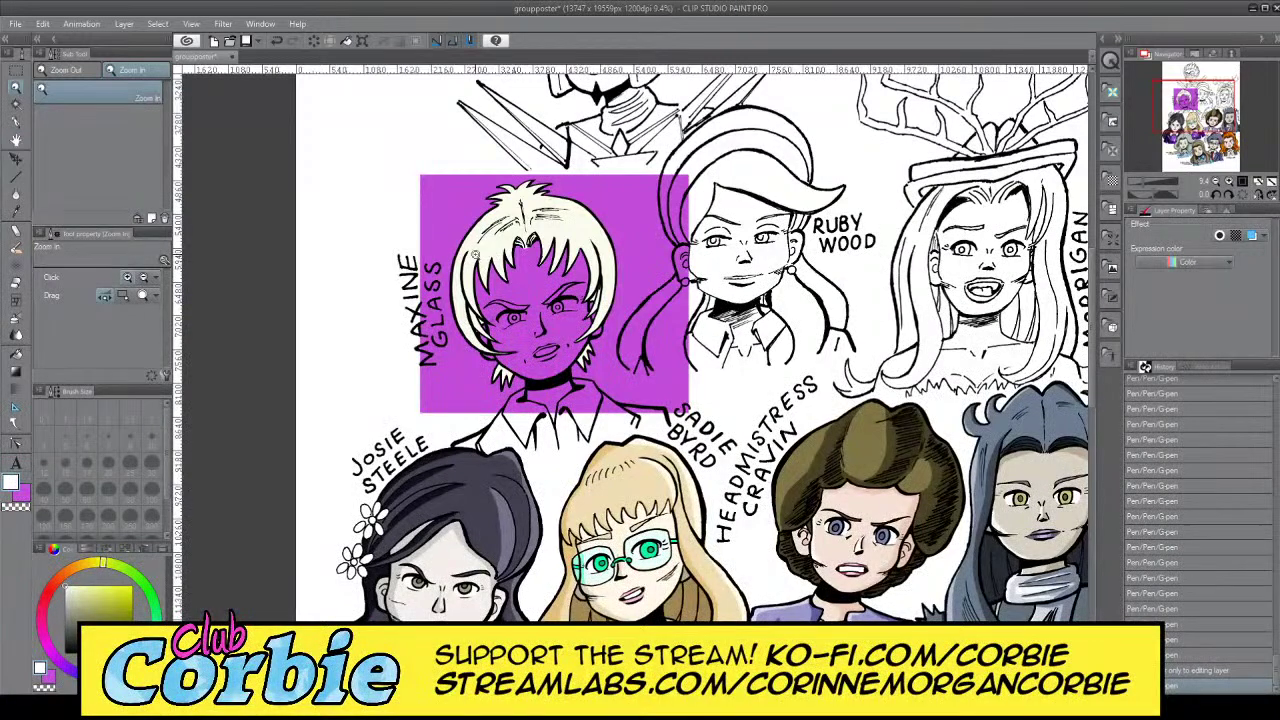
click(602, 229)
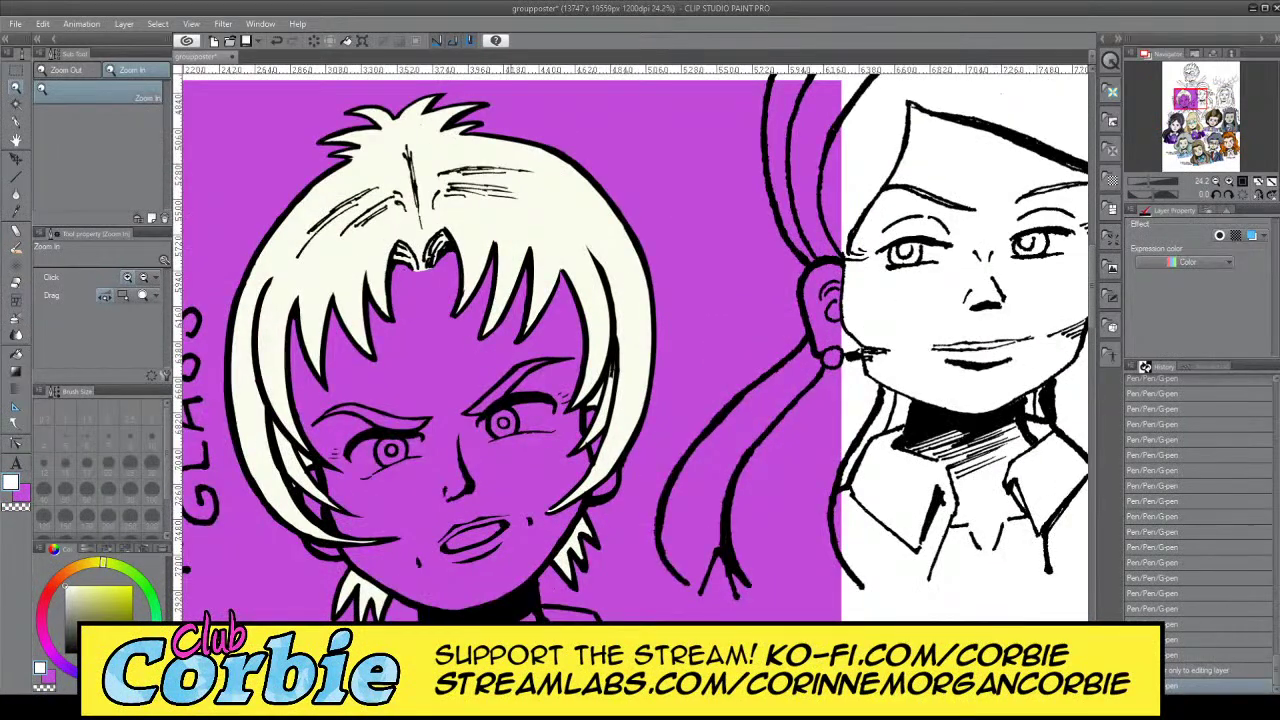
key(ctrl+z)
Paint over the upper end of the long strand line with the size 25 G-pen to give it a shorter taper
drag(615, 235, 676, 180)
click(15, 121)
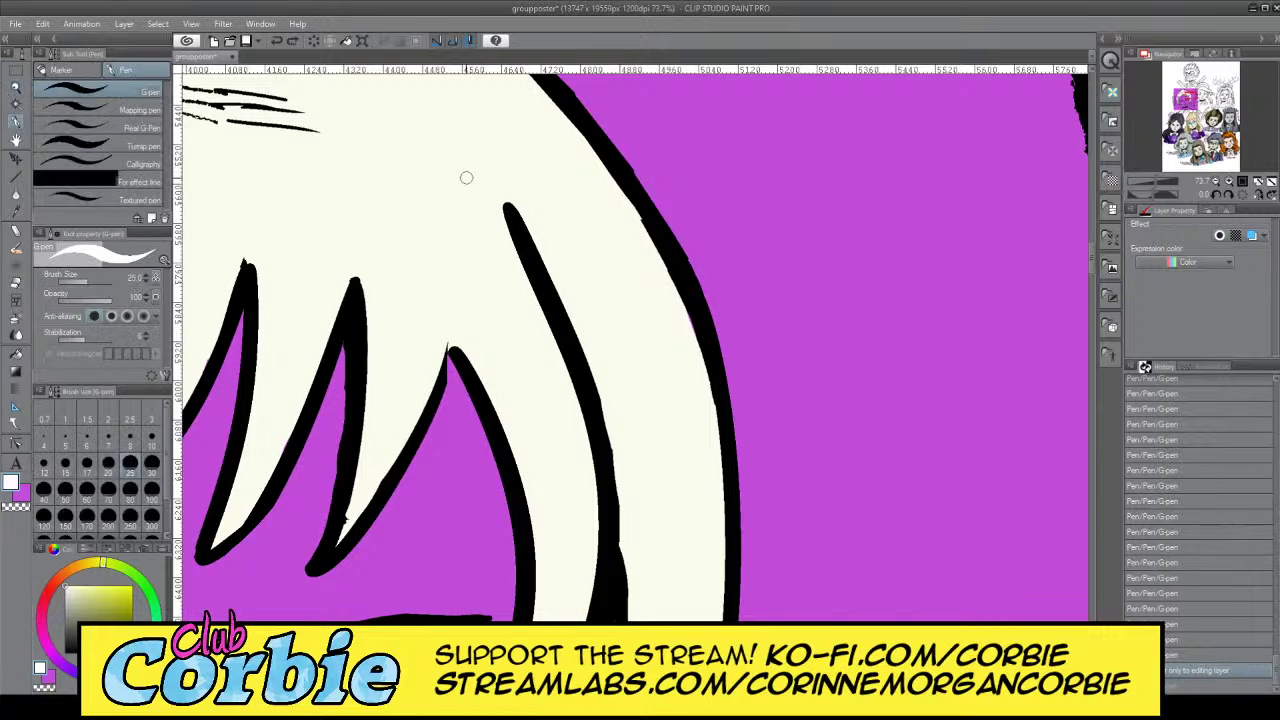
drag(499, 204, 548, 263)
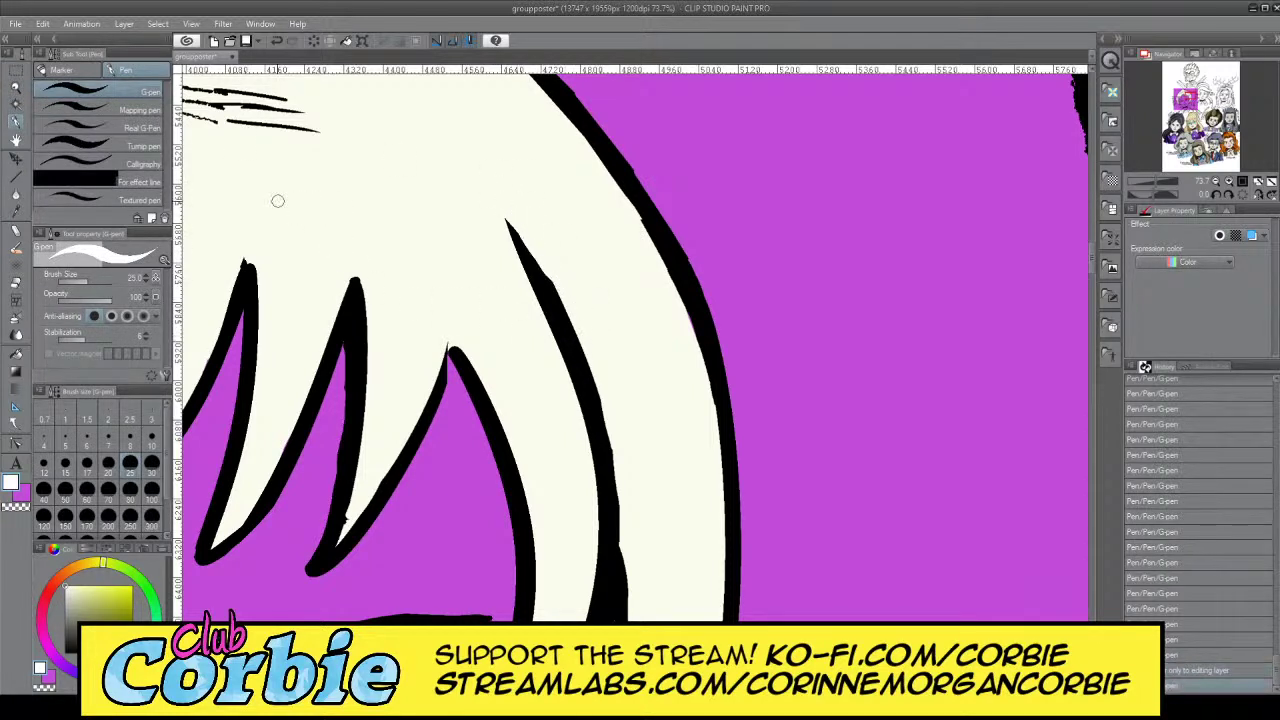
Compare the portrait with and without the latest edits by undoing and redoing them, keep the tapered line, and hide the purple backdrop
click(15, 88)
scroll(507, 225, down, 2)
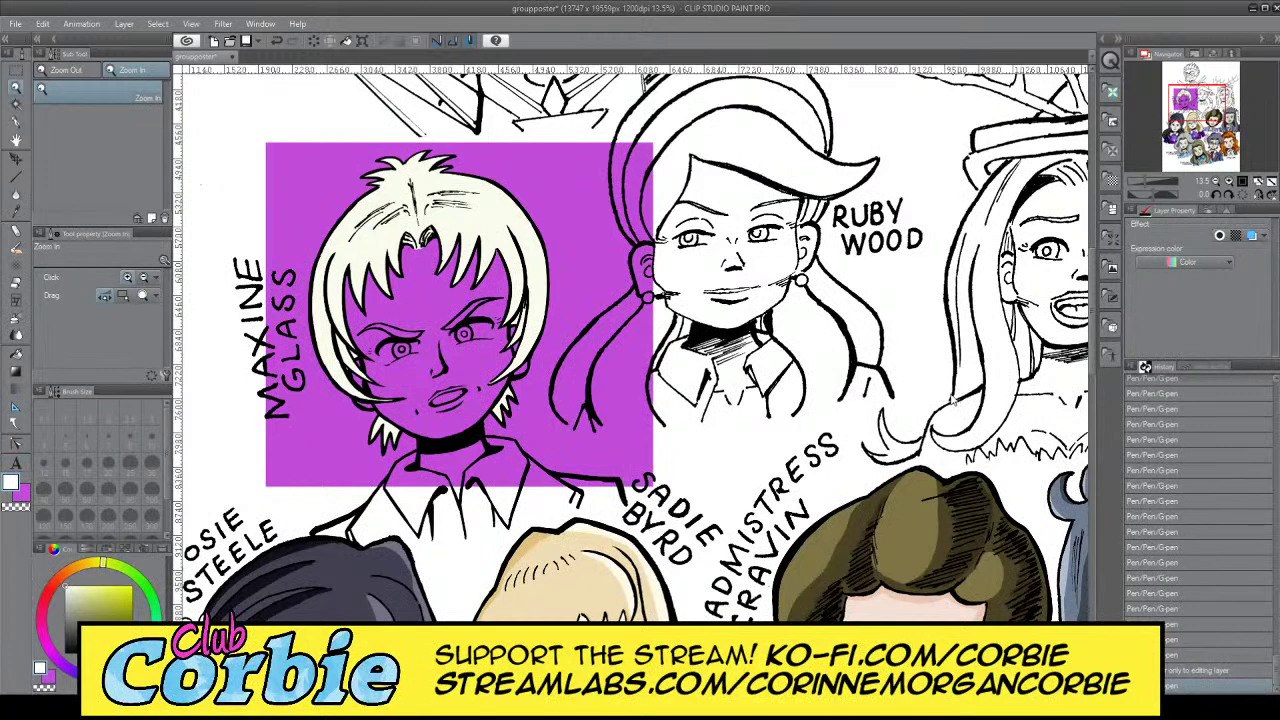
key(ctrl+z)
key(ctrl+z)
key(ctrl+y)
key(ctrl+y)
key(ctrl+z)
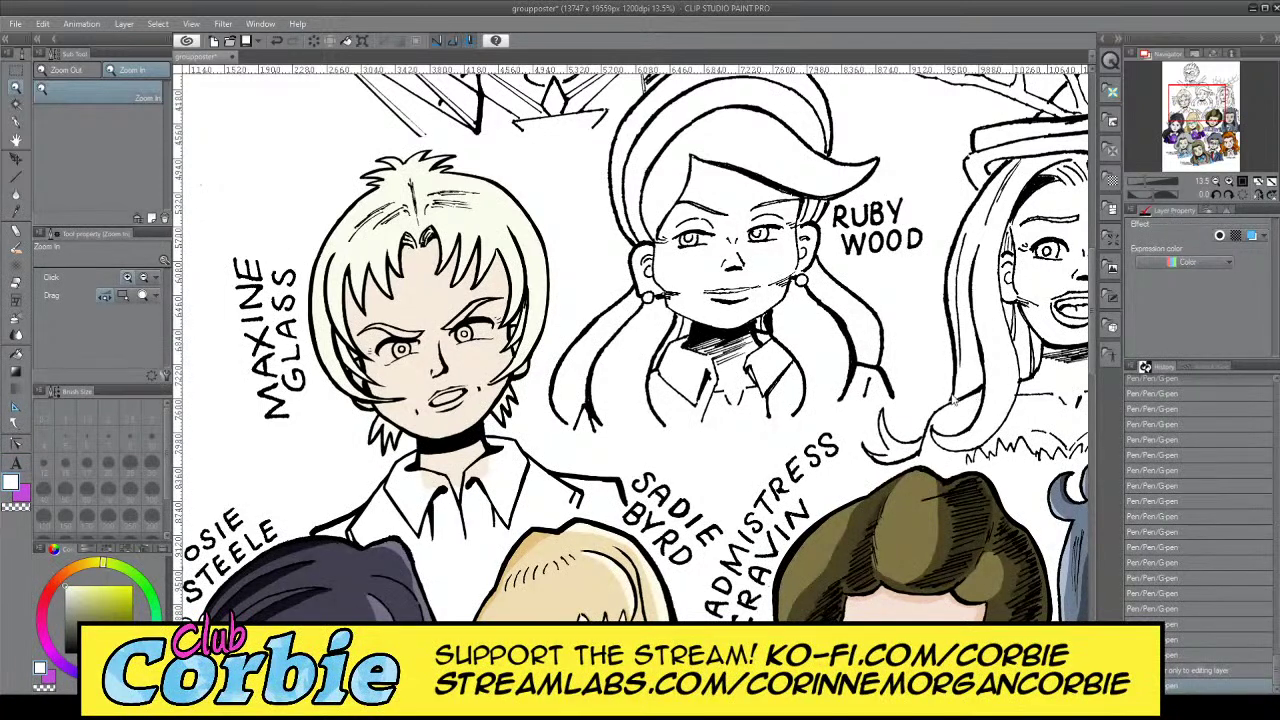
Select Maxine's pale hair area with Auto select referring only to the editing layer, and add a new layer
click(18, 104)
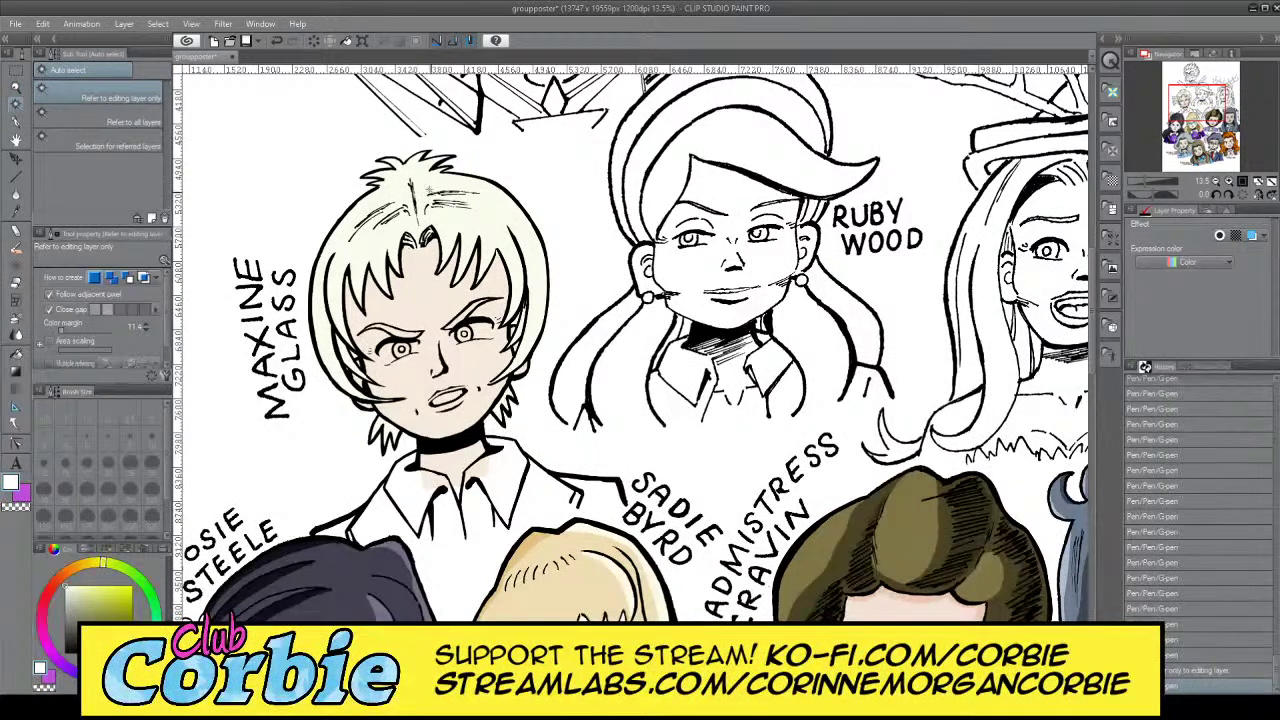
click(447, 197)
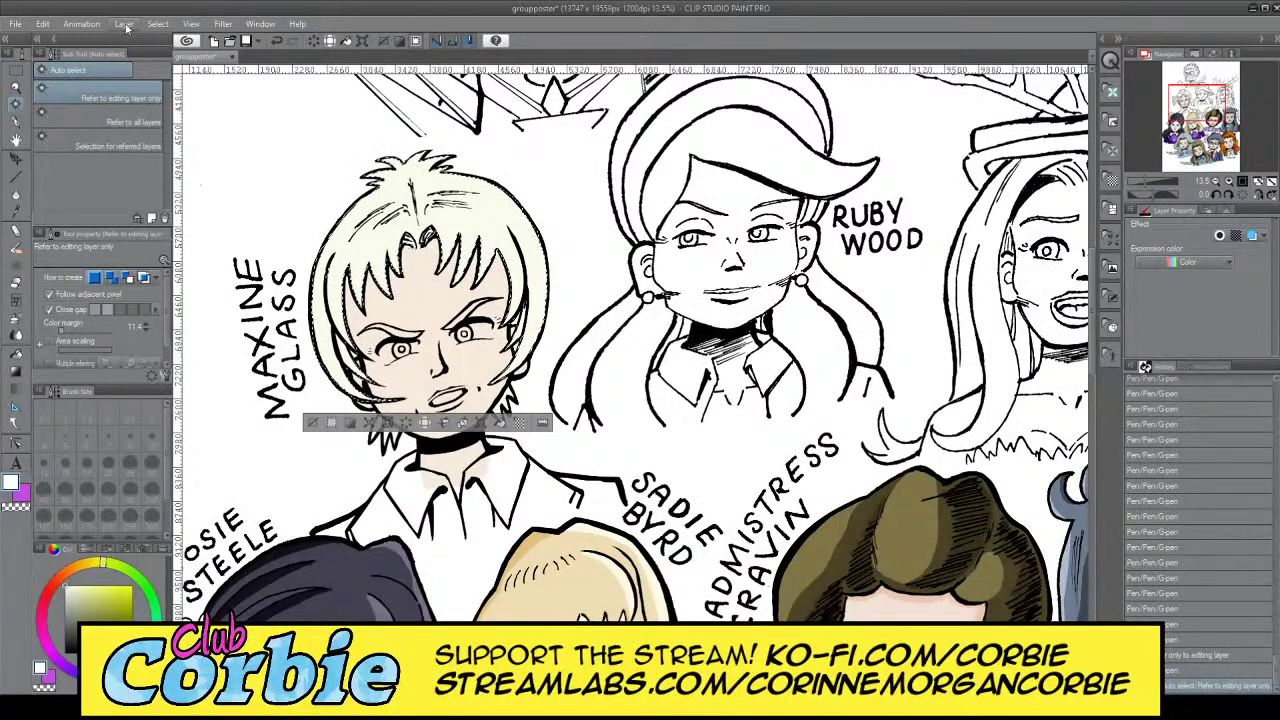
click(17, 88)
click(317, 262)
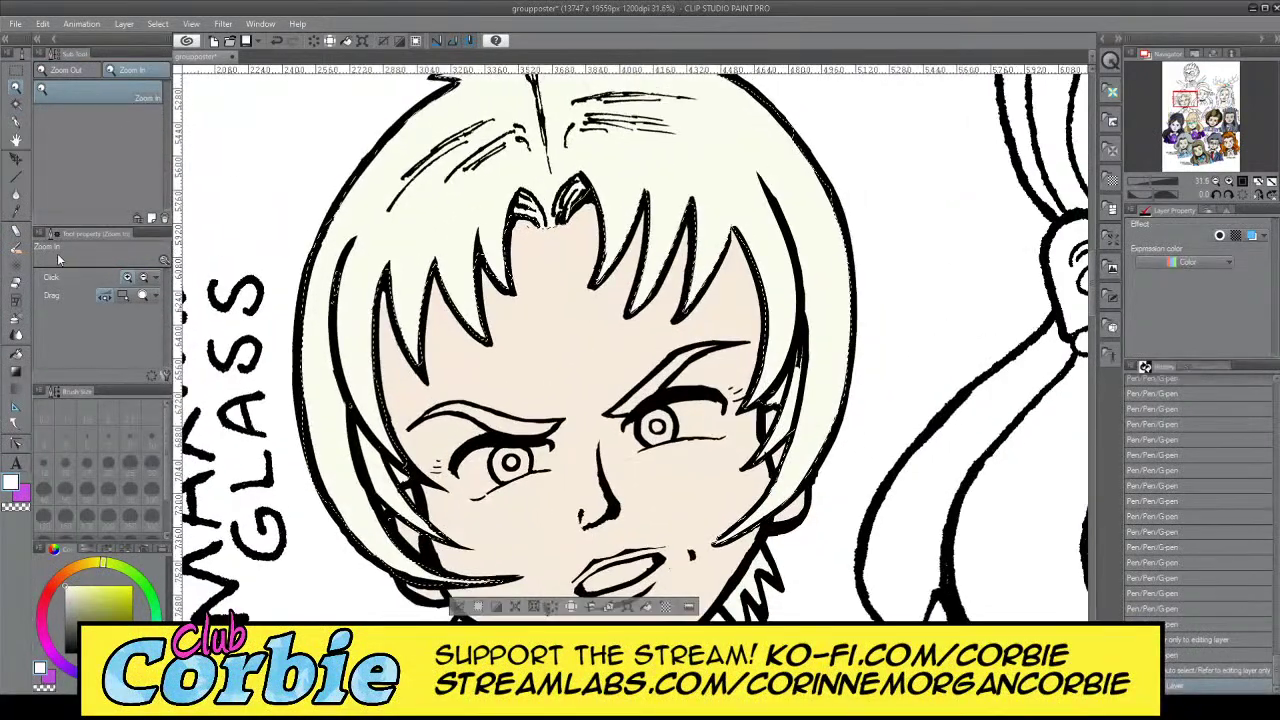
Pick up the light pink from the Maxine reference drawing, choose the G-pen, and return to the group poster
key(i)
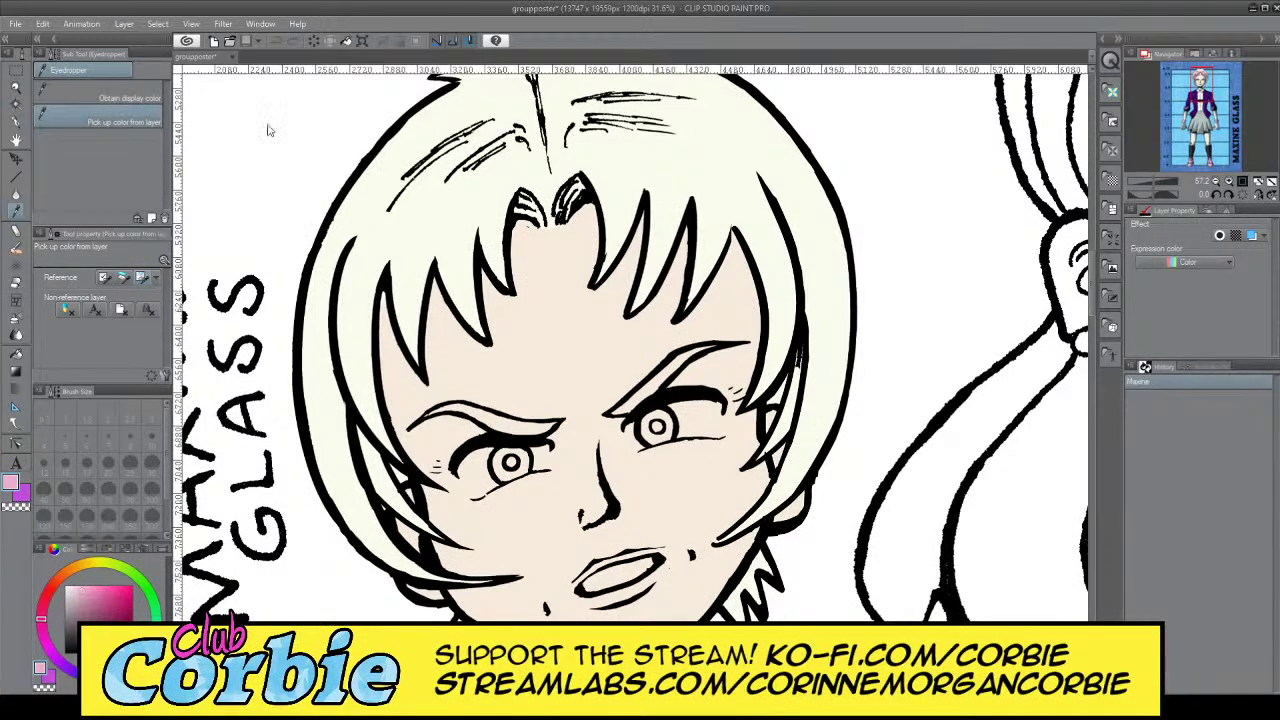
click(16, 121)
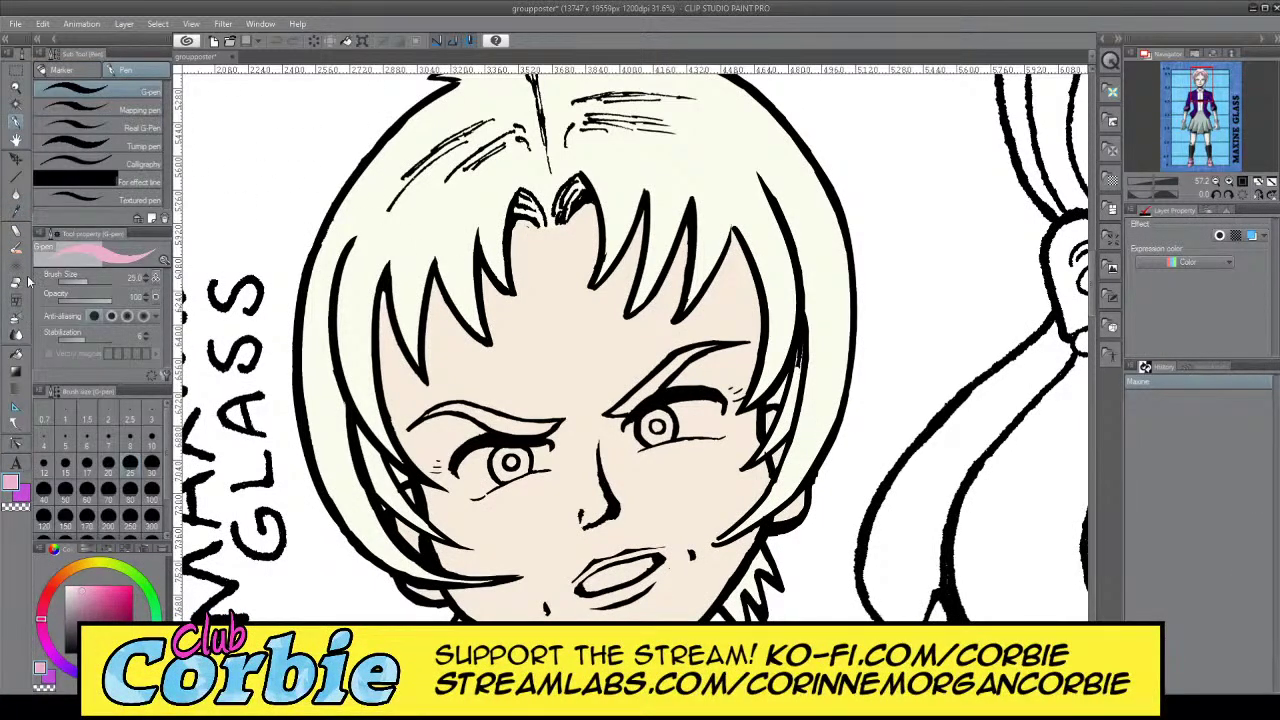
click(110, 488)
click(17, 138)
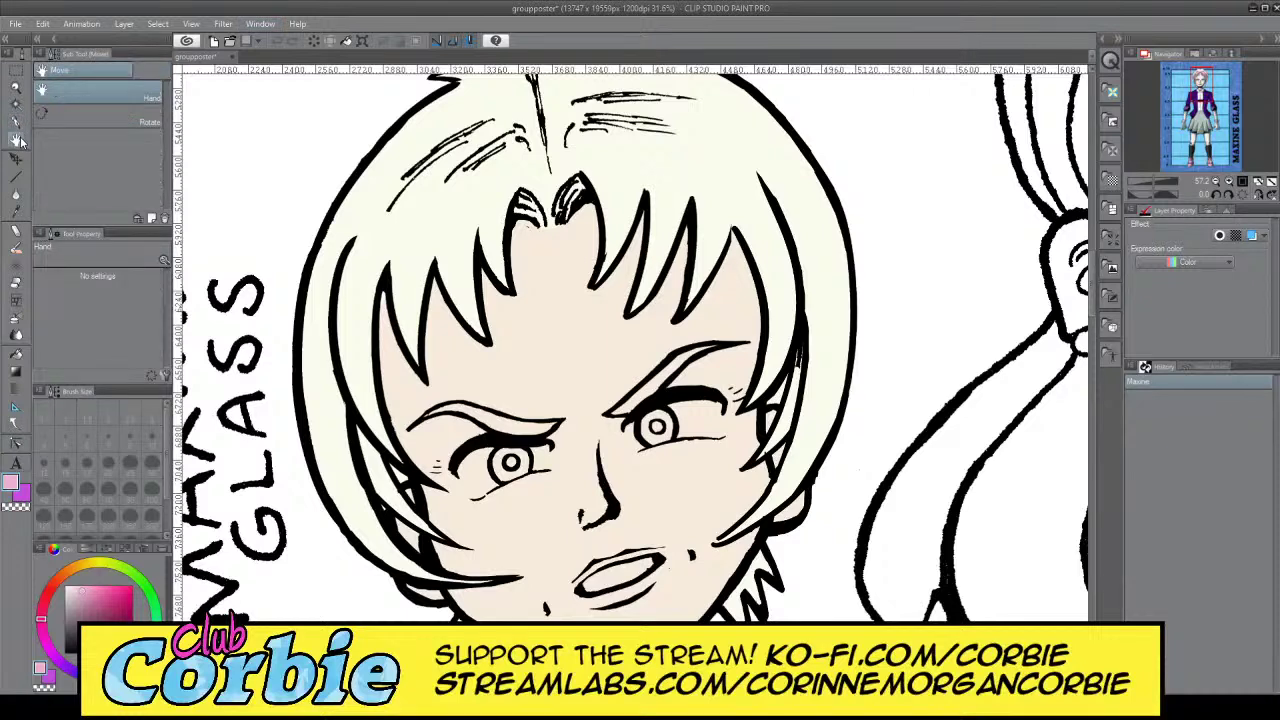
click(17, 122)
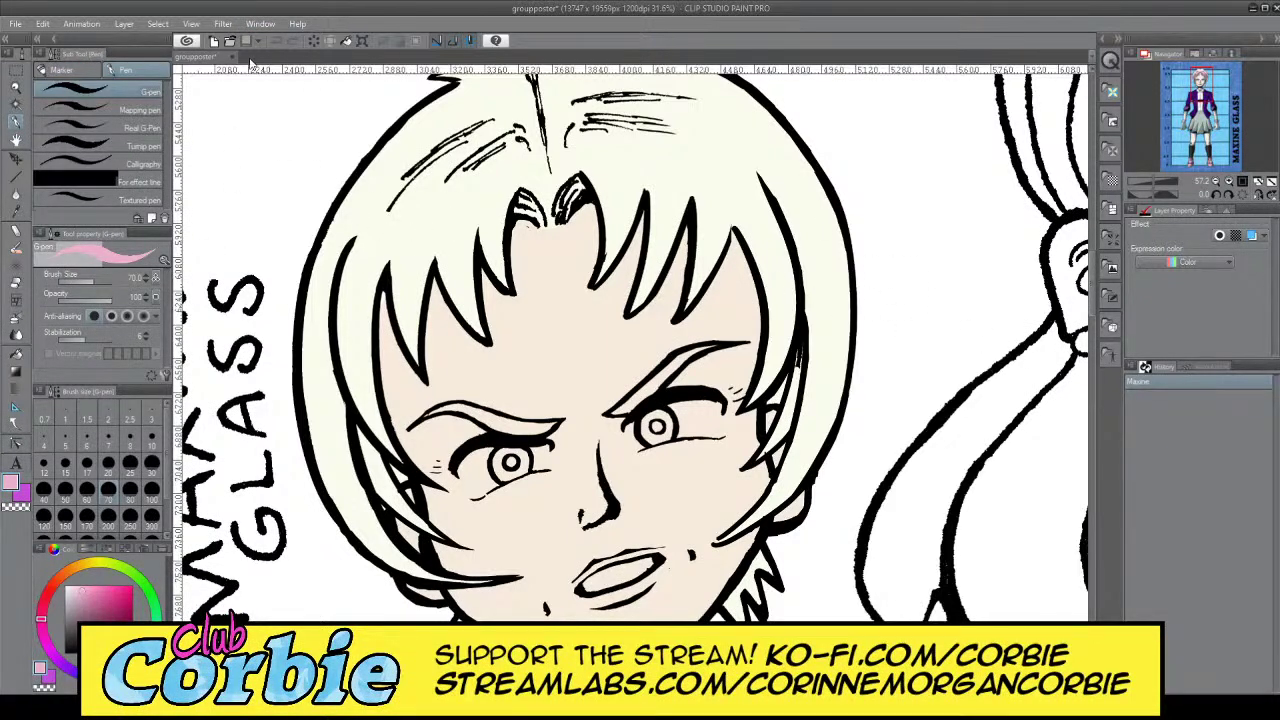
click(200, 57)
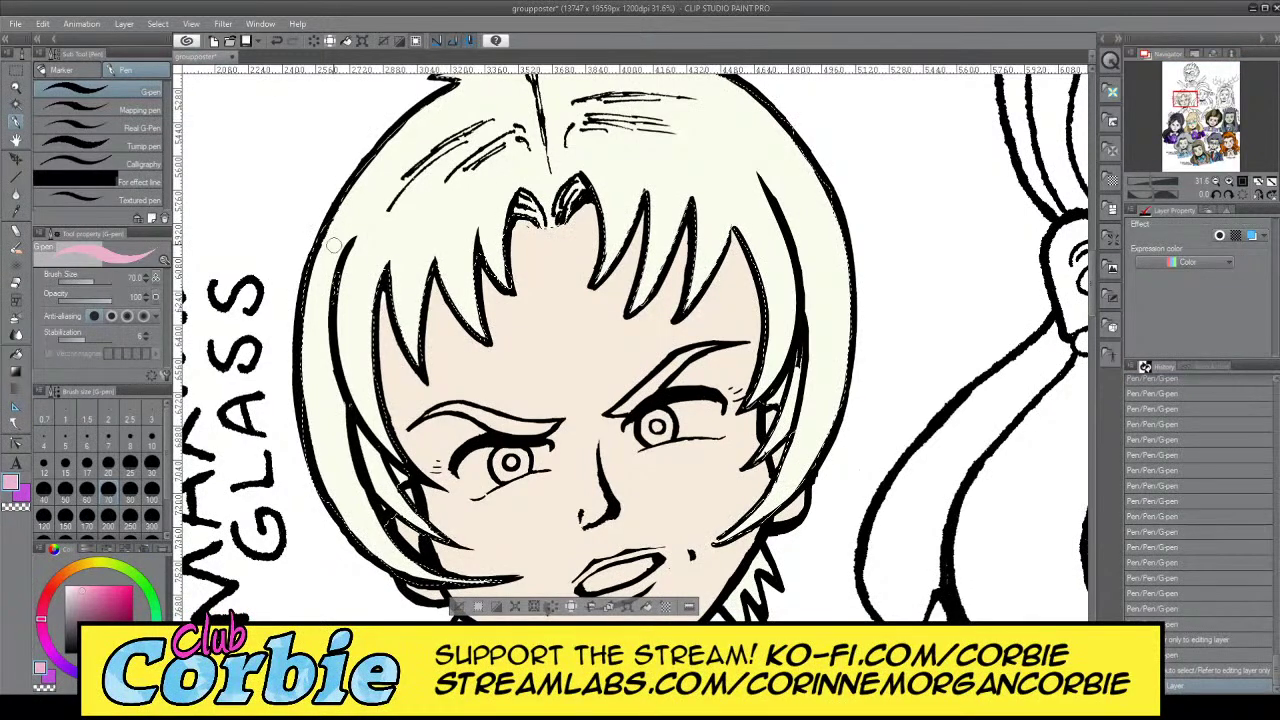
Paint light pink along the centre parting and the adjoining fringe spike on the left half of Maxine's hair with the size 100 G-pen
click(151, 490)
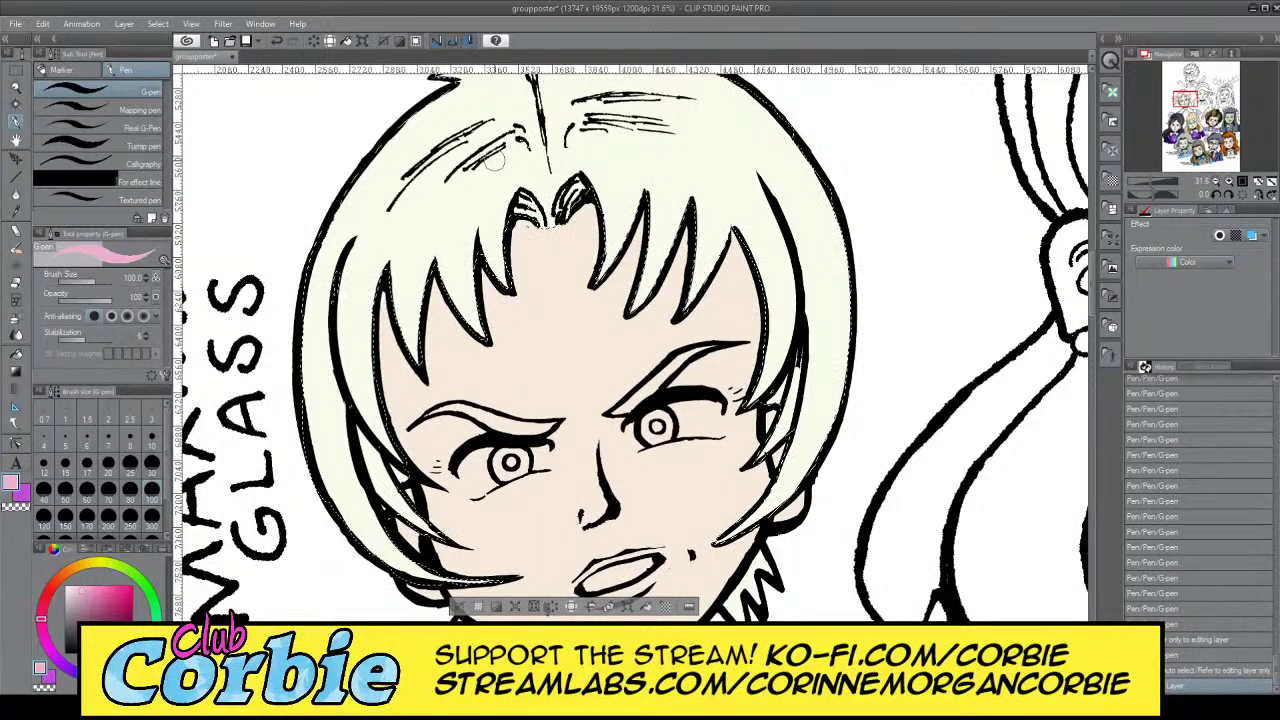
mouse_move(493, 160)
mouse_down()
mouse_move(465, 178)
mouse_move(487, 158)
mouse_move(446, 172)
mouse_up()
mouse_move(418, 183)
mouse_down()
mouse_move(469, 145)
mouse_move(405, 183)
mouse_move(481, 132)
mouse_move(451, 155)
mouse_move(507, 133)
mouse_move(479, 133)
mouse_move(532, 130)
mouse_move(539, 148)
mouse_move(518, 130)
mouse_move(530, 175)
mouse_up()
mouse_move(520, 228)
mouse_down()
mouse_move(500, 265)
mouse_move(478, 200)
mouse_move(466, 300)
mouse_move(462, 285)
mouse_up()
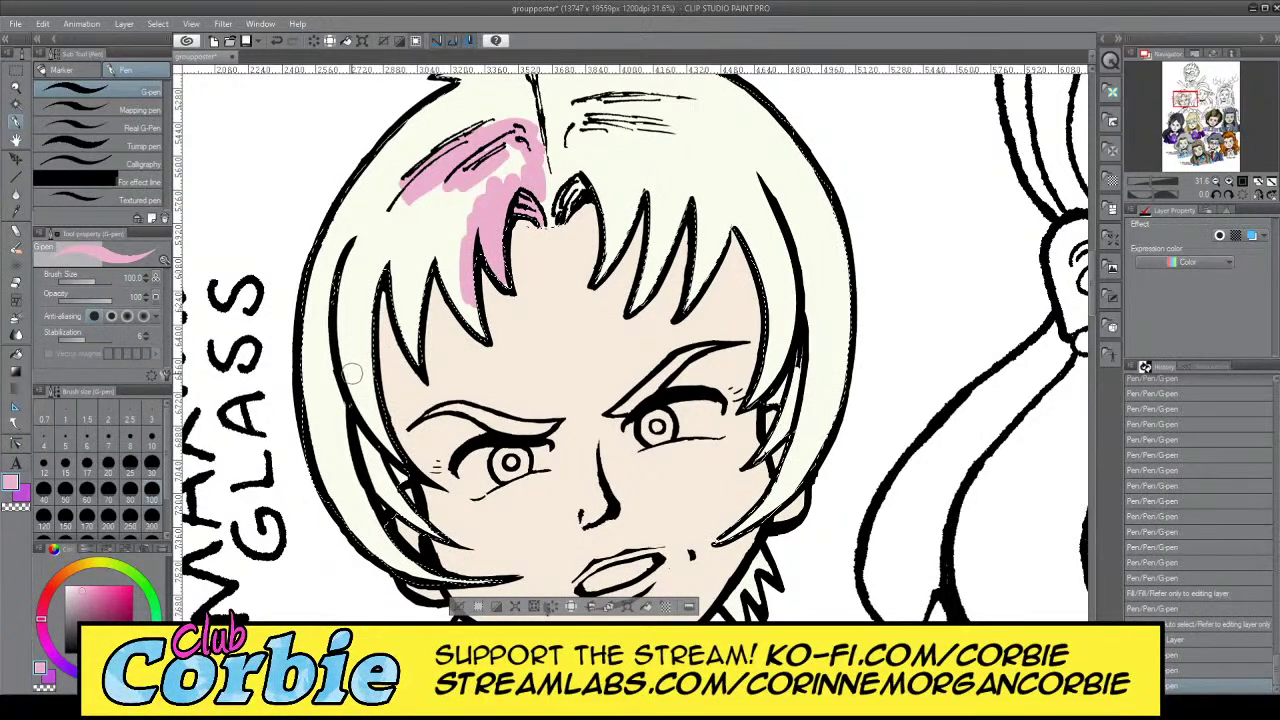
Paint light pink down the long side strand on the left of Maxine's face, covering both sides of its line to the tip
mouse_move(328, 314)
mouse_down()
mouse_move(340, 408)
mouse_move(452, 534)
mouse_up()
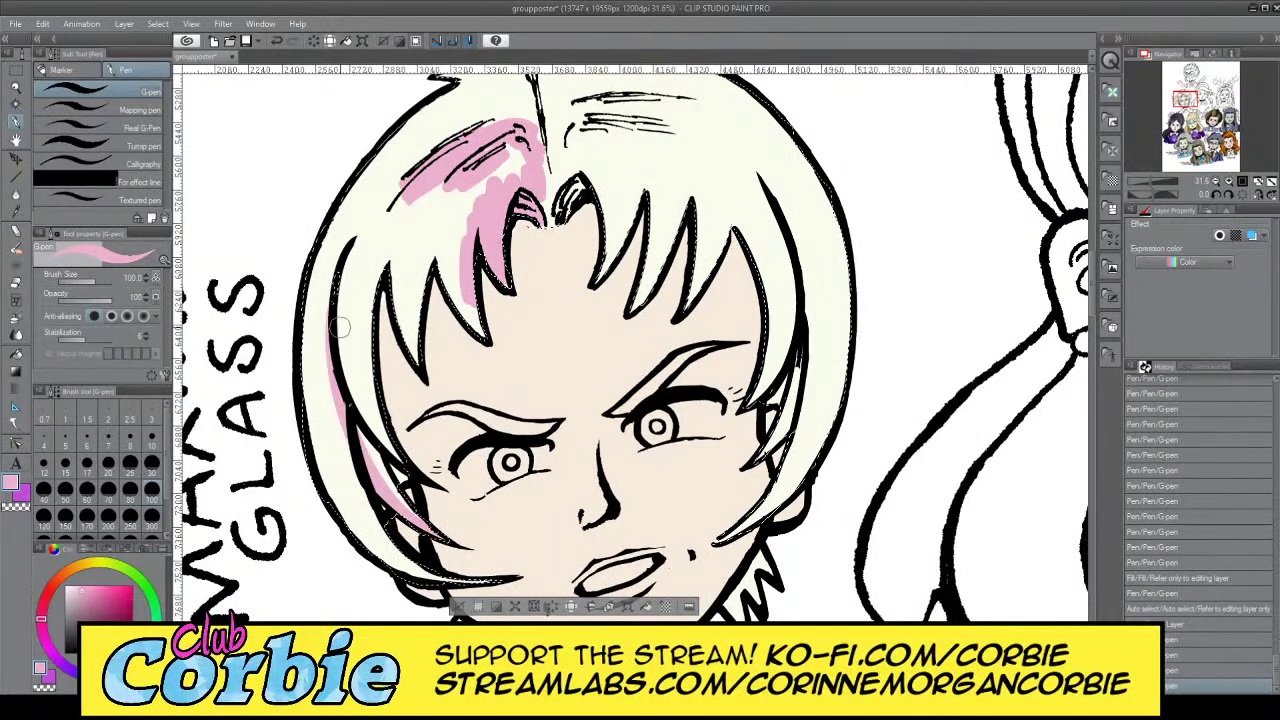
drag(334, 291, 424, 567)
drag(335, 361, 427, 543)
mouse_move(350, 439)
mouse_down()
mouse_move(446, 570)
mouse_move(484, 579)
mouse_up()
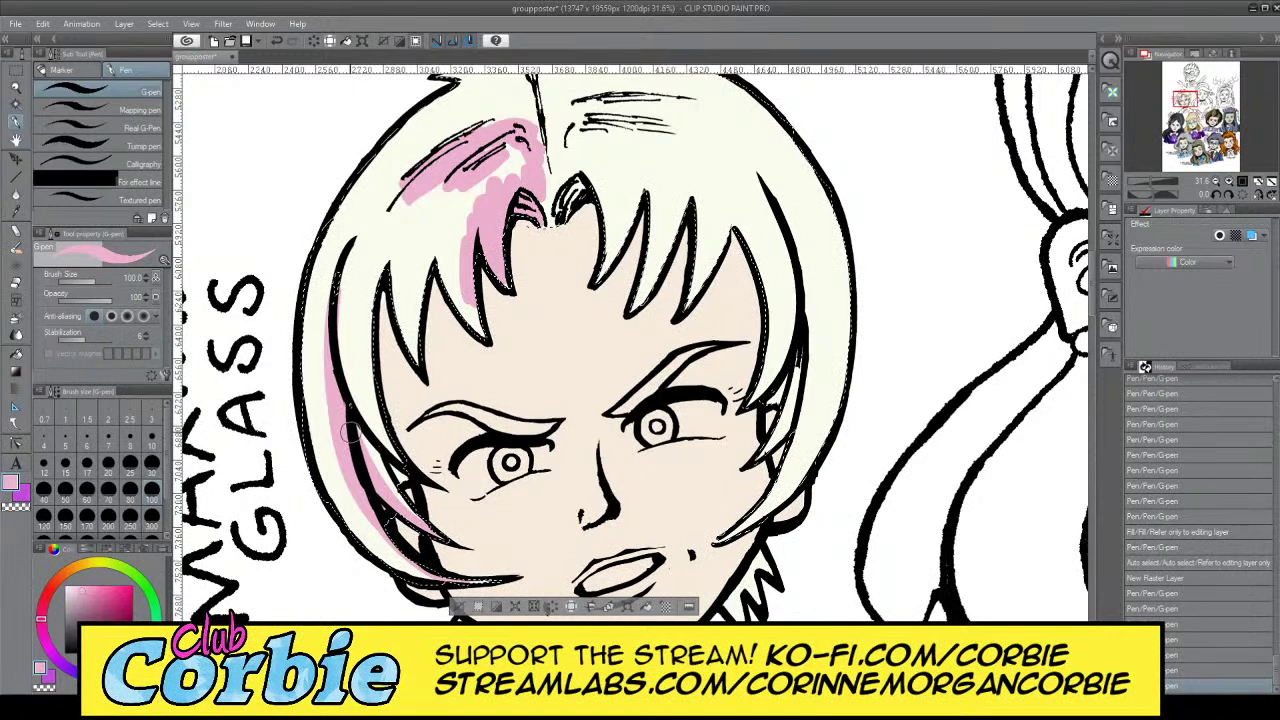
mouse_move(361, 397)
mouse_down()
mouse_move(420, 497)
mouse_move(355, 387)
mouse_move(394, 510)
mouse_move(419, 507)
mouse_move(370, 380)
mouse_up()
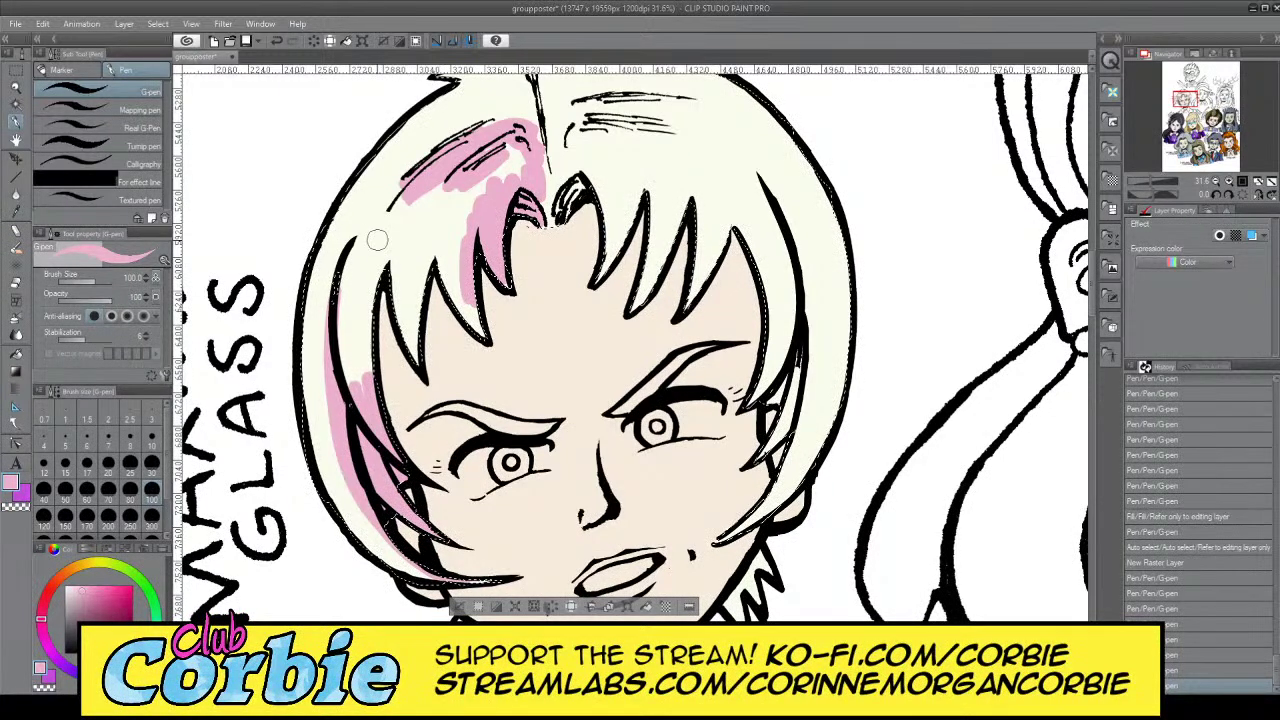
Fill the rest of the left half of the fringe with light pink, and streak the right side lock down to its tip
mouse_move(430, 172)
mouse_down()
mouse_move(331, 327)
mouse_move(356, 377)
mouse_move(385, 236)
mouse_move(357, 390)
mouse_move(368, 261)
mouse_move(352, 425)
mouse_move(349, 365)
mouse_move(391, 233)
mouse_move(349, 311)
mouse_move(409, 196)
mouse_move(349, 302)
mouse_move(389, 212)
mouse_move(435, 175)
mouse_move(355, 287)
mouse_move(412, 192)
mouse_move(392, 202)
mouse_move(344, 311)
mouse_move(420, 181)
mouse_move(343, 290)
mouse_up()
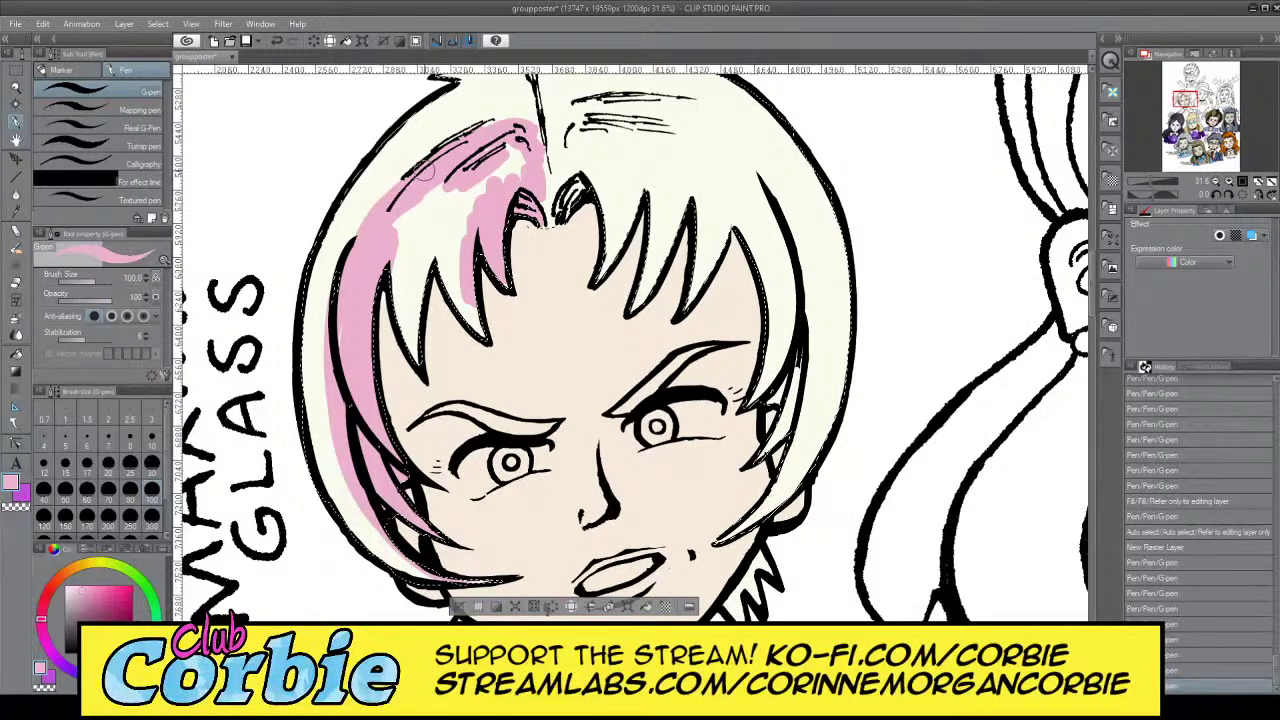
mouse_move(420, 205)
mouse_down()
mouse_move(418, 320)
mouse_move(445, 230)
mouse_move(478, 345)
mouse_move(484, 336)
mouse_up()
mouse_move(440, 230)
mouse_down()
mouse_move(495, 175)
mouse_move(446, 170)
mouse_up()
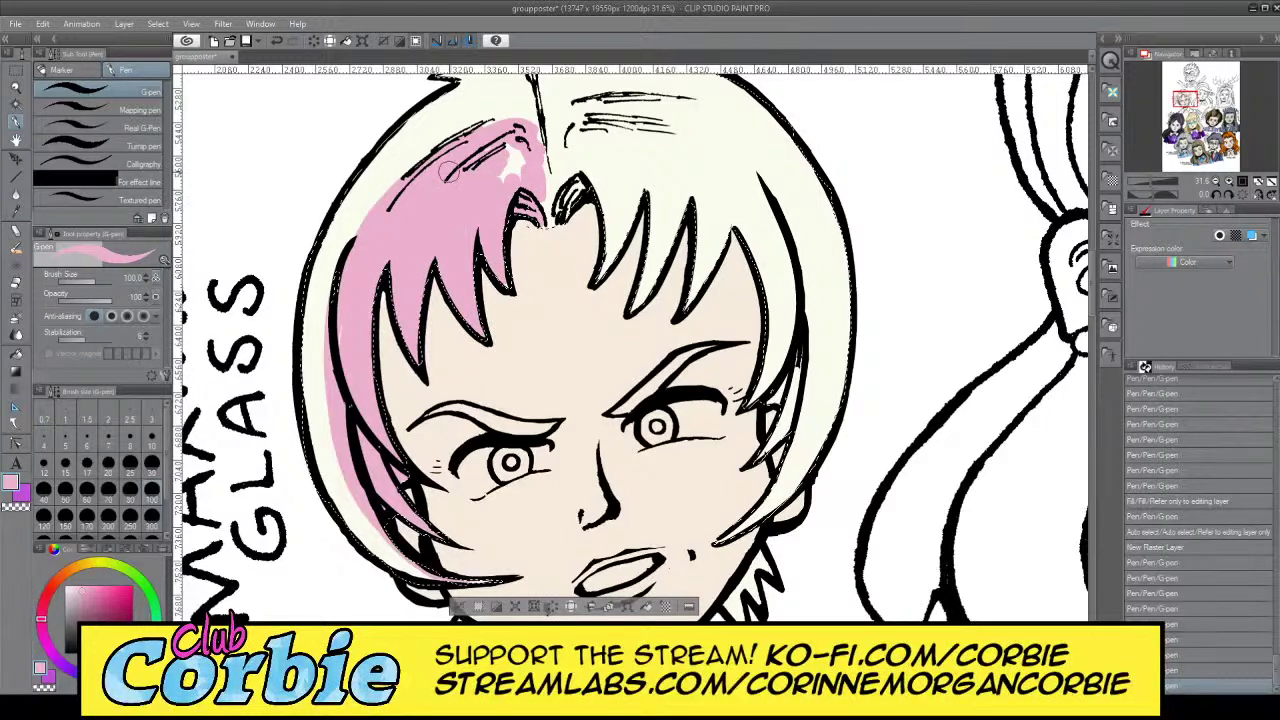
drag(352, 260, 344, 284)
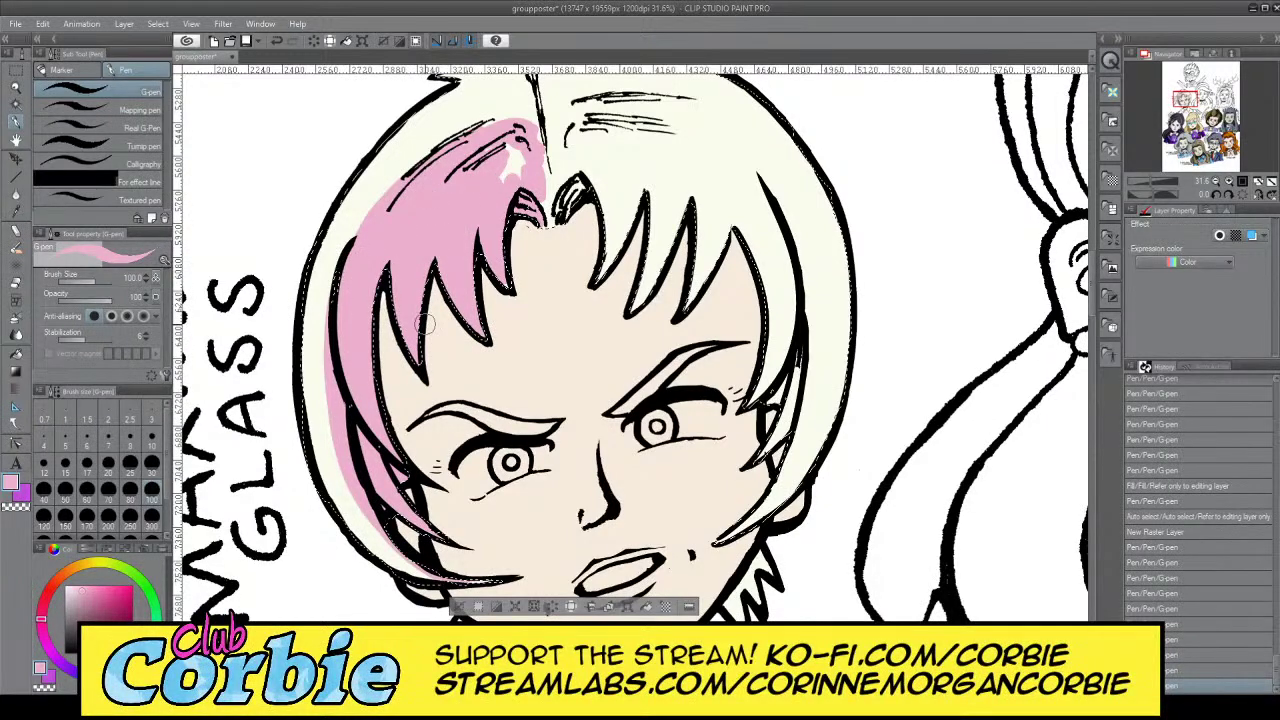
drag(498, 193, 524, 188)
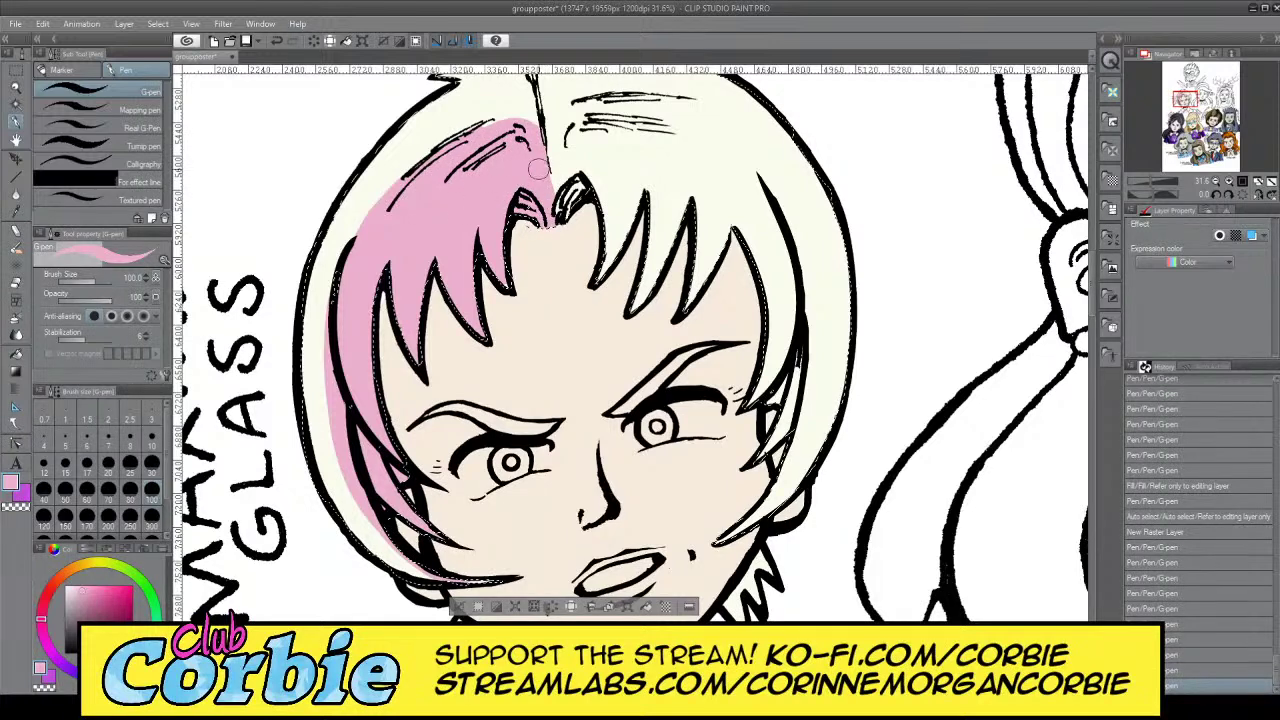
drag(520, 223, 536, 220)
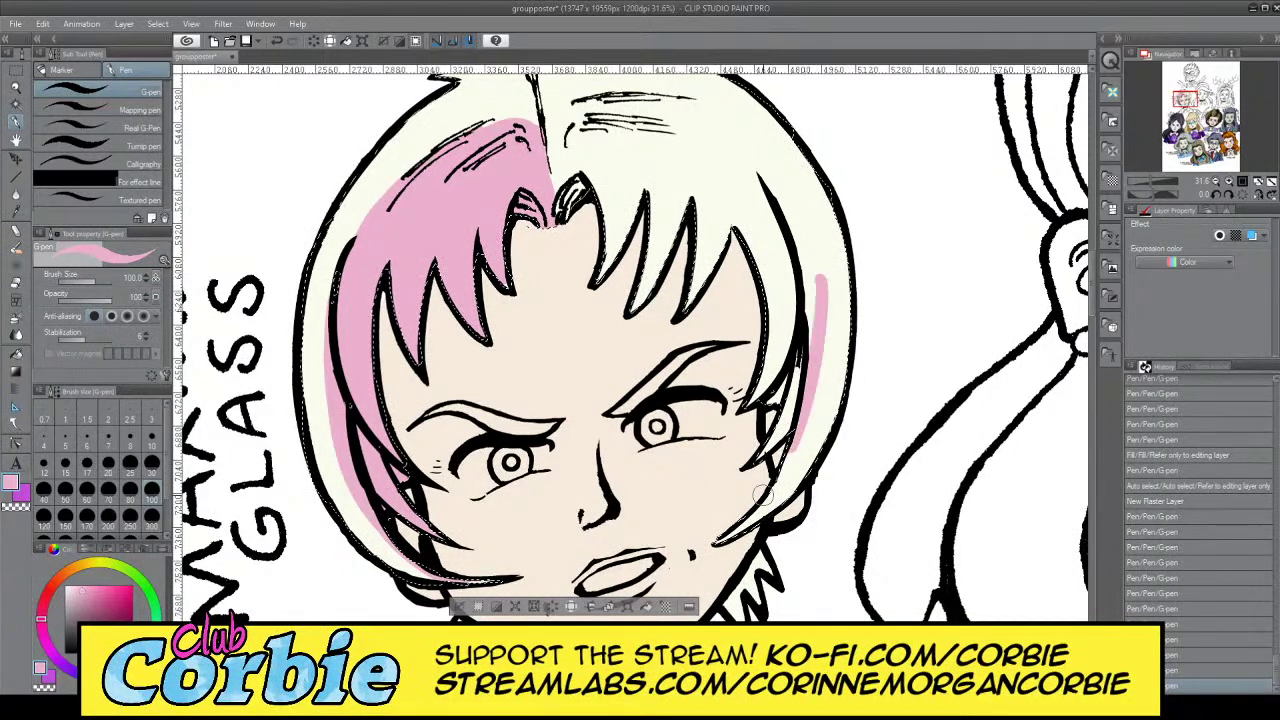
drag(763, 495, 718, 541)
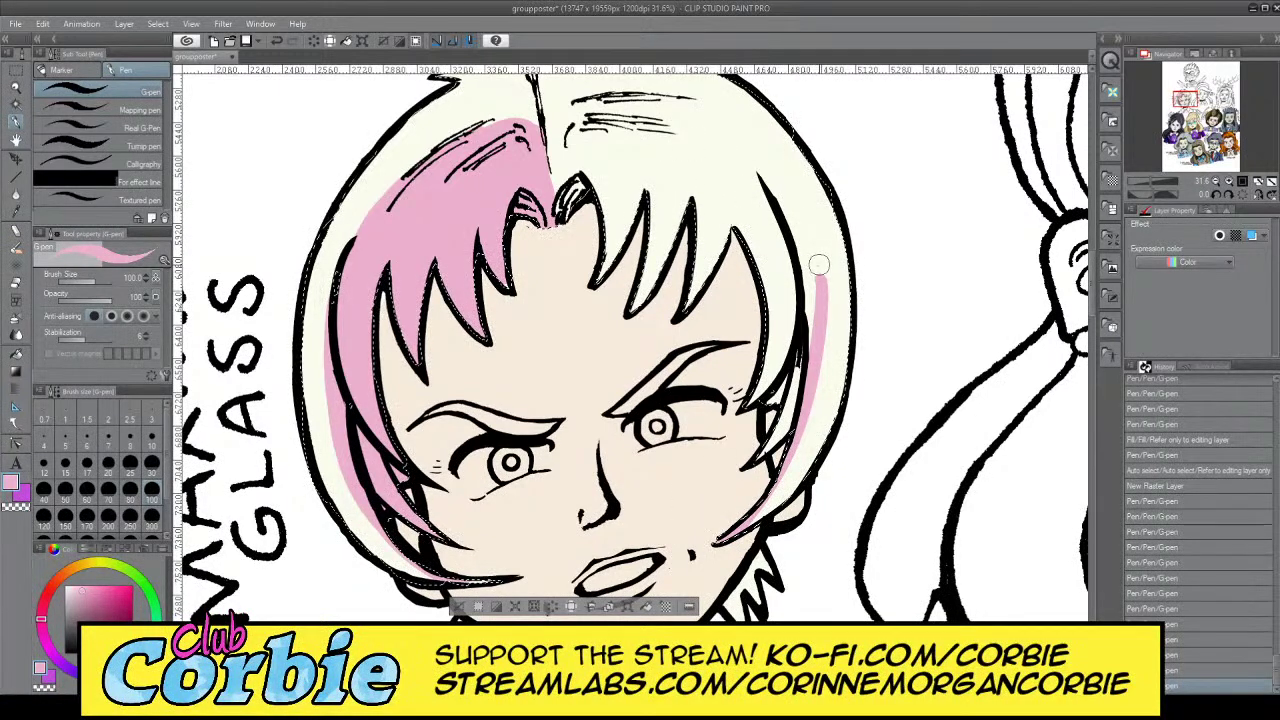
drag(820, 264, 821, 228)
drag(738, 152, 737, 161)
key(ctrl+z)
key(ctrl+z)
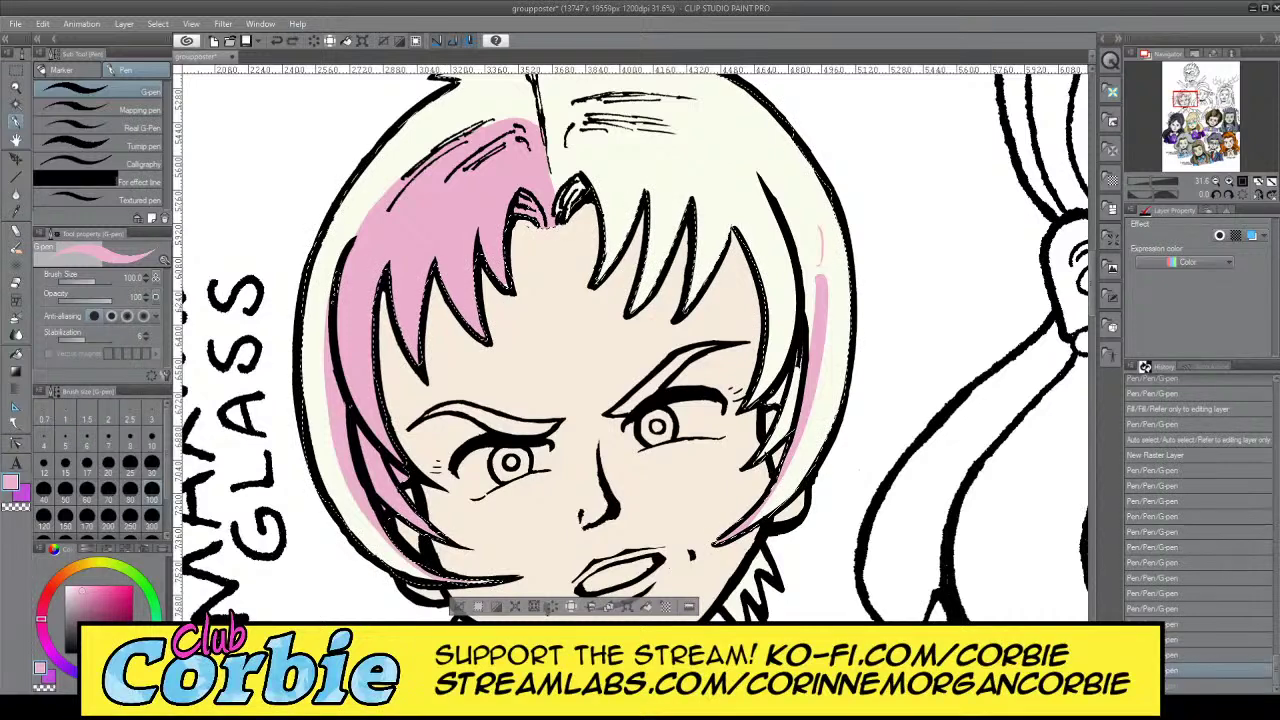
Paint a curved light pink edge from the right of the crown down to the side streak, and colour the inner strand beside the face
drag(697, 123, 822, 292)
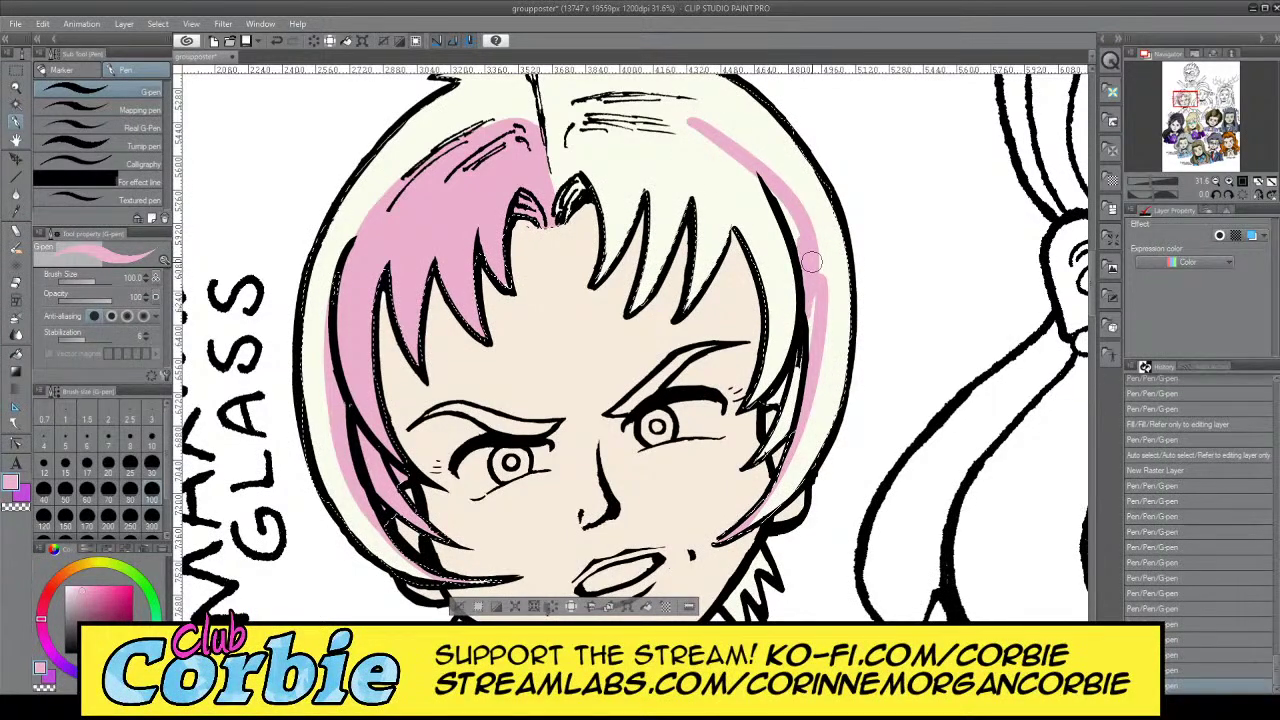
drag(816, 273, 800, 288)
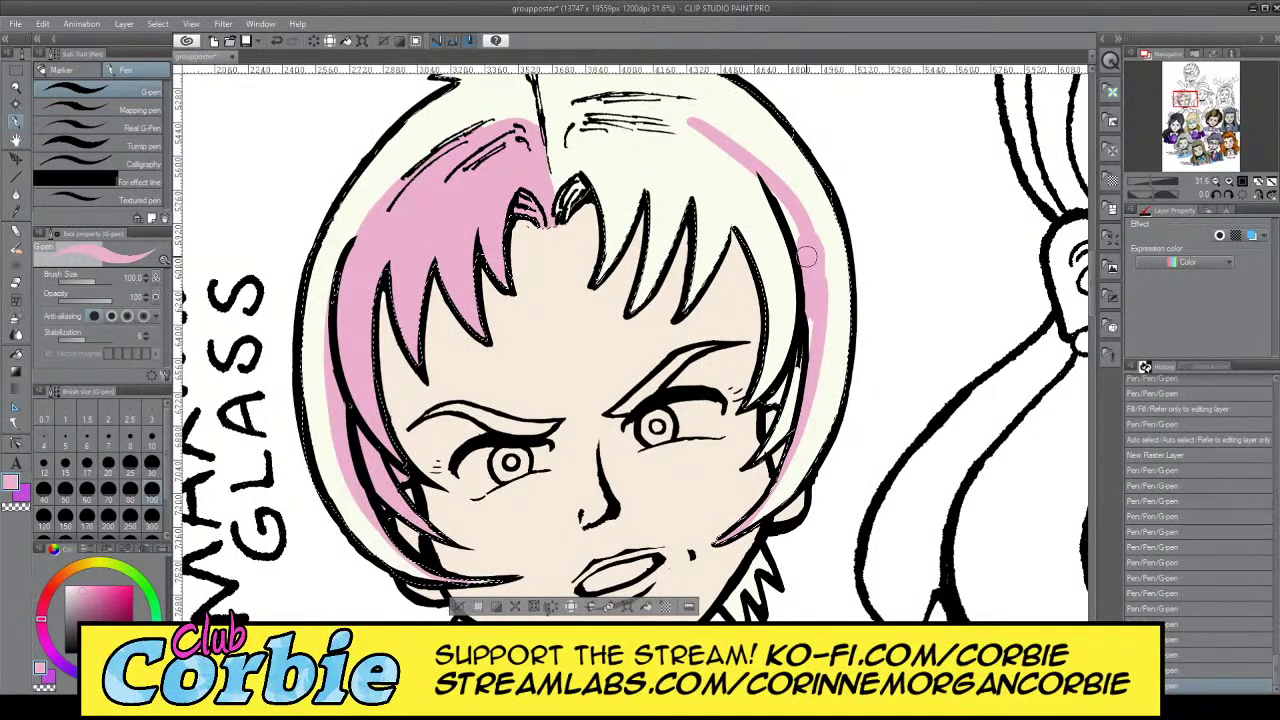
key(ctrl+z)
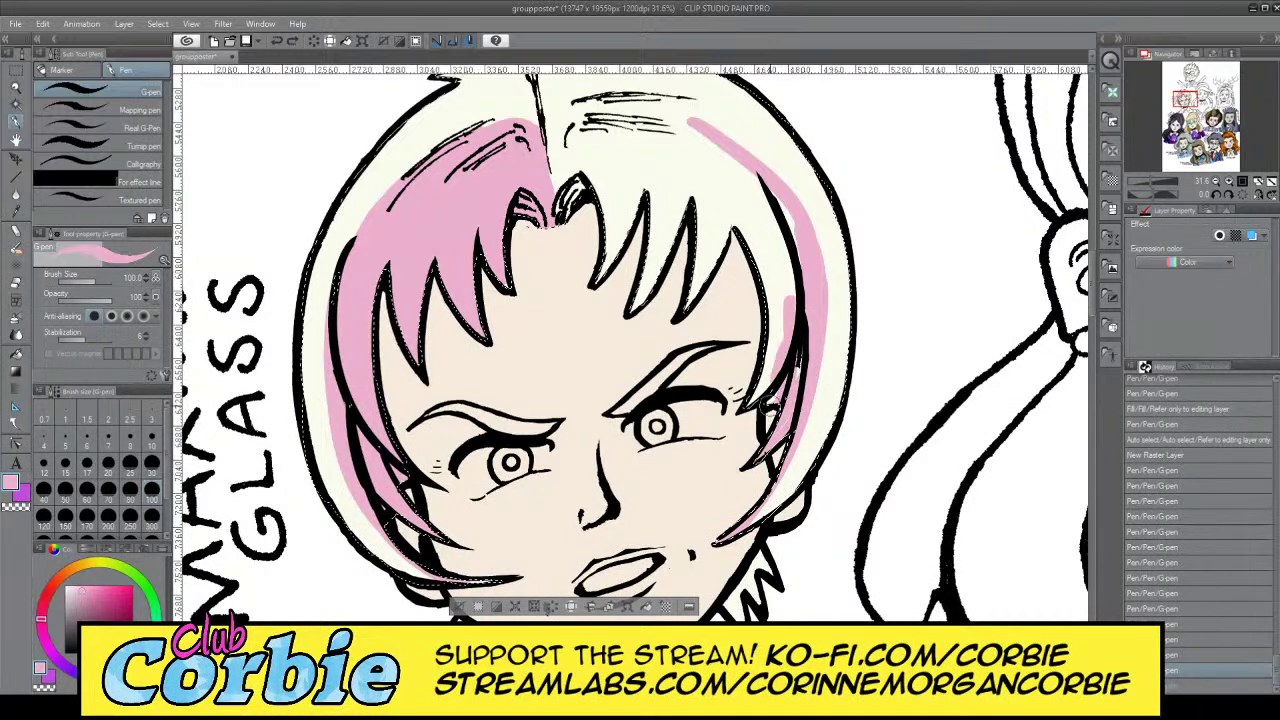
key(ctrl+y)
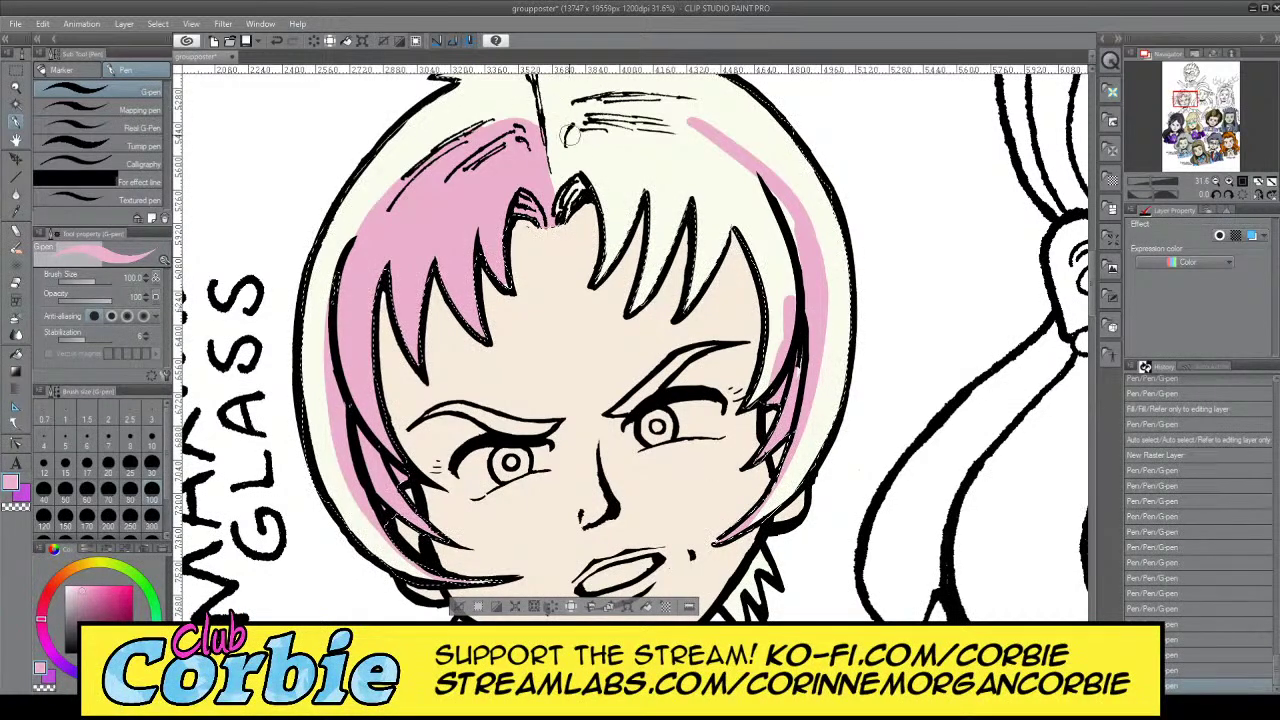
Fill the right half of the fringe with light pink from the parting to the curved edge, and clear the selection
mouse_move(567, 133)
mouse_down()
mouse_move(660, 128)
mouse_move(702, 108)
mouse_move(755, 162)
mouse_up()
key(ctrl+z)
mouse_move(598, 103)
mouse_down()
mouse_move(727, 134)
mouse_move(768, 168)
mouse_move(624, 105)
mouse_move(582, 116)
mouse_move(549, 167)
mouse_up()
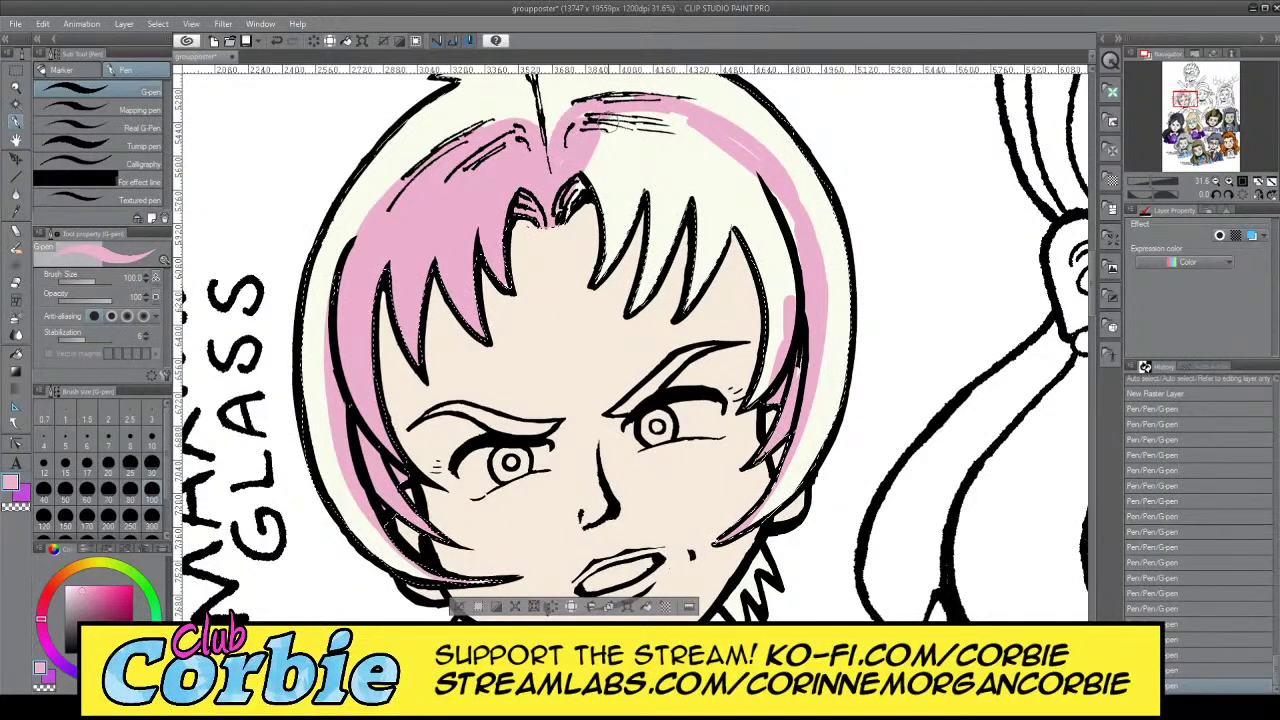
mouse_move(610, 121)
mouse_down()
mouse_move(646, 111)
mouse_move(632, 102)
mouse_move(608, 122)
mouse_up()
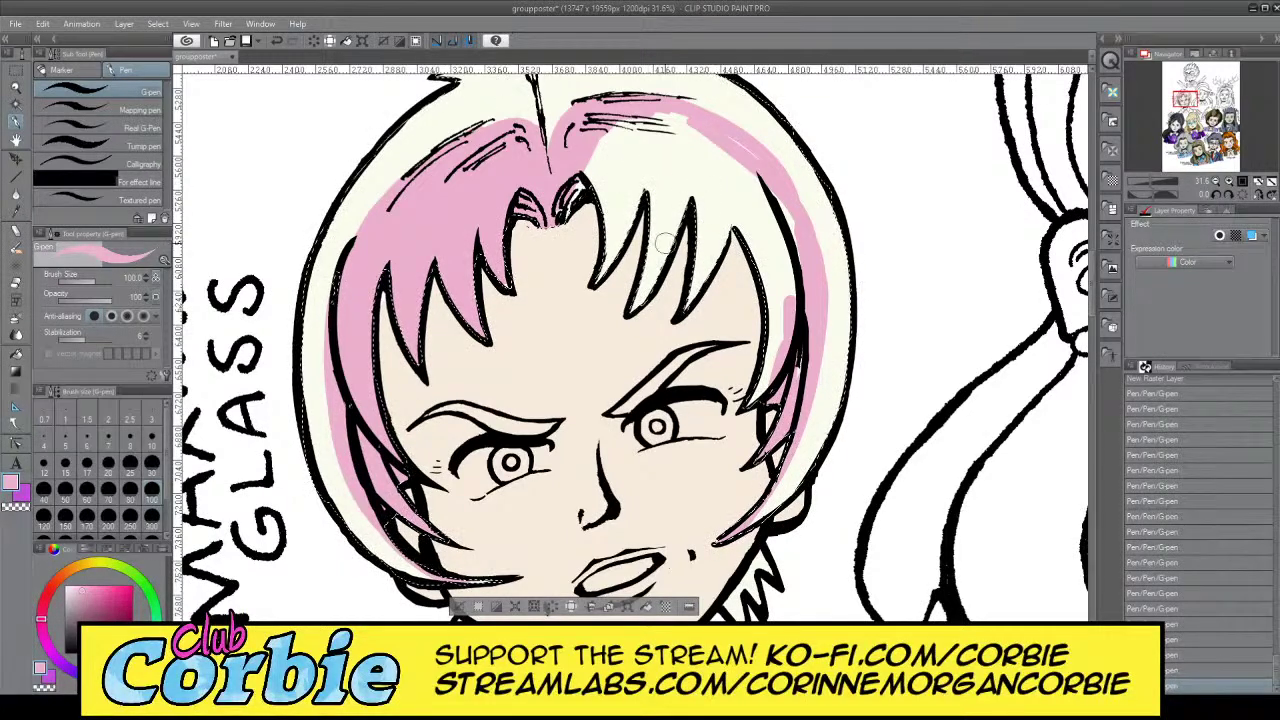
mouse_move(628, 210)
mouse_down()
mouse_move(606, 295)
mouse_move(551, 205)
mouse_move(579, 213)
mouse_move(613, 181)
mouse_move(625, 210)
mouse_move(646, 181)
mouse_move(659, 207)
mouse_move(712, 199)
mouse_move(703, 210)
mouse_move(750, 287)
mouse_move(758, 389)
mouse_move(789, 340)
mouse_move(793, 383)
mouse_move(743, 237)
mouse_move(710, 219)
mouse_move(726, 187)
mouse_move(751, 186)
mouse_move(794, 251)
mouse_move(776, 205)
mouse_move(793, 256)
mouse_move(782, 192)
mouse_up()
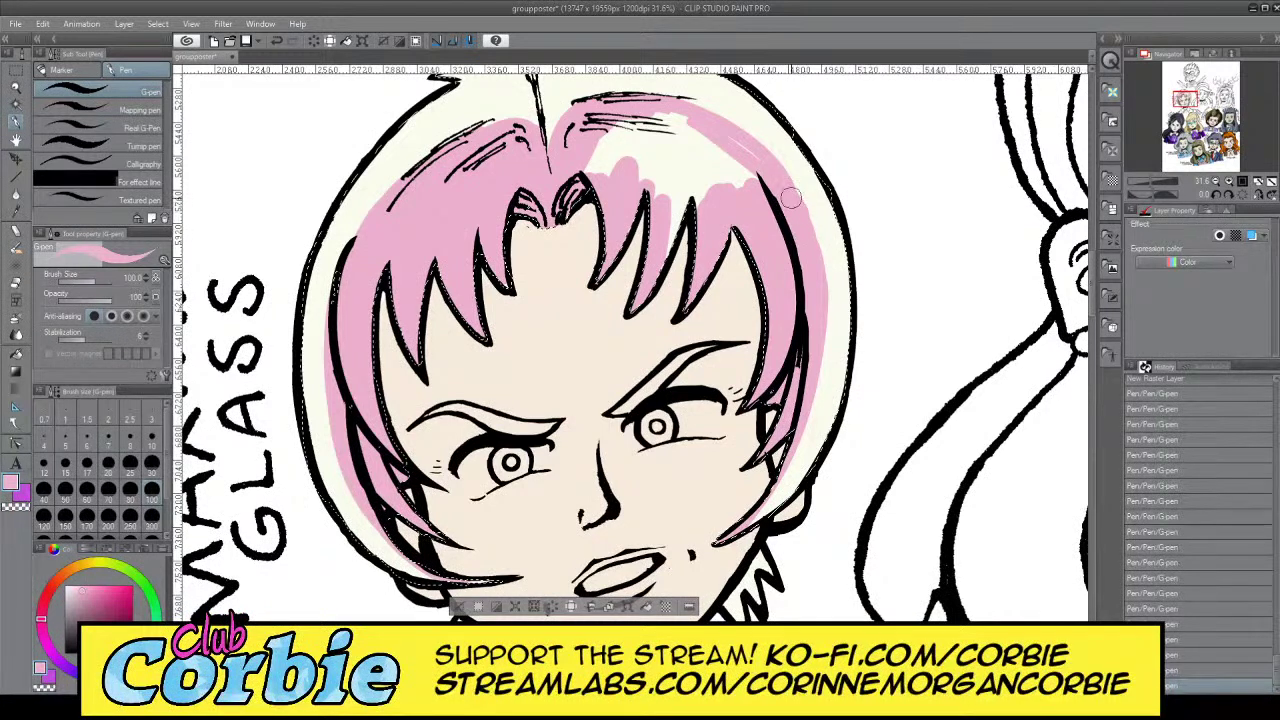
mouse_move(793, 205)
mouse_down()
mouse_move(772, 180)
mouse_move(737, 250)
mouse_move(705, 222)
mouse_move(667, 228)
mouse_move(680, 163)
mouse_move(704, 160)
mouse_move(675, 188)
mouse_move(648, 177)
mouse_move(667, 243)
mouse_move(616, 154)
mouse_move(648, 130)
mouse_move(626, 130)
mouse_move(653, 127)
mouse_move(692, 153)
mouse_move(643, 113)
mouse_move(711, 134)
mouse_up()
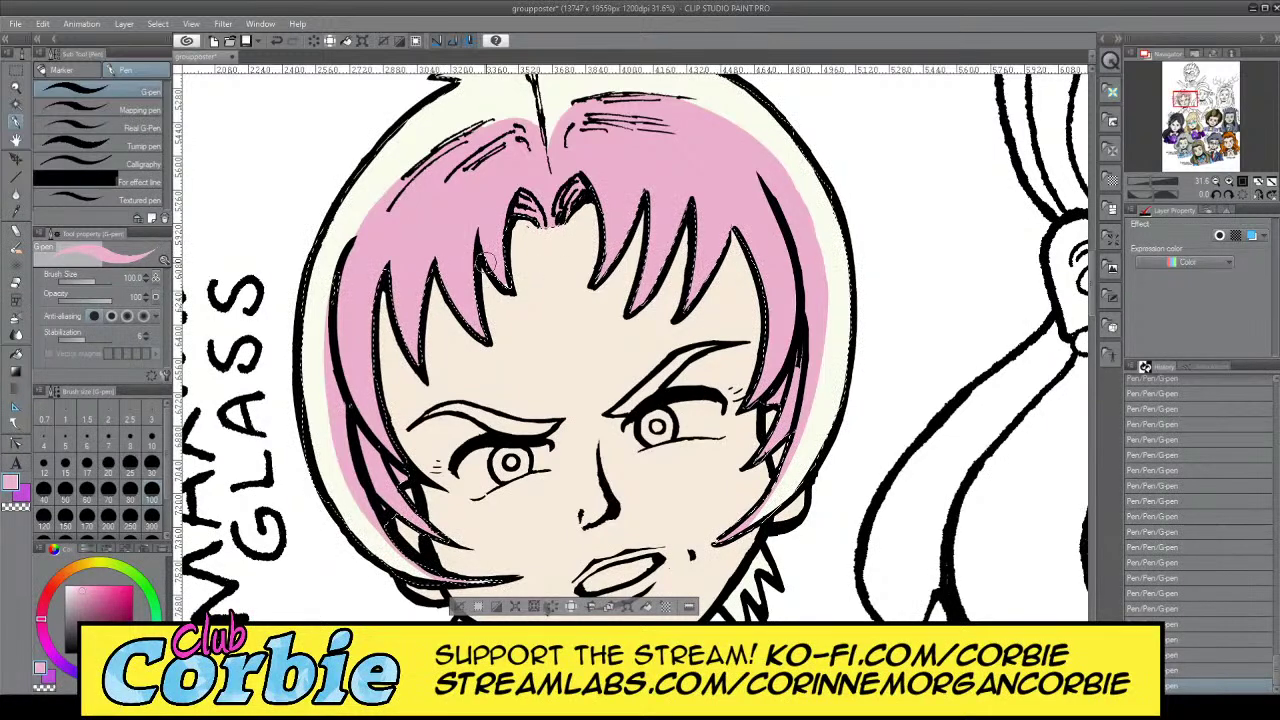
key(ctrl+d)
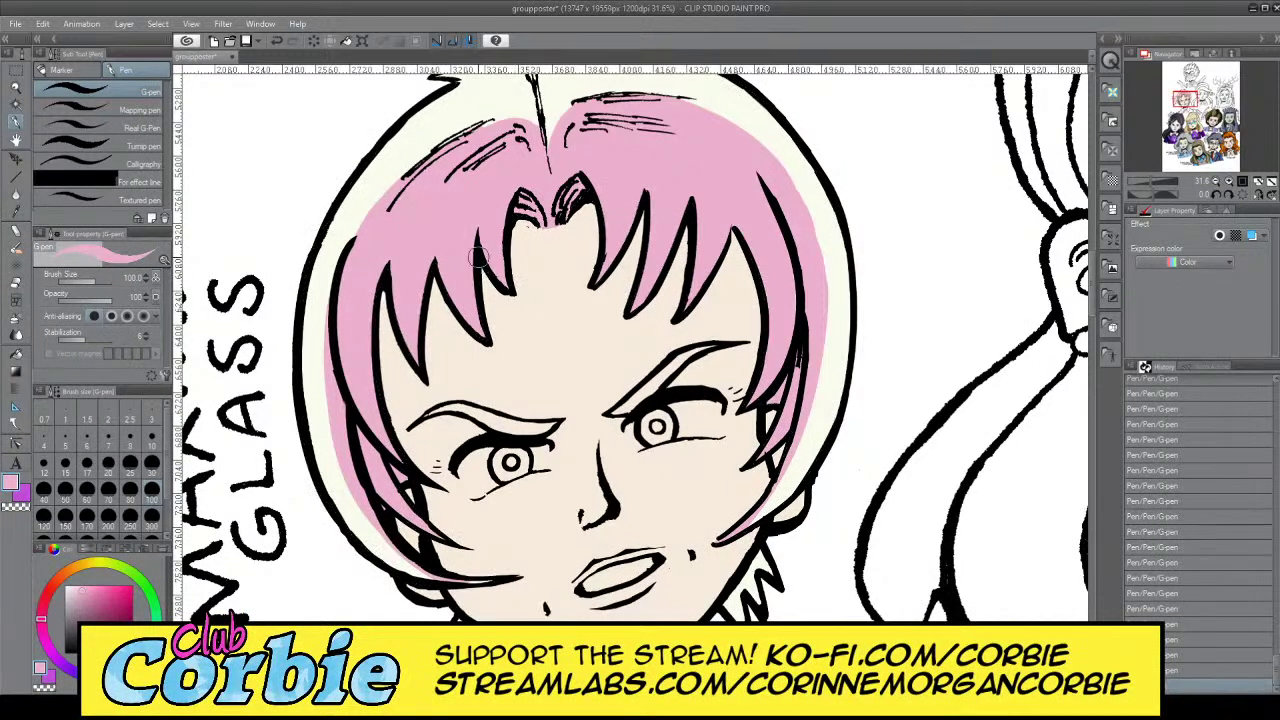
Pick up the pale base colour from the outer part of Maxine's hair on the canvas
click(16, 89)
drag(419, 277, 260, 305)
drag(454, 306, 565, 293)
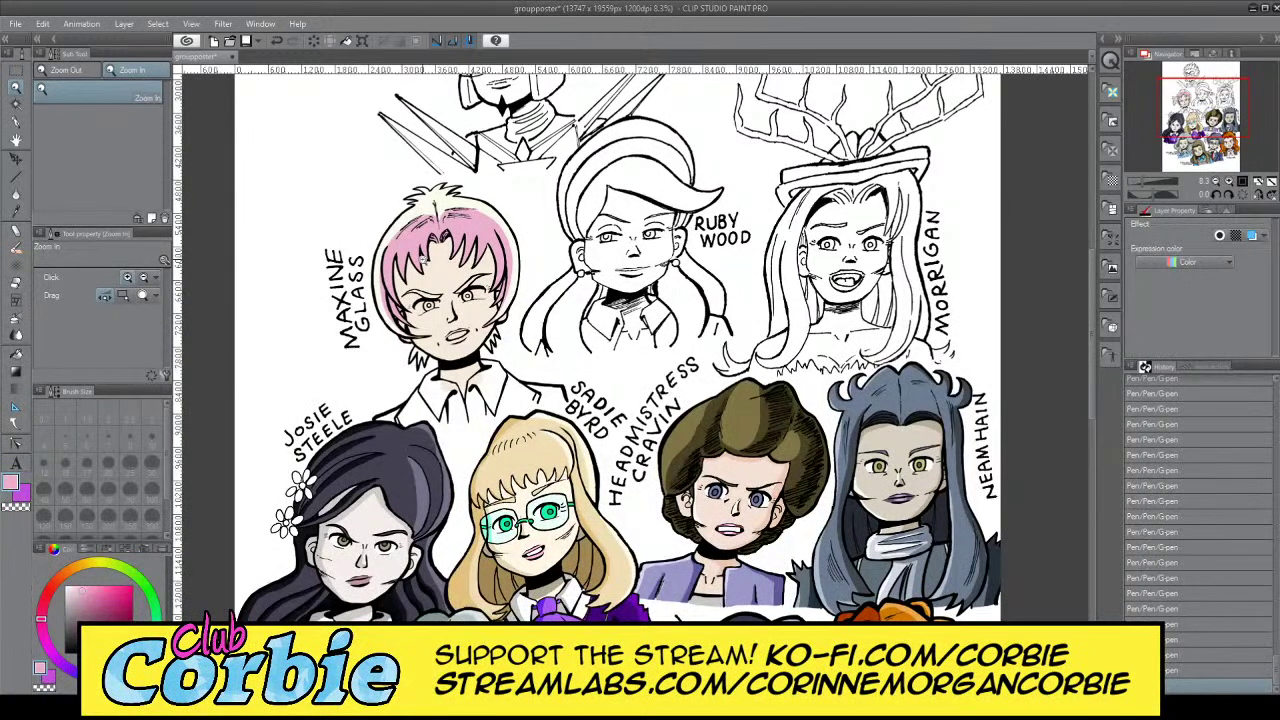
scroll(424, 258, up, 5)
click(16, 211)
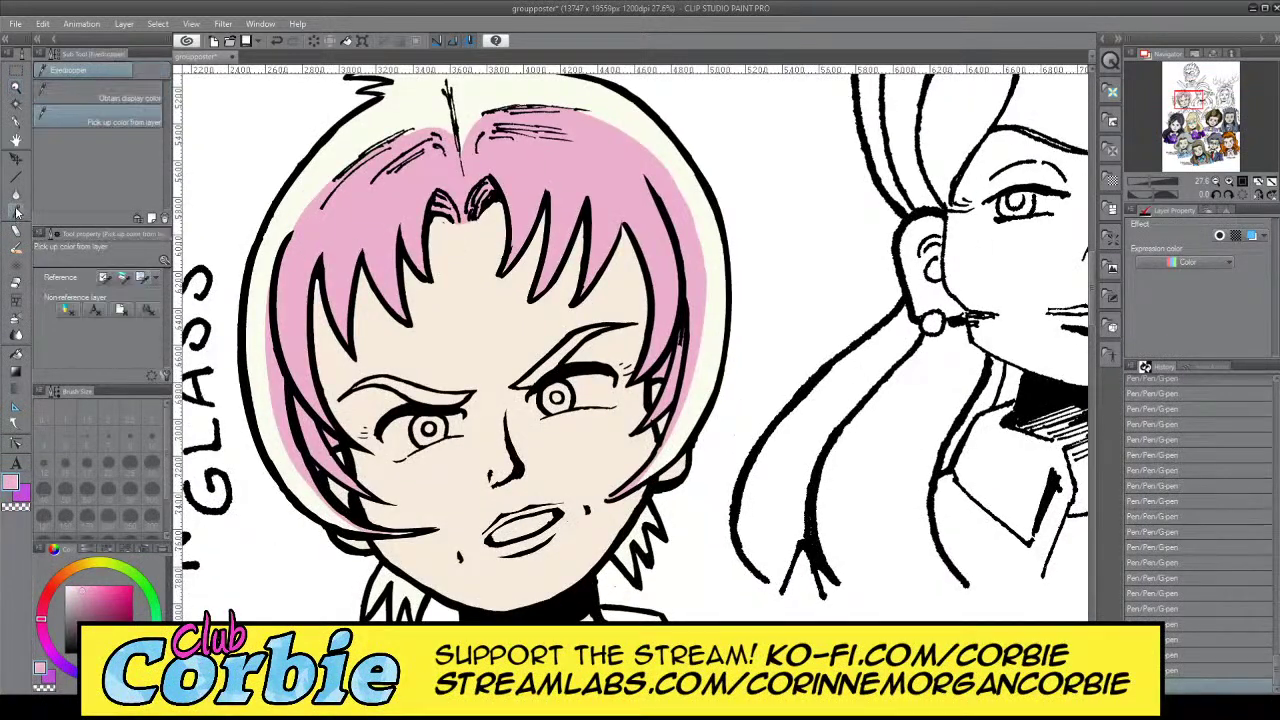
click(322, 141)
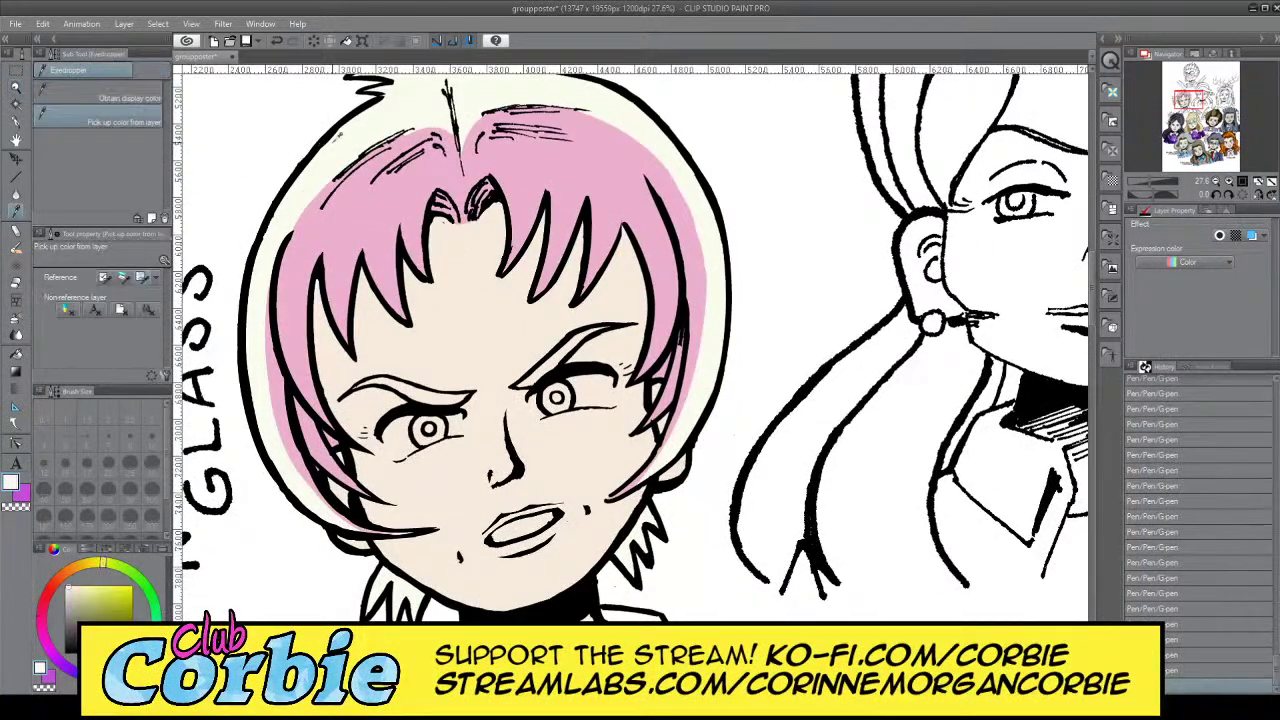
Colour both of Maxine's eyebrows with the pale hair colour using the size 25 G-pen
click(16, 88)
drag(401, 411, 398, 333)
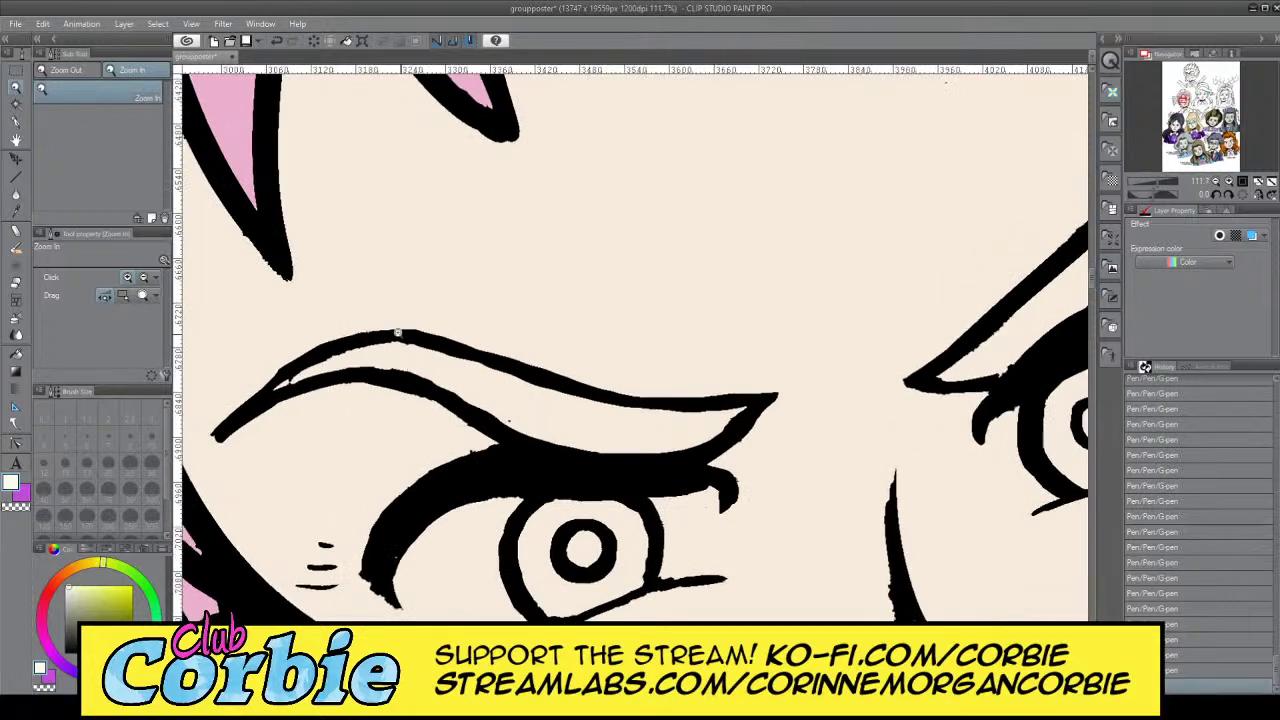
click(16, 120)
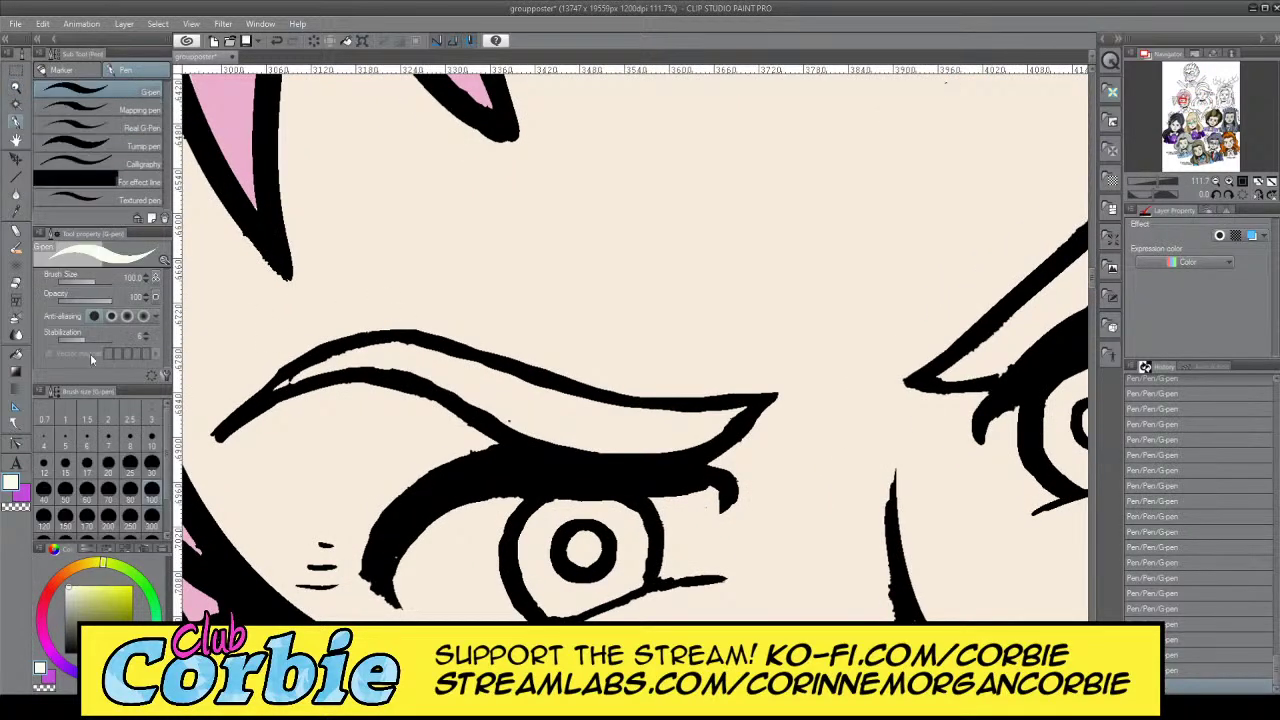
click(129, 463)
mouse_move(298, 380)
mouse_down()
mouse_move(406, 360)
mouse_move(334, 359)
mouse_move(367, 347)
mouse_move(339, 359)
mouse_move(457, 376)
mouse_move(397, 346)
mouse_move(481, 375)
mouse_move(448, 377)
mouse_move(526, 420)
mouse_move(505, 415)
mouse_move(485, 398)
mouse_move(566, 431)
mouse_move(560, 416)
mouse_move(486, 387)
mouse_move(569, 399)
mouse_move(472, 368)
mouse_move(571, 397)
mouse_move(499, 390)
mouse_move(617, 436)
mouse_move(558, 447)
mouse_move(670, 441)
mouse_move(573, 416)
mouse_move(672, 419)
mouse_move(582, 404)
mouse_move(701, 442)
mouse_up()
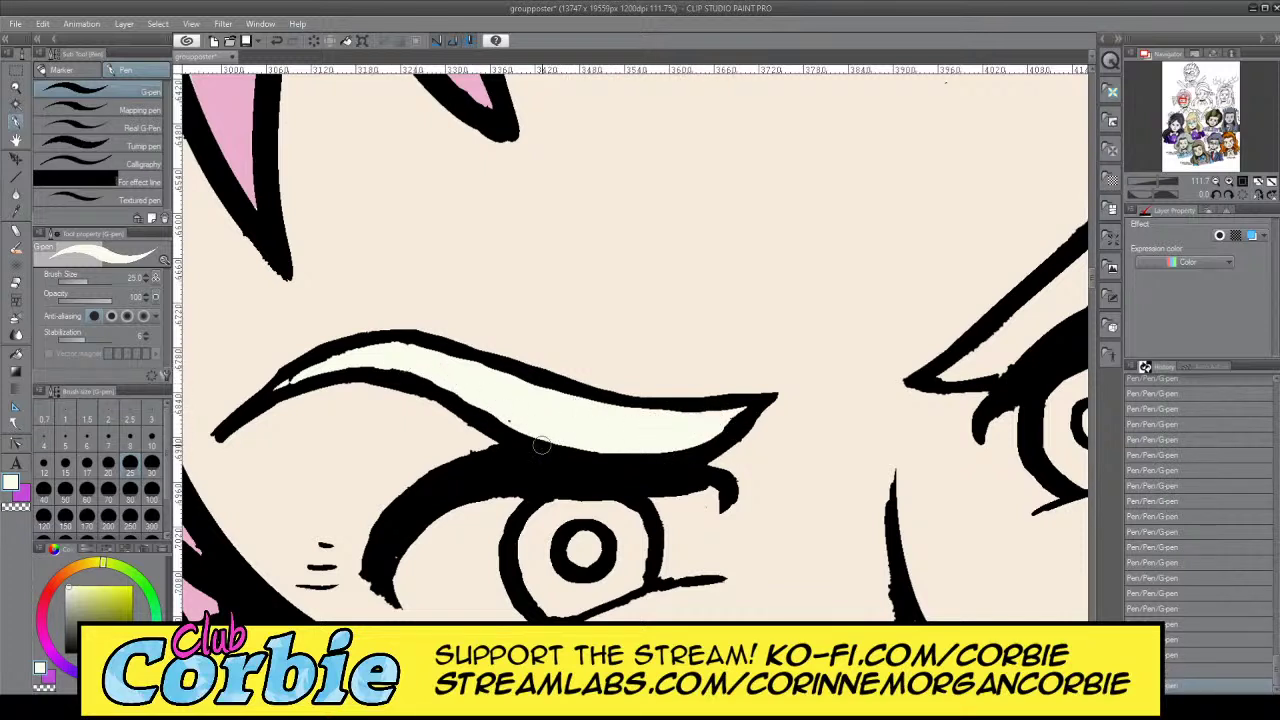
drag(298, 372, 286, 382)
scroll(635, 345, right, 10)
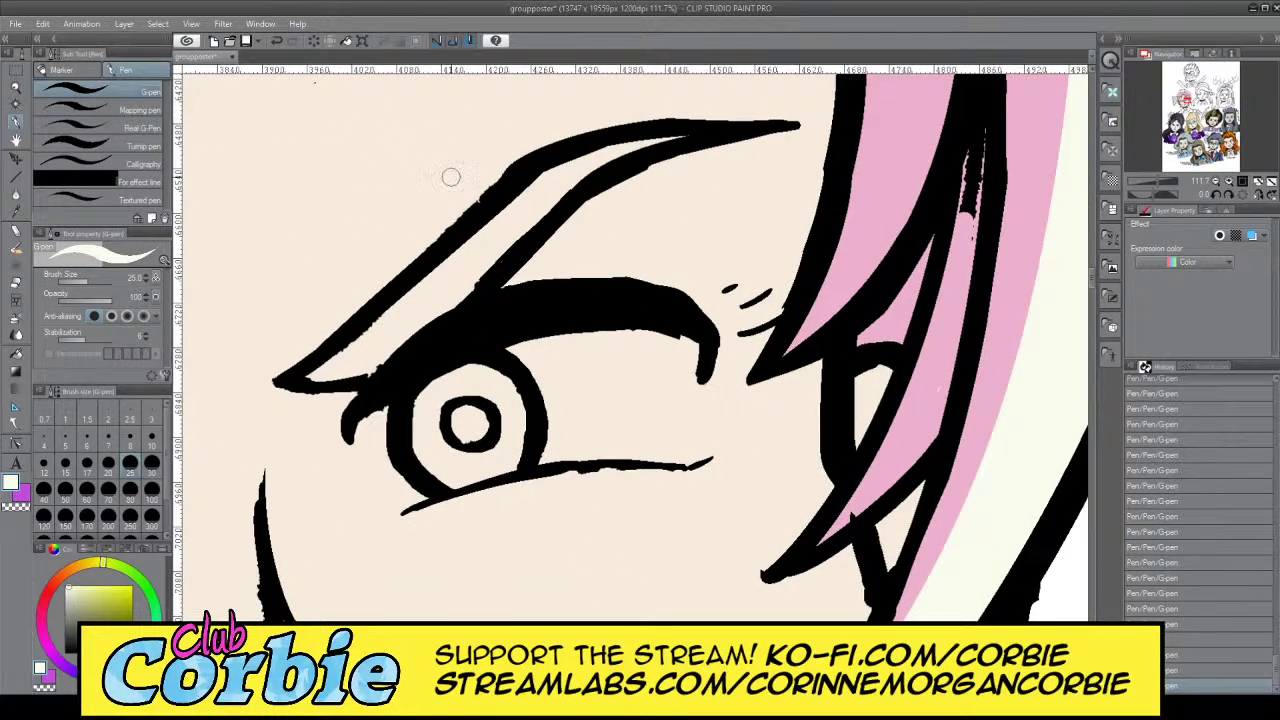
mouse_move(313, 373)
mouse_down()
mouse_move(369, 337)
mouse_move(322, 375)
mouse_move(411, 341)
mouse_move(352, 362)
mouse_move(429, 290)
mouse_move(342, 362)
mouse_move(445, 279)
mouse_move(409, 338)
mouse_move(487, 264)
mouse_move(443, 313)
mouse_move(517, 217)
mouse_move(429, 298)
mouse_move(492, 219)
mouse_move(426, 285)
mouse_move(533, 185)
mouse_move(544, 197)
mouse_move(485, 258)
mouse_move(581, 166)
mouse_move(528, 189)
mouse_move(655, 148)
mouse_up()
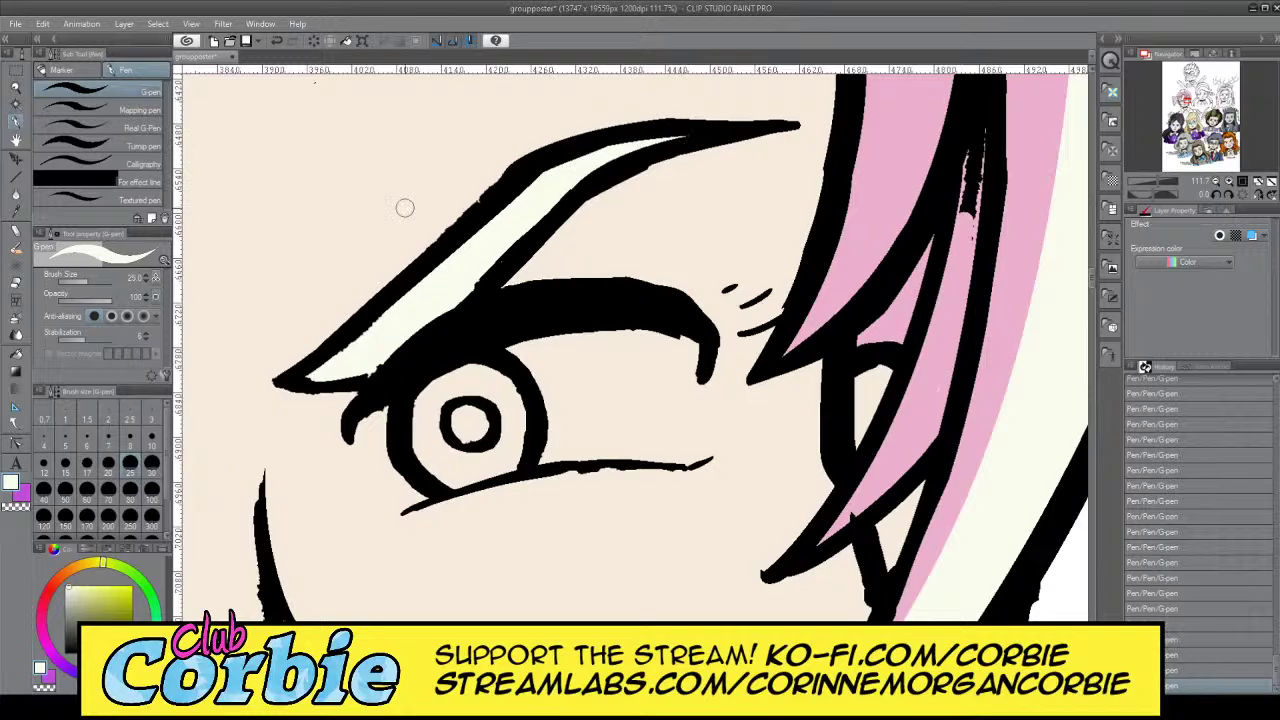
Add a new layer for Maxine's eyes and set the drawing colour to white
click(18, 91)
drag(517, 280, 597, 403)
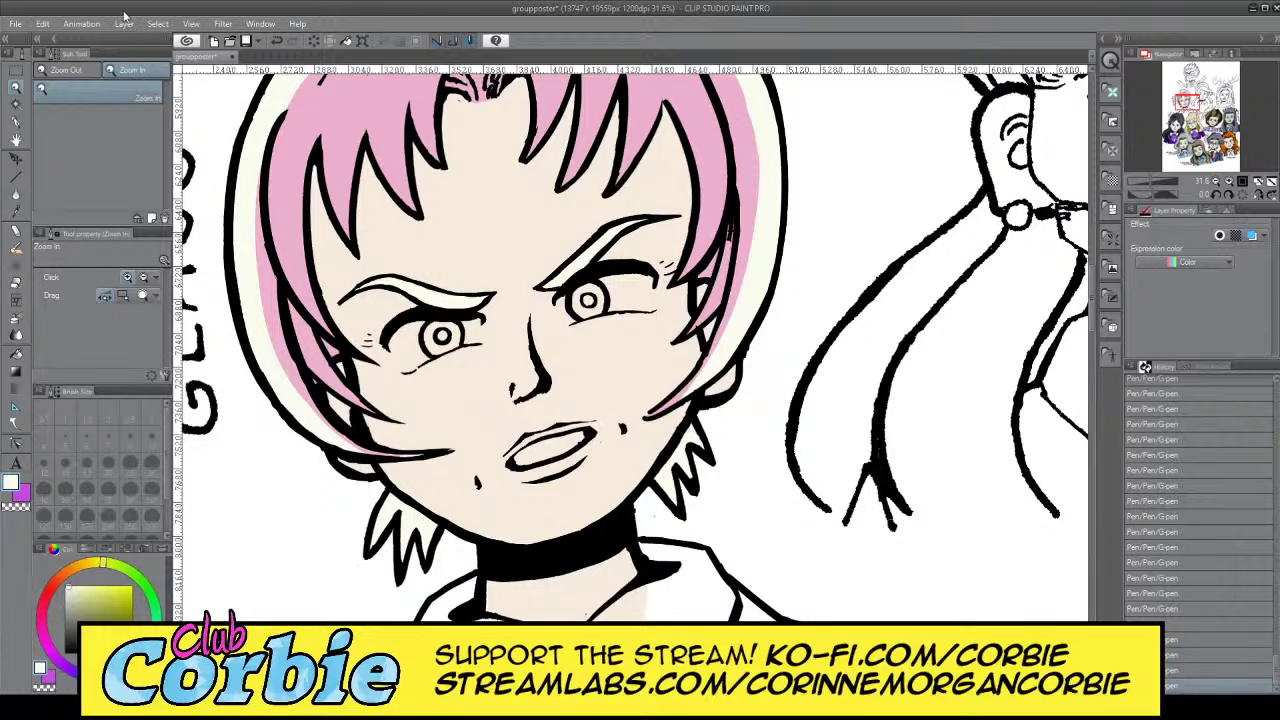
key(ctrl+d)
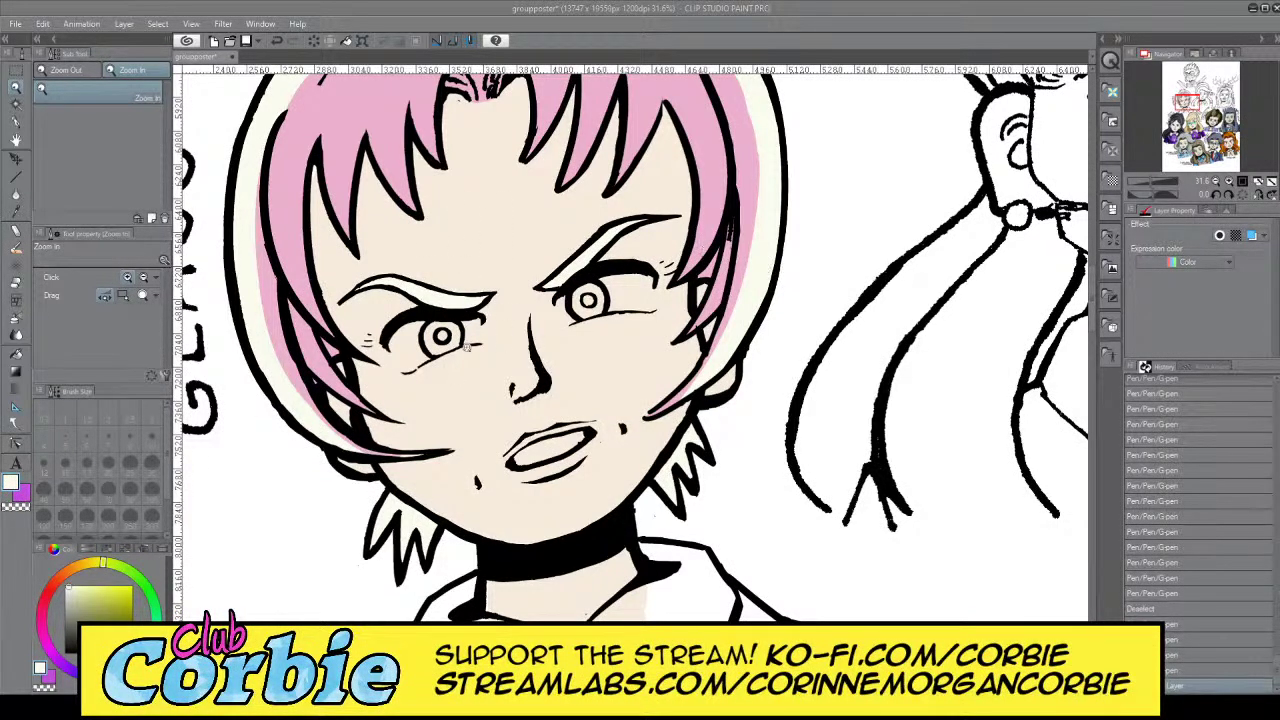
drag(420, 342, 484, 308)
click(66, 587)
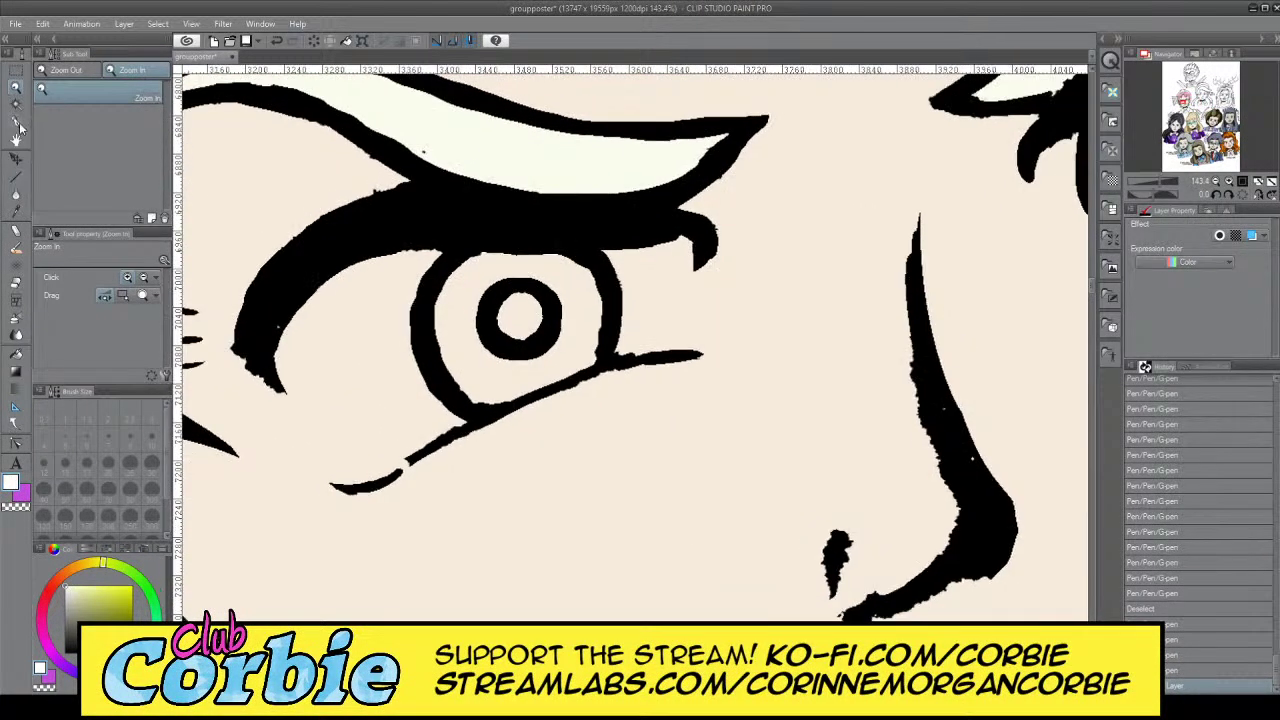
Paint the eye on the left of Maxine's face white with the size 80 G-pen, from corner to corner
click(16, 121)
click(128, 490)
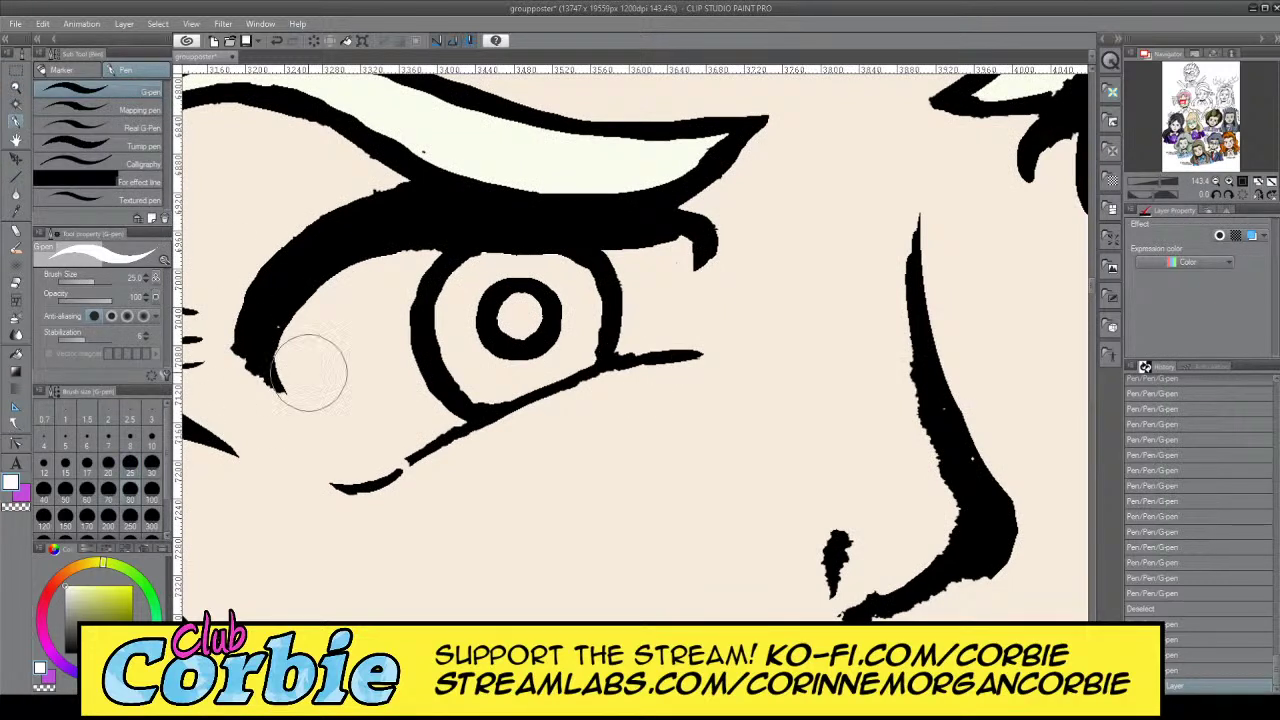
mouse_move(322, 312)
mouse_down()
mouse_move(329, 390)
mouse_move(298, 335)
mouse_move(311, 393)
mouse_move(341, 438)
mouse_move(362, 439)
mouse_move(454, 388)
mouse_move(425, 389)
mouse_move(456, 319)
mouse_move(434, 331)
mouse_move(342, 298)
mouse_move(326, 311)
mouse_move(303, 365)
mouse_move(316, 429)
mouse_move(349, 441)
mouse_move(300, 400)
mouse_move(286, 335)
mouse_move(305, 408)
mouse_move(339, 445)
mouse_move(376, 442)
mouse_move(627, 331)
mouse_move(655, 311)
mouse_move(660, 279)
mouse_move(521, 309)
mouse_move(403, 279)
mouse_move(542, 271)
mouse_move(512, 307)
mouse_move(637, 315)
mouse_up()
mouse_move(660, 303)
mouse_down()
mouse_move(662, 333)
mouse_move(666, 261)
mouse_move(666, 311)
mouse_up()
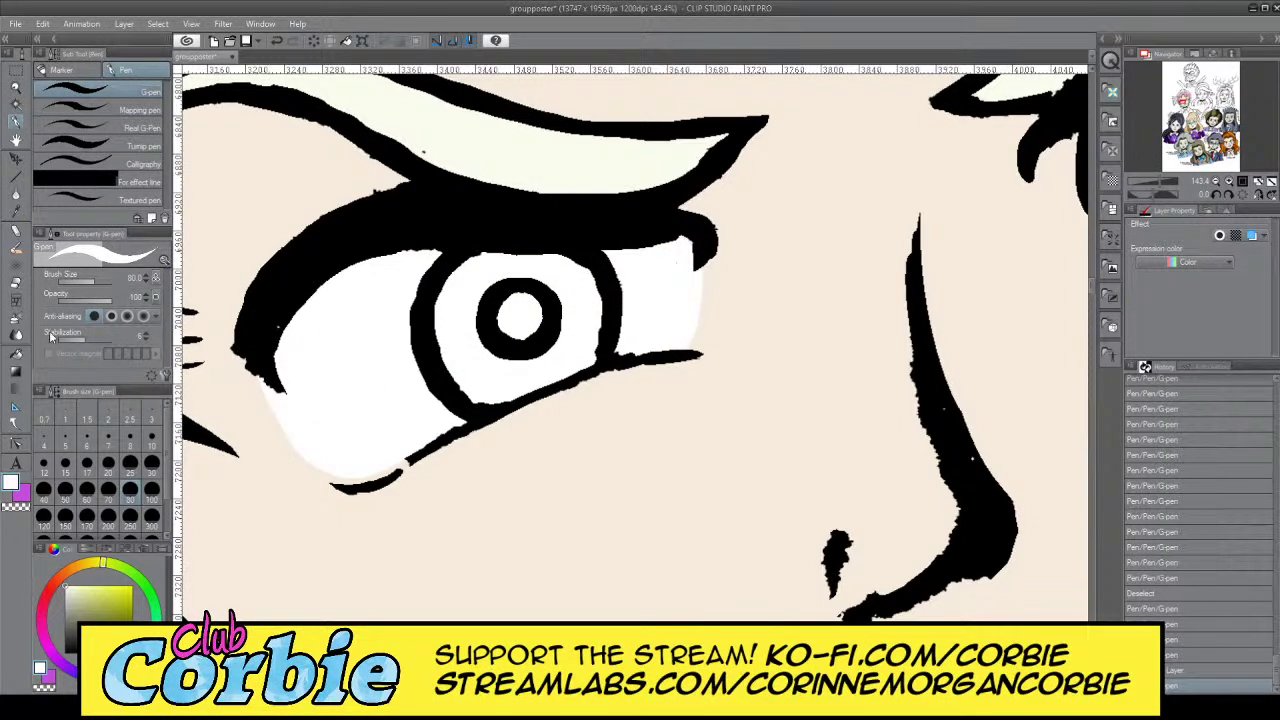
Erase the white spilling past the lower outer corner of Maxine's eye on the left with the Snap eraser
click(20, 284)
mouse_move(234, 357)
mouse_down()
mouse_move(286, 436)
mouse_move(340, 455)
mouse_up()
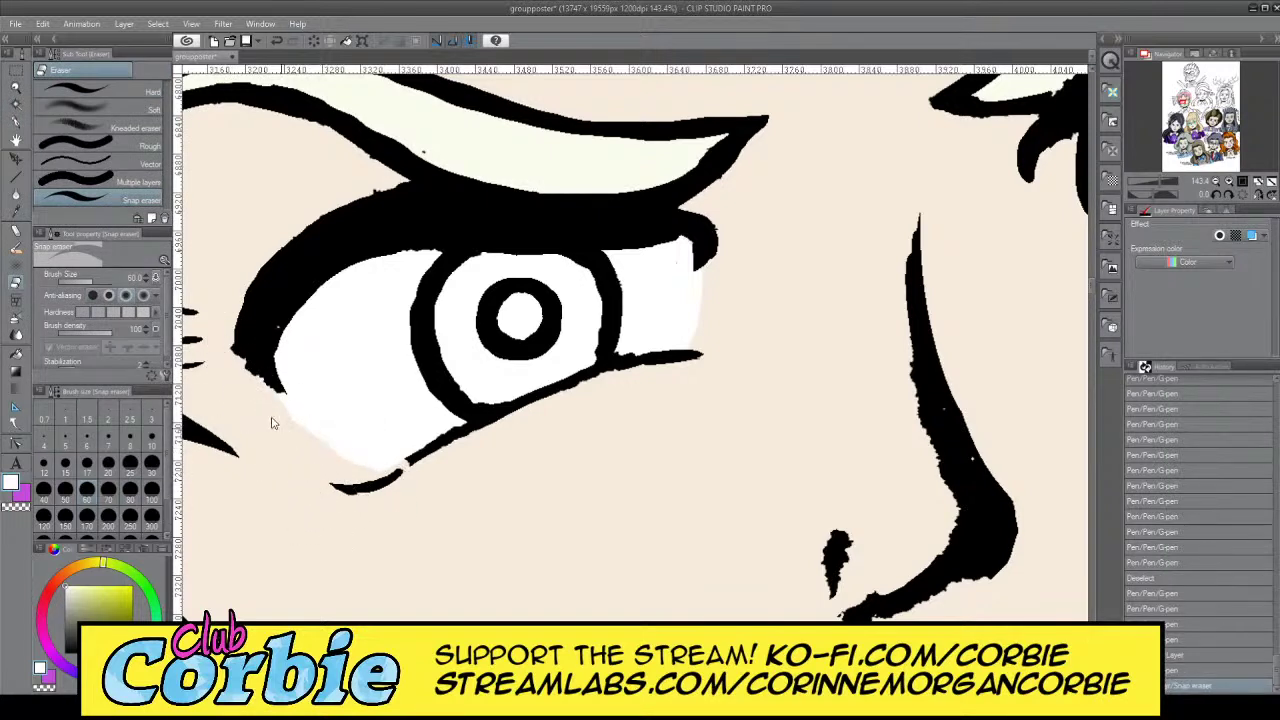
key(ctrl+z)
mouse_move(267, 413)
mouse_down()
mouse_move(333, 474)
mouse_move(368, 486)
mouse_move(269, 424)
mouse_move(243, 379)
mouse_move(316, 463)
mouse_move(360, 478)
mouse_up()
Paint the eye on the right of Maxine's face white with the size 80 G-pen, from corner to corner
click(16, 88)
drag(388, 318, 345, 320)
drag(622, 262, 560, 210)
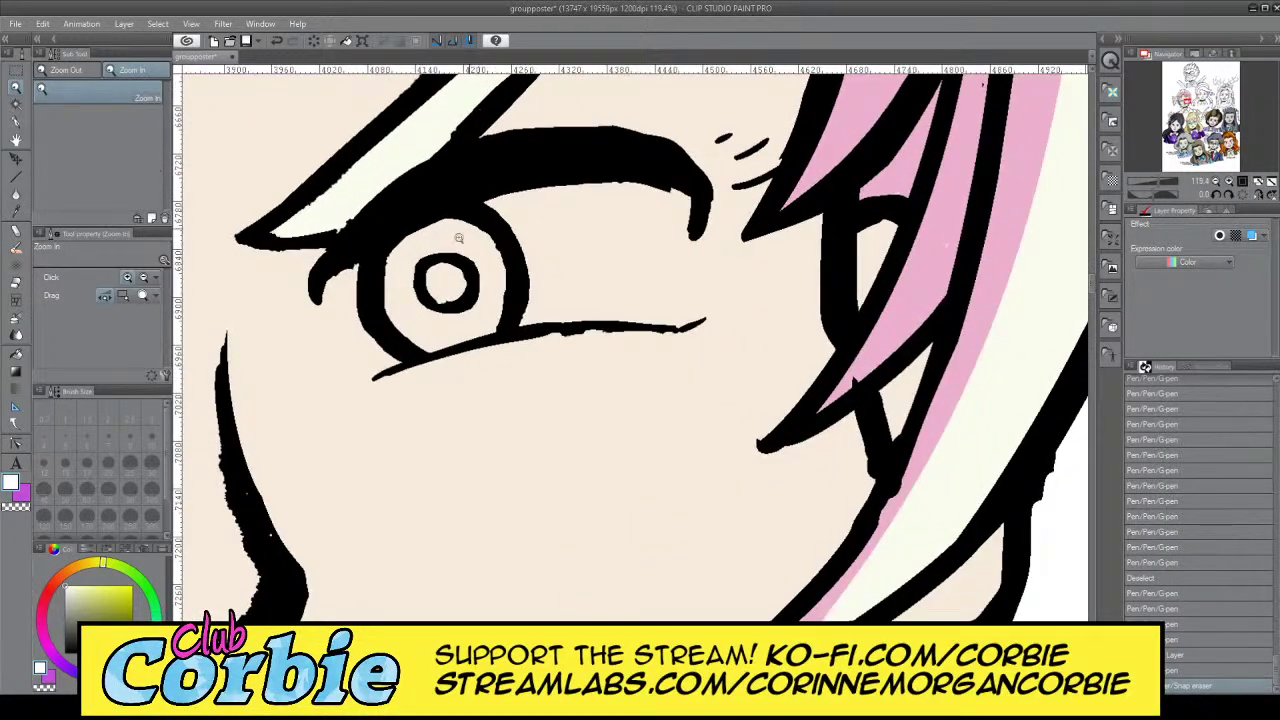
drag(462, 232, 318, 266)
drag(393, 224, 531, 216)
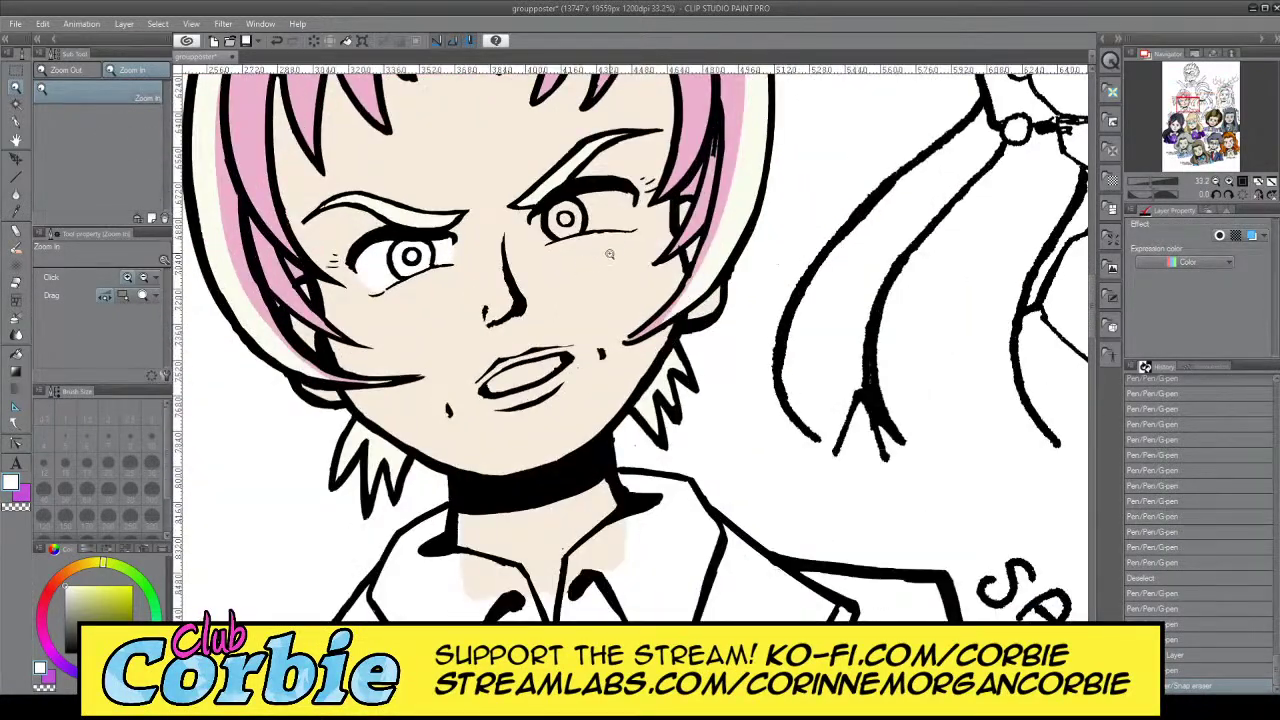
drag(614, 198, 690, 196)
click(16, 122)
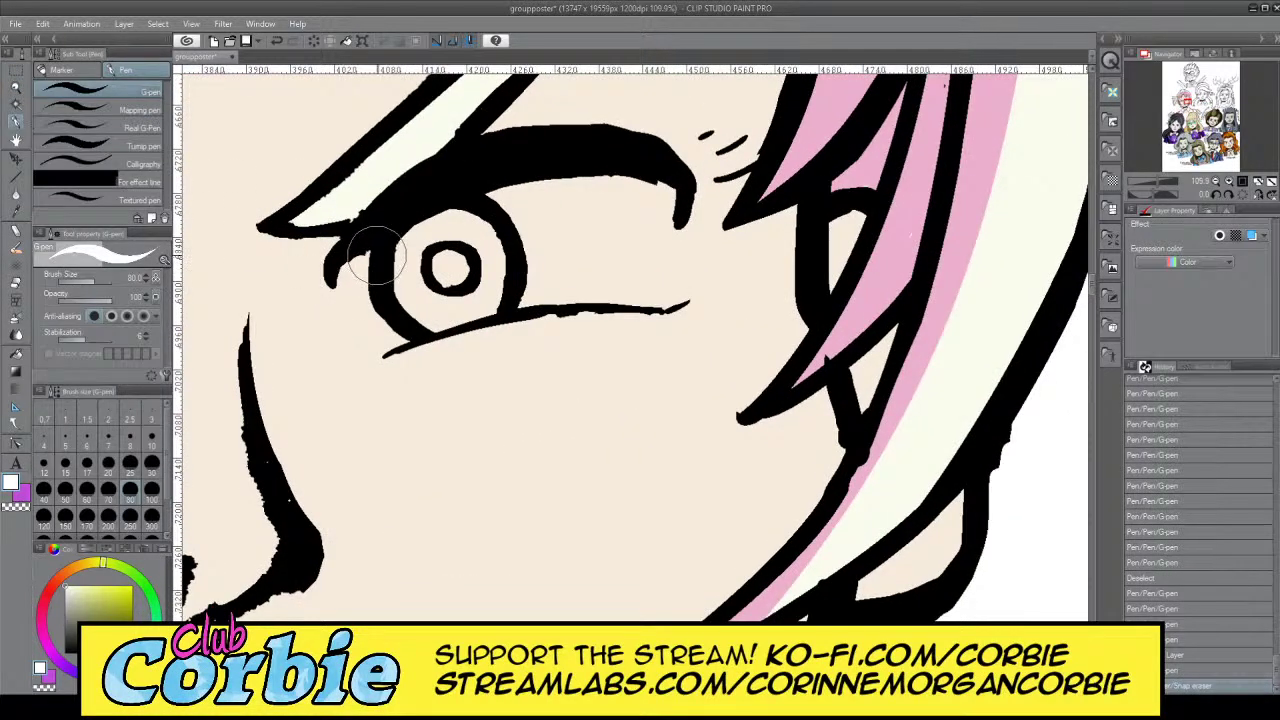
mouse_move(345, 275)
mouse_down()
mouse_move(370, 322)
mouse_move(498, 294)
mouse_move(491, 253)
mouse_move(410, 270)
mouse_move(409, 238)
mouse_move(534, 206)
mouse_move(478, 270)
mouse_move(489, 283)
mouse_move(629, 278)
mouse_move(519, 230)
mouse_move(599, 200)
mouse_move(491, 200)
mouse_move(632, 192)
mouse_move(650, 205)
mouse_move(643, 285)
mouse_move(646, 205)
mouse_move(655, 215)
mouse_move(653, 276)
mouse_move(595, 263)
mouse_up()
mouse_move(375, 290)
mouse_down()
mouse_move(392, 300)
mouse_move(400, 337)
mouse_move(366, 323)
mouse_move(355, 272)
mouse_move(357, 337)
mouse_move(390, 340)
mouse_up()
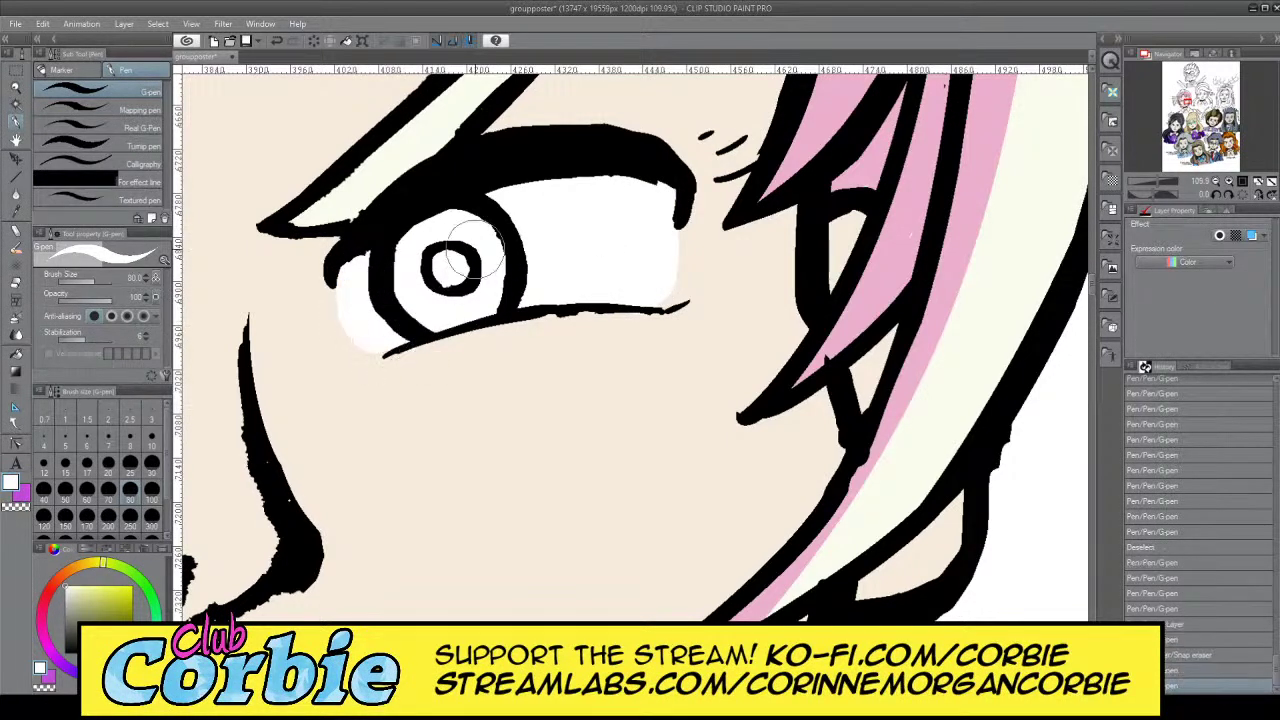
Paint the inside of Maxine's open mouth white with the G-pen at size 40
click(18, 91)
drag(536, 248, 430, 255)
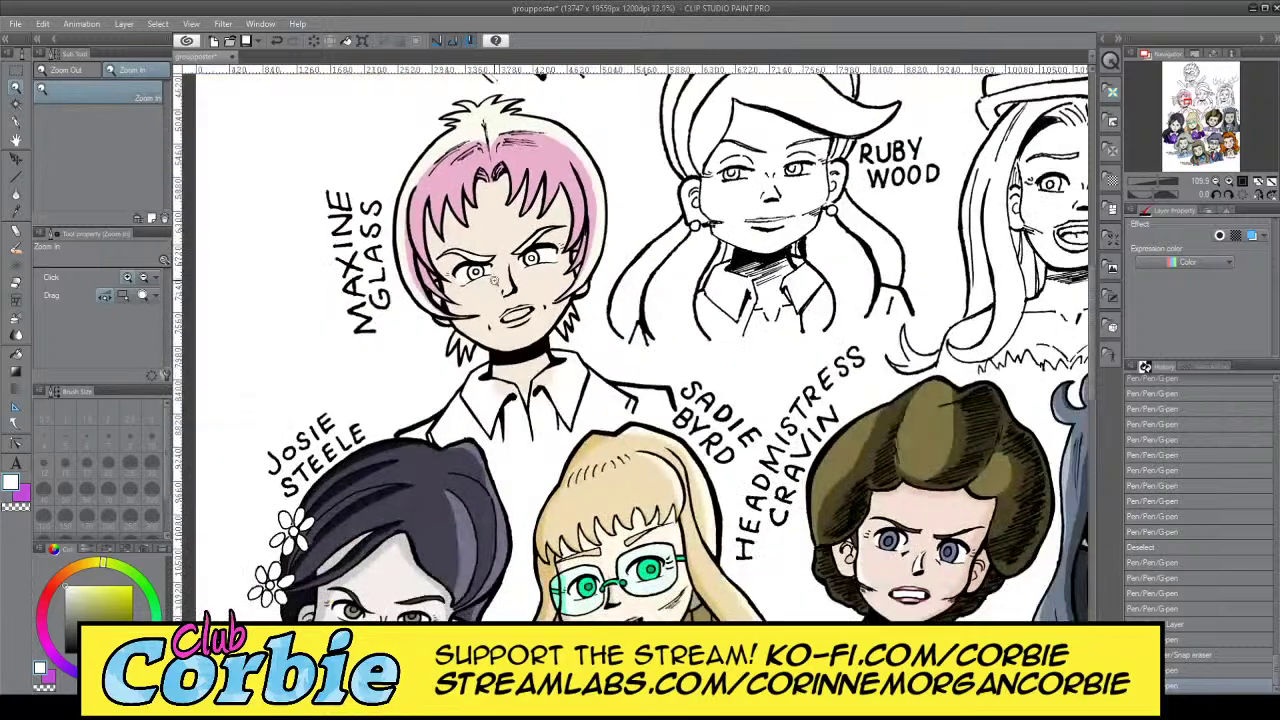
drag(511, 267, 554, 265)
drag(530, 380, 589, 310)
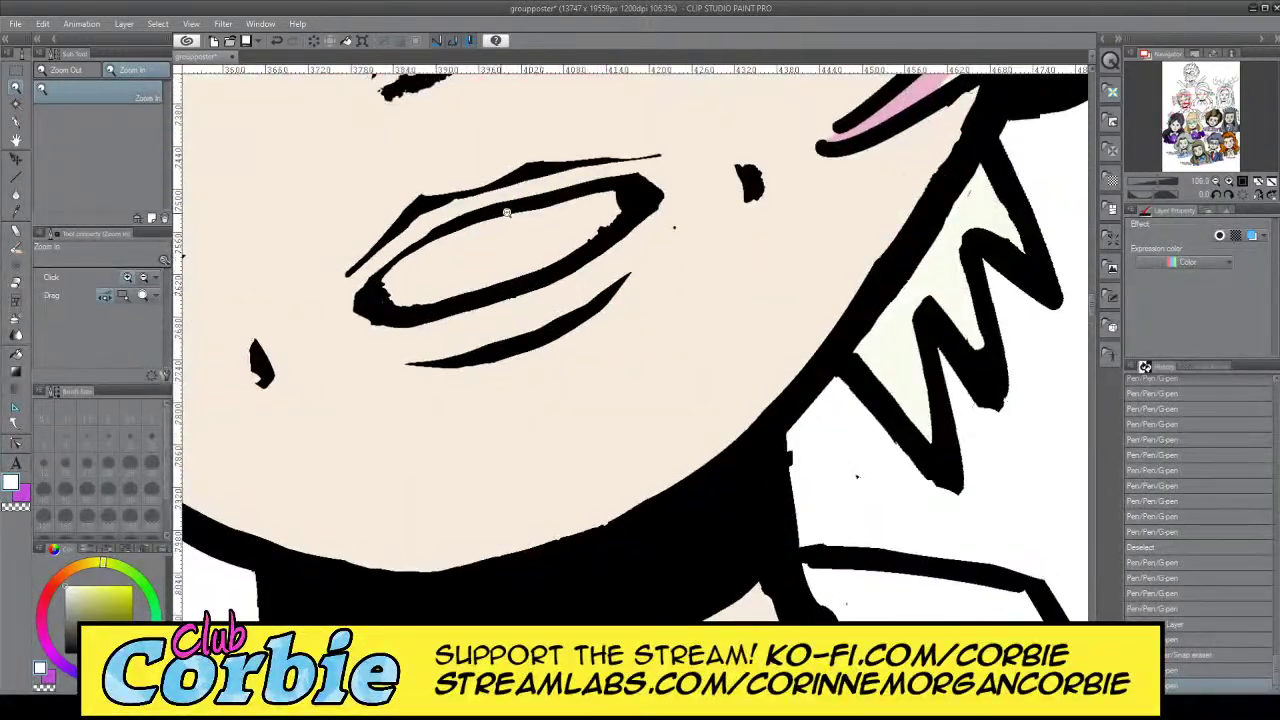
drag(502, 211, 513, 209)
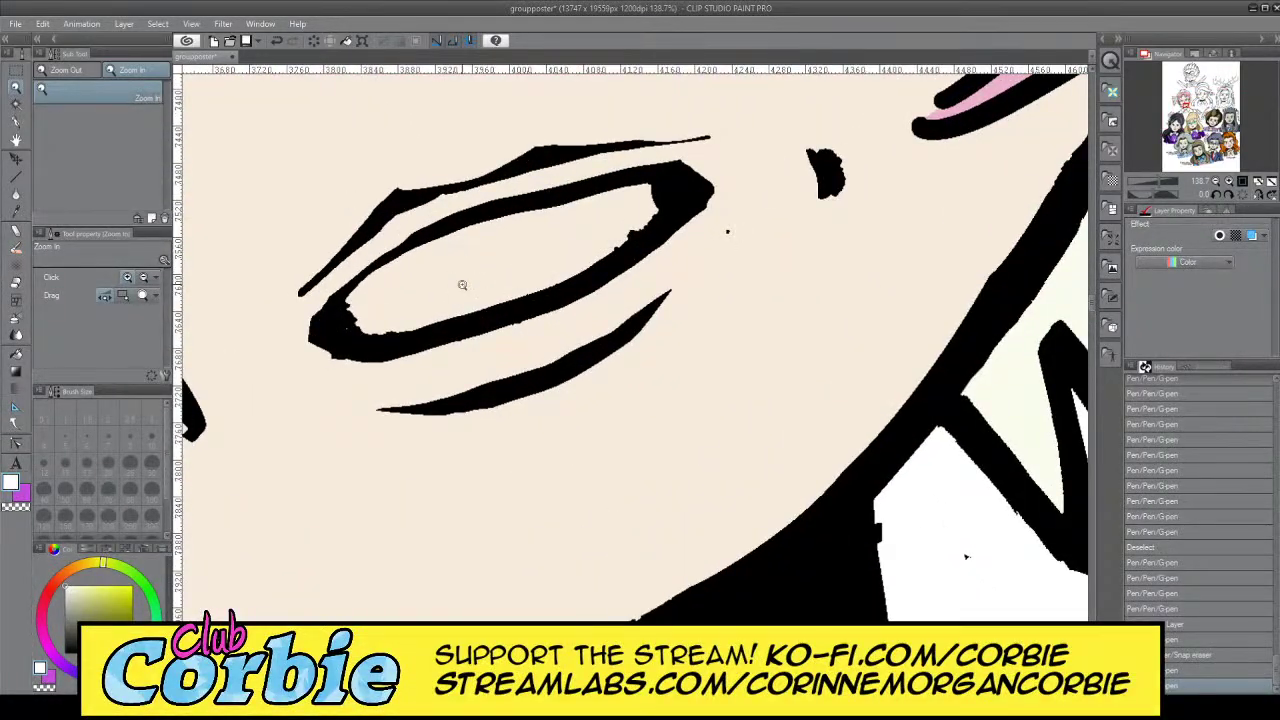
click(15, 122)
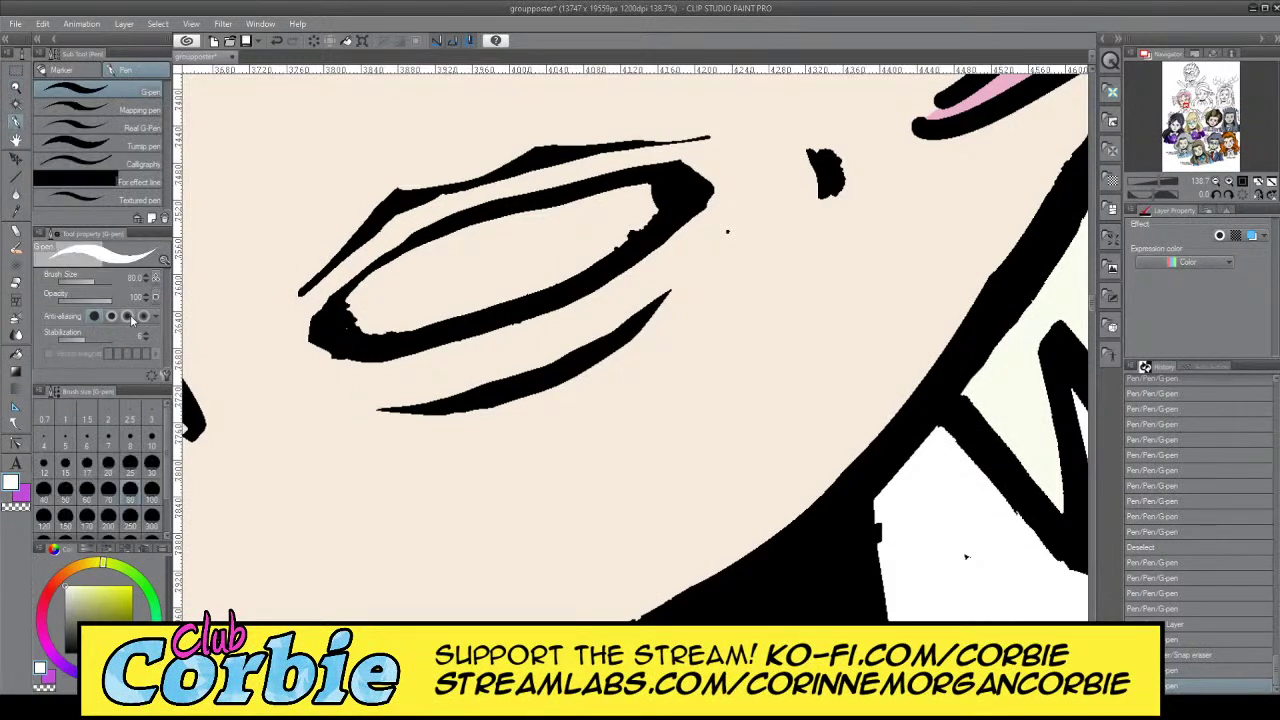
click(43, 490)
mouse_move(400, 300)
mouse_down()
mouse_move(470, 285)
mouse_move(364, 323)
mouse_move(432, 269)
mouse_move(359, 310)
mouse_move(413, 267)
mouse_move(348, 311)
mouse_move(441, 256)
mouse_move(500, 285)
mouse_move(433, 301)
mouse_move(480, 304)
mouse_move(585, 249)
mouse_move(574, 237)
mouse_move(420, 263)
mouse_move(527, 226)
mouse_move(420, 254)
mouse_move(631, 204)
mouse_move(629, 223)
mouse_move(557, 250)
mouse_move(656, 204)
mouse_move(546, 224)
mouse_up()
Pick up a pale blue-grey from the Maxine Glass reference picture and return to the G-pen at her eye on the left
click(17, 88)
scroll(442, 374, down, 10)
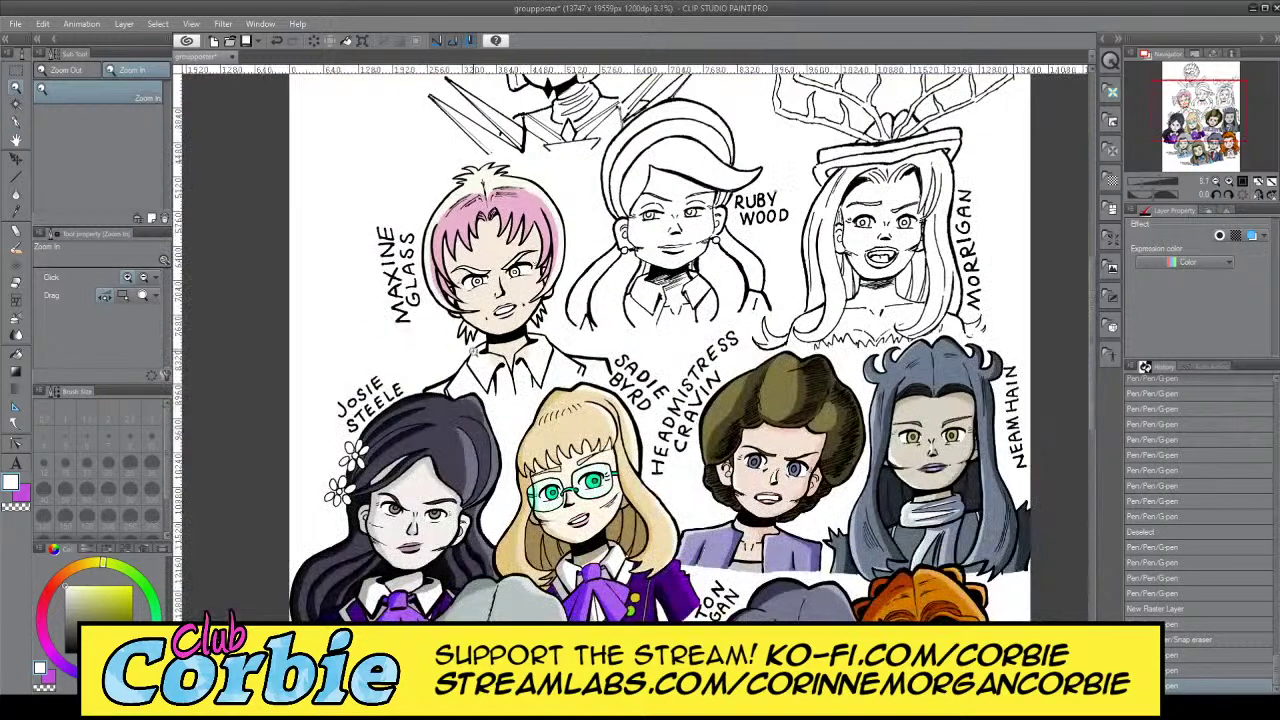
scroll(511, 282, up, 3)
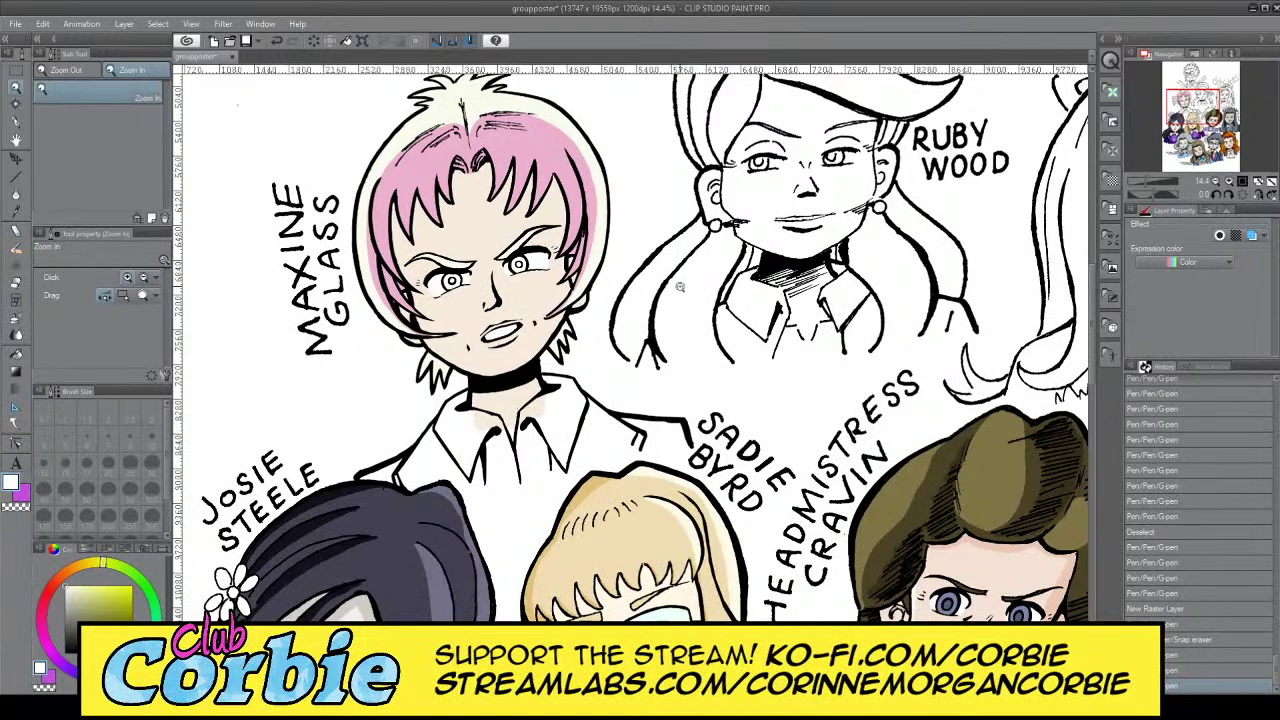
scroll(680, 287, down, 1)
scroll(566, 277, up, 2)
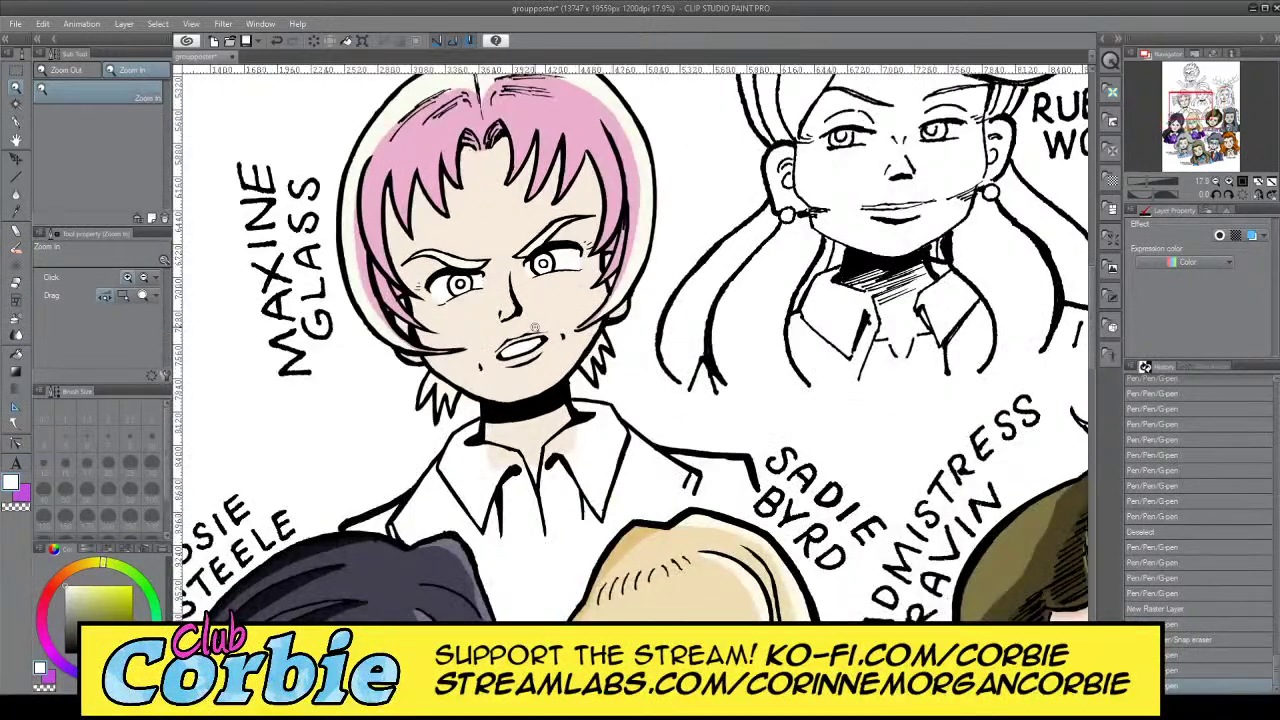
scroll(535, 328, up, 1)
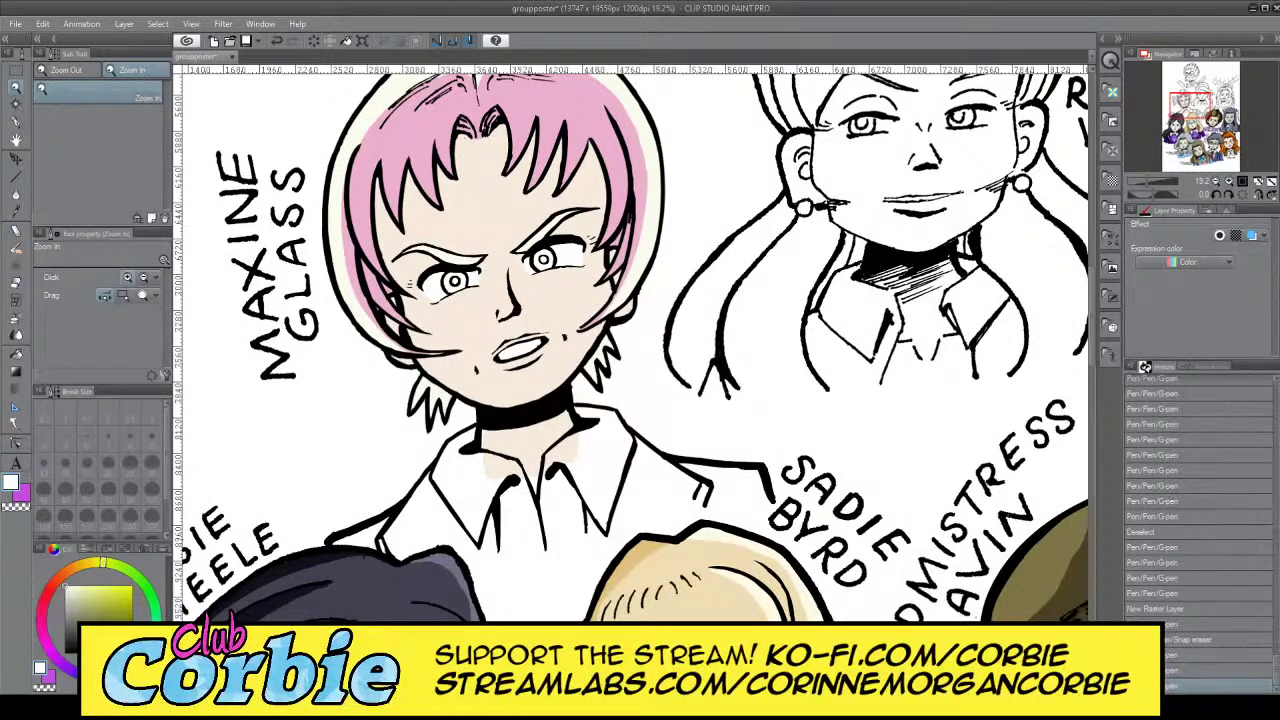
key(ctrl+Tab)
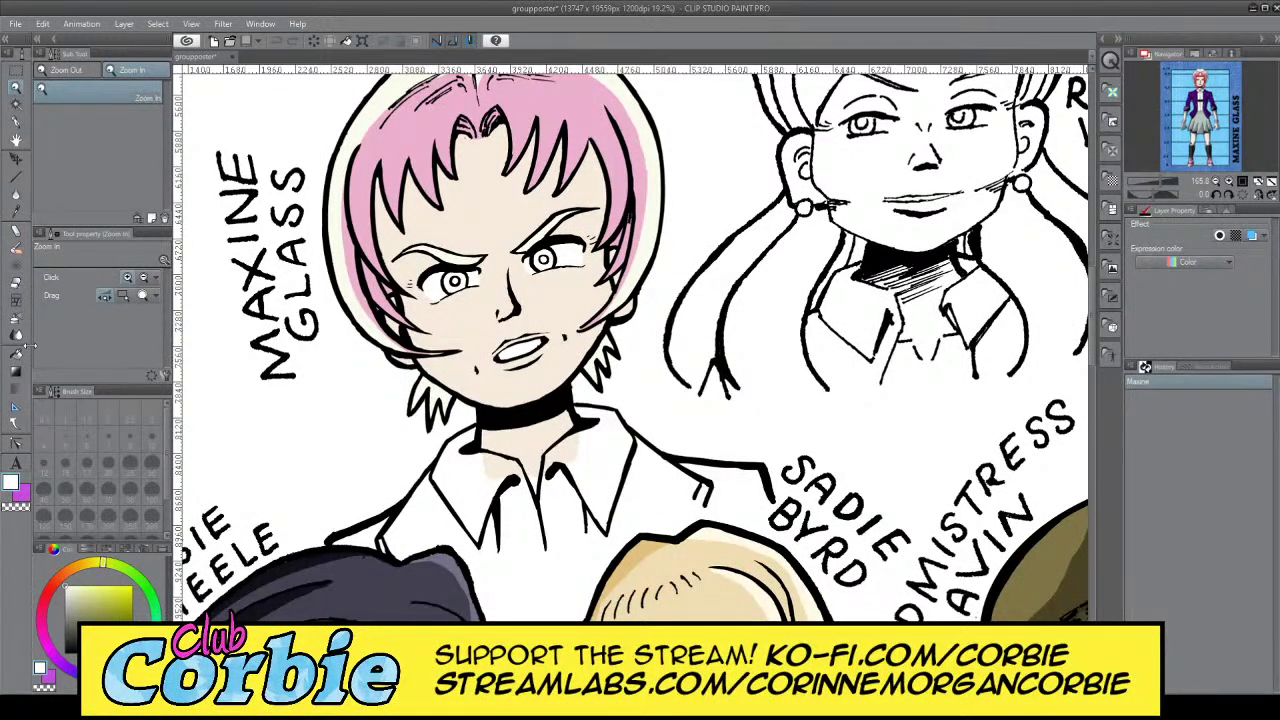
click(16, 211)
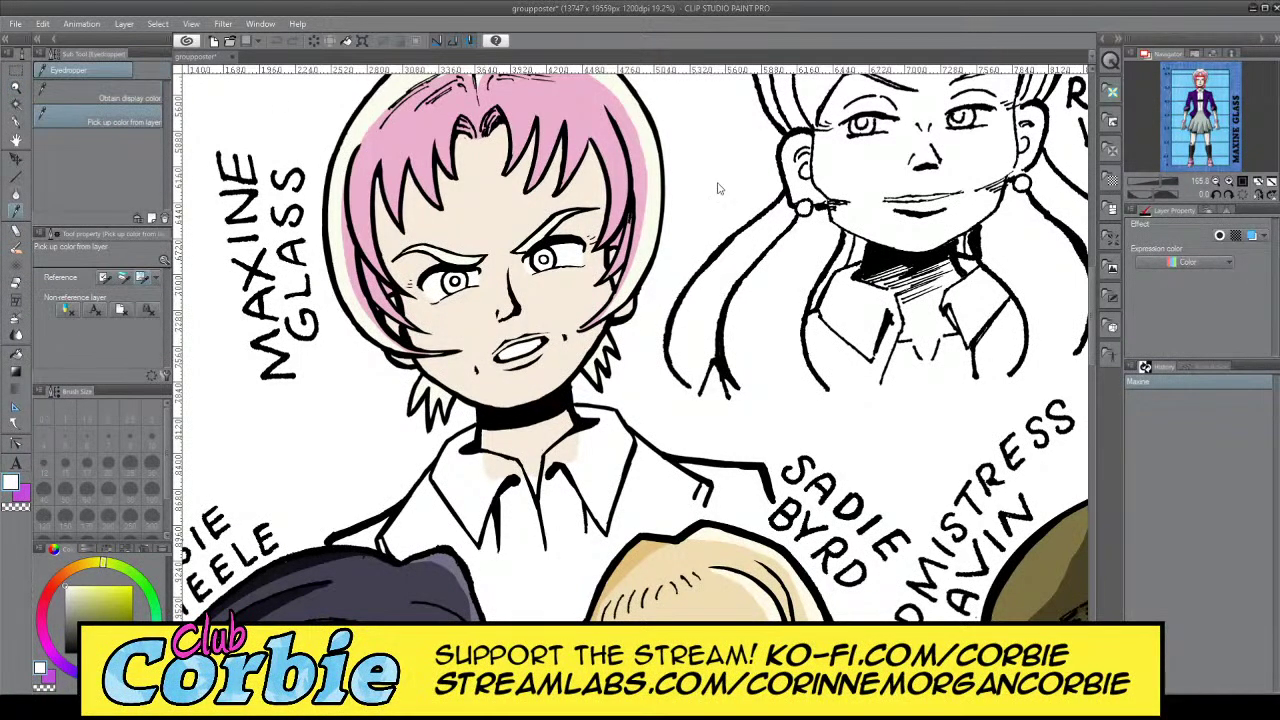
click(636, 400)
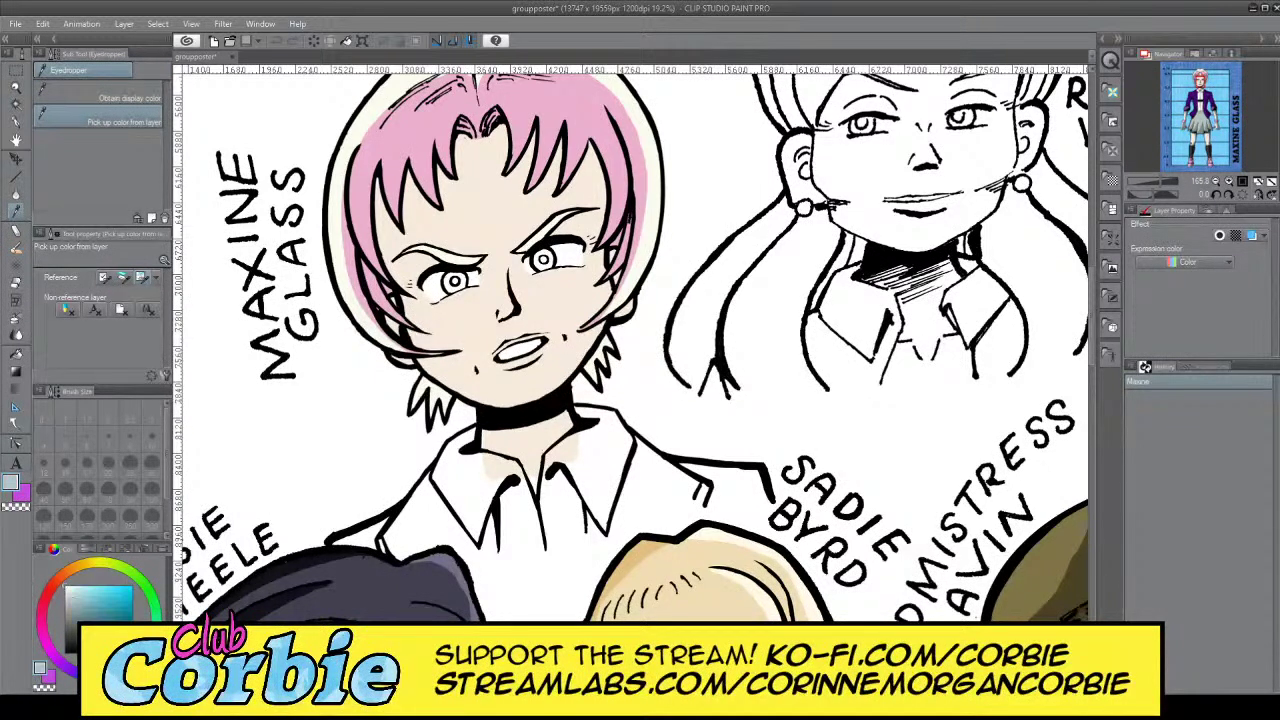
click(16, 87)
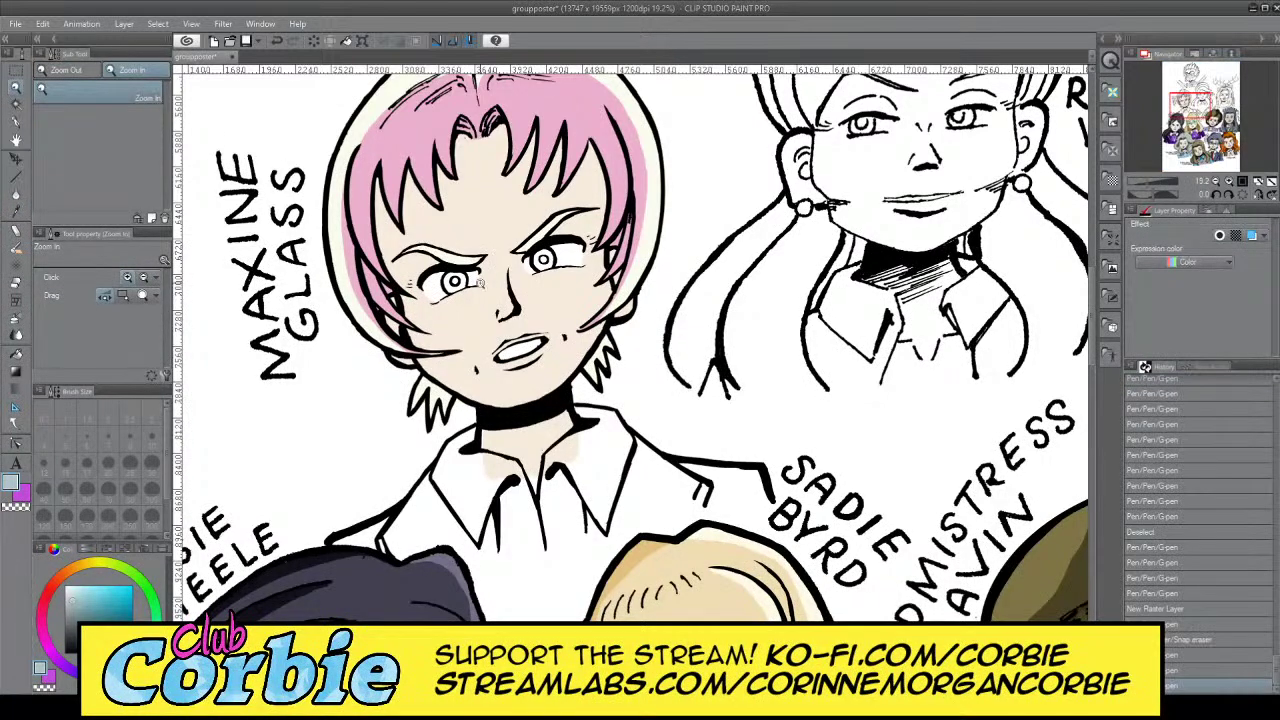
drag(460, 283, 620, 281)
drag(456, 259, 520, 259)
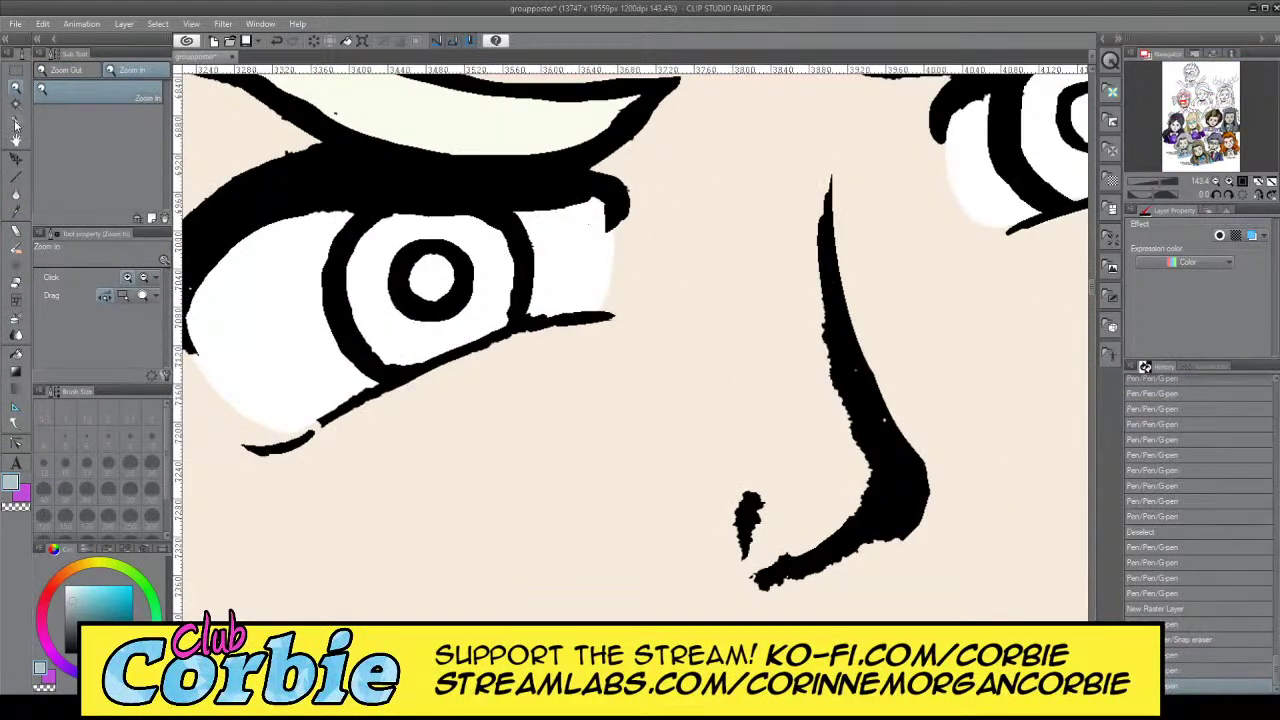
click(16, 124)
mouse_move(373, 256)
mouse_down()
mouse_move(375, 290)
mouse_move(383, 265)
mouse_up()
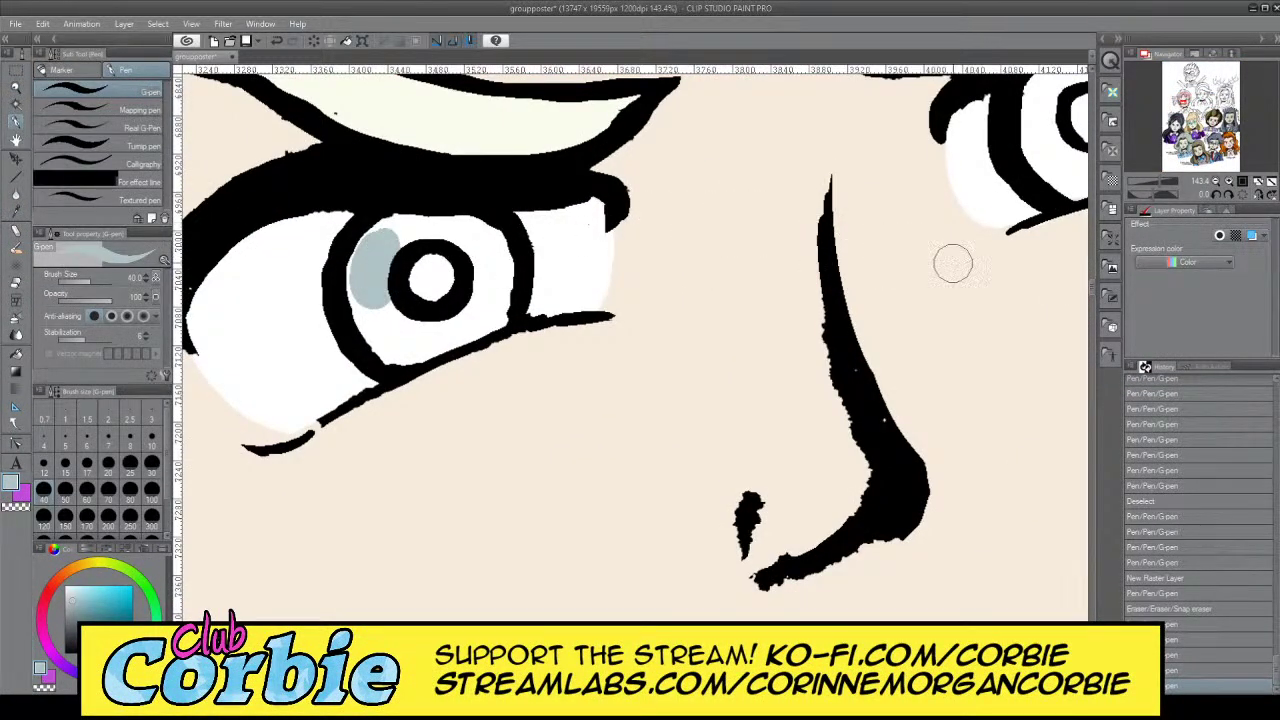
key(ctrl+z)
key(ctrl+z)
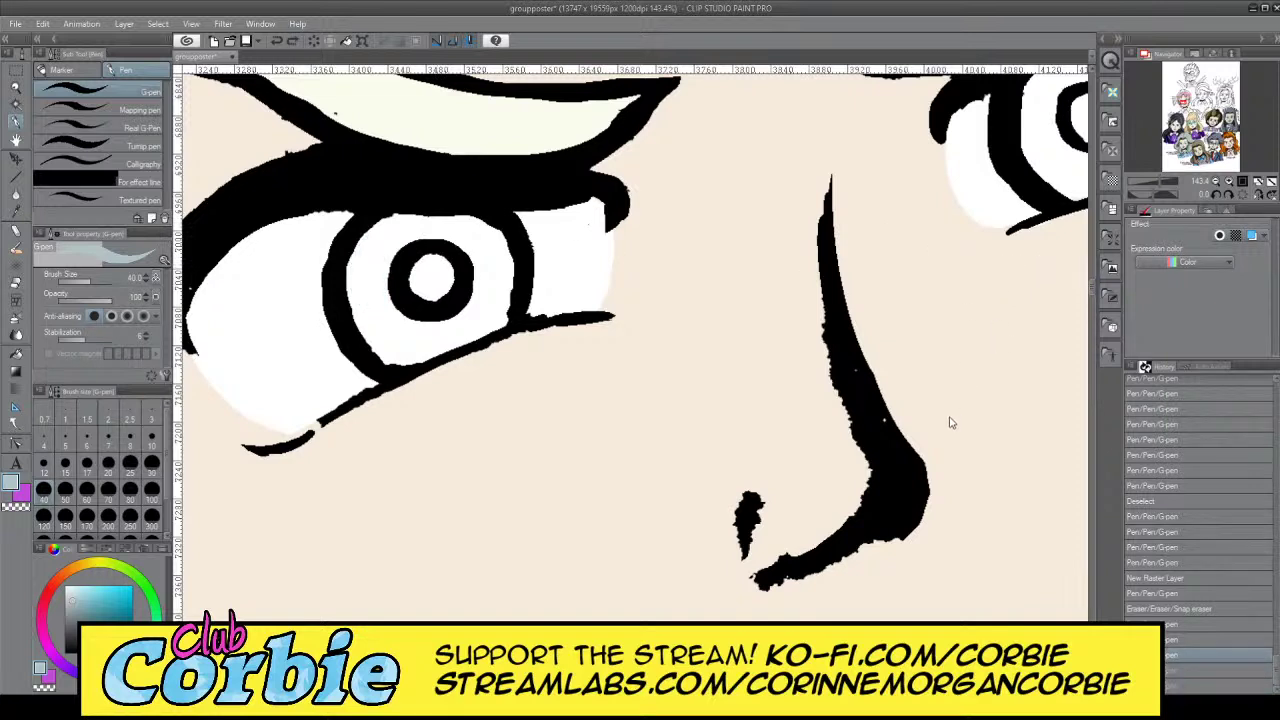
click(949, 418)
click(950, 418)
mouse_move(385, 240)
mouse_down()
mouse_move(360, 285)
mouse_move(382, 258)
mouse_move(369, 324)
mouse_move(357, 260)
mouse_move(395, 340)
mouse_up()
key(ctrl+z)
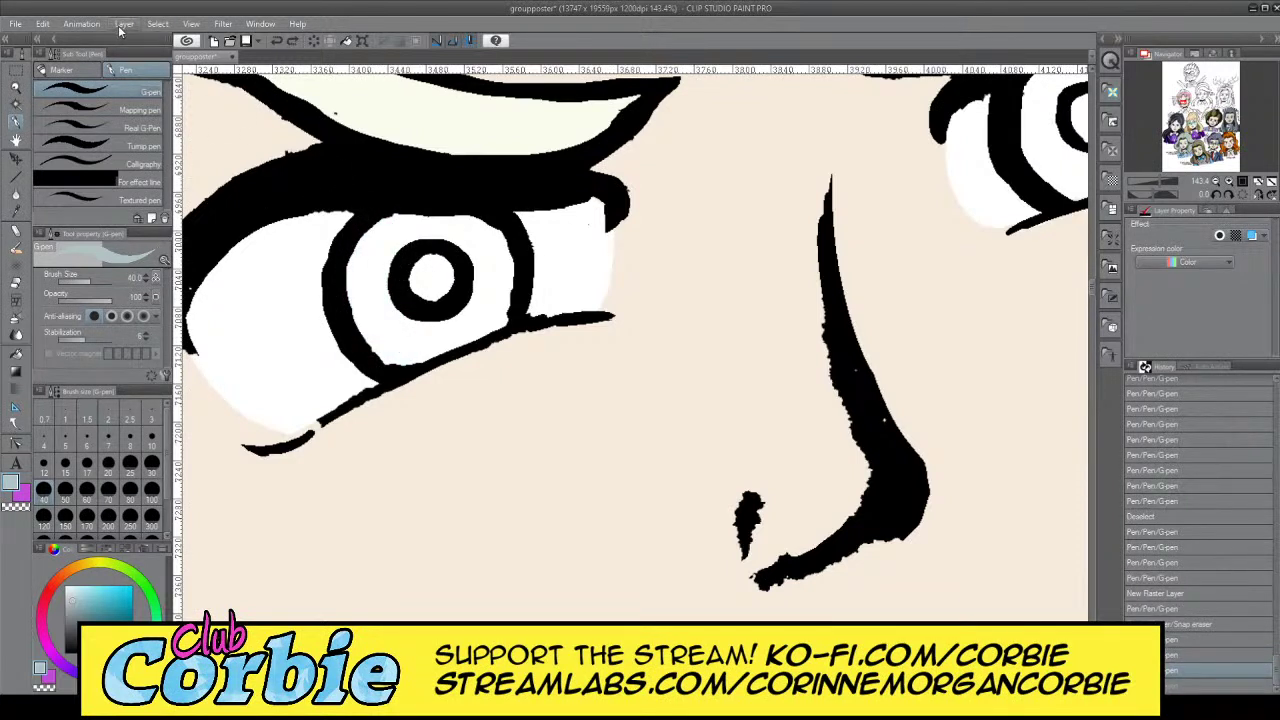
Add a new raster layer and paint the iris on the left of Maxine's face pale blue-grey with the size 40 G-pen
click(122, 25)
click(146, 46)
mouse_move(391, 282)
mouse_down()
mouse_move(388, 333)
mouse_move(355, 276)
mouse_move(361, 247)
mouse_move(400, 264)
mouse_move(427, 322)
mouse_move(403, 357)
mouse_move(384, 338)
mouse_move(414, 355)
mouse_move(489, 312)
mouse_move(474, 326)
mouse_move(404, 327)
mouse_move(404, 223)
mouse_move(437, 214)
mouse_move(465, 235)
mouse_move(475, 264)
mouse_up()
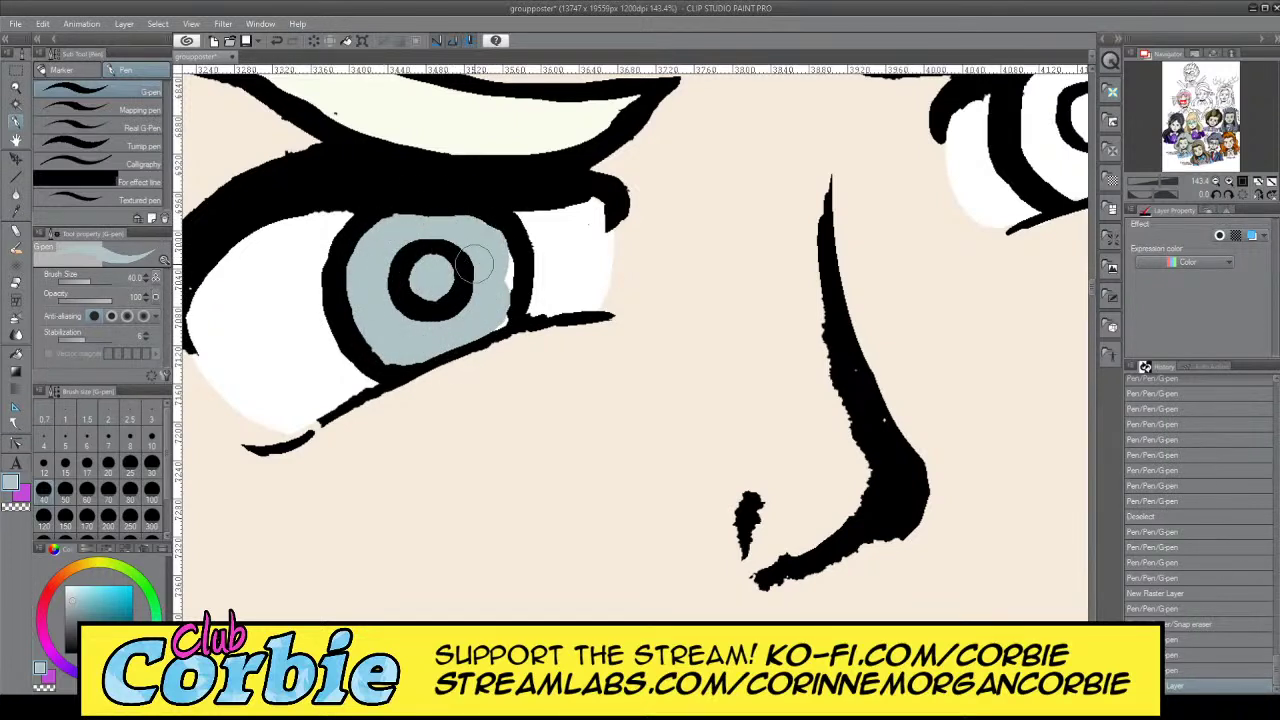
Paint the iris on the right of Maxine's face the same pale blue-grey with the size 40 G-pen
click(20, 84)
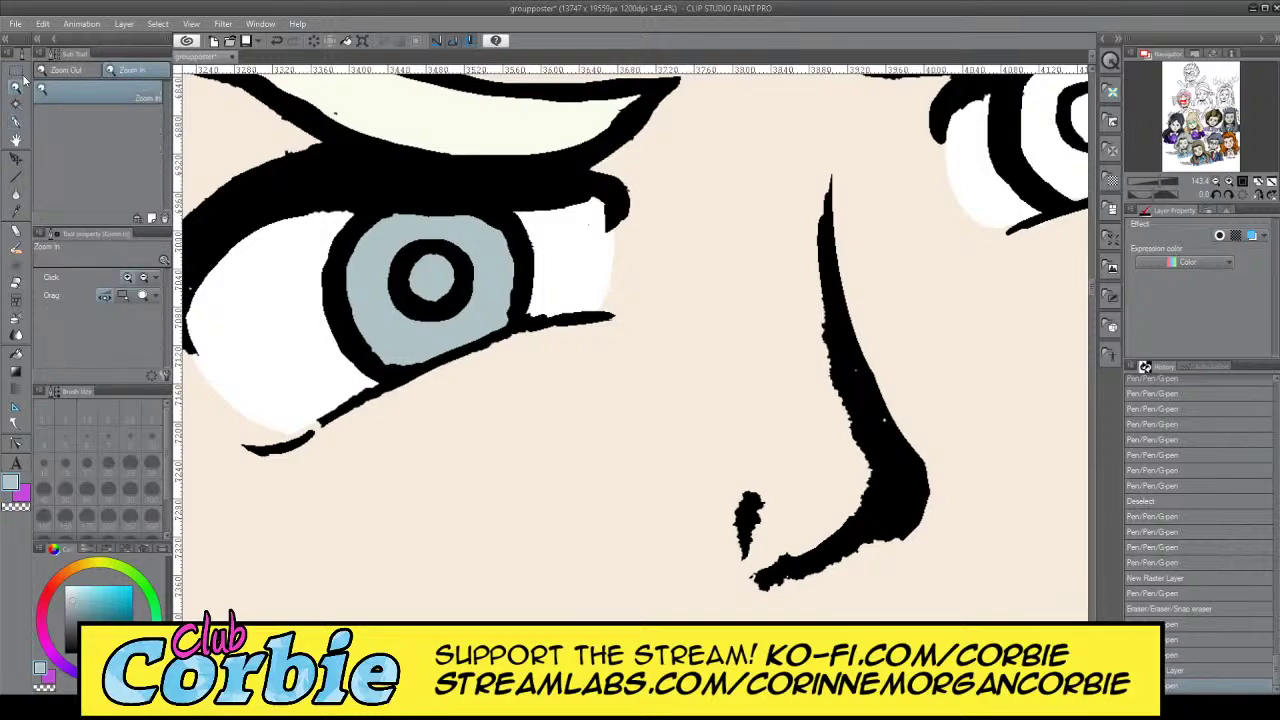
drag(457, 320, 355, 326)
drag(554, 290, 618, 285)
drag(503, 317, 584, 287)
key(p)
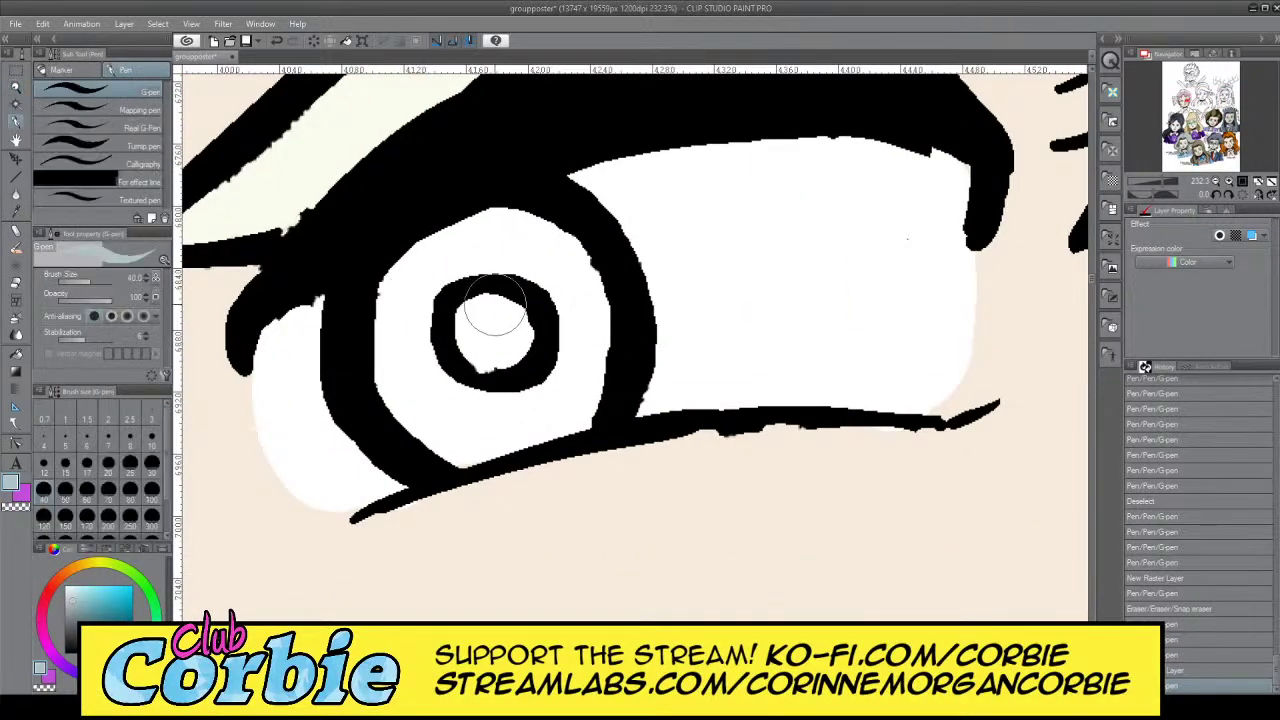
mouse_move(428, 243)
mouse_down()
mouse_move(436, 396)
mouse_move(392, 330)
mouse_move(425, 282)
mouse_move(439, 432)
mouse_move(466, 433)
mouse_move(445, 440)
mouse_move(472, 449)
mouse_move(604, 382)
mouse_move(514, 413)
mouse_move(531, 407)
mouse_move(461, 339)
mouse_move(449, 257)
mouse_move(482, 221)
mouse_move(517, 225)
mouse_move(589, 291)
mouse_move(551, 252)
mouse_move(580, 300)
mouse_up()
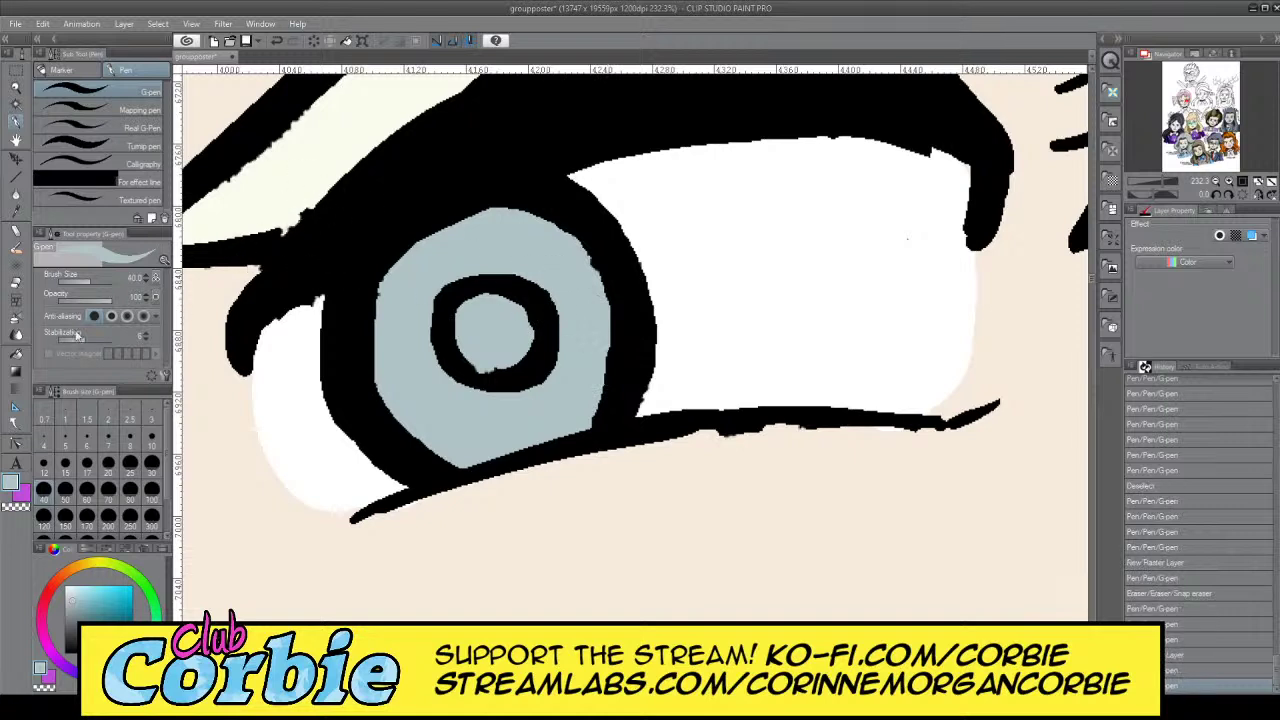
Switch to a darker blue-grey and fill the inner circle of the iris on the right with the size 40 G-pen
click(15, 212)
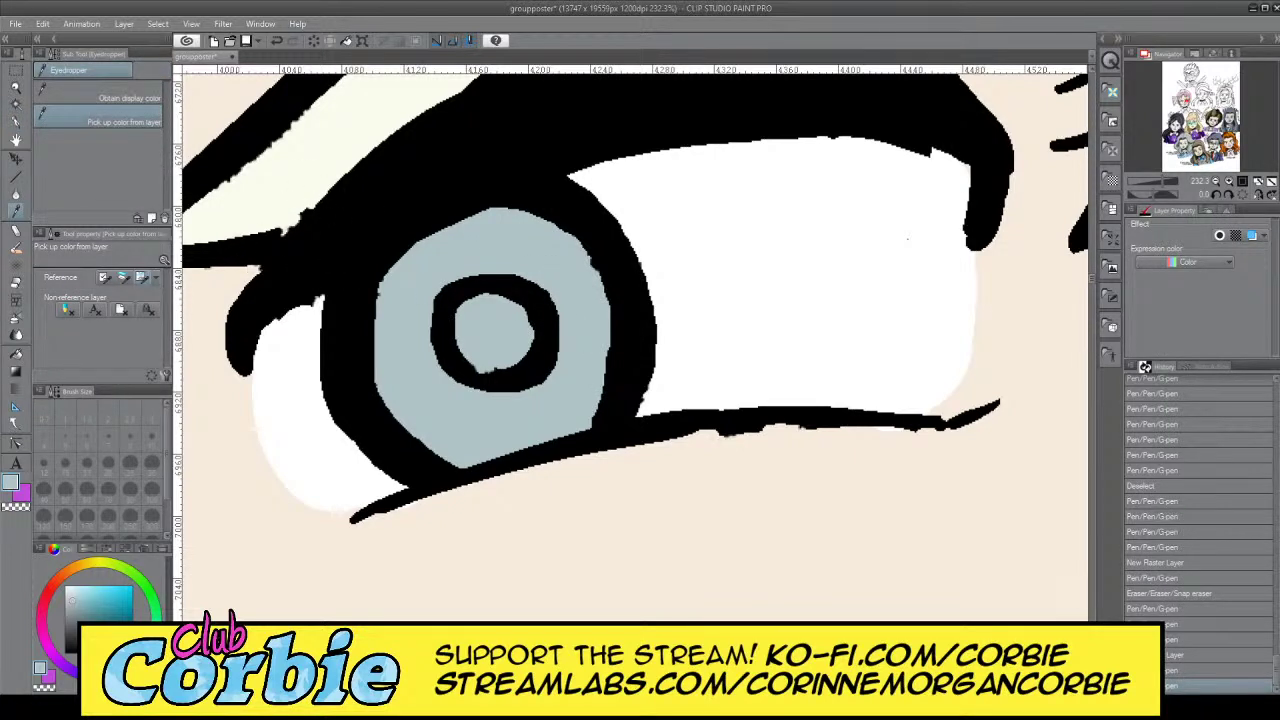
key(ctrl+Tab)
click(76, 617)
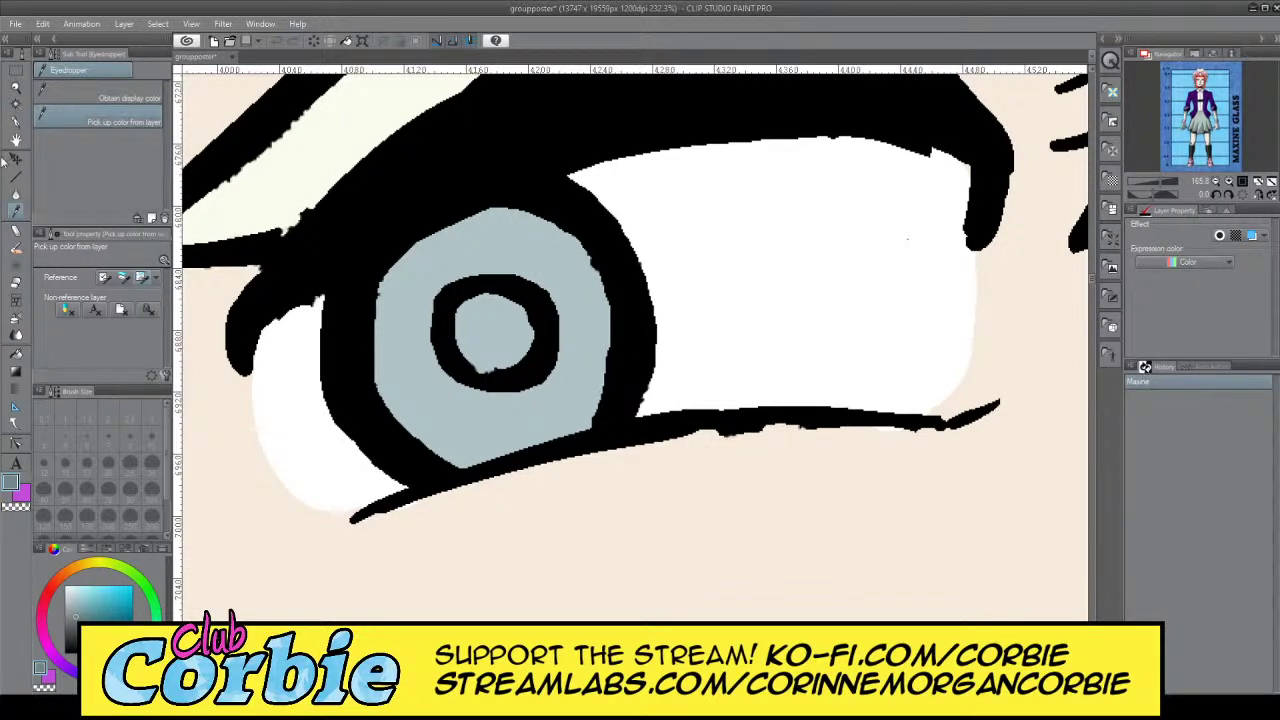
click(203, 60)
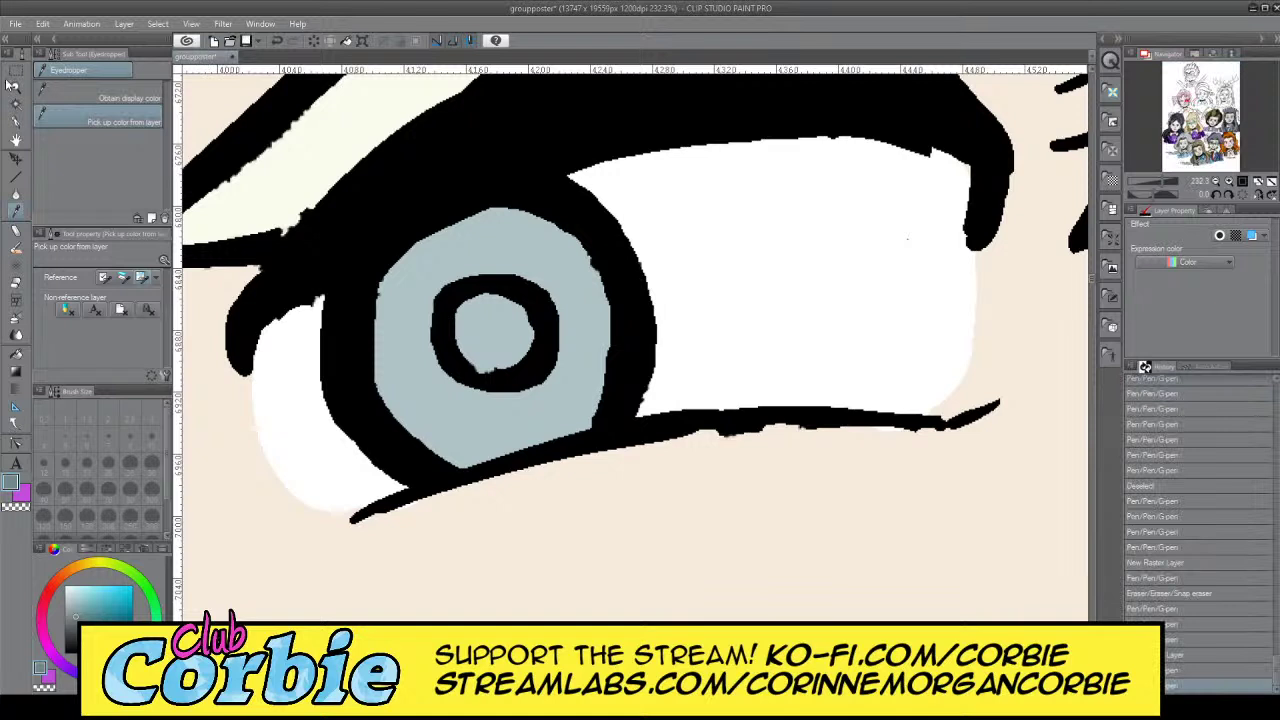
click(16, 121)
mouse_move(476, 296)
mouse_down()
mouse_move(496, 353)
mouse_move(475, 321)
mouse_move(513, 343)
mouse_move(491, 351)
mouse_move(510, 312)
mouse_up()
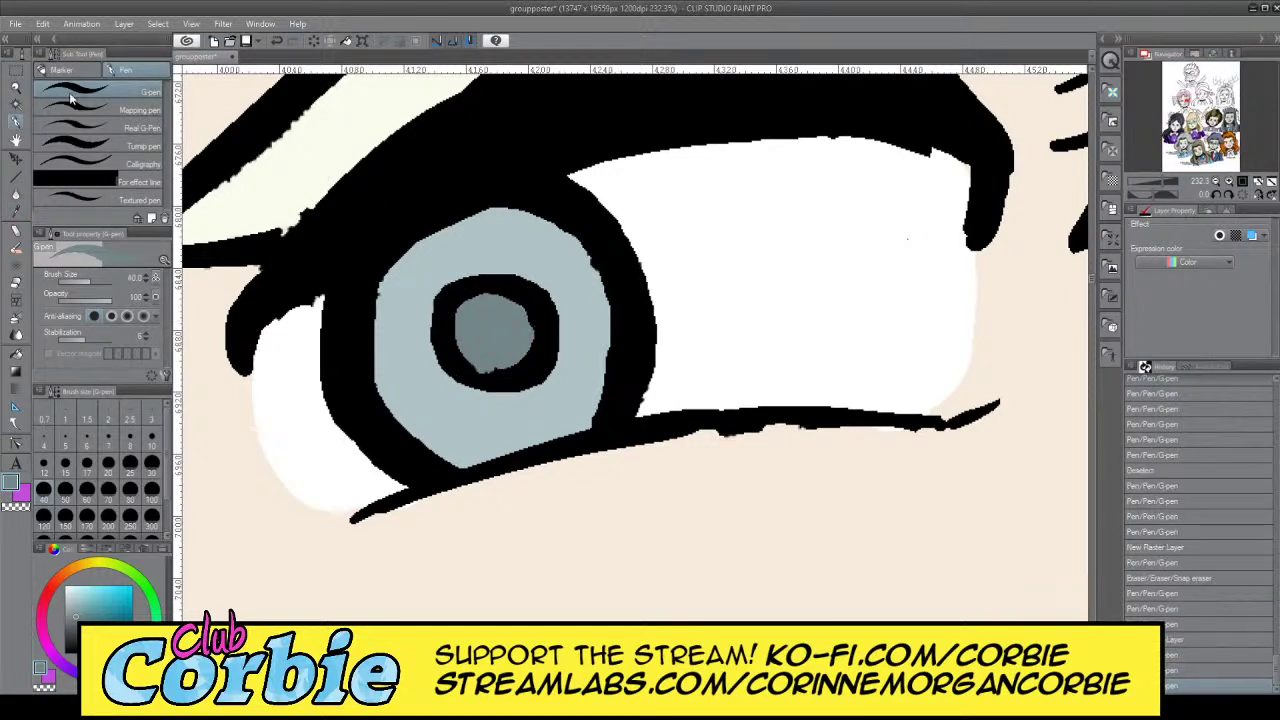
Fill the inner circle of the iris on the left of Maxine's face with the darker blue-grey
click(16, 91)
drag(530, 246, 473, 252)
scroll(474, 253, up, 2)
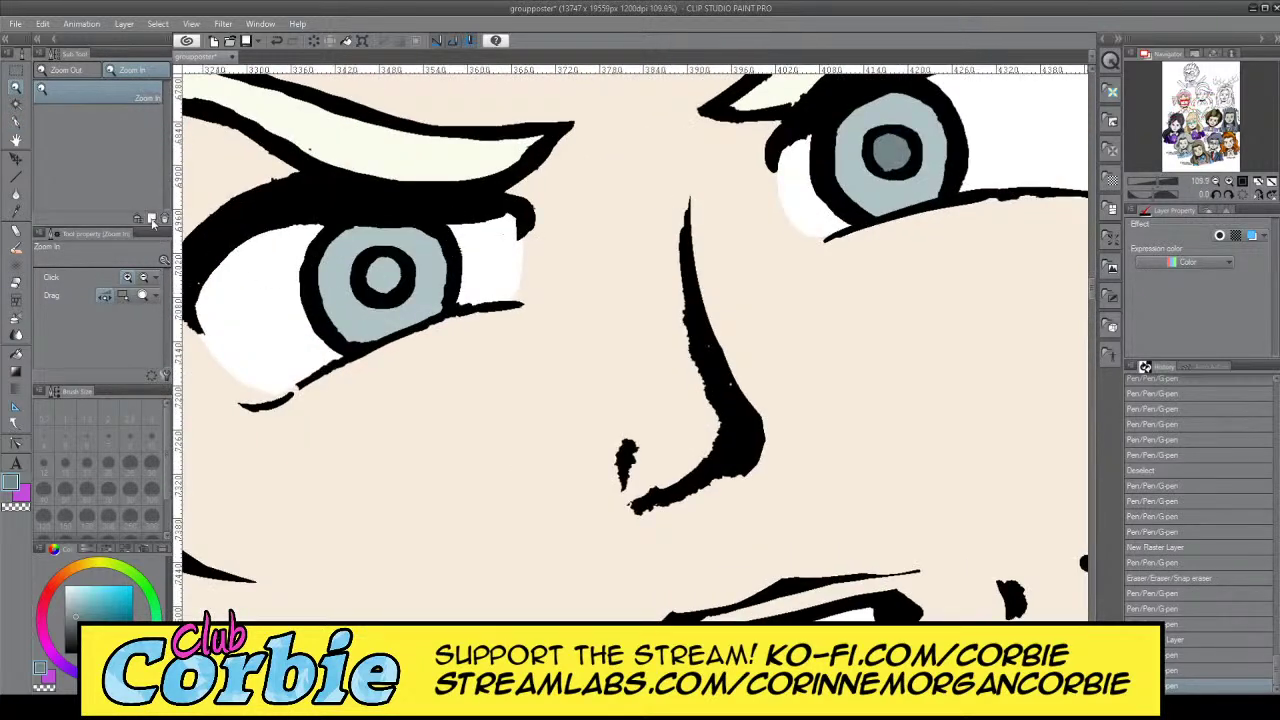
click(16, 121)
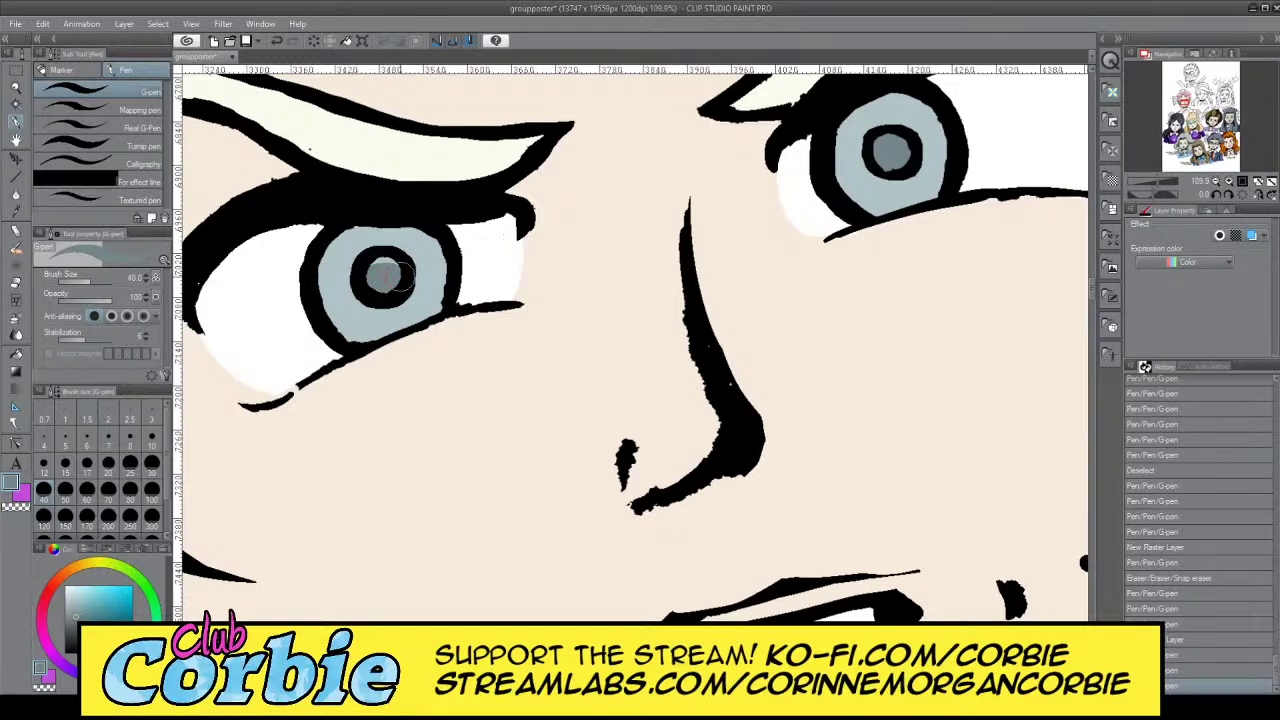
drag(384, 260, 386, 274)
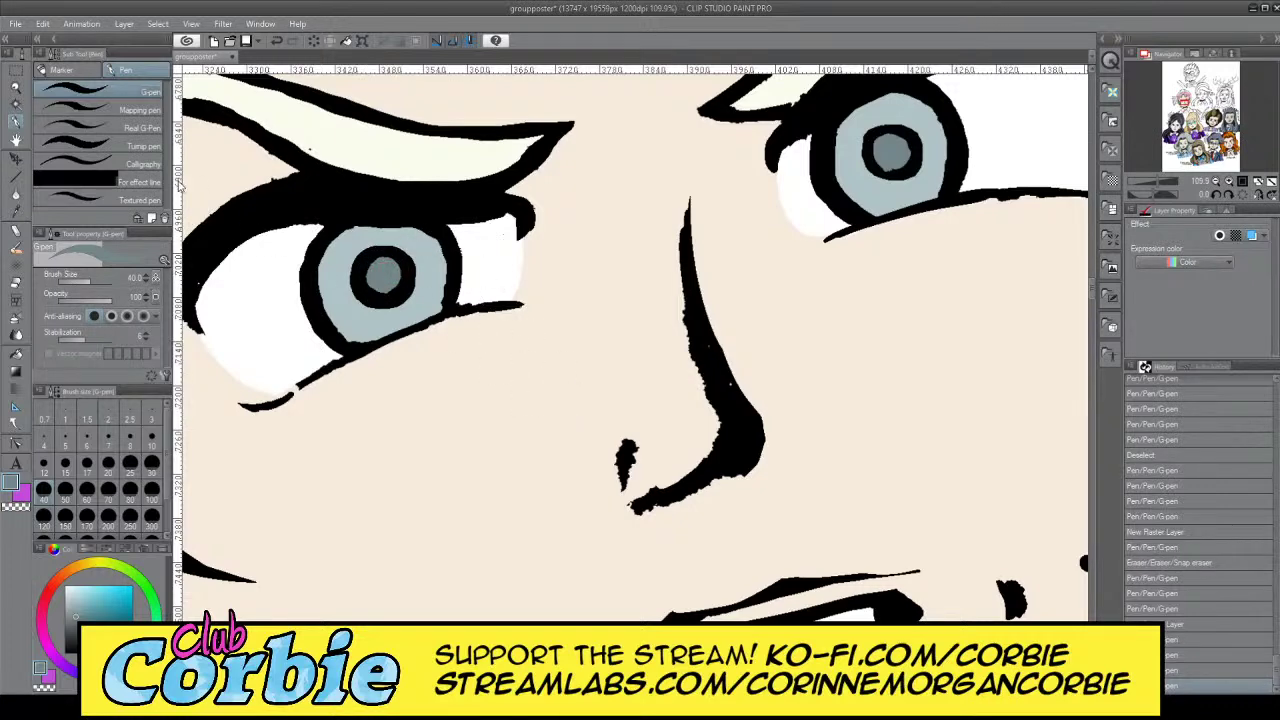
click(17, 87)
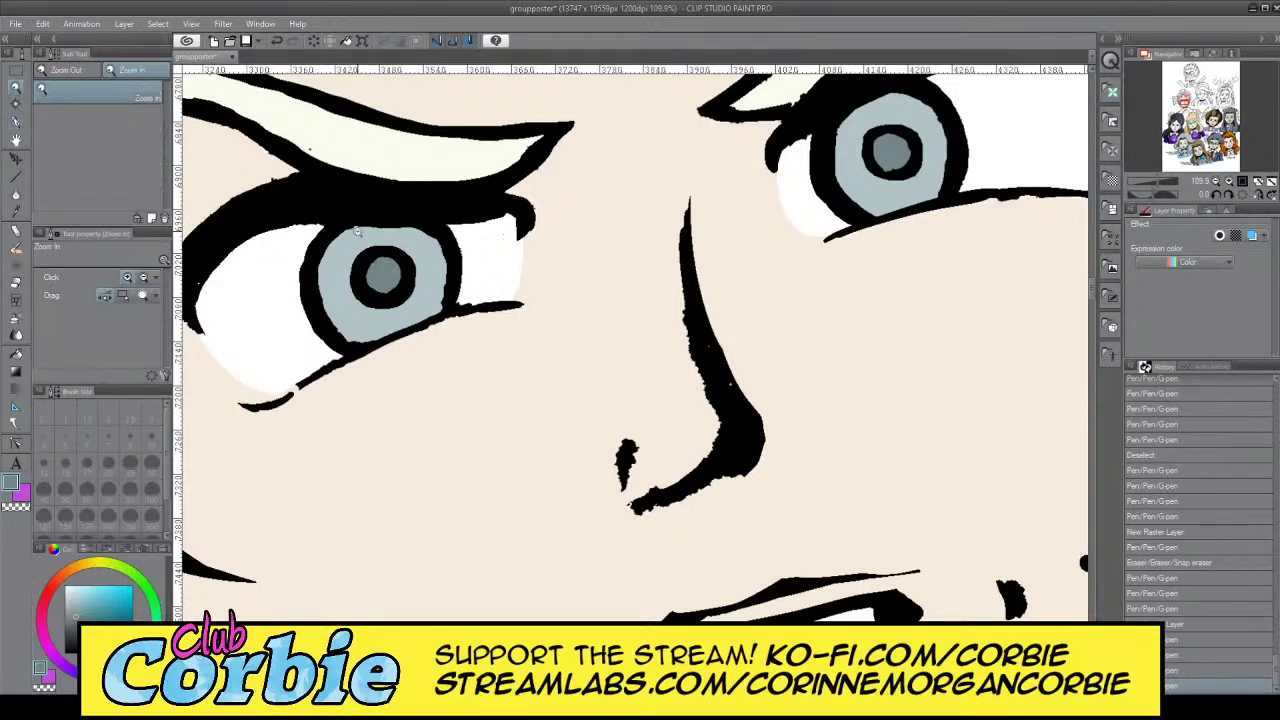
drag(358, 232, 215, 240)
drag(405, 285, 761, 330)
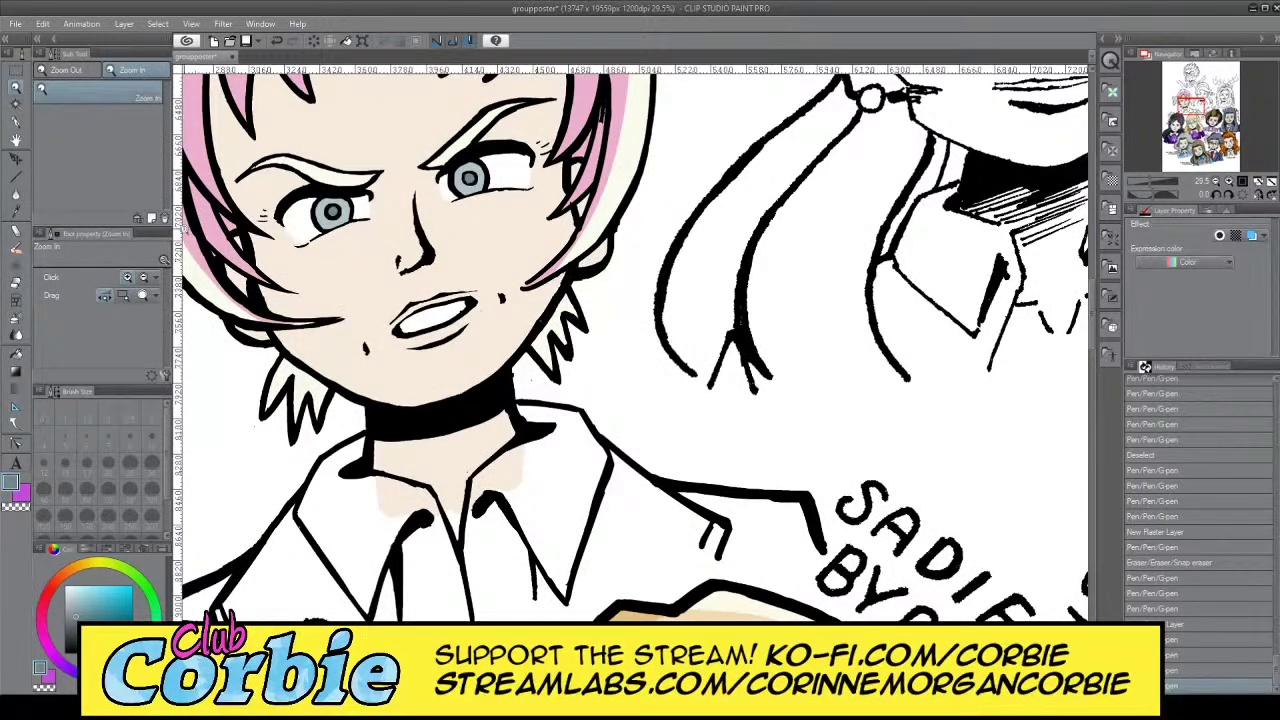
Sample the mauve lip colour from the Maxine Glass reference sheet and paint Maxine's lower lip with the G-pen at size 25
click(16, 210)
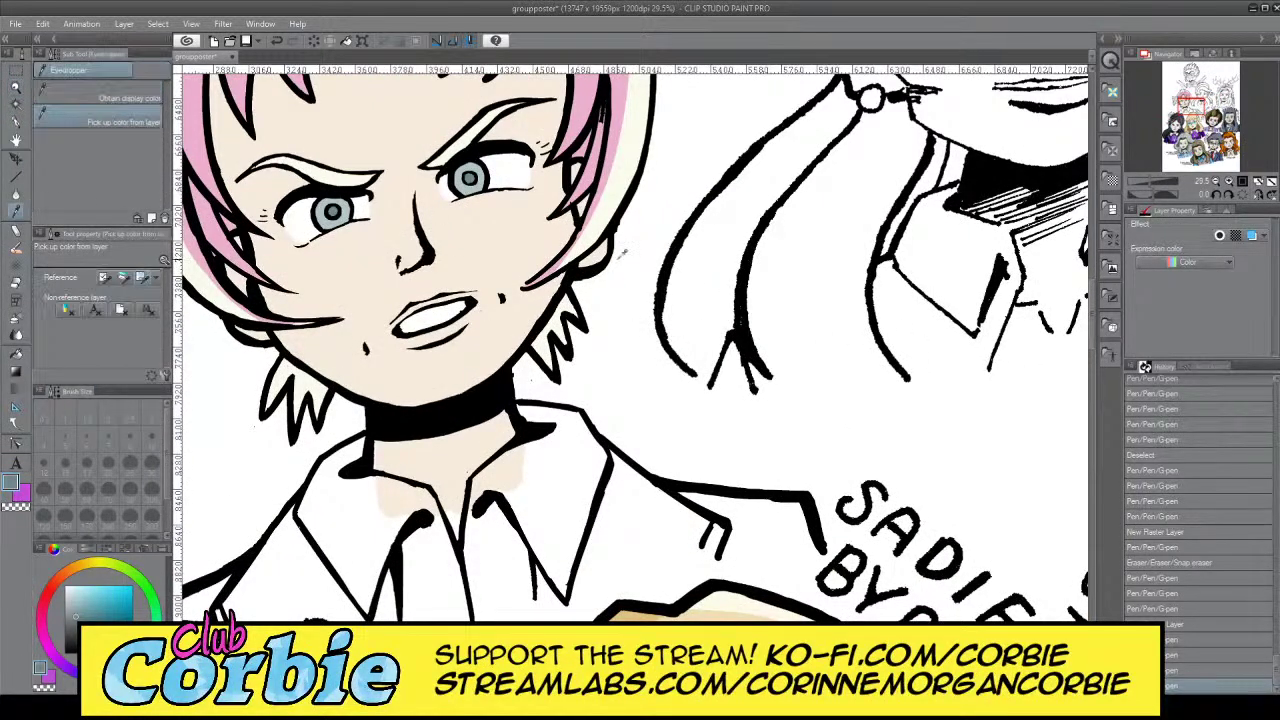
key(ctrl+Tab)
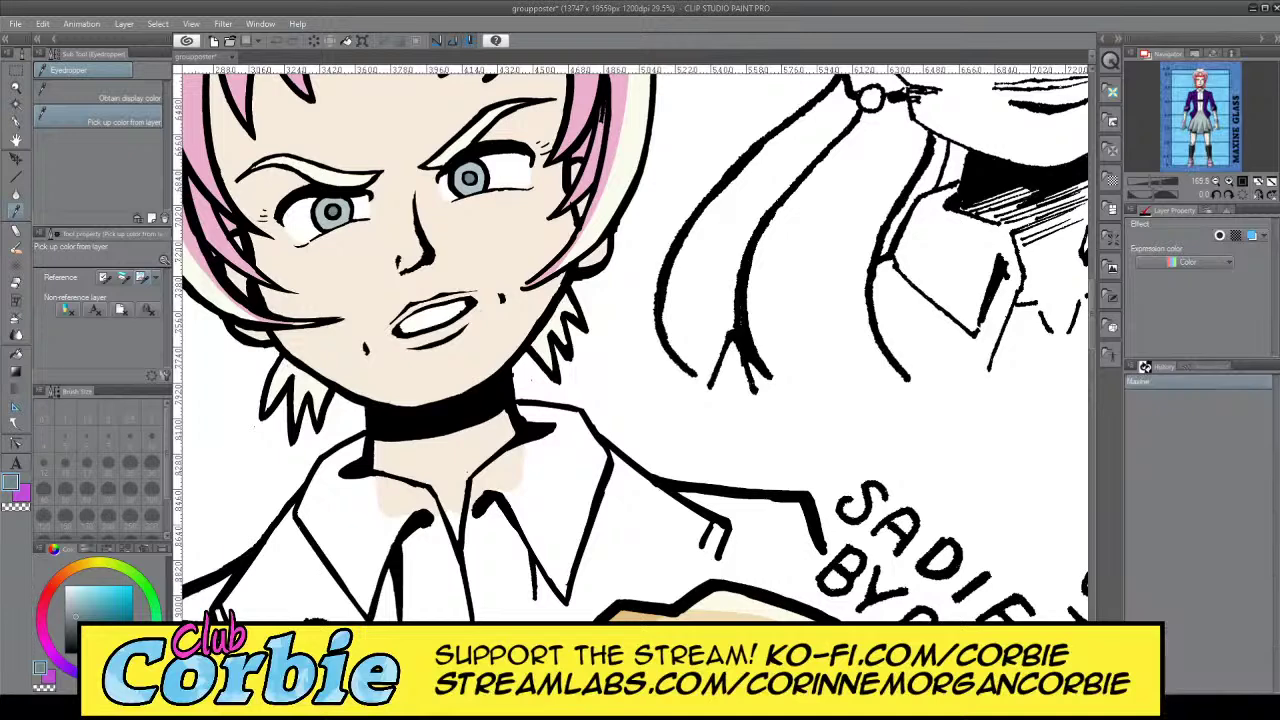
click(17, 89)
drag(435, 321, 458, 290)
click(16, 124)
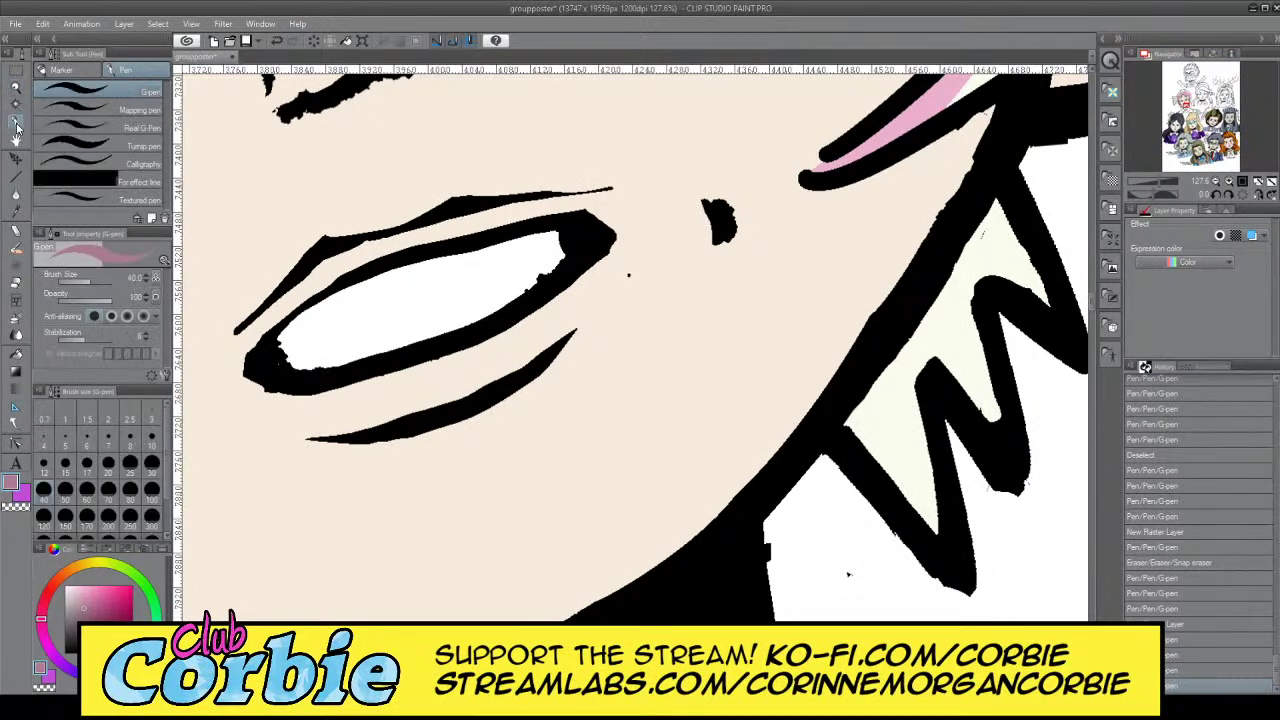
click(130, 463)
mouse_move(286, 396)
mouse_down()
mouse_move(391, 402)
mouse_move(387, 389)
mouse_move(311, 392)
mouse_move(347, 384)
mouse_move(303, 414)
mouse_move(387, 416)
mouse_move(512, 360)
mouse_move(463, 343)
mouse_move(519, 326)
mouse_move(460, 387)
mouse_move(545, 327)
mouse_move(493, 381)
mouse_move(599, 259)
mouse_move(504, 348)
mouse_move(602, 267)
mouse_move(498, 379)
mouse_move(579, 315)
mouse_move(599, 257)
mouse_up()
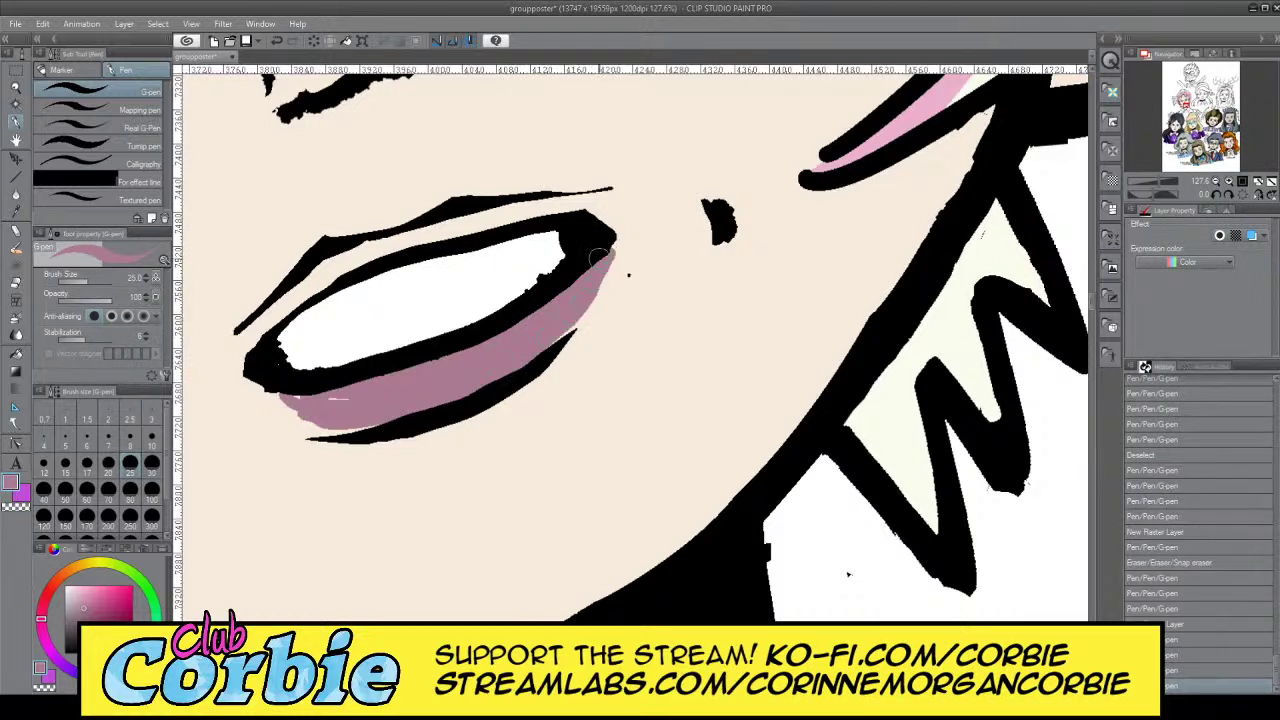
mouse_move(306, 395)
mouse_down()
mouse_move(271, 400)
mouse_move(313, 427)
mouse_move(311, 392)
mouse_move(343, 432)
mouse_move(398, 414)
mouse_up()
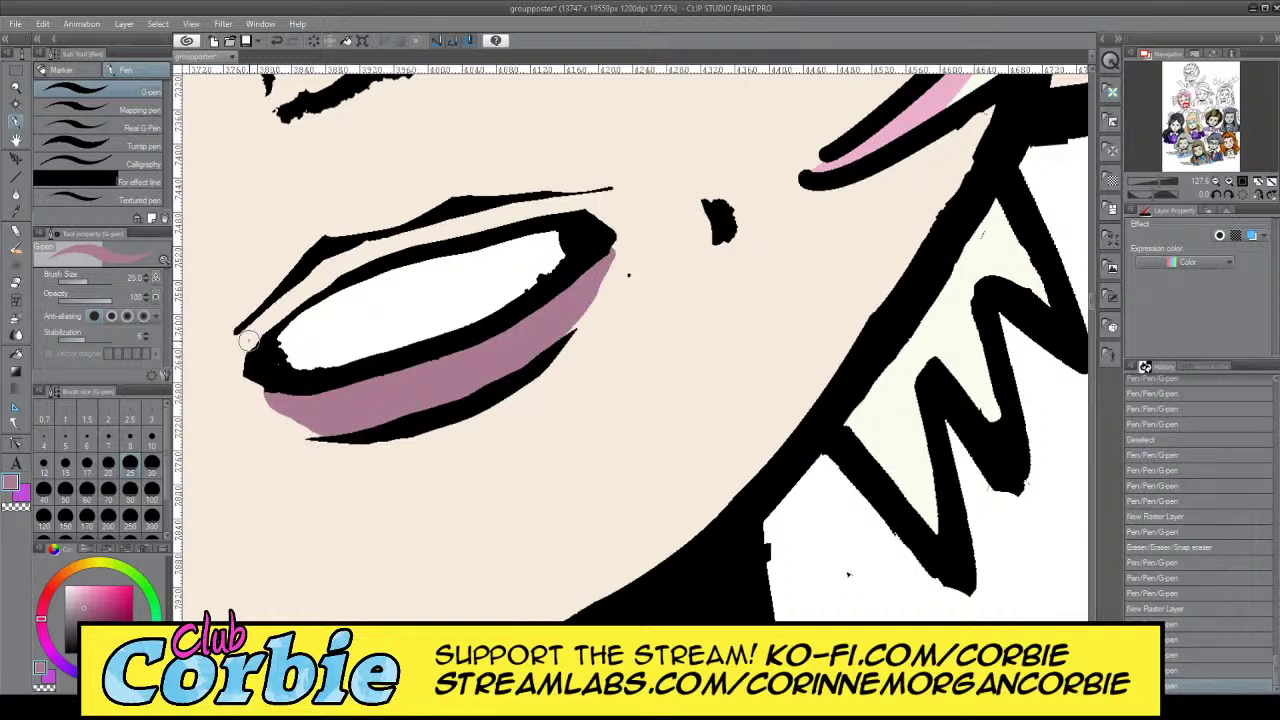
Paint Maxine's upper lip and both corners of her mouth in the same mauve
drag(244, 338, 322, 272)
mouse_move(244, 335)
mouse_down()
mouse_move(265, 376)
mouse_move(250, 321)
mouse_move(253, 345)
mouse_move(337, 267)
mouse_move(302, 292)
mouse_move(376, 246)
mouse_move(322, 261)
mouse_move(432, 229)
mouse_move(384, 256)
mouse_move(472, 213)
mouse_move(531, 219)
mouse_move(476, 230)
mouse_move(558, 213)
mouse_move(477, 211)
mouse_move(571, 200)
mouse_move(509, 203)
mouse_move(598, 212)
mouse_up()
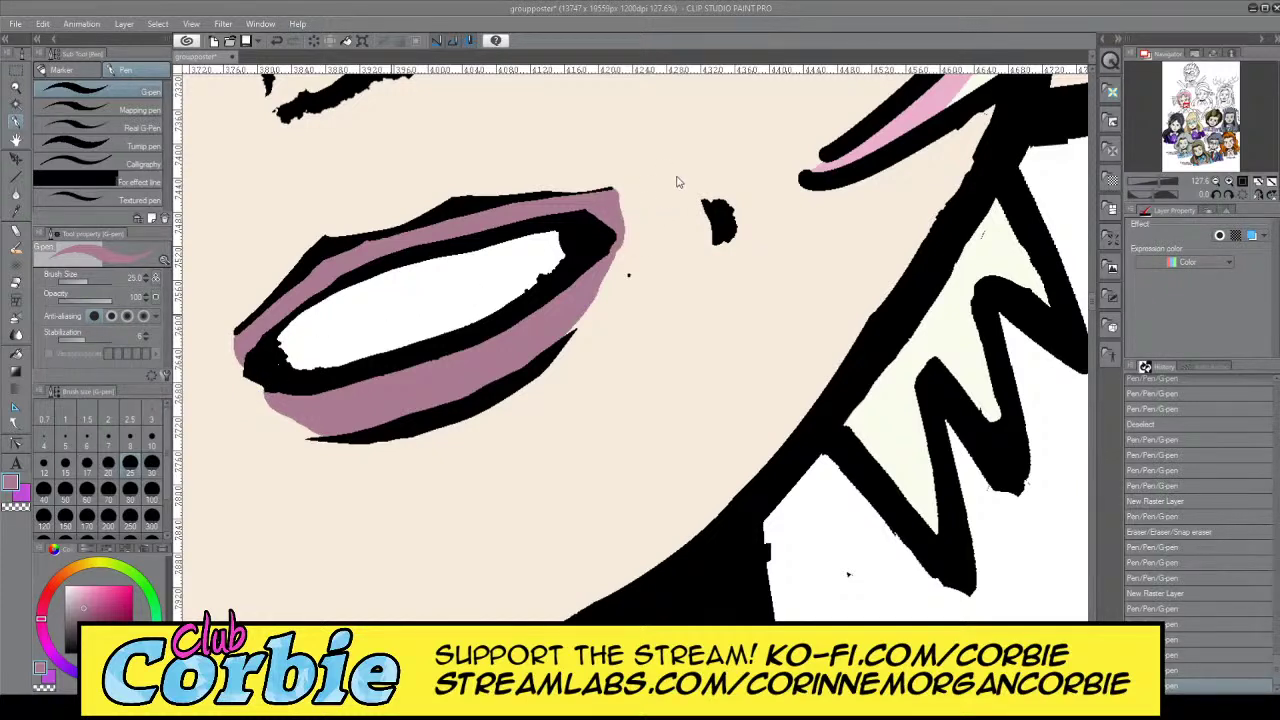
mouse_move(568, 331)
mouse_down()
mouse_move(609, 234)
mouse_move(585, 318)
mouse_move(569, 331)
mouse_move(619, 268)
mouse_move(632, 212)
mouse_move(616, 283)
mouse_move(580, 330)
mouse_move(570, 325)
mouse_move(610, 268)
mouse_move(618, 212)
mouse_move(613, 272)
mouse_move(575, 325)
mouse_up()
key(ctrl+z)
mouse_move(252, 351)
mouse_down()
mouse_move(233, 376)
mouse_move(290, 423)
mouse_move(224, 343)
mouse_move(237, 331)
mouse_move(243, 384)
mouse_move(300, 416)
mouse_move(240, 363)
mouse_move(280, 419)
mouse_move(318, 416)
mouse_move(282, 426)
mouse_move(262, 413)
mouse_move(318, 438)
mouse_up()
key(ctrl+z)
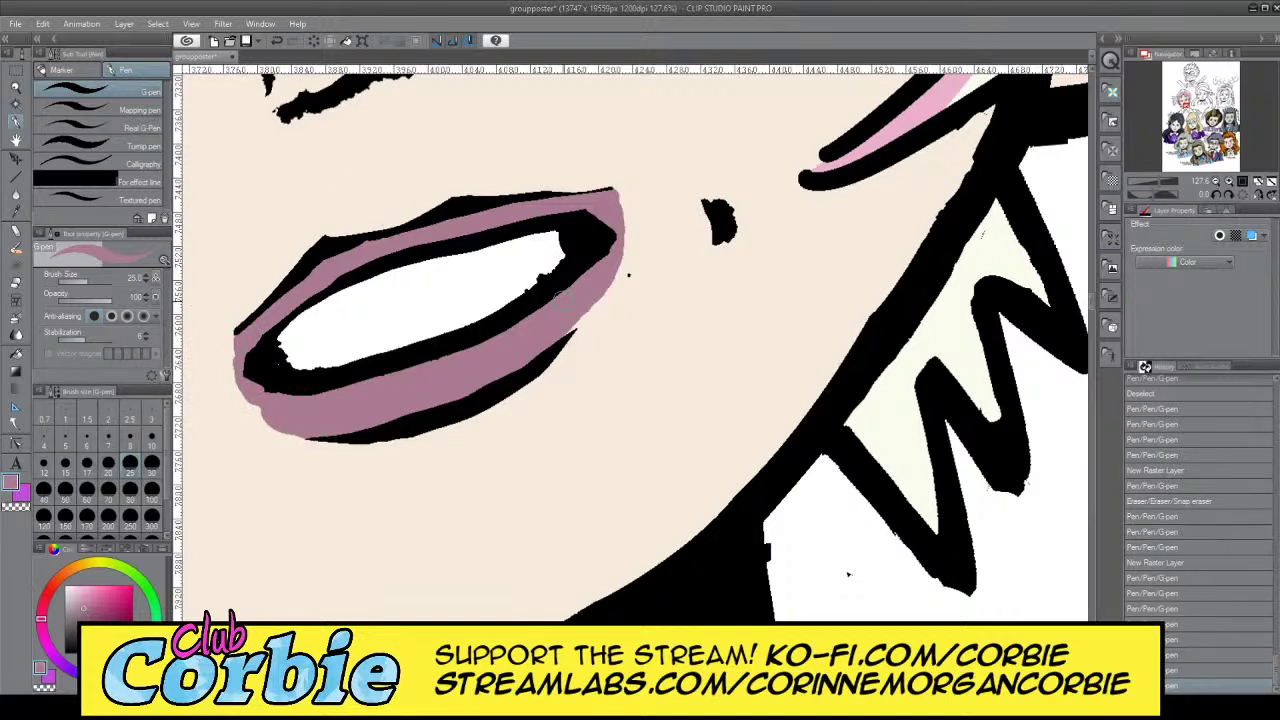
drag(540, 331, 260, 317)
Pick up the dark purple blazer colour and add a new raster layer to the group poster
click(17, 88)
click(502, 321)
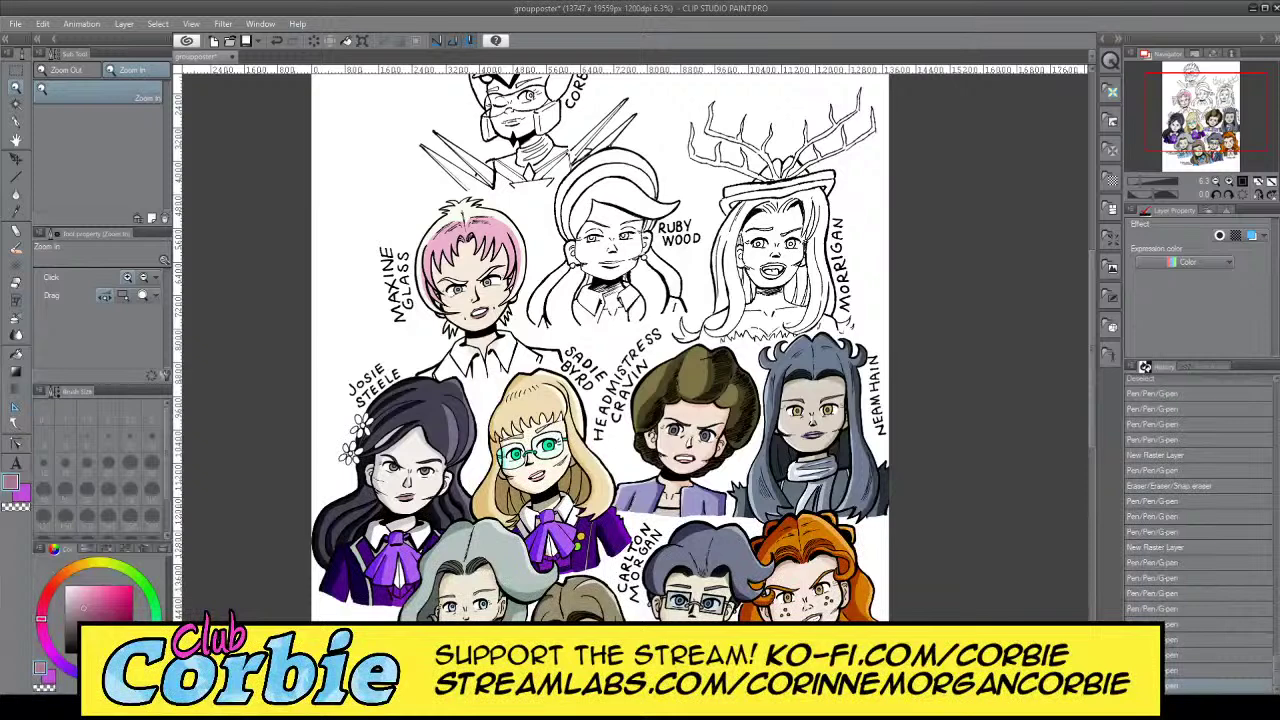
key(ctrl+Tab)
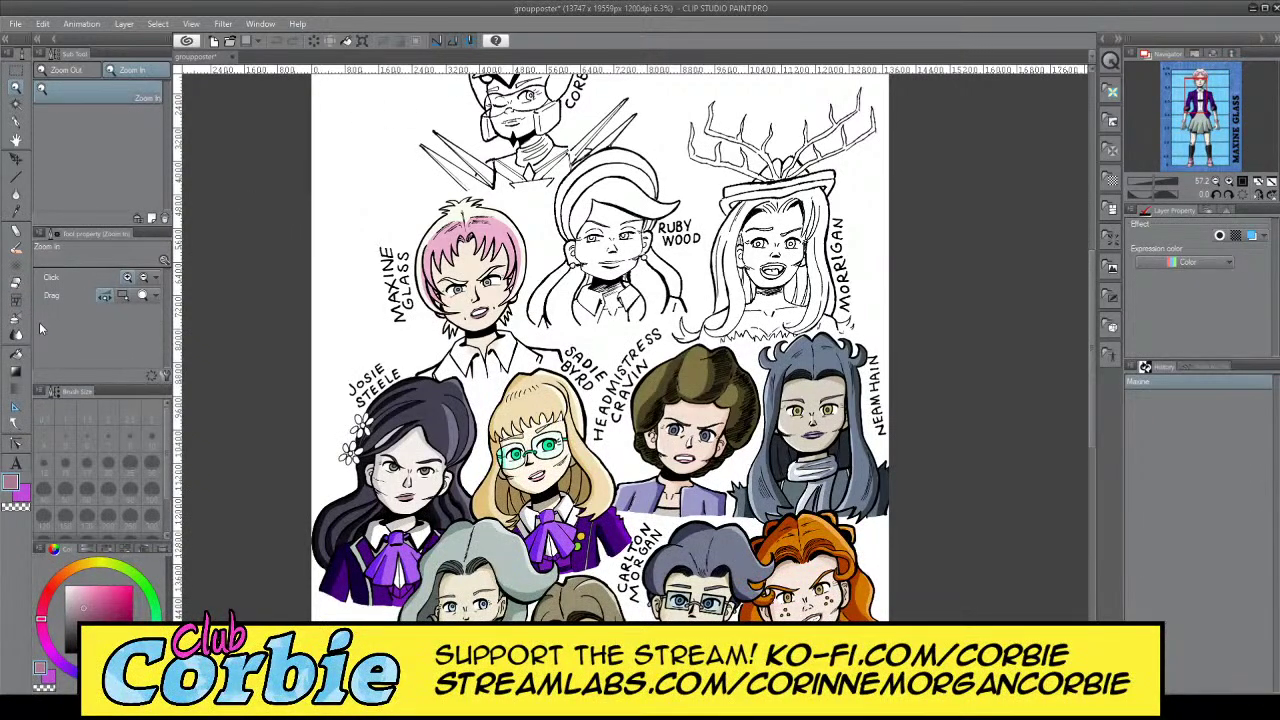
click(15, 211)
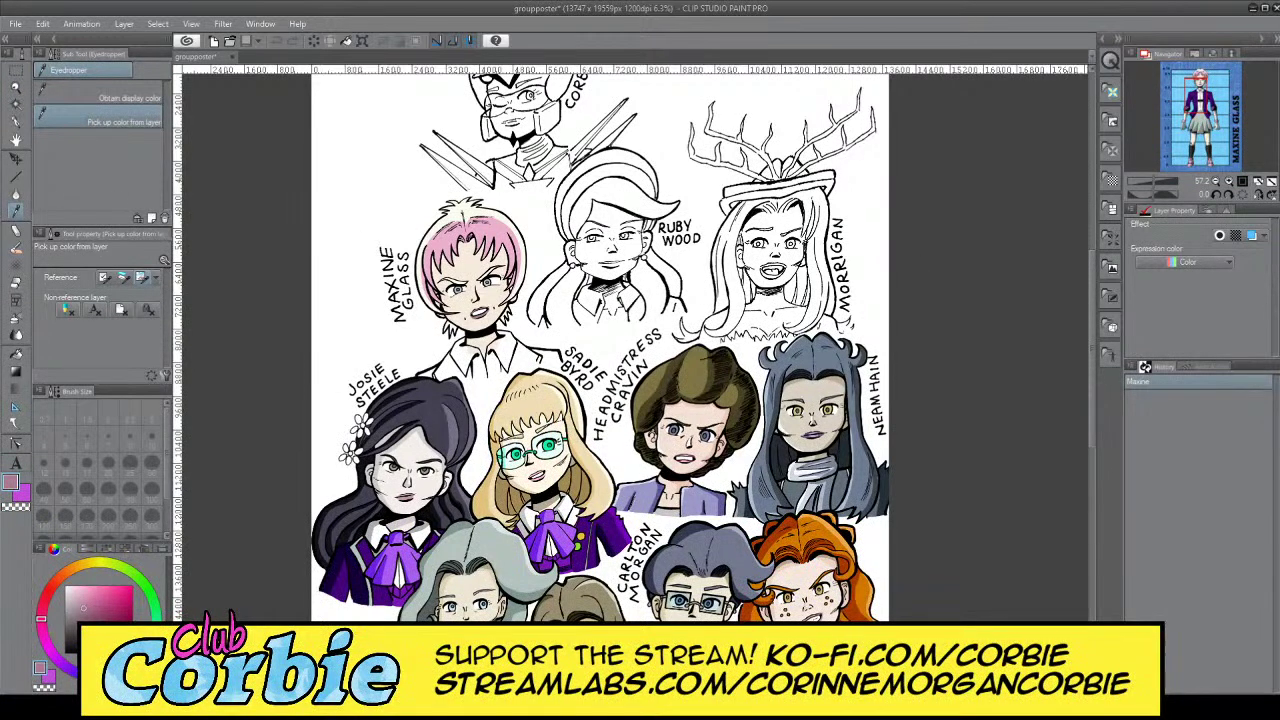
click(611, 543)
click(205, 58)
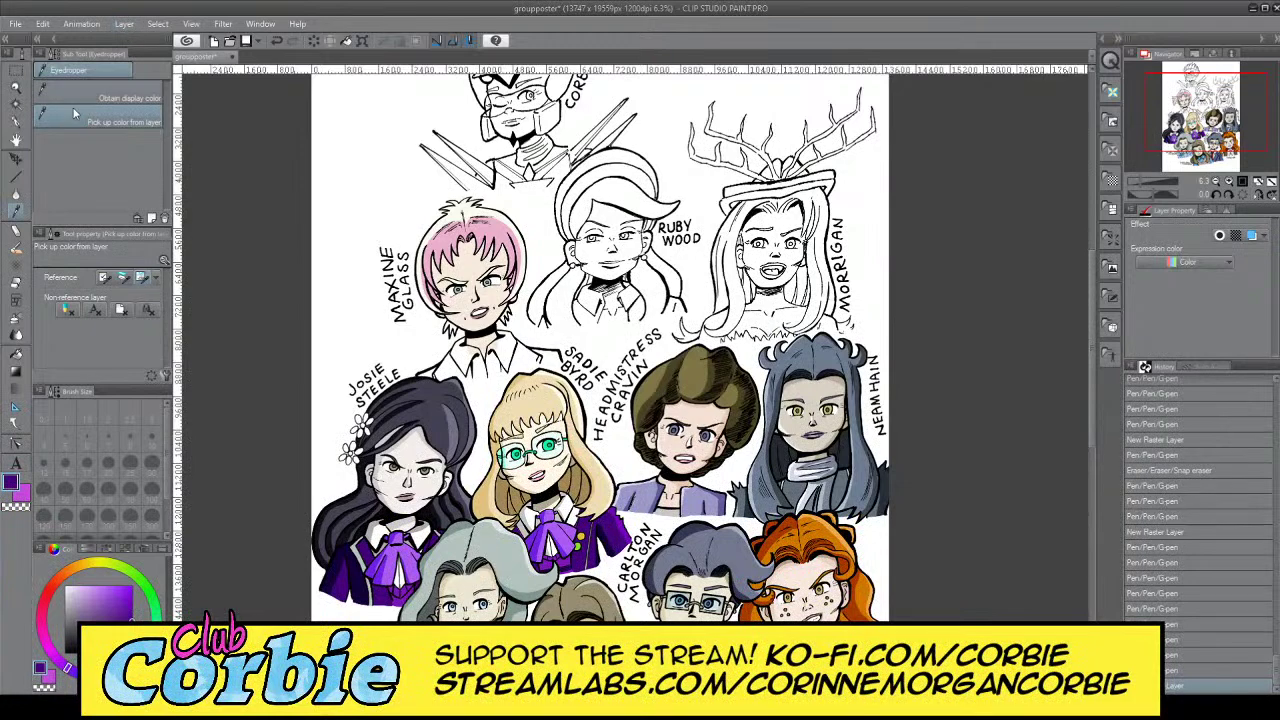
Outline the blazer half above Josie Steele's hair in dark purple with the G-pen at size 50, and fill its interior
click(17, 88)
drag(430, 353, 497, 369)
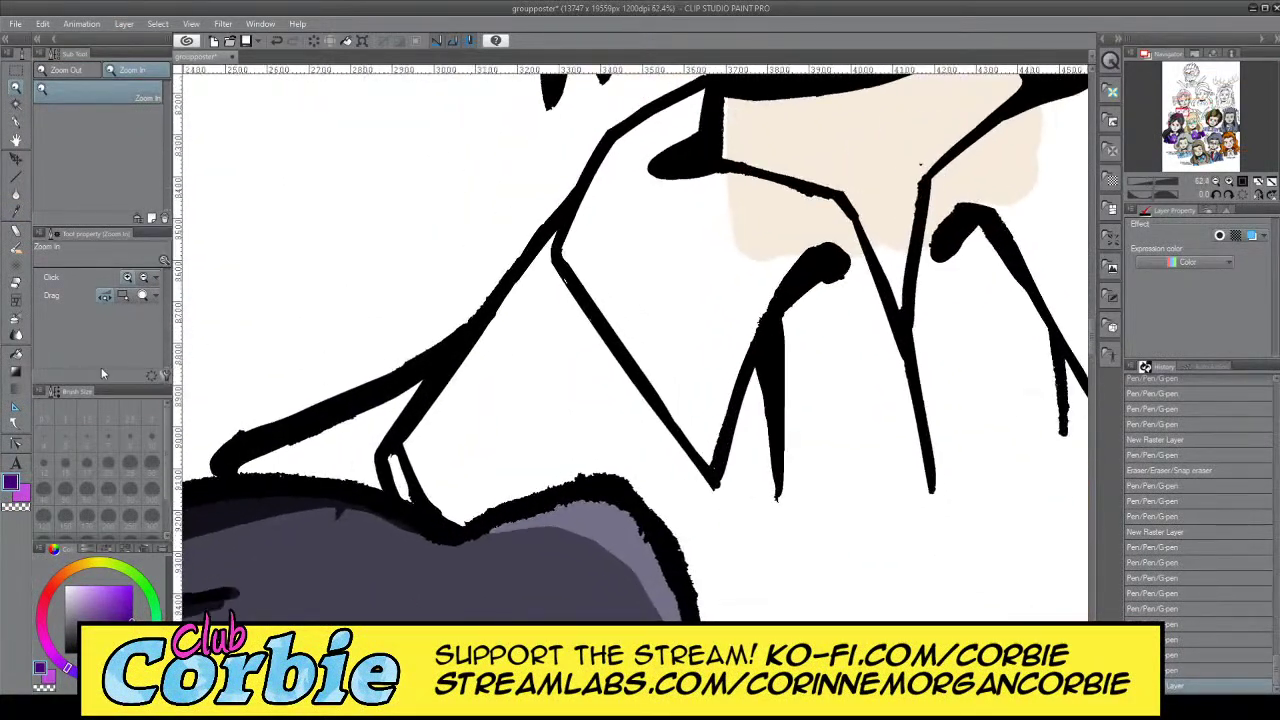
click(15, 122)
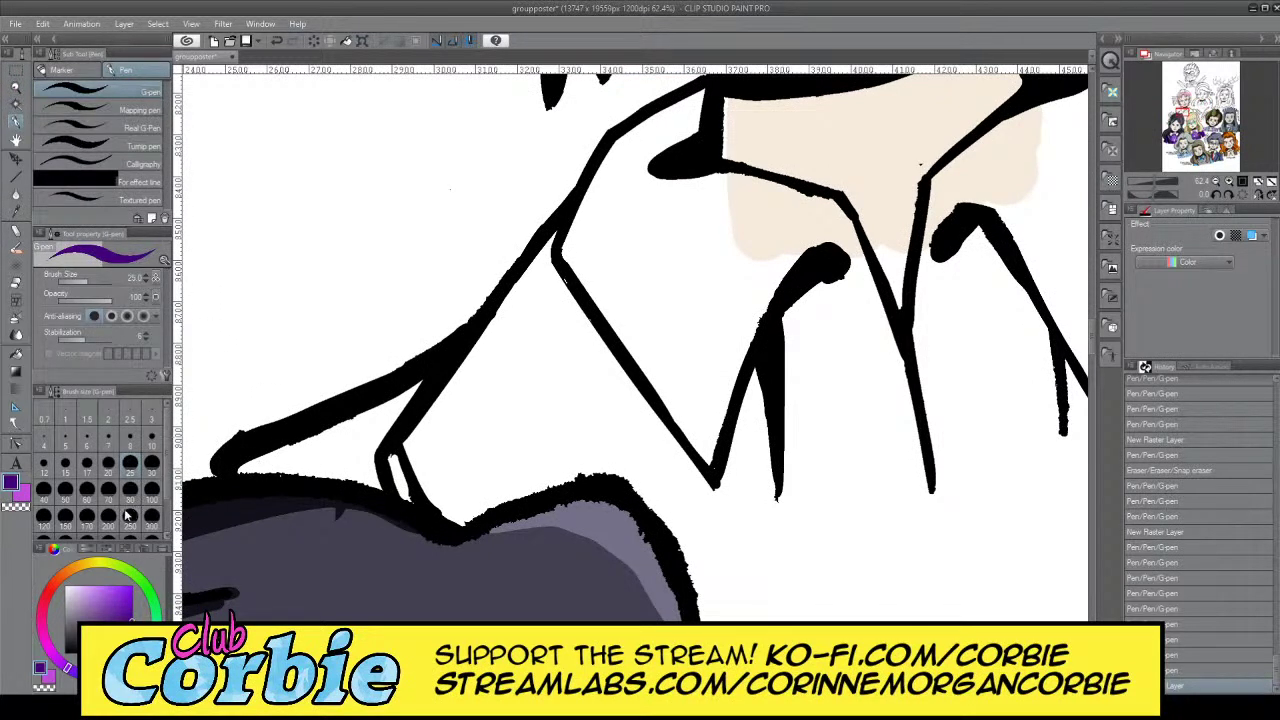
click(68, 492)
mouse_move(251, 453)
mouse_down()
mouse_move(286, 459)
mouse_move(267, 475)
mouse_move(245, 471)
mouse_move(273, 469)
mouse_move(311, 447)
mouse_move(284, 446)
mouse_move(328, 425)
mouse_move(348, 431)
mouse_move(338, 476)
mouse_move(366, 472)
mouse_move(357, 488)
mouse_move(360, 478)
mouse_move(375, 490)
mouse_move(368, 414)
mouse_move(341, 444)
mouse_move(399, 396)
mouse_move(372, 445)
mouse_move(391, 413)
mouse_move(448, 502)
mouse_up()
mouse_move(395, 428)
mouse_down()
mouse_move(453, 521)
mouse_move(535, 480)
mouse_move(470, 510)
mouse_move(612, 466)
mouse_up()
mouse_move(489, 507)
mouse_down()
mouse_move(438, 414)
mouse_move(449, 411)
mouse_move(442, 443)
mouse_move(455, 443)
mouse_move(446, 467)
mouse_move(474, 347)
mouse_move(419, 419)
mouse_move(503, 305)
mouse_move(469, 371)
mouse_move(557, 227)
mouse_move(550, 274)
mouse_move(591, 328)
mouse_move(545, 264)
mouse_up()
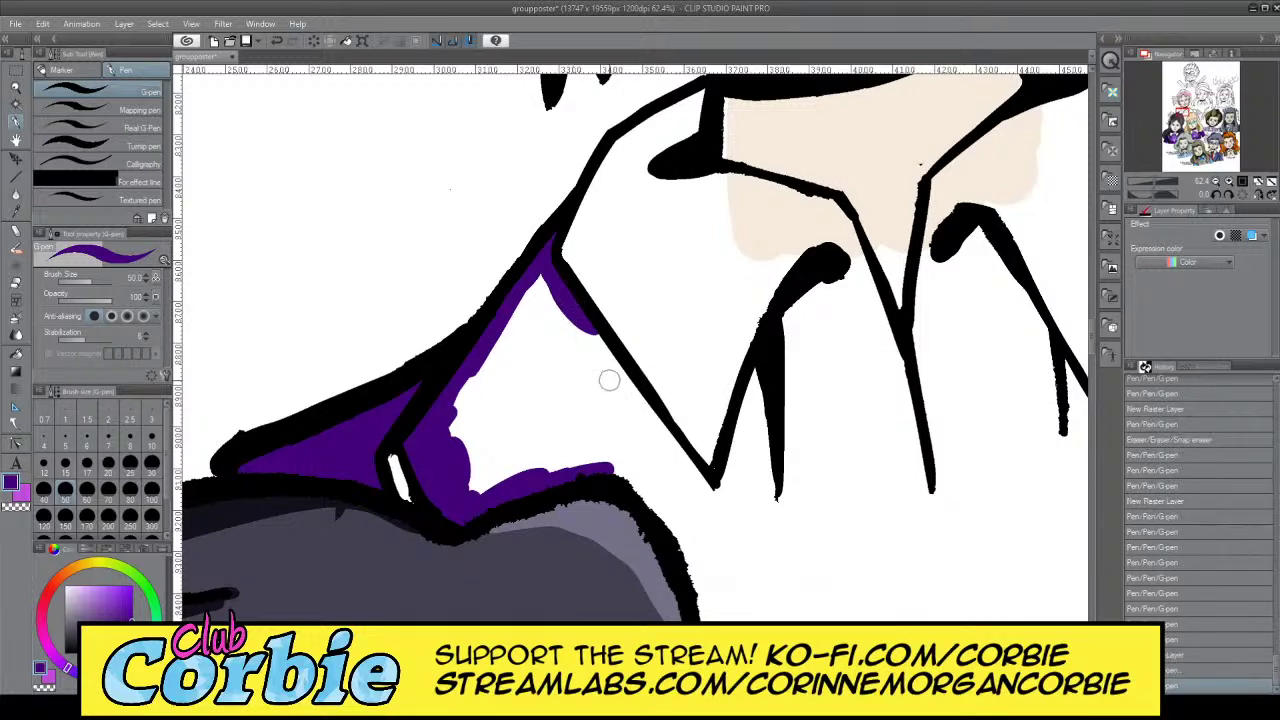
mouse_move(590, 334)
mouse_down()
mouse_move(721, 511)
mouse_move(778, 506)
mouse_move(661, 526)
mouse_move(768, 507)
mouse_move(758, 353)
mouse_move(740, 443)
mouse_move(751, 351)
mouse_move(719, 482)
mouse_move(726, 460)
mouse_move(712, 488)
mouse_move(701, 484)
mouse_move(747, 448)
mouse_move(765, 472)
mouse_move(765, 444)
mouse_move(776, 500)
mouse_up()
mouse_move(600, 472)
mouse_down()
mouse_move(651, 494)
mouse_move(662, 520)
mouse_move(620, 473)
mouse_move(660, 515)
mouse_move(623, 484)
mouse_up()
drag(477, 499, 473, 500)
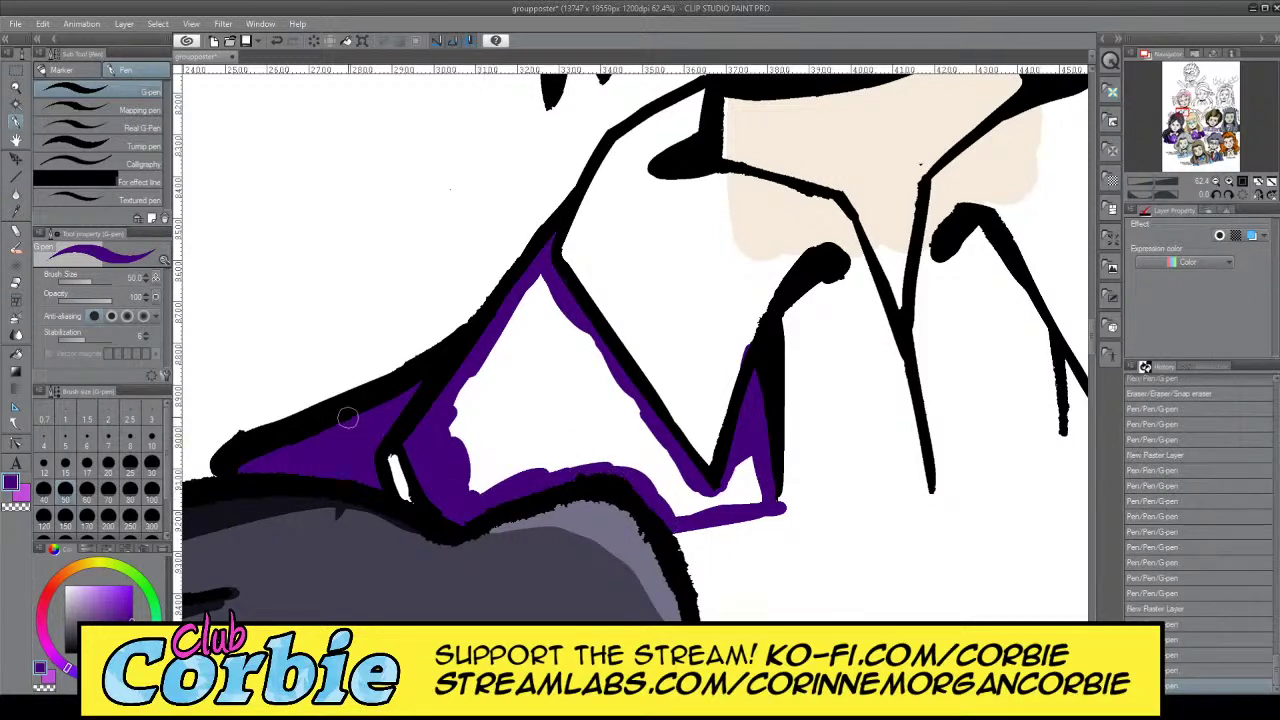
click(16, 354)
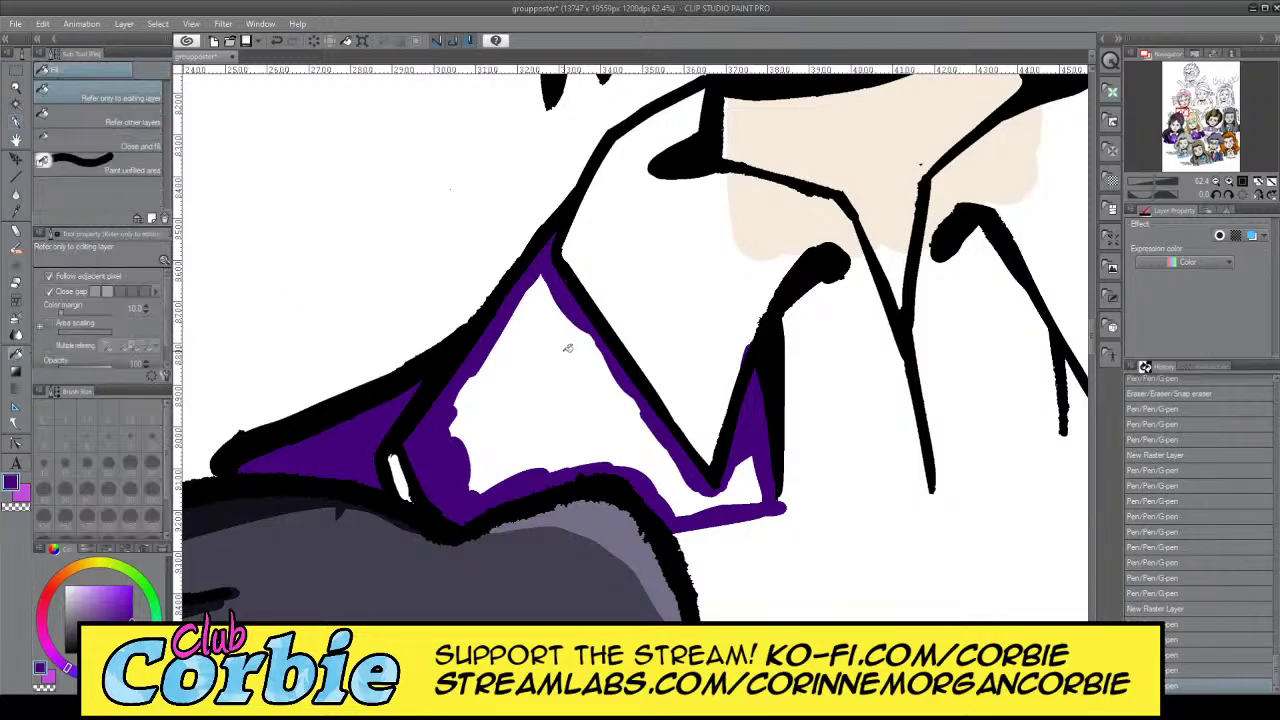
click(567, 348)
click(17, 89)
drag(460, 272, 415, 272)
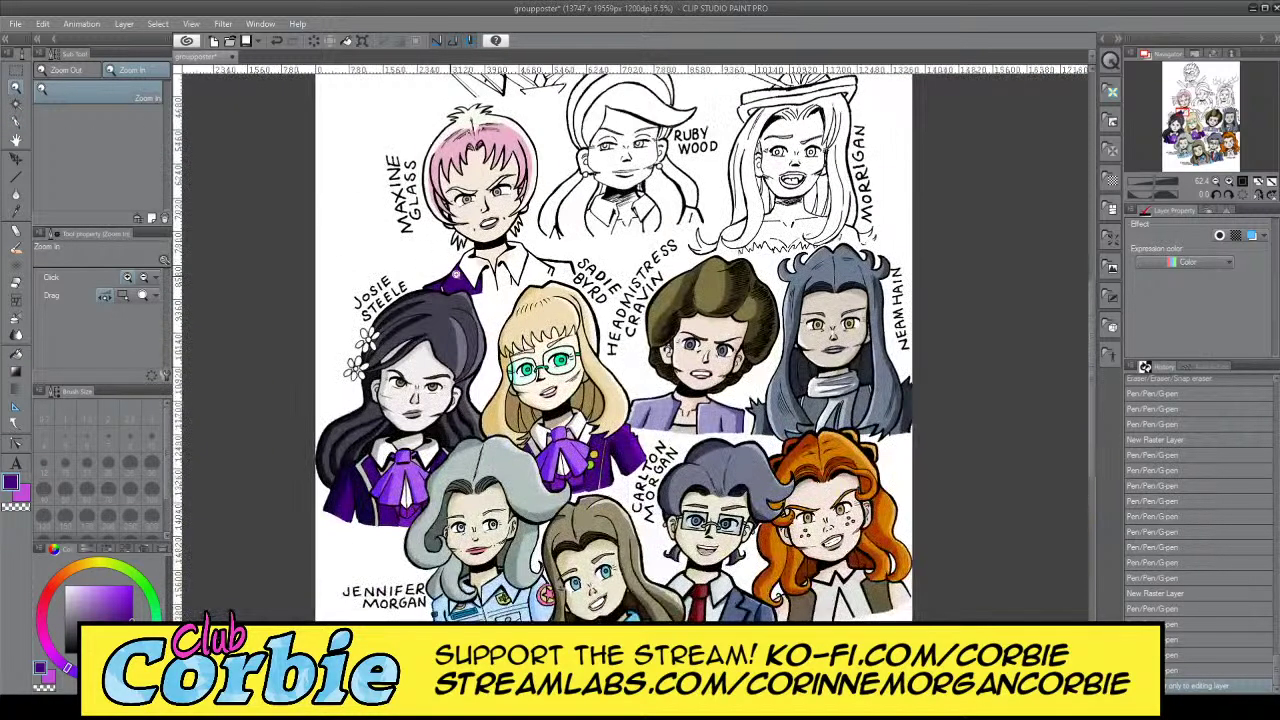
drag(549, 251, 568, 252)
scroll(554, 252, up, 3)
scroll(555, 255, down, 3)
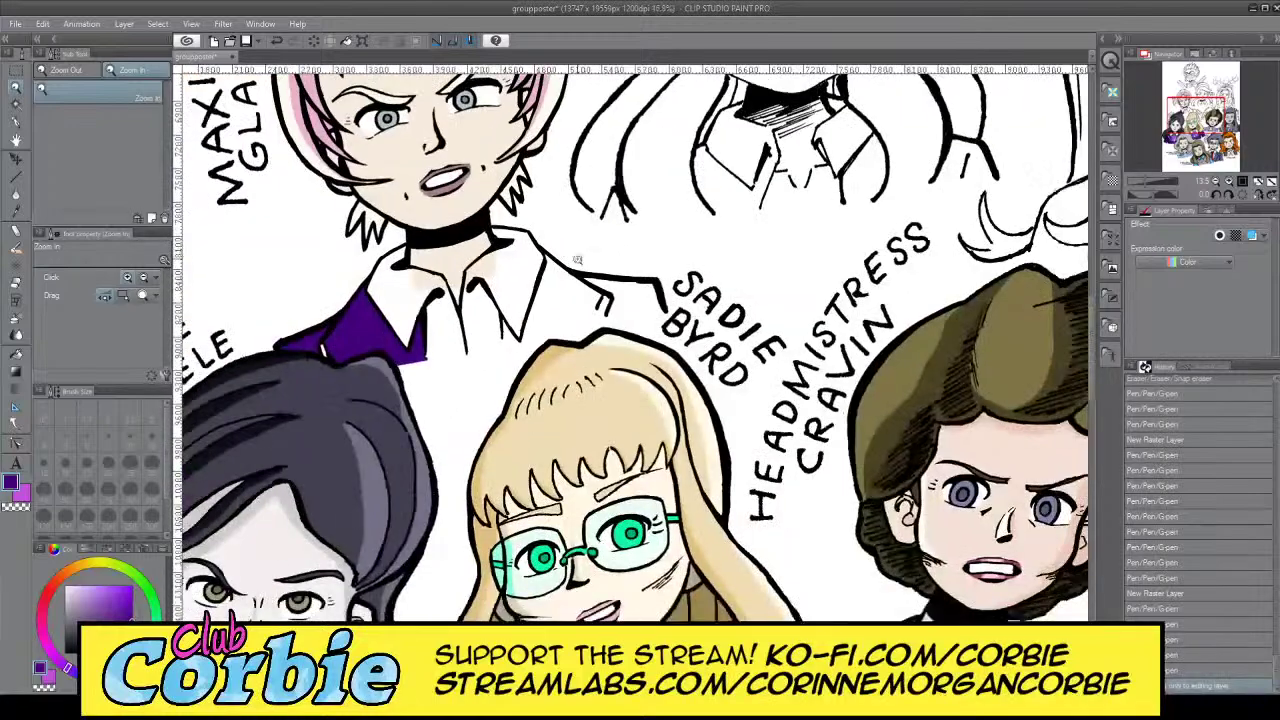
scroll(557, 260, up, 4)
scroll(557, 263, down, 5)
scroll(503, 290, up, 1)
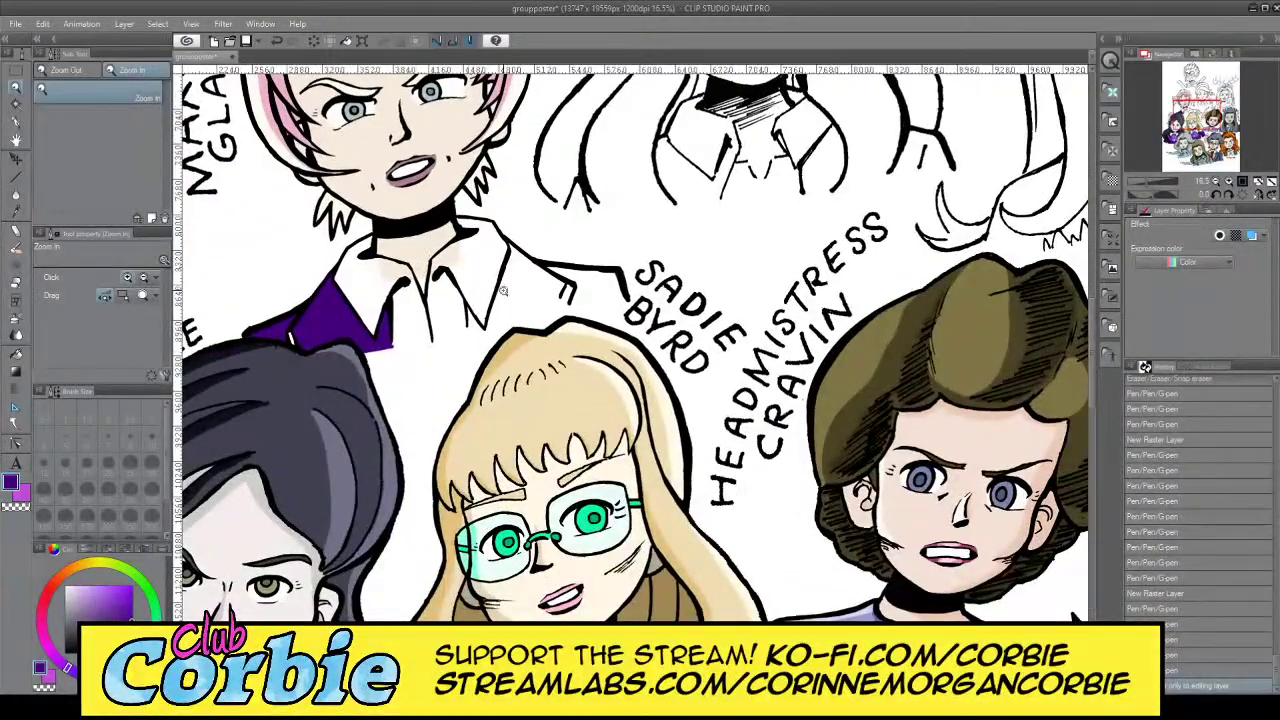
scroll(487, 290, up, 1)
scroll(523, 296, up, 3)
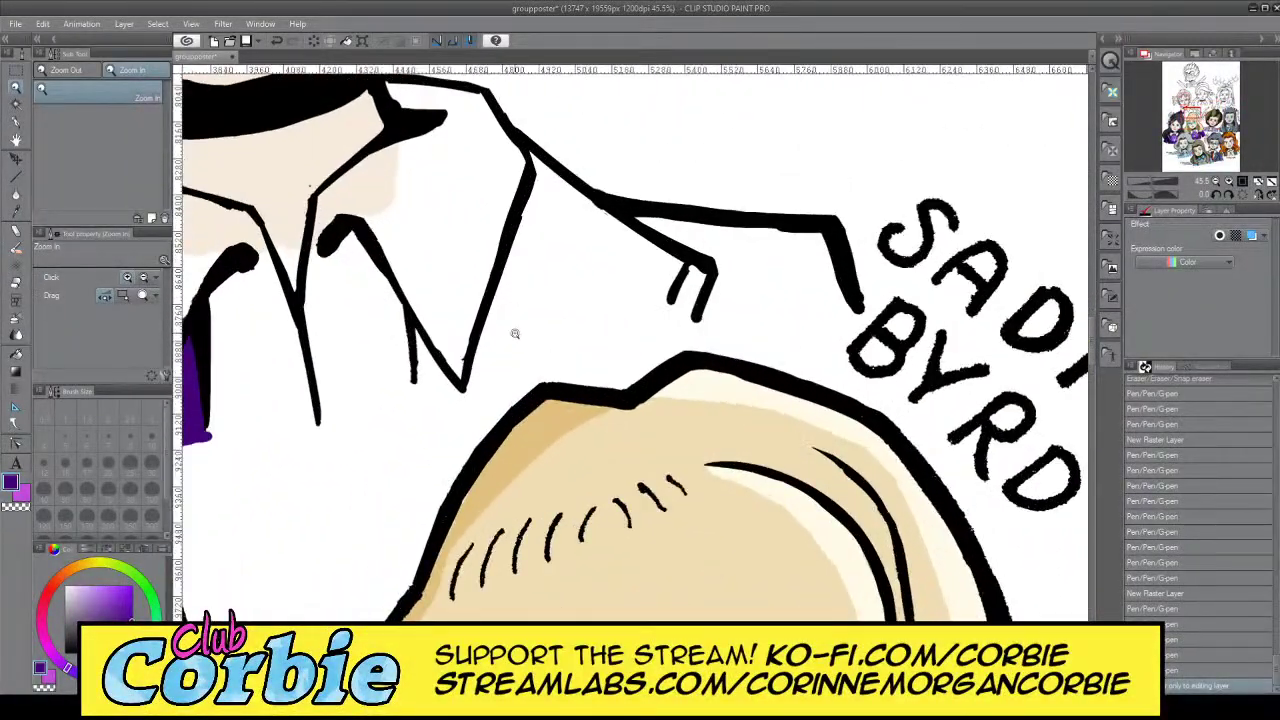
scroll(458, 338, up, 2)
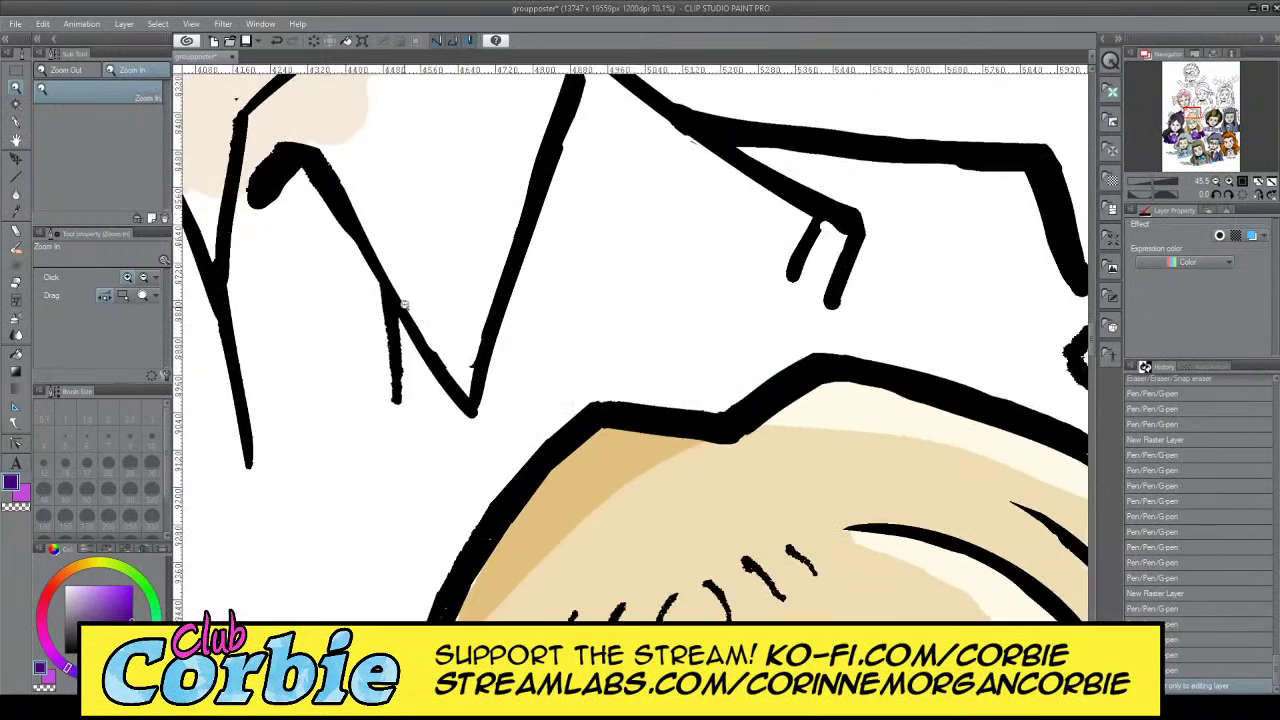
click(17, 122)
mouse_move(405, 403)
mouse_down()
mouse_move(401, 316)
mouse_move(418, 429)
mouse_move(410, 362)
mouse_move(406, 432)
mouse_move(465, 436)
mouse_move(402, 341)
mouse_move(452, 405)
mouse_move(429, 381)
mouse_move(446, 410)
mouse_move(428, 419)
mouse_move(455, 424)
mouse_move(443, 401)
mouse_move(482, 422)
mouse_move(509, 292)
mouse_move(501, 347)
mouse_move(582, 128)
mouse_move(570, 161)
mouse_move(580, 97)
mouse_move(491, 418)
mouse_move(749, 337)
mouse_up()
mouse_move(797, 217)
mouse_down()
mouse_move(754, 332)
mouse_move(748, 190)
mouse_move(794, 207)
mouse_move(630, 90)
mouse_up()
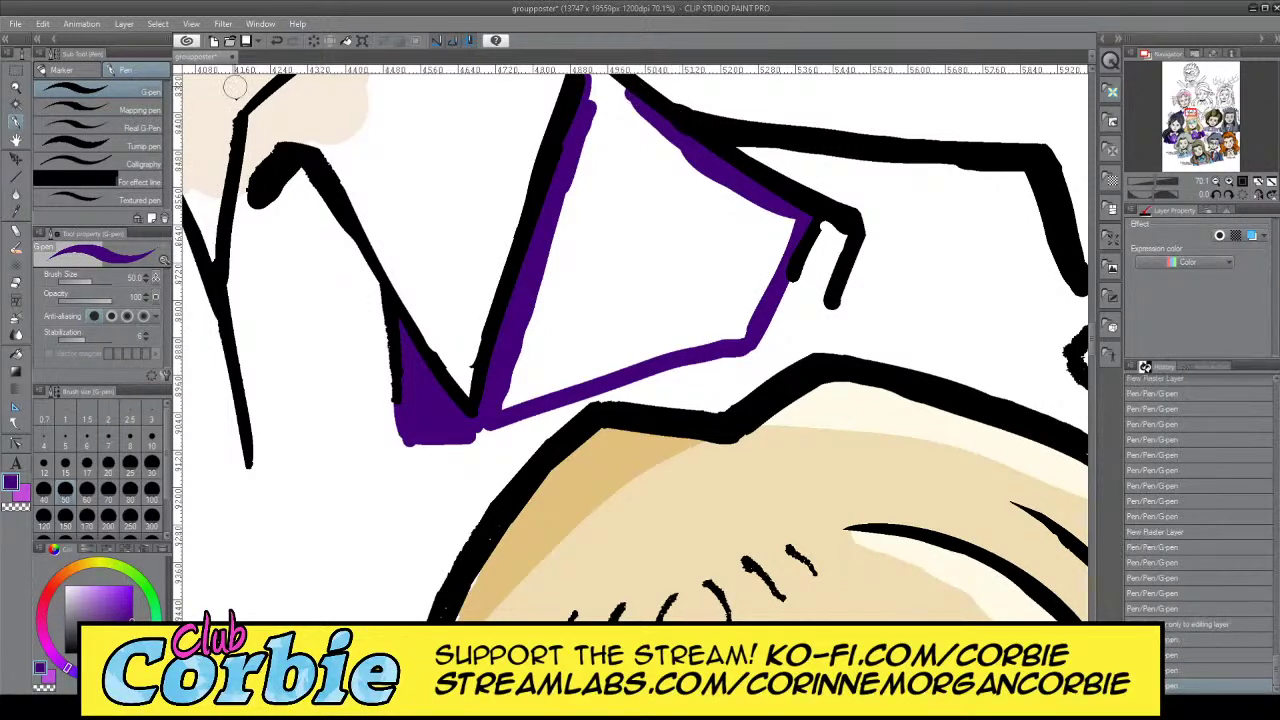
Close the gap in the lapel's purple outline where the collar meets the shoulder, and fill the lapel with dark purple
click(17, 89)
drag(521, 281, 425, 280)
drag(638, 248, 517, 192)
click(368, 118)
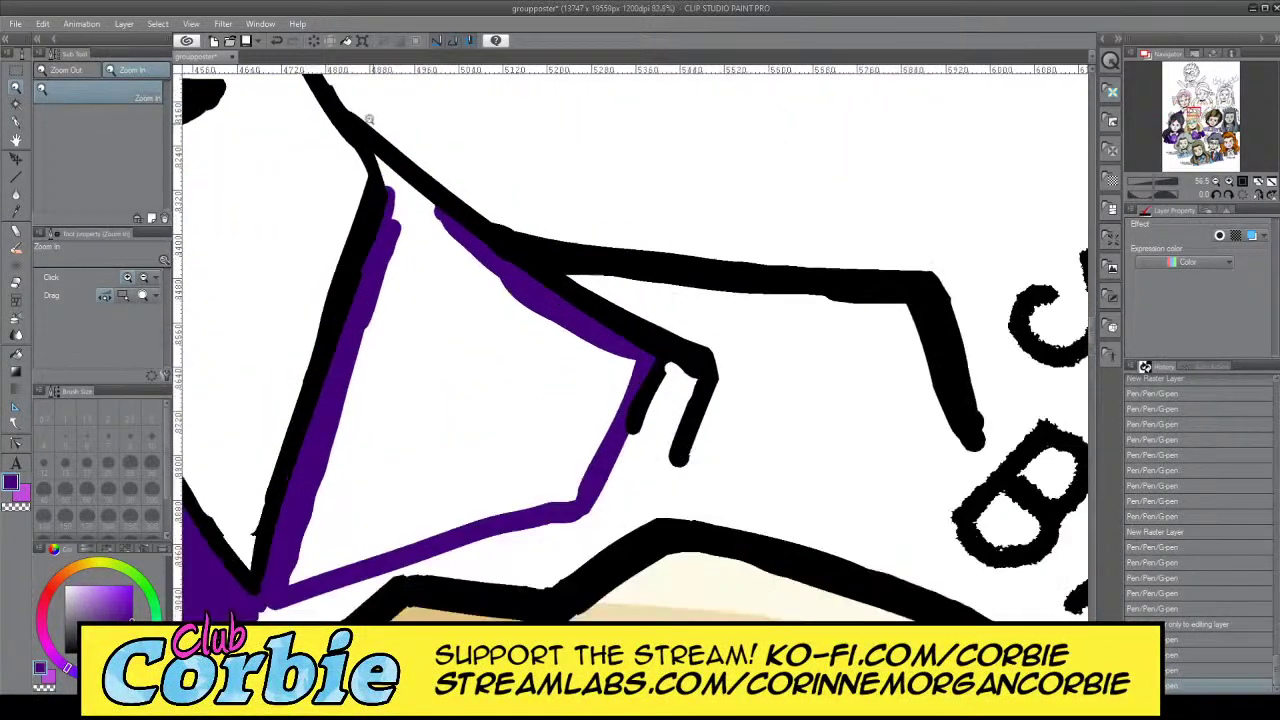
click(16, 140)
mouse_move(378, 168)
mouse_down()
mouse_move(443, 208)
mouse_move(398, 198)
mouse_up()
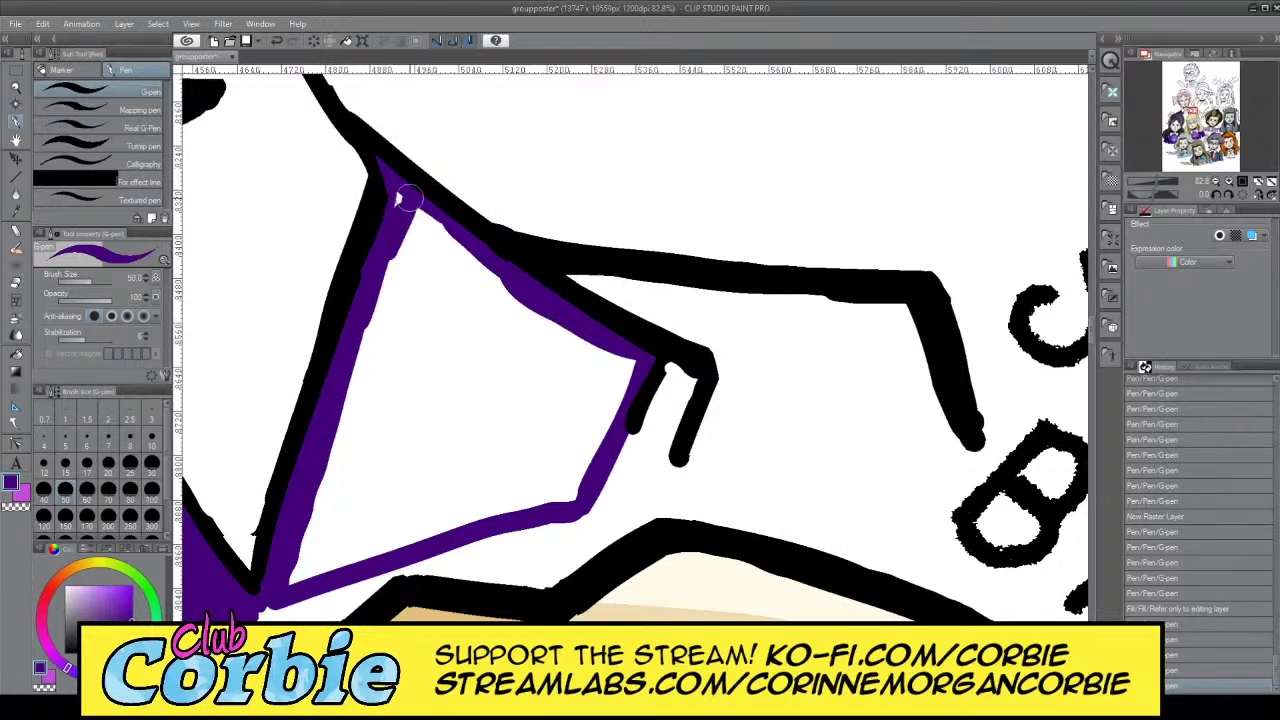
click(16, 340)
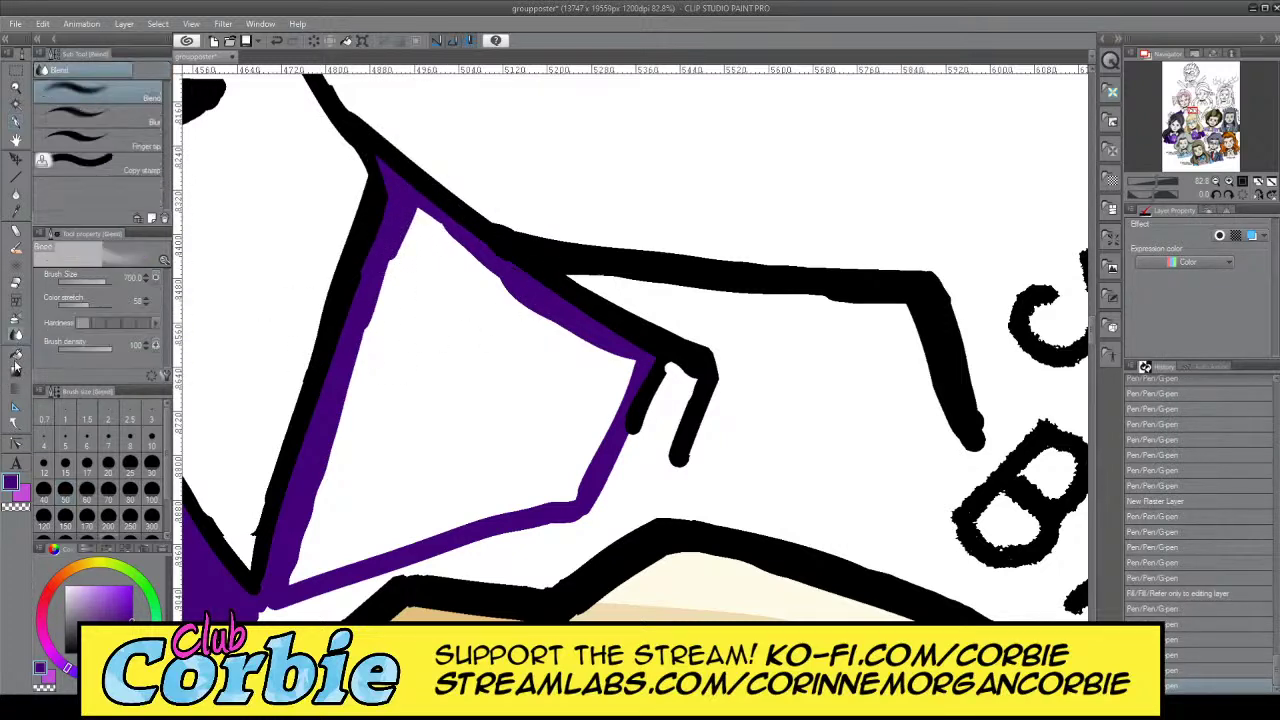
click(405, 366)
click(19, 92)
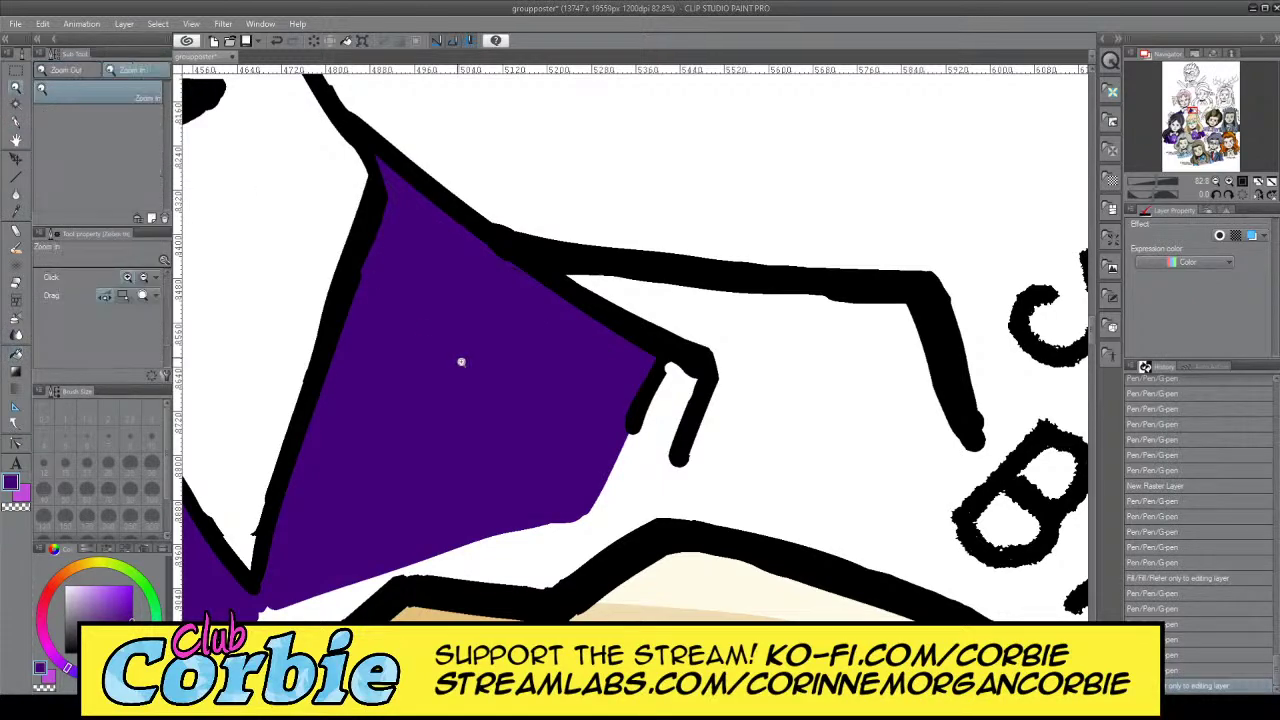
drag(461, 363, 335, 370)
drag(545, 374, 660, 345)
scroll(523, 346, up, 1)
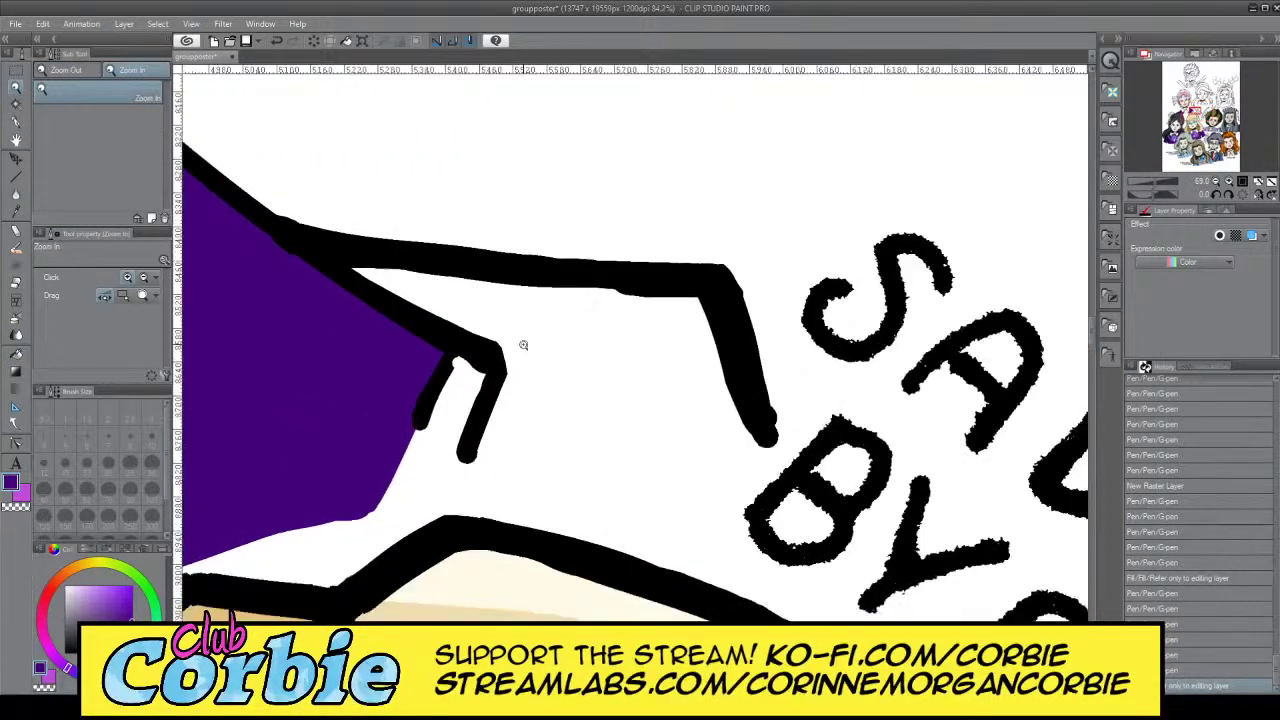
click(14, 121)
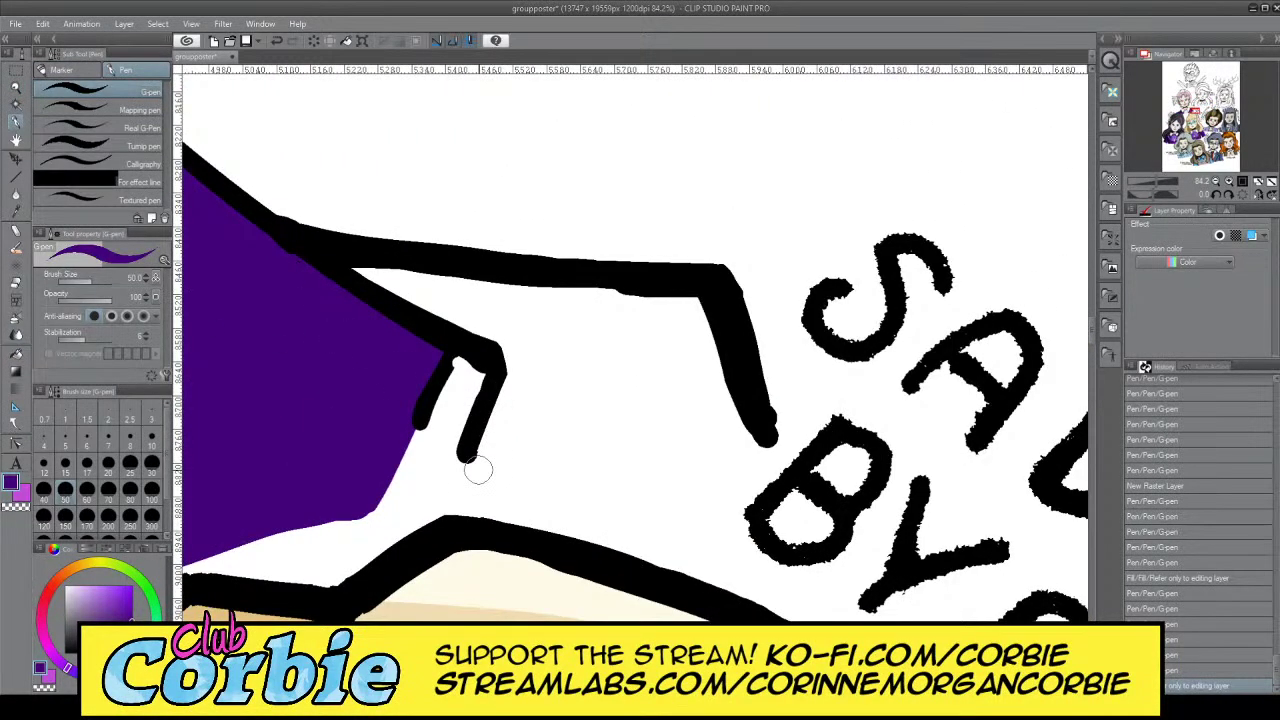
mouse_move(477, 466)
mouse_down()
mouse_move(507, 344)
mouse_move(420, 323)
mouse_up()
drag(348, 298, 450, 308)
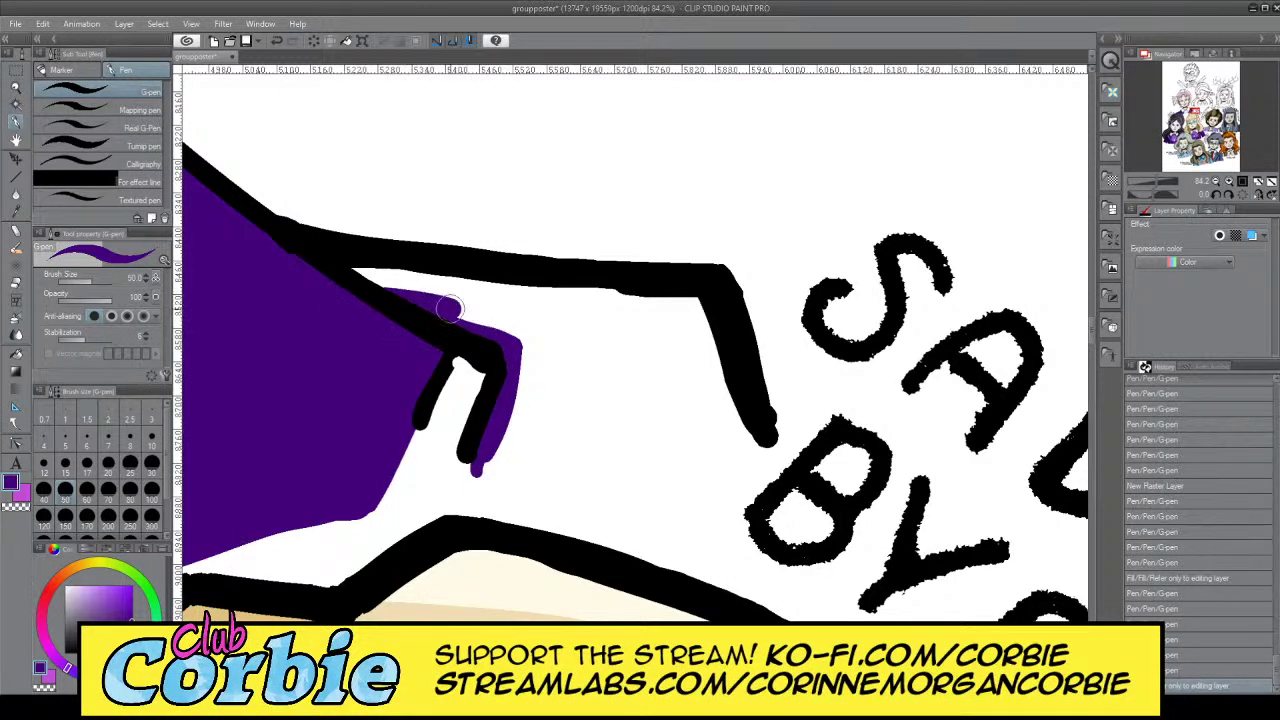
mouse_move(336, 271)
mouse_down()
mouse_move(707, 298)
mouse_move(730, 382)
mouse_move(711, 374)
mouse_move(722, 414)
mouse_move(754, 444)
mouse_move(486, 482)
mouse_move(506, 431)
mouse_move(484, 463)
mouse_move(504, 324)
mouse_move(416, 298)
mouse_up()
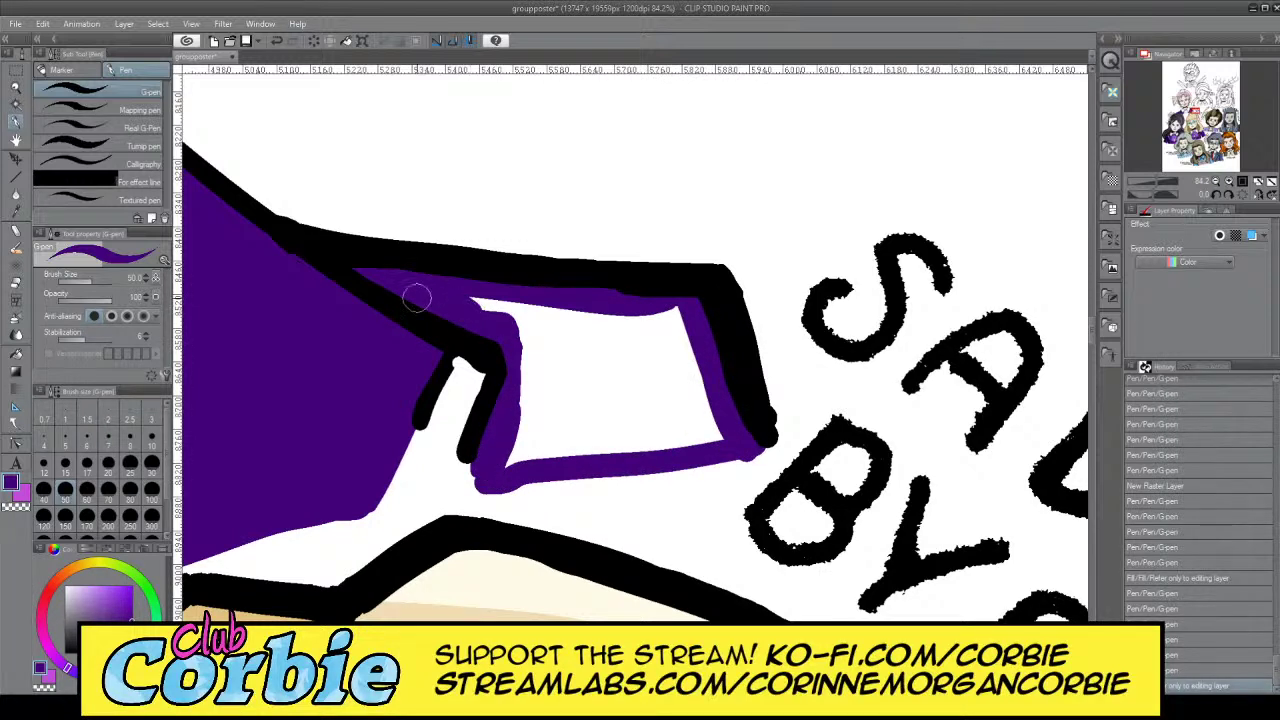
click(15, 356)
click(554, 345)
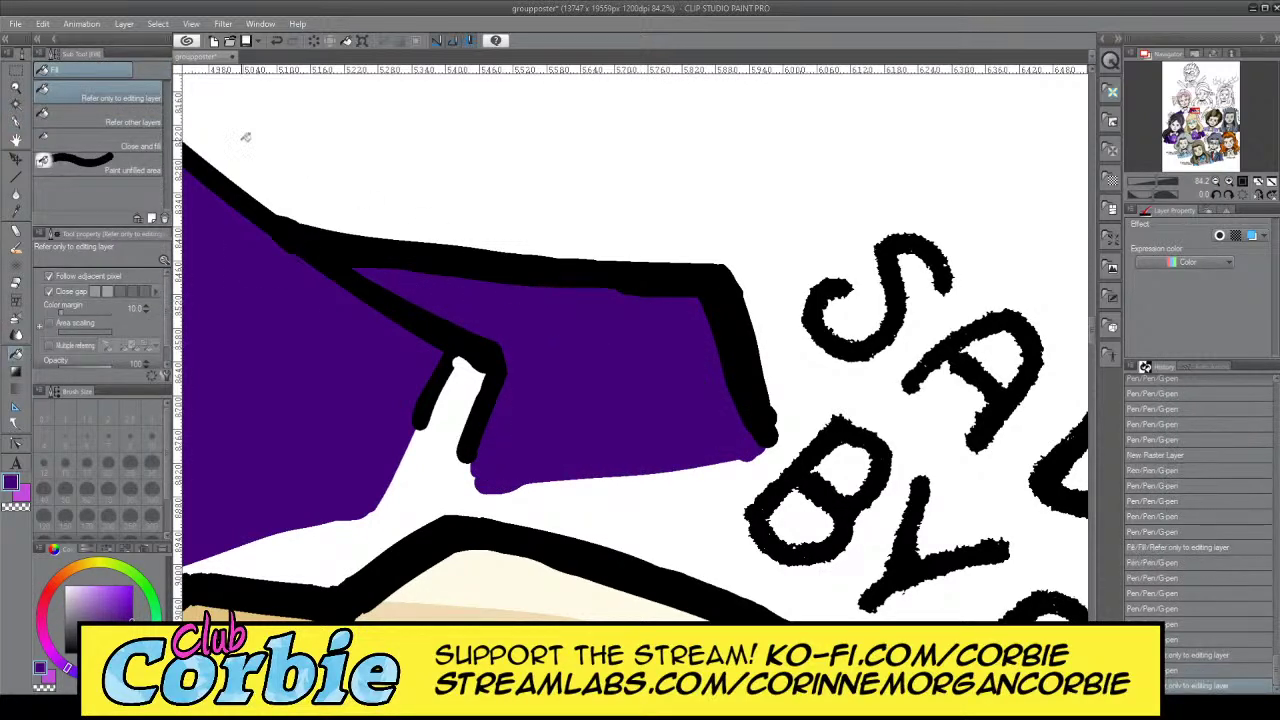
Show the bright purple rectangle behind Maxine's line art and move it down to cover her face, collar and blazer
click(16, 87)
drag(535, 308, 462, 245)
drag(568, 122, 581, 160)
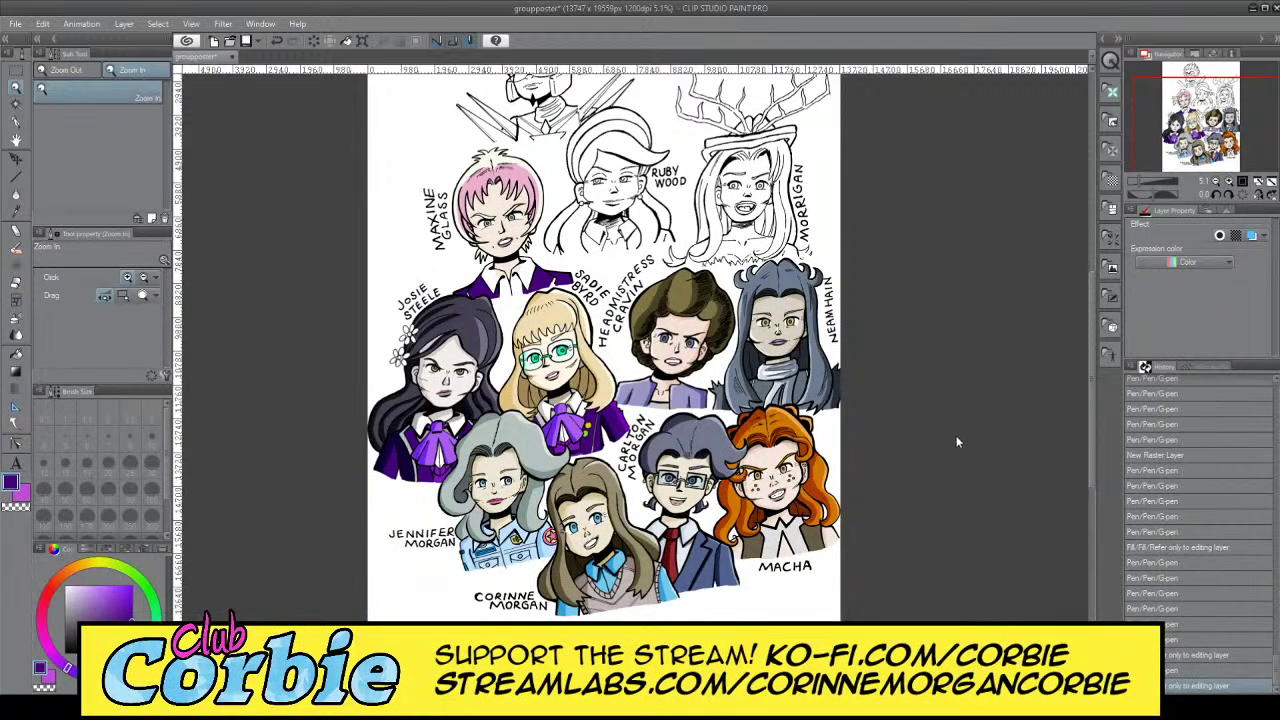
key(alt+BackSpace)
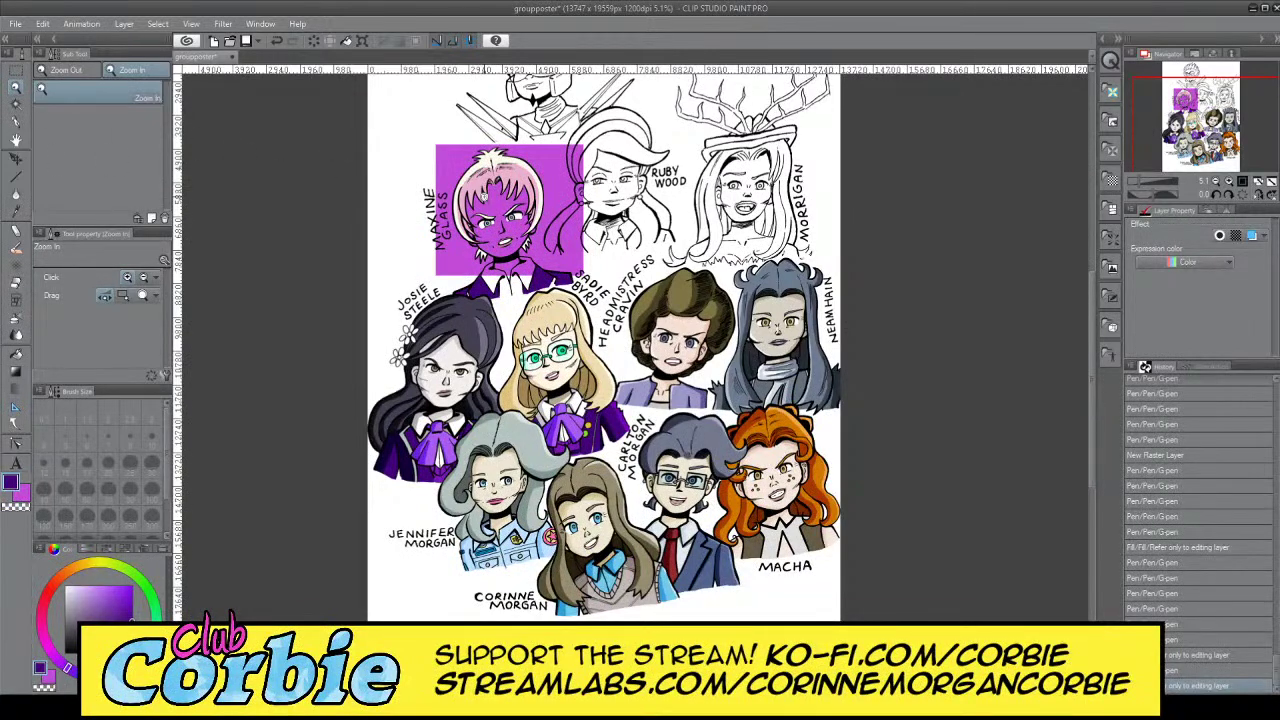
scroll(485, 195, up, 4)
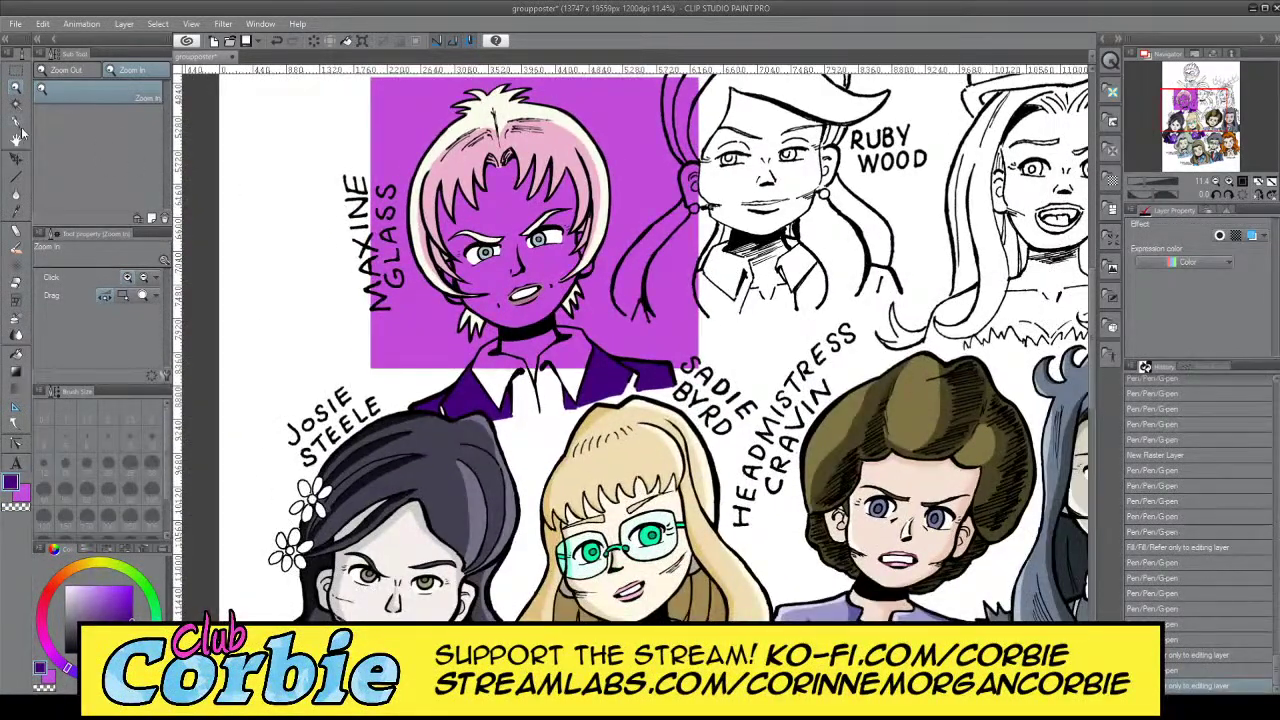
click(16, 158)
drag(530, 281, 544, 384)
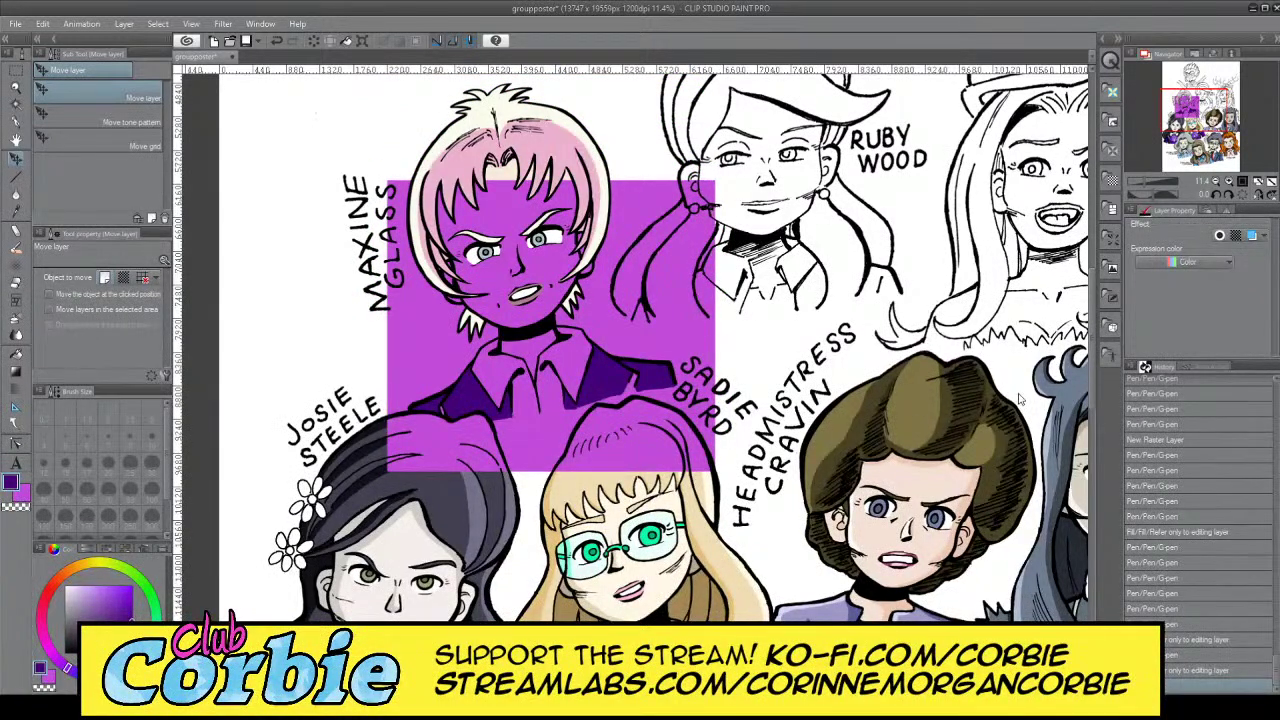
Add a new raster layer and pick the off-white shirt colour from Maxine's reference sheet
click(127, 27)
click(137, 46)
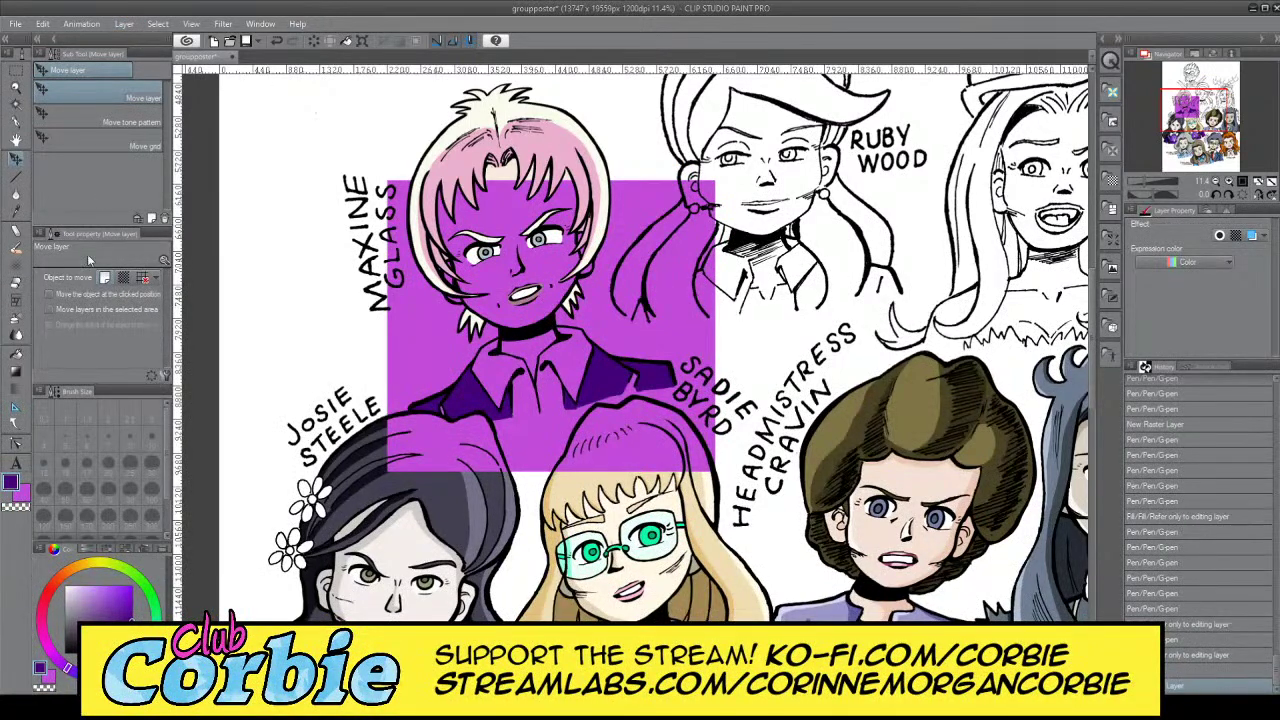
click(16, 211)
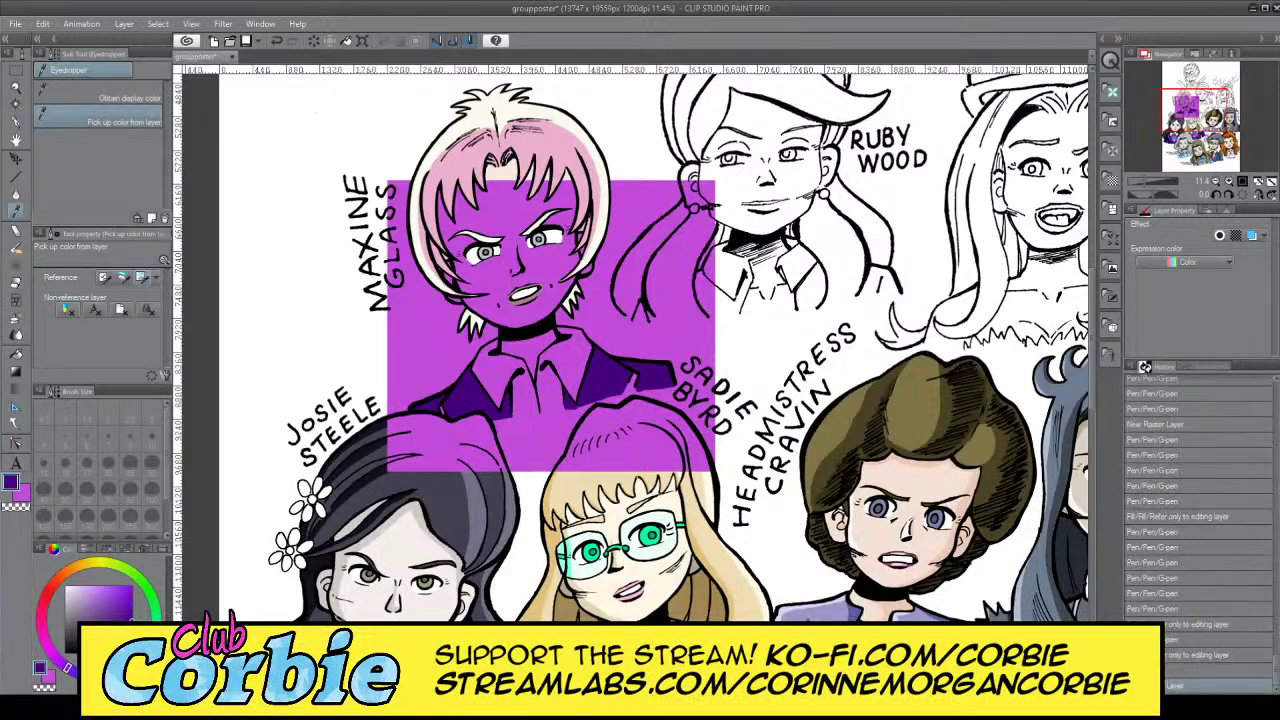
click(20, 87)
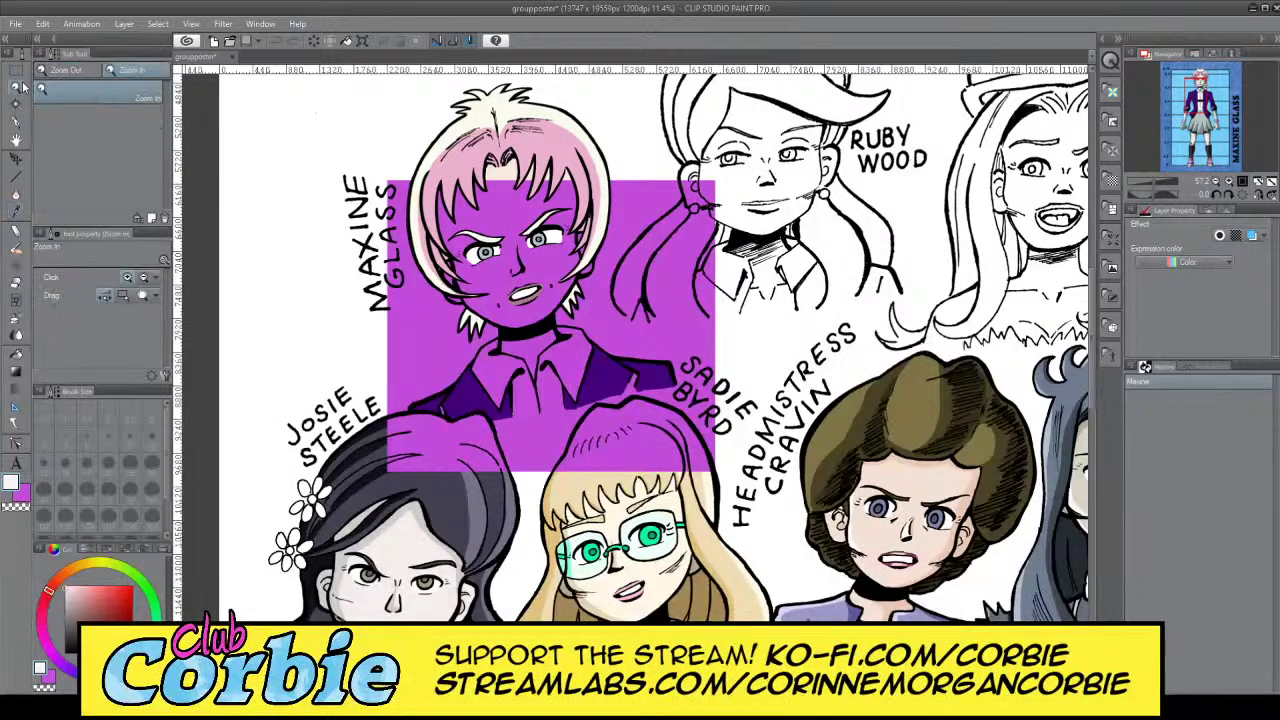
Outline the outer edges of the collar flap nearer Josie Steele in off-white, plus the adjoining side and lower edge of the shirt front
click(573, 342)
drag(514, 384, 676, 350)
click(333, 228)
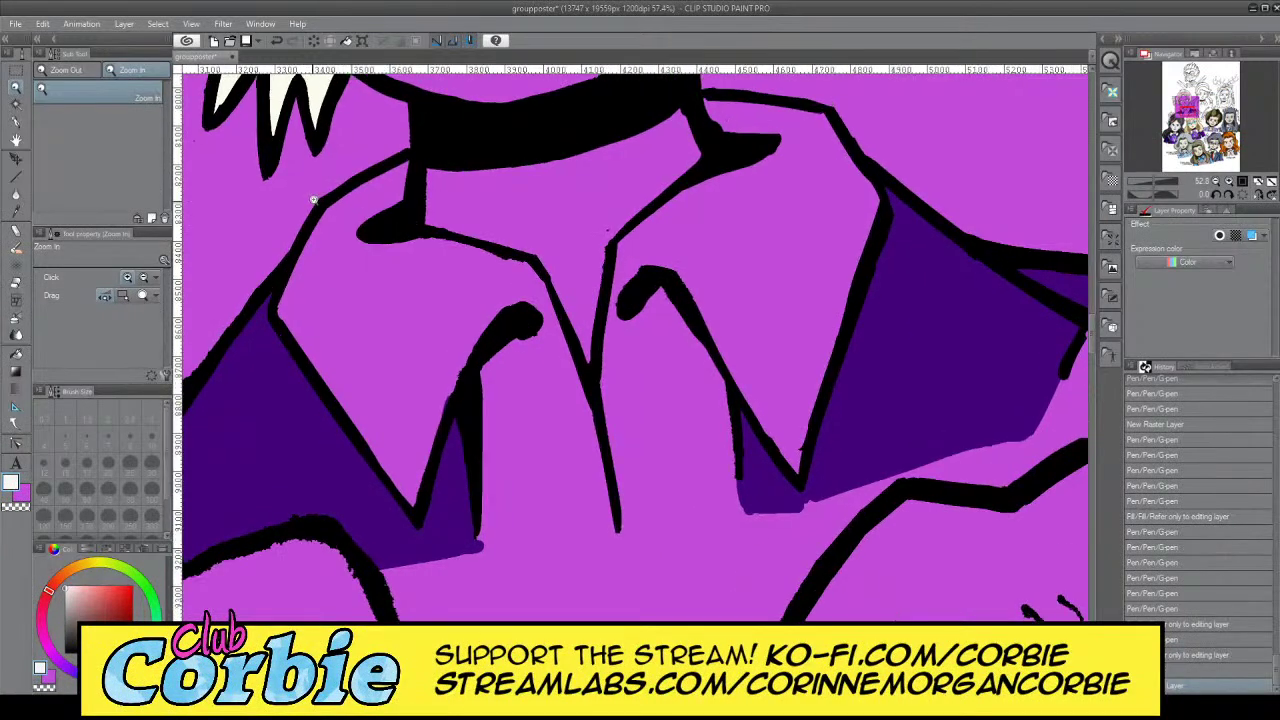
click(15, 121)
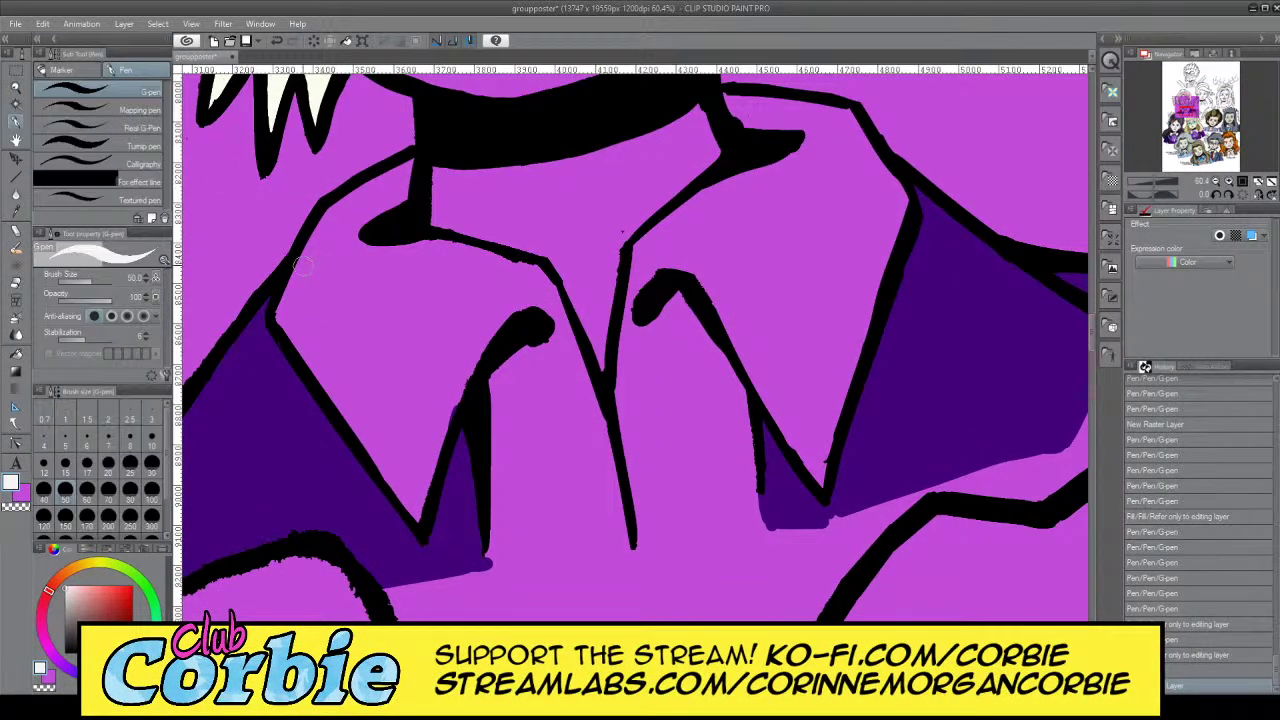
mouse_move(300, 265)
mouse_down()
mouse_move(283, 310)
mouse_move(335, 205)
mouse_move(312, 237)
mouse_move(361, 183)
mouse_move(352, 190)
mouse_move(413, 163)
mouse_move(370, 183)
mouse_move(401, 192)
mouse_up()
drag(283, 312, 368, 438)
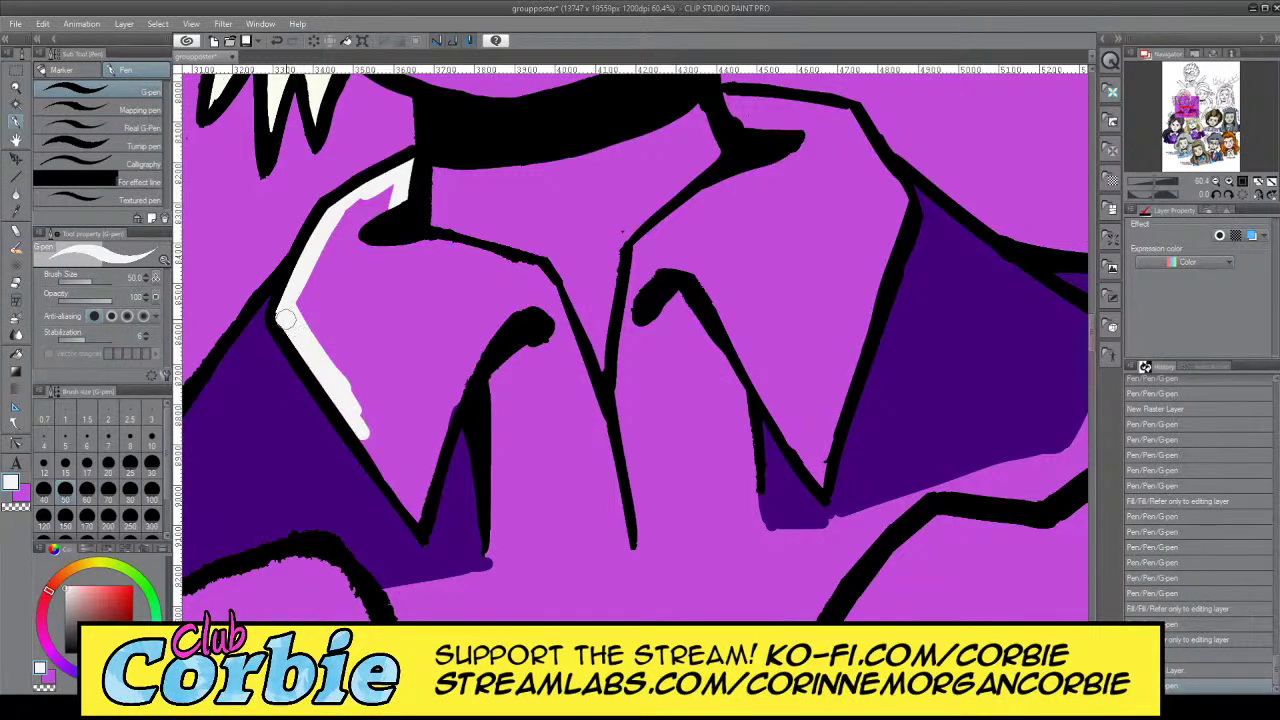
drag(302, 330, 398, 454)
mouse_move(336, 384)
mouse_down()
mouse_move(416, 510)
mouse_move(389, 479)
mouse_move(389, 437)
mouse_move(416, 500)
mouse_move(457, 371)
mouse_move(480, 356)
mouse_move(498, 375)
mouse_move(504, 515)
mouse_up()
mouse_move(492, 403)
mouse_down()
mouse_move(493, 562)
mouse_move(497, 537)
mouse_move(500, 559)
mouse_move(758, 517)
mouse_up()
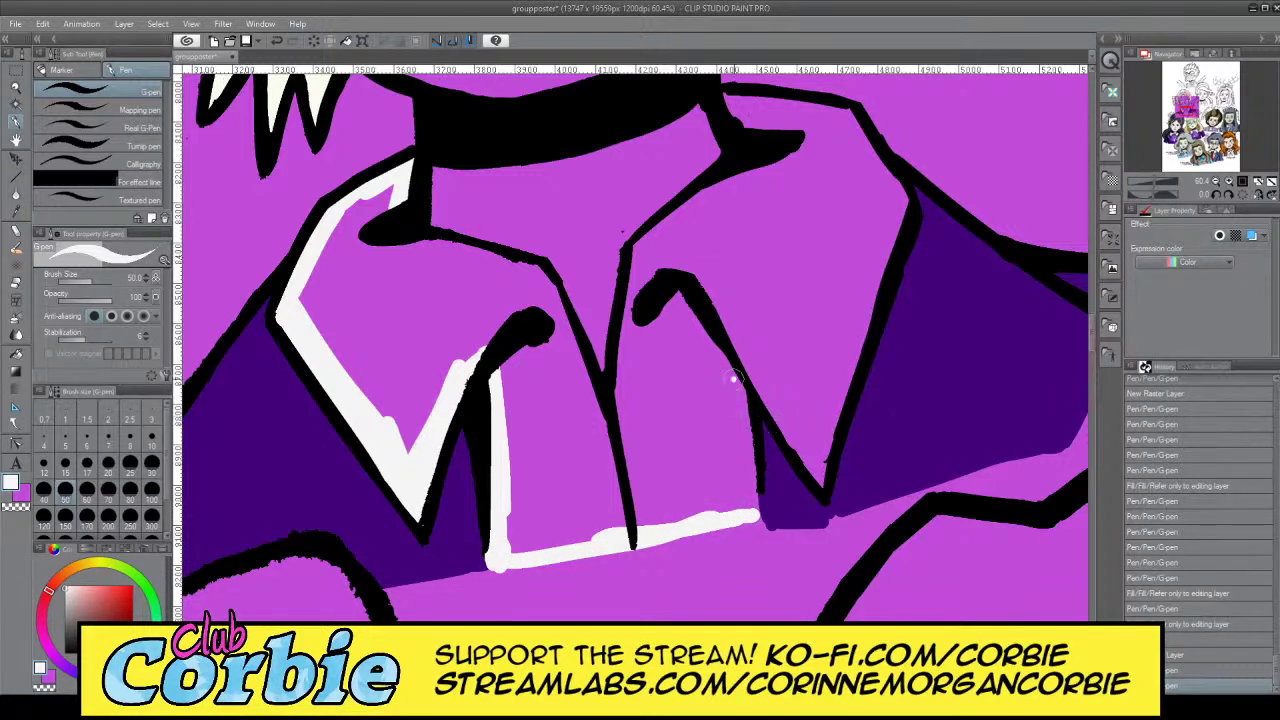
drag(733, 378, 759, 532)
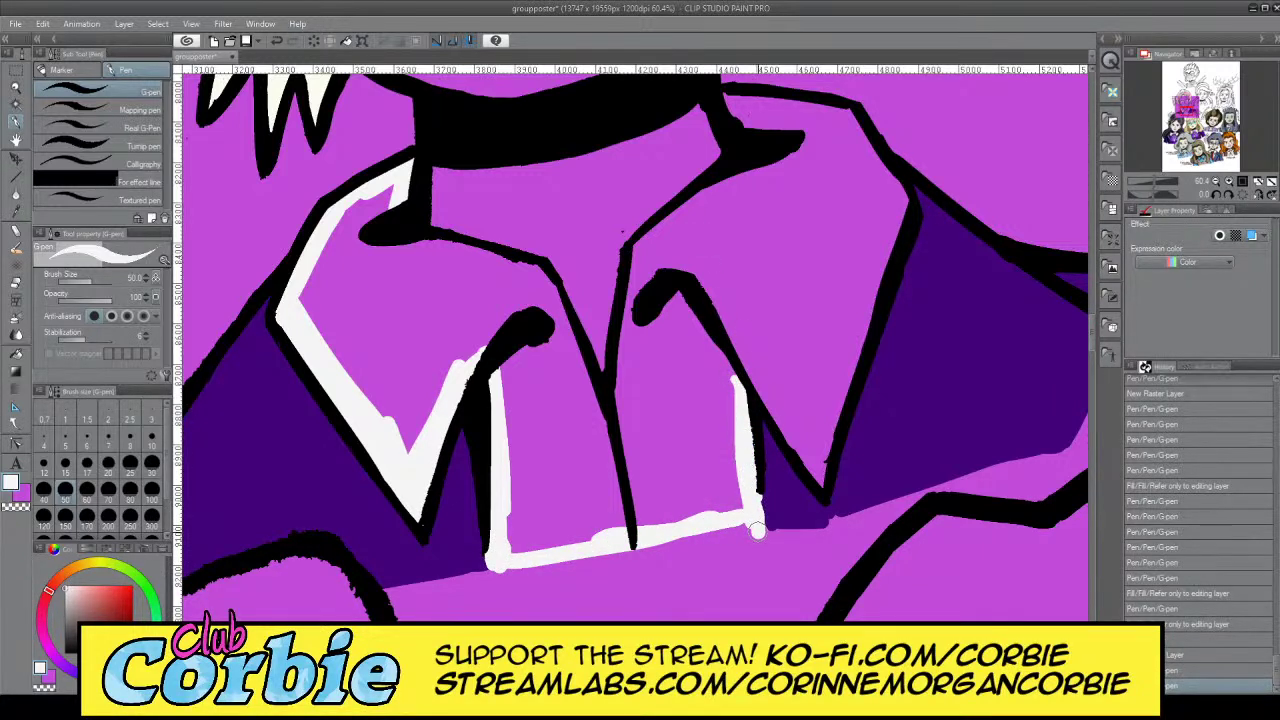
drag(600, 575, 547, 581)
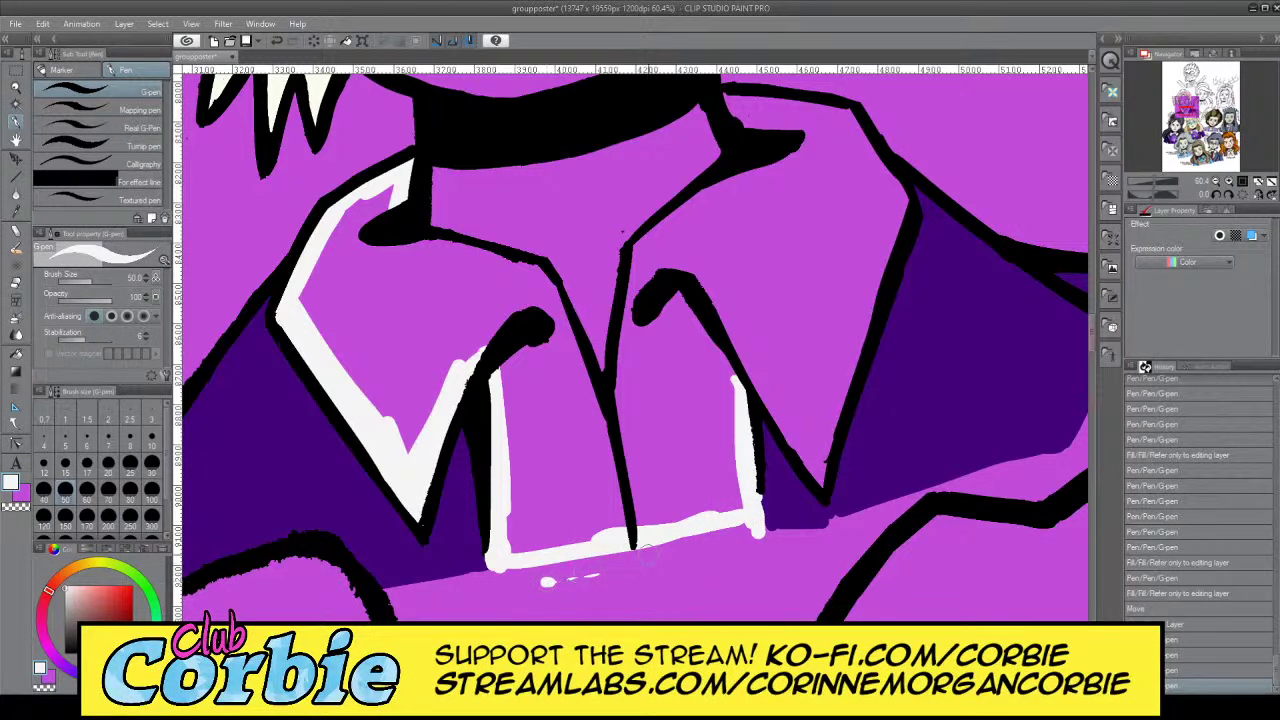
key(ctrl+z)
key(ctrl+z)
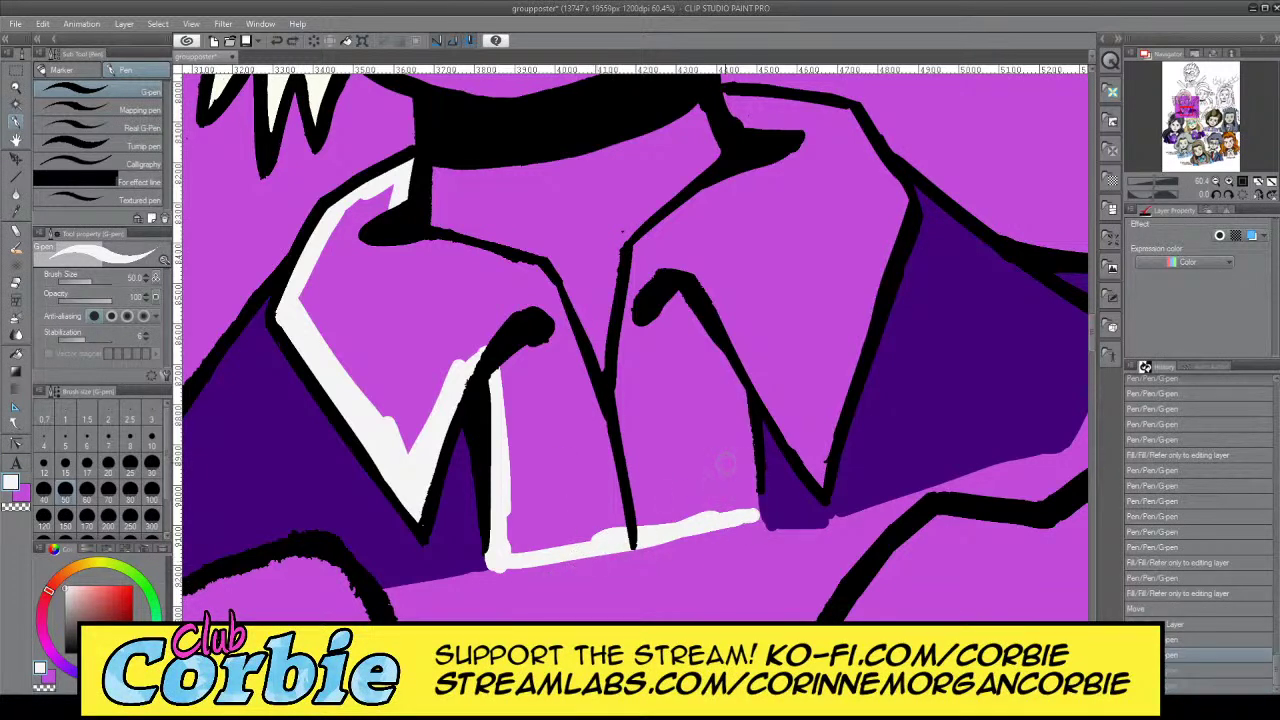
Paint off-white along the shirt front's lower edge and remaining side, and along the outer edges of the opposite collar flap
mouse_move(627, 537)
mouse_down()
mouse_move(720, 529)
mouse_move(756, 511)
mouse_move(753, 501)
mouse_move(680, 533)
mouse_move(535, 556)
mouse_up()
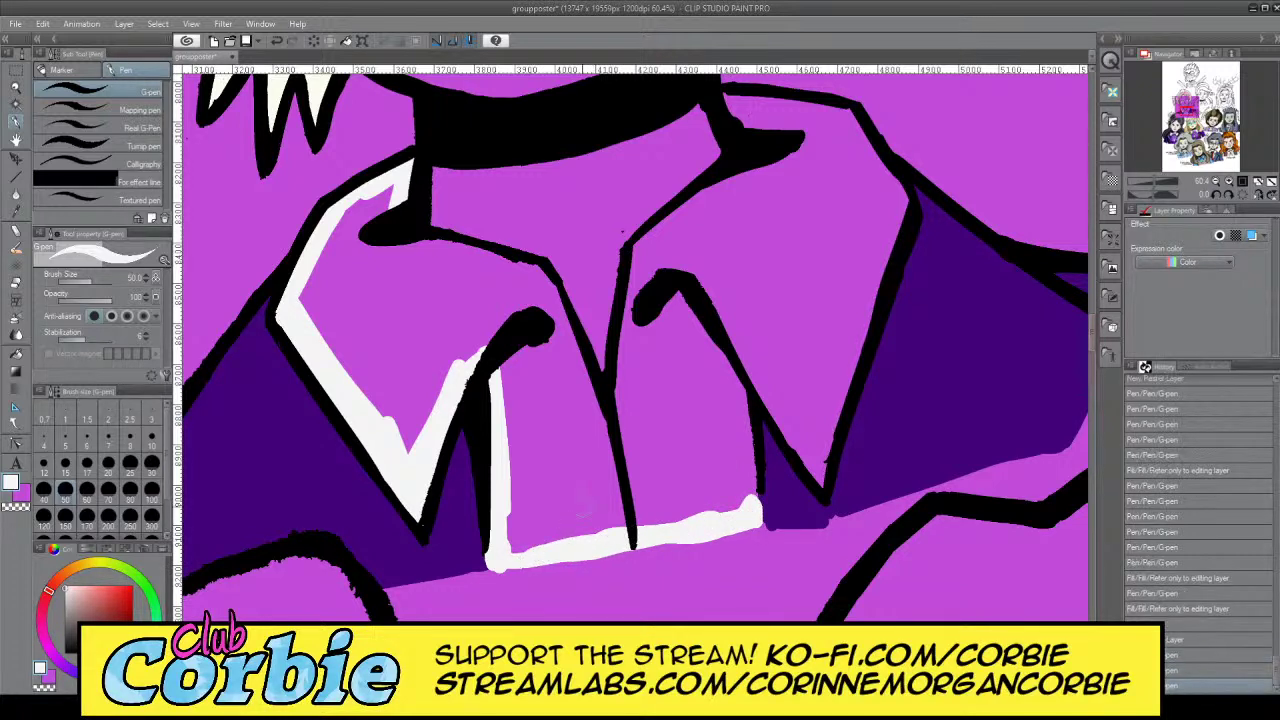
drag(731, 377, 752, 515)
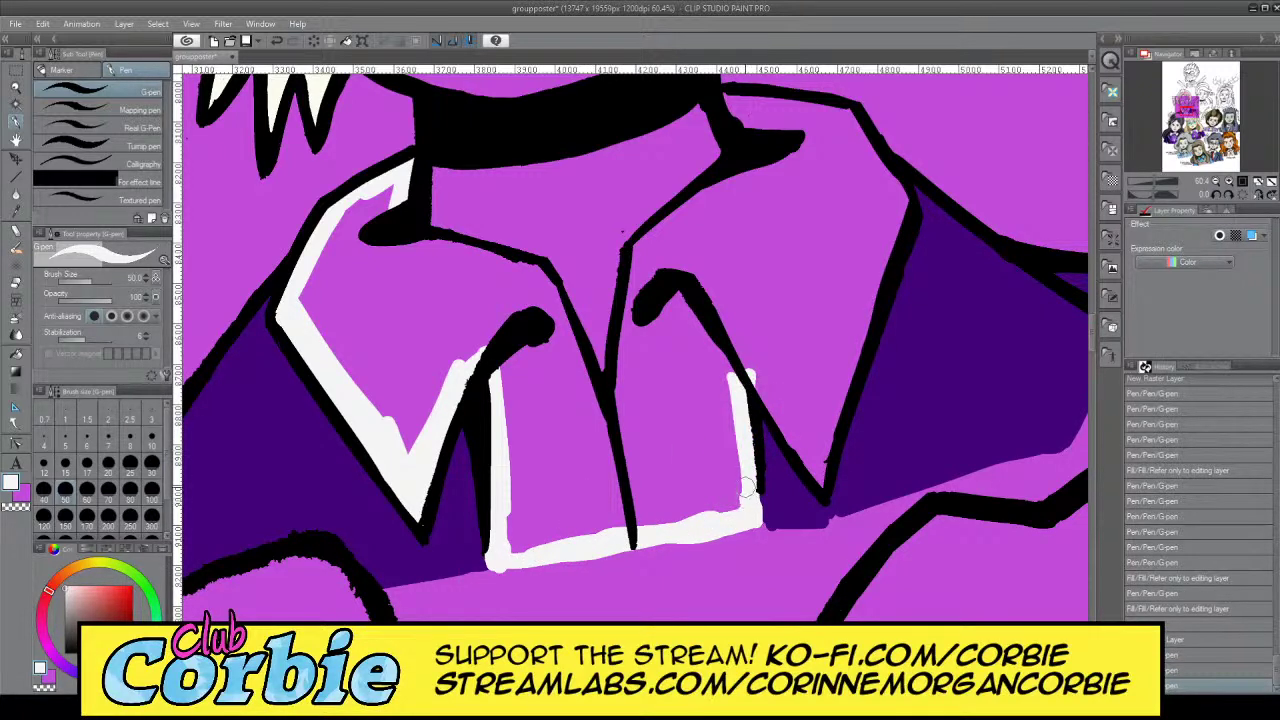
mouse_move(741, 368)
mouse_down()
mouse_move(751, 524)
mouse_move(658, 540)
mouse_up()
drag(745, 378, 805, 440)
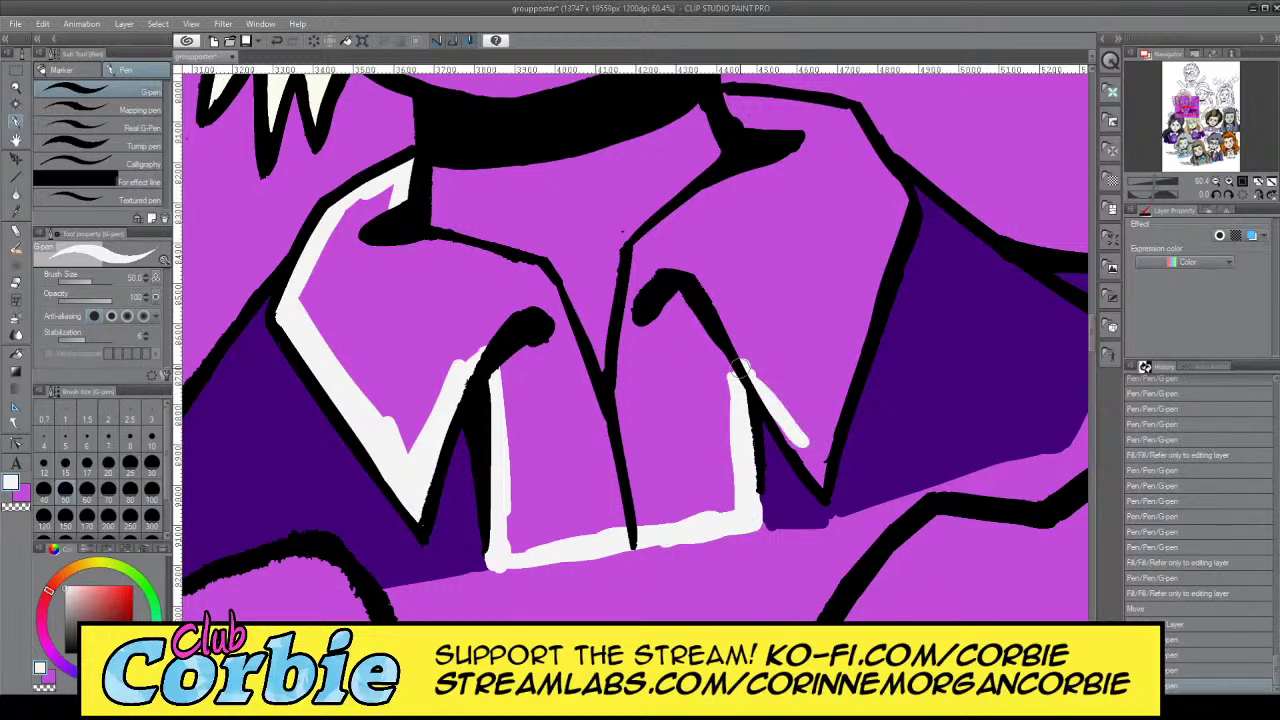
mouse_move(755, 387)
mouse_down()
mouse_move(826, 487)
mouse_move(818, 405)
mouse_up()
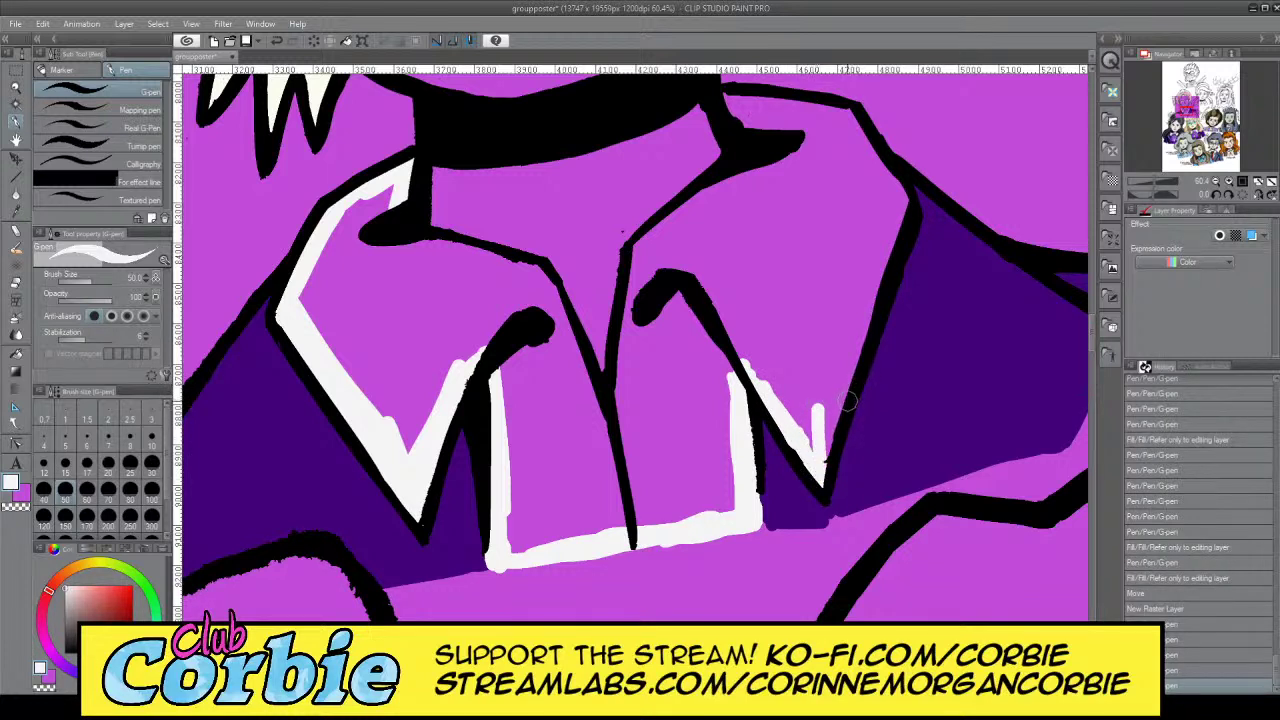
mouse_move(840, 352)
mouse_down()
mouse_move(818, 452)
mouse_move(898, 190)
mouse_move(856, 126)
mouse_up()
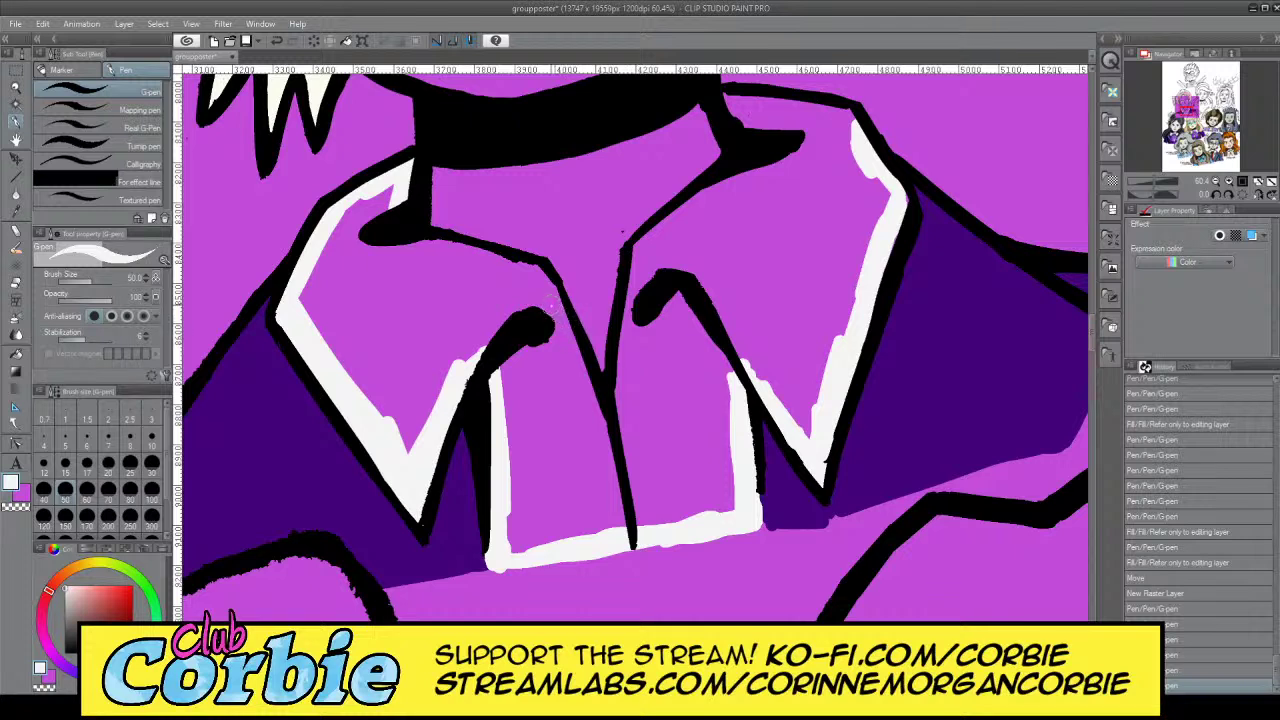
Paint off-white along the inner edge of the first collar flap and erase the spill above its line with the Snap eraser
mouse_move(550, 308)
mouse_down()
mouse_move(530, 258)
mouse_move(540, 270)
mouse_up()
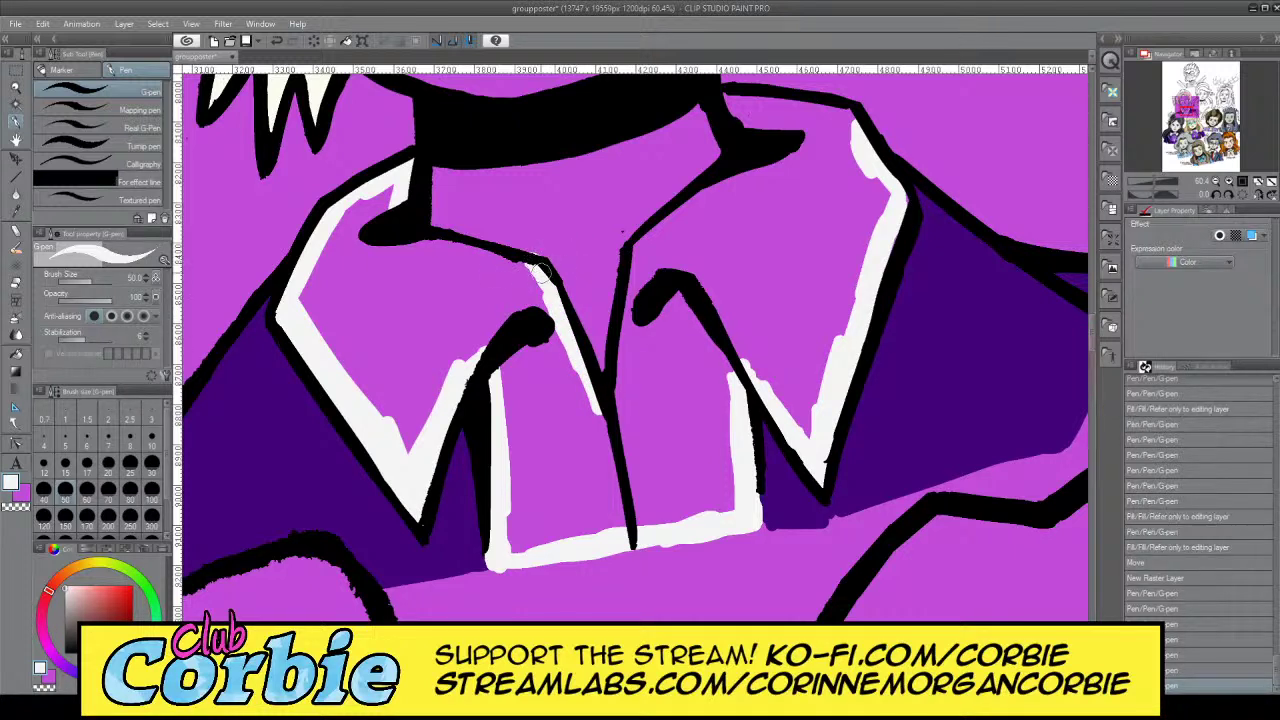
drag(406, 243, 420, 248)
drag(385, 206, 390, 196)
mouse_move(412, 244)
mouse_down()
mouse_move(464, 256)
mouse_move(421, 240)
mouse_move(448, 245)
mouse_up()
drag(522, 267, 530, 272)
click(23, 494)
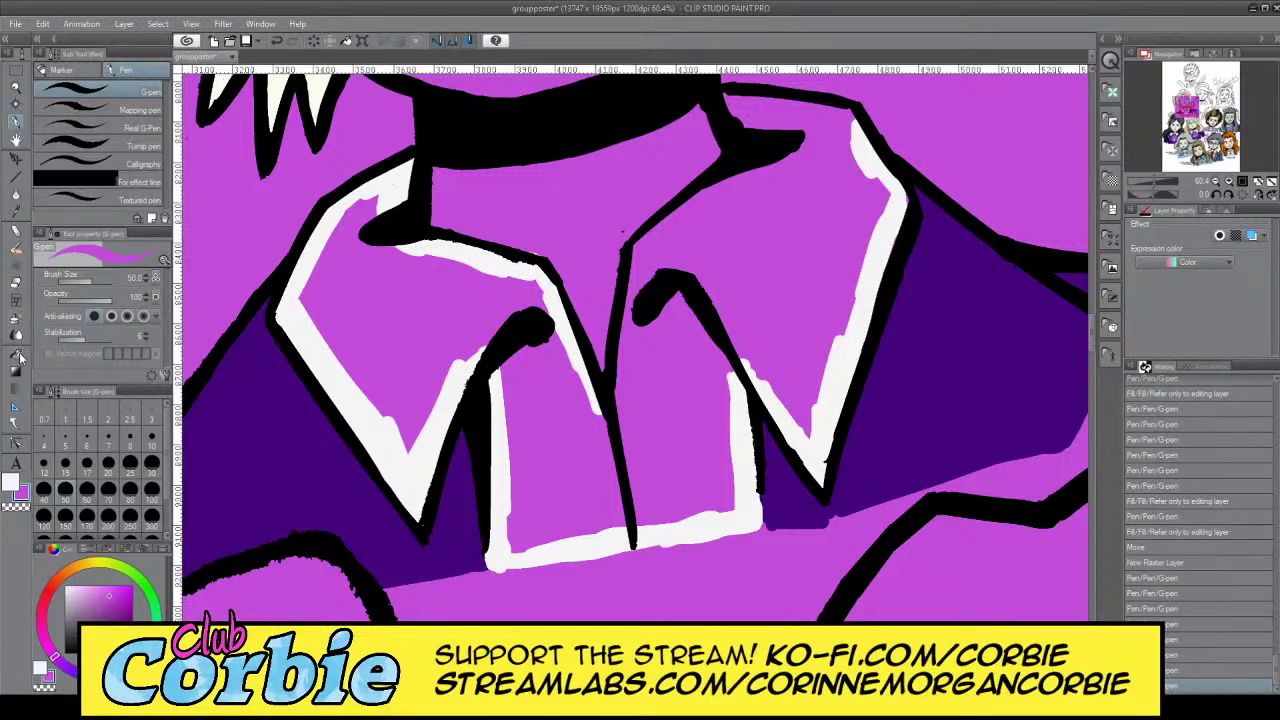
click(15, 284)
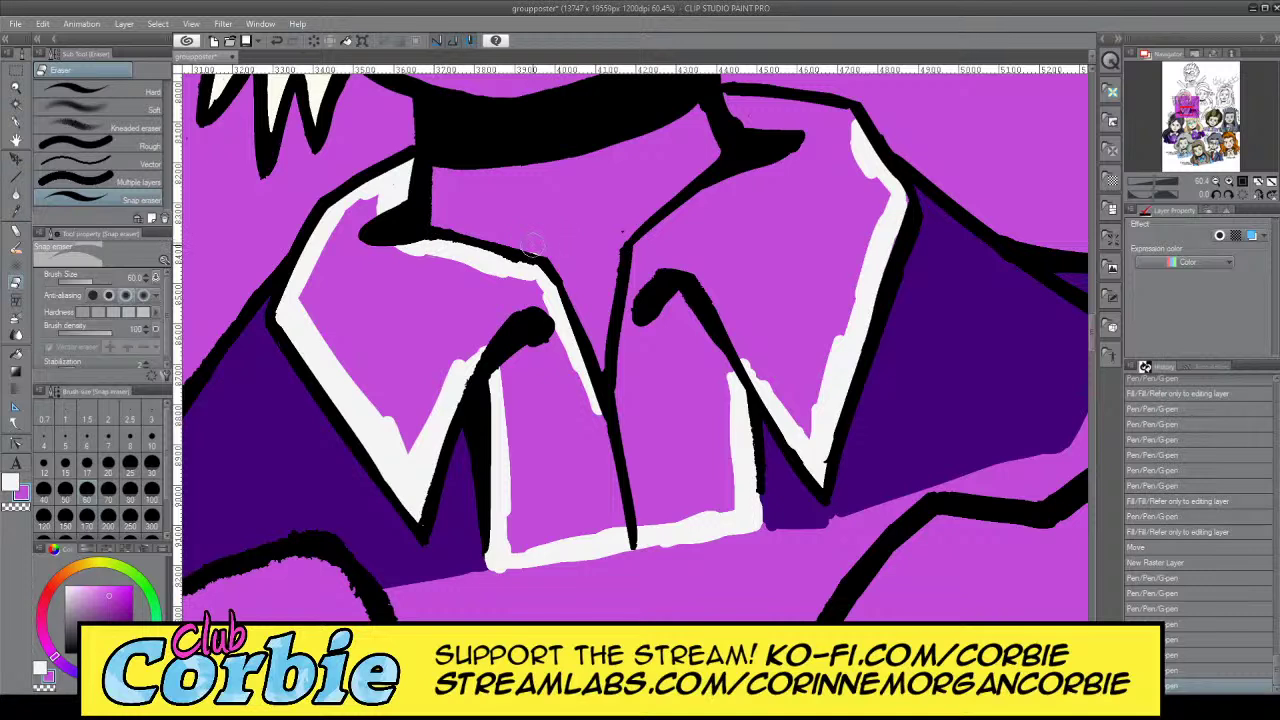
click(535, 247)
Outline the shirt's centre opening and the inner and upper edges of the opposite collar flap in off-white
key(p)
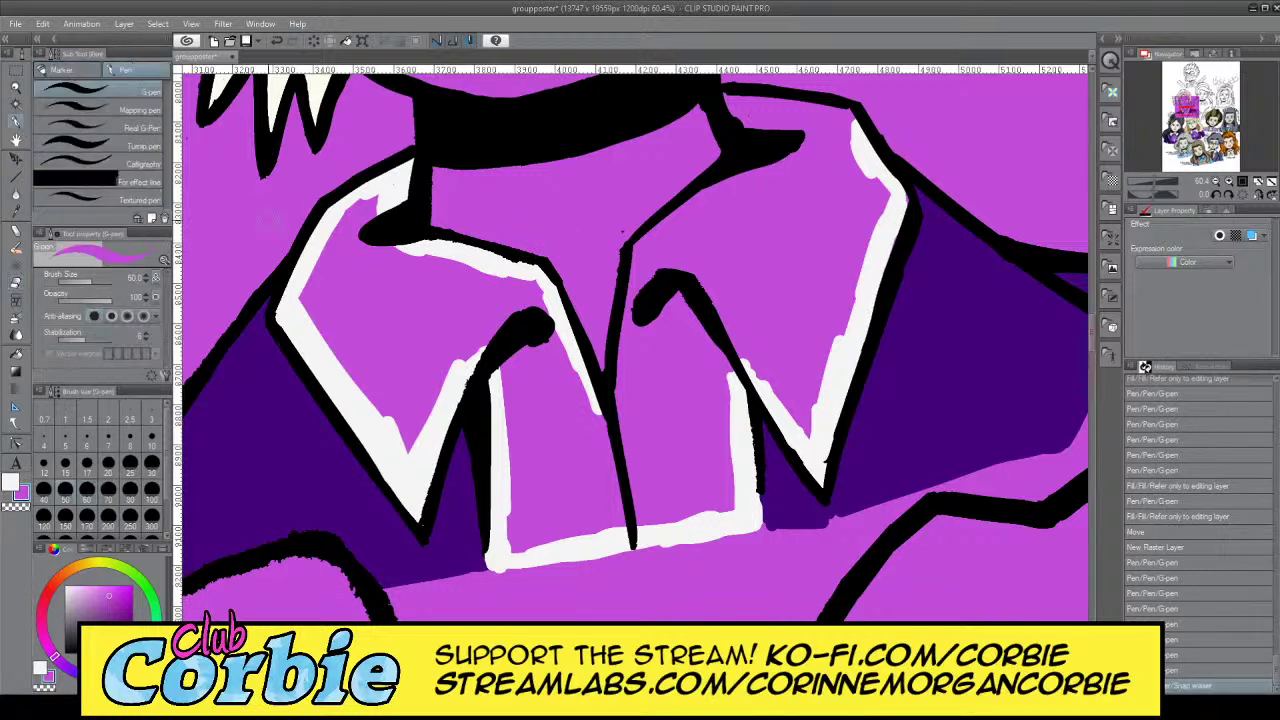
drag(618, 342, 619, 432)
click(40, 668)
mouse_move(622, 303)
mouse_down()
mouse_move(605, 432)
mouse_move(592, 411)
mouse_move(607, 415)
mouse_up()
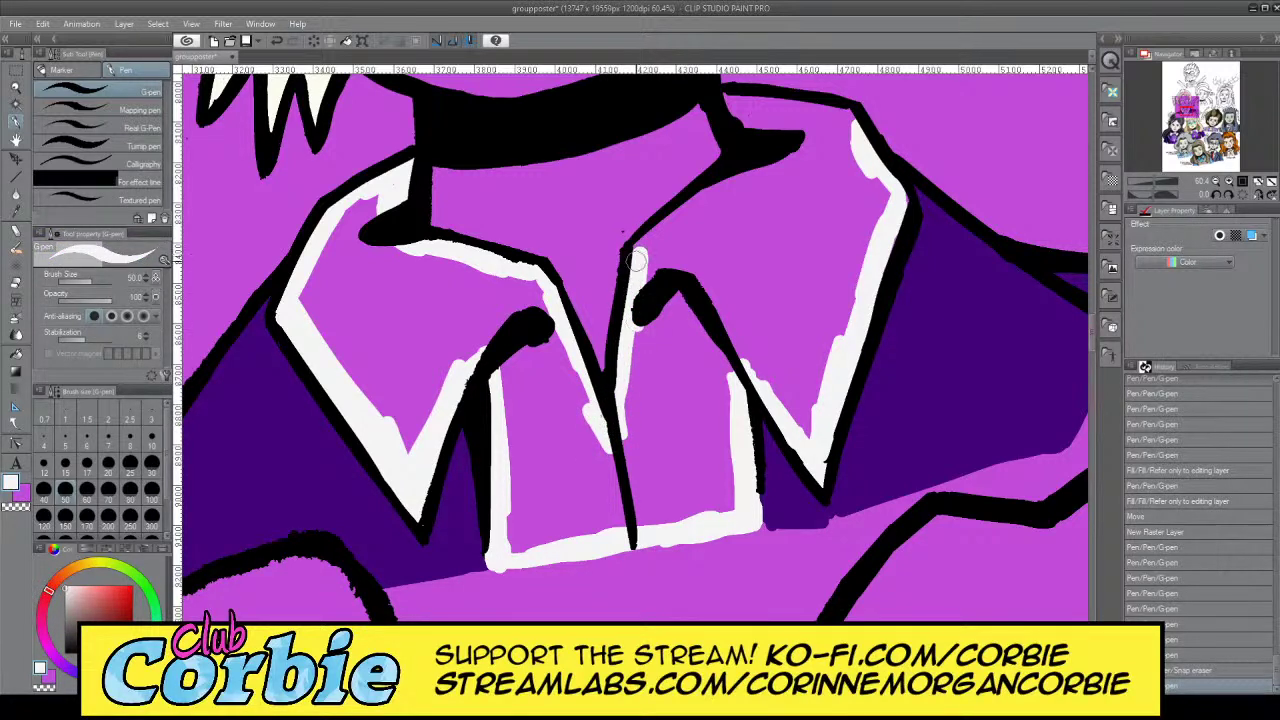
mouse_move(635, 248)
mouse_down()
mouse_move(762, 157)
mouse_move(691, 205)
mouse_move(767, 133)
mouse_move(721, 98)
mouse_move(848, 150)
mouse_up()
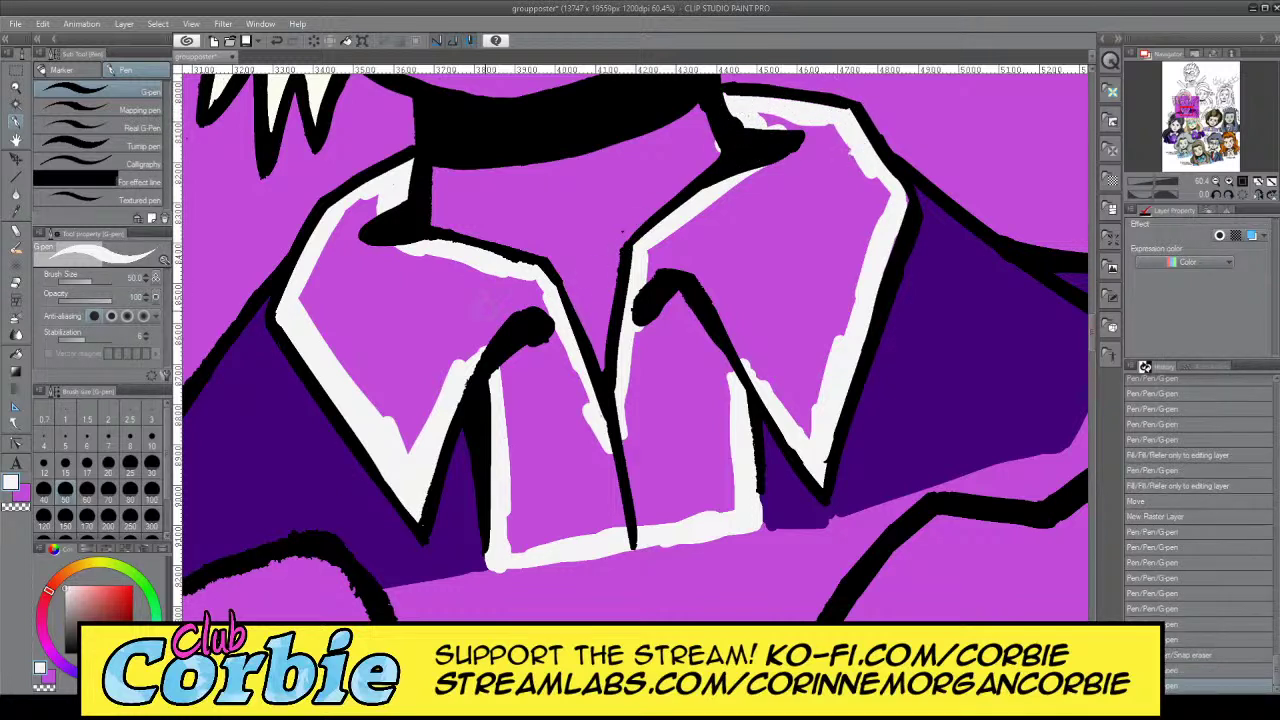
Fill the outlined collar and shirt front with off-white and paint over the purple specks left beside the centre line
click(15, 372)
click(492, 303)
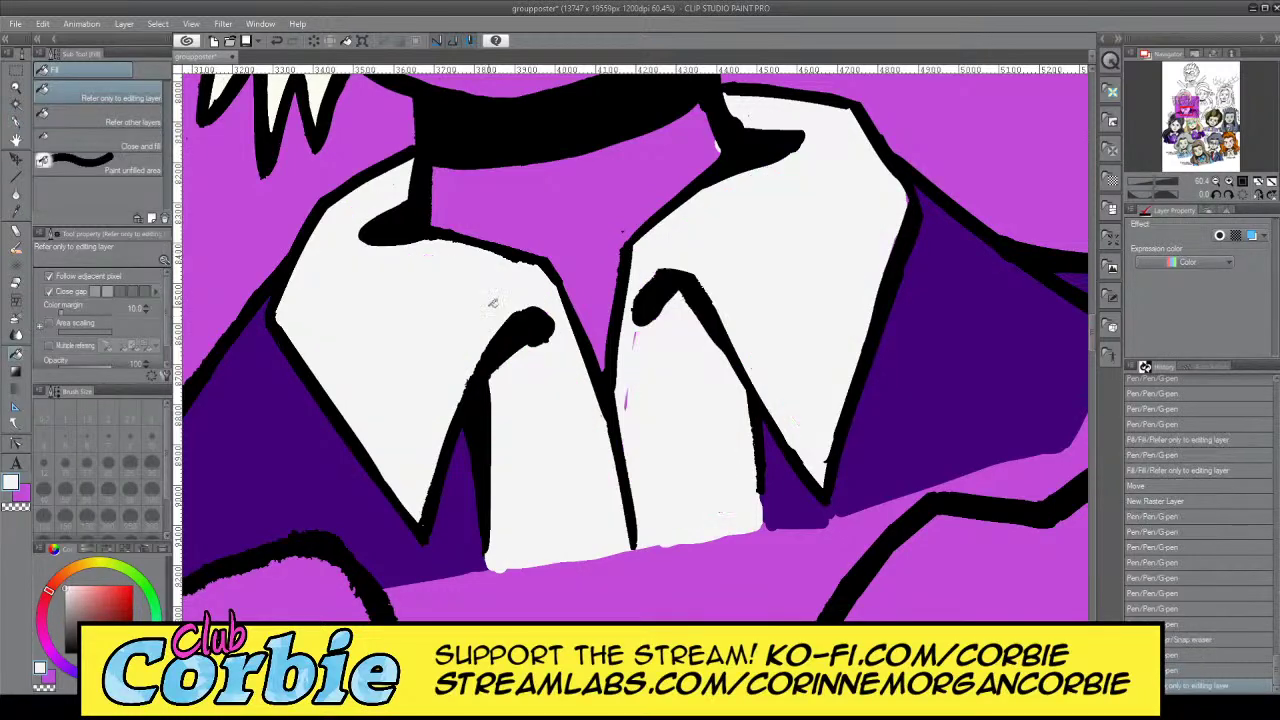
click(15, 138)
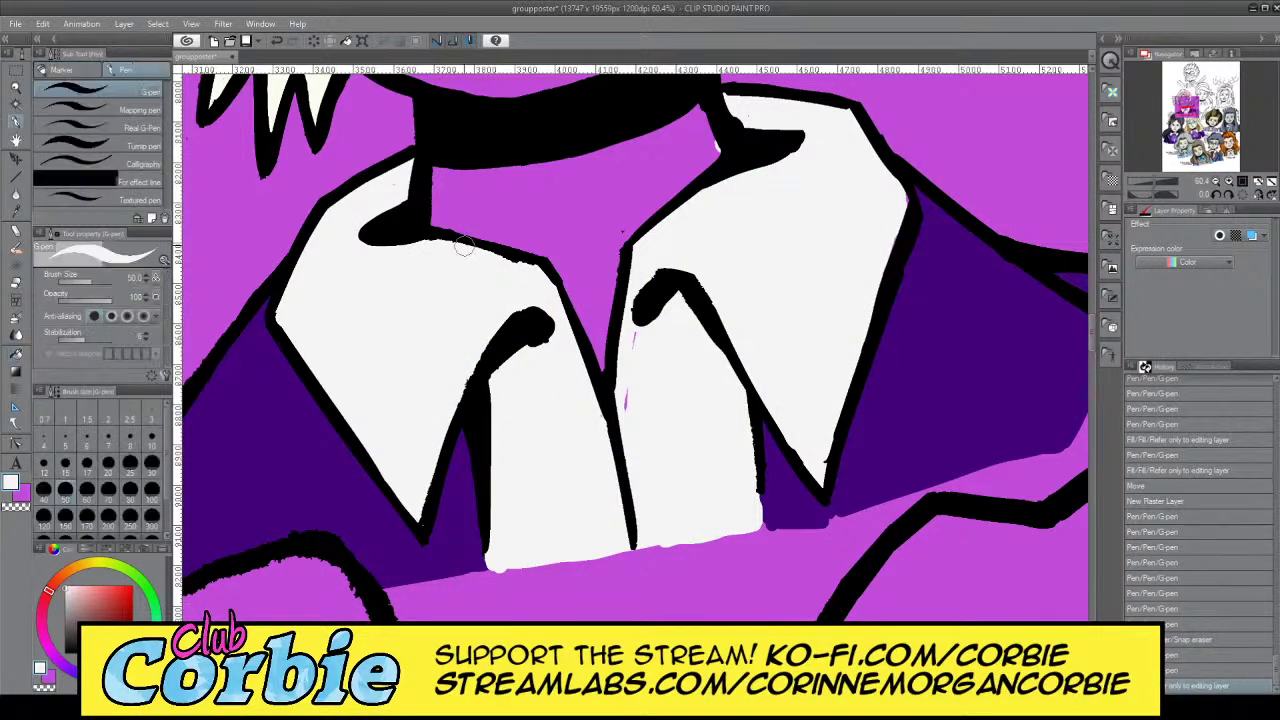
click(619, 408)
click(632, 340)
mouse_move(643, 355)
mouse_down()
mouse_move(658, 350)
mouse_move(671, 381)
mouse_up()
click(22, 493)
click(15, 284)
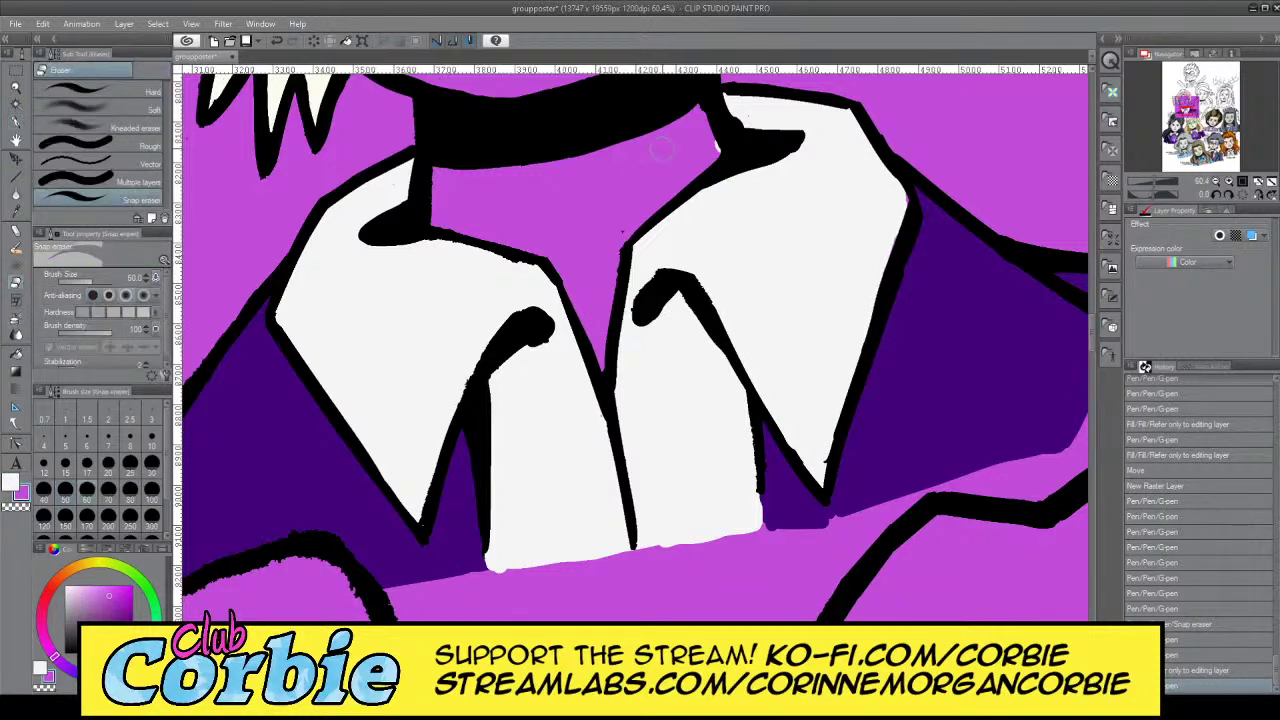
drag(707, 158, 721, 143)
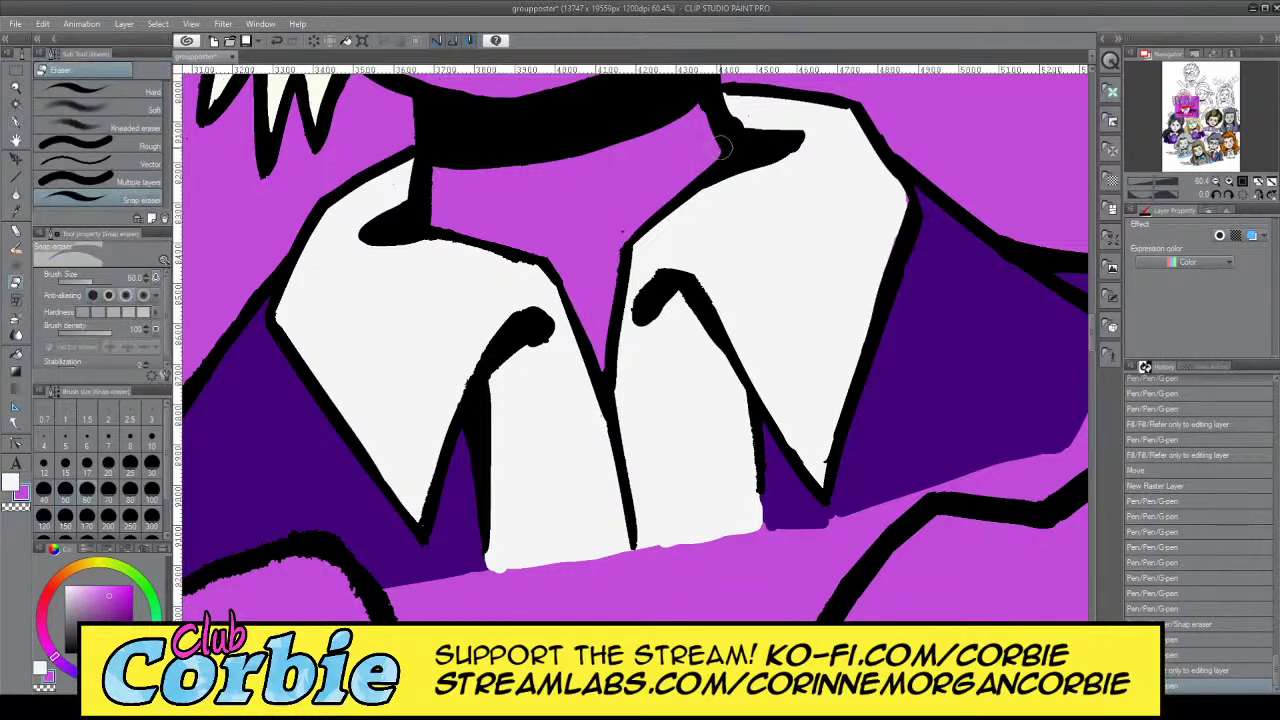
Pick the pale grey-green from Maxine's reference sheet and paint the small lapel notch above Josie Steele's hair with it
click(16, 89)
drag(493, 238, 310, 225)
drag(515, 197, 640, 215)
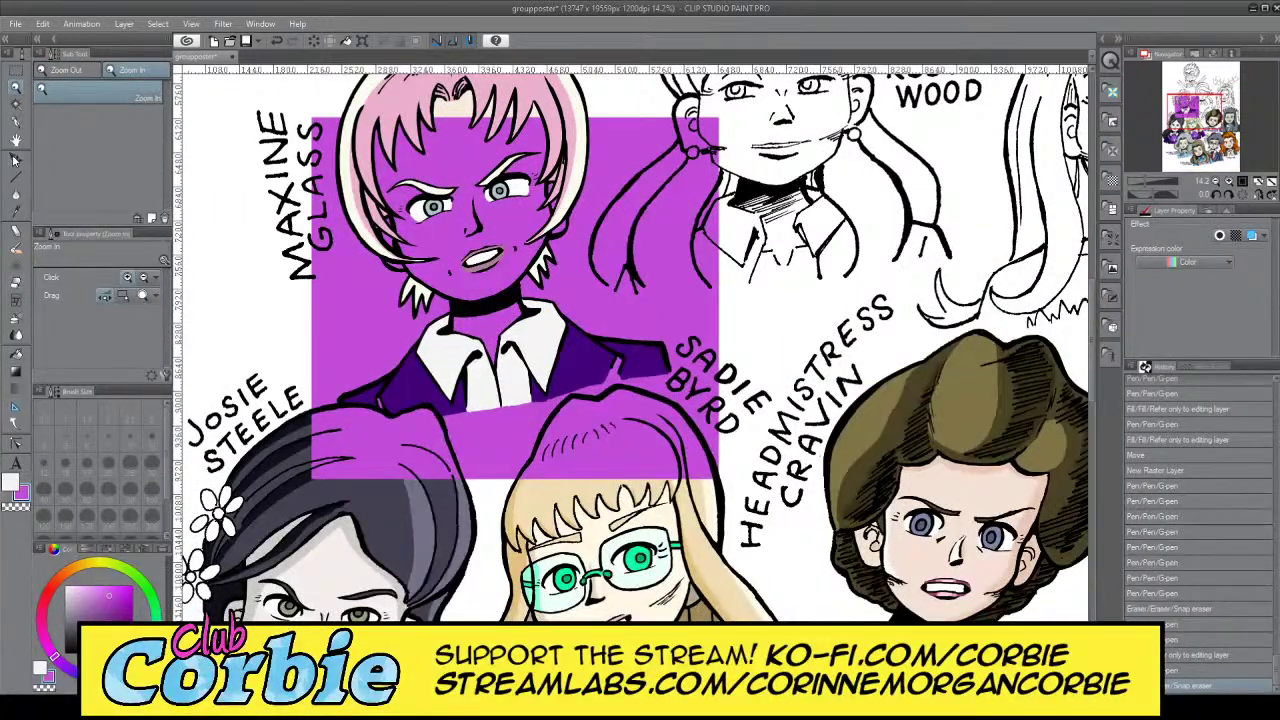
click(15, 212)
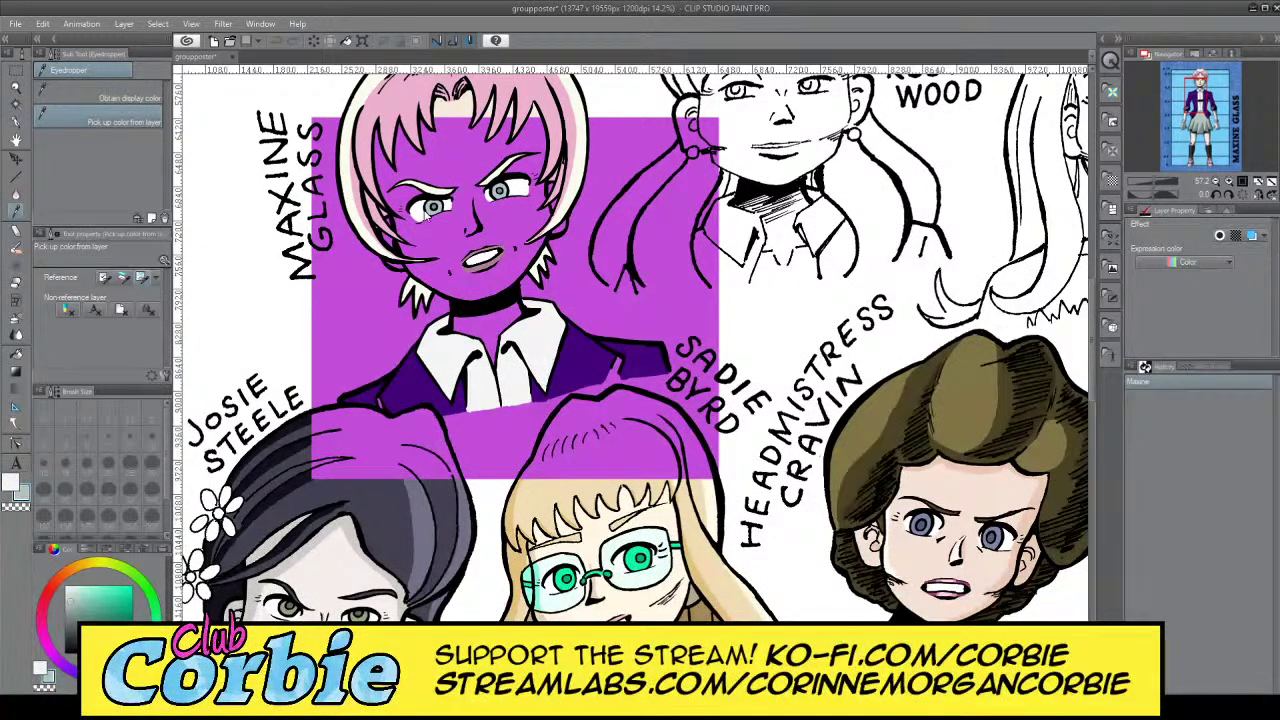
click(15, 88)
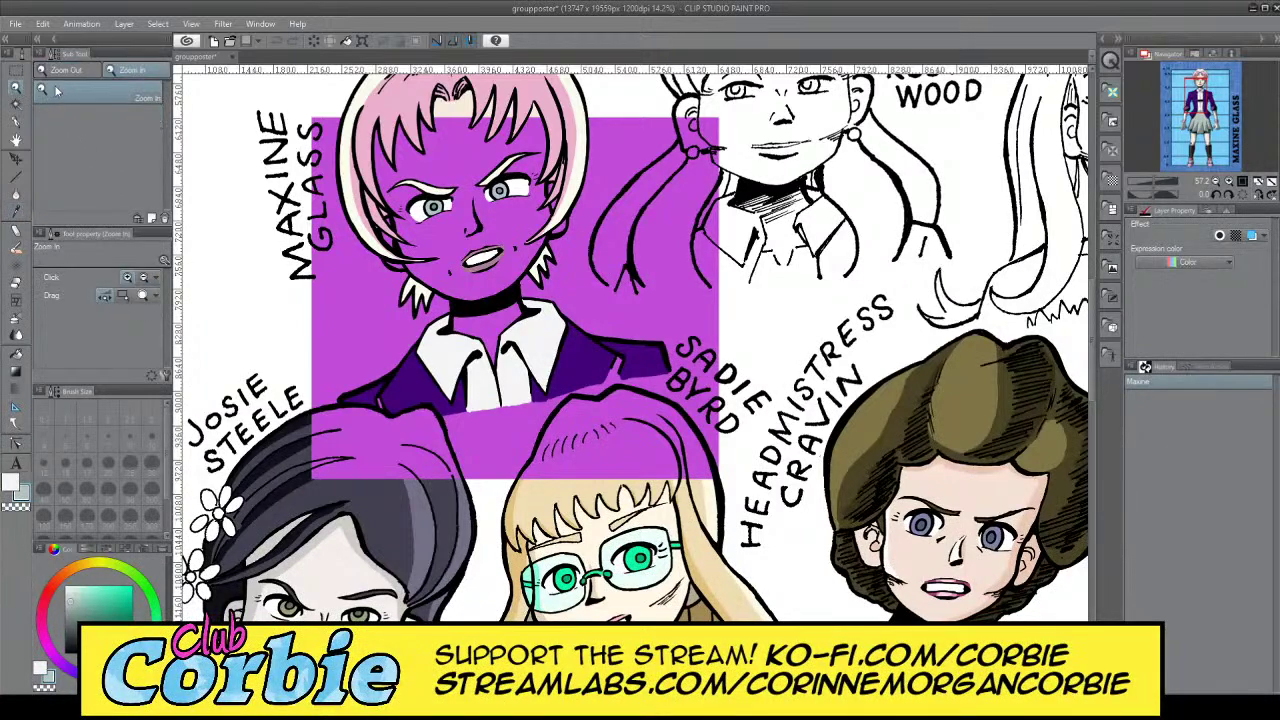
click(437, 380)
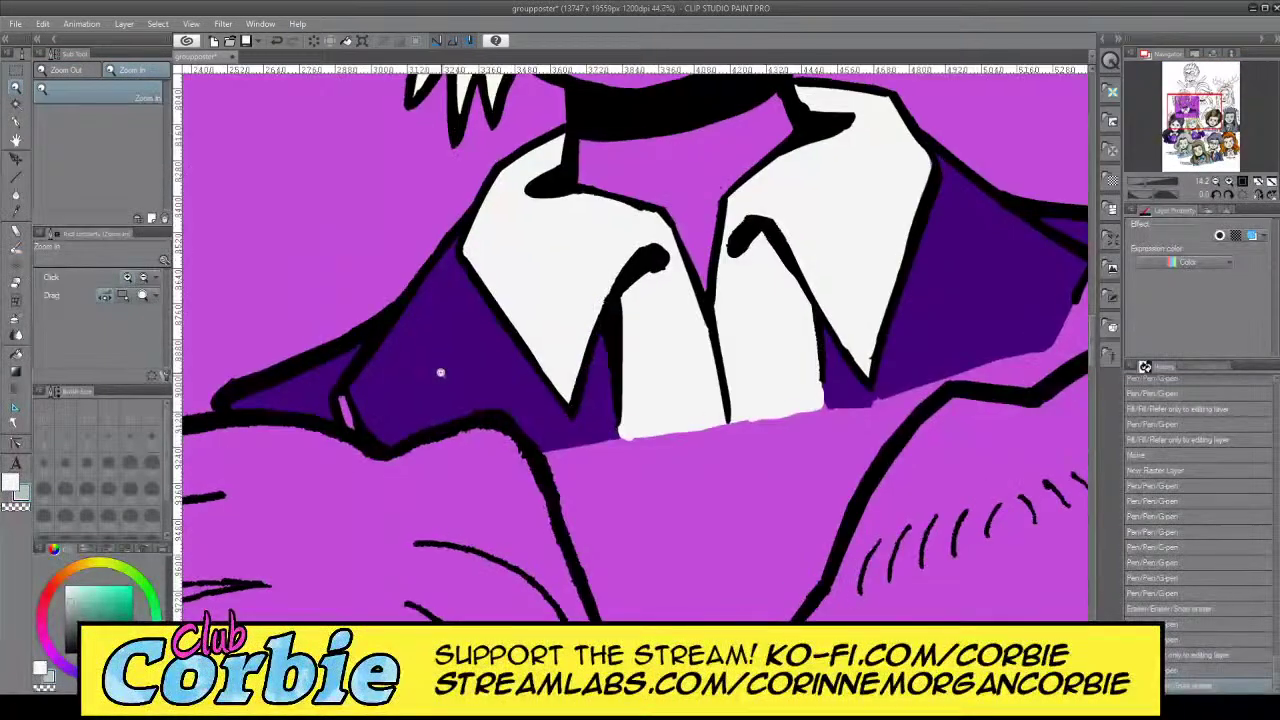
click(350, 385)
click(16, 121)
drag(332, 410, 372, 508)
click(15, 88)
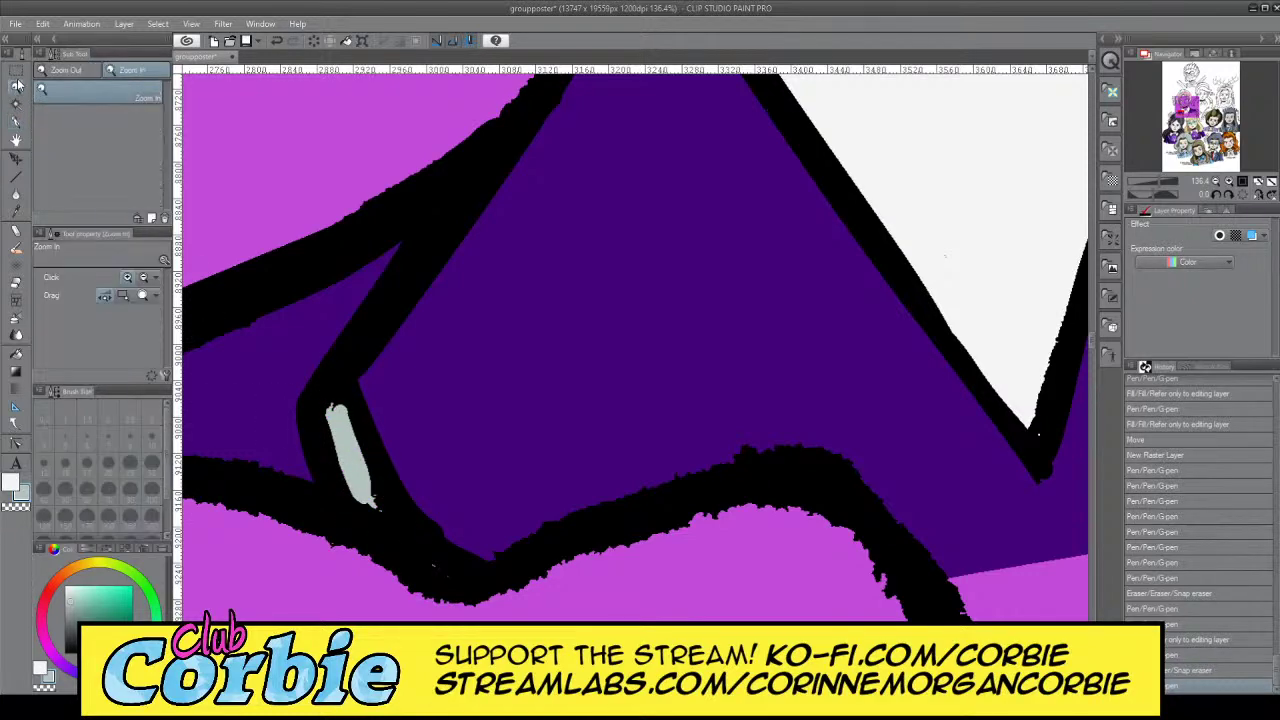
drag(375, 293, 240, 290)
drag(579, 259, 642, 322)
drag(694, 378, 713, 376)
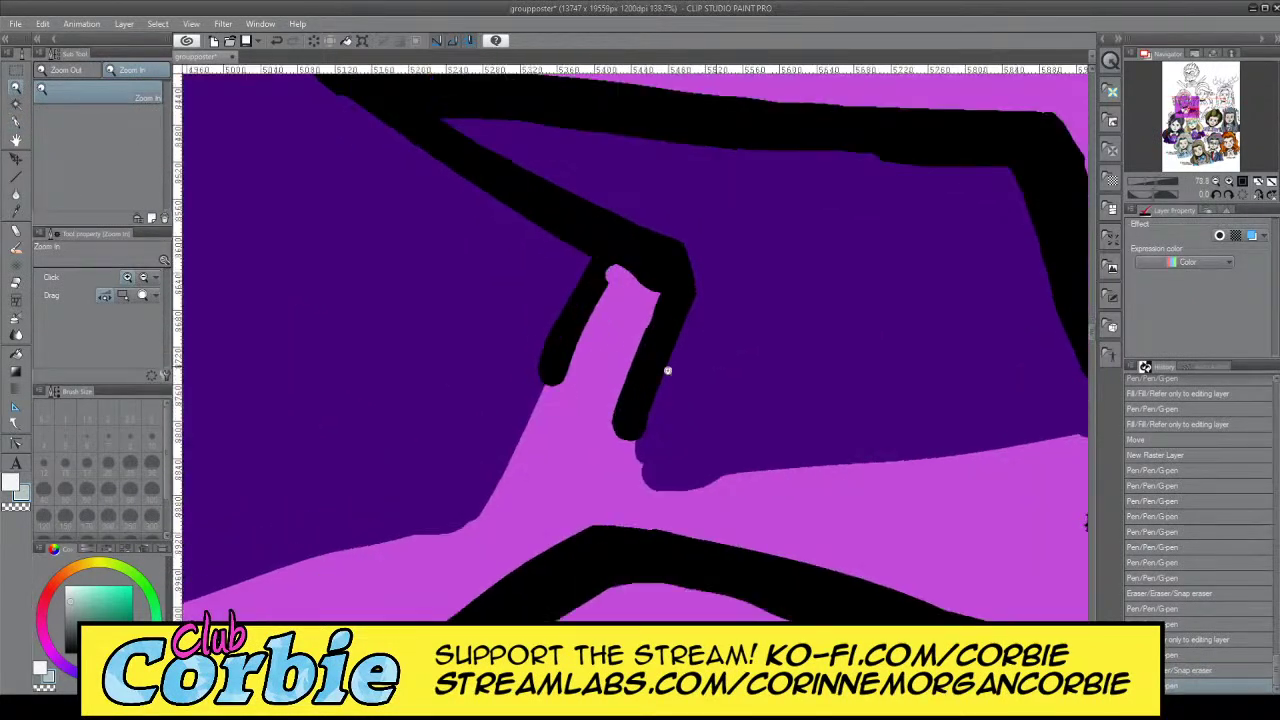
click(16, 121)
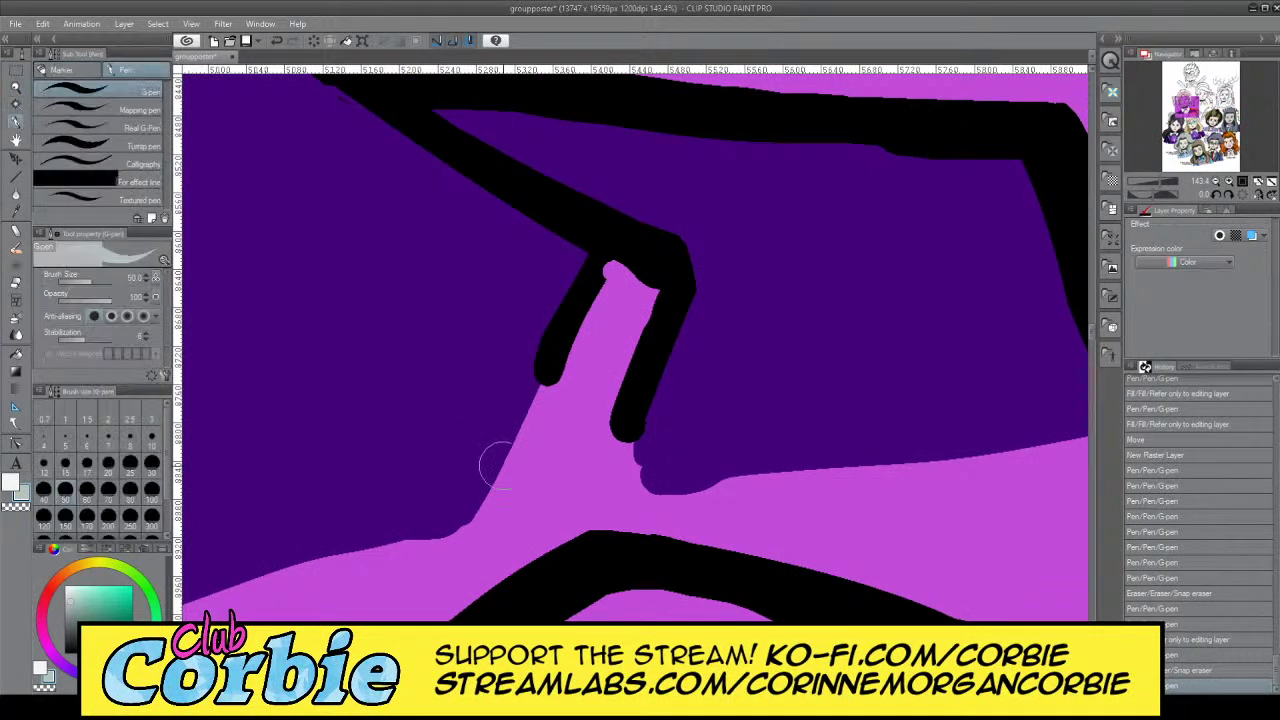
mouse_move(489, 515)
mouse_down()
mouse_move(586, 325)
mouse_move(614, 297)
mouse_move(500, 505)
mouse_move(559, 488)
mouse_move(624, 329)
mouse_move(539, 466)
mouse_move(621, 298)
mouse_move(617, 271)
mouse_move(640, 288)
mouse_move(563, 466)
mouse_move(487, 511)
mouse_move(557, 495)
mouse_move(627, 339)
mouse_move(571, 483)
mouse_move(631, 350)
mouse_move(589, 481)
mouse_up()
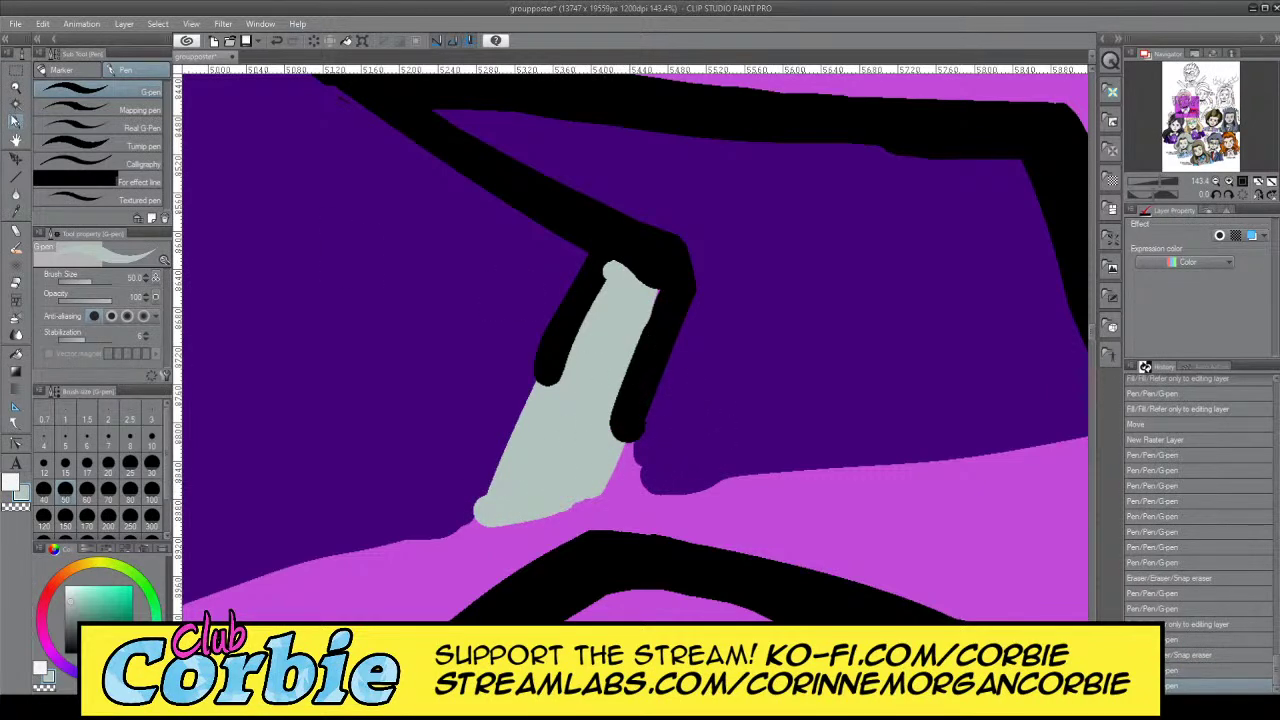
click(16, 88)
drag(567, 302, 458, 345)
drag(522, 316, 480, 335)
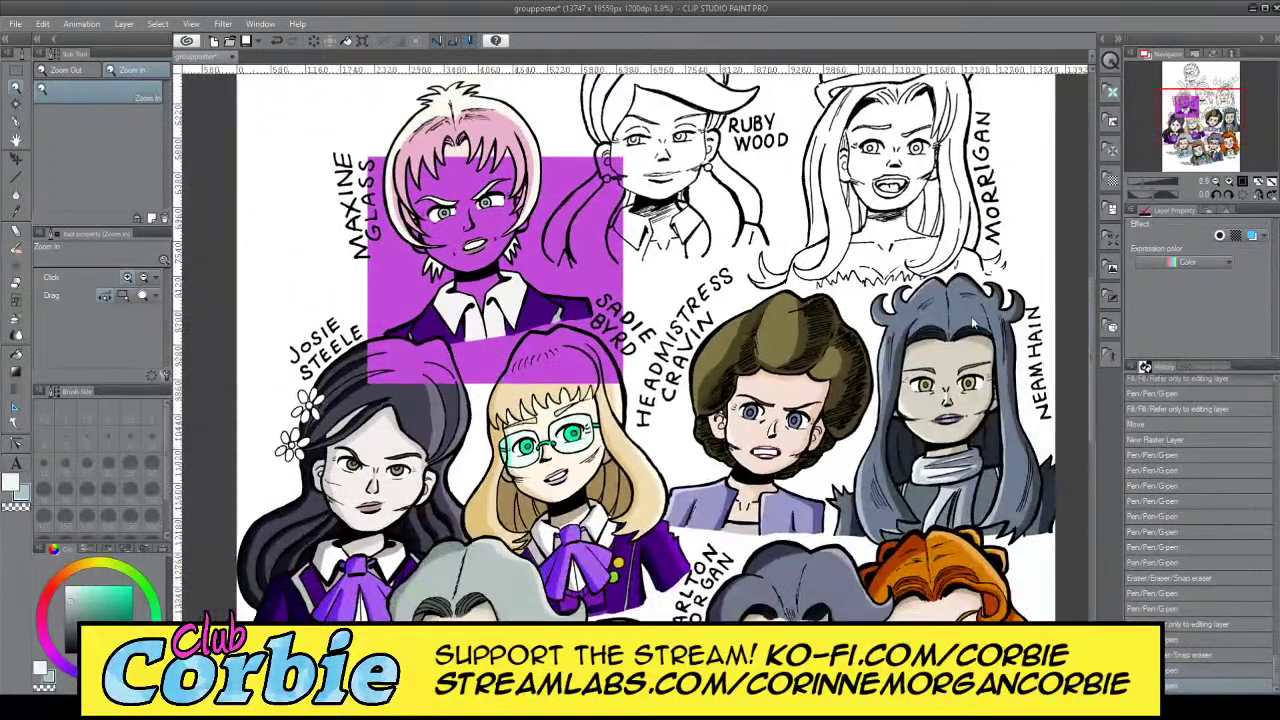
click(549, 357)
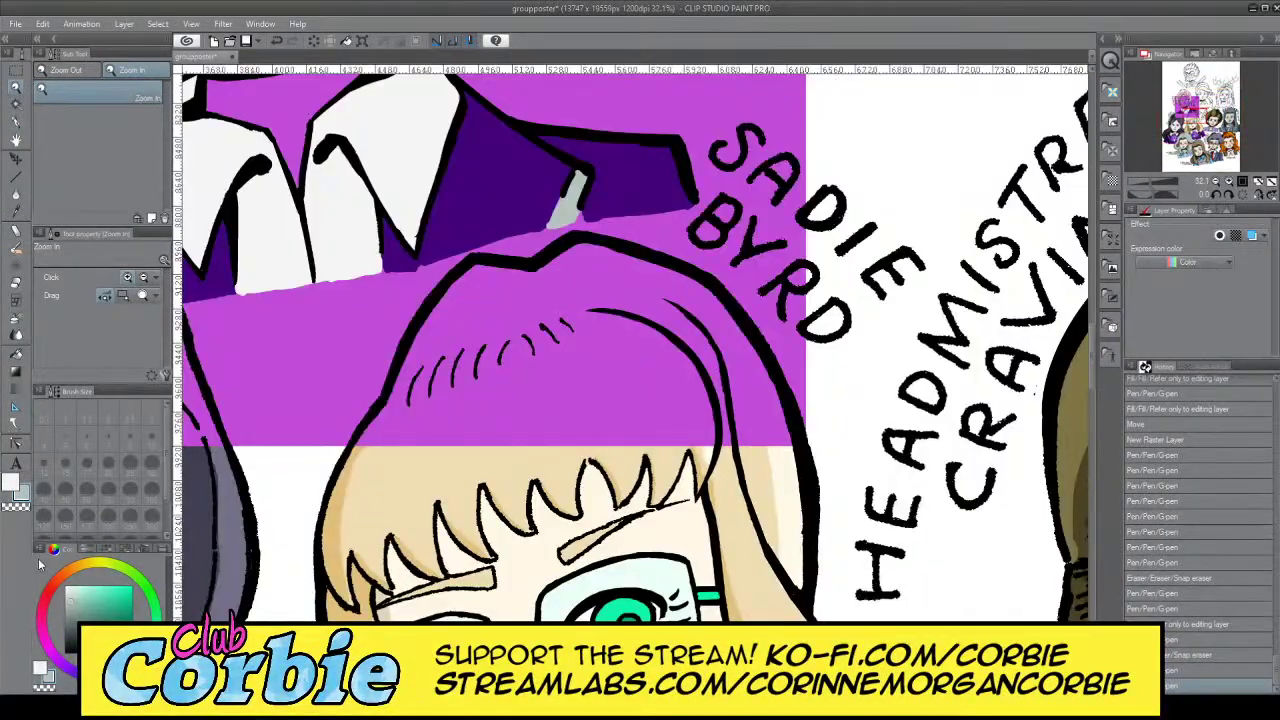
Extend the black outline of the pale grey-green lapel notch above Sadie Byrd's hair along its shoulder-side edge, down to the blazer's lower edge
click(66, 652)
drag(578, 186, 548, 175)
click(18, 123)
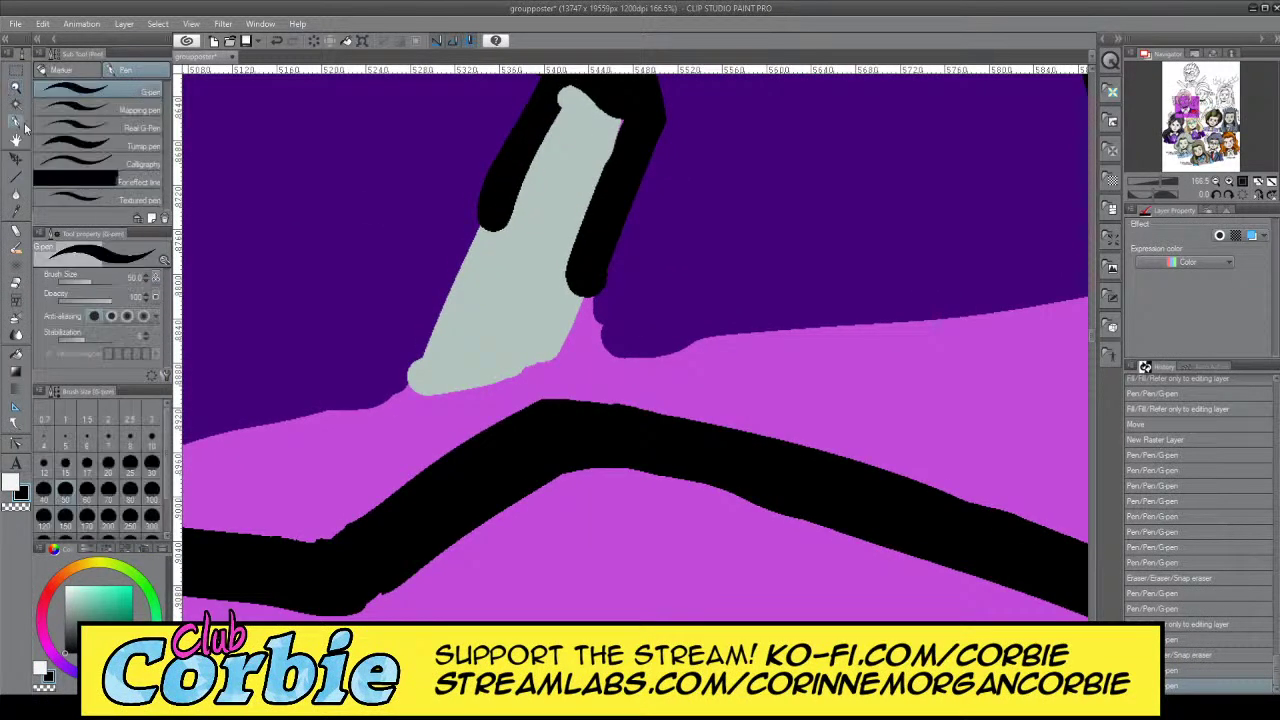
key(x)
drag(594, 300, 613, 236)
key(ctrl+z)
key(x)
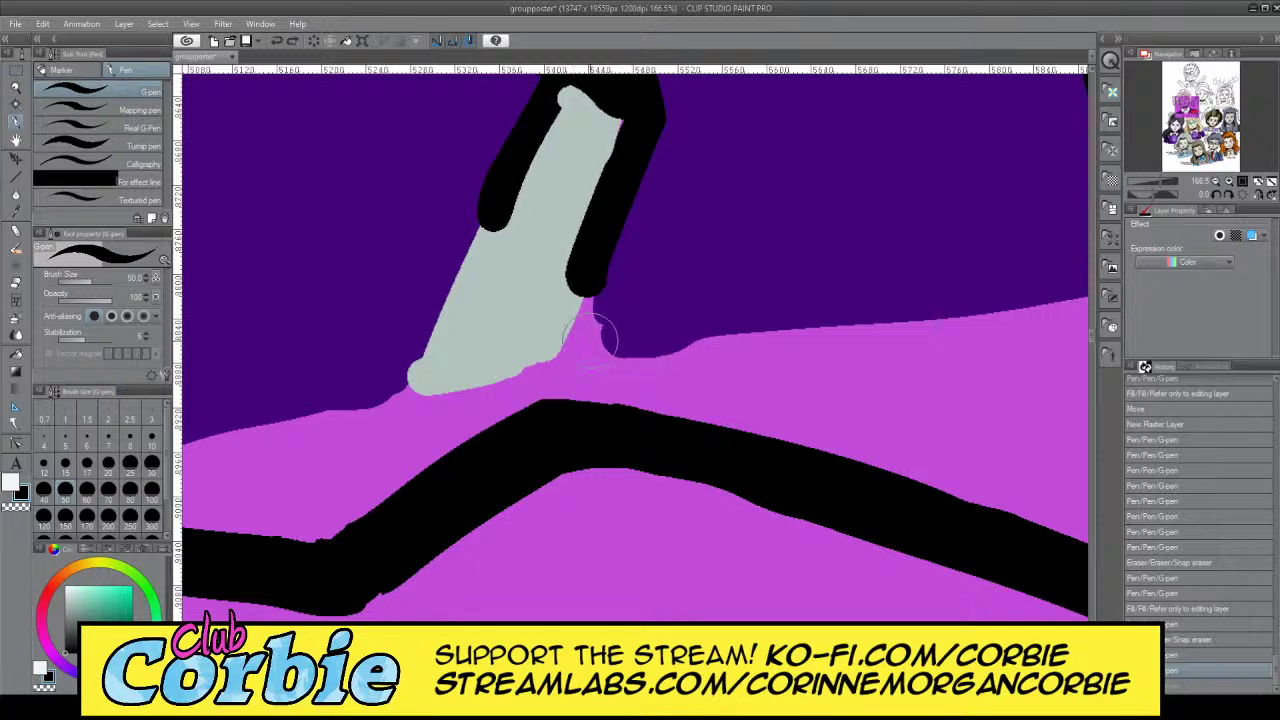
mouse_move(548, 350)
mouse_down()
mouse_move(610, 205)
mouse_move(553, 335)
mouse_up()
drag(611, 237, 571, 337)
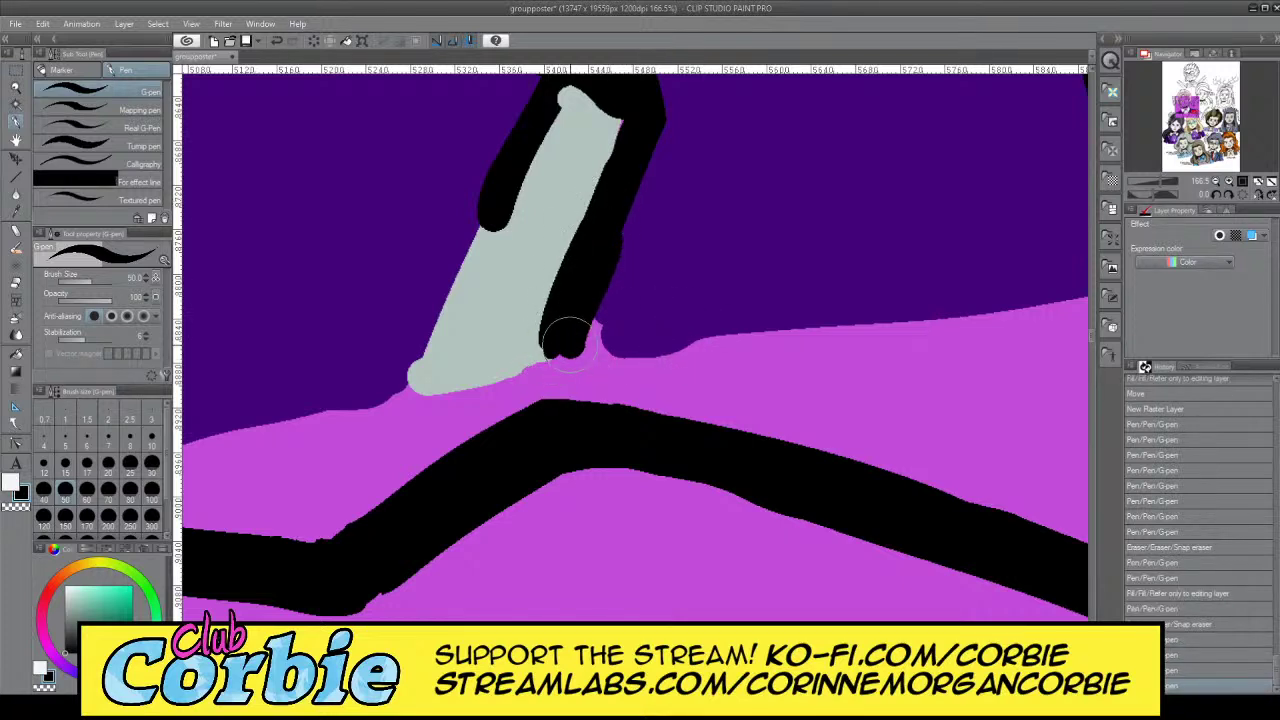
drag(605, 259, 571, 323)
Ink the notch's collar-side edge in black down to the blazer's lower edge and smooth the outline around its upper corner
drag(506, 198, 412, 410)
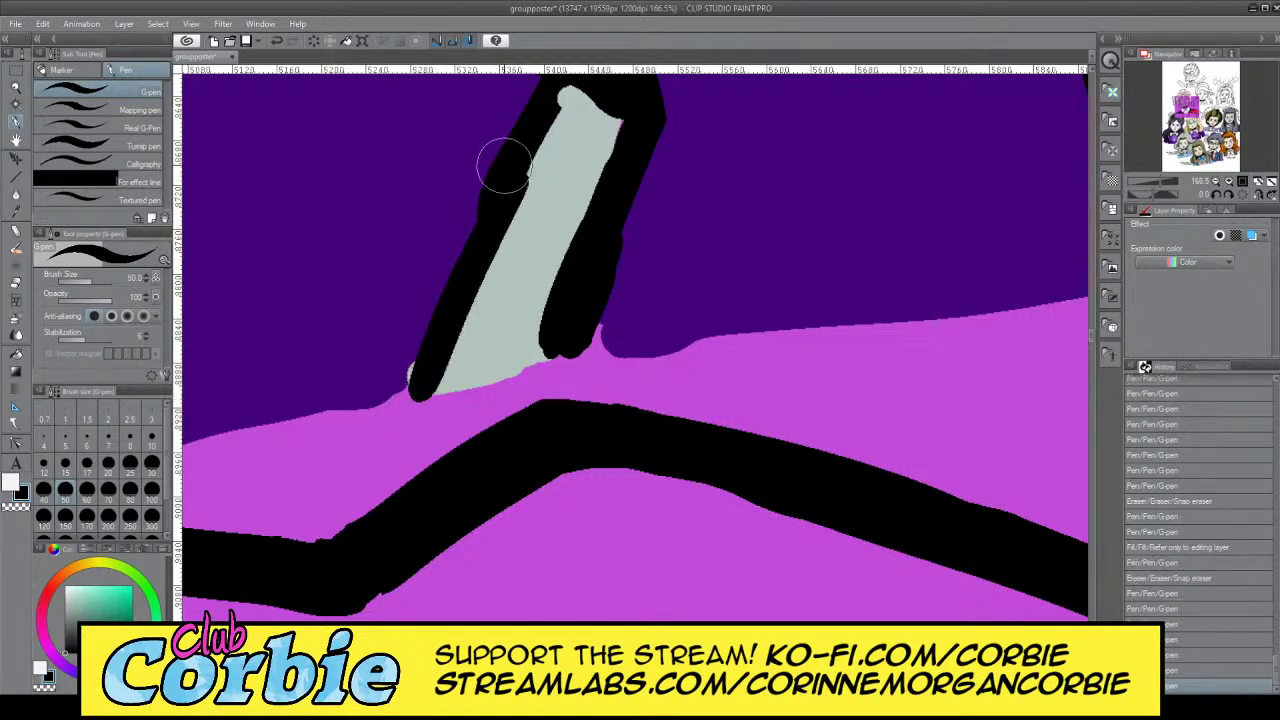
drag(503, 163, 391, 386)
mouse_move(497, 197)
mouse_down()
mouse_move(570, 92)
mouse_move(491, 223)
mouse_up()
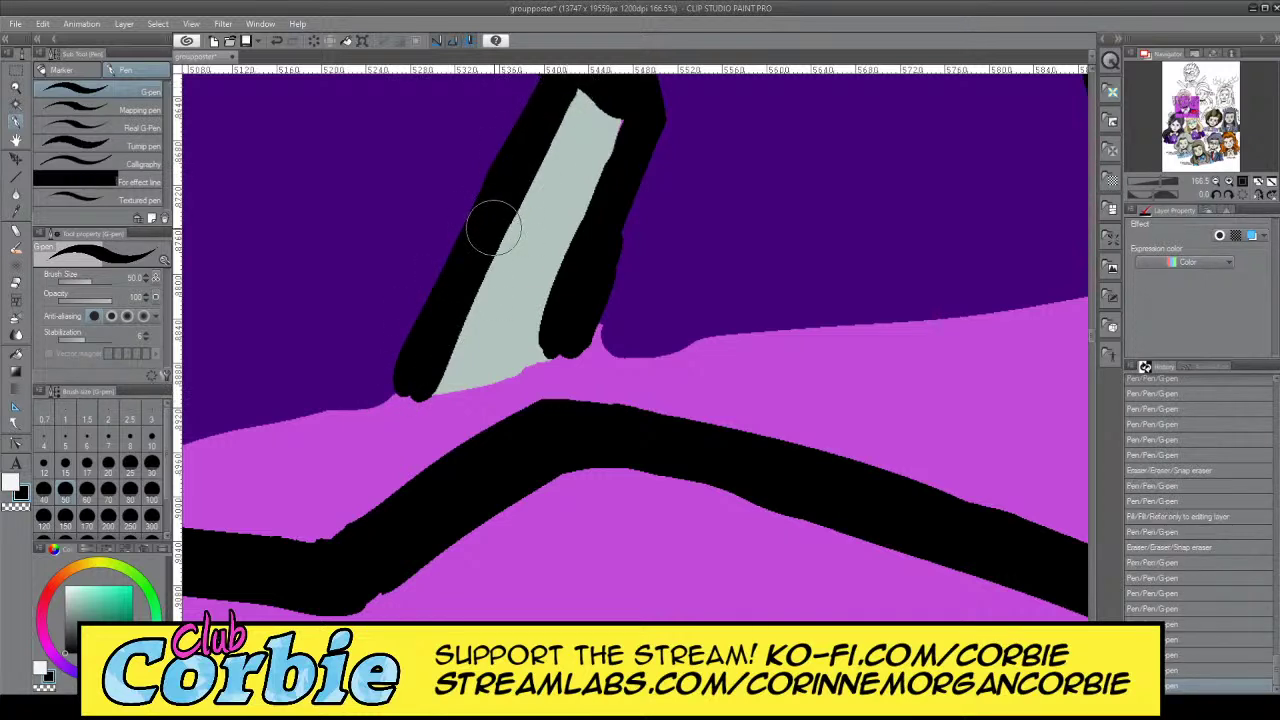
mouse_move(603, 100)
mouse_down()
mouse_move(572, 97)
mouse_move(591, 230)
mouse_up()
key(ctrl+z)
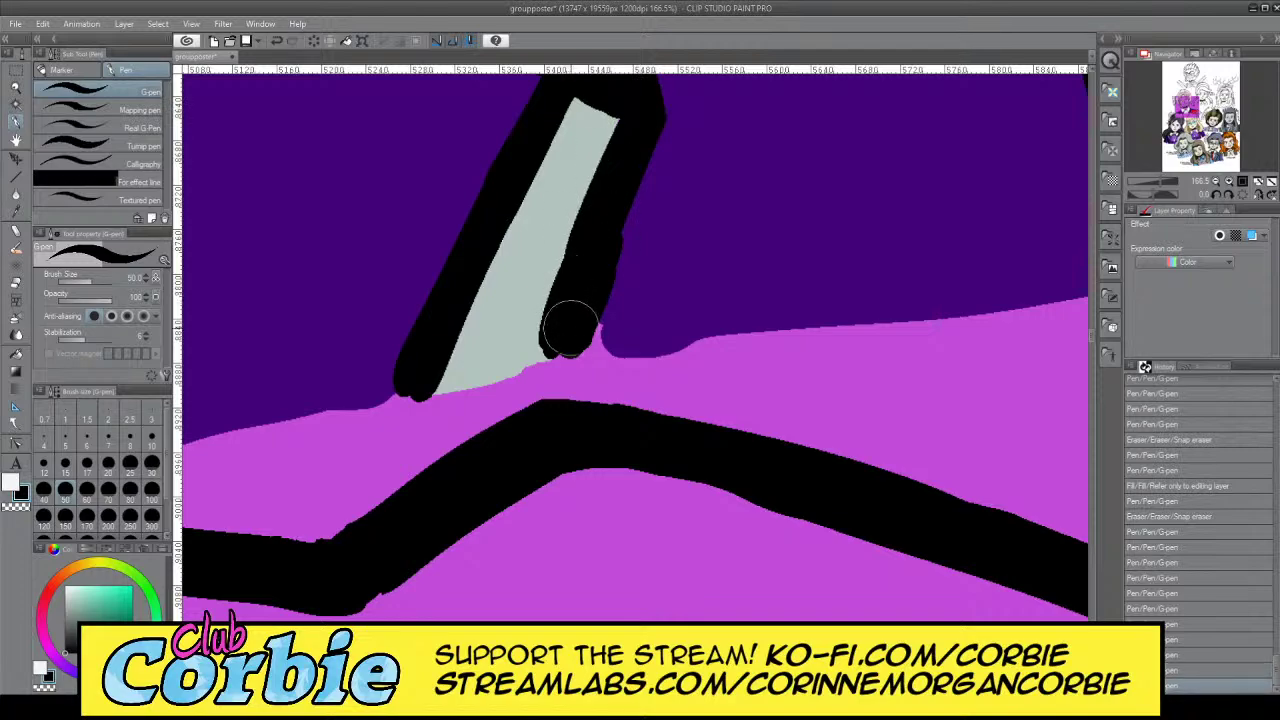
drag(601, 306, 646, 138)
key(ctrl+z)
Hide the off-white shirt and grey-green notch colours on Maxine's portrait, leaving the blazer colour over the magenta backing
drag(562, 338, 178, 352)
click(17, 89)
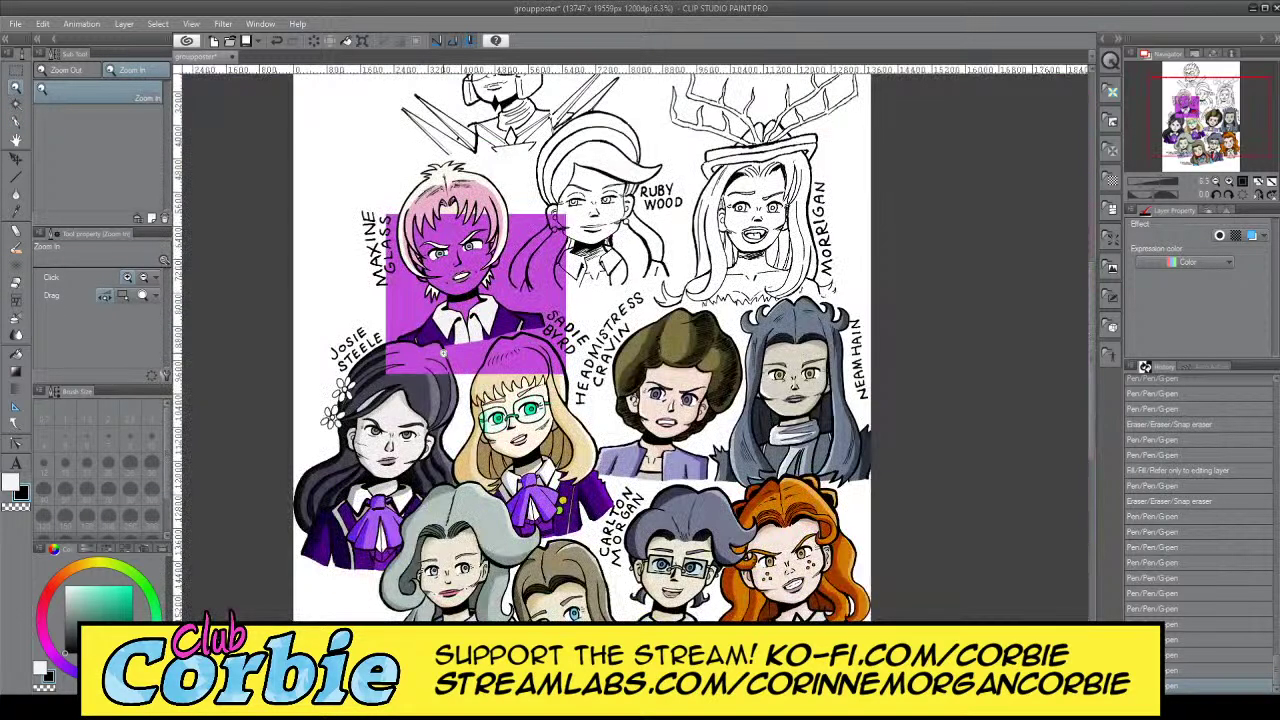
drag(448, 352, 496, 320)
click(483, 310)
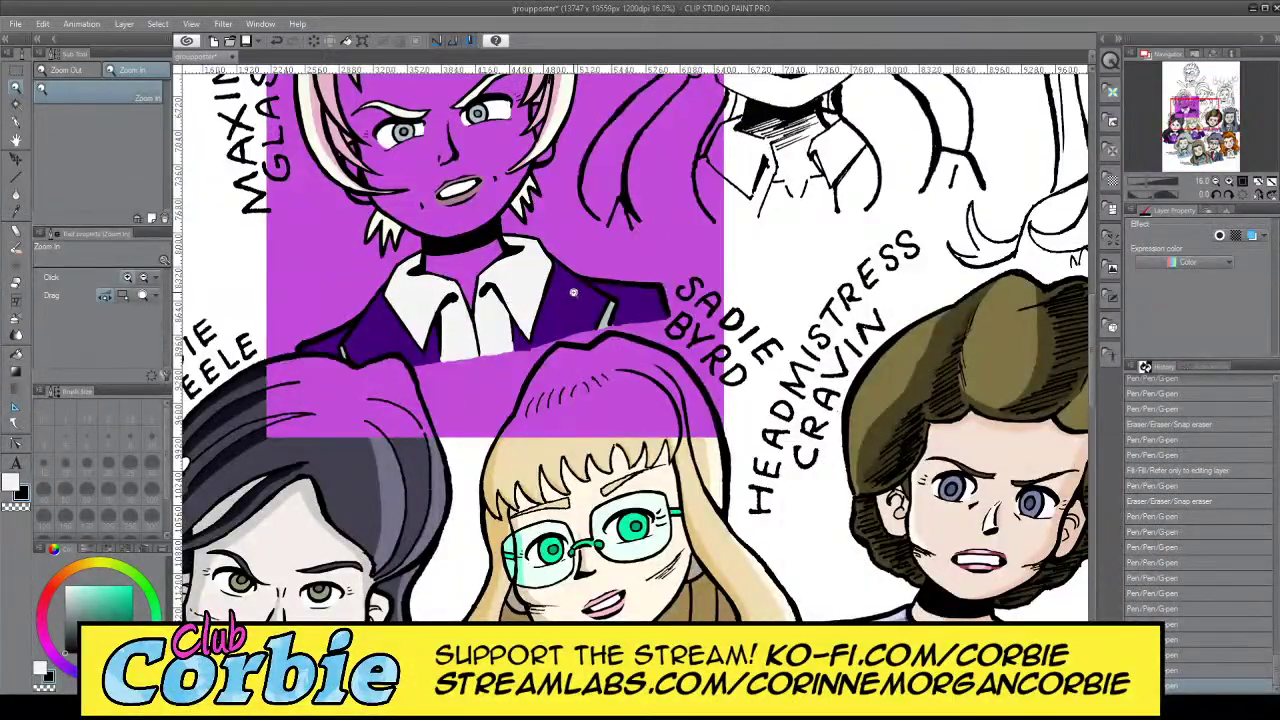
drag(574, 308, 603, 298)
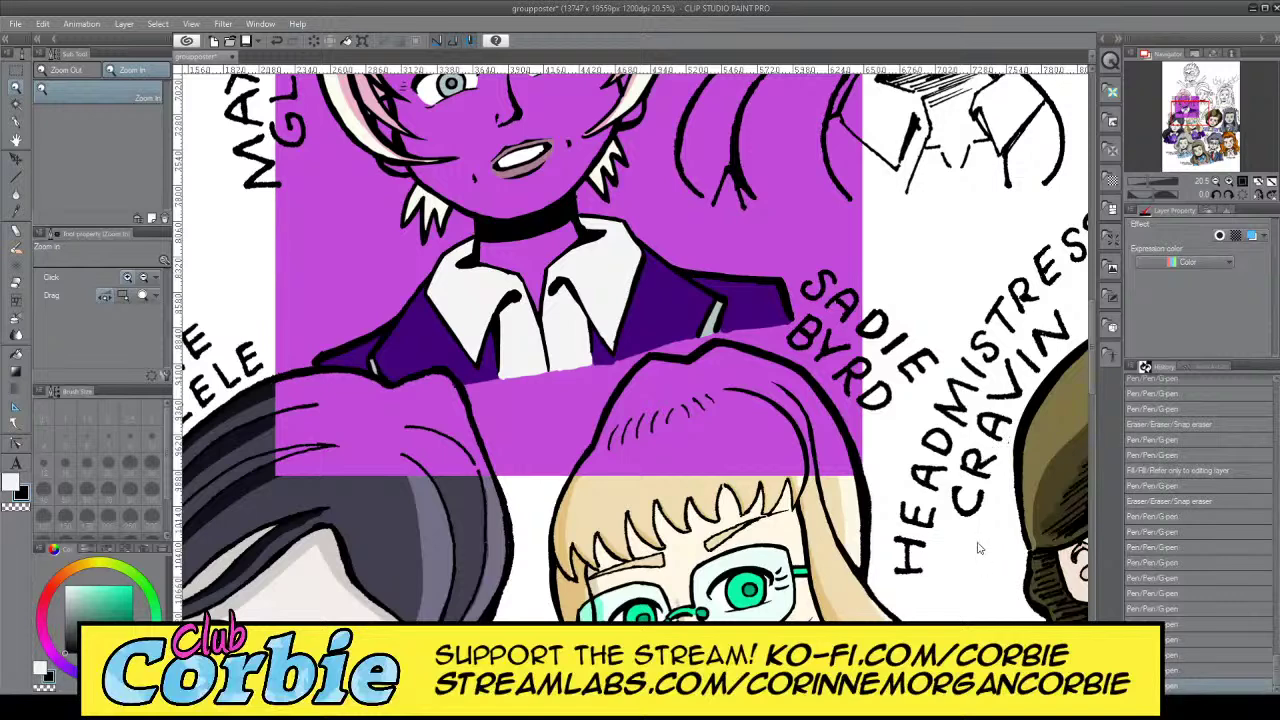
click(952, 402)
click(952, 402)
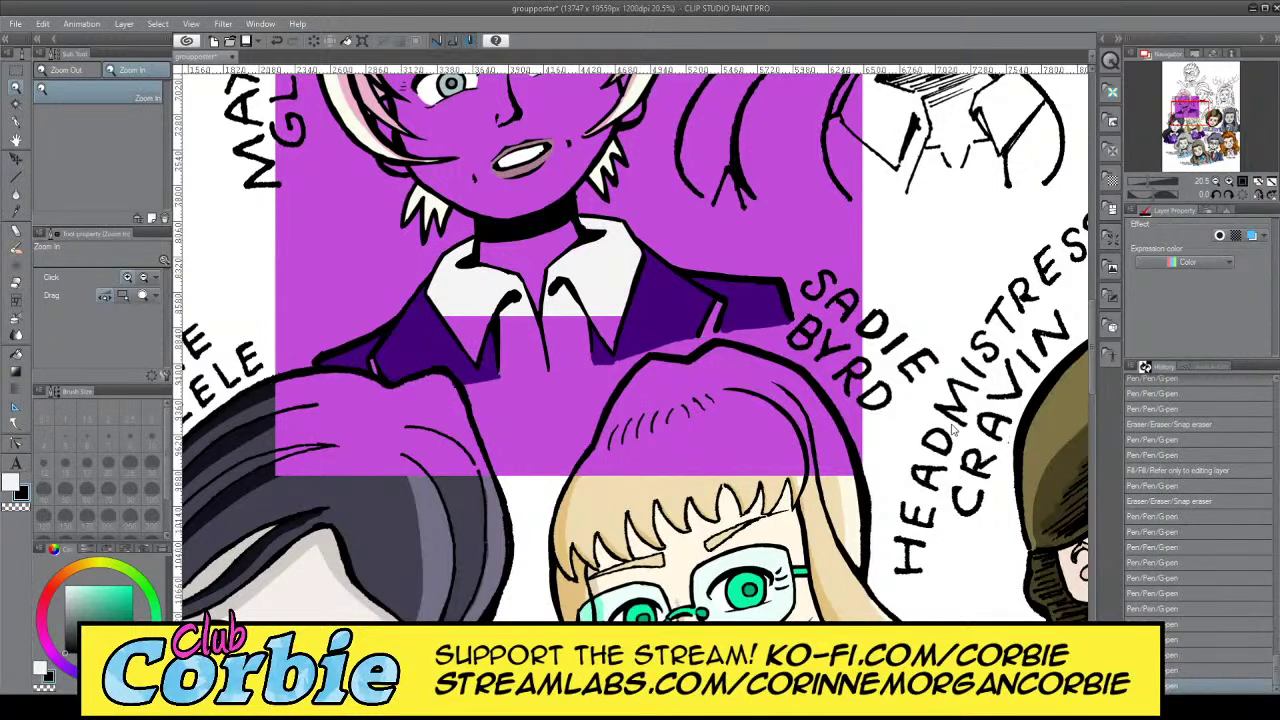
click(952, 402)
click(952, 458)
click(952, 460)
key(ctrl+z)
key(ctrl+y)
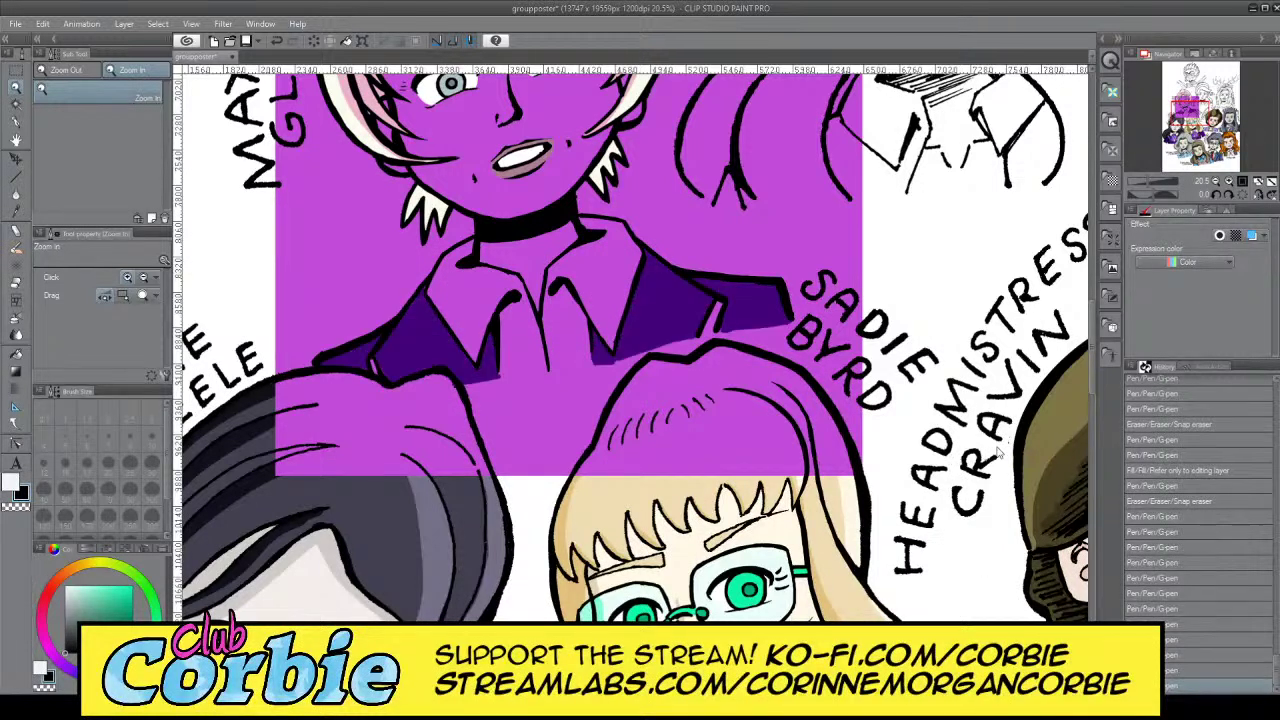
Paint the gap beside the lapel notch with the blazer's dark purple, and restore the normal colour view without the magenta backing
drag(764, 300, 832, 277)
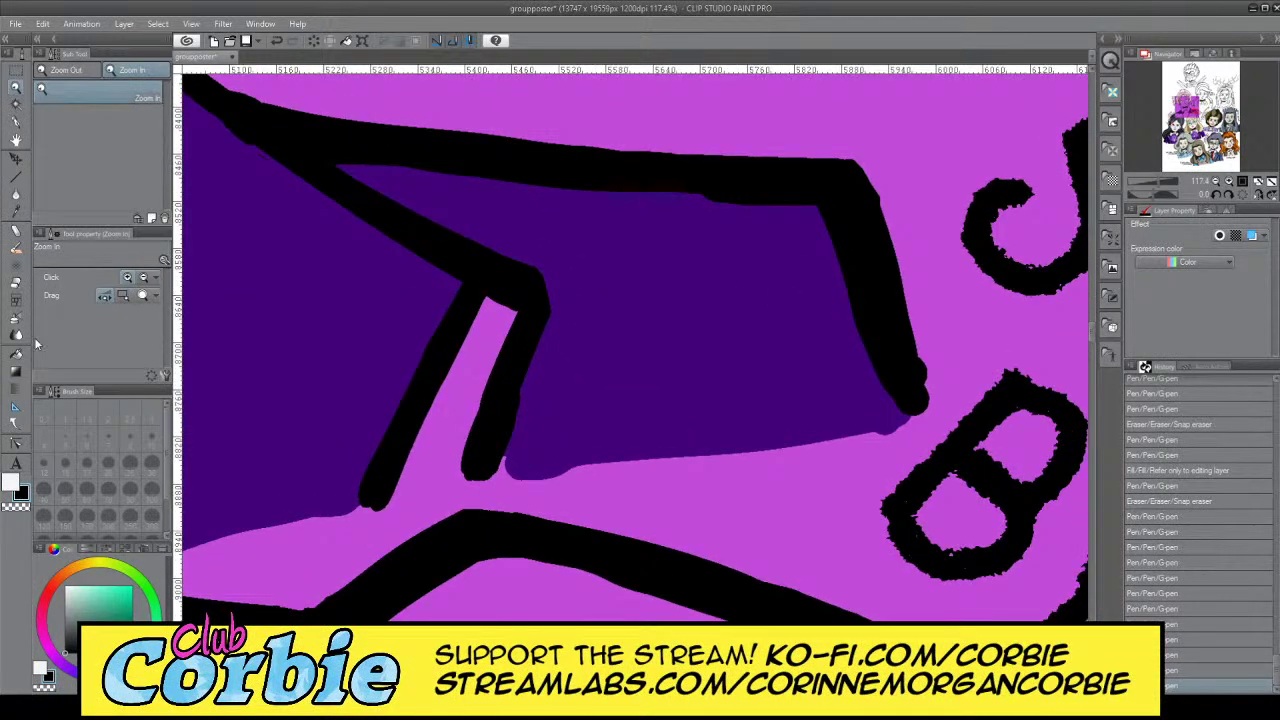
click(16, 210)
click(334, 323)
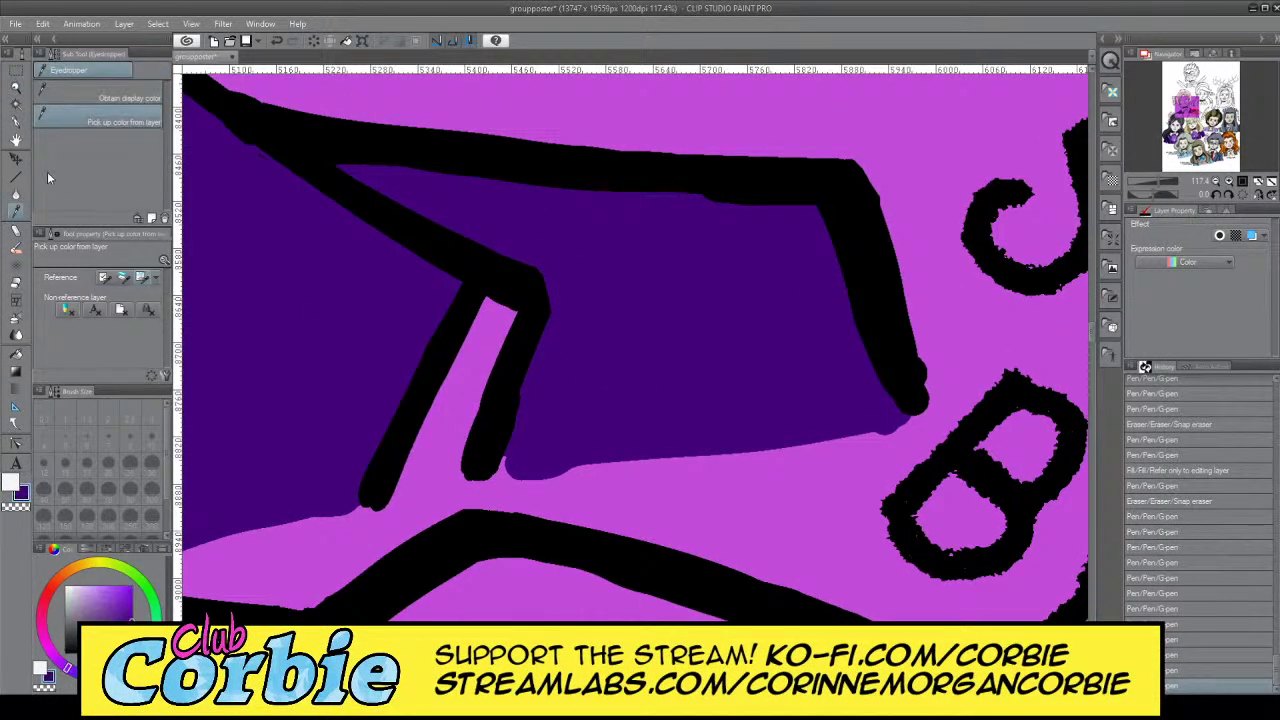
click(17, 122)
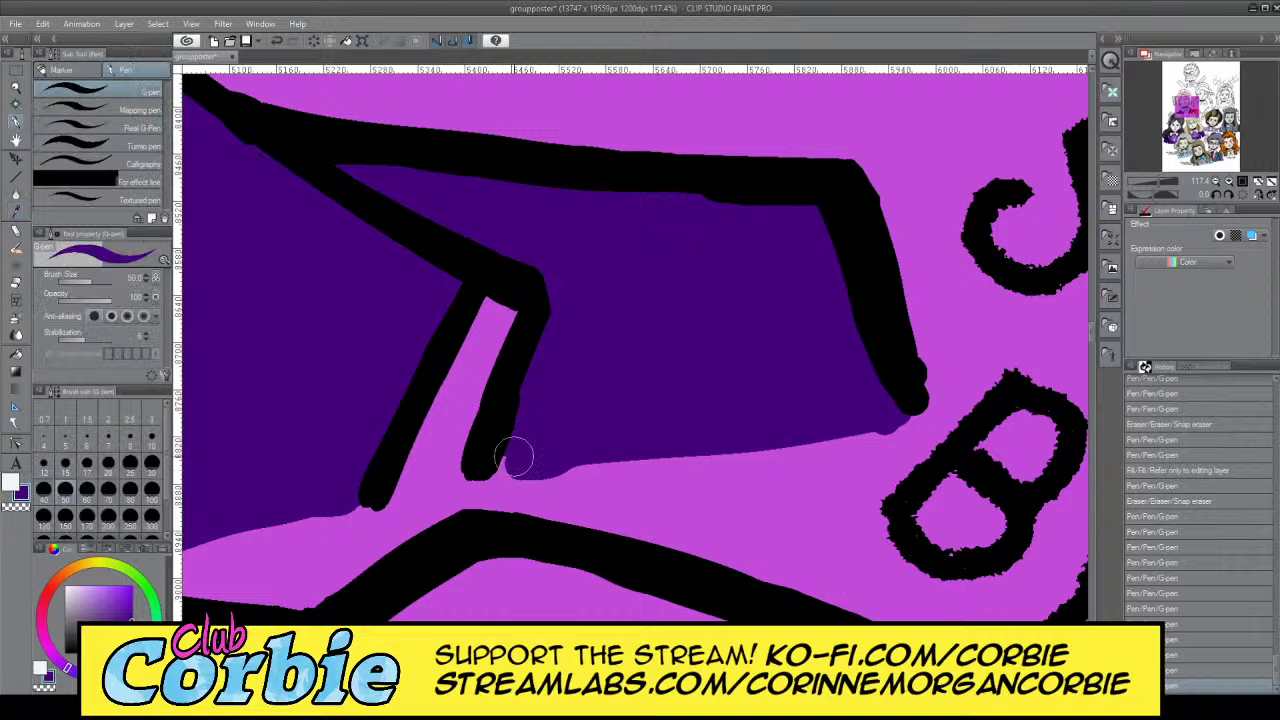
drag(515, 458, 495, 463)
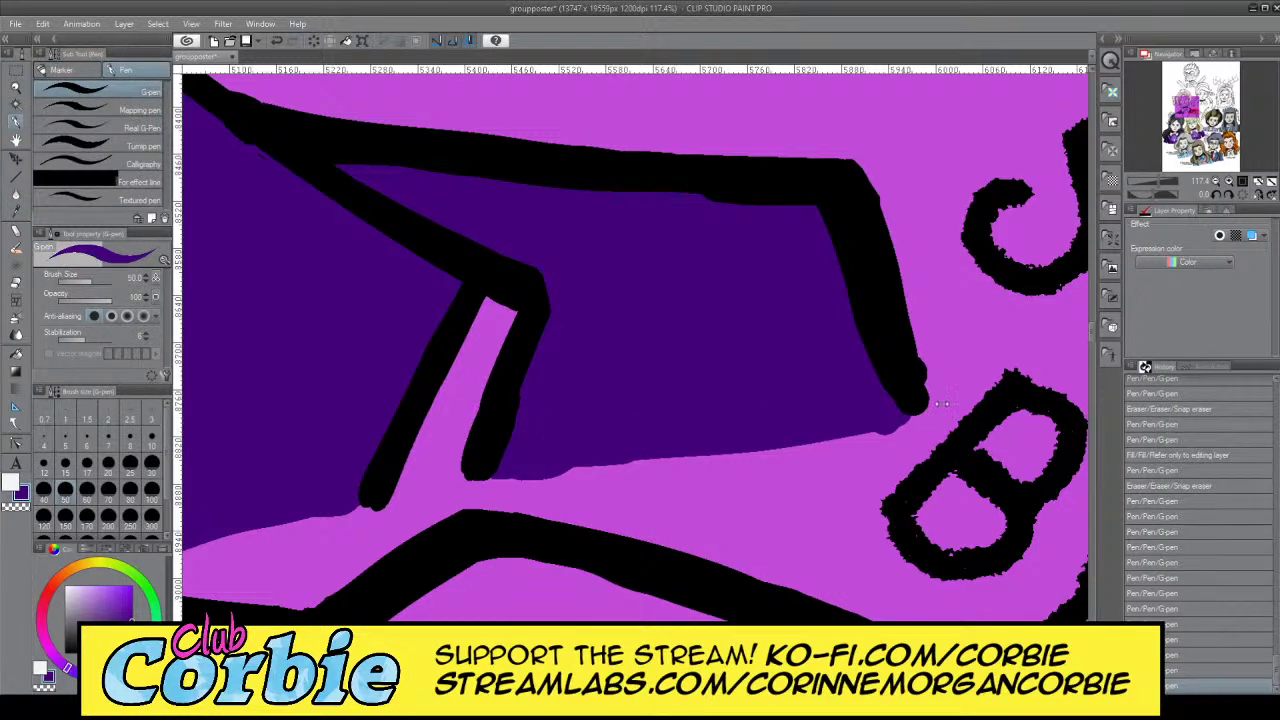
click(968, 404)
click(948, 566)
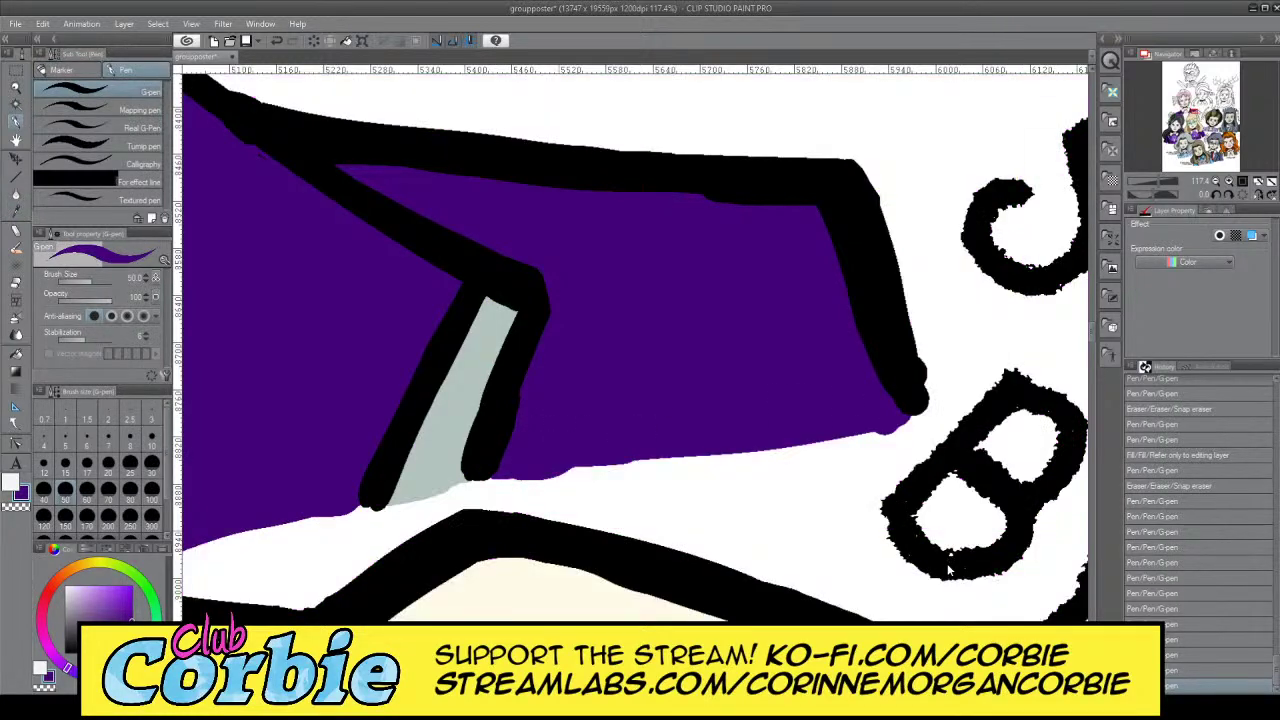
Pick the pale skin tone from Maxine's neck and paint the white gap at the bottom of the collar's V with it
click(16, 92)
drag(619, 328, 495, 318)
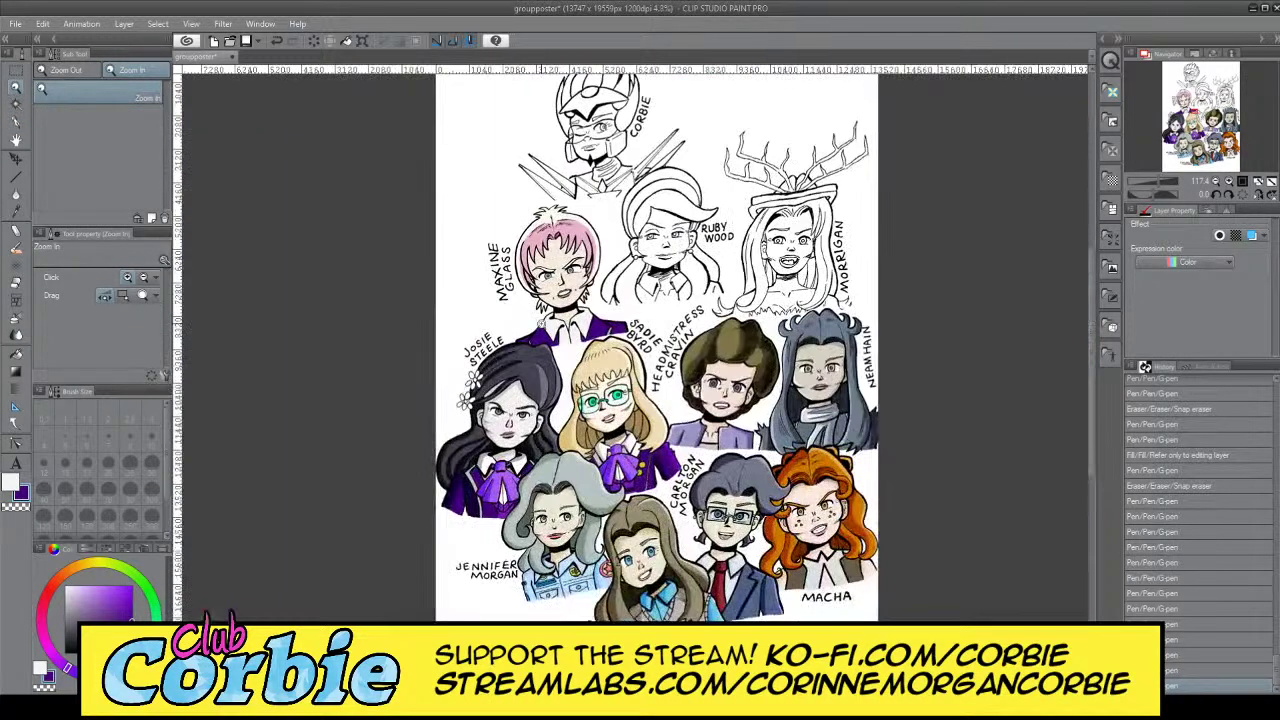
drag(539, 264, 569, 264)
drag(620, 351, 672, 384)
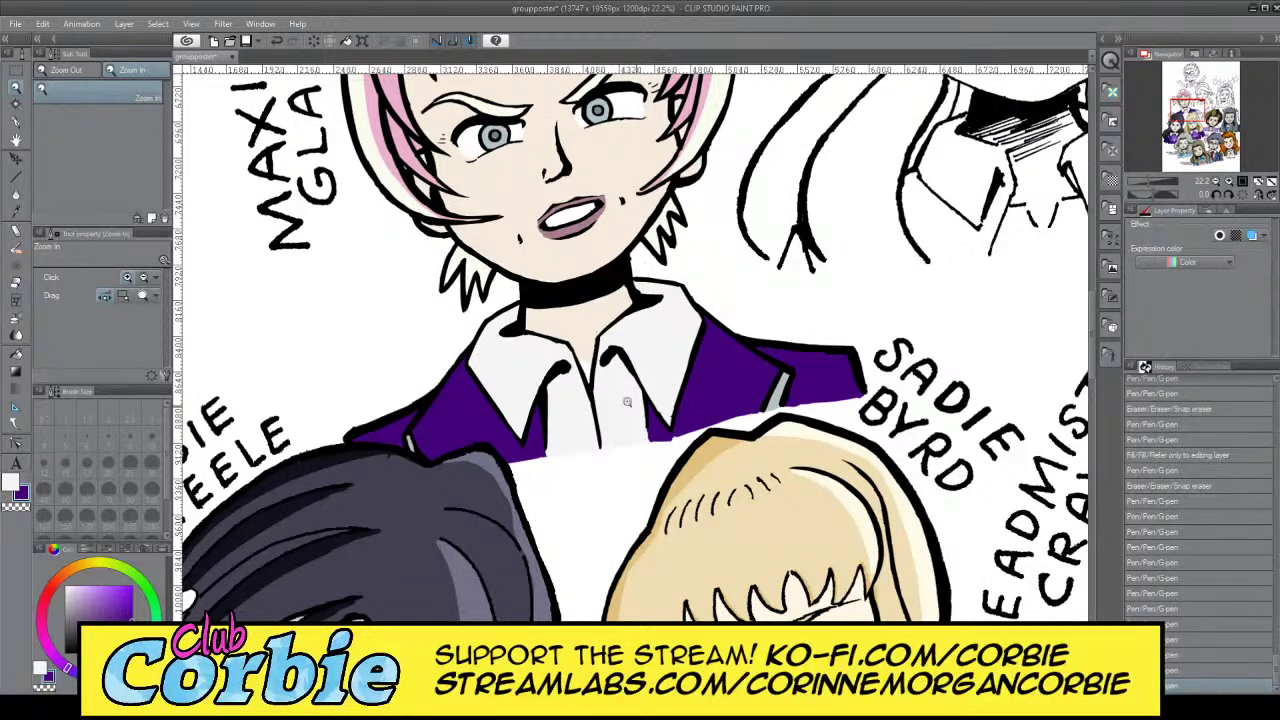
drag(575, 362, 651, 346)
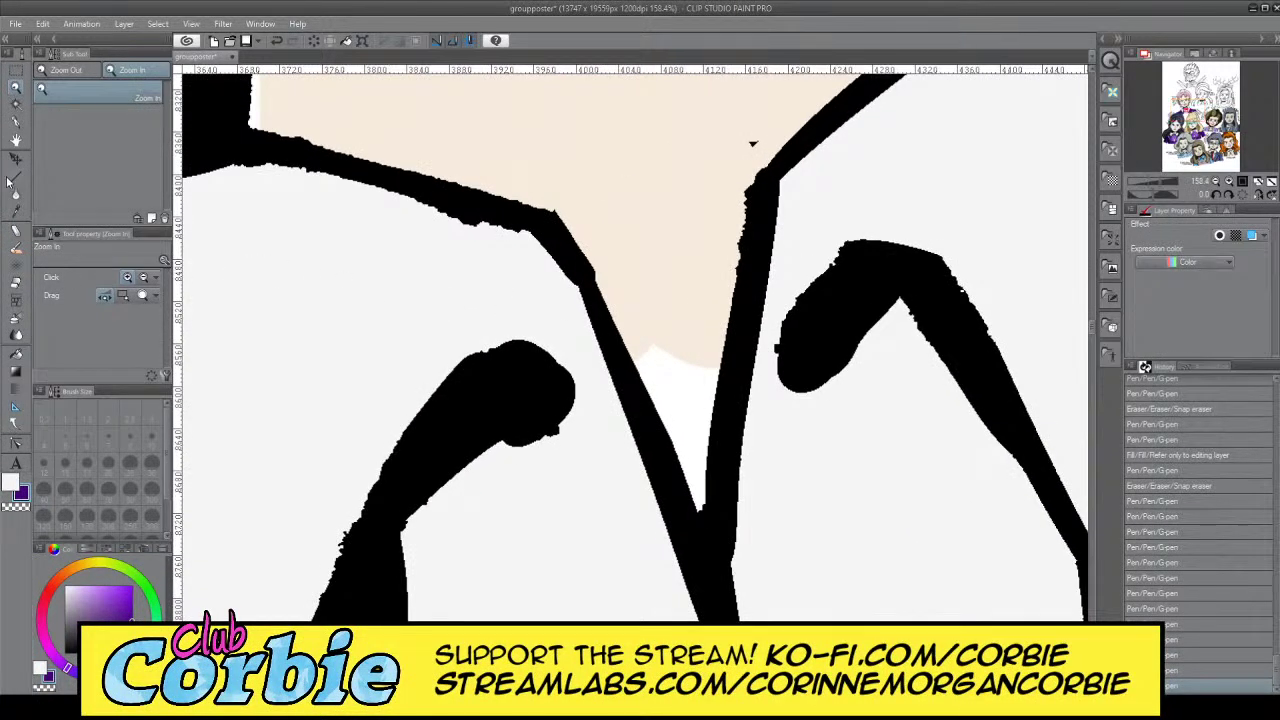
click(17, 212)
click(488, 162)
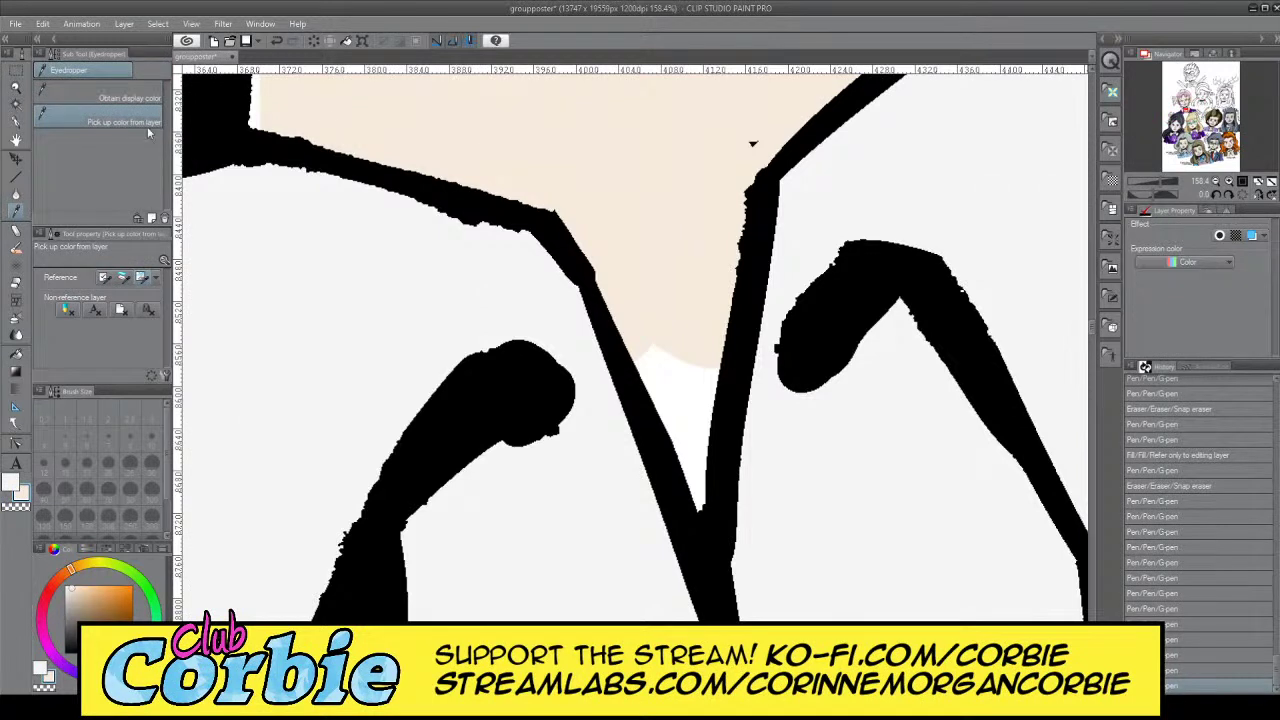
click(16, 121)
mouse_move(651, 349)
mouse_down()
mouse_move(663, 399)
mouse_move(629, 309)
mouse_move(687, 435)
mouse_move(691, 326)
mouse_move(706, 494)
mouse_move(699, 353)
mouse_move(680, 450)
mouse_up()
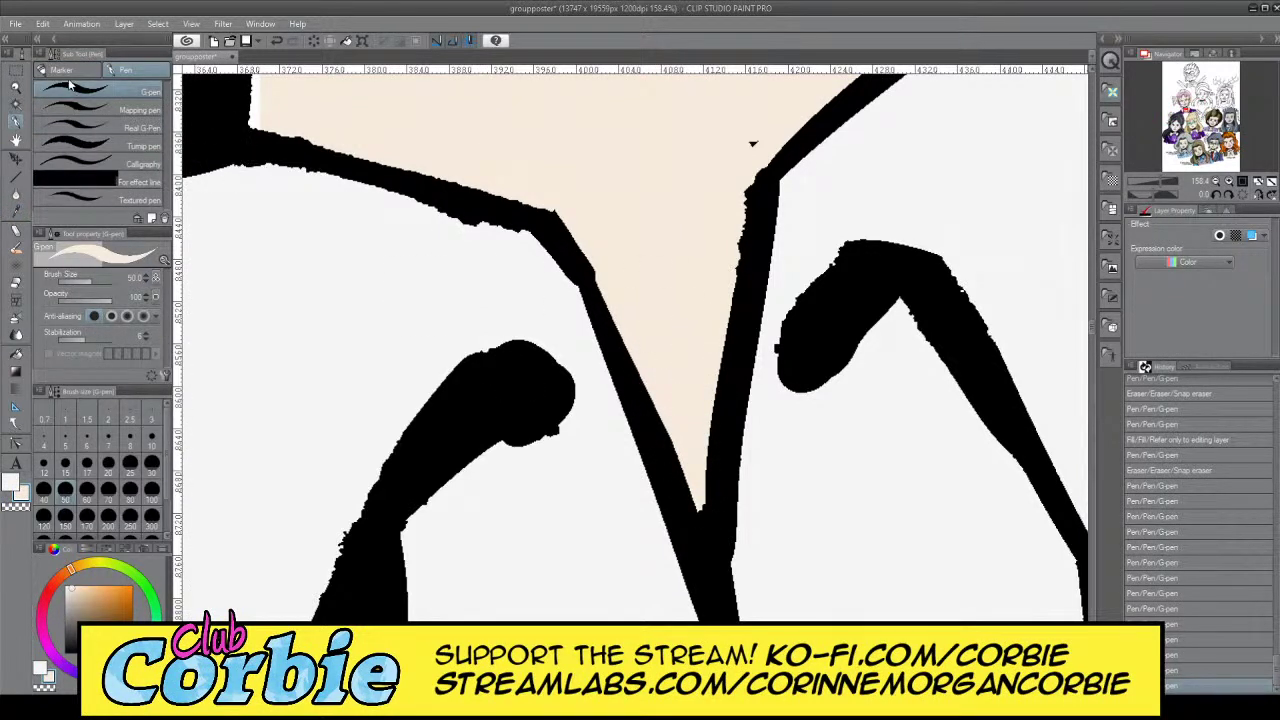
Paint over the thin white sliver along the neck's edge below the choker with the same skin tone
click(15, 89)
drag(416, 211, 468, 185)
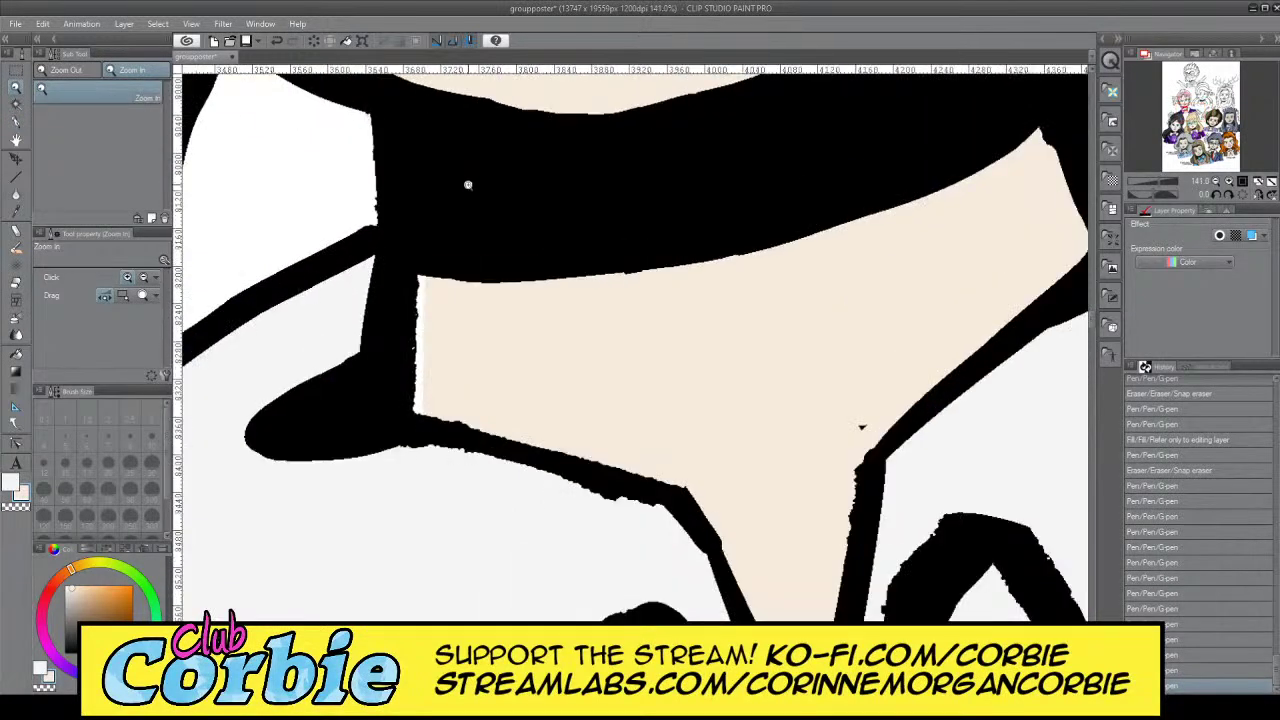
click(17, 122)
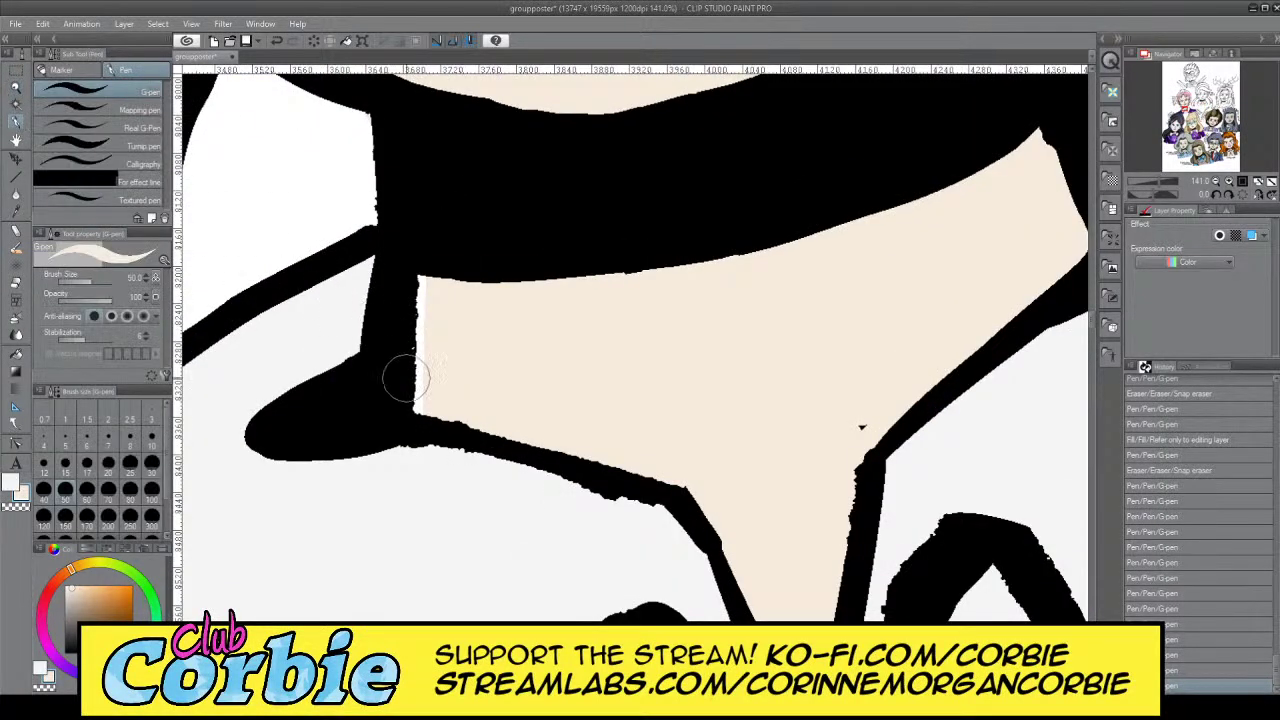
drag(407, 379, 429, 263)
click(15, 88)
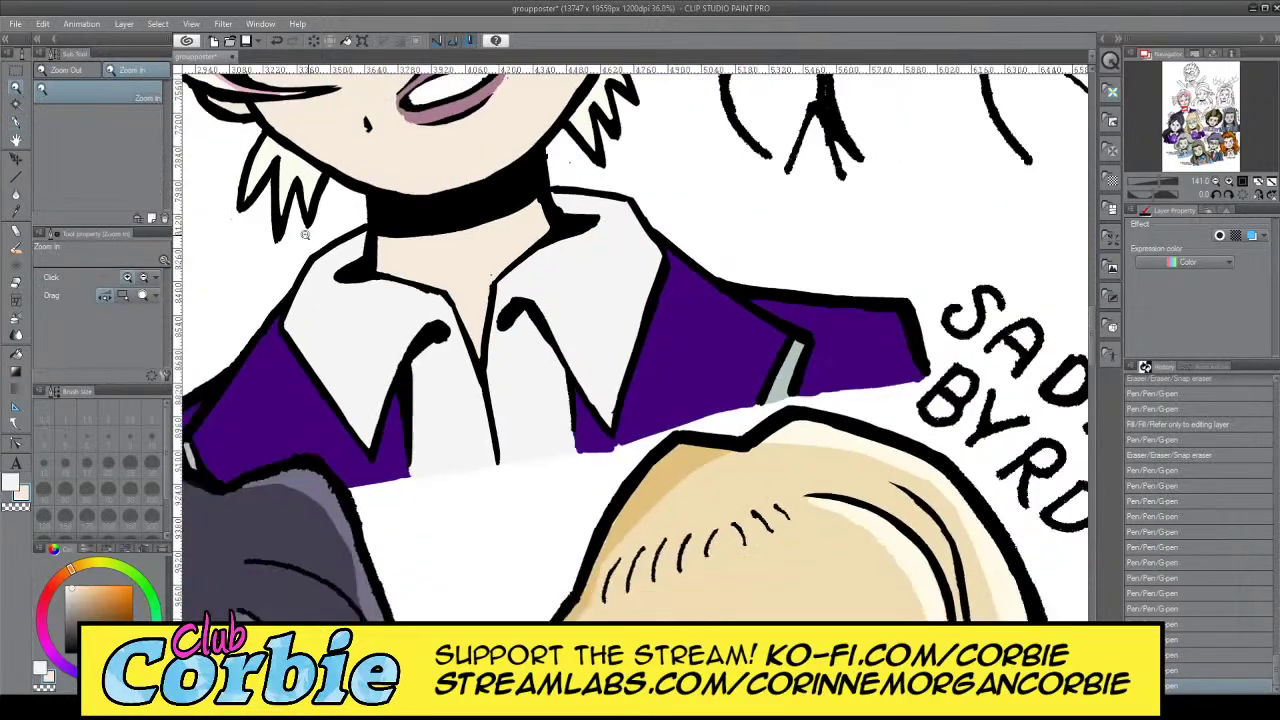
Hide all the portraits' colour layers so that only the poster's black line art is shown
drag(325, 241, 173, 288)
drag(390, 170, 430, 174)
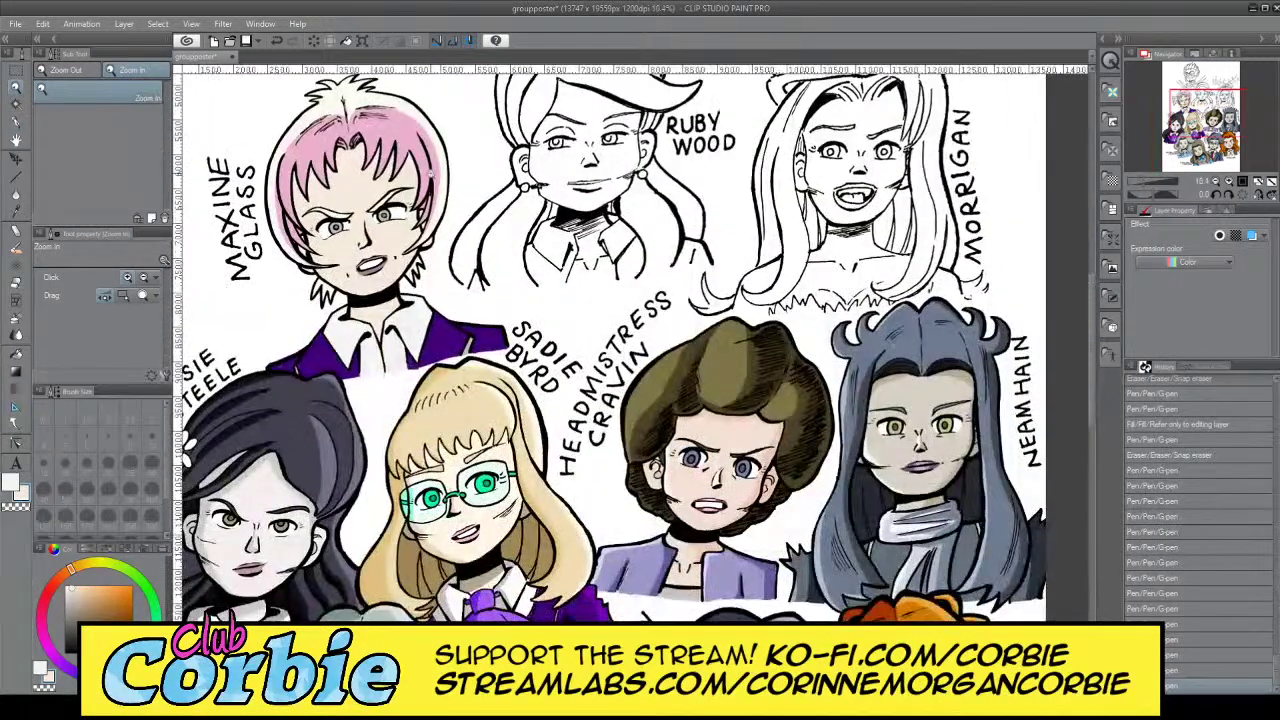
drag(342, 217, 288, 303)
drag(343, 191, 397, 210)
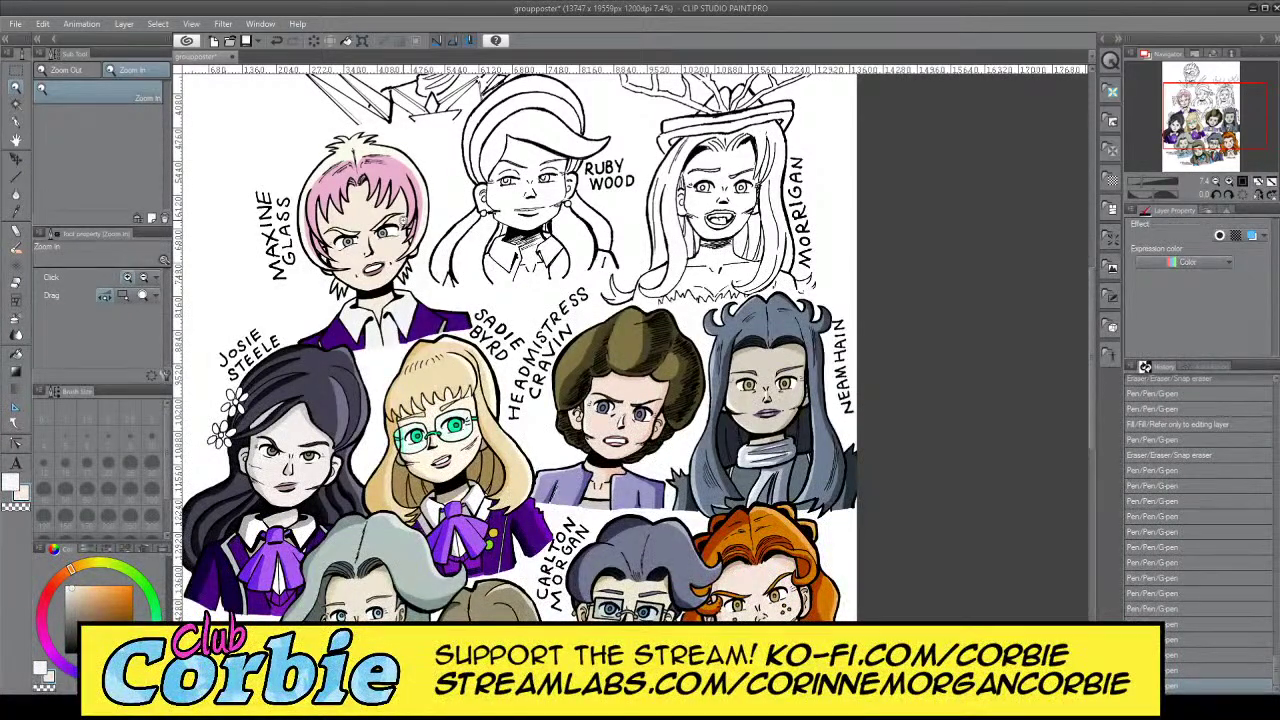
click(336, 230)
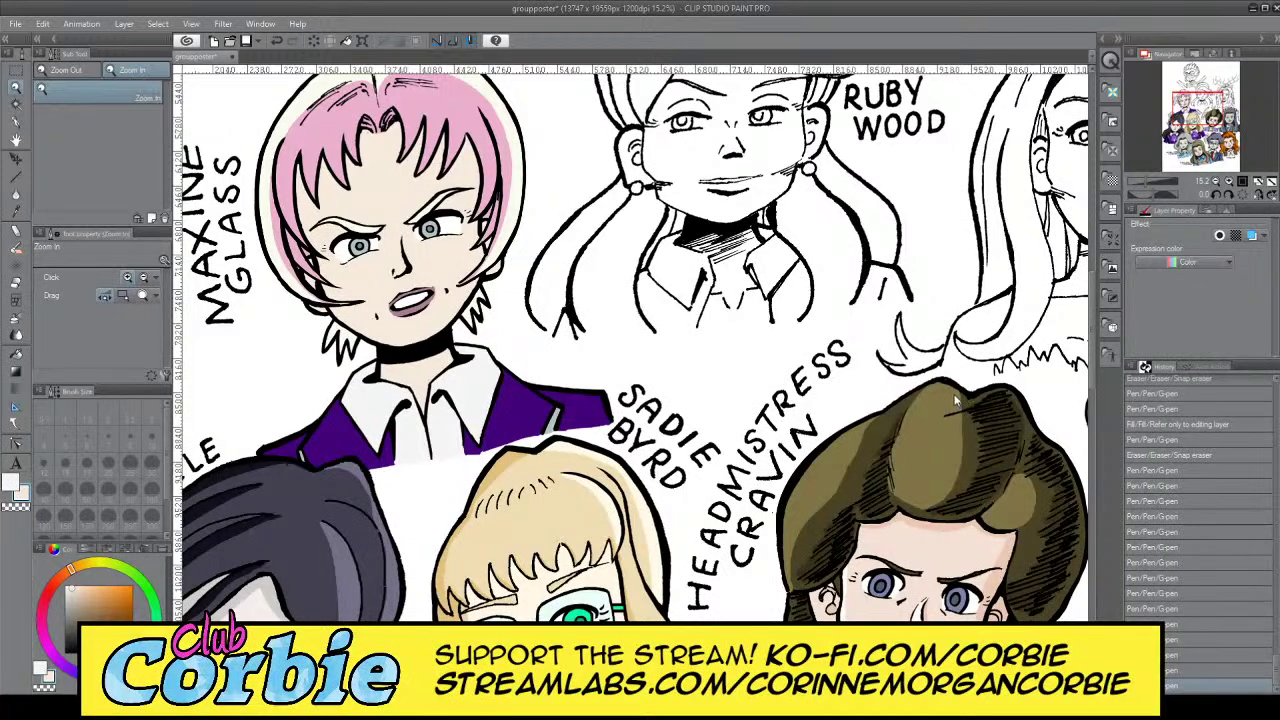
key(ctrl+z)
key(ctrl+z)
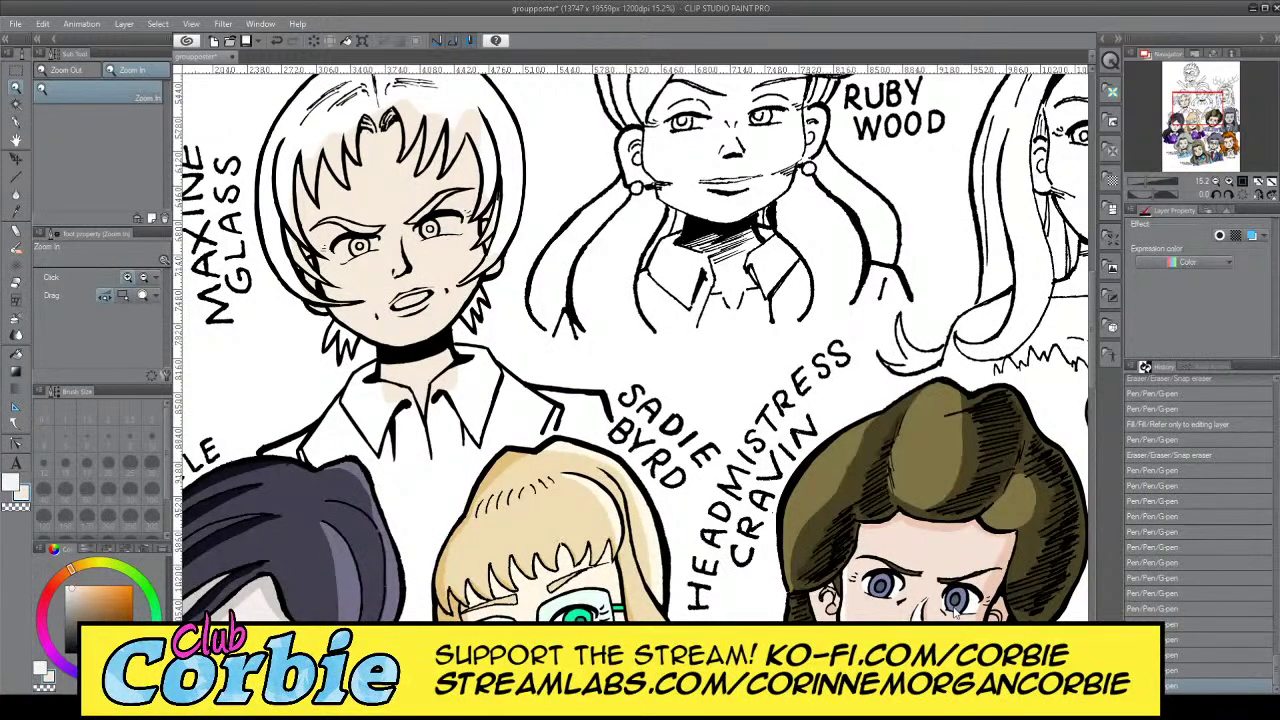
key(ctrl+z)
key(ctrl+z)
key(ctrl+z)
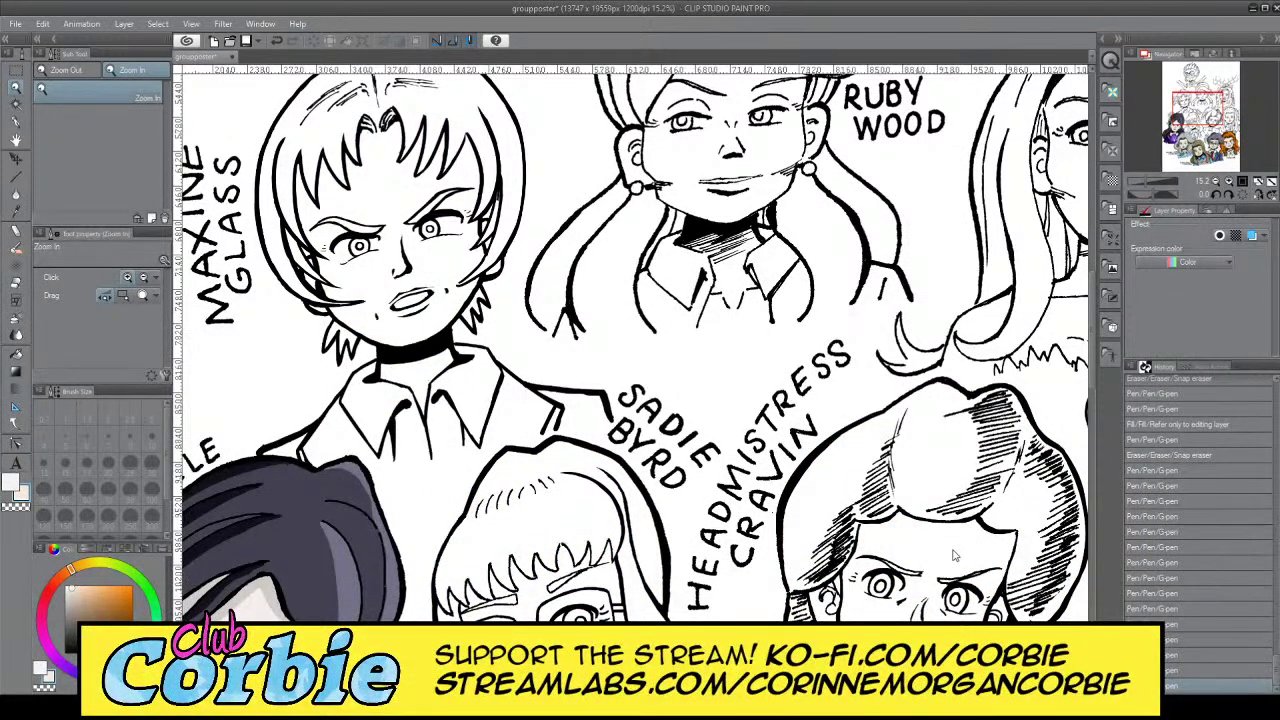
key(ctrl+z)
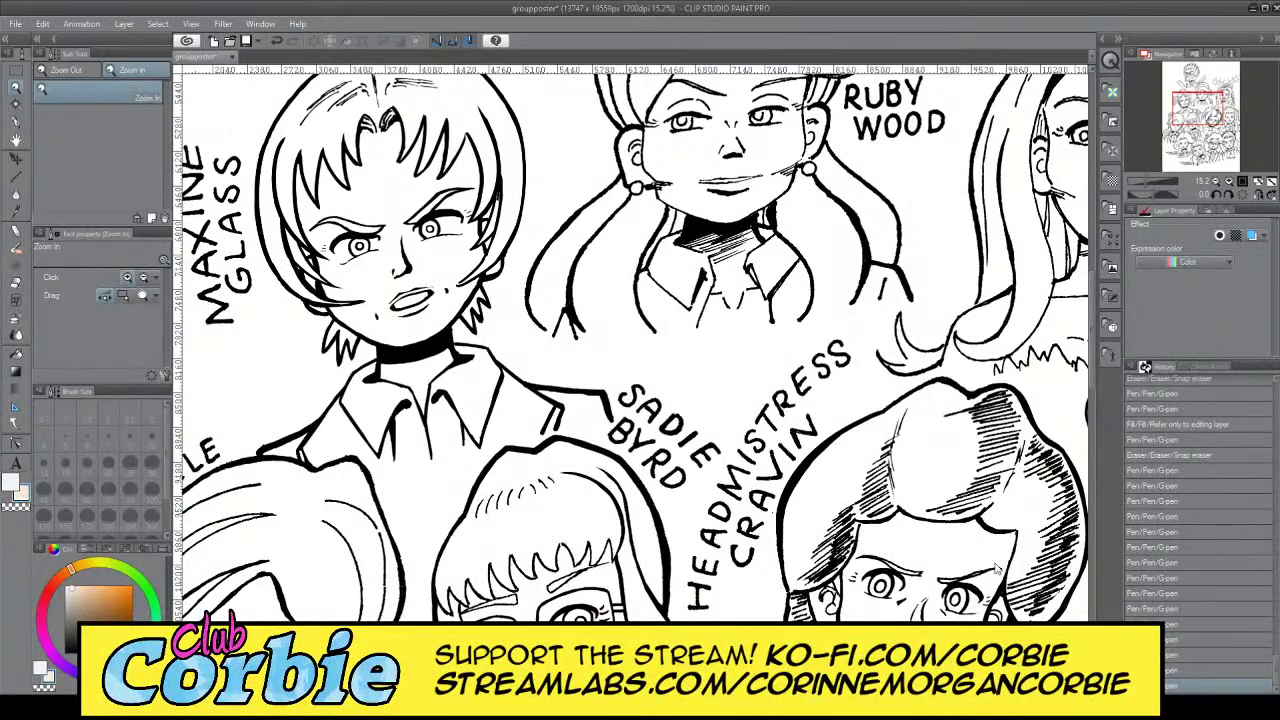
Show the magenta backing rectangle behind Maxine's line art, pick white from the canvas and fill the rectangle with it
key(ctrl+v)
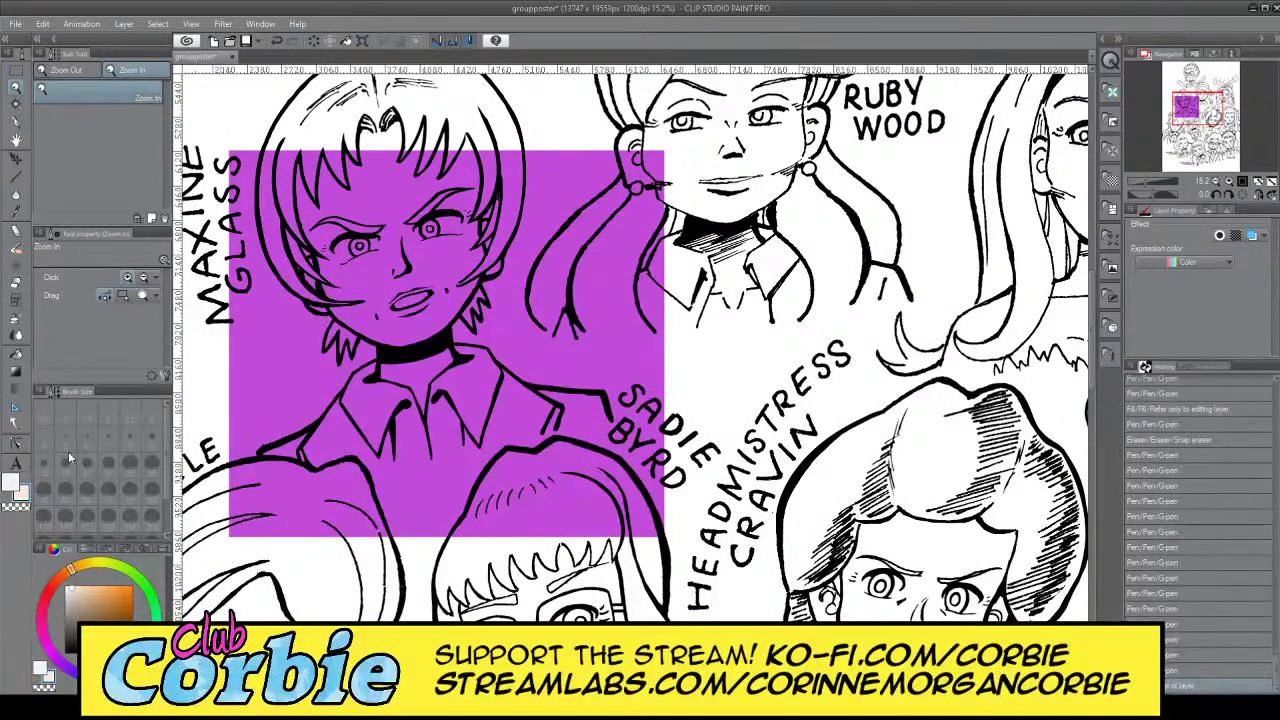
click(16, 211)
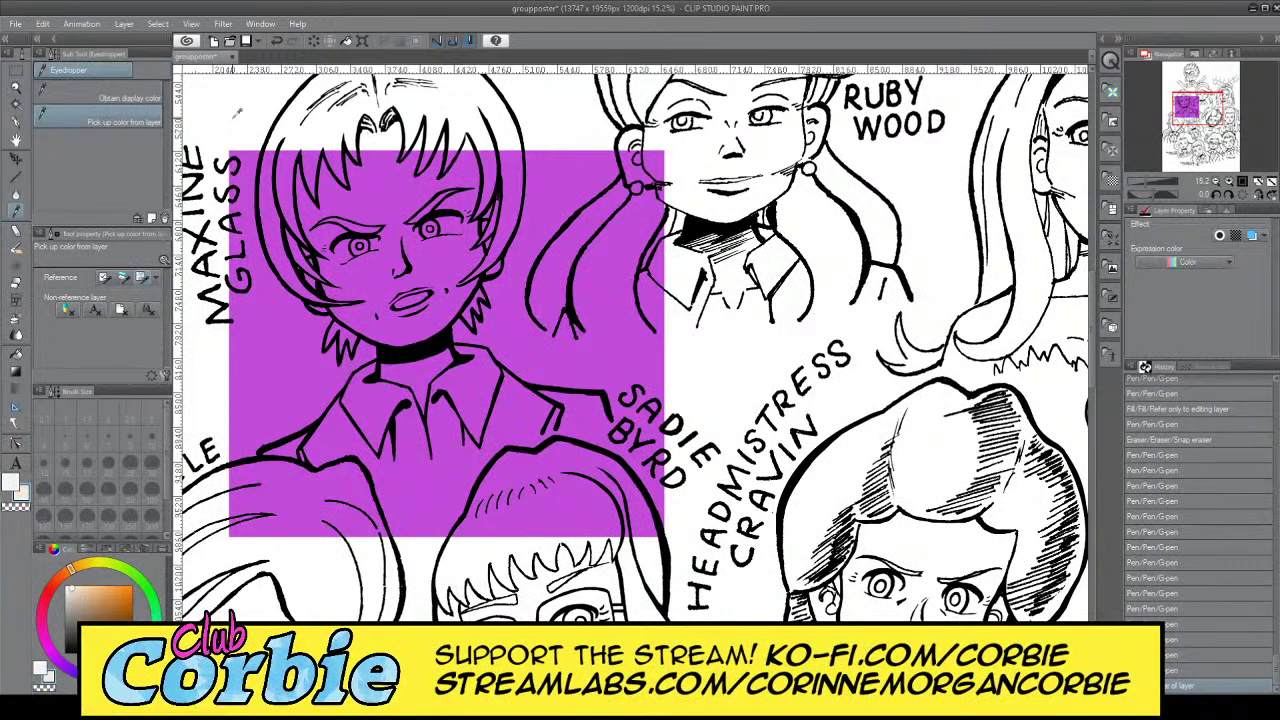
click(244, 108)
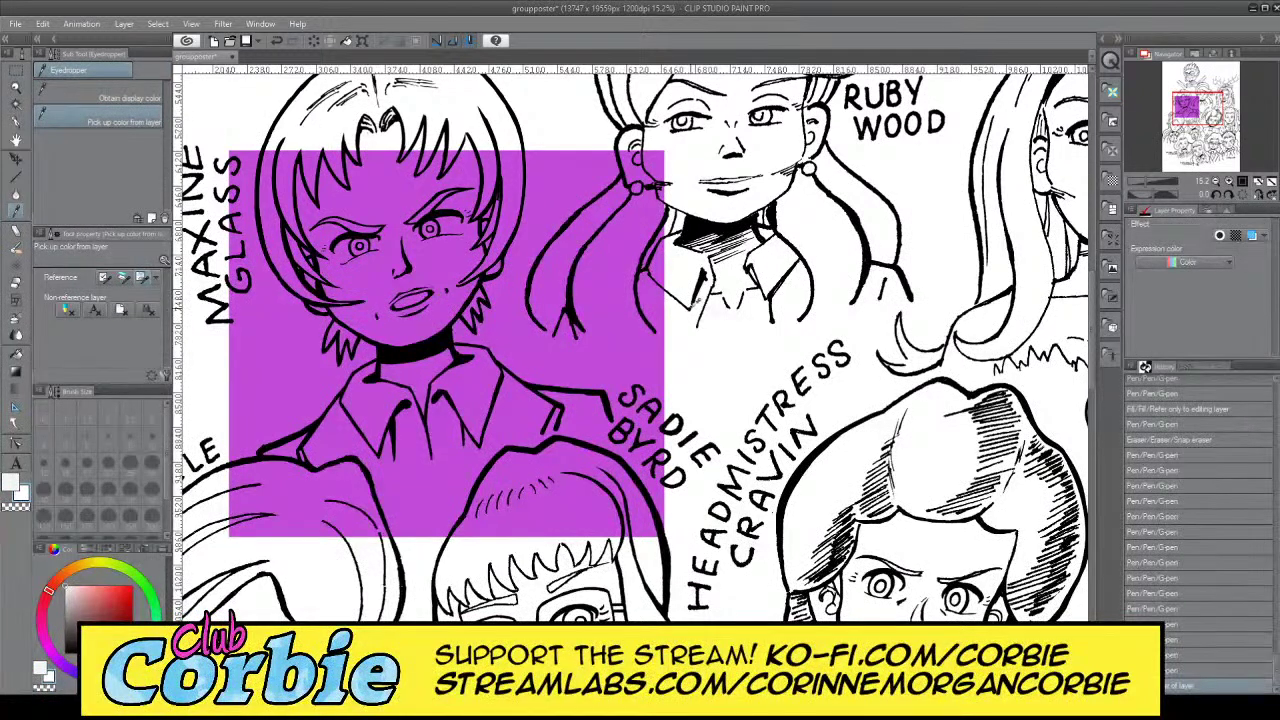
click(16, 352)
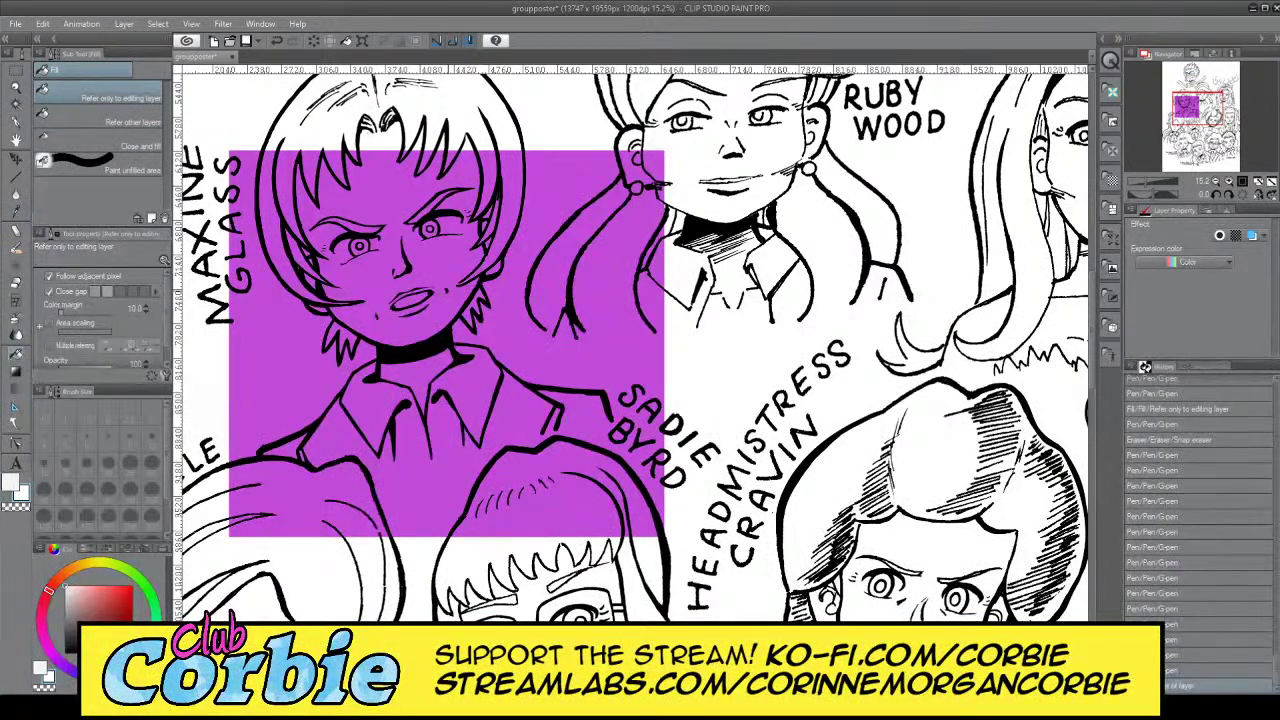
click(446, 343)
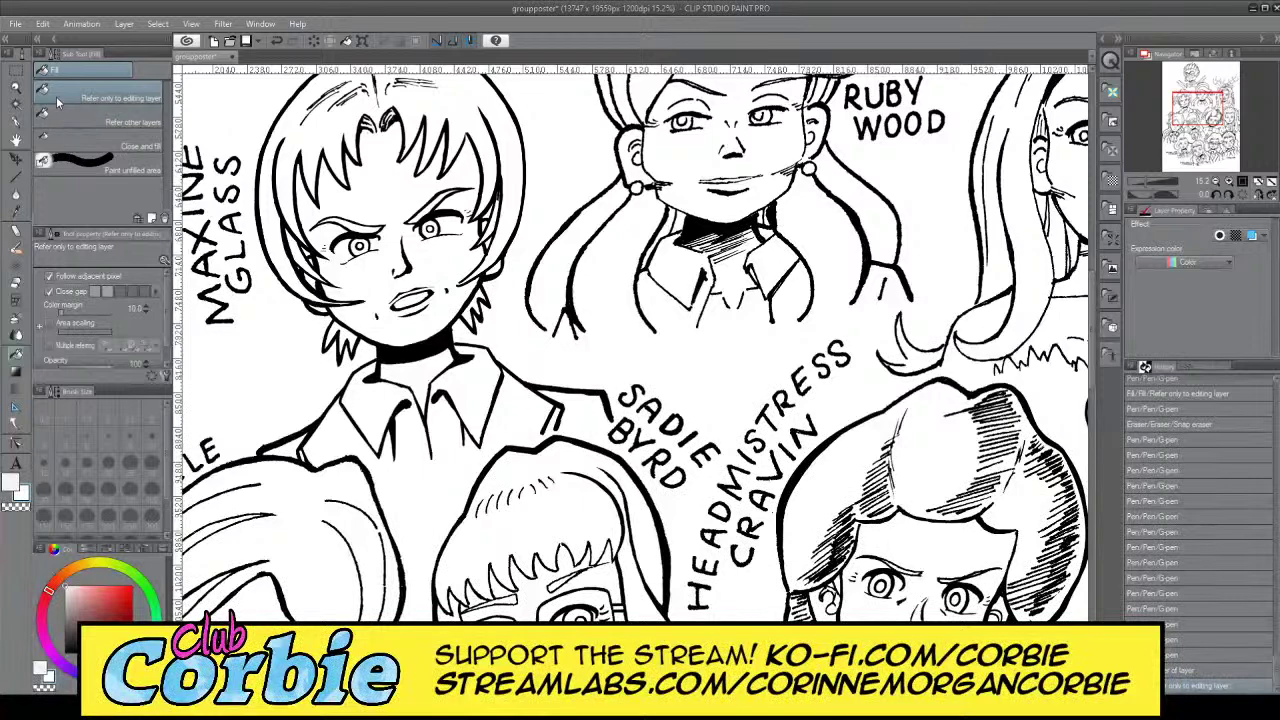
Set up a polyline selection on a close view of Maxine's left eye
click(27, 86)
drag(338, 206, 612, 215)
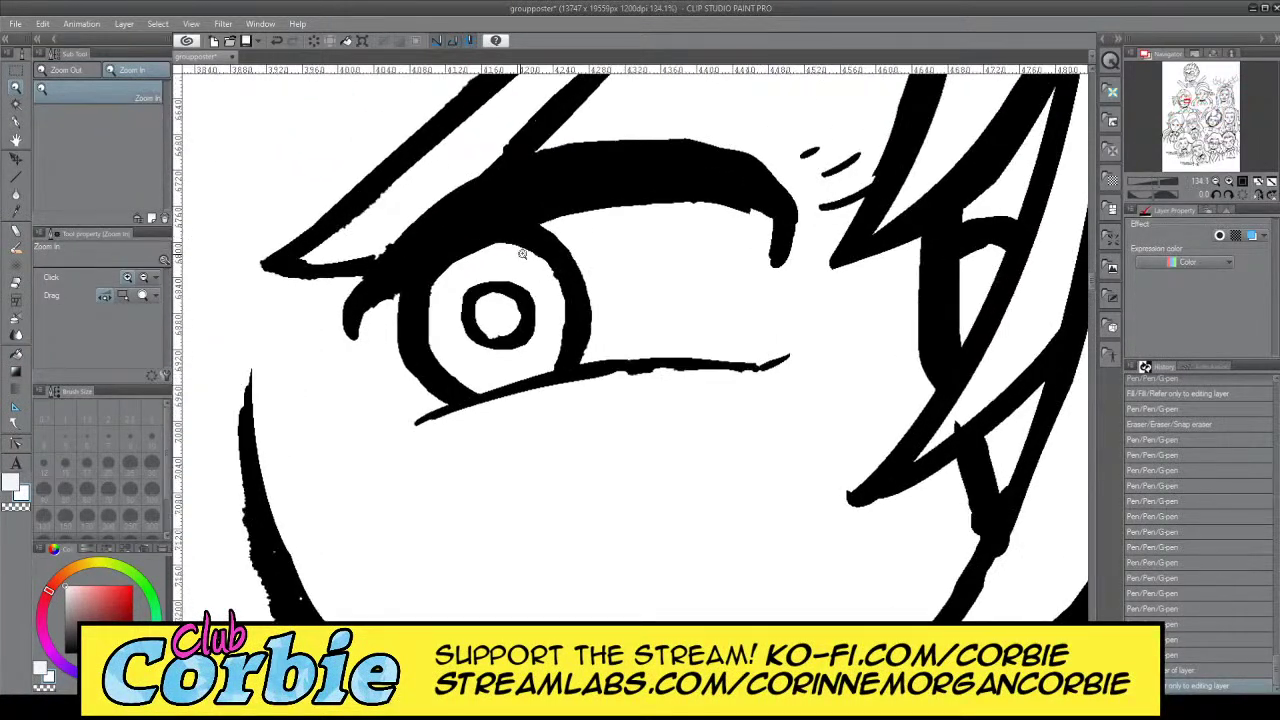
drag(513, 251, 513, 269)
drag(438, 231, 457, 229)
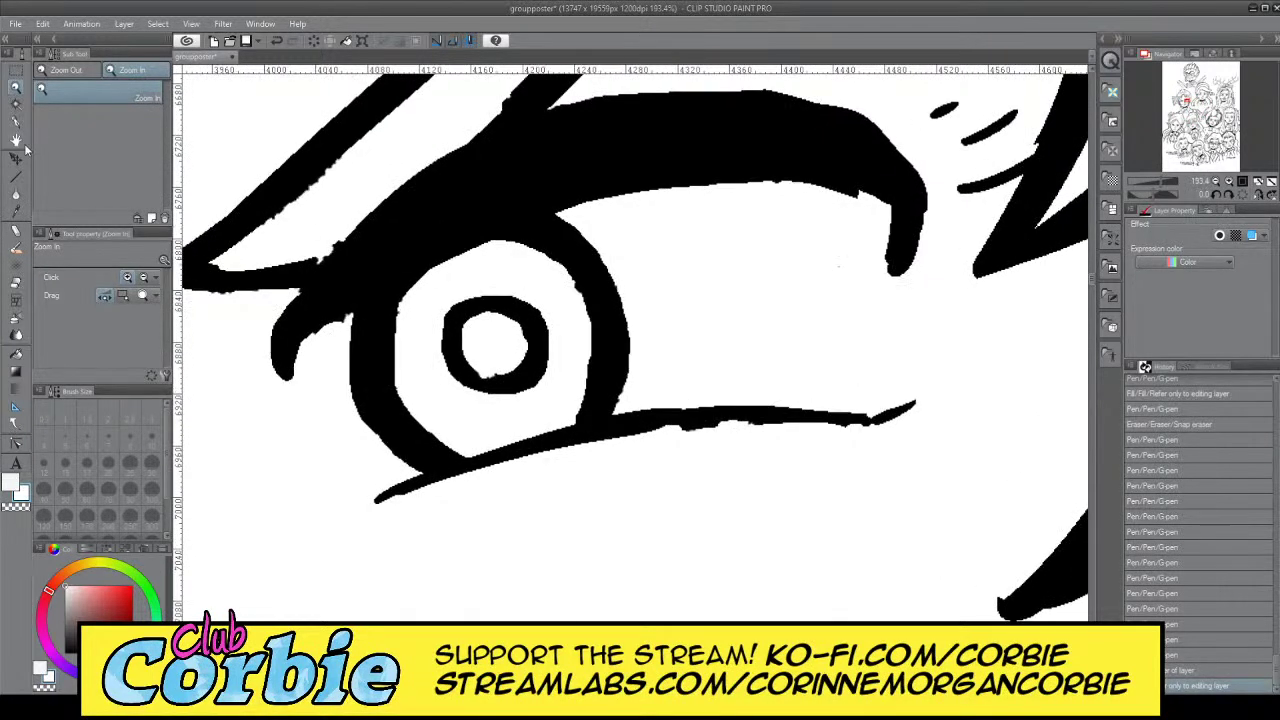
click(17, 70)
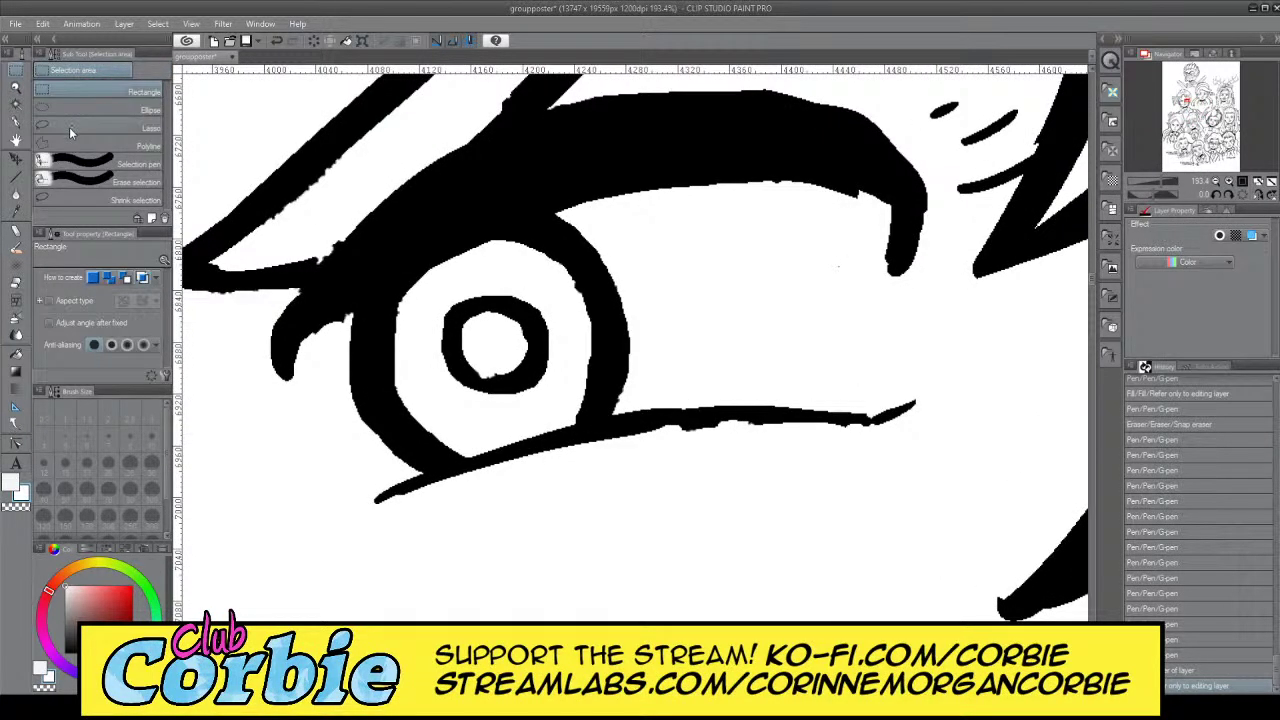
click(91, 141)
click(346, 318)
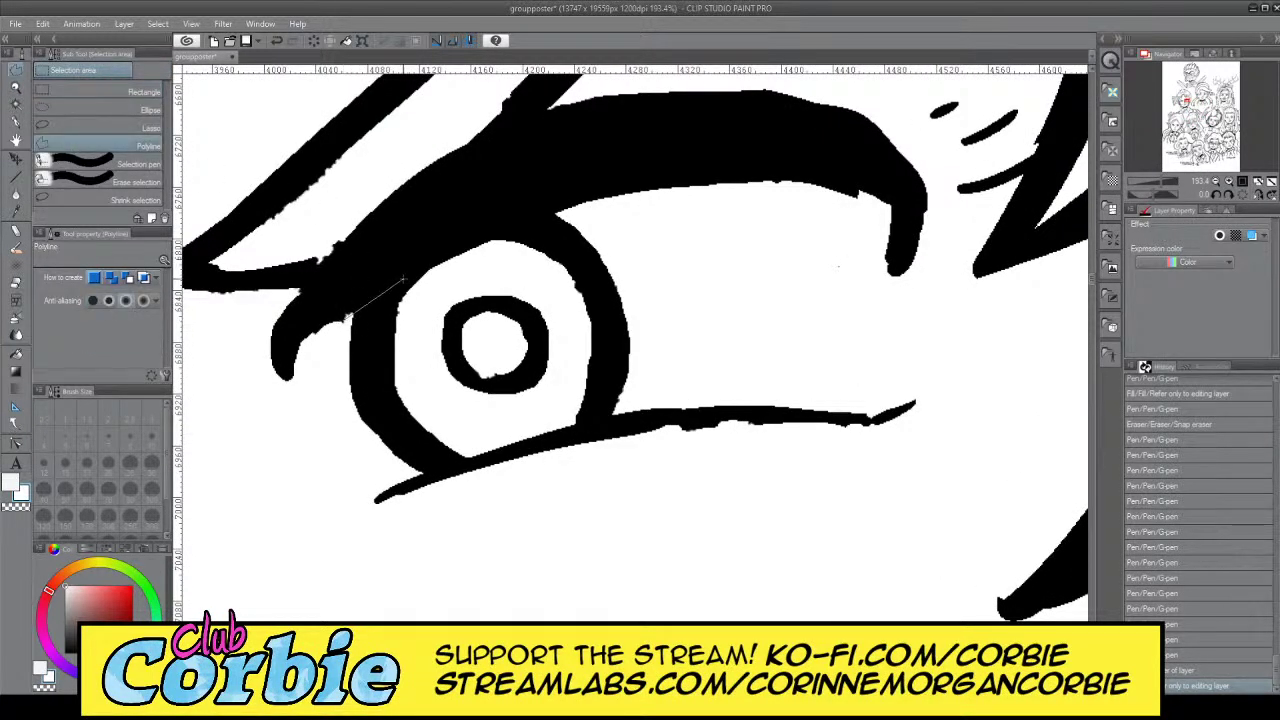
click(492, 229)
click(576, 206)
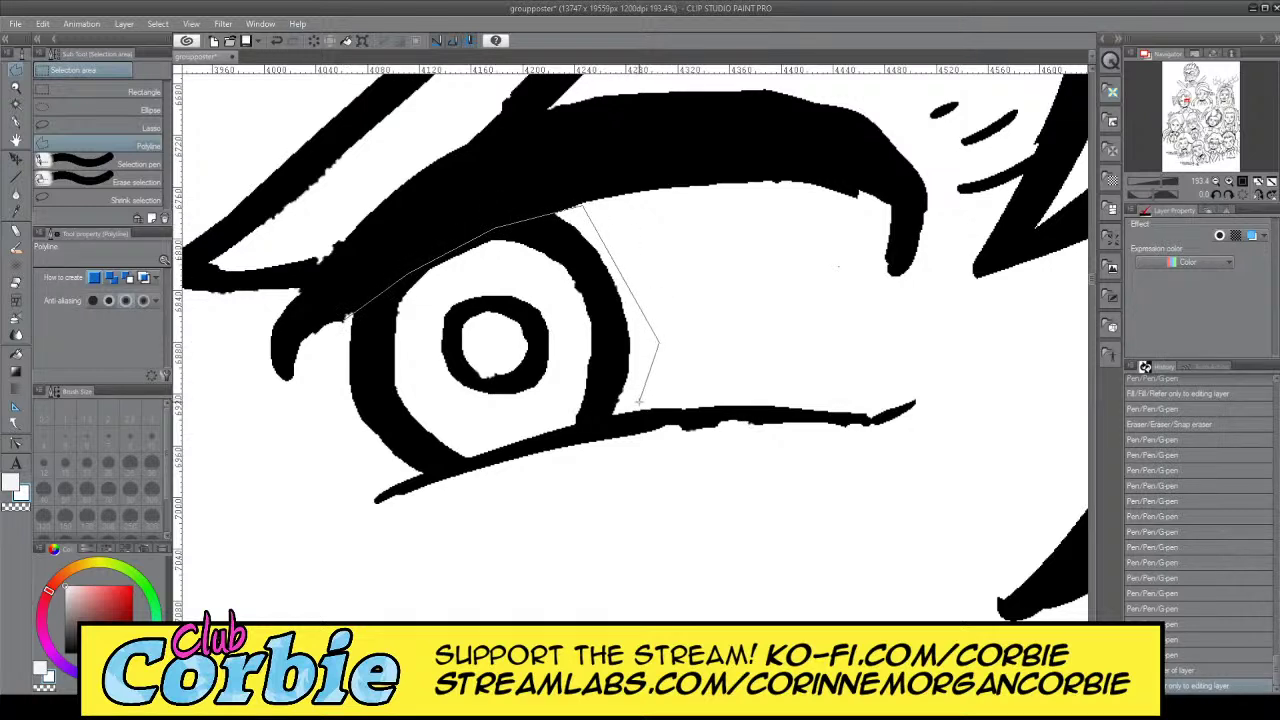
double_click(623, 406)
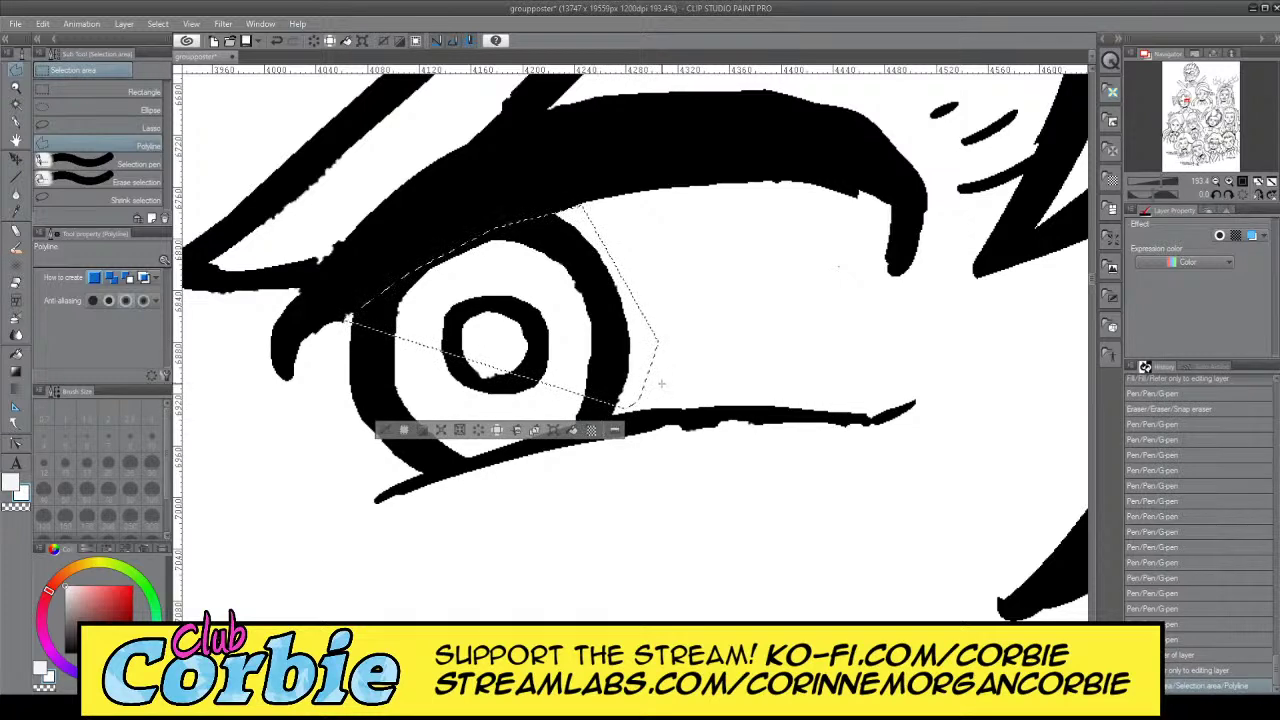
Outline the whole iris of Maxine's left eye with a polyline selection running along the upper and lower eyelid lines
click(645, 400)
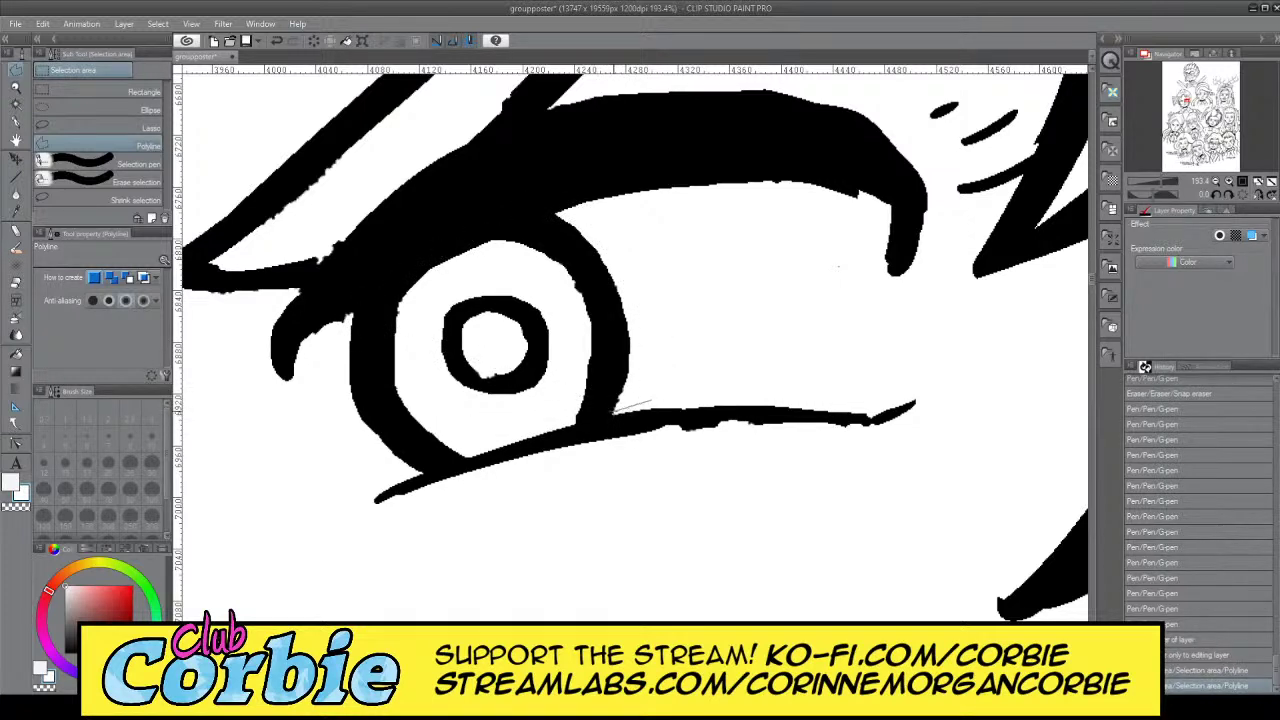
click(388, 479)
click(332, 386)
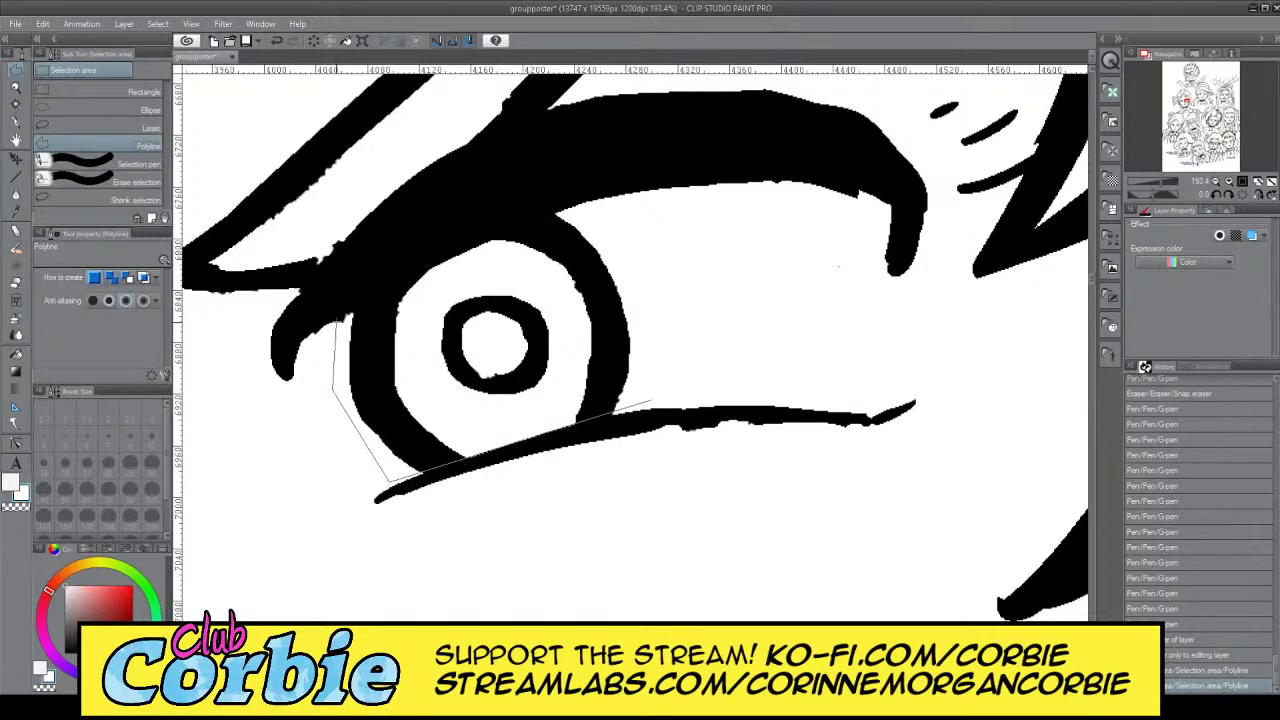
click(338, 322)
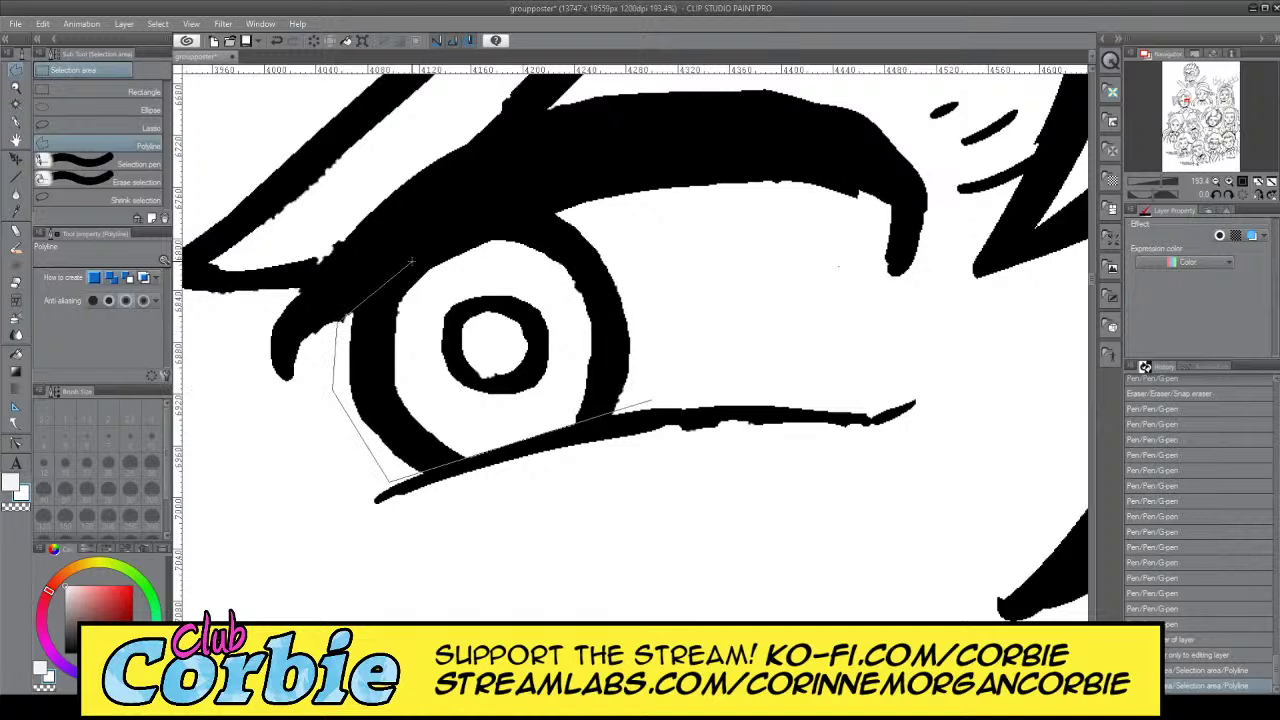
double_click(576, 208)
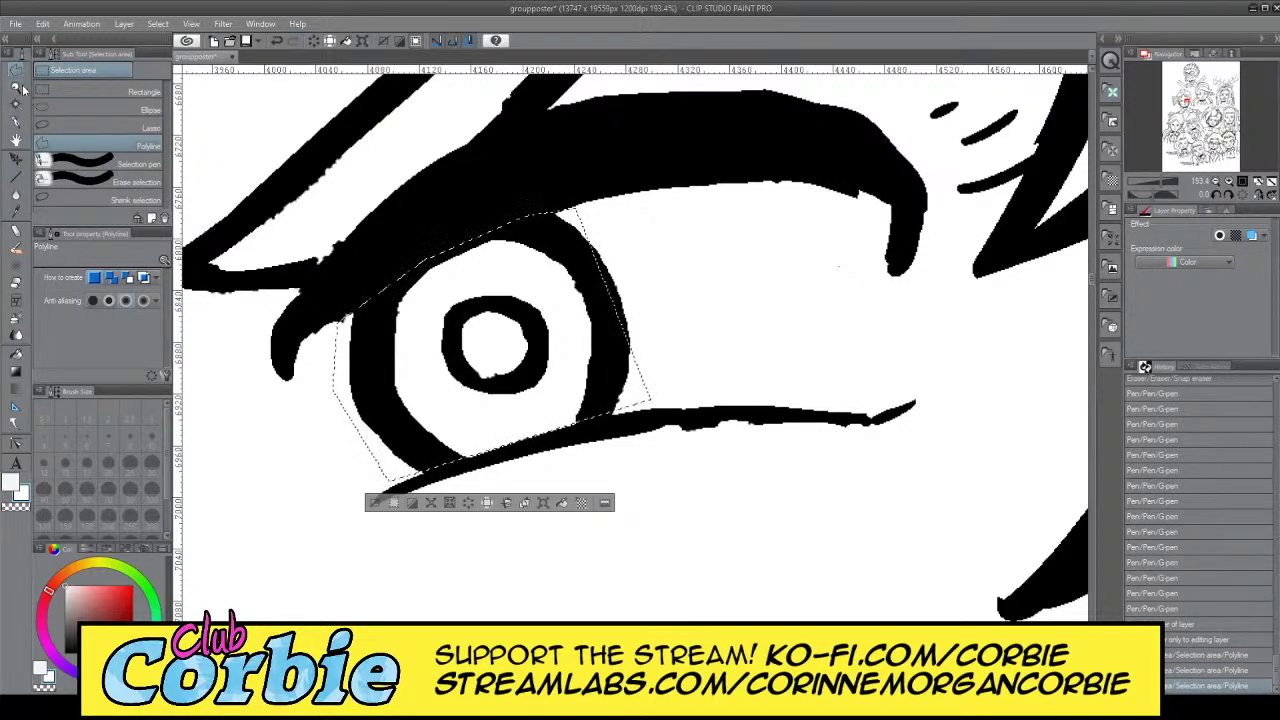
Shift the selected iris line art towards the outer corner of the eye, rotate it slightly clockwise and deselect it
click(17, 120)
drag(548, 283, 602, 270)
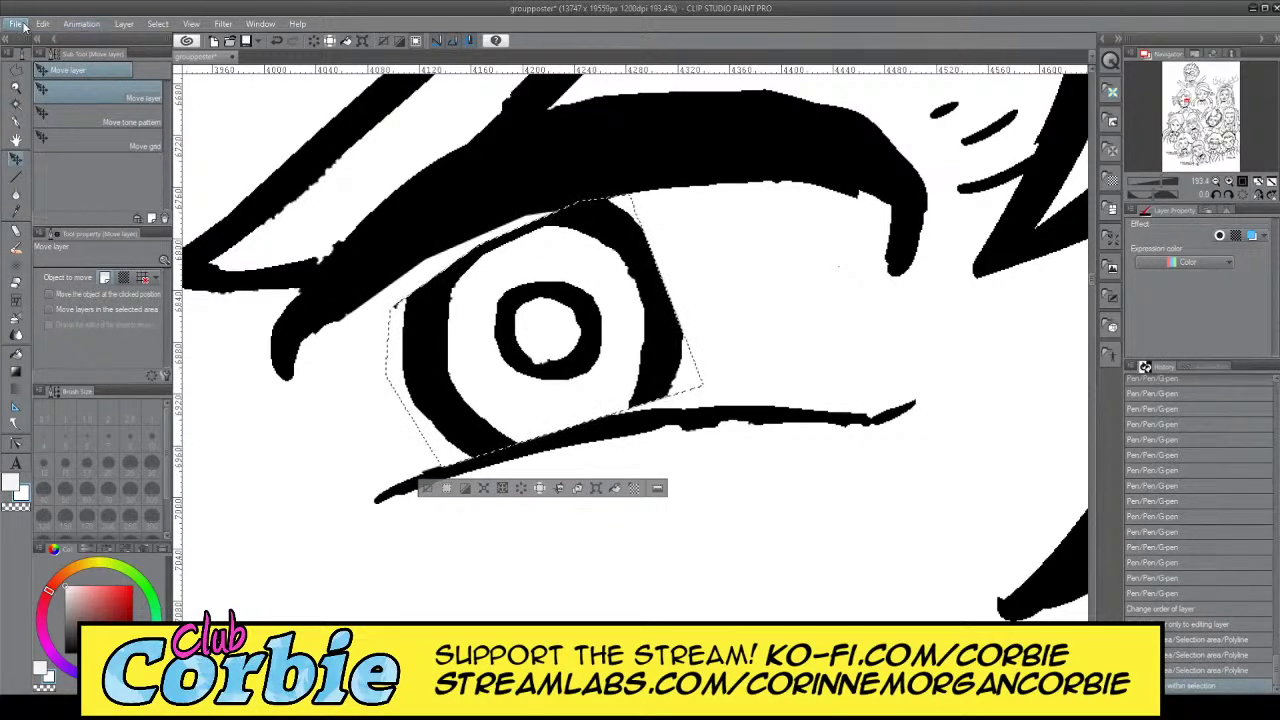
click(303, 343)
drag(727, 186, 746, 194)
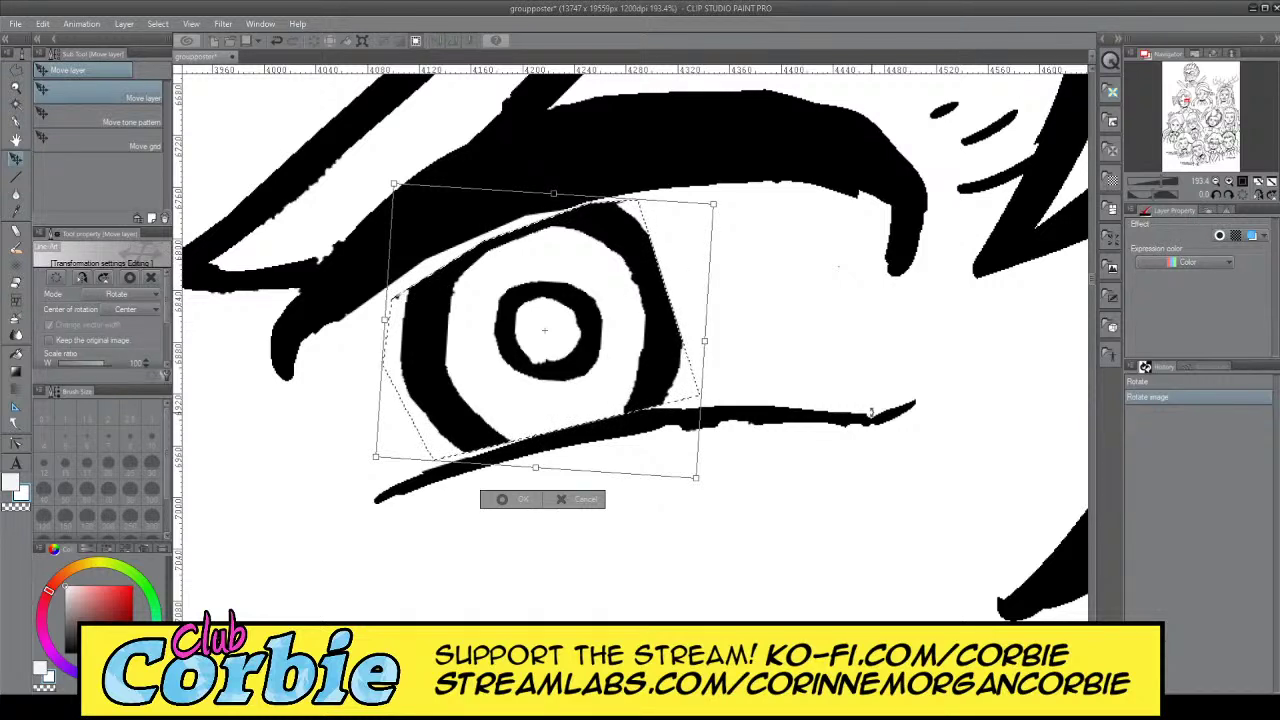
key(Return)
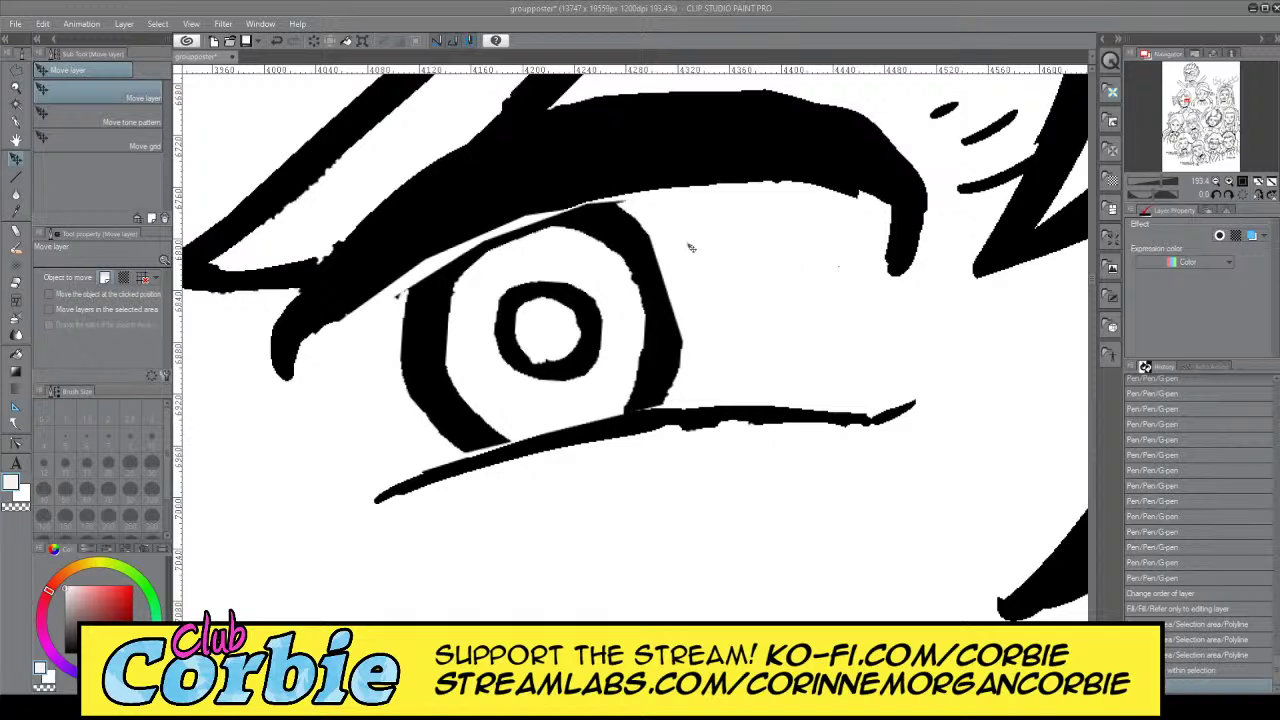
Pick black from the eyelid and, with the G-pen at size 30, redraw the iris outline's joins with both lids
right_click(451, 181)
key(p)
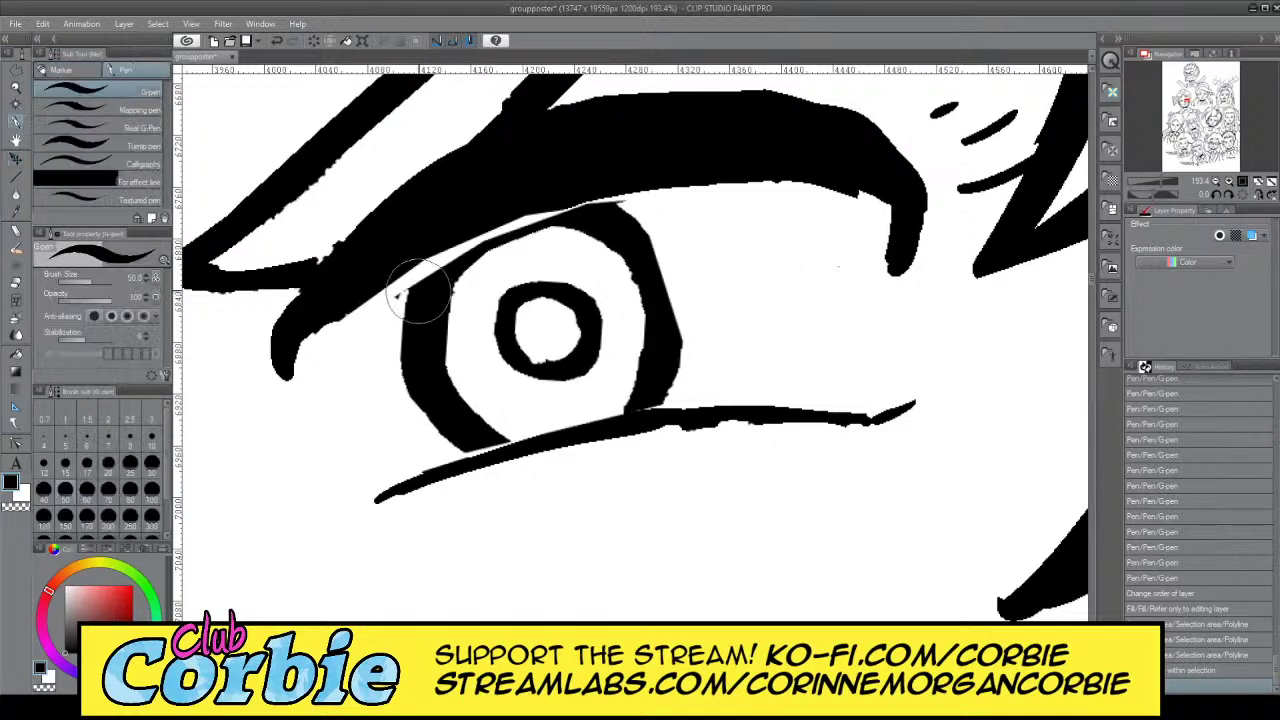
click(151, 463)
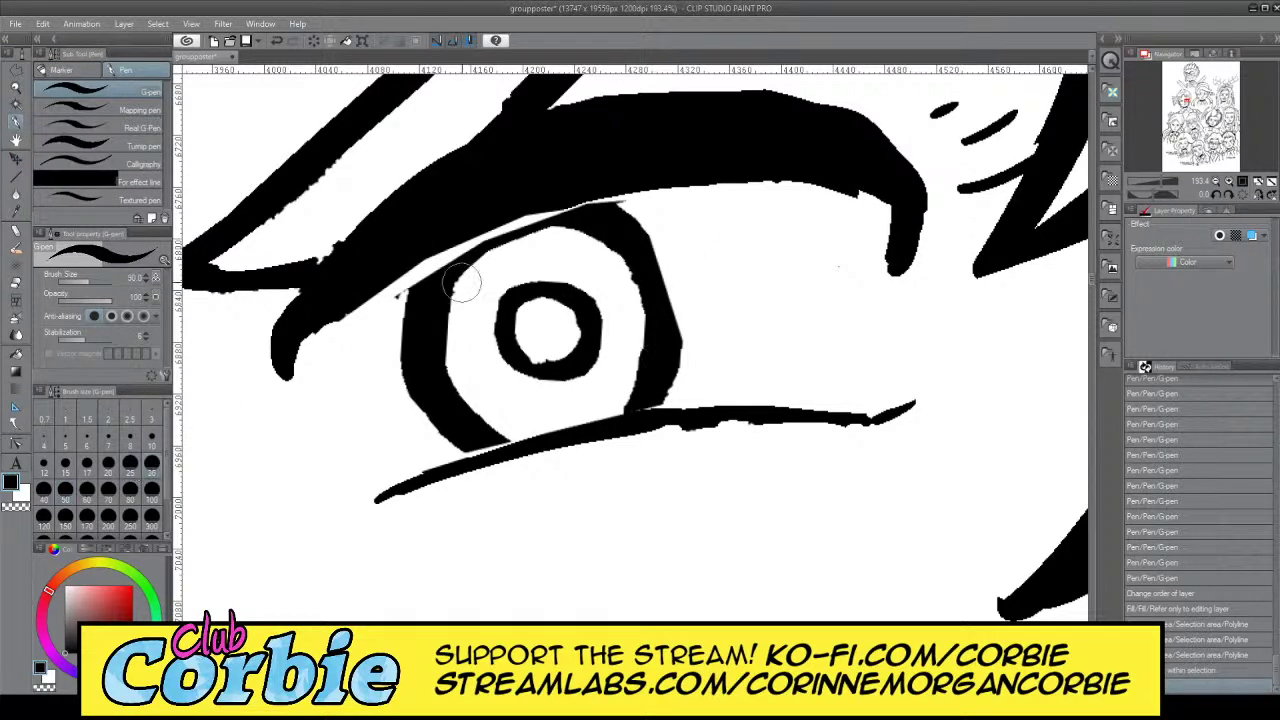
mouse_move(432, 282)
mouse_down()
mouse_move(475, 236)
mouse_move(417, 294)
mouse_move(457, 230)
mouse_move(430, 258)
mouse_move(527, 213)
mouse_move(462, 243)
mouse_move(595, 212)
mouse_move(577, 204)
mouse_move(612, 212)
mouse_up()
mouse_move(652, 390)
mouse_down()
mouse_move(658, 278)
mouse_move(614, 215)
mouse_move(573, 203)
mouse_up()
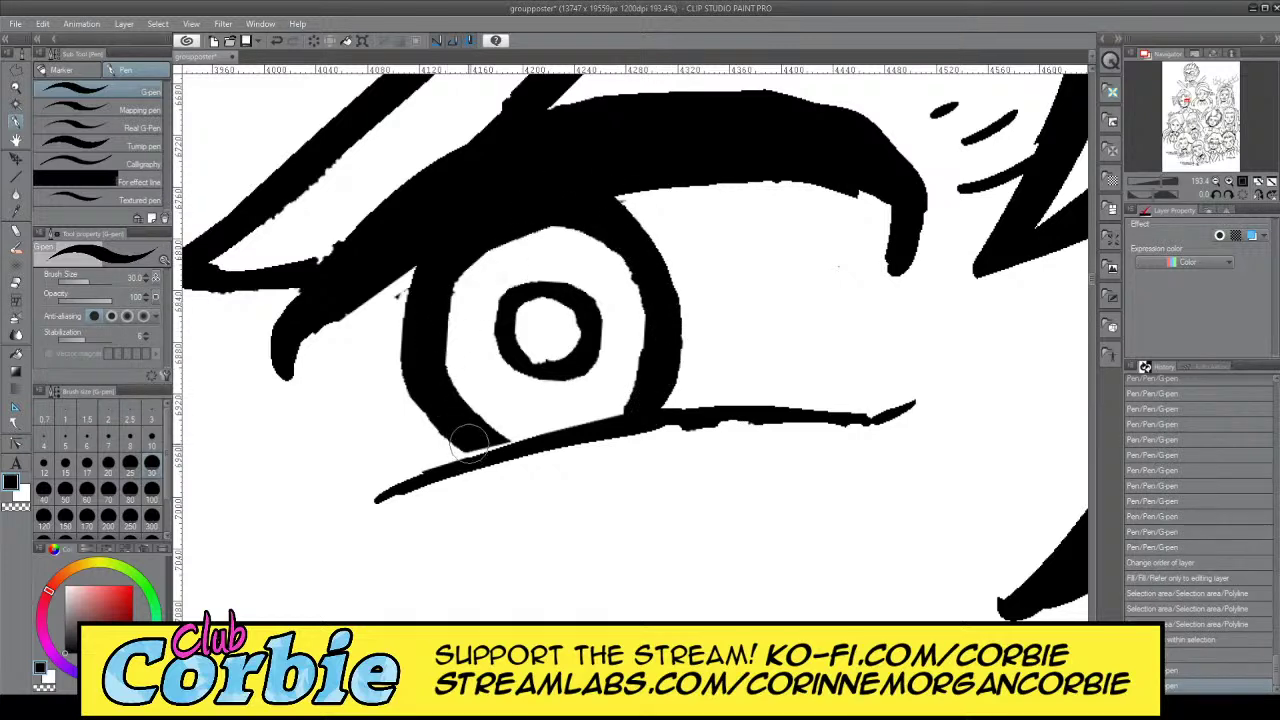
mouse_move(470, 442)
mouse_down()
mouse_move(556, 437)
mouse_move(581, 418)
mouse_move(450, 475)
mouse_move(514, 450)
mouse_move(786, 426)
mouse_up()
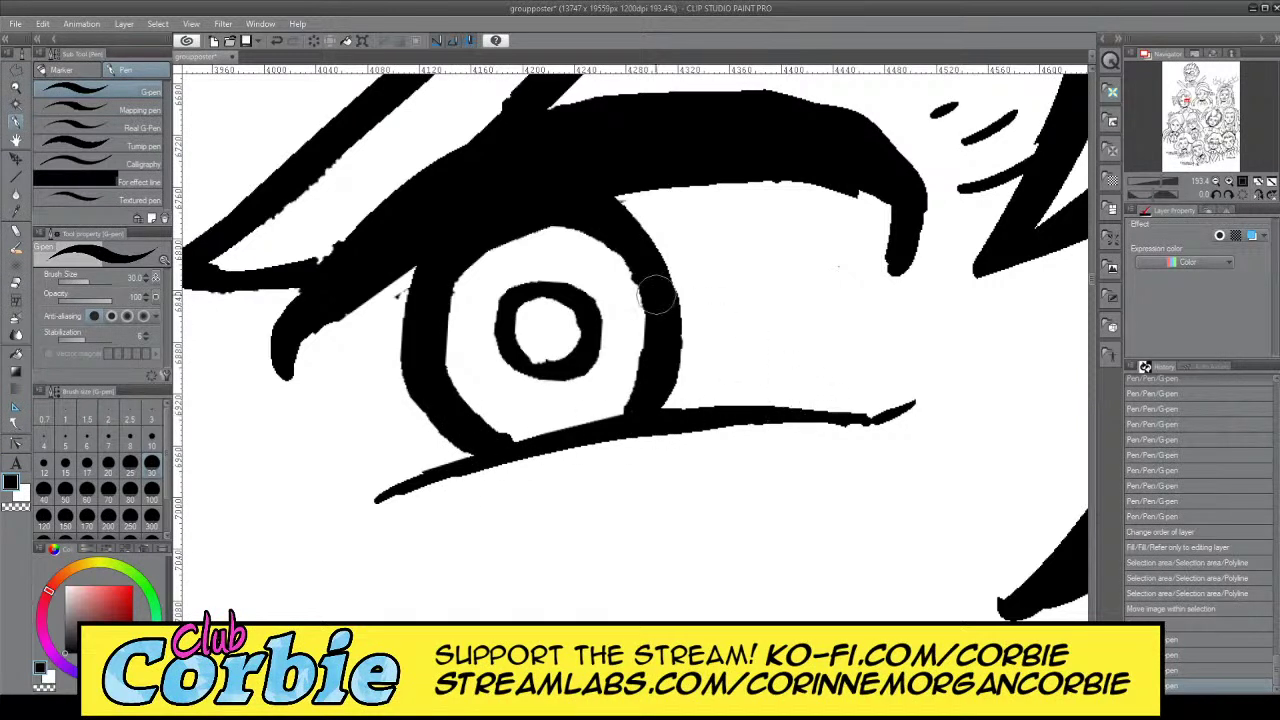
Paint out the stray black specks beside the iris's inner edge with the white background colour at brush size 40
click(42, 490)
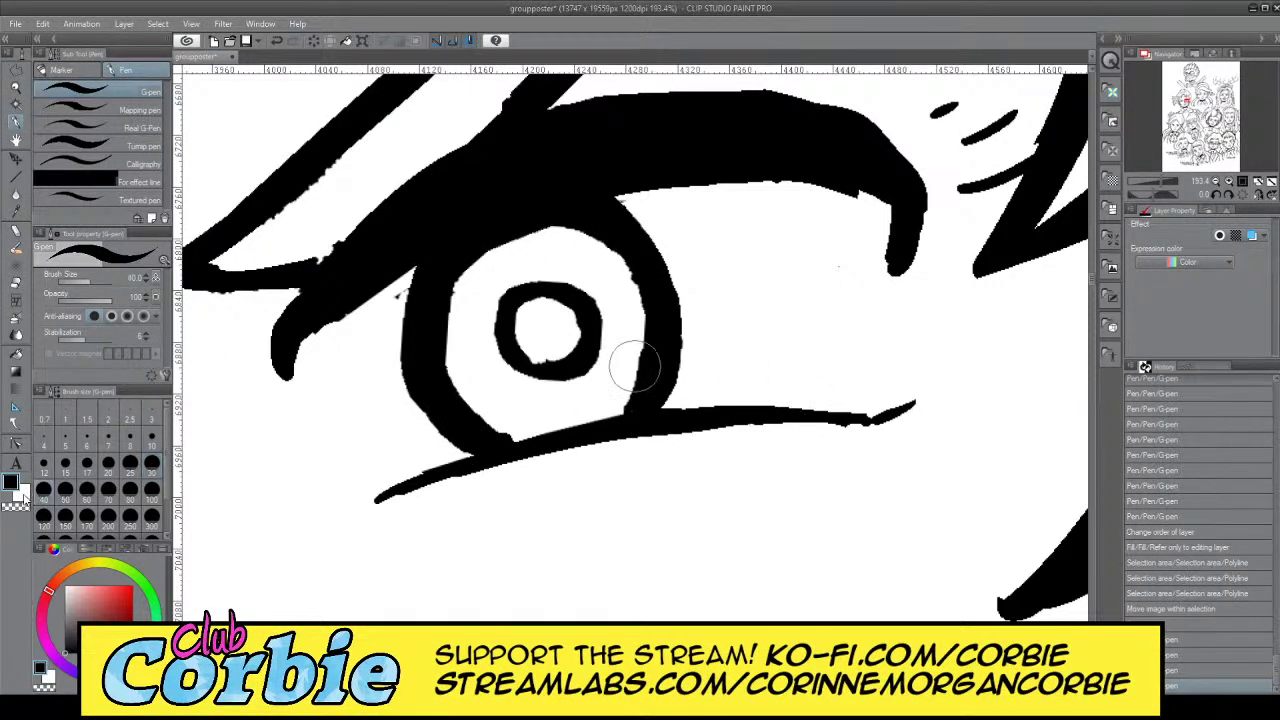
click(24, 495)
drag(380, 320, 408, 290)
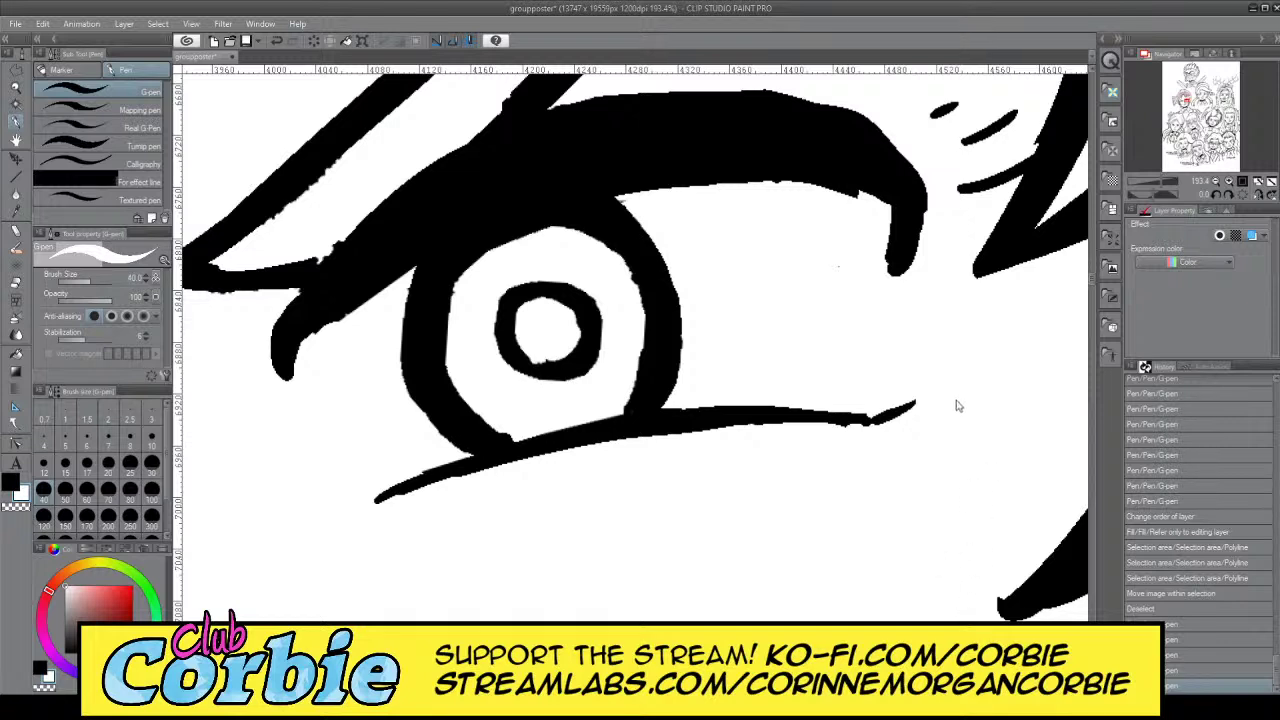
Show Maxine's colours again and enclose the left eye's blue-grey iris and pupil colours in a polyline selection
key(ctrl+h)
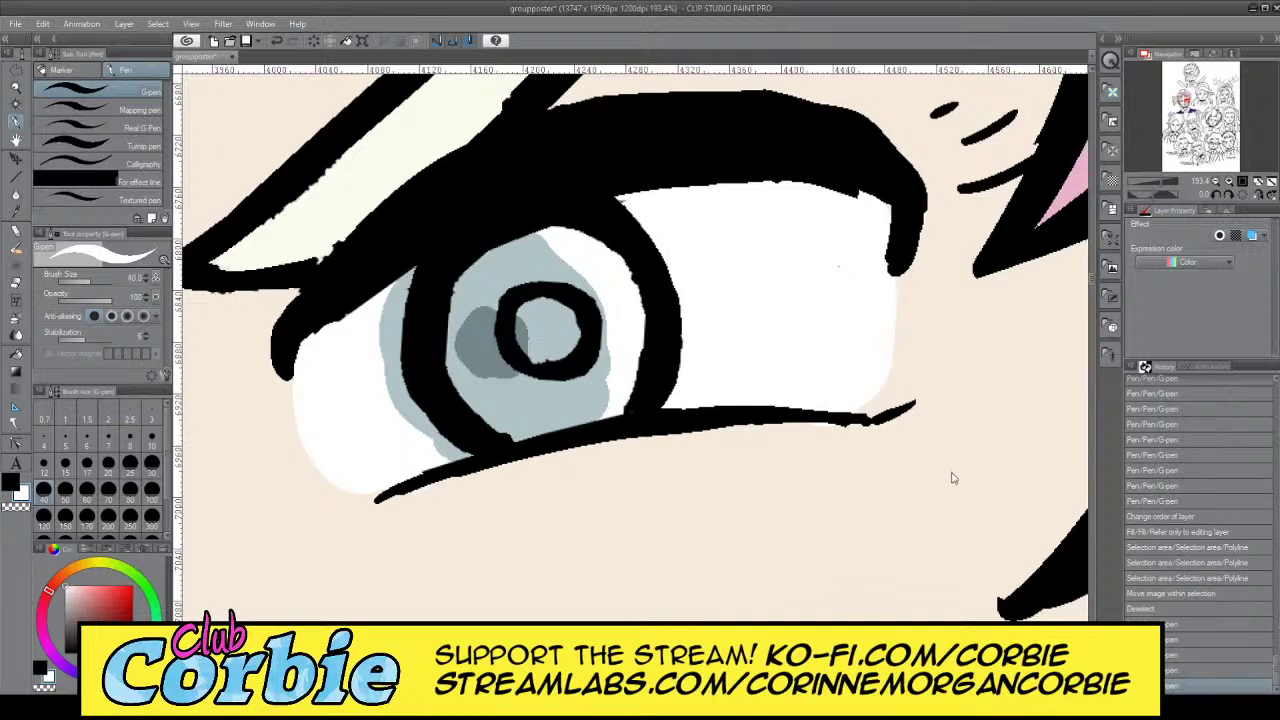
click(952, 514)
click(953, 502)
click(20, 70)
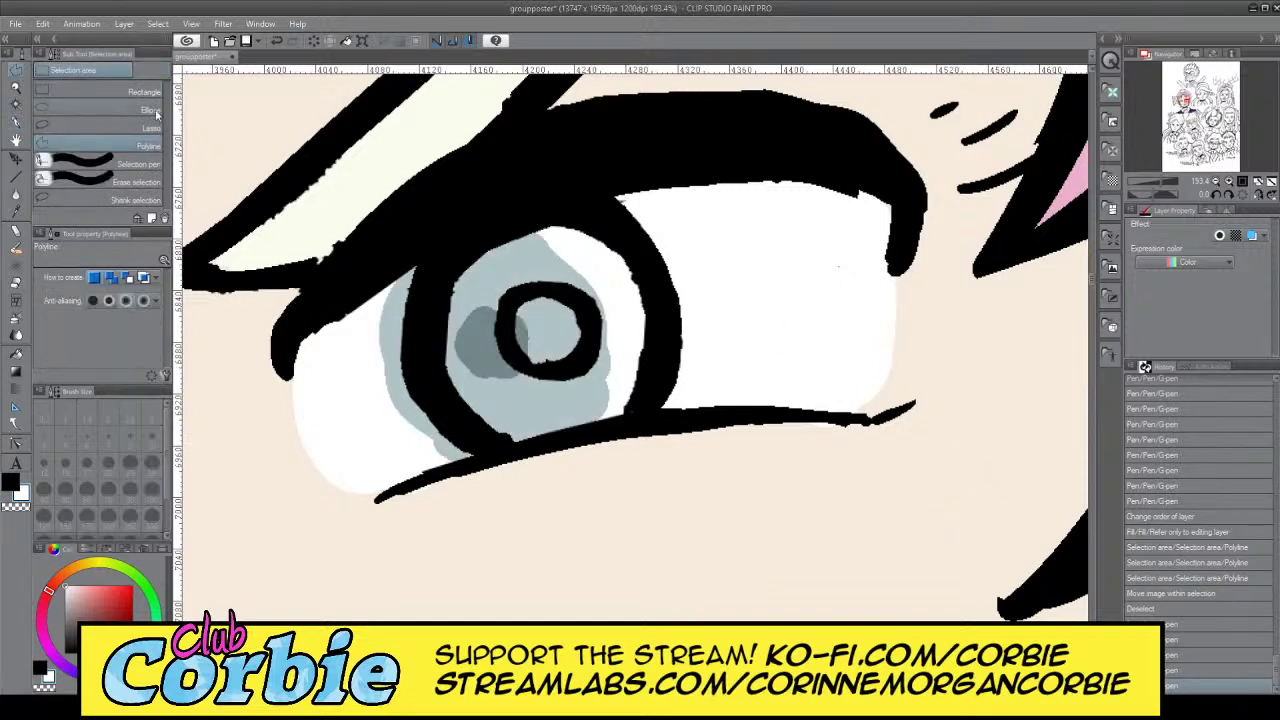
click(404, 239)
click(343, 362)
click(408, 532)
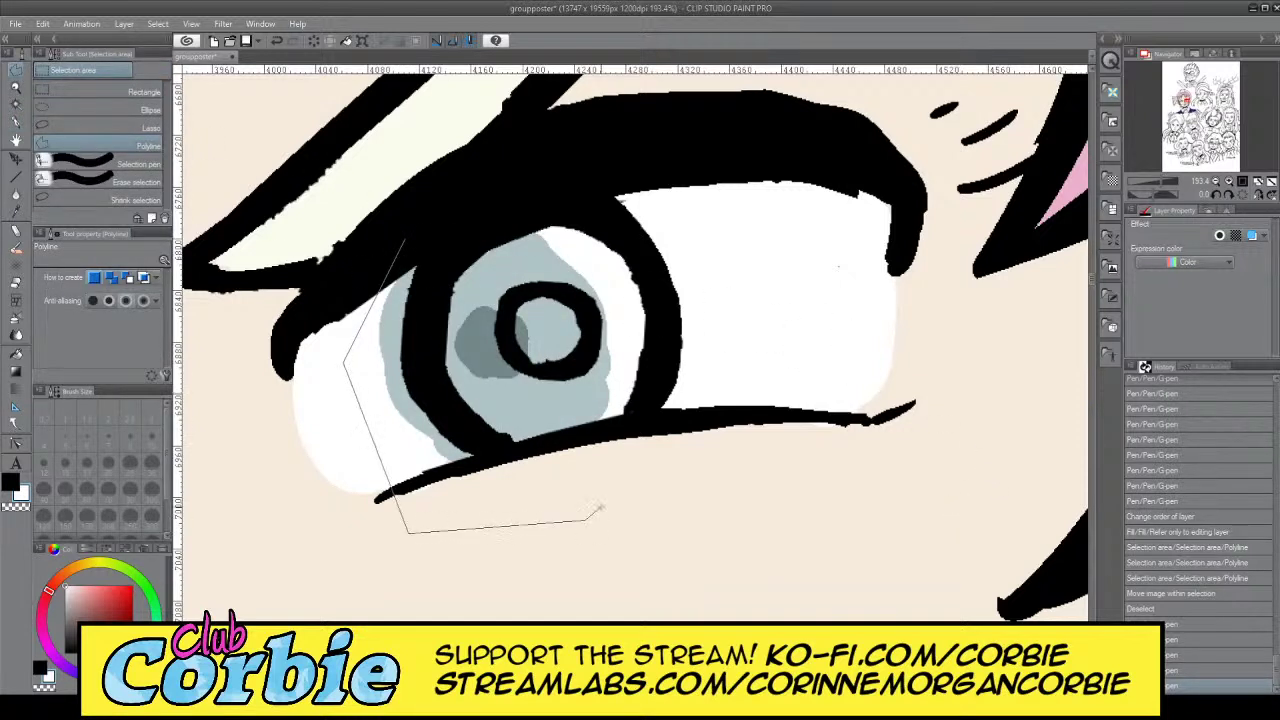
click(586, 519)
click(693, 458)
click(636, 190)
double_click(502, 180)
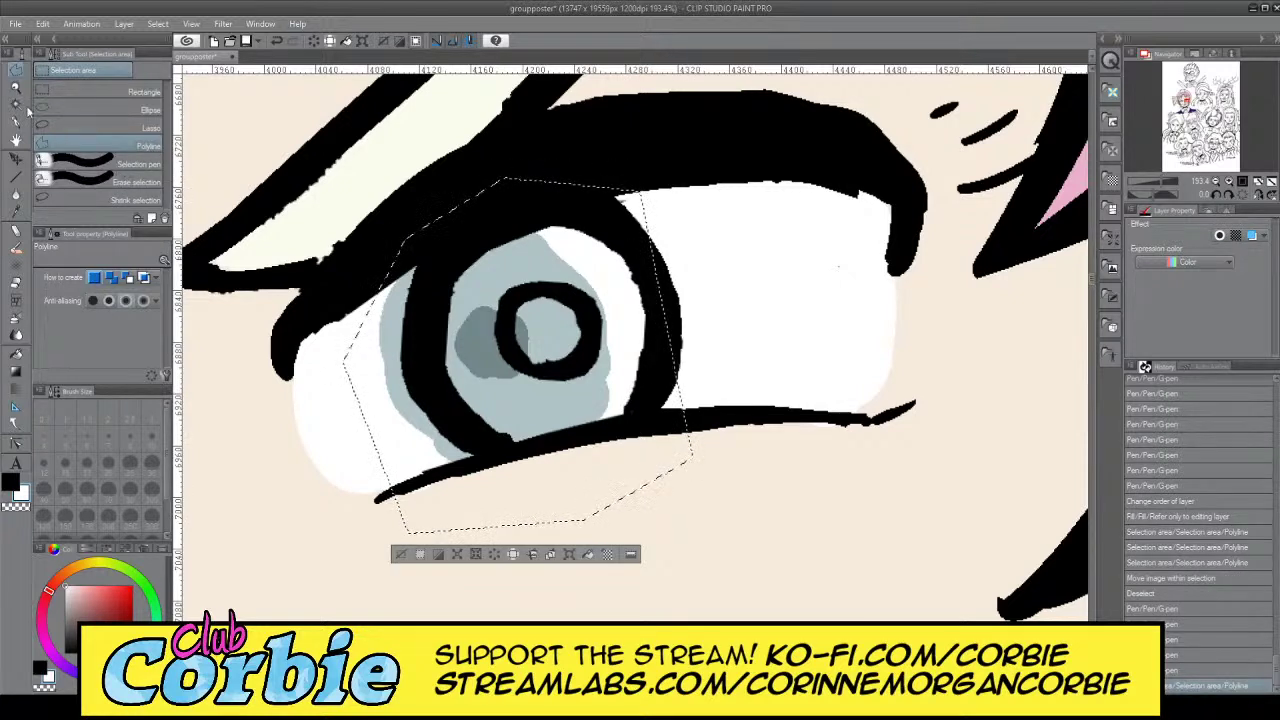
Move the selected iris and pupil colours to line up with the repositioned iris outline and deselect them
click(17, 158)
drag(499, 326, 550, 311)
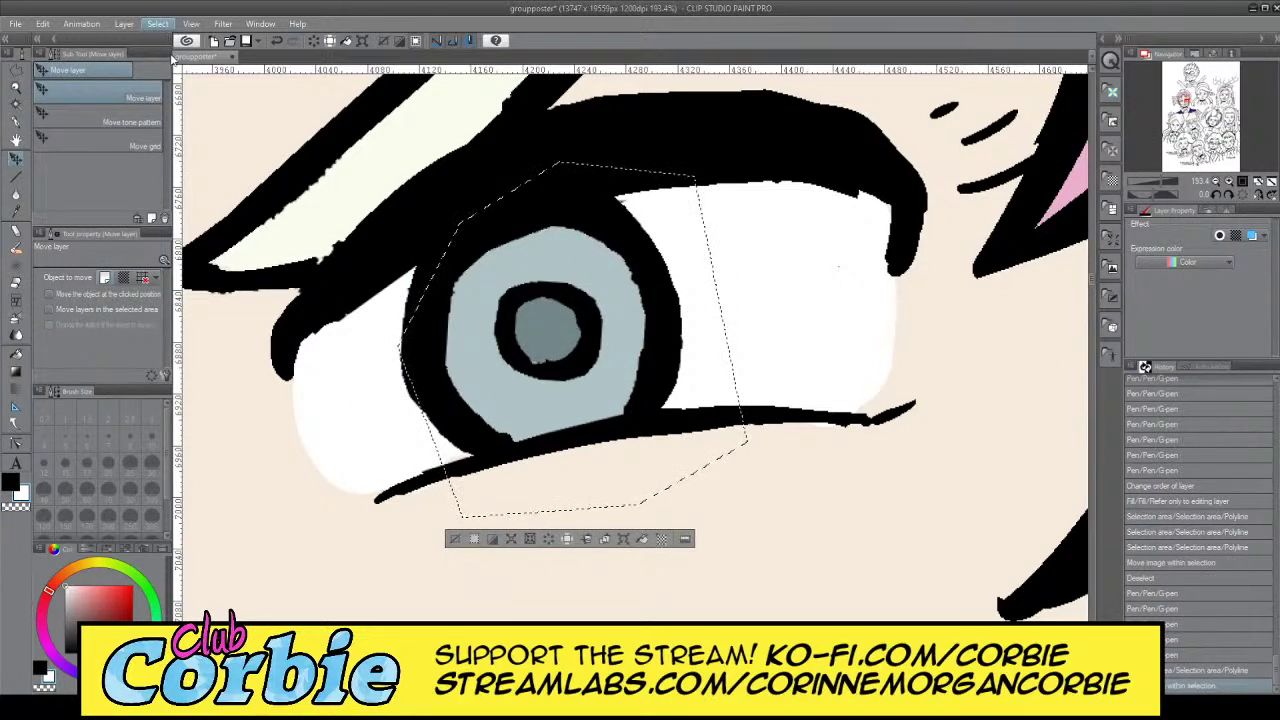
key(ctrl+d)
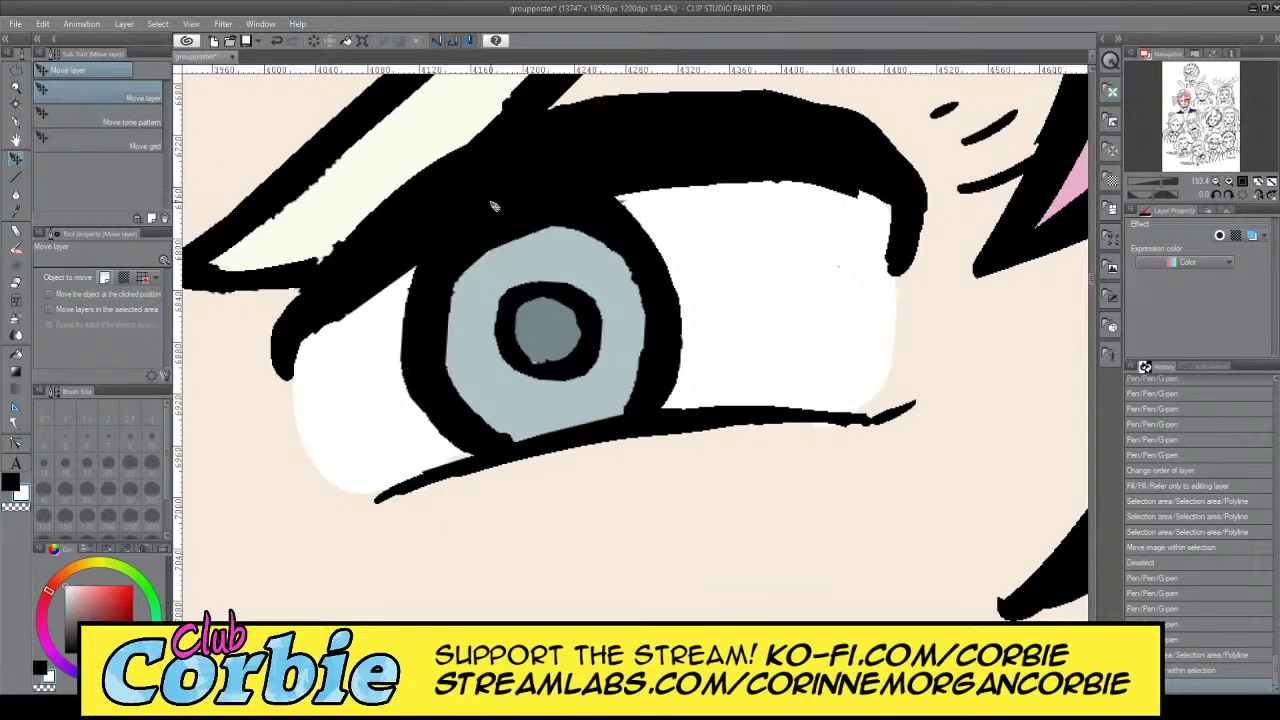
Change the blending mode of the poster's line-art layer so that only the black line art on white is displayed
click(16, 87)
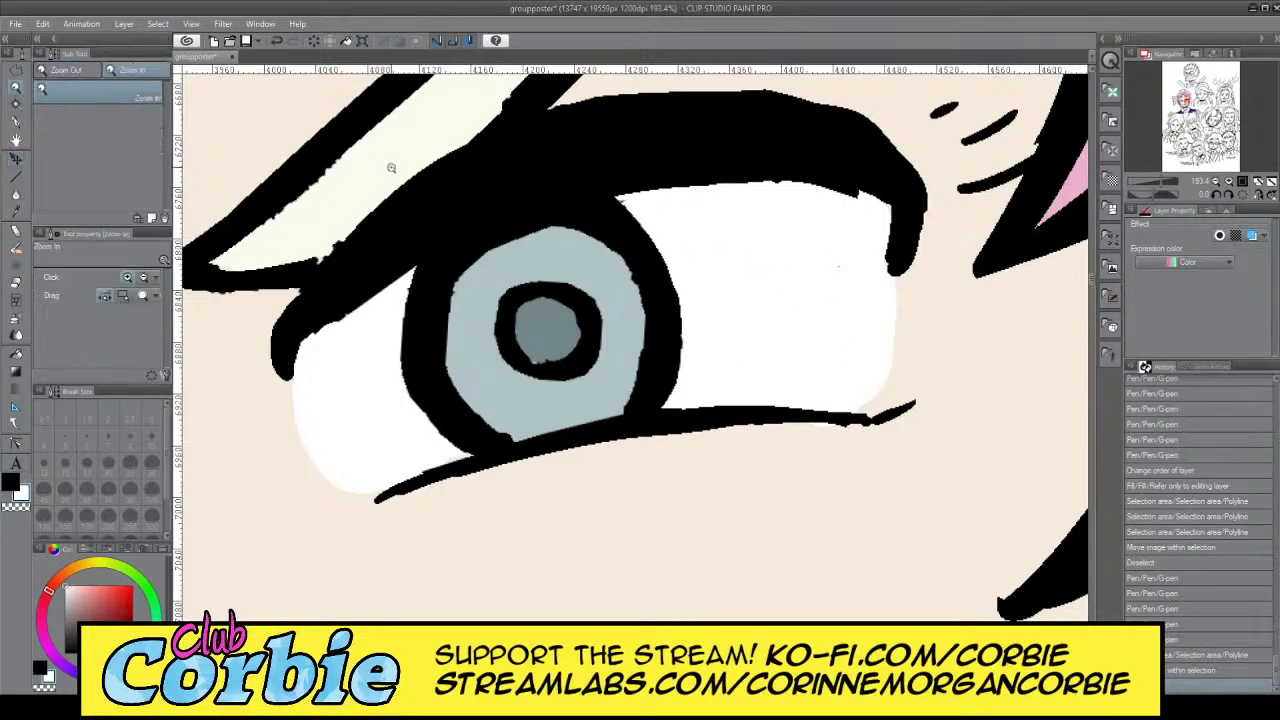
drag(563, 305, 531, 356)
scroll(590, 340, down, 5)
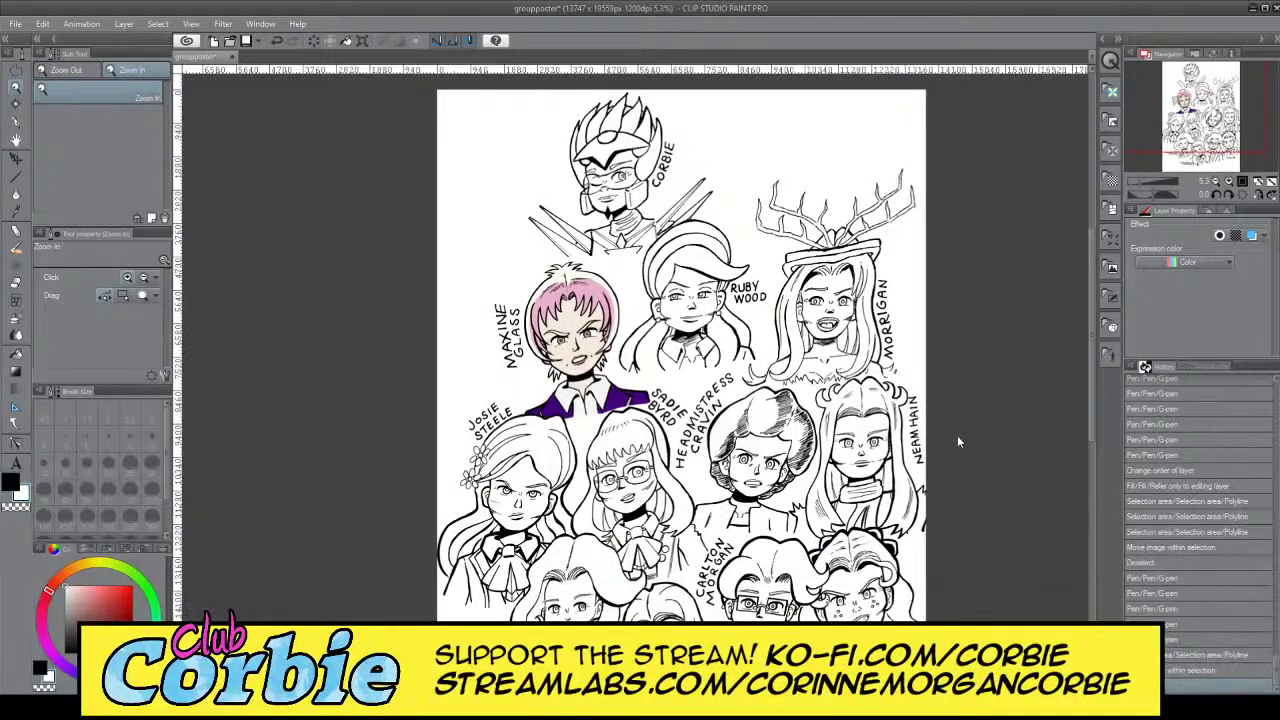
click(952, 598)
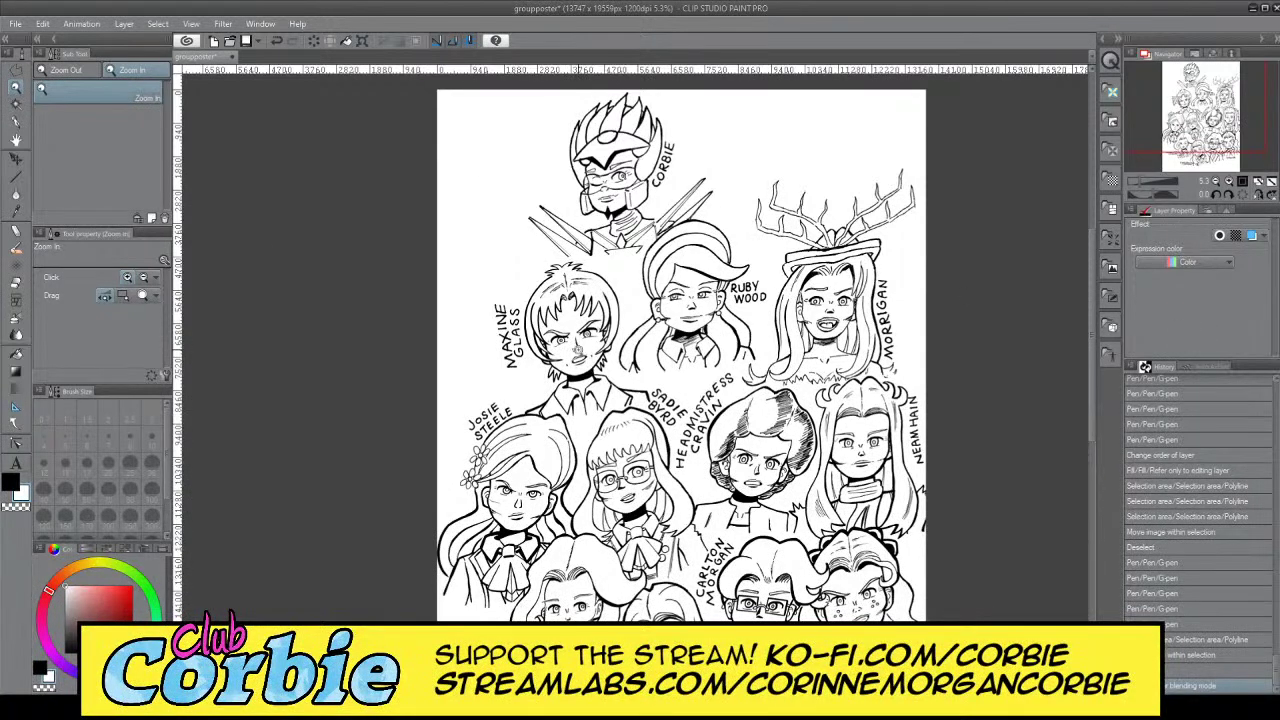
Merge the line art with its white backing layer and change the merged layer's blending mode
click(604, 350)
click(652, 350)
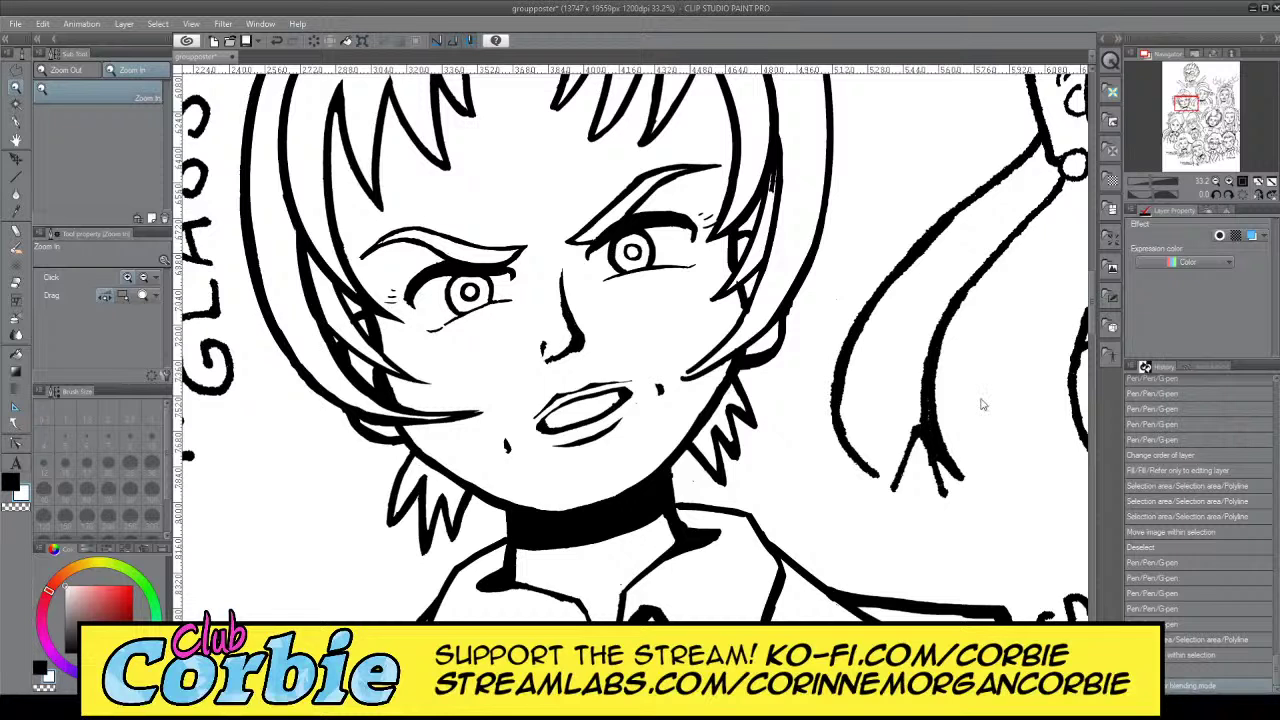
key(ctrl+e)
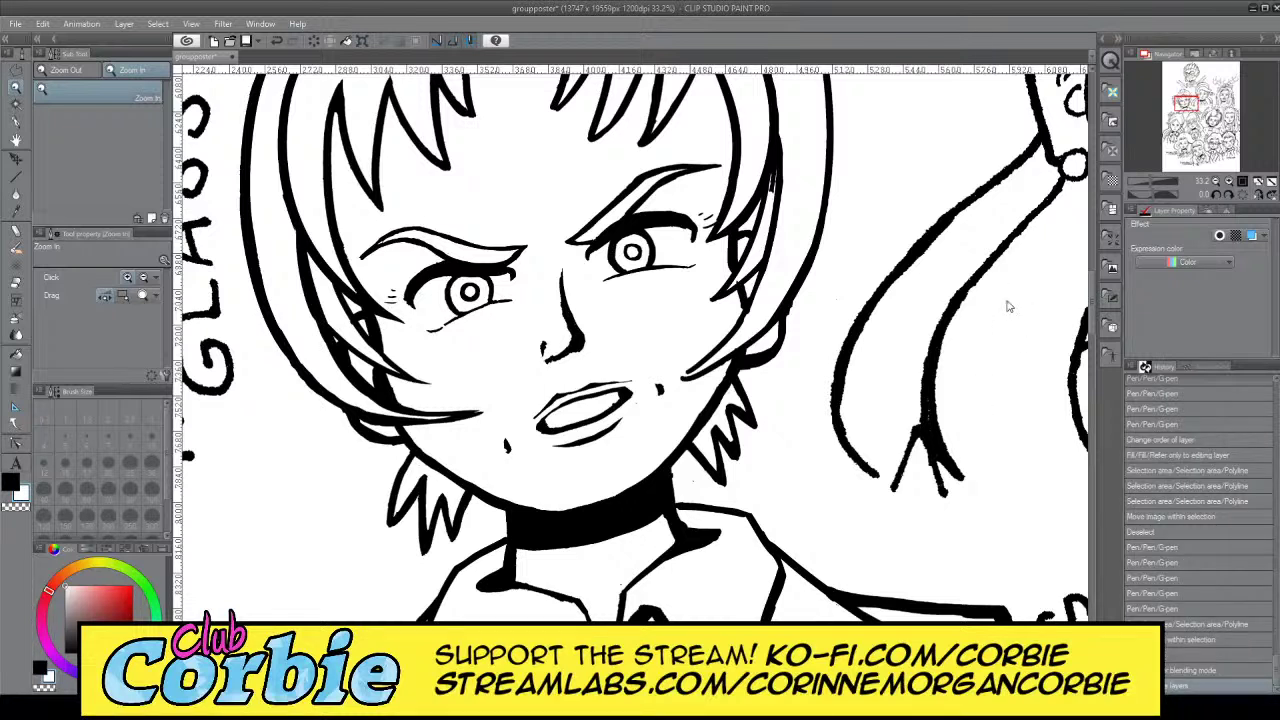
key(Down)
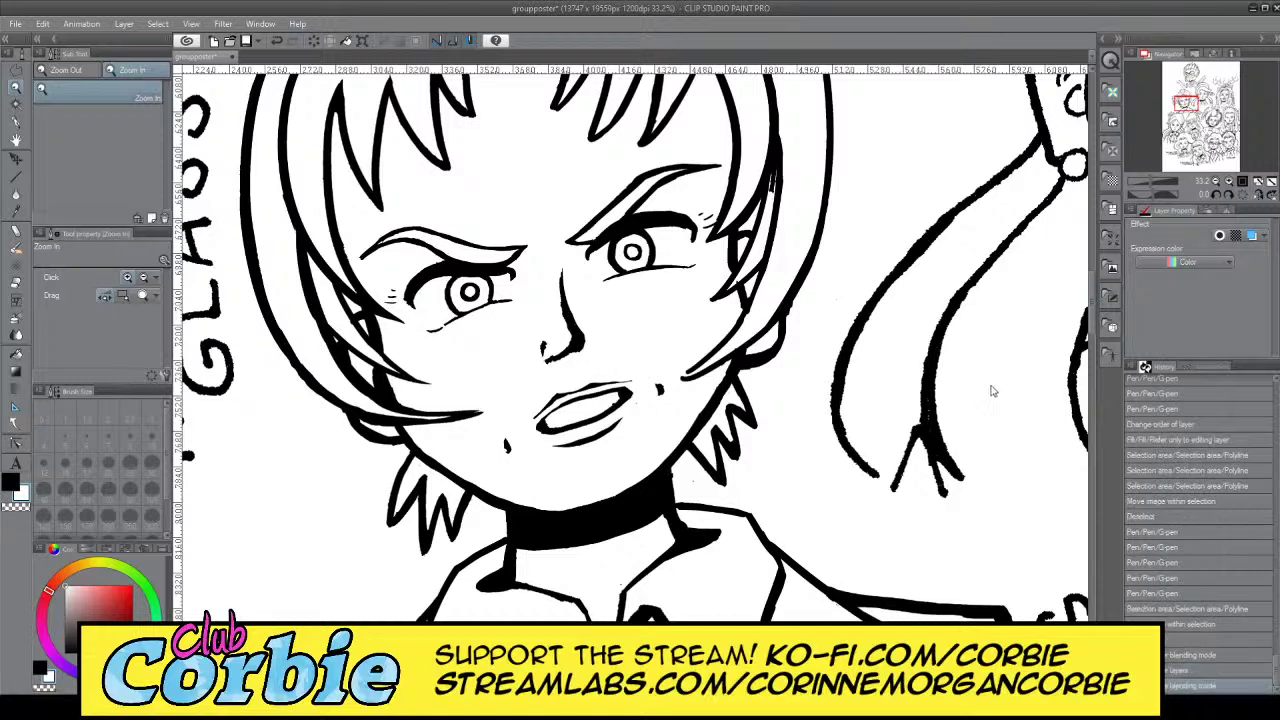
Restore the display of the merged line art with Maxine's flat colours beneath it
click(949, 369)
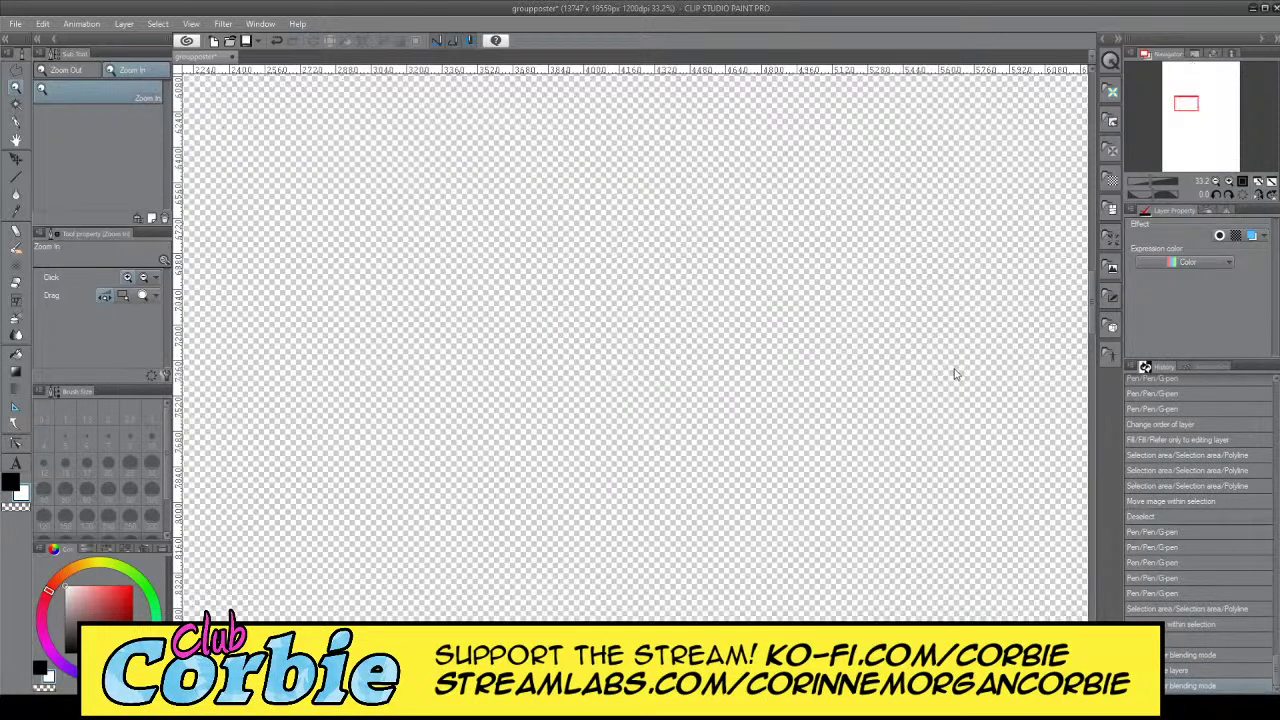
scroll(555, 340, down, 6)
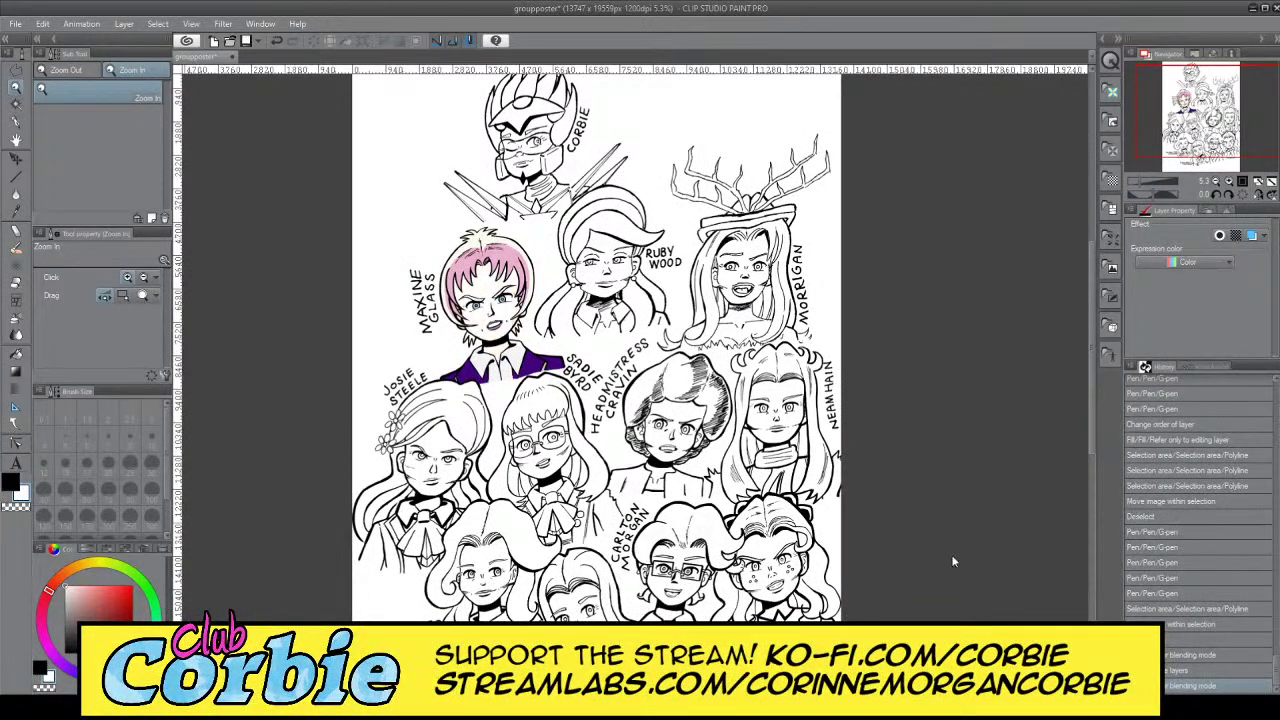
click(495, 302)
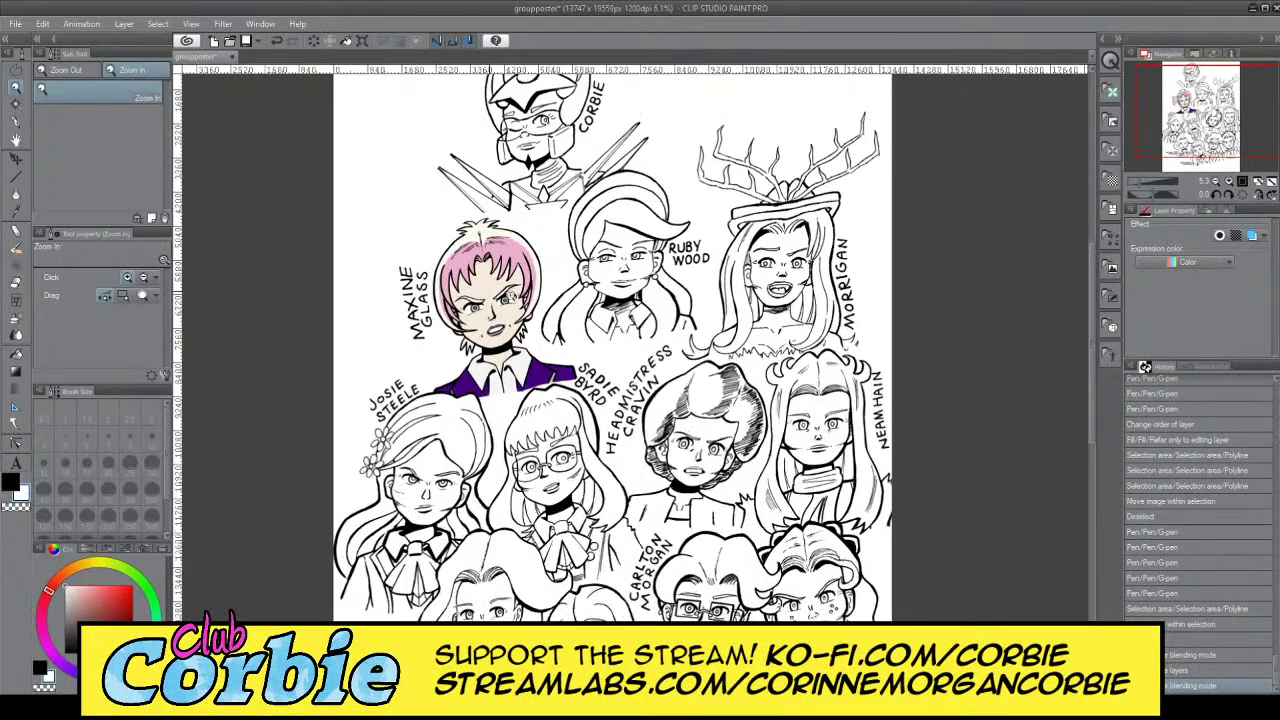
click(505, 338)
click(526, 361)
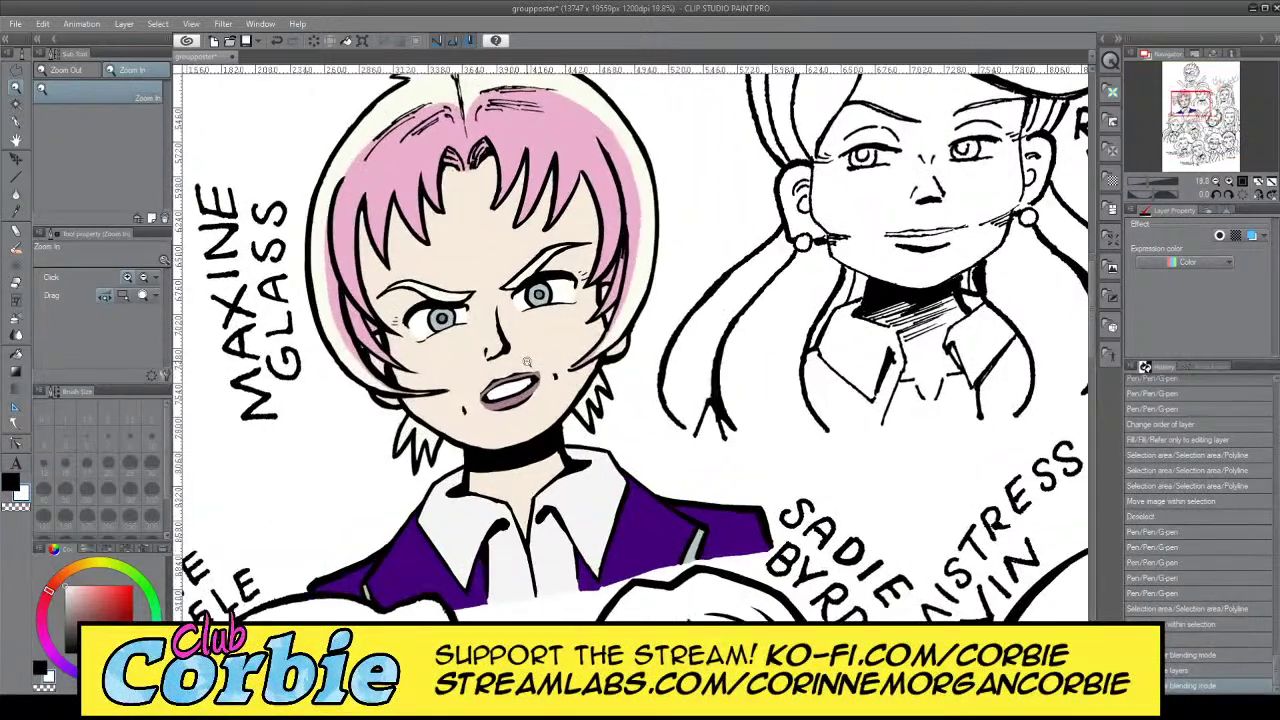
Select Maxine's face and neck skin area, add a new raster layer for its shading and change that layer's blending mode
click(15, 103)
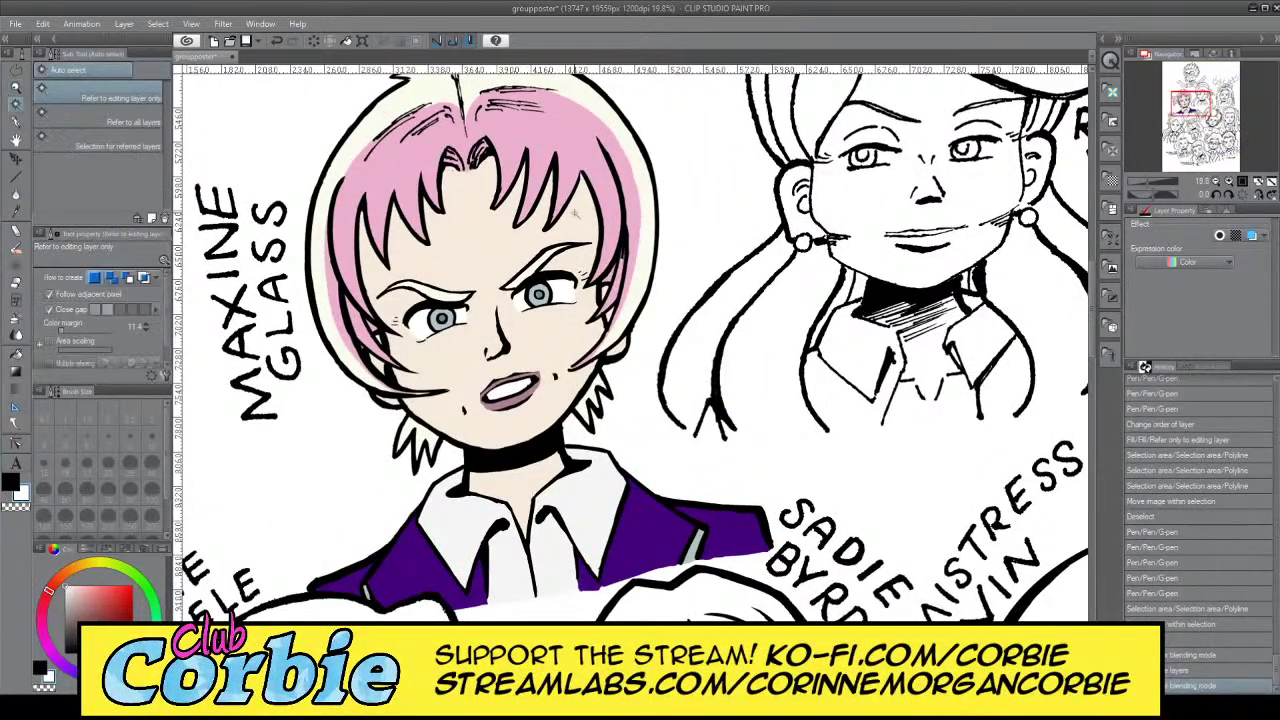
click(506, 228)
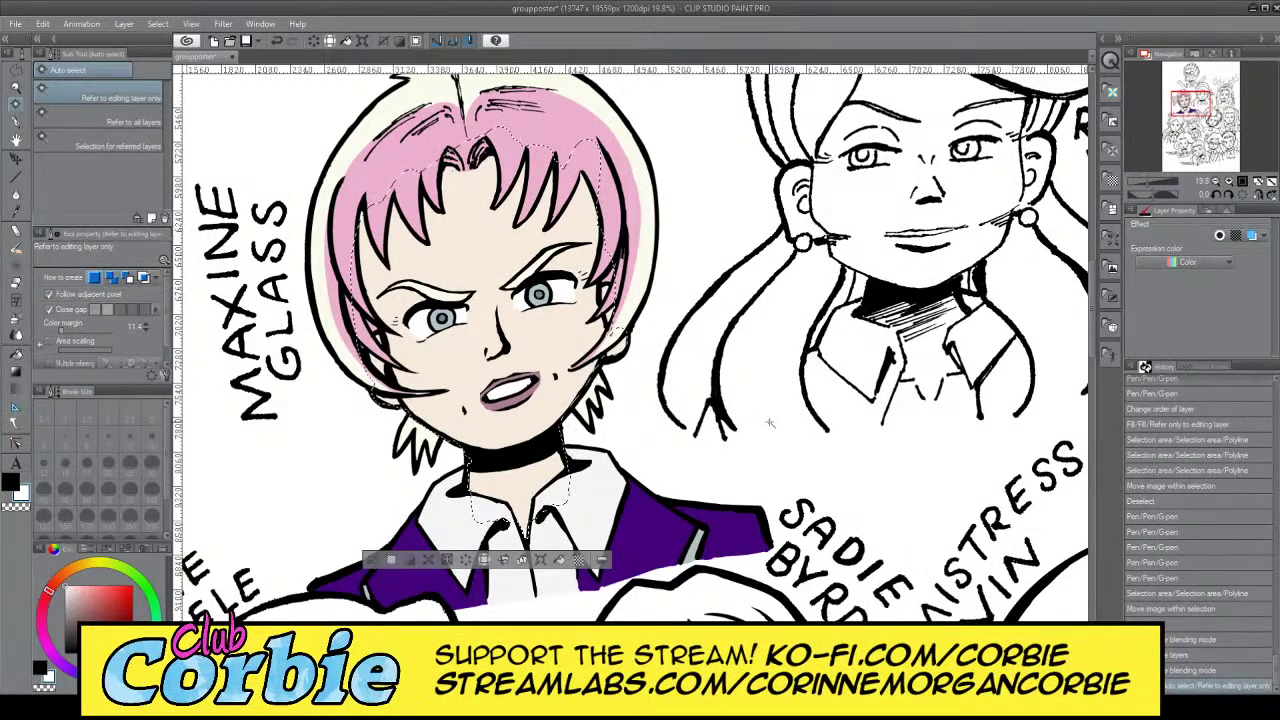
click(143, 49)
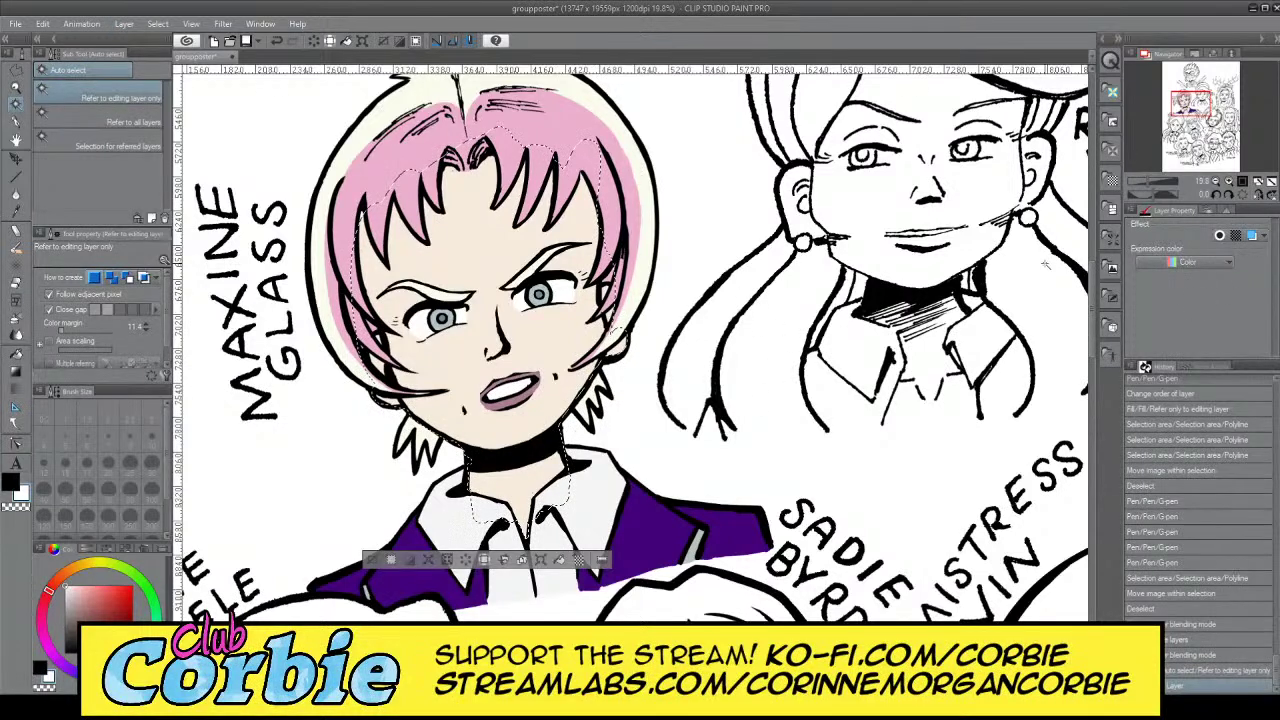
click(1008, 328)
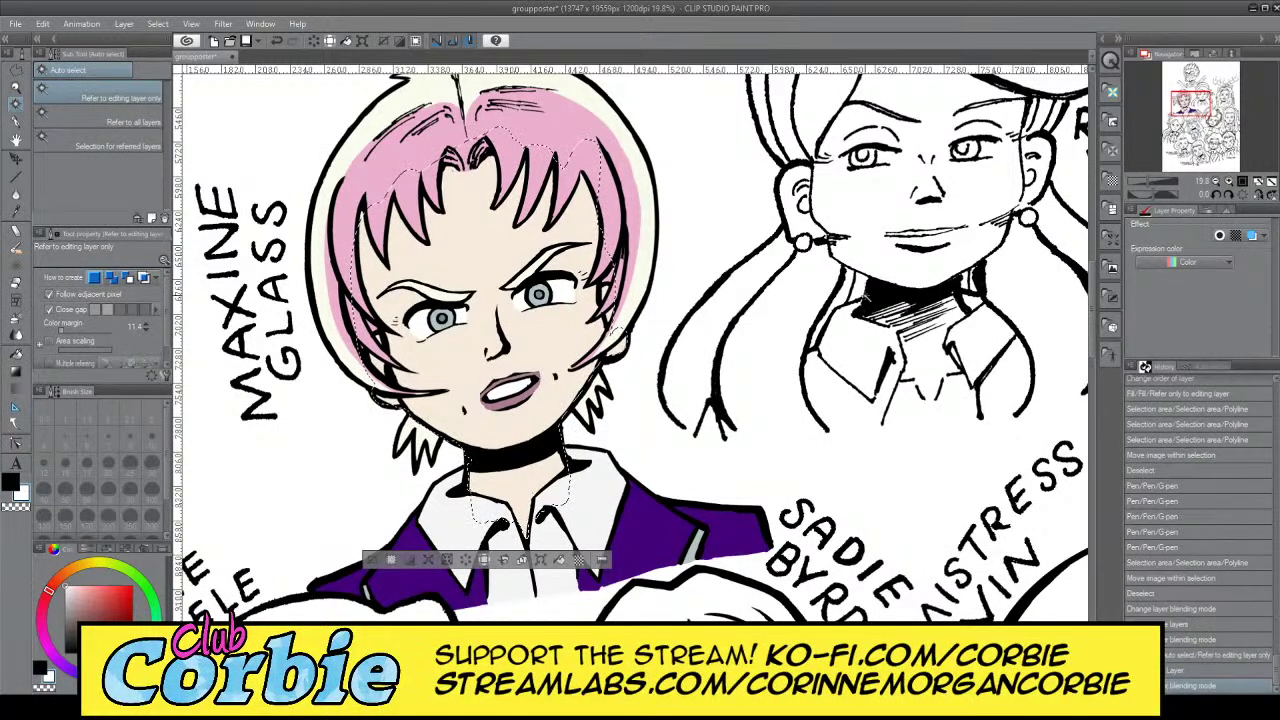
Pick up the skin colour from Maxine's face and set the G-pen's brush size to 100
click(15, 211)
click(482, 274)
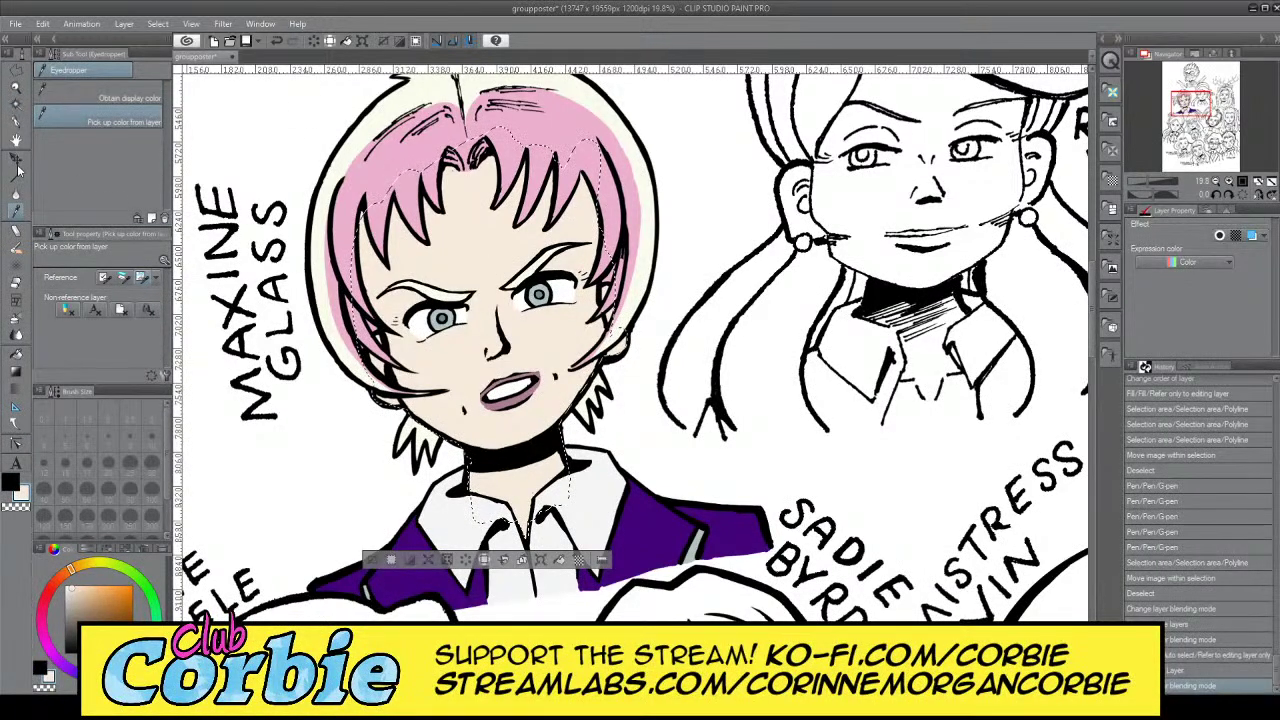
click(16, 121)
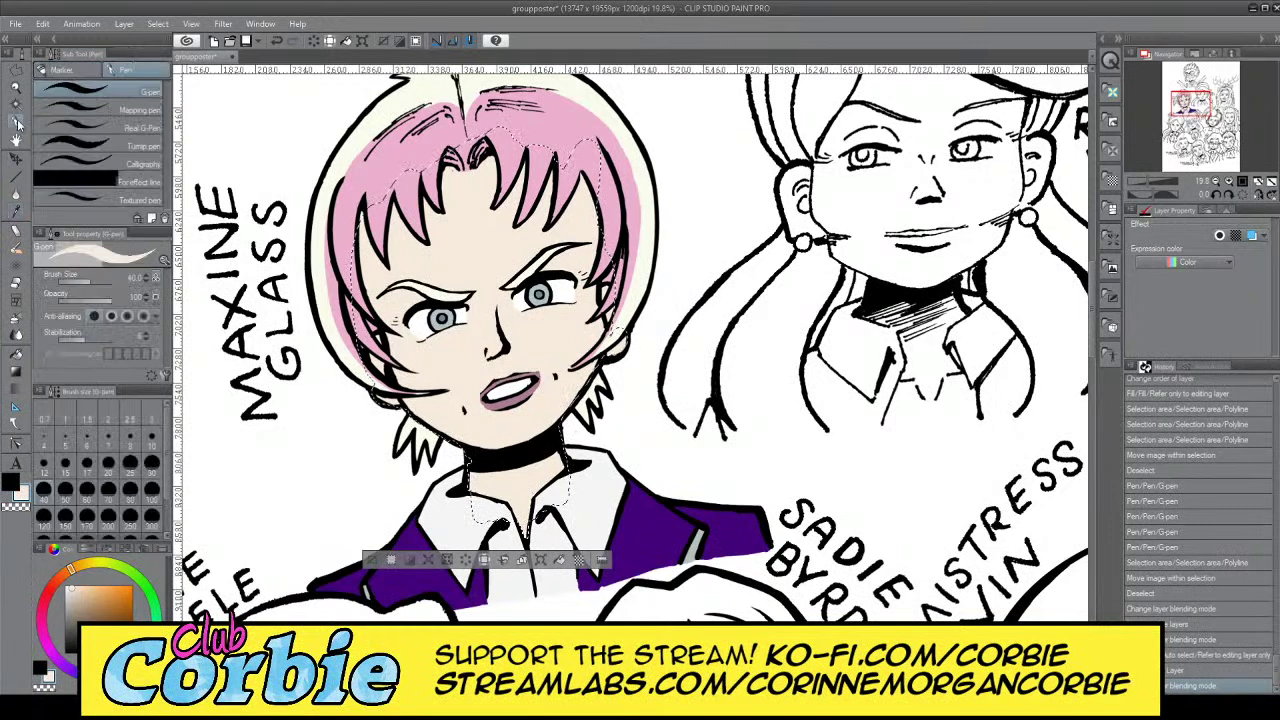
click(151, 490)
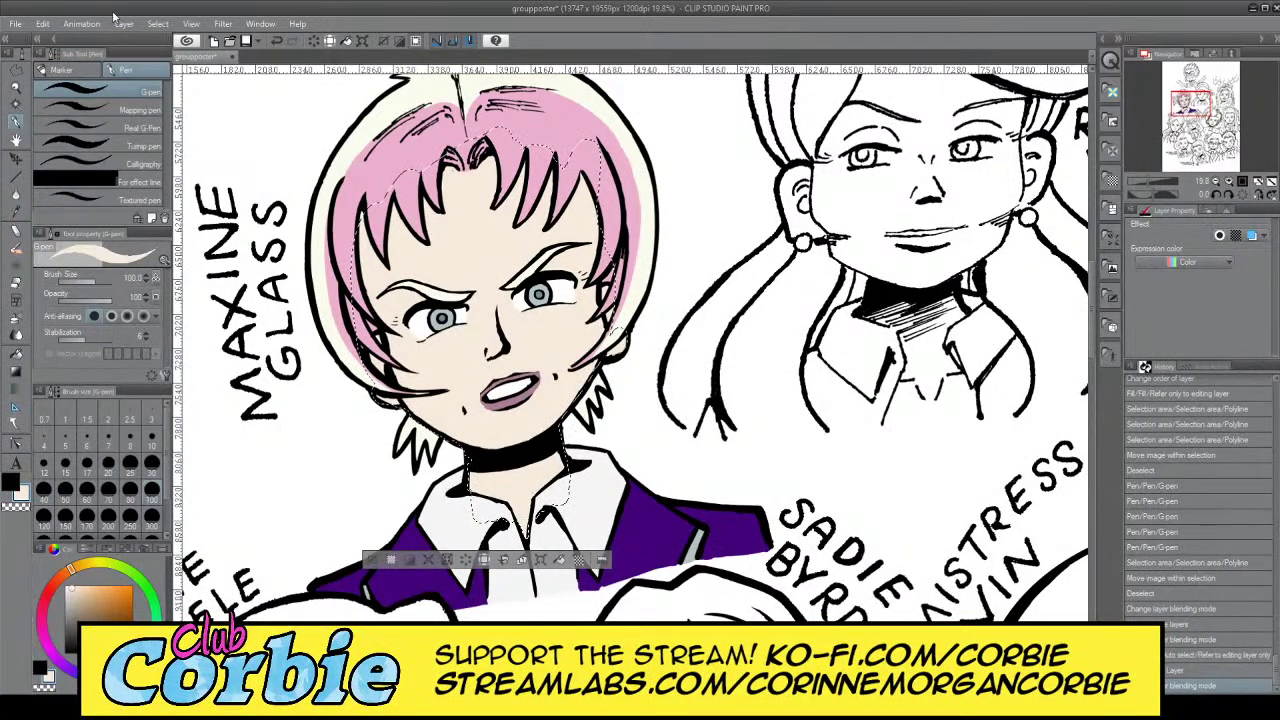
Display the other characters' colours and compare Maxine's portrait with the finished portraits across the poster
click(15, 88)
key(ctrl+minus)
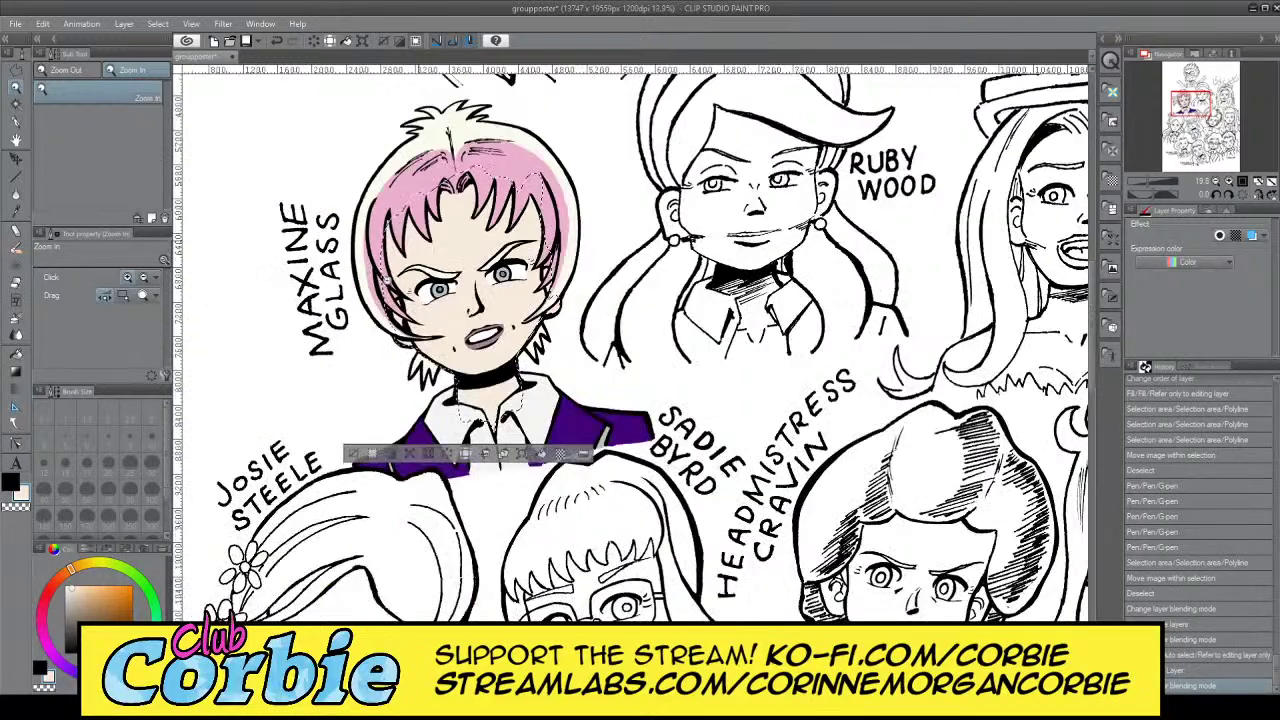
drag(463, 318, 480, 450)
drag(493, 358, 500, 300)
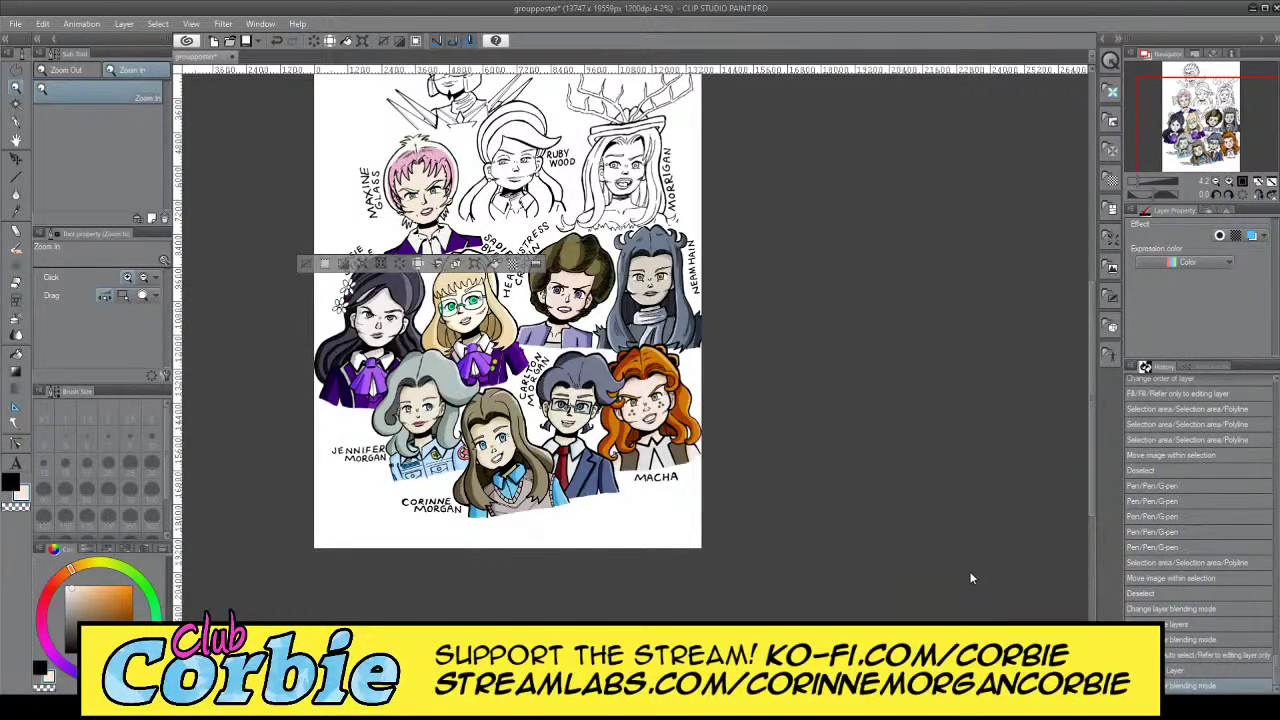
drag(420, 172, 450, 70)
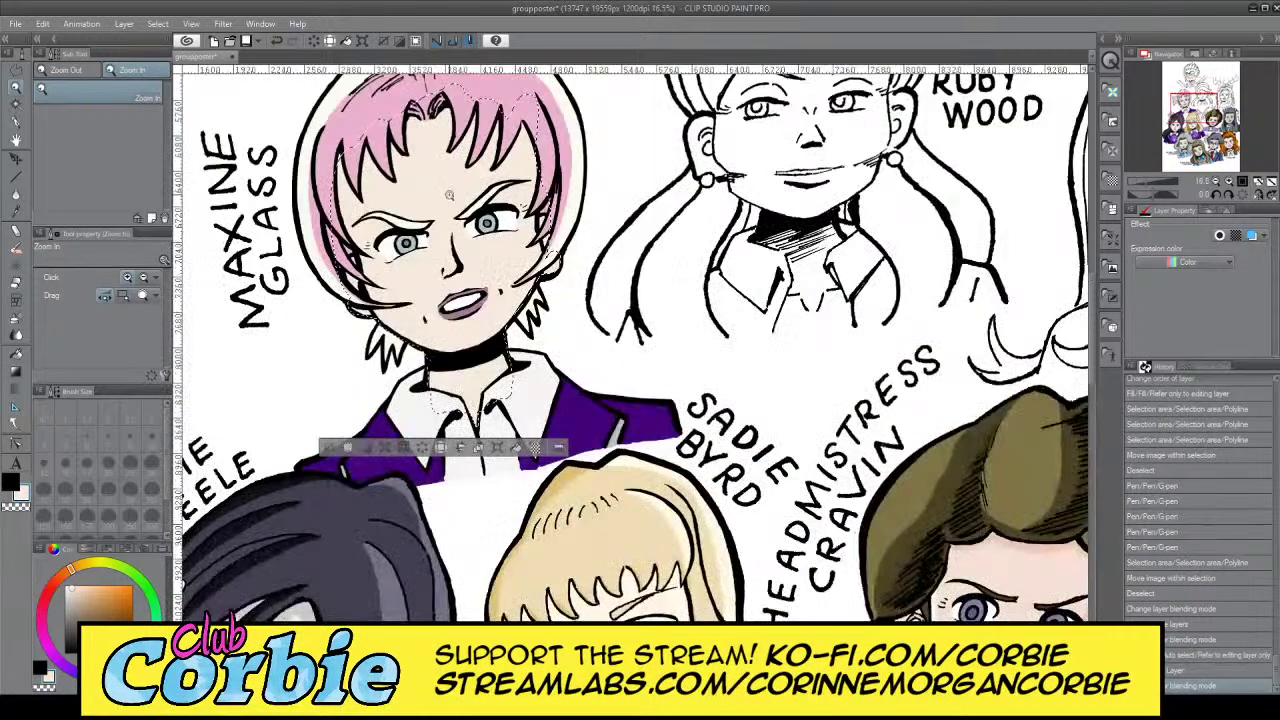
drag(471, 198, 478, 315)
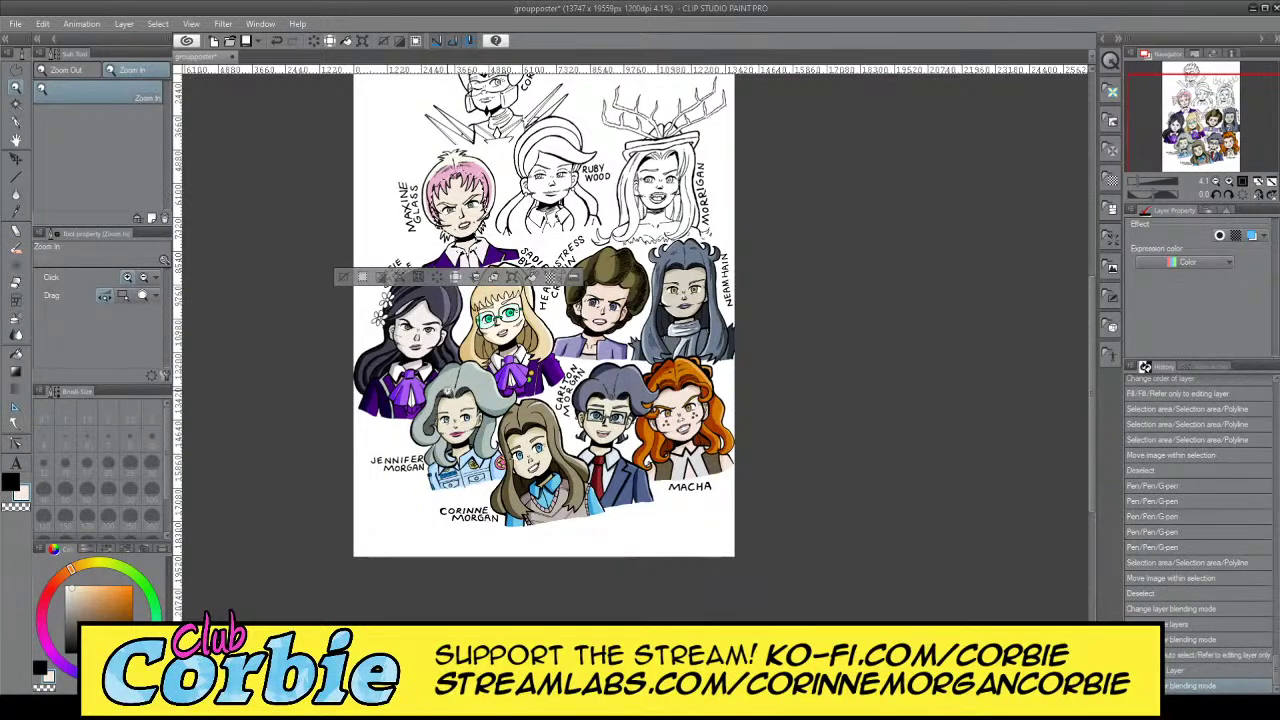
drag(474, 181, 490, 90)
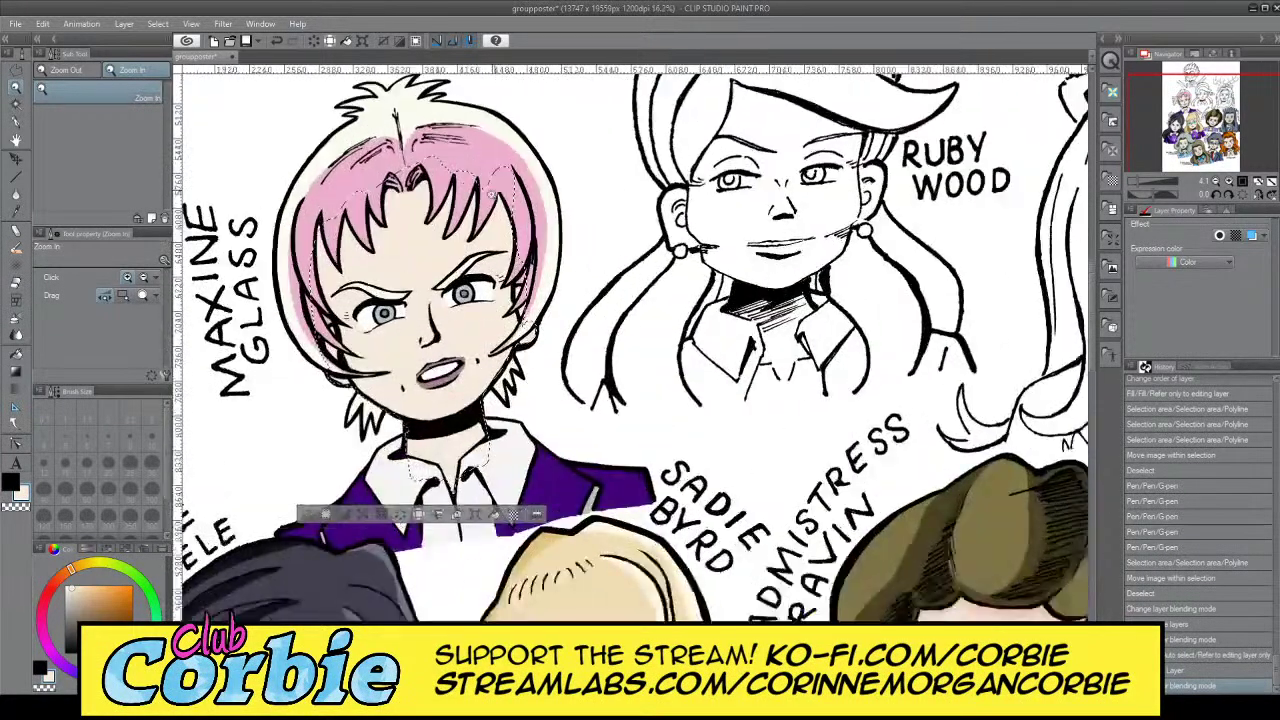
drag(382, 338, 390, 300)
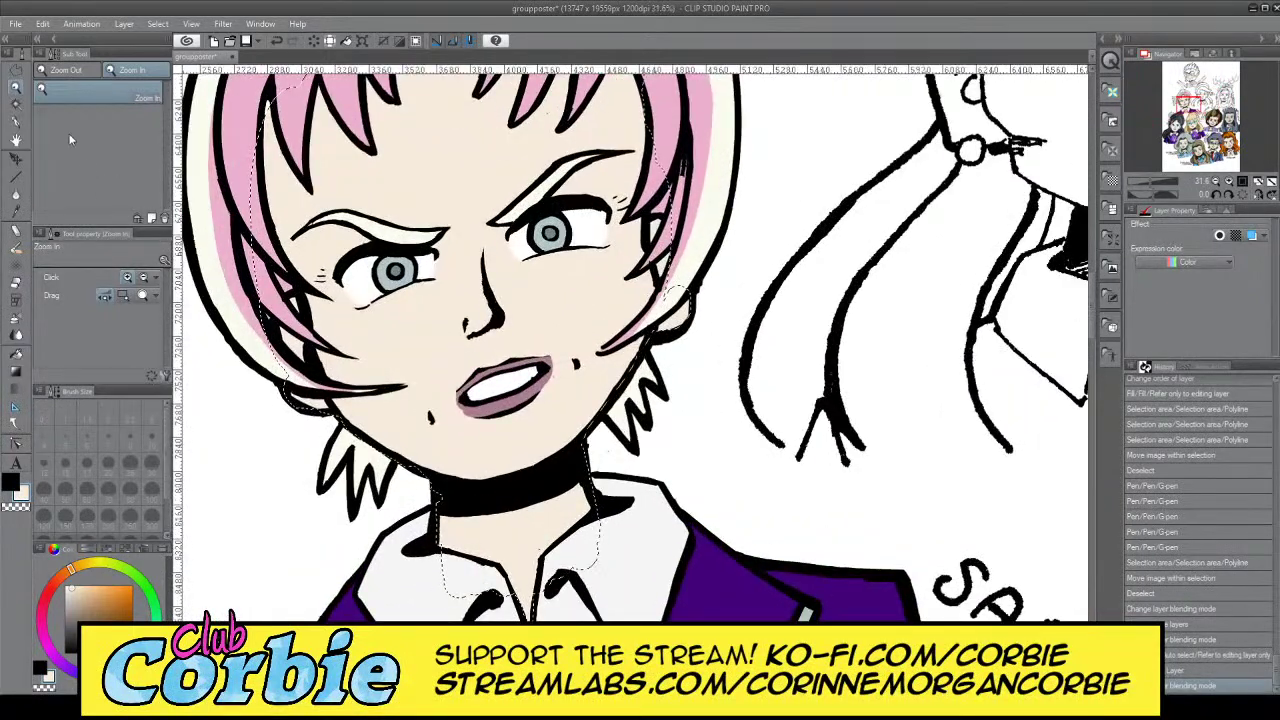
Shade the skin along the left side of Maxine's face, her jawline and her neck below the choker with the G-pen
key(p)
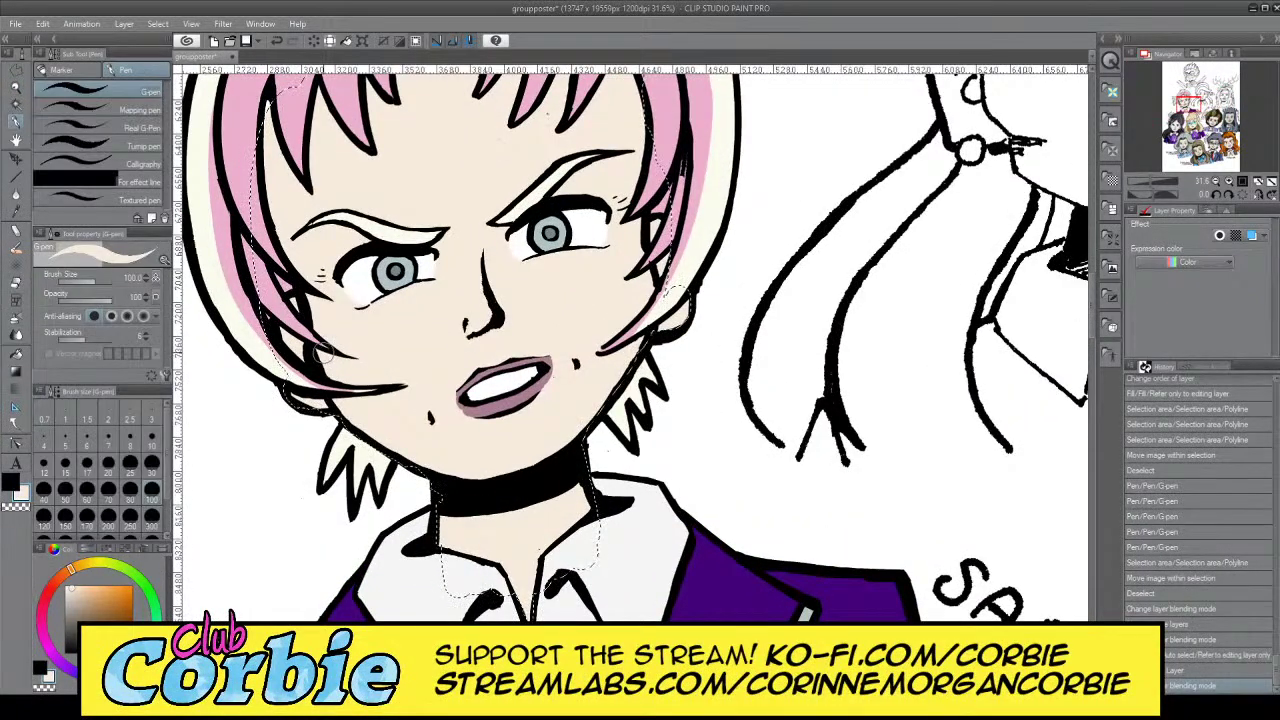
mouse_move(325, 353)
mouse_down()
mouse_move(332, 375)
mouse_move(289, 233)
mouse_move(270, 102)
mouse_move(265, 155)
mouse_up()
mouse_move(327, 389)
mouse_down()
mouse_move(395, 447)
mouse_move(333, 379)
mouse_move(349, 402)
mouse_move(487, 480)
mouse_move(399, 453)
mouse_up()
mouse_move(446, 540)
mouse_down()
mouse_move(445, 485)
mouse_move(442, 558)
mouse_move(548, 490)
mouse_move(440, 533)
mouse_move(571, 484)
mouse_move(448, 546)
mouse_move(580, 477)
mouse_move(510, 511)
mouse_move(428, 592)
mouse_up()
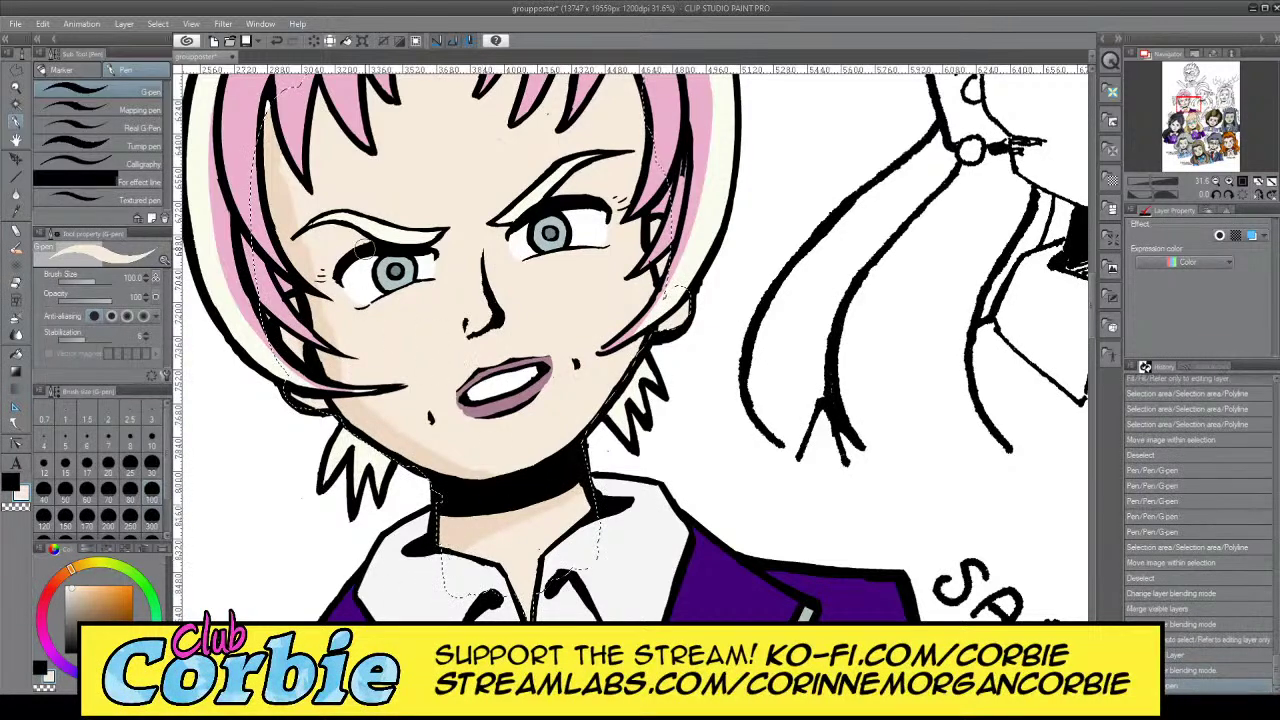
Set the G-pen's brush size to 70 and paint a skin shadow along the left side of Maxine's nose
click(16, 87)
drag(463, 271, 495, 281)
click(495, 281)
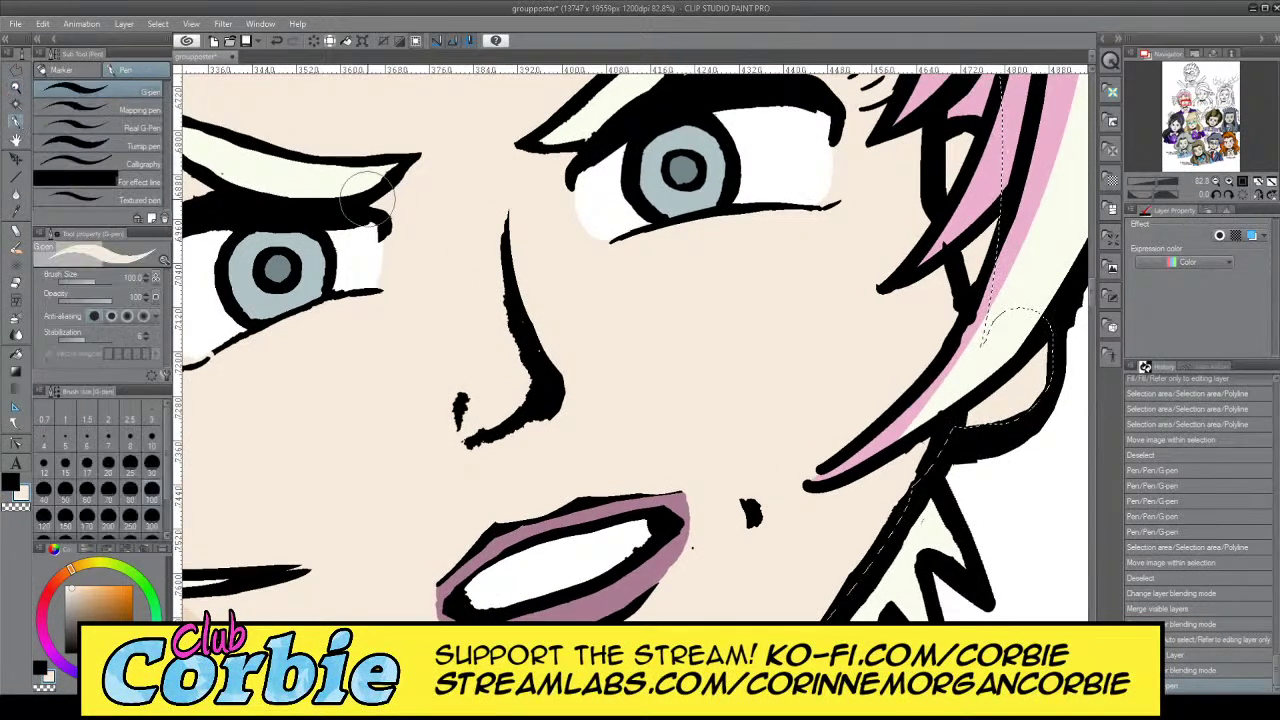
click(108, 489)
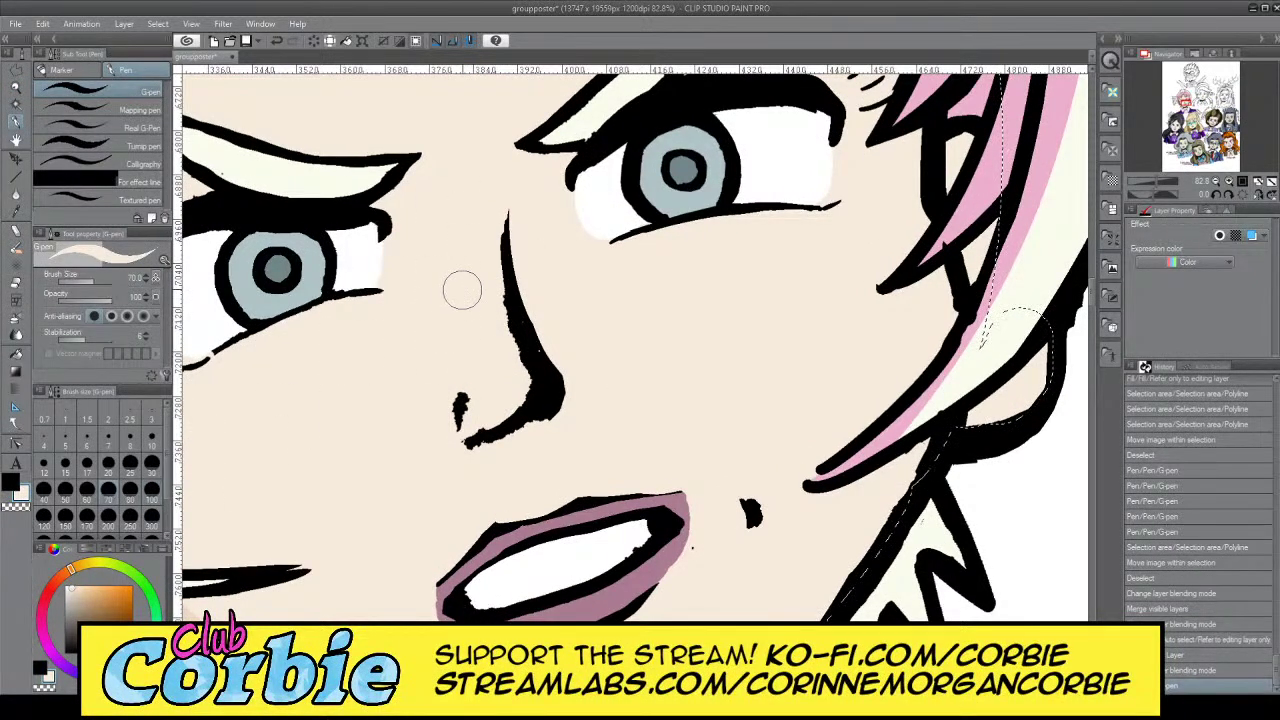
mouse_move(493, 238)
mouse_down()
mouse_move(464, 417)
mouse_move(480, 422)
mouse_move(512, 341)
mouse_move(493, 421)
mouse_move(503, 278)
mouse_move(487, 409)
mouse_move(510, 389)
mouse_move(486, 406)
mouse_move(492, 267)
mouse_move(473, 330)
mouse_move(473, 408)
mouse_move(500, 226)
mouse_move(489, 404)
mouse_move(516, 398)
mouse_move(524, 380)
mouse_move(495, 415)
mouse_up()
Shade the forehead skin beside the left-hand fringe strands and along the left temple with the size 70 G-pen
click(17, 86)
drag(449, 238, 390, 268)
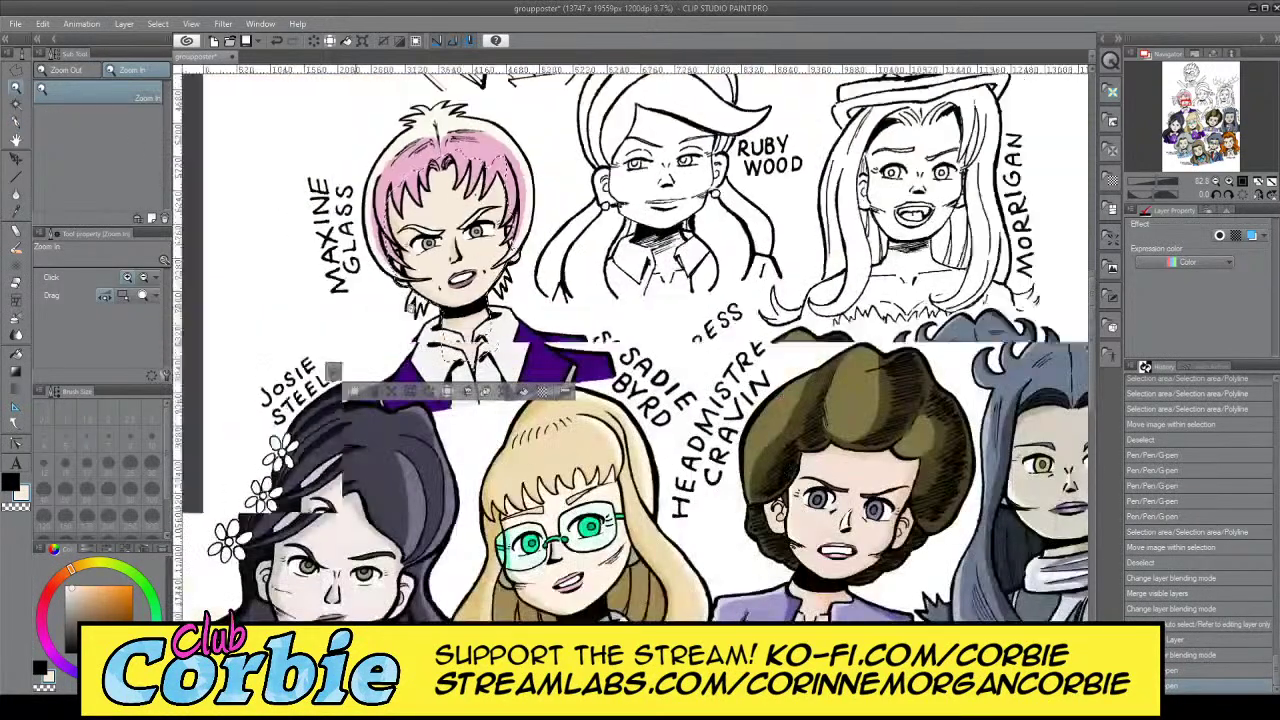
scroll(456, 266, up, 3)
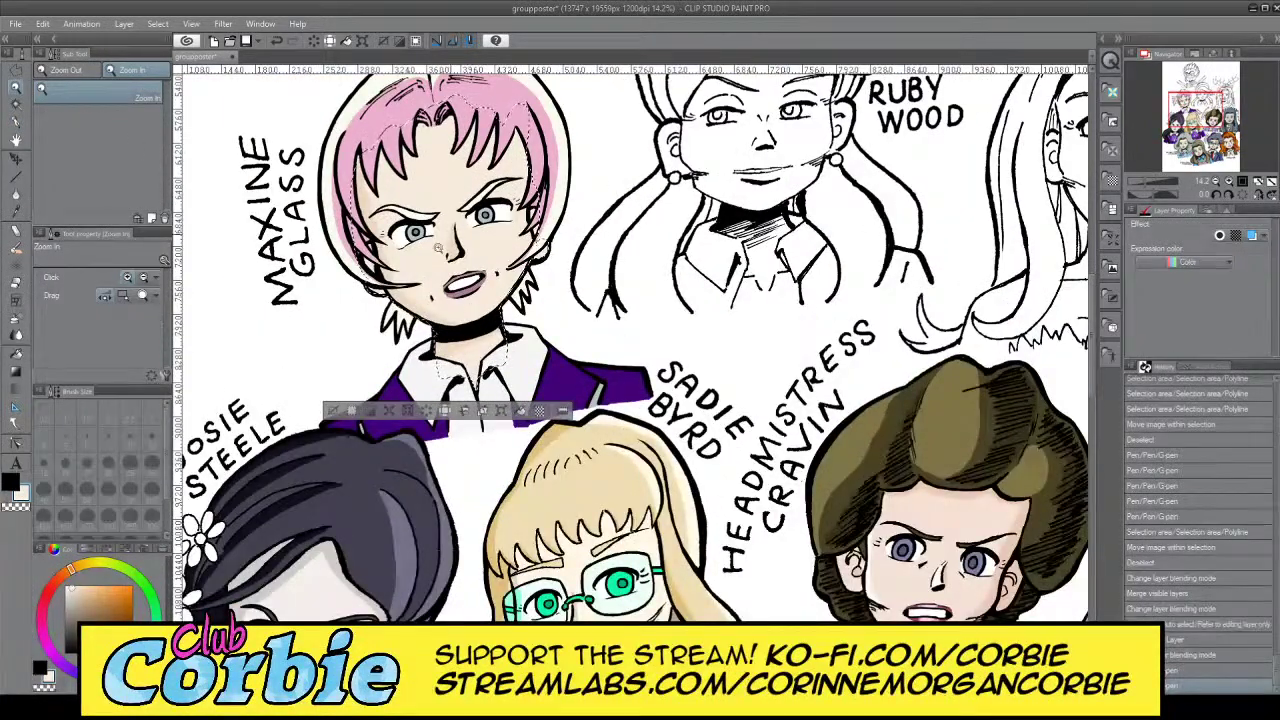
scroll(455, 250, down, 4)
scroll(349, 186, up, 6)
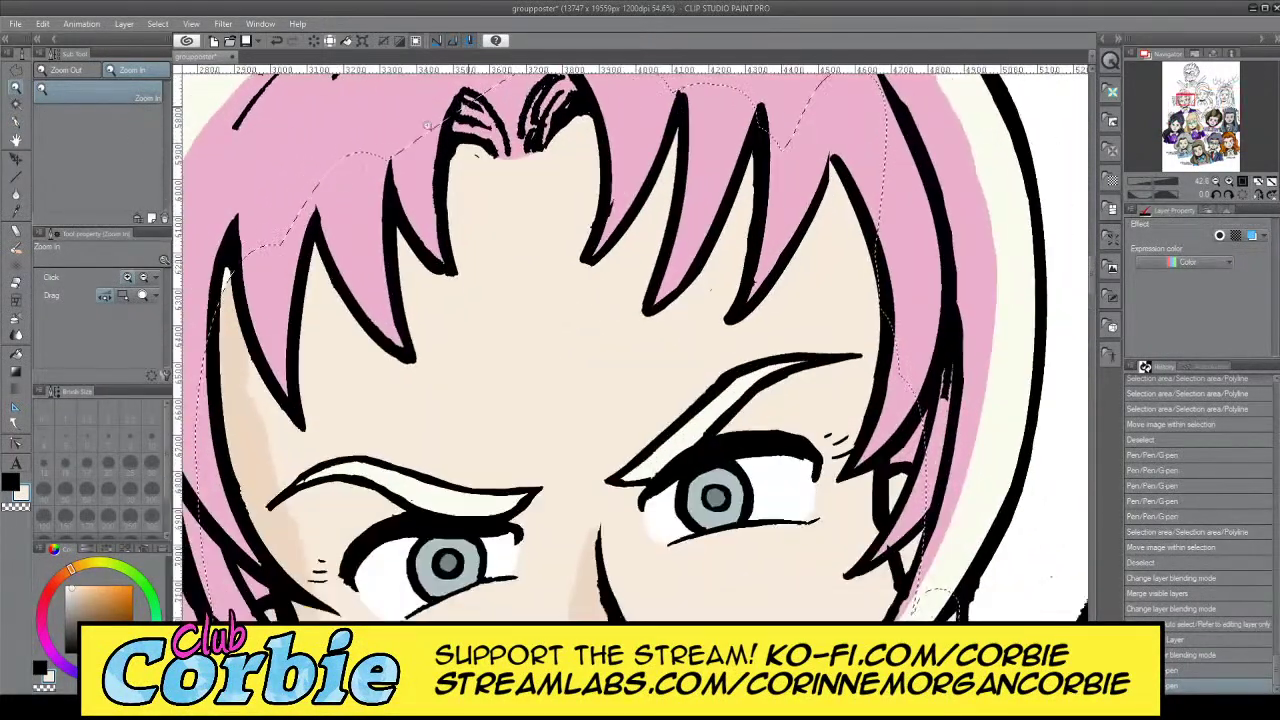
key(p)
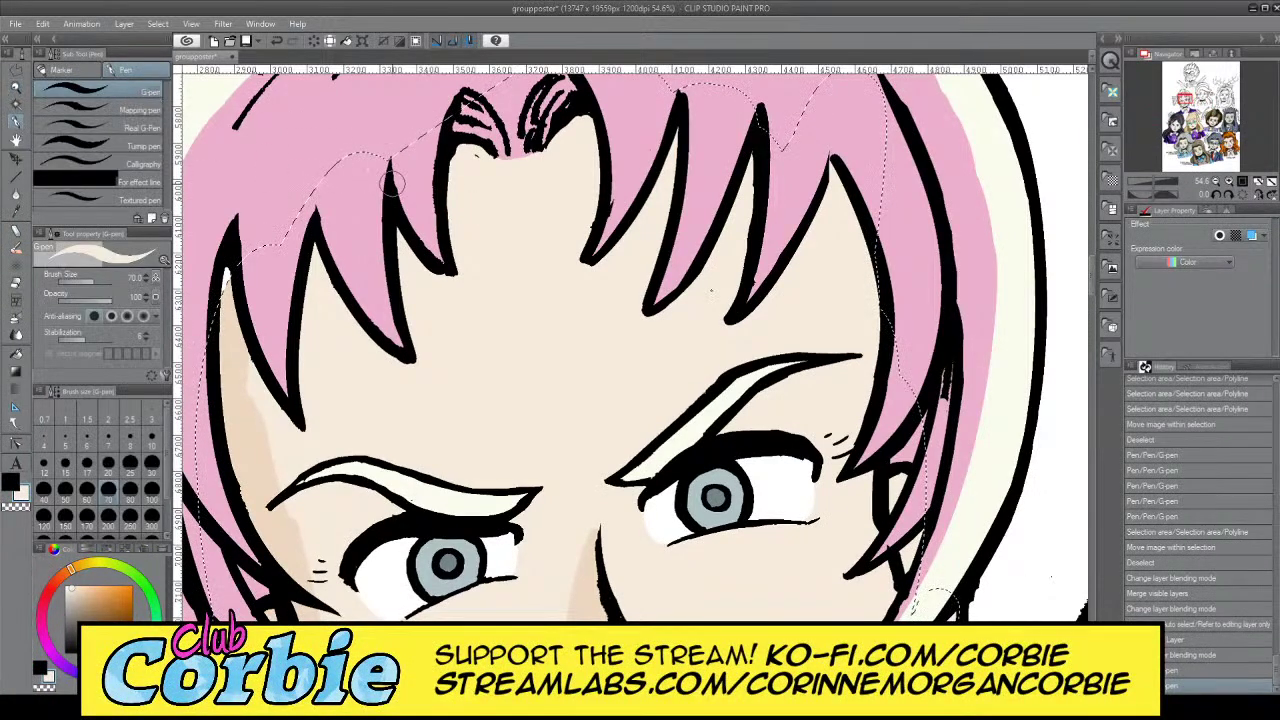
mouse_move(459, 226)
mouse_down()
mouse_move(486, 145)
mouse_move(463, 193)
mouse_move(444, 198)
mouse_move(450, 263)
mouse_move(450, 142)
mouse_up()
mouse_move(410, 206)
mouse_down()
mouse_move(394, 322)
mouse_move(395, 296)
mouse_up()
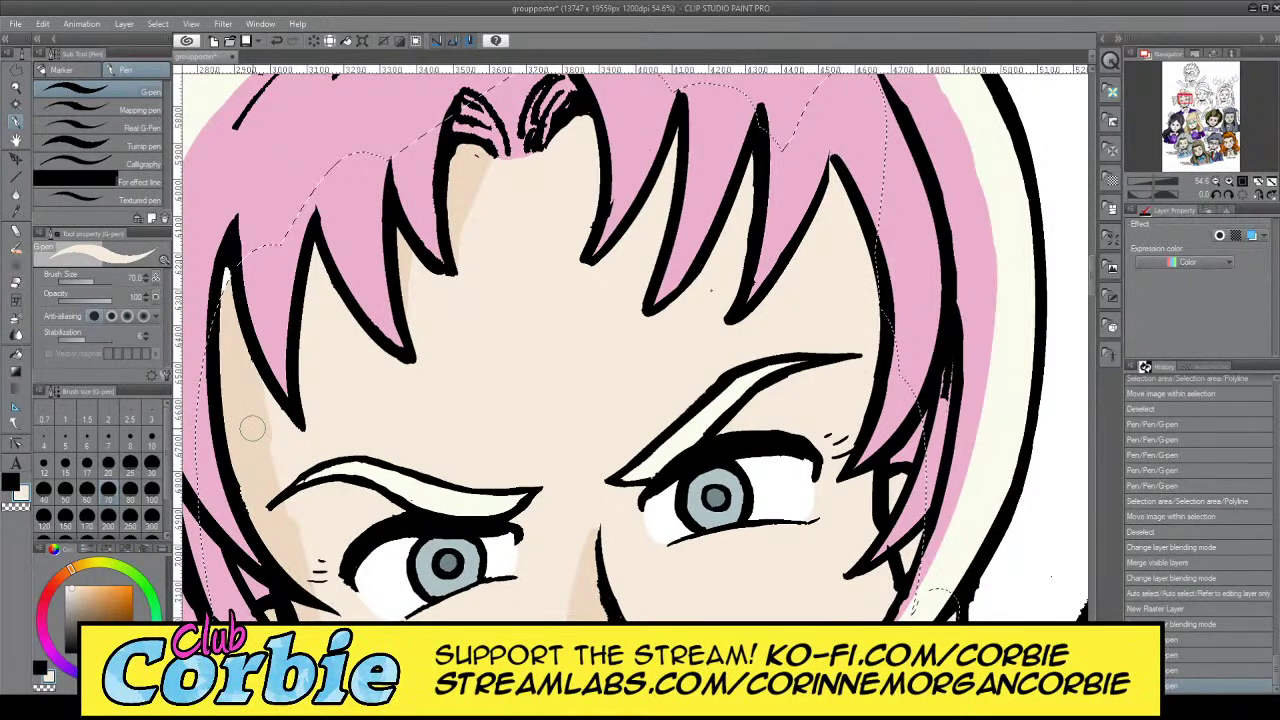
drag(212, 374, 237, 258)
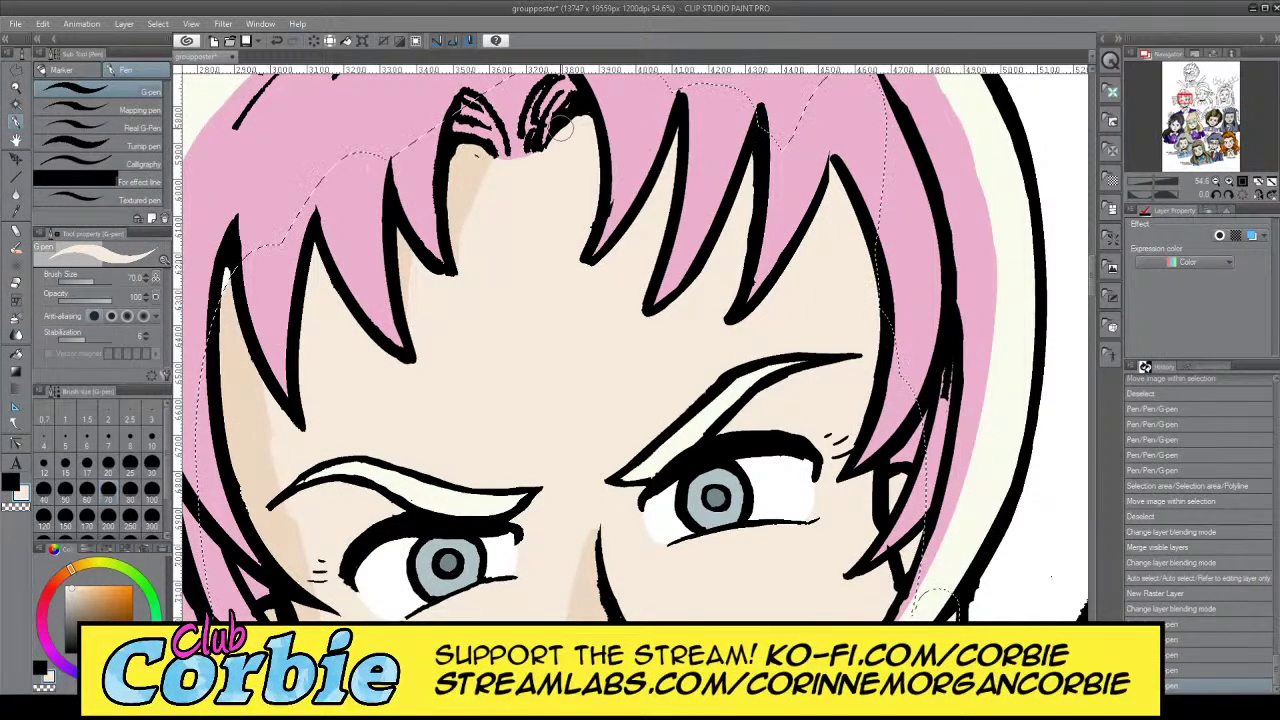
Paint skin shadows beneath the centre parting, between the right-hand fringe strands and along the right temple
mouse_move(560, 113)
mouse_down()
mouse_move(601, 224)
mouse_move(579, 121)
mouse_move(611, 177)
mouse_move(588, 130)
mouse_move(661, 140)
mouse_move(655, 265)
mouse_move(662, 95)
mouse_move(667, 211)
mouse_up()
mouse_move(738, 128)
mouse_down()
mouse_move(733, 264)
mouse_move(749, 107)
mouse_move(751, 265)
mouse_move(744, 281)
mouse_move(758, 131)
mouse_move(738, 310)
mouse_up()
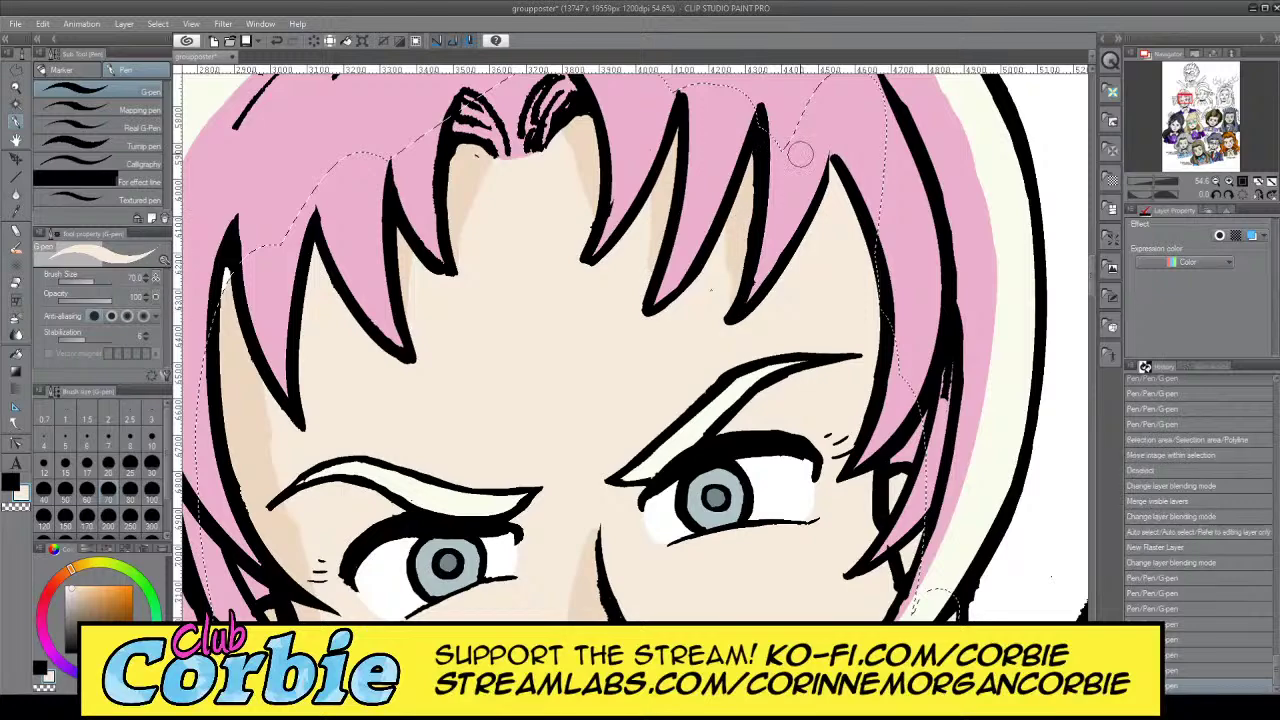
drag(833, 160, 866, 345)
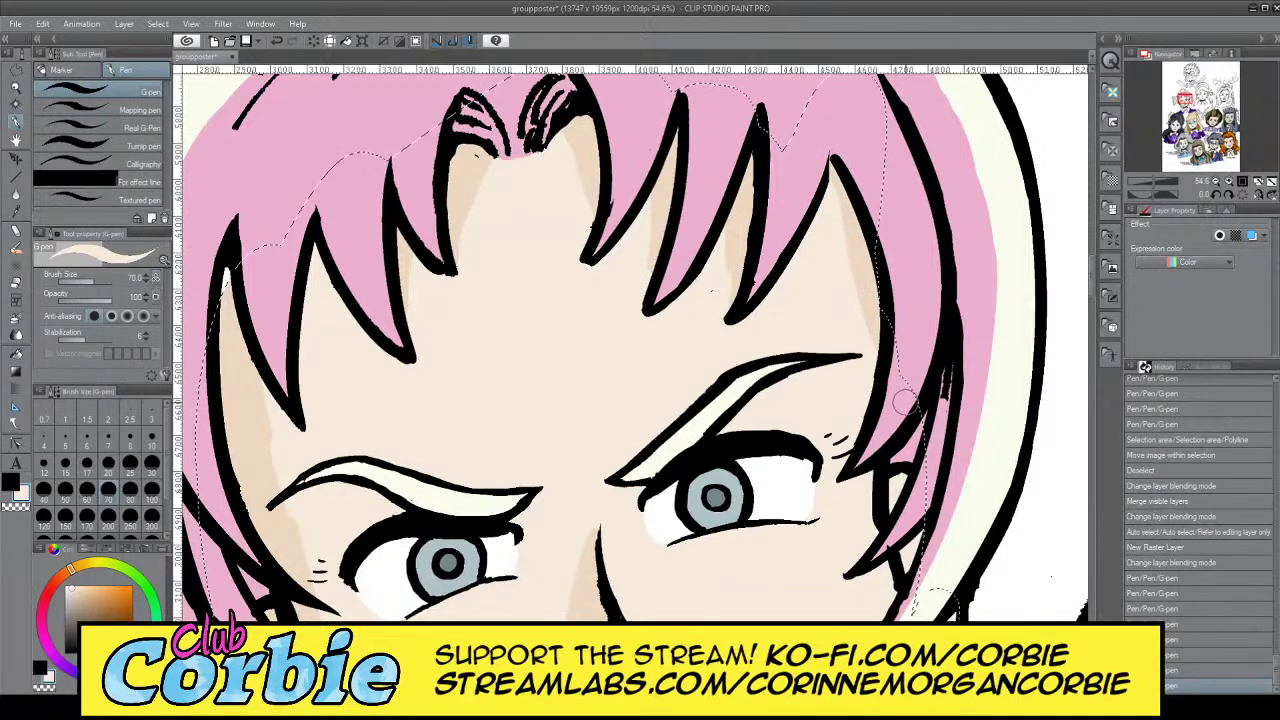
Extend the skin shadow along the underside of Maxine's chin, just above the choker
click(16, 87)
drag(437, 225, 325, 265)
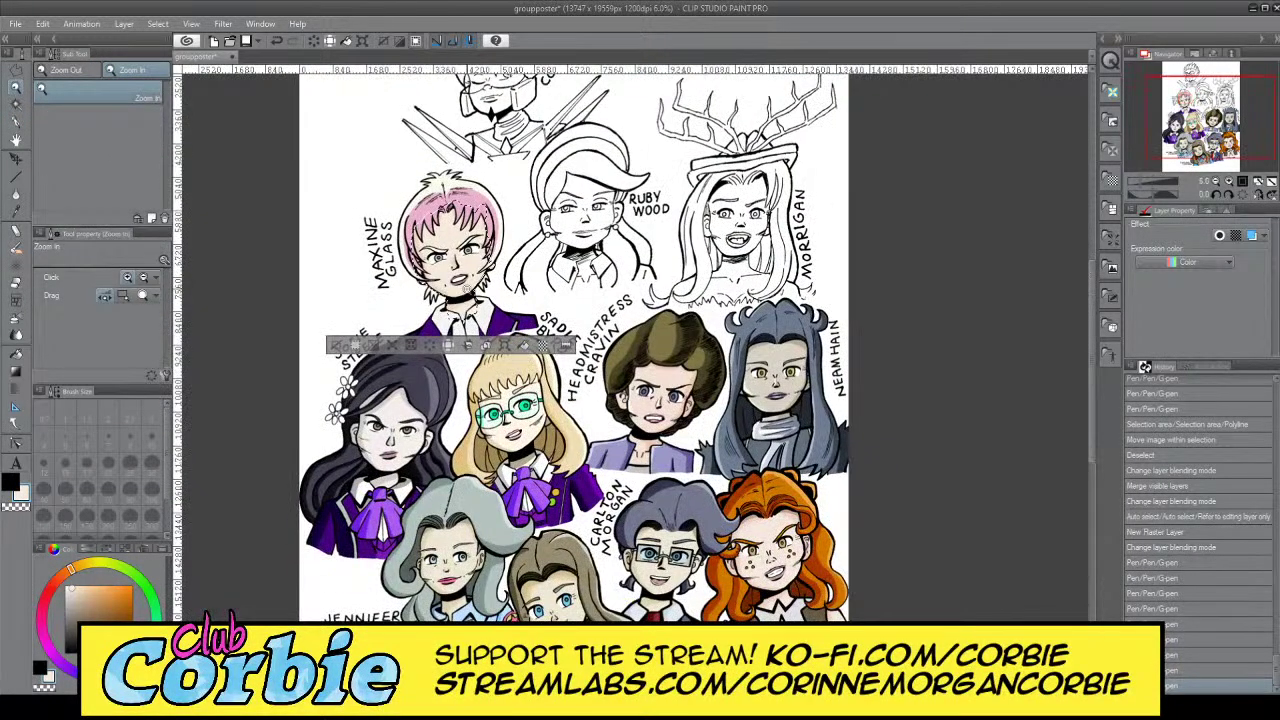
drag(446, 301, 494, 279)
click(397, 344)
click(397, 344)
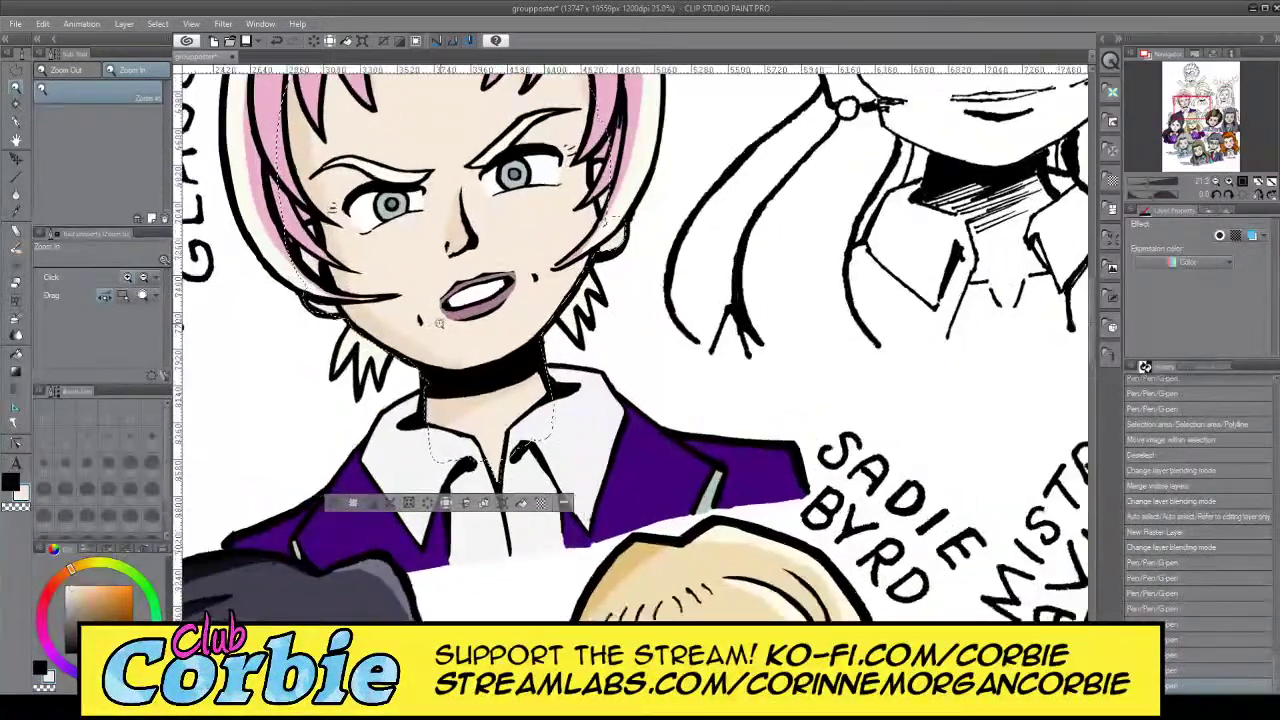
click(397, 344)
click(397, 344)
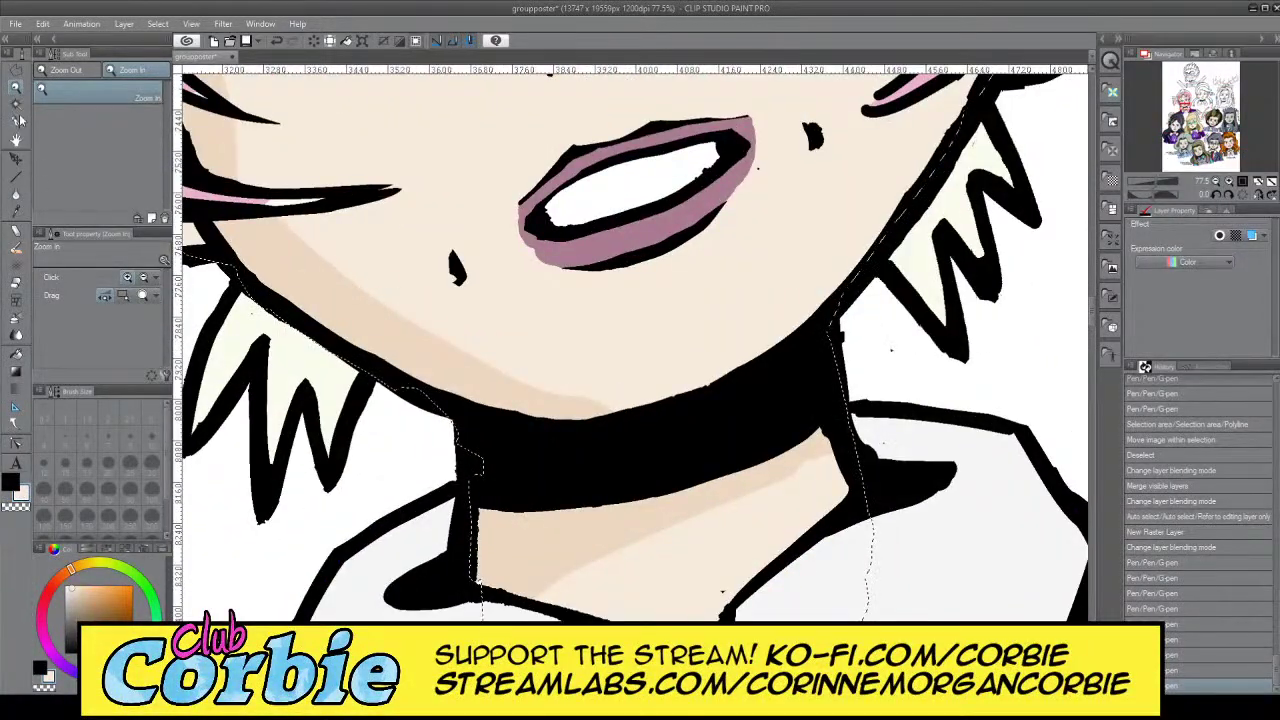
key(p)
drag(555, 400, 702, 404)
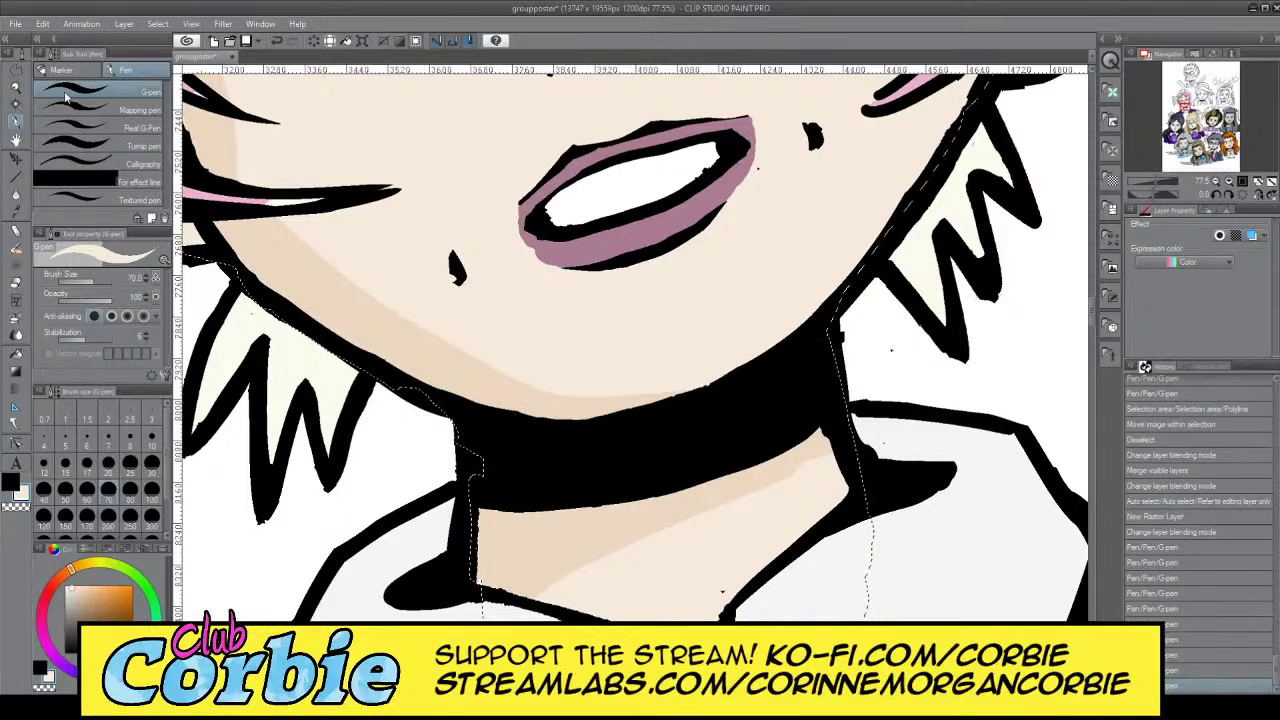
Check the shaded skin against the whole poster and clear the selection
click(16, 88)
drag(436, 290, 405, 298)
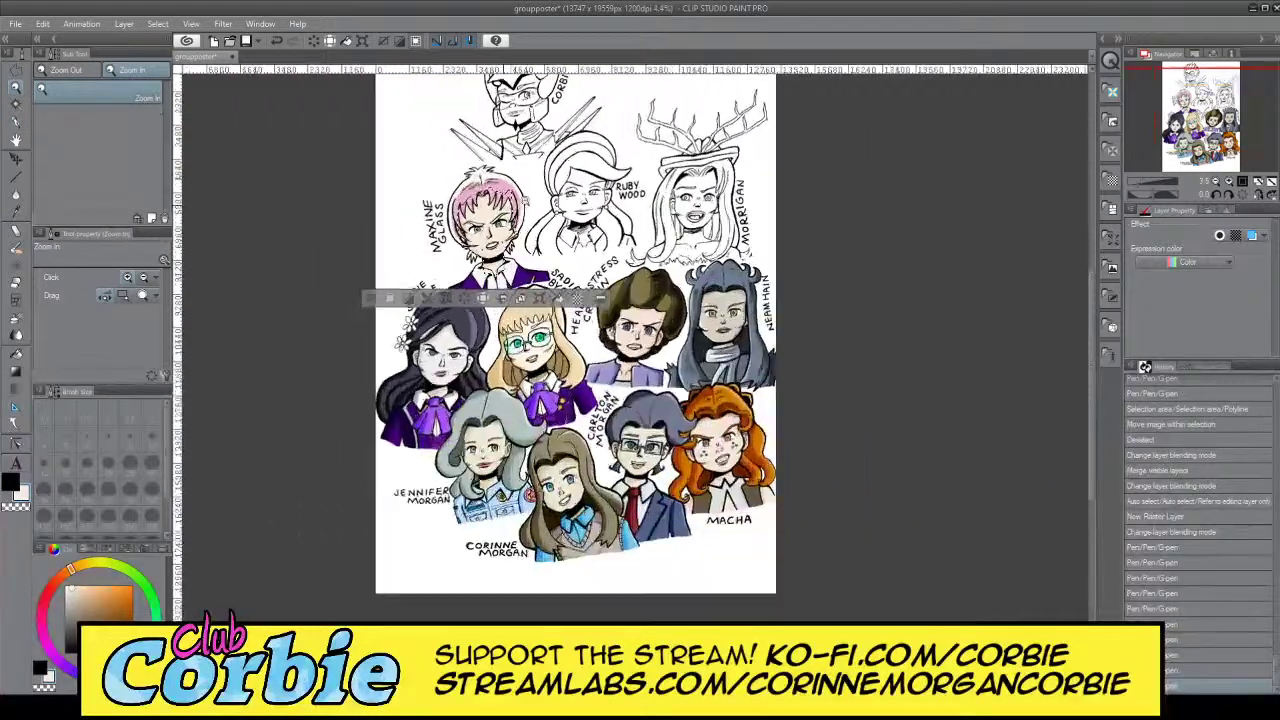
drag(460, 250, 489, 254)
click(490, 254)
click(495, 282)
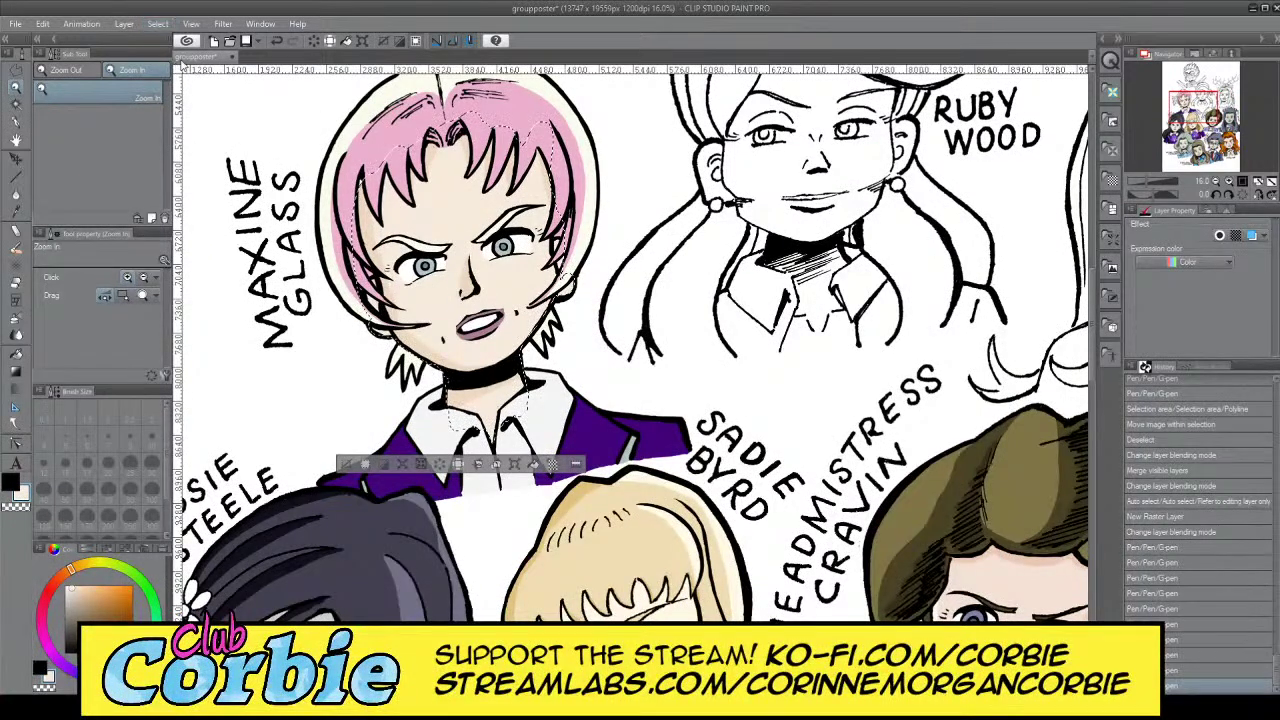
key(ctrl+d)
Compare Maxine's hair with and without its pink colour against the rest of the poster, leaving the pink displayed
drag(505, 288, 682, 380)
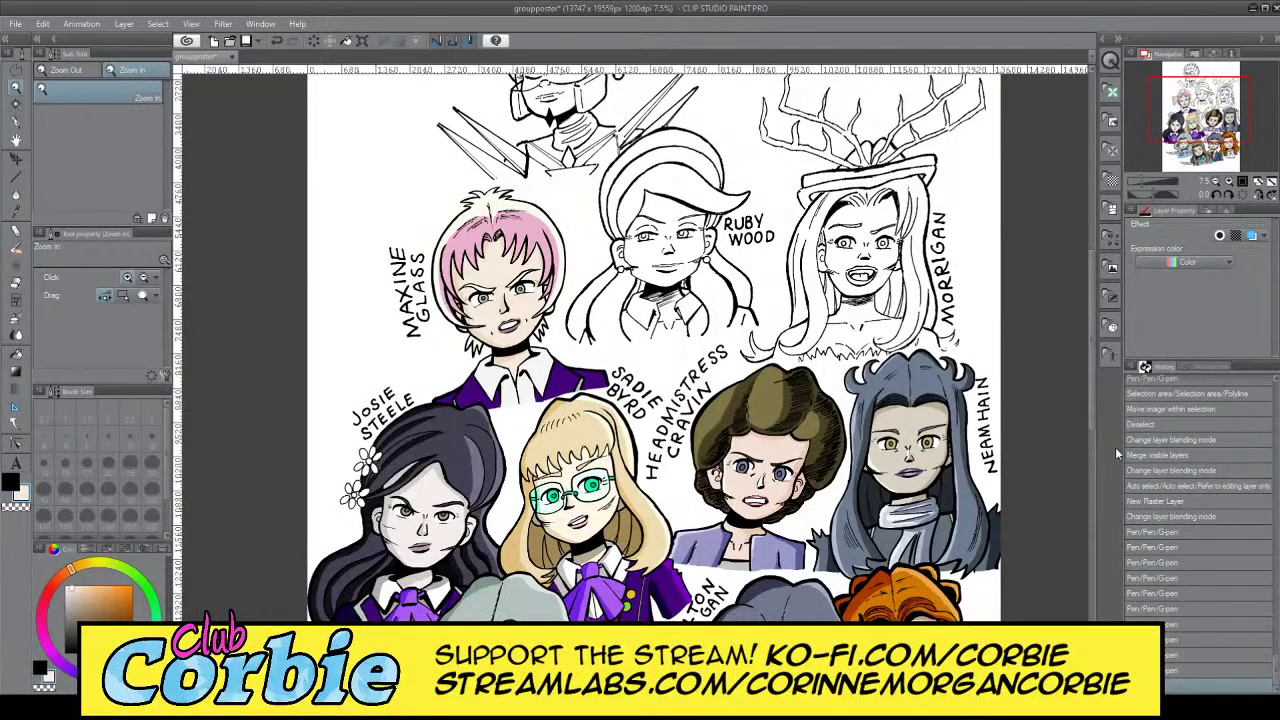
click(951, 401)
click(953, 397)
click(954, 379)
key(ctrl+y)
key(ctrl+z)
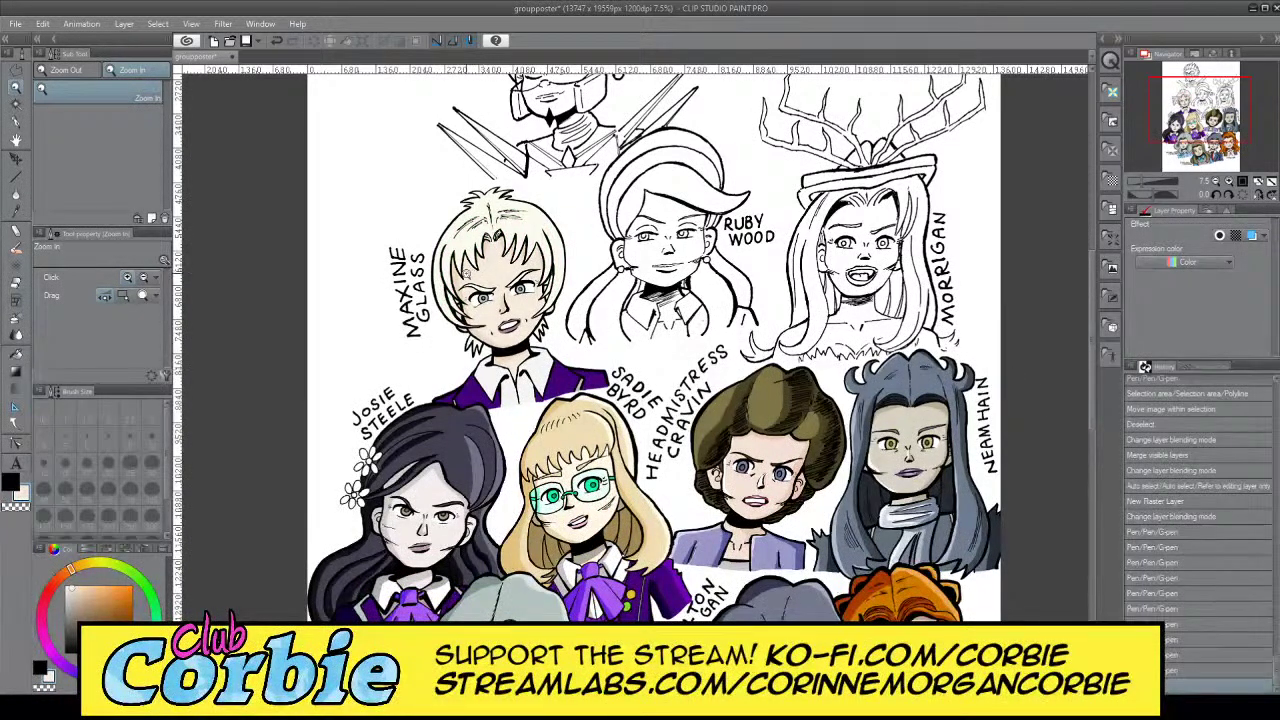
drag(466, 272, 410, 272)
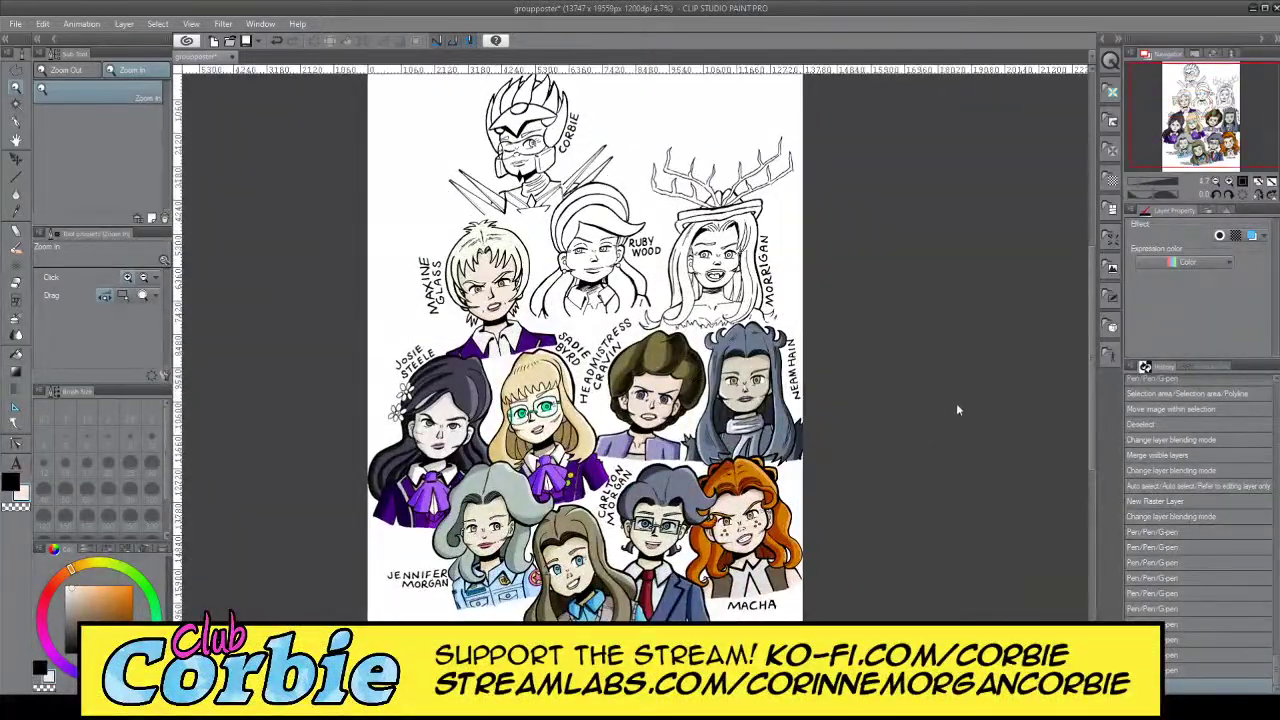
key(ctrl+y)
scroll(470, 250, up, 5)
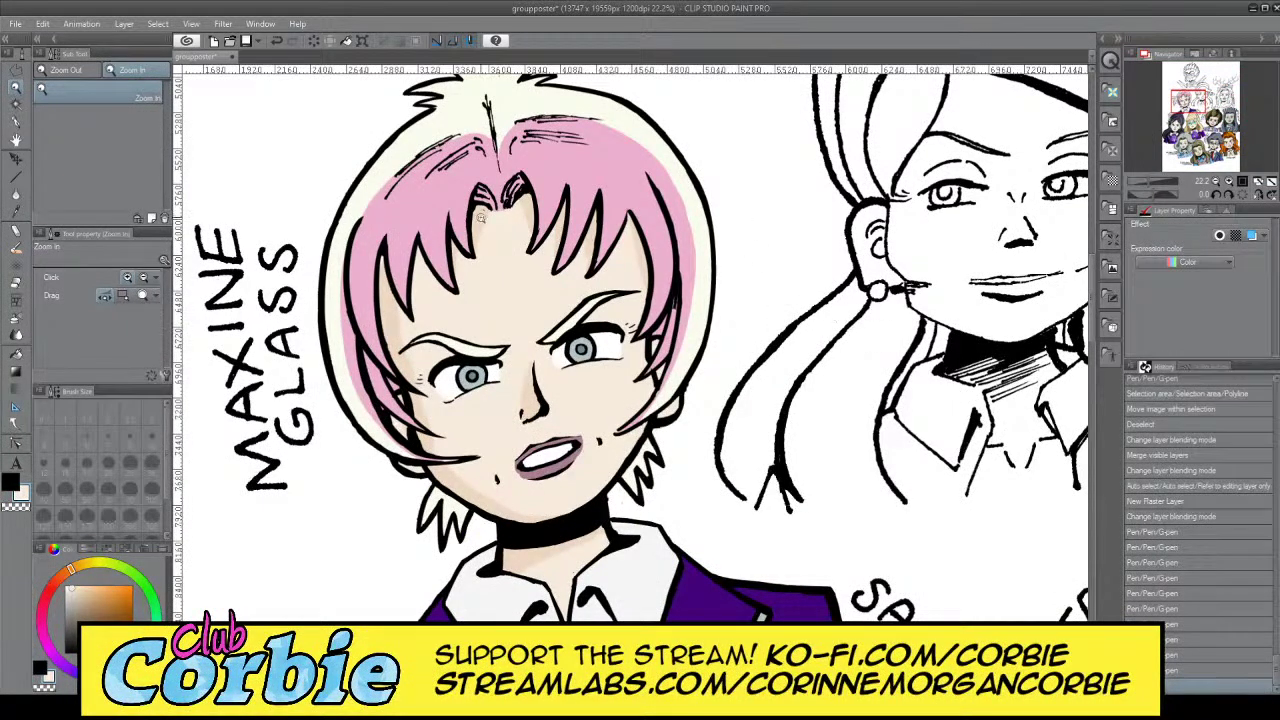
Add a new raster layer for the hair shading, change its blending mode, and auto-select the pink area of Maxine's hair
click(127, 26)
click(131, 42)
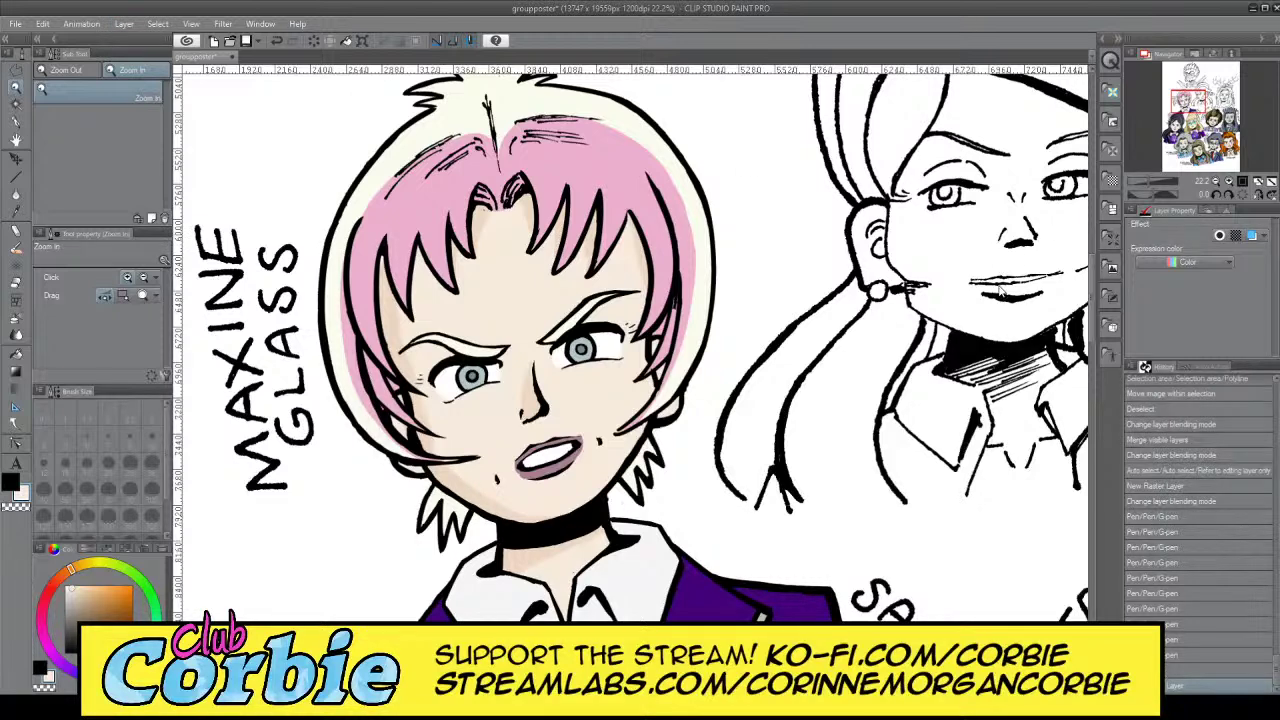
click(1003, 386)
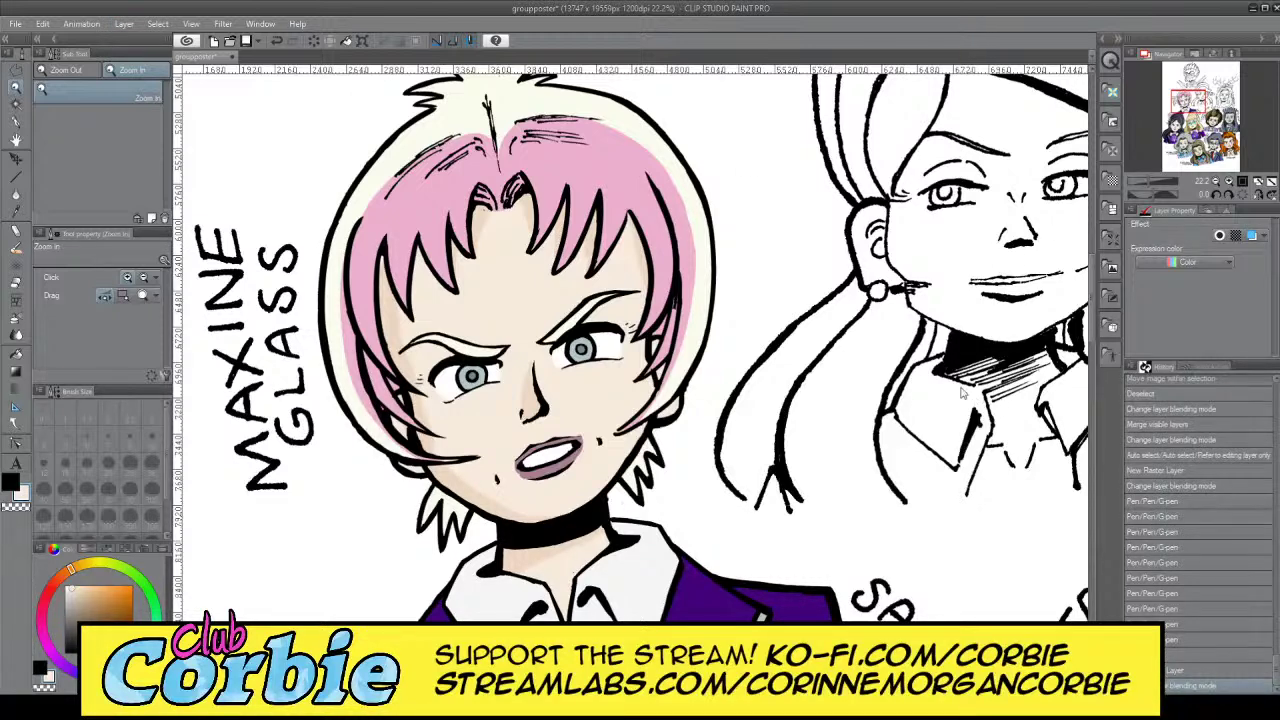
key(w)
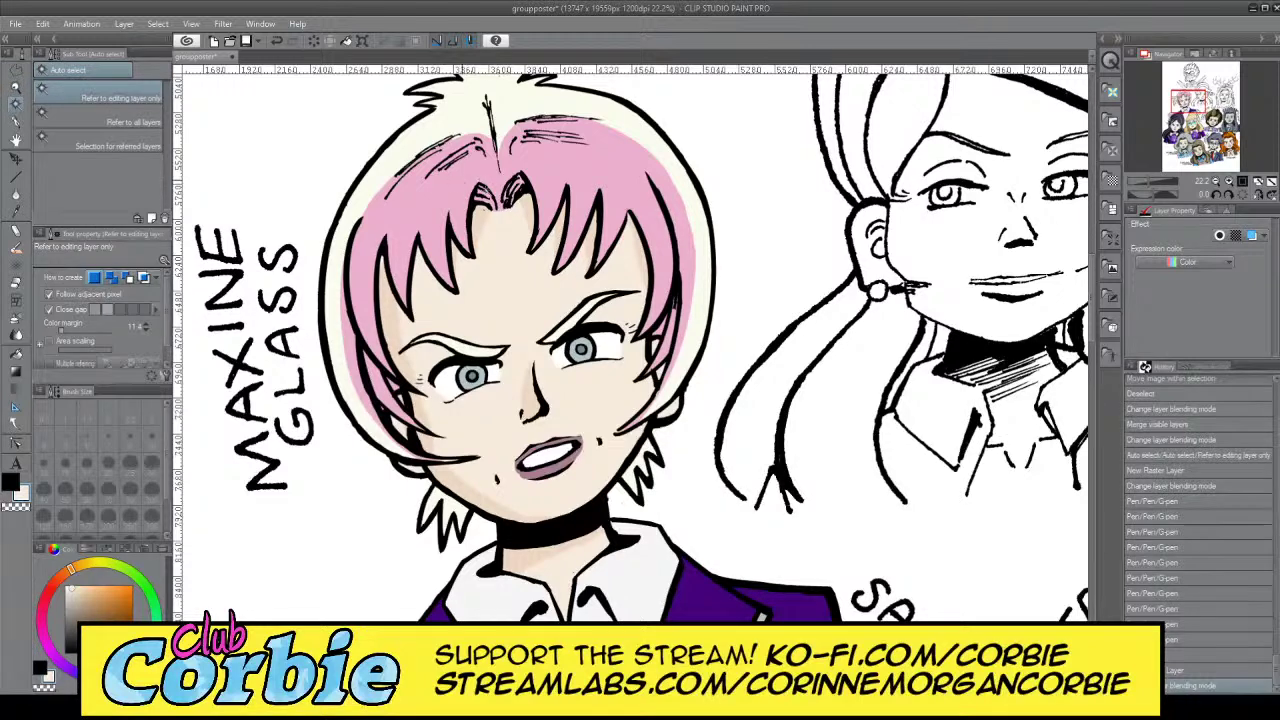
click(598, 165)
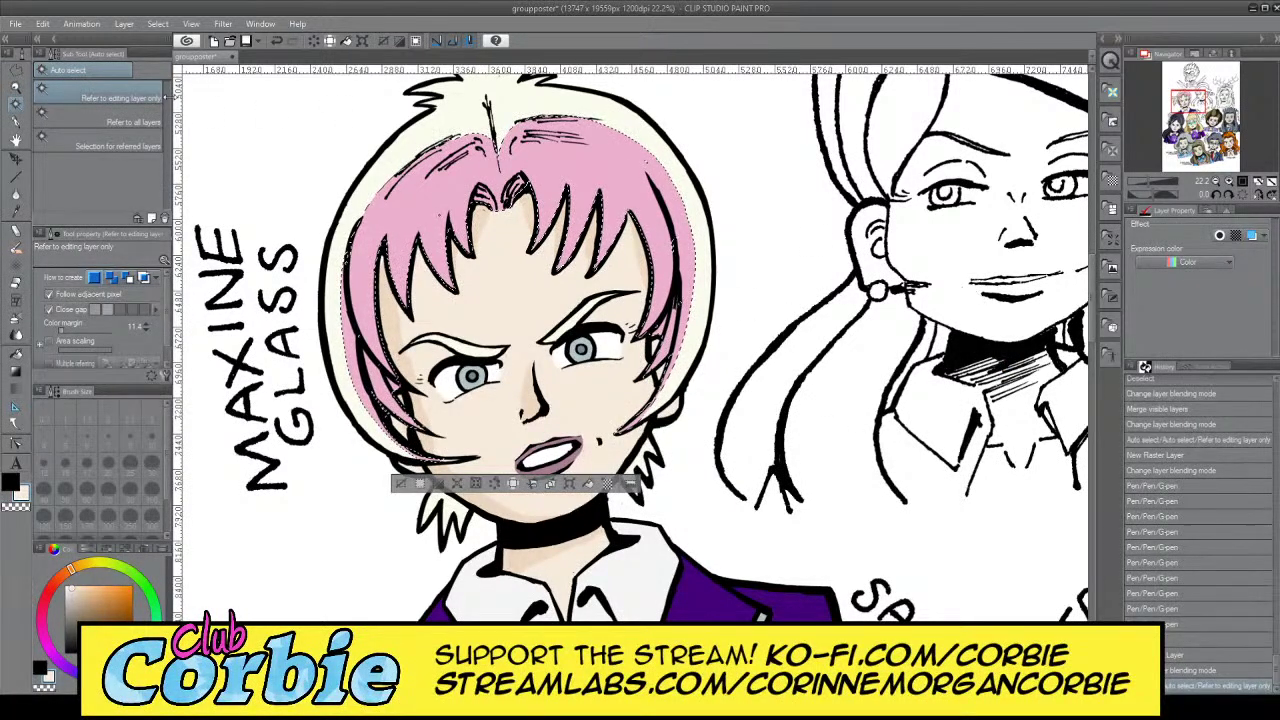
Sample the pink from Maxine's hair as the drawing colour and switch to the G-pen
key(/)
click(378, 260)
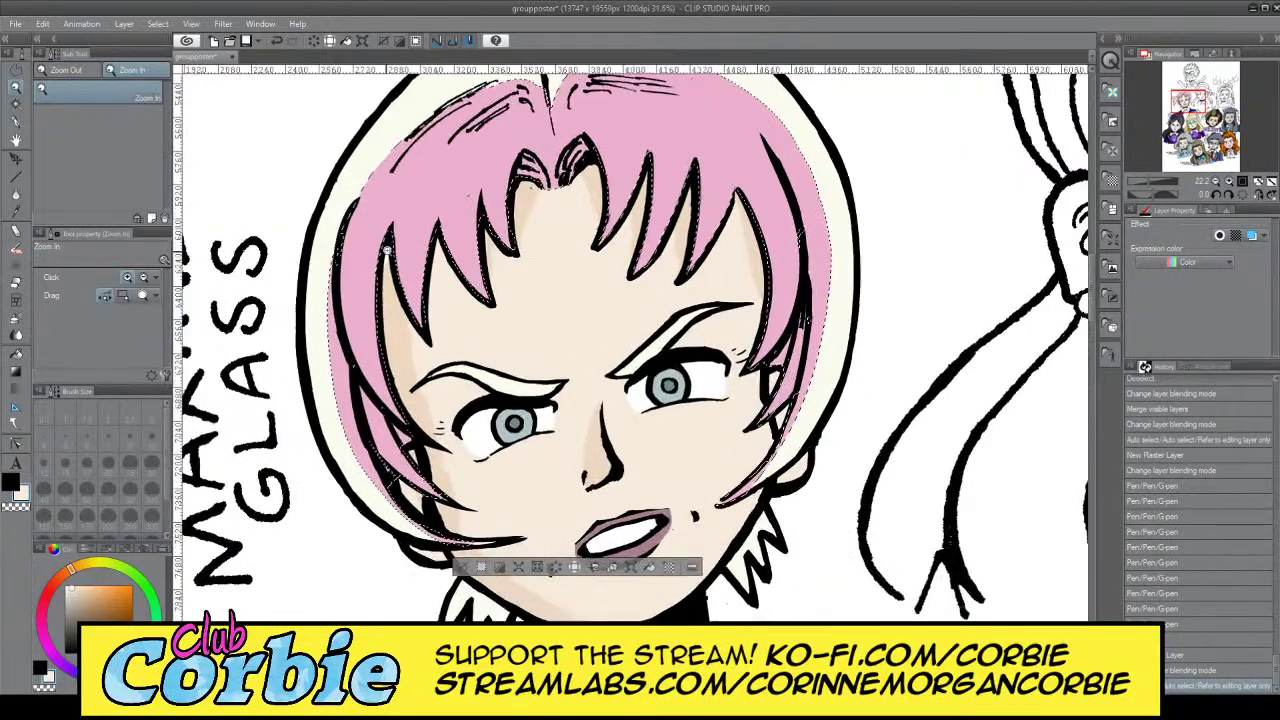
click(386, 253)
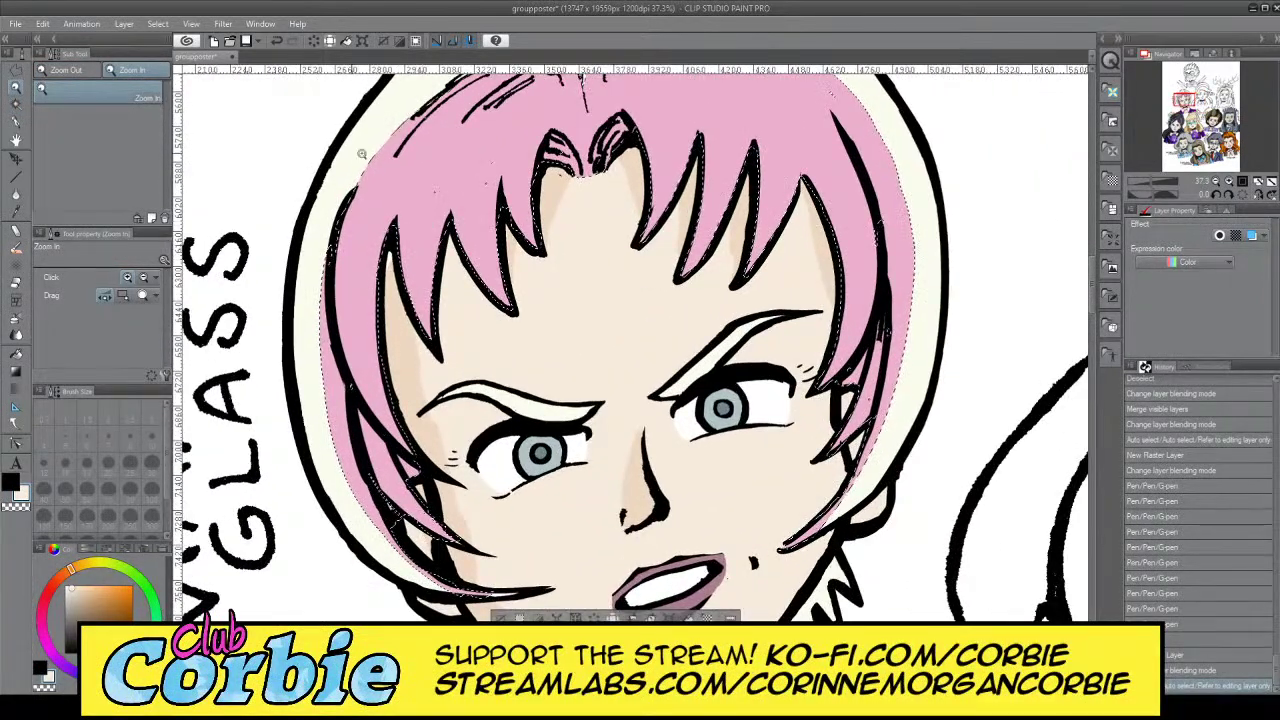
drag(499, 324, 548, 305)
scroll(548, 305, down, 1)
scroll(241, 315, up, 3)
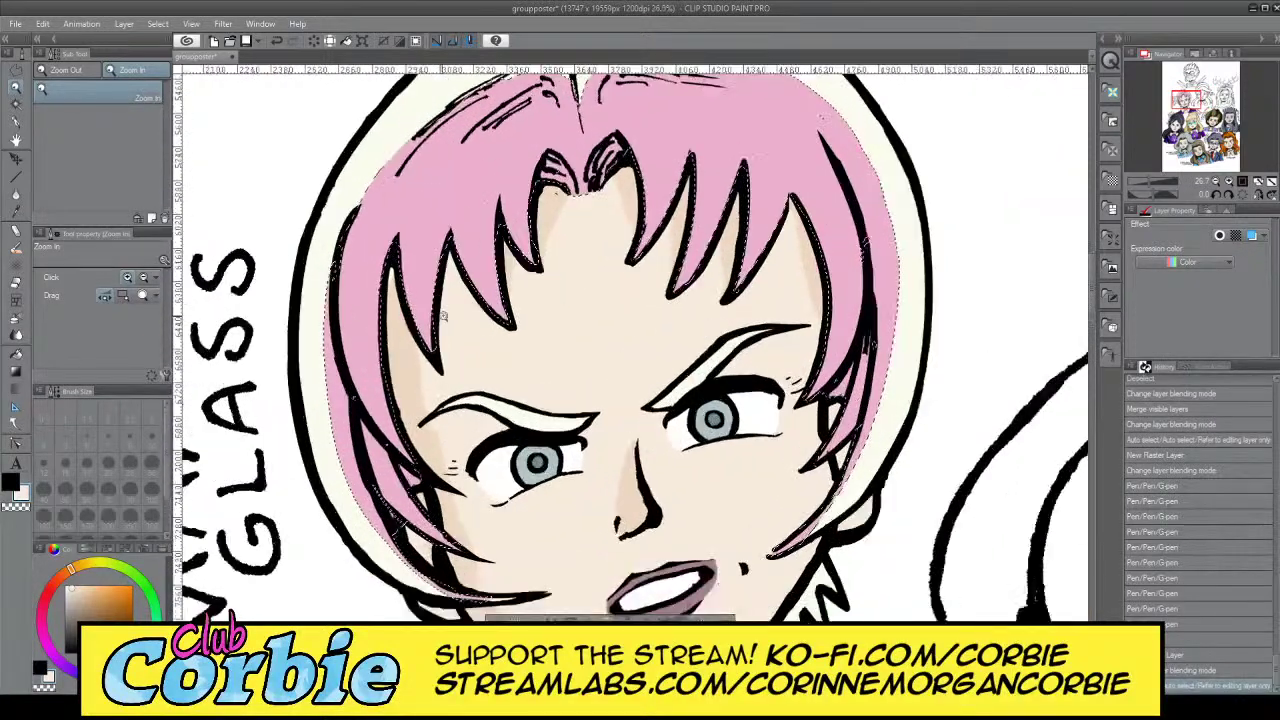
click(16, 211)
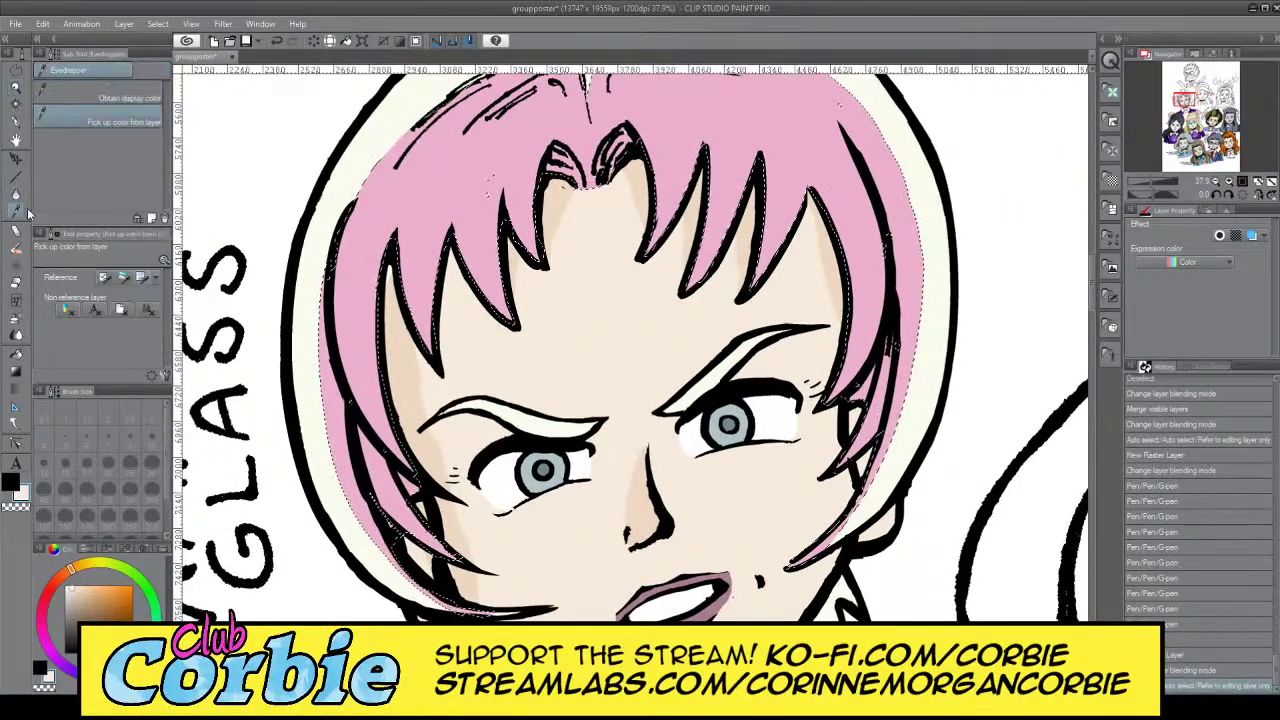
click(418, 210)
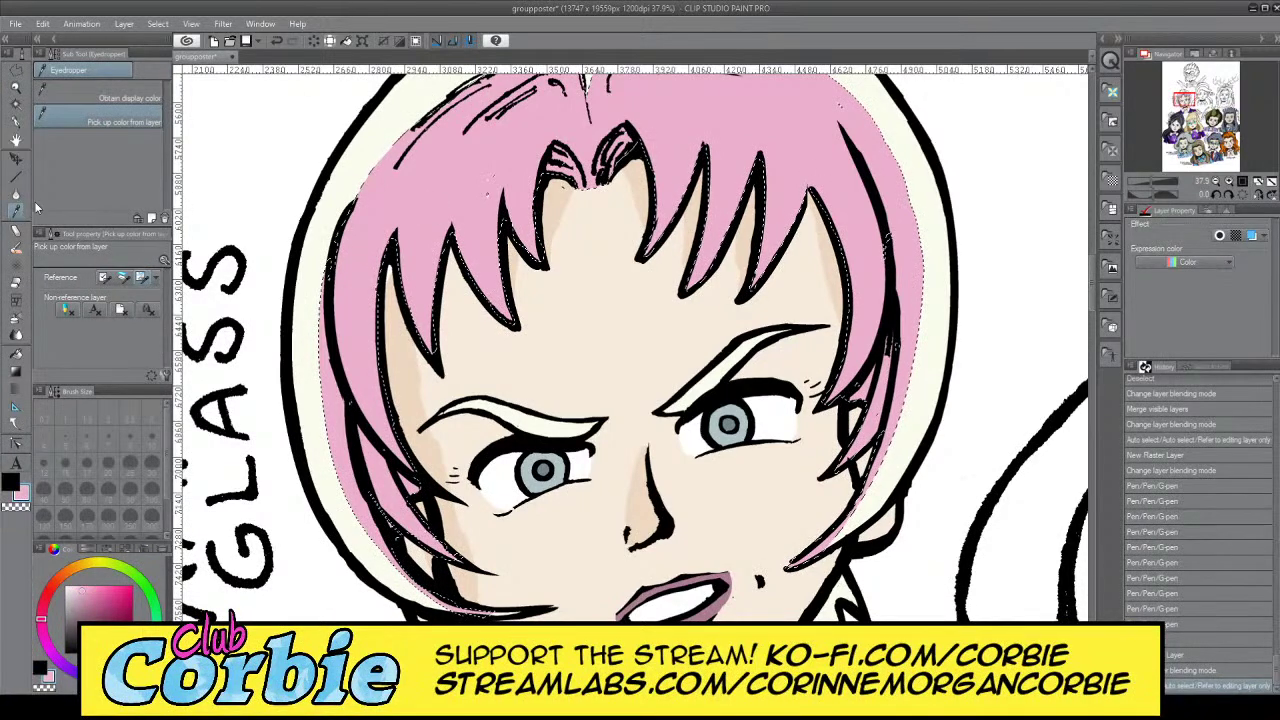
click(20, 122)
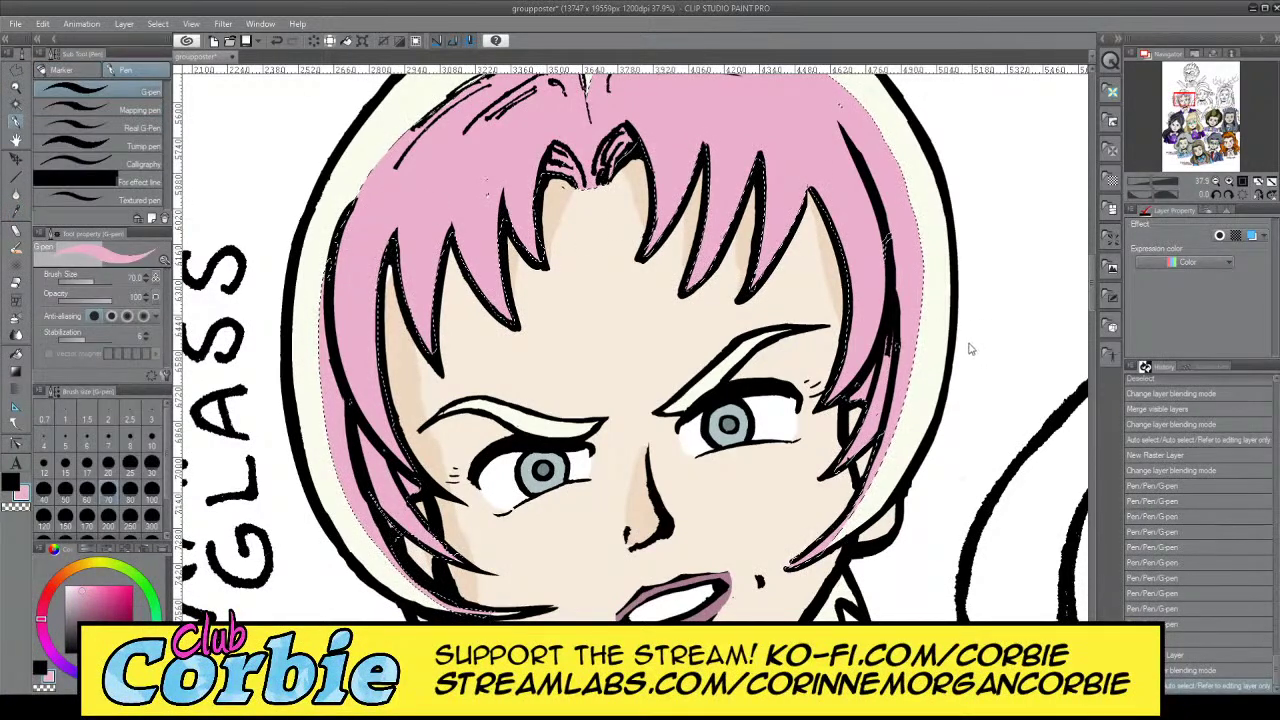
Check the pink against the cream base colour within the selected hair, leaving the pink displayed
key(Delete)
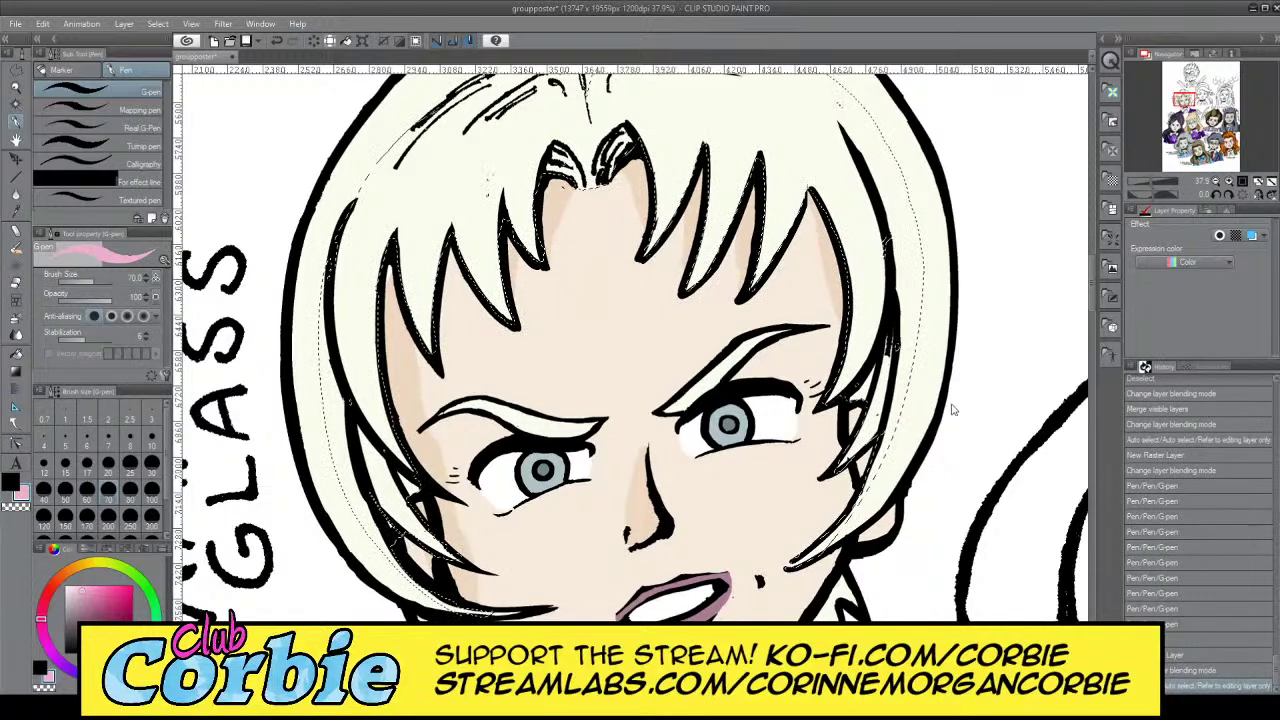
key(alt+BackSpace)
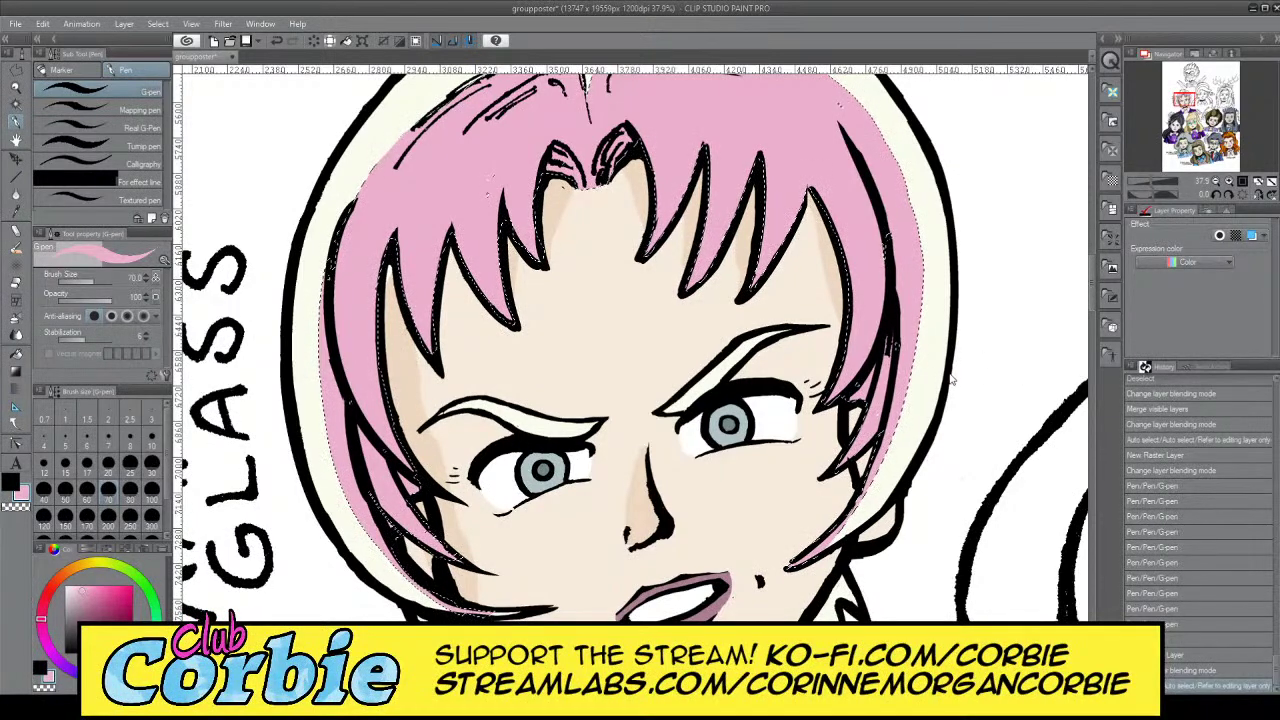
key(ctrl+z)
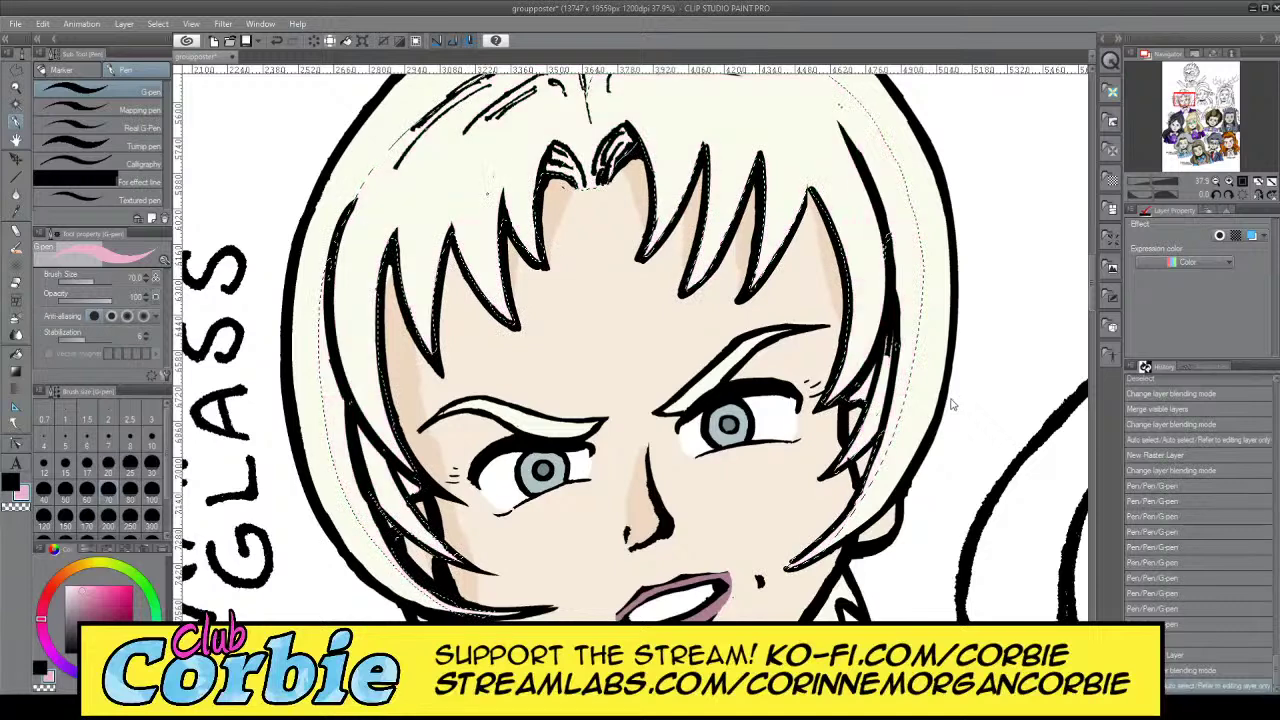
key(ctrl+y)
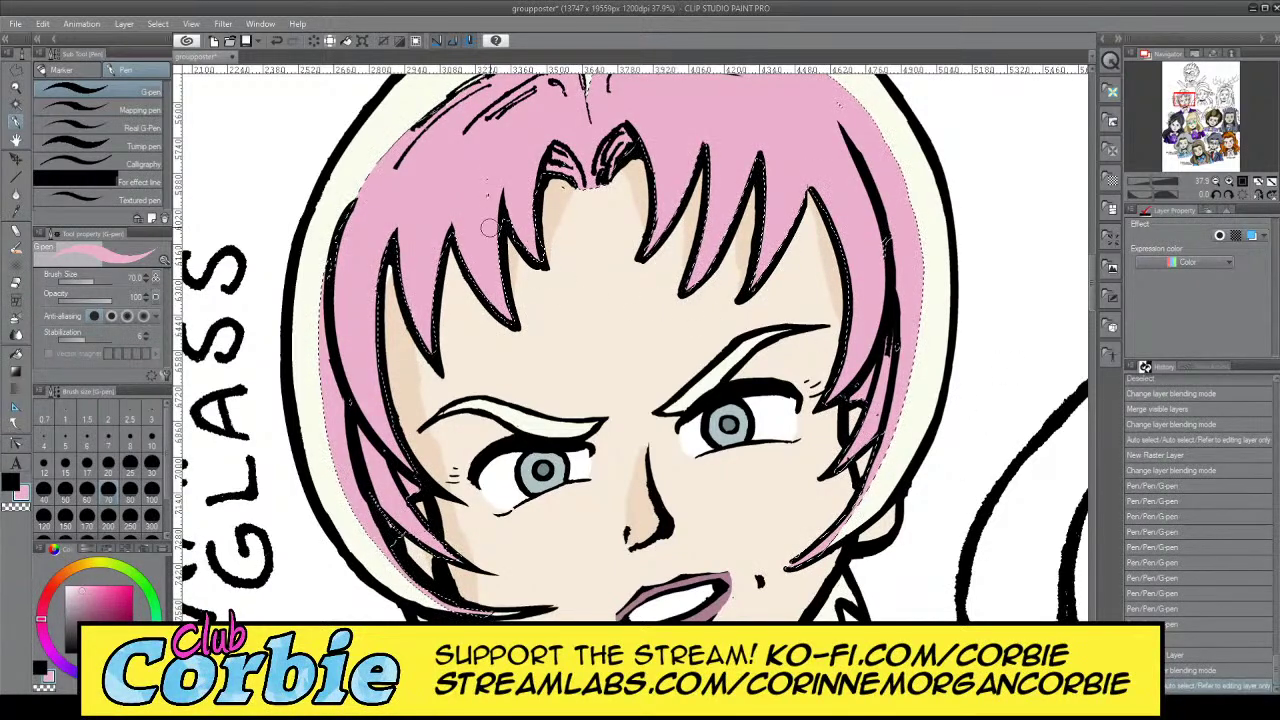
Paint darker pink shadows along the inner edges of the pointed fringe strands on the left side of the forehead
mouse_move(503, 303)
mouse_down()
mouse_move(388, 290)
mouse_move(486, 258)
mouse_move(454, 237)
mouse_move(488, 296)
mouse_move(514, 322)
mouse_up()
key(ctrl+z)
key(ctrl+z)
drag(459, 244, 514, 322)
key(ctrl+z)
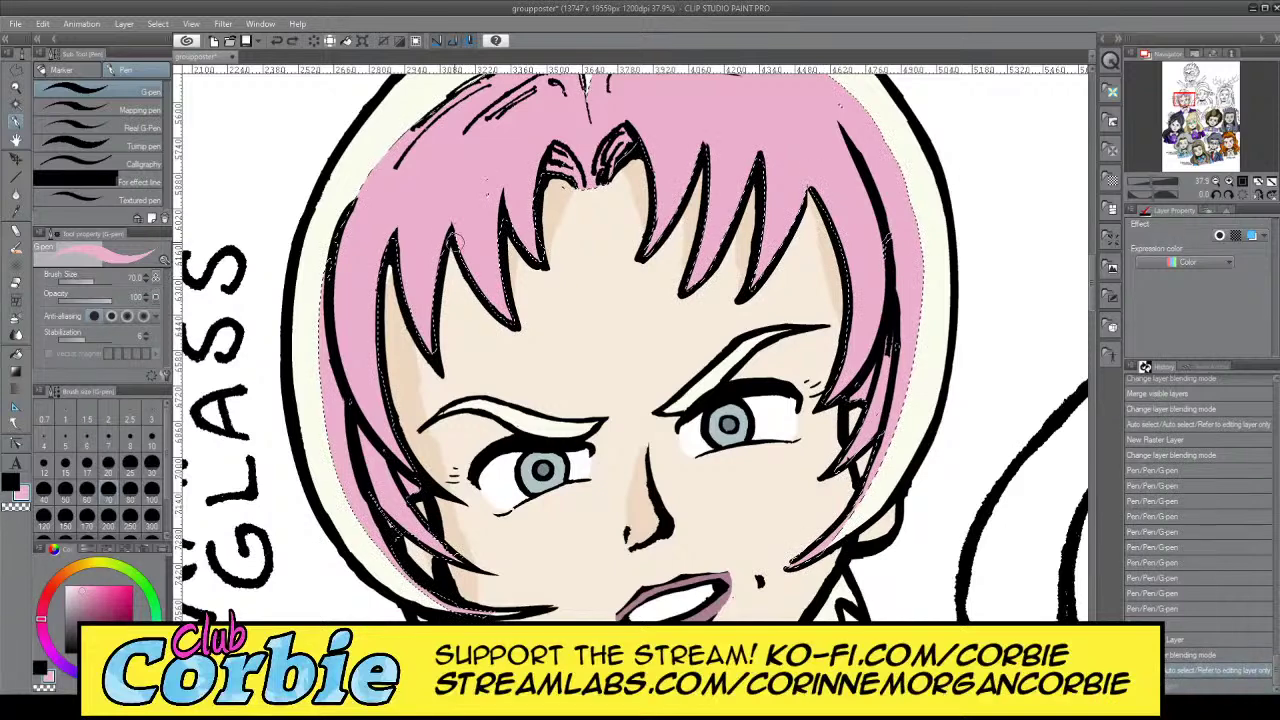
key(ctrl+y)
key(ctrl+d)
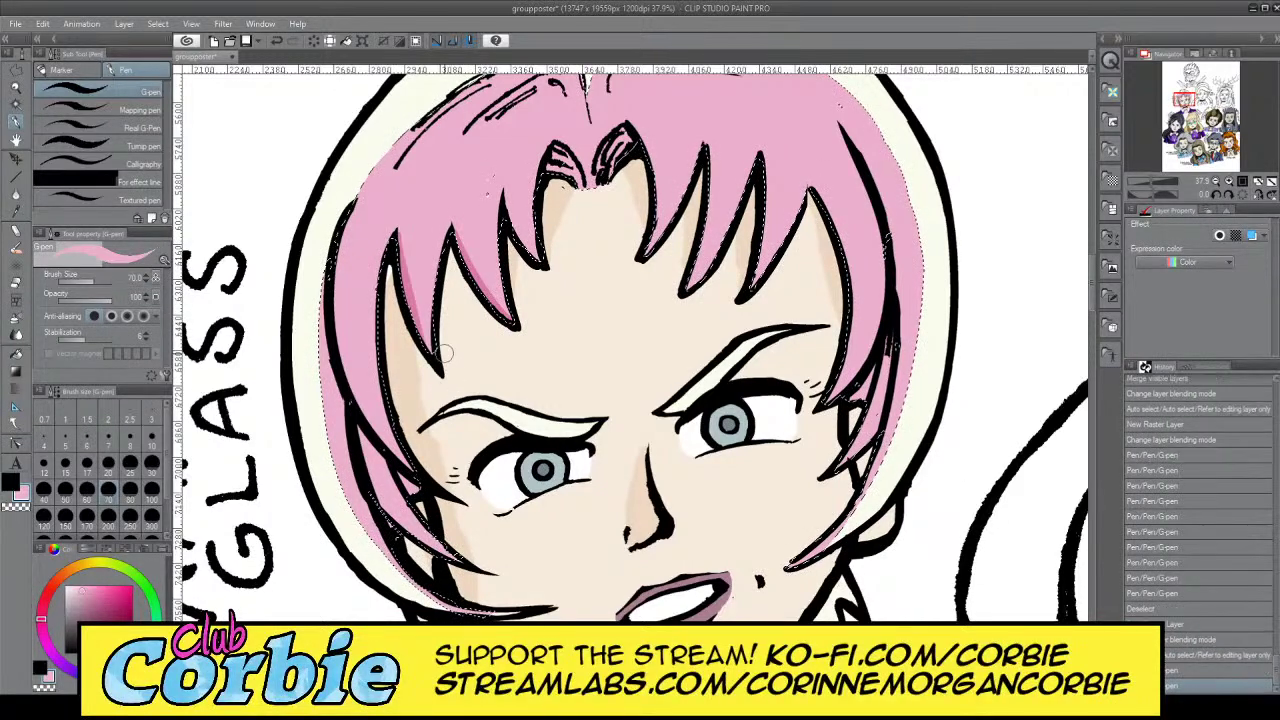
Paint pink shadows down the long left-hand side lock and into the pointed strands beside the left cheek
drag(363, 402, 394, 452)
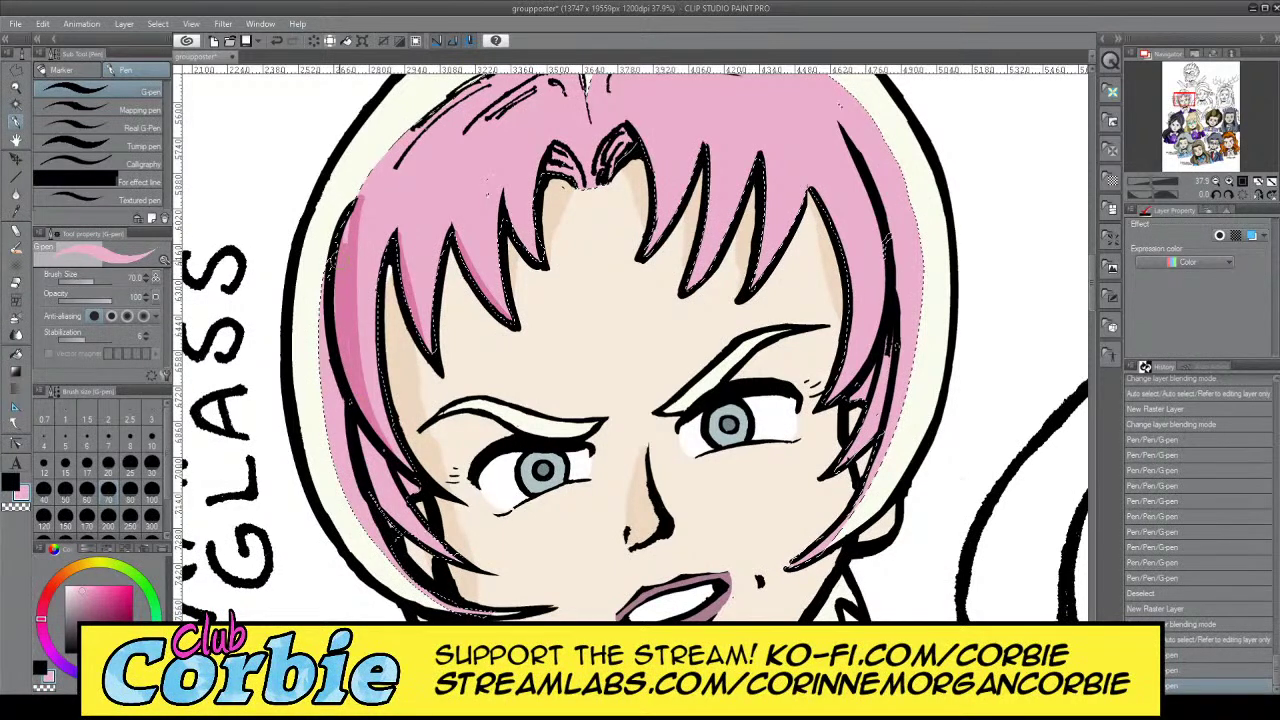
drag(338, 468, 400, 523)
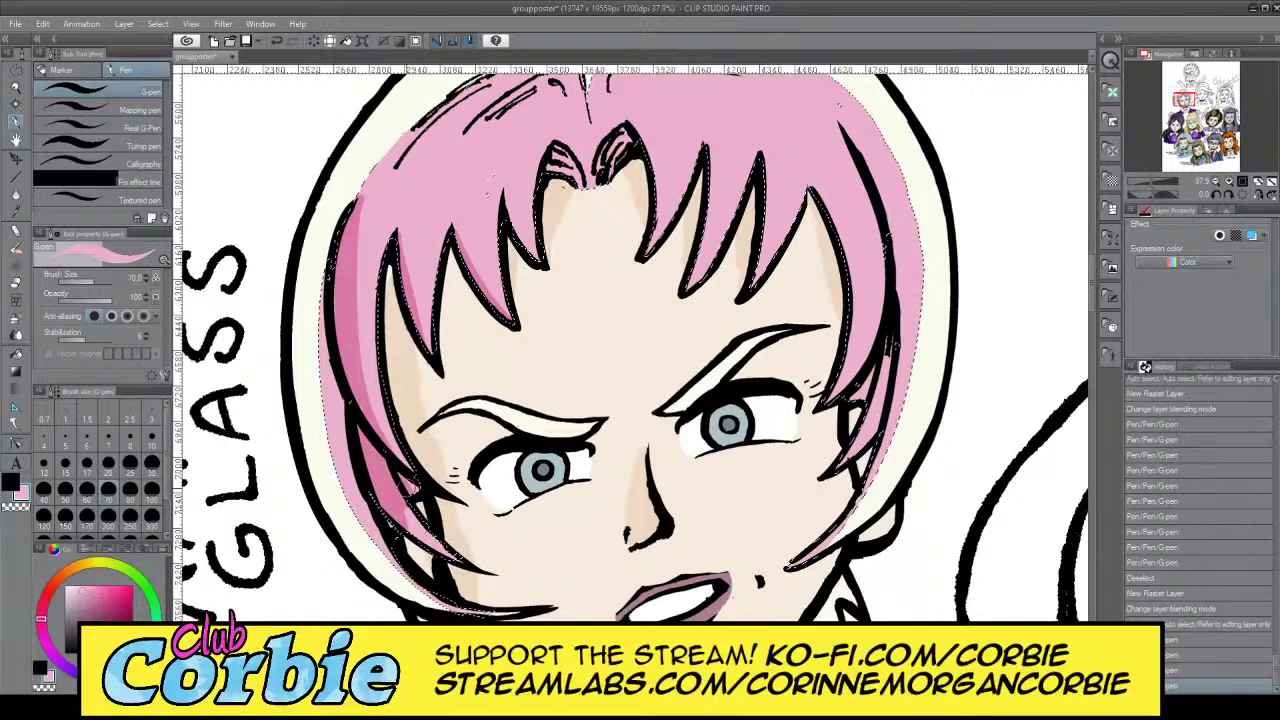
key(ctrl+z)
drag(430, 537, 372, 455)
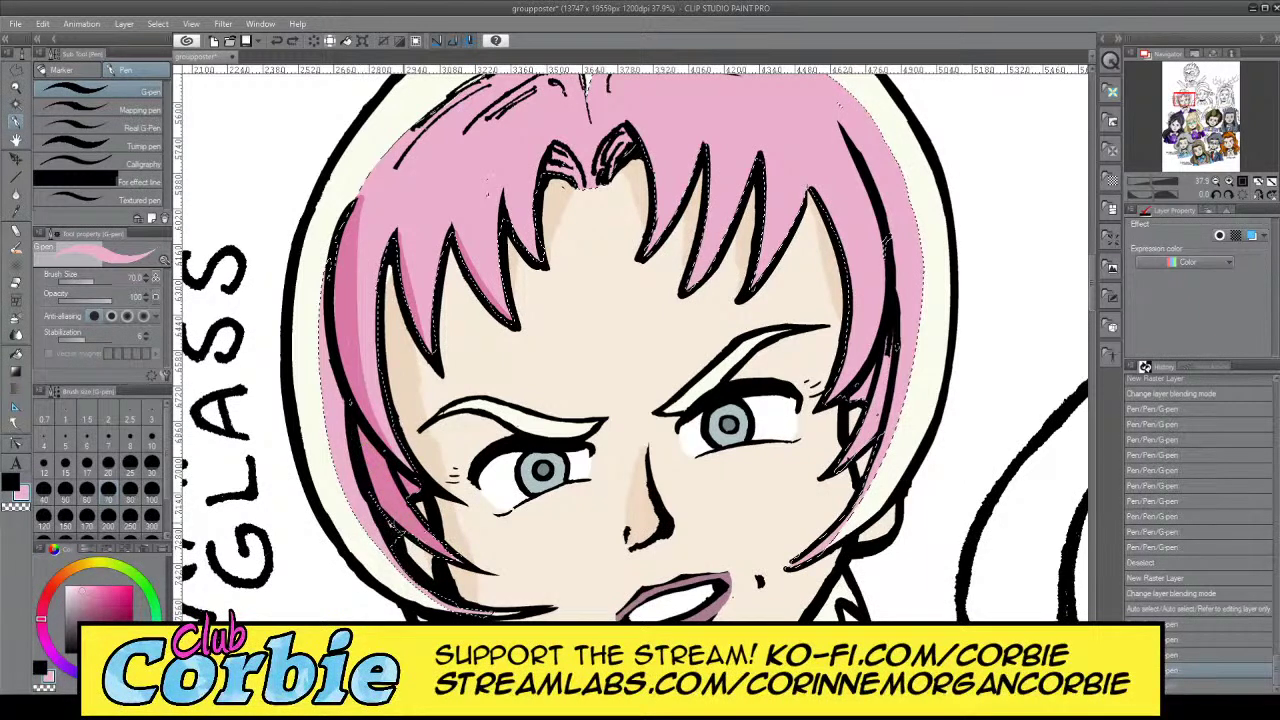
drag(397, 534, 374, 496)
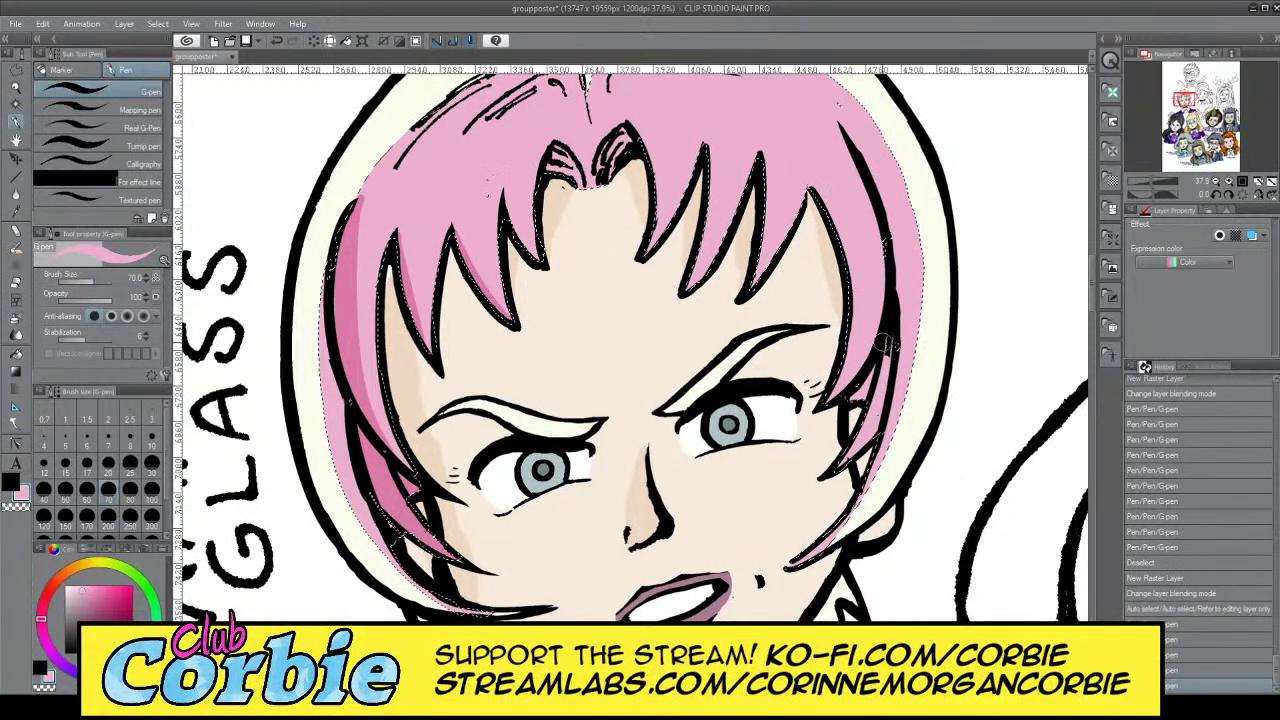
Shade the small strands beside the right ear and extend the shadow down the lowest left-hand lock
mouse_move(883, 360)
mouse_down()
mouse_move(840, 466)
mouse_move(858, 452)
mouse_up()
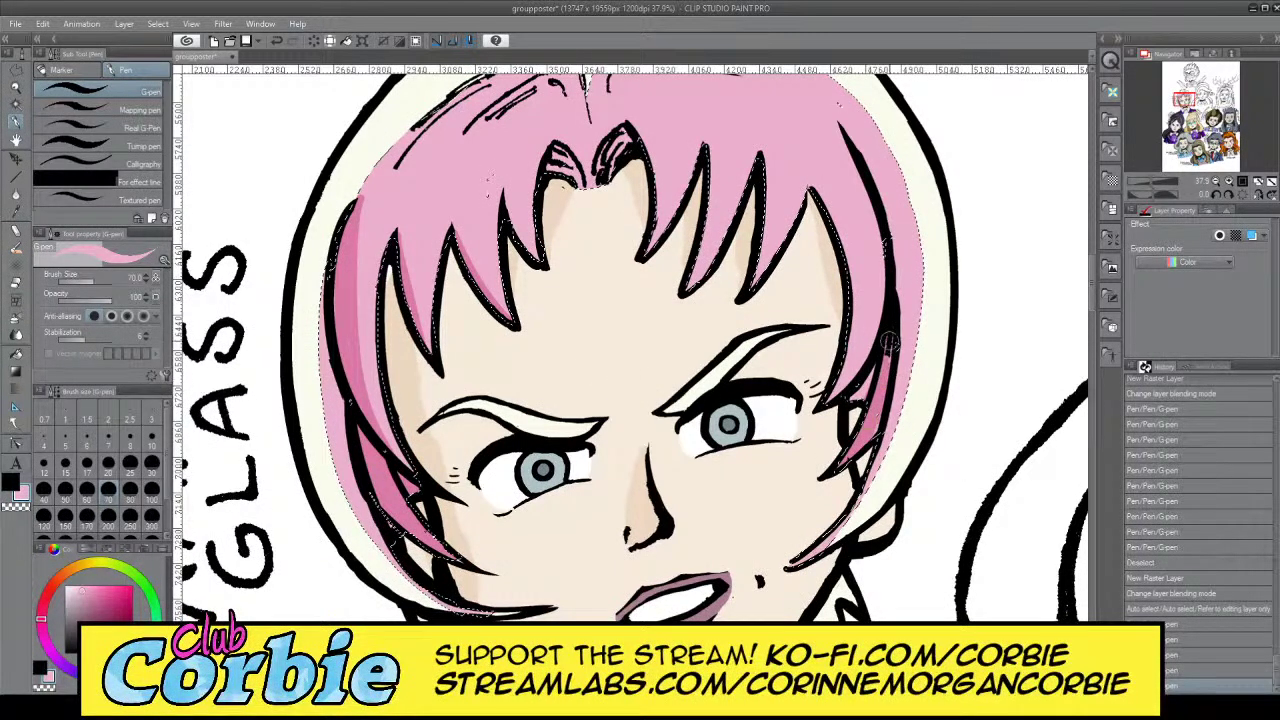
key(ctrl+z)
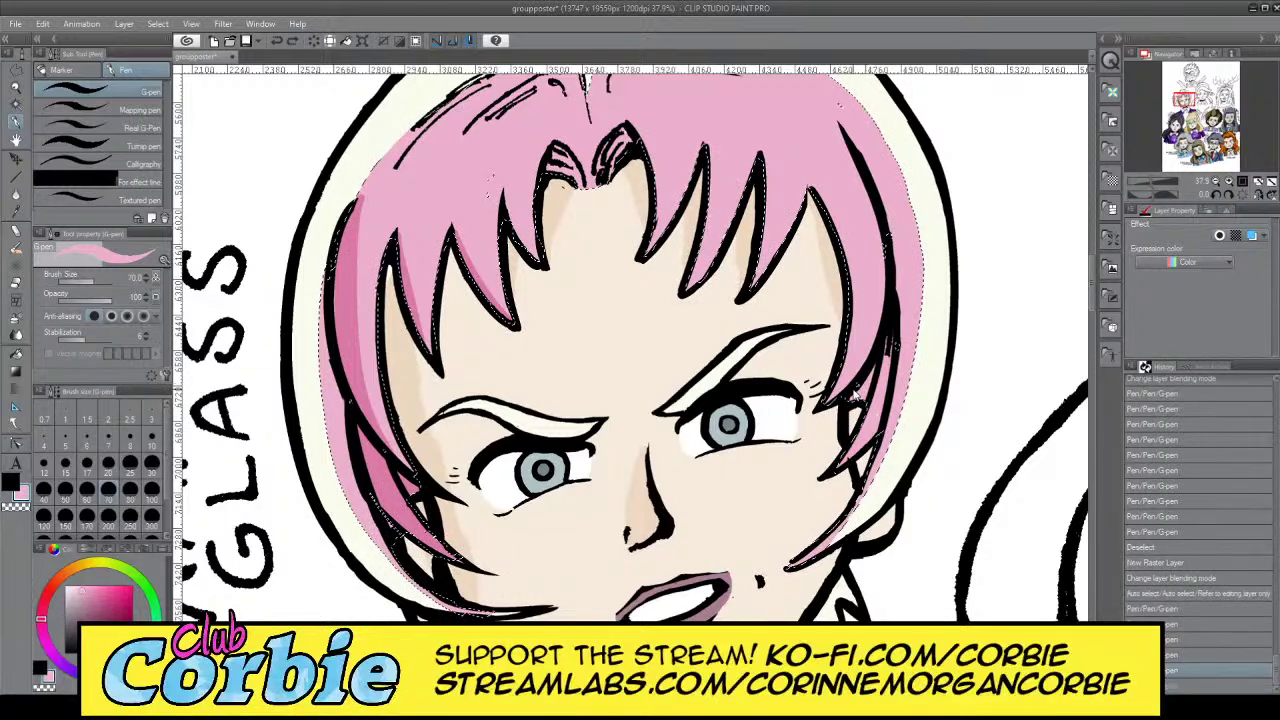
mouse_move(884, 356)
mouse_down()
mouse_move(835, 468)
mouse_move(884, 378)
mouse_up()
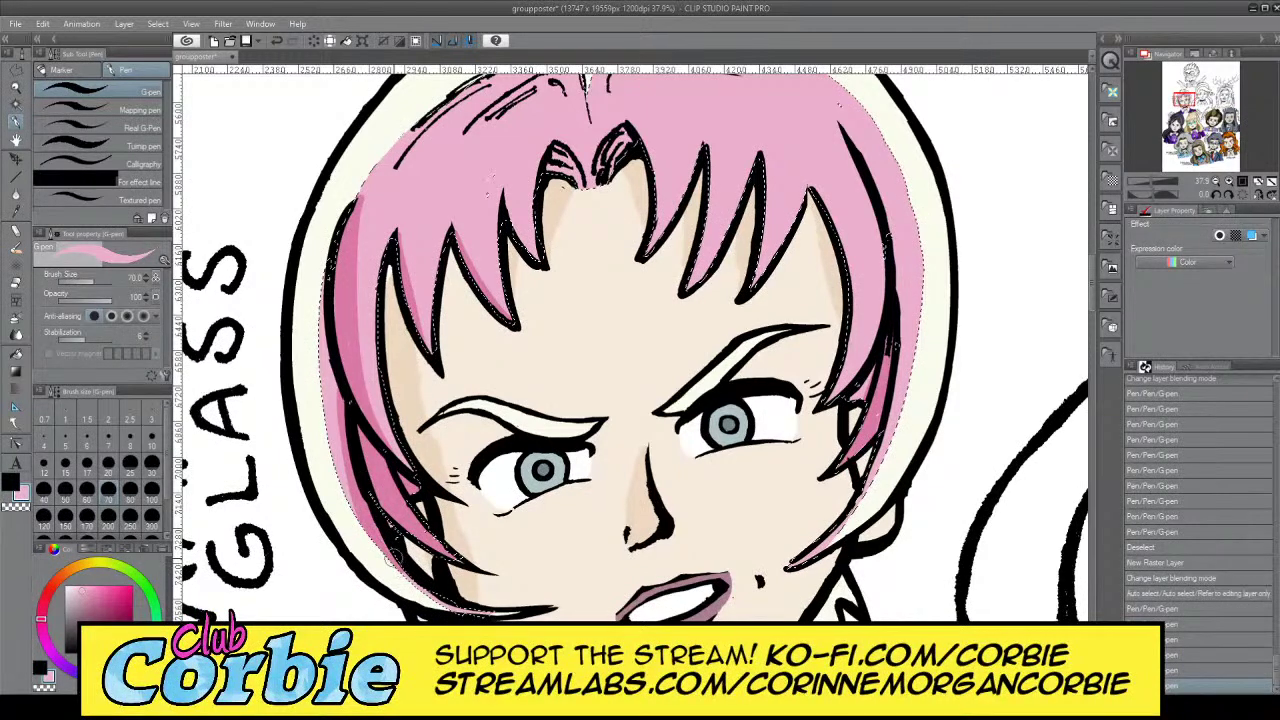
drag(394, 557, 412, 580)
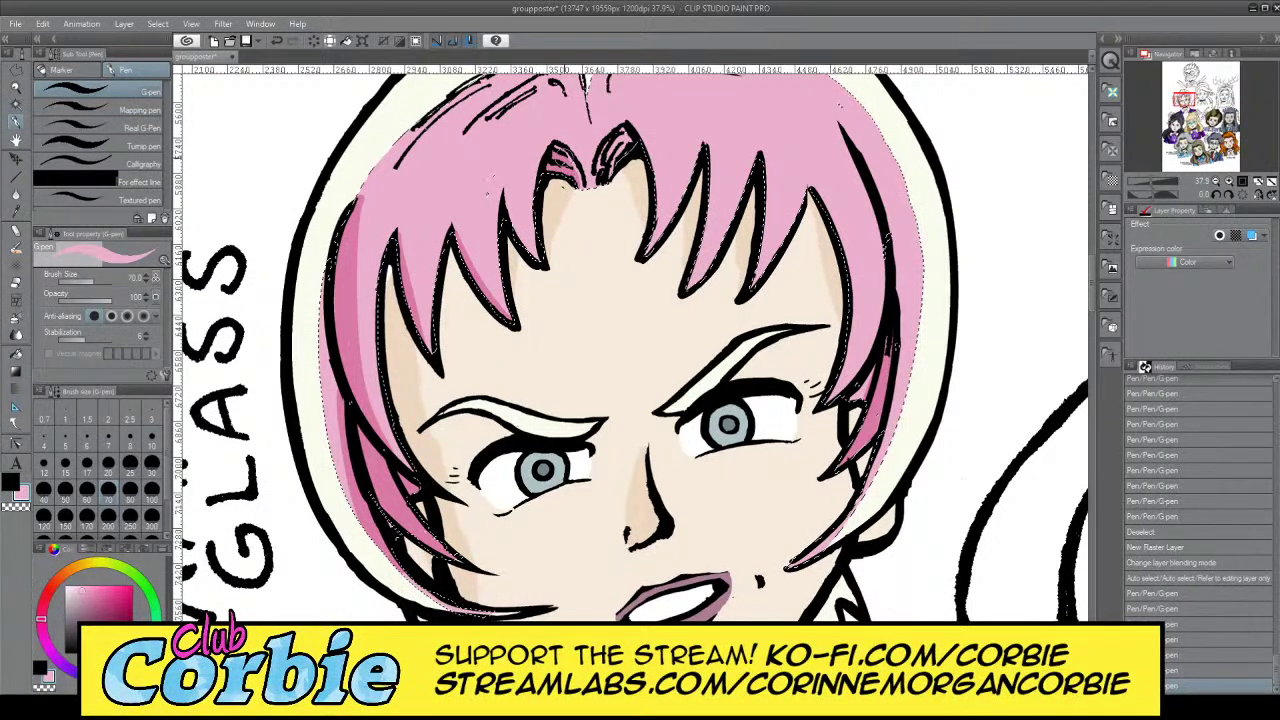
Shade the small tufts at the centre parting and the edge of the first fringe strand to their right
drag(490, 186, 503, 222)
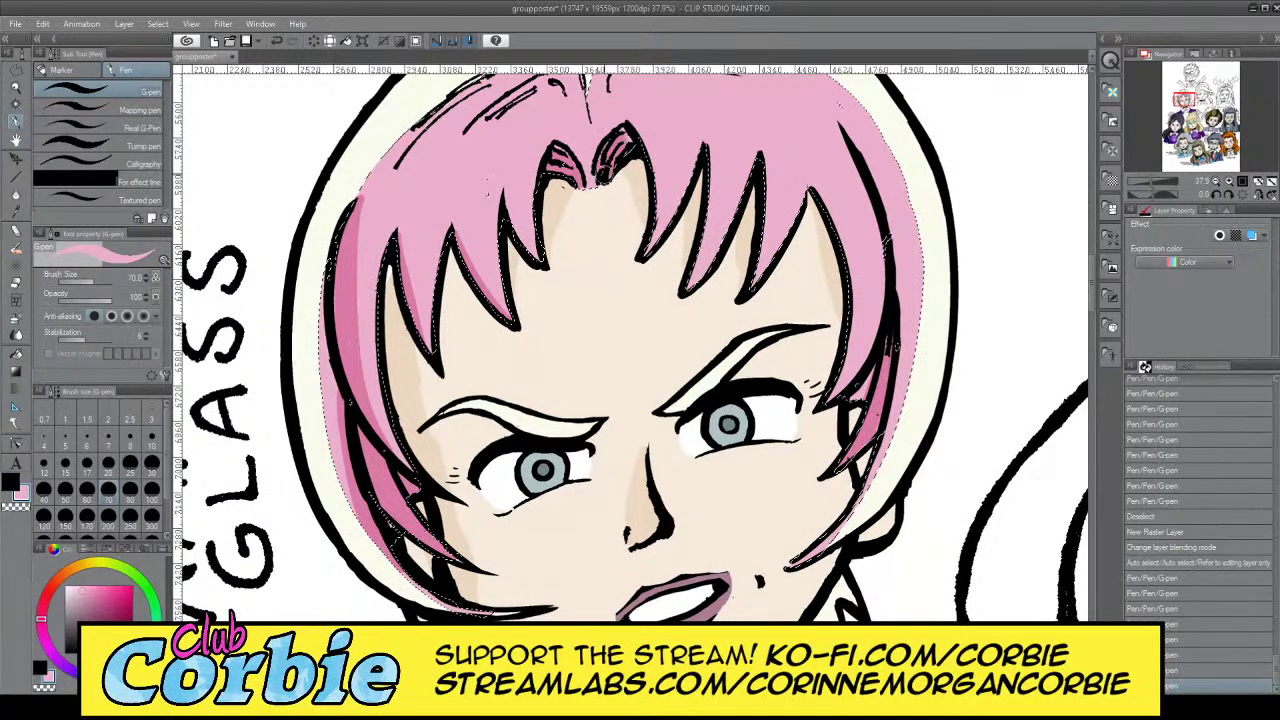
drag(604, 176, 640, 136)
drag(637, 272, 636, 277)
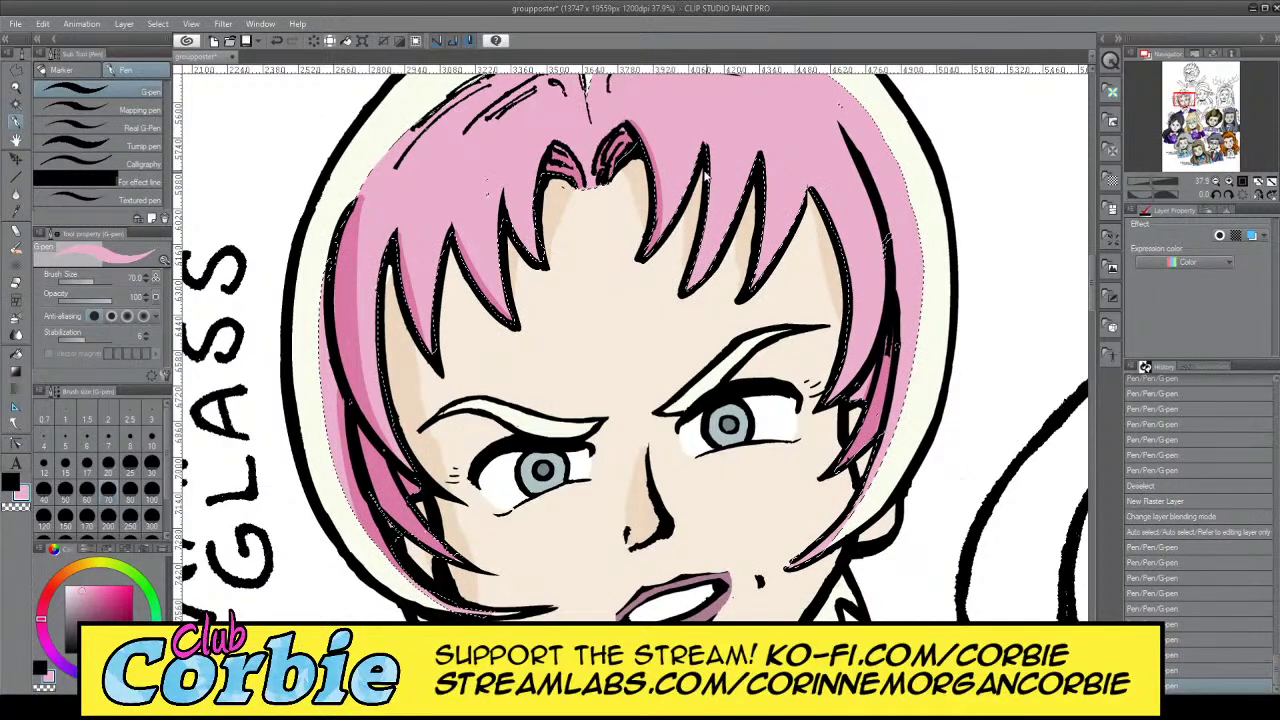
key(ctrl+z)
drag(652, 144, 660, 196)
key(ctrl+z)
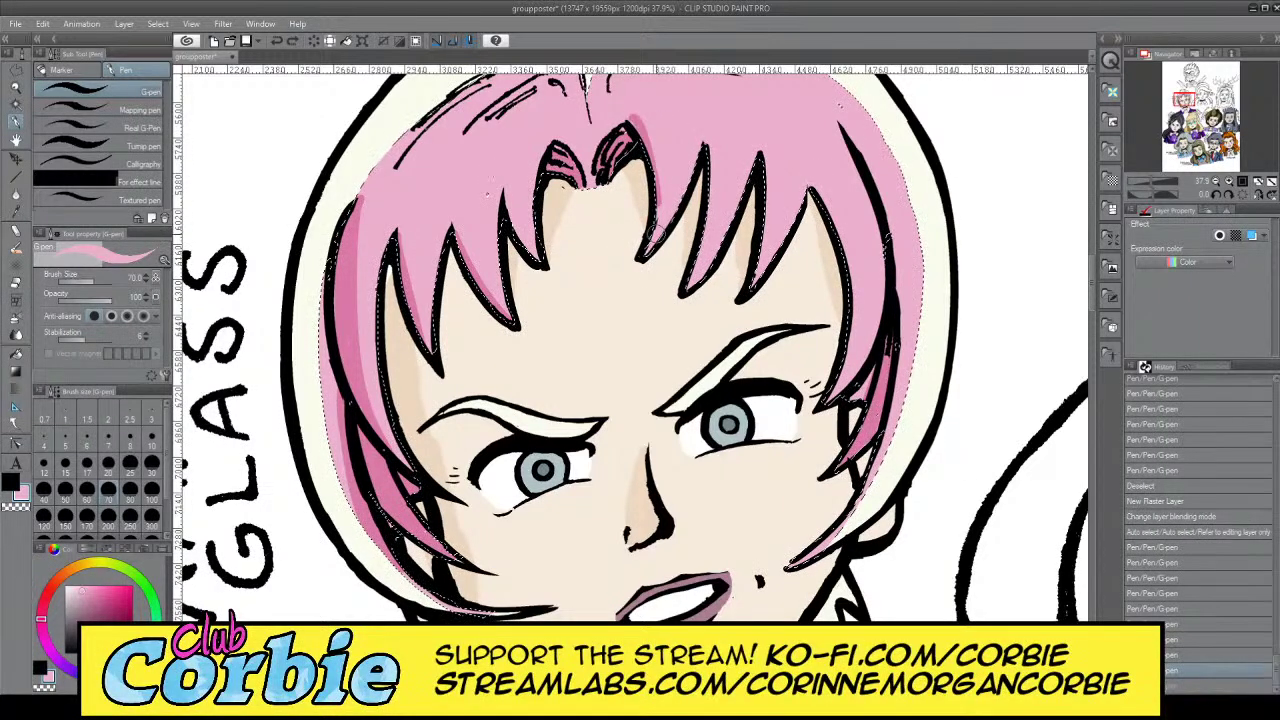
key(ctrl+z)
drag(636, 124, 655, 203)
key(ctrl+z)
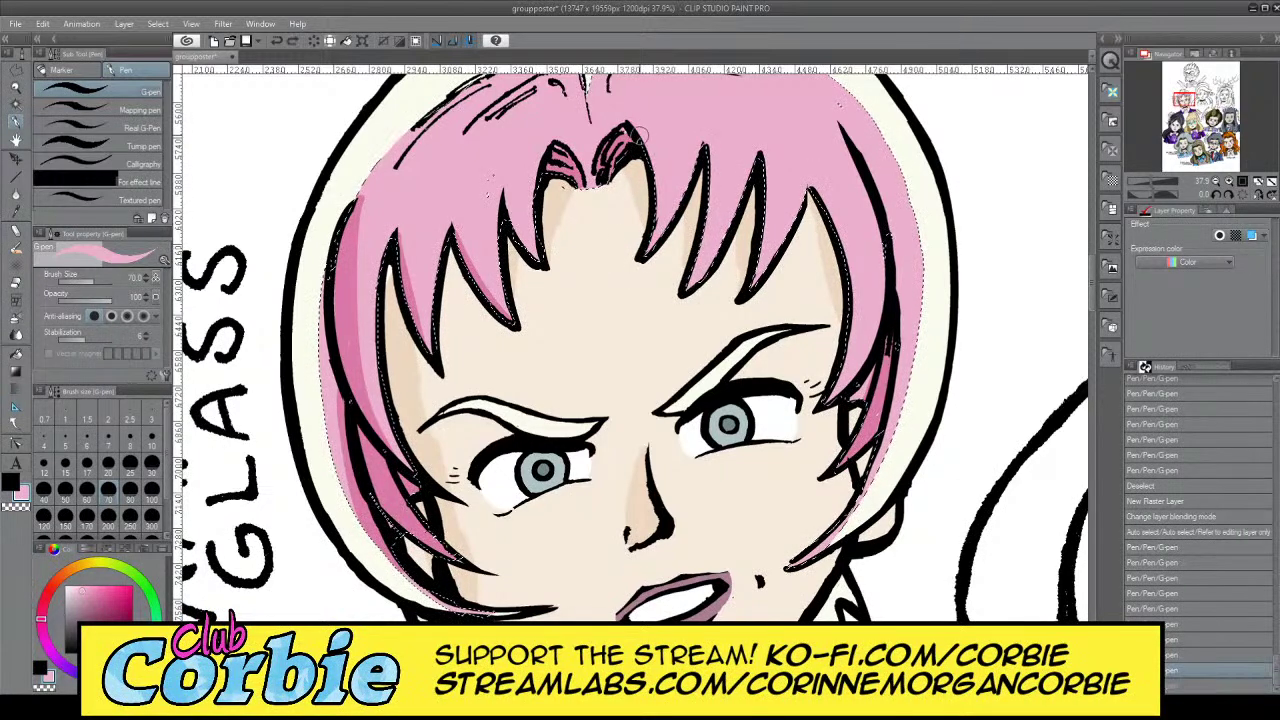
drag(648, 260, 642, 267)
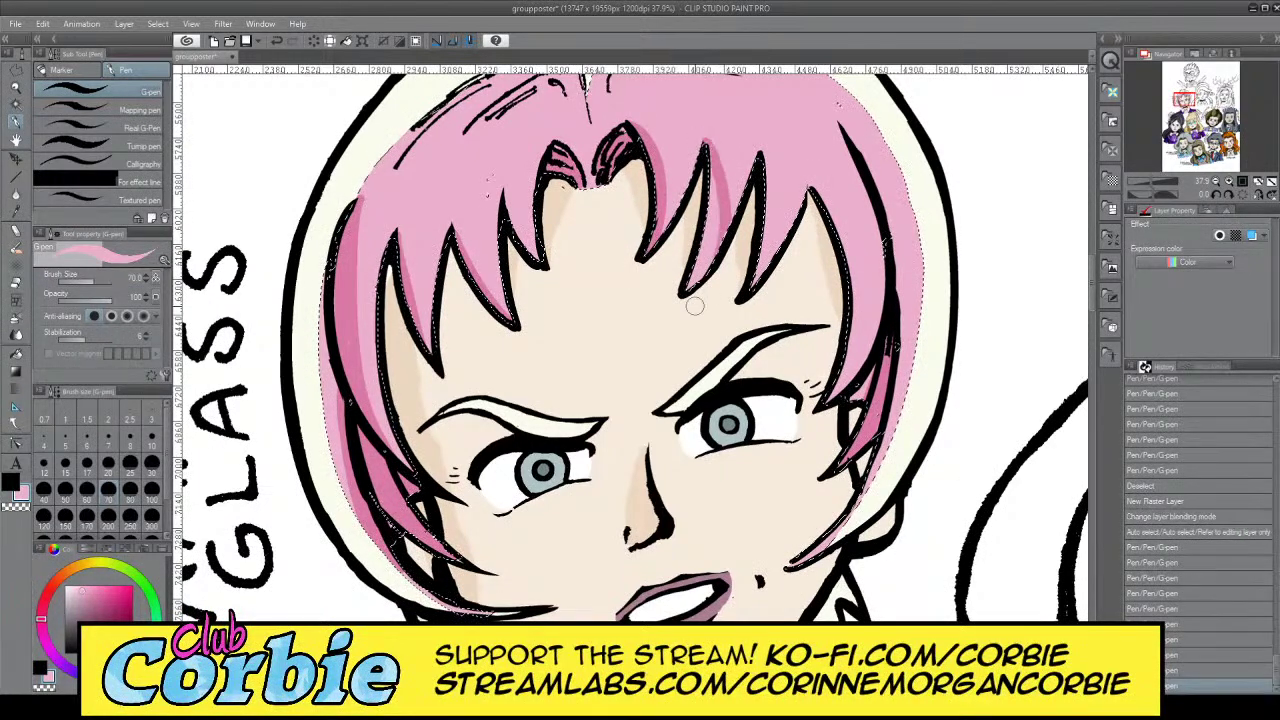
Paint curved pink shadows down the next two pointed fringe strands on the right side of the forehead
drag(695, 306, 690, 312)
key(ctrl+z)
drag(688, 264, 678, 288)
key(ctrl+z)
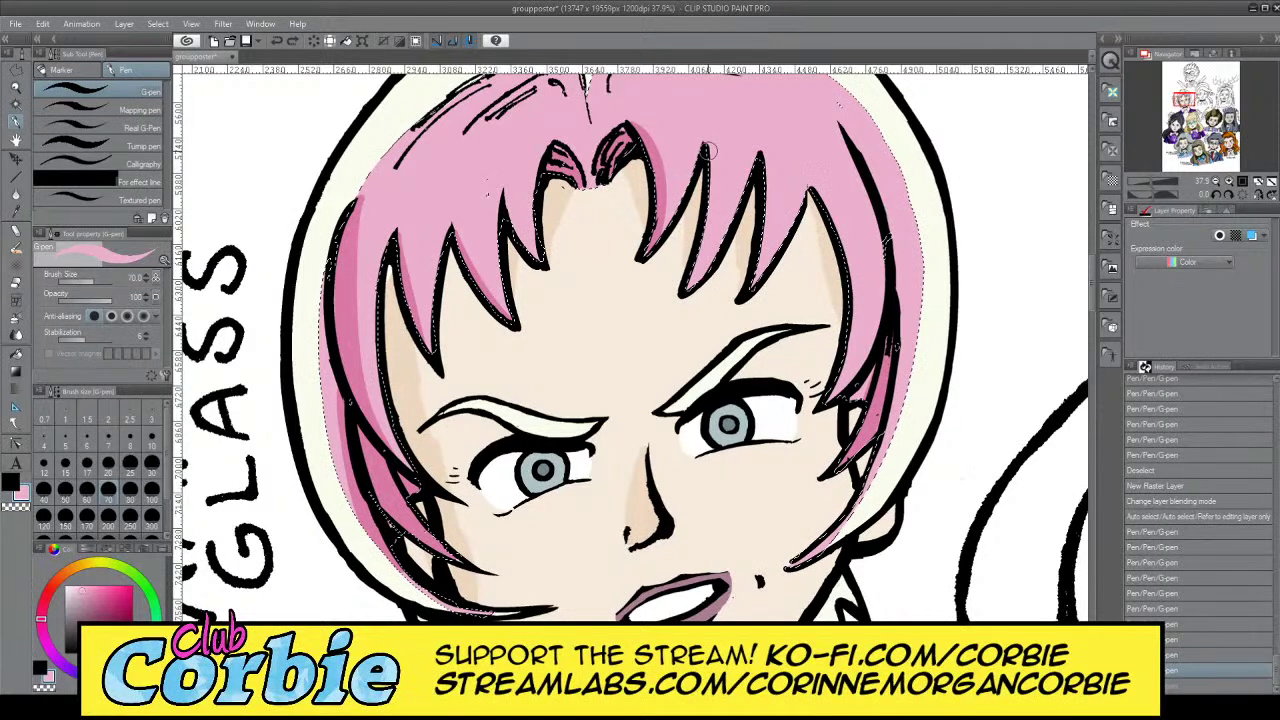
mouse_move(714, 168)
mouse_down()
mouse_move(715, 200)
mouse_move(682, 294)
mouse_up()
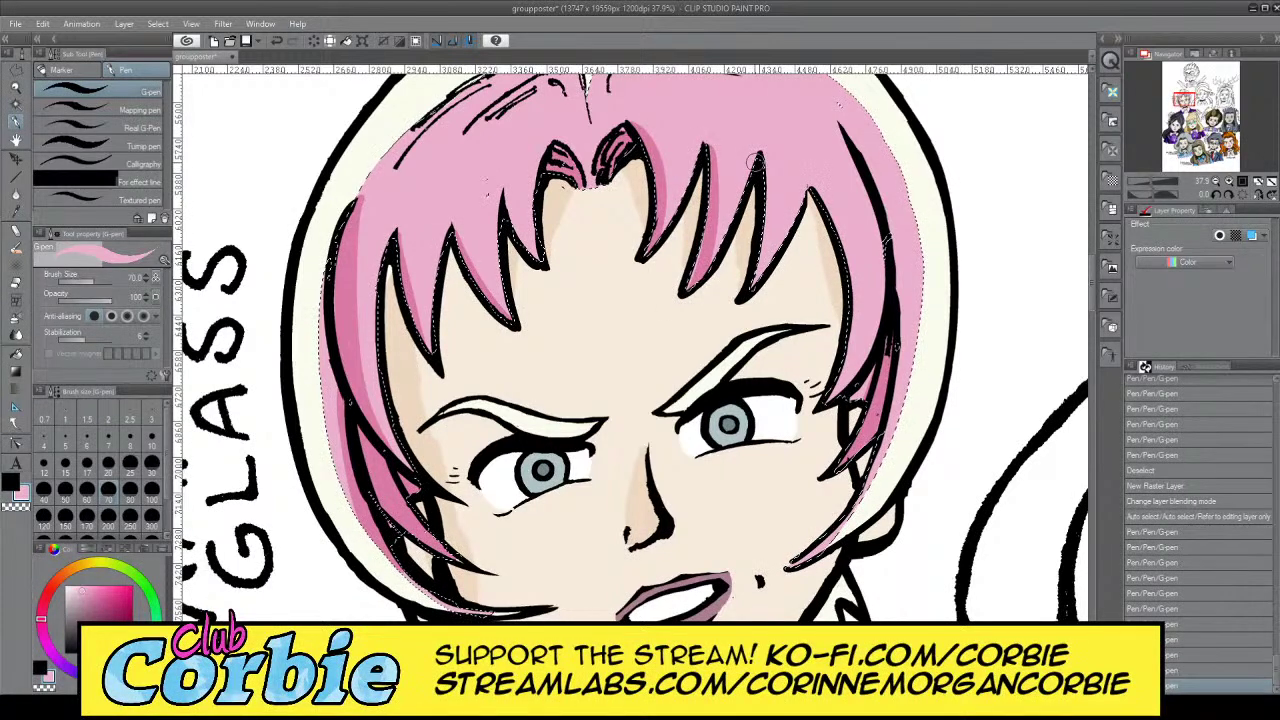
drag(773, 218, 744, 298)
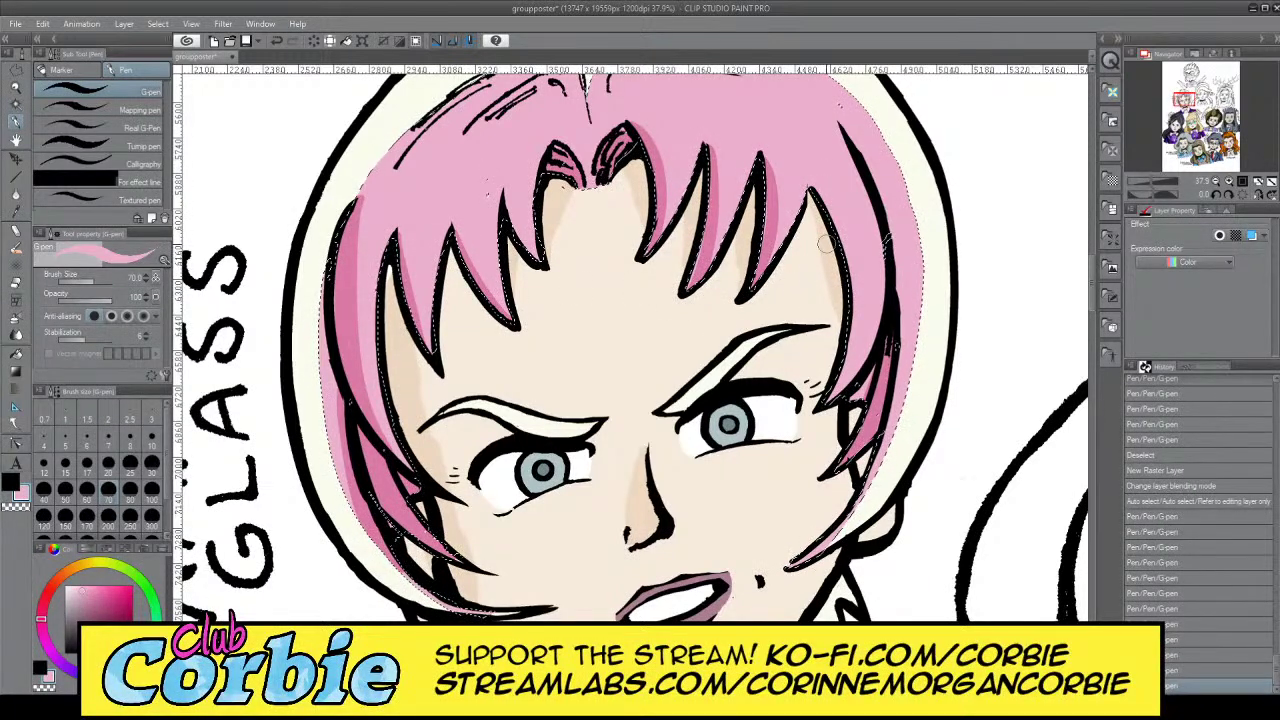
Paint a narrow pink shadow along the inner edge of the long right-hand strand framing the temple
drag(812, 383, 810, 388)
key(ctrl+z)
drag(804, 181, 832, 370)
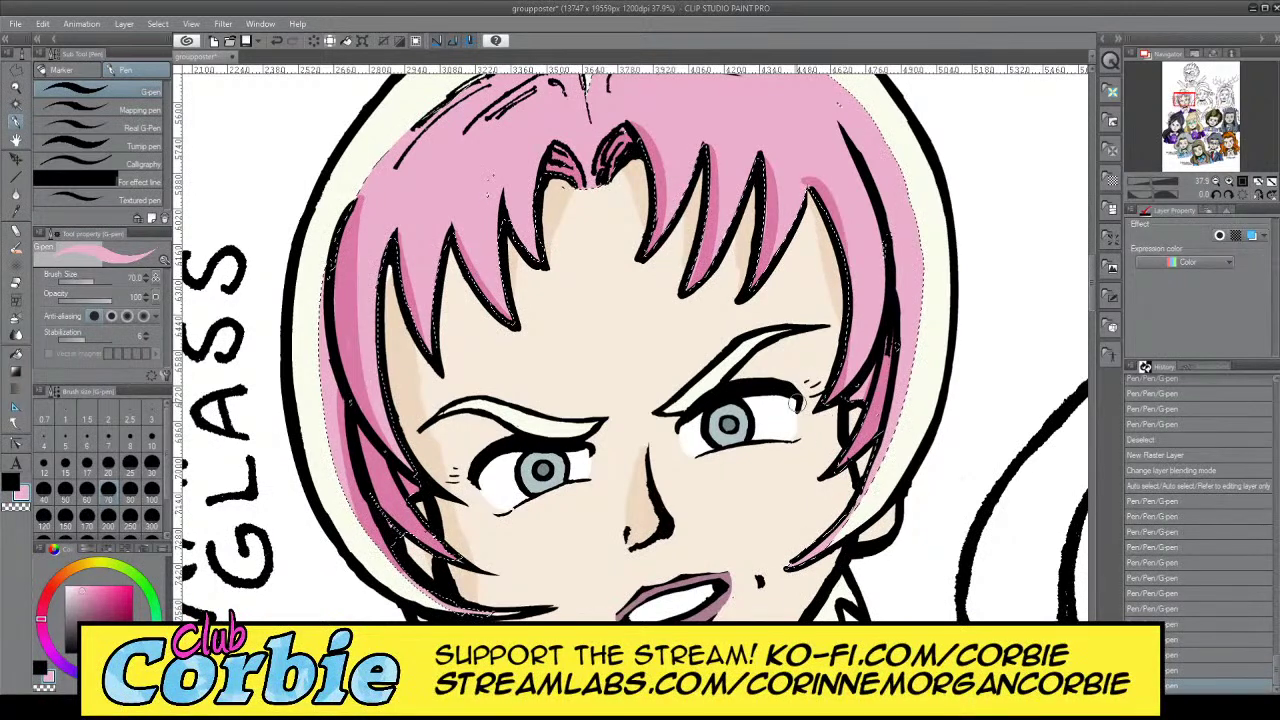
key(ctrl+z)
drag(806, 182, 848, 290)
key(ctrl+z)
key(ctrl+z)
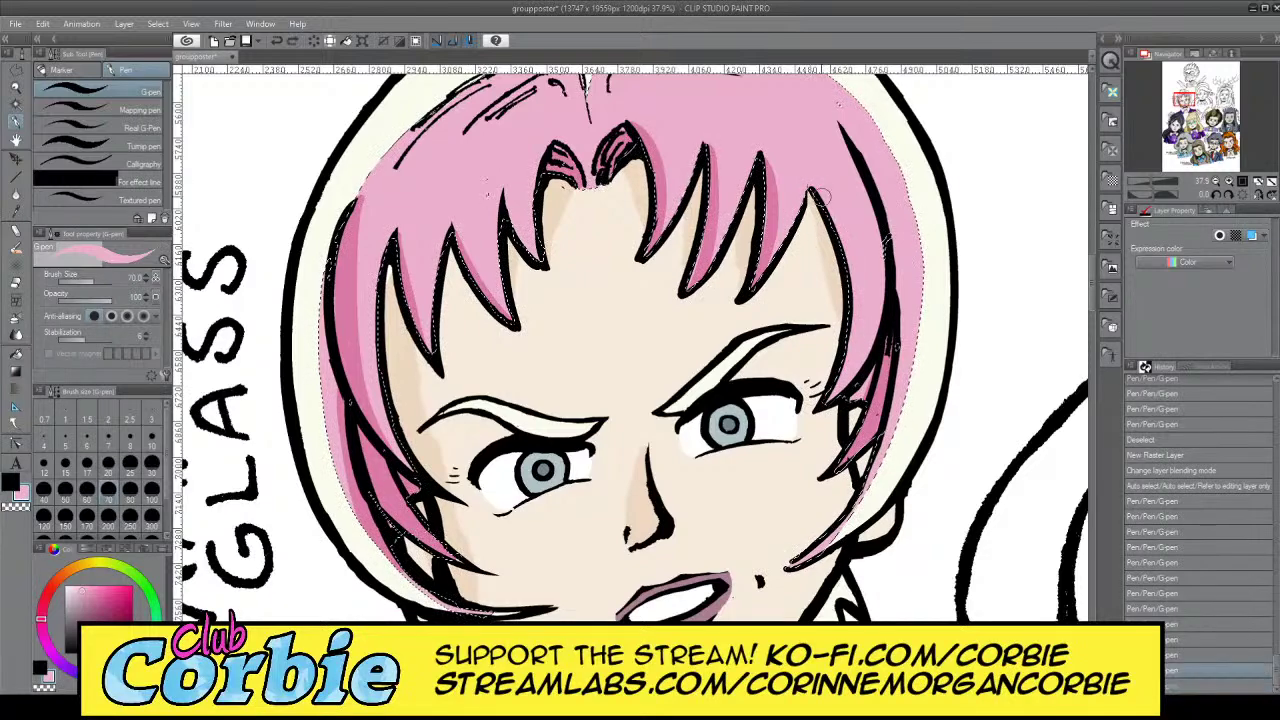
key(ctrl+y)
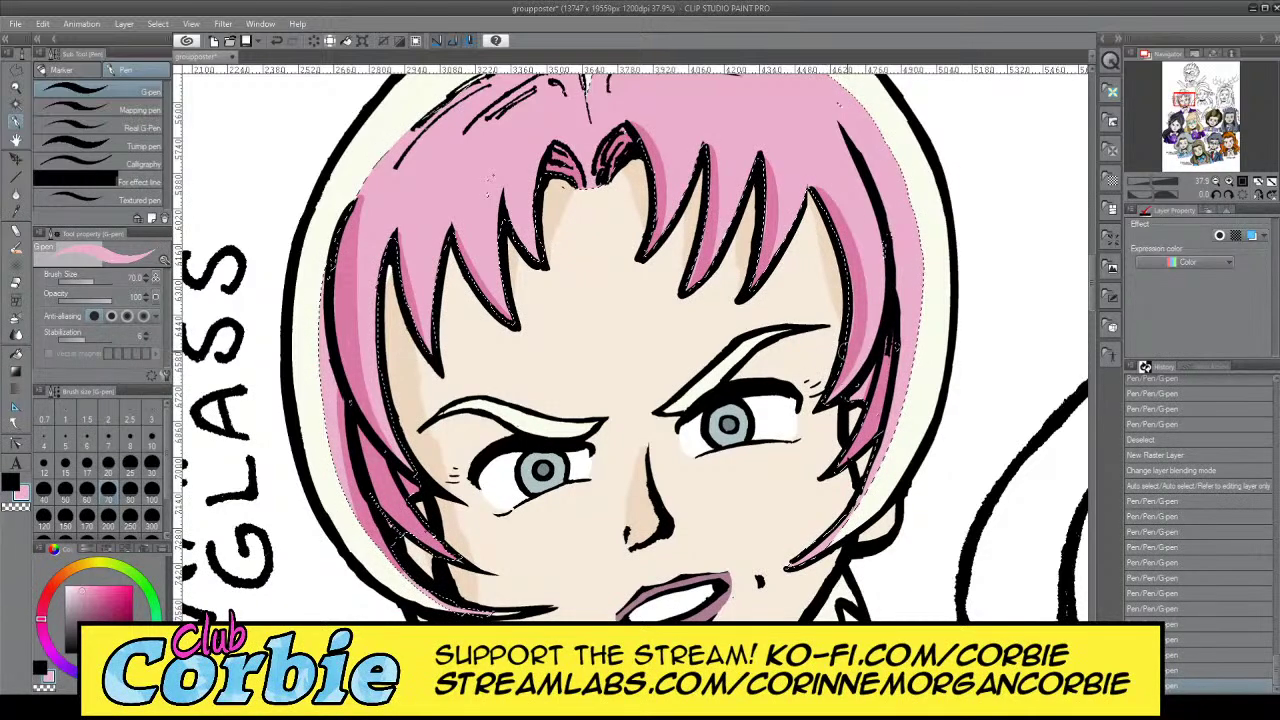
Hide the hair shading and erase the base pink from the small gap over the left-hand ear with a size 25 eraser
click(15, 88)
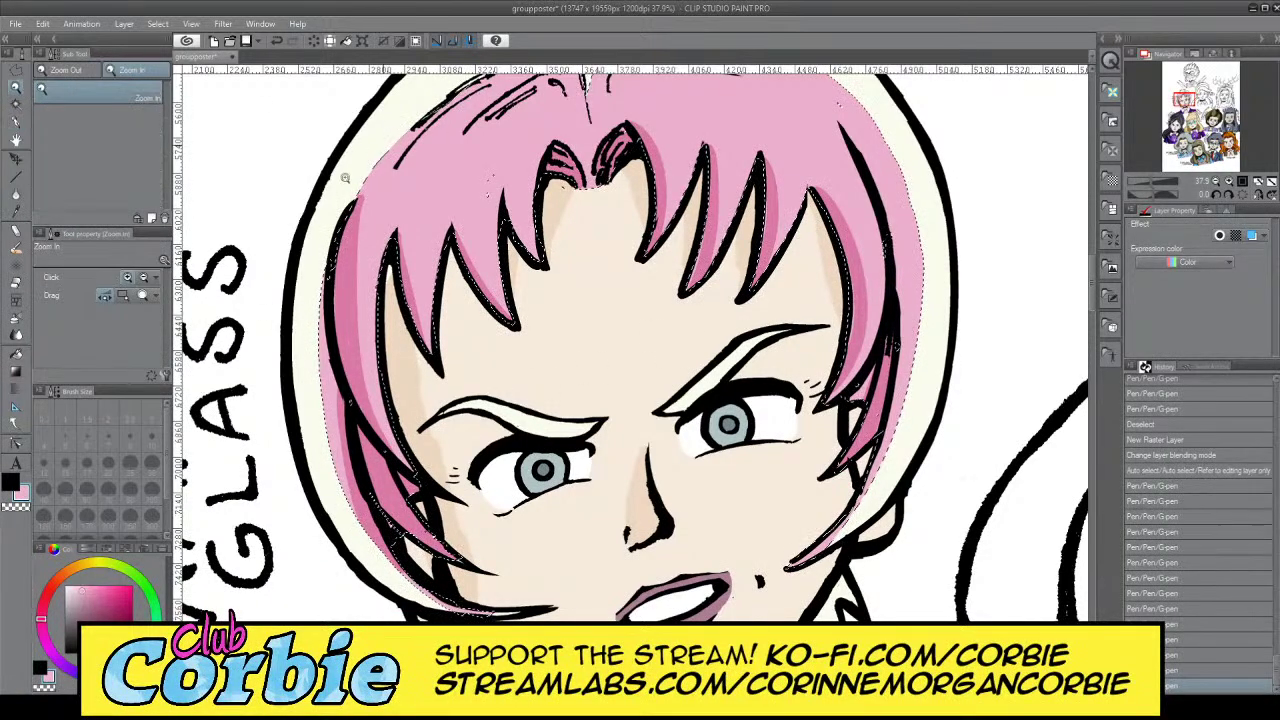
drag(382, 148, 495, 155)
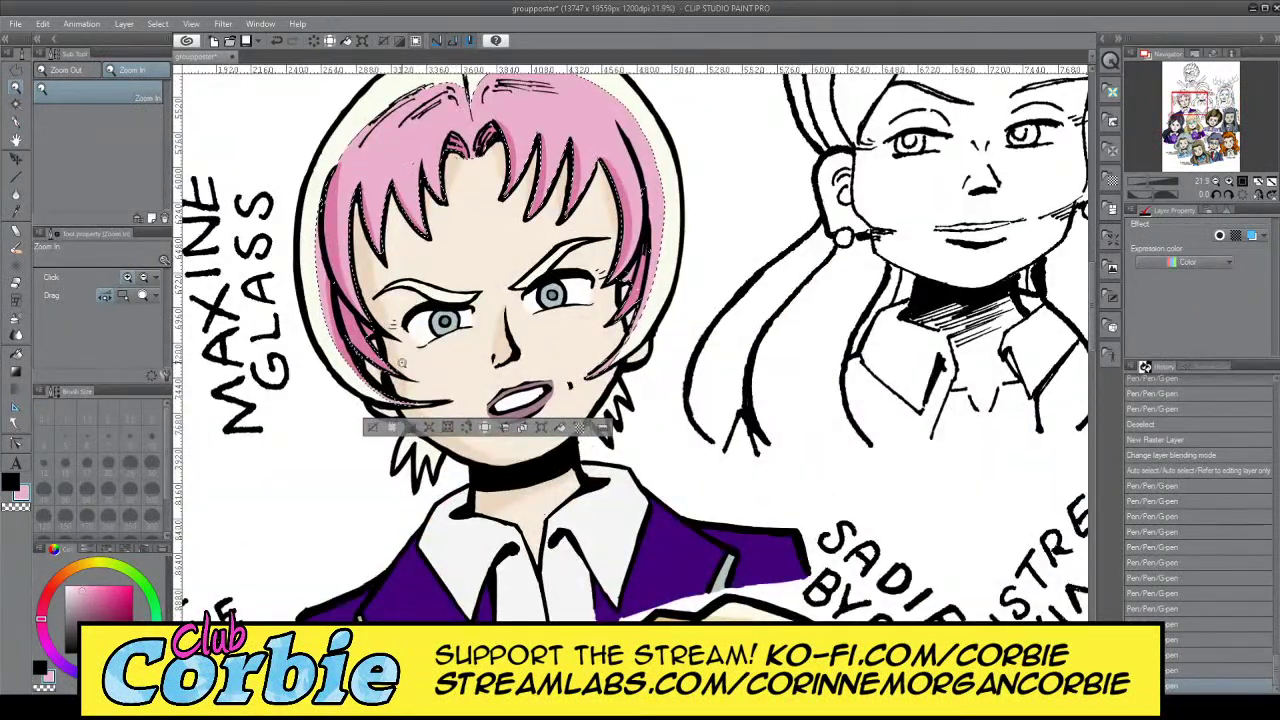
scroll(398, 320, up, 2)
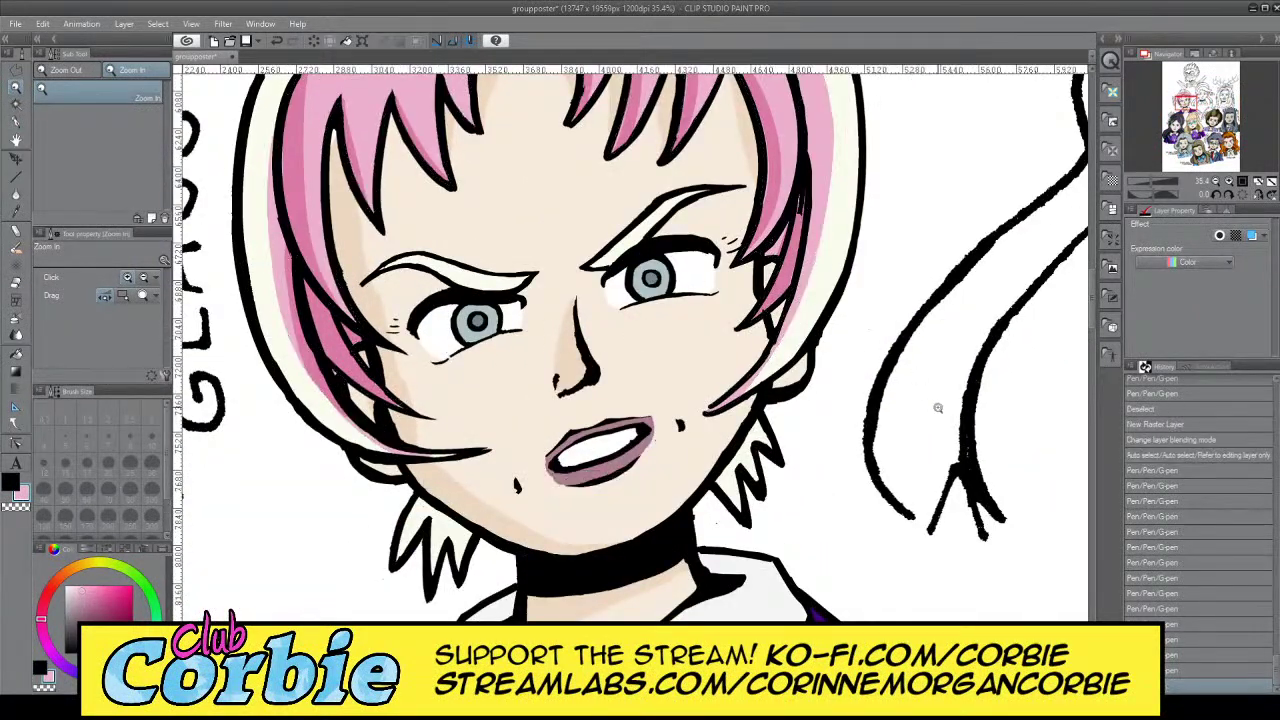
click(952, 380)
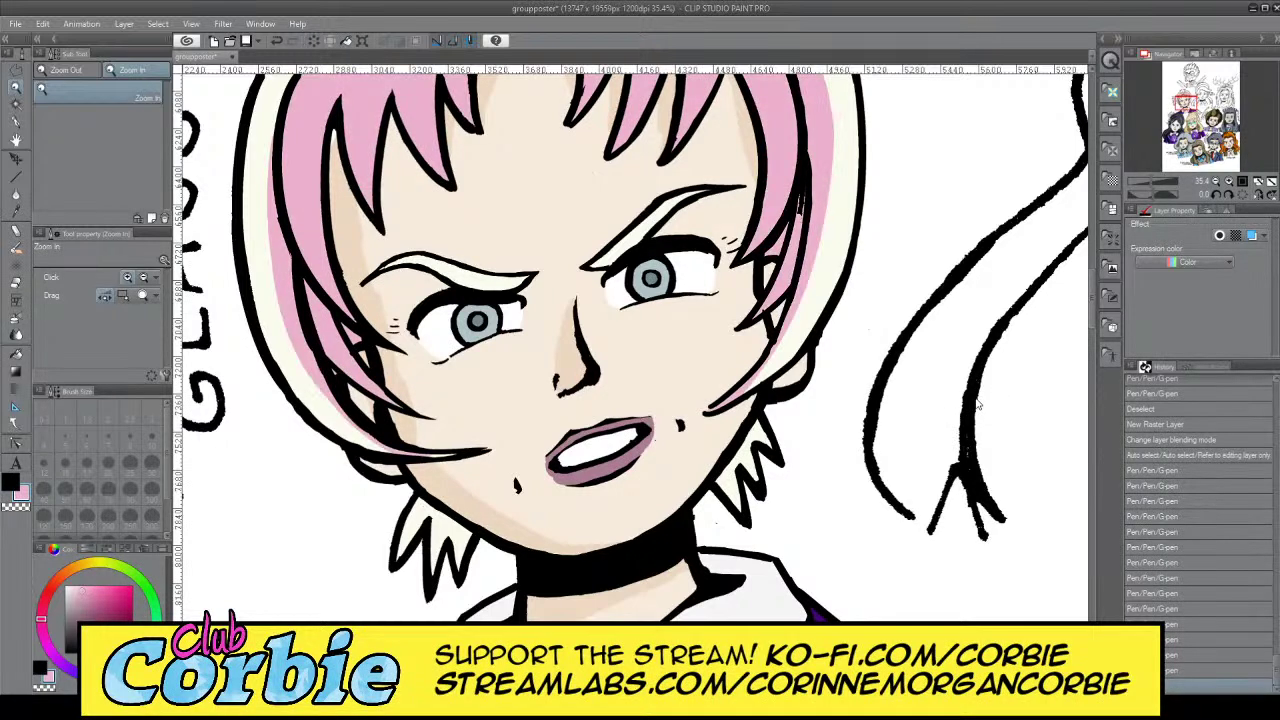
scroll(295, 308, up, 4)
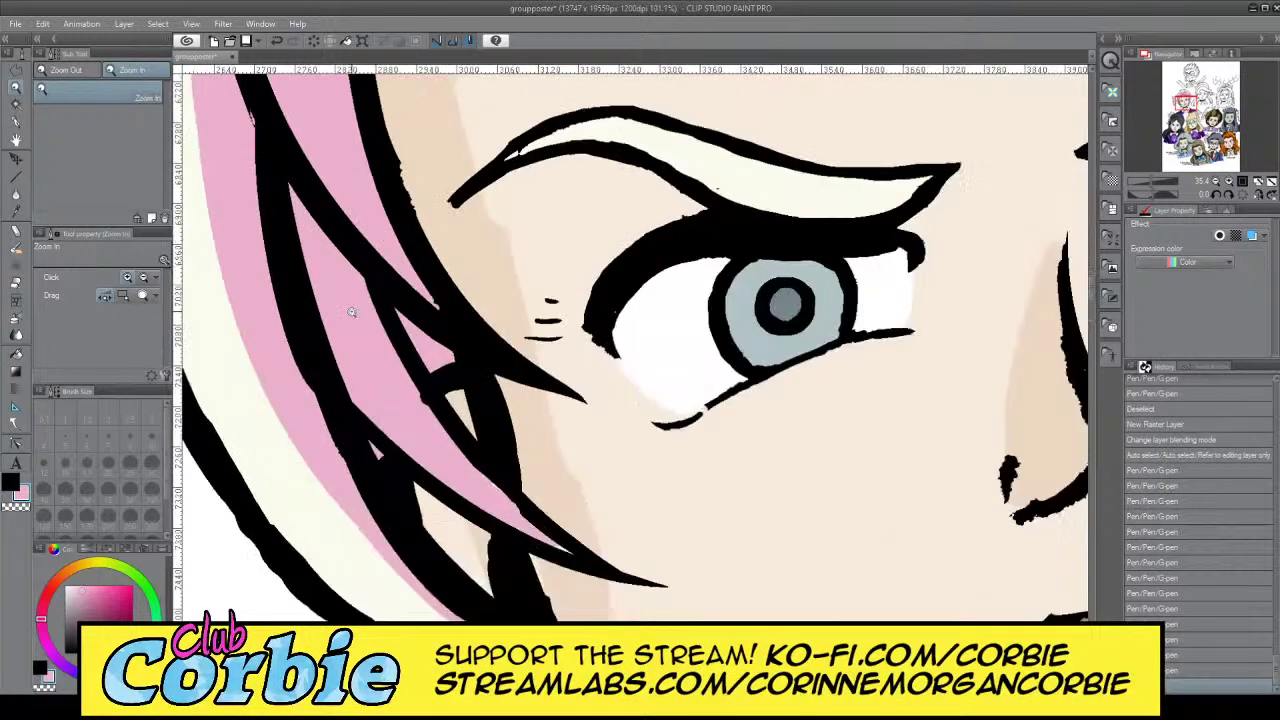
click(17, 281)
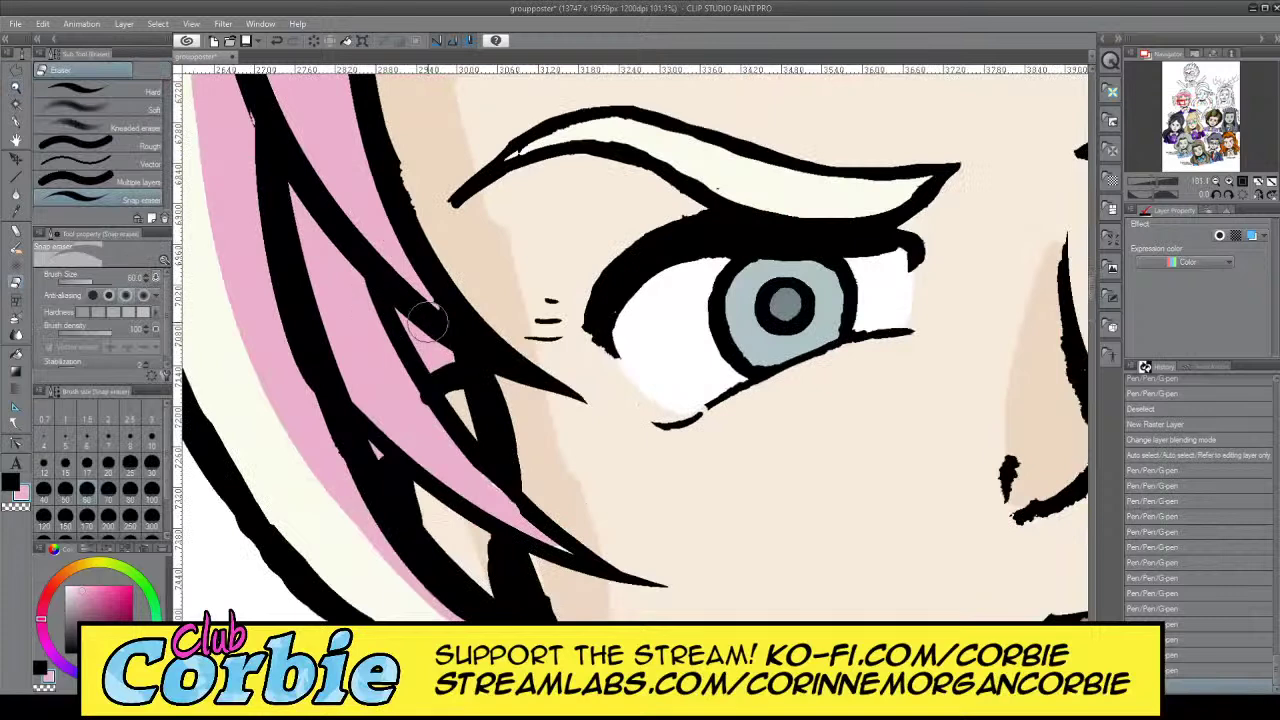
click(130, 463)
mouse_move(443, 345)
mouse_down()
mouse_move(425, 355)
mouse_move(410, 335)
mouse_move(446, 366)
mouse_move(400, 318)
mouse_move(440, 372)
mouse_move(461, 347)
mouse_up()
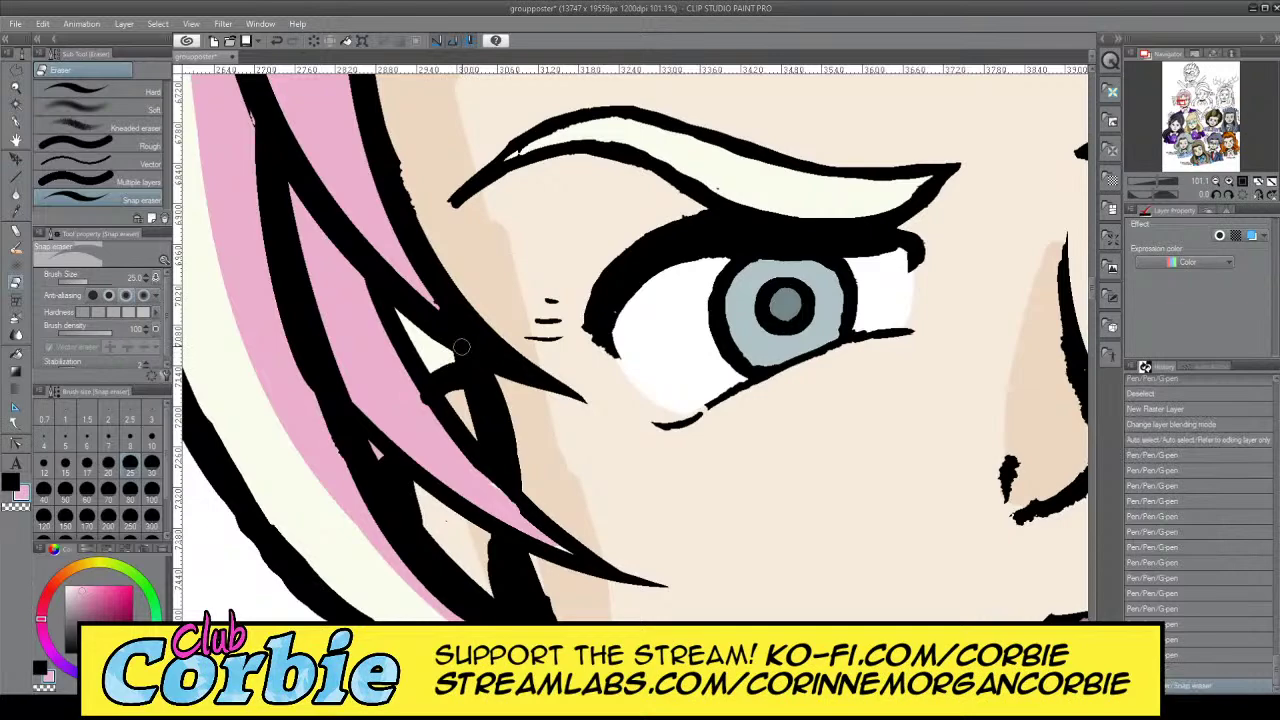
Erase the base pink from the small gap between the hair strands over the right-hand ear
click(16, 88)
drag(333, 265, 215, 292)
scroll(778, 218, up, 3)
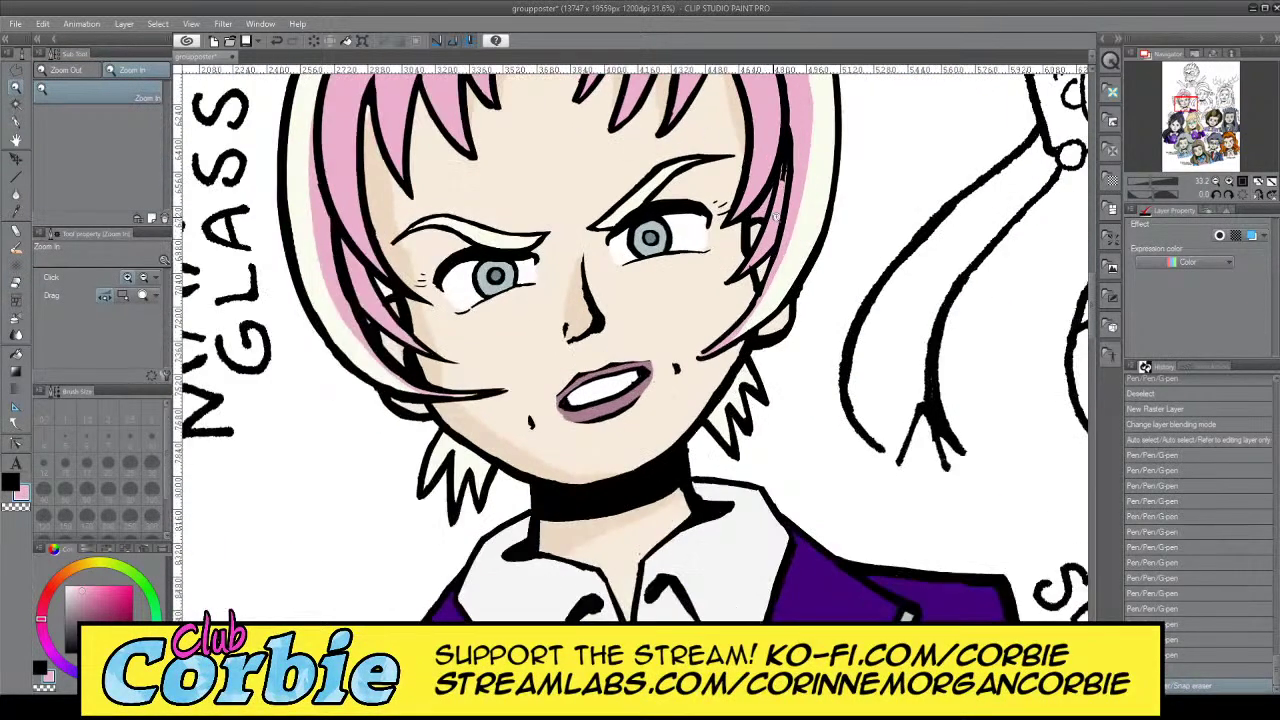
scroll(783, 186, up, 10)
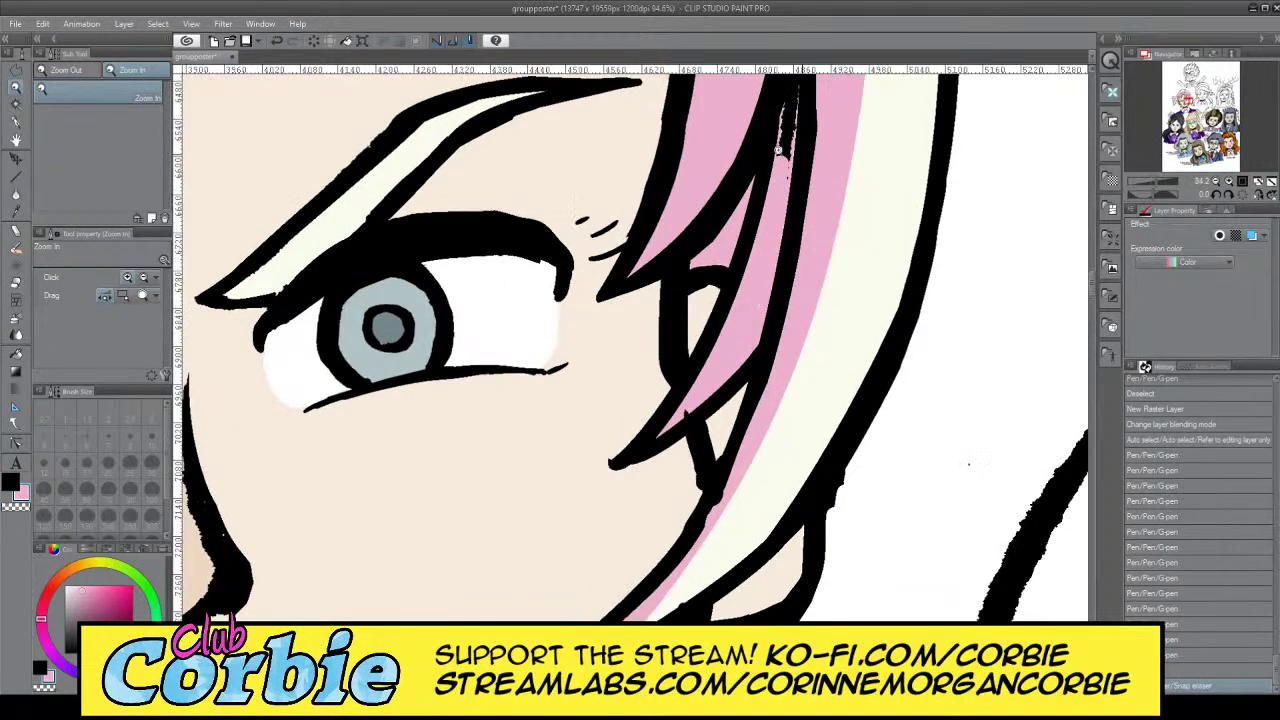
click(18, 283)
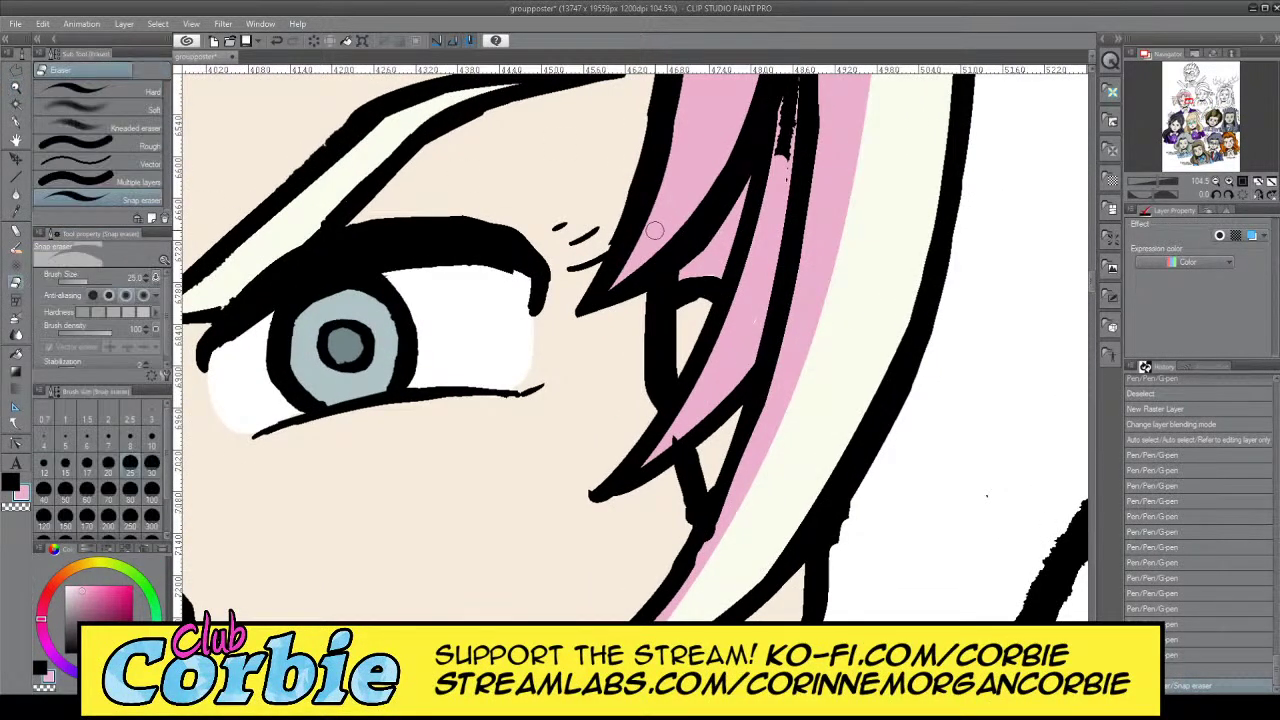
mouse_move(705, 246)
mouse_down()
mouse_move(683, 268)
mouse_move(714, 236)
mouse_move(706, 285)
mouse_move(735, 215)
mouse_move(702, 262)
mouse_move(739, 199)
mouse_move(707, 284)
mouse_move(722, 255)
mouse_up()
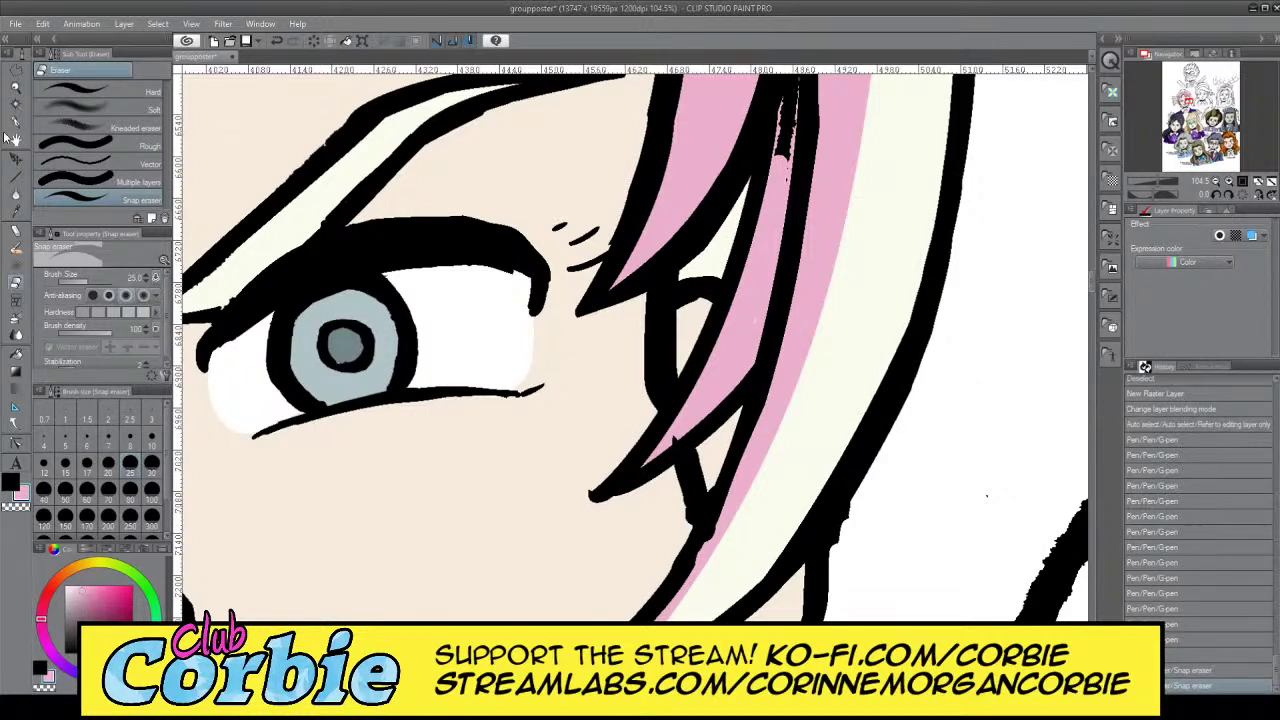
Show the hair shading again and erase the shading spilling into the small gap over the left-hand ear
click(18, 86)
drag(668, 288, 508, 348)
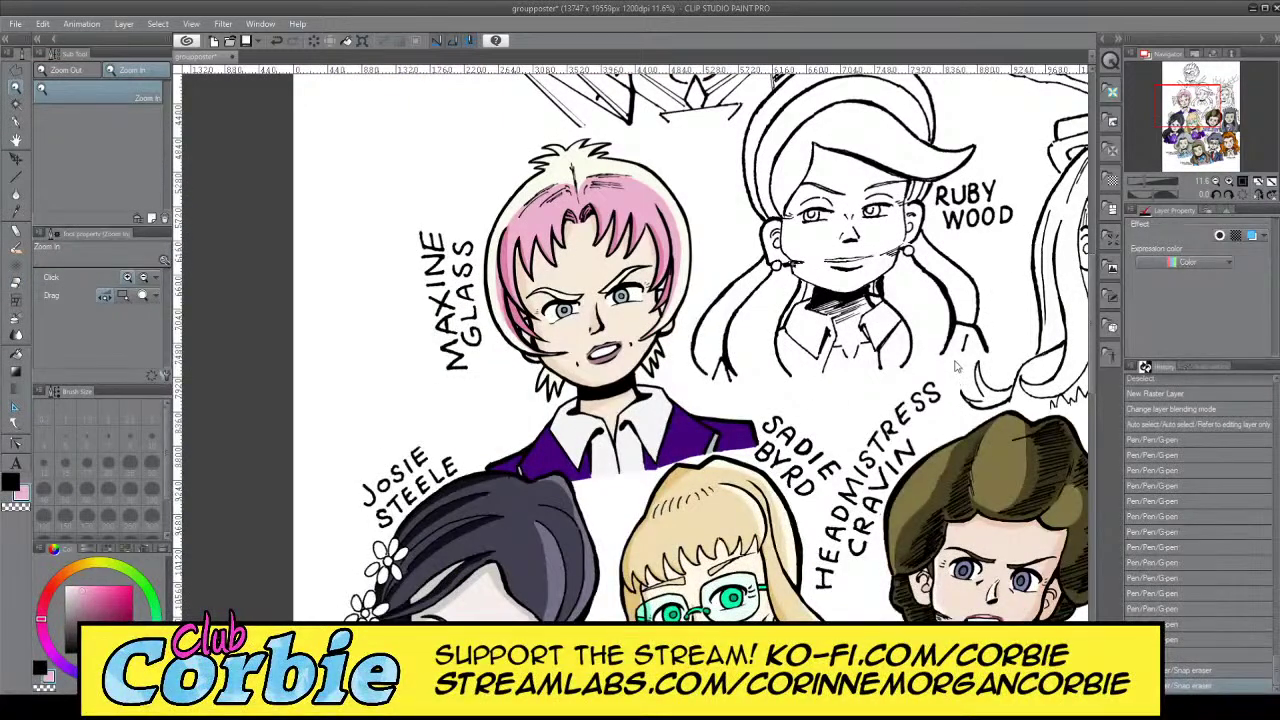
click(530, 300)
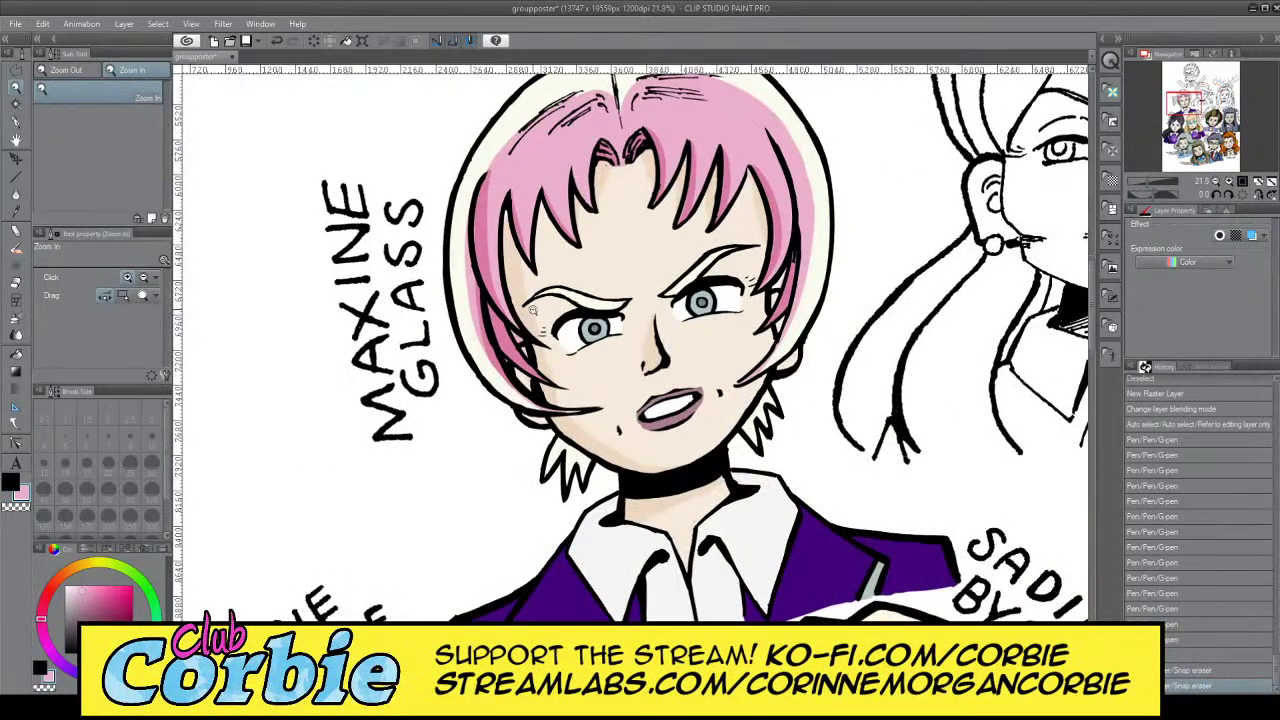
click(552, 311)
click(565, 308)
click(590, 338)
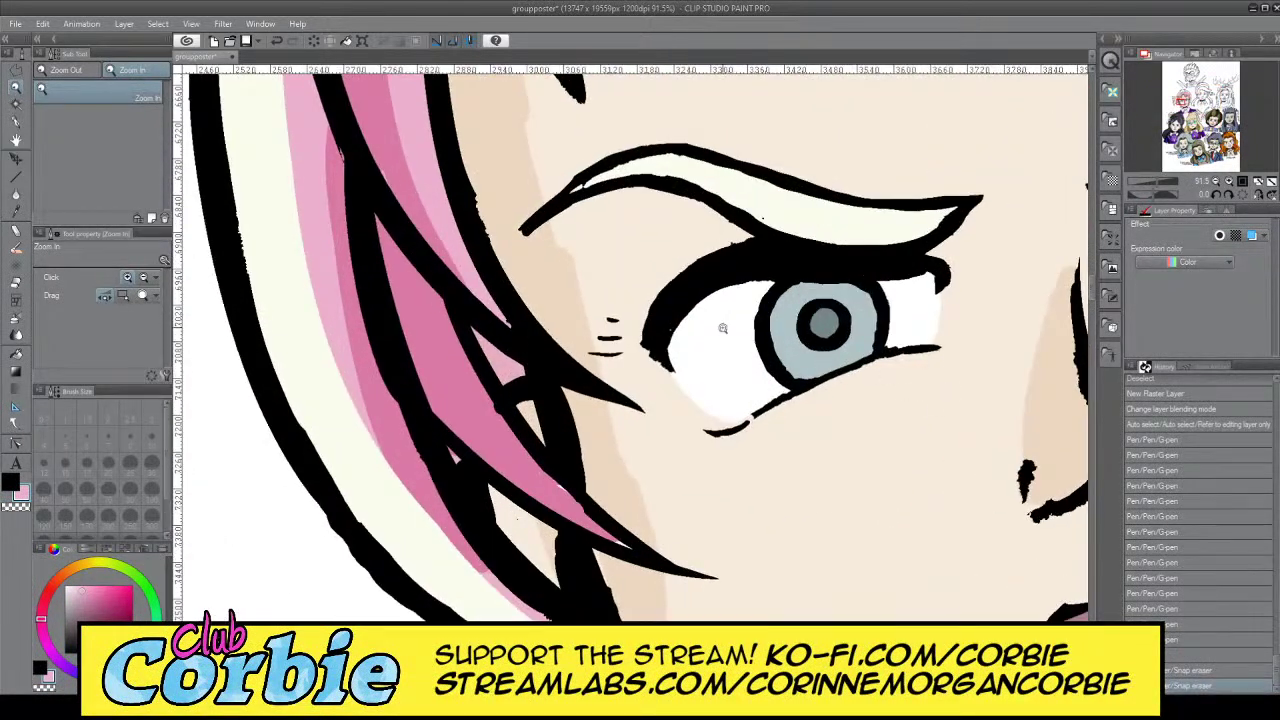
click(15, 287)
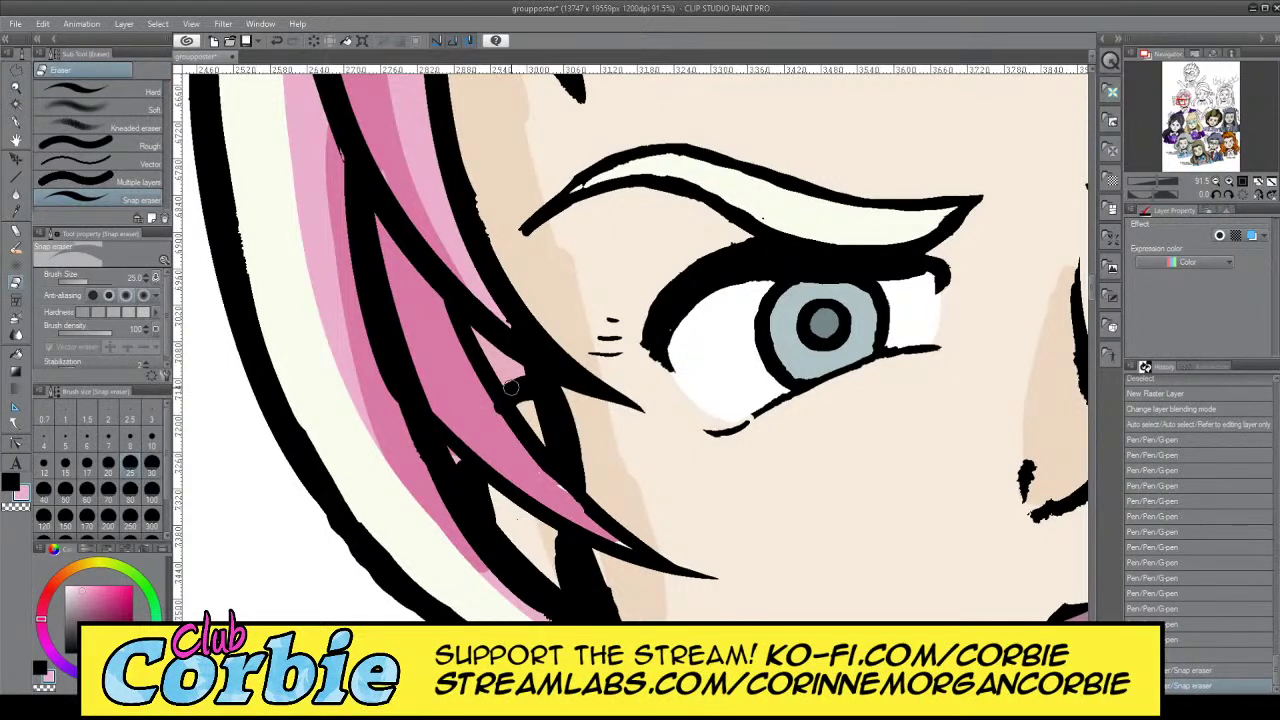
drag(485, 337, 503, 381)
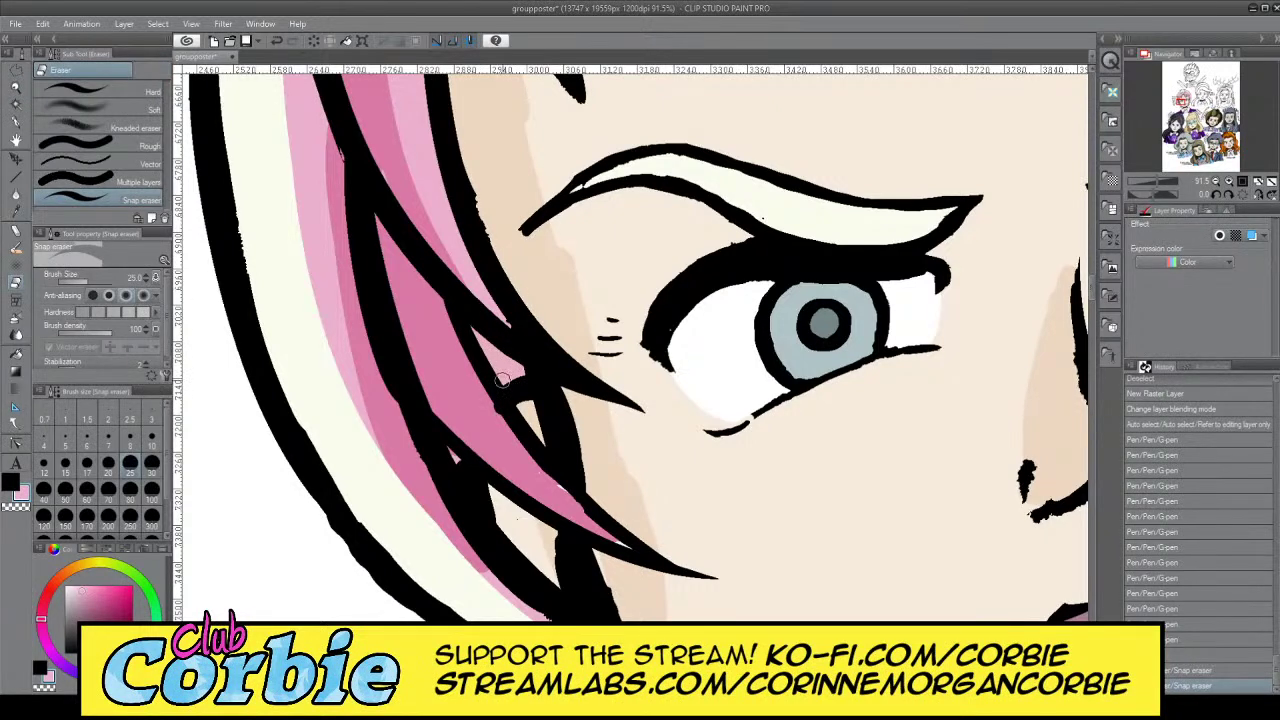
click(949, 369)
click(949, 369)
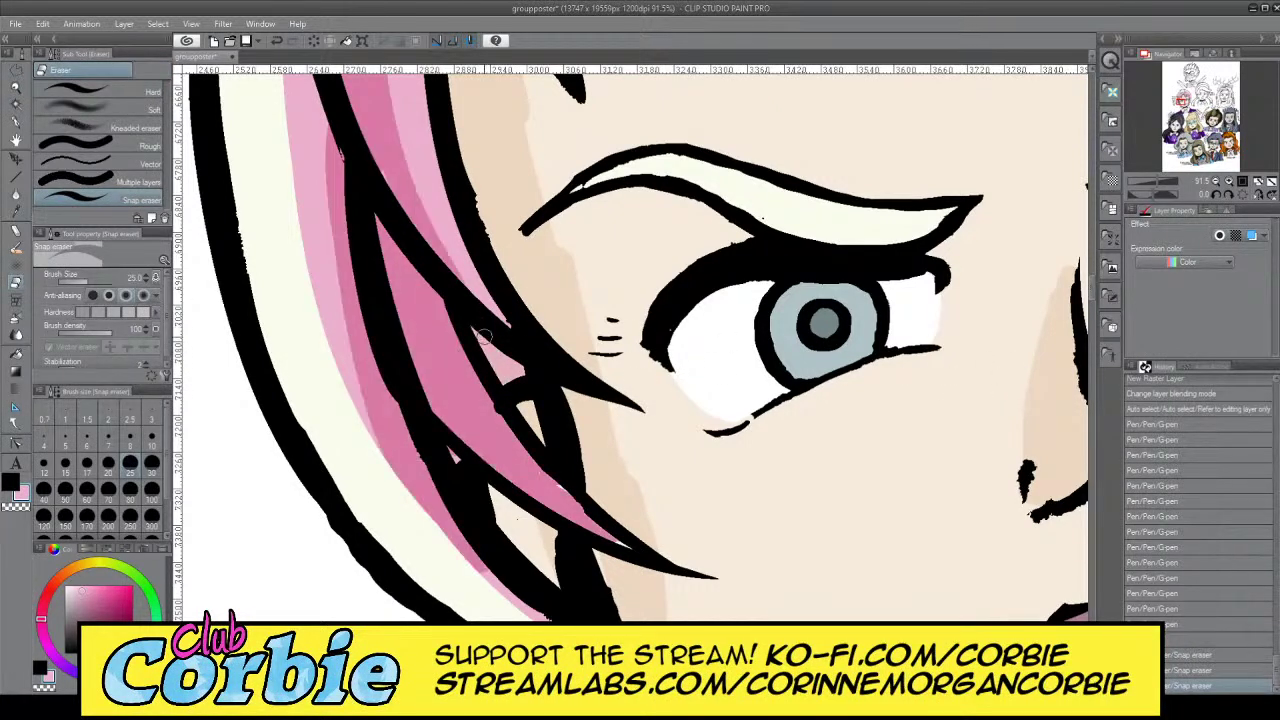
mouse_move(484, 337)
mouse_down()
mouse_move(500, 380)
mouse_move(516, 368)
mouse_move(508, 353)
mouse_up()
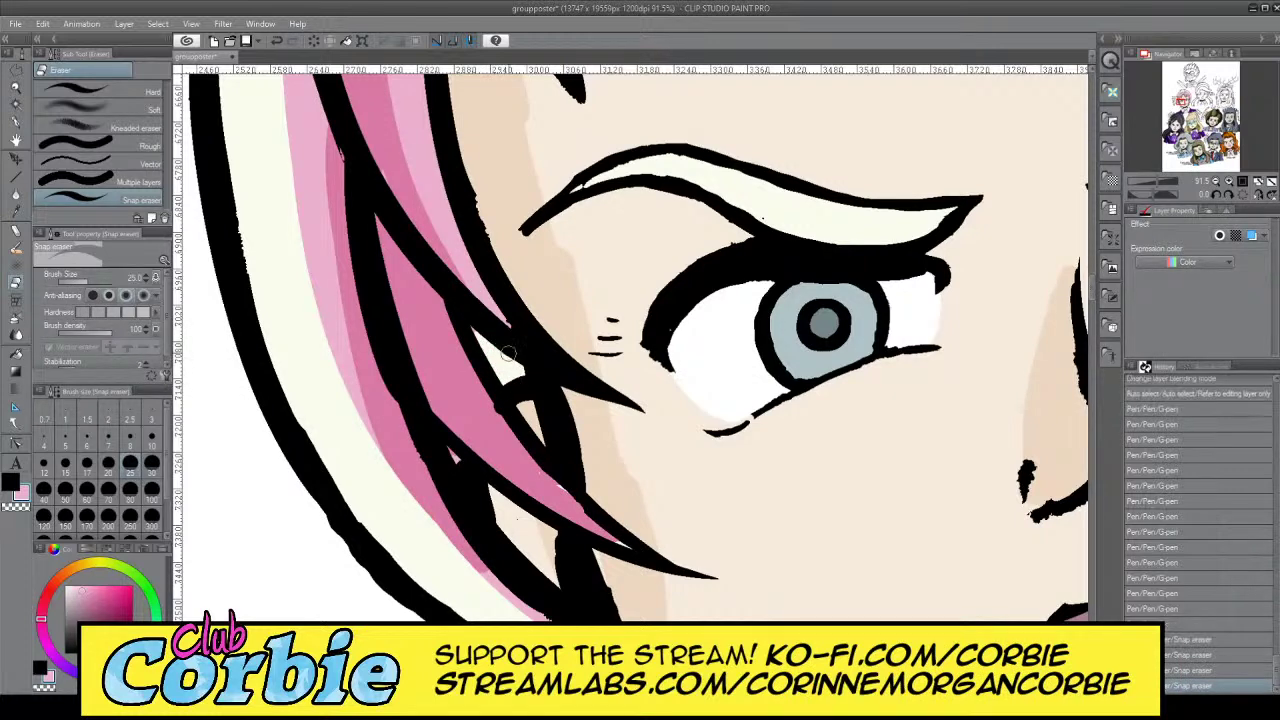
key(ctrl+d)
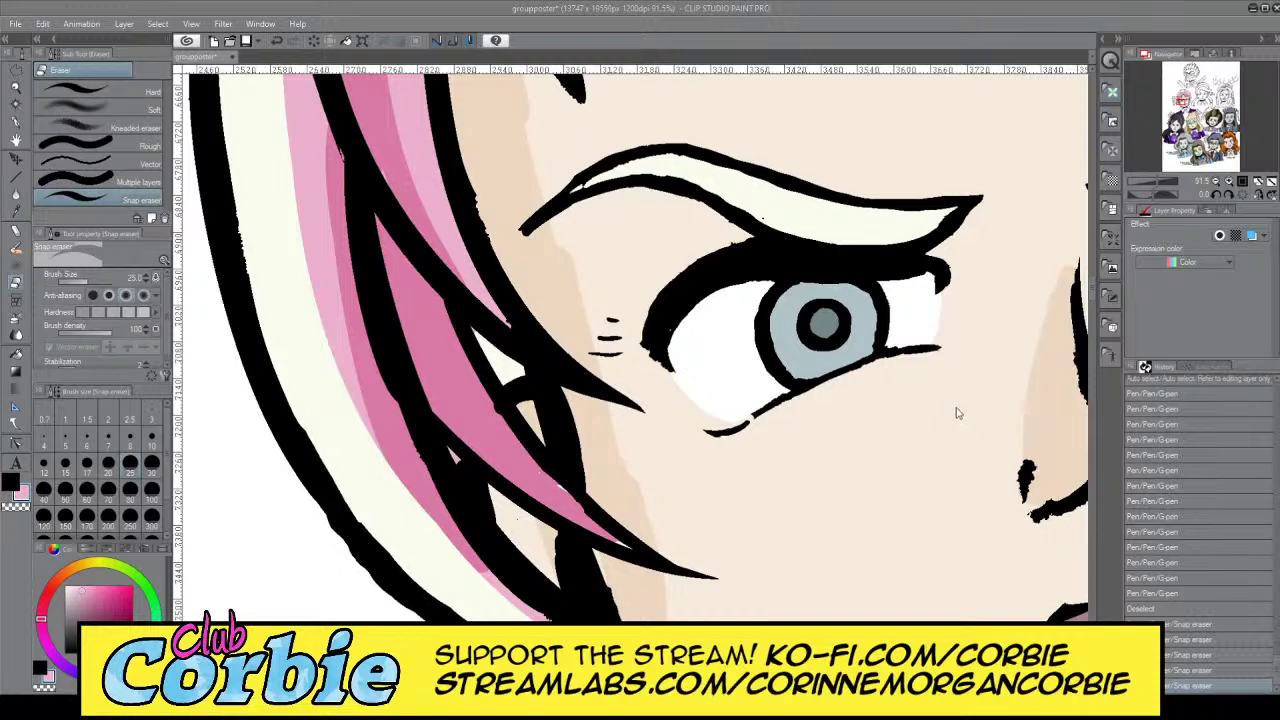
Isolate the base pink hair colour by hiding its shading and touch up the tip of the lower left-hand pointed strand with the G-pen
click(955, 407)
click(956, 404)
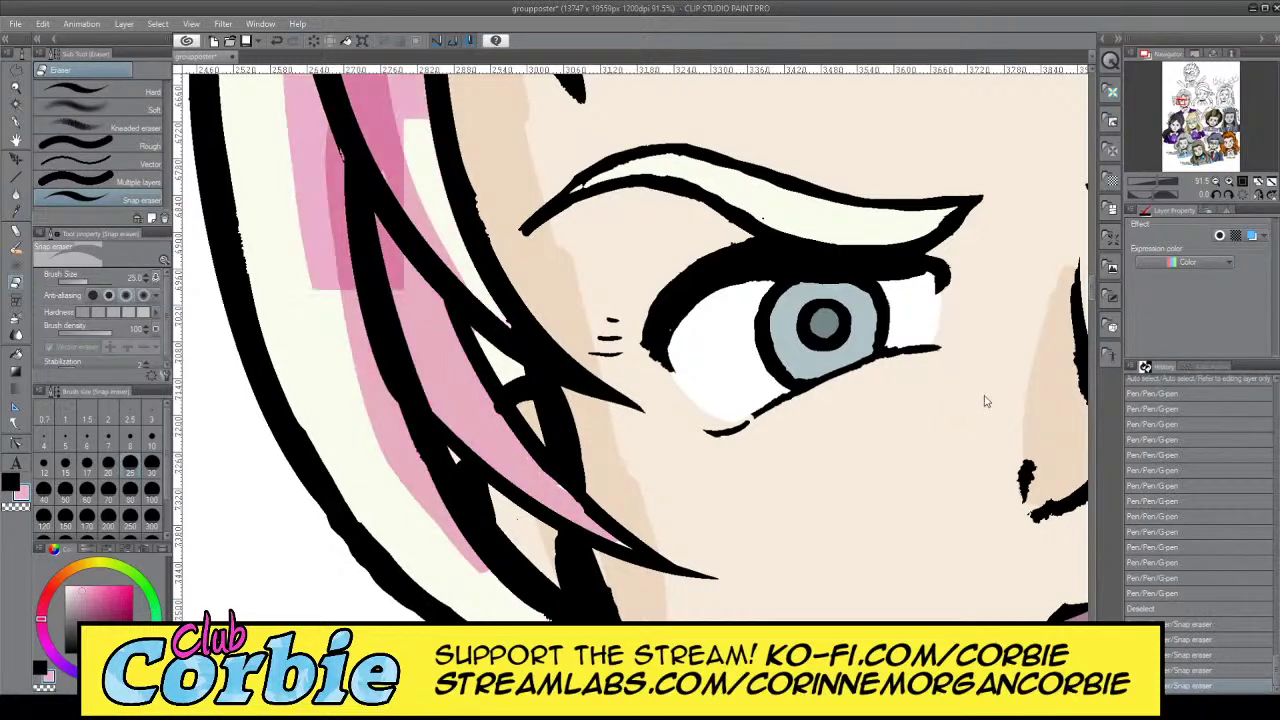
click(960, 430)
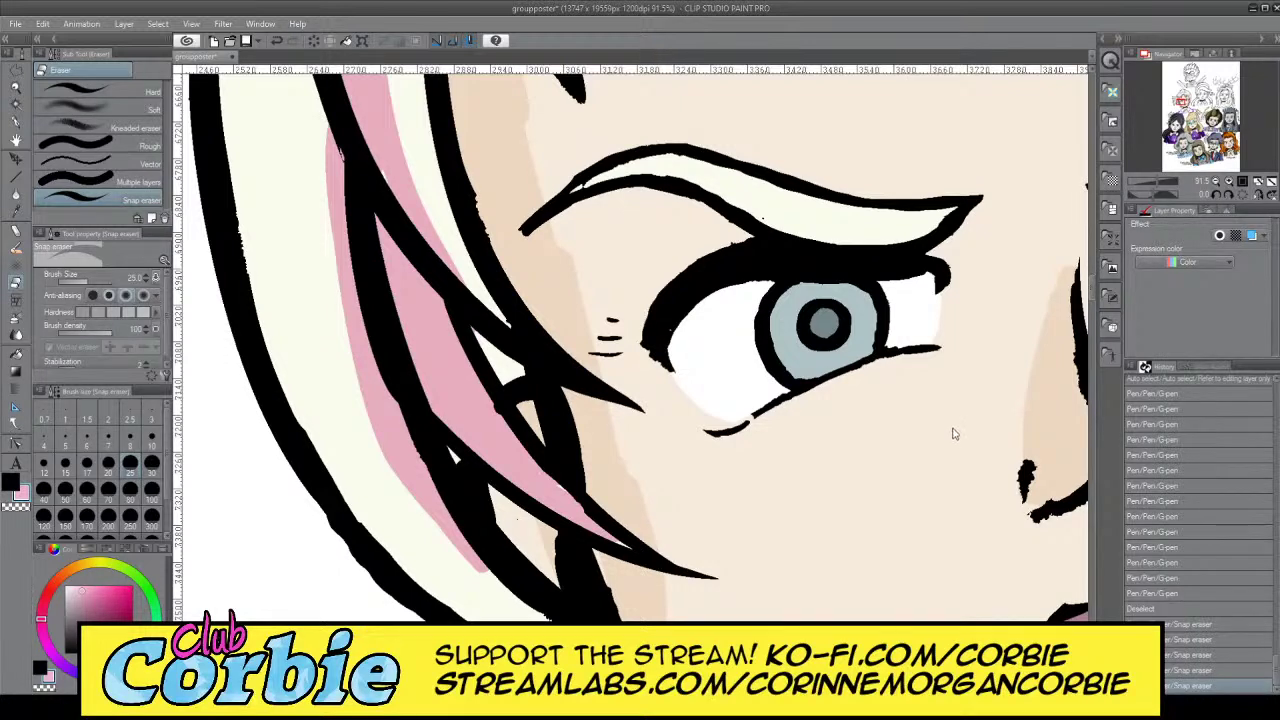
click(954, 374)
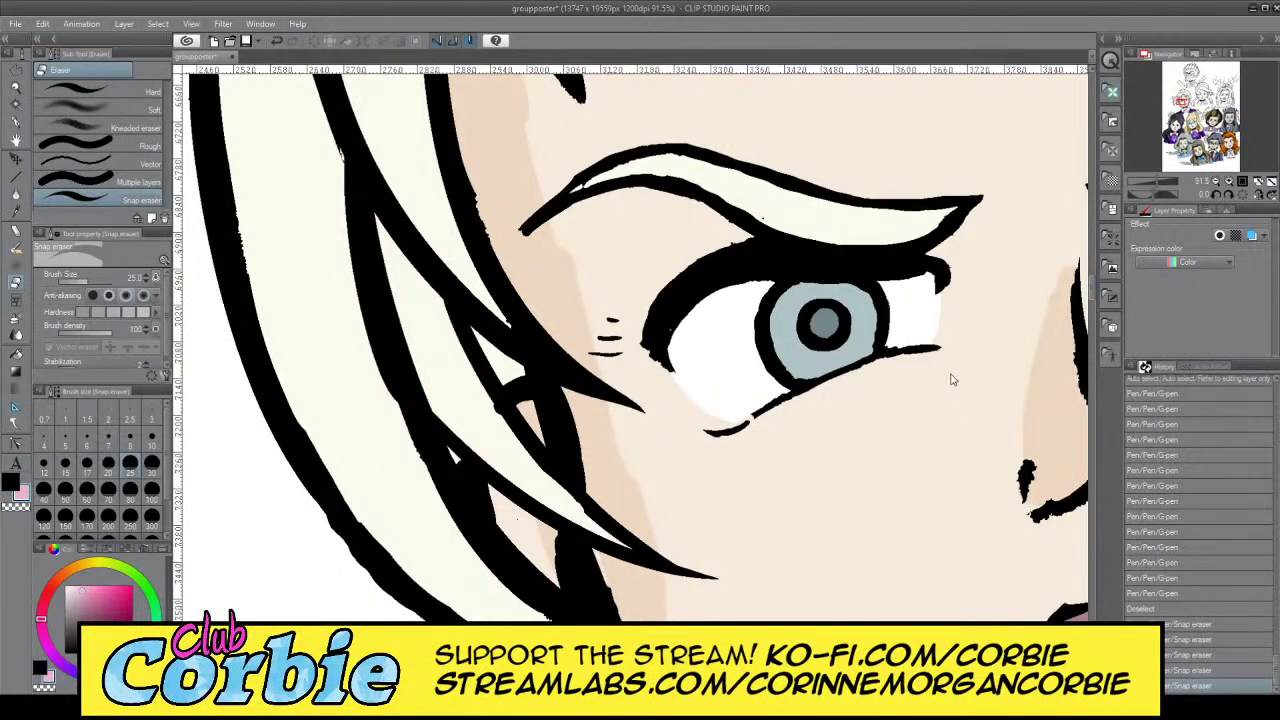
click(952, 375)
click(954, 375)
click(954, 405)
click(1013, 408)
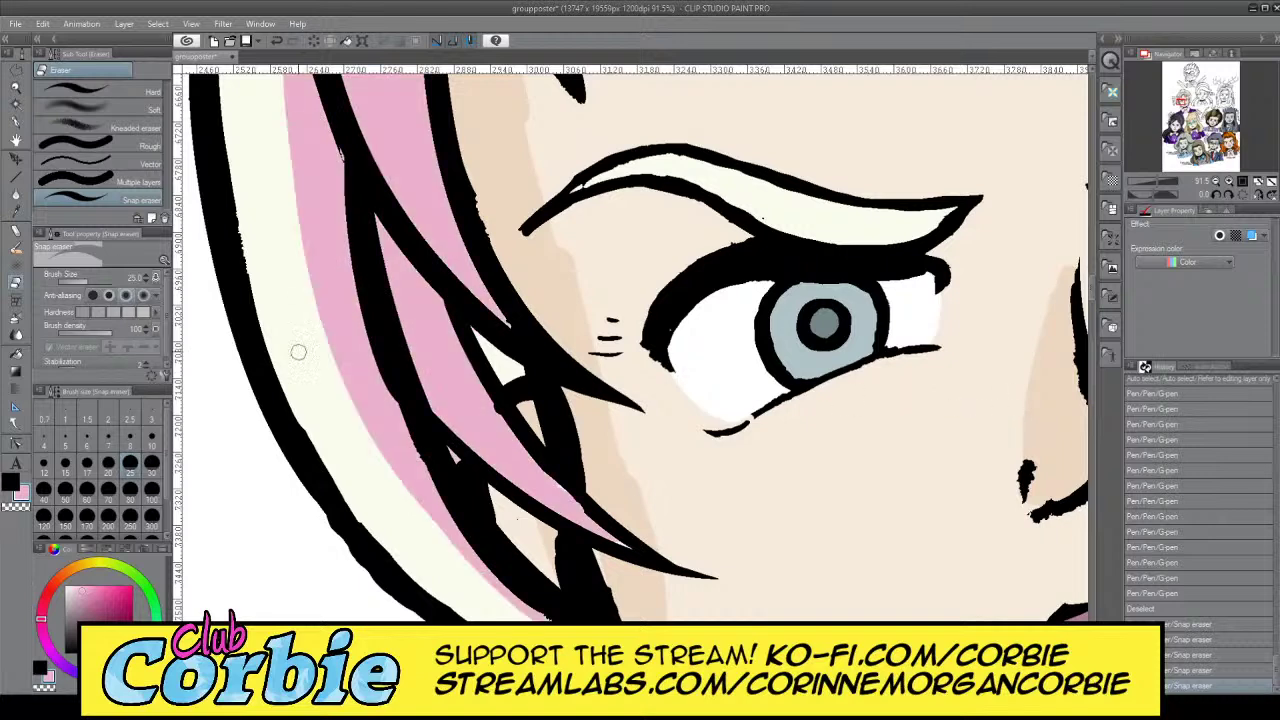
click(16, 210)
click(16, 121)
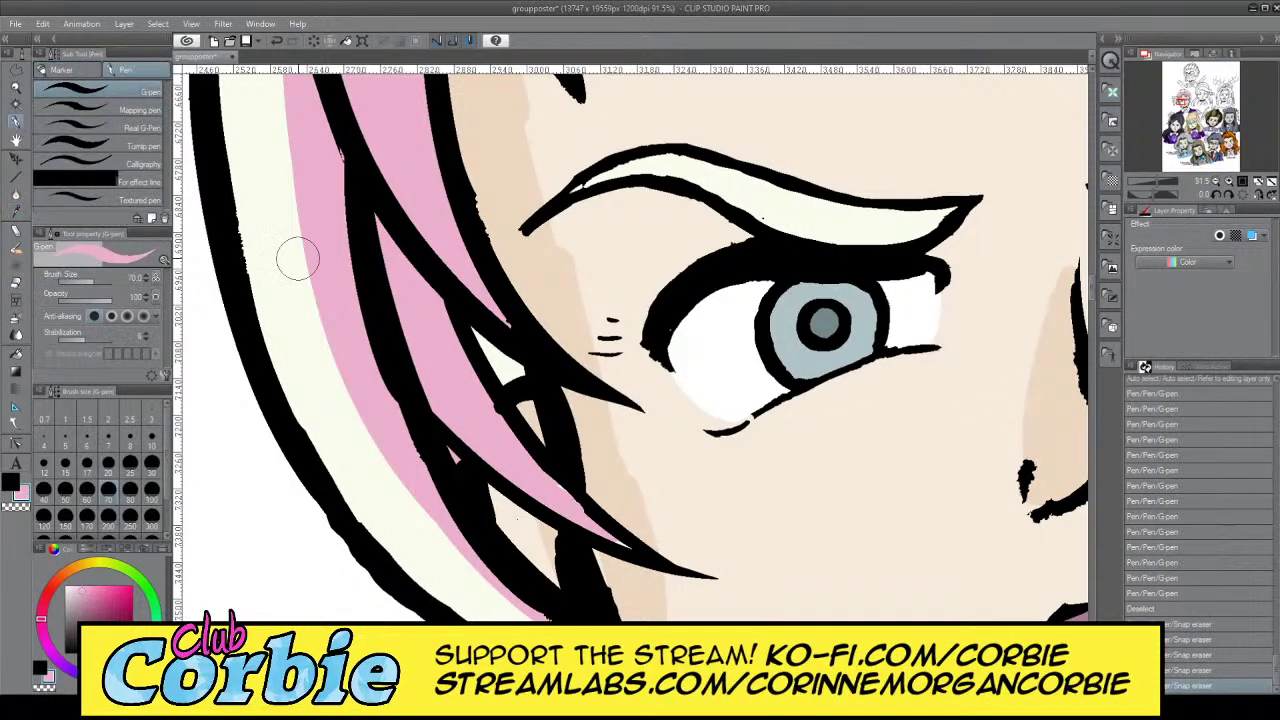
drag(555, 487, 593, 518)
drag(596, 520, 626, 550)
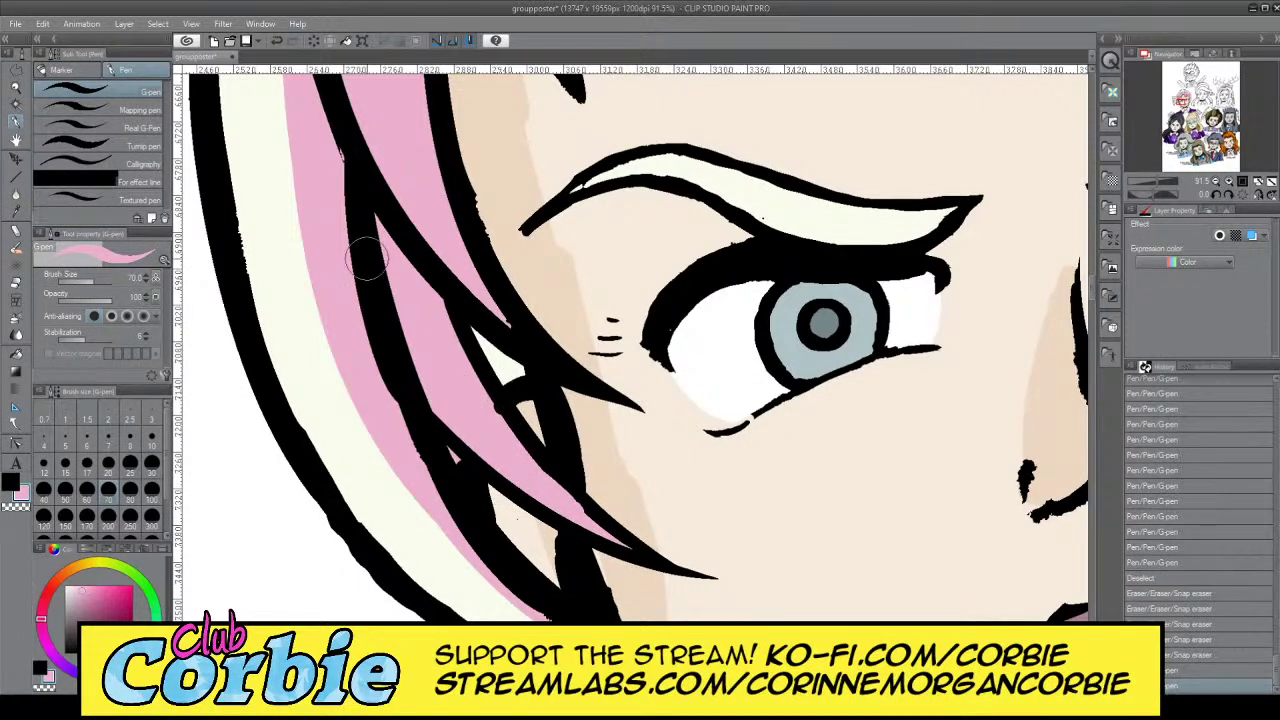
Check the whole portrait by switching the hair base colour and the skin shading off and on
click(15, 90)
drag(500, 291, 160, 305)
drag(468, 241, 592, 294)
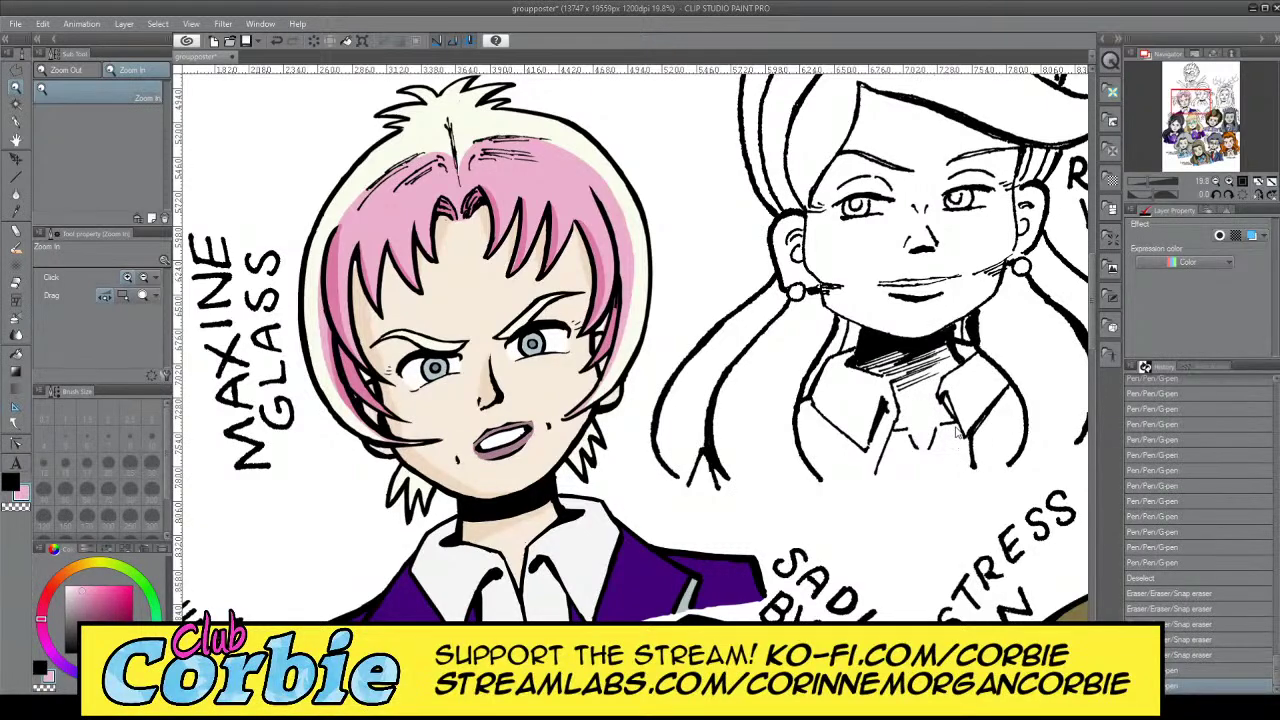
click(954, 431)
click(954, 428)
click(951, 405)
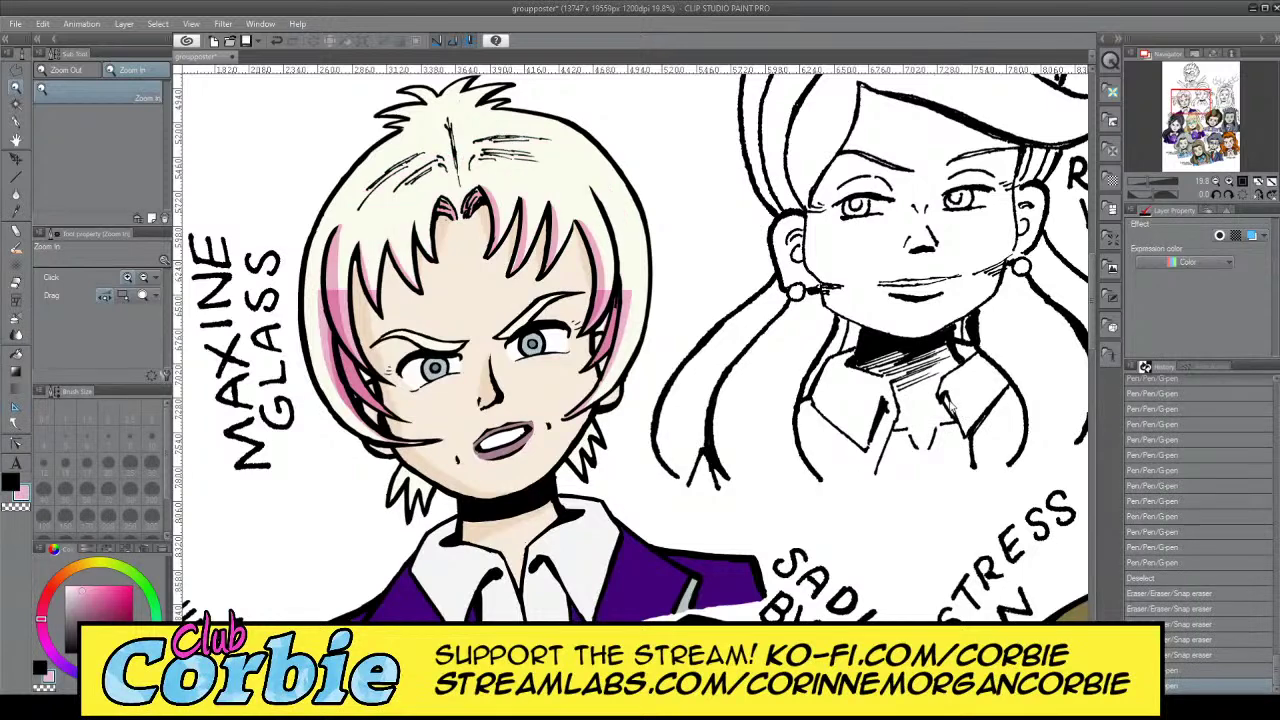
key(ctrl+y)
key(ctrl+y)
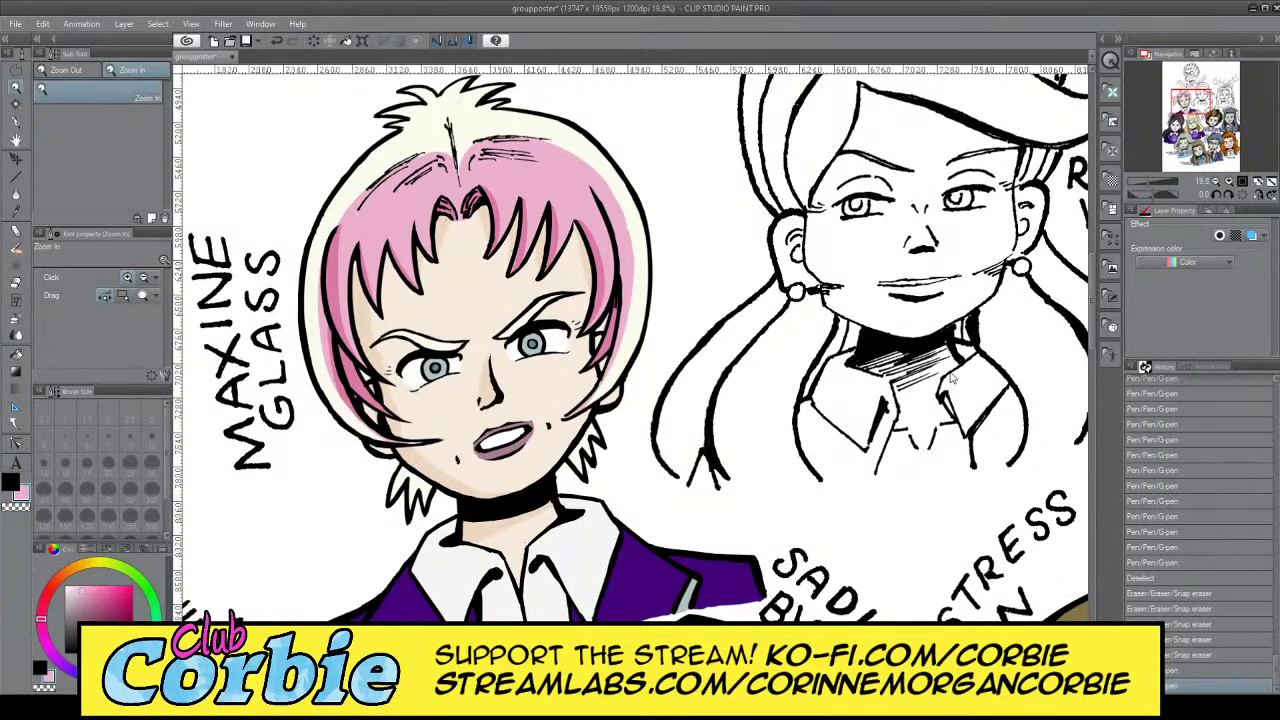
click(952, 379)
click(952, 381)
click(951, 541)
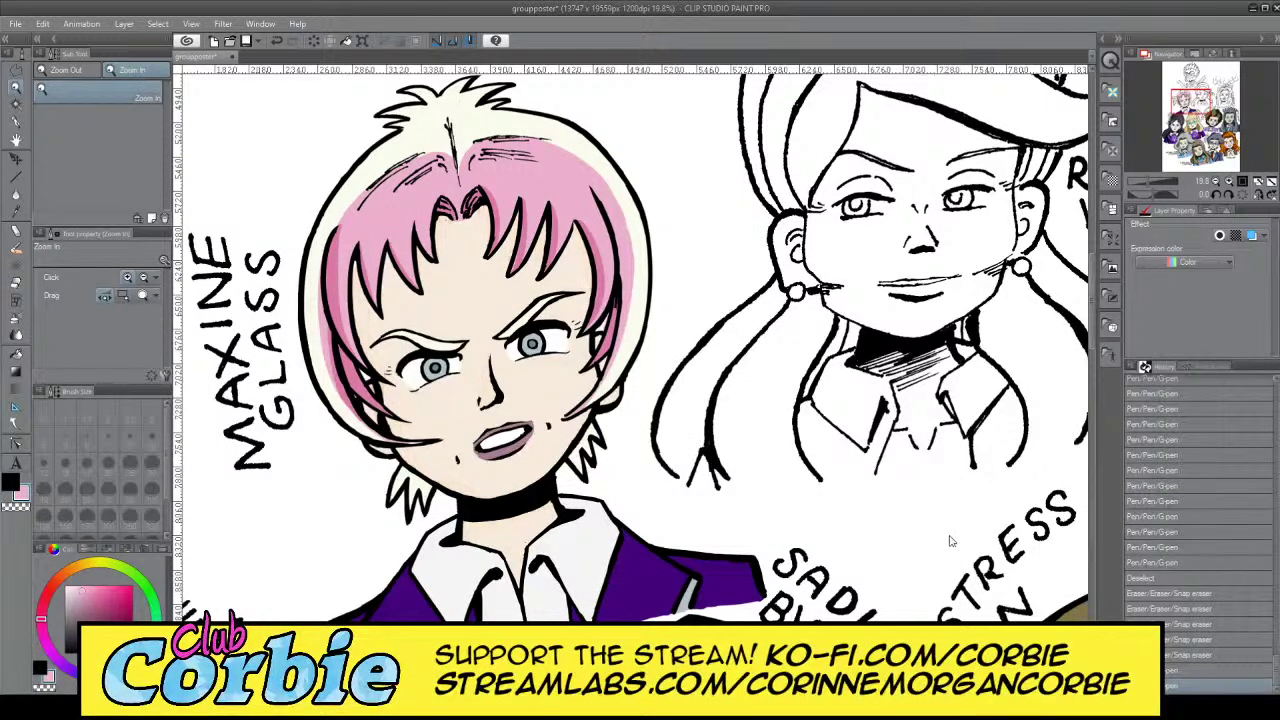
key(ctrl+y)
key(ctrl+y)
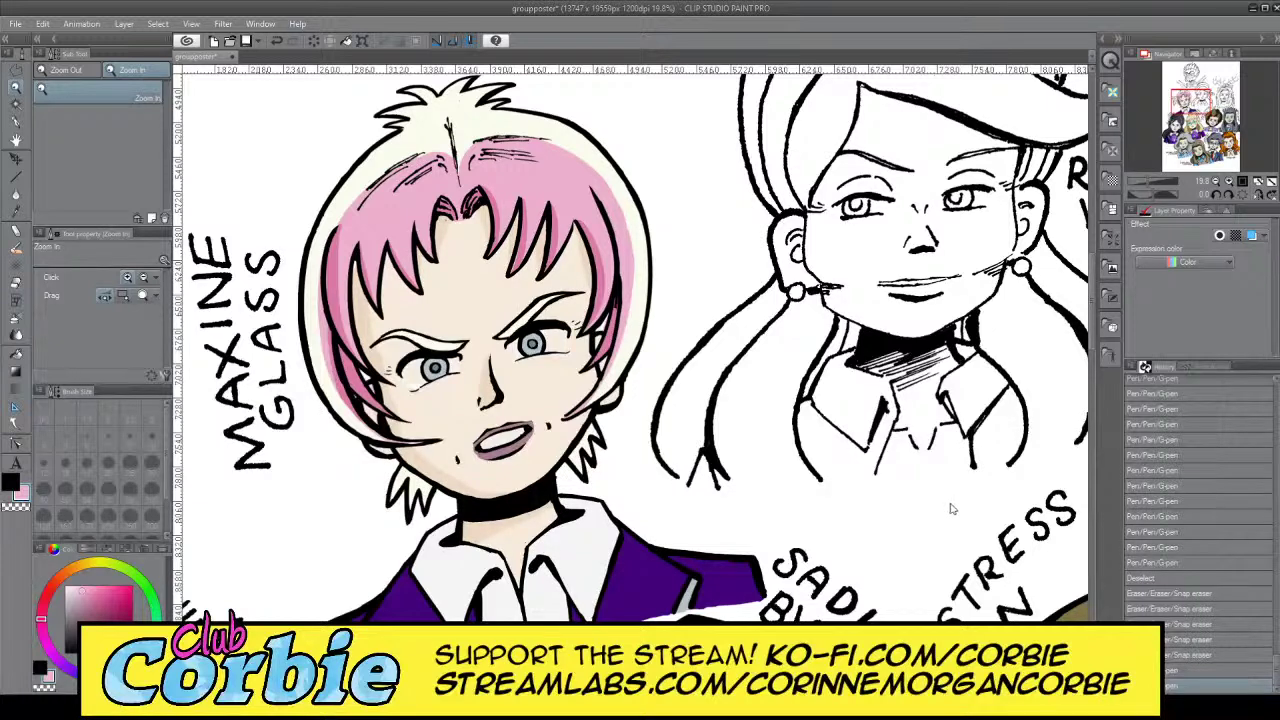
click(953, 506)
click(956, 490)
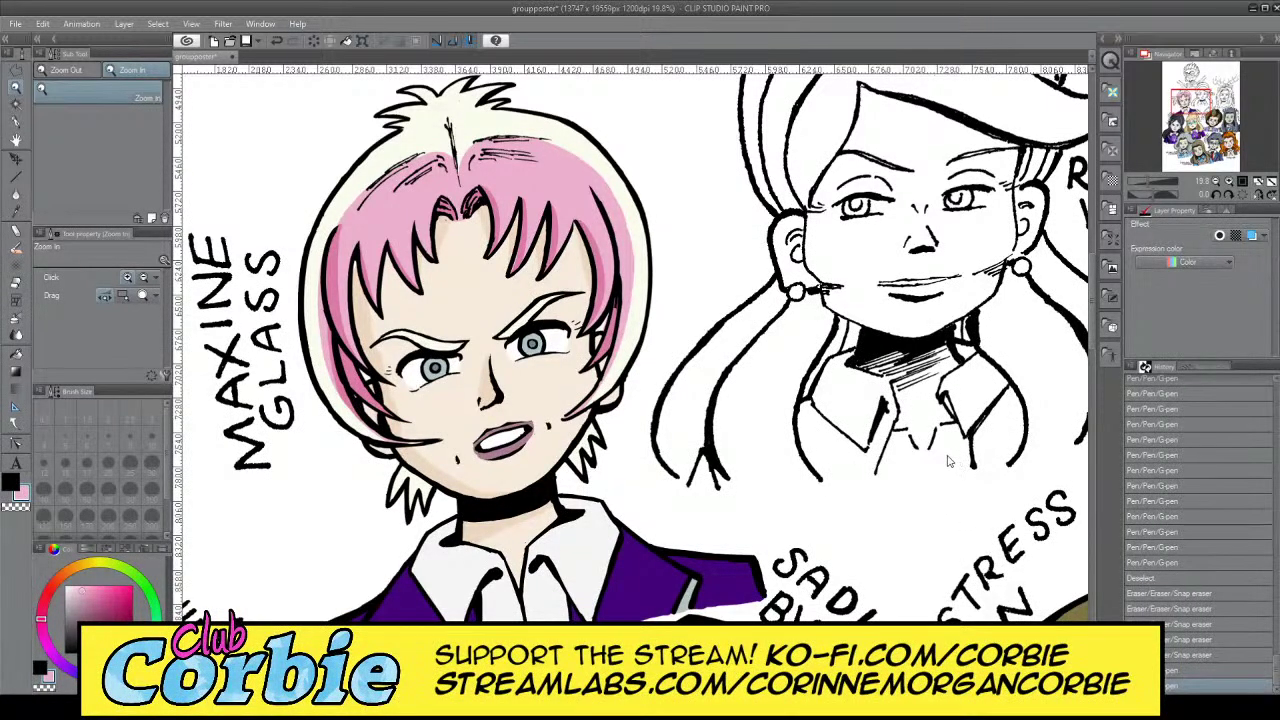
Identify the remaining colour layers by switching the purple jacket, the skin base and the skin shading off and on in turn
key(ctrl+z)
key(ctrl+y)
key(ctrl+y)
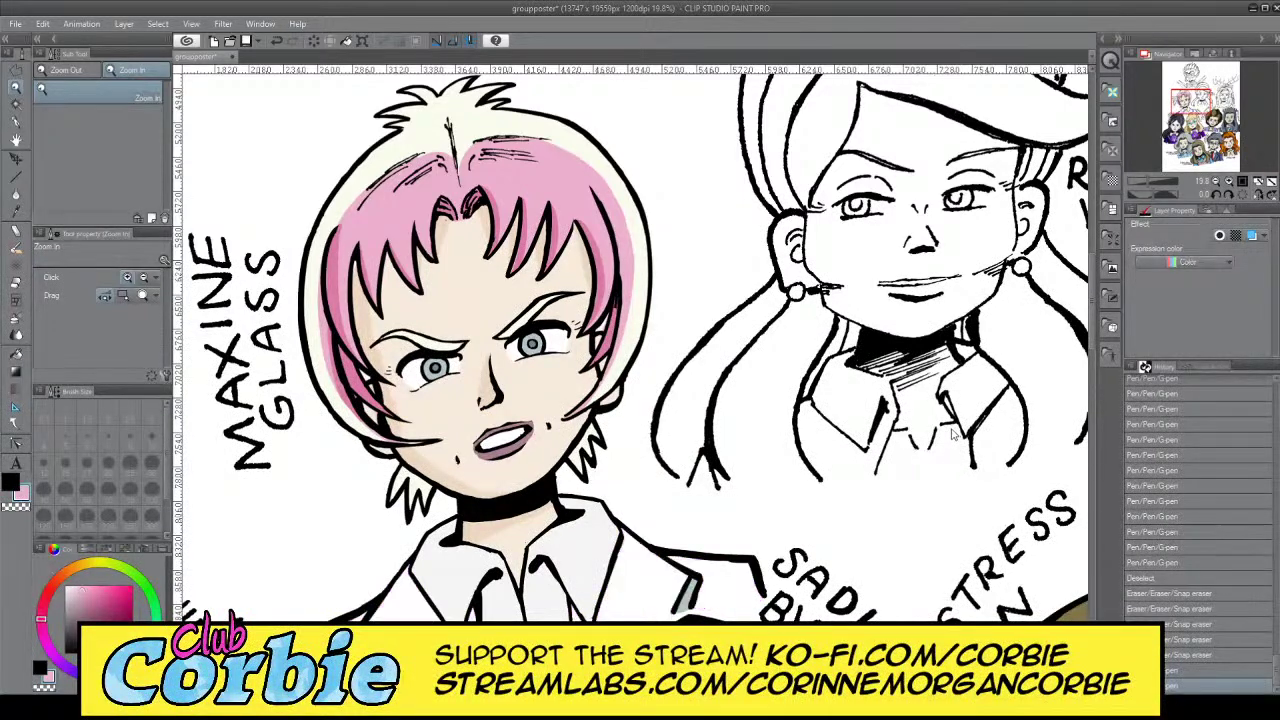
key(ctrl+z)
key(ctrl+z)
key(ctrl+z)
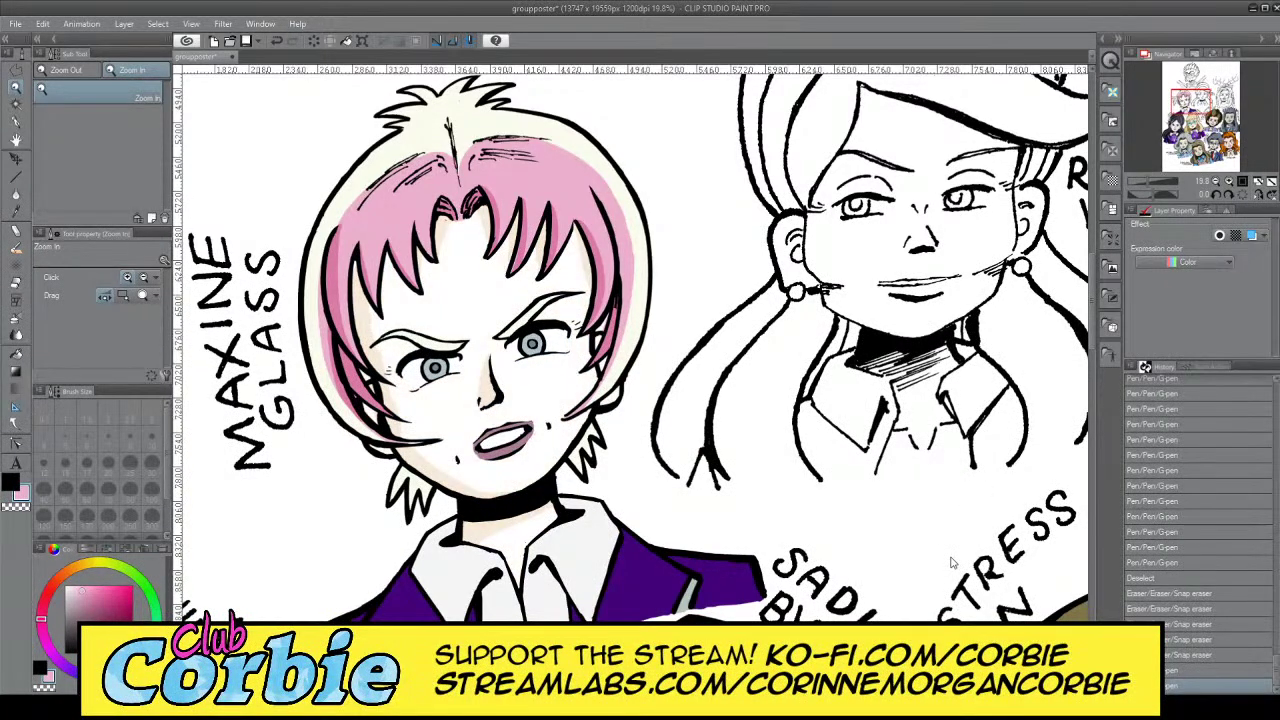
key(ctrl+y)
key(ctrl+y)
key(ctrl+z)
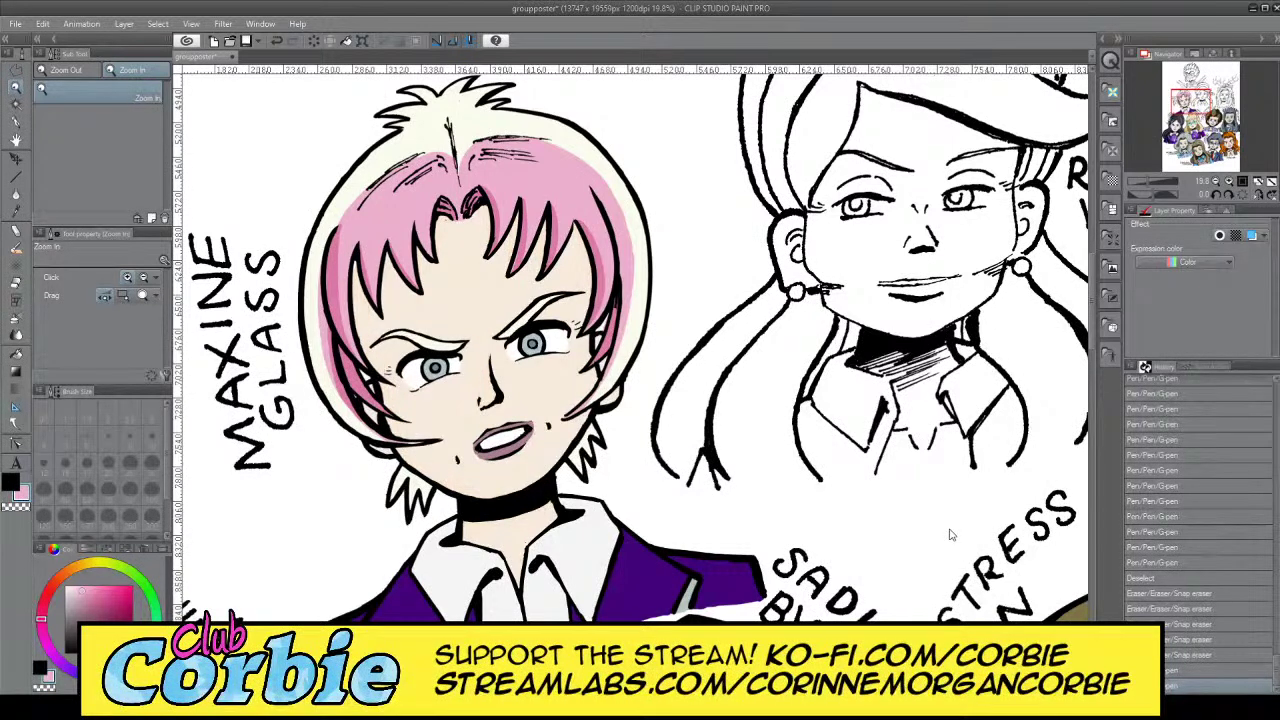
key(ctrl+y)
key(ctrl+y)
key(ctrl+y)
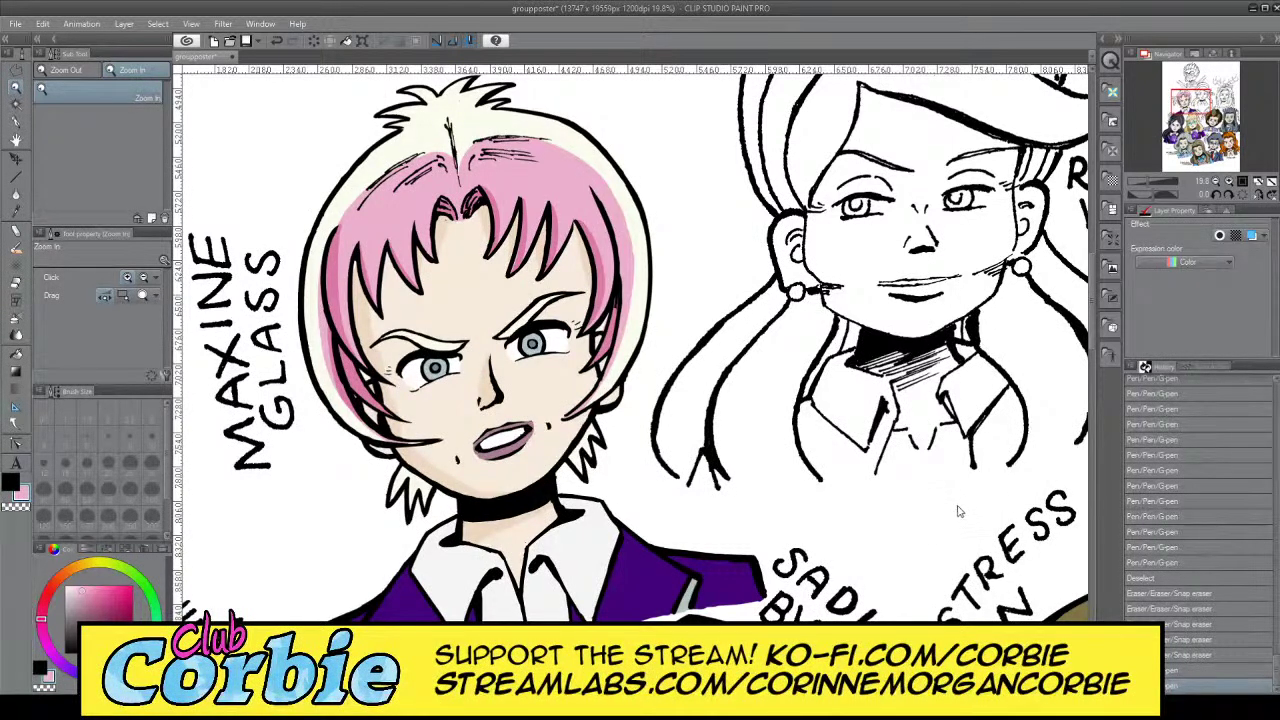
Select the cream hair base and the tufts below both ears with Auto select, and add a new raster layer
click(20, 105)
click(500, 155)
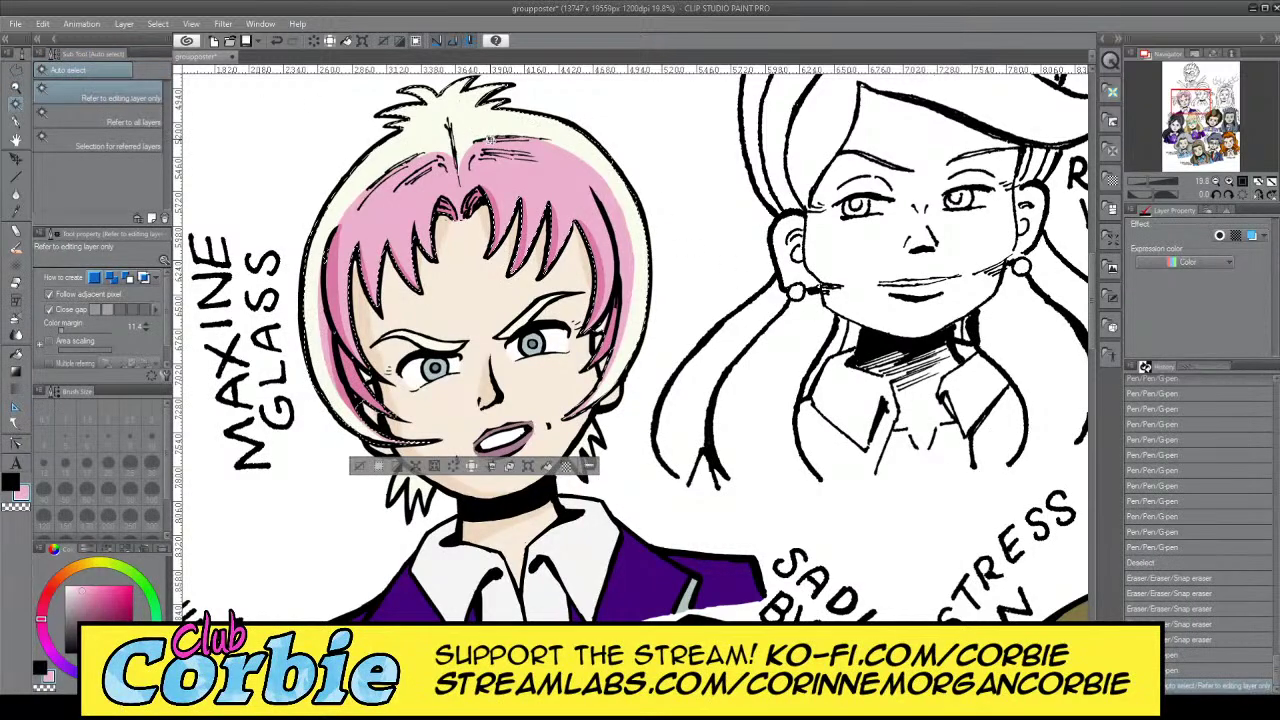
shift+click(431, 489)
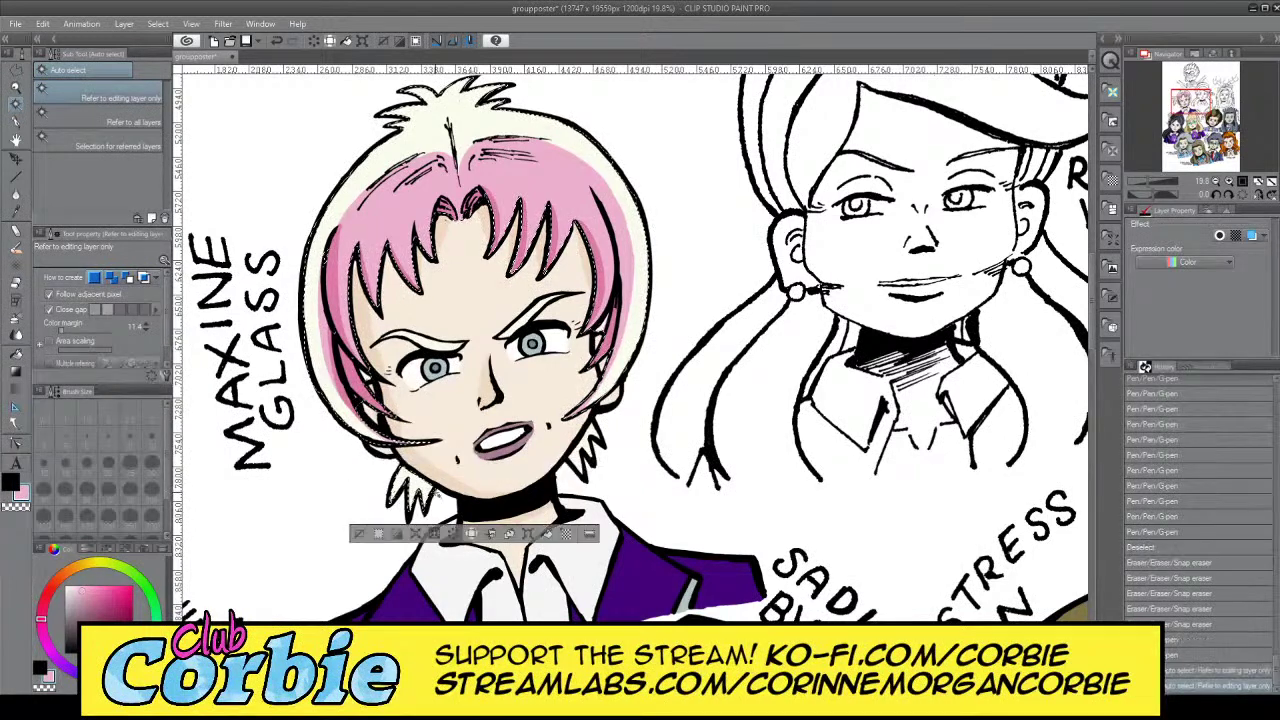
shift+click(576, 458)
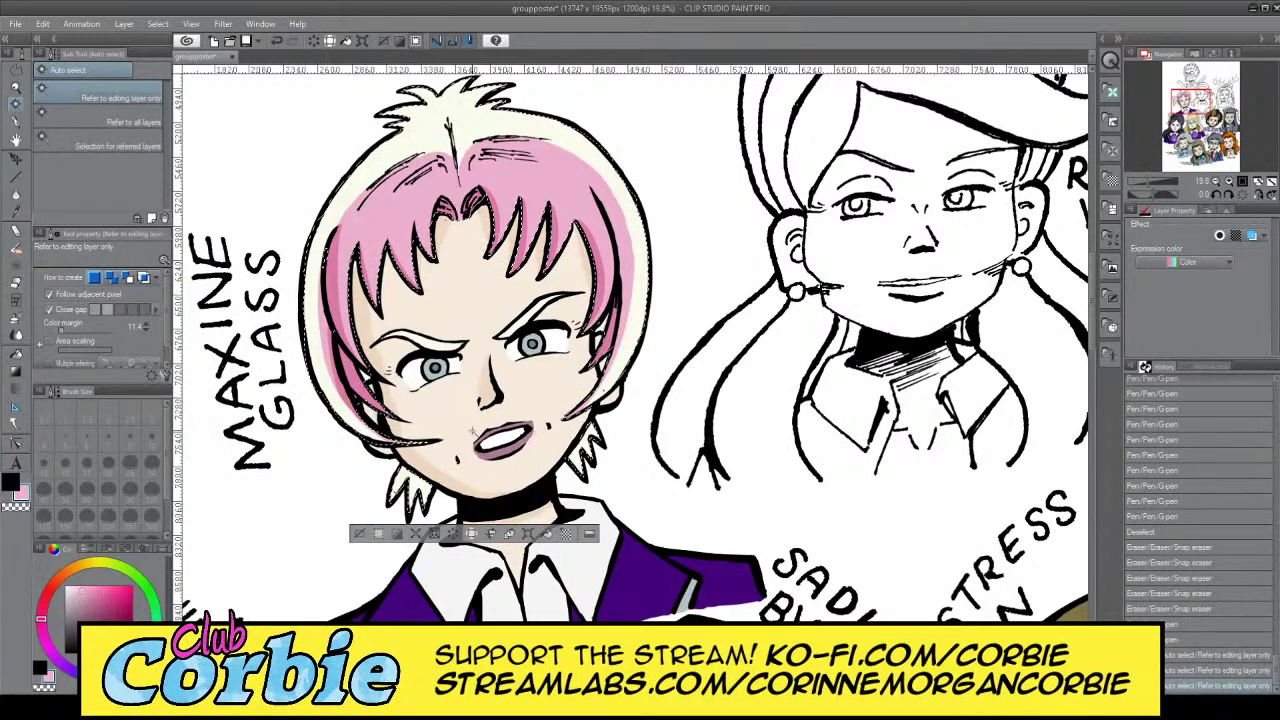
click(135, 38)
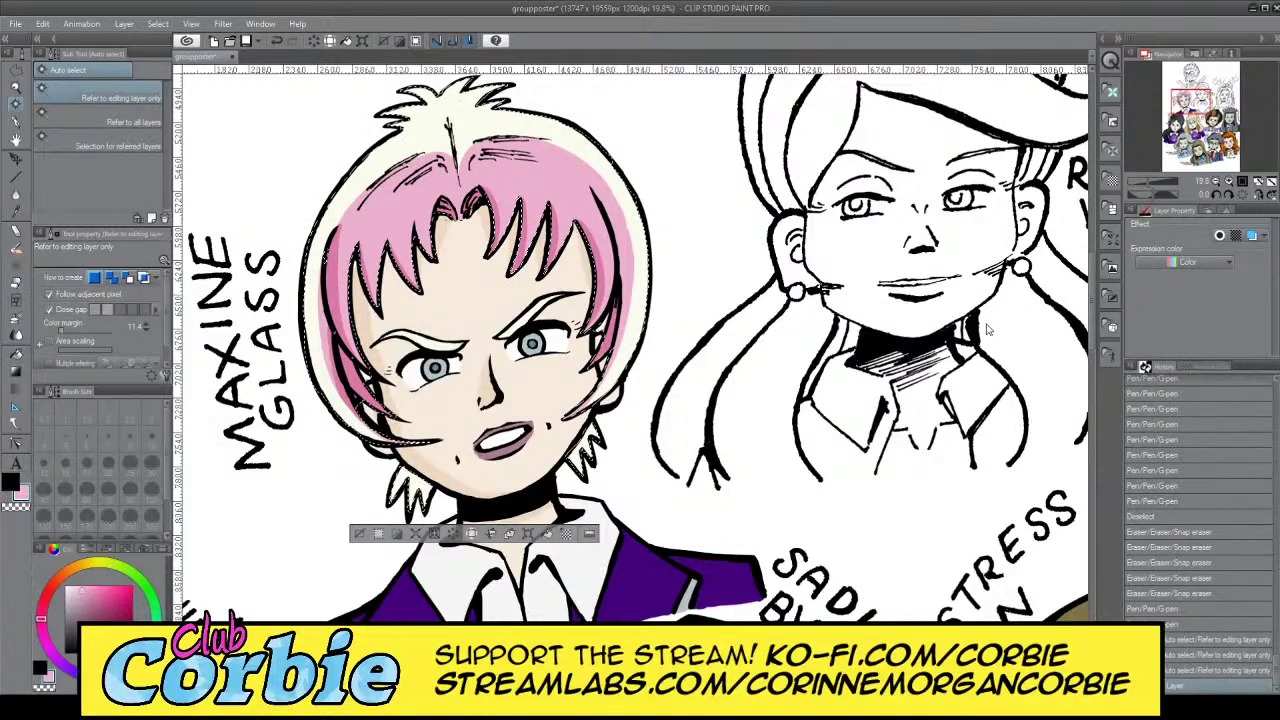
Sample the cream hair colour and set the G-pen's brush size to 170
click(17, 80)
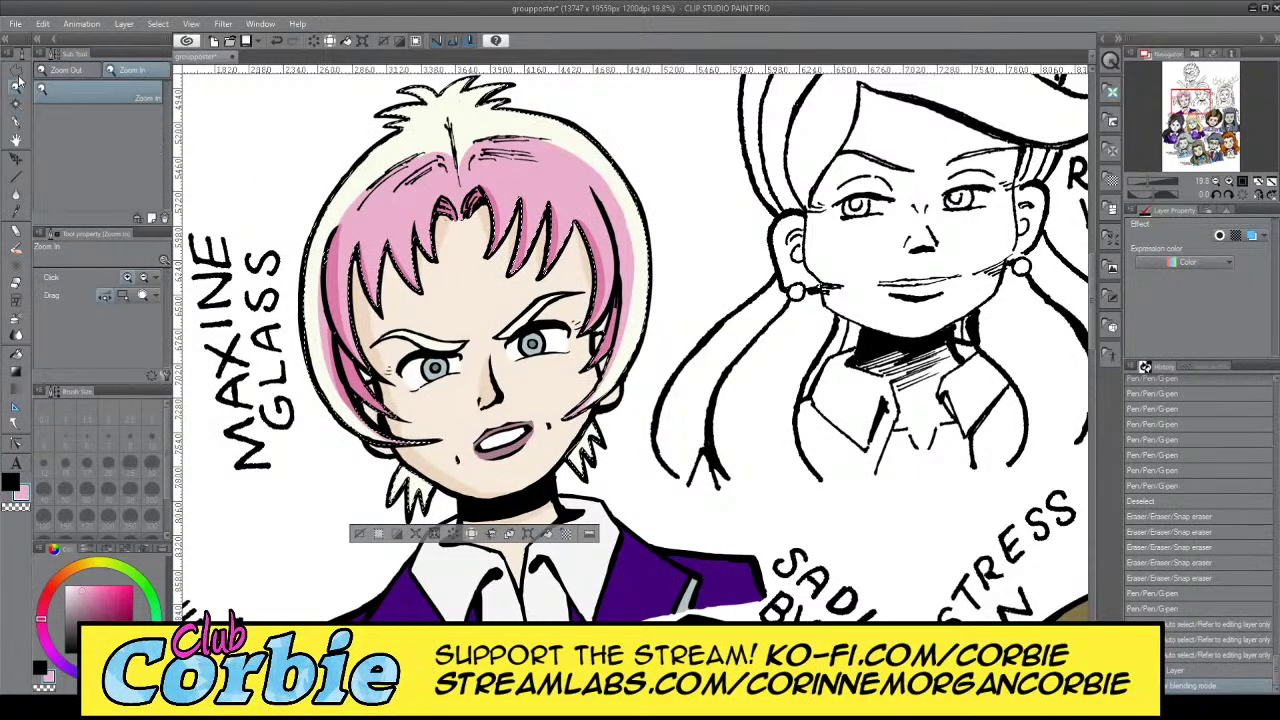
scroll(508, 286, down, 2)
scroll(350, 378, up, 4)
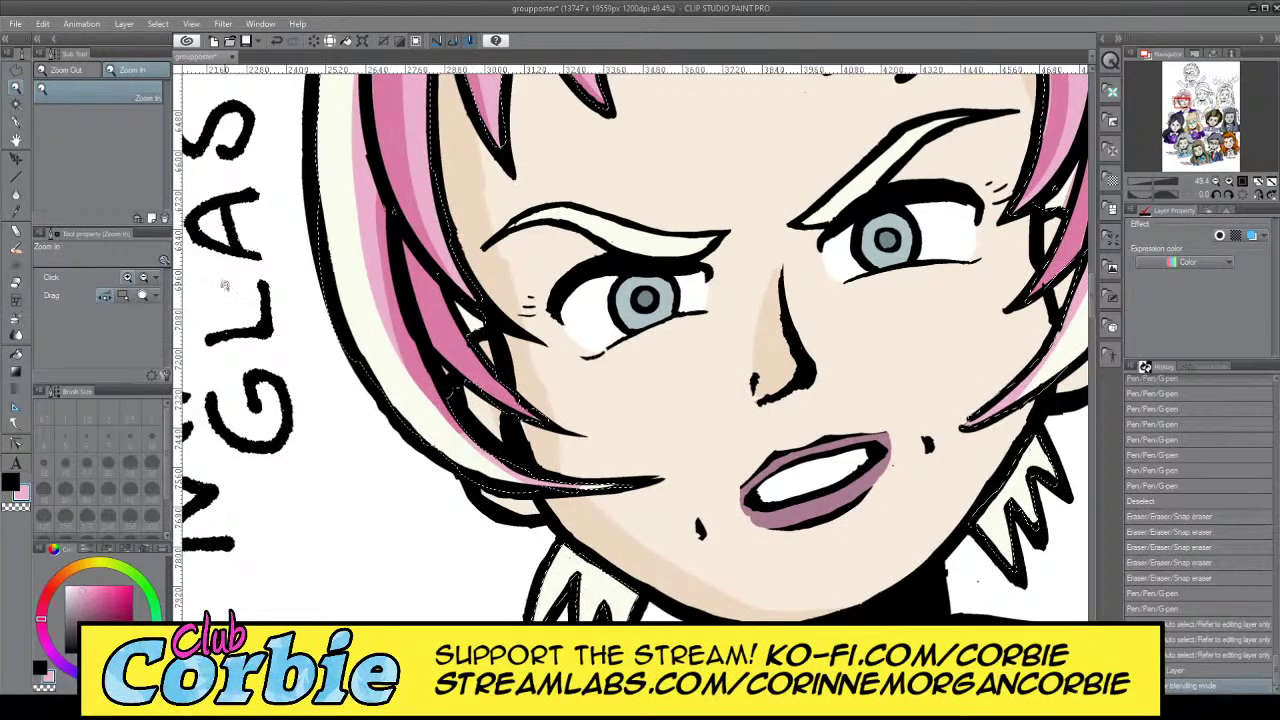
key(i)
click(342, 170)
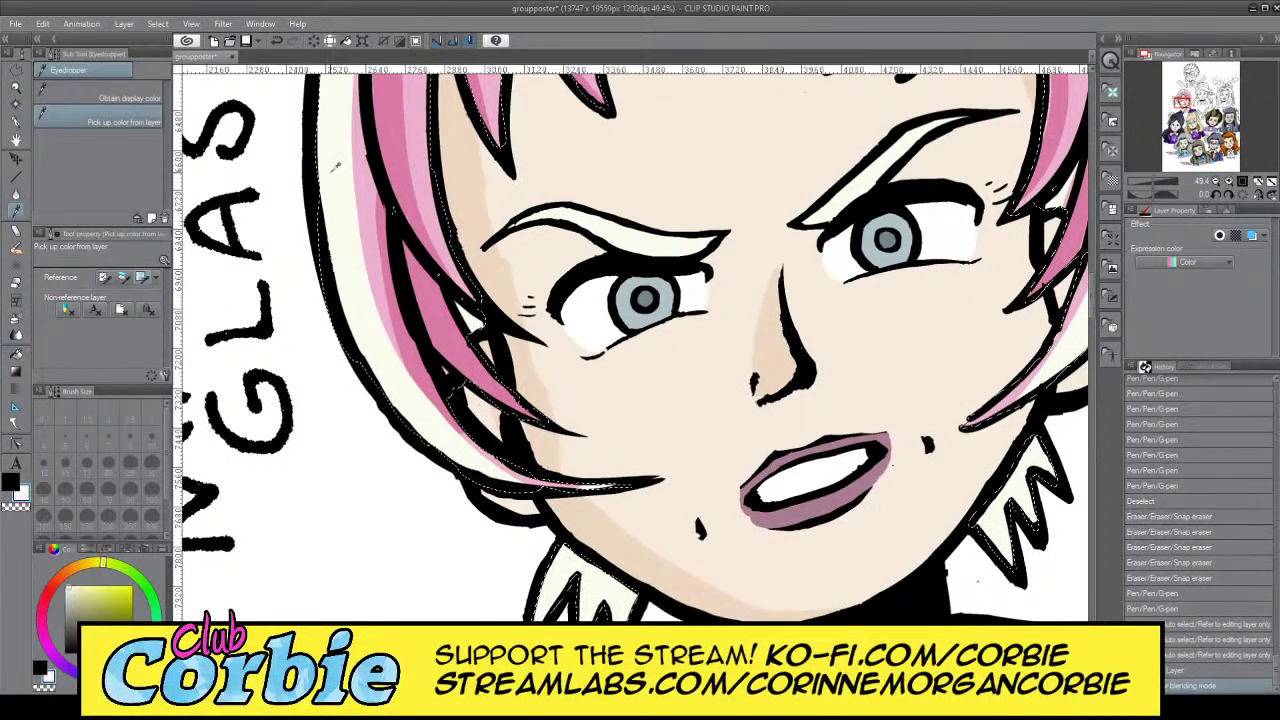
key(slash)
drag(440, 258, 310, 328)
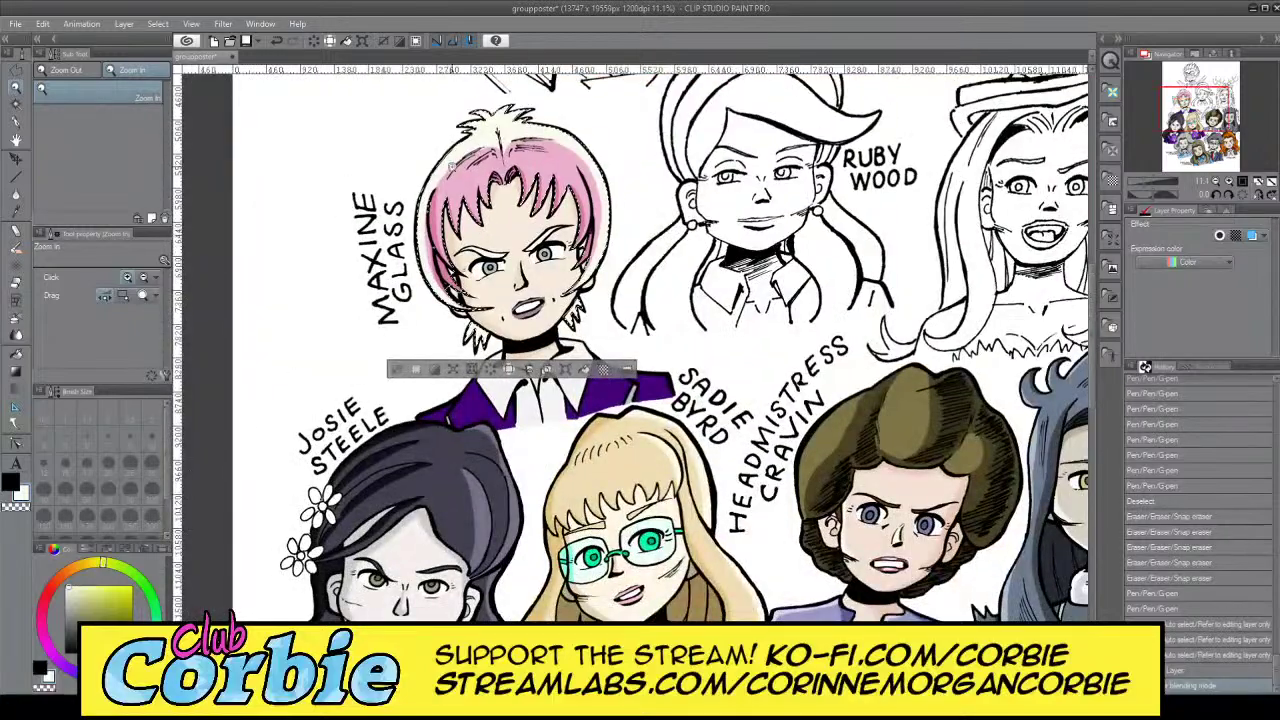
drag(450, 153, 503, 140)
drag(429, 335, 439, 322)
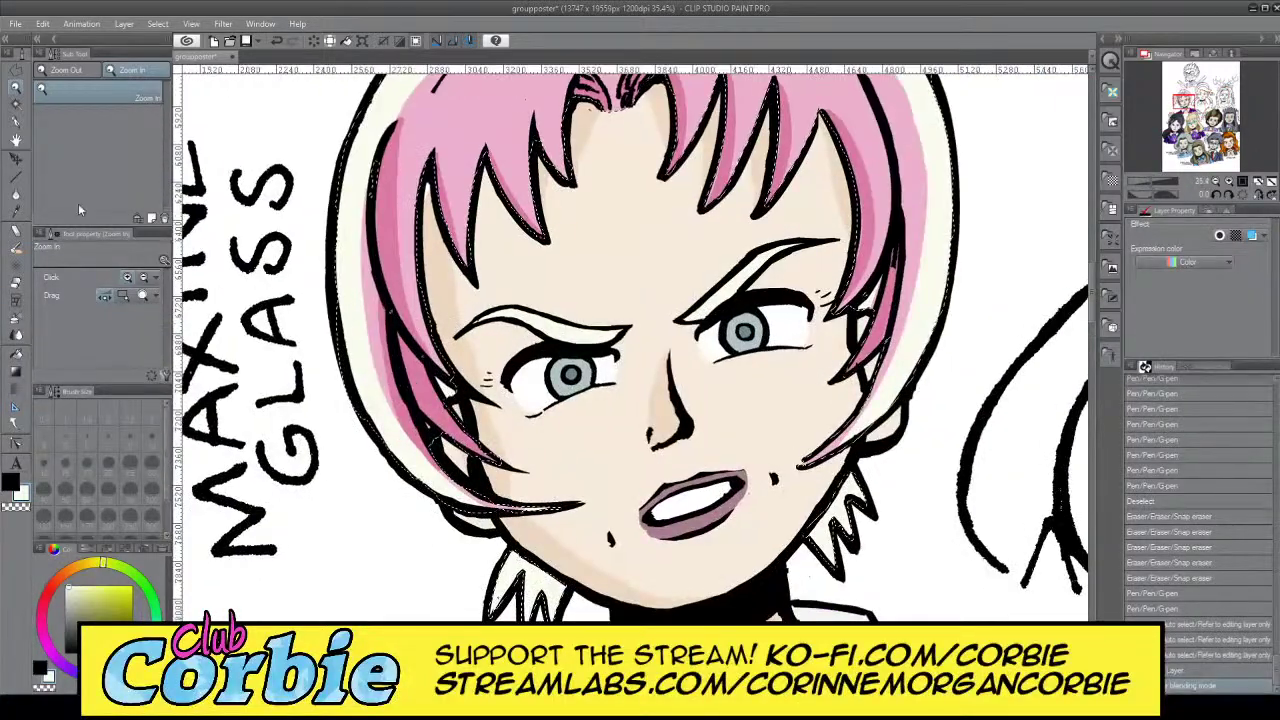
key(p)
click(139, 486)
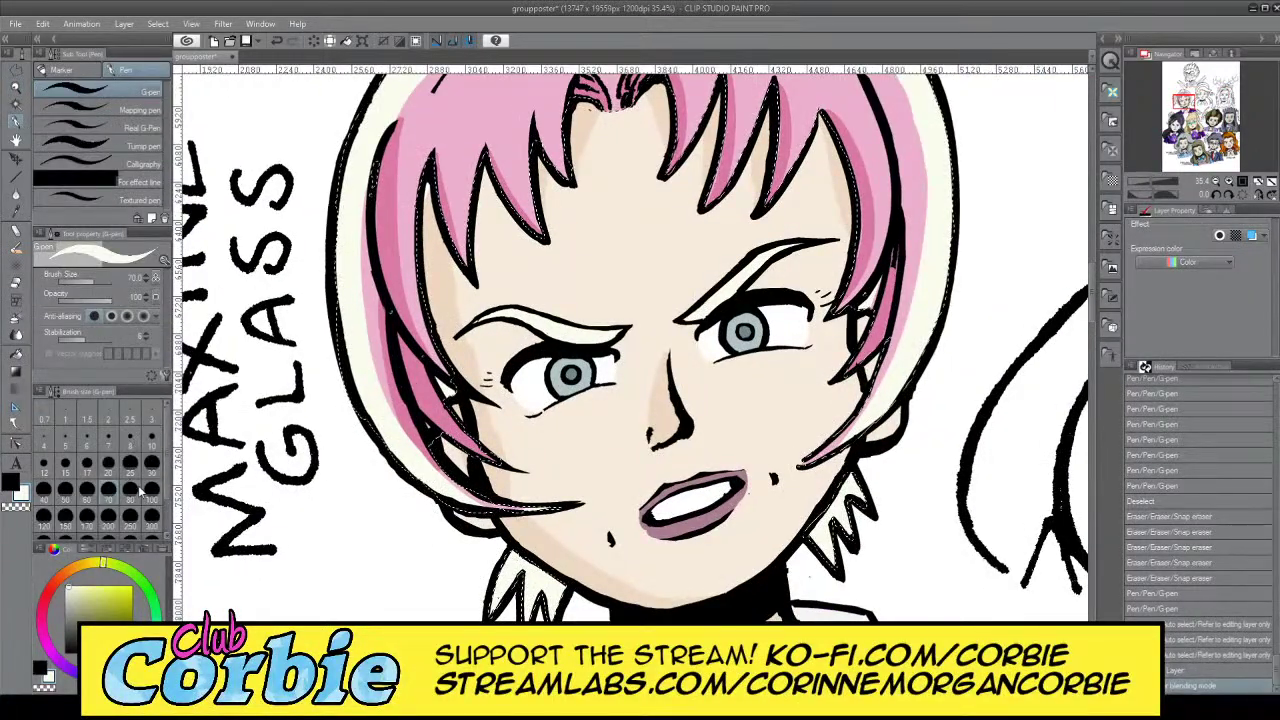
click(90, 515)
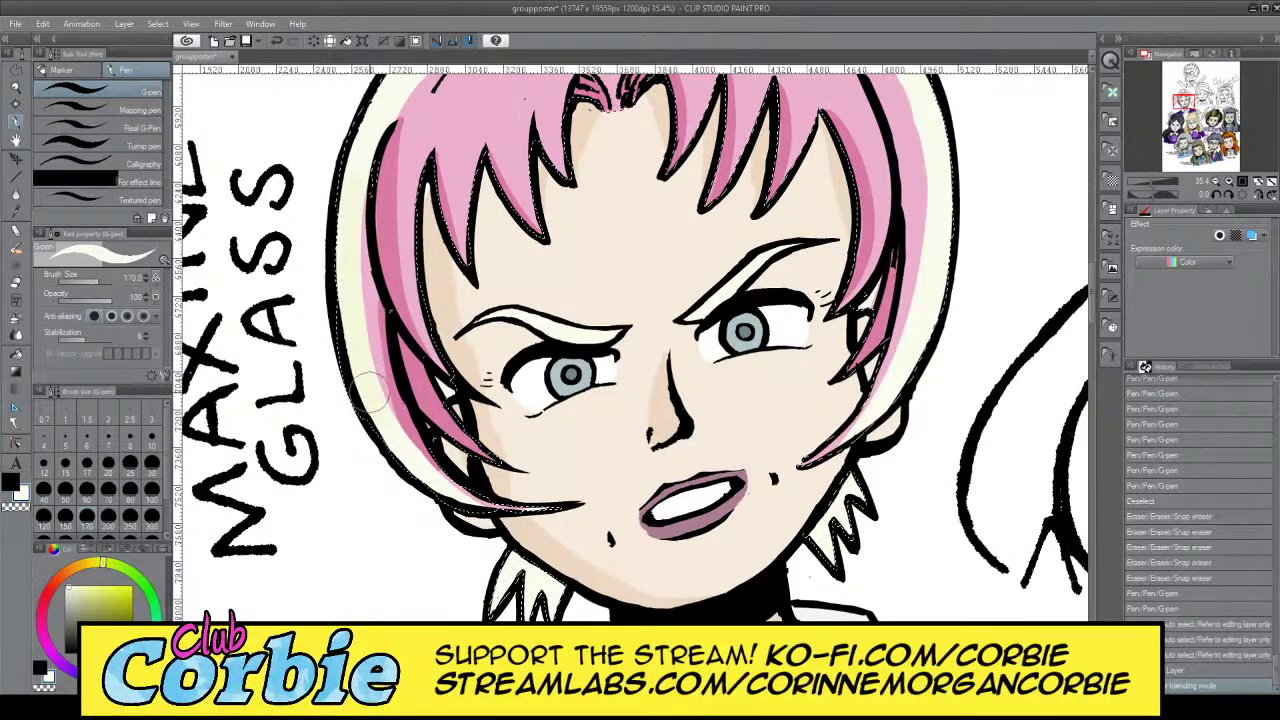
Undo the trial stroke, choose a darker muted olive and shade the left-hand outer edge of the cream hair down to the pointed strand
drag(370, 392, 422, 466)
key(ctrl+z)
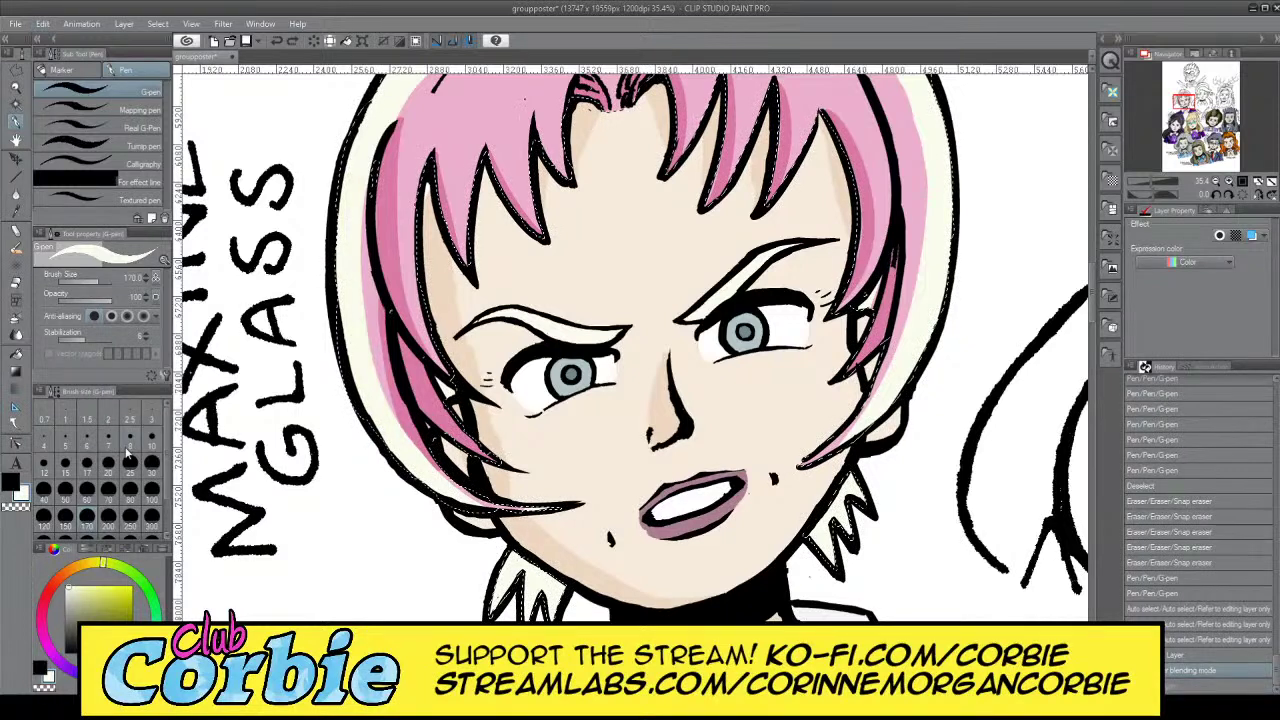
drag(69, 611, 75, 605)
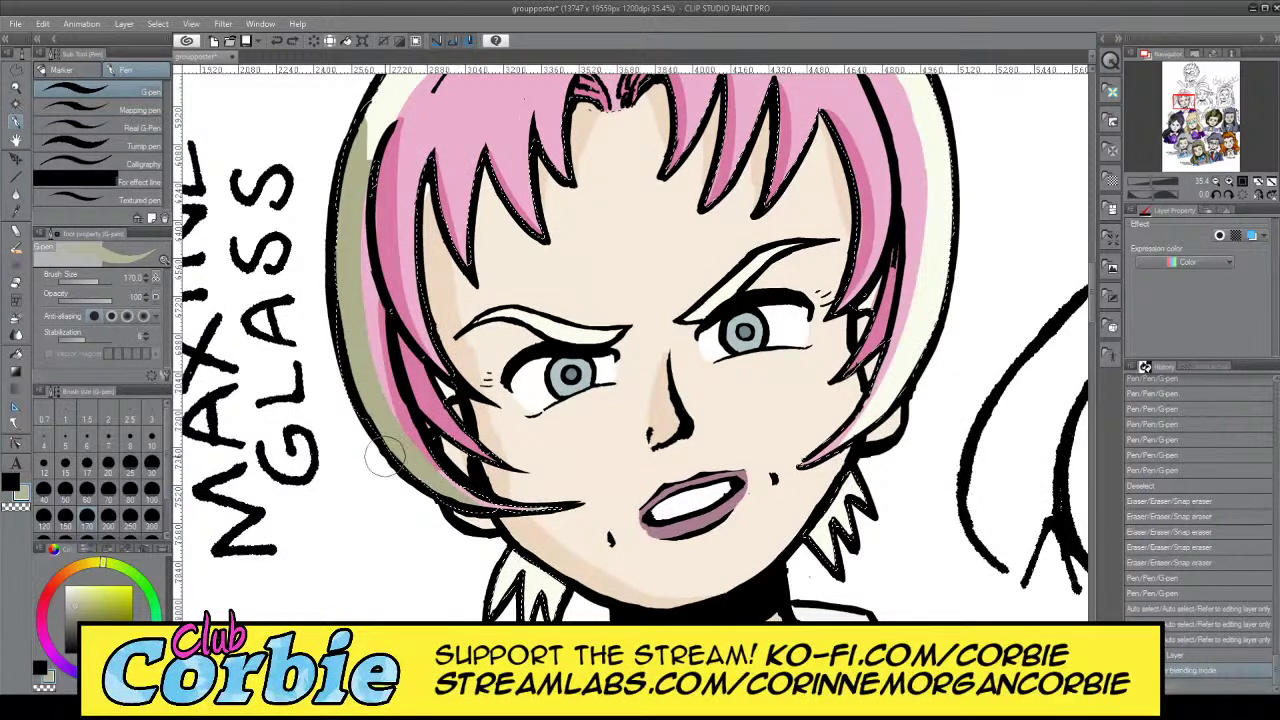
mouse_move(383, 458)
mouse_down()
mouse_move(458, 393)
mouse_move(424, 305)
mouse_move(300, 318)
mouse_up()
Extend the olive shading up the left-hand edge of the crown and onto the left-hand spikes at the top
click(16, 89)
drag(485, 228, 685, 230)
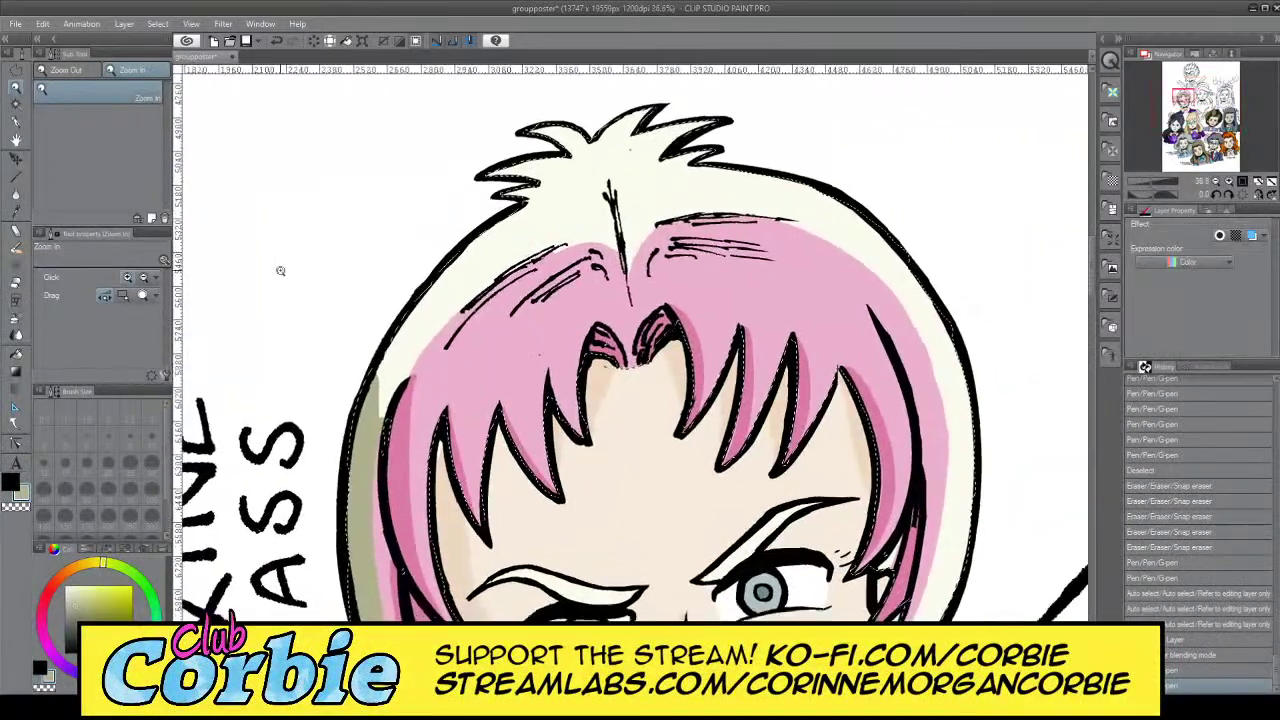
click(16, 121)
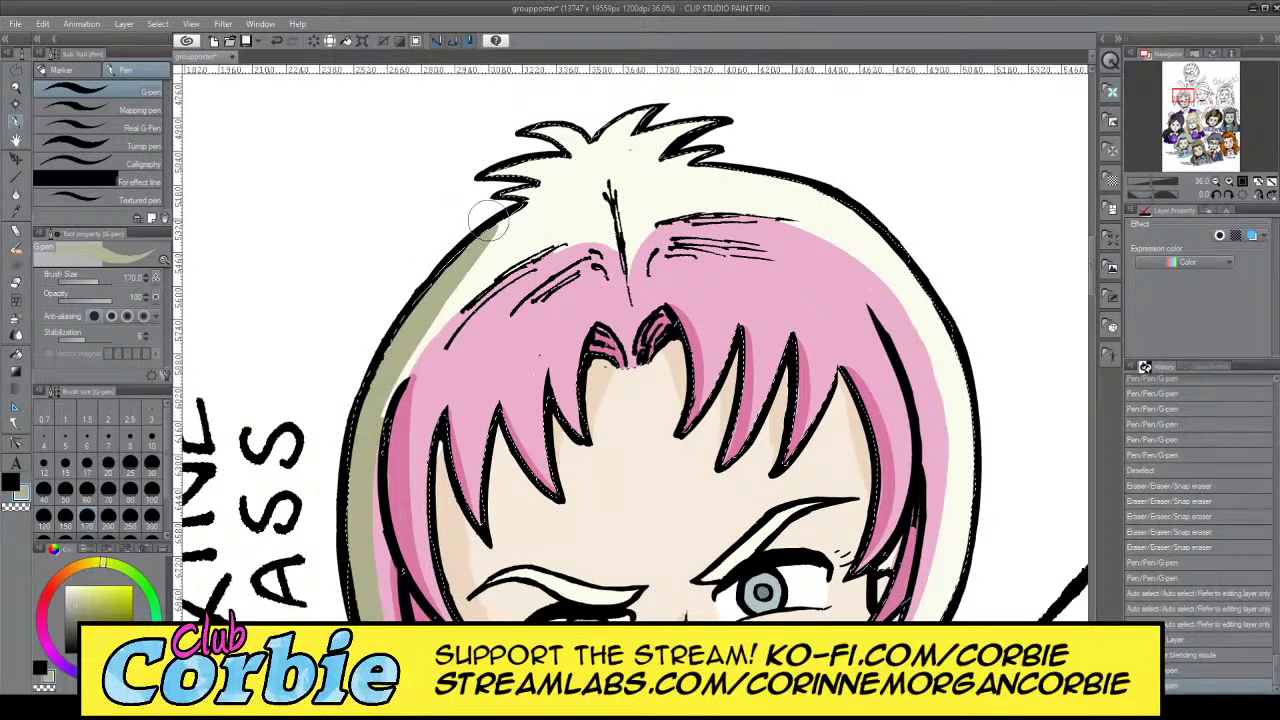
drag(360, 469, 362, 540)
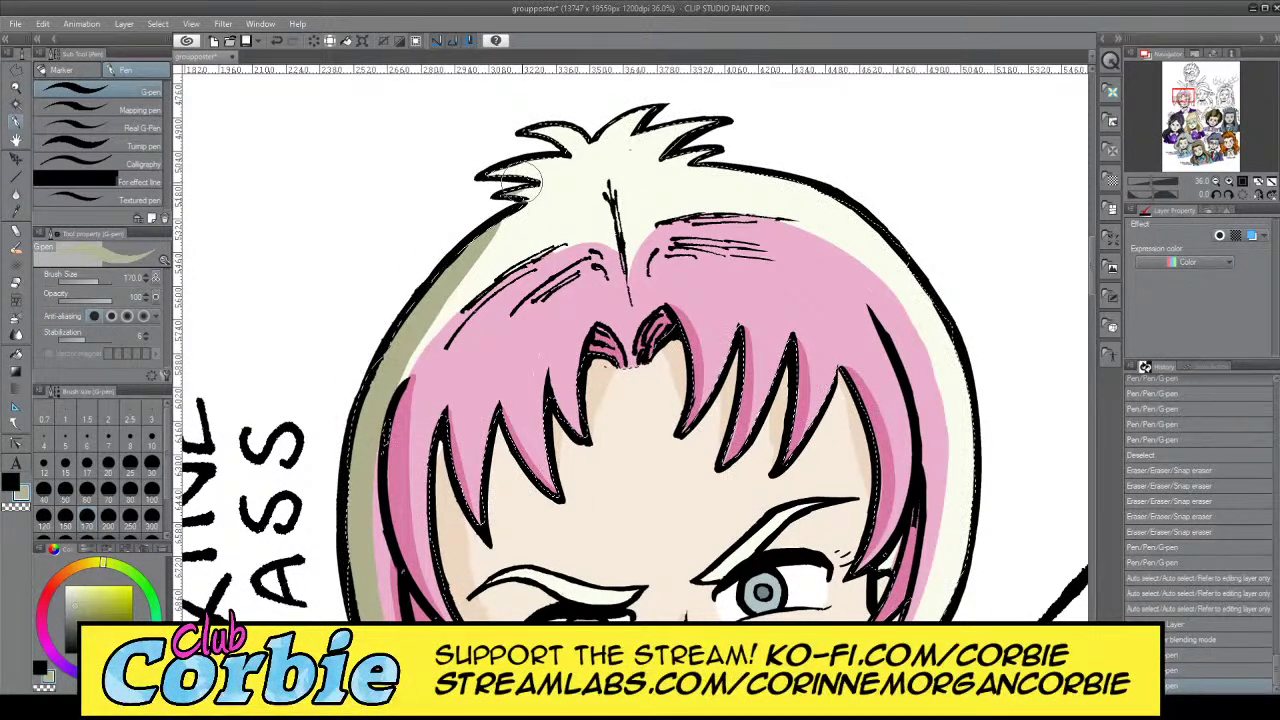
mouse_move(490, 235)
mouse_down()
mouse_move(525, 205)
mouse_move(512, 200)
mouse_move(527, 130)
mouse_up()
Shade the left-hand edges of the spiky cream tufts below both ears with the olive G-pen
click(16, 87)
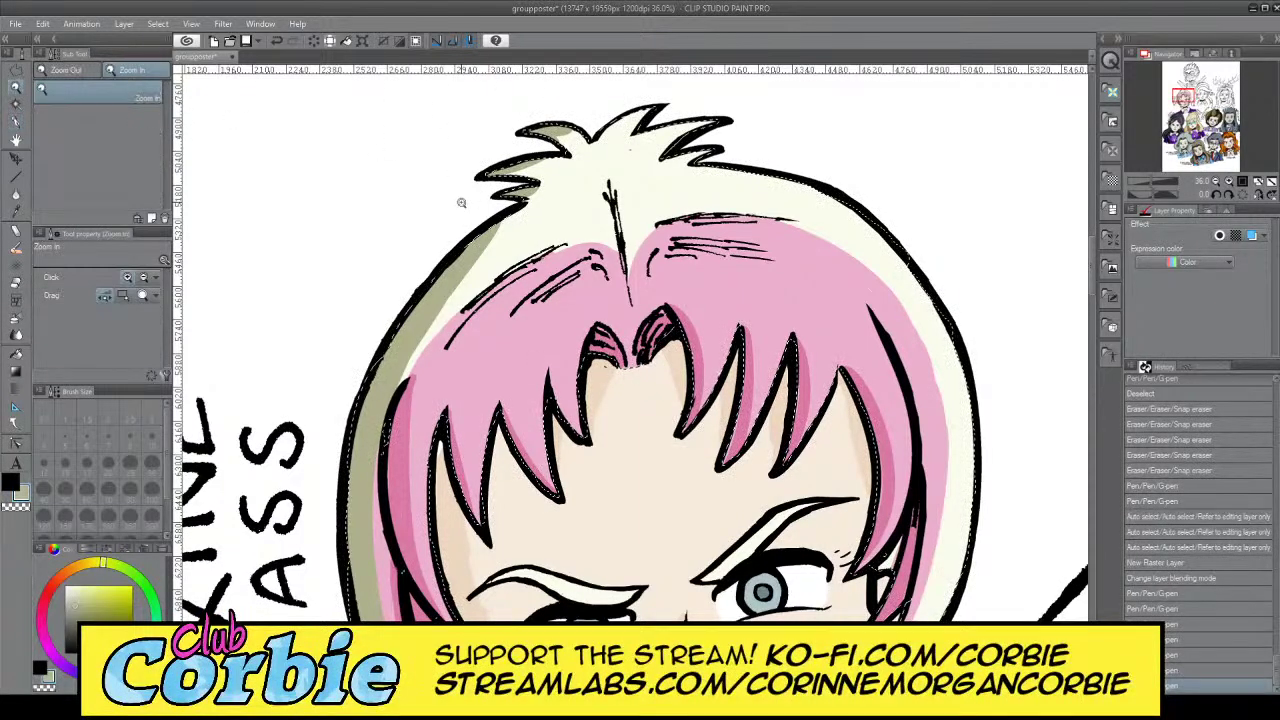
drag(463, 203, 523, 211)
drag(464, 298, 505, 318)
click(15, 122)
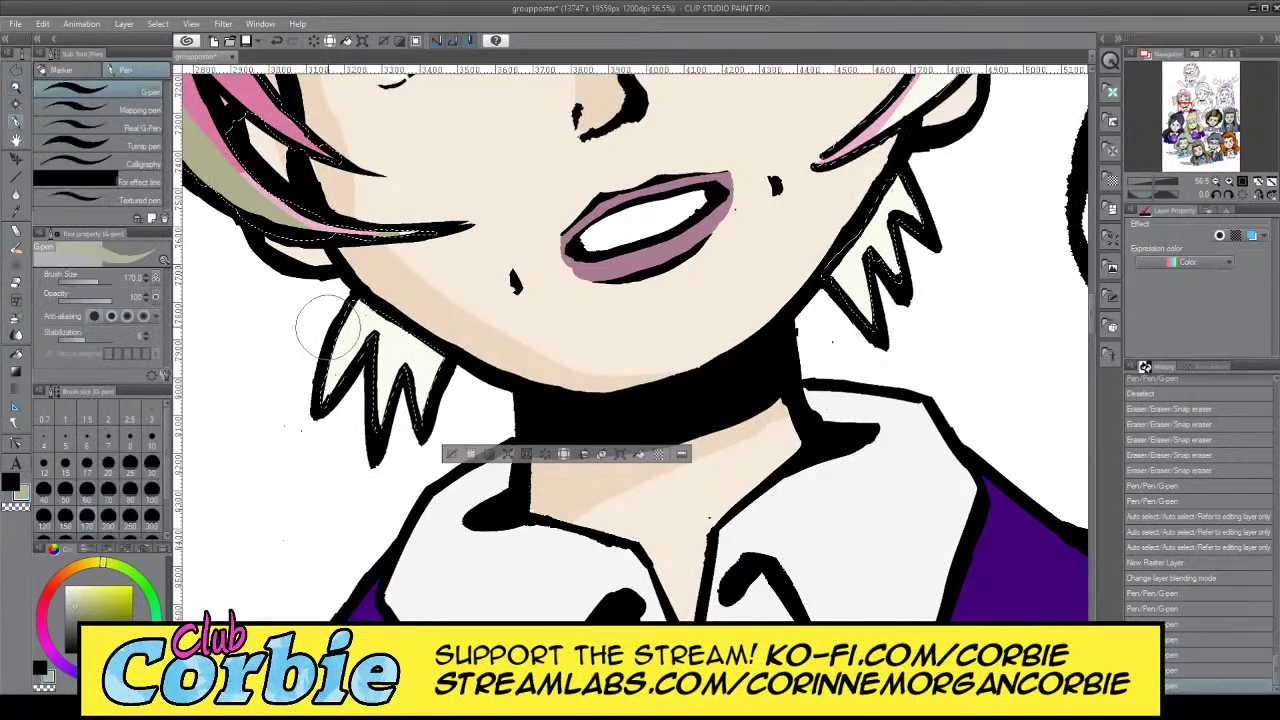
mouse_move(365, 290)
mouse_down()
mouse_move(388, 360)
mouse_move(382, 445)
mouse_up()
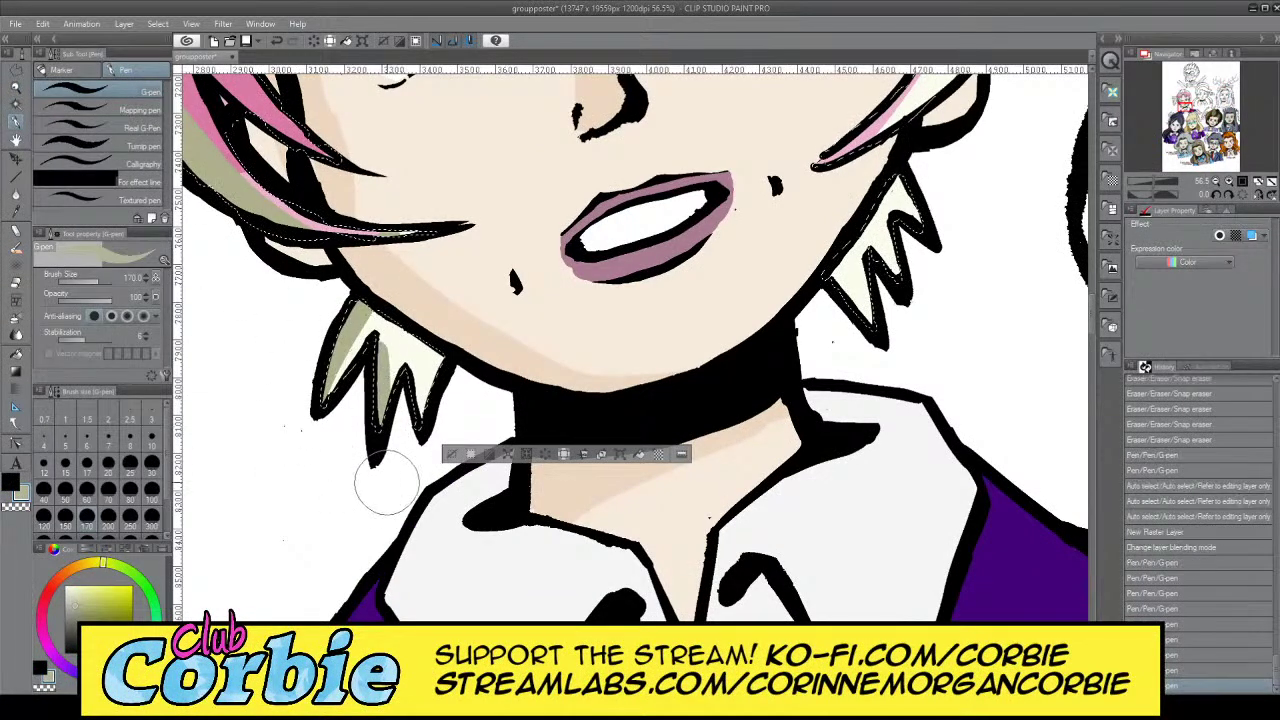
drag(410, 380, 430, 435)
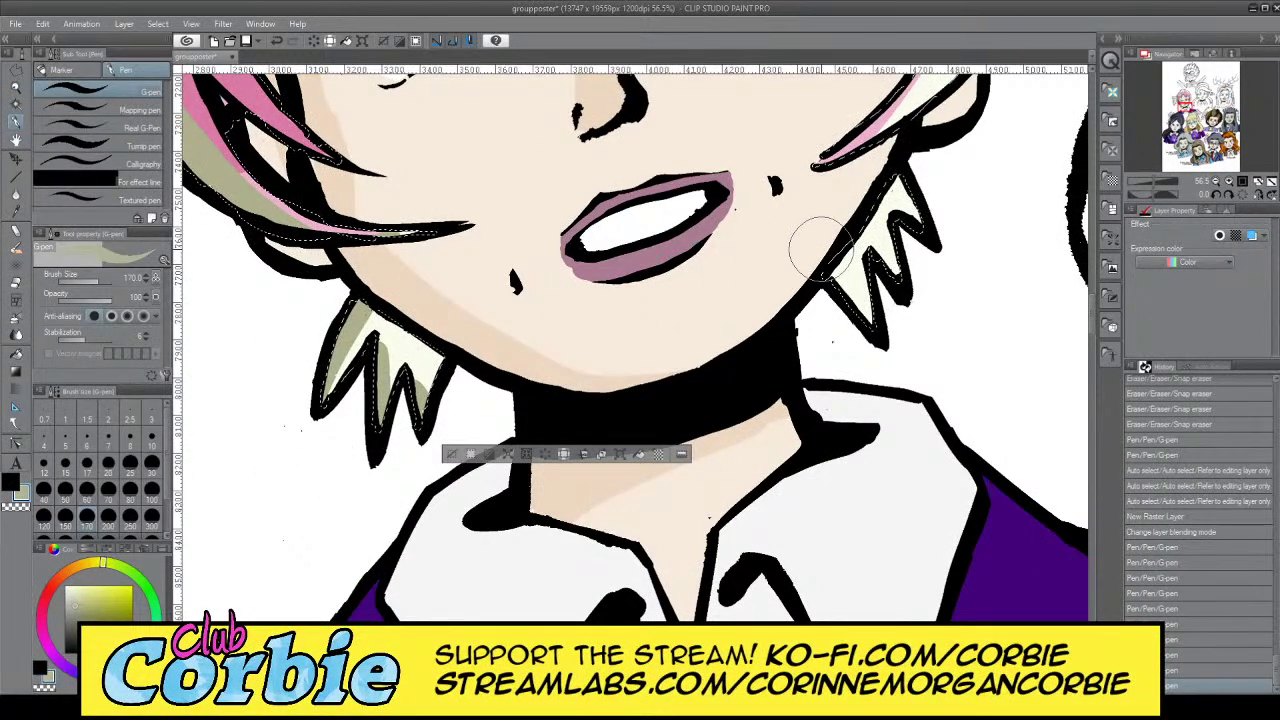
drag(822, 248, 826, 272)
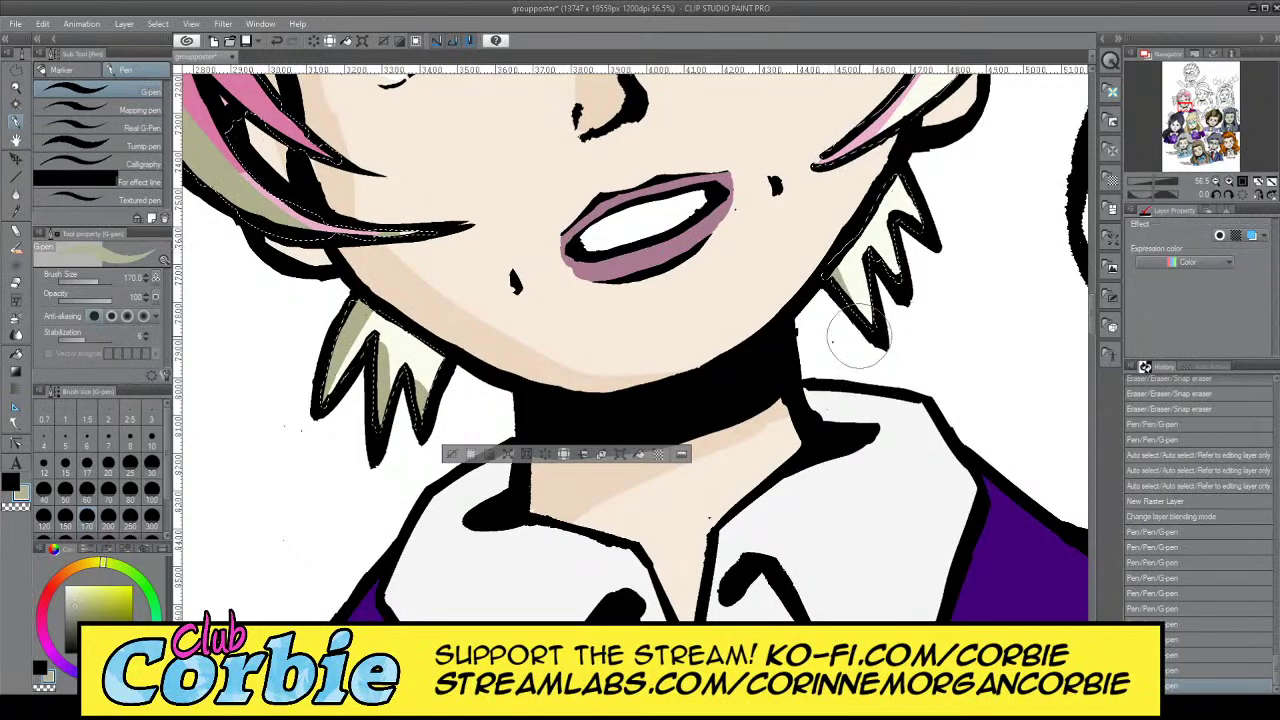
Clear the selection around the cream hair
click(15, 88)
drag(507, 280, 365, 284)
scroll(526, 226, down, 2)
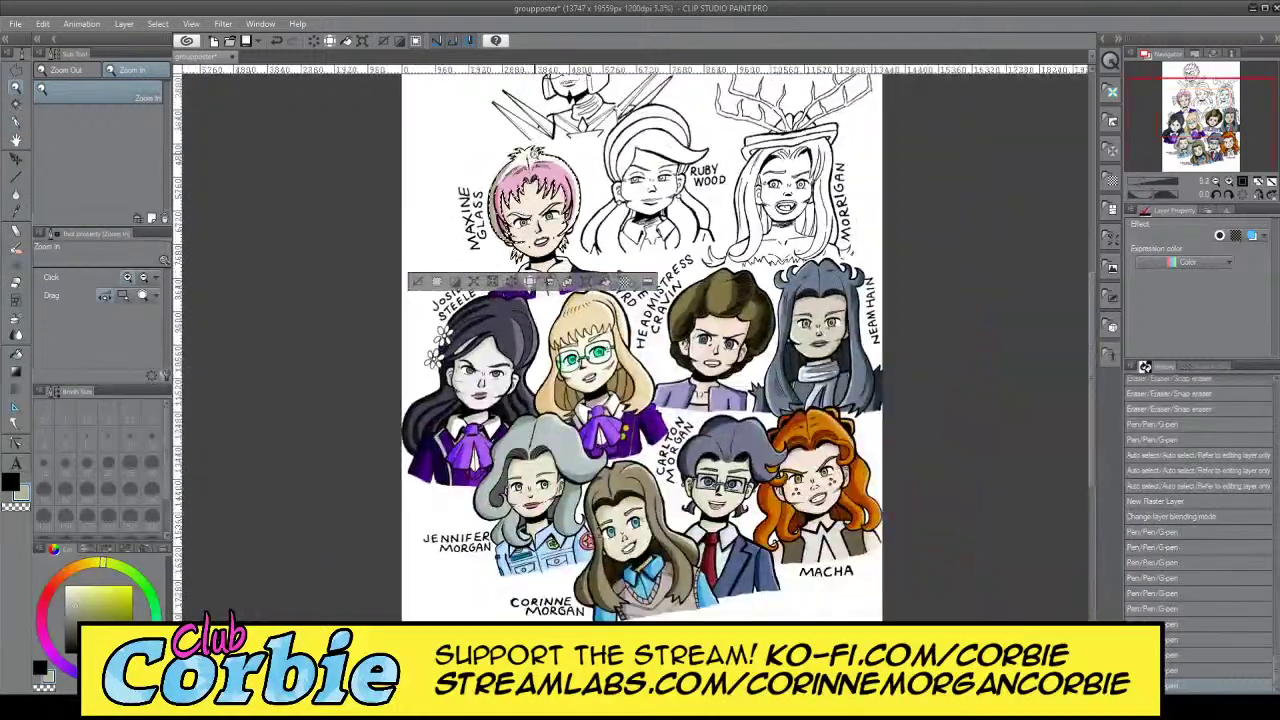
scroll(560, 300, up, 3)
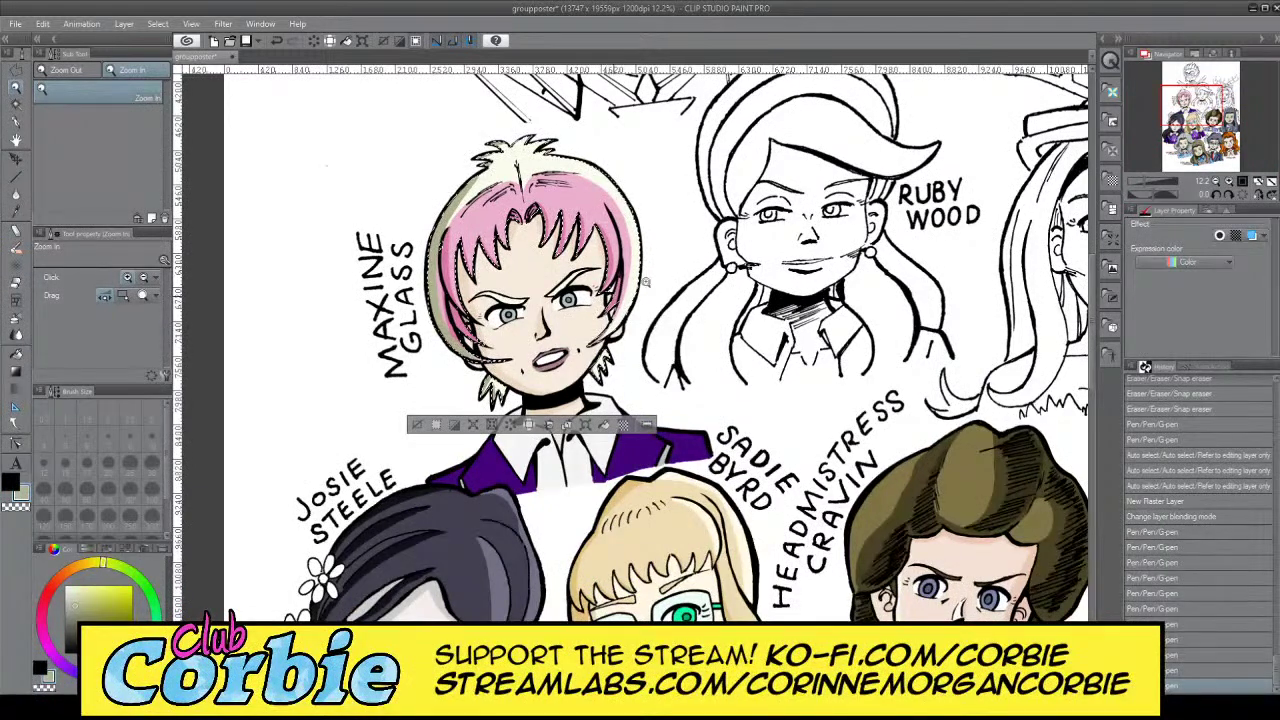
scroll(608, 297, up, 4)
click(16, 124)
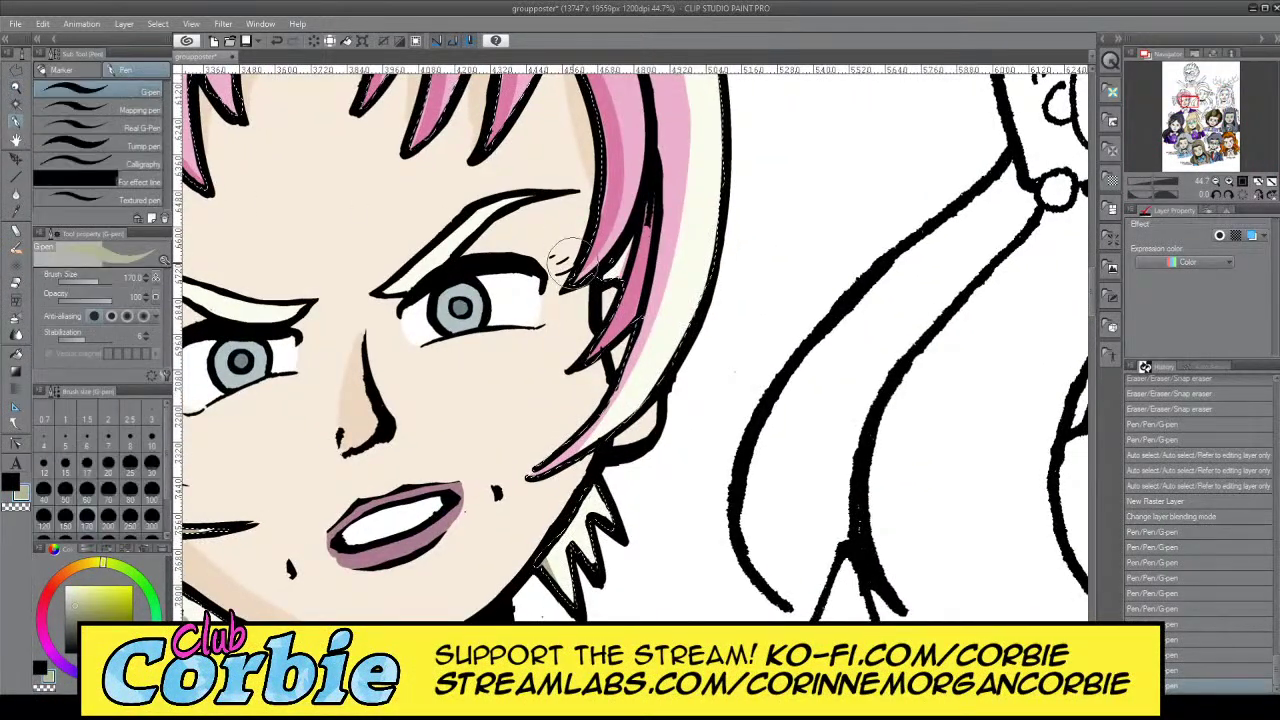
click(159, 24)
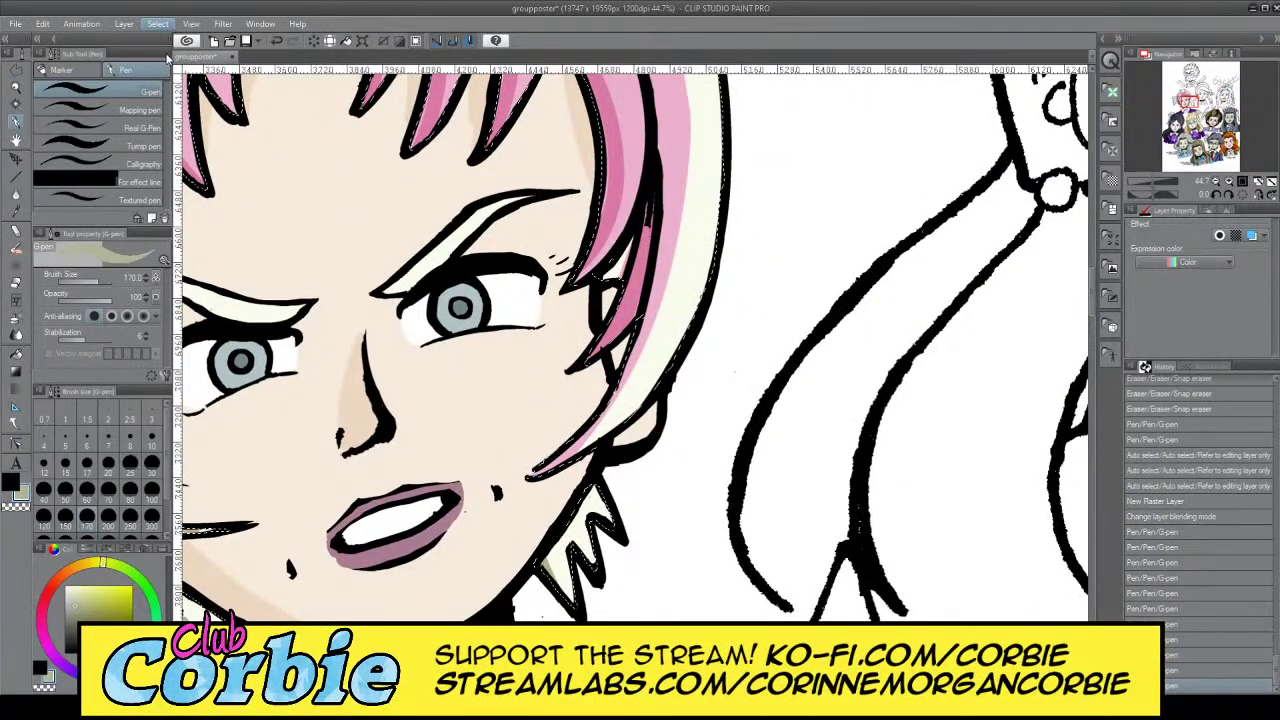
click(167, 55)
Fill the small cream gap above the right-hand ear with olive shading, using the G-pen at size 17
click(15, 88)
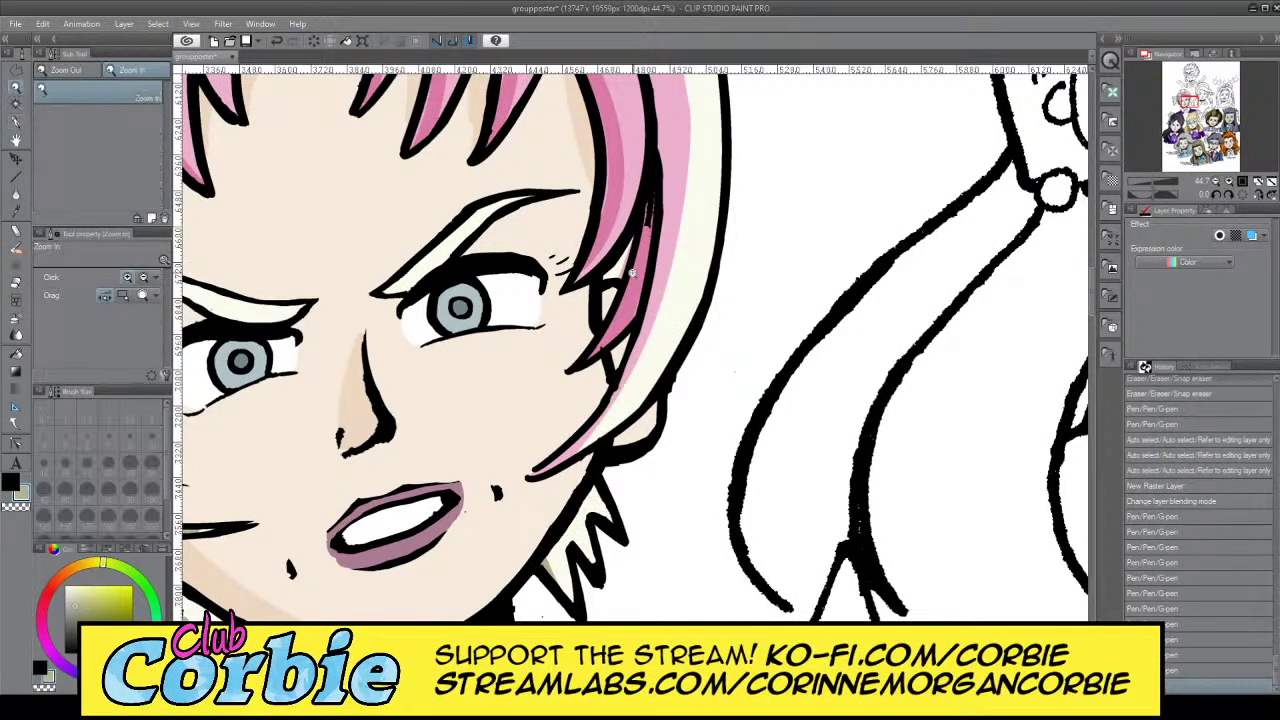
click(683, 254)
click(16, 124)
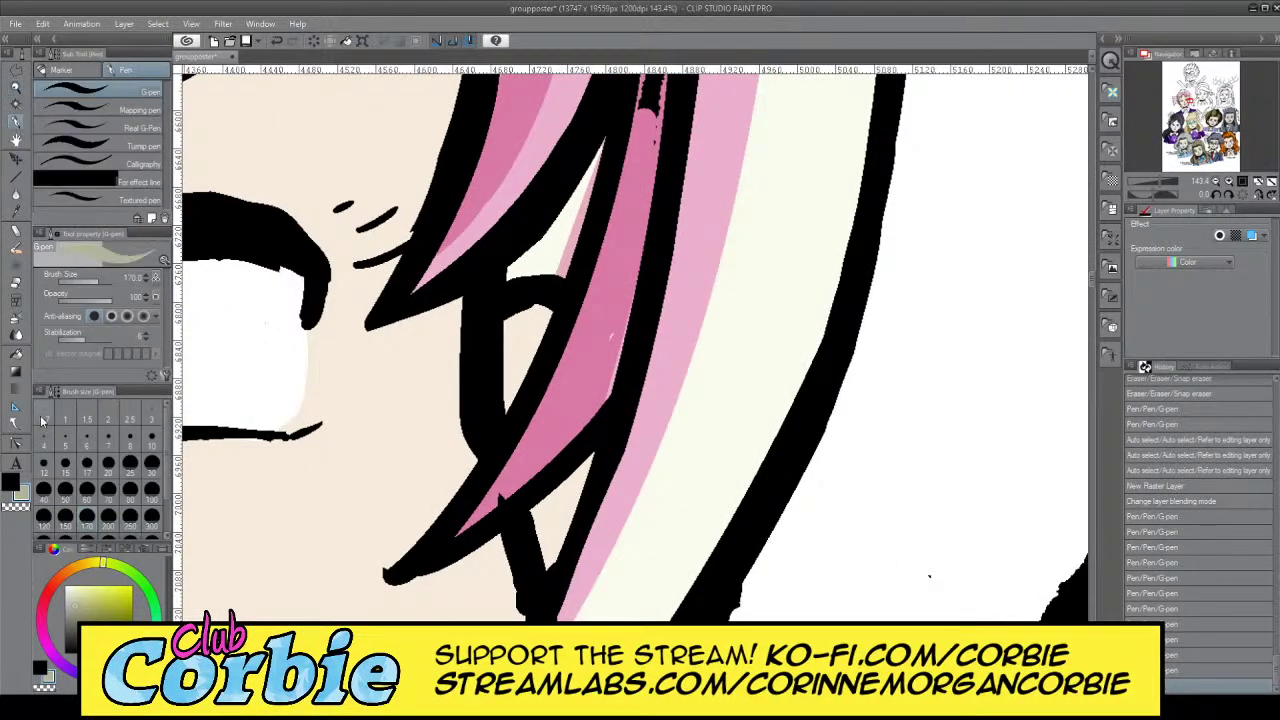
click(86, 465)
mouse_move(545, 272)
mouse_down()
mouse_move(509, 269)
mouse_move(553, 233)
mouse_move(568, 238)
mouse_move(560, 270)
mouse_move(587, 190)
mouse_move(556, 250)
mouse_move(552, 225)
mouse_move(603, 138)
mouse_up()
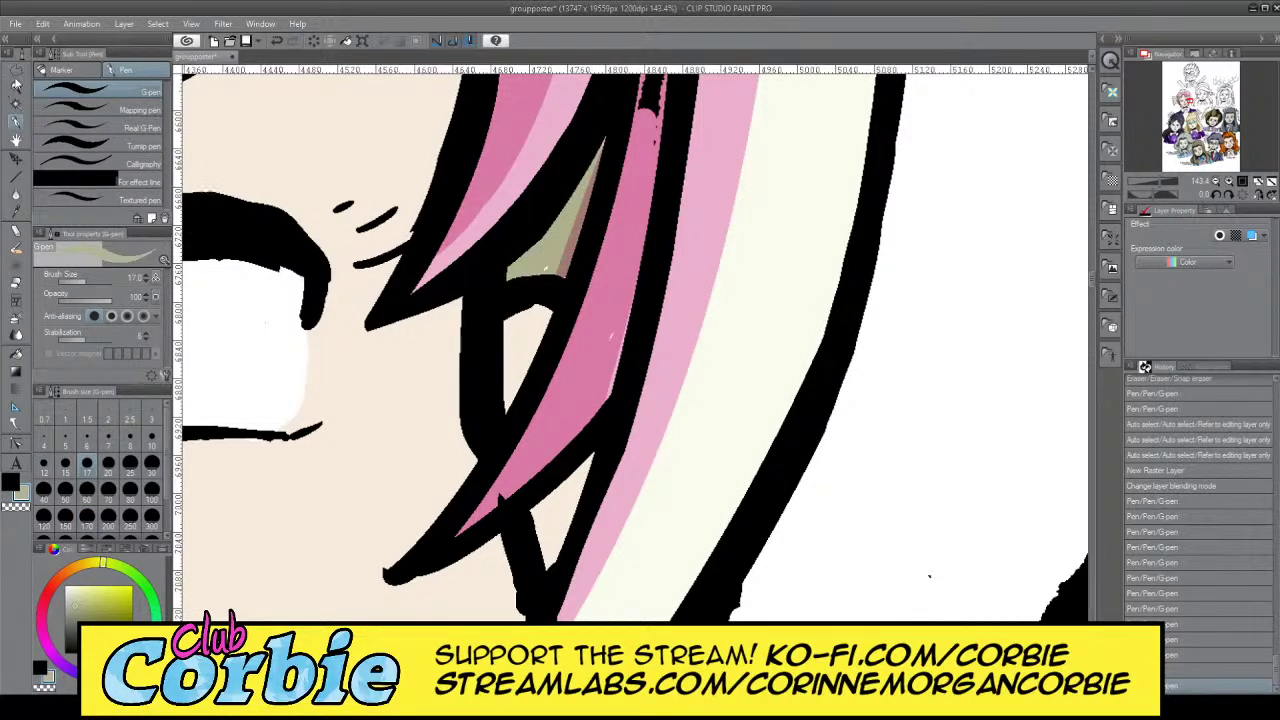
Lighten the cream hair's olive shading with a brightness and contrast adjustment
click(16, 86)
drag(564, 288, 515, 300)
drag(520, 250, 627, 302)
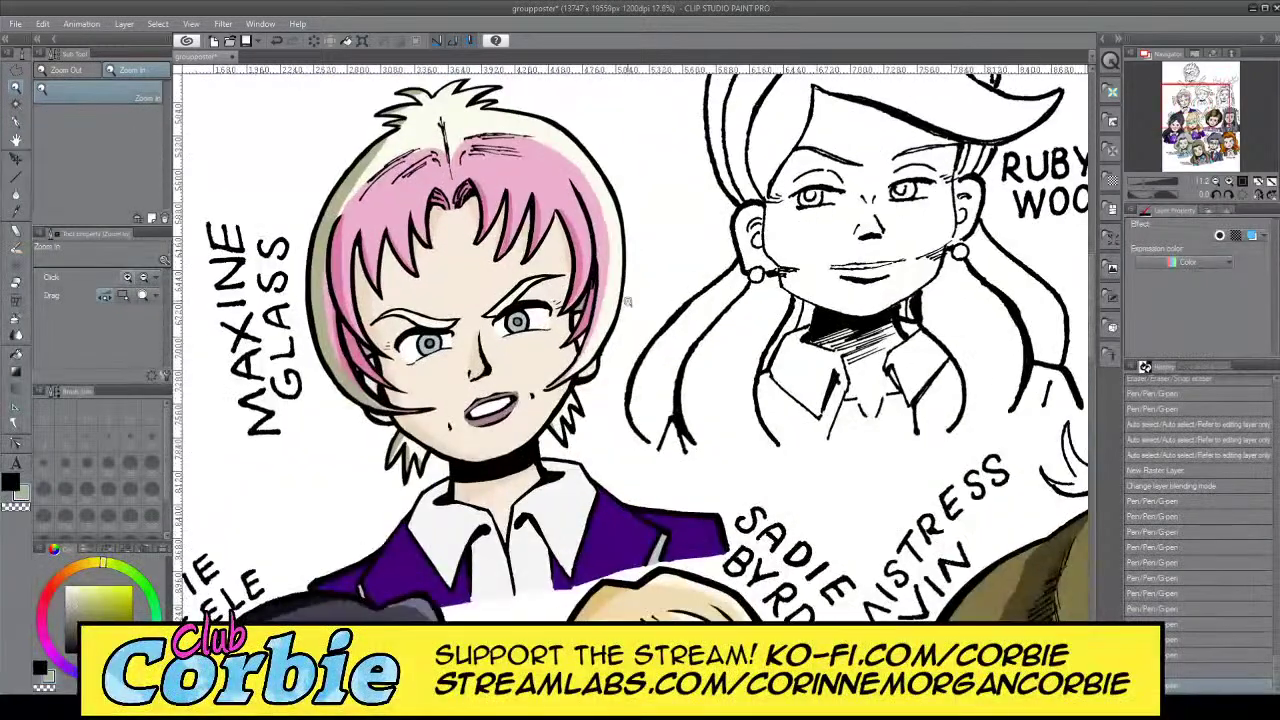
click(952, 517)
click(954, 519)
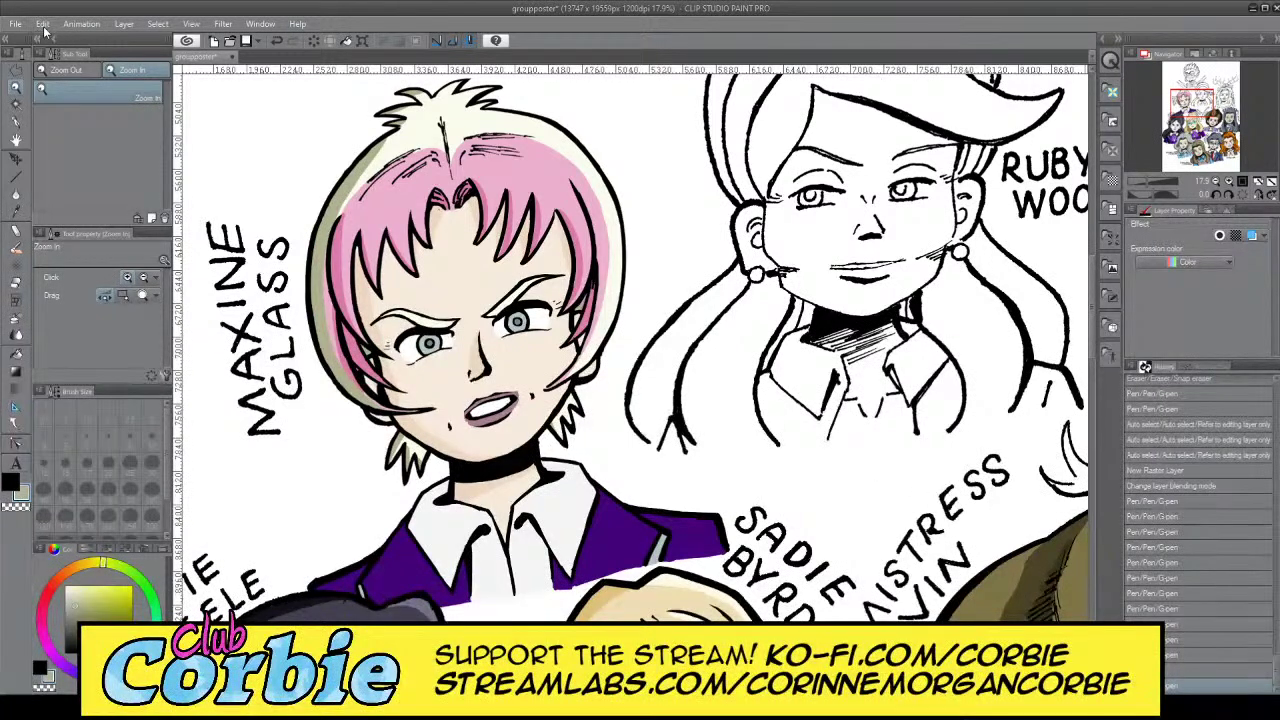
click(297, 307)
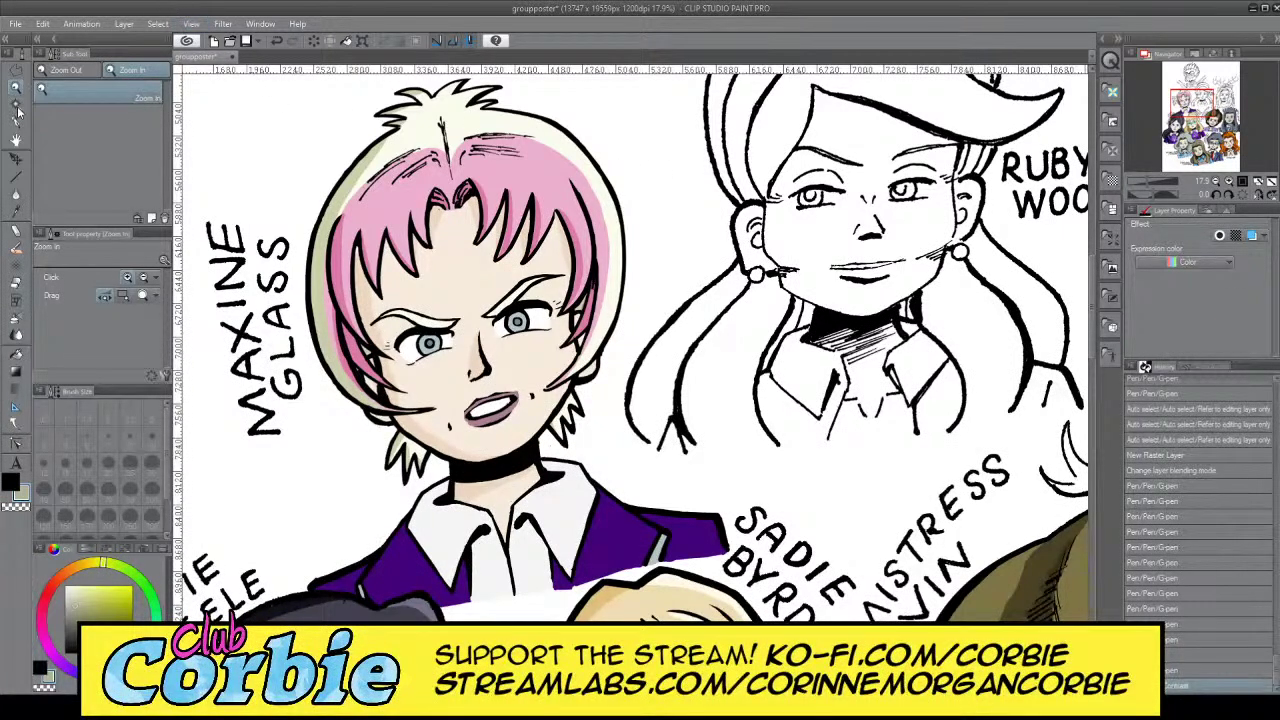
drag(414, 297, 260, 300)
click(420, 328)
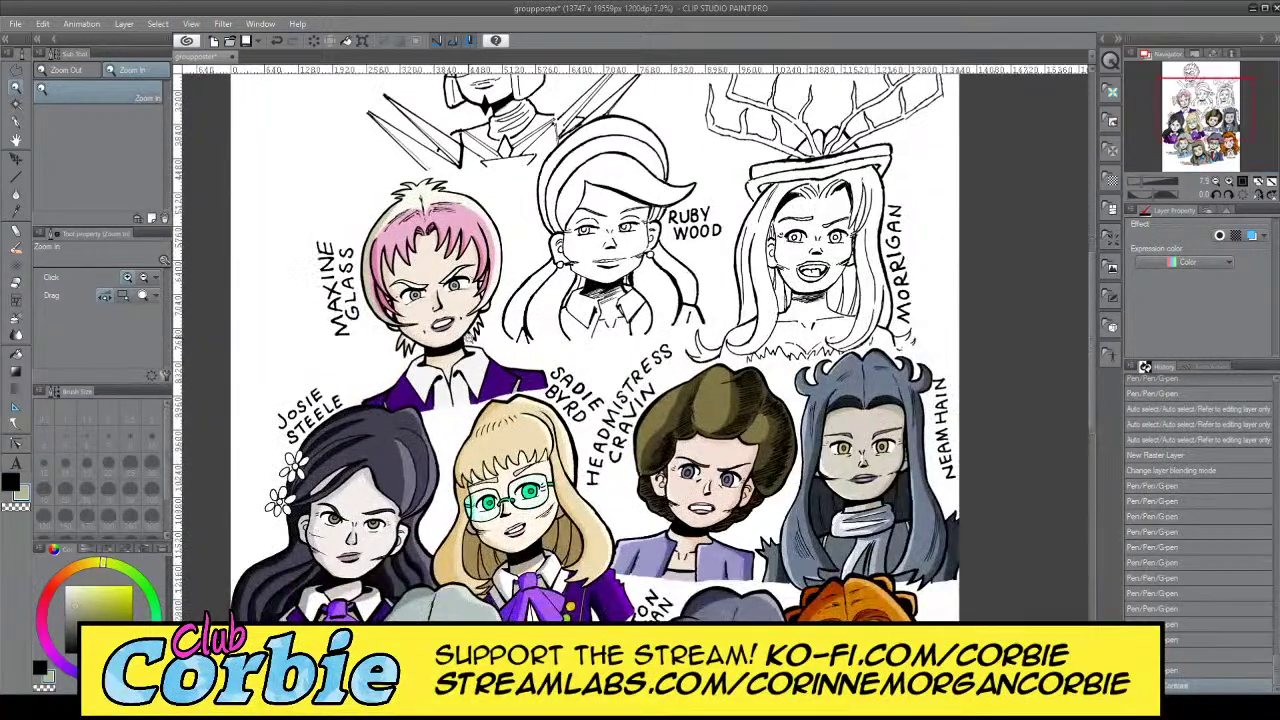
drag(517, 362, 538, 324)
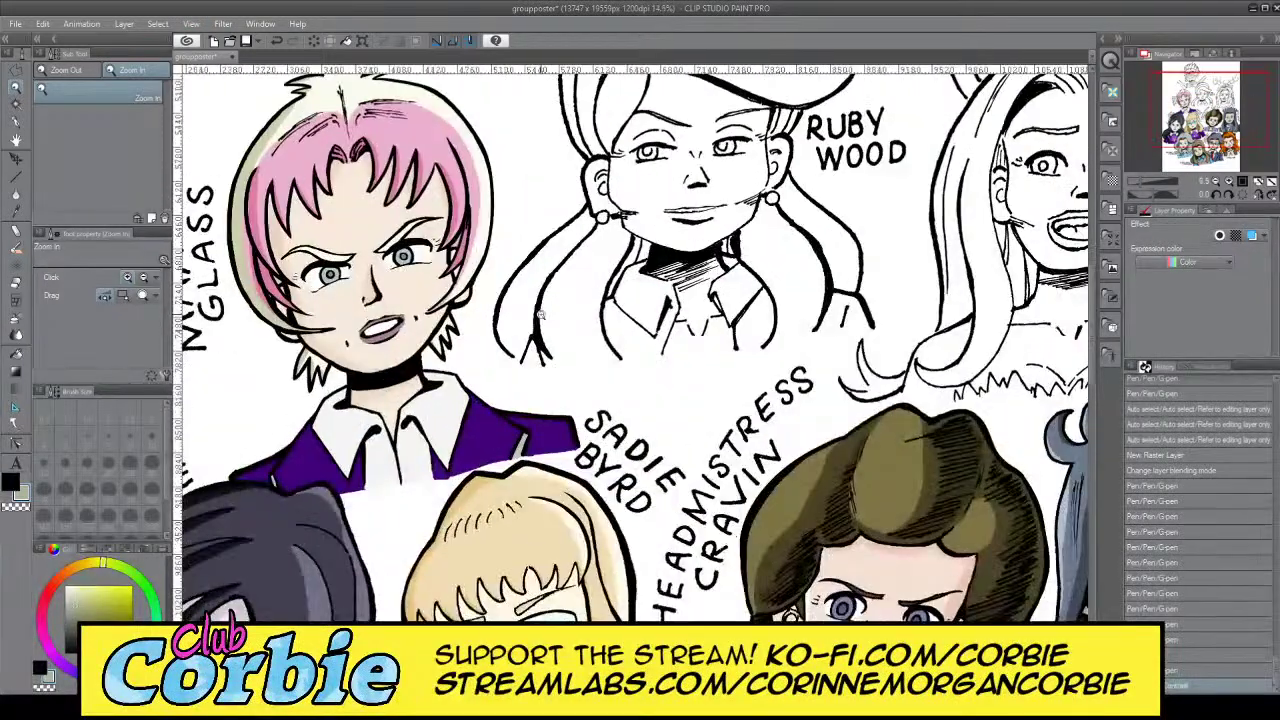
alt+click(518, 353)
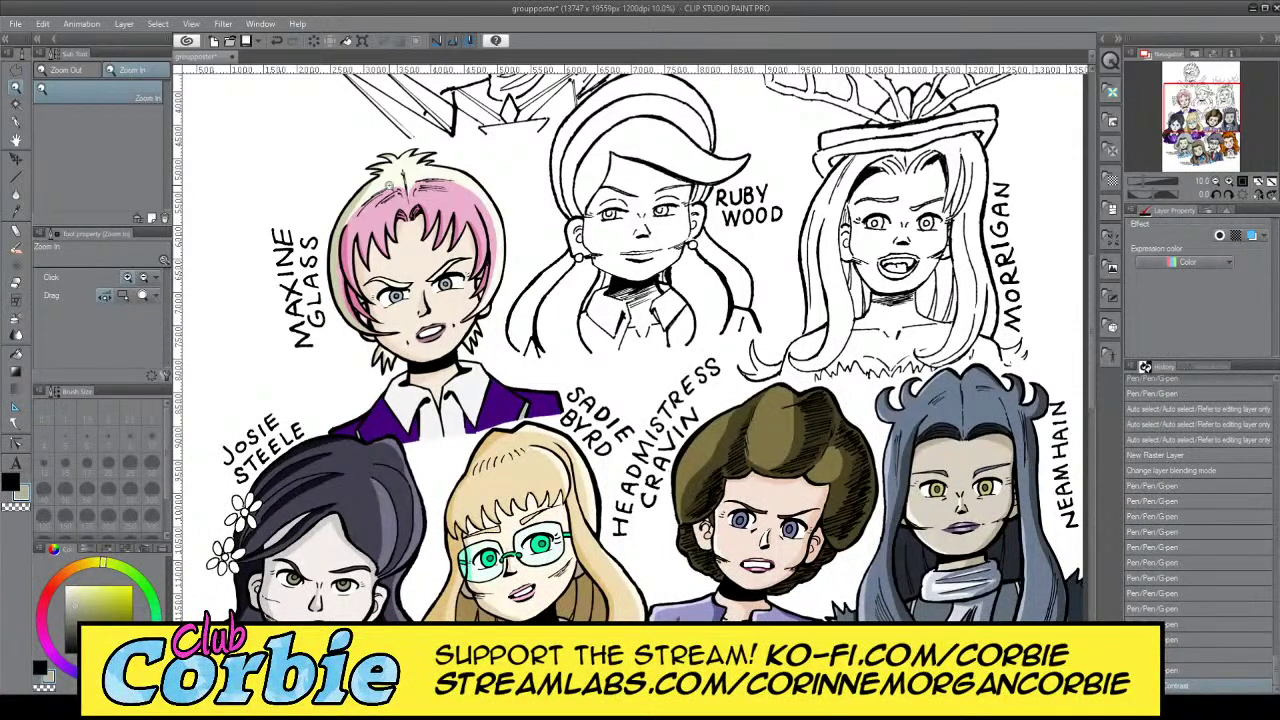
click(421, 395)
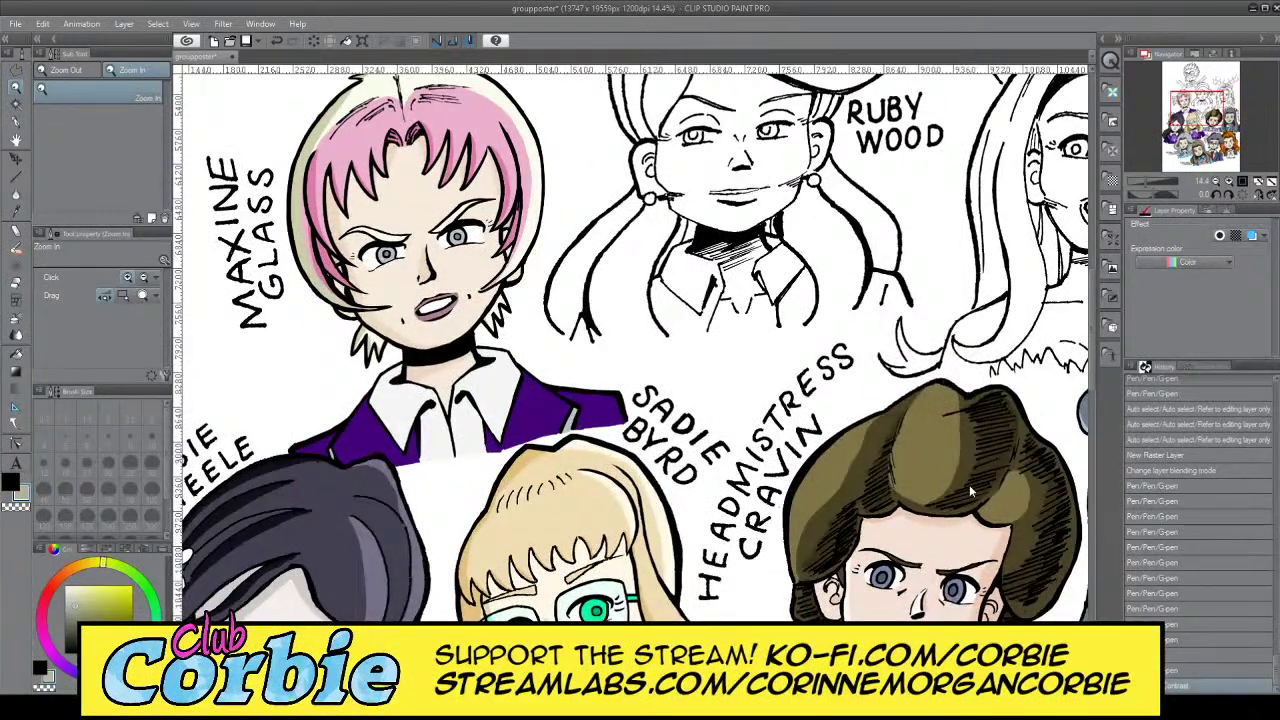
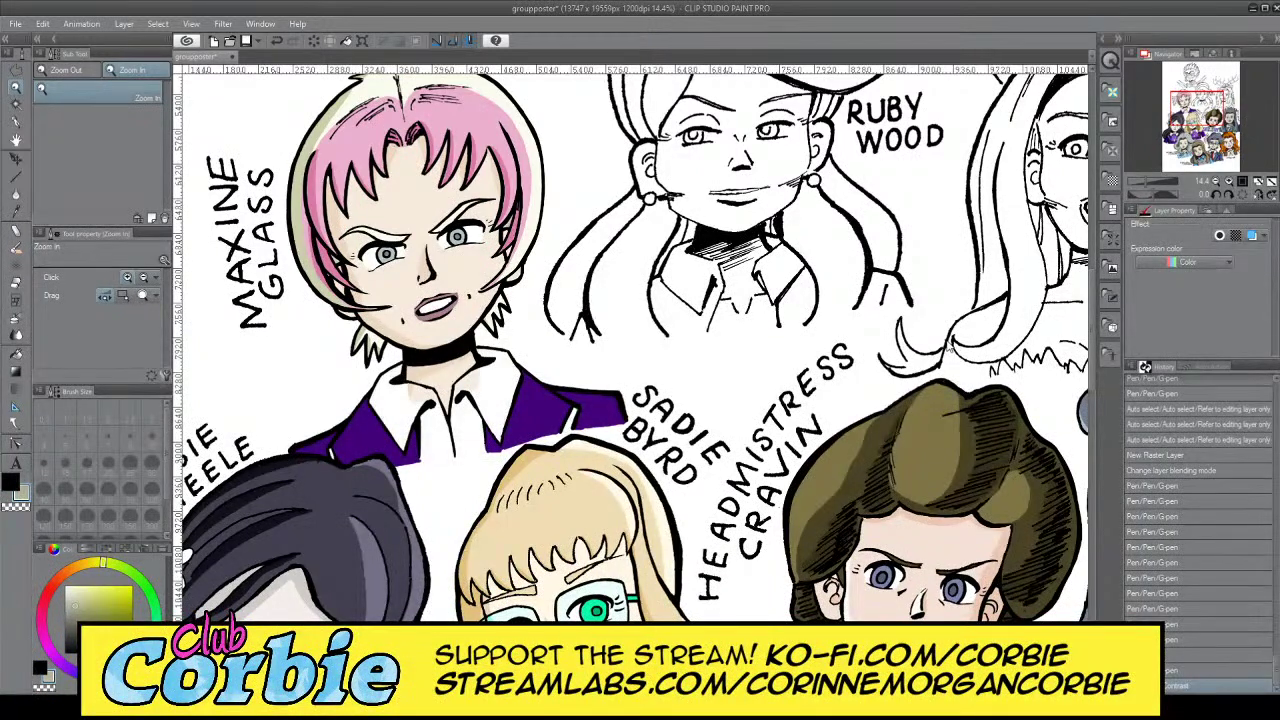
Auto-select the pale shirt and collar below the neck and add a new raster layer for their shading
drag(425, 417, 457, 396)
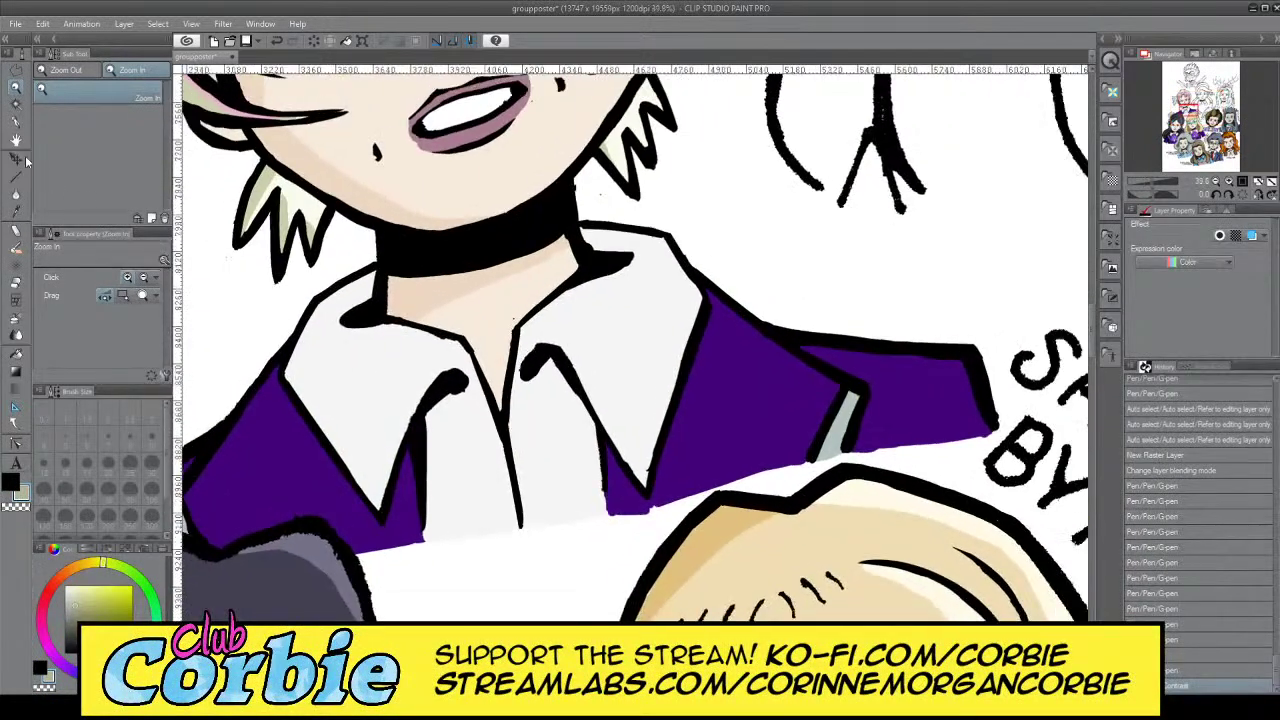
click(16, 103)
click(347, 378)
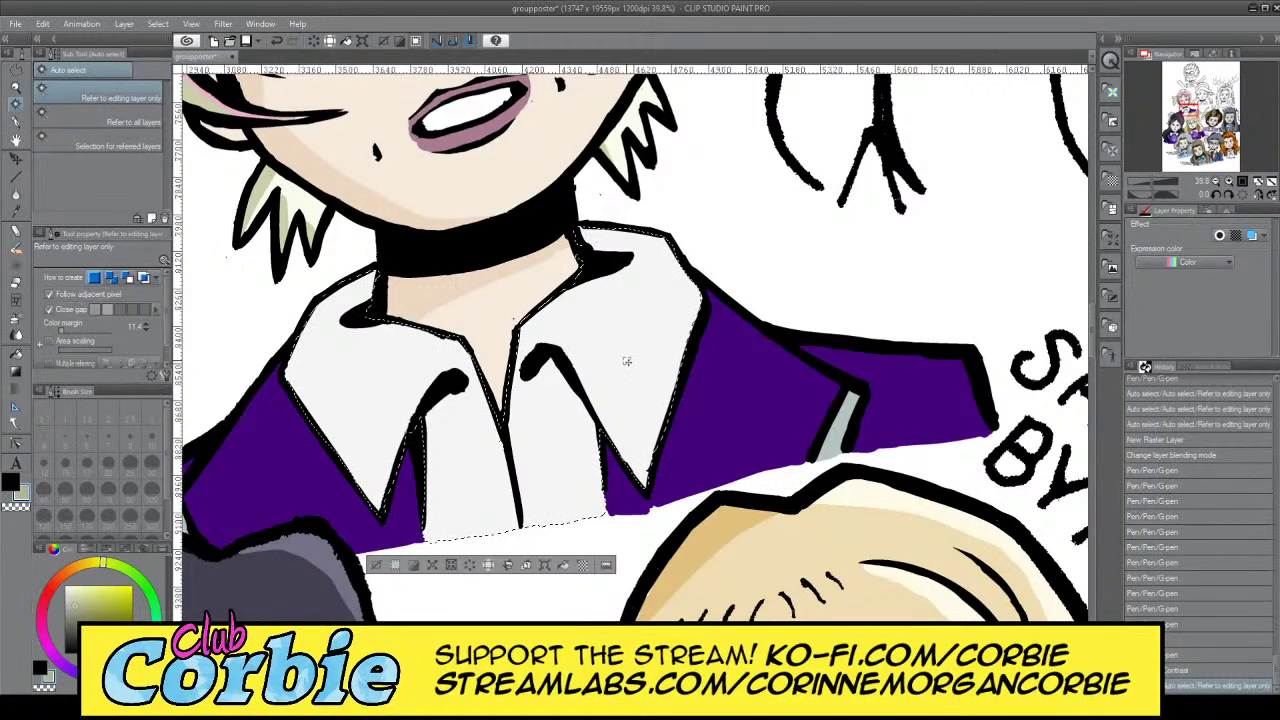
click(143, 42)
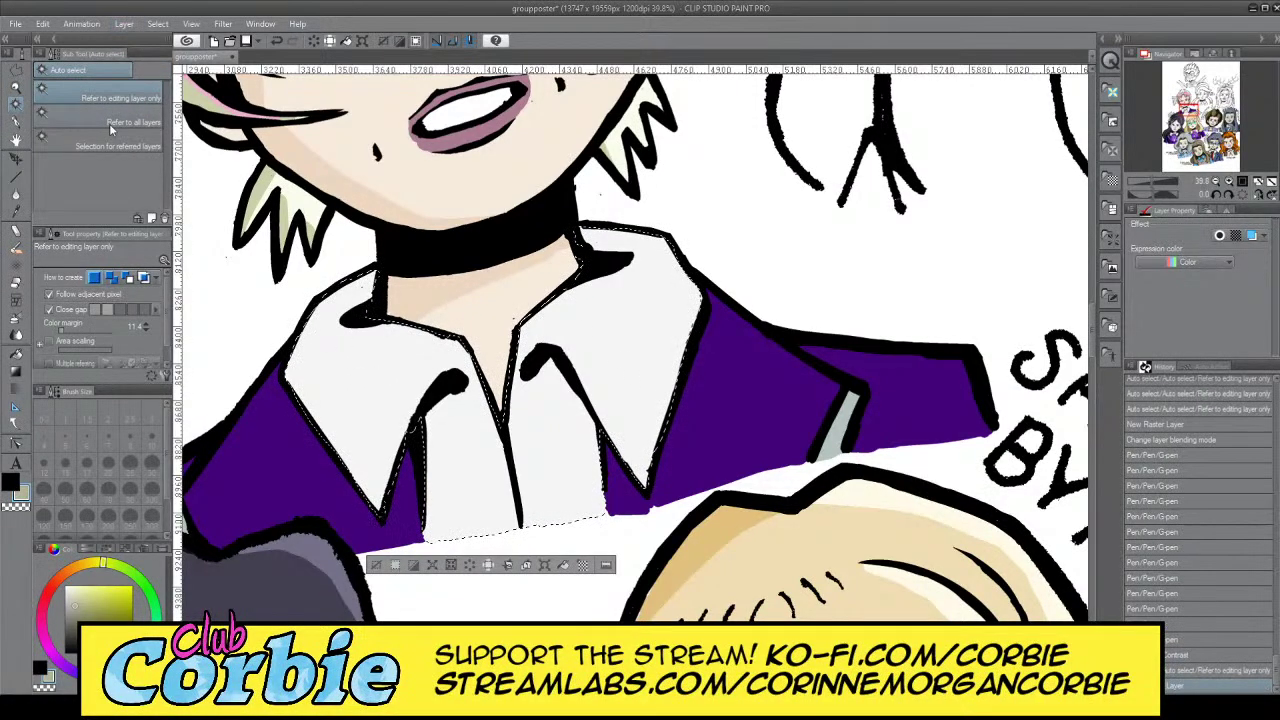
Sample a grey-green shading colour from the Maxine Glass reference drawing and return to the groupposter document
click(17, 213)
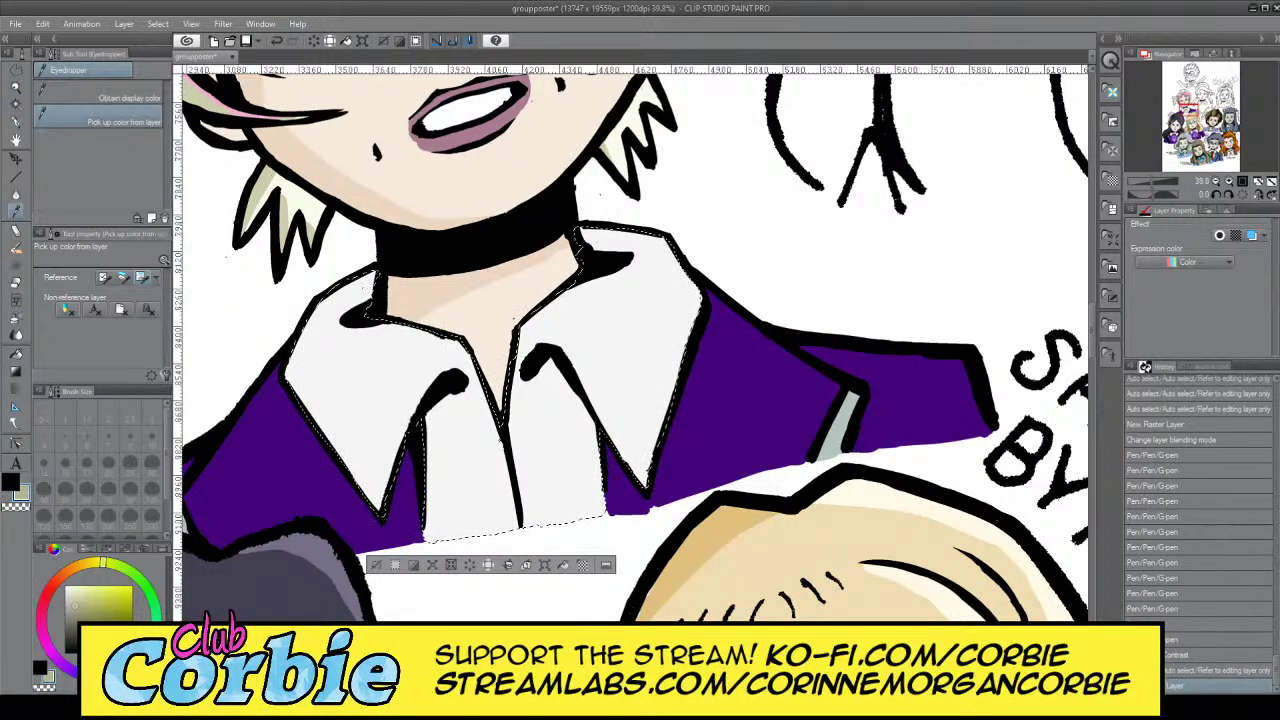
key(ctrl+Tab)
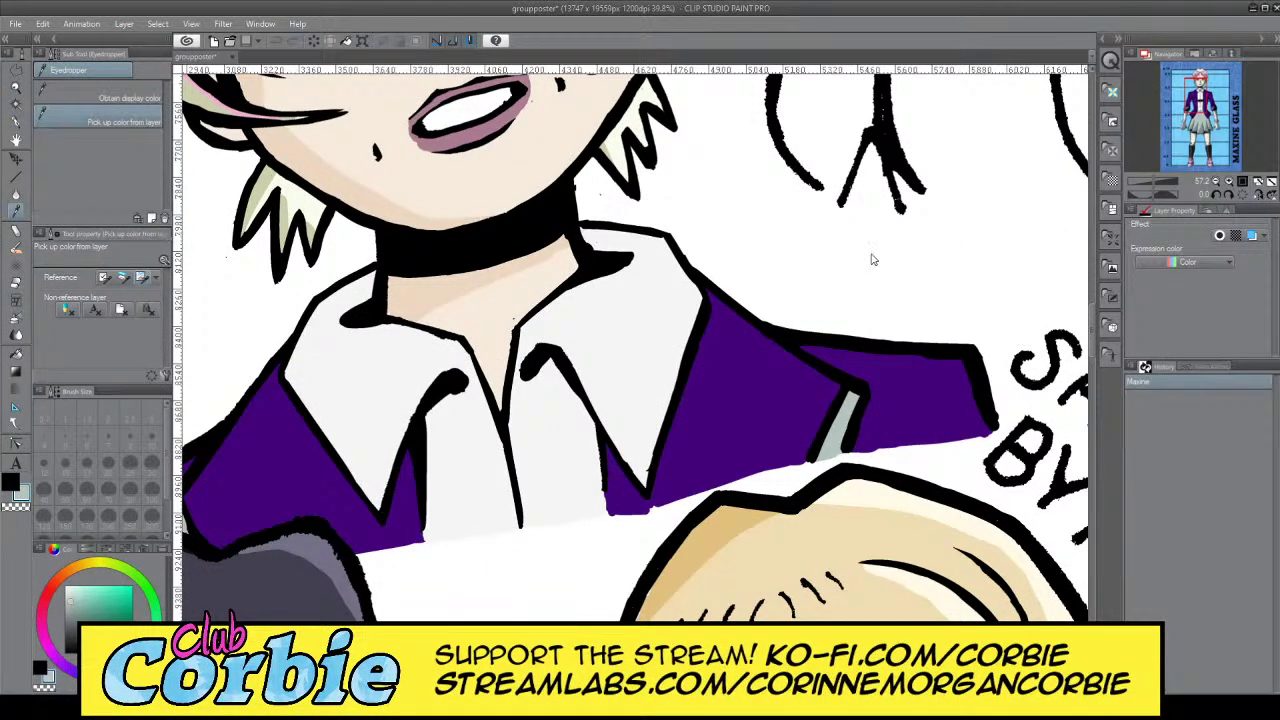
click(194, 57)
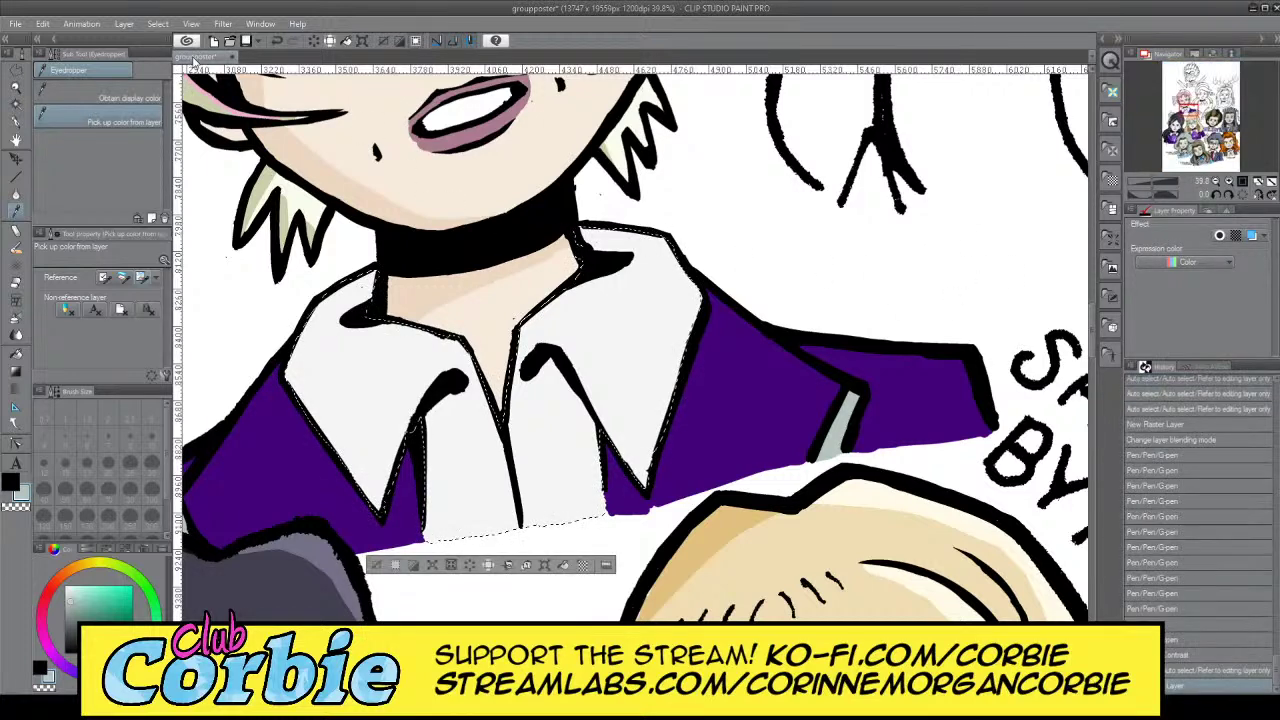
Shade the left-hand collar's outer edge and the shirt front beneath both collar flaps in grey-green, using the G-pen at size 70
click(17, 122)
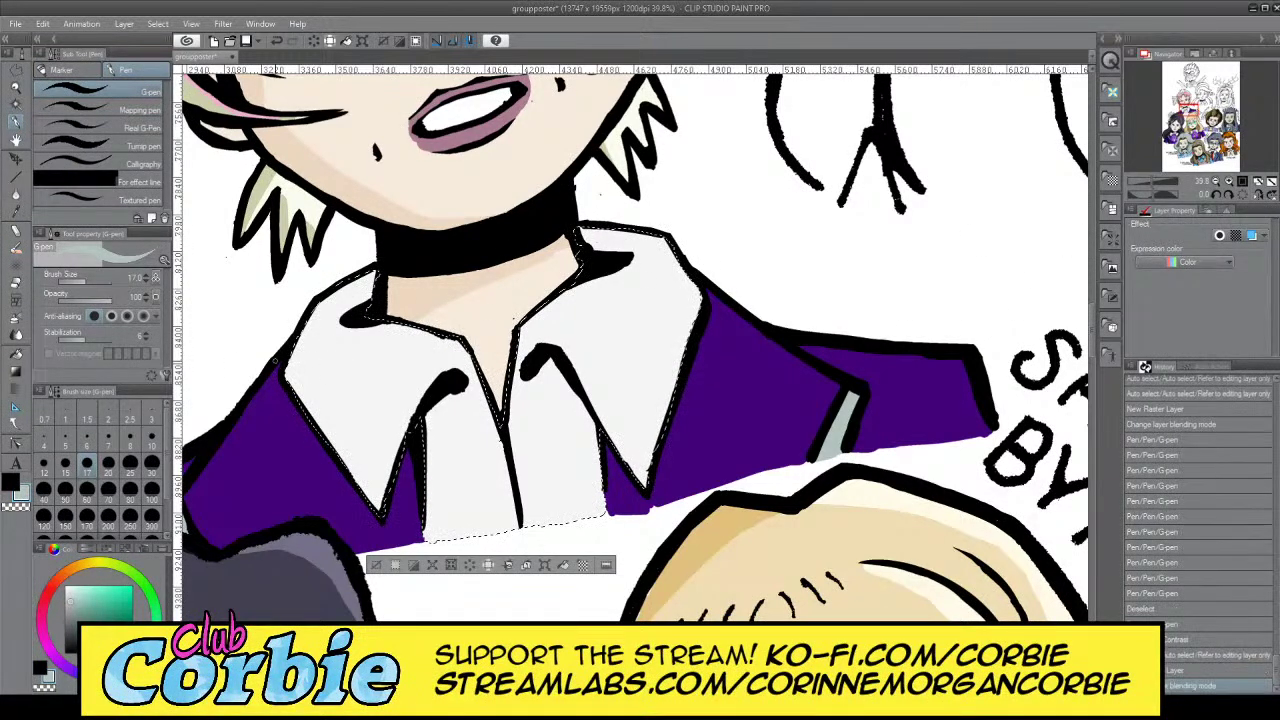
click(108, 489)
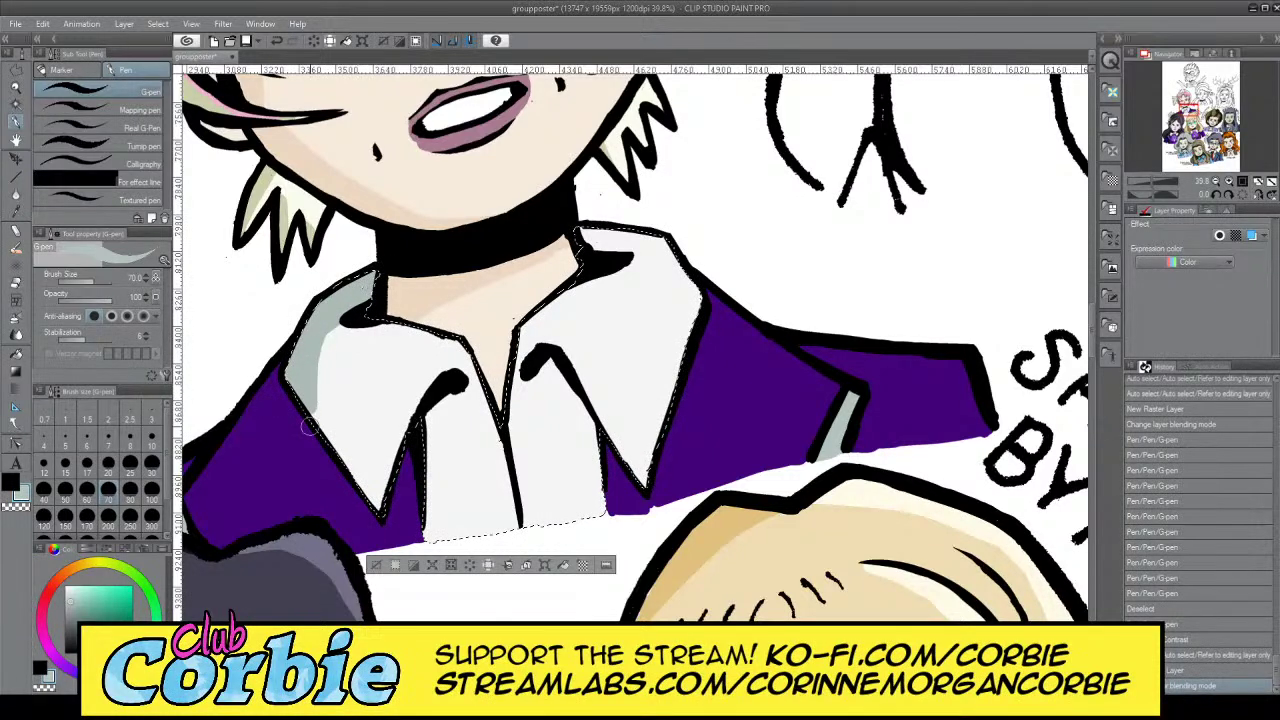
drag(295, 340, 297, 336)
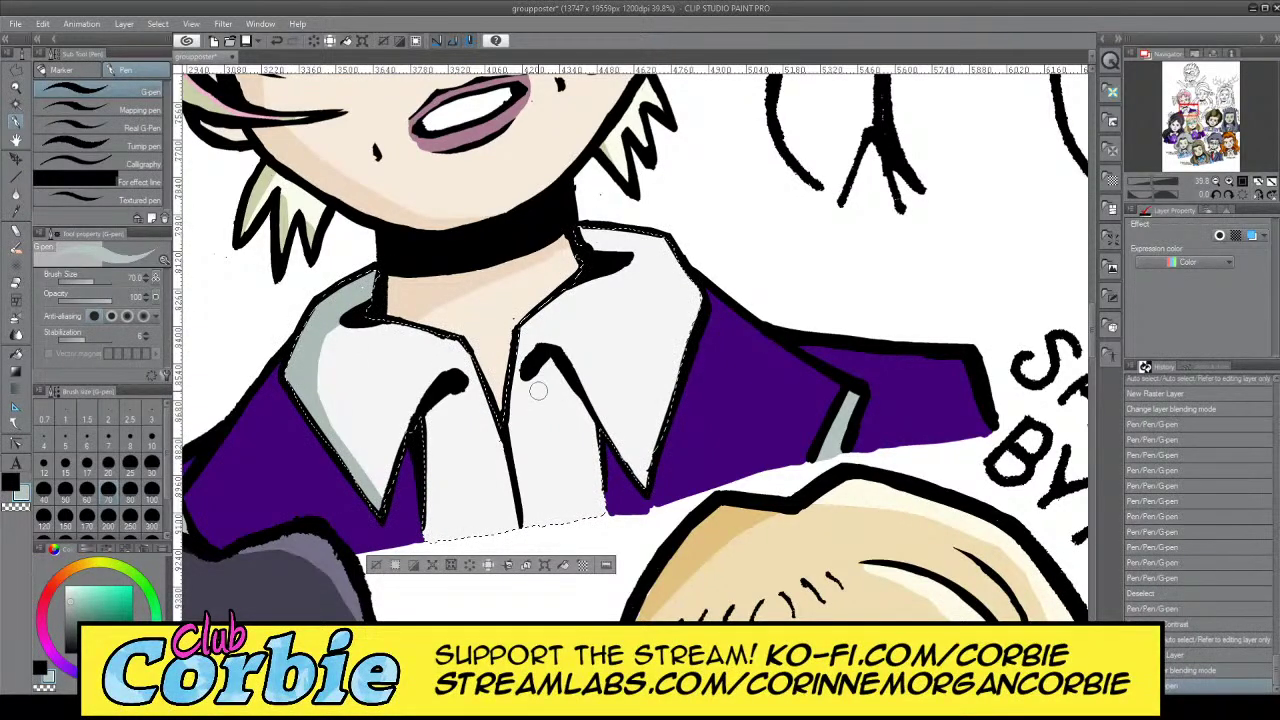
mouse_move(460, 390)
mouse_down()
mouse_move(428, 493)
mouse_move(434, 405)
mouse_move(423, 479)
mouse_move(437, 527)
mouse_move(422, 573)
mouse_move(440, 452)
mouse_move(425, 540)
mouse_up()
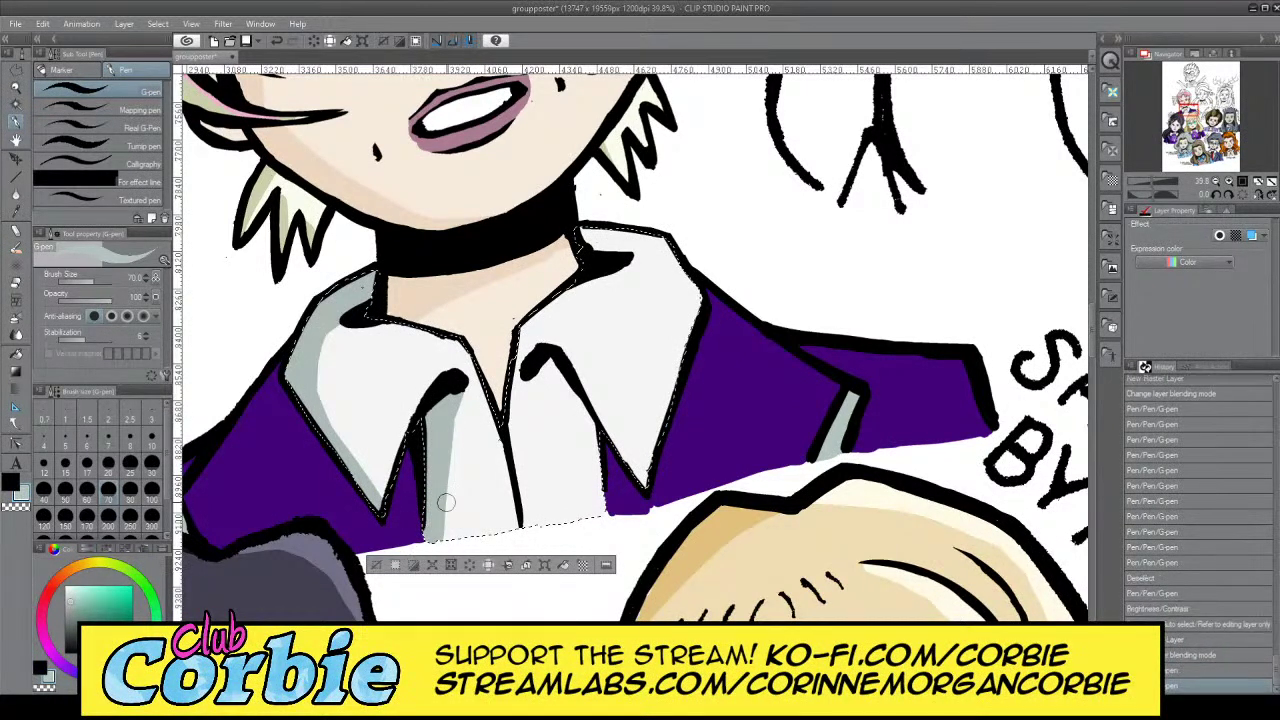
mouse_move(535, 405)
mouse_down()
mouse_move(567, 370)
mouse_move(534, 370)
mouse_move(594, 446)
mouse_move(545, 364)
mouse_move(590, 426)
mouse_move(545, 369)
mouse_move(579, 428)
mouse_move(532, 379)
mouse_move(595, 435)
mouse_move(532, 381)
mouse_move(574, 414)
mouse_up()
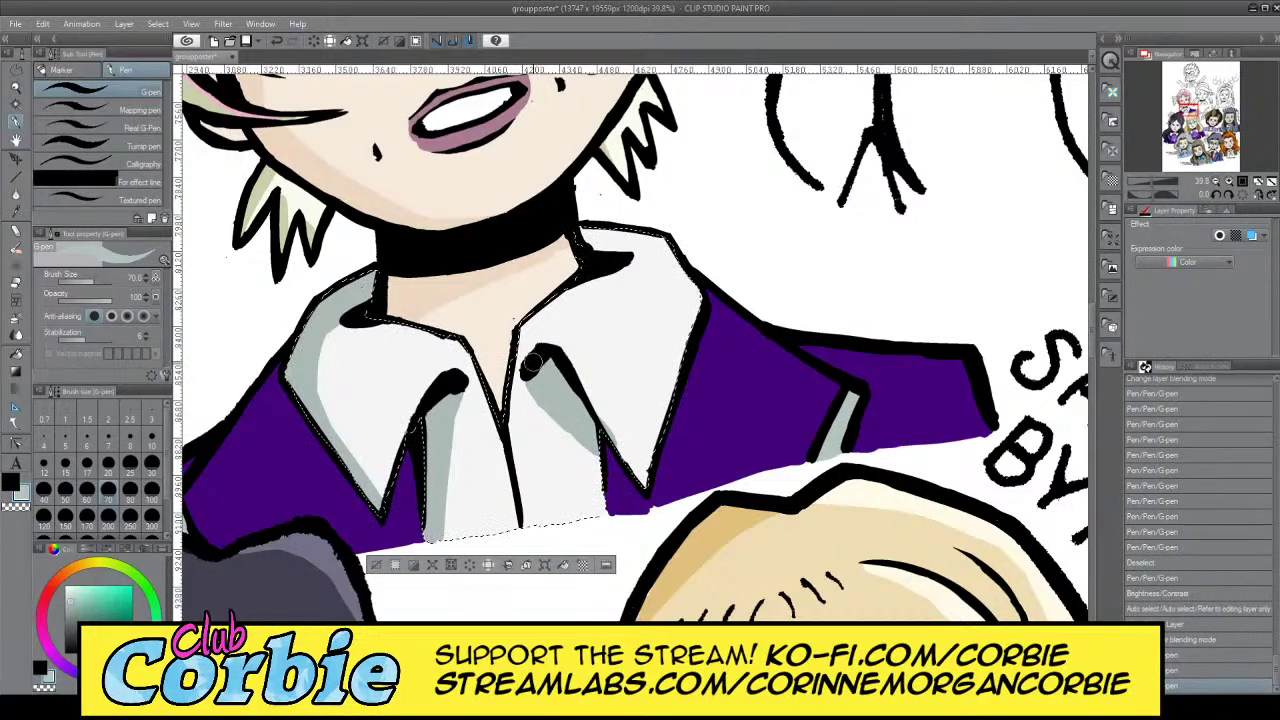
Shade the right-hand collar flap along its inner edge and neck opening in grey-green, and clear the shirt selection
mouse_move(557, 342)
mouse_down()
mouse_move(669, 482)
mouse_move(560, 353)
mouse_move(543, 346)
mouse_move(528, 368)
mouse_move(550, 343)
mouse_move(645, 472)
mouse_up()
mouse_move(533, 339)
mouse_down()
mouse_move(643, 269)
mouse_move(573, 306)
mouse_move(602, 275)
mouse_move(612, 271)
mouse_move(525, 336)
mouse_up()
mouse_move(567, 297)
mouse_down()
mouse_move(631, 266)
mouse_move(630, 254)
mouse_move(560, 250)
mouse_move(628, 258)
mouse_up()
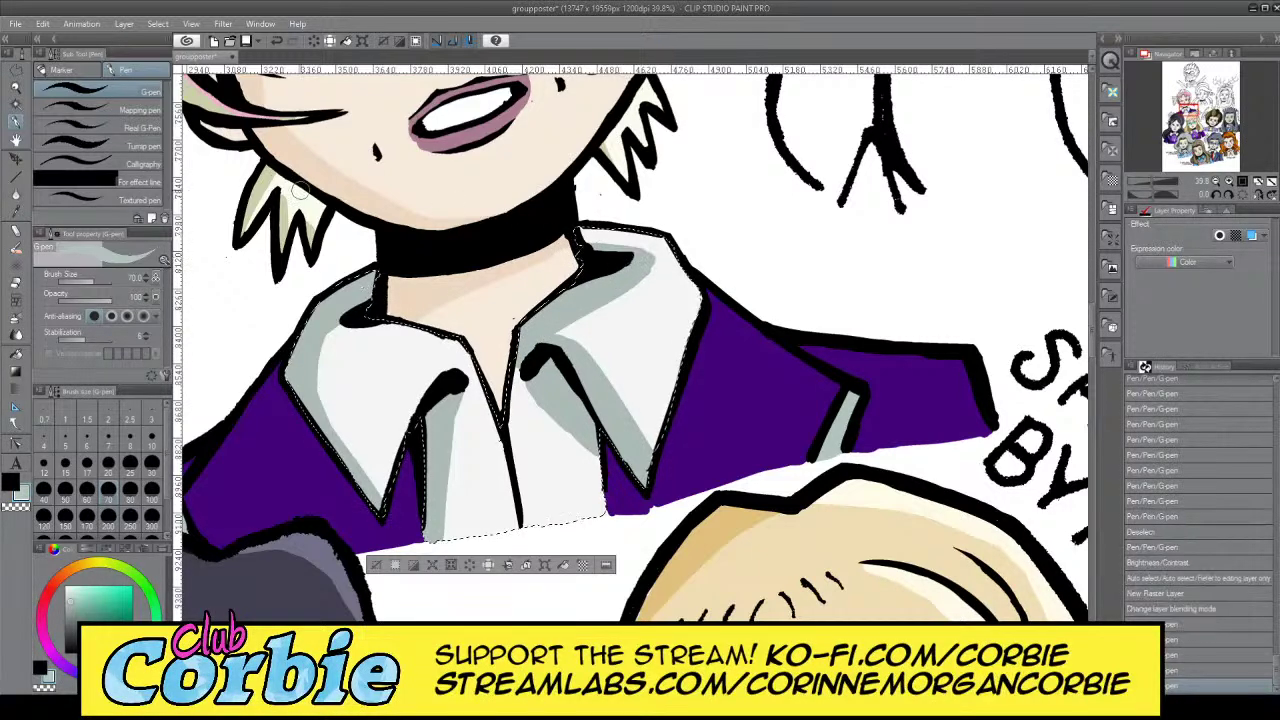
click(16, 90)
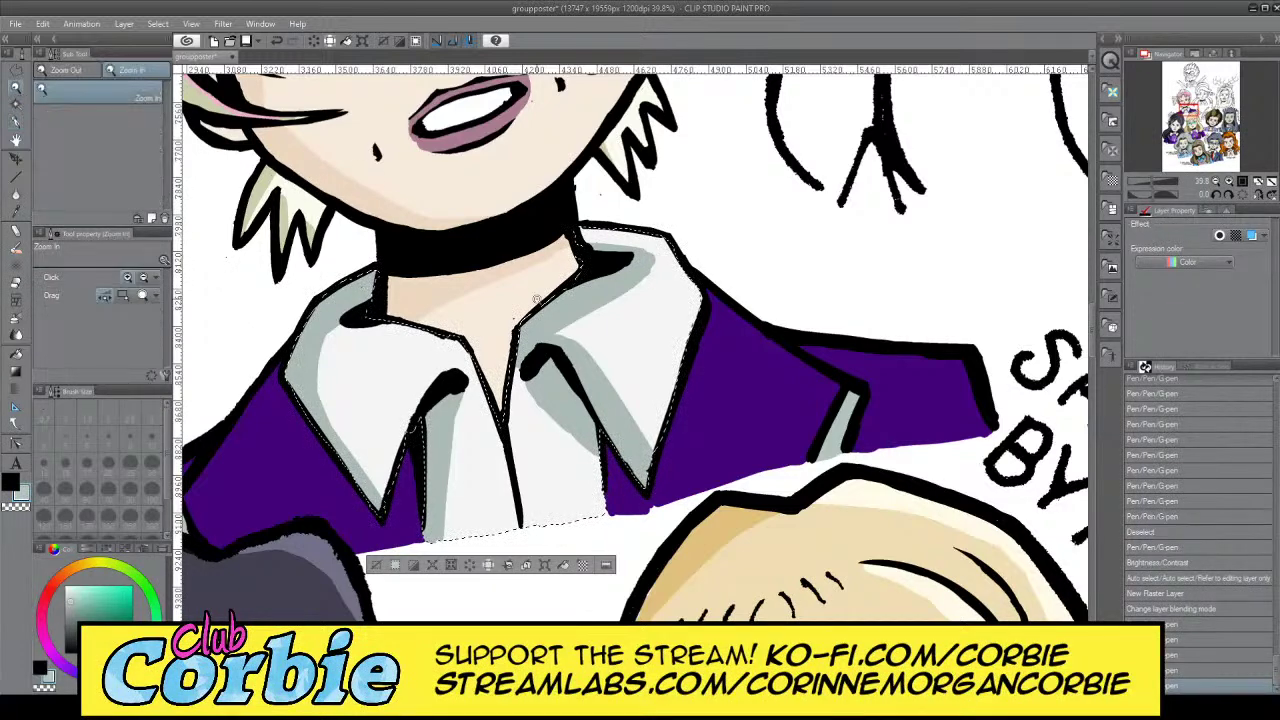
drag(568, 327, 441, 332)
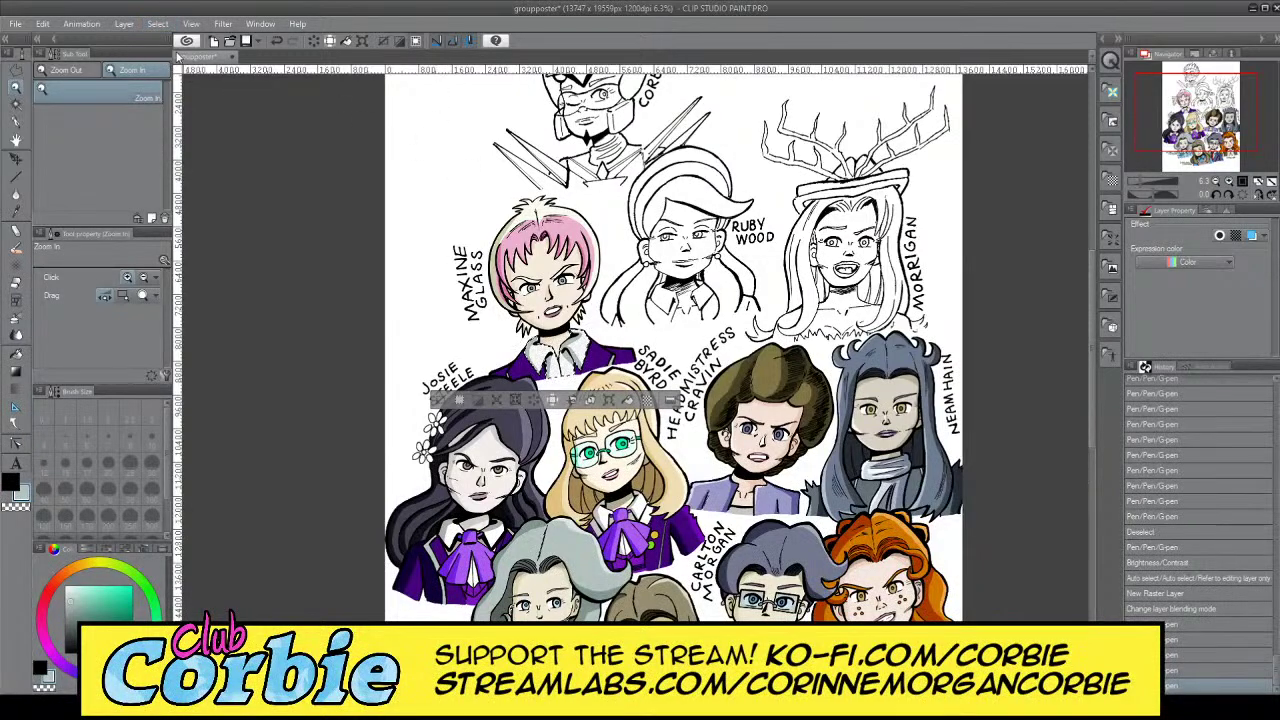
key(ctrl+d)
Trim the grey-green shading on the right-hand collar and the shirt beneath it to narrower shapes, using the Snap eraser at size 80
drag(590, 312, 546, 426)
scroll(609, 409, up, 3)
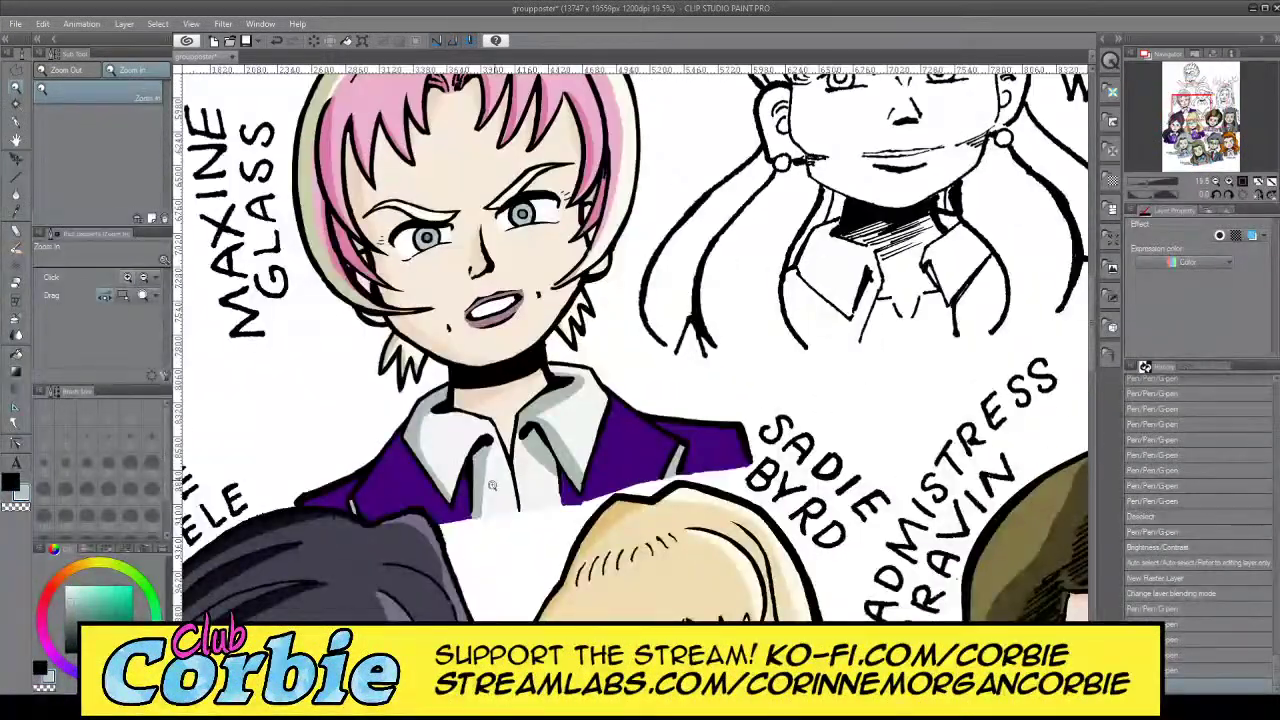
scroll(500, 480, down, 1)
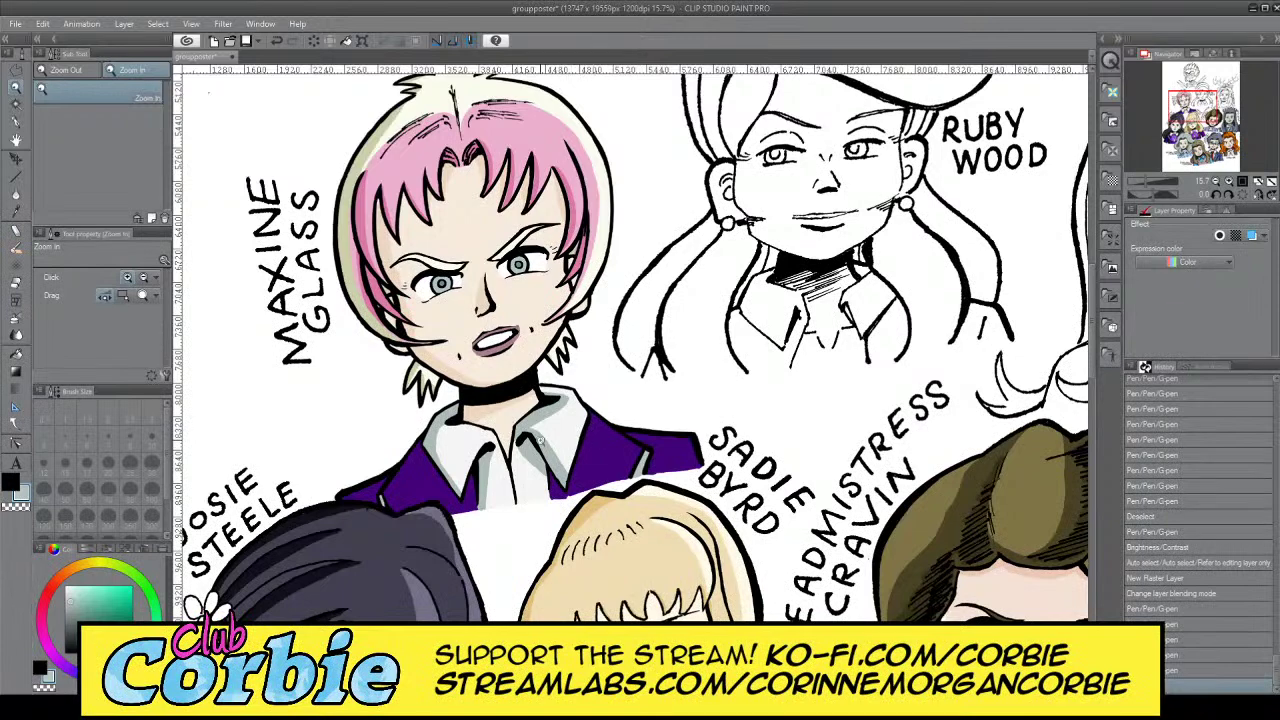
scroll(540, 440, up, 5)
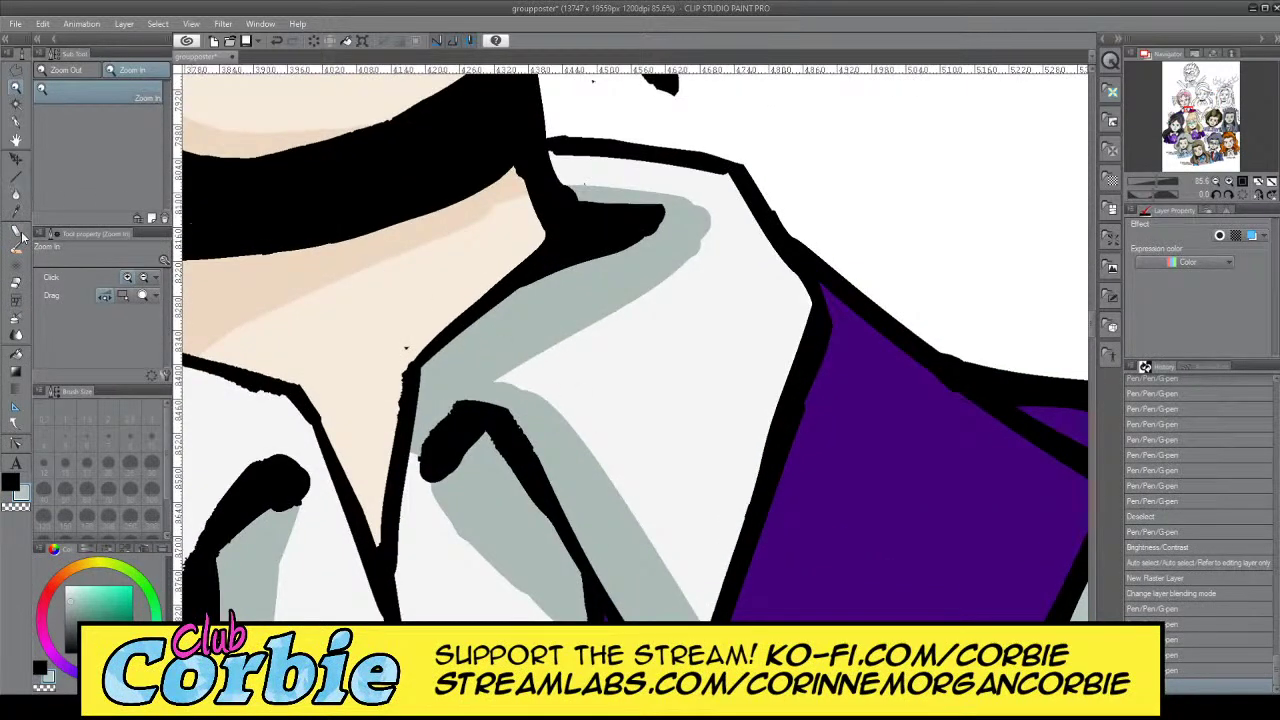
click(17, 283)
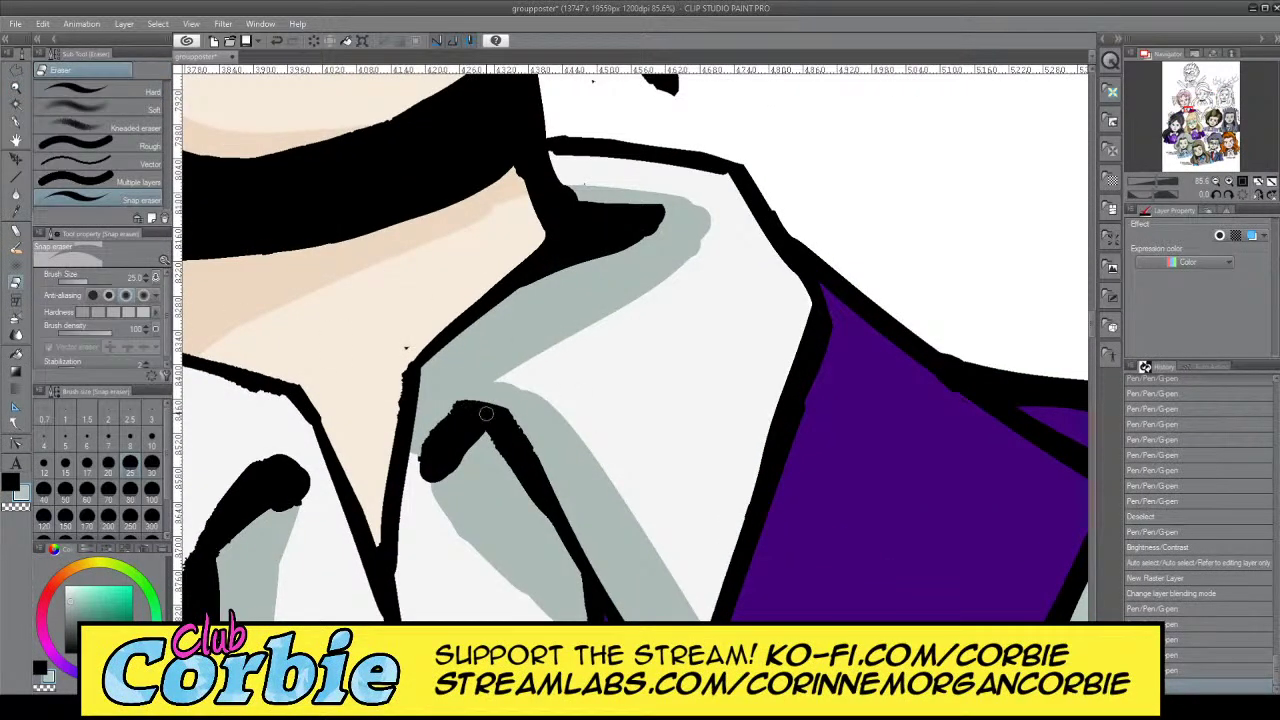
click(130, 490)
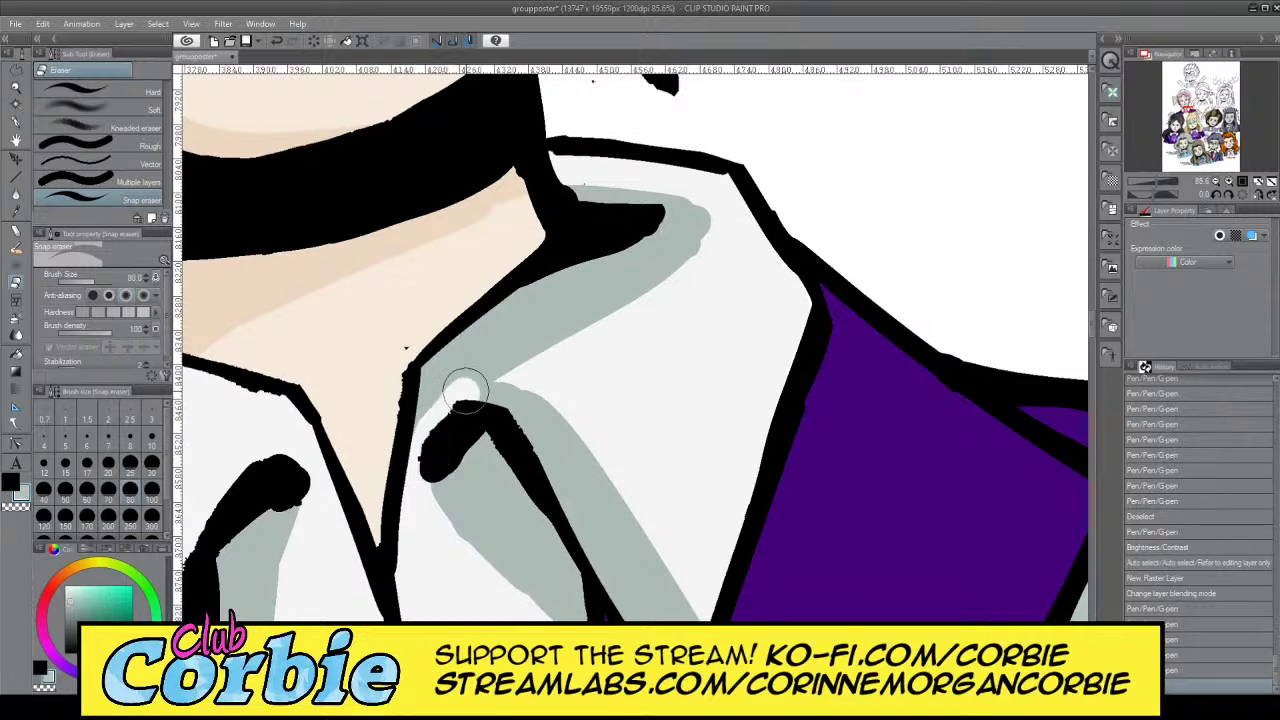
mouse_move(465, 388)
mouse_down()
mouse_move(658, 279)
mouse_move(715, 226)
mouse_move(726, 192)
mouse_move(724, 211)
mouse_move(694, 191)
mouse_move(575, 187)
mouse_move(702, 193)
mouse_move(653, 178)
mouse_move(608, 181)
mouse_move(698, 192)
mouse_move(700, 215)
mouse_move(663, 255)
mouse_move(452, 395)
mouse_move(402, 451)
mouse_move(498, 343)
mouse_move(636, 255)
mouse_move(667, 205)
mouse_up()
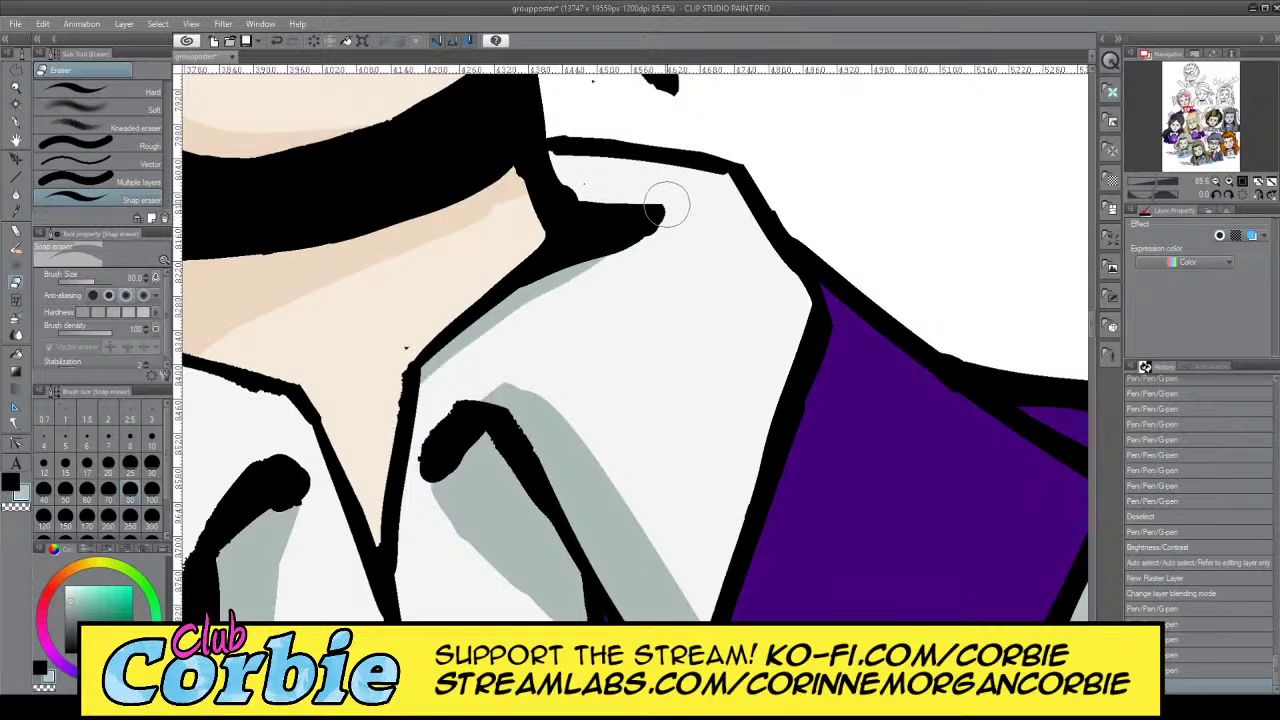
mouse_move(443, 400)
mouse_down()
mouse_move(534, 409)
mouse_move(680, 600)
mouse_up()
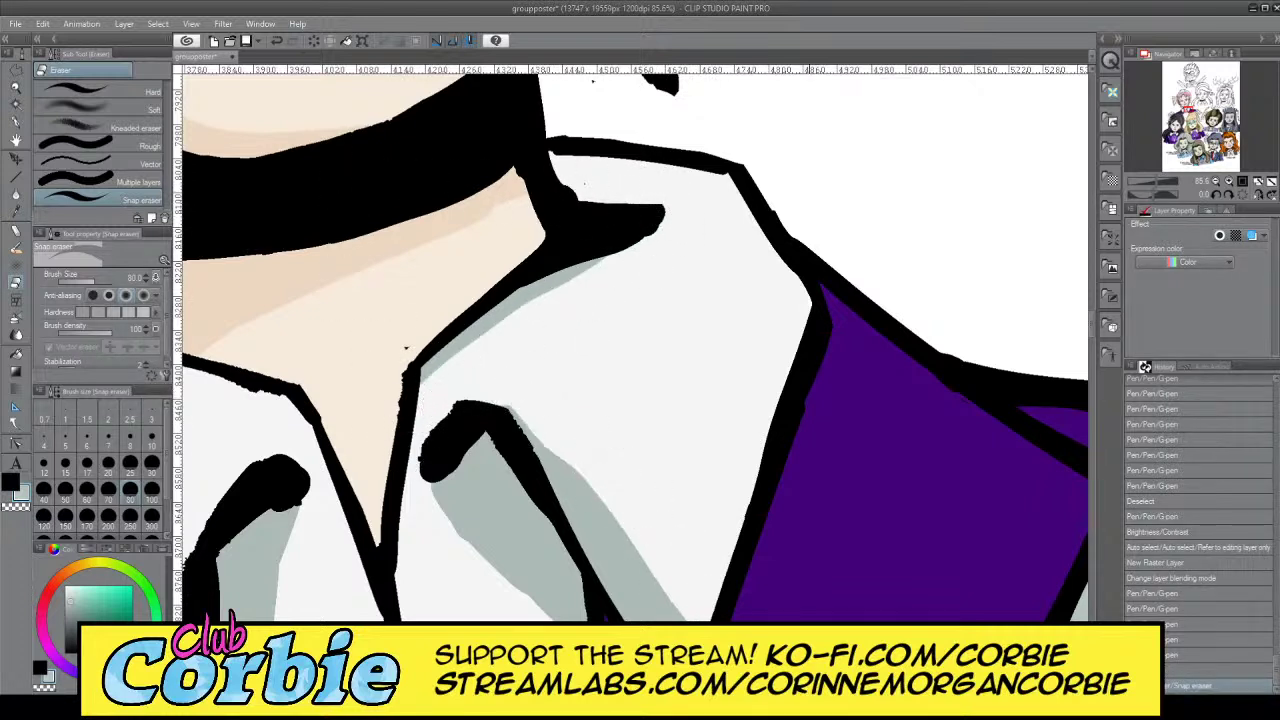
drag(496, 380, 745, 614)
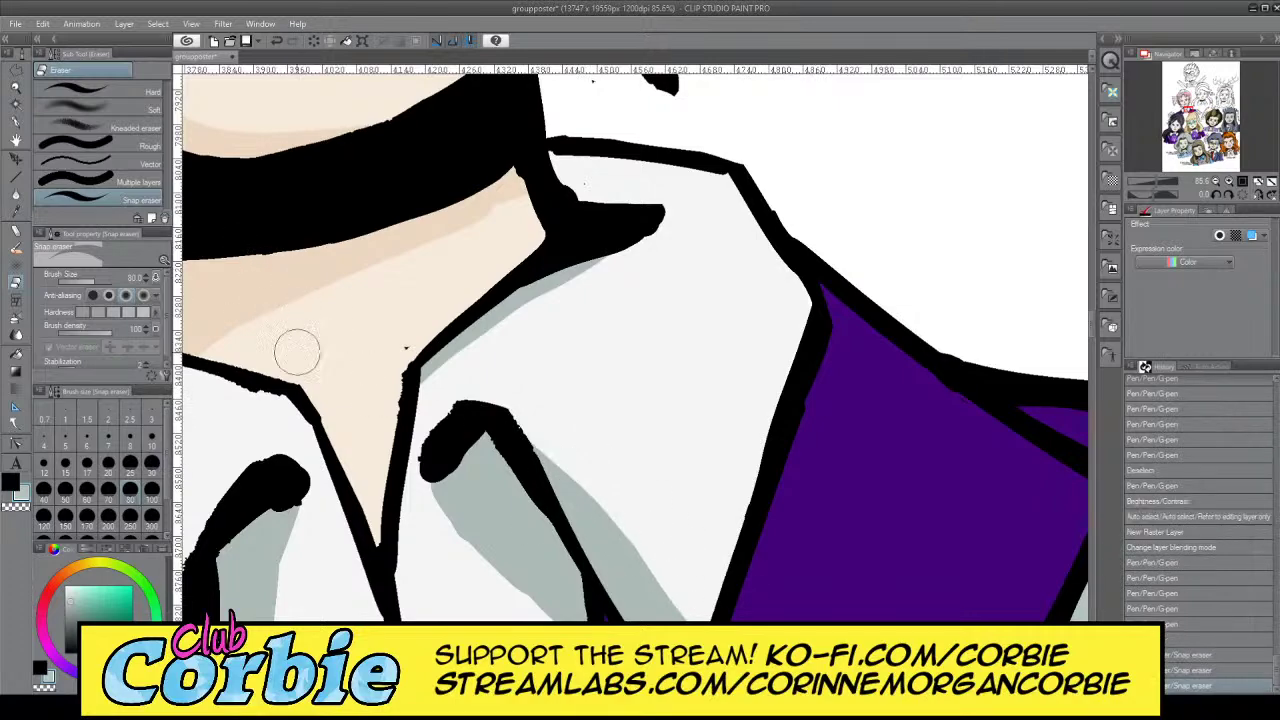
drag(422, 465, 514, 602)
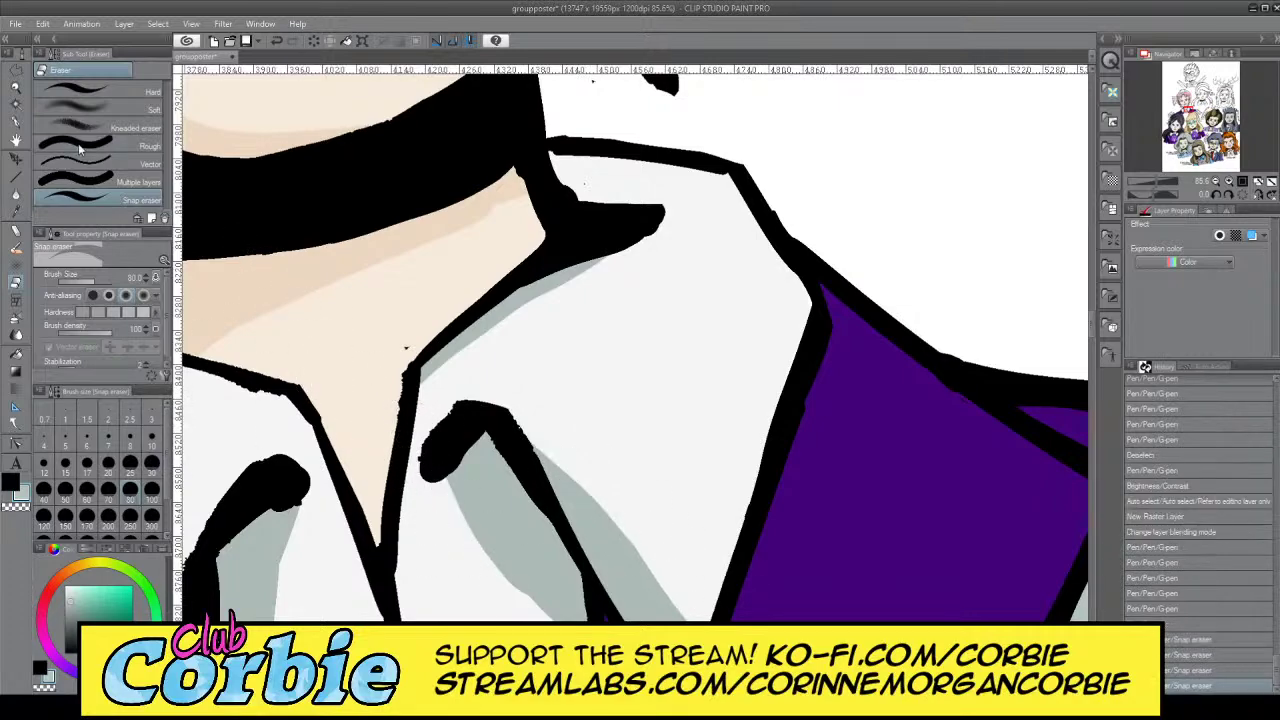
Examine the shaded Maxine Glass portrait both up close and against the other portraits on the poster
click(18, 91)
drag(516, 329, 320, 340)
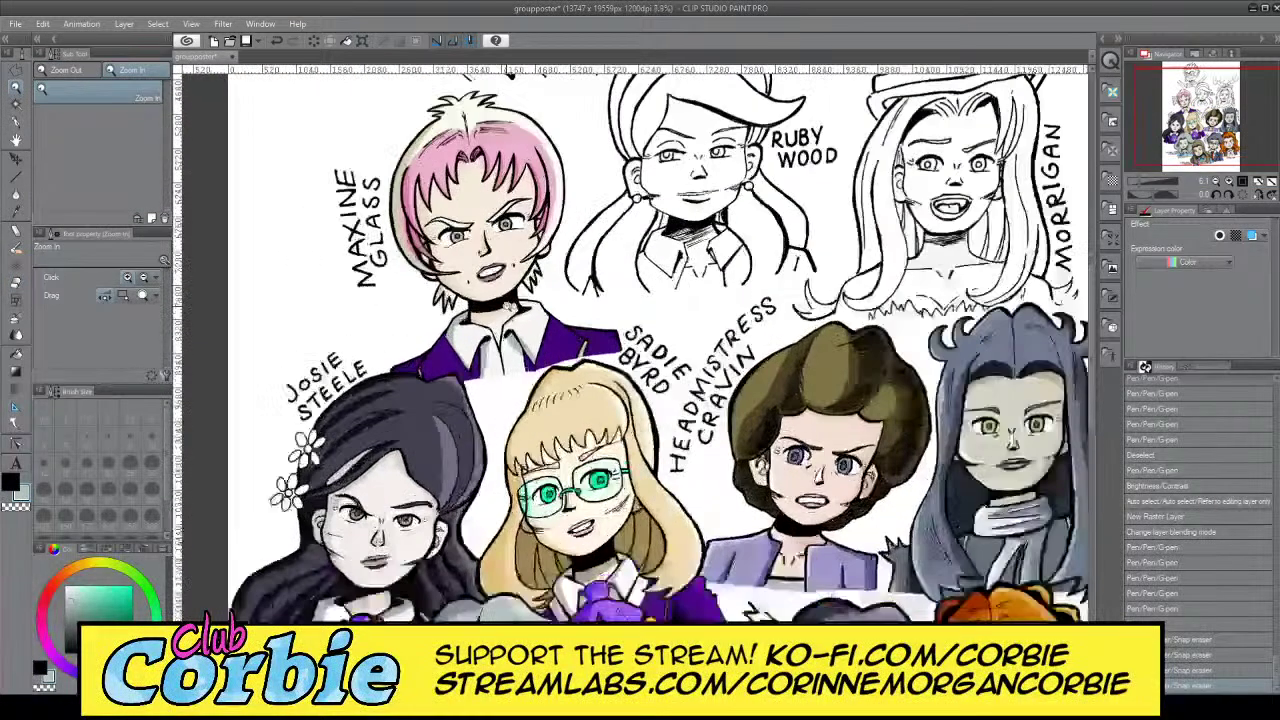
key(ctrl+0)
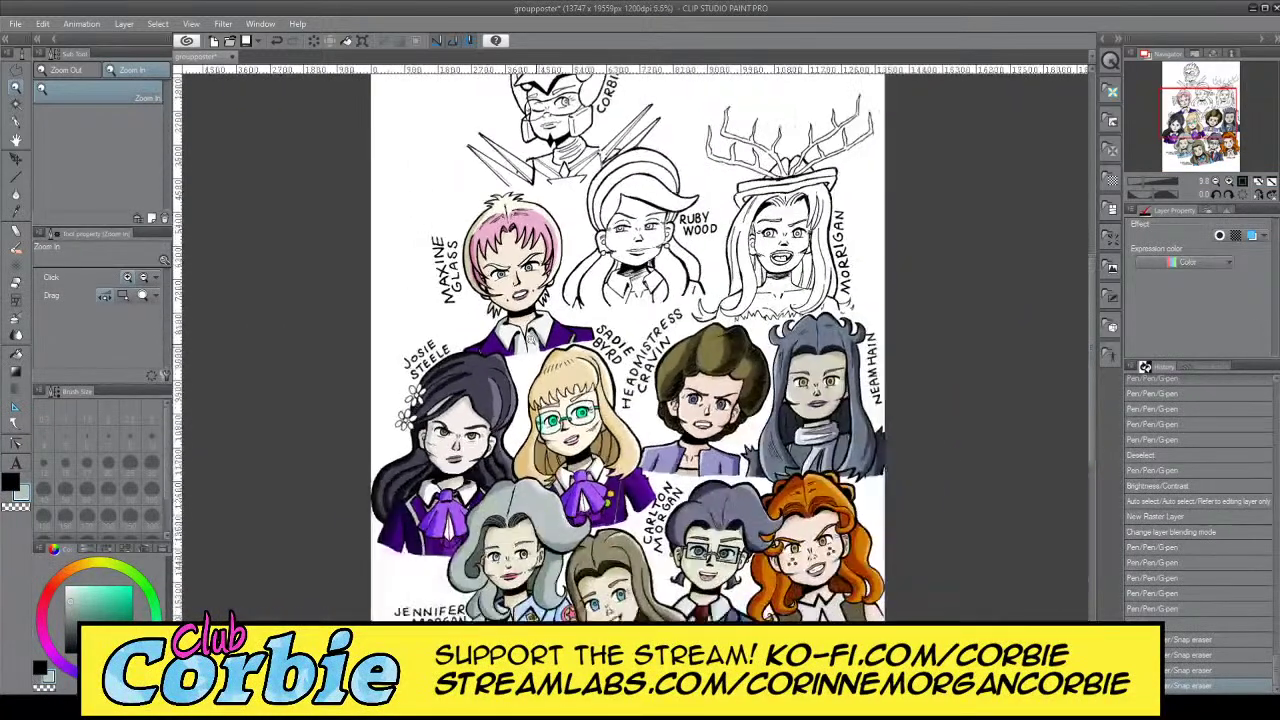
click(530, 298)
click(535, 265)
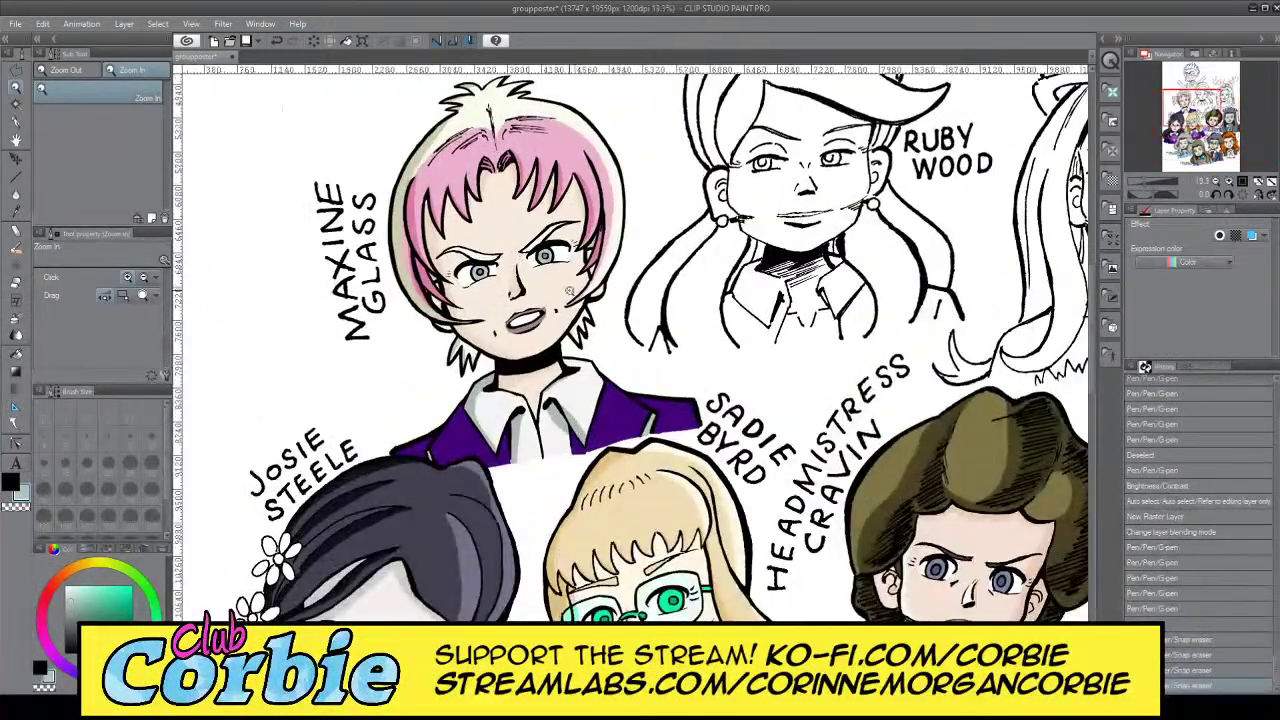
drag(578, 294, 539, 298)
drag(577, 256, 631, 262)
drag(697, 410, 580, 420)
drag(731, 446, 828, 459)
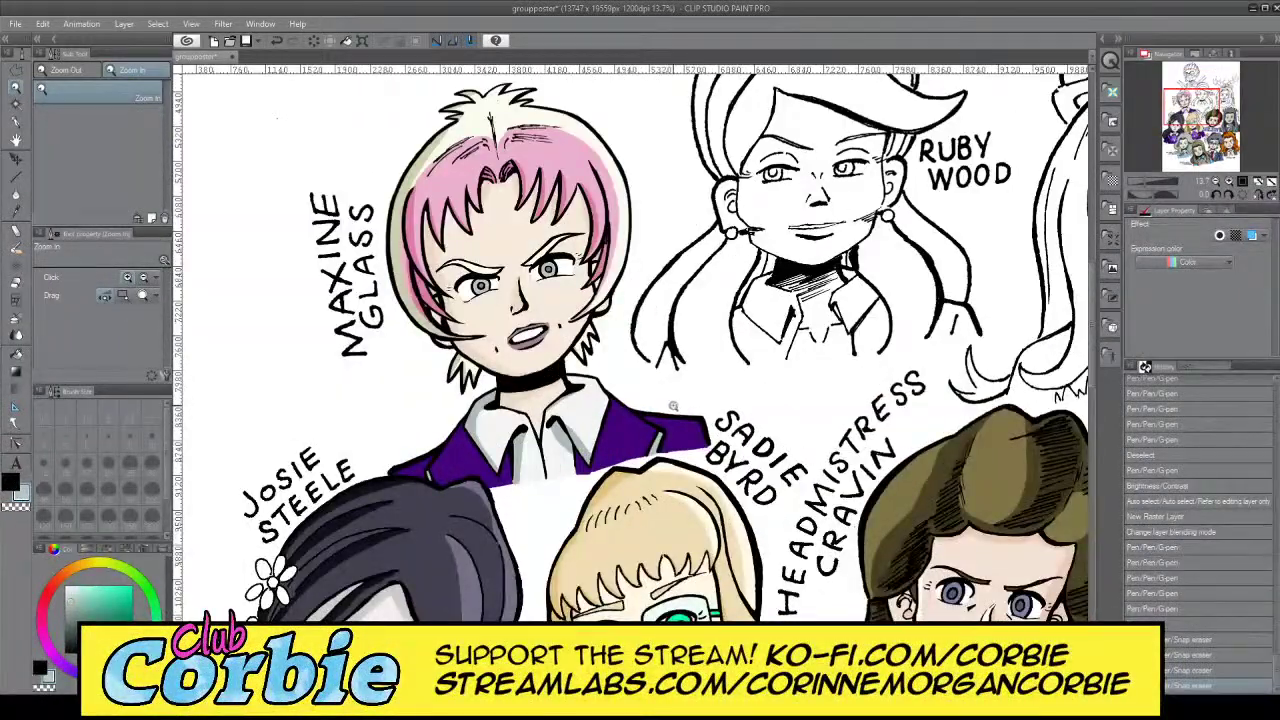
drag(673, 405, 661, 422)
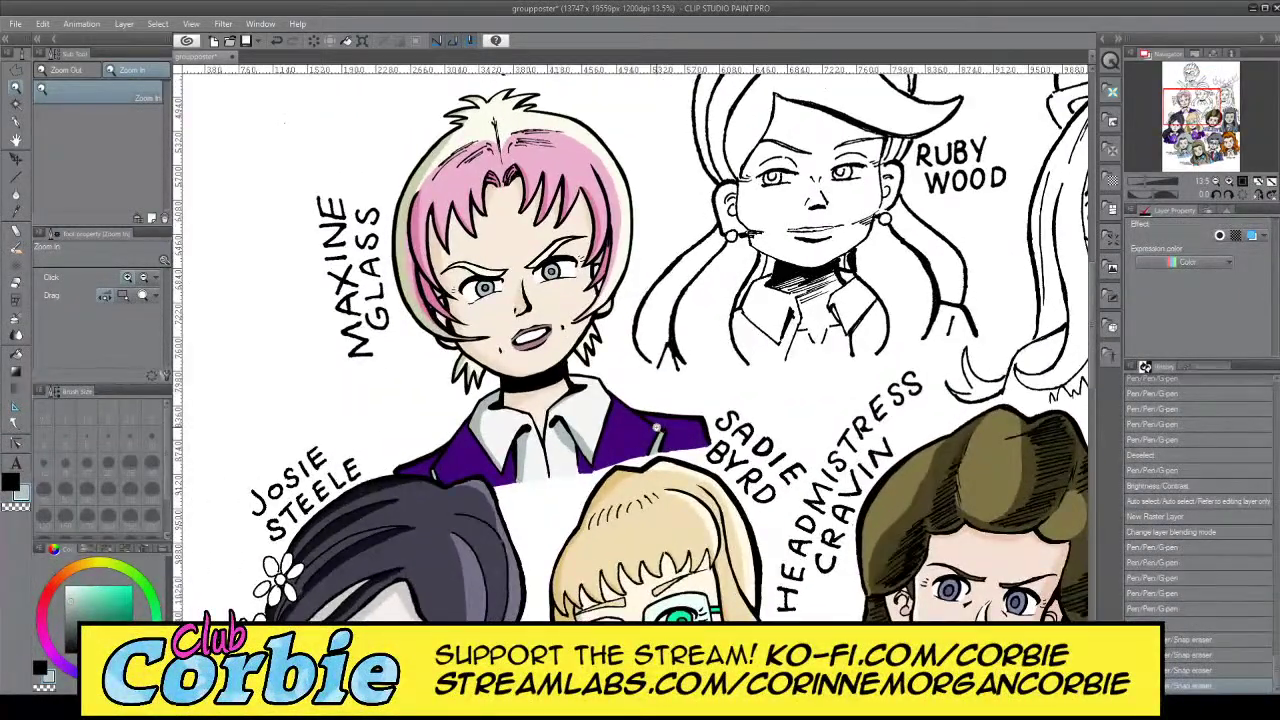
click(515, 475)
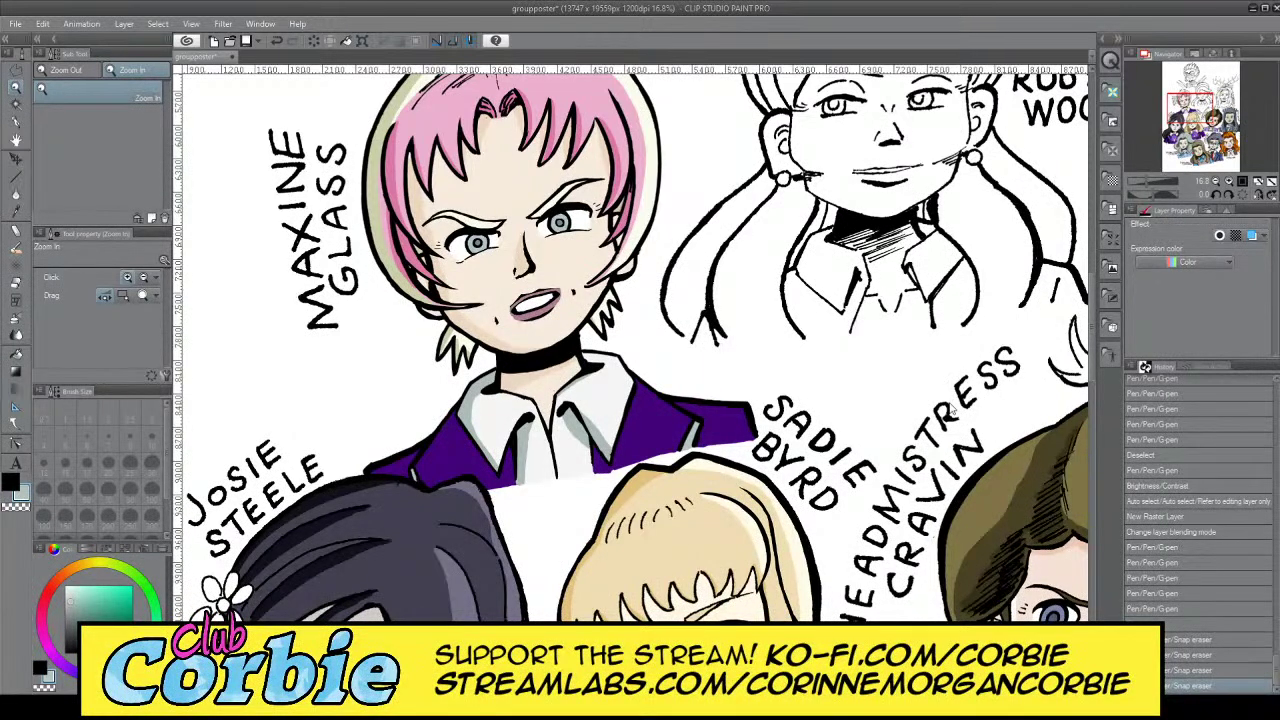
Hide and re-show the portrait's pink hair, shirt, jacket, eye and lip colour layers to check what each one contains
click(952, 464)
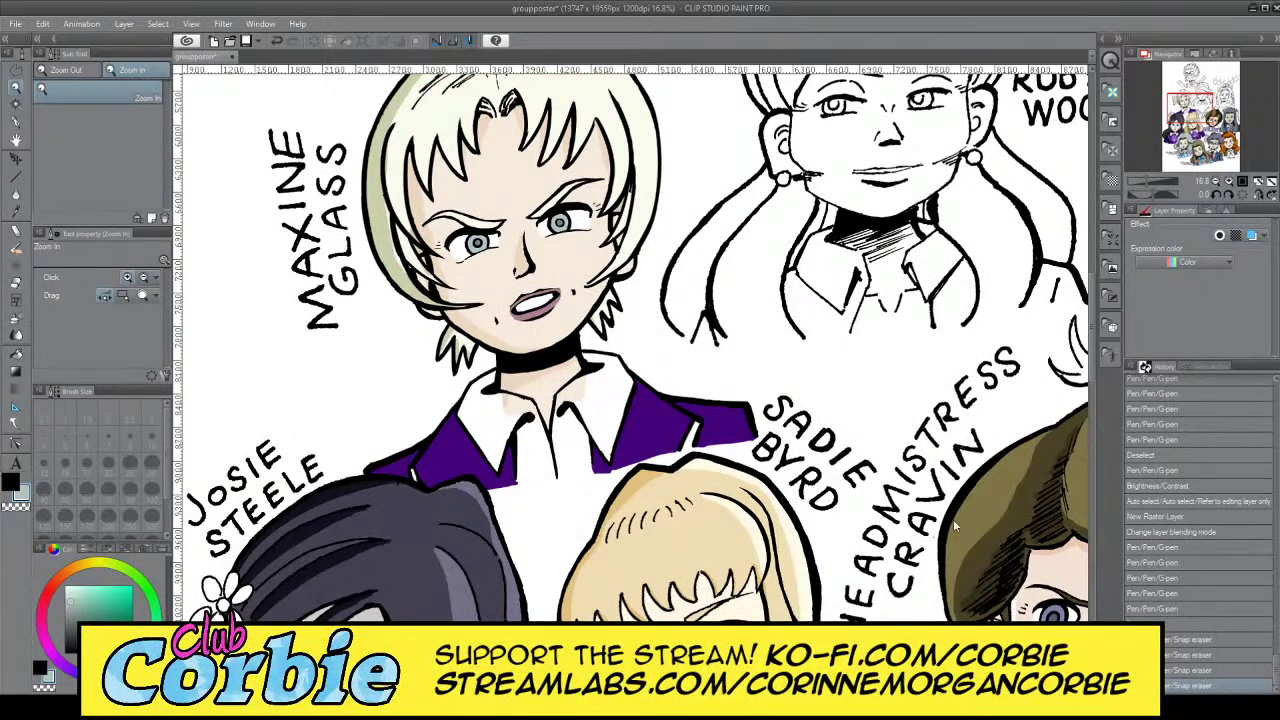
key(ctrl+z)
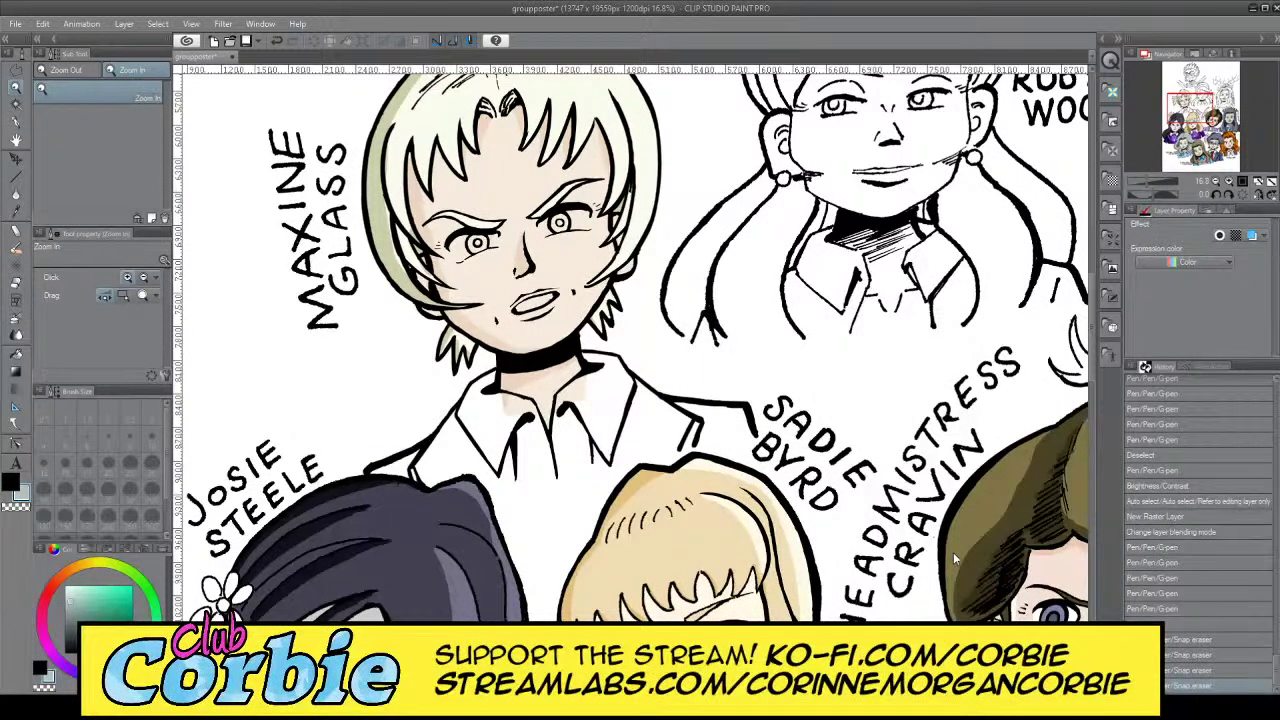
key(ctrl+z)
key(ctrl+y)
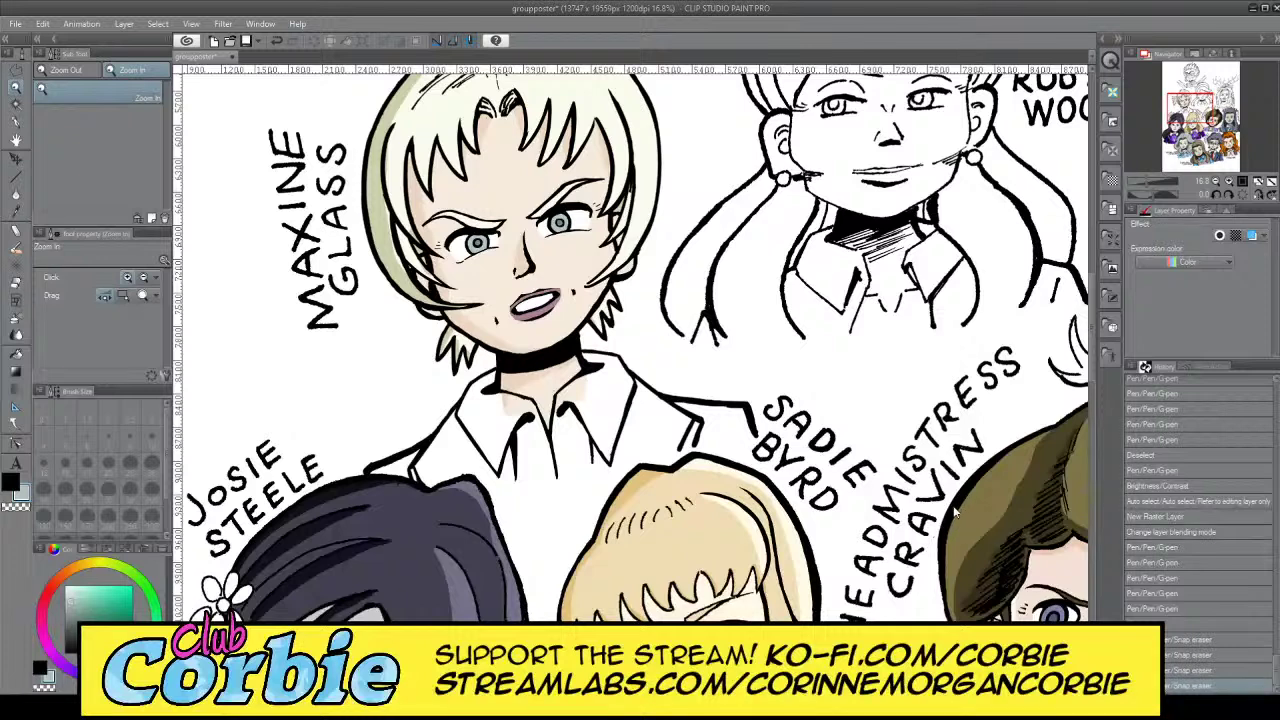
key(ctrl+y)
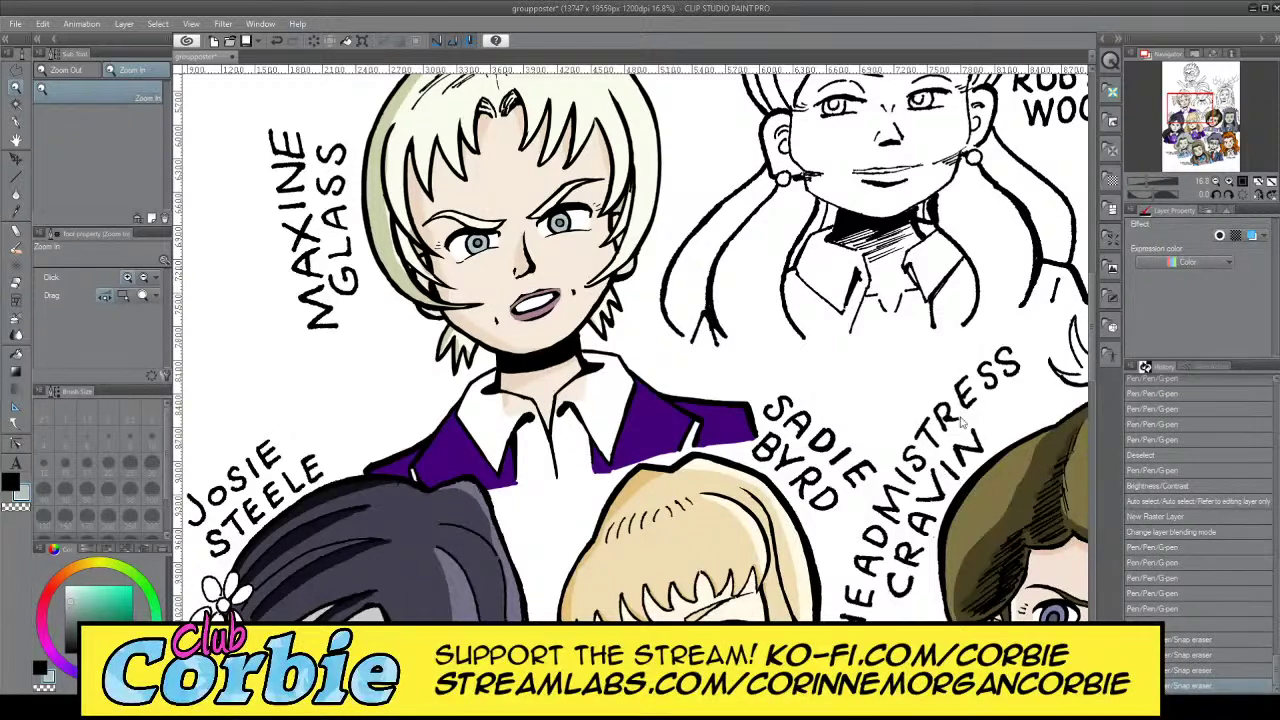
key(ctrl+y)
key(ctrl+y)
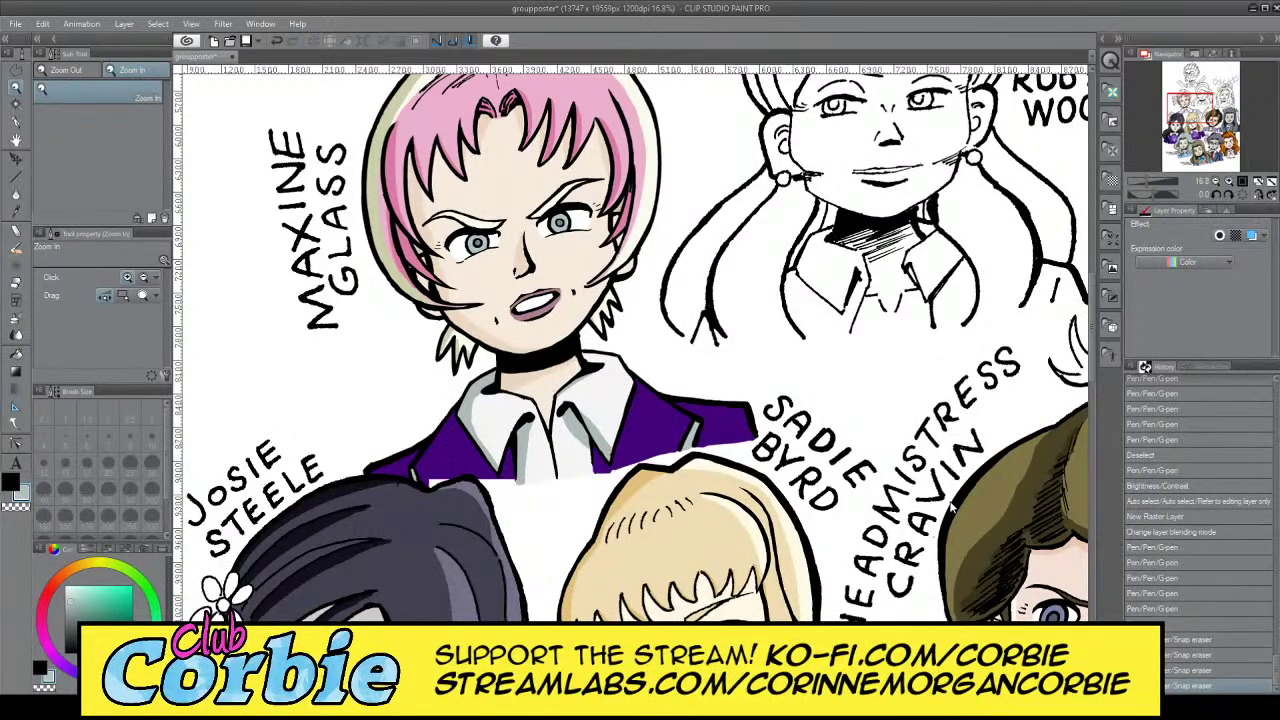
Select the purple areas on both sides of the Maxine Glass jacket and add a raster layer with a changed blending mode for shadows
key(ctrl+z)
key(ctrl+y)
drag(452, 469, 575, 450)
key(w)
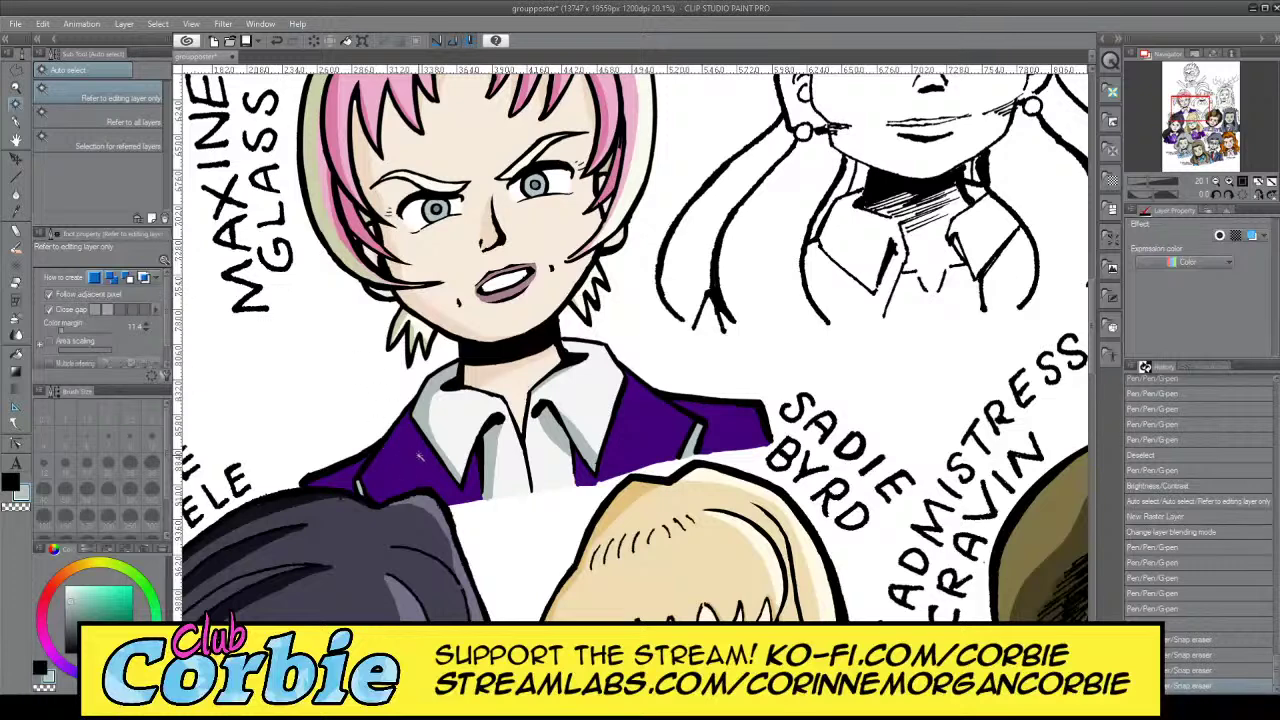
click(420, 456)
shift+click(667, 424)
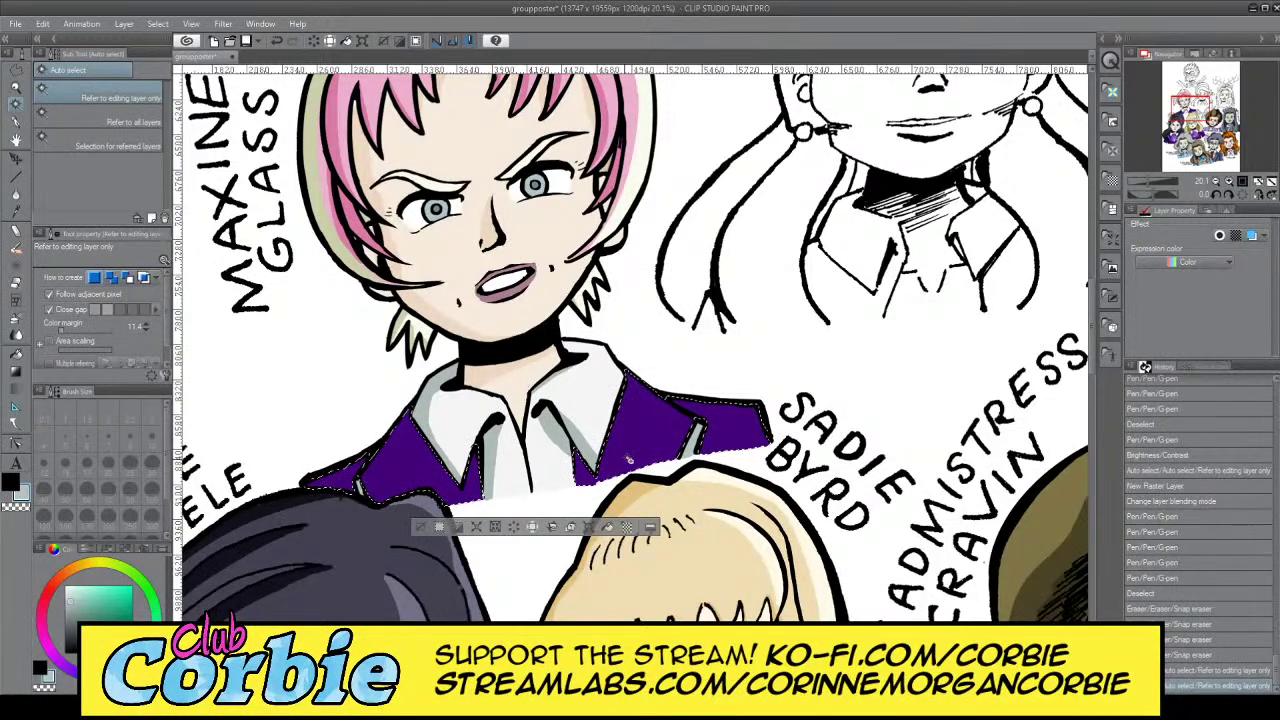
key(Delete)
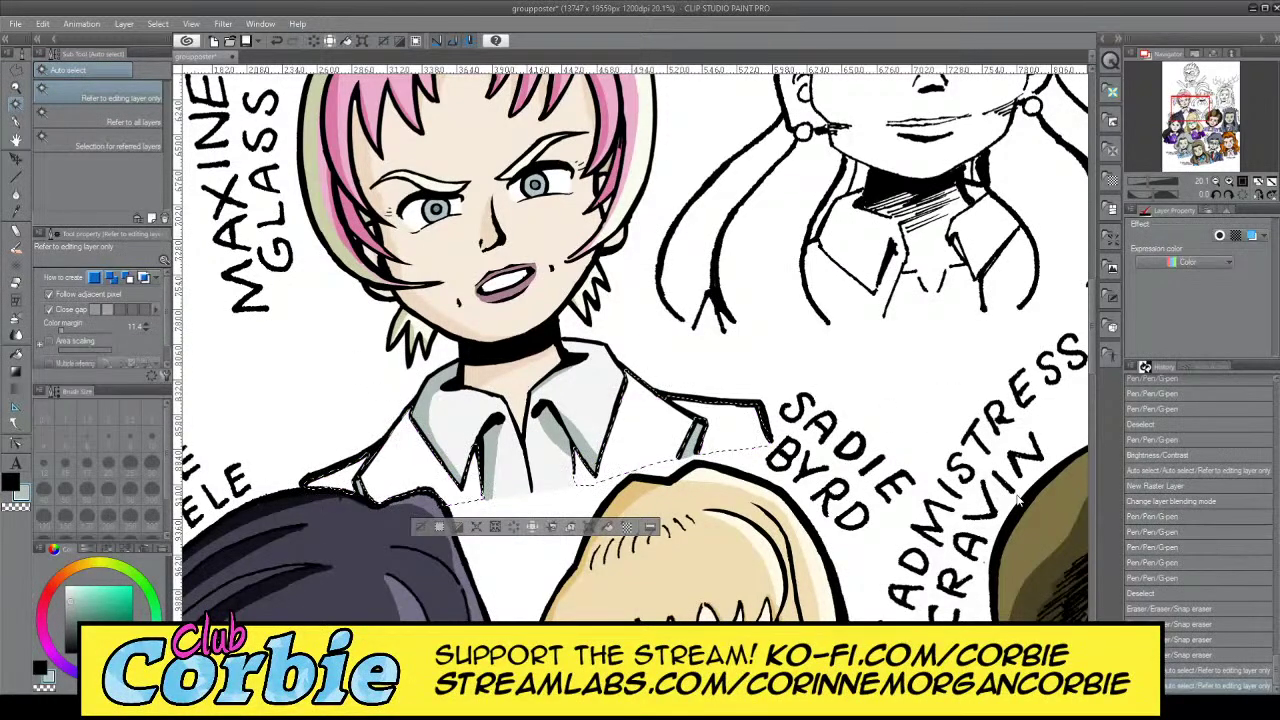
key(ctrl+z)
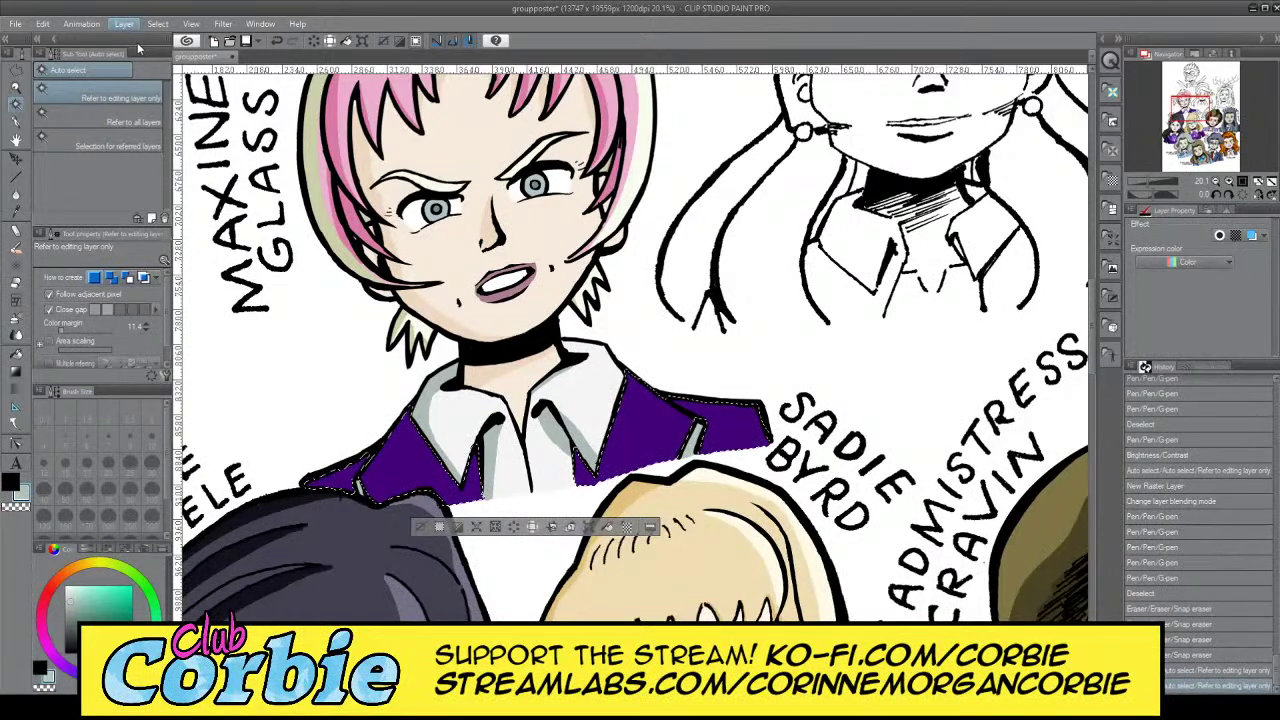
click(138, 46)
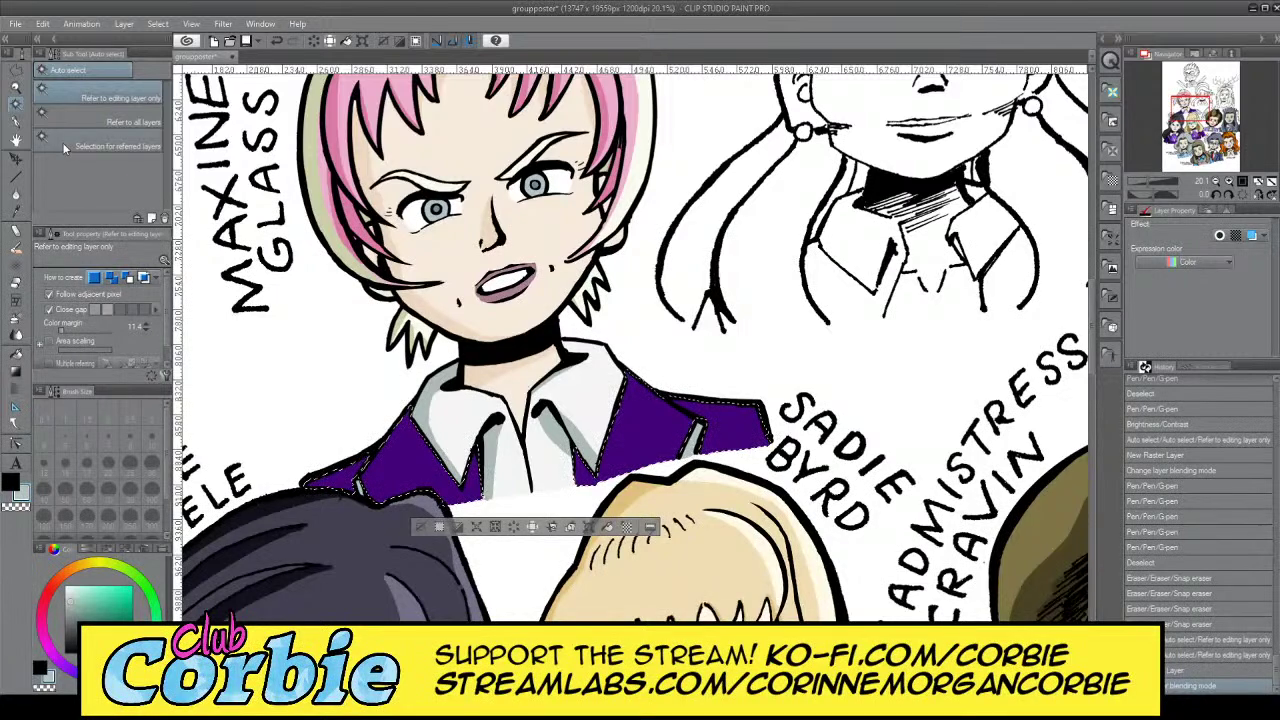
Sample the jacket's purple and shade the left-hand sleeve and the outer edge of the left-hand lapel with the G-pen at size 70
click(15, 86)
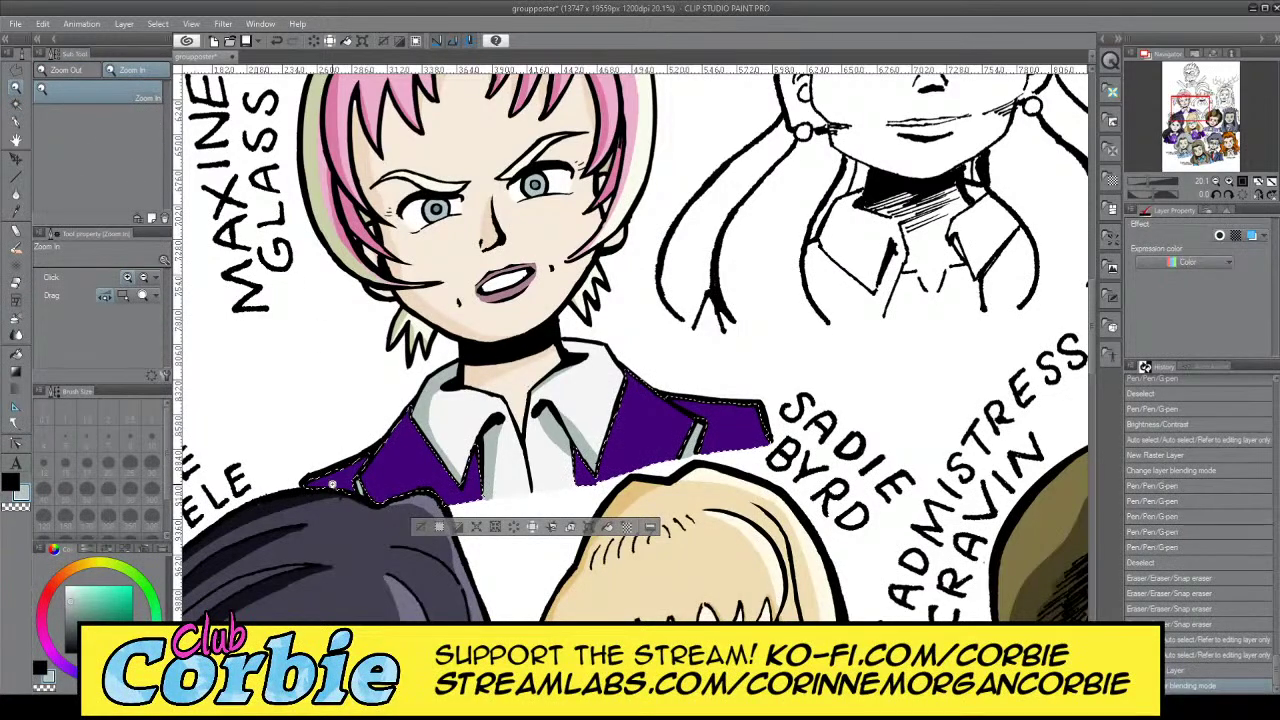
drag(334, 481, 363, 457)
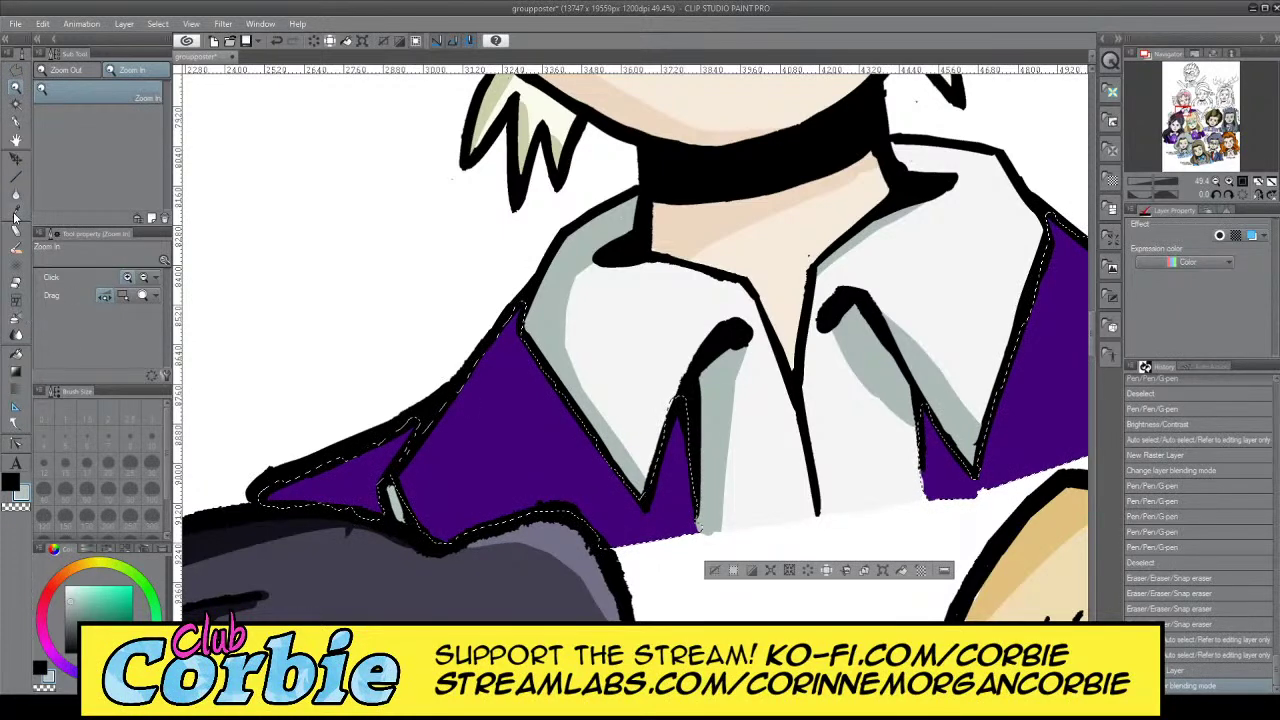
click(16, 211)
click(440, 430)
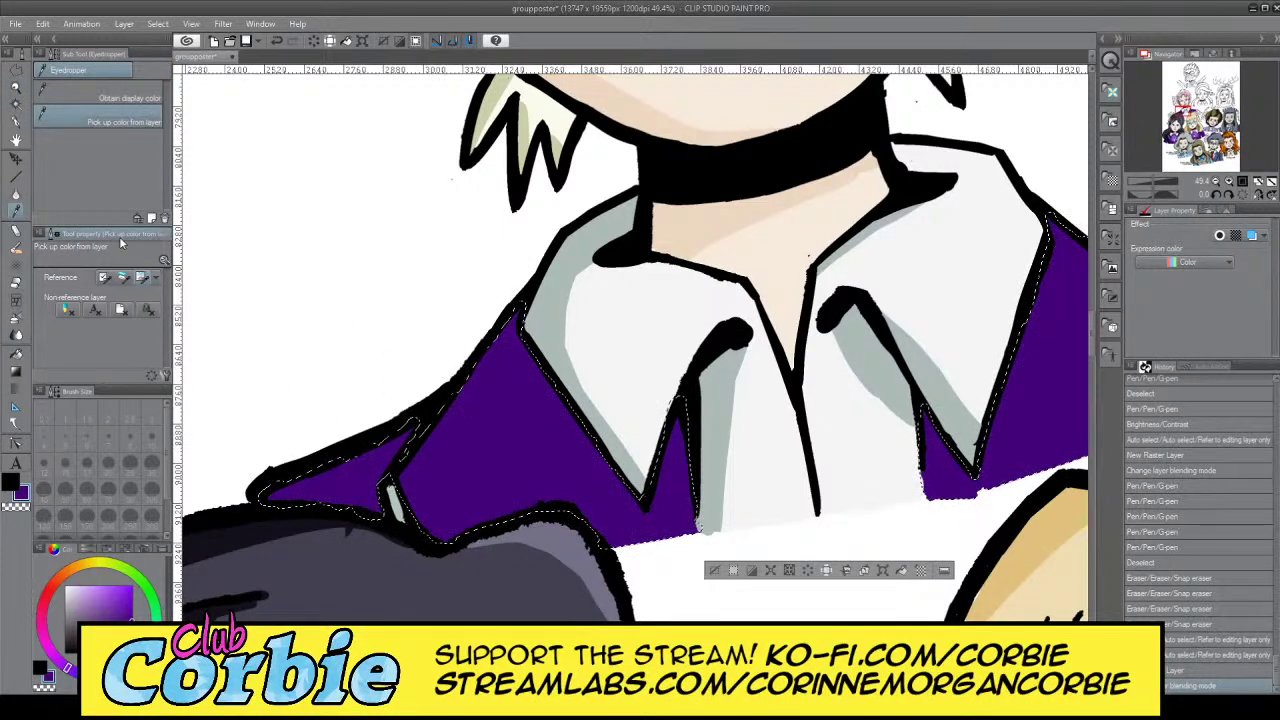
click(16, 121)
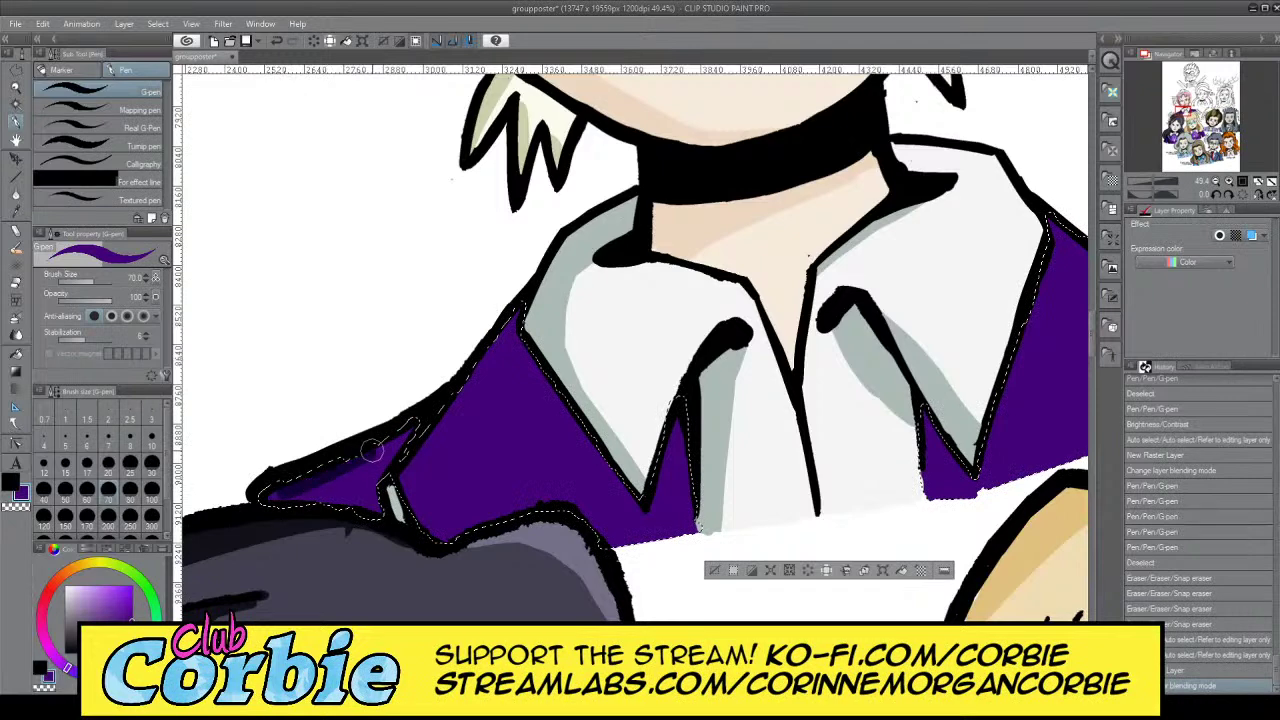
mouse_move(355, 460)
mouse_down()
mouse_move(280, 494)
mouse_move(402, 438)
mouse_move(277, 497)
mouse_move(350, 465)
mouse_move(293, 519)
mouse_move(317, 511)
mouse_move(415, 430)
mouse_up()
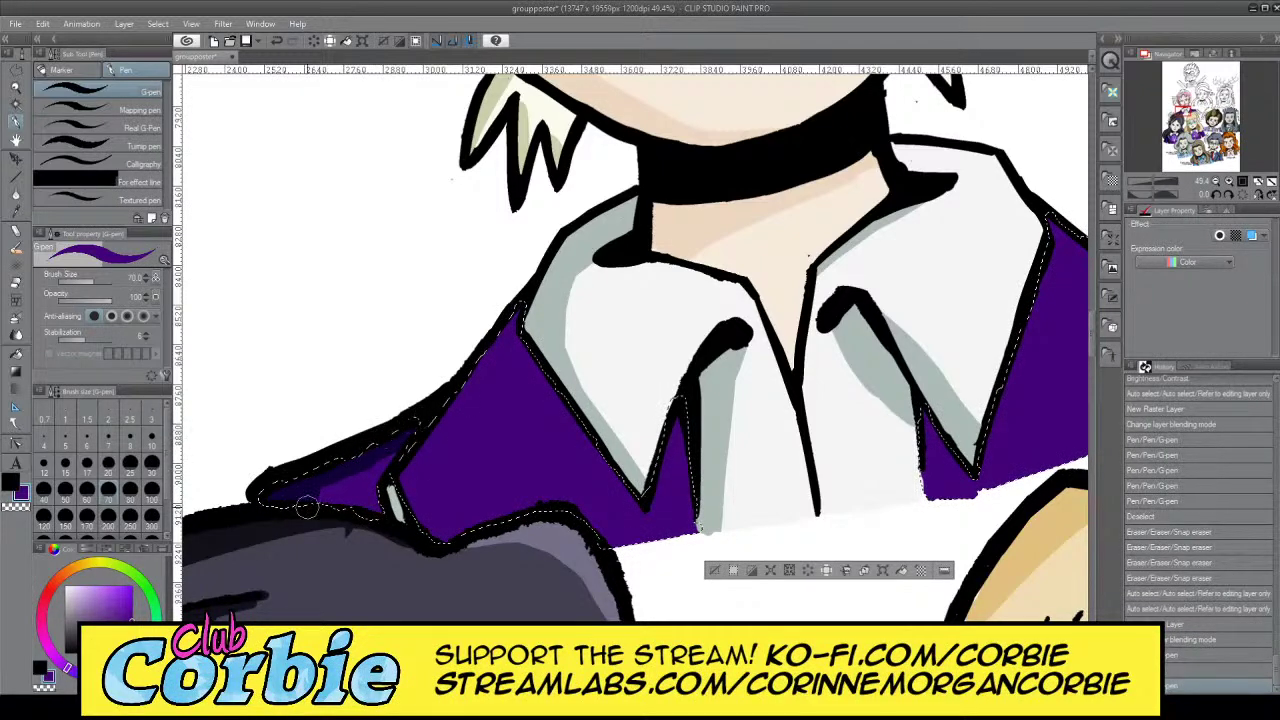
mouse_move(307, 507)
mouse_down()
mouse_move(408, 473)
mouse_move(485, 390)
mouse_move(522, 314)
mouse_move(387, 482)
mouse_move(528, 289)
mouse_up()
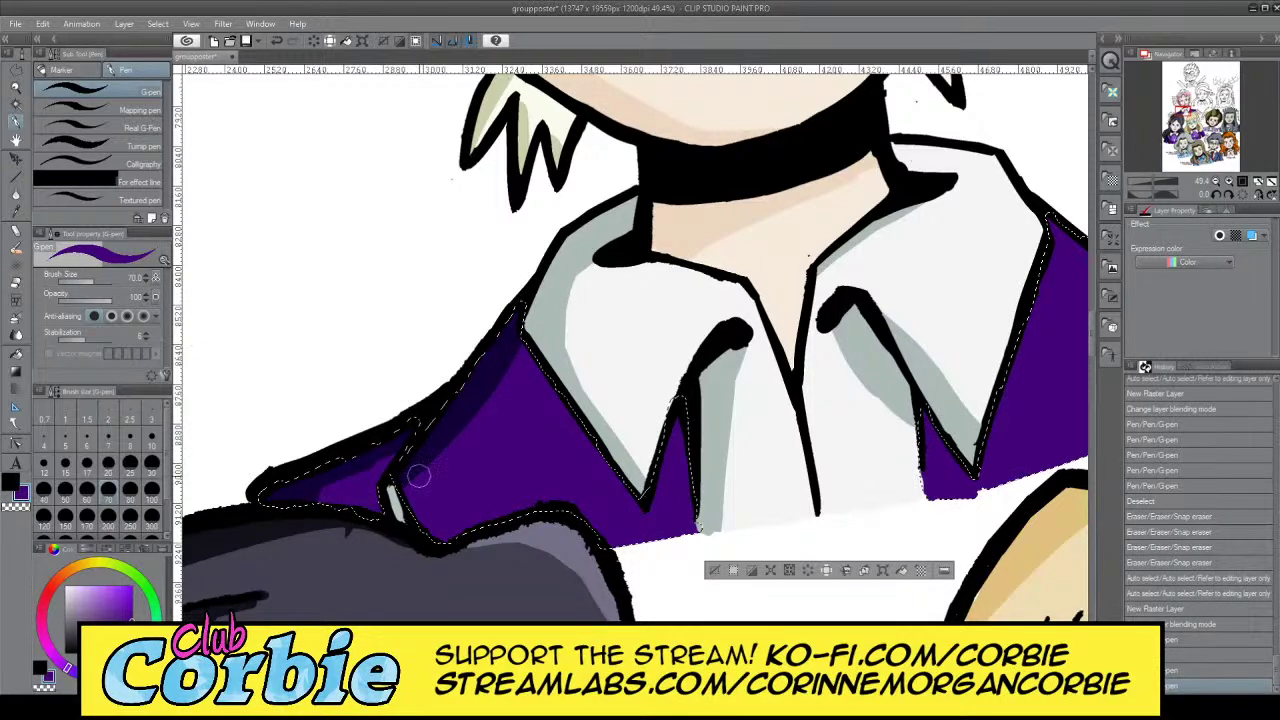
drag(421, 535, 419, 541)
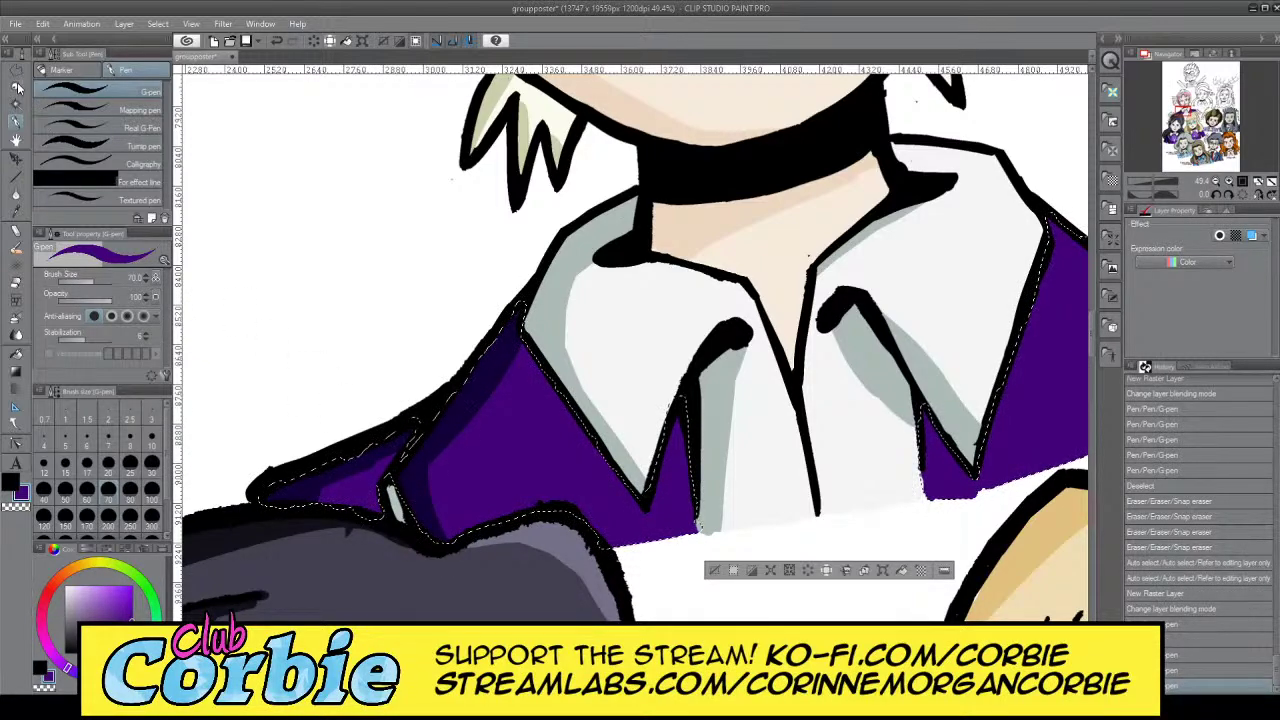
Shade the narrow jacket pieces beneath both collar points and the left-hand lapel beside the collar in dark purple
key(ctrl+space)
drag(397, 340, 240, 412)
drag(455, 335, 482, 343)
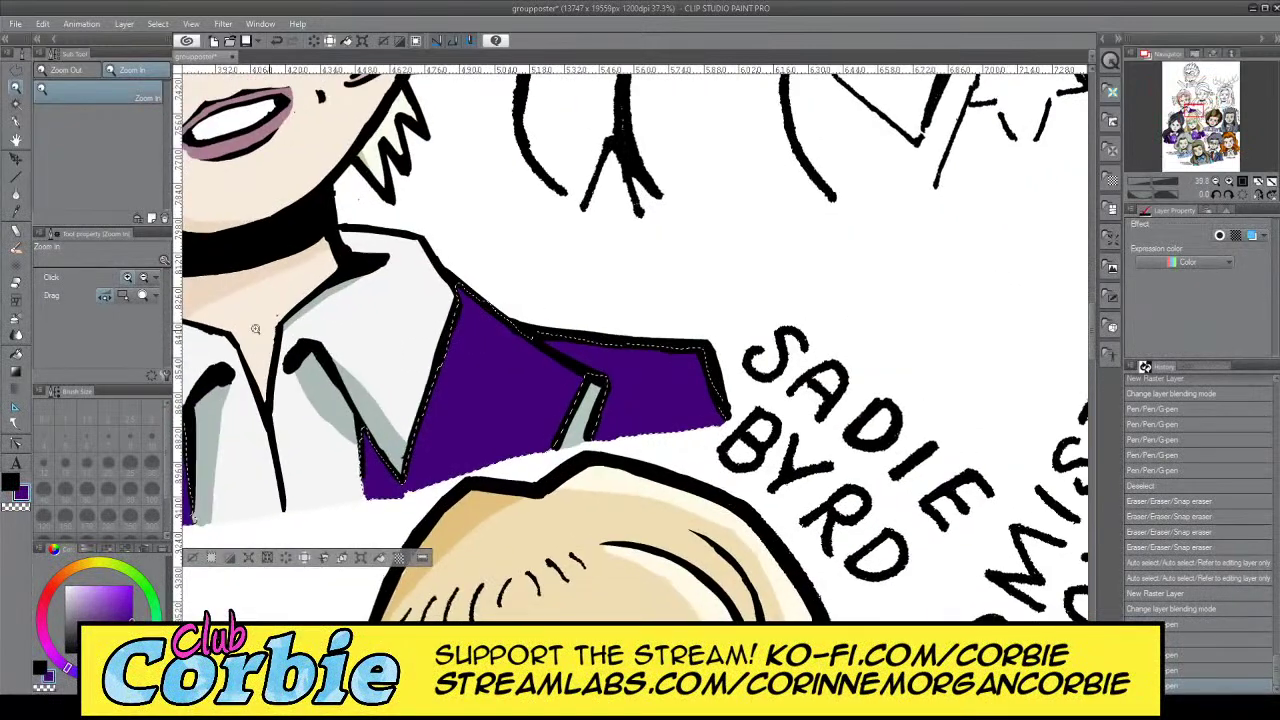
click(16, 122)
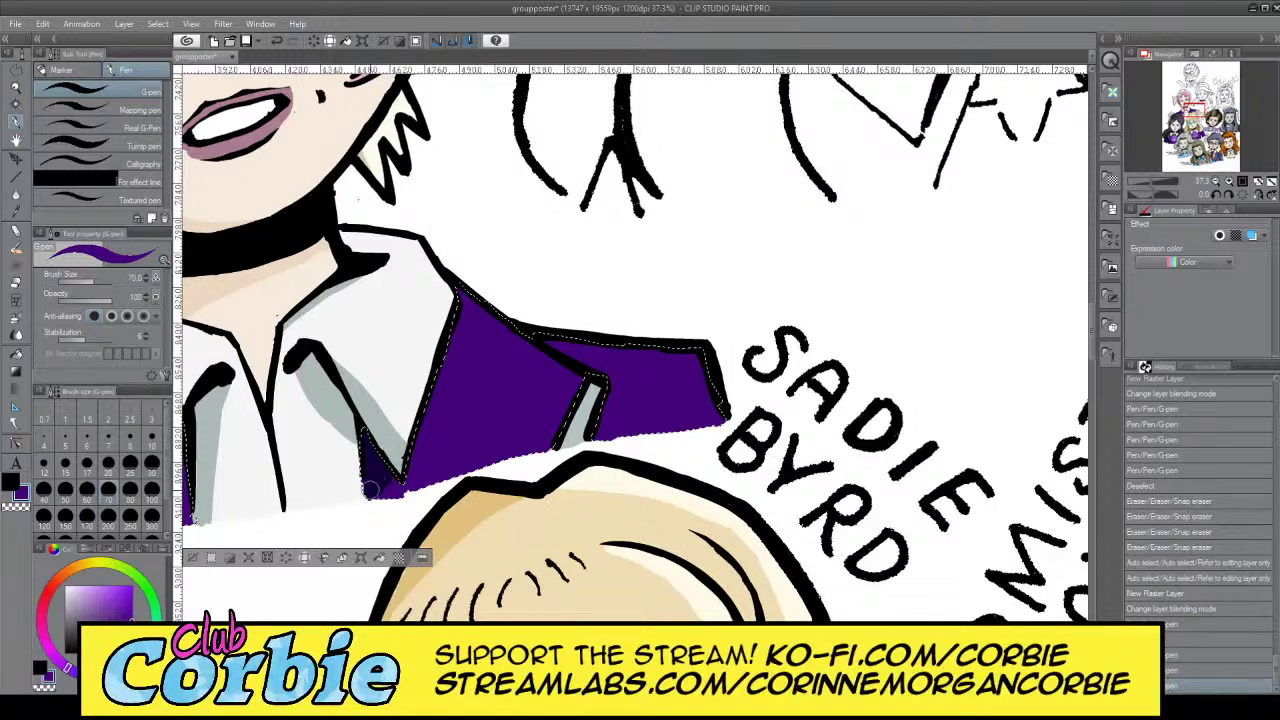
drag(374, 508, 395, 496)
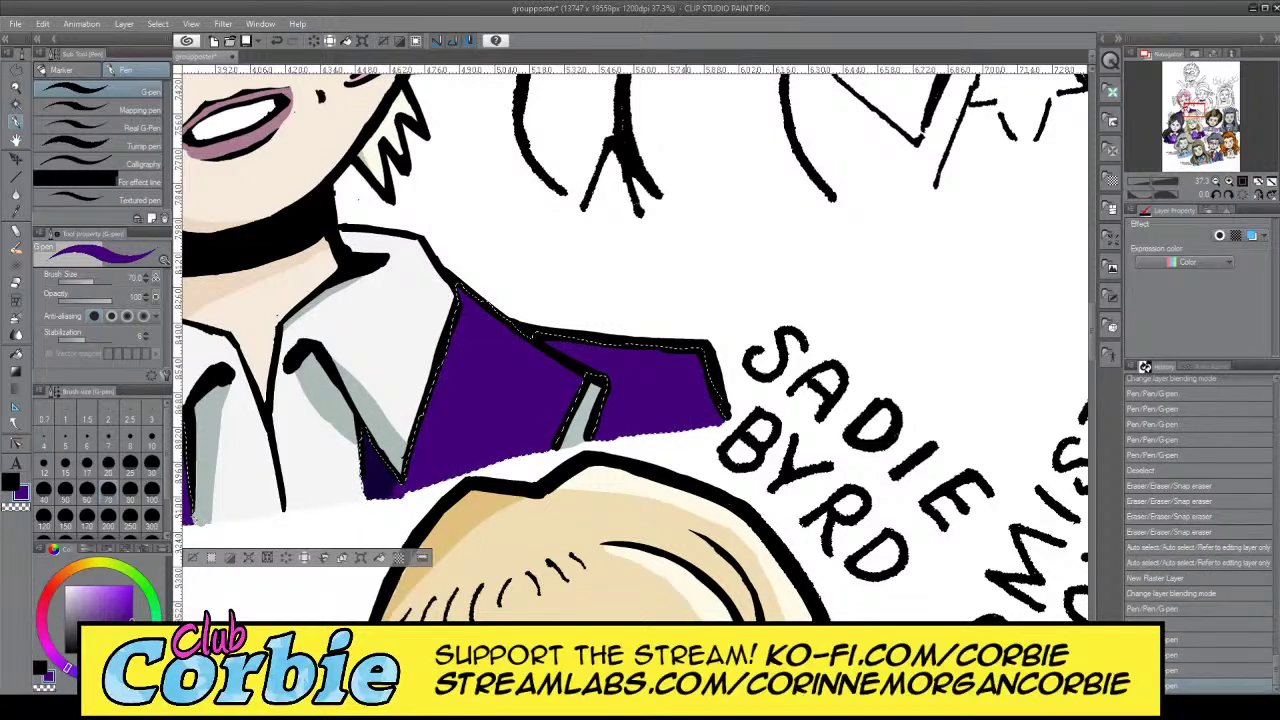
drag(189, 470, 196, 520)
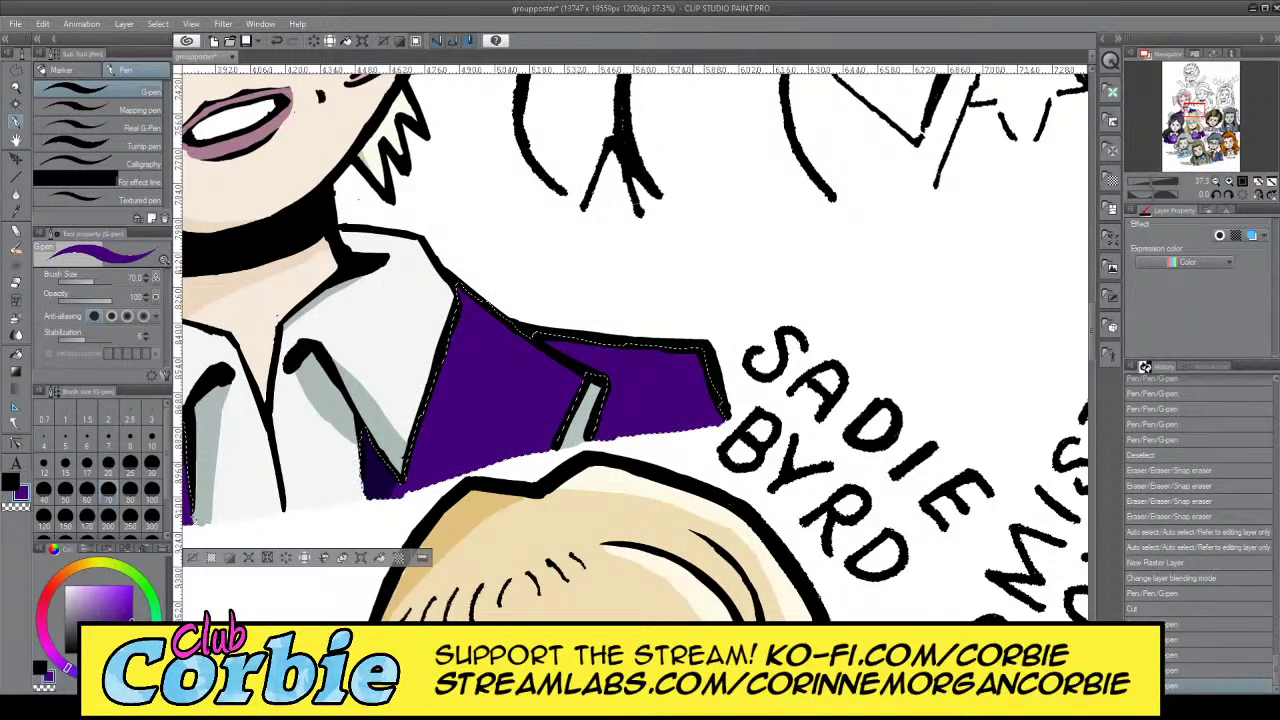
scroll(635, 347, left, 3)
scroll(366, 518, left, 1)
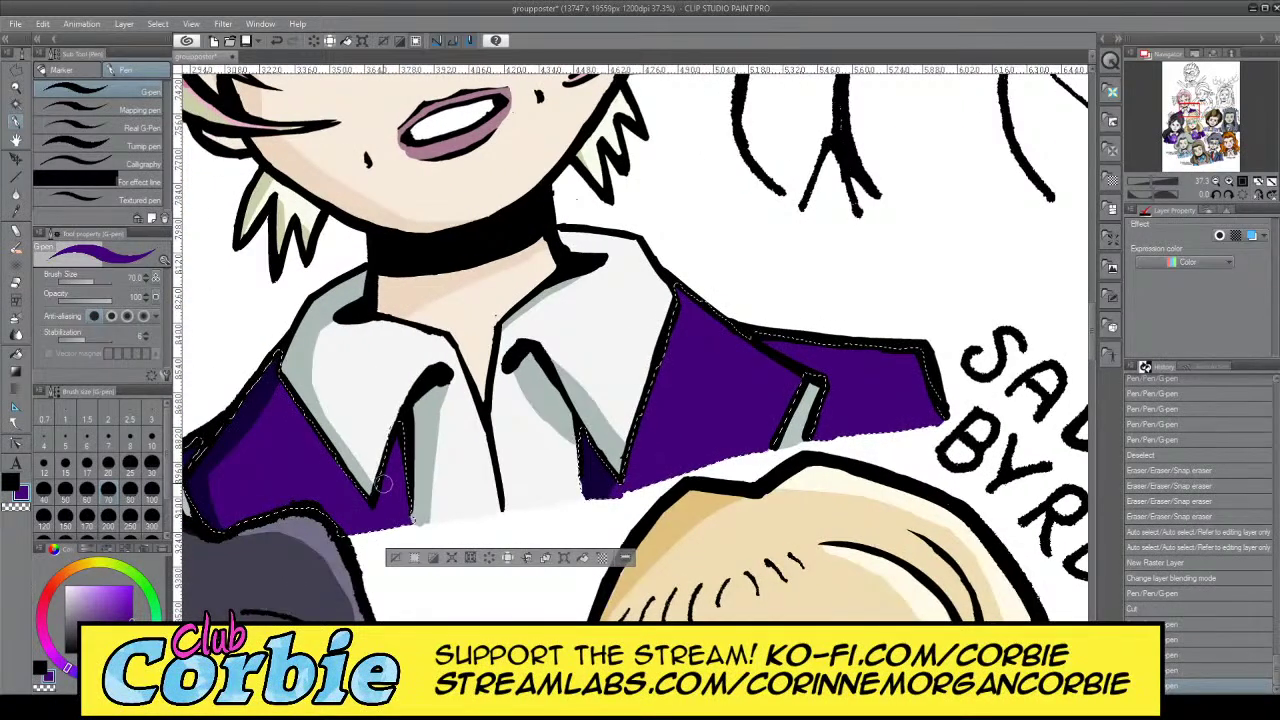
drag(402, 420, 384, 484)
mouse_move(266, 376)
mouse_down()
mouse_move(356, 481)
mouse_move(270, 350)
mouse_up()
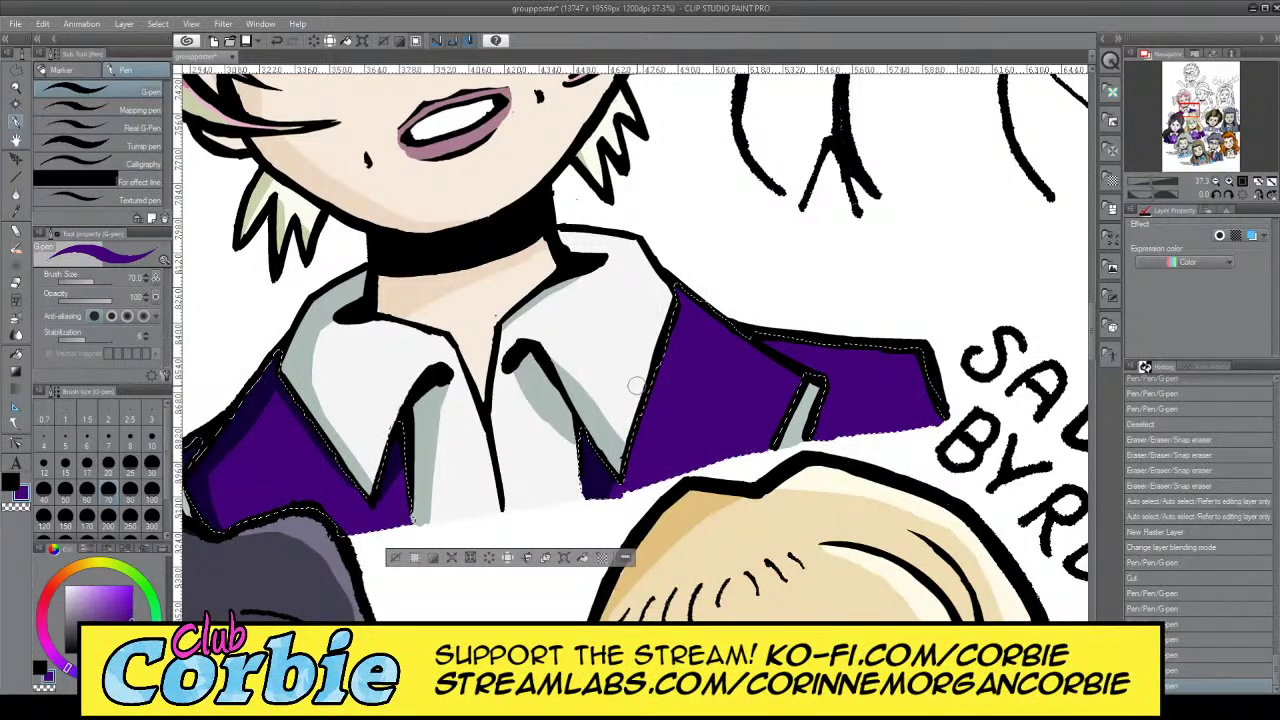
drag(683, 287, 671, 371)
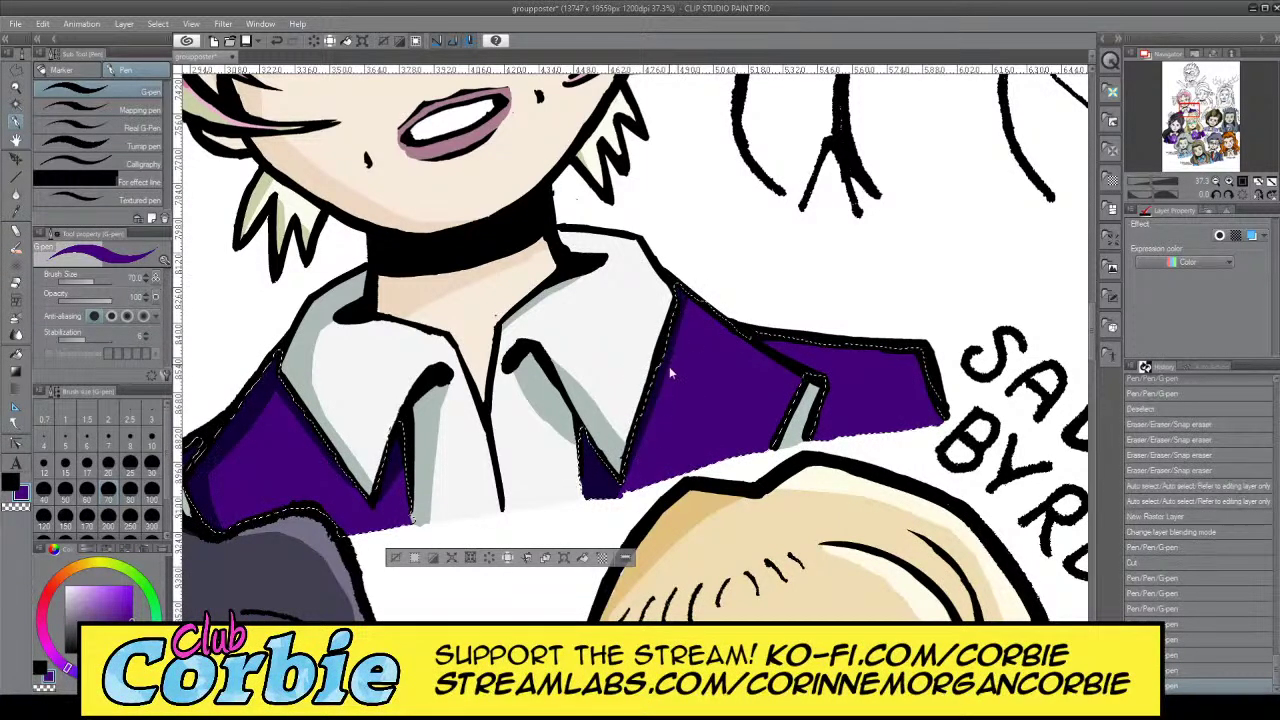
key(ctrl+x)
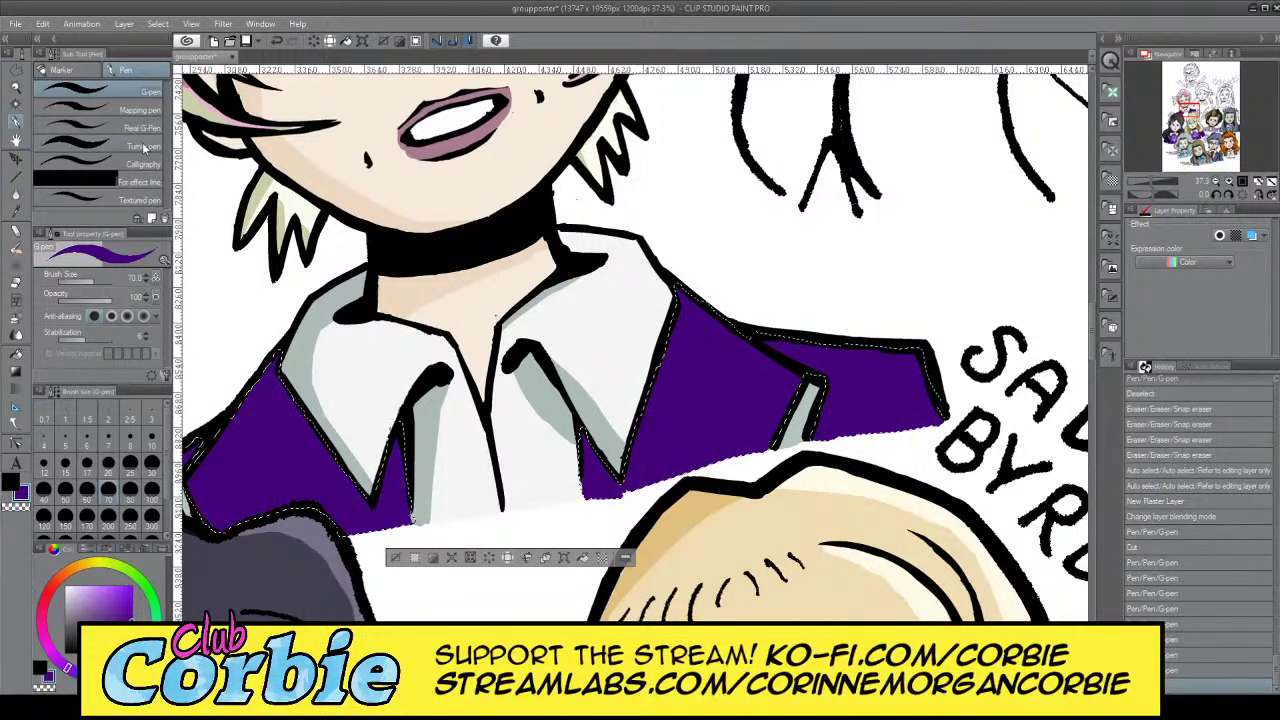
click(60, 45)
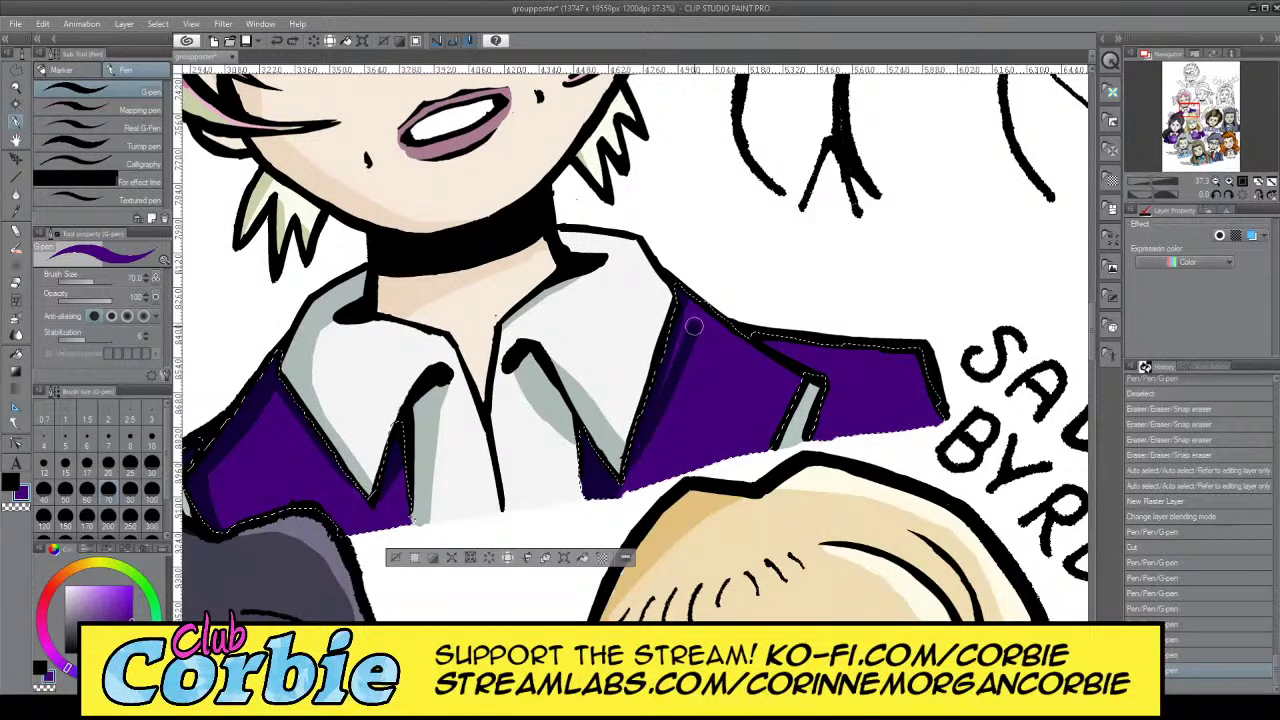
drag(667, 373, 679, 343)
key(x)
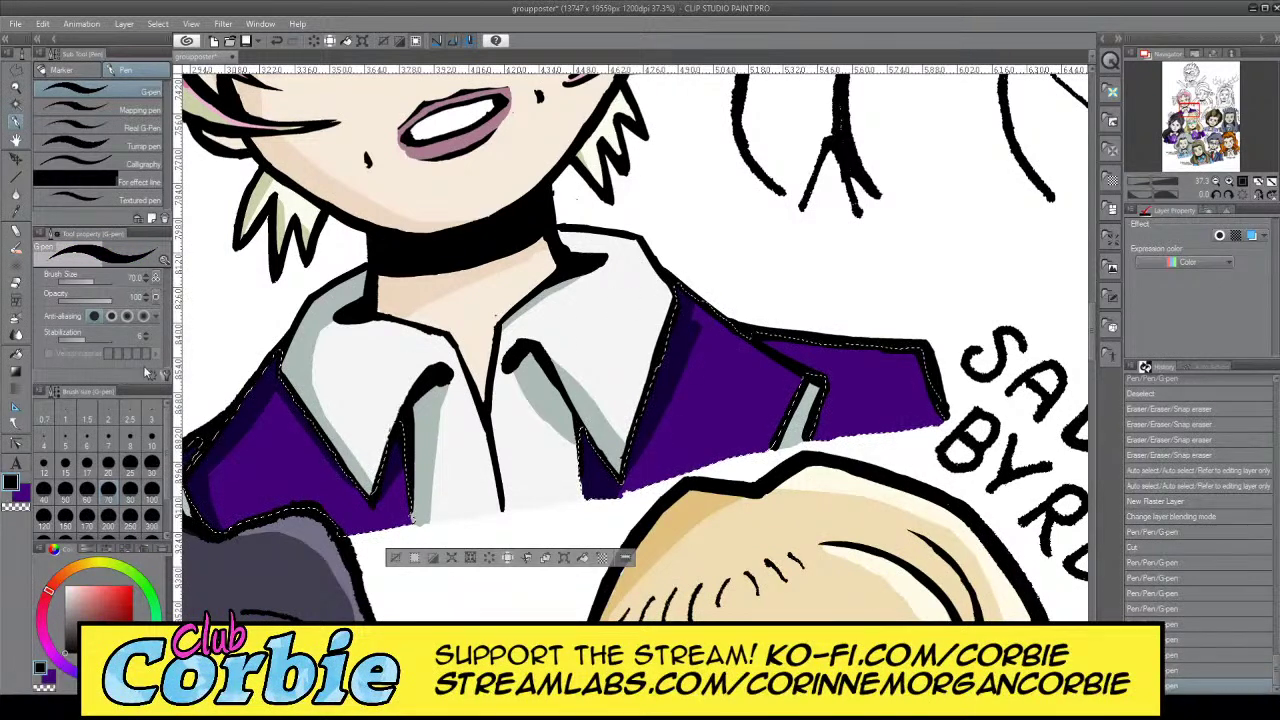
click(15, 282)
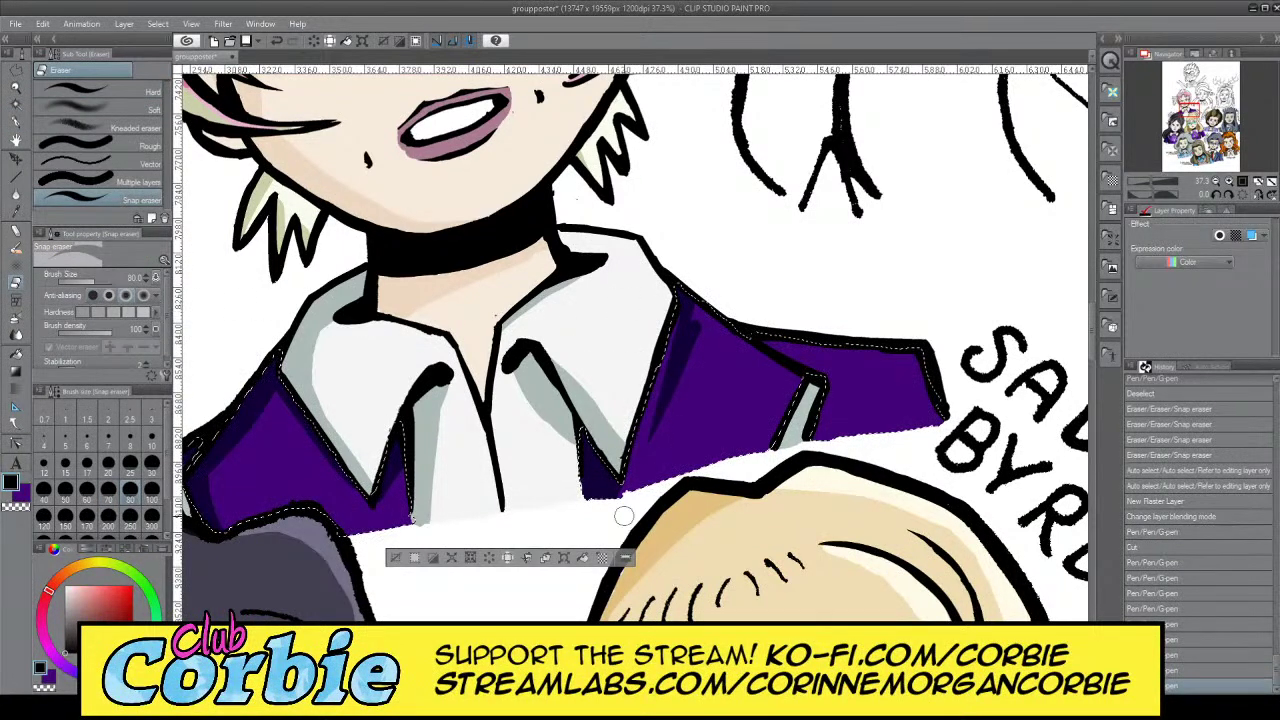
drag(700, 321, 674, 398)
key(x)
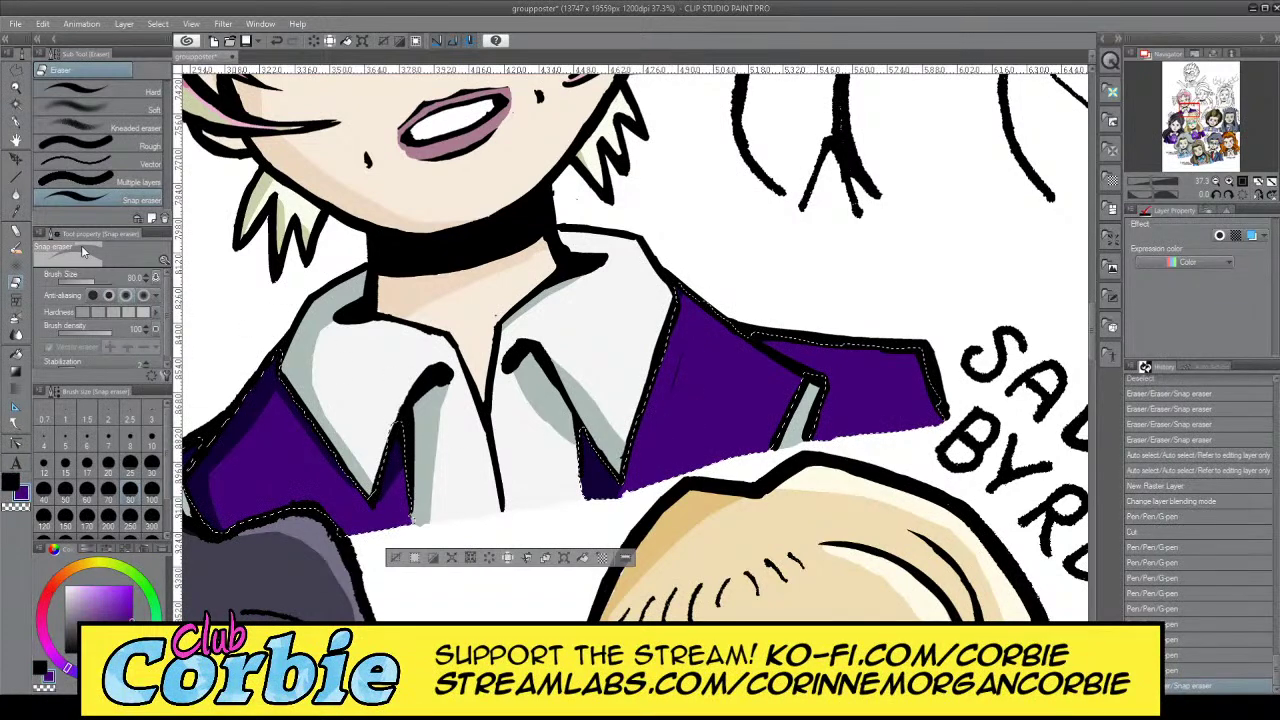
Shade the right-hand lapel in dark purple along the collar edge, and undo the extra shading across the lapel's middle
click(16, 120)
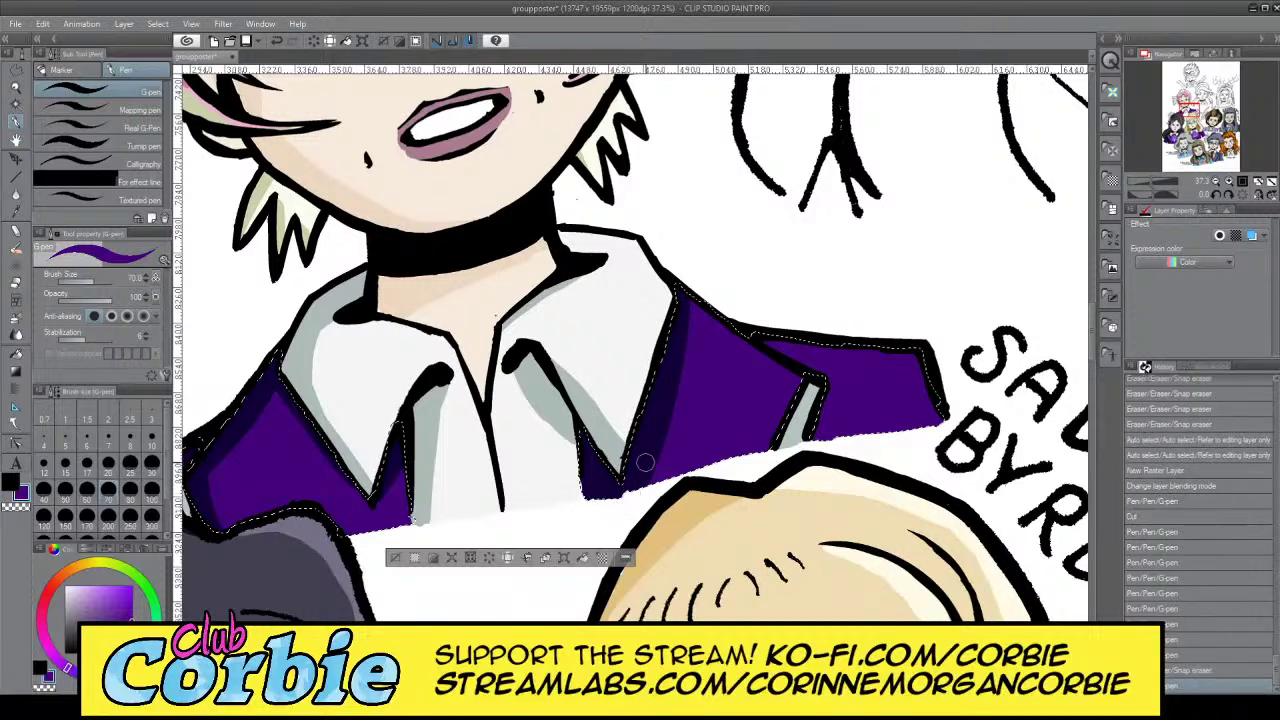
mouse_move(649, 459)
mouse_down()
mouse_move(738, 378)
mouse_move(646, 466)
mouse_up()
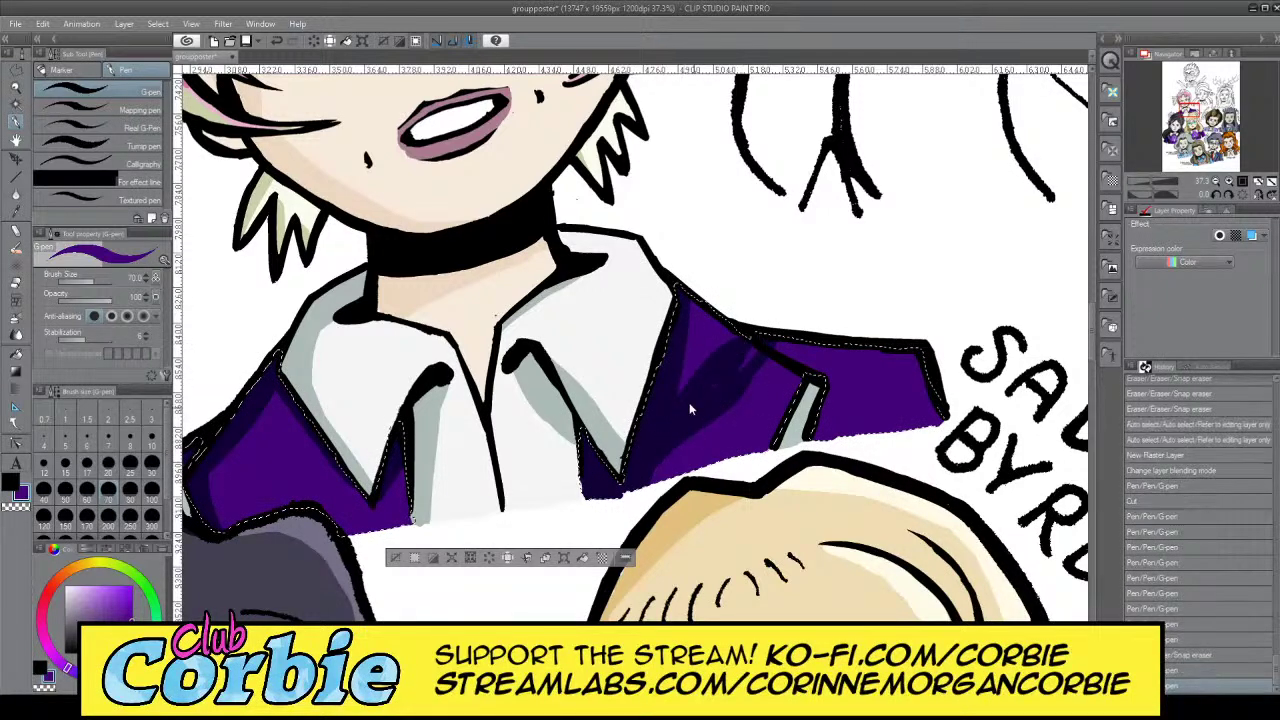
key(ctrl+z)
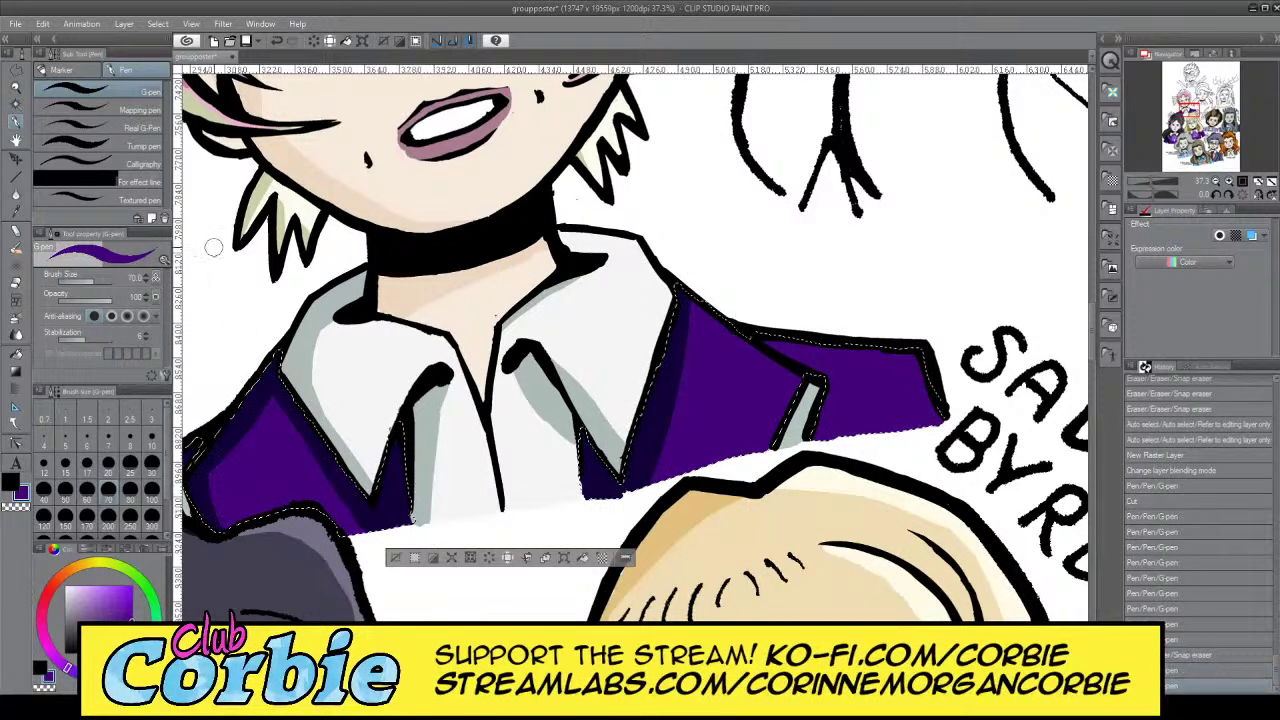
click(15, 88)
drag(494, 337, 487, 366)
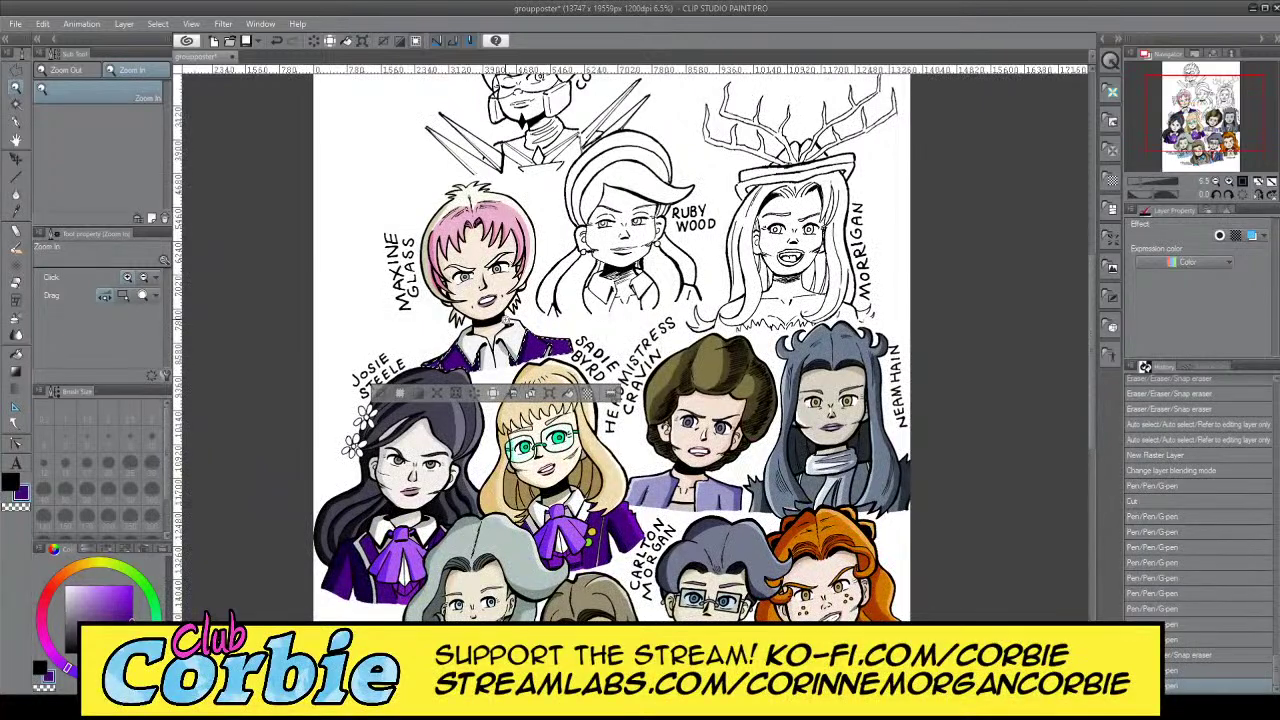
scroll(555, 350, up, 2)
key(ctrl+d)
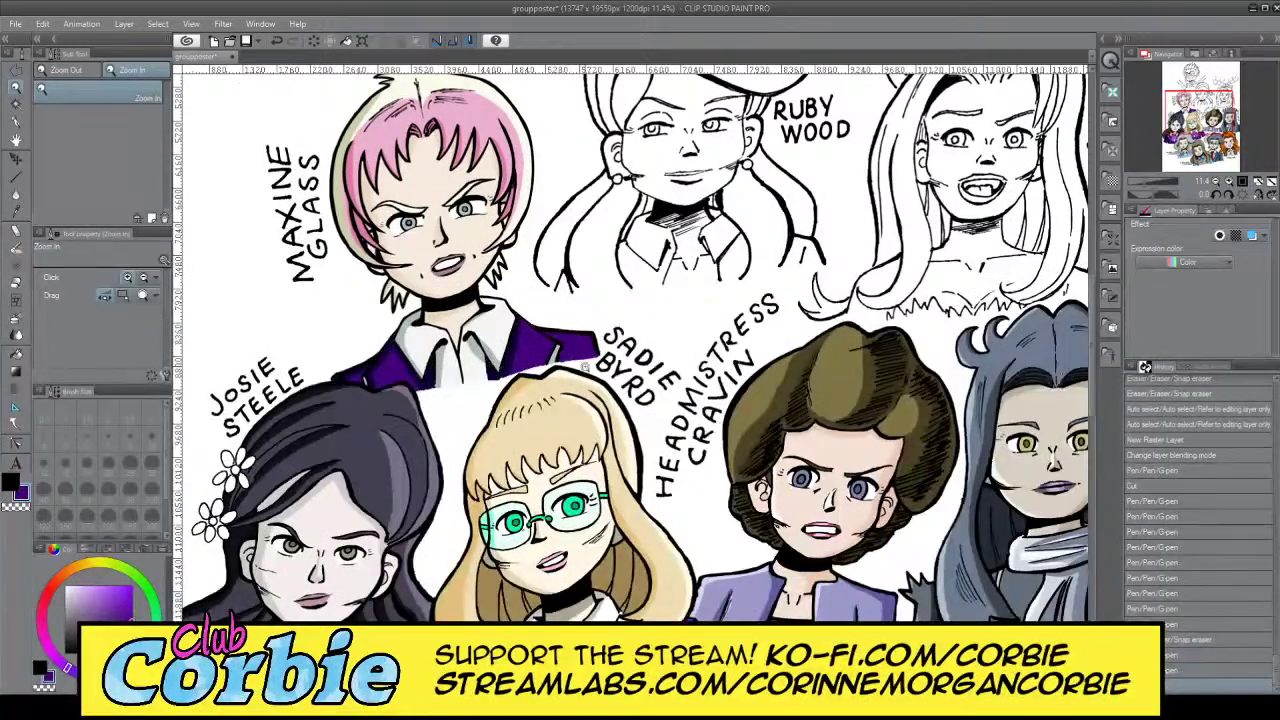
key(ctrl+z)
Add a raster layer for the jacket highlights and change its blending mode
scroll(545, 335, up, 4)
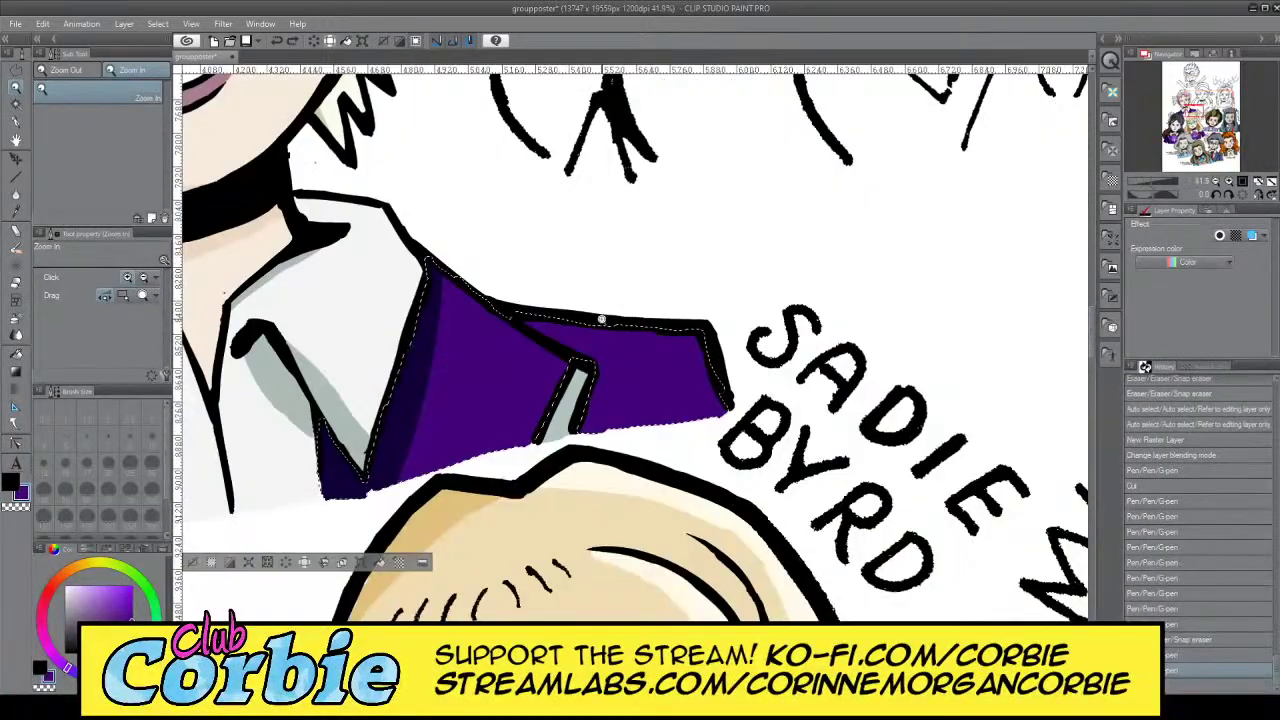
click(130, 24)
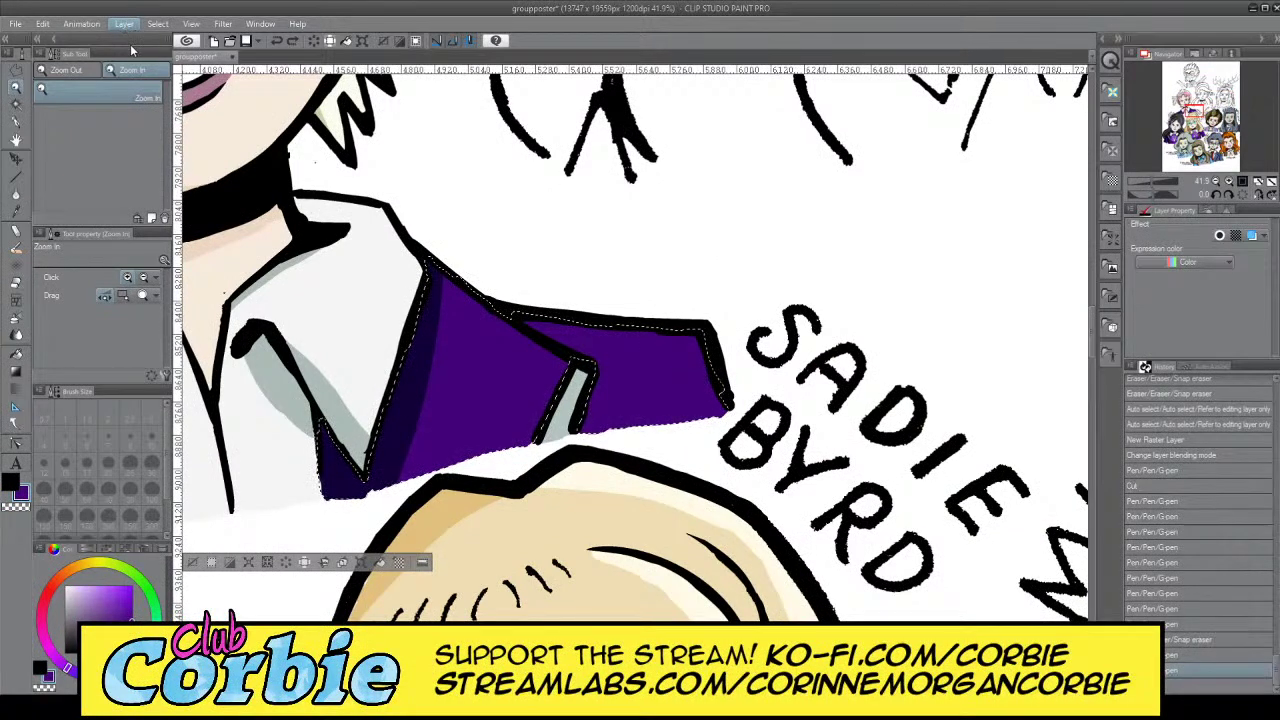
click(136, 46)
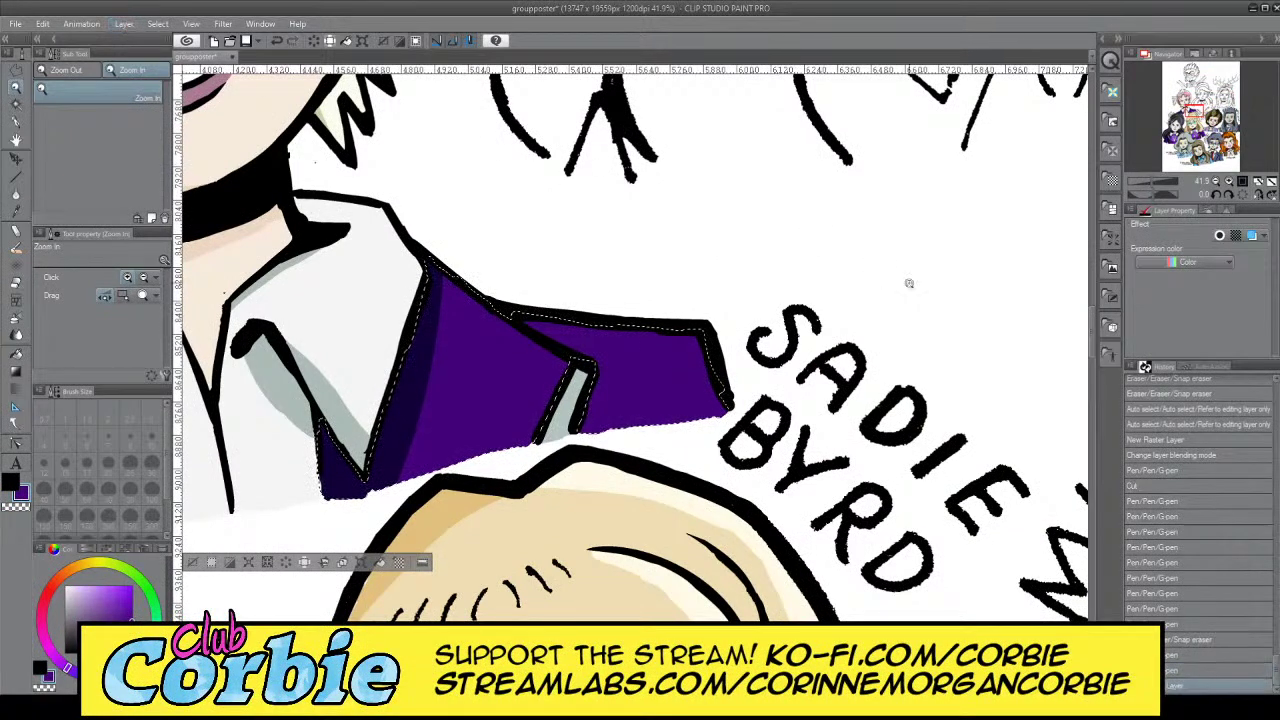
click(982, 382)
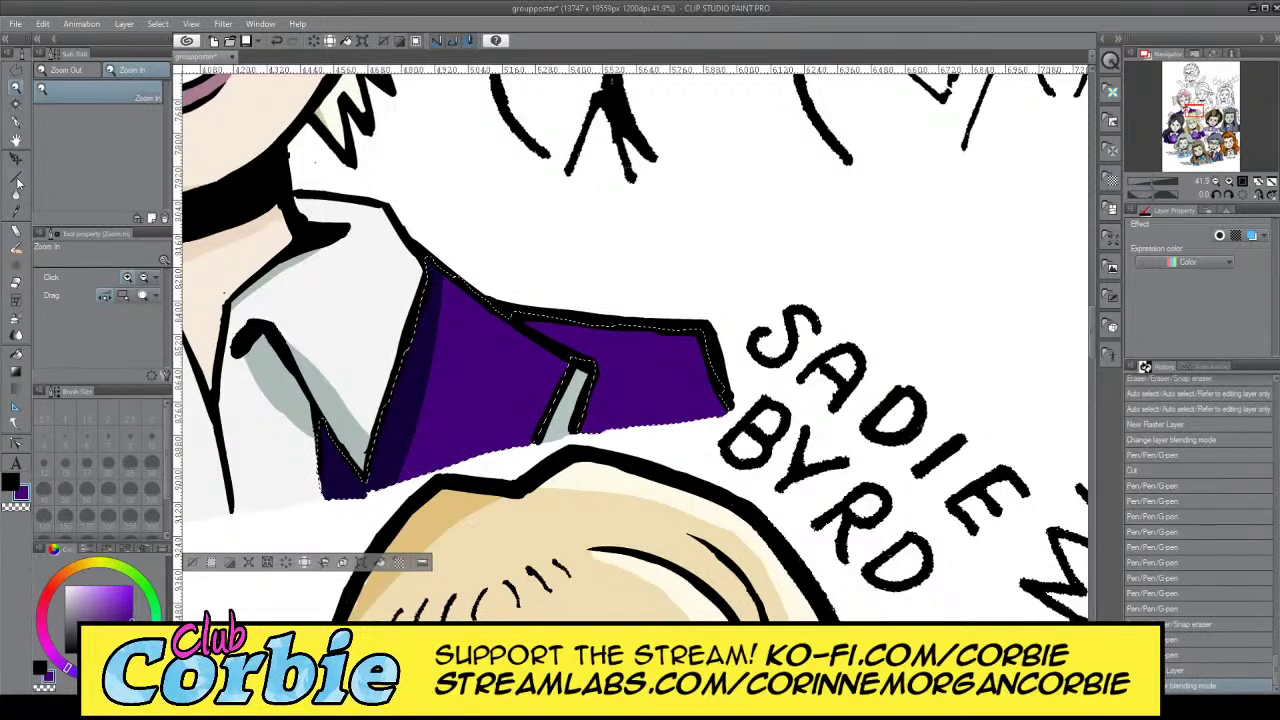
Sample the jacket's purple, highlight the upper edges of the right-hand lapel and sleeve with the G-pen at size 70, and deselect
click(15, 213)
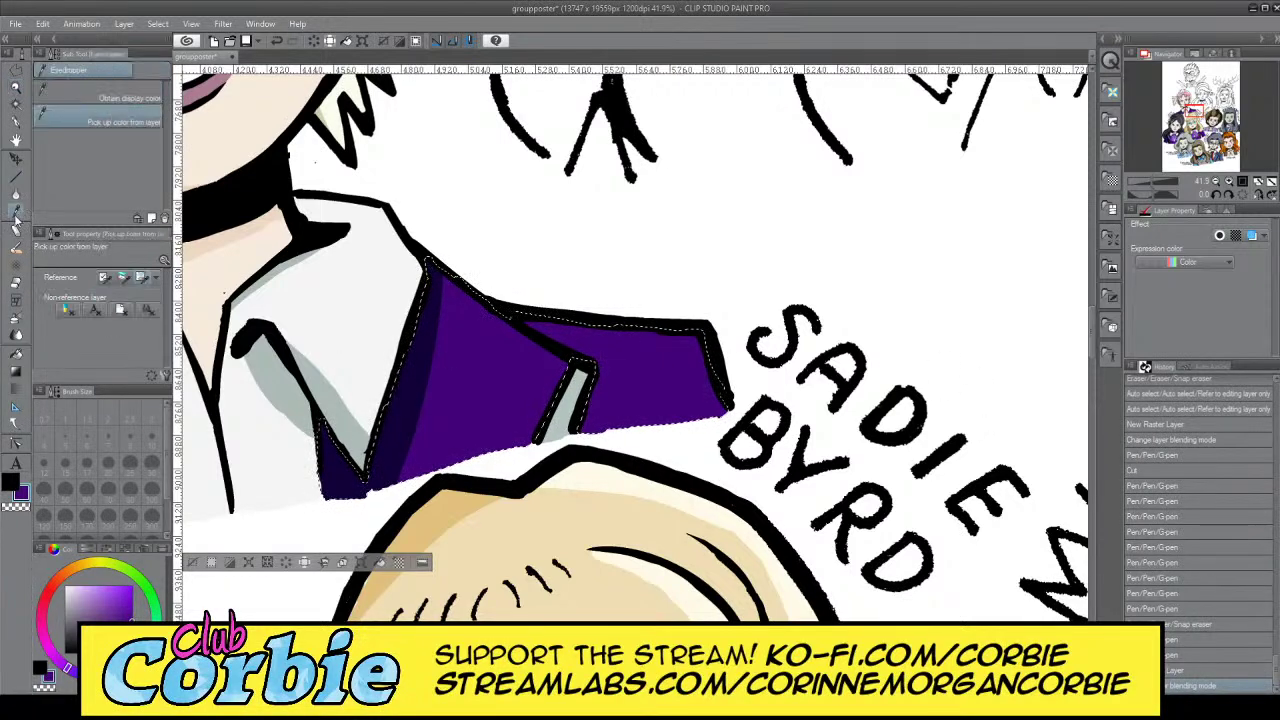
click(15, 121)
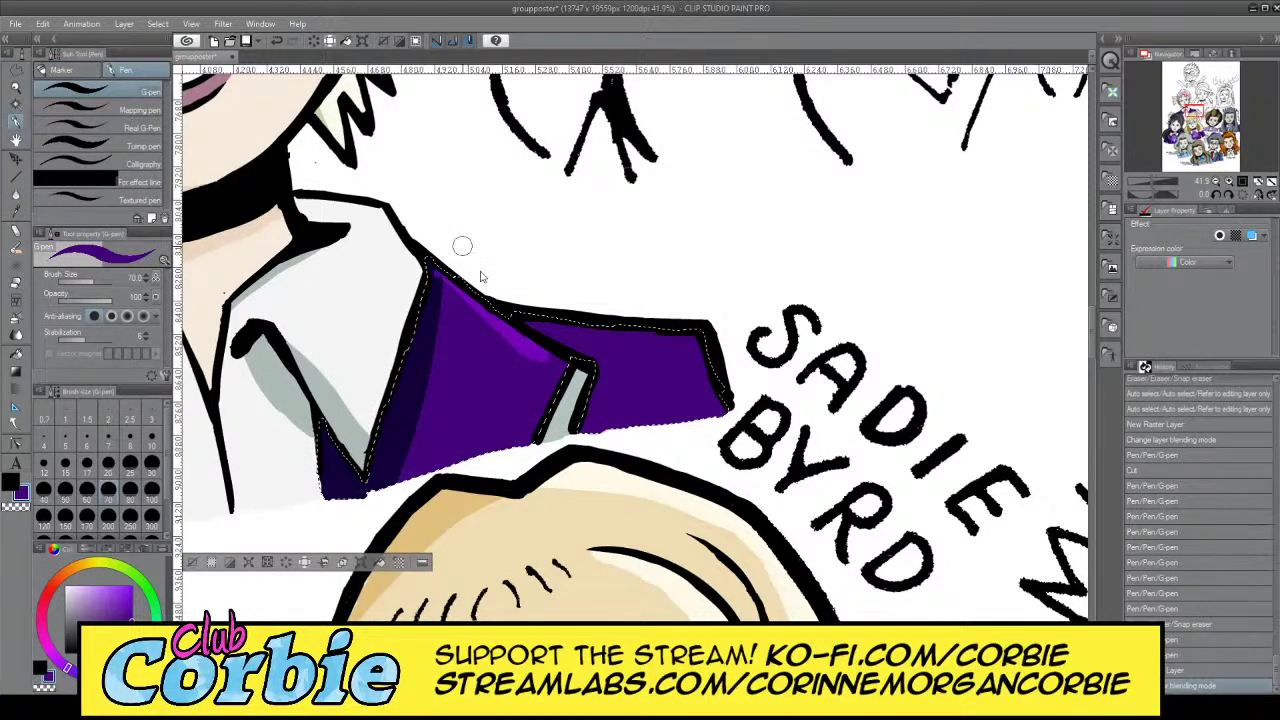
drag(462, 246, 448, 270)
drag(561, 366, 567, 370)
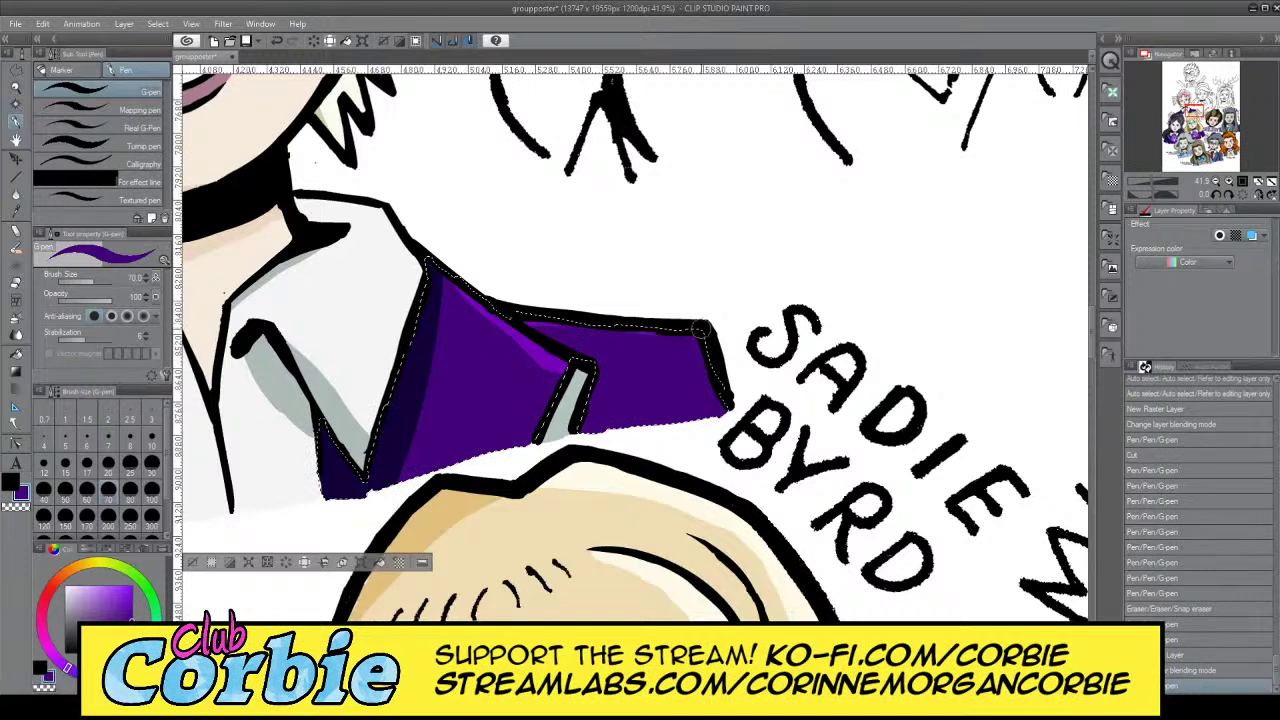
mouse_move(707, 353)
mouse_down()
mouse_move(710, 388)
mouse_move(688, 344)
mouse_move(720, 418)
mouse_up()
mouse_move(582, 320)
mouse_down()
mouse_move(550, 319)
mouse_move(512, 272)
mouse_move(657, 260)
mouse_up()
click(16, 88)
key(ctrl+d)
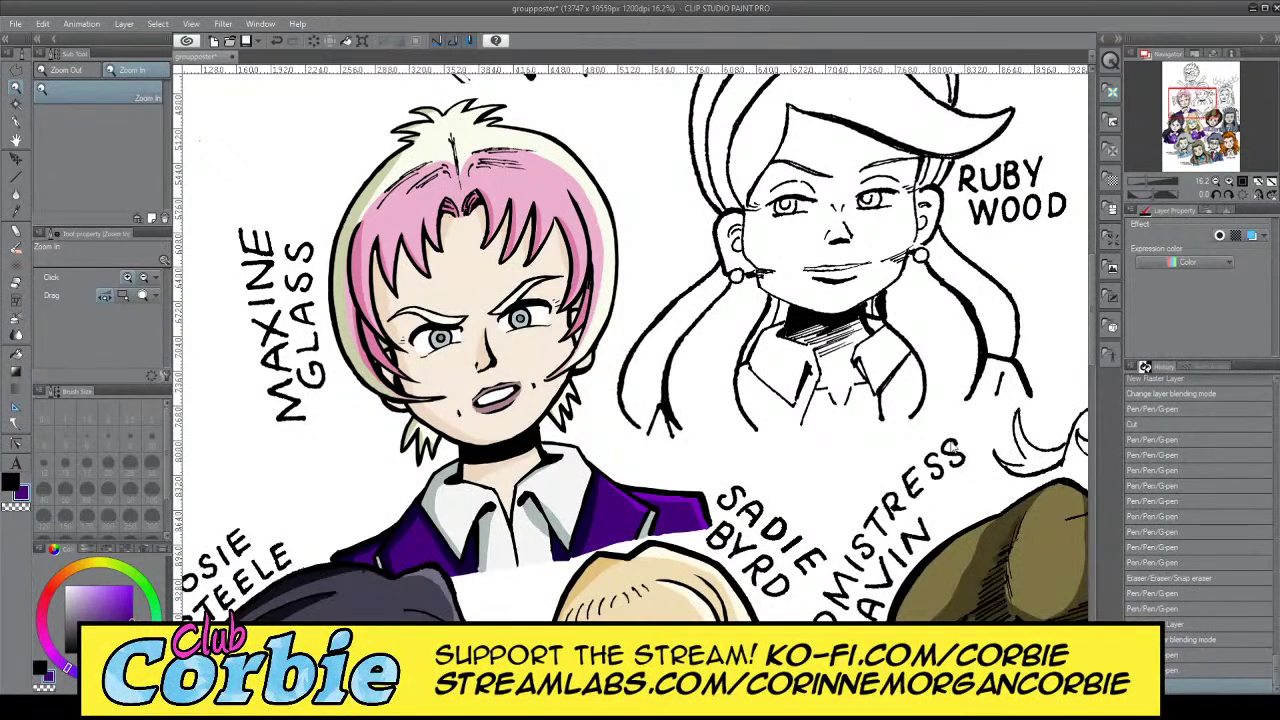
key(ctrl+z)
key(ctrl+y)
key(ctrl+z)
key(ctrl+y)
Select Maxine Glass's pink hair and add a raster layer with a changed blending mode for its highlights
key(w)
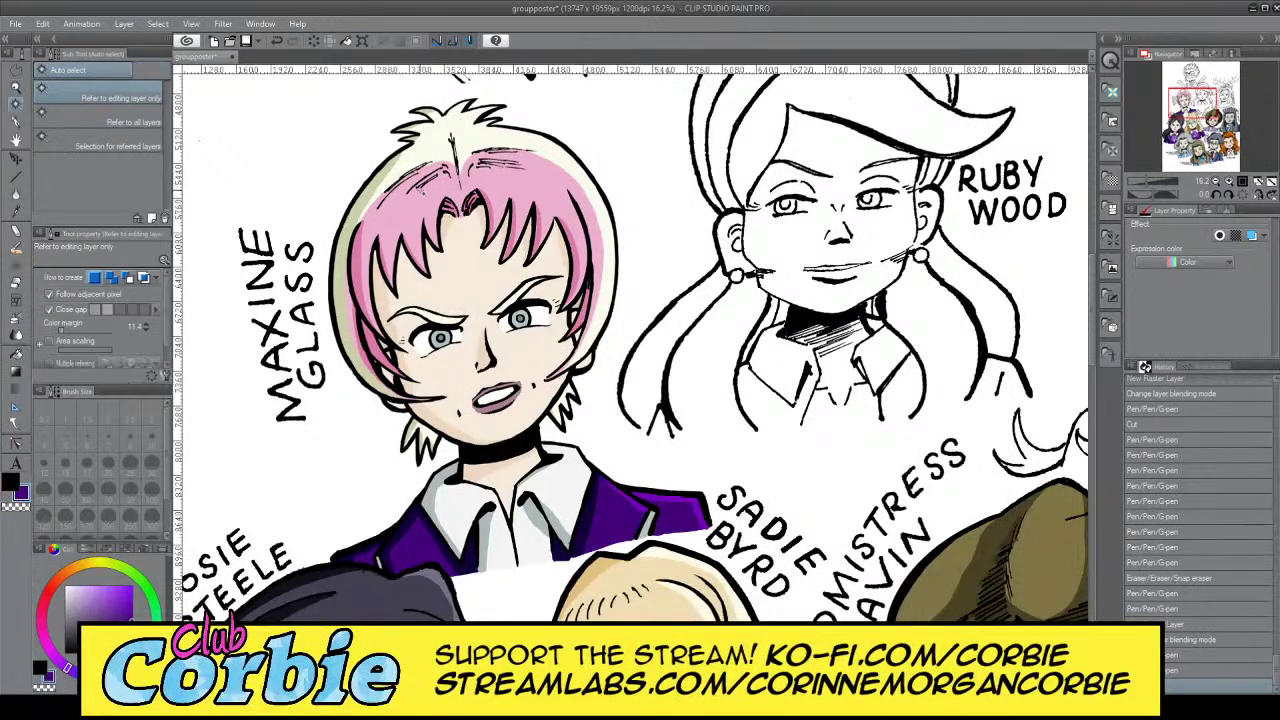
click(439, 186)
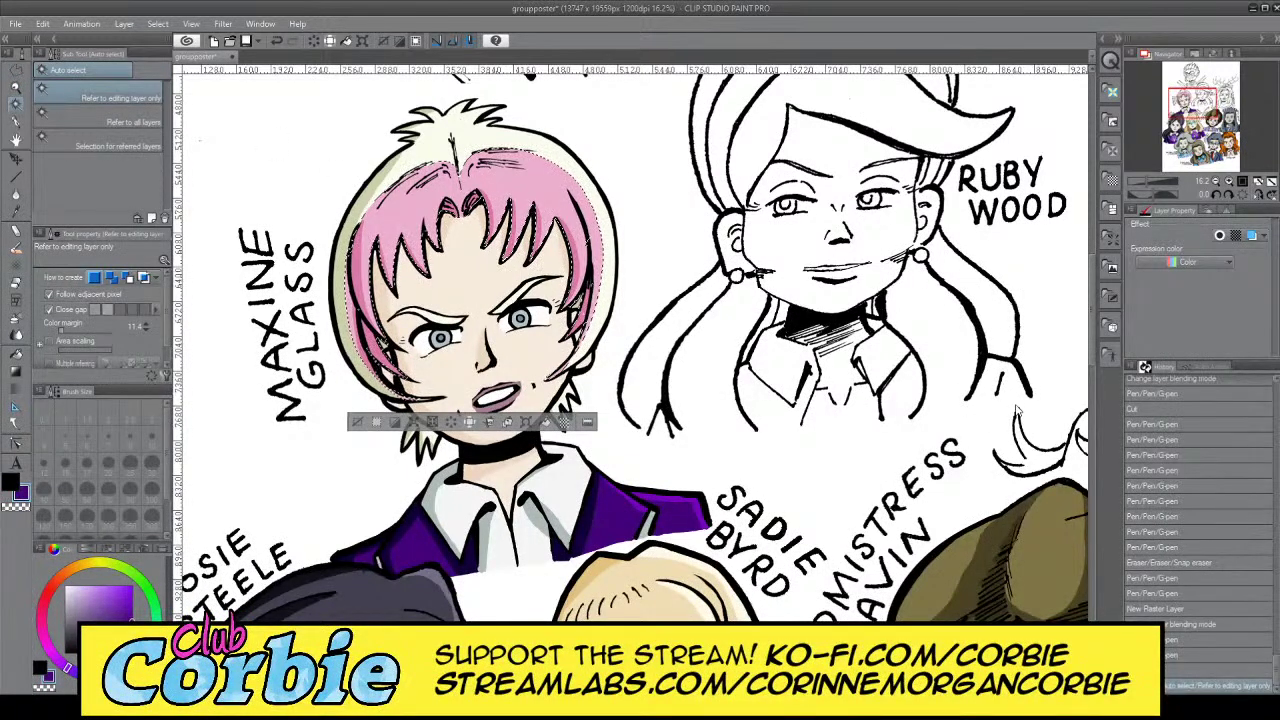
click(136, 46)
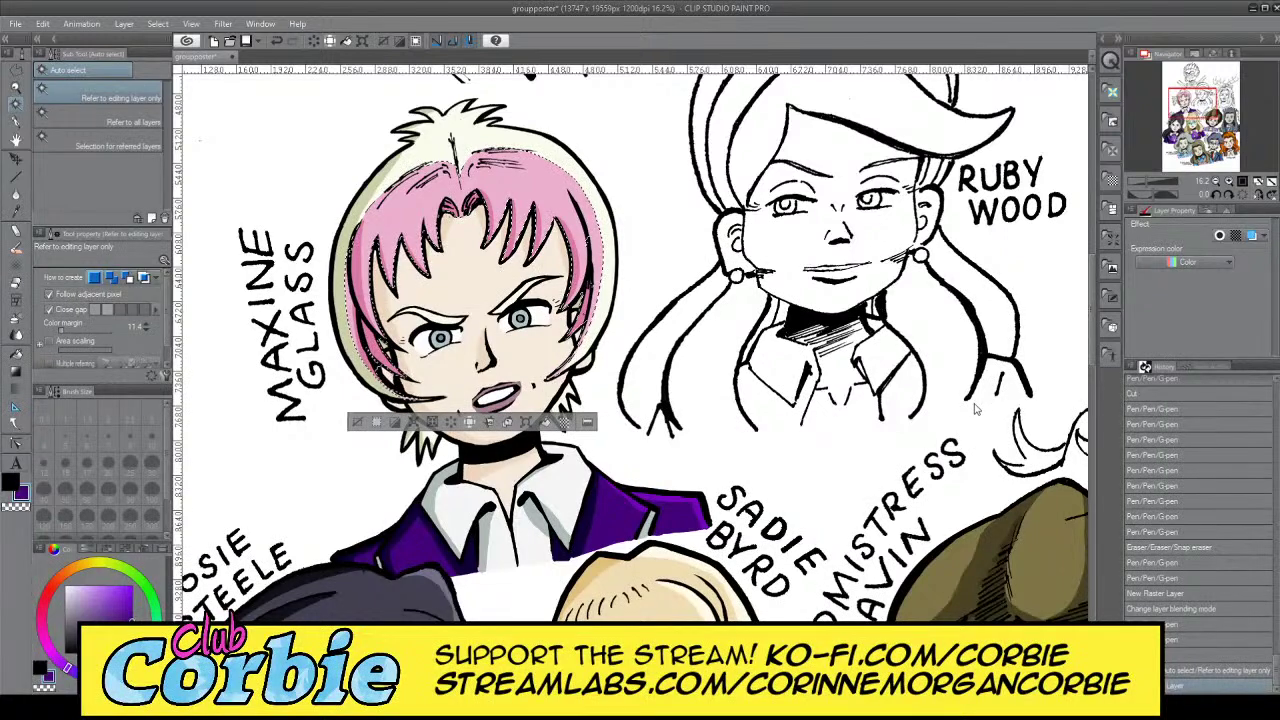
click(984, 393)
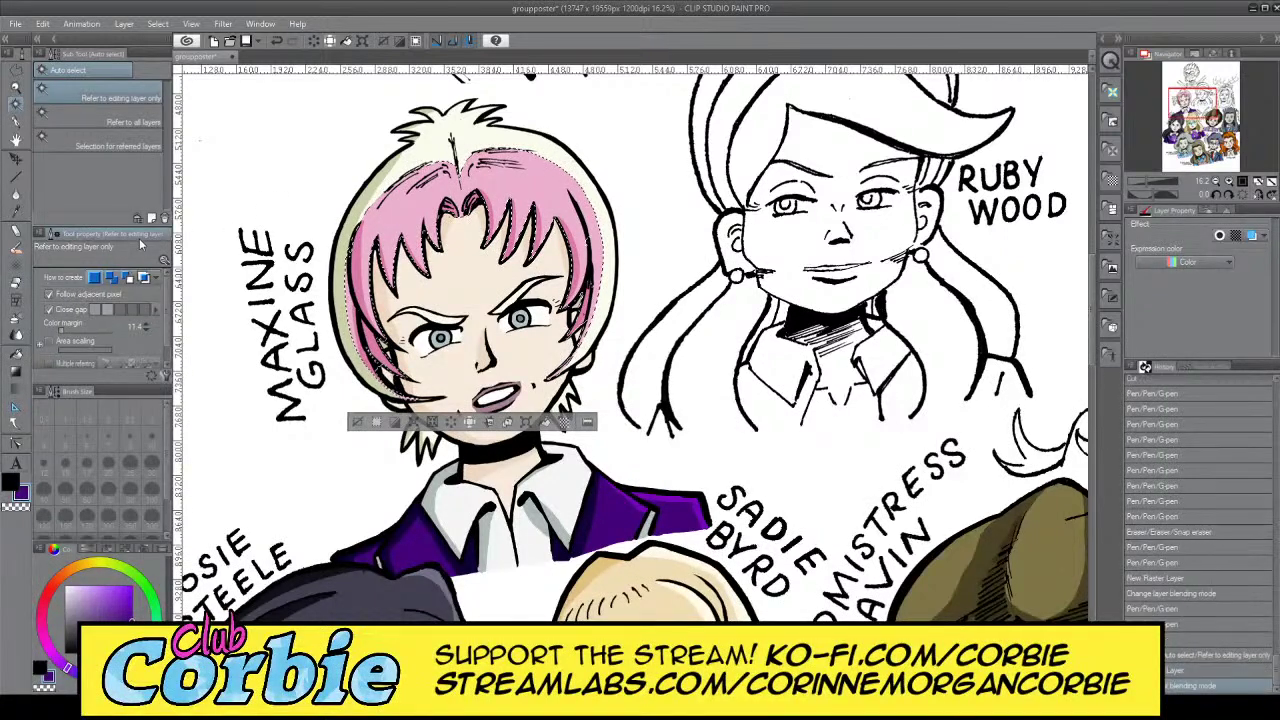
Sample the hair's pink and highlight the long right-hand fringe strand along its dark outline with the G-pen at size 70
click(15, 87)
drag(570, 175, 608, 172)
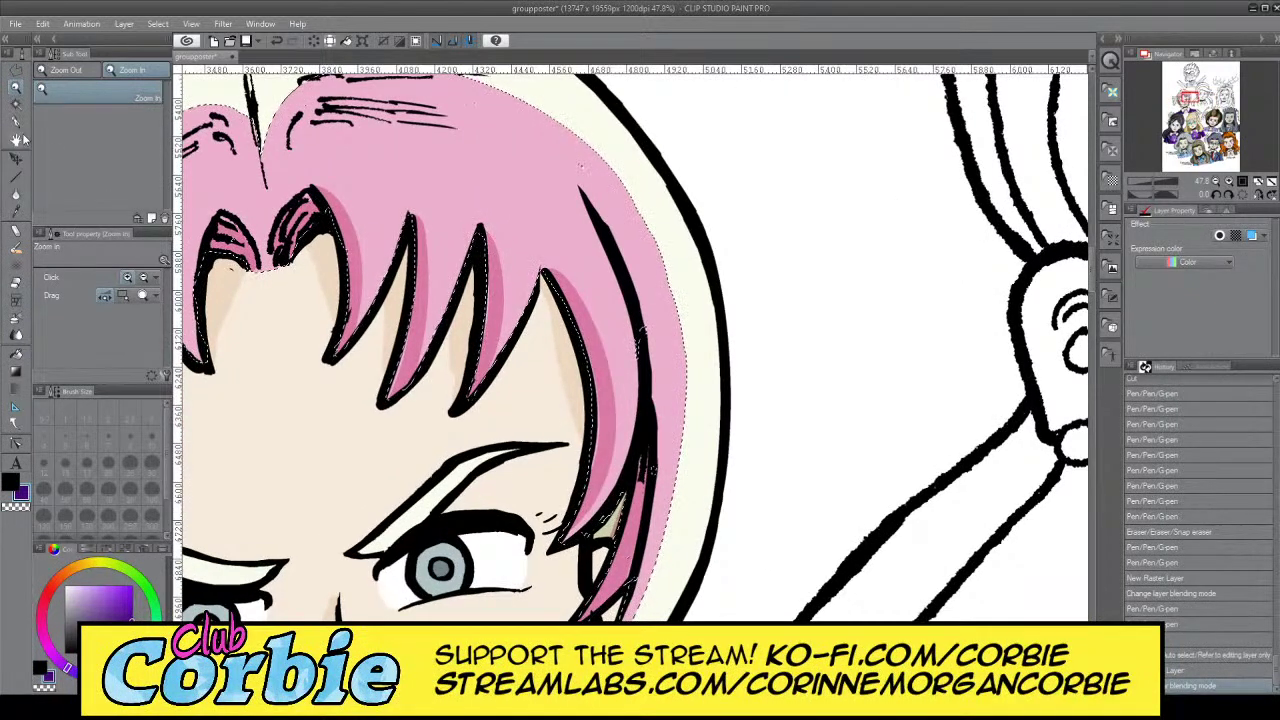
click(15, 197)
click(15, 211)
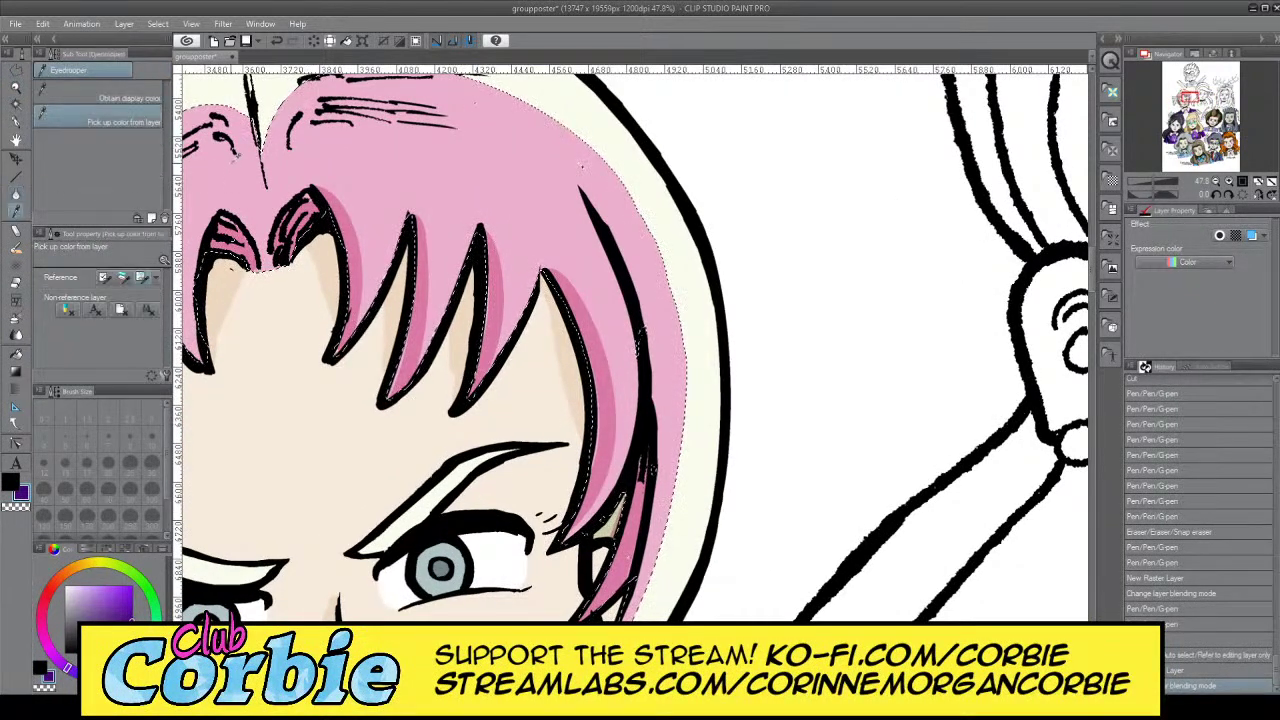
click(16, 122)
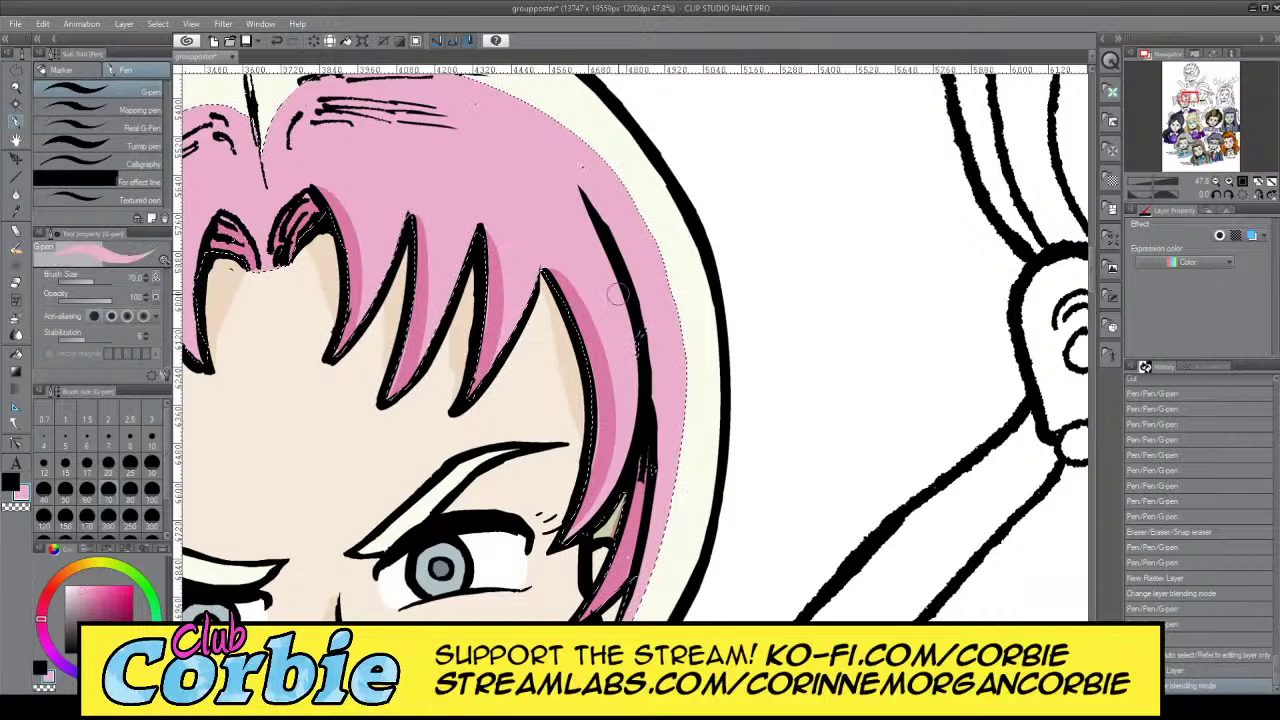
drag(590, 215, 624, 398)
key(ctrl+z)
mouse_move(611, 257)
mouse_down()
mouse_move(630, 408)
mouse_move(620, 383)
mouse_up()
key(ctrl+z)
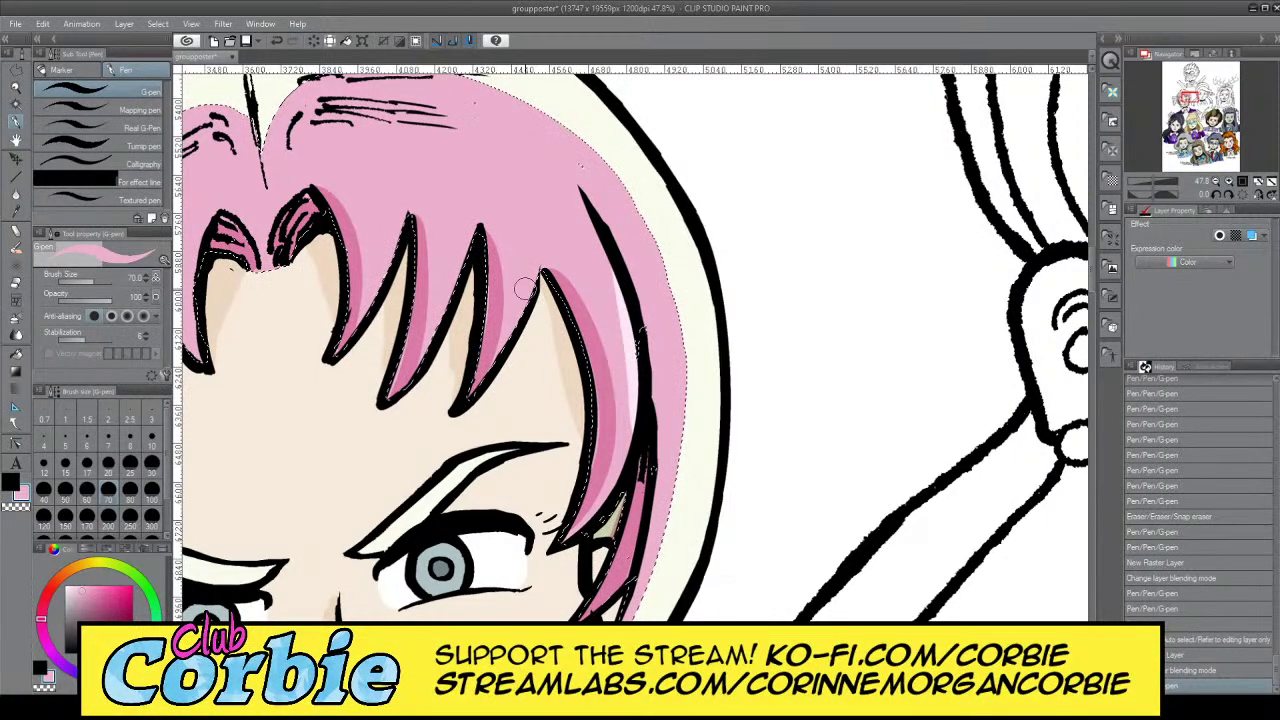
Add thin light pink highlights along the edges of the pointed fringe strands above the right-hand eye, and clear the hair selection
drag(534, 278, 489, 405)
key(ctrl+z)
drag(539, 280, 486, 387)
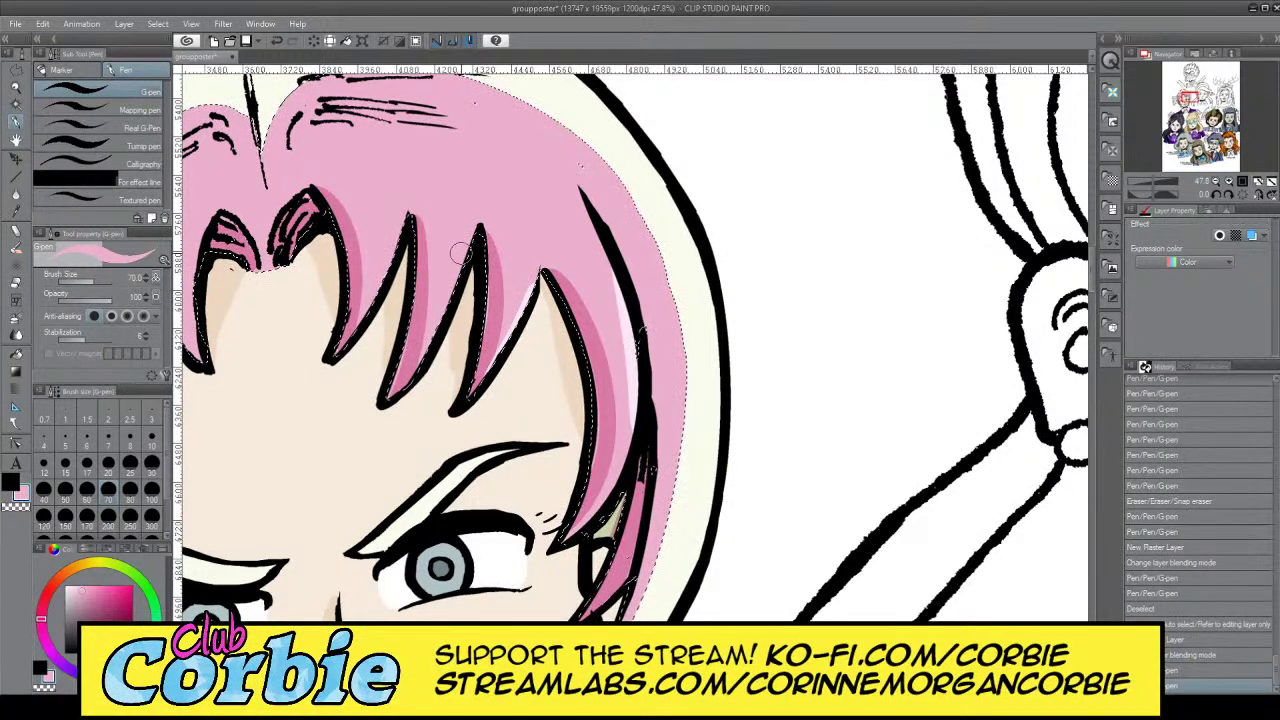
drag(460, 253, 422, 378)
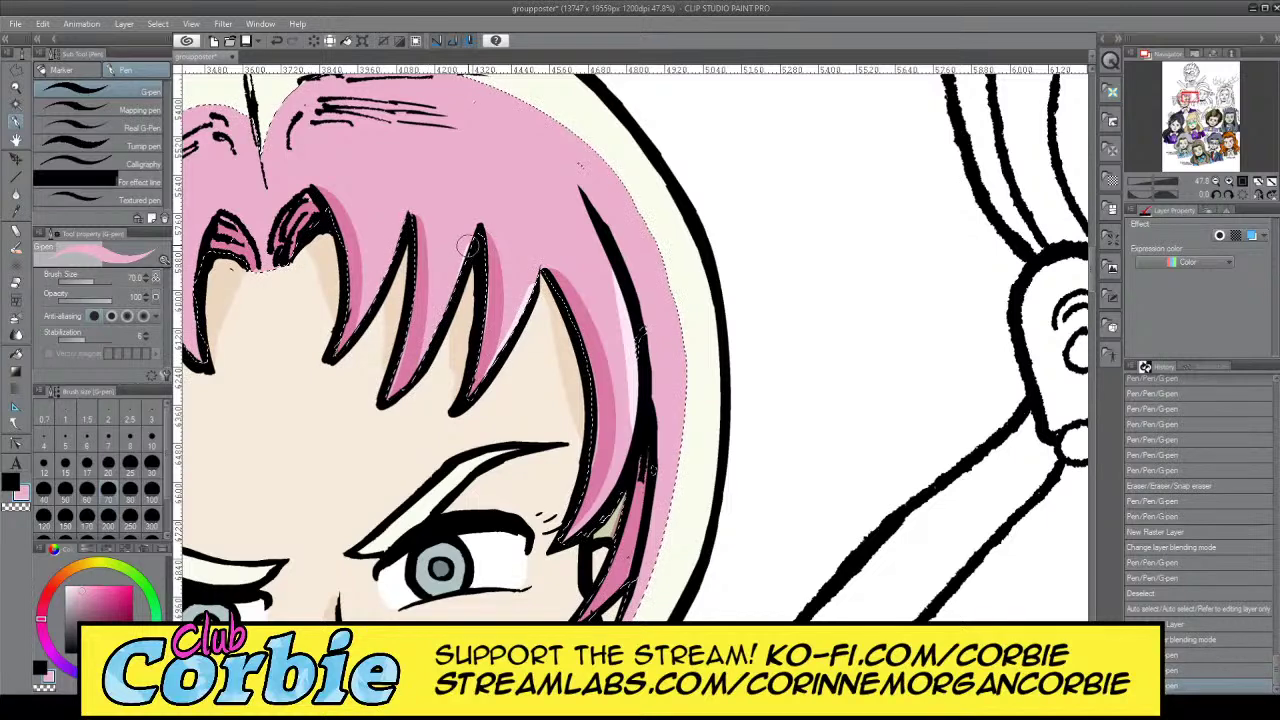
drag(466, 245, 425, 370)
mouse_move(465, 250)
mouse_down()
mouse_move(427, 369)
mouse_move(370, 239)
mouse_move(388, 222)
mouse_move(399, 214)
mouse_move(354, 354)
mouse_up()
key(ctrl+z)
drag(397, 222, 377, 315)
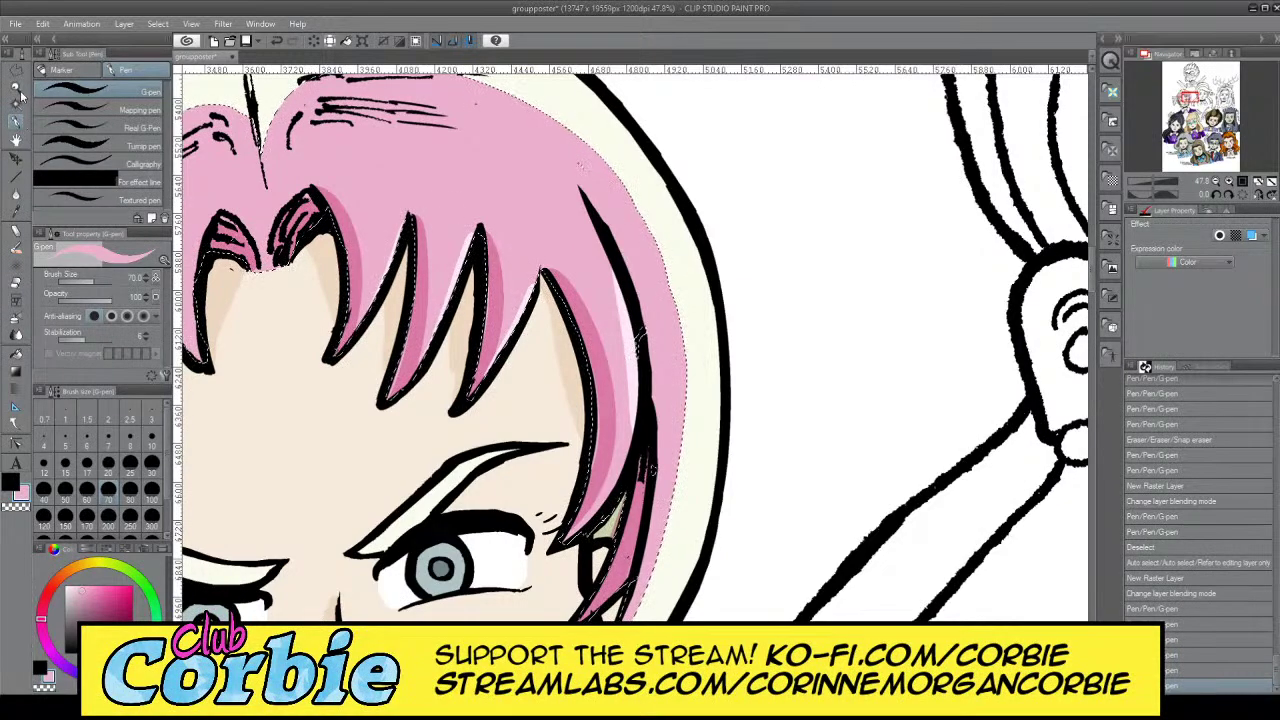
click(16, 88)
mouse_move(348, 288)
mouse_down()
mouse_move(301, 309)
mouse_move(358, 292)
mouse_up()
drag(454, 269, 494, 238)
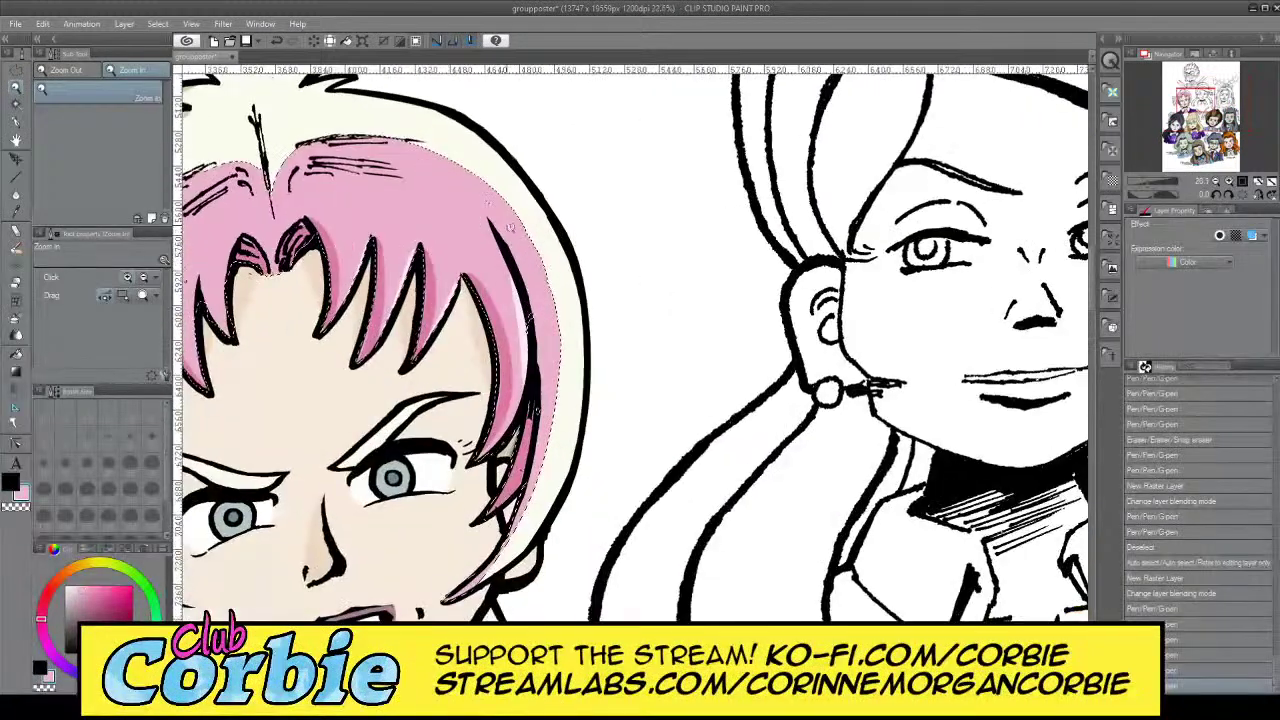
key(ctrl+d)
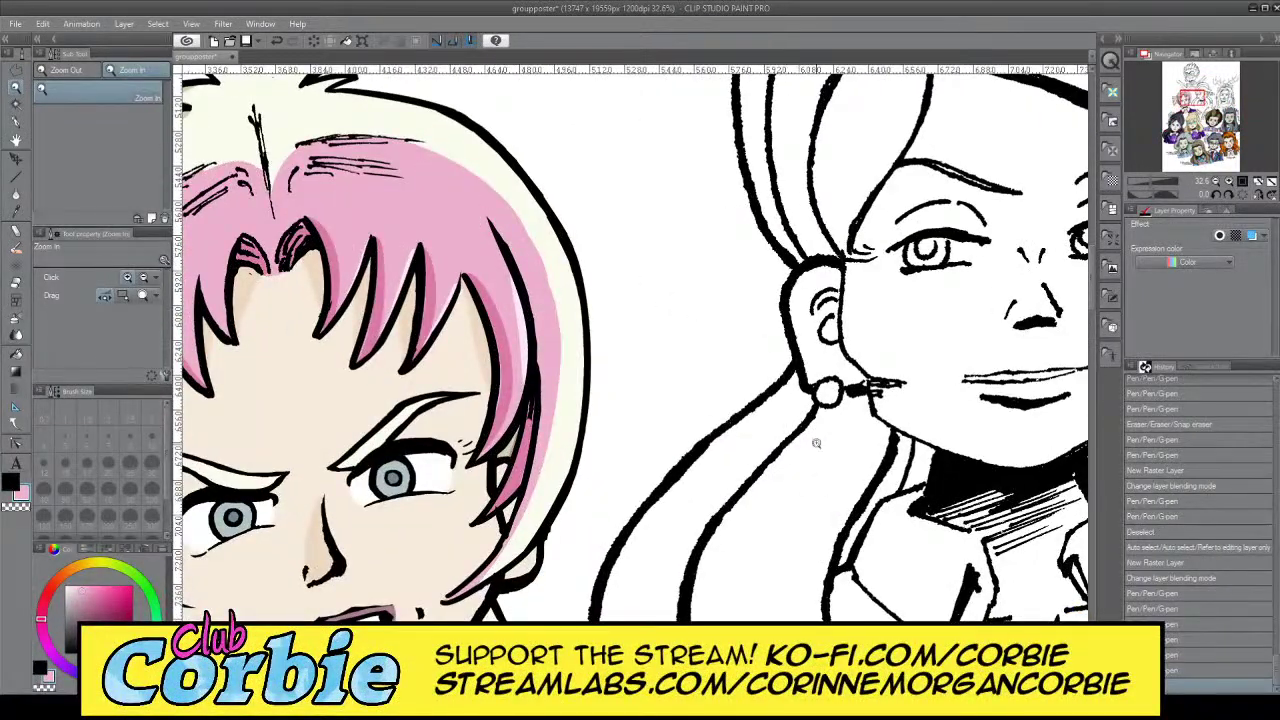
Isolate the Maxine Glass colour layers by hiding the line art and the other portraits' colours, and merge the selected layers
drag(649, 440, 562, 432)
drag(619, 362, 553, 380)
drag(611, 423, 791, 203)
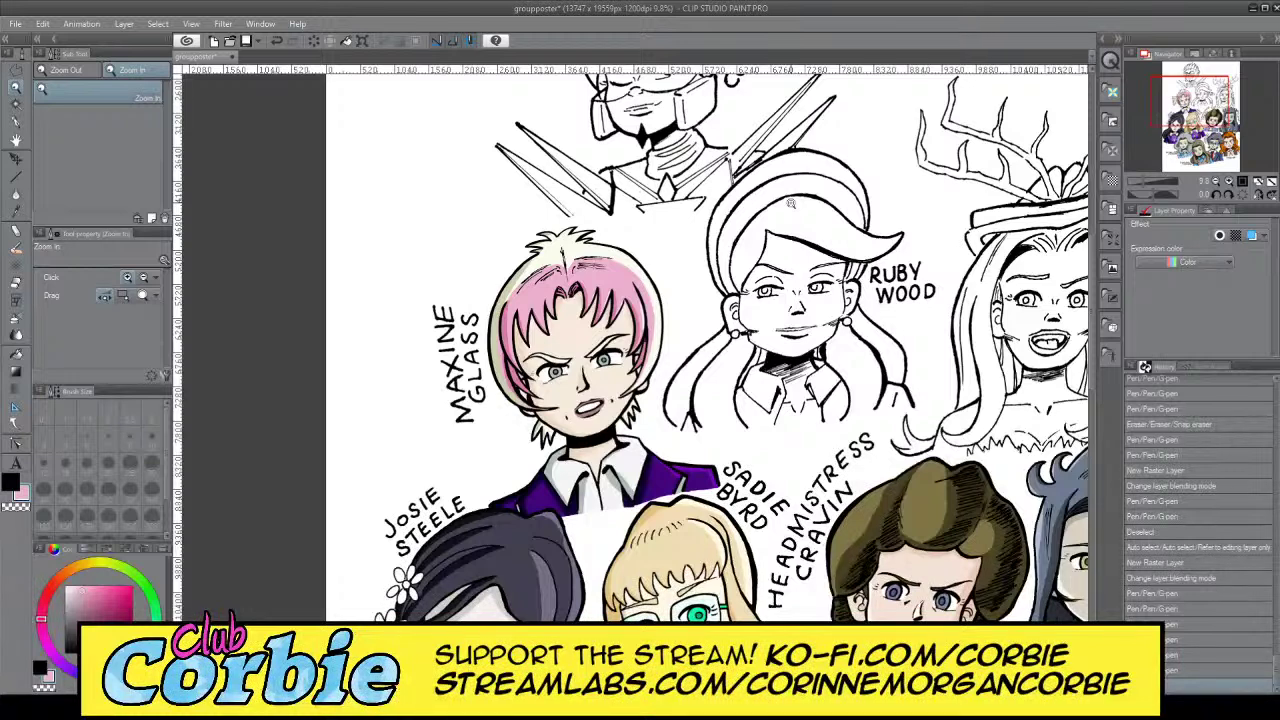
drag(656, 341, 868, 441)
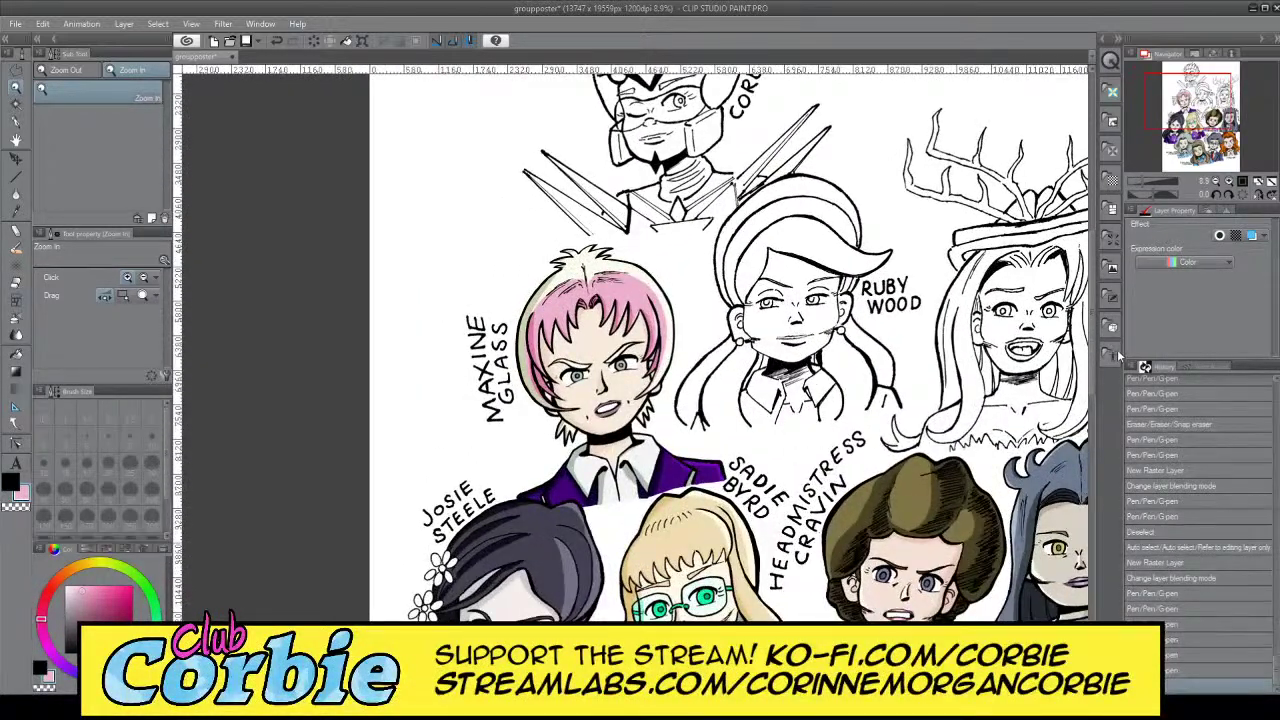
alt+click(957, 368)
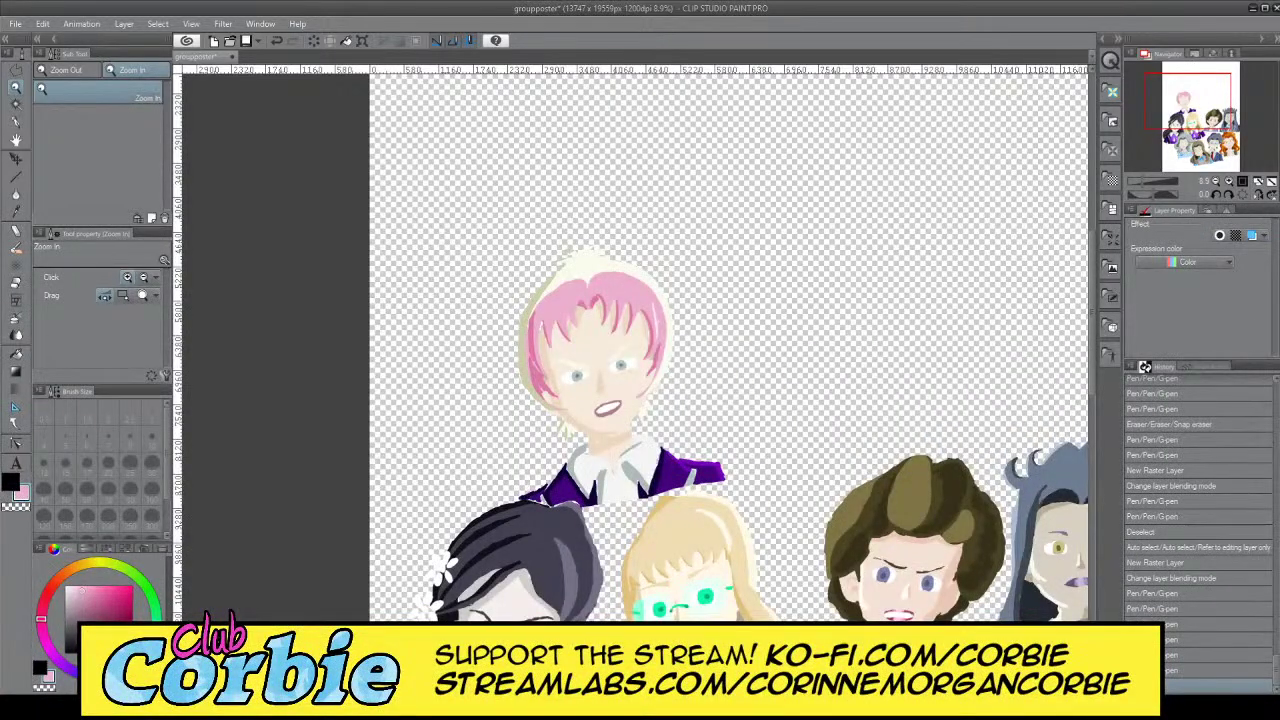
alt+click(965, 551)
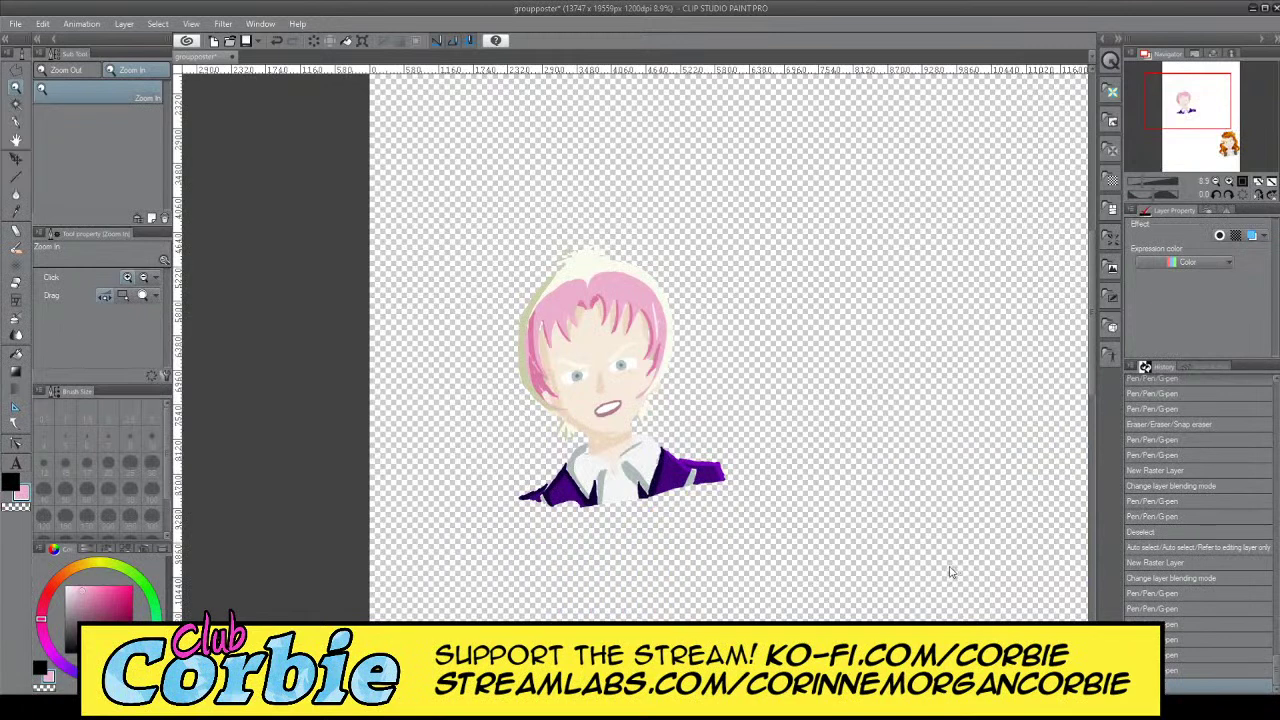
click(956, 437)
click(957, 436)
click(1140, 378)
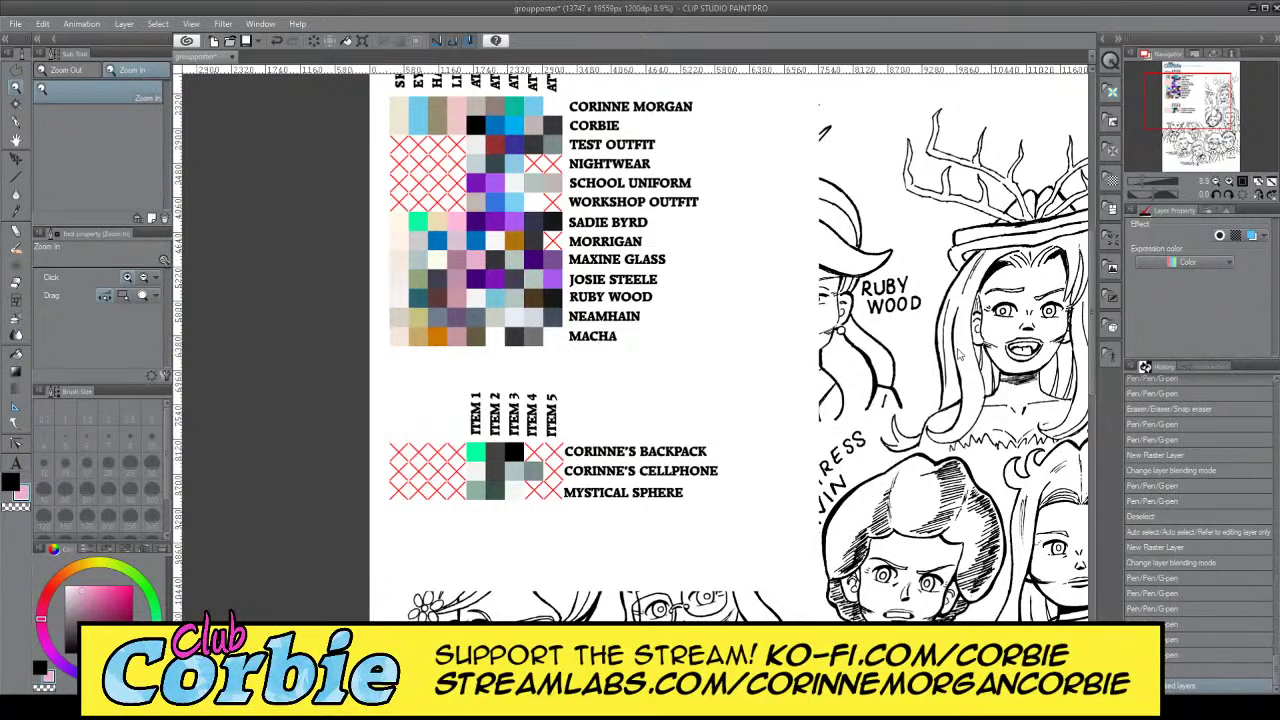
Hide the colour swatch chart, show the other portraits' colours again, and fit the poster in view
click(957, 353)
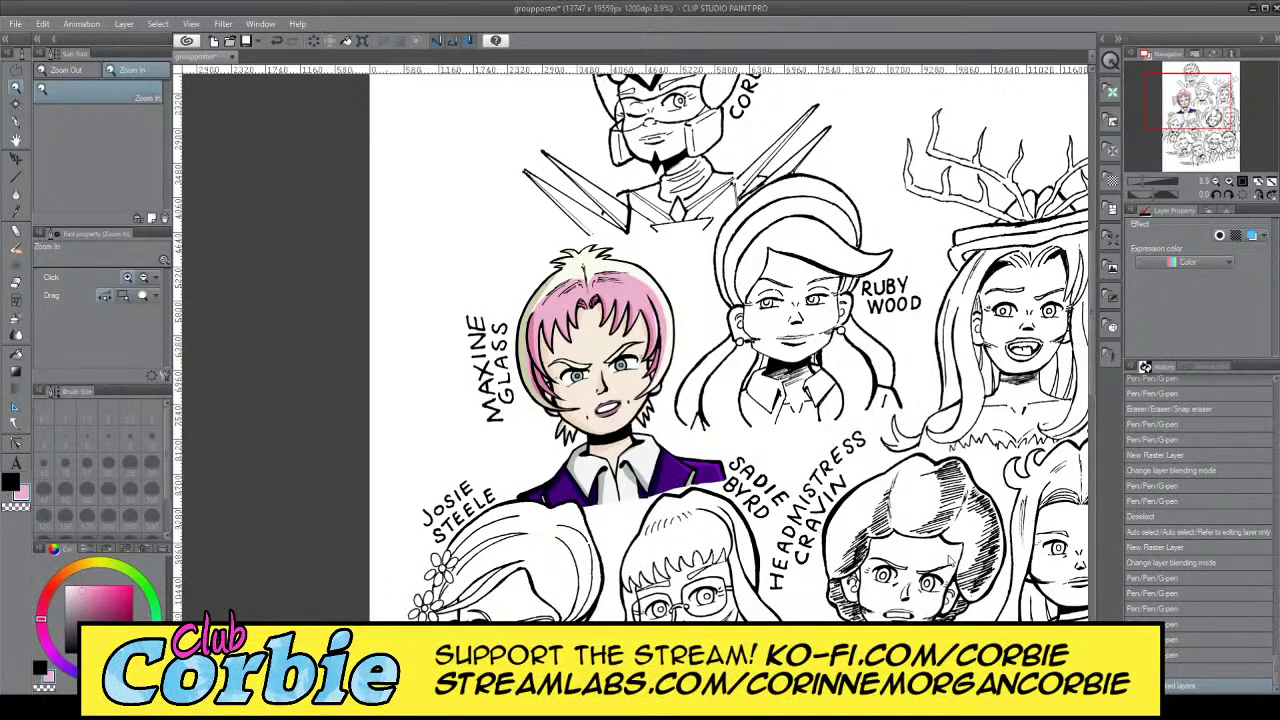
click(870, 548)
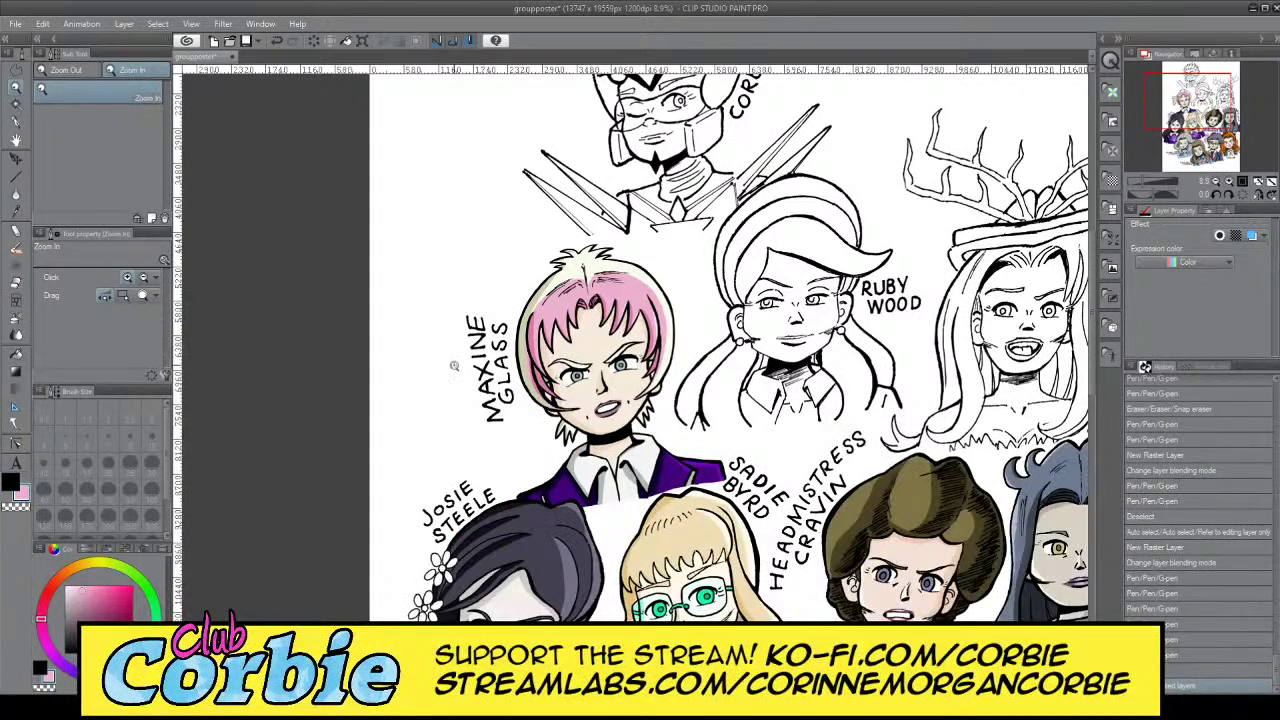
drag(443, 382, 543, 407)
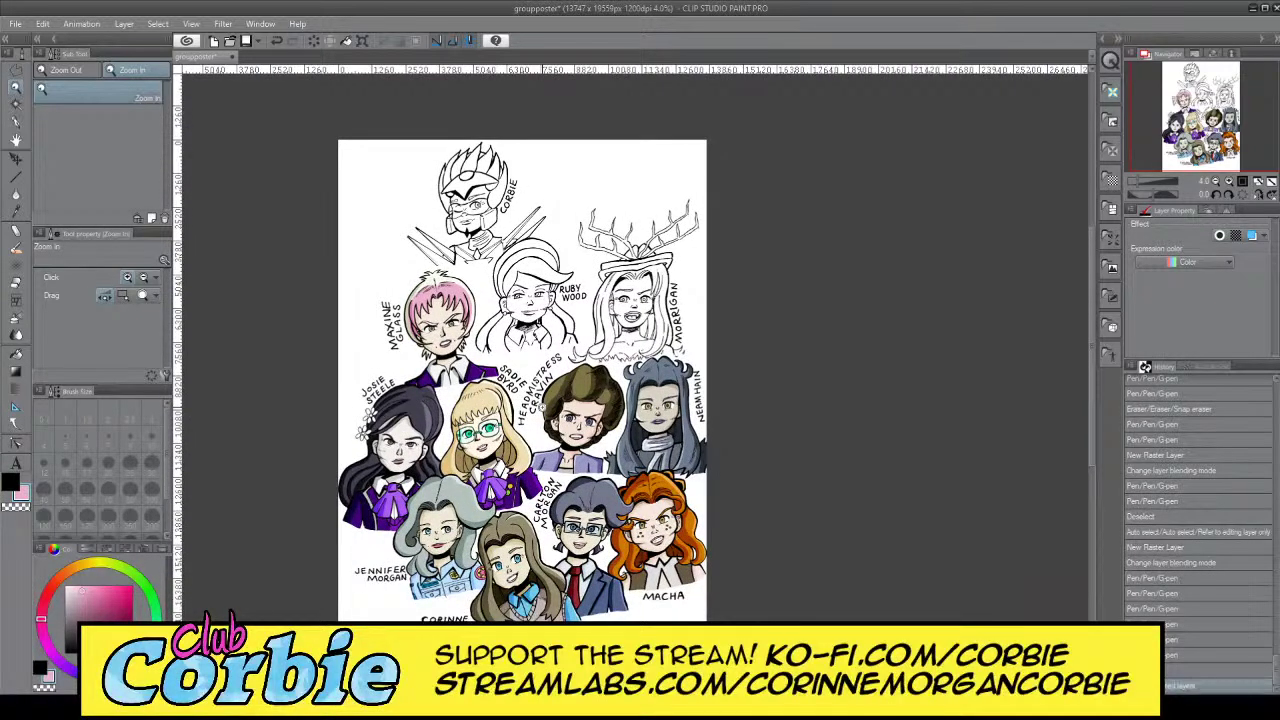